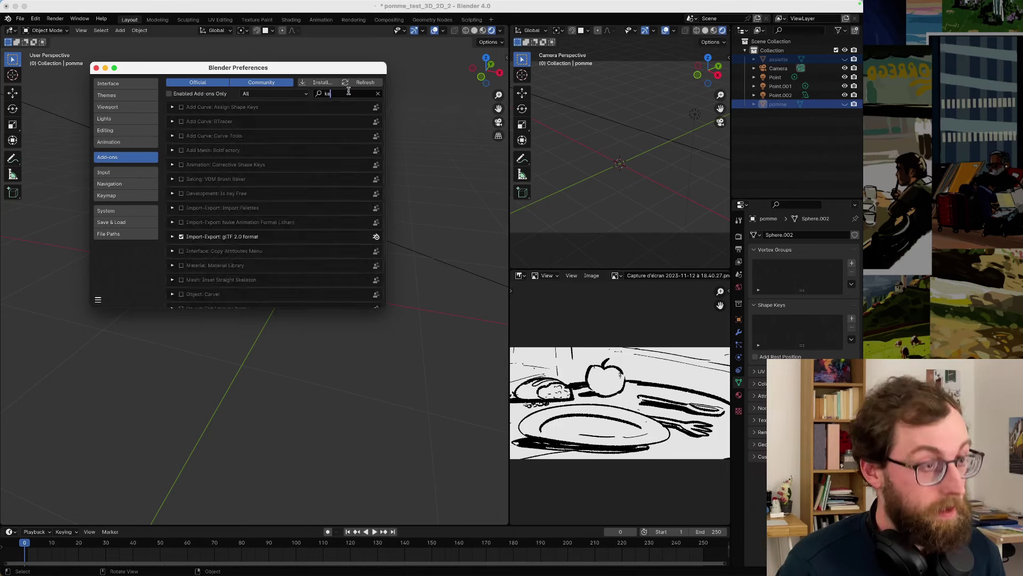
- Clear the 'keys' filter from the Add-ons search so the full add-on list shows
type("keys")
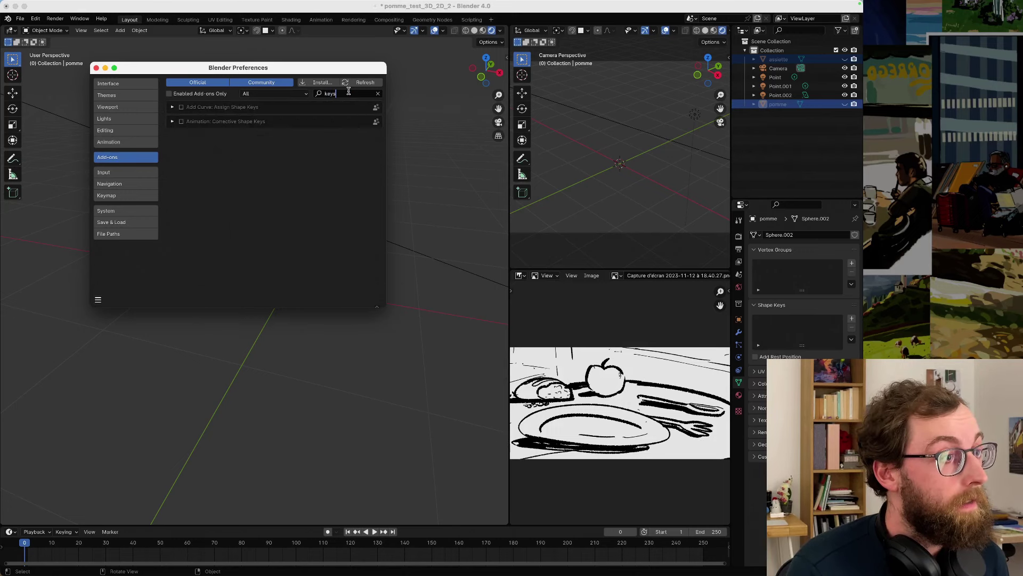
left_click(378, 93)
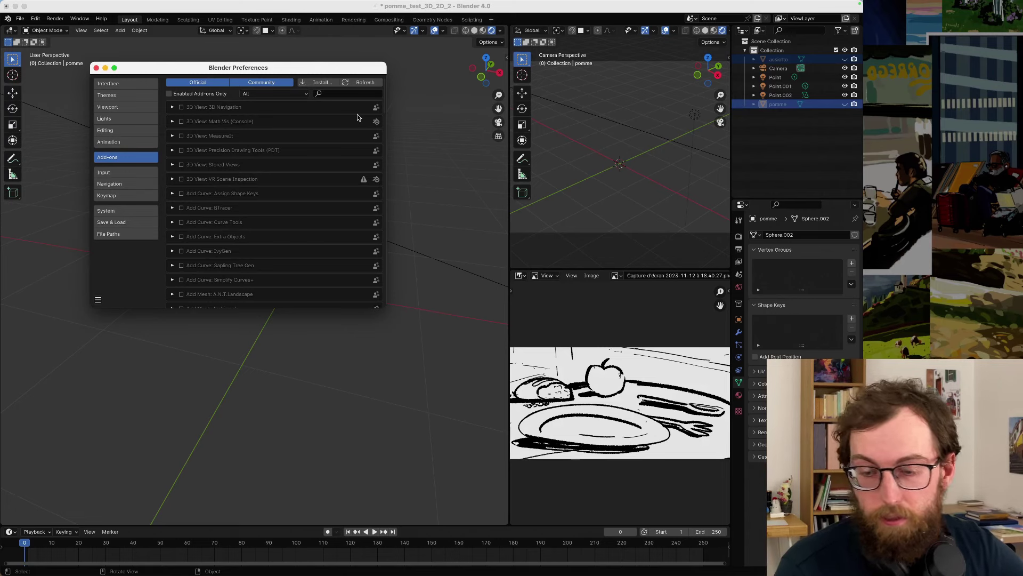
- Close Preferences, add a UV sphere at the origin, and view it front-on in Material Preview
left_click(96, 68)
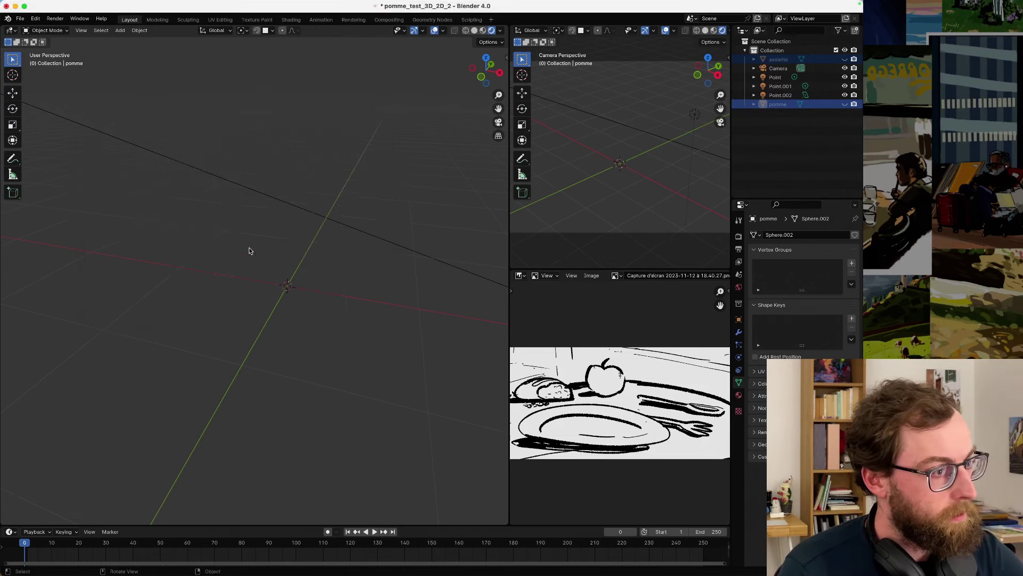
middle_click_drag(309, 326, 268, 293)
key("shift+a")
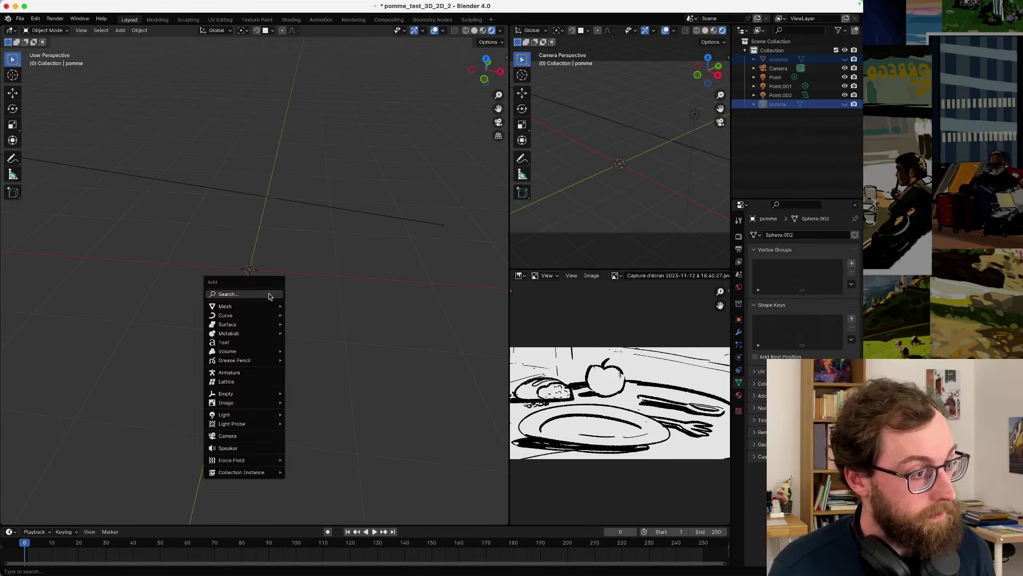
mouse_move(273, 309)
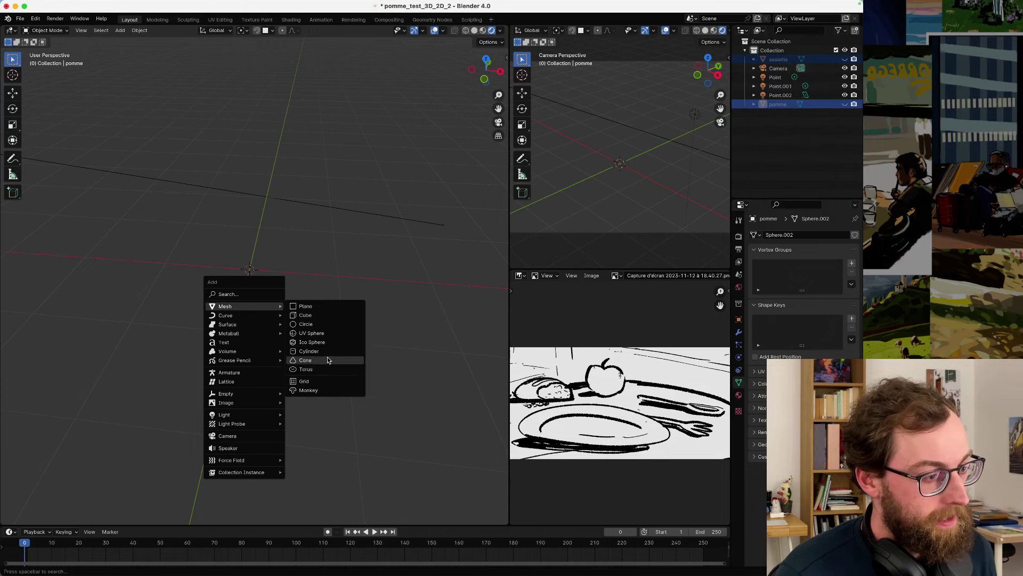
left_click(334, 332)
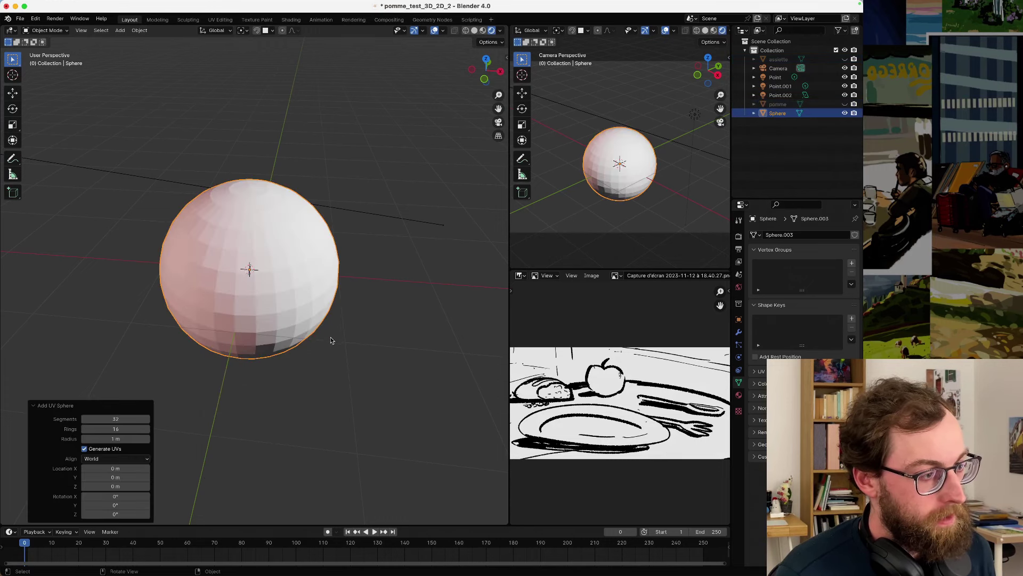
left_click(483, 31)
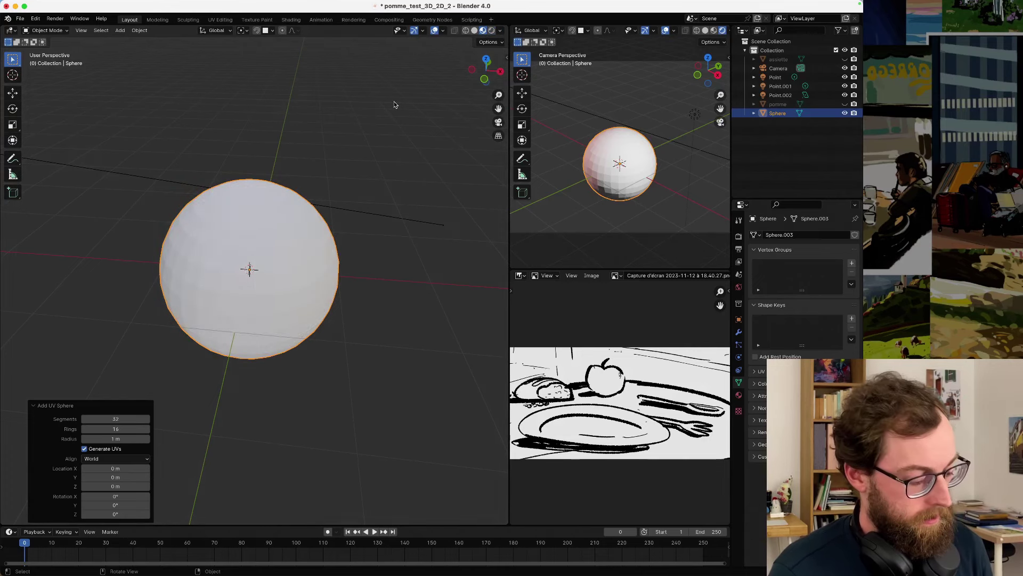
key("KP_1")
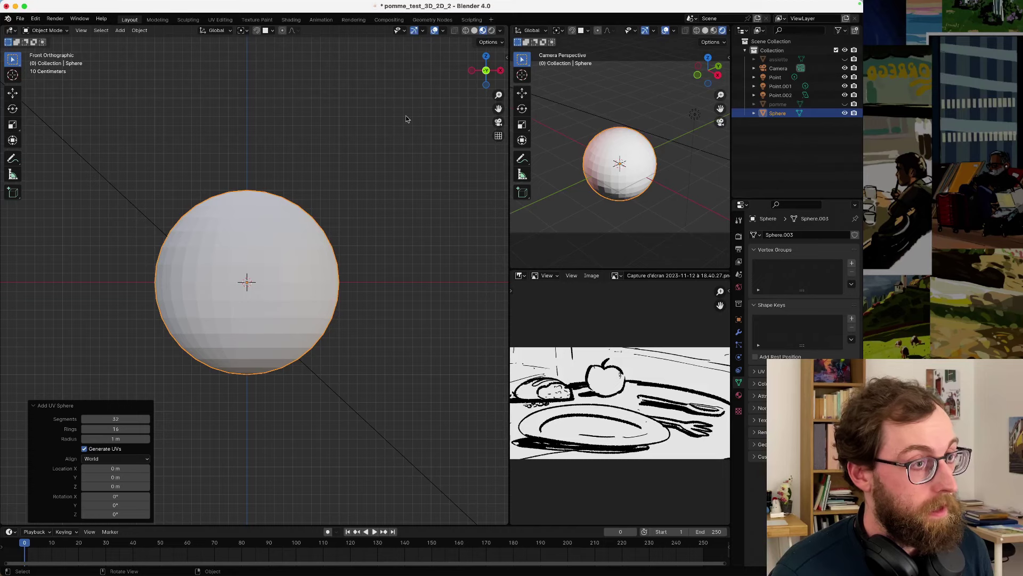
- In wireframe Edit Mode with face select, box-select the band of faces near the sphere's bottom
left_click(465, 30)
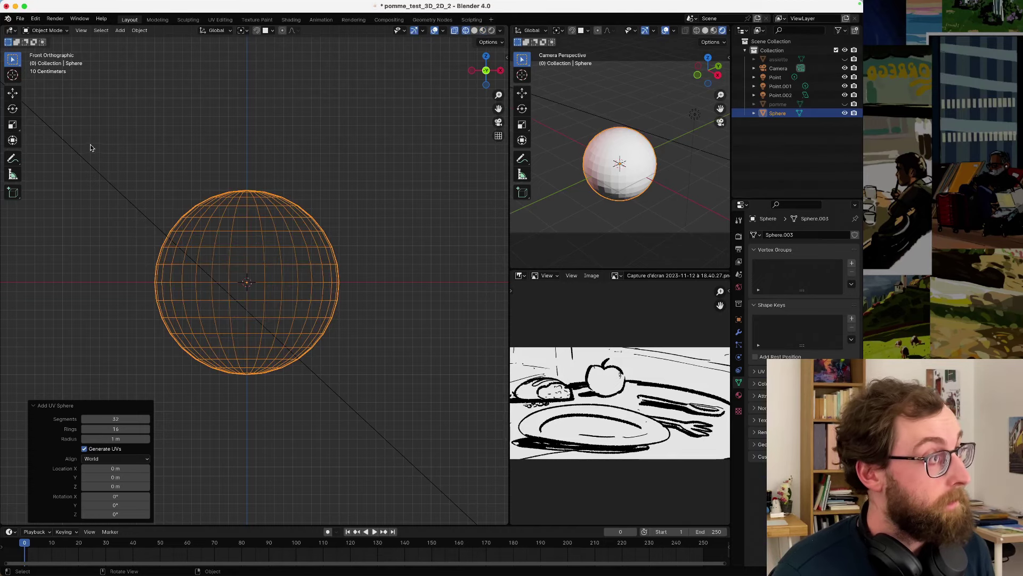
key("Tab")
left_click(134, 261)
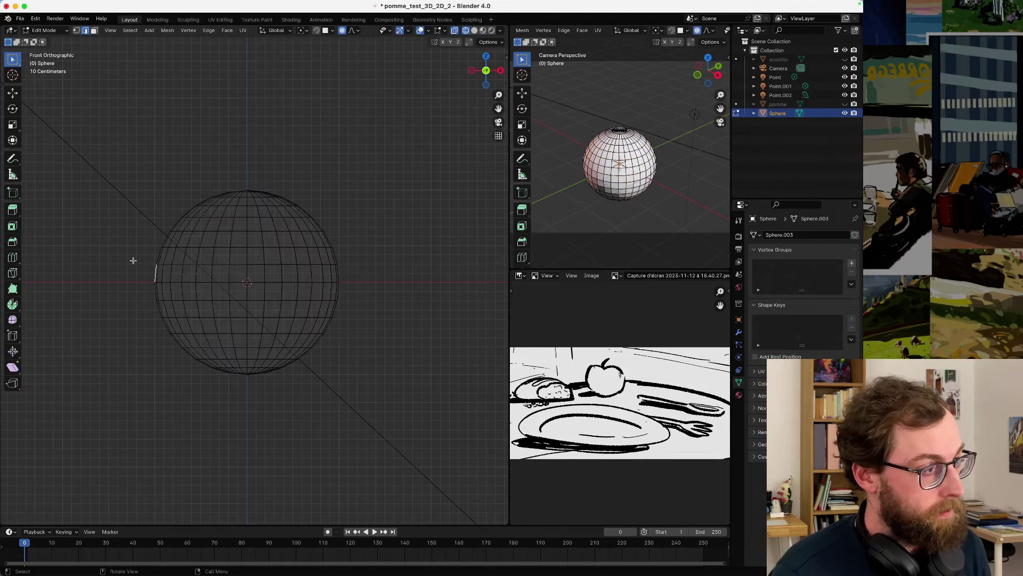
left_click(93, 30)
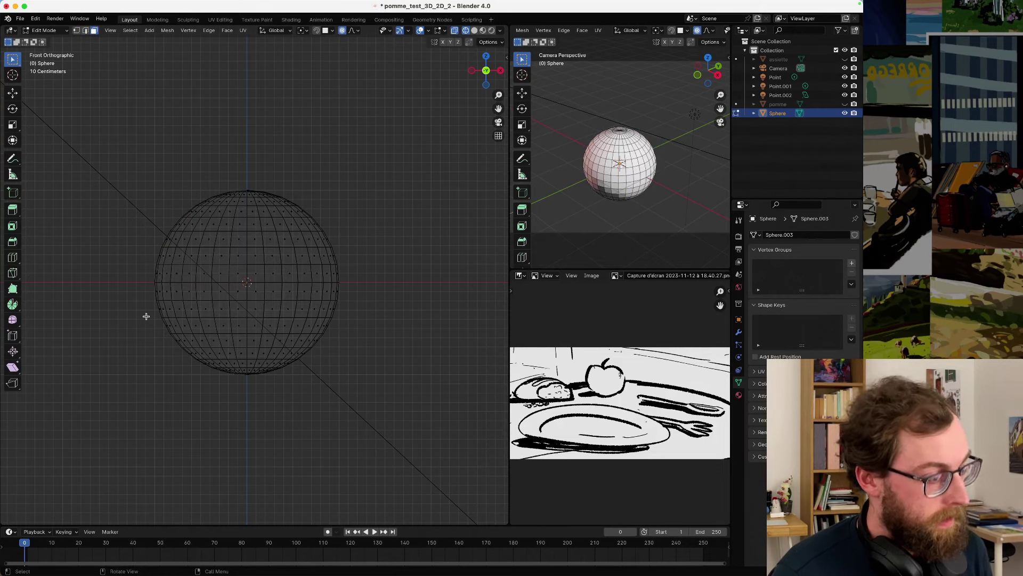
key("b")
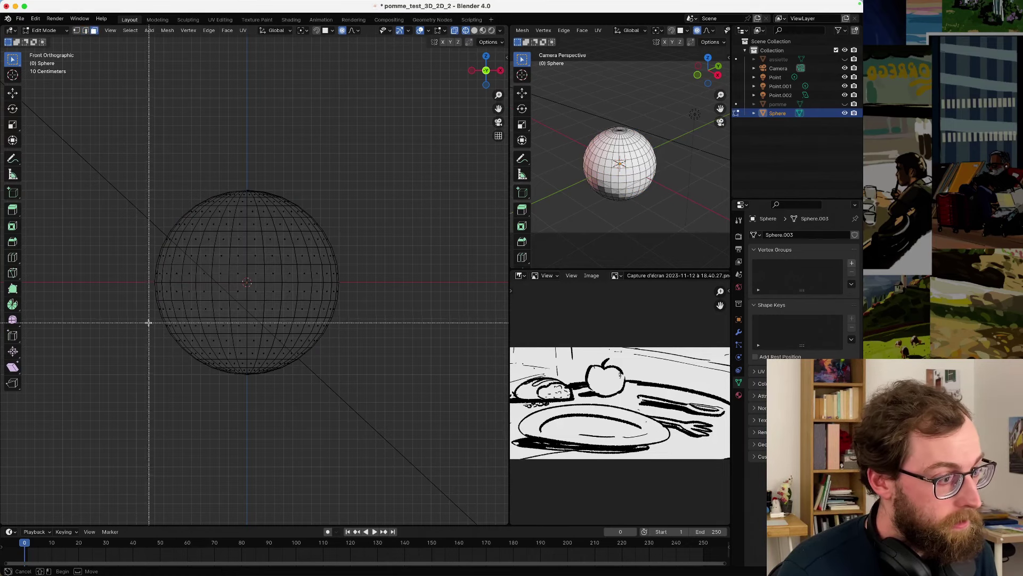
left_click_drag(148, 322, 379, 345)
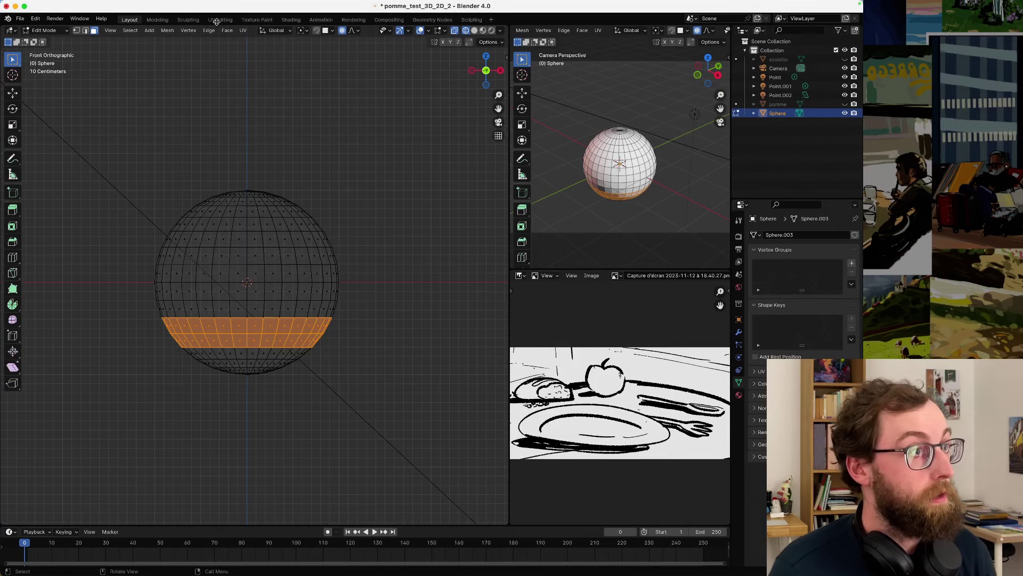
- Invert the selection and delete the upper faces, leaving an open bowl
left_click(134, 31)
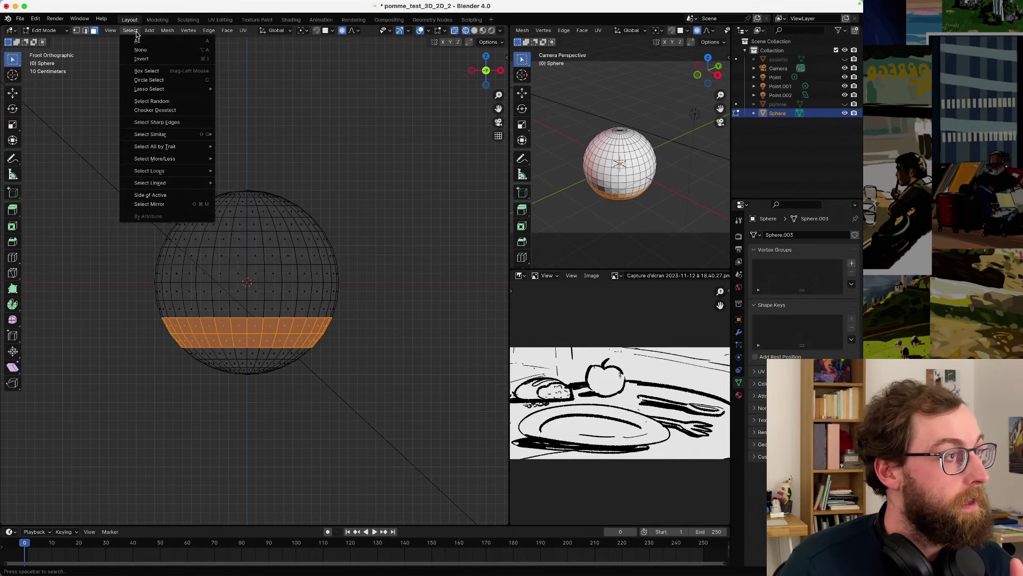
left_click(161, 59)
key("x")
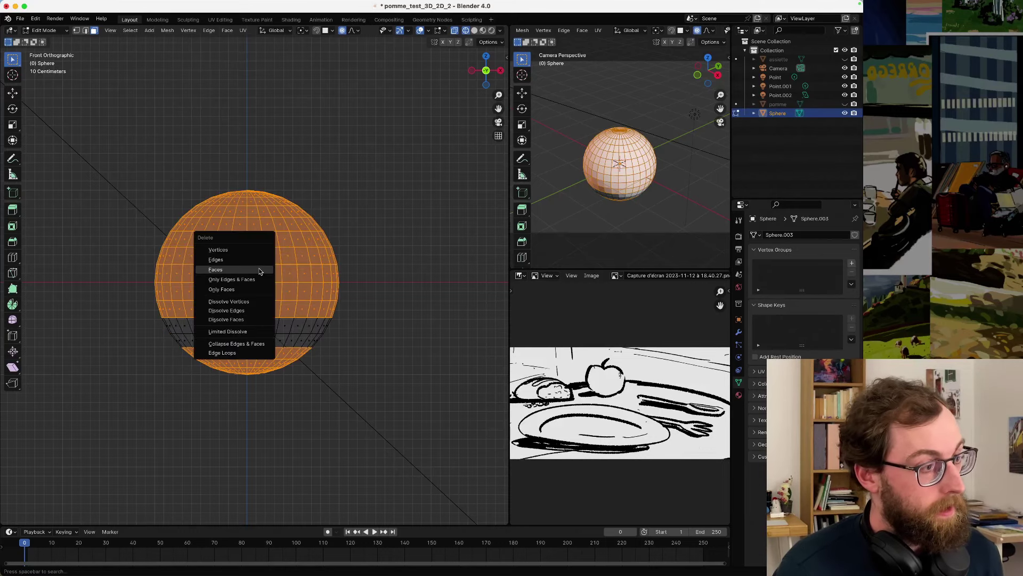
left_click(259, 270)
middle_click_drag(244, 311, 231, 329)
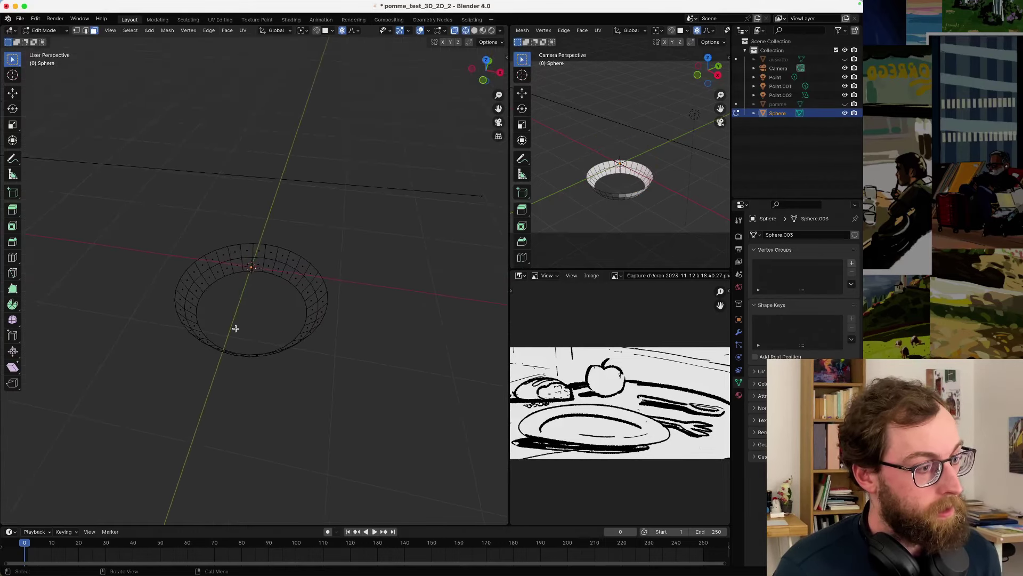
- In solid shading, select the bowl's inner rim edge loop and fill it with a face
key("Tab")
key("Tab")
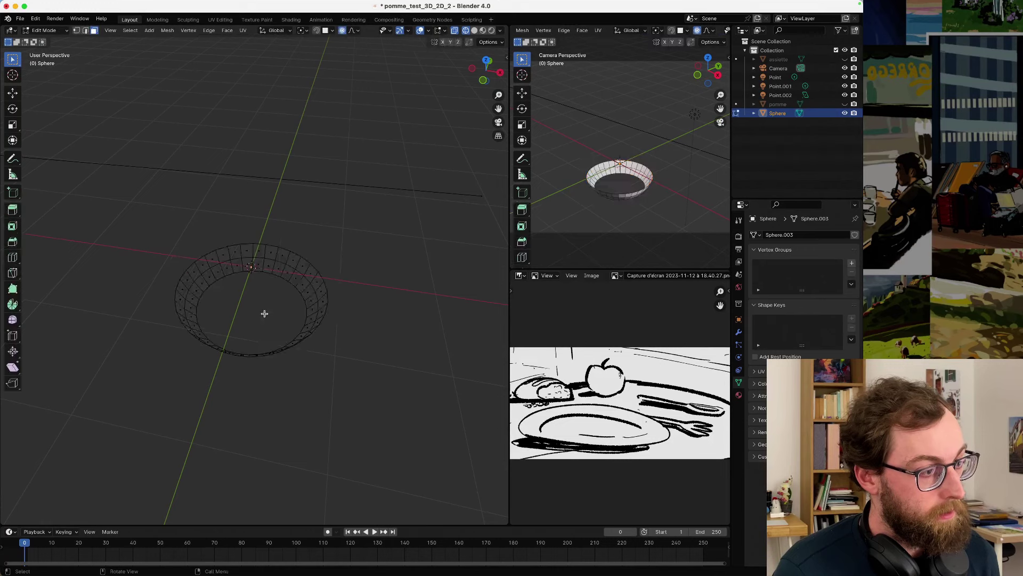
left_click(475, 30)
scroll(208, 343, "up", 5)
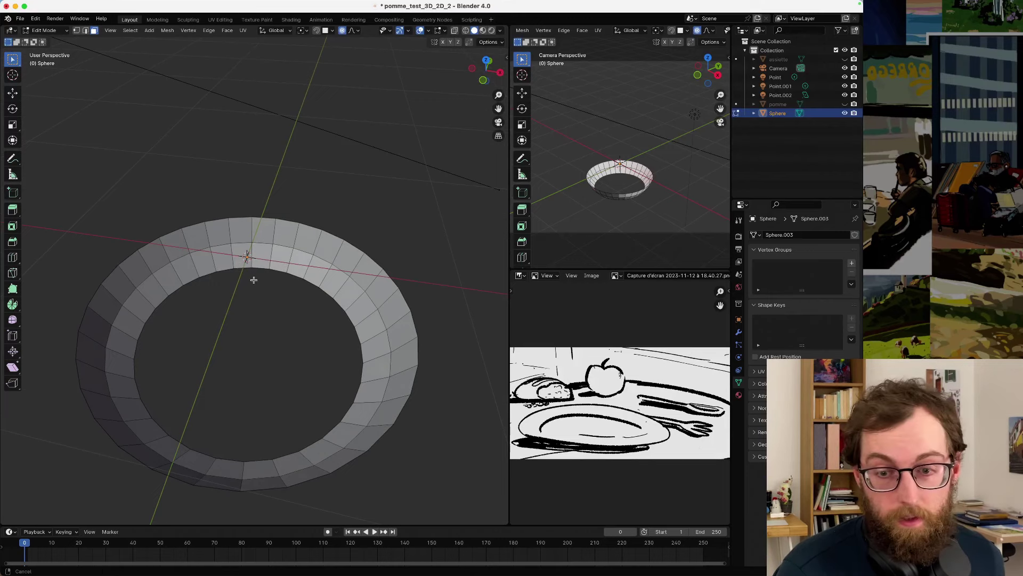
middle_click_drag(245, 263, 257, 233)
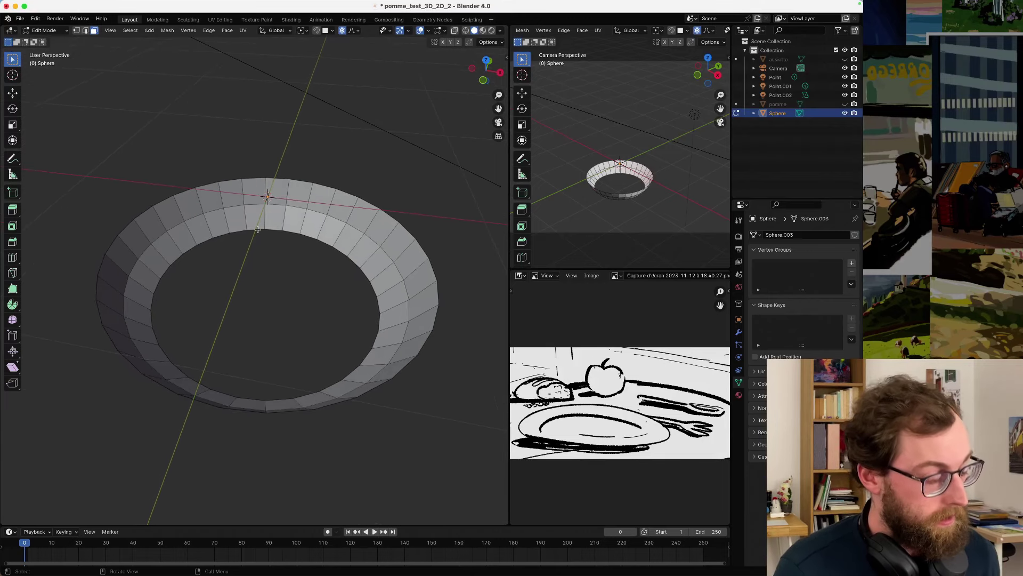
left_click(85, 31)
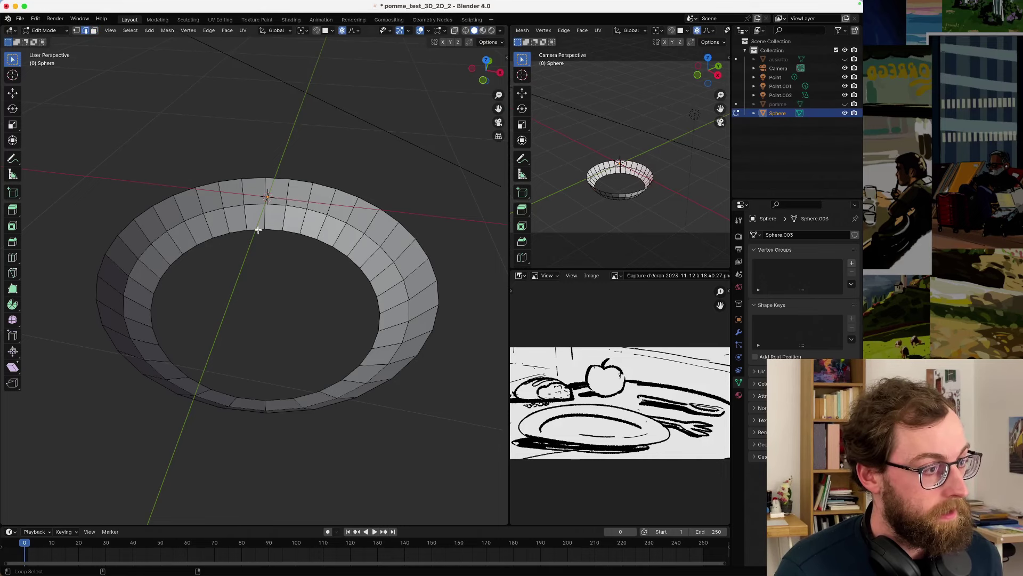
left_click(258, 230, "alt")
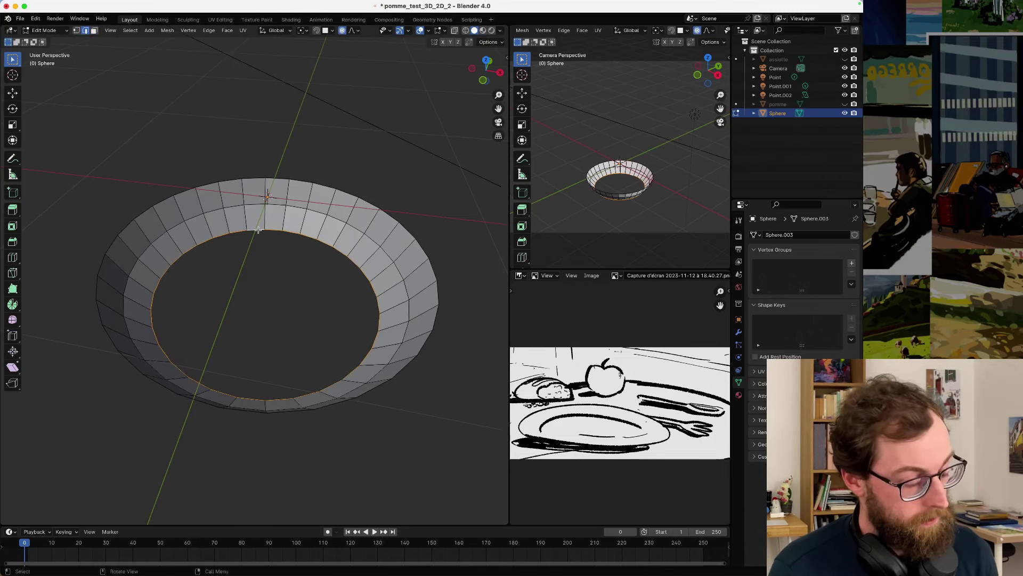
key("f")
- Extrude the bottom face down slightly and scale it to 0.966 with proportional editing off
middle_click_drag(410, 305, 354, 355)
key("e")
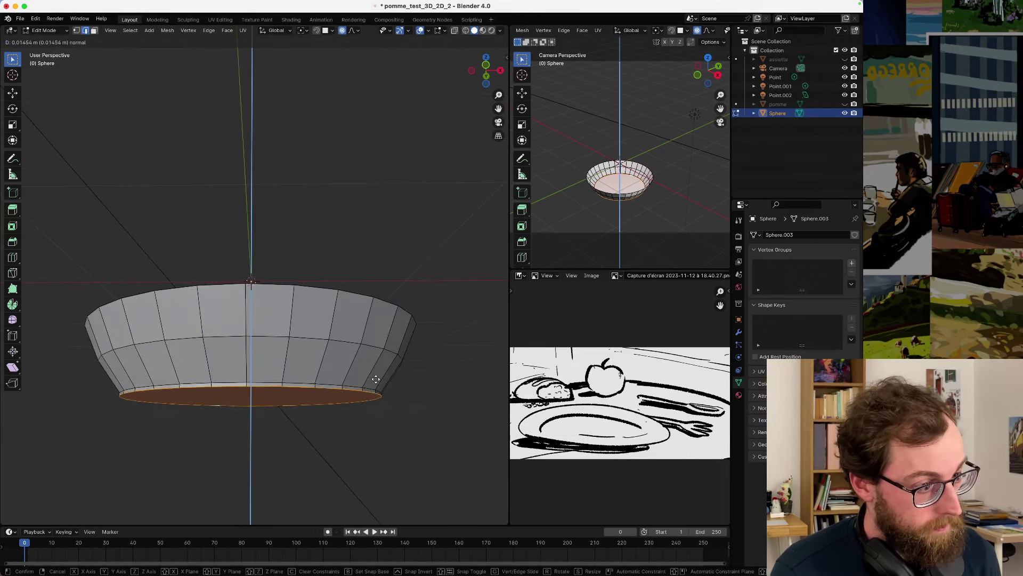
left_click(379, 383)
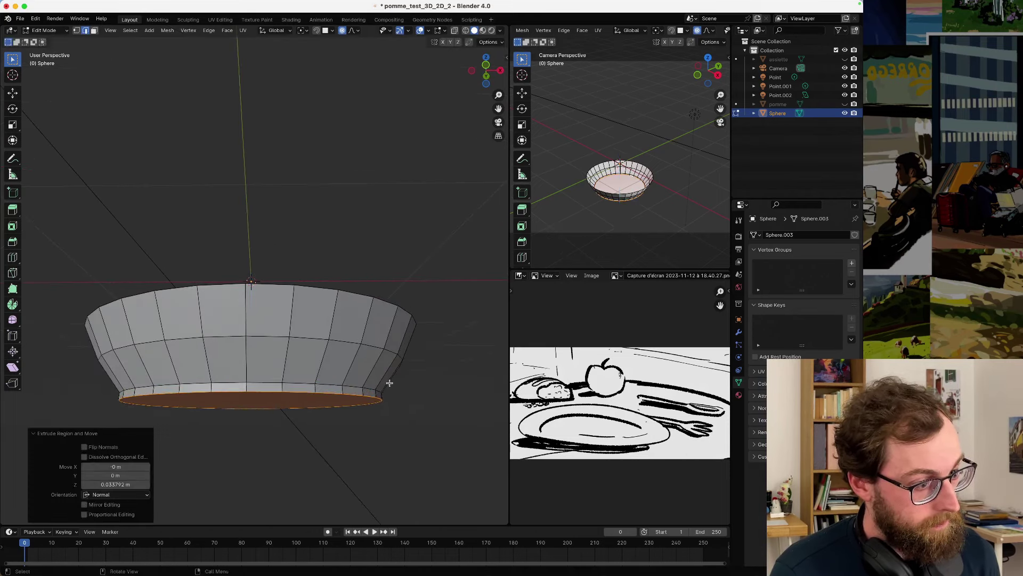
key("s")
key("Escape")
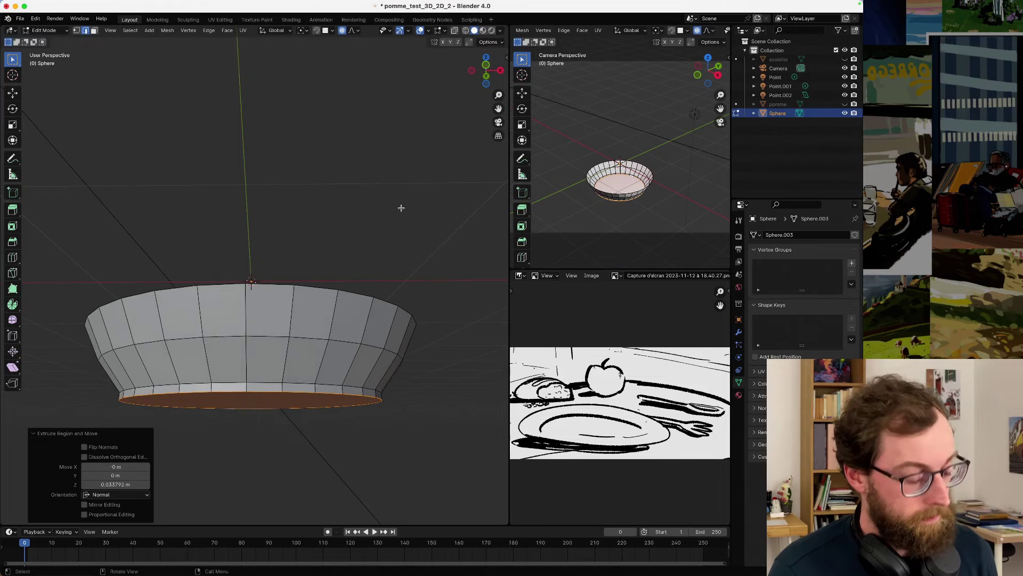
key("o")
key("s")
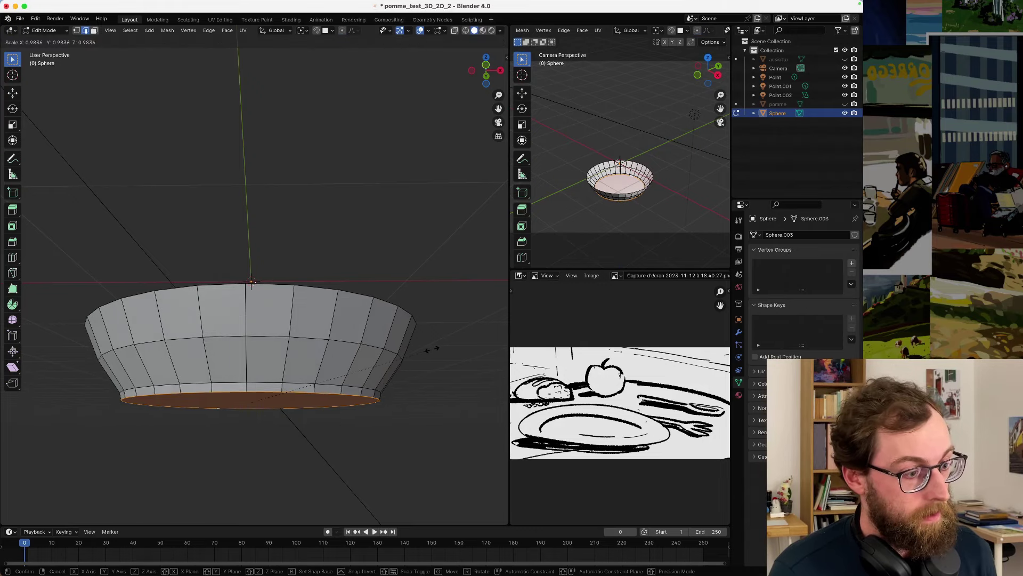
left_click(425, 346)
middle_click_drag(425, 347, 224, 304)
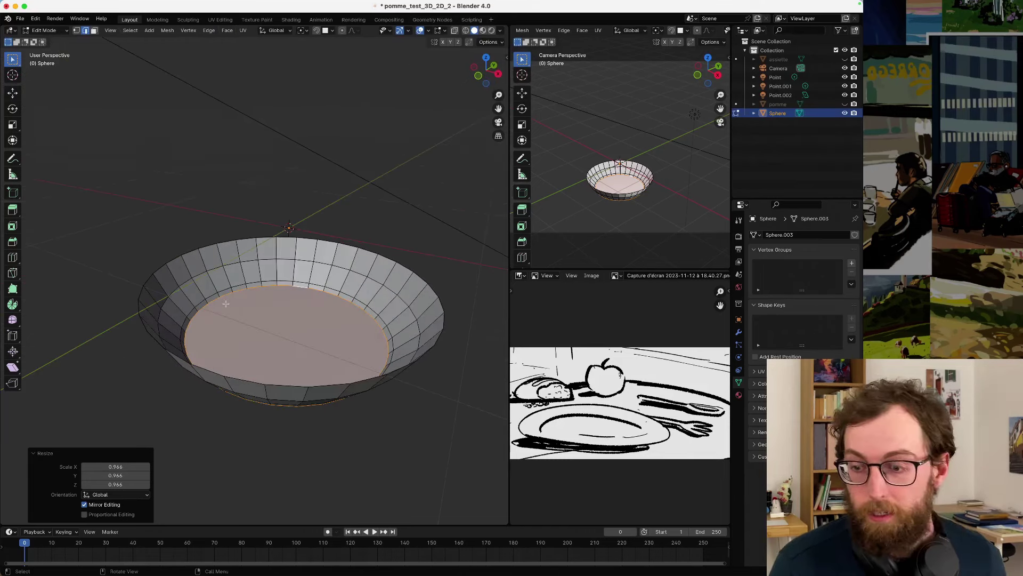
scroll(225, 304, "up", 3)
left_click(176, 248)
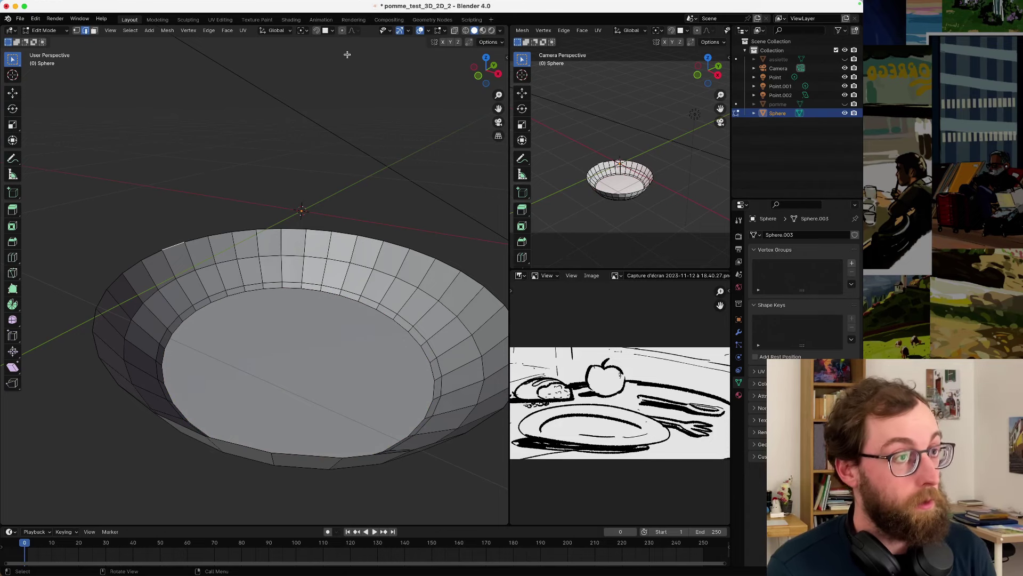
- Turn on proportional editing and softly pull rim vertices to start a wavy edge
key("o")
key("g")
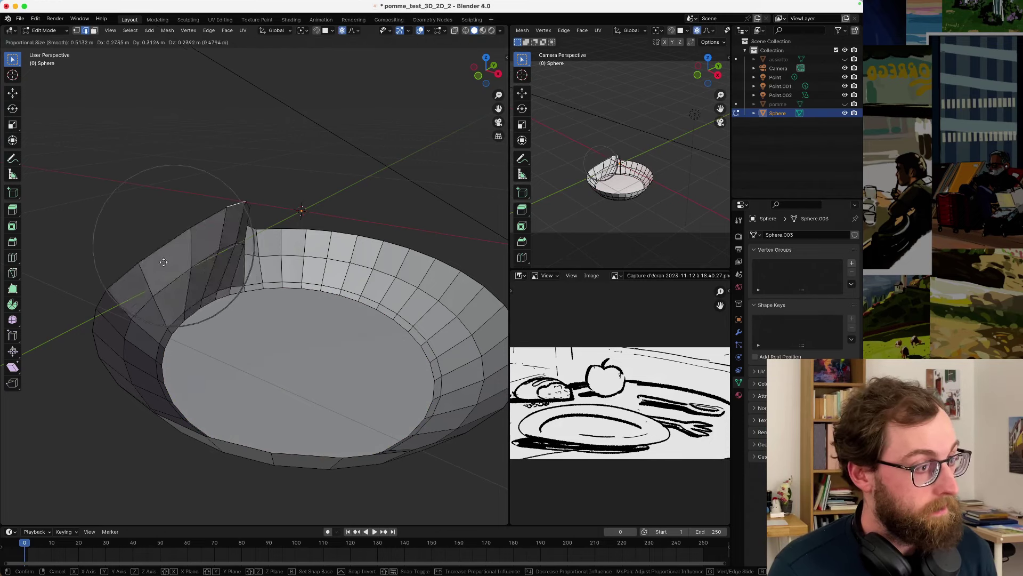
key("Escape")
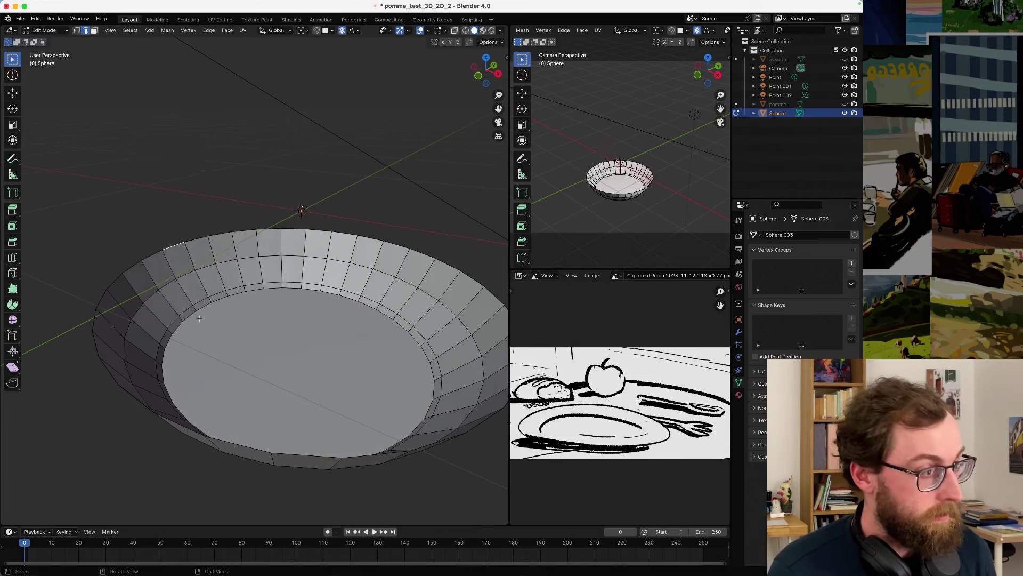
key("g")
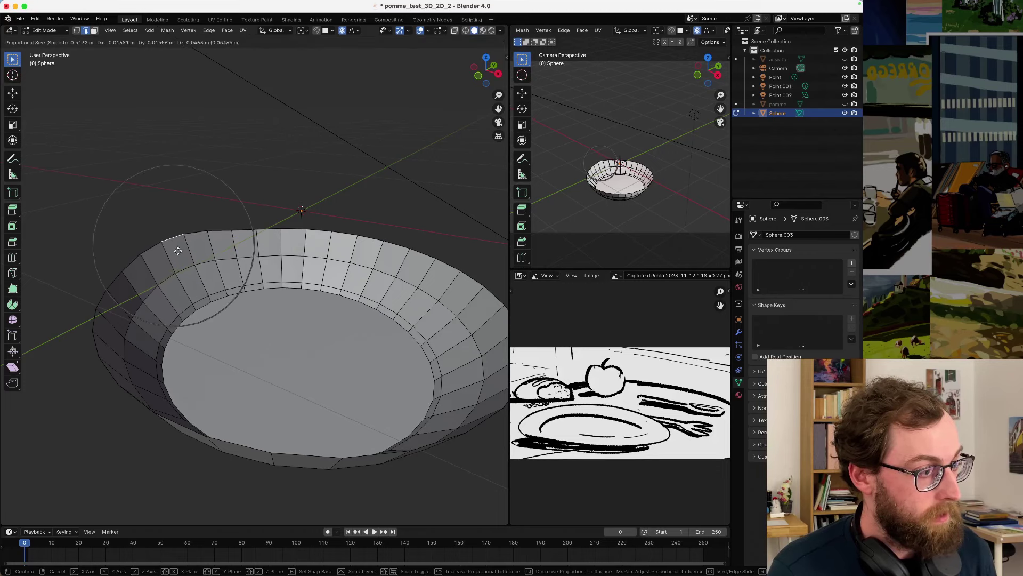
left_click(278, 256)
key("g")
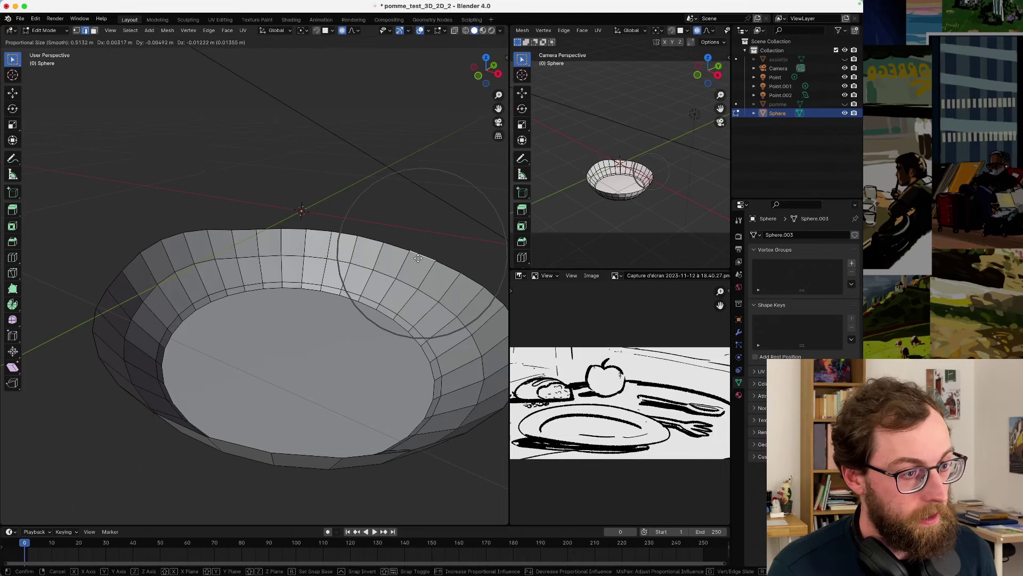
left_click(394, 299)
middle_click_drag(394, 298, 380, 322)
- Reshape more rim vertices, one moved only vertically, then return to Object Mode
left_click(439, 394)
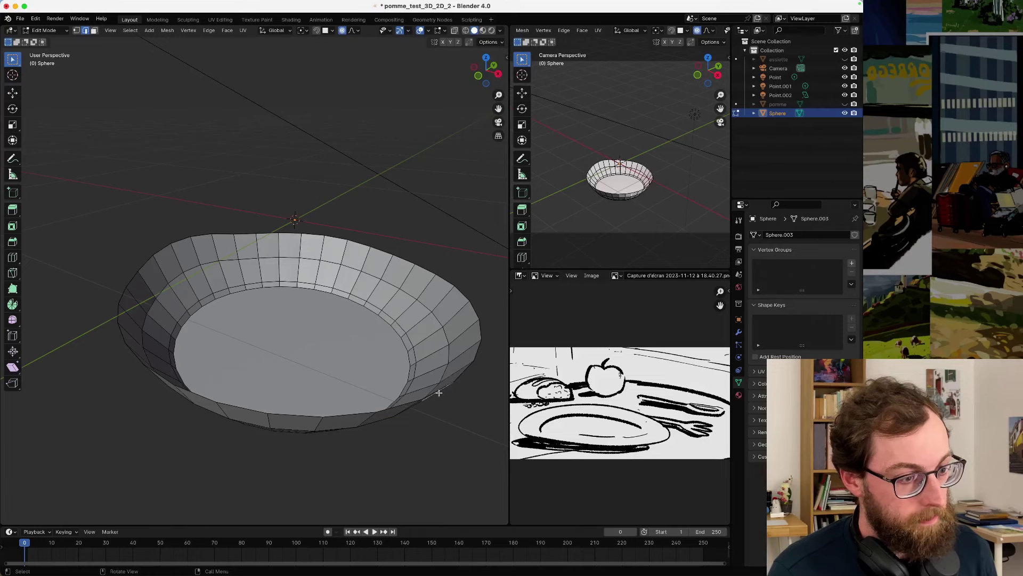
key("g")
scroll(439, 394, "up", 3)
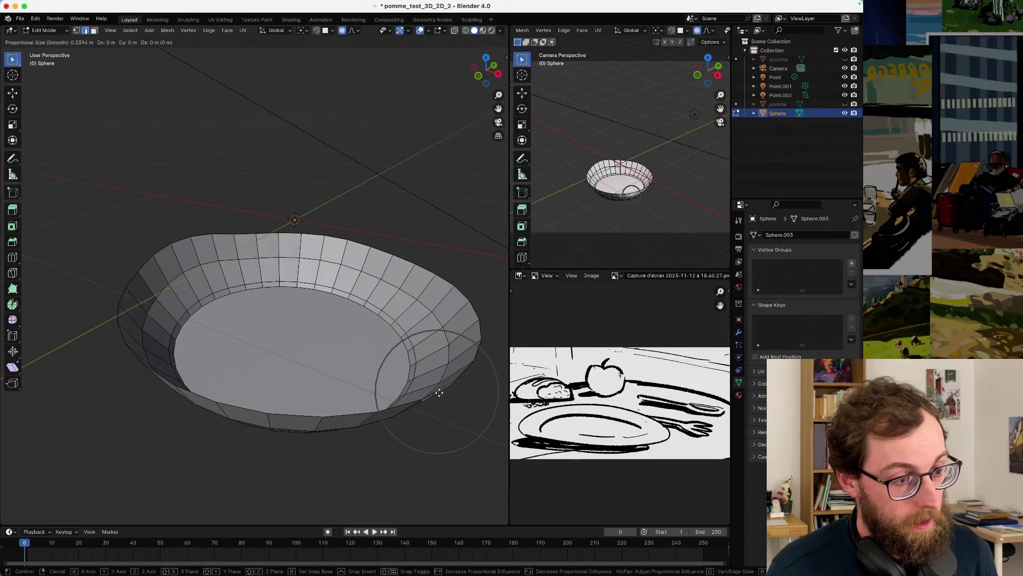
left_click(446, 396)
middle_click_drag(445, 396, 324, 355)
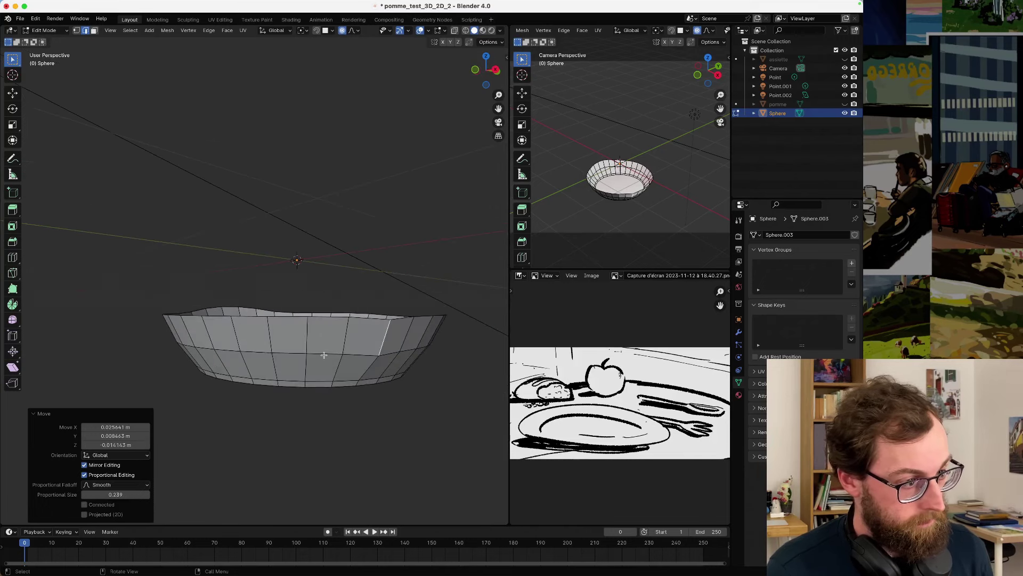
left_click(282, 322)
key("g")
key("z")
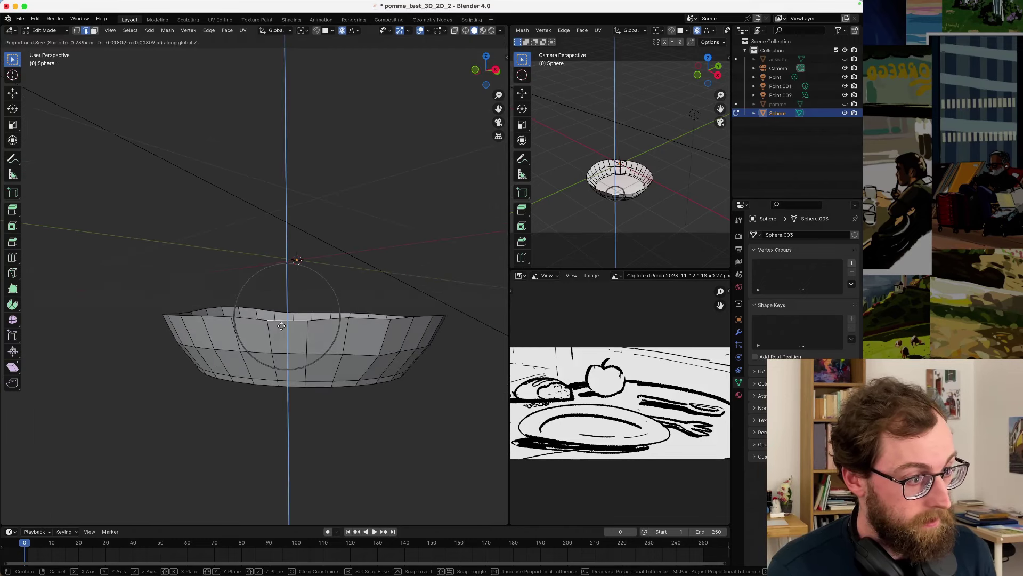
left_click(282, 327)
key("Tab")
middle_click_drag(210, 278, 312, 298)
scroll(314, 292, "down", 8)
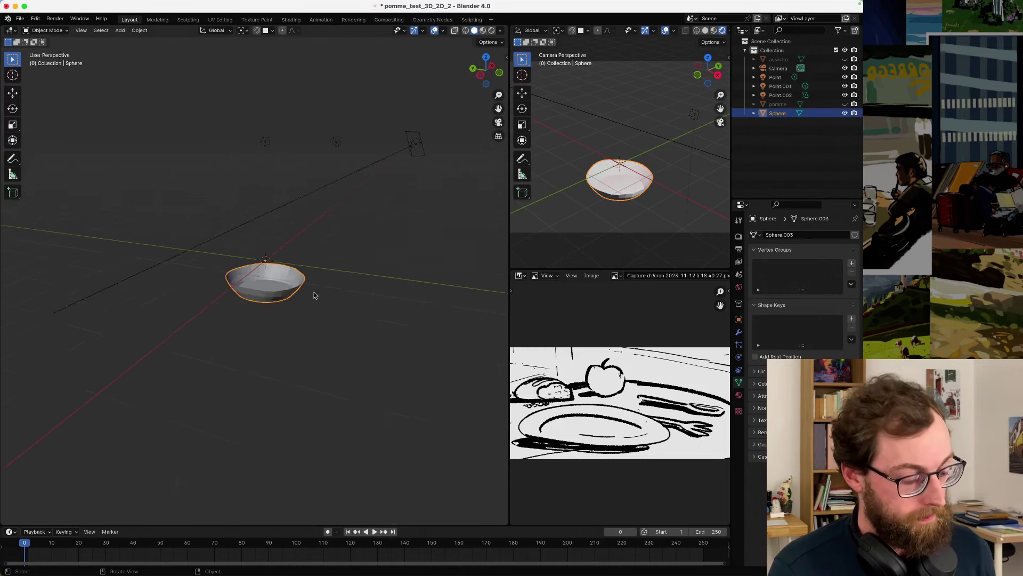
- Scale the dish to 2.09, raise it 1.2977 m on Z, and set the camera view to Material Preview
key("s")
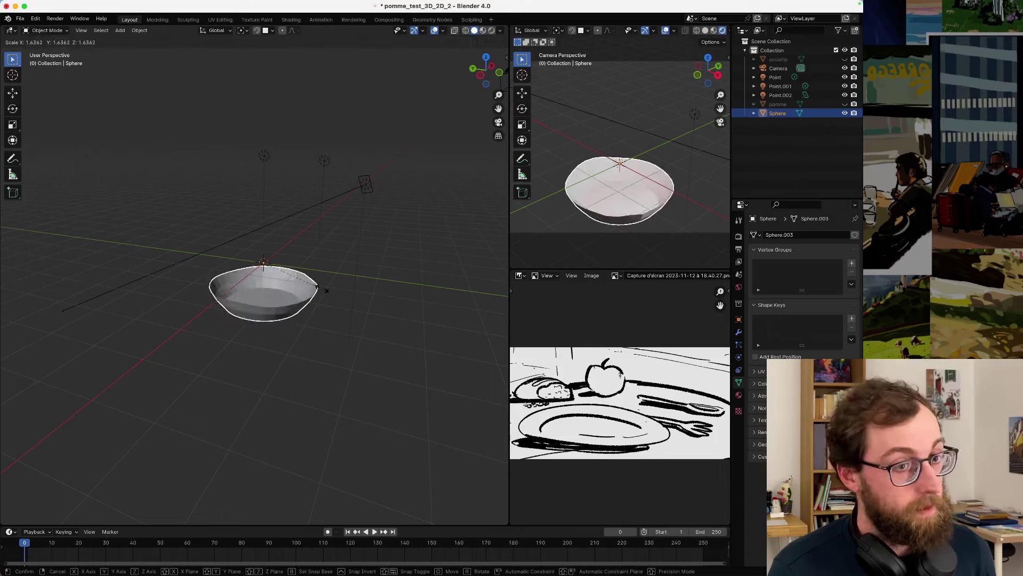
left_click(339, 292)
key("g")
key("z")
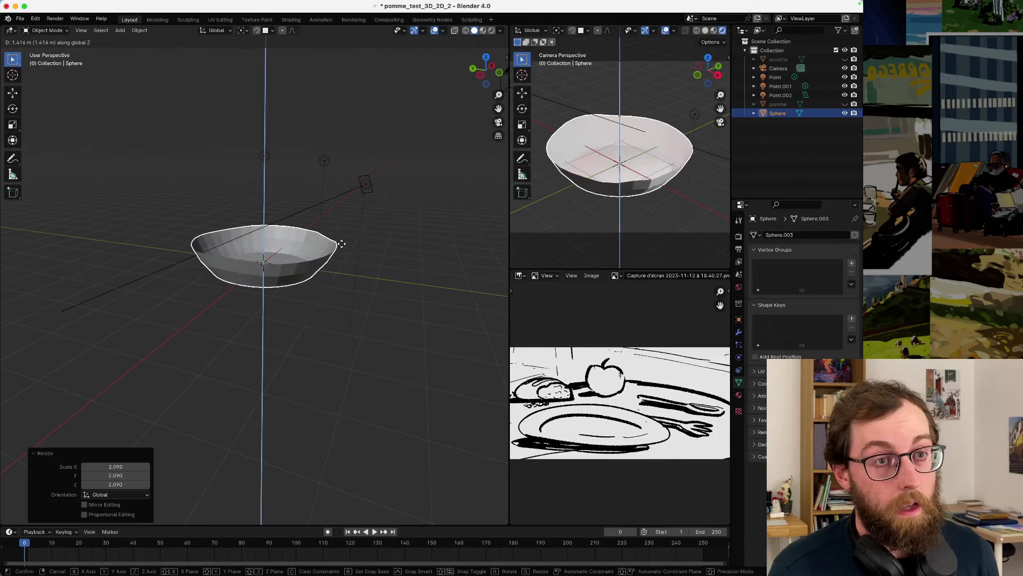
left_click(338, 240)
left_click(714, 30)
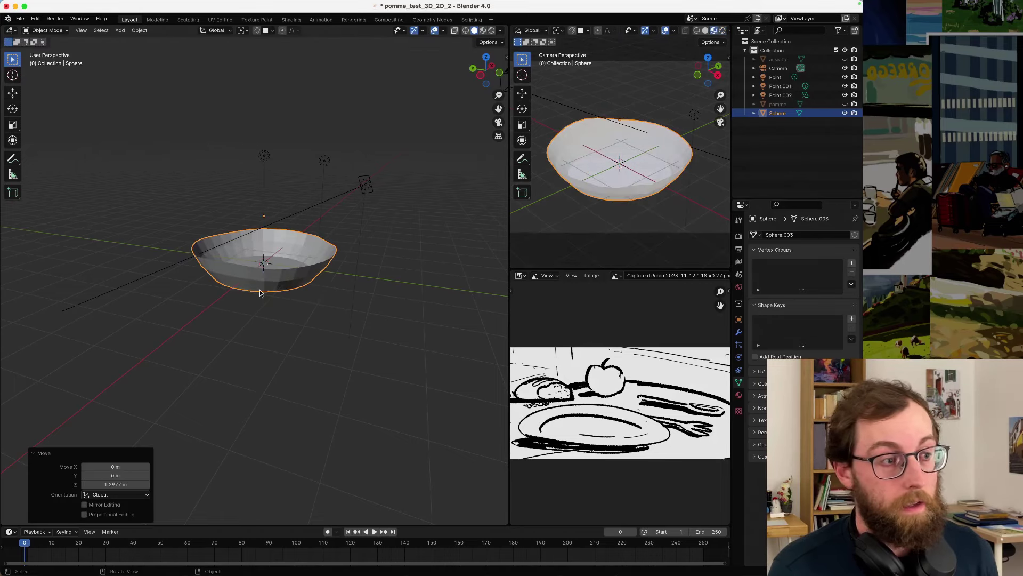
middle_click_drag(262, 293, 276, 277)
scroll(280, 277, "up", 2)
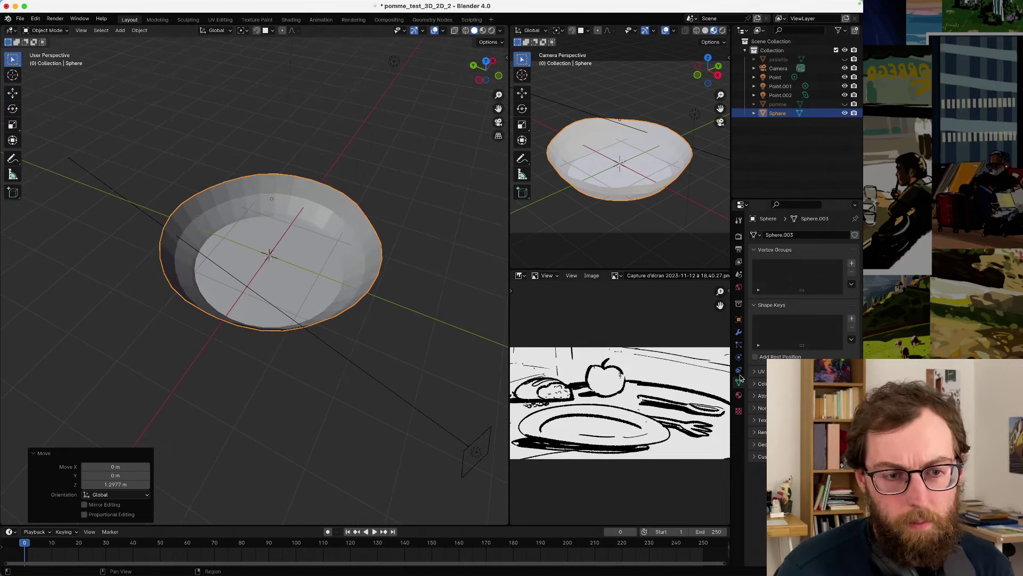
- Add a Solidify modifier to the dish by searching 'so' in the modifier list
left_click(739, 333)
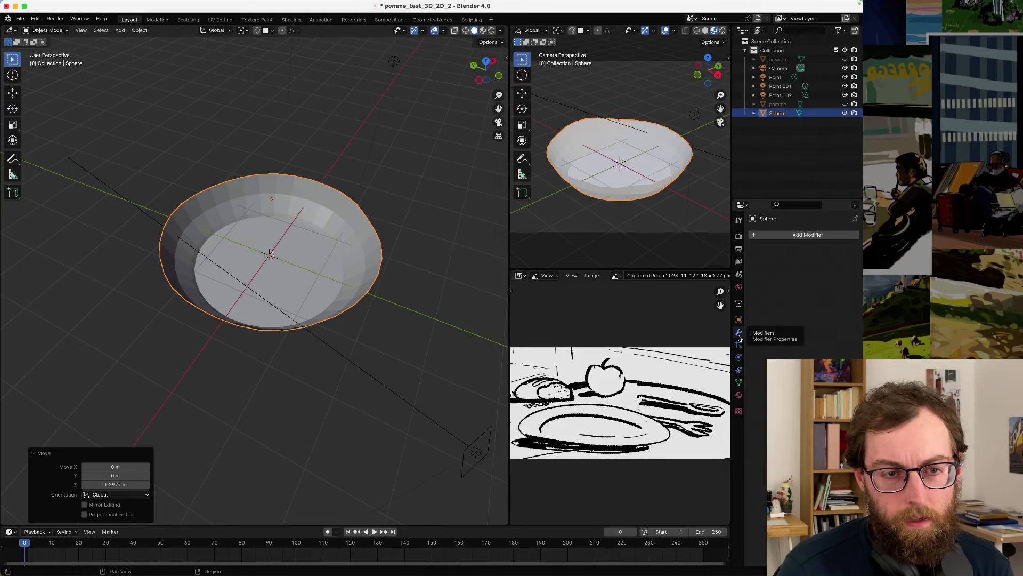
left_click(773, 235)
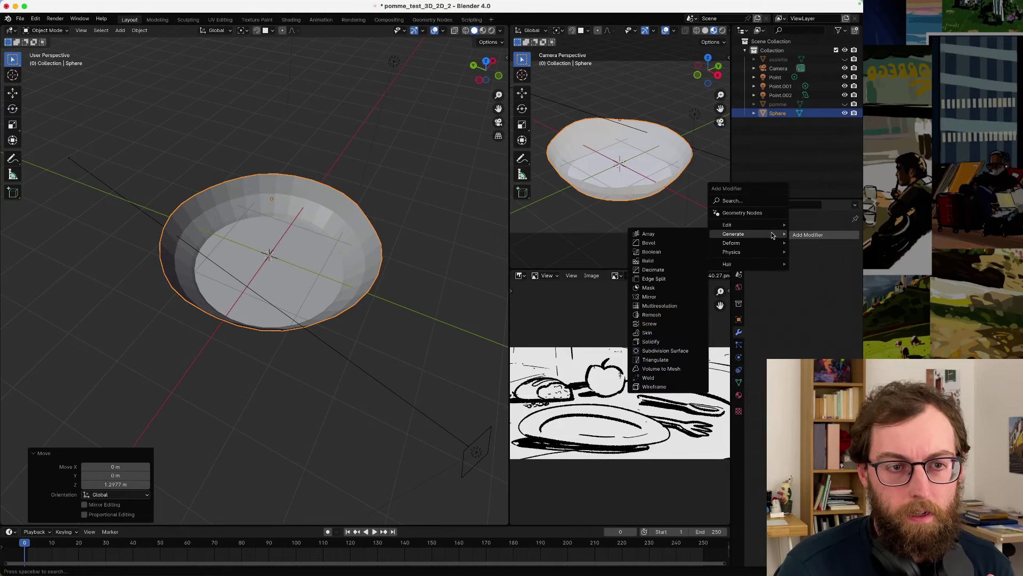
left_click(745, 201)
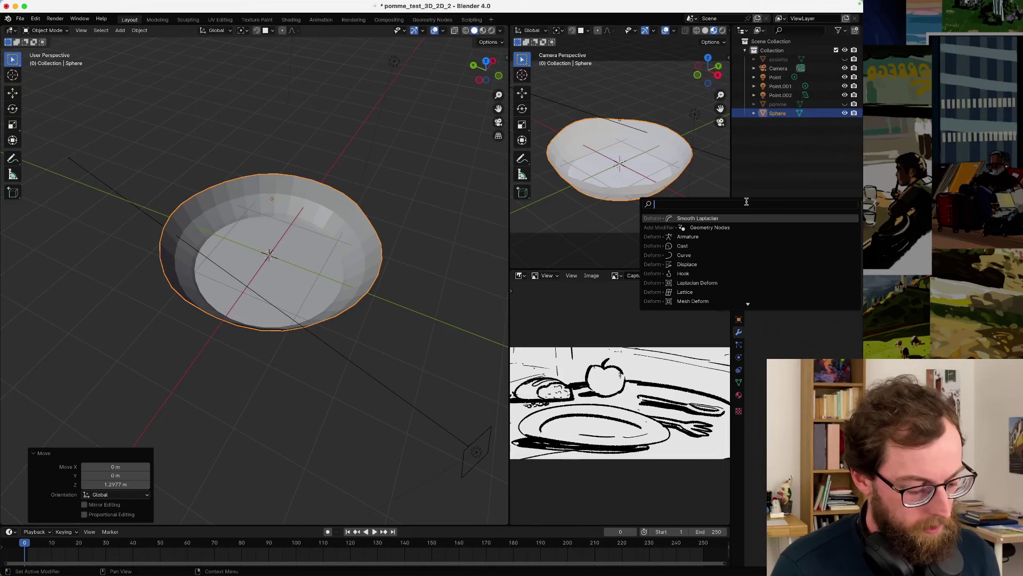
type("so")
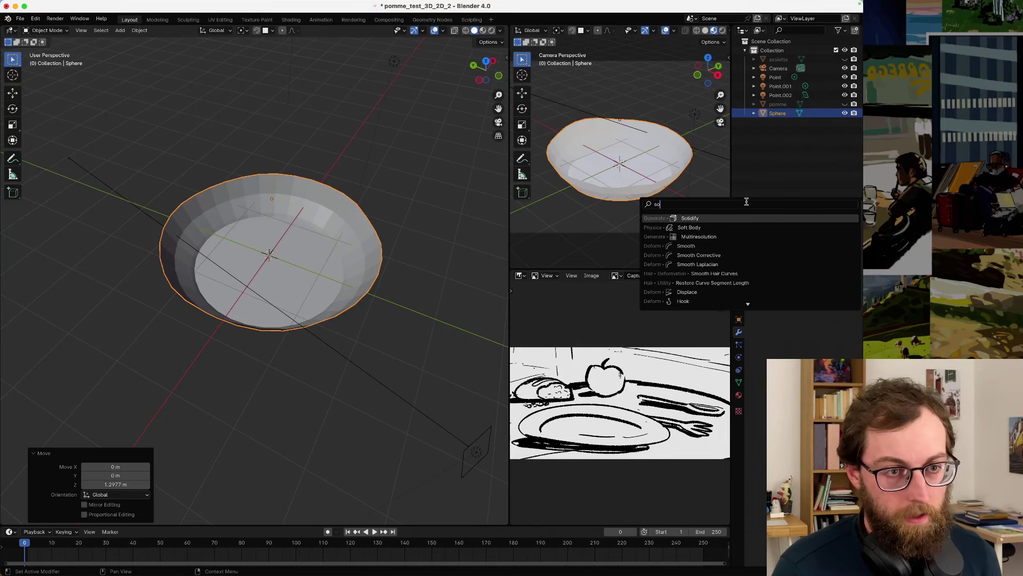
left_click(723, 220)
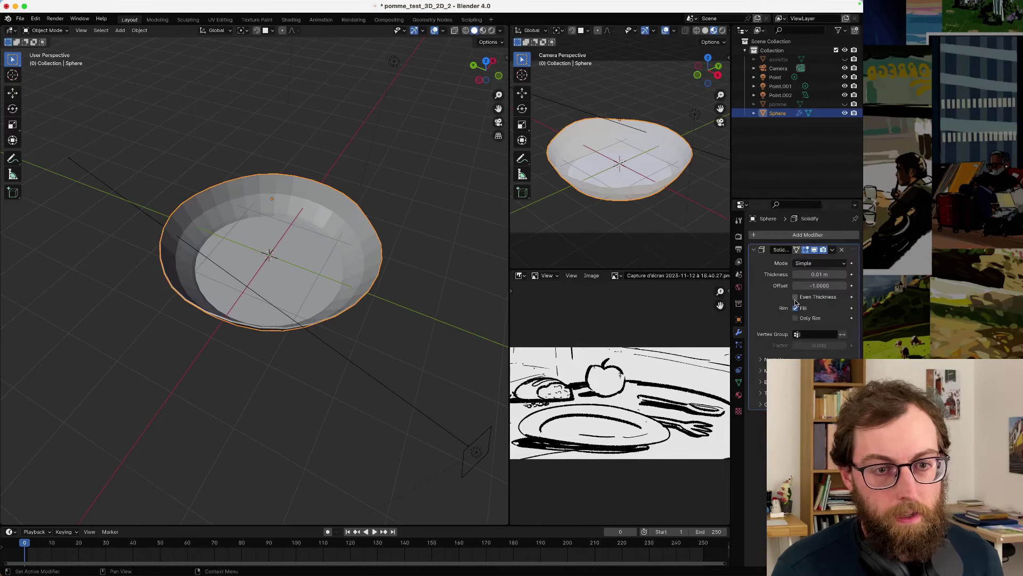
- Set the Solidify thickness to about -0.07 m and apply the modifier
left_click_drag(813, 274, 786, 274)
middle_click_drag(256, 298, 374, 296)
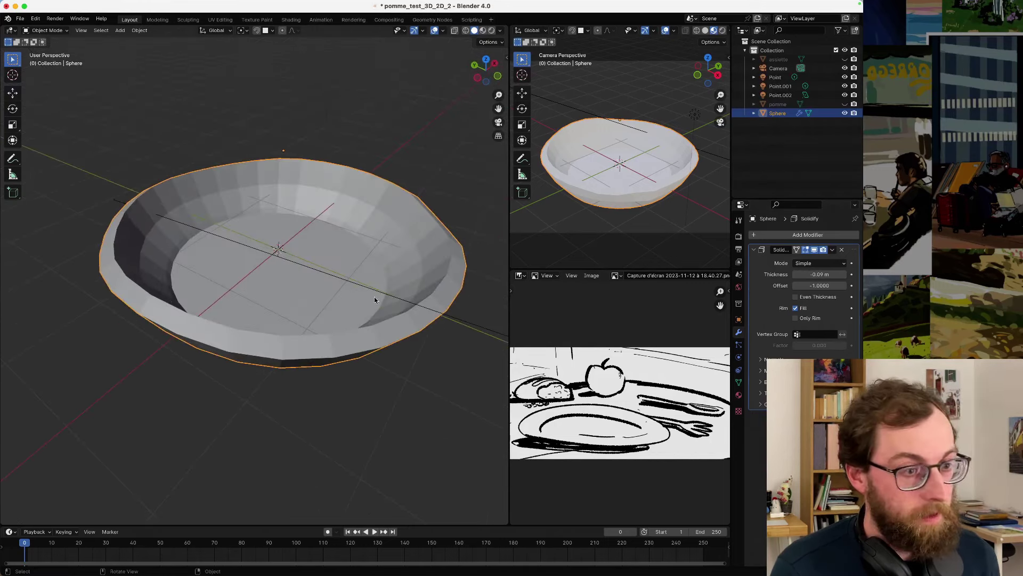
mouse_move(821, 273)
left_mouse_down()
mouse_move(847, 274)
mouse_move(826, 274)
mouse_move(836, 274)
left_mouse_up()
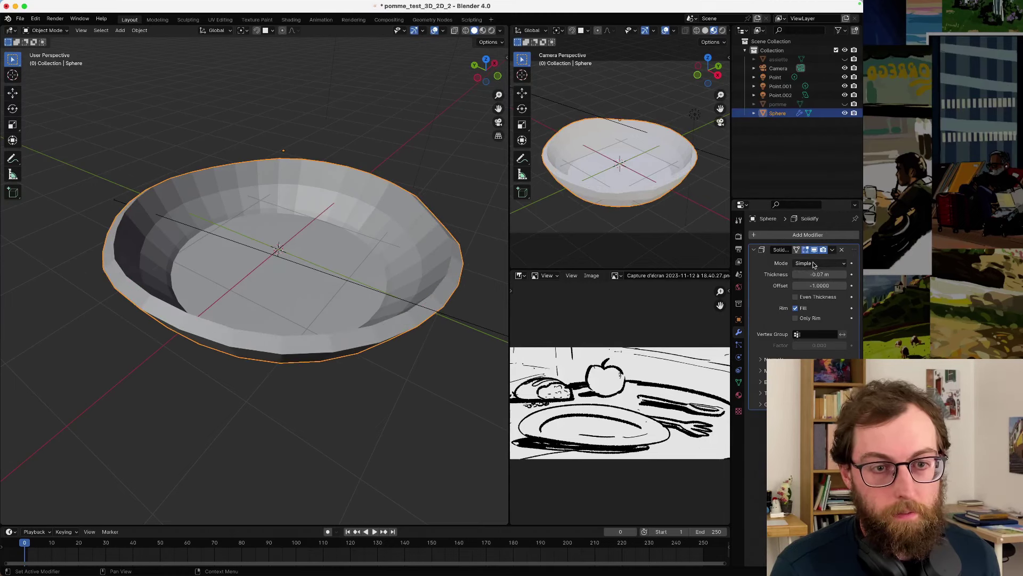
left_click(833, 250)
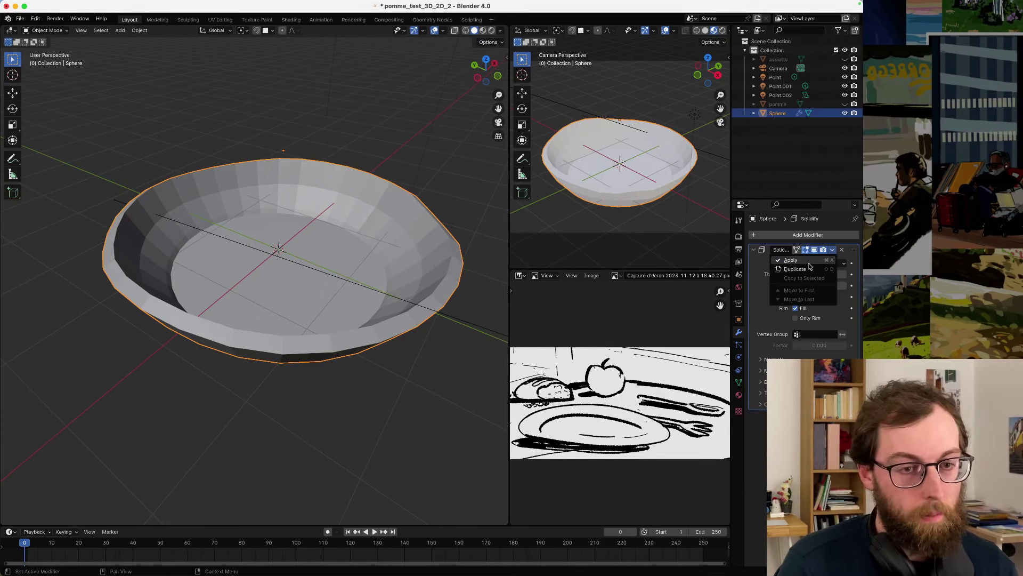
left_click(810, 261)
left_click(775, 235)
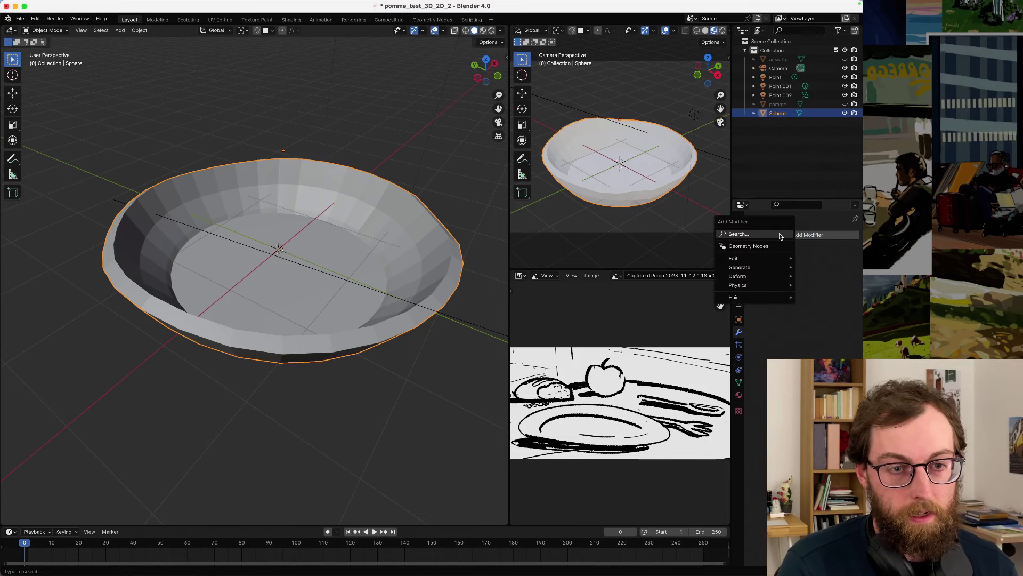
- Add a Smooth modifier from the Deform category and apply it to the dish
left_click(775, 235)
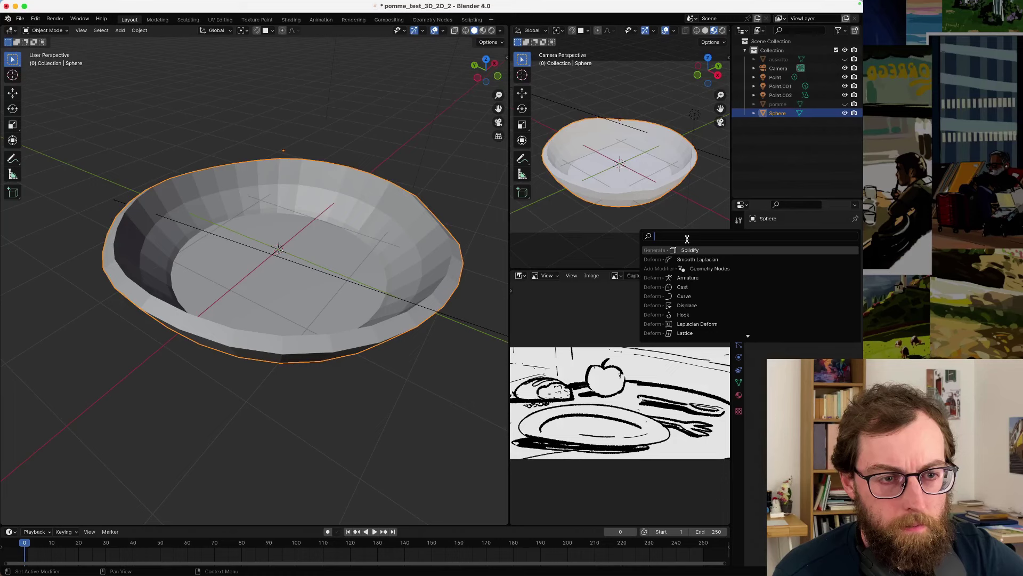
key("Escape")
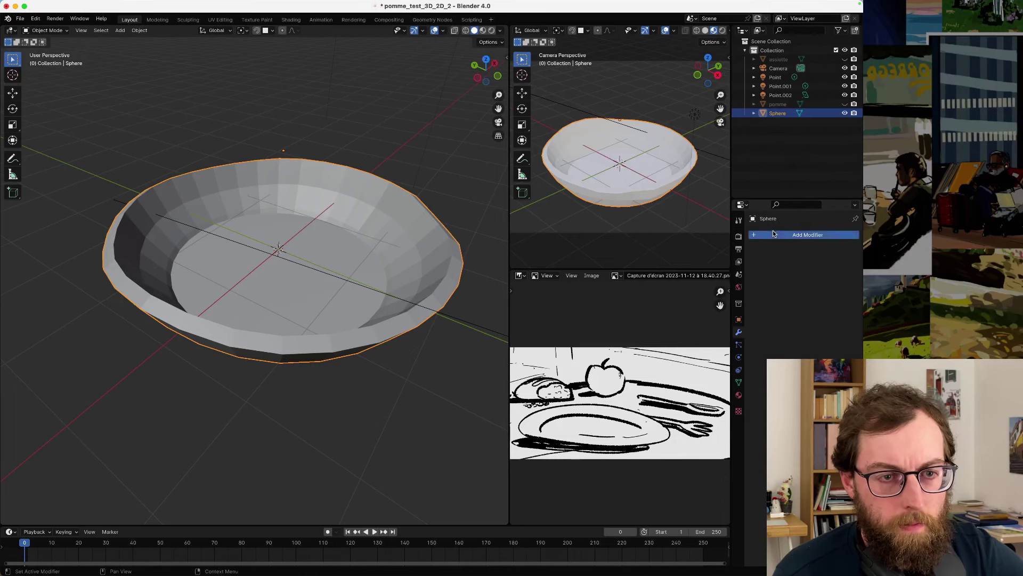
left_click(774, 233)
mouse_move(749, 274)
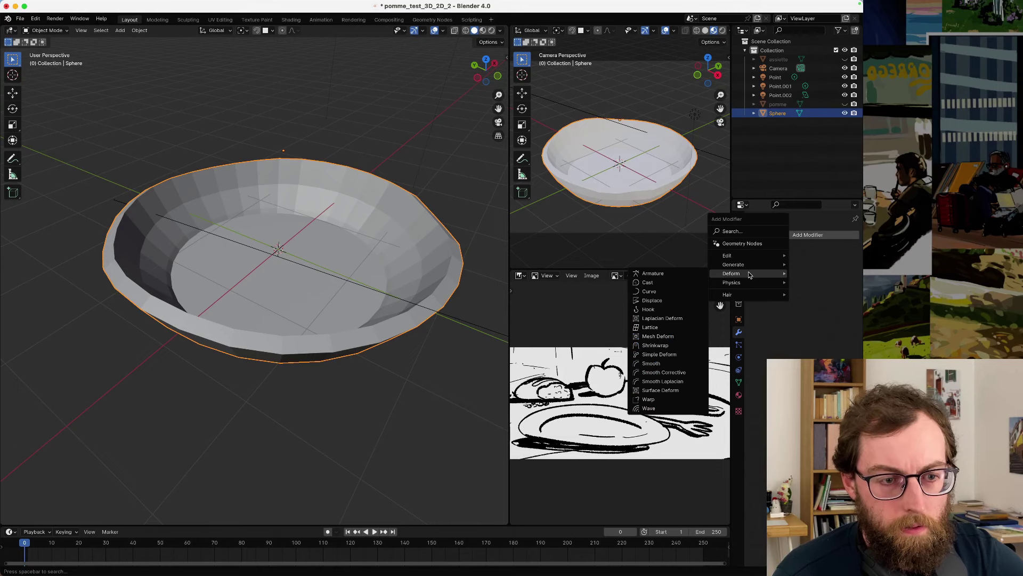
left_click(672, 365)
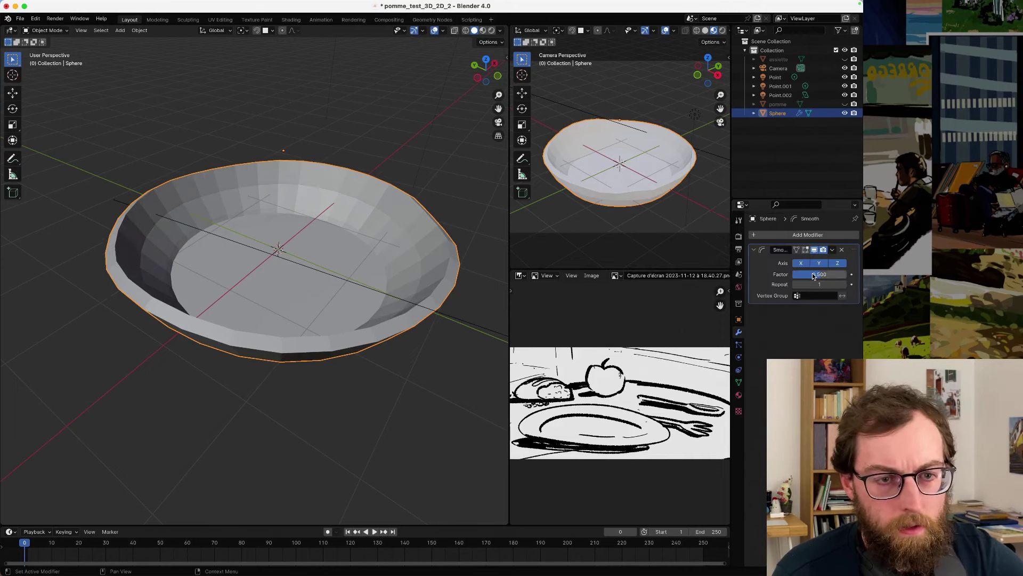
left_click(832, 250)
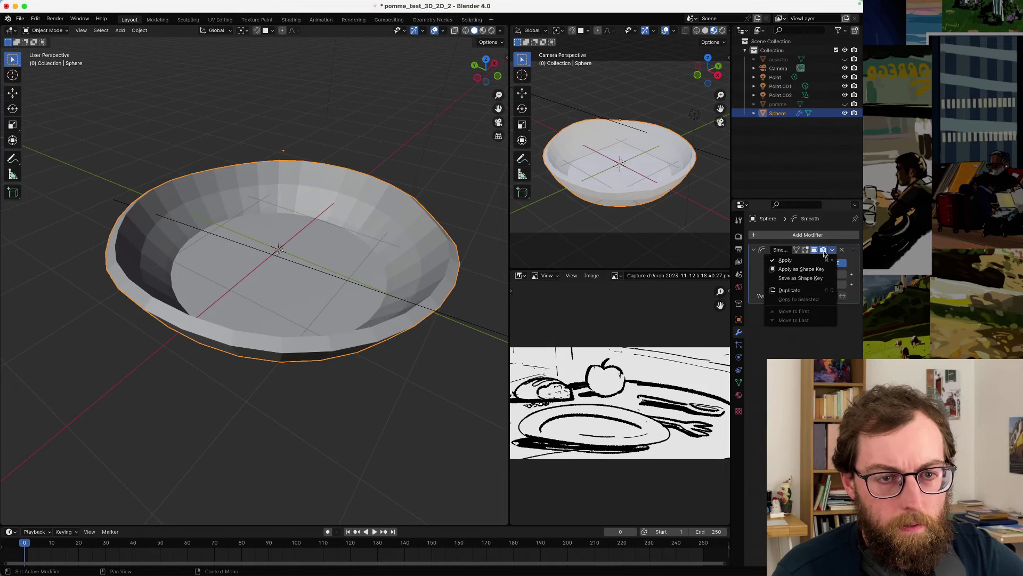
left_click(785, 260)
- Set the dish to Shade Smooth and deselect it for a clean view
right_click(339, 318)
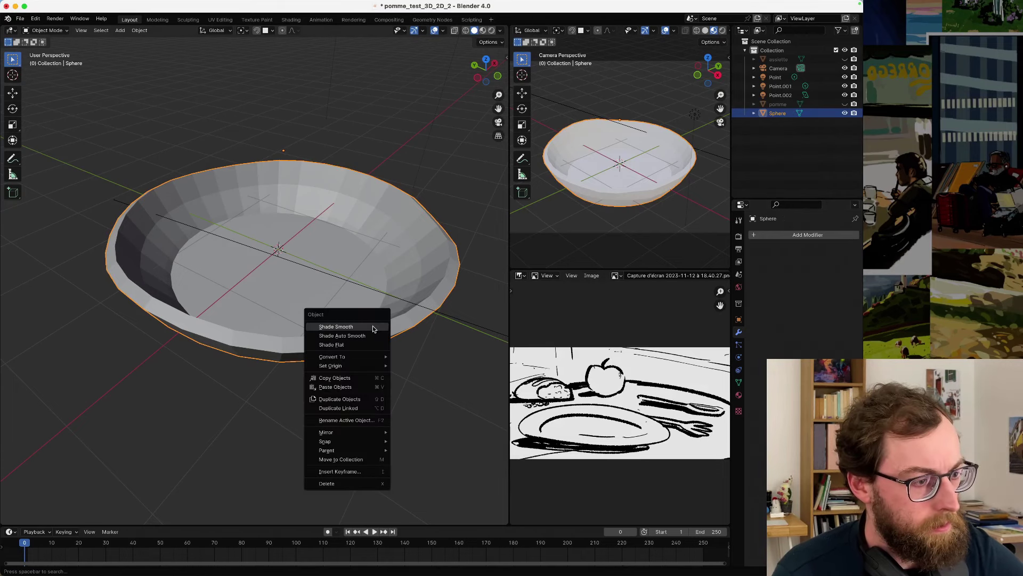
left_click(373, 328)
middle_click_drag(336, 324, 273, 315)
left_click(305, 367)
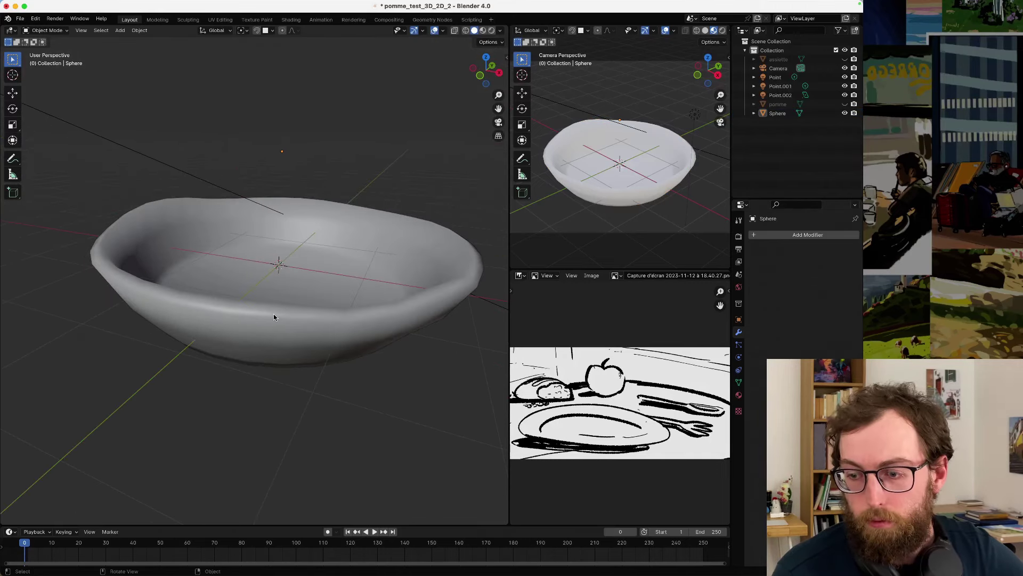
- Orbit and zoom around the finished white dish to inspect its wavy rim and thick walls
middle_click_drag(274, 316, 354, 294)
scroll(355, 296, "down", 1)
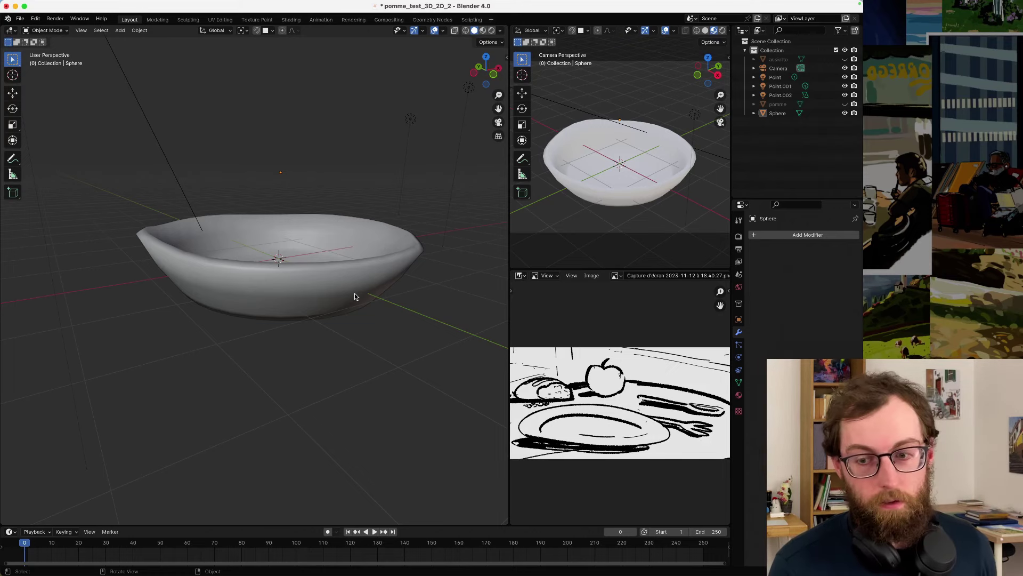
mouse_move(355, 296)
middle_mouse_down()
mouse_move(354, 244)
mouse_move(356, 286)
middle_mouse_up()
scroll(357, 285, "up", 5)
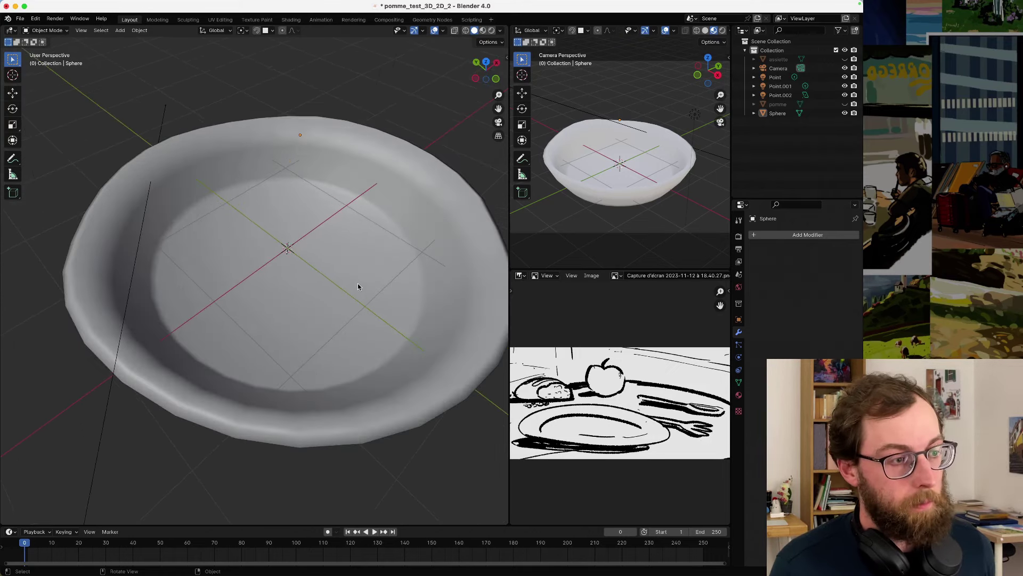
scroll(357, 287, "down", 2)
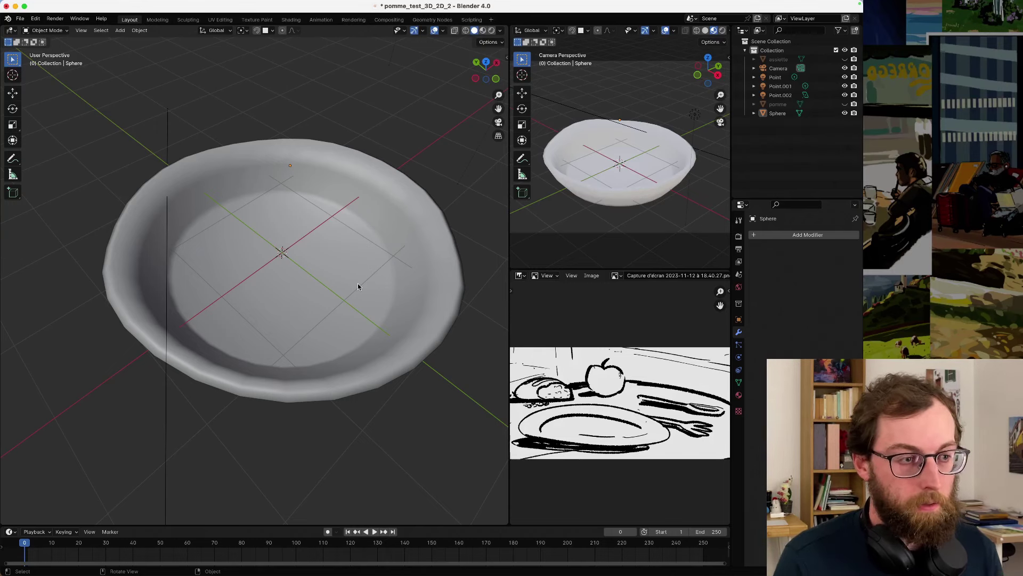
middle_click_drag(361, 297, 331, 291)
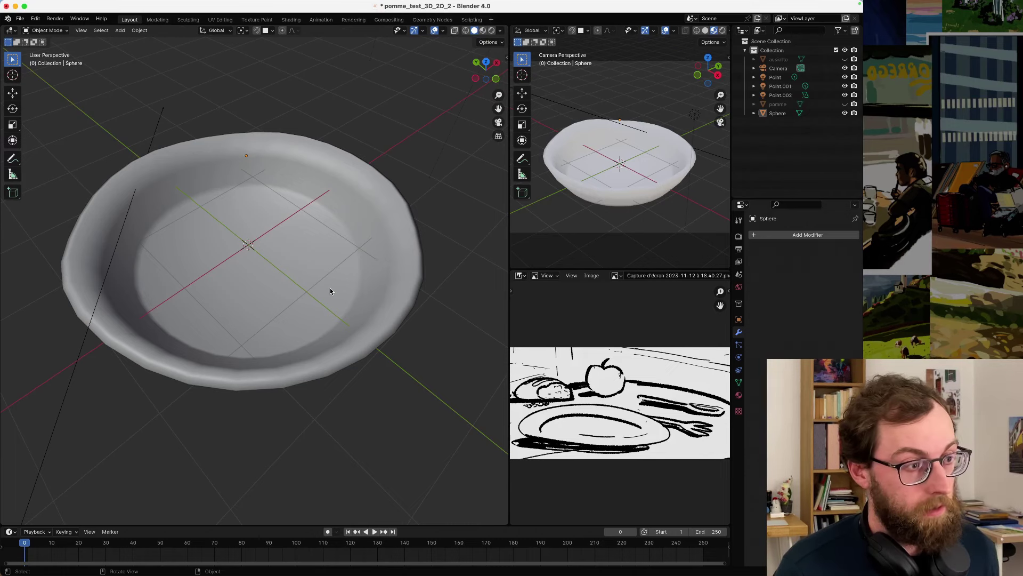
middle_click_drag(320, 299, 368, 251)
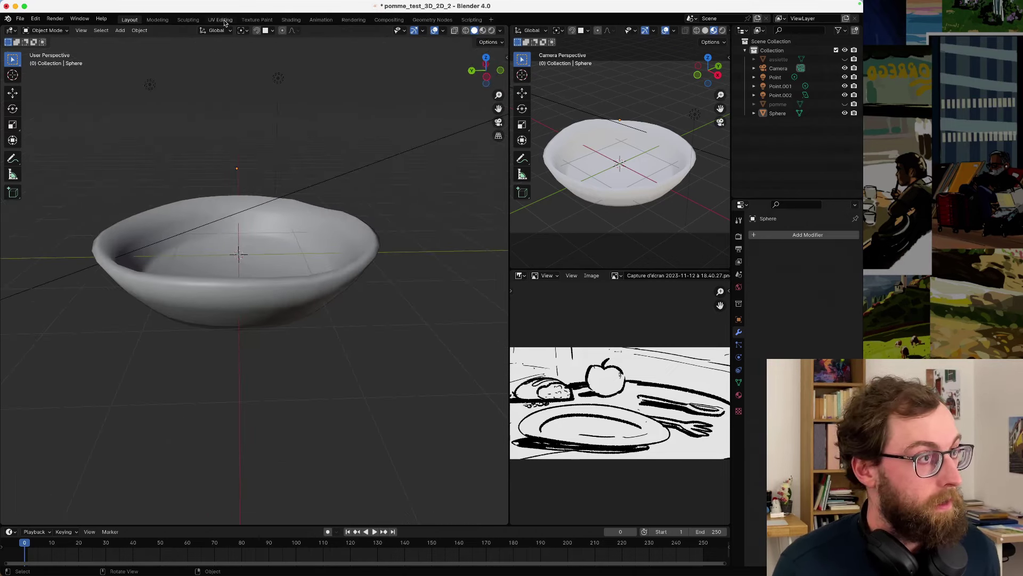
- In the Shading workspace, create Material.001 for the bowl with a muted brownish base colour
left_click(291, 20)
left_click(500, 351)
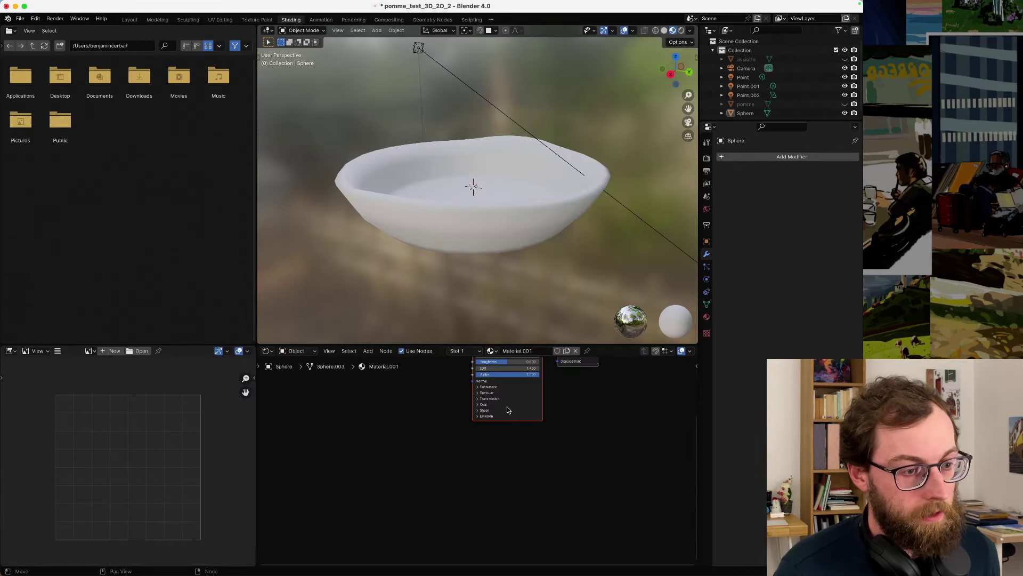
left_click(526, 427)
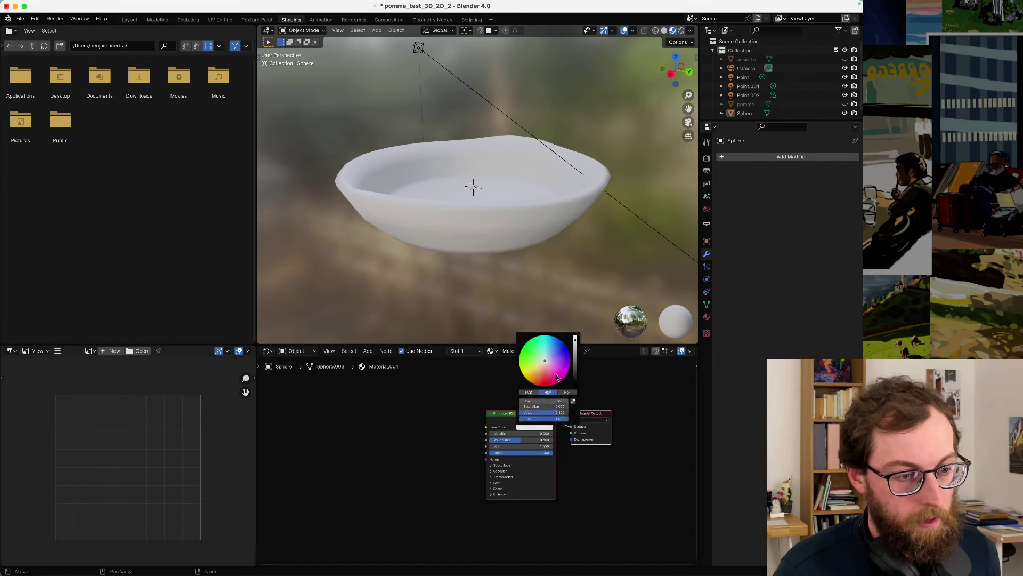
left_click(539, 368)
mouse_move(539, 369)
left_mouse_down()
mouse_move(575, 355)
mouse_move(575, 367)
left_mouse_up()
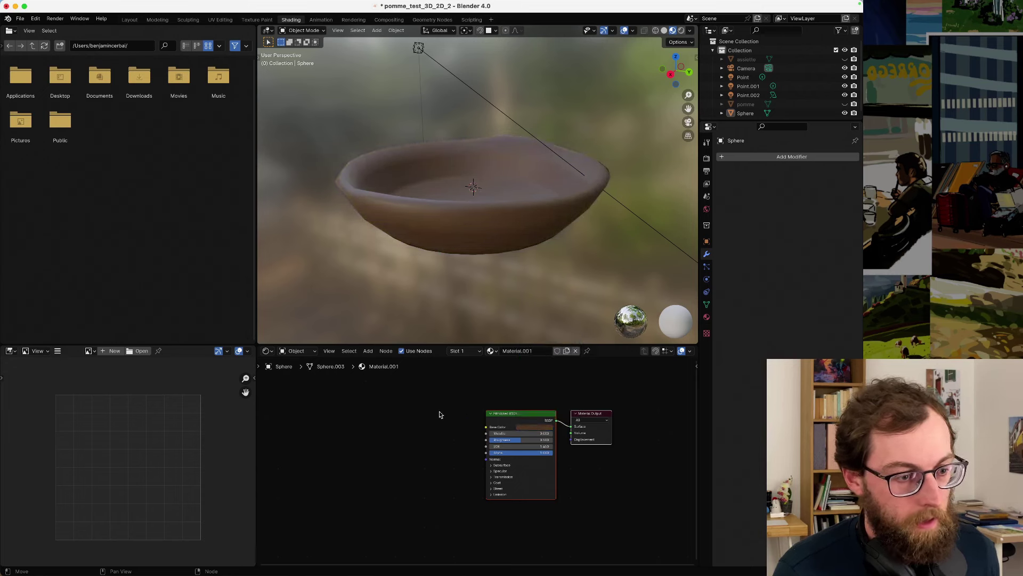
- Unhide the apple 'pomme', select it, and box-select its skin shader nodes
left_click(845, 103)
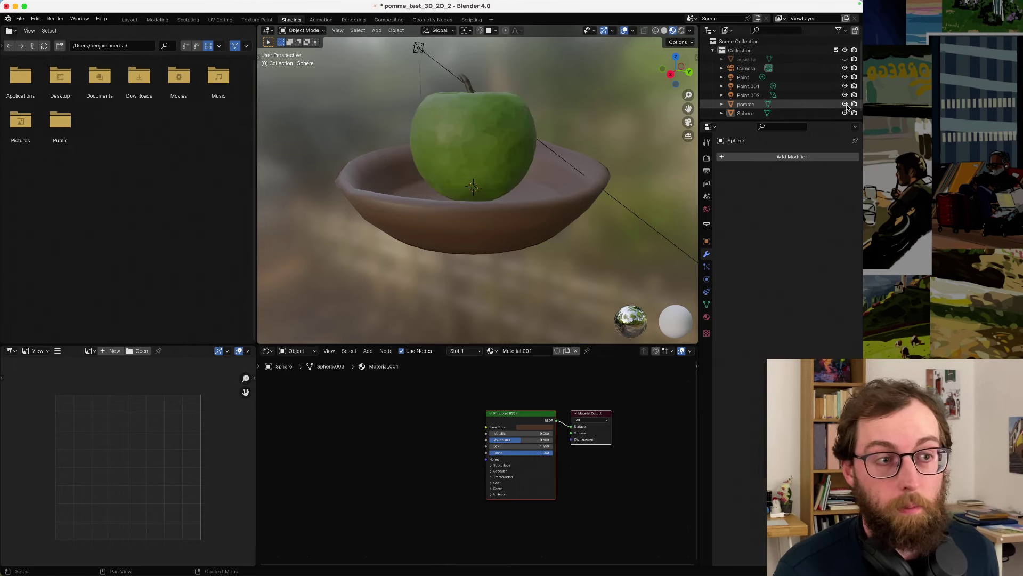
left_click(456, 136)
scroll(403, 433, "down", 3)
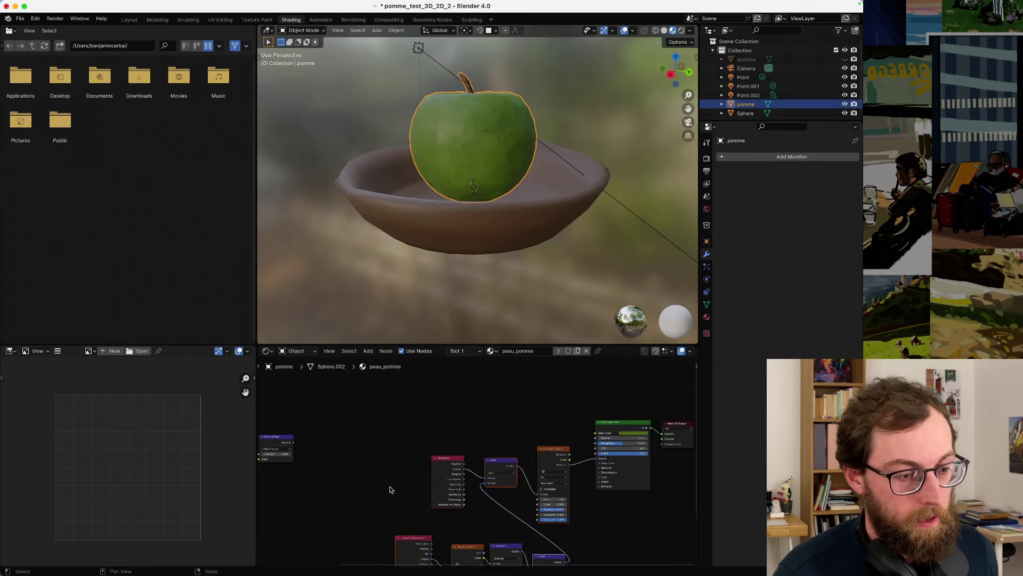
middle_click_drag(376, 441, 376, 400)
left_click_drag(376, 398, 556, 536)
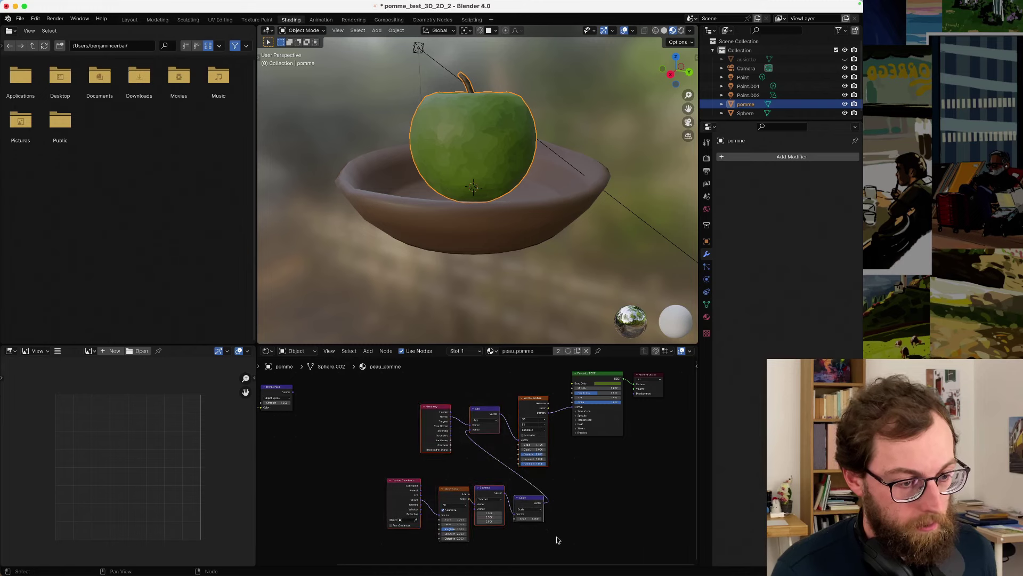
- Paste the apple's nodes into the bowl's material and link Voronoi Position to the BSDF Normal
left_click(457, 216)
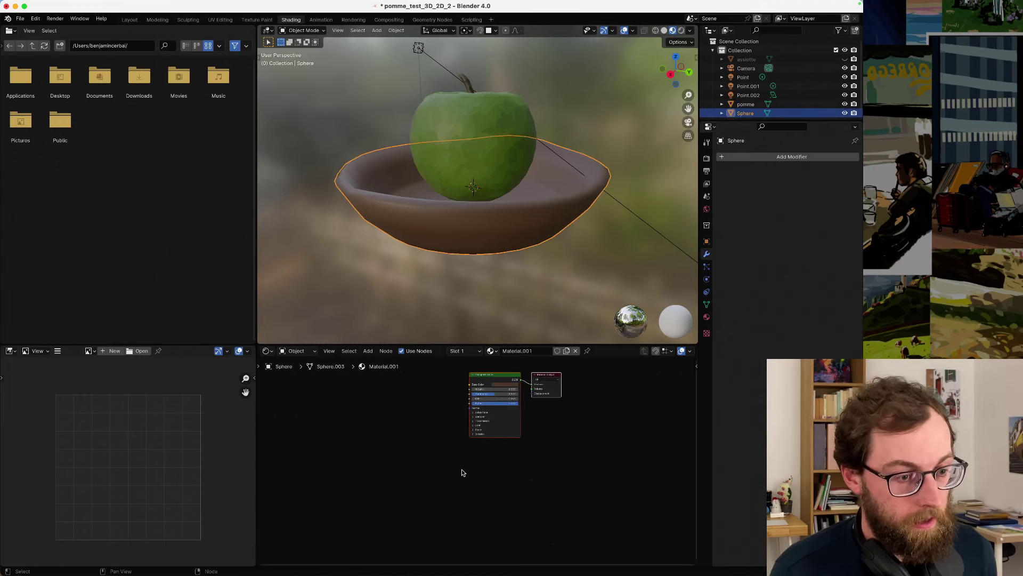
key("ctrl+v")
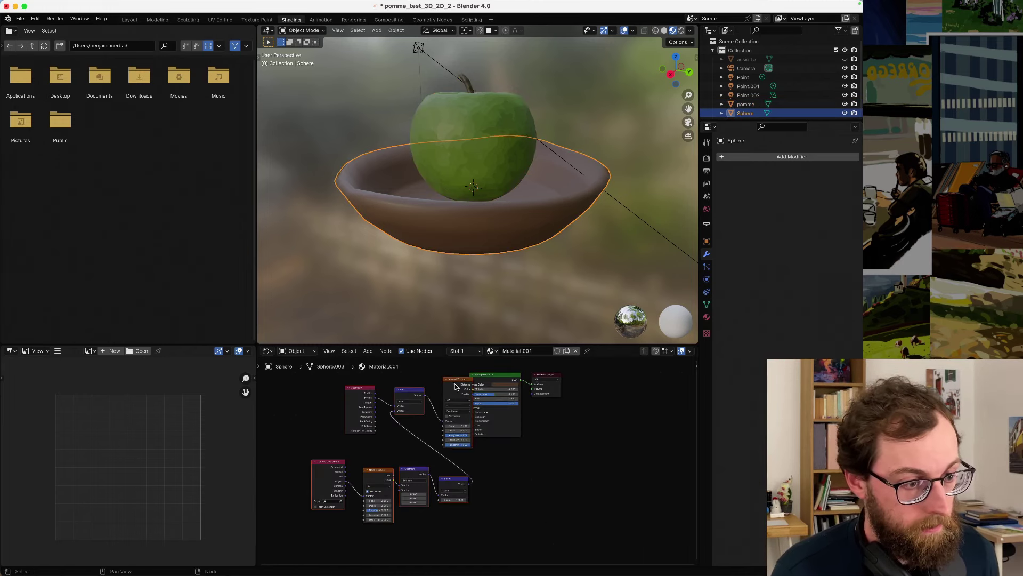
scroll(474, 447, "up", 3)
scroll(483, 464, "up", 1)
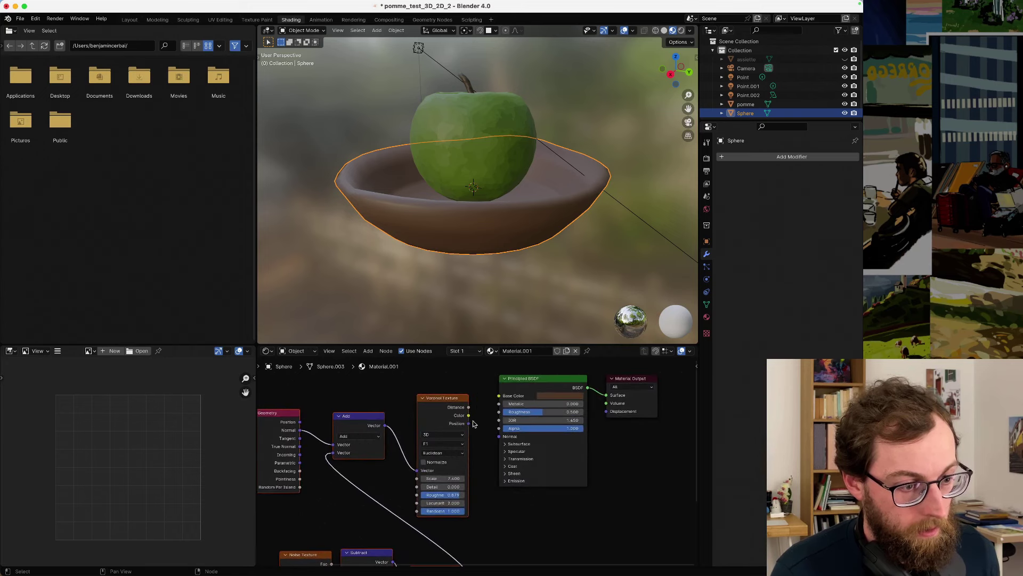
mouse_move(468, 423)
left_mouse_down()
mouse_move(502, 445)
mouse_move(499, 435)
left_mouse_up()
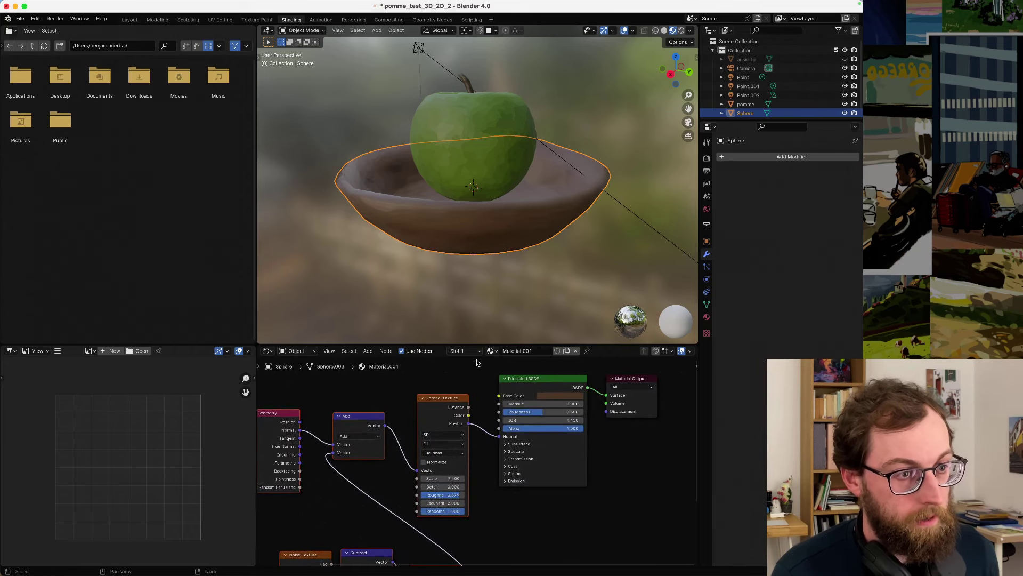
- Preview the apple and plate in Rendered viewport shading from several angles
left_click(338, 244)
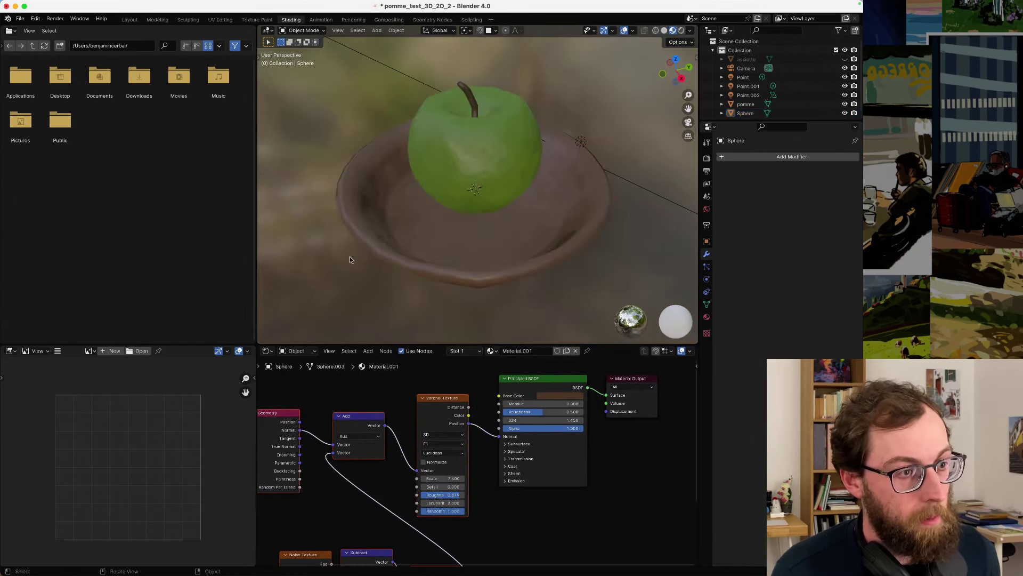
middle_click_drag(349, 257, 410, 250)
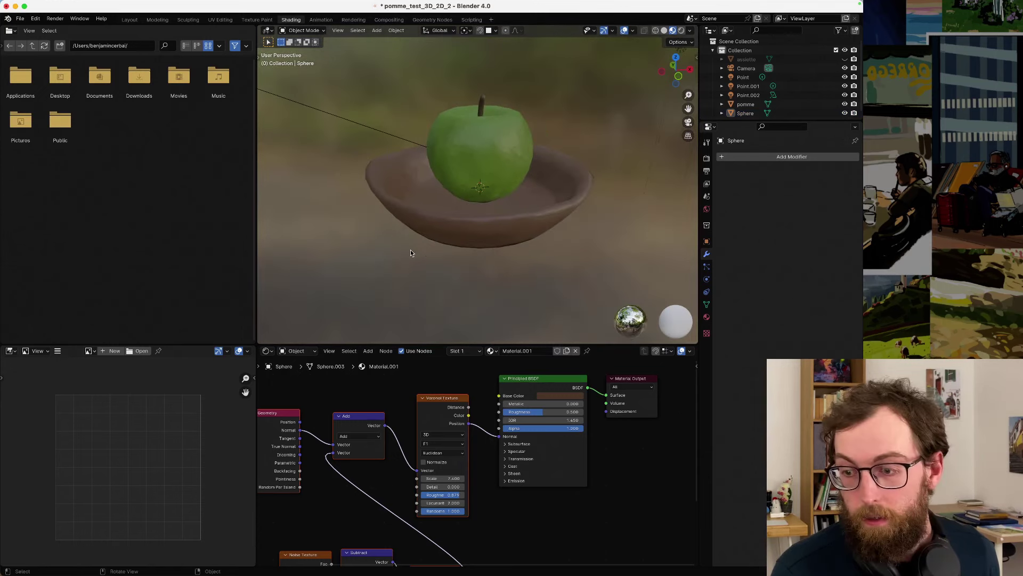
scroll(416, 250, "up", 2)
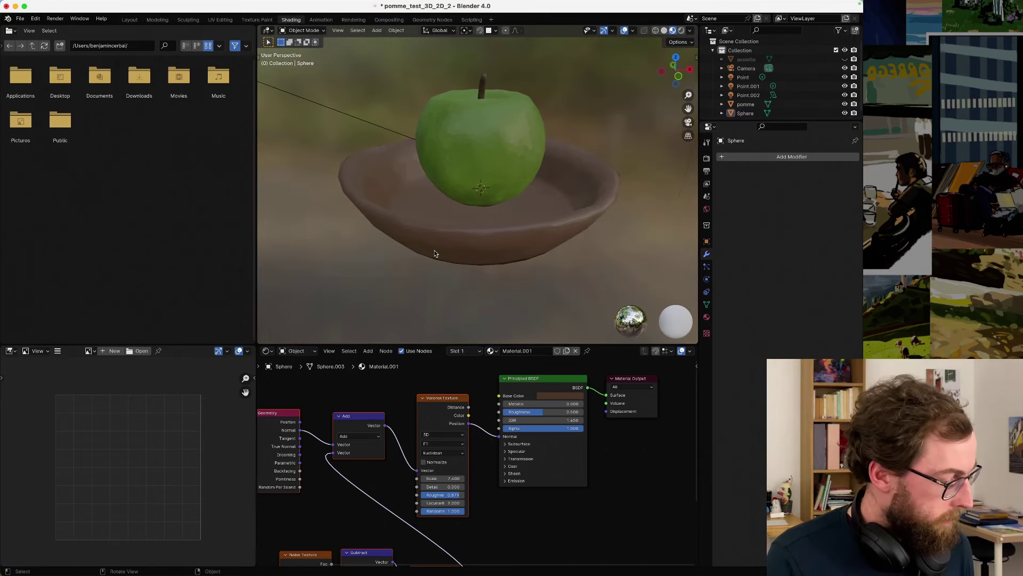
scroll(457, 222, "up", 2)
middle_click_drag(458, 223, 522, 160)
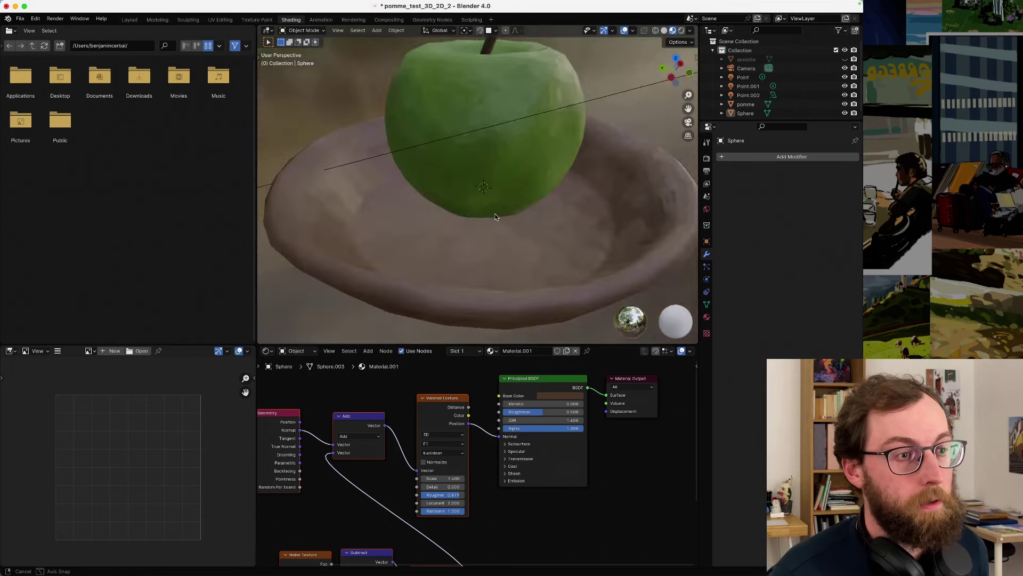
scroll(586, 106, "down", 2)
left_click(682, 30)
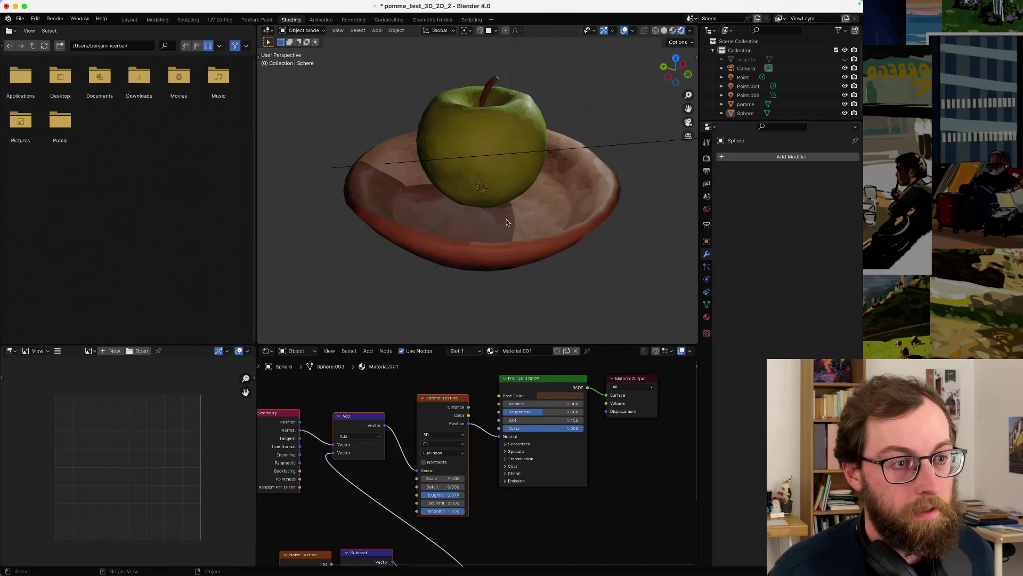
middle_click_drag(507, 223, 411, 242)
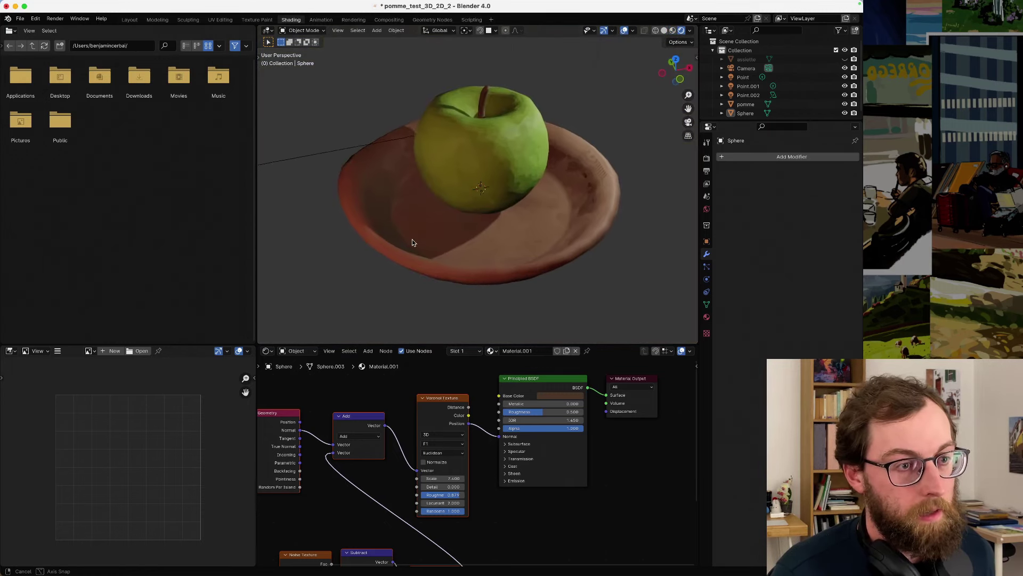
- Raise the plate's Noise Texture Scale from 2.2 to 3.2
middle_click_drag(400, 486, 544, 390)
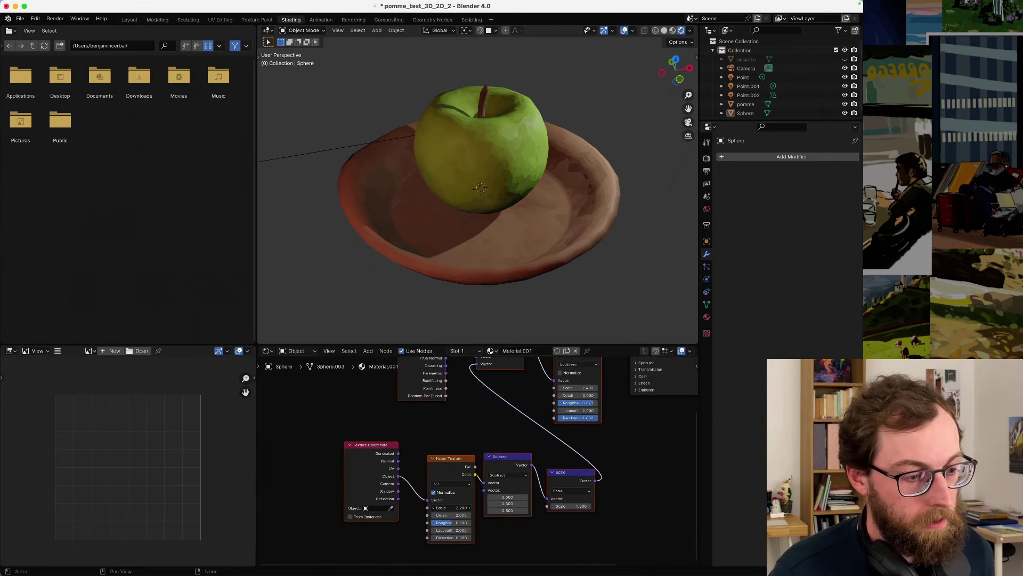
mouse_move(451, 508)
left_mouse_down()
mouse_move(469, 507)
mouse_move(446, 507)
left_mouse_up()
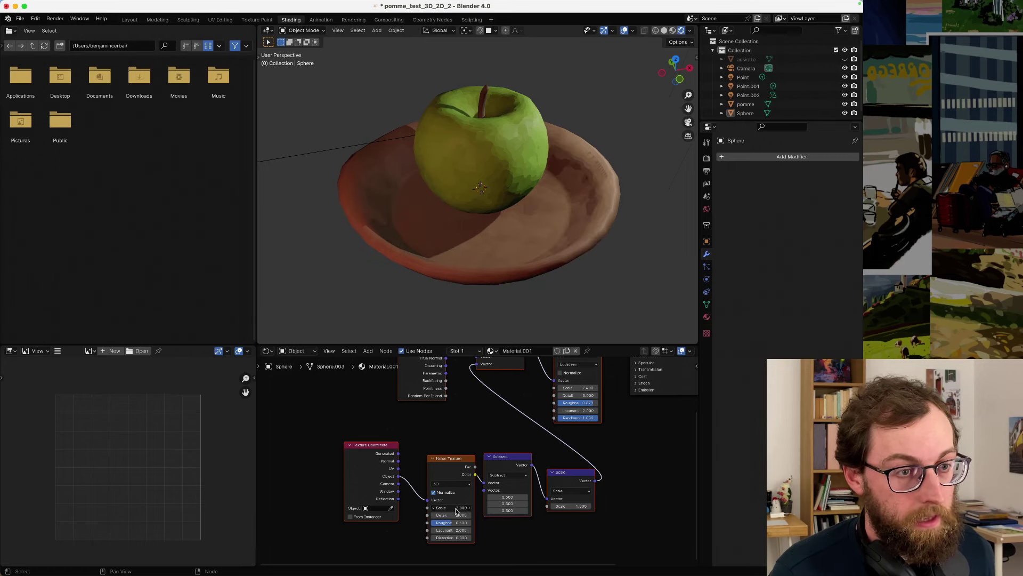
middle_click_drag(471, 242, 548, 191)
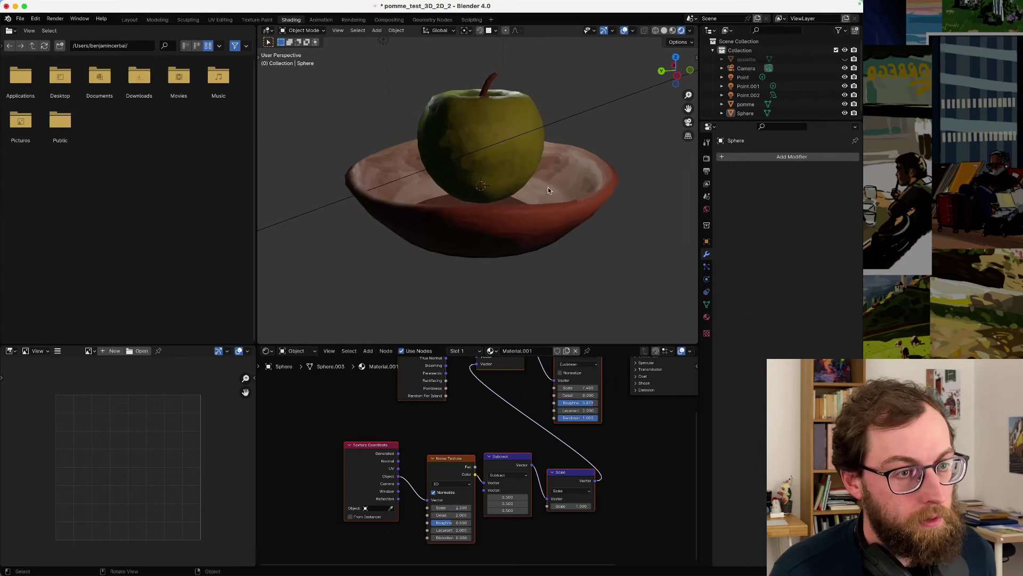
- Shade the plate flat, check its facets from above and below, and open Add Modifier
right_click(548, 190)
left_click(590, 168)
right_click(587, 168)
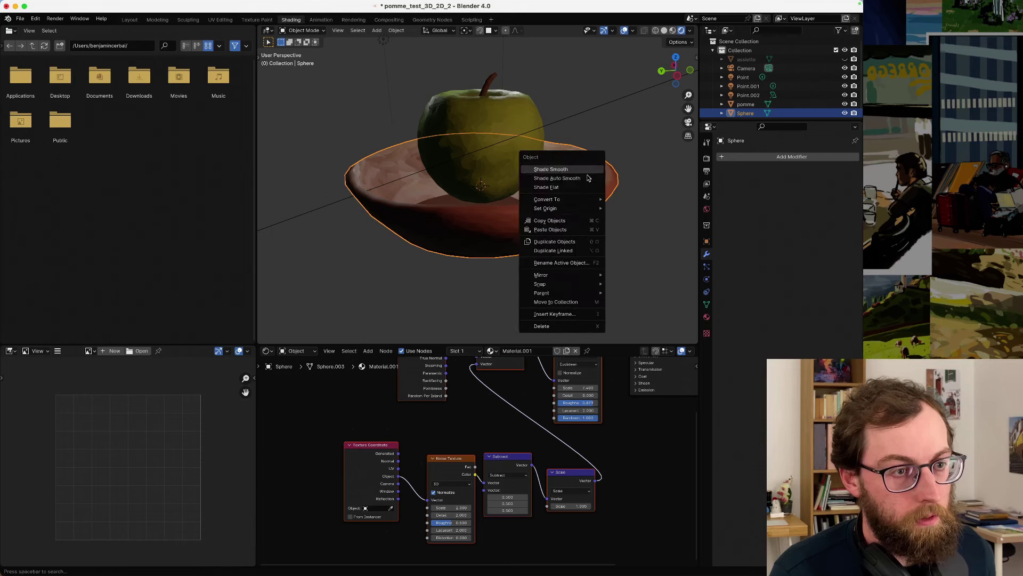
left_click(583, 187)
scroll(581, 195, "up", 3)
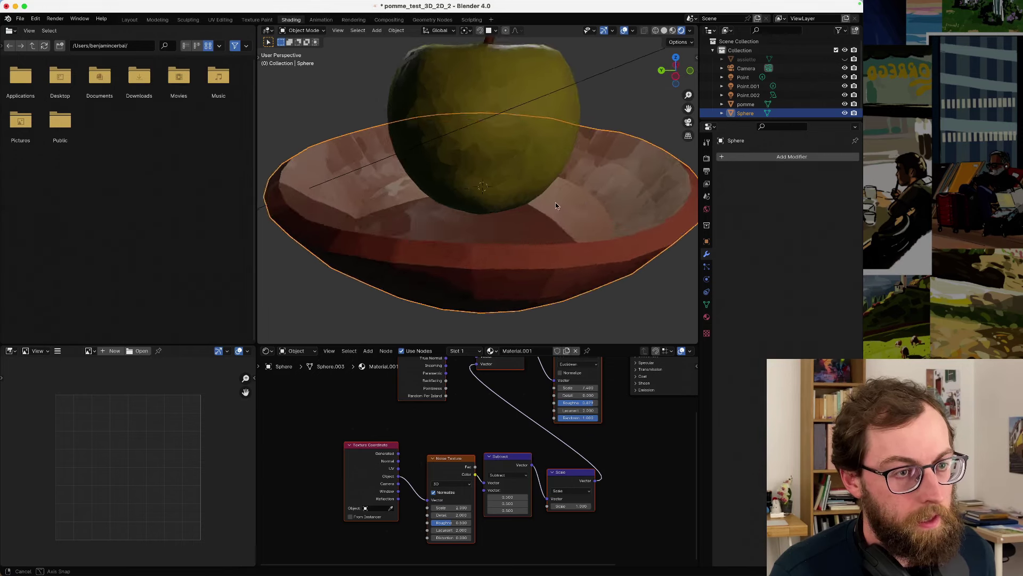
middle_click_drag(555, 203, 501, 204)
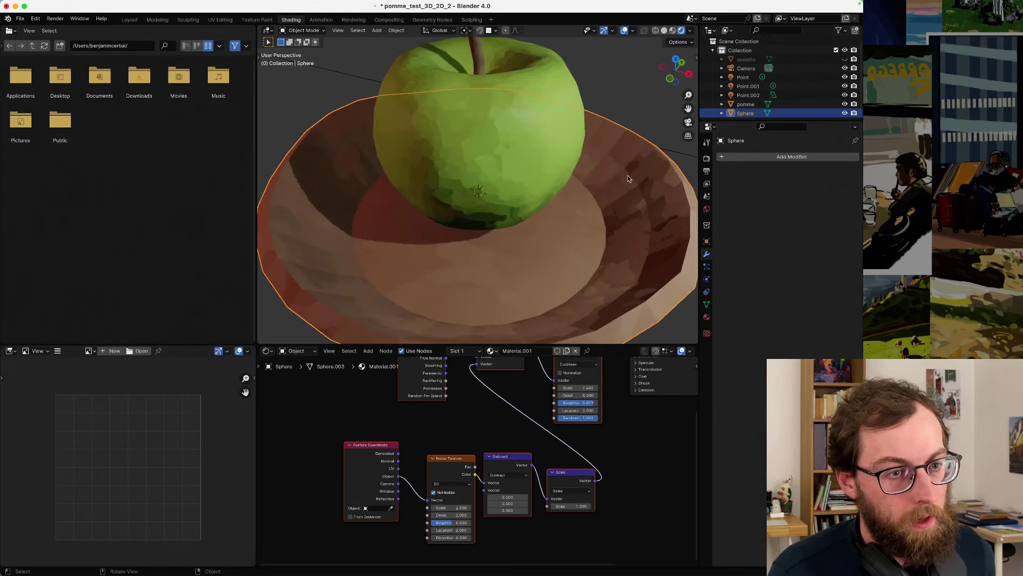
middle_click_drag(613, 167, 606, 250)
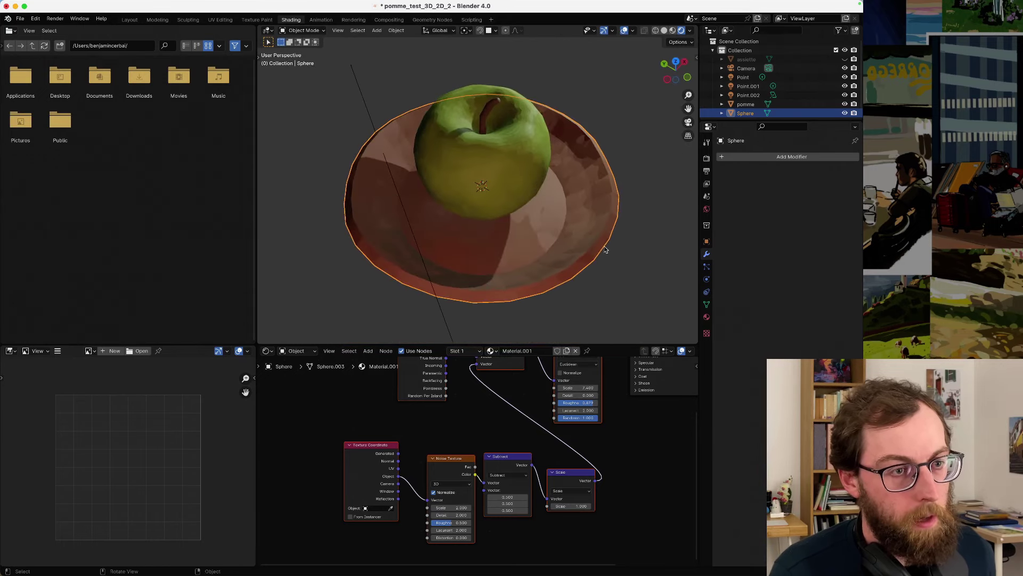
left_click(735, 157)
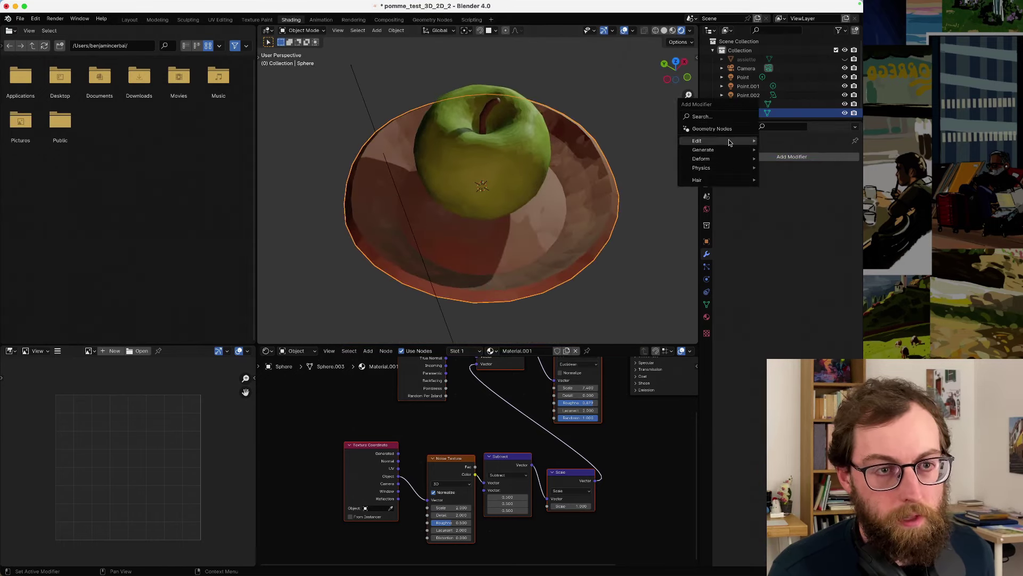
- Add a Subdivision Surface modifier to the plate with viewport level 1
left_click(717, 117)
type("sub")
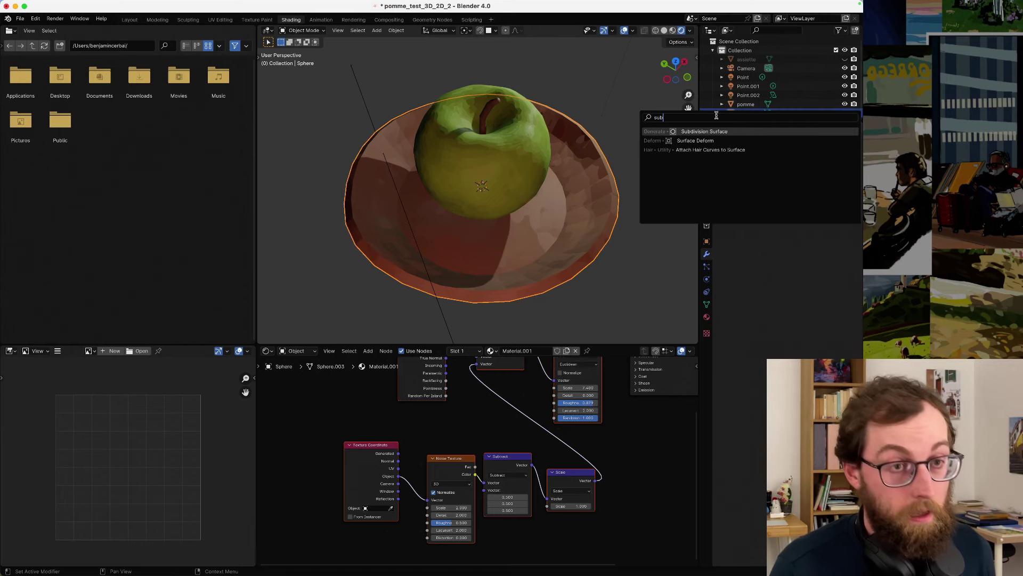
left_click(709, 132)
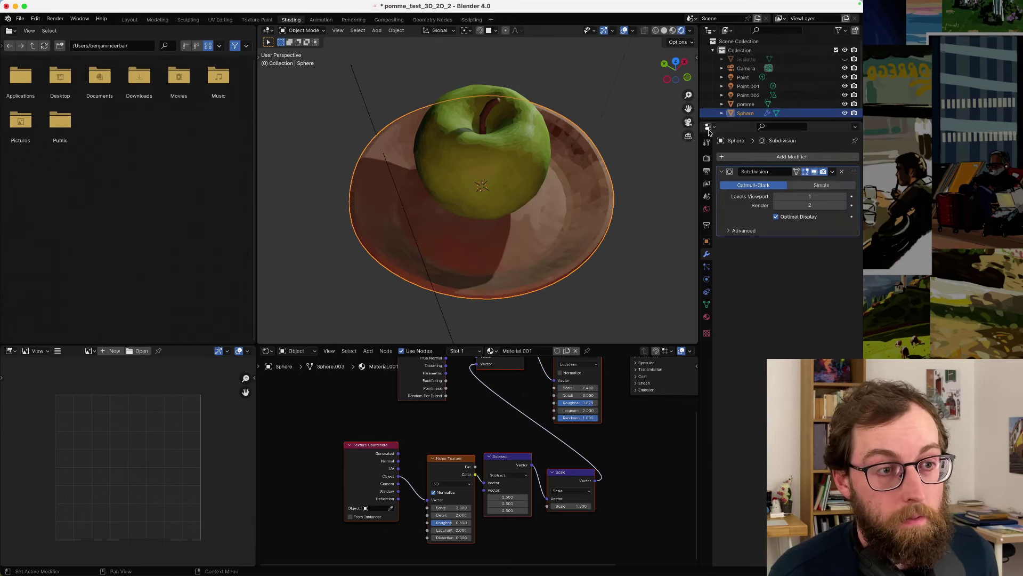
middle_click_drag(565, 224, 578, 191)
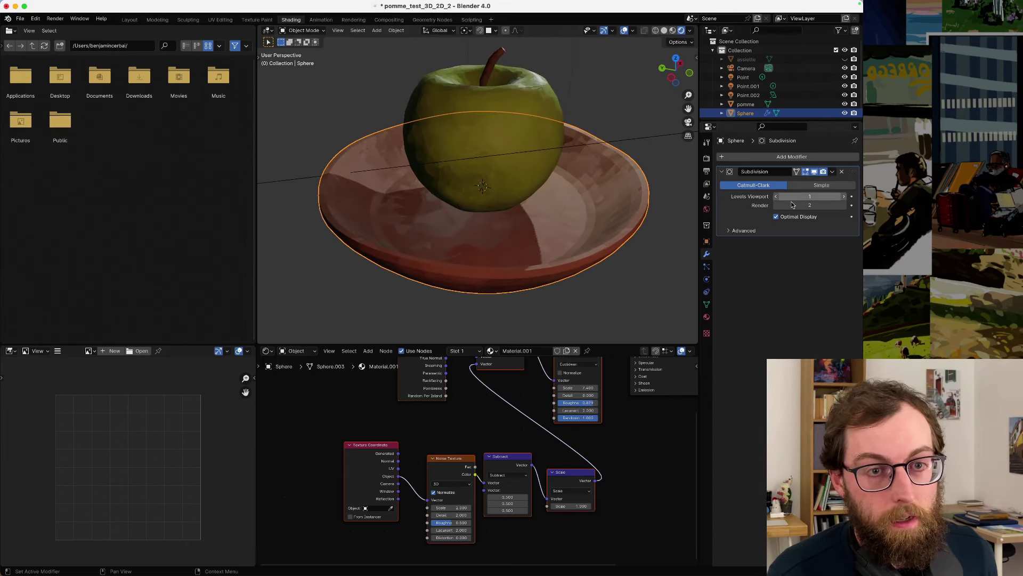
left_click(843, 197)
left_click(776, 197)
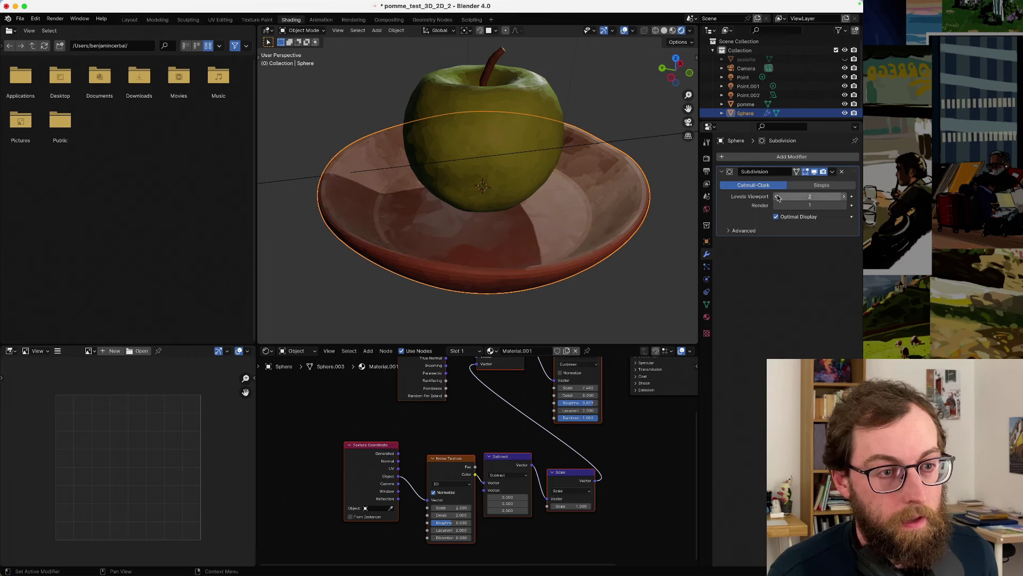
- Shade the plate flat, apply the Subdivision modifier, then shade it smooth
right_click(621, 197)
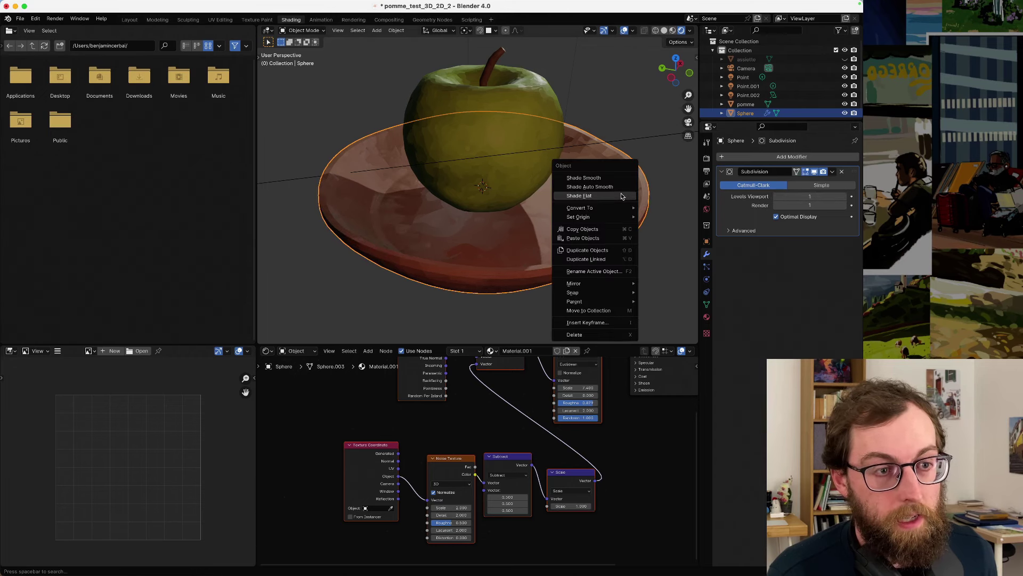
left_click(621, 196)
left_click(833, 173)
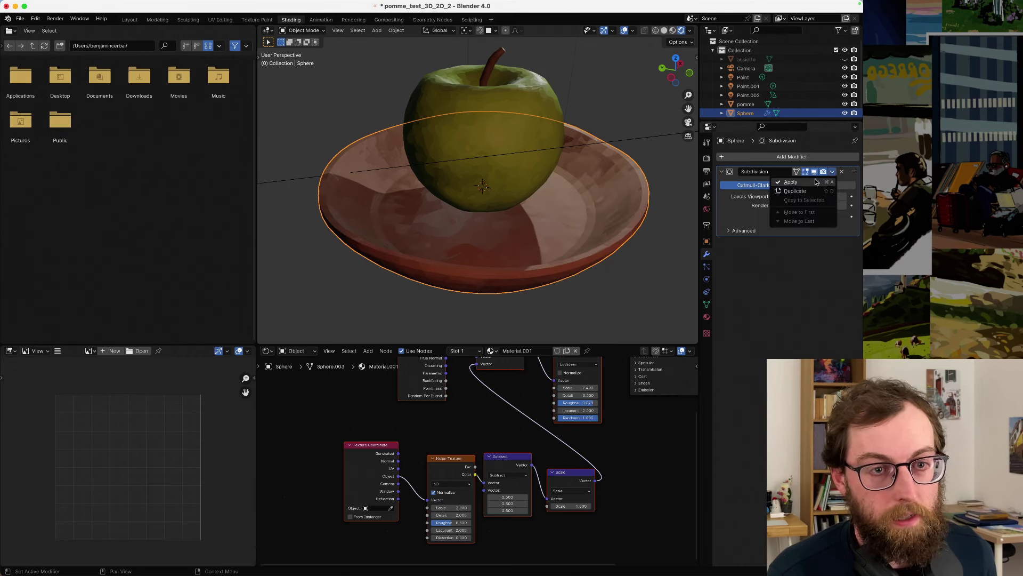
left_click(813, 182)
right_click(622, 195)
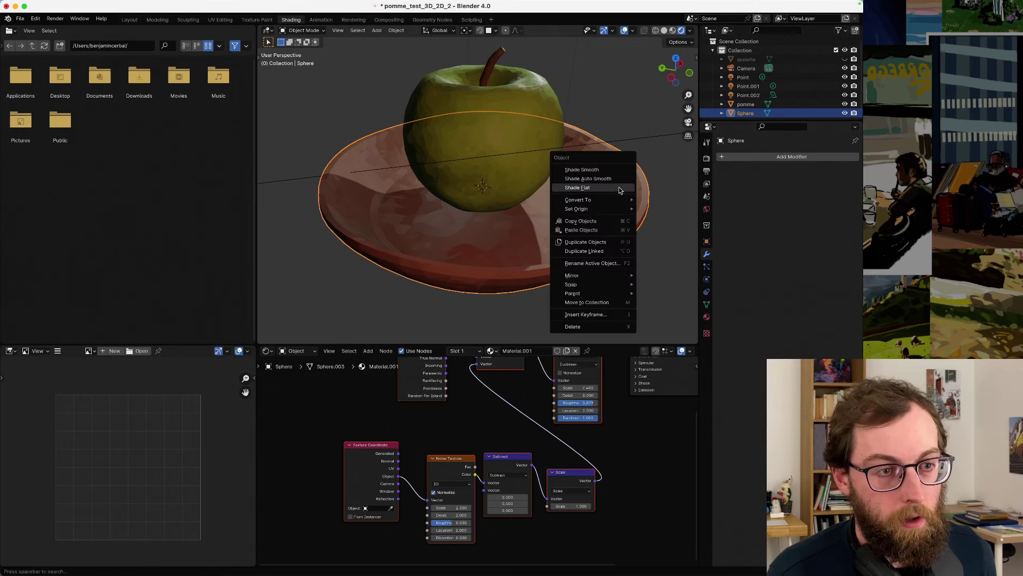
left_click(602, 171)
left_click(614, 258)
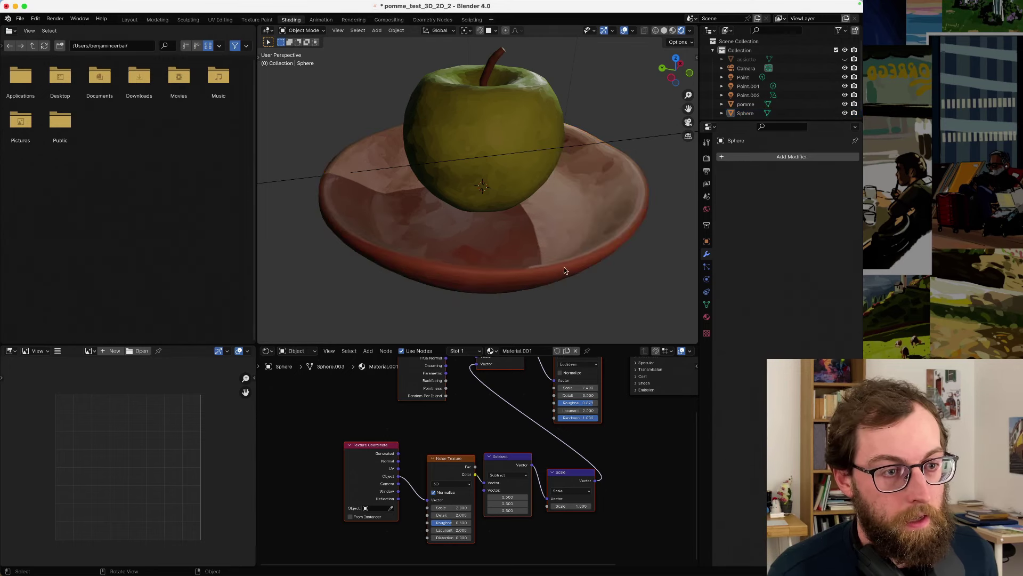
middle_click_drag(615, 258, 651, 259)
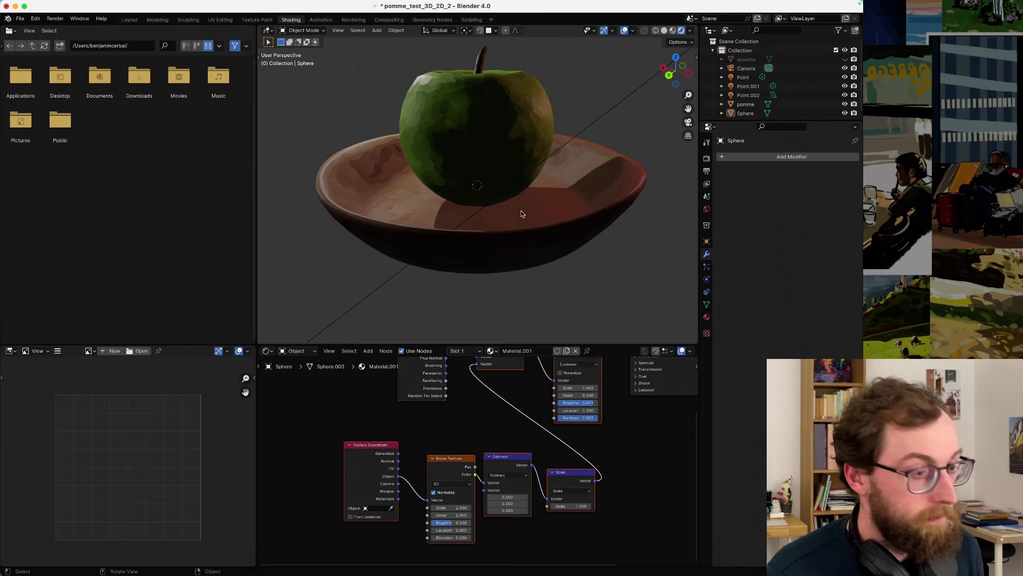
scroll(520, 212, "down", 2)
middle_click_drag(522, 215, 505, 303)
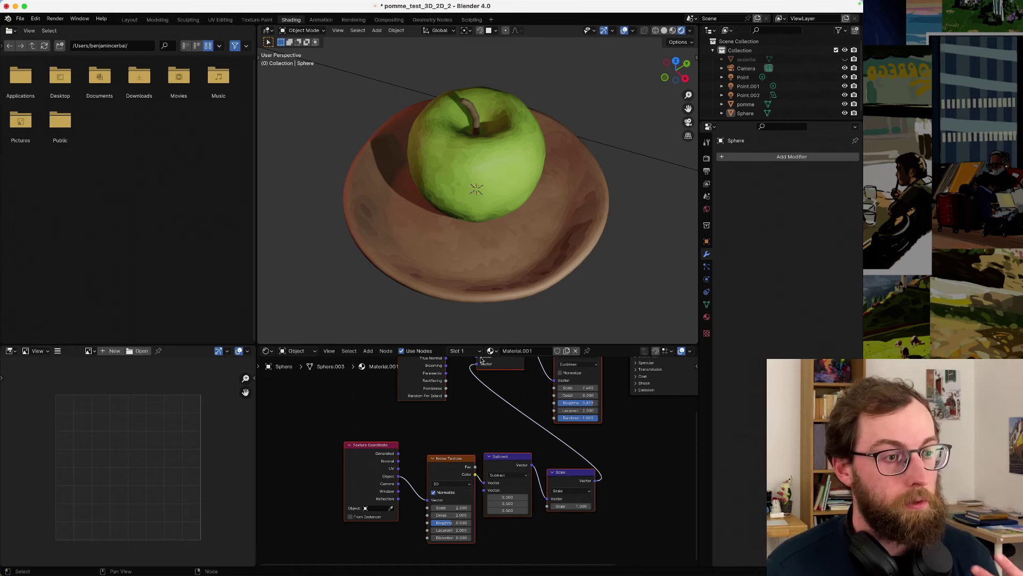
middle_click_drag(459, 266, 423, 251)
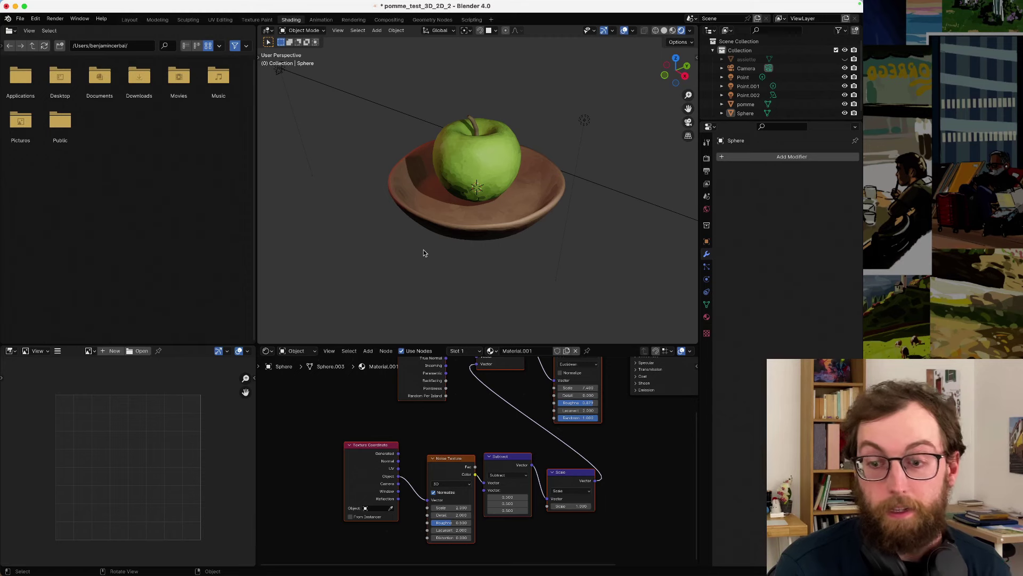
scroll(444, 242, "up", 3)
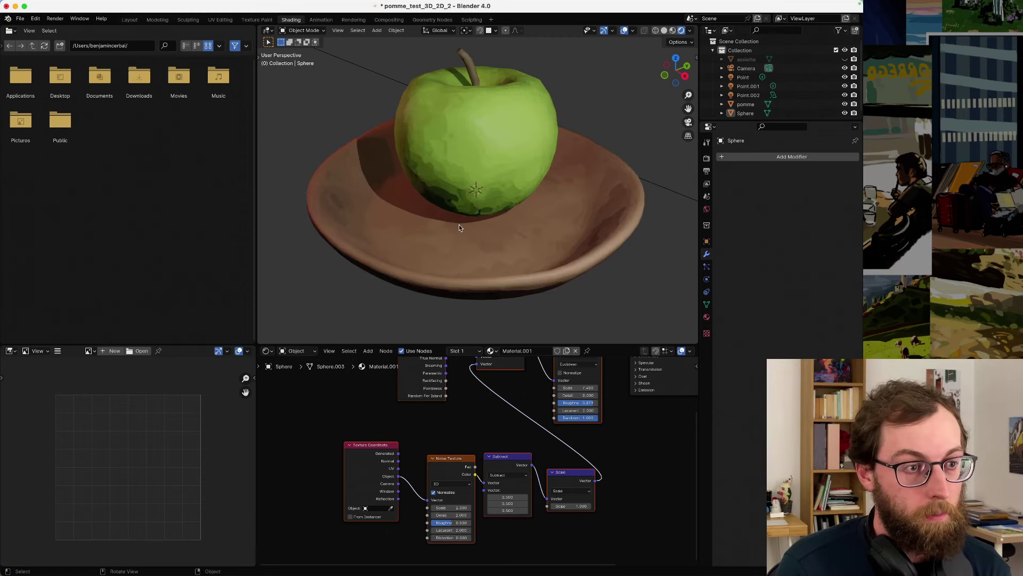
middle_click_drag(458, 225, 488, 209)
scroll(469, 206, "up", 5)
scroll(407, 201, "down", 6)
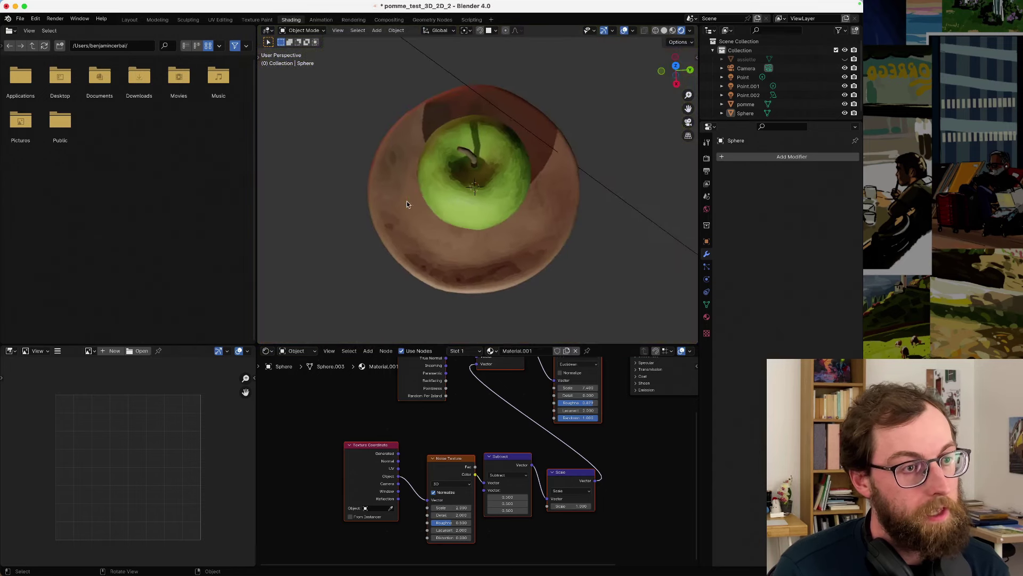
middle_click_drag(407, 201, 492, 182)
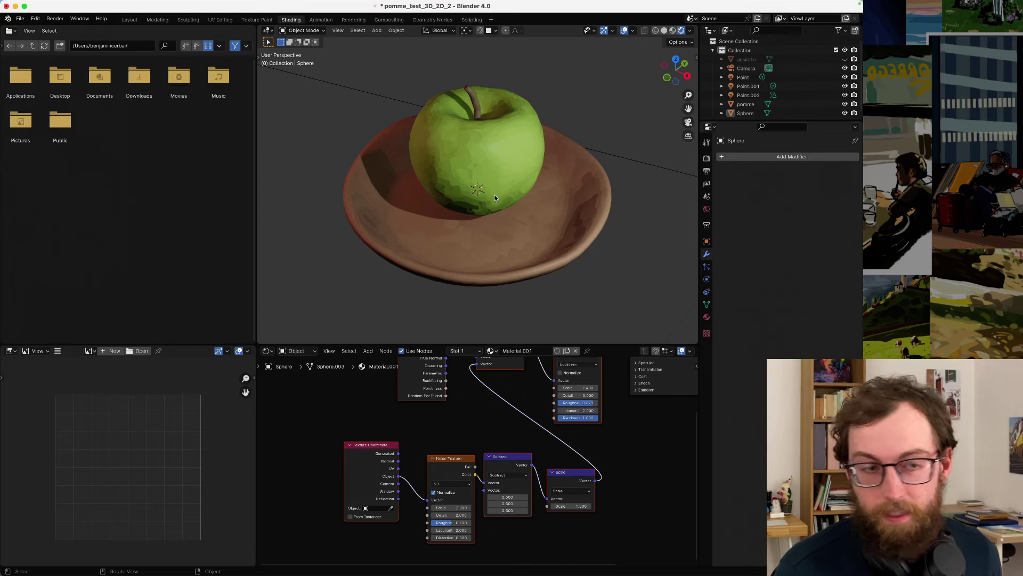
middle_click_drag(495, 199, 465, 199)
scroll(522, 173, "up", 3)
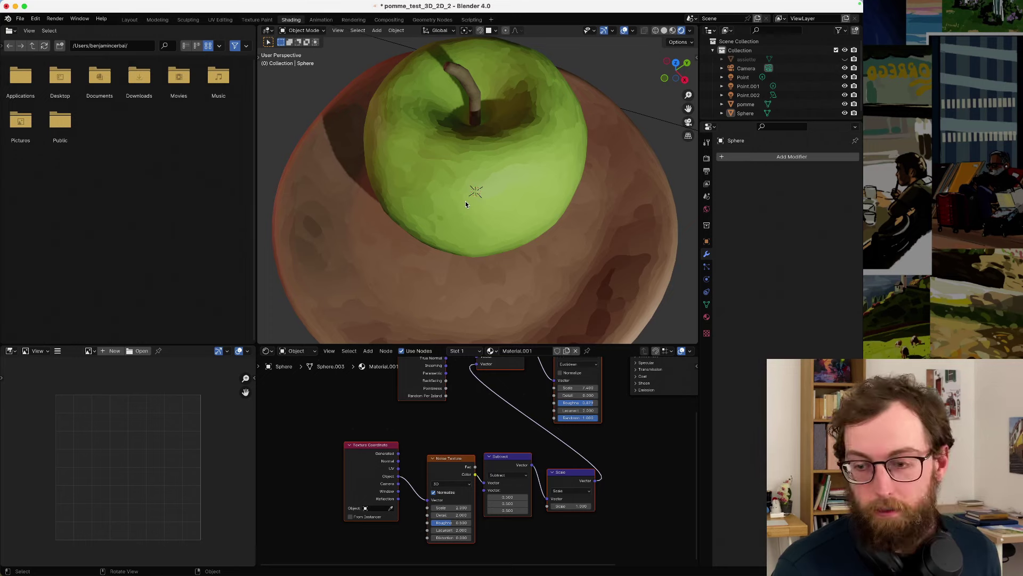
scroll(449, 231, "down", 4)
middle_click_drag(449, 231, 479, 192)
scroll(480, 192, "down", 1)
- Select the apple's Geometry, Add, Noise, Subtract and Scale nodes and move them down-left
left_click(483, 174)
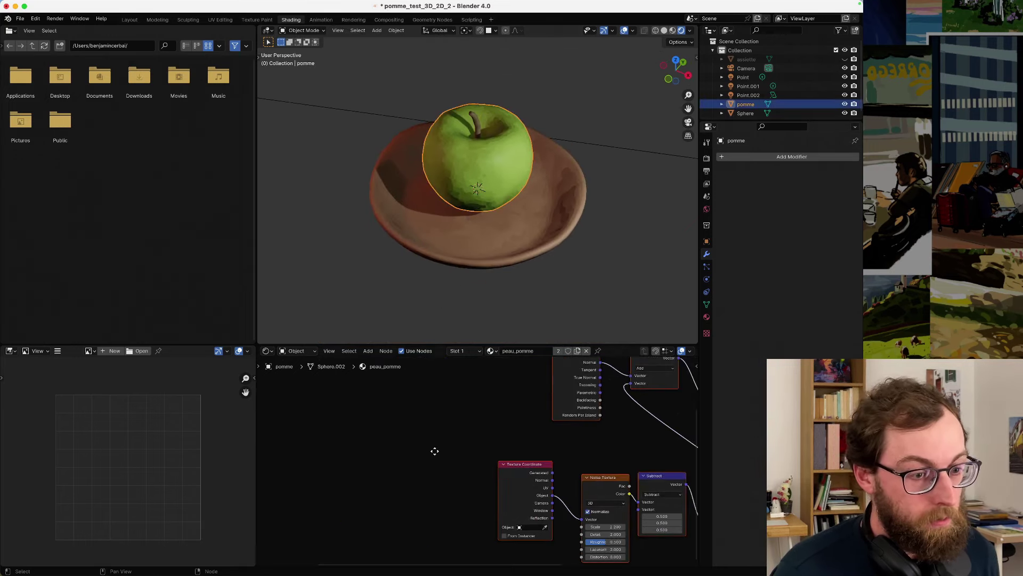
scroll(453, 463, "down", 1)
scroll(442, 458, "down", 1)
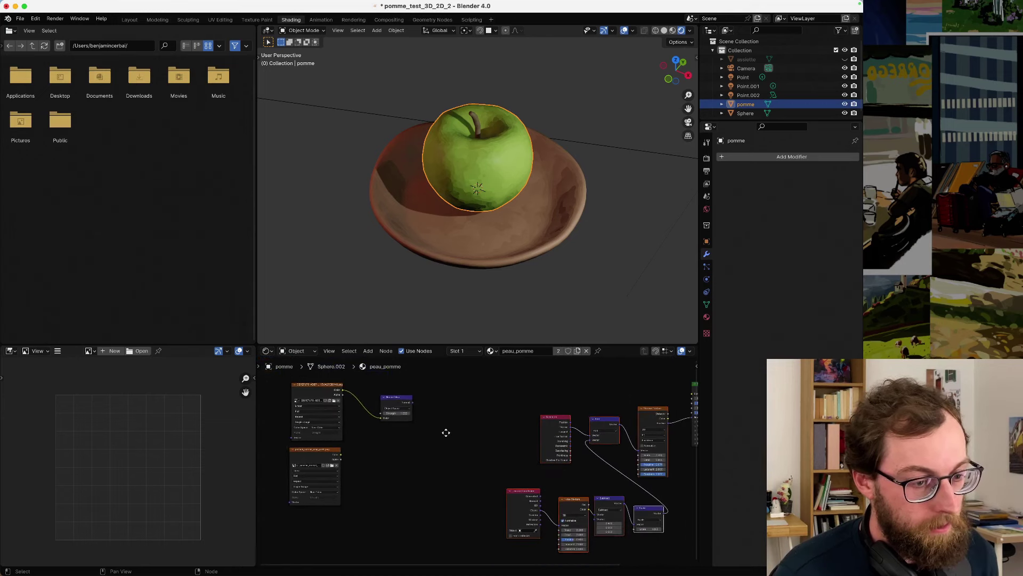
middle_click_drag(446, 432, 410, 418)
left_click_drag(450, 385, 600, 550)
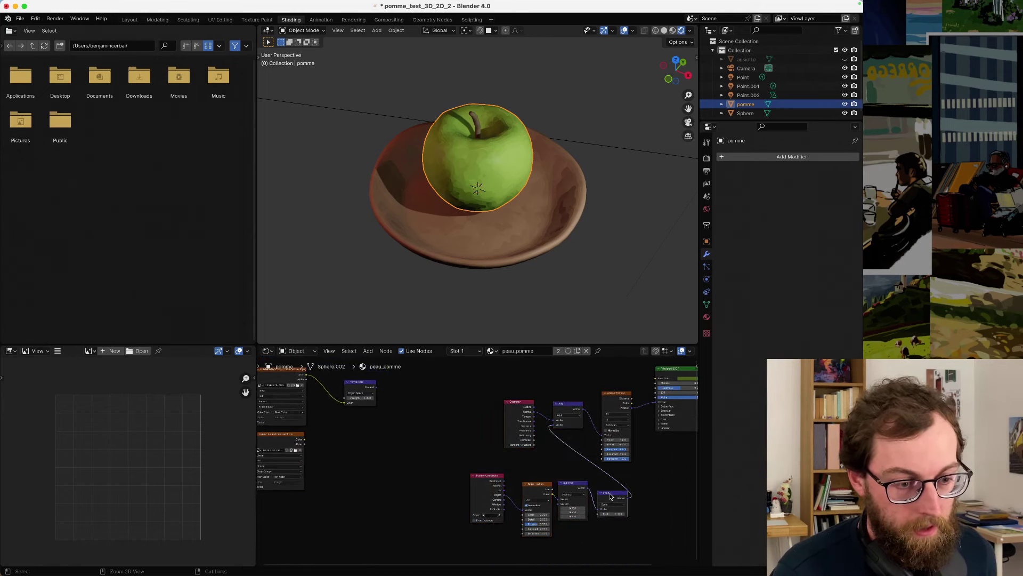
left_click_drag(464, 380, 601, 543)
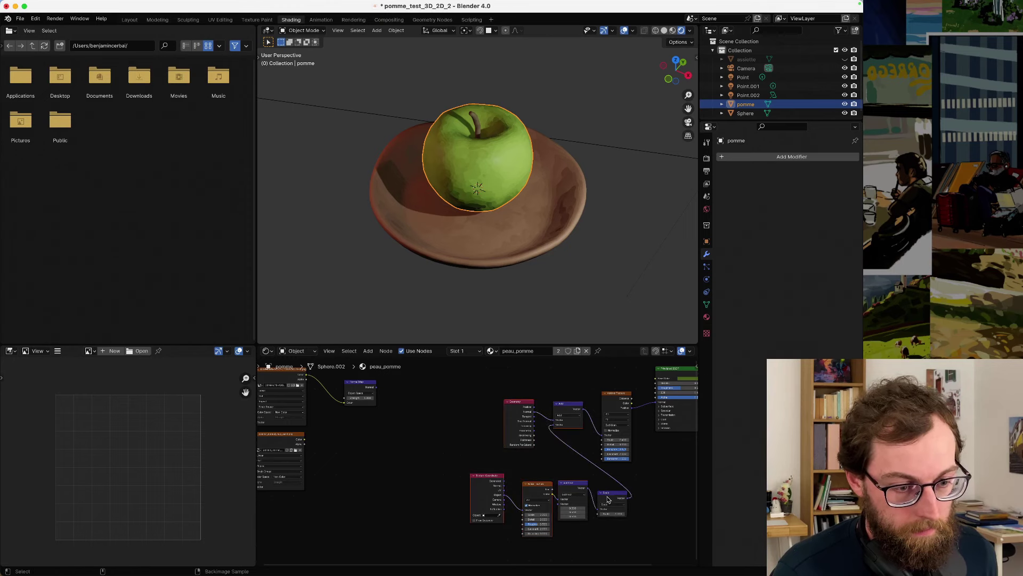
left_click(606, 494)
scroll(536, 449, "right", 2)
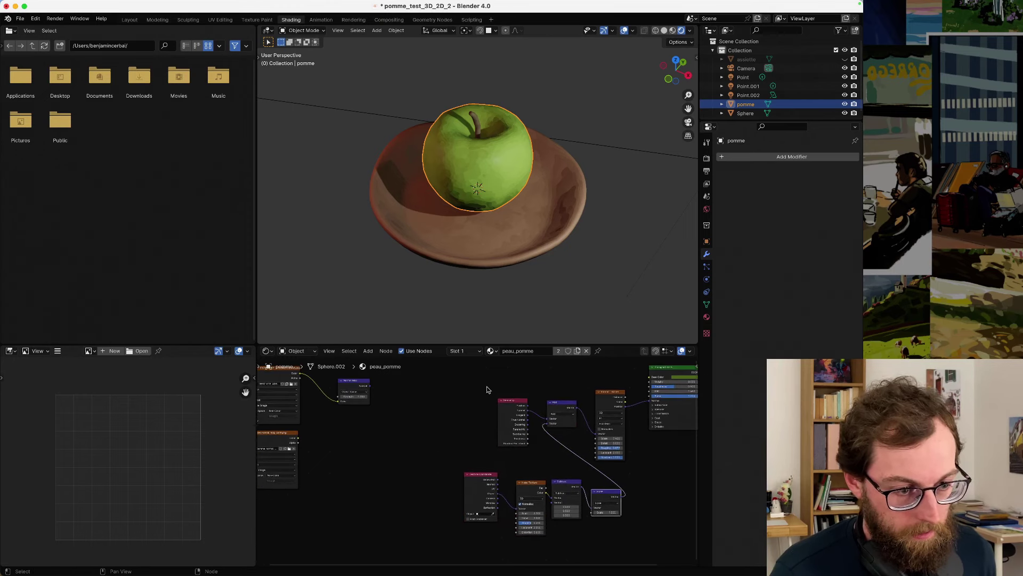
left_click_drag(595, 547, 462, 393)
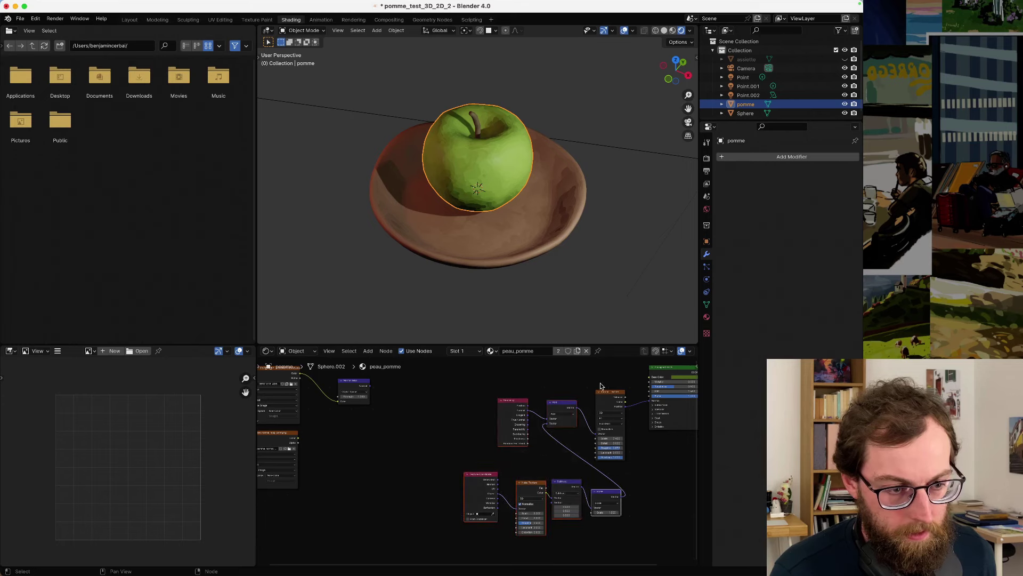
left_click_drag(560, 408, 497, 428)
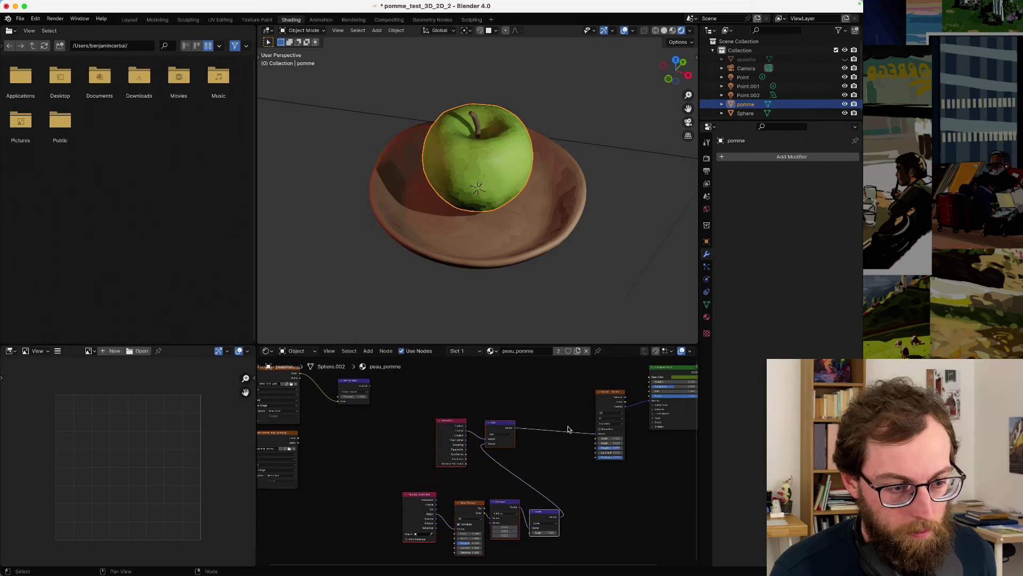
- Connect the Add output to the Vector input and the Normal Map into the Voronoi node
left_click_drag(596, 437, 595, 437)
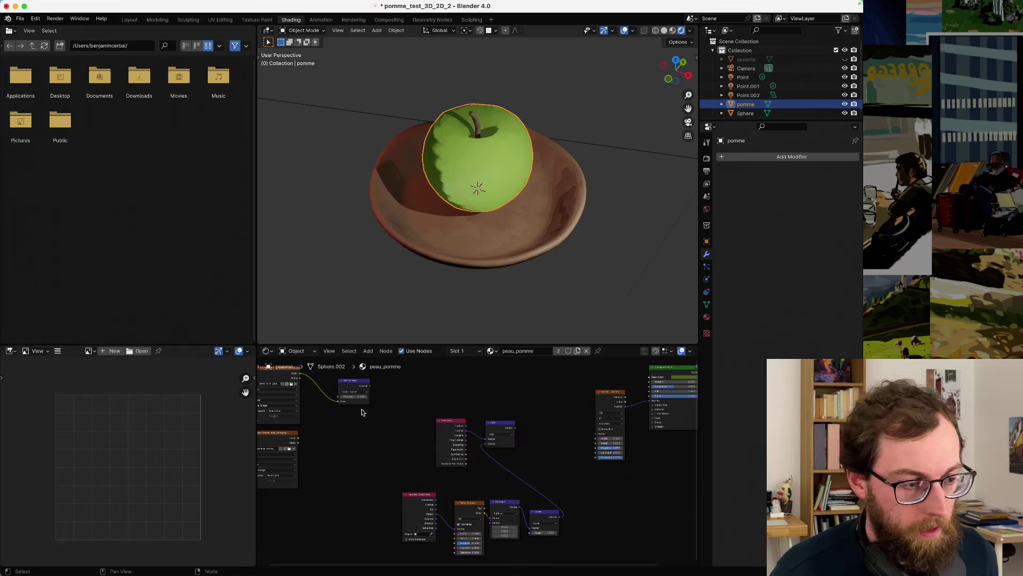
mouse_move(382, 447)
middle_mouse_down()
mouse_move(427, 461)
mouse_move(443, 486)
middle_mouse_up()
left_click_drag(452, 437, 553, 397)
scroll(533, 405, "right", 5)
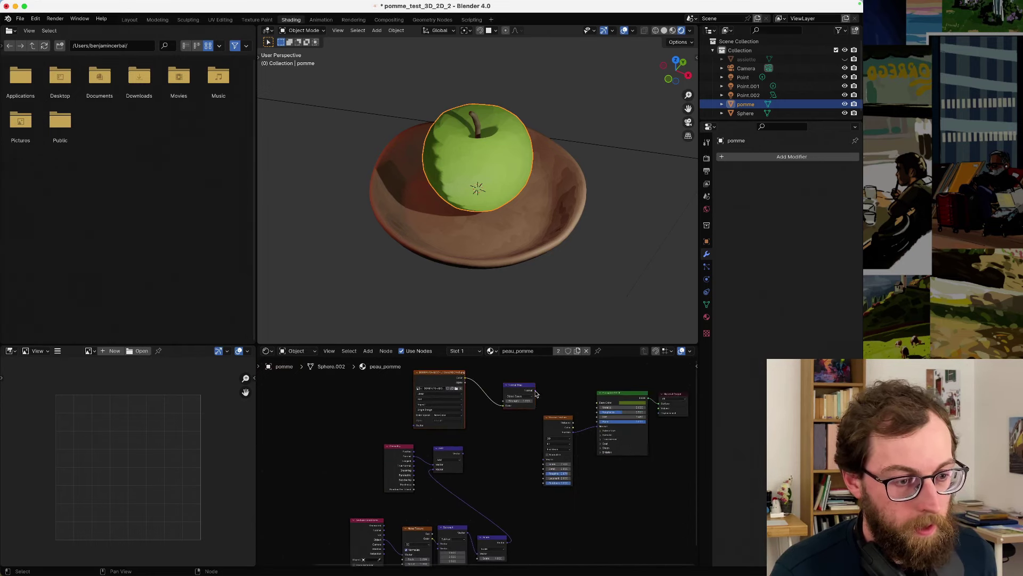
left_click_drag(536, 392, 544, 461)
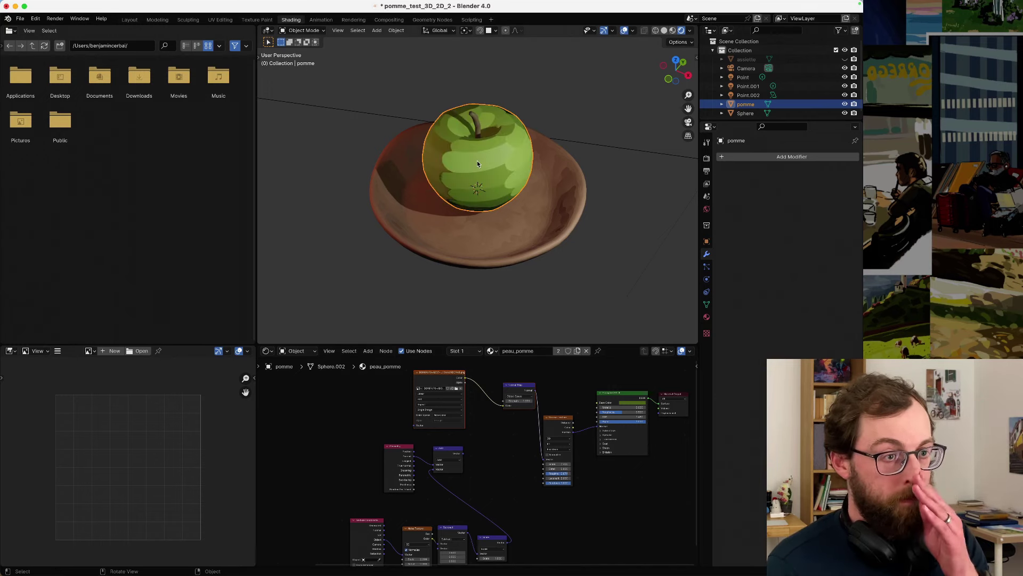
scroll(500, 166, "up", 6)
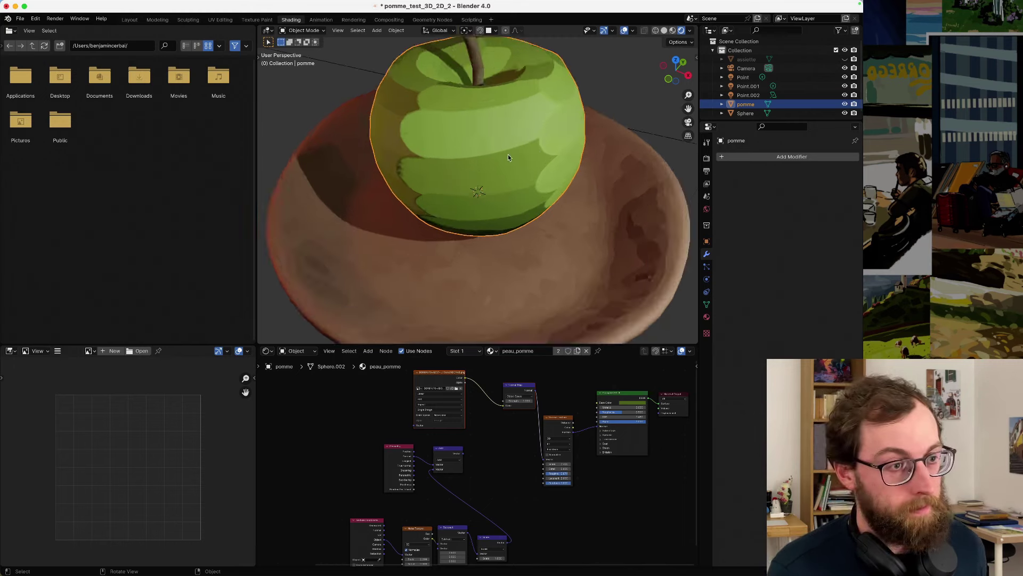
middle_click_drag(477, 190, 445, 209)
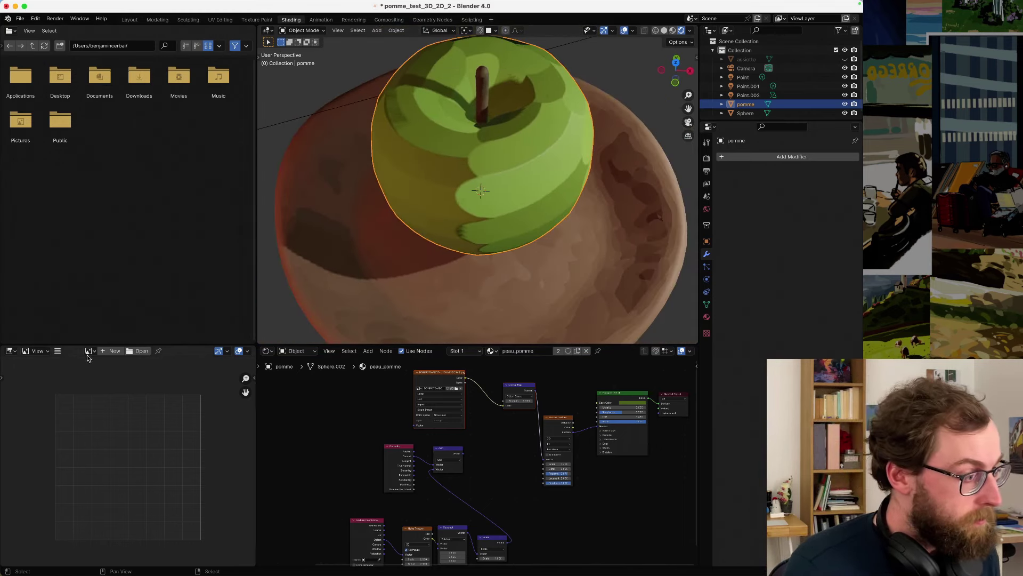
- Display the painted stroke texture image from the image list
left_click(87, 353)
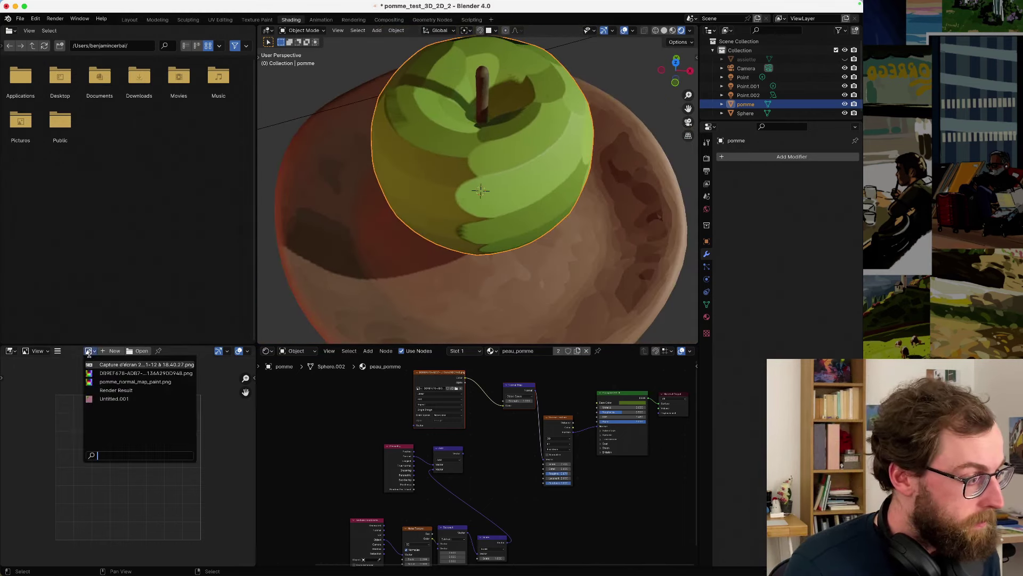
left_click(112, 373)
scroll(111, 418, "down", 10)
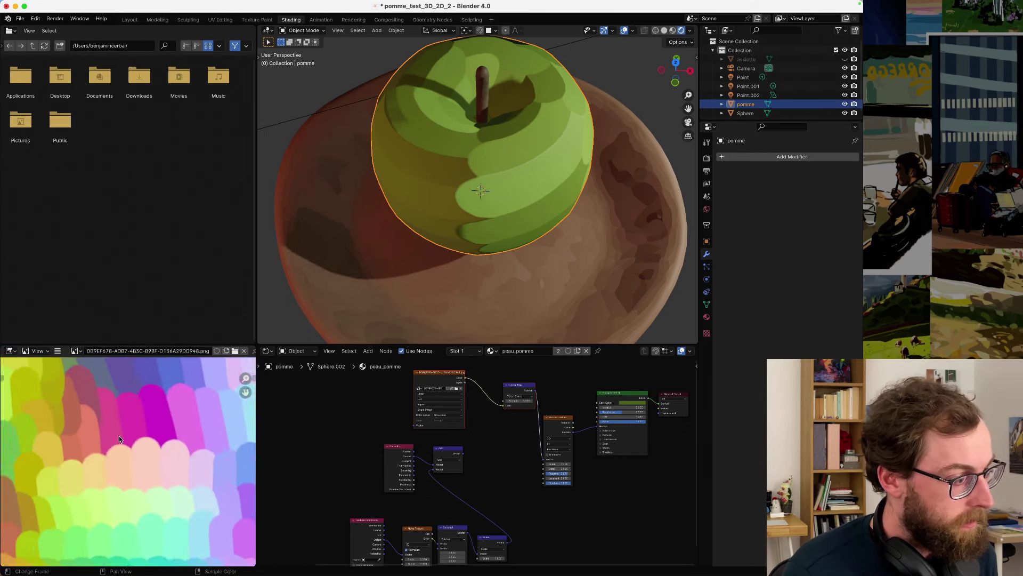
scroll(122, 440, "up", 2)
scroll(126, 444, "down", 1)
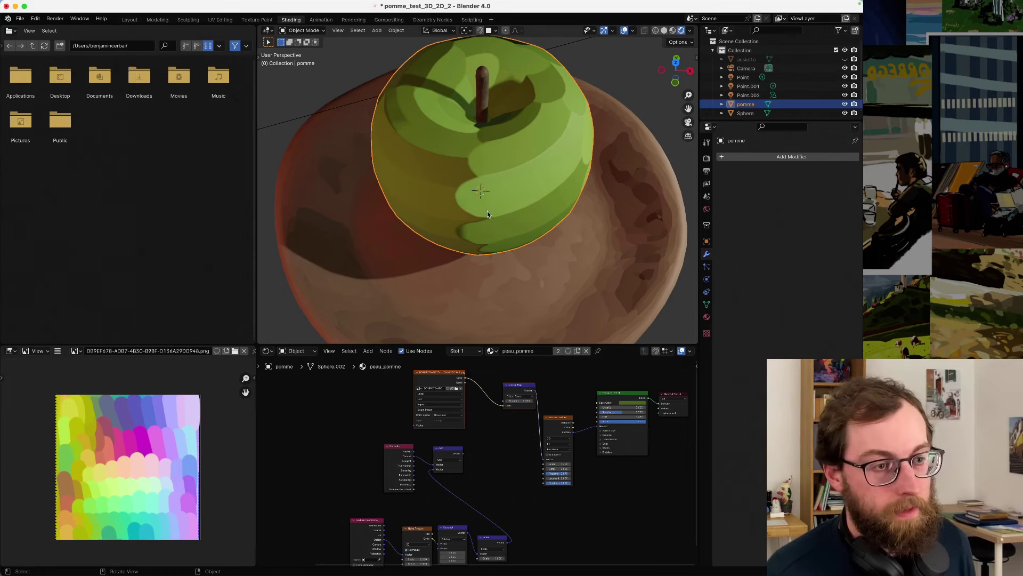
middle_click_drag(487, 213, 449, 199)
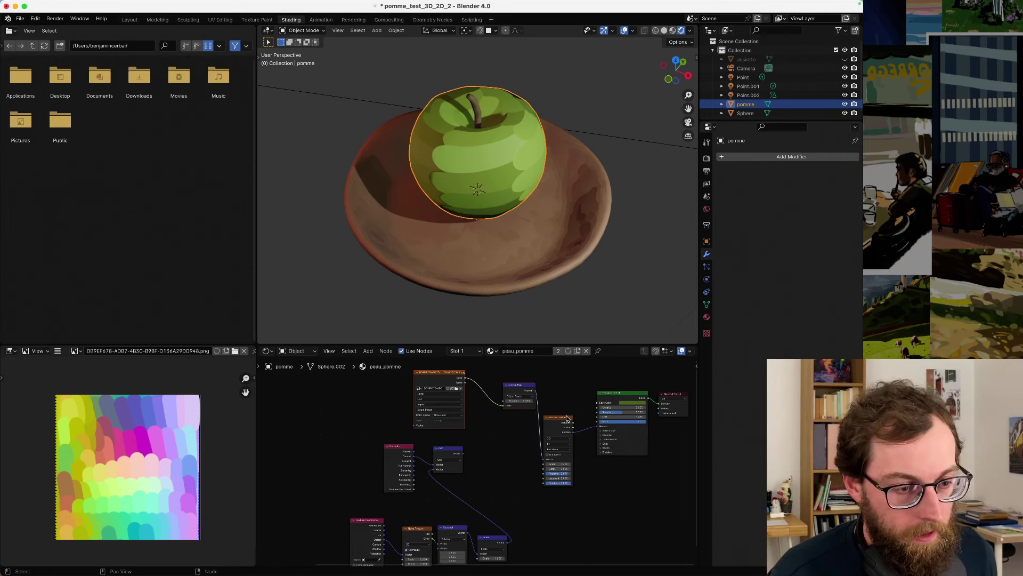
- Undo back to the Add-to-Vector Rotate link, shift the node group right, and enlarge the 3D view
left_click(553, 381)
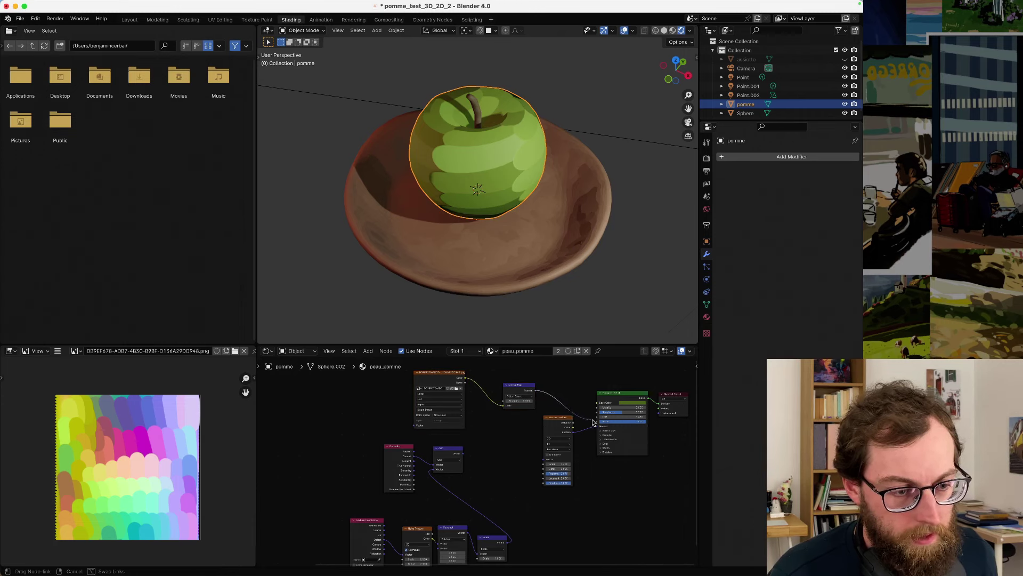
left_click_drag(596, 428, 596, 429)
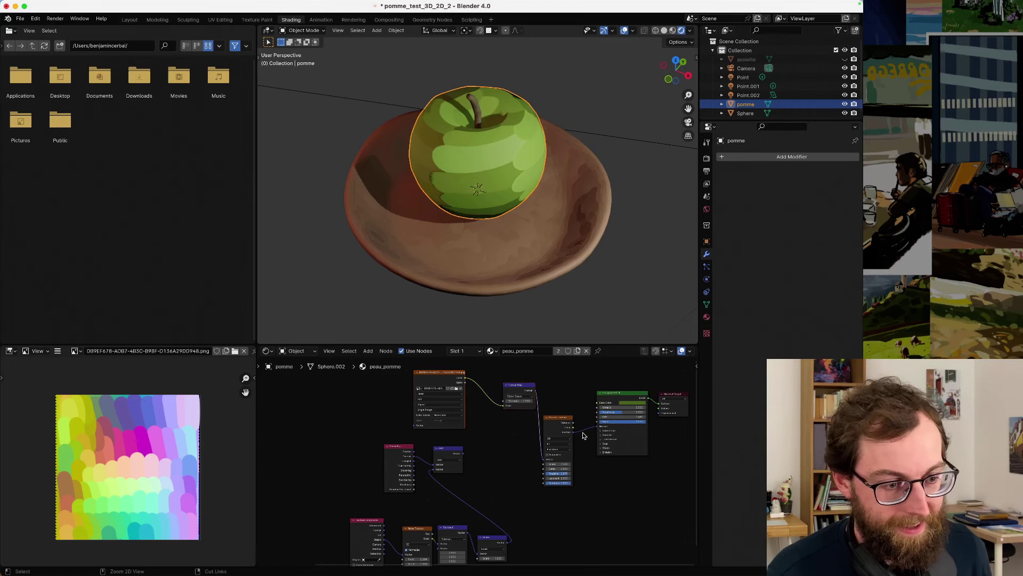
key("ctrl+z")
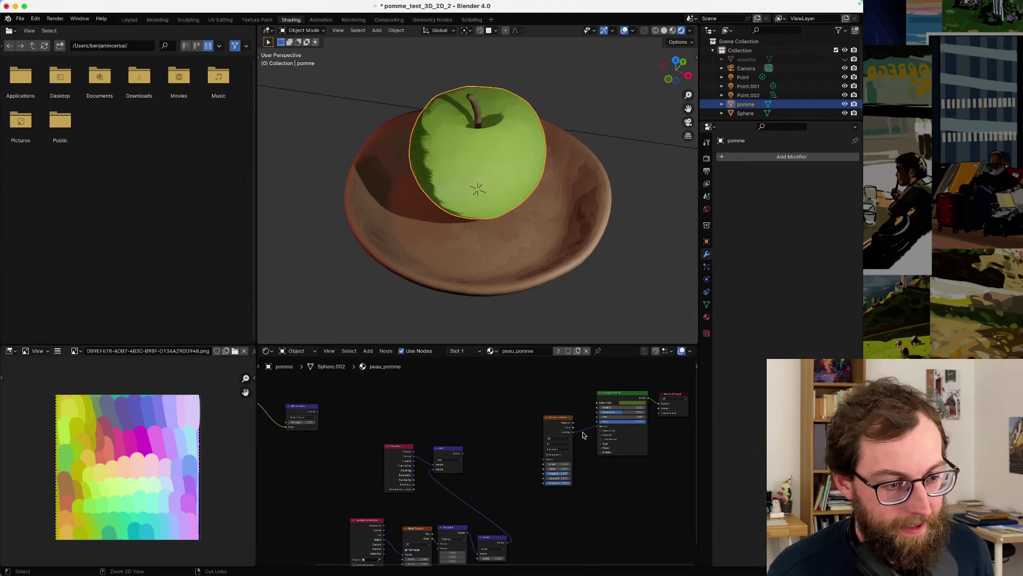
key("ctrl+z")
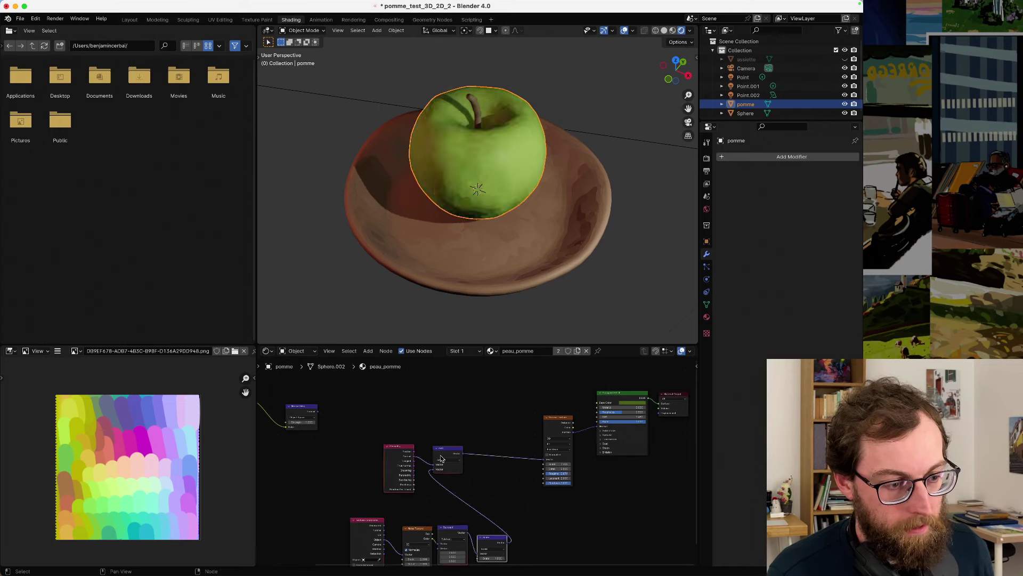
scroll(441, 458, "down", 3)
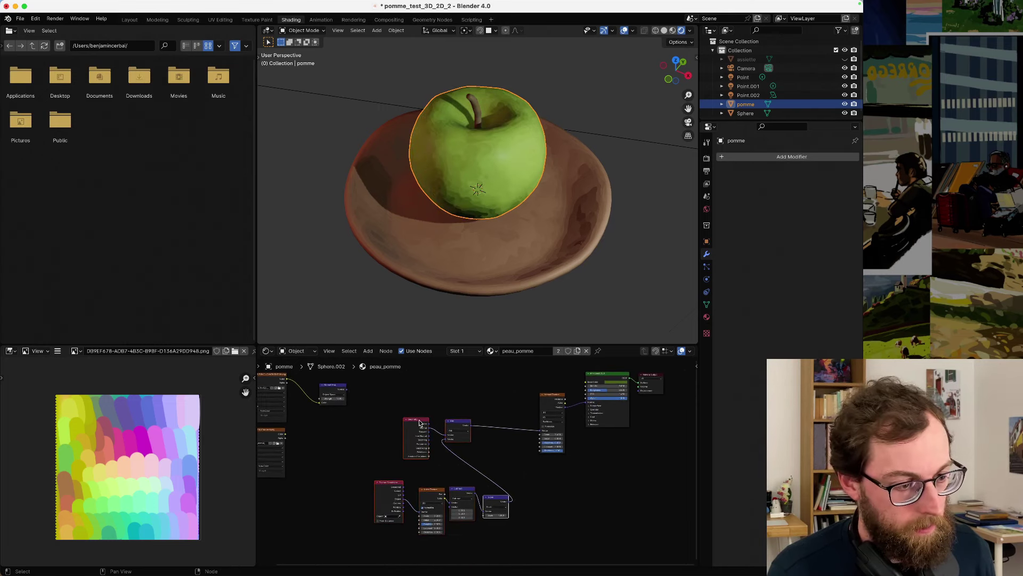
left_click_drag(419, 423, 481, 423)
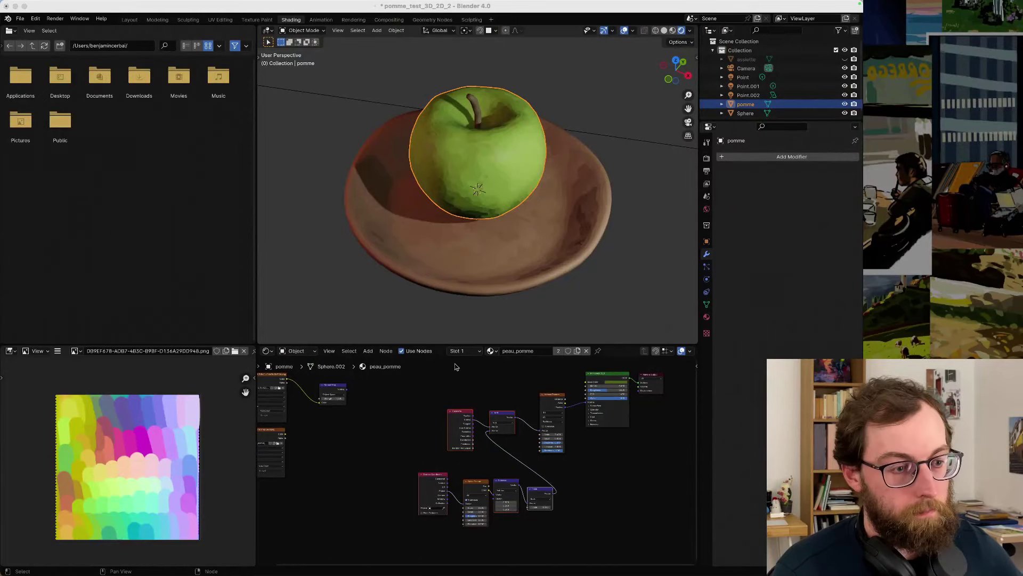
left_click_drag(441, 342, 441, 384)
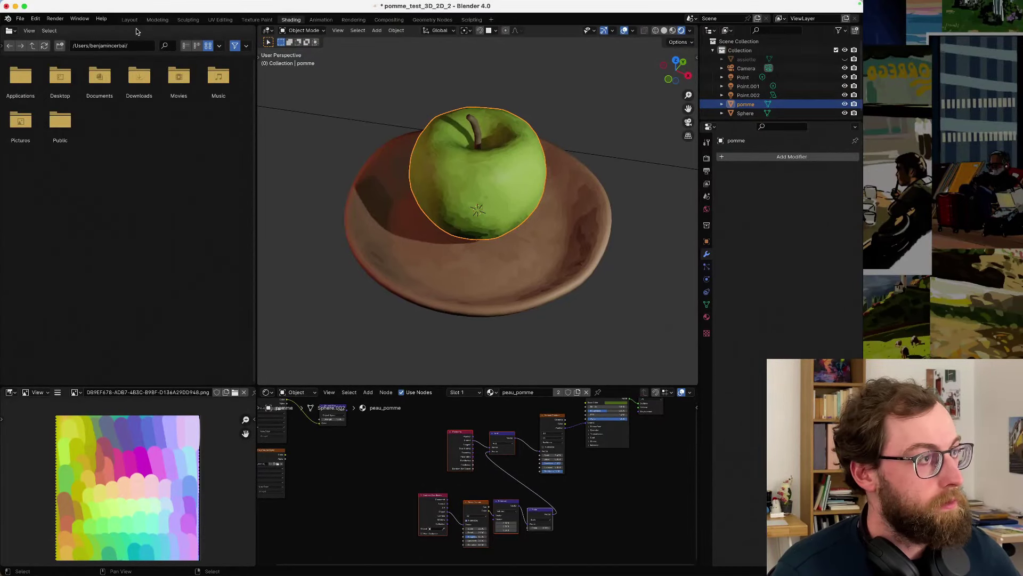
- In the Layout workspace, enable Rendered shading and shade the apple smooth
left_click(131, 20)
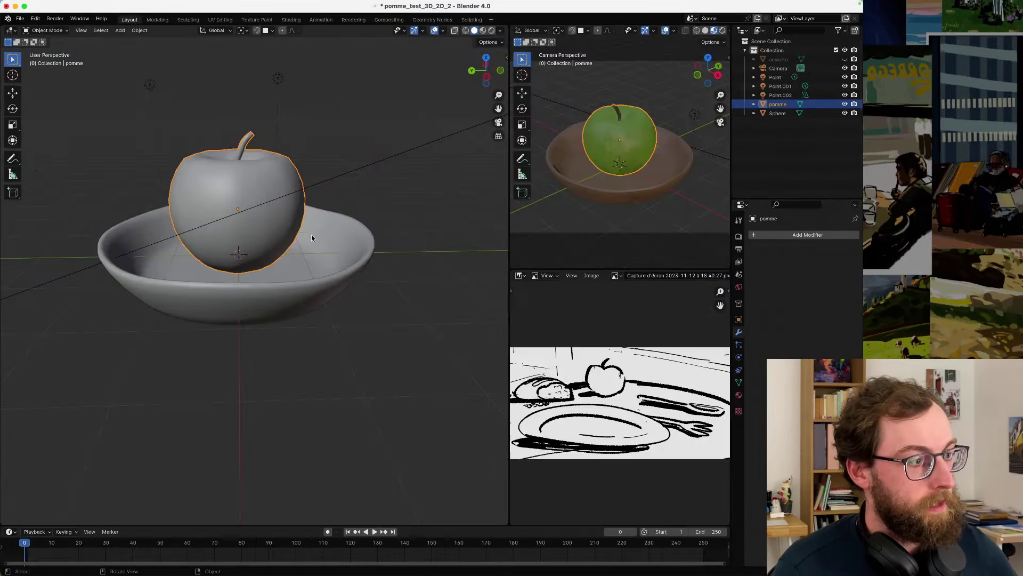
left_click(483, 32)
scroll(269, 219, "down", 5)
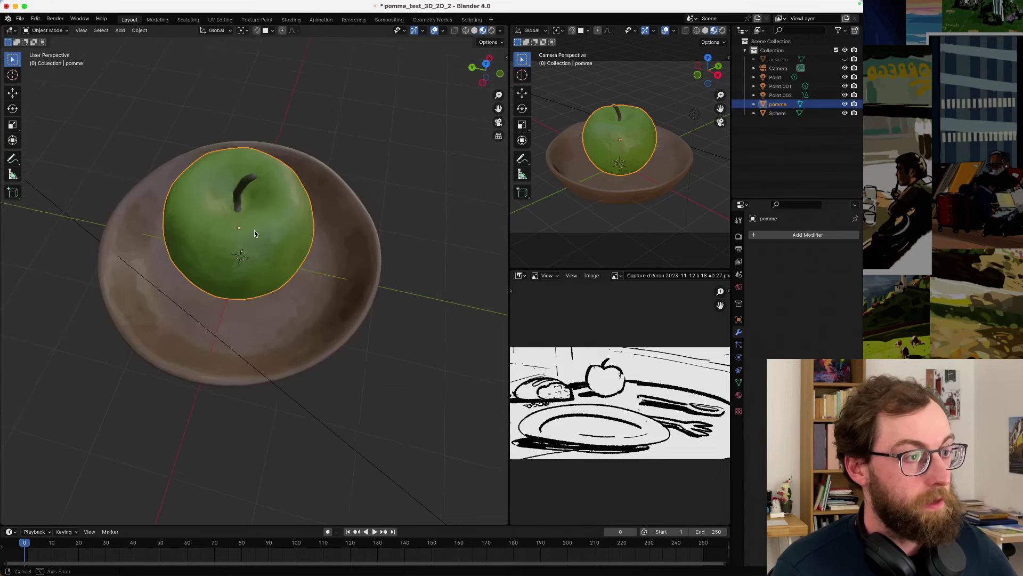
left_click(401, 210)
left_click(492, 32)
scroll(315, 213, "up", 5)
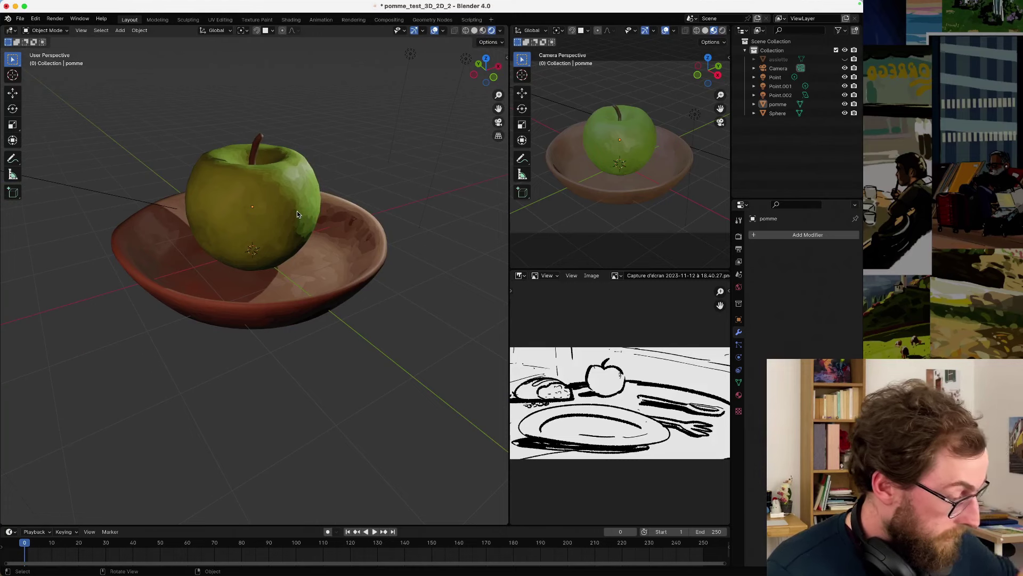
left_click(261, 213)
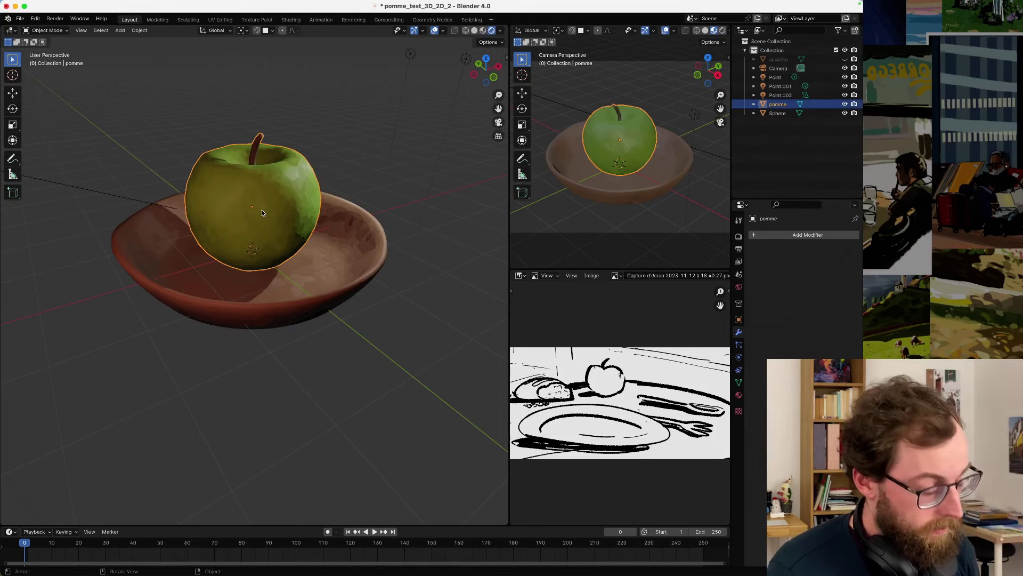
right_click(269, 211)
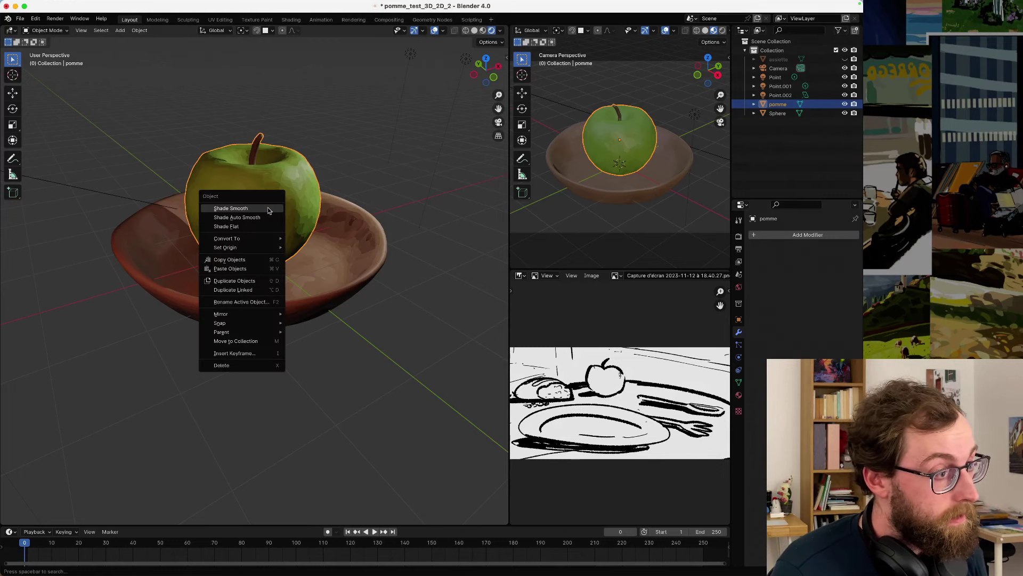
left_click(268, 208)
- Add Grease Pencil Object Line Art around the apple and view it through the camera
key("shift+a")
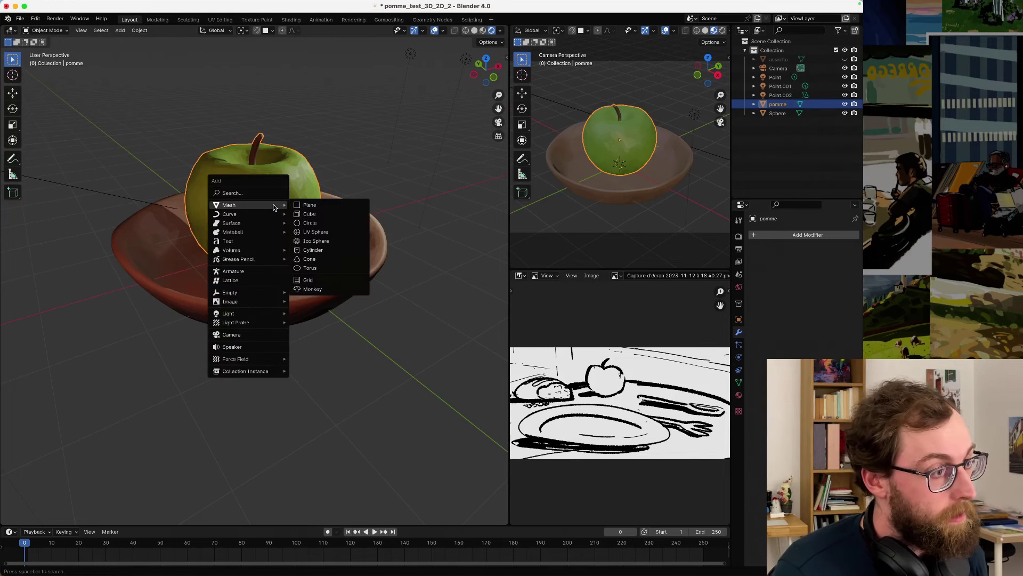
mouse_move(278, 261)
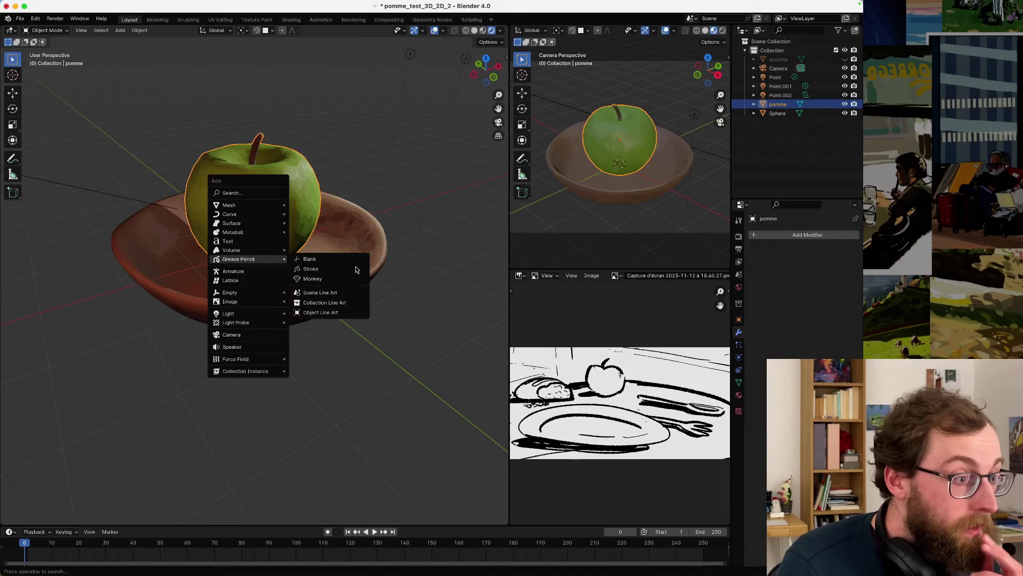
left_click(350, 314)
middle_click_drag(255, 196, 333, 227)
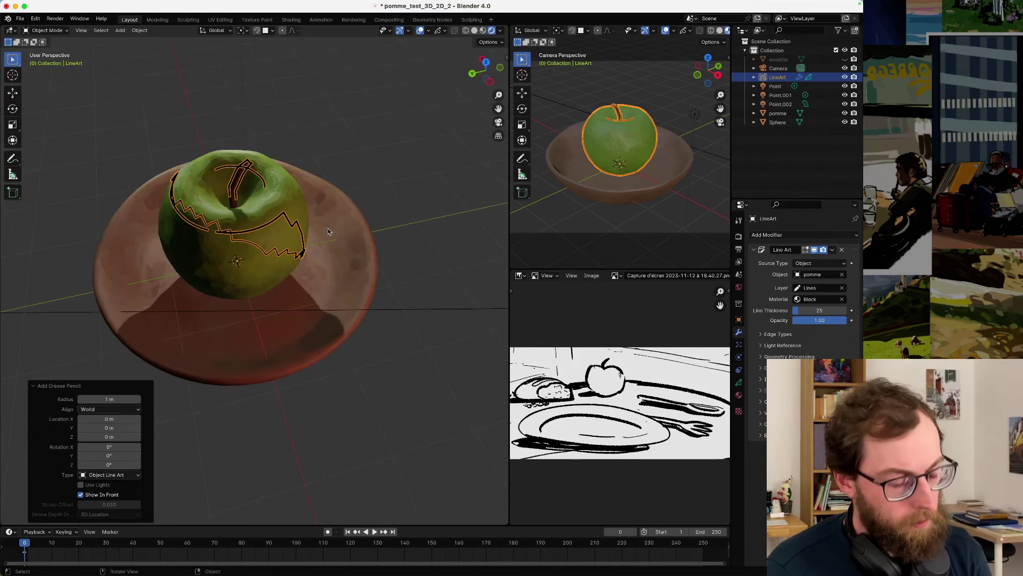
key("KP_0")
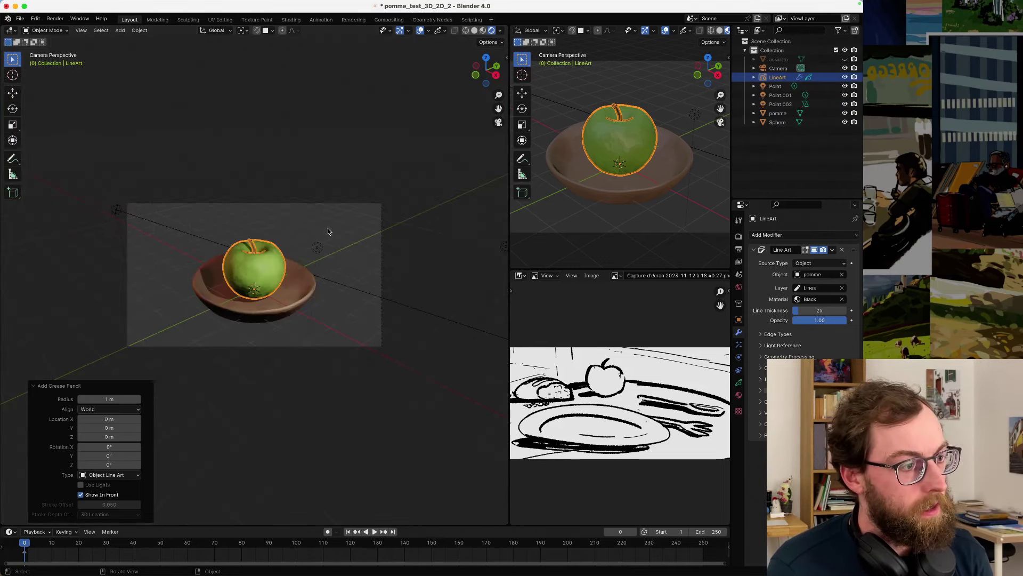
left_click(294, 229)
key("Home")
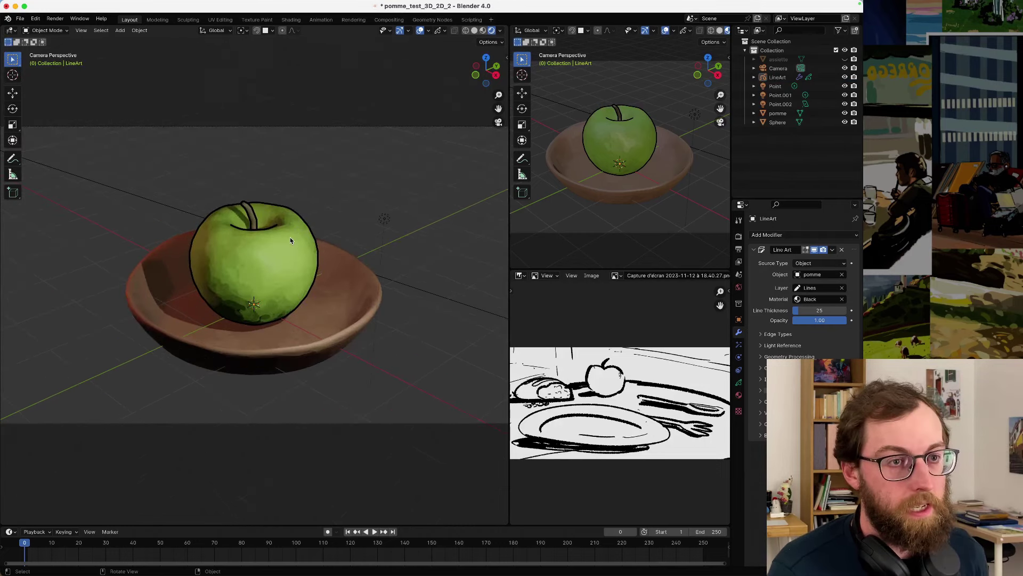
middle_click_drag(272, 263, 335, 261)
key("KP_0")
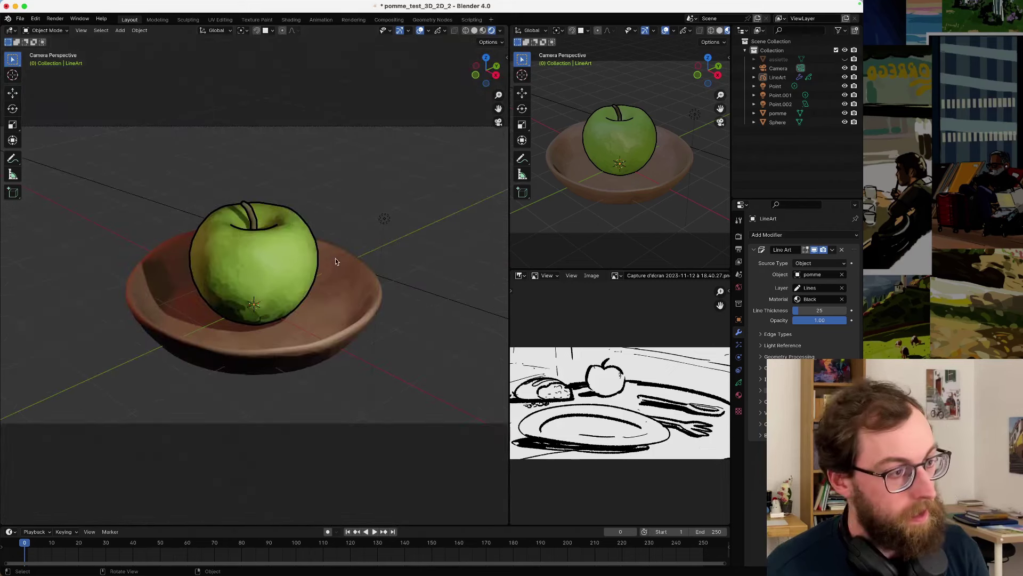
- Add Grease Pencil Object Line Art outlining the bowl
left_click(340, 309)
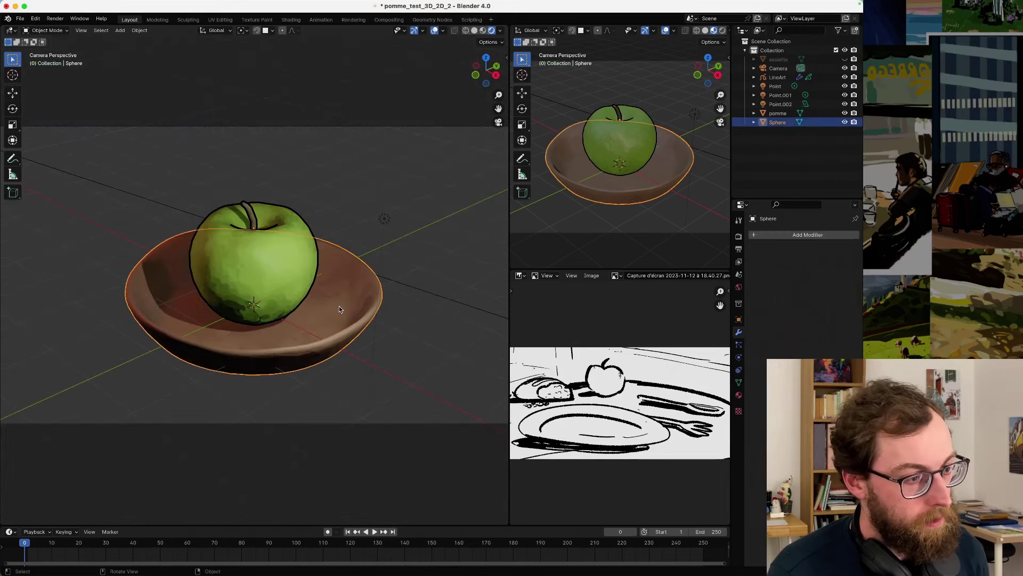
key("shift+a")
mouse_move(340, 308)
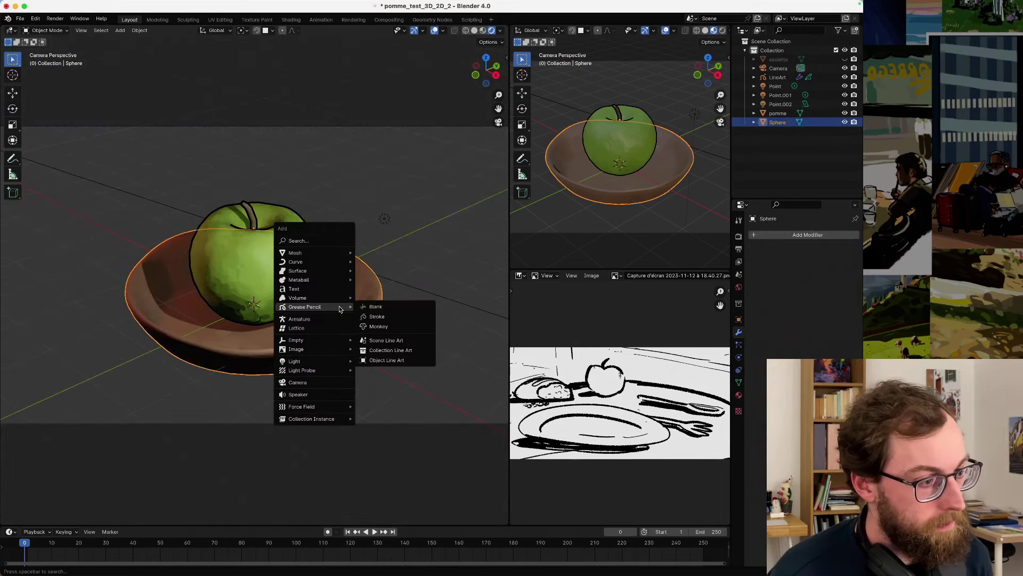
left_click(375, 360)
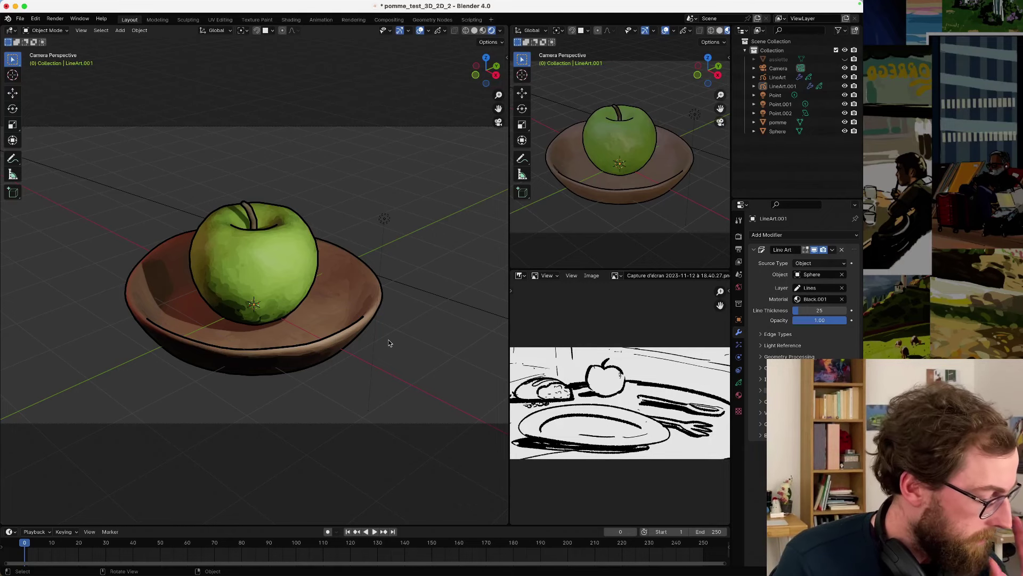
- Delete both LineArt objects and bring the browser with the stream forward
left_click(389, 343, "ctrl")
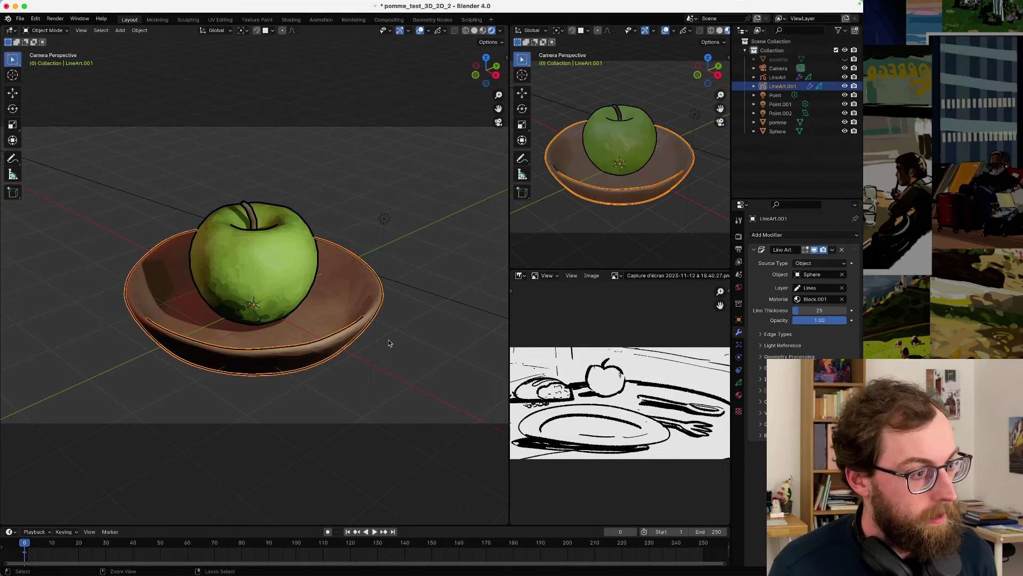
key("Delete")
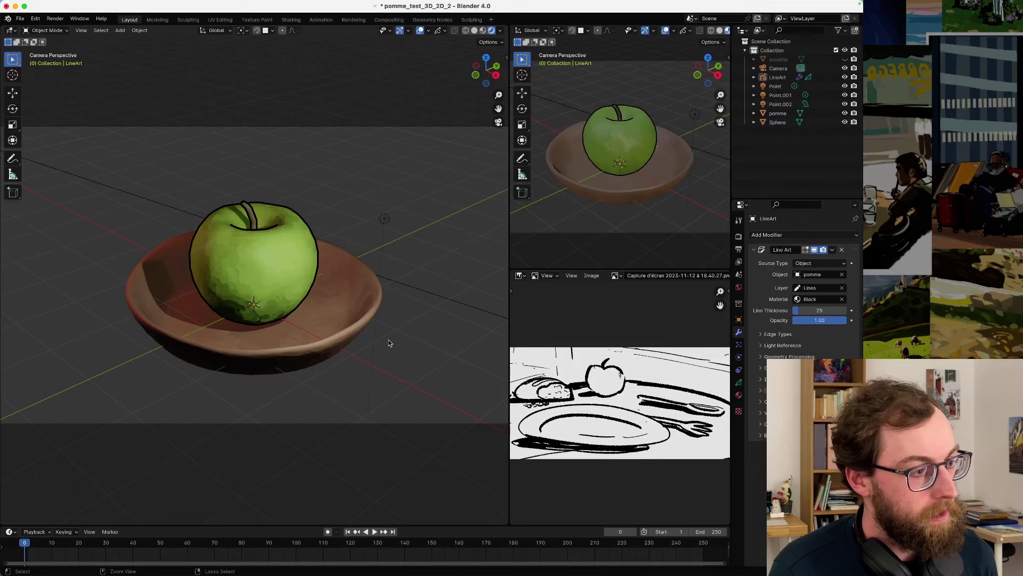
key("Delete")
left_click(388, 343)
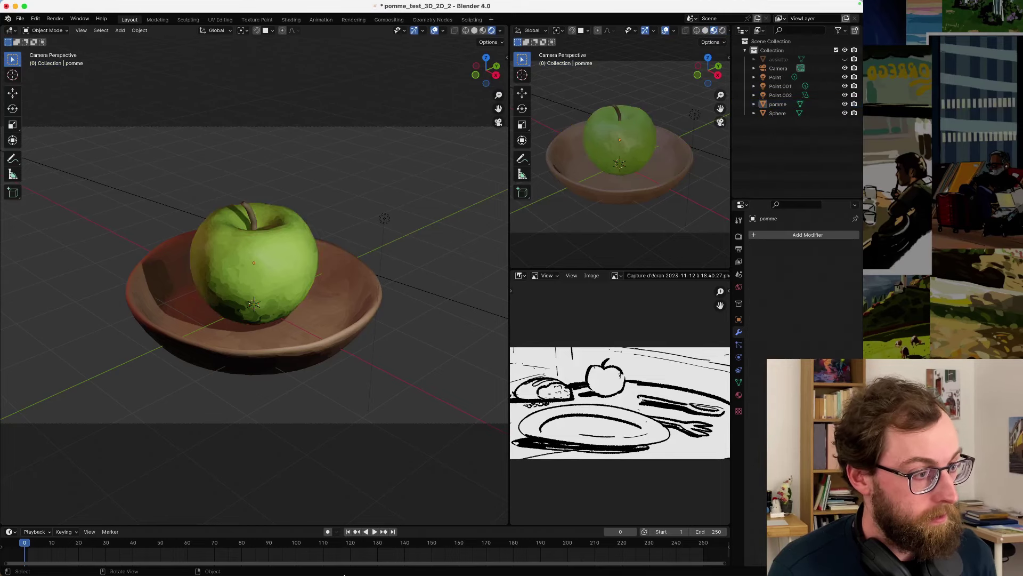
left_click(307, 569)
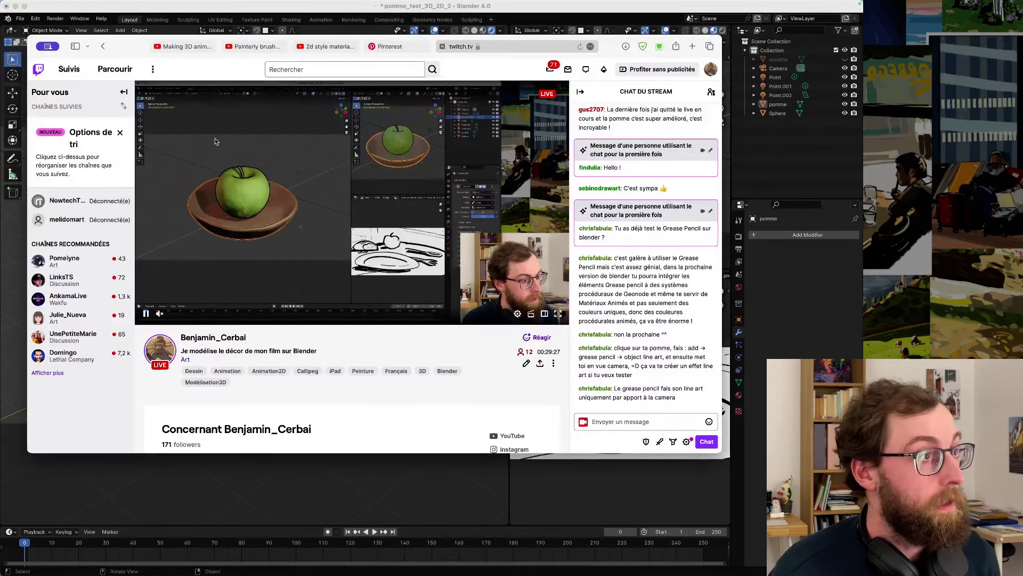
- Search 'blender 3D 2D' and open 3dFloS's Grease pencil timelapse 'Fish Preparation'
left_click(249, 47)
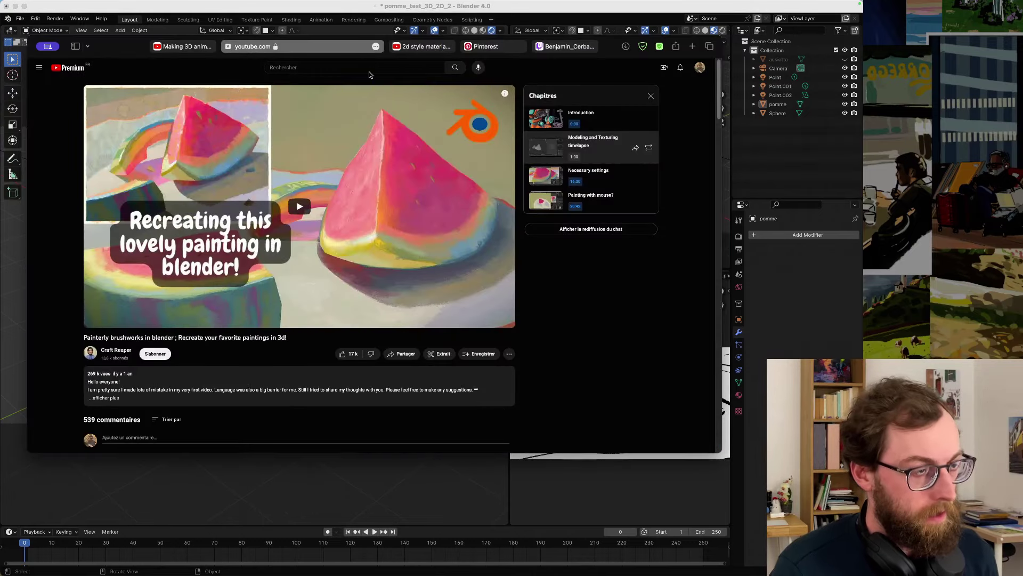
type("blender ")
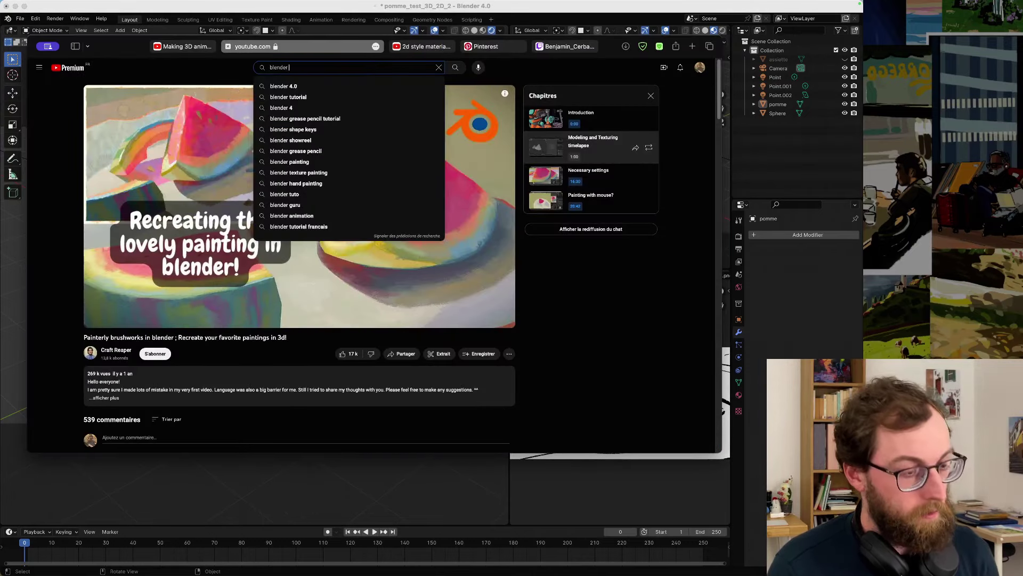
type("3D 2D")
key("Return")
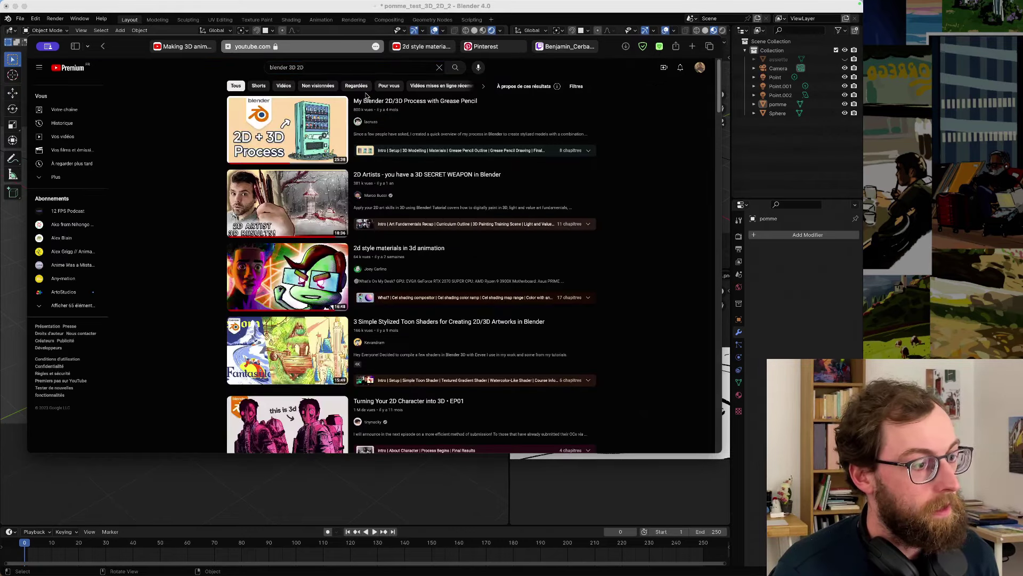
scroll(240, 238, "down", 15)
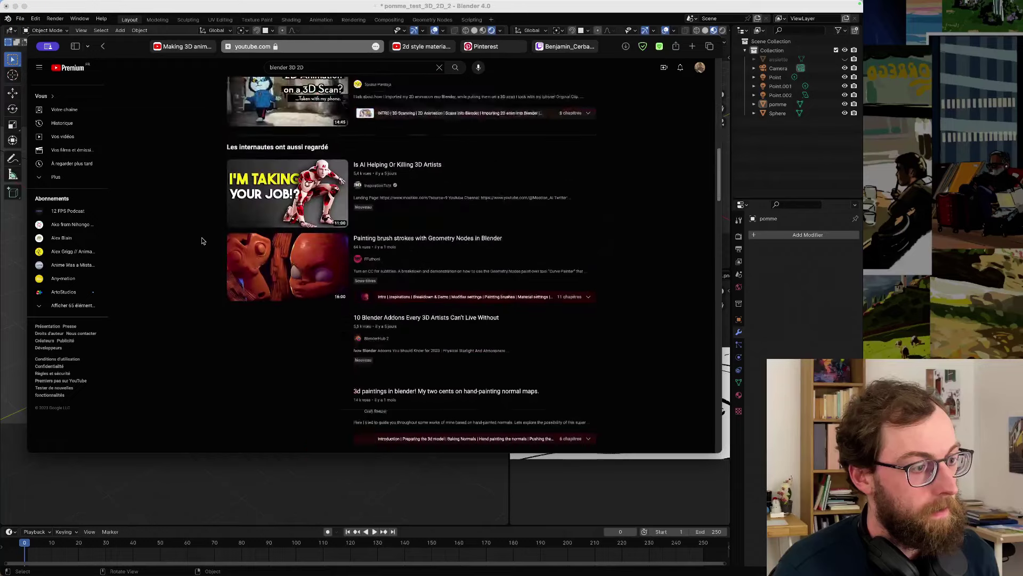
scroll(202, 241, "down", 10)
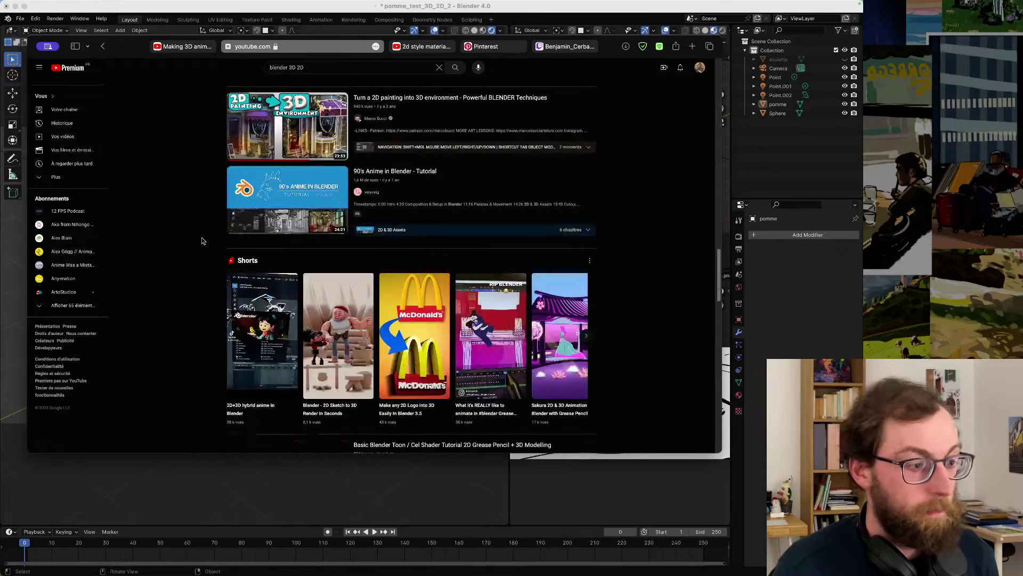
scroll(202, 240, "down", 12)
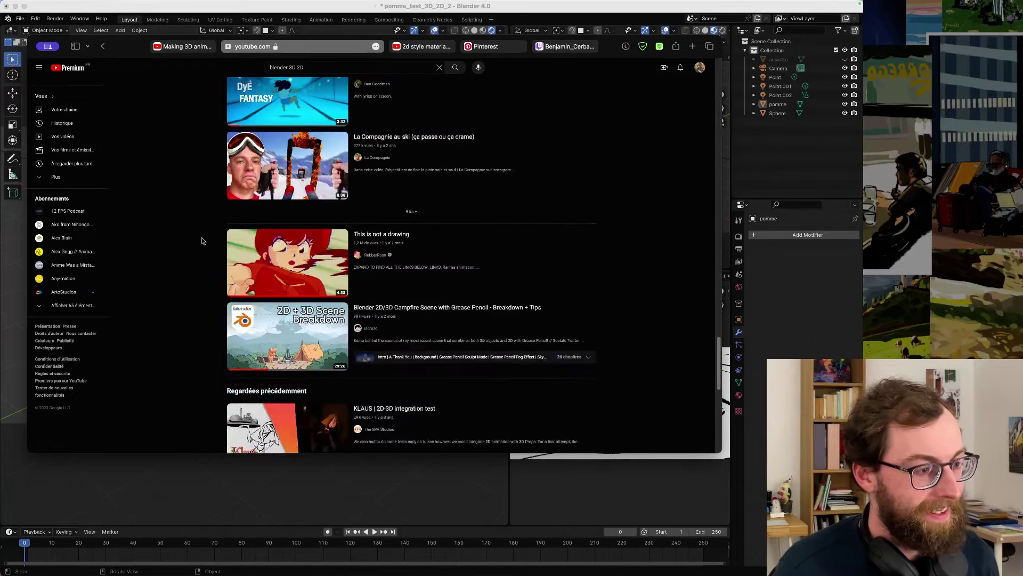
scroll(202, 241, "down", 3)
scroll(202, 240, "up", 3)
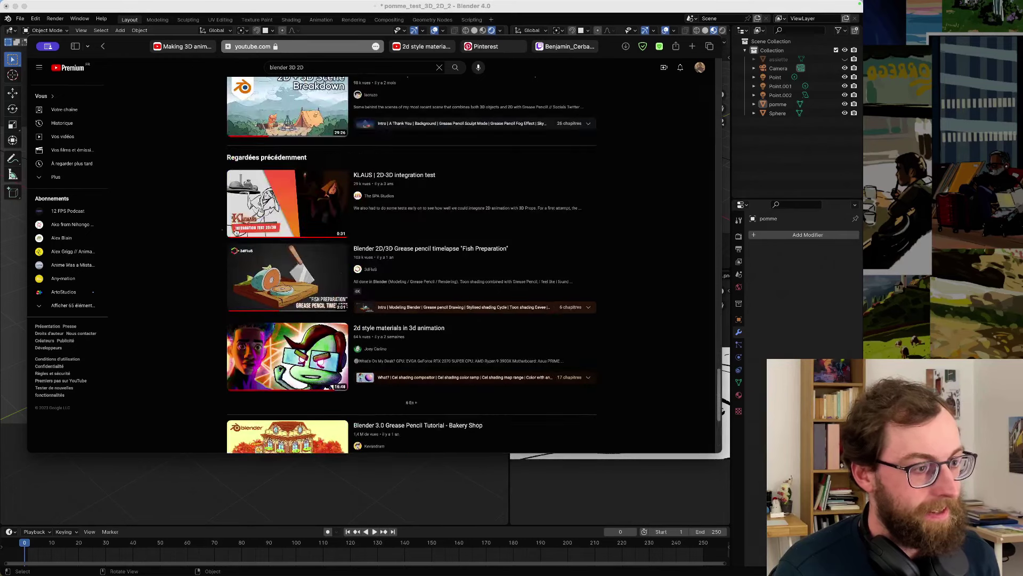
left_click(366, 249)
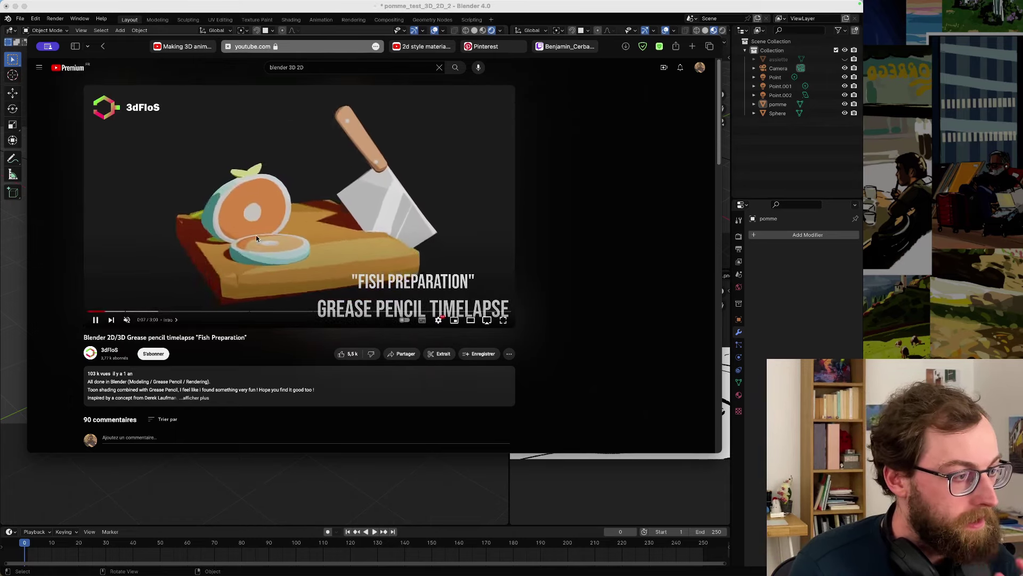
- Seek the timelapse to about 1:16, play then pause it, and switch back to Blender
left_click(255, 293)
left_click(267, 311)
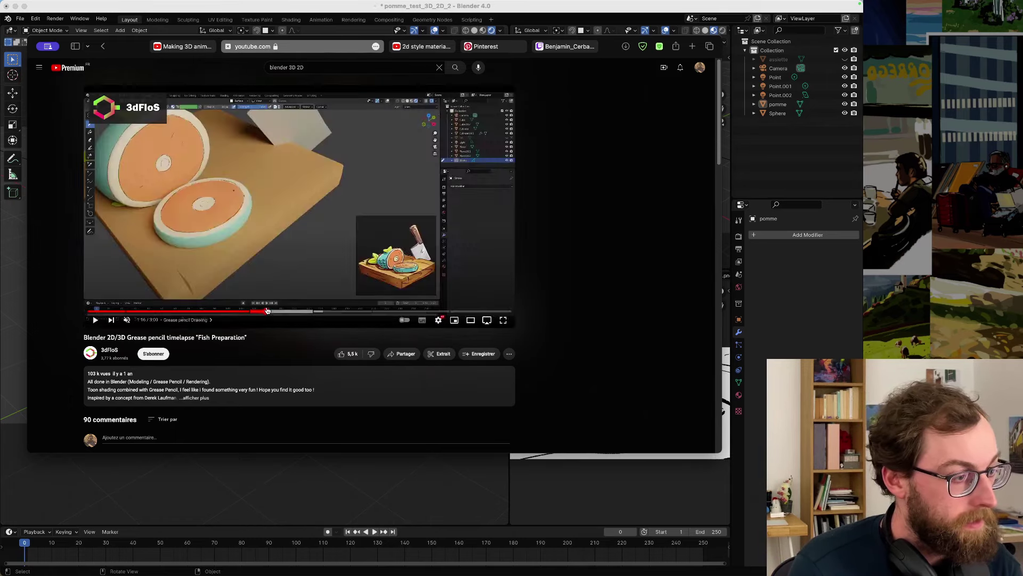
left_click(254, 251)
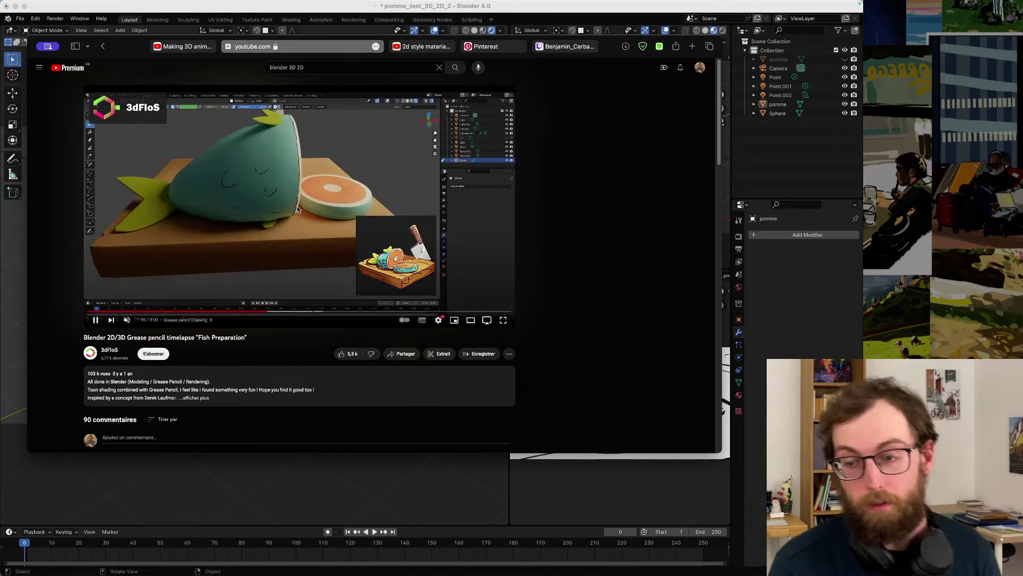
left_click(299, 200)
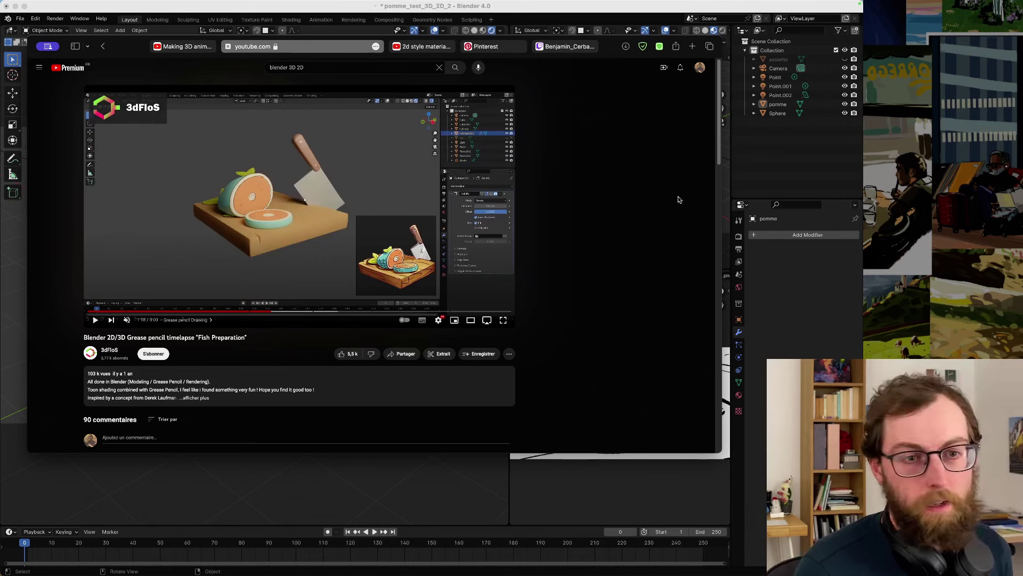
key("super+Tab")
- Select the apple and add Object Line Art, giving it a black Grease Pencil outline of thickness 25
left_click(275, 261)
scroll(270, 296, "down", 1)
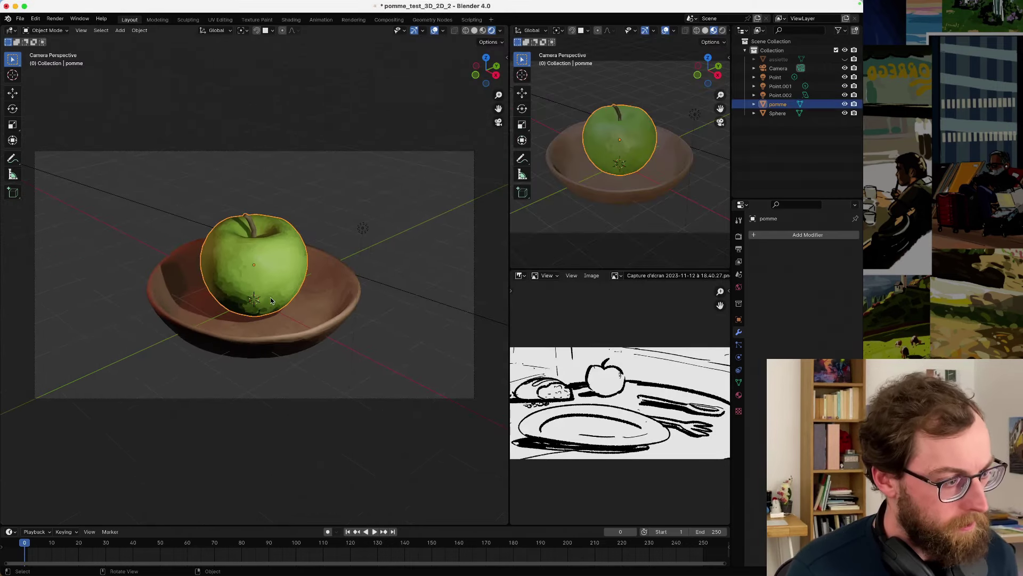
right_click(270, 296)
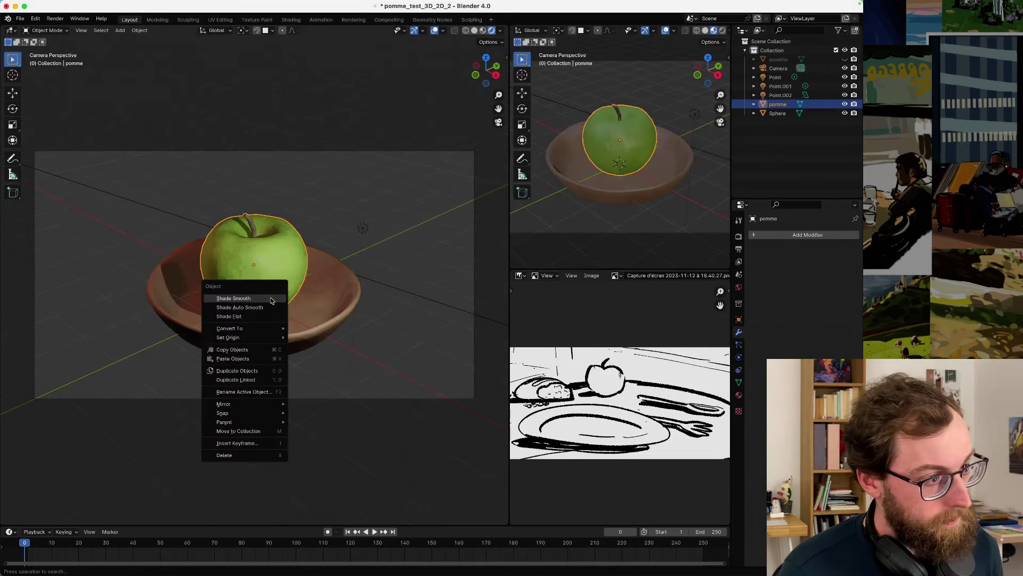
key("Escape")
key("shift+a")
mouse_move(296, 263)
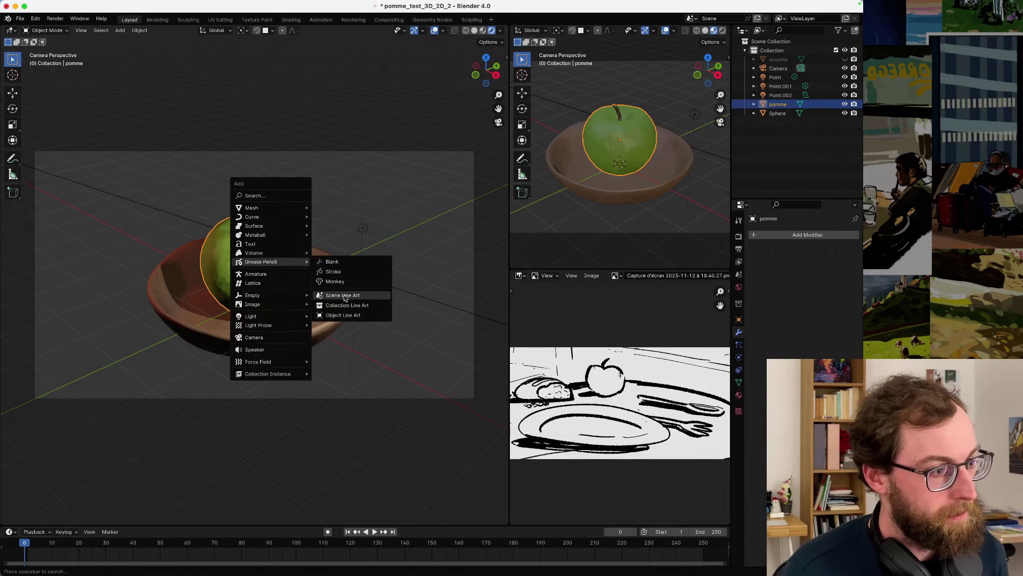
left_click(342, 315)
left_click(306, 202)
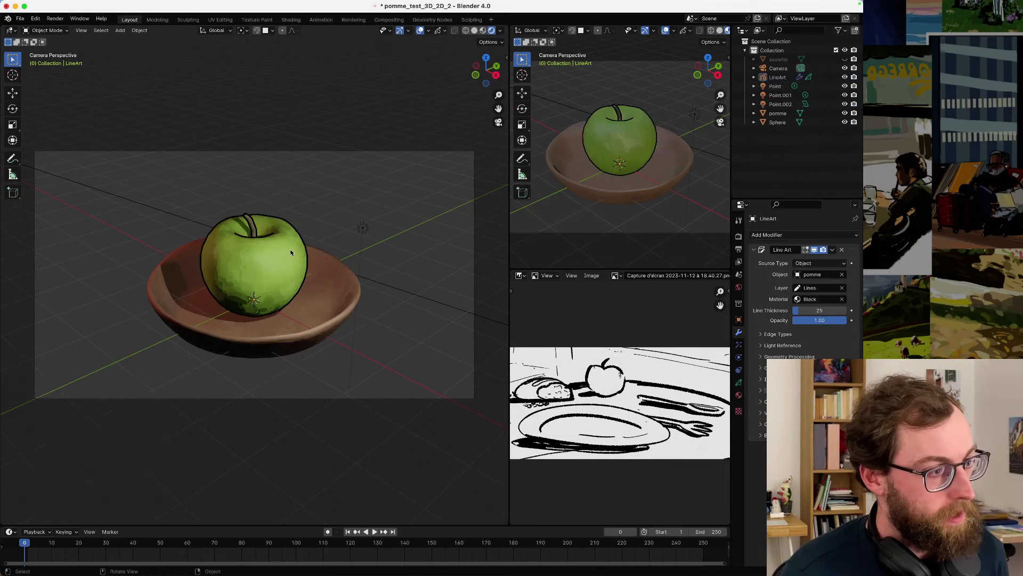
scroll(354, 271, "down", 4)
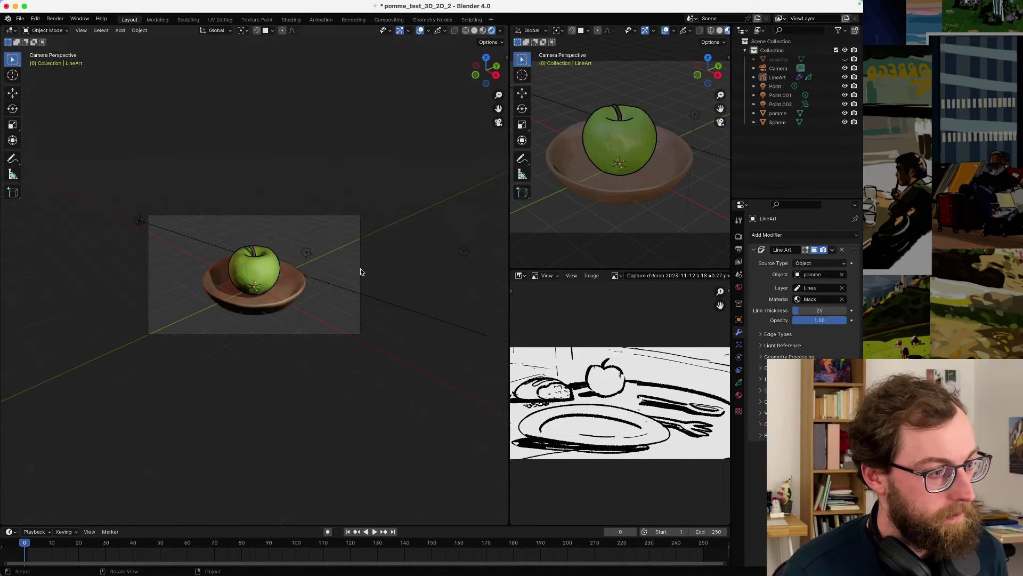
left_click(360, 271)
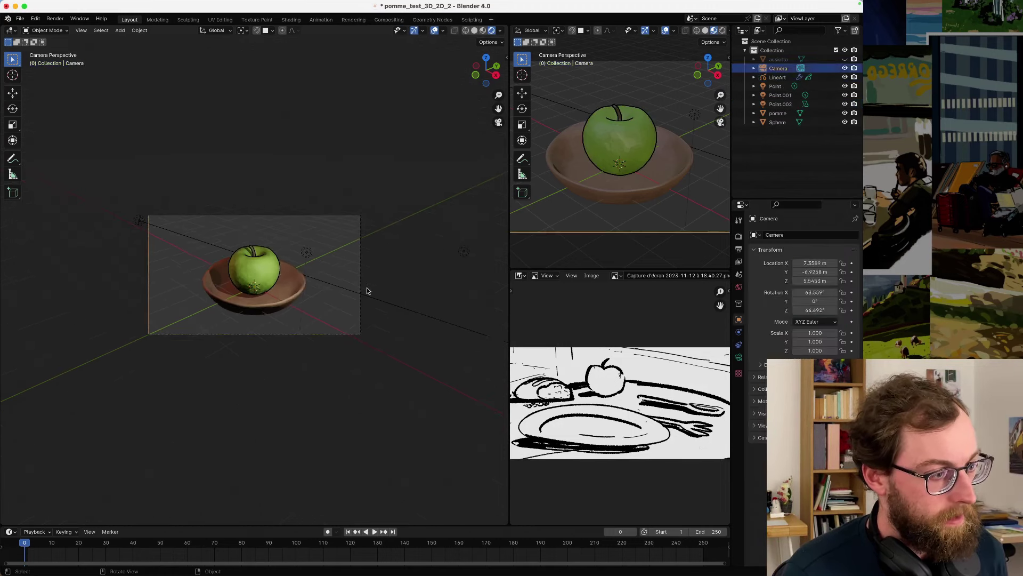
key("g")
key("x")
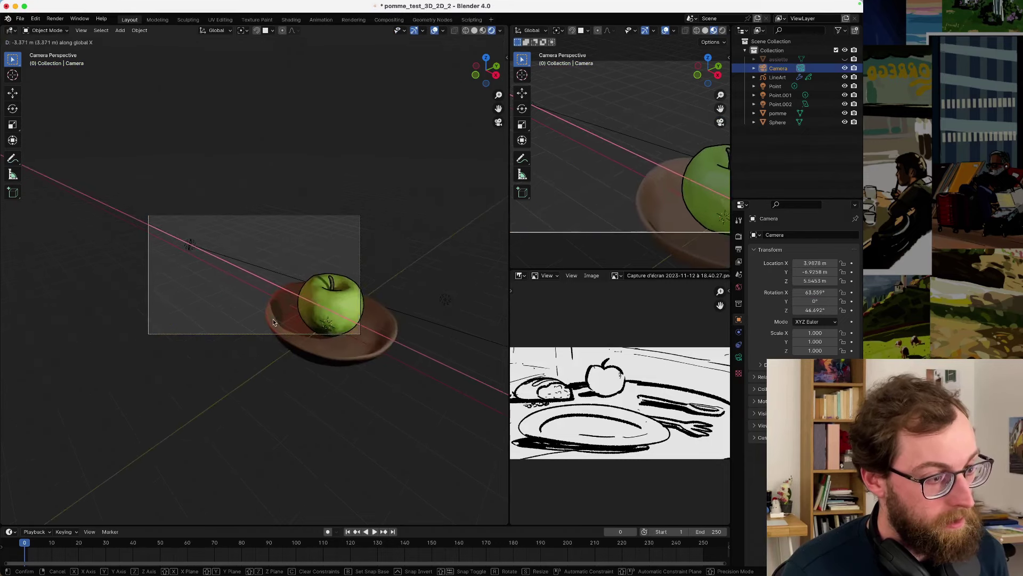
left_click(381, 331)
key("r")
key("z")
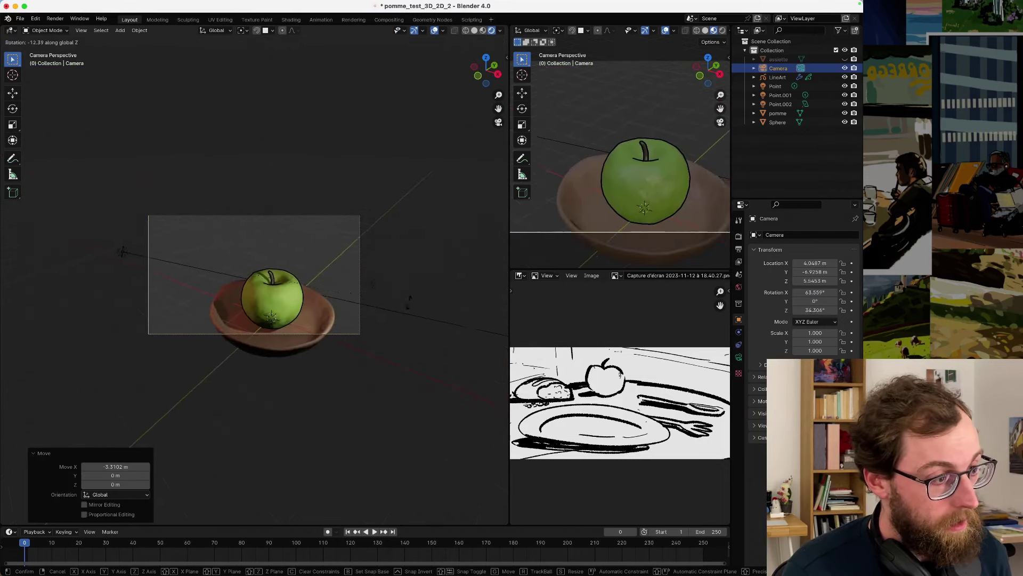
left_click(408, 294)
key("g")
key("y")
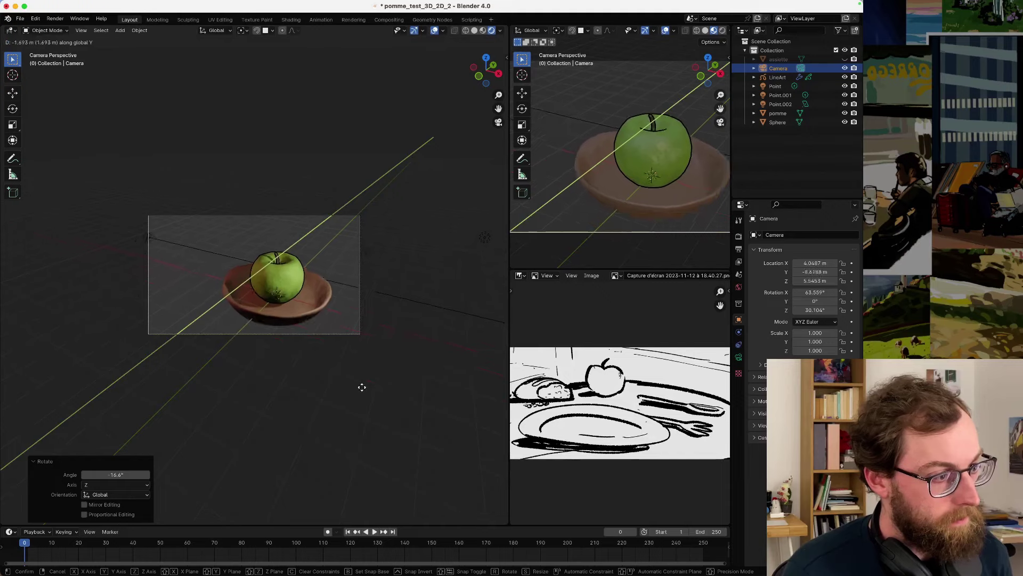
key("Escape")
key("r")
key("x")
key("r")
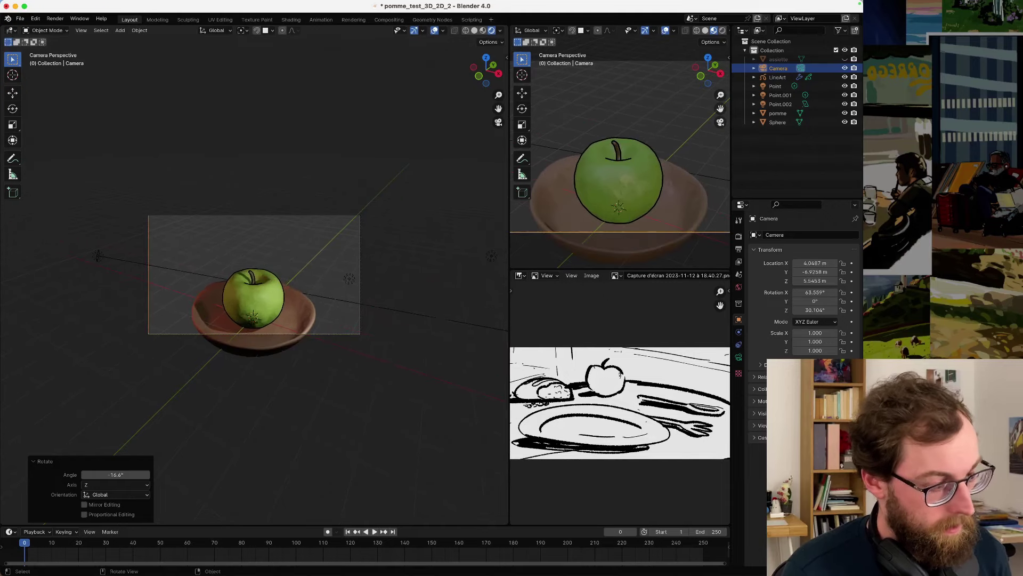
key("Escape")
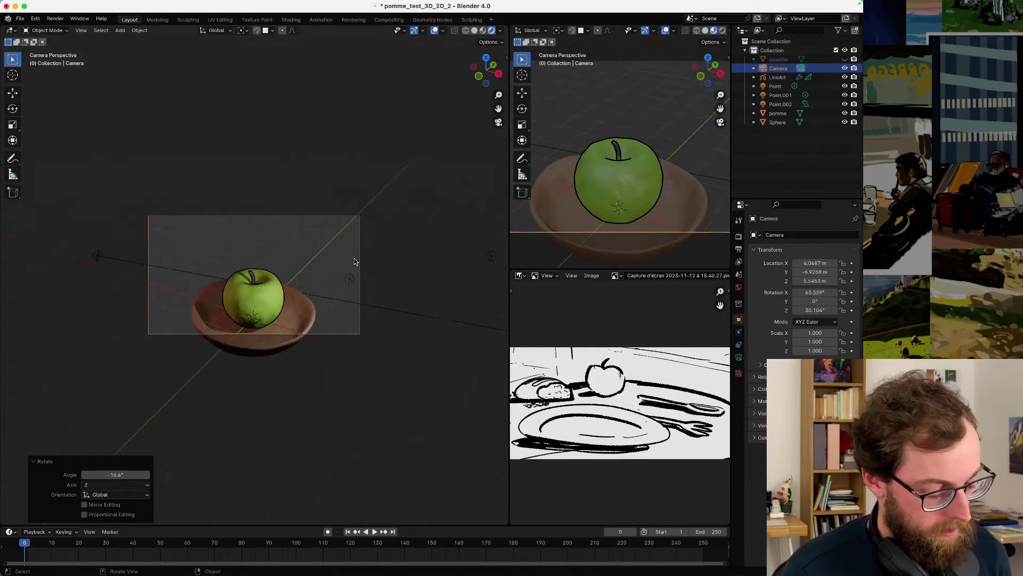
key("r")
key("y")
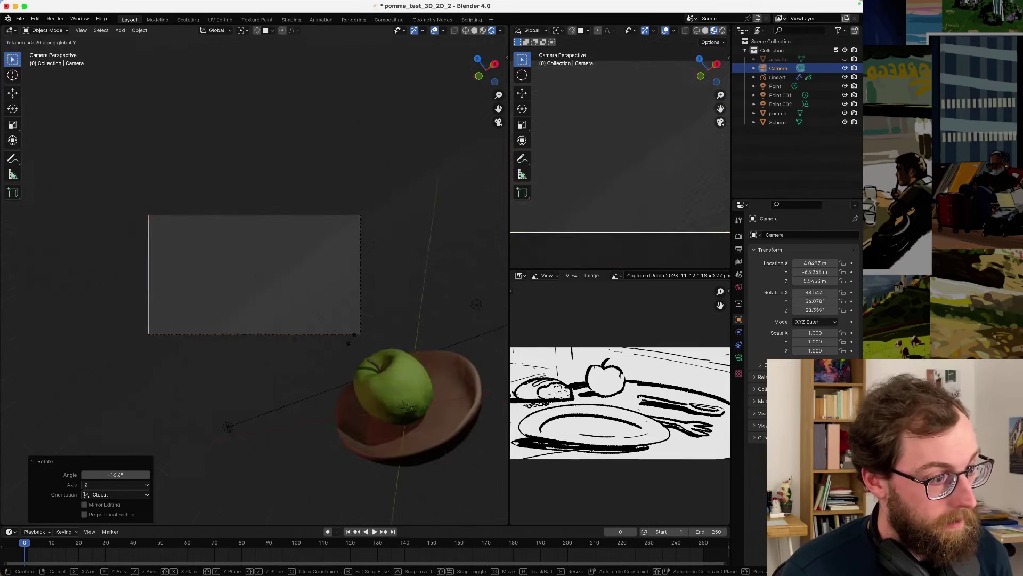
right_click(375, 249)
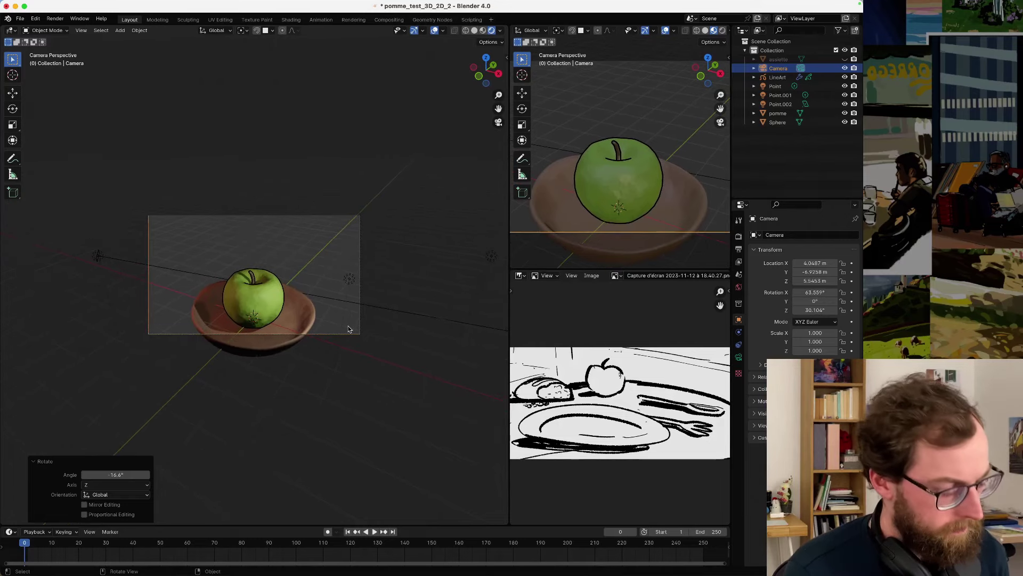
key("ctrl+z")
key("ctrl+z")
key("ctrl+z")
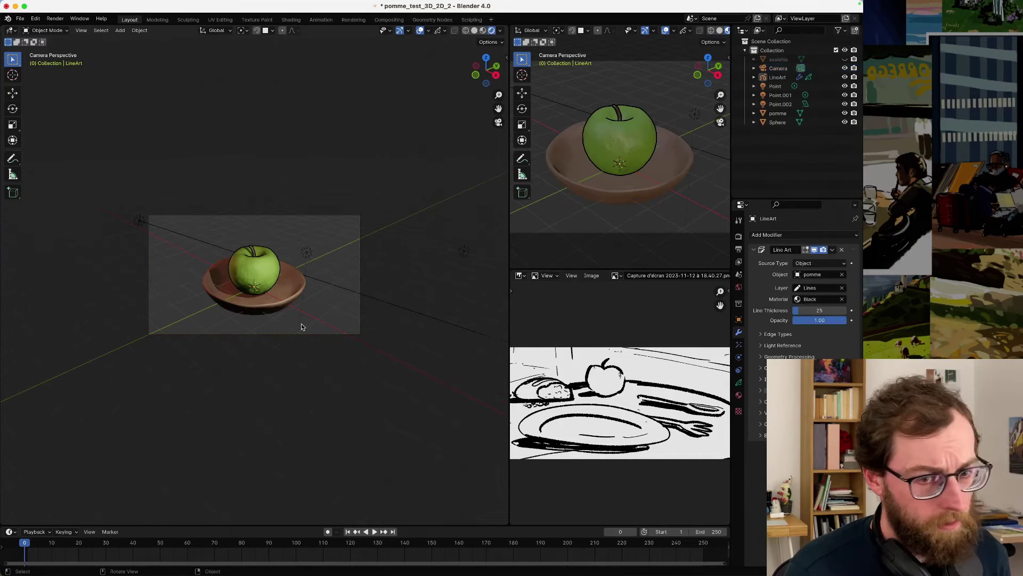
- Select the LineArt object and lower its Line Thickness from 25 to 5
scroll(259, 329, "up", 3)
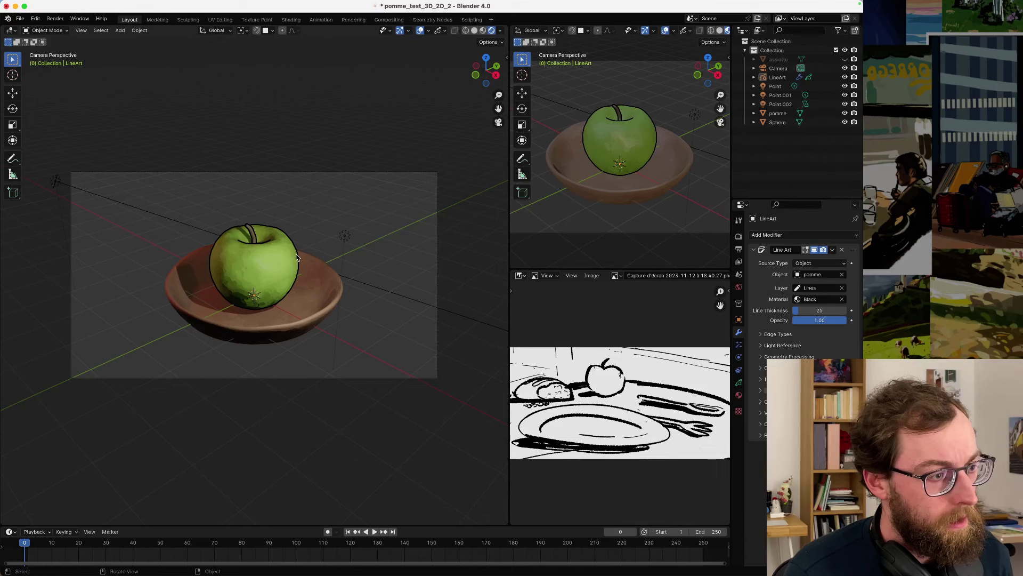
left_click(297, 257)
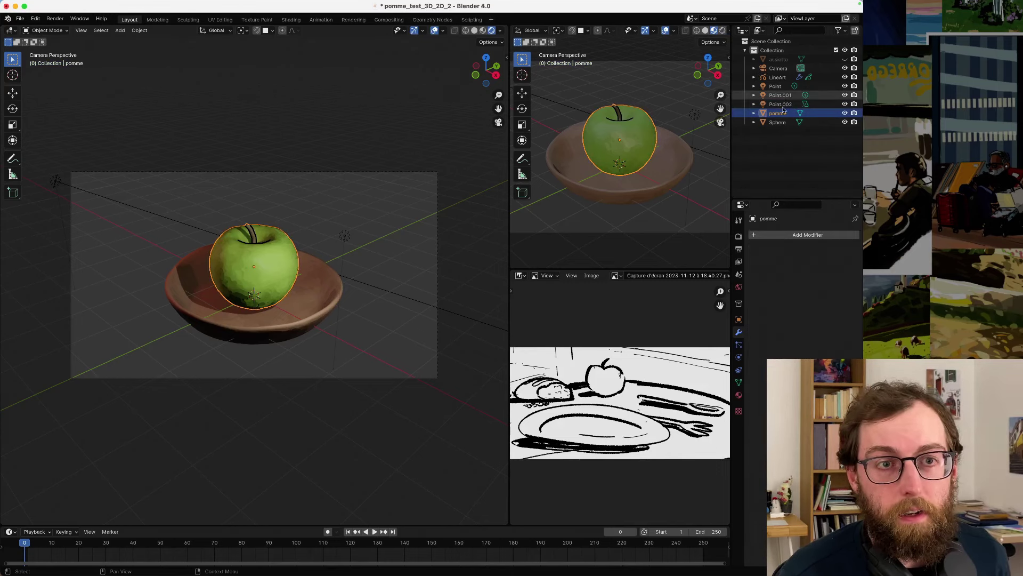
left_click(777, 77)
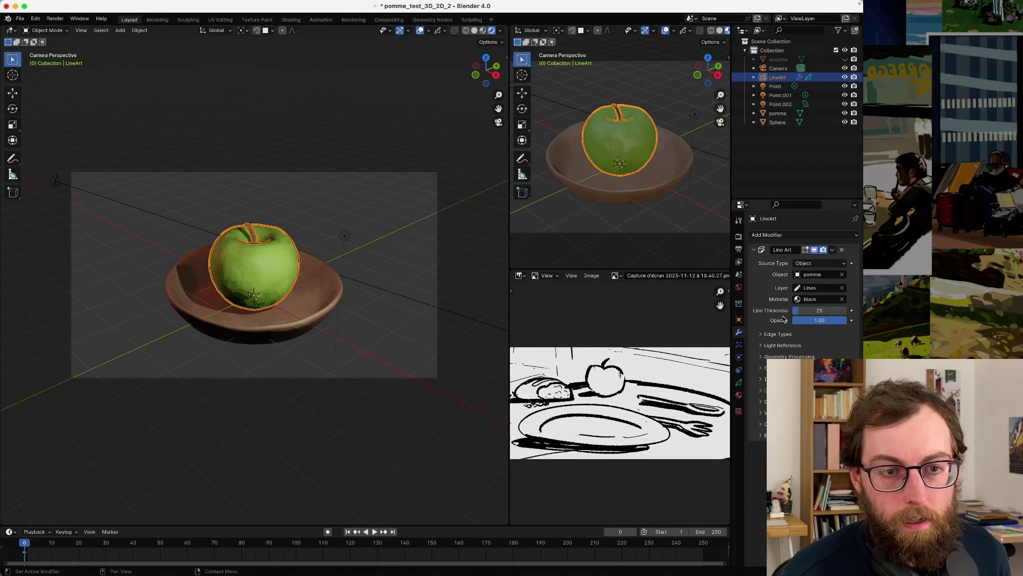
left_click(760, 334)
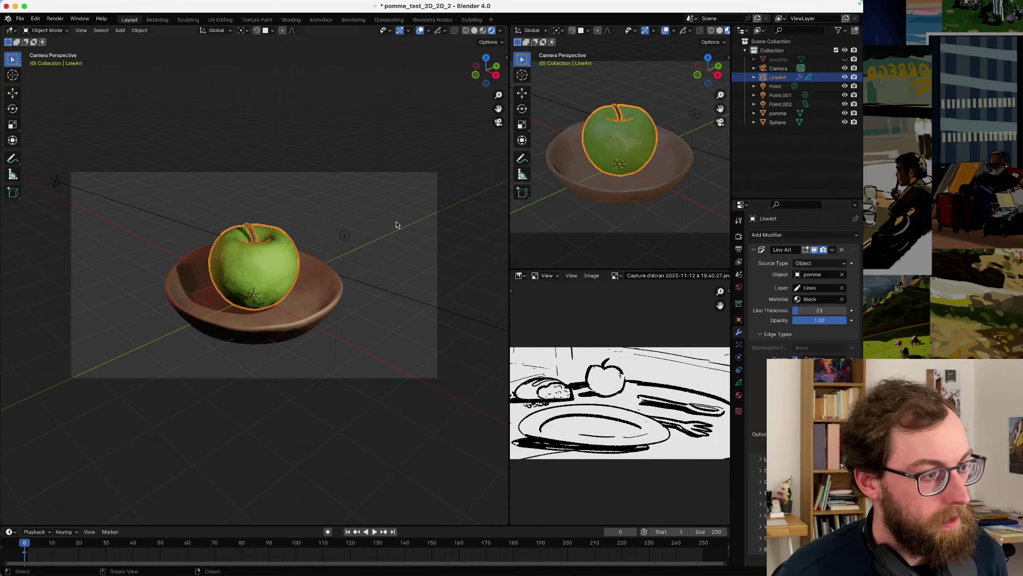
key("alt+a")
scroll(293, 247, "up", 4)
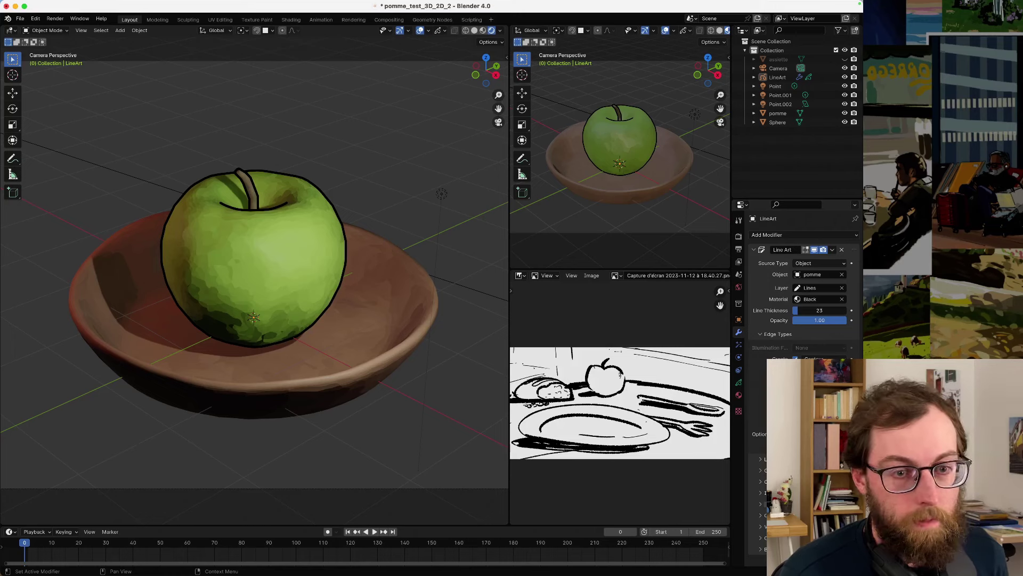
left_click(808, 310)
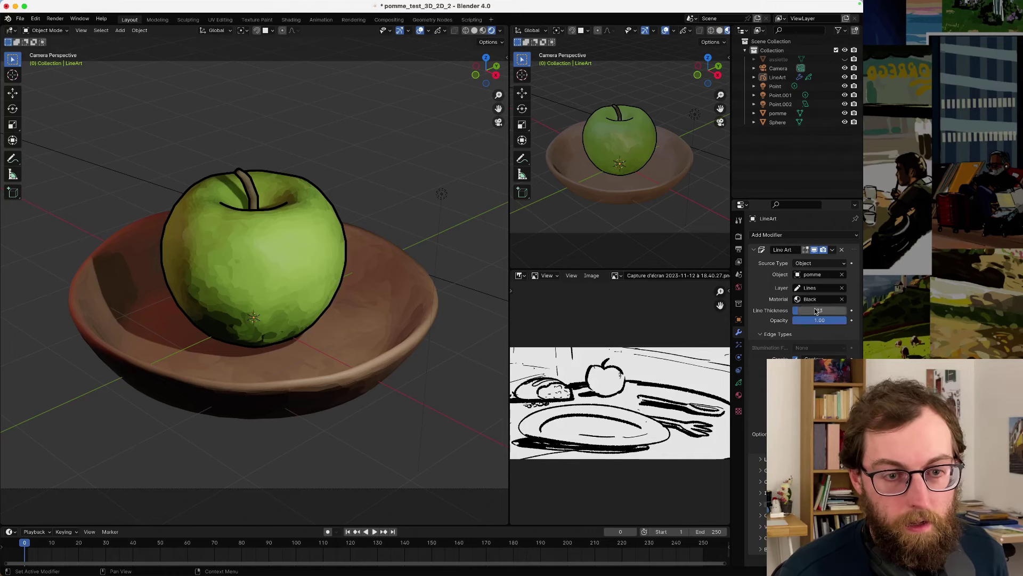
type("5")
key("Return")
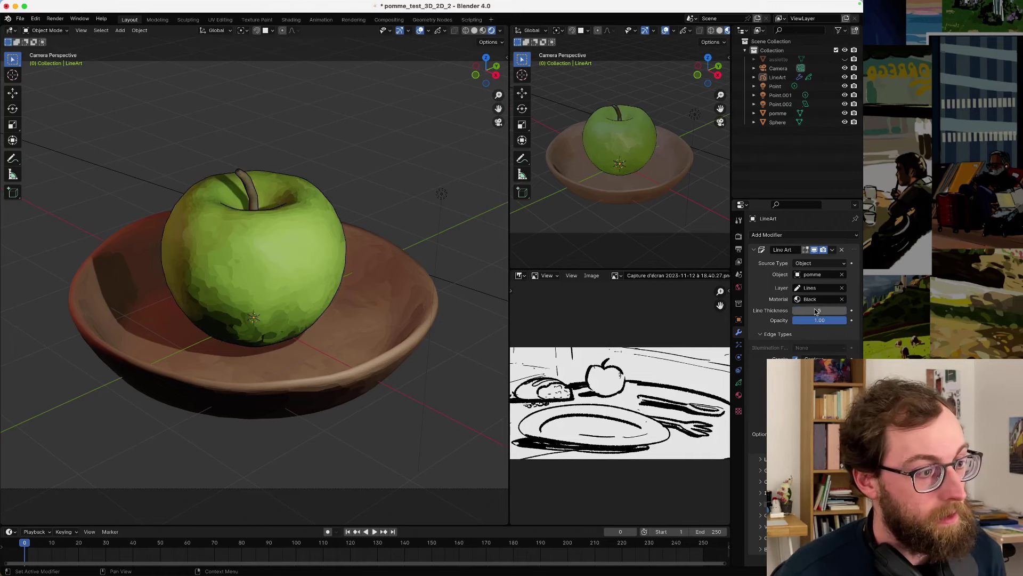
middle_click_drag(243, 312, 205, 301)
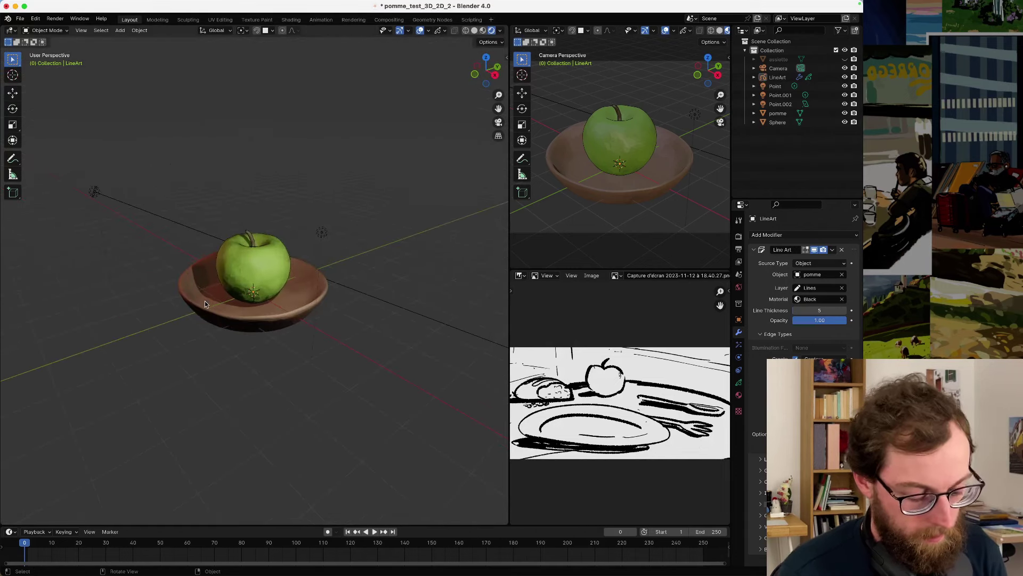
key("KP_0")
scroll(232, 296, "up", 5)
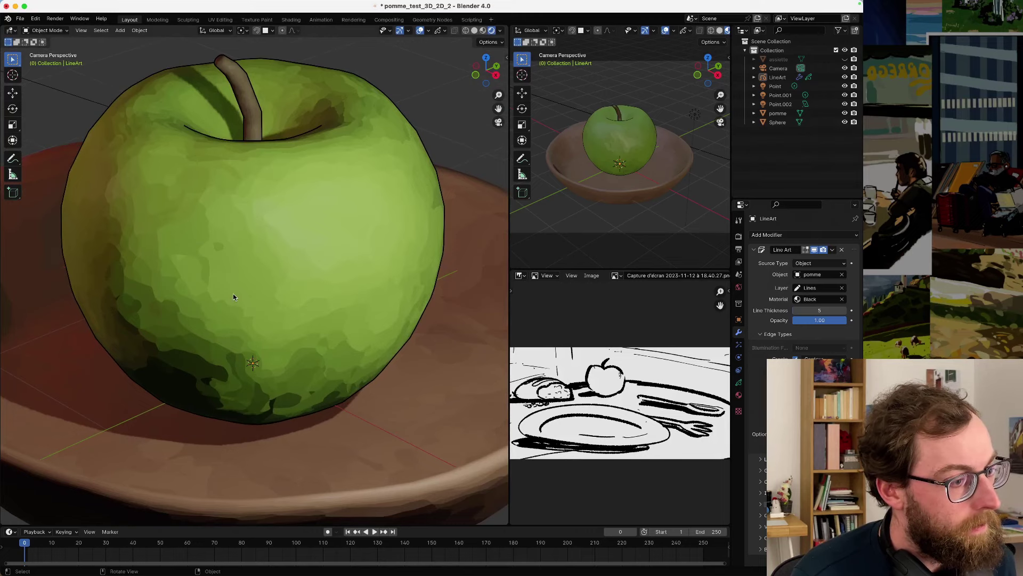
scroll(234, 296, "down", 6)
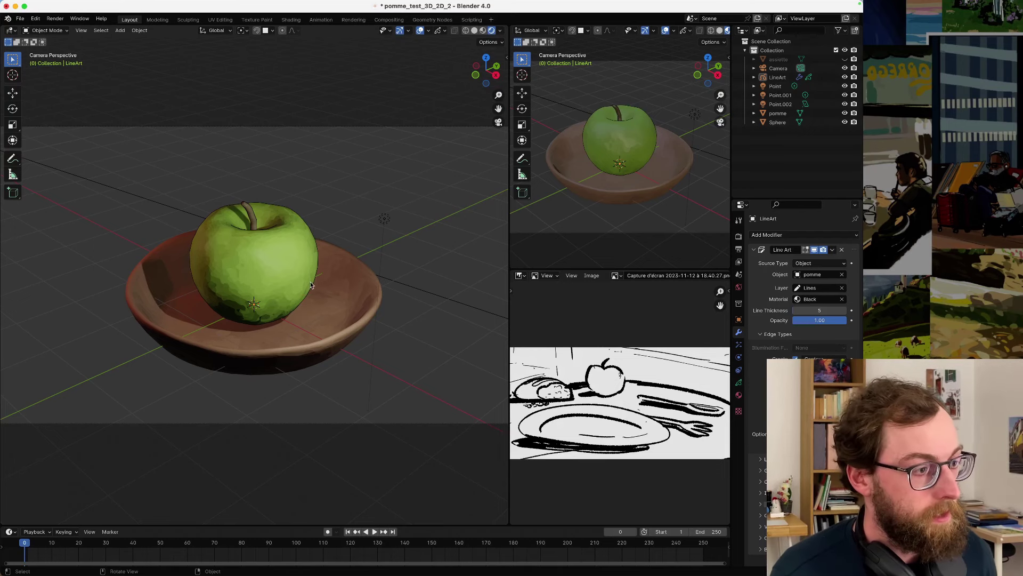
scroll(310, 282, "up", 3)
scroll(285, 277, "down", 2)
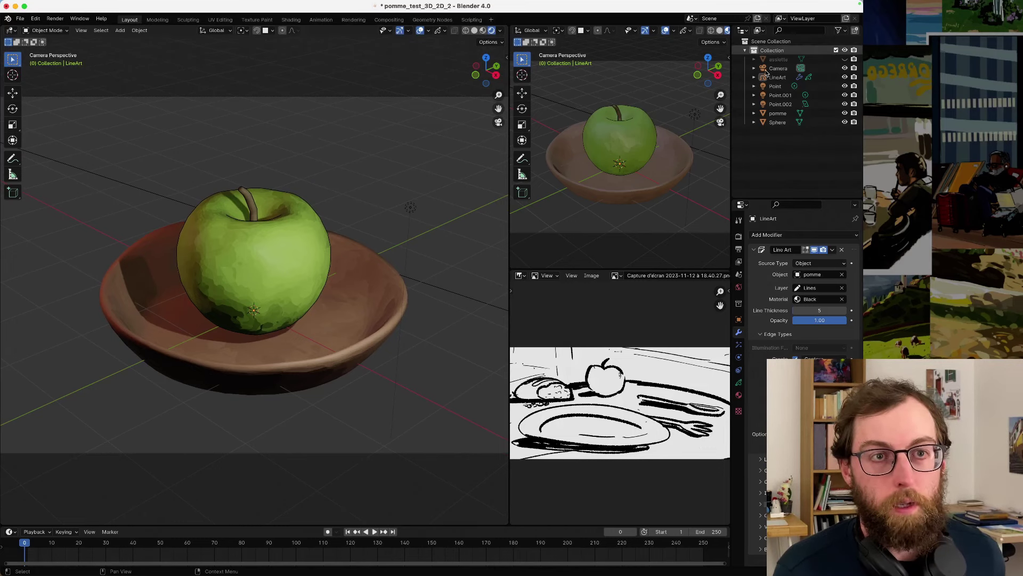
left_click(309, 206)
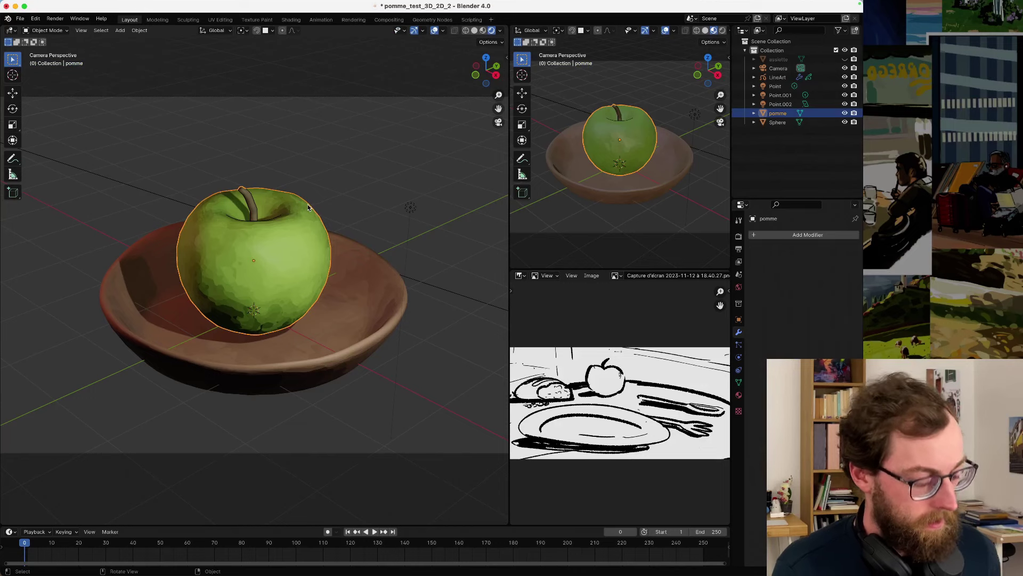
key("Delete")
key("ctrl+z")
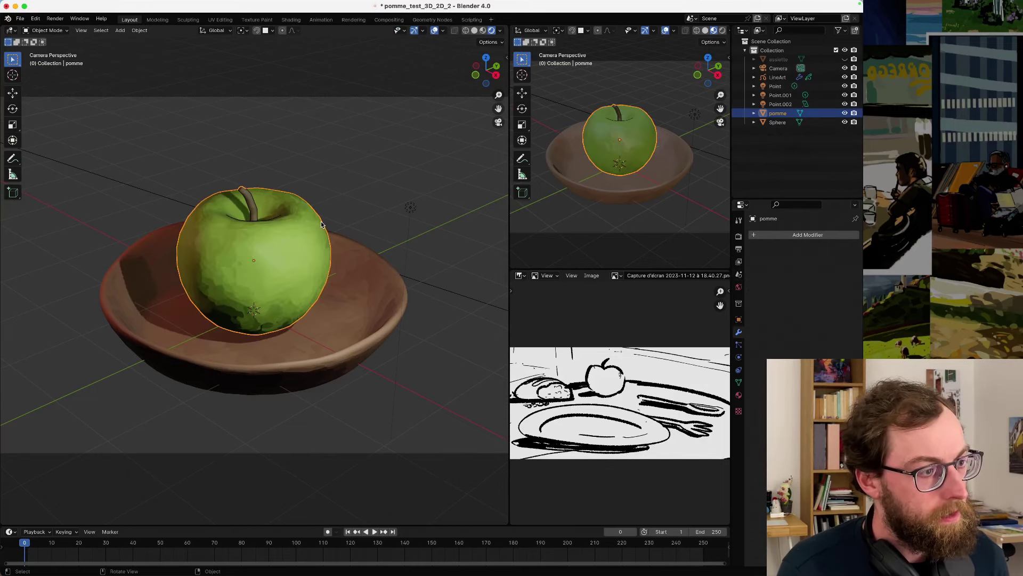
left_click(787, 79)
- Delete the LineArt outline, change the preview shading, and zoom the reference sketch out to fit
key("Delete")
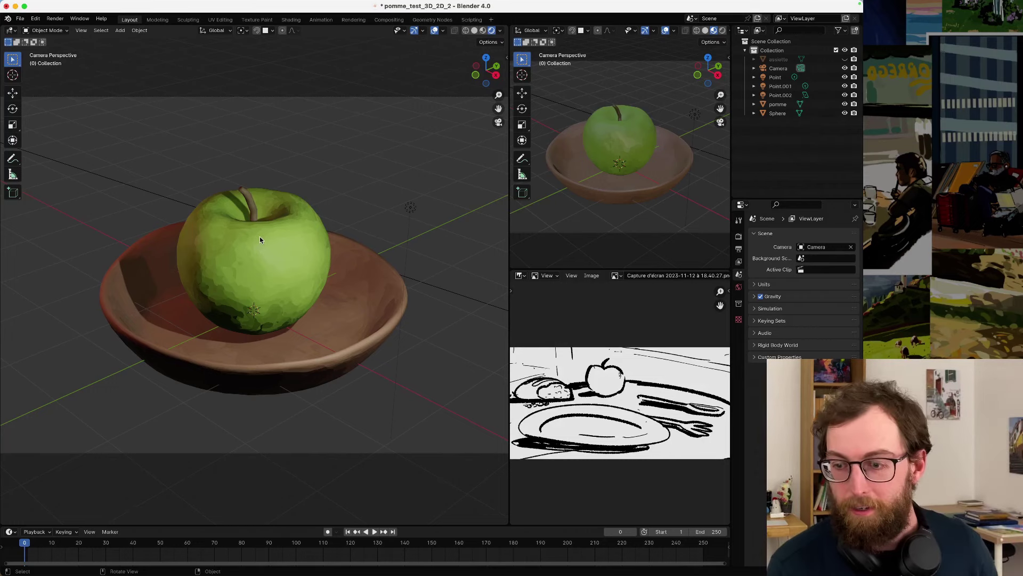
left_click(714, 30)
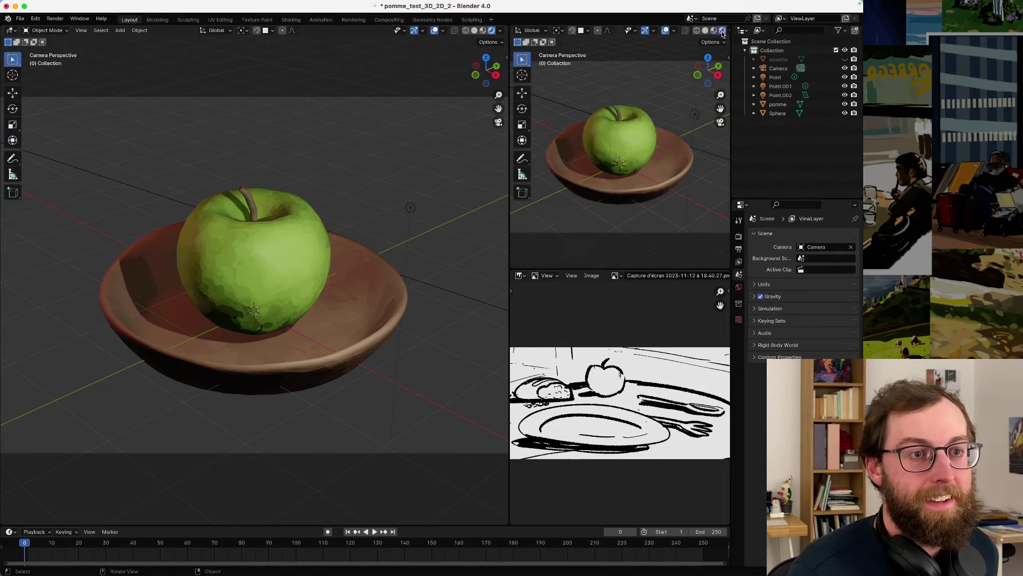
middle_click_drag(311, 219, 270, 267)
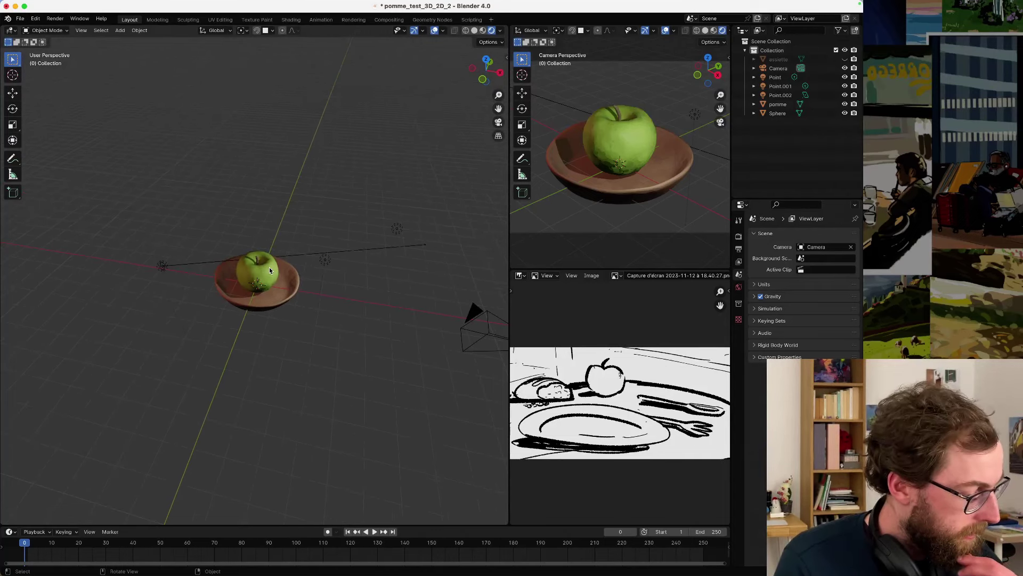
scroll(622, 433, "down", 1)
scroll(622, 433, "up", 1)
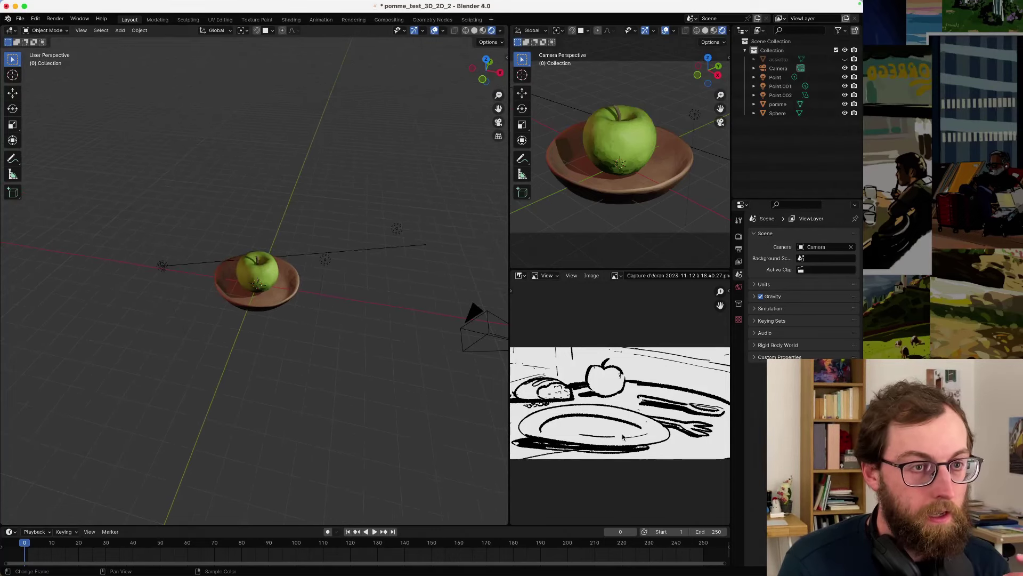
scroll(622, 433, "down", 1)
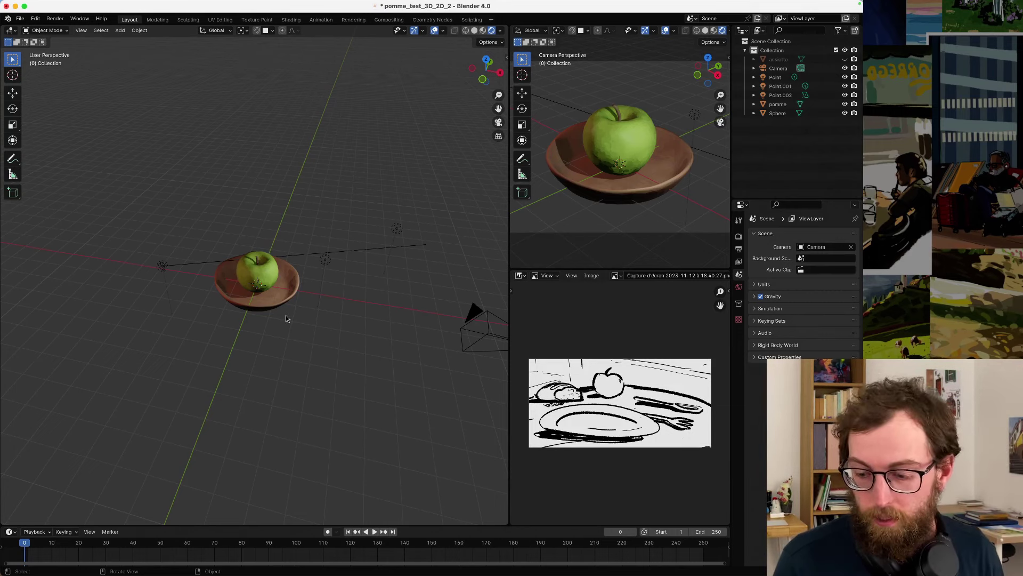
- Bring Safari forward and open the saved Court-metrage board on Pinterest, scrolling through its pins
mouse_move(331, 570)
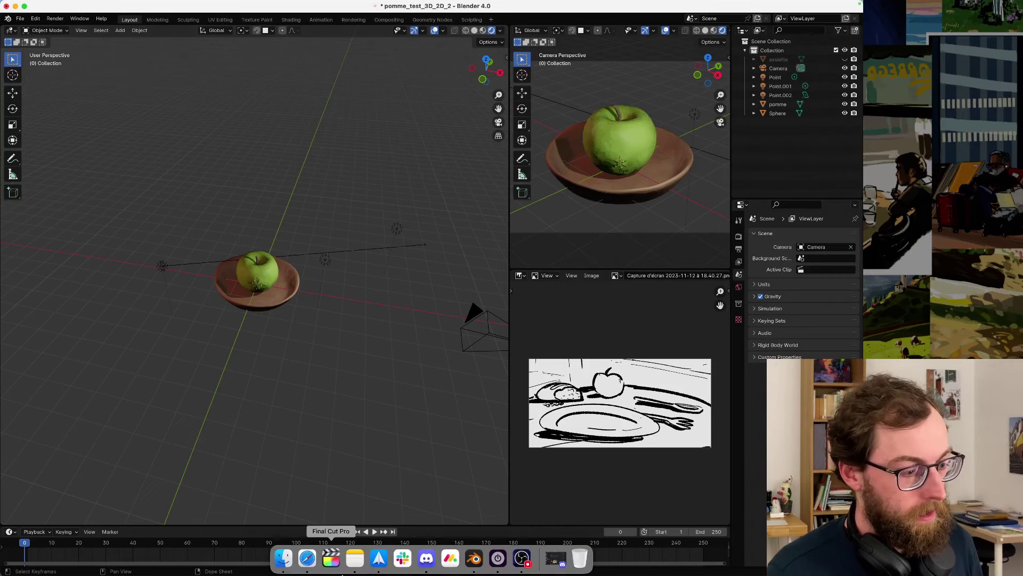
left_click(307, 558)
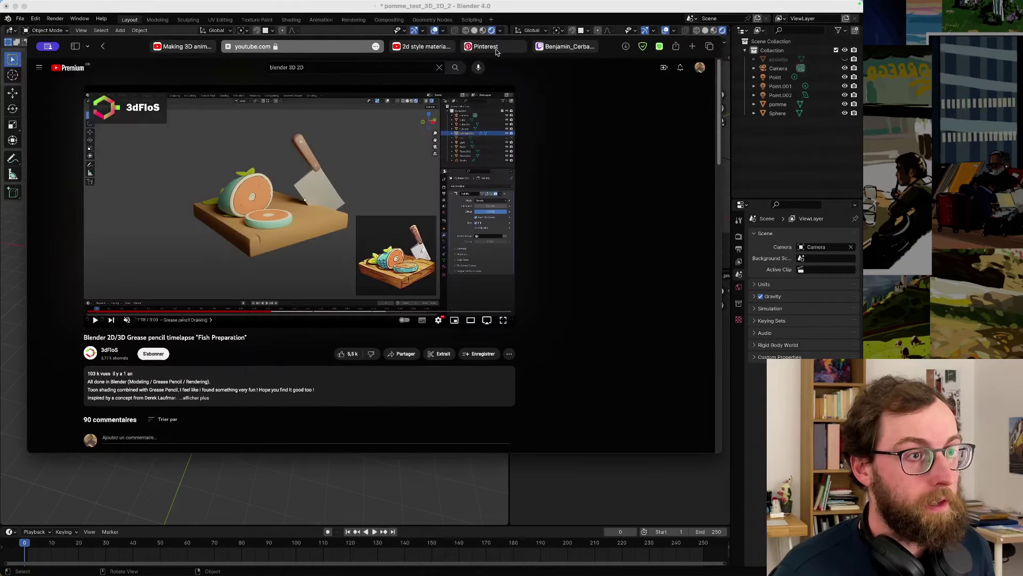
left_click(485, 47)
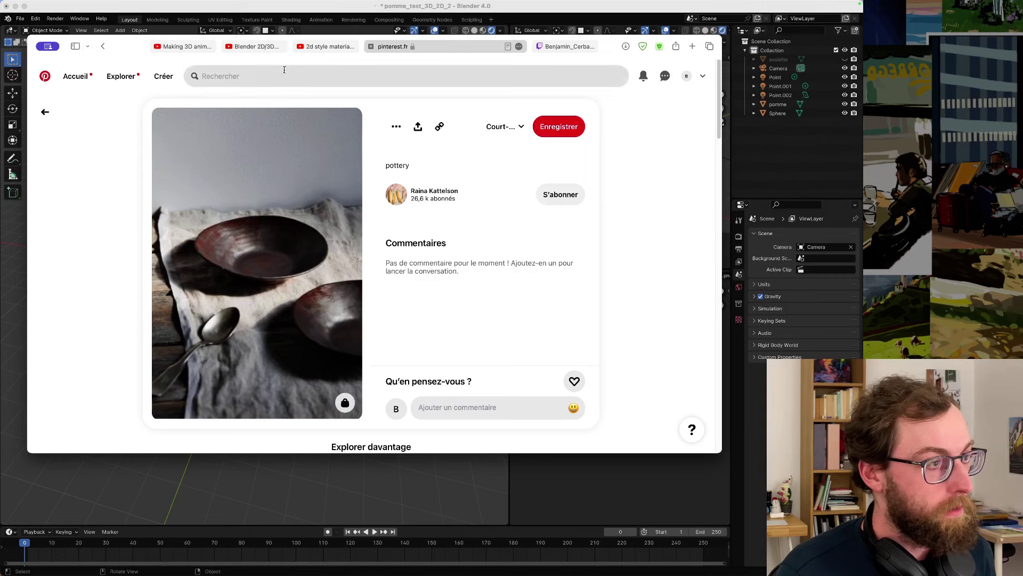
left_click(697, 78)
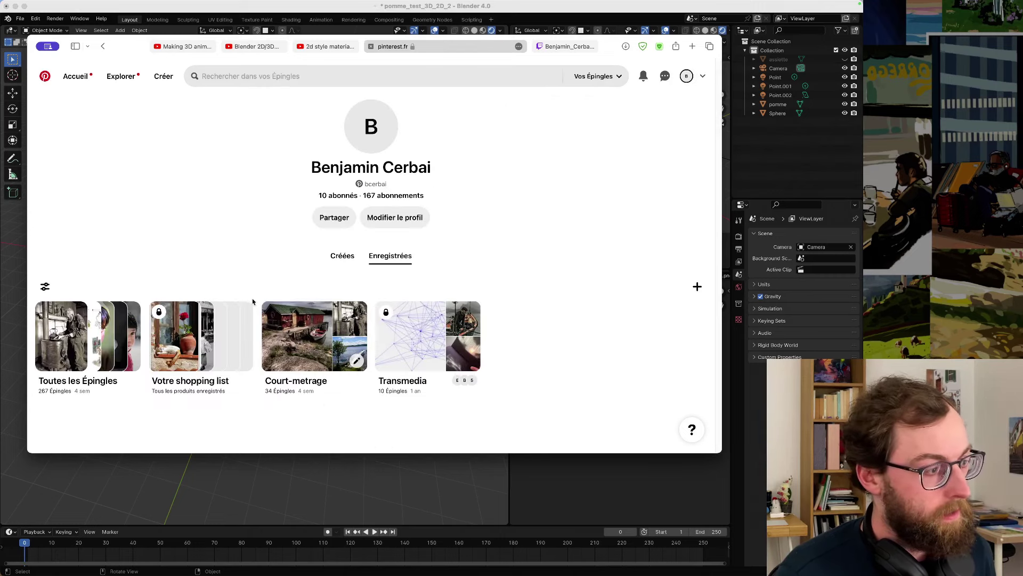
left_click(253, 299)
scroll(195, 224, "down", 3)
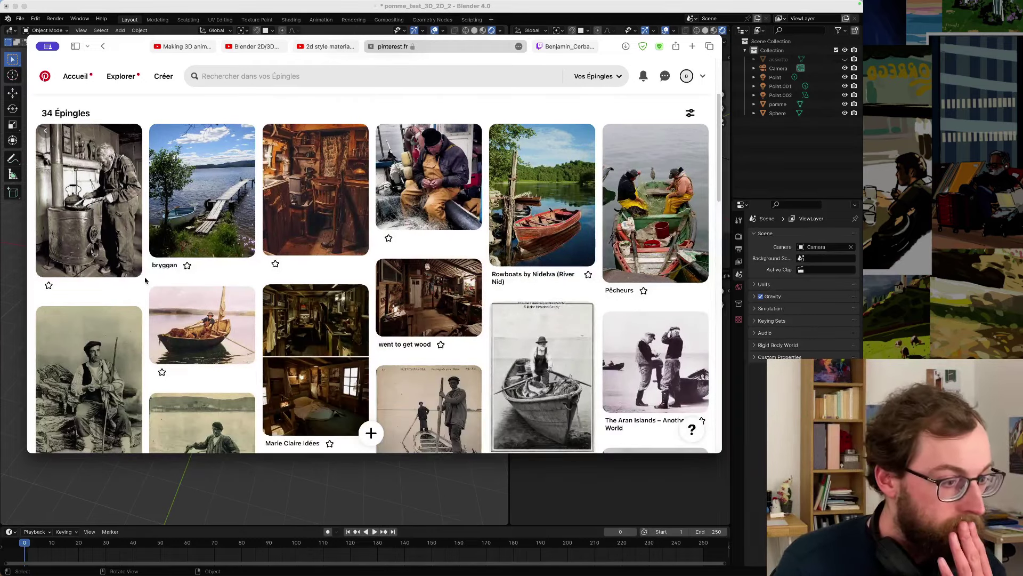
scroll(145, 280, "down", 10)
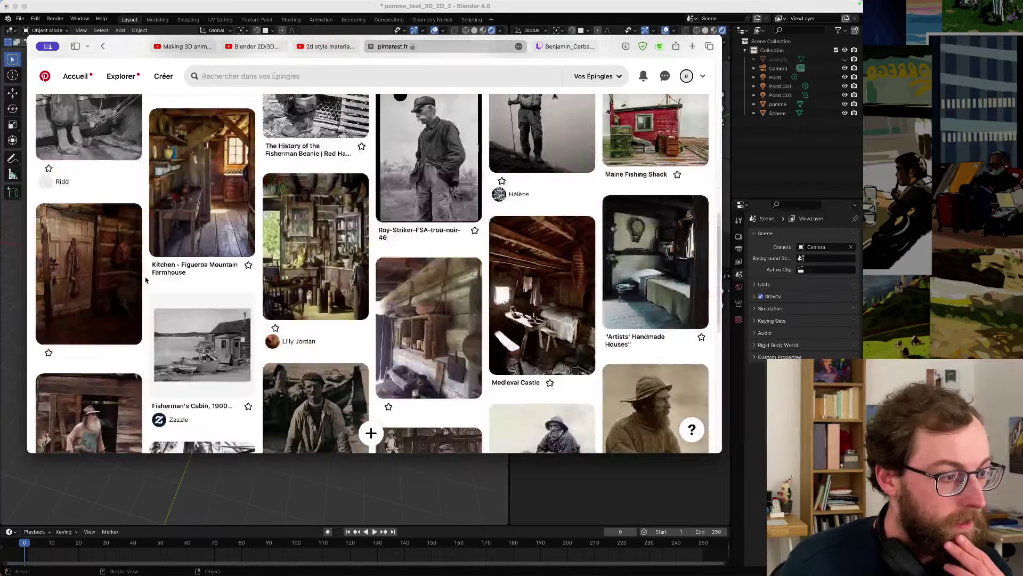
scroll(145, 281, "down", 2)
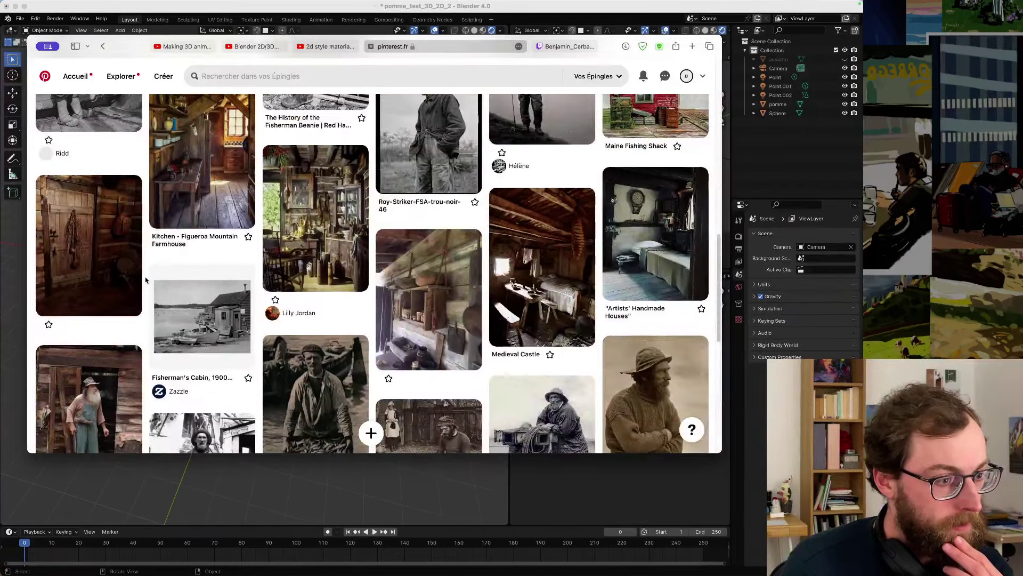
- View the Medieval Castle pin, then return to the Court-metrage board via the boards list
mouse_move(536, 312)
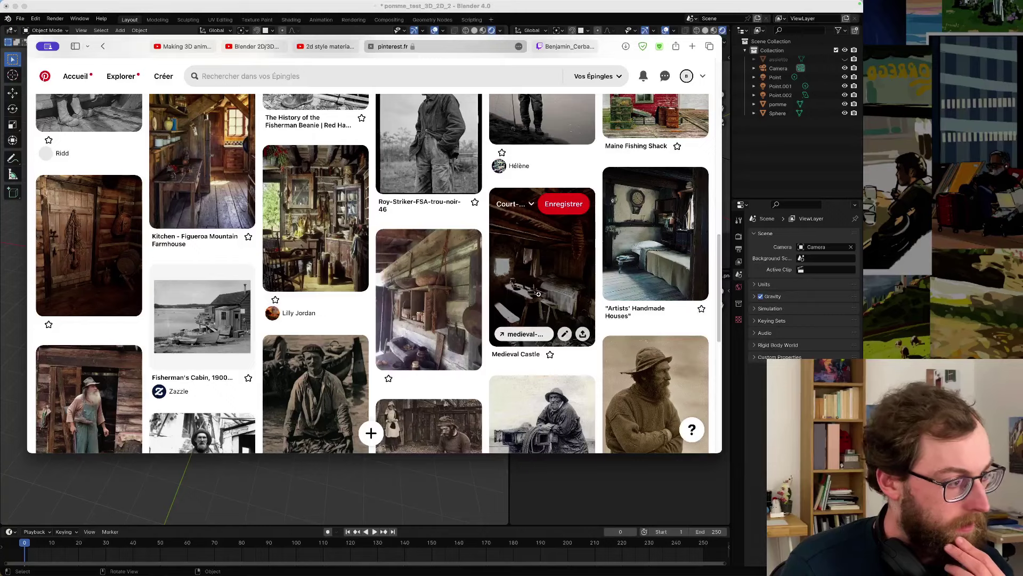
left_click(538, 294)
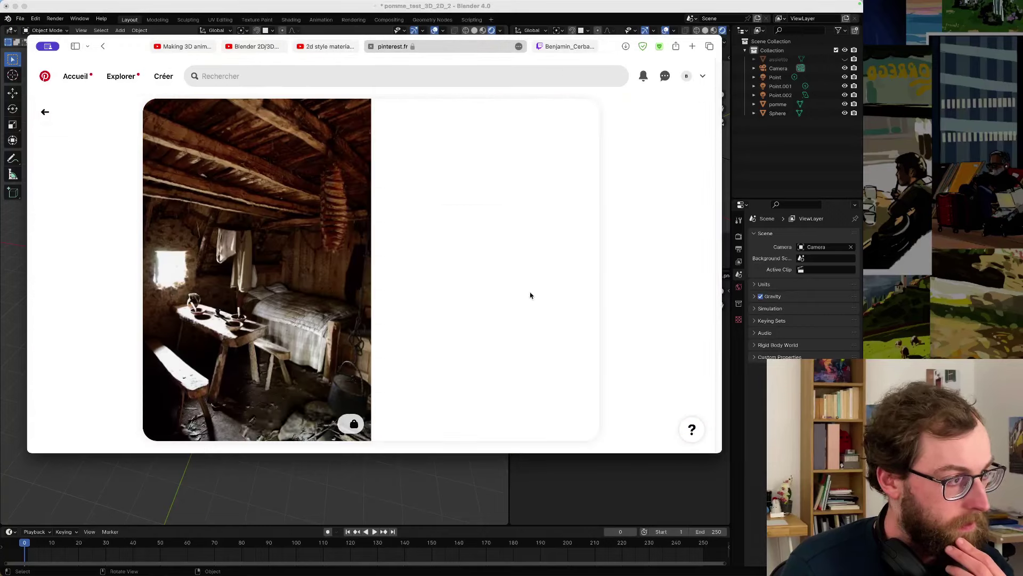
left_click(120, 332)
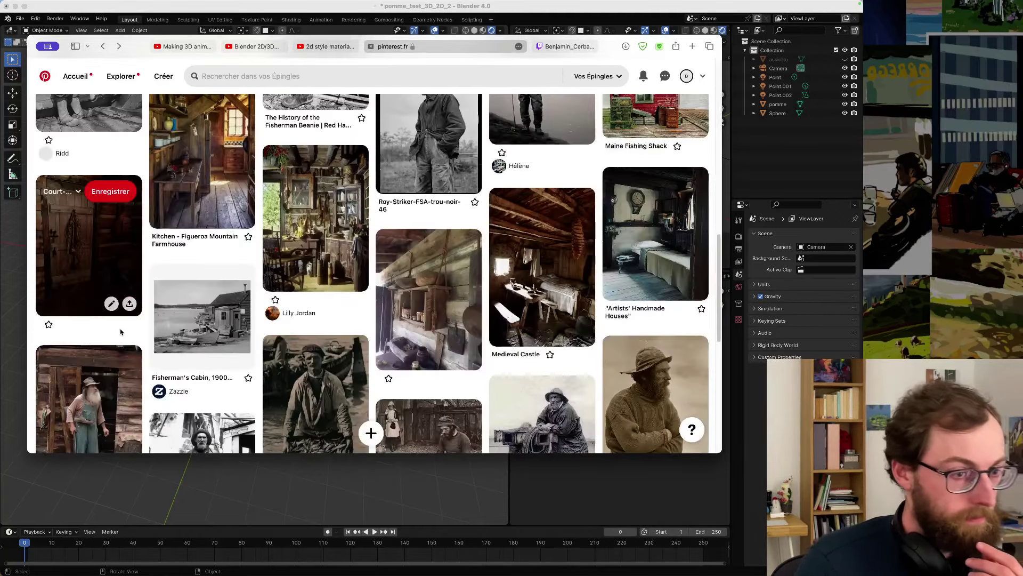
key("super+bracketleft")
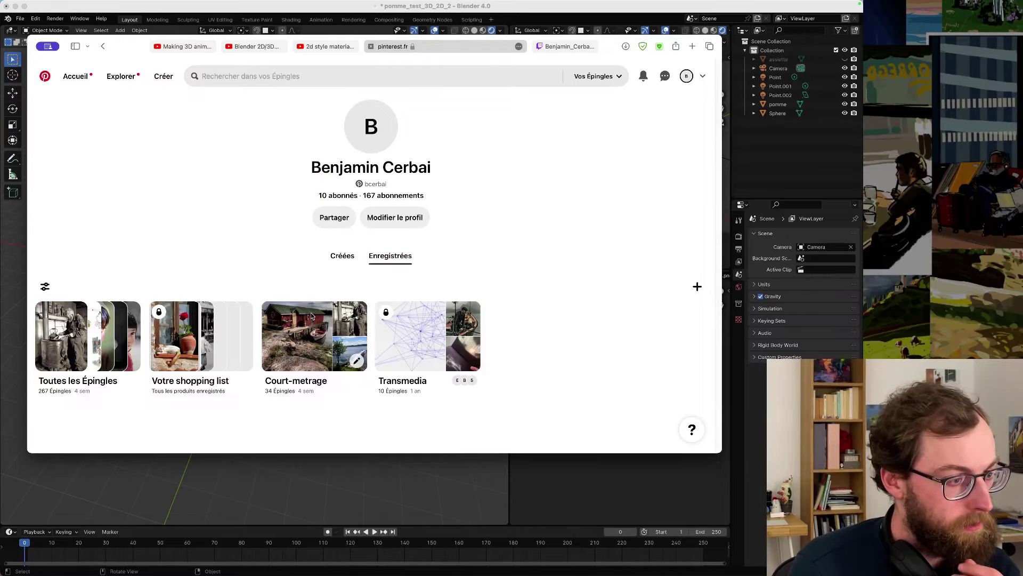
left_click(311, 315)
scroll(311, 315, "down", 15)
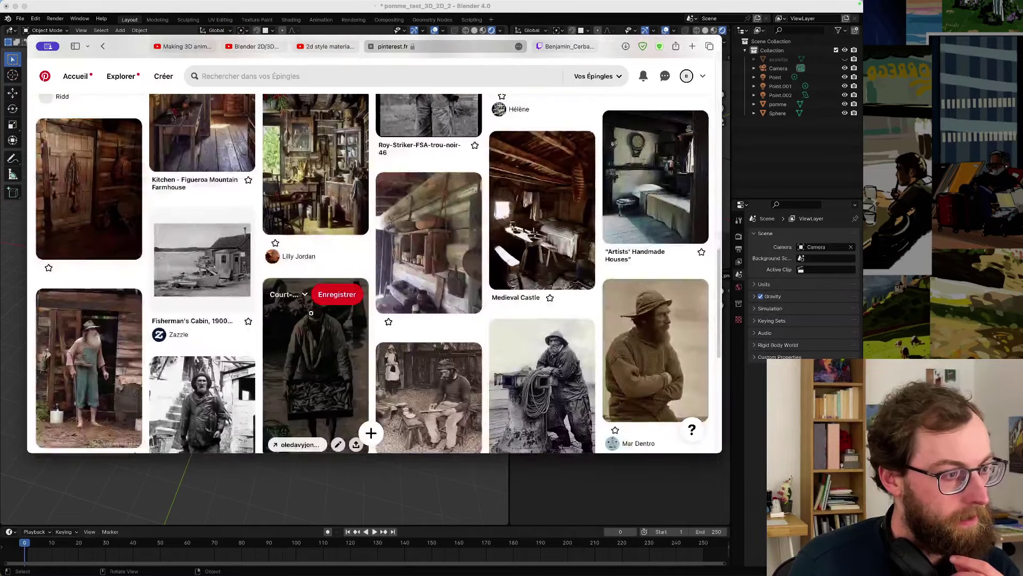
scroll(310, 313, "down", 1)
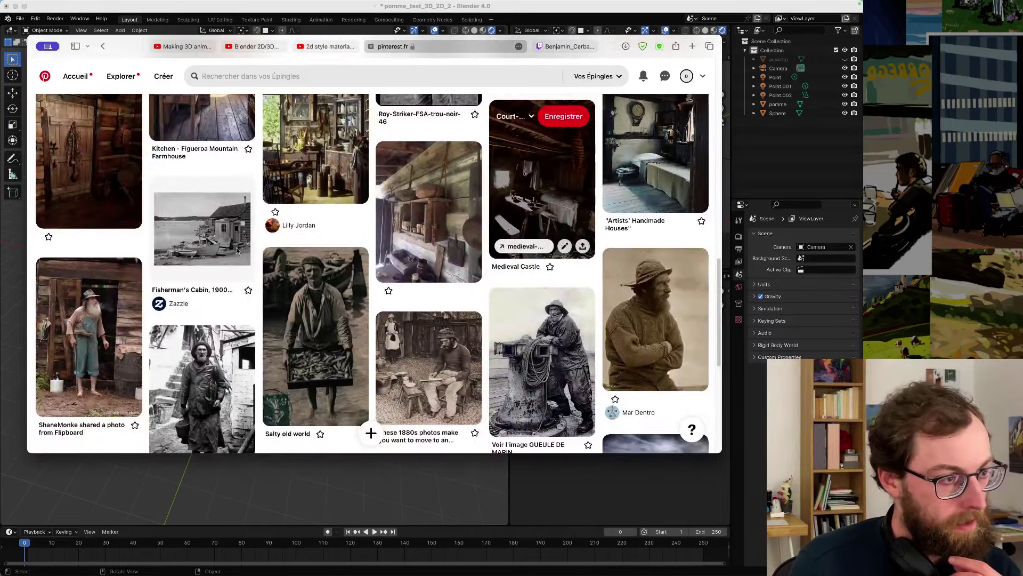
- Reopen the Medieval Castle pin and browse it, returning to the Pinterest tab from the tab overview
left_click(542, 181)
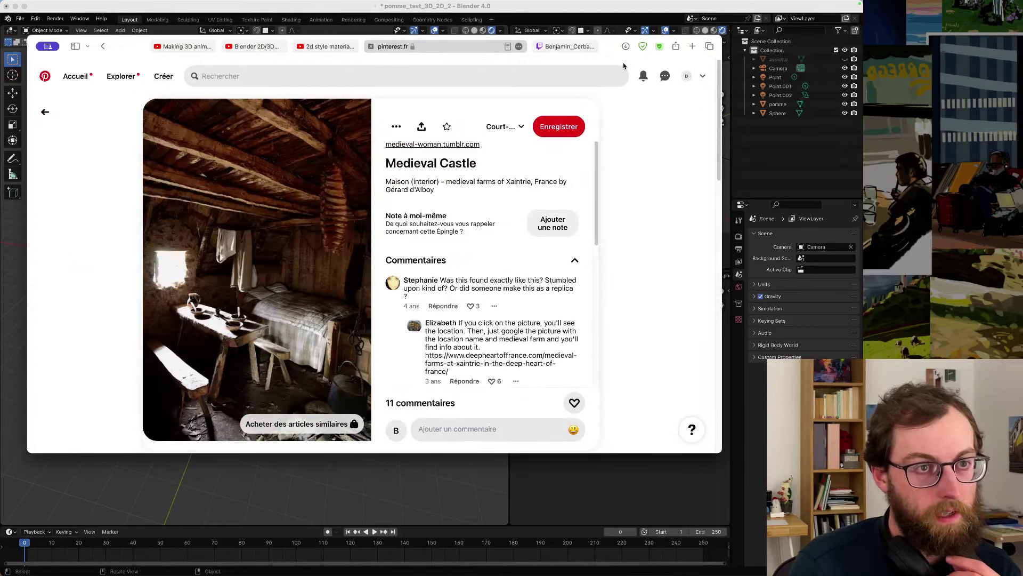
scroll(623, 61, "up", 5, "ctrl")
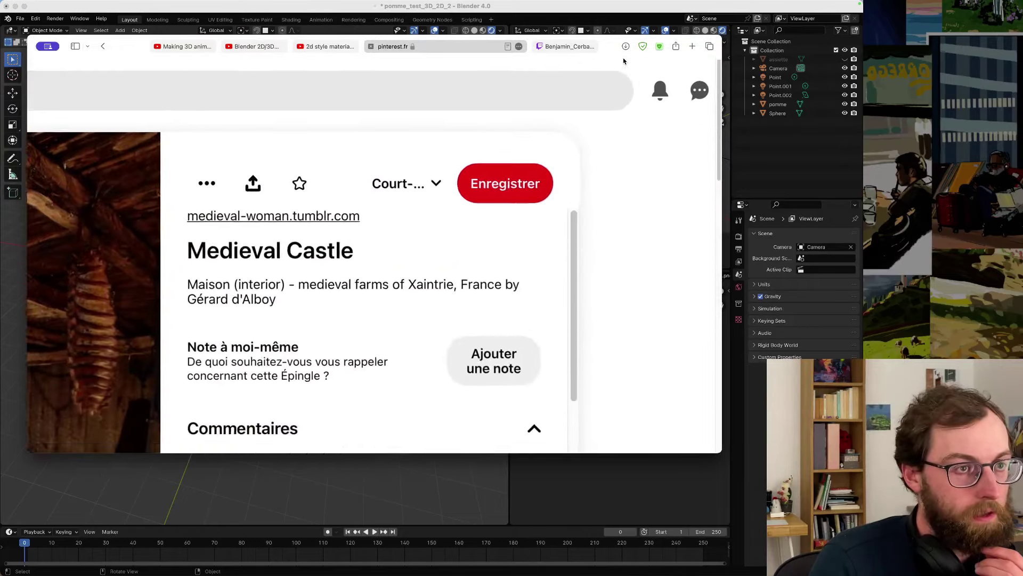
scroll(623, 60, "down", 3, "ctrl")
scroll(624, 61, "up", 8, "ctrl")
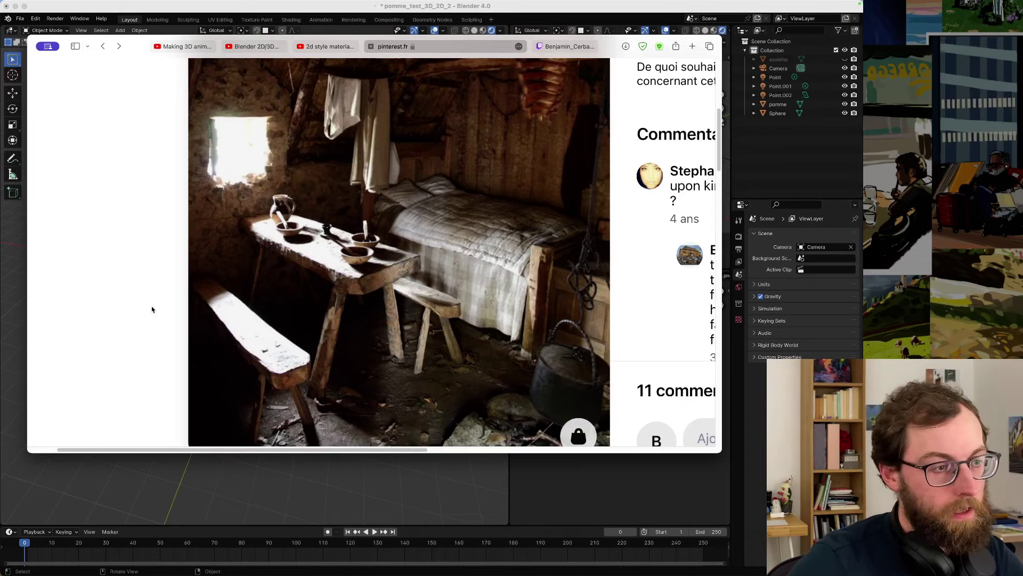
key("super+shift+backslash")
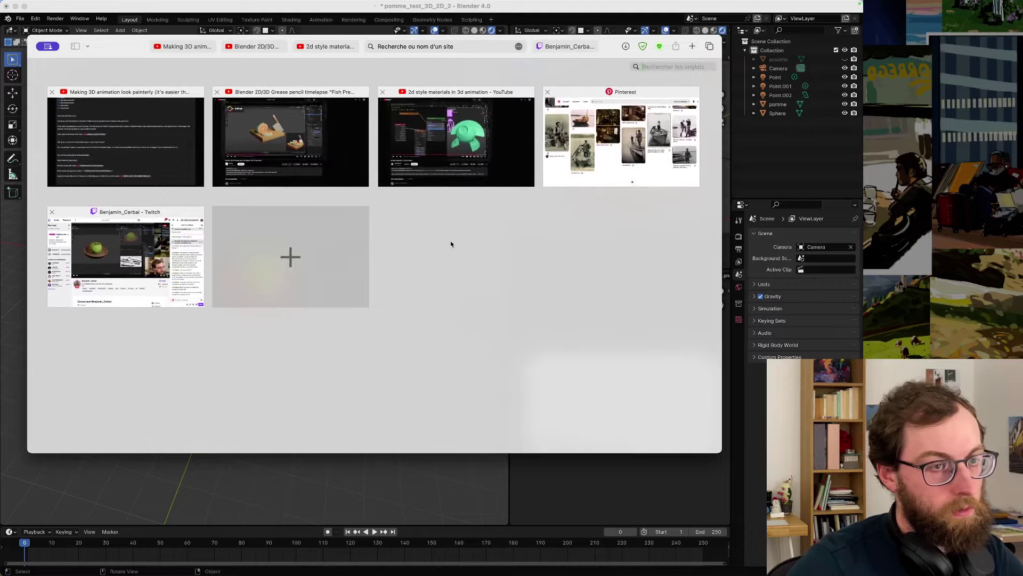
left_click(624, 169)
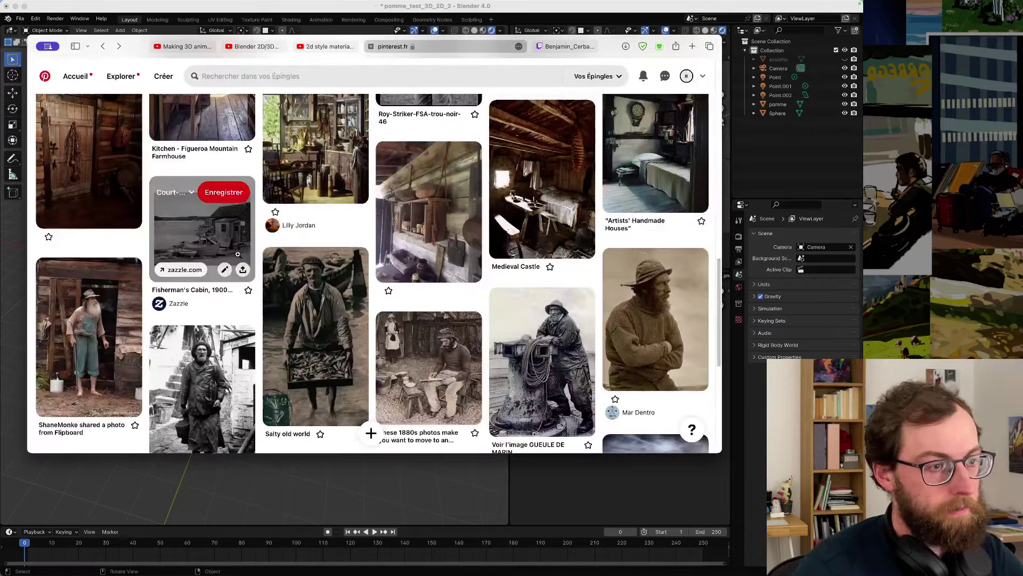
scroll(271, 266, "down", 5)
scroll(271, 266, "up", 3)
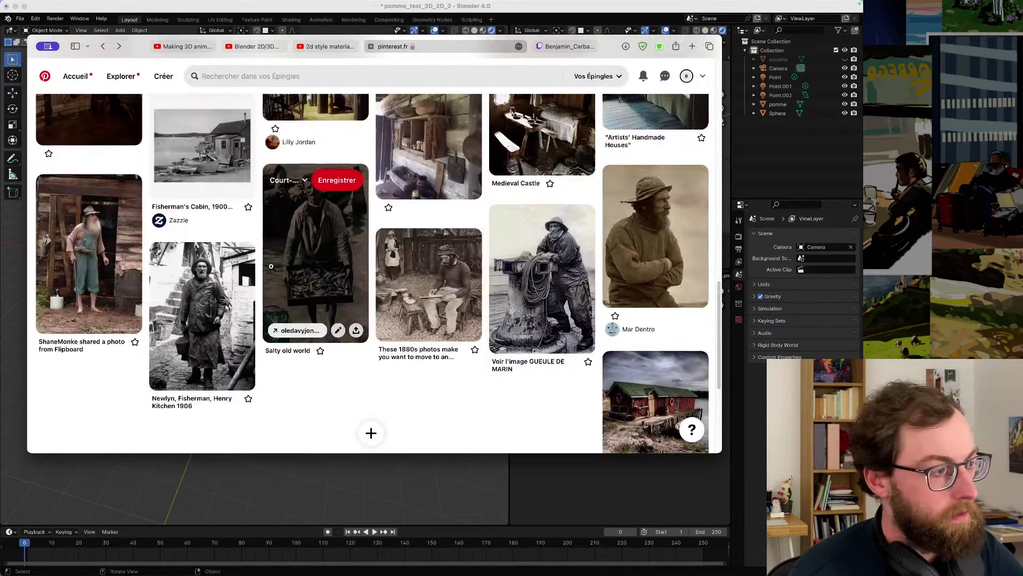
scroll(270, 266, "up", 10)
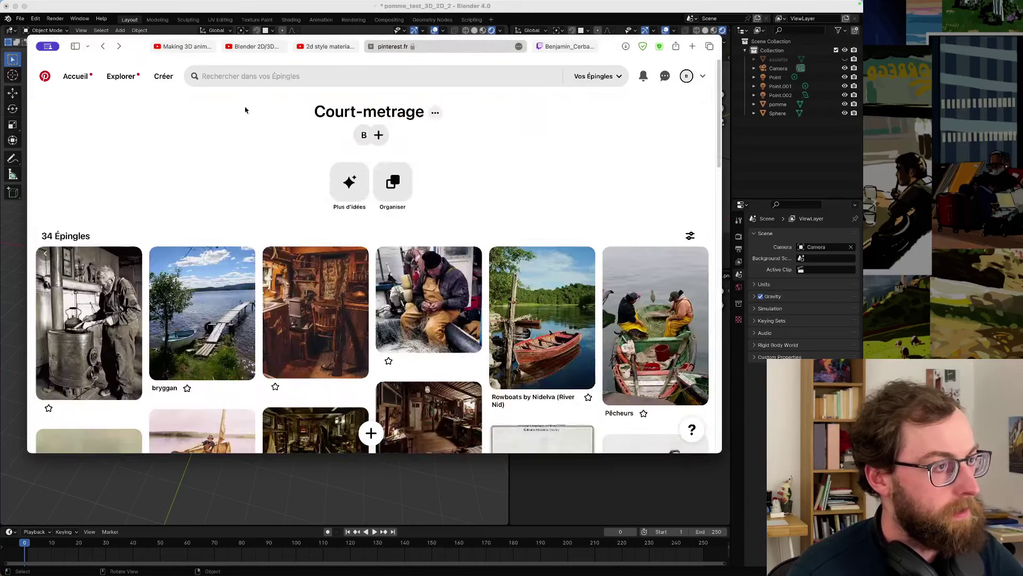
- Search Pinterest for 'old wood table' and scroll through the results grid
left_click(258, 76)
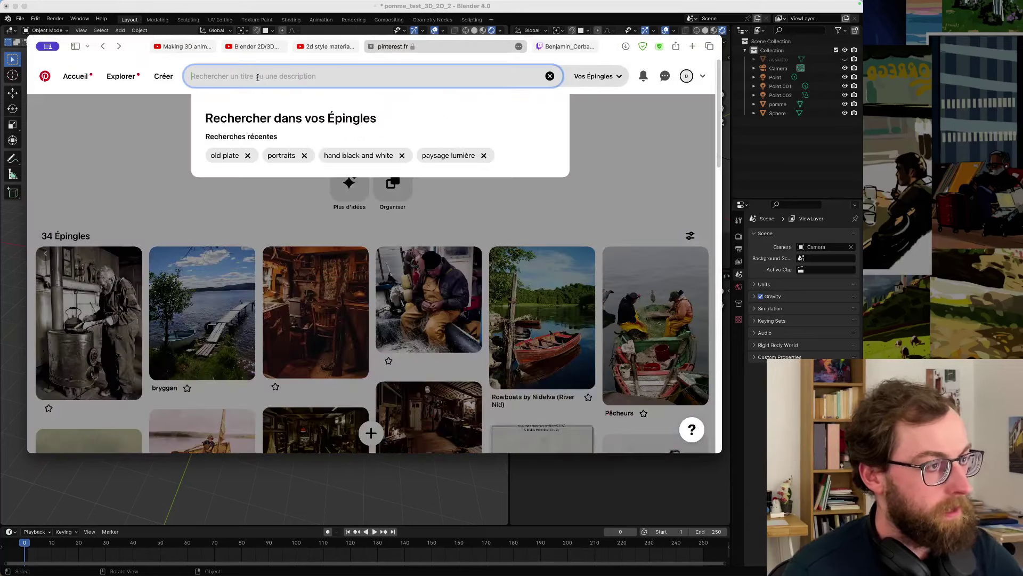
type("old woo")
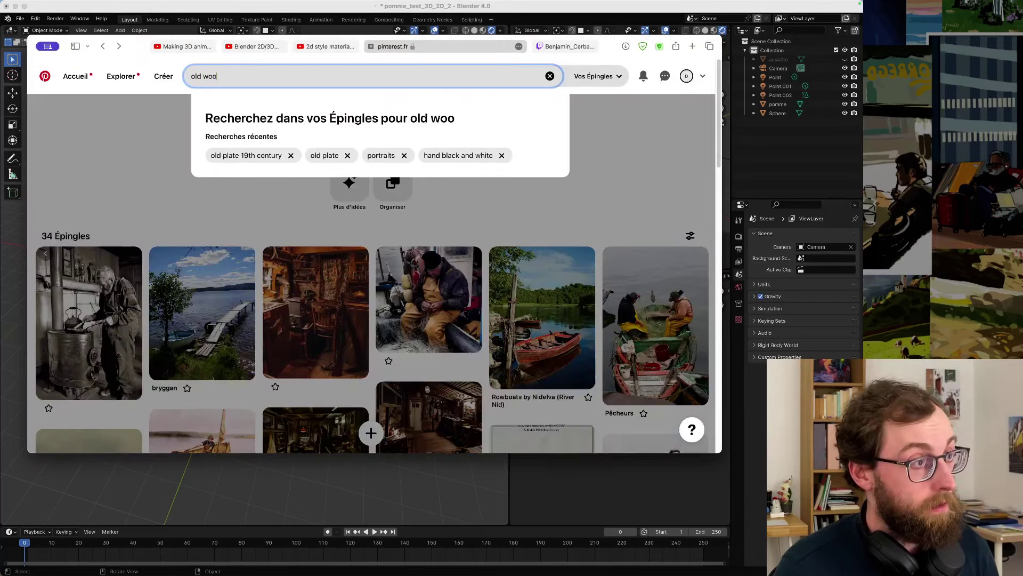
type("d table")
key("Return")
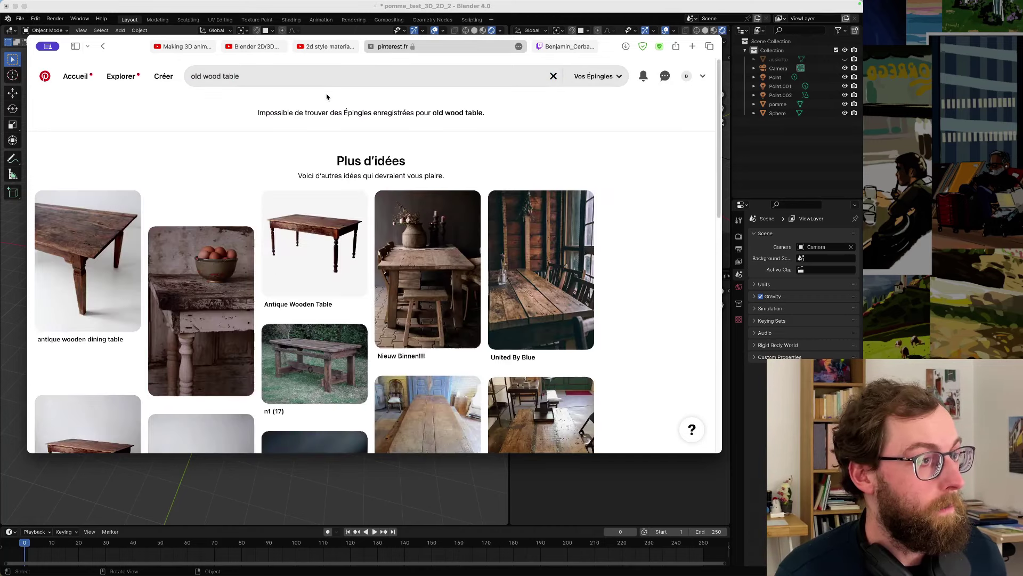
scroll(261, 284, "down", 4)
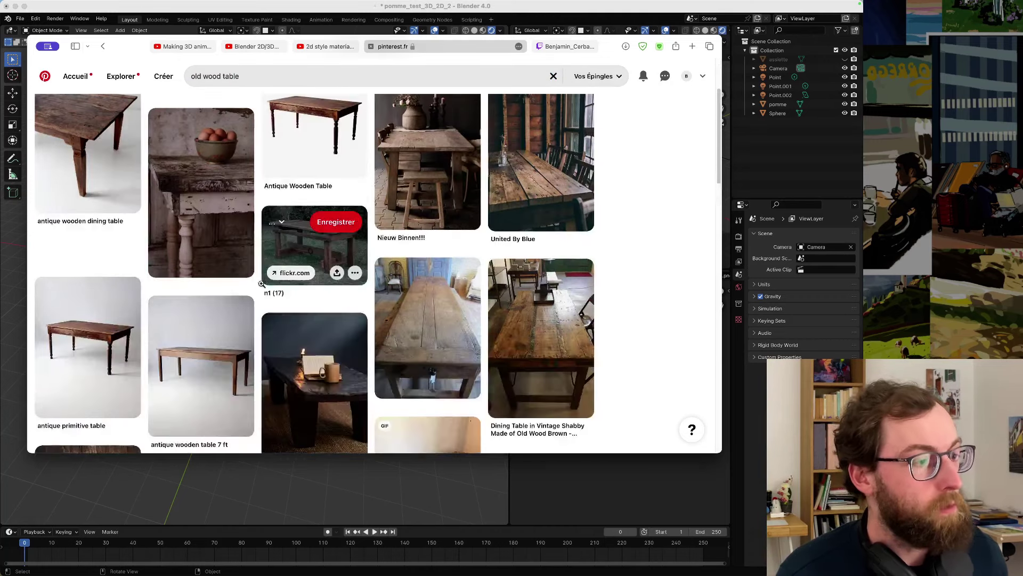
scroll(261, 288, "down", 3)
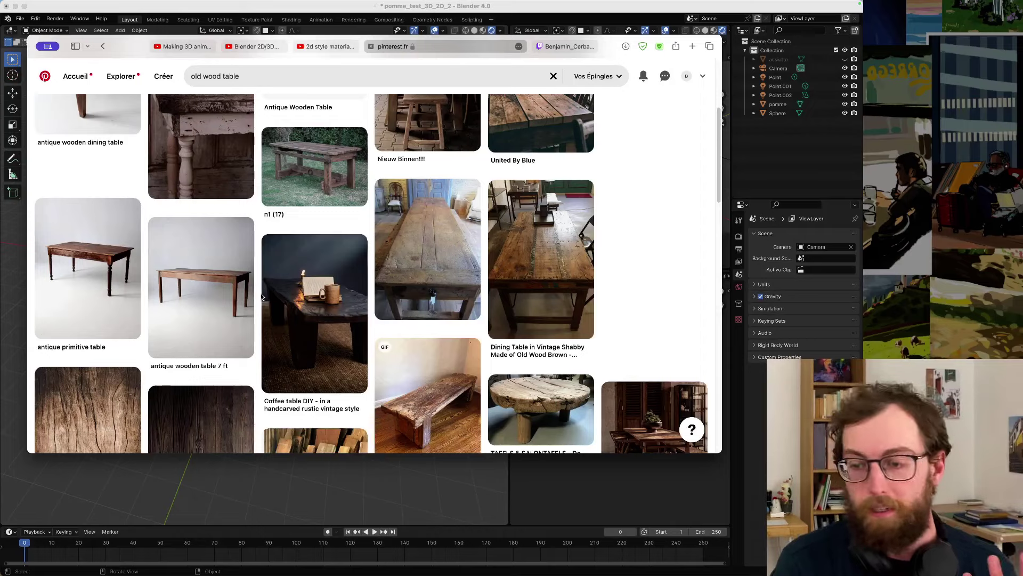
scroll(261, 296, "down", 5)
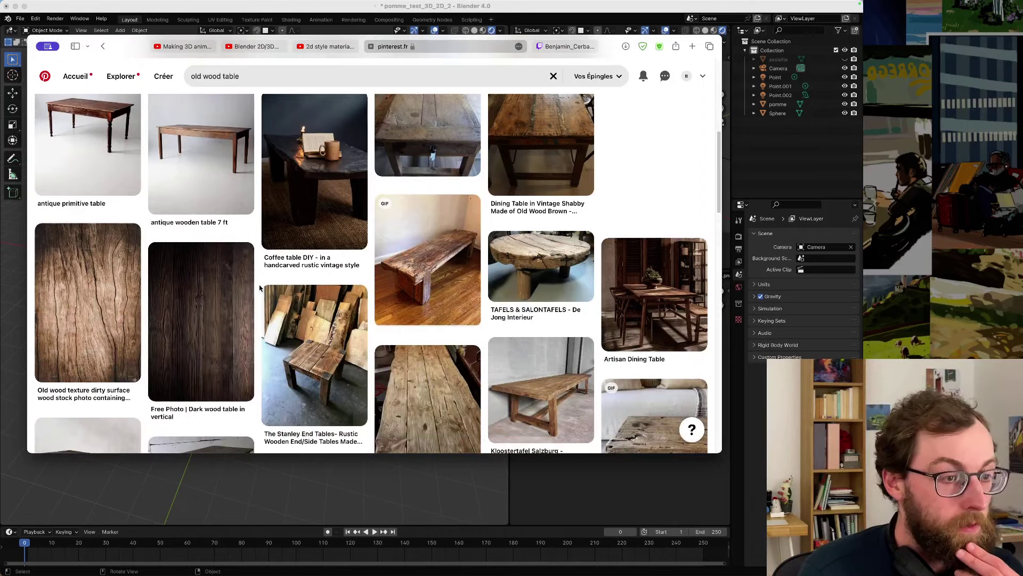
scroll(259, 288, "down", 4)
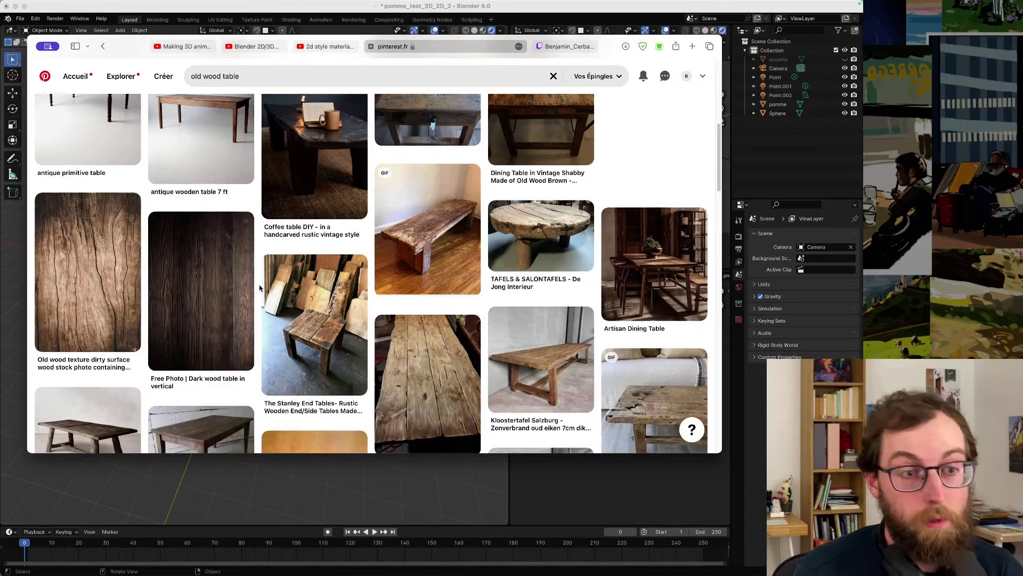
scroll(259, 287, "down", 10)
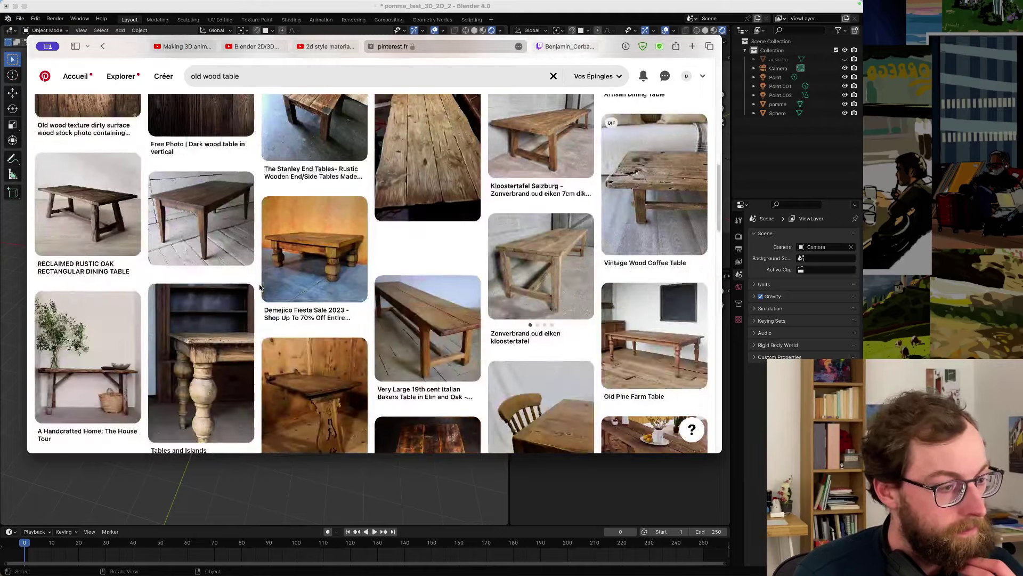
scroll(260, 288, "down", 4)
scroll(260, 288, "up", 17)
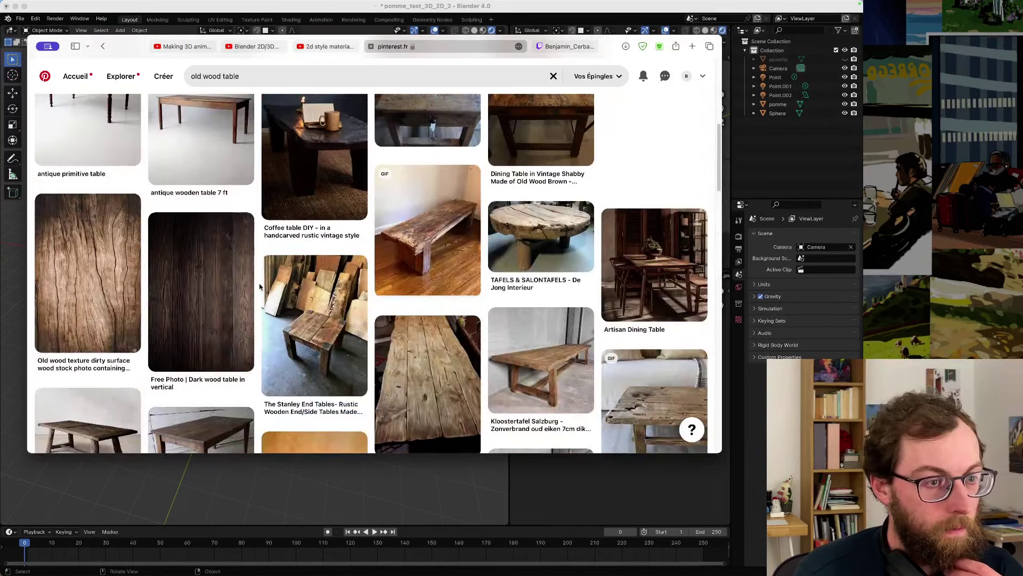
- Open the round TAFELS & SALONTAFELS table pin and browse the related pins below it
left_click(540, 237)
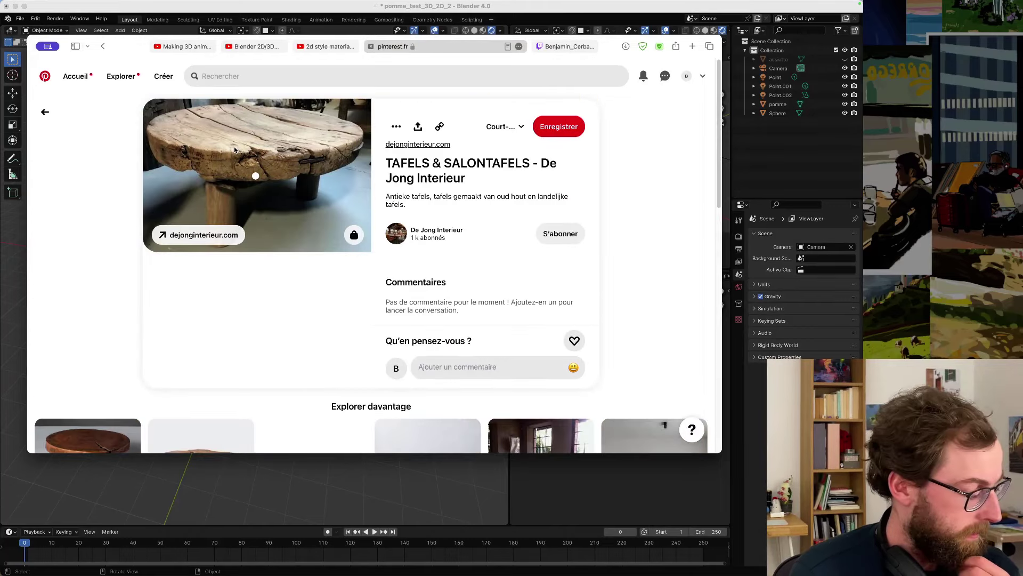
scroll(124, 229, "down", 3)
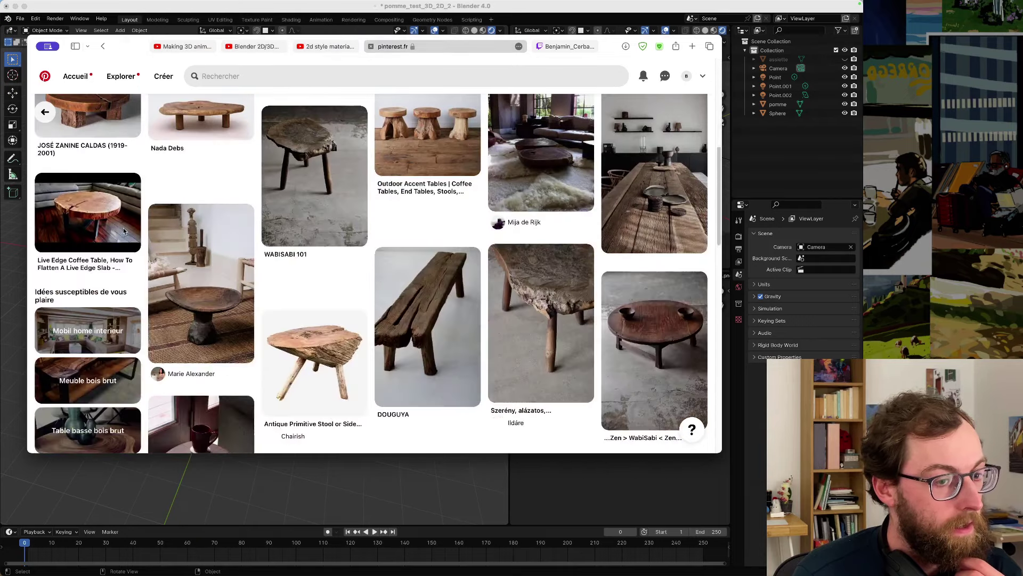
scroll(124, 229, "down", 3)
scroll(123, 228, "down", 10)
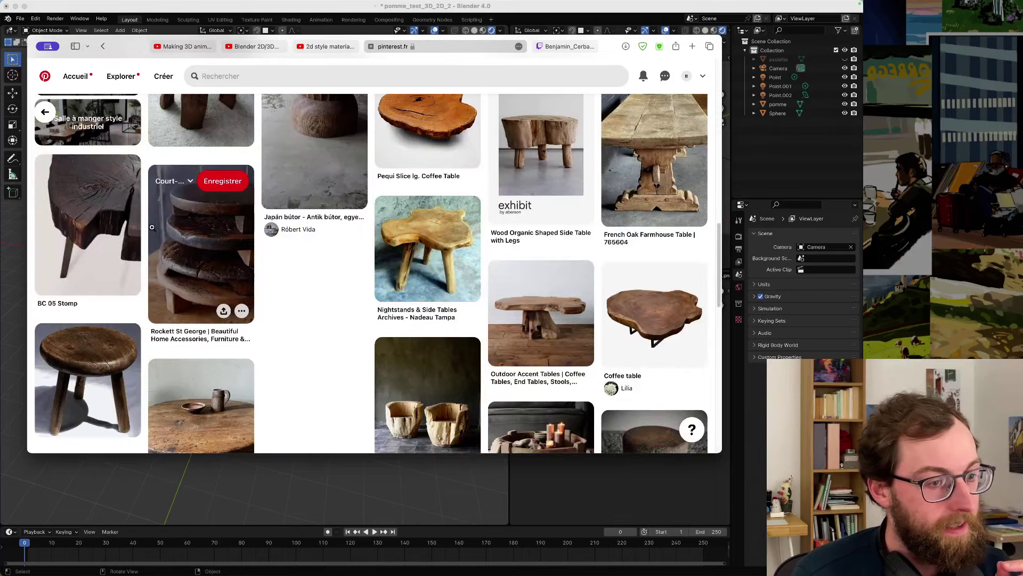
scroll(150, 228, "down", 5)
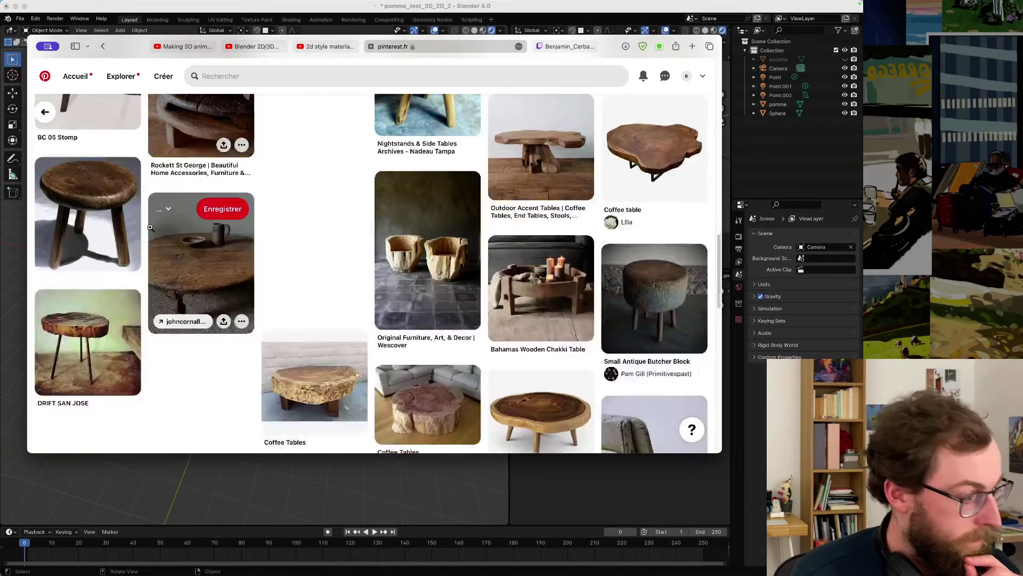
scroll(150, 229, "down", 10)
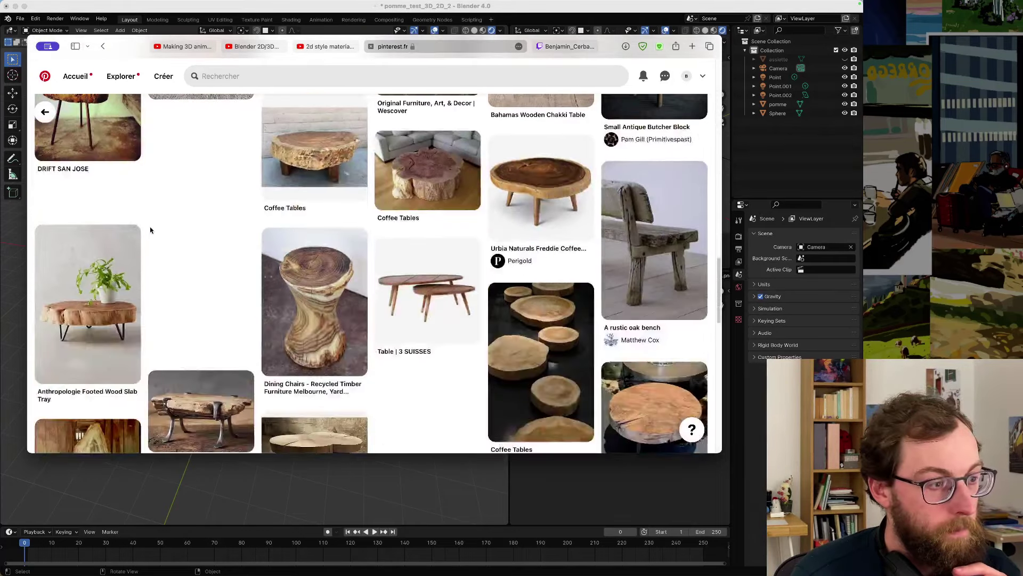
scroll(150, 227, "down", 1)
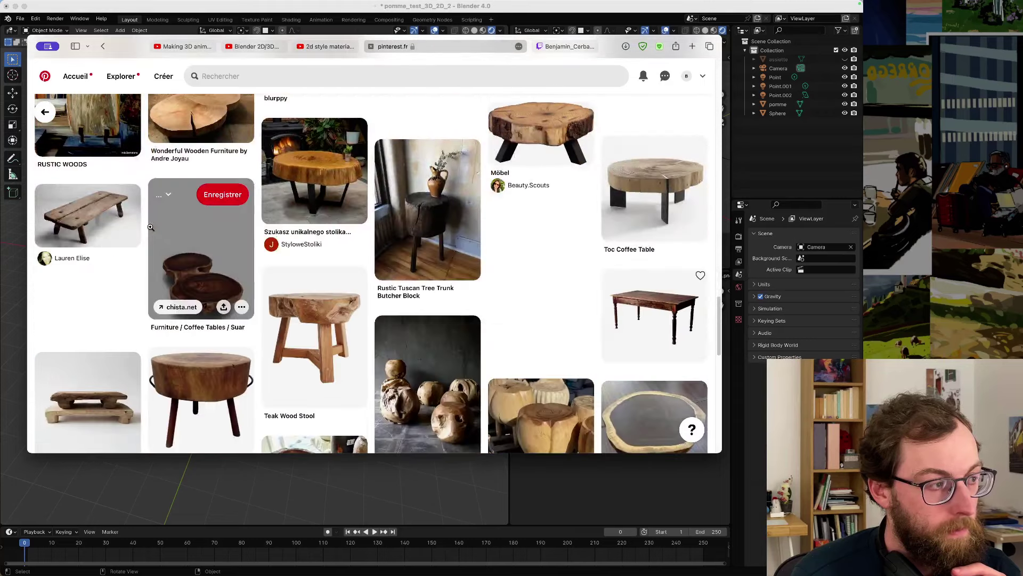
scroll(151, 227, "down", 3)
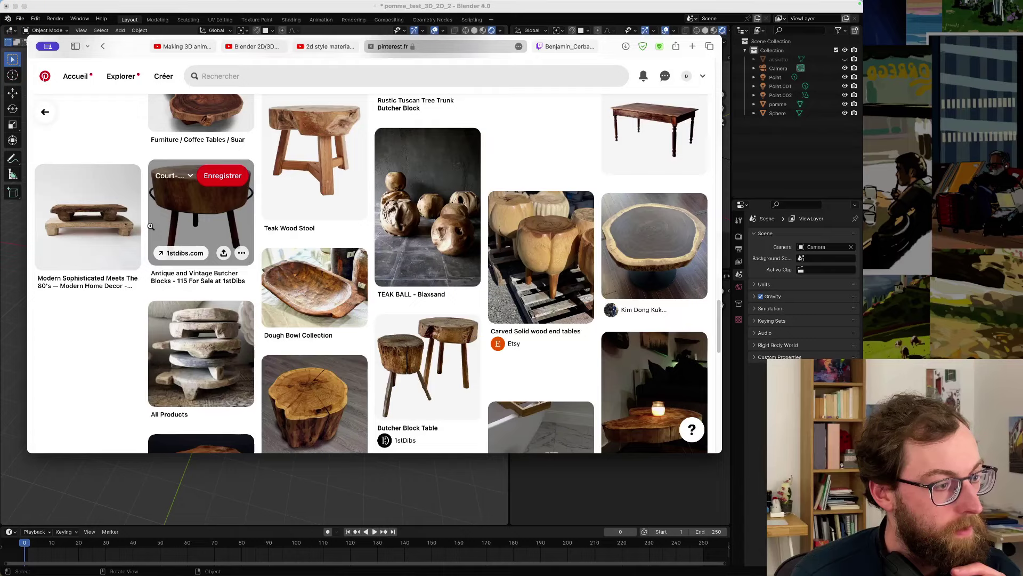
scroll(151, 227, "down", 5)
- Reopen the round wooden table pin, move Safari aside, and bring Blender to the front
left_click(153, 228)
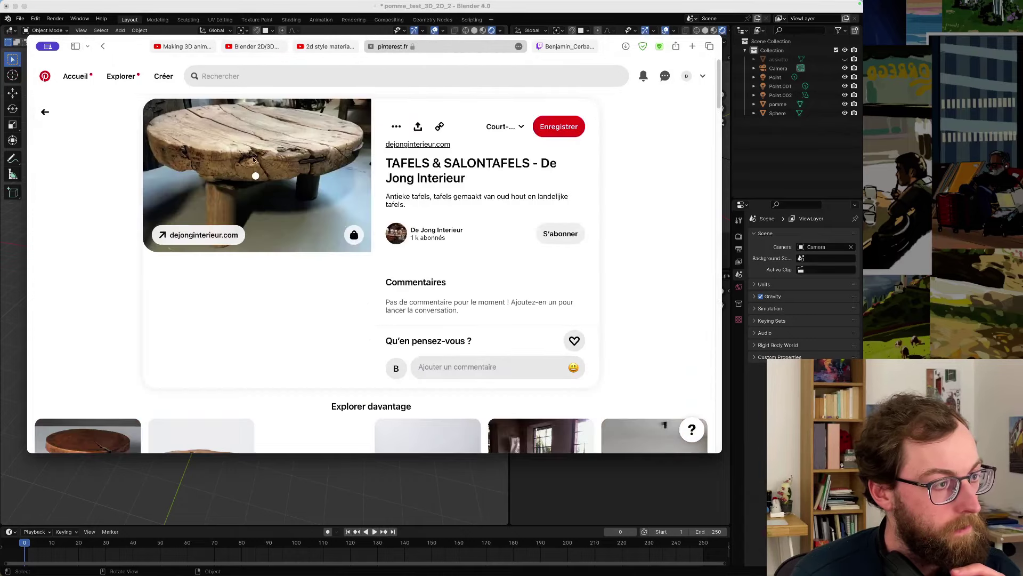
left_click_drag(291, 158, 246, 124)
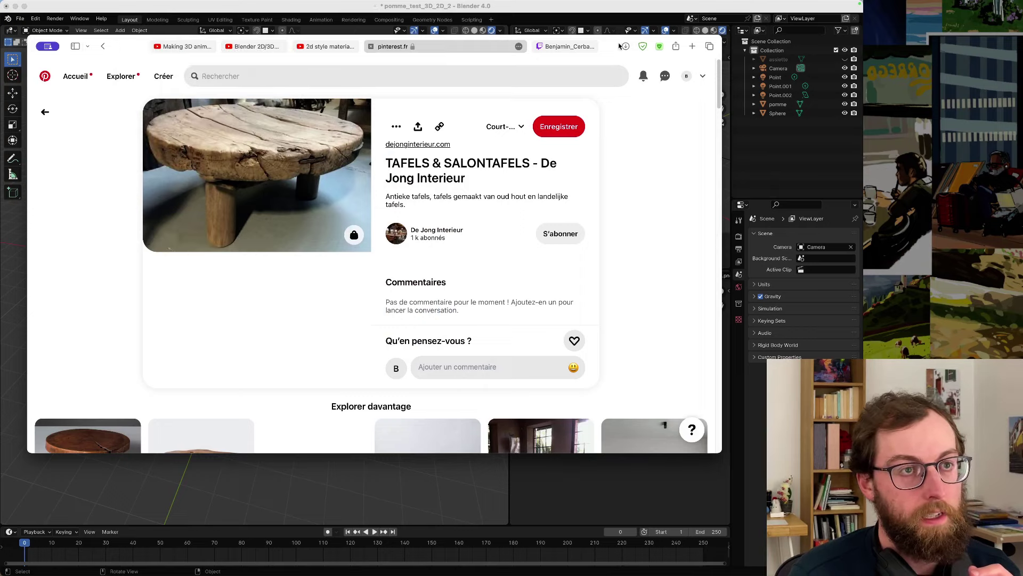
left_click_drag(618, 47, 542, 52)
left_click(626, 11)
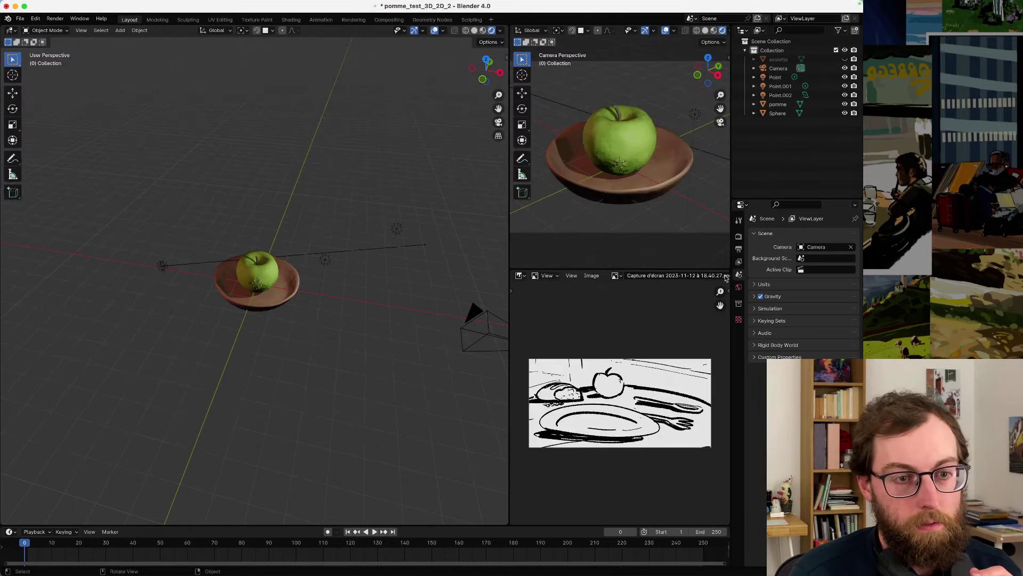
- Split the sketch image editor into two stacked editors, briefly opening the pomme_test_3D_2D folder
left_click_drag(727, 277, 722, 408)
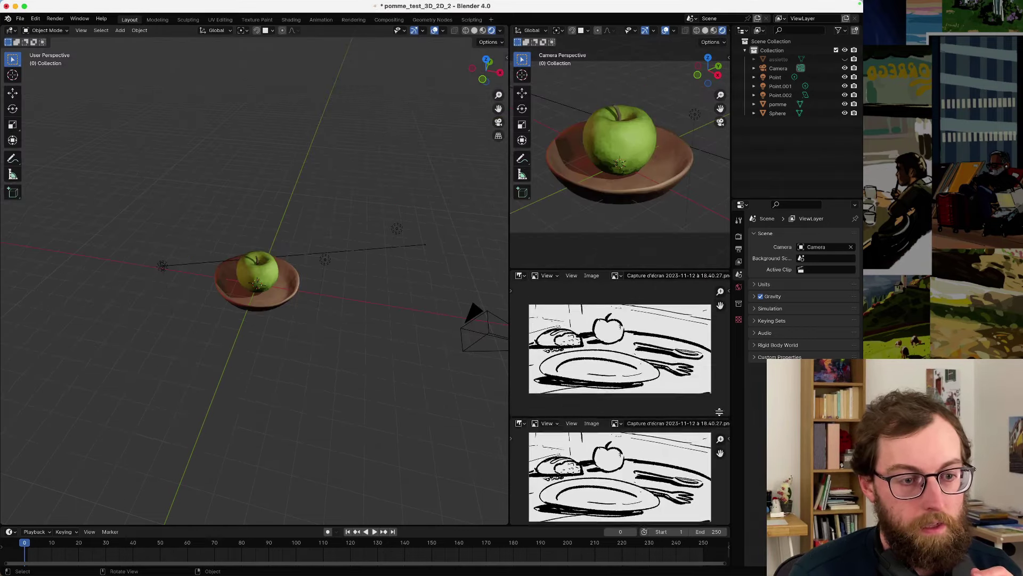
mouse_move(259, 573)
left_click(276, 559)
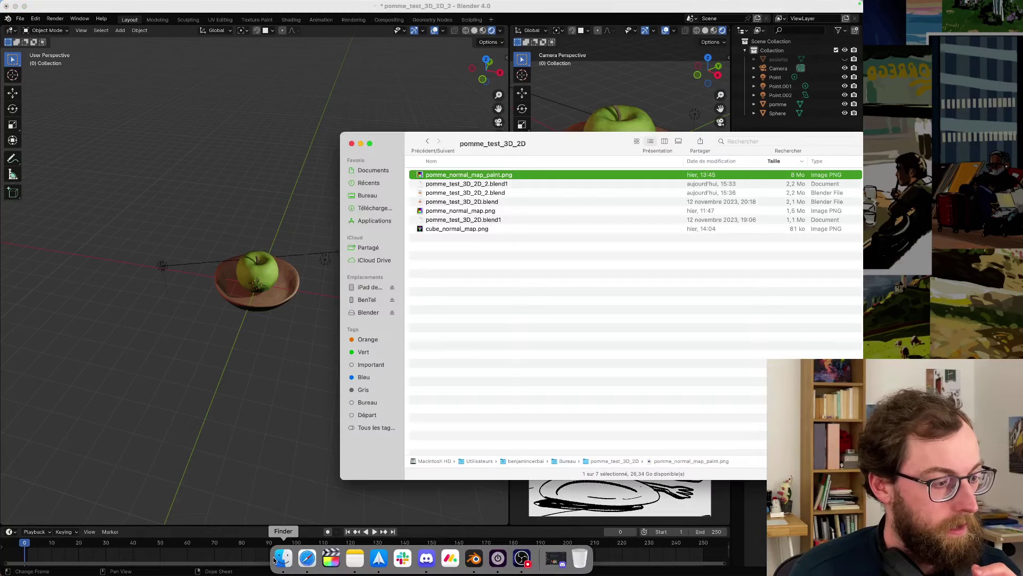
left_click(361, 143)
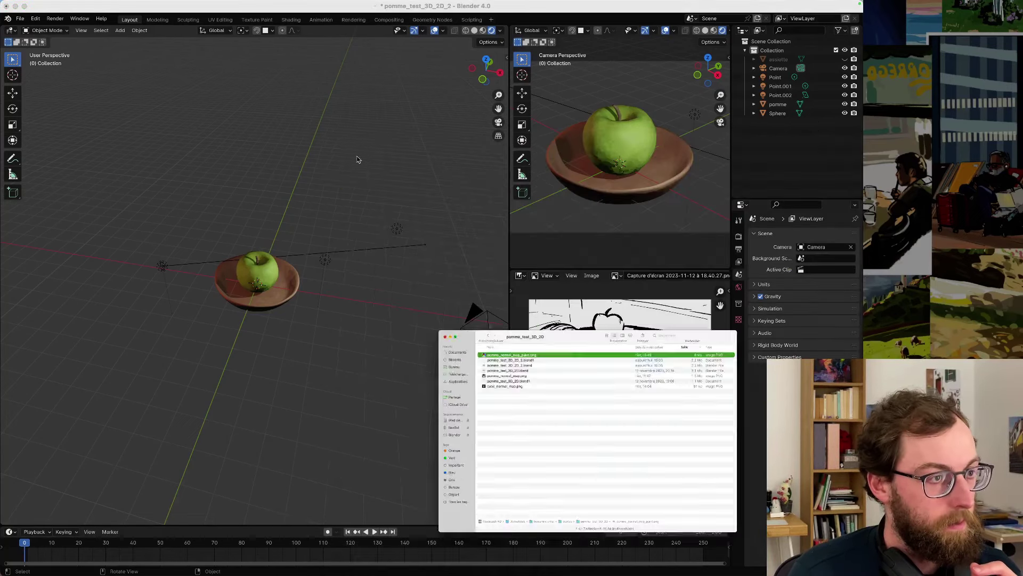
- Quit Mail, answer its syncing warning, and drag the table photo toward Blender's image editor
mouse_move(337, 574)
right_click(366, 558)
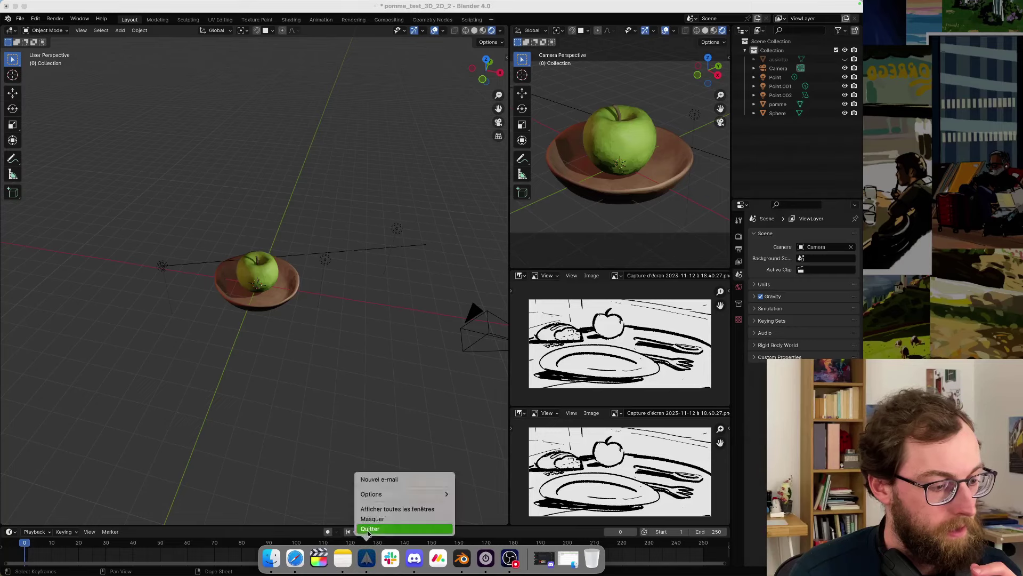
left_click(373, 538)
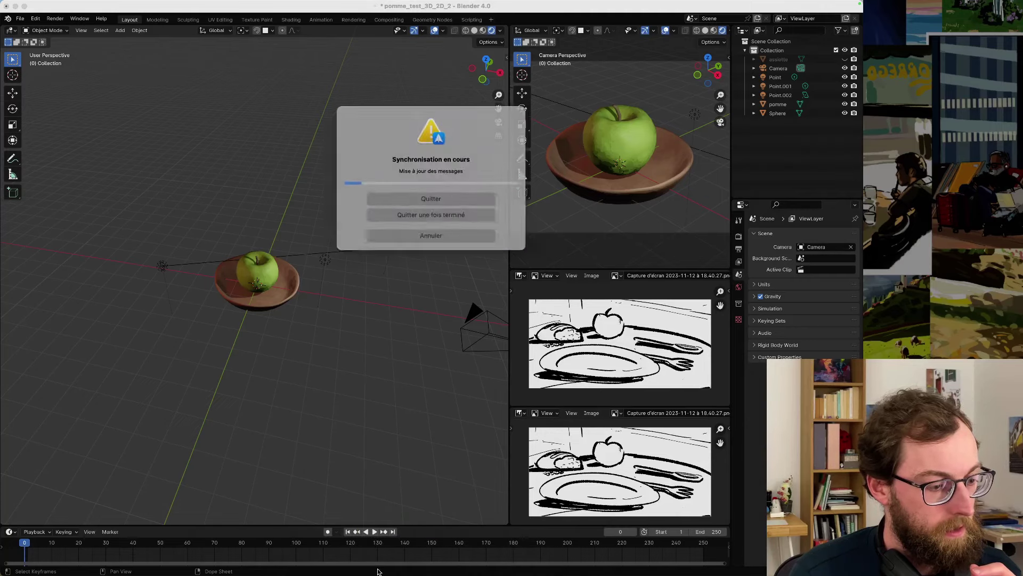
left_click(439, 233)
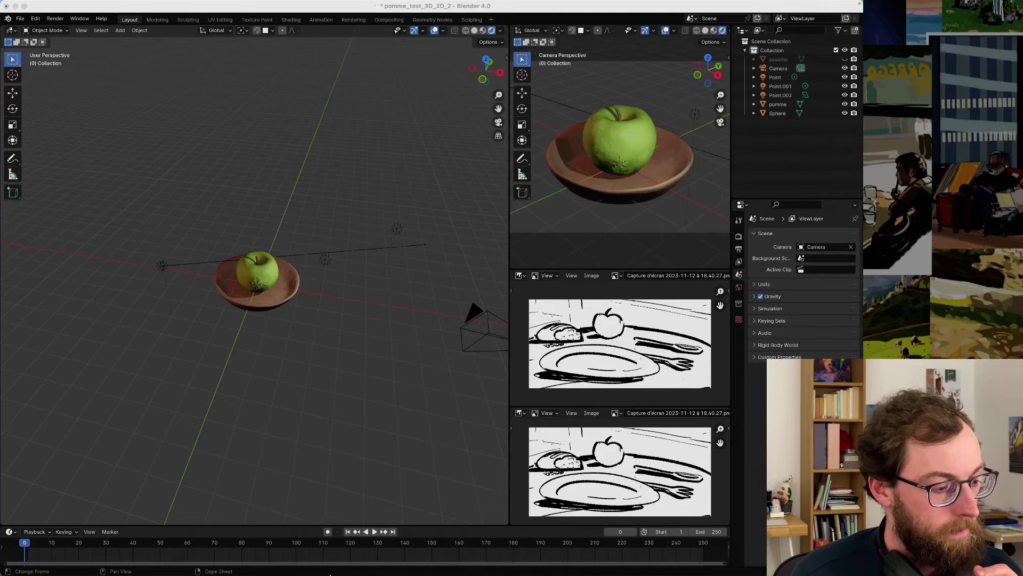
left_click(300, 564)
left_click_drag(216, 185, 610, 365)
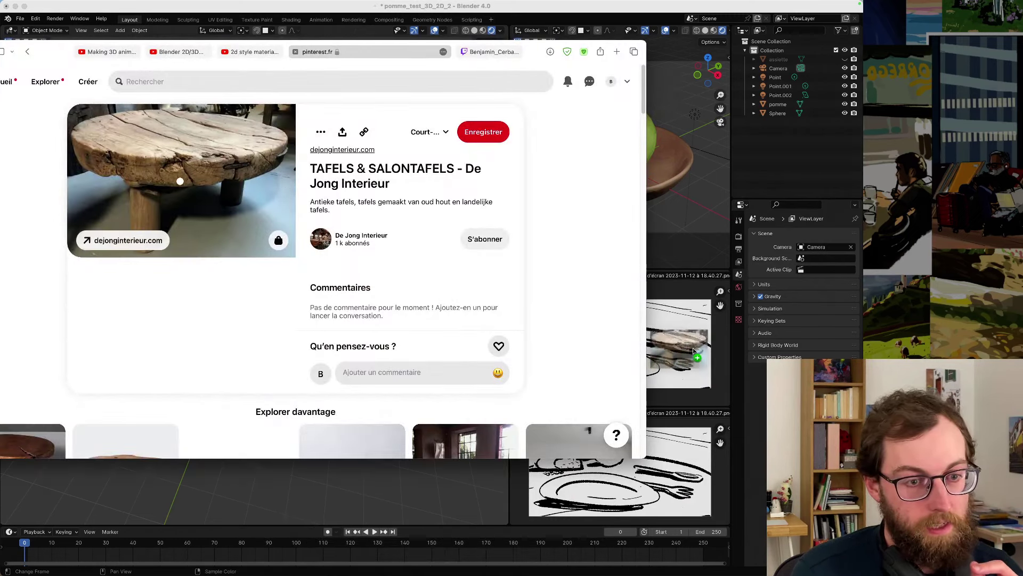
- Save the round wooden table photo to Downloads with Enregistrer l'image dans Téléchargements
left_click(688, 344)
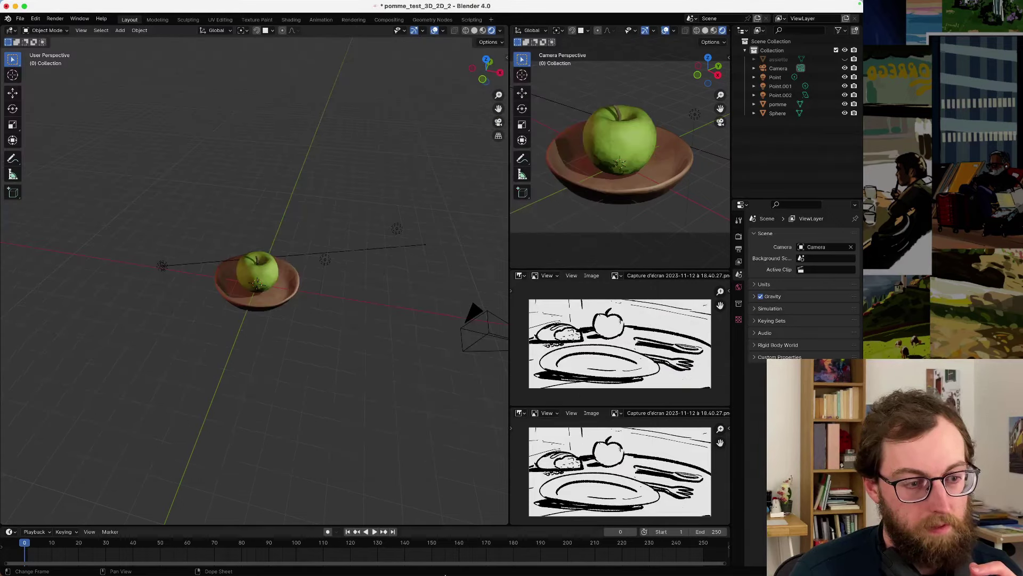
left_click(296, 564)
right_click(238, 206)
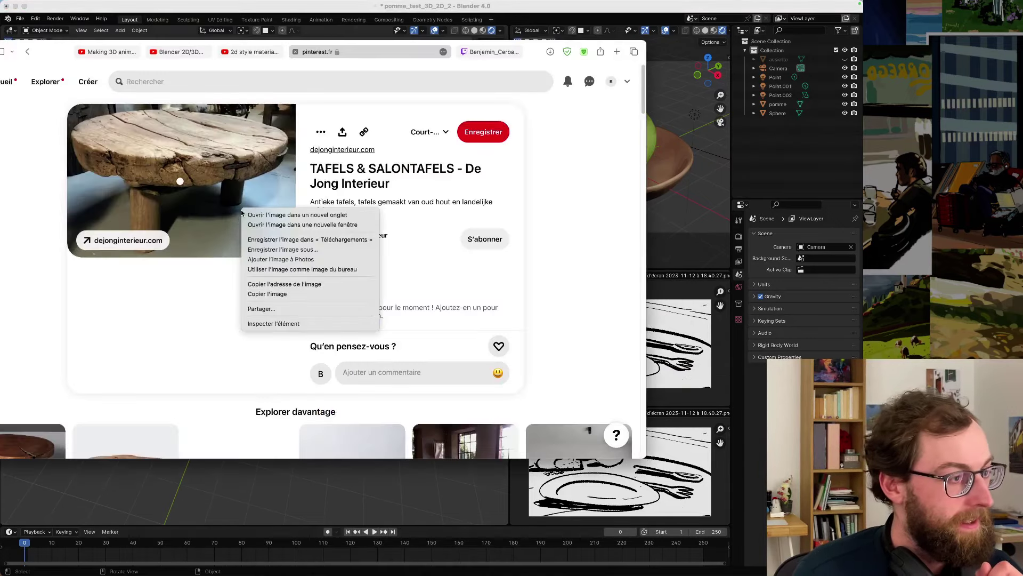
left_click(288, 237)
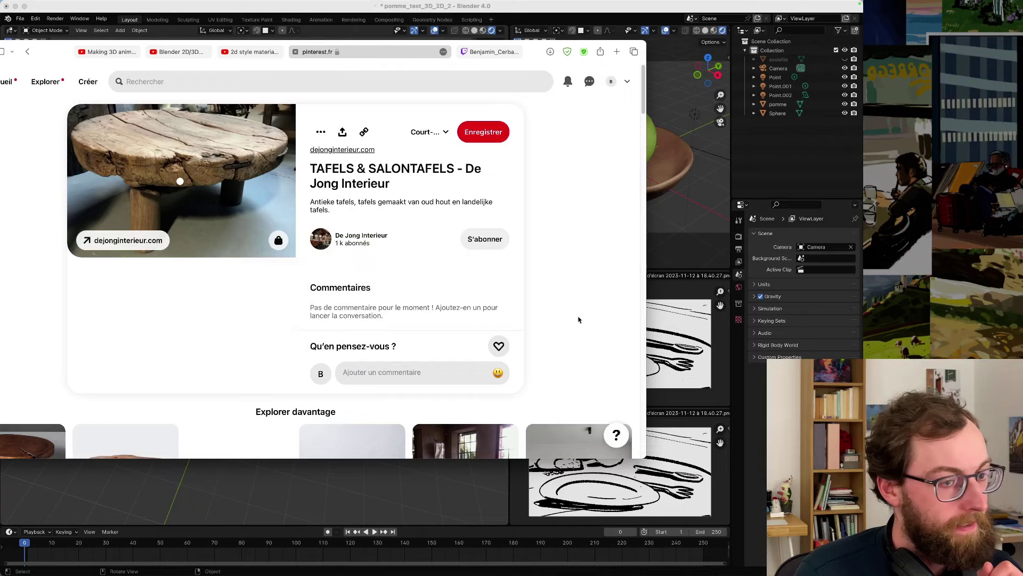
left_click(707, 349)
- Load the downloaded table photo into Blender's upper image editor and zoom it to fit
mouse_move(324, 557)
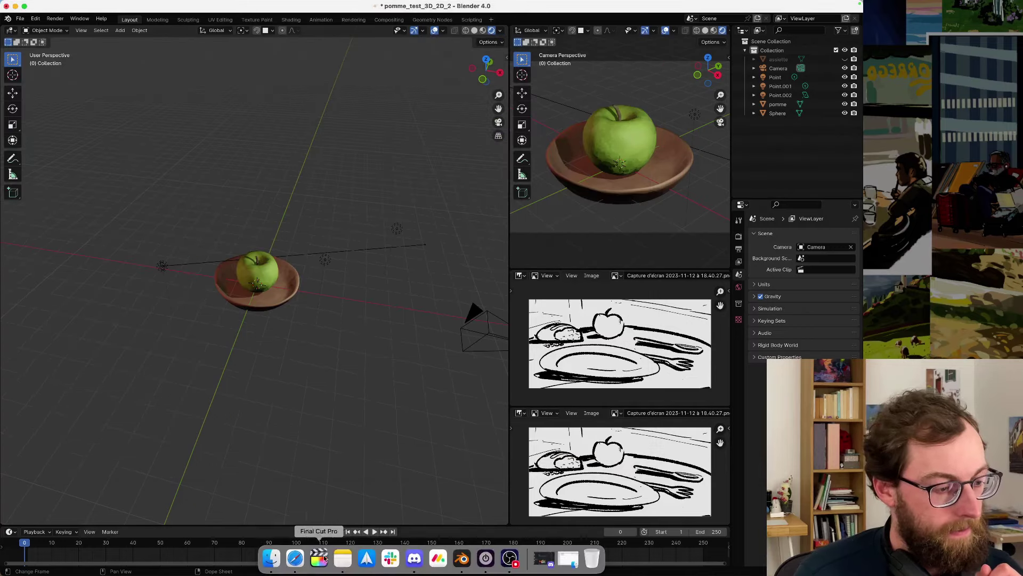
left_click(271, 557)
left_click_drag(427, 137, 745, 257)
key("super+w")
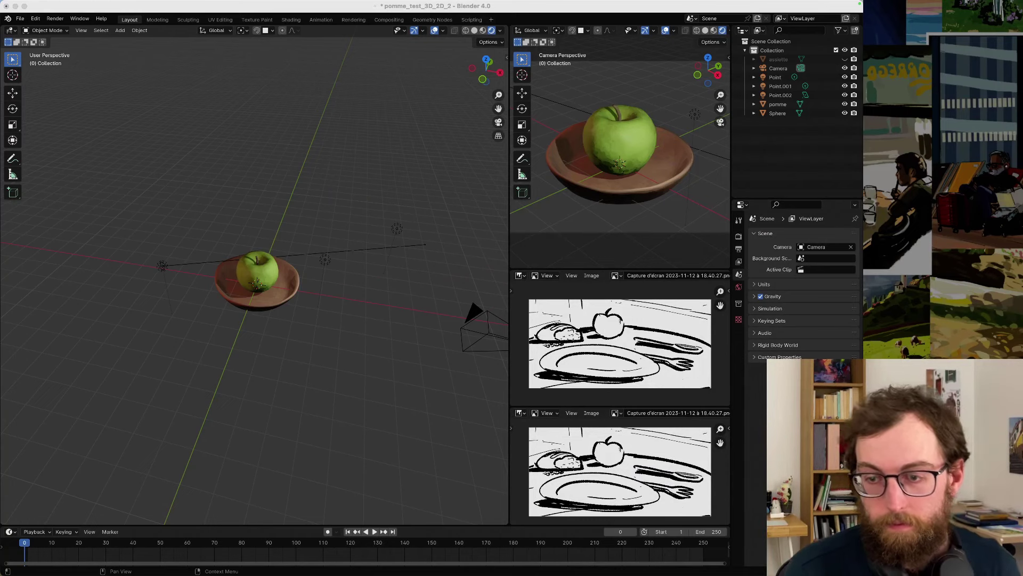
mouse_move(746, 344)
left_mouse_down()
mouse_move(634, 343)
mouse_move(639, 351)
left_mouse_up()
scroll(639, 356, "down", 3)
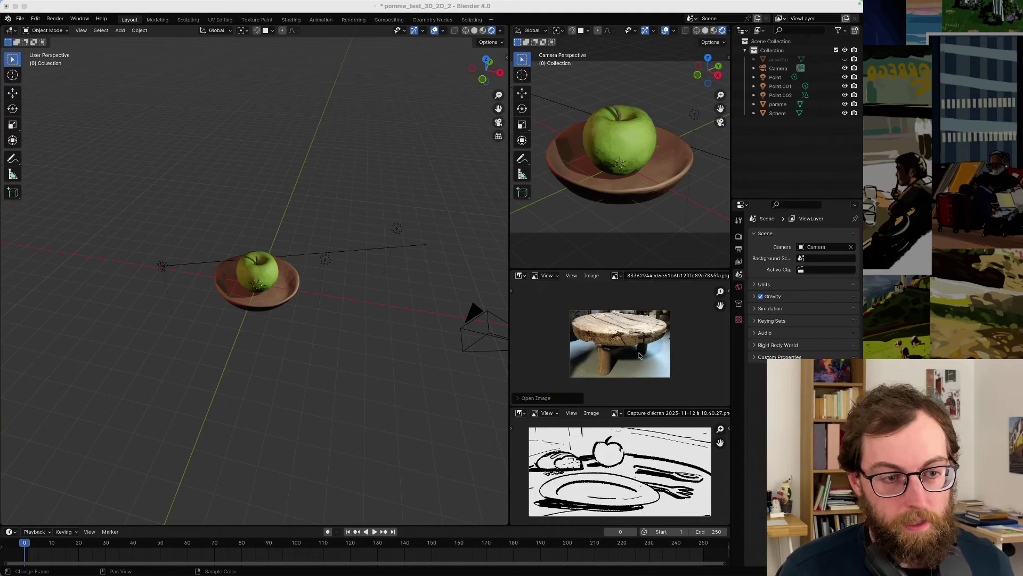
scroll(639, 355, "up", 3)
scroll(640, 355, "down", 2)
scroll(639, 356, "up", 1)
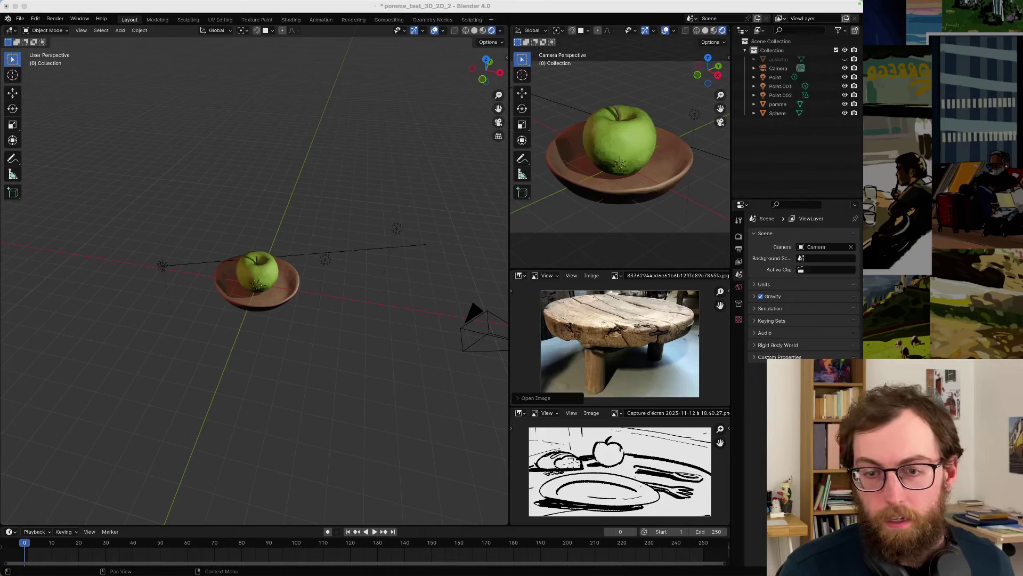
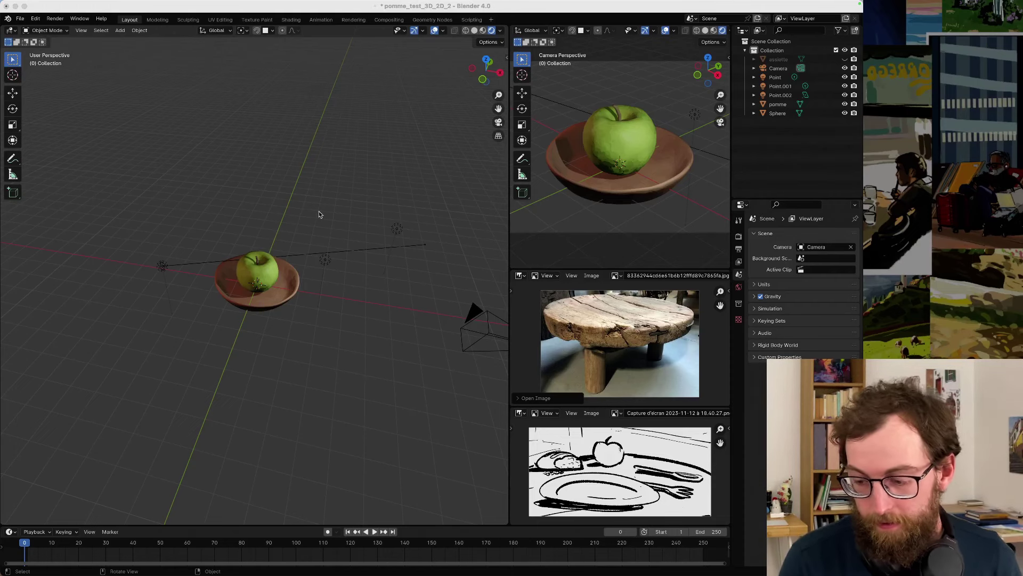
- Select the pomme apple and the Sphere plate and hide both with H
scroll(248, 309, "up", 2)
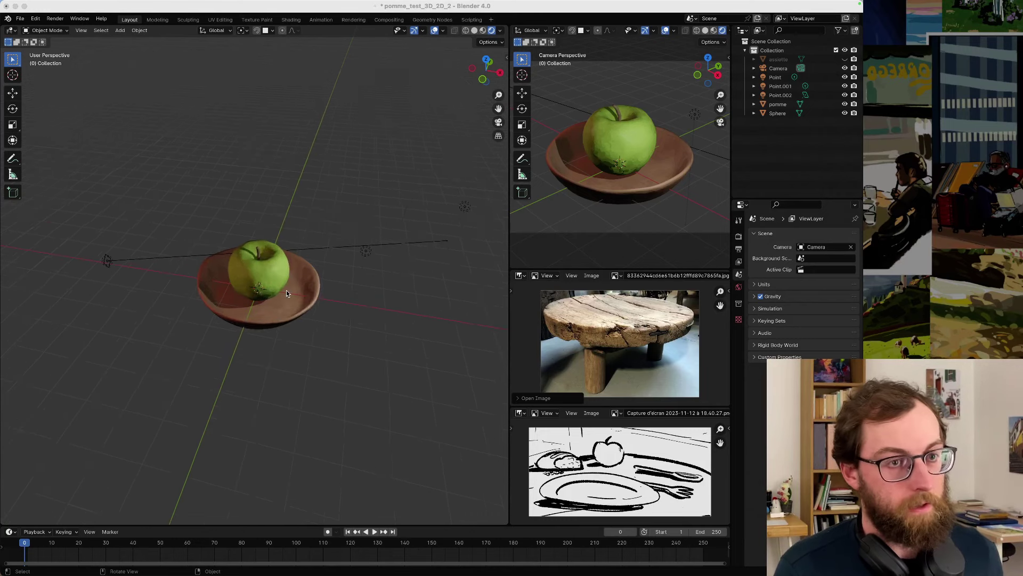
scroll(286, 290, "down", 3)
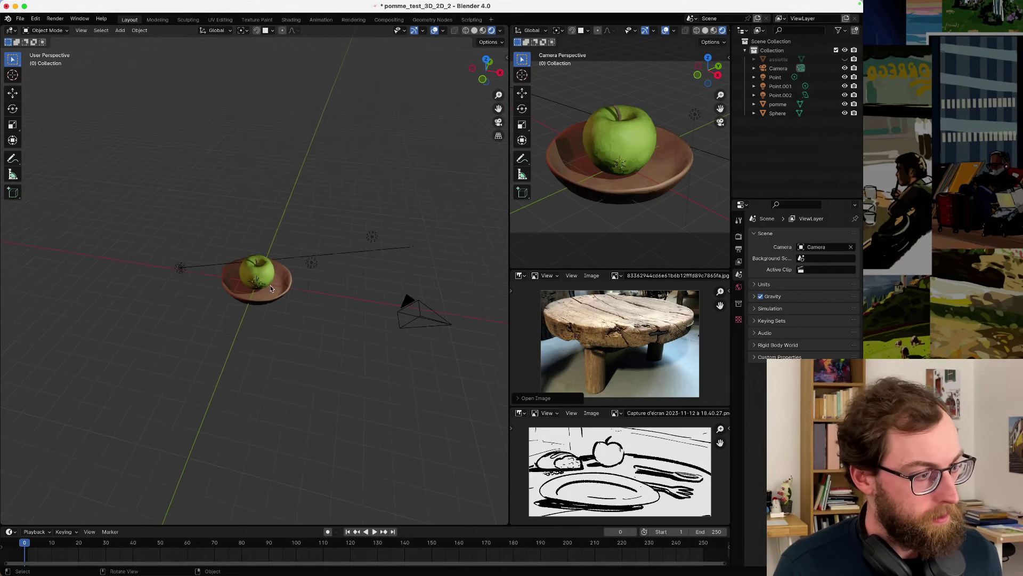
left_click(271, 287)
scroll(272, 278, "up", 2)
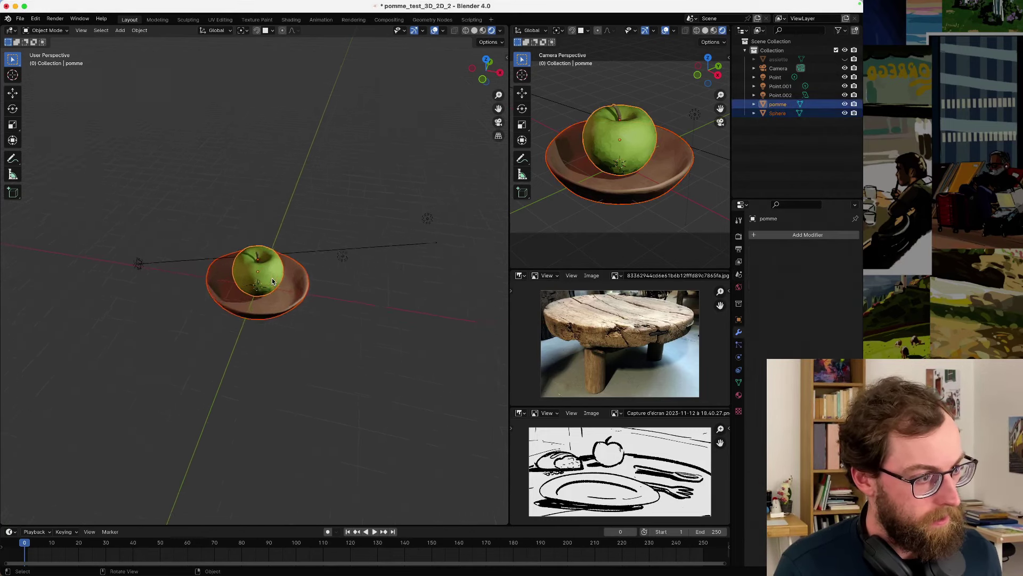
scroll(272, 279, "up", 3)
key("h")
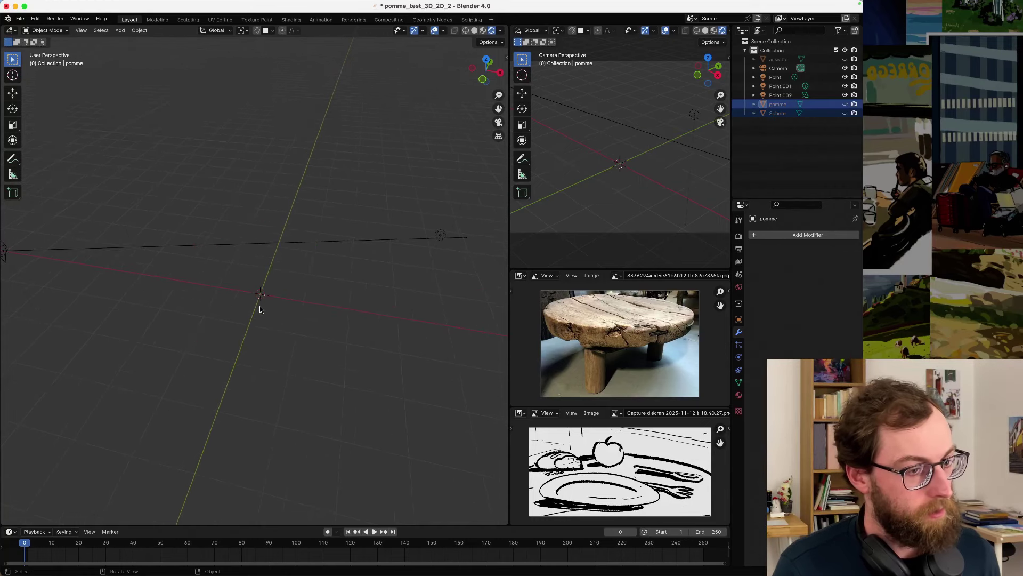
scroll(259, 310, "down", 3)
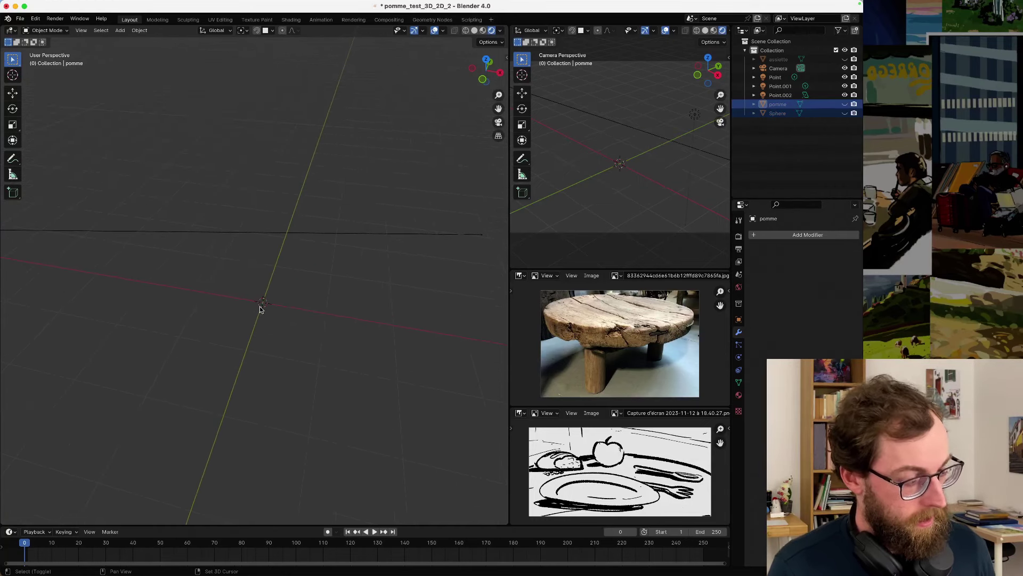
- Add a mesh cylinder at the origin from the Shift+A menu
key("shift+a")
mouse_move(261, 308)
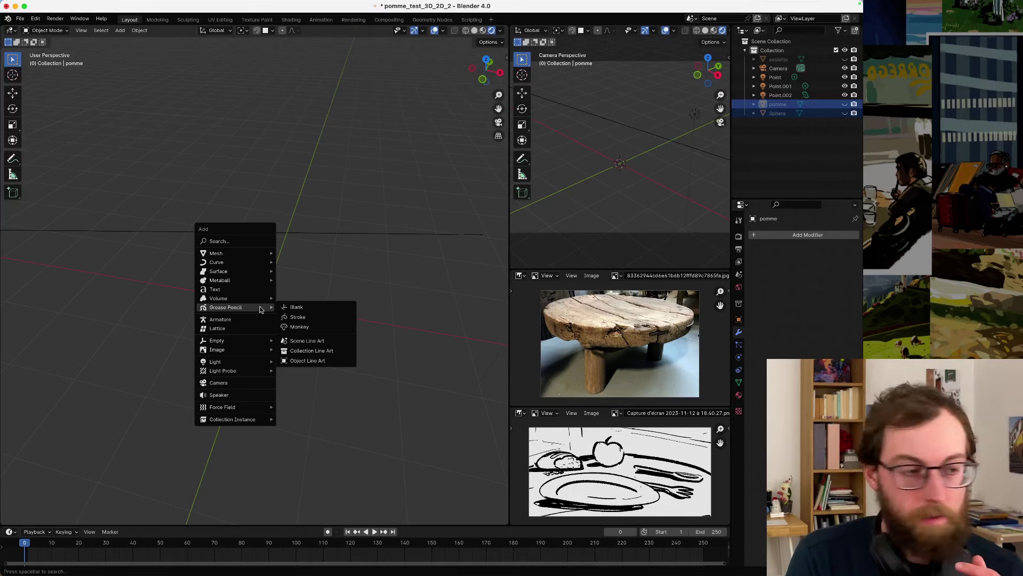
mouse_move(225, 249)
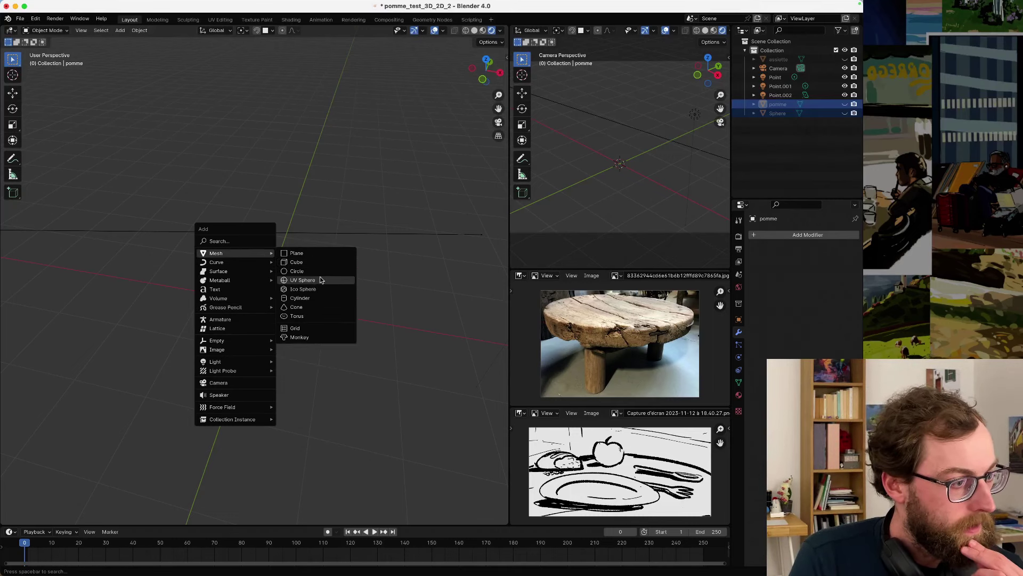
left_click(313, 304)
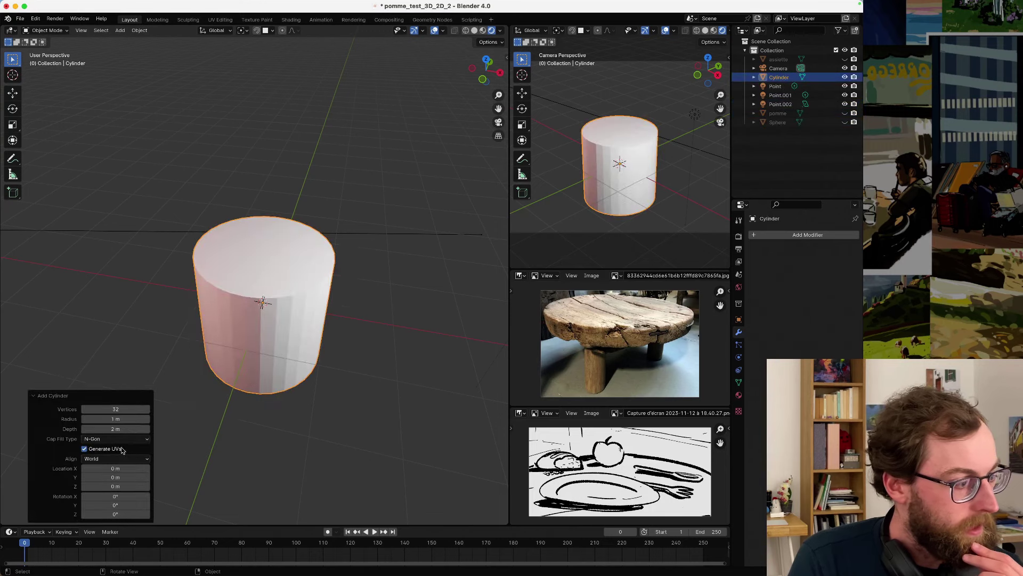
- Try other side counts, settle on 32 vertices, and reselect the cylinder
mouse_move(110, 409)
left_mouse_down()
mouse_move(64, 409)
mouse_move(107, 409)
left_mouse_up()
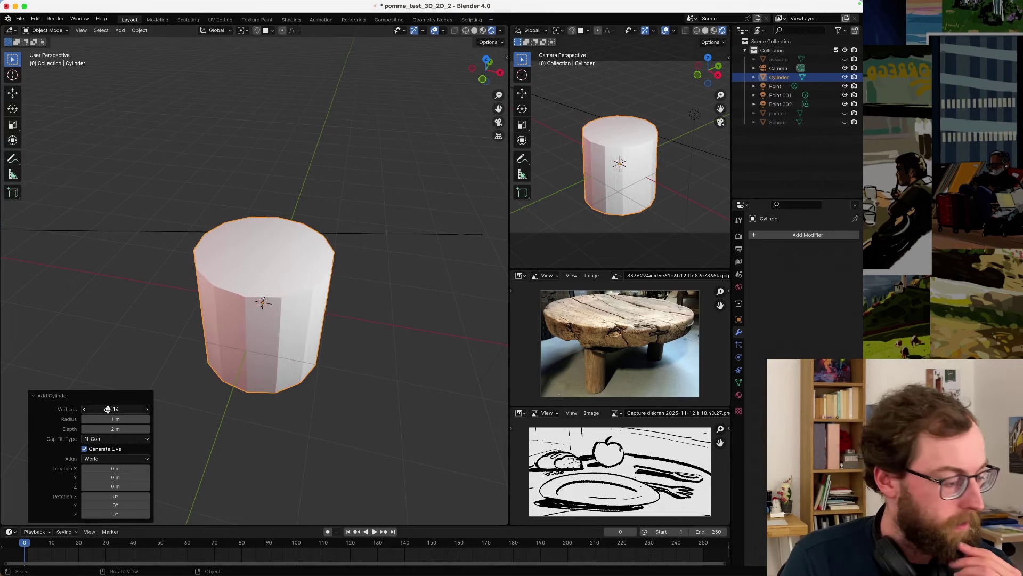
left_click_drag(108, 409, 111, 408)
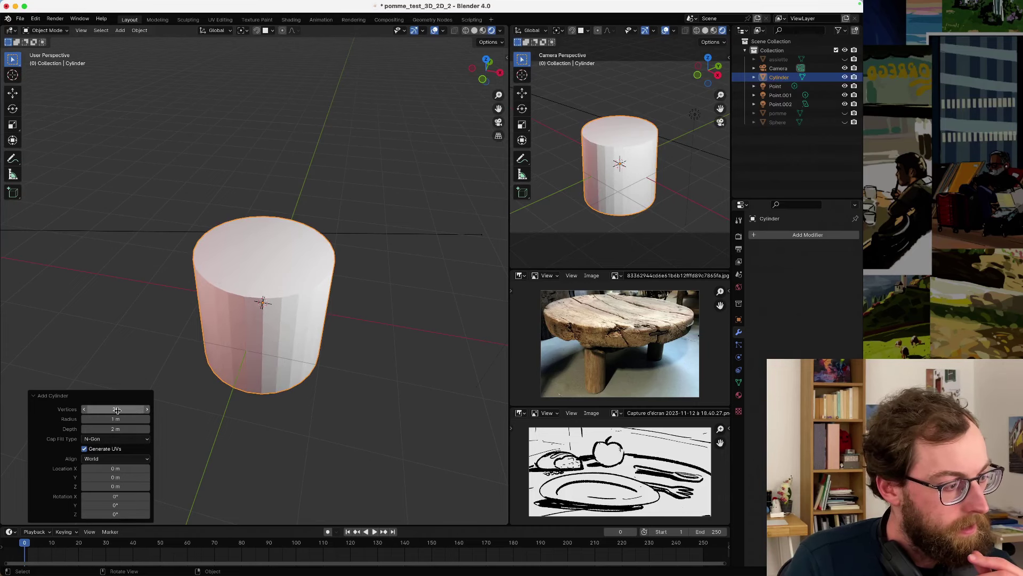
left_click(147, 409)
left_click(147, 409)
left_click(147, 409)
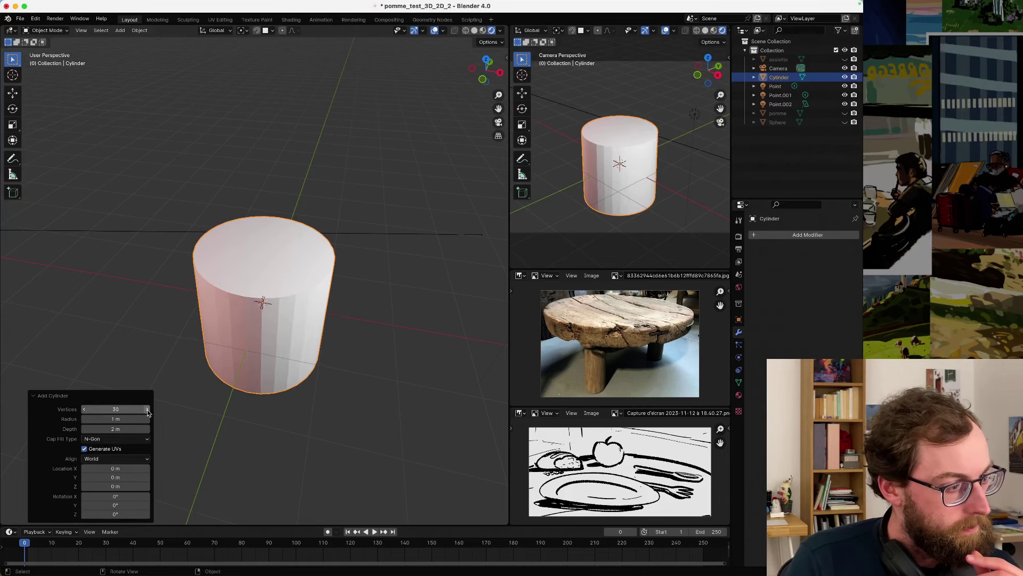
left_click(147, 409)
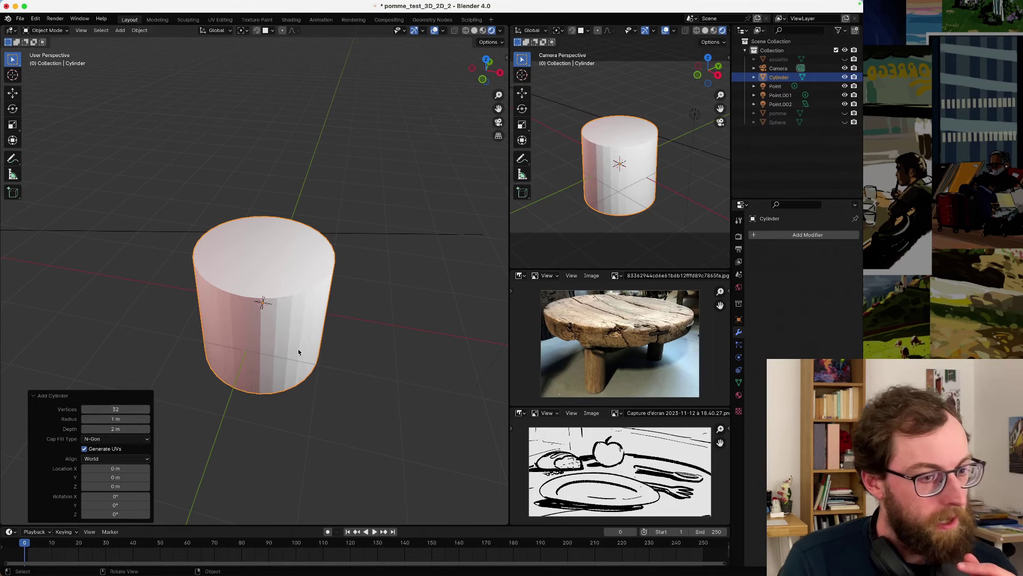
left_click(360, 238)
left_click(312, 272)
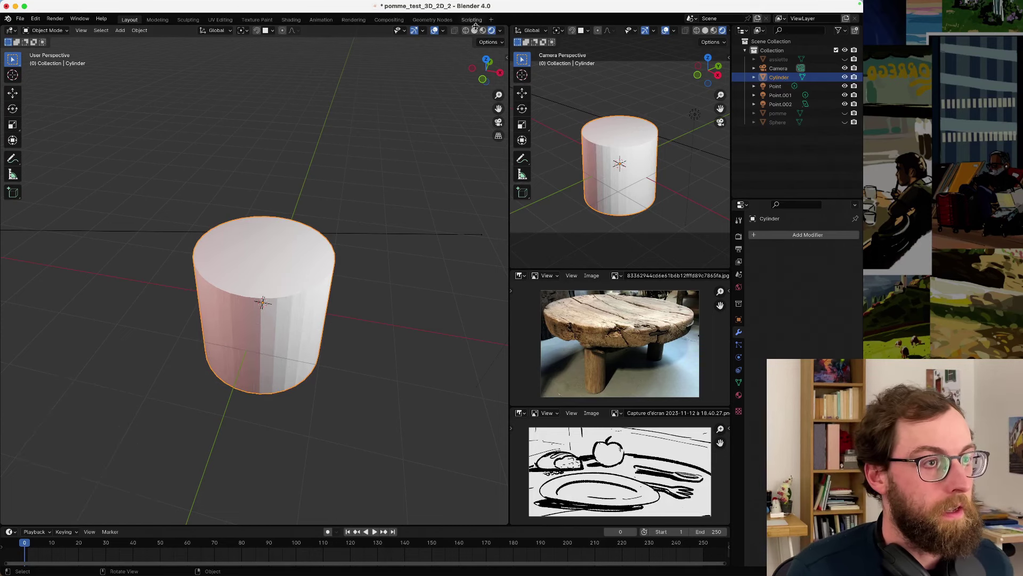
- Try Solid and Material Preview shading and toggle the overlay and gizmo options
left_click(475, 30)
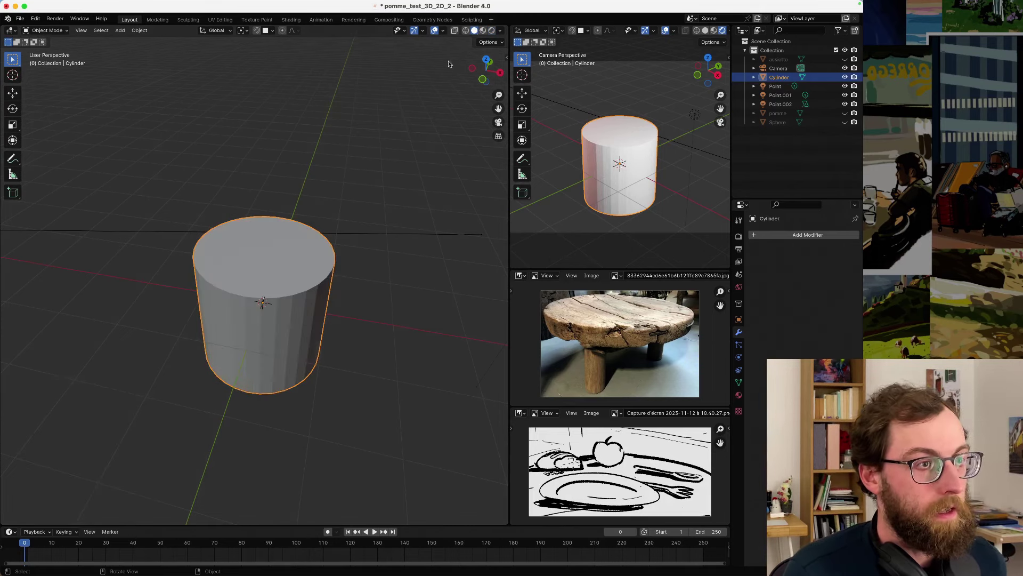
left_click(443, 30)
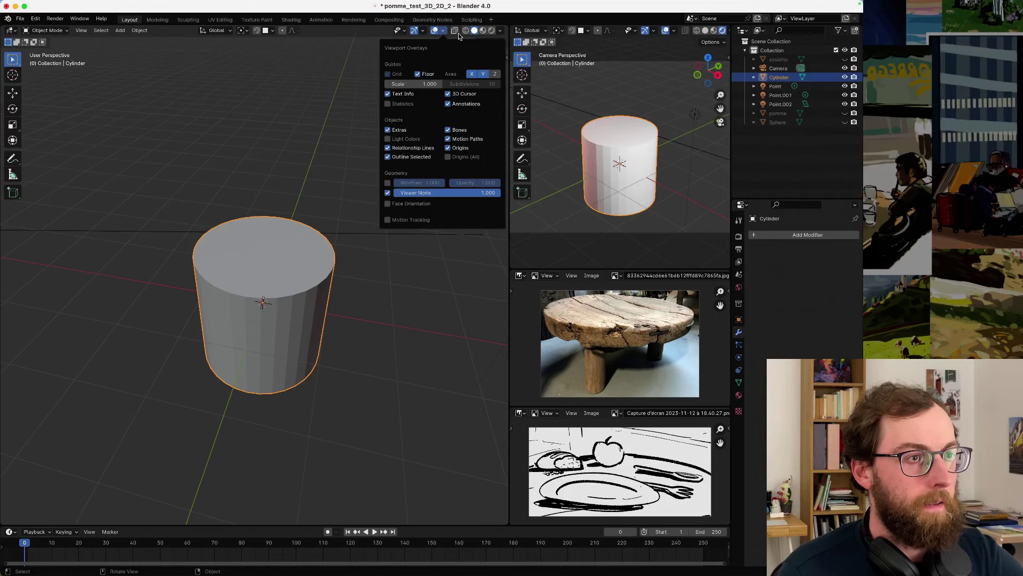
left_click(483, 30)
left_click(443, 31)
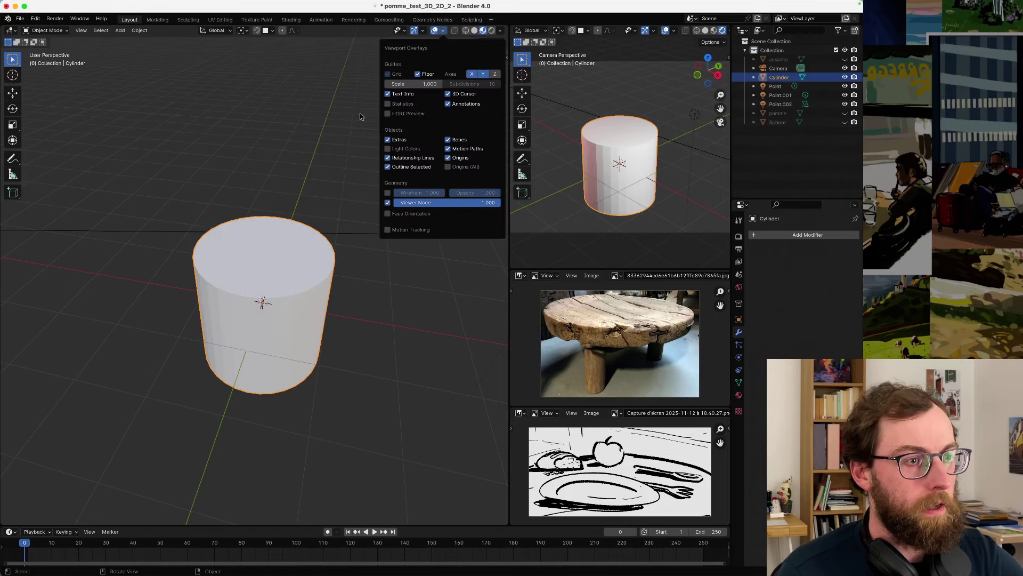
left_click(434, 30)
left_click(434, 30)
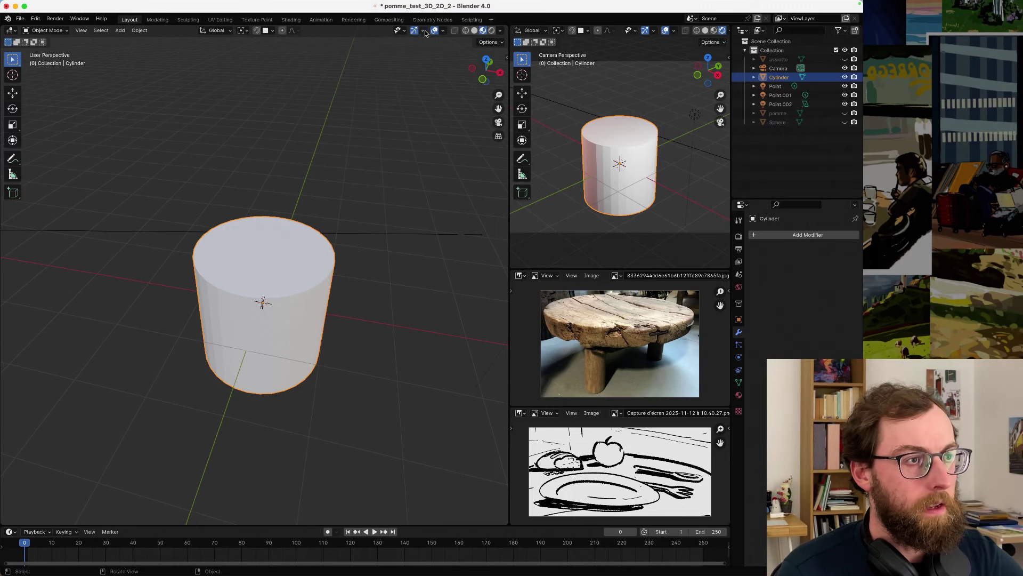
left_click(423, 30)
left_click(424, 30)
- Set Solid shading with Random object colour, then reselect the cylinder
left_click(501, 31)
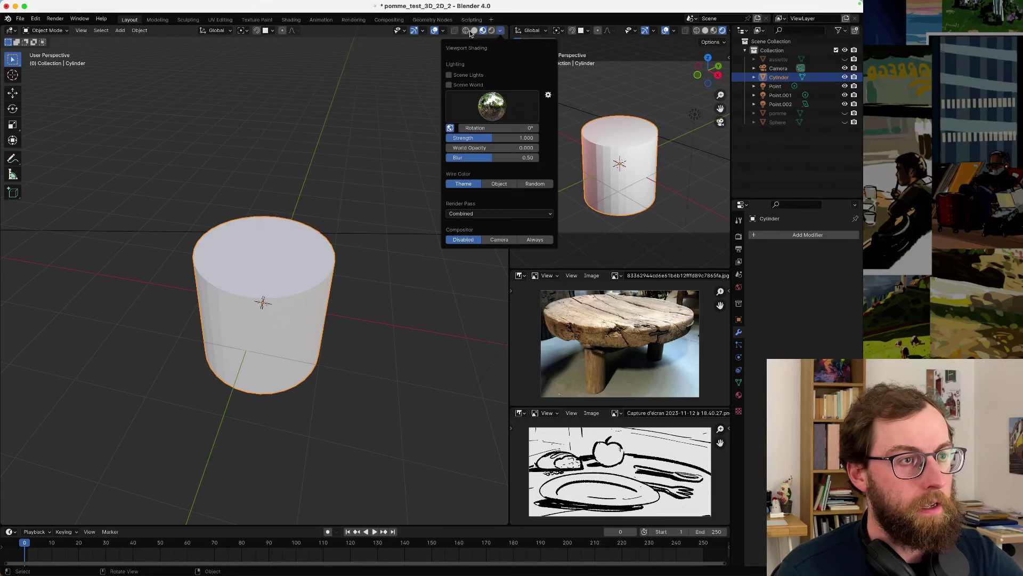
left_click(474, 31)
left_click(498, 31)
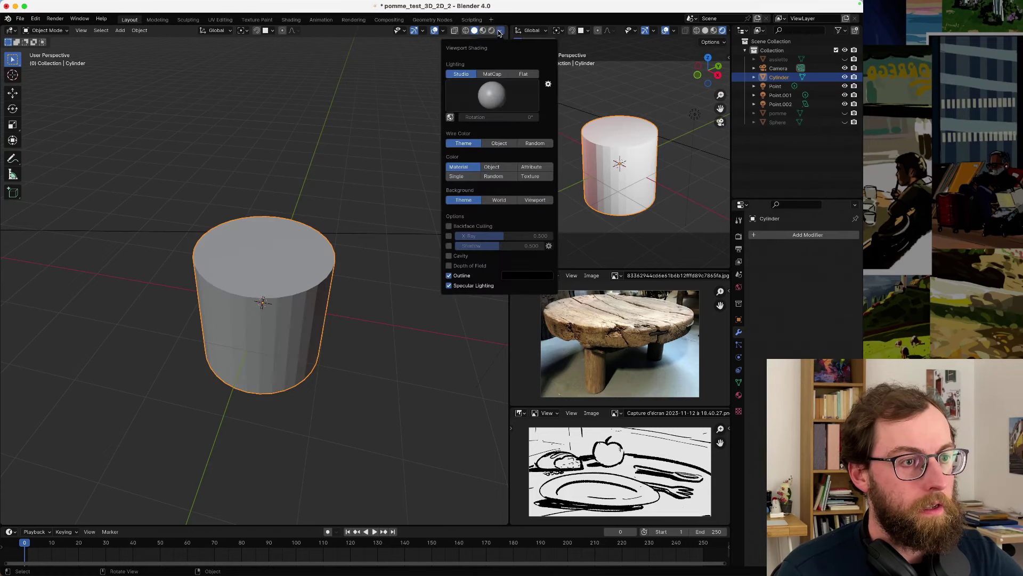
left_click(494, 176)
left_click(365, 200)
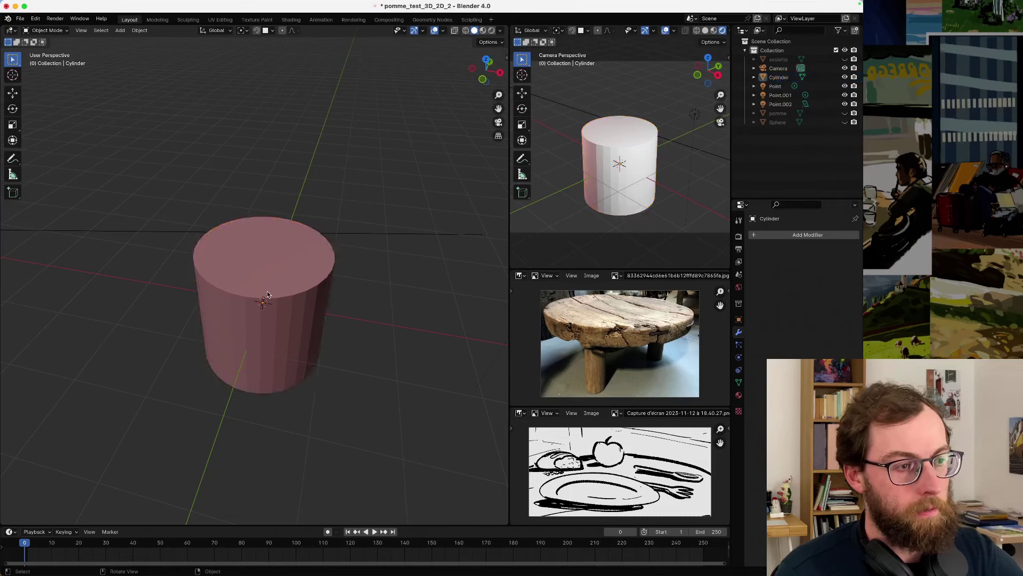
left_click(268, 295)
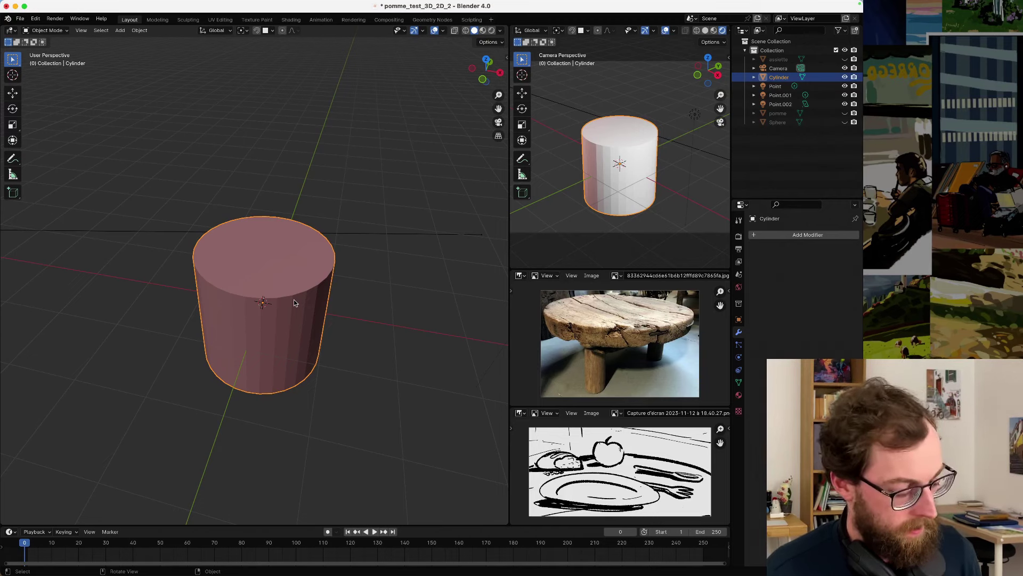
- Flatten the cylinder along Z to 0.166 and adjust the camera view's shading
key("s")
key("z")
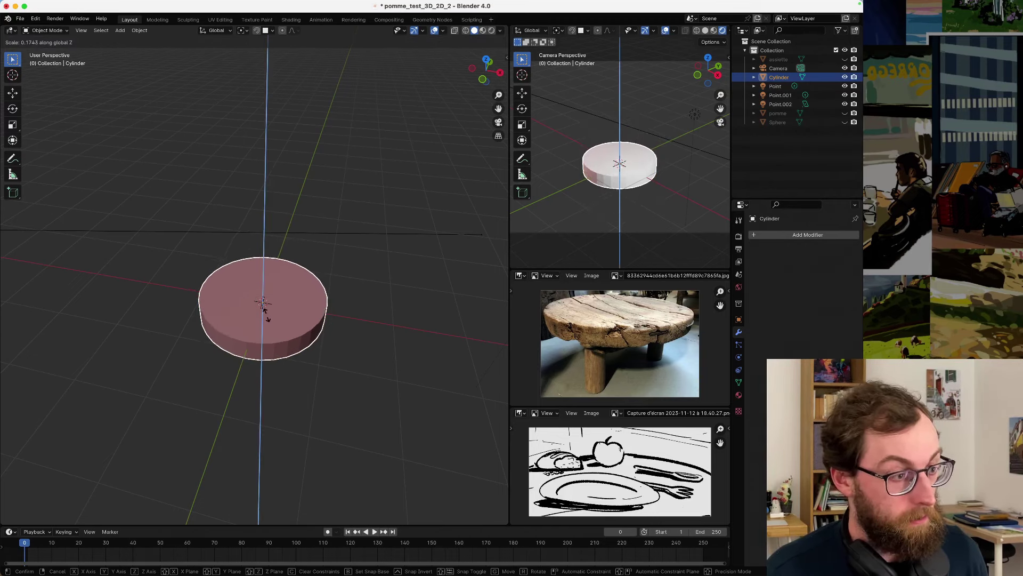
left_click(268, 318)
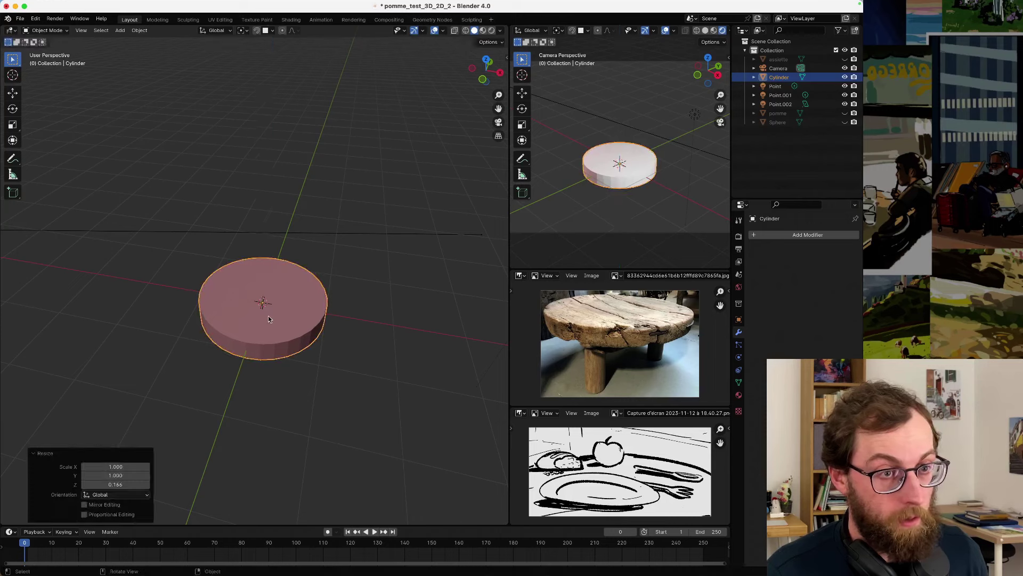
left_click(716, 31)
left_click(719, 30)
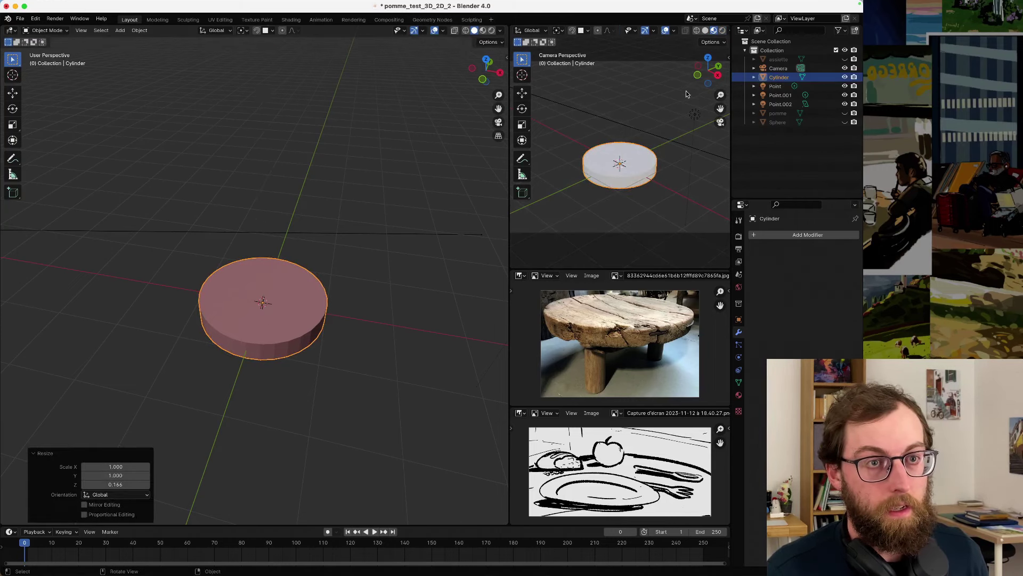
scroll(656, 128, "up", 3)
scroll(642, 152, "down", 5)
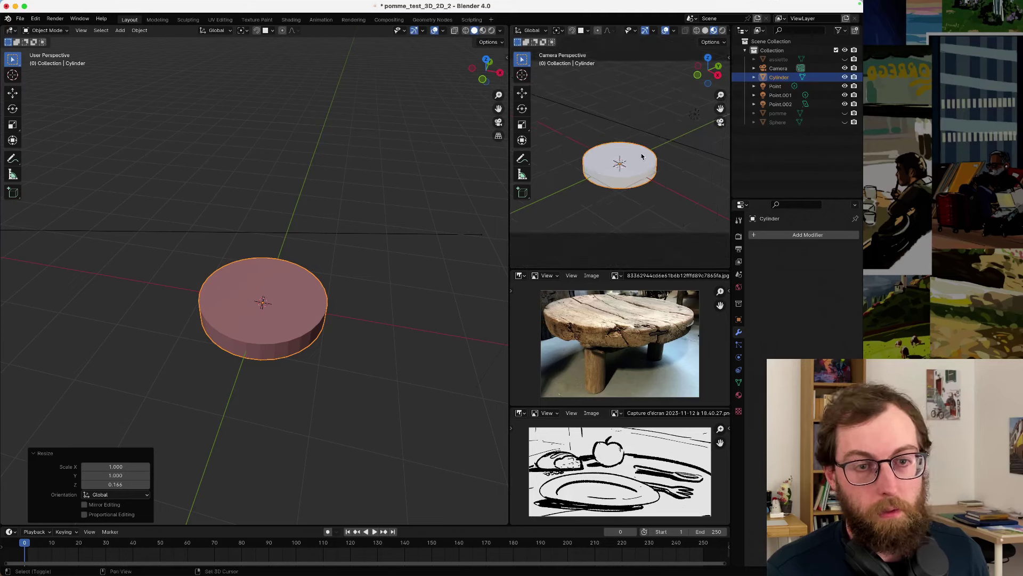
mouse_move(327, 328)
middle_mouse_down()
mouse_move(309, 321)
mouse_move(334, 266)
mouse_move(325, 279)
mouse_move(345, 293)
mouse_move(380, 292)
mouse_move(321, 260)
mouse_move(346, 261)
mouse_move(366, 213)
mouse_move(381, 245)
mouse_move(348, 338)
mouse_move(335, 304)
mouse_move(326, 320)
middle_mouse_up()
- Enlarge the disc by 1.928, rescale its height by 0.914 on Z, and enter Edit Mode
key("s")
left_click(398, 293)
key("s")
key("z")
left_click(343, 322)
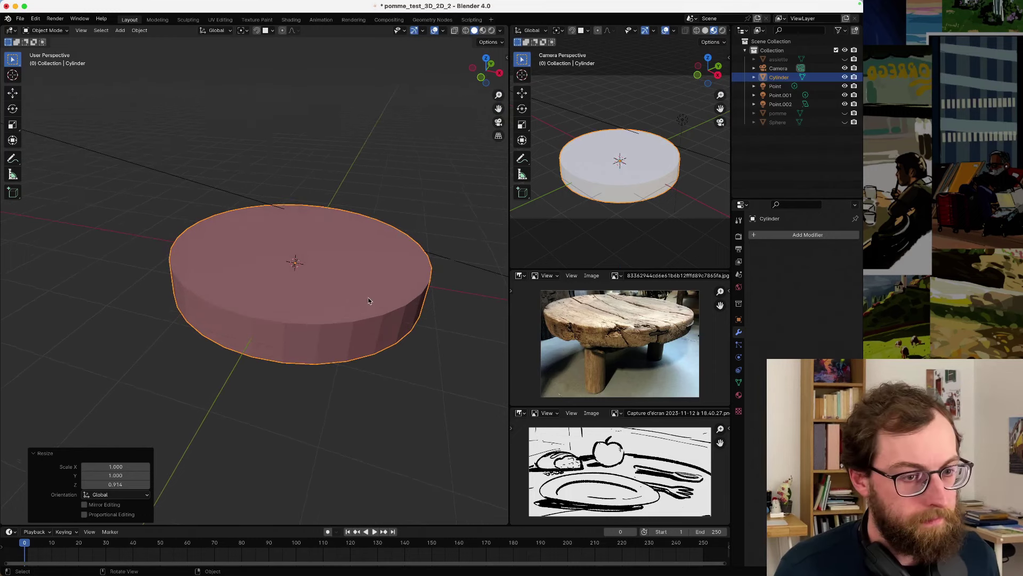
middle_click_drag(368, 300, 315, 304)
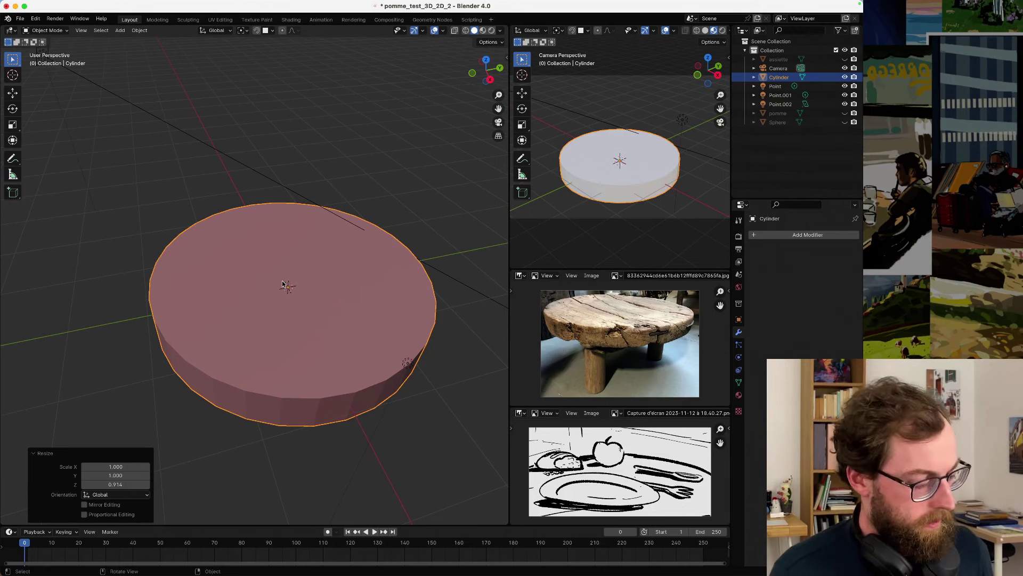
key("Tab")
middle_click_drag(198, 220, 111, 62)
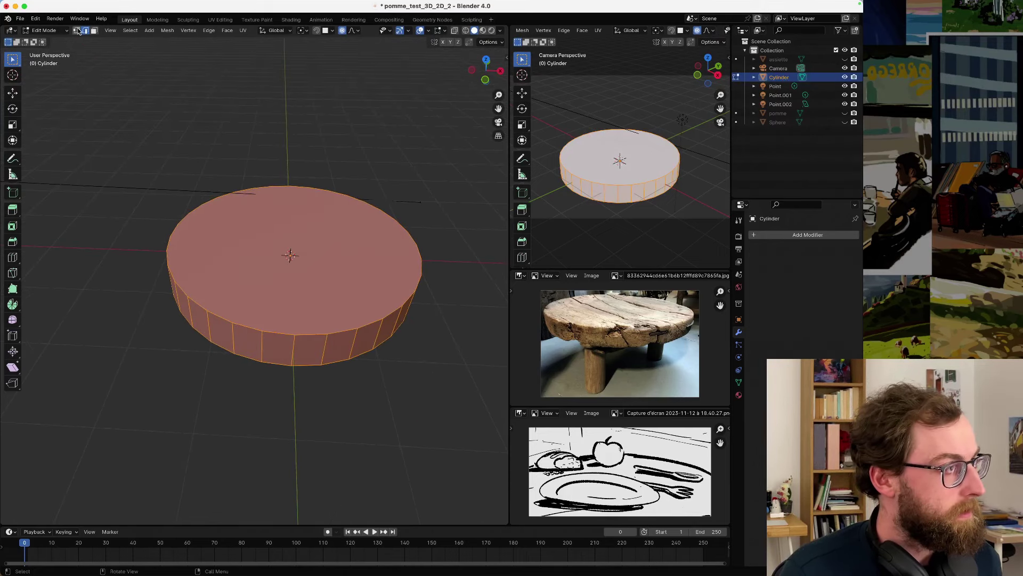
- Join two rim vertices with an edge using J across the top face
key("1")
left_click(175, 281)
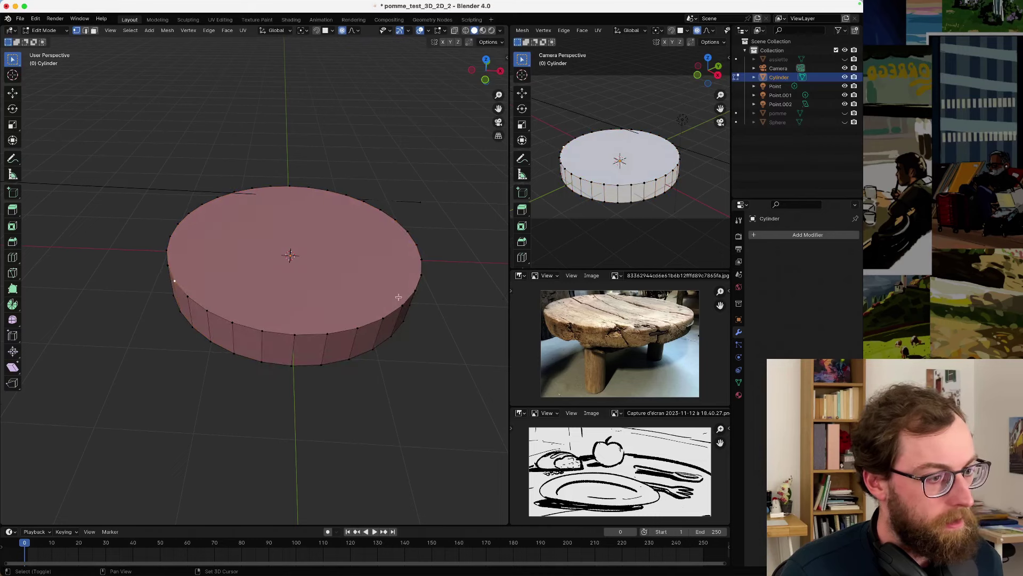
left_click(414, 291, "shift")
key("j")
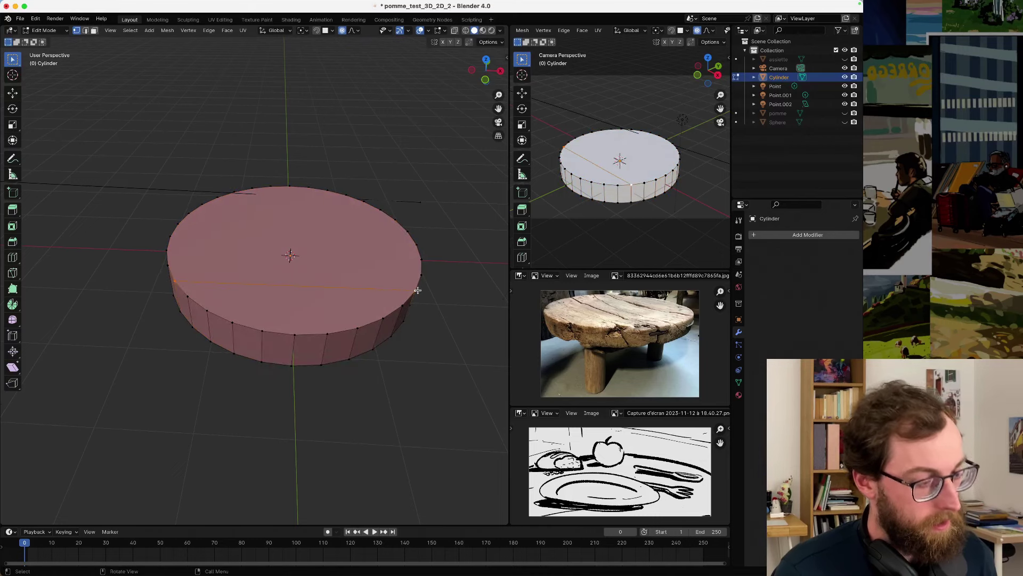
left_click(93, 30)
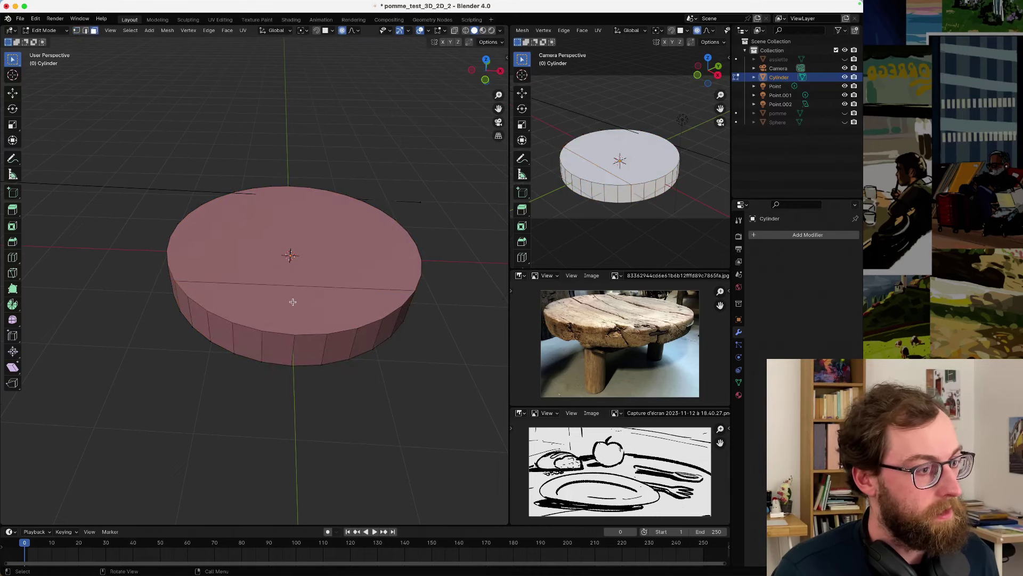
key("a")
key("alt+a")
key("1")
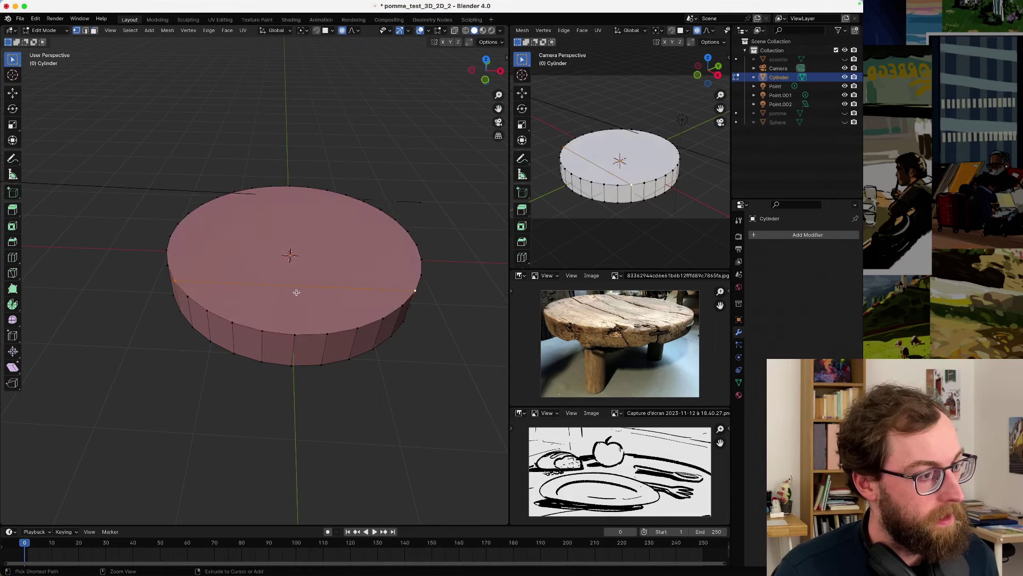
middle_click_drag(297, 289, 219, 288)
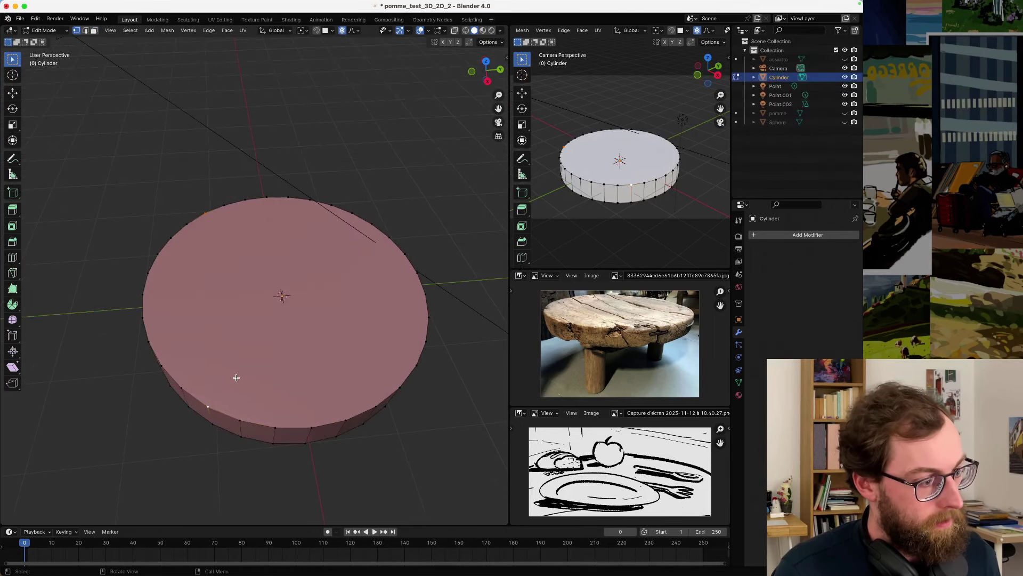
- Knife a straight cut between opposite rim vertices and select the narrow cut-off strip
key("k")
left_click(208, 406)
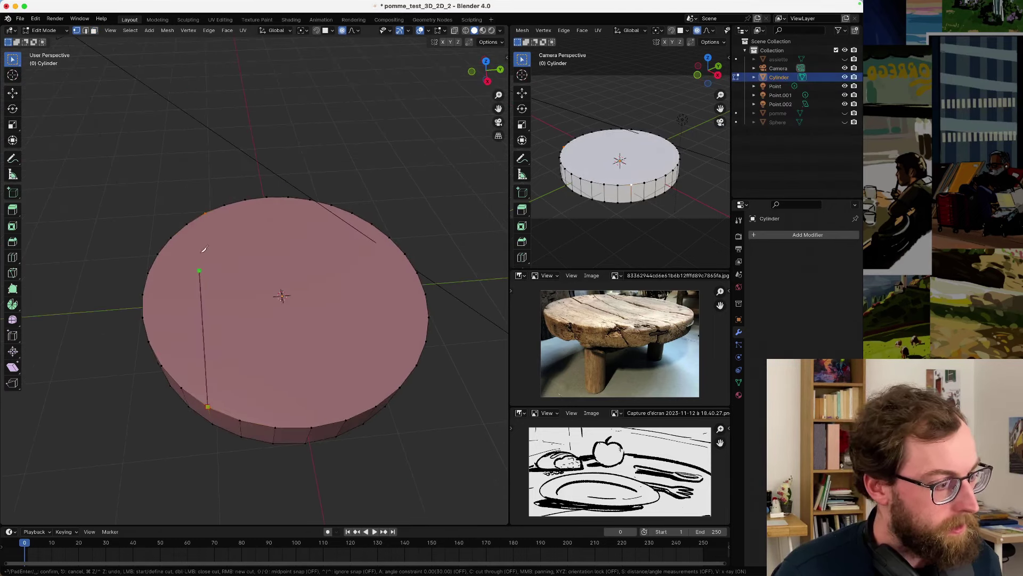
left_click(208, 208)
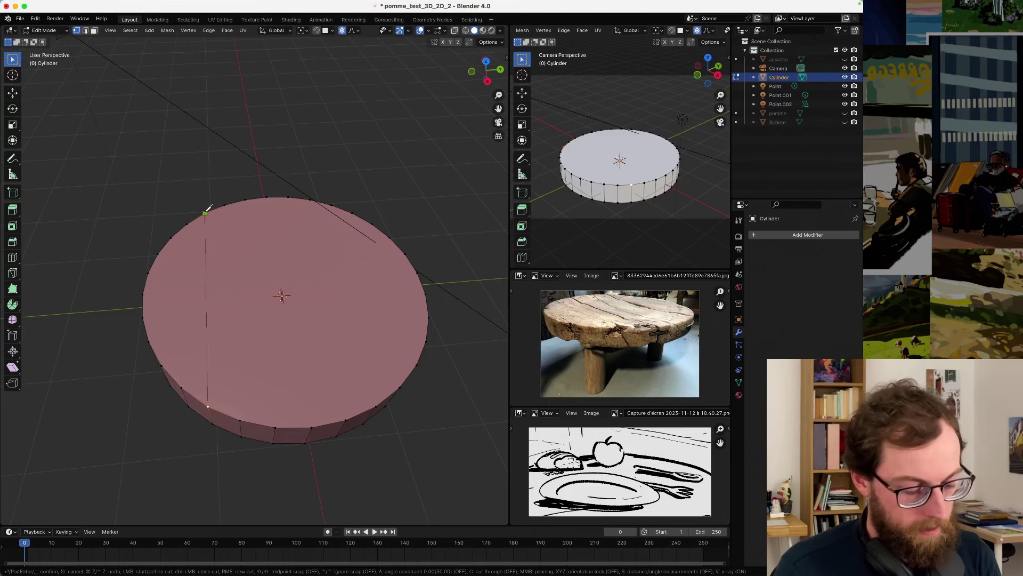
key("Return")
middle_click_drag(212, 322, 229, 288)
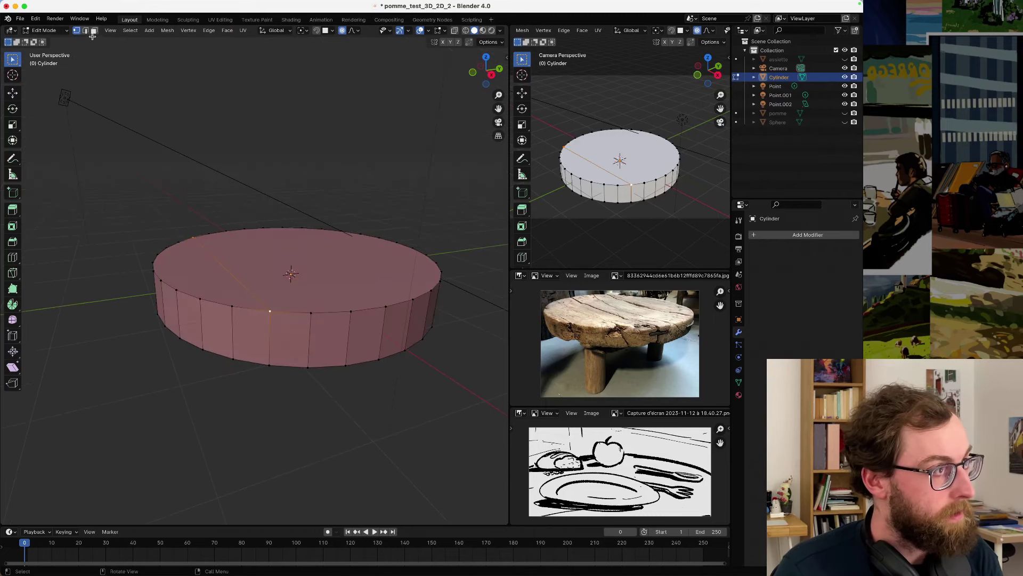
left_click(93, 31)
left_click(209, 292)
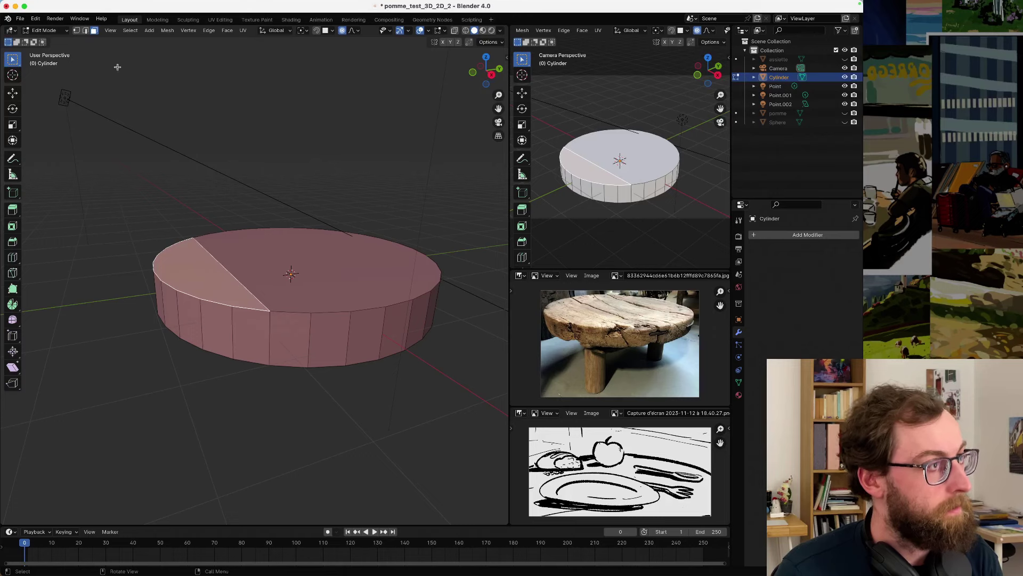
middle_click_drag(213, 203, 205, 250)
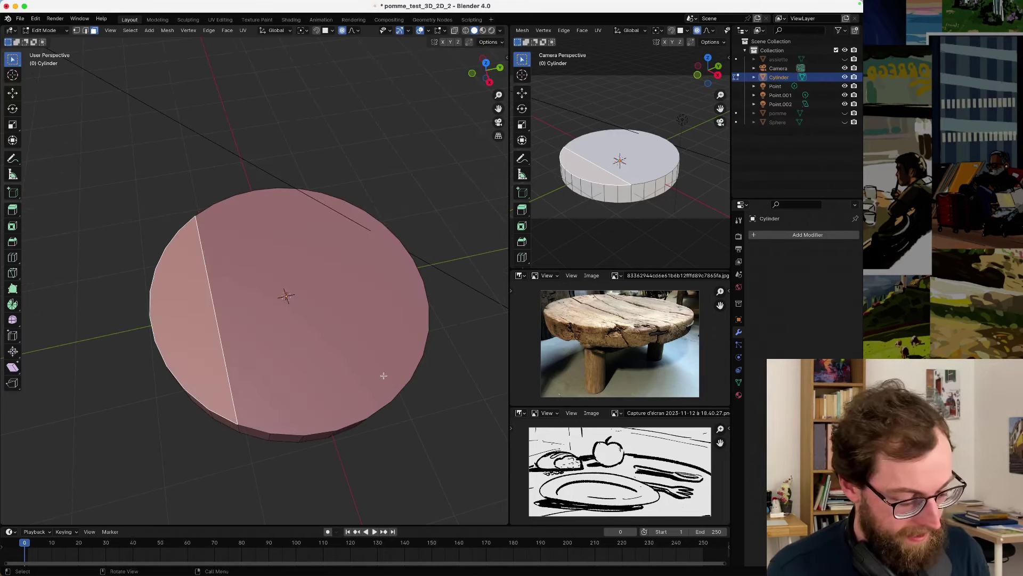
- In Top view, knife two more parallel cuts: near the upper edge and through the centre
key("KP_7")
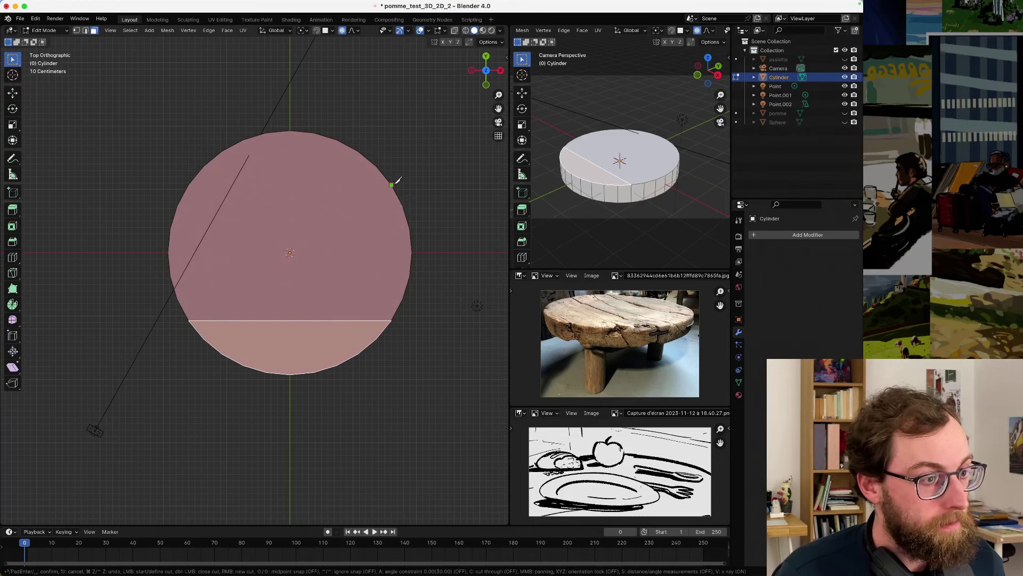
left_click(392, 184)
left_click(193, 179)
key("Return")
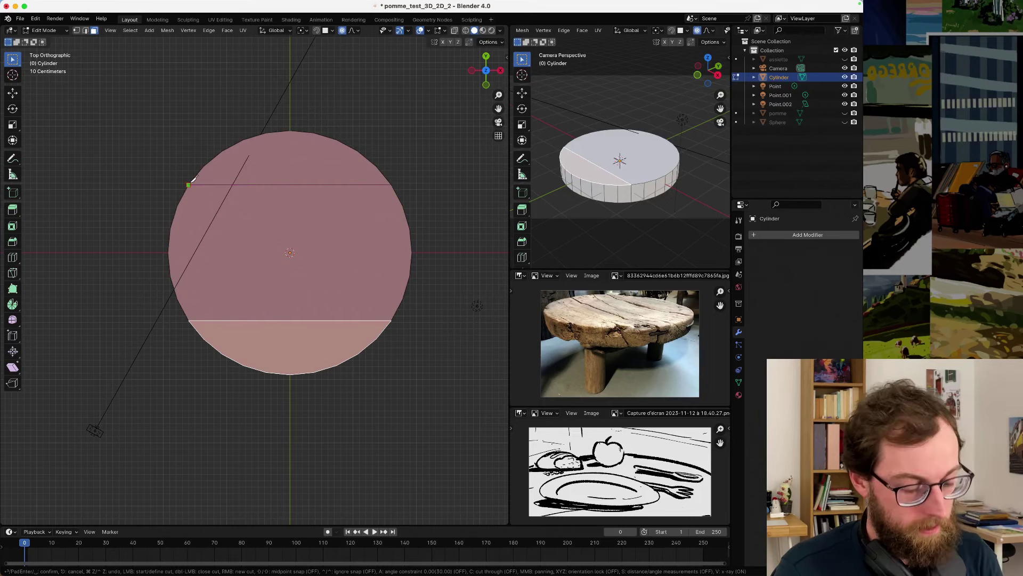
key("k")
left_click(412, 253)
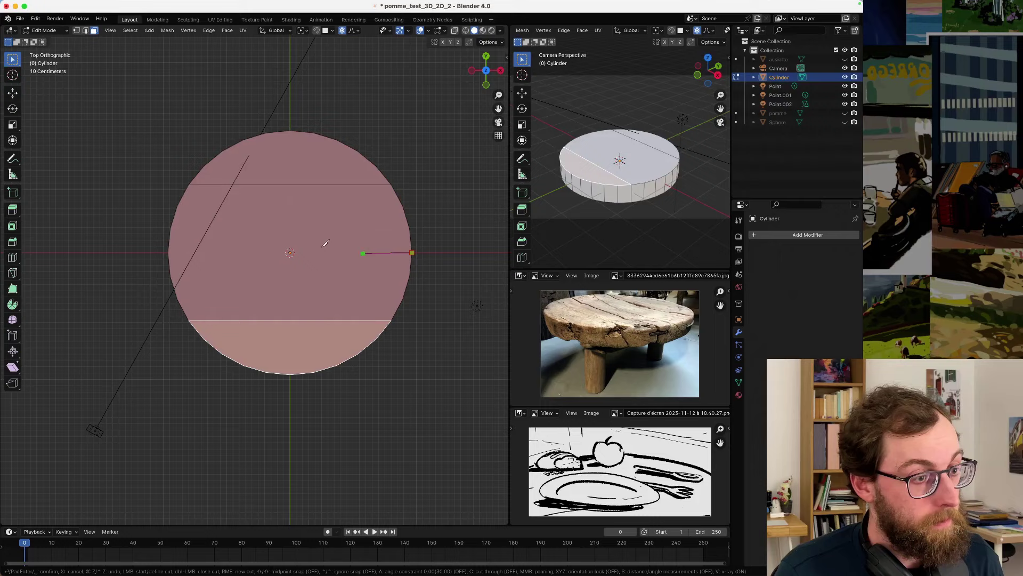
left_click(169, 247)
key("Return")
- Check the cuts from perspective and top views, rolling the top view by 90 degrees
middle_click_drag(251, 256, 295, 272)
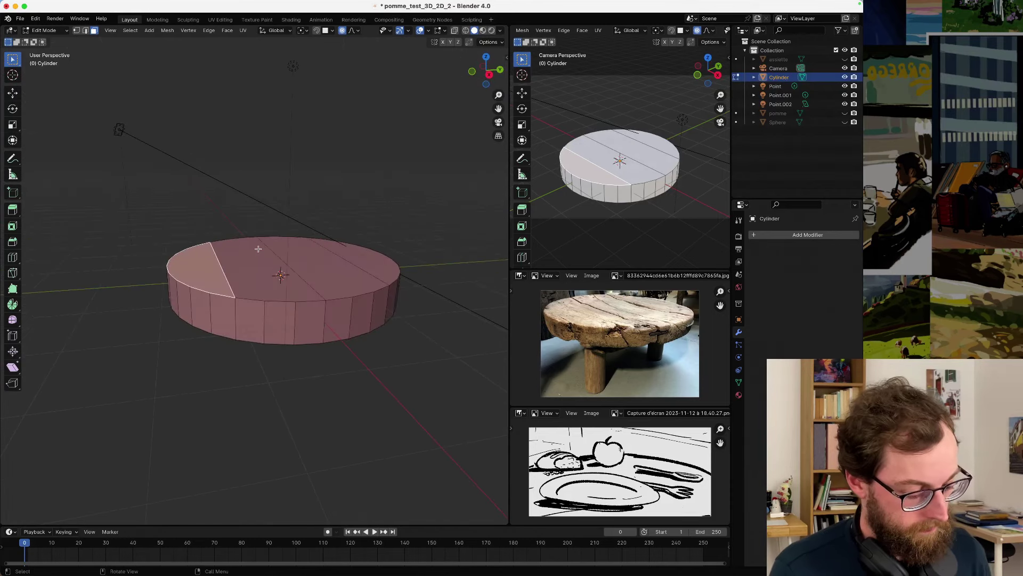
key("KP_7")
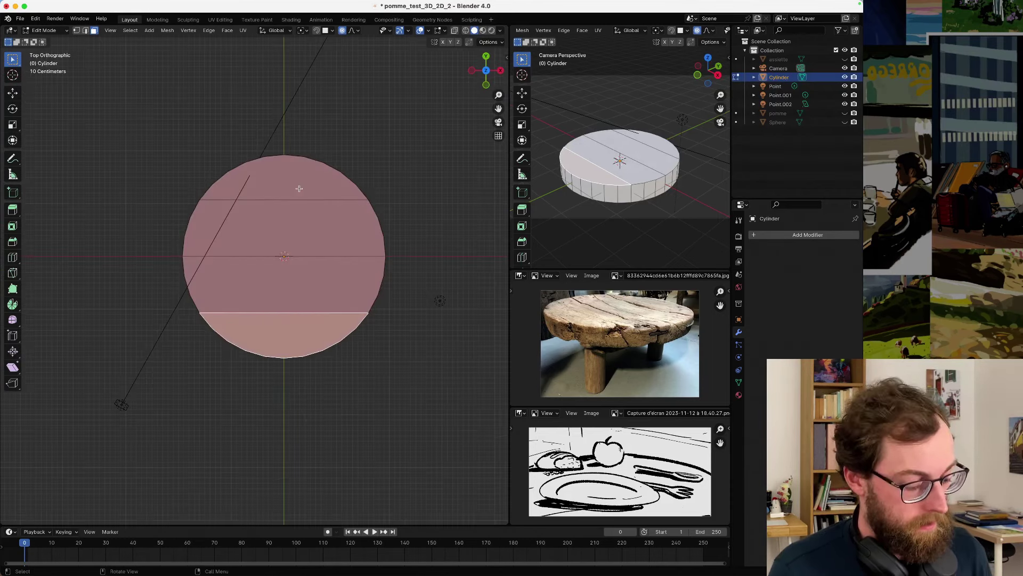
key("shift+KP_4")
key("shift+KP_4")
key("shift+KP_4")
key("shift+KP_4")
key("shift+KP_4")
key("shift+KP_4")
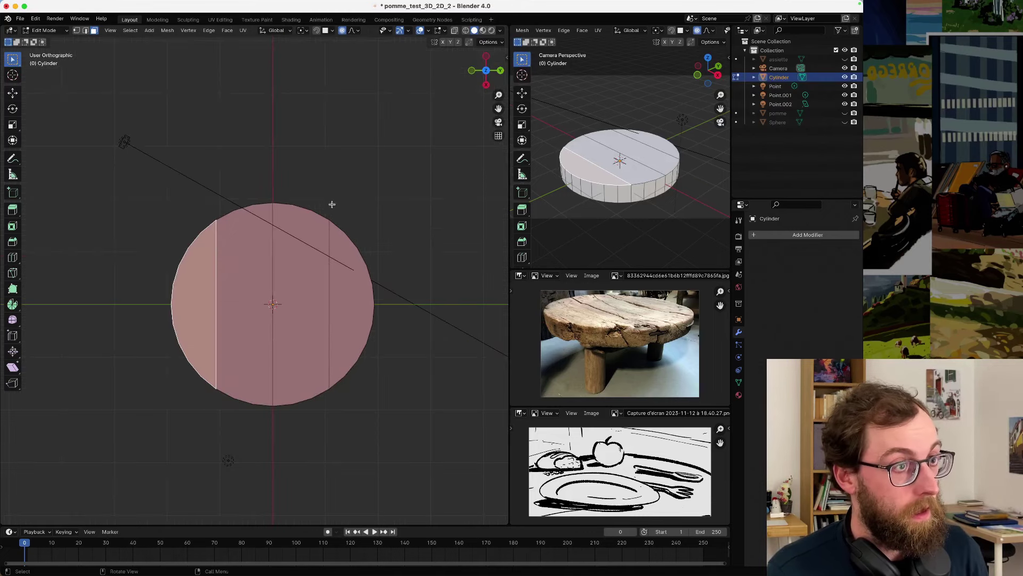
key("KP_7")
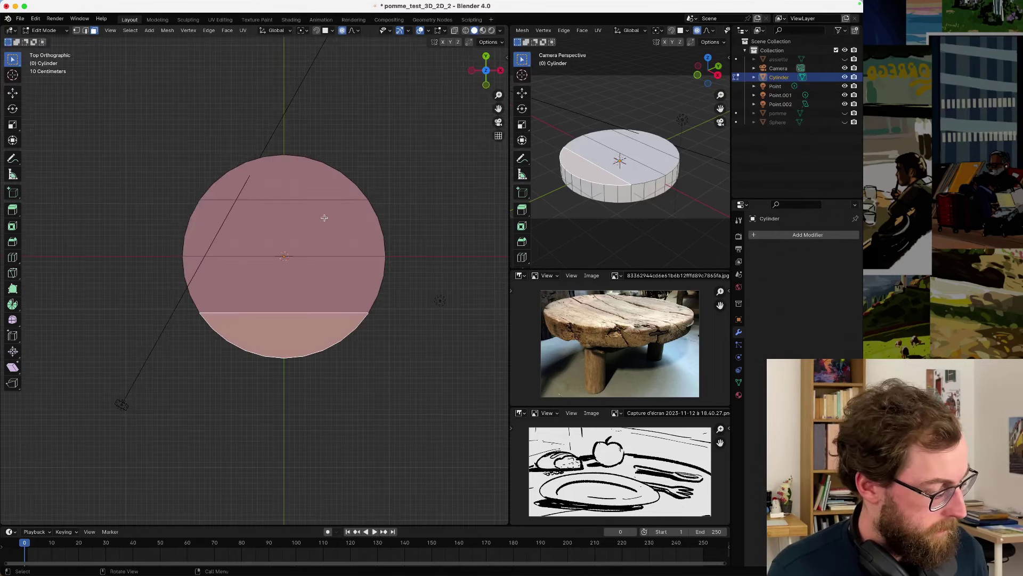
middle_click_drag(324, 218, 285, 137)
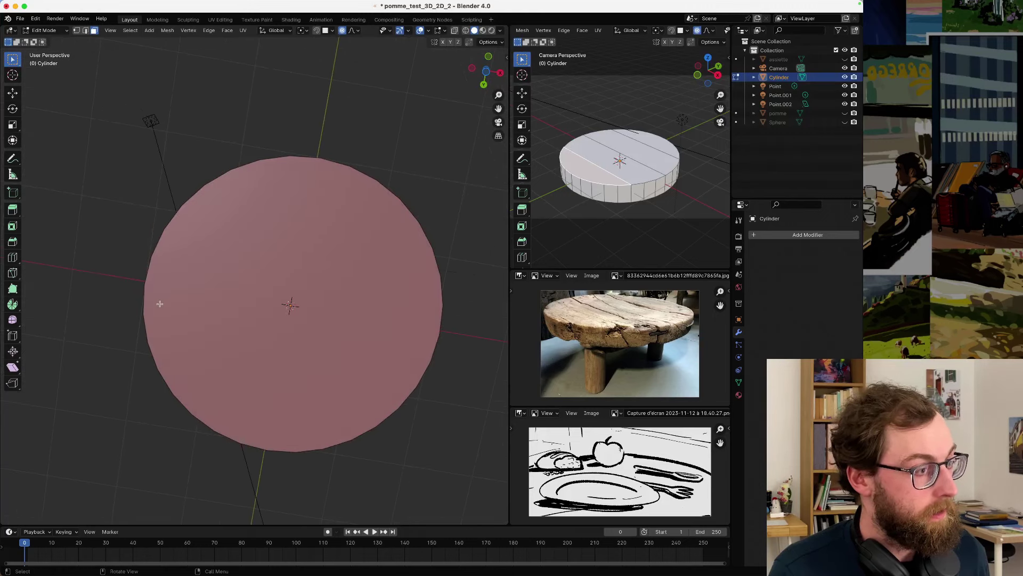
- From Bottom view, knife two straight cuts across the disc's underside
left_click(486, 73)
key("k")
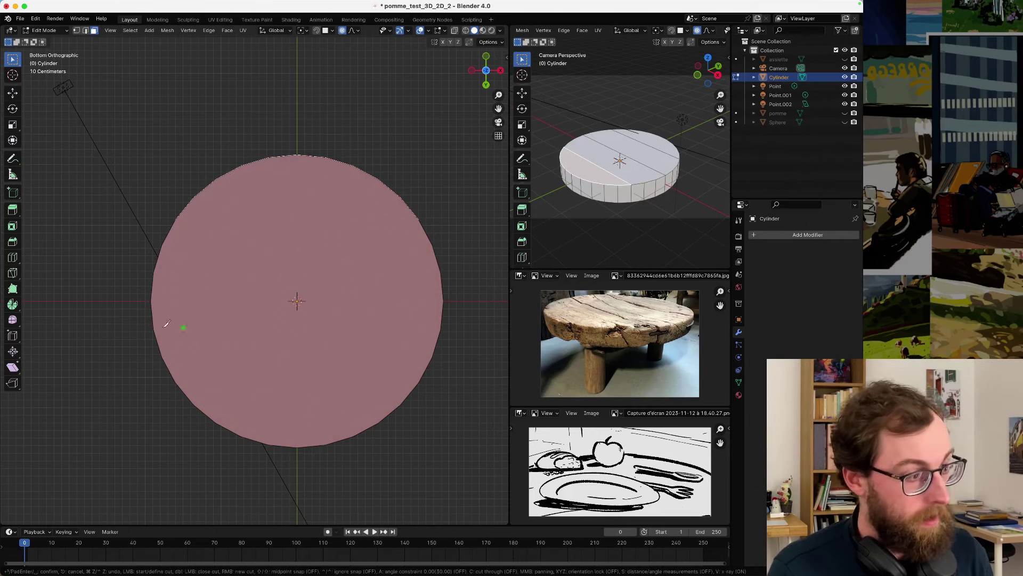
right_click(446, 298)
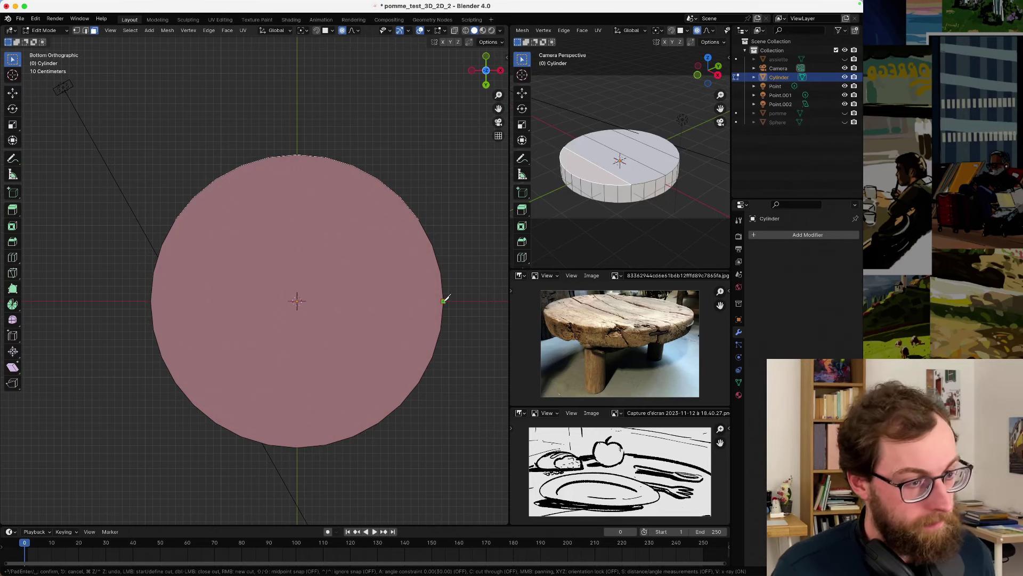
key("Return")
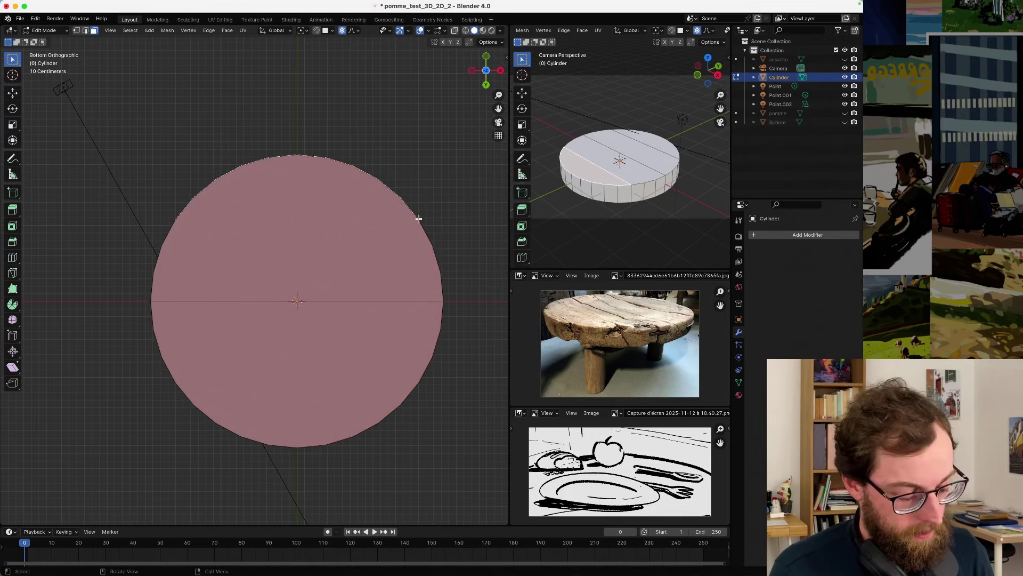
key("k")
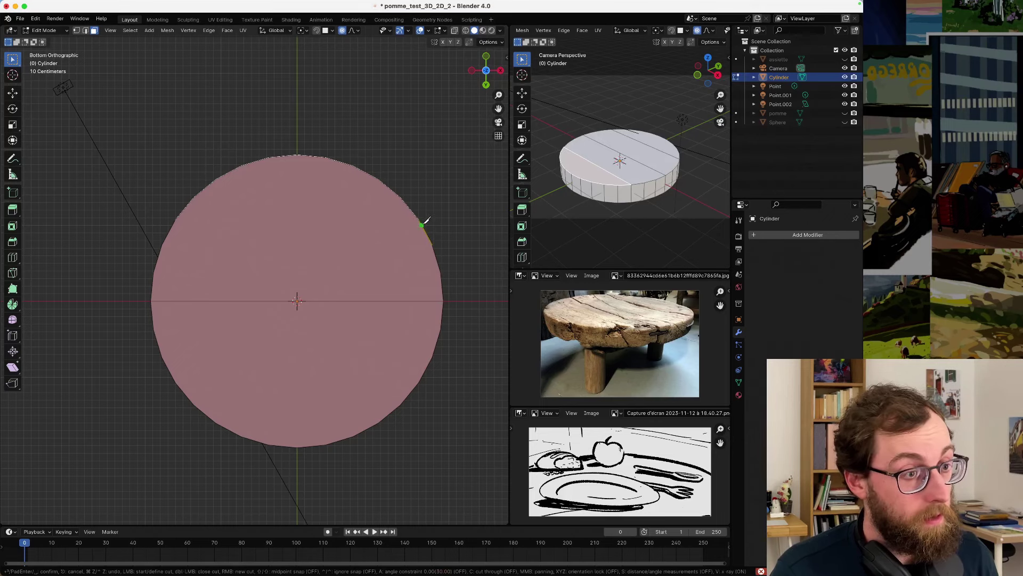
left_click(419, 219)
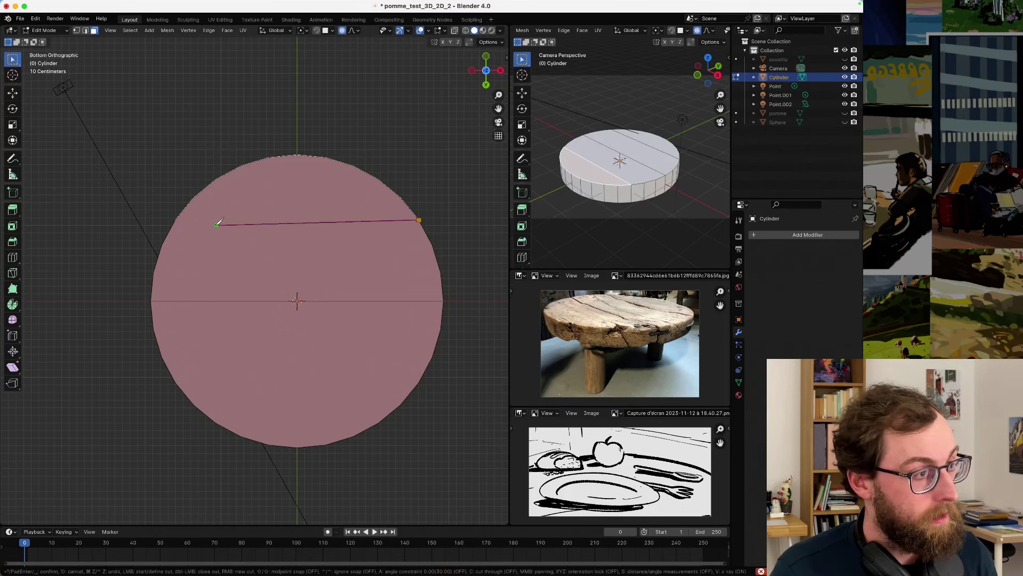
left_click(177, 219)
key("Return")
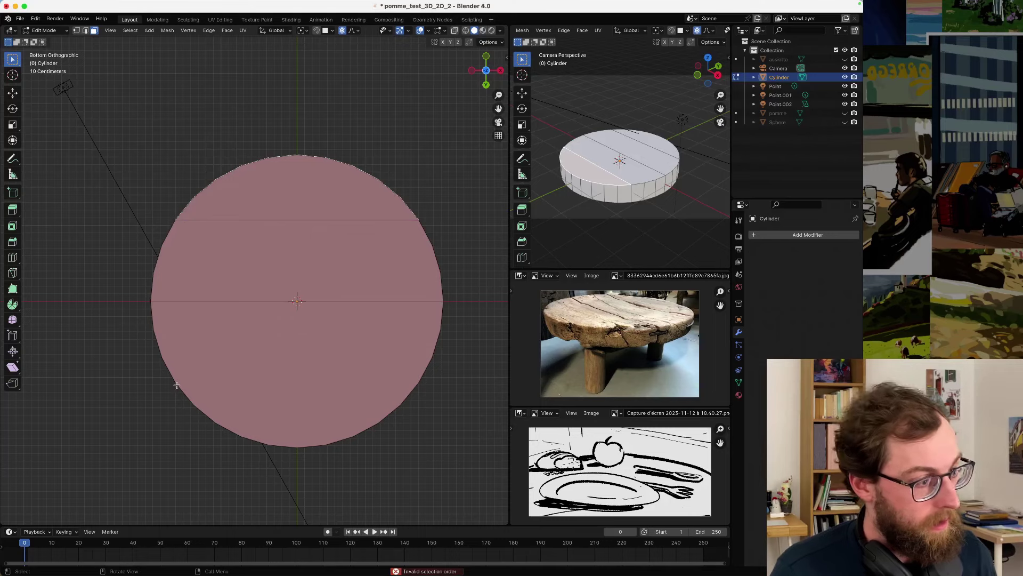
middle_click_drag(176, 385, 234, 229)
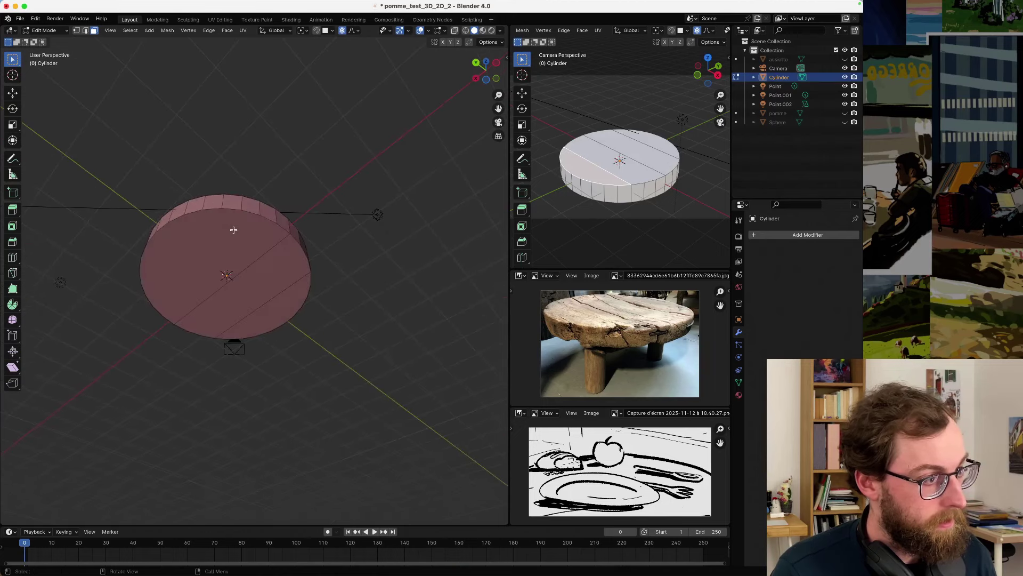
- Knife a cut from the top's far rim down to the lower-left rim vertex
key("k")
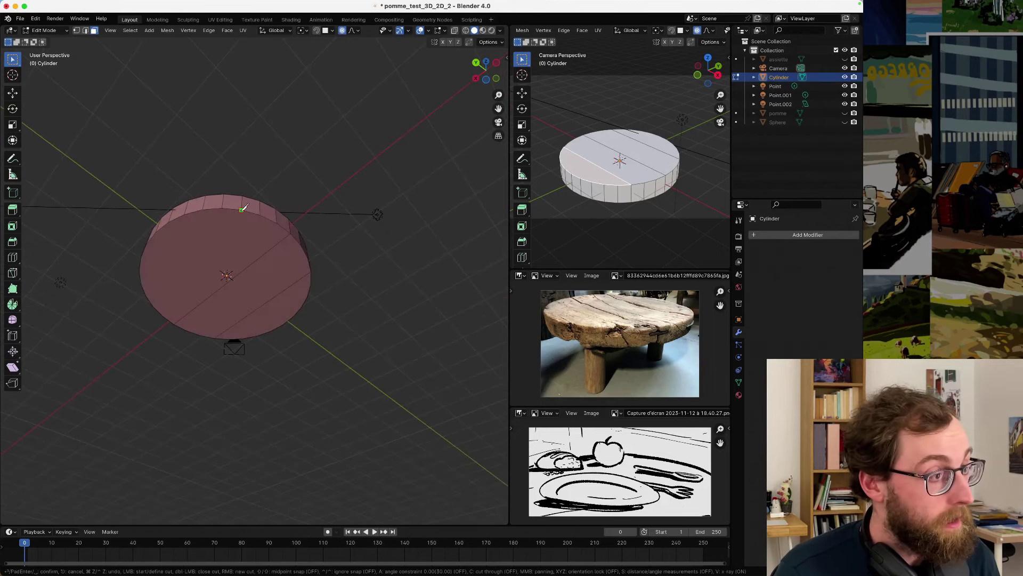
left_click(241, 210)
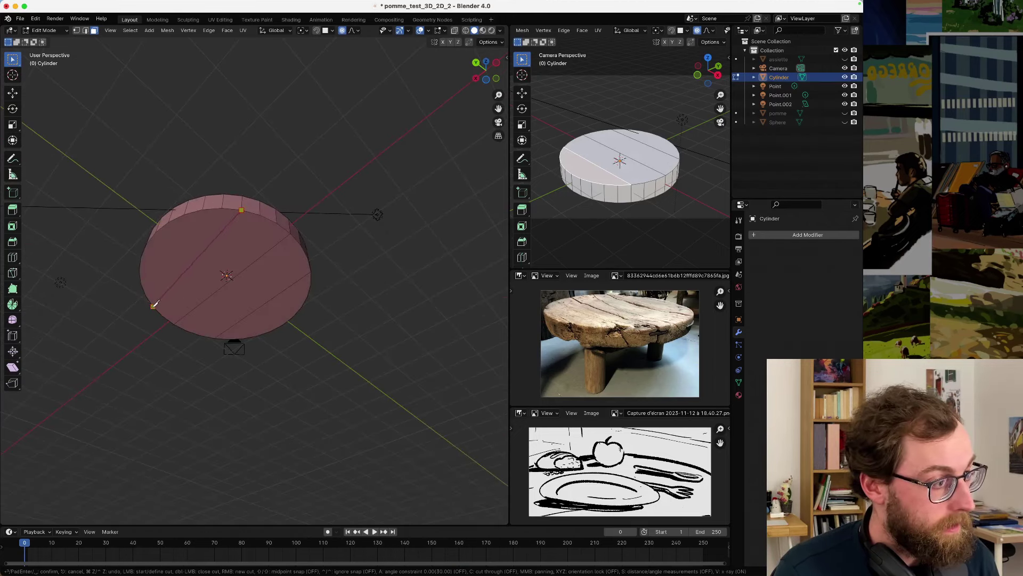
left_click(153, 306)
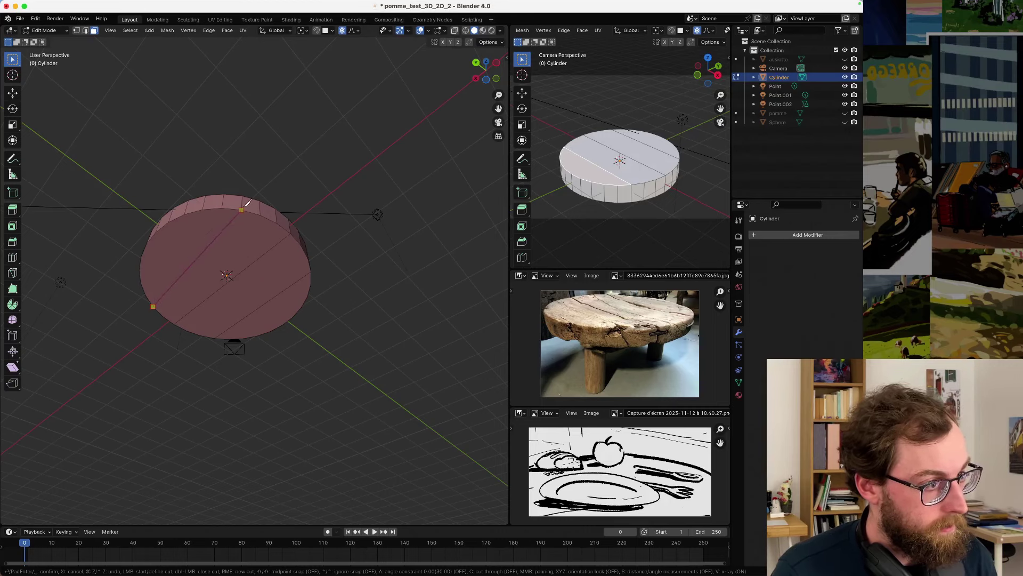
middle_click_drag(212, 212, 308, 286)
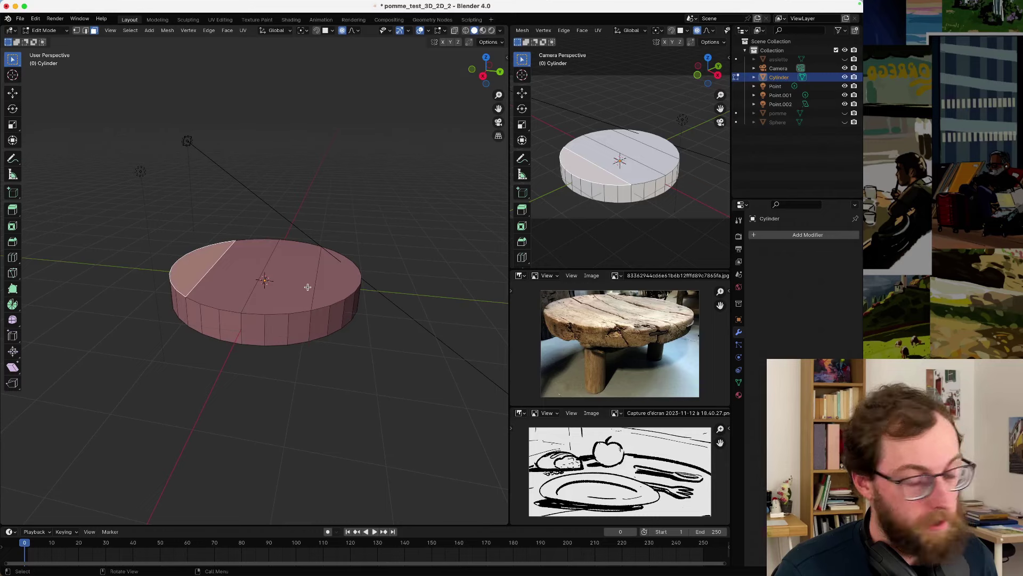
scroll(258, 307, "up", 2)
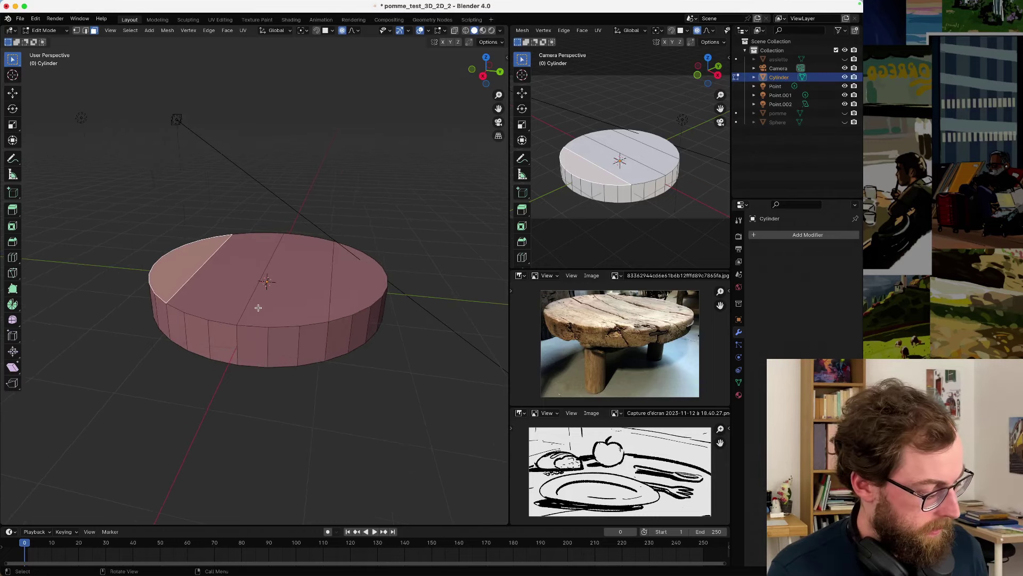
scroll(257, 308, "up", 2)
middle_click_drag(258, 308, 147, 123)
scroll(244, 312, "down", 3)
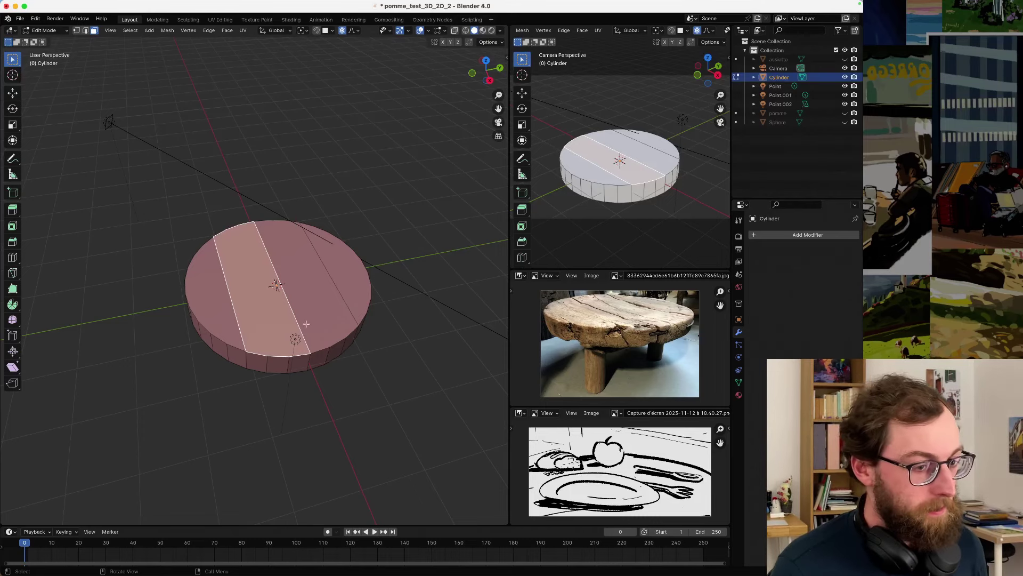
- Shift-select the side, underside and top faces forming one plank strip across the disc
scroll(309, 324, "up", 1)
middle_click_drag(309, 324, 287, 320)
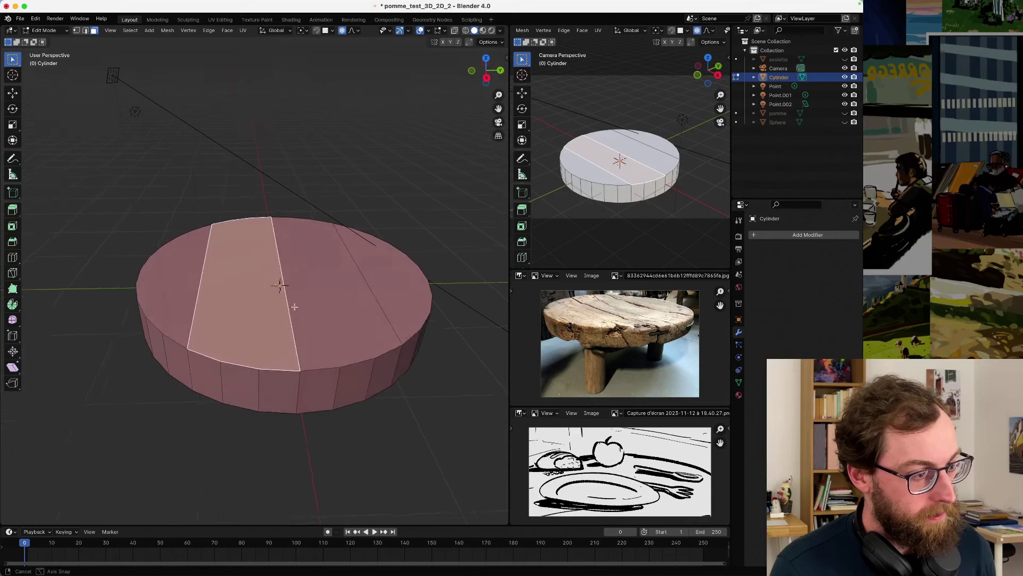
left_click(274, 381, "shift")
left_click(249, 387, "shift")
left_click(221, 384, "shift")
middle_click_drag(221, 384, 387, 344)
left_click(242, 308, "shift")
left_click(232, 308, "shift")
left_click(247, 216, "alt+shift")
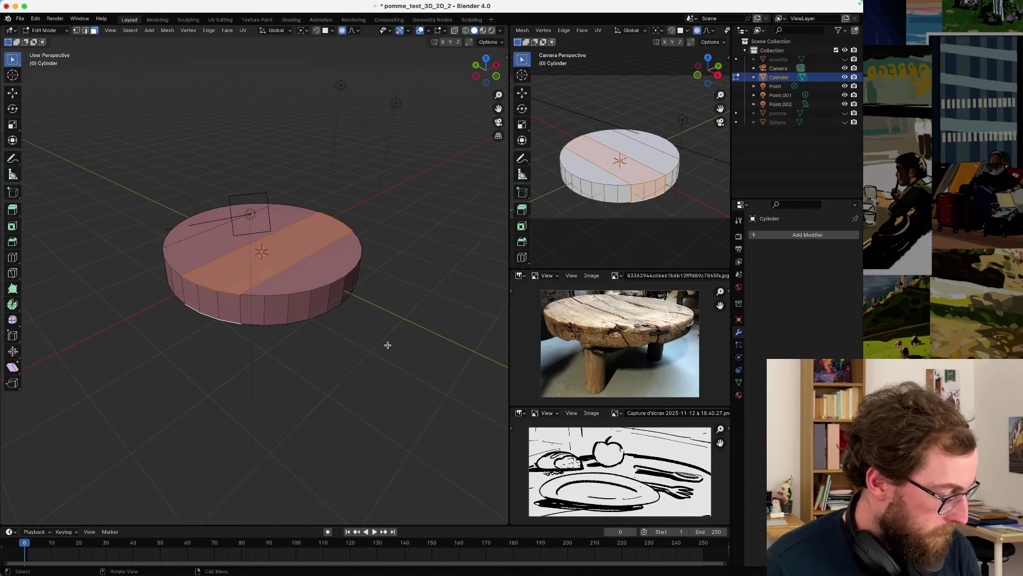
- Return to Object Mode, hide the cylinder, and unhide pomme and Sphere in the outliner
key("Tab")
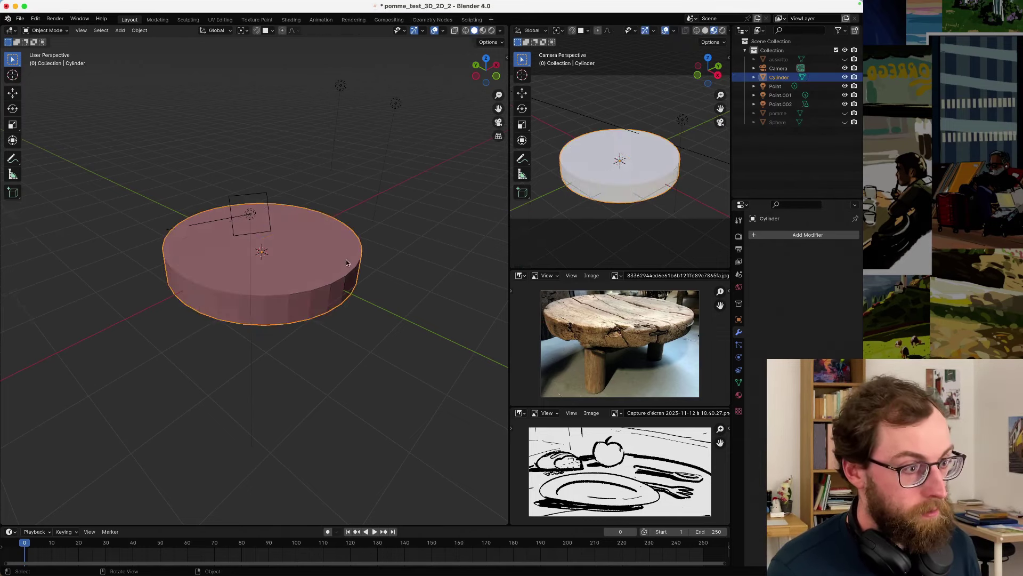
key("h")
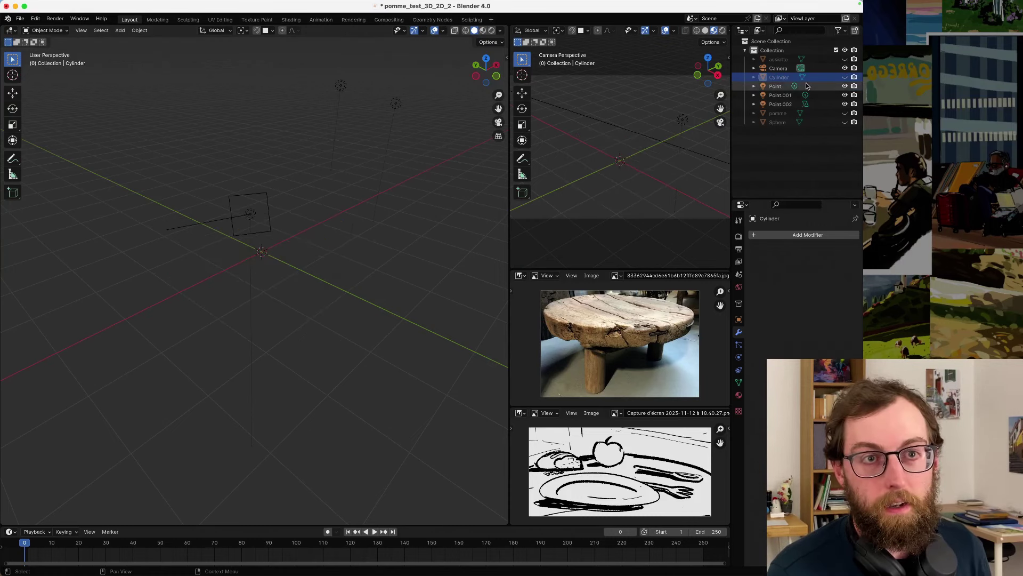
left_click(845, 59)
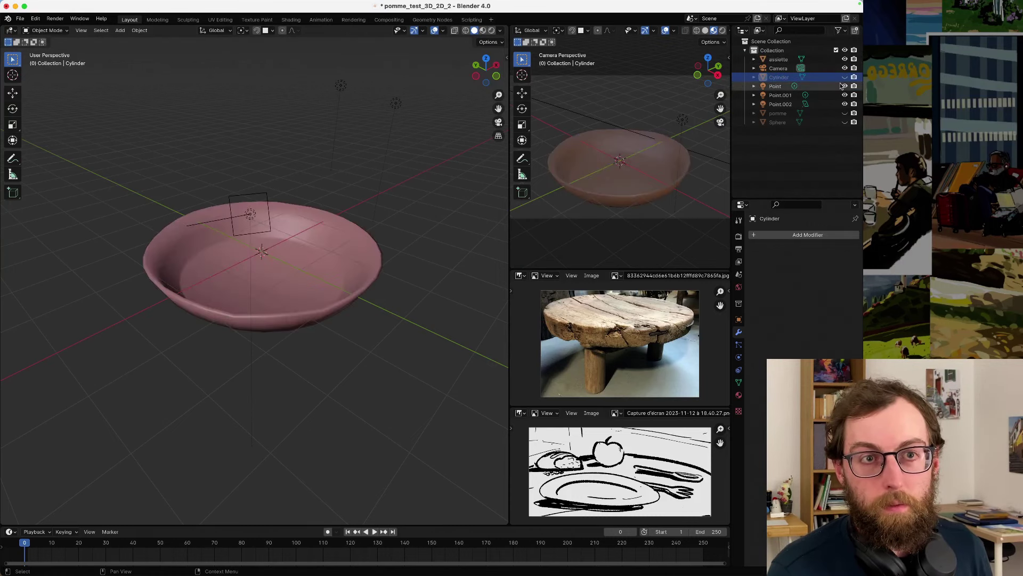
left_click(845, 113)
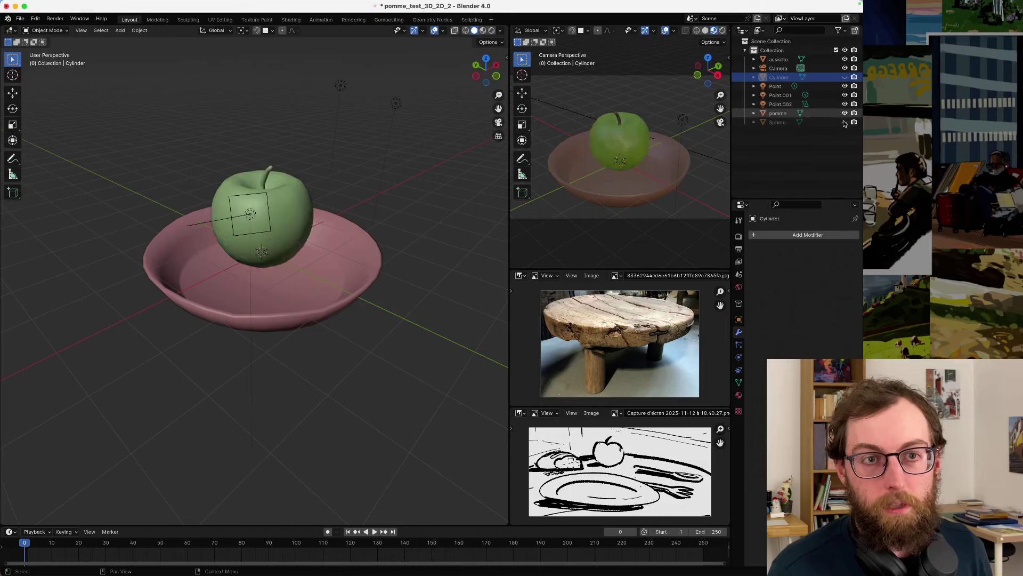
left_click(845, 122)
left_click(844, 59)
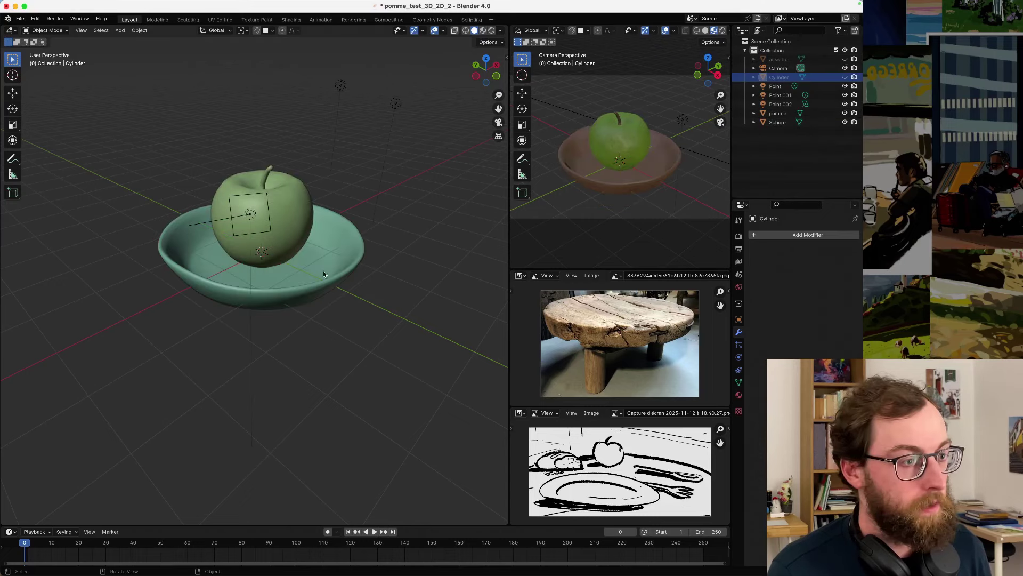
- Inspect the apple in Rendered shading, then hide Sphere and pomme and unhide Cylinder
left_click(491, 31)
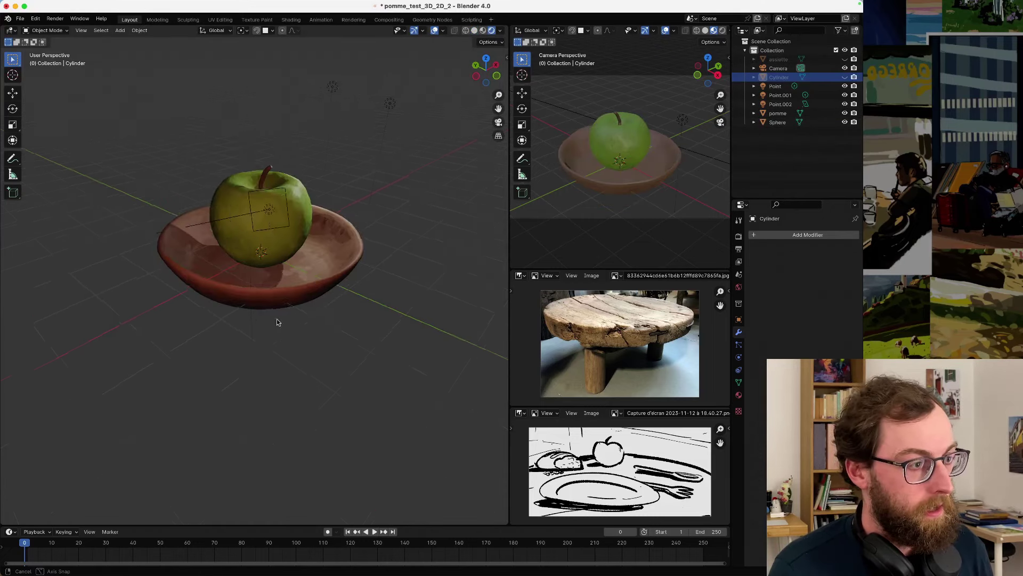
mouse_move(277, 319)
middle_mouse_down()
mouse_move(237, 276)
mouse_move(367, 263)
mouse_move(376, 274)
middle_mouse_up()
scroll(213, 278, "up", 3)
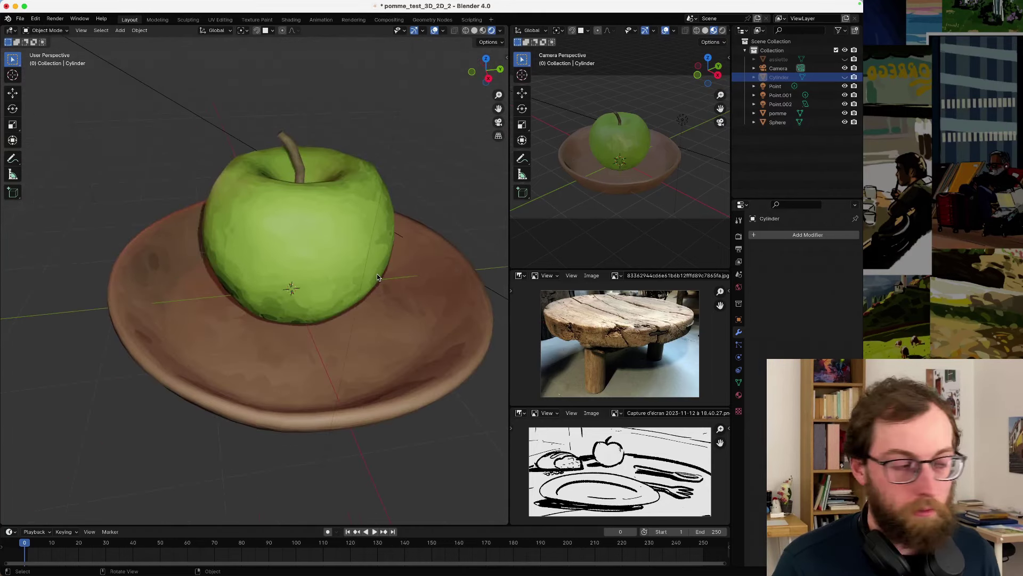
middle_click_drag(218, 314, 274, 273)
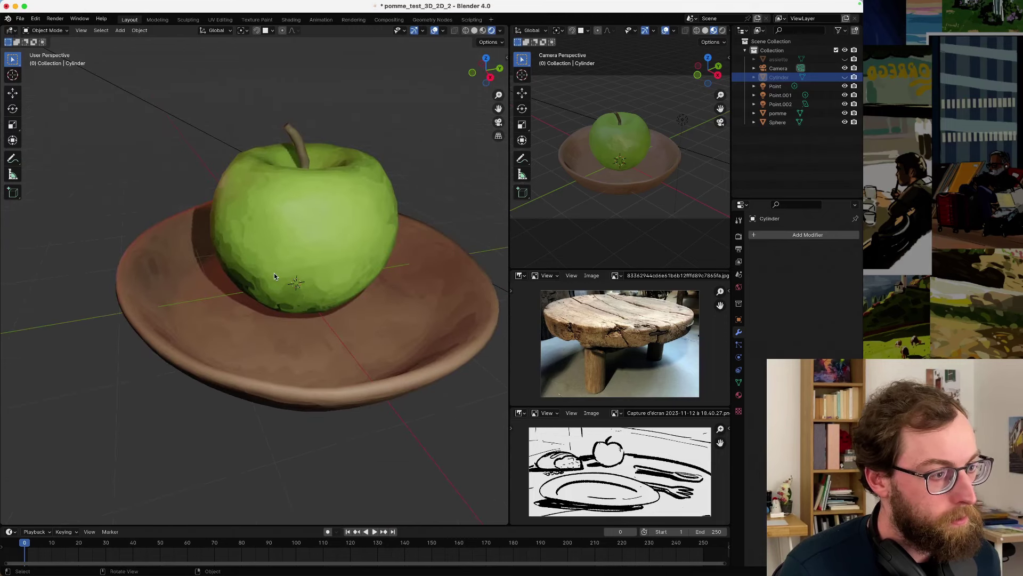
scroll(274, 273, "down", 3)
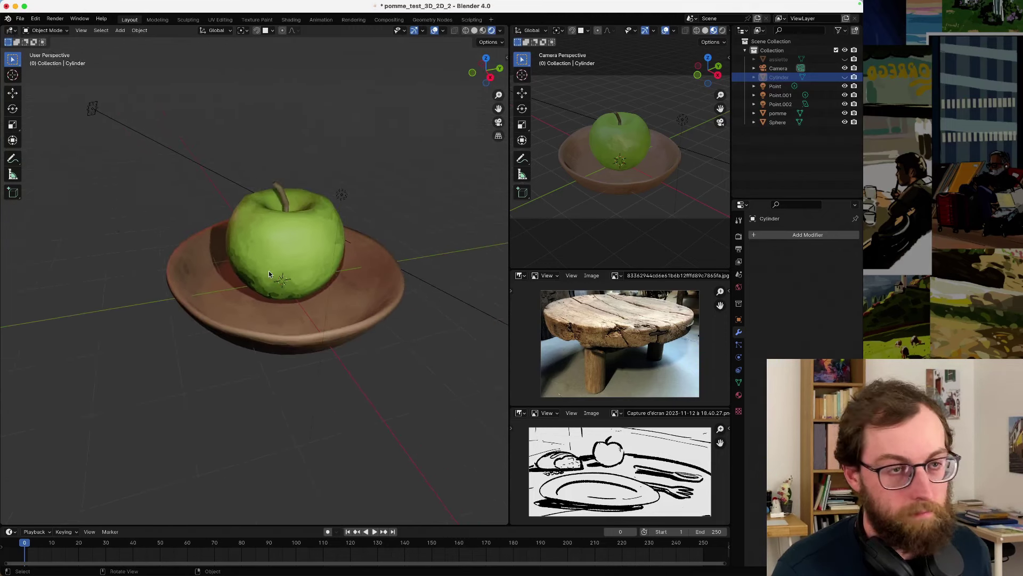
left_click(722, 30)
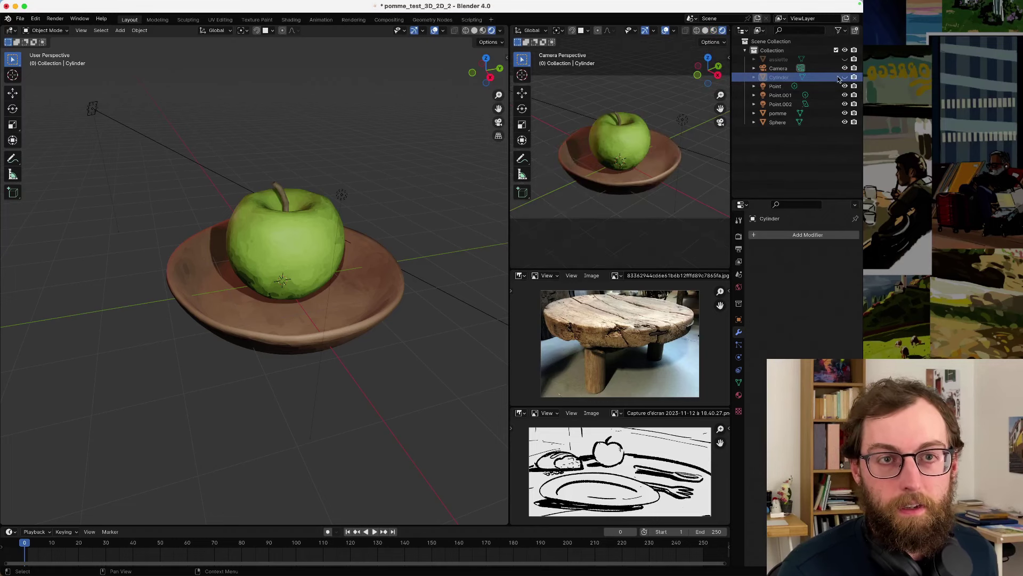
left_click(844, 122)
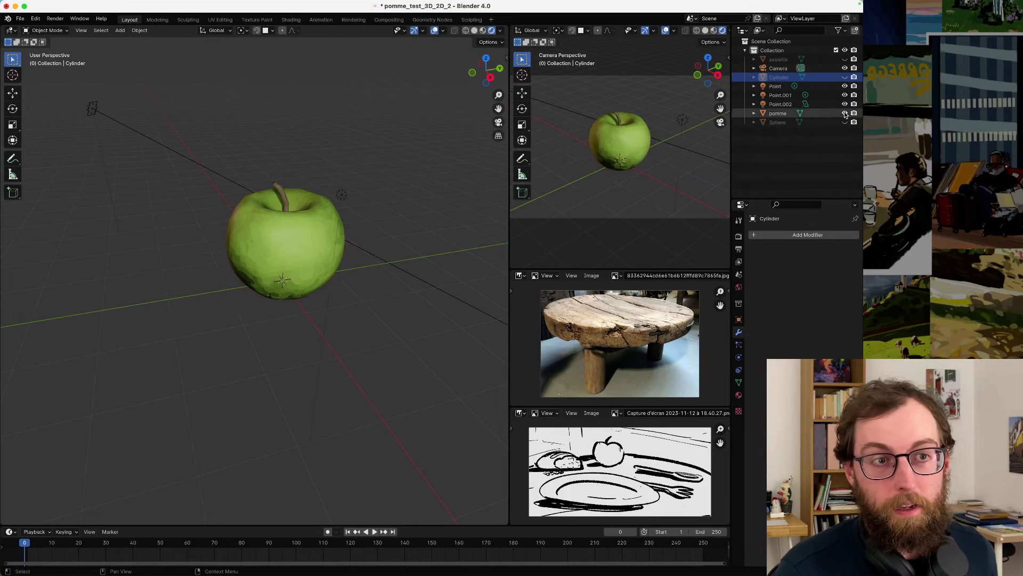
left_click(844, 113)
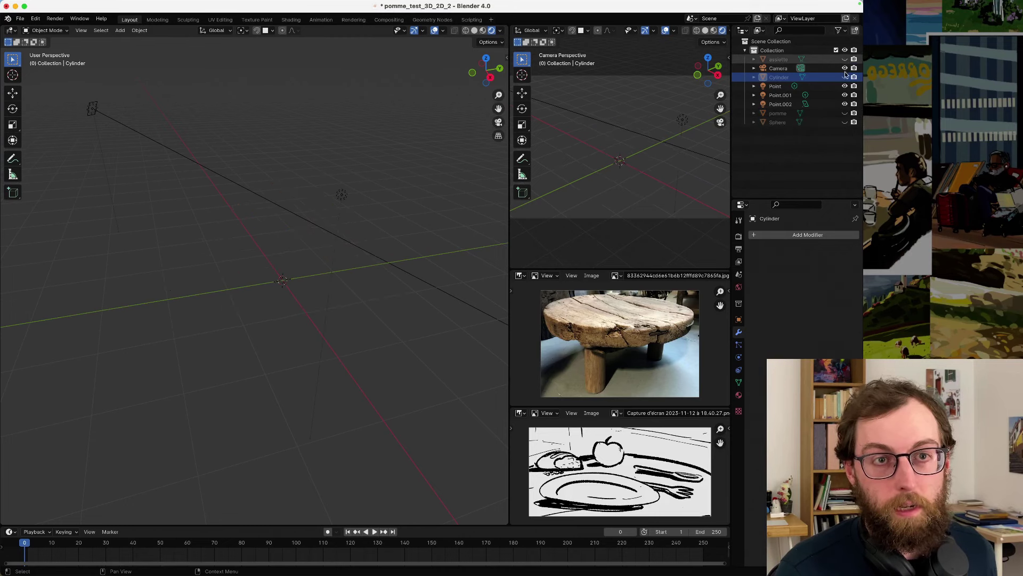
left_click(844, 77)
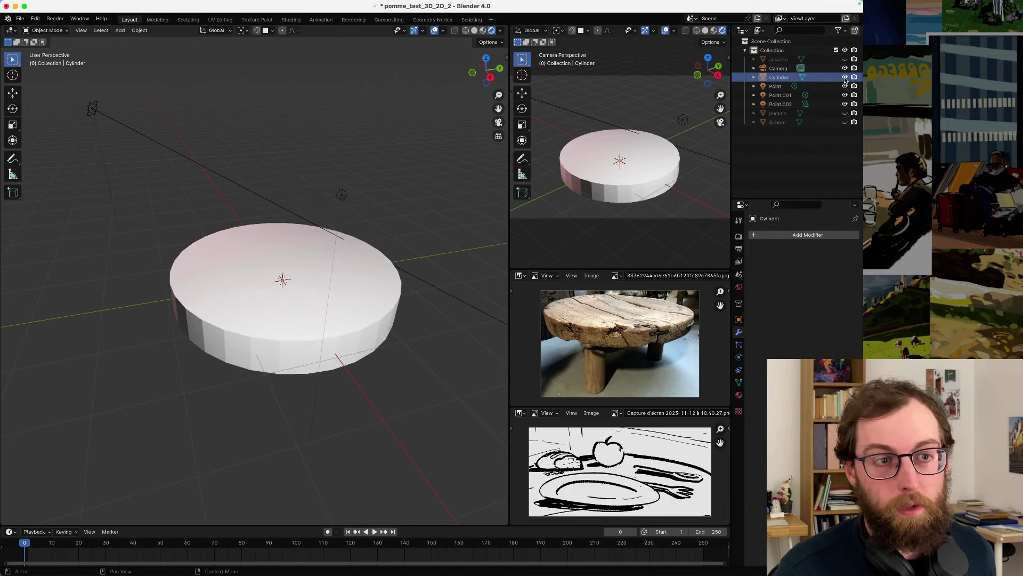
- Select the table-top cylinder, briefly preview material shading, and enter Edit Mode
left_click(338, 277)
left_click(483, 31)
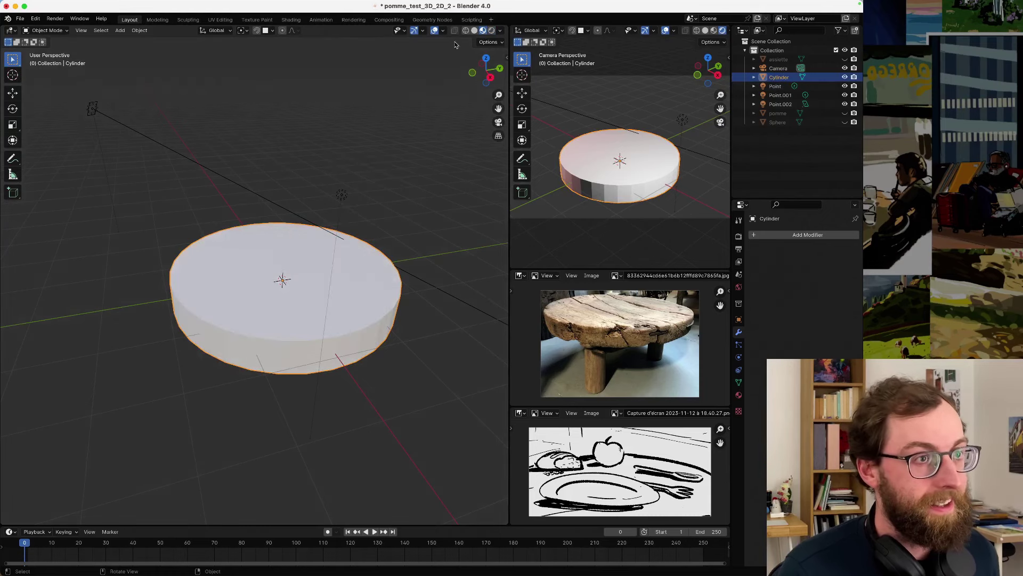
left_click(475, 30)
middle_click_drag(235, 316, 199, 291)
key("Tab")
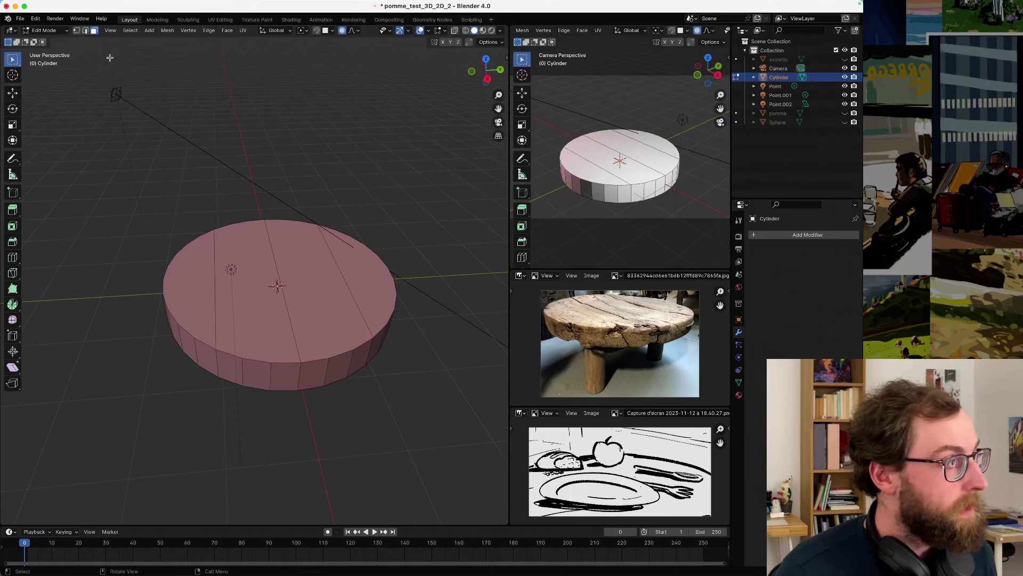
- Select the left strip's top, side and bottom faces as the first plank
left_click(201, 319)
middle_click_drag(205, 327, 250, 308)
left_click_drag(289, 309, 177, 308)
middle_click_drag(177, 309, 305, 301)
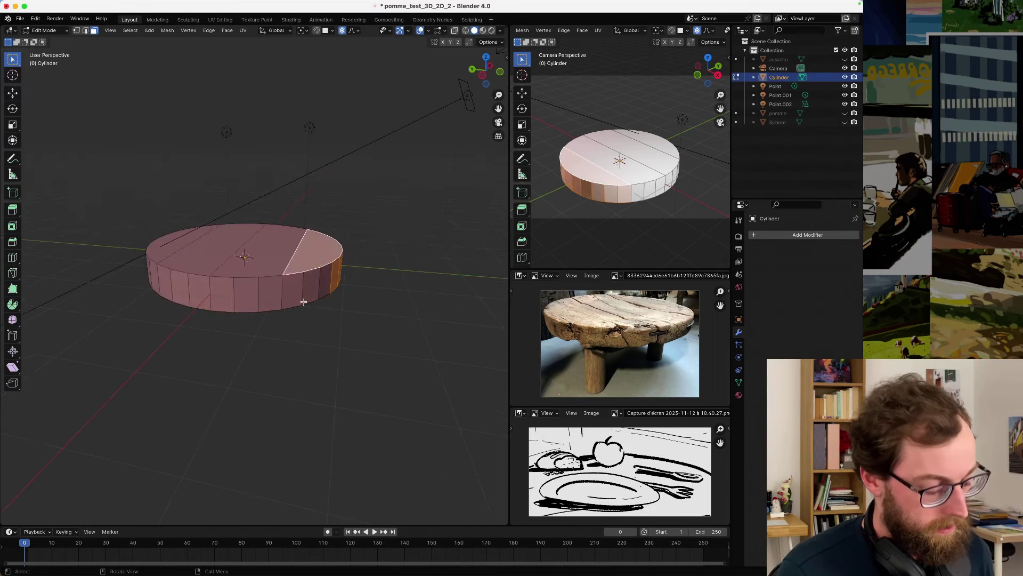
key("c")
left_click_drag(309, 292, 333, 285)
right_click(315, 288)
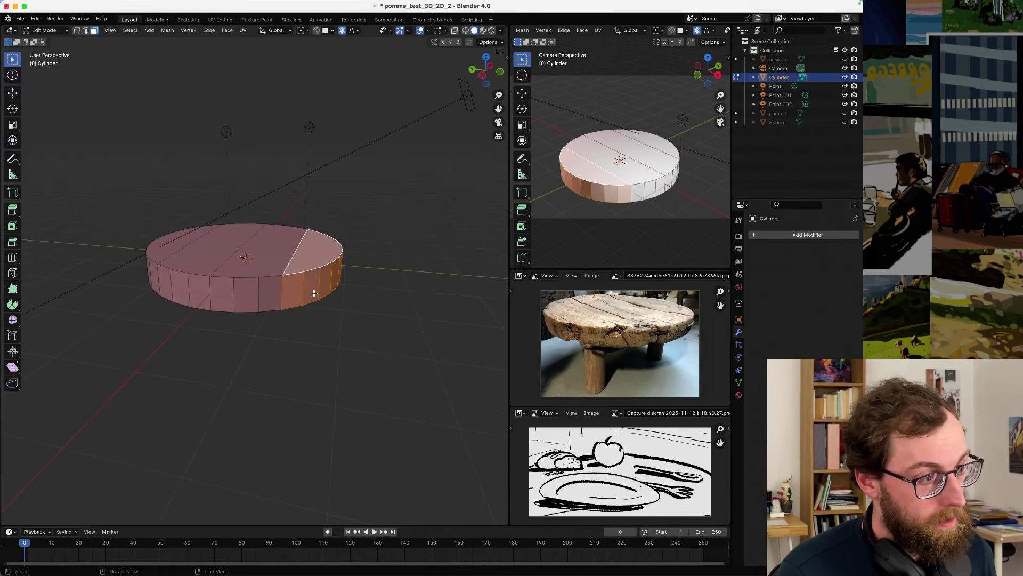
middle_click_drag(315, 289, 199, 349)
left_click(304, 261, "shift")
key("c")
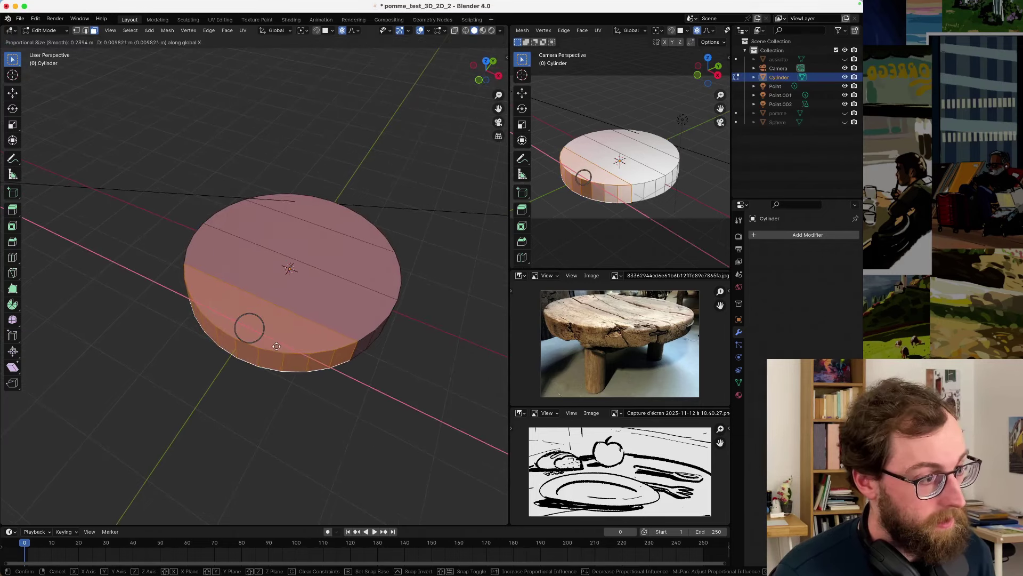
right_click(290, 344)
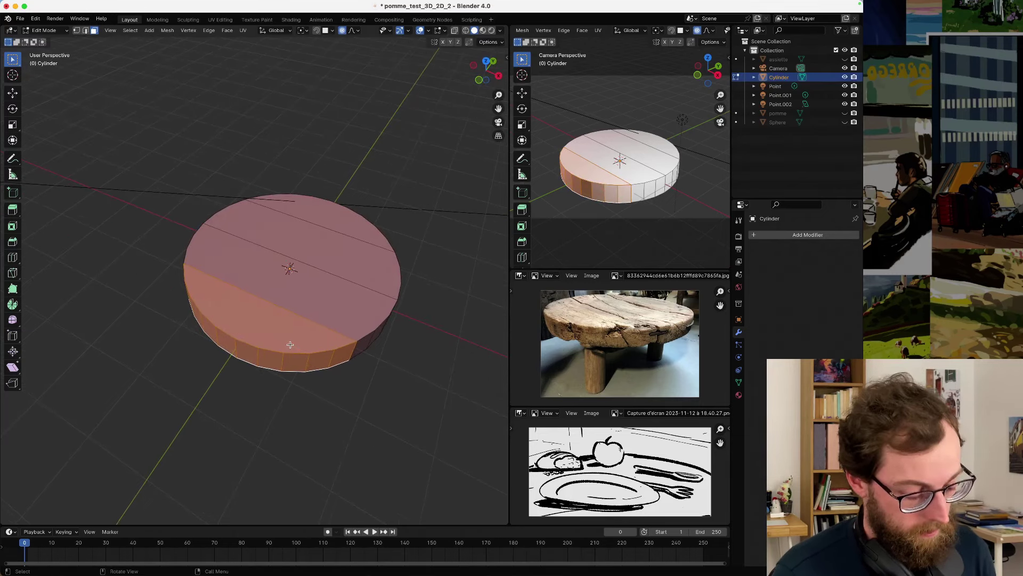
- Try a Y-axis move, an inset and an extrude on the strip, cancelling each
key("g")
key("y")
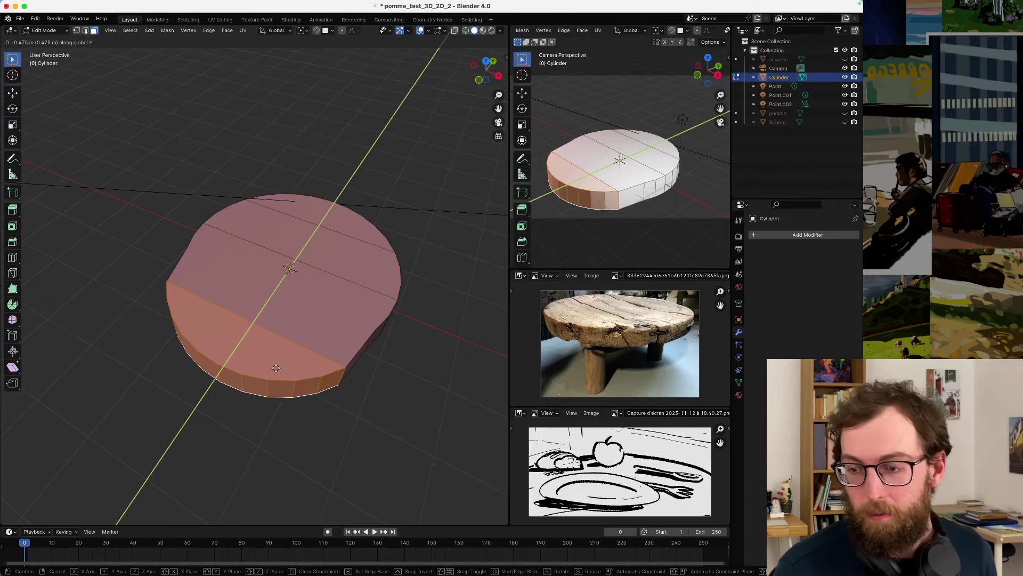
key("Escape")
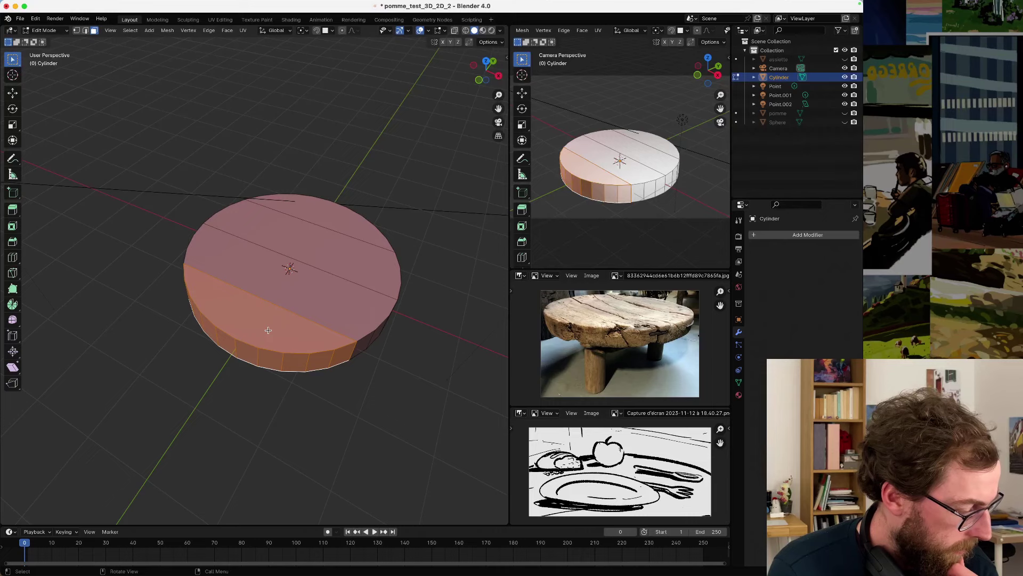
middle_click_drag(340, 317, 314, 318)
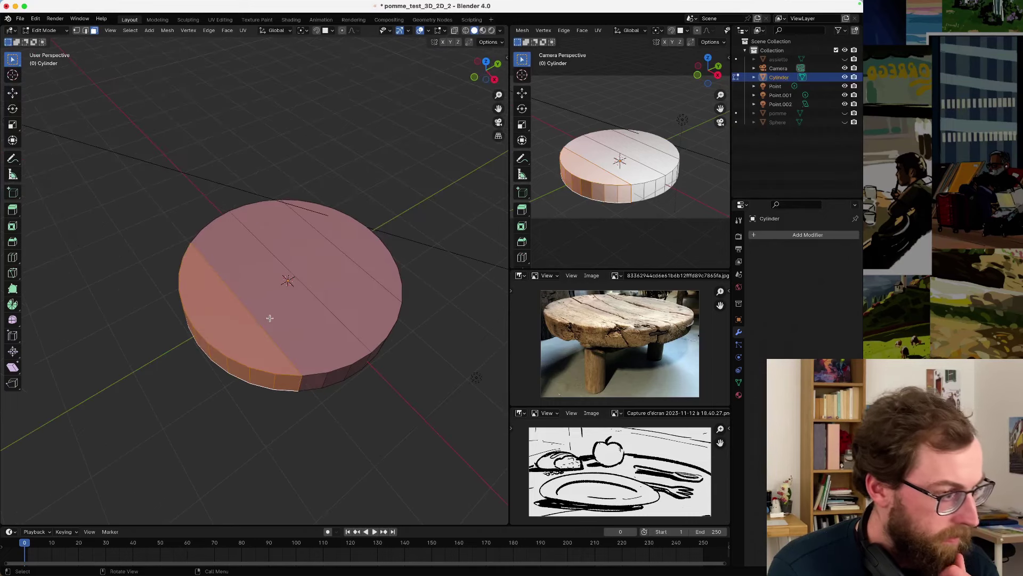
key("i")
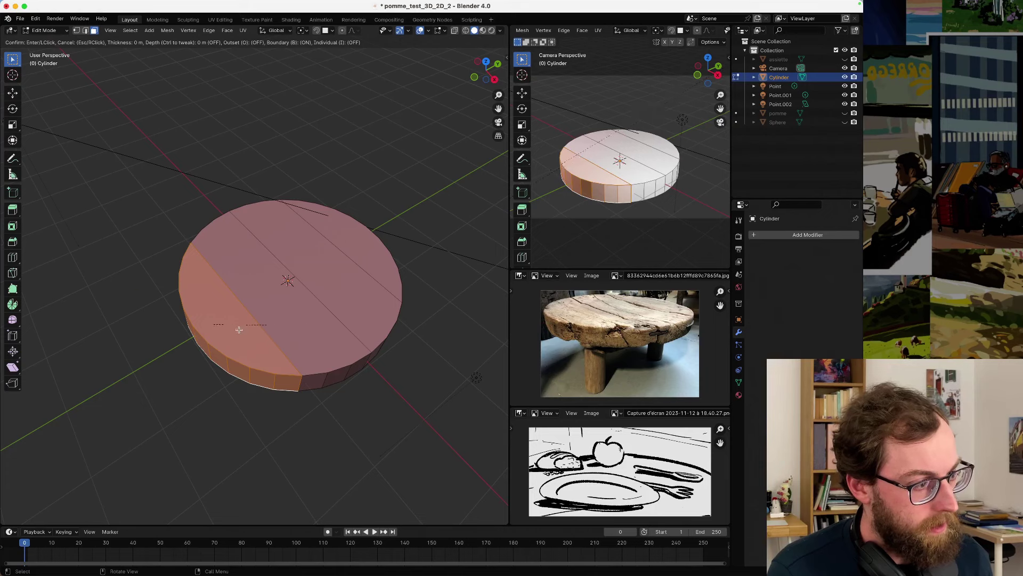
key("Escape")
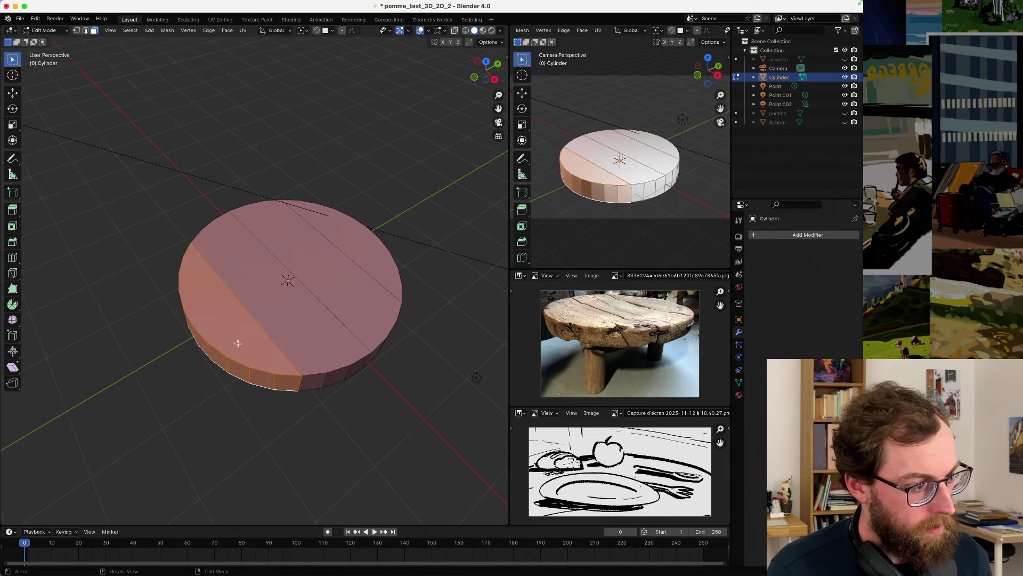
key("e")
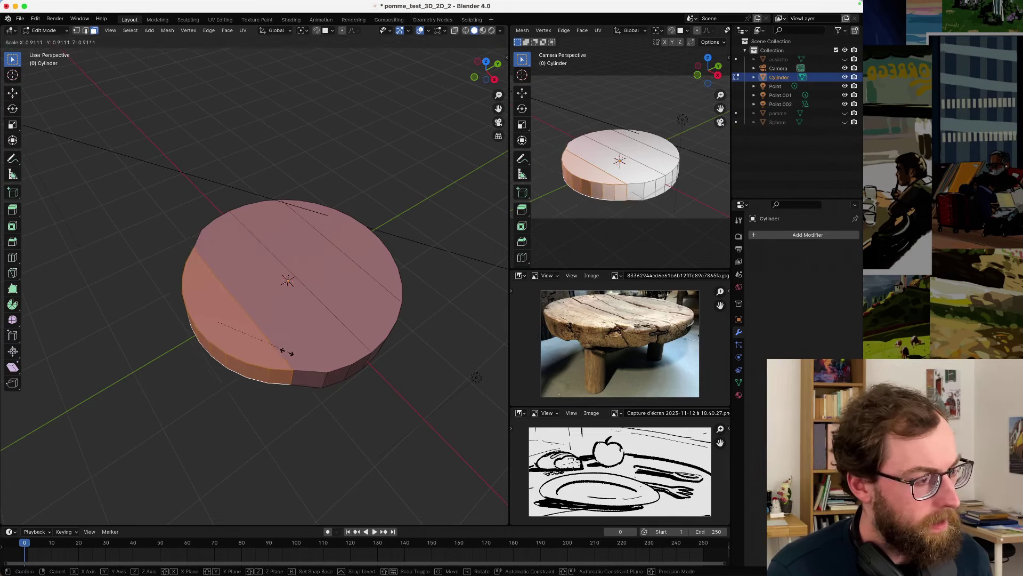
key("Escape")
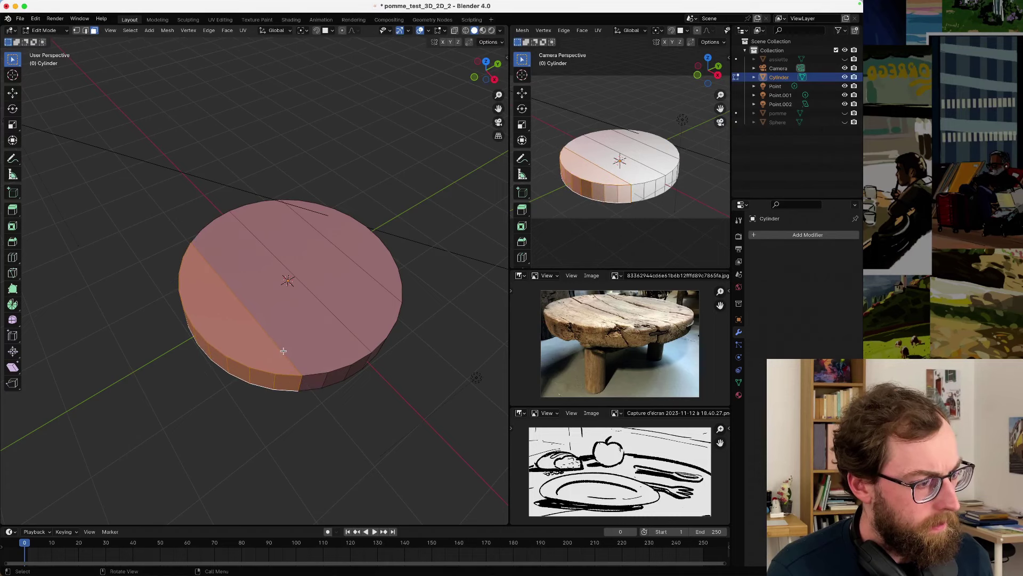
- Separate the selected strip into its own object, Cylinder.001
key("p")
left_click(253, 354)
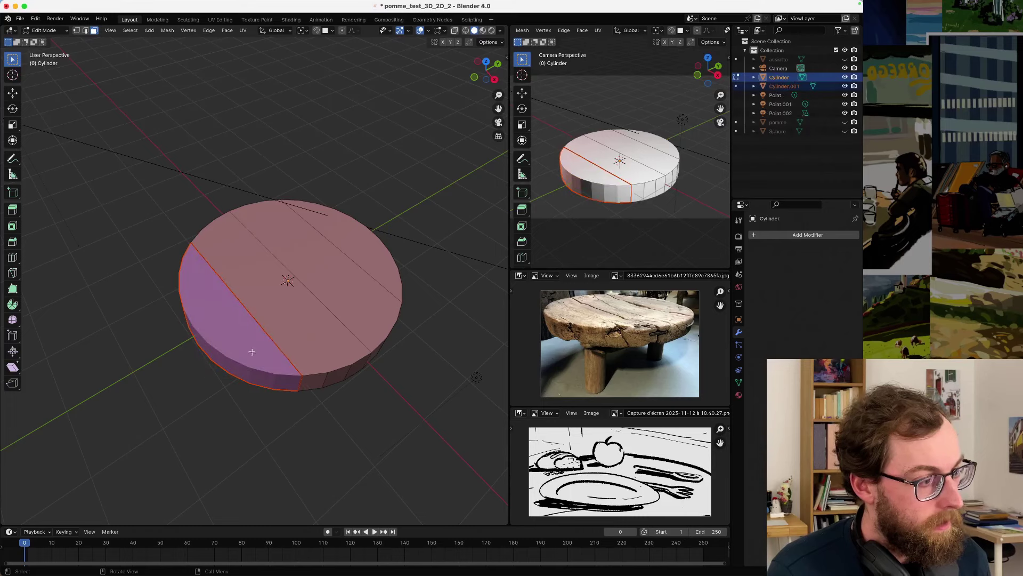
right_click(281, 341)
key("Escape")
- Select the next strip's top, side and bottom faces and separate it into Cylinder.002
left_click(322, 317)
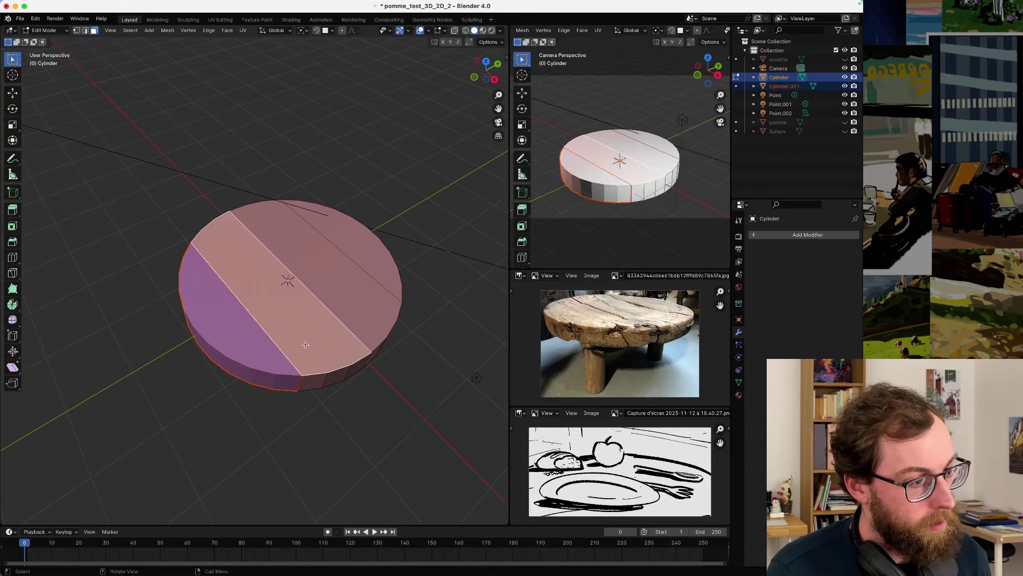
middle_click_drag(323, 317, 269, 315)
left_click(264, 311)
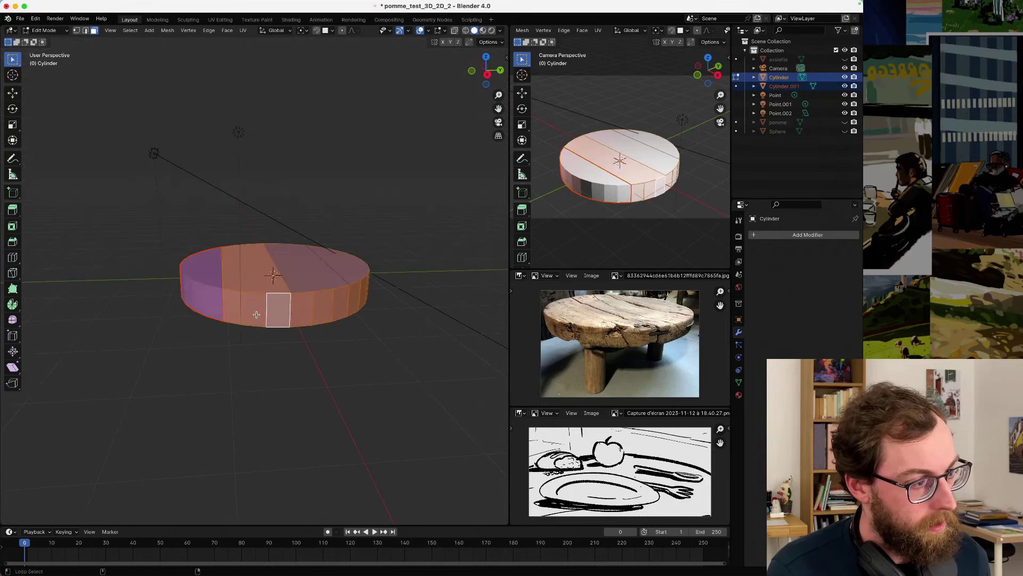
left_click(233, 308)
left_click(275, 312)
left_click(230, 292, "ctrl")
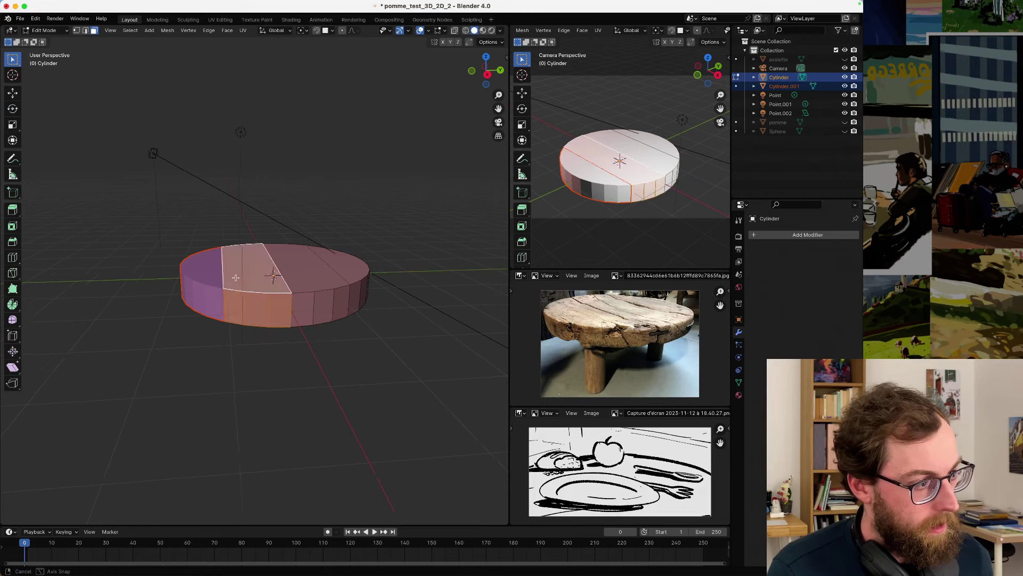
middle_click_drag(231, 291, 303, 291)
left_click(258, 230, "shift")
left_click(243, 283, "shift")
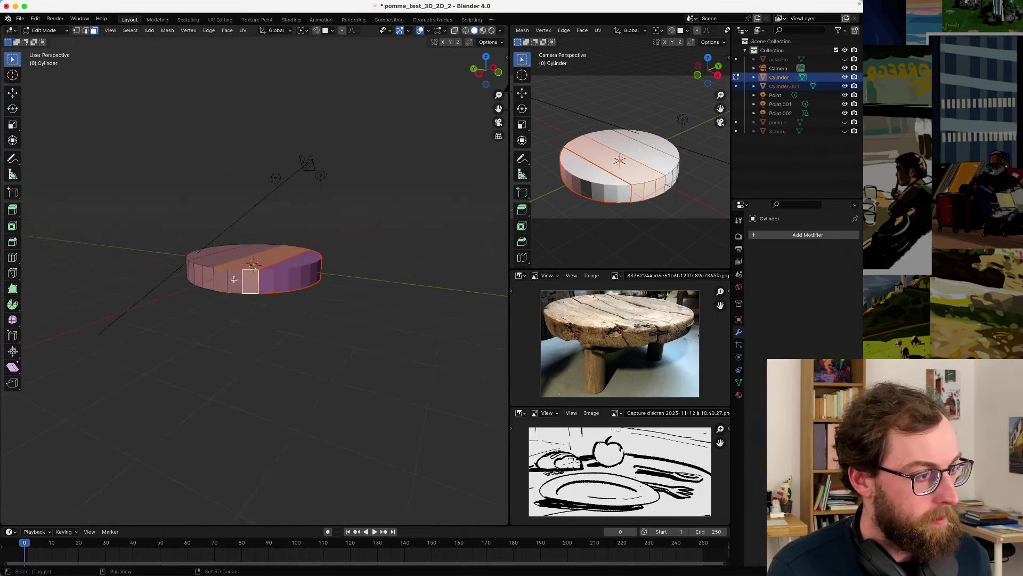
left_click(220, 280, "shift")
scroll(244, 272, "up", 4)
middle_click_drag(244, 272, 210, 303)
key("p")
left_click(202, 319)
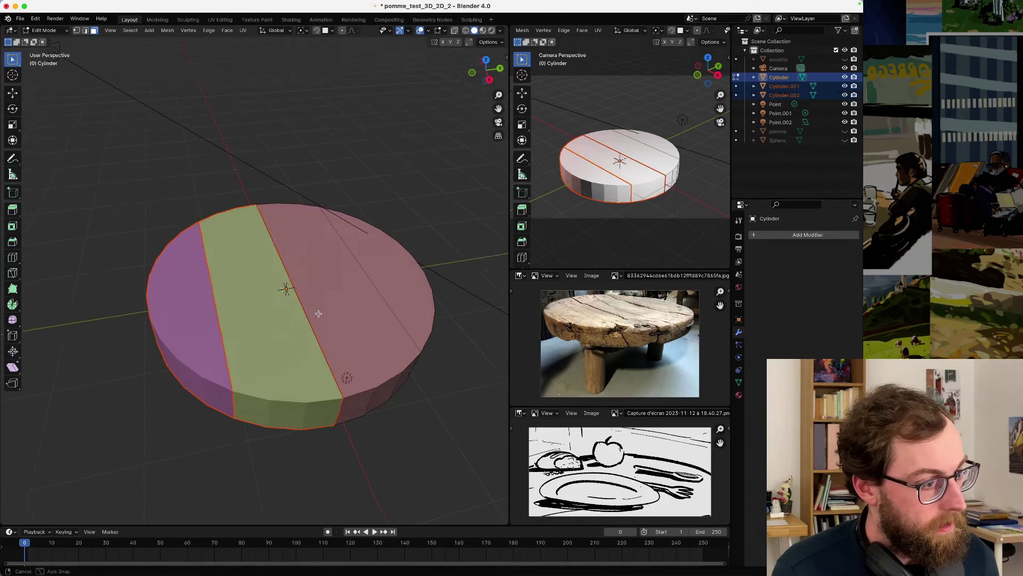
- Select the middle strip with its side faces and separate it into Cylinder.003
middle_click_drag(347, 375, 297, 328)
left_click(297, 329)
left_click(273, 397, "shift")
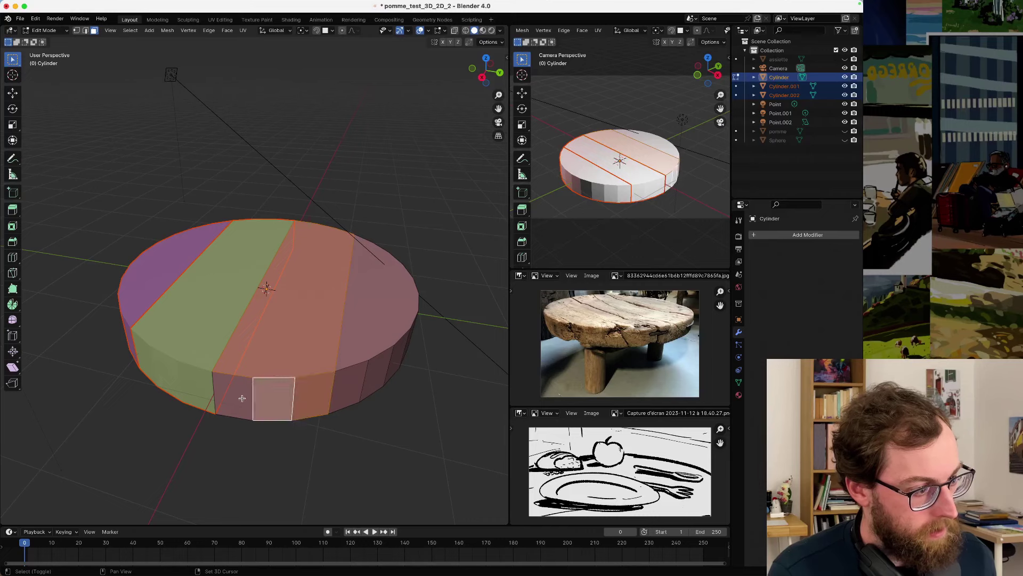
left_click(240, 398, "shift")
middle_click_drag(240, 398, 113, 343)
middle_click_drag(232, 281, 224, 219)
left_click(206, 347, "shift")
left_click(235, 339, "shift")
left_click(261, 335, "shift")
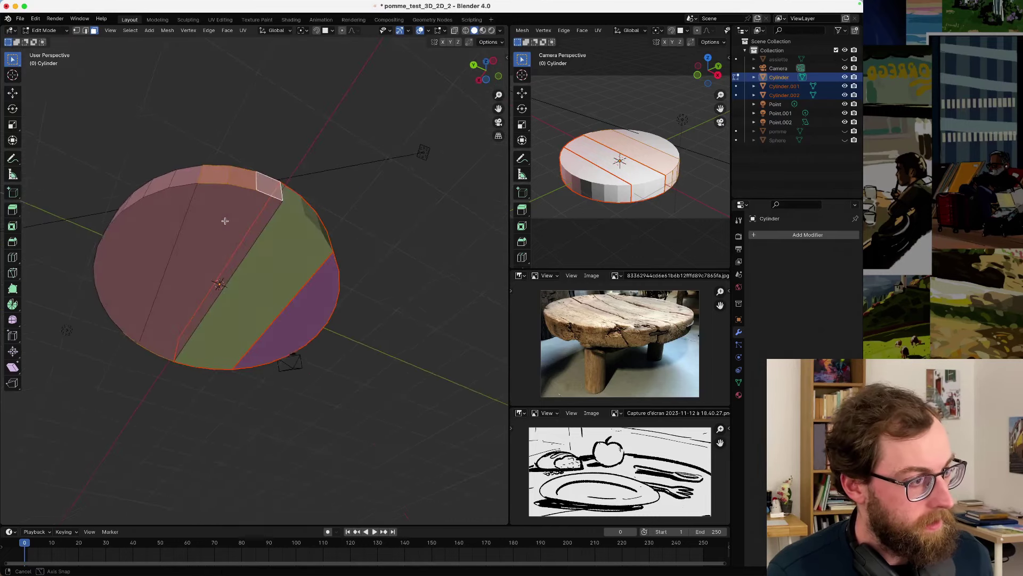
middle_click_drag(199, 251, 317, 354)
key("p")
left_click(317, 354)
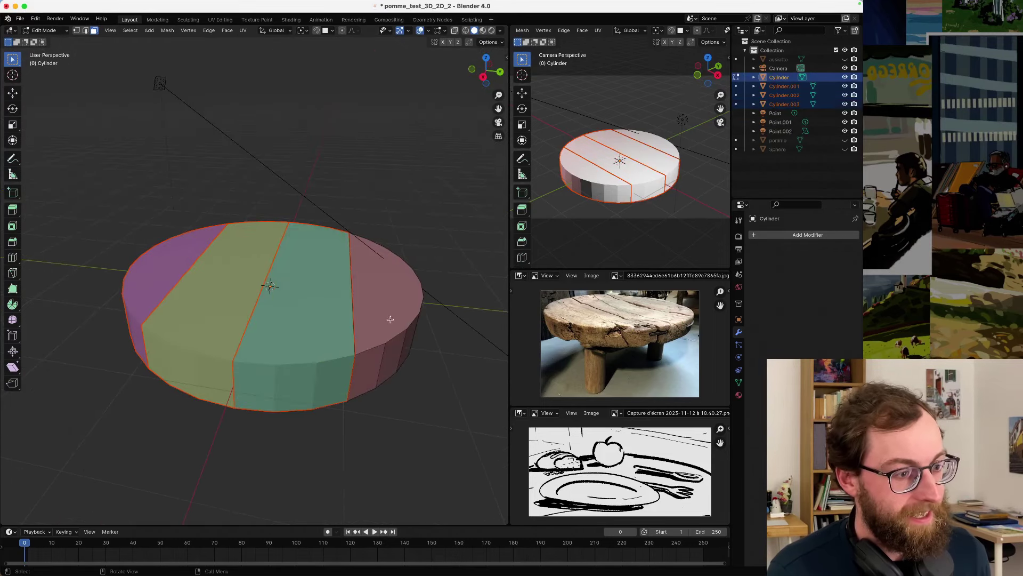
- Select the remaining pink strip and its edge faces, separating it into Cylinder.004
left_click(390, 319)
left_click(373, 359)
left_click(413, 340)
middle_click_drag(415, 340, 162, 343)
key("c")
mouse_move(75, 334)
left_mouse_down()
mouse_move(75, 313)
mouse_move(156, 337)
mouse_move(251, 339)
left_mouse_up()
right_click(190, 313)
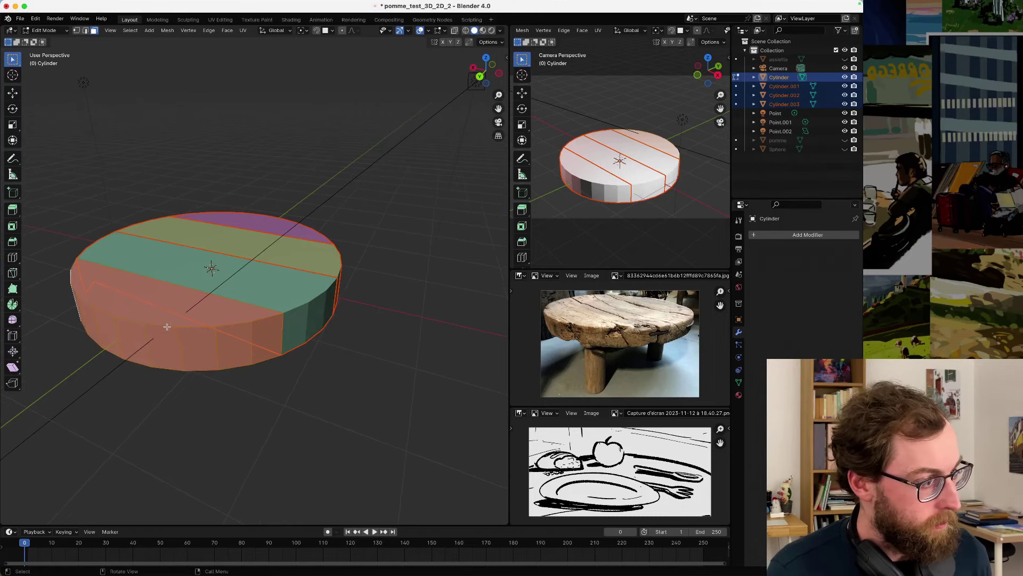
middle_click_drag(190, 312, 272, 233)
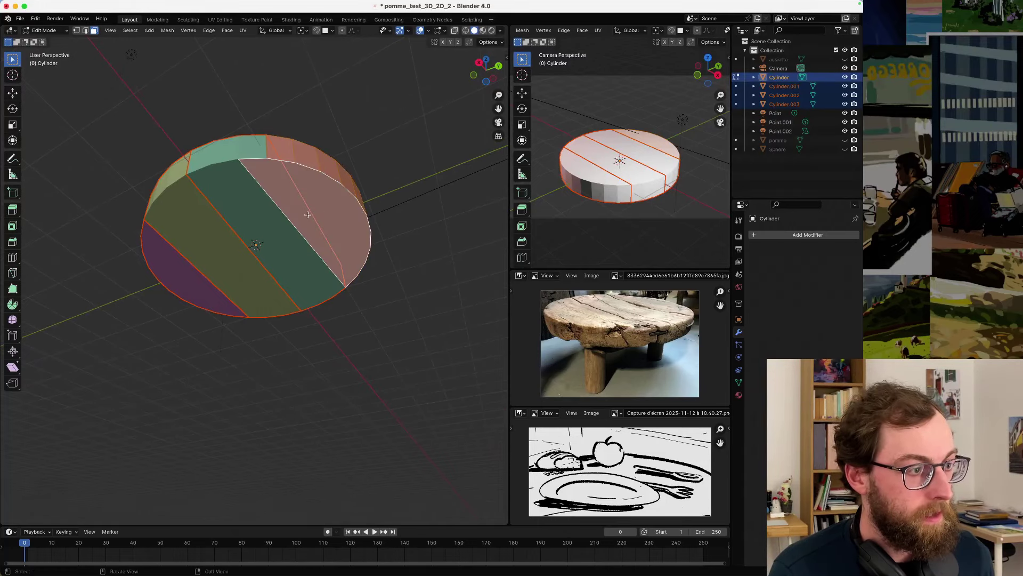
middle_click_drag(304, 213, 324, 298)
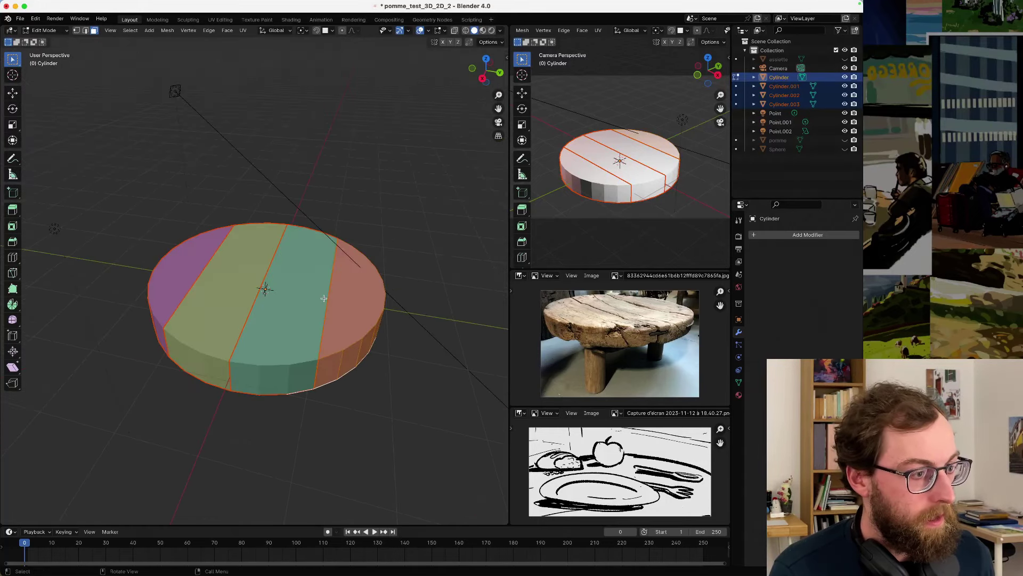
key("p")
left_click(348, 321)
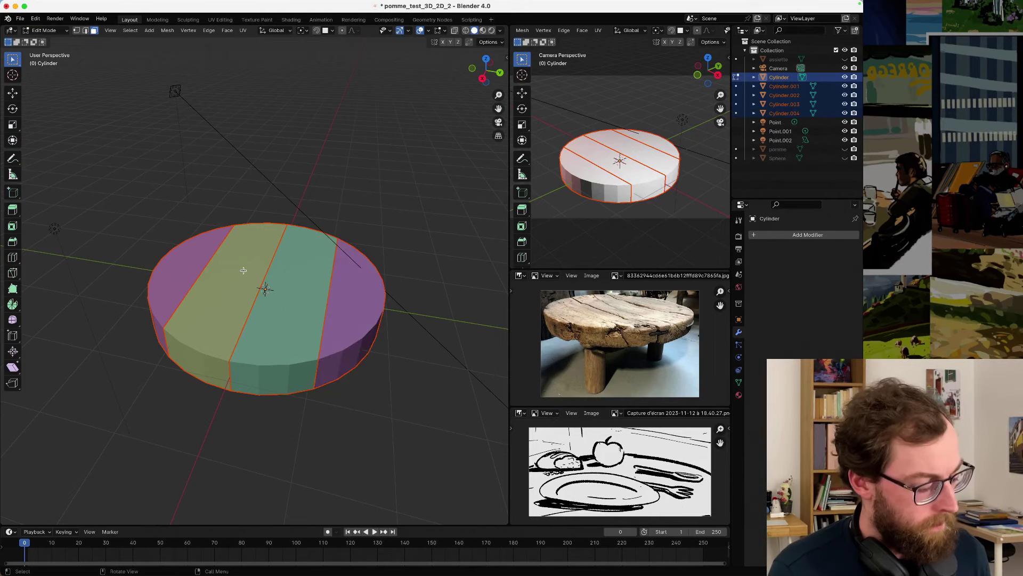
- Return to Object Mode and select the purple end plank
key("Tab")
middle_click_drag(223, 286, 222, 283)
left_click(203, 297)
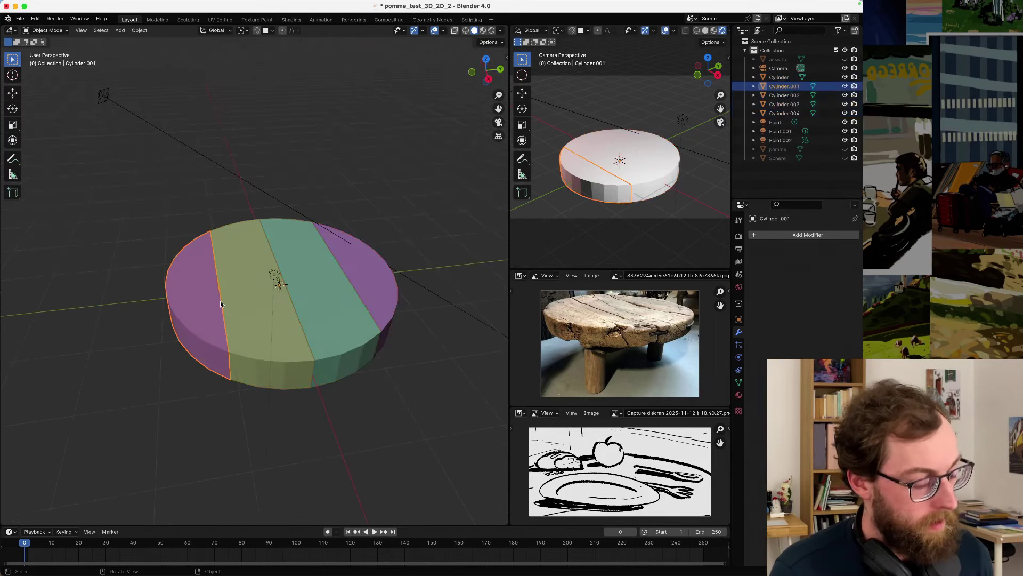
- Pull the purple, yellow and teal strips apart, moving the latter two along Y
key("g")
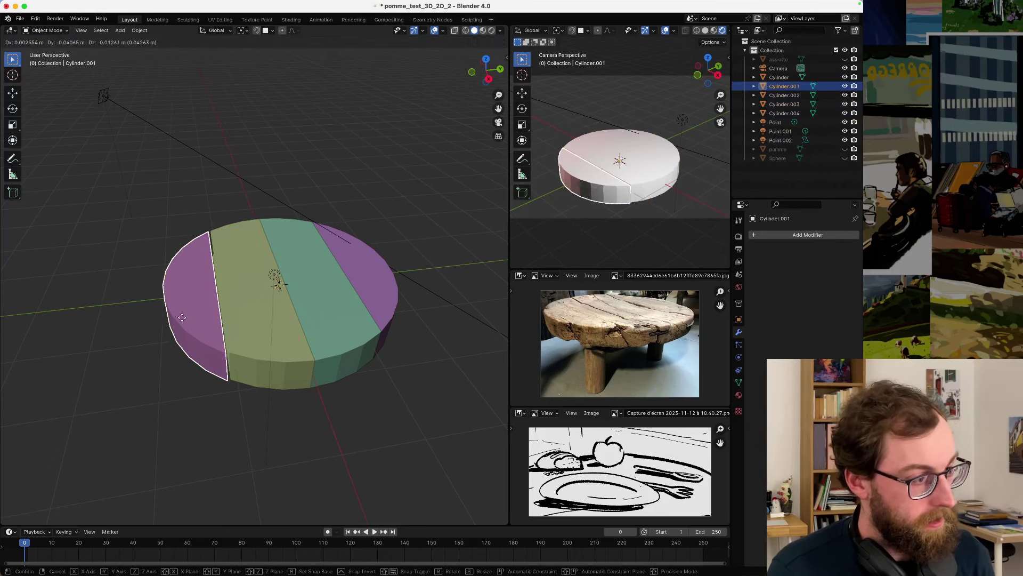
left_click(102, 320)
left_click(255, 295)
key("g")
key("y")
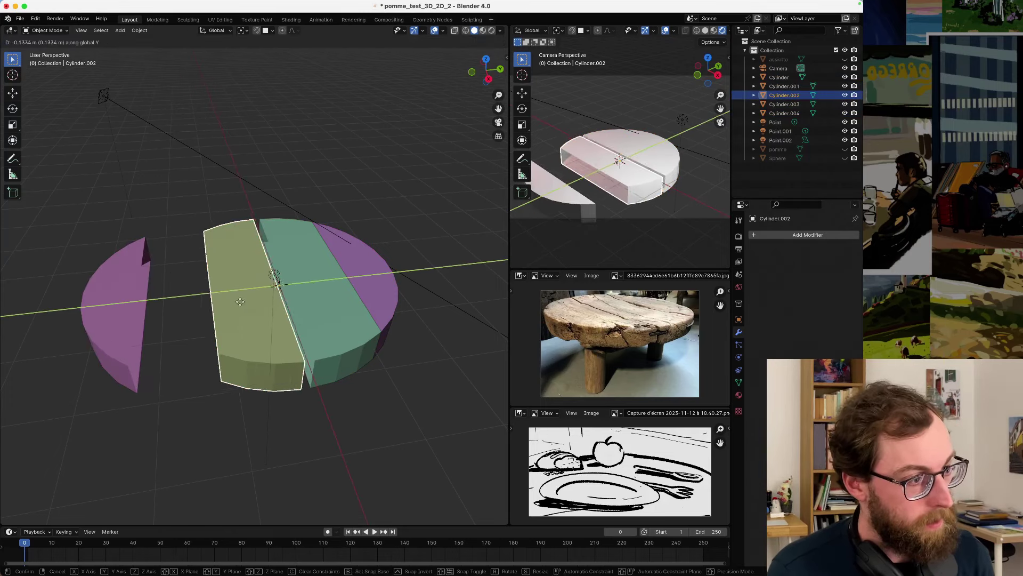
left_click(292, 295)
left_click(296, 298)
key("g")
key("y")
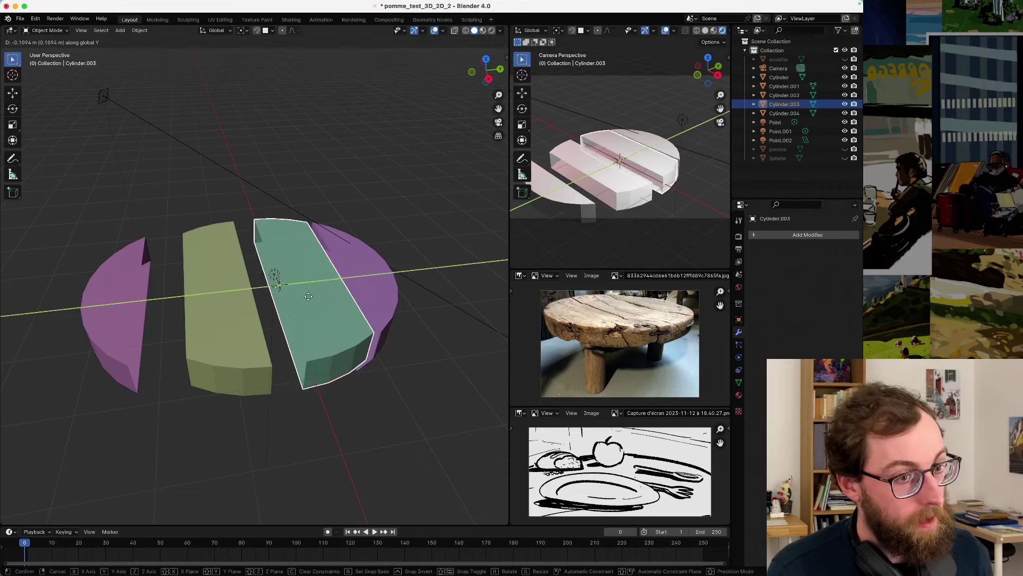
left_click(297, 292)
- Inspect the spread pieces from low and top angles, then undo the moves
middle_click_drag(297, 292, 314, 269)
middle_click_drag(246, 308, 258, 302)
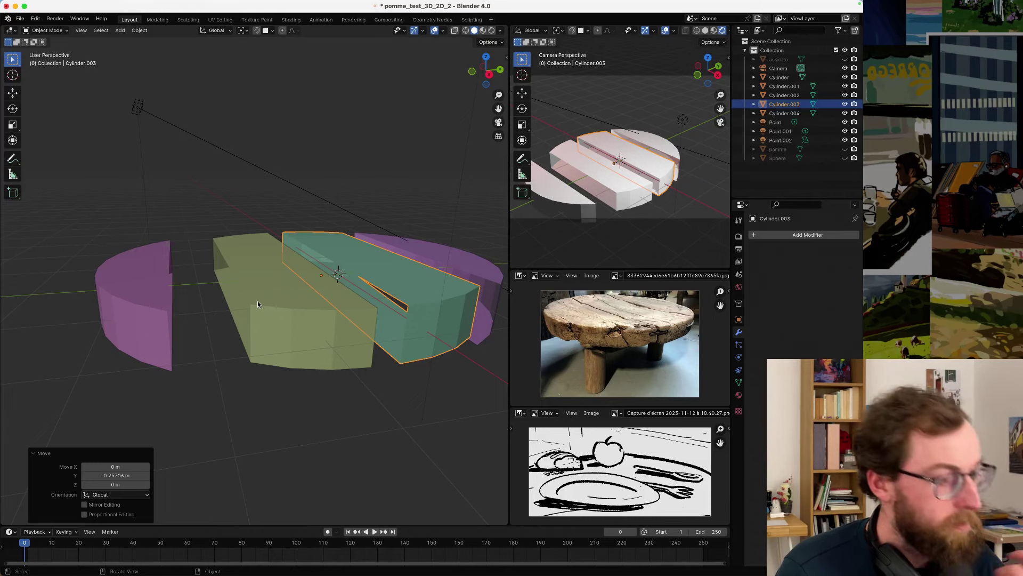
middle_click_drag(258, 302, 335, 334)
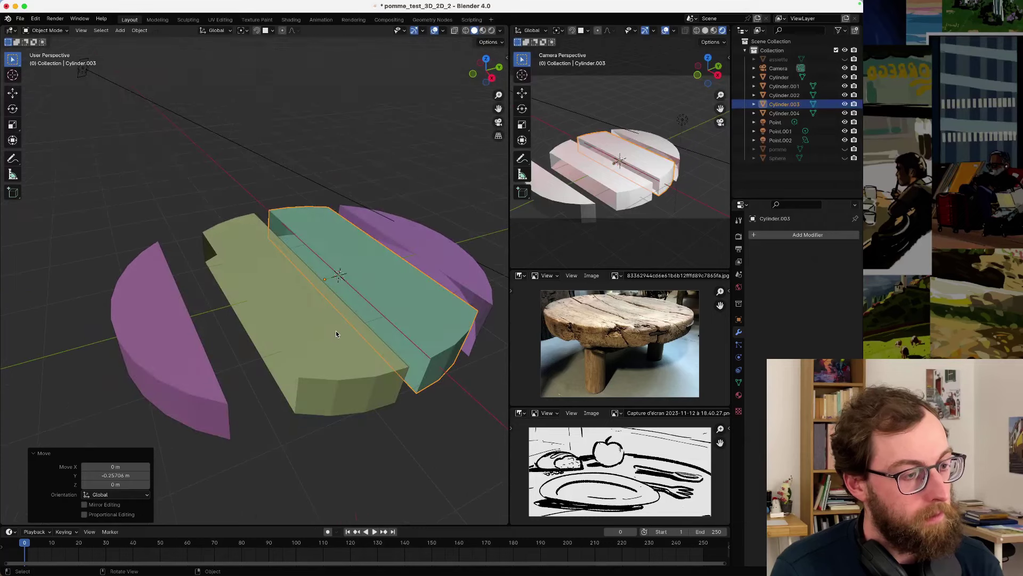
key("ctrl+z")
key("ctrl+z")
key("ctrl+z")
key("ctrl+z")
key("ctrl+z")
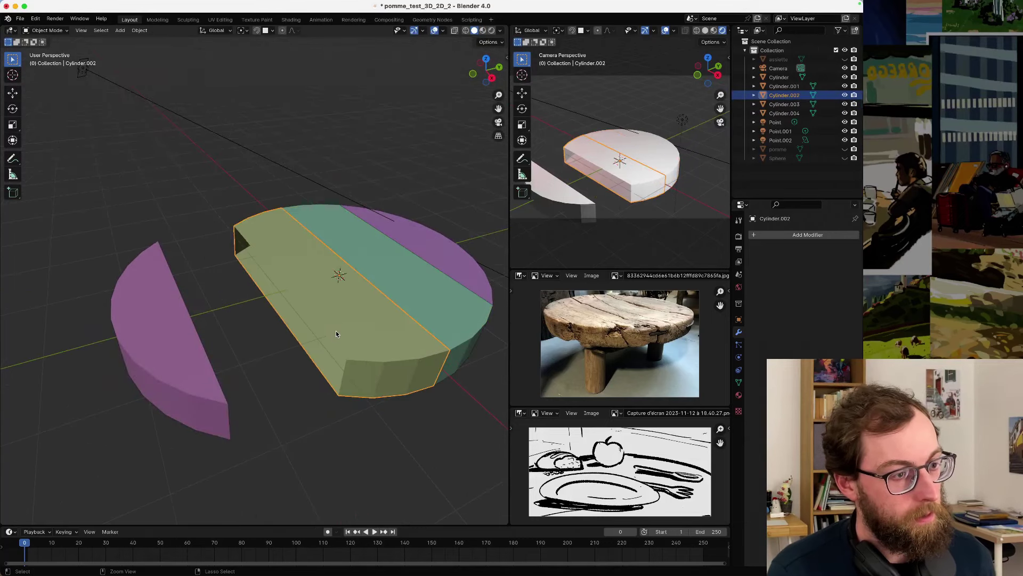
- Undo back past the last two plank separations and clear the face selection
key("ctrl+z")
key("ctrl+z")
key("ctrl+z")
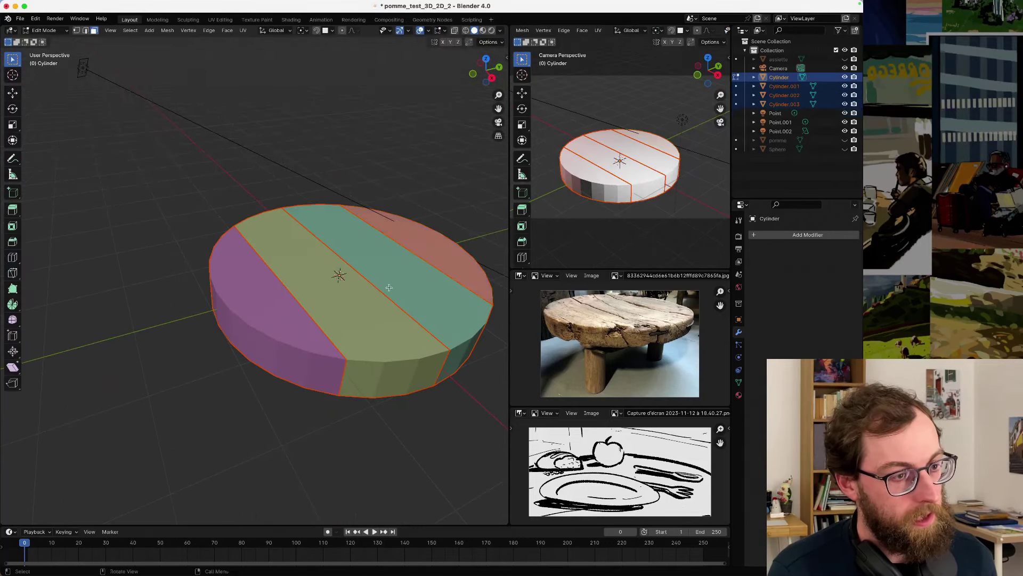
mouse_move(336, 334)
middle_mouse_down()
mouse_move(341, 260)
mouse_move(349, 343)
middle_mouse_up()
key("ctrl+z")
key("ctrl+z")
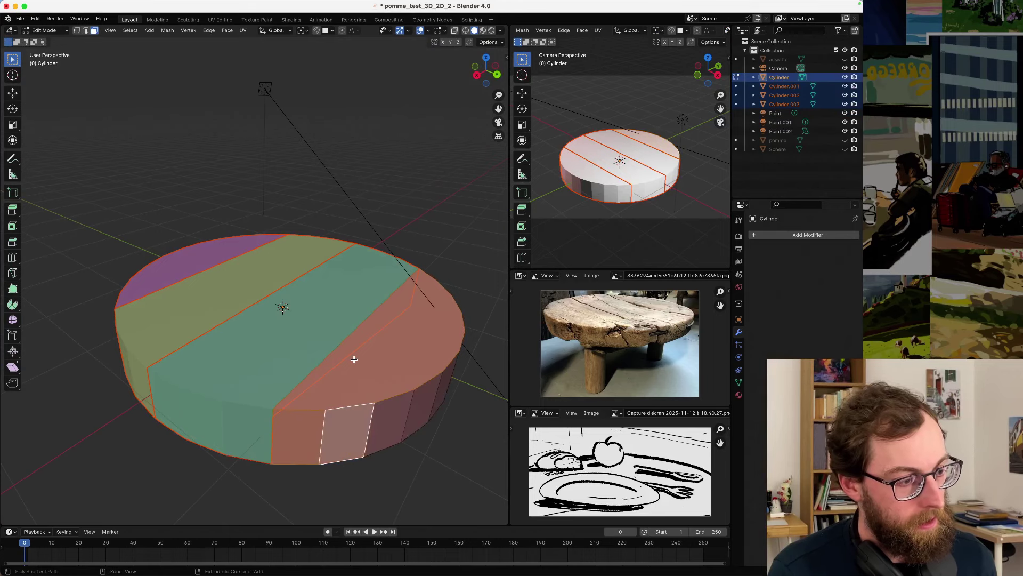
key("ctrl+z")
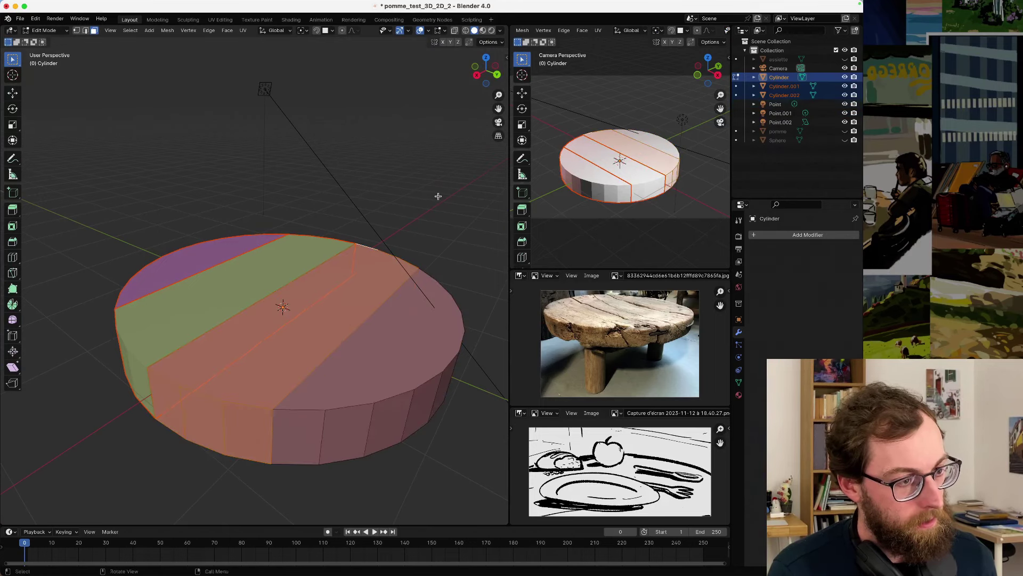
key("ctrl+z")
- Select the right half of the top and circle-select the side faces around it
left_click(359, 367)
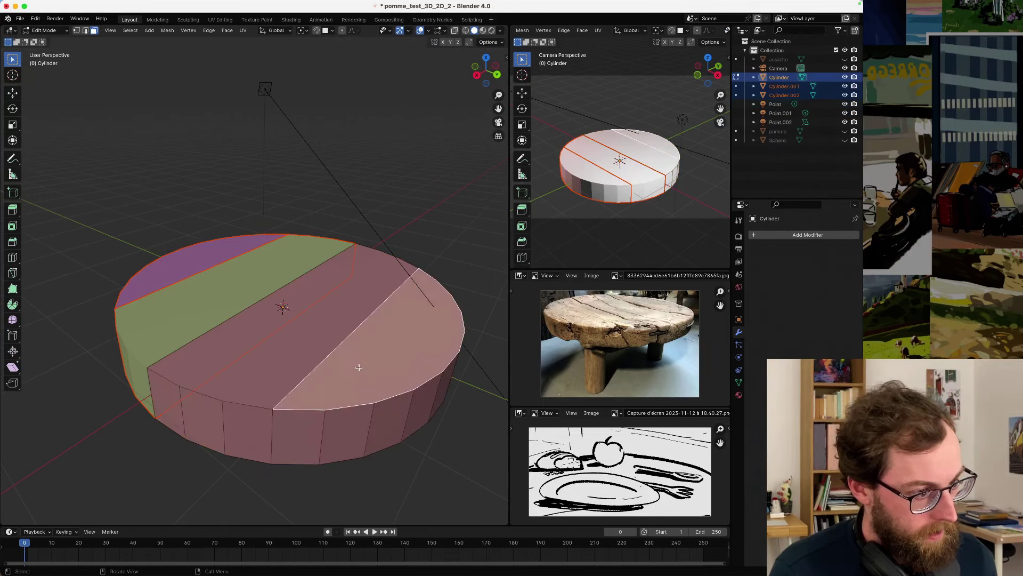
left_click(316, 427, "alt+shift")
key("ctrl+z")
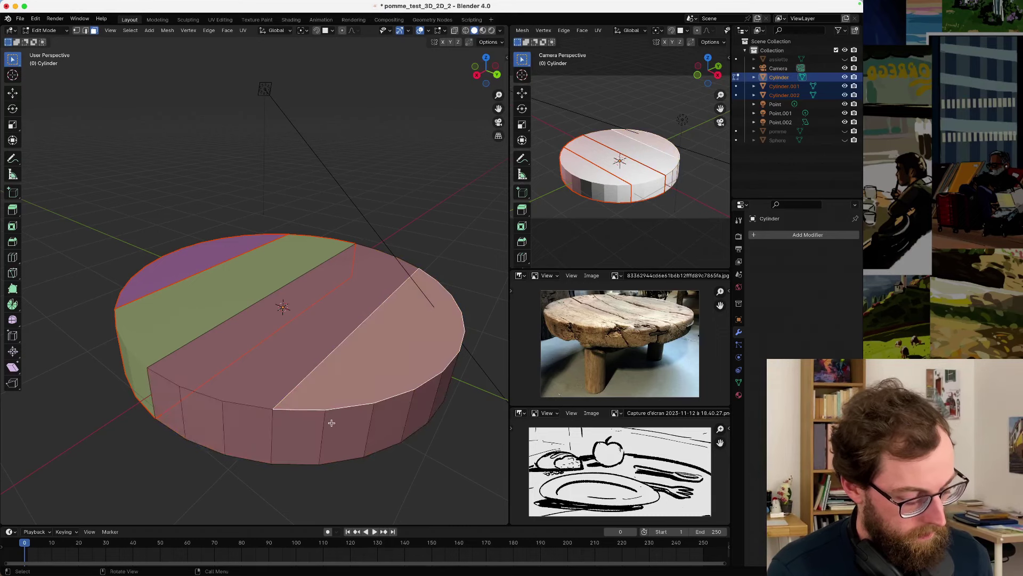
key("c")
mouse_move(325, 427)
left_mouse_down()
mouse_move(427, 405)
mouse_move(402, 418)
left_mouse_up()
mouse_move(402, 418)
middle_mouse_down()
mouse_move(409, 370)
mouse_move(175, 366)
middle_mouse_up()
key("c")
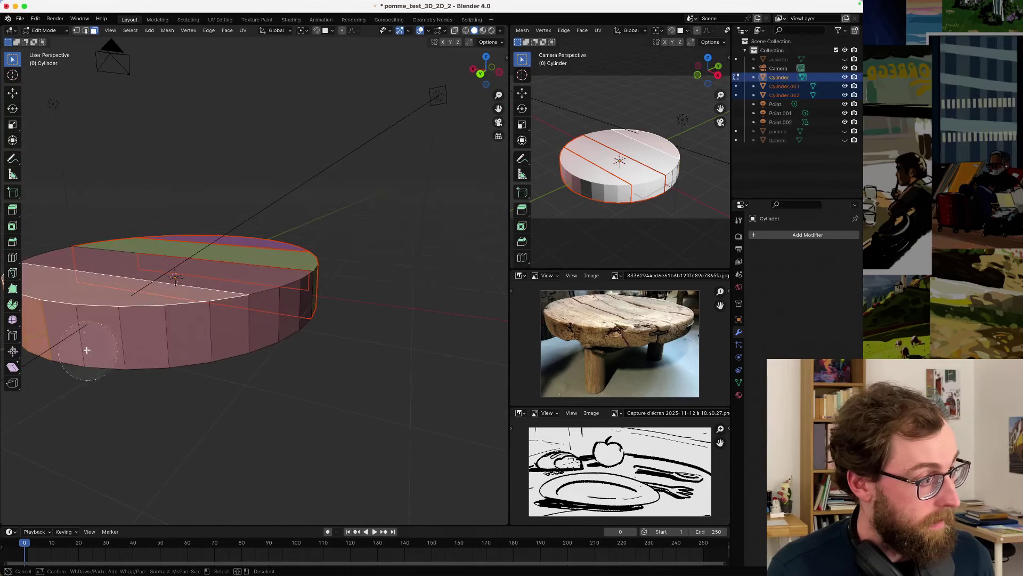
mouse_move(80, 365)
left_mouse_down()
mouse_move(81, 343)
mouse_move(218, 341)
left_mouse_up()
key("Escape")
- Add the remaining edge side faces from below and start an inset of about 0.066 m
mouse_move(218, 341)
middle_mouse_down()
mouse_move(311, 235)
mouse_move(342, 315)
mouse_move(357, 307)
mouse_move(370, 265)
mouse_move(347, 275)
middle_mouse_up()
scroll(346, 274, "up", 3)
left_click(343, 278, "shift")
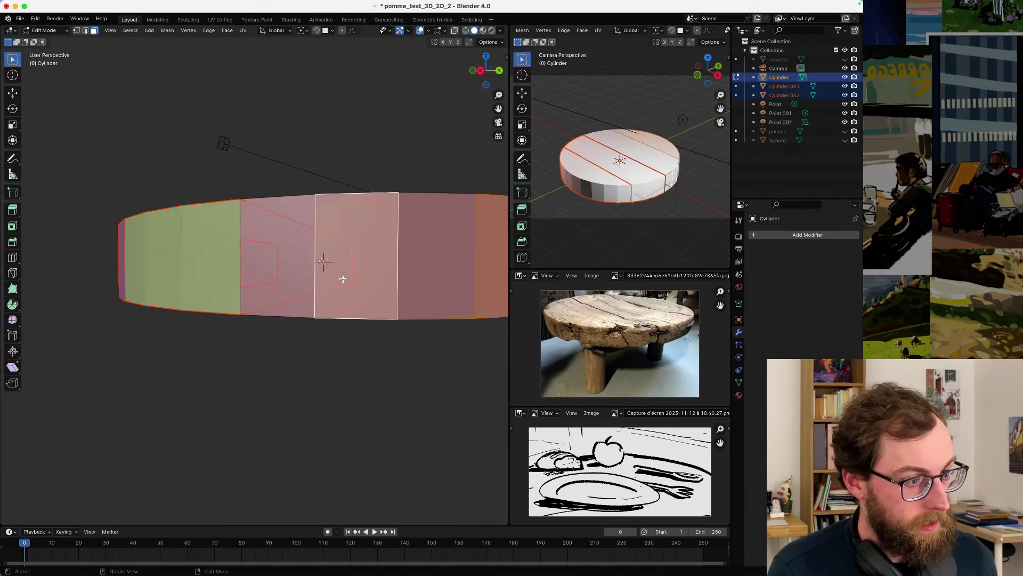
scroll(342, 279, "down", 3)
left_click(300, 266, "shift")
left_click(335, 267, "shift")
middle_click_drag(335, 267, 214, 436)
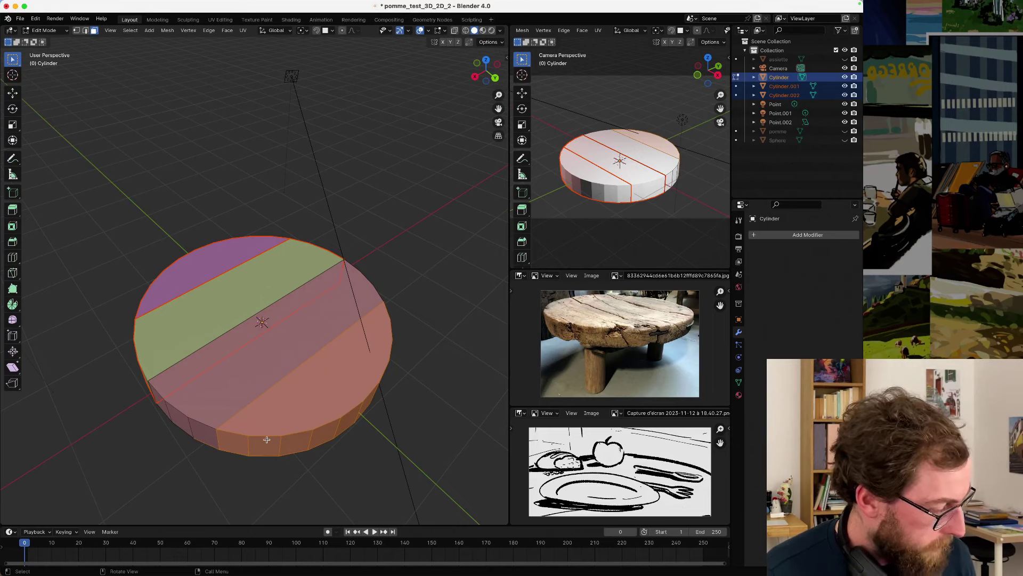
key("i")
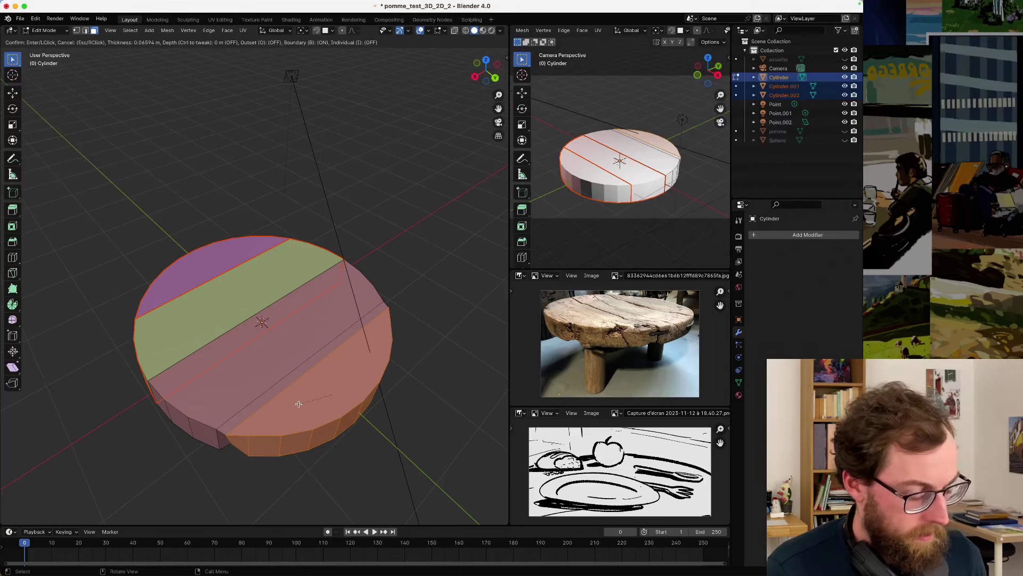
- Confirm the inset on the table top's face
left_click(299, 404)
left_click(298, 404)
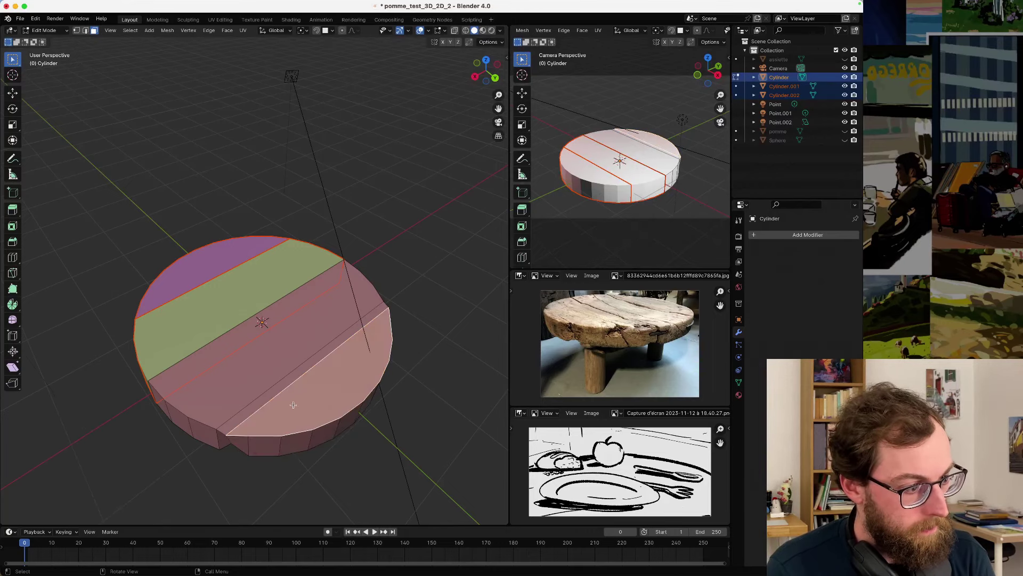
middle_click_drag(298, 404, 273, 401)
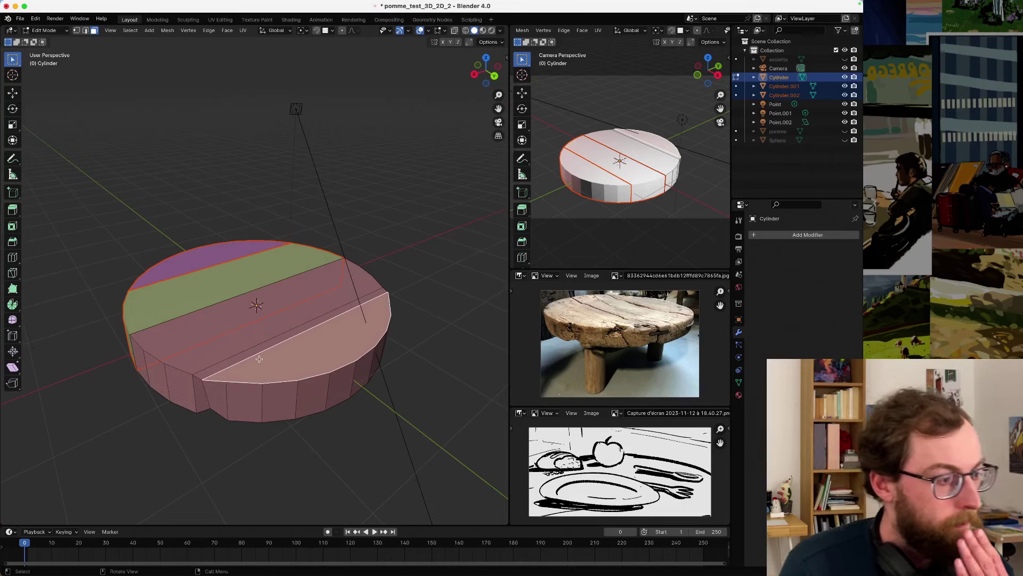
- Push the thin strip face down into a groove, then return to Object Mode
left_click(239, 360)
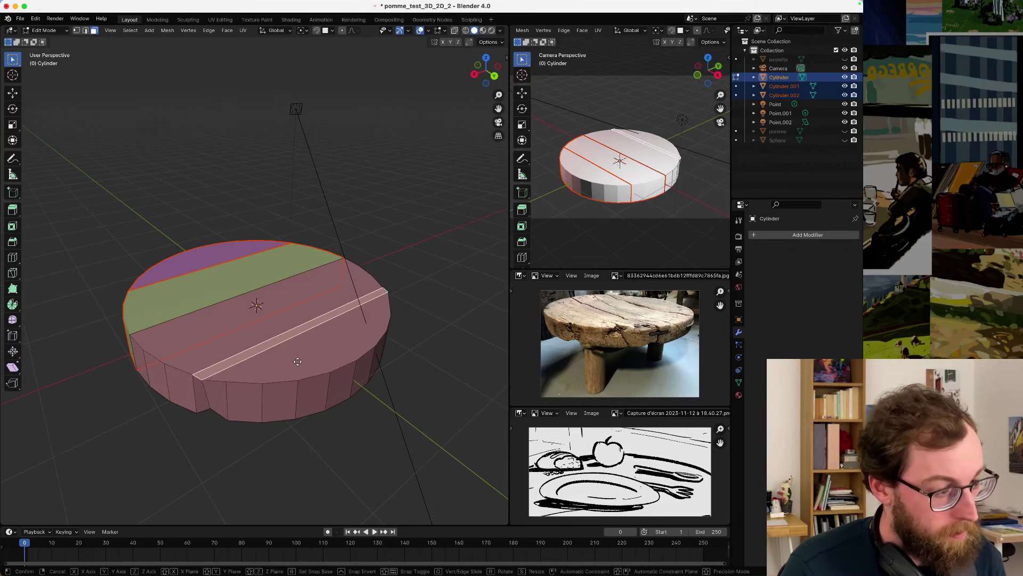
key("g")
key("Escape")
key("e")
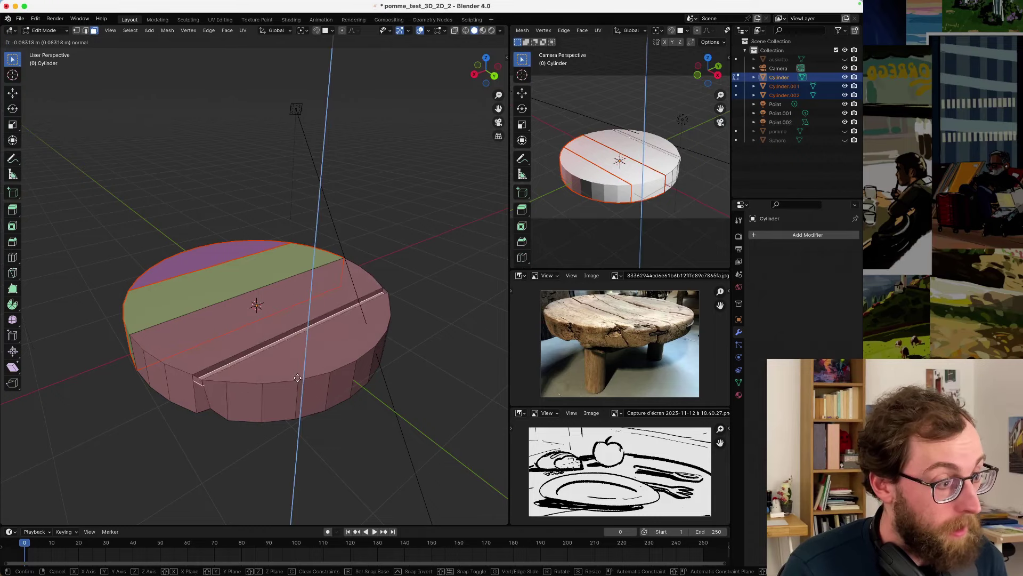
left_click(297, 375)
key("Tab")
middle_click_drag(257, 381, 299, 394)
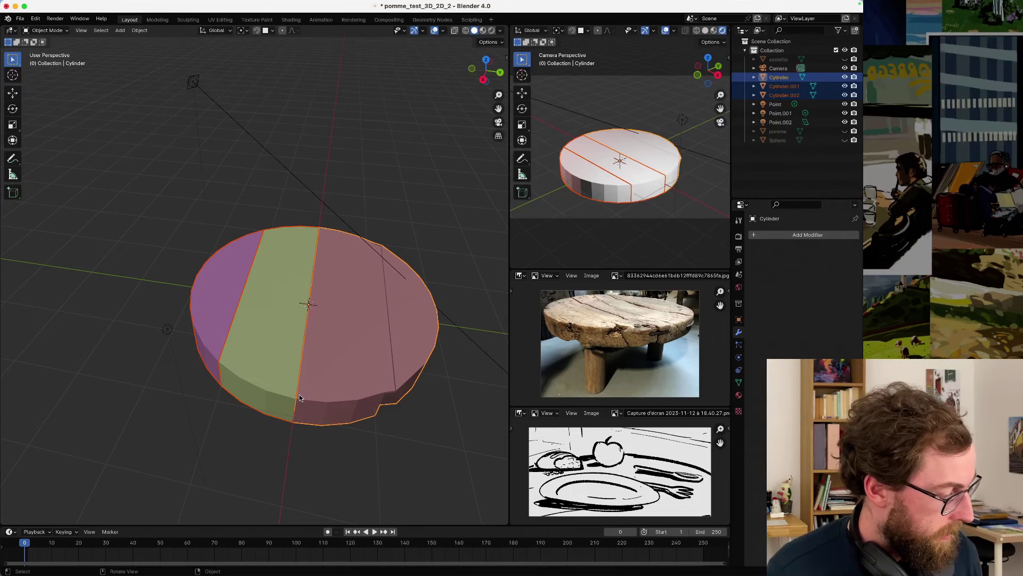
- Separate the right section's faces into a new teal Cylinder.003 plank
scroll(348, 341, "up", 1)
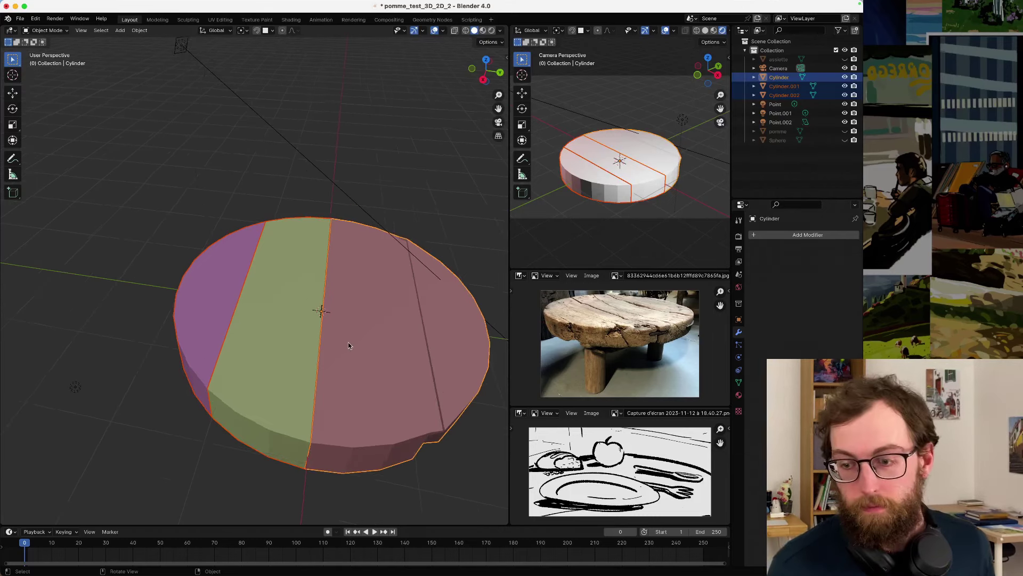
middle_click_drag(348, 341, 274, 228, "ctrl")
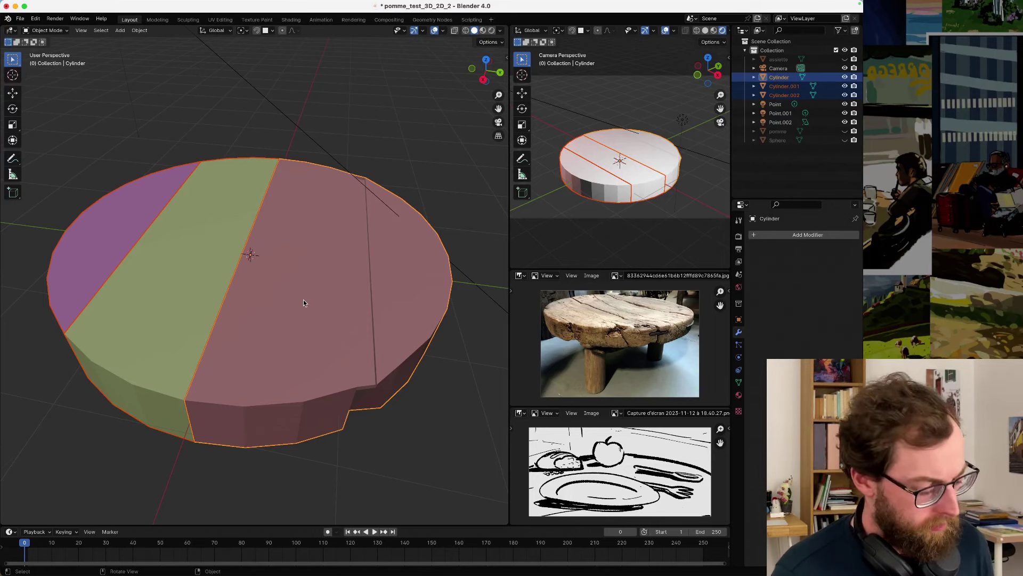
key("Tab")
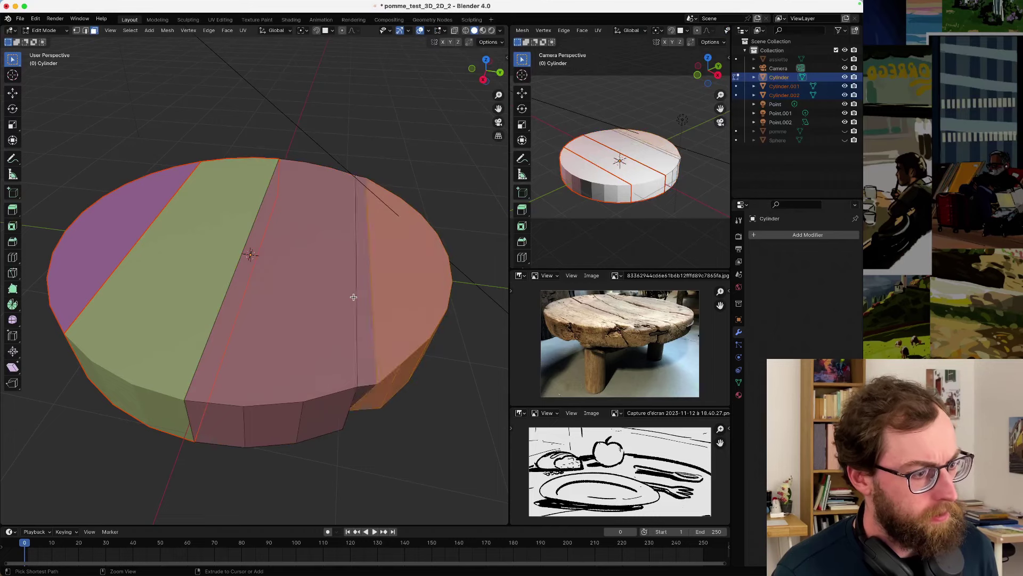
left_click(354, 297, "ctrl")
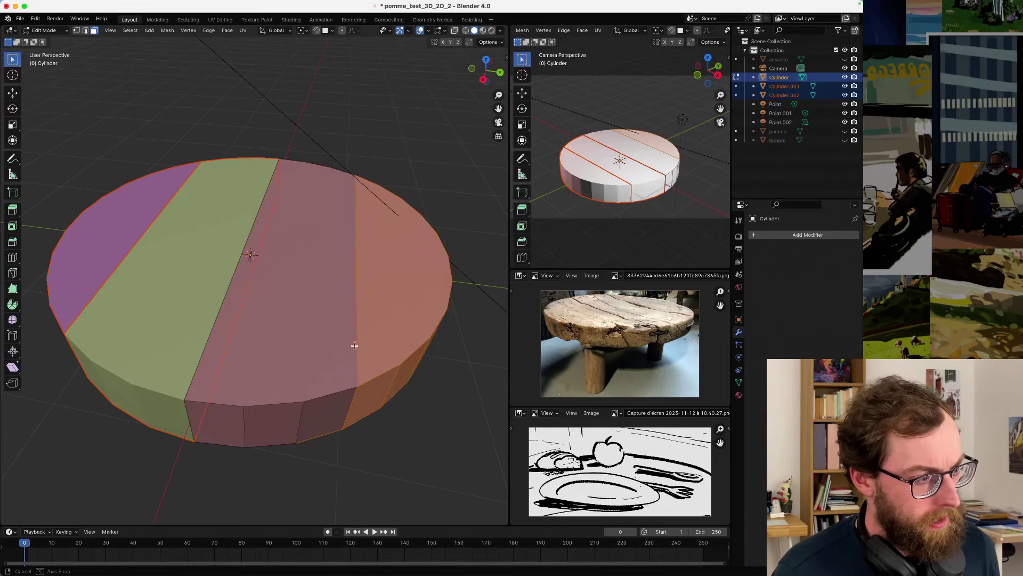
middle_click_drag(353, 345, 248, 281)
key("p")
left_click(189, 254)
key("Tab")
- Select the pink, green and purple planks in turn from a top-down view
left_click(280, 283)
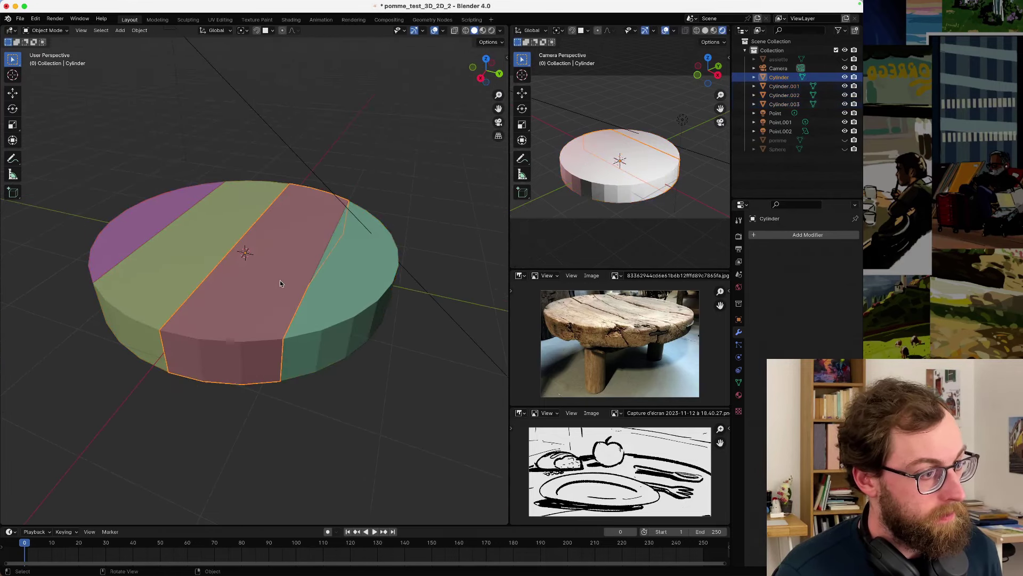
middle_click_drag(321, 288, 277, 289)
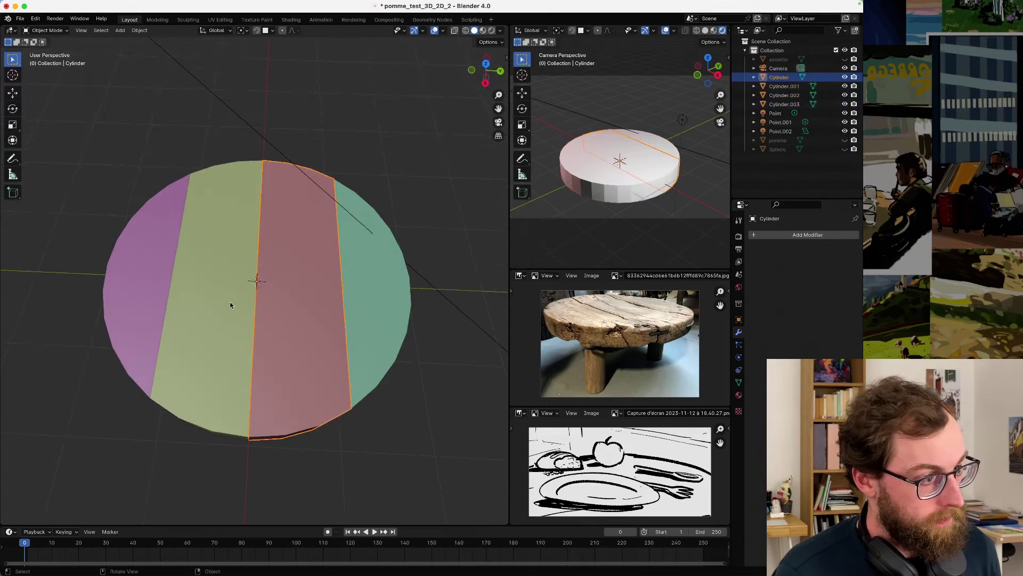
left_click(197, 300)
left_click(149, 290)
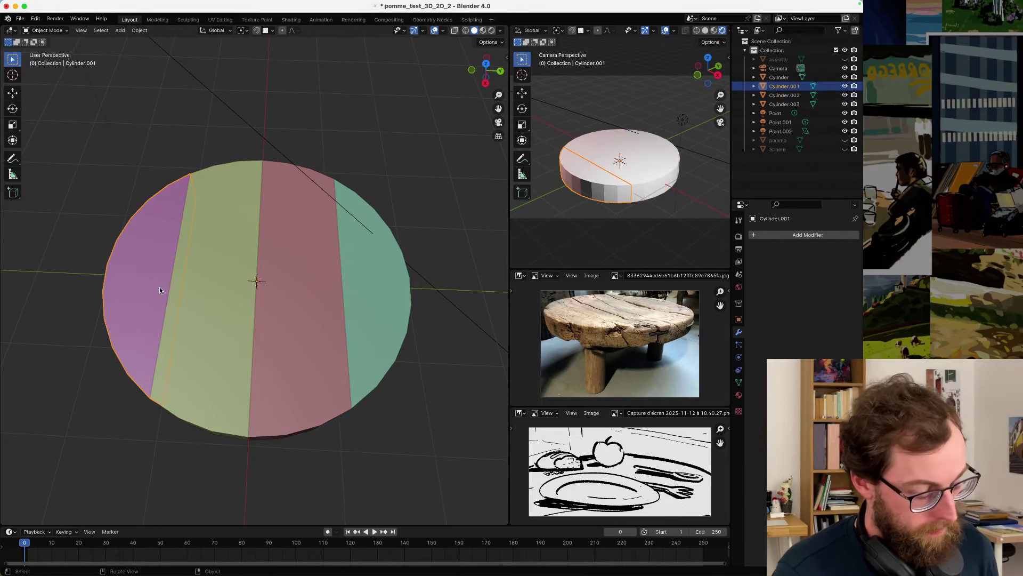
- Slide the purple and green planks along Y to open gaps
key("g")
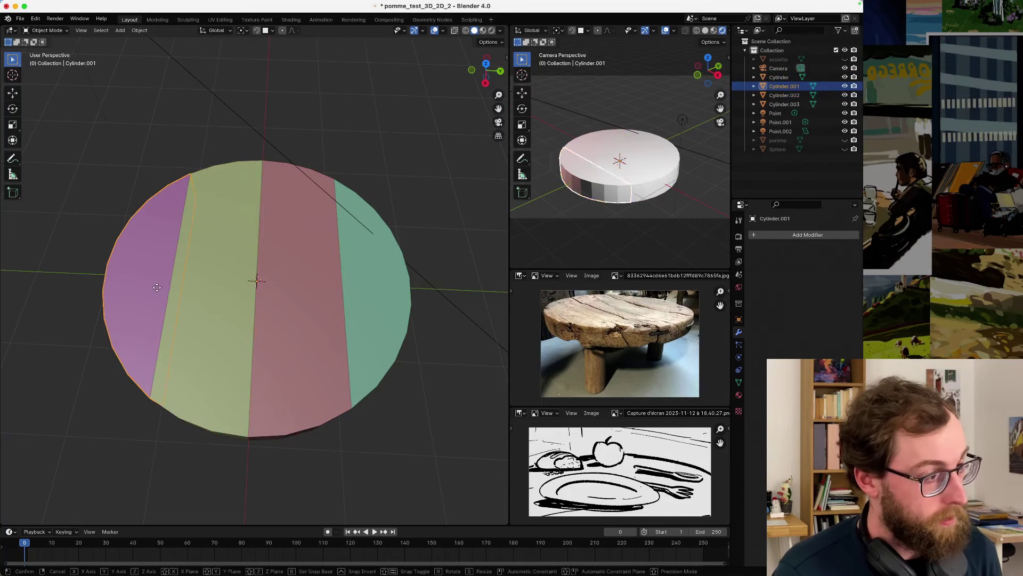
key("y")
left_click(198, 282)
left_click(212, 286)
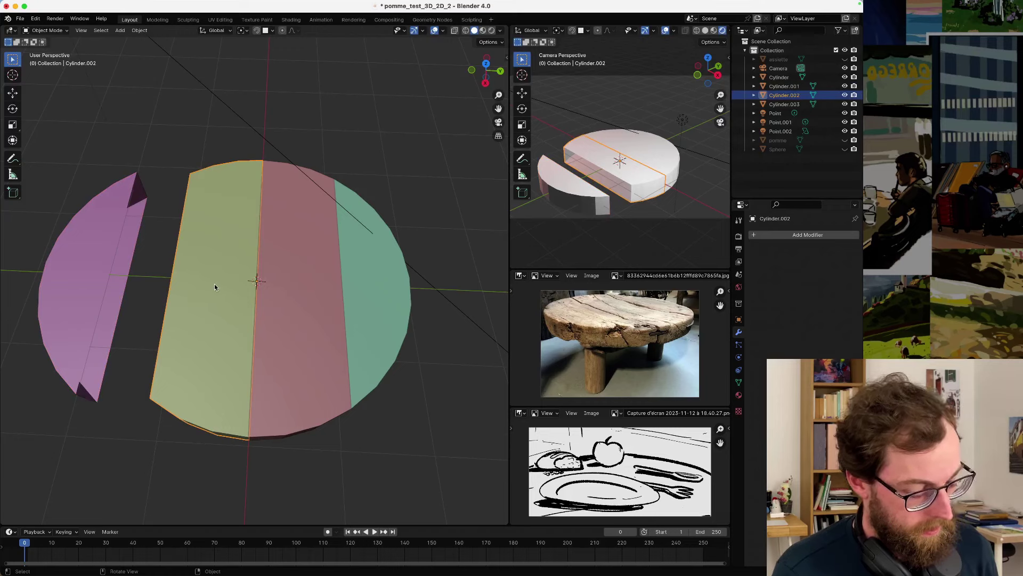
key("g")
key("y")
left_click(171, 285)
- Slide the pink plank along Y too, then enter Edit Mode on it
left_click(292, 288)
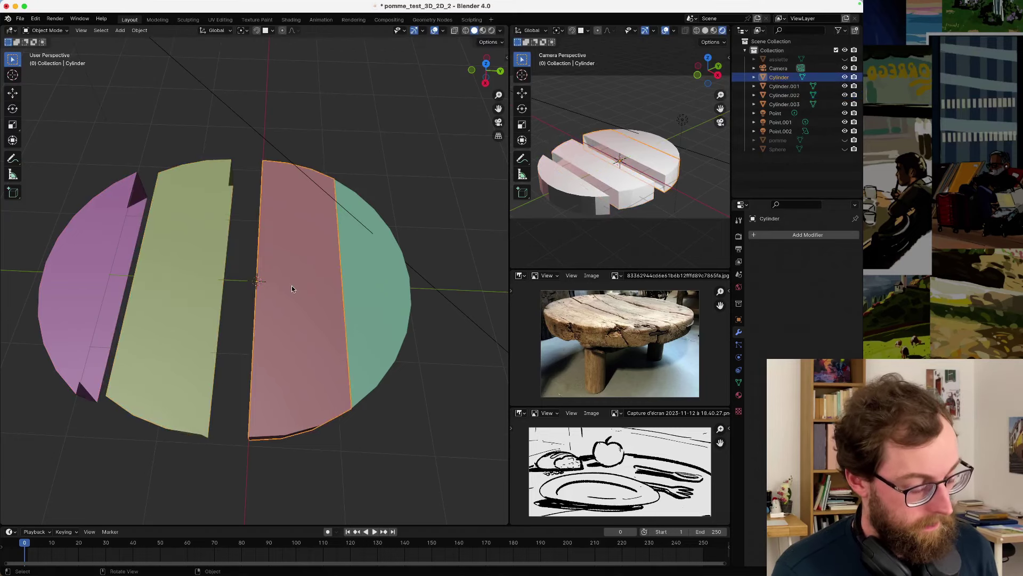
key("g")
key("y")
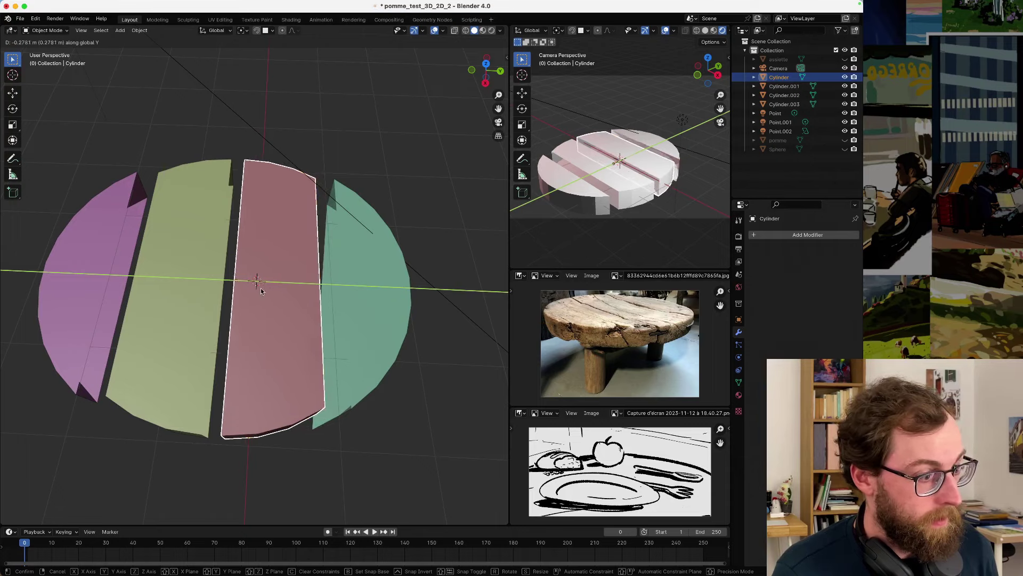
left_click(261, 290)
key("Tab")
middle_click_drag(258, 277, 269, 222)
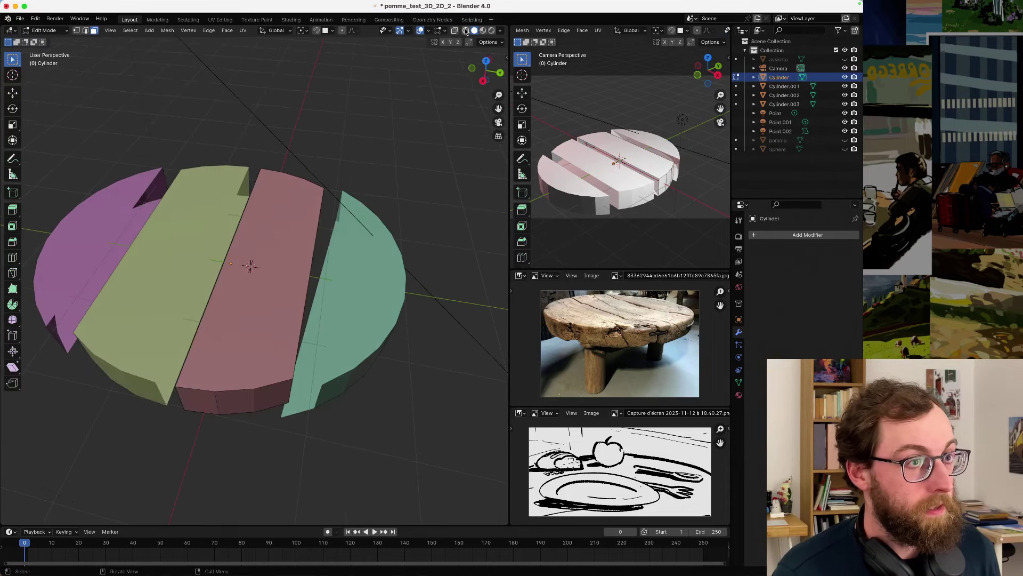
- Orbit and zoom around the separated planks to inspect them from above, the side and three-quarter views
middle_click_drag(206, 198, 194, 182)
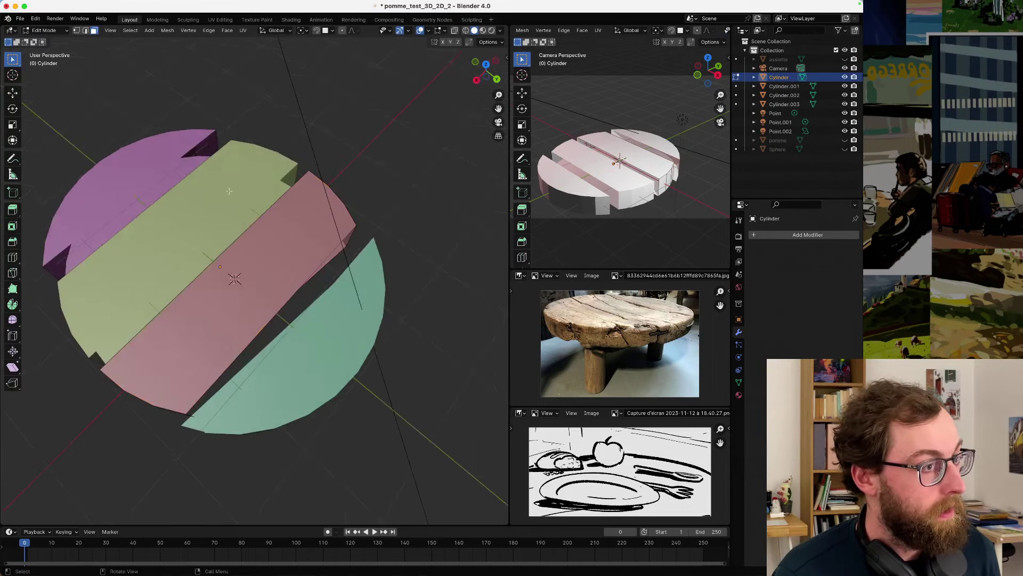
middle_click_drag(277, 228, 262, 196)
scroll(291, 308, "up", 2)
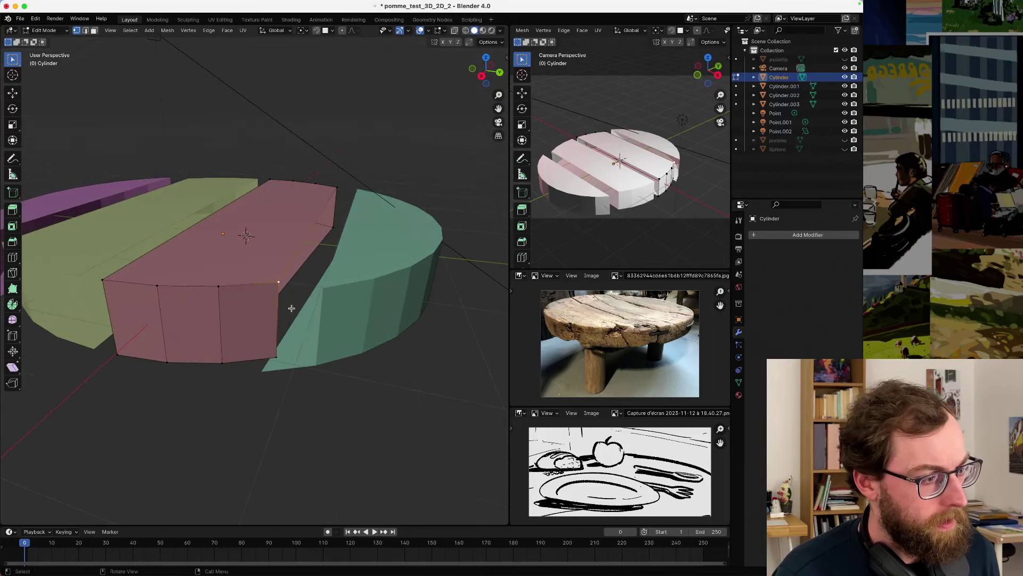
middle_click_drag(312, 345, 316, 354)
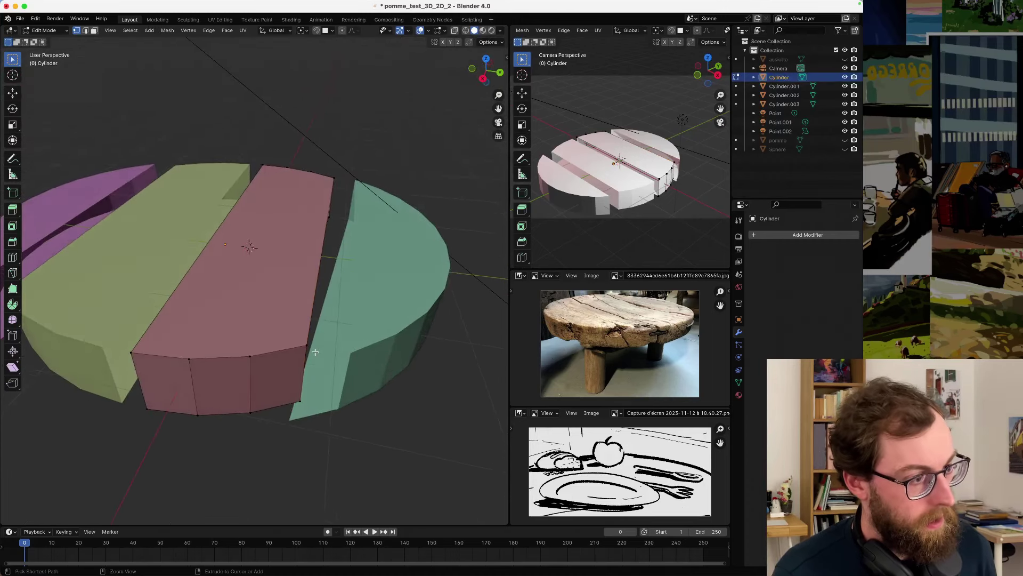
- Return to Object Mode and undo the latest plank moves with Ctrl+Z
key("Tab")
key("ctrl+z")
key("ctrl+z")
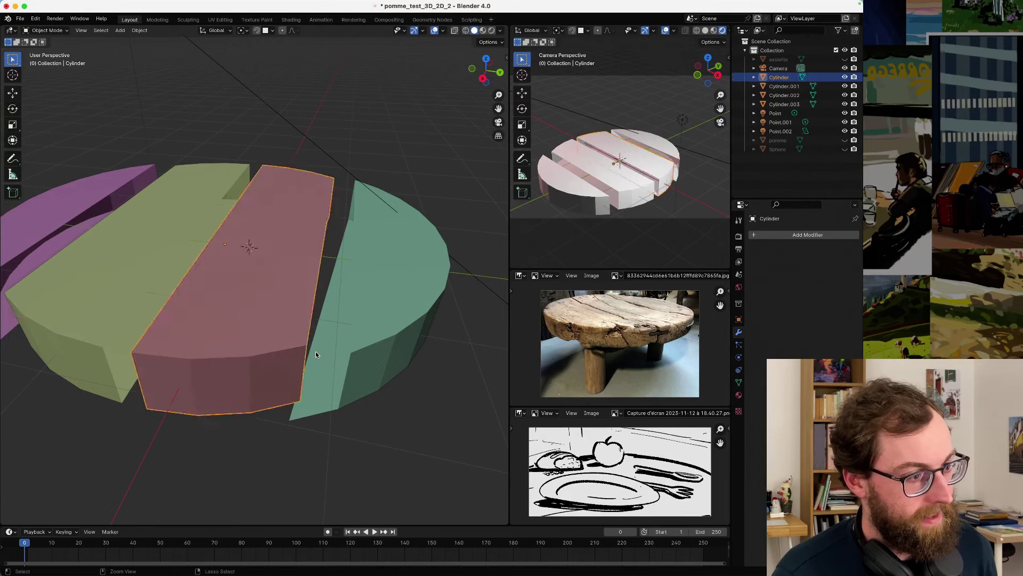
middle_click_drag(316, 354, 266, 141)
key("ctrl+z")
key("ctrl+z")
key("ctrl+z")
key("ctrl+z")
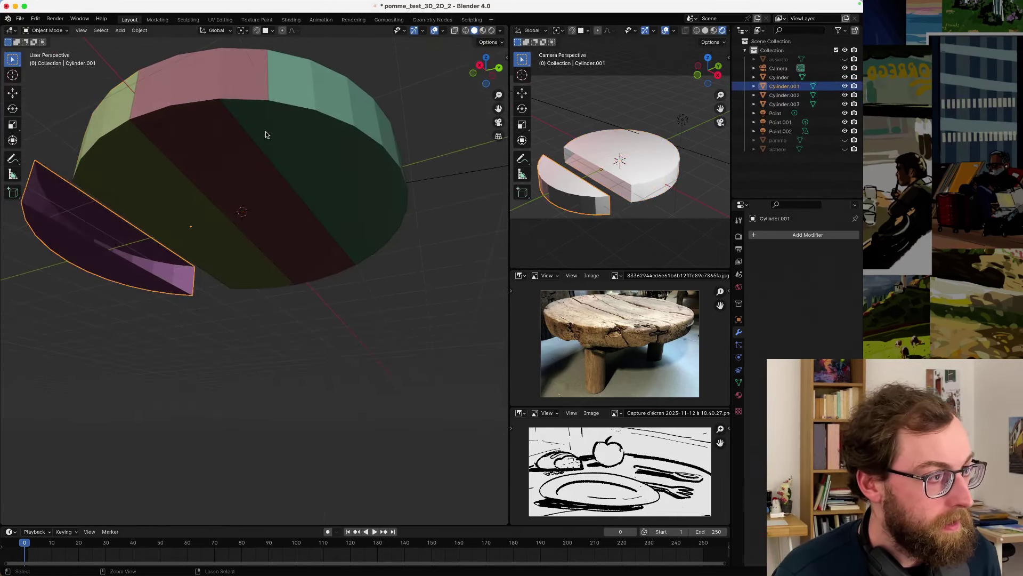
- Undo back to the rejoined disc and select the middle strip face on top
key("ctrl+z")
key("ctrl+z")
key("ctrl+z")
key("ctrl+z")
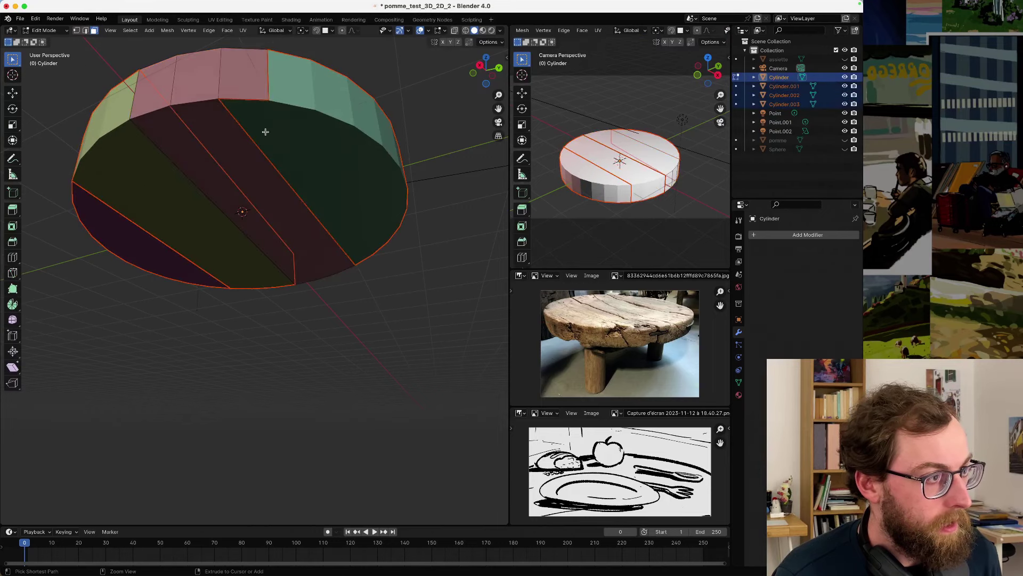
key("ctrl+z")
middle_click_drag(265, 131, 283, 314)
left_click(243, 316)
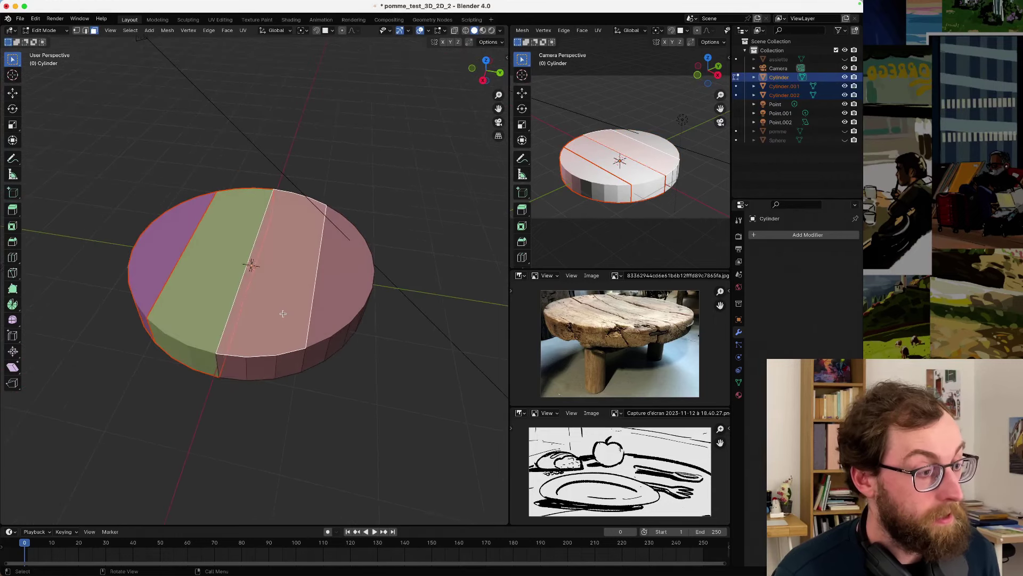
scroll(283, 314, "up", 1)
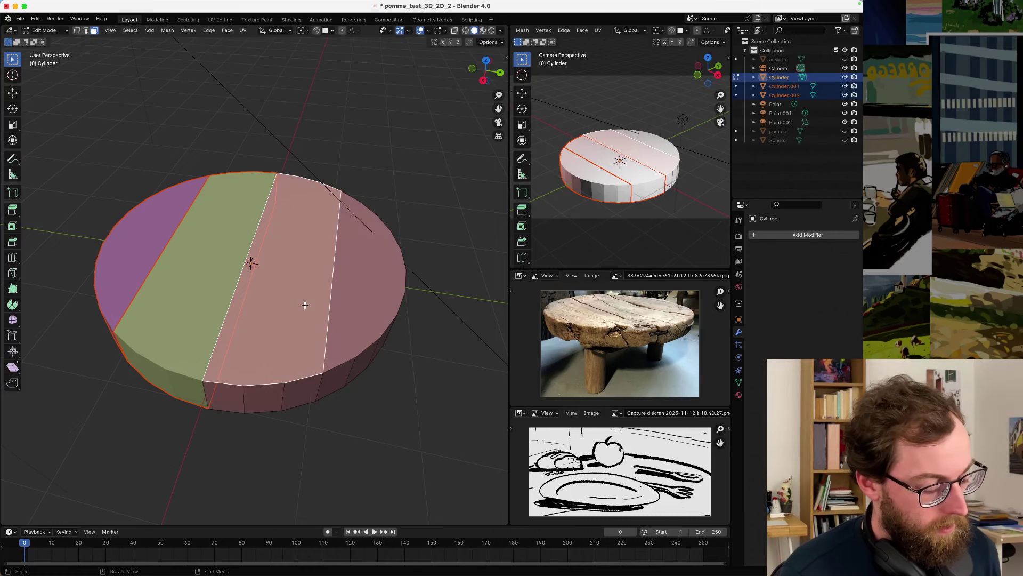
key("ctrl+z")
- Select the third strip's top faces, undoing the accidental change to its edge
left_click(353, 279)
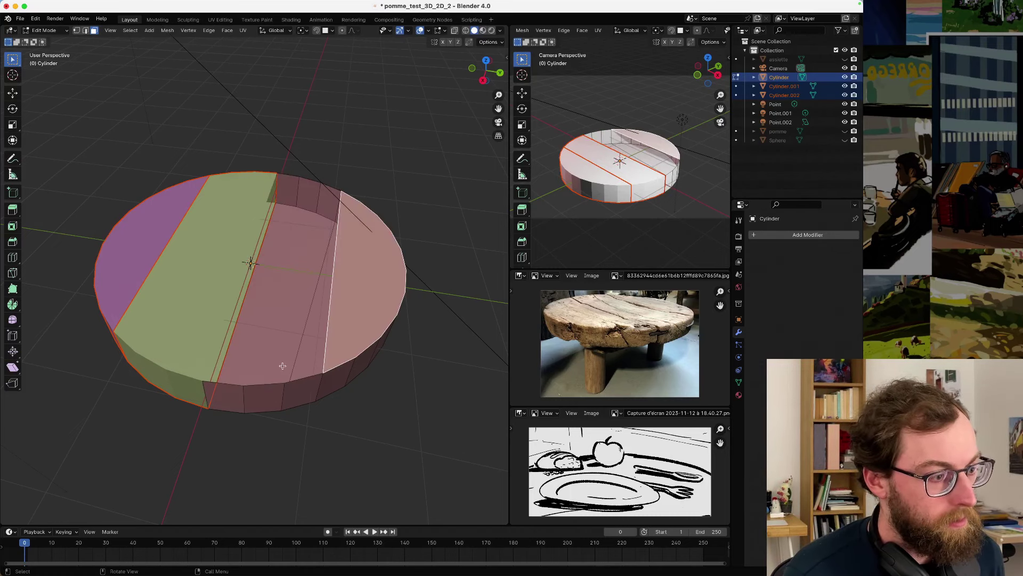
left_click(76, 31)
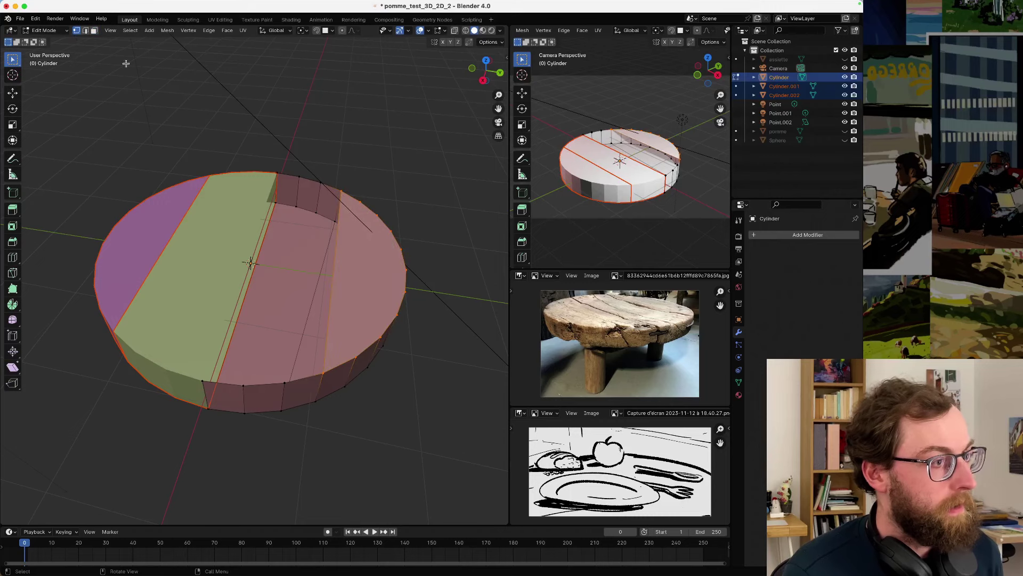
left_click(275, 175)
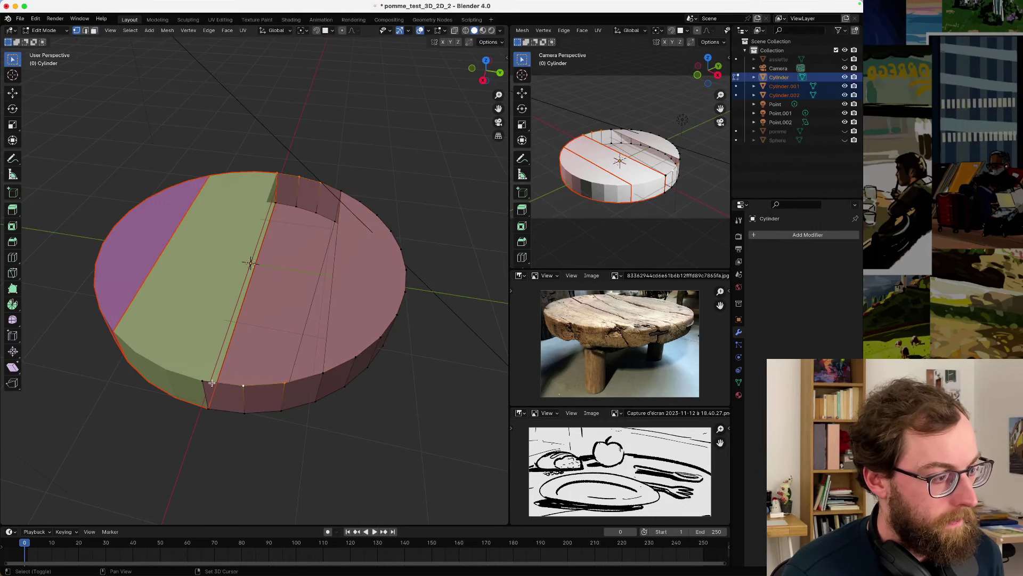
left_click(230, 327, "alt")
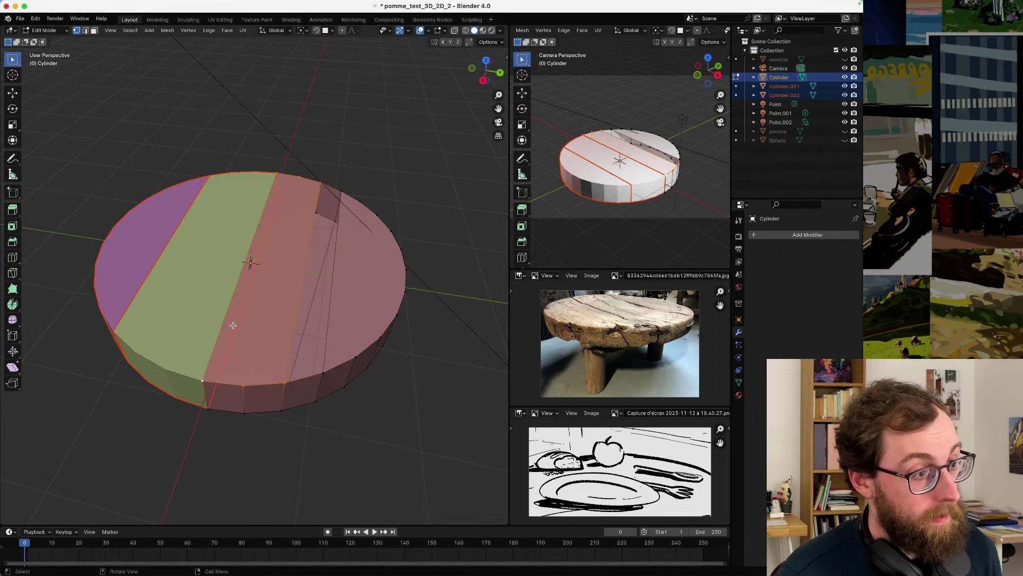
key("3")
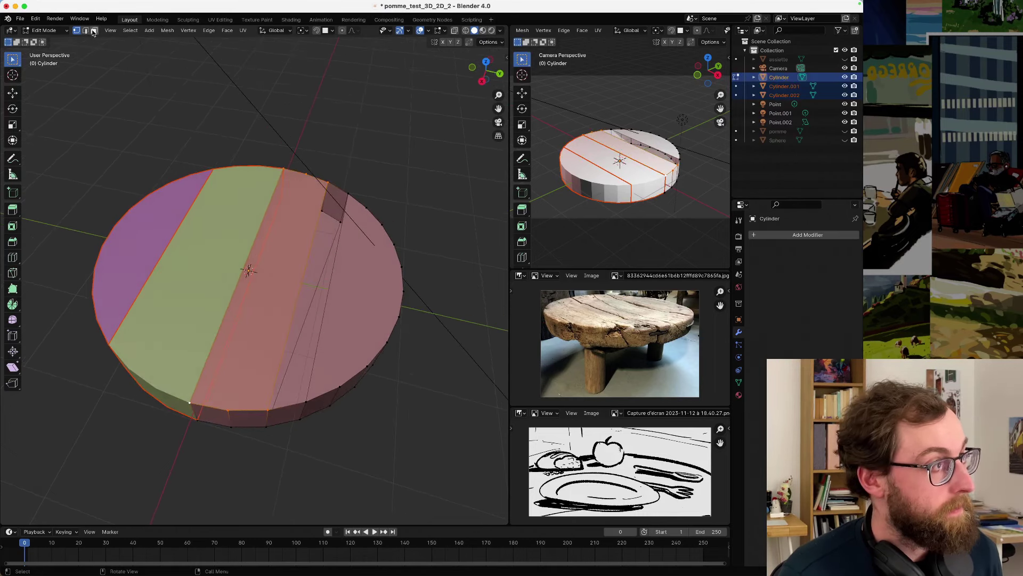
middle_click_drag(384, 304, 330, 303)
key("1")
key("ctrl+z")
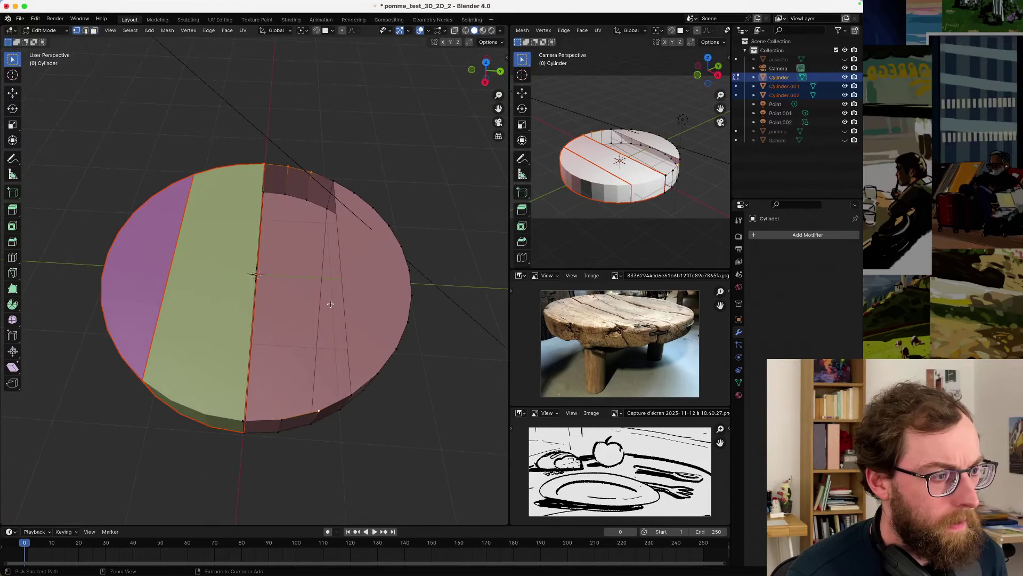
key("ctrl+z")
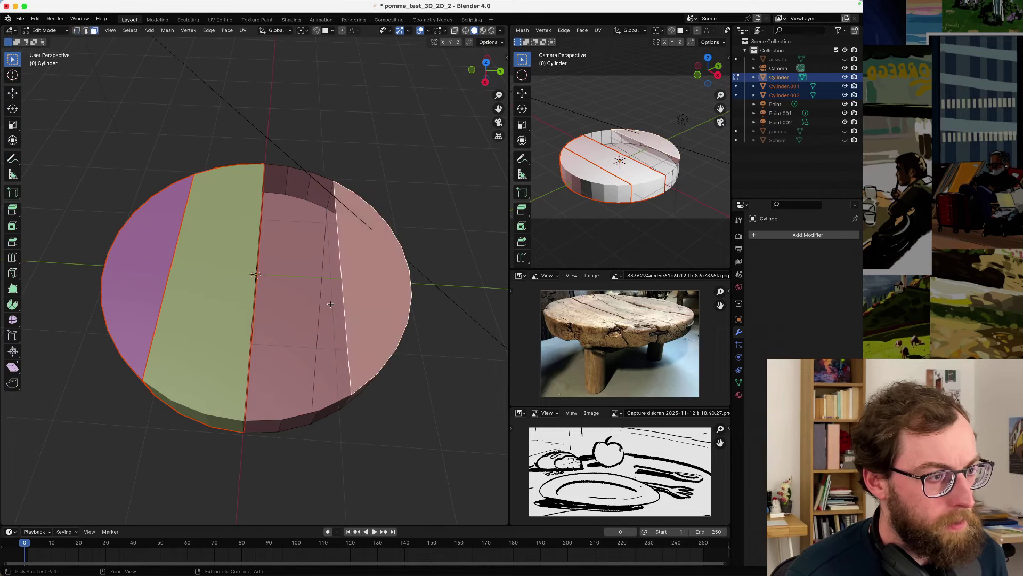
key("ctrl+z")
middle_click_drag(330, 304, 319, 275)
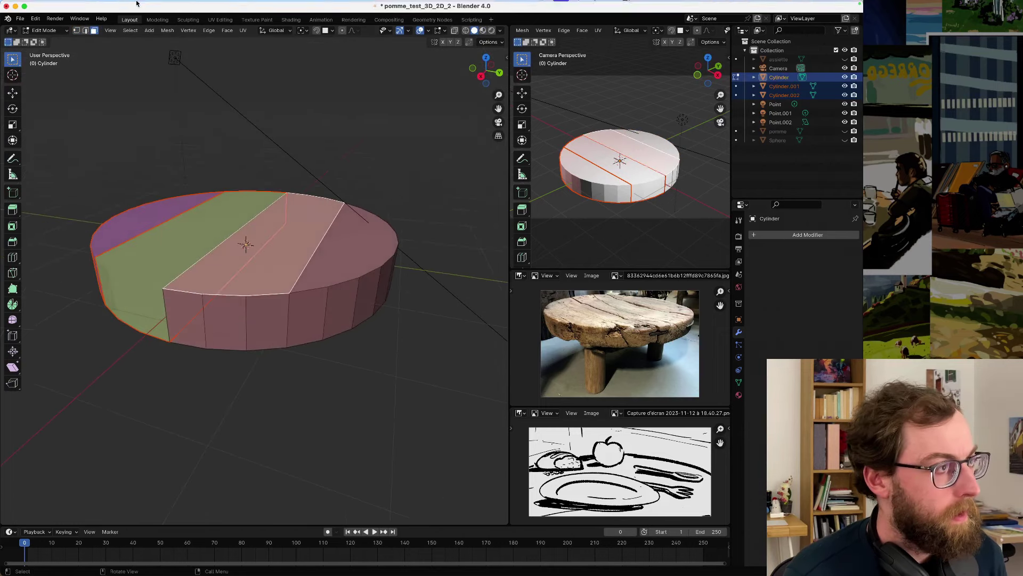
- Select the right-hand top face and four rim faces beneath it
left_click(307, 305)
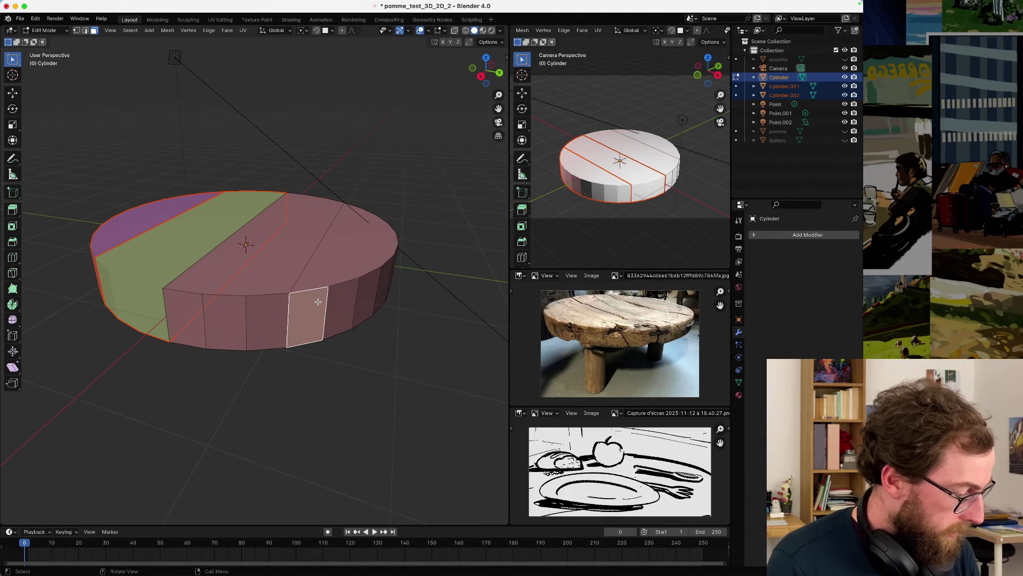
middle_click_drag(330, 292, 304, 285)
left_click(304, 318)
left_click(283, 355, "shift")
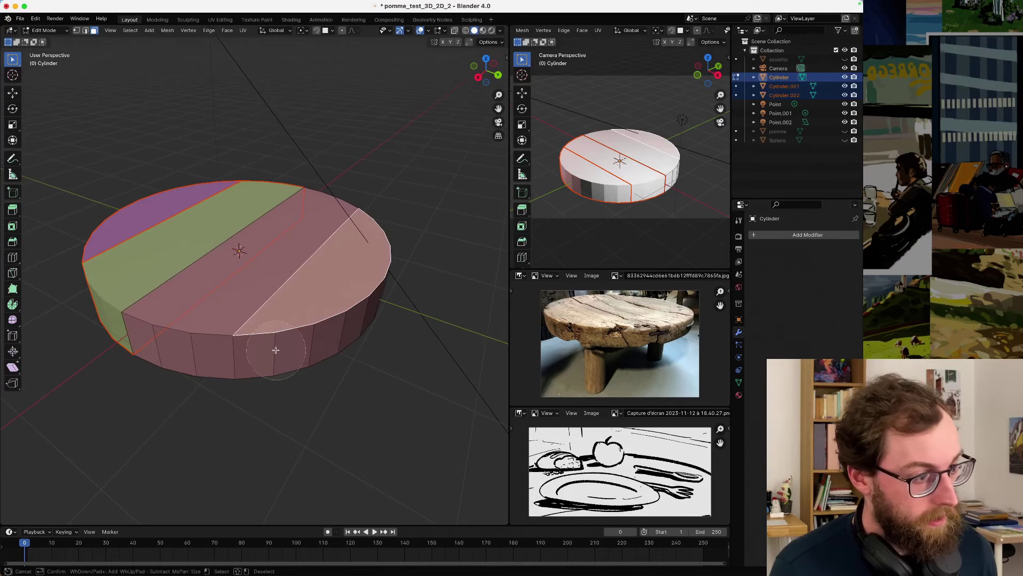
left_click(301, 352, "shift")
left_click(333, 341, "shift")
left_click(368, 319, "shift")
- Circle-select the remaining rim faces and orbit to check the underside
middle_click_drag(355, 308, 229, 305)
key("c")
left_click_drag(259, 298, 274, 292)
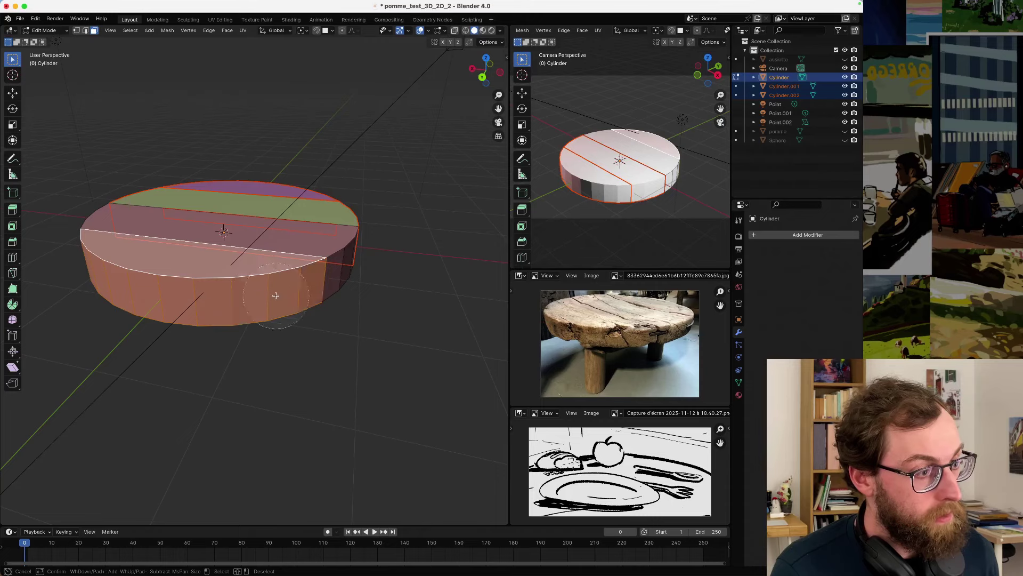
key("Escape")
mouse_move(201, 299)
middle_mouse_down()
mouse_move(281, 255)
mouse_move(283, 207)
mouse_move(292, 224)
mouse_move(247, 238)
mouse_move(215, 279)
mouse_move(304, 258)
mouse_move(316, 277)
mouse_move(309, 178)
middle_mouse_up()
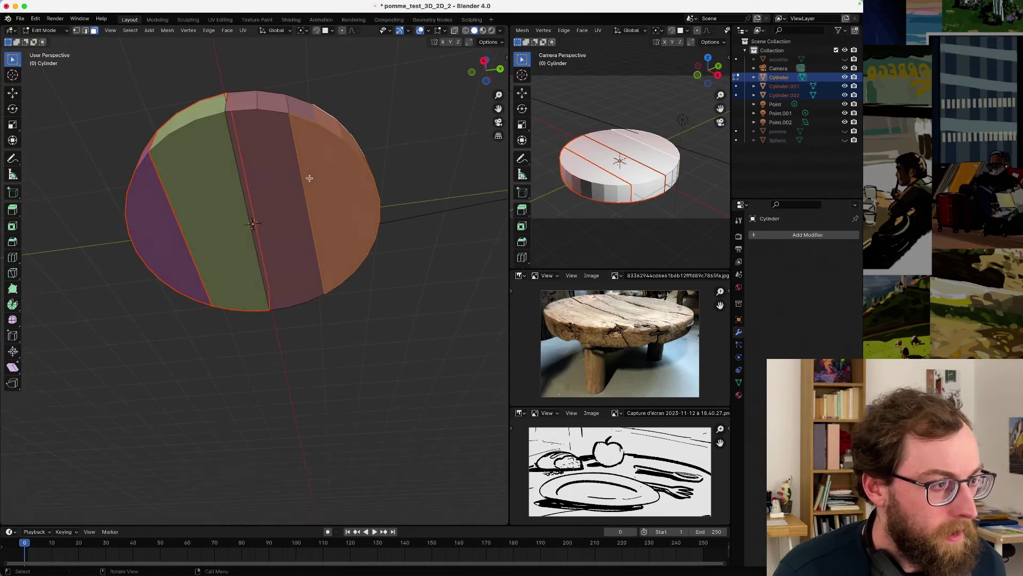
- Activate the right and middle top faces and run an Alt+E extrude on them
left_click(312, 174, "shift")
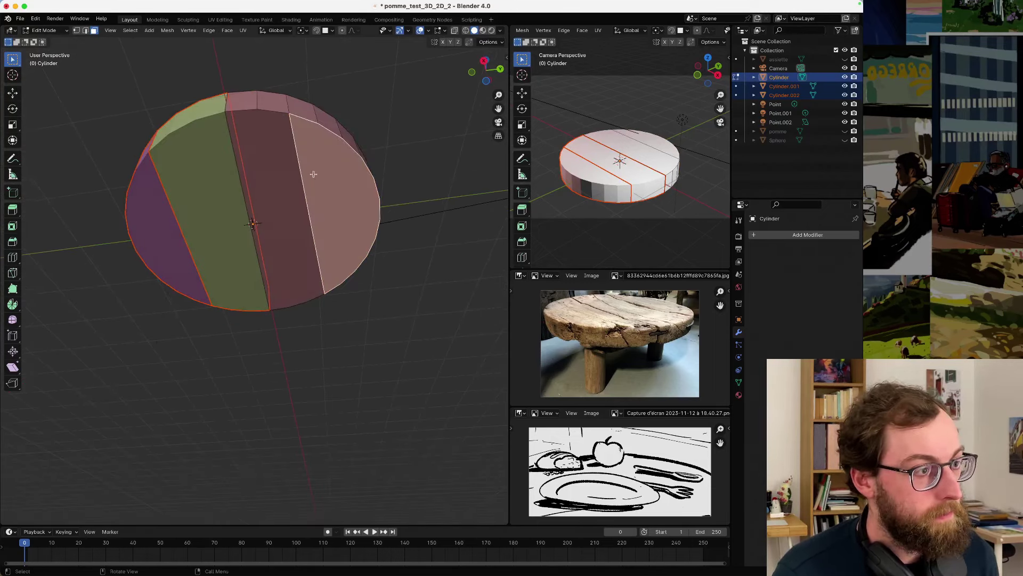
left_click(284, 186, "shift")
key("alt+e")
left_click(286, 186)
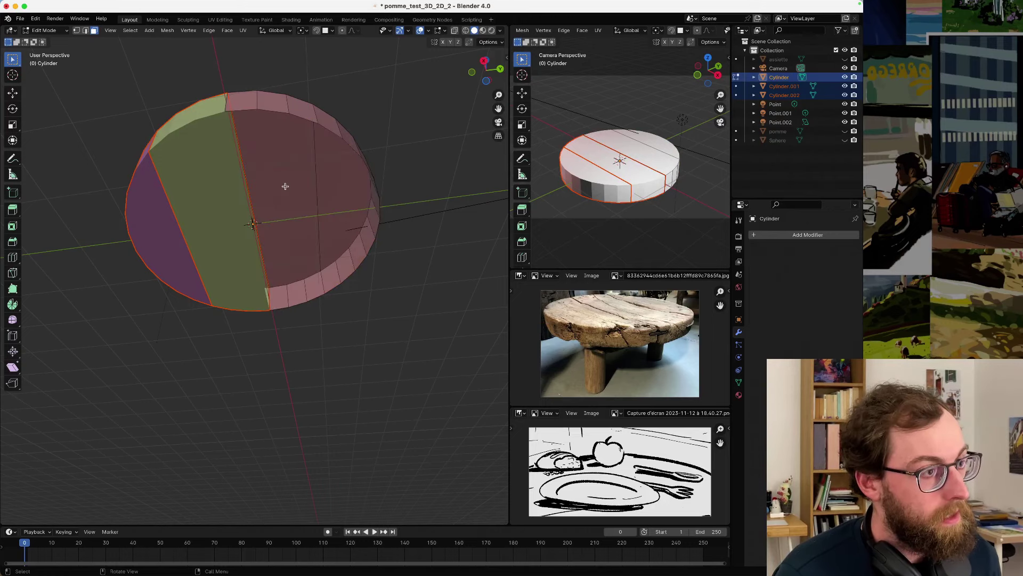
mouse_move(295, 111)
middle_mouse_down()
mouse_move(283, 98)
mouse_move(283, 120)
middle_mouse_up()
left_click(284, 121)
- In vertex mode, select the lower-right rim vertex, undoing the extra strip selections
key("1")
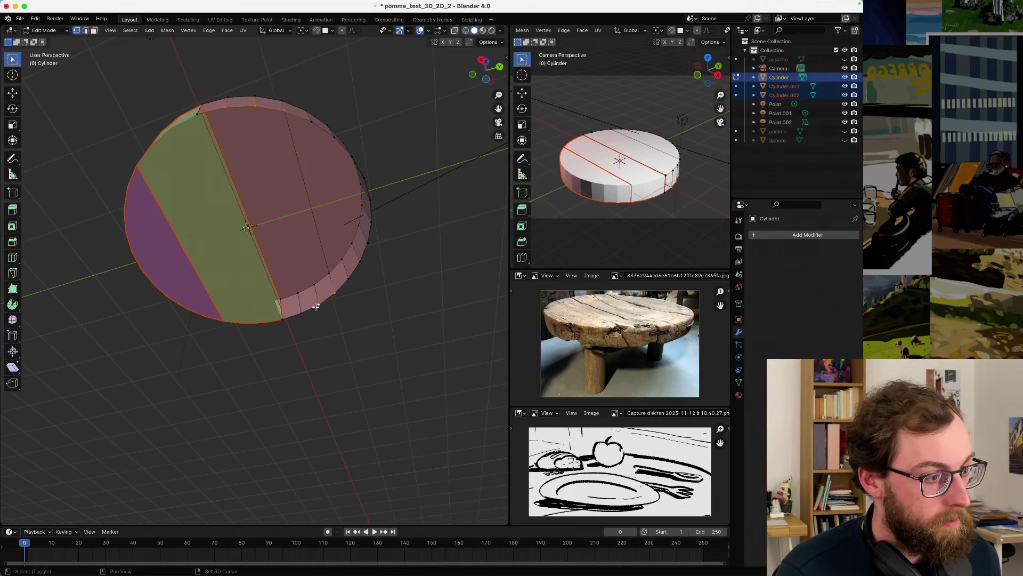
left_click(284, 318, "ctrl+shift")
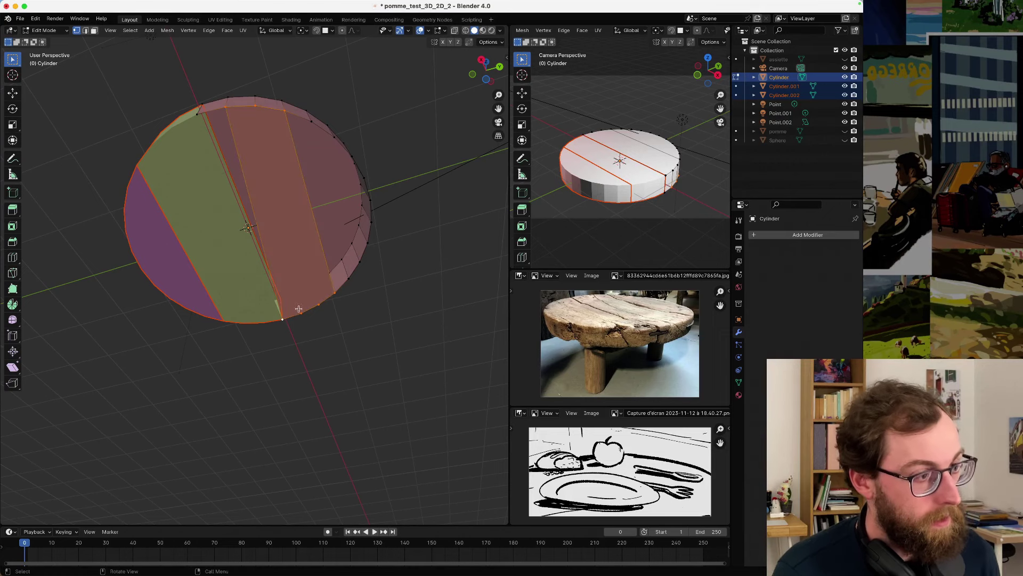
key("ctrl+z")
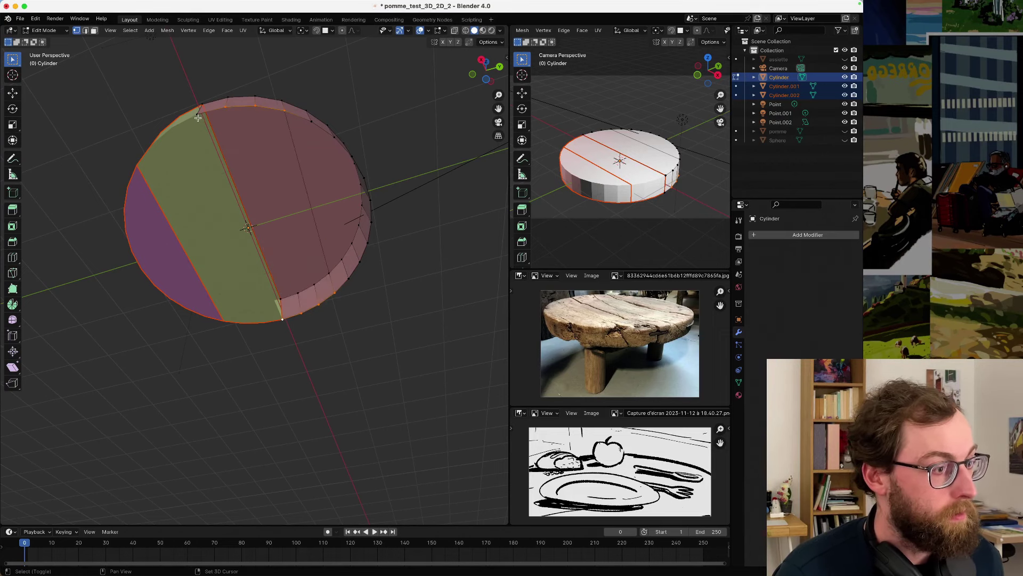
left_click(344, 289, "ctrl+shift")
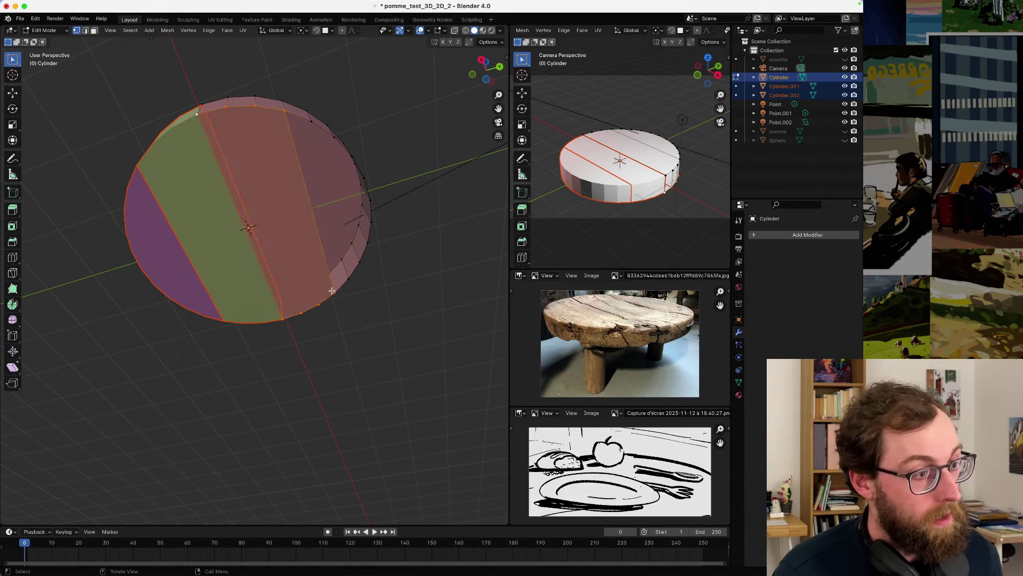
key("ctrl+z")
left_click(334, 292, "shift")
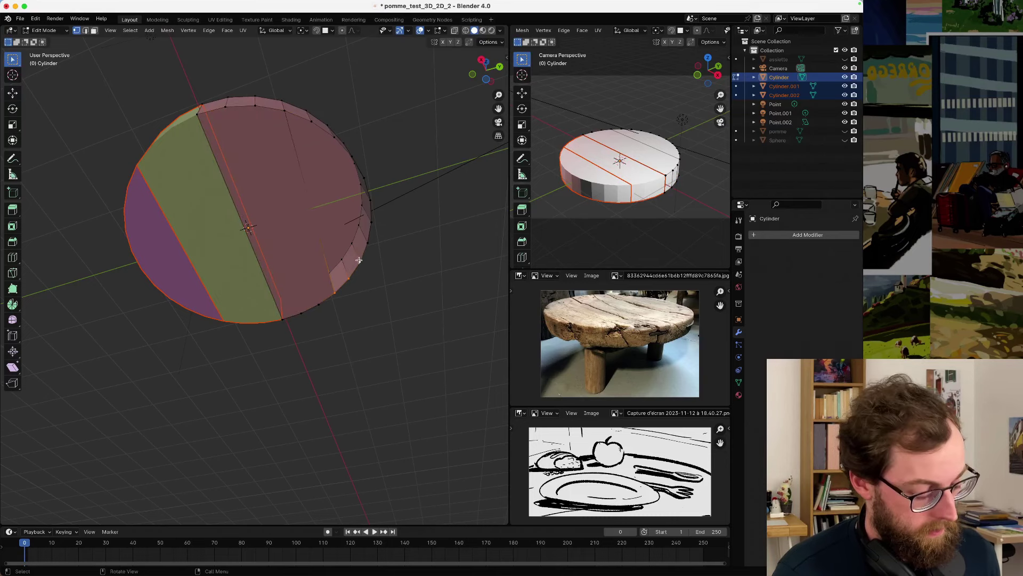
- Circle-select the vertices along the right rim and add the top rim vertex
key("c")
left_click_drag(355, 254, 379, 202)
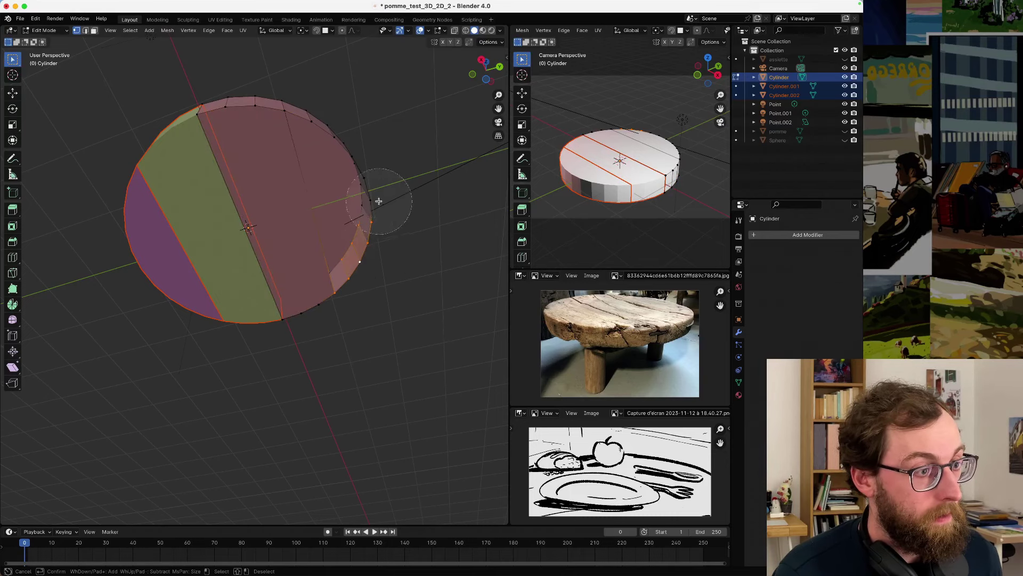
key("Escape")
left_click(378, 280)
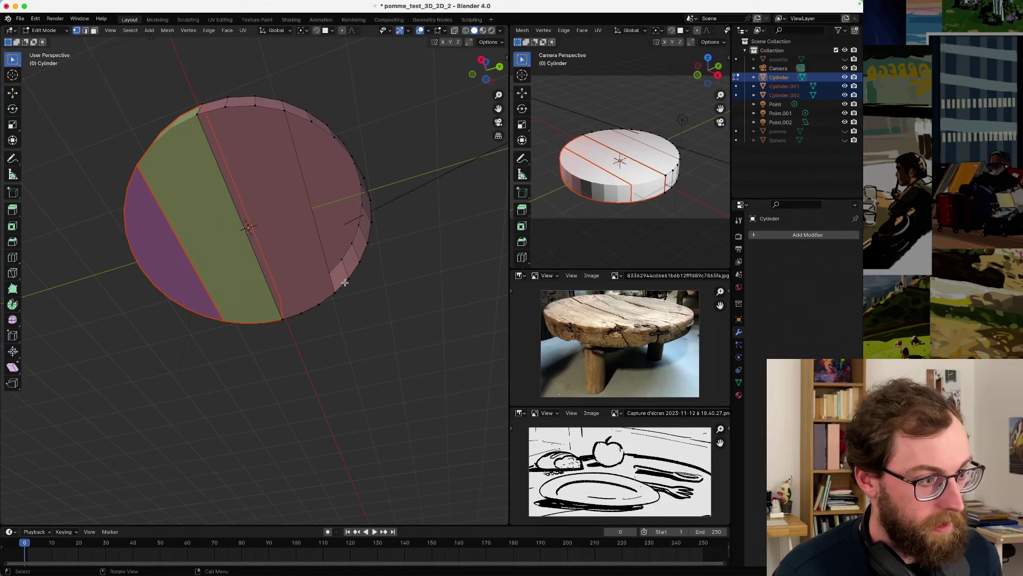
key("c")
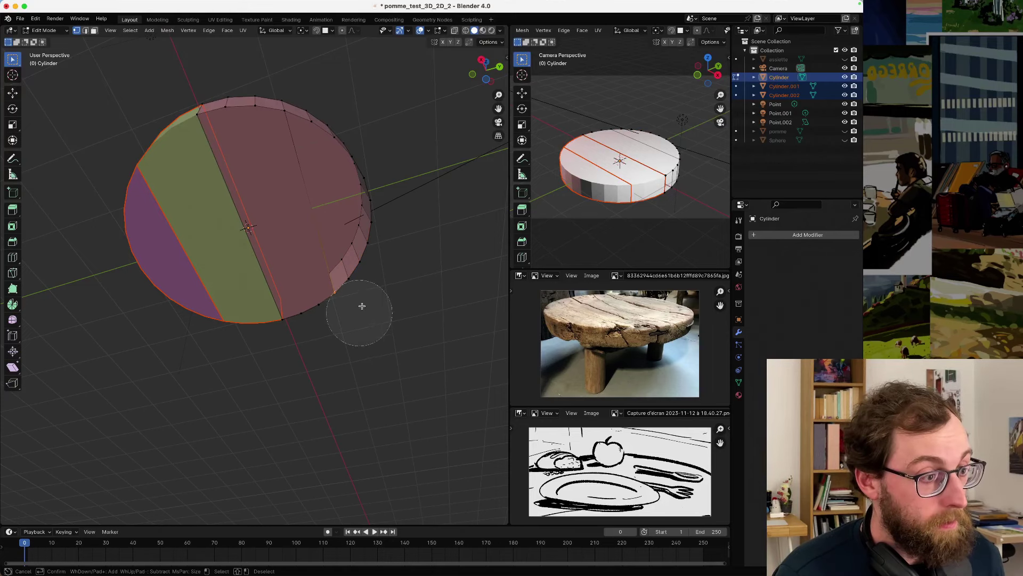
mouse_move(367, 297)
left_mouse_down()
mouse_move(387, 278)
mouse_move(398, 222)
left_mouse_up()
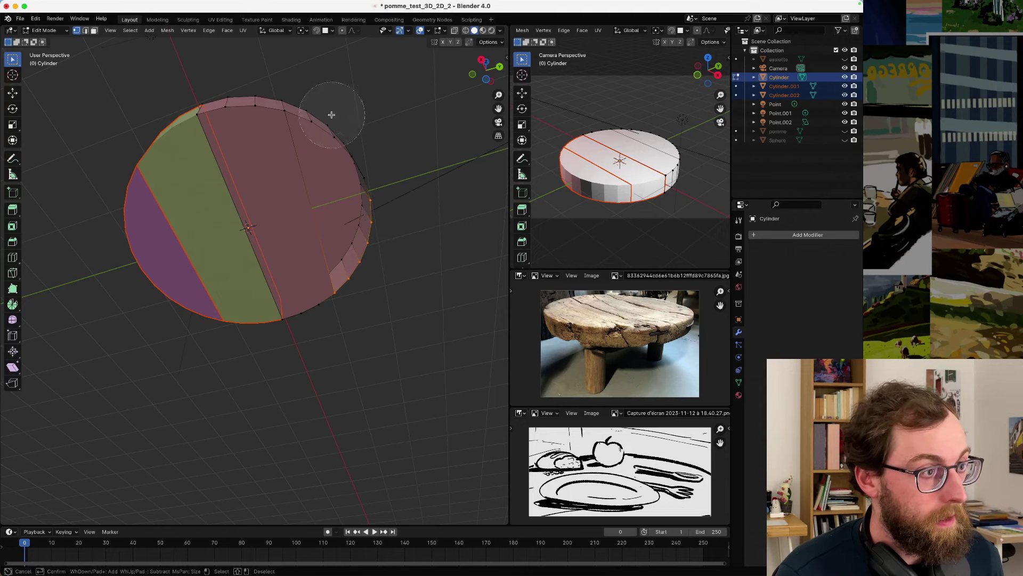
right_click(295, 115)
left_click(283, 112, "shift")
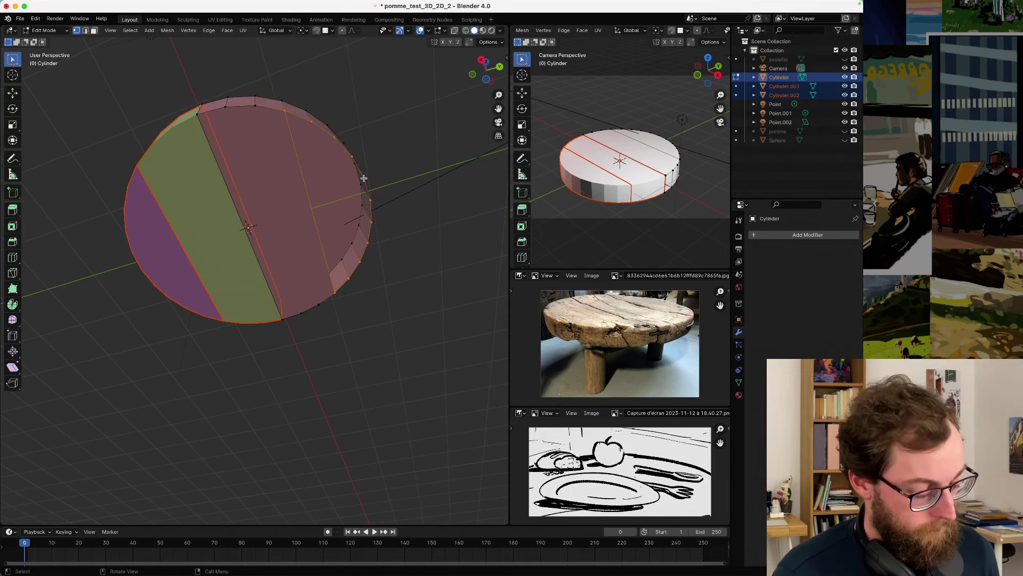
key("f")
middle_click_drag(364, 179, 341, 250)
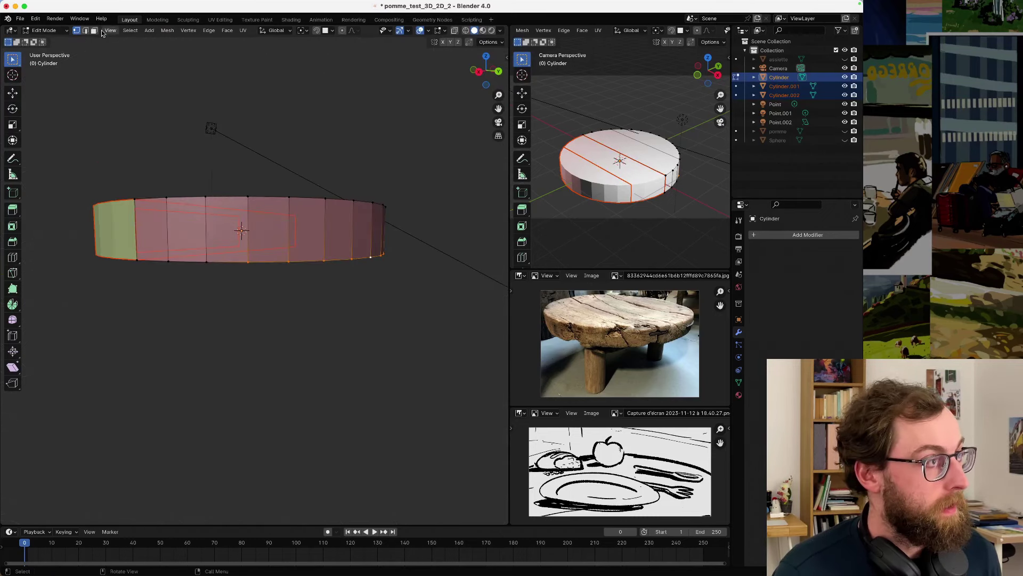
- In face mode, select the right plank's top face and four rim faces below it
key("3")
middle_click_drag(245, 120, 280, 206)
left_click(278, 308, "shift")
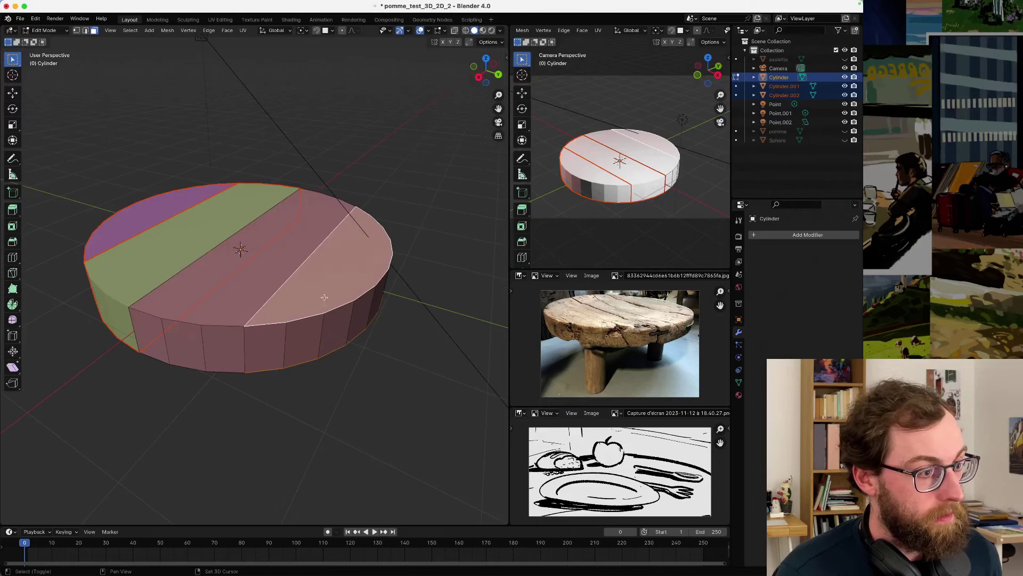
left_click(265, 349, "shift")
left_click(303, 344, "shift")
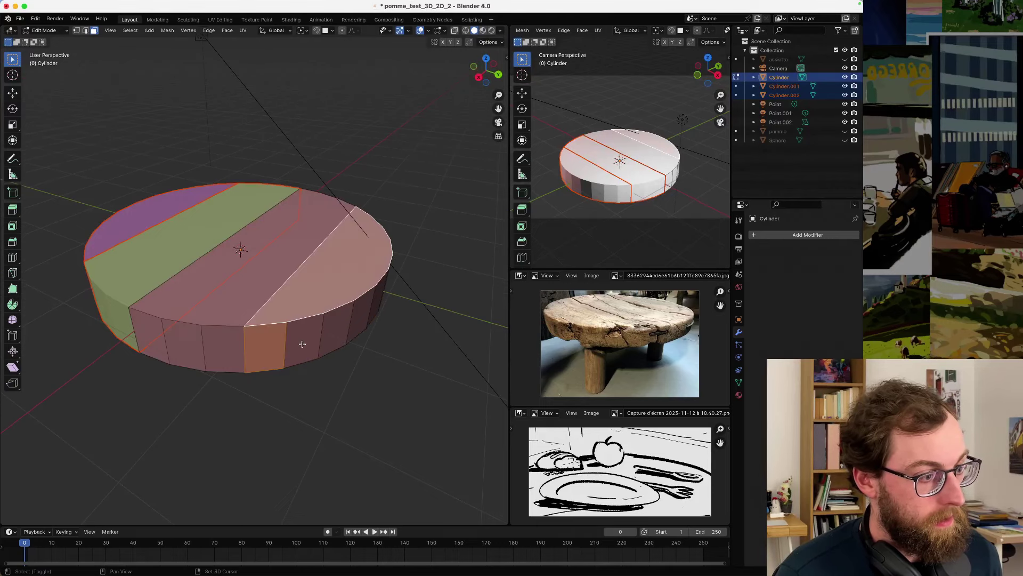
left_click(333, 331, "shift")
left_click(353, 318, "shift")
- Brush in the remaining rim faces and separate the plank into Cylinder.003
middle_click_drag(354, 318, 157, 308)
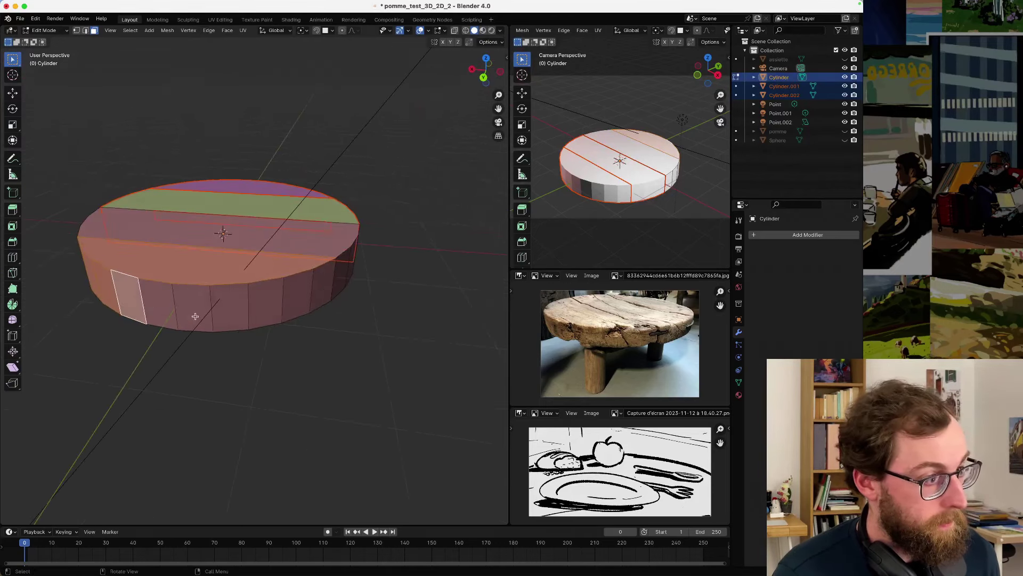
key("c")
left_click_drag(203, 311, 285, 299)
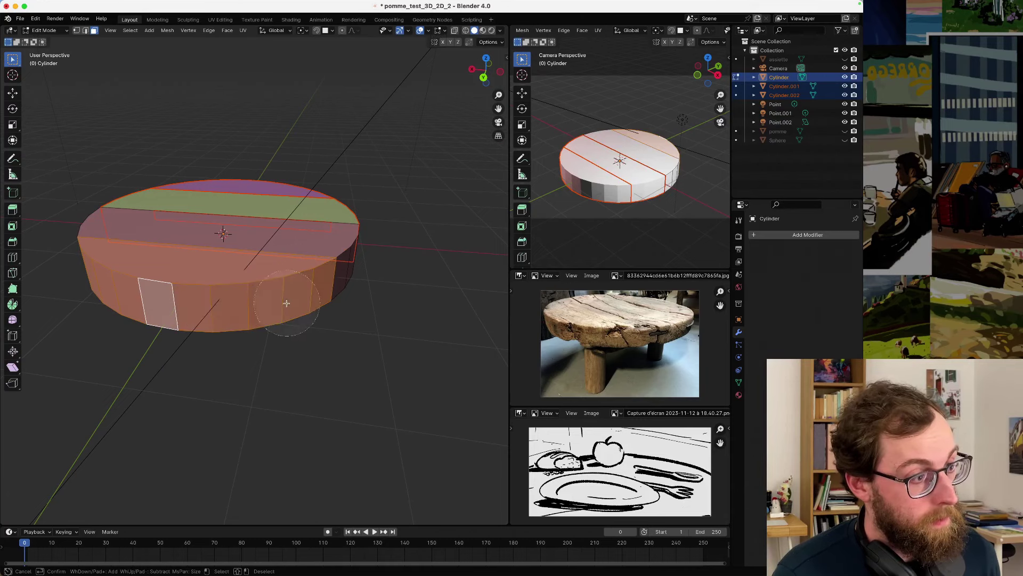
key("Escape")
mouse_move(286, 299)
middle_mouse_down()
mouse_move(290, 208)
mouse_move(309, 267)
middle_mouse_up()
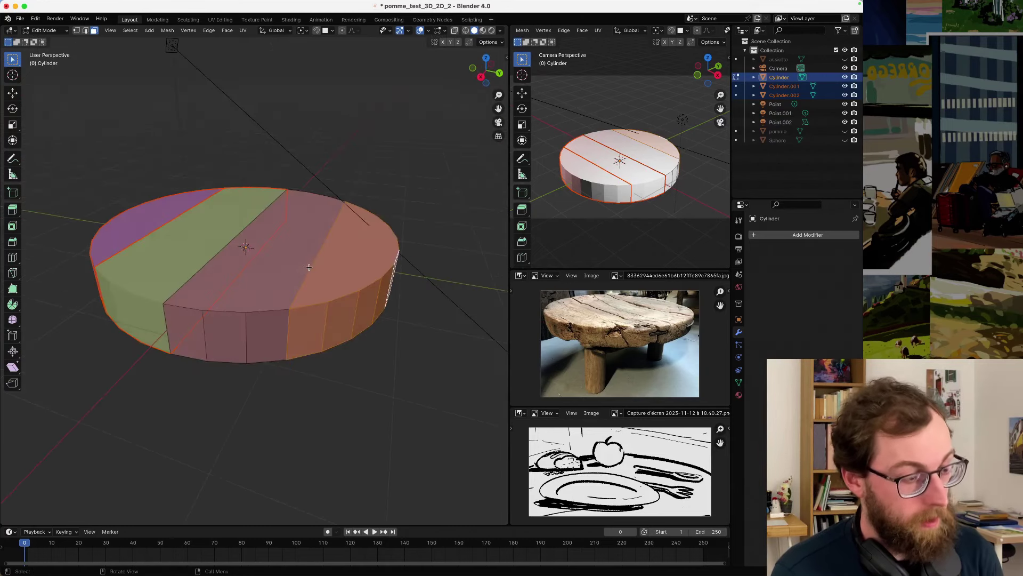
key("p")
left_click(310, 267)
- Leave Edit Mode and slide the teal plank along Y
right_click(341, 265)
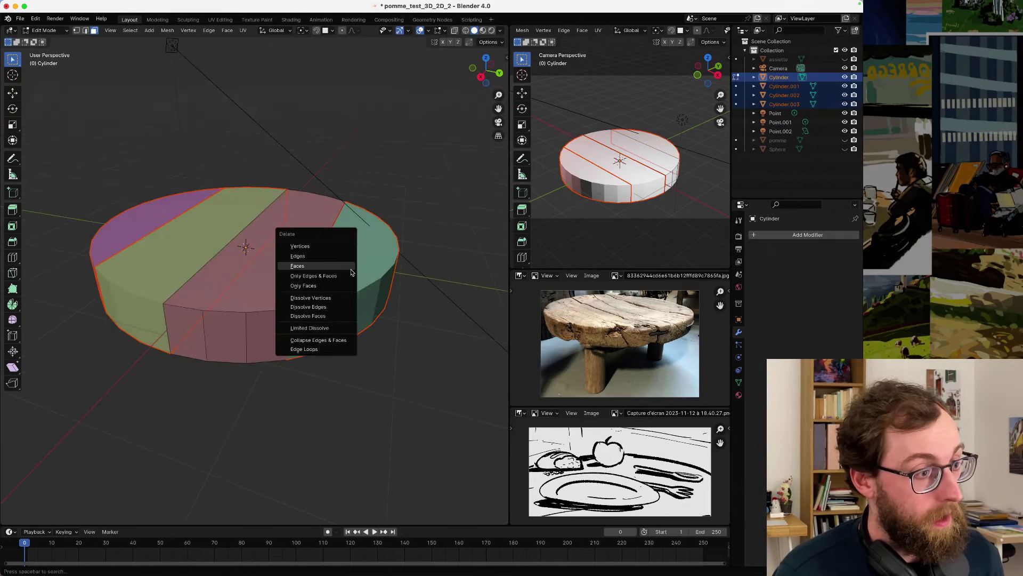
key("Escape")
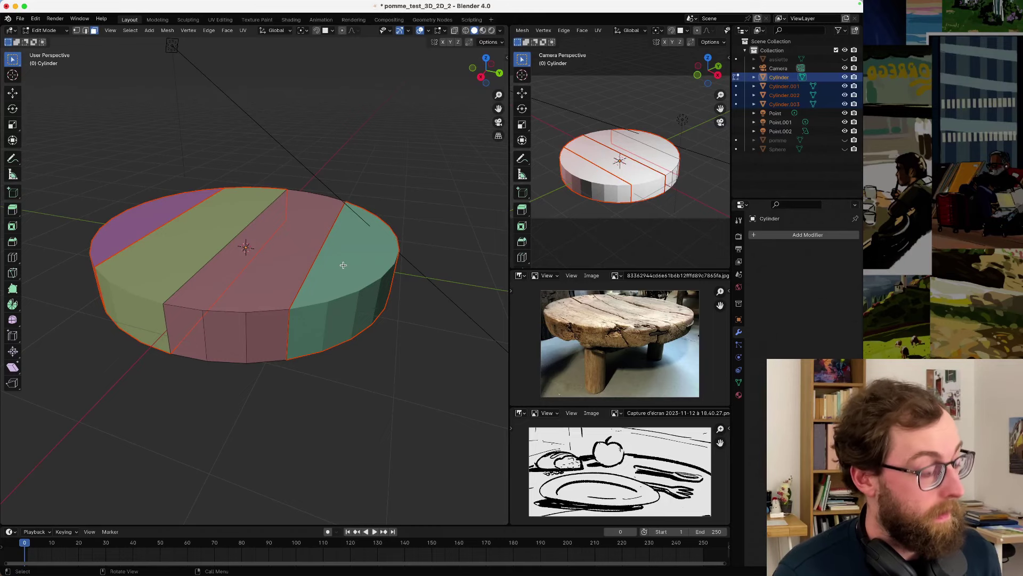
key("Tab")
left_click(347, 256)
key("g")
key("y")
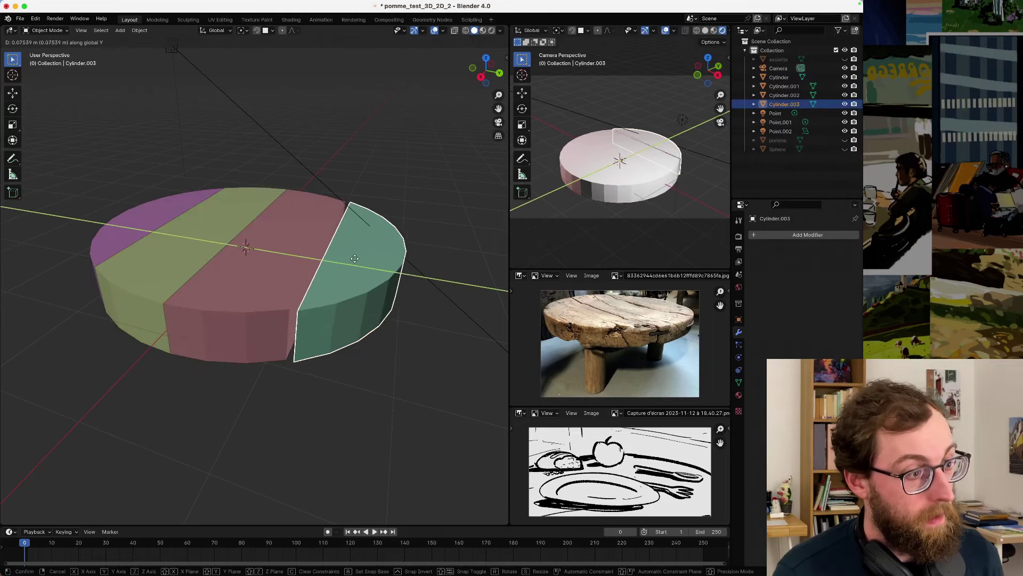
left_click(356, 260)
- Slide the pink and purple planks along Y, the purple by -0.265 m
middle_click_drag(262, 256, 272, 264)
left_click(273, 264)
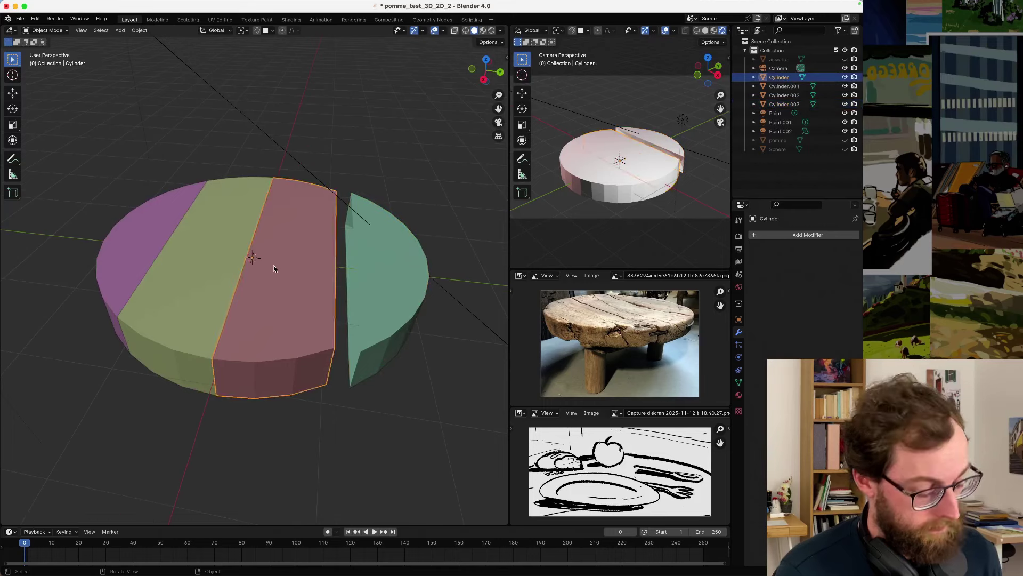
key("g")
key("y")
left_click(266, 264)
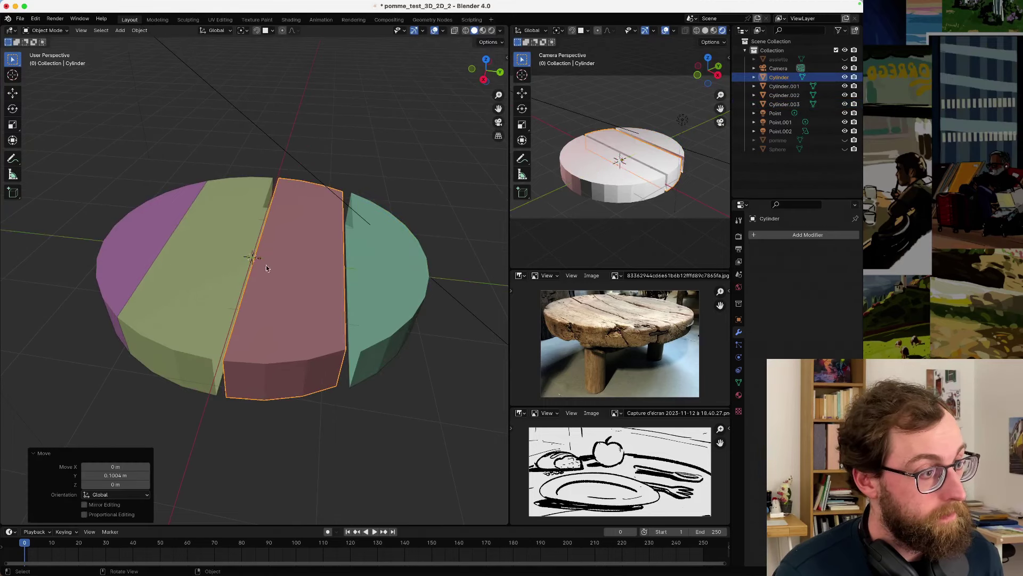
left_click(146, 256)
key("g")
key("y")
left_click(97, 66)
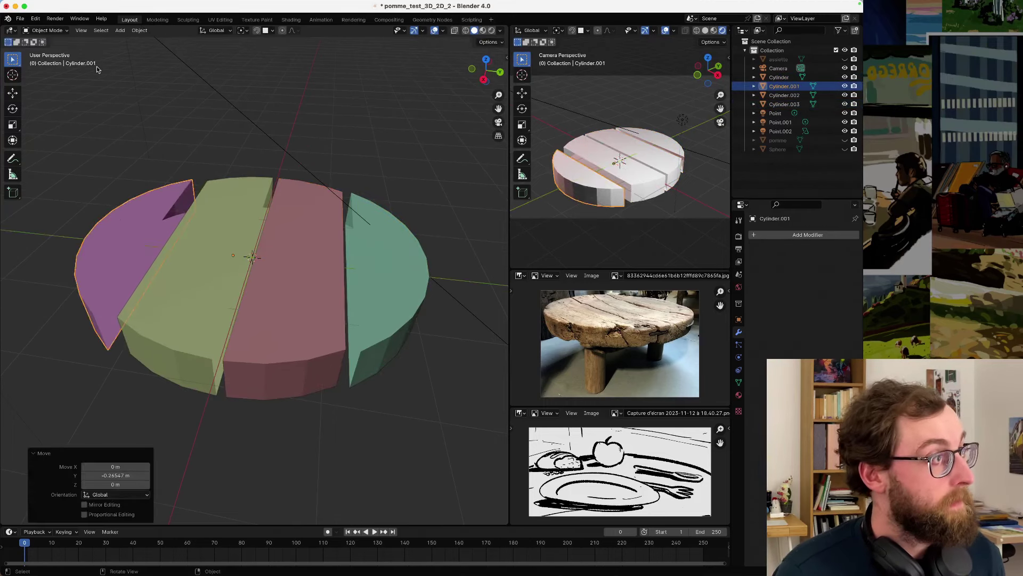
- In Edit Mode, select the purple plank's two notch vertices and bottom corner vertex
key("Tab")
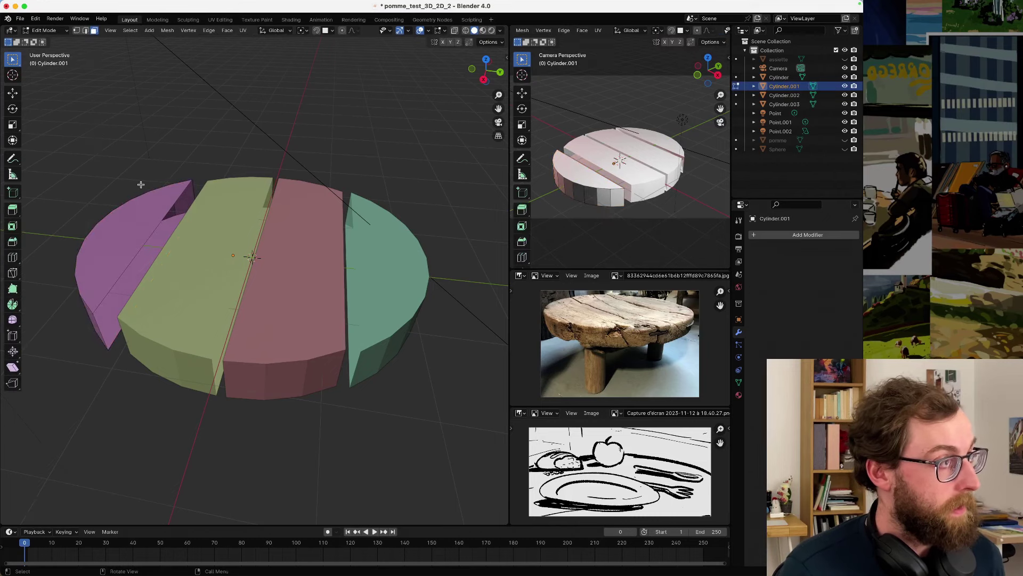
left_click(186, 183)
middle_click_drag(186, 182, 100, 296)
left_click(189, 200, "shift")
left_click(101, 337, "shift")
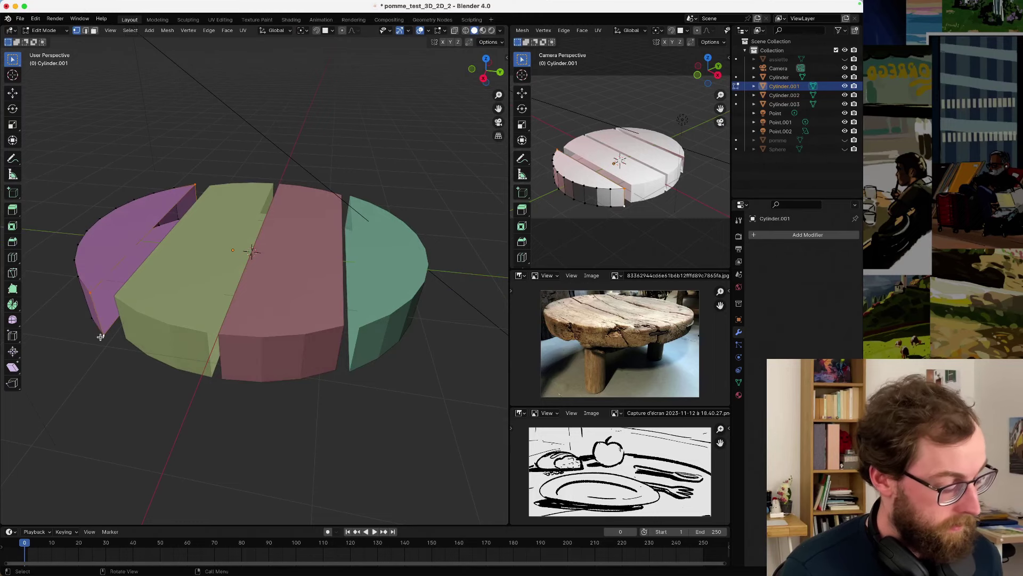
middle_click_drag(101, 337, 197, 276)
- Switch to the yellow-green plank in Edit Mode and select its top corner vertex
key("Tab")
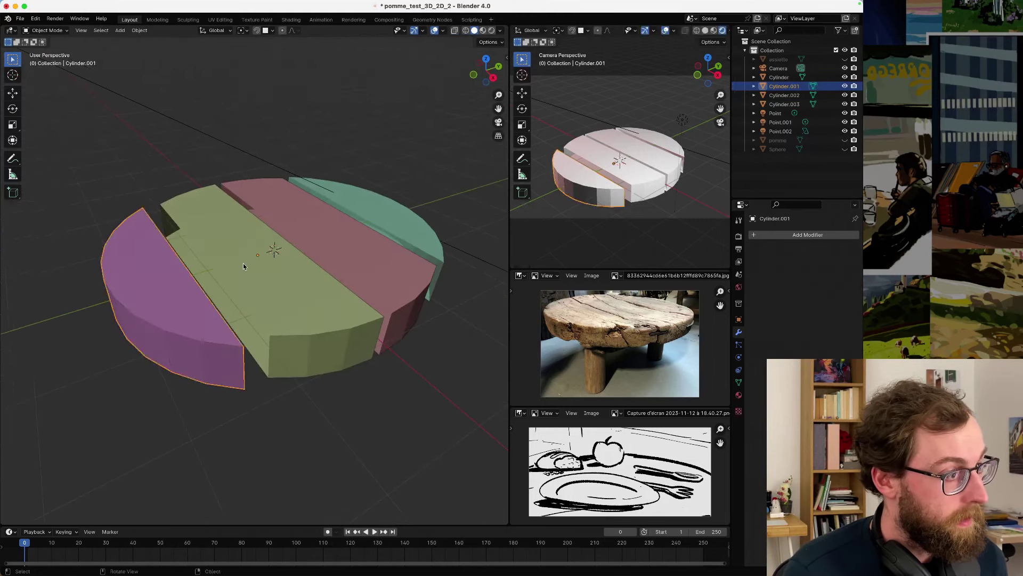
left_click(243, 264)
key("Tab")
left_click(161, 203, "shift")
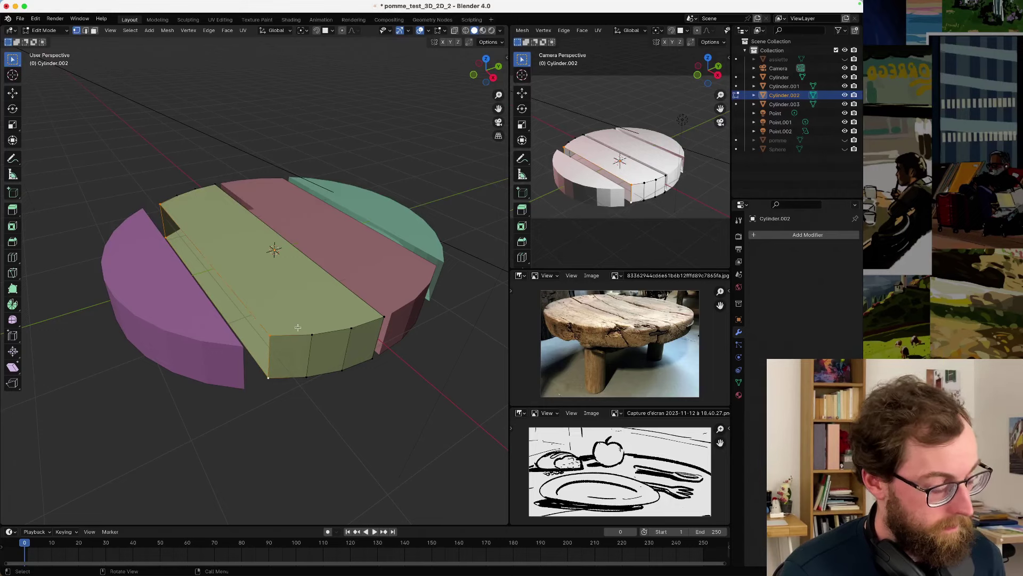
- Add the yellow-green plank's front-bottom corner and a short top edge to the selection
left_click(269, 376, "ctrl")
middle_click_drag(269, 376, 270, 180)
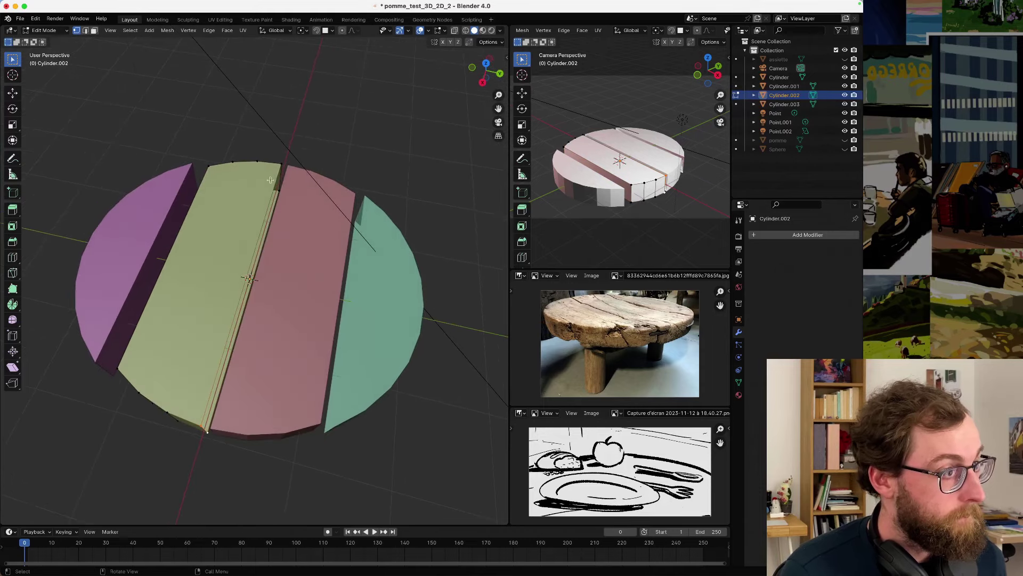
left_click(277, 168, "shift")
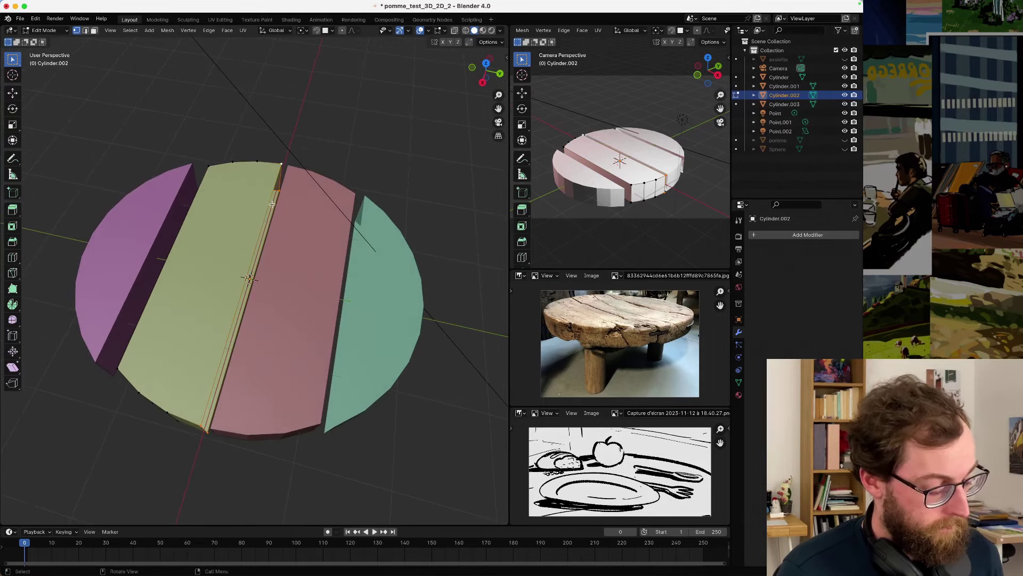
key("Tab")
scroll(290, 202, "up", 5)
key("Tab")
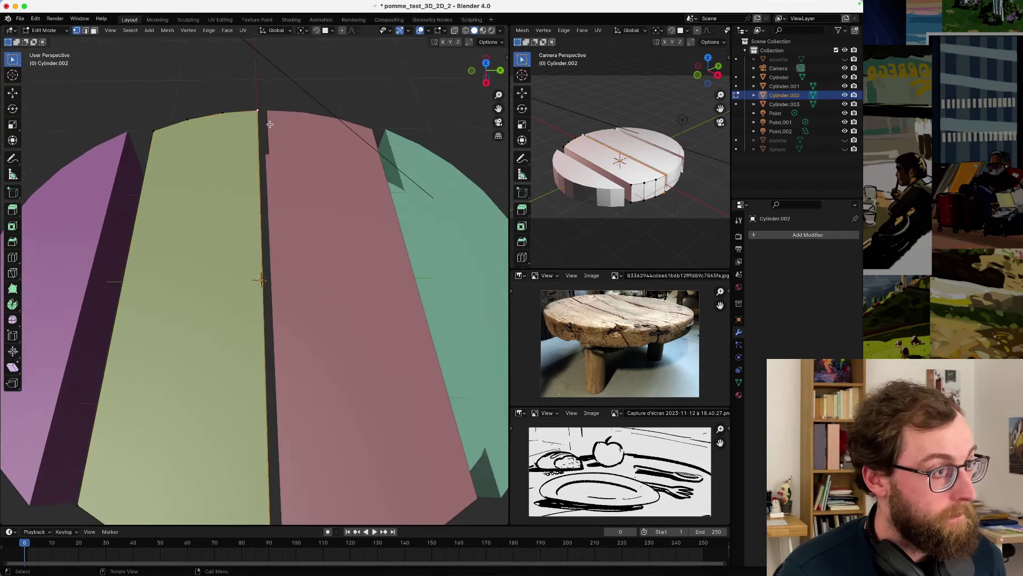
key("Tab")
- Select the pink plank's two top vertices, bottom front corner, bottom-right and top-right vertices
left_click(284, 135)
key("Tab")
left_click(266, 122)
left_click(267, 153, "shift")
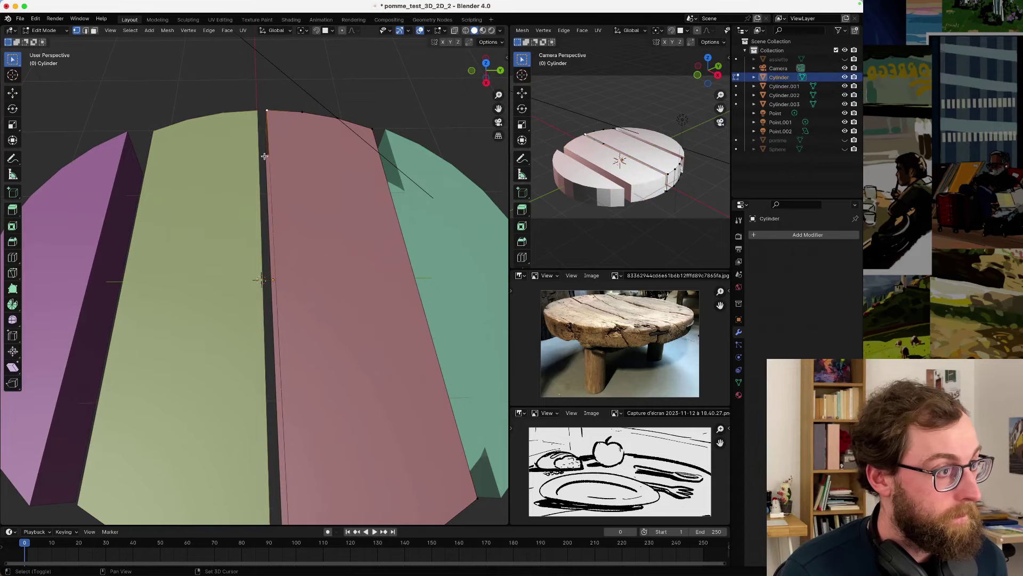
scroll(275, 181, "down", 3)
middle_click_drag(281, 205, 283, 201)
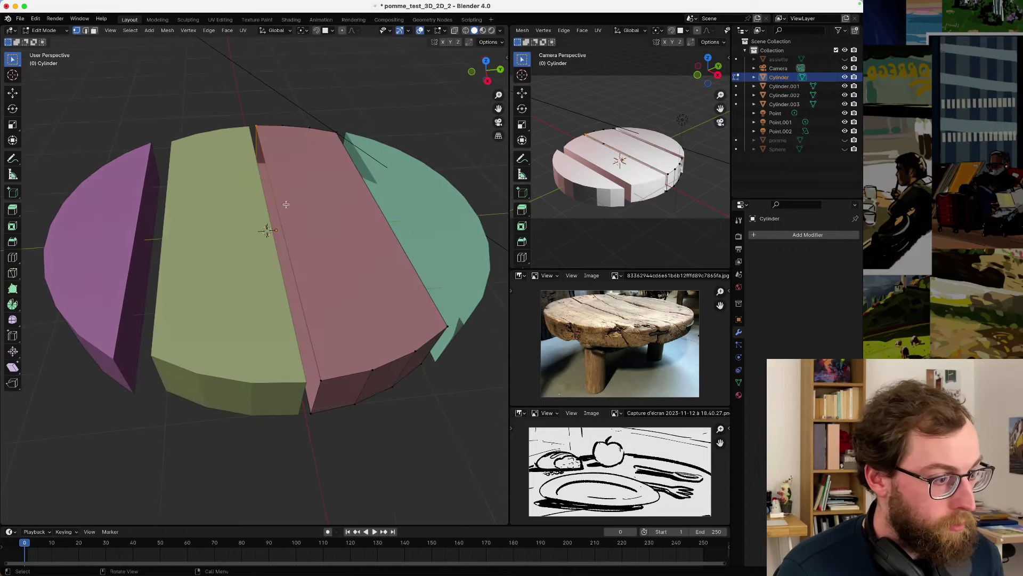
left_click(312, 415, "shift")
middle_click_drag(354, 304, 298, 333)
scroll(310, 315, "down", 2)
left_click(293, 364, "shift")
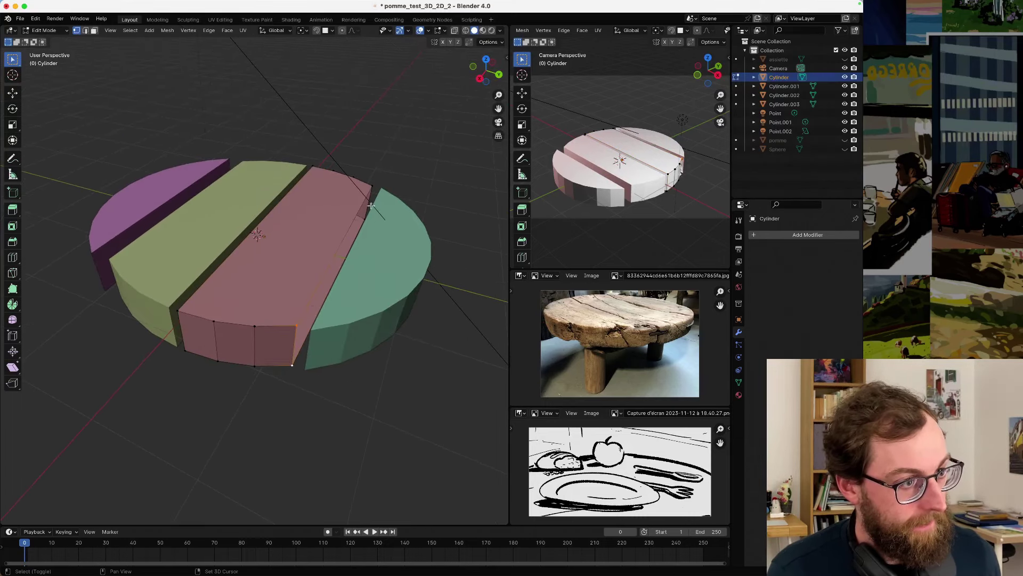
left_click(366, 188, "shift")
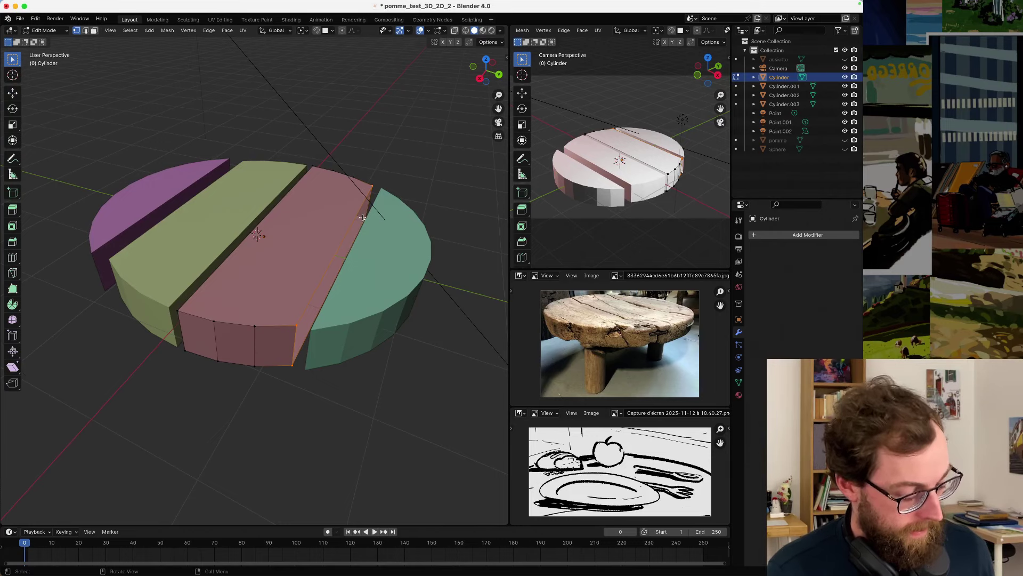
mouse_move(366, 226)
middle_mouse_down()
mouse_move(383, 235)
mouse_move(367, 226)
middle_mouse_up()
- Select the teal plank's bottom vertex in Edit Mode, then deselect all its vertices
key("Tab")
scroll(355, 220, "up", 4)
left_click(355, 221)
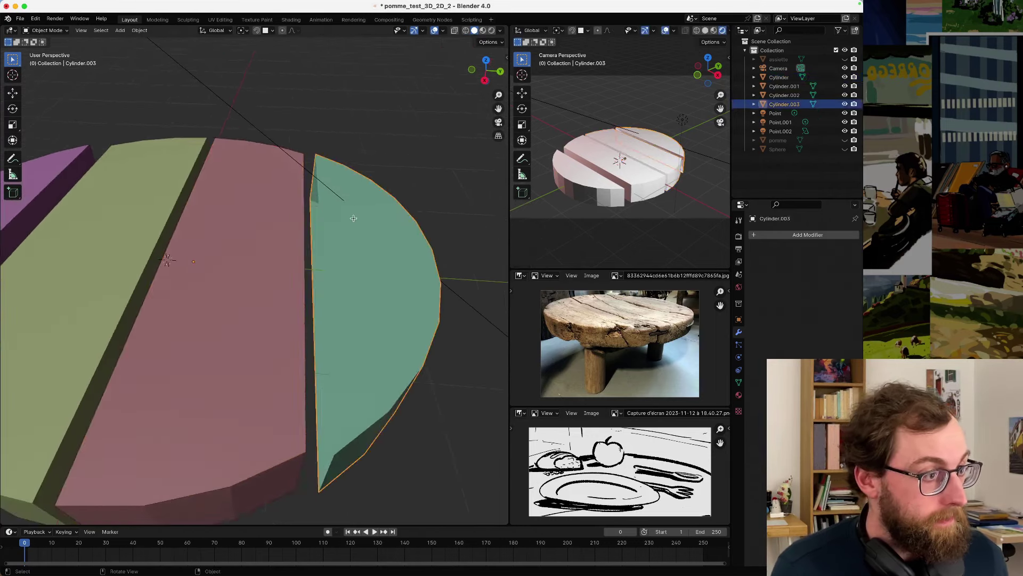
key("Tab")
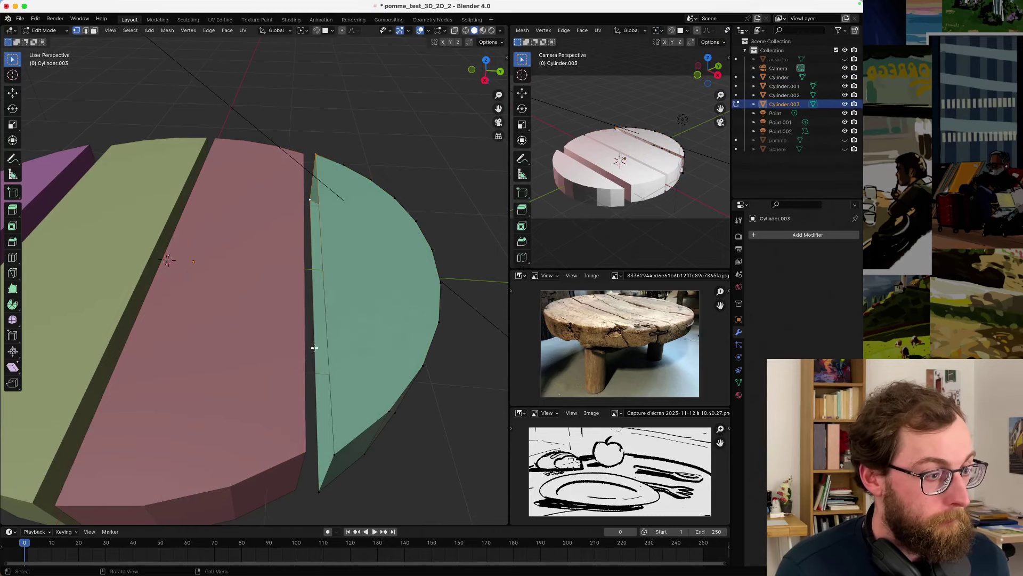
middle_click_drag(313, 311, 312, 331)
left_click(304, 387, "shift")
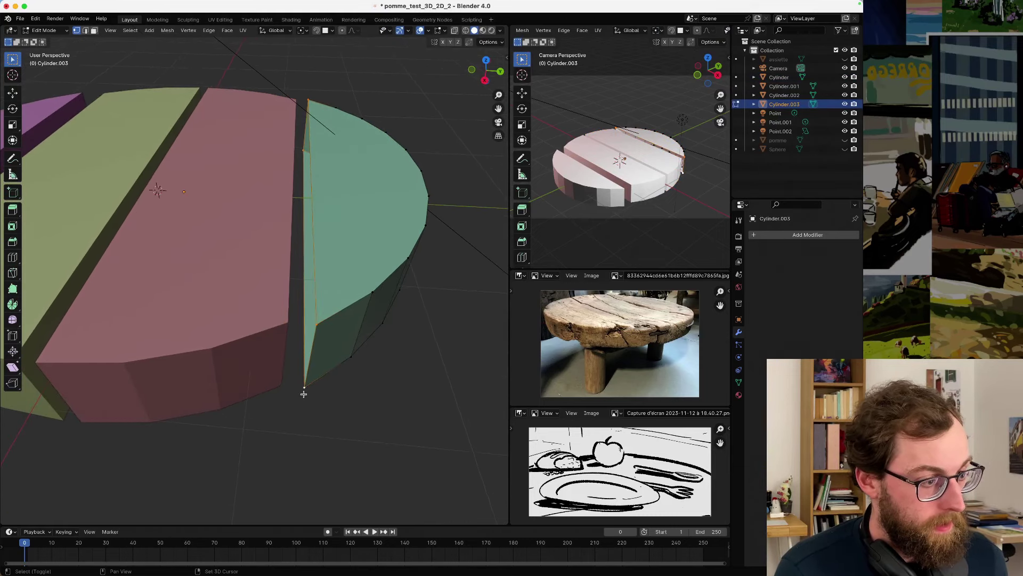
key("alt+a")
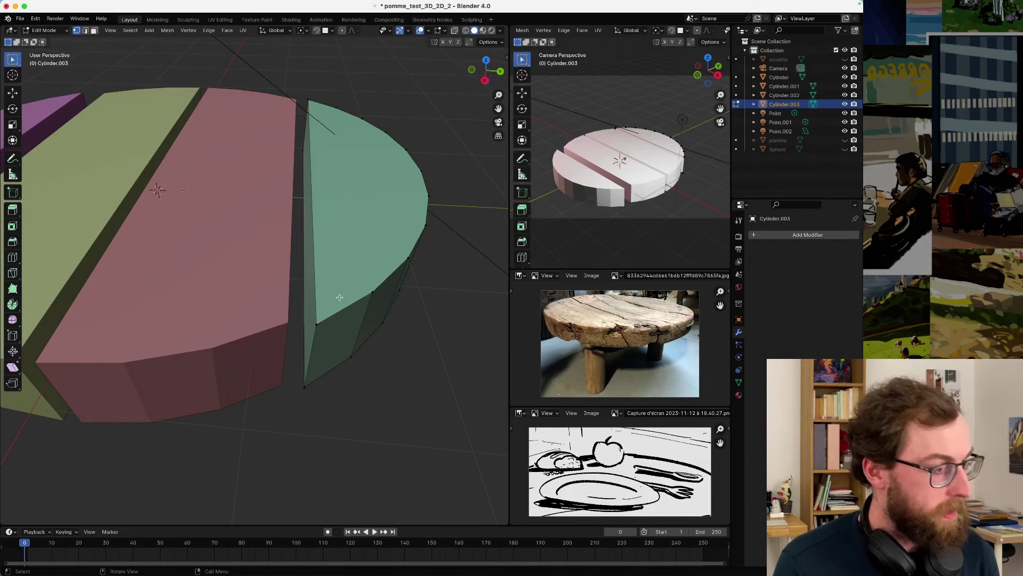
- Zoom the reference photo onto the crack, return to Object Mode and view the disc from the front
middle_click_drag(308, 291, 309, 303)
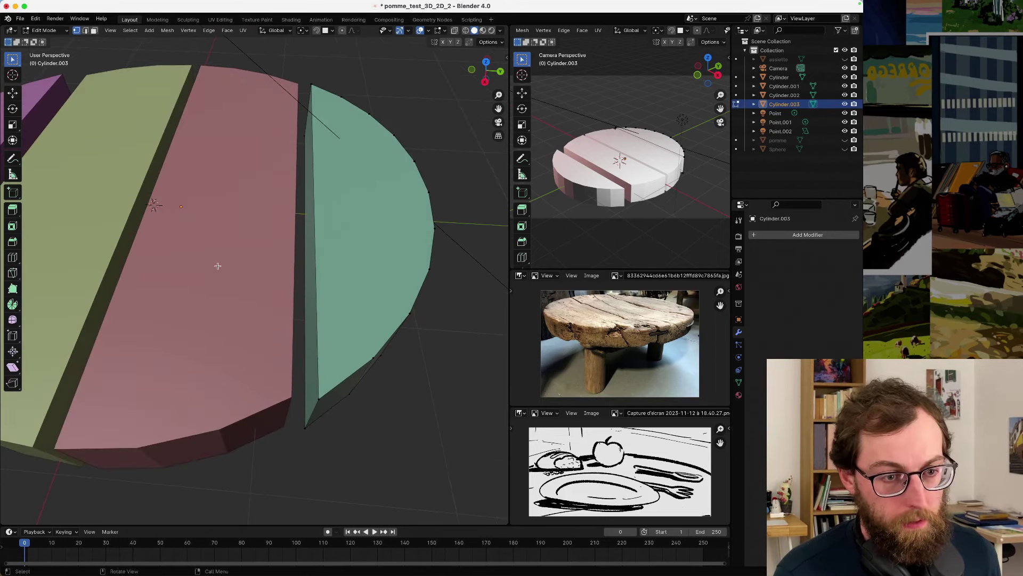
scroll(610, 344, "up", 6)
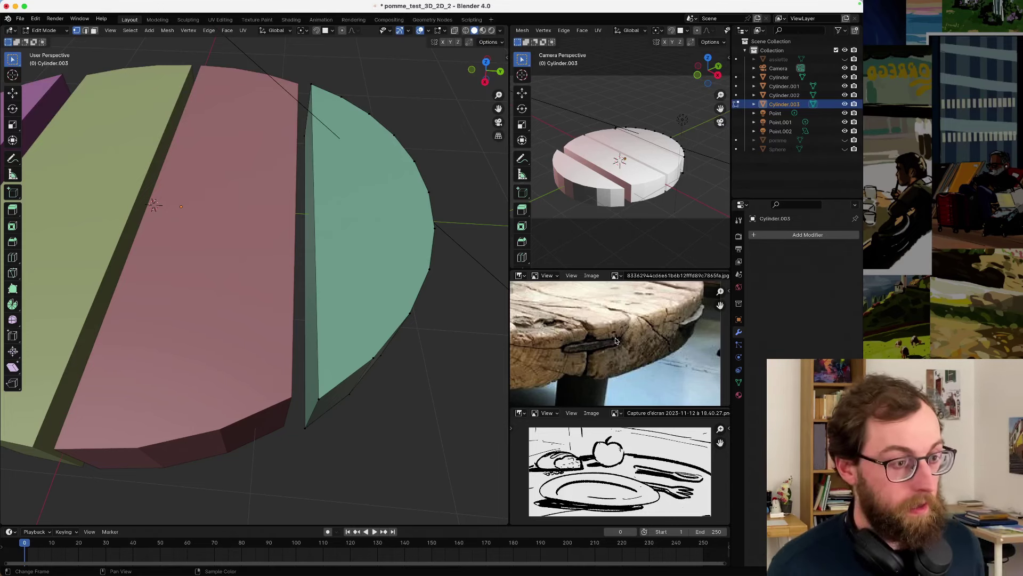
scroll(342, 358, "down", 5)
key("Tab")
middle_click_drag(341, 358, 359, 290)
scroll(290, 244, "down", 2)
key("KP_1")
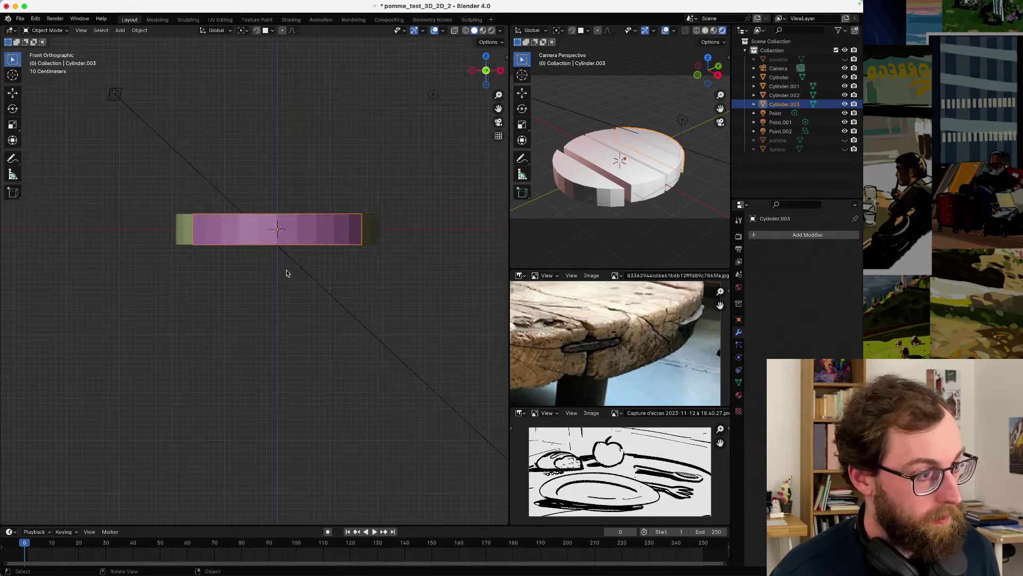
- From the top view, nudge the pink plank along Y against the yellow-green one
key("KP_7")
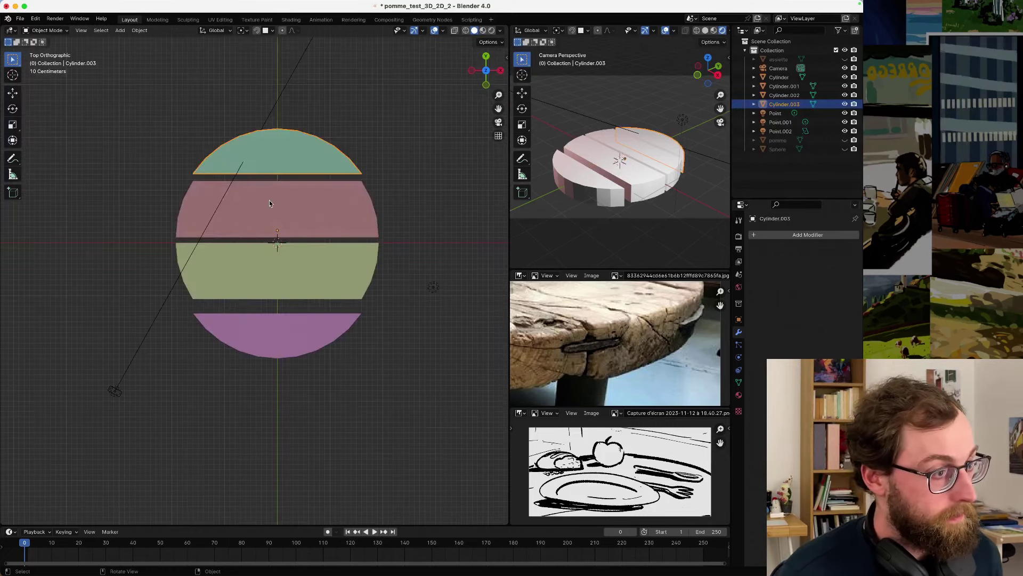
scroll(269, 200, "up", 2)
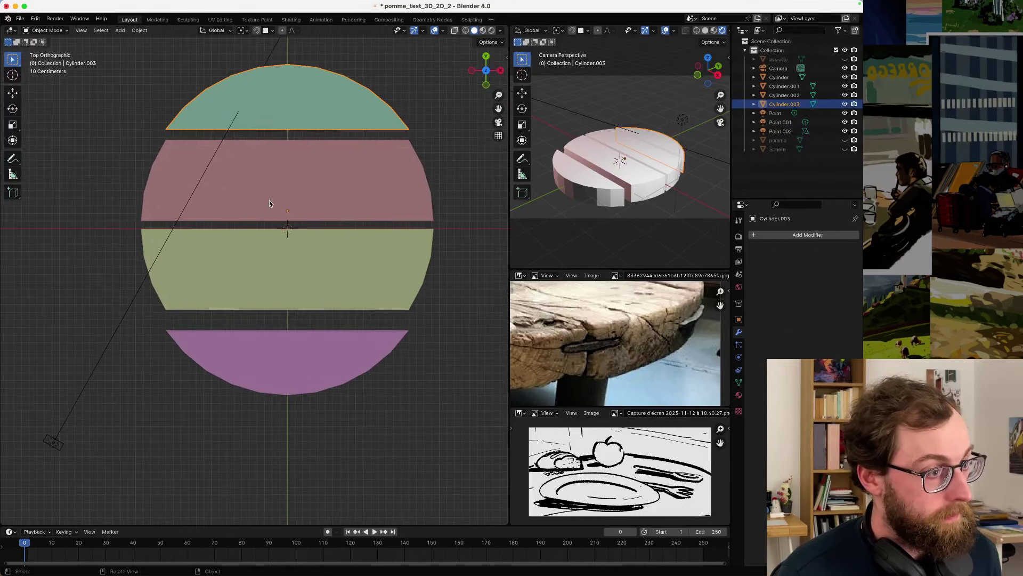
left_click(310, 177)
key("g")
key("y")
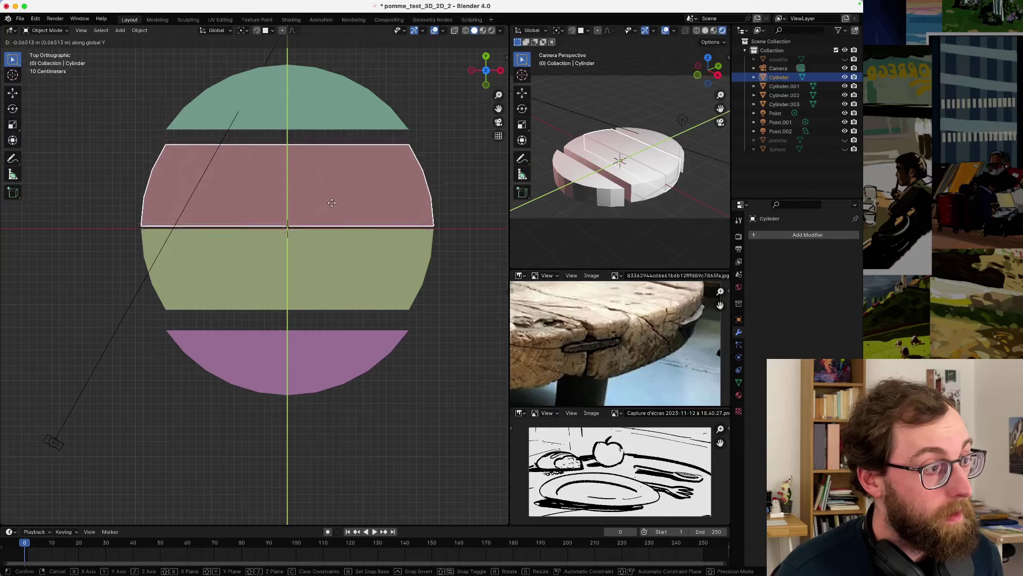
left_click(331, 205)
- Shift the purple bottom plank and the teal top plank along Y
left_click(308, 365)
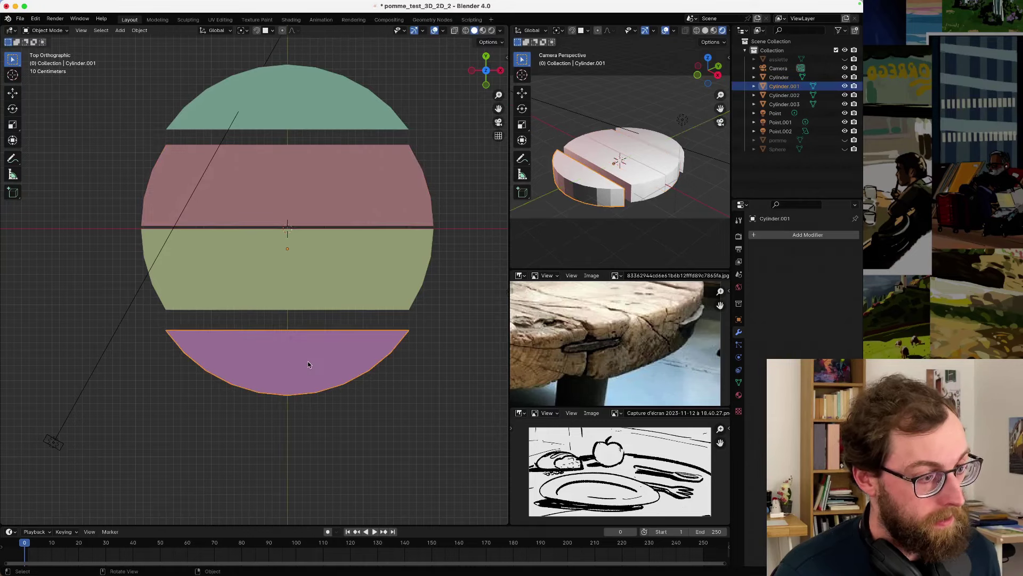
key("g")
key("y")
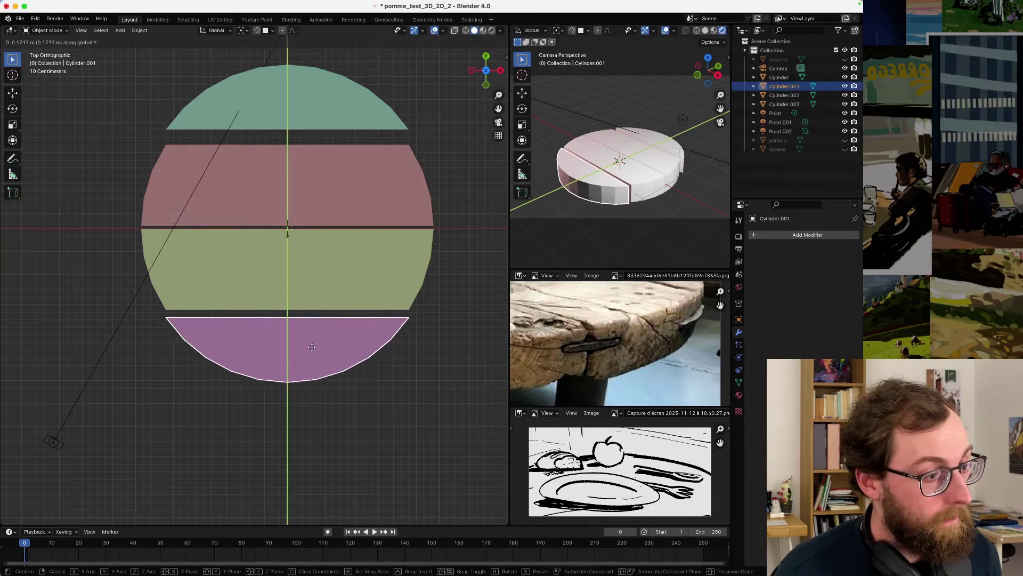
left_click(311, 344)
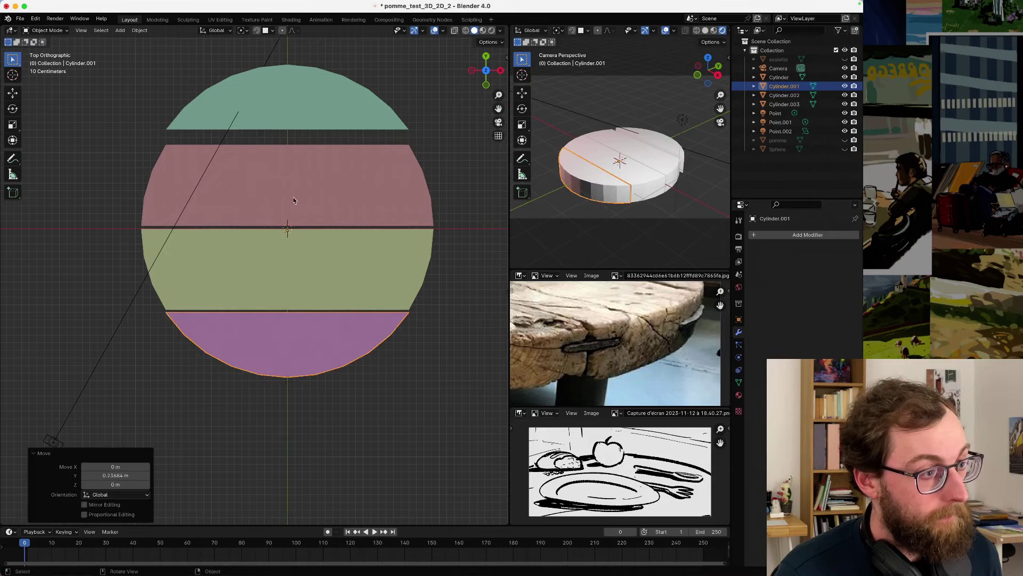
left_click(313, 117)
key("g")
key("y")
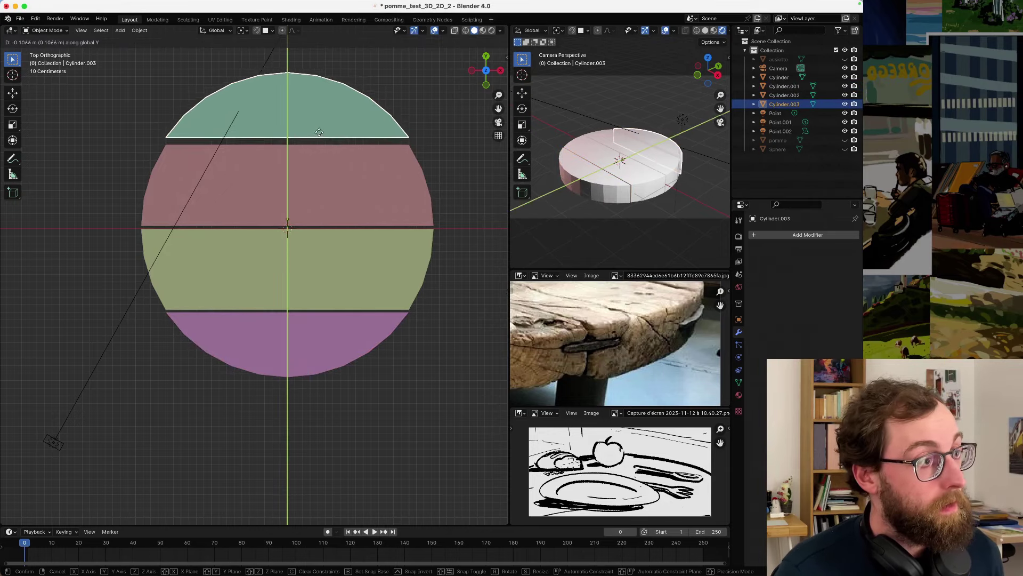
left_click(320, 140)
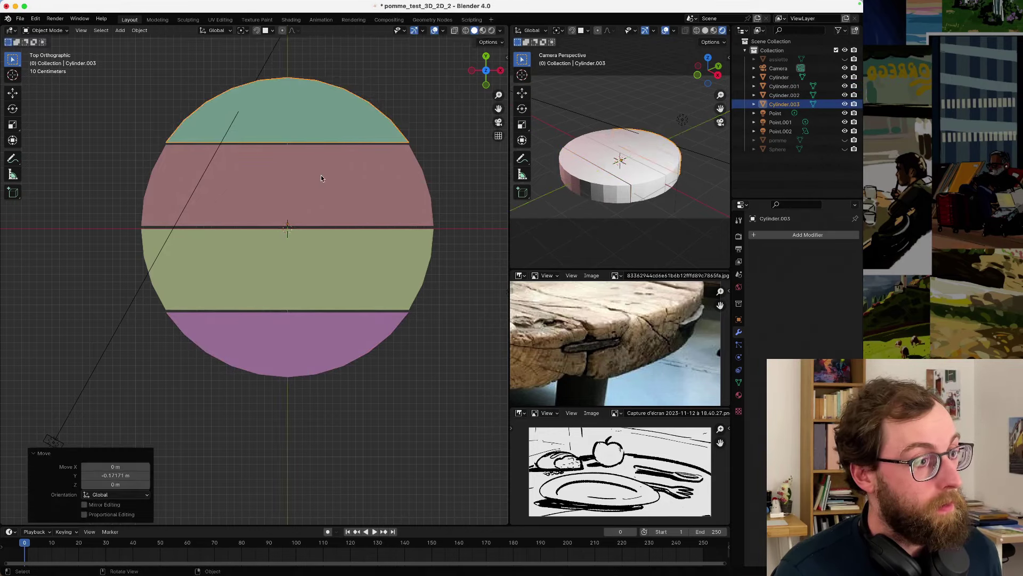
- Inspect the slices in perspective, briefly entering Edit Mode on the teal slice
middle_click_drag(321, 175, 346, 272)
key("Tab")
middle_click_drag(260, 292, 258, 249)
middle_click_drag(364, 254, 332, 247)
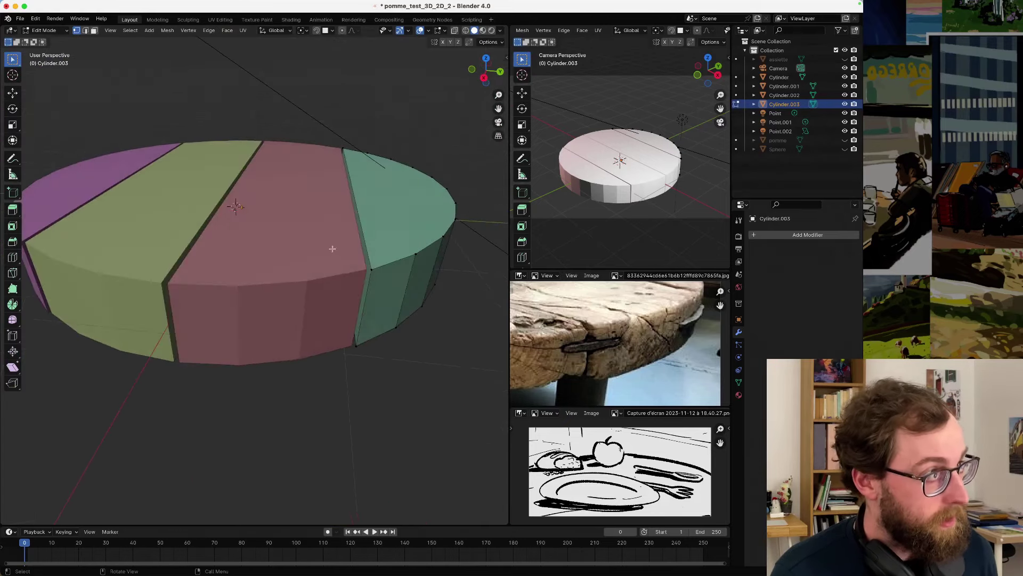
key("Tab")
- Shift the pink slice along Y, then give it a small shift along X
left_click(305, 266)
key("g")
key("x")
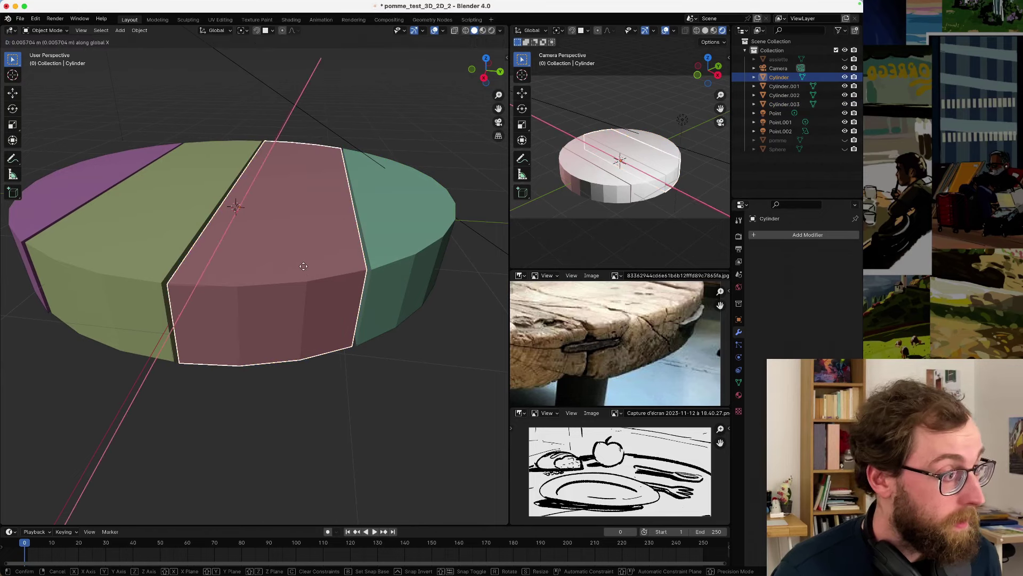
key("y")
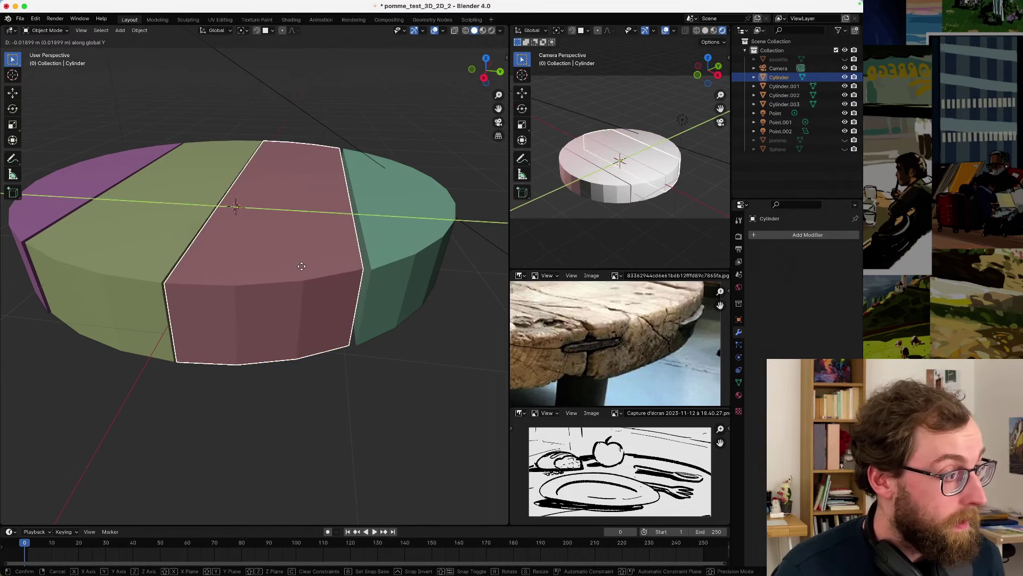
left_click(302, 267)
middle_click_drag(302, 267, 308, 277)
key("g")
key("y")
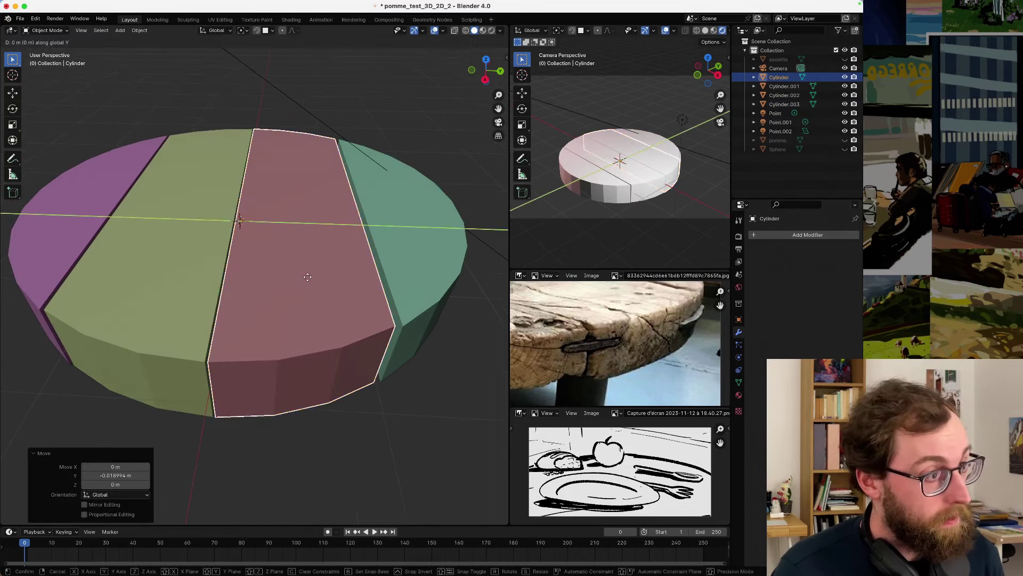
key("x")
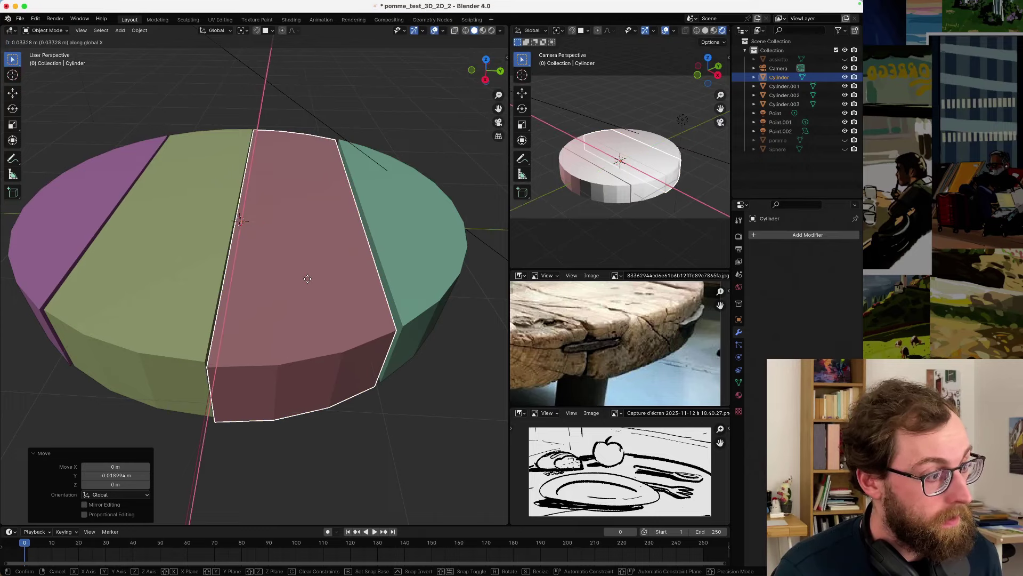
left_click(307, 278)
mouse_move(308, 276)
middle_mouse_down()
mouse_move(386, 272)
mouse_move(377, 280)
mouse_move(372, 261)
mouse_move(410, 276)
mouse_move(384, 269)
middle_mouse_up()
- Give the teal slice a small shift along Y
left_click(386, 272)
key("g")
key("y")
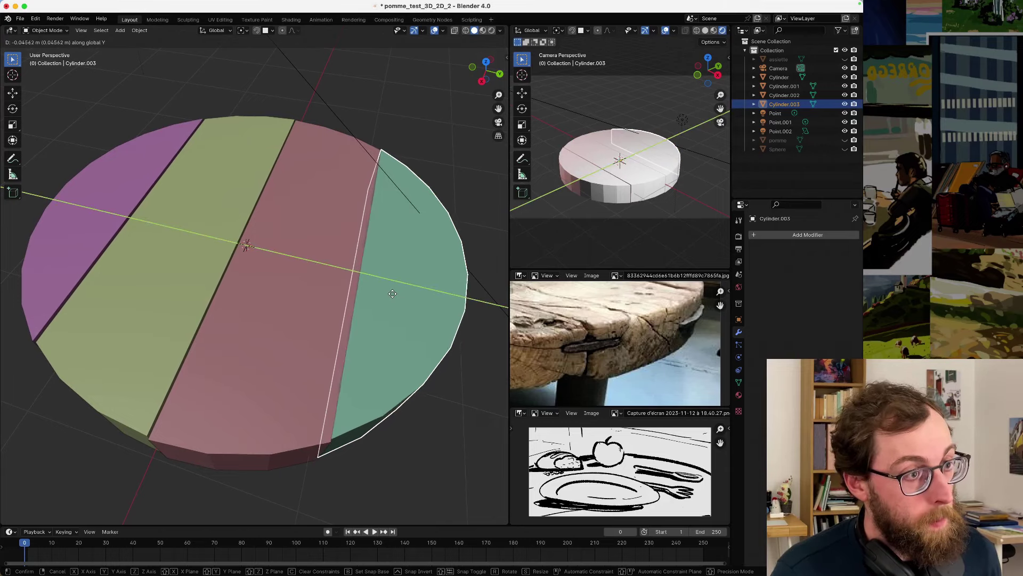
left_click(368, 279)
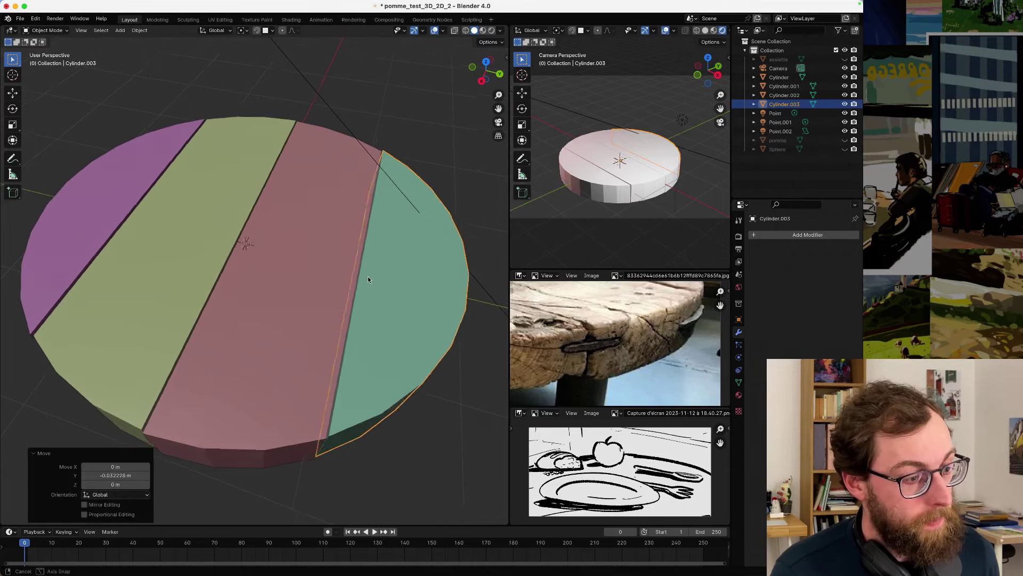
scroll(367, 277, "down", 4)
middle_click_drag(367, 264, 324, 320)
scroll(324, 321, "down", 2)
- Move the purple slice about -0.035 m along X, then deselect it
left_click(324, 322)
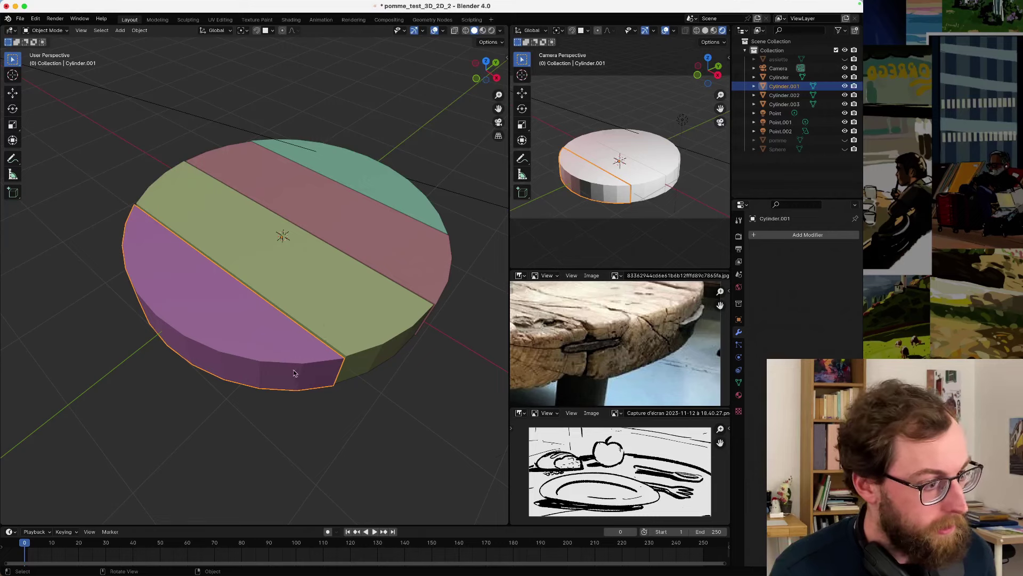
middle_click_drag(293, 369, 286, 394)
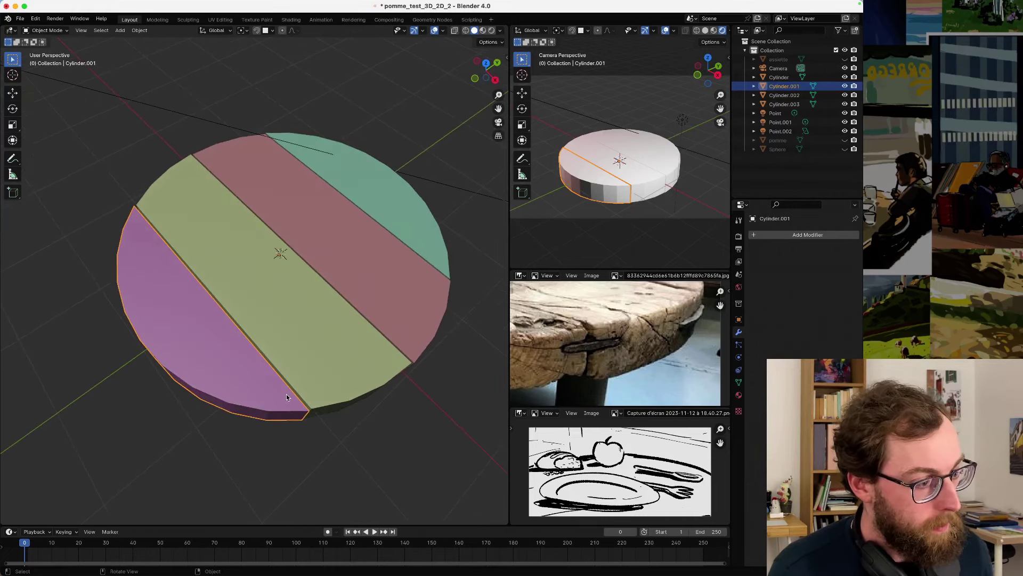
scroll(287, 395, "up", 1)
key("g")
key("x")
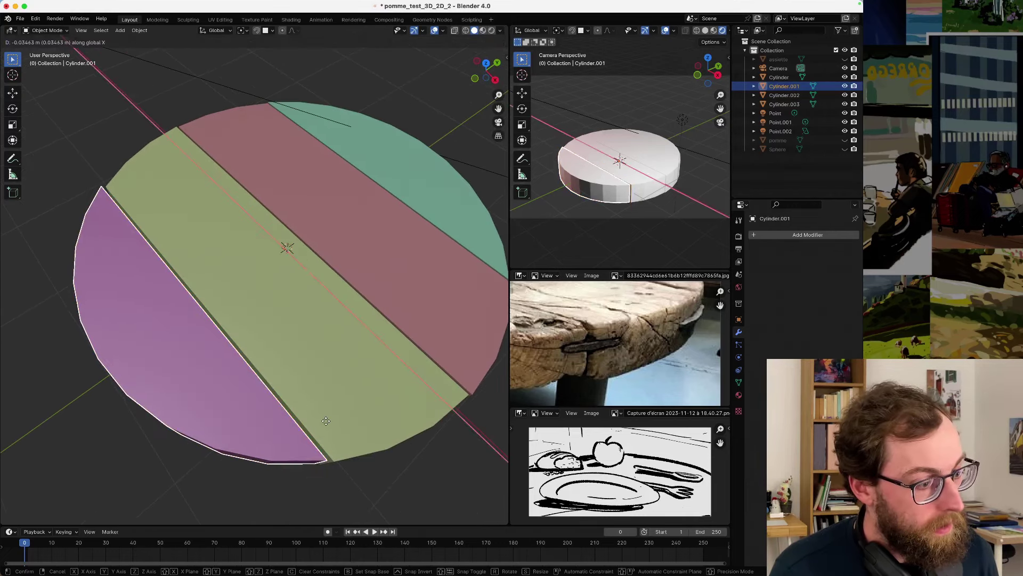
left_click(326, 423)
left_click(344, 483)
middle_click_drag(338, 450, 314, 370)
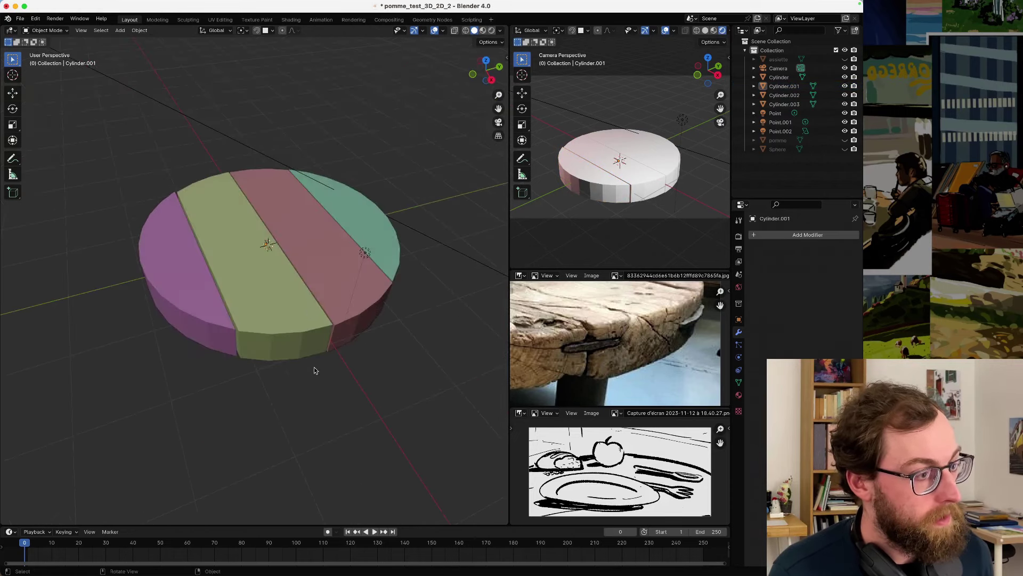
mouse_move(310, 256)
middle_mouse_down()
mouse_move(325, 252)
mouse_move(277, 240)
mouse_move(300, 272)
mouse_move(369, 258)
mouse_move(299, 259)
middle_mouse_up()
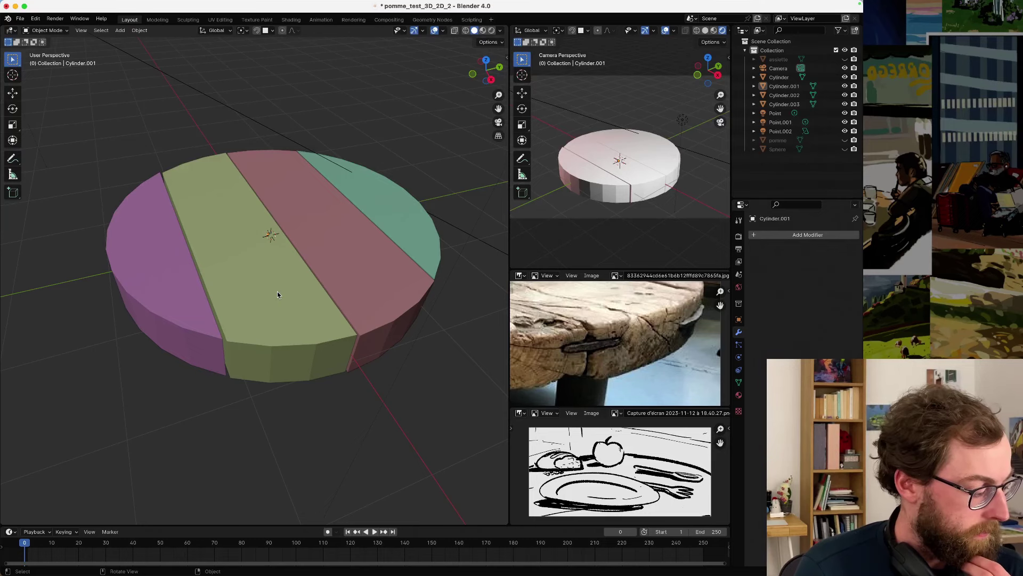
middle_click_drag(278, 295, 264, 256)
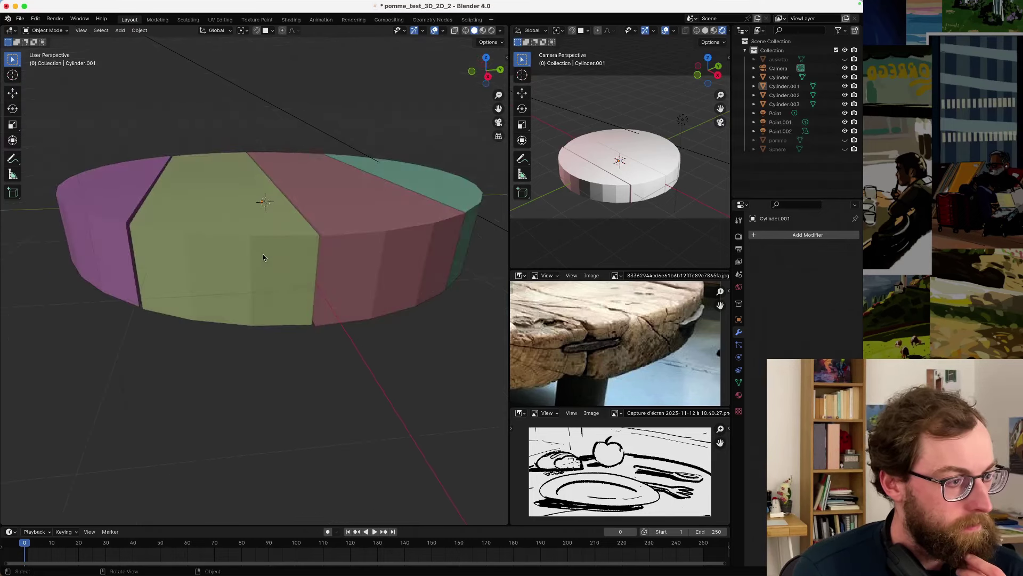
left_click(294, 229)
key("Tab")
left_click(319, 235)
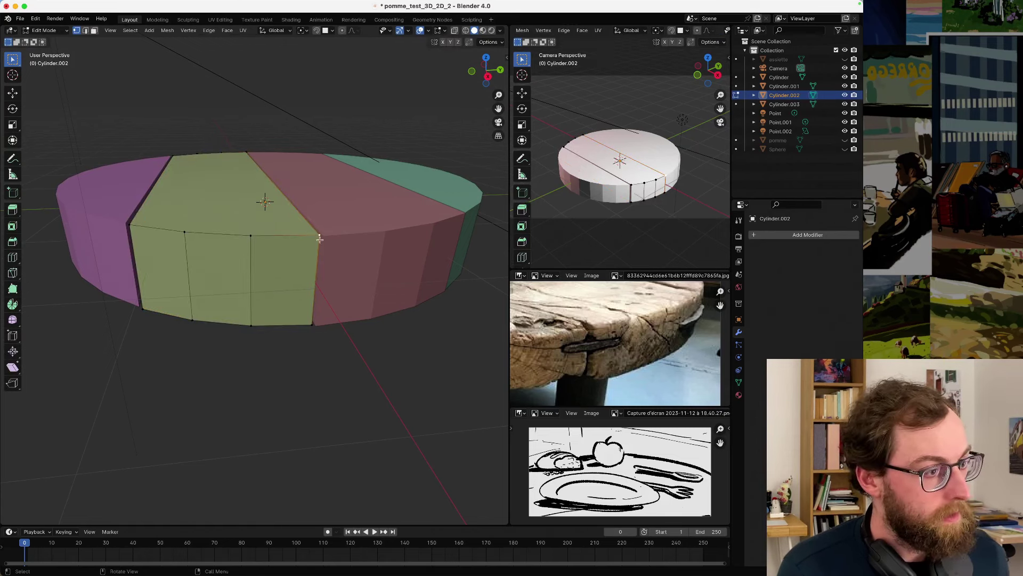
key("Tab")
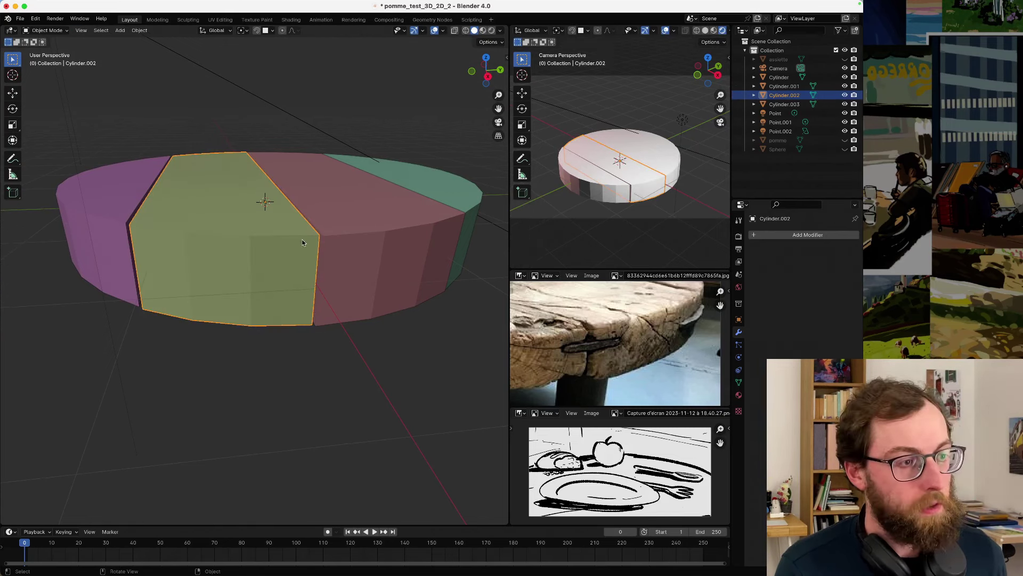
scroll(302, 242, "down", 3)
scroll(388, 328, "down", 2)
left_click_drag(427, 384, 136, 239)
key("KP_Decimal")
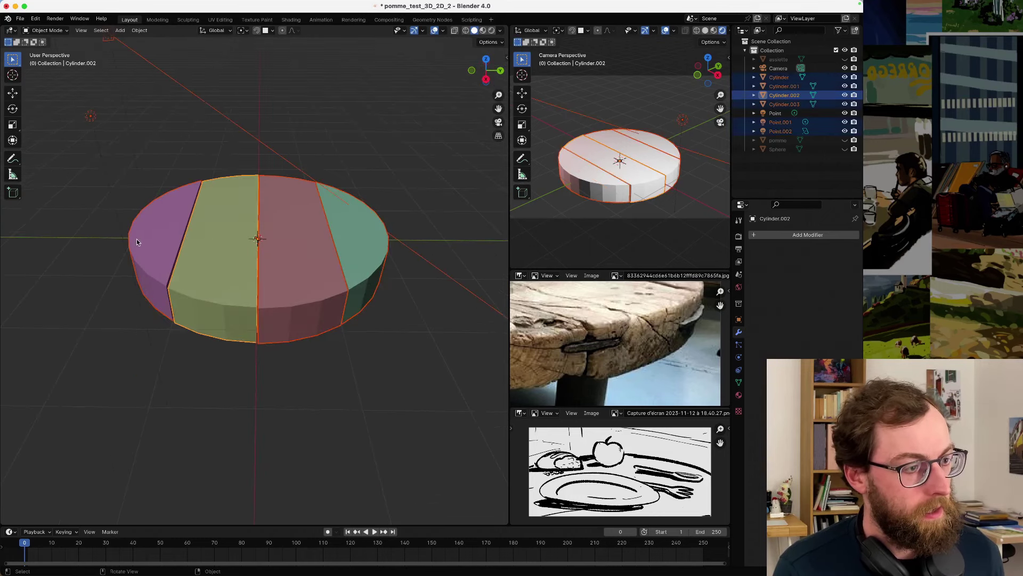
left_click_drag(115, 184, 171, 263)
left_click(360, 340)
scroll(360, 341, "down", 2)
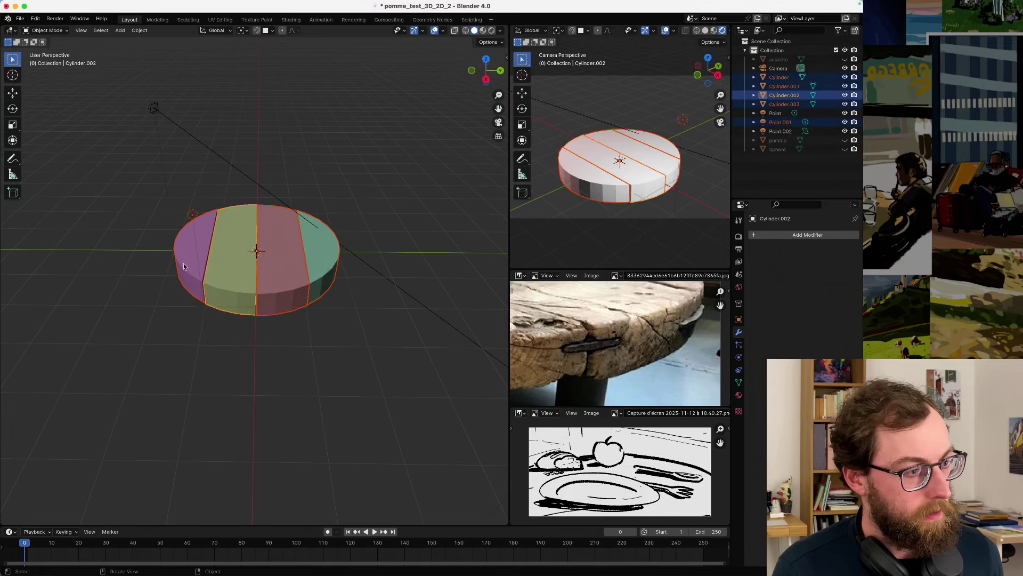
left_click(191, 215, "shift")
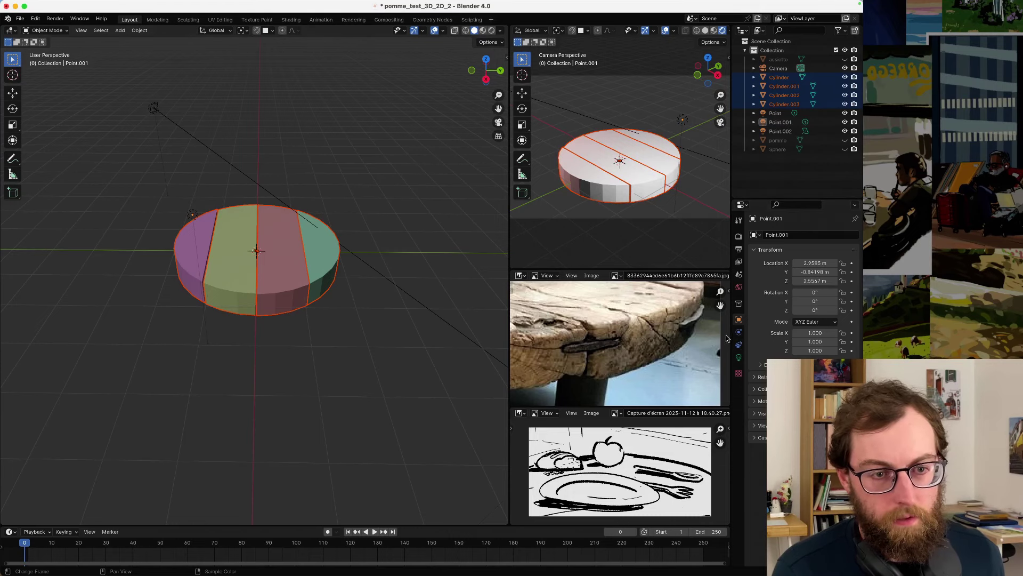
left_click(739, 344)
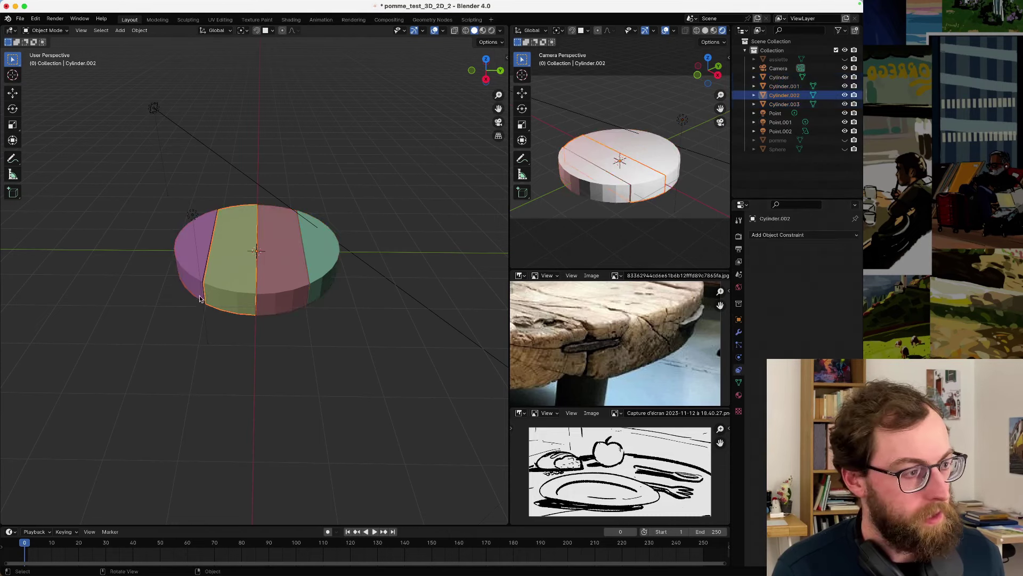
left_click(181, 264)
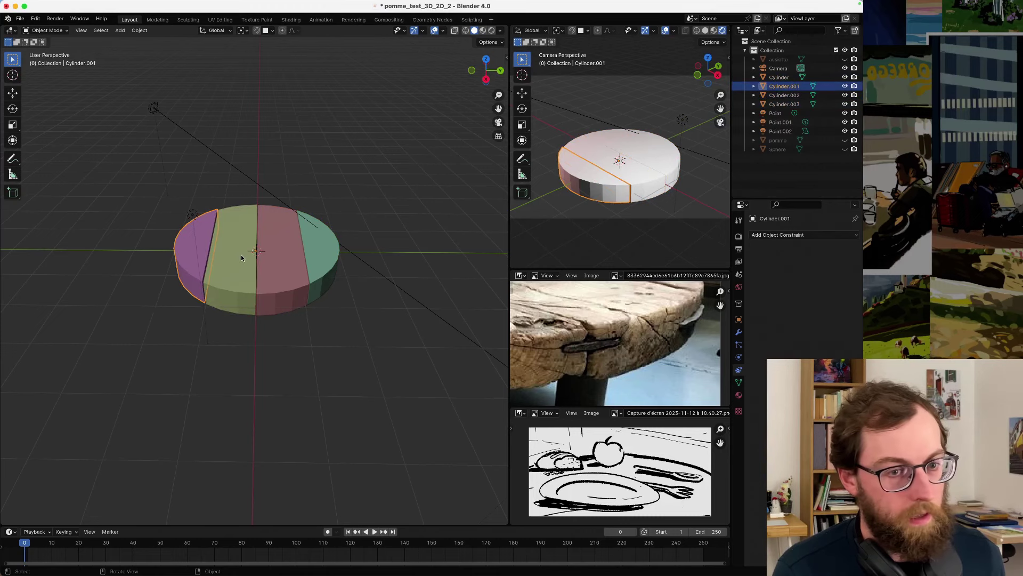
left_click(739, 331)
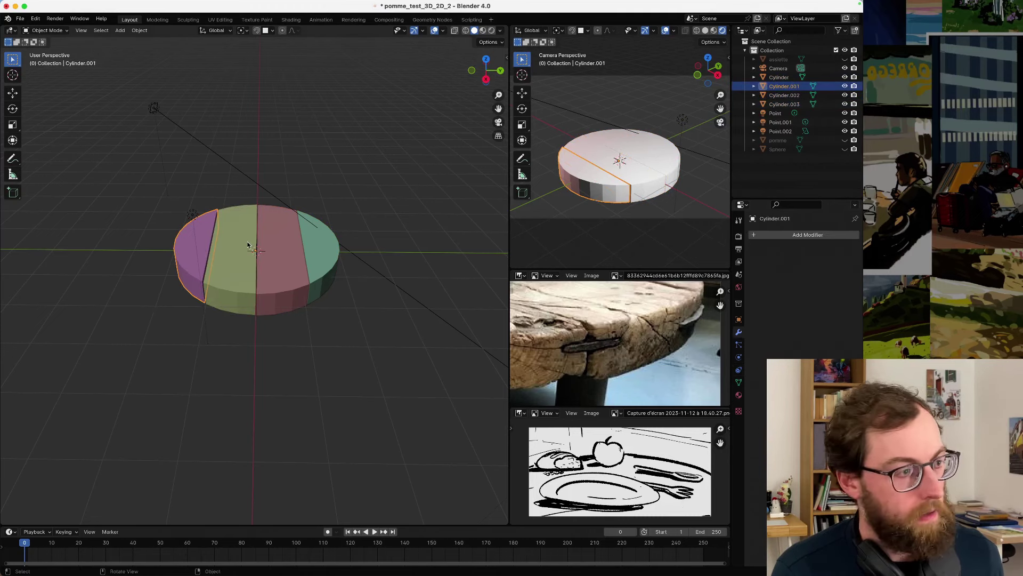
left_click(234, 254, "shift")
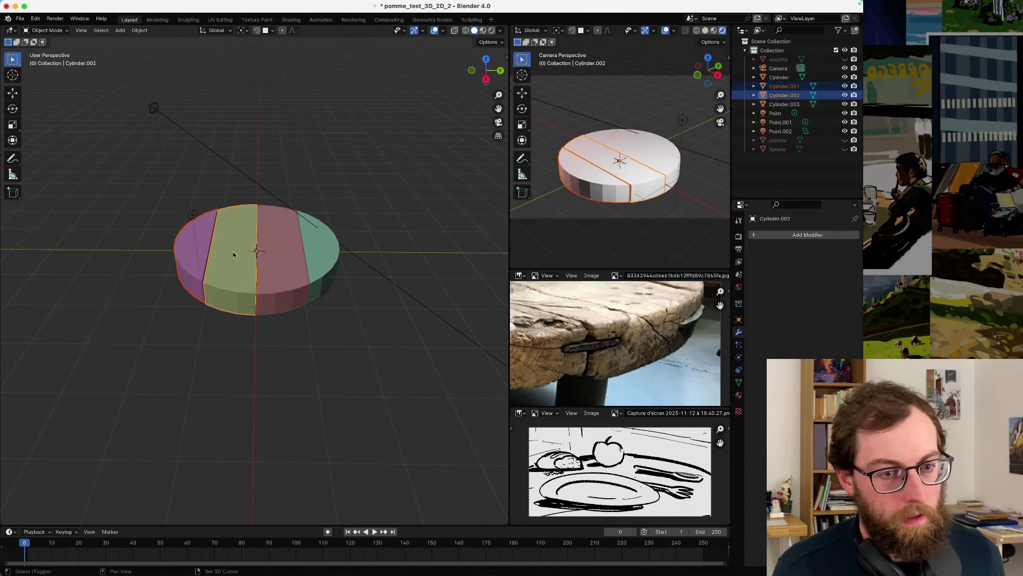
- Add a Simple Subdivision Surface modifier, viewport level 2, to the selected slices
left_click(280, 254, "shift")
left_click(322, 254, "shift")
left_click(779, 234)
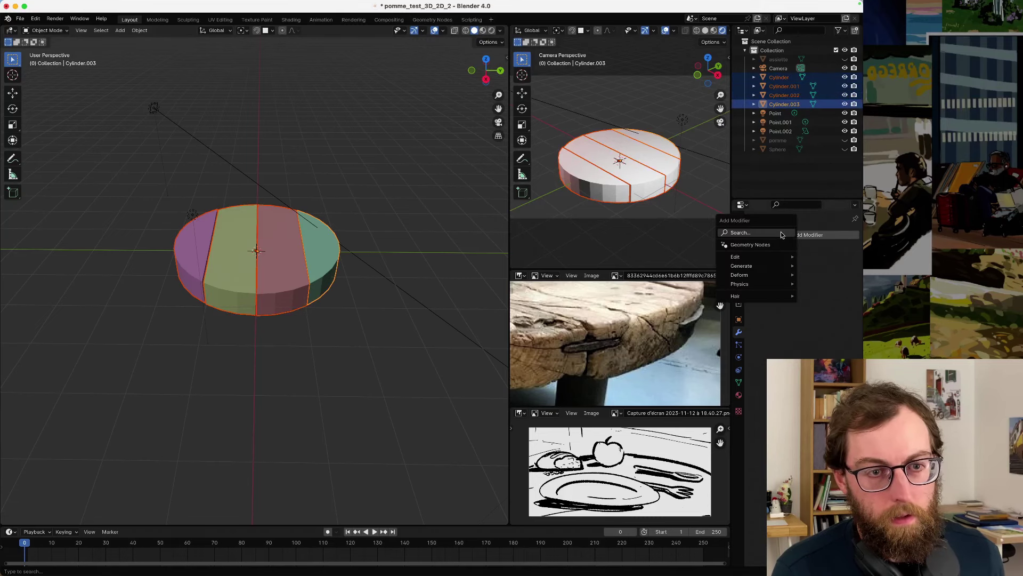
left_click(779, 233)
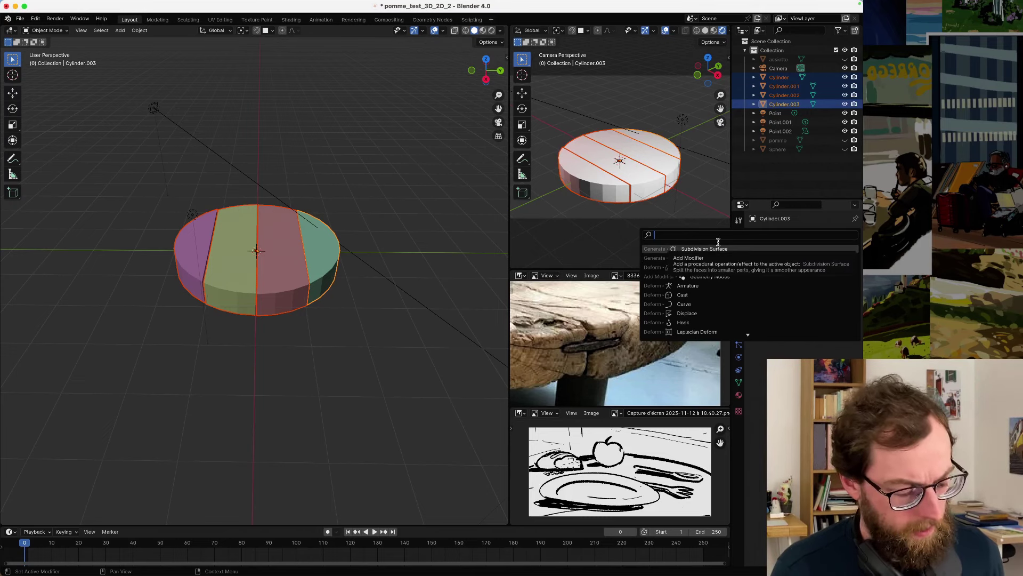
type("sub")
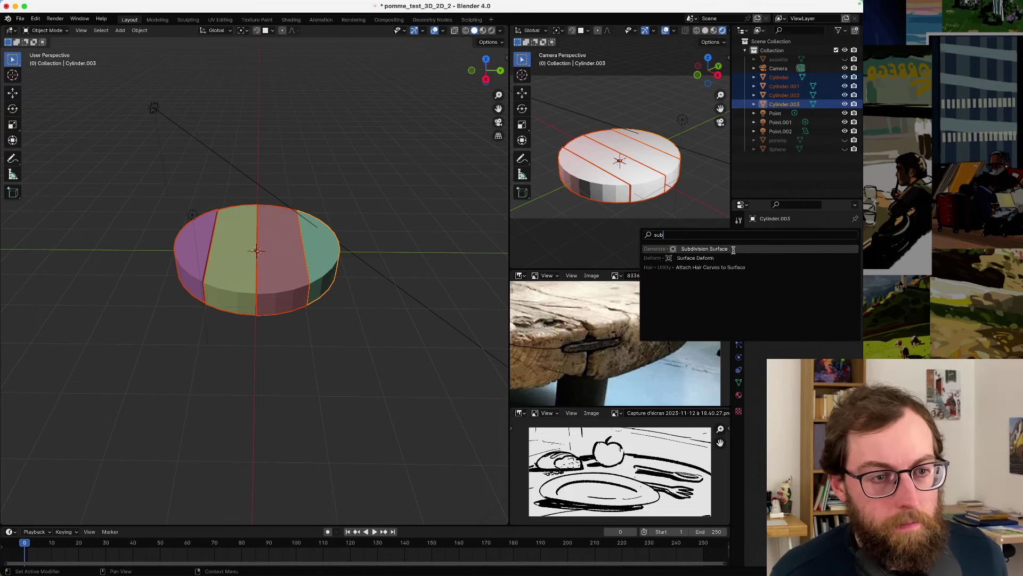
left_click(734, 250)
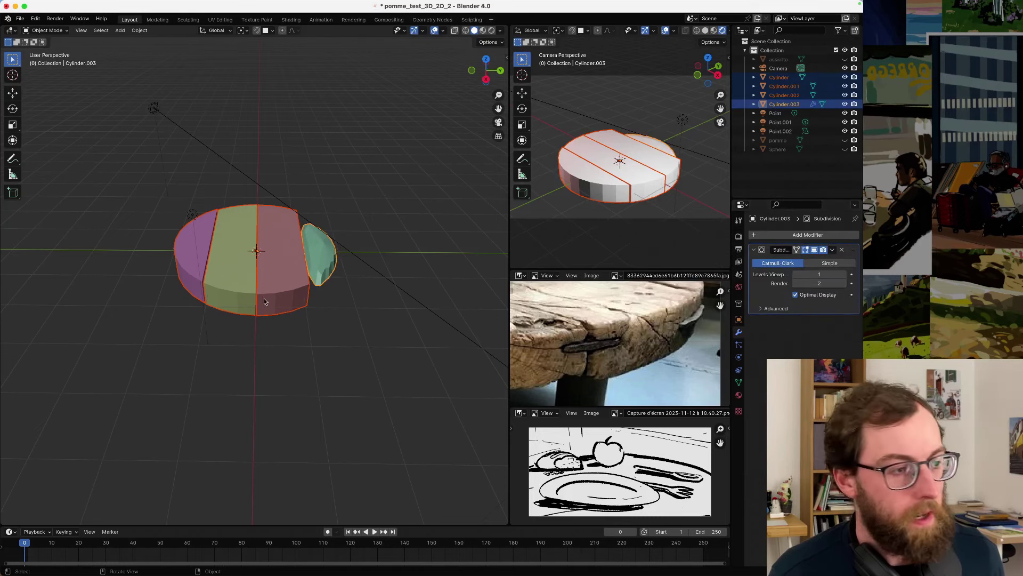
scroll(347, 293, "up", 4)
scroll(347, 291, "up", 2)
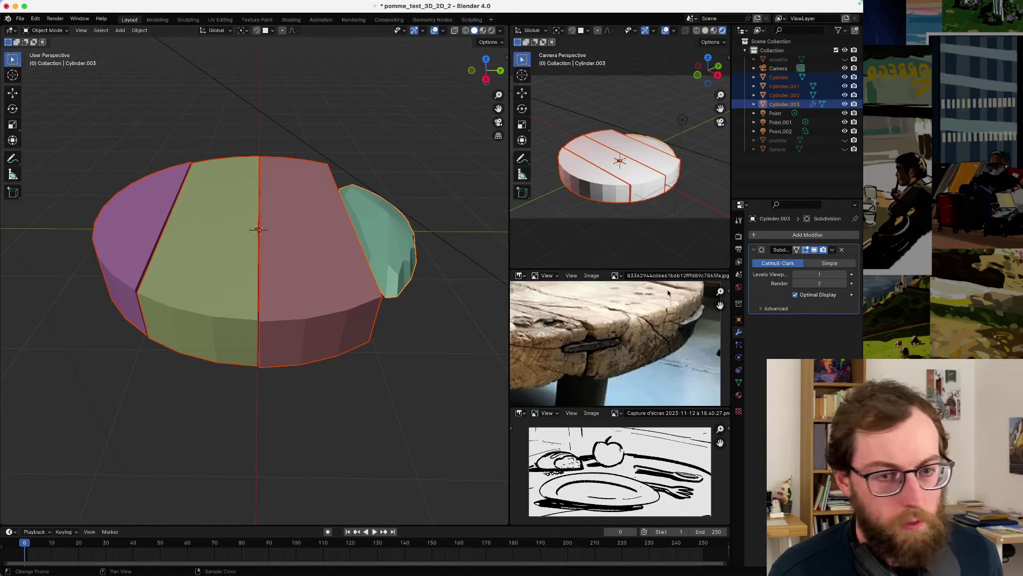
left_click(827, 263)
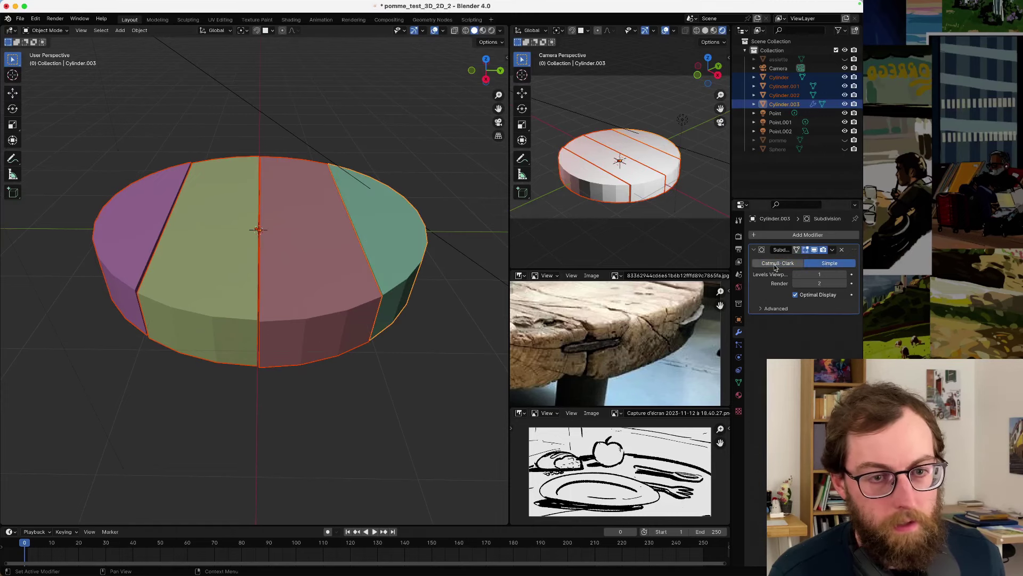
left_click_drag(802, 275, 818, 275)
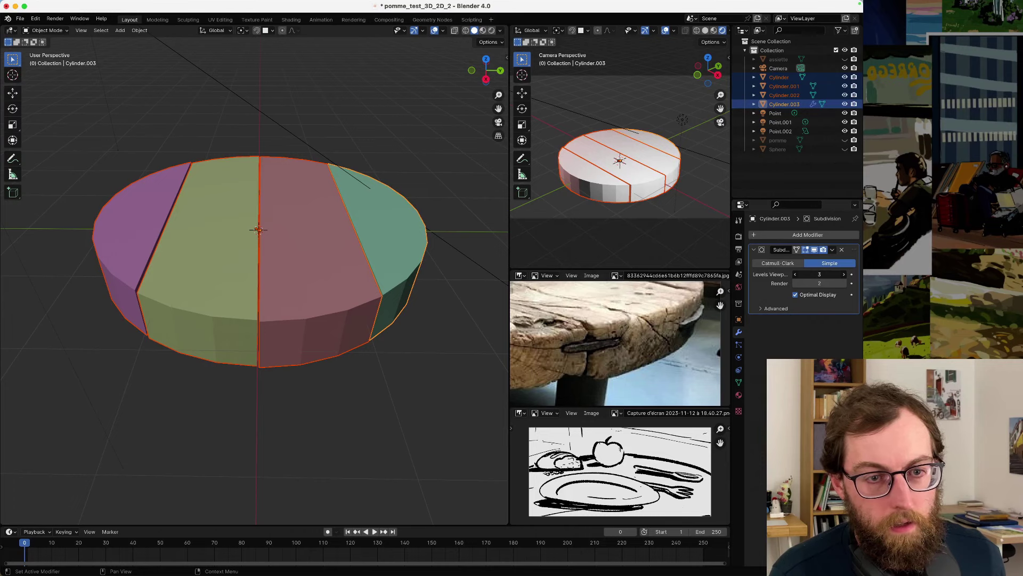
- In Edit Mode, try Catmull-Clark, revert to Simple, then select the green plank and all four planks
key("Tab")
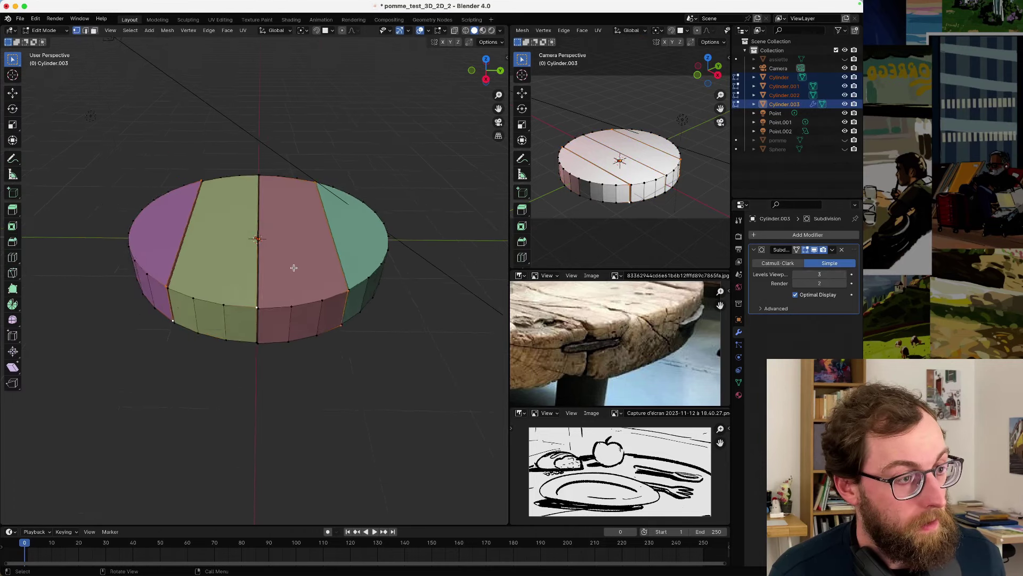
middle_click_drag(293, 268, 258, 262)
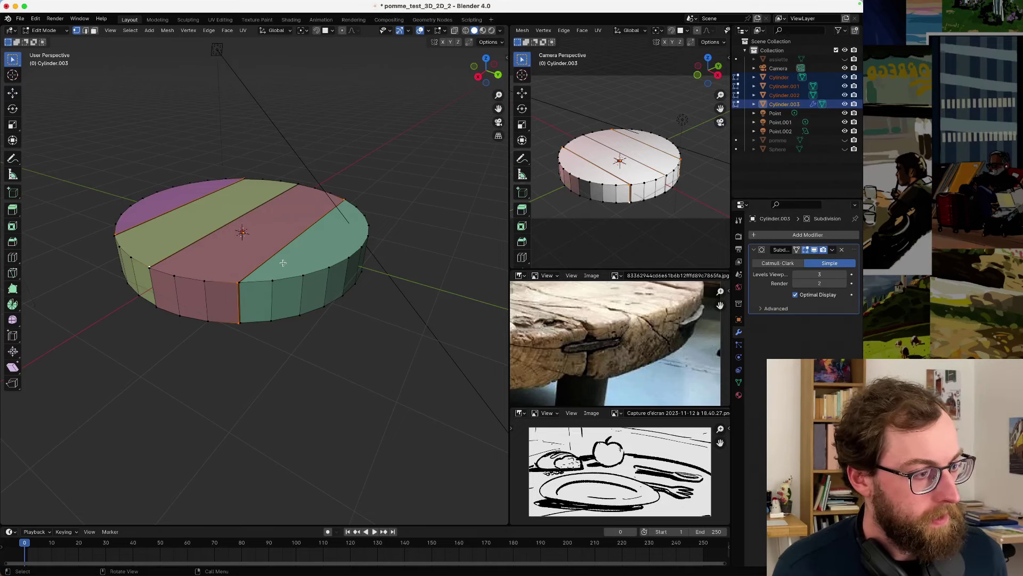
left_click(778, 264)
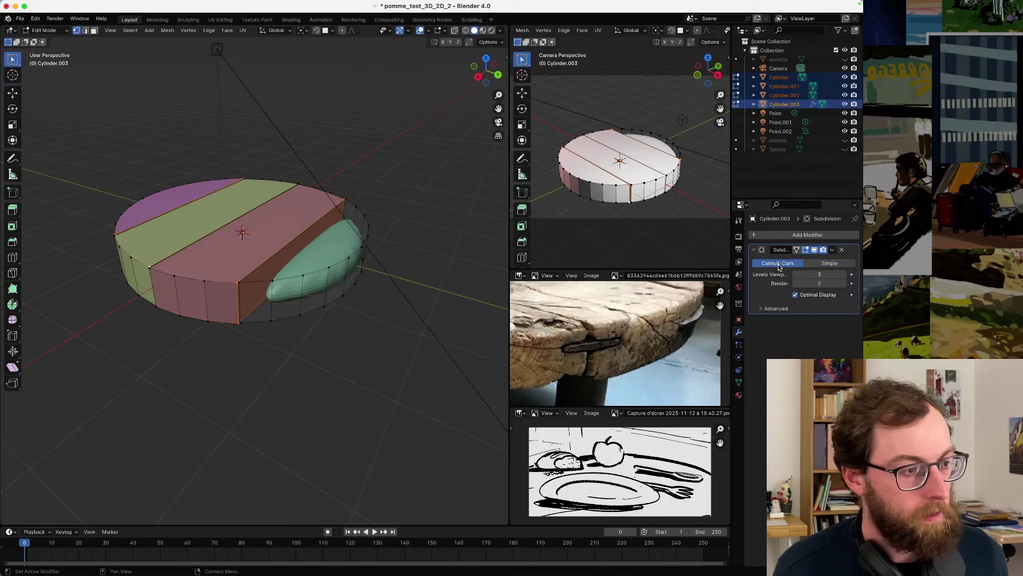
left_click(828, 264)
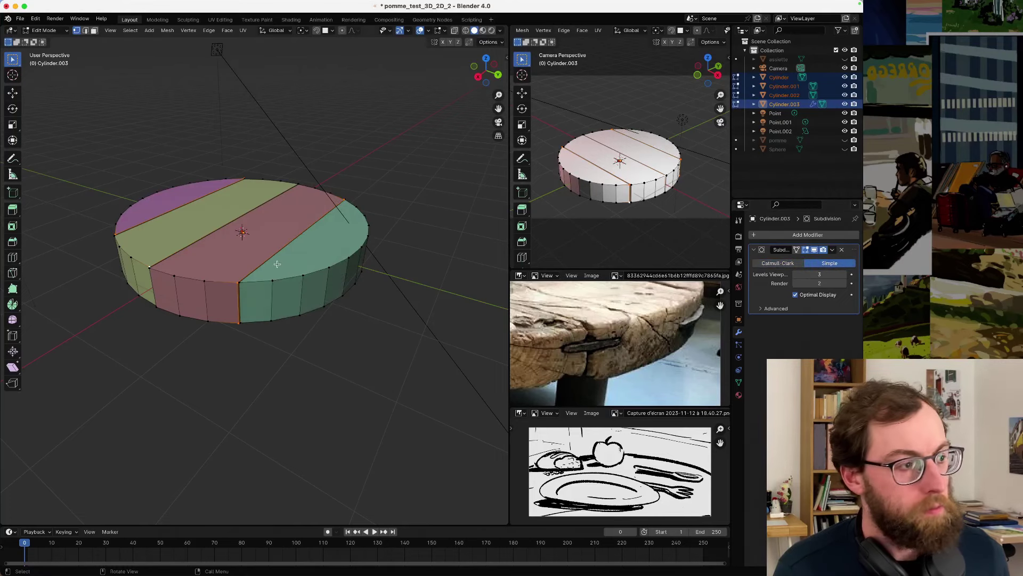
key("Tab")
left_click(313, 303)
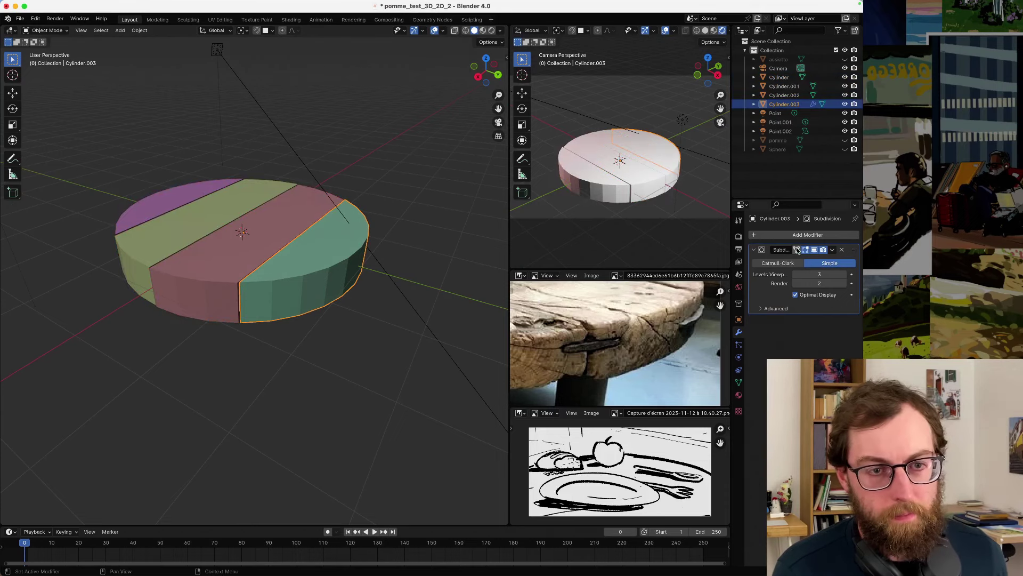
left_click_drag(290, 362, 122, 222)
left_click(843, 250)
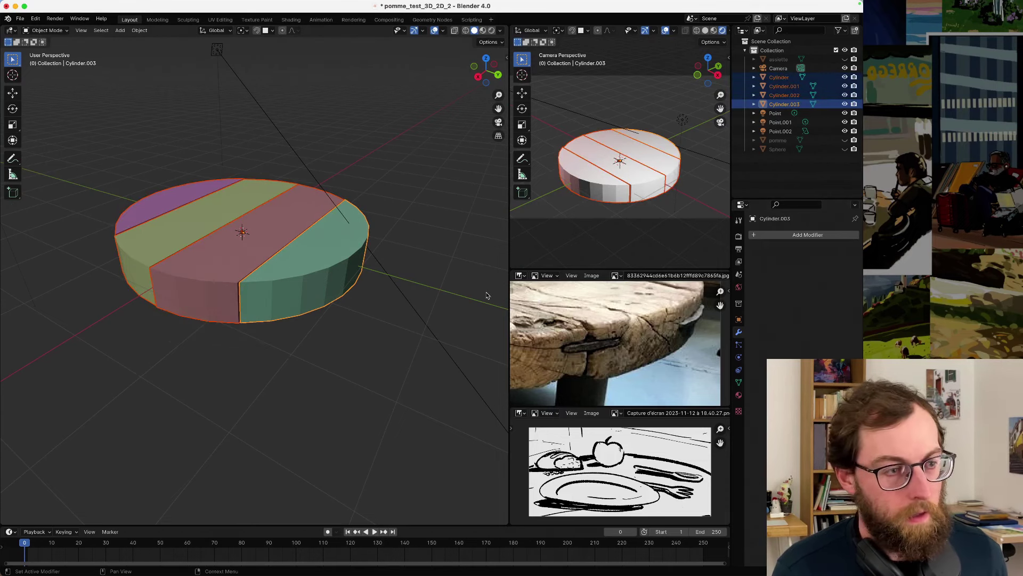
left_click(216, 274)
left_click(175, 240)
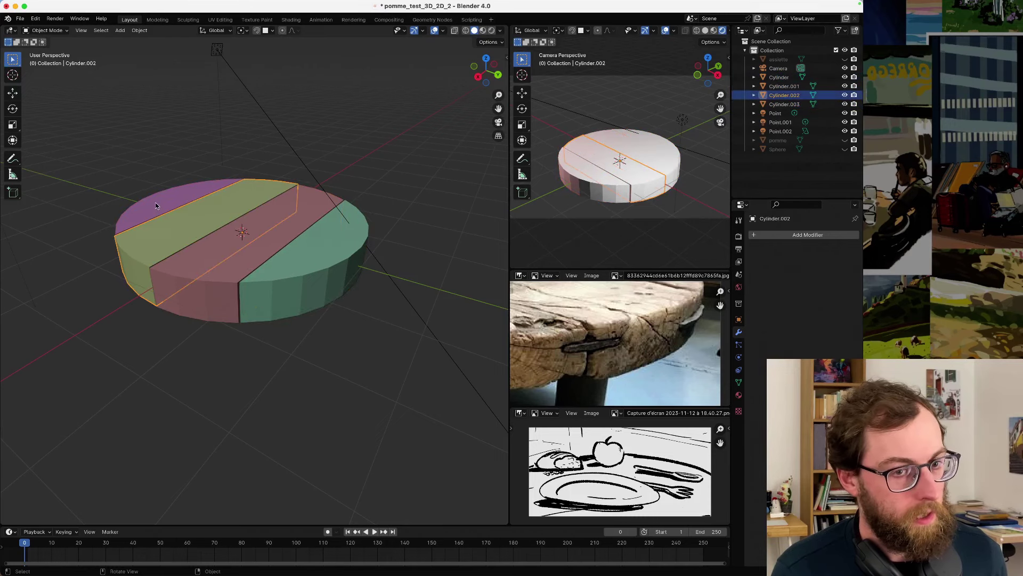
left_click(156, 202)
left_click(268, 266)
left_click(820, 238)
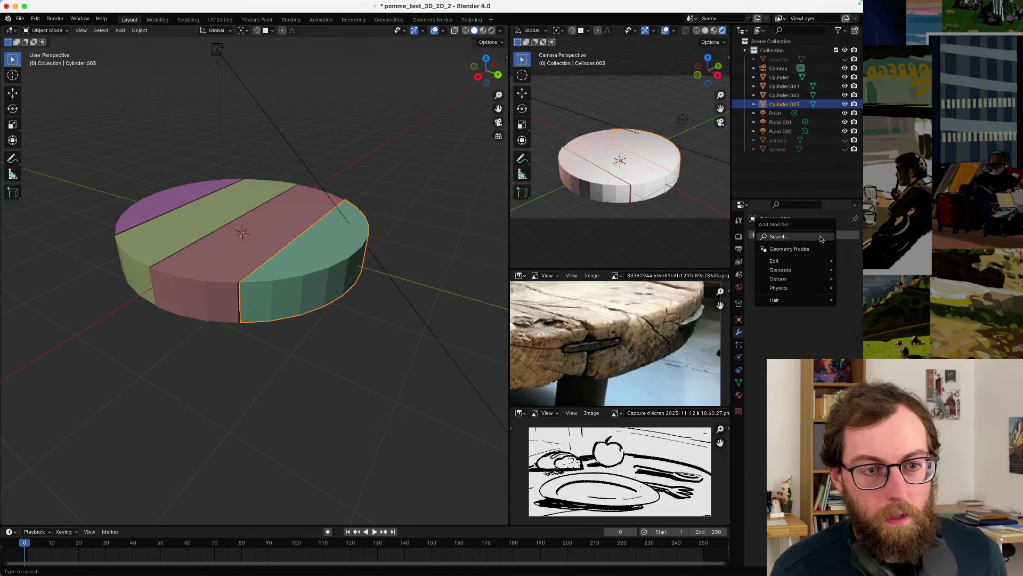
left_click(779, 237)
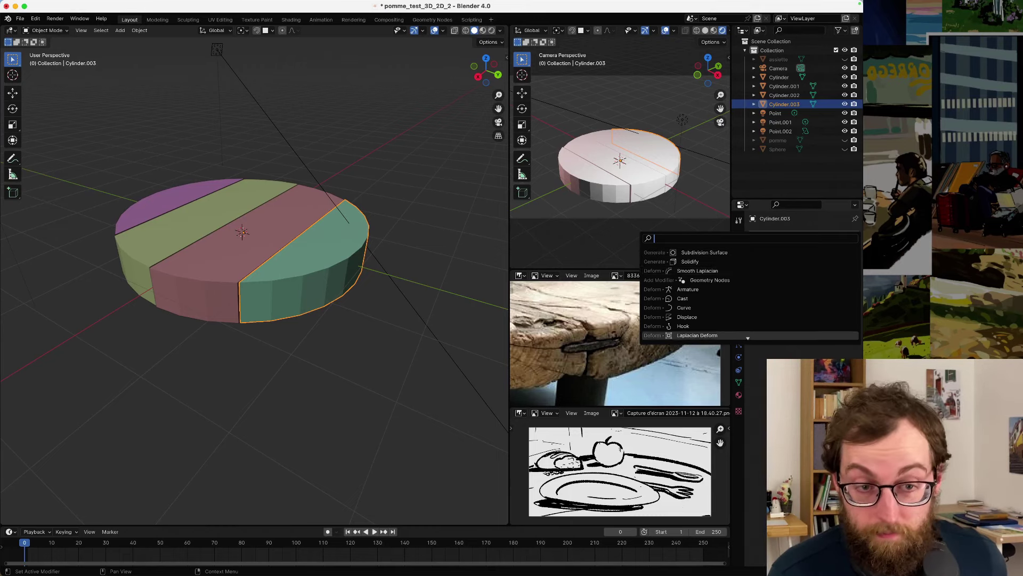
middle_click_drag(235, 251, 292, 249)
left_click(295, 283)
scroll(292, 249, "down", 4)
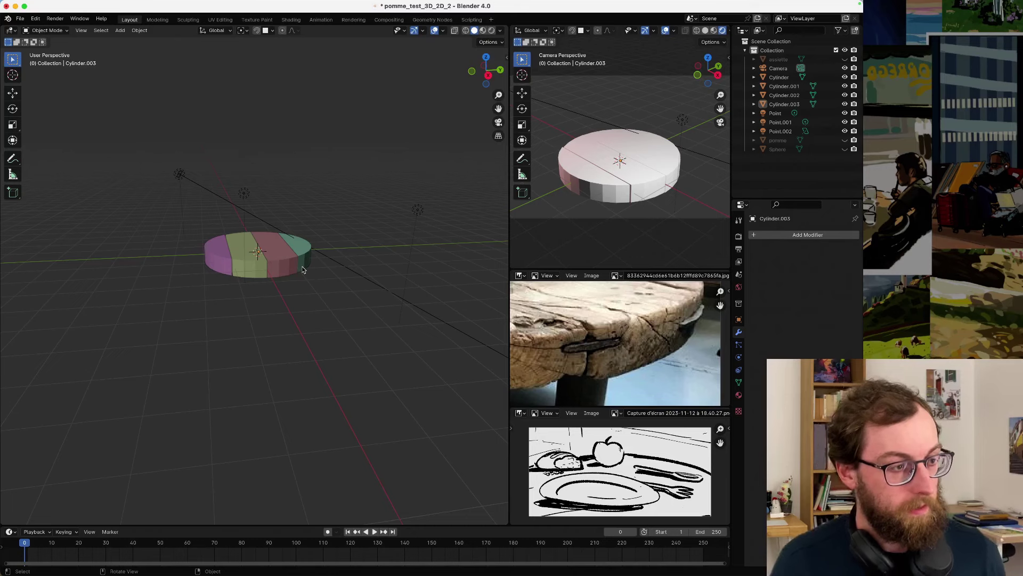
- Save the striped table file as pomme_test_3D_2D_2.blend
scroll(300, 270, "up", 1)
middle_click_drag(300, 269, 282, 306)
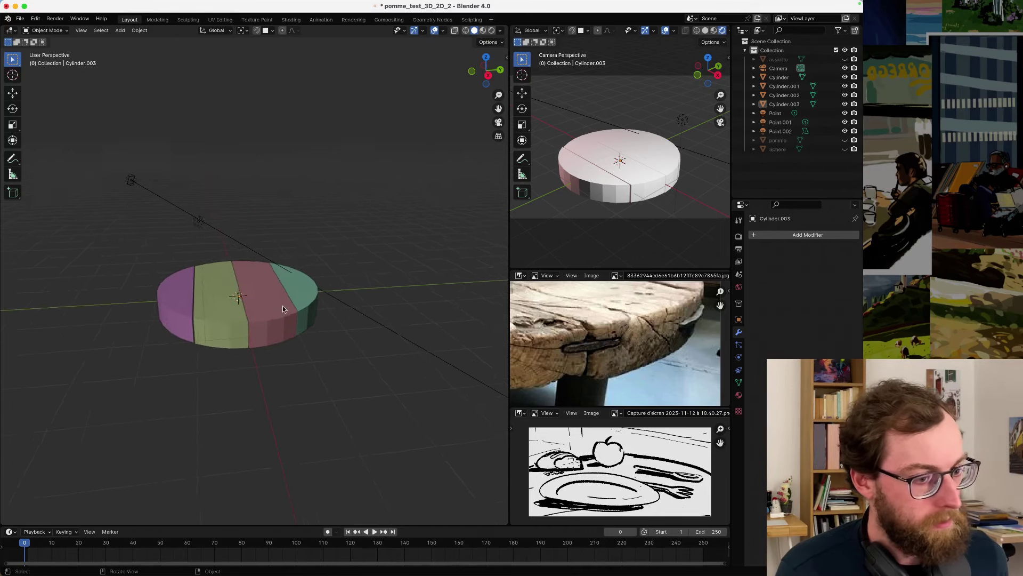
scroll(282, 305, "up", 2)
scroll(577, 345, "down", 6)
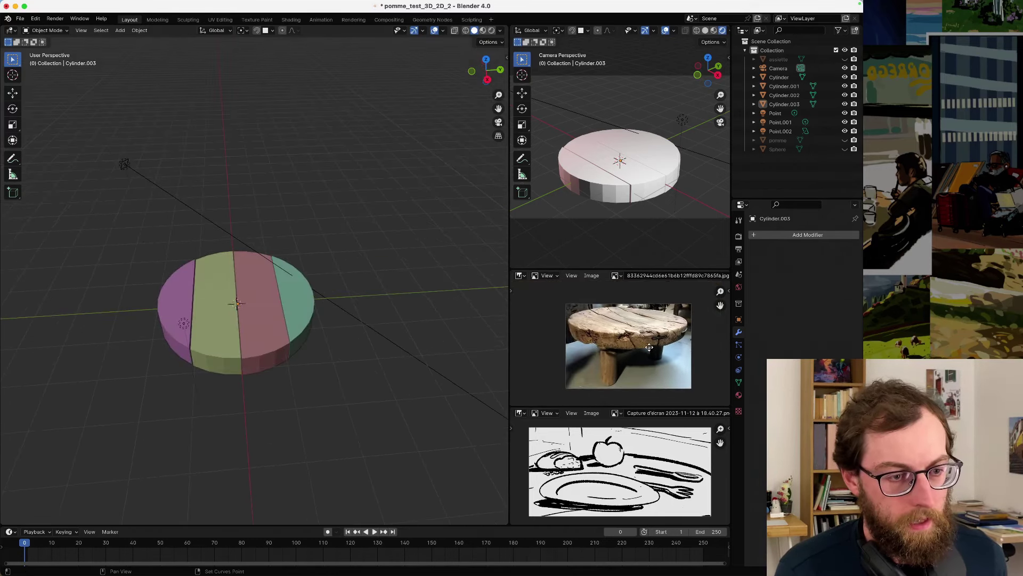
scroll(634, 347, "down", 2)
middle_click_drag(224, 330, 296, 289)
scroll(295, 288, "down", 3)
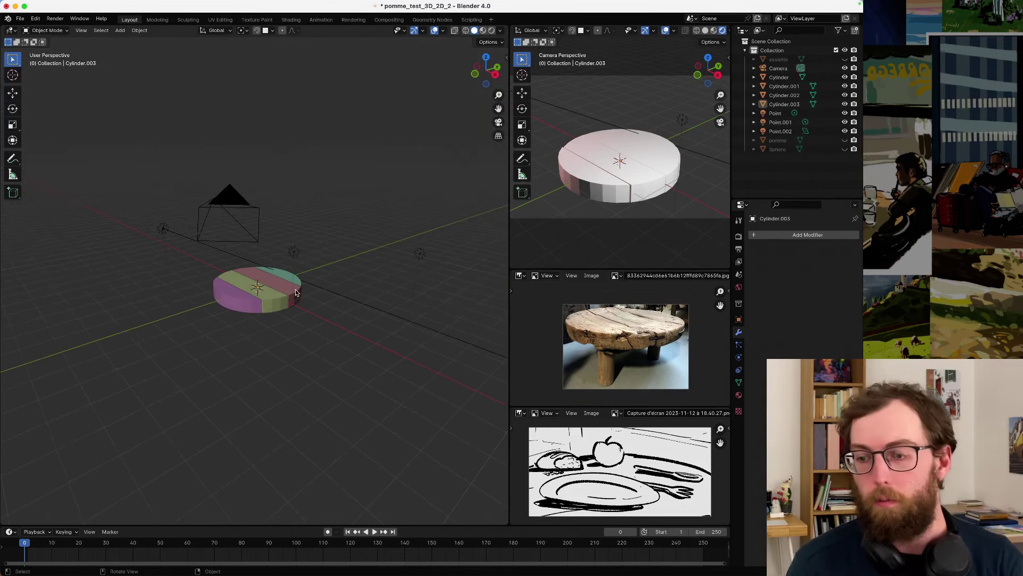
key("super+s")
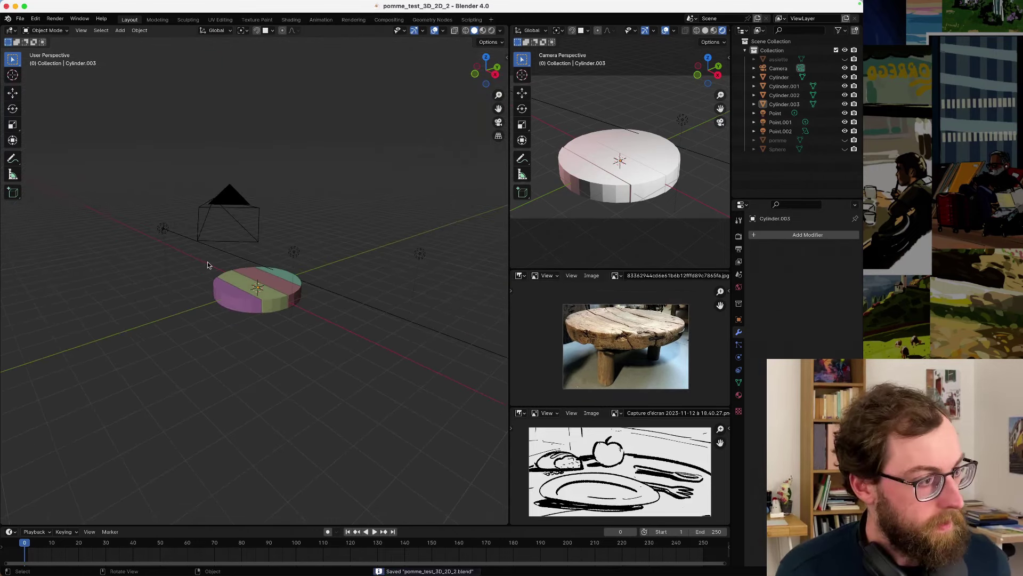
- Bring up the File menu's Open Recent list
left_click(19, 18)
mouse_move(56, 67)
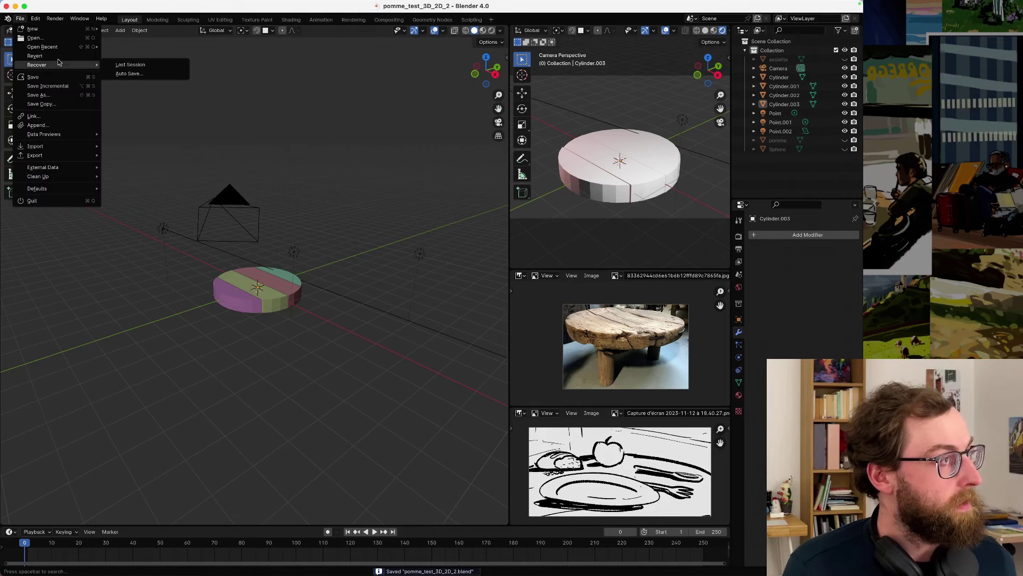
mouse_move(75, 47)
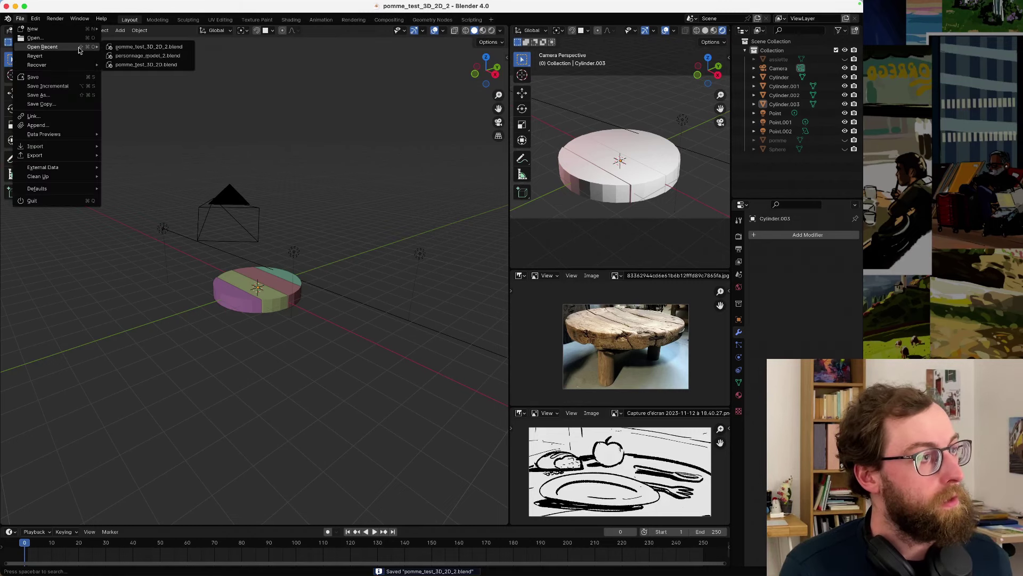
- Open personnage_model_2.blend and show the character in Material Preview from the front
left_click(178, 56)
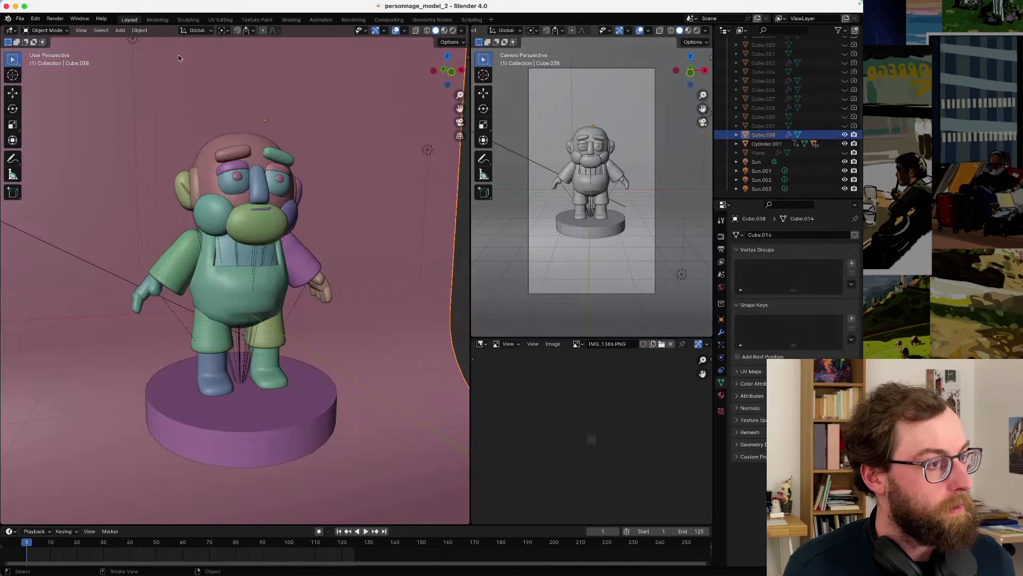
left_click(444, 30)
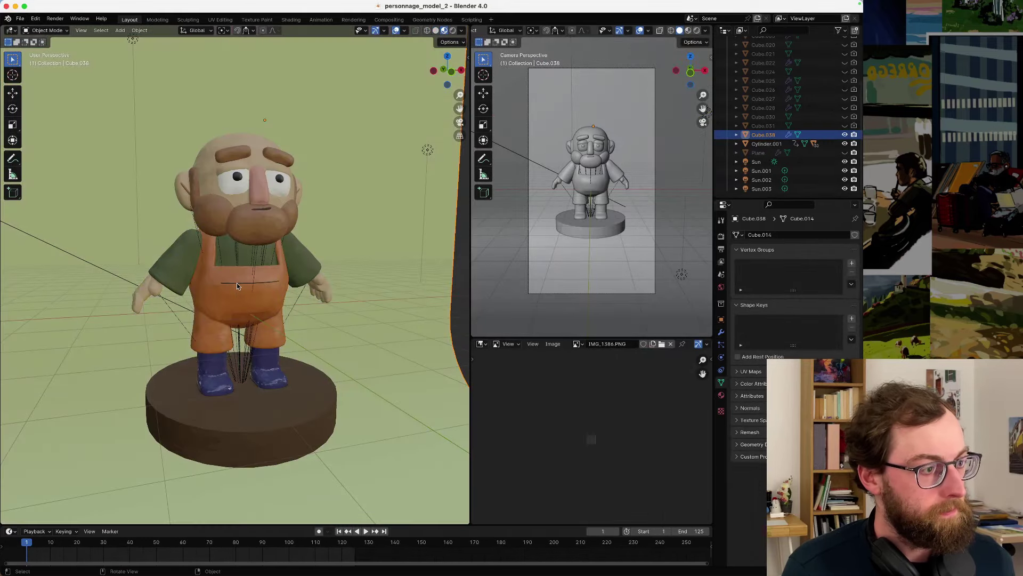
mouse_move(256, 290)
middle_mouse_down()
mouse_move(195, 312)
mouse_move(160, 303)
middle_mouse_up()
scroll(219, 299, "down", 4)
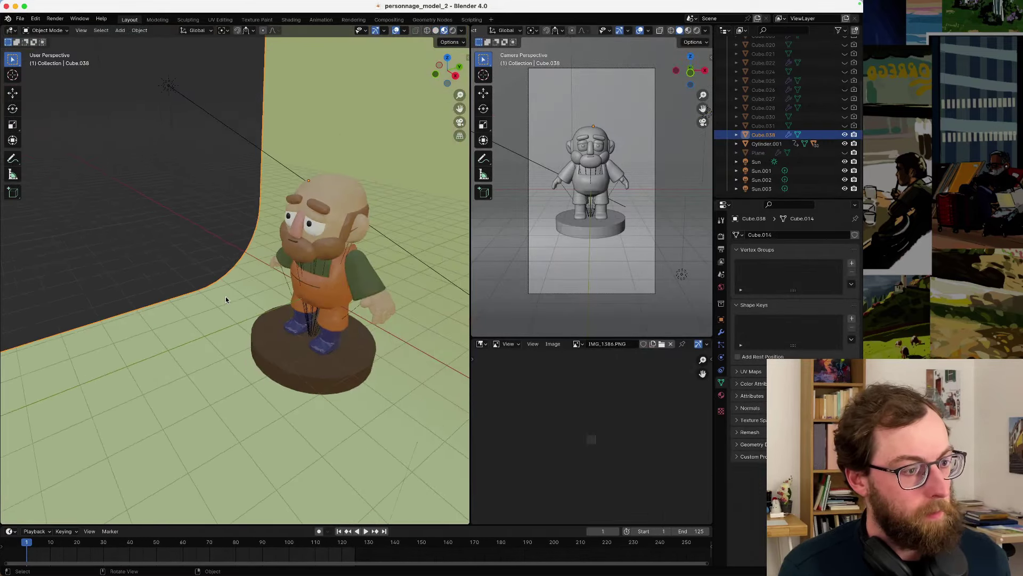
middle_click_drag(226, 295, 321, 283)
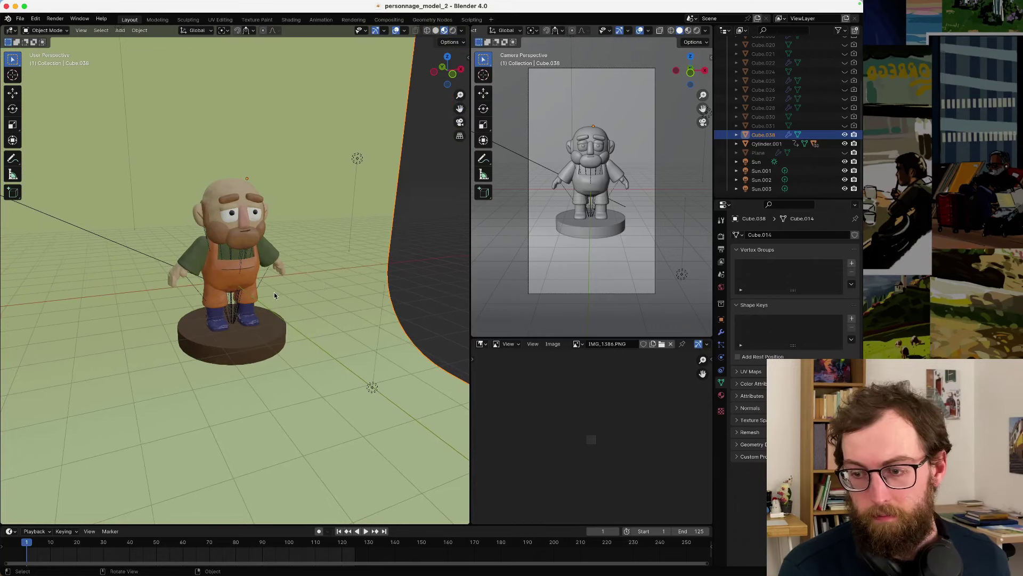
scroll(271, 291, "up", 2)
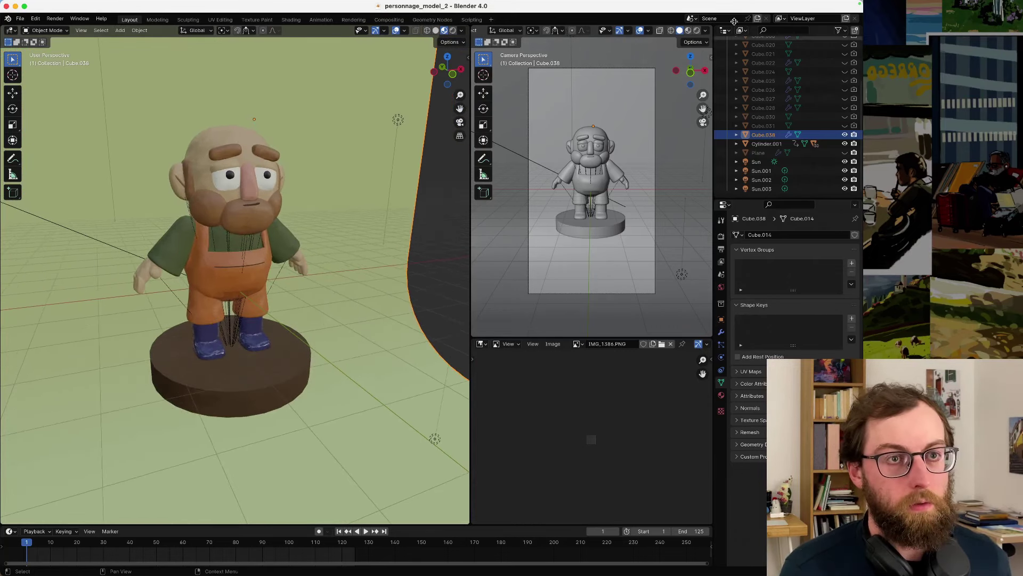
- Set both the camera view and the main view to Rendered shading
left_click(697, 30)
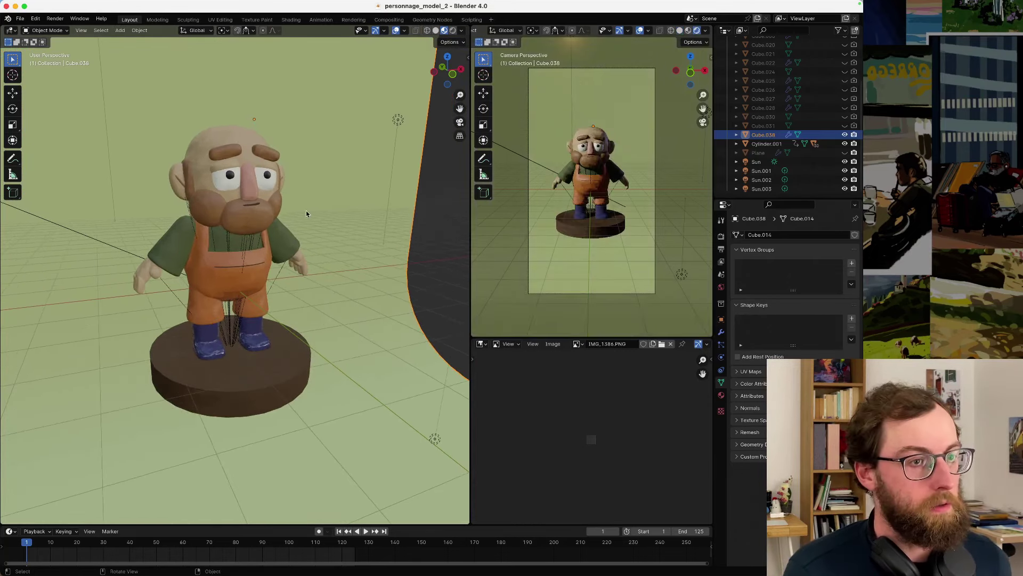
left_click(453, 30)
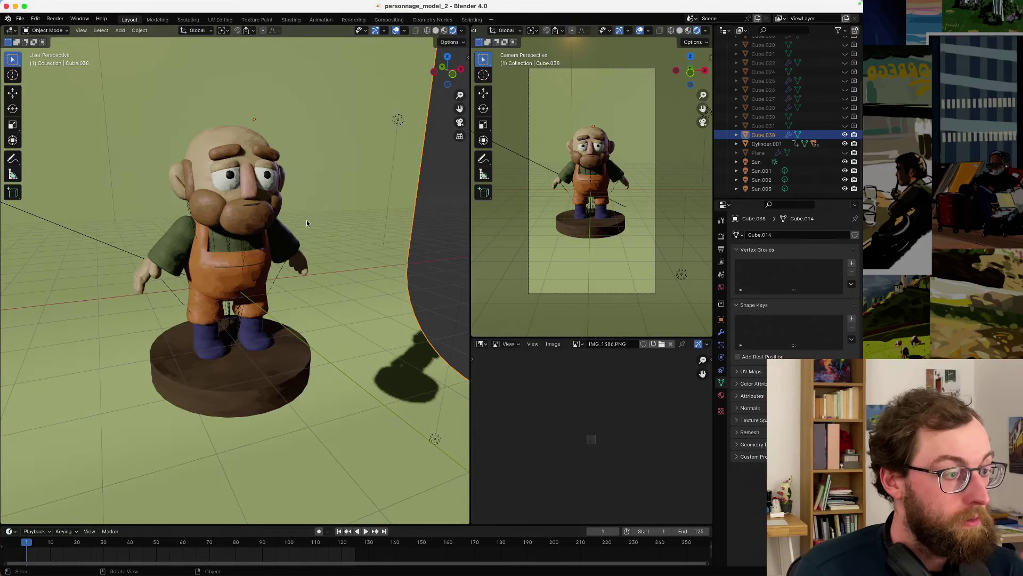
scroll(307, 223, "up", 1)
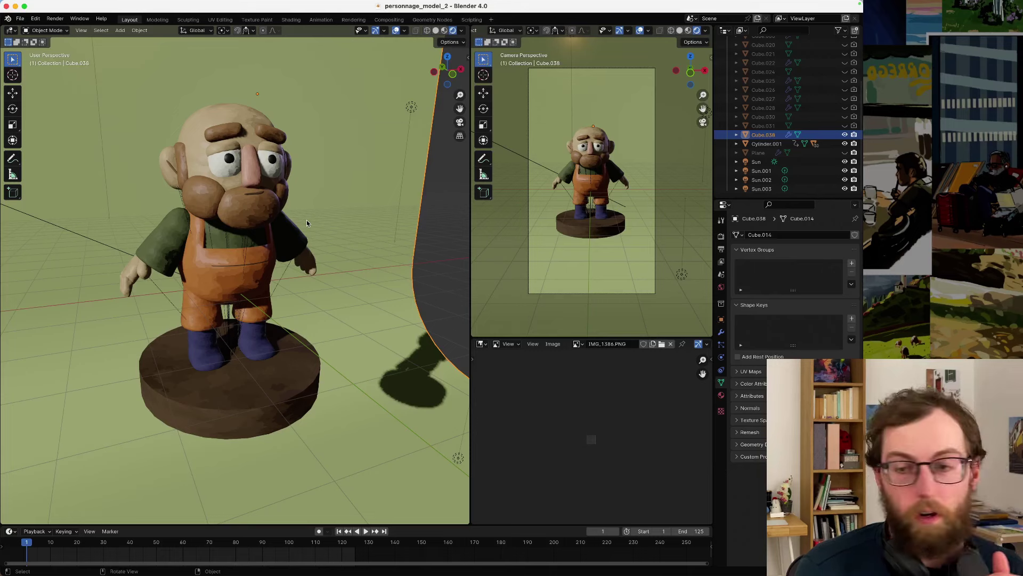
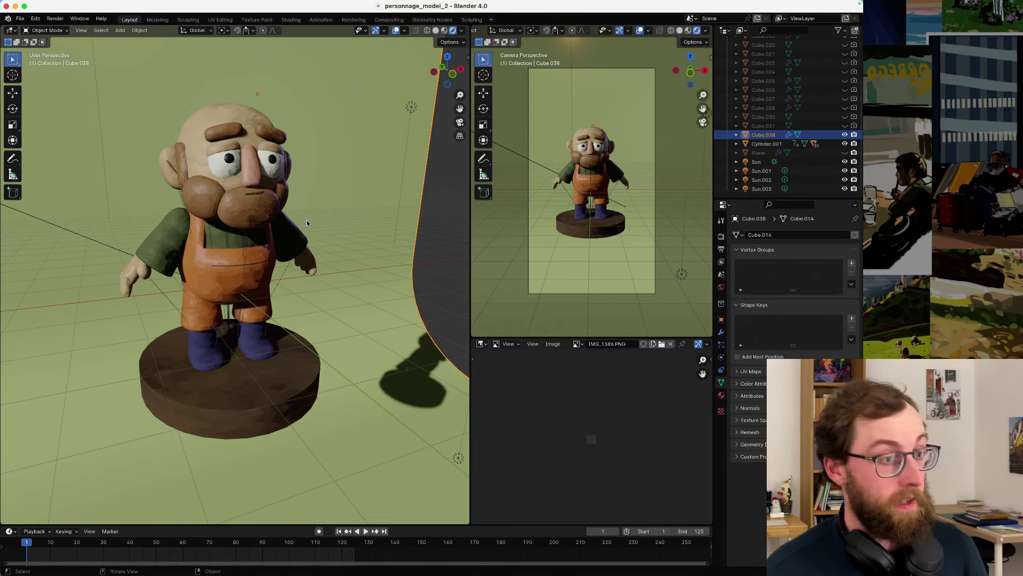
- Select the character's shirt and arms, trousers, beard, moustache and ear together
middle_click_drag(224, 286, 194, 255)
left_click(177, 257)
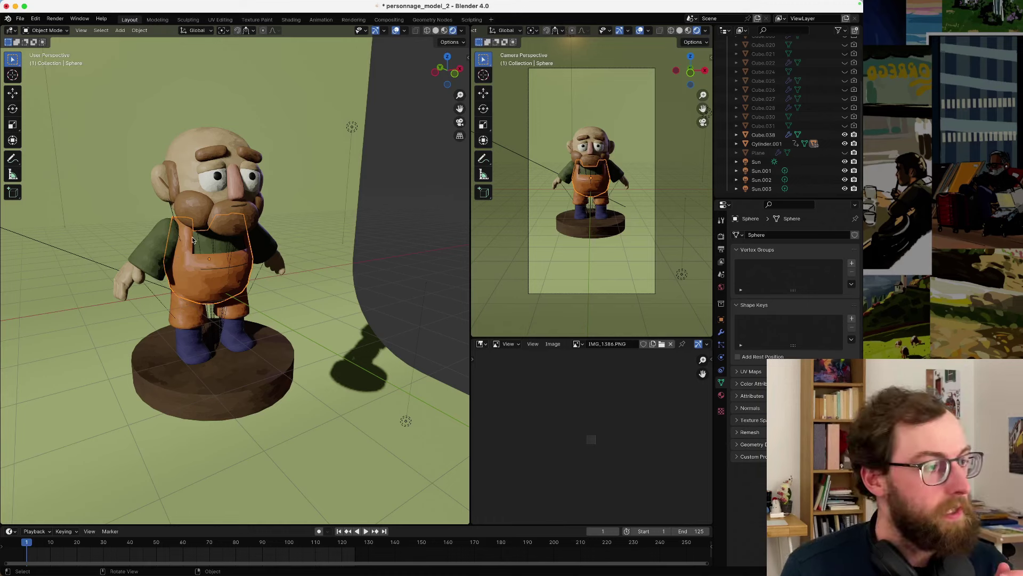
scroll(196, 197, "down", 1)
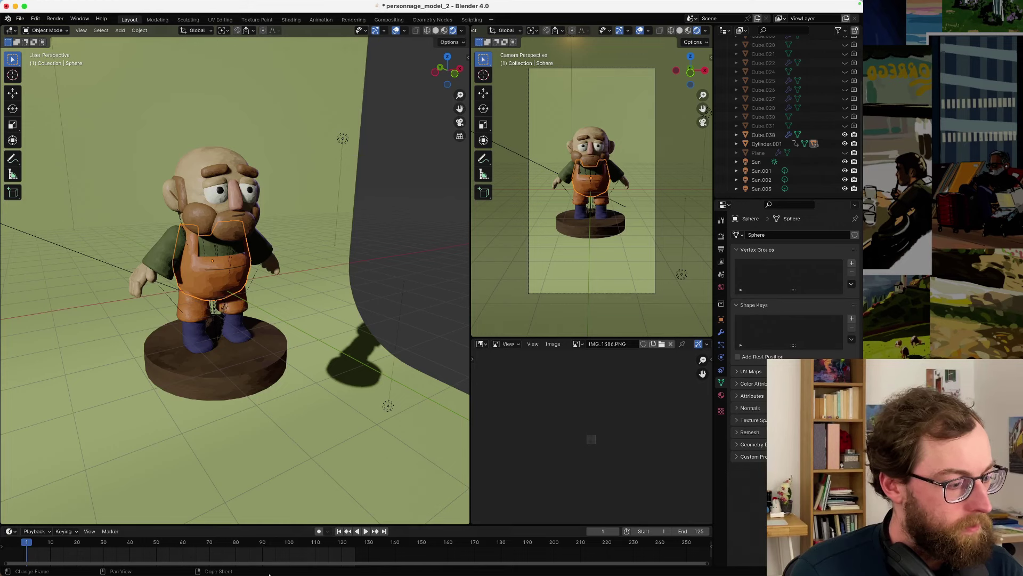
mouse_move(270, 573)
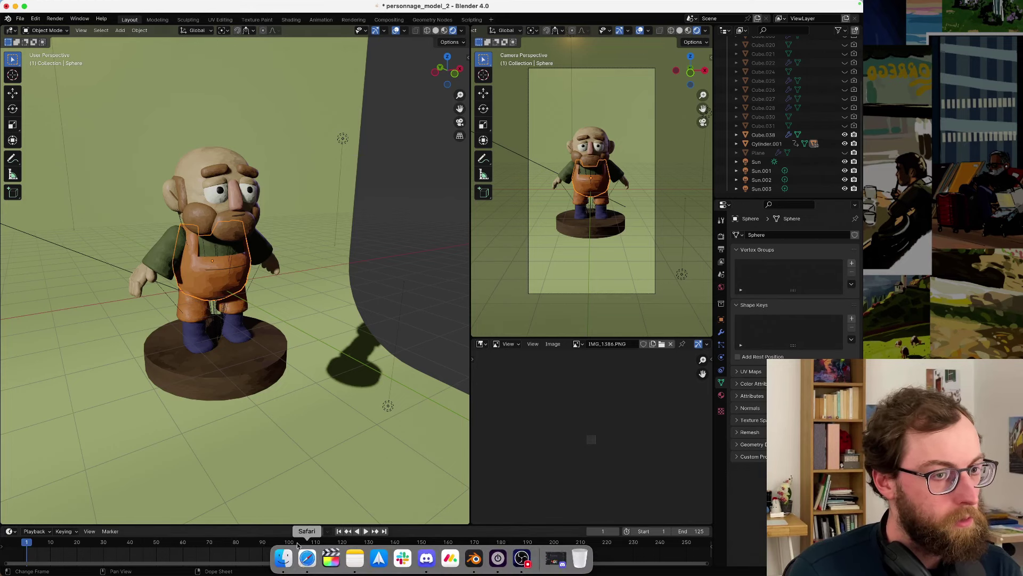
left_click(147, 274)
left_click(197, 335, "shift")
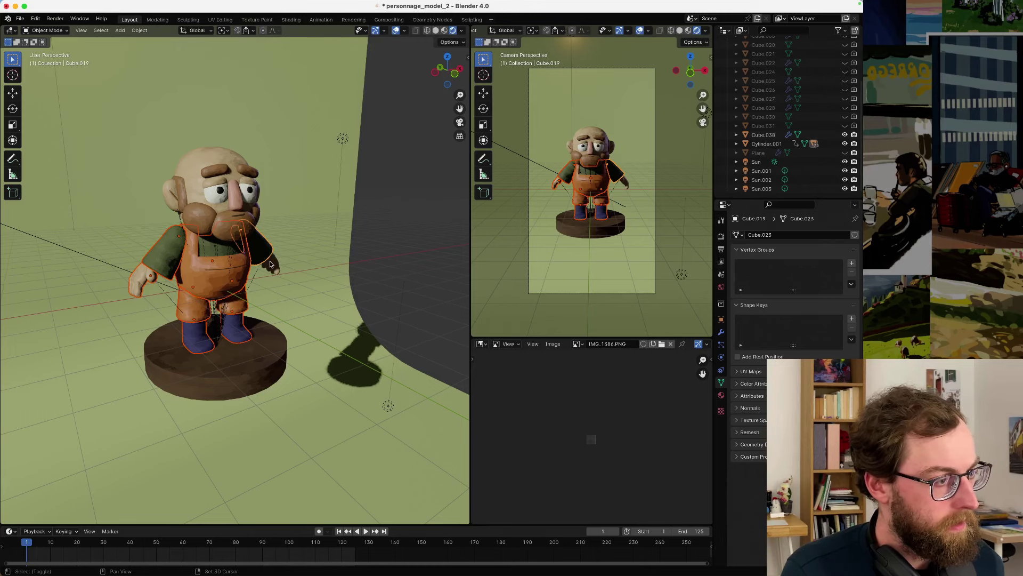
left_click(238, 220, "shift")
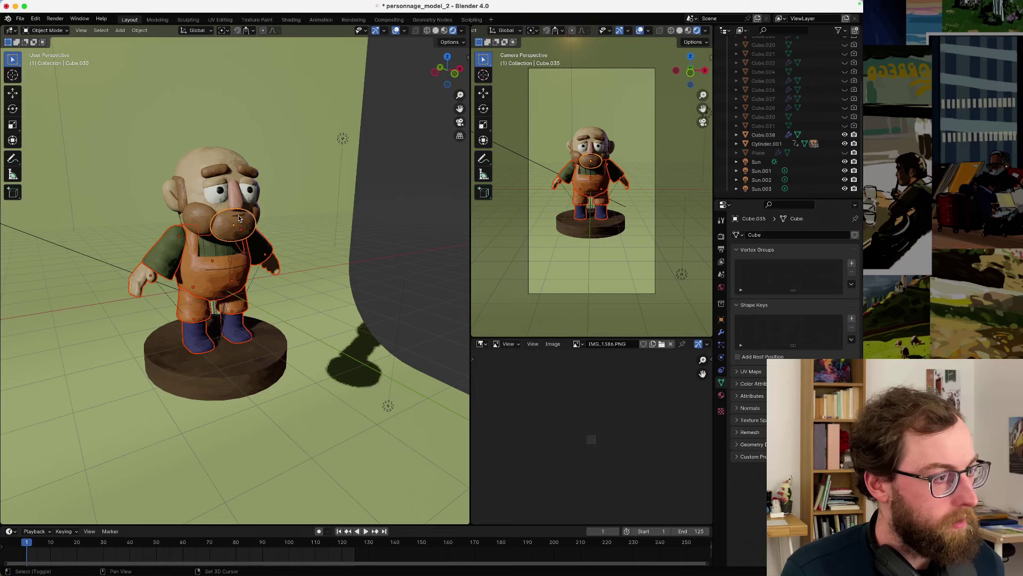
left_click(210, 211, "shift")
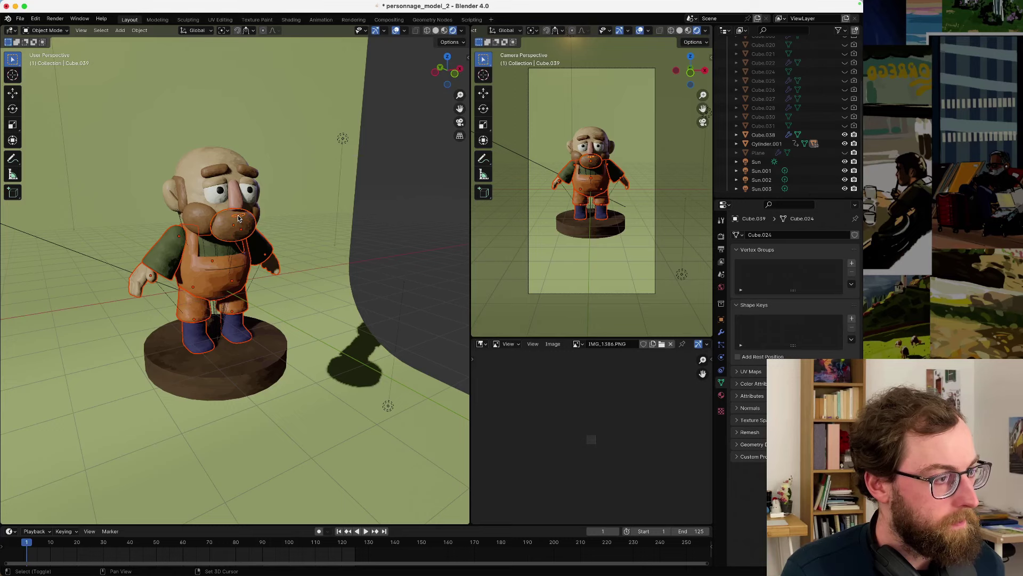
left_click(182, 204, "shift")
middle_click_drag(183, 204, 180, 260)
- Box-select the character and its round base, then remove the lights from the selection
left_click(177, 238)
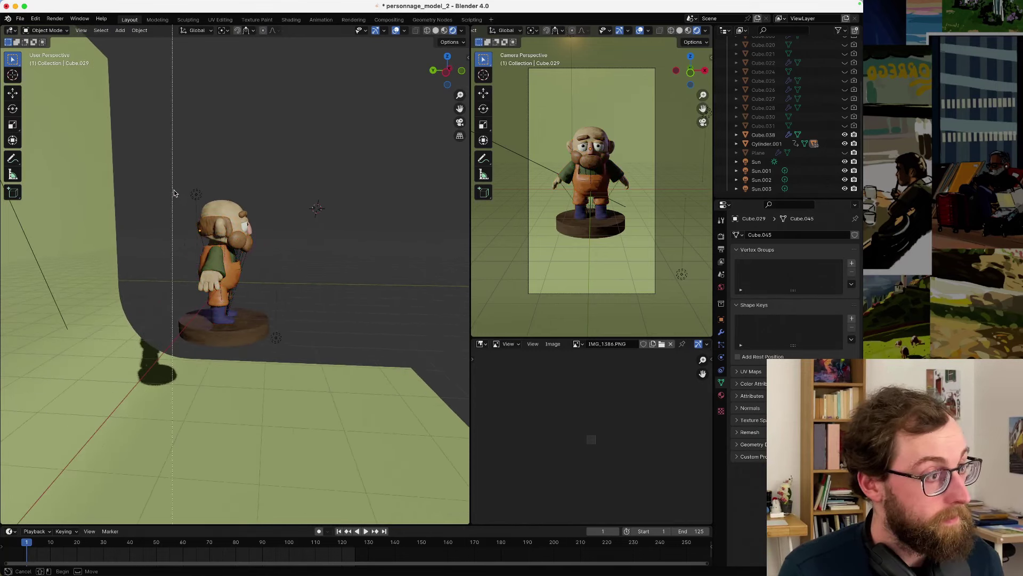
left_click_drag(175, 187, 274, 341)
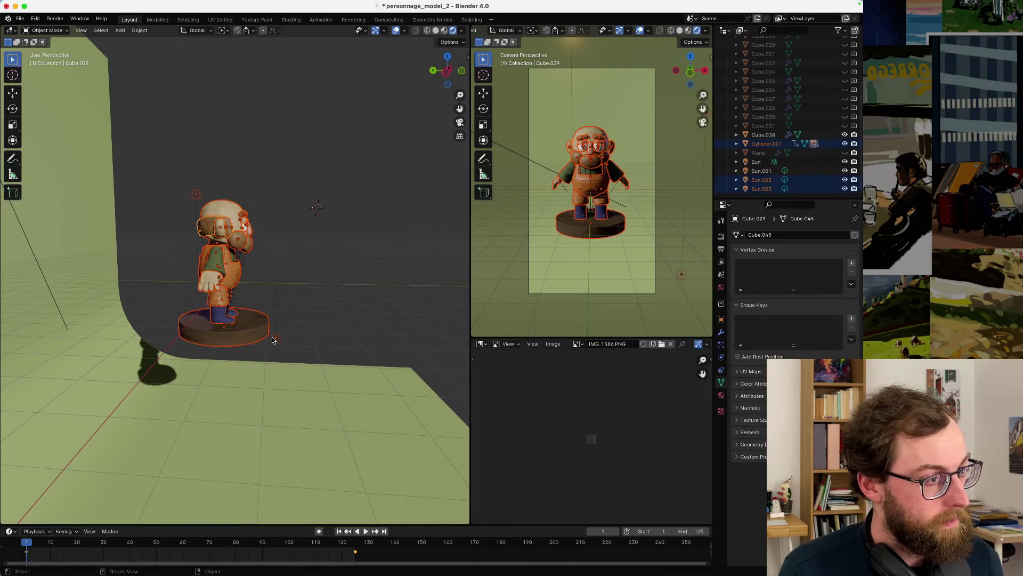
left_click(194, 194, "shift")
left_click(194, 194, "shift")
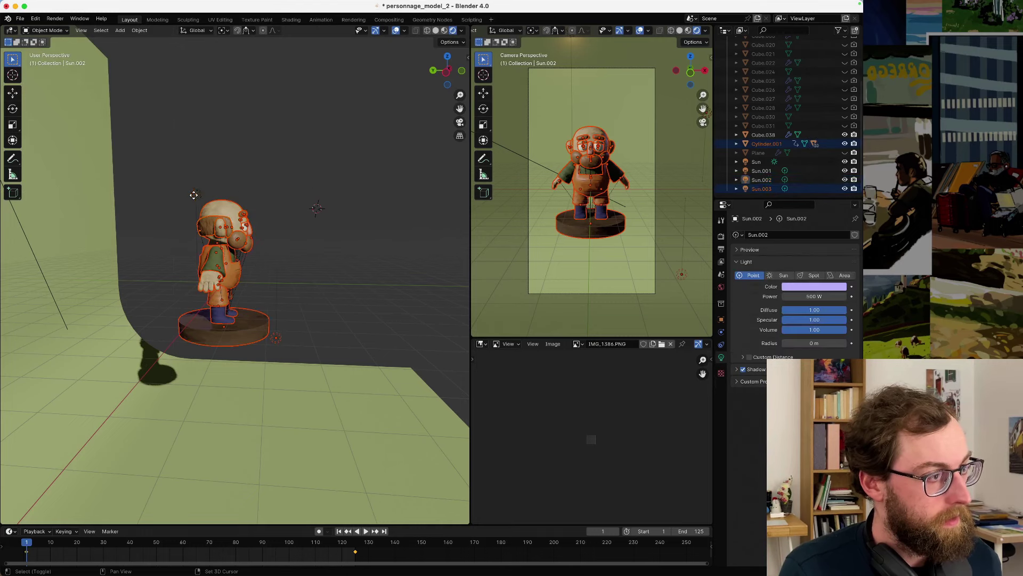
left_click(276, 337, "shift")
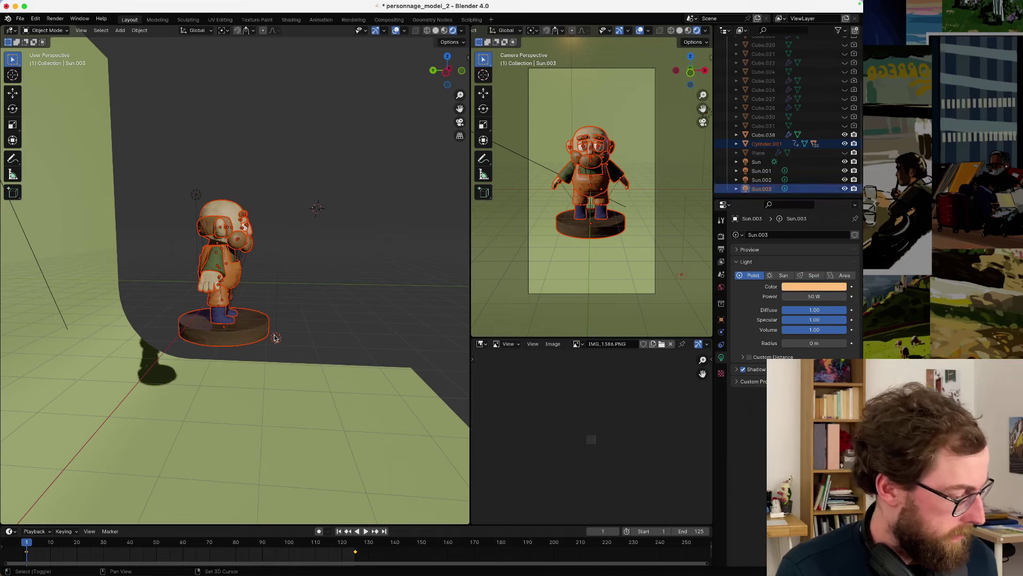
left_click(276, 336, "shift")
middle_click_drag(274, 271, 157, 148)
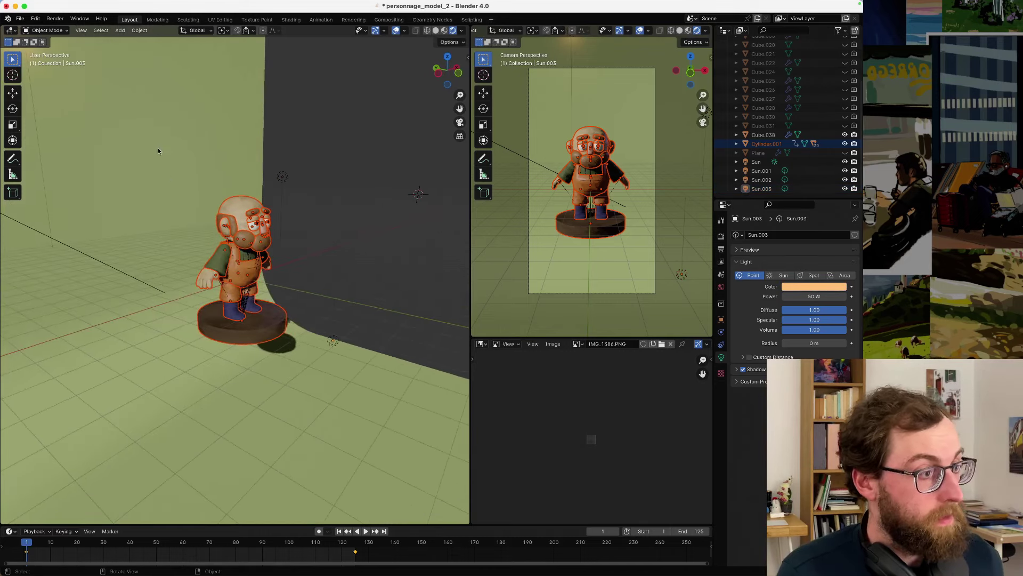
left_click(21, 19)
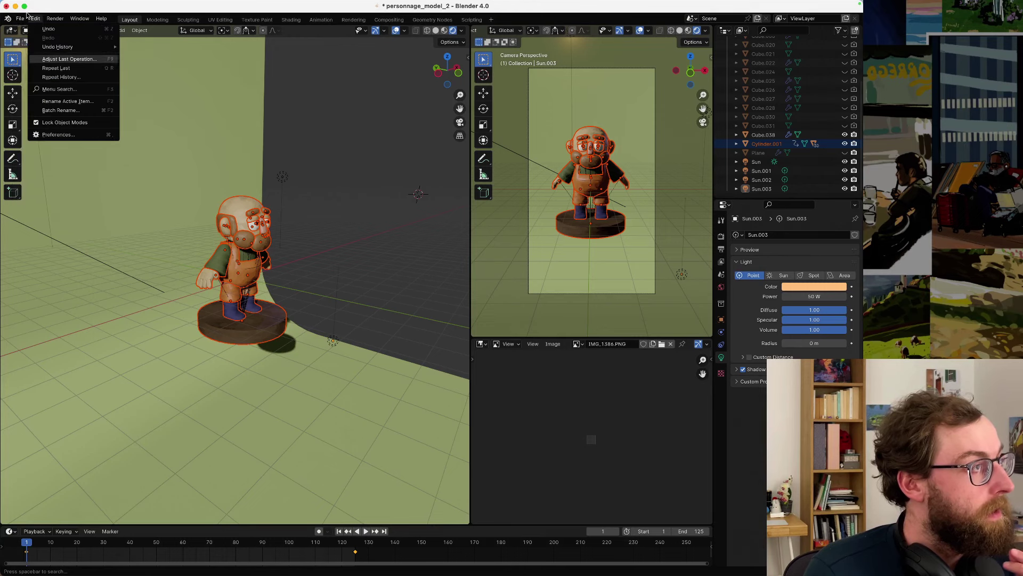
left_click(20, 19)
left_click(20, 20)
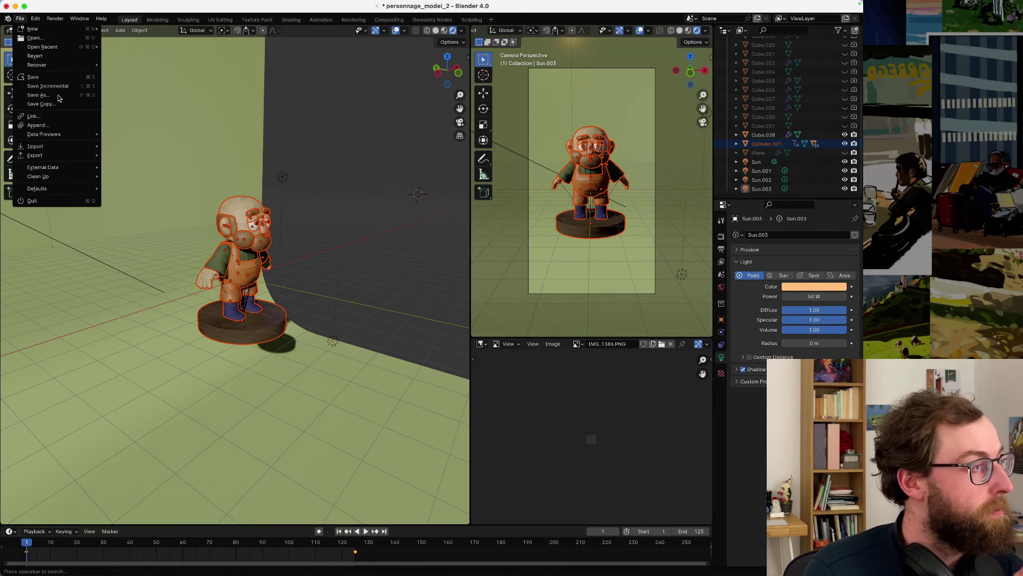
mouse_move(83, 151)
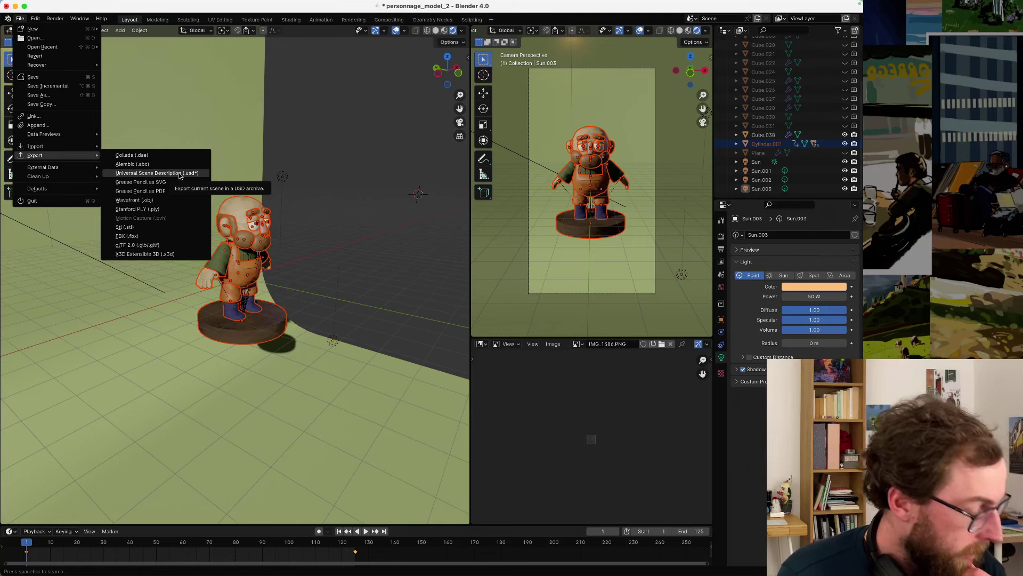
mouse_move(332, 574)
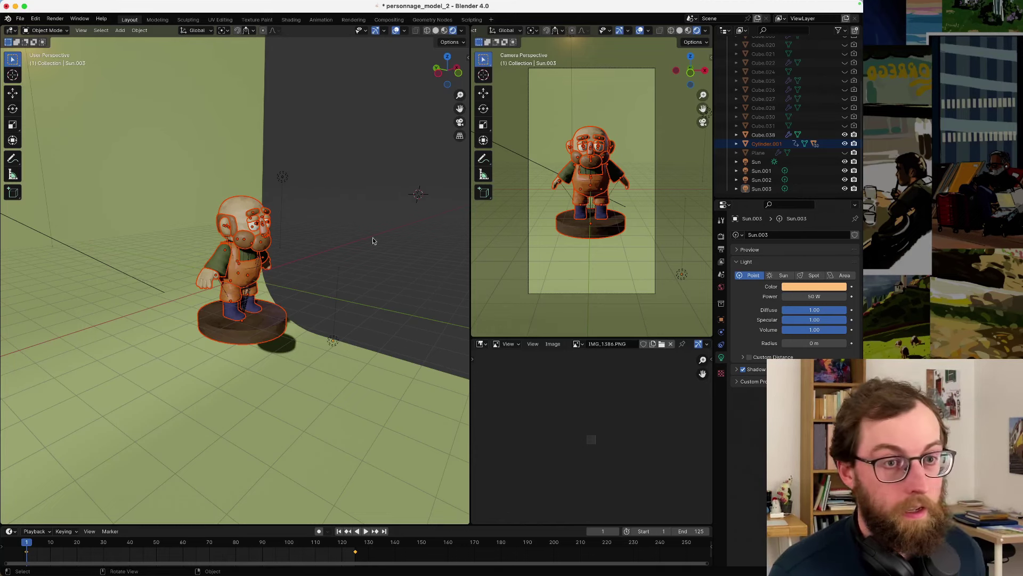
- Make the cylinder base active, check it by toggling visibility, and hide the curved backdrop
scroll(806, 145, "up", 3)
scroll(799, 150, "down", 3)
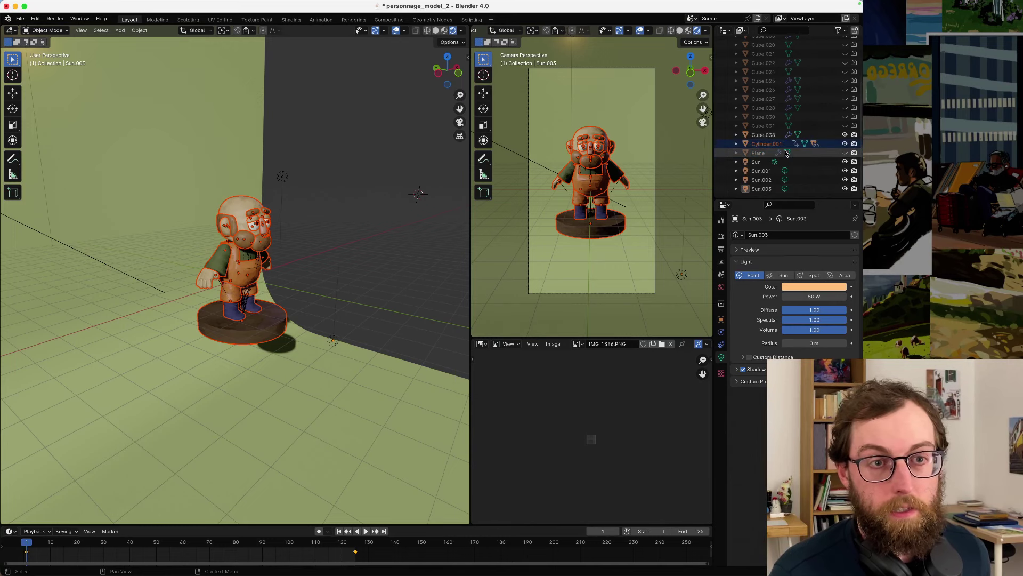
scroll(779, 154, "up", 2)
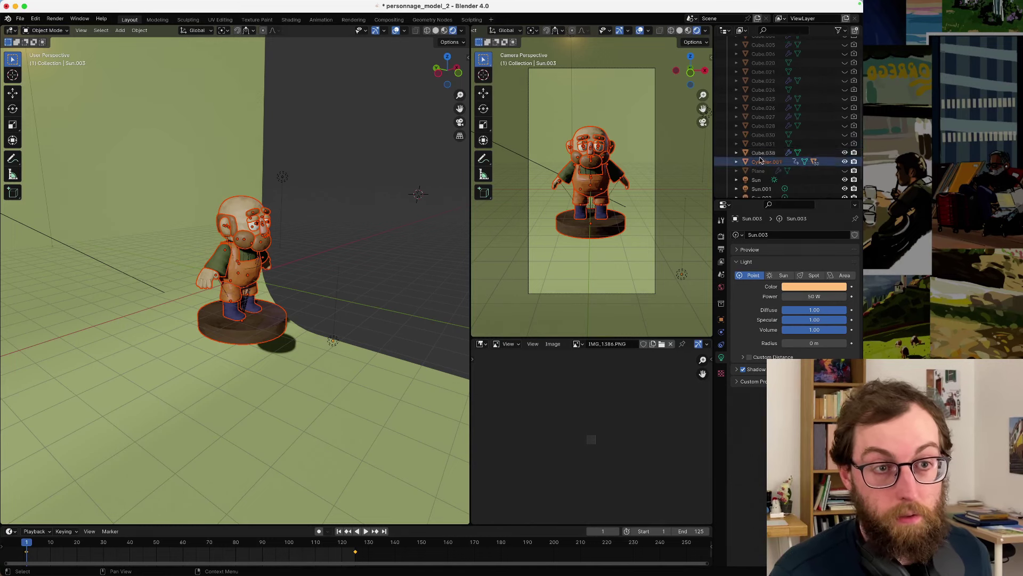
left_click(763, 161)
scroll(757, 149, "up", 3)
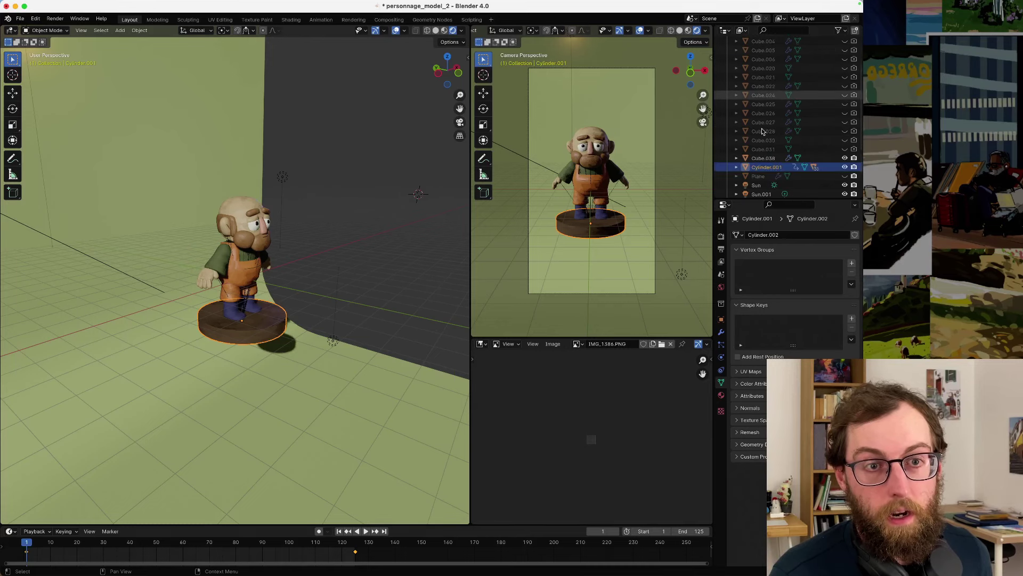
scroll(800, 133, "down", 4)
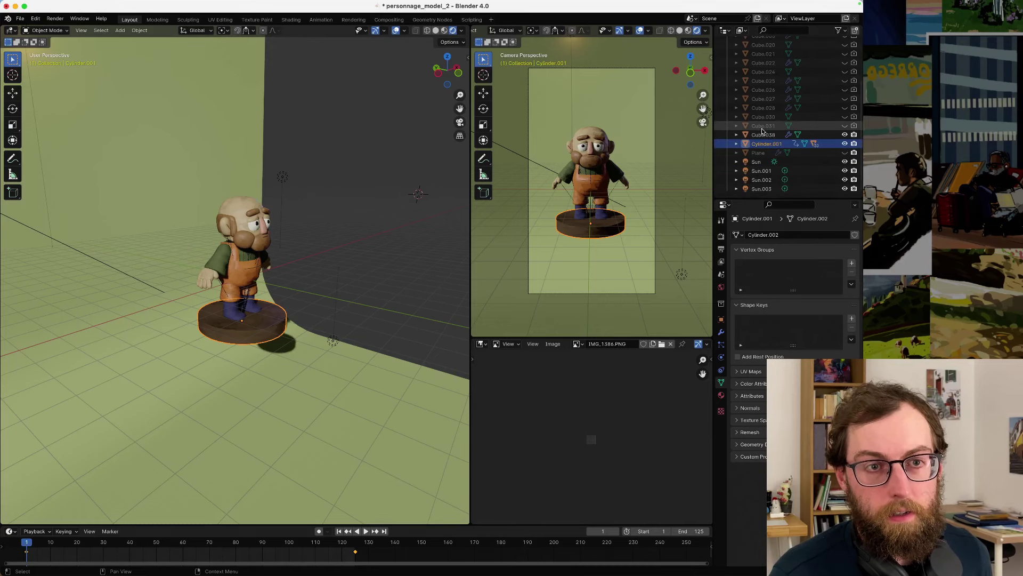
left_click(845, 145)
left_click(845, 145)
left_click(844, 136)
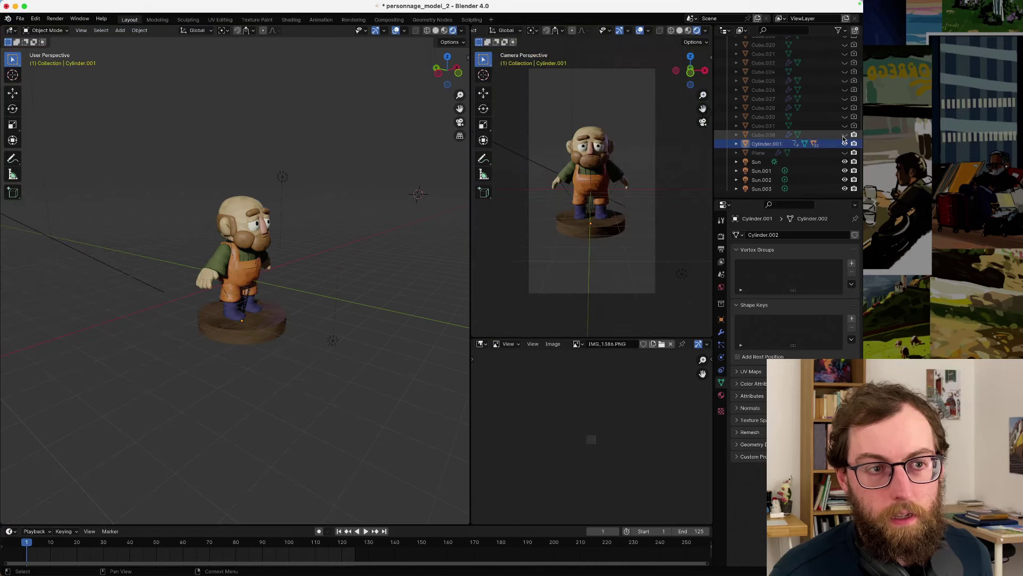
left_click(844, 135)
left_click(844, 136)
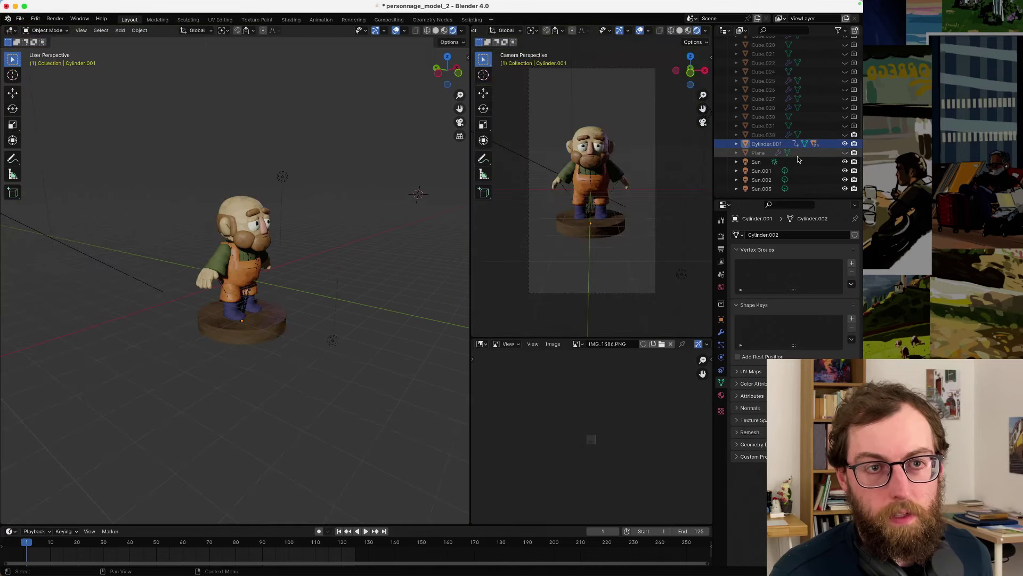
- Toggle Cube.003 on and off, expand the base's children, and check the wooden base's visibility
scroll(798, 158, "up", 4)
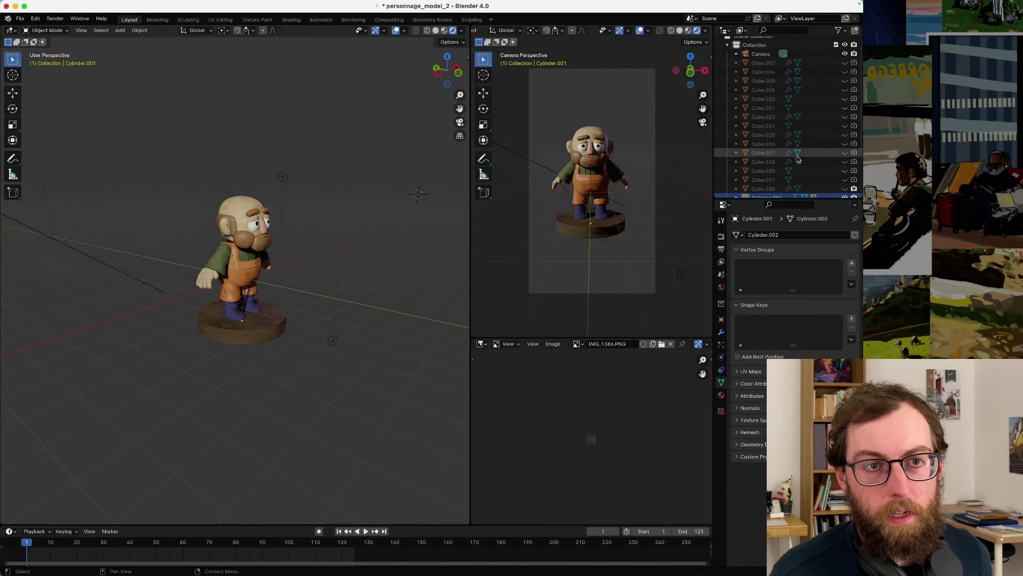
left_click(844, 65)
scroll(327, 244, "down", 5)
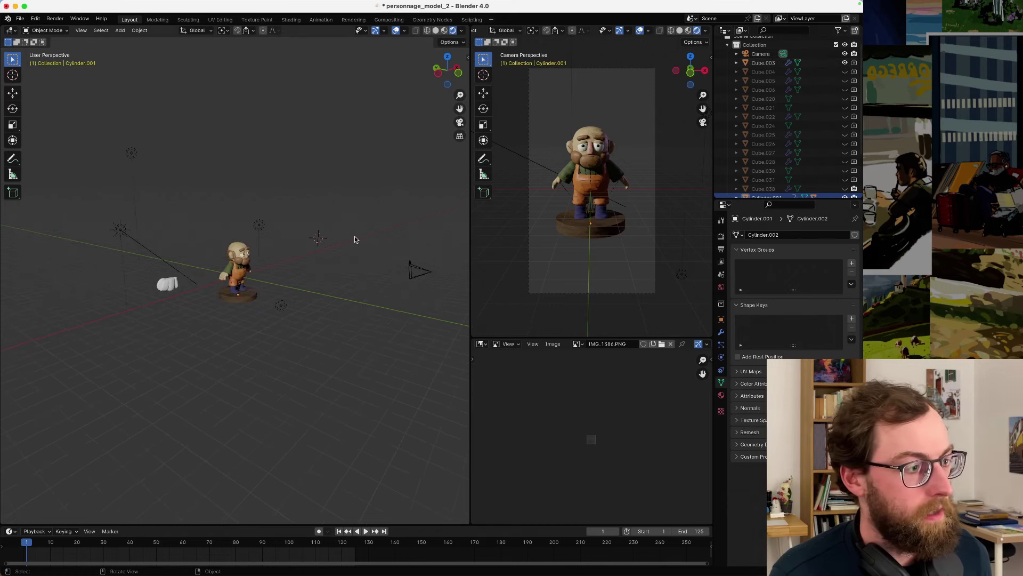
scroll(327, 244, "up", 5)
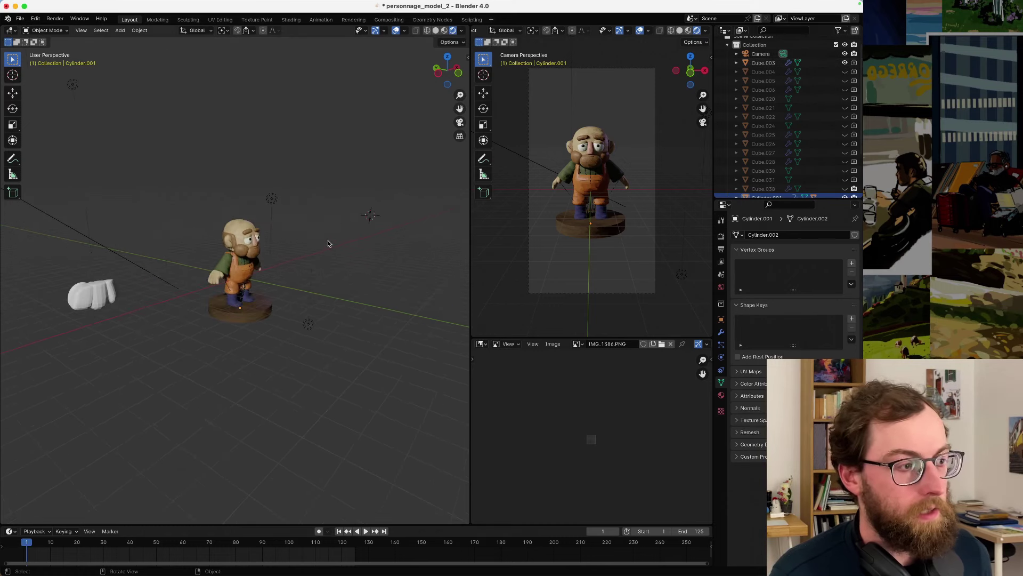
left_click(845, 64)
scroll(798, 154, "down", 3)
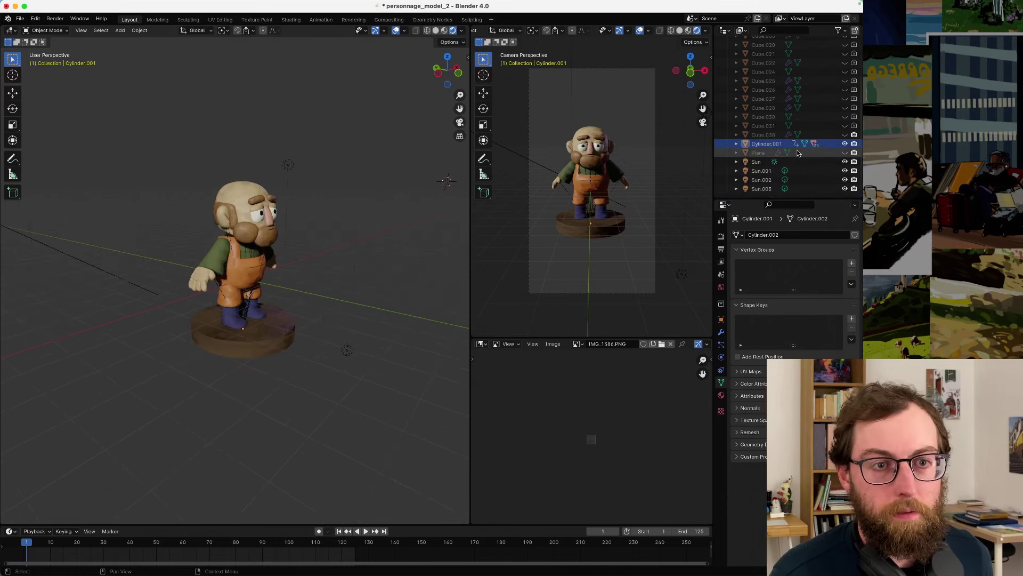
left_click(736, 143)
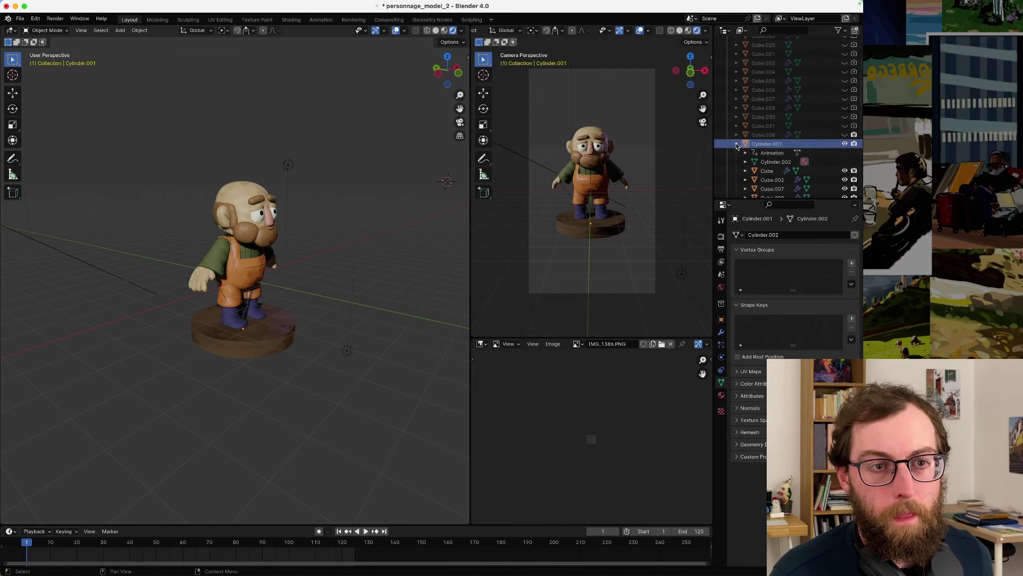
scroll(740, 148, "down", 1)
scroll(739, 149, "down", 4)
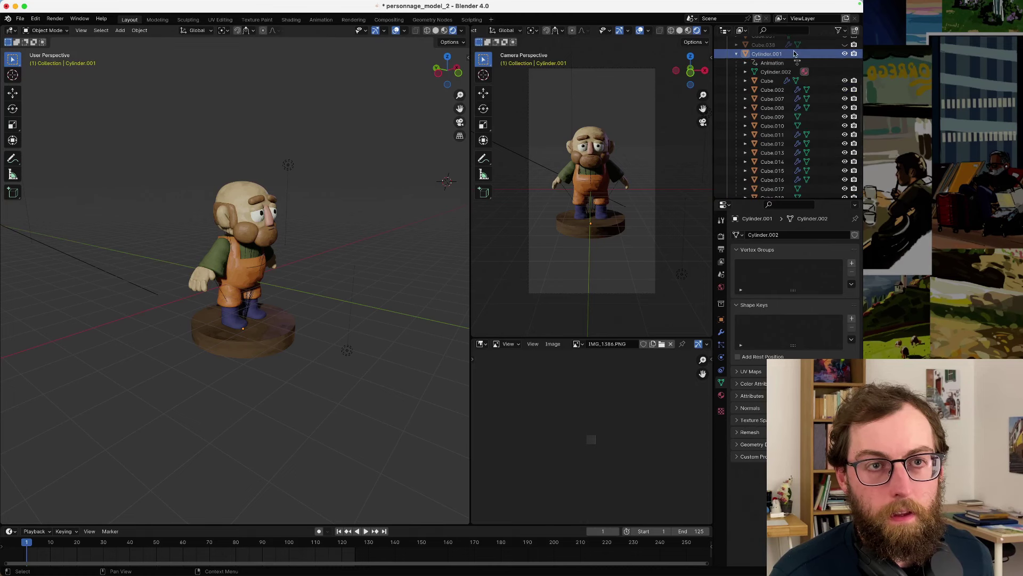
left_click(845, 55)
left_click(845, 54)
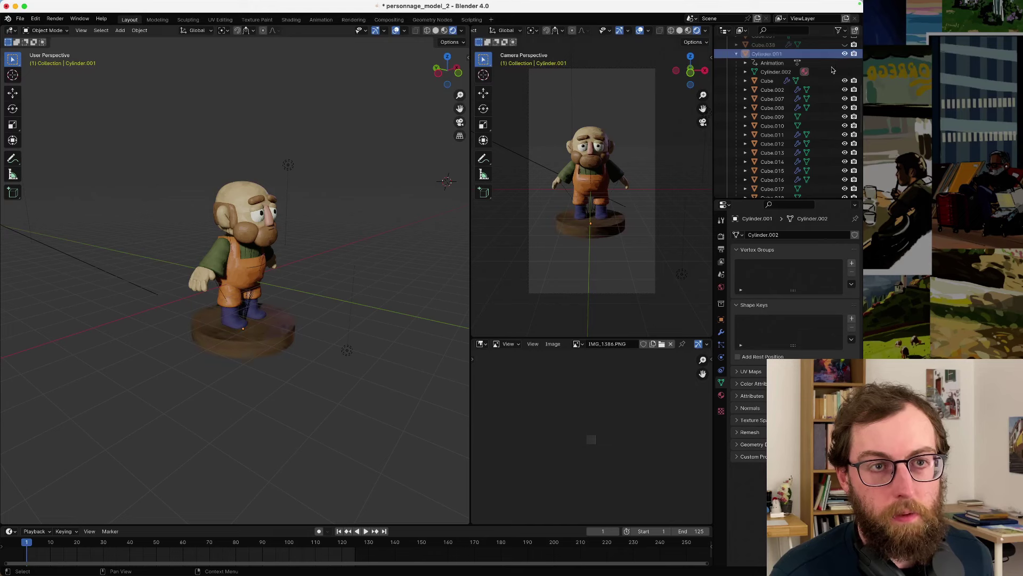
- Select every old man piece in the Outliner, copy them, and bring up the File menu
left_click(772, 81)
scroll(772, 90, "down", 2)
scroll(772, 90, "down", 8)
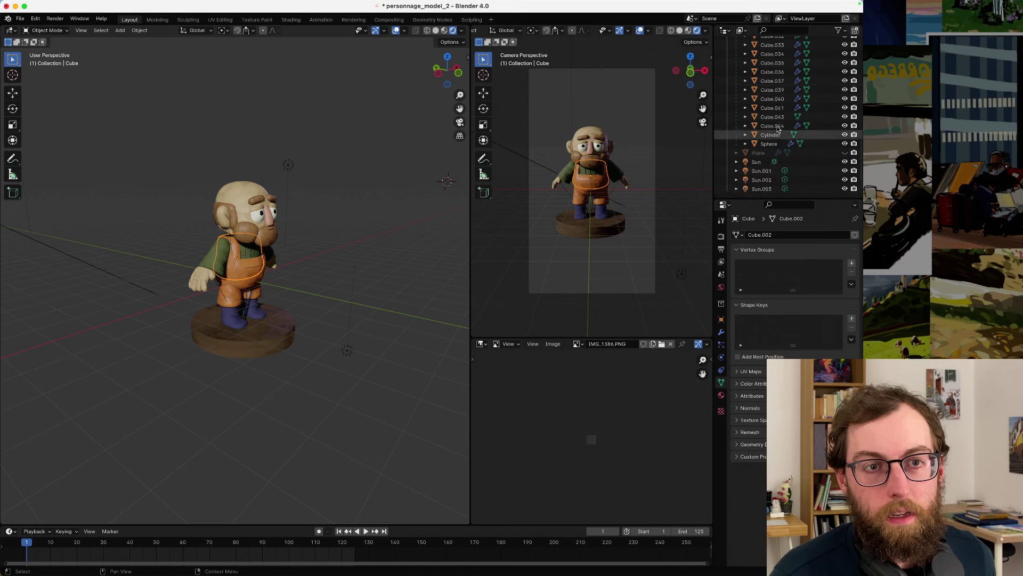
left_click(774, 143, "shift")
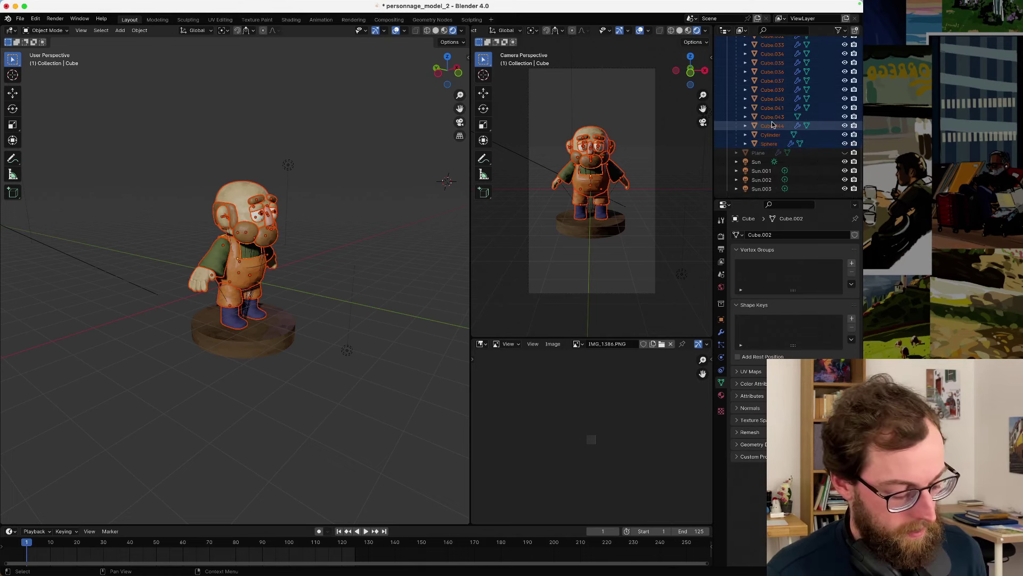
key("ctrl+c")
right_click(772, 122)
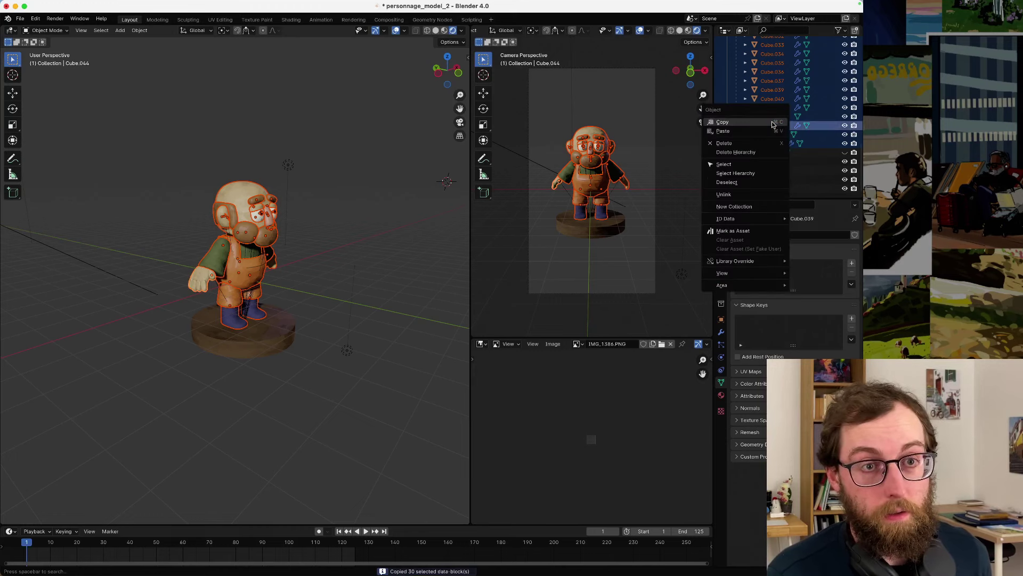
left_click(738, 126)
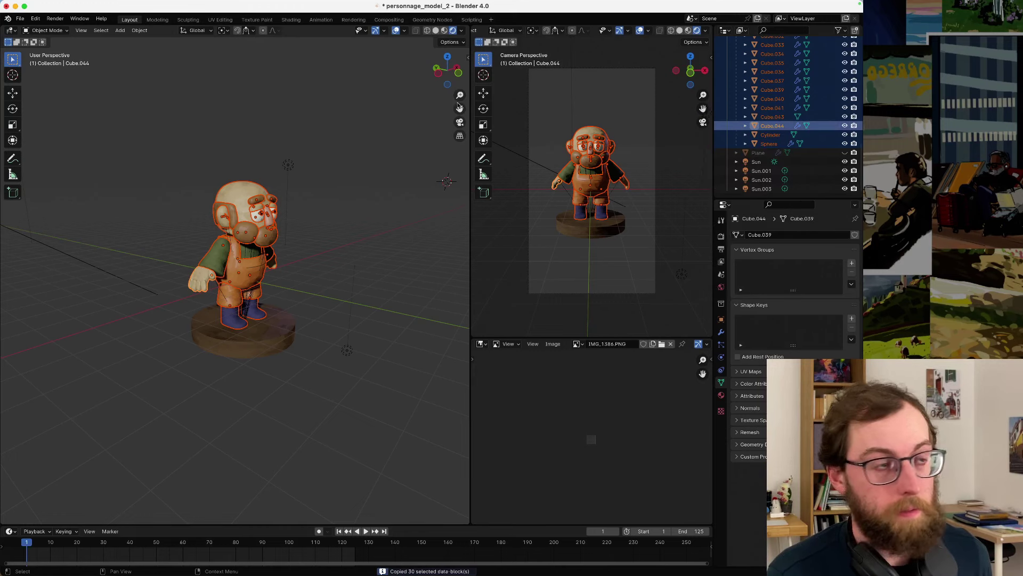
left_click(20, 19)
- Open the recent pomme_test_3D_2D_2 scene and paste the copied character into it
mouse_move(29, 32)
mouse_move(52, 48)
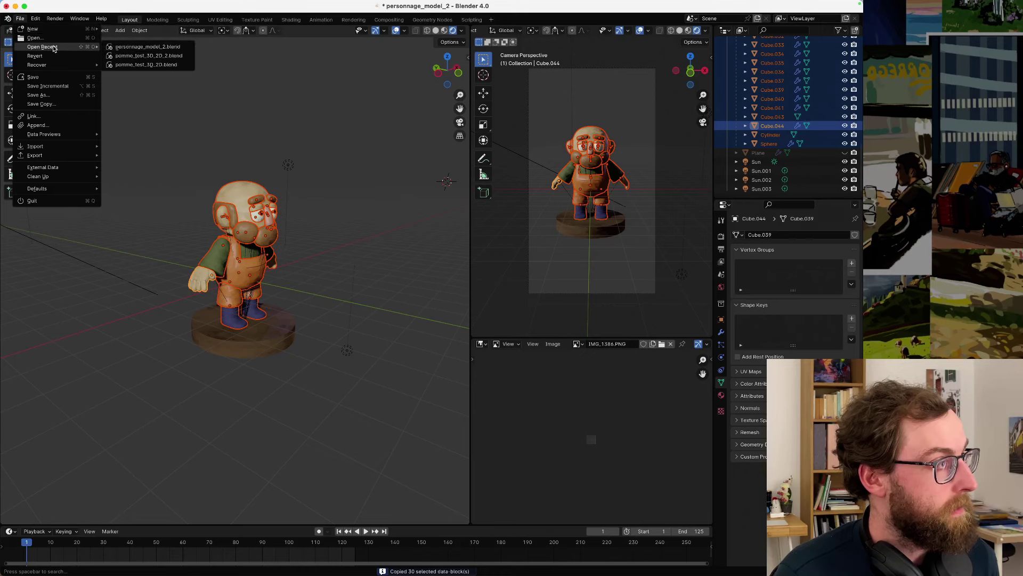
left_click(135, 56)
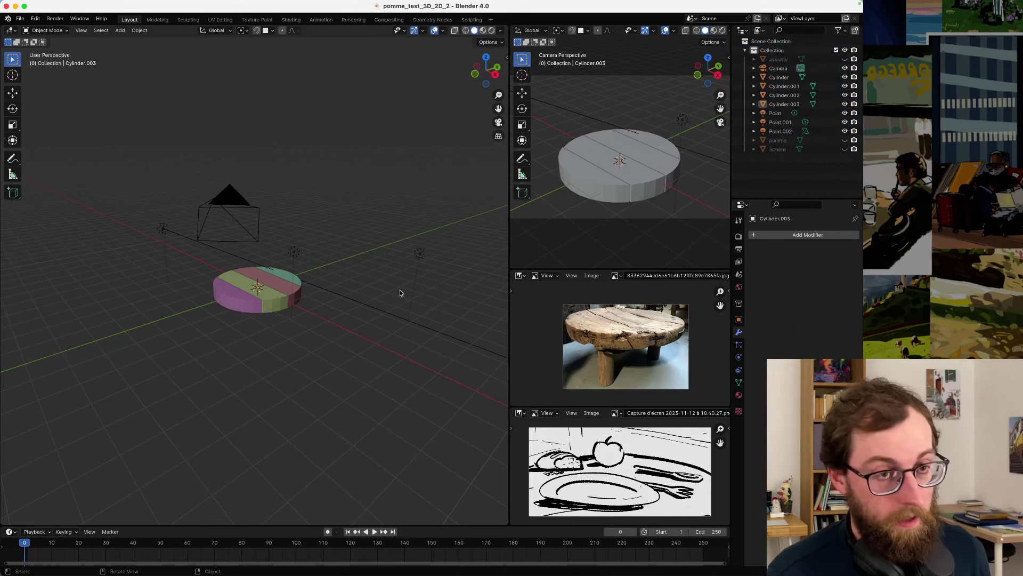
key("super+v")
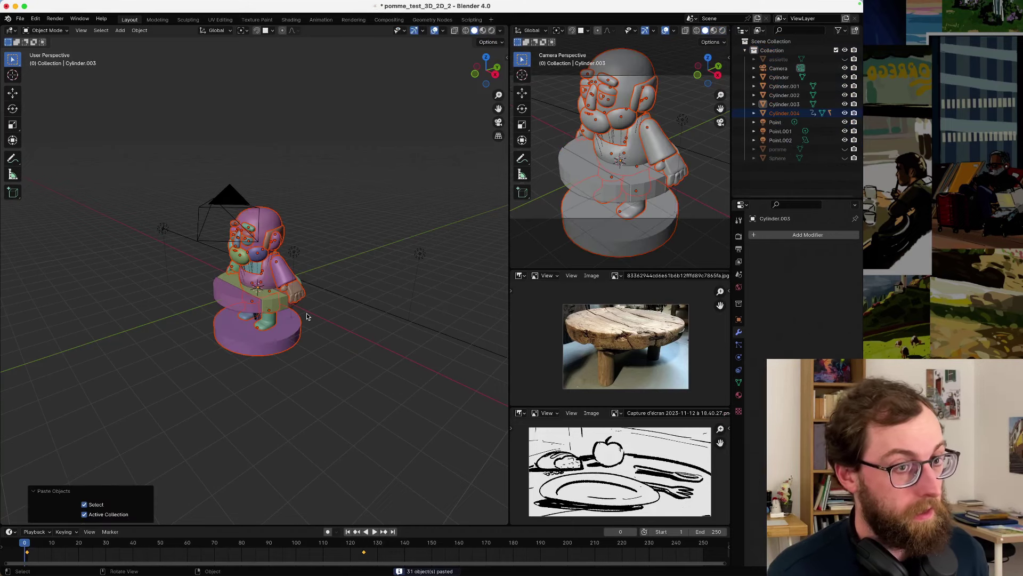
- Shift the pasted character along X and delete its pasted base disc
key("g")
key("Escape")
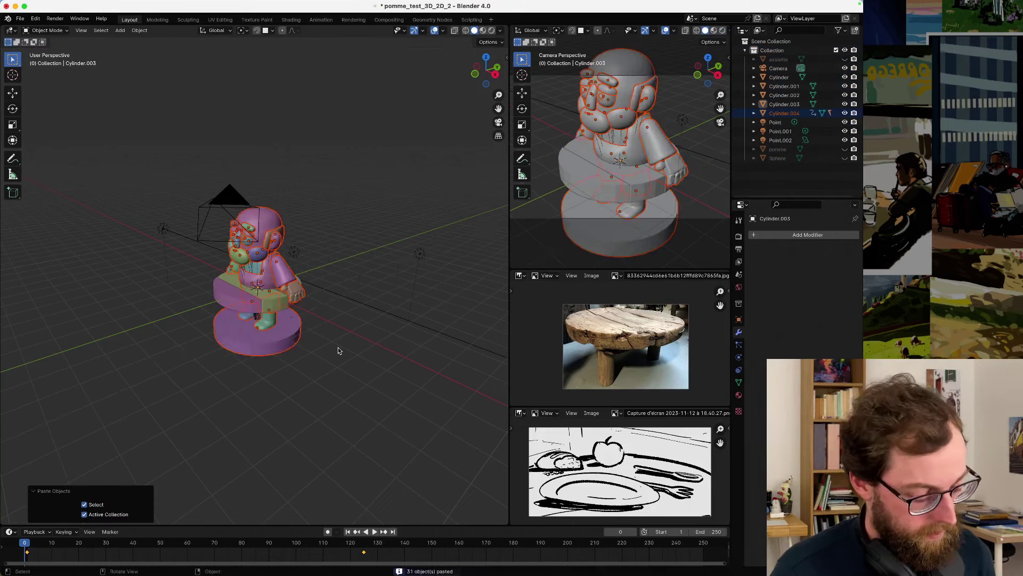
key("g")
key("x")
left_click(422, 381)
middle_click_drag(423, 381, 380, 370)
left_click(394, 379)
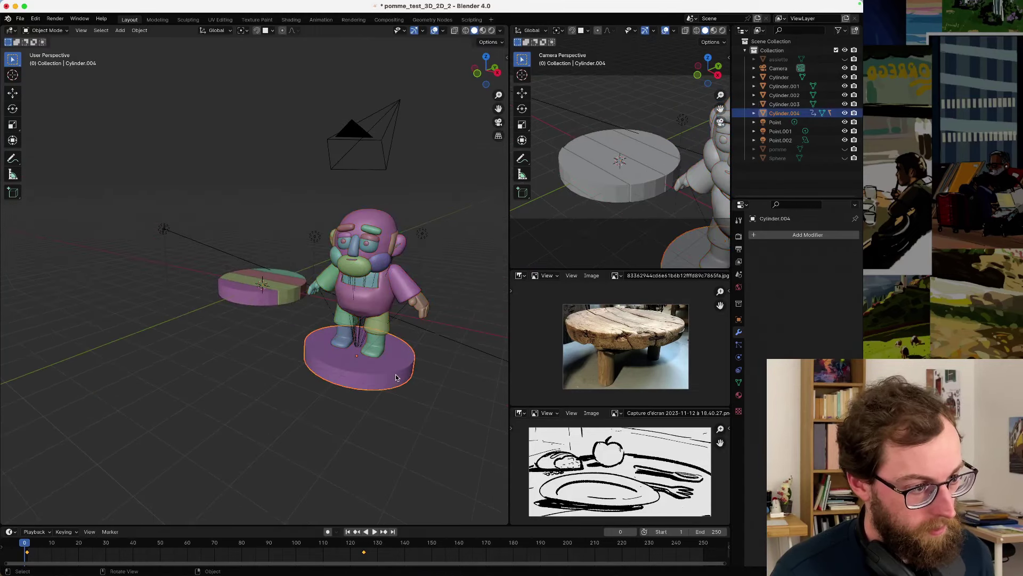
key("x")
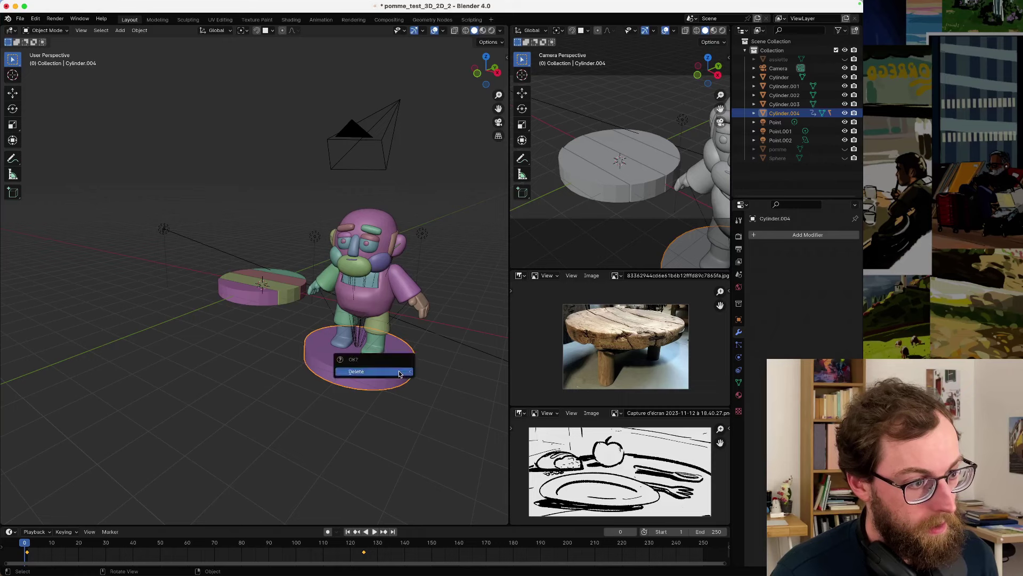
left_click(384, 357)
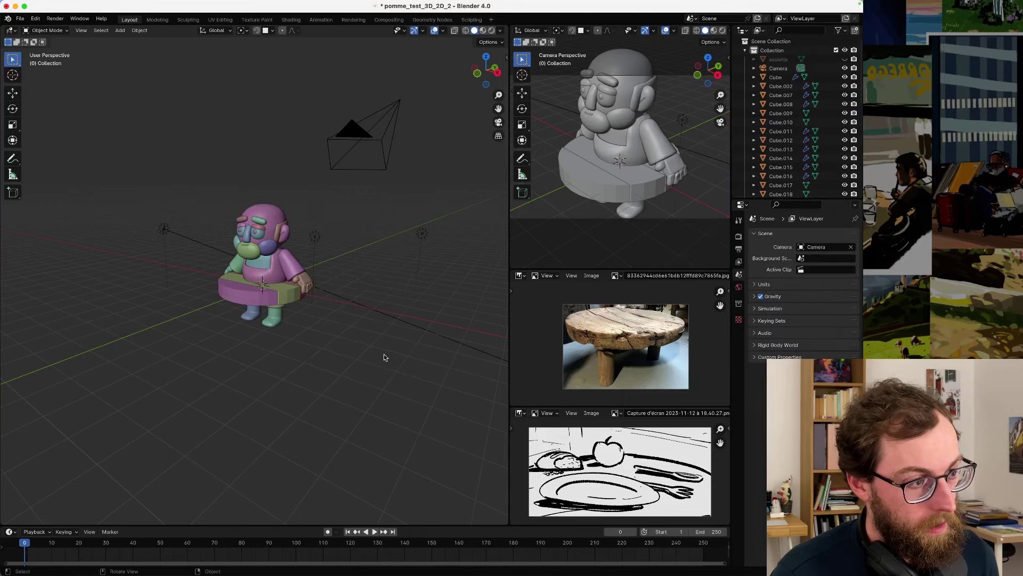
- Move the segmented round tabletop along Y to sit beside the character
left_click(260, 303)
left_click(261, 303)
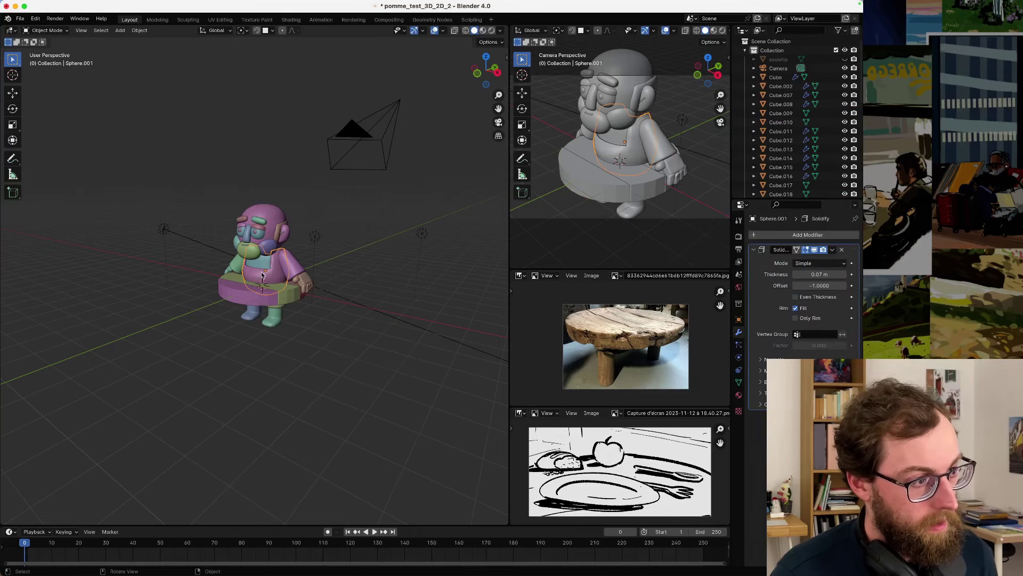
scroll(267, 267, "up", 4)
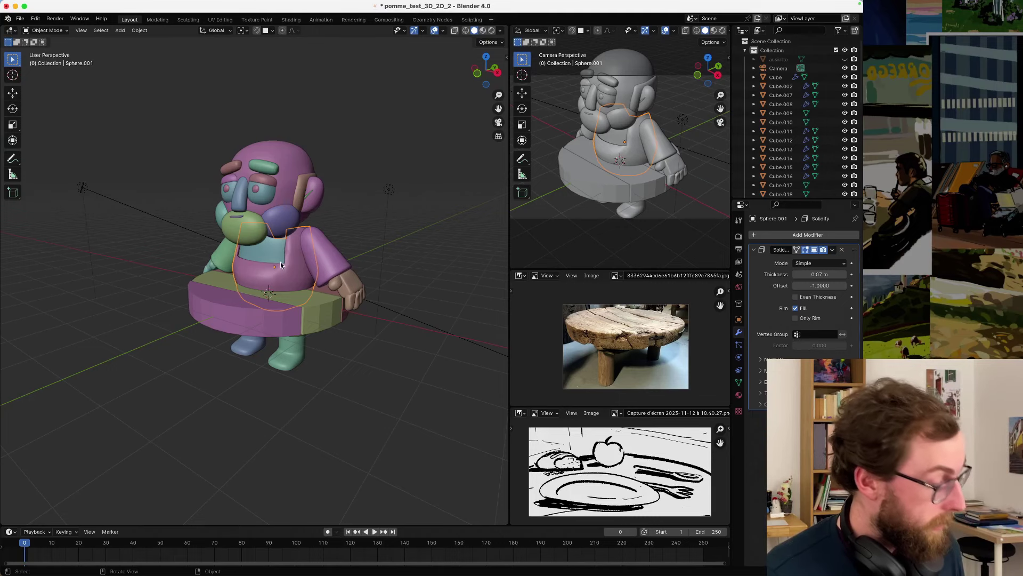
left_click(294, 318)
middle_click_drag(294, 318, 212, 317)
left_click(240, 318, "shift")
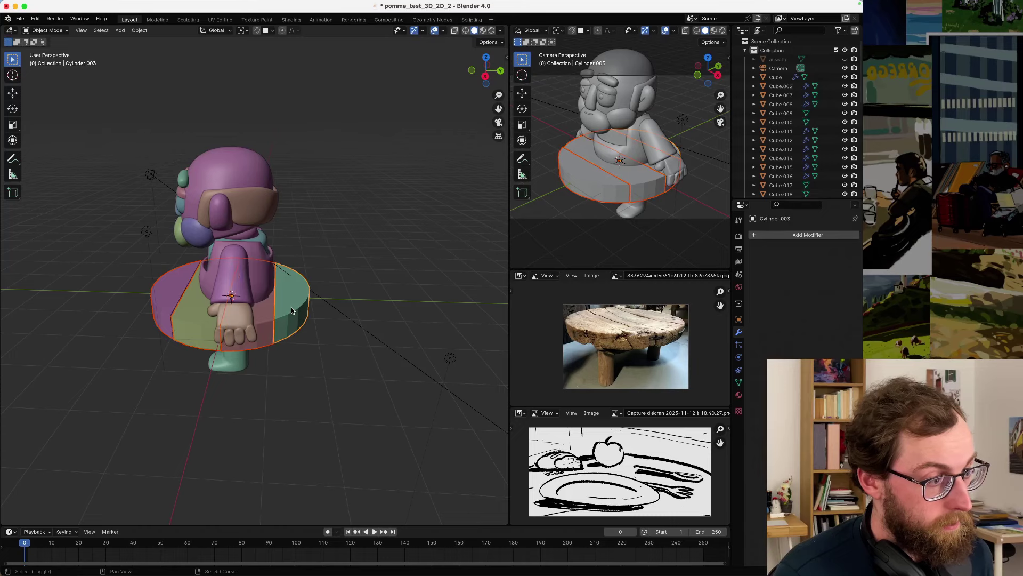
scroll(291, 307, "down", 3)
key("shift+d")
key("y")
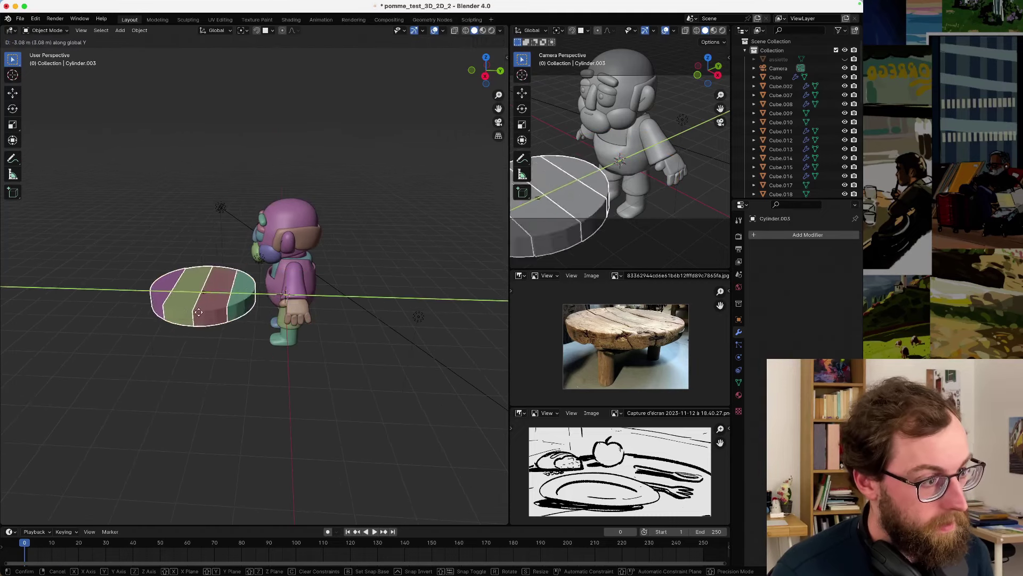
left_click(176, 312)
middle_click_drag(176, 311, 318, 271)
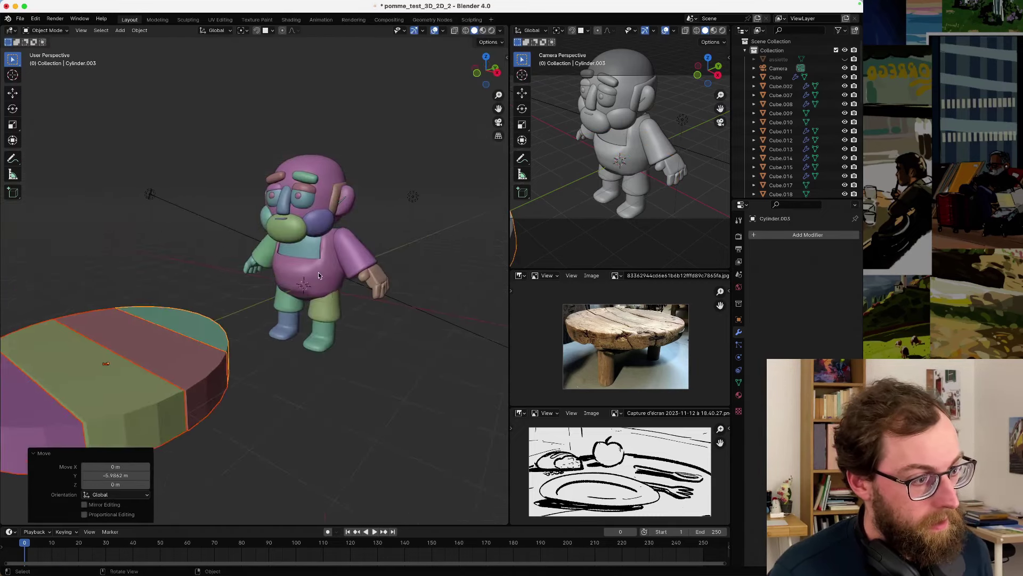
- Select the right pants leg, both boots, the shorts and the left arm
left_click(322, 296)
left_click(323, 336, "shift")
left_click(286, 318, "shift")
left_click(290, 288, "shift")
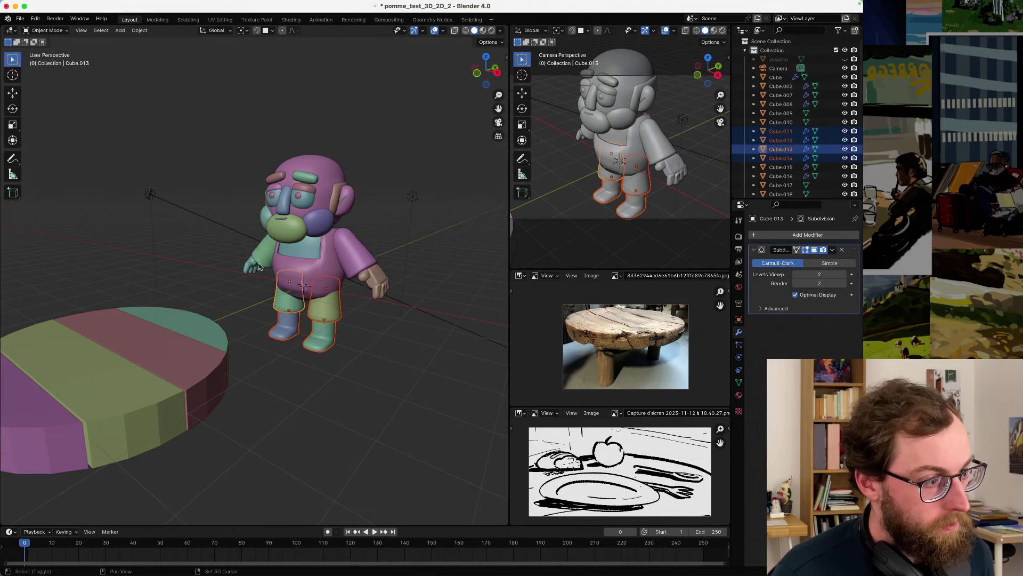
left_click(253, 266, "shift")
- Add the torso, right arm, hand, cheek, mustache, nose, eyes, glasses, eyebrow, head and ear to the selection
left_click(309, 253, "shift")
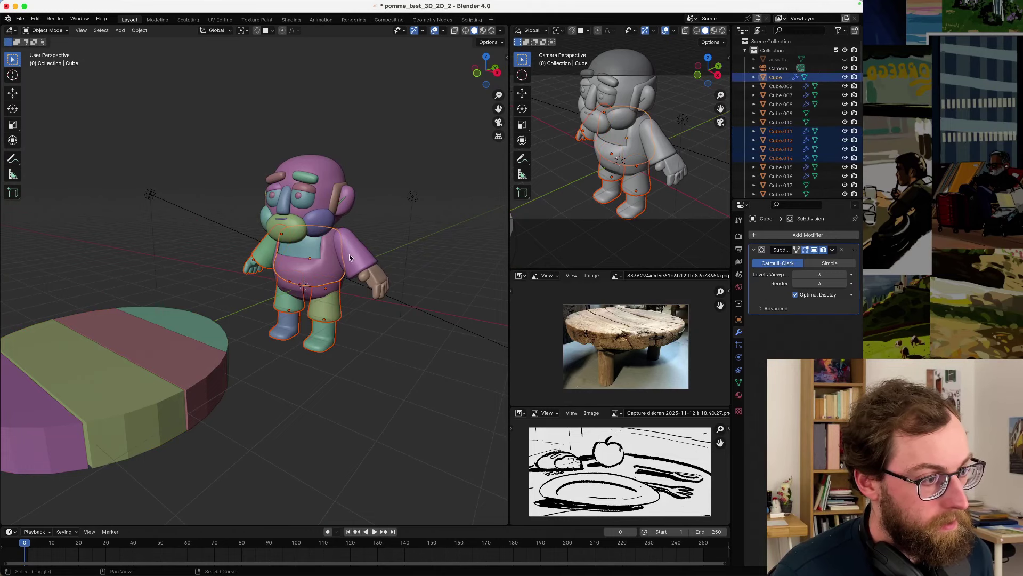
left_click(352, 253, "shift")
left_click(376, 280, "shift")
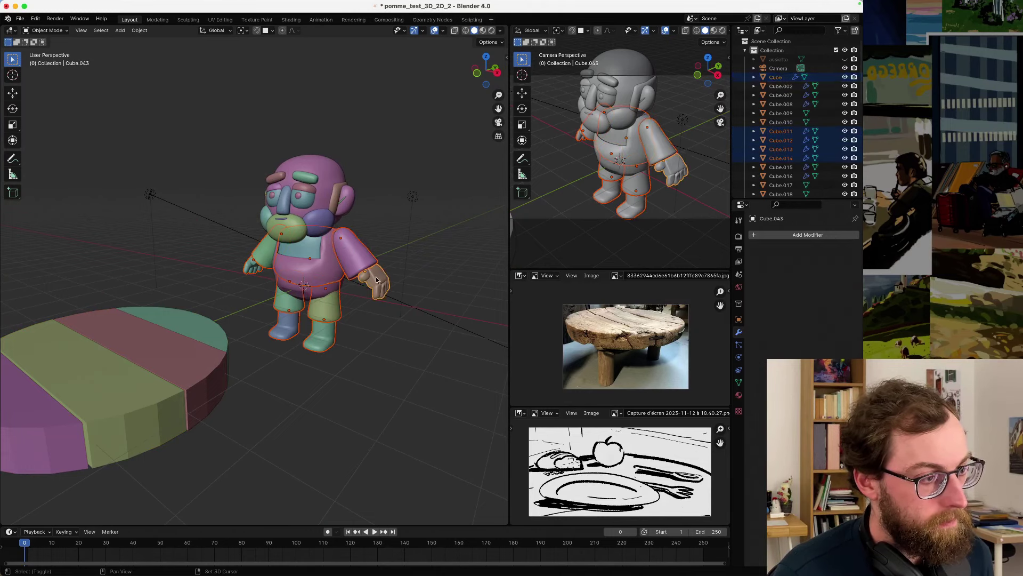
left_click(315, 219, "shift")
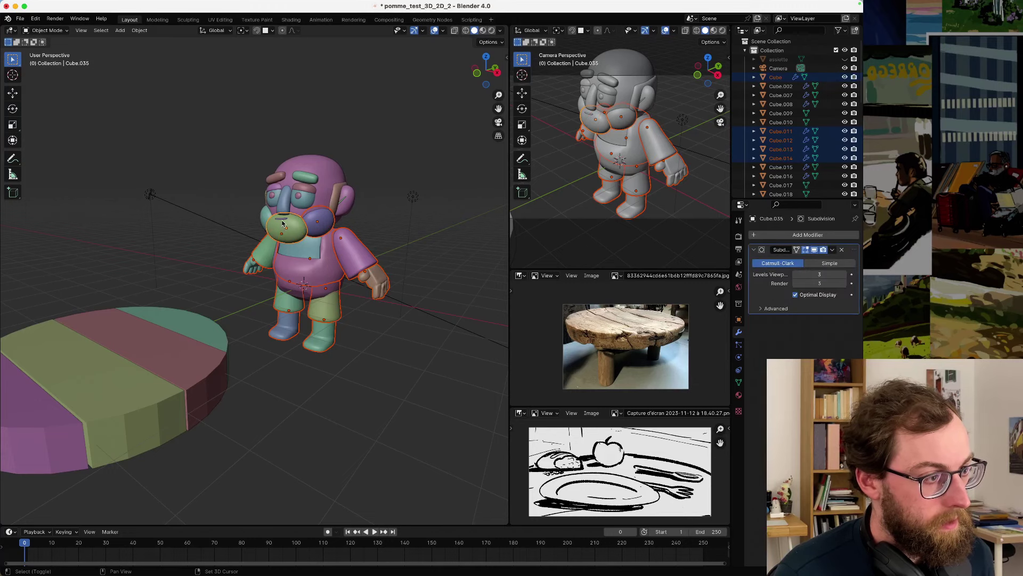
left_click(279, 225, "shift")
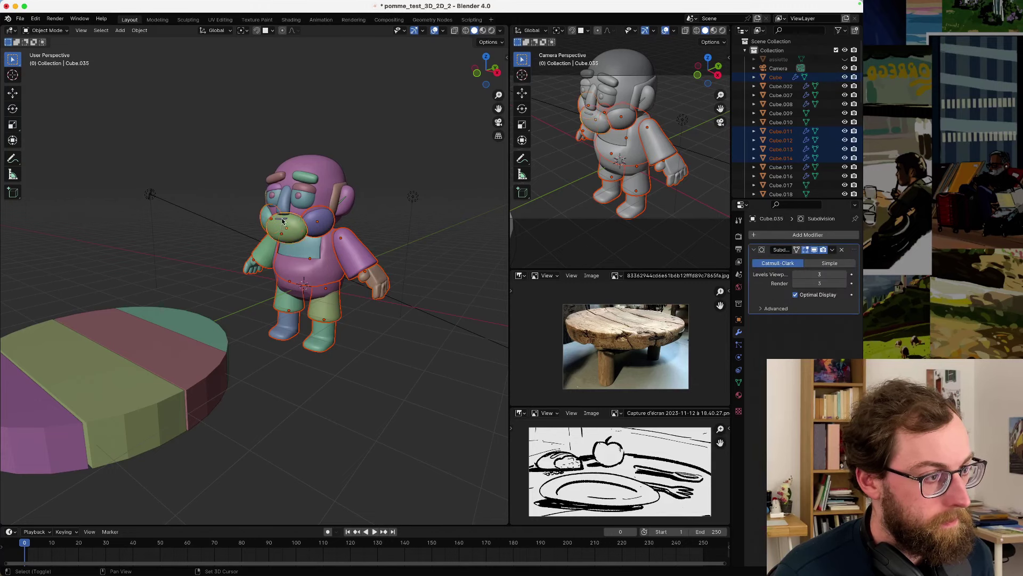
left_click(281, 205, "shift")
left_click(276, 187, "shift")
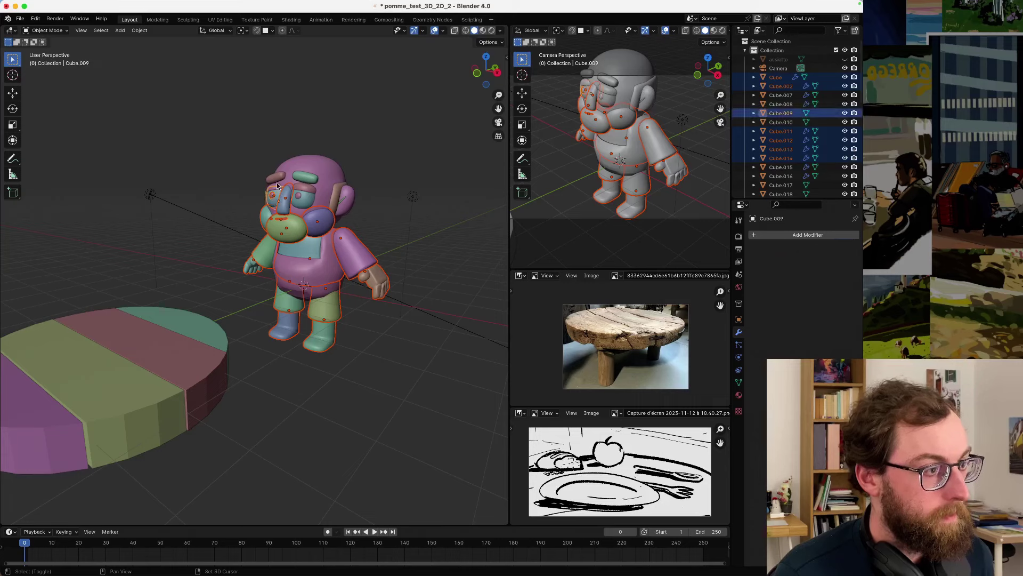
left_click(298, 185, "shift")
left_click(313, 190, "shift")
left_click(299, 199, "shift")
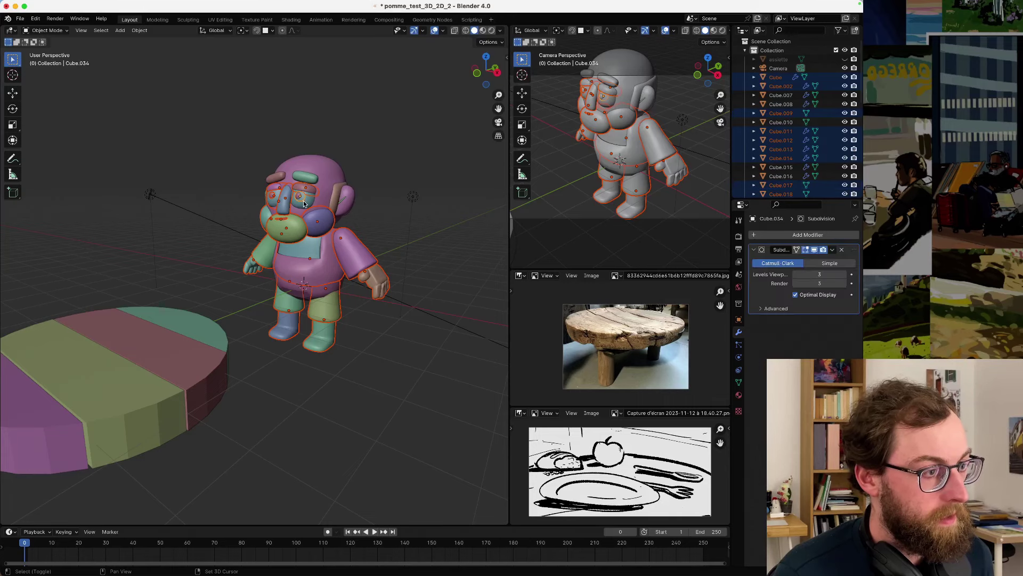
left_click(303, 192, "shift")
left_click(308, 175, "shift")
left_click(310, 166, "shift")
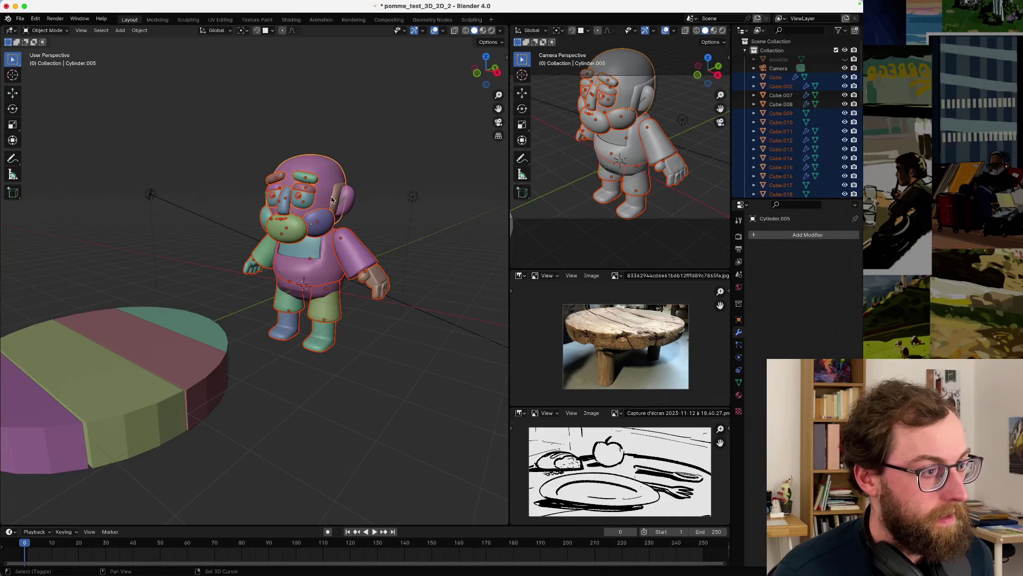
left_click(349, 195, "shift")
middle_click_drag(349, 196, 356, 224)
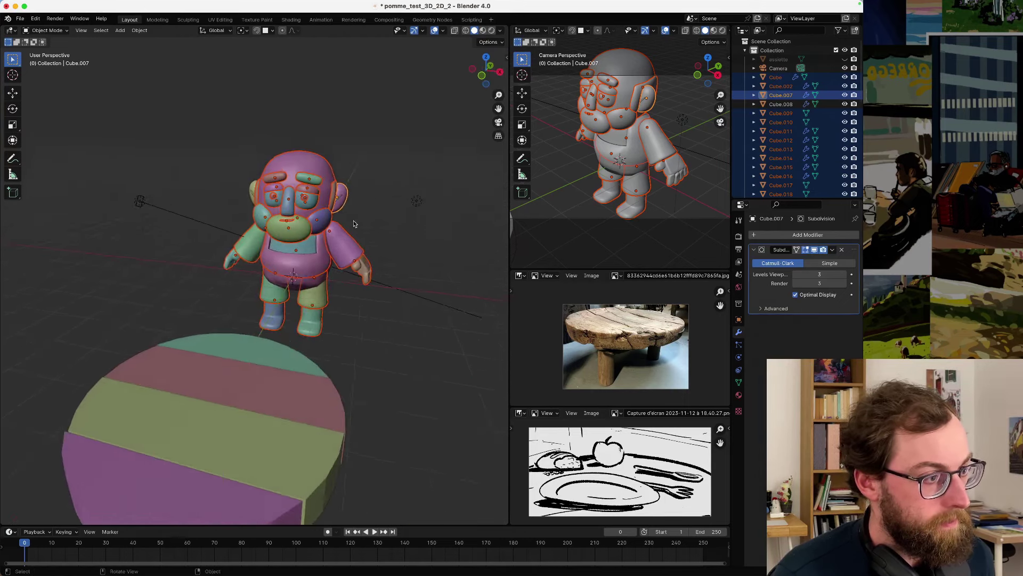
scroll(336, 237, "up", 5)
- Parent all selected pieces to the torso (Object), then select the torso and start moving it
left_click(325, 243, "shift")
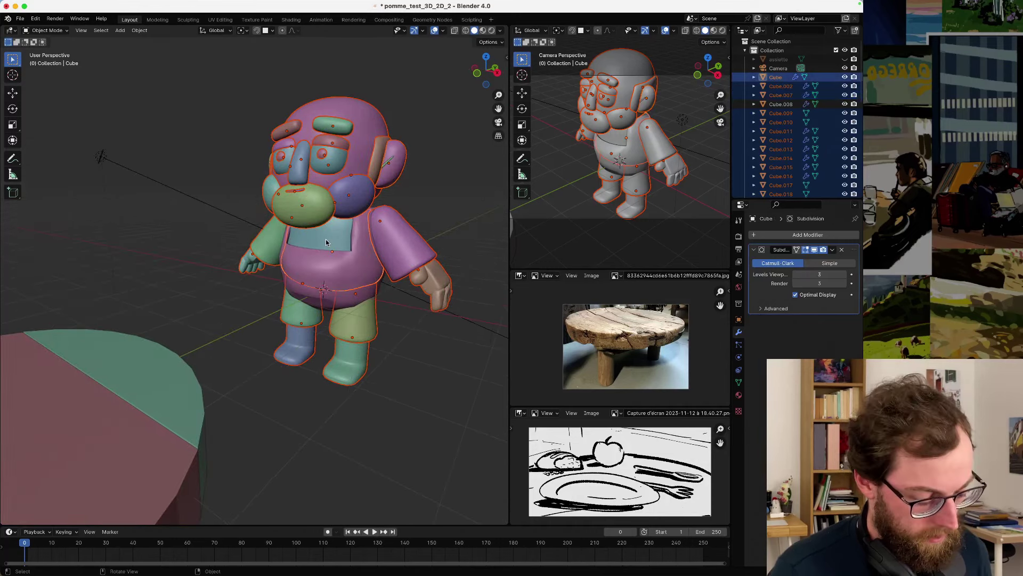
key("super+p")
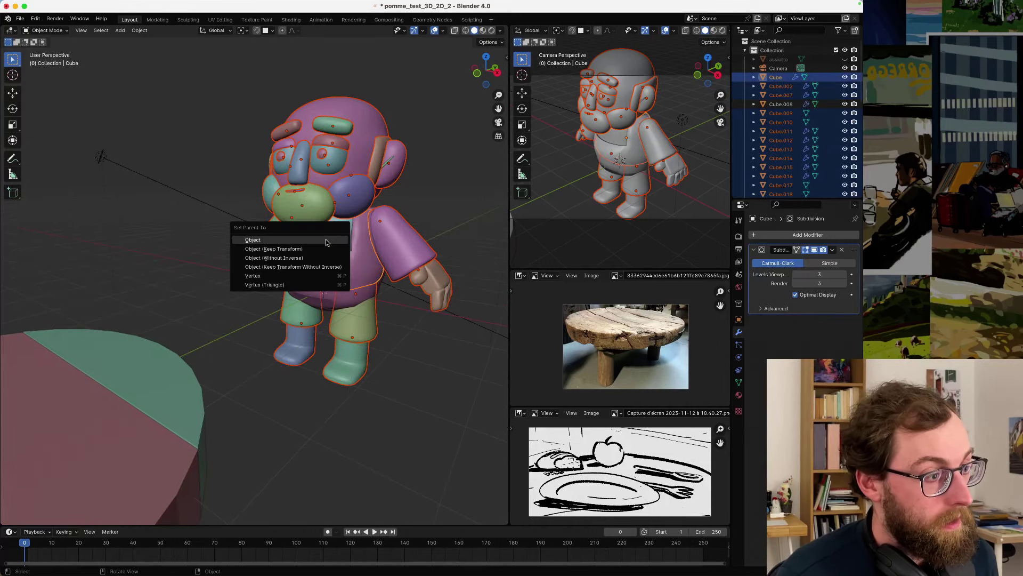
left_click(252, 240)
left_click(328, 241)
scroll(327, 243, "right", 3)
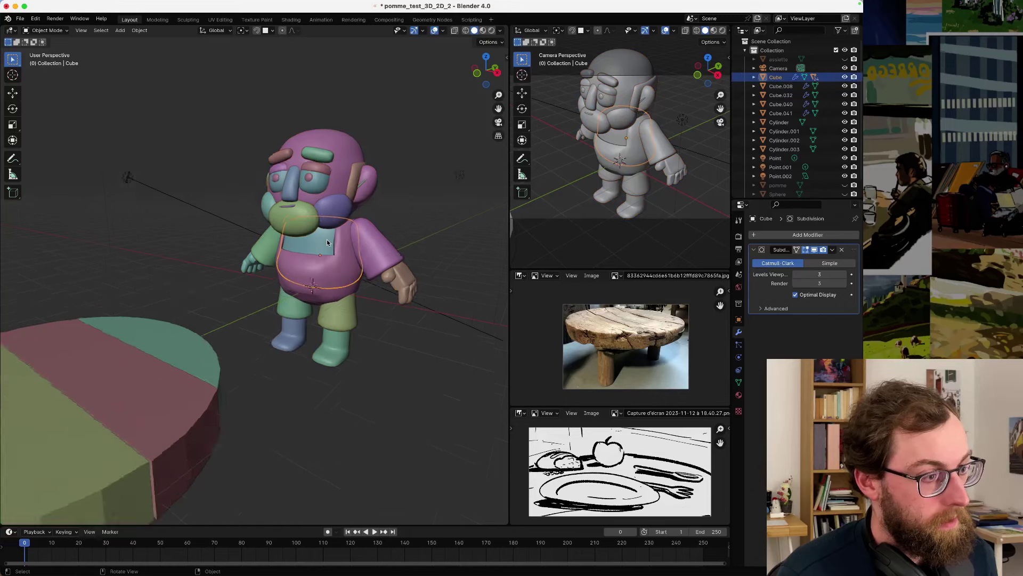
scroll(328, 239, "right", 2)
key("g")
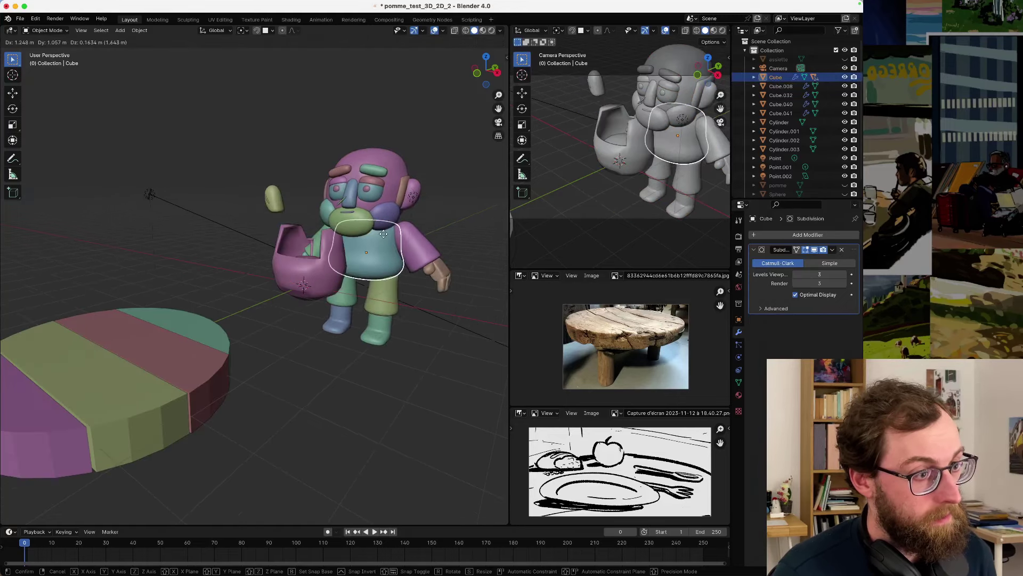
- Cancel the move and test-move the pink bib and body to see which pieces follow
right_click(318, 268)
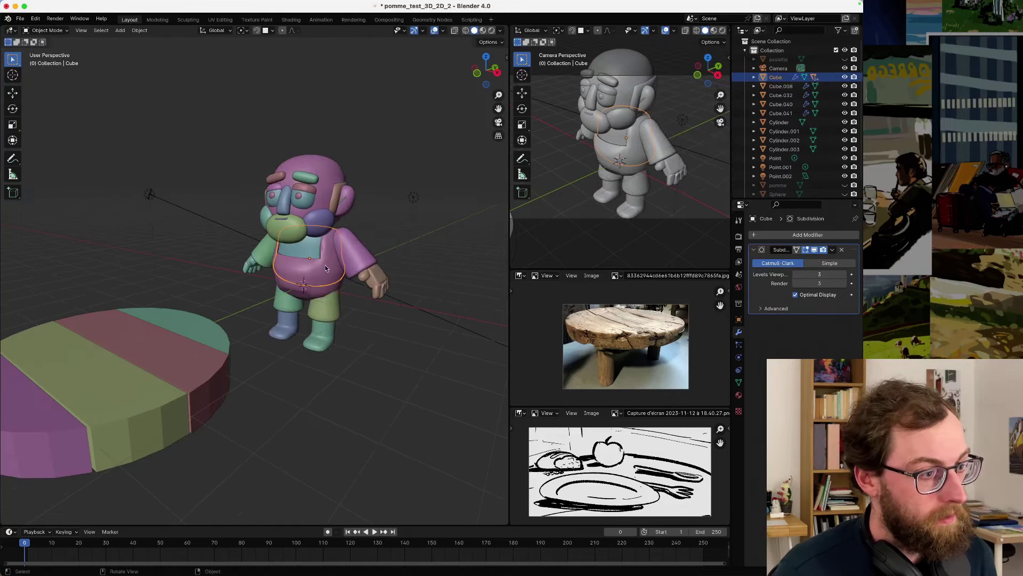
left_click(317, 267)
left_click(317, 268)
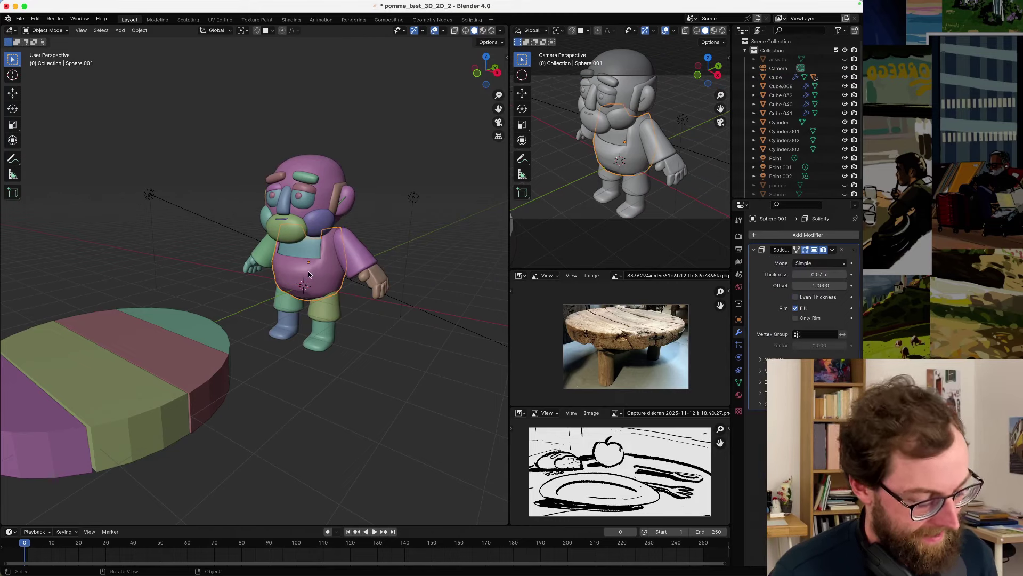
key("g")
right_click(319, 262)
left_click(311, 255)
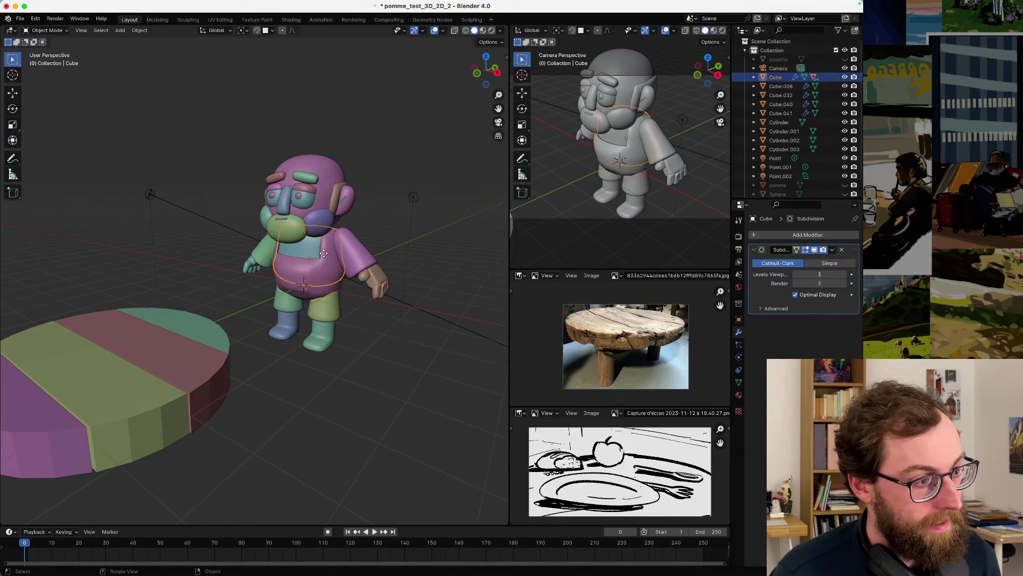
key("g")
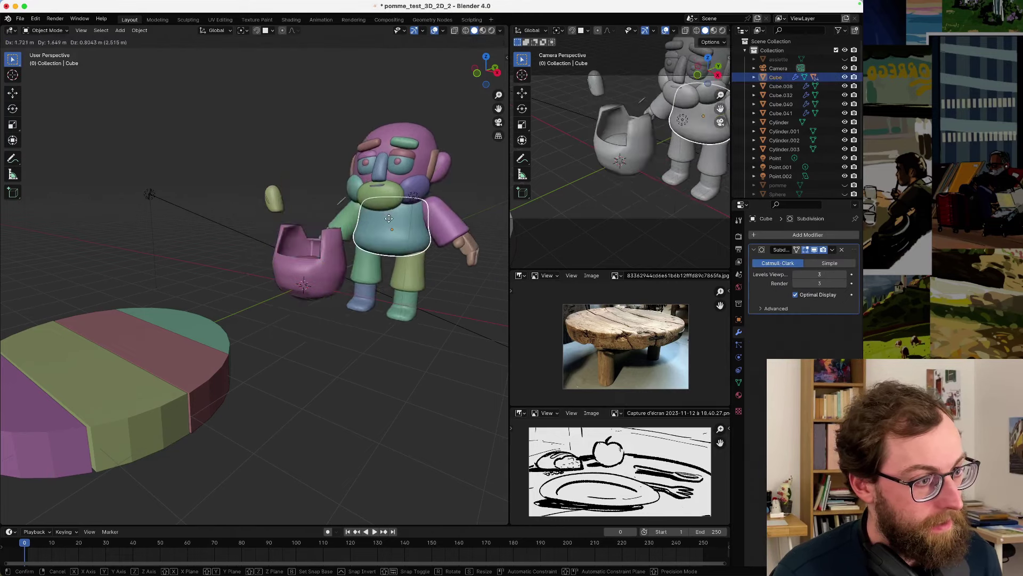
right_click(355, 238)
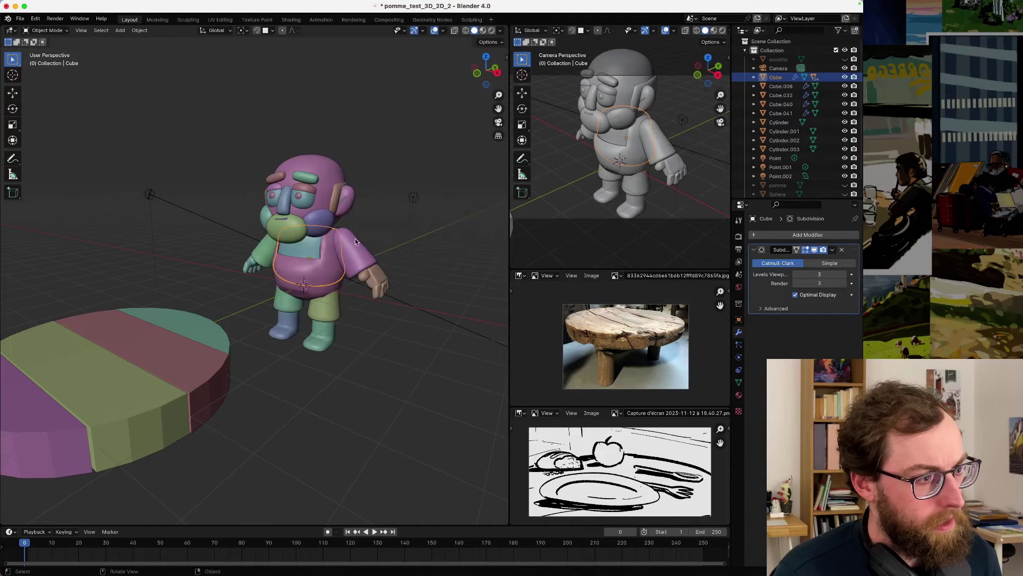
left_click(312, 269)
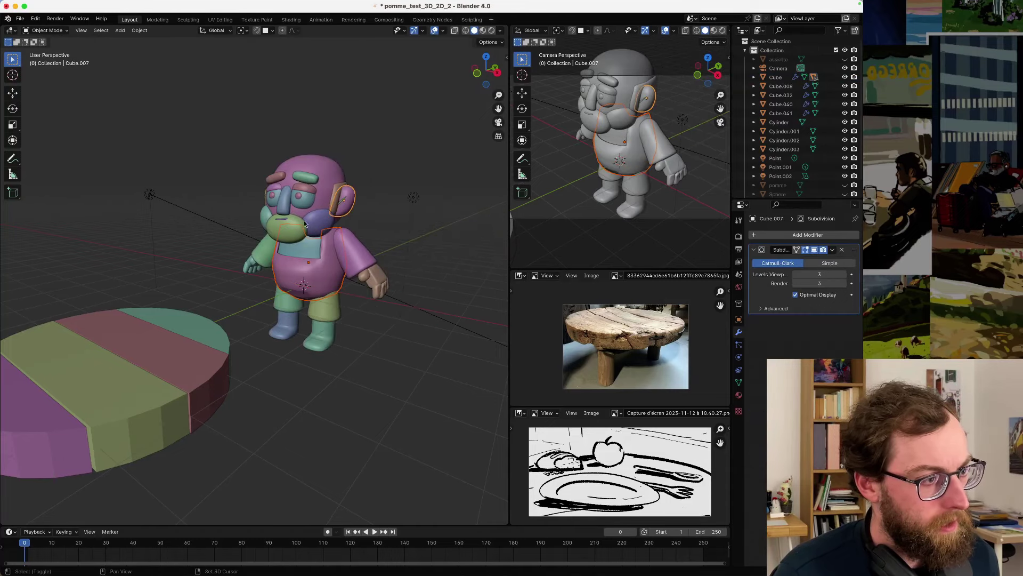
middle_click_drag(344, 204, 317, 227)
- Parent the ear pieces Cube.041 and Cube.040 and the collar piece to the body Cube
left_click(341, 199)
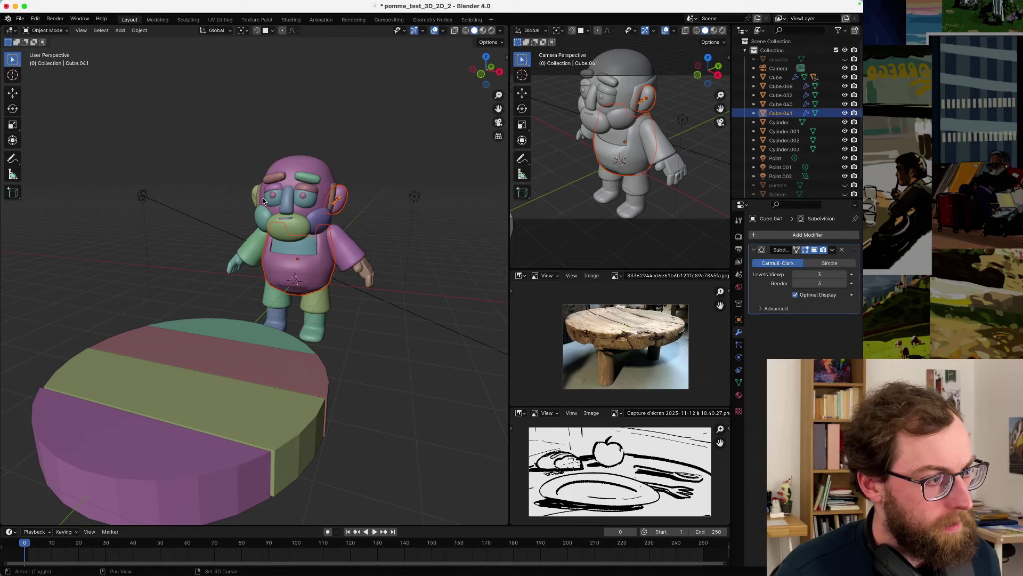
middle_click_drag(264, 197, 235, 197)
left_click(242, 196, "shift")
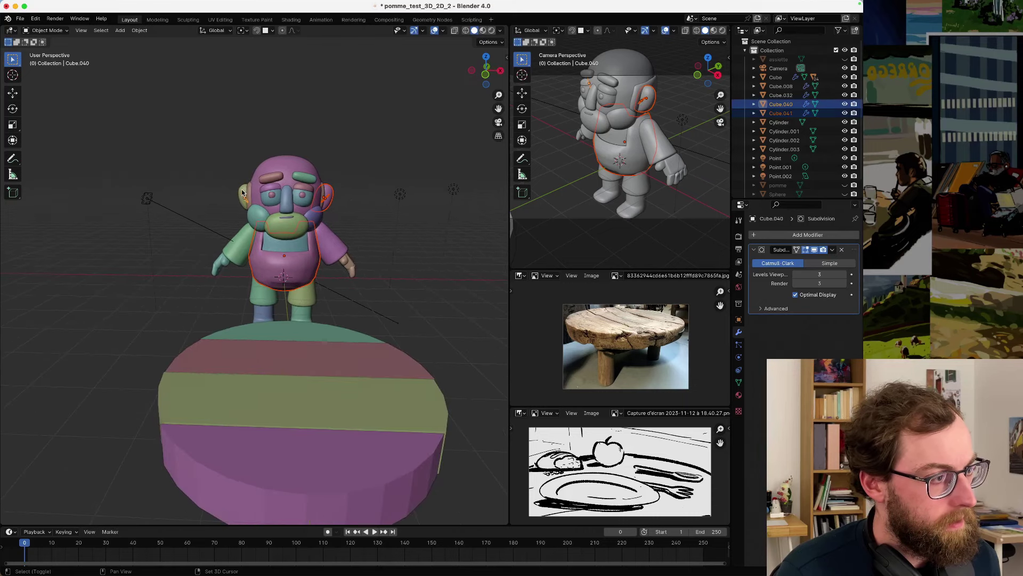
left_click(242, 194, "shift")
left_click(277, 249, "shift")
key("ctrl+p")
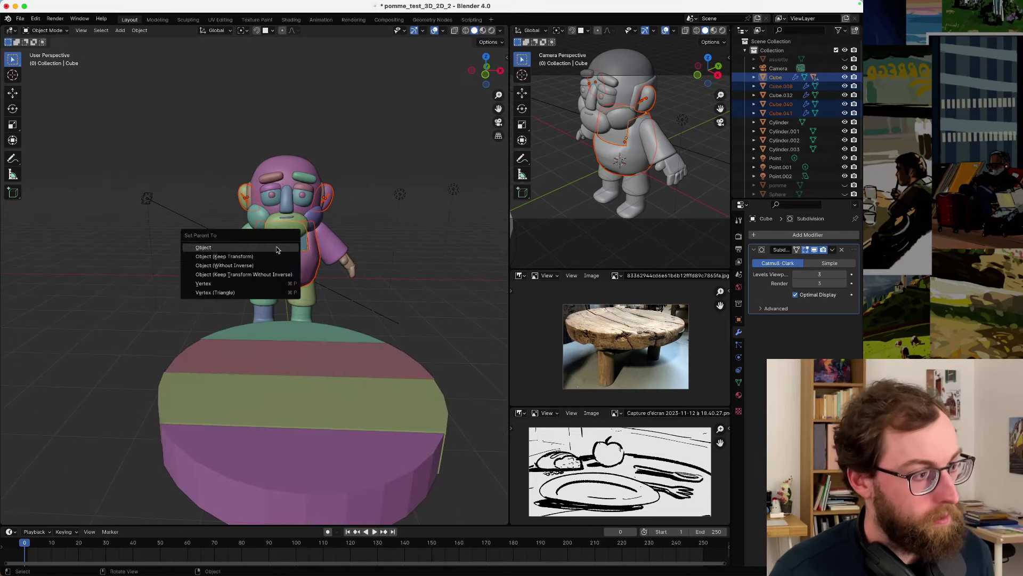
left_click(277, 249)
- Test-move the bib and then the body to check what is attached
left_click(276, 246)
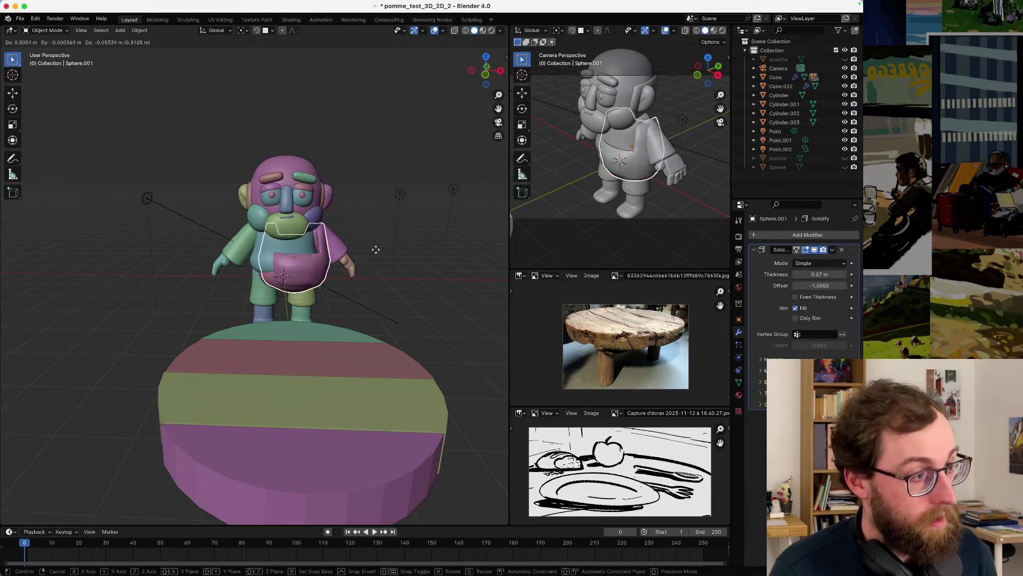
key("g")
key("Escape")
left_click(308, 244)
key("g")
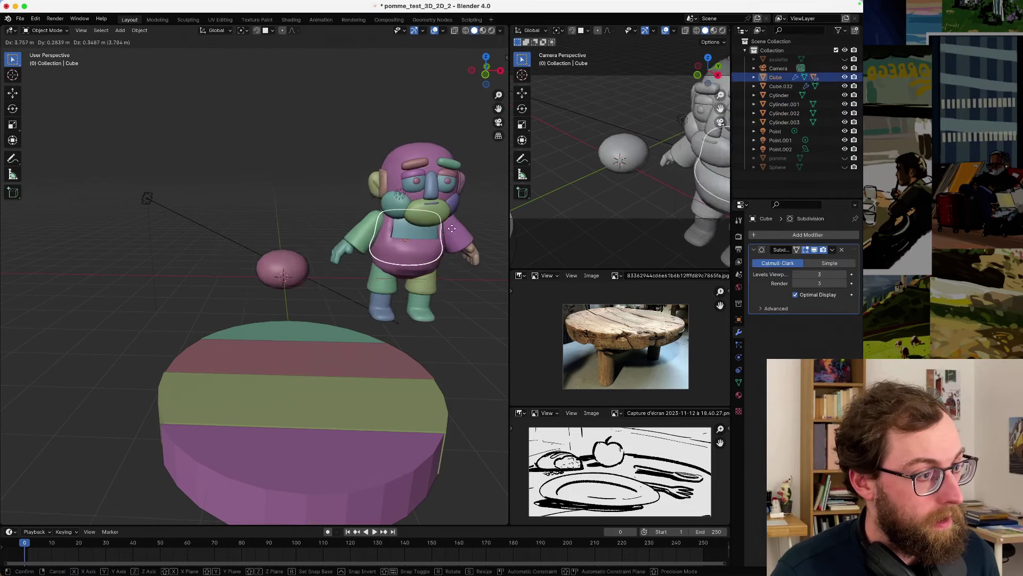
key("Escape")
- Parent the bib Sphere.001 to the body Cube and confirm it follows a test move
left_click(290, 251)
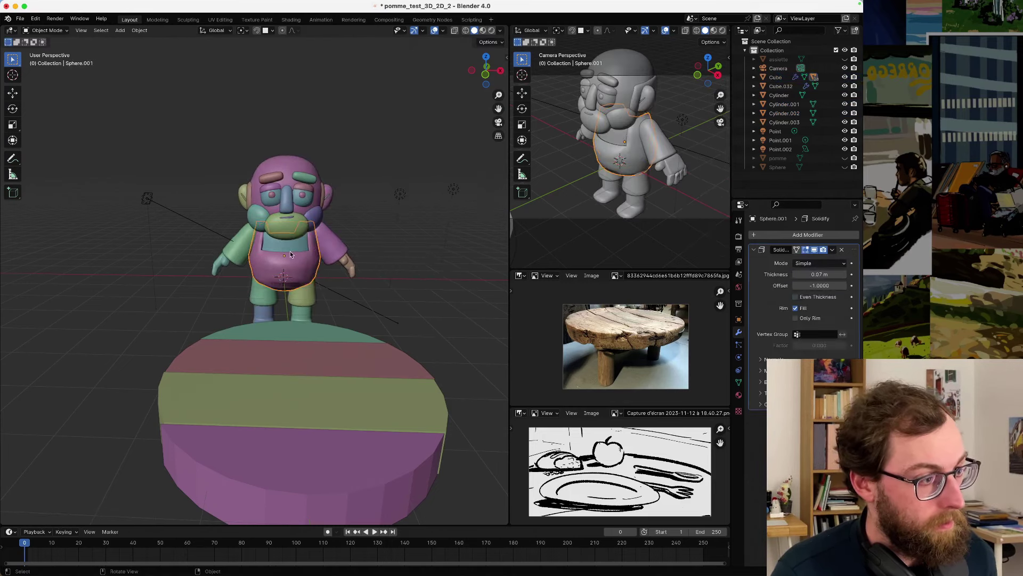
left_click(289, 245)
left_click(288, 255)
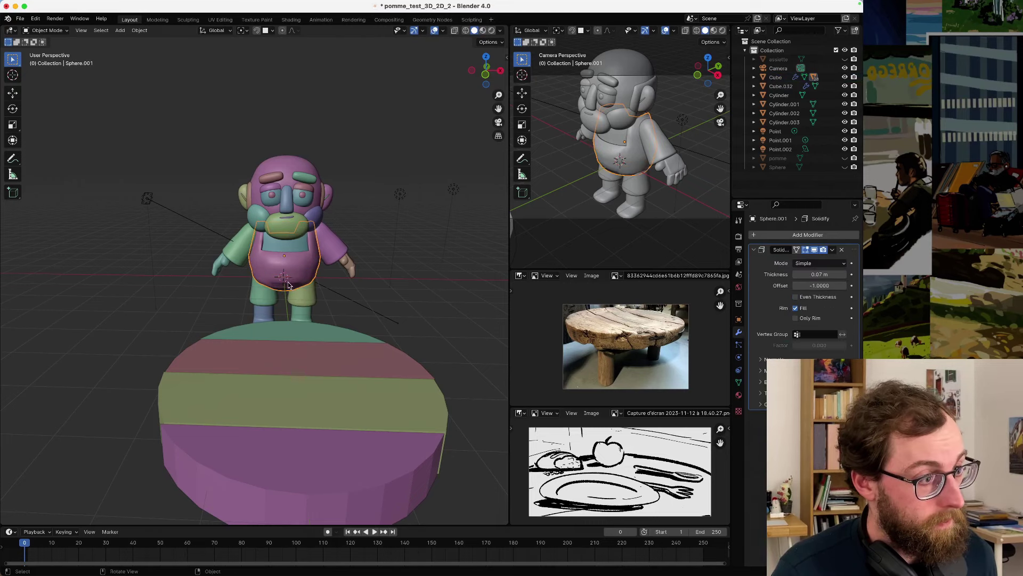
left_click(287, 253, "shift")
key("ctrl+p")
left_click(287, 244)
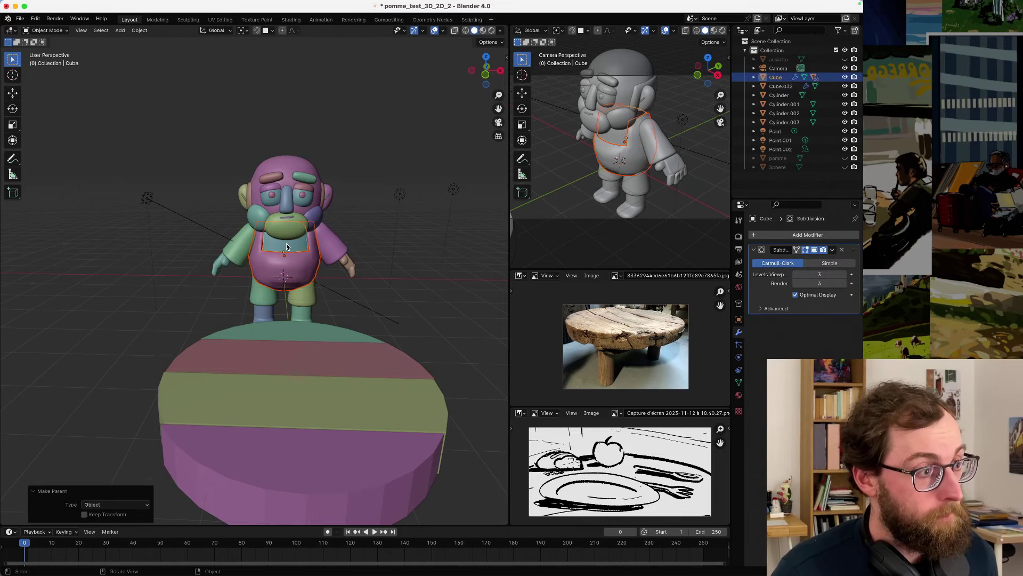
left_click(287, 246)
left_click(287, 249)
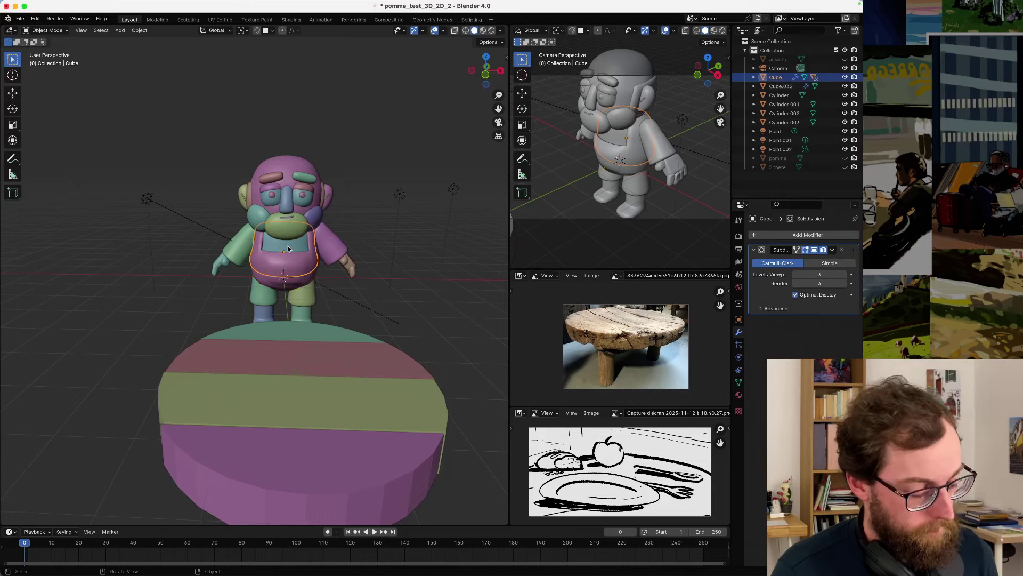
key("g")
key("Escape")
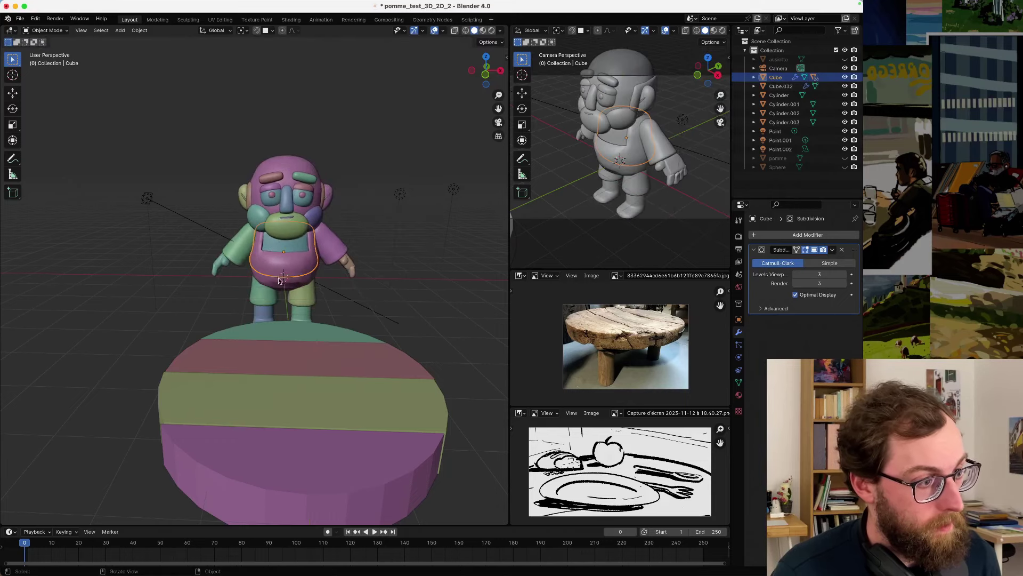
middle_click_drag(279, 281, 421, 266)
- Parent the backpack piece Cube.032 to the character's body
left_click(185, 303)
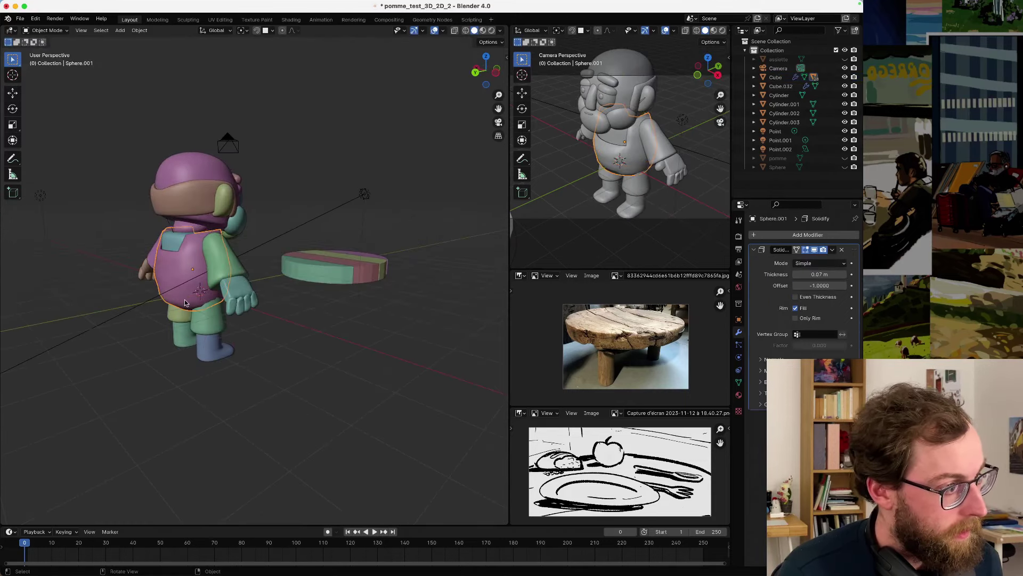
scroll(191, 302, "up", 4)
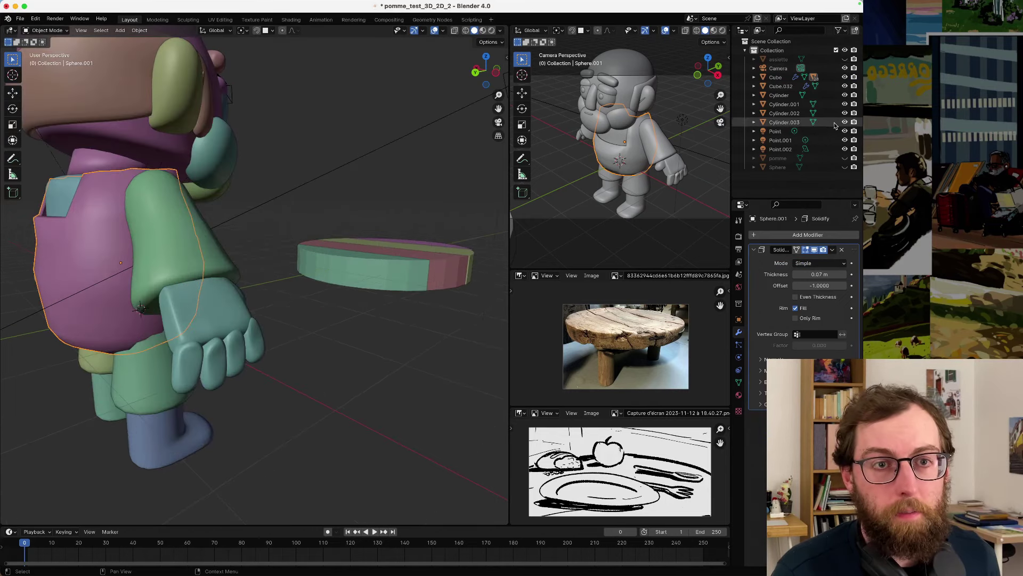
left_click(782, 131)
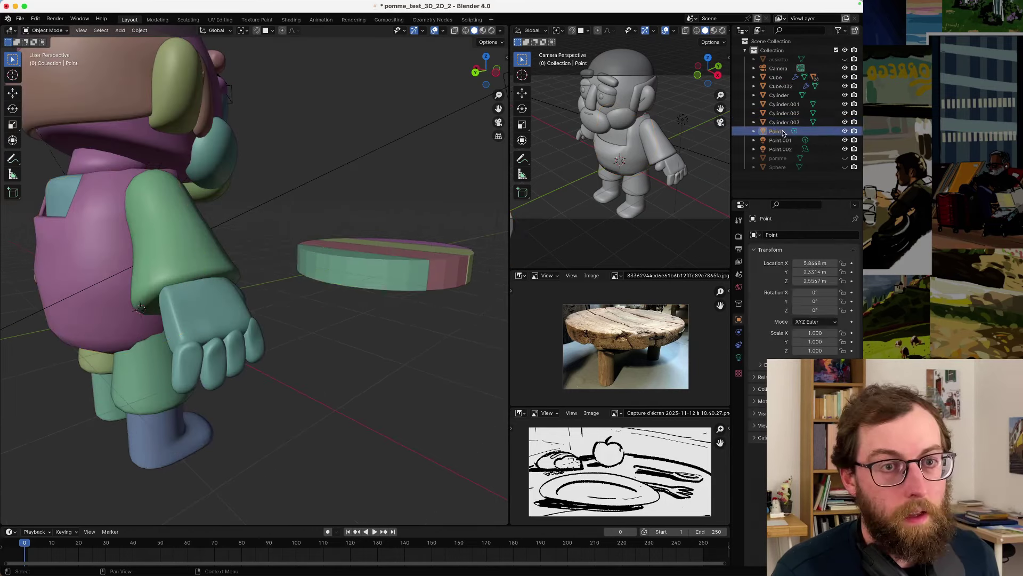
left_click(777, 86)
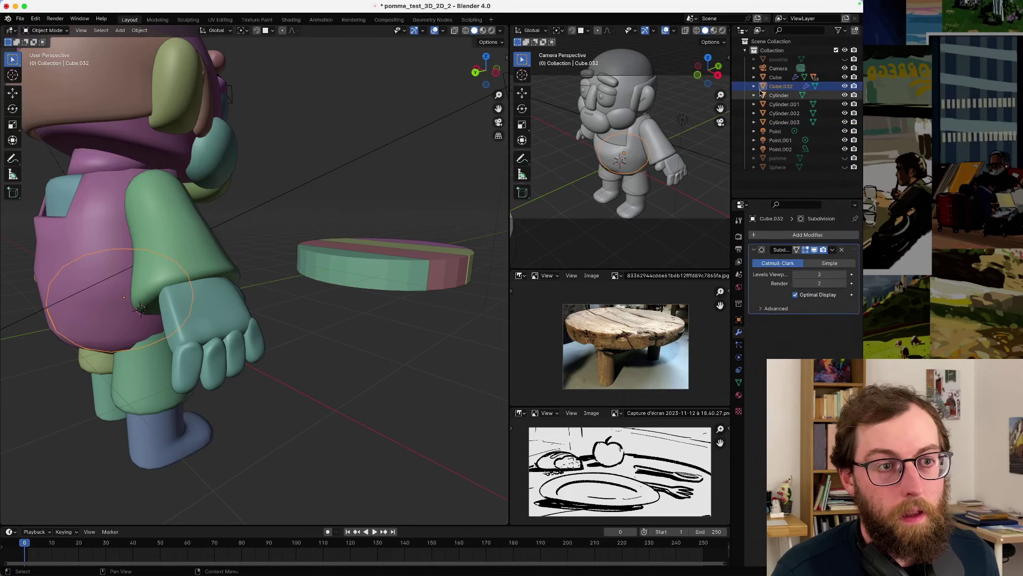
middle_click_drag(131, 295, 168, 271)
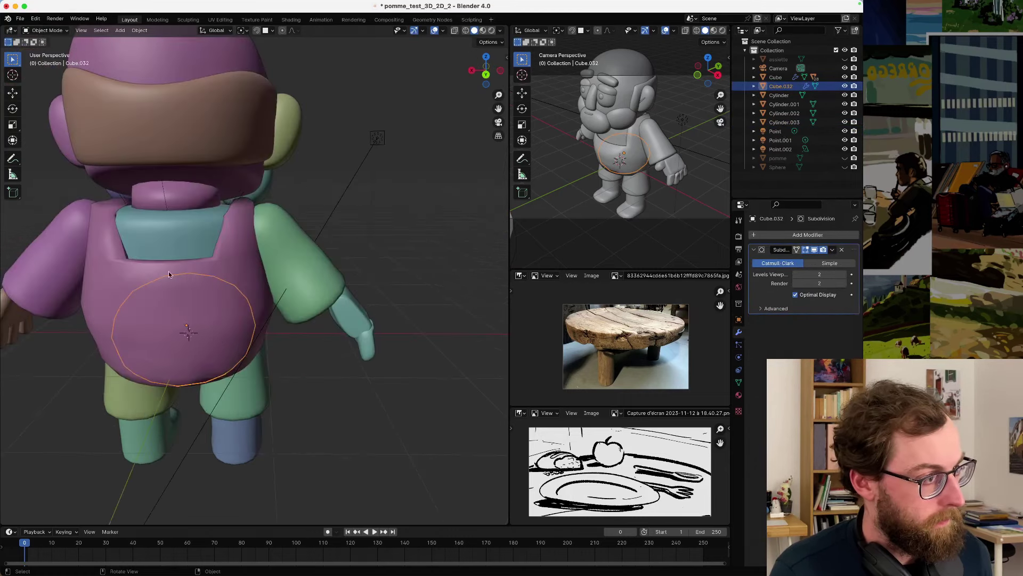
left_click(177, 254, "shift")
key("ctrl+p")
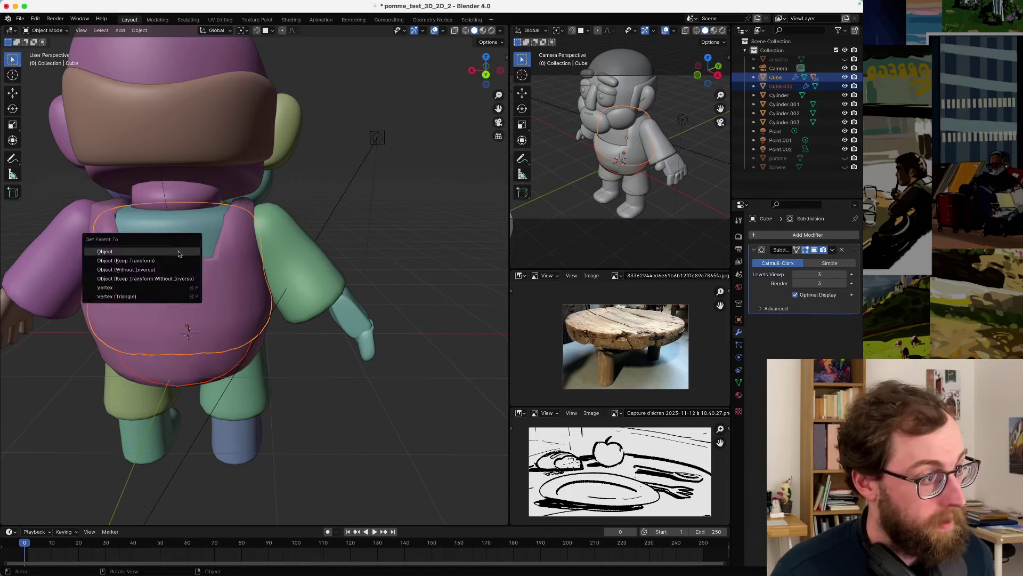
left_click(178, 250)
- Move the whole character about 2 m over
left_click(178, 250)
scroll(183, 239, "down", 4)
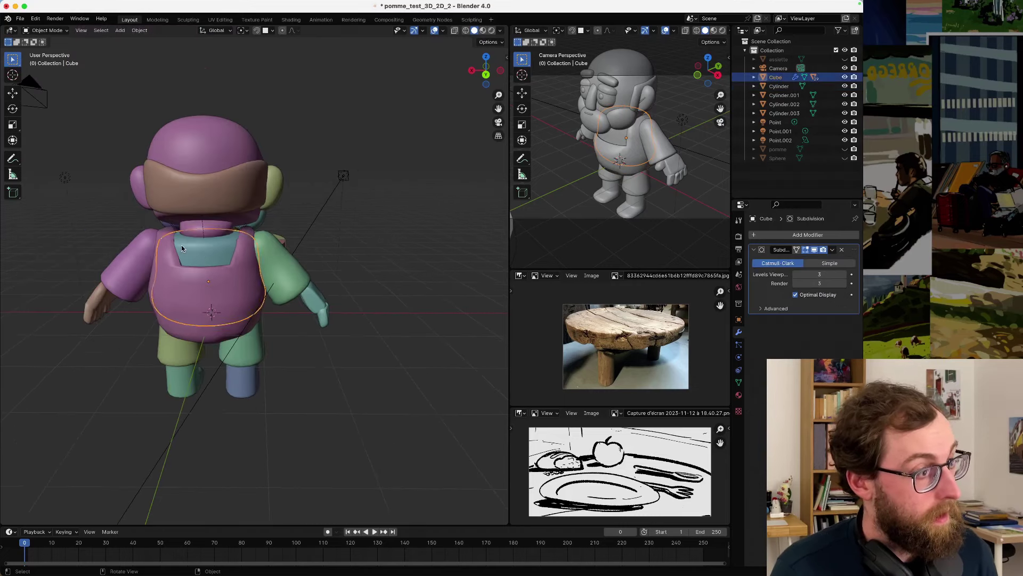
key("g")
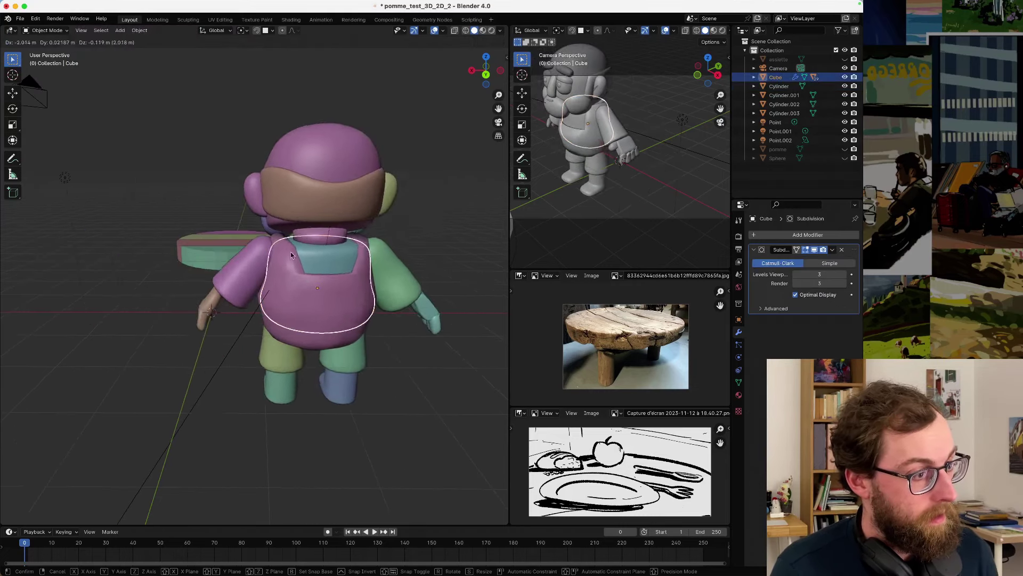
left_click(317, 299)
- Select the pink jacket and the piece at the neck
left_click(318, 323)
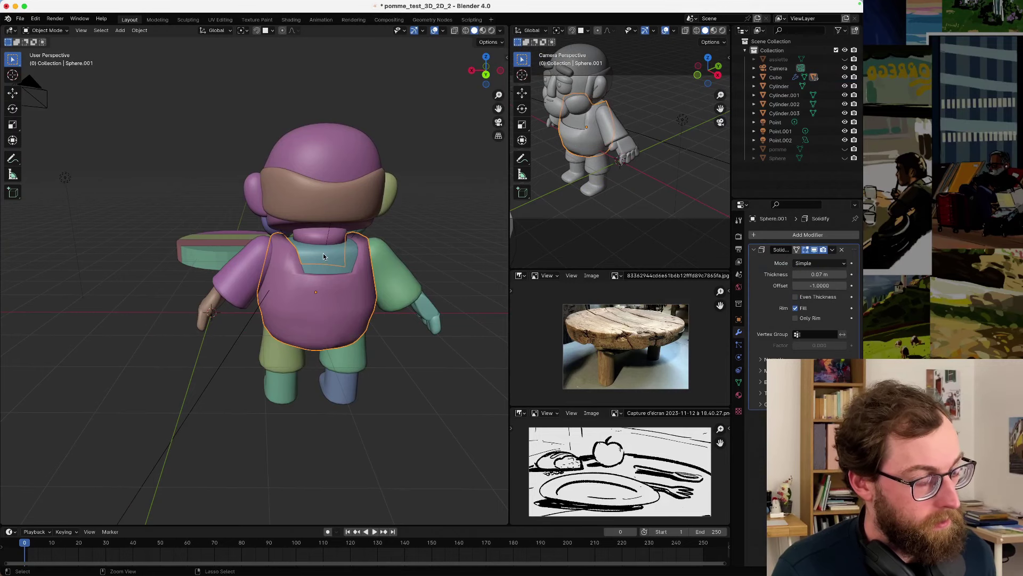
left_click(323, 256)
left_click(323, 261)
left_click(313, 344)
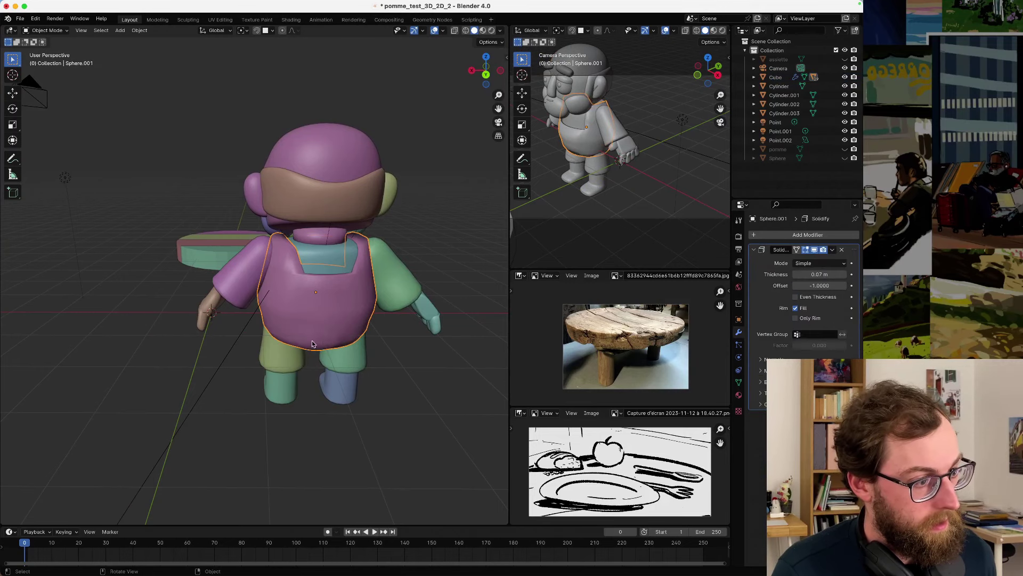
left_click(319, 259)
left_click(299, 302)
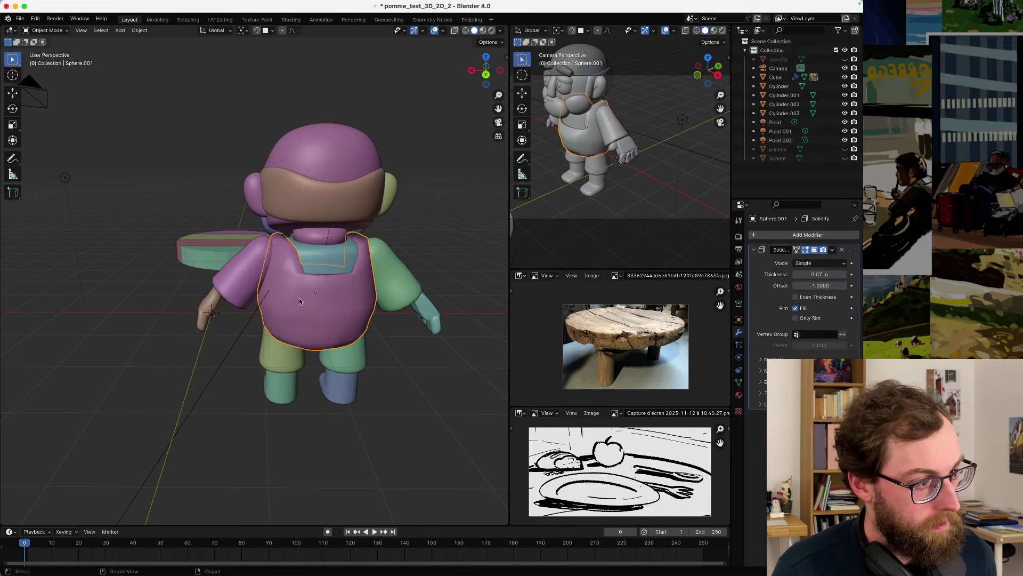
left_click(312, 265)
left_click(311, 258)
- Parent the jacket to the body, undo that, and orbit to a side view
left_click(311, 258)
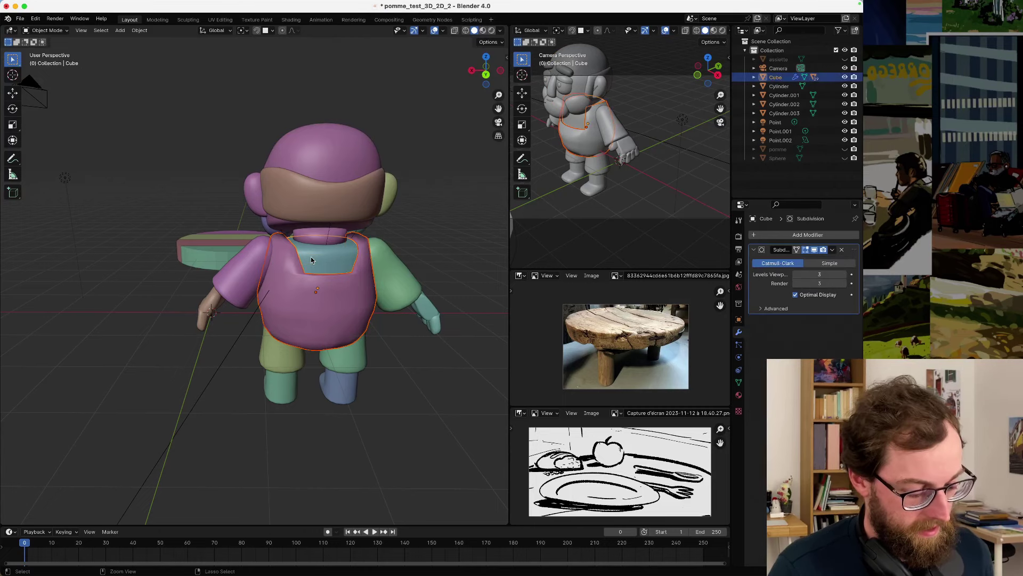
key("ctrl+p")
left_click(312, 257)
key("ctrl+z")
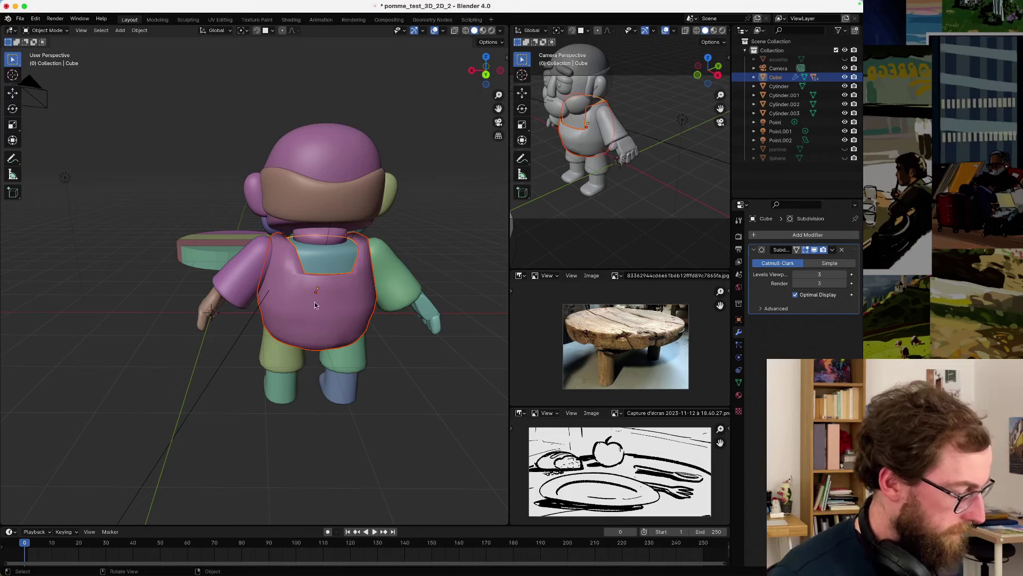
middle_click_drag(315, 307, 380, 94)
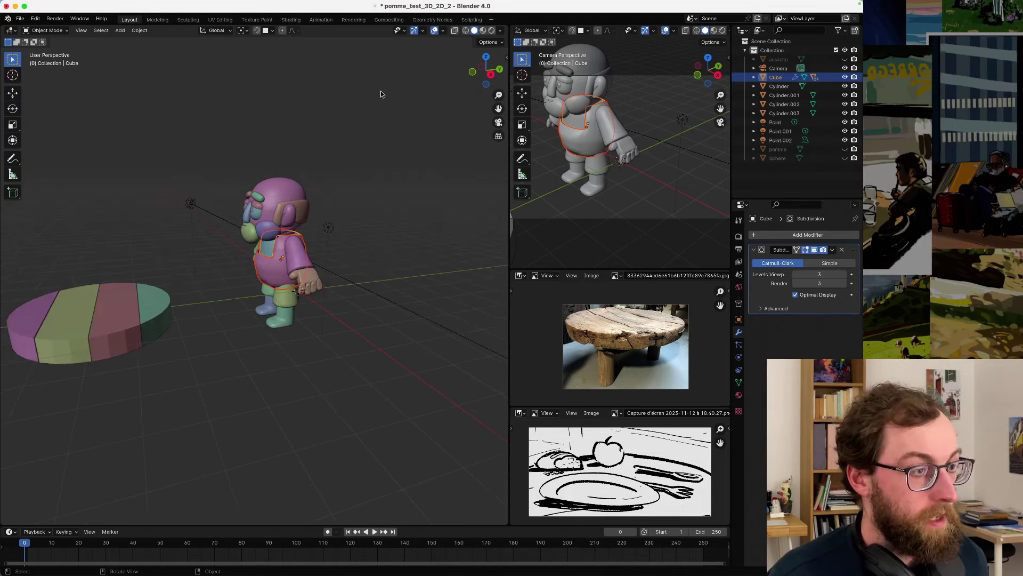
- Switch both the main and camera viewports to Material Preview shading
left_click(483, 30)
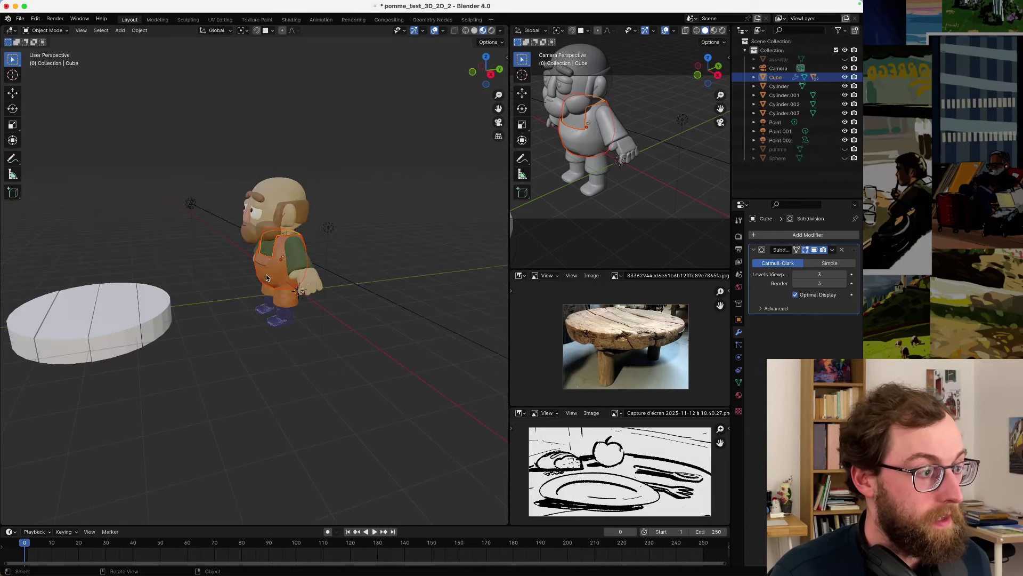
scroll(267, 277, "up", 4)
scroll(266, 256, "down", 3)
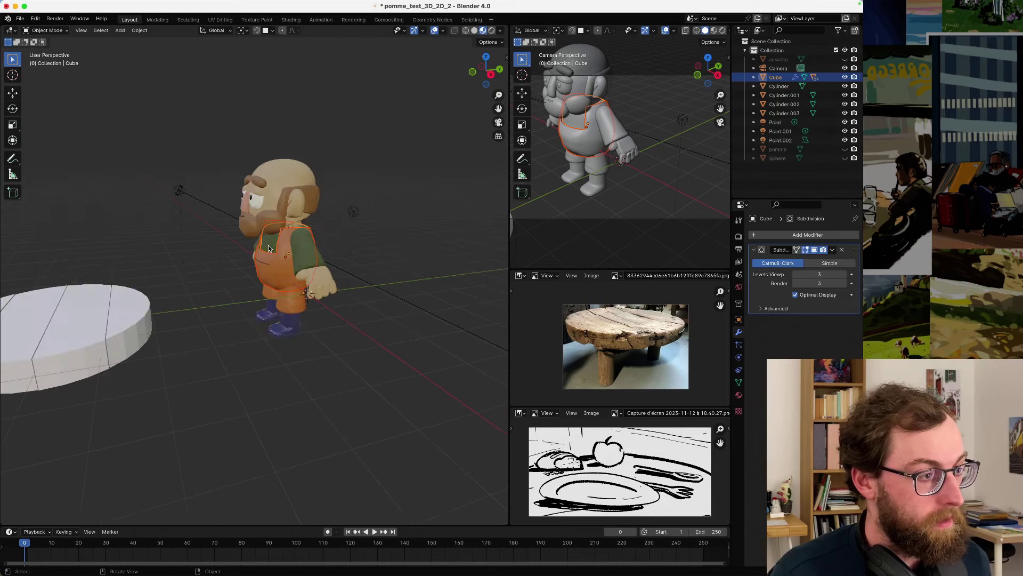
scroll(269, 249, "down", 3)
key("g")
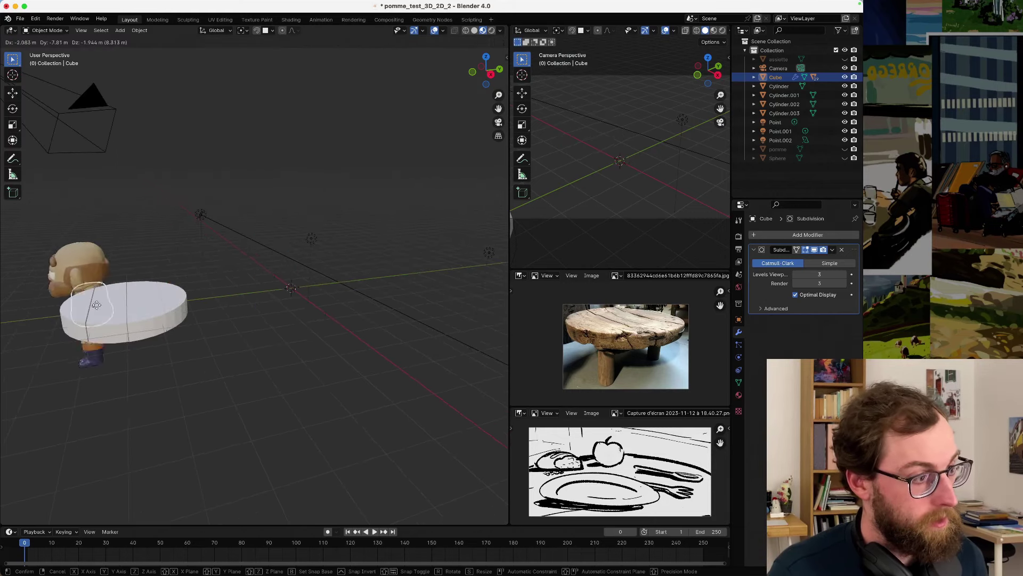
key("r")
right_click(363, 296)
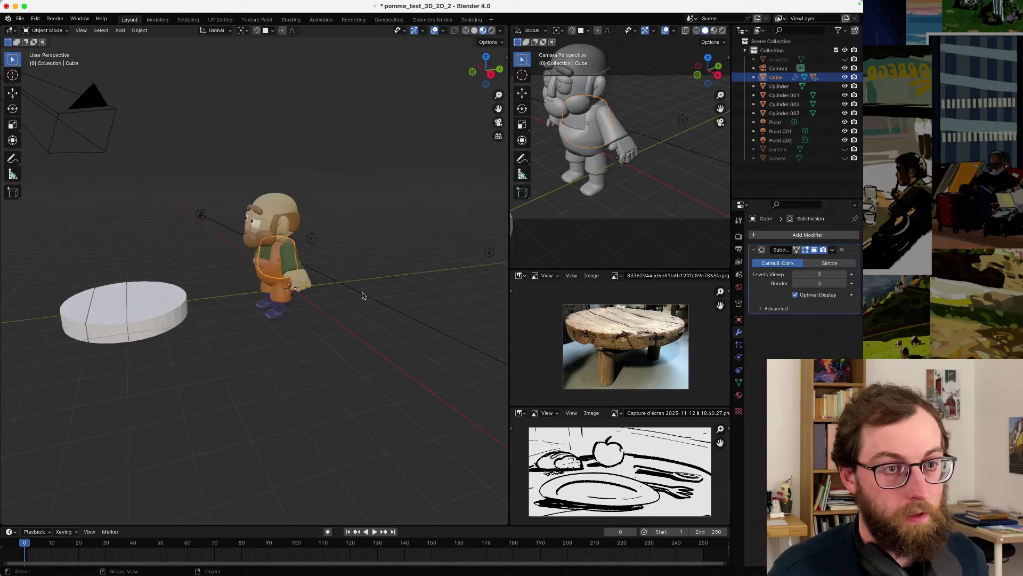
left_click(722, 30)
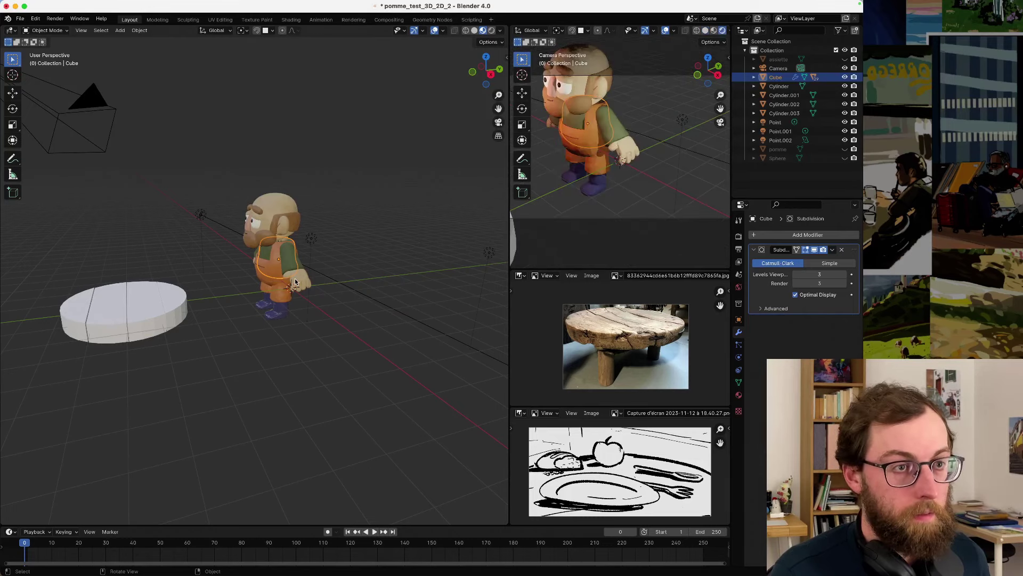
- Shift the character's body along the Y axis
middle_click_drag(295, 281, 356, 277)
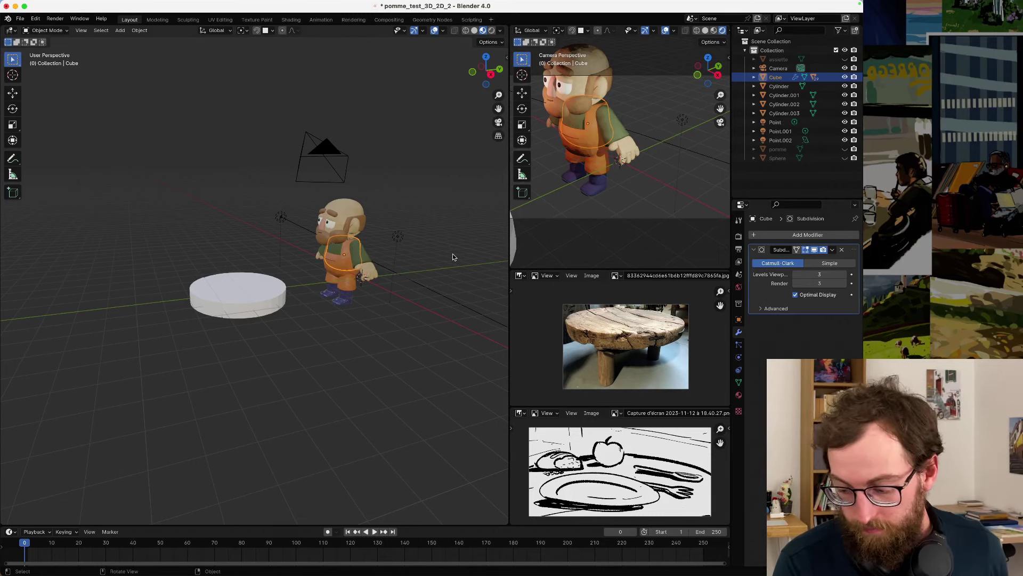
scroll(393, 273, "up", 3)
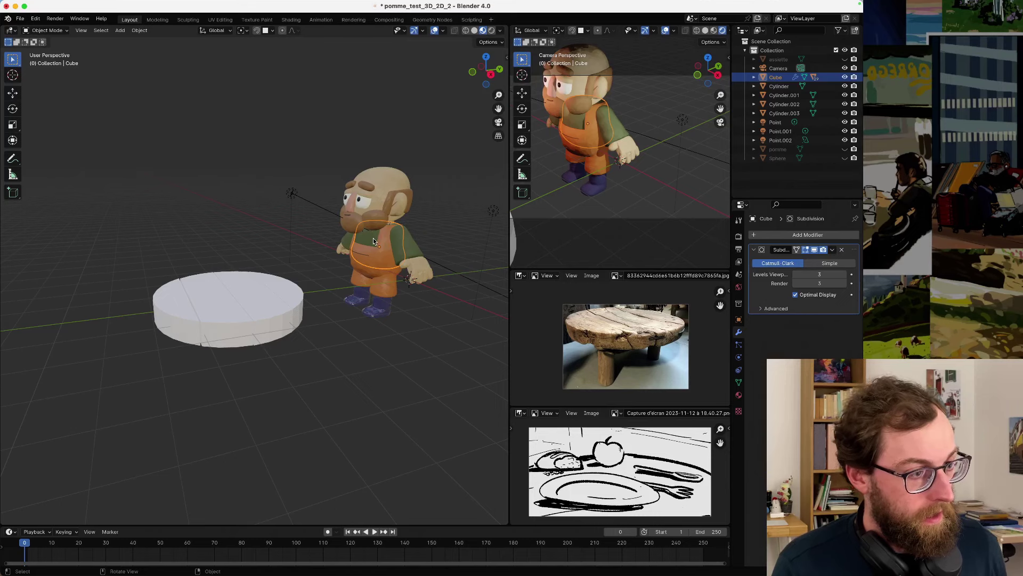
left_click(262, 307)
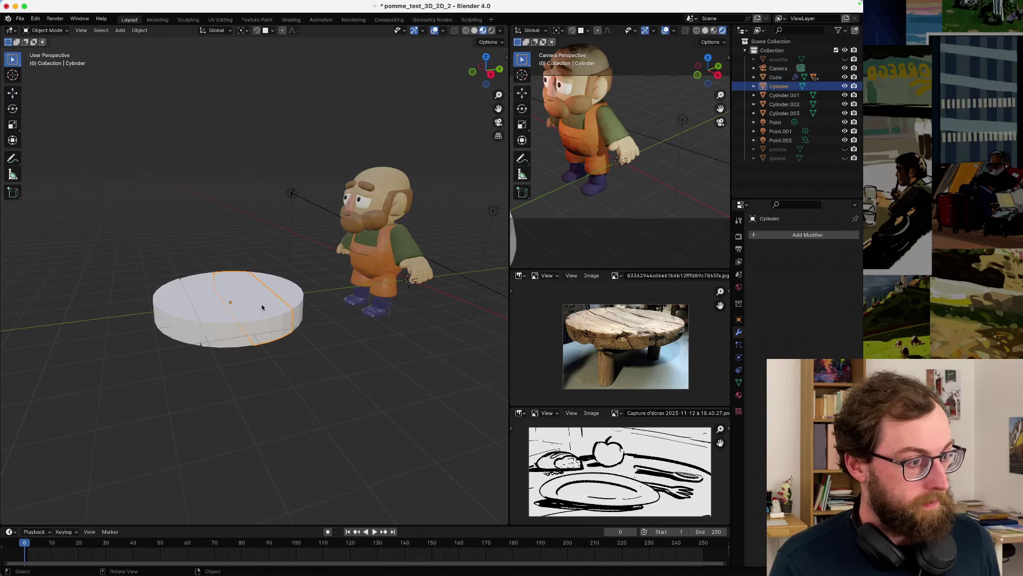
middle_click_drag(277, 298, 273, 292)
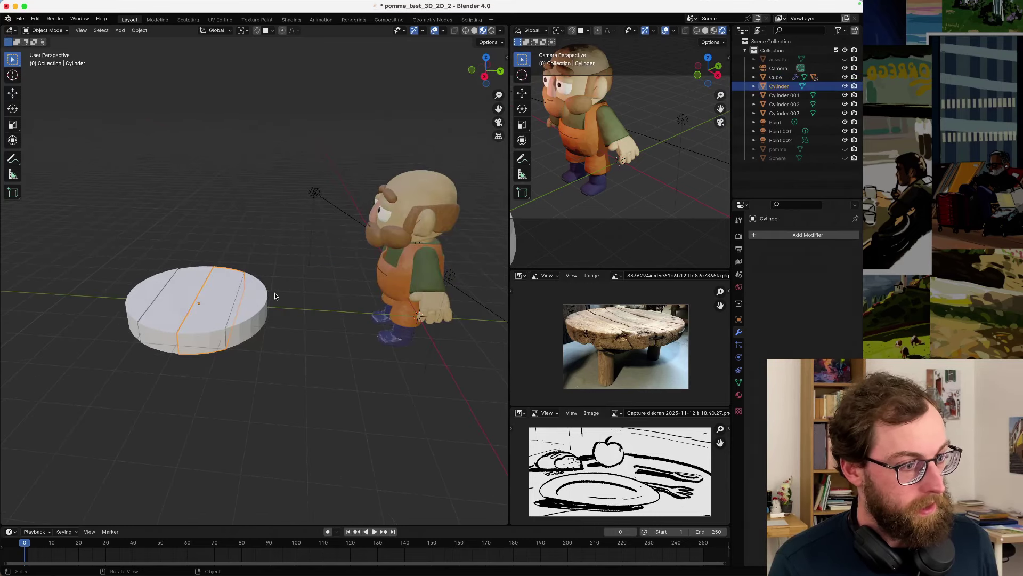
left_click(395, 262)
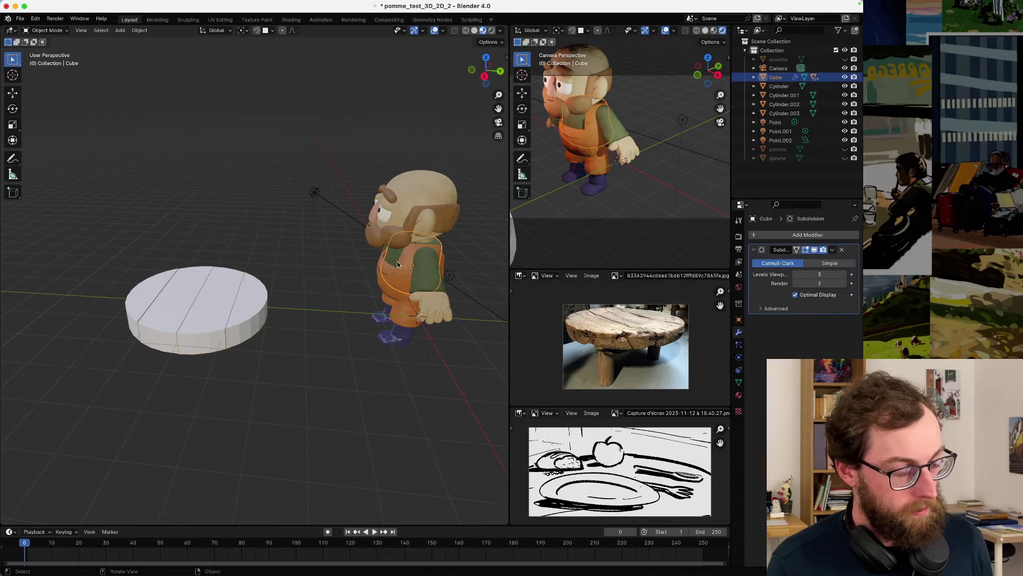
middle_click_drag(398, 261, 319, 271)
key("g")
key("x")
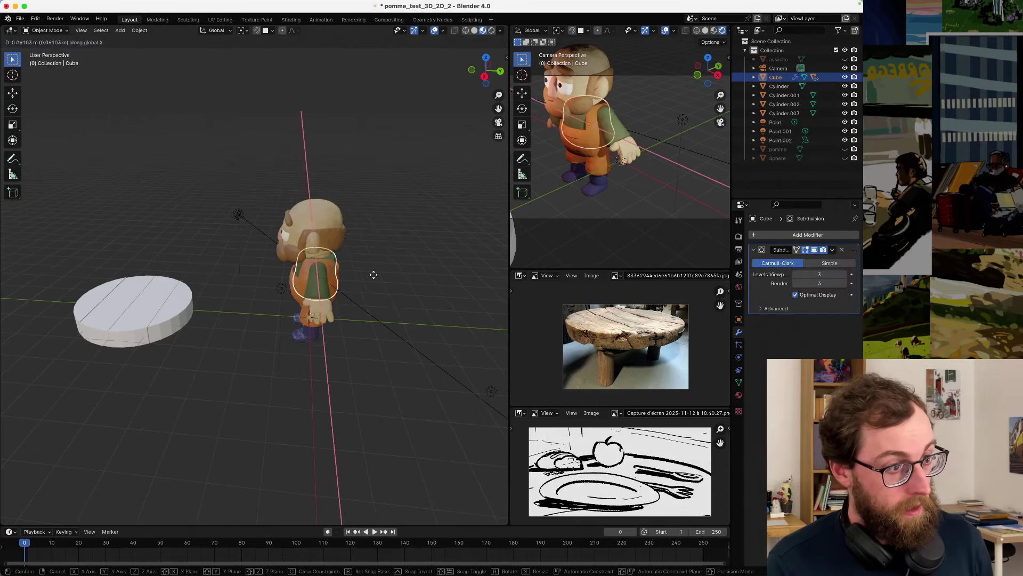
key("y")
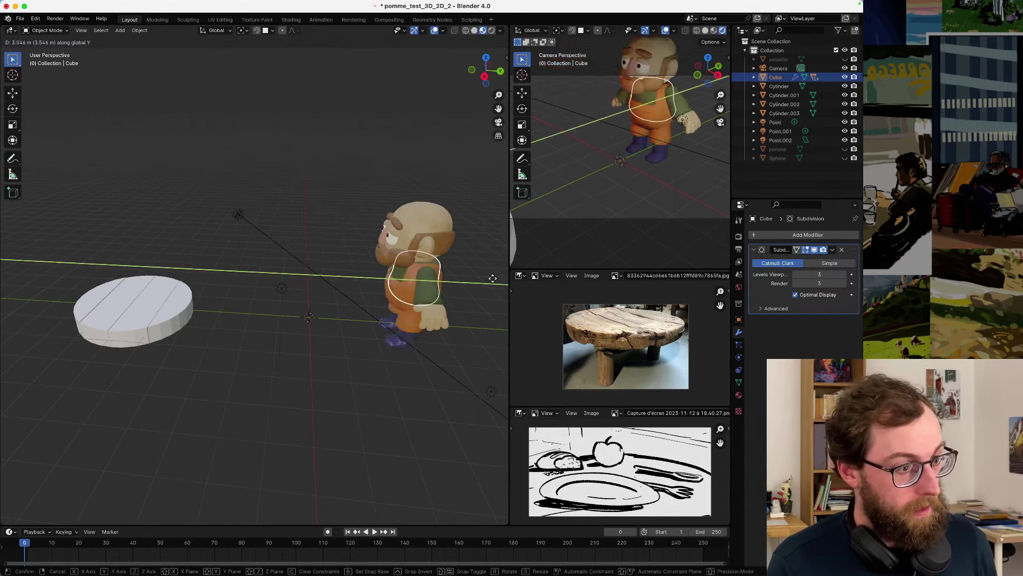
left_click(208, 291)
- Move the round table beside the character along Y and raise it 1.0844 m
left_click(112, 296)
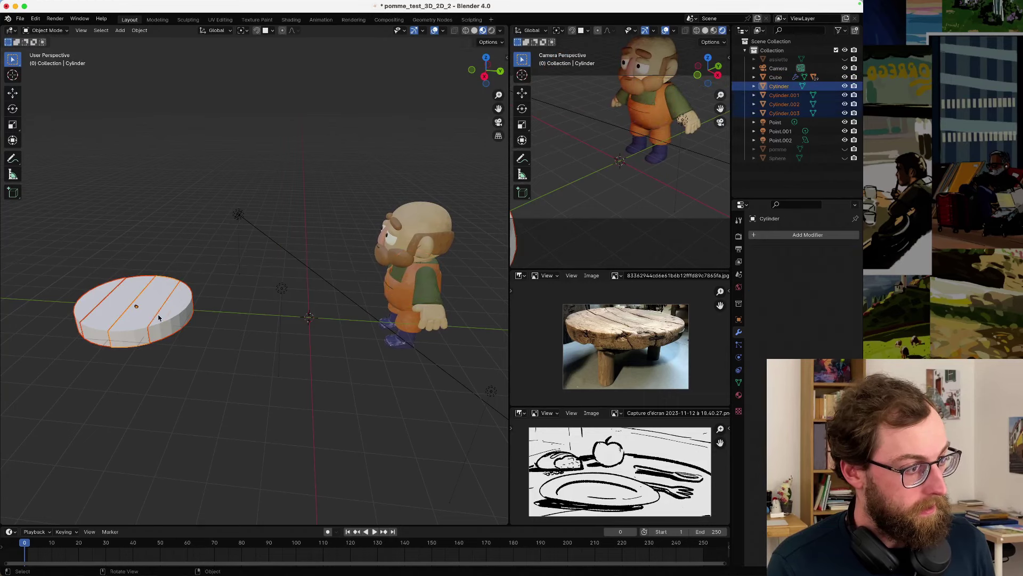
key("g")
key("y")
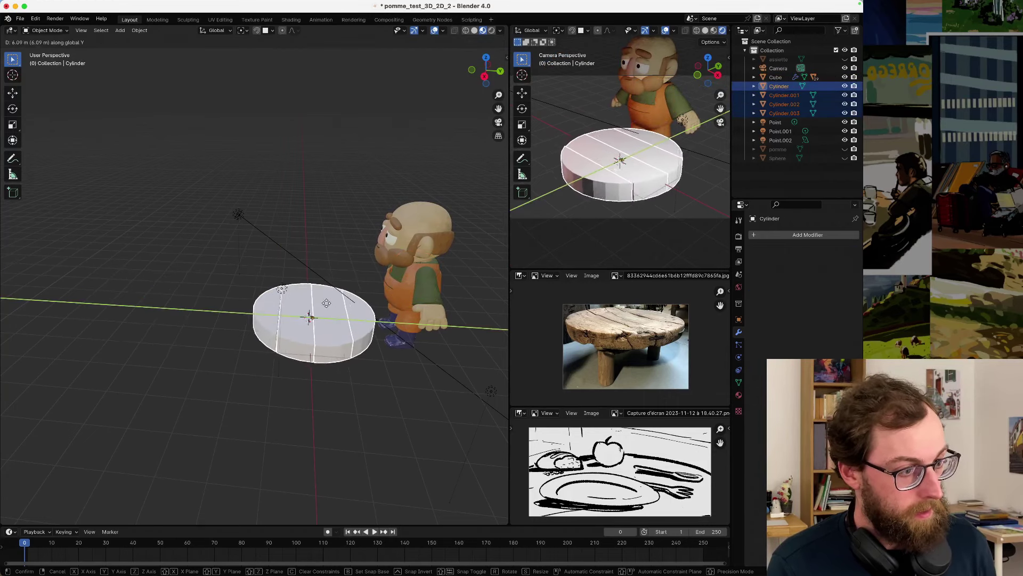
left_click(323, 308)
key("g")
key("z")
left_click(322, 290)
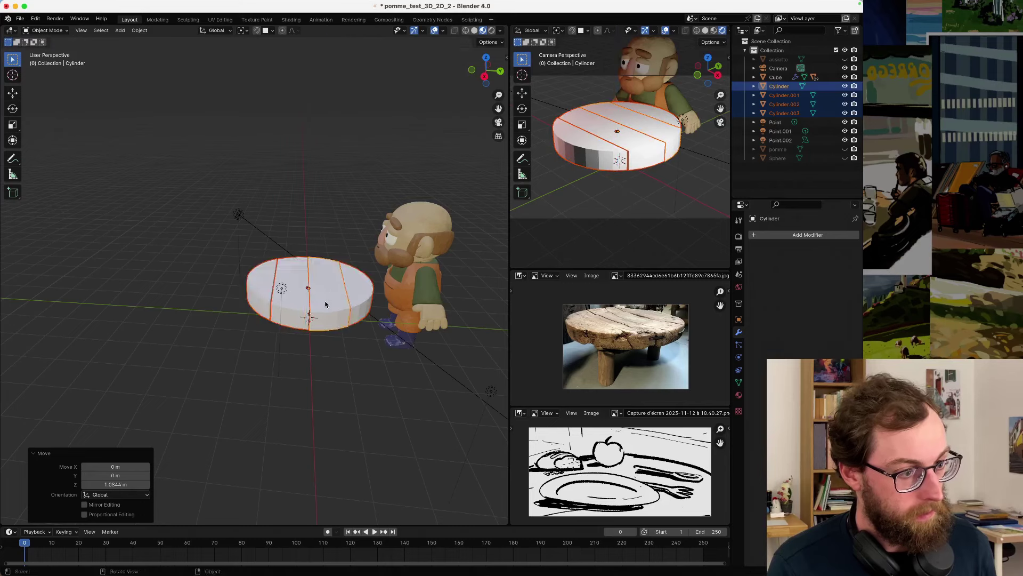
middle_click_drag(322, 291, 276, 306)
- Add a plane, scale it to 6.342, and lower it to floor level at -2.0672 m
key("shift+a")
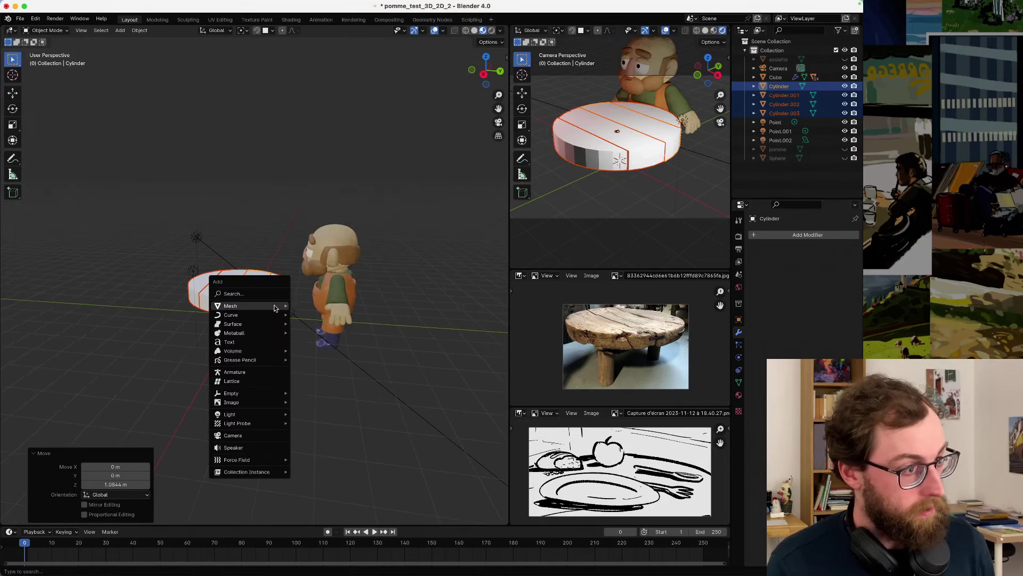
mouse_move(276, 305)
left_click(310, 305)
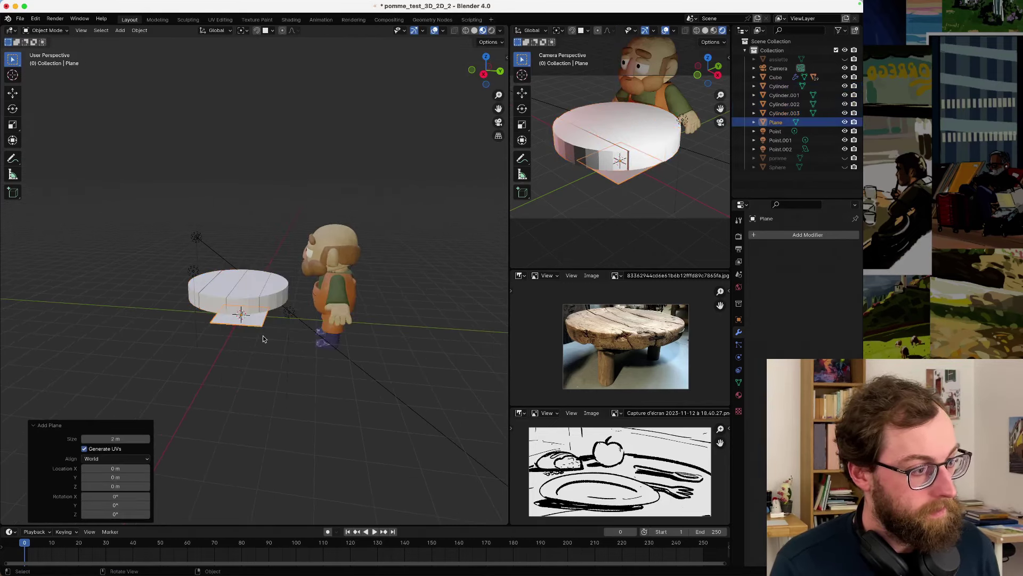
key("s")
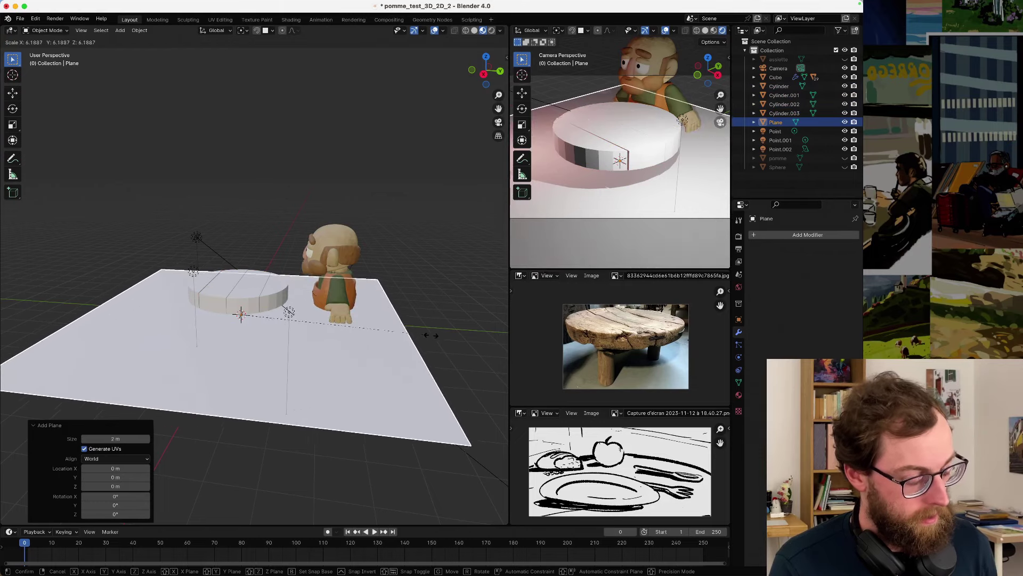
left_click(436, 336)
key("g")
key("z")
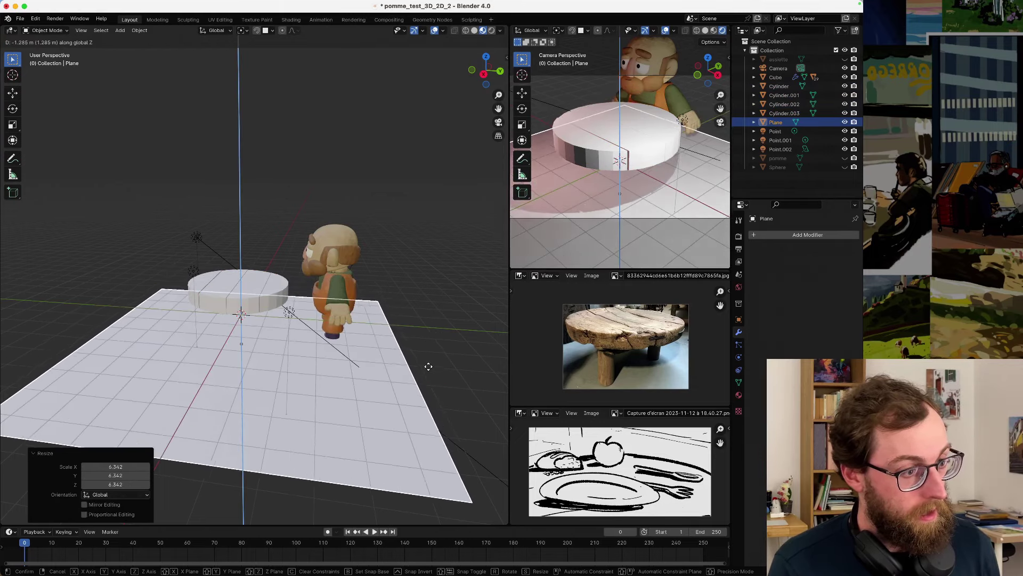
left_click(428, 380)
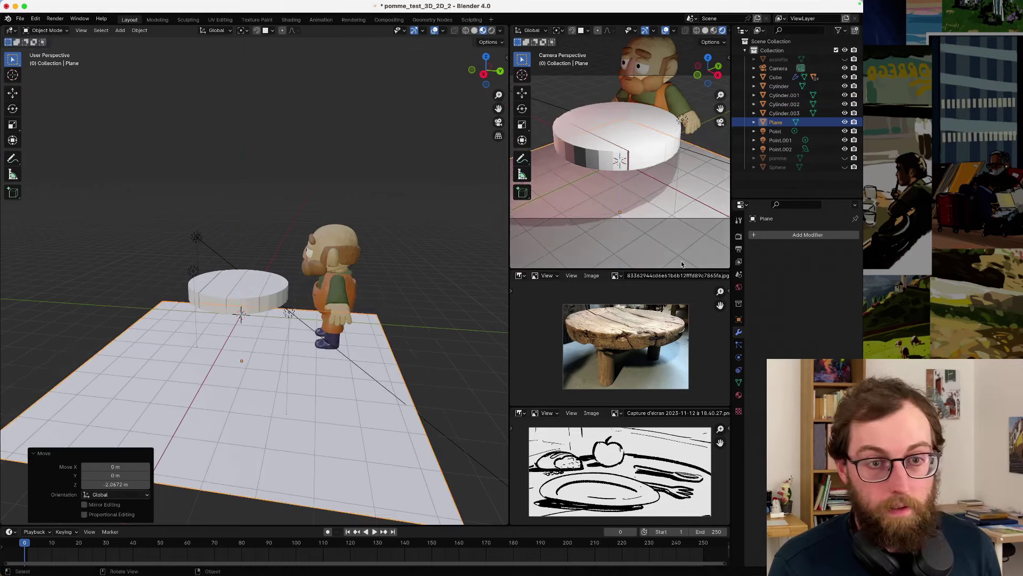
- Give the plane a new material with a dark brown base colour
left_click(739, 396)
left_click(800, 273)
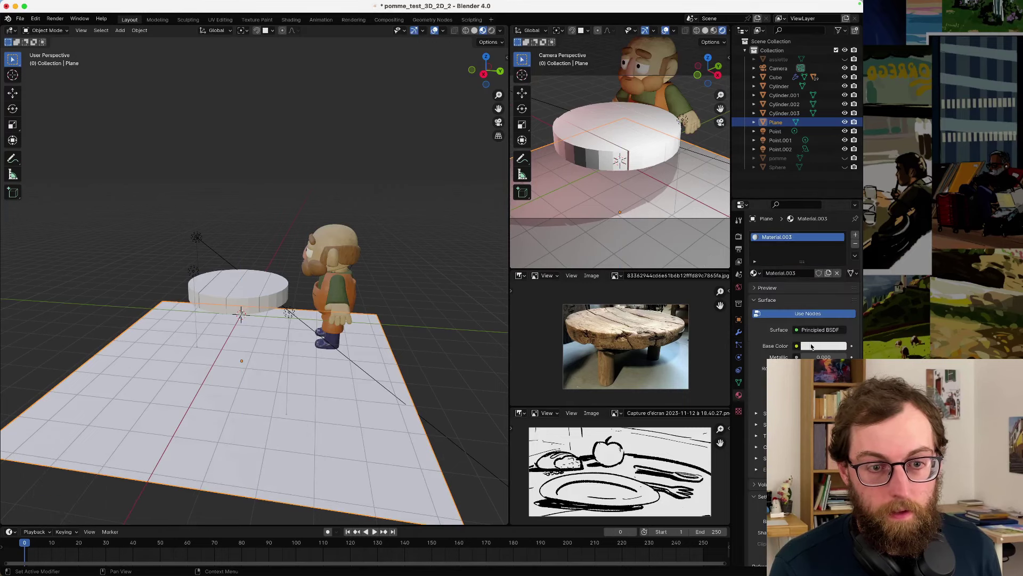
left_click(812, 346)
left_click(782, 259)
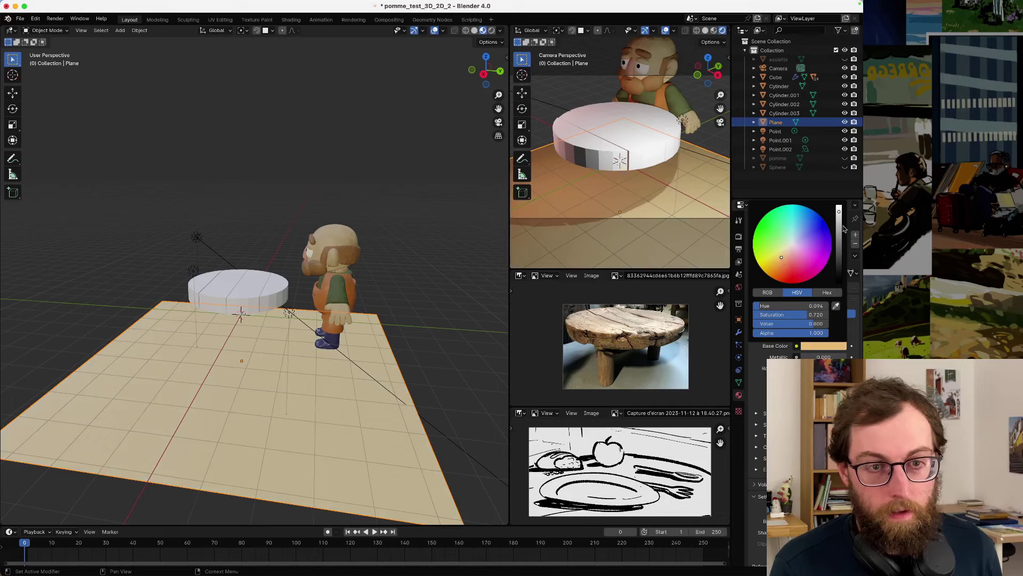
left_click_drag(837, 218, 839, 255)
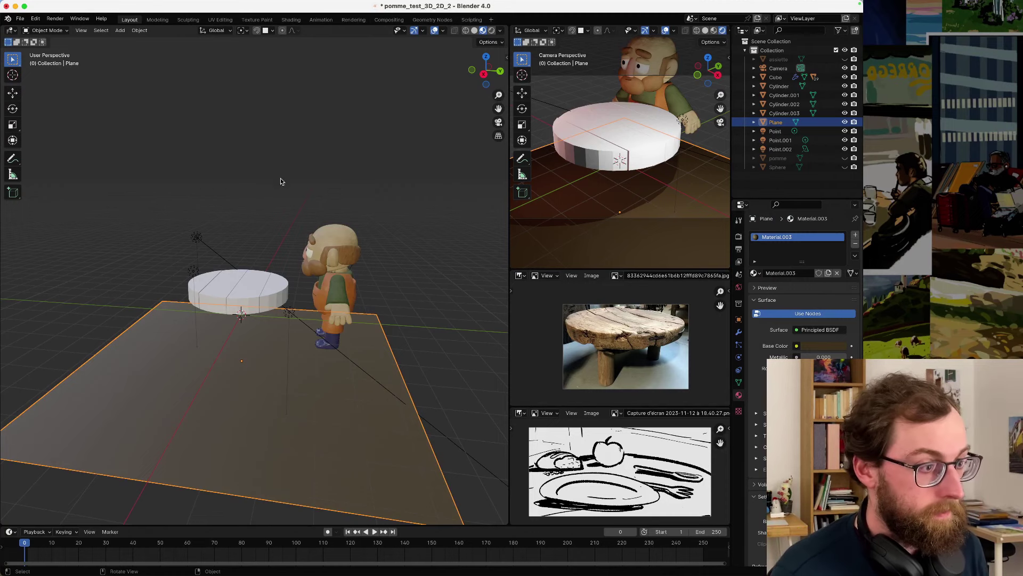
left_click(318, 284)
- Select only the character's apron, after cancelling two trial vertical moves
middle_click_drag(319, 283, 298, 292)
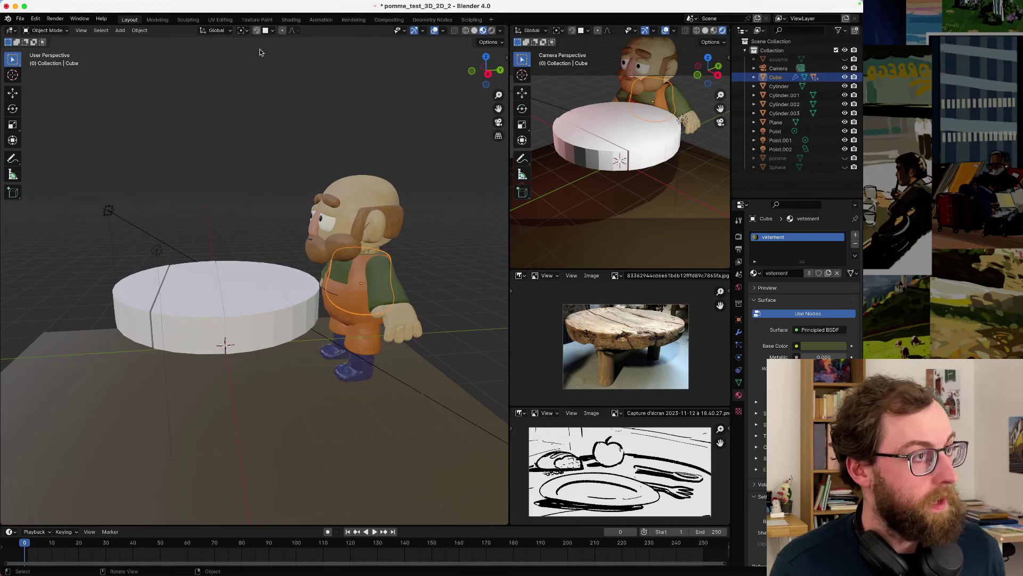
key("g")
key("z")
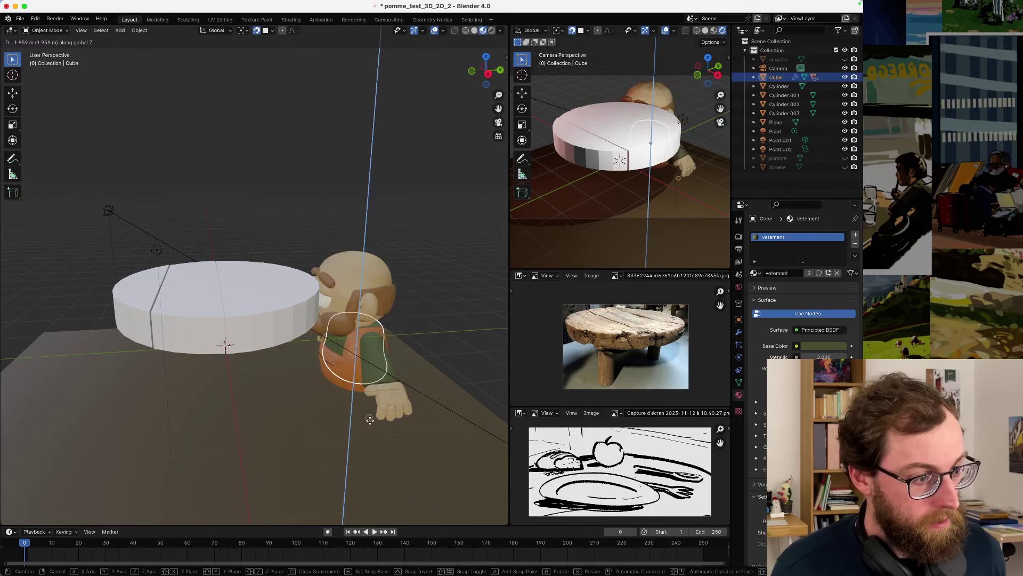
right_click(367, 417)
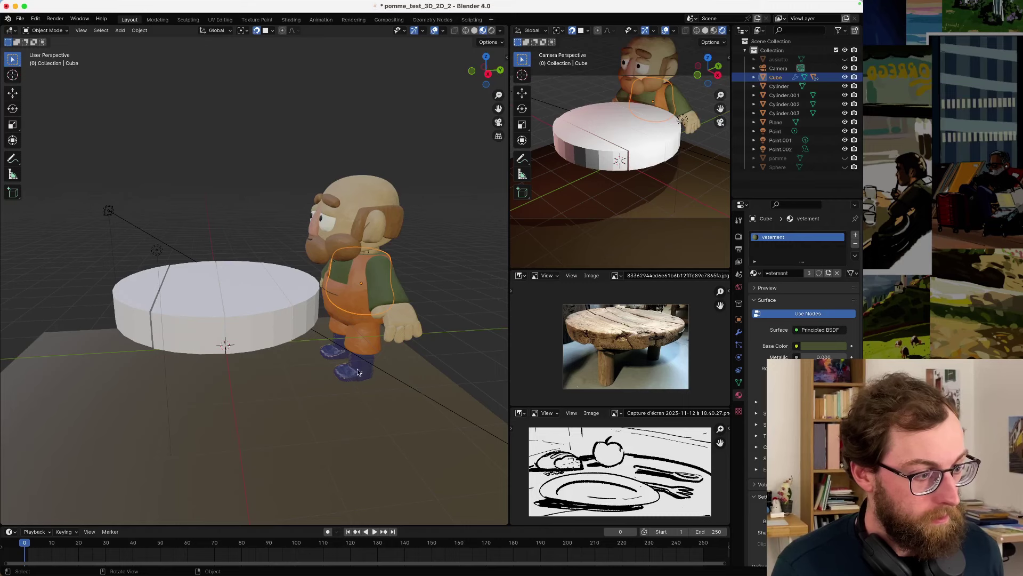
left_click(357, 372)
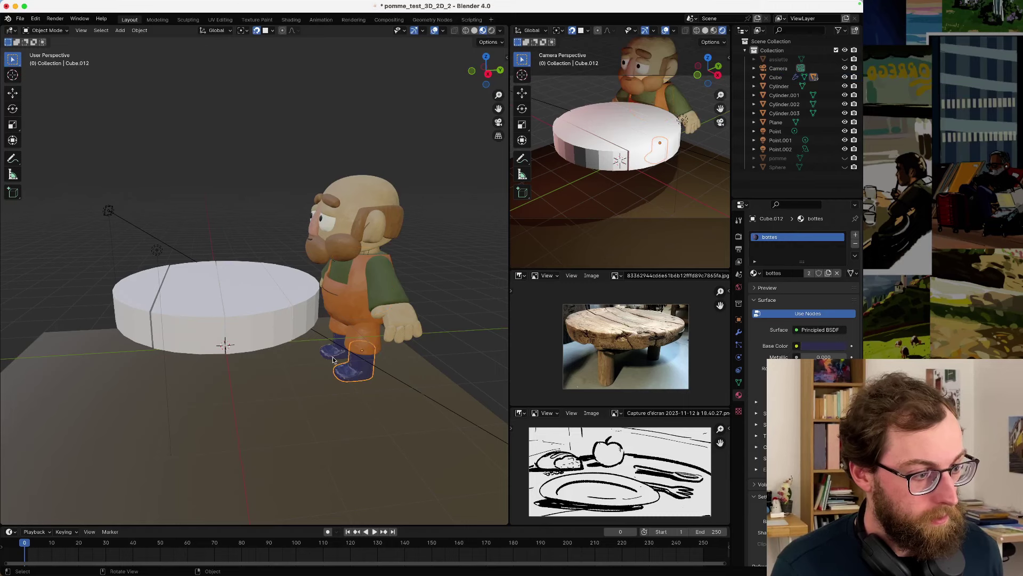
left_click(341, 271)
key("g")
key("z")
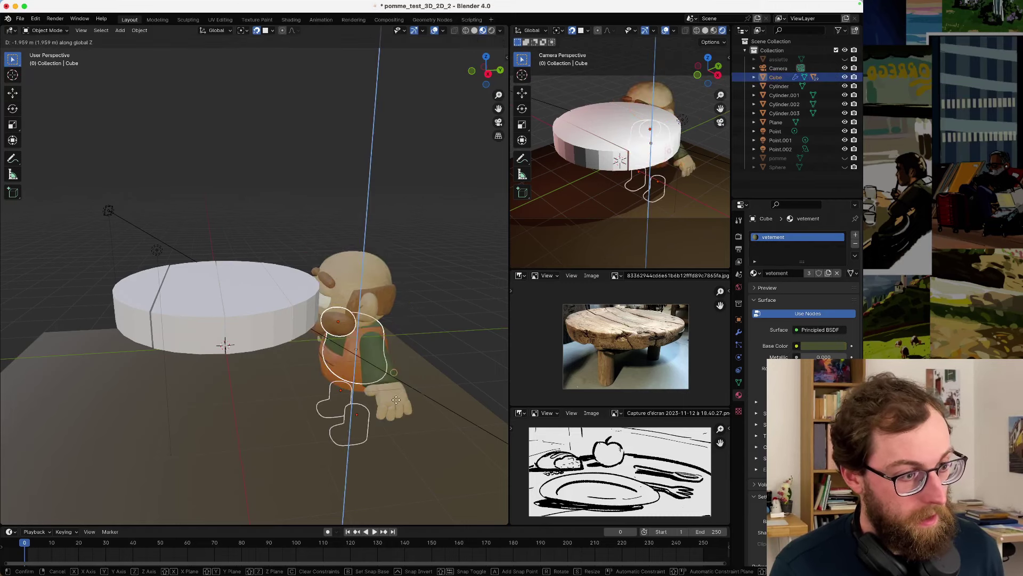
right_click(391, 456)
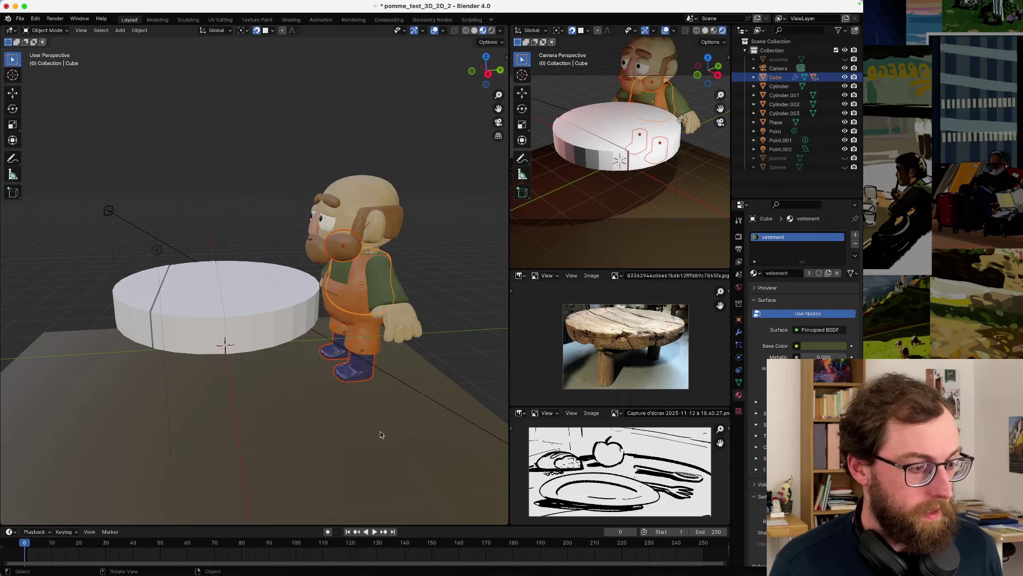
middle_click_drag(336, 402, 330, 288)
left_click(352, 224)
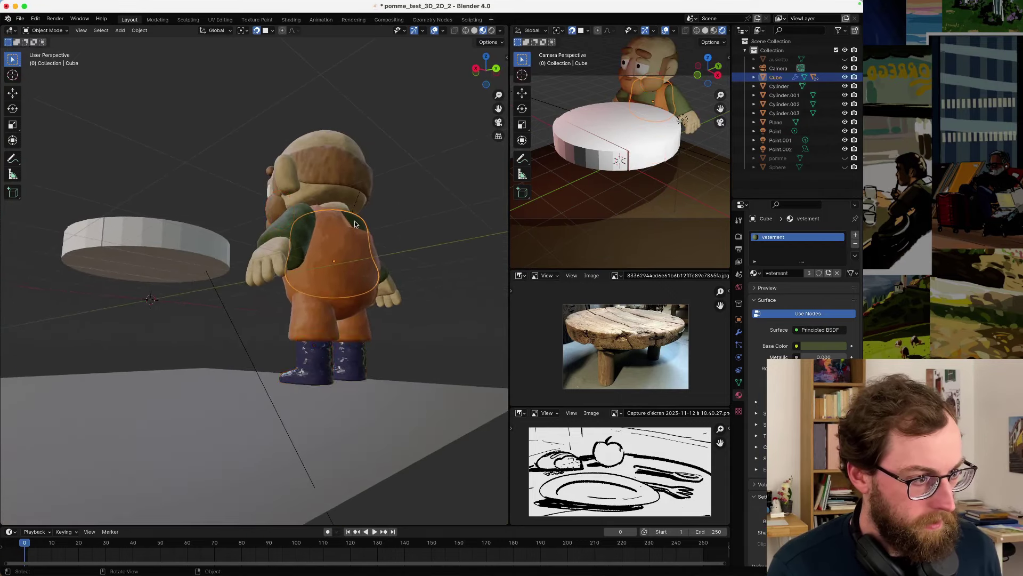
- Lower the apron about 0.35 m along Z, then deselect it
key("g")
key("z")
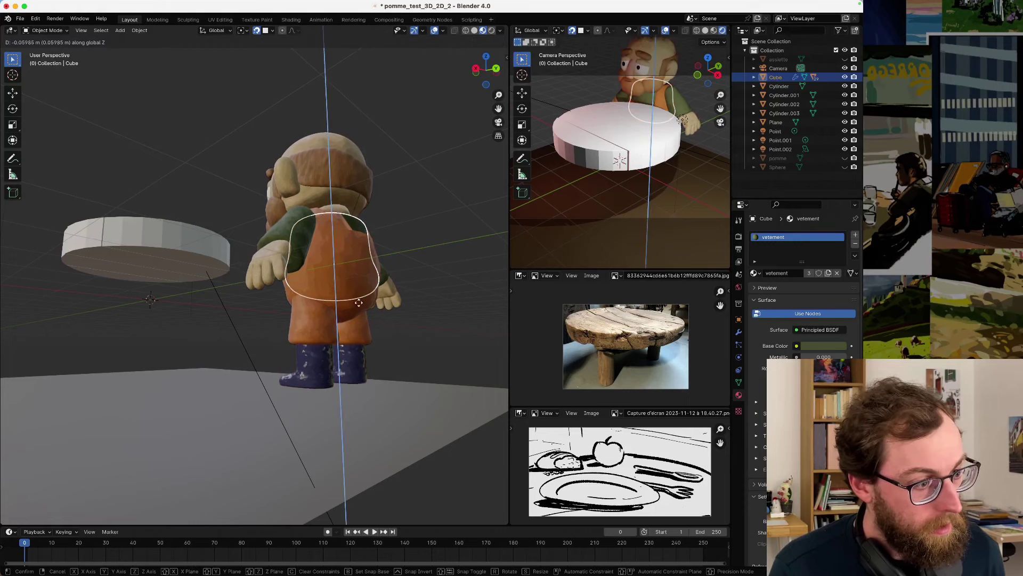
key("Escape")
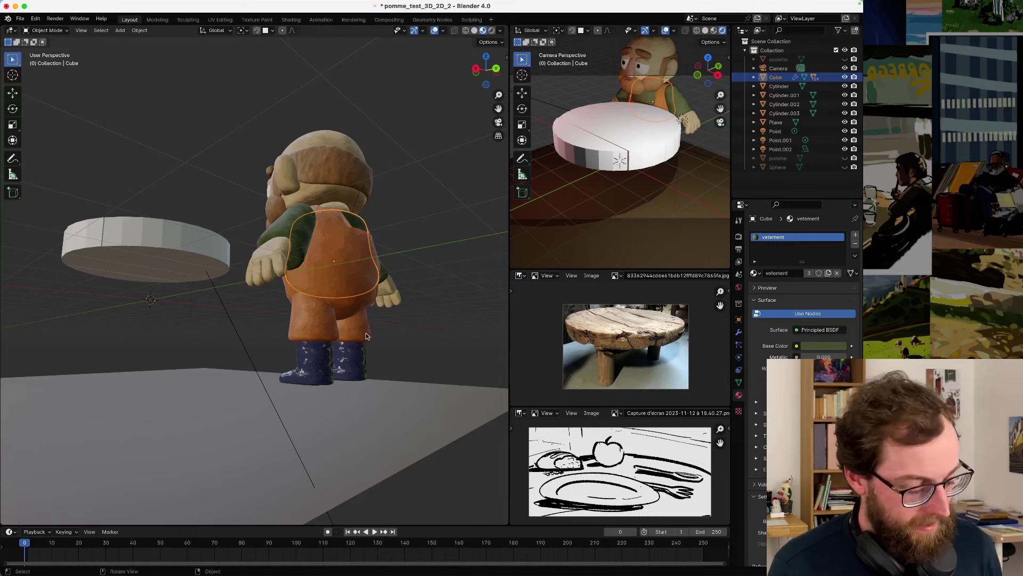
key("g")
key("z")
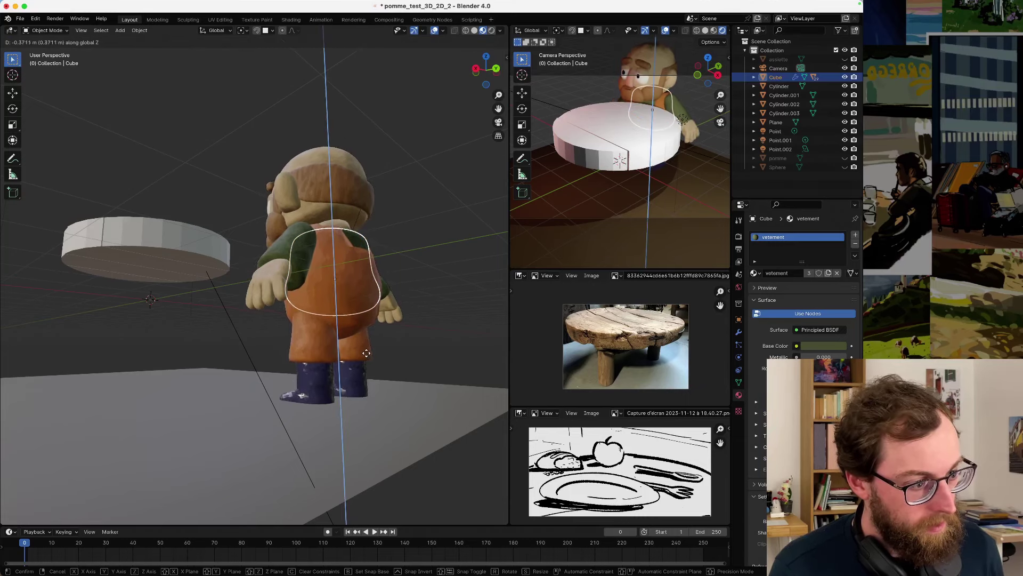
left_click(367, 354)
scroll(369, 362, "up", 5)
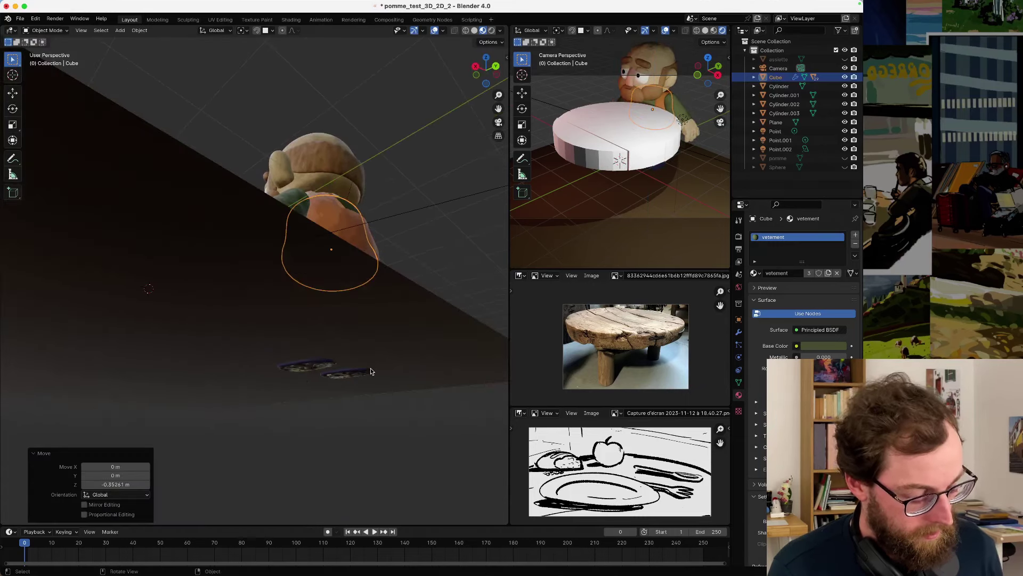
key("g")
key("z")
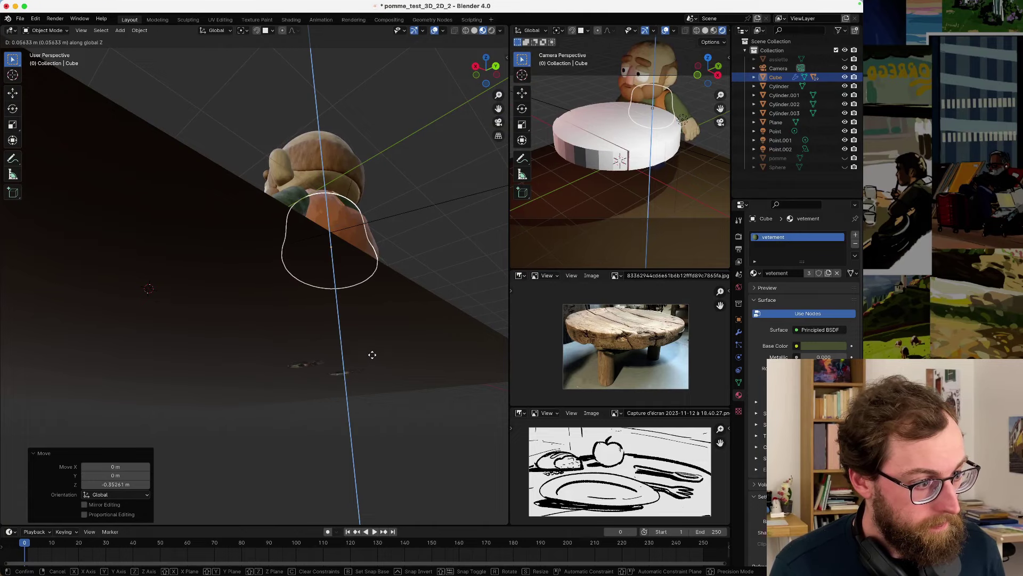
left_click(372, 354)
left_click(351, 320)
scroll(369, 331, "up", 10)
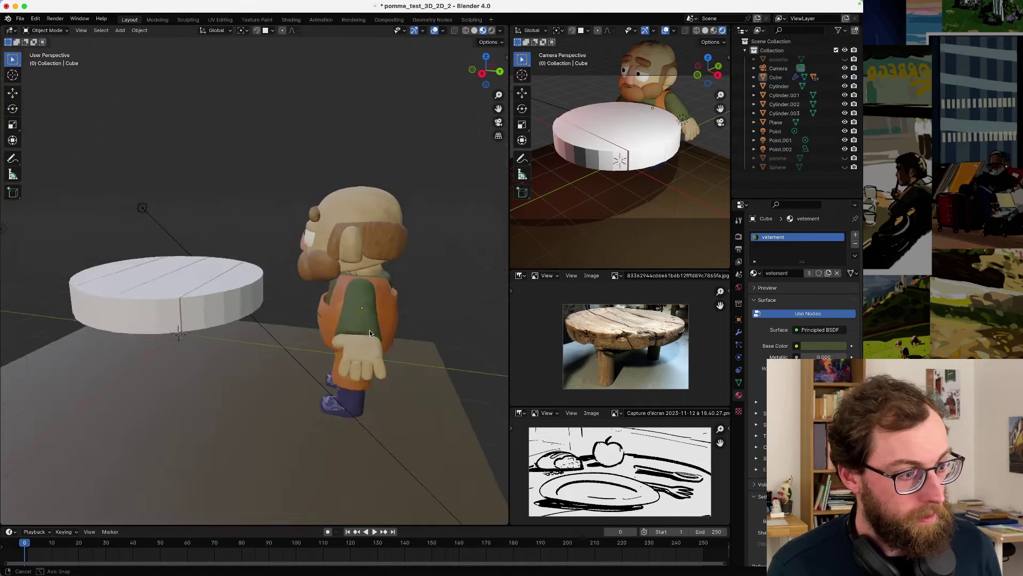
scroll(322, 318, "up", 5)
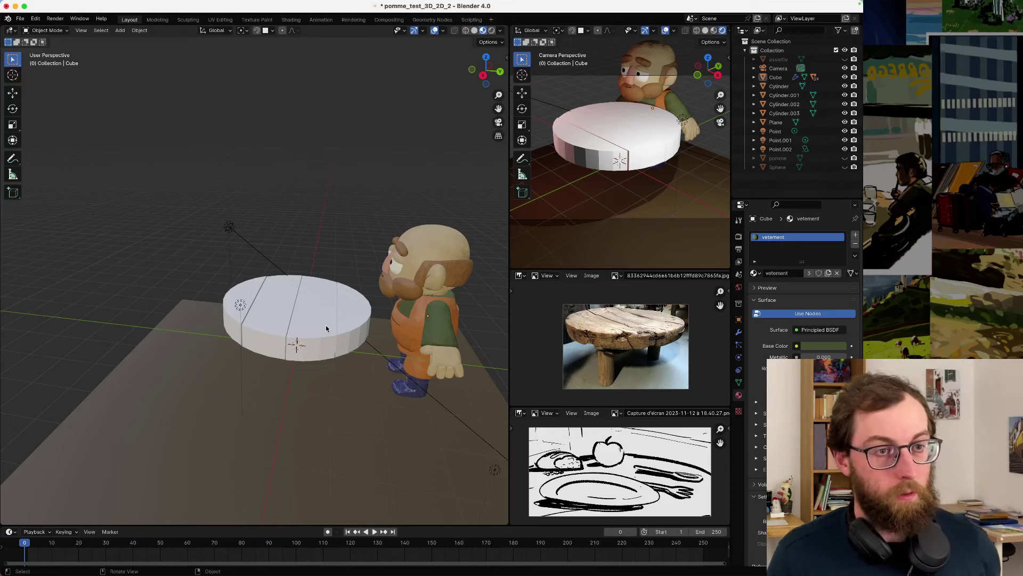
mouse_move(450, 2)
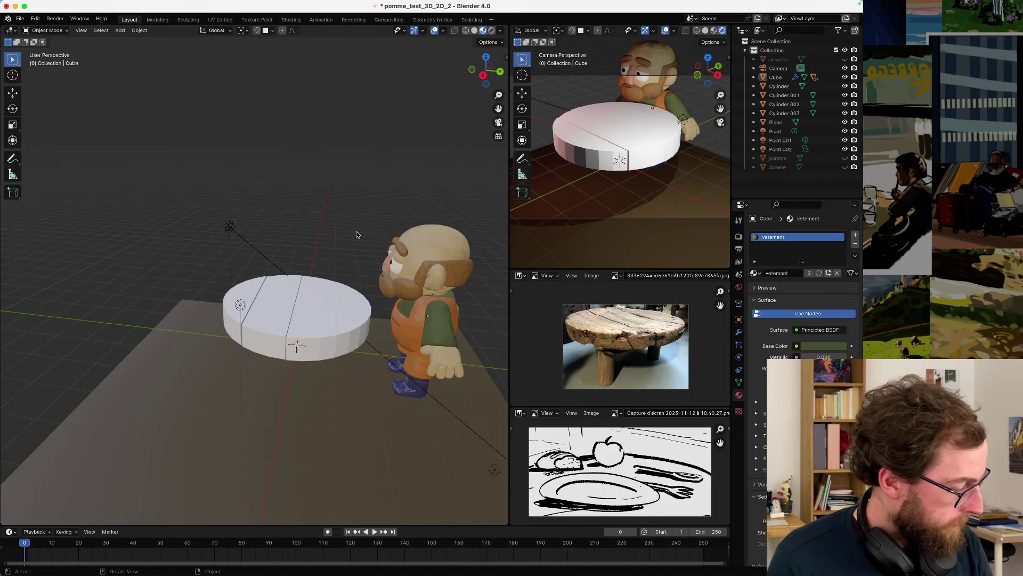
middle_click_drag(361, 307, 299, 278)
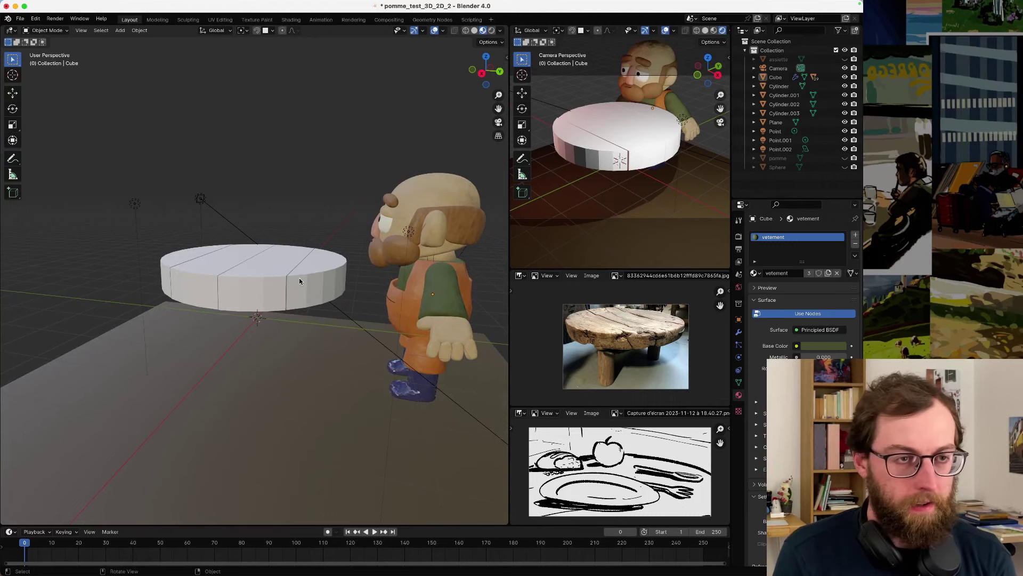
left_click(714, 30)
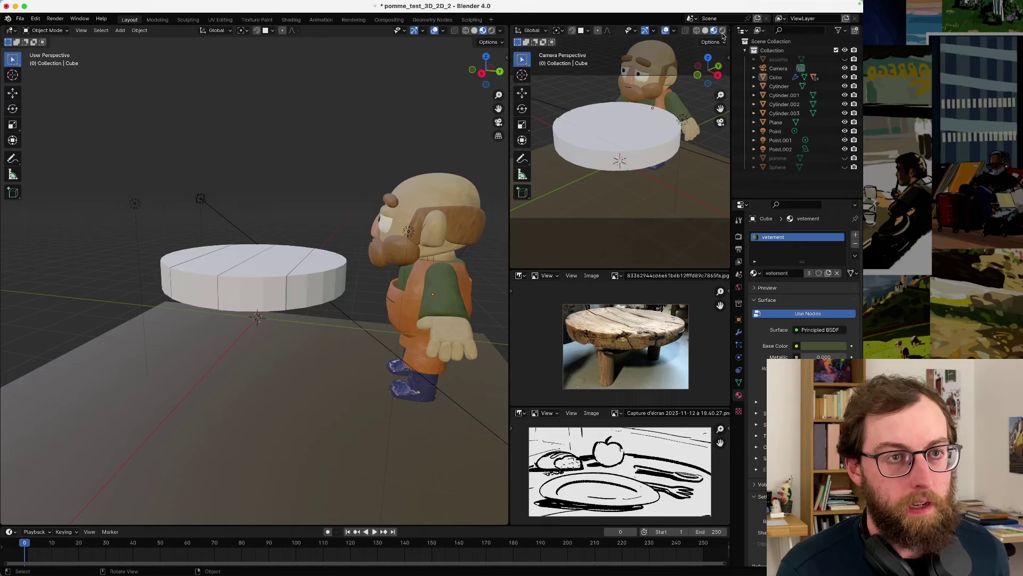
left_click(723, 31)
middle_click_drag(302, 311, 320, 274)
scroll(385, 288, "up", 4)
middle_click_drag(313, 196, 410, 221)
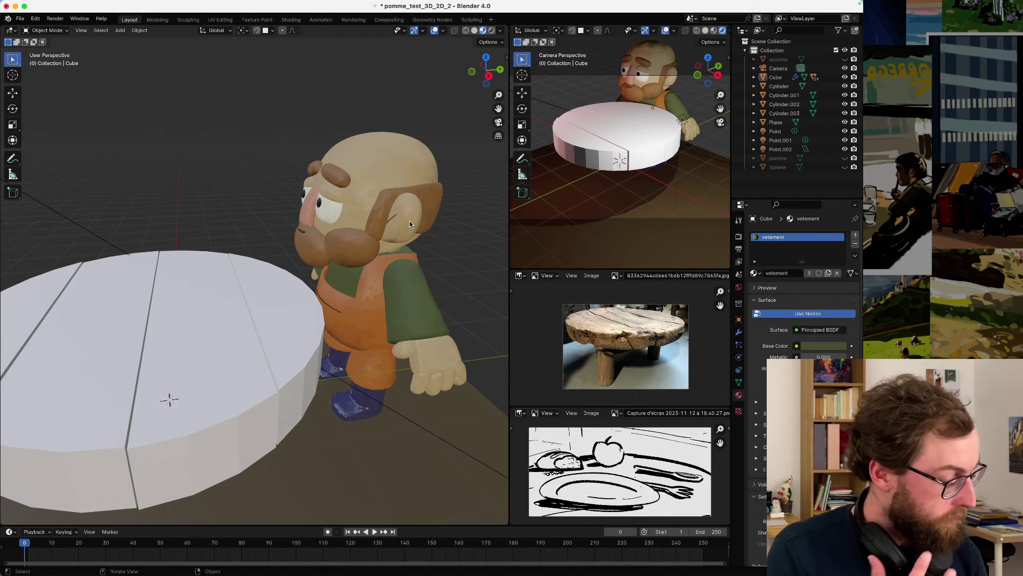
- Select the four tabletop wedges and display objects in random solid colours
left_click(282, 326)
scroll(280, 328, "down", 3)
left_click(219, 316, "shift")
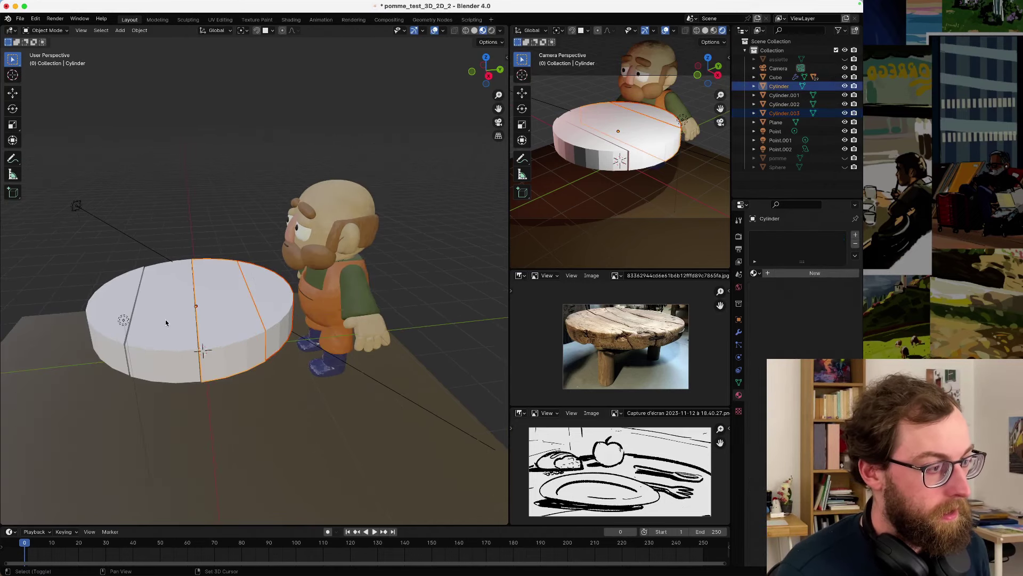
left_click(166, 323, "shift")
left_click(107, 325, "shift")
left_click_drag(486, 70, 465, 80)
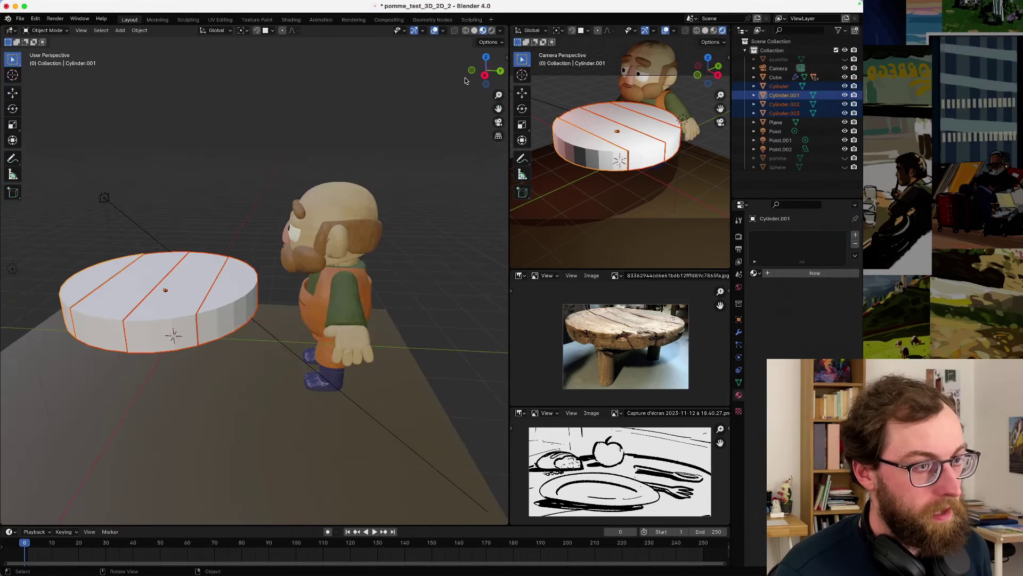
left_click(474, 31)
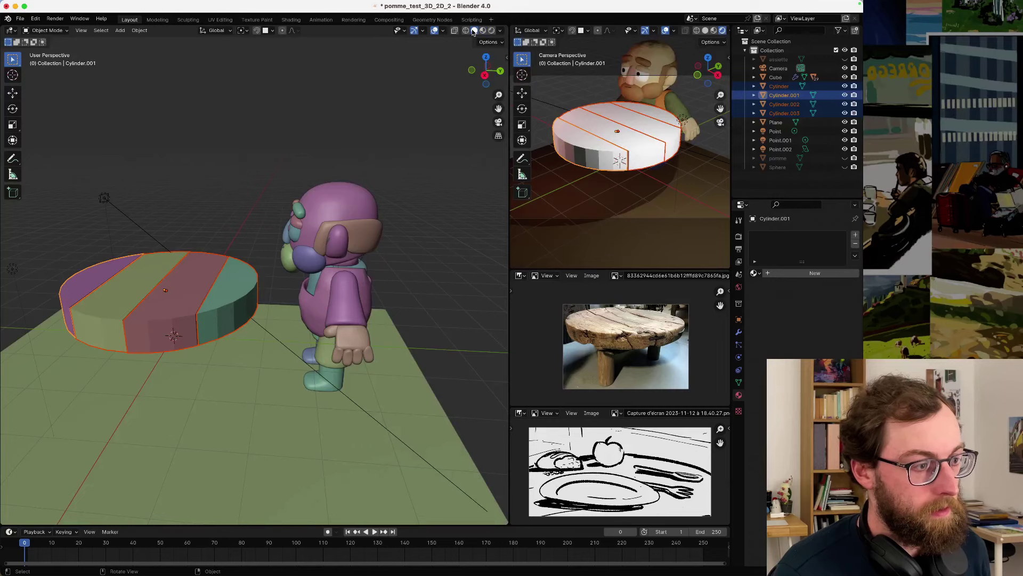
middle_click_drag(187, 279, 267, 273)
scroll(642, 160, "down", 2)
scroll(642, 160, "down", 2)
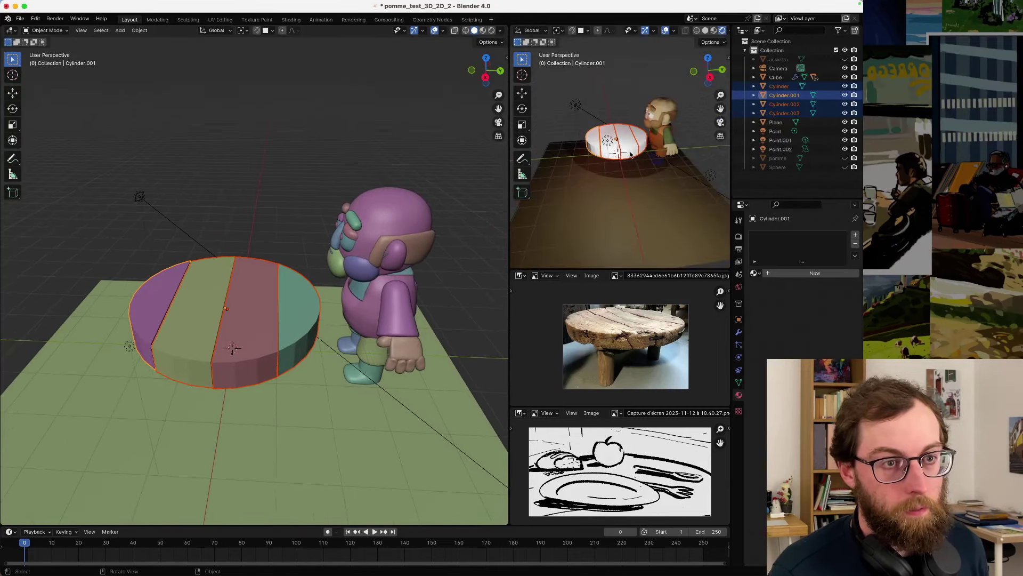
middle_click_drag(634, 160, 631, 174)
middle_click_drag(202, 340, 246, 311)
- Lower the tabletop, shift it along Y, then move it to the left
key("g")
key("z")
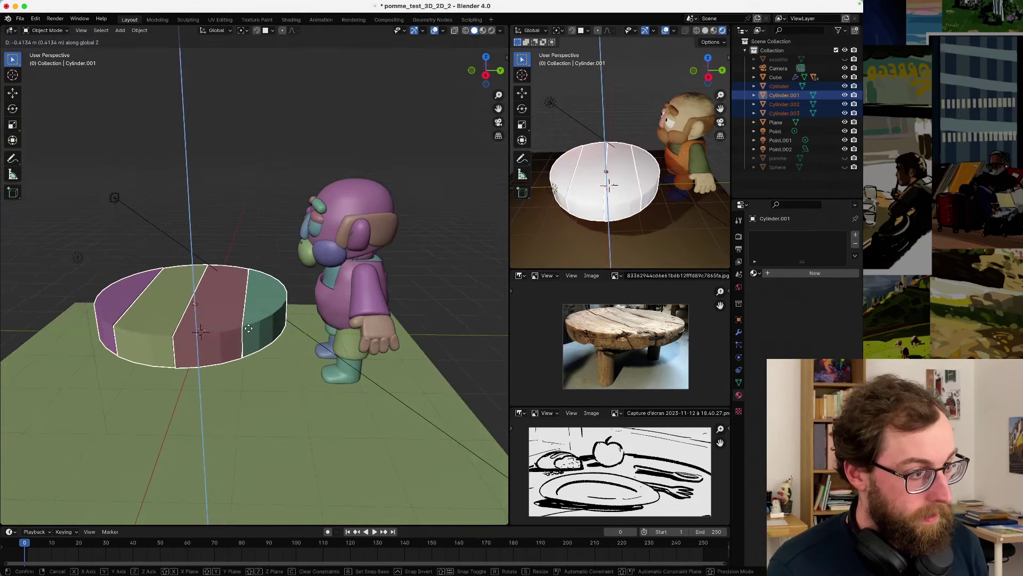
left_click(261, 335)
key("g")
key("y")
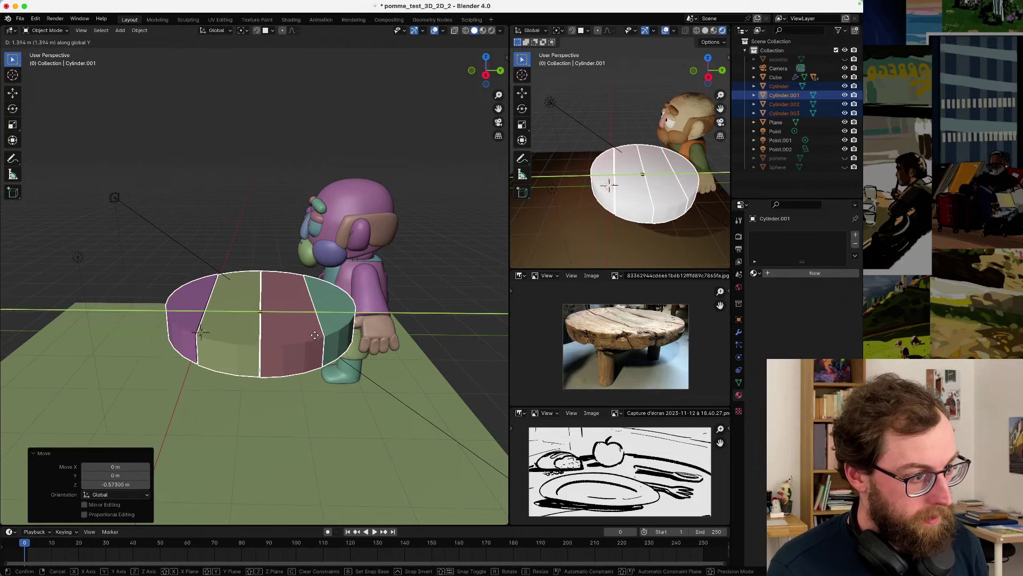
left_click(288, 336)
middle_click_drag(288, 336, 317, 350)
left_click(33, 453)
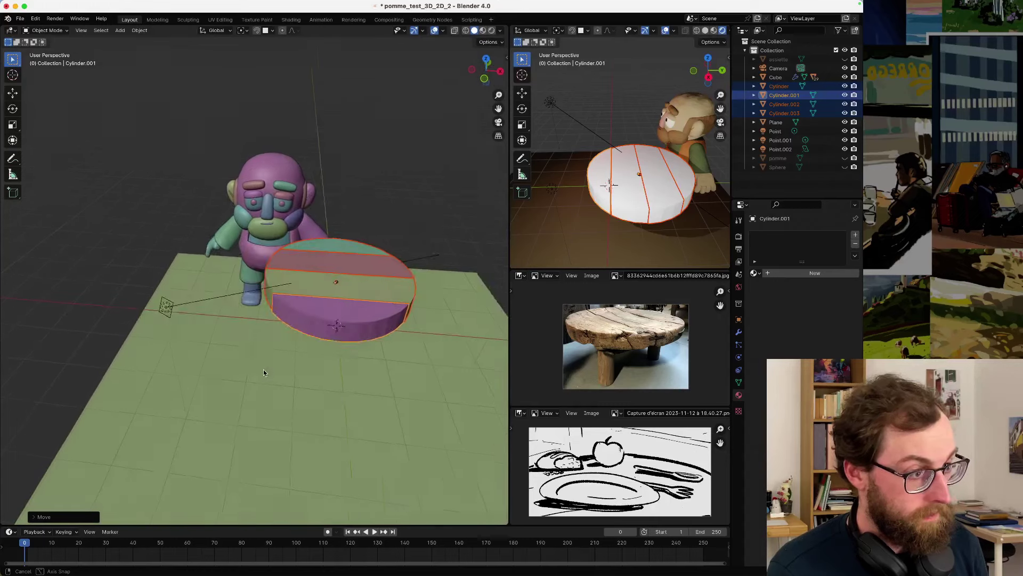
key("g")
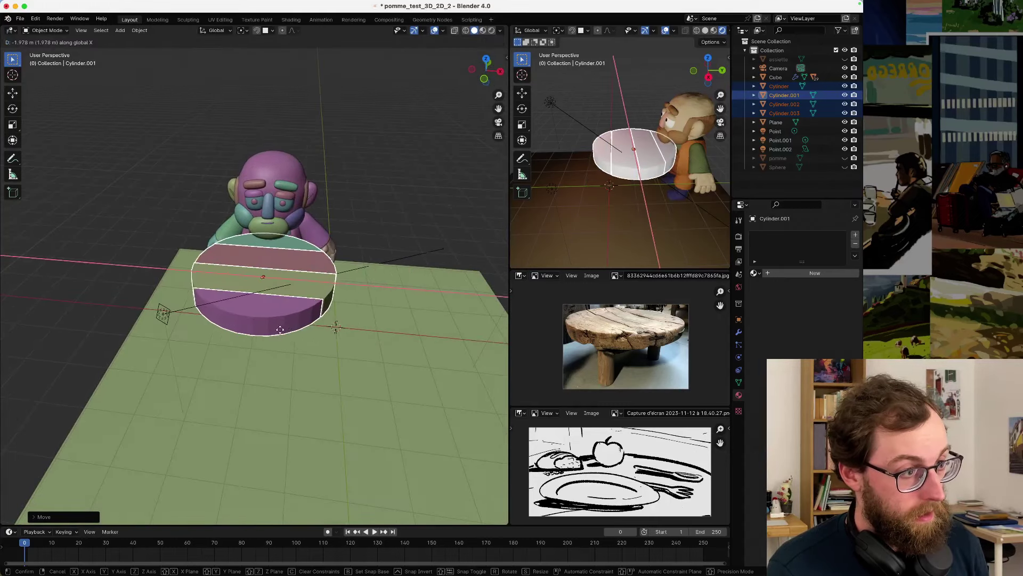
left_click(288, 331)
middle_click_drag(289, 330, 272, 306)
- Readjust the tabletop's position along the Y axis
key("g")
key("z")
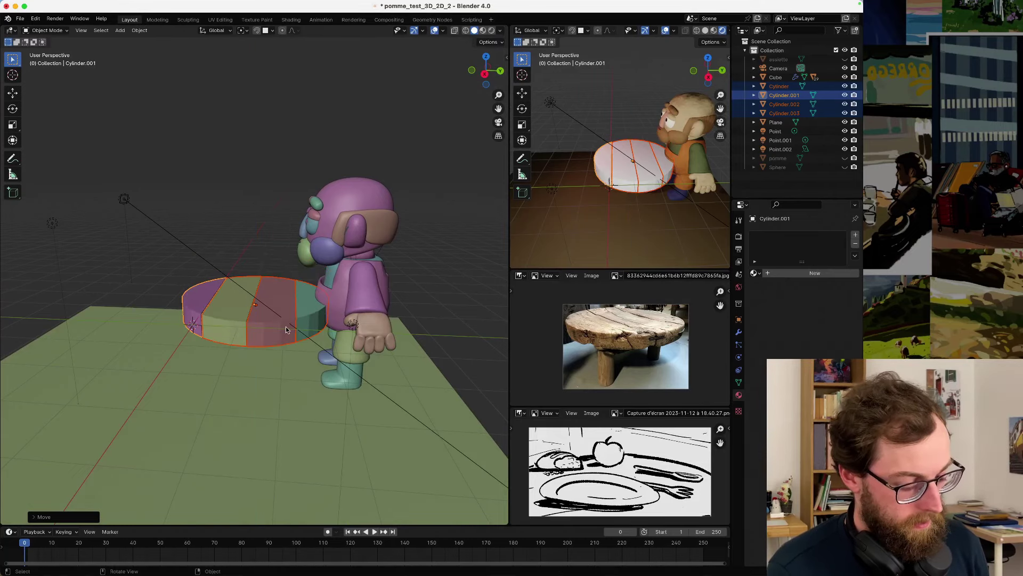
key("y")
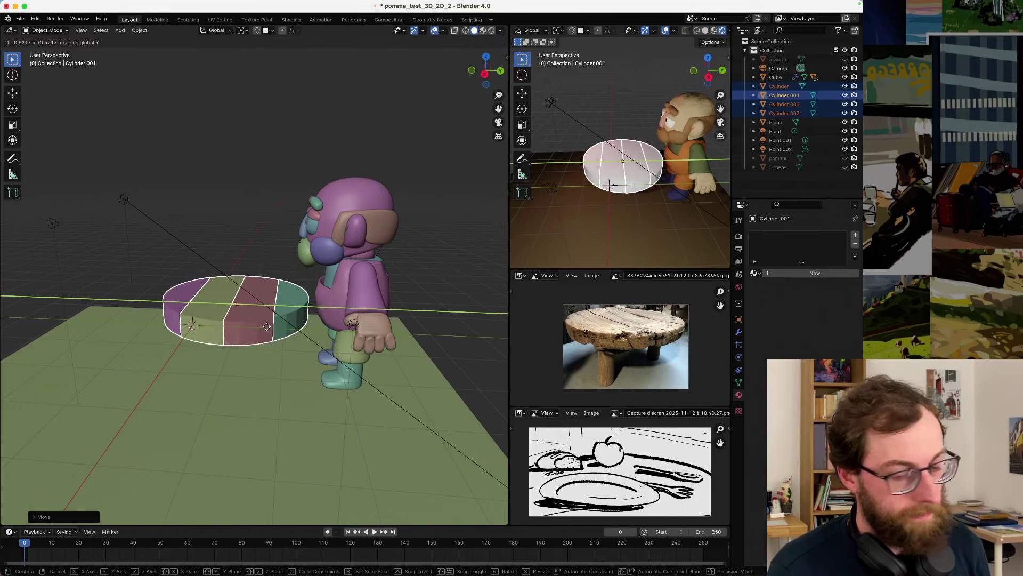
left_click(267, 329)
mouse_move(279, 331)
middle_mouse_down()
mouse_move(281, 314)
mouse_move(281, 326)
middle_mouse_up()
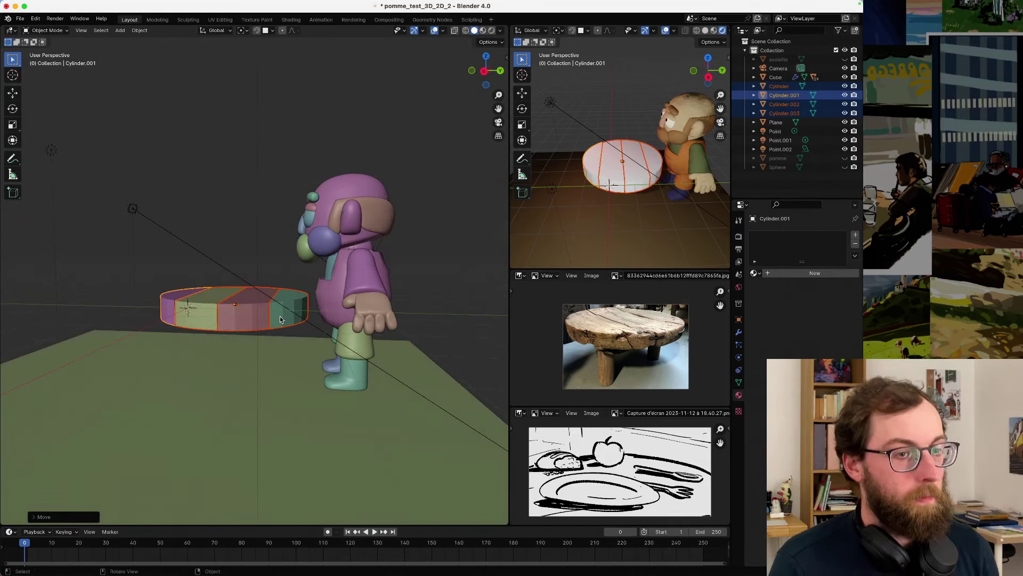
mouse_move(372, 574)
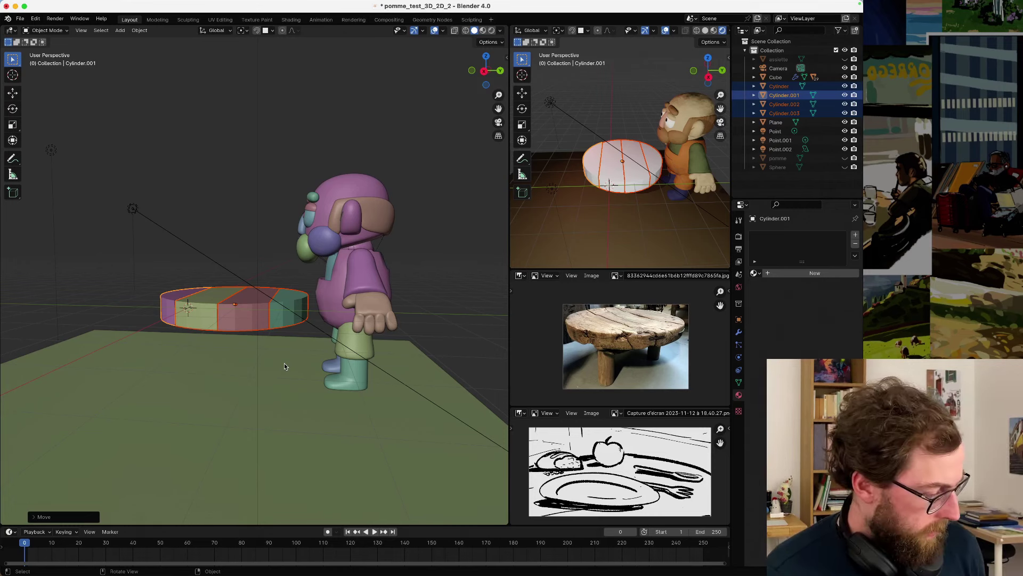
scroll(271, 248, "up", 1)
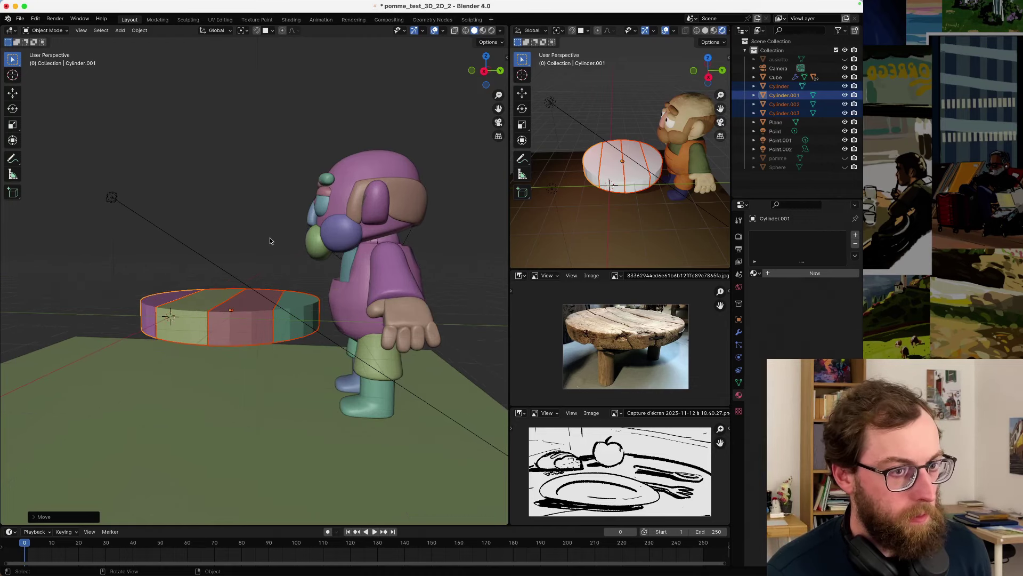
- Reselect the three tabletop wedges, move them right, and adjust their height
left_click(270, 240)
mouse_move(257, 299)
middle_mouse_down()
mouse_move(270, 308)
mouse_move(258, 309)
middle_mouse_up()
left_click(300, 307)
left_click(237, 308, "shift")
left_click(253, 308, "shift")
key("g")
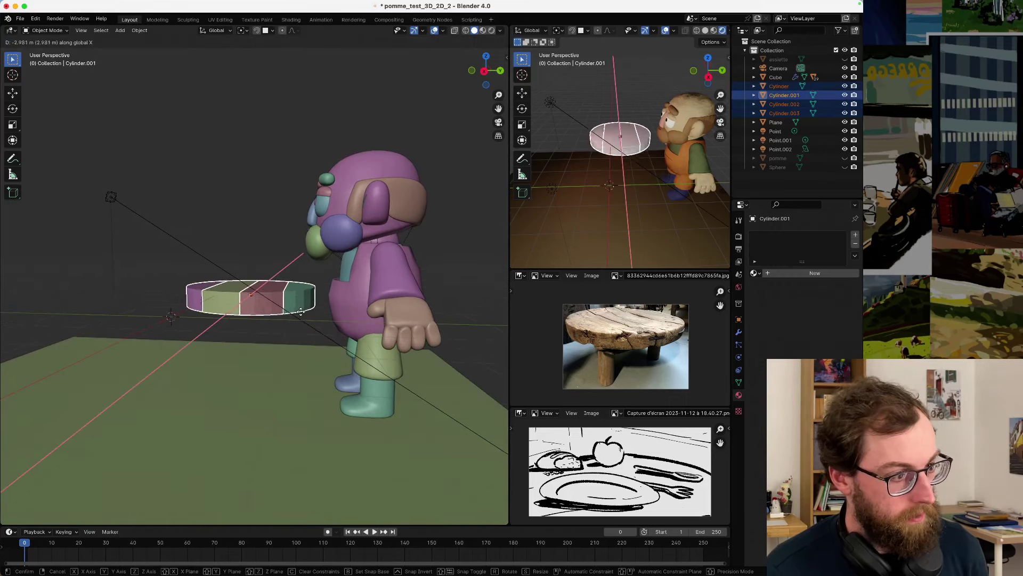
left_click(330, 318)
key("g")
key("z")
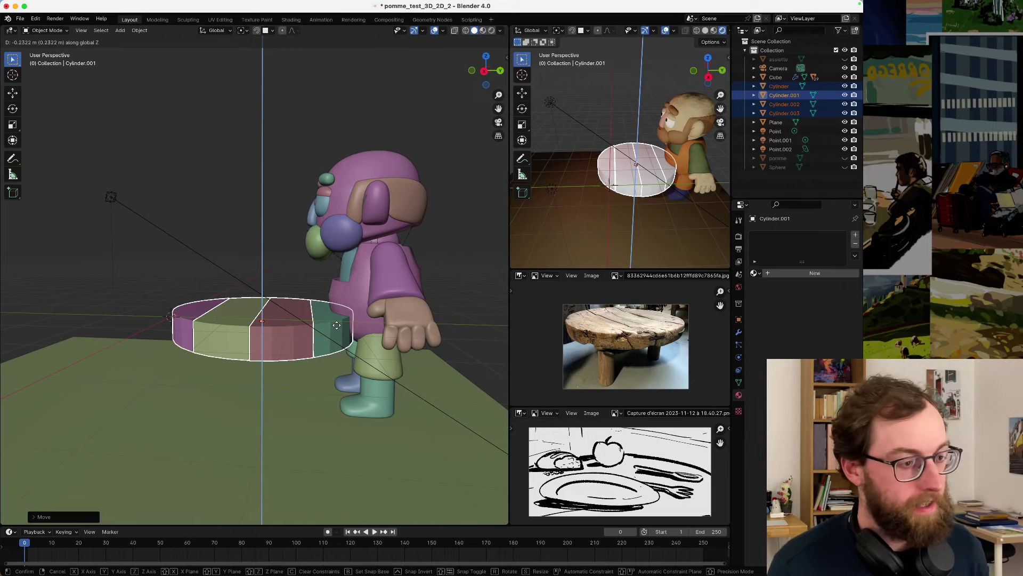
left_click(345, 323)
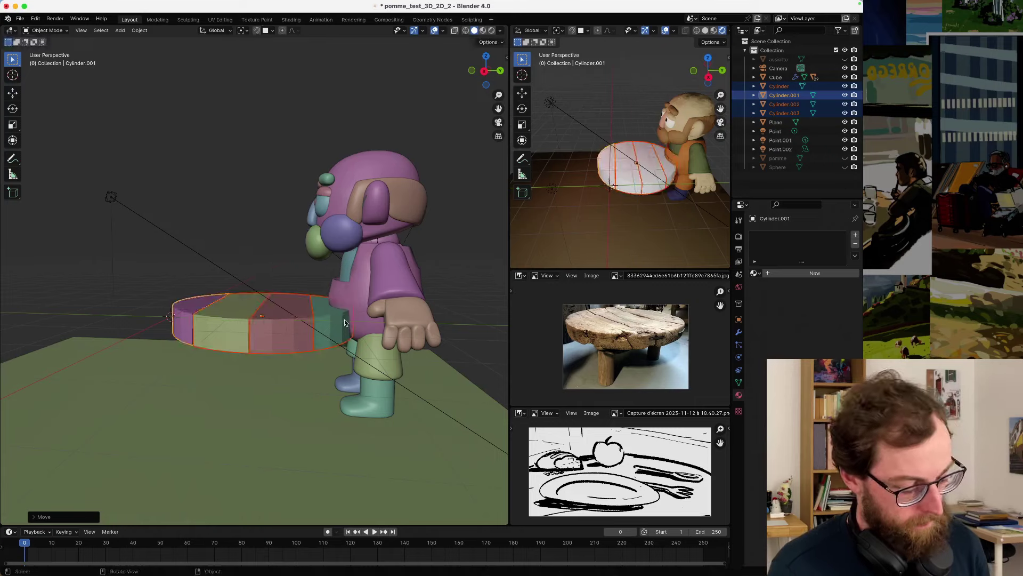
- Slide the tabletop along X against the character, then deselect it
key("g")
key("x")
left_click(286, 269)
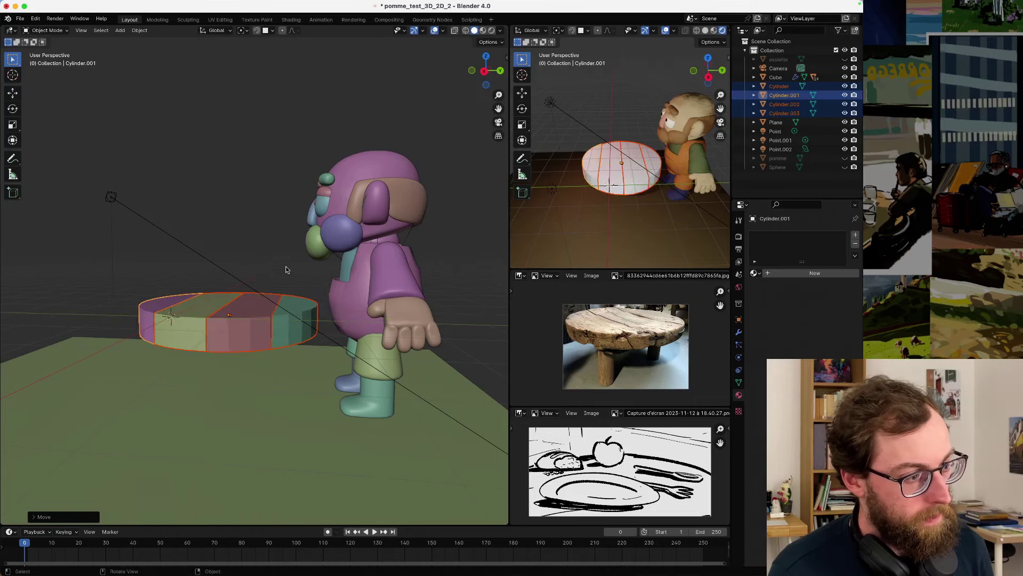
left_click(286, 269)
middle_click_drag(286, 269, 278, 314)
scroll(267, 319, "up", 1)
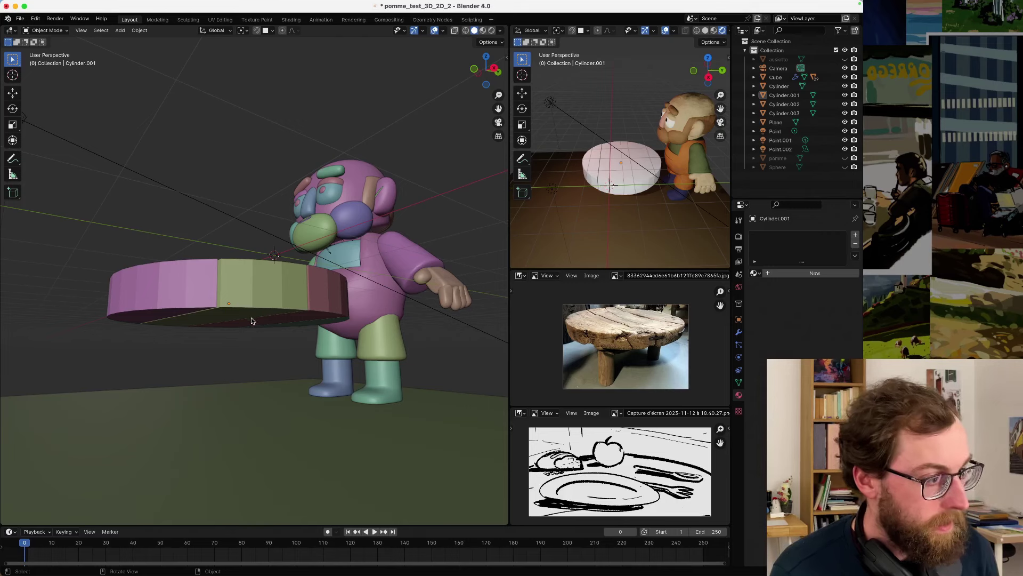
- Add a new cylinder mesh to the scene and view it from below
key("shift+a")
mouse_move(254, 316)
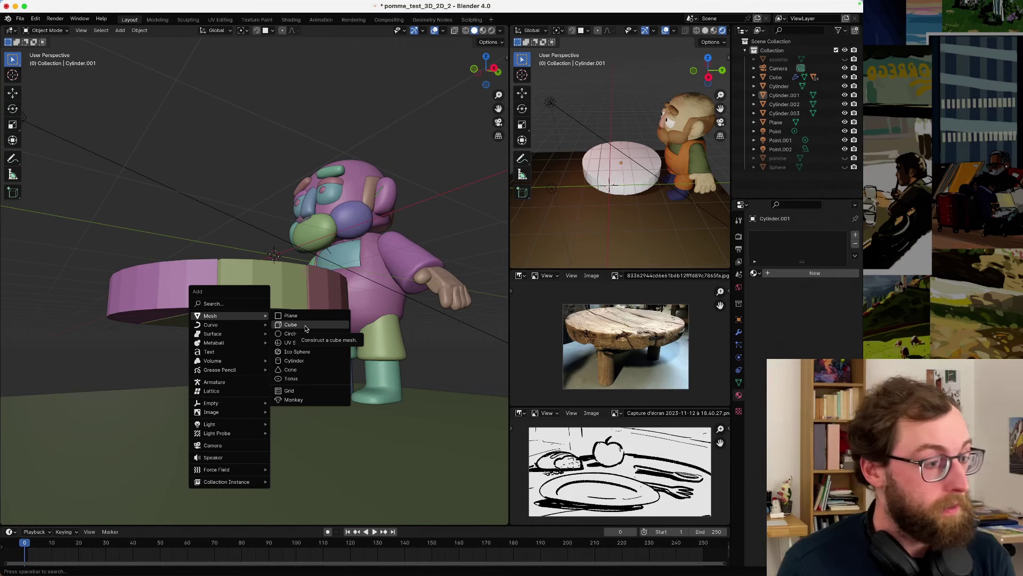
left_click(293, 360)
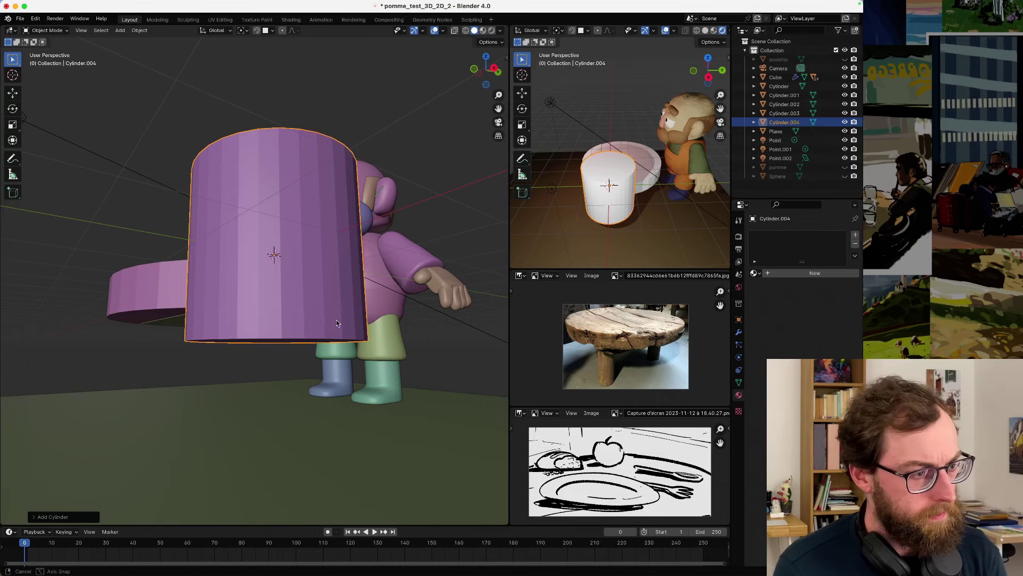
middle_click_drag(337, 320, 338, 314)
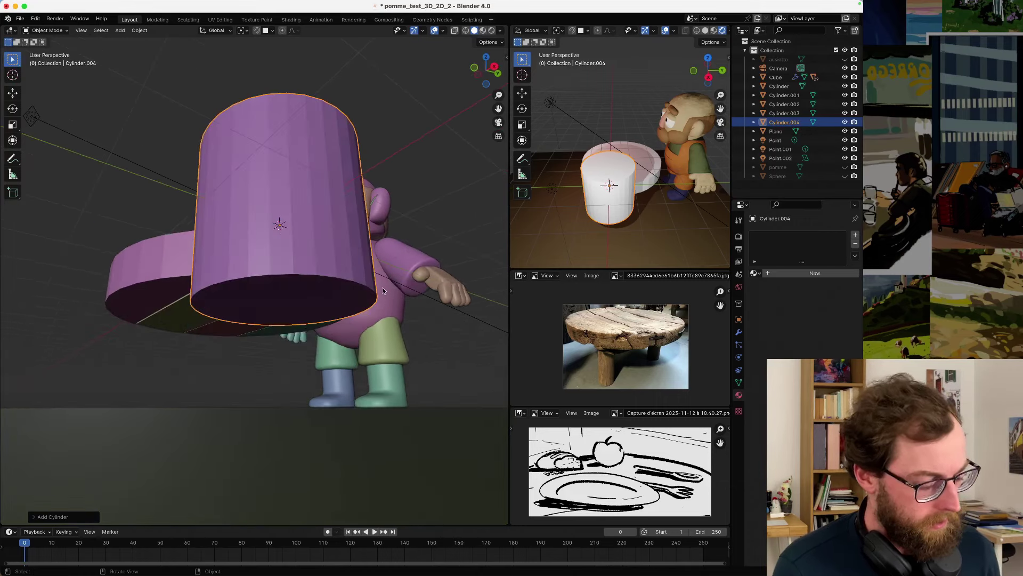
- Shrink the cylinder, move it along X under the tabletop, then open Spotlight
key("s")
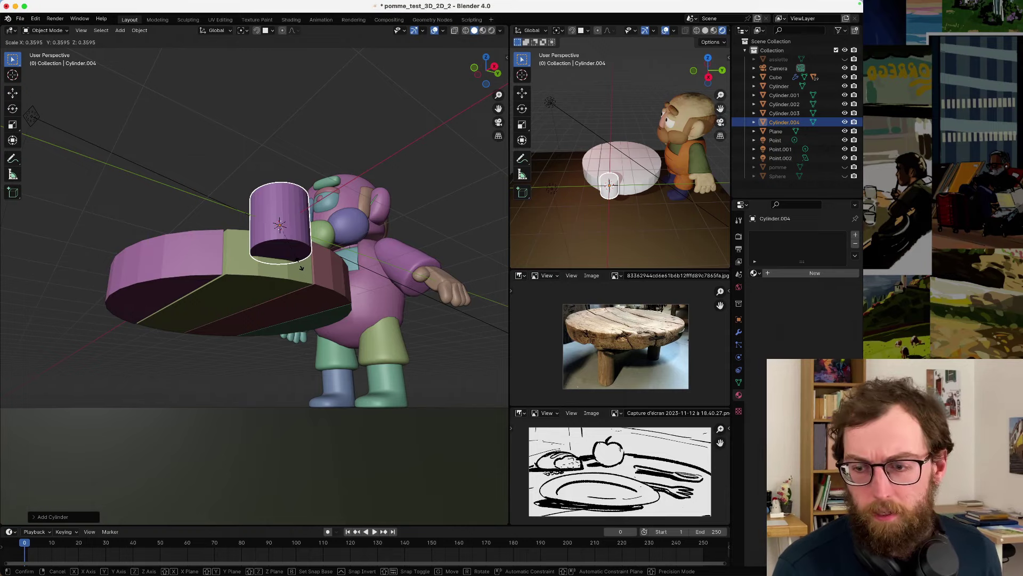
left_click(301, 267)
middle_click_drag(301, 267, 291, 329)
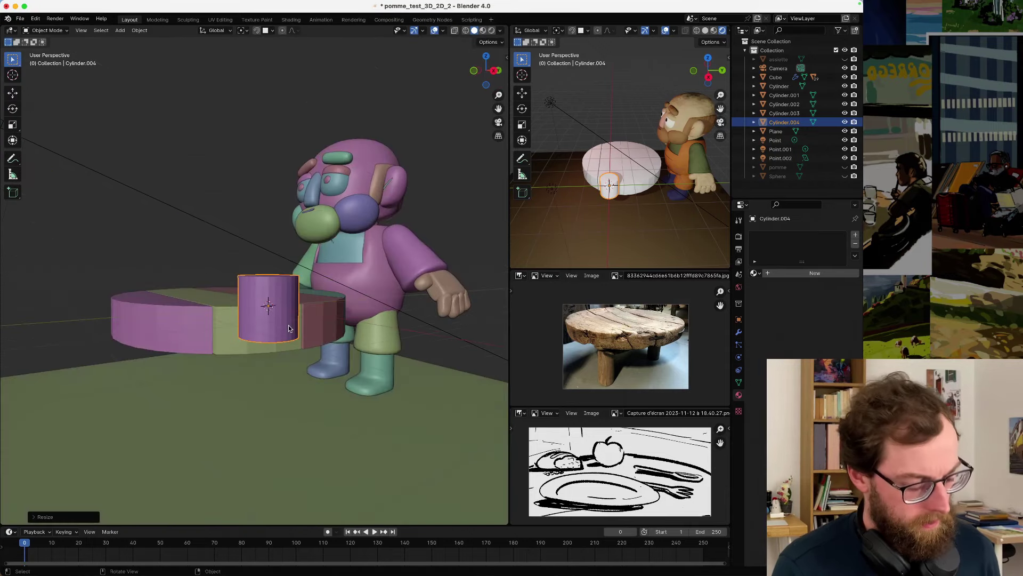
key("g")
key("y")
key("x")
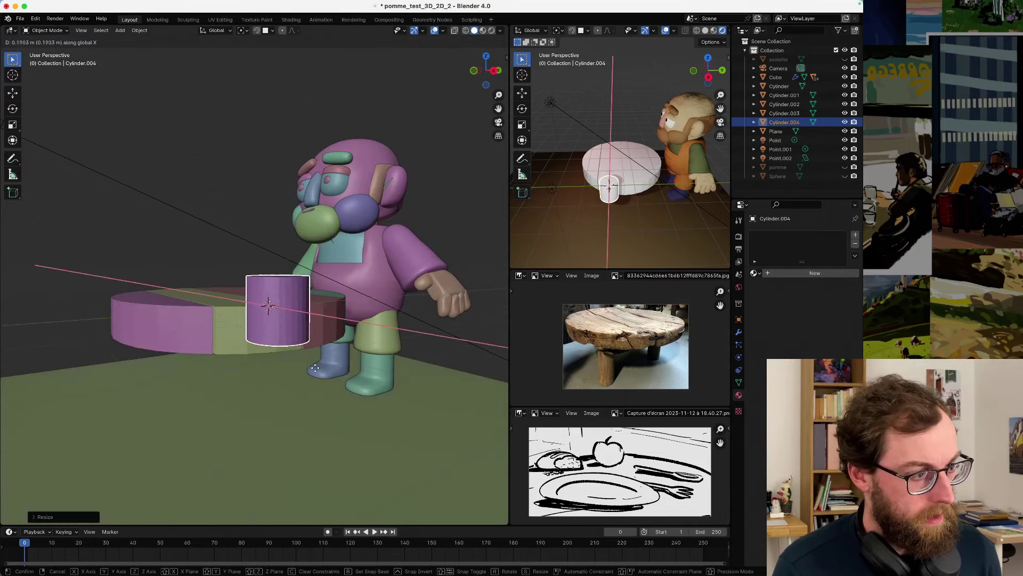
left_click(327, 375)
key("super+space")
- Launch Safari and search Pinterest for 'round table wood'
type("safari")
key("Return")
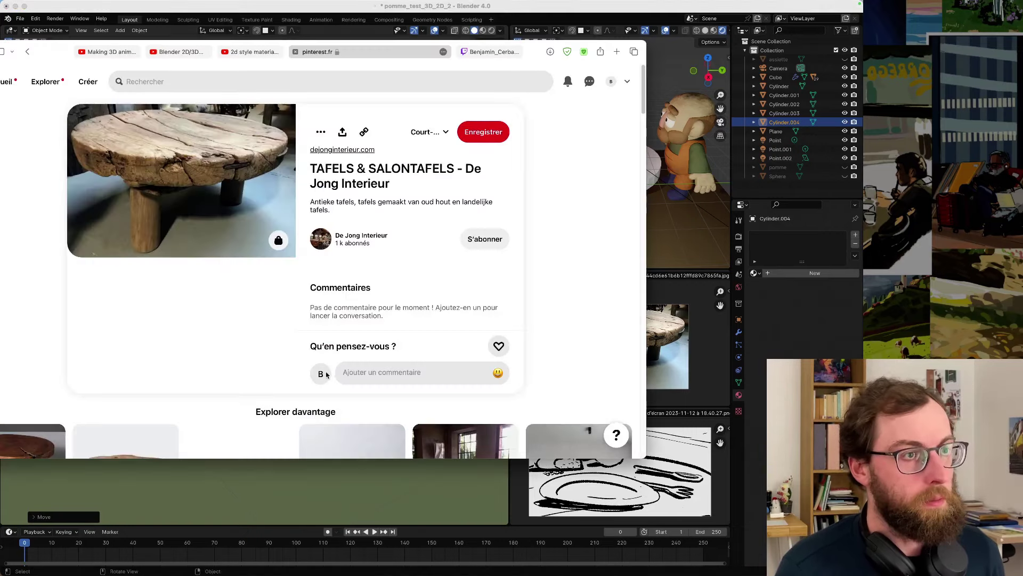
left_click(292, 78)
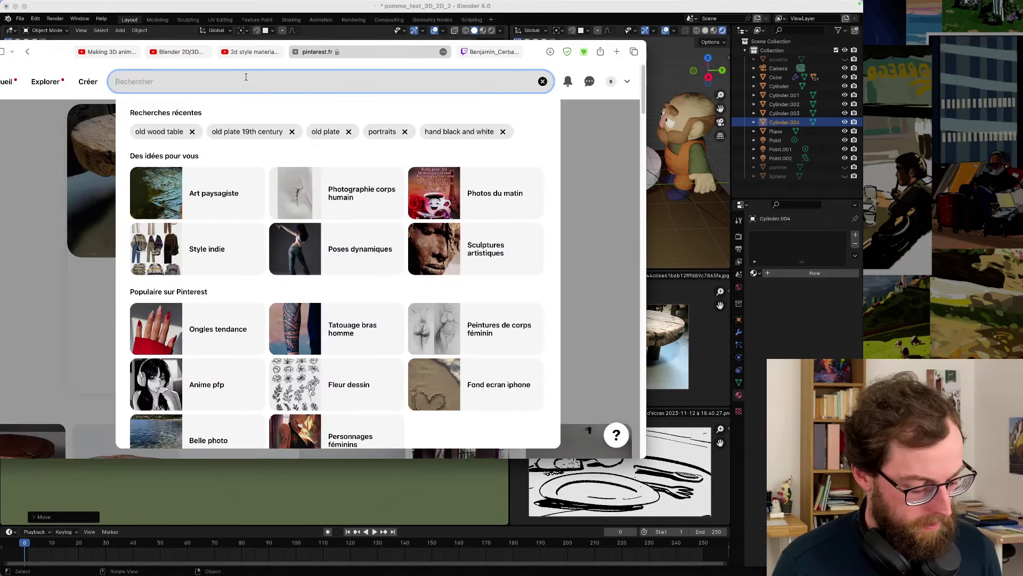
type("r")
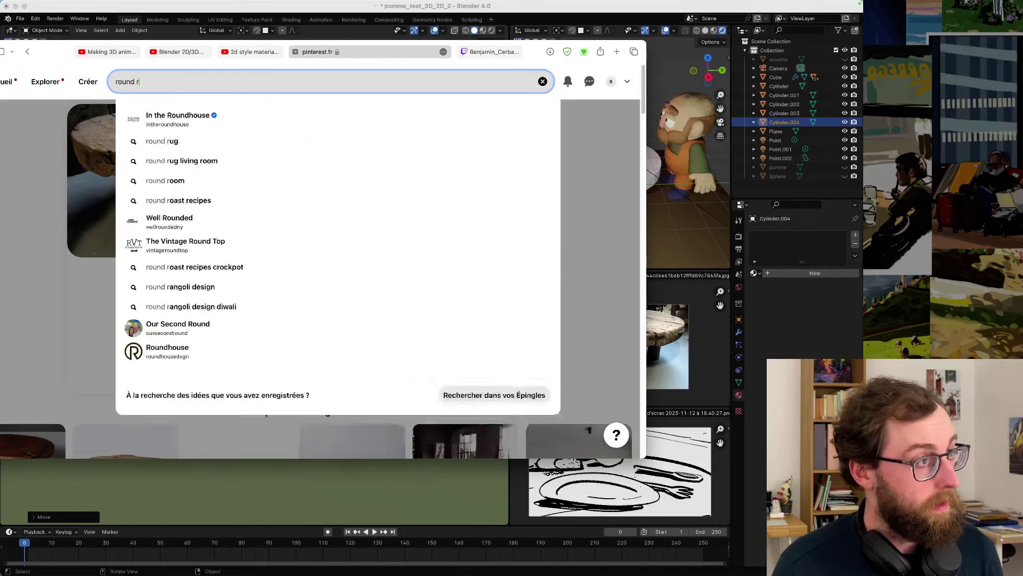
key("BackSpace")
type("table")
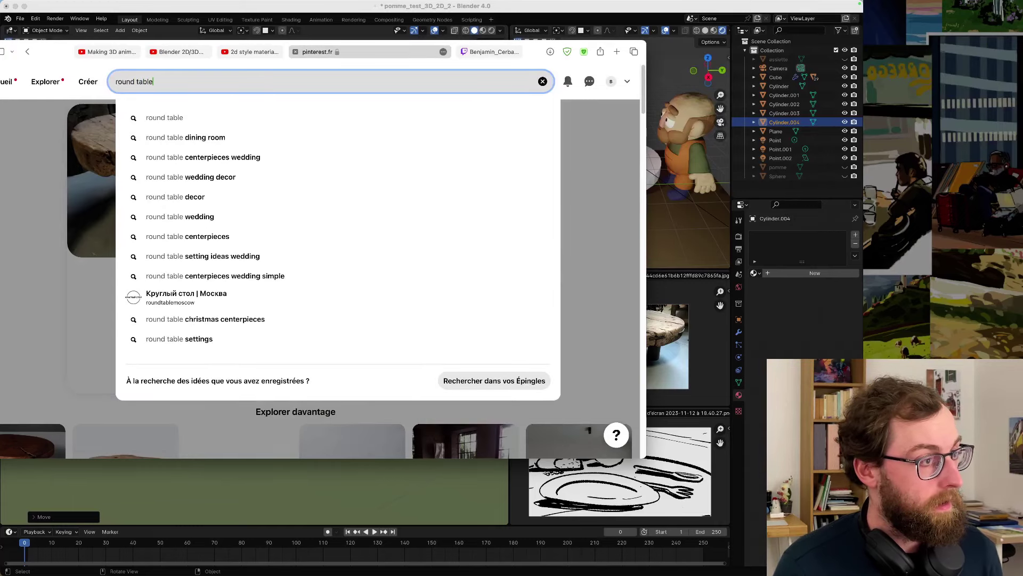
type(" wood")
key("Return")
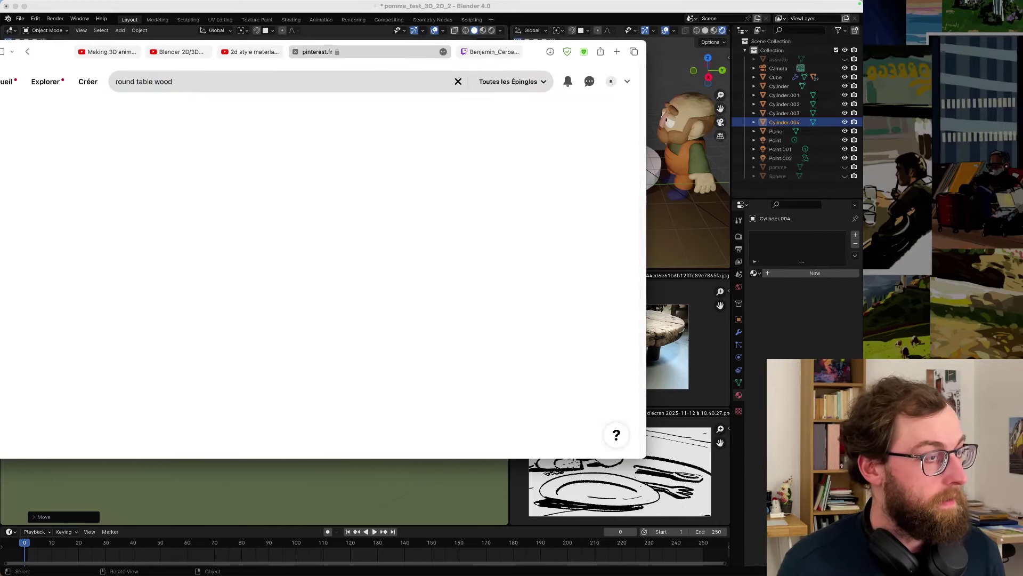
left_click_drag(61, 58, 125, 51)
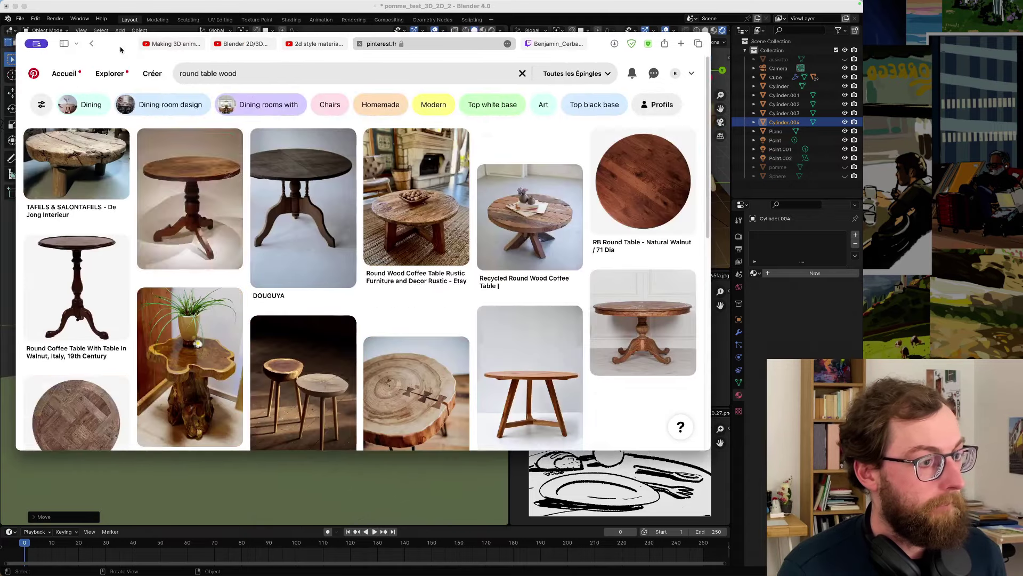
- Scroll through the round wooden table results, then return to the search field
scroll(256, 243, "down", 1)
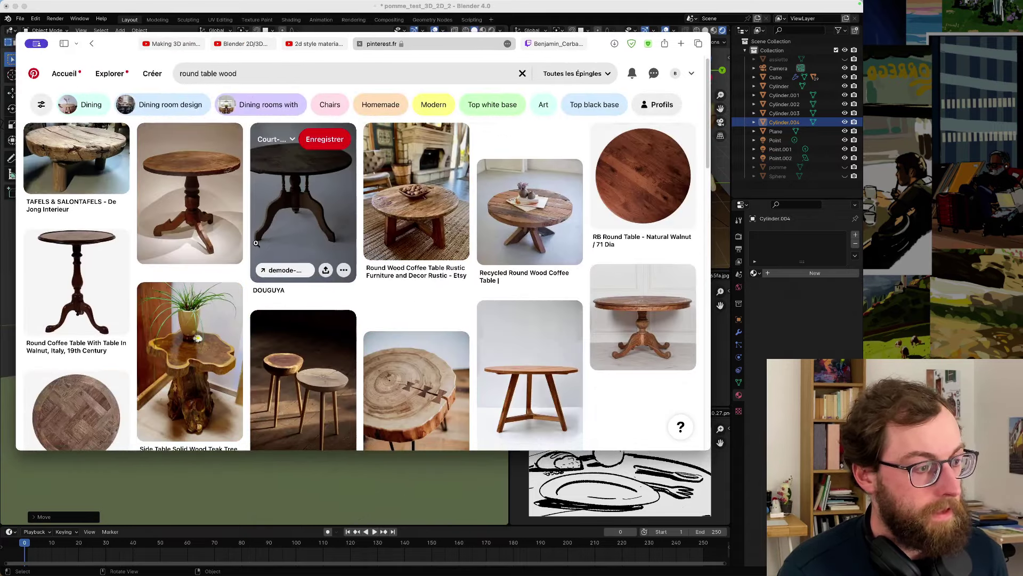
scroll(256, 243, "down", 10)
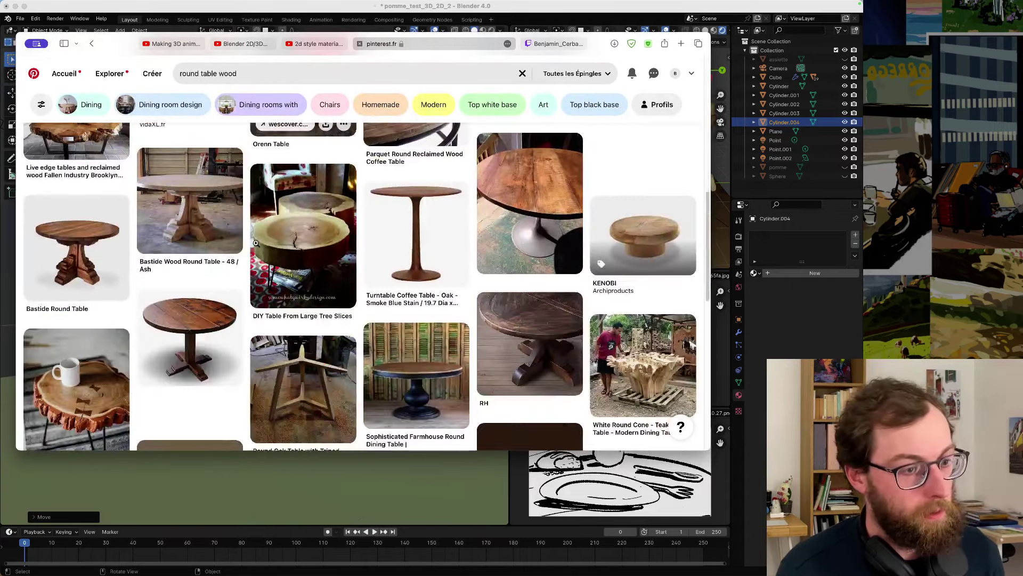
scroll(247, 254, "down", 10)
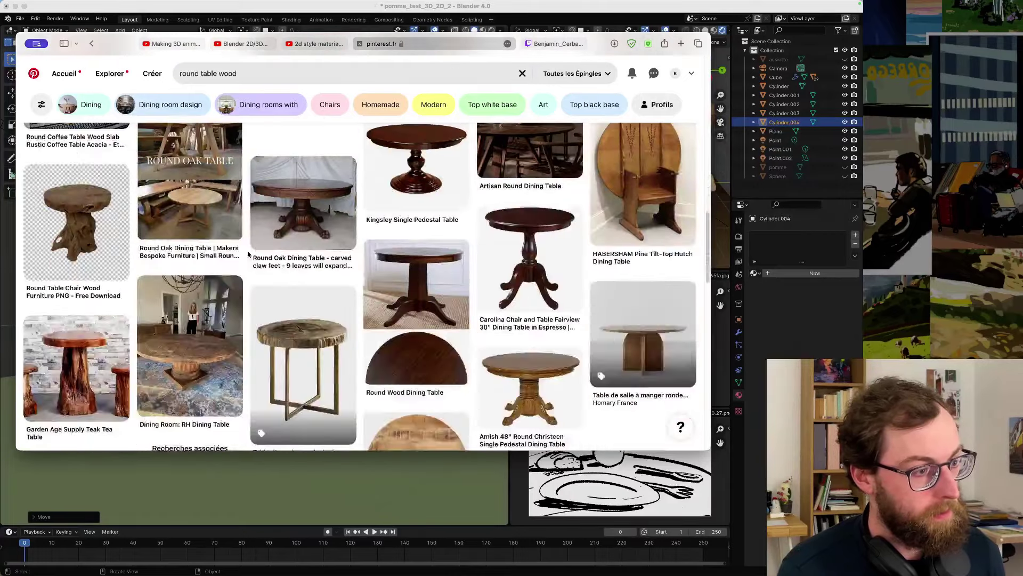
scroll(248, 254, "down", 10)
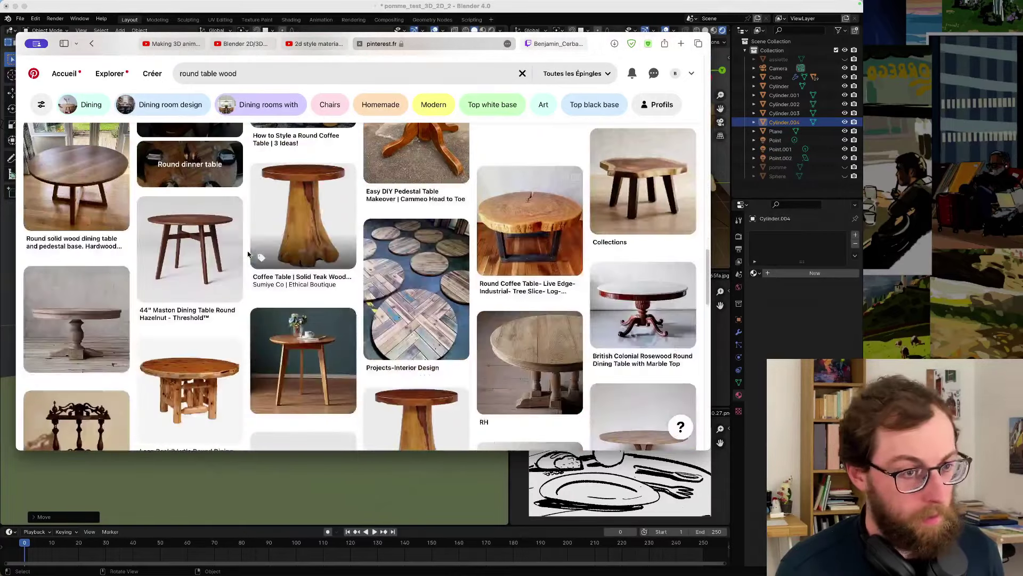
scroll(247, 255, "down", 1)
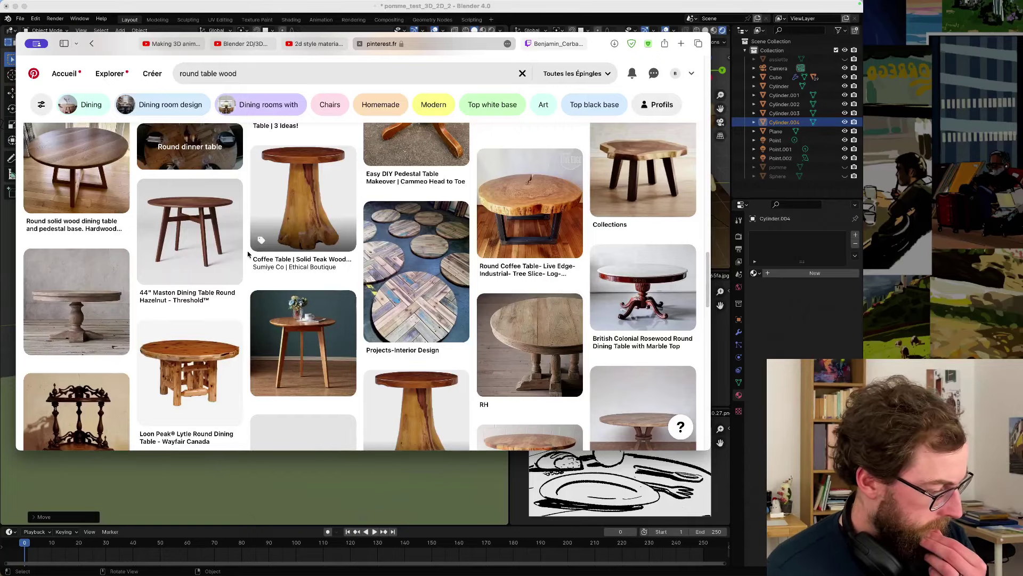
scroll(249, 255, "down", 3)
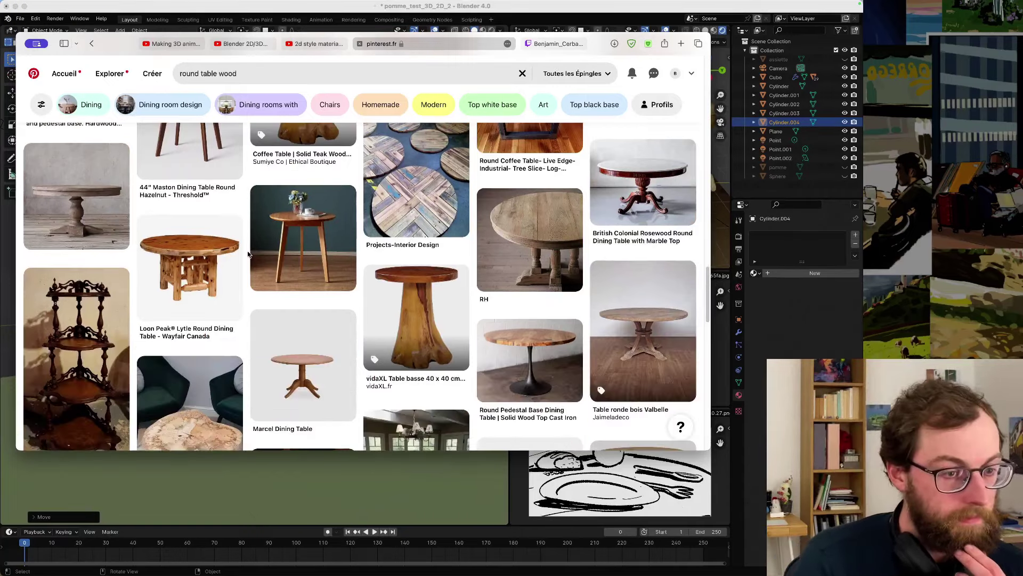
scroll(248, 254, "up", 5)
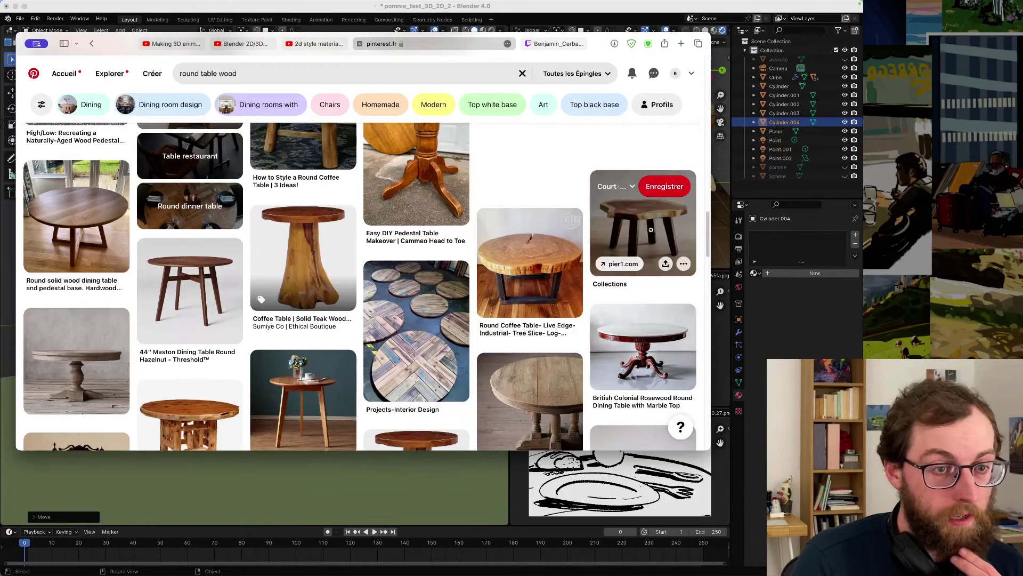
scroll(582, 235, "down", 6)
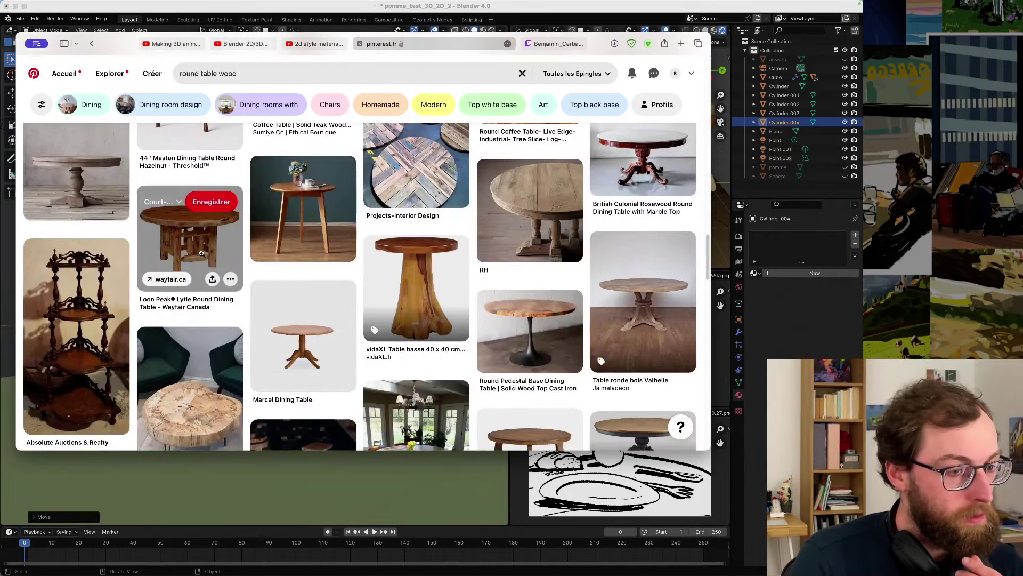
scroll(213, 243, "down", 6)
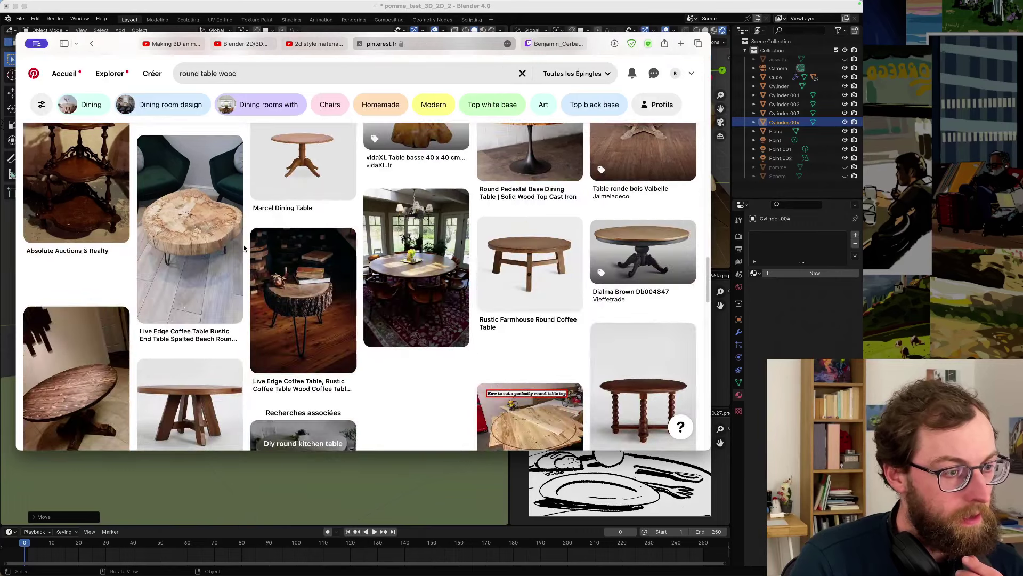
scroll(244, 248, "down", 8)
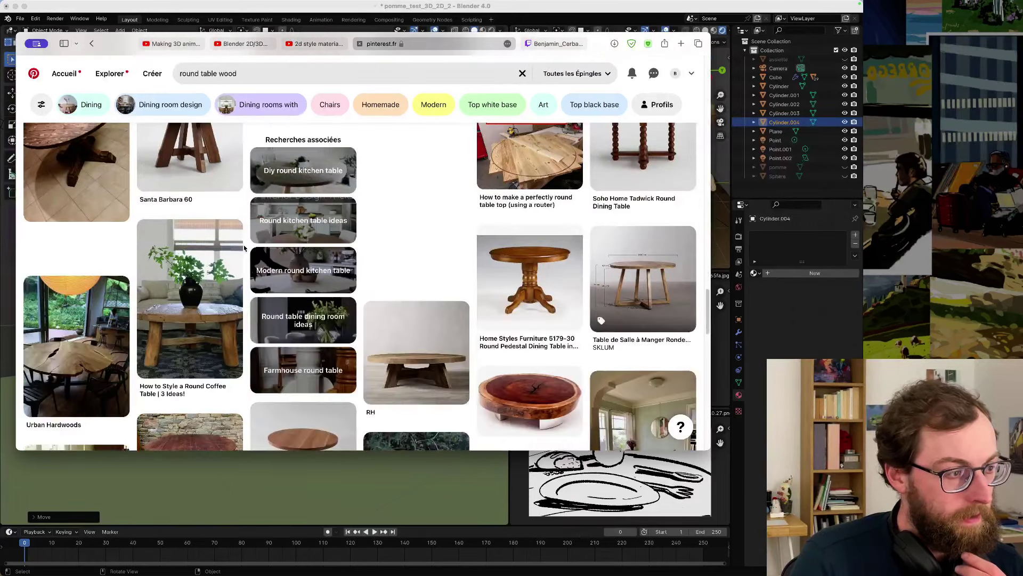
scroll(244, 248, "down", 4)
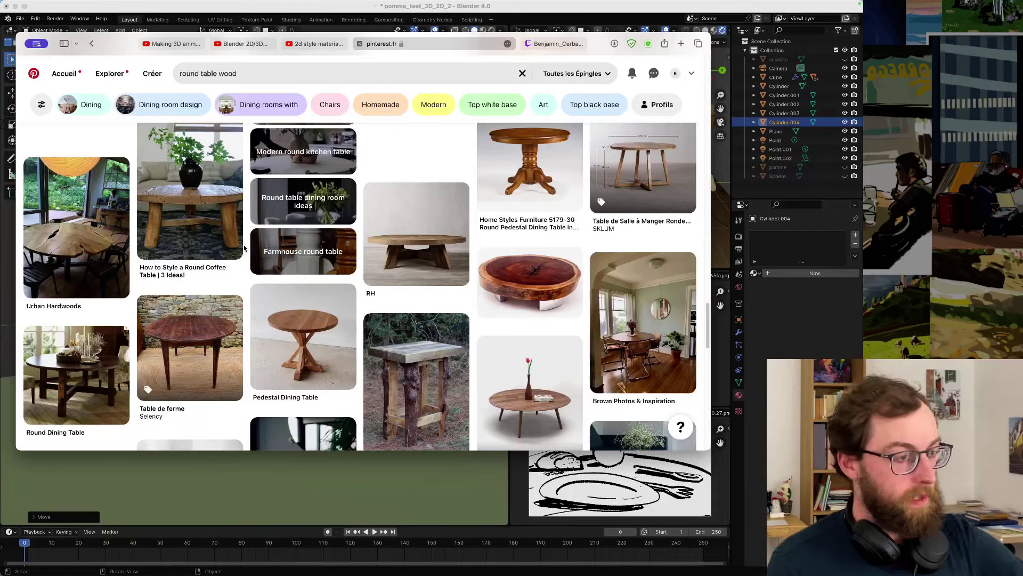
scroll(245, 248, "down", 10)
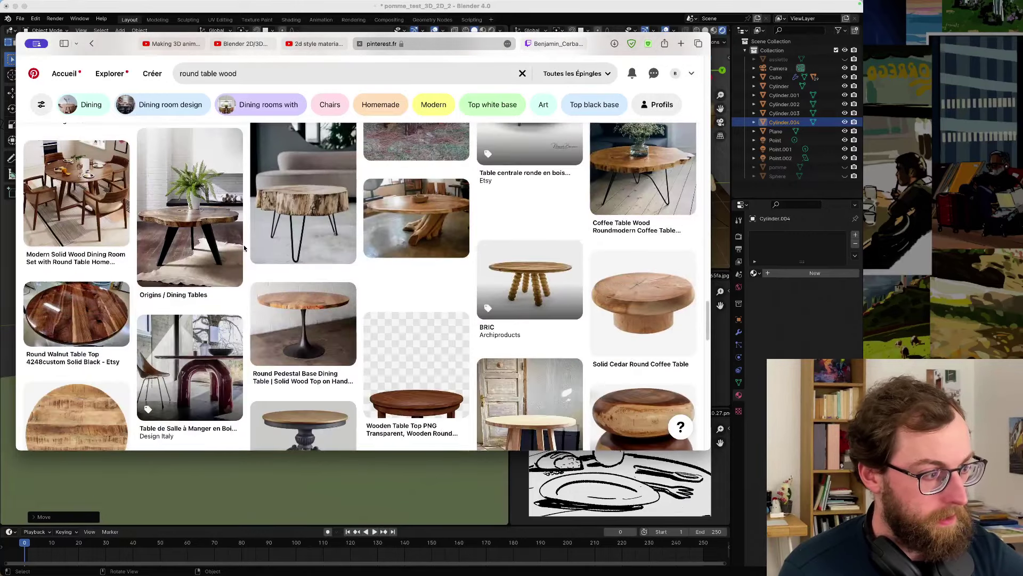
scroll(244, 247, "down", 4)
scroll(244, 248, "down", 4)
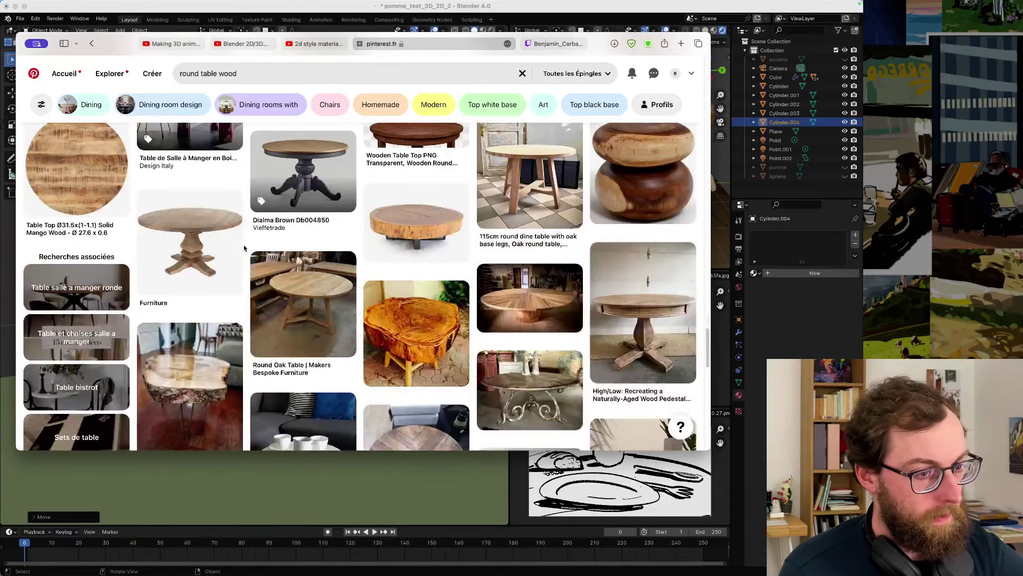
scroll(244, 248, "down", 5)
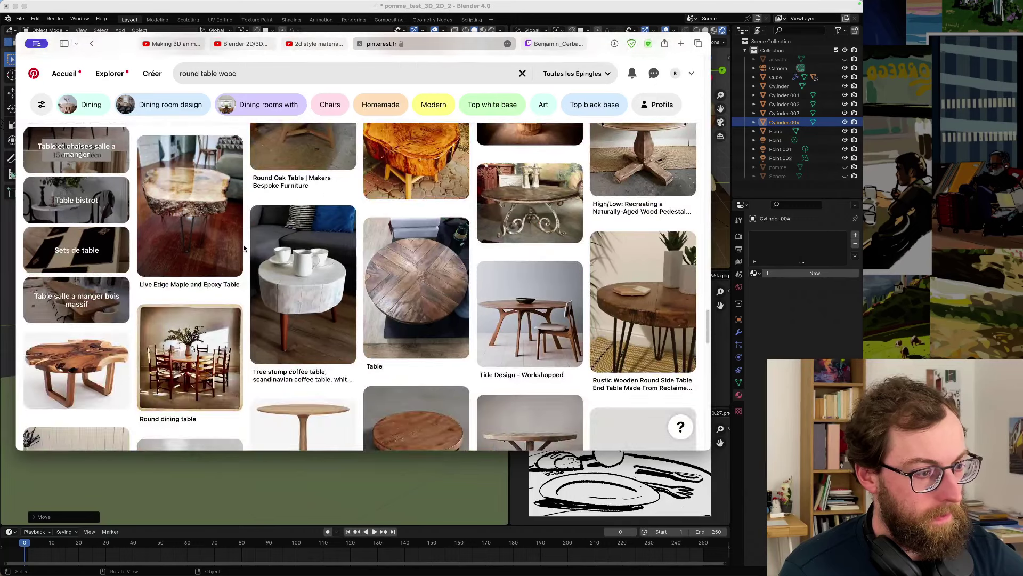
scroll(244, 248, "down", 5)
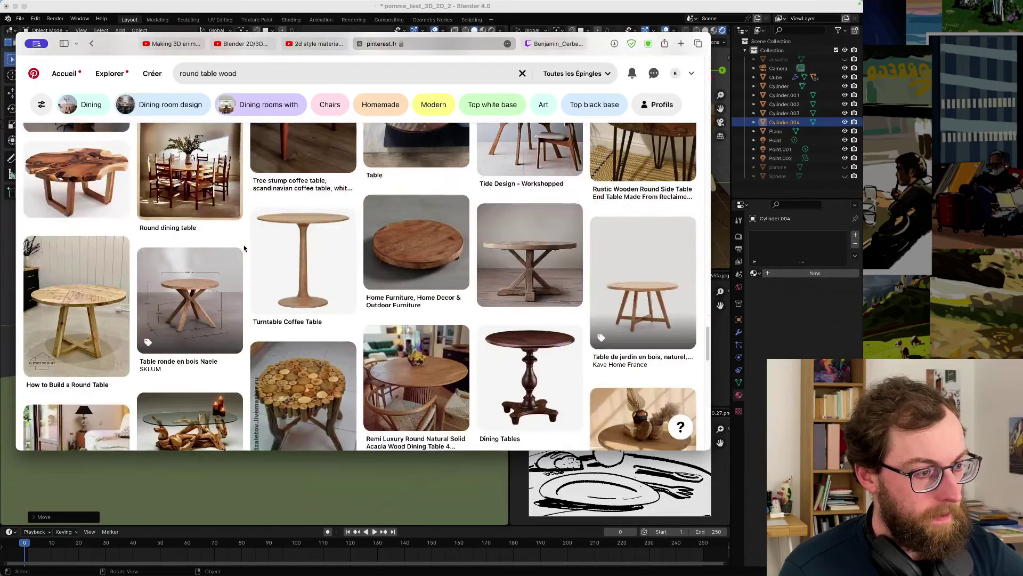
left_click(181, 74)
- Search for 'old round table wood' and open the rustic low round table pin
type("old")
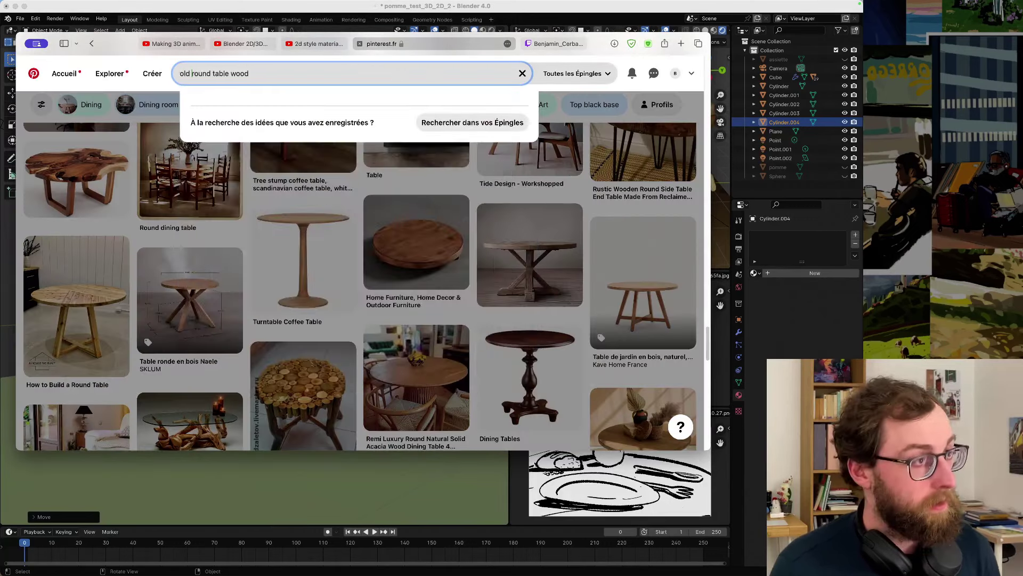
key("Return")
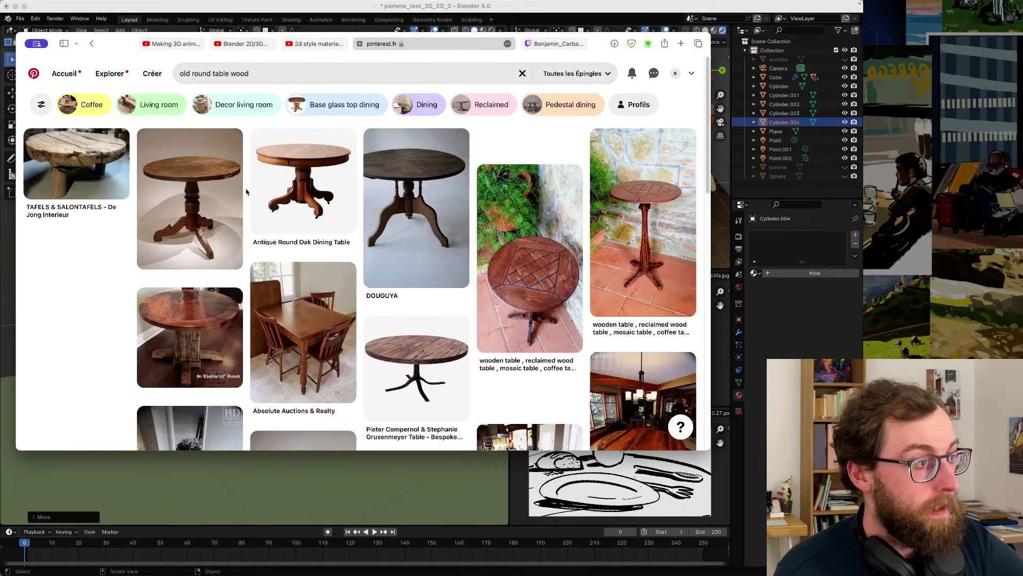
scroll(247, 191, "down", 5)
scroll(229, 194, "up", 5)
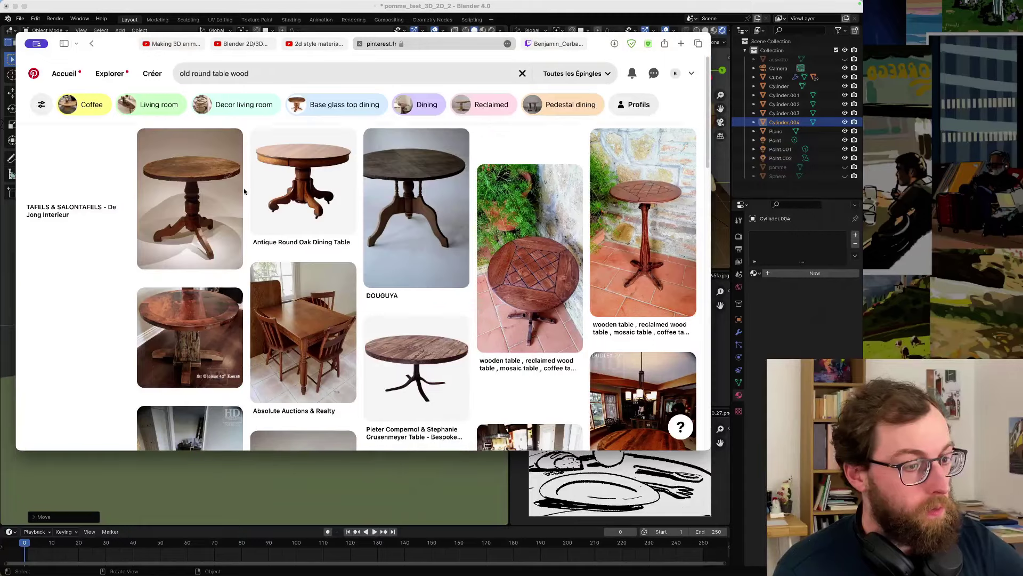
left_click(125, 201)
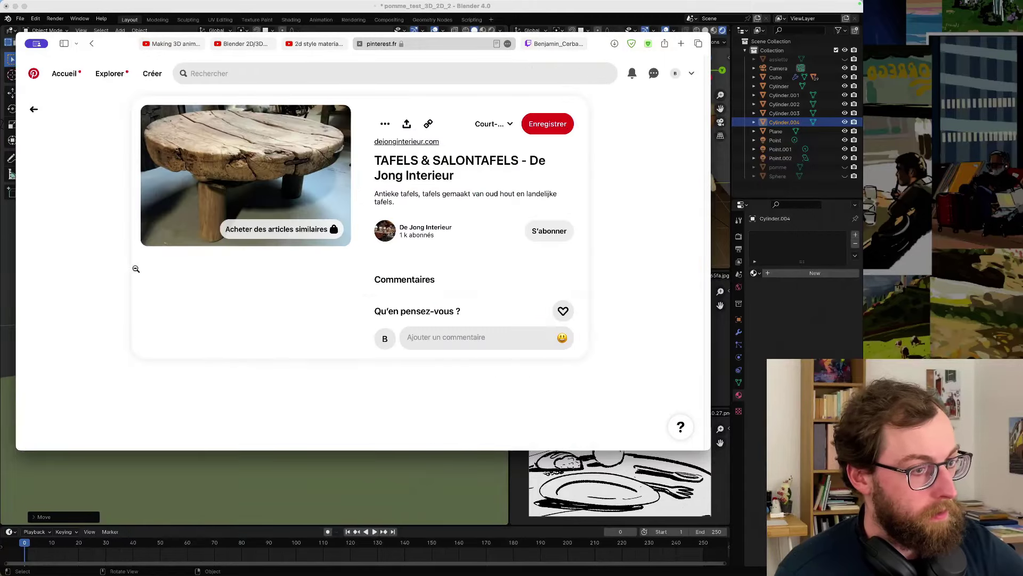
- Browse the similar round table pins below, then go back to Blender
scroll(136, 269, "down", 5)
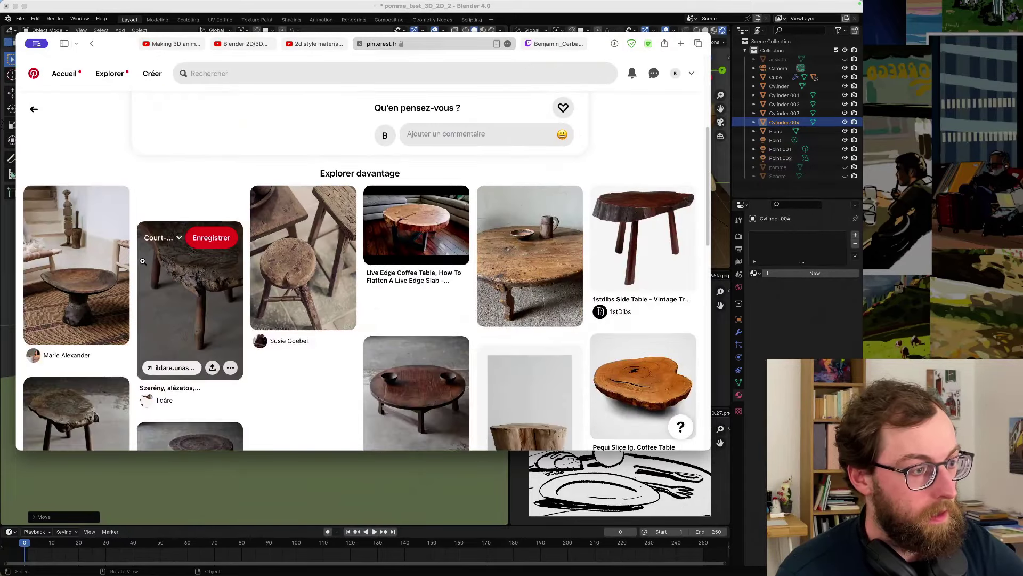
scroll(138, 265, "down", 1)
scroll(136, 272, "down", 2)
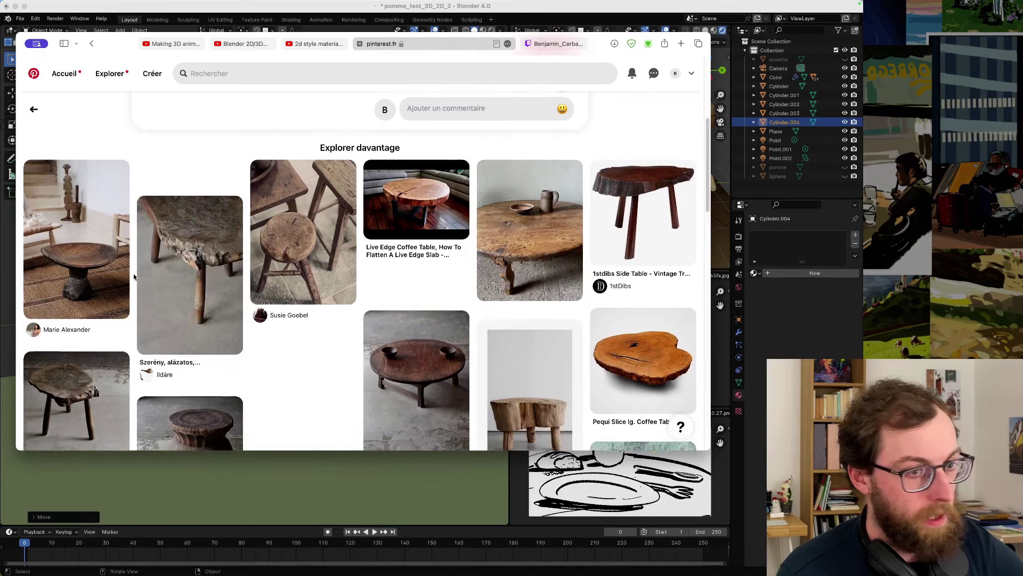
scroll(133, 274, "down", 2)
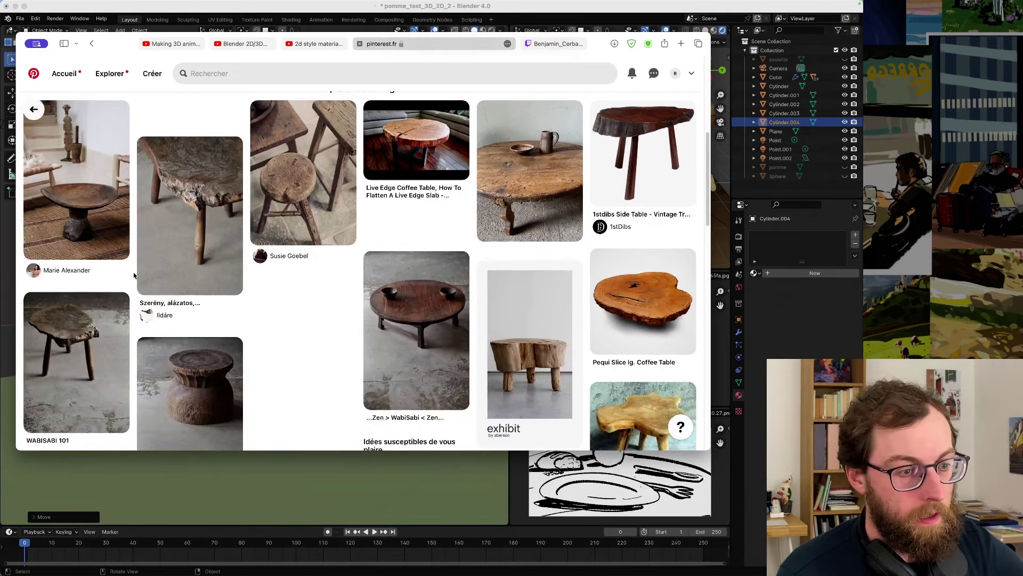
scroll(135, 275, "down", 3)
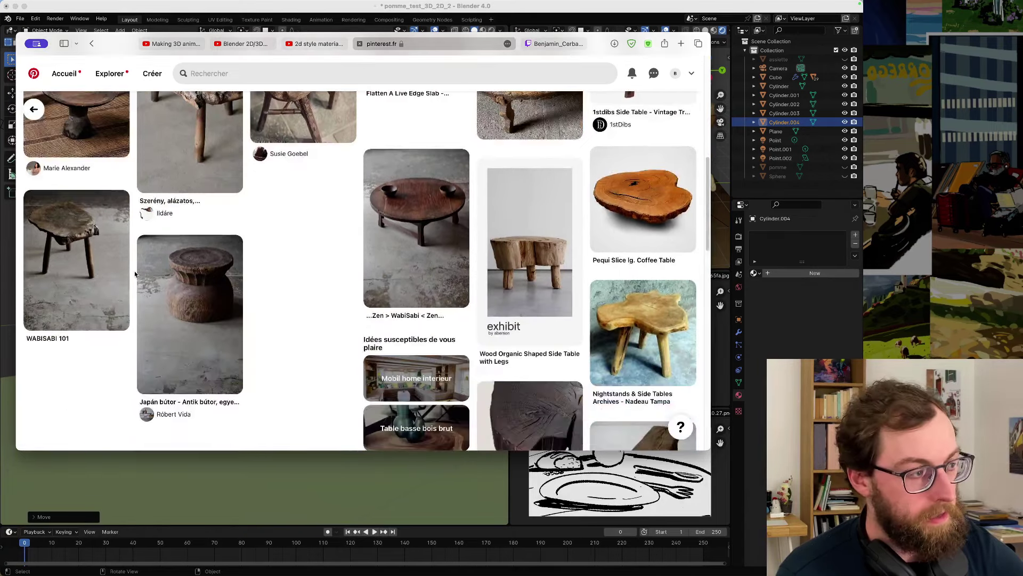
scroll(135, 274, "down", 10)
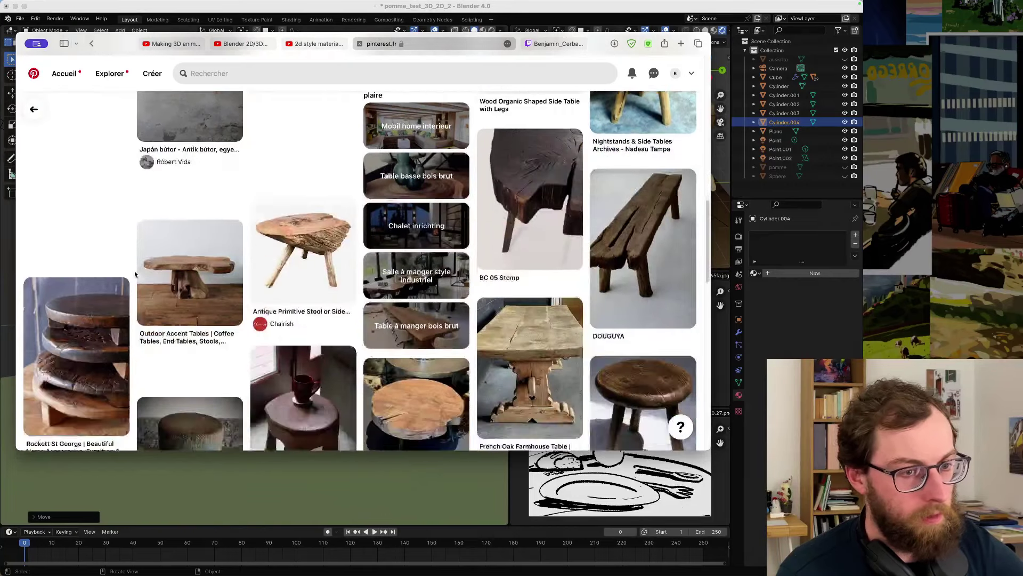
scroll(135, 274, "down", 5)
scroll(135, 274, "down", 3)
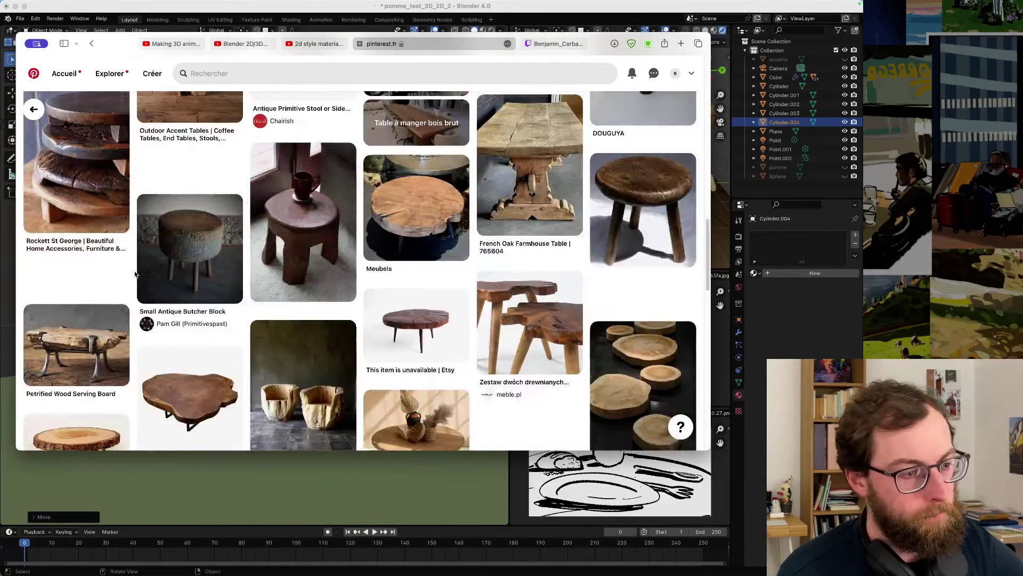
scroll(135, 274, "down", 7)
scroll(135, 274, "down", 9)
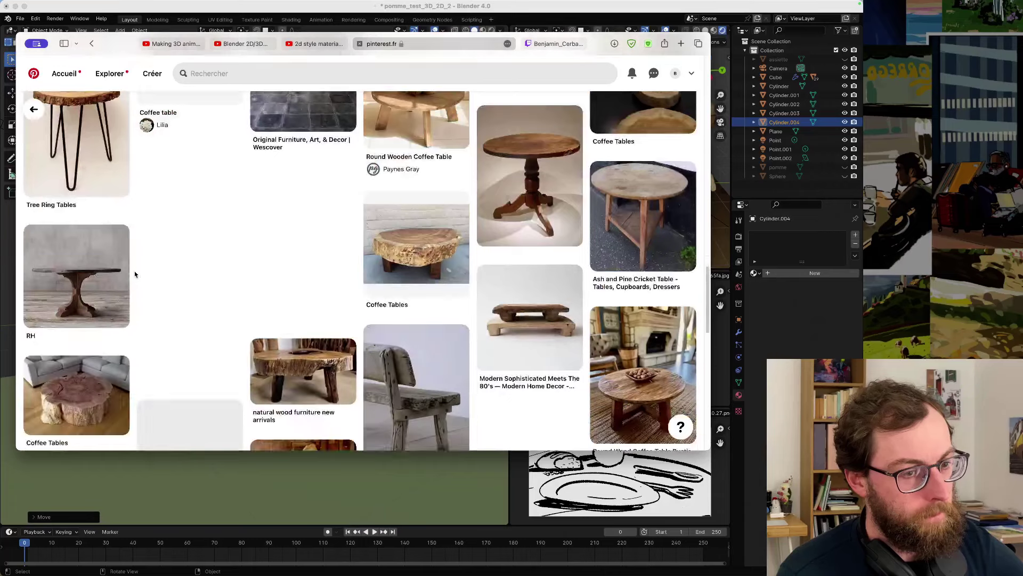
scroll(135, 274, "down", 5)
scroll(135, 274, "down", 5)
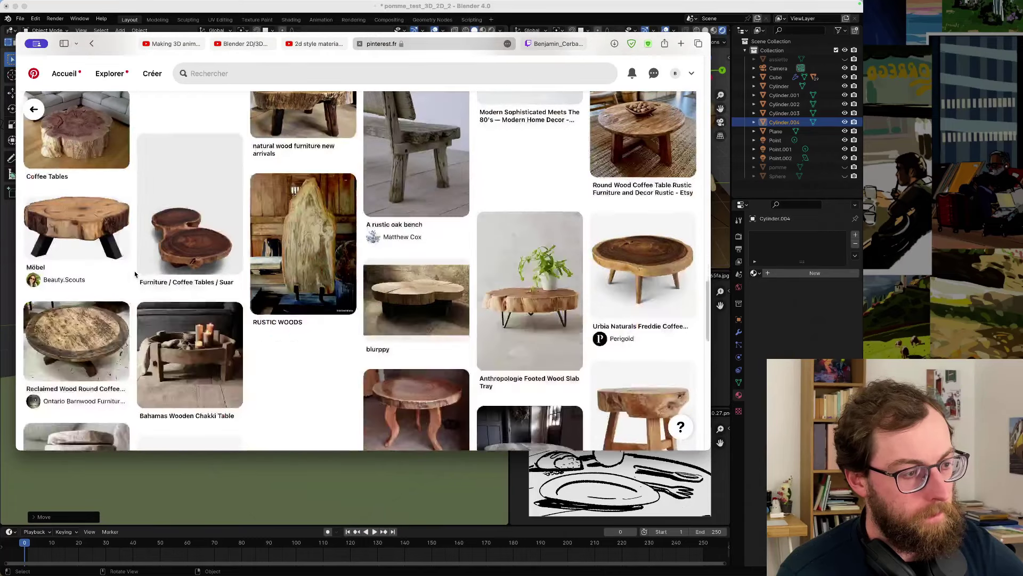
scroll(135, 274, "down", 2)
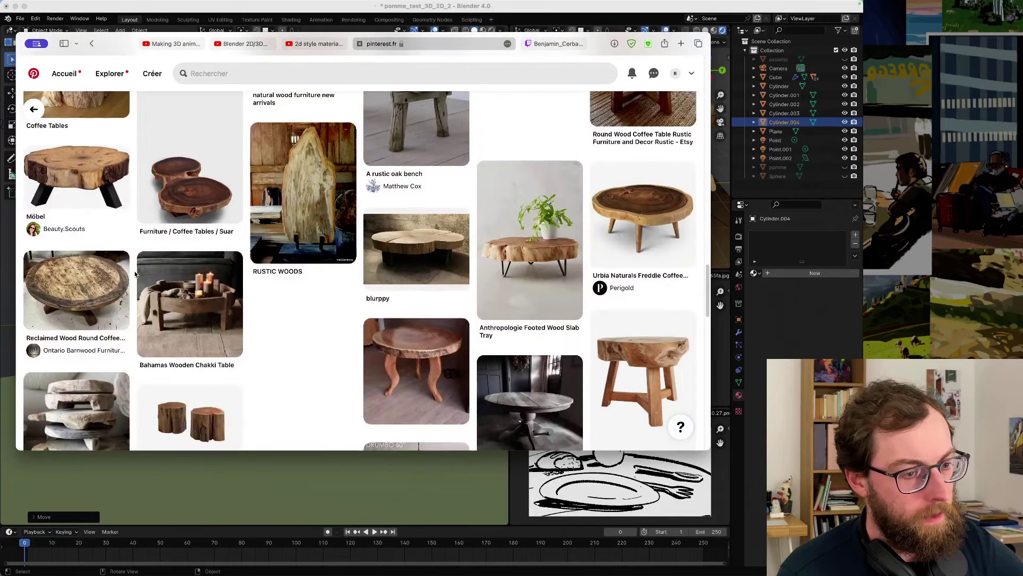
scroll(135, 273, "down", 3)
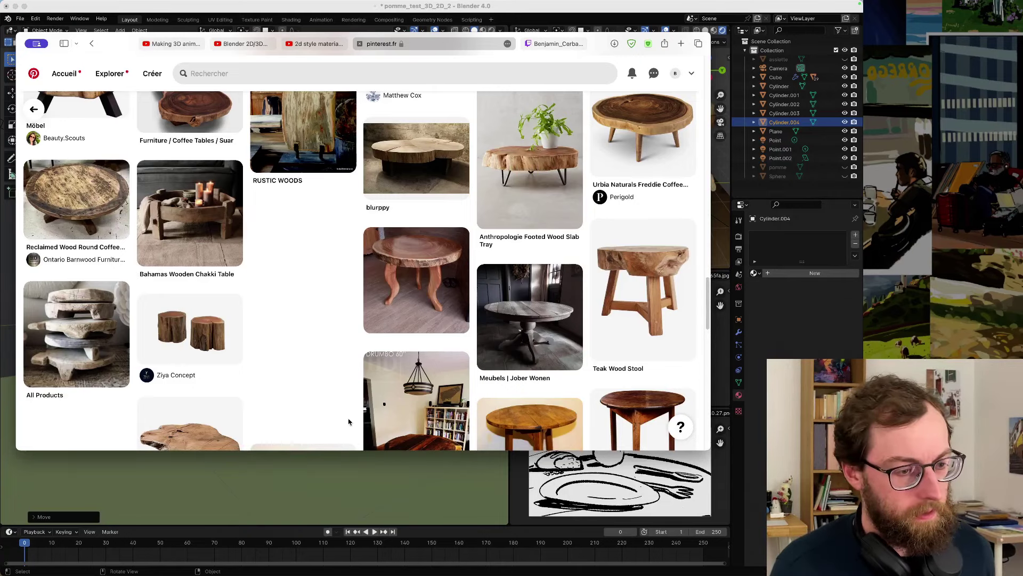
left_click(356, 459)
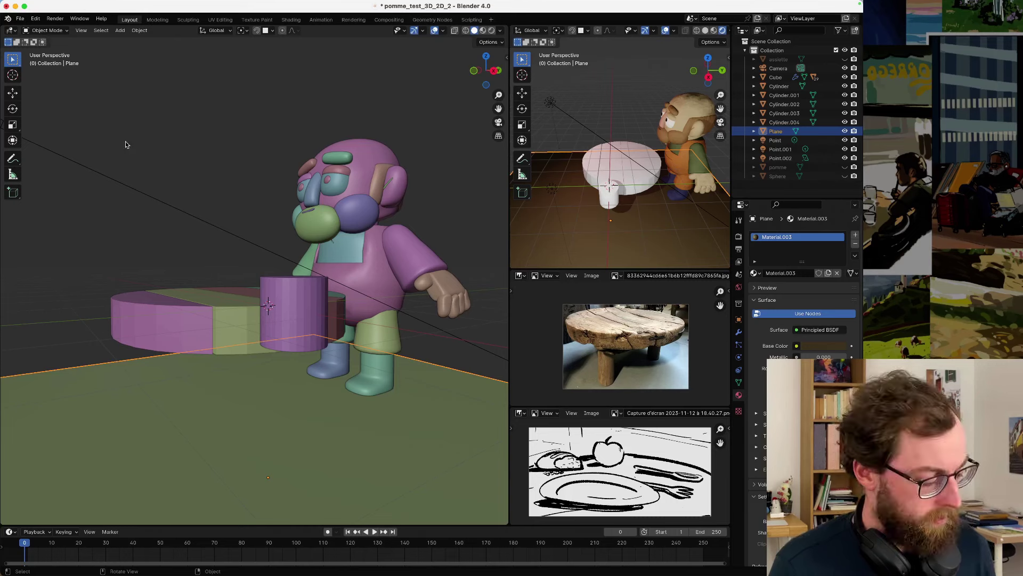
- Save pomme_test_3D_2D_2.blend and bring up the File menu
key("super+s")
left_click(20, 18)
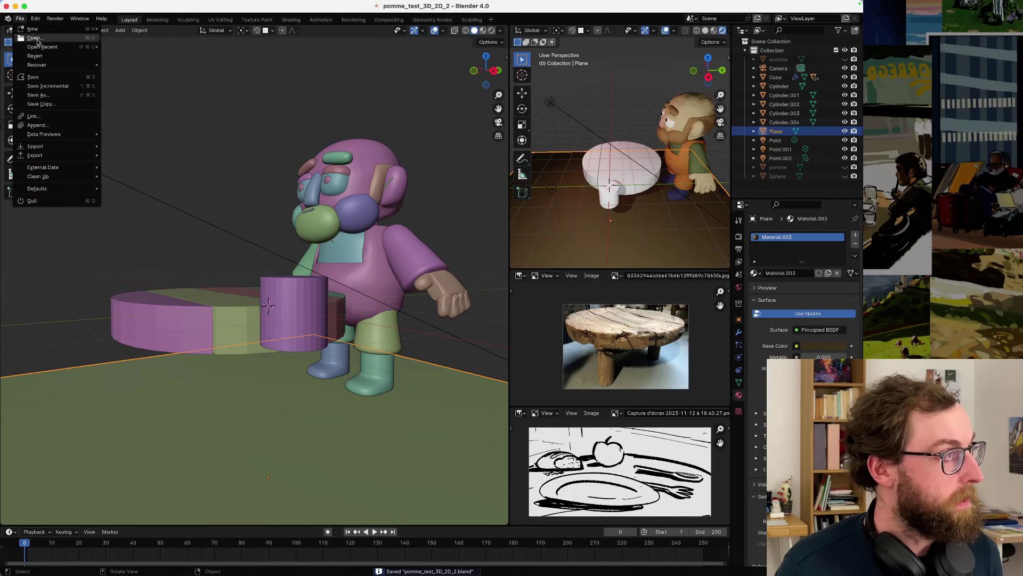
mouse_move(53, 47)
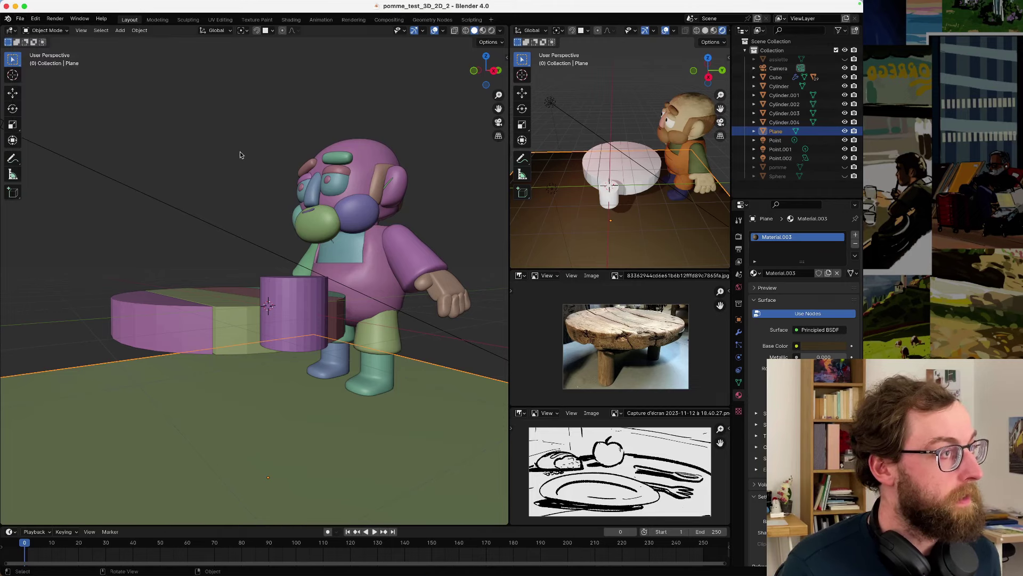
- Launch Finder from Spotlight, then close its window
key("super+space")
type("finder")
key("Return")
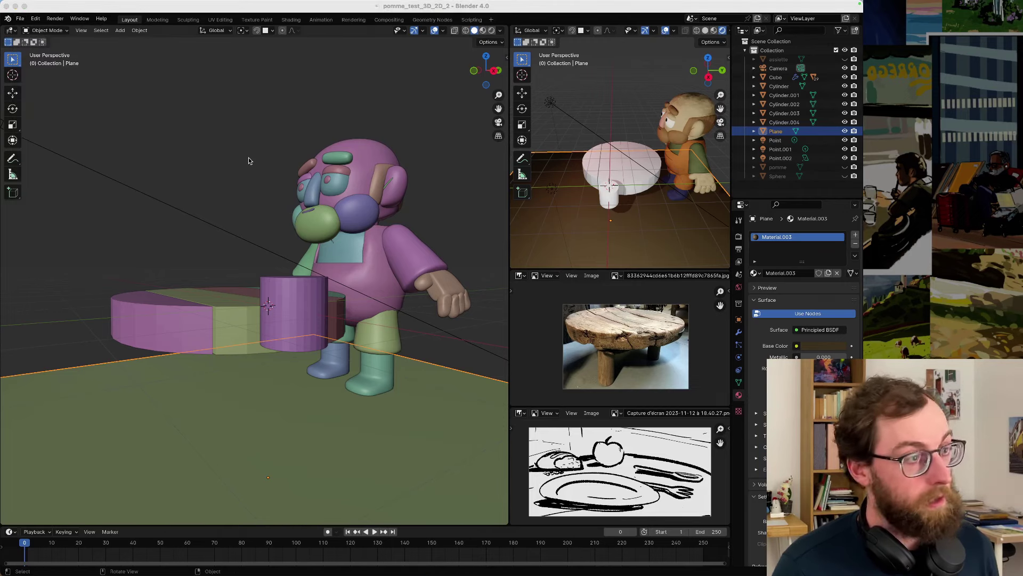
key("super+w")
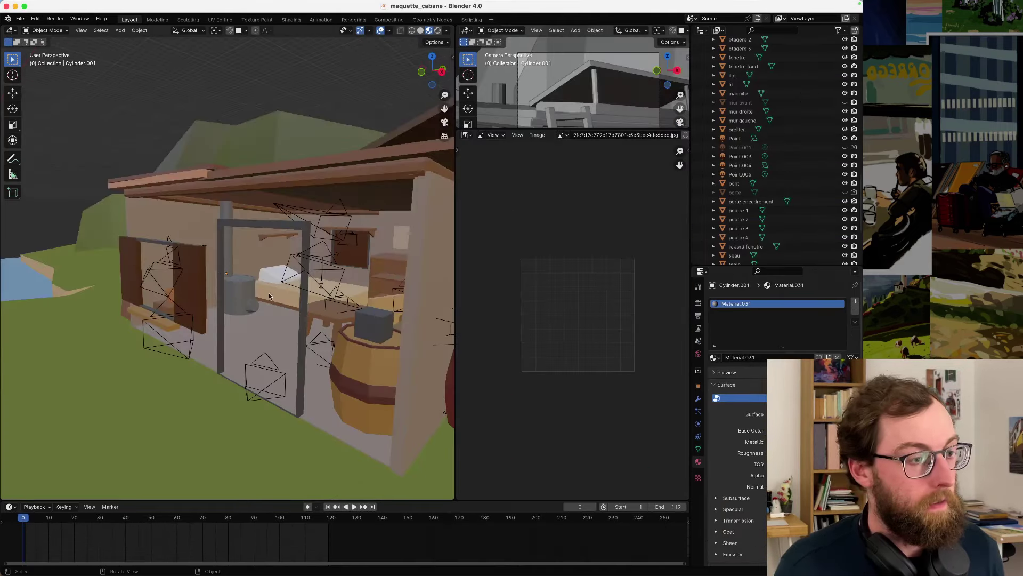
- Navigate the view into the cabin interior with viewport overlays hidden
scroll(252, 318, "up", 3)
scroll(251, 318, "down", 3)
scroll(263, 314, "down", 4)
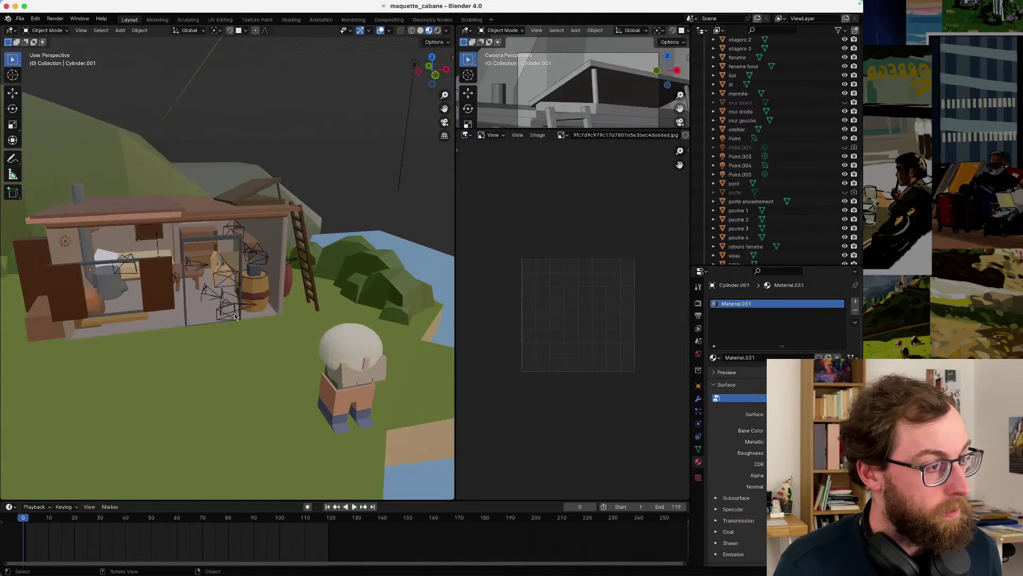
scroll(264, 314, "down", 4)
mouse_move(255, 315)
middle_mouse_down()
mouse_move(195, 328)
mouse_move(251, 309)
middle_mouse_up()
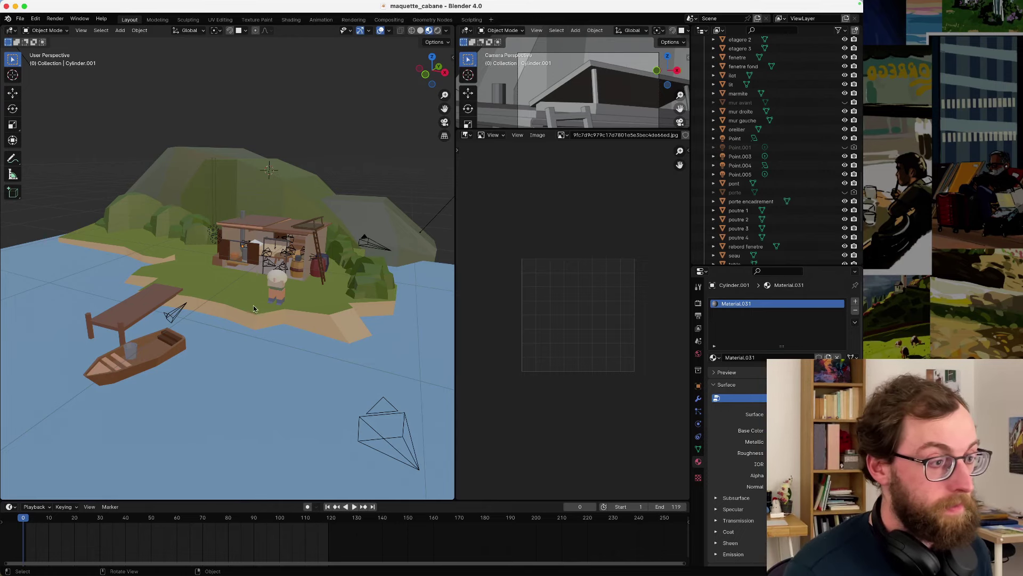
scroll(254, 305, "up", 6)
middle_click_drag(347, 259, 320, 277)
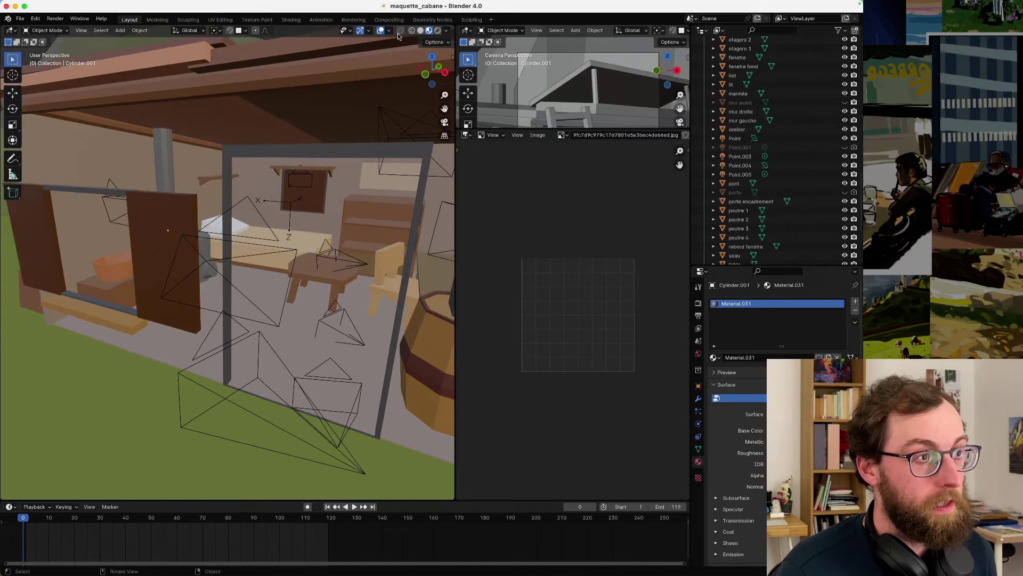
left_click(380, 30)
middle_click_drag(298, 175, 369, 271)
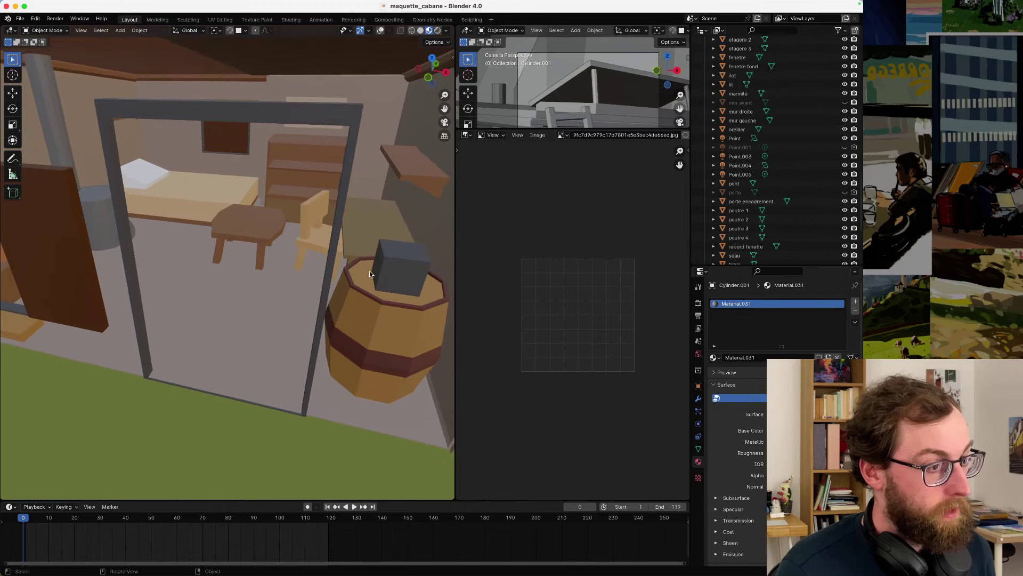
- Select the small wooden table and turn the viewport overlays back on
left_click(383, 272)
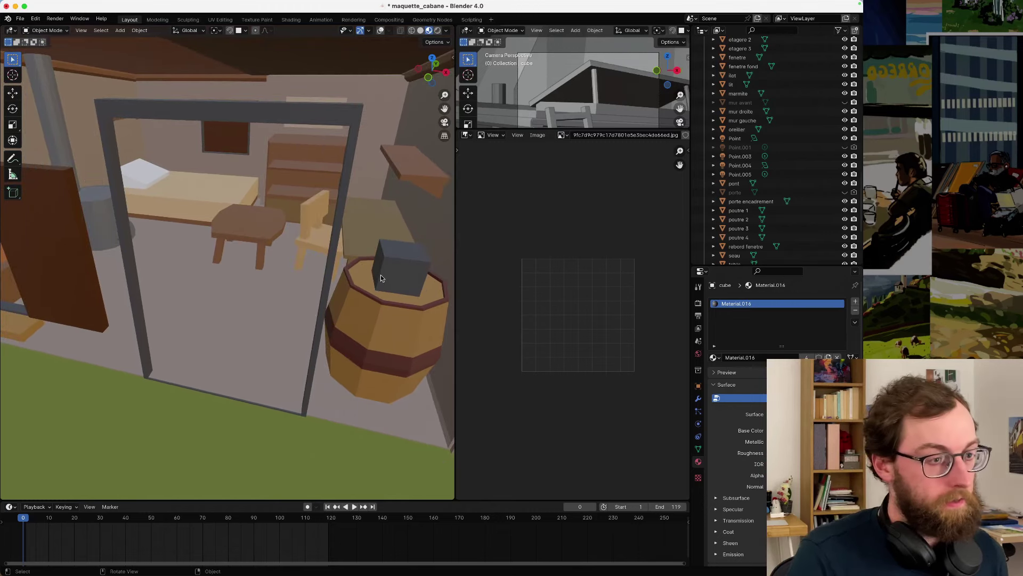
scroll(386, 273, "down", 2)
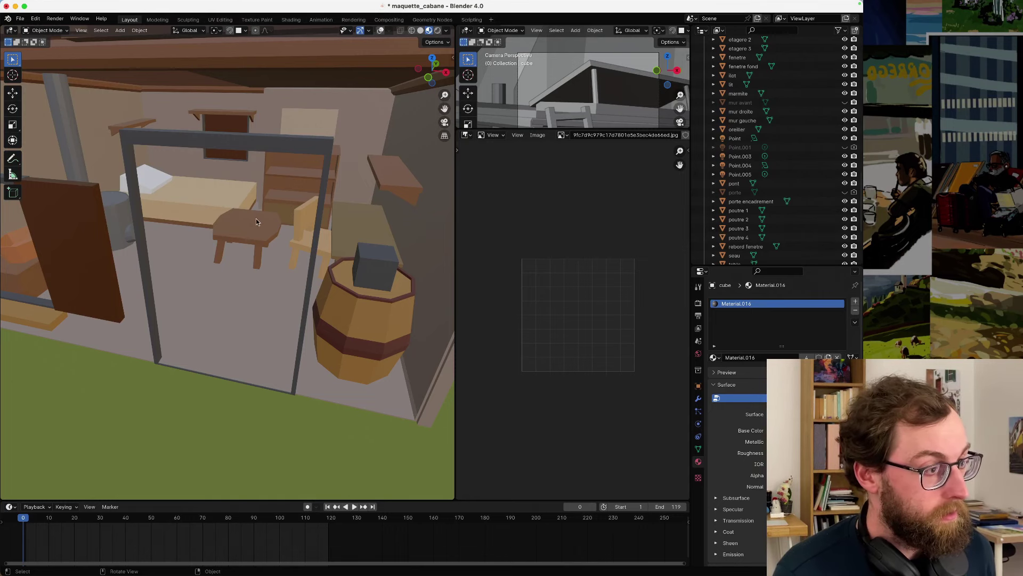
left_click(252, 239)
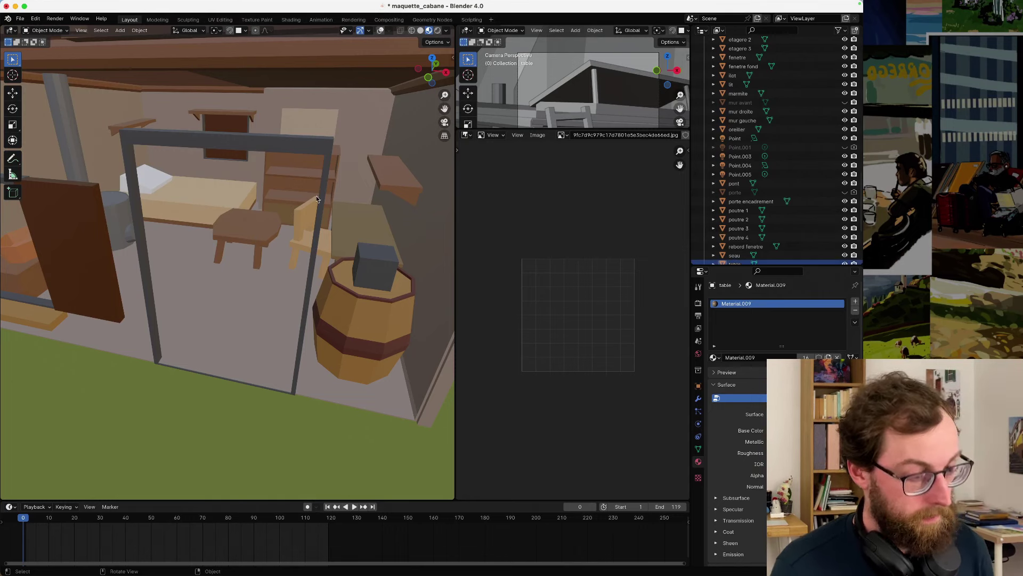
left_click(381, 31)
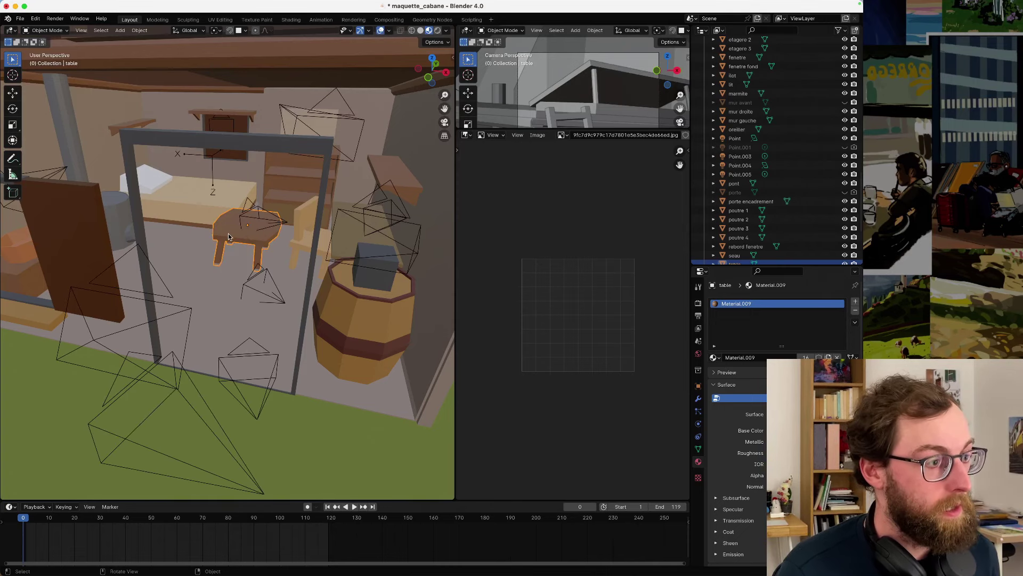
scroll(235, 226, "up", 2)
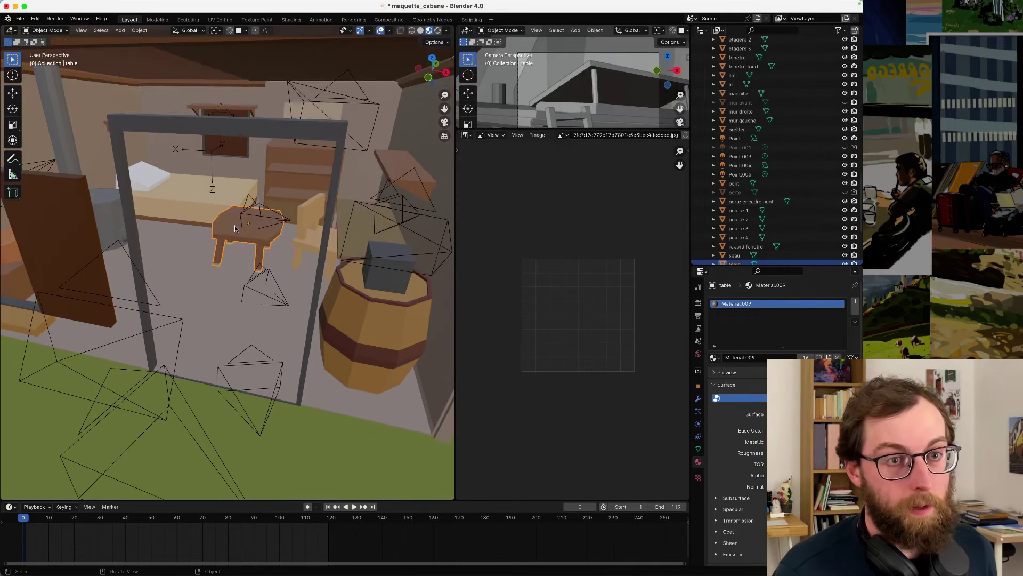
scroll(743, 130, "up", 10)
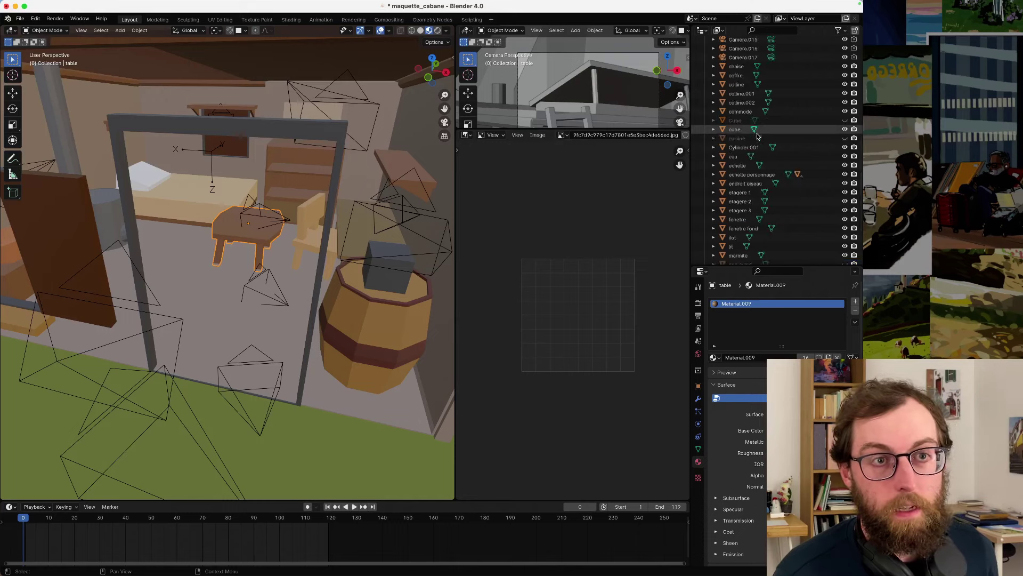
scroll(742, 155, "down", 4)
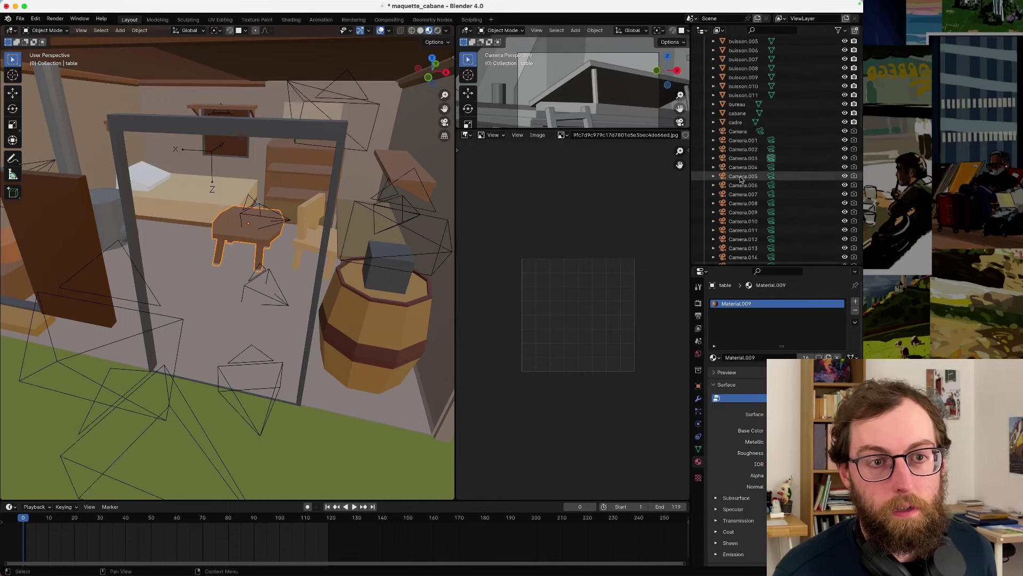
- Select Camera through Camera.017 in the Outliner
left_click(740, 133)
scroll(740, 153, "down", 4)
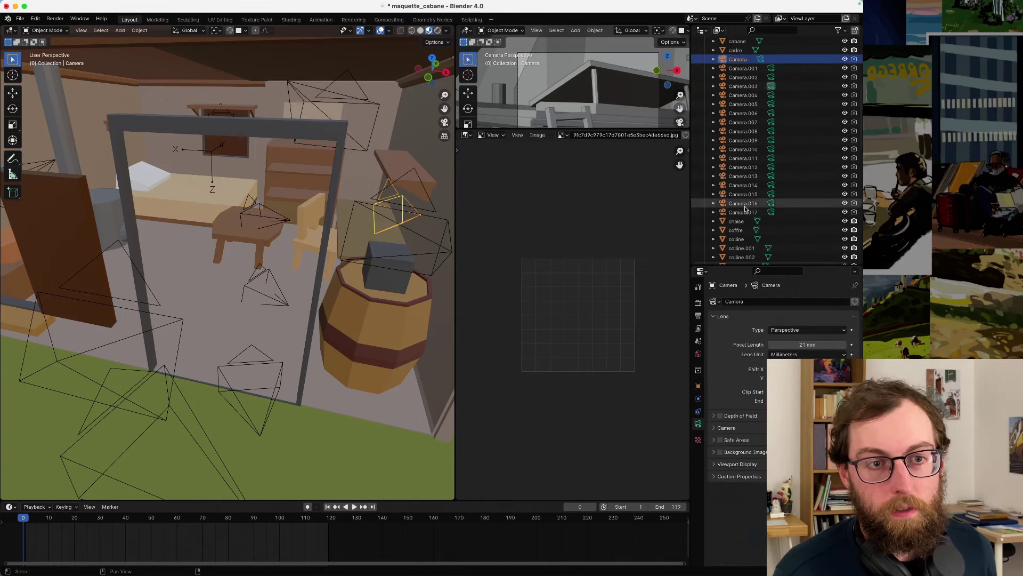
left_click(823, 212, "shift")
- Hide all eighteen cameras from Camera.017 to Camera, then reselect the wooden table
left_click(844, 212)
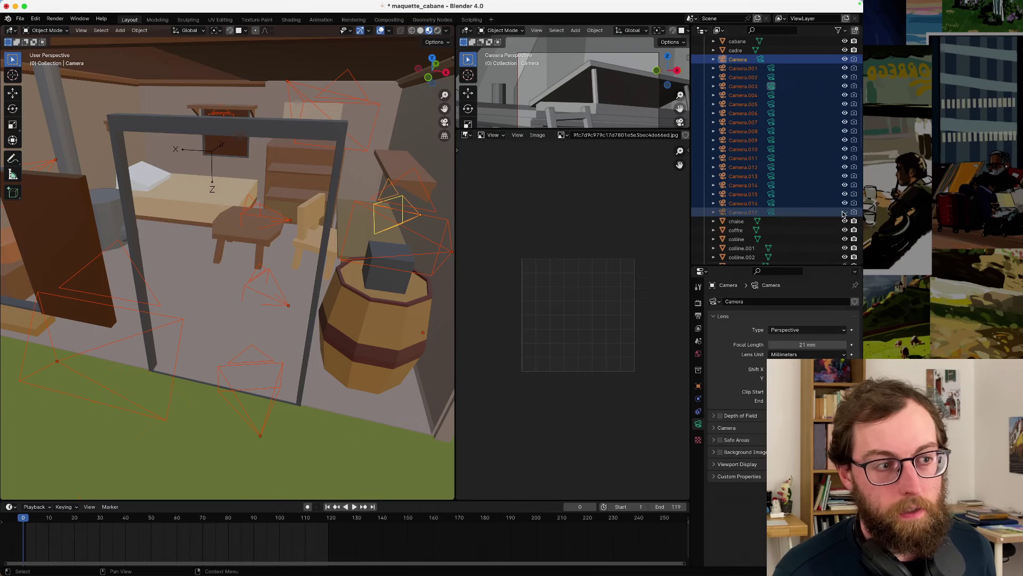
left_click(844, 203)
left_click(845, 194)
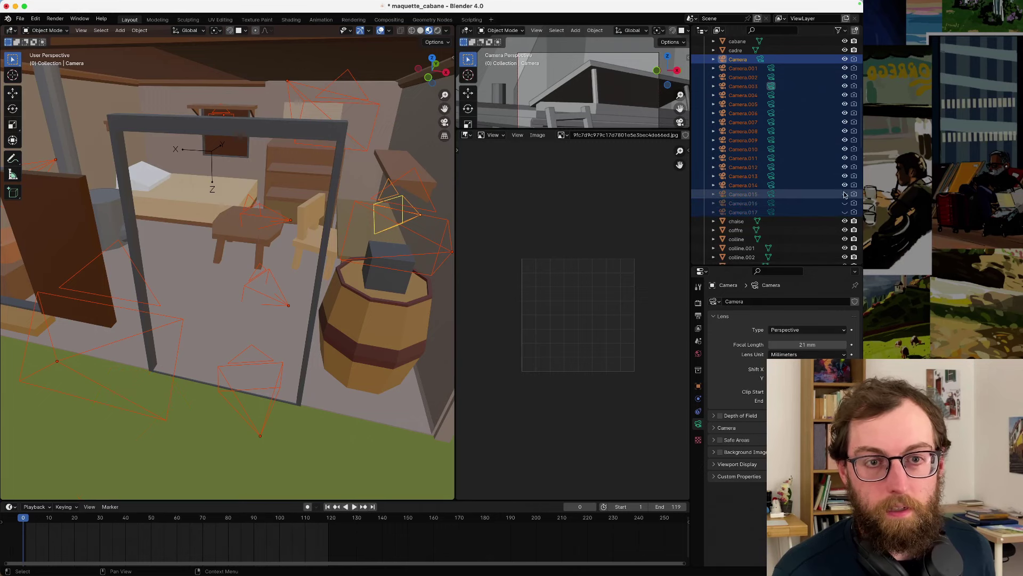
left_click(844, 176)
left_click(845, 185)
left_click(844, 167)
left_click(844, 158)
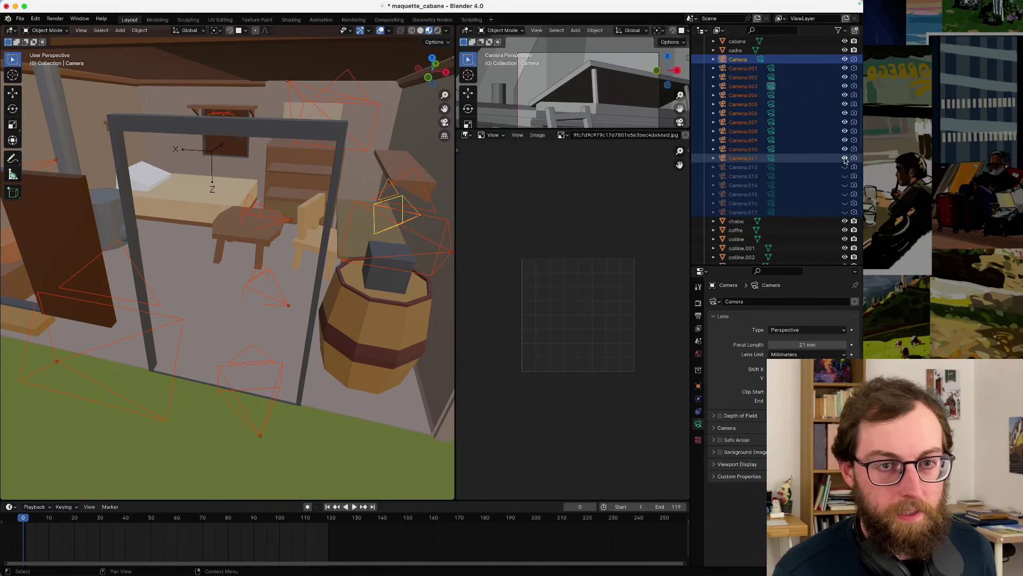
left_click(845, 139)
left_click(845, 148)
left_click(844, 131)
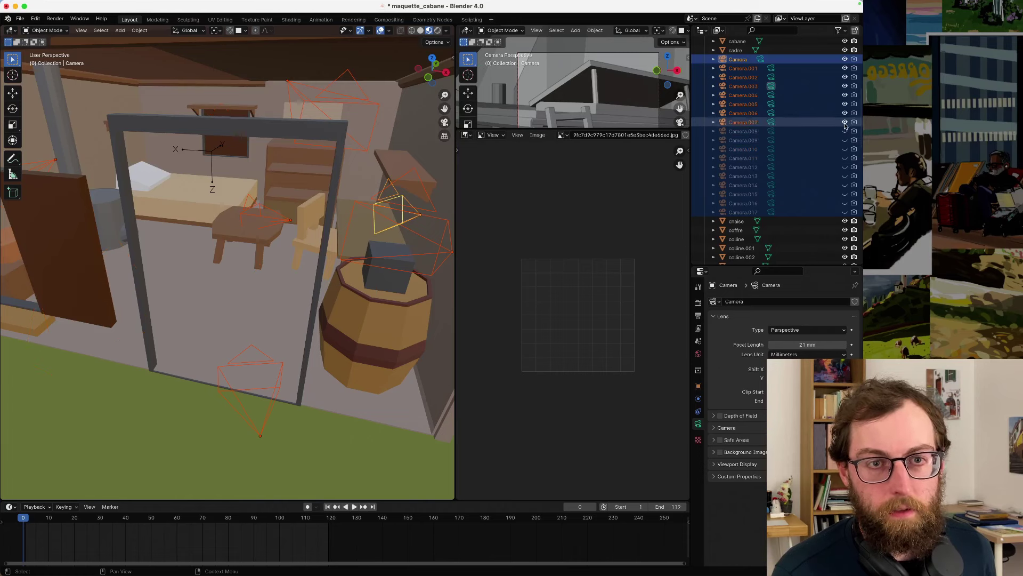
left_click(845, 122)
left_click(844, 113)
left_click(844, 104)
left_click(844, 95)
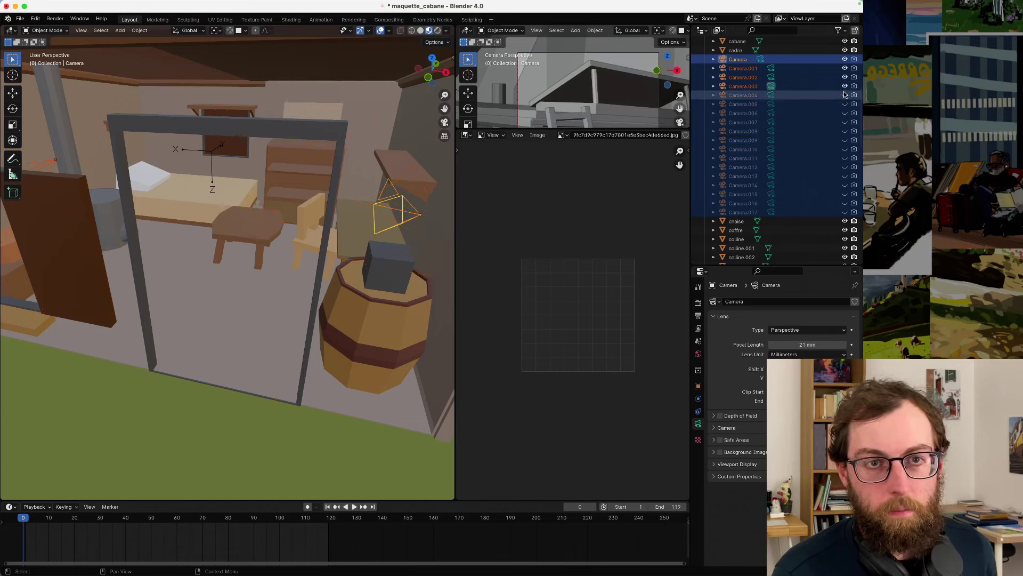
left_click(845, 86)
left_click(844, 77)
left_click(845, 68)
left_click(844, 59)
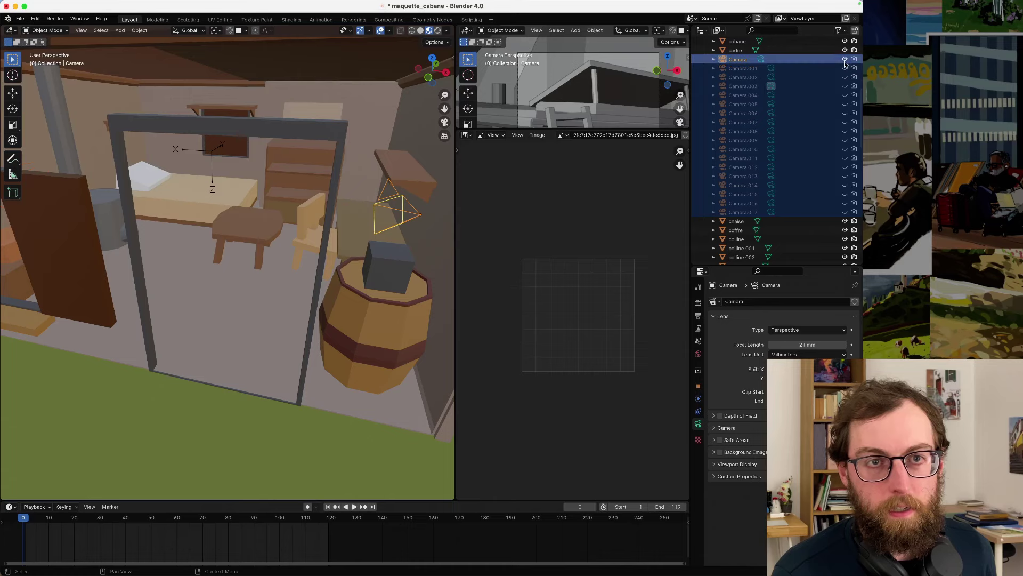
left_click(262, 226)
- Orbit around the table and select the porte encadrement door frame and the chair
middle_click_drag(262, 226, 262, 252)
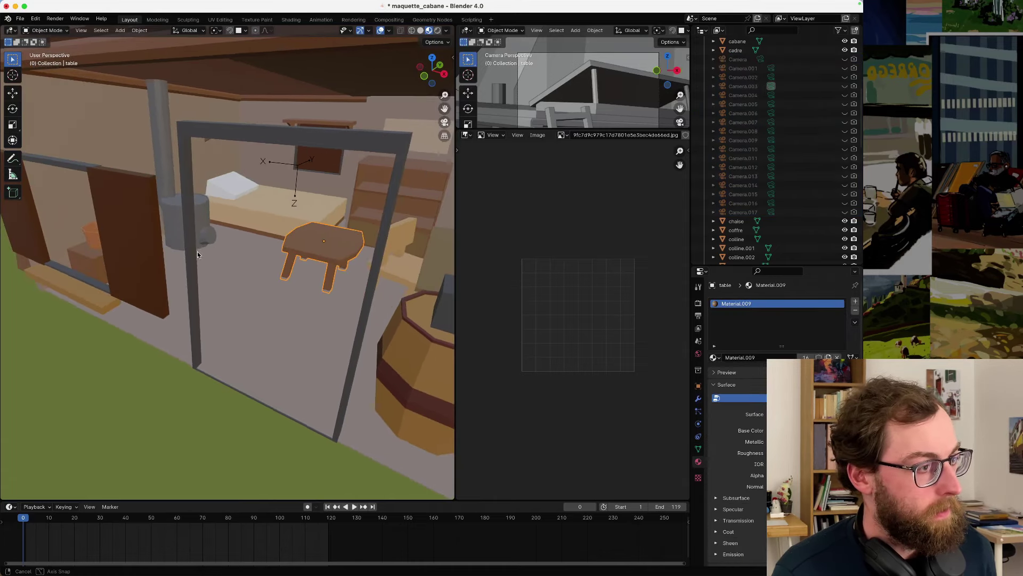
mouse_move(328, 255)
middle_mouse_down()
mouse_move(266, 276)
mouse_move(325, 245)
middle_mouse_up()
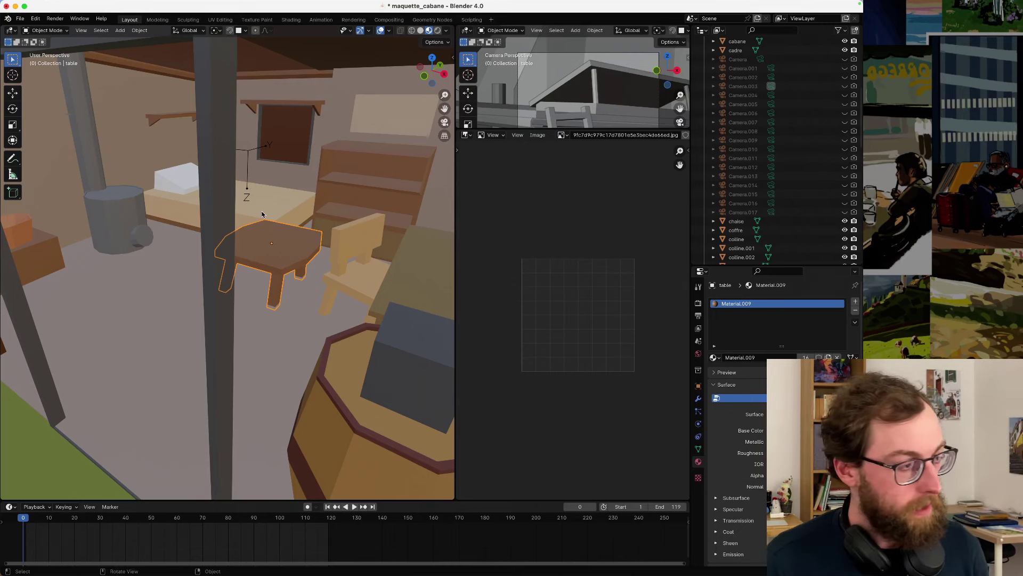
middle_click_drag(231, 275, 274, 267)
left_click(160, 308)
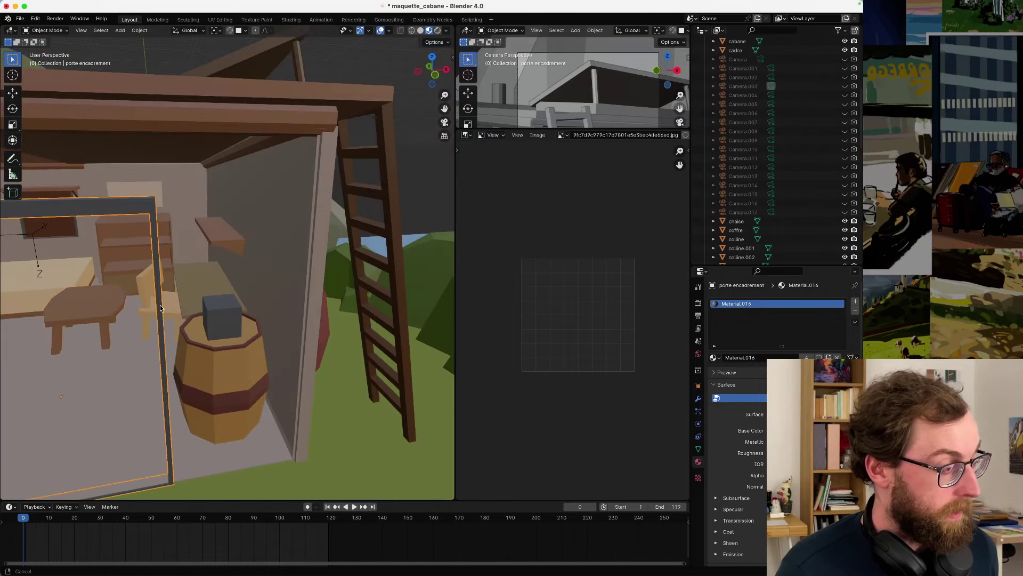
middle_click_drag(160, 308, 271, 273)
left_click(245, 275)
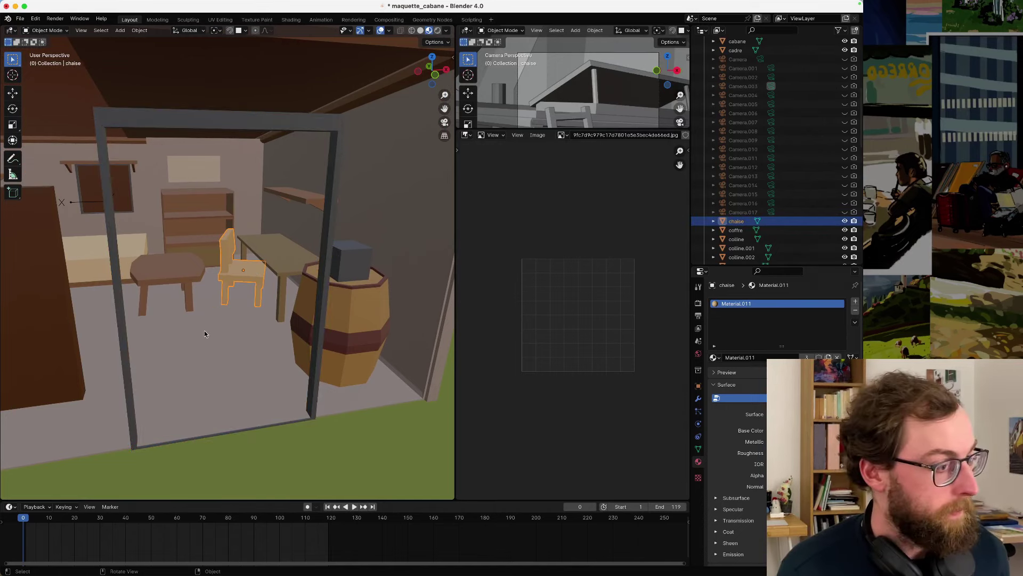
- Orbit to a front cutaway of the cabin, select the cabane walls, and open File
scroll(204, 331, "down", 5)
middle_click_drag(204, 331, 156, 306)
scroll(155, 306, "down", 4)
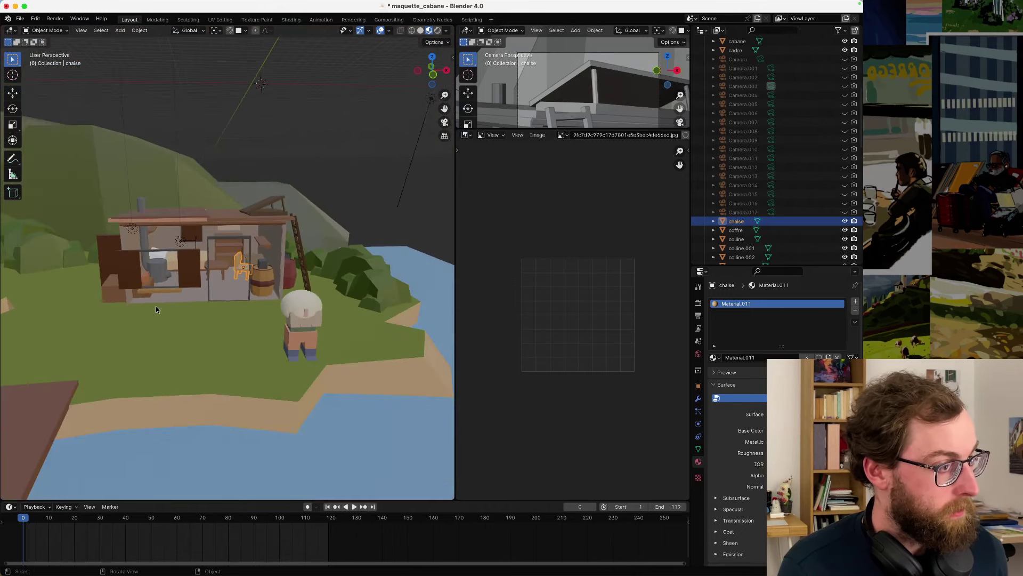
scroll(156, 306, "down", 1)
scroll(156, 305, "up", 4)
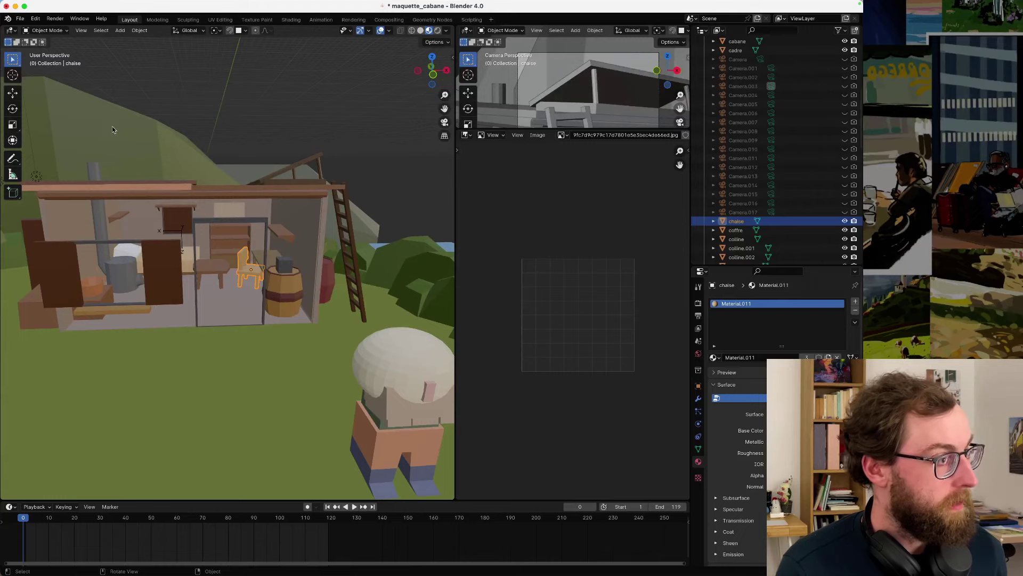
scroll(271, 286, "down", 5)
middle_click_drag(293, 282, 210, 286)
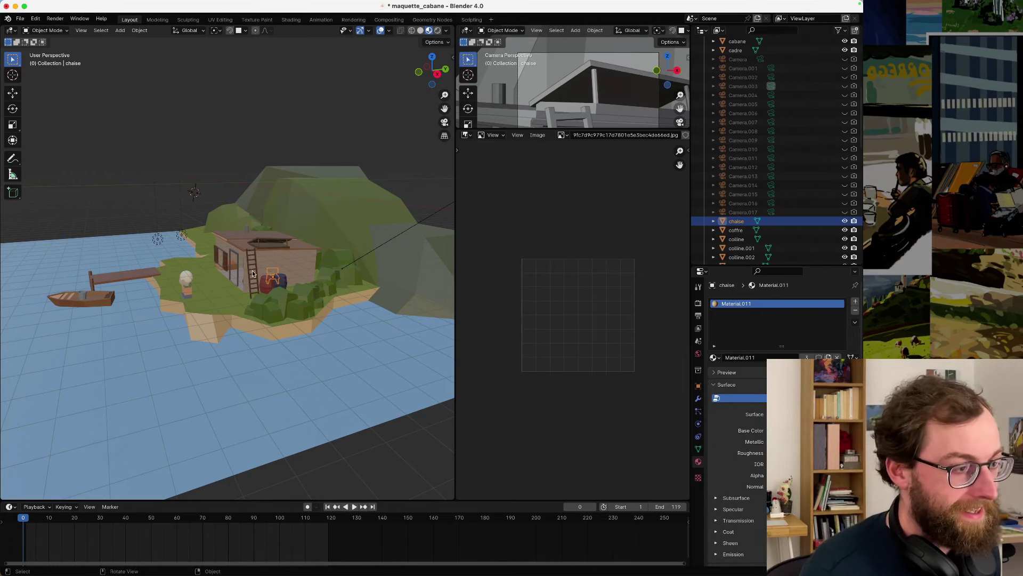
scroll(252, 274, "up", 6)
middle_click_drag(252, 275, 341, 280)
left_click(236, 302)
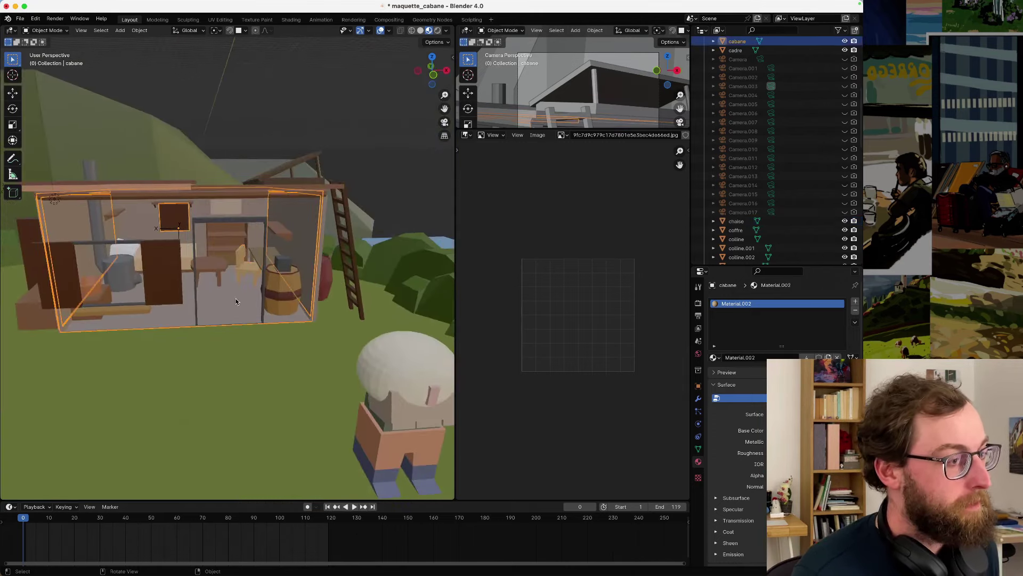
left_click(20, 18)
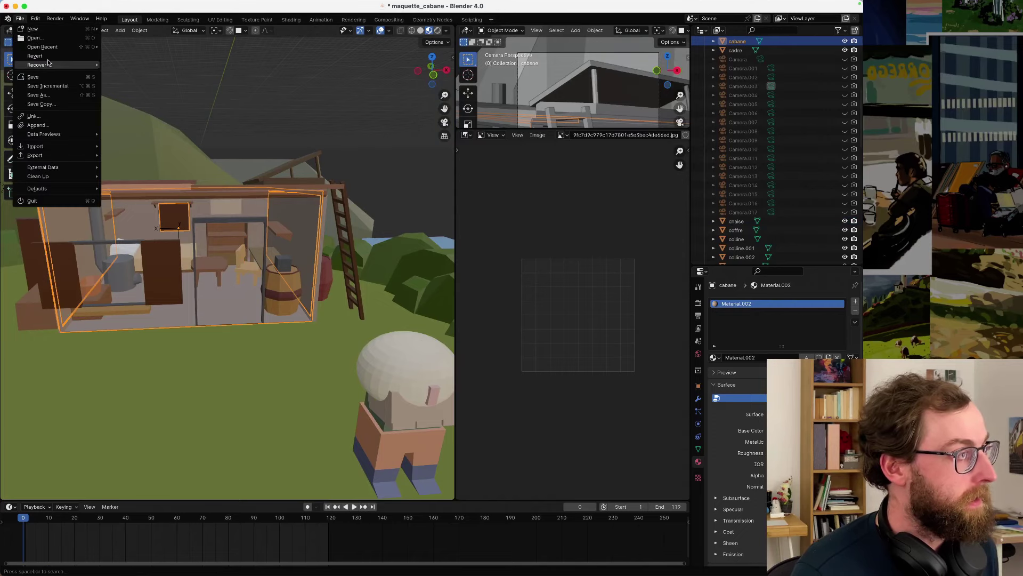
- Reopen pomme_test_3D_2D_2.blend without saving the cabin, then orbit to the character's side
mouse_move(58, 47)
left_click(138, 56)
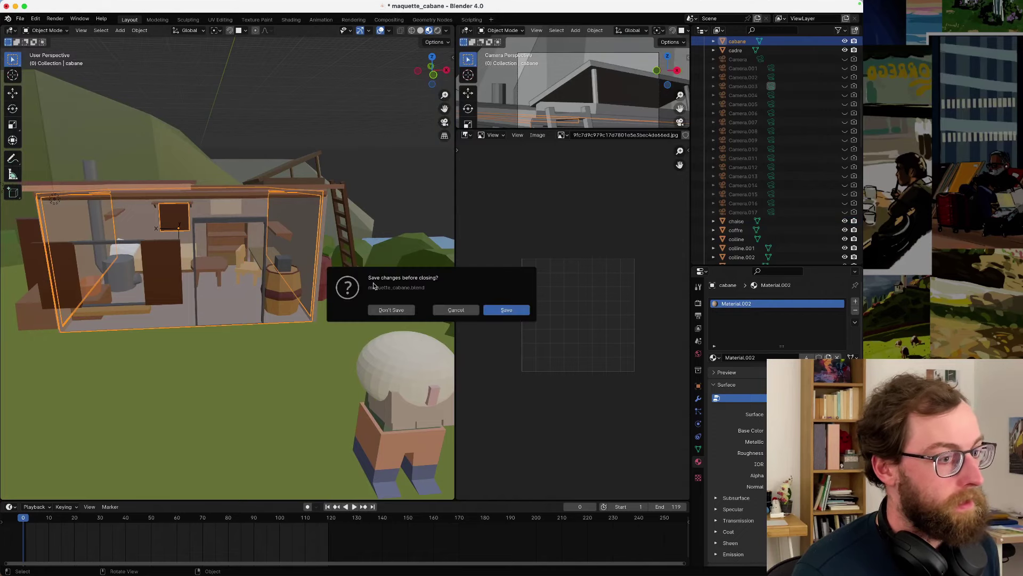
left_click(391, 310)
middle_click_drag(295, 296, 194, 275)
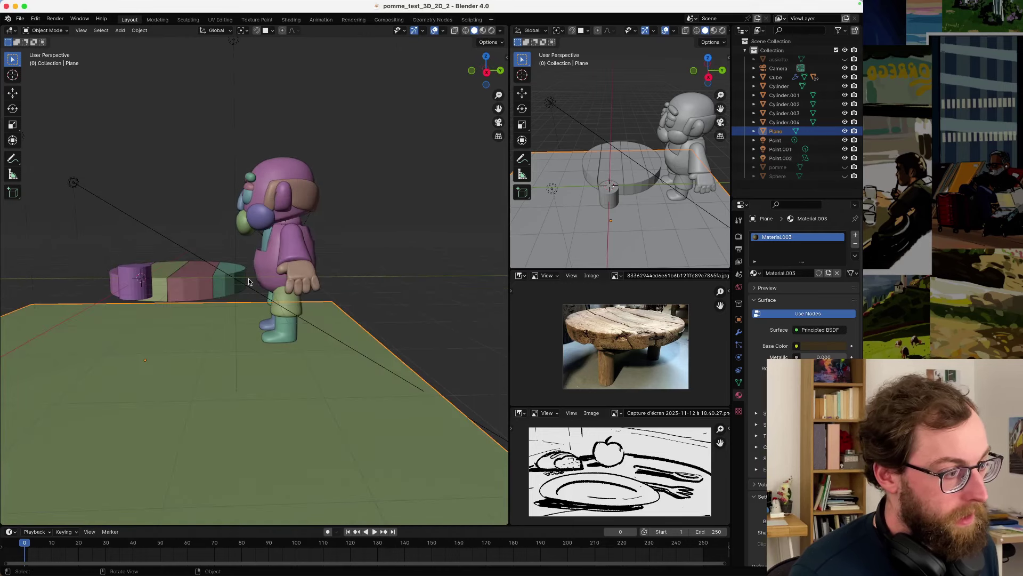
scroll(249, 282, "up", 4)
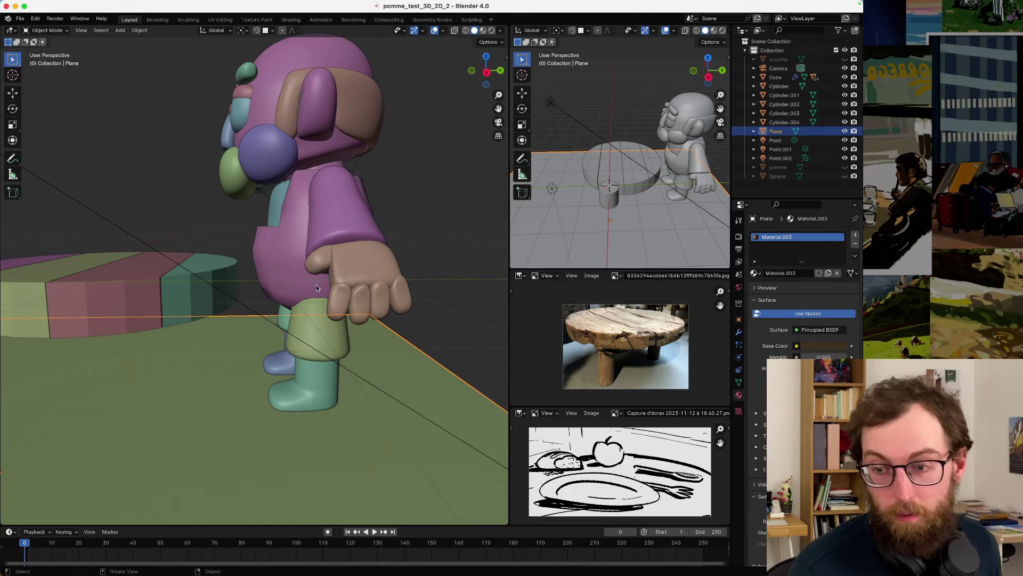
- Select tabletop discs Cylinder to Cylinder.003 and lower them along Z
mouse_move(211, 288)
middle_mouse_down()
mouse_move(233, 282)
mouse_move(208, 287)
middle_mouse_up()
left_click(208, 287)
left_click(207, 288, "shift")
left_click(199, 280, "shift")
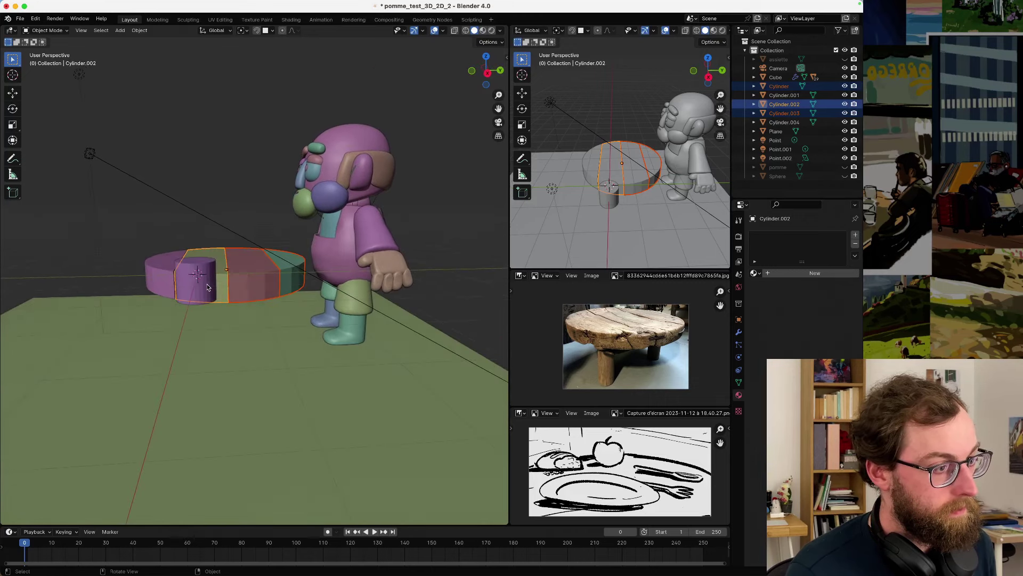
left_click(242, 288, "shift")
key("g")
key("z")
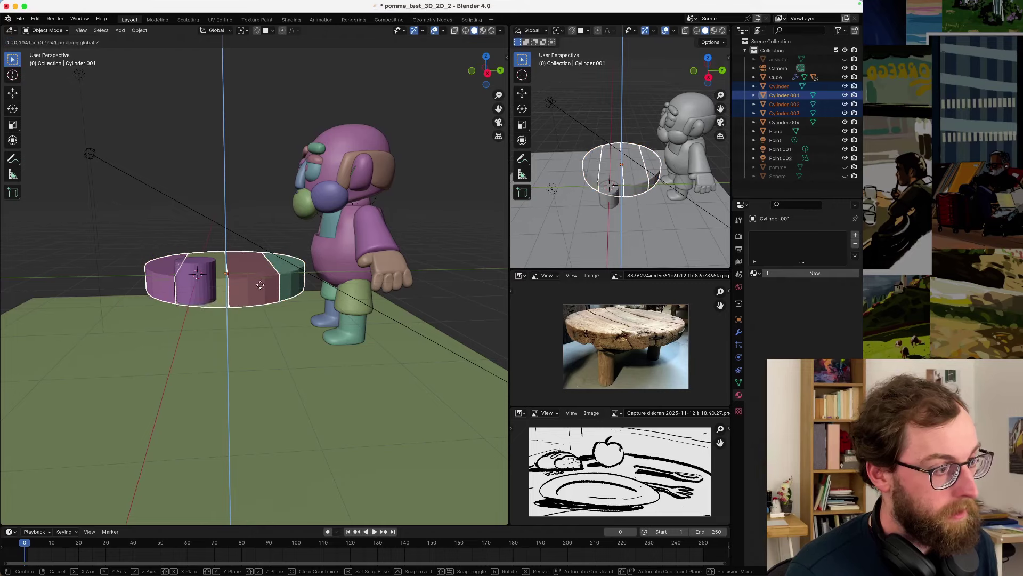
left_click(260, 284)
- Scale the Cylinder.004 leg down to half size
left_click(233, 273)
middle_click_drag(233, 273, 291, 305)
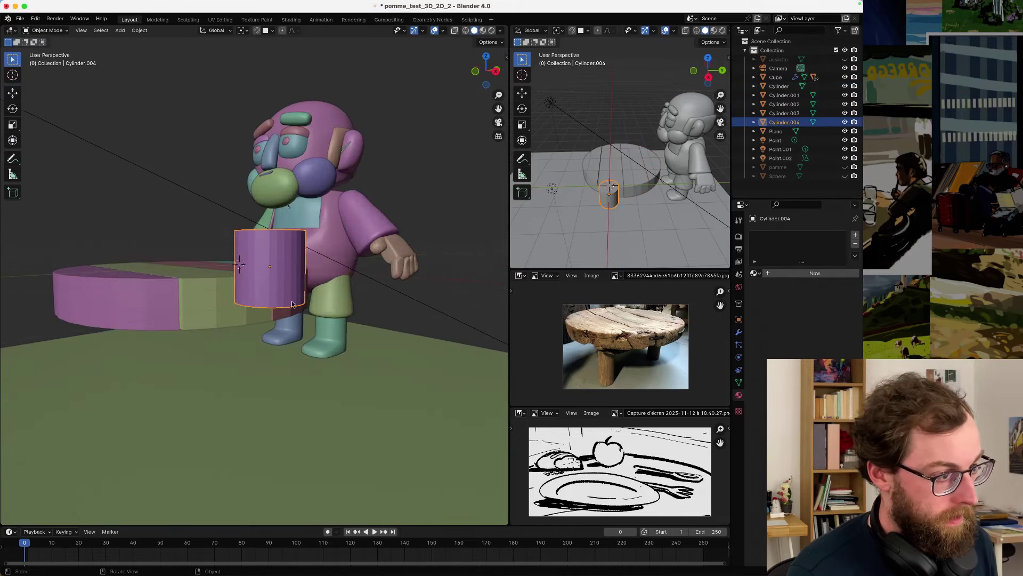
key("s")
left_click(294, 296)
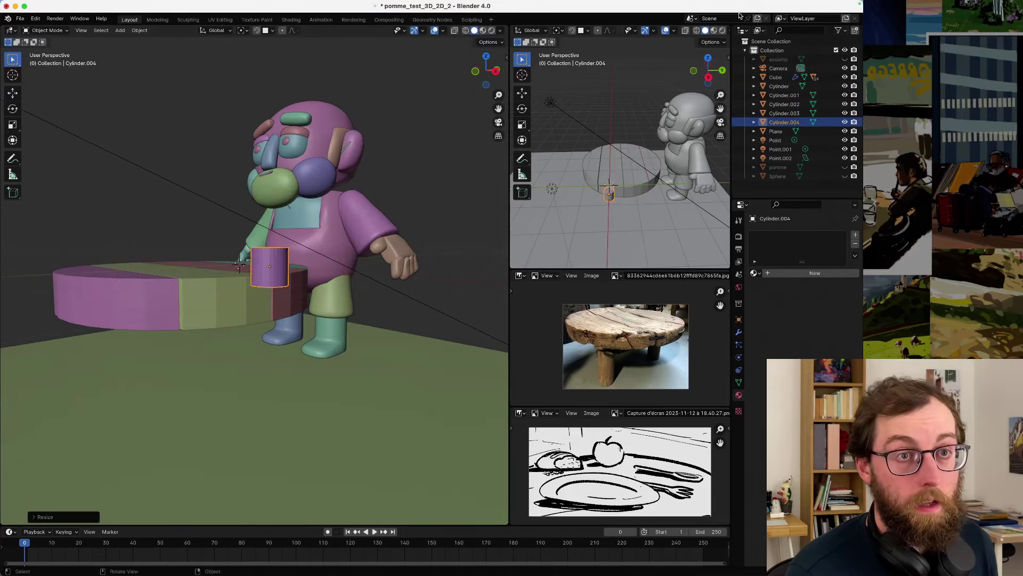
- Switch the right viewport to Rendered shading and orbit around the tabletop and character
left_click(721, 31)
scroll(661, 147, "up", 1)
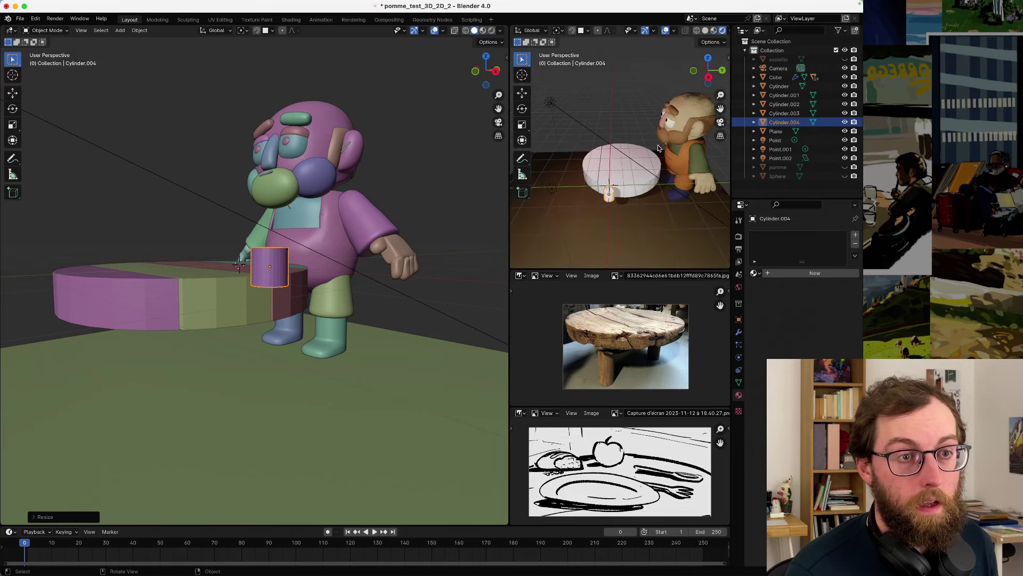
middle_click_drag(661, 147, 630, 181)
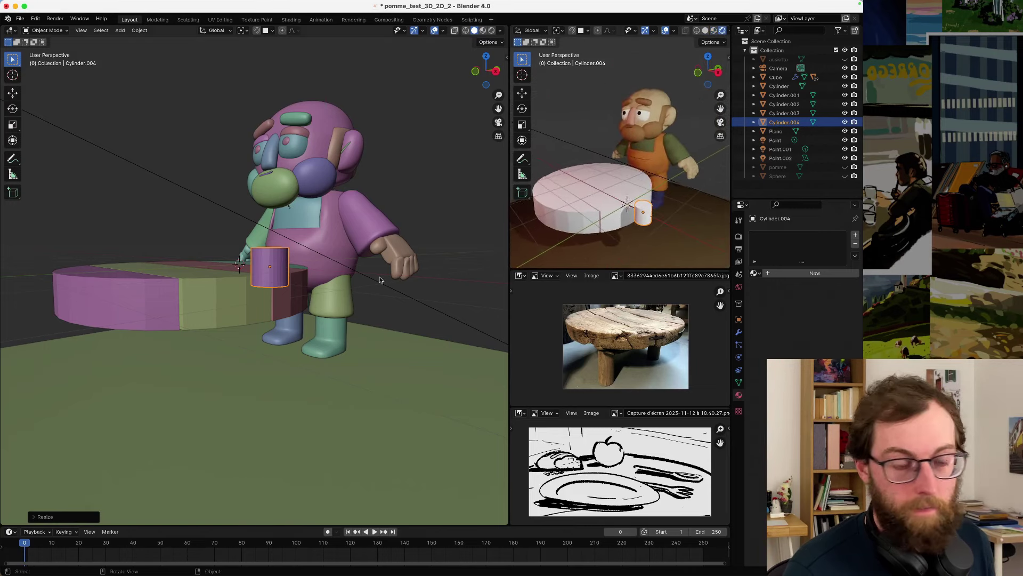
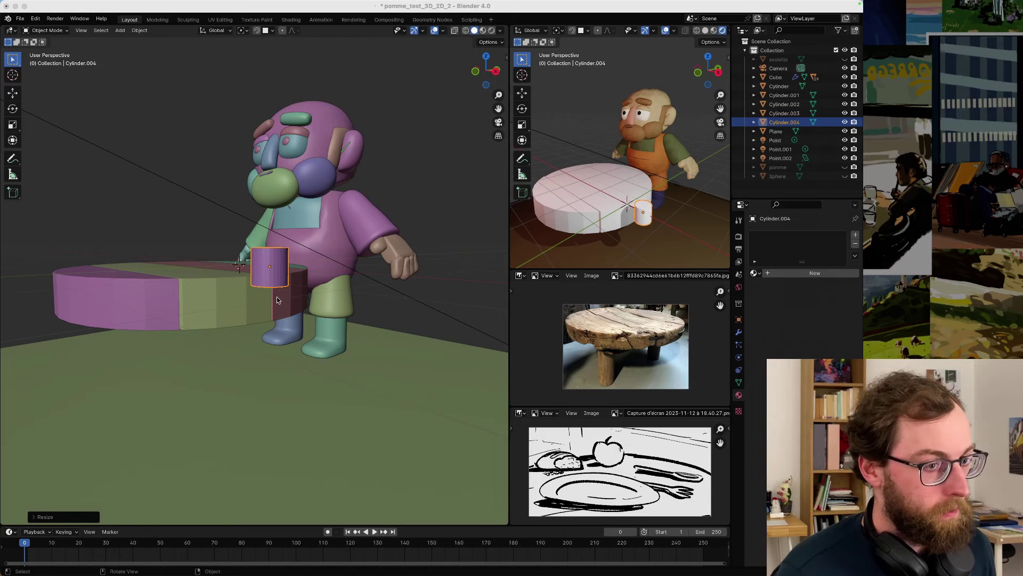
- Stretch Cylinder.004 taller along the Z axis
middle_click_drag(276, 296, 254, 316)
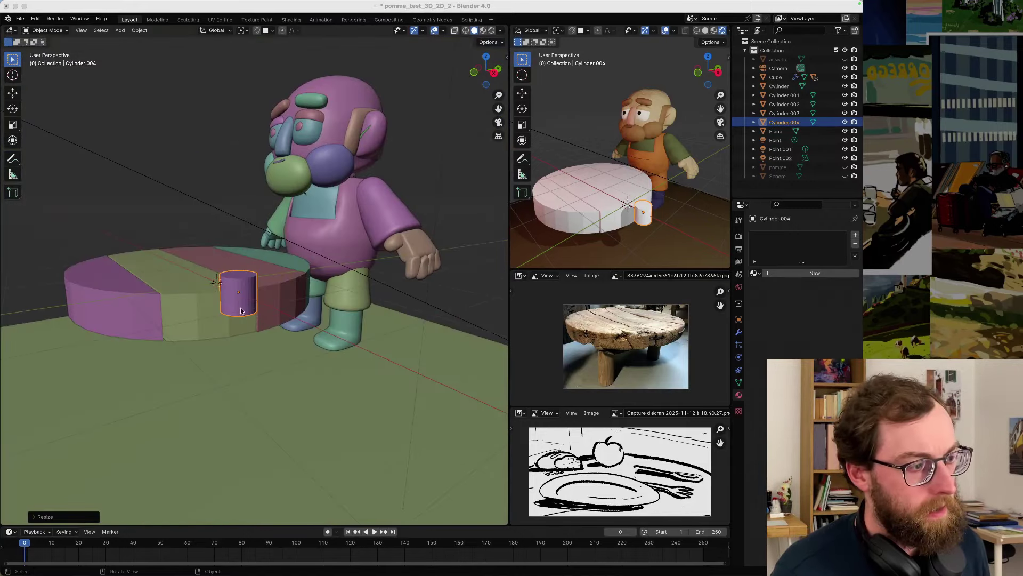
middle_click_drag(241, 311, 272, 304)
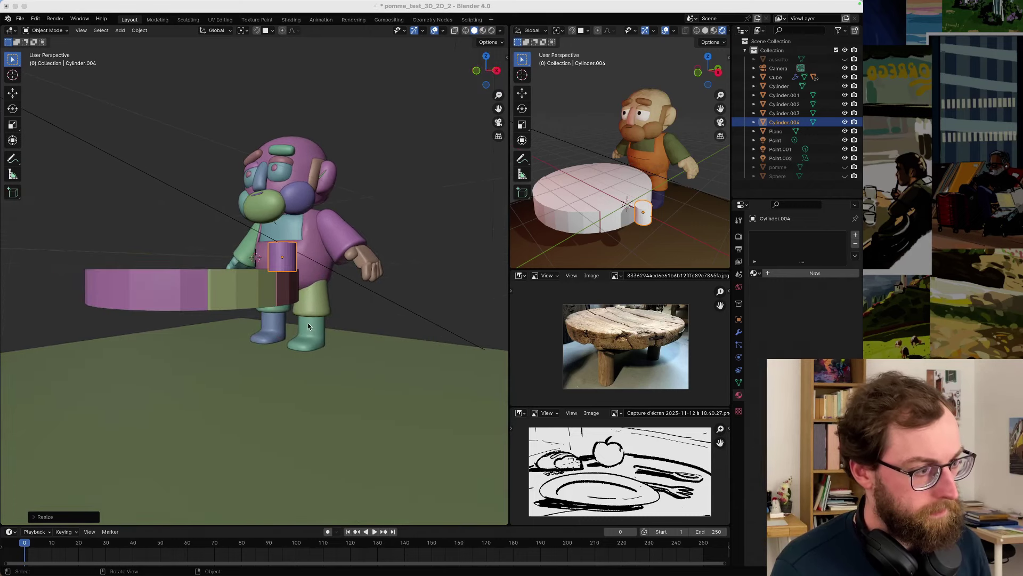
key("s")
key("z")
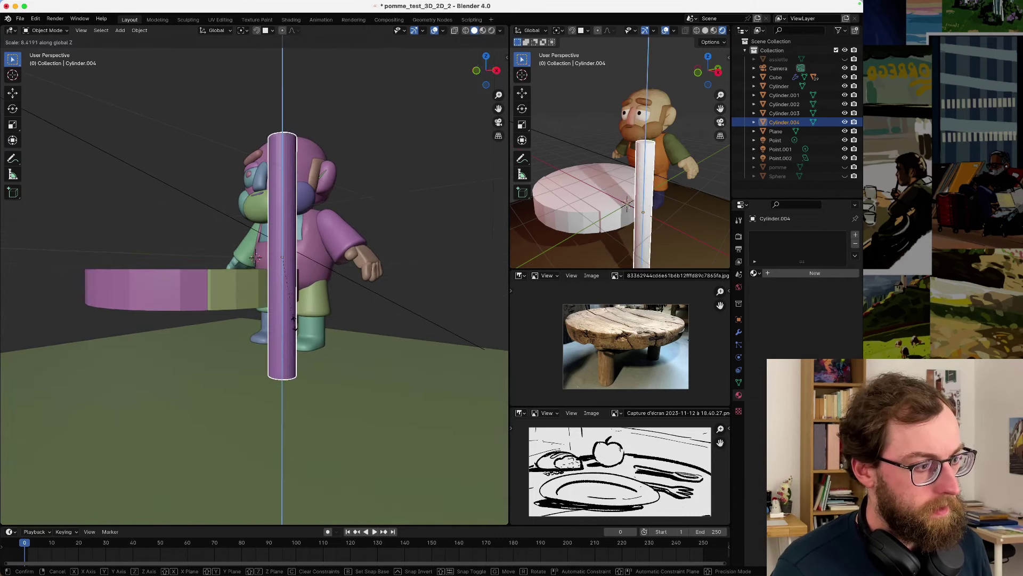
left_click(285, 237)
- In Edit Mode, select the cylinder's top face and widen it
middle_click_drag(285, 237, 257, 245)
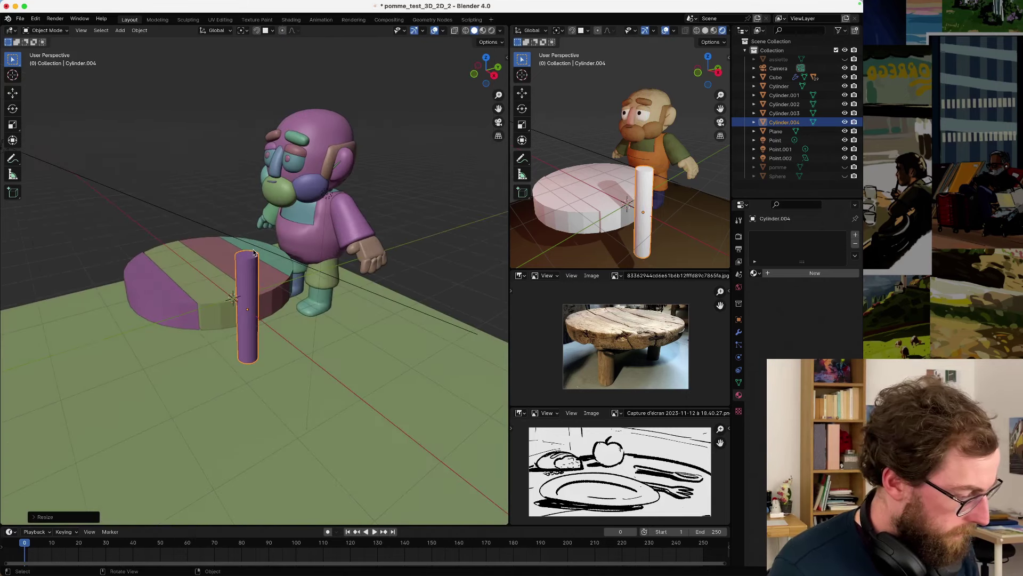
scroll(249, 257, "up", 5)
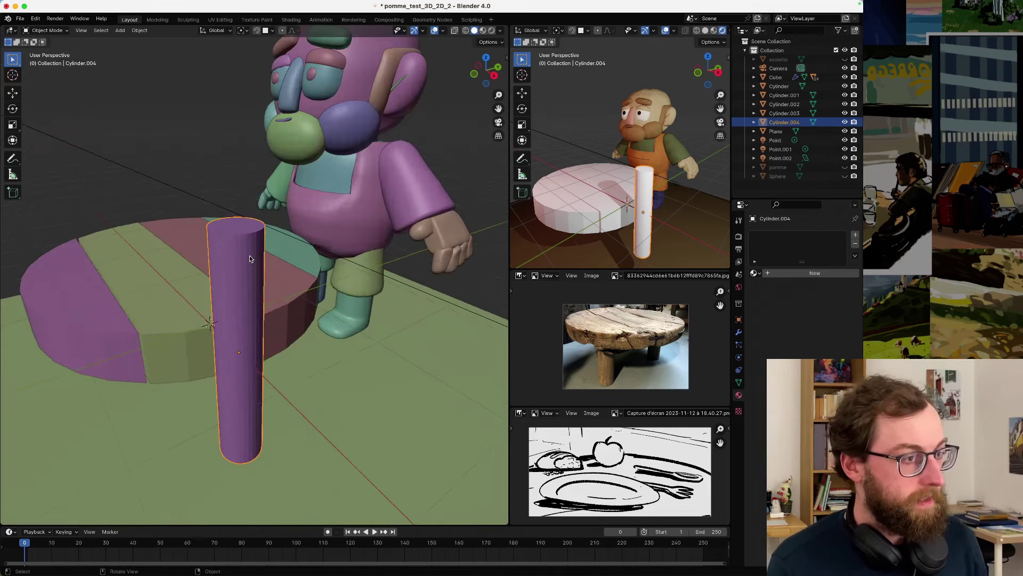
key("Tab")
left_click(247, 233)
left_click(94, 30)
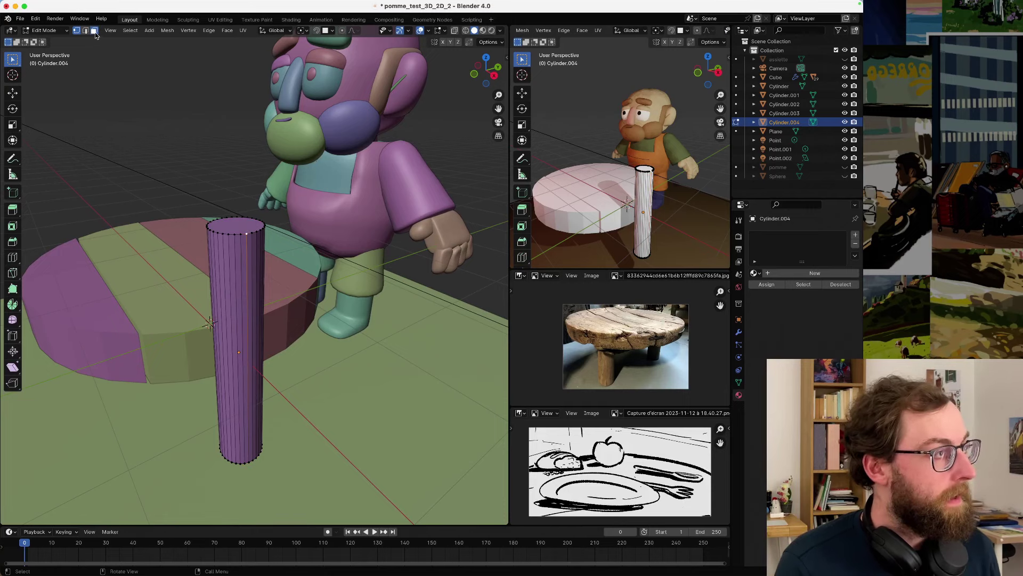
left_click(250, 232)
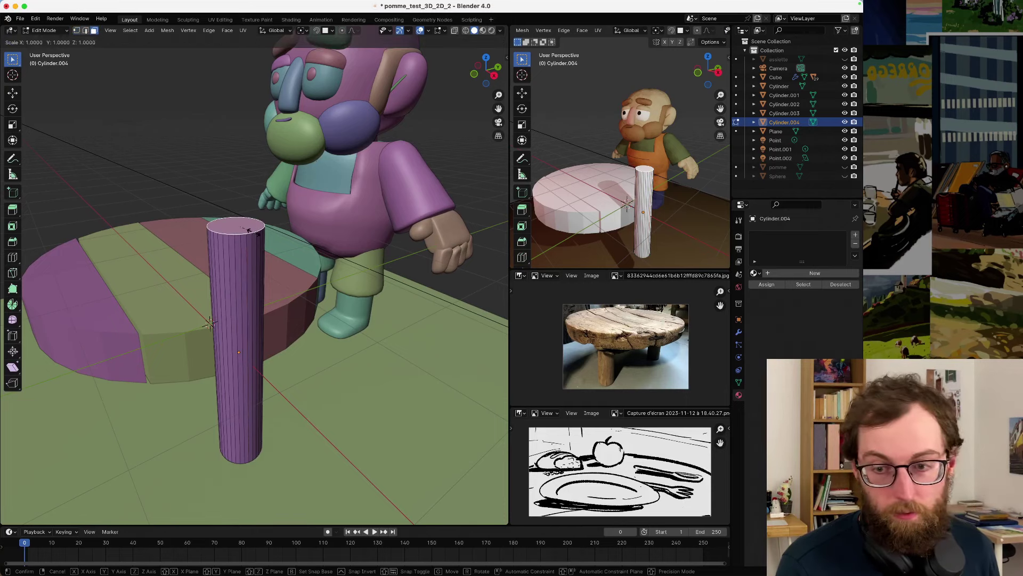
key("s")
left_click(262, 235)
- In Object Mode, shorten the cylinder along Z, then shrink it overall
middle_click_drag(261, 235, 278, 302)
key("Tab")
key("s")
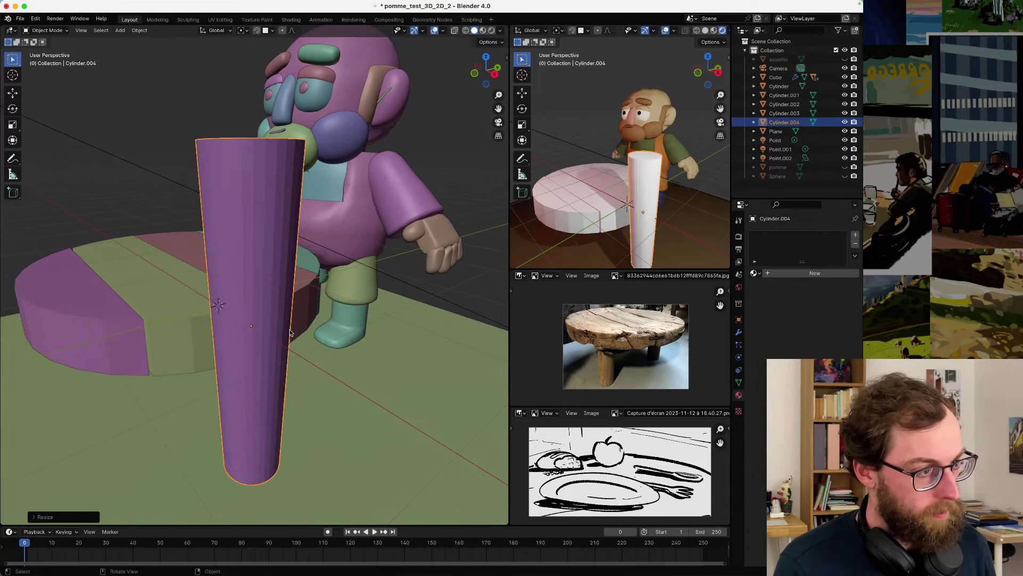
key("z")
left_click(260, 309)
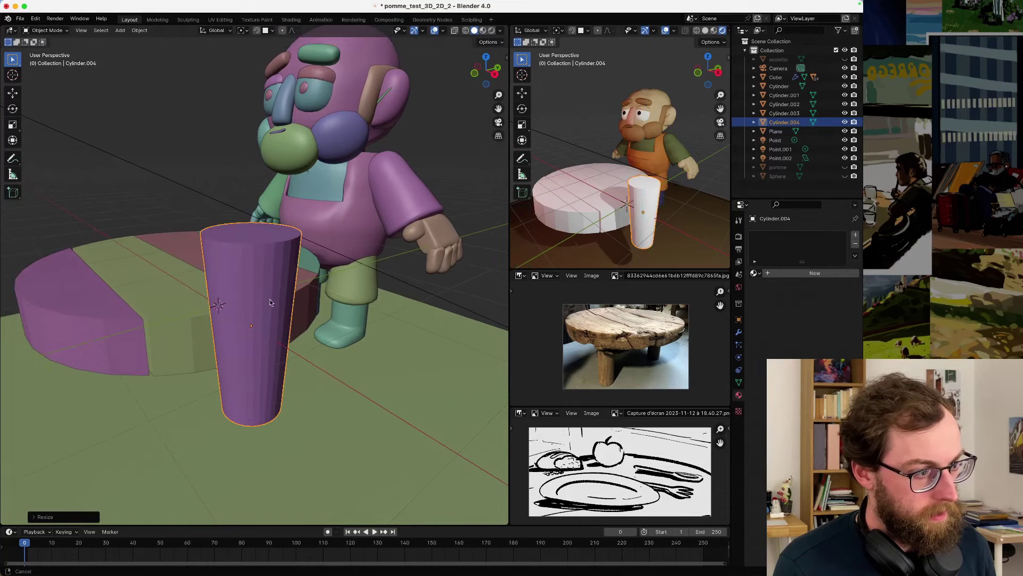
key("Caps_Lock")
middle_click_drag(270, 299, 318, 256)
key("s")
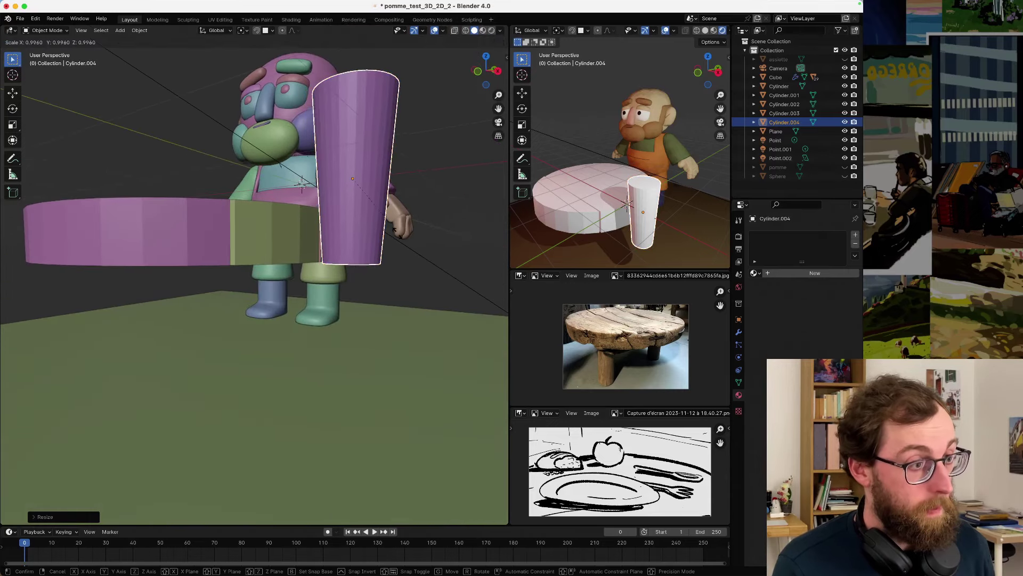
left_click(381, 214)
- Narrow the cylinder's top face in Edit Mode so the leg stands straight
middle_click_drag(381, 214, 343, 198)
key("Tab")
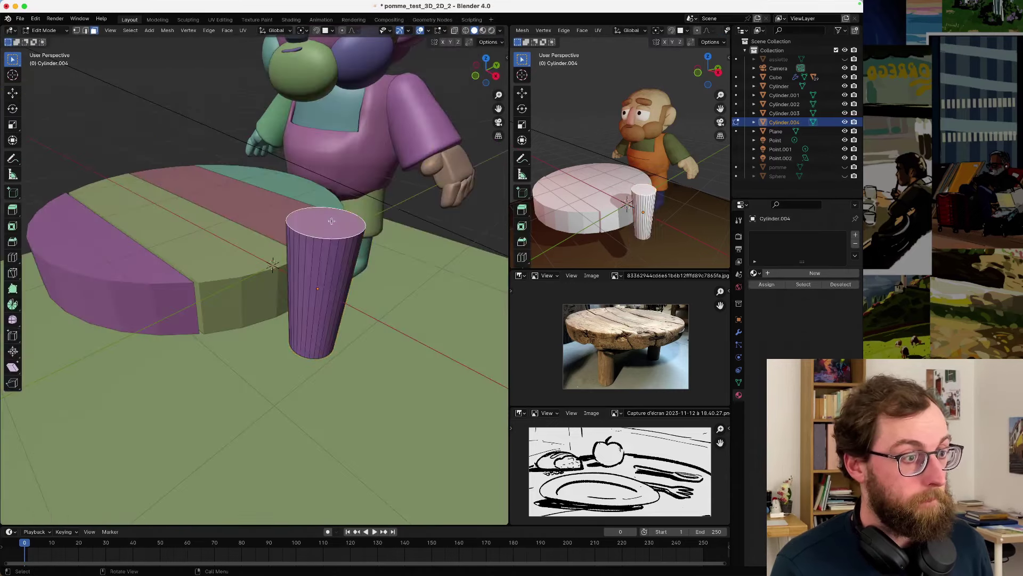
key("s")
left_click(331, 253)
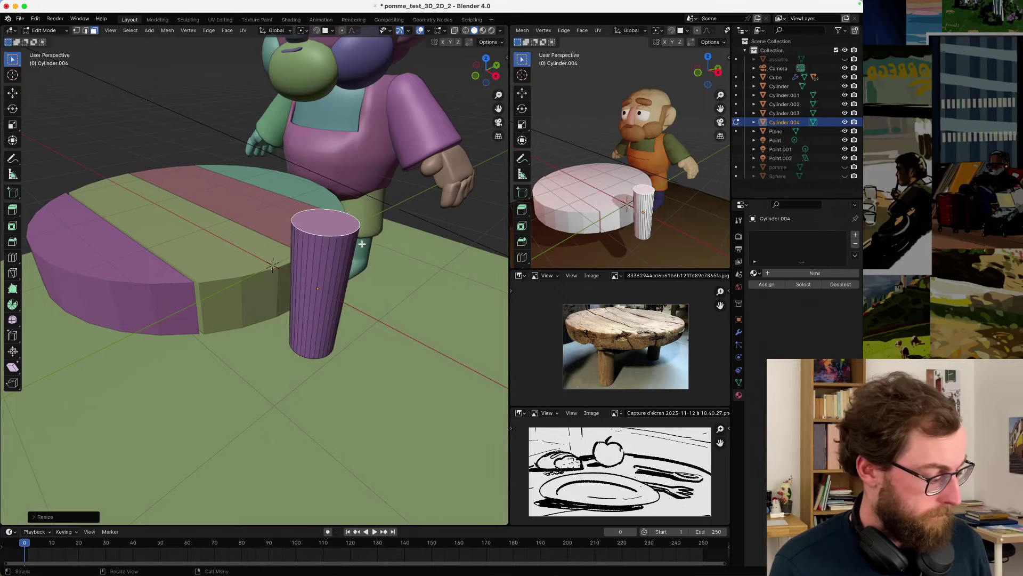
middle_click_drag(332, 253, 429, 247)
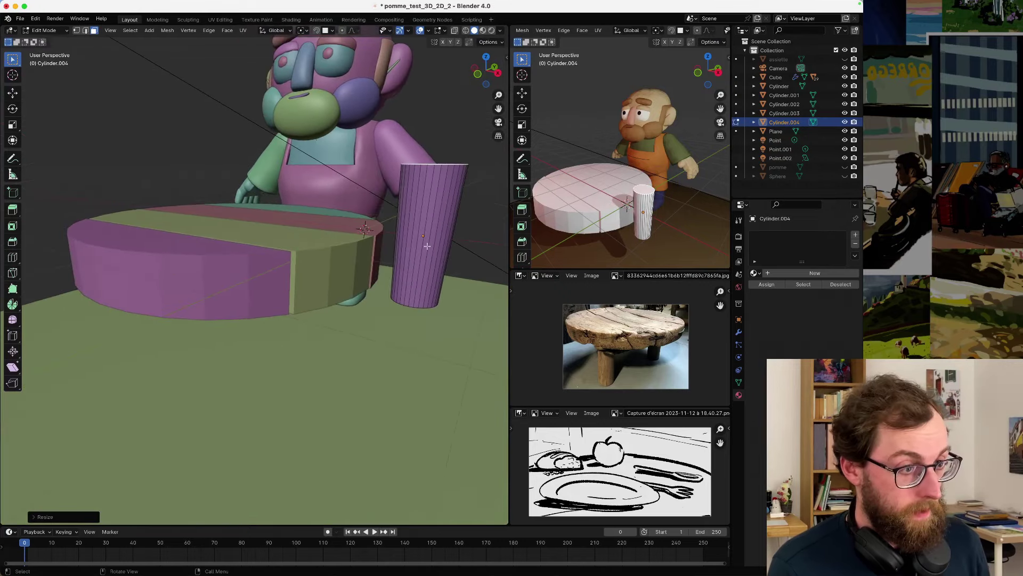
key("Tab")
- Slide the leg along X beside the table, then lower it along Z under the tabletop
key("g")
key("x")
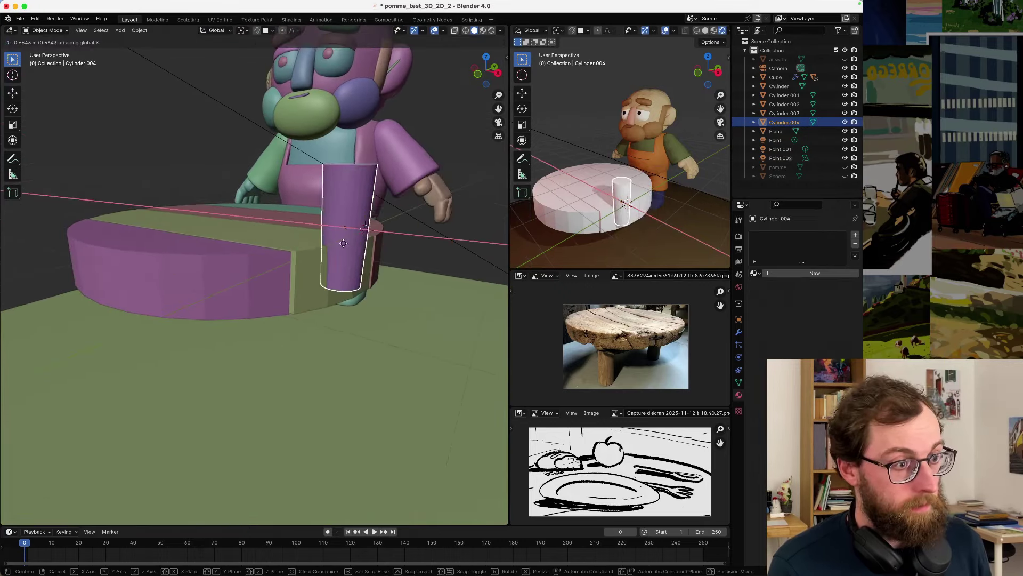
left_click(320, 242)
middle_click_drag(320, 242, 268, 241)
key("g")
key("z")
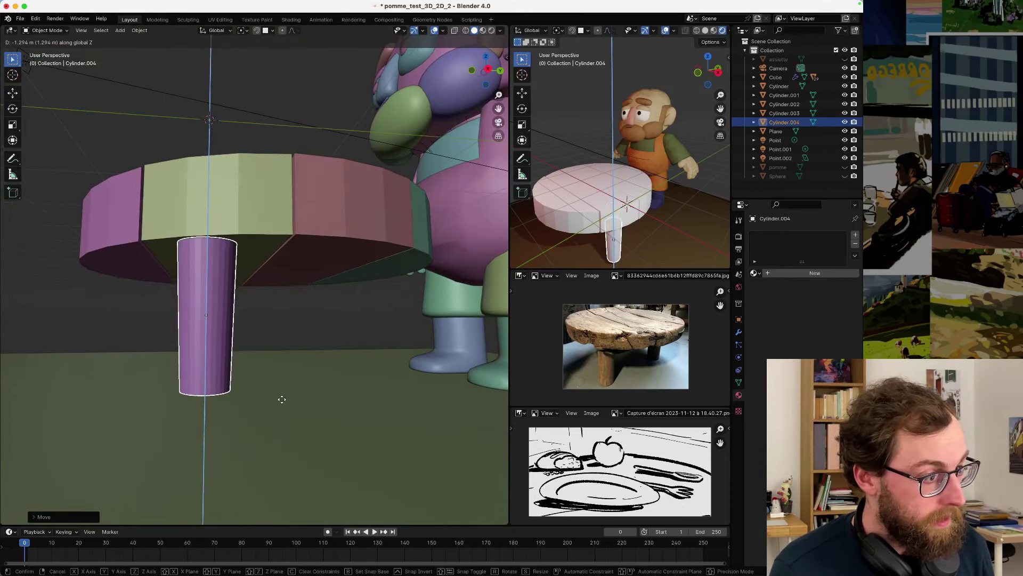
left_click(282, 397)
middle_click_drag(283, 394, 281, 301)
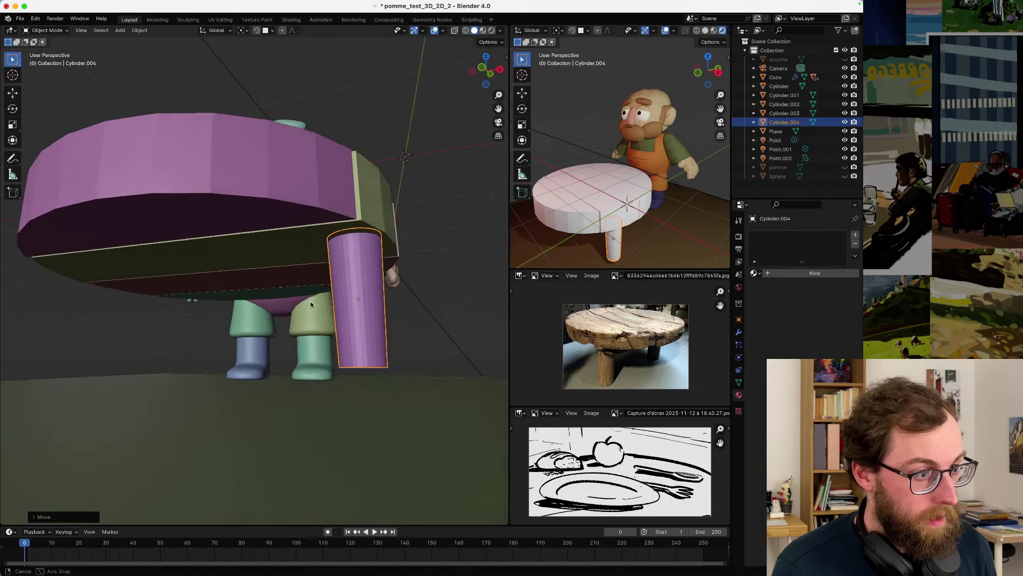
- Isolate the leg and snap its bottom edge loop down to the floor
key("slash")
key("slash")
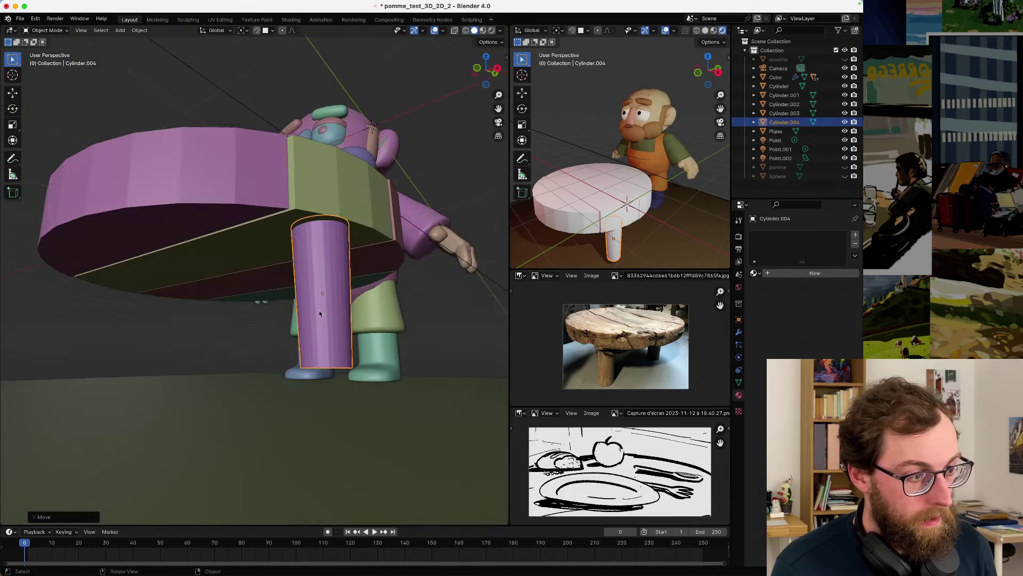
scroll(312, 300, "up", 6)
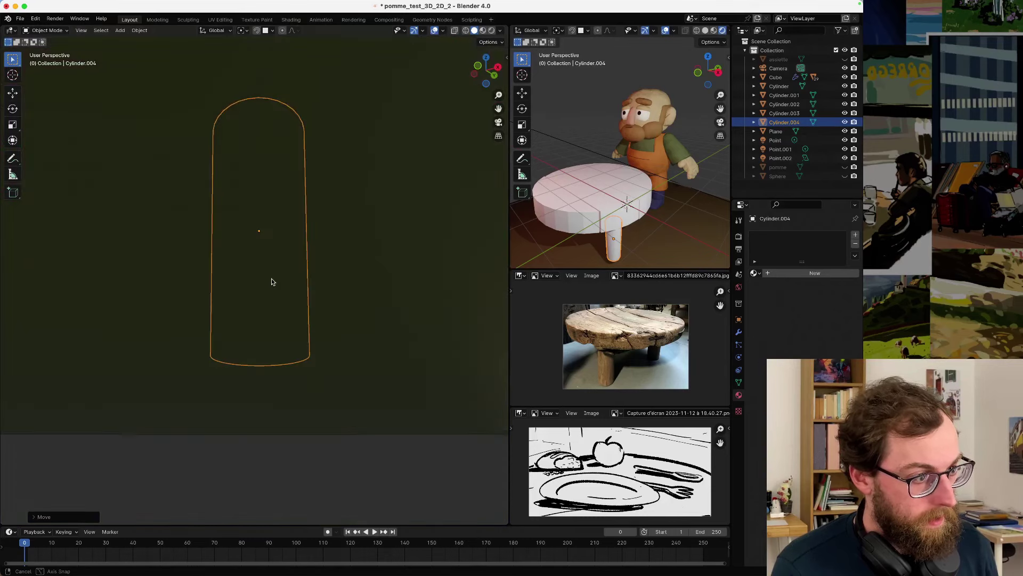
scroll(269, 288, "up", 3)
key("Tab")
scroll(269, 289, "up", 4)
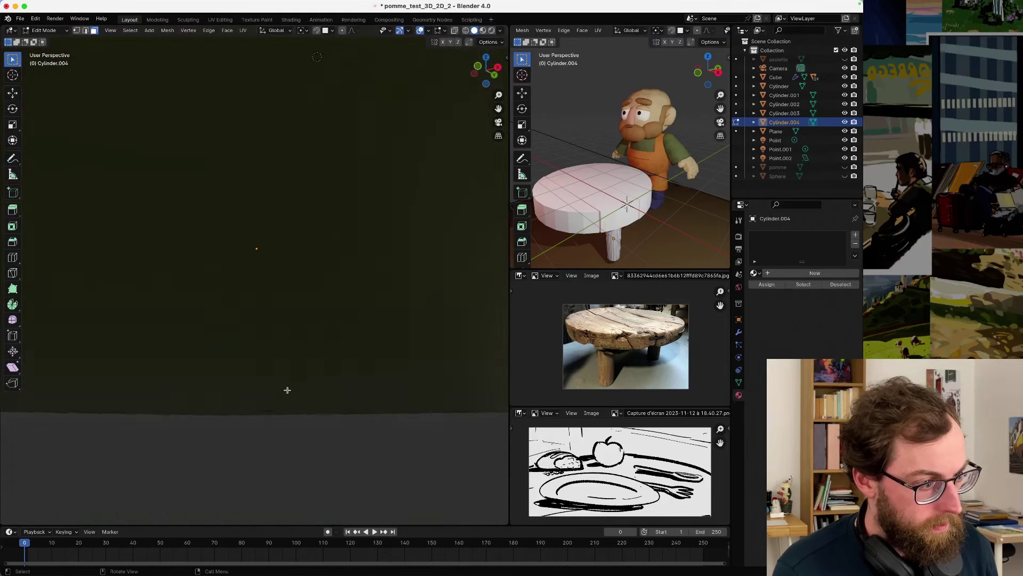
mouse_move(260, 364)
middle_mouse_down()
mouse_move(263, 382)
mouse_move(268, 345)
middle_mouse_up()
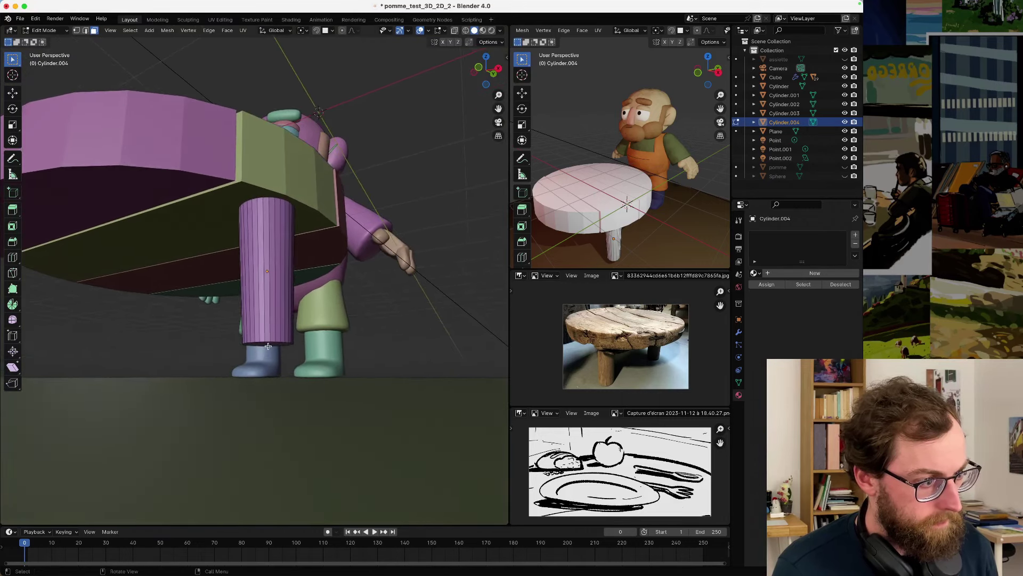
left_click(268, 343, "alt")
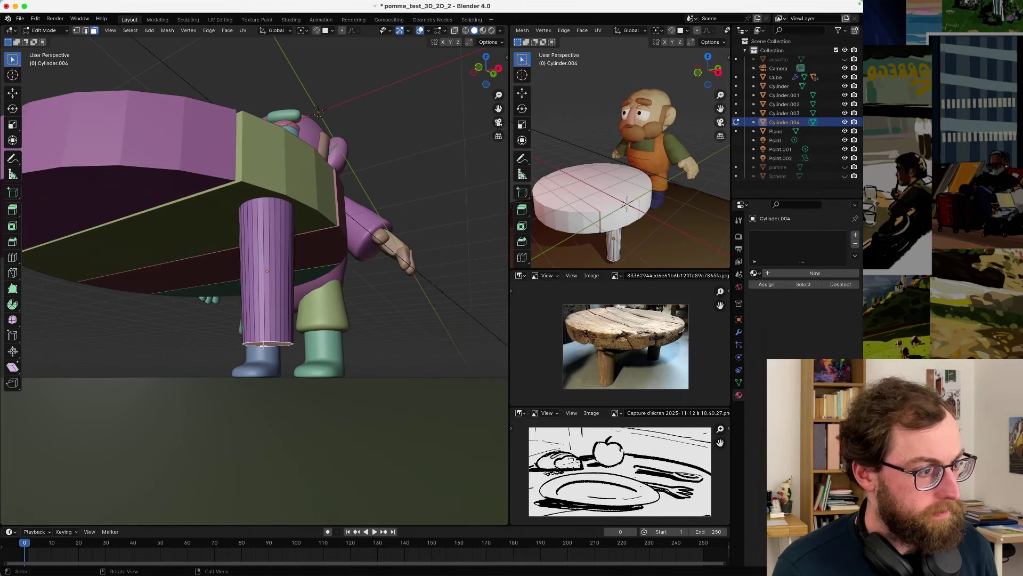
left_click(316, 31)
key("g")
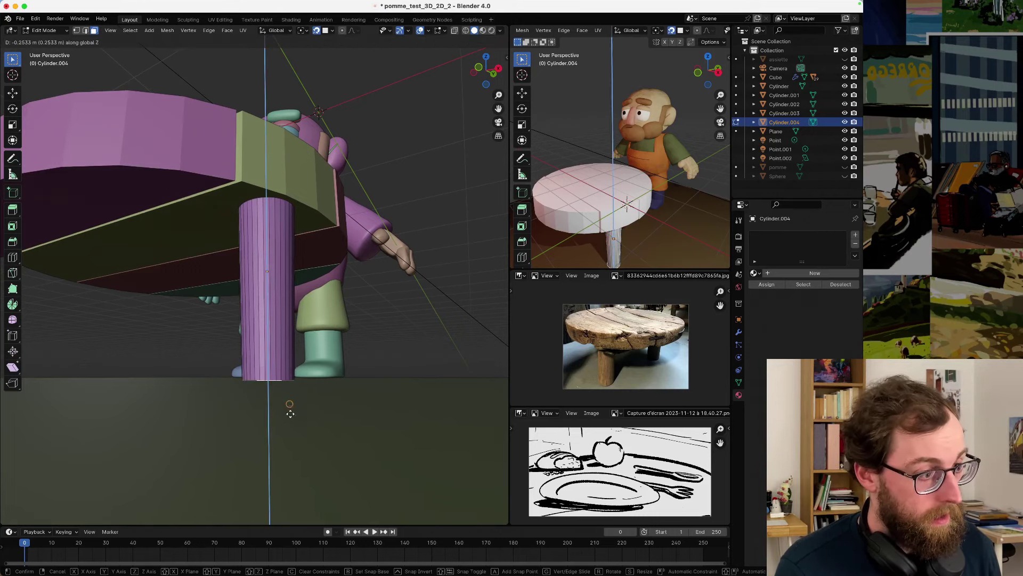
left_click(290, 413)
middle_click_drag(291, 413, 252, 349)
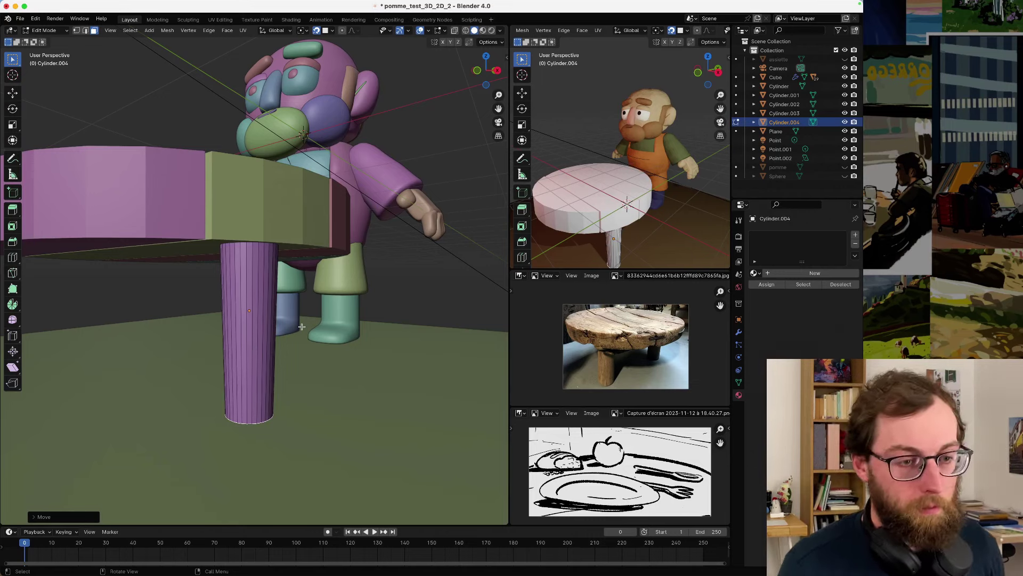
- Inspect the leg from beneath the round table and return to Object Mode
middle_click_drag(298, 326, 249, 354)
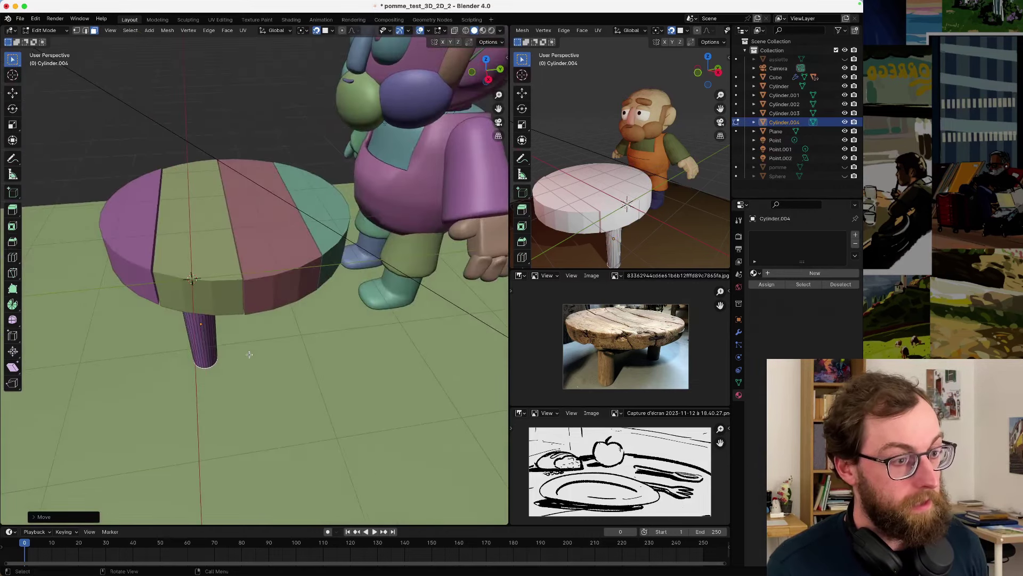
scroll(278, 279, "down", 5)
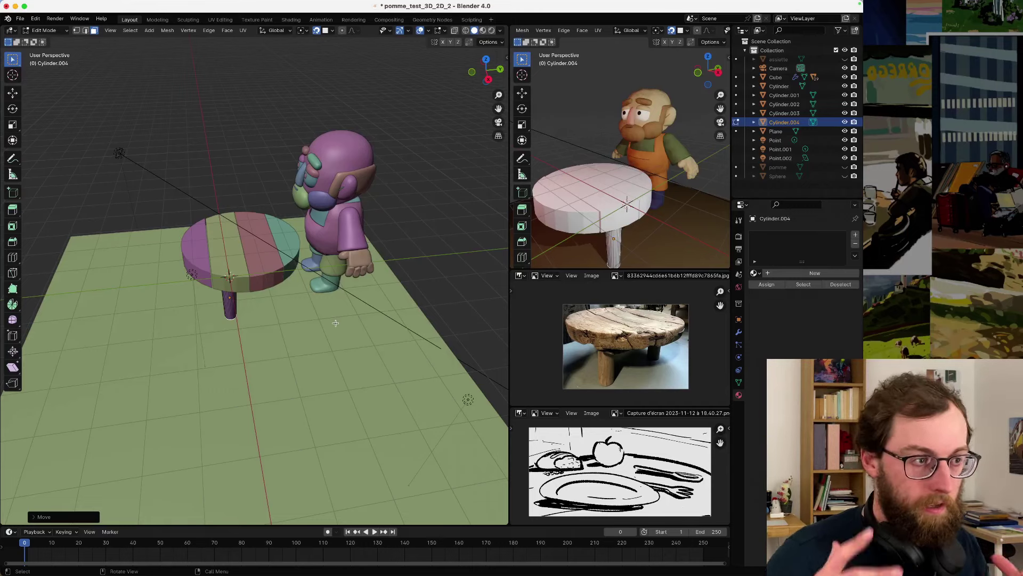
scroll(335, 323, "up", 5)
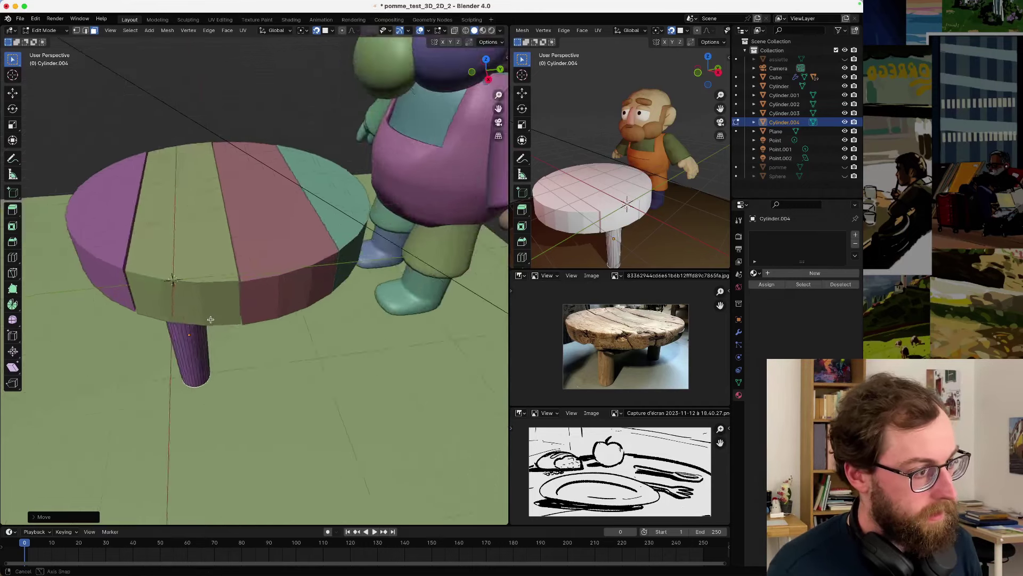
middle_click_drag(335, 323, 360, 289)
key("Tab")
scroll(284, 283, "down", 4)
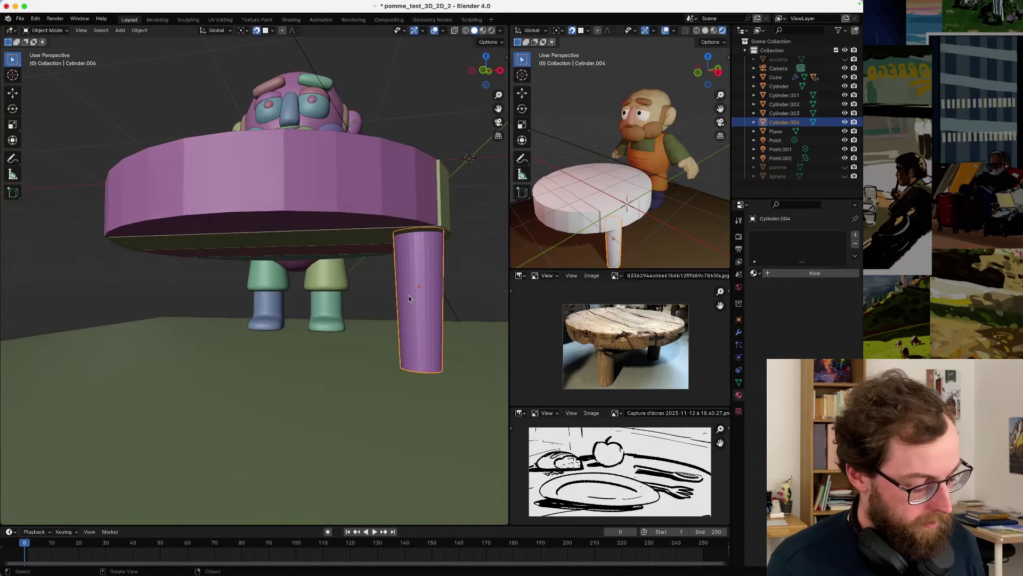
middle_click_drag(424, 318, 403, 310)
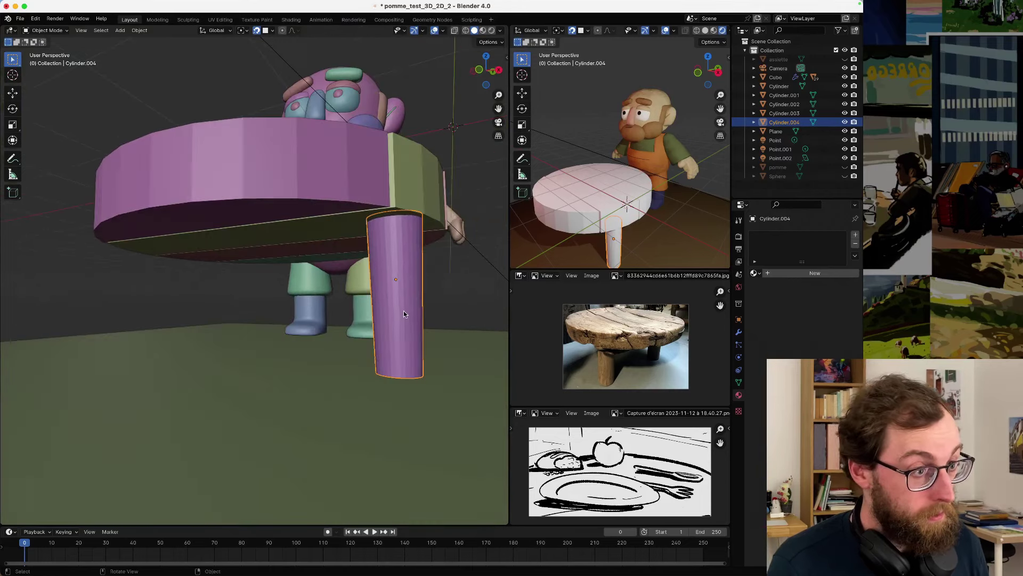
- Duplicate the leg, disable snapping, and move the copy left along X under the opposite edge
key("shift+d")
key("x")
key("Escape")
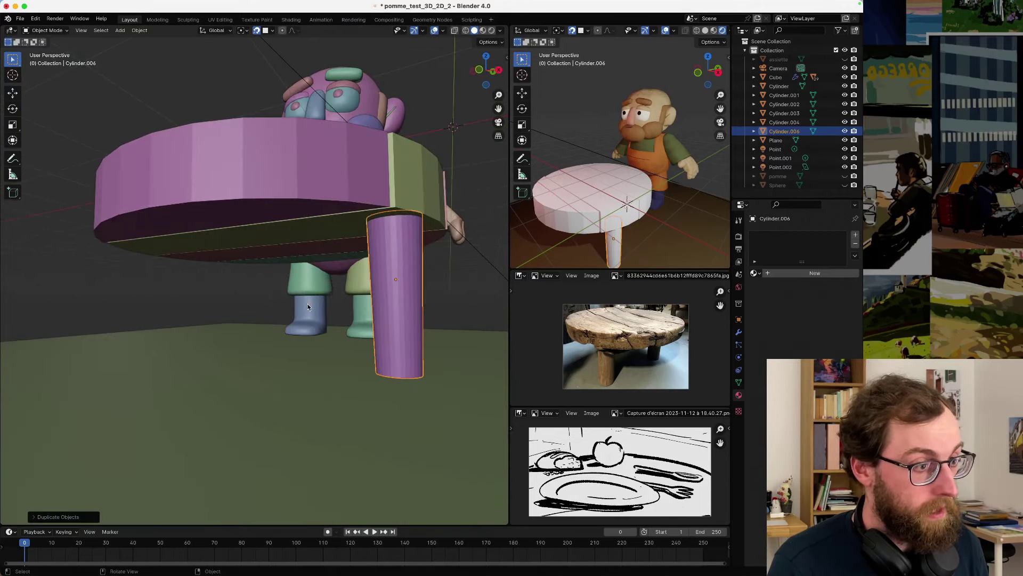
left_click(256, 30)
key("g")
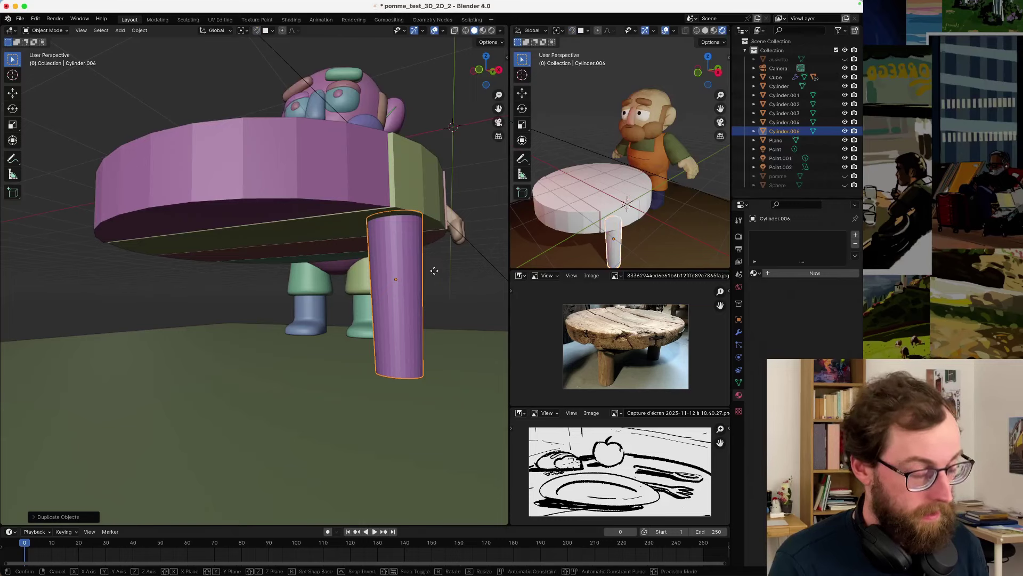
key("x")
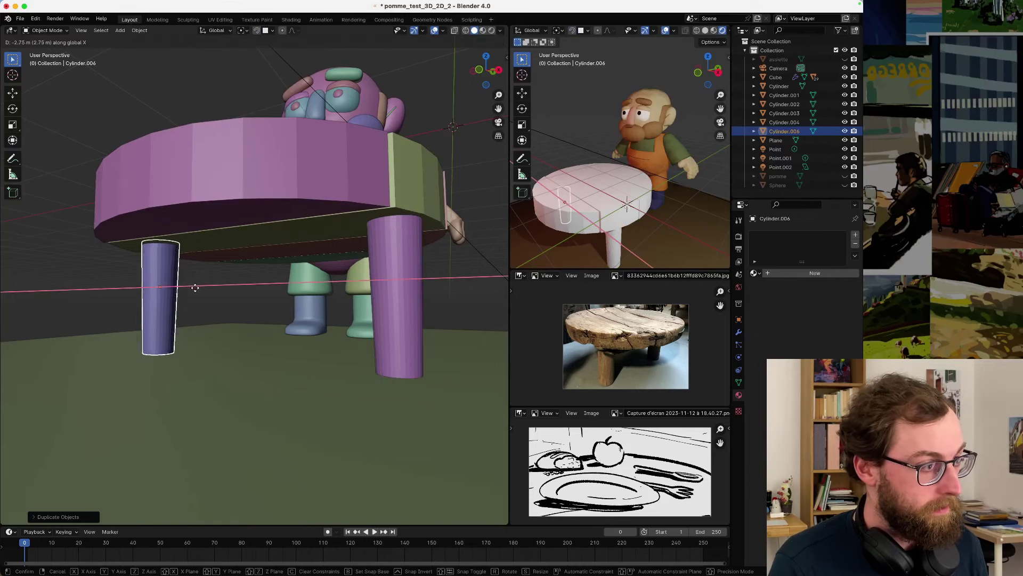
left_click(193, 283)
middle_click_drag(202, 276, 216, 292)
key("g")
key("x")
left_click(264, 274)
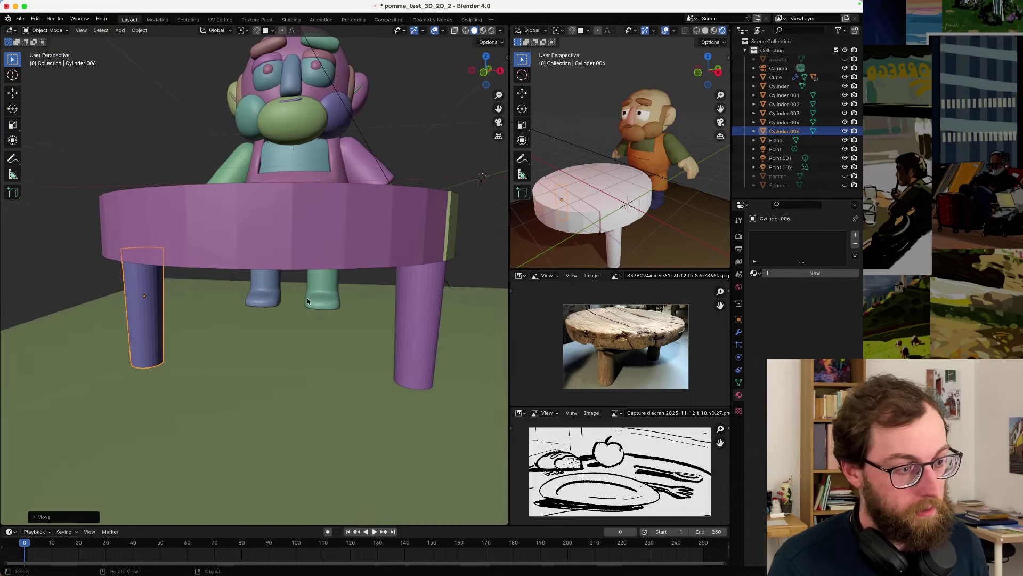
- Browse the Pinterest feed of rustic wooden tables in Safari for reference
left_click(295, 558)
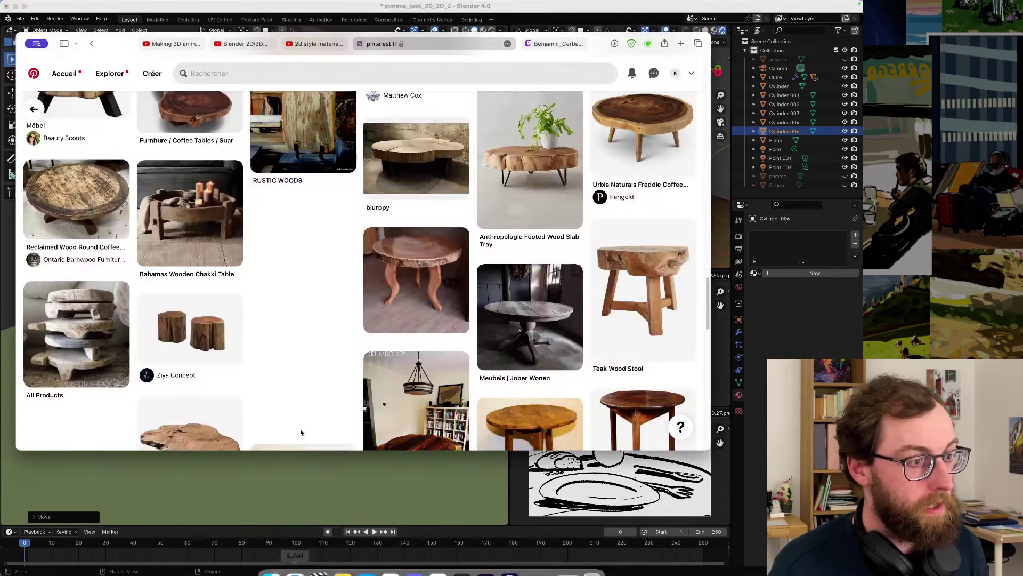
scroll(314, 342, "up", 5)
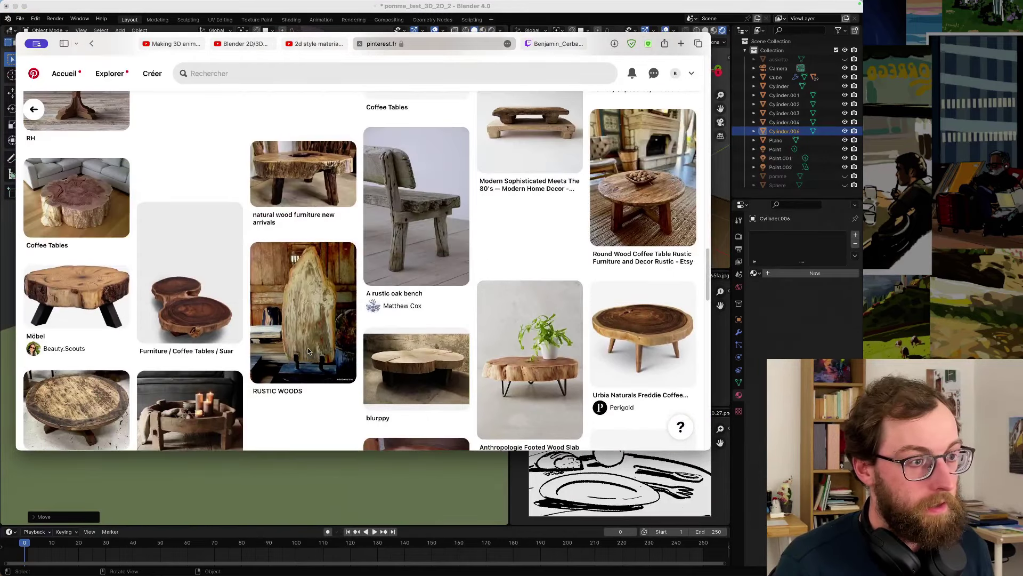
scroll(308, 350, "up", 1)
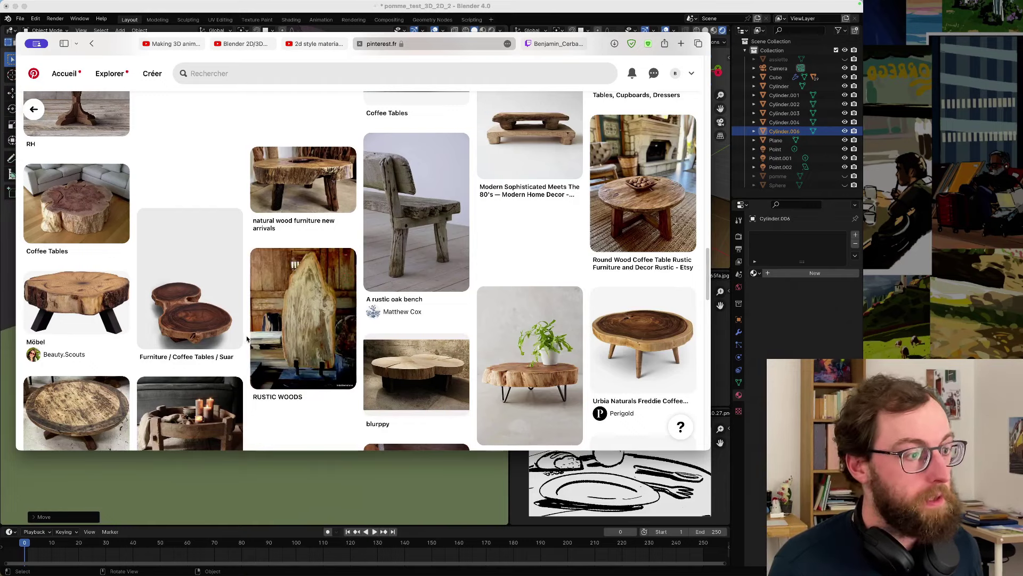
scroll(246, 338, "up", 1)
scroll(246, 339, "up", 1)
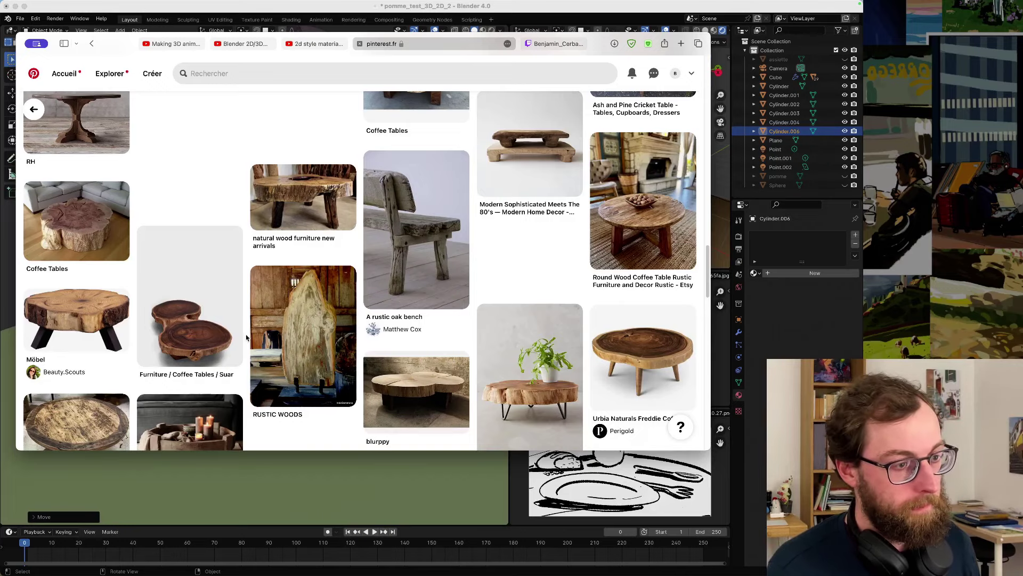
scroll(246, 338, "up", 10)
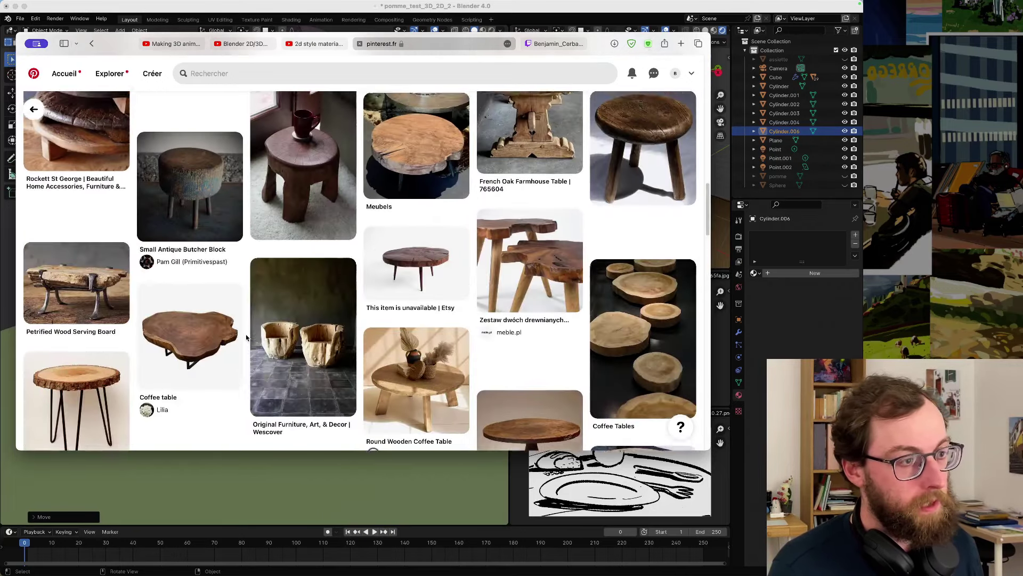
scroll(246, 337, "up", 8)
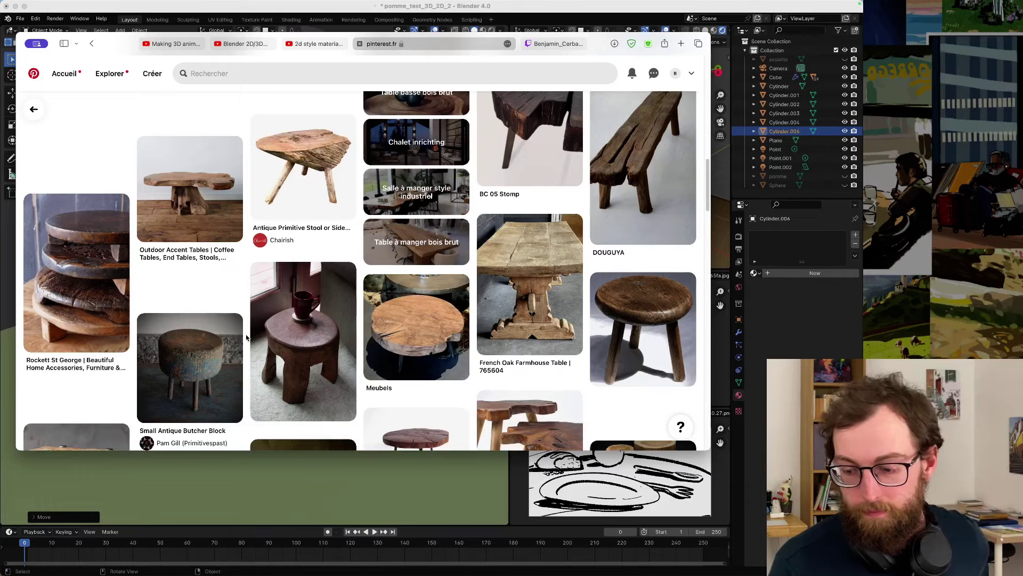
scroll(246, 337, "down", 12)
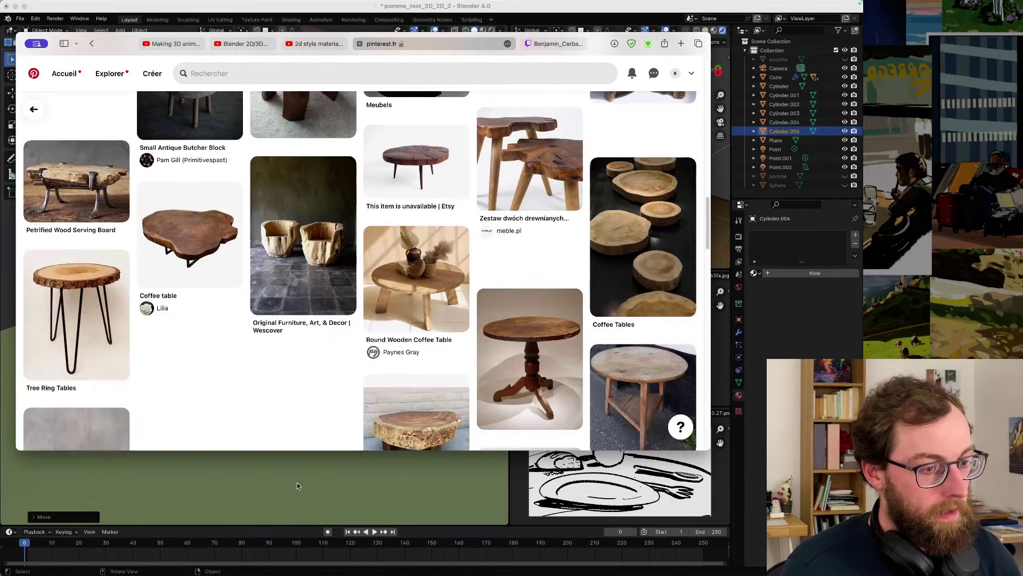
- Select the blue leg Cylinder.006 and move it along Y under the table's left side
left_click(297, 485)
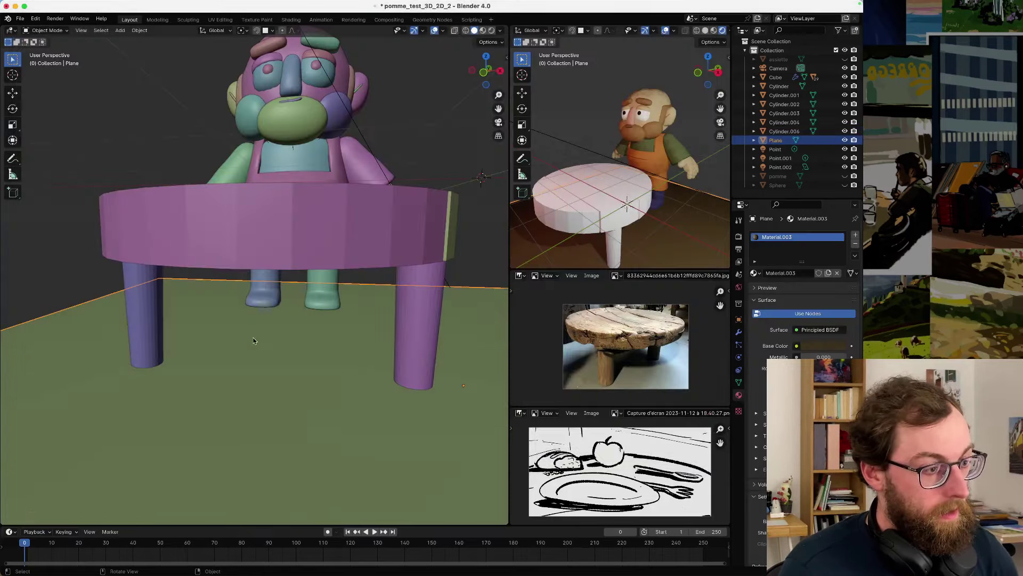
middle_click_drag(308, 299, 339, 318)
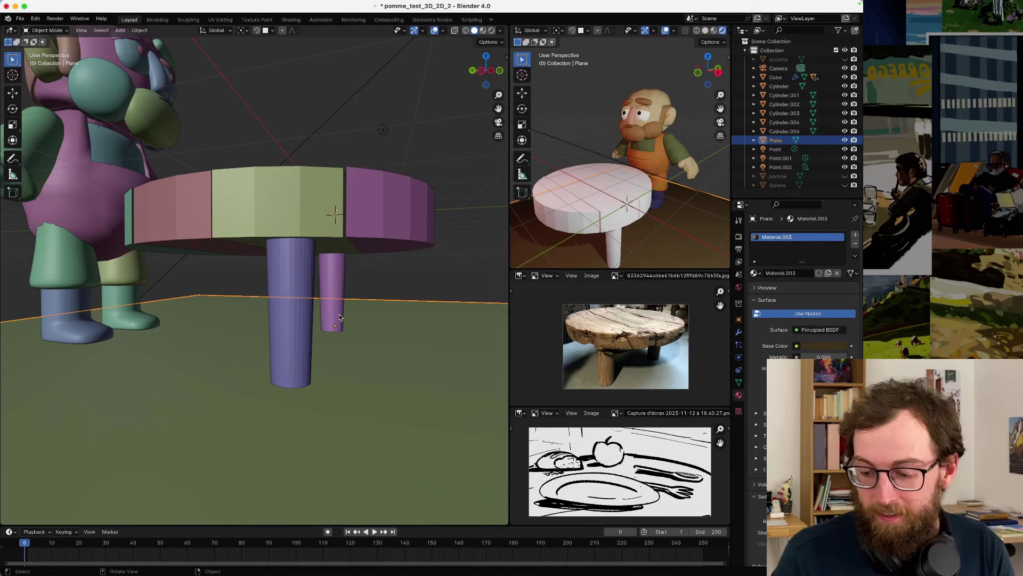
middle_click_drag(339, 317, 321, 280)
left_click(316, 281)
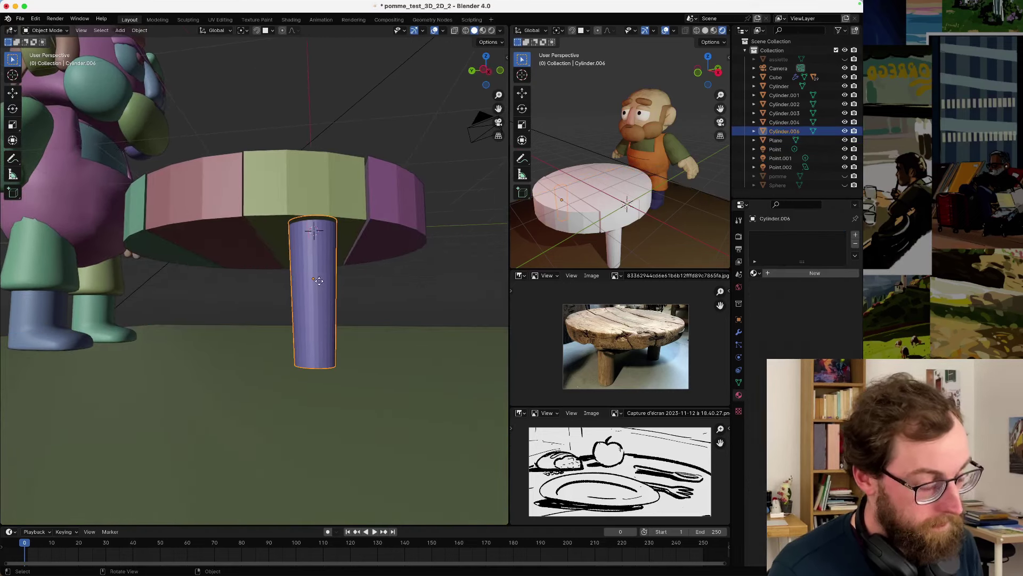
key("g")
key("Escape")
key("g")
key("y")
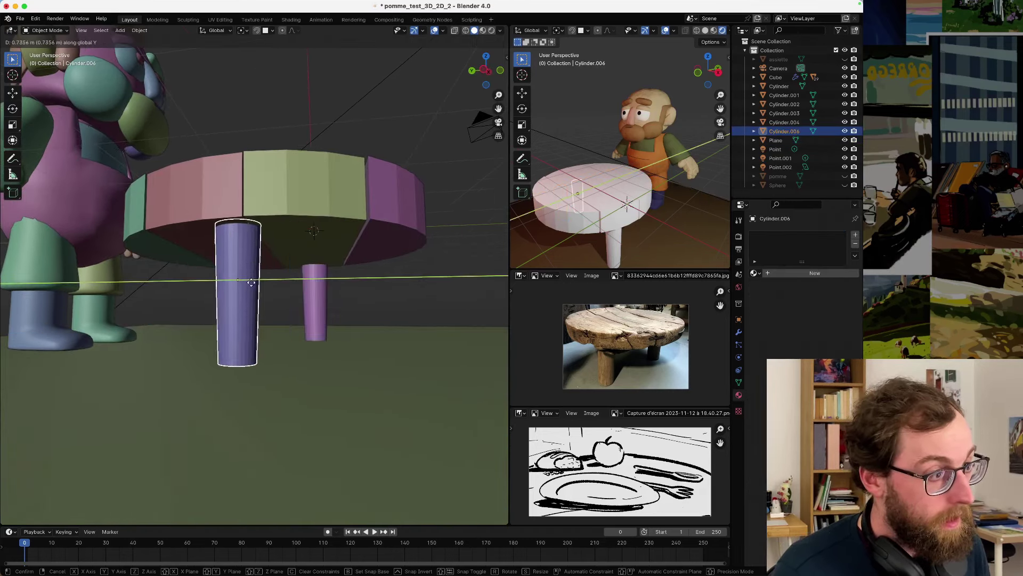
left_click(242, 280)
middle_click_drag(242, 281, 190, 257)
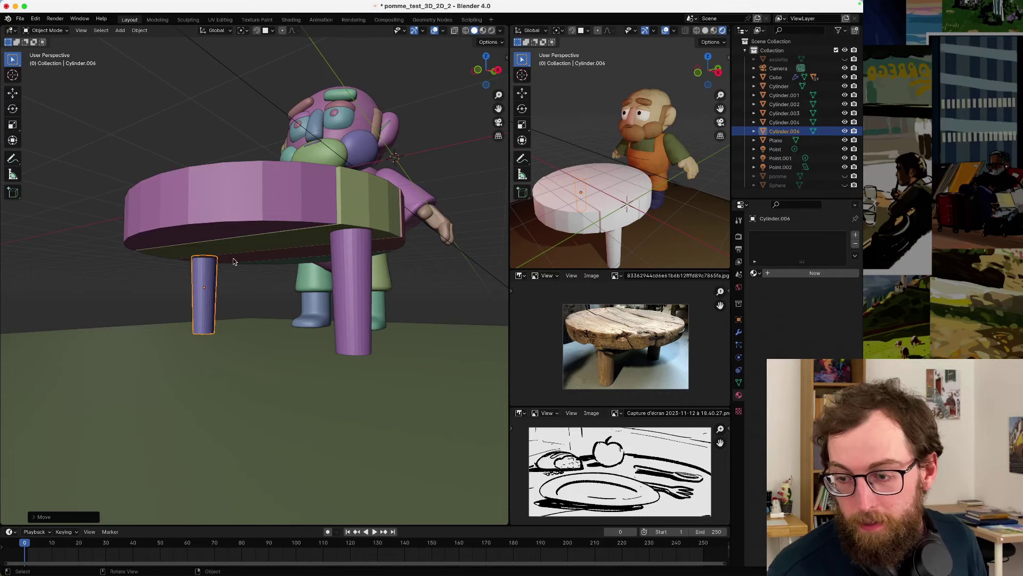
middle_click_drag(237, 260, 240, 279)
- Duplicate the blue leg into Cylinder.007 and position the copy along Y beside it
key("shift+d")
key("x")
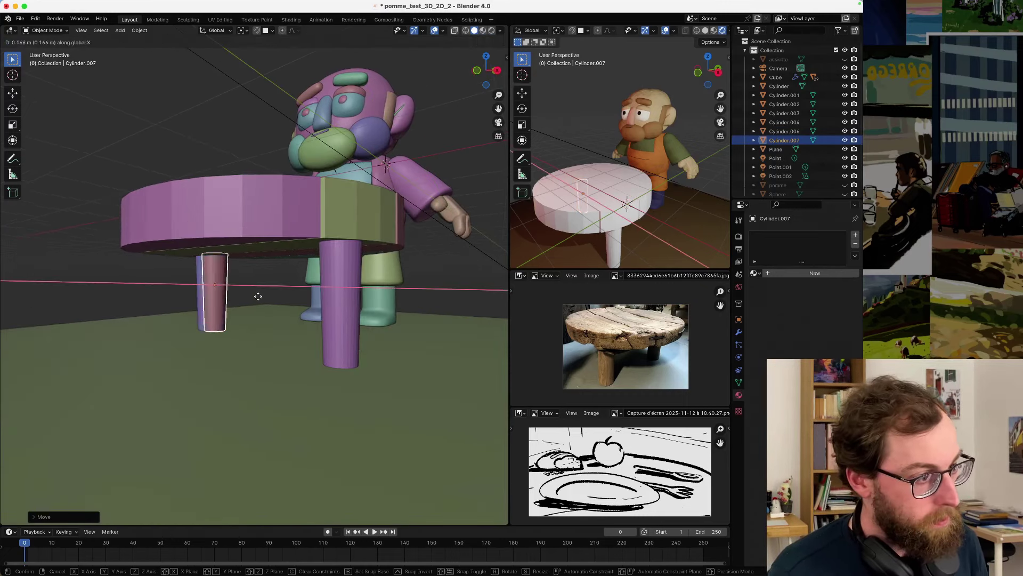
left_click(306, 299)
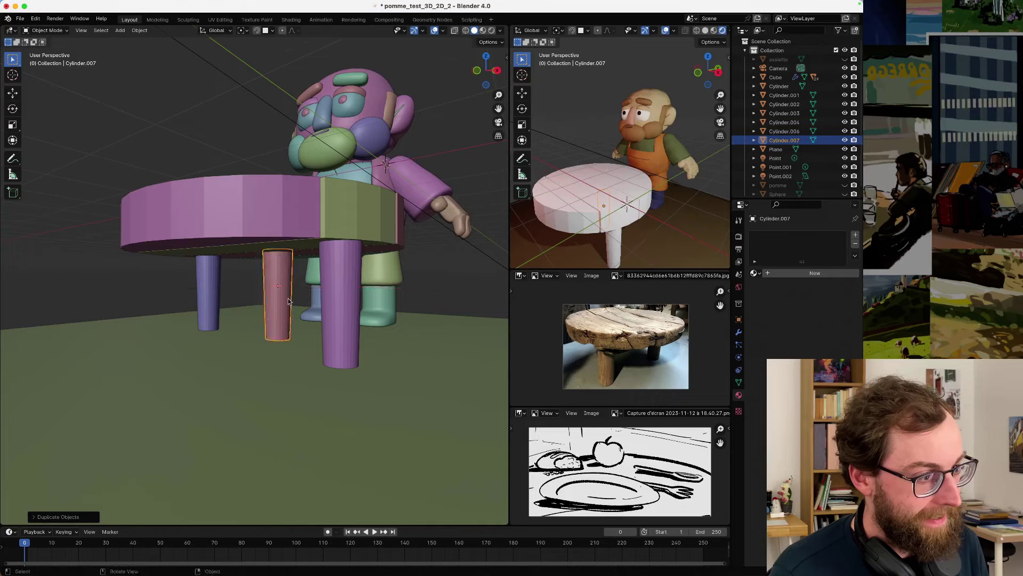
middle_click_drag(306, 299, 315, 294)
key("g")
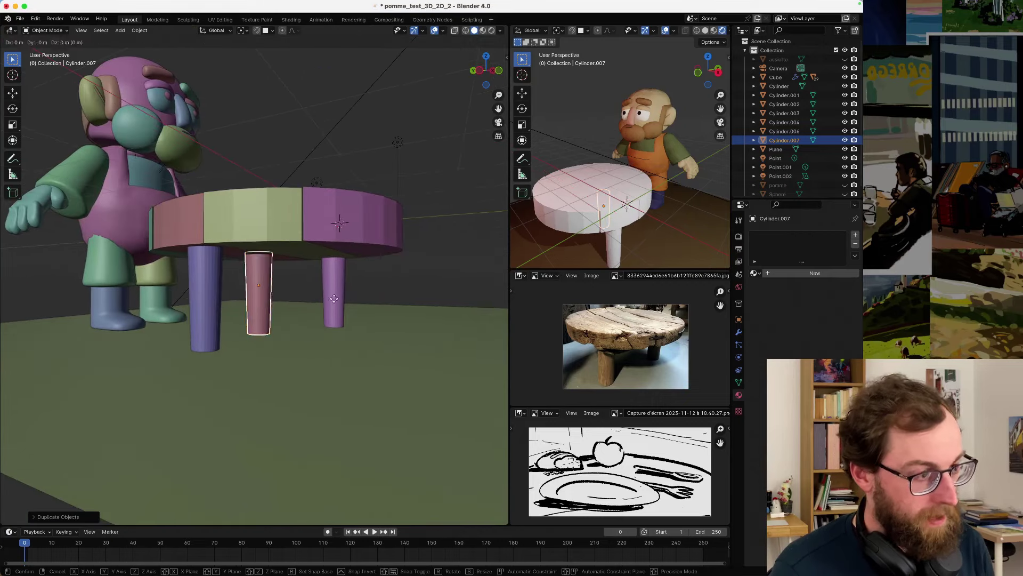
key("y")
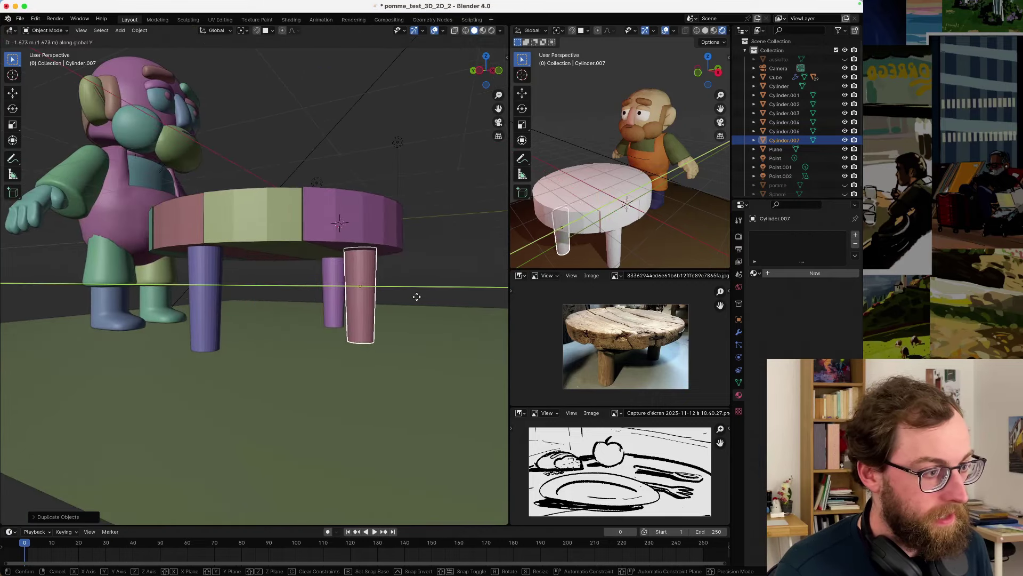
left_click(328, 291)
mouse_move(327, 292)
middle_mouse_down()
mouse_move(350, 277)
mouse_move(379, 286)
mouse_move(316, 289)
middle_mouse_up()
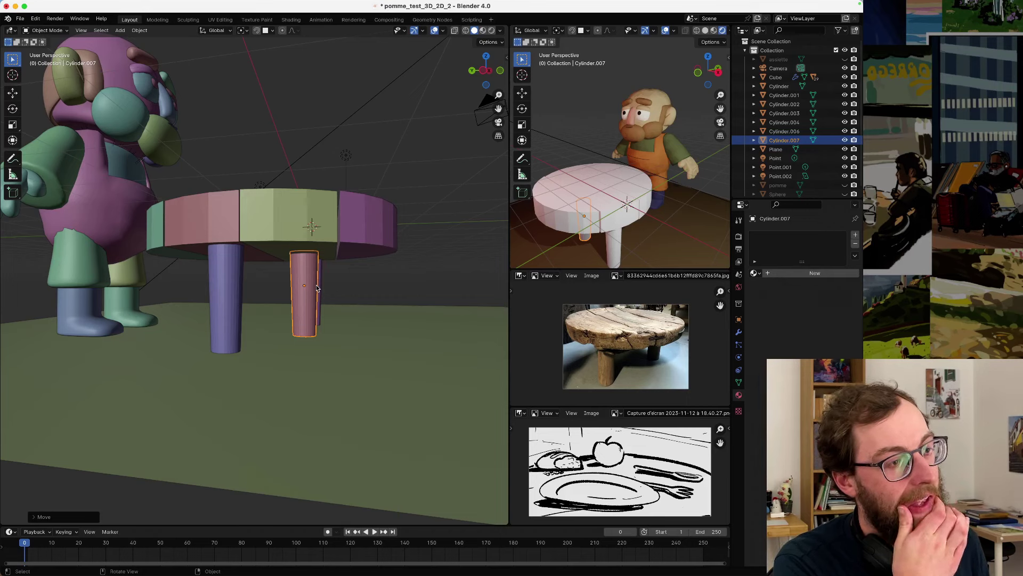
key("g")
key("y")
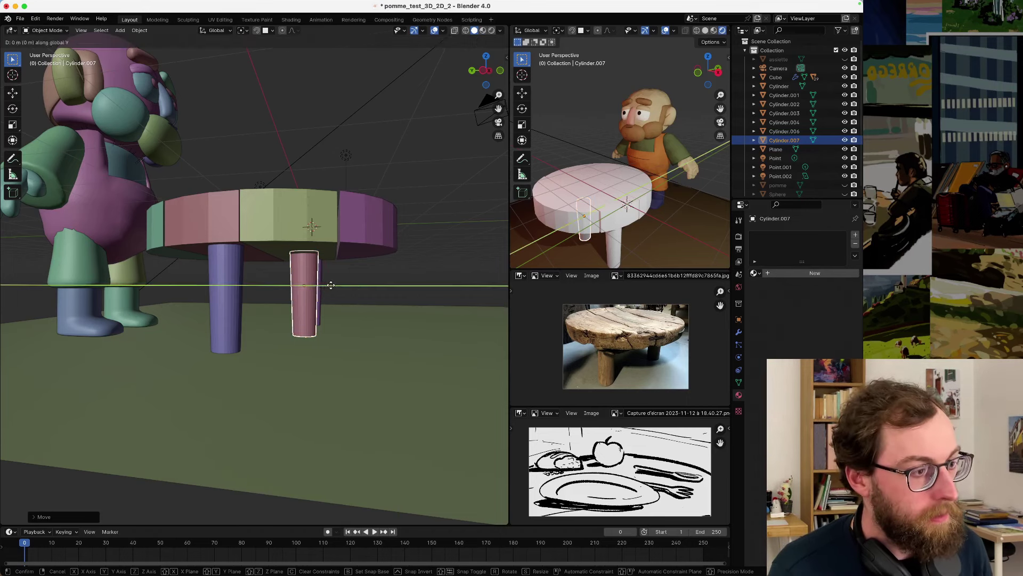
left_click(370, 285)
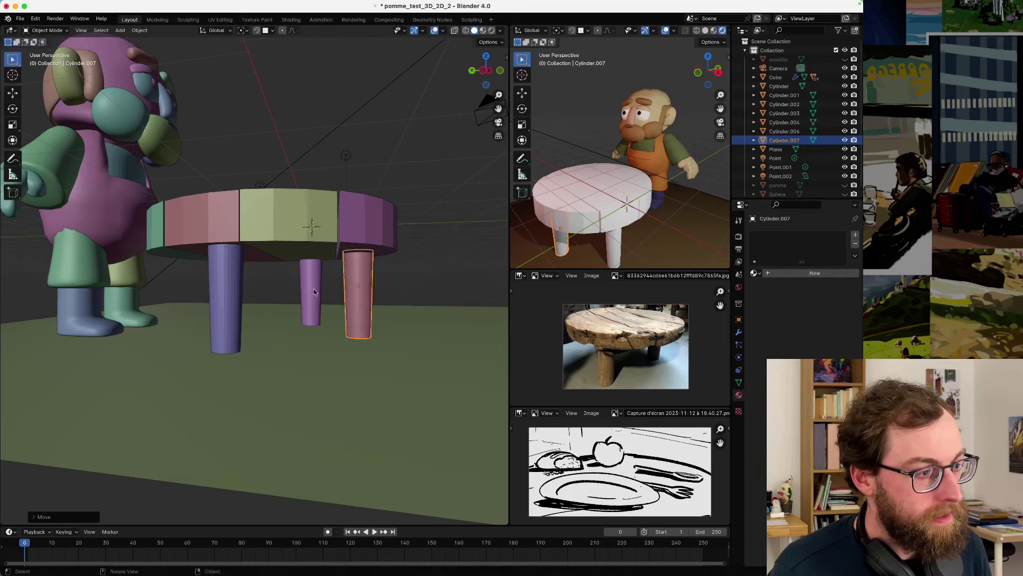
middle_click_drag(314, 288, 250, 283)
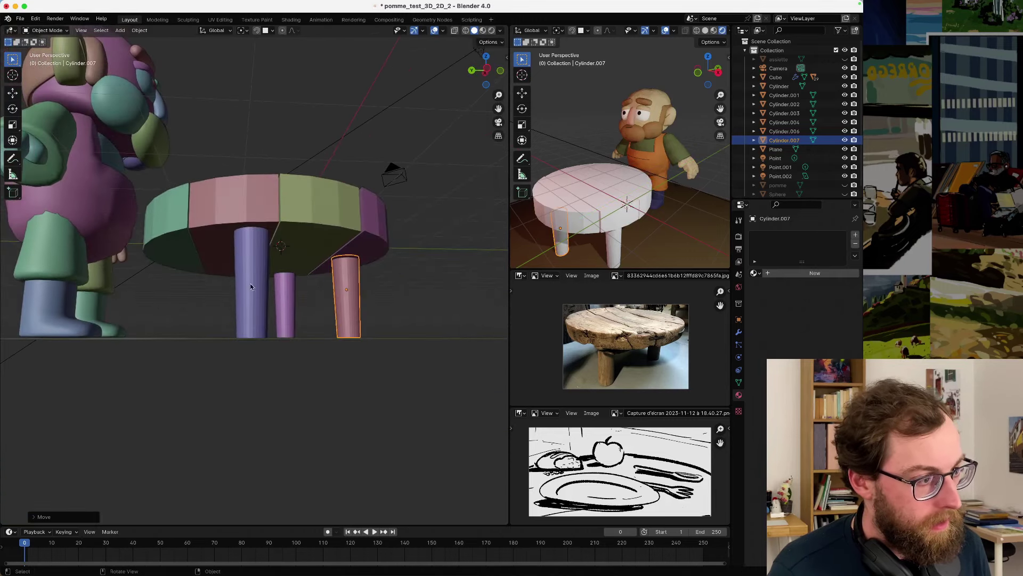
- Readjust the blue and purple legs along Y to spread them around the top
left_click(267, 296)
key("g")
key("y")
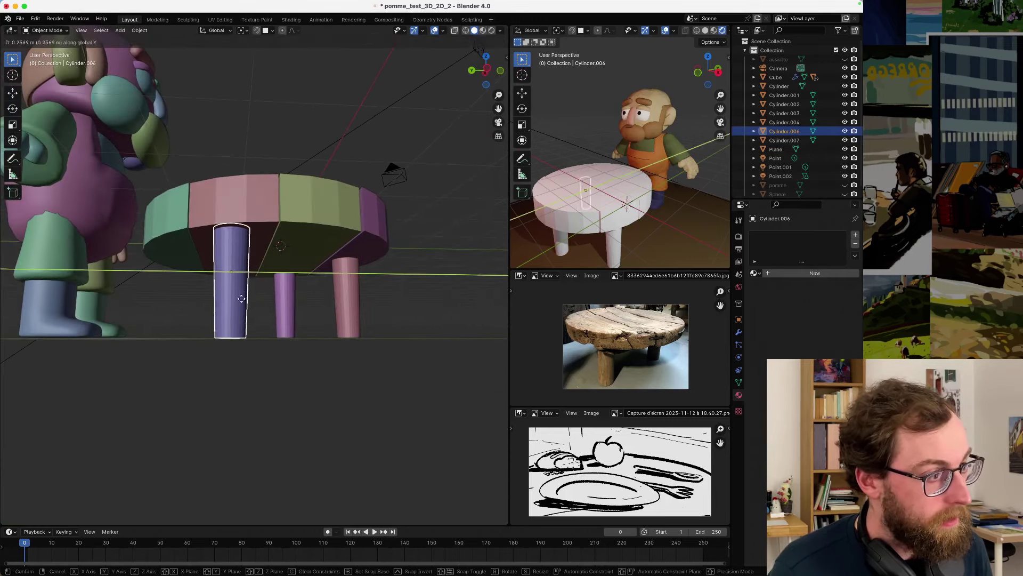
left_click(230, 299)
middle_click_drag(229, 300, 211, 299)
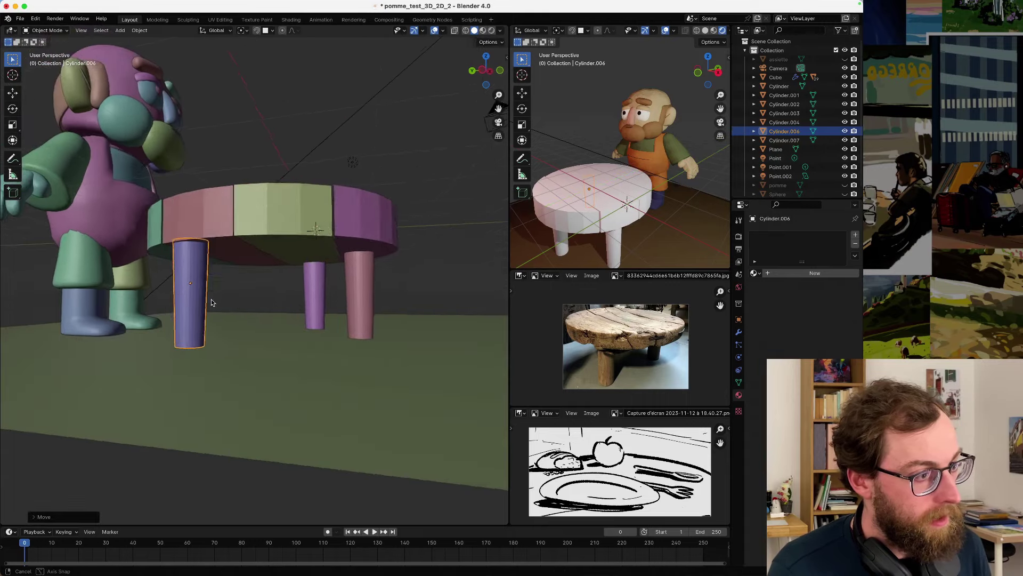
left_click(319, 289)
key("g")
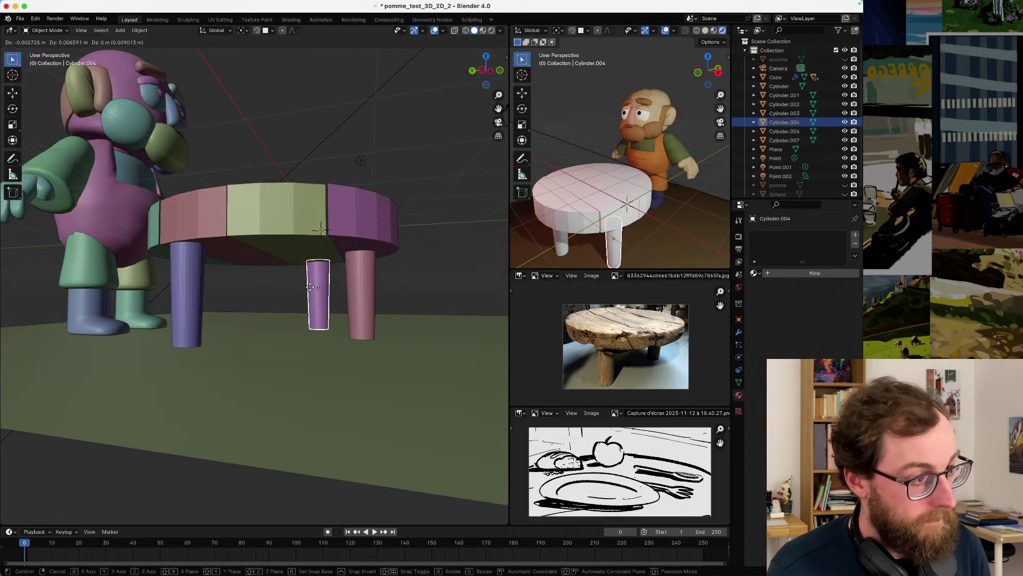
key("y")
left_click(238, 148)
left_click(238, 146)
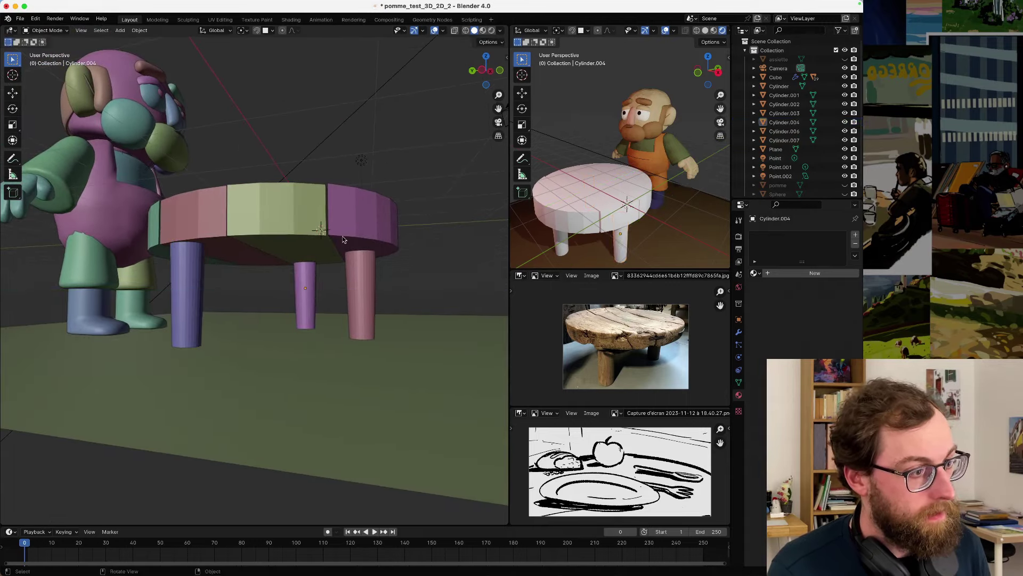
middle_click_drag(238, 146, 186, 259)
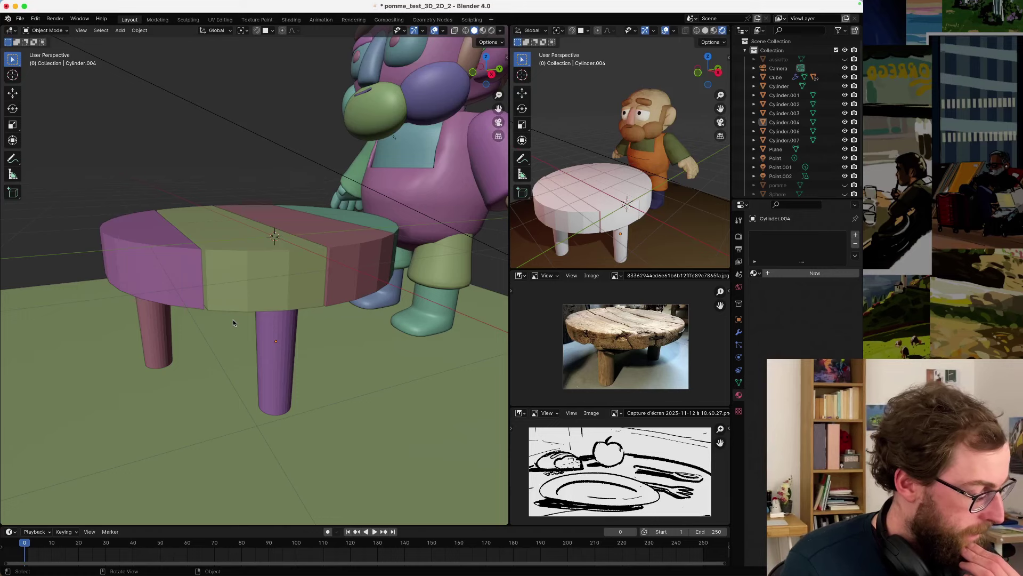
middle_click_drag(305, 334, 268, 314)
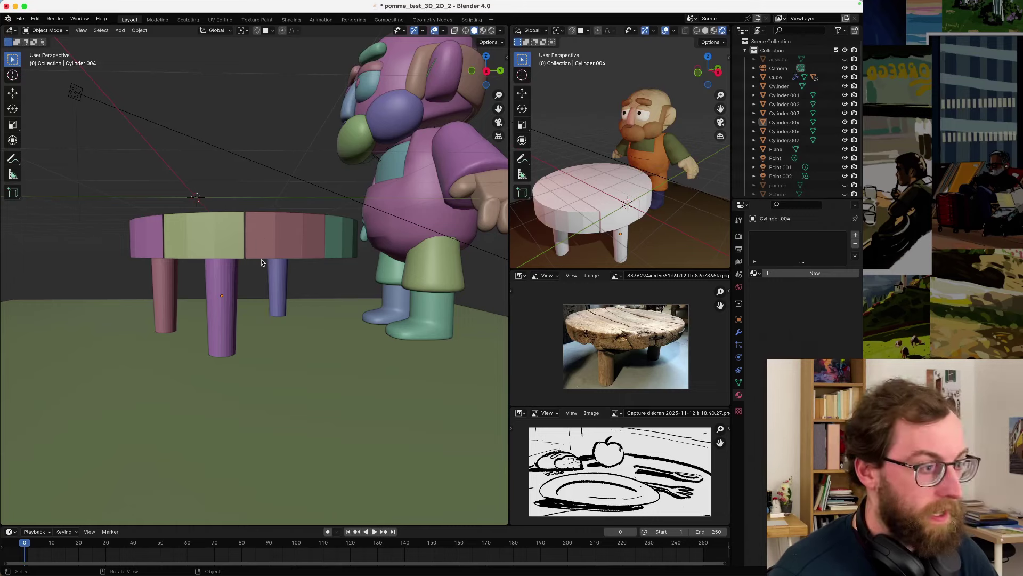
middle_click_drag(261, 259, 262, 292)
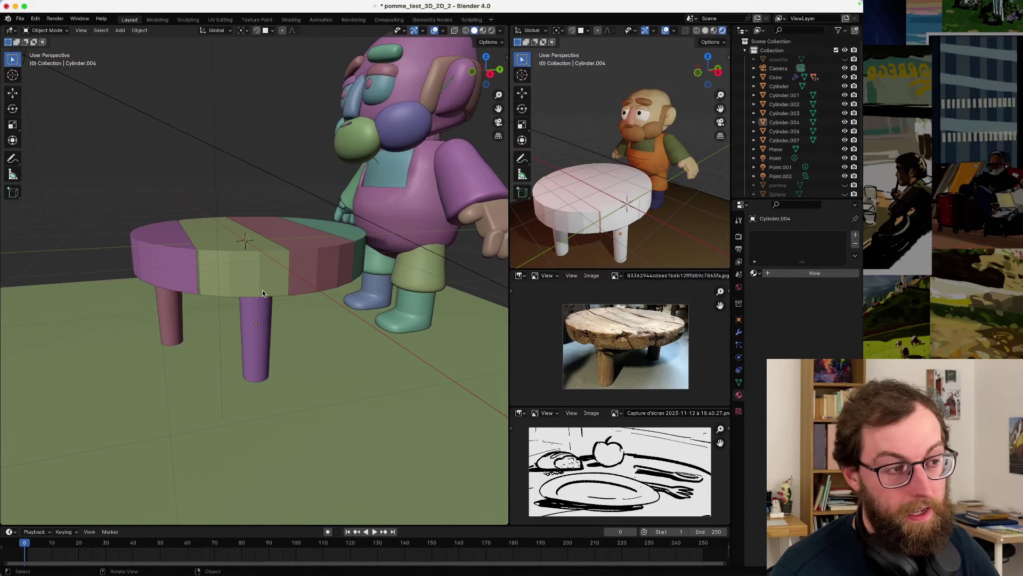
key("Tab")
key("Tab")
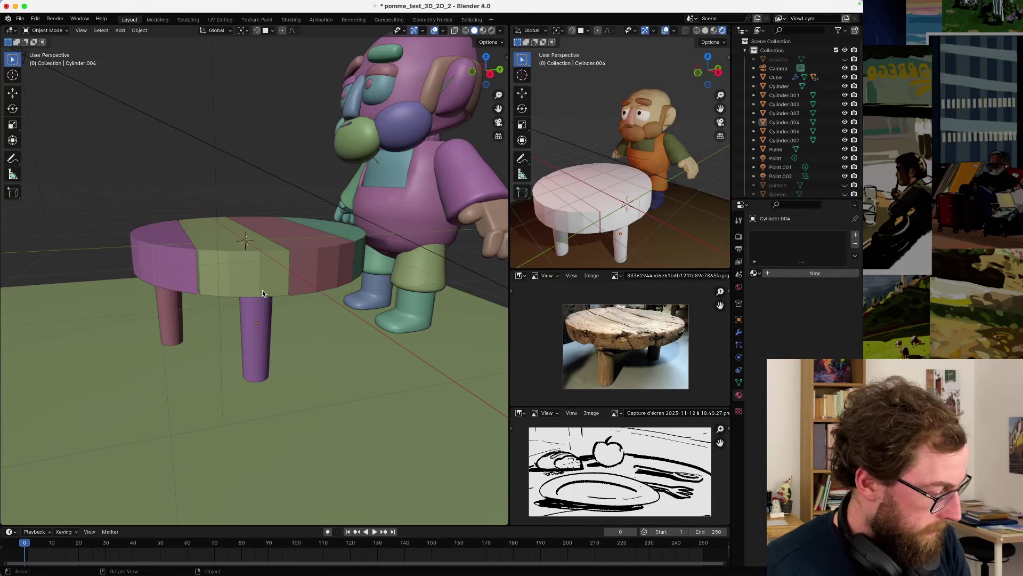
middle_click_drag(303, 254, 270, 280)
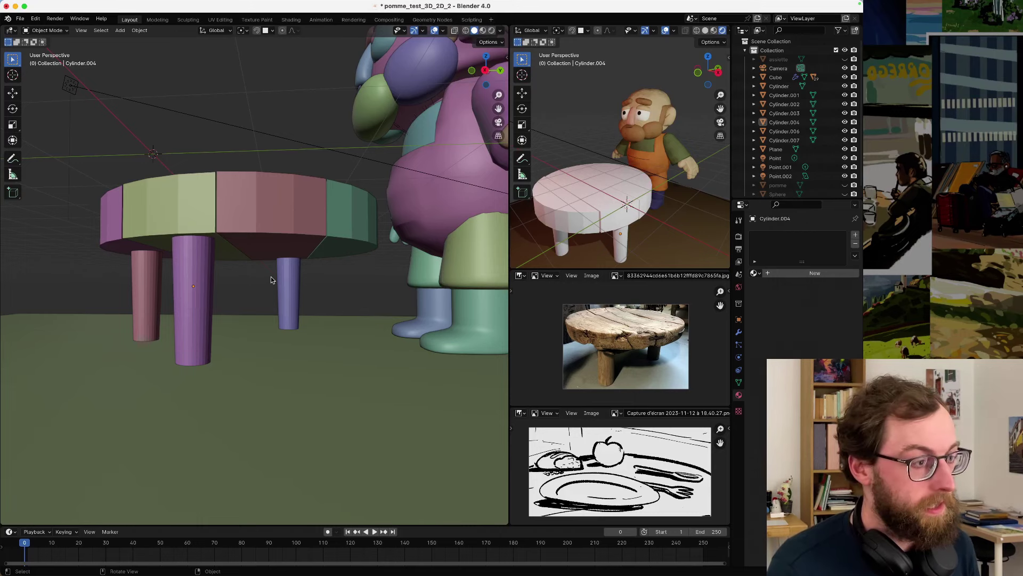
- Move the purple leg inward toward the table centre
left_click(204, 306)
middle_click_drag(205, 308, 254, 280)
scroll(254, 280, "up", 2)
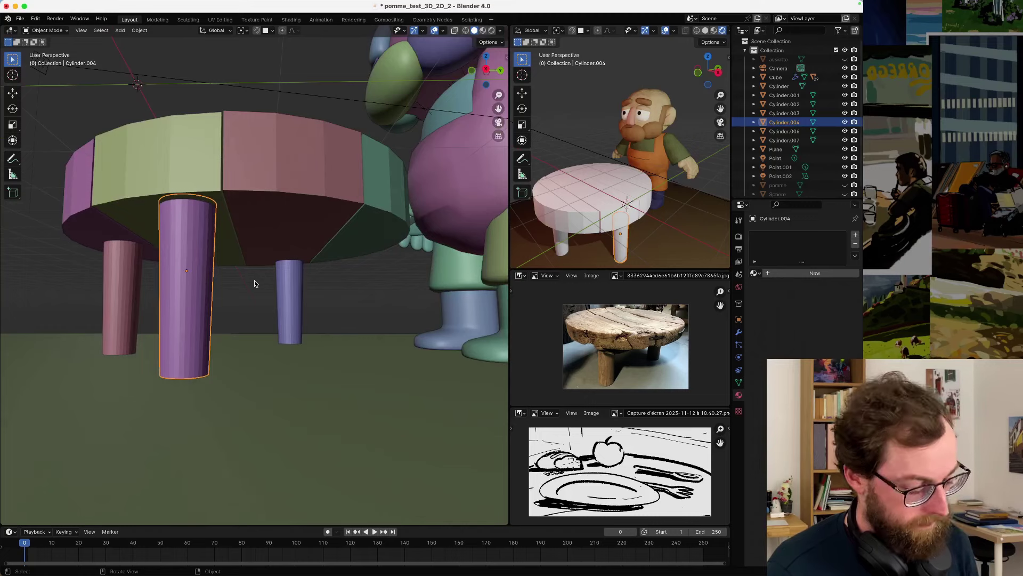
key("g")
key("Escape")
key("g")
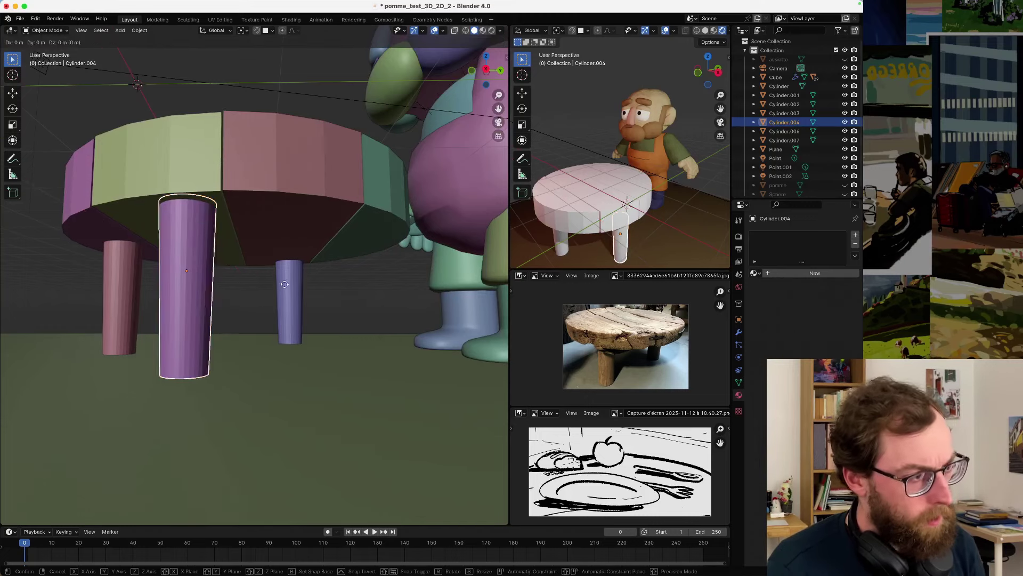
left_click(310, 262)
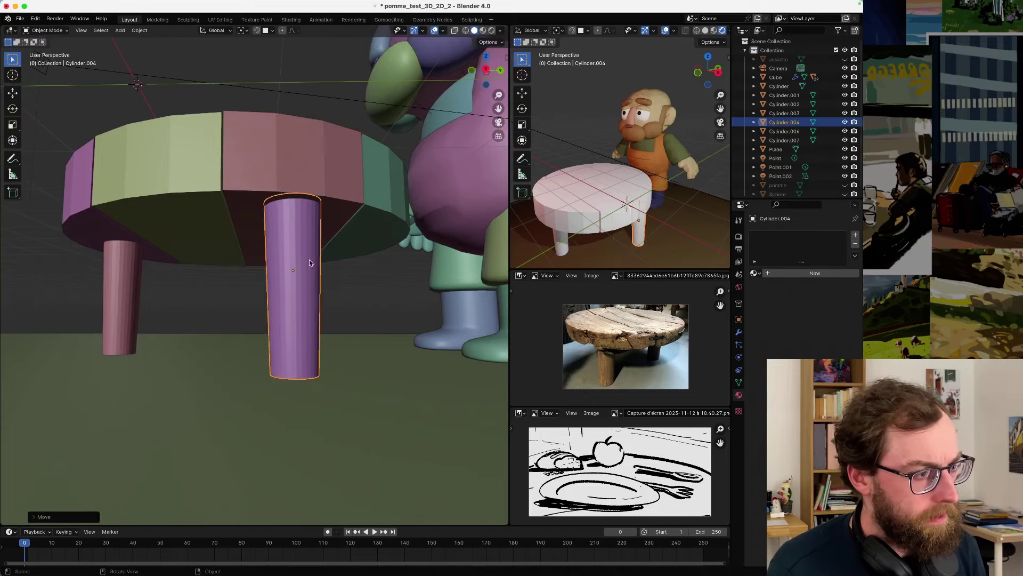
middle_click_drag(310, 262, 203, 264)
- Nudge the blue leg and Cylinder.004 inward along X beneath the round top
left_click(196, 254)
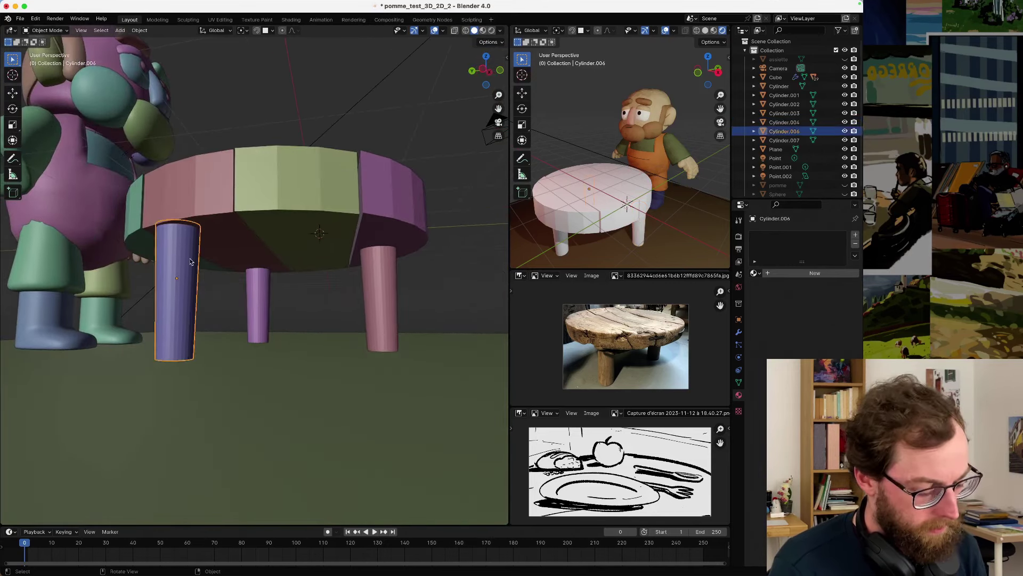
key("g")
key("x")
key("x")
key("x")
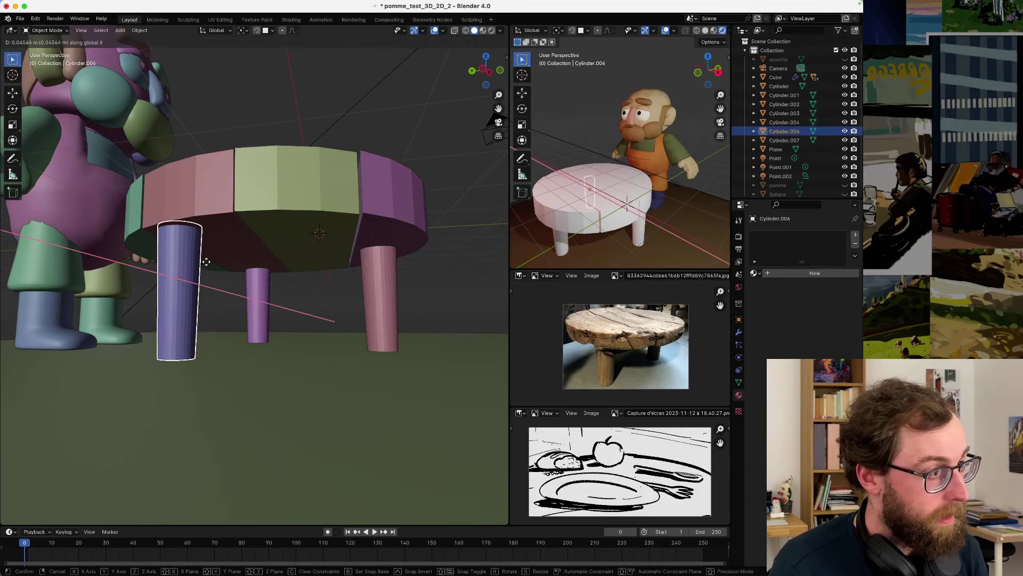
left_click(206, 263)
left_click(252, 283)
middle_click_drag(251, 282, 333, 292)
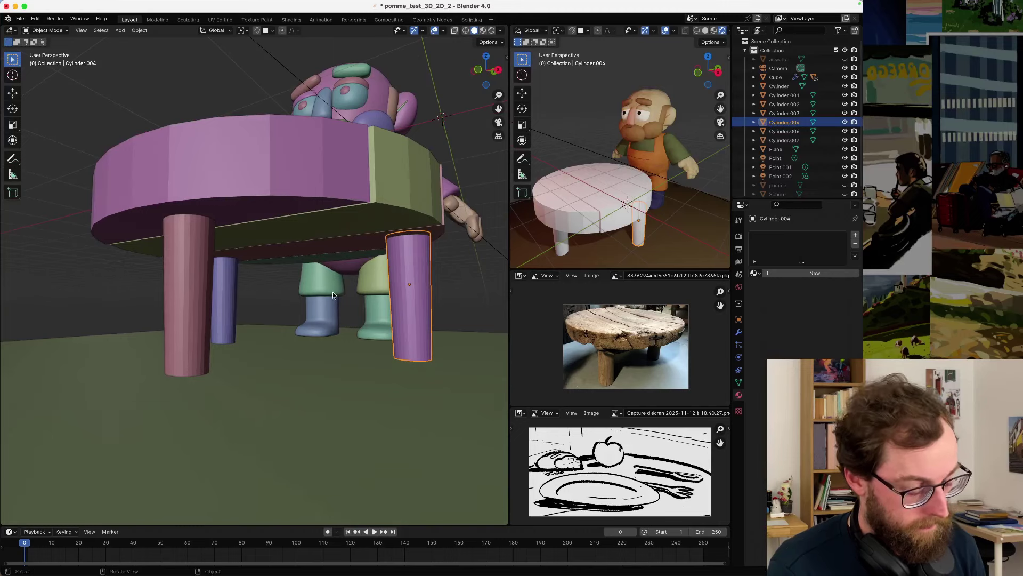
key("g")
key("y")
key("y")
key("x")
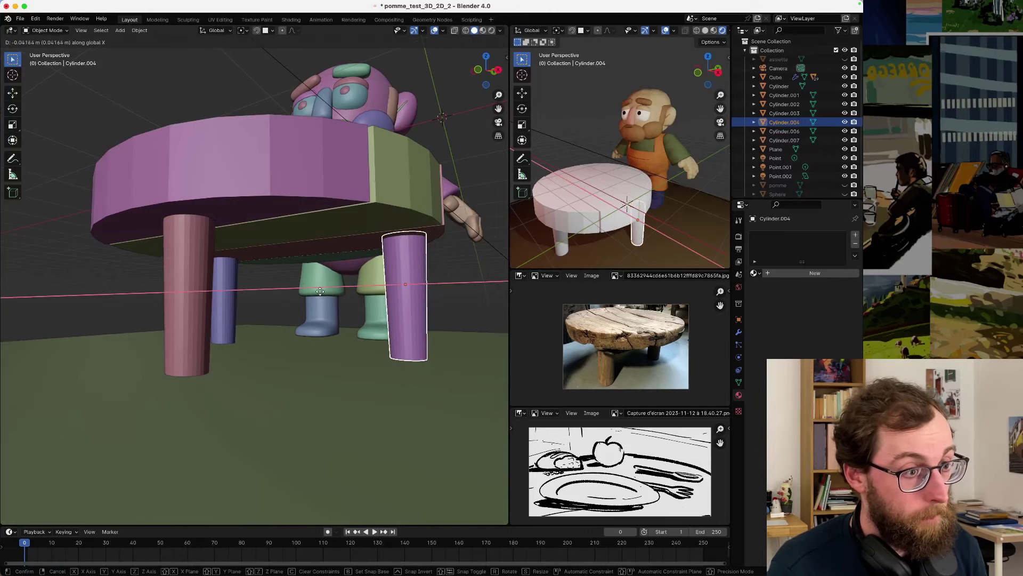
left_click(320, 291)
- Select the pink leg Cylinder.007 and zoom out to a wide view of the scene
left_click(169, 267)
middle_click_drag(169, 266, 320, 224)
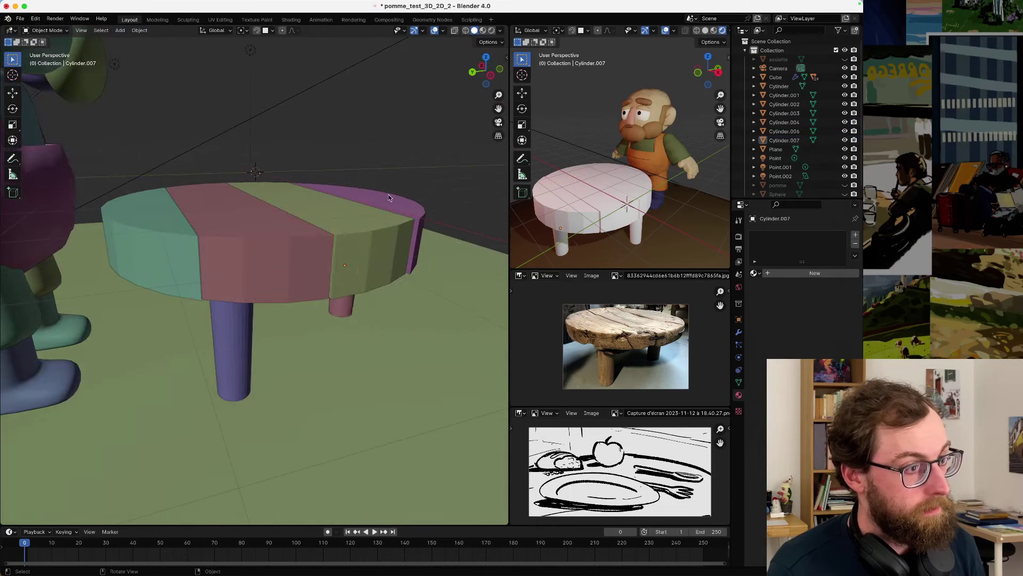
scroll(388, 194, "down", 5)
mouse_move(388, 194)
middle_mouse_down()
mouse_move(431, 216)
mouse_move(158, 234)
mouse_move(195, 258)
mouse_move(418, 76)
middle_mouse_up()
left_click(483, 31)
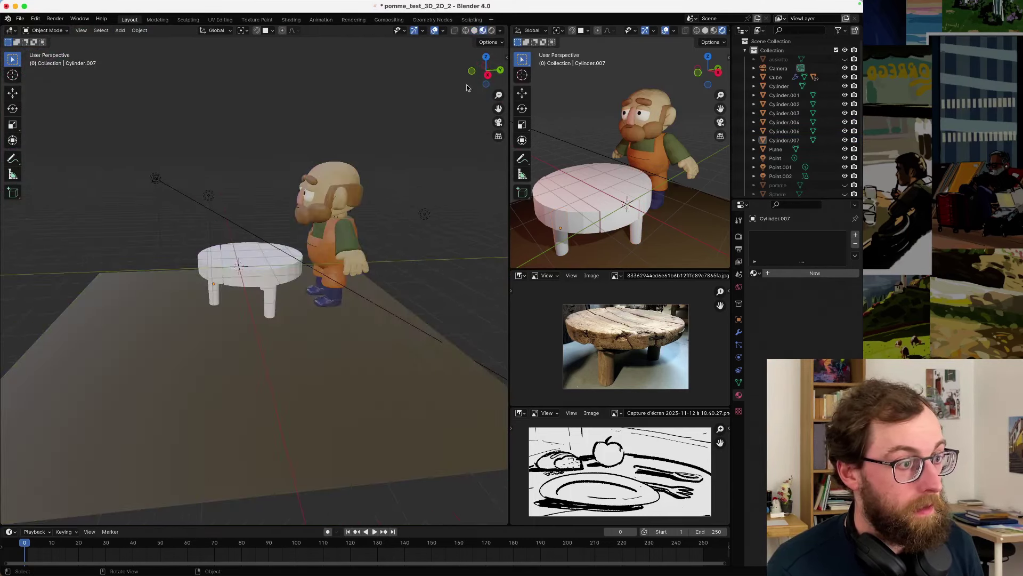
scroll(373, 239, "up", 3)
middle_click_drag(373, 240, 282, 252)
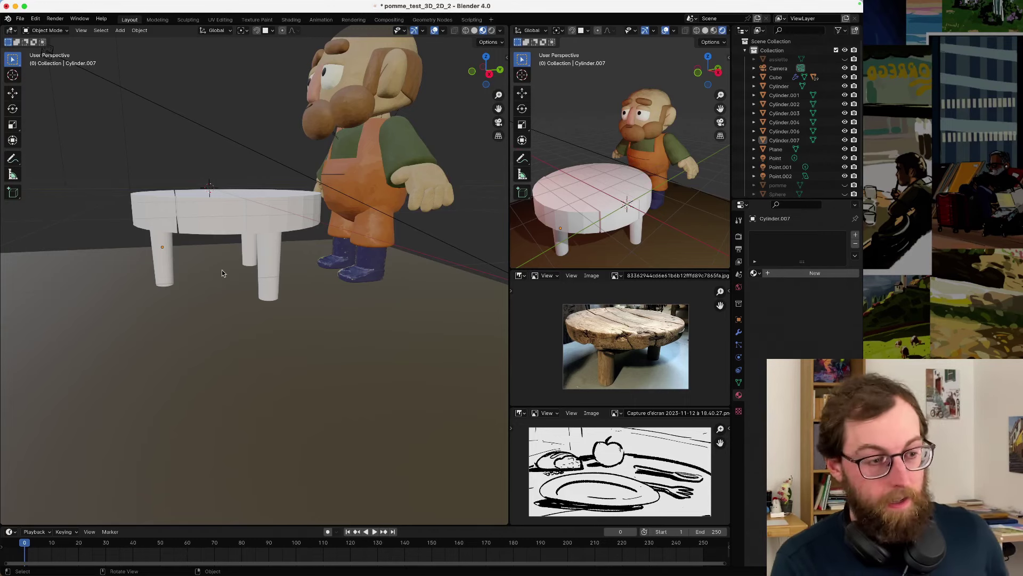
middle_click_drag(196, 230, 381, 236)
- Launch Safari from Spotlight and search the web for 'hauteur table'
key("super+comma")
key("super+space")
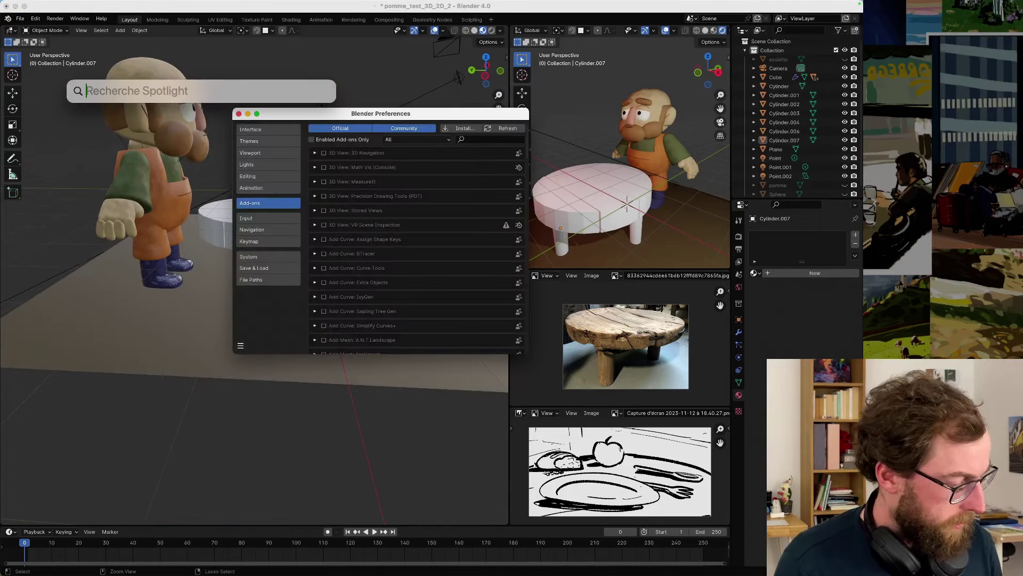
type("safari")
key("Return")
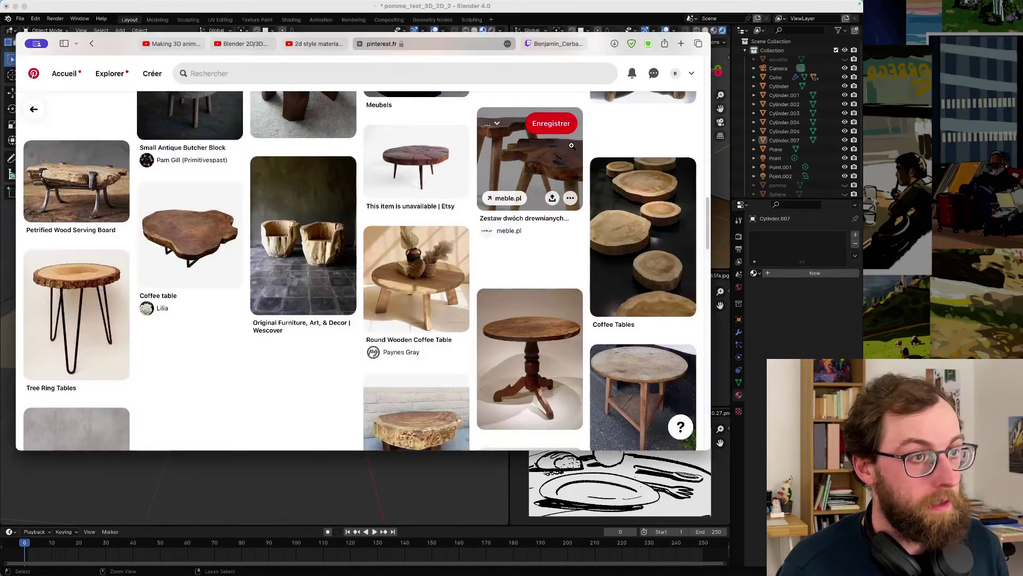
key("super+t")
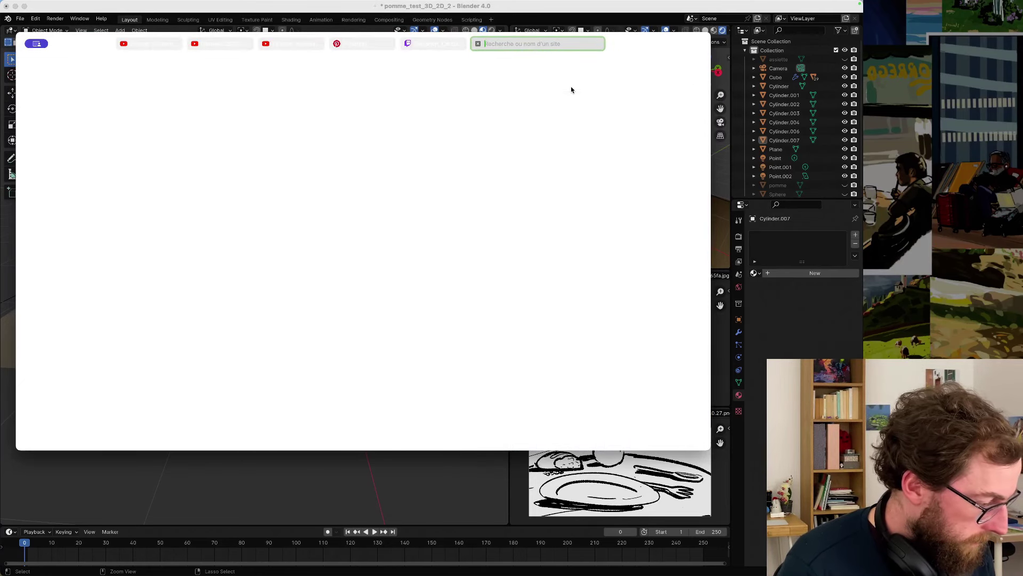
type("hauteur table")
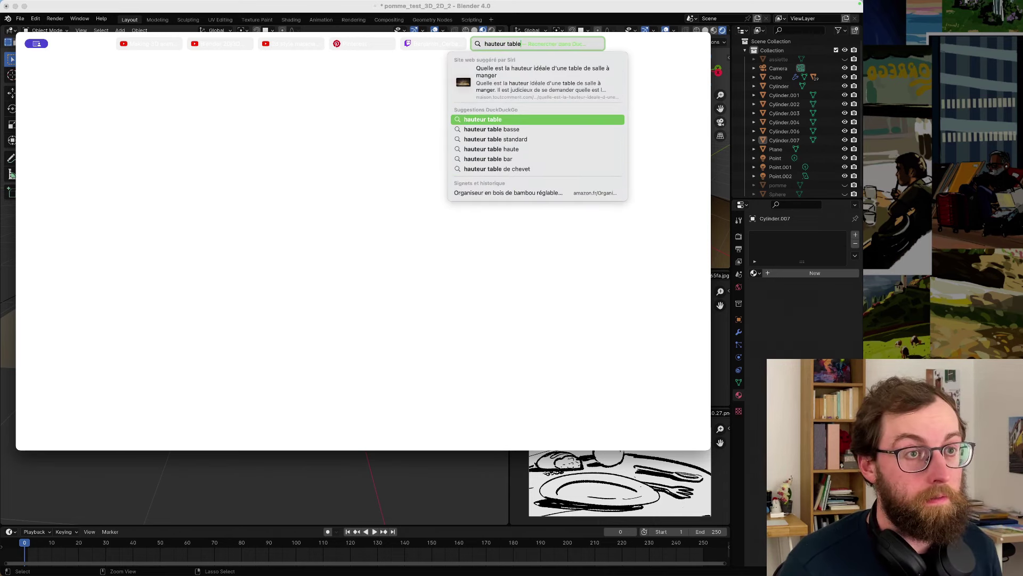
key("Return")
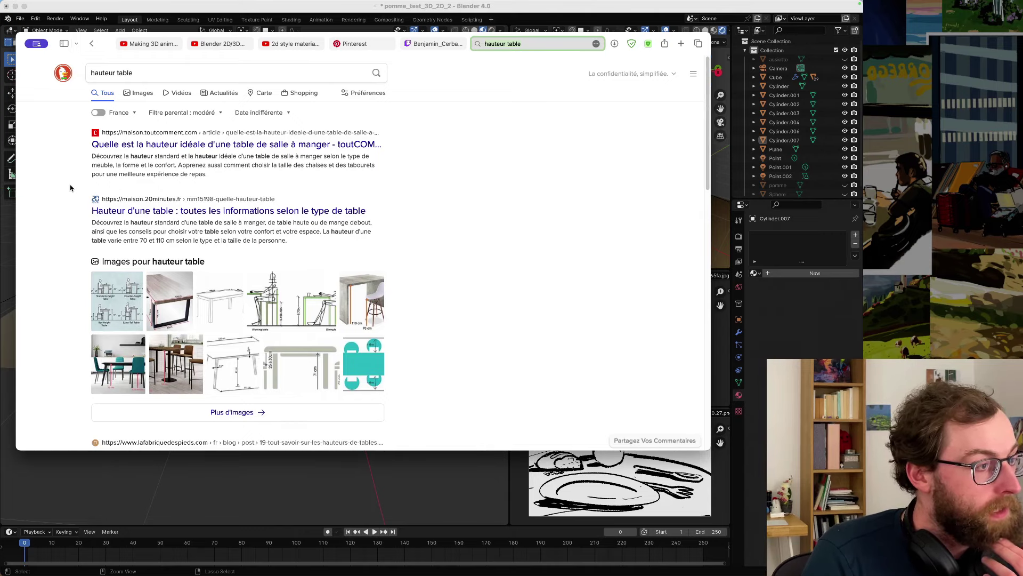
- Open two result articles in tabs and read the table-height article
left_click(122, 143, "super")
scroll(70, 193, "down", 3)
scroll(69, 195, "down", 2)
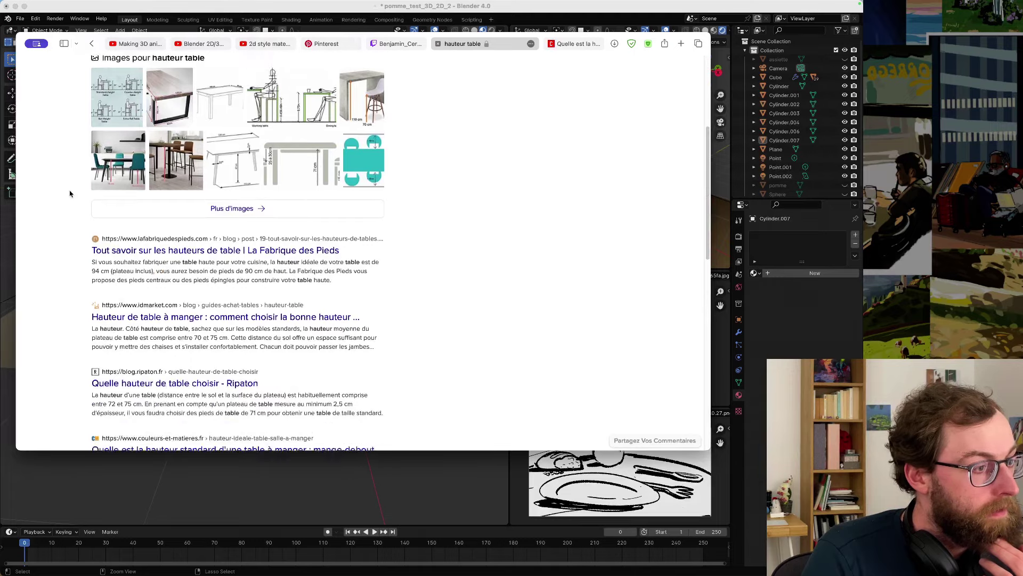
left_click(110, 213, "super")
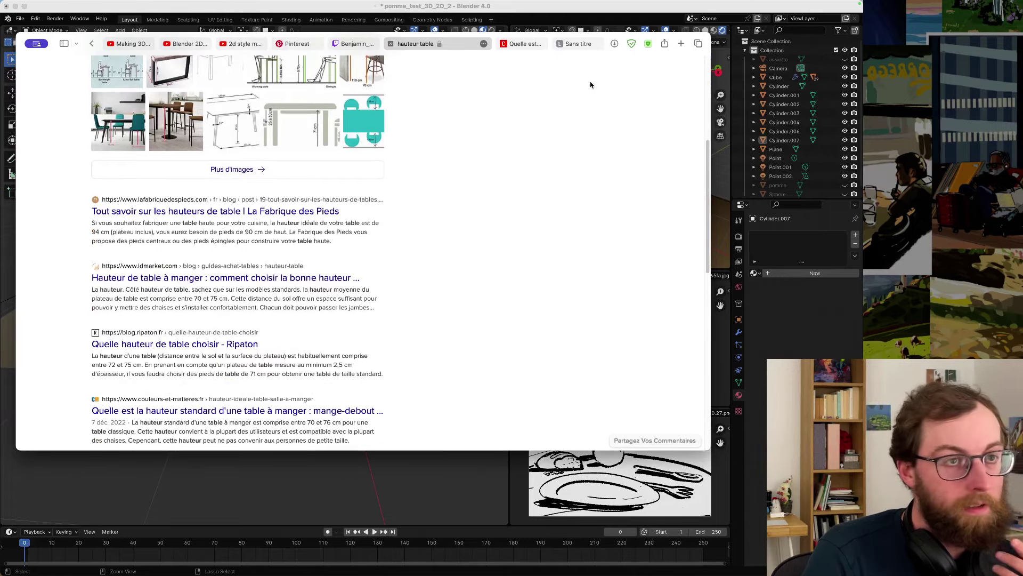
left_click(533, 44)
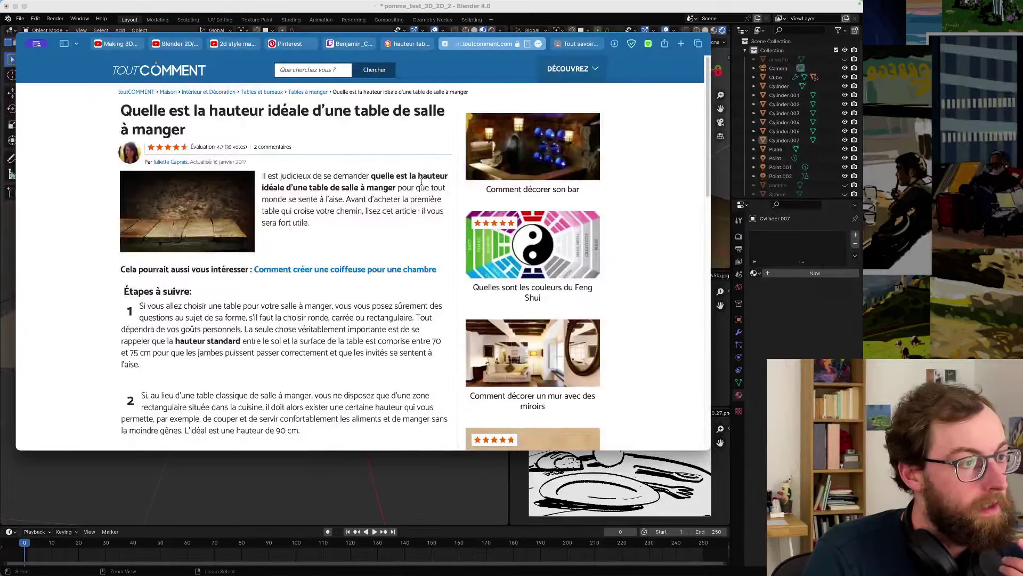
scroll(421, 180, "down", 1)
scroll(421, 181, "down", 5)
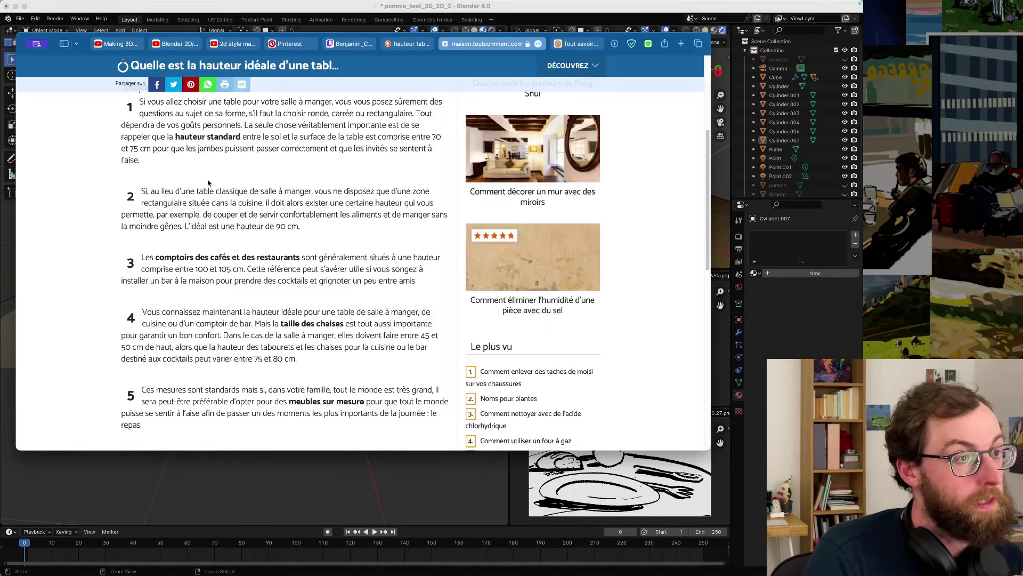
scroll(208, 183, "up", 1)
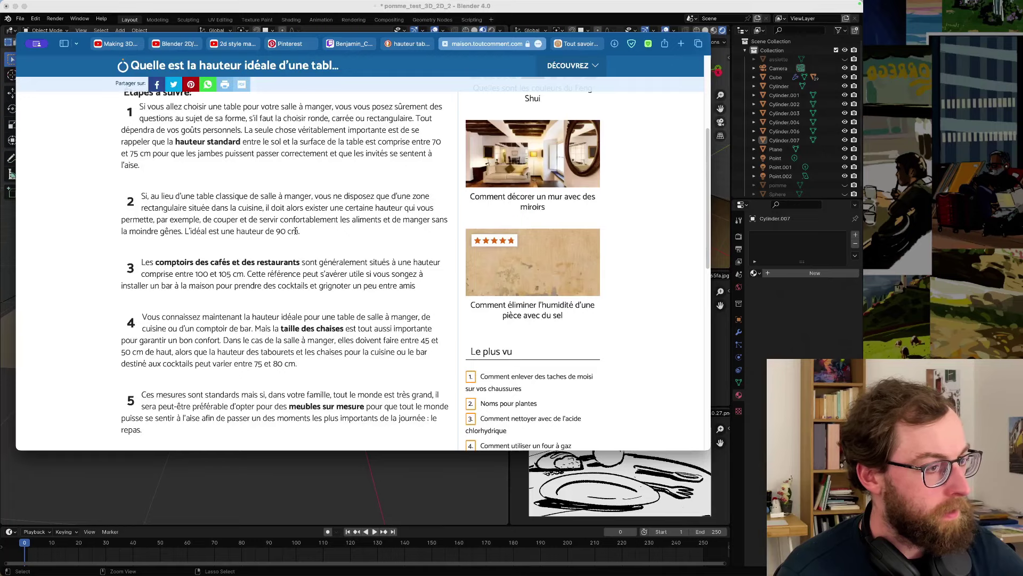
- Read the La Fabrique des Pieds page, then bring Blender back to the front
key("ctrl+Tab")
scroll(207, 283, "down", 10)
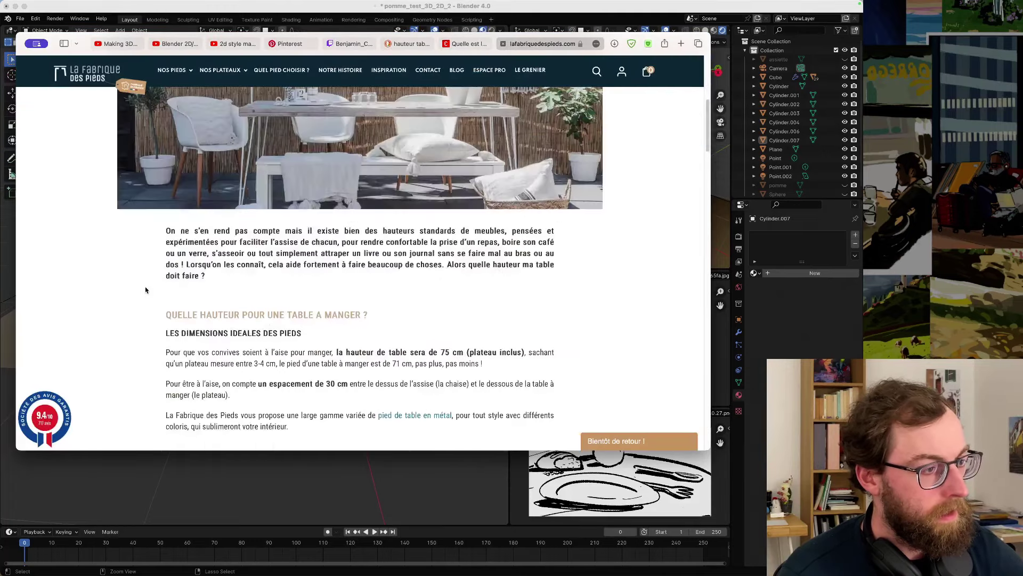
scroll(145, 289, "down", 1)
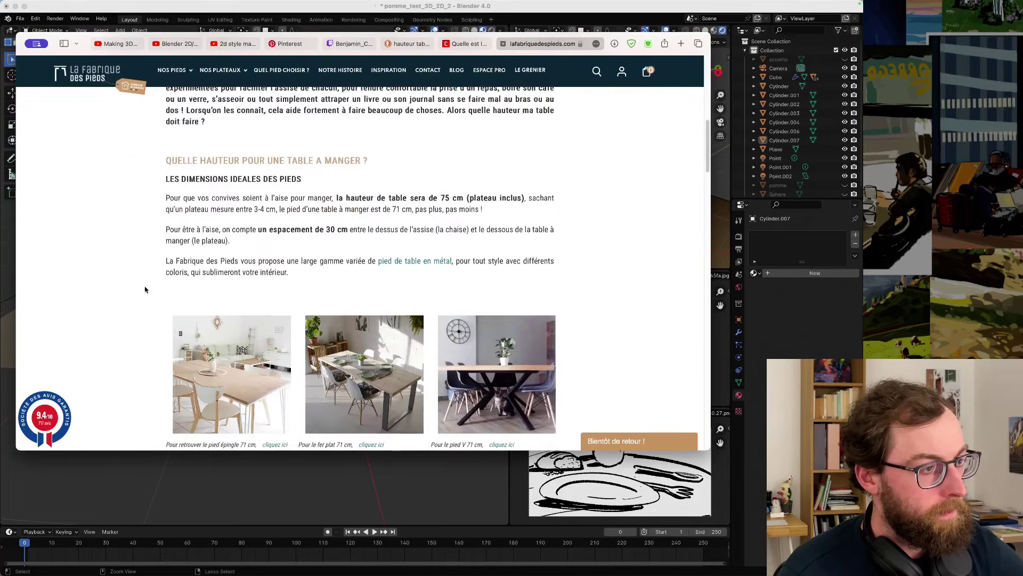
scroll(145, 289, "down", 2)
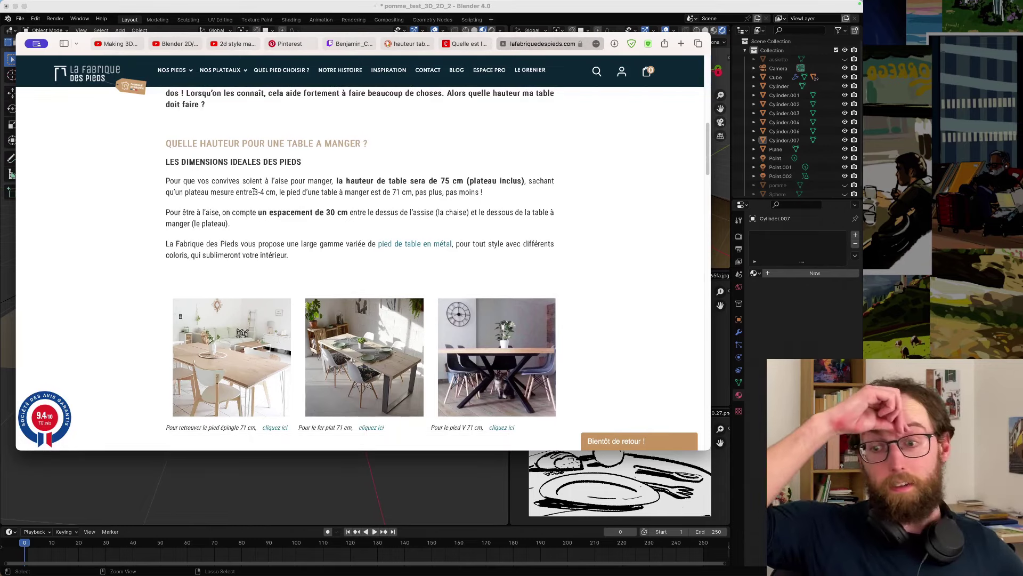
left_click(328, 11)
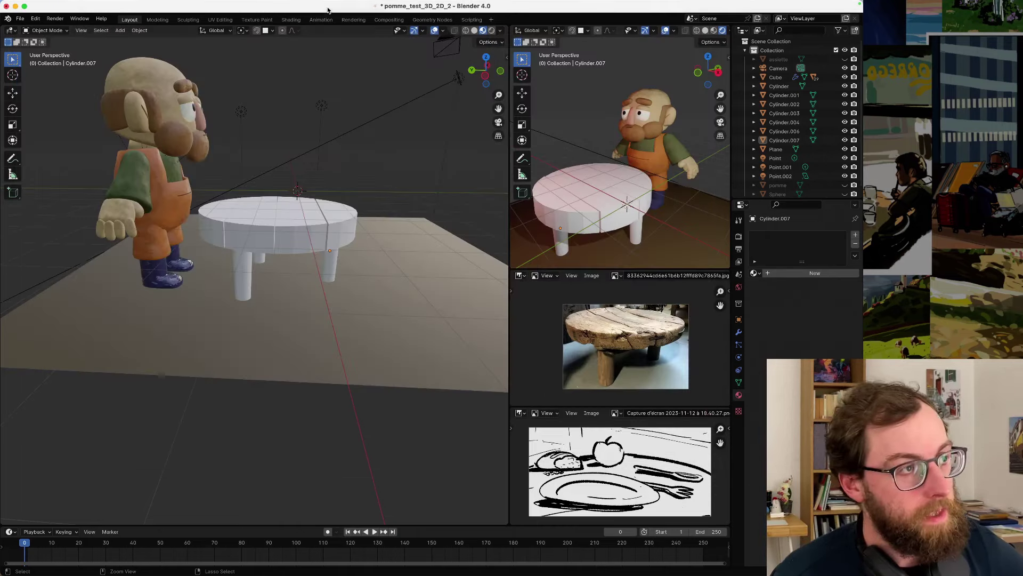
middle_click_drag(319, 197, 398, 100)
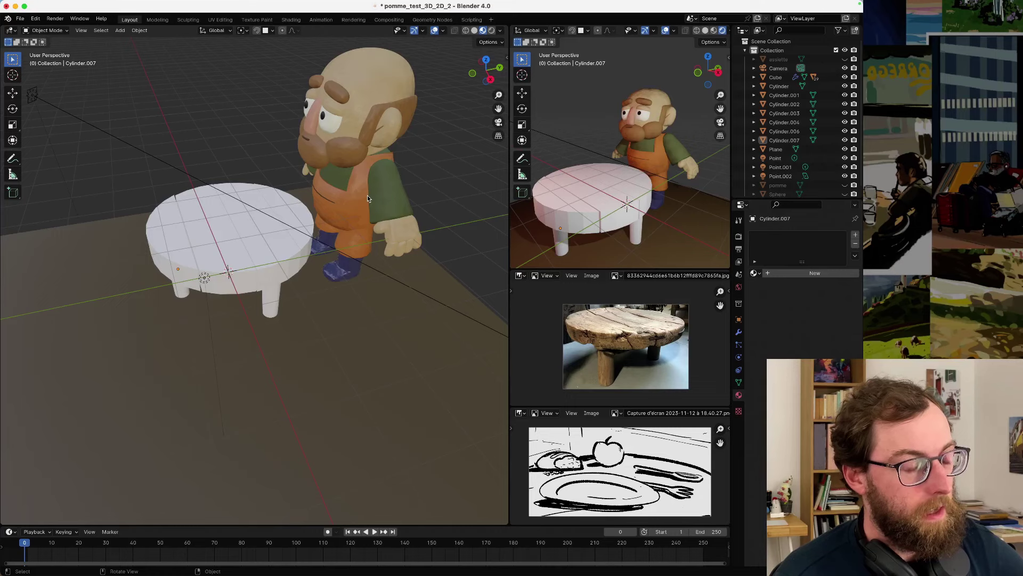
middle_click_drag(367, 195, 350, 178)
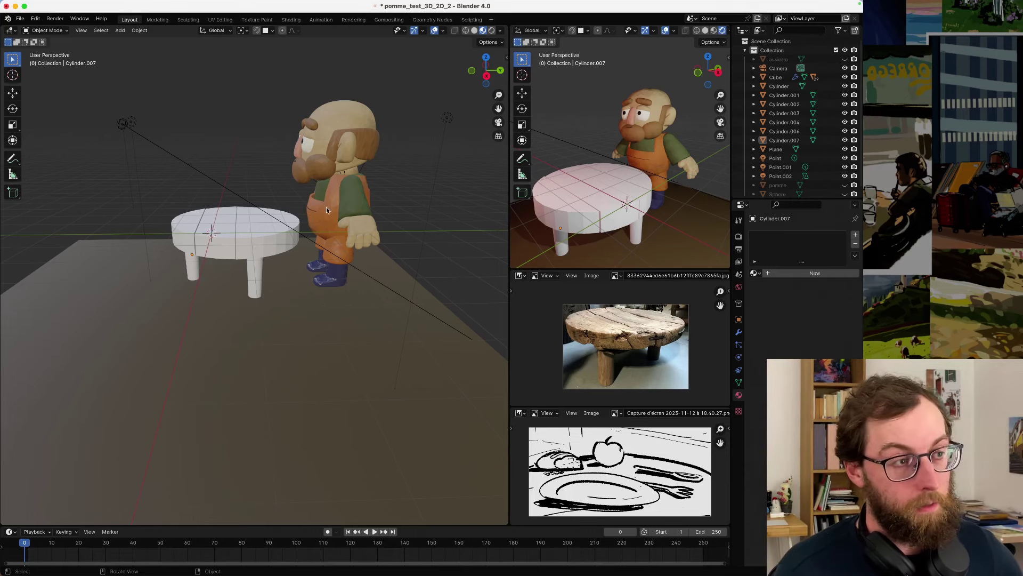
scroll(330, 167, "up", 2)
middle_click_drag(330, 166, 298, 218)
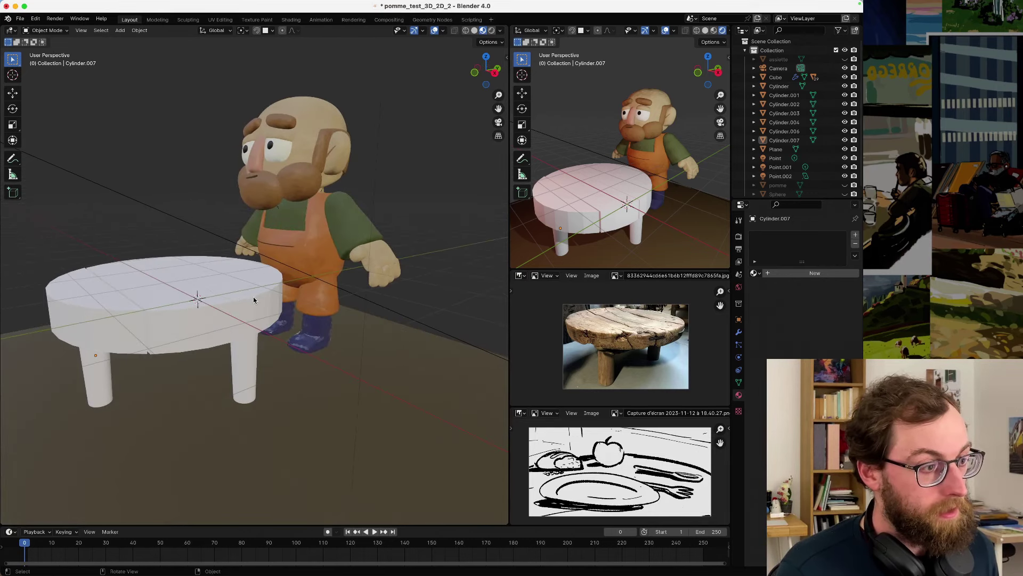
middle_click_drag(254, 300, 241, 368)
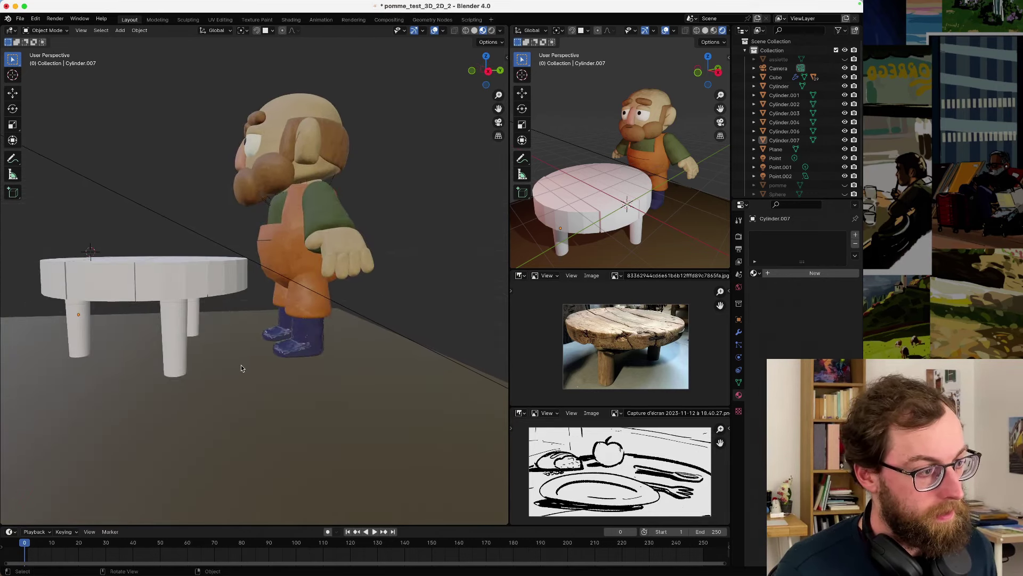
left_click(283, 257)
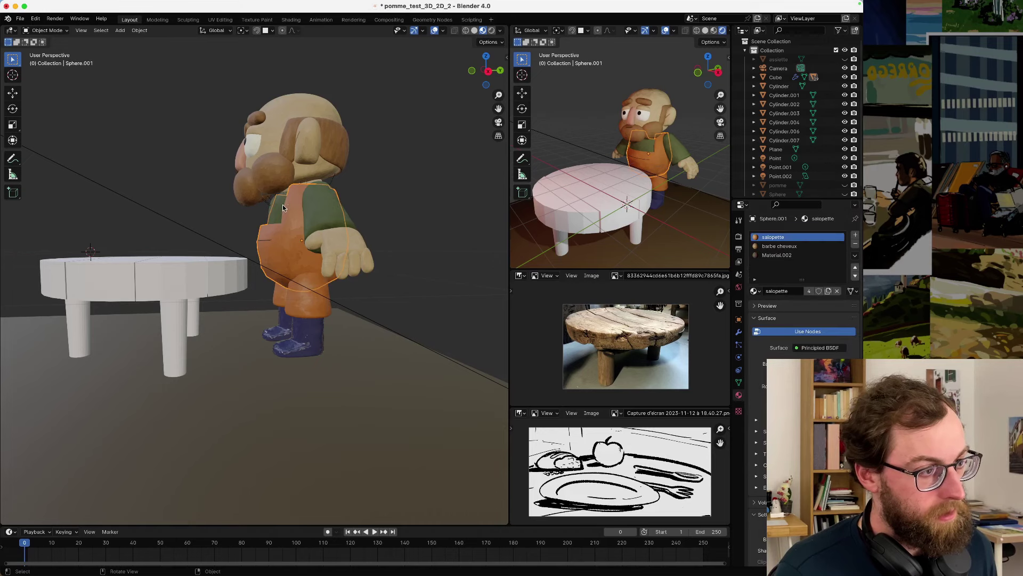
left_click(277, 209)
key("g")
key("z")
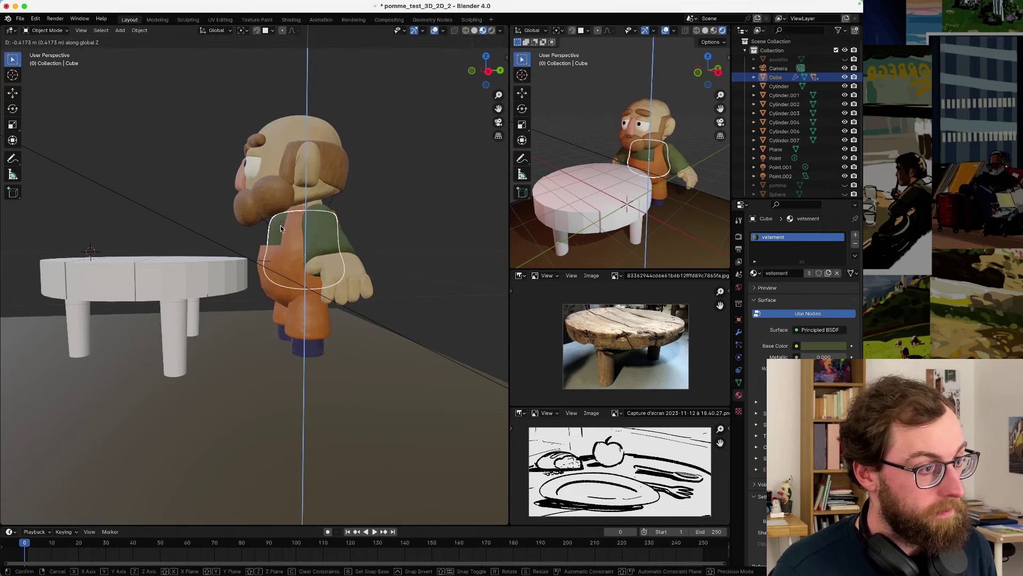
left_click(281, 224)
middle_click_drag(280, 224, 315, 279)
scroll(315, 279, "up", 1)
key("g")
key("y")
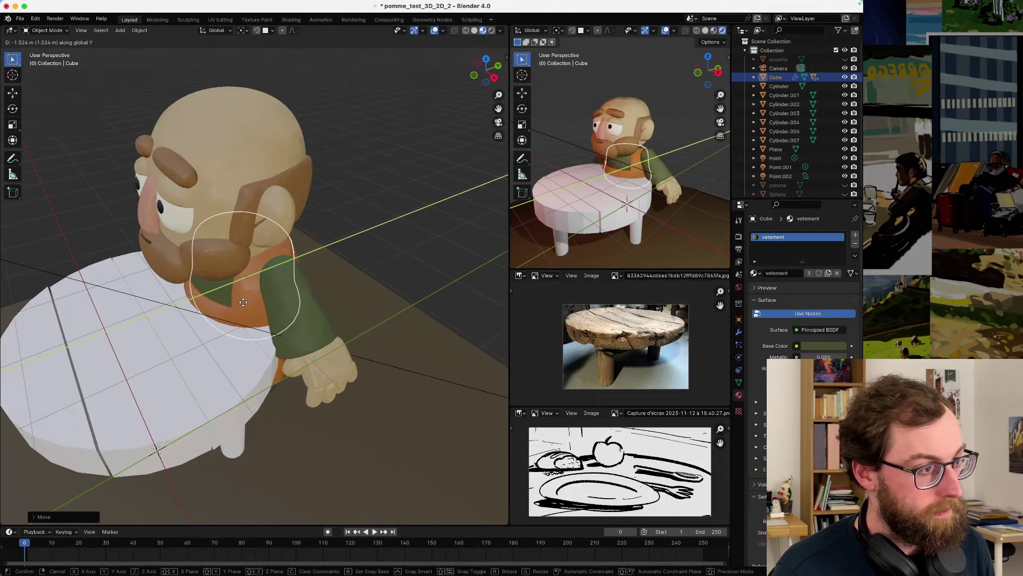
right_click(243, 302)
scroll(244, 302, "down", 2)
middle_click_drag(244, 302, 237, 265)
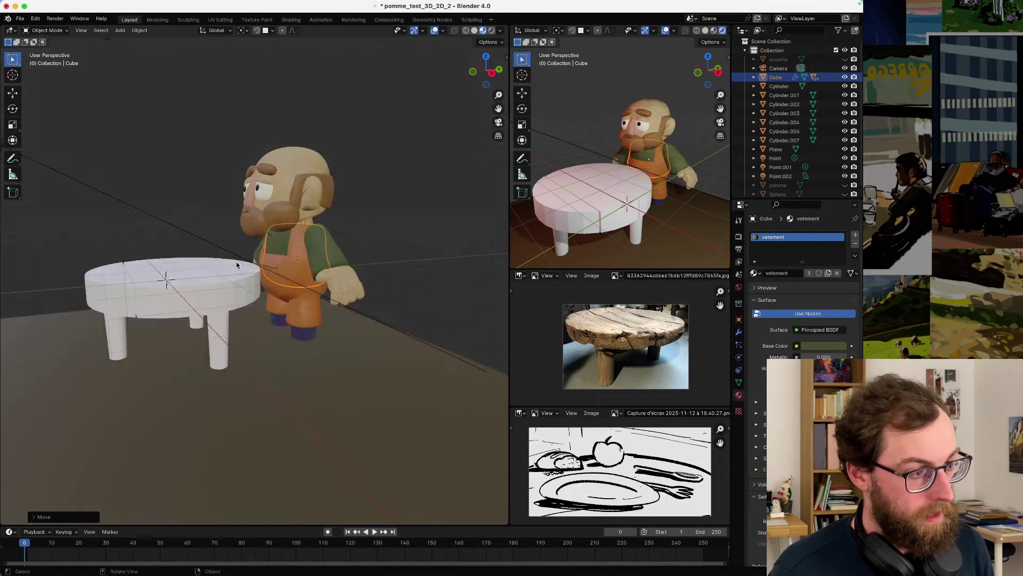
key("super+z")
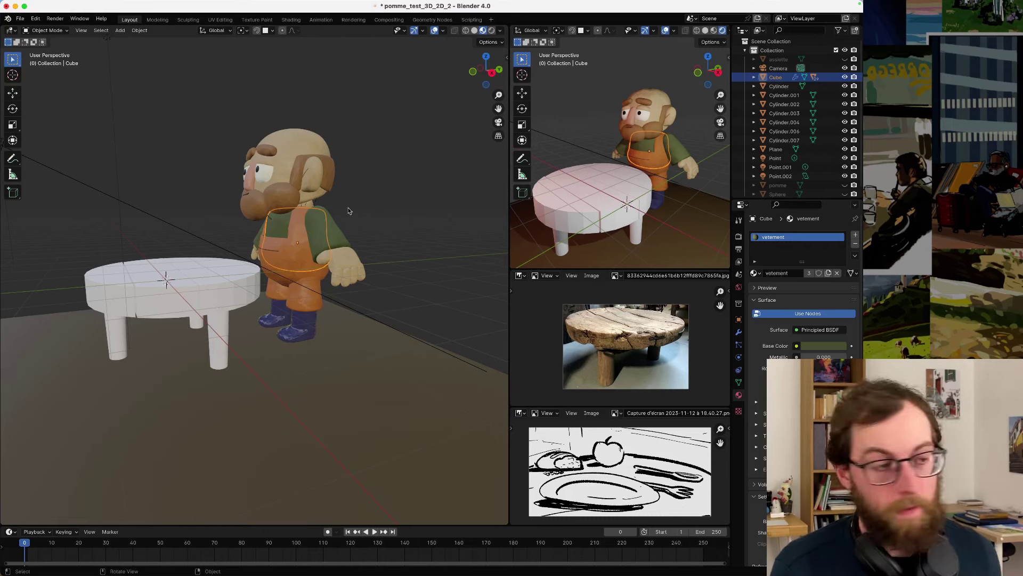
left_click(347, 248)
middle_click_drag(347, 247, 293, 281)
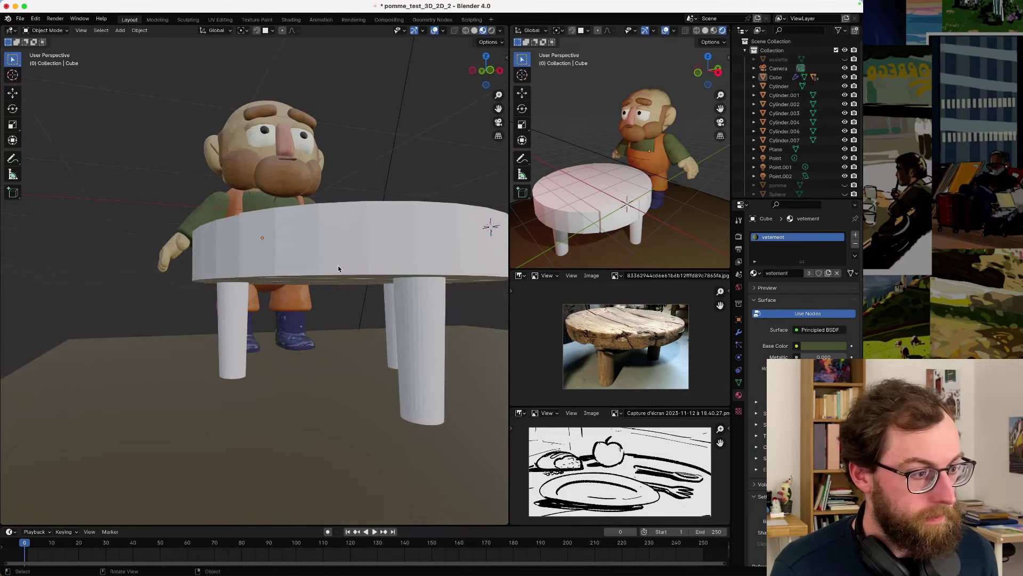
scroll(338, 268, "down", 4)
- Rename the floor plane to 'sol' in the Outliner
left_click(291, 338)
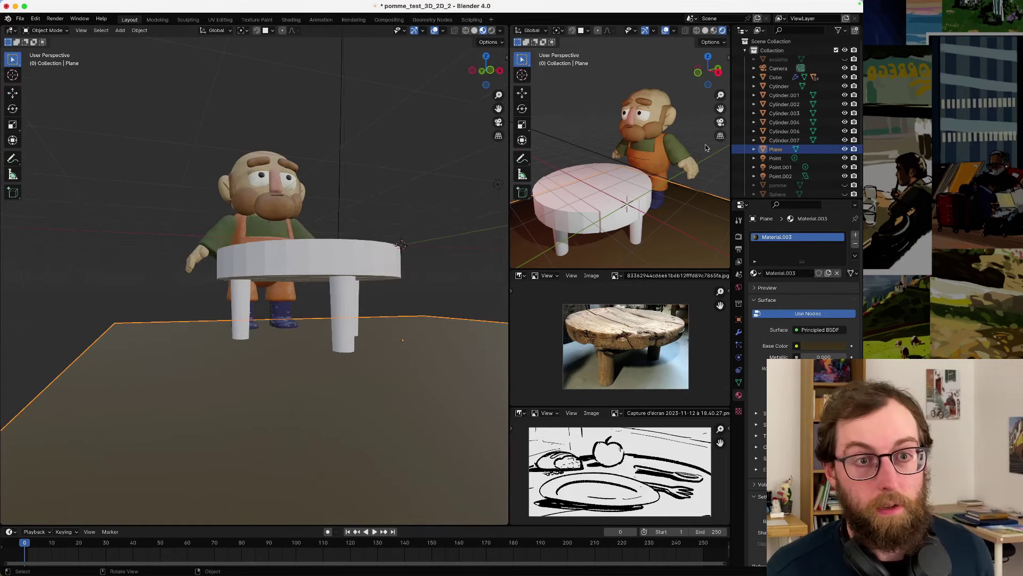
double_click(777, 149)
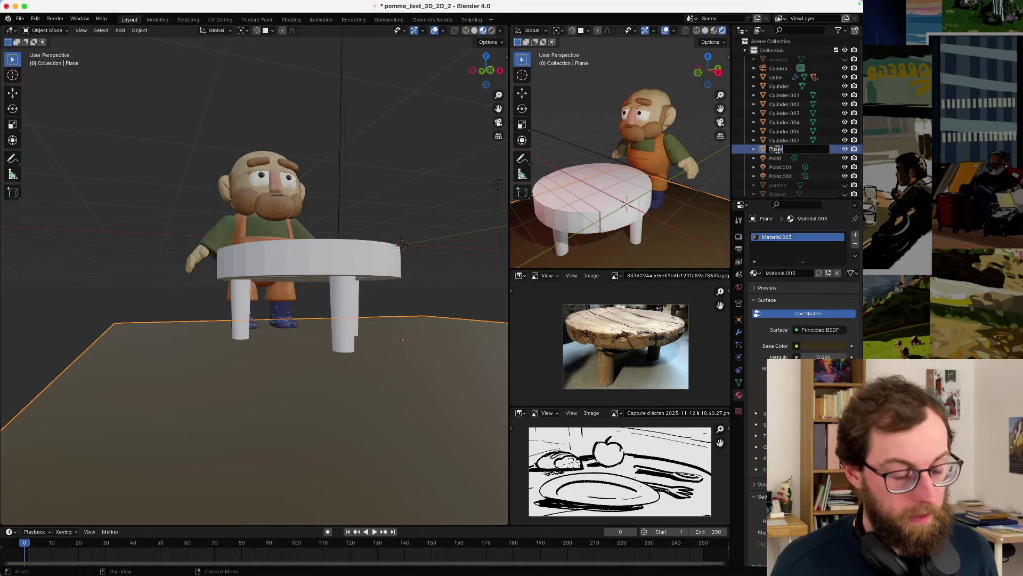
type("sol")
key("Return")
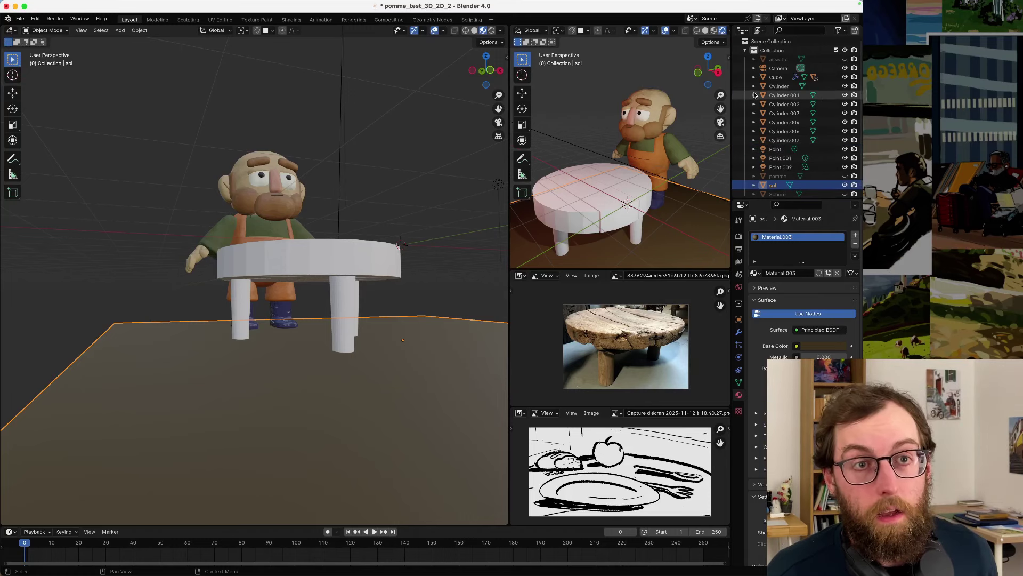
- Inspect the tabletop cylinders Cylinder, Cylinder.001, Cylinder.002 and the Cylinder.006 leg
left_click(781, 95)
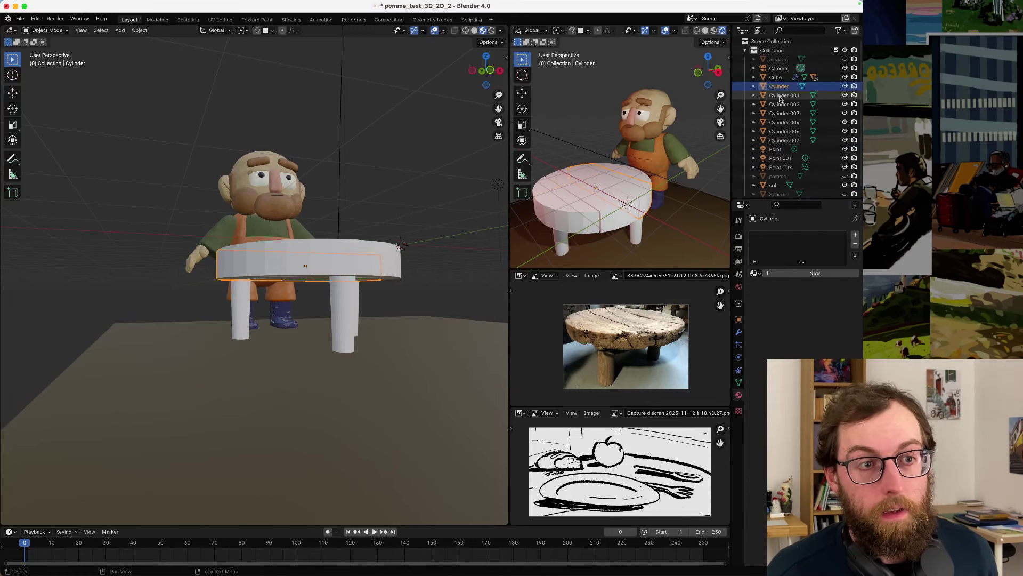
left_click(783, 132)
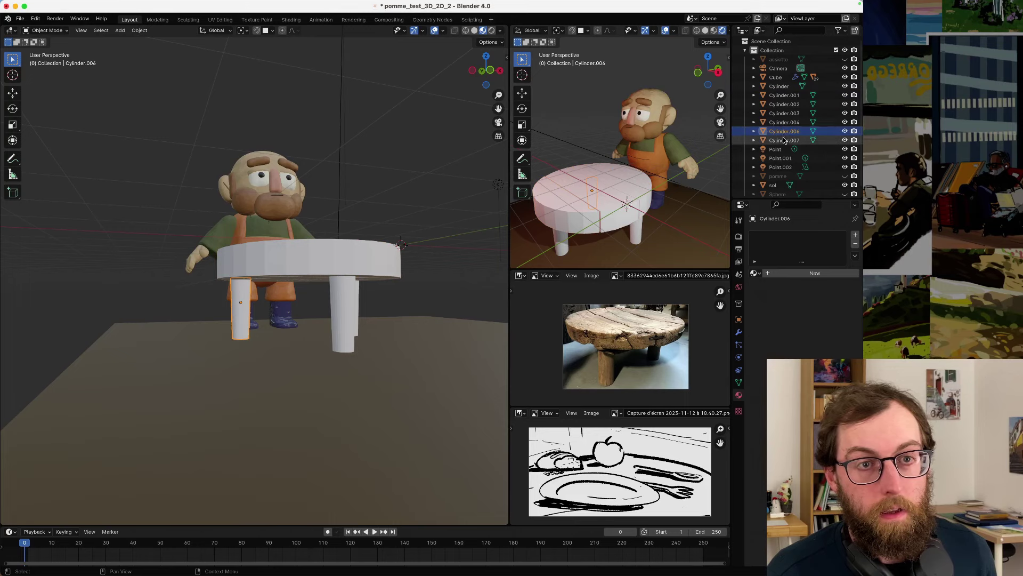
left_click(784, 95)
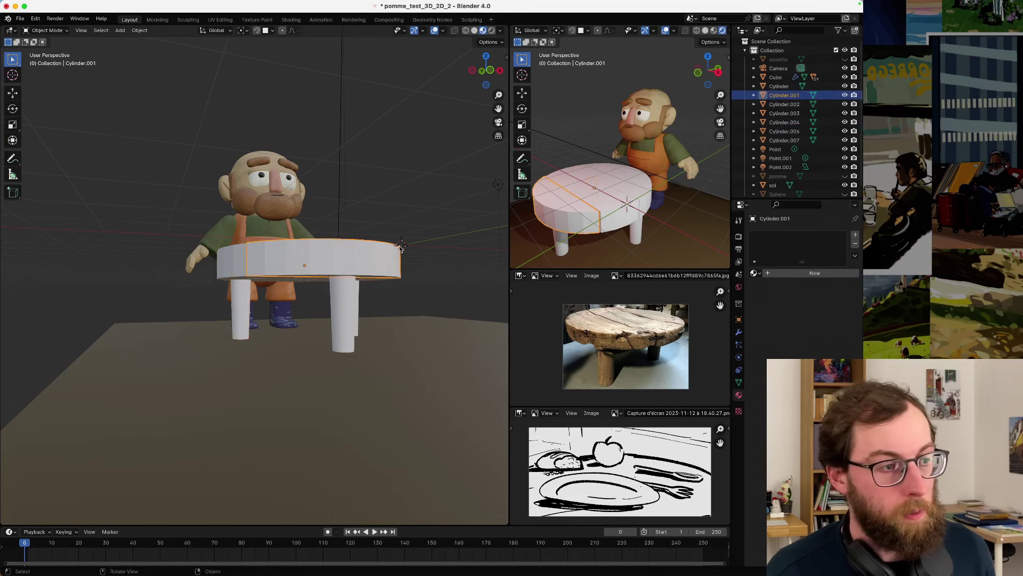
middle_click_drag(400, 248, 373, 246)
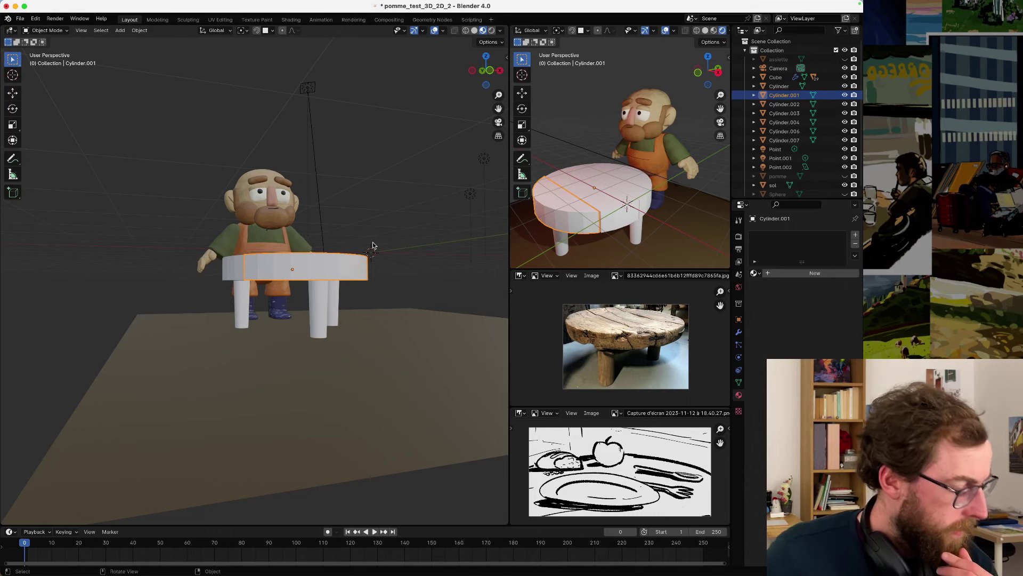
middle_click_drag(341, 245, 127, 299)
left_click(220, 282)
scroll(223, 283, "up", 1)
left_click(172, 299)
left_click(224, 283)
- Raise the selected tabletop plank cylinders vertically along Z
left_click(234, 281, "shift")
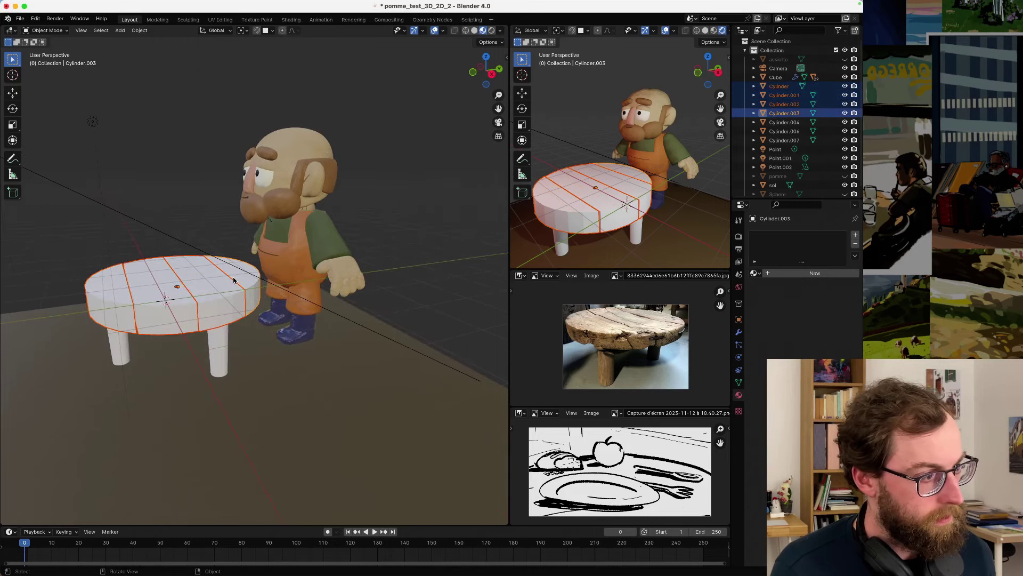
middle_click_drag(234, 280, 236, 271)
key("g")
key("z")
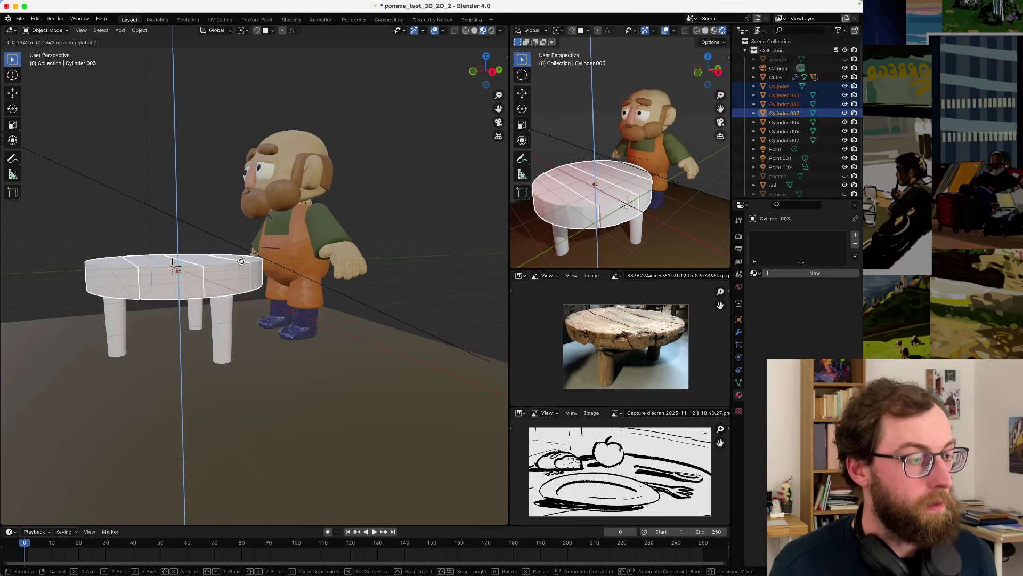
left_click(240, 261)
mouse_move(240, 262)
middle_mouse_down()
mouse_move(222, 266)
mouse_move(244, 252)
middle_mouse_up()
scroll(223, 282, "up", 4)
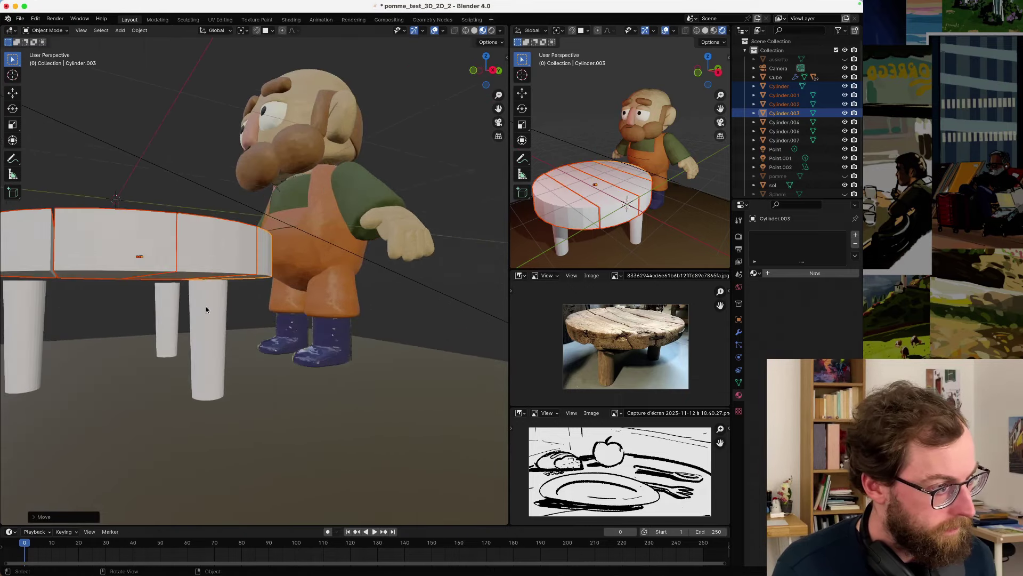
- Move the central leg Cylinder.004's top edge loop up along Z to meet the tabletop
left_click(206, 306)
middle_click_drag(205, 306, 306, 287)
middle_click_drag(282, 294, 349, 258)
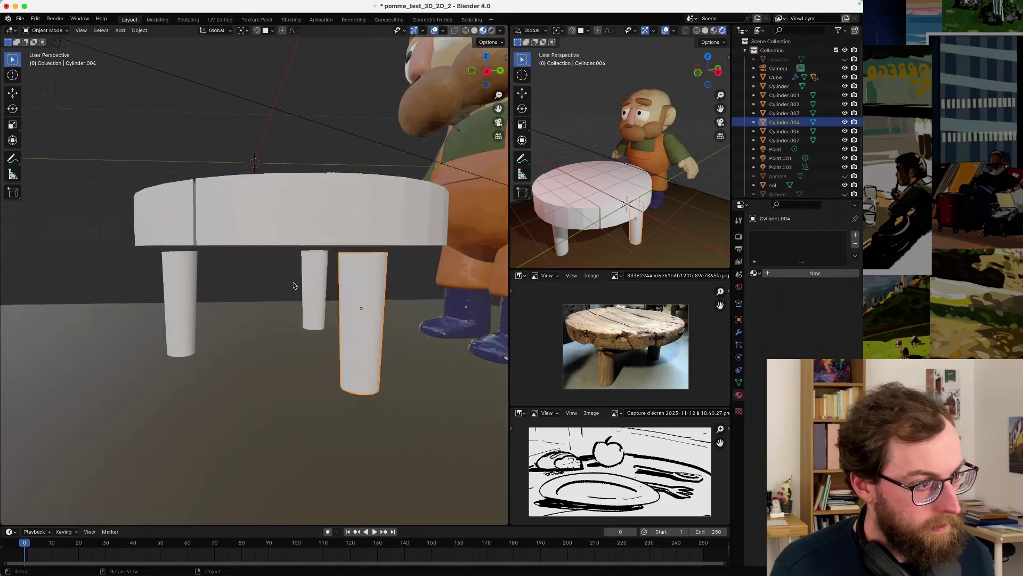
key("Tab")
scroll(344, 262, "up", 3)
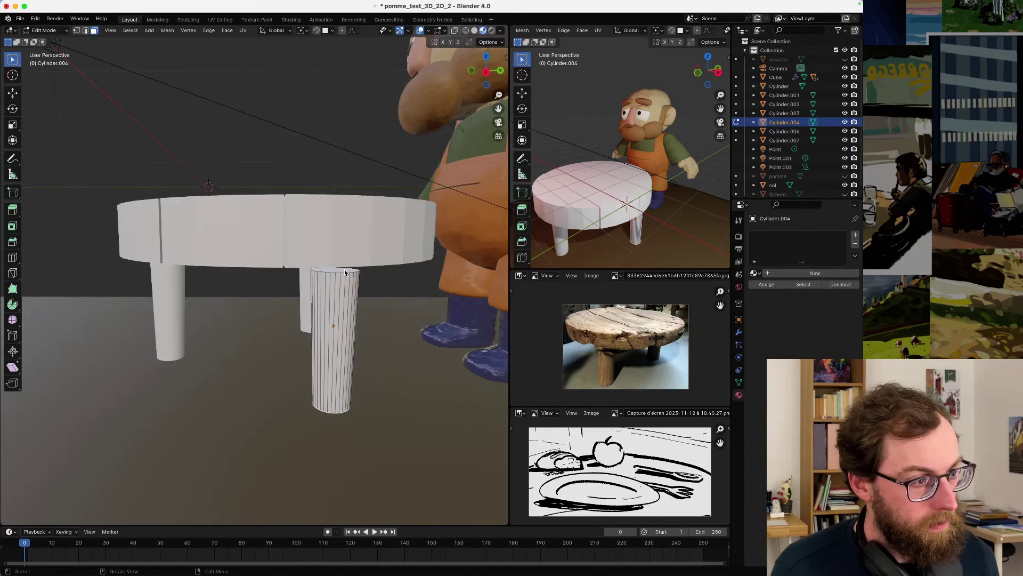
left_click(345, 270, "alt")
key("g")
key("z")
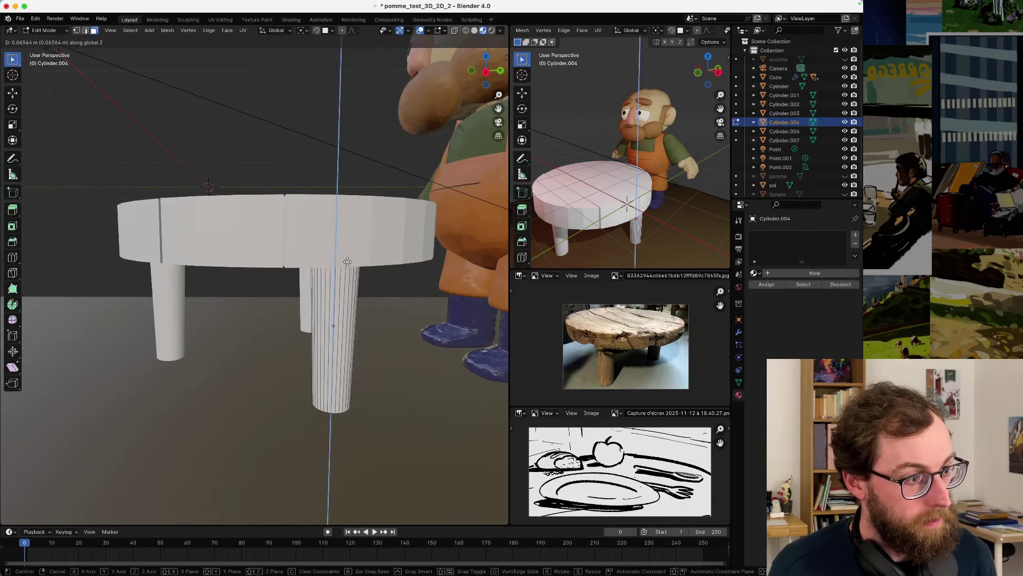
left_click(348, 261)
- Check the leg from beneath the table and return to Object Mode
middle_click_drag(348, 261, 315, 272)
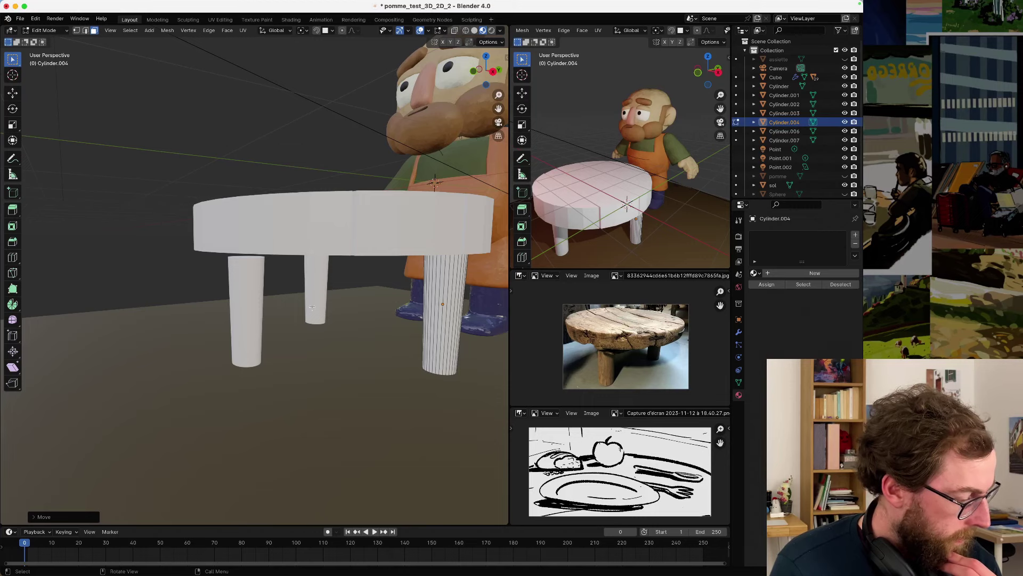
scroll(312, 308, "down", 3)
middle_click_drag(311, 307, 331, 279)
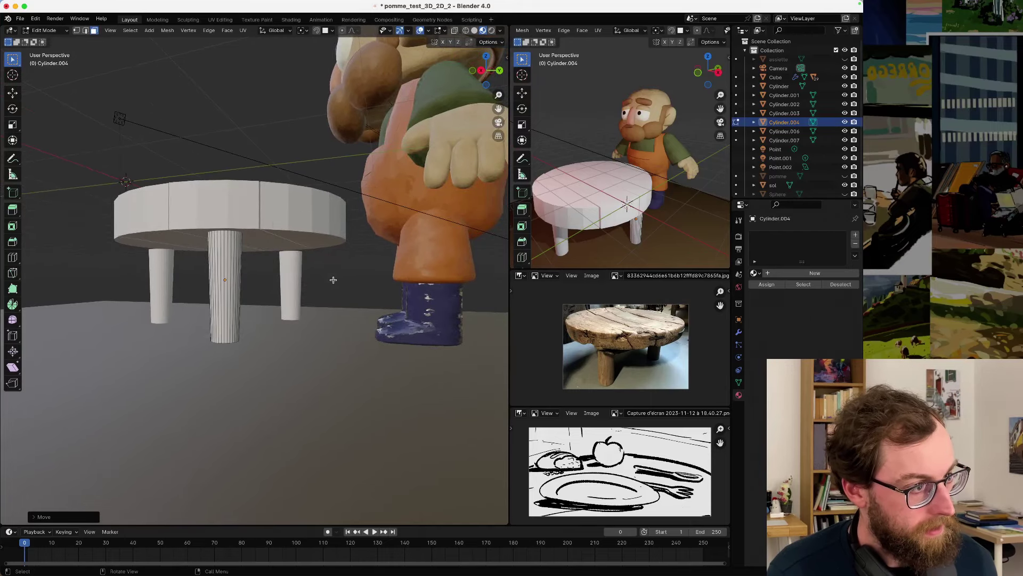
scroll(333, 280, "up", 2)
middle_click_drag(278, 237, 231, 242)
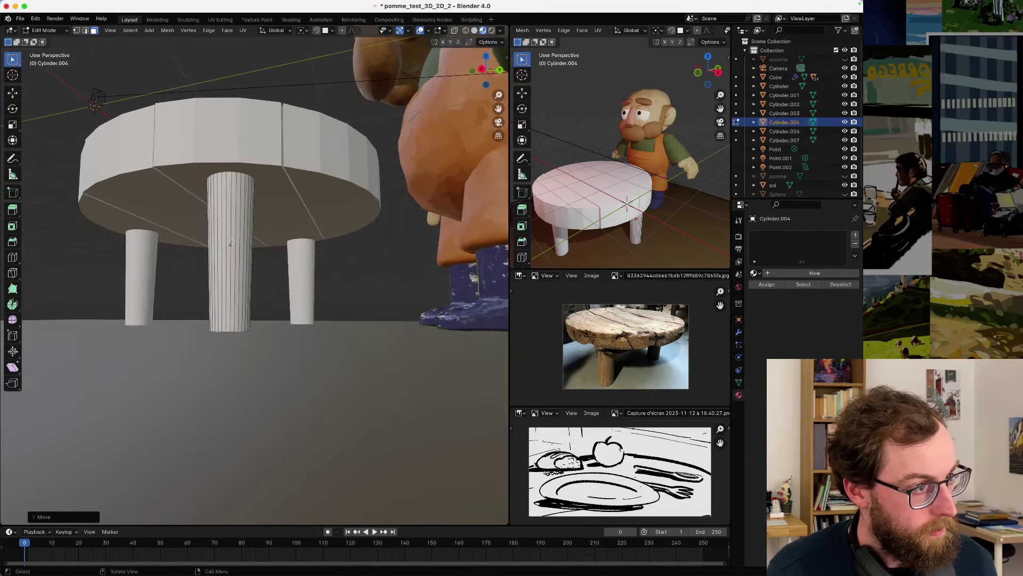
key("Tab")
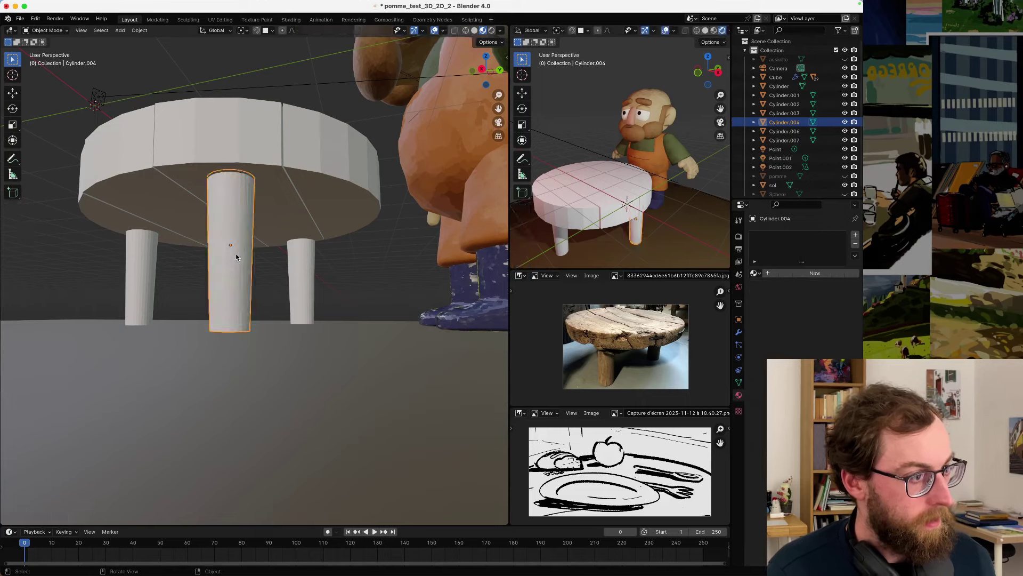
- Delete the right and left outer table legs
left_click(295, 264)
key("x")
left_click(262, 267)
left_click(149, 277)
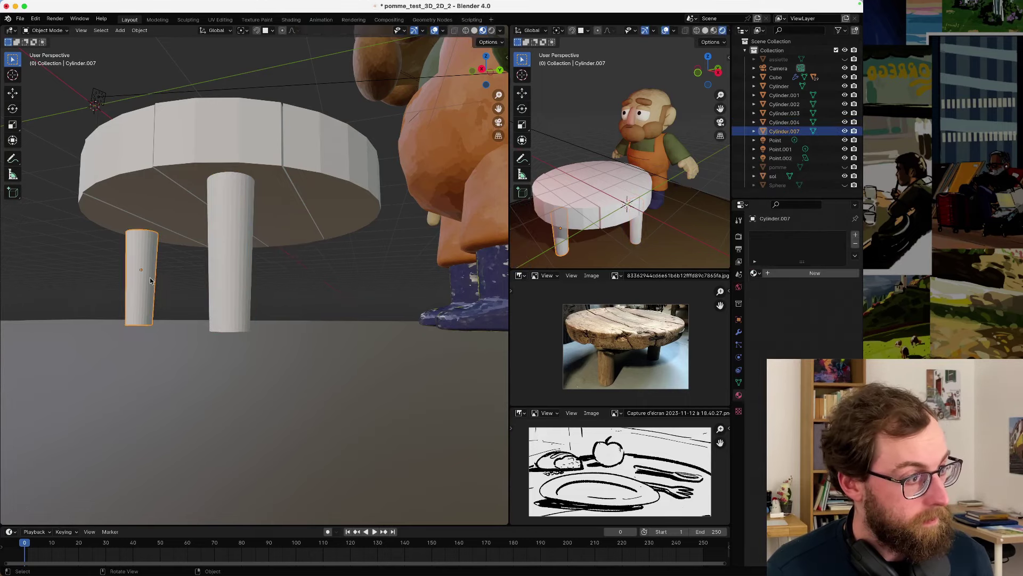
key("Delete")
- Duplicate the central leg Cylinder.004 and slide the copy along X
left_click(216, 274)
key("shift+d")
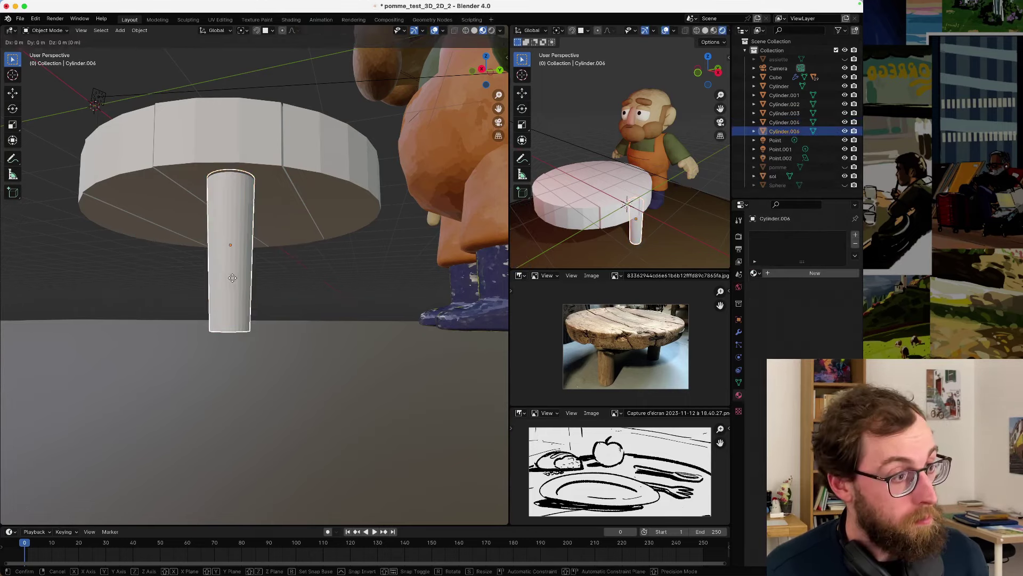
key("x")
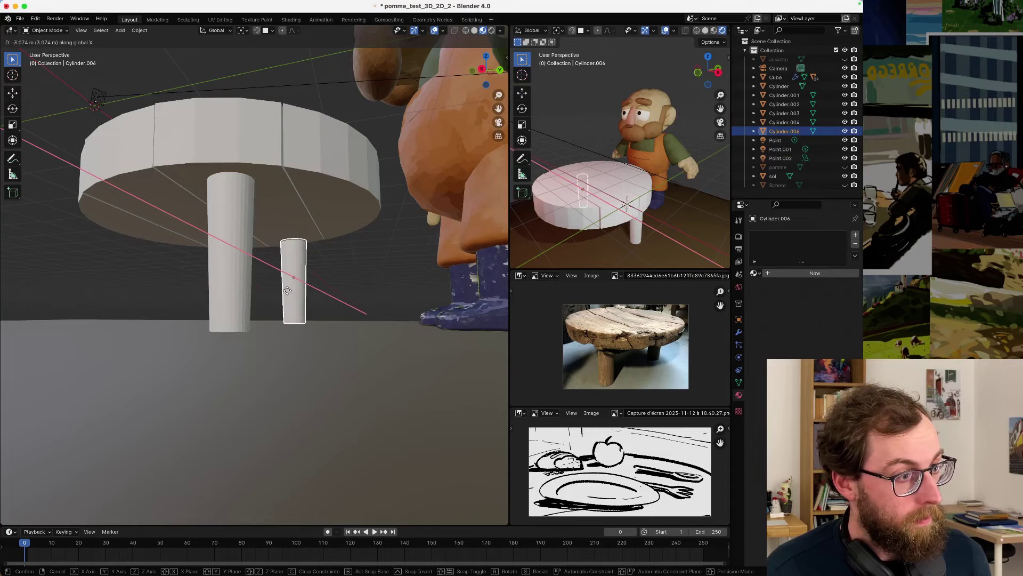
left_click(286, 293)
middle_click_drag(285, 293, 261, 270)
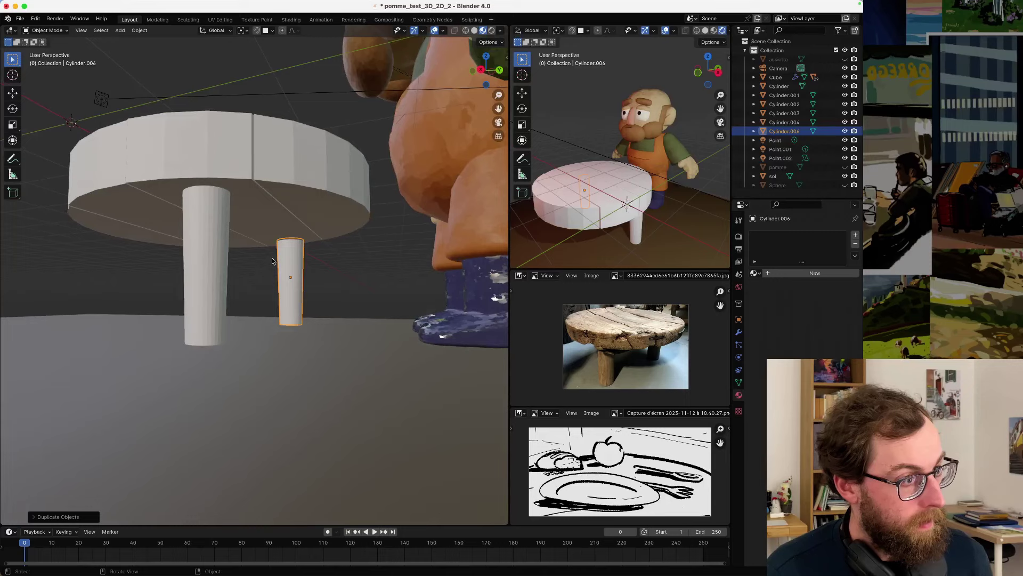
- Reposition the new leg along the Y axis
key("g")
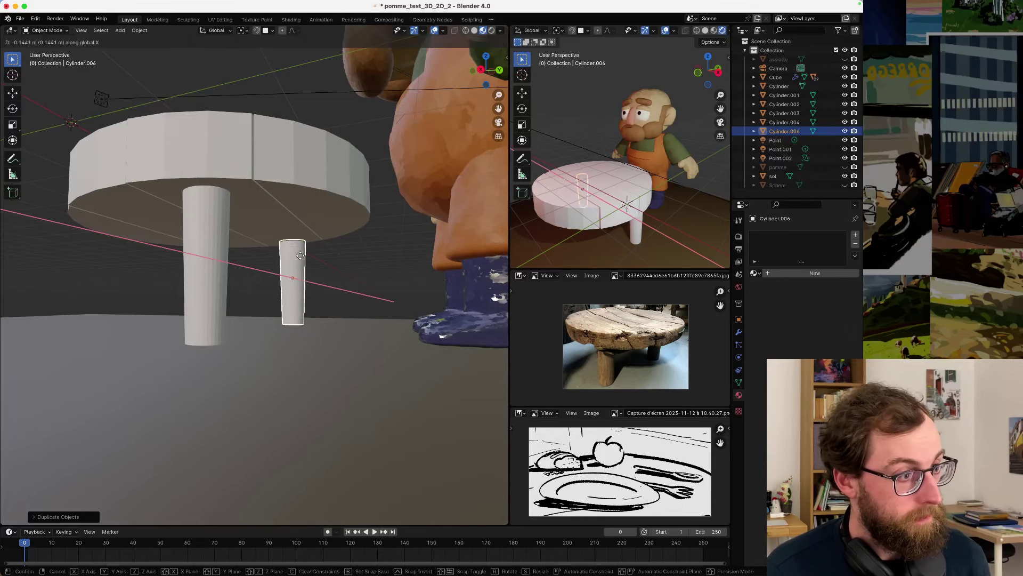
key("y")
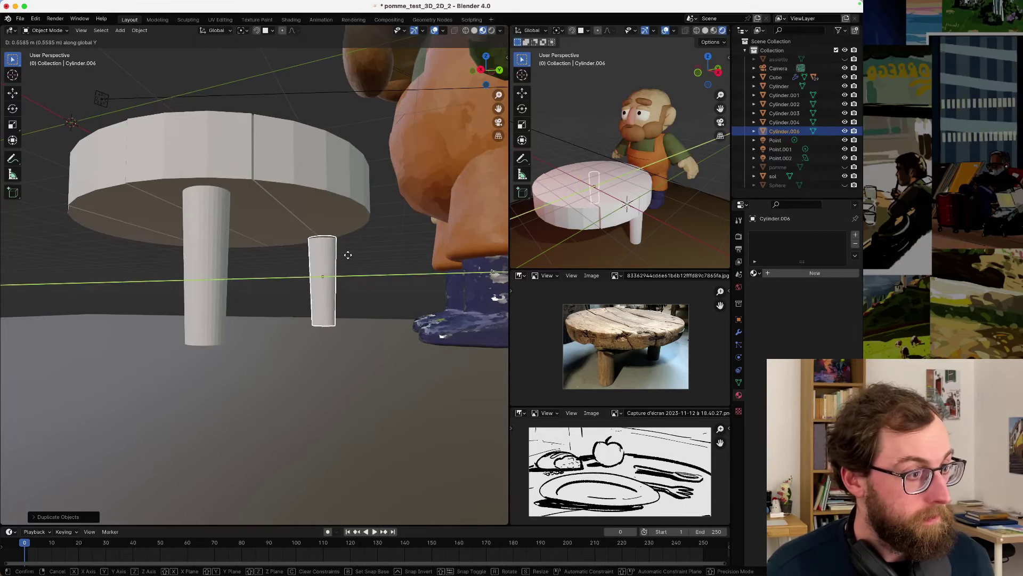
left_click(346, 262)
middle_click_drag(346, 261, 237, 325)
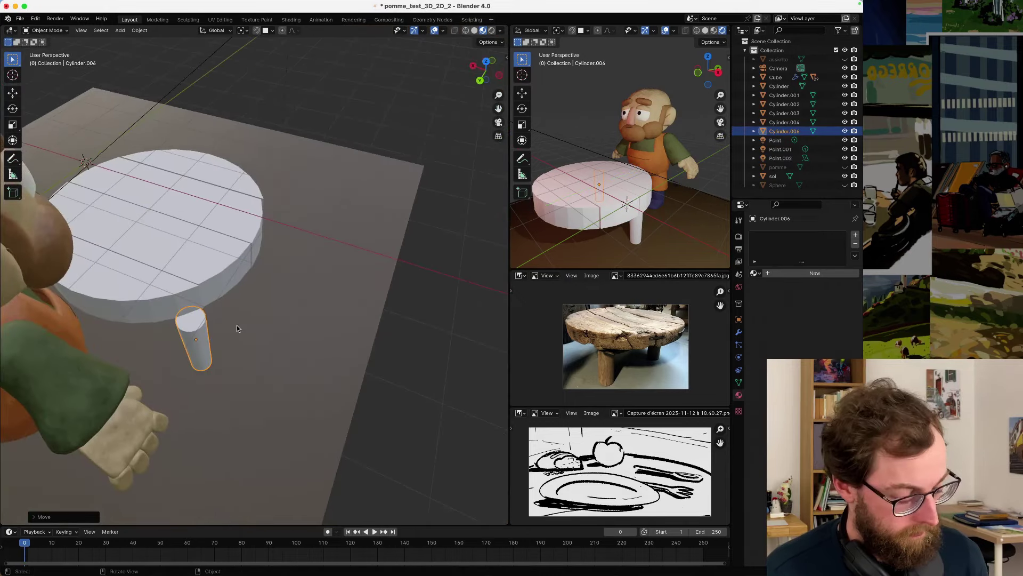
key("g")
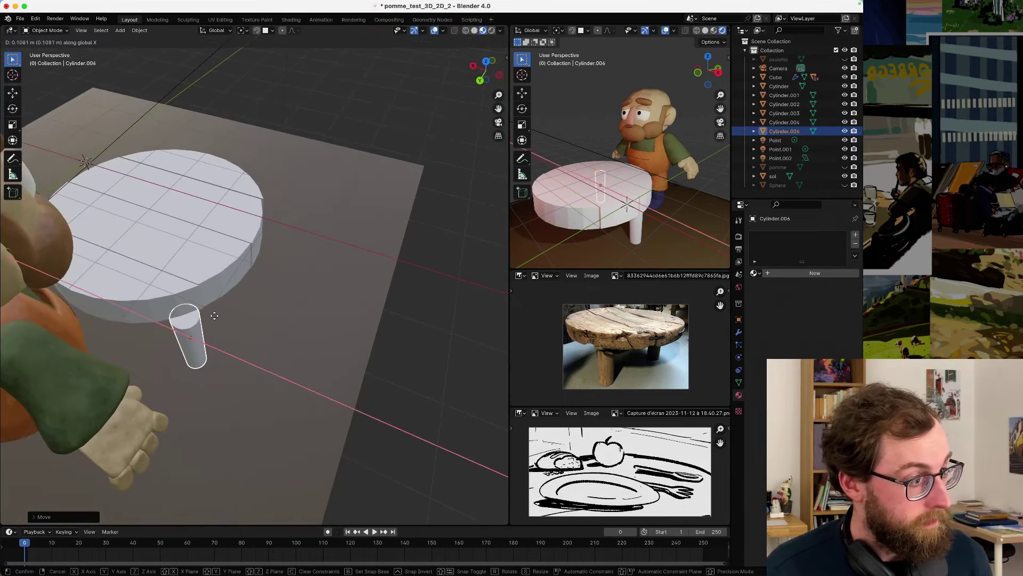
key("y")
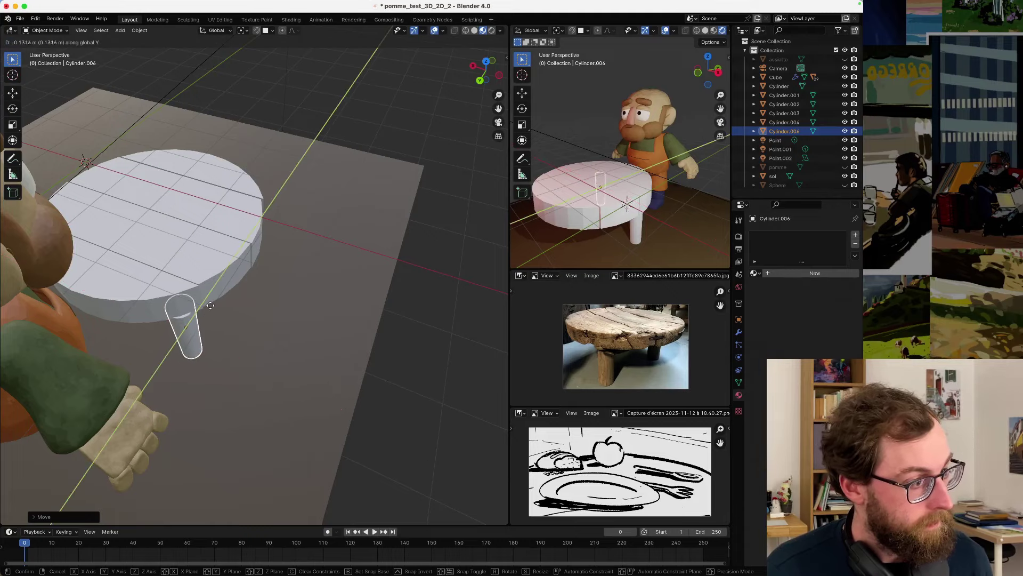
left_click(217, 303)
middle_click_drag(216, 303, 277, 236)
- Hide the floor and delete the left table leg
left_click(279, 350)
key("h")
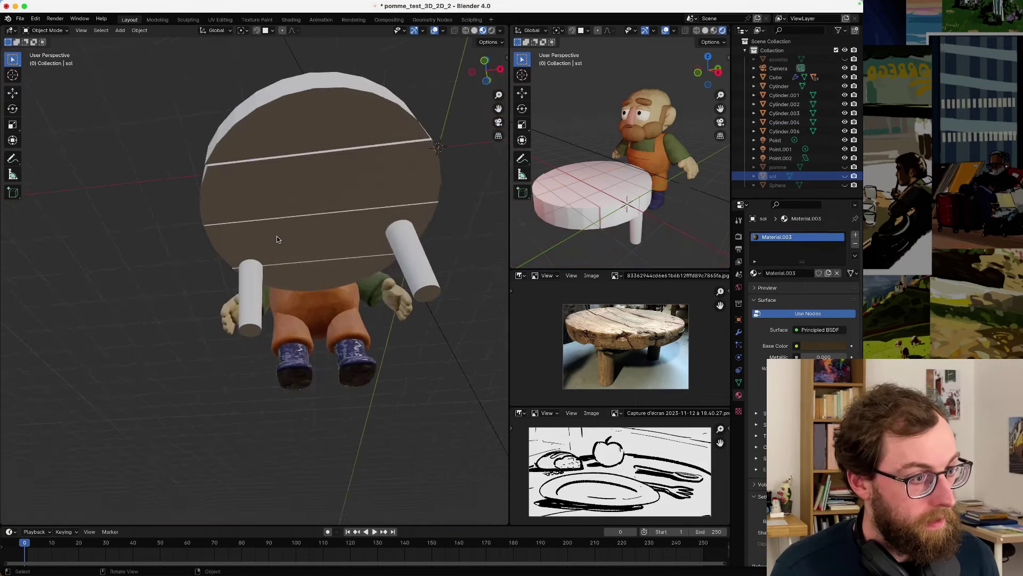
left_click(243, 302)
key("x")
left_click(243, 303)
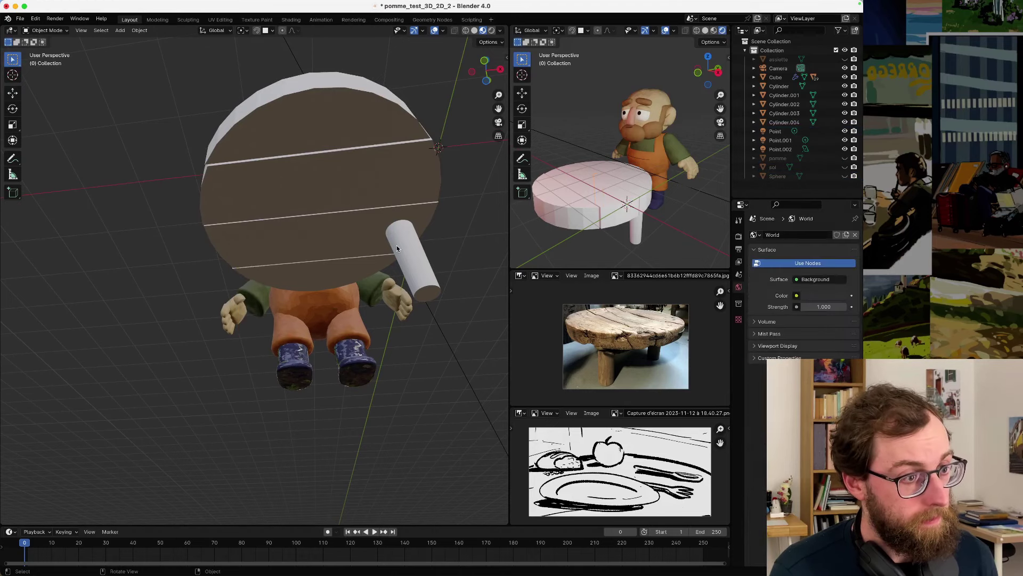
- Move the side leg along Y, then duplicate it along X to the left side
left_click(397, 249)
key("g")
key("y")
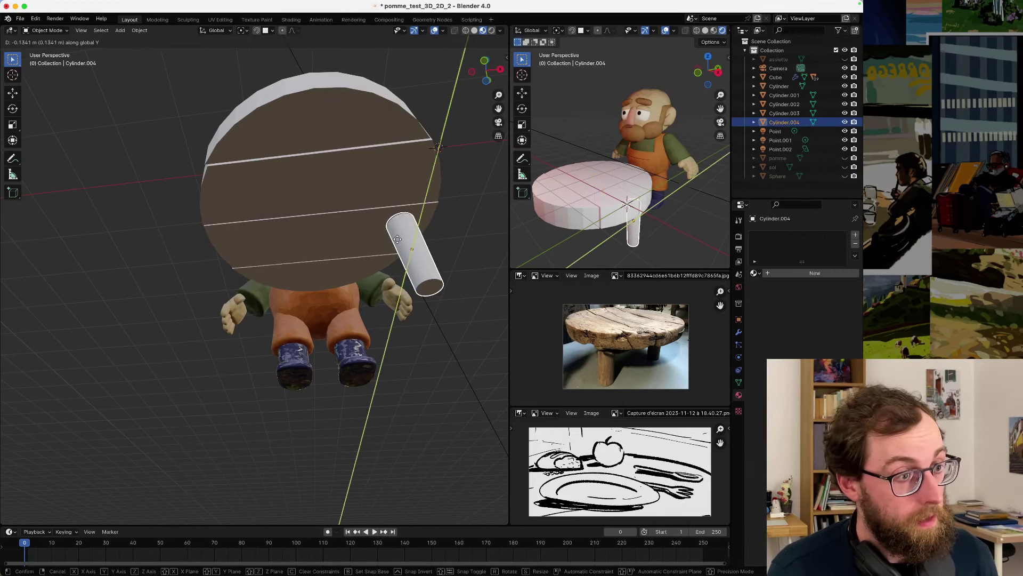
left_click(397, 239)
key("shift+d")
key("x")
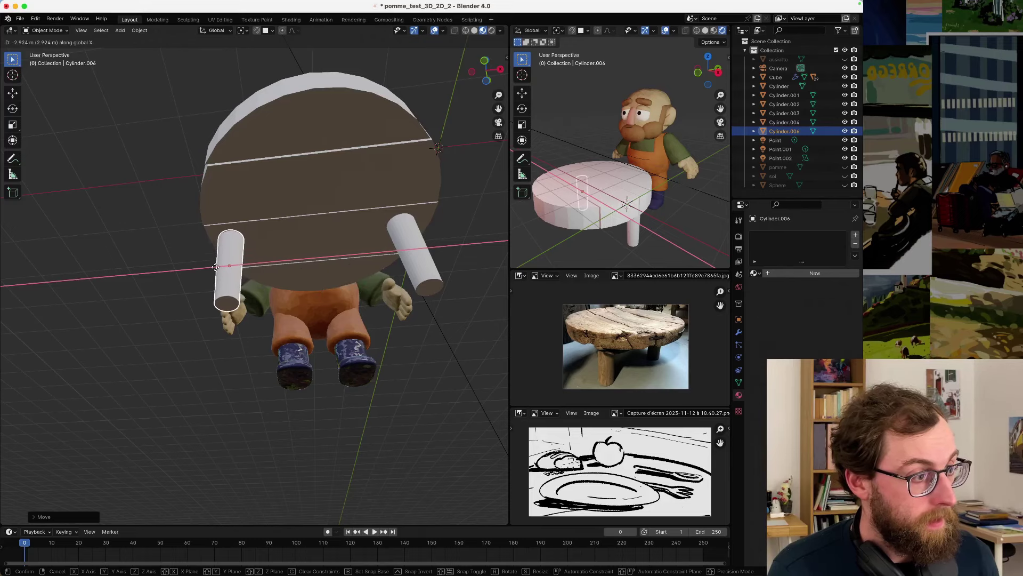
left_click(216, 266)
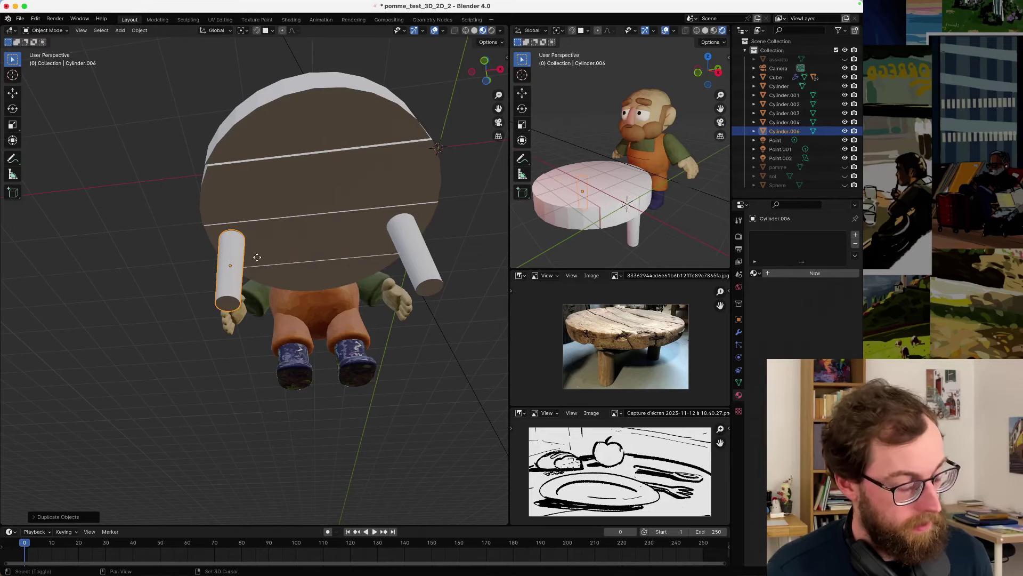
- Duplicate a third leg to the tabletop's far middle and centre it from the bottom view
key("shift+d")
key("y")
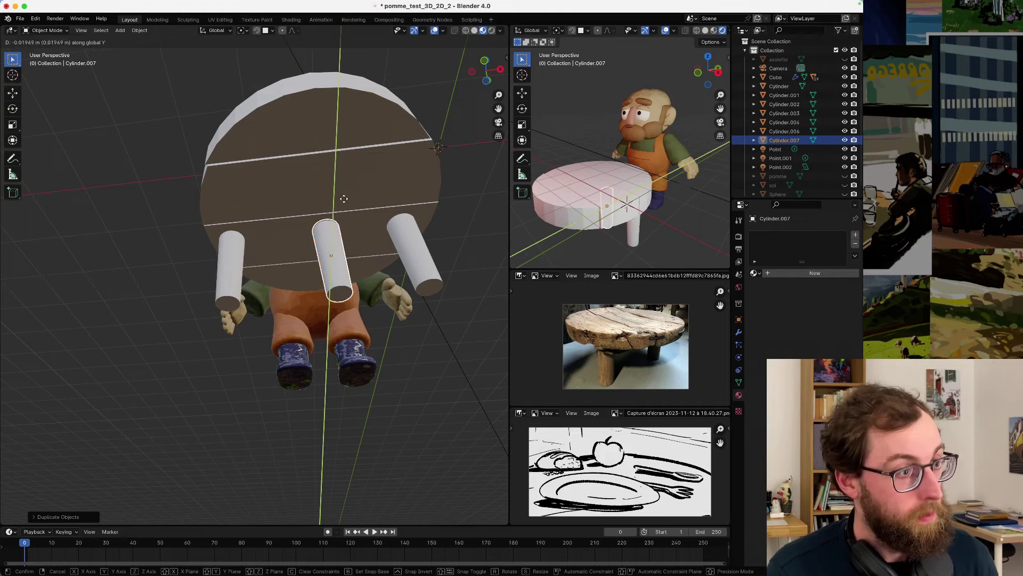
left_click(315, 200)
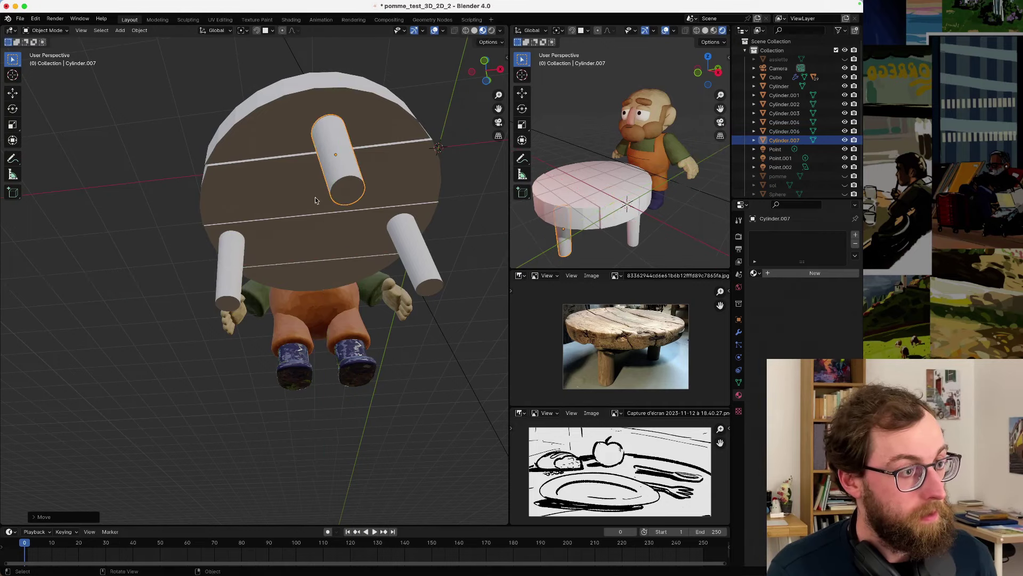
key("KP_7")
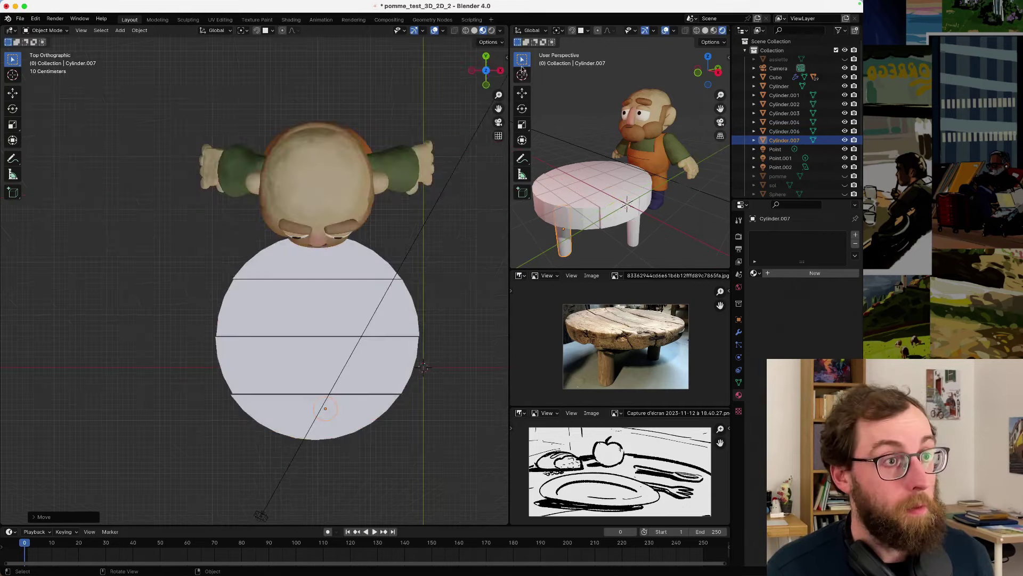
left_click(486, 70)
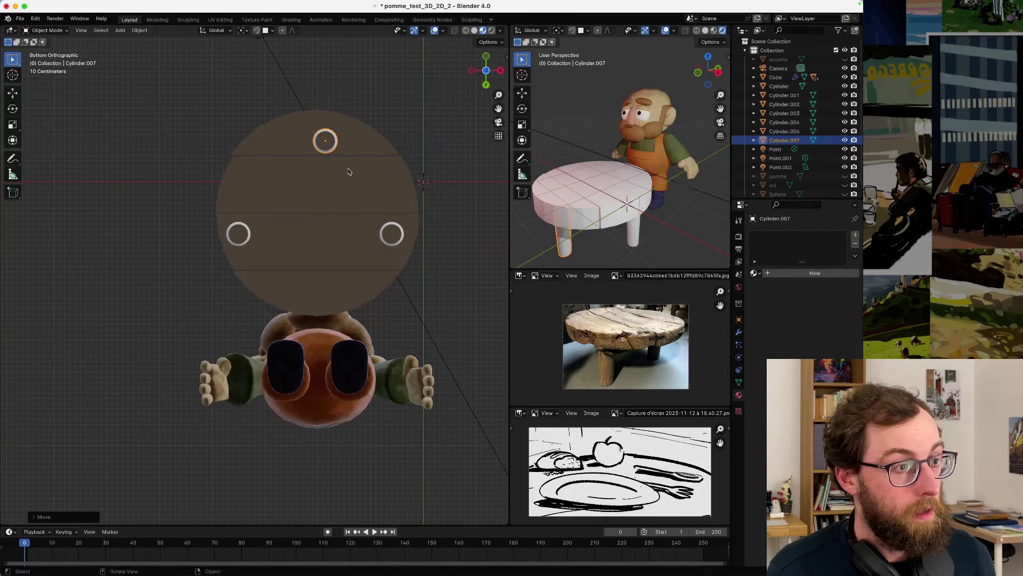
key("g")
key("y")
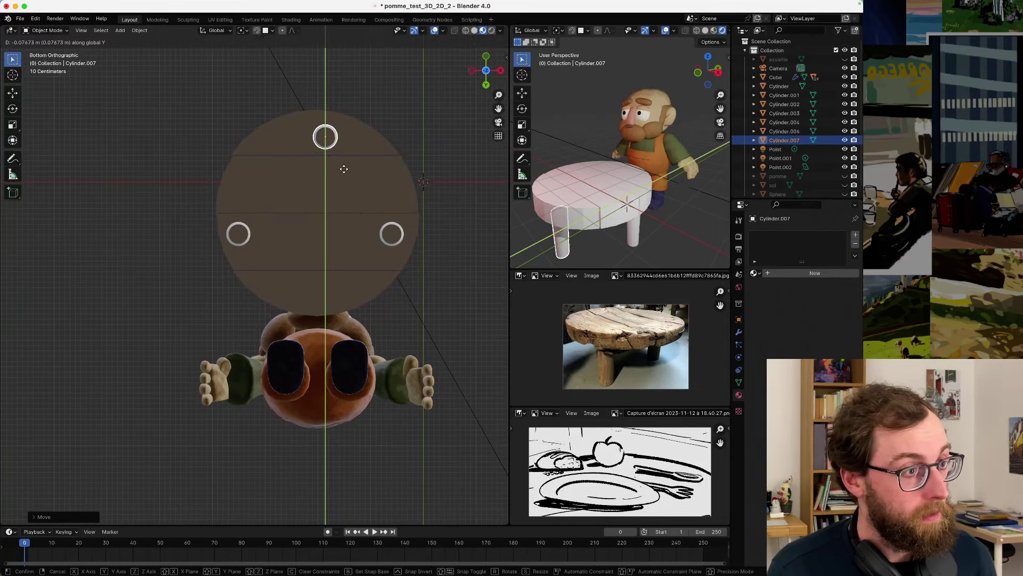
key("x")
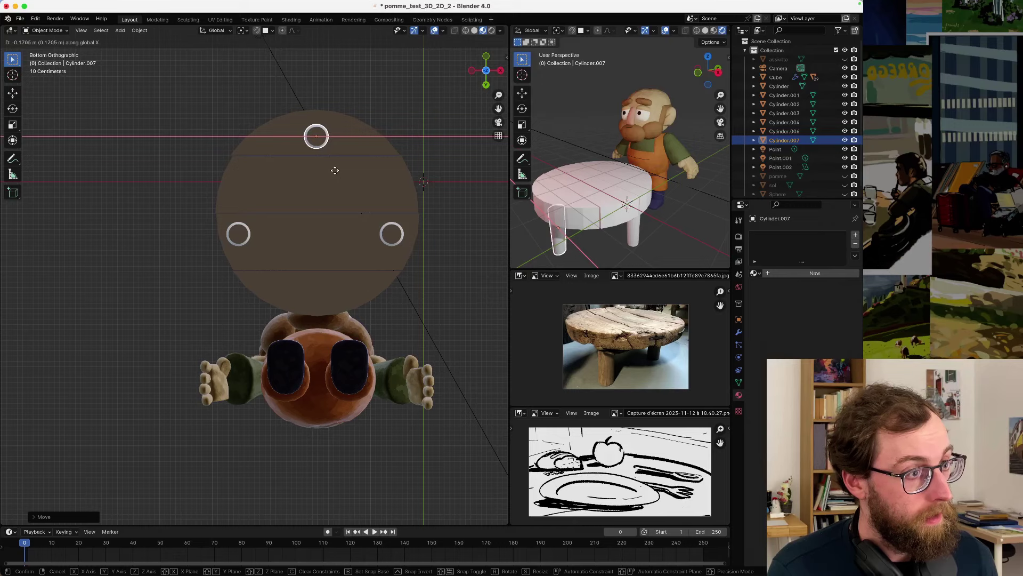
left_click(334, 170)
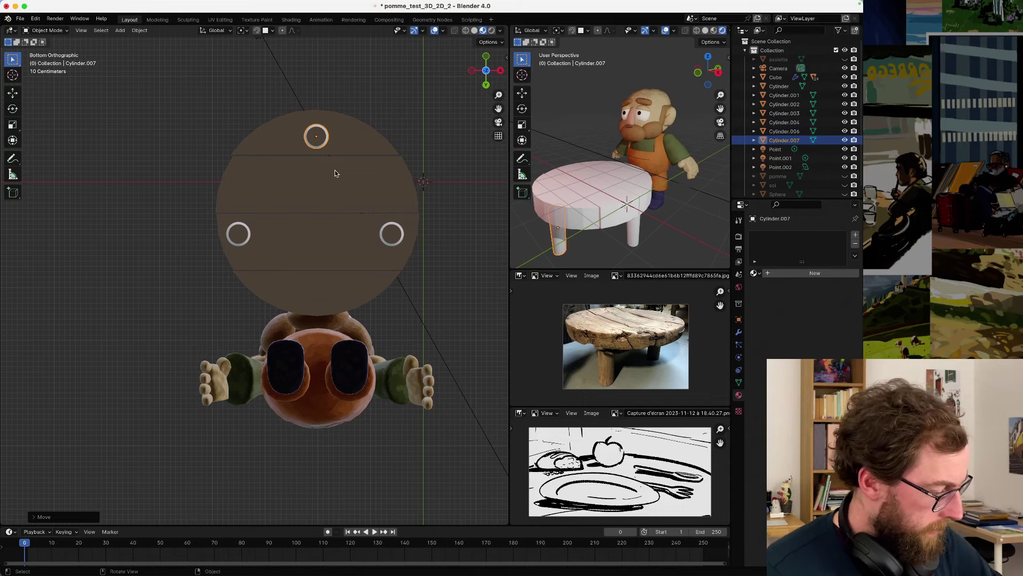
mouse_move(307, 186)
middle_mouse_down()
mouse_move(273, 250)
mouse_move(341, 216)
mouse_move(320, 170)
middle_mouse_up()
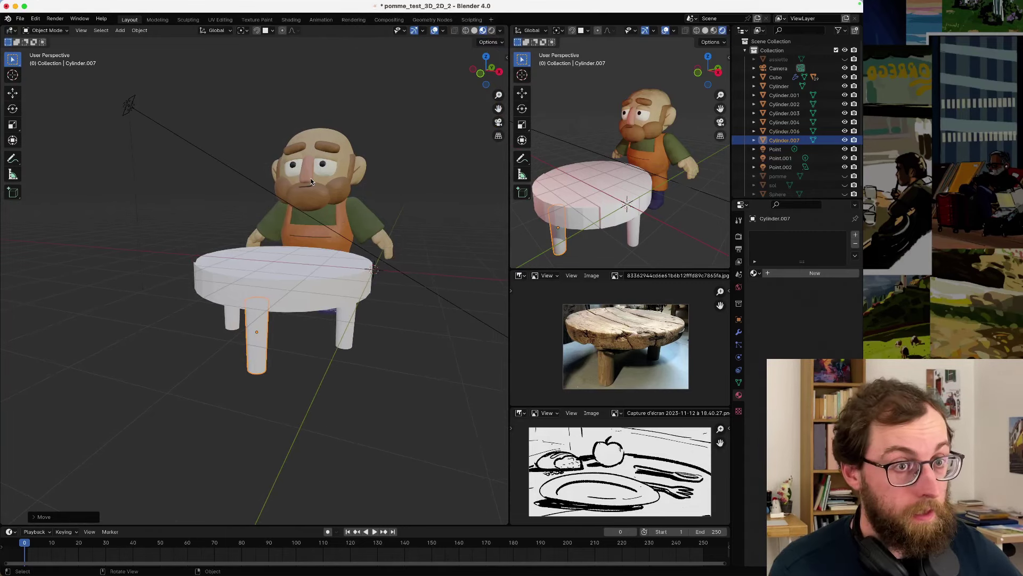
middle_click_drag(365, 198, 325, 209)
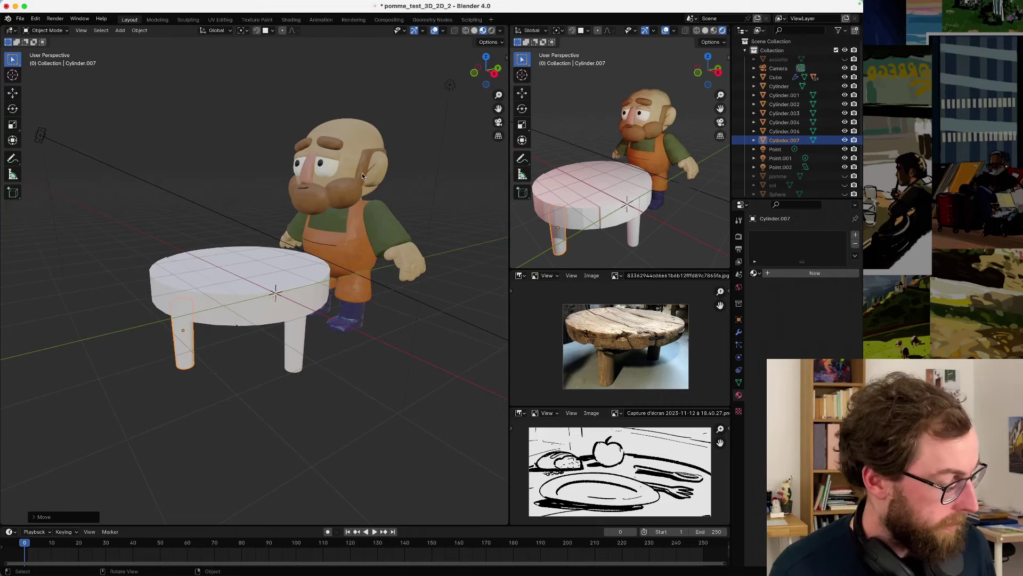
scroll(362, 173, "up", 4)
middle_click_drag(377, 157, 250, 251, "shift")
scroll(264, 248, "up", 5)
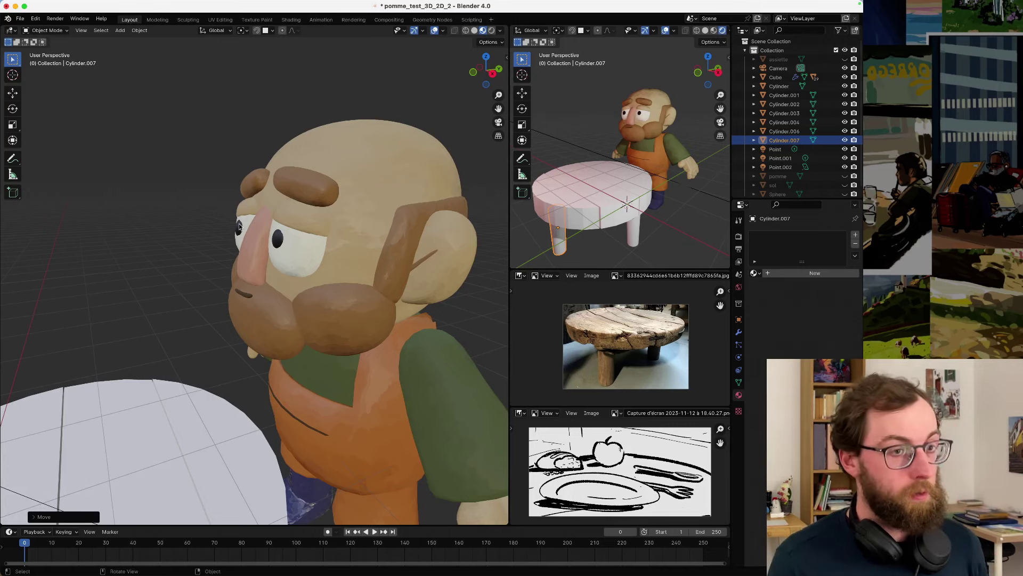
middle_click_drag(272, 256, 242, 370)
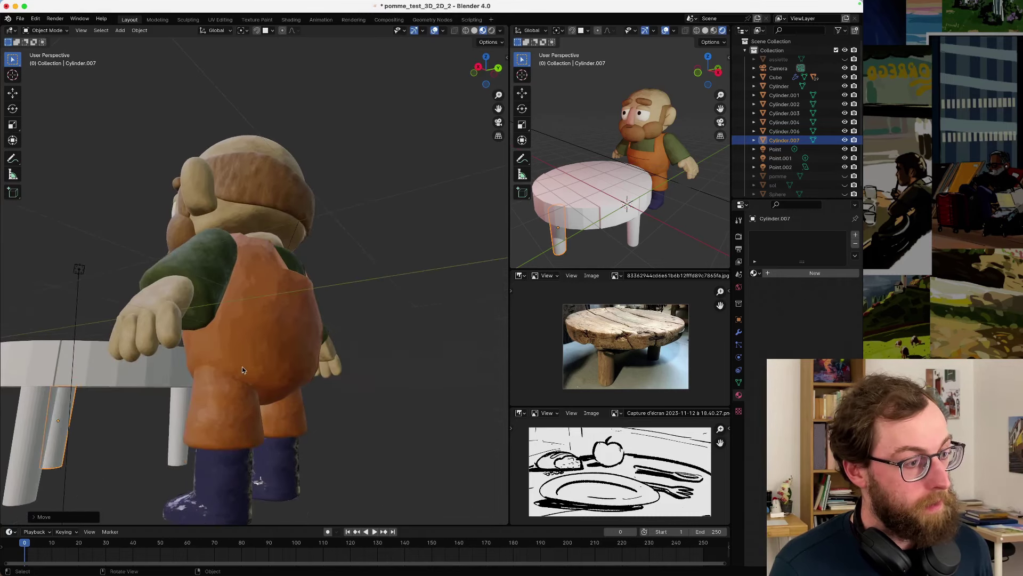
middle_click_drag(278, 311, 200, 305)
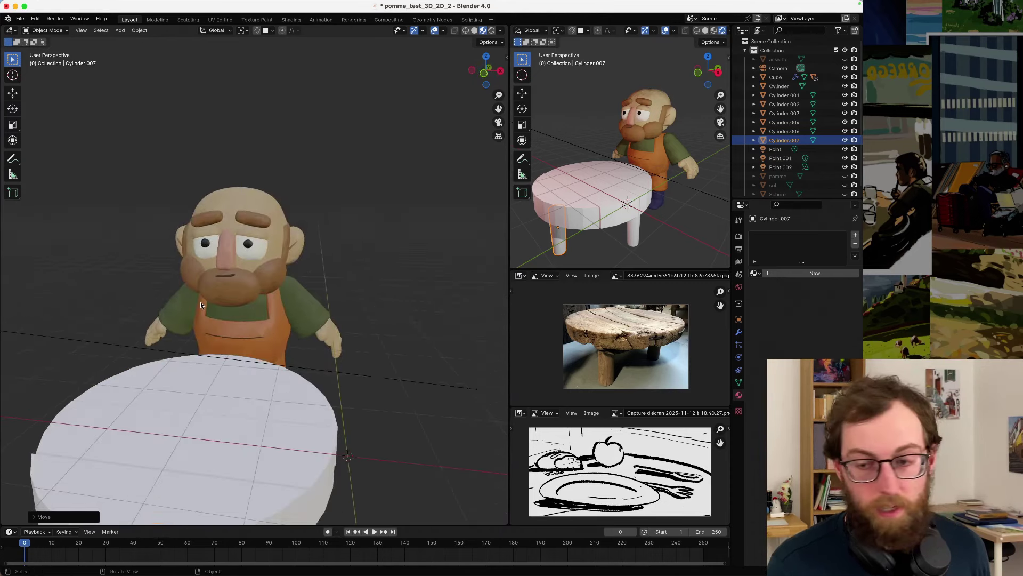
middle_click_drag(355, 341, 258, 365)
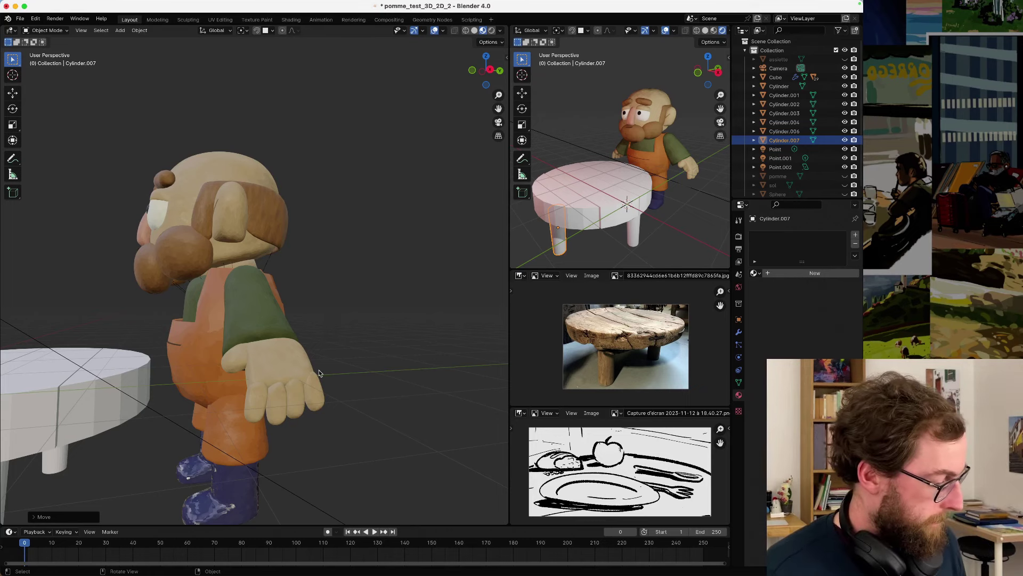
middle_click_drag(193, 328, 373, 344)
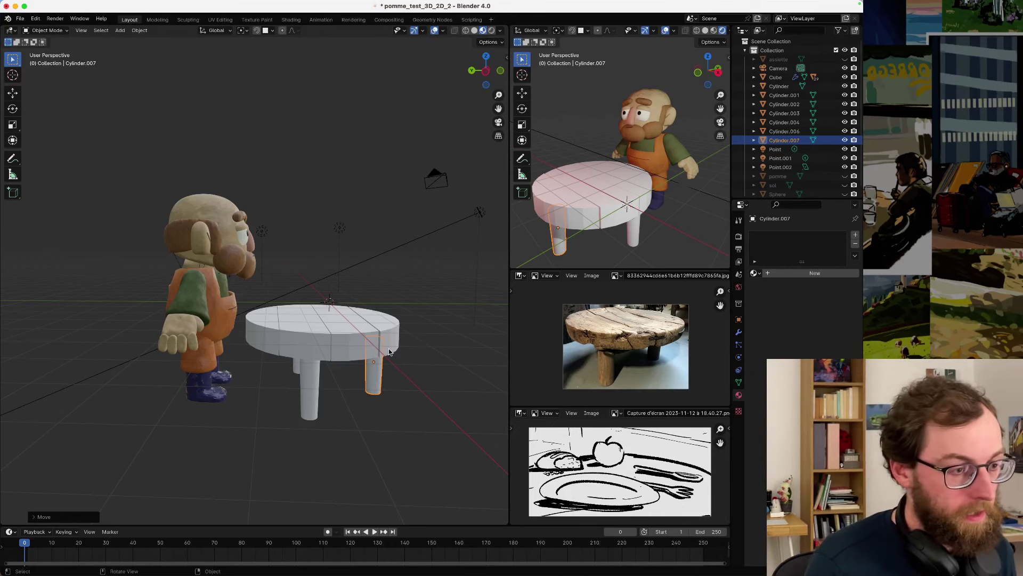
scroll(389, 351, "up", 1)
- Delete legs Cylinder.004 and Cylinder.007, leaving only Cylinder.006 under the tabletop
left_click(370, 349)
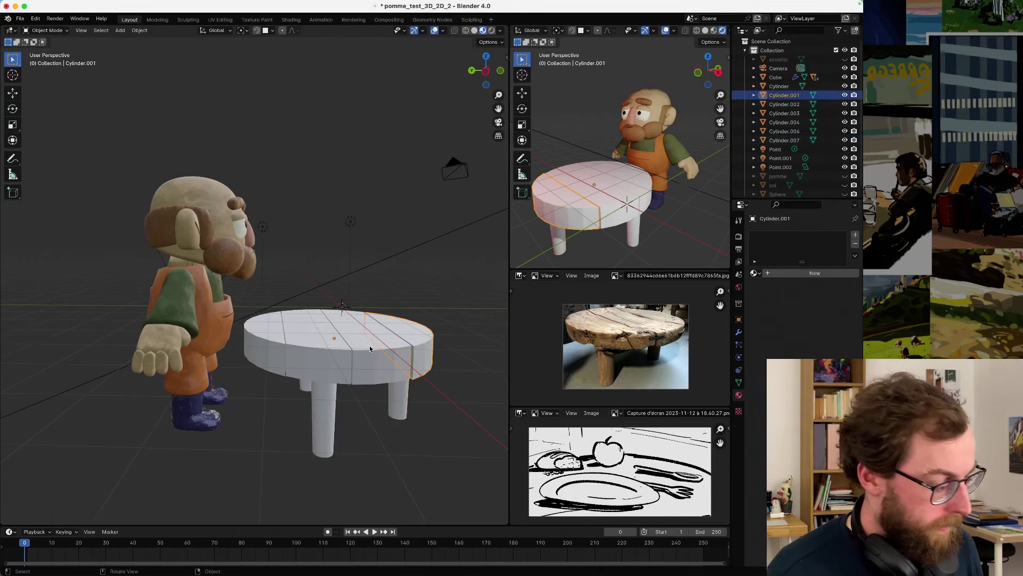
left_click(369, 349)
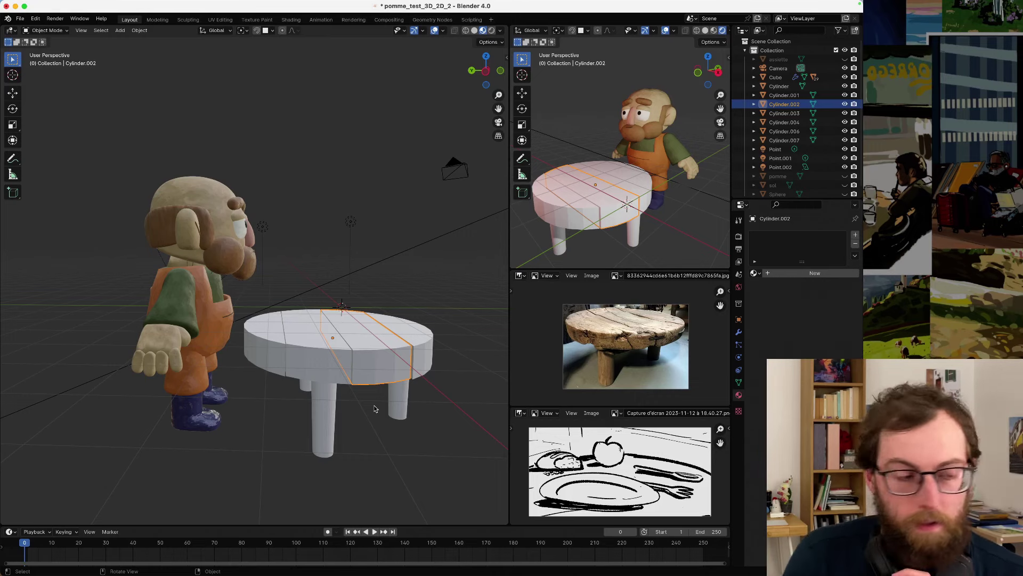
middle_click_drag(375, 409, 288, 346)
left_click(420, 229)
left_click(269, 373, "shift")
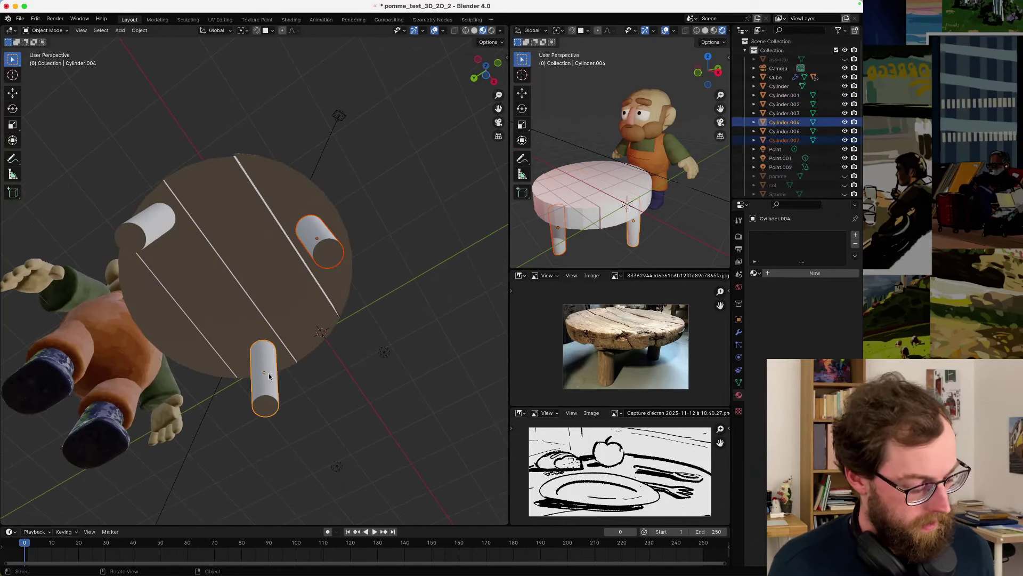
key("x")
left_click(245, 373)
left_click(155, 230)
middle_click_drag(239, 254, 306, 271)
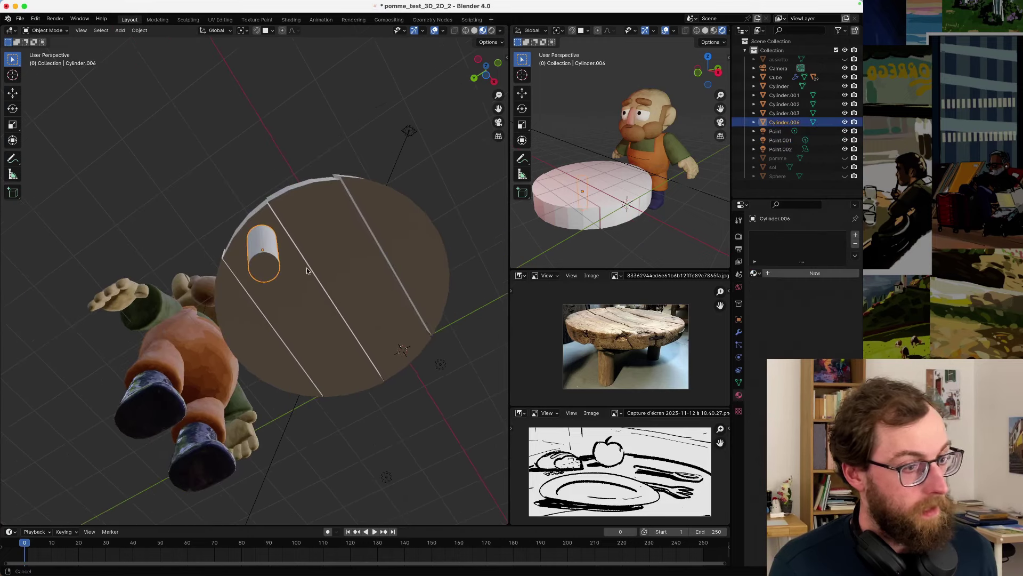
- Add an Array modifier to Cylinder.006 with Fixed Count 2 and expand its offset panels
left_click(739, 331)
left_click(774, 235)
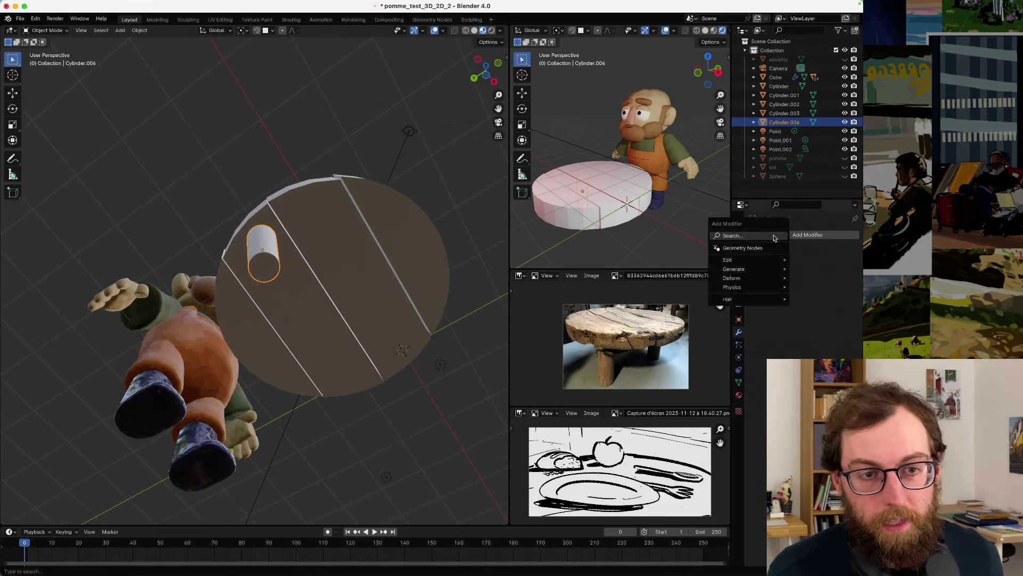
key("space")
type("array")
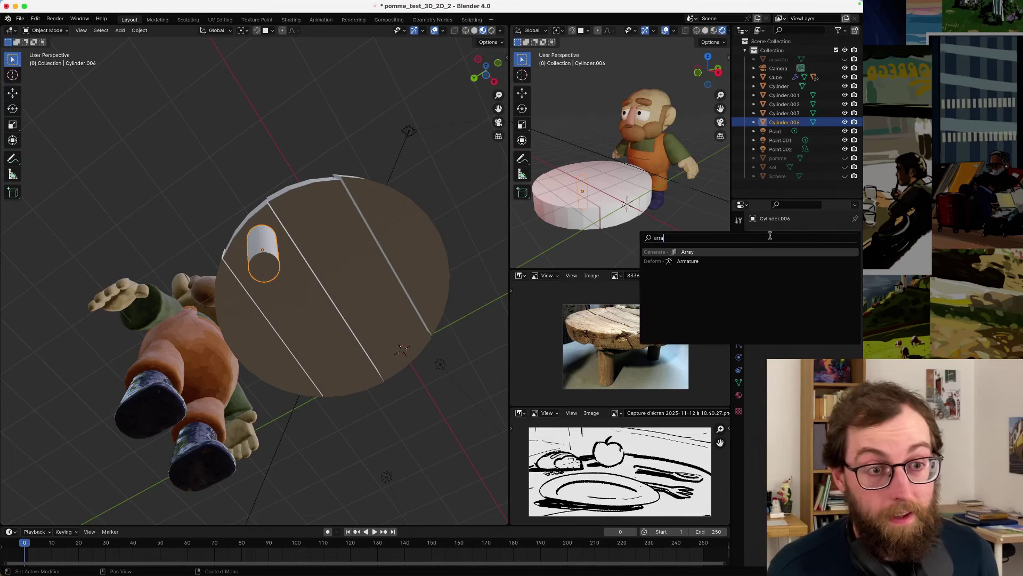
left_click(685, 253)
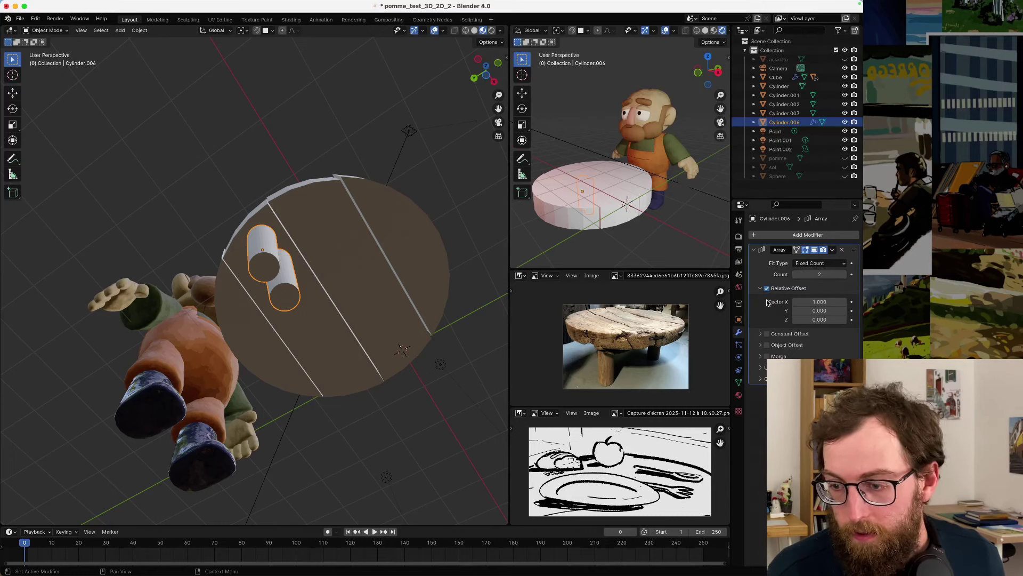
left_click(812, 265)
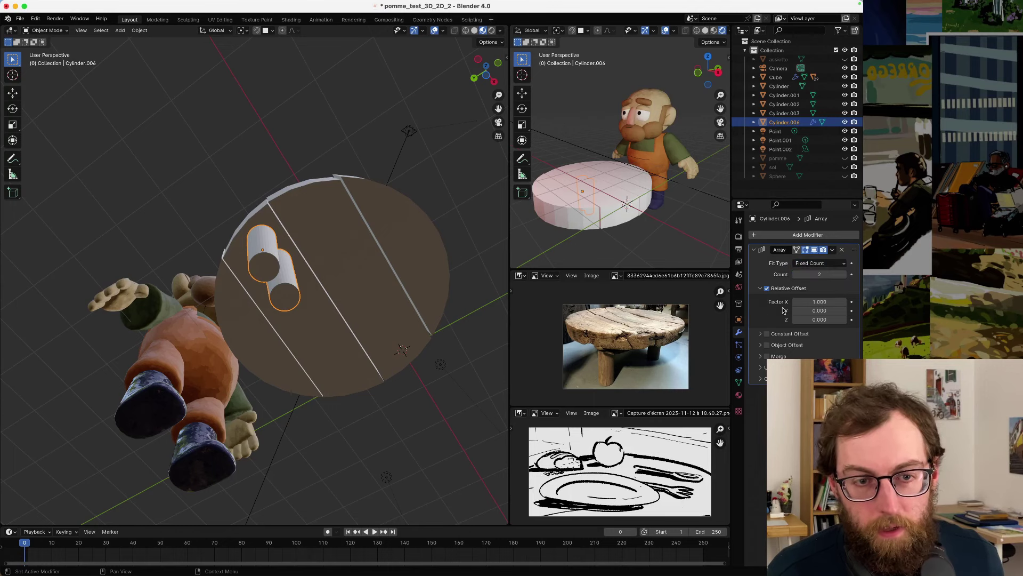
left_click(760, 333)
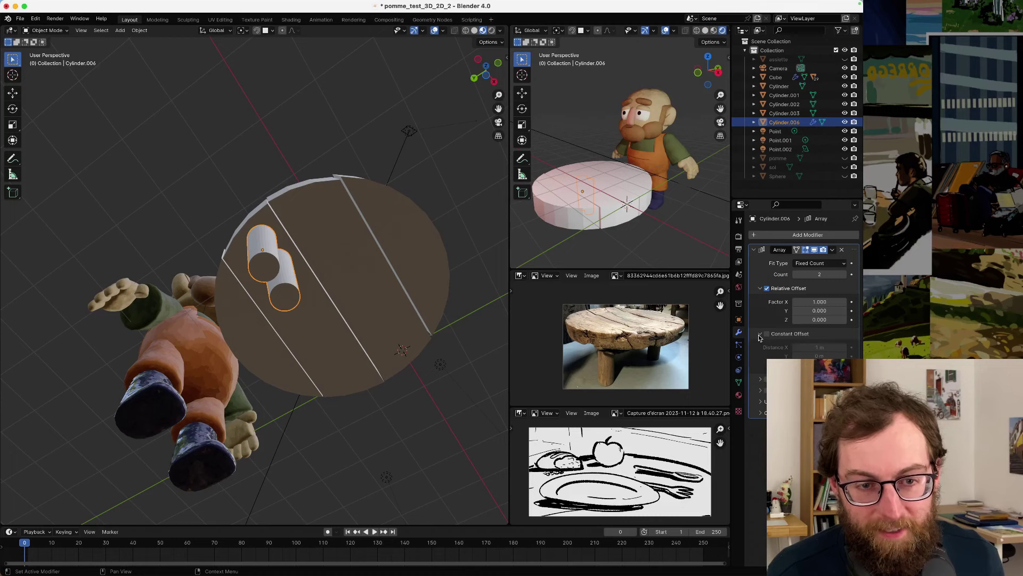
left_click(761, 379)
left_click(761, 406)
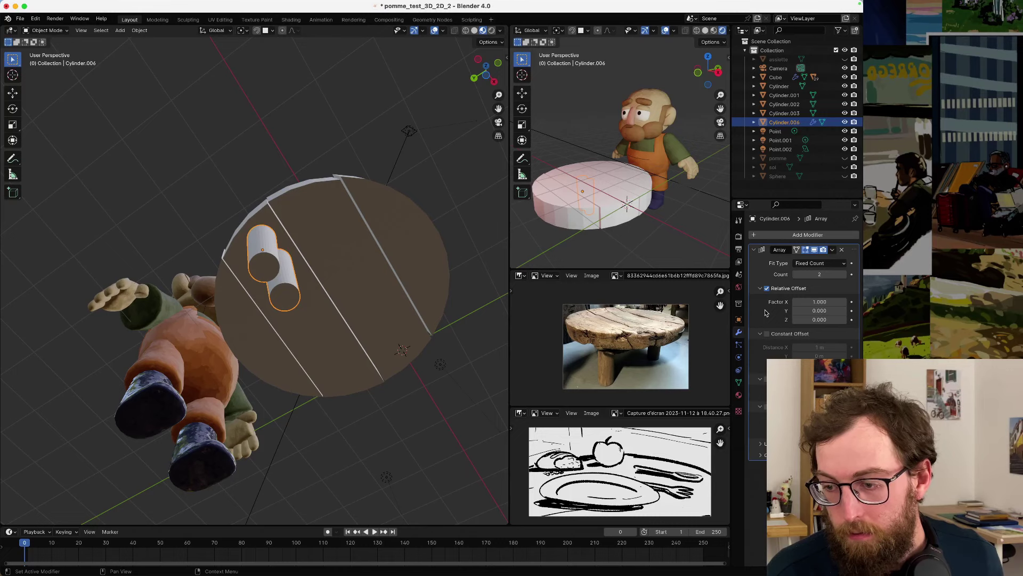
- Set the array Count to 3, trying Fit Length and Fit Curve before returning to Fixed Count
middle_click_drag(341, 251, 360, 260)
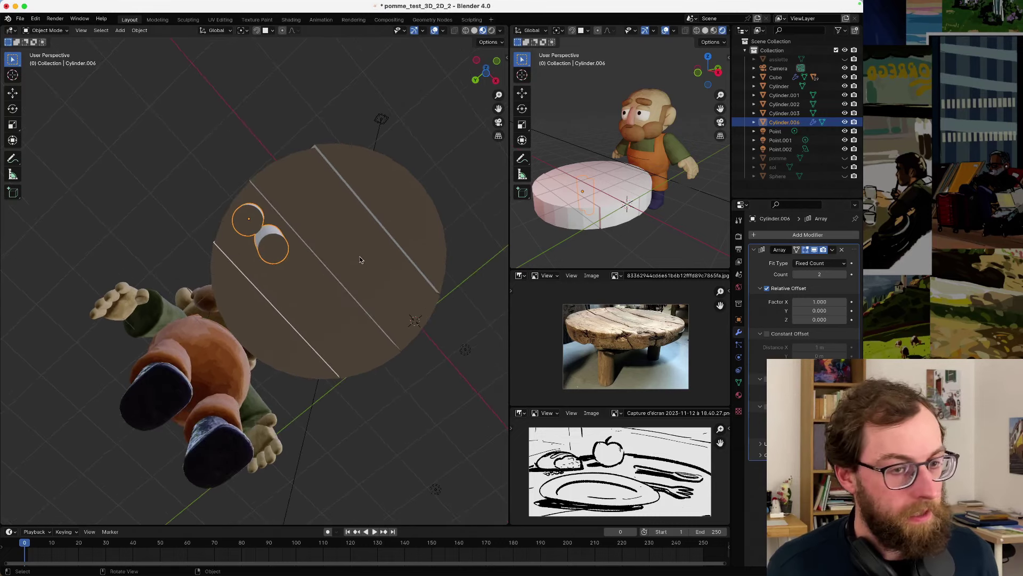
left_click(844, 275)
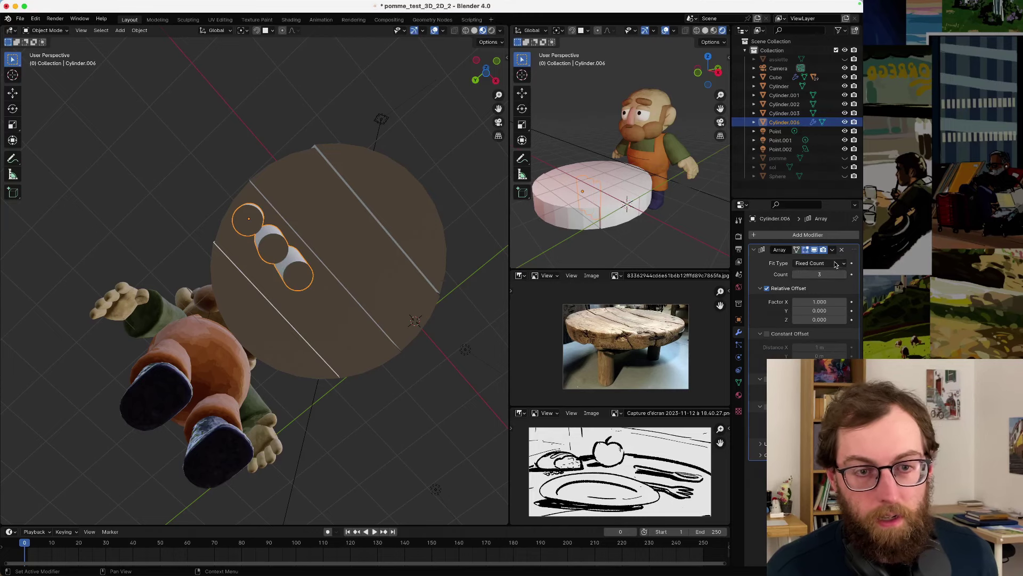
left_click(835, 265)
left_click(824, 283)
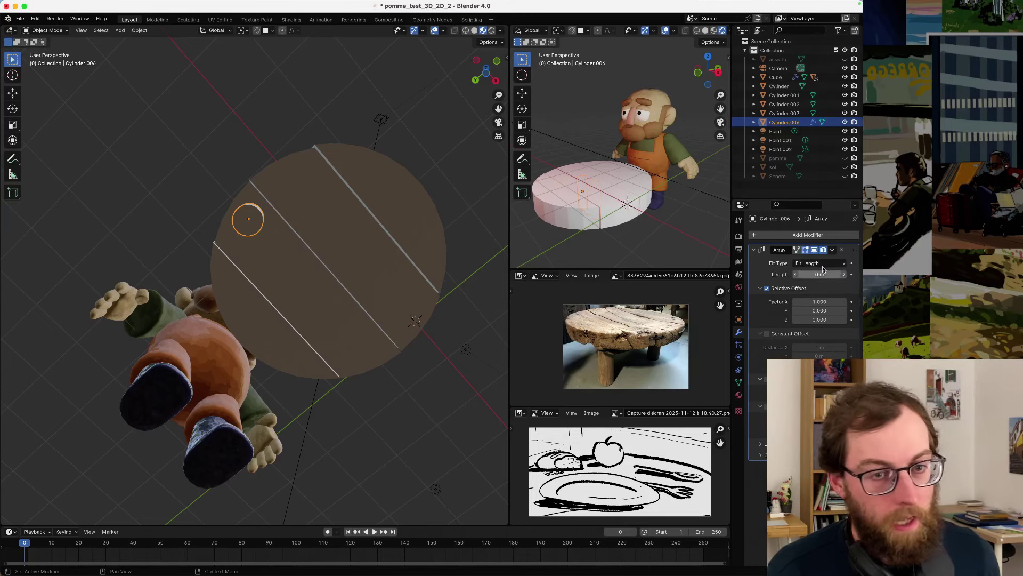
middle_click_drag(281, 316, 277, 346)
left_click(815, 263)
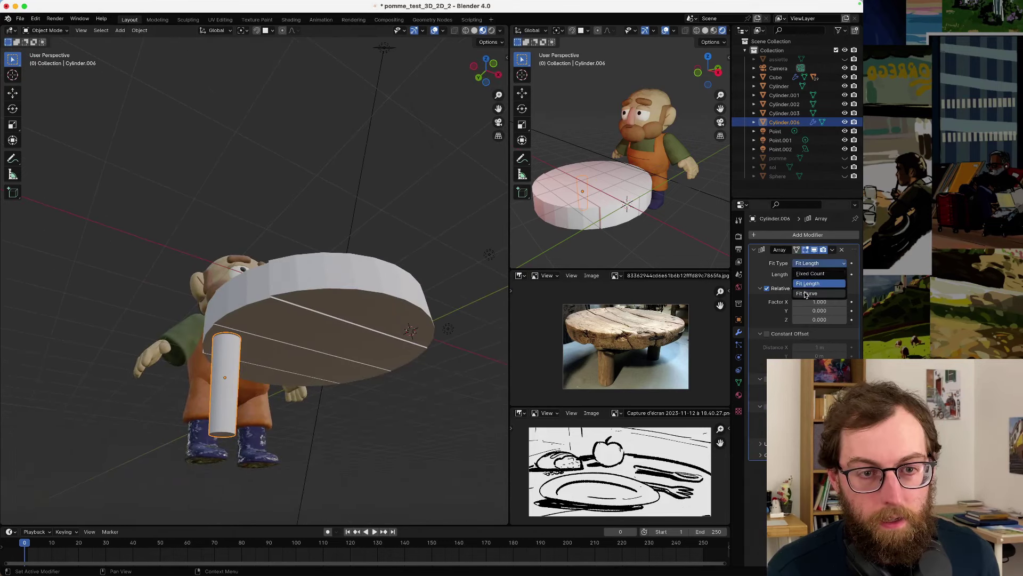
left_click(806, 293)
middle_click_drag(333, 359, 319, 319)
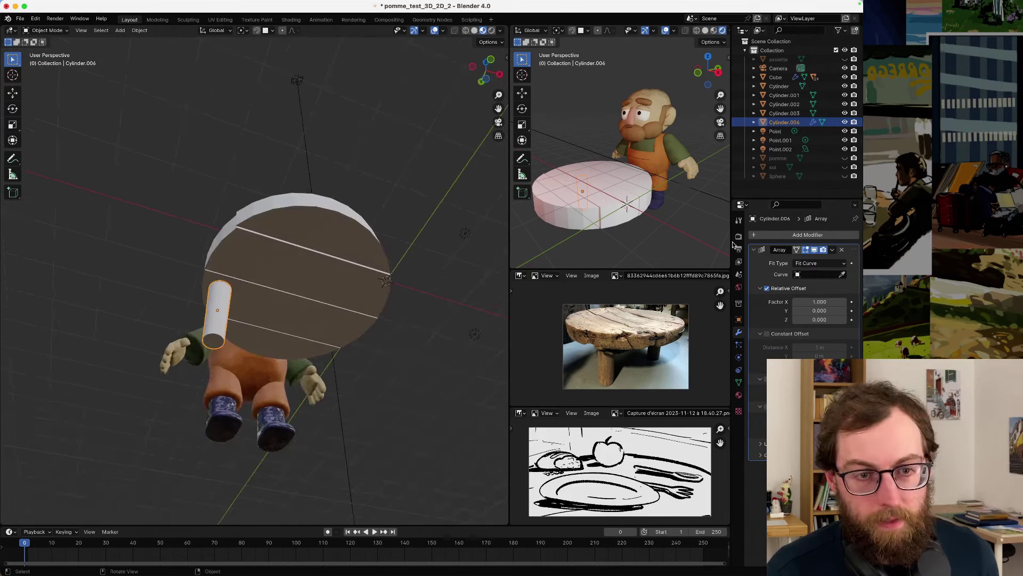
left_click(809, 263)
left_click(809, 272)
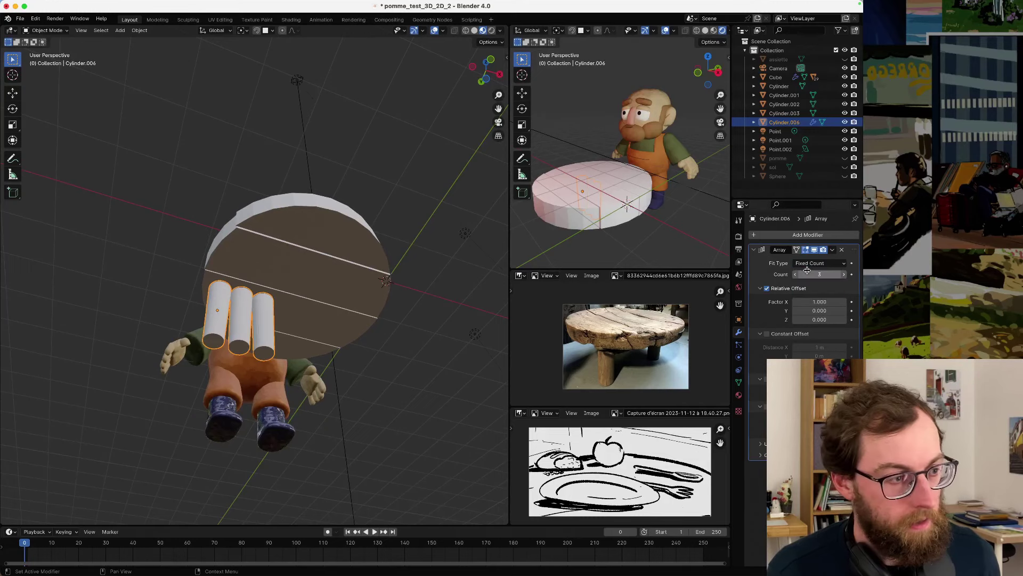
middle_click_drag(350, 319, 293, 301)
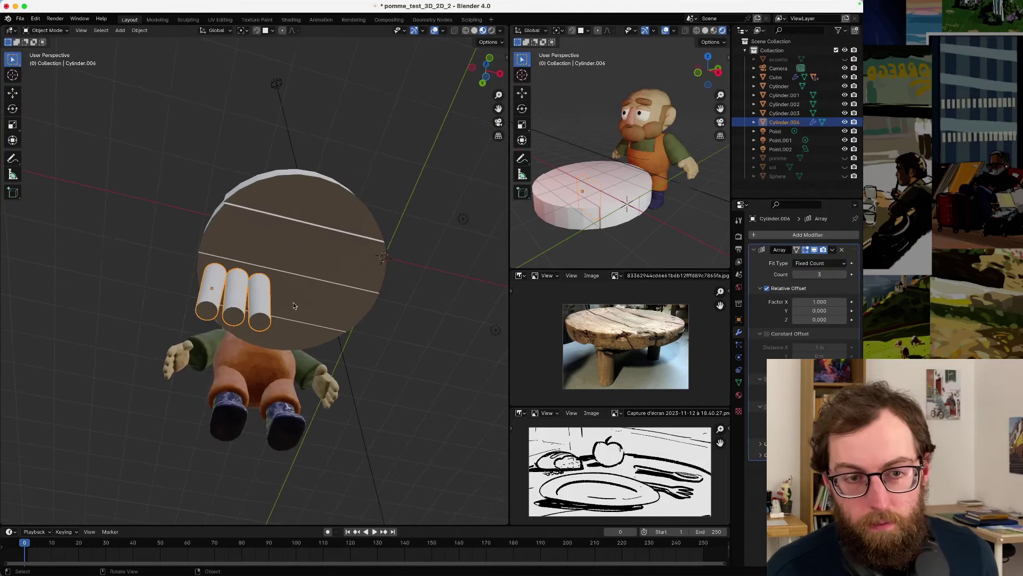
- Set the array's Relative Offset Y to 3, after trying 1 and 2
left_click(819, 310)
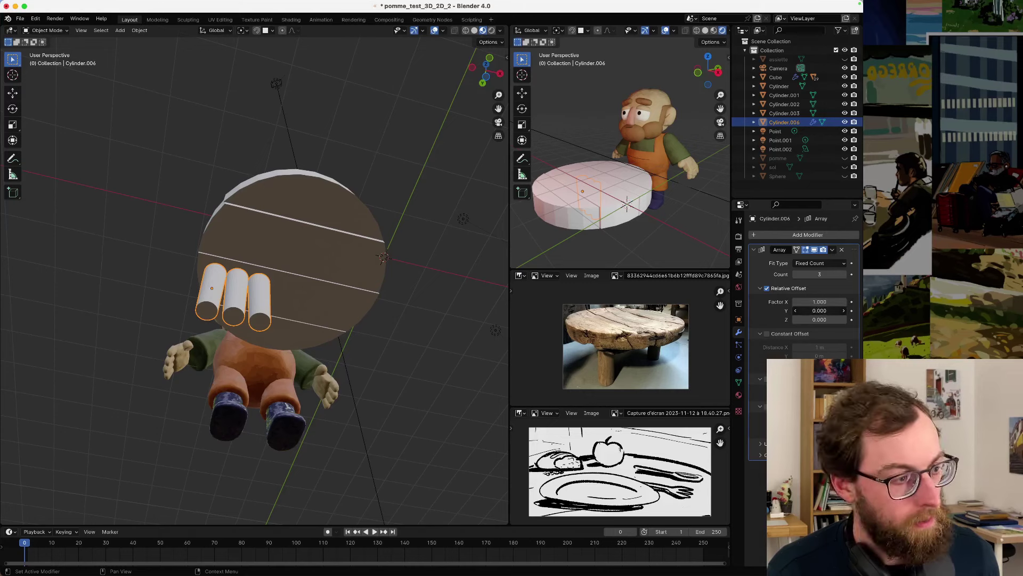
type("3")
key("Return")
left_click(819, 310)
type("1")
key("Return")
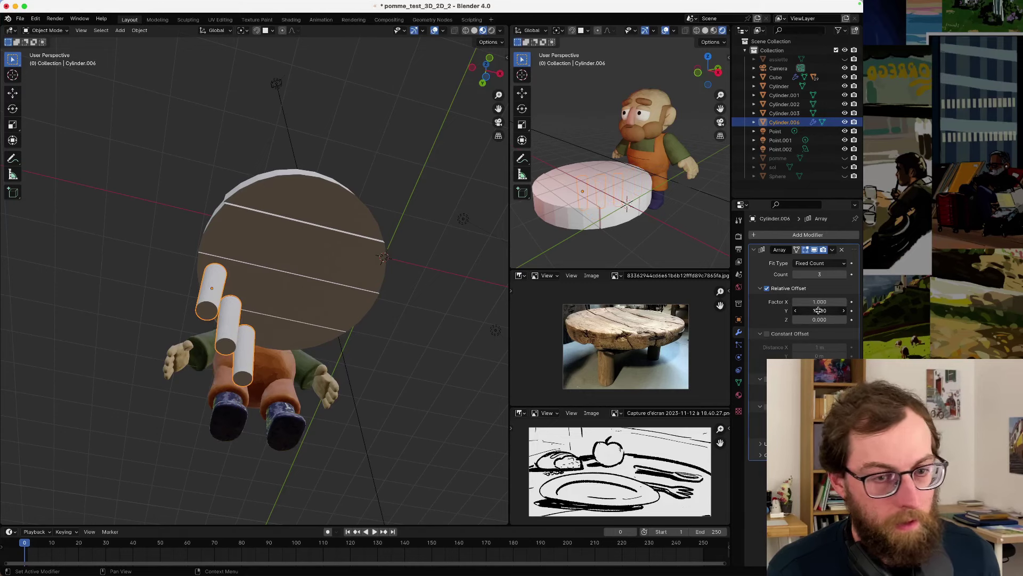
left_click(819, 310)
type("2")
key("Return")
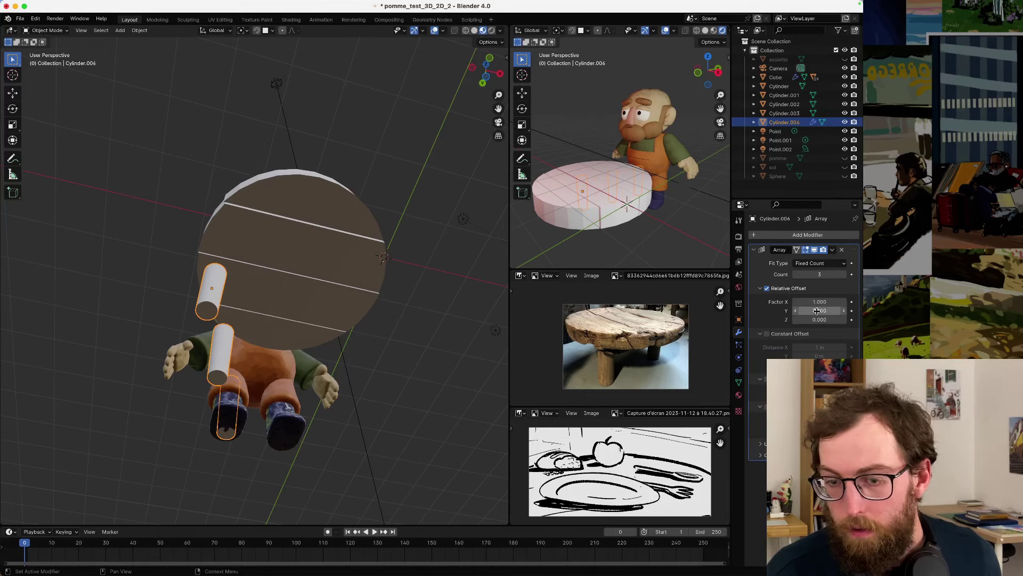
left_click(816, 310)
type("3")
key("Return")
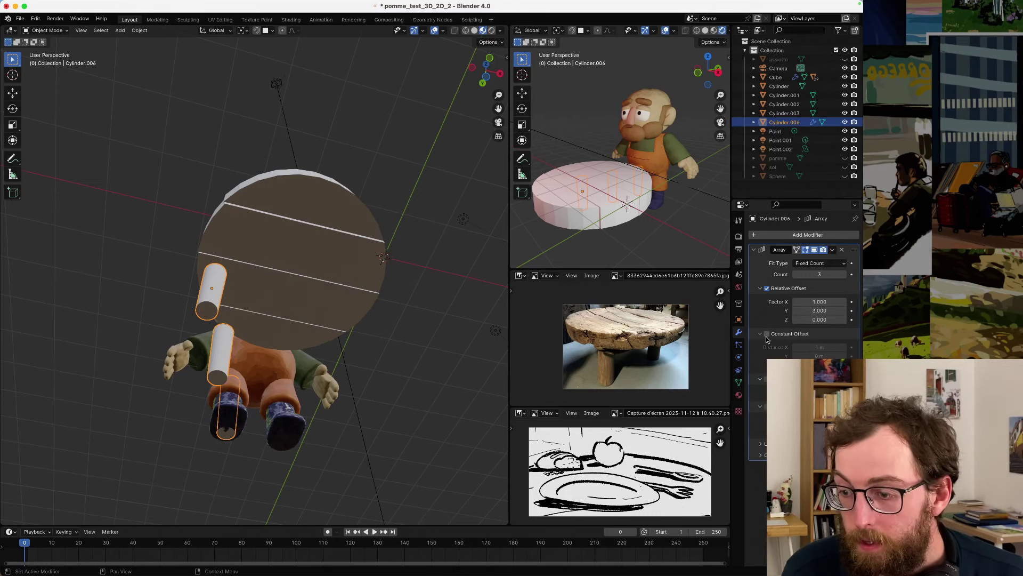
- Enable Constant Offset and drag its Distance Y to about -12.4 m
left_click(766, 336)
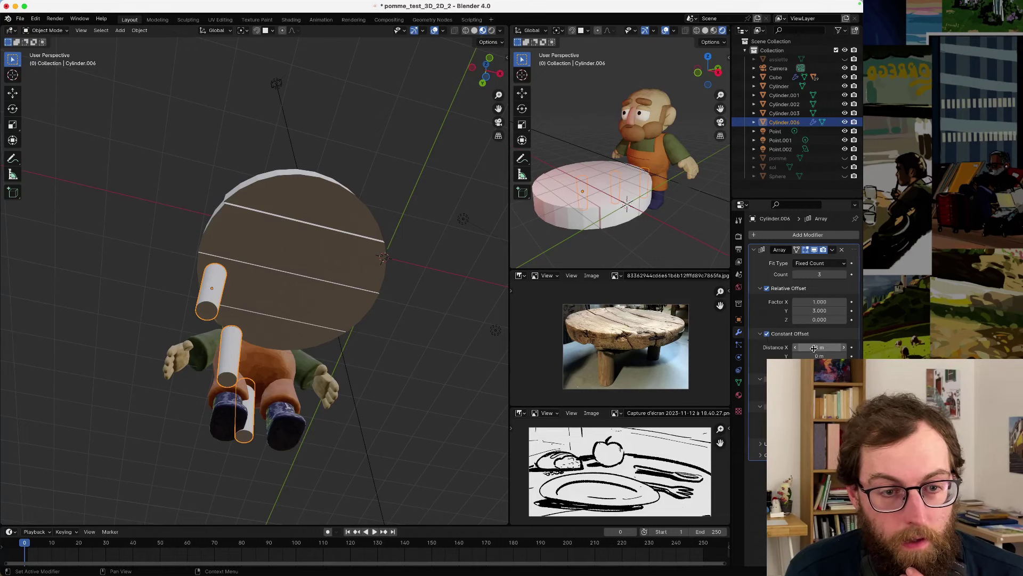
left_click_drag(813, 356, 783, 355)
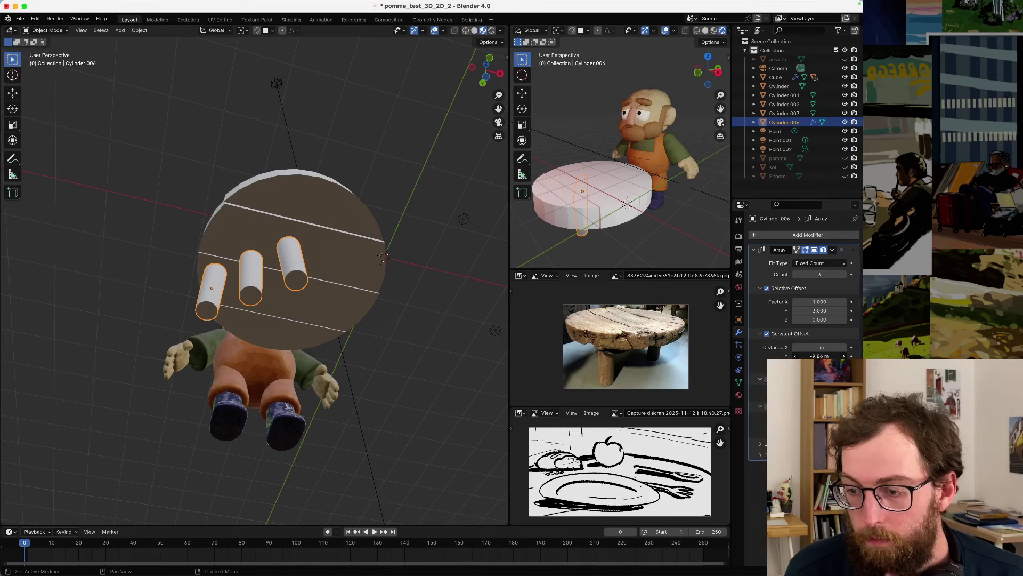
left_click_drag(783, 356, 772, 355)
middle_click_drag(207, 263, 251, 253)
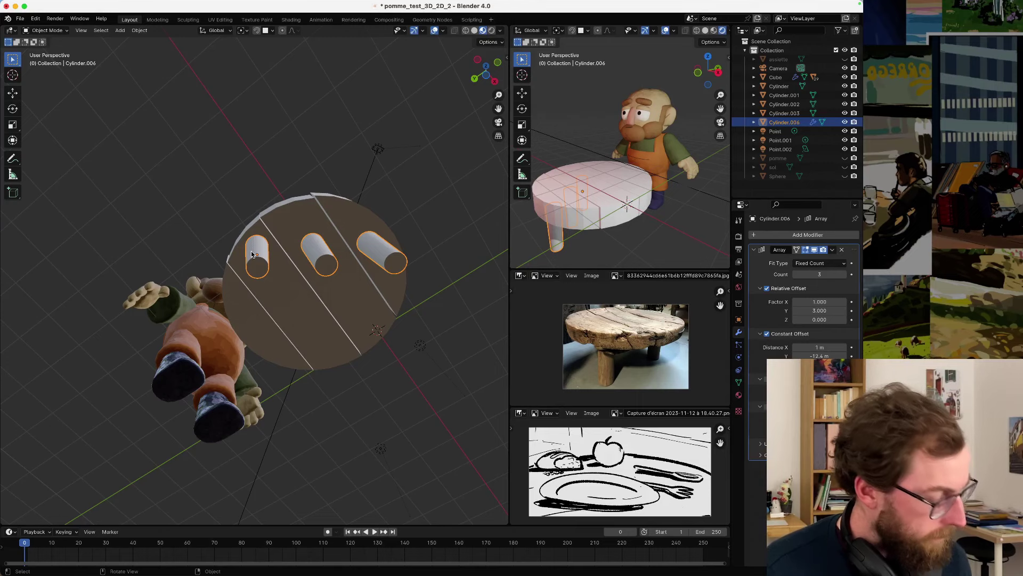
- Toggle the leg array's Relative Offset off and back on to compare the copies
left_click(767, 289)
left_click(767, 289)
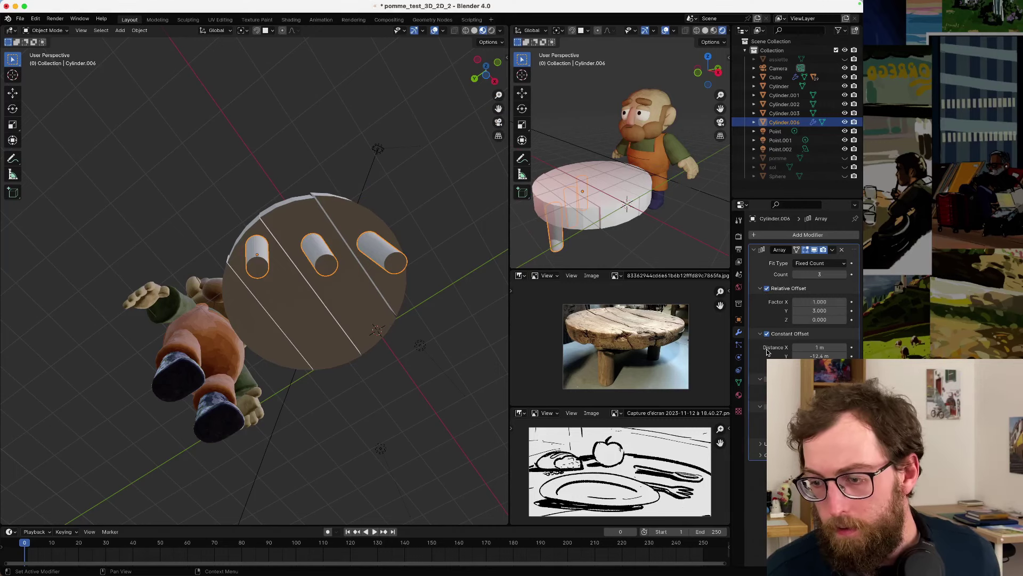
middle_click_drag(318, 255, 290, 272)
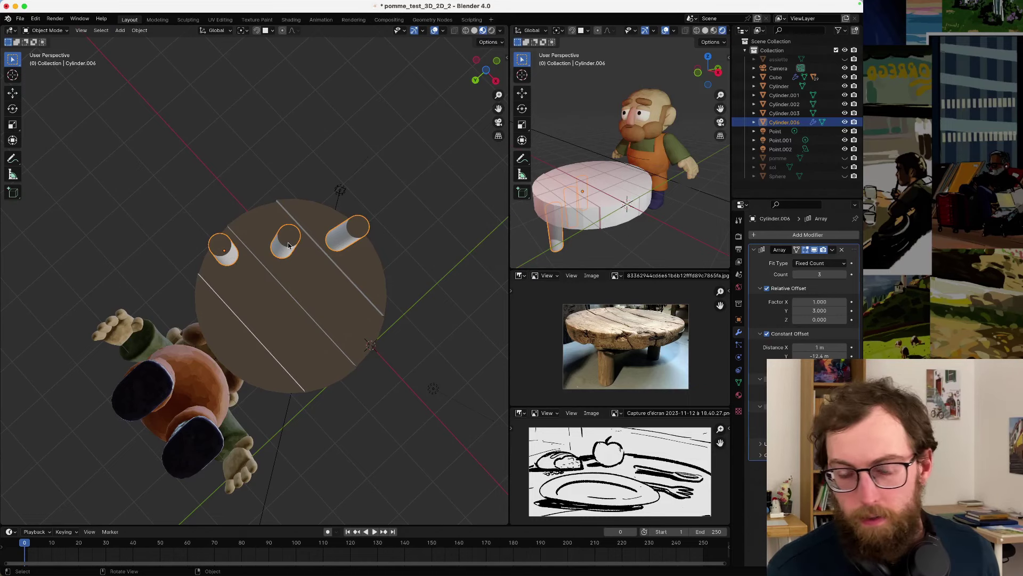
- Remove the Array modifier from the leg, then undo the removal to bring it back
left_click(832, 250)
left_click(811, 261)
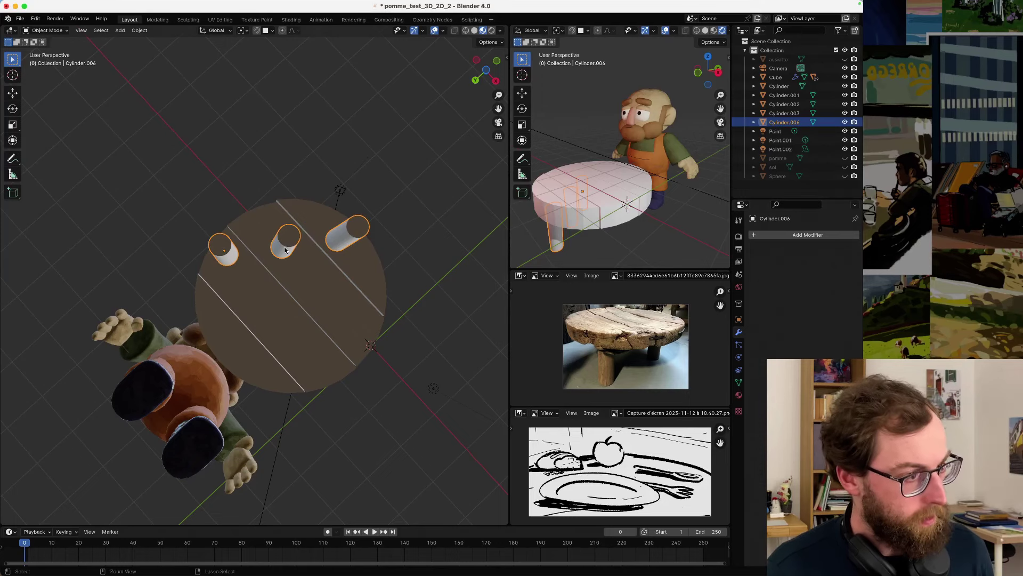
key("super+z")
key("super+shift+z")
key("super+z")
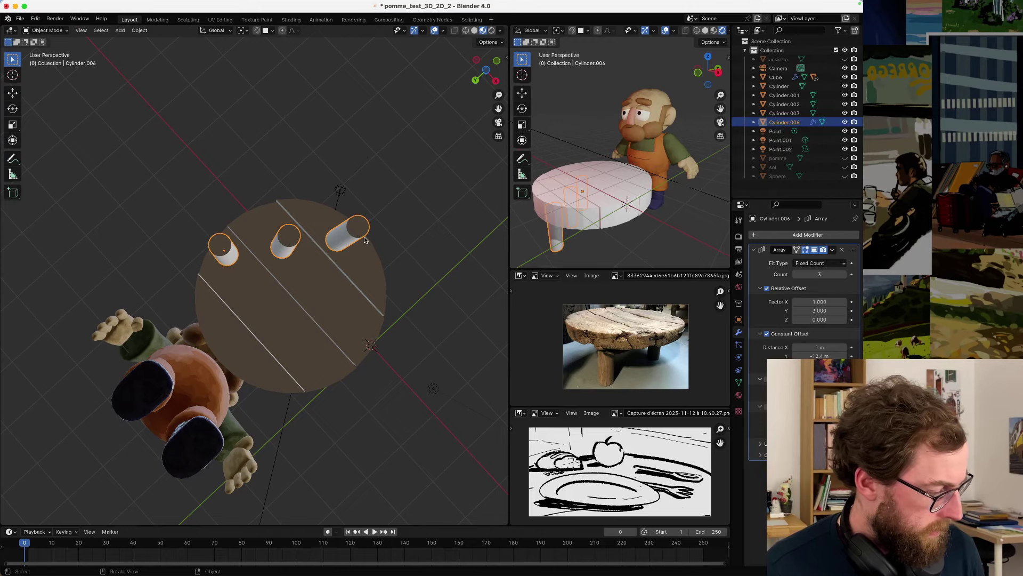
- Undo the array setup until separate legs Cylinder.004, .006 and .007 return, then select the tabletop
middle_click_drag(287, 219, 336, 266)
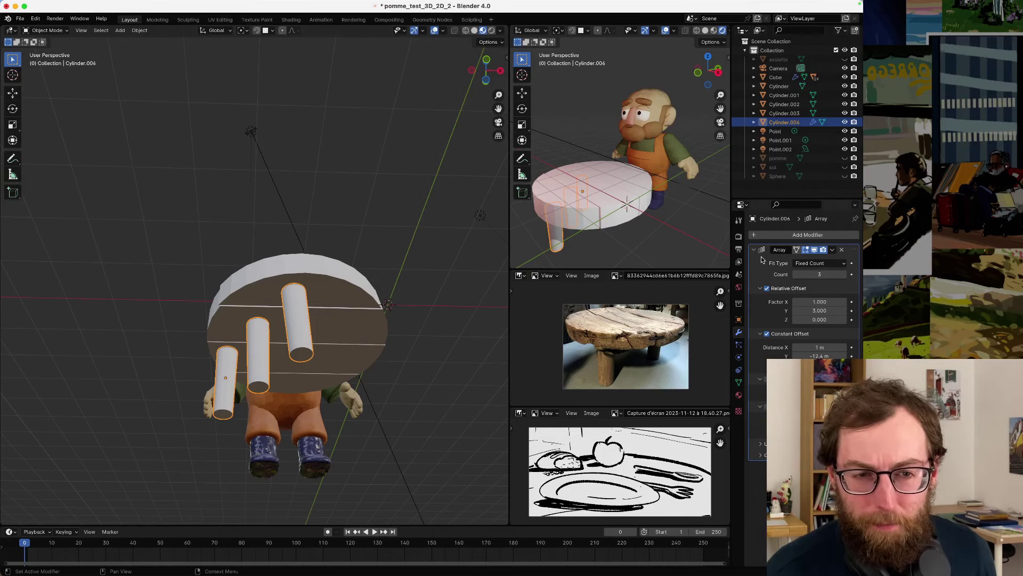
left_click(833, 250)
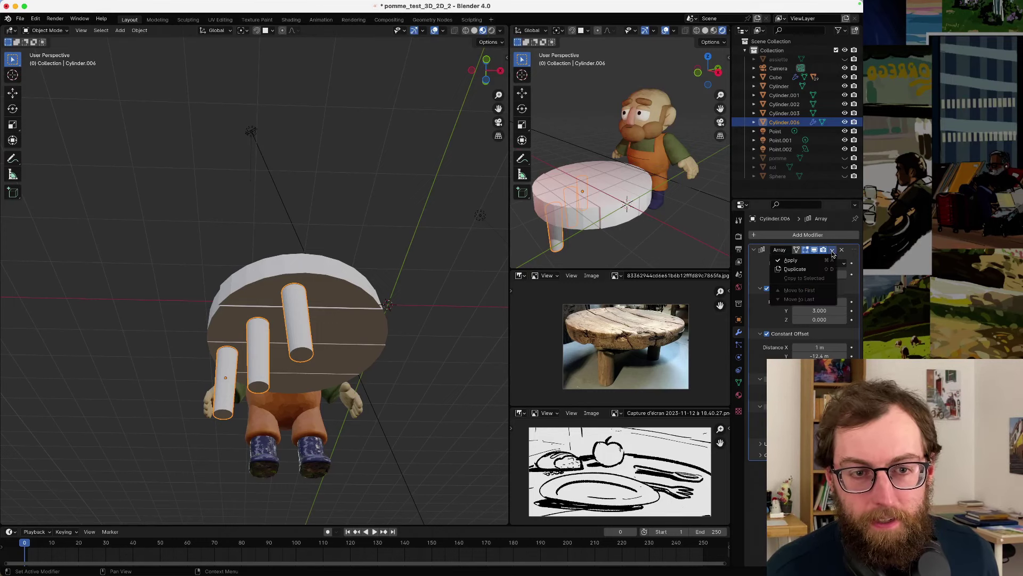
key("Escape")
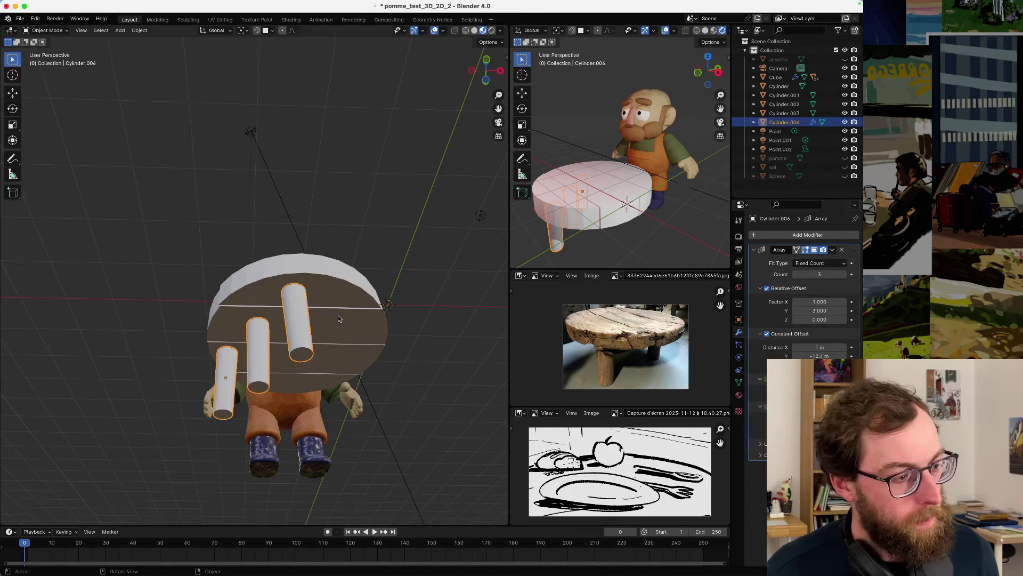
middle_click_drag(338, 315, 350, 293)
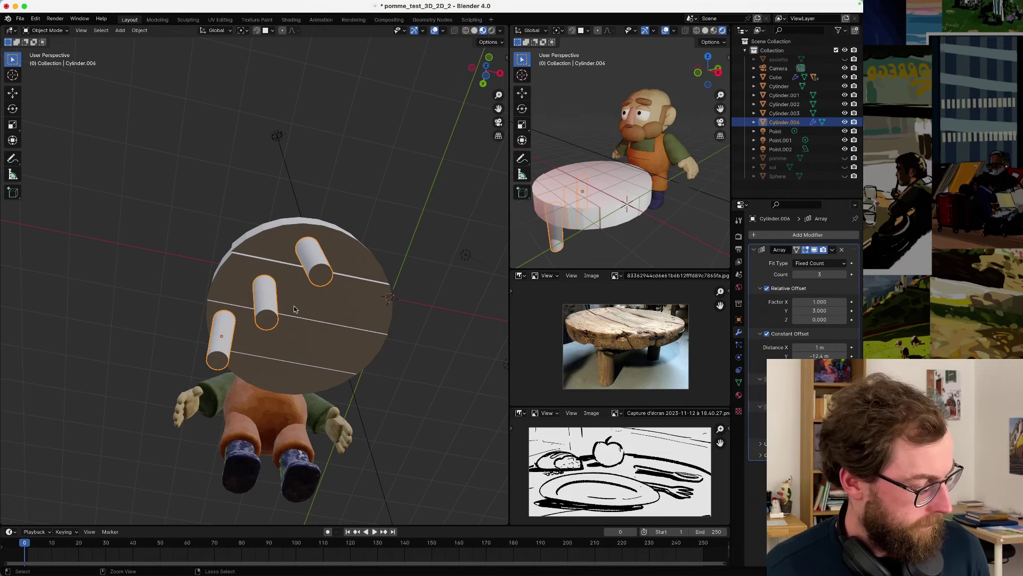
key("ctrl+z")
key("ctrl+z")
key("ctrl+z")
key("ctrl+z")
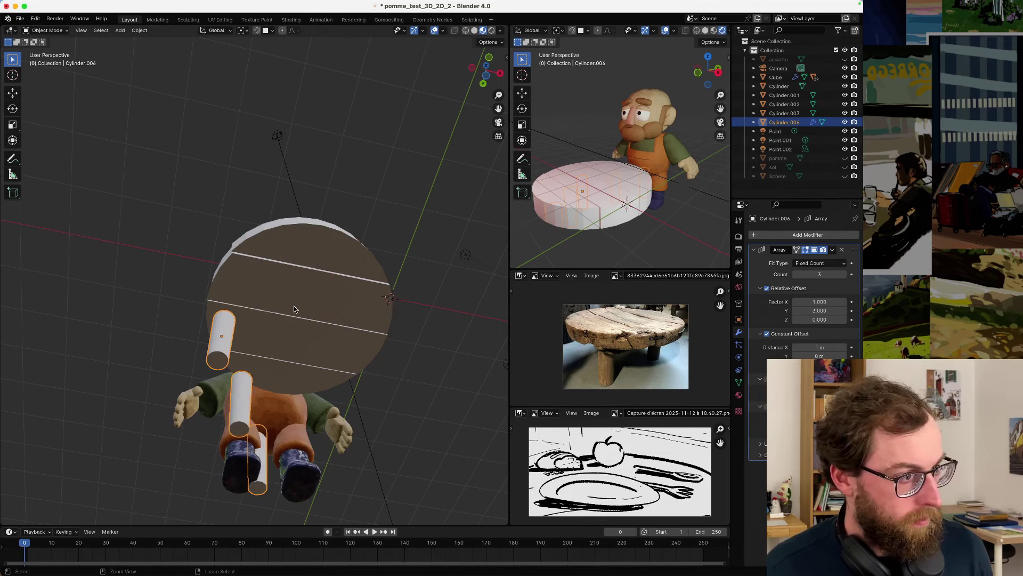
key("ctrl+z")
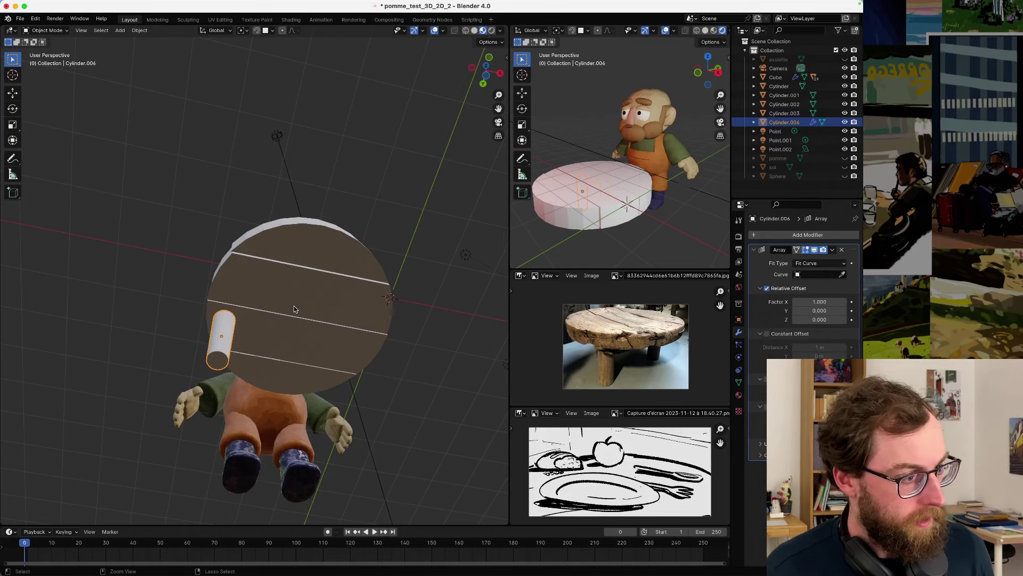
key("ctrl+shift+z")
key("ctrl+z")
key("ctrl+z")
key("ctrl+z")
key("ctrl+z")
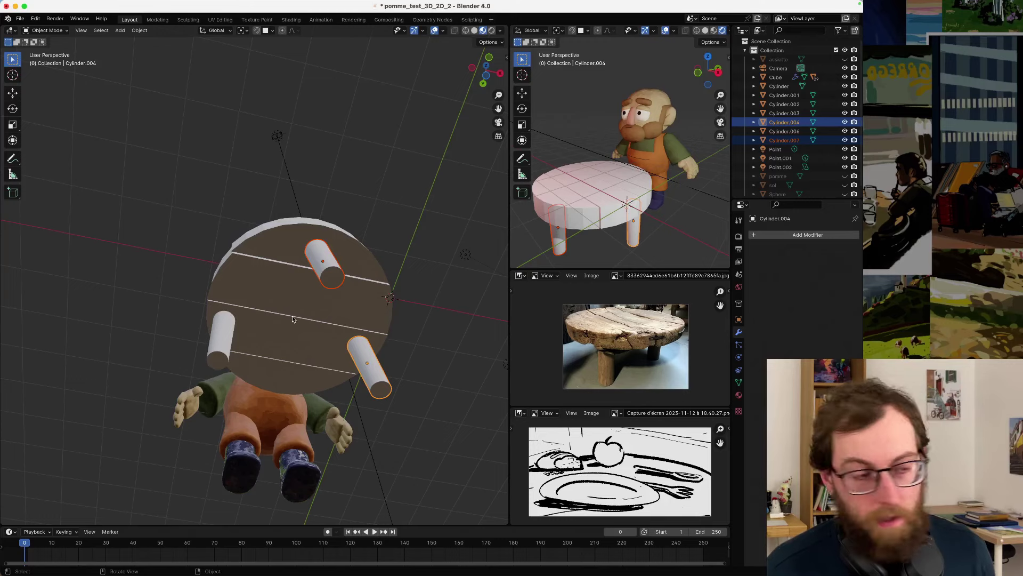
left_click(307, 294)
scroll(298, 286, "down", 3)
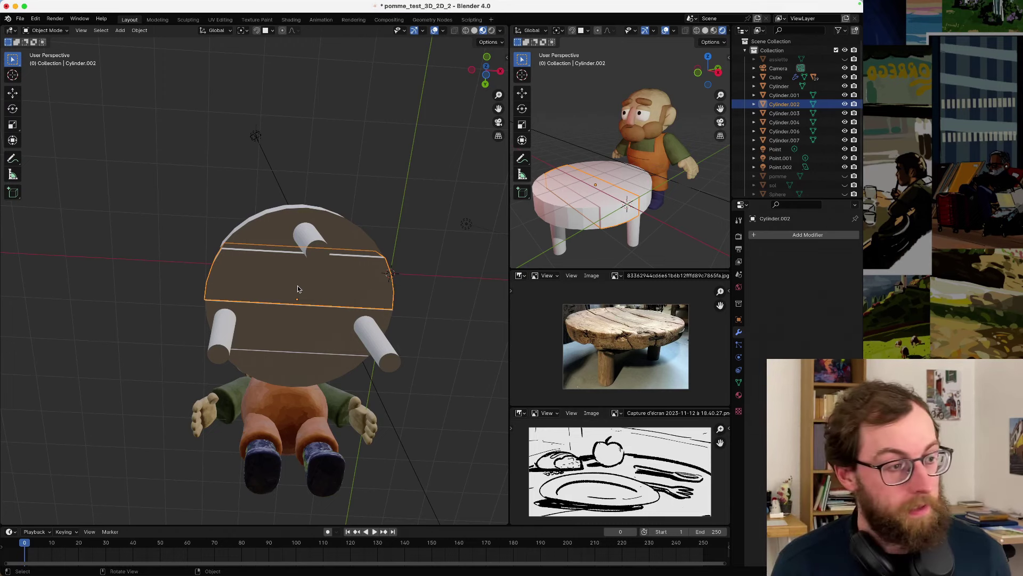
- Select leg Cylinder.004, add an Array modifier and check its fit type choices
left_click(378, 207)
middle_click_drag(353, 225, 310, 249)
left_click(310, 248)
left_click(306, 247)
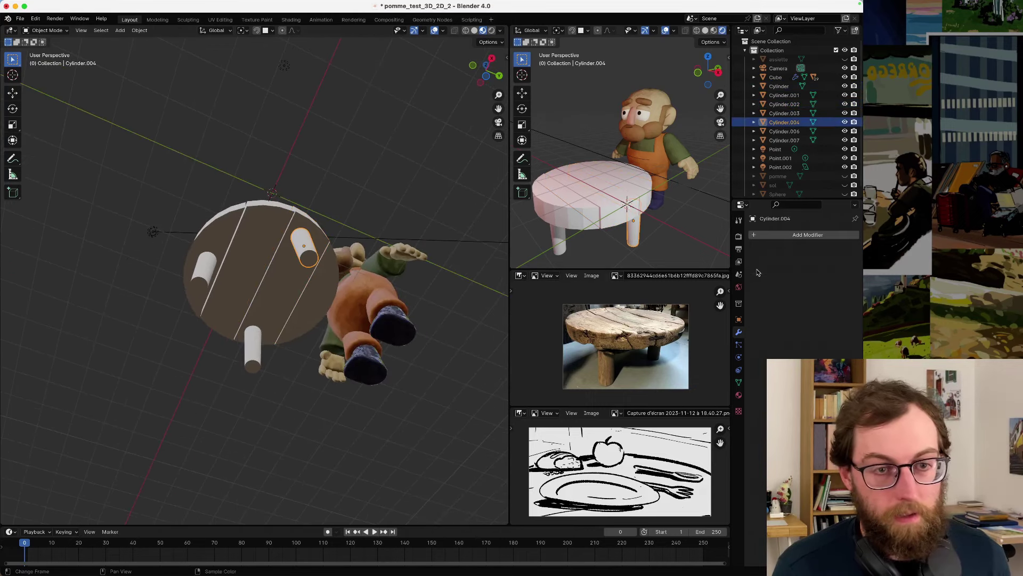
left_click(781, 235)
type("array")
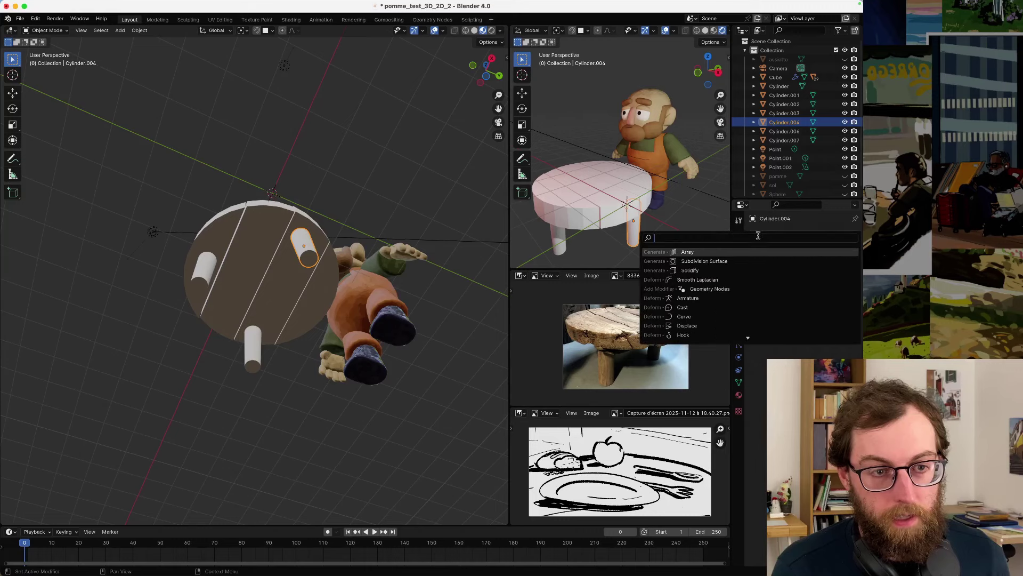
left_click(727, 254)
left_click(820, 264)
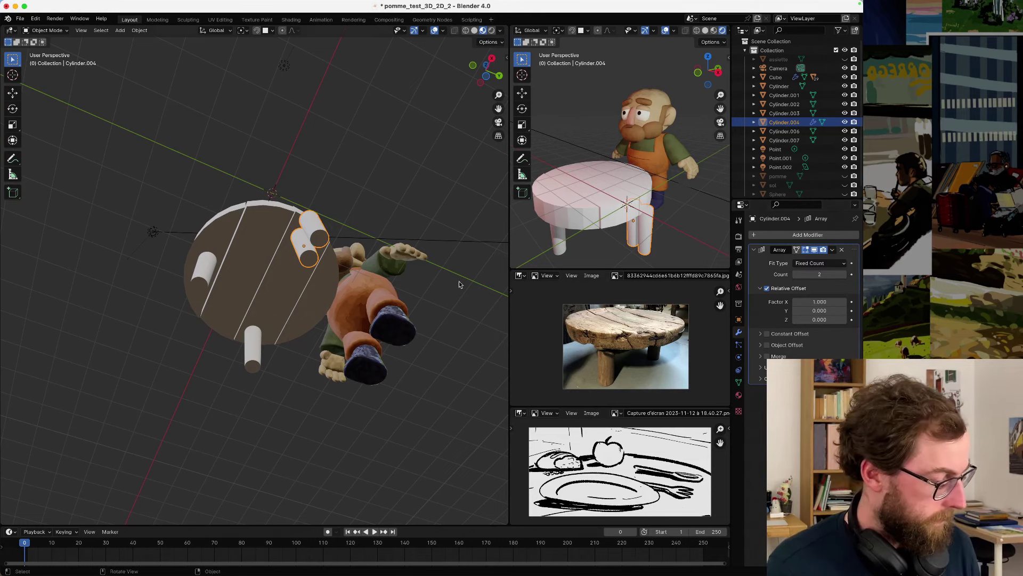
- Select the round tabletop and view the table from a low side angle
middle_click_drag(301, 245, 334, 259)
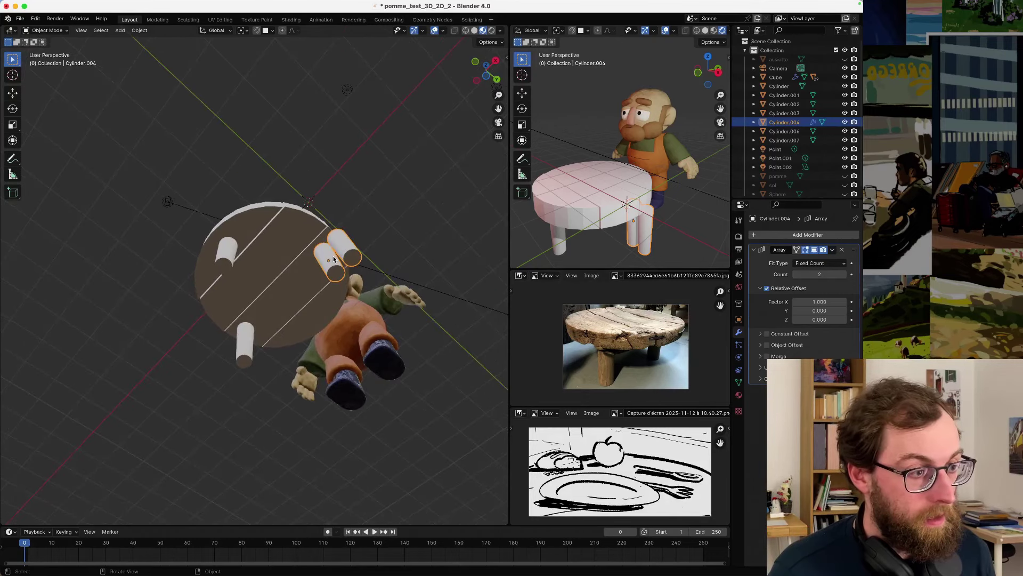
left_click(333, 259)
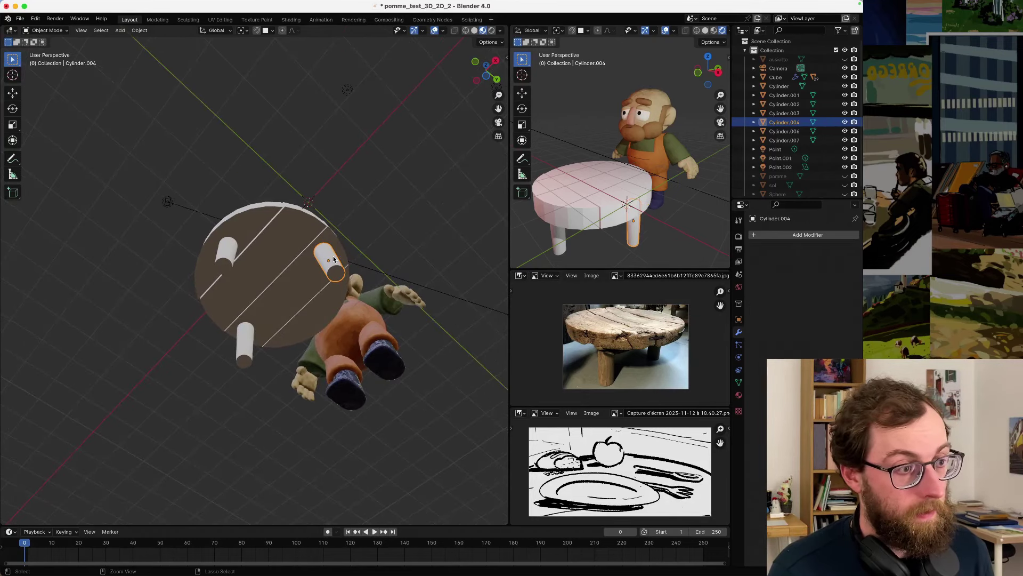
middle_click_drag(320, 235, 323, 342)
- Switch the viewport to Solid shading with Random colours so each plank stands apart
scroll(323, 342, "up", 4)
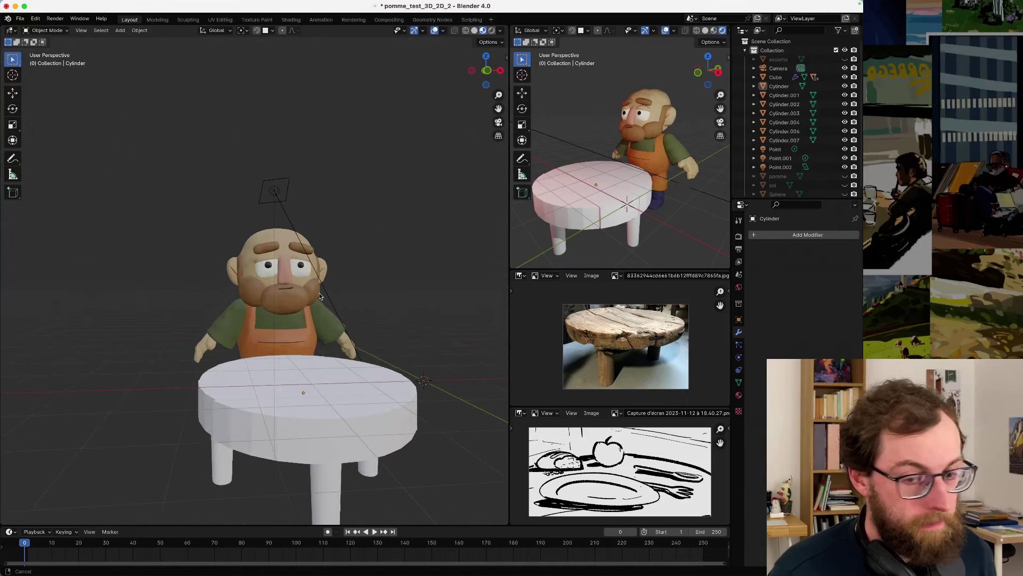
middle_click_drag(318, 249, 302, 292)
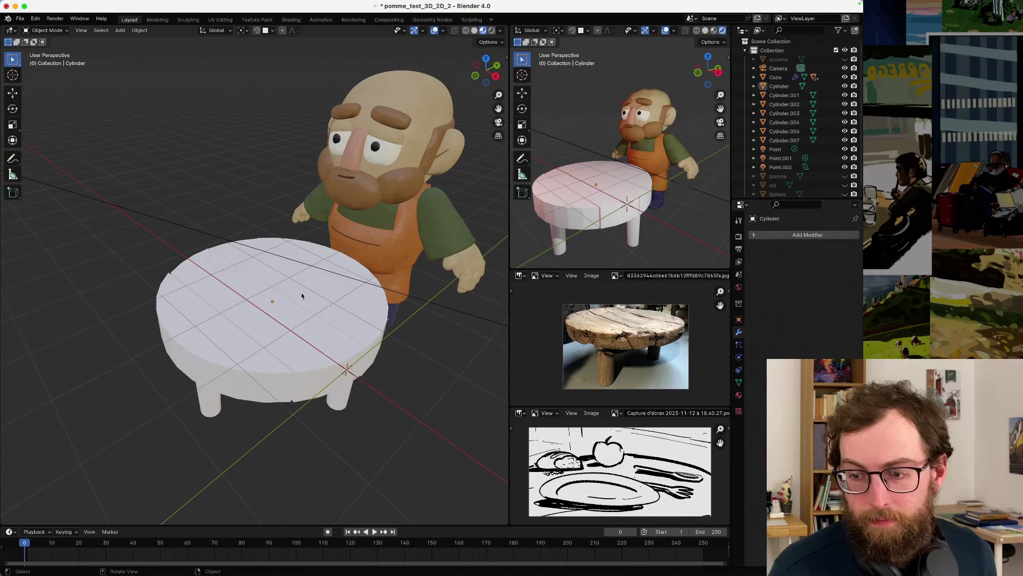
scroll(290, 282, "up", 4)
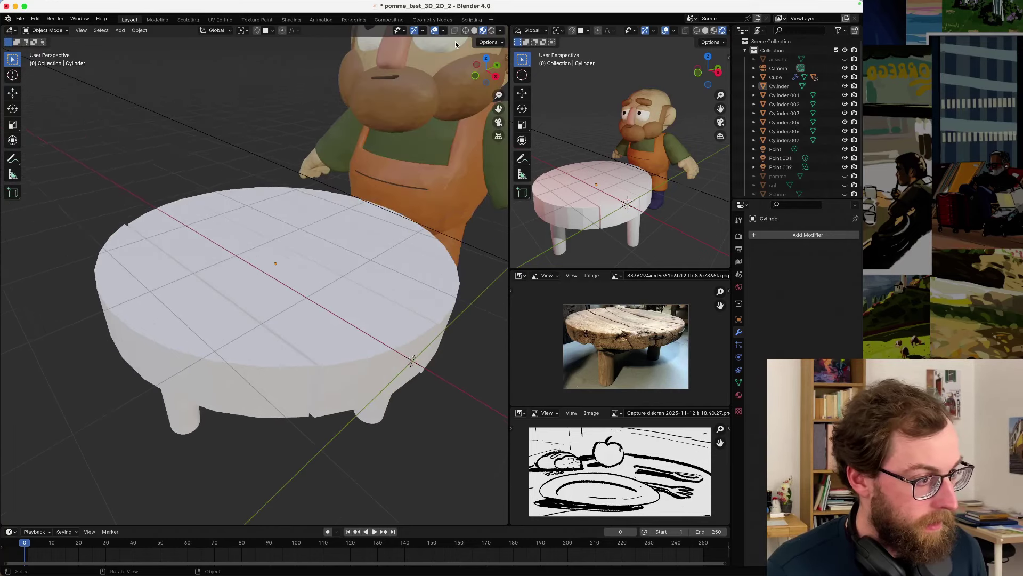
left_click(475, 30)
middle_click_drag(287, 241, 286, 251)
- Add a Bevel modifier to middle plank Cylinder.002, trying amounts 0 and then 0.04 m
left_click(286, 252)
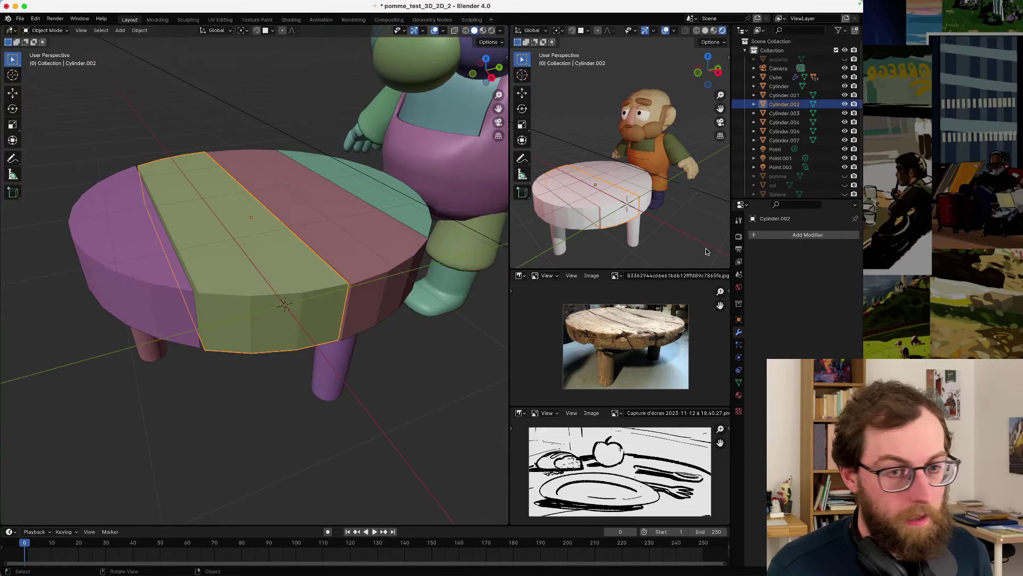
left_click(758, 234)
type("bev")
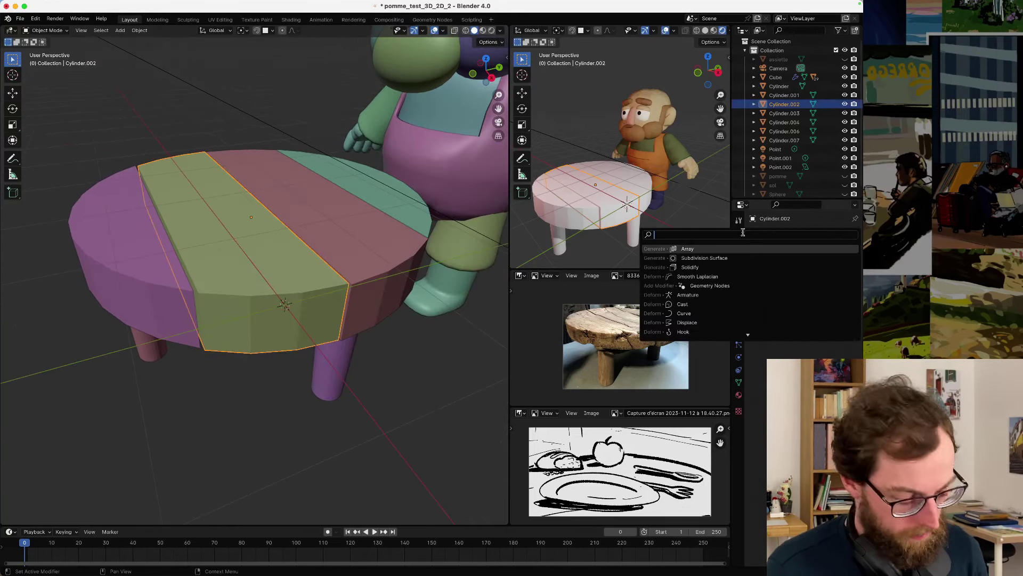
type("e")
left_click(694, 248)
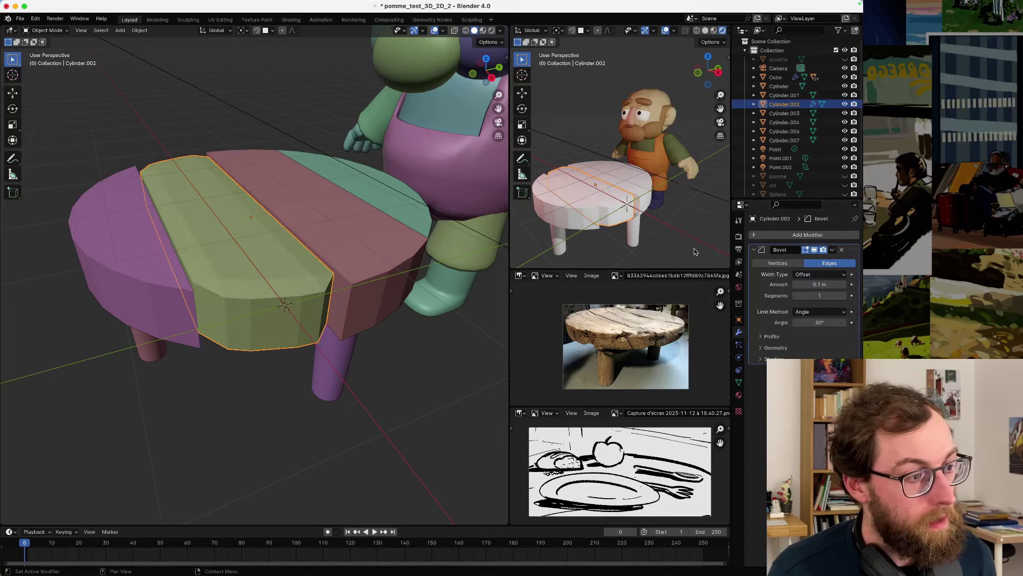
double_click(819, 284)
type("0")
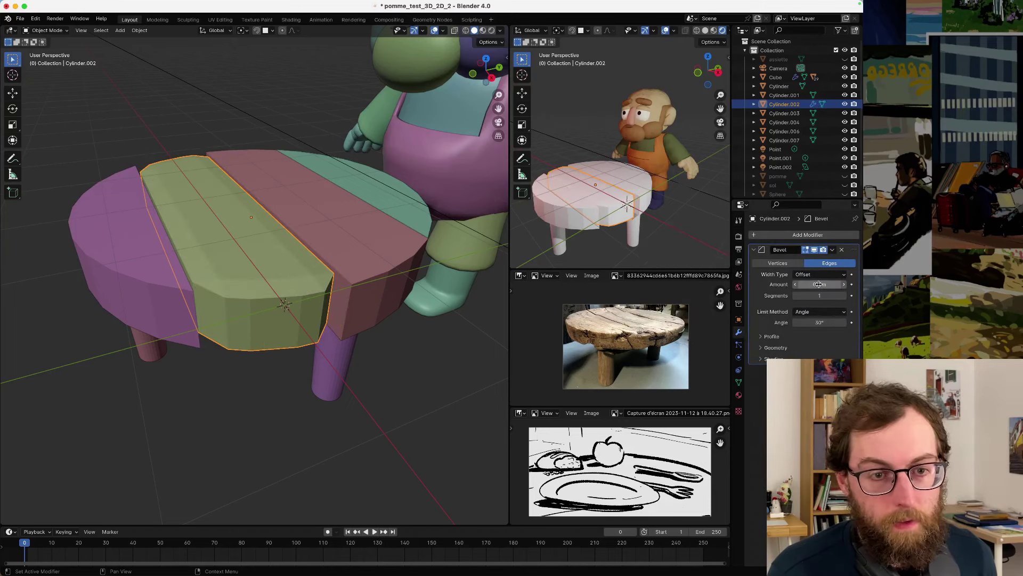
key("Return")
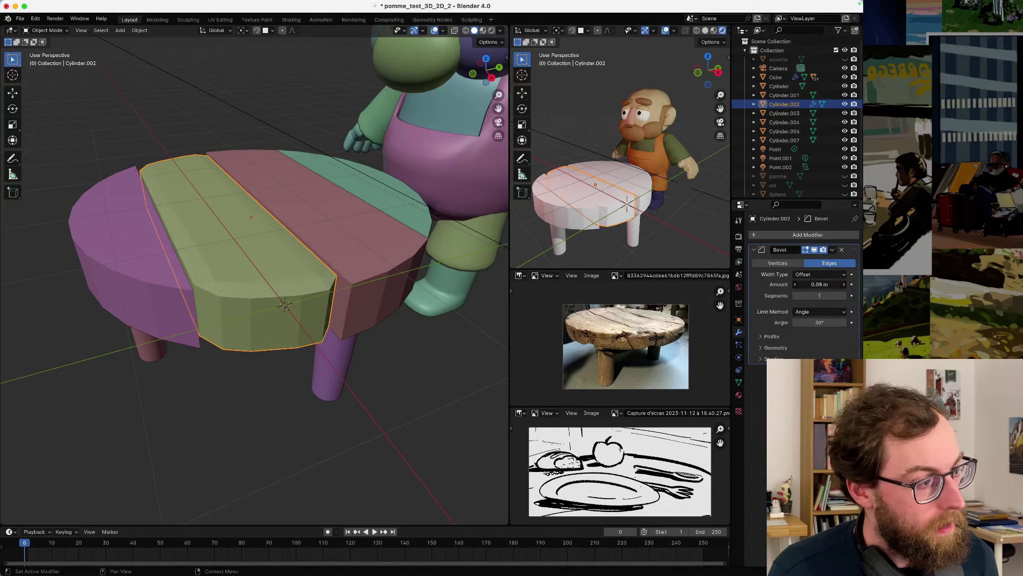
left_click_drag(820, 285, 831, 284)
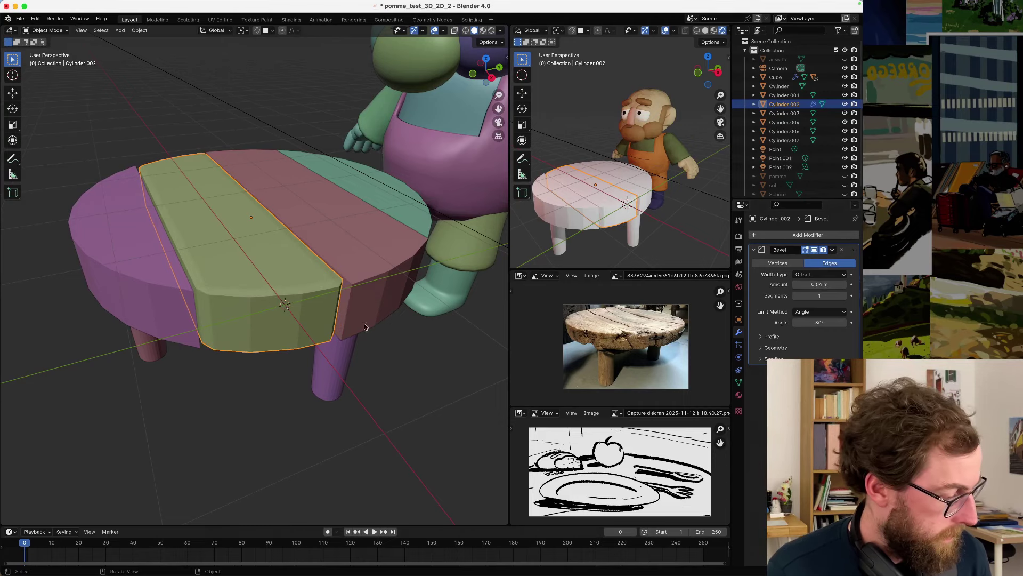
- Undo the bevel amount change and the trial Bevel modifier on the plank
middle_click_drag(297, 353, 354, 278)
key("super+z")
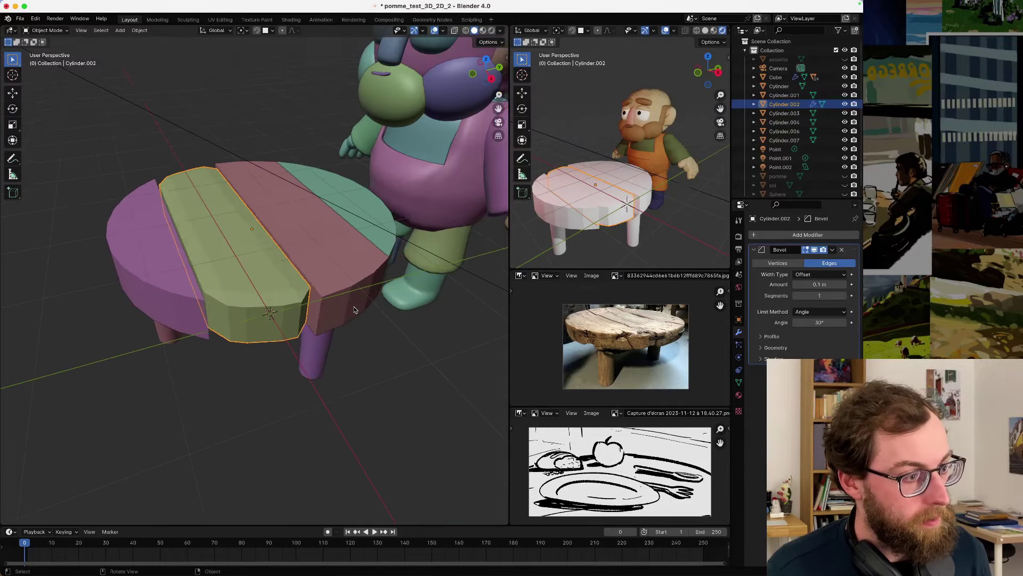
key("super+z")
- Add a Bevel modifier to all four selected planks, then undo it
left_click(360, 214, "shift")
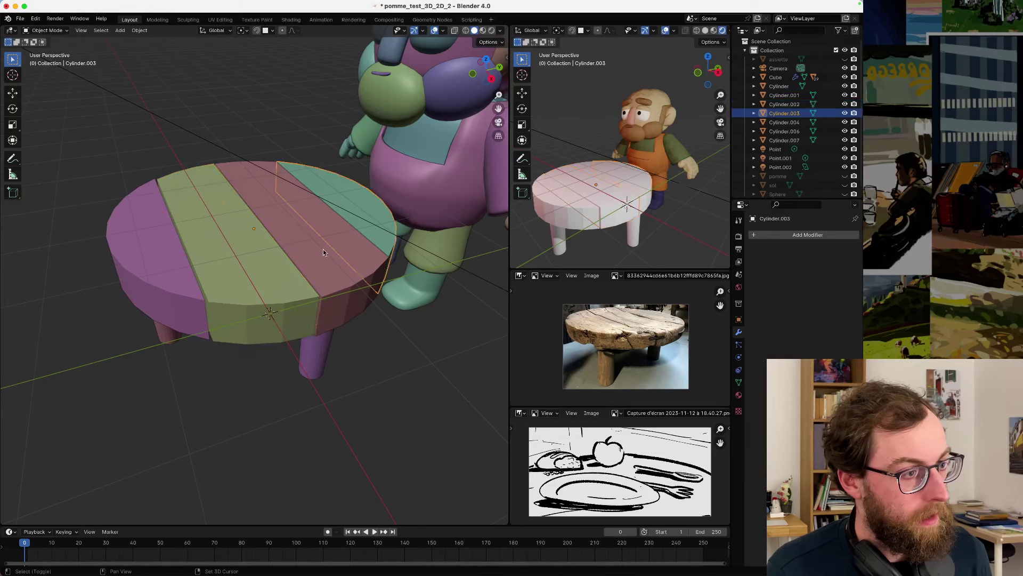
left_click(323, 248, "shift")
left_click(263, 258, "shift")
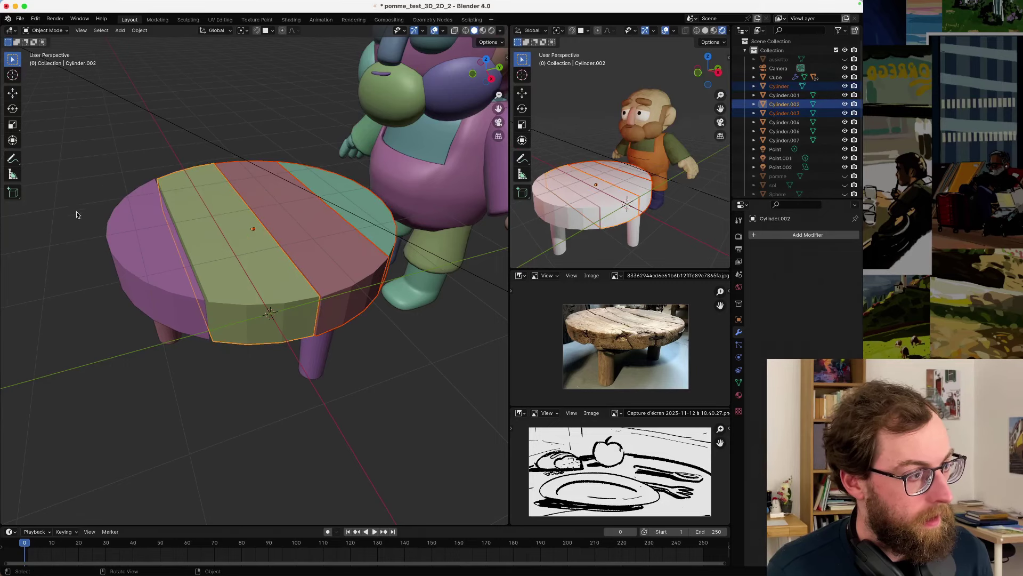
left_click(142, 238, "shift")
left_click(811, 234)
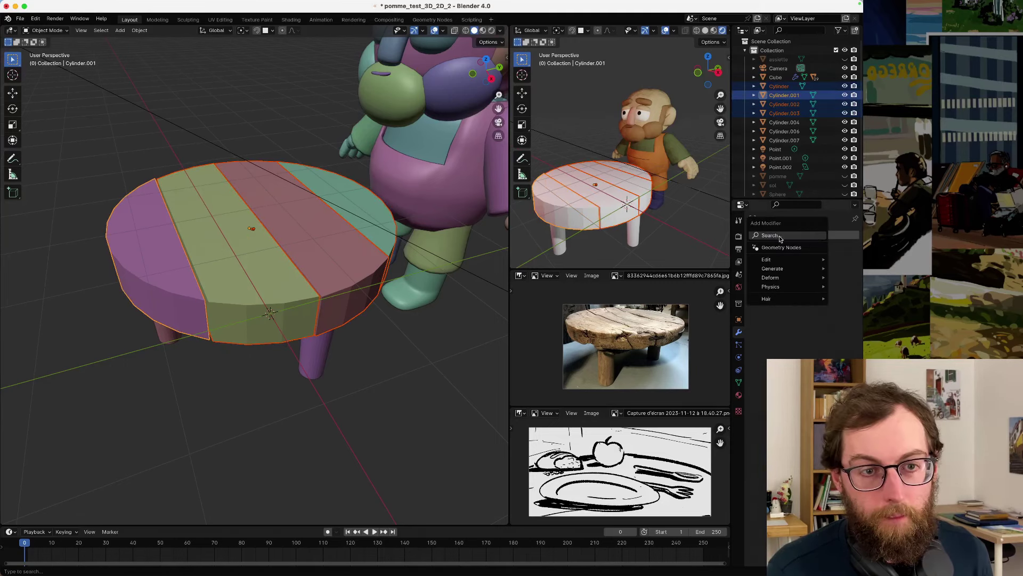
mouse_move(779, 238)
left_click(695, 255)
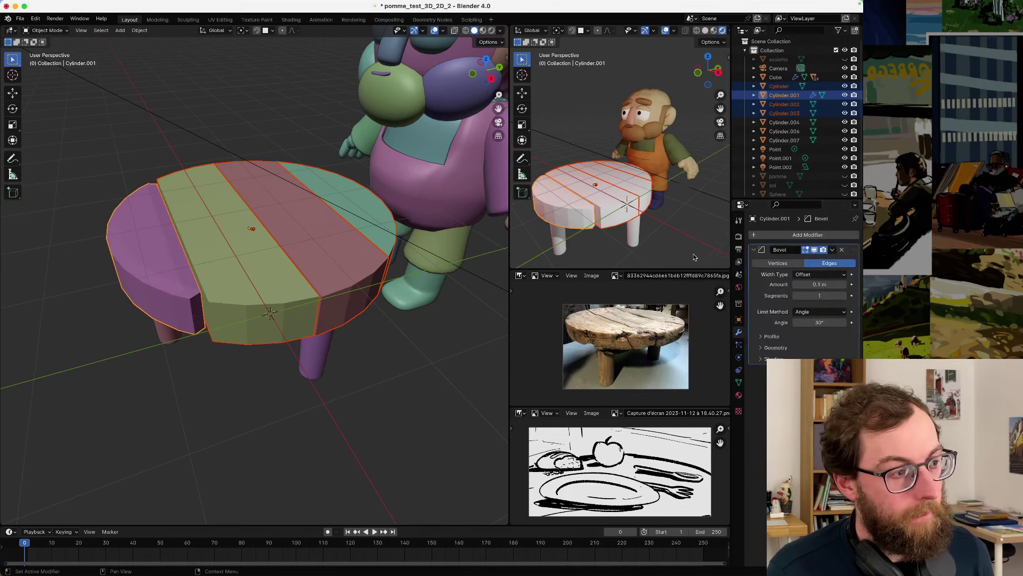
key("super+z")
- Bevel only the left purple plank Cylinder.001 with a 0.02 m amount
left_click(149, 322)
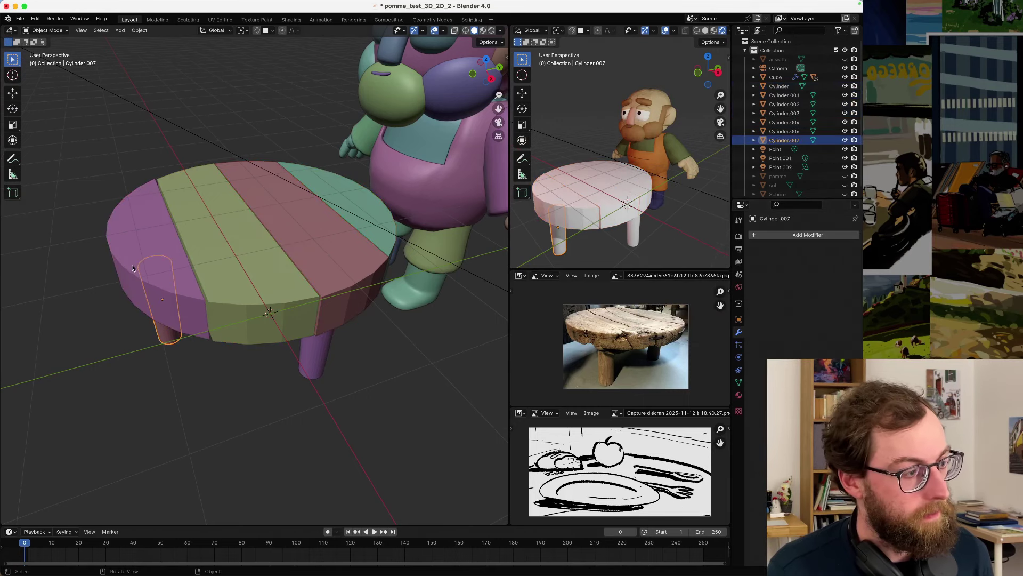
left_click(136, 258)
left_click(780, 236)
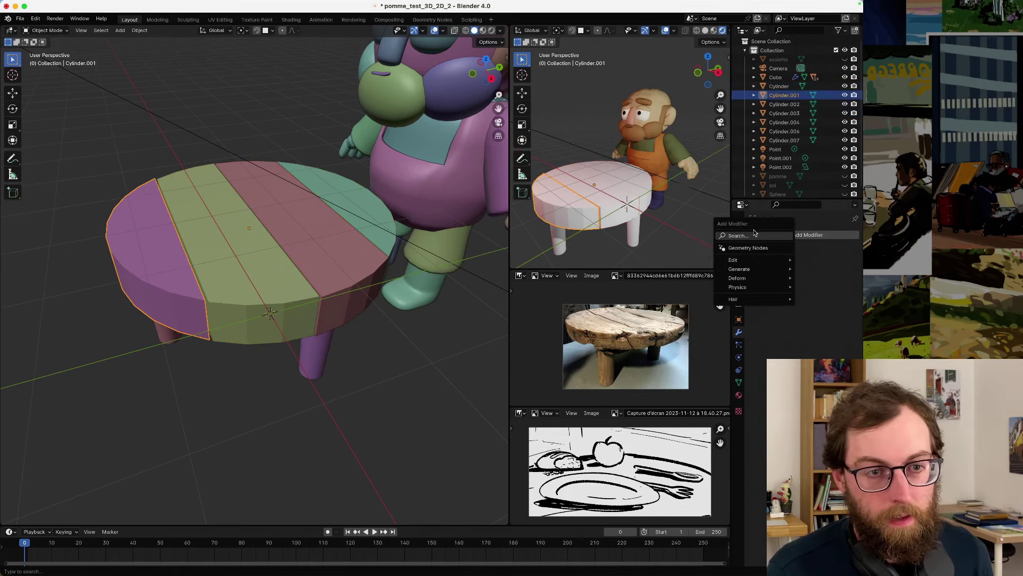
mouse_move(754, 236)
left_click(699, 253)
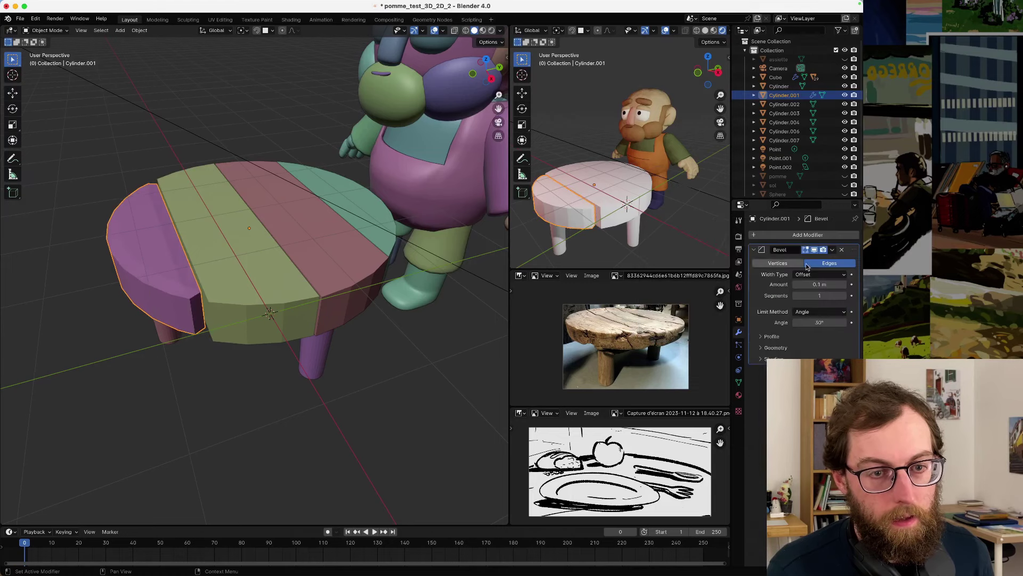
left_click_drag(819, 284, 794, 284)
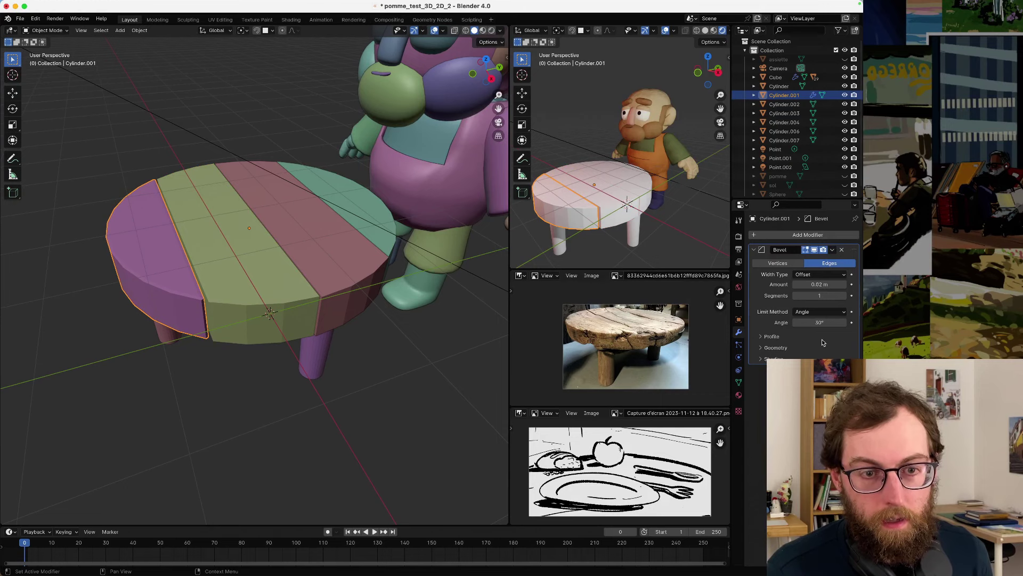
left_click(821, 358)
- Give the middle green plank a Bevel modifier with a 0.02 m amount
left_click(784, 104)
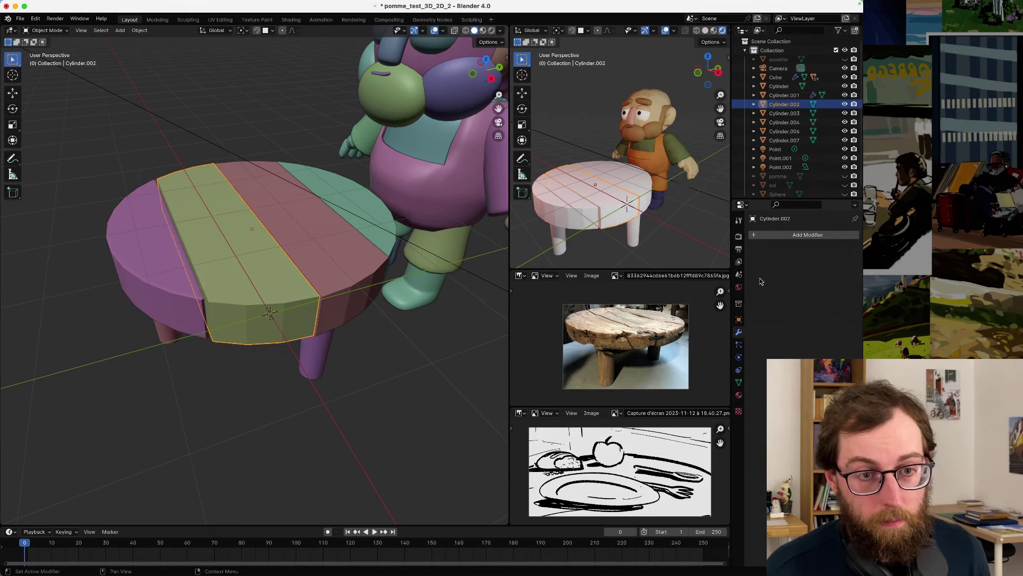
key("super+z")
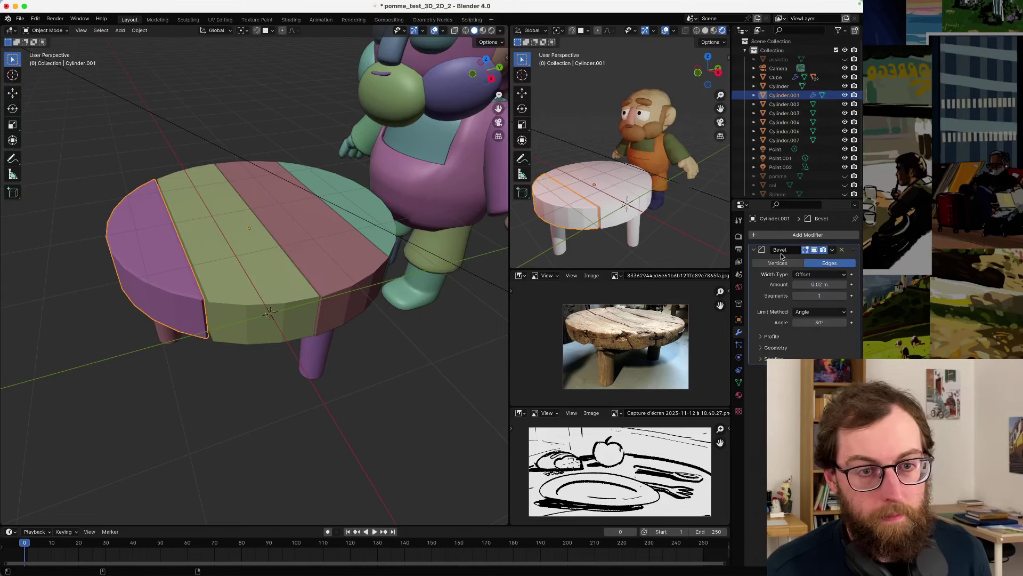
left_click(279, 276)
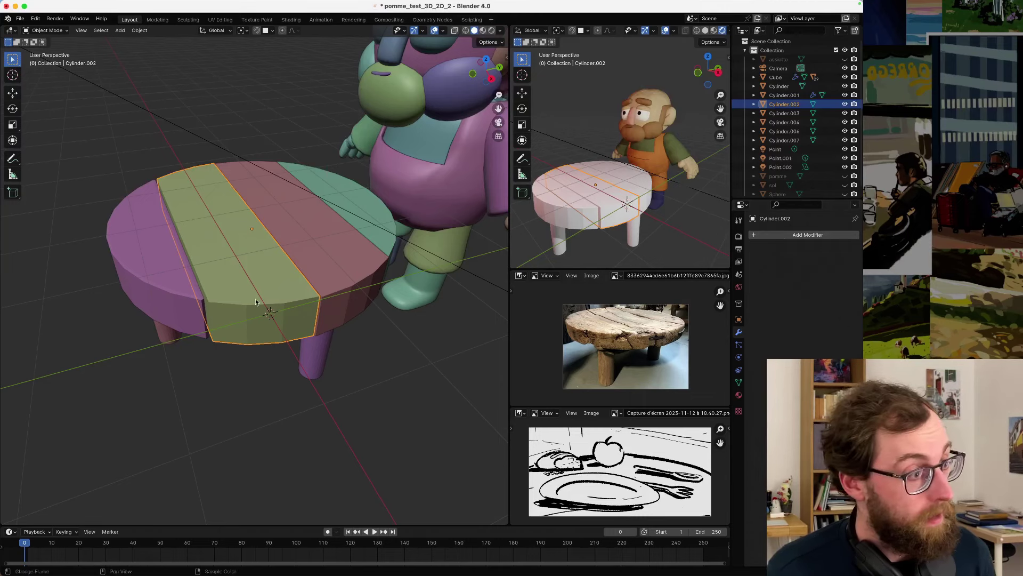
left_click(761, 235)
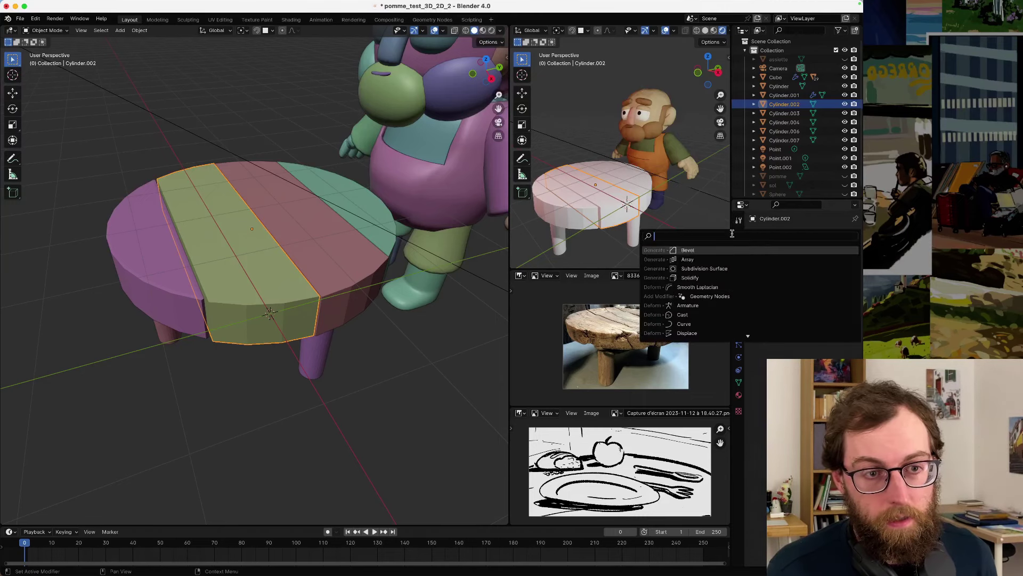
left_click(734, 238)
left_click(716, 250)
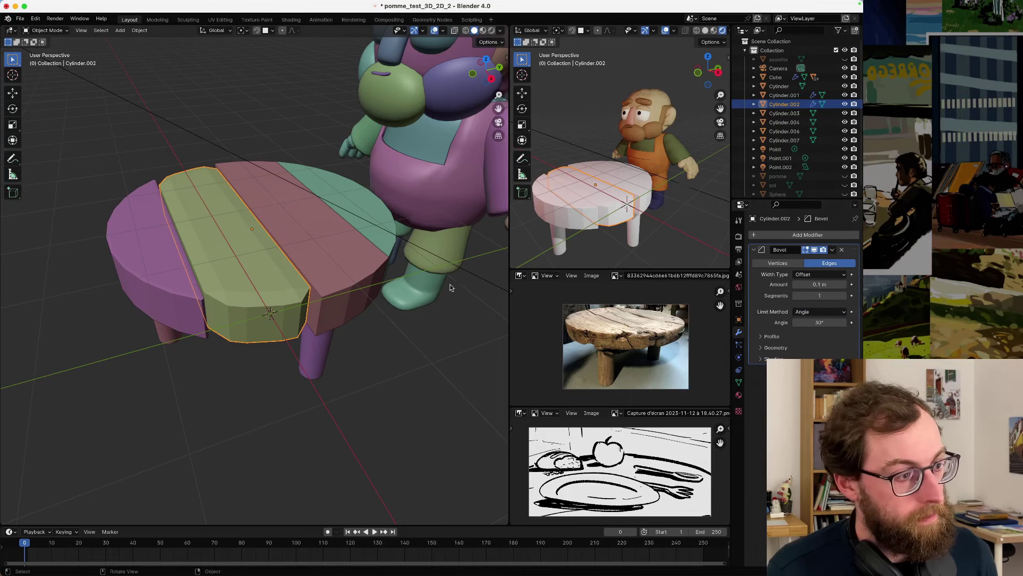
left_click(177, 277)
left_click(229, 270)
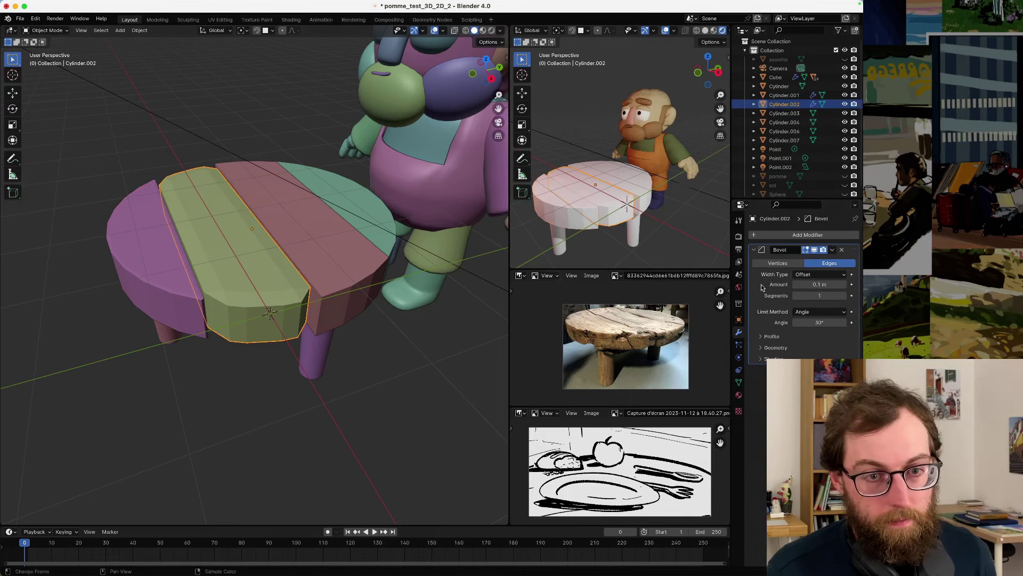
left_click(811, 284)
type("0.02")
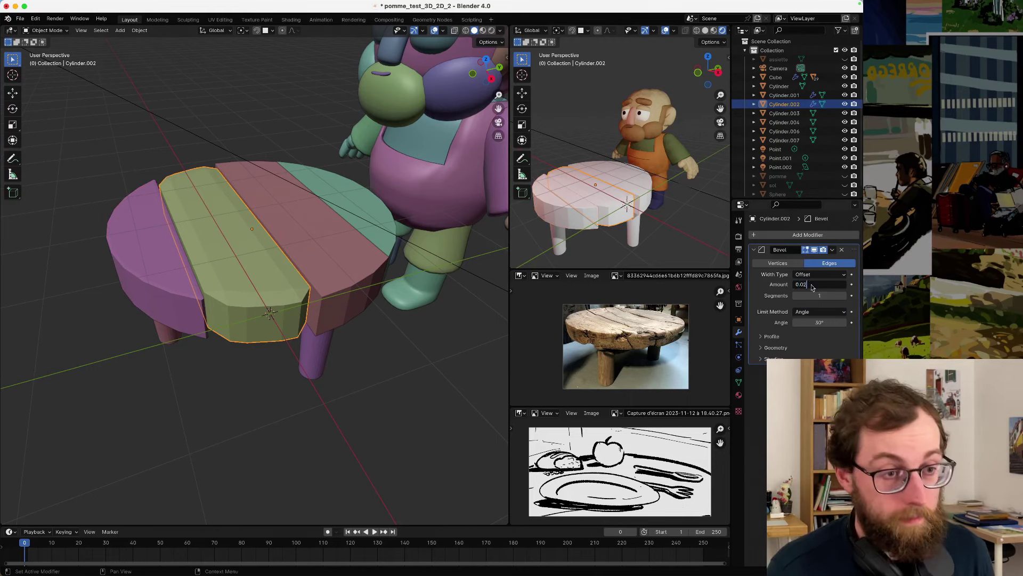
key("Return")
- Give the red plank beside it a 0.02 m Bevel modifier
left_click(312, 264)
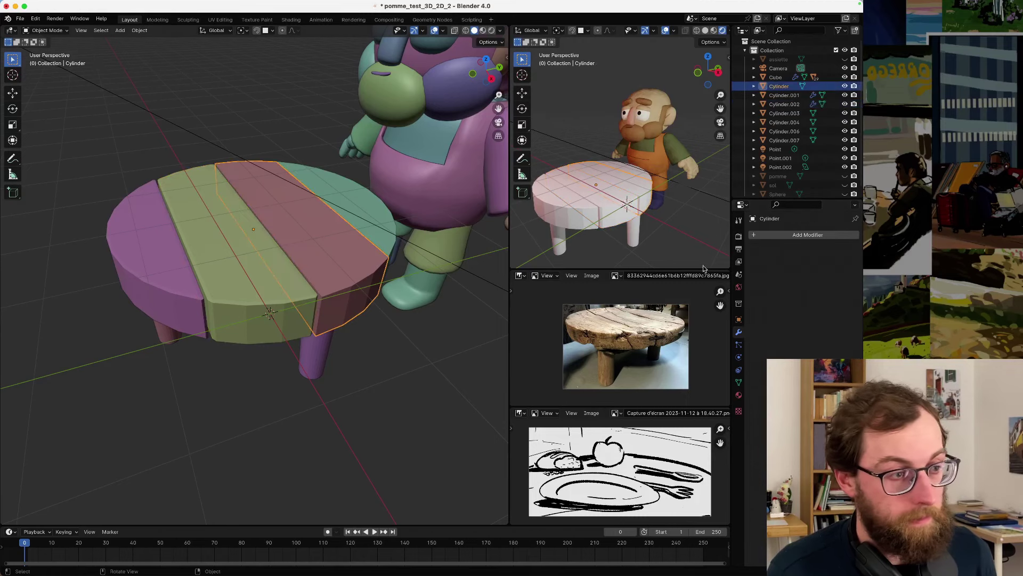
left_click(806, 237)
left_click(757, 238)
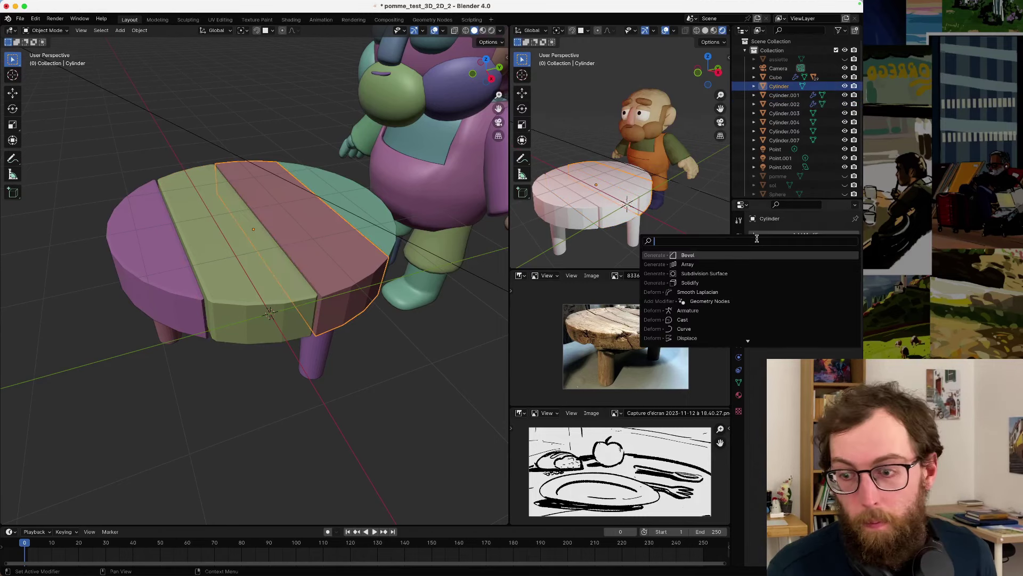
left_click(722, 254)
left_click(818, 284)
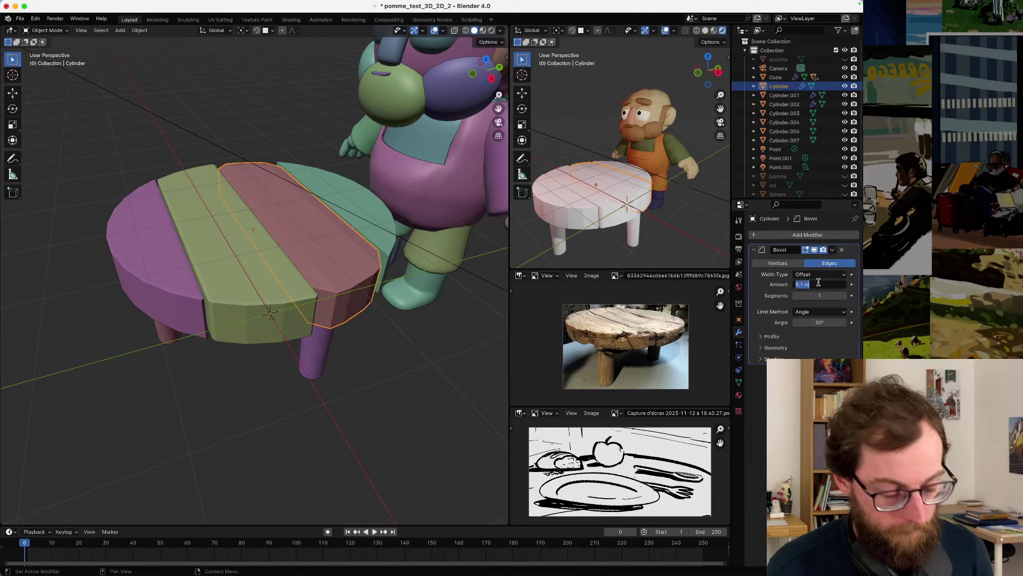
type("0.02")
key("Return")
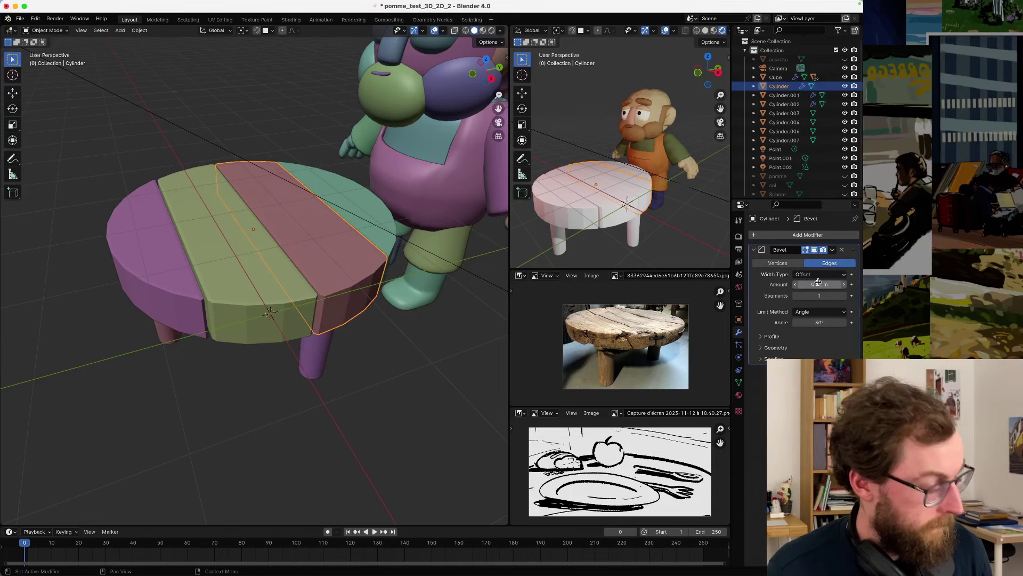
- Give the teal tabletop plank a 0.02 m Bevel modifier
left_click(373, 213)
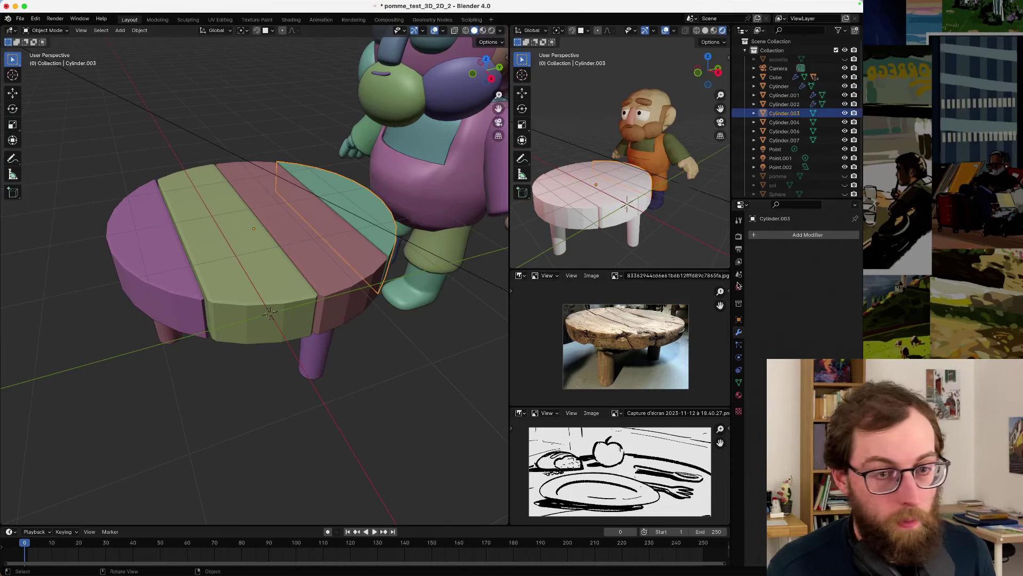
left_click(781, 236)
left_click(755, 238)
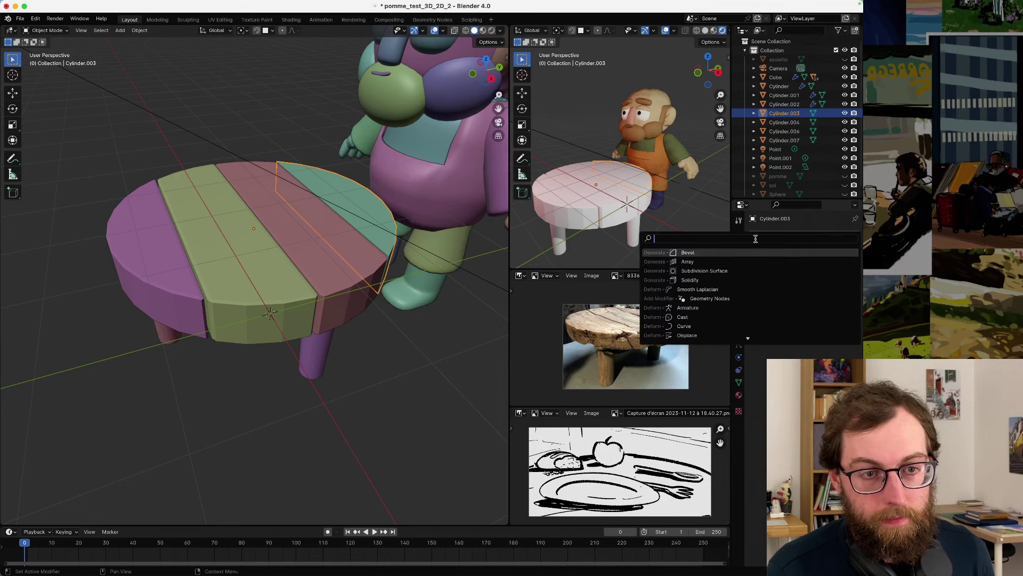
left_click(712, 252)
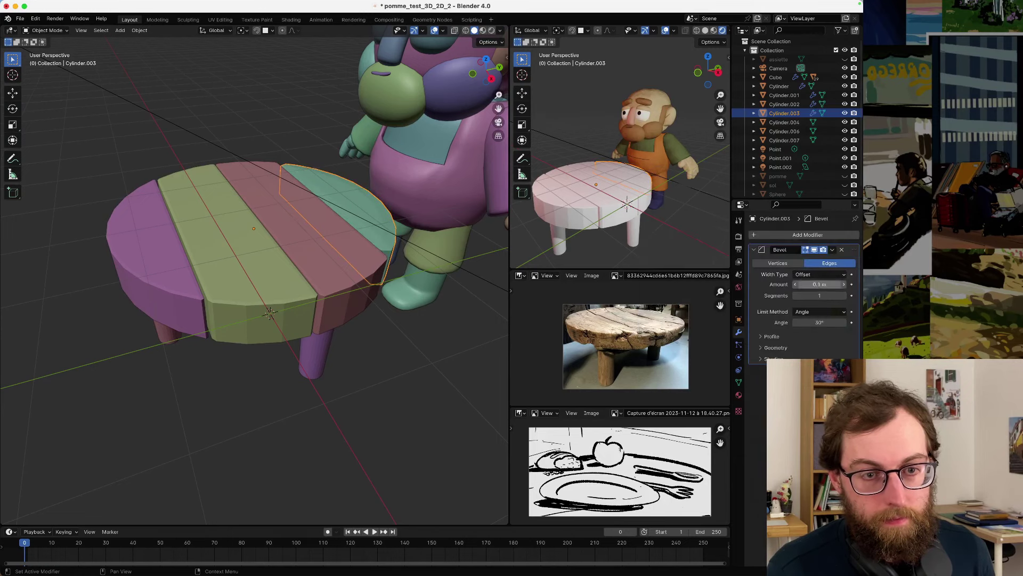
left_click(820, 285)
type("0.02")
key("Return")
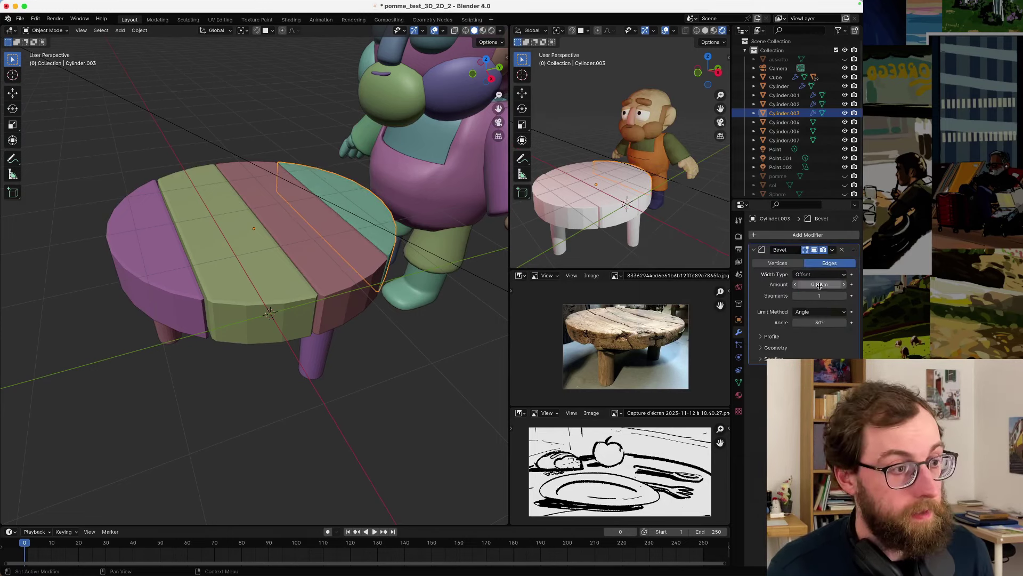
- Inspect the beveled planks from a closer top view and select the purple table leg
left_click(279, 361)
mouse_move(280, 361)
middle_mouse_down()
mouse_move(223, 372)
mouse_move(257, 412)
mouse_move(325, 341)
mouse_move(274, 342)
middle_mouse_up()
middle_click_drag(282, 270, 261, 292)
left_click(224, 310)
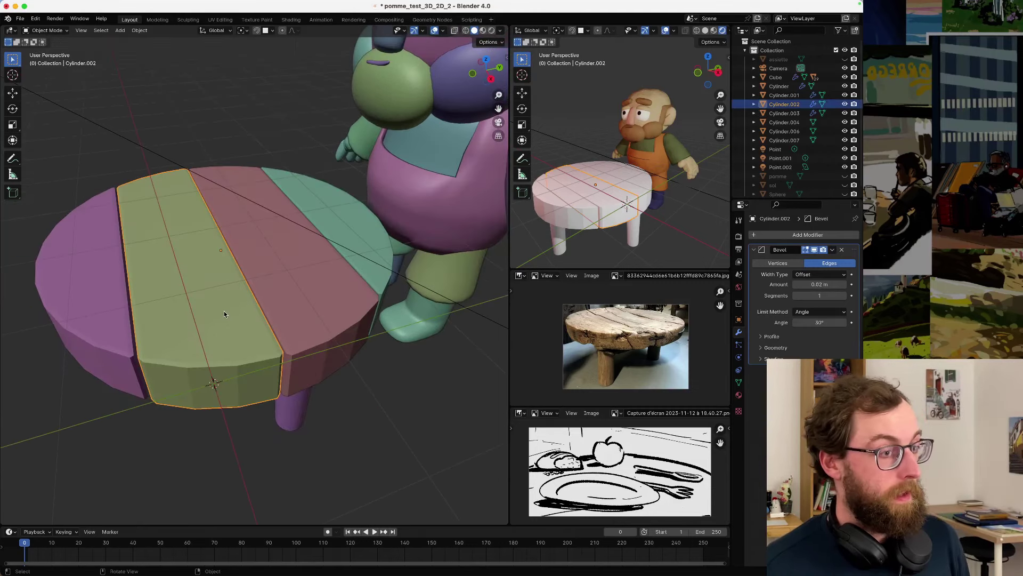
scroll(224, 312, "down", 4)
middle_click_drag(235, 308, 316, 287)
left_click(305, 290)
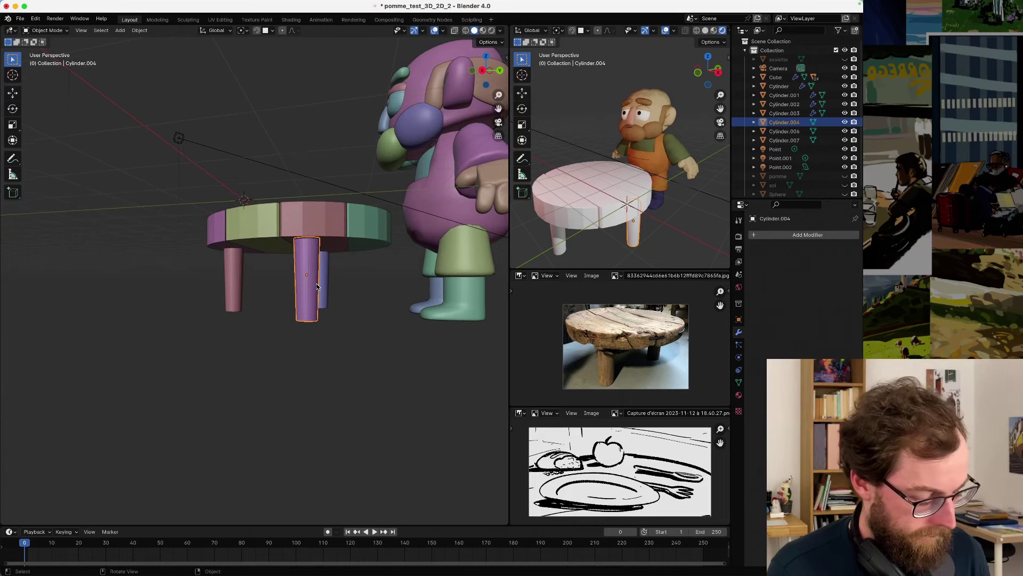
- Move the purple leg further right under the table and check its placement from underneath
key("g")
left_click(363, 279)
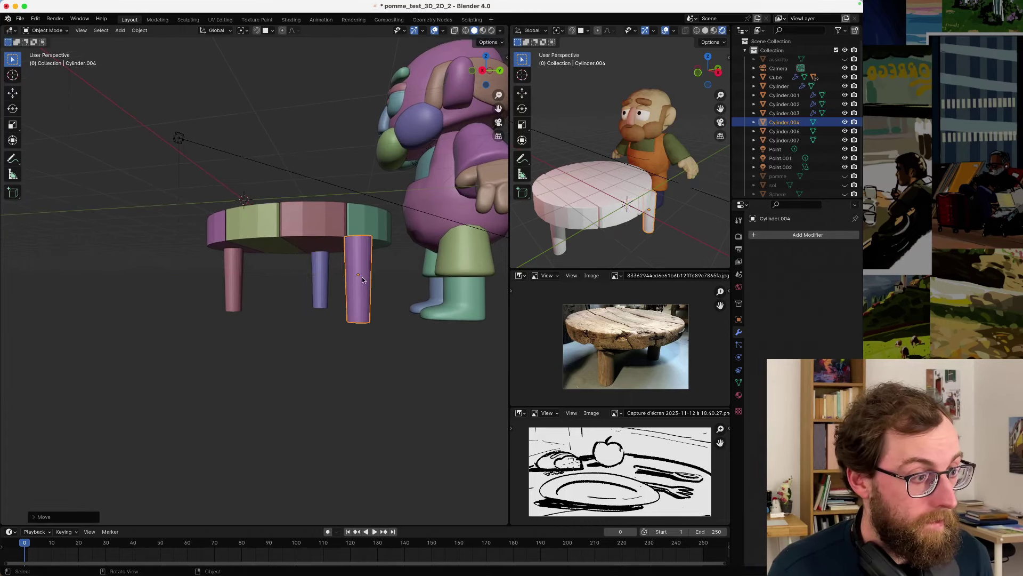
middle_click_drag(363, 280, 389, 265)
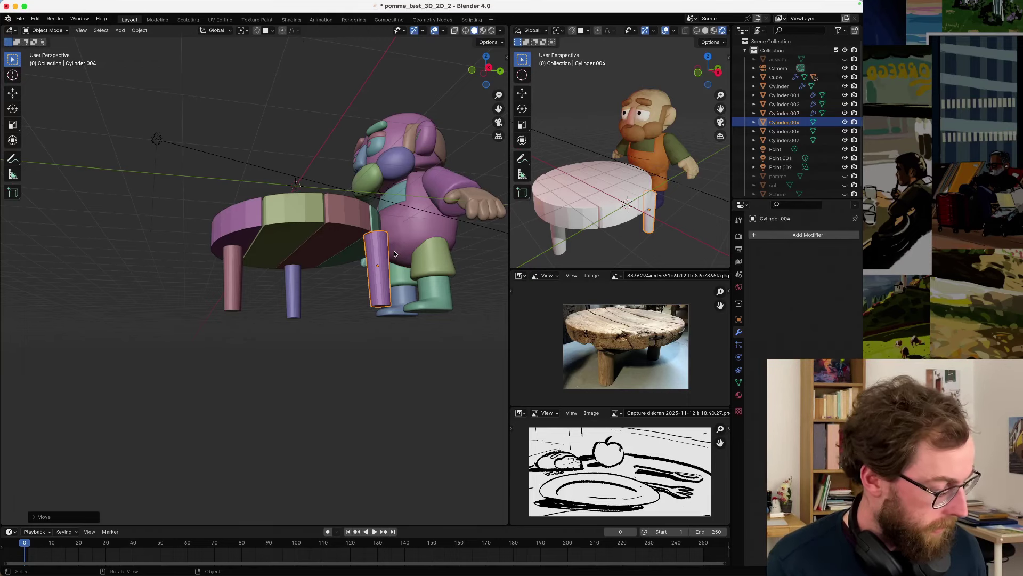
middle_click_drag(375, 253, 349, 265)
left_click(326, 314)
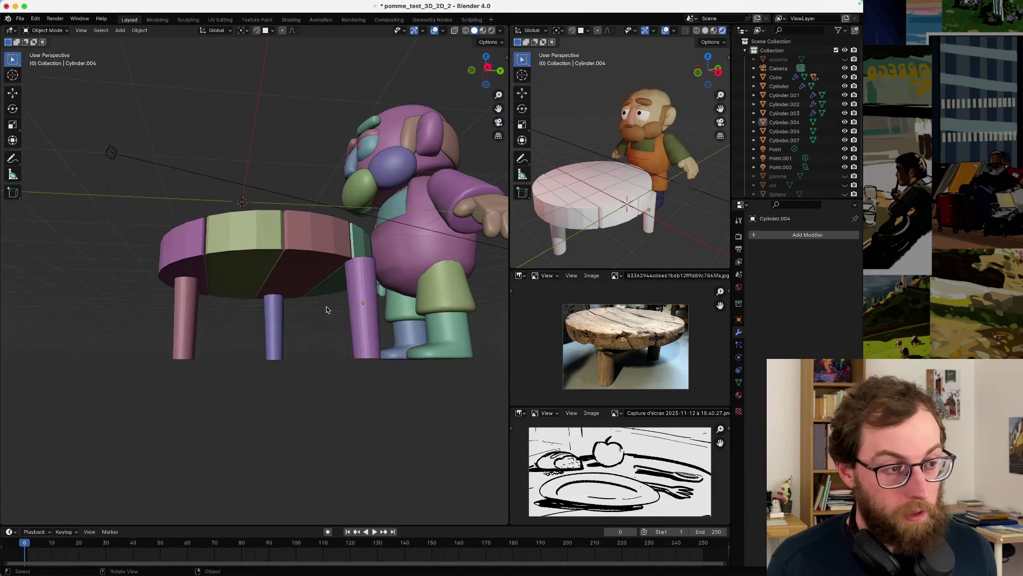
middle_click_drag(327, 307, 352, 231)
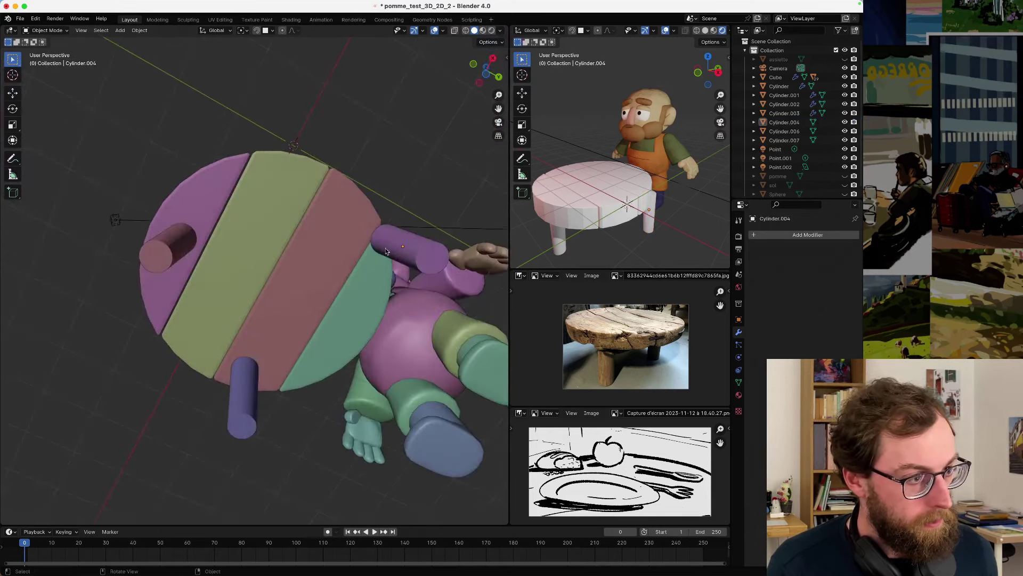
left_click(416, 250)
middle_click_drag(416, 249, 363, 243)
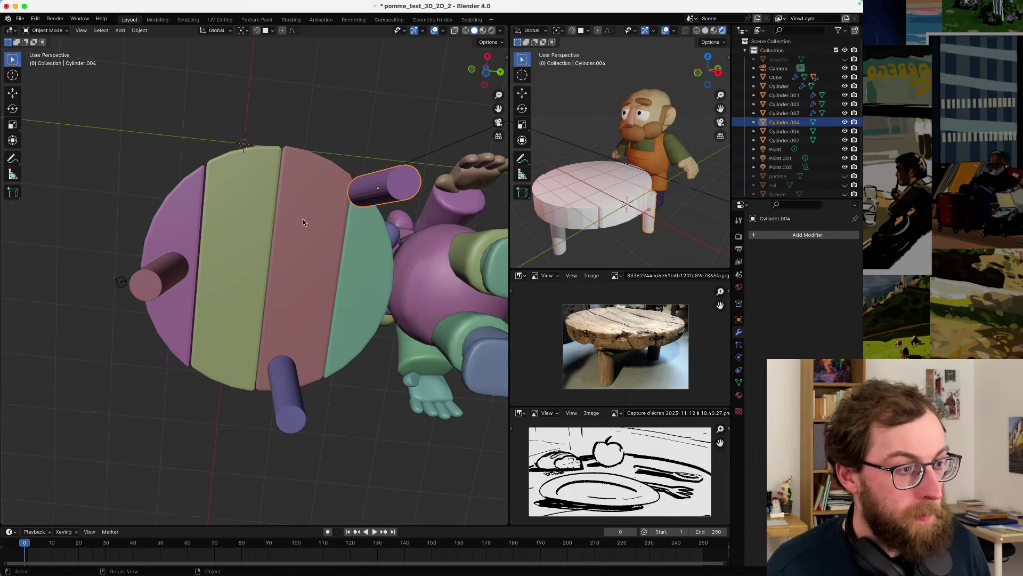
middle_click_drag(303, 221, 311, 260)
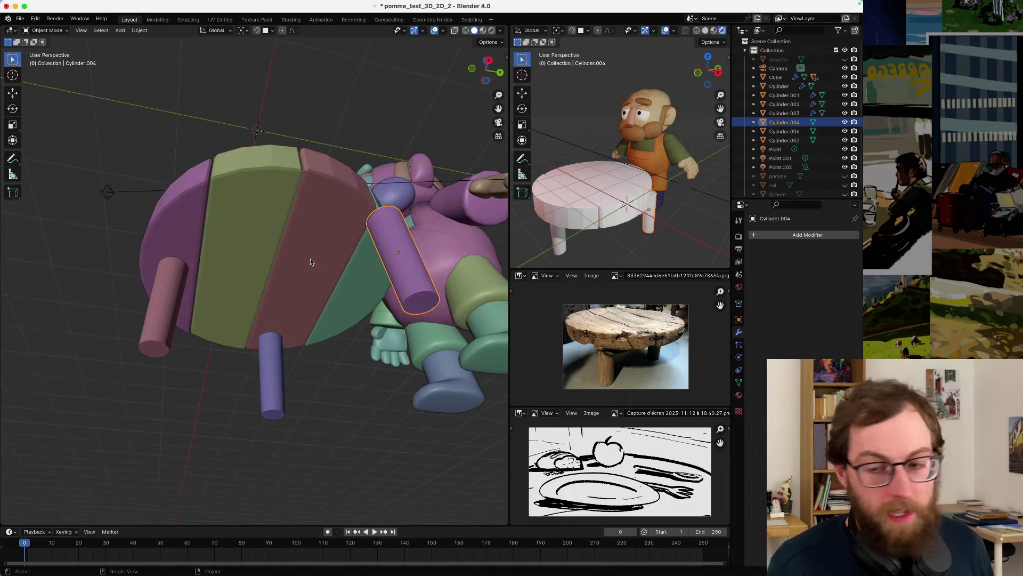
middle_click_drag(401, 270, 203, 302)
- Slide the purple leg along the Y axis into place, then select the pink plank
key("g")
key("y")
left_click(336, 248)
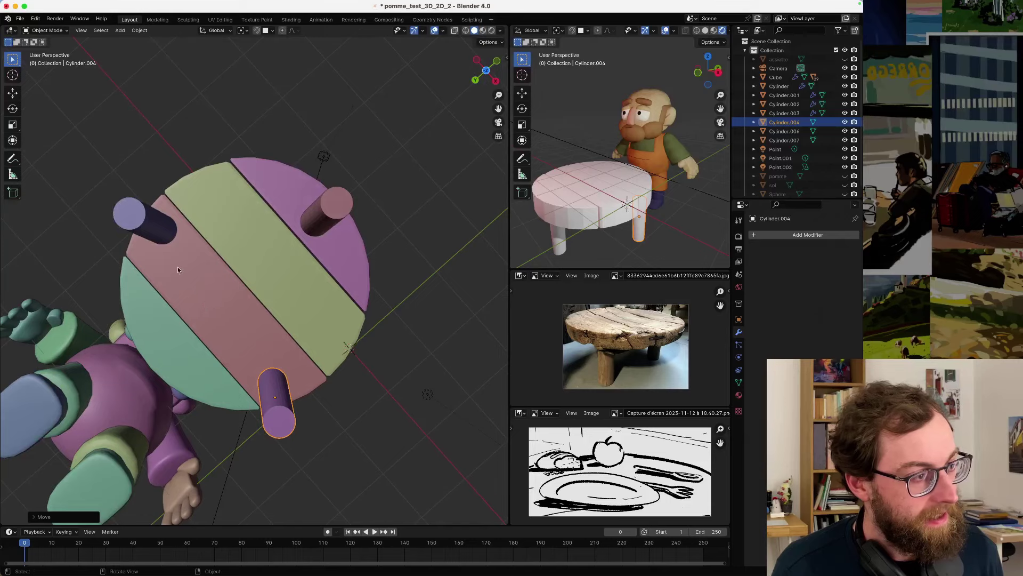
left_click(160, 250)
middle_click_drag(183, 249, 283, 316)
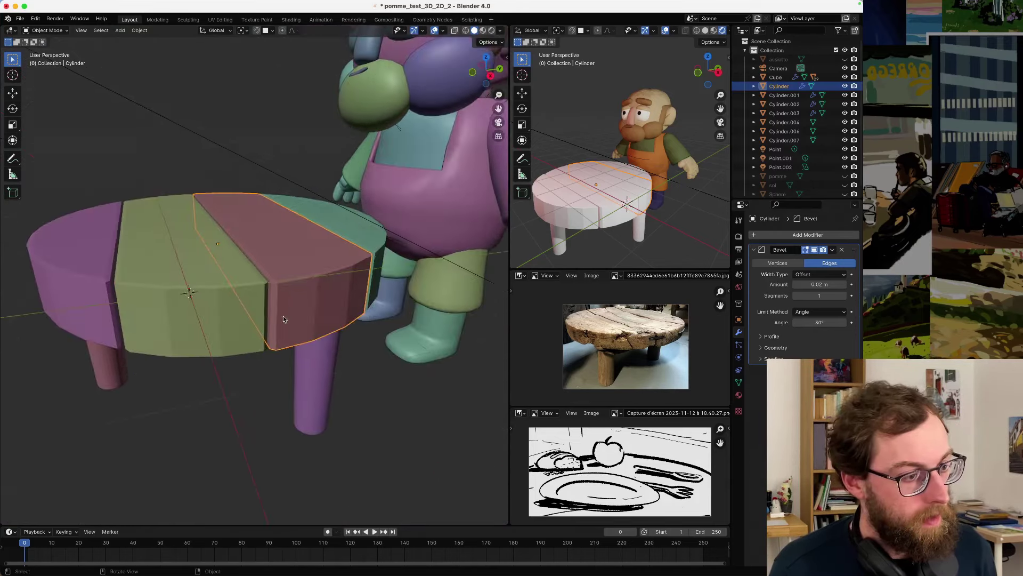
- In Edit Mode, move a vertex on the plank's rim vertically along Z
key("Tab")
left_click(316, 281)
left_click(320, 279)
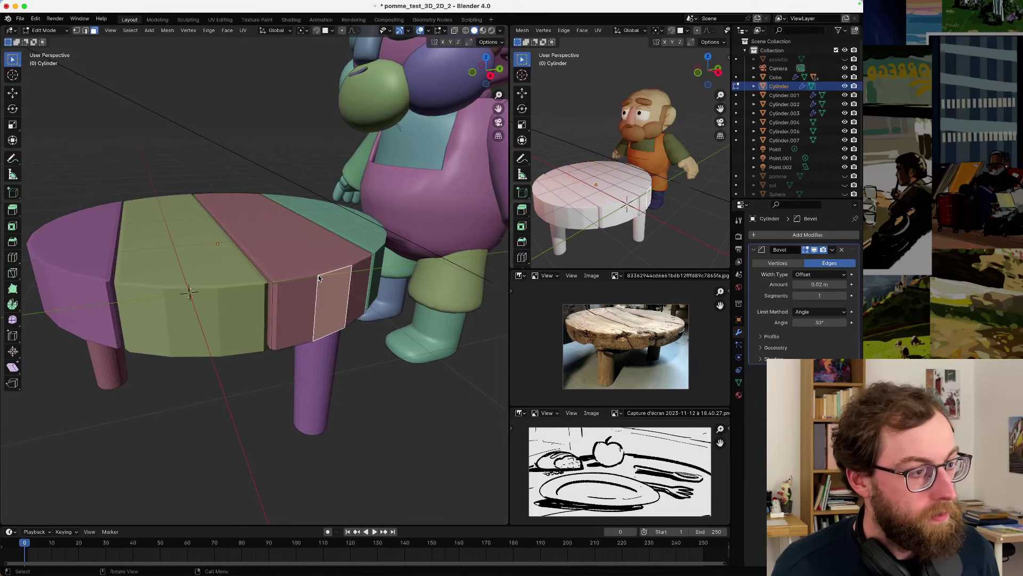
left_click(76, 31)
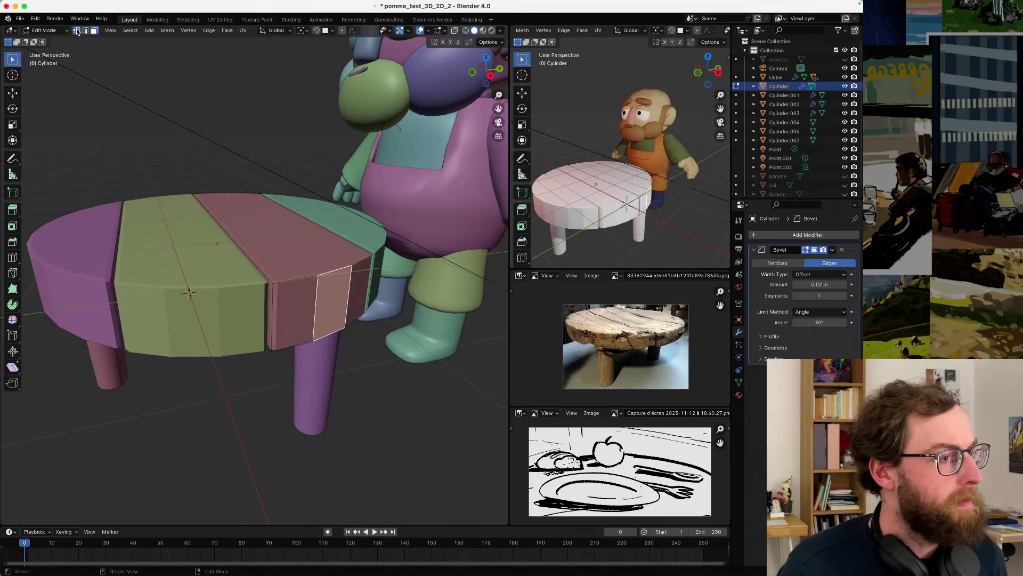
left_click(318, 277)
key("g")
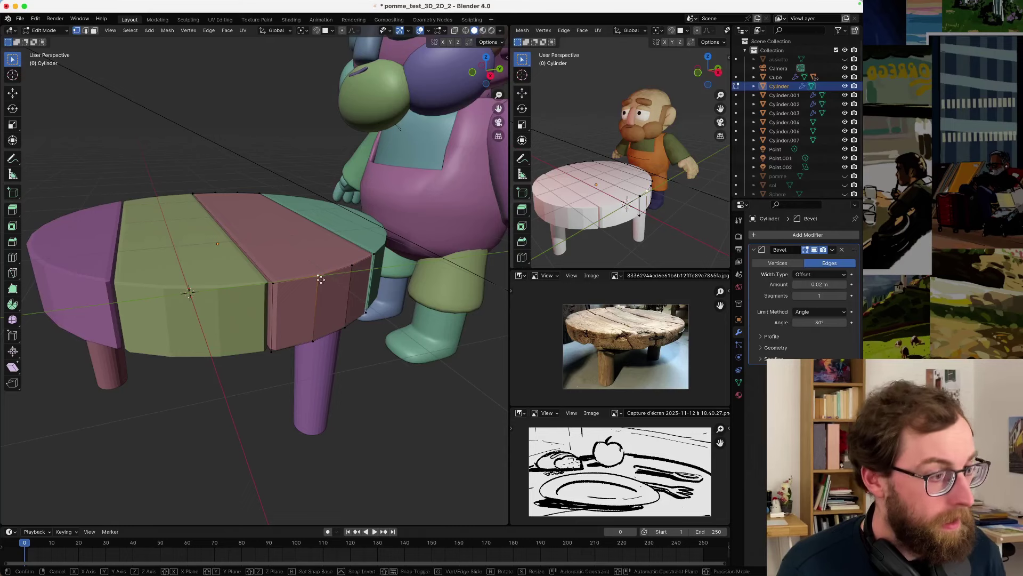
key("z")
left_click(323, 286)
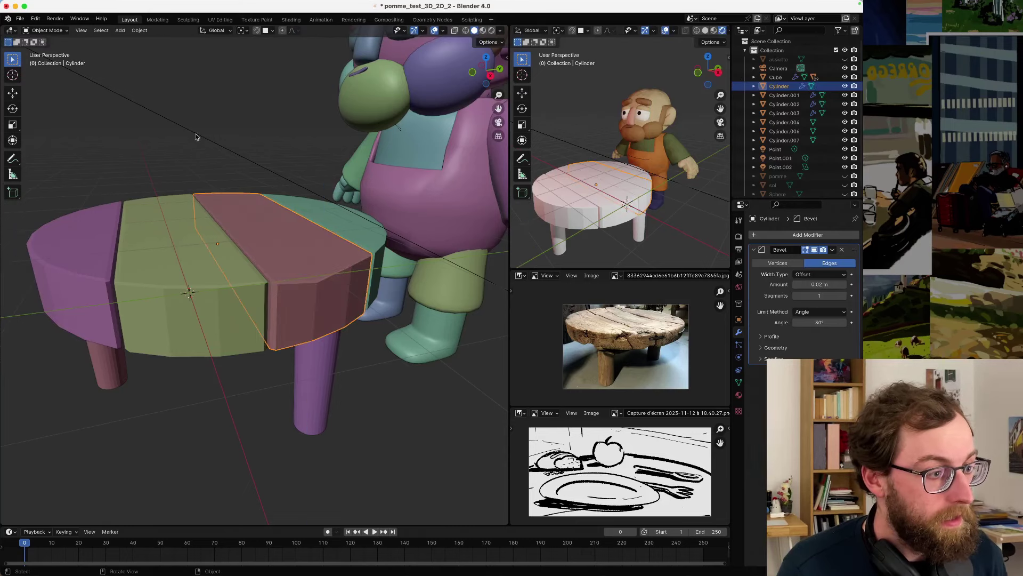
key("Tab")
- Select the pink plank and enter Edit Mode on its mesh
middle_click_drag(323, 286, 313, 335)
scroll(267, 327, "up", 5)
scroll(267, 320, "down", 5)
scroll(281, 347, "up", 5)
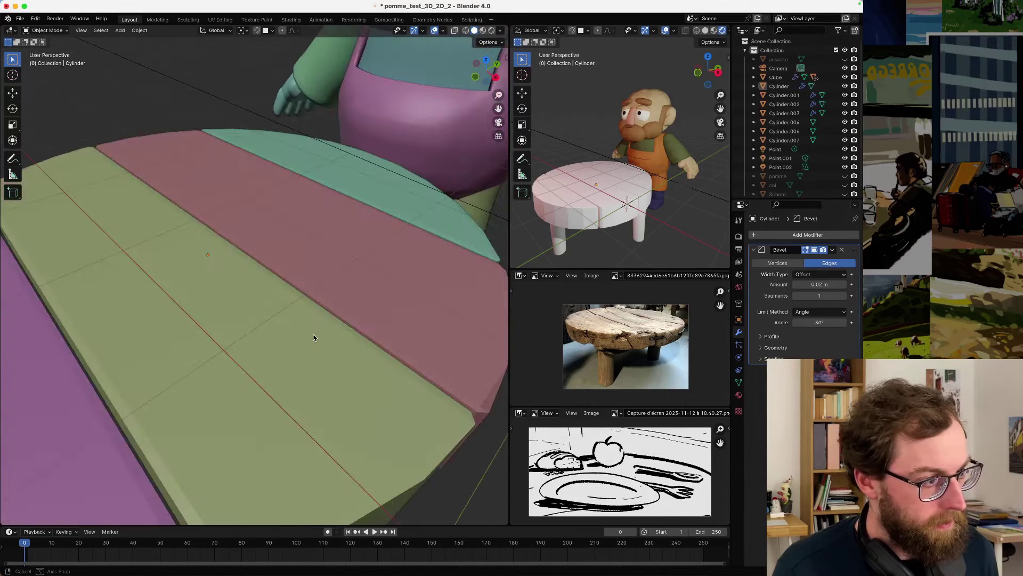
scroll(264, 347, "down", 3)
left_click(264, 331)
scroll(264, 330, "down", 2)
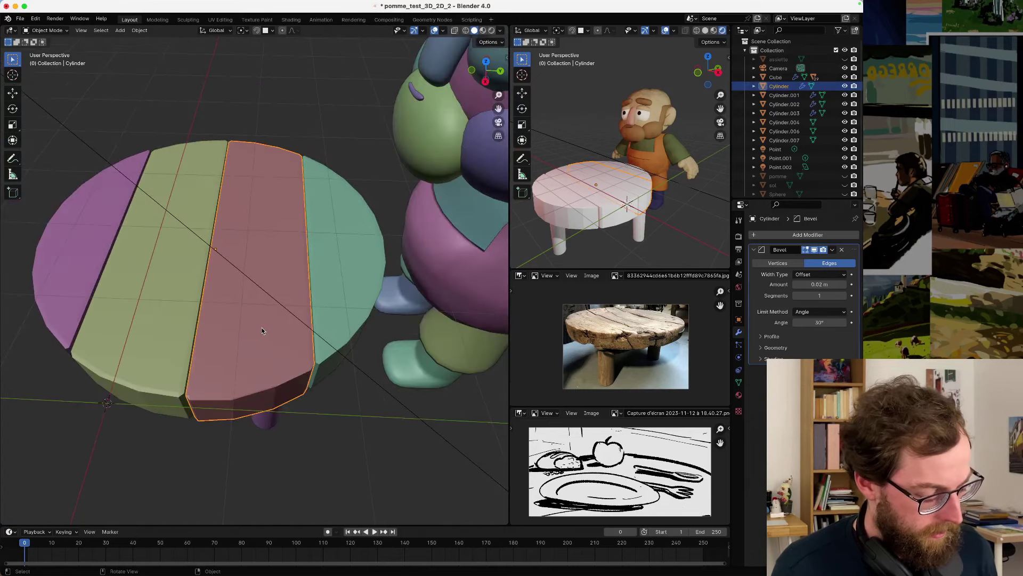
key("Tab")
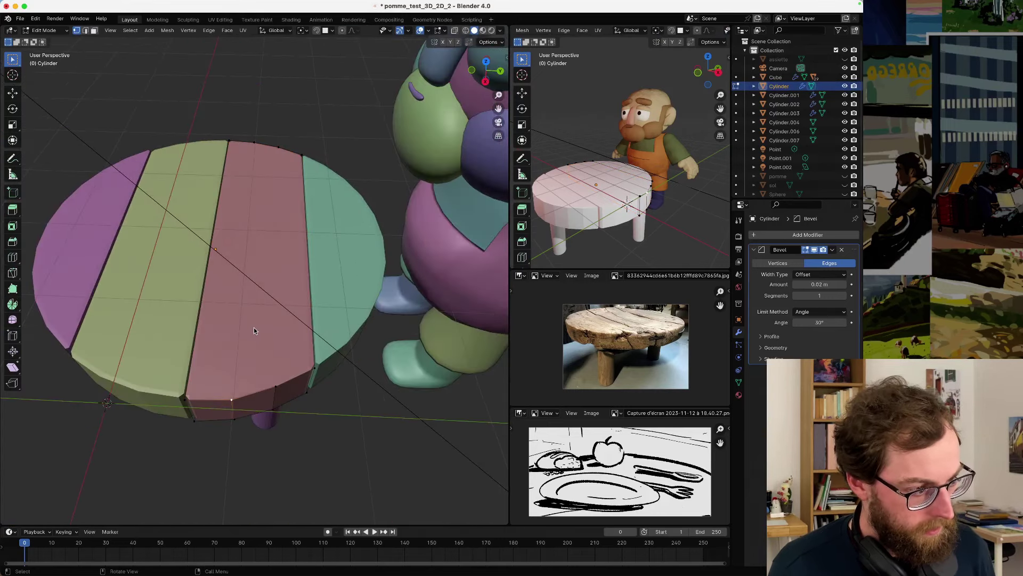
- Knife-cut a three-point notch outline near the pink plank's edge, ignoring snapping
key("k")
left_click(236, 360)
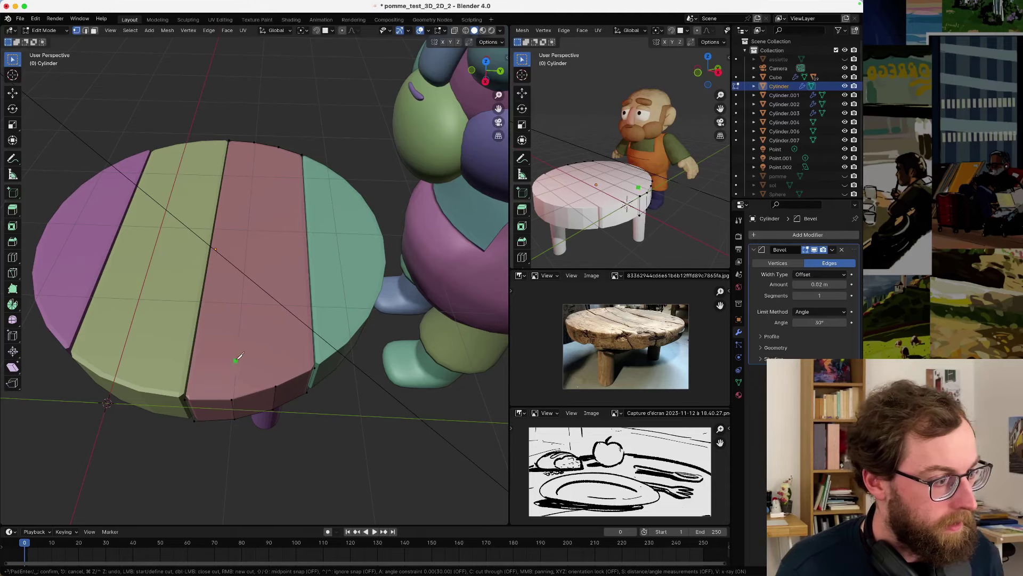
key("ctrl")
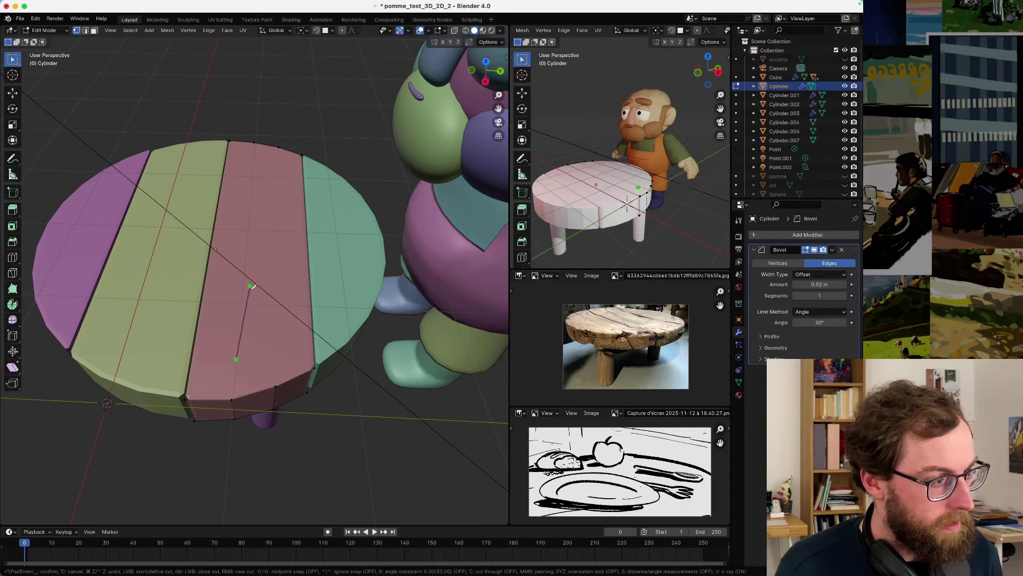
left_click(245, 252)
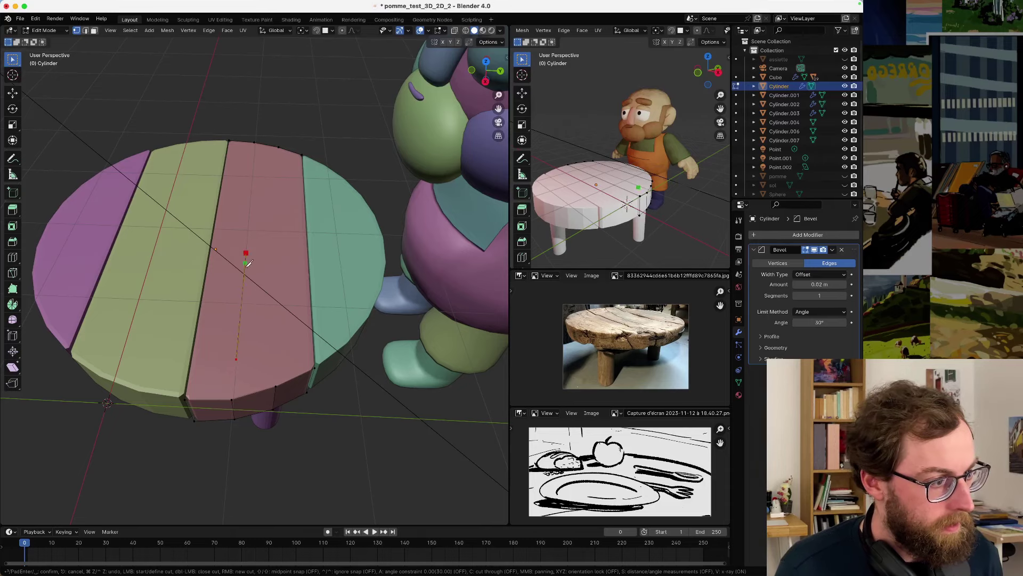
left_click(244, 332)
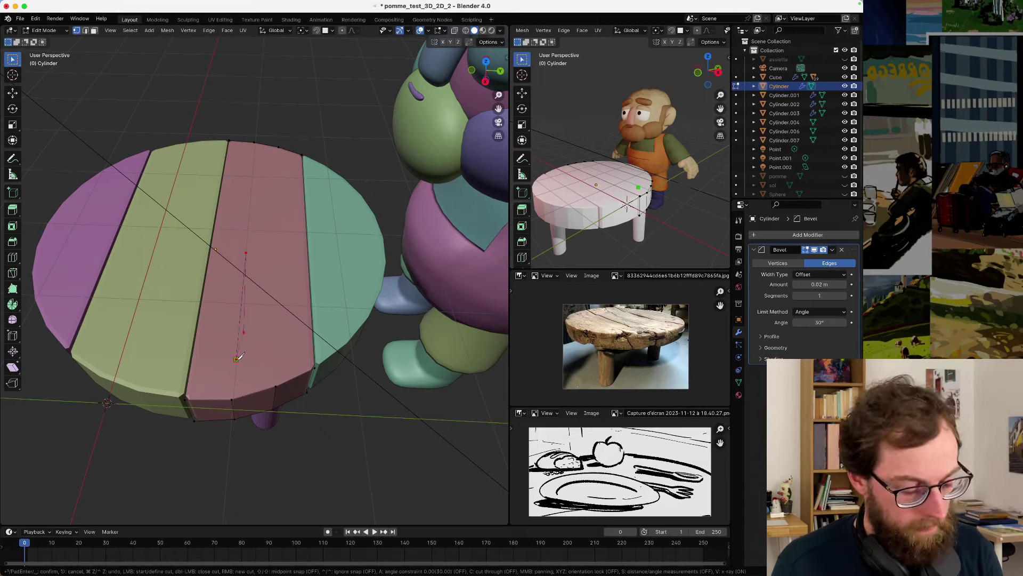
key("Return")
- Select the thin sliver face and extrude it inward along its normal into the plank
scroll(243, 327, "up", 5)
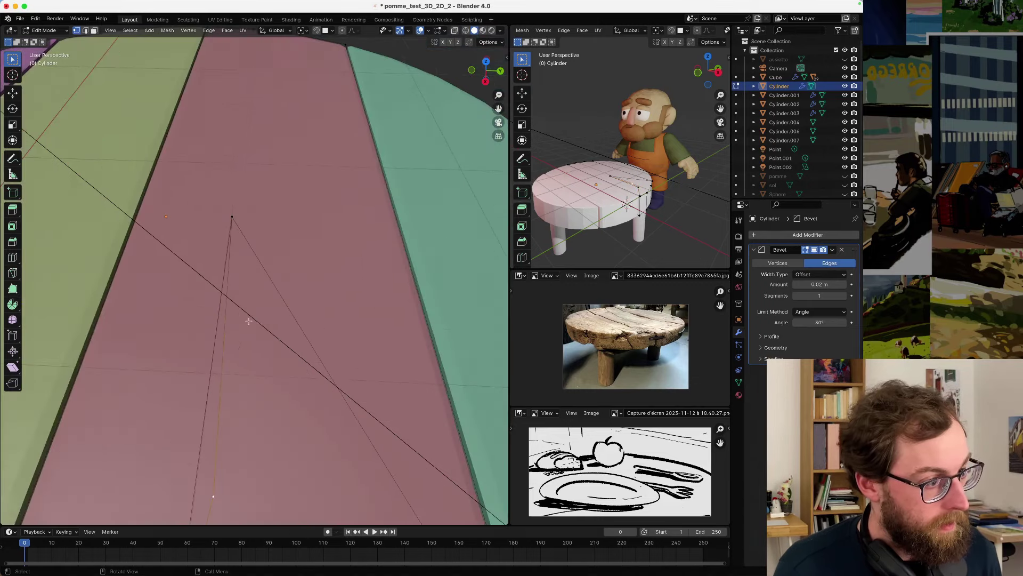
middle_click_drag(258, 308, 237, 228)
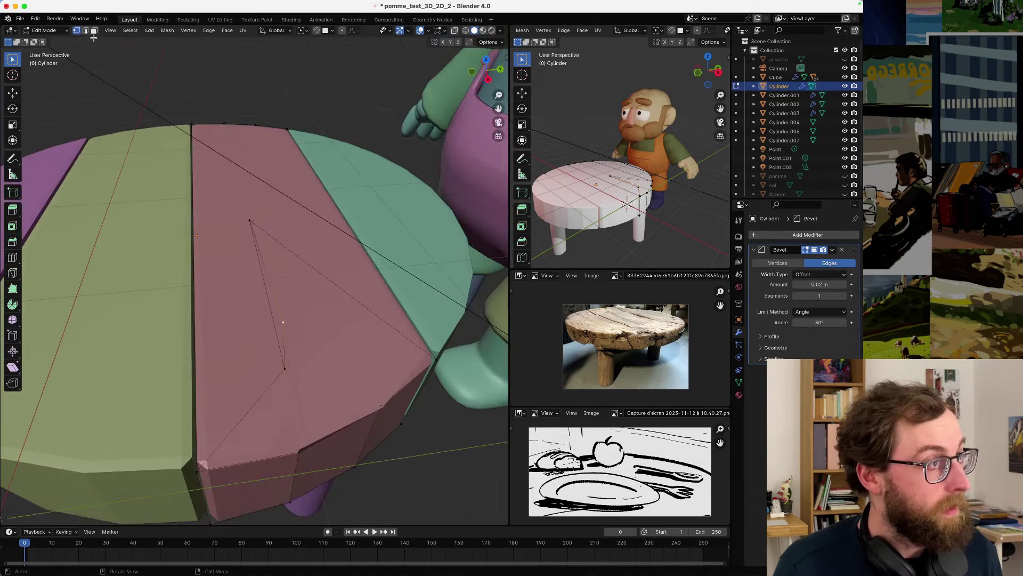
left_click(94, 31)
left_click(280, 334)
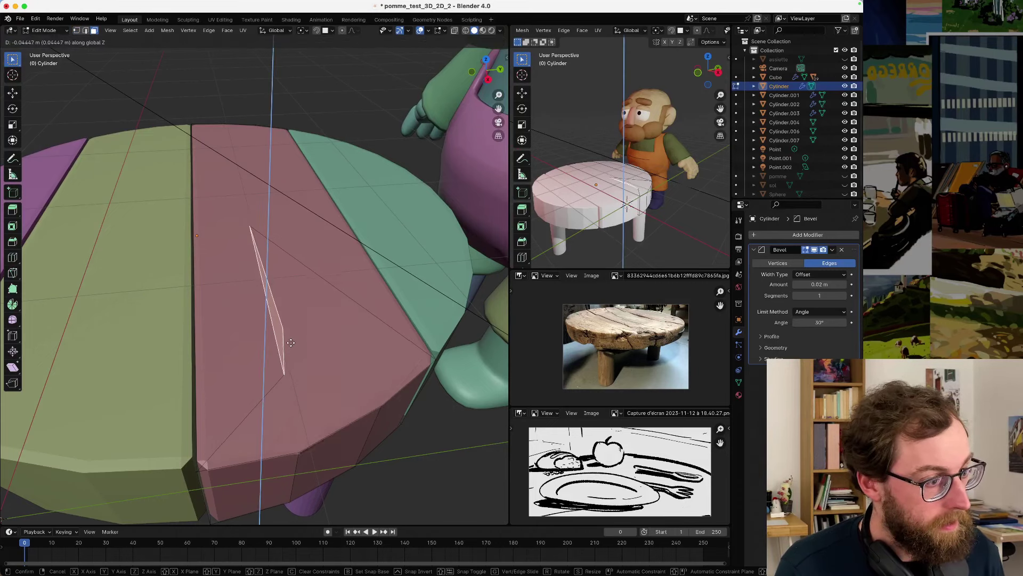
key("e")
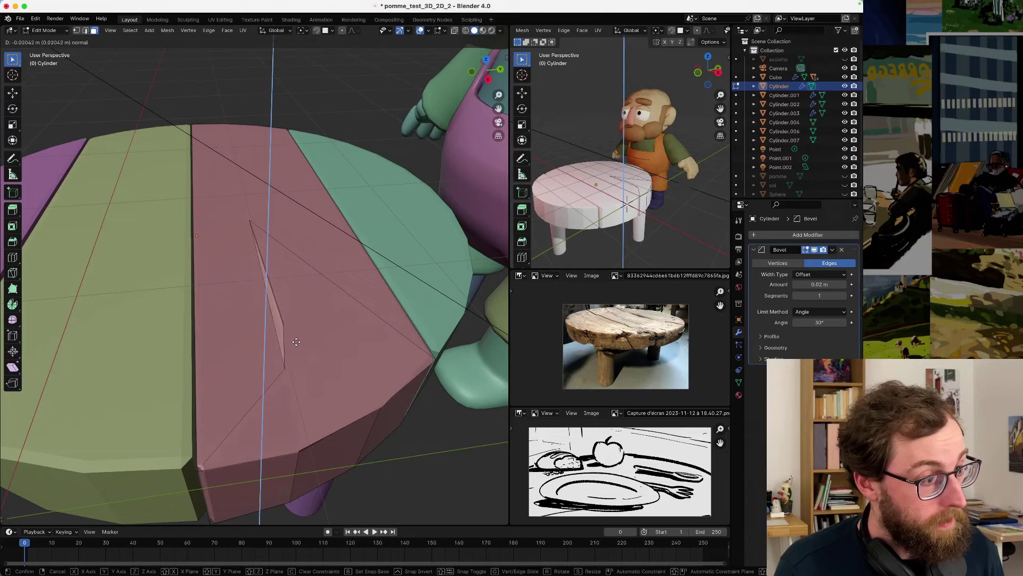
key("Escape")
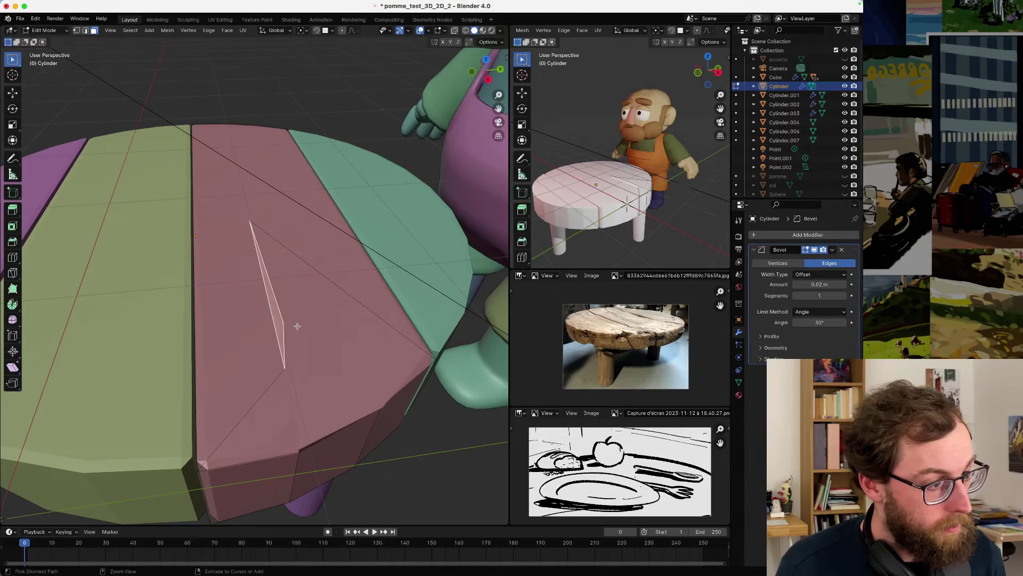
middle_click_drag(290, 327, 286, 313)
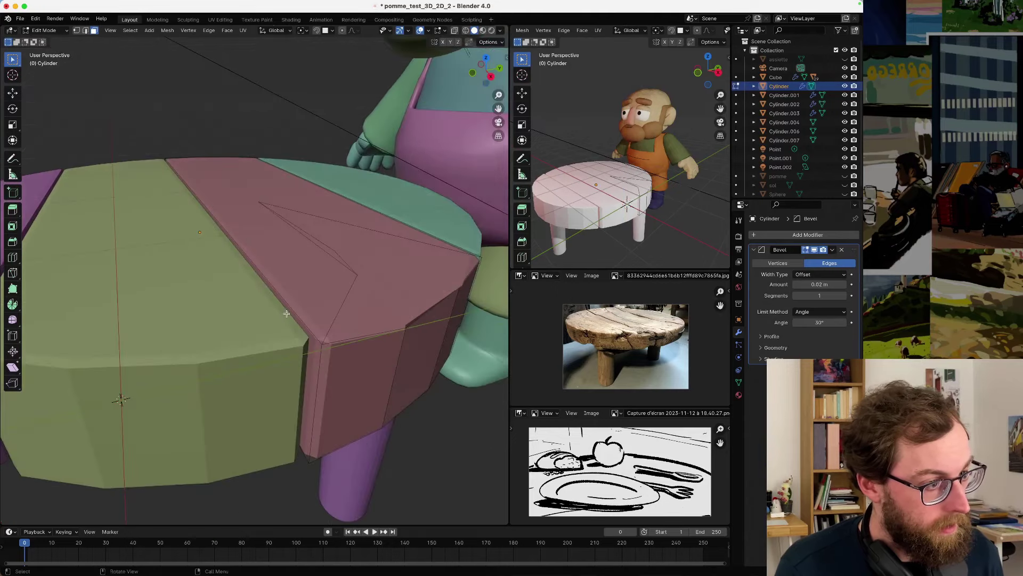
left_click(343, 259)
key("e")
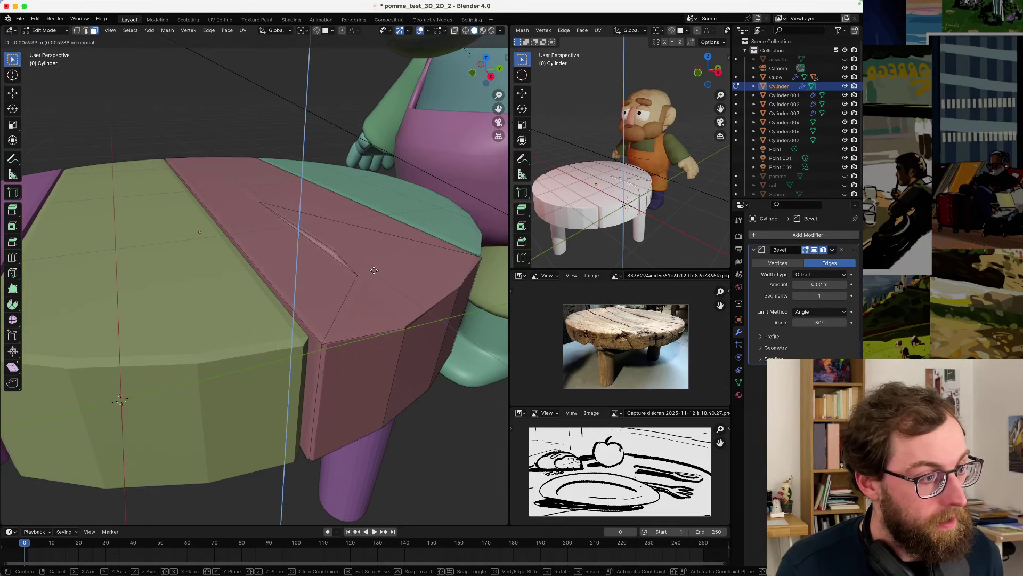
left_click(373, 272)
- Return to Object Mode, inspect the tabletop up close, and deselect it
key("Tab")
scroll(373, 272, "down", 2)
middle_click_drag(368, 273, 322, 334)
scroll(390, 332, "down", 3)
key("Tab")
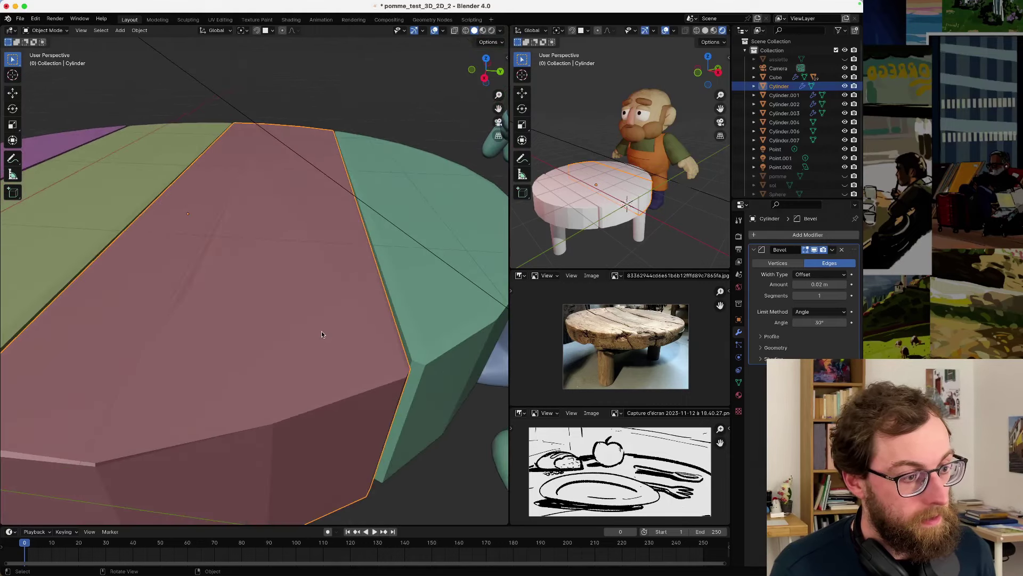
key("Tab")
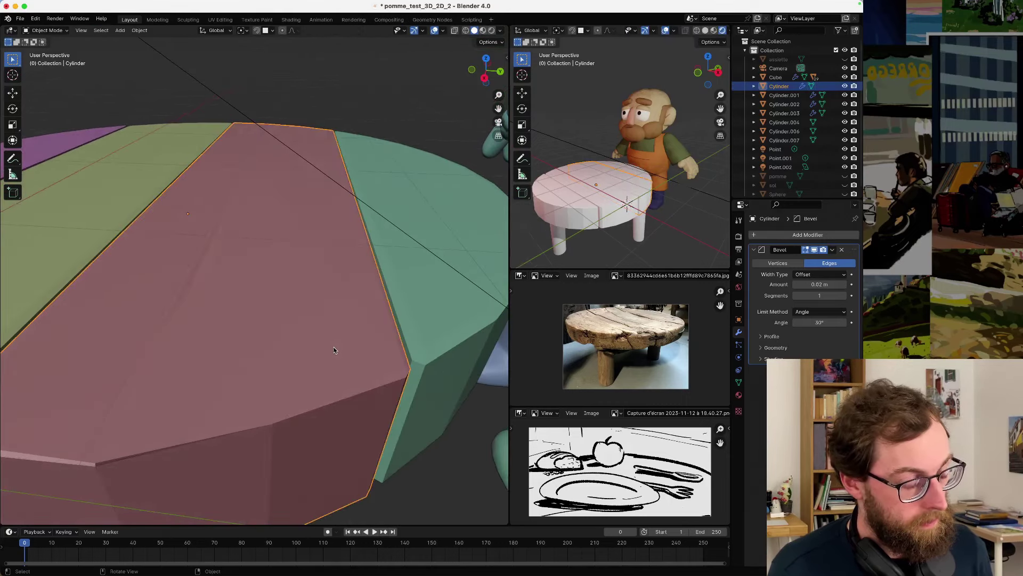
left_click(307, 115)
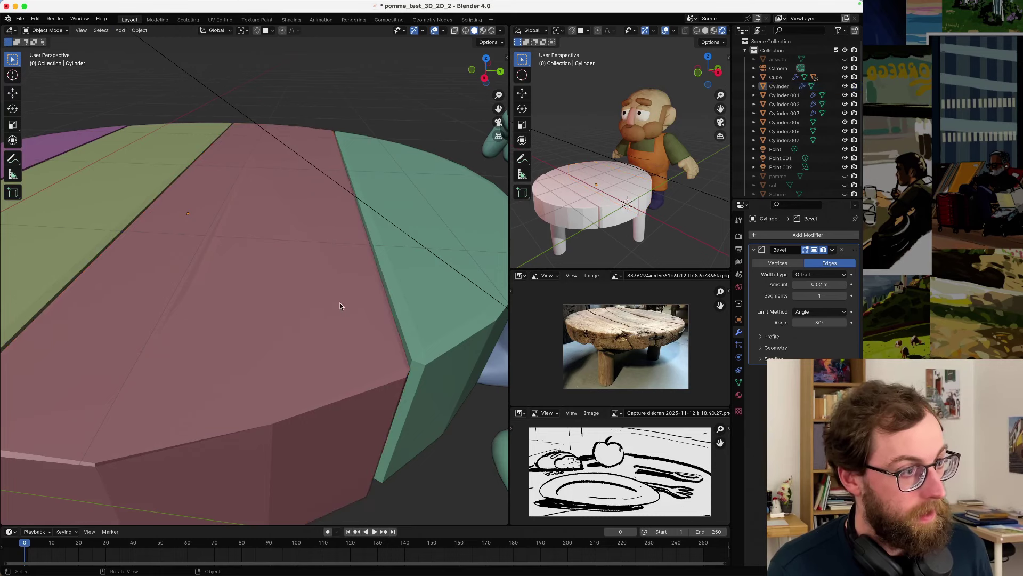
key("shift+a")
mouse_move(343, 344)
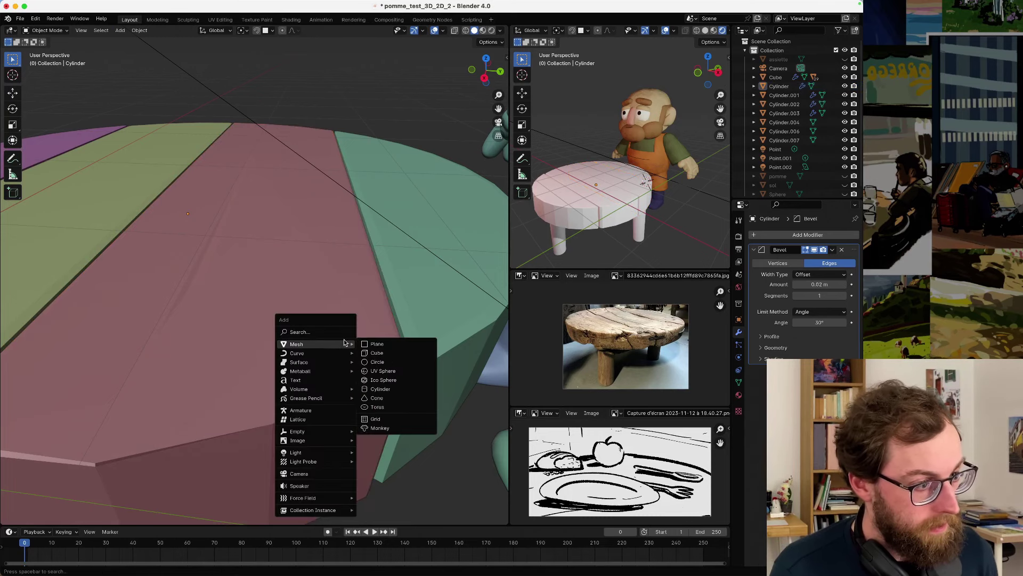
left_click(388, 393)
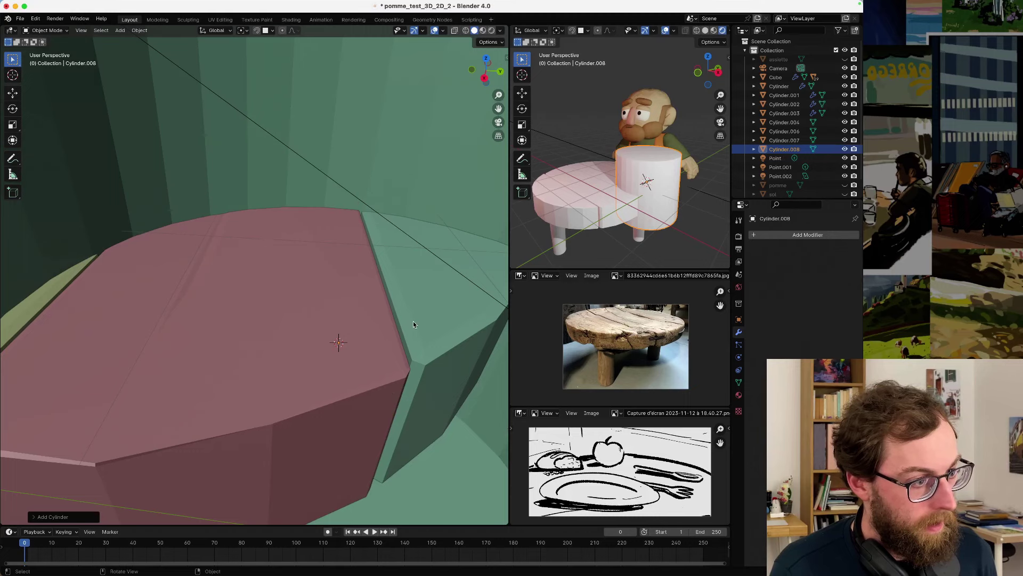
key("KP_Decimal")
key("s")
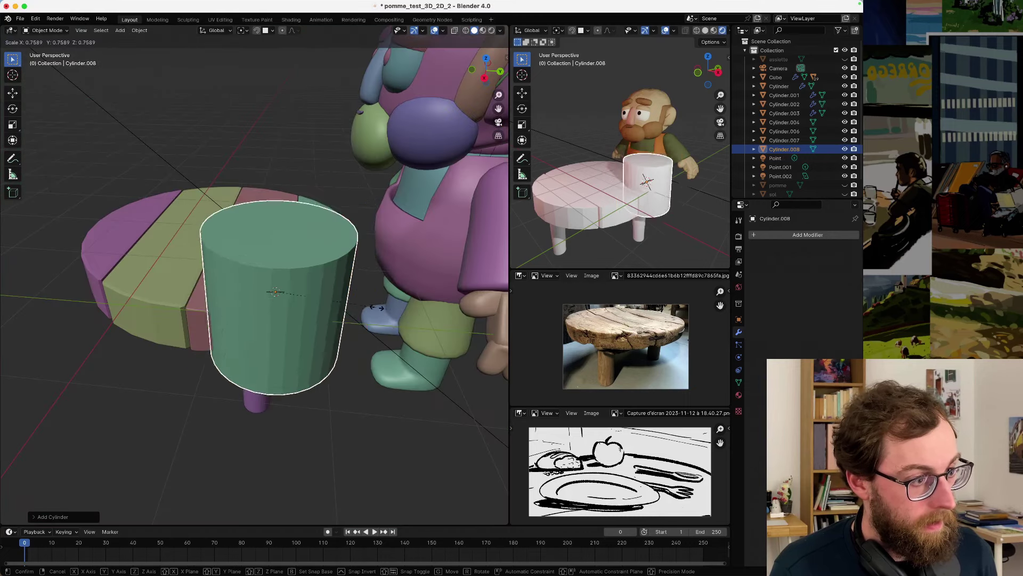
left_click(272, 291)
scroll(320, 309, "up", 6)
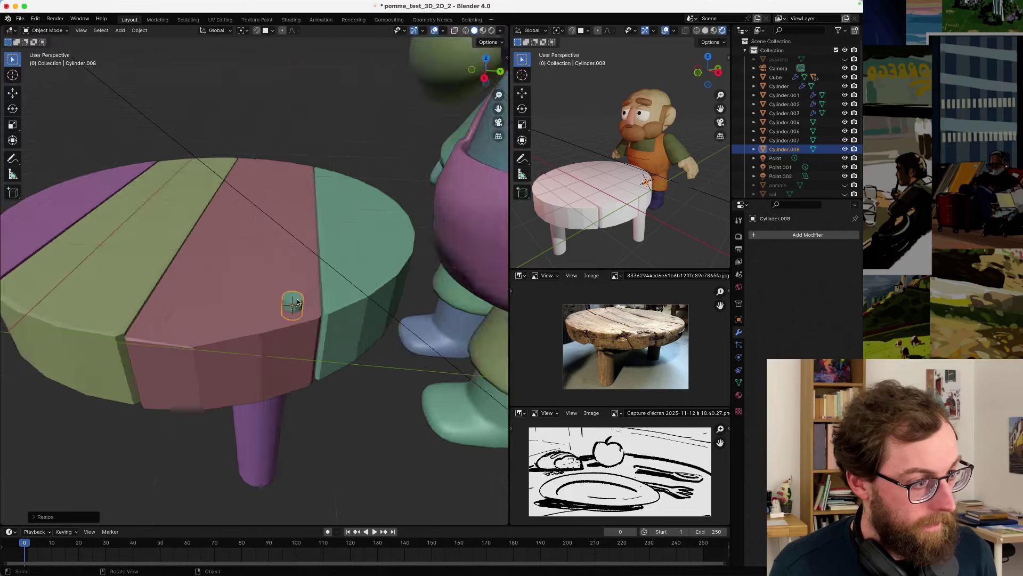
scroll(343, 294, "down", 1)
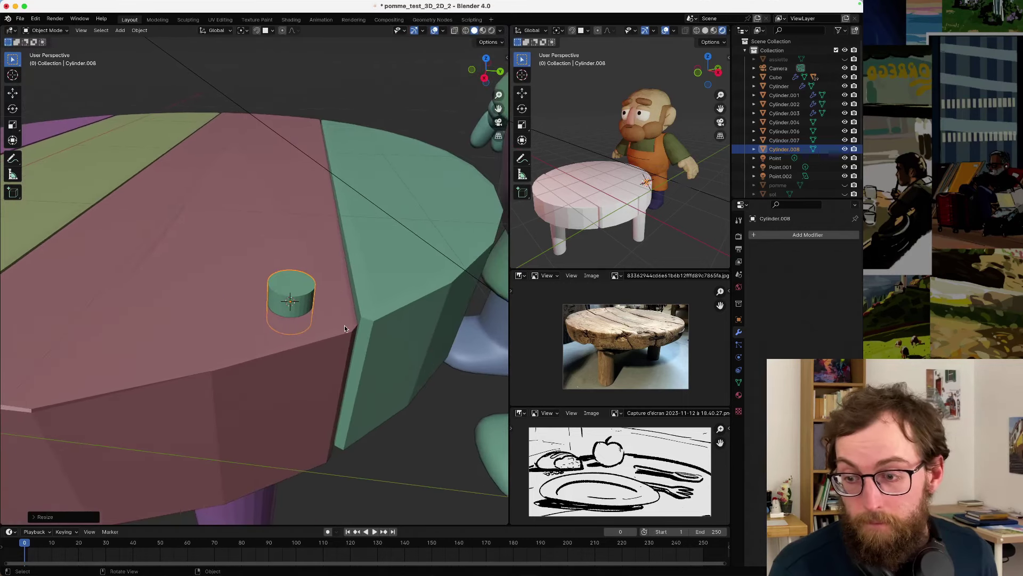
scroll(344, 325, "up", 3)
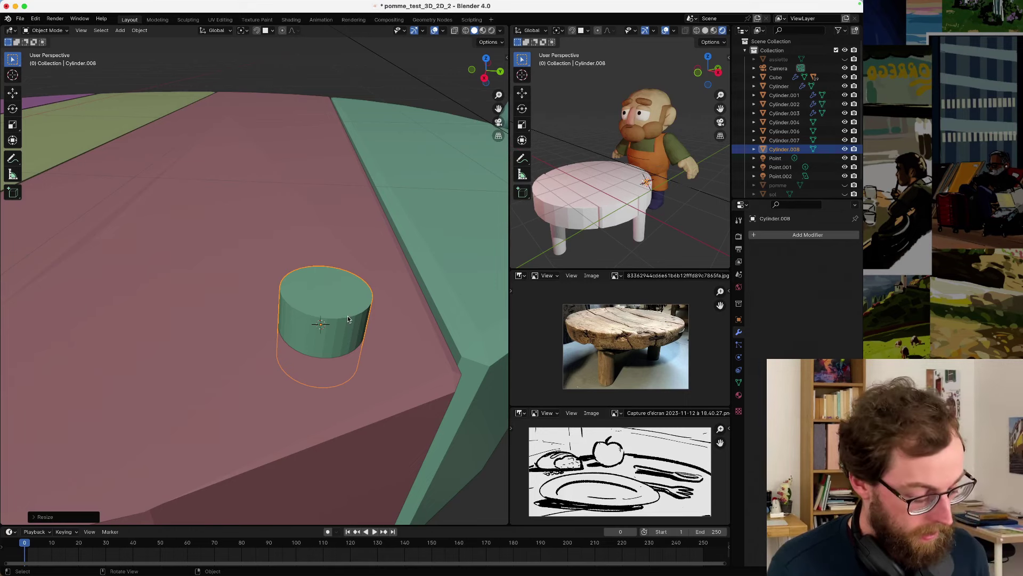
key("Delete")
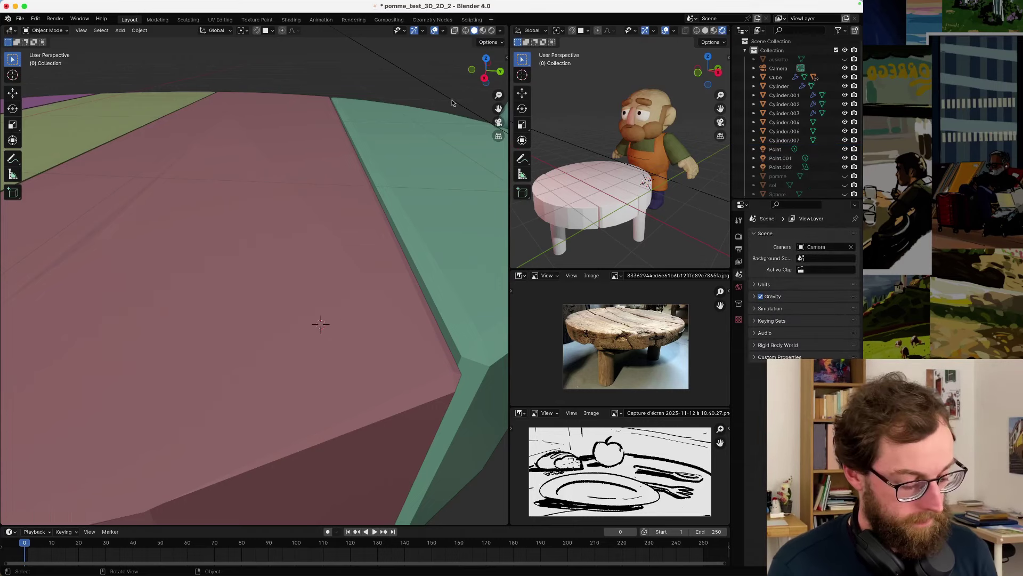
left_click(486, 58)
- From Bottom view, slide the left and right leg discs individually along Y
left_click(485, 70)
scroll(329, 215, "down", 4)
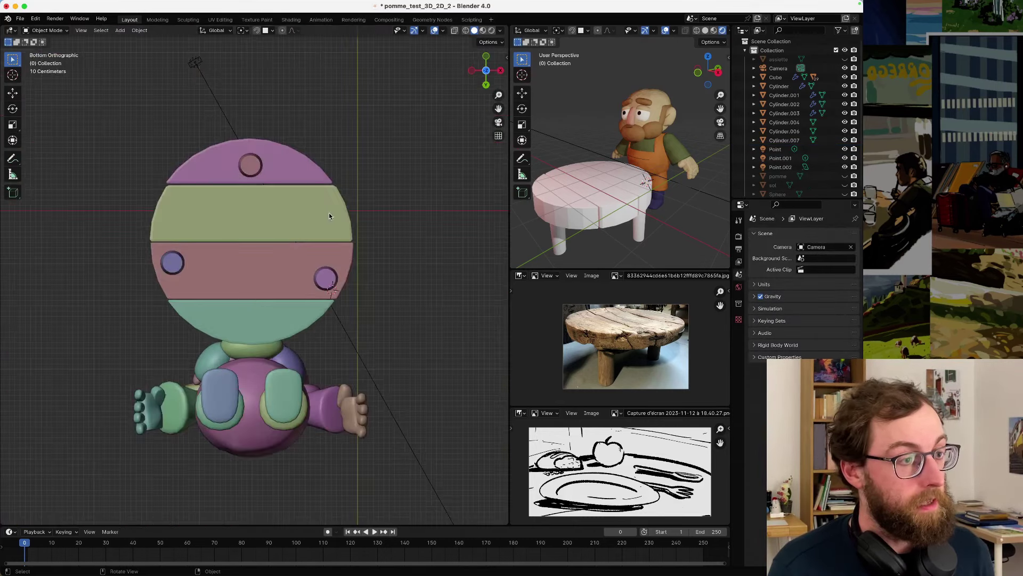
scroll(260, 258, "up", 1)
left_click(161, 262)
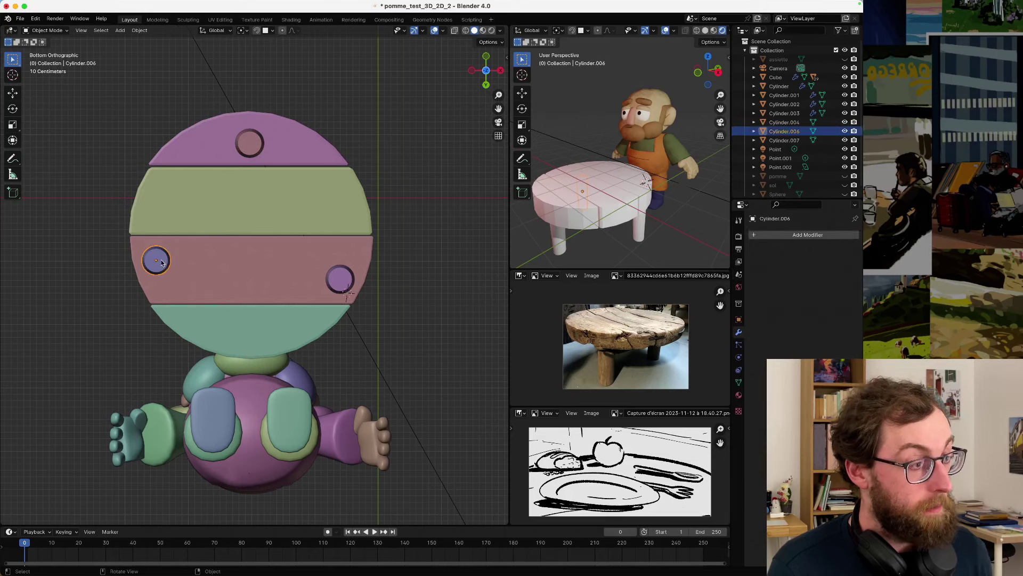
key("g")
key("y")
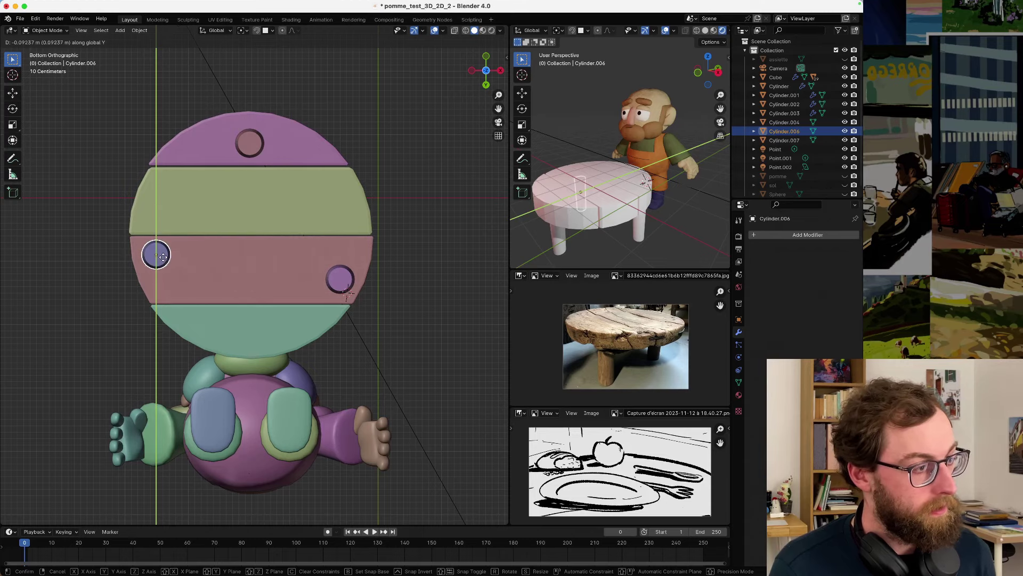
left_click(164, 258)
left_click(345, 278)
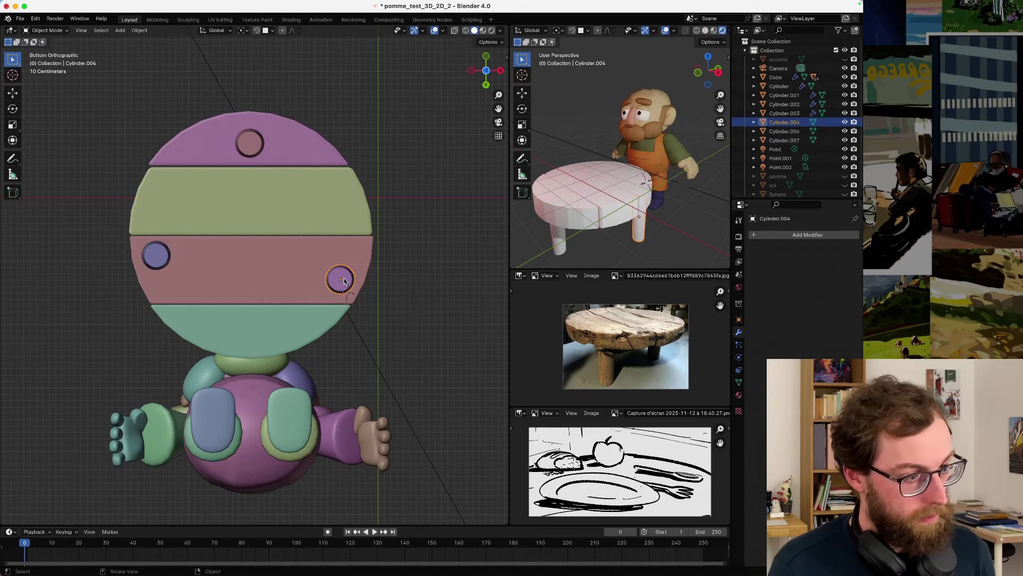
key("g")
key("y")
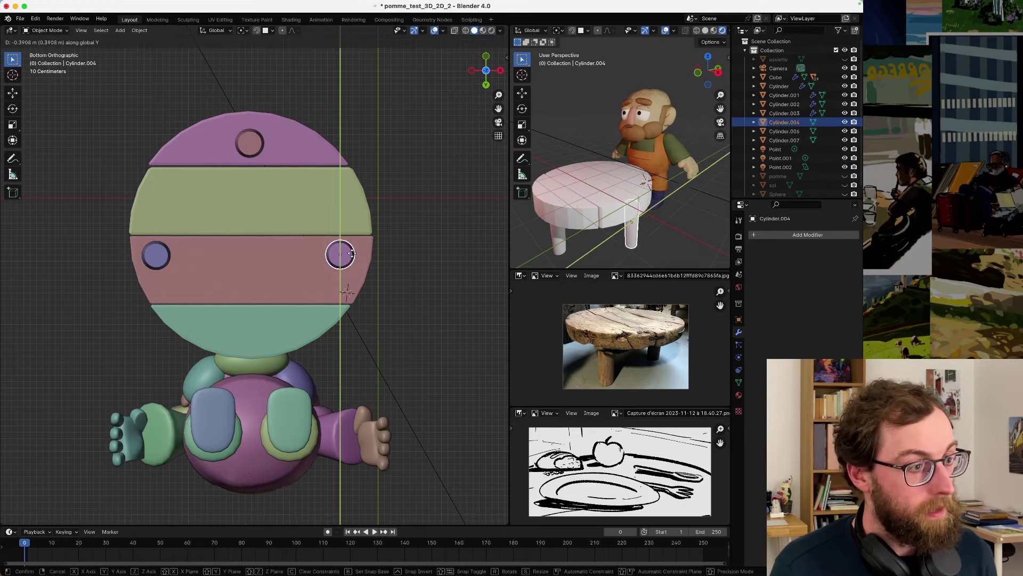
left_click(350, 255)
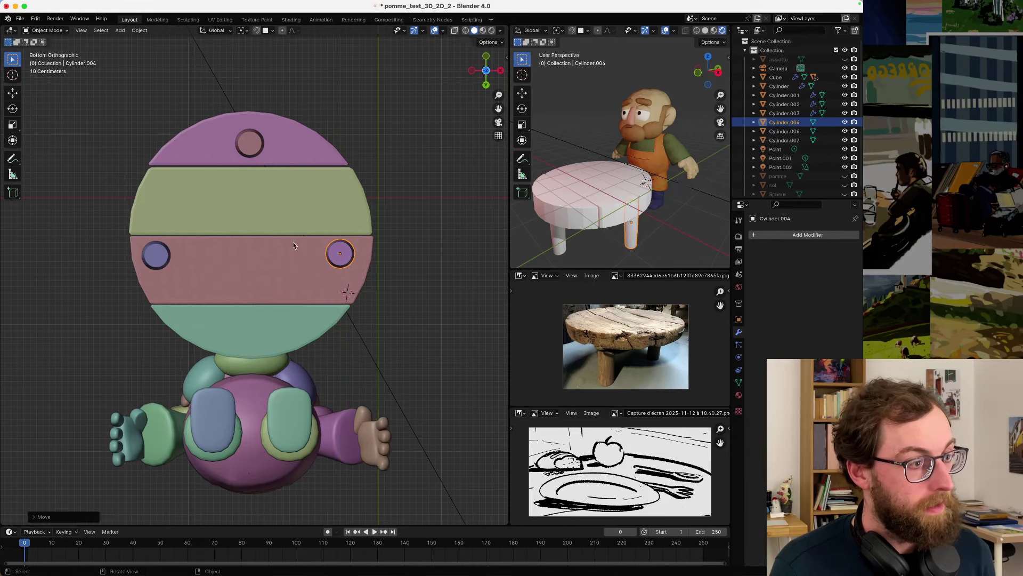
- Move both side legs together along Y, then clear the selection
left_click(143, 255, "shift")
left_click(345, 257, "shift")
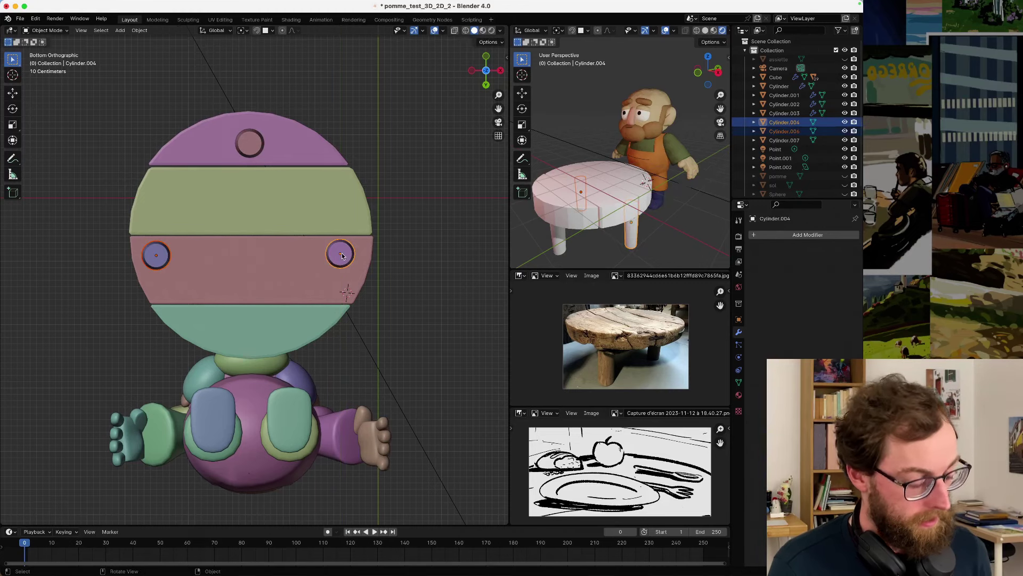
key("g")
key("z")
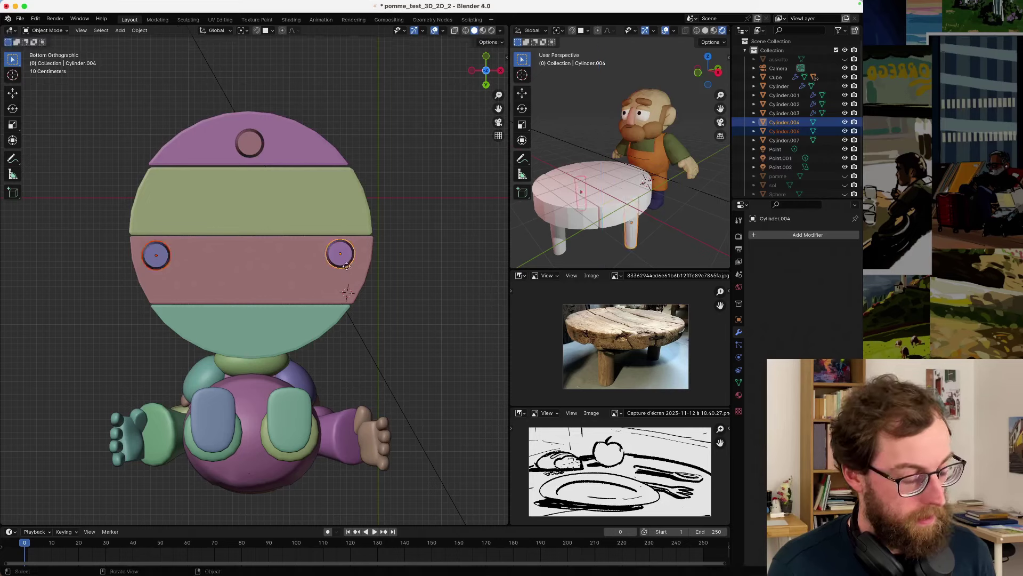
key("y")
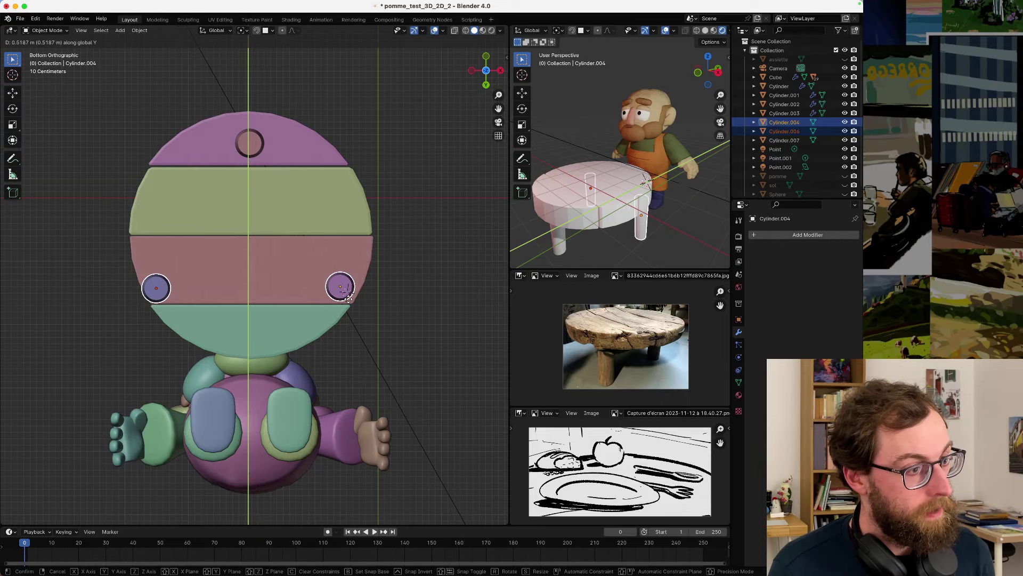
left_click(339, 286)
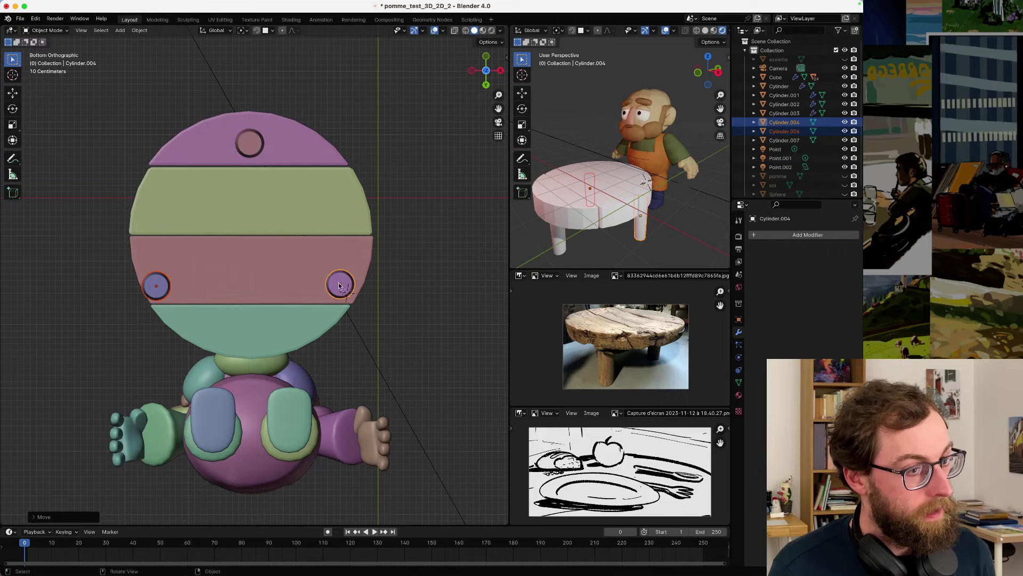
key("alt+a")
middle_click_drag(286, 205, 219, 331)
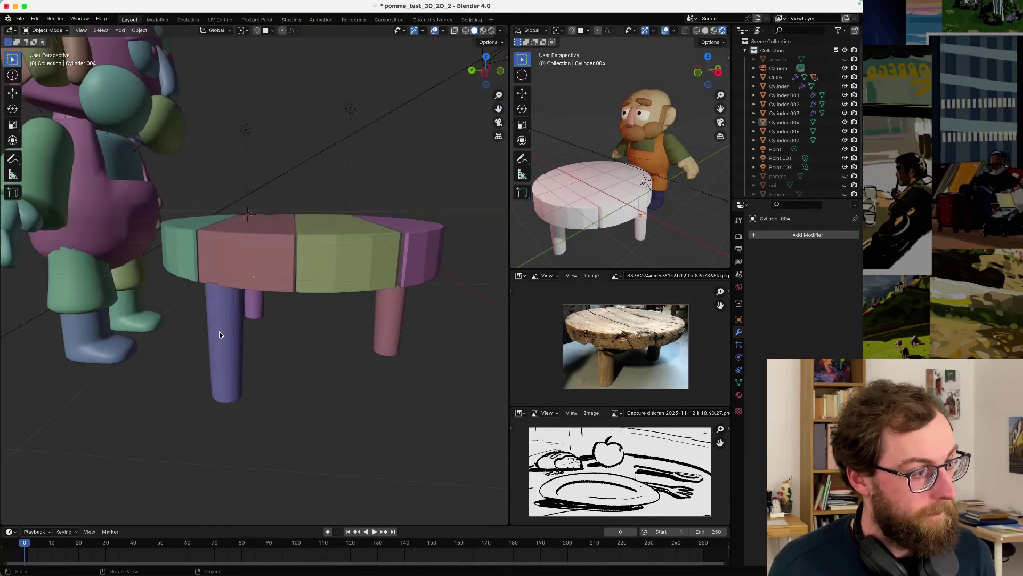
- Shift the purple leg slightly along X, then deselect it and view the table from the side
left_click(220, 333)
key("g")
key("y")
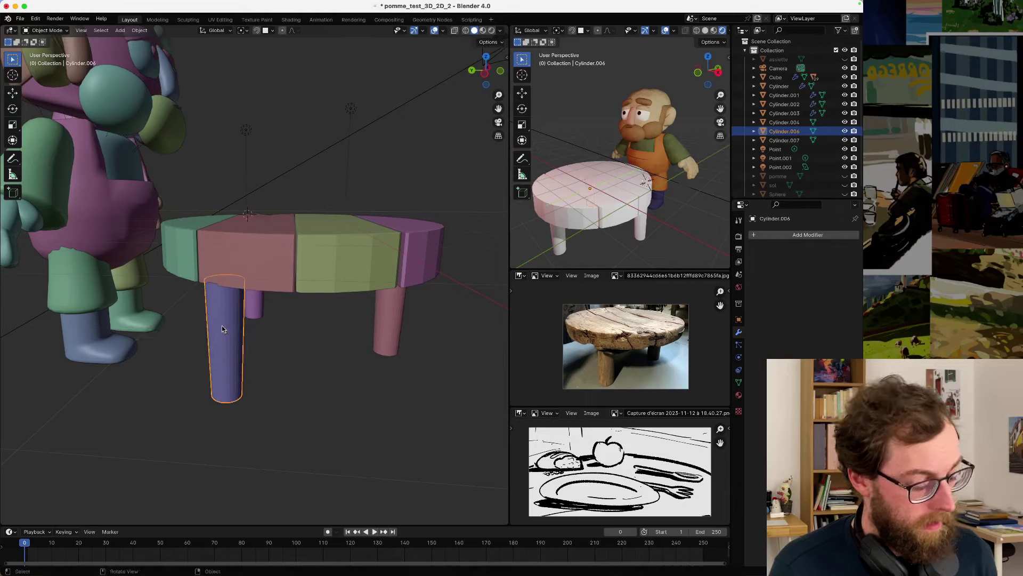
key("x")
left_click(224, 326)
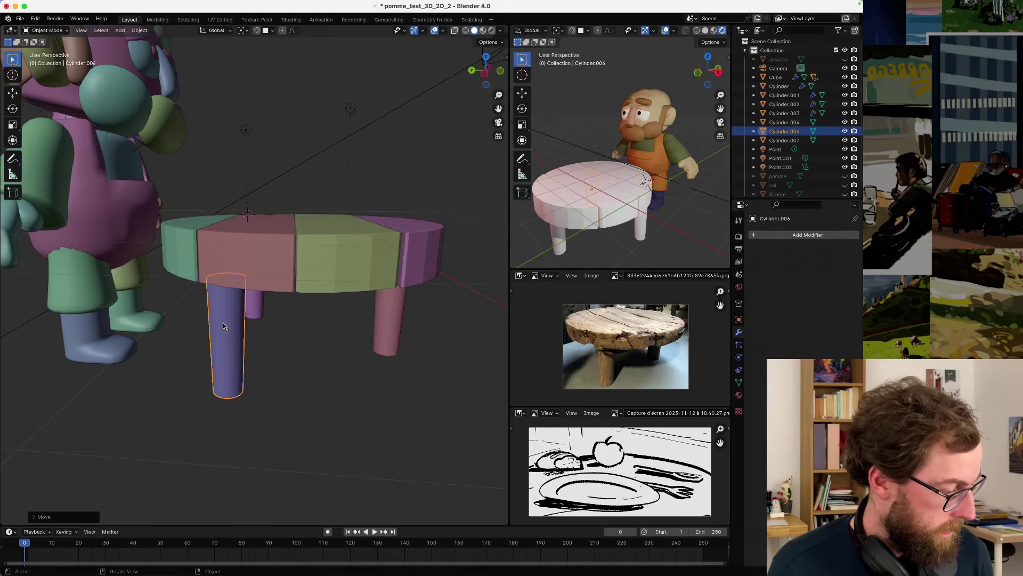
middle_click_drag(204, 352, 292, 348)
left_click(431, 223)
middle_click_drag(431, 222, 282, 320)
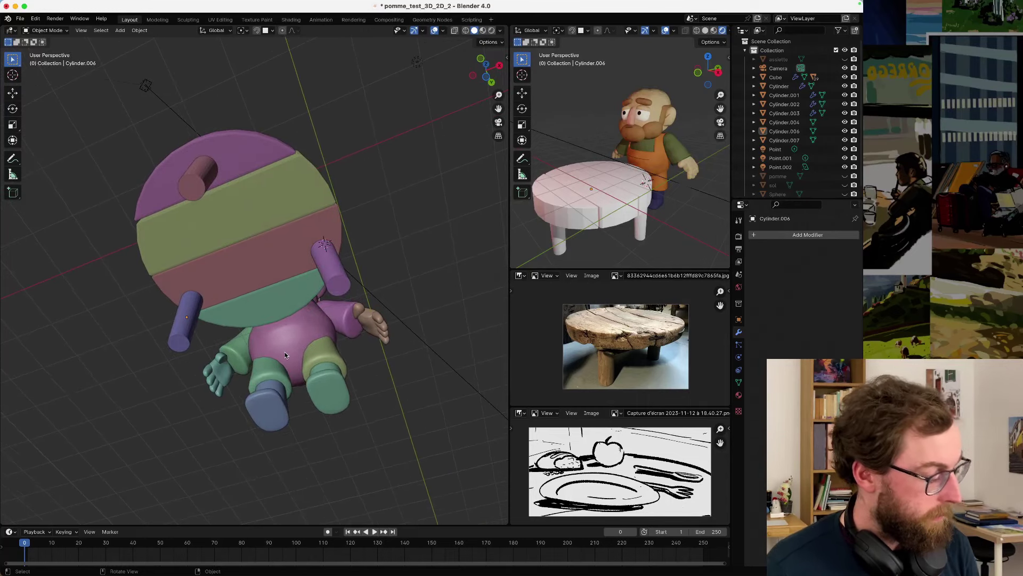
- Move the leg under the purple plank along Y to a new spot
left_click(192, 184)
key("g")
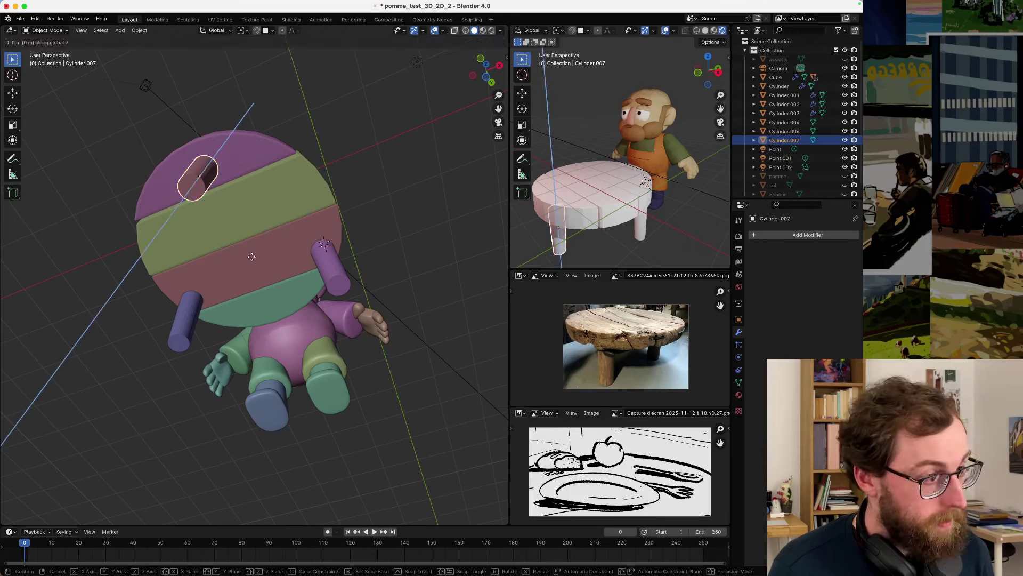
right_click(282, 293)
key("g")
right_click(261, 305)
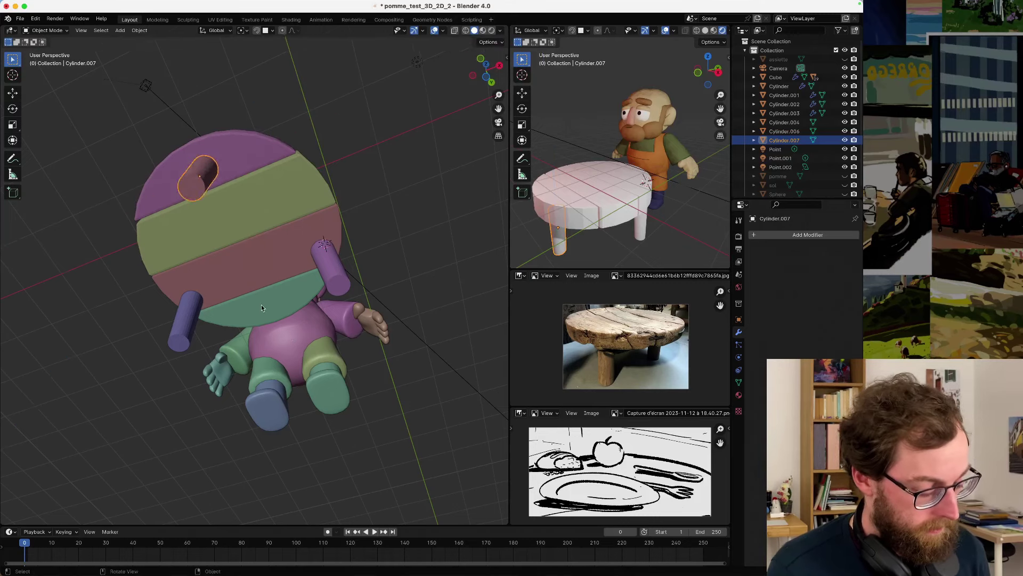
middle_click_drag(261, 305, 288, 328)
key("g")
key("y")
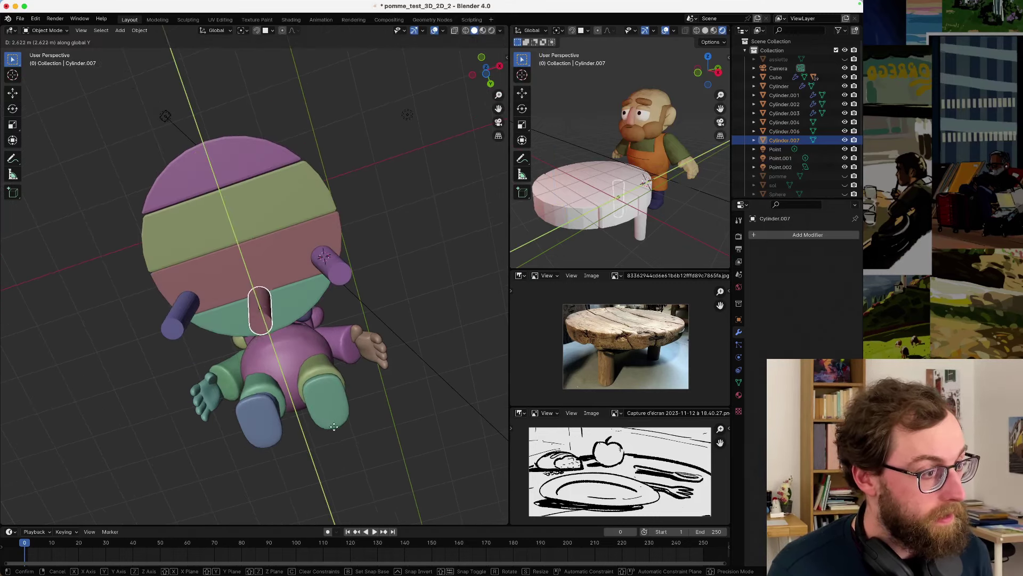
left_click(340, 437)
- Try moving legs Cylinder.004 and Cylinder.006 together along Y, then cancel it
left_click(330, 261)
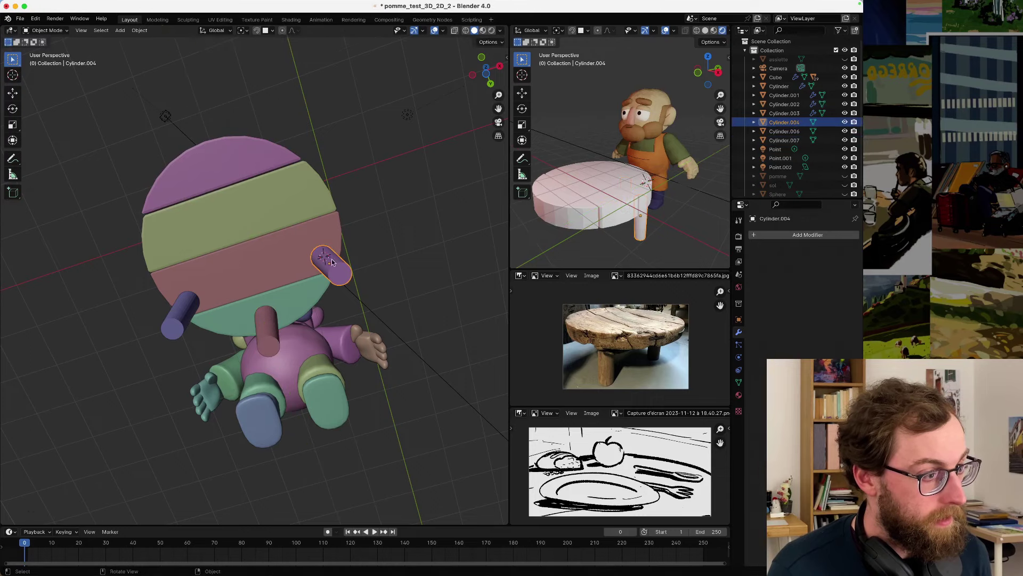
left_click(182, 301, "shift")
key("g")
key("y")
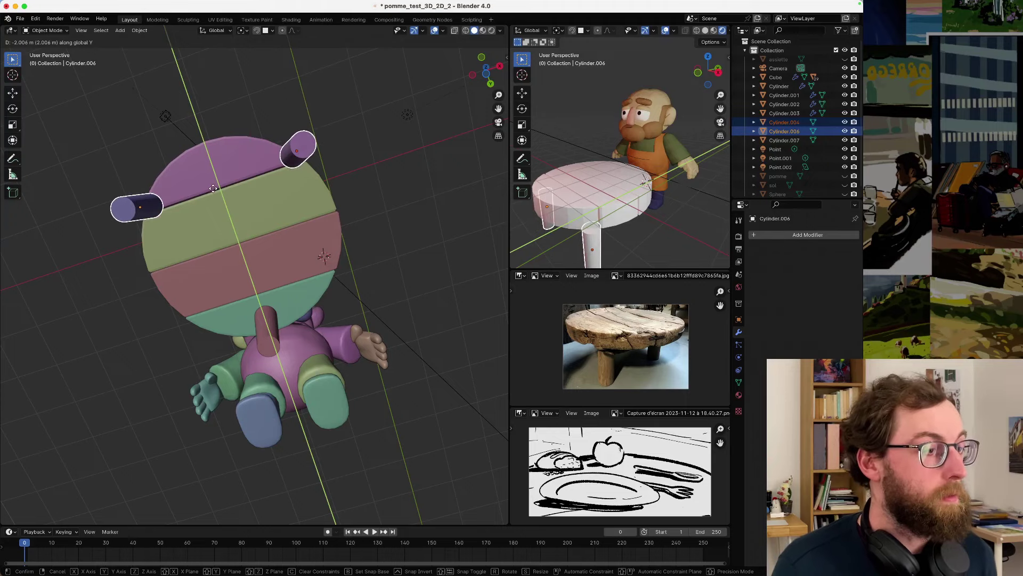
key("Escape")
key("super+z")
key("super+z")
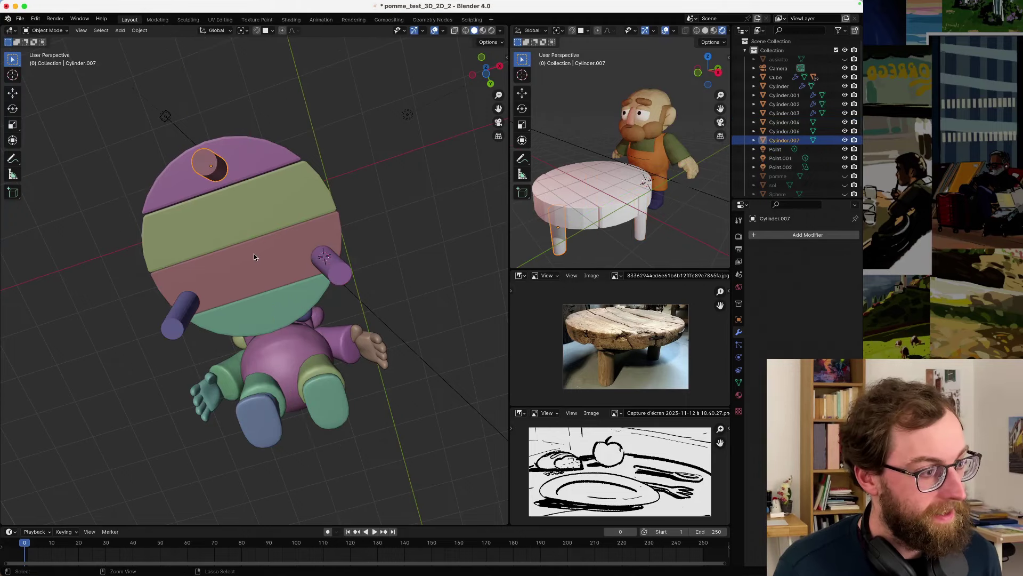
- Deselect the leg and select the pink tabletop plank
middle_click_drag(320, 304, 207, 275)
left_click(149, 174)
scroll(215, 265, "up", 3)
left_click(276, 273)
mouse_move(276, 273)
middle_mouse_down()
mouse_move(277, 251)
mouse_move(282, 277)
mouse_move(288, 266)
middle_mouse_up()
- Preview the table in Material Preview, then return to Solid shading
left_click(483, 31)
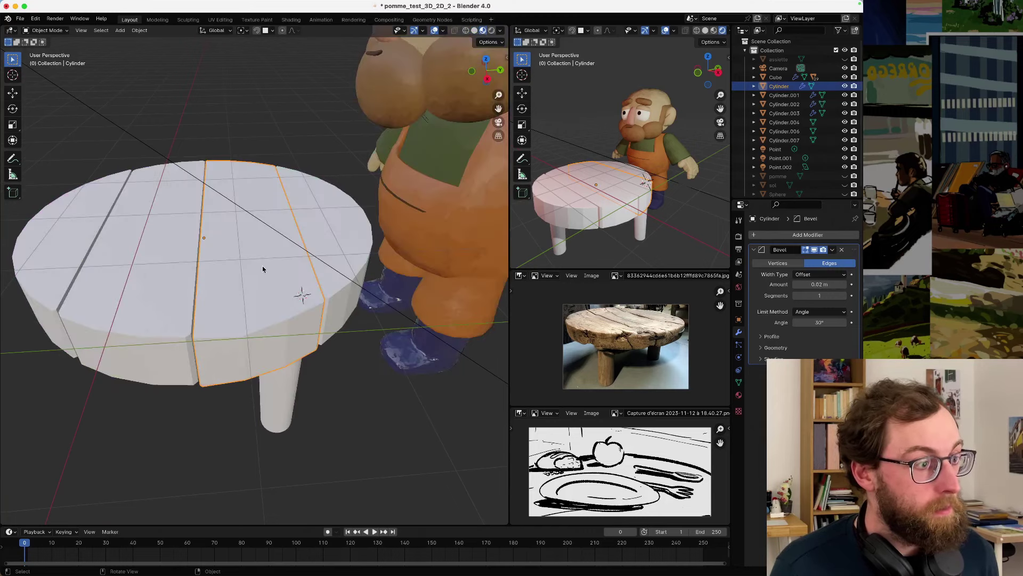
scroll(260, 268, "up", 2)
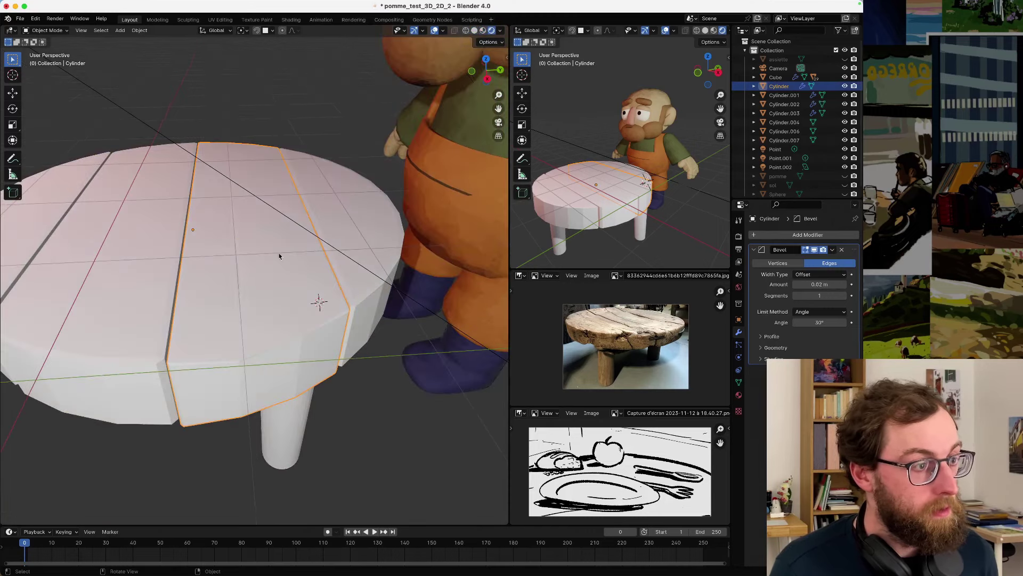
middle_click_drag(241, 277, 375, 155)
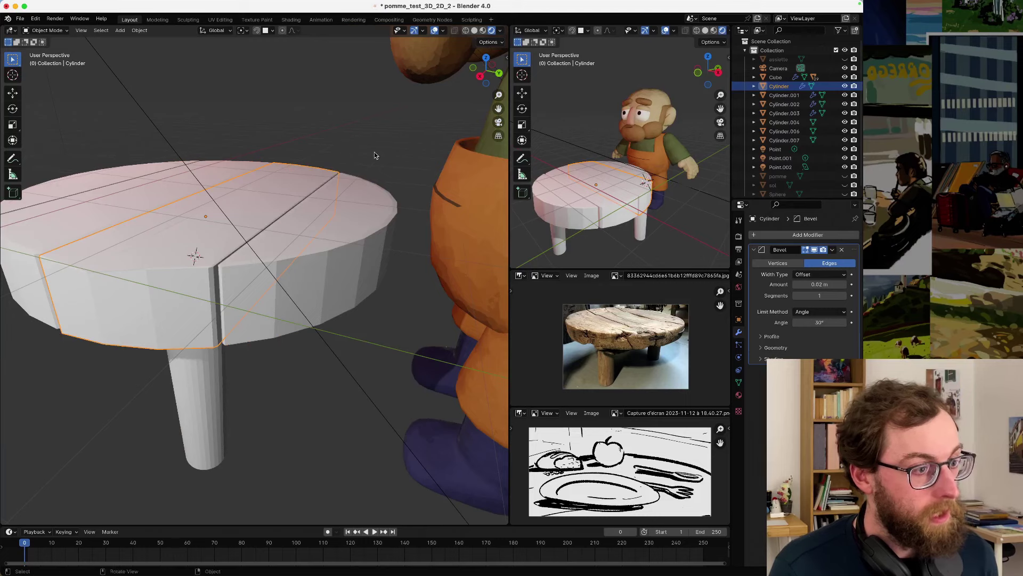
left_click(475, 30)
scroll(219, 253, "up", 1)
scroll(218, 252, "up", 2)
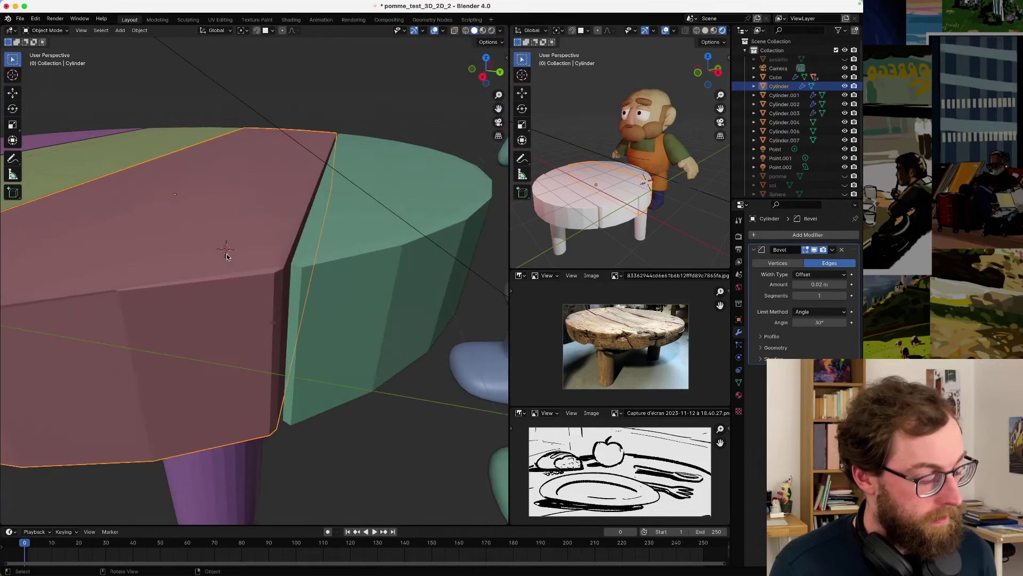
- Zoom in on the reference photo, then put purple plank Cylinder.001 into Edit Mode
key("shift+a")
mouse_move(224, 254)
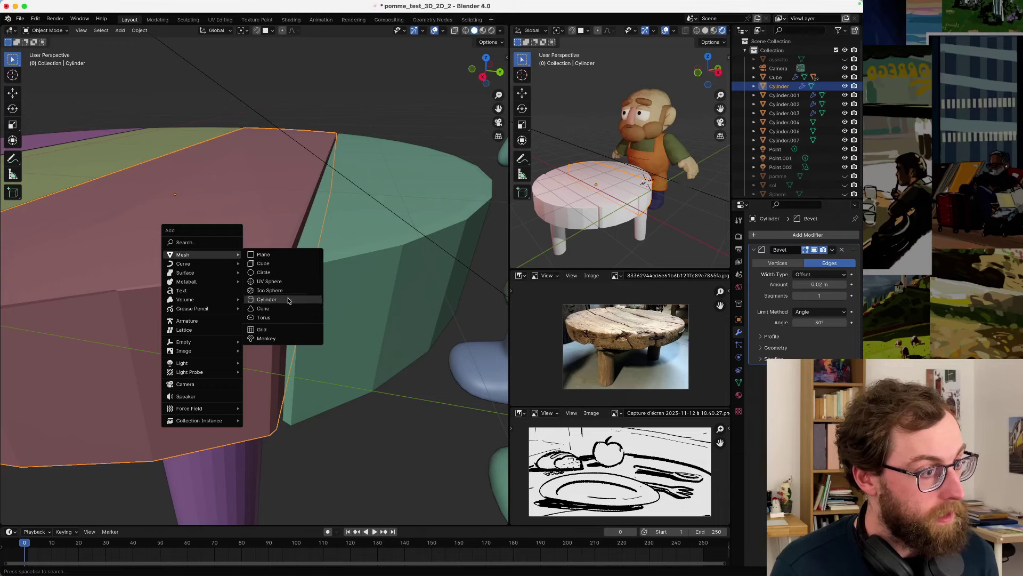
key("Escape")
scroll(239, 305, "down", 2)
scroll(239, 304, "down", 1)
scroll(636, 333, "up", 3)
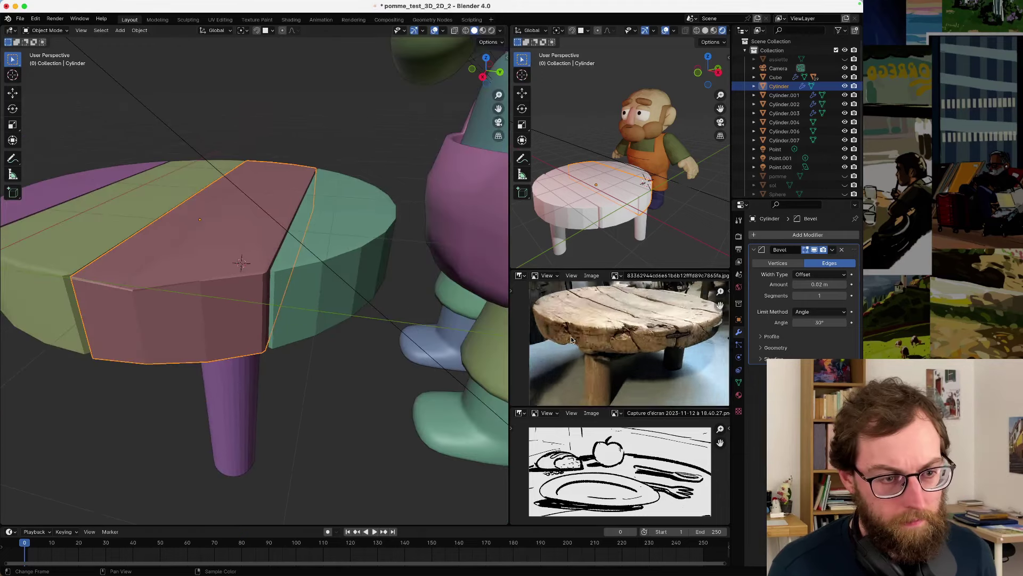
scroll(636, 333, "up", 2)
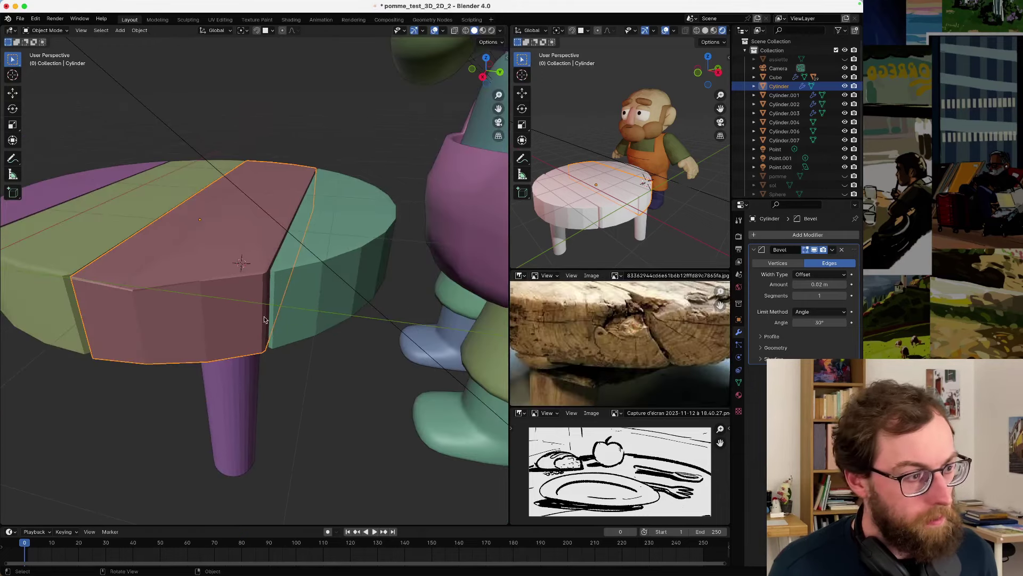
mouse_move(264, 315)
middle_mouse_down()
mouse_move(252, 291)
mouse_move(302, 287)
mouse_move(230, 307)
mouse_move(260, 306)
middle_mouse_up()
left_click(212, 311)
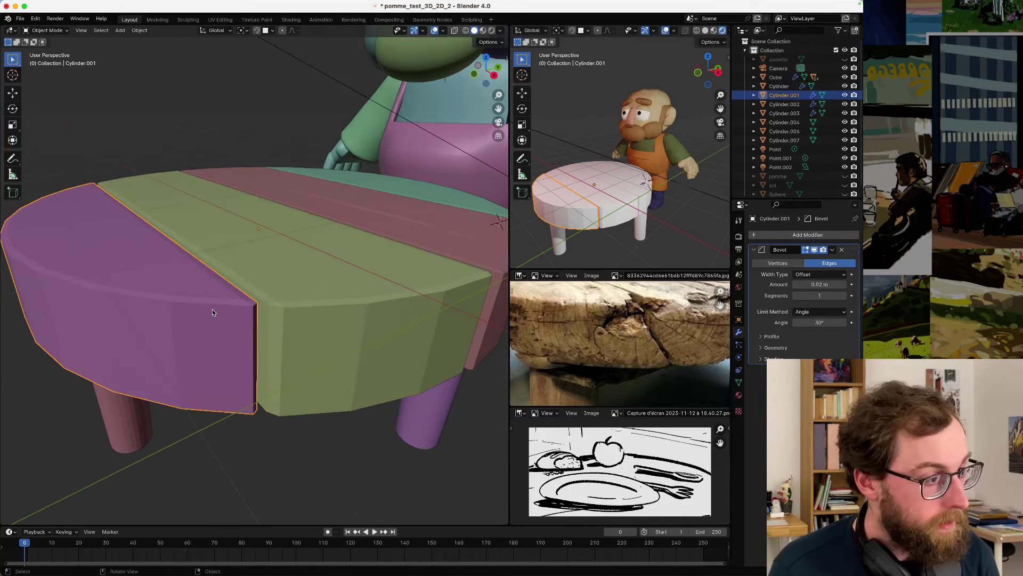
key("Tab")
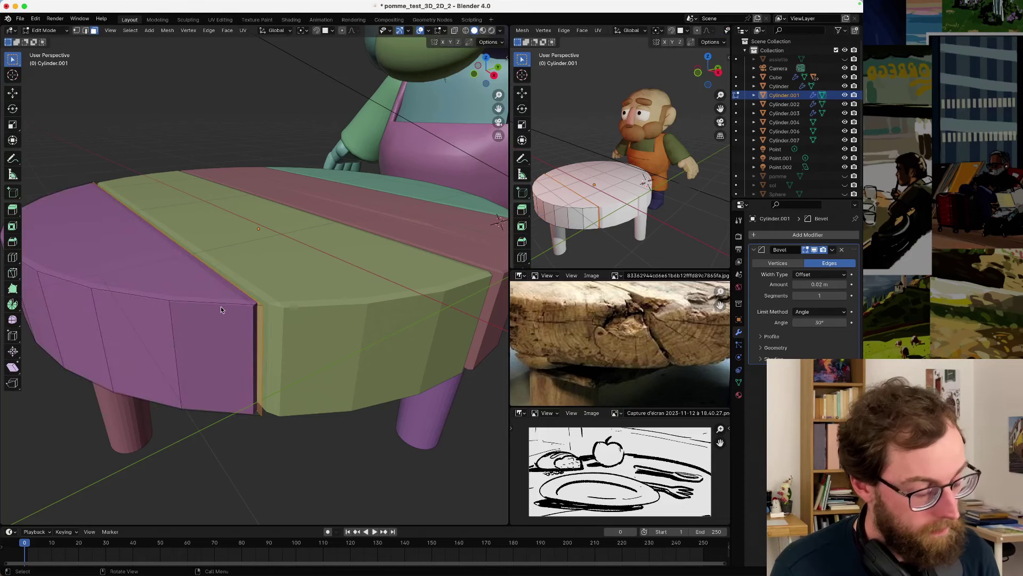
- Knife-cut a line across the purple plank's top edge
key("k")
left_click(213, 302)
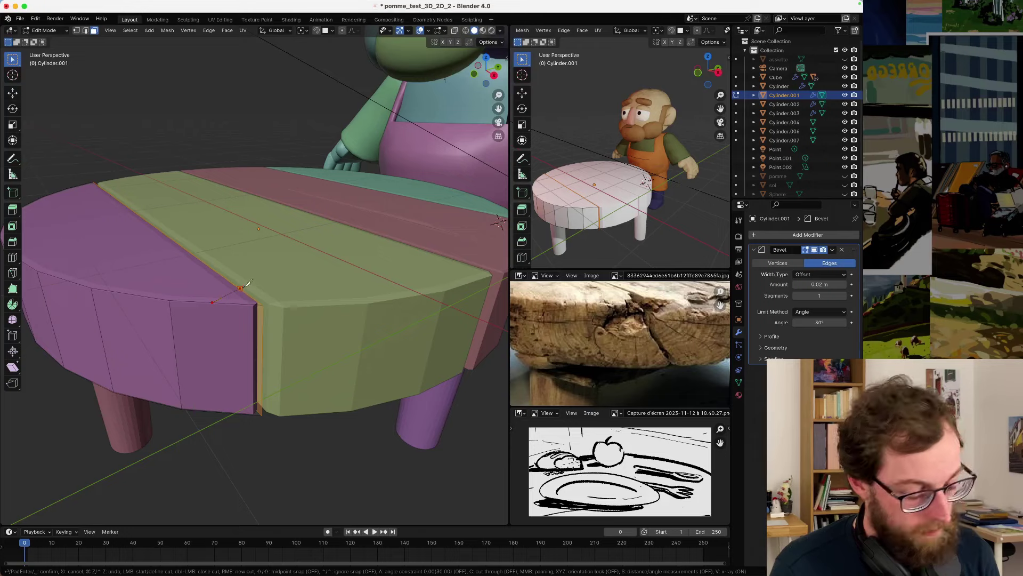
left_click(240, 288)
key("Return")
middle_click_drag(224, 304, 212, 297)
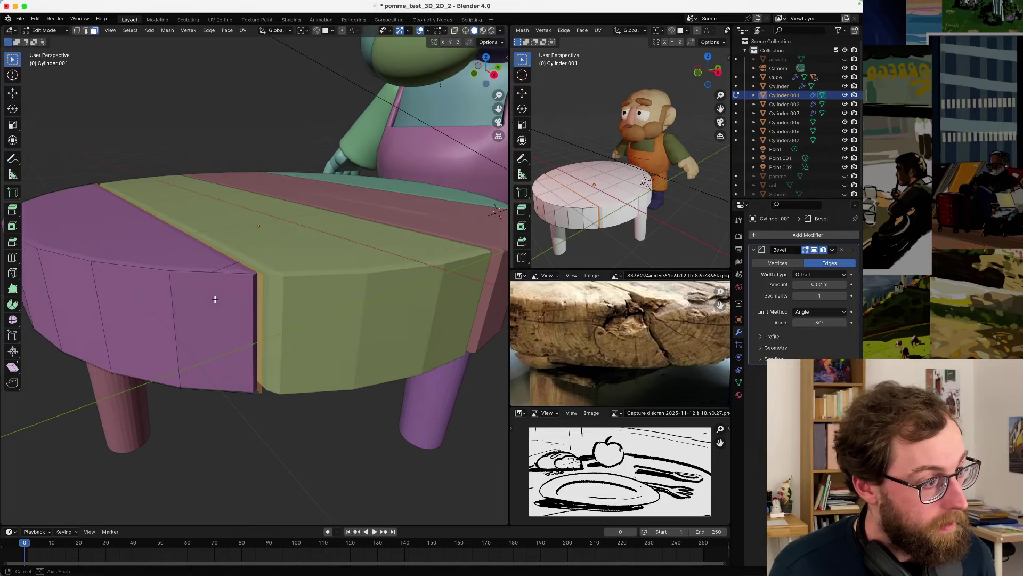
- Make a second knife cut across the edge, after discarding a misplaced attempt
key("k")
left_click(212, 271)
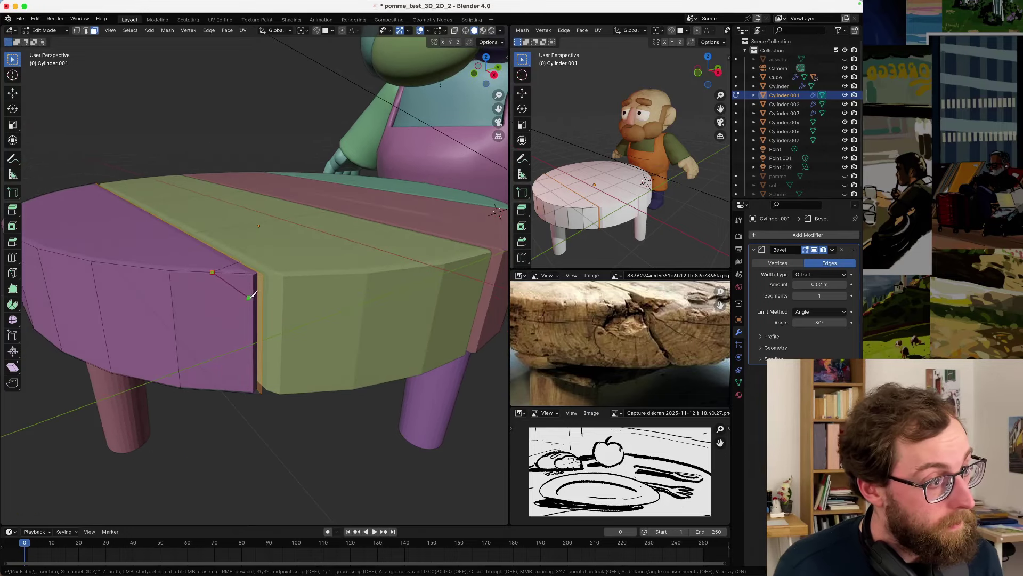
right_click(263, 299)
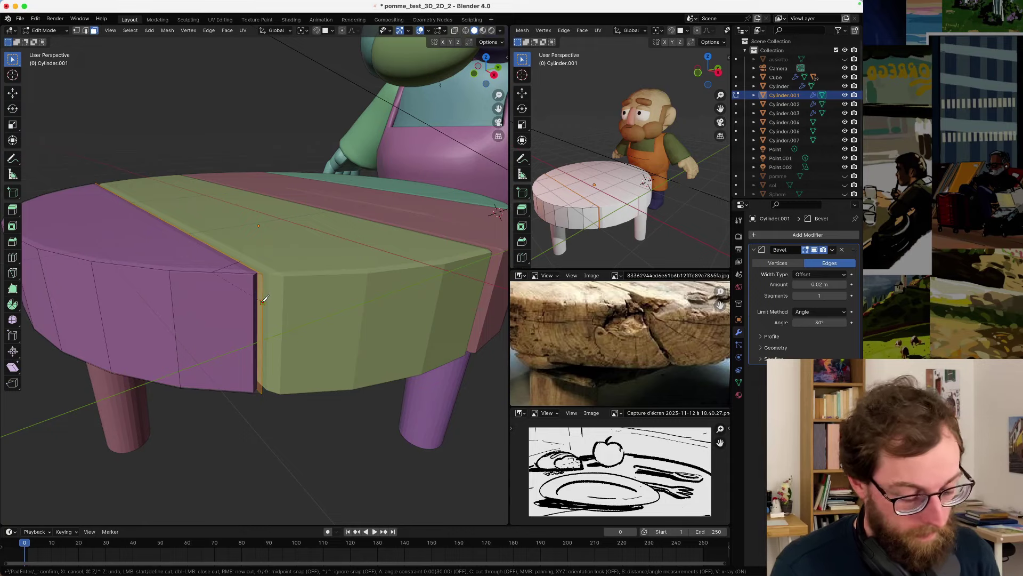
key("Escape")
middle_click_drag(261, 300, 139, 314)
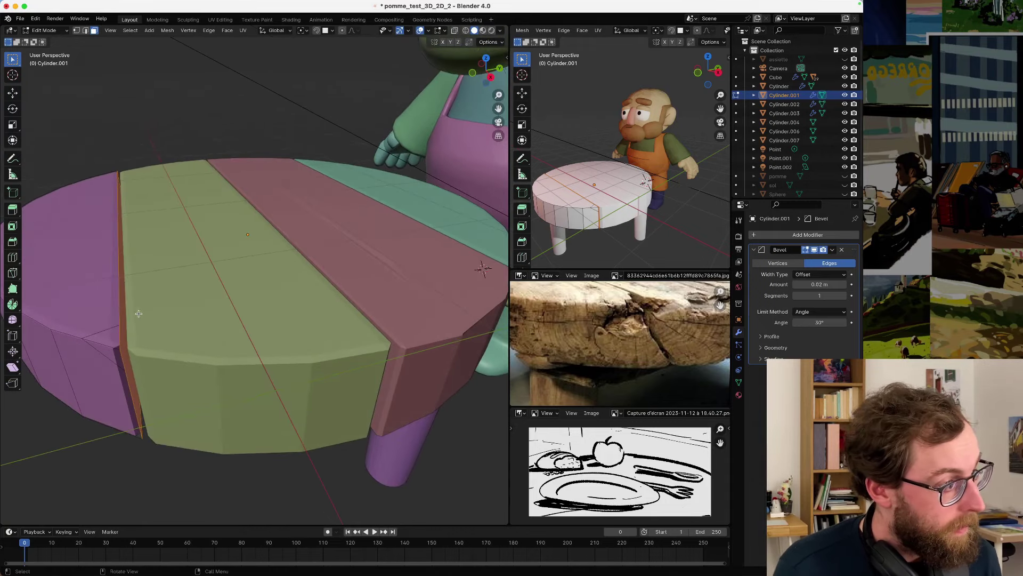
key("k")
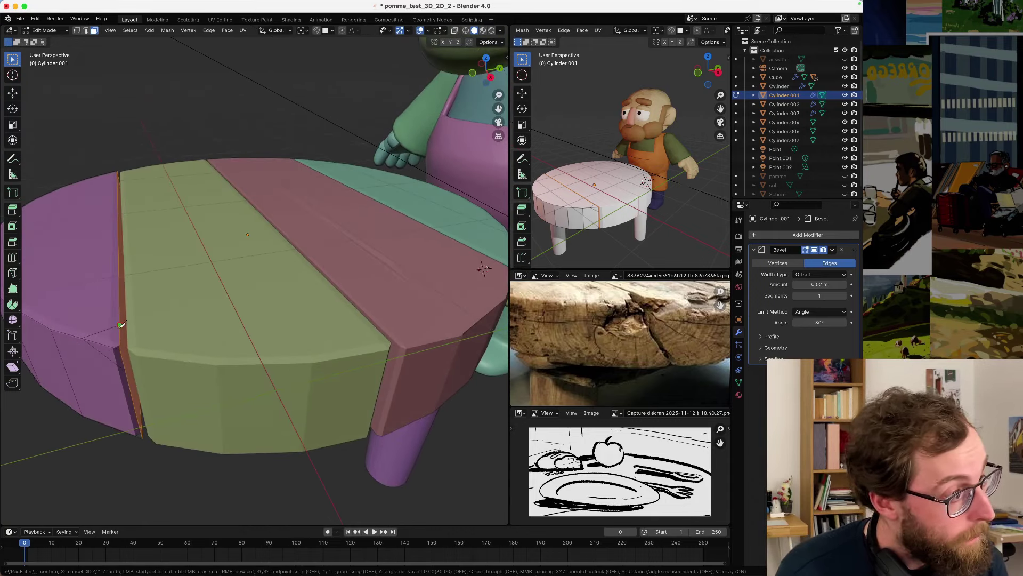
left_click(120, 324)
left_click(125, 370)
key("Return")
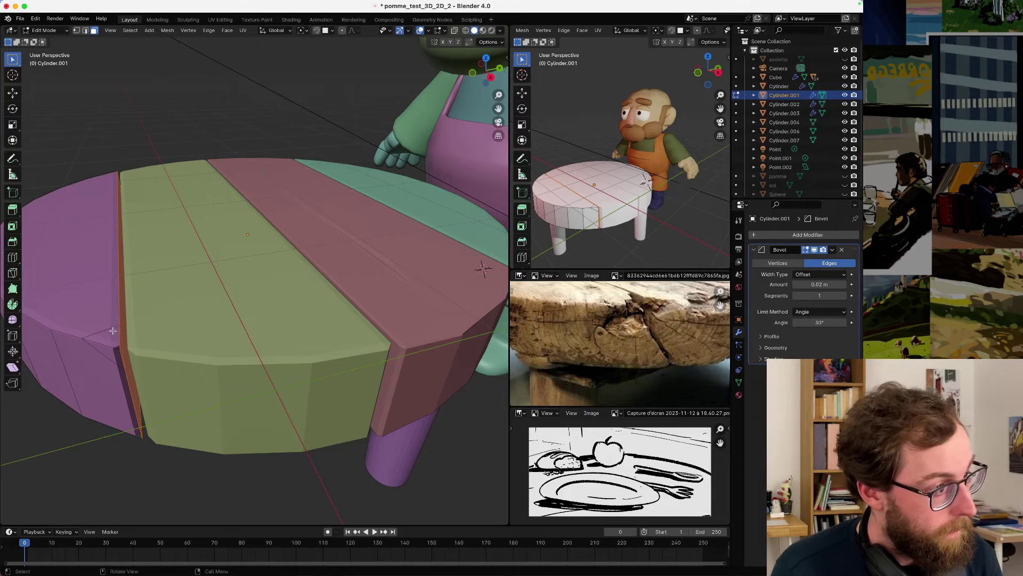
middle_click_drag(130, 367, 130, 330)
- Delete the triangular corner face between the cuts
left_click(194, 303)
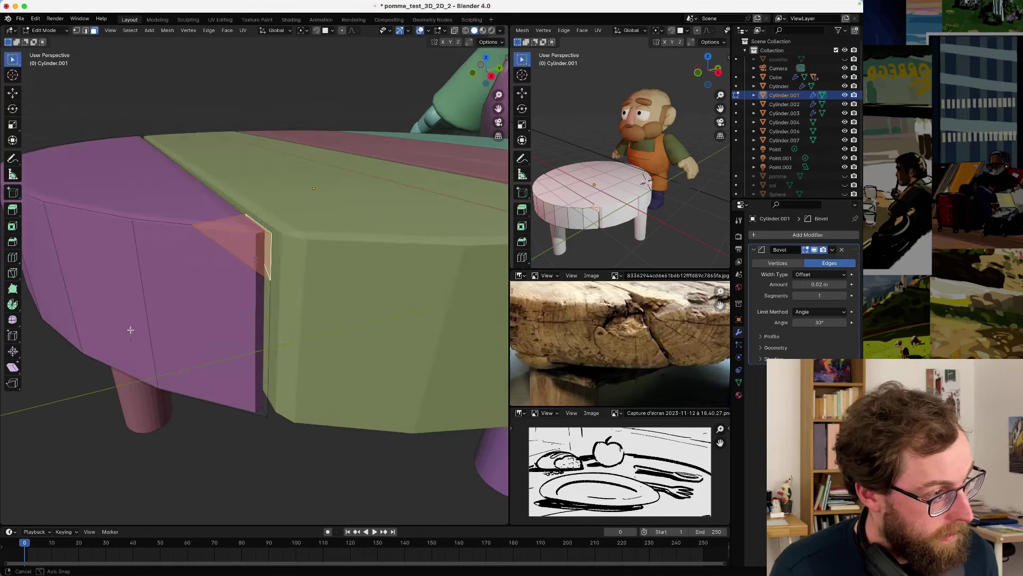
key("x")
left_click(231, 269)
scroll(241, 263, "up", 3)
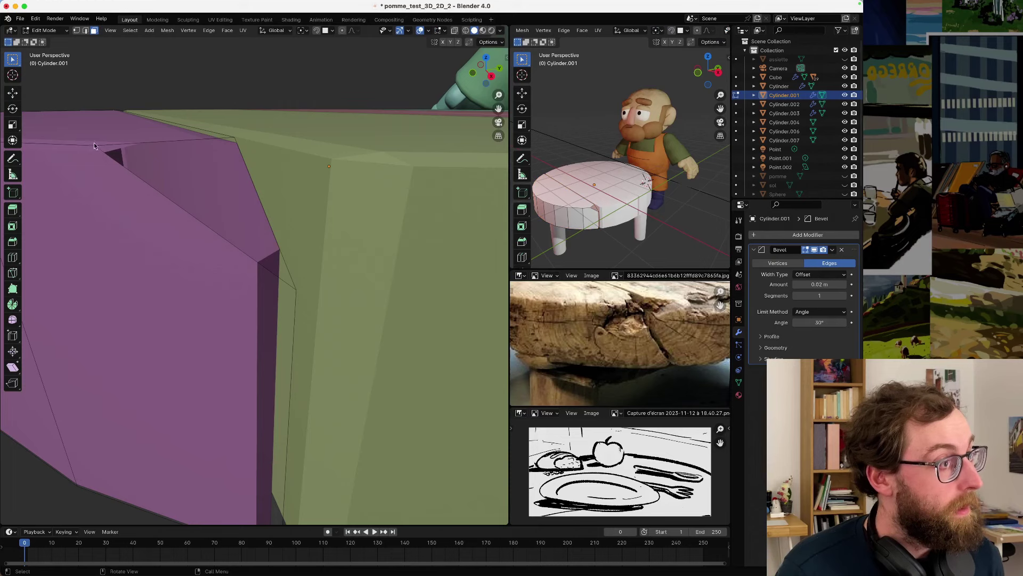
- Fill a new face from three corner vertices and return to Object Mode
left_click(77, 30)
left_click(94, 145)
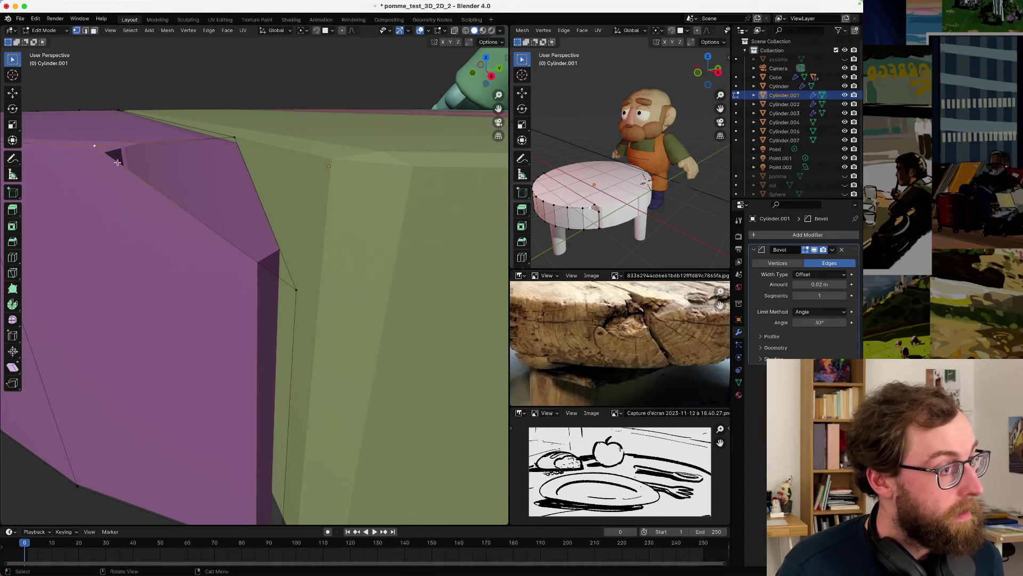
left_click(289, 270, "shift")
left_click(237, 136, "shift")
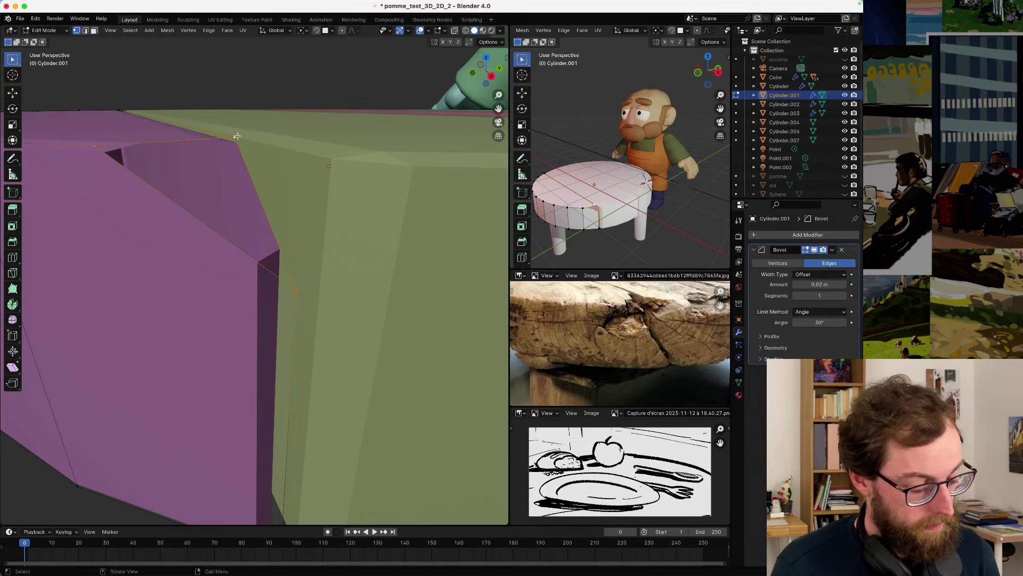
key("f")
key("Tab")
scroll(215, 175, "down", 6)
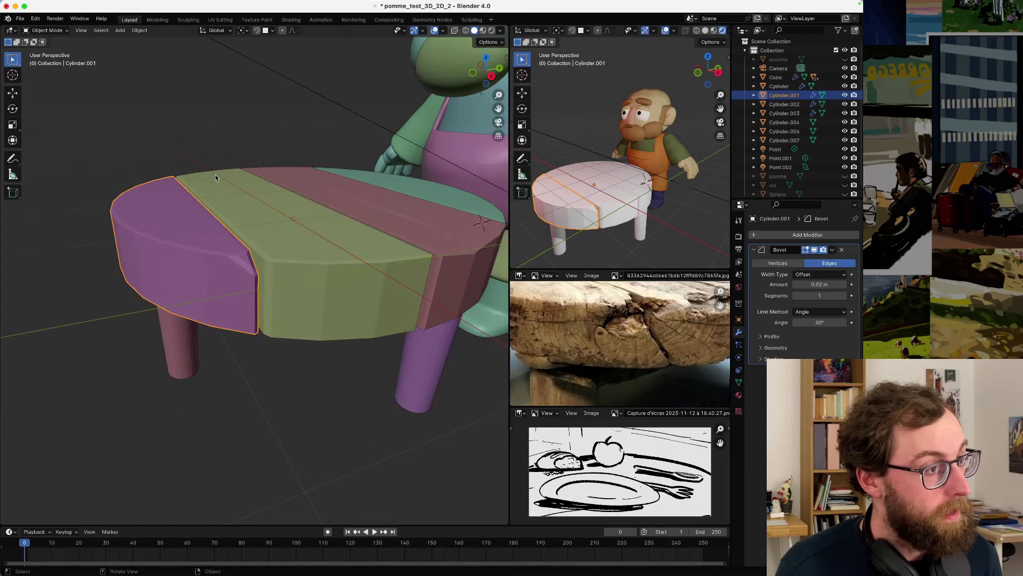
left_click(136, 152)
middle_click_drag(135, 153, 218, 243)
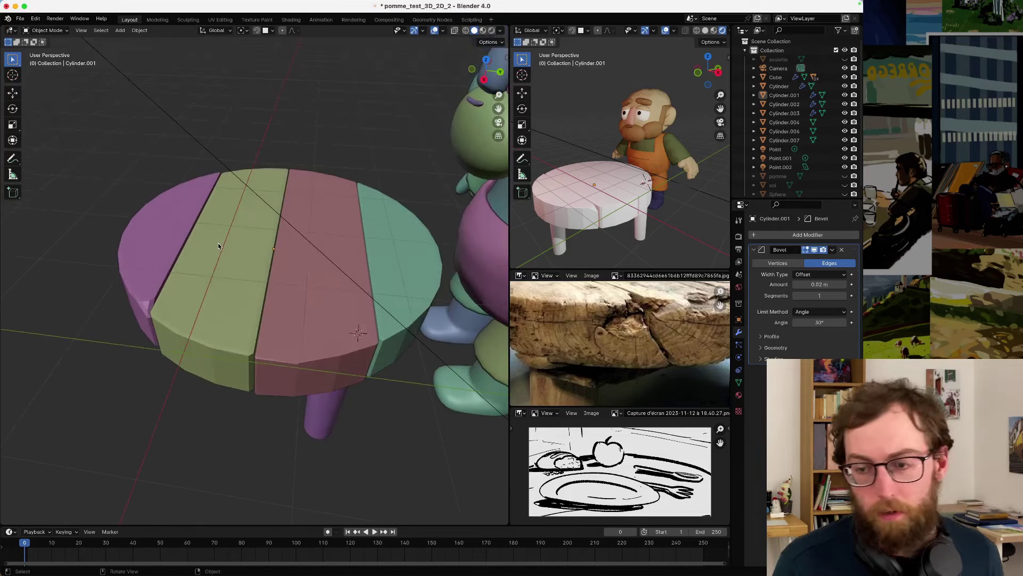
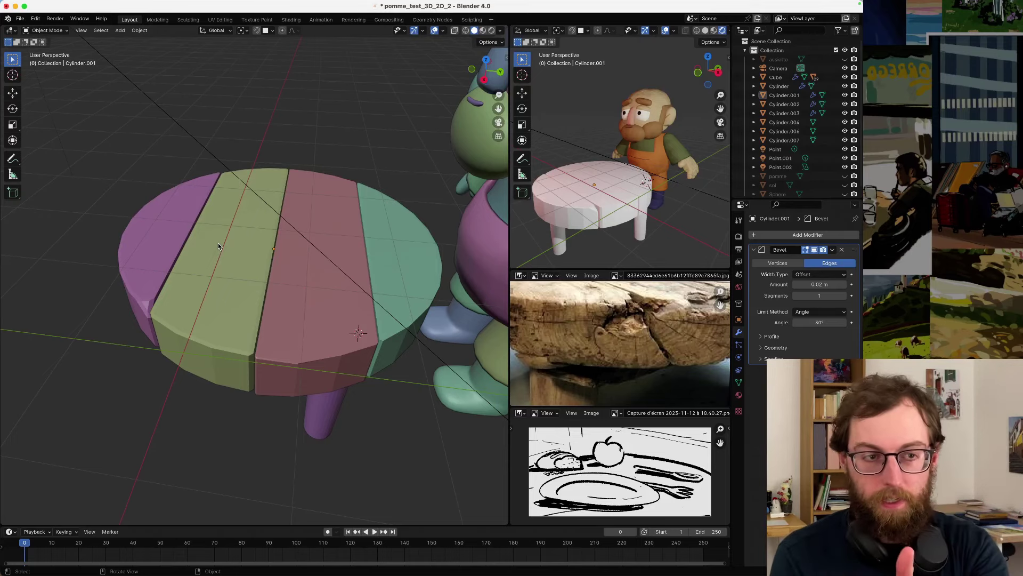
- Nudge the green tabletop plank up, then back down along Z to level it
middle_click_drag(223, 292, 311, 304)
scroll(312, 304, "up", 2)
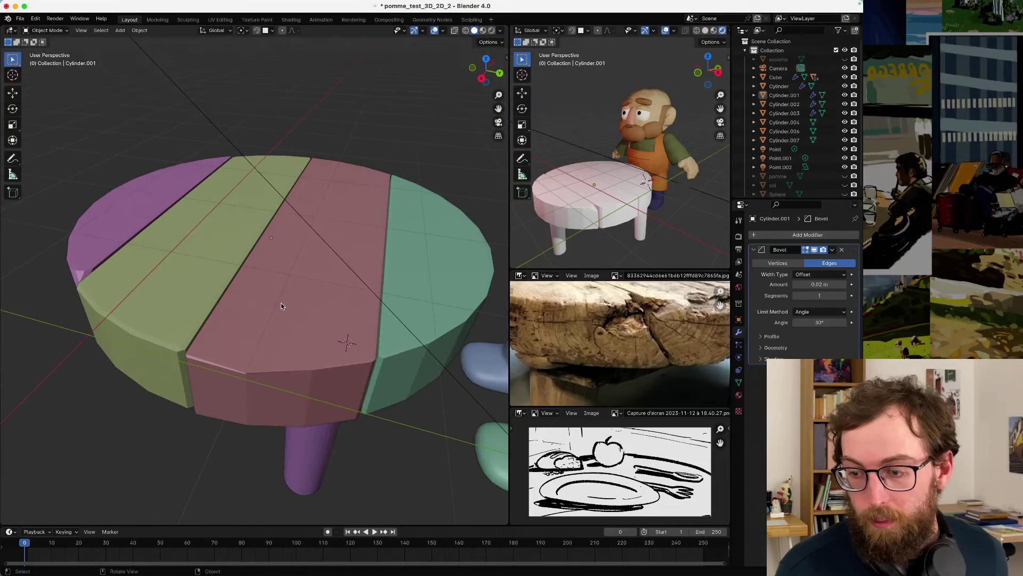
middle_click_drag(280, 302, 244, 273)
left_click(275, 276)
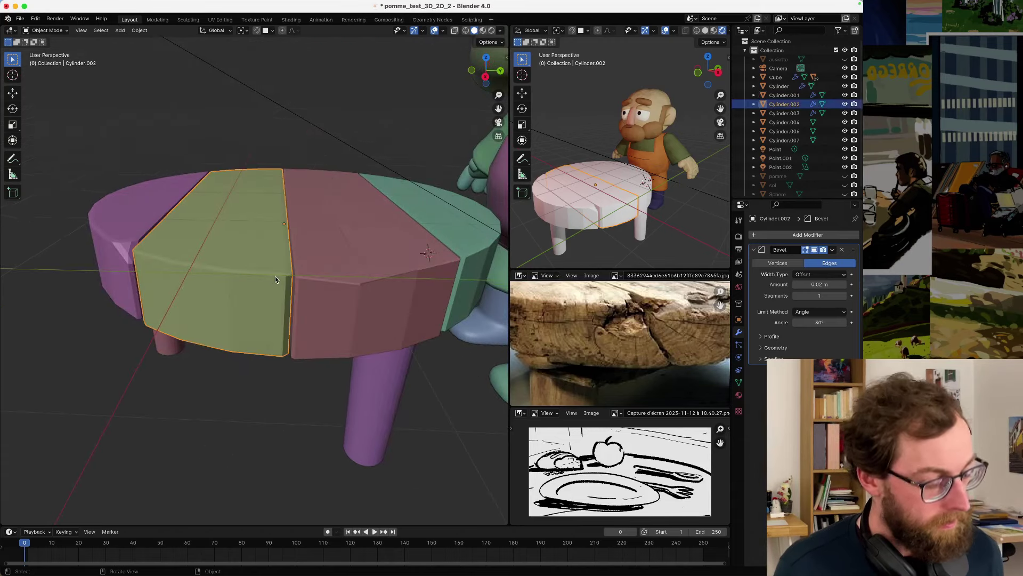
key("g")
key("z")
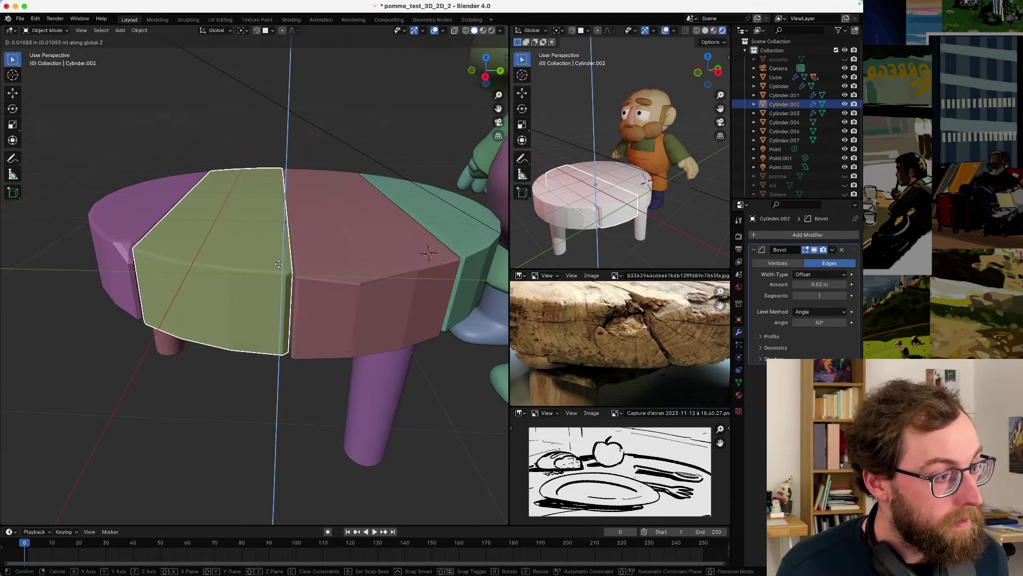
left_click(278, 265)
middle_click_drag(246, 259, 233, 247)
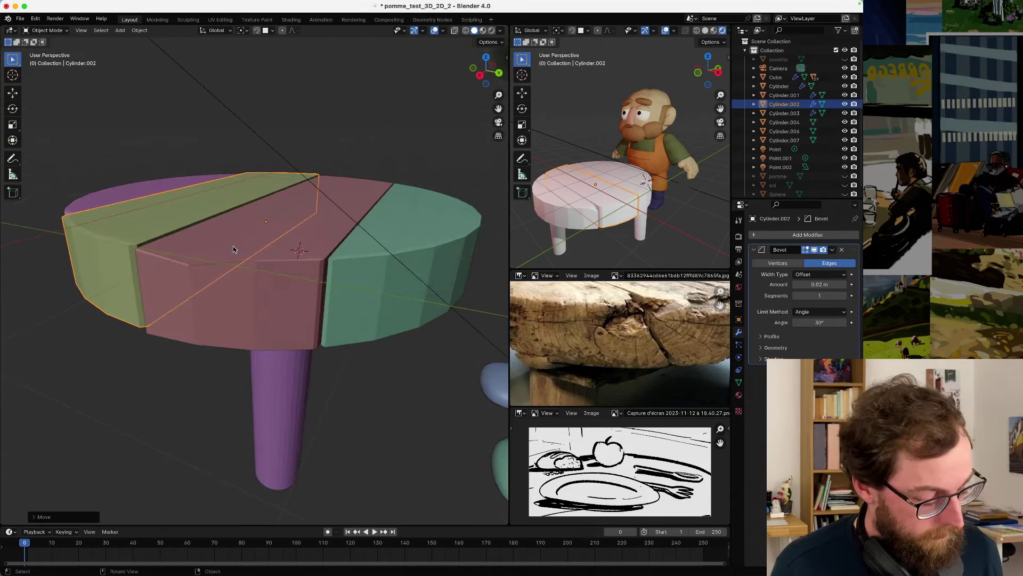
key("g")
key("z")
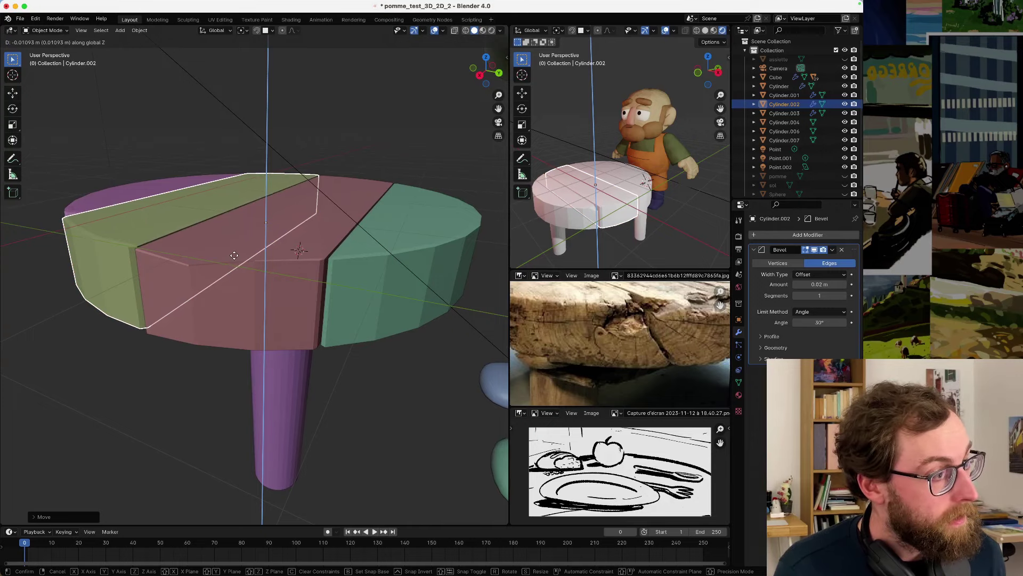
left_click(234, 255)
- Start a vertical move on the teal plank, cancel it, and inspect the table's underside
left_click(359, 260)
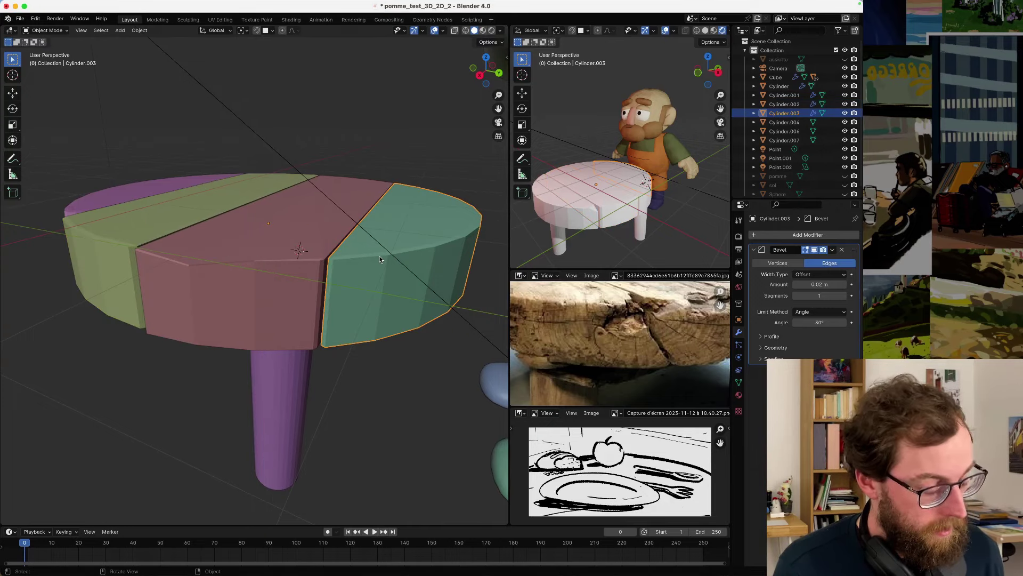
key("g")
key("z")
right_click(381, 255)
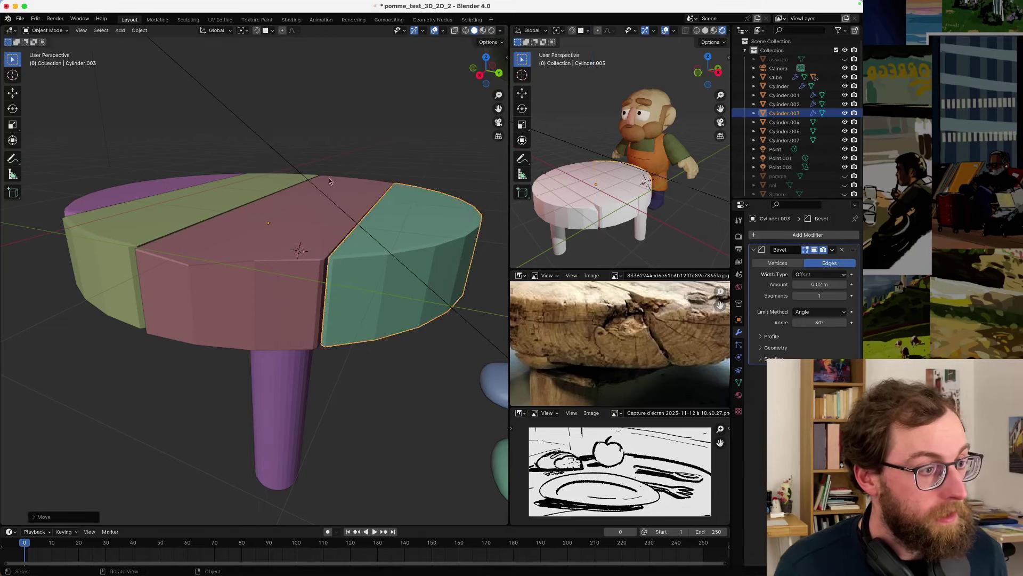
key("alt+a")
middle_click_drag(328, 177, 403, 281)
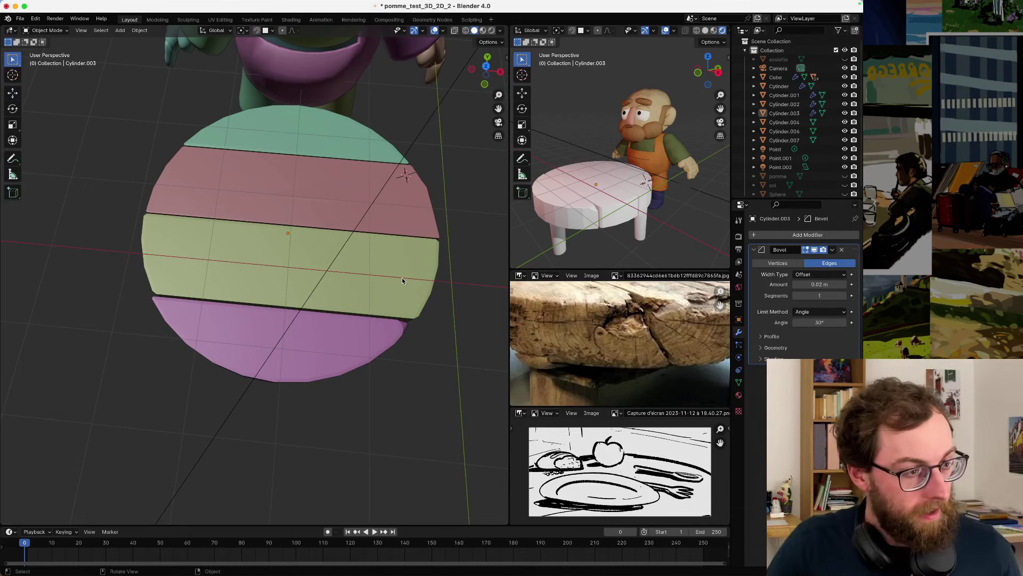
middle_click_drag(390, 270, 295, 299)
scroll(537, 350, "down", 3)
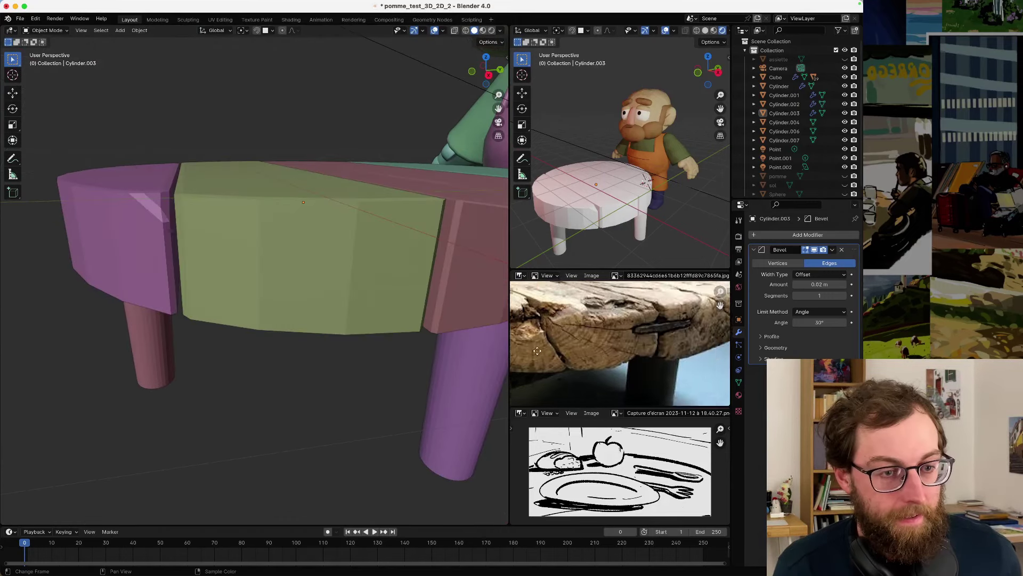
scroll(537, 351, "right", 5)
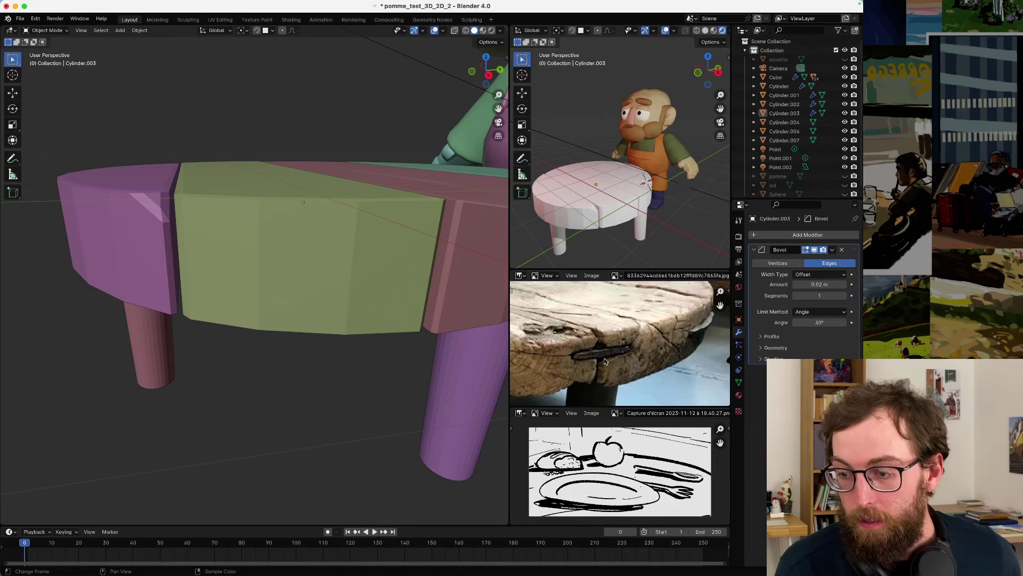
middle_click_drag(271, 267, 292, 330)
- Give the green tabletop plank a slight turn around the vertical axis
left_click(291, 330)
scroll(293, 330, "up", 2)
scroll(298, 310, "down", 1, "shift")
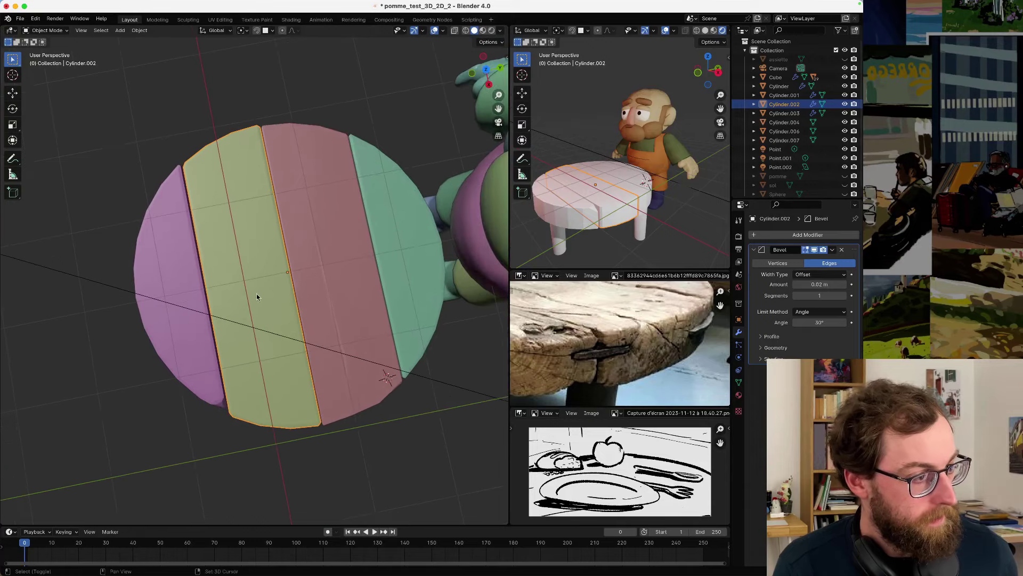
key("r")
key("x")
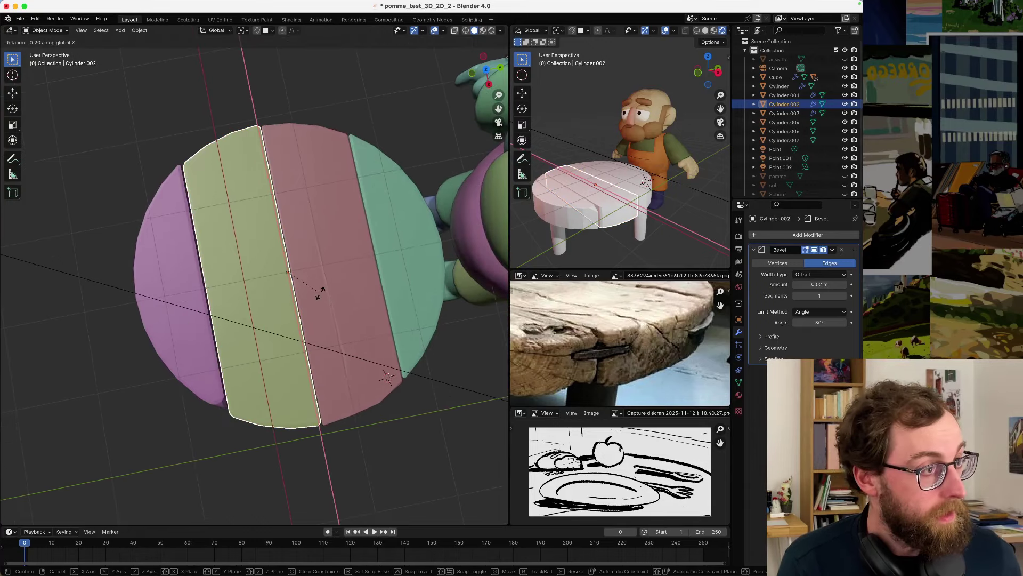
middle_click_drag(320, 296, 349, 241)
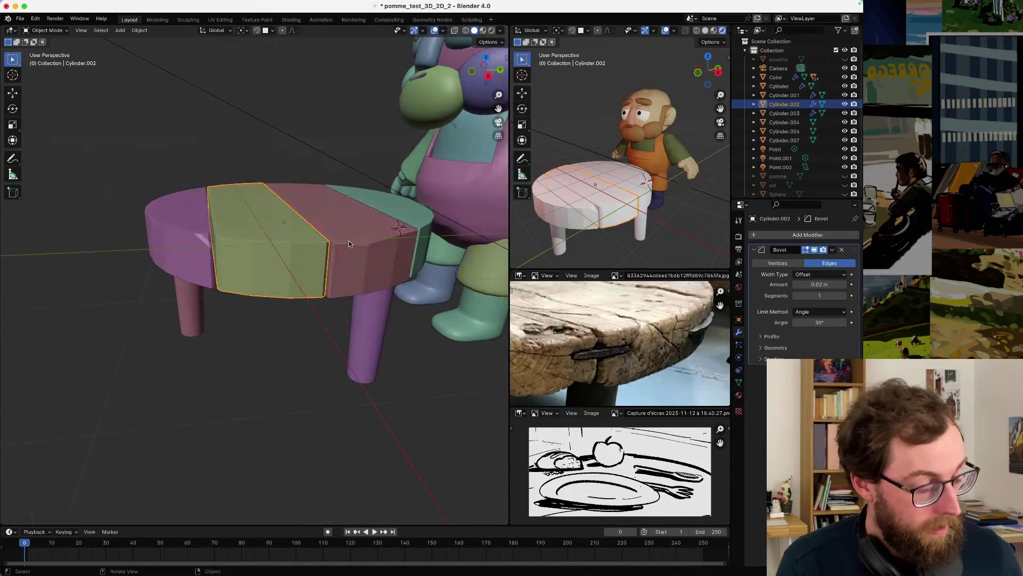
key("x")
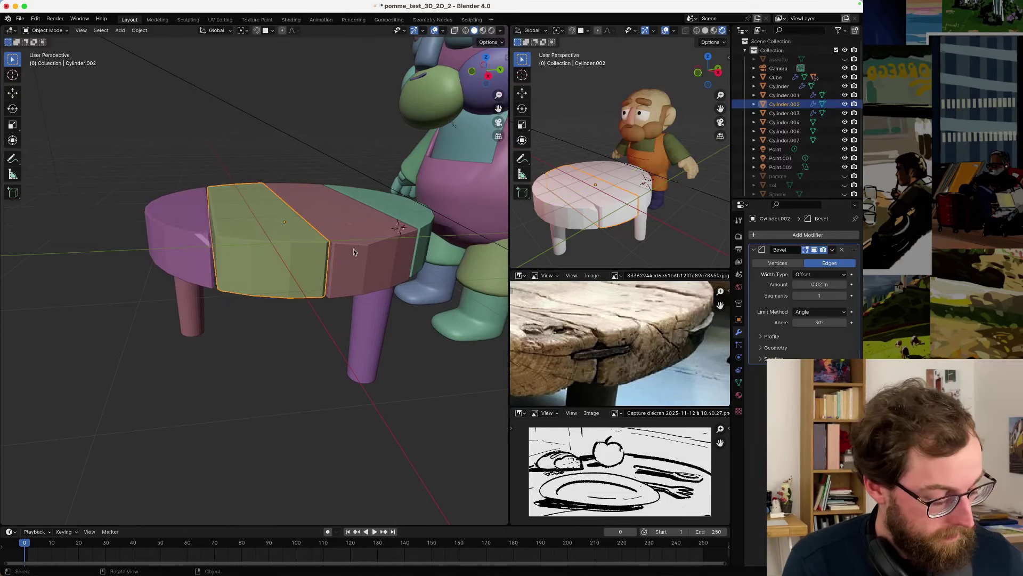
middle_click_drag(353, 249, 350, 261)
key("z")
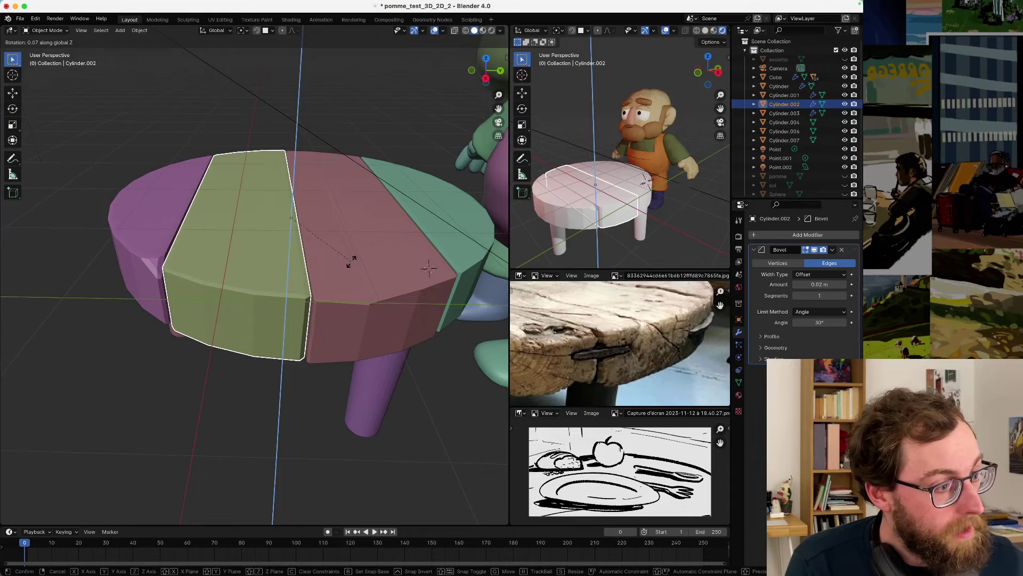
left_click(350, 261)
middle_click_drag(349, 261, 454, 285)
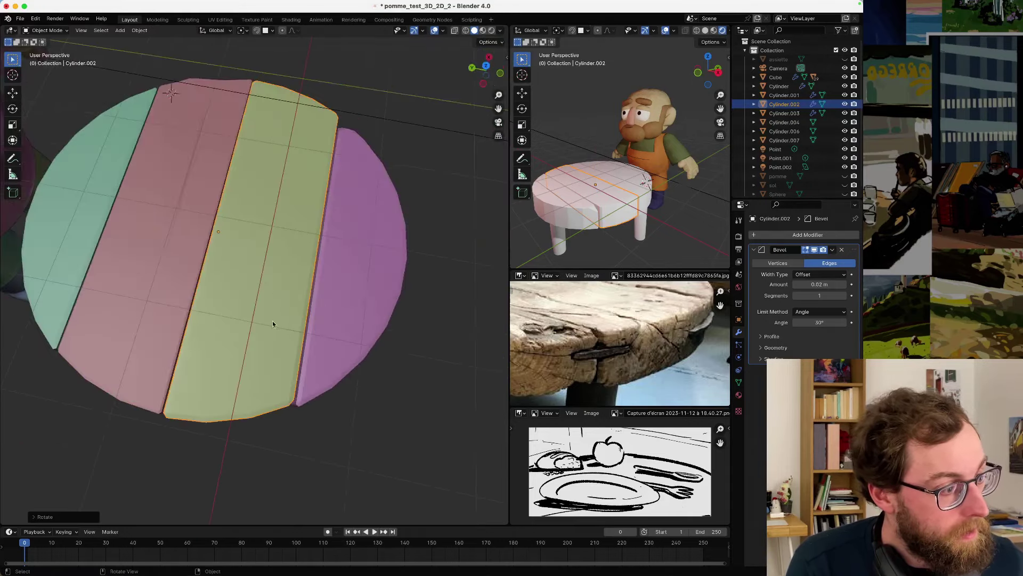
scroll(273, 321, "up", 5)
mouse_move(273, 321)
middle_mouse_down()
mouse_move(292, 270)
mouse_move(257, 322)
middle_mouse_up()
scroll(291, 283, "down", 5)
- Rotate the teal tabletop plank a little around the Z axis
left_click(105, 272)
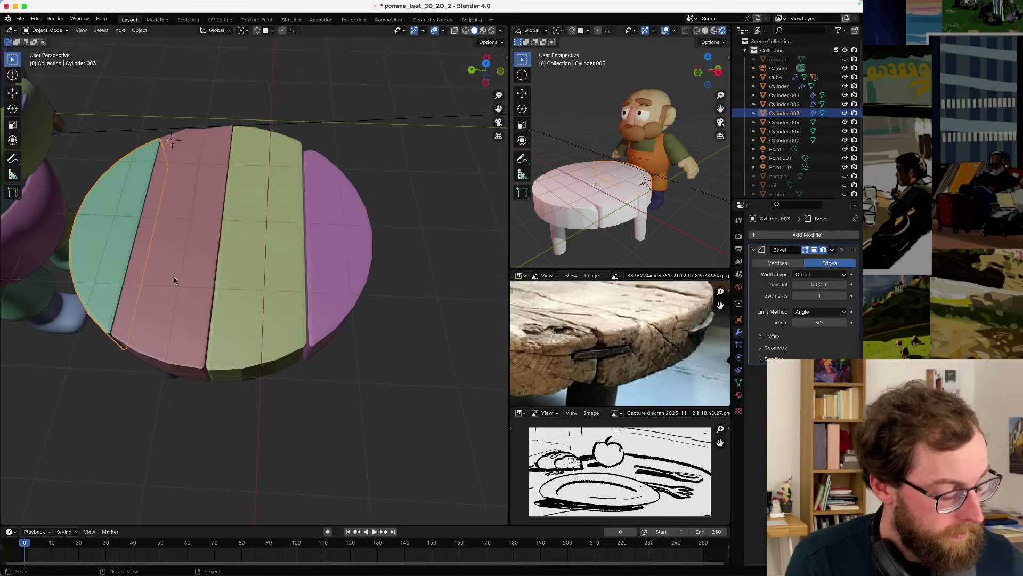
key("r")
key("z")
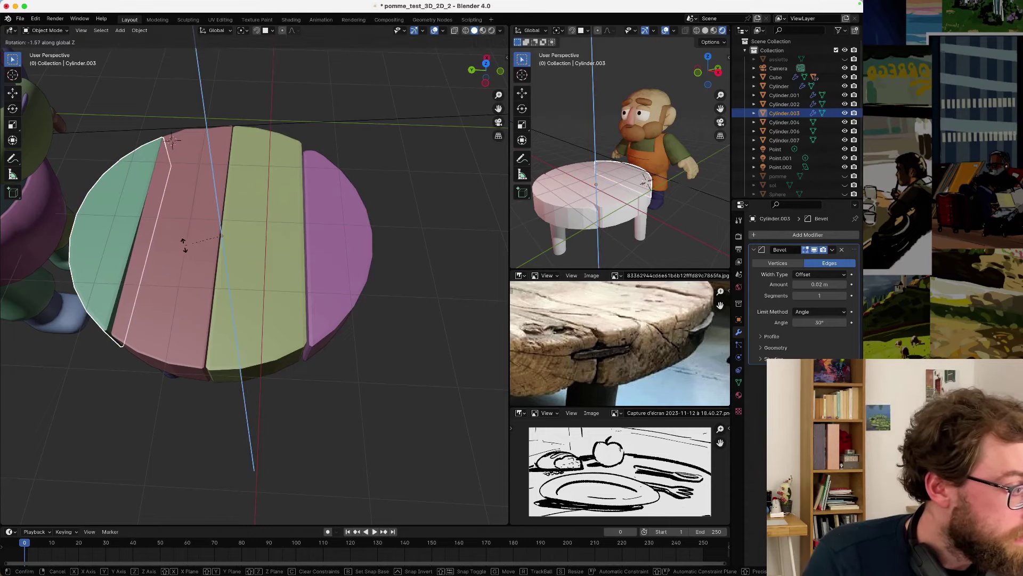
left_click(156, 250)
scroll(303, 241, "up", 5)
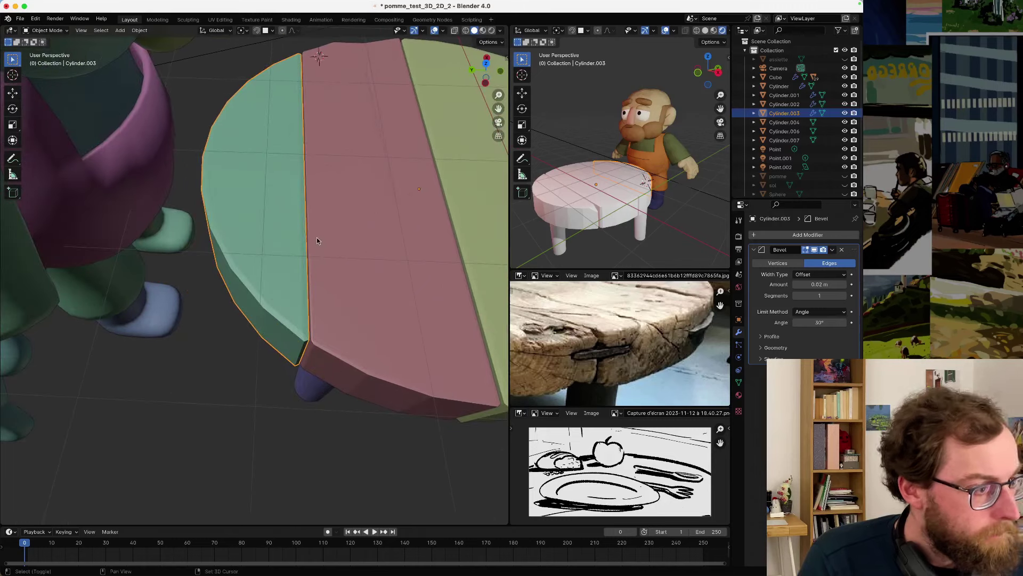
scroll(398, 277, "up", 2)
scroll(393, 276, "up", 2)
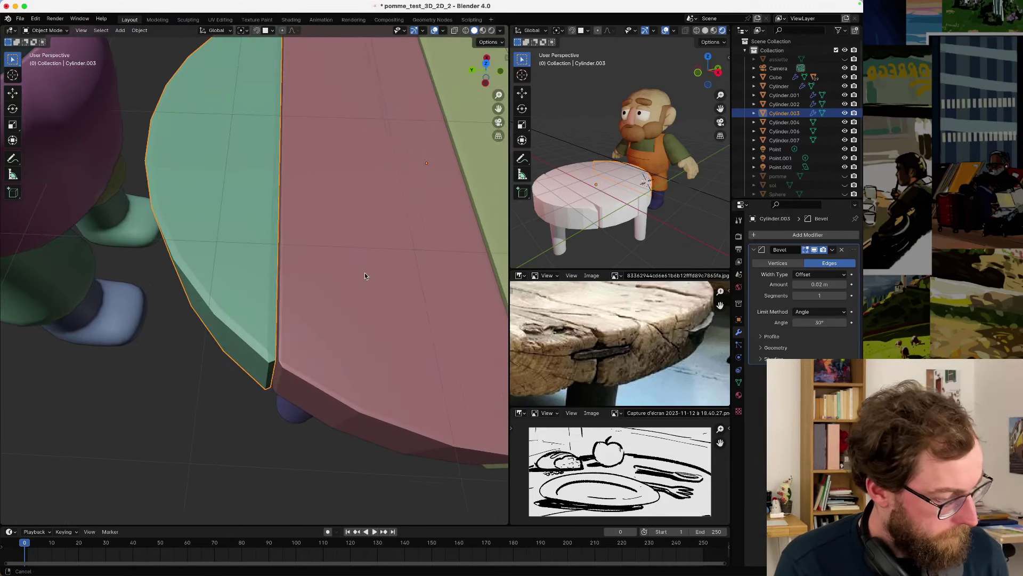
- Add a further small Z twist to the teal plank after cancelling a mis-constrained X rotation
key("r")
key("x")
key("Escape")
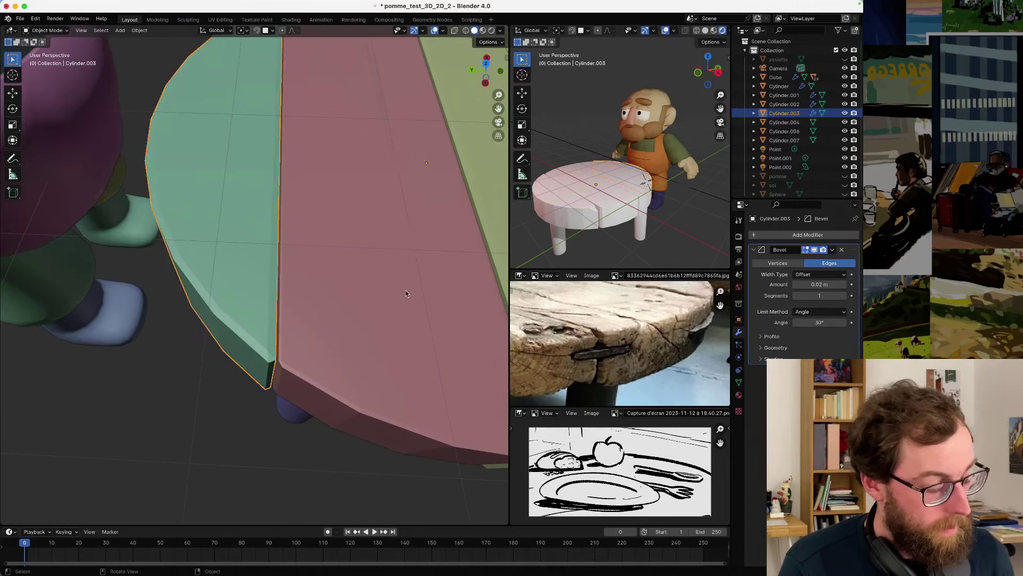
key("r")
key("z")
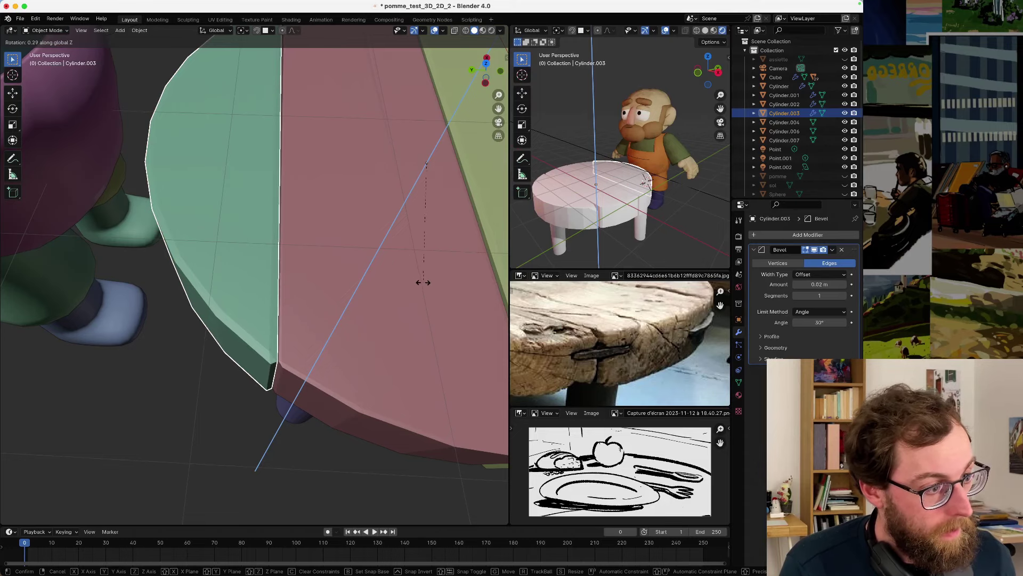
left_click(423, 282)
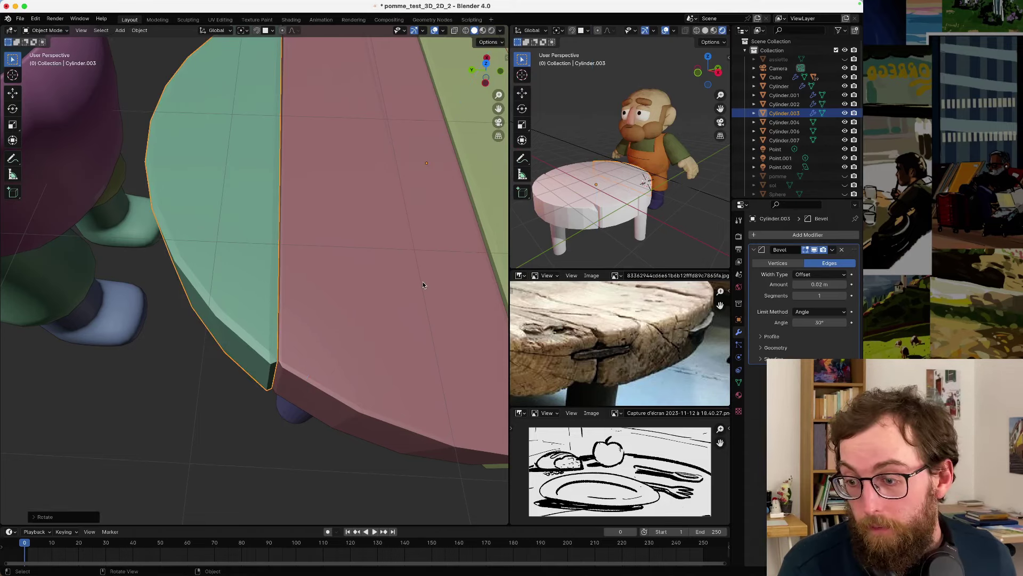
scroll(423, 281, "down", 5)
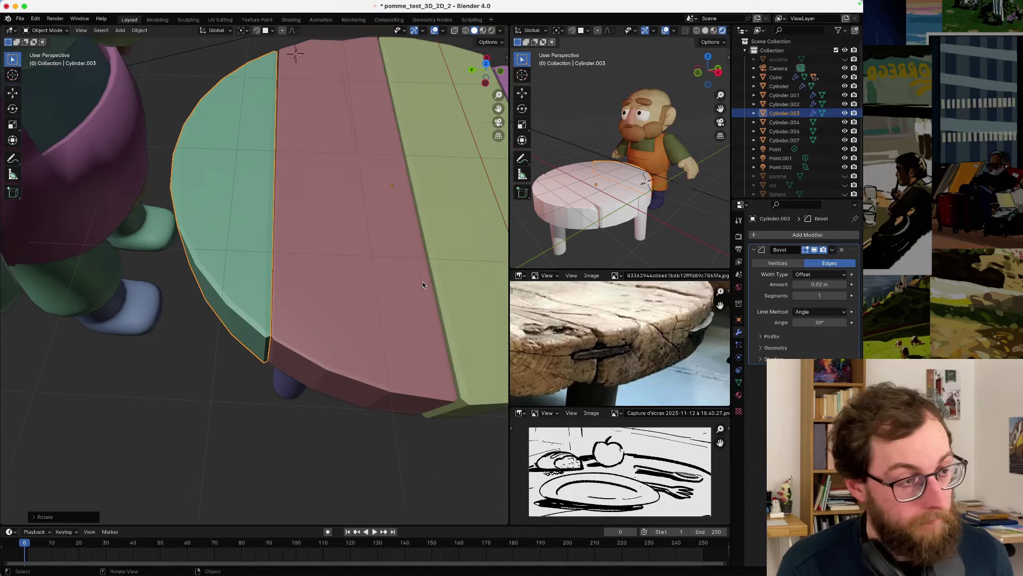
scroll(359, 271, "up", 3)
- Try another rotation and a Y-axis tilt on the teal plank, cancelling both
key("r")
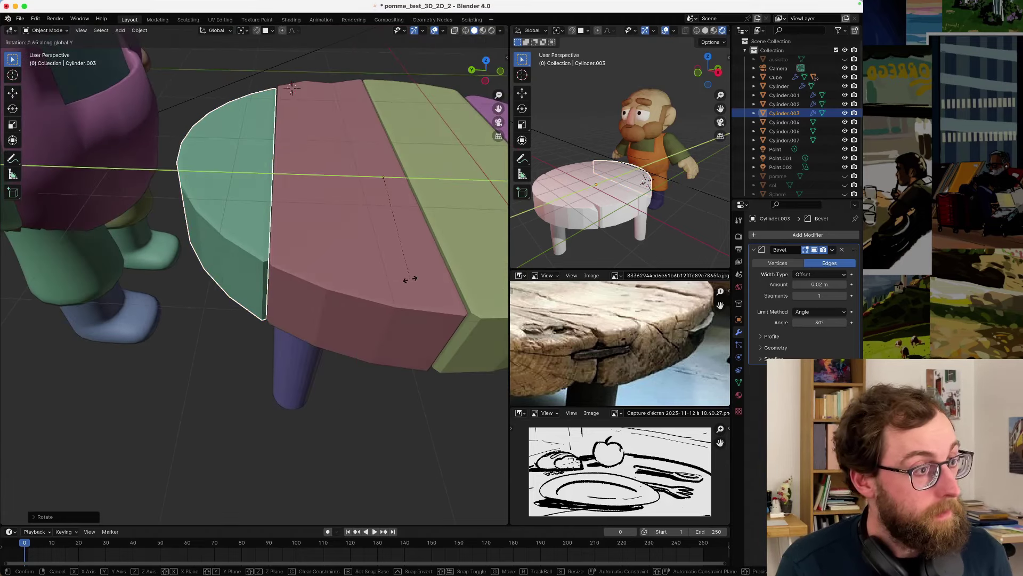
key("Escape")
key("r")
key("y")
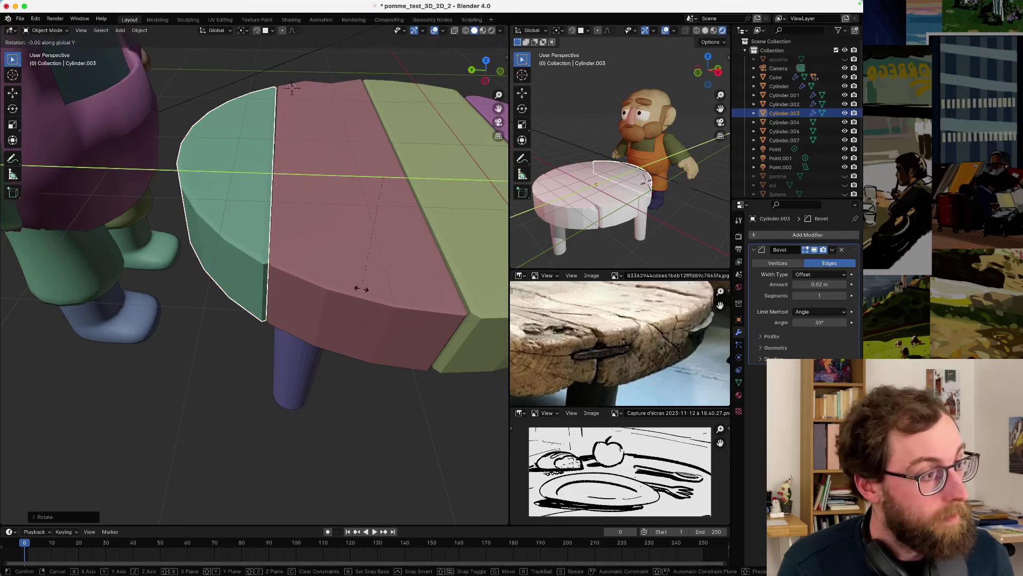
key("Escape")
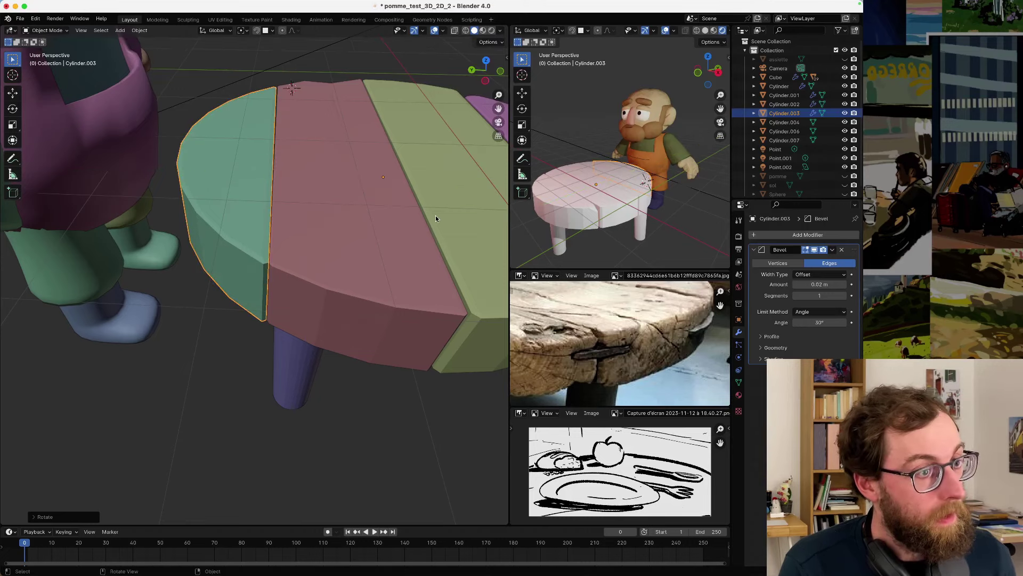
- Tilt the green tabletop plank about -0.17 around global Y, then inspect the table
left_click(457, 242)
key("r")
key("y")
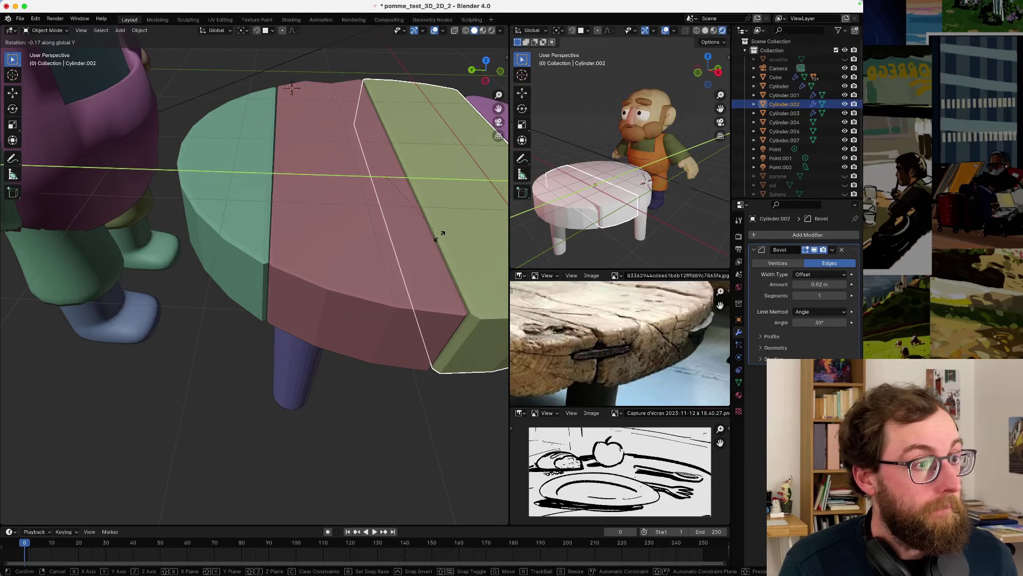
left_click(433, 243)
scroll(362, 94, "down", 3)
middle_click_drag(363, 122, 287, 177)
key("alt+a")
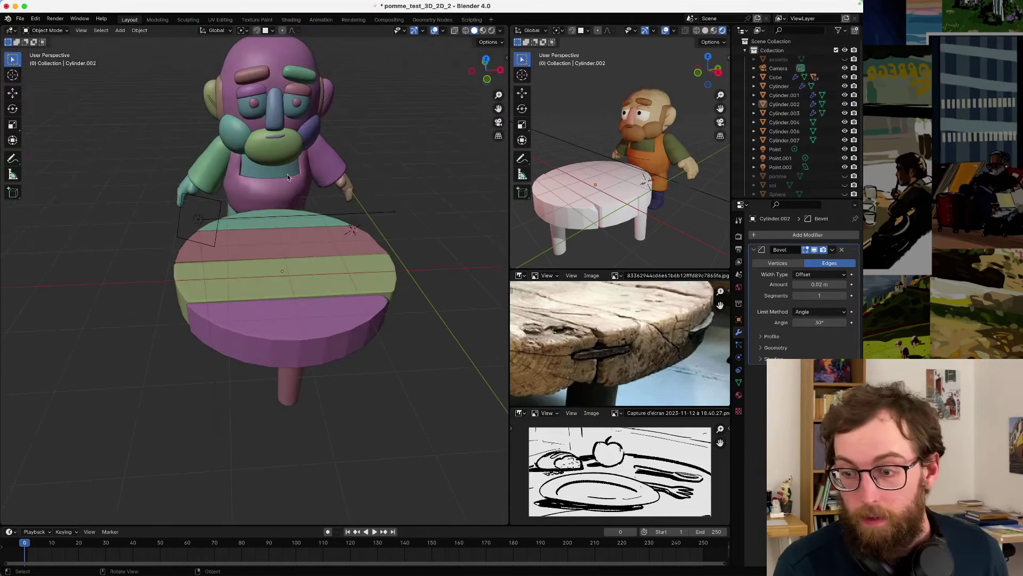
middle_click_drag(342, 249, 321, 240)
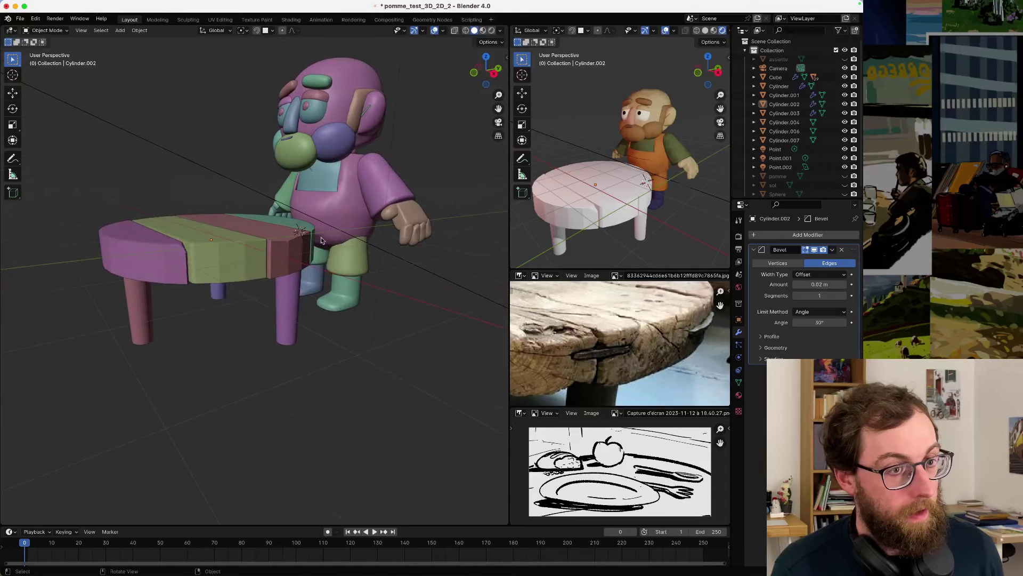
scroll(590, 205, "up", 2)
middle_click_drag(440, 263, 241, 252)
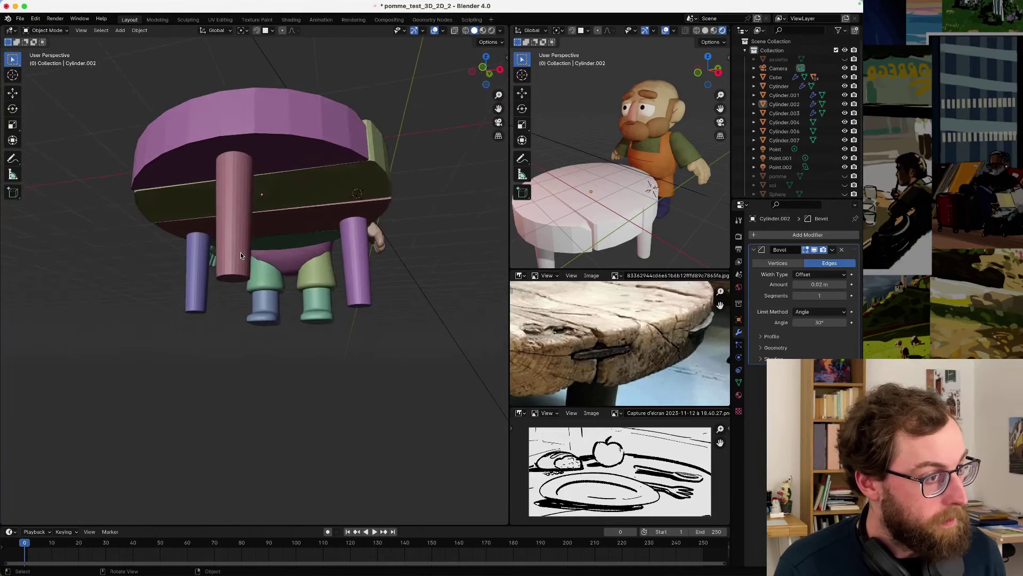
- Shift the pink leg's bottom face along Y so the leg tilts outward
left_click(234, 248)
key("Tab")
left_click(234, 278)
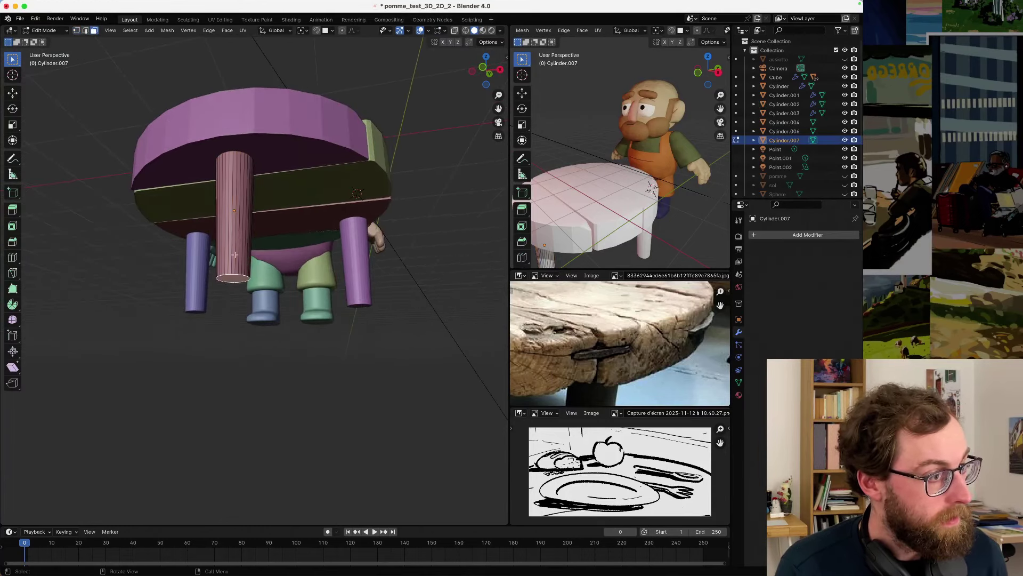
middle_click_drag(234, 254, 238, 218)
key("g")
key("y")
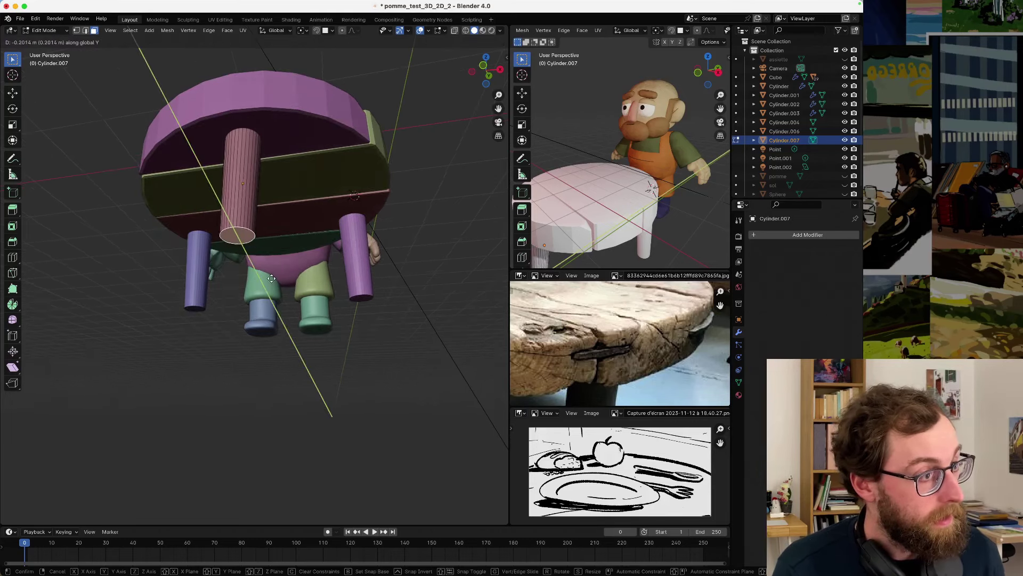
left_click(271, 278)
middle_click_drag(271, 278, 341, 278)
- Move the purple leg's bottom face along X
left_click(351, 286)
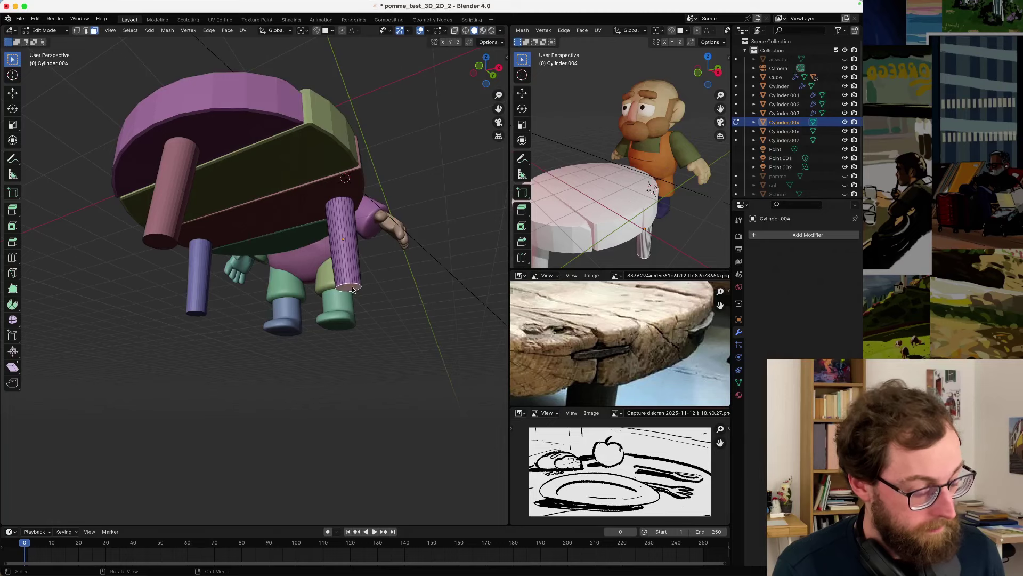
key("g")
key("x")
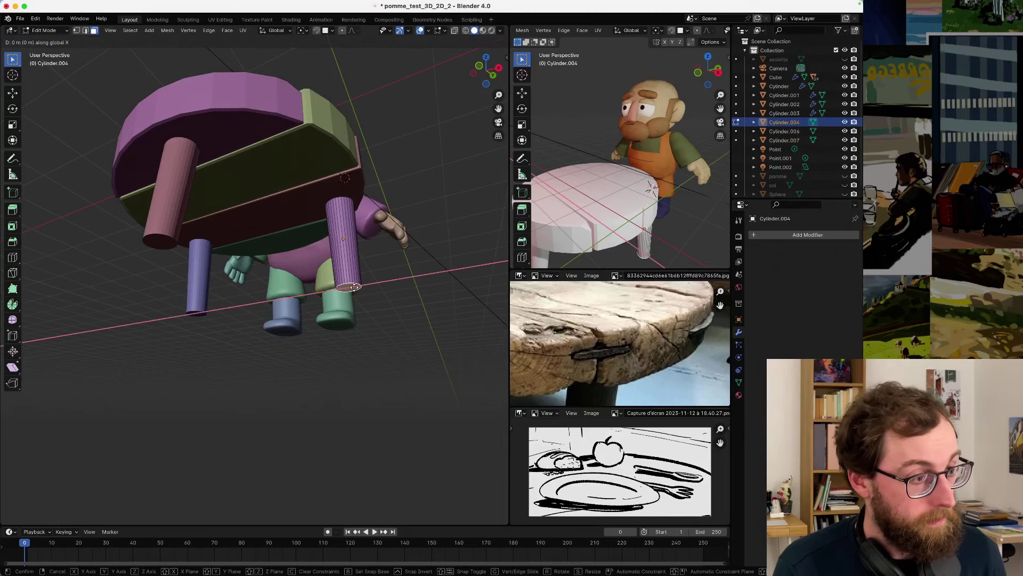
left_click(354, 287)
middle_click_drag(354, 288, 246, 289)
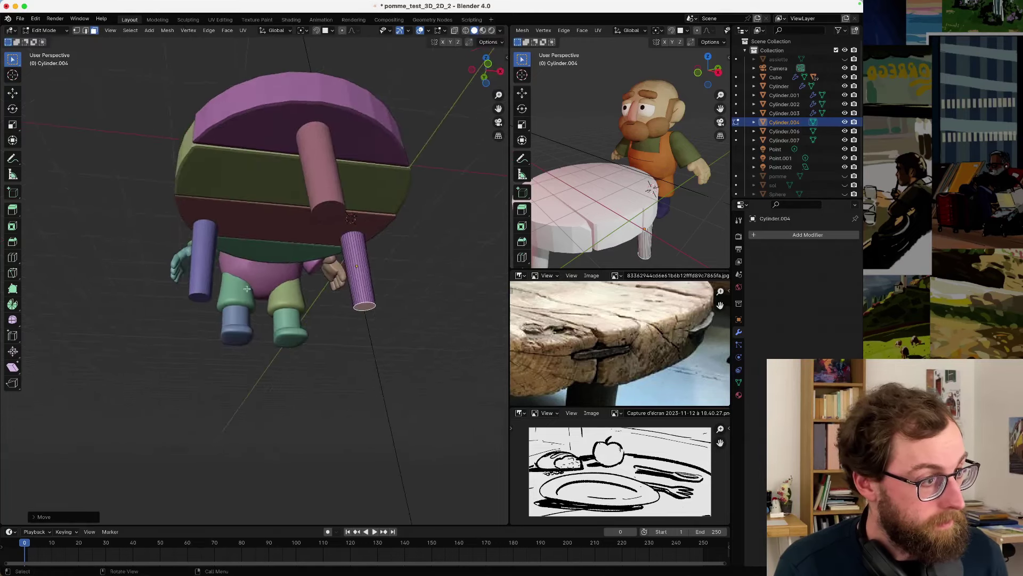
left_click(201, 299)
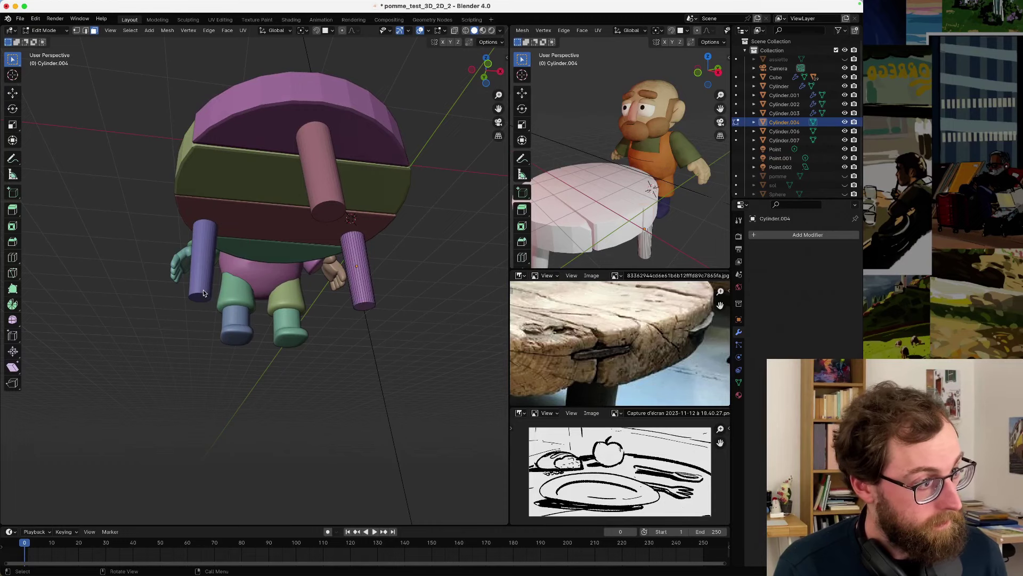
- Tilt the left-hand leg by moving its bottom face along X
key("alt+q")
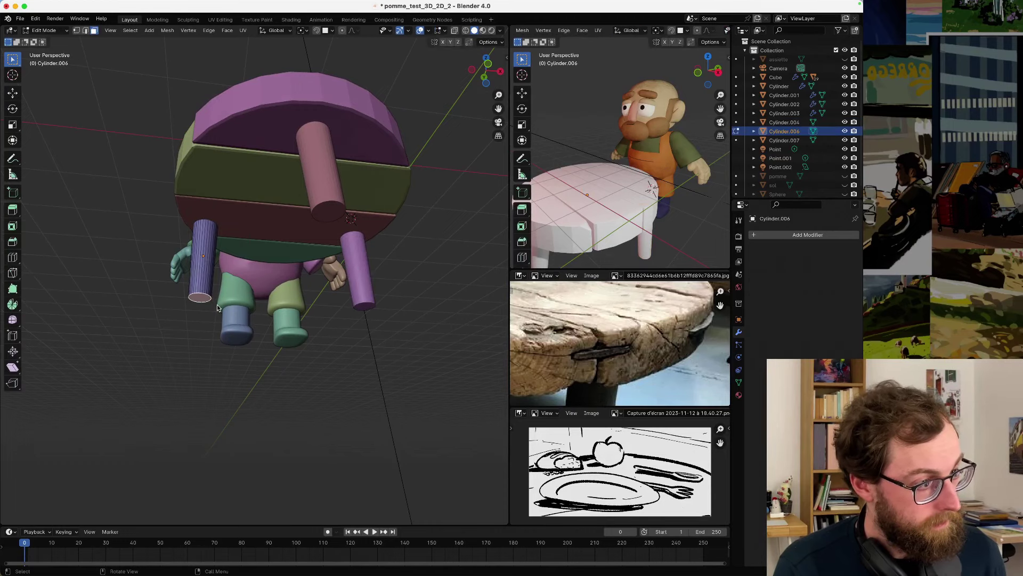
key("g")
key("z")
key("x")
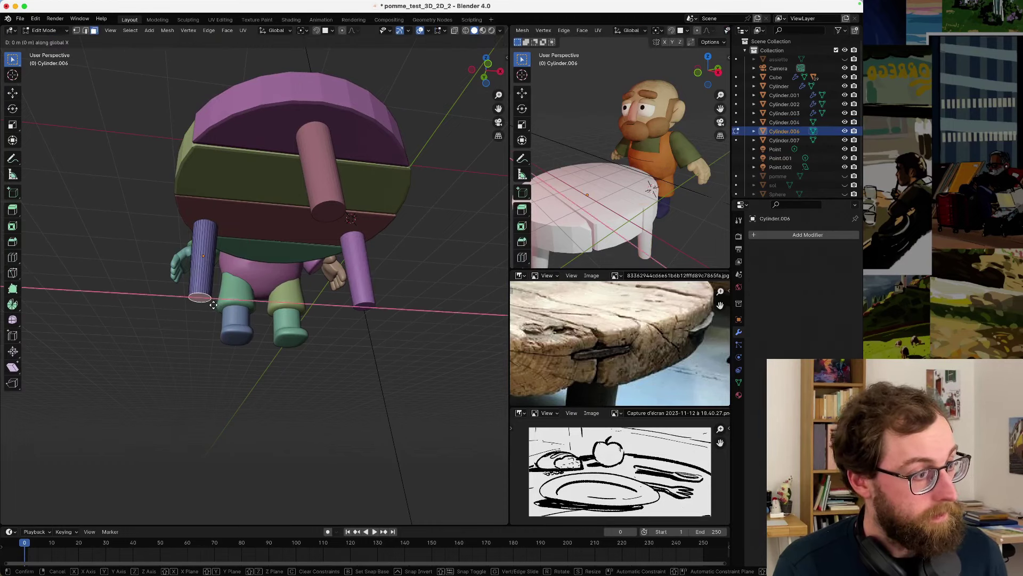
left_click(211, 304)
middle_click_drag(211, 304, 255, 268)
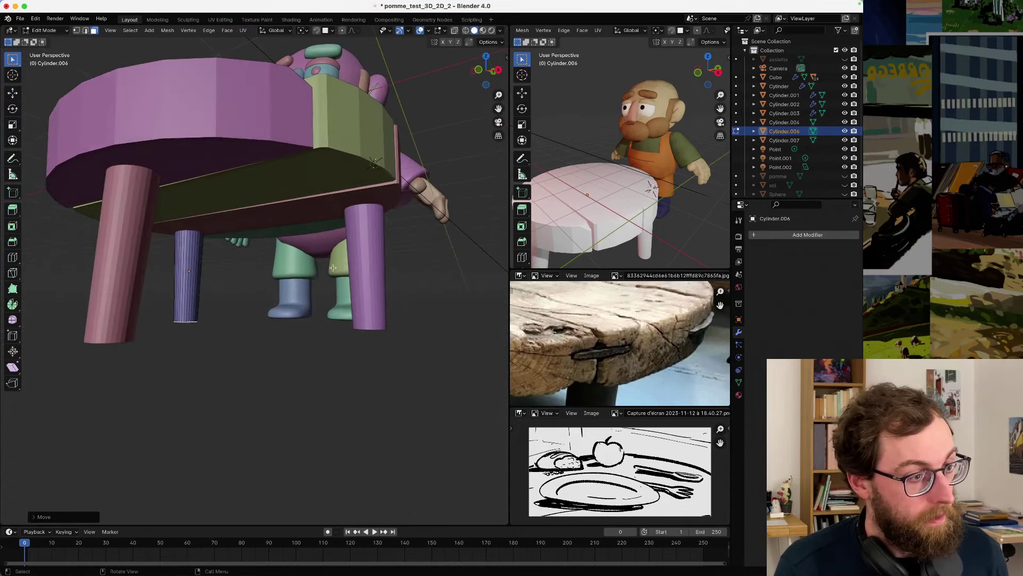
key("Tab")
- Add a loop cut to the pink leg and move it along X to bend the leg
left_click(123, 270)
key("Tab")
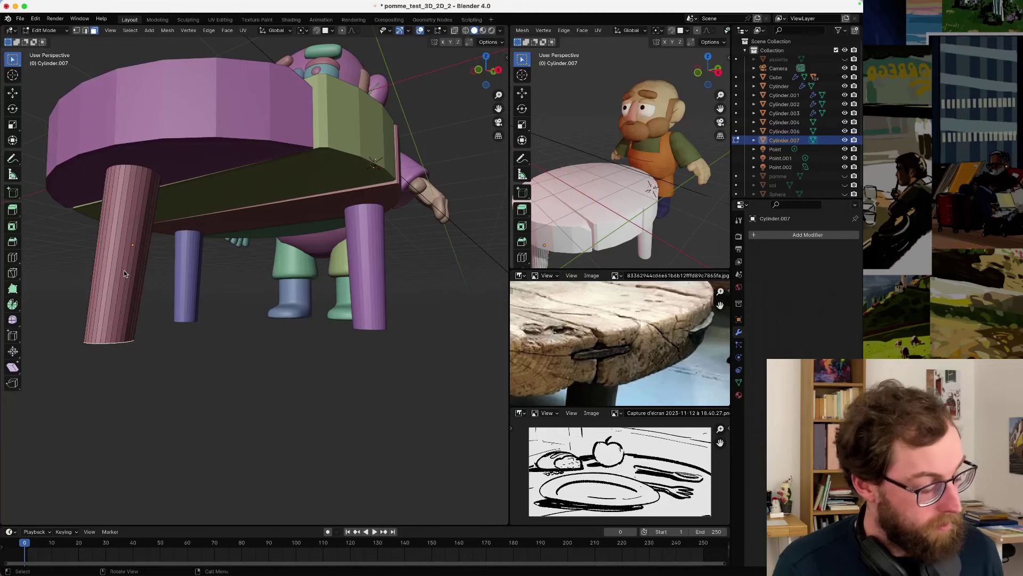
key("ctrl+r")
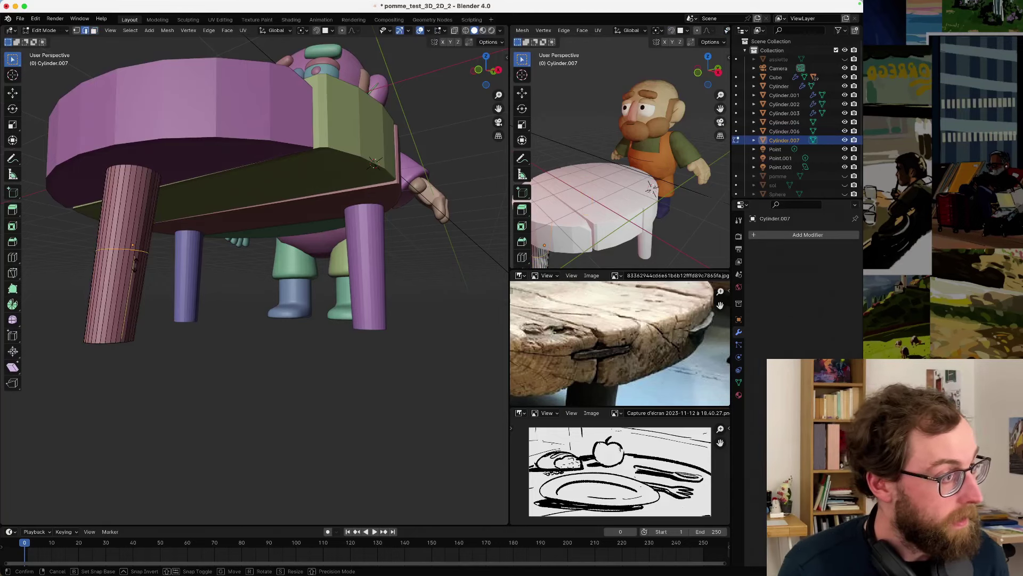
left_click(143, 251)
left_click(145, 255)
key("g")
key("x")
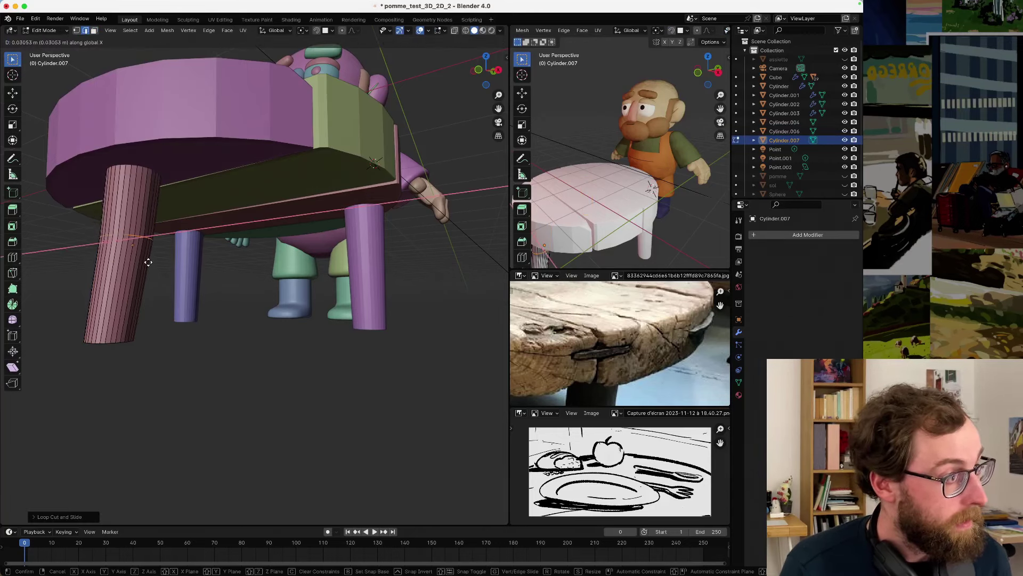
left_click(139, 263)
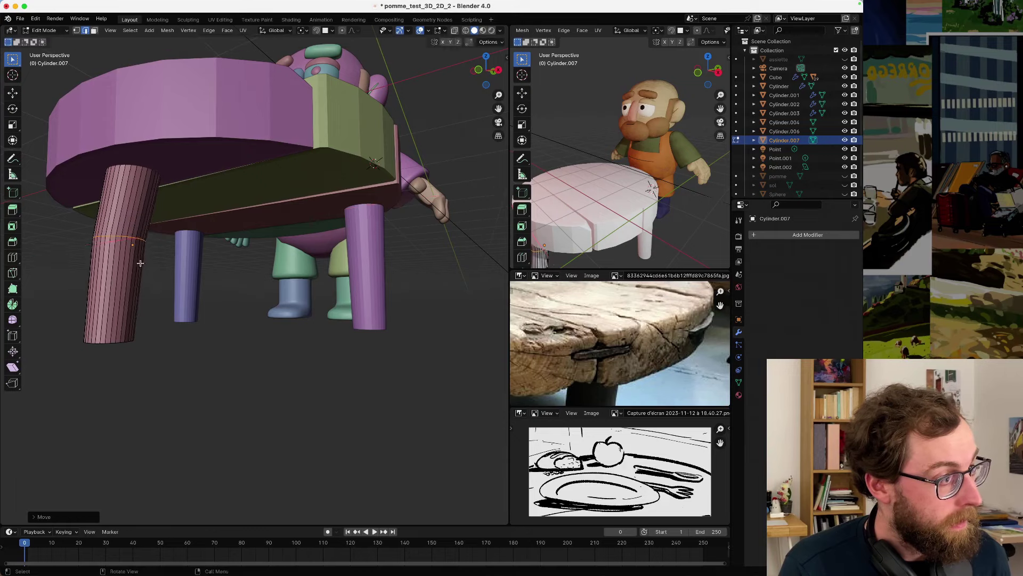
key("Tab")
scroll(187, 318, "down", 3)
middle_click_drag(140, 263, 184, 327)
left_click(187, 319)
- Readjust the pink leg's middle edge loop along X
scroll(236, 316, "up", 2)
left_click(233, 312)
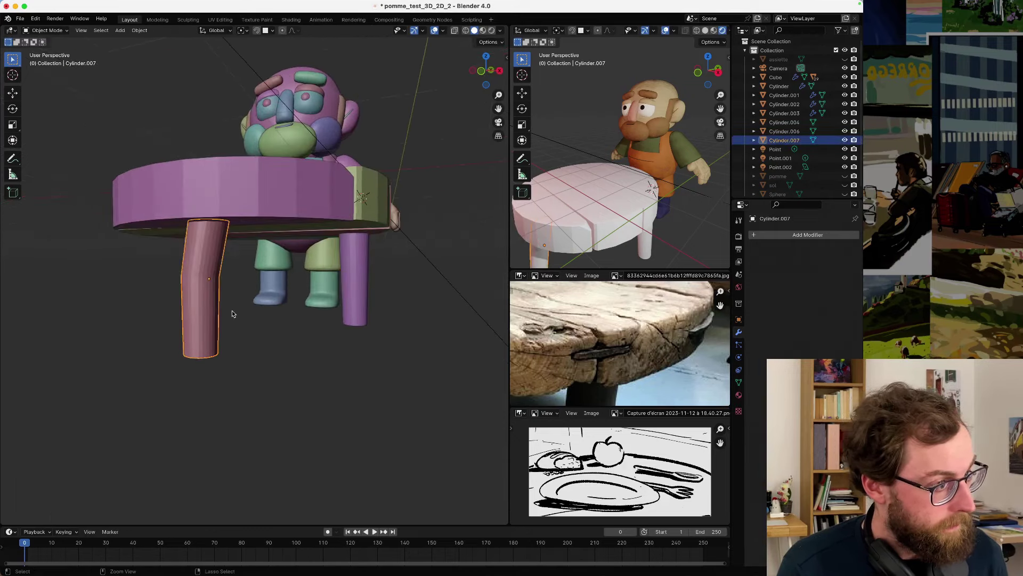
key("Tab")
key("Tab")
key("Tab")
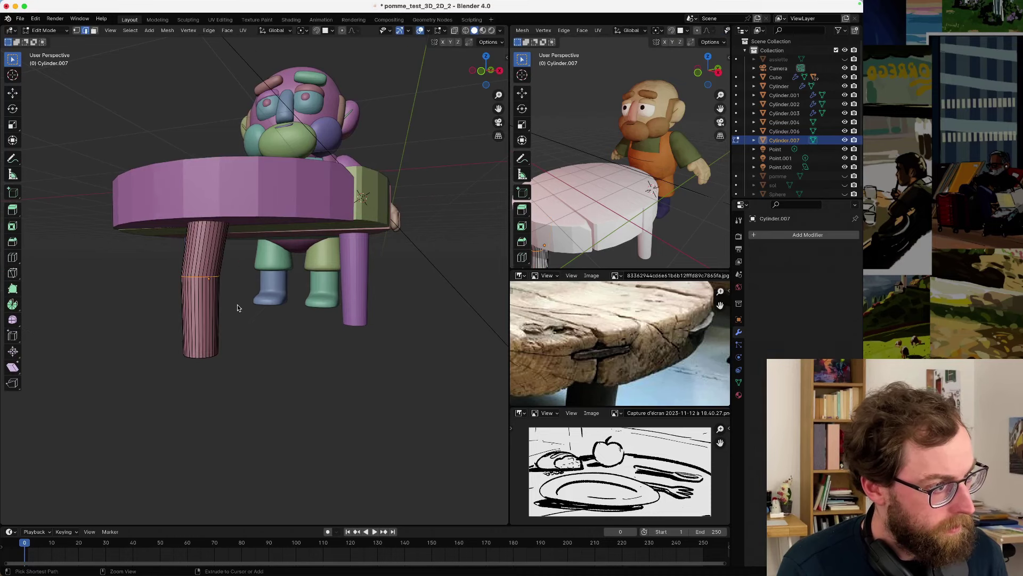
key("Tab")
key("Tab")
key("ctrl+z")
key("g")
key("x")
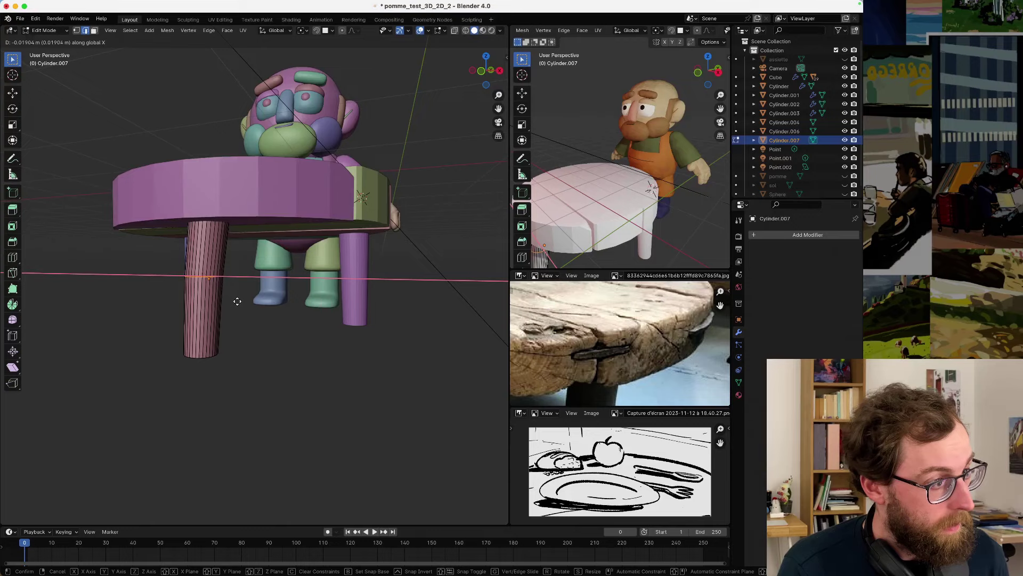
left_click(236, 302)
left_click(263, 367)
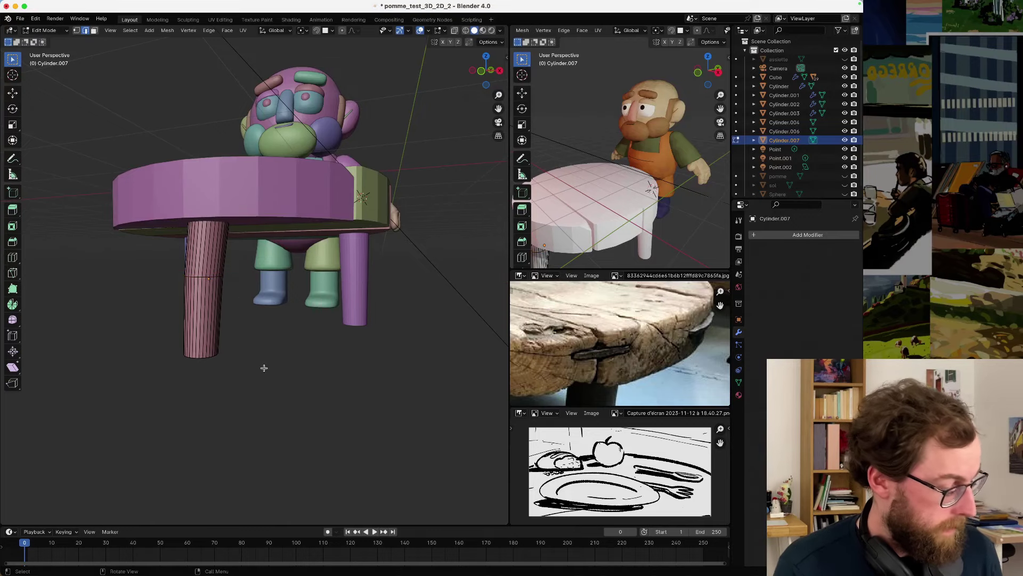
key("Tab")
left_click(277, 352)
- In face select mode, tilt the purple leg by moving its bottom face along X
scroll(269, 346, "down", 3)
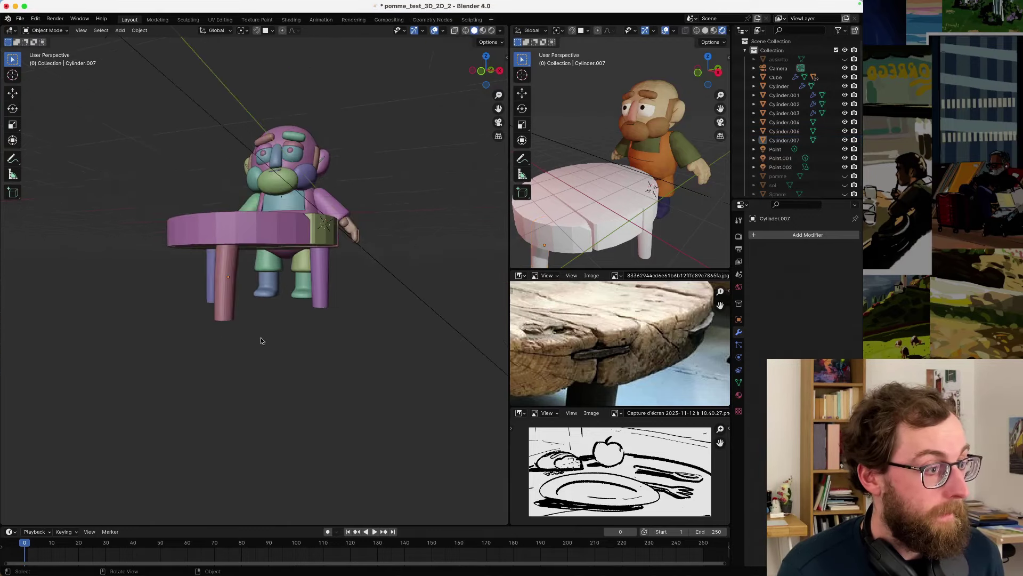
middle_click_drag(263, 341, 334, 300)
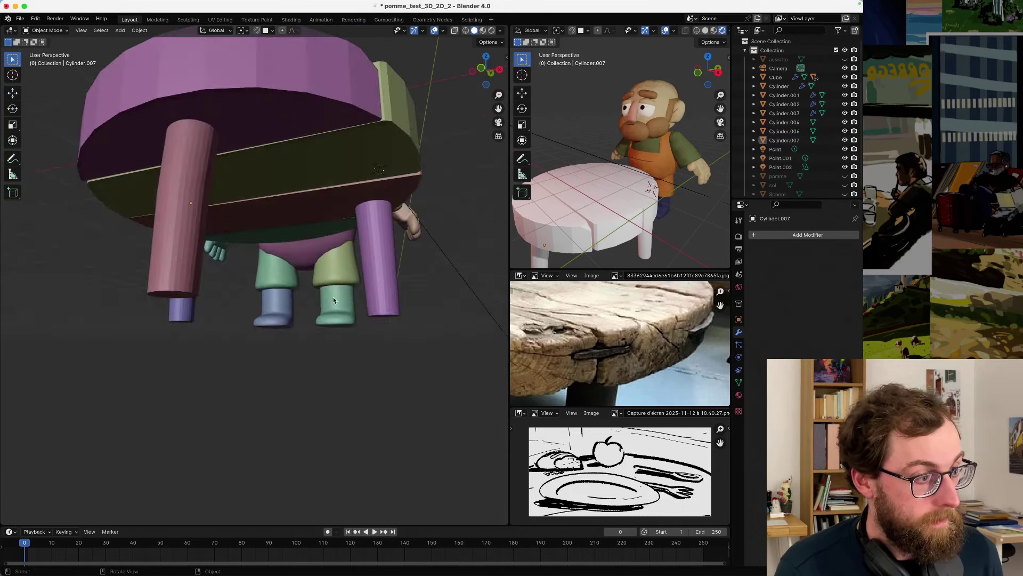
key("Tab")
key("Tab")
left_click(383, 307)
key("Tab")
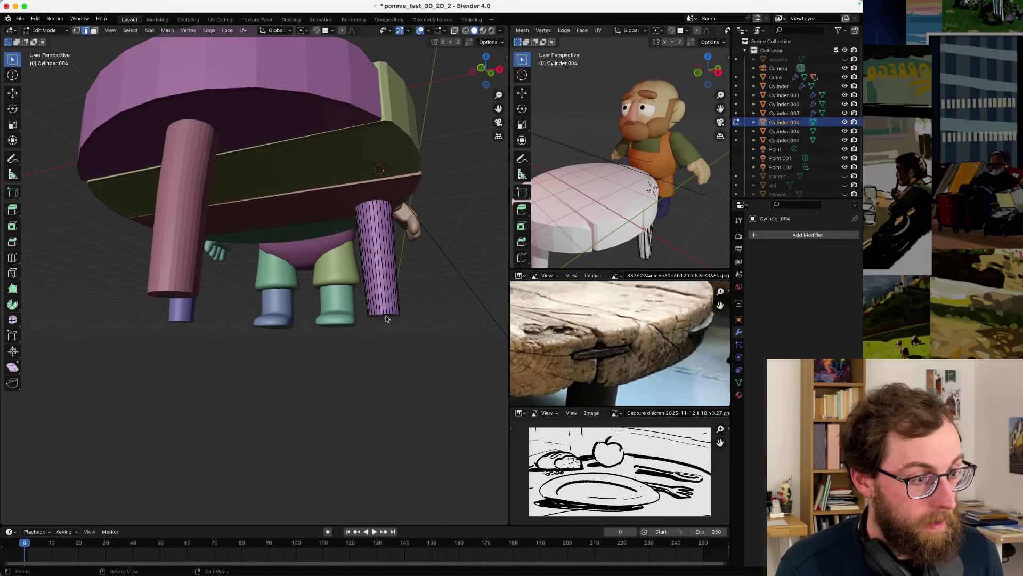
middle_click_drag(385, 319, 172, 25)
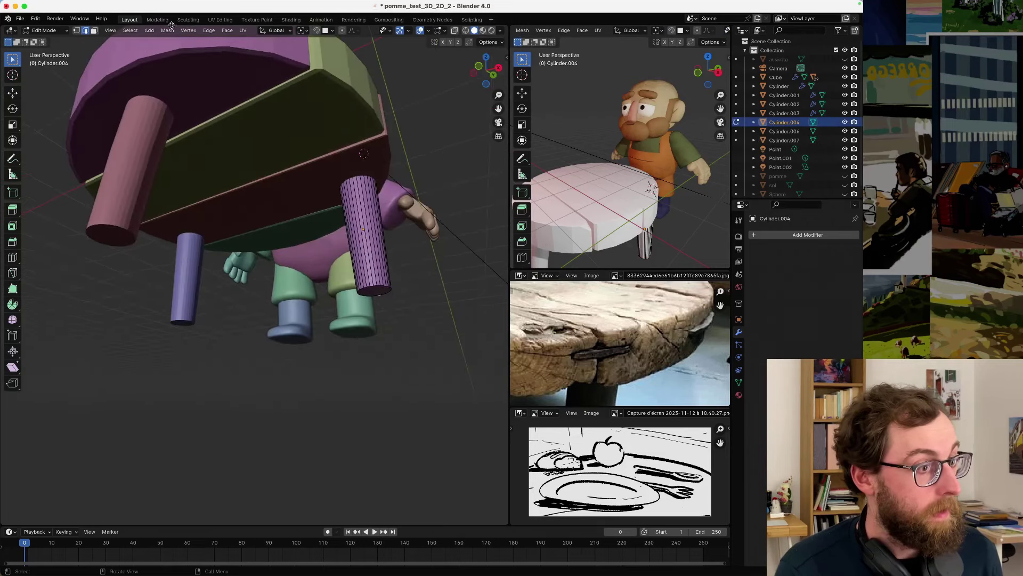
left_click(95, 31)
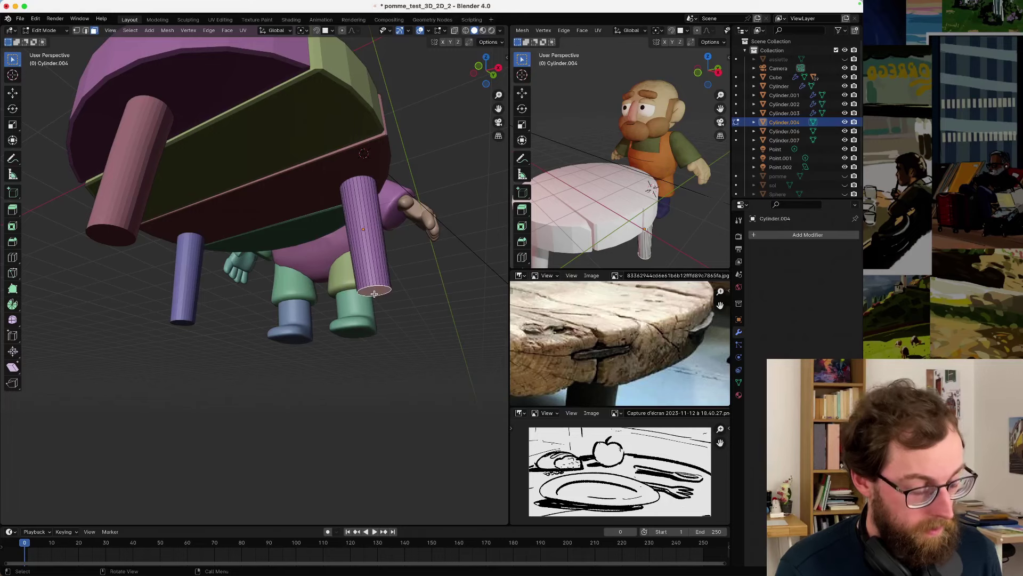
key("g")
key("x")
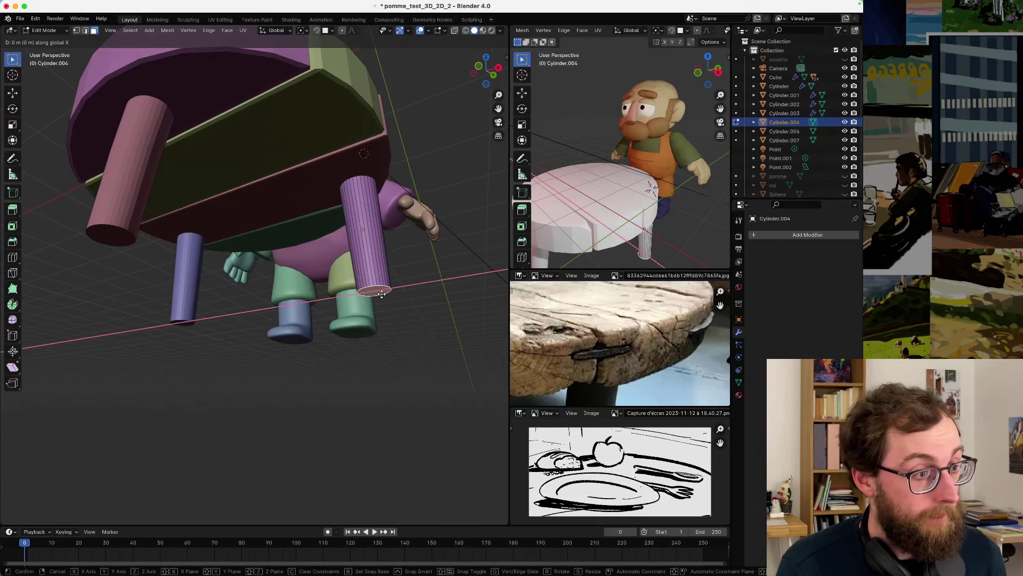
left_click(391, 288)
middle_click_drag(392, 288, 188, 306)
key("Tab")
- Offset the blue leg Cylinder.006's bottom face about -0.09 m to tilt it
left_click(188, 305)
key("Tab")
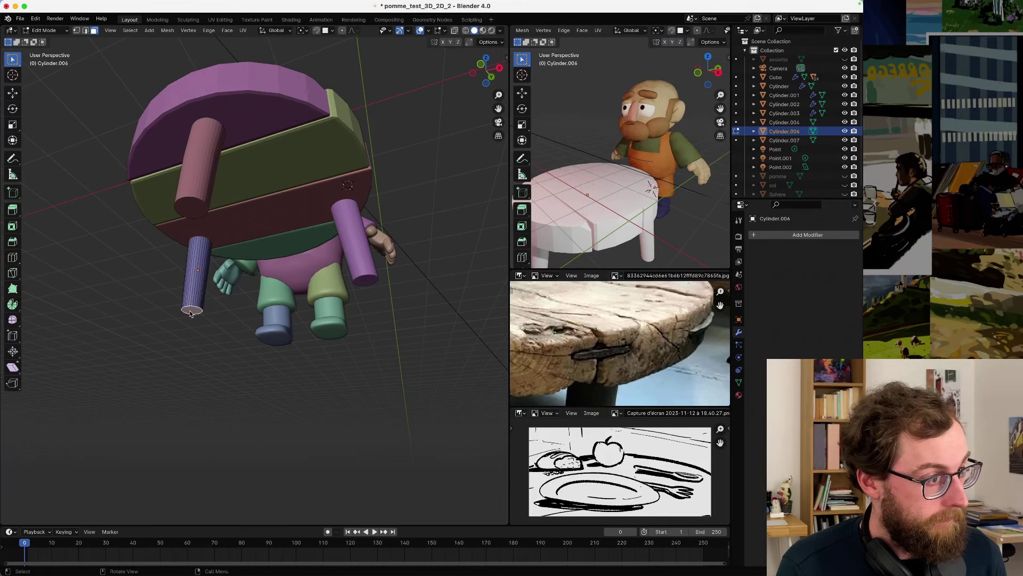
key("g")
key("x")
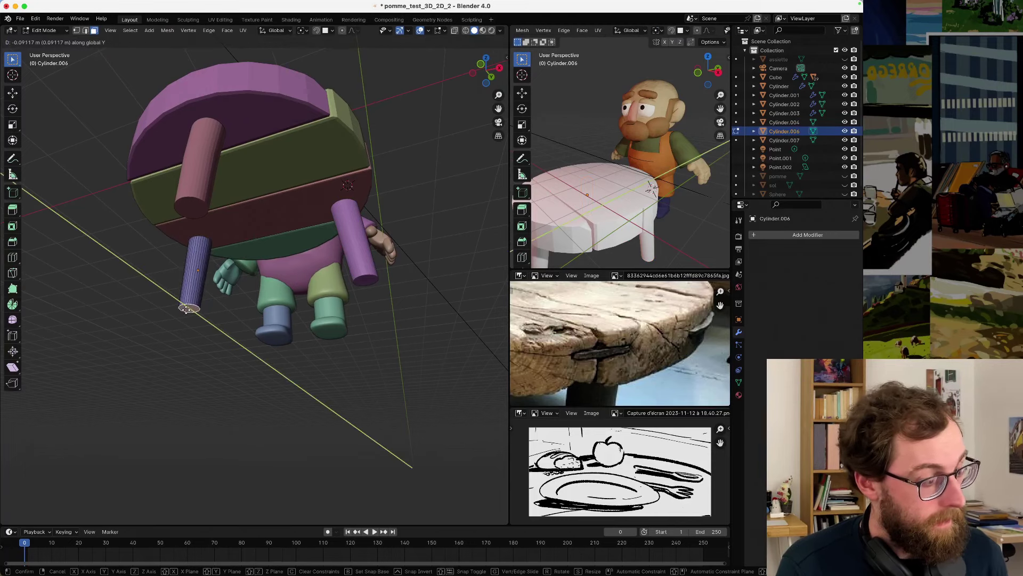
left_click(181, 312)
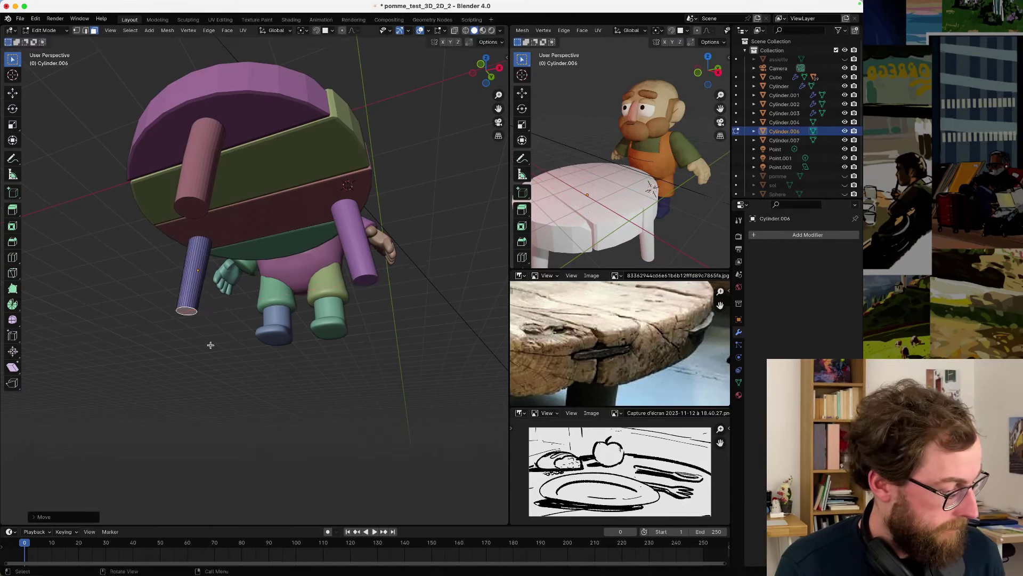
key("Tab")
middle_click_drag(203, 323, 246, 326)
left_click(231, 323)
- Orbit down over the table top and zoom in on it
scroll(245, 326, "up", 2)
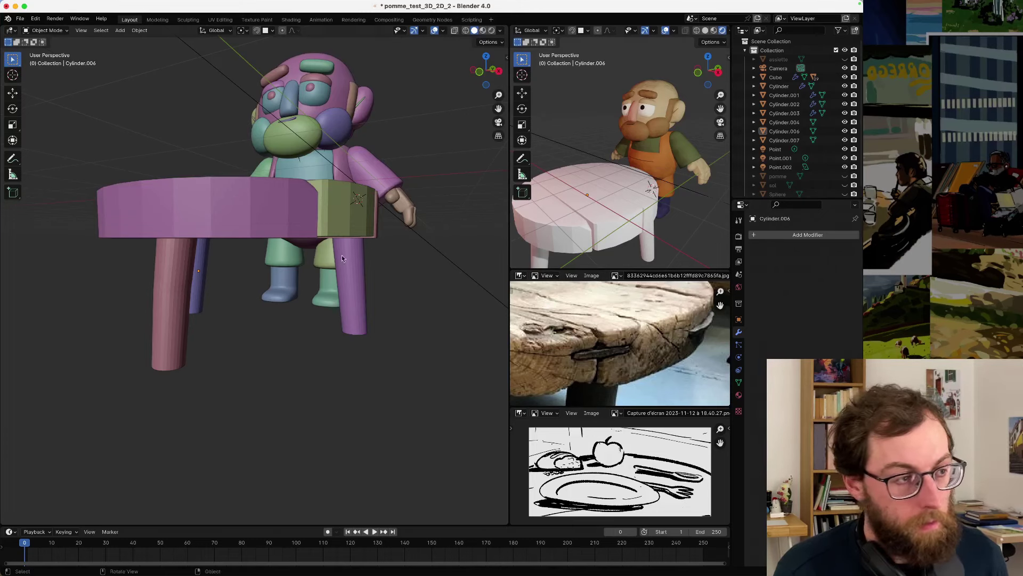
middle_click_drag(342, 258, 196, 331)
scroll(258, 313, "up", 2)
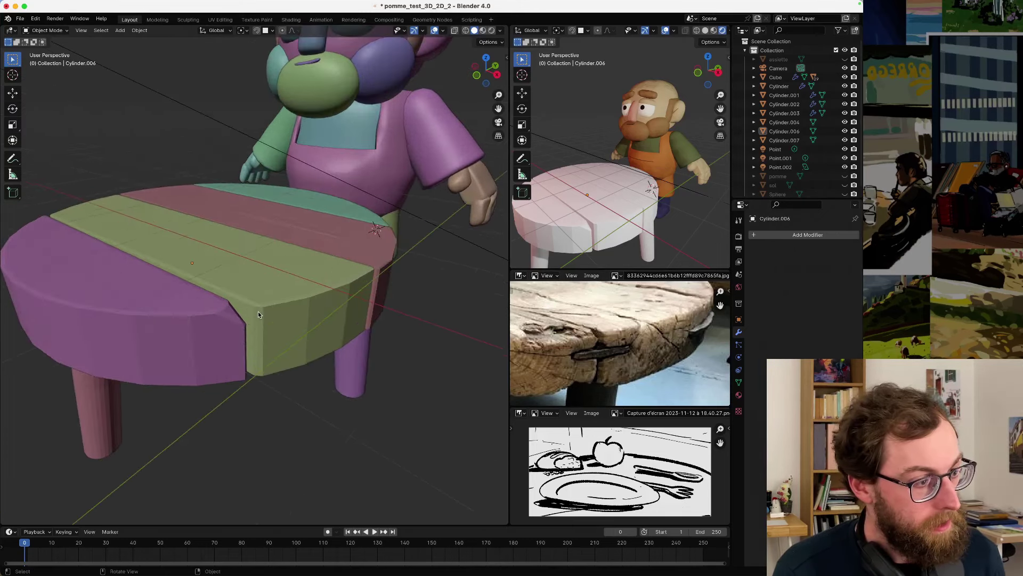
- Add a new cube mesh at the table
key("shift+a")
mouse_move(247, 335)
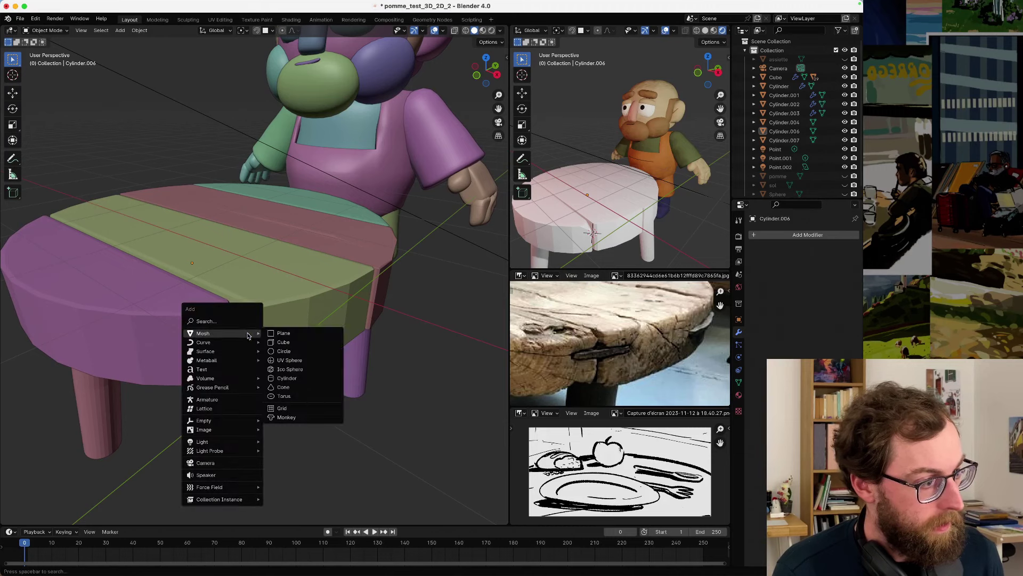
left_click(294, 348)
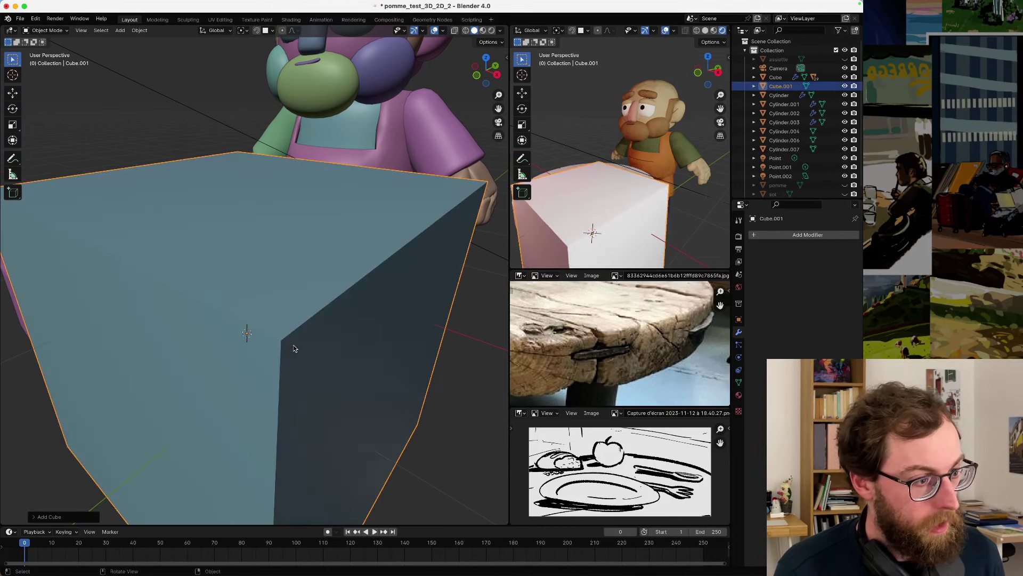
scroll(294, 363, "down", 5)
scroll(294, 362, "up", 1)
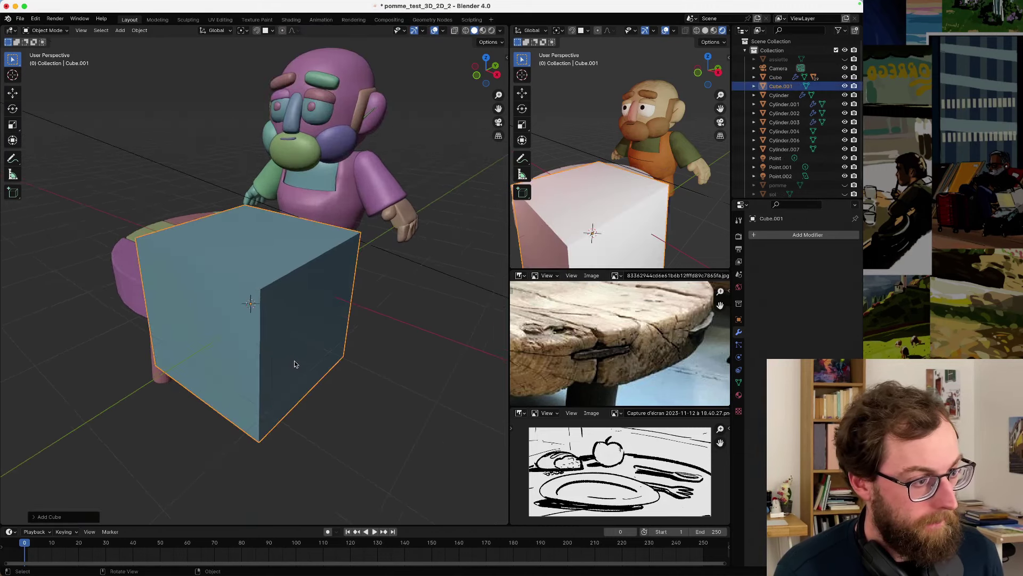
- Narrow the cube along X and flatten it along Z into a small thin block
key("s")
key("x")
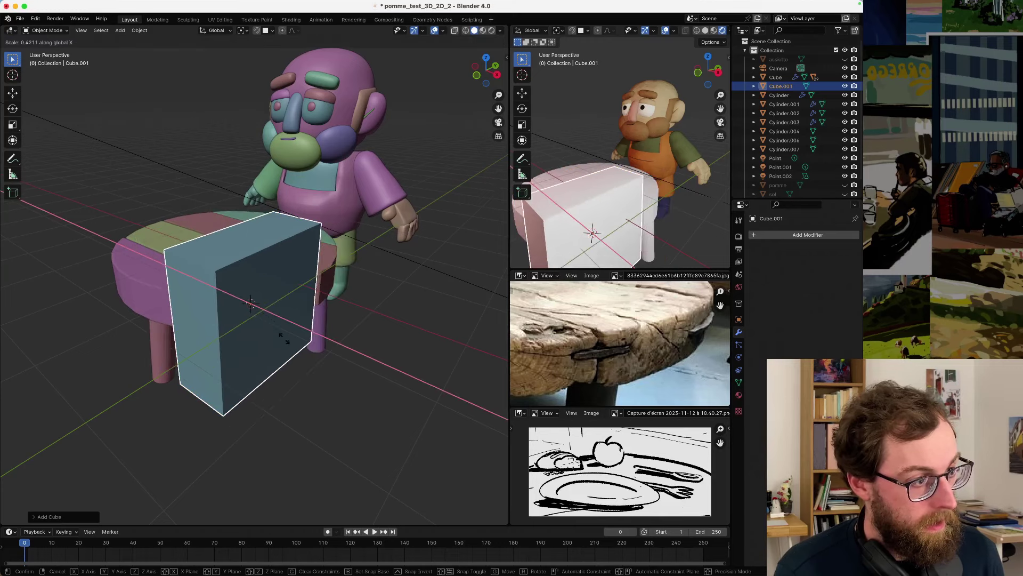
left_click(263, 336)
key("s")
key("z")
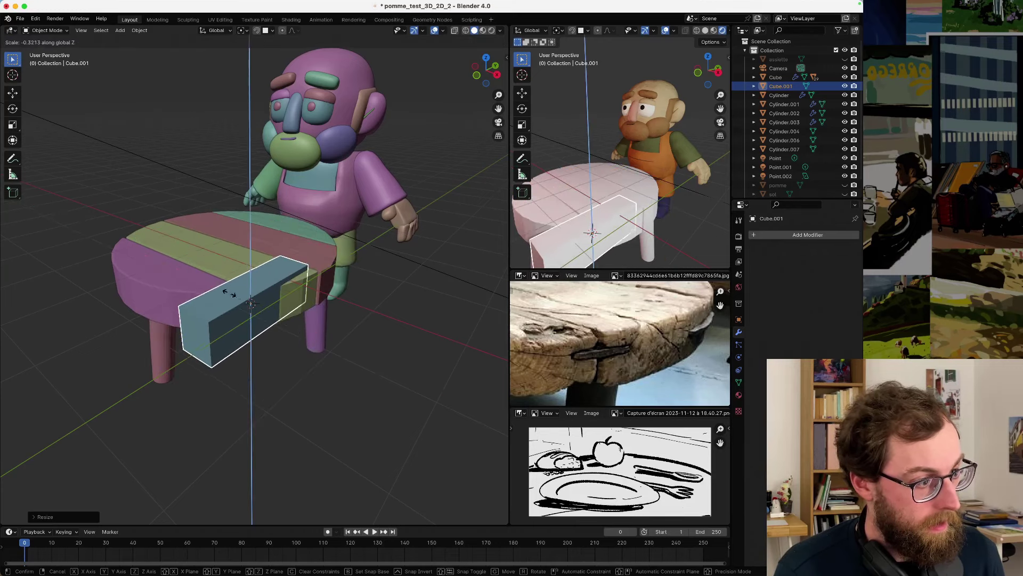
left_click(262, 324)
scroll(263, 324, "up", 2)
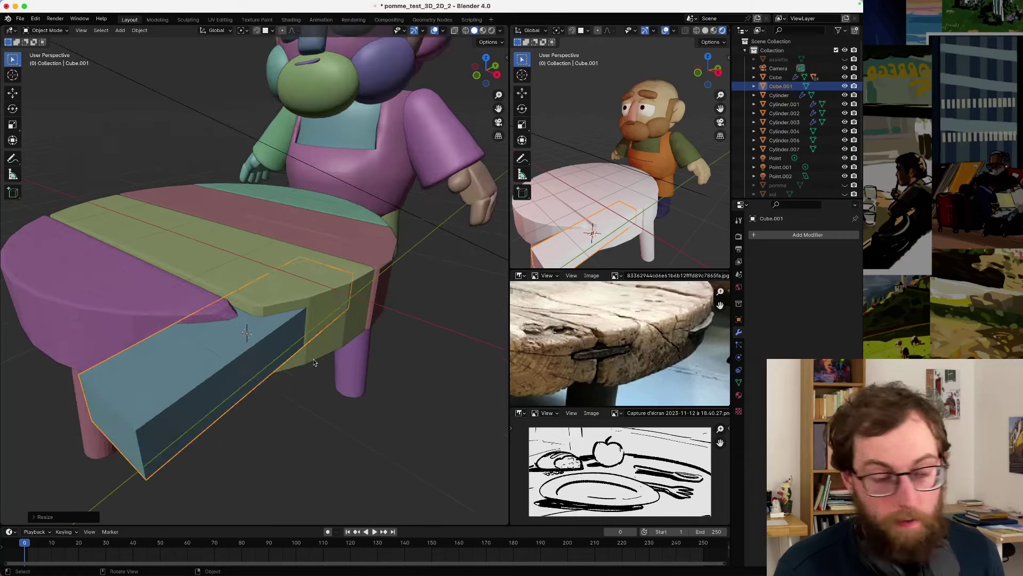
key("s")
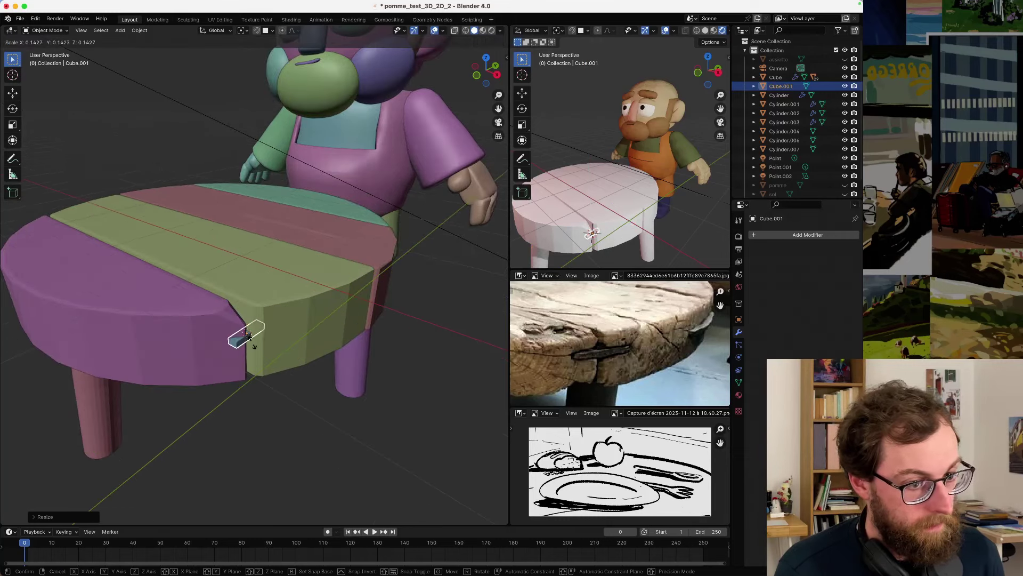
key("z")
left_click(251, 358)
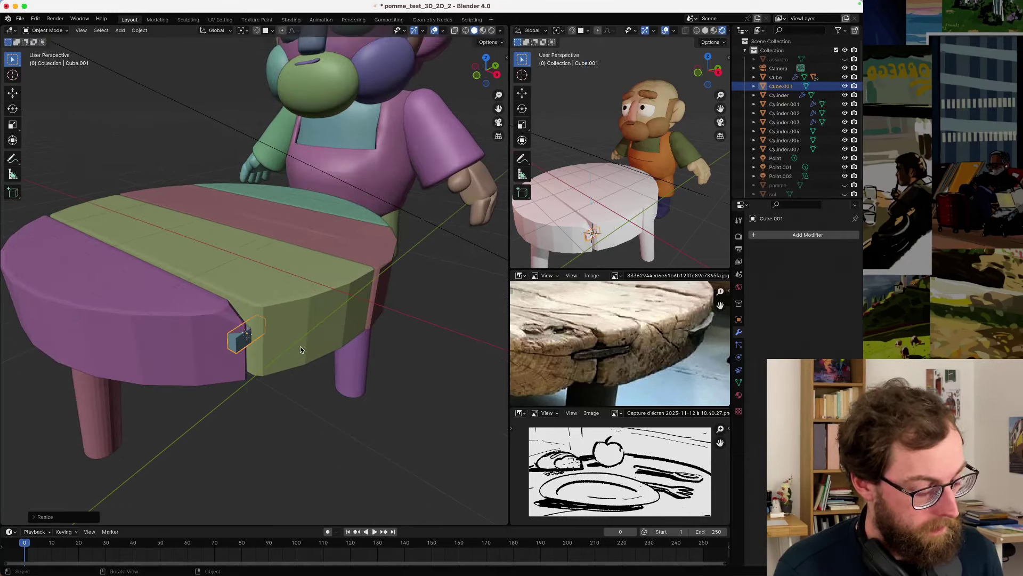
- Rotate the block about Z and move it toward the table's rim
key("r")
key("z")
left_click(268, 370)
key("g")
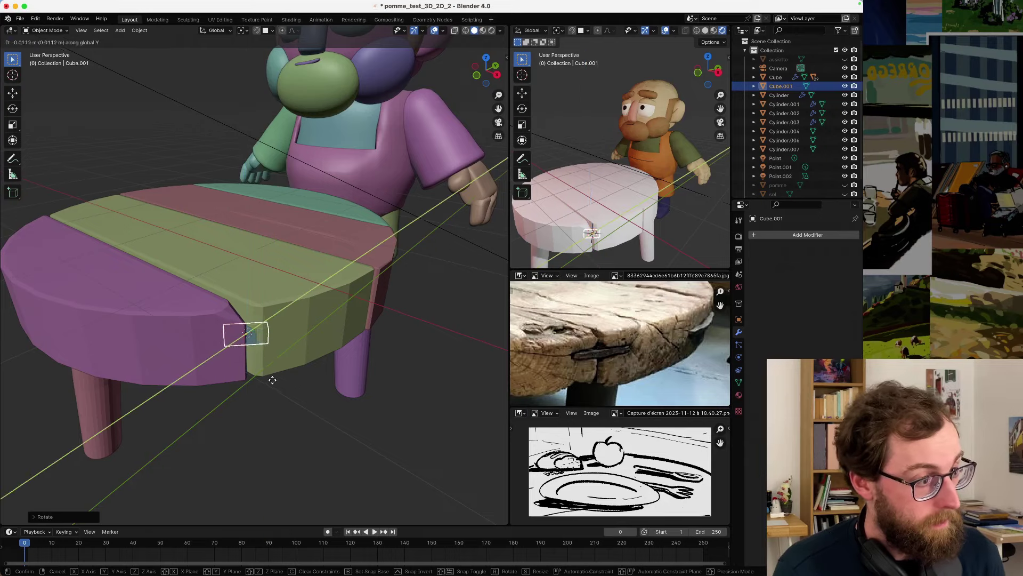
left_click(265, 390)
scroll(265, 388, "up", 3)
middle_click_drag(264, 388, 247, 331)
scroll(252, 311, "down", 3)
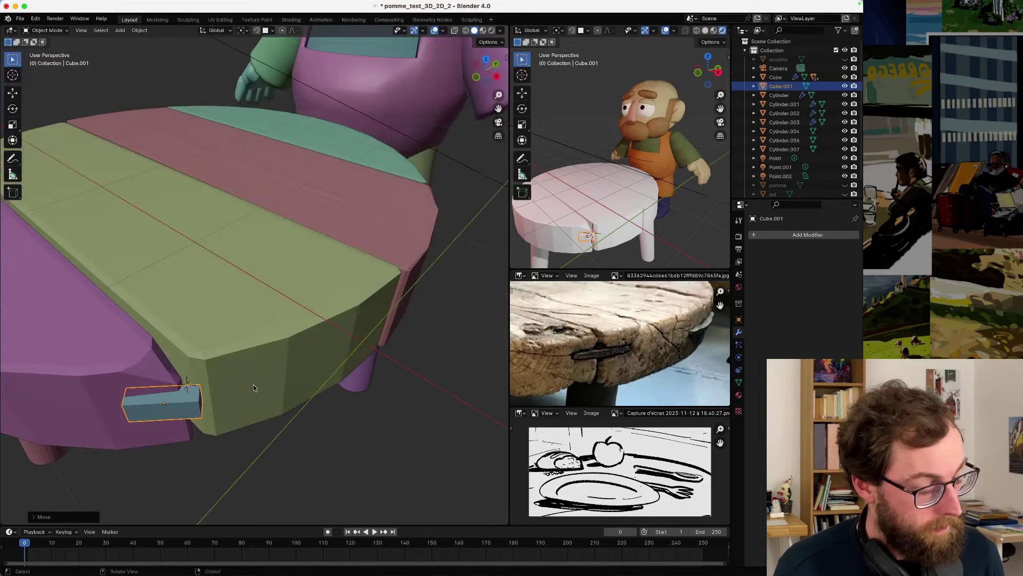
- Turn the block about Z again and shift it along Y
key("r")
key("z")
left_click(260, 395)
key("g")
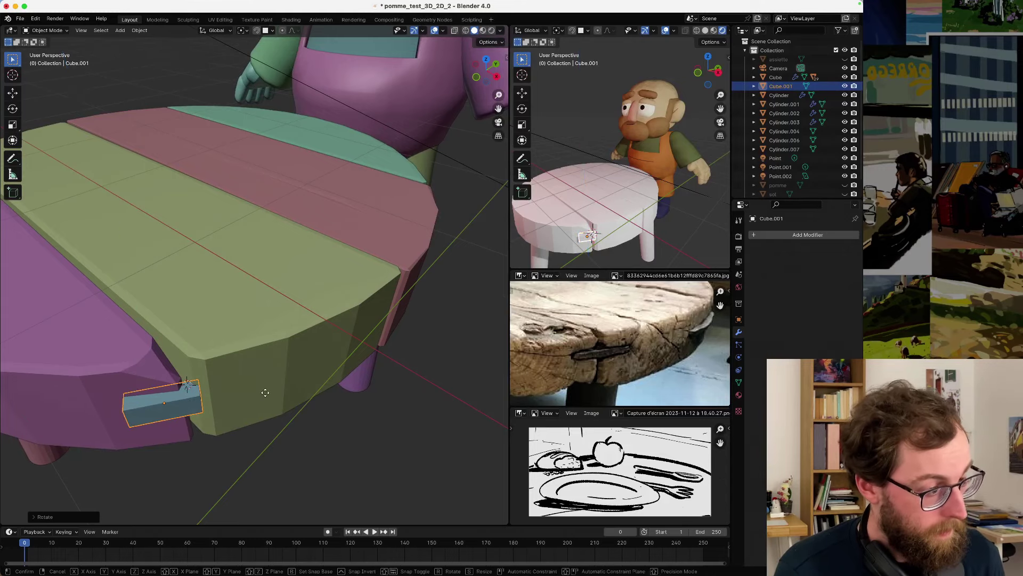
key("y")
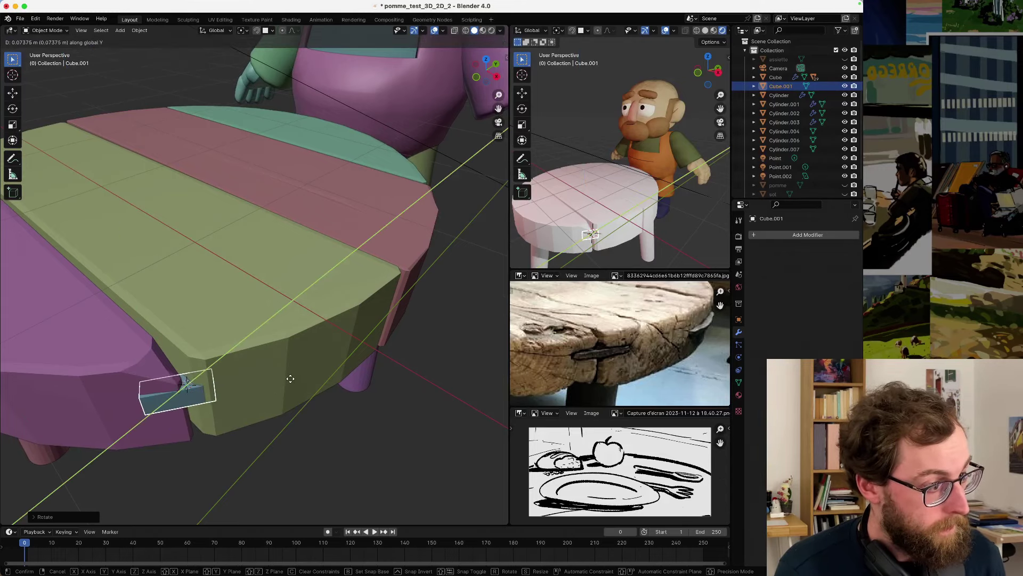
left_click(296, 379)
- Slide the block along Y and re-align its rotation about the vertical axis
key("g")
key("y")
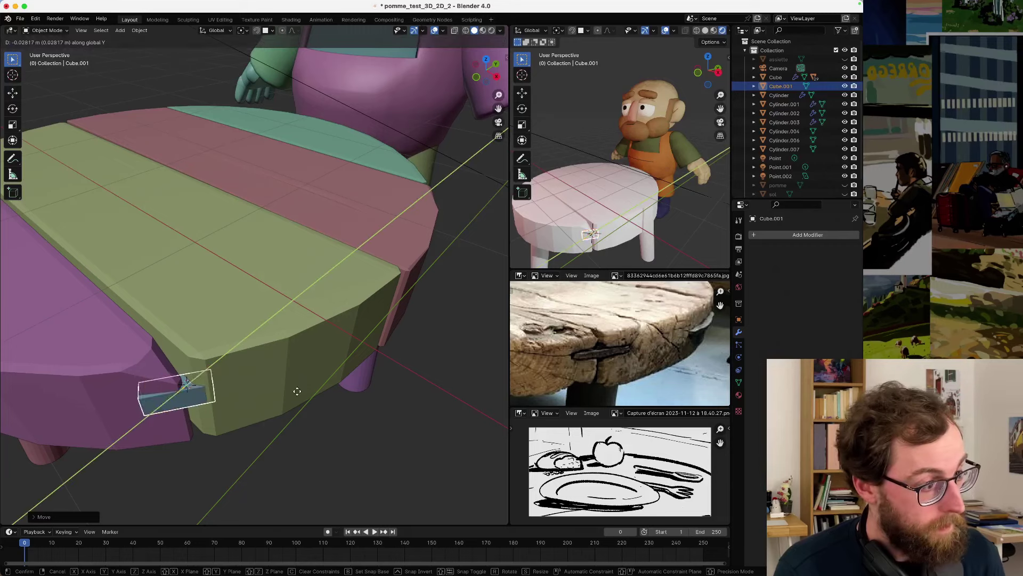
key("x")
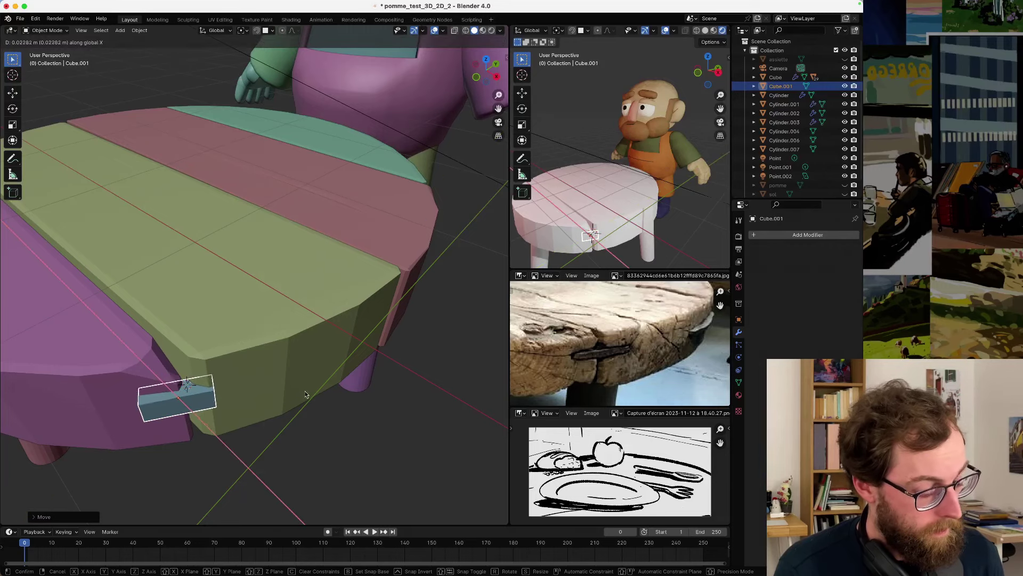
key("z")
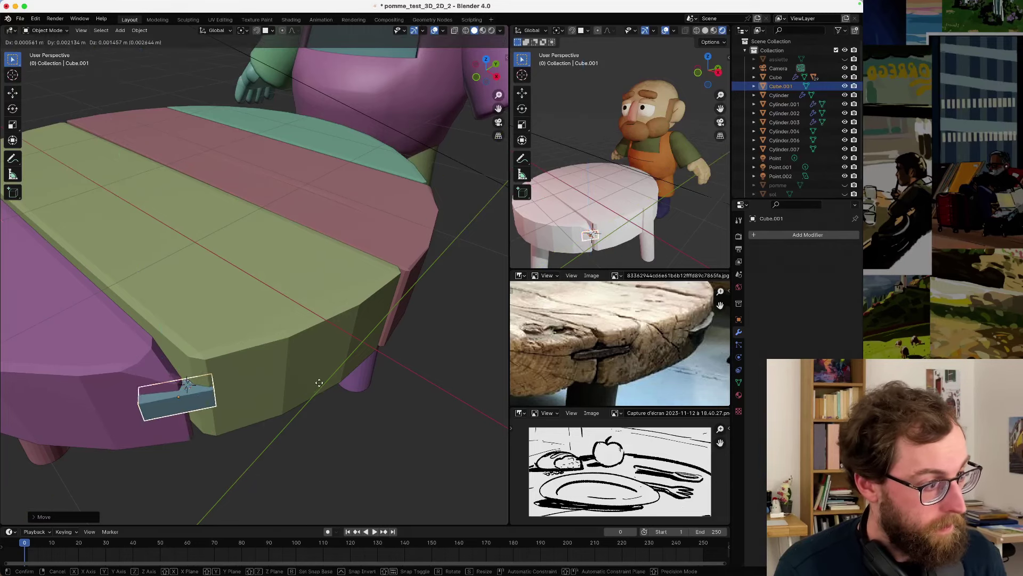
key("y")
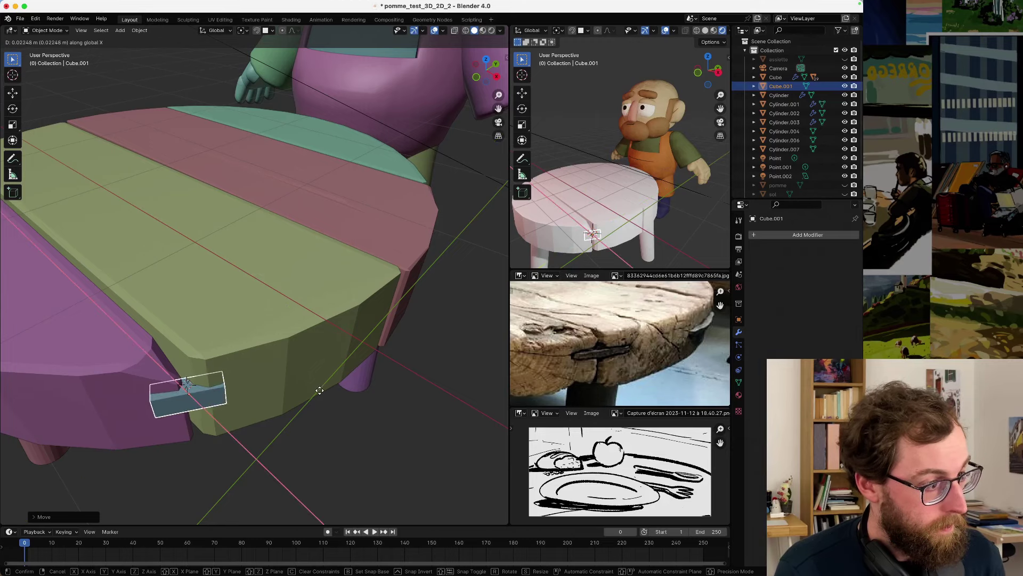
key("y")
key("y")
key("y")
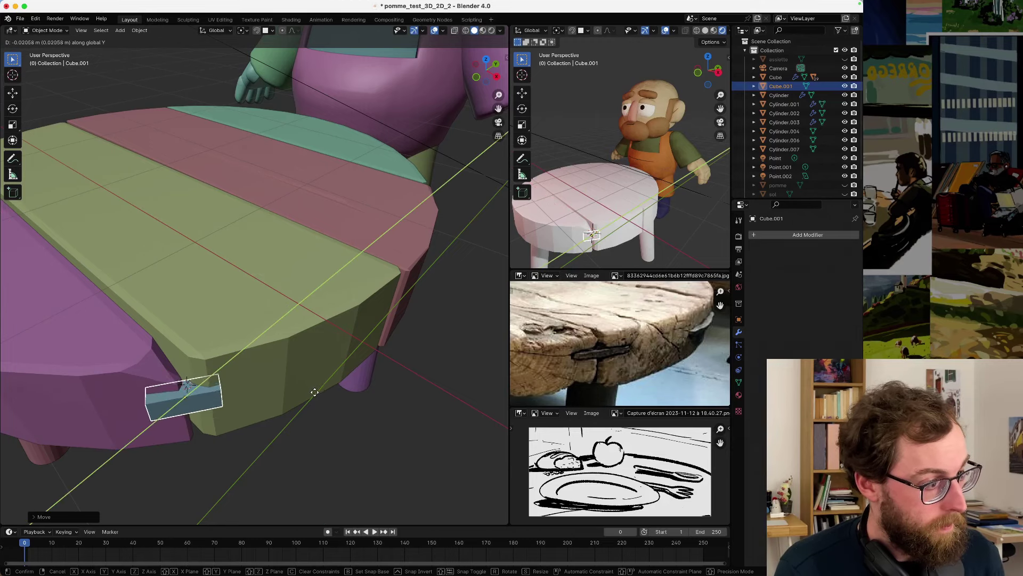
key("r")
key("z")
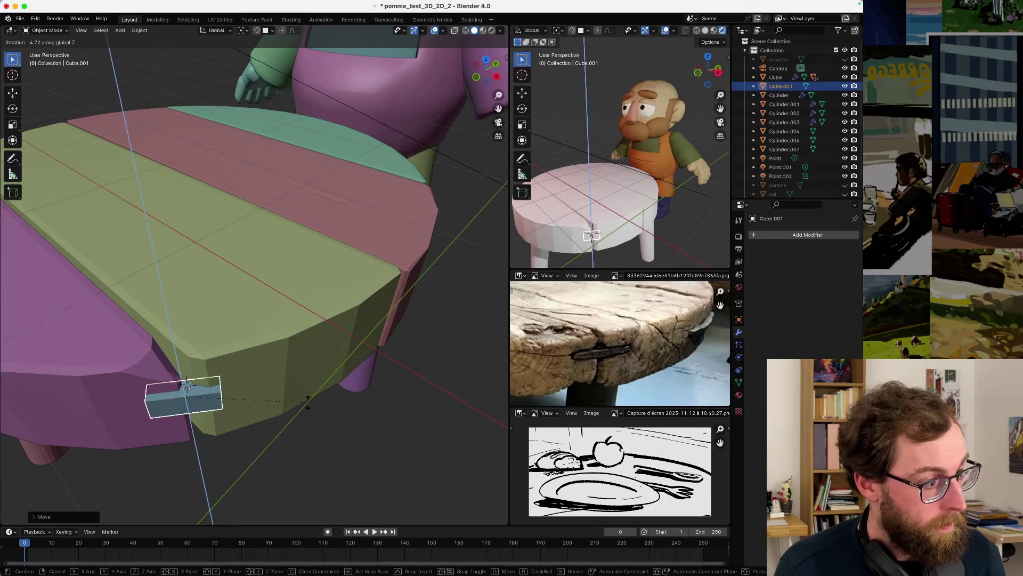
left_click(308, 404)
- Move the block along Y down onto the purple–green plank seam
middle_click_drag(222, 344, 232, 362)
scroll(256, 367, "up", 3)
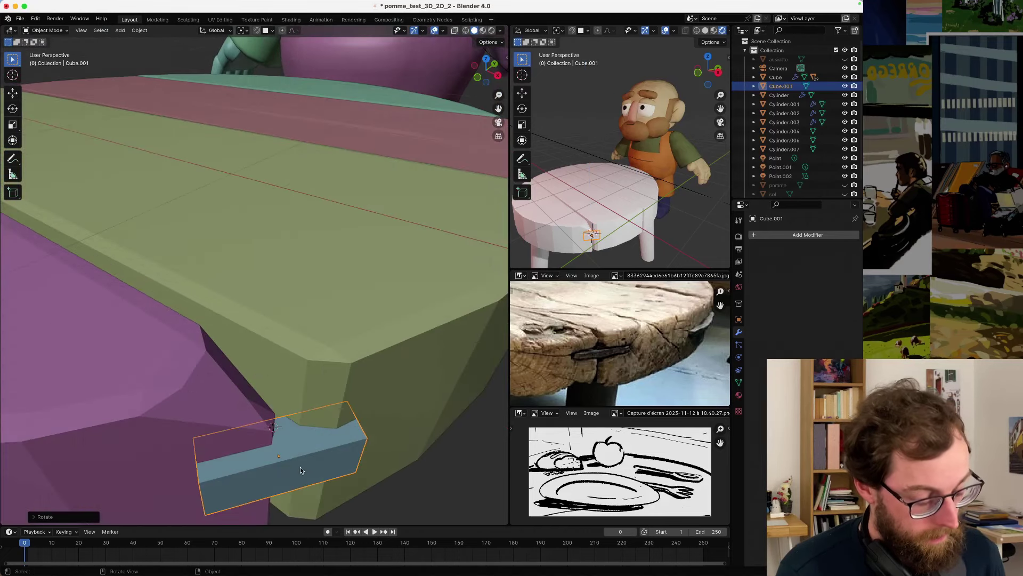
key("g")
key("y")
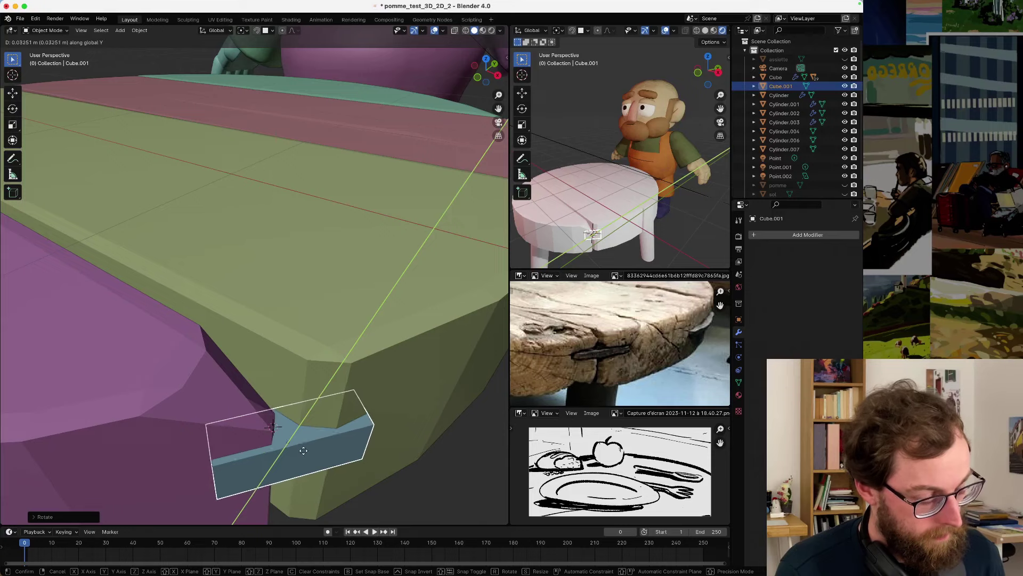
left_click(297, 456)
key("g")
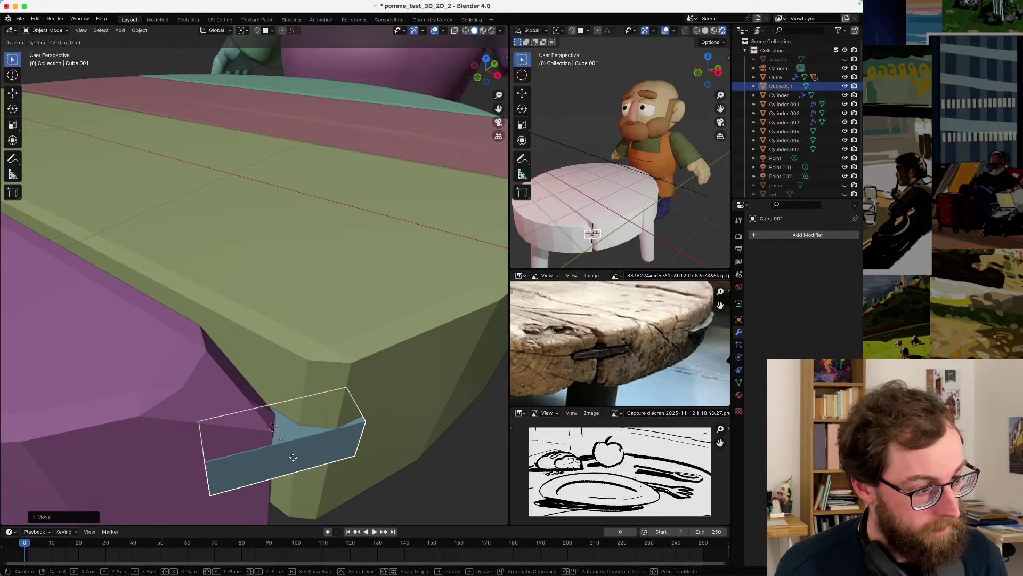
key("y")
left_click(331, 472)
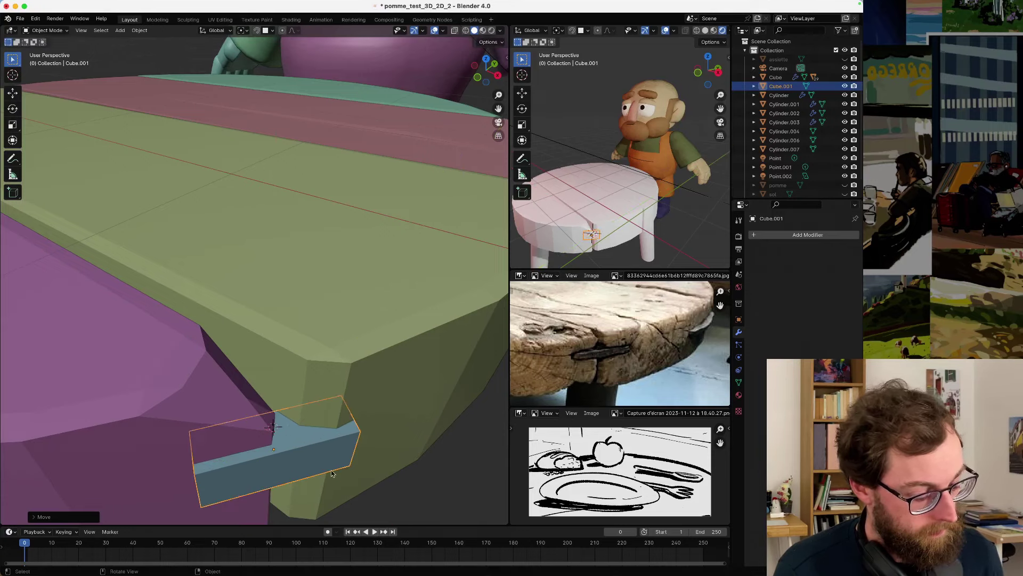
- Give the block its final Z rotation, then deselect it
key("r")
key("z")
left_click(325, 468)
middle_click_drag(325, 469, 191, 236)
left_click(151, 262)
scroll(151, 262, "down", 3)
left_click(150, 262)
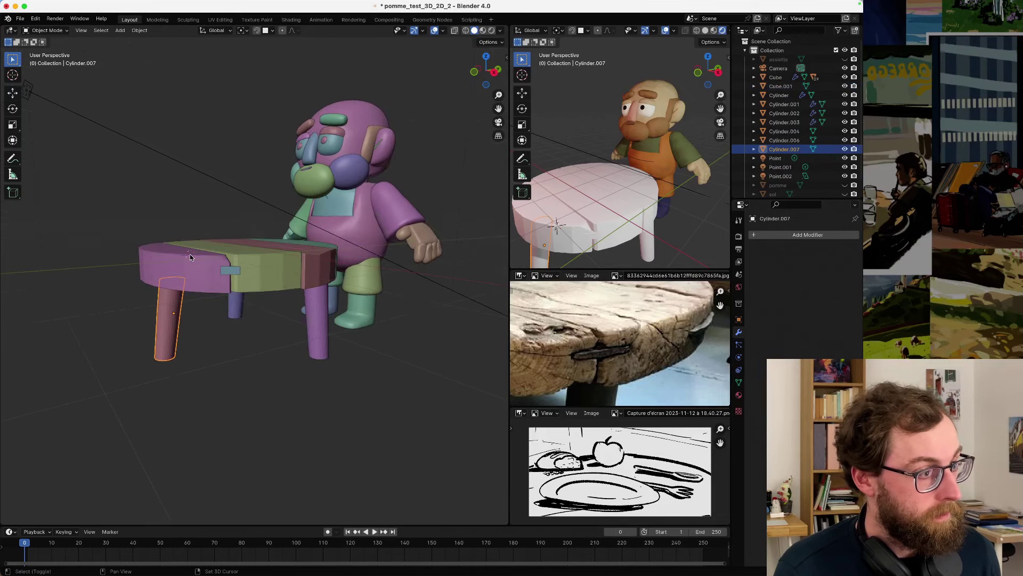
middle_click_drag(103, 287, 84, 302)
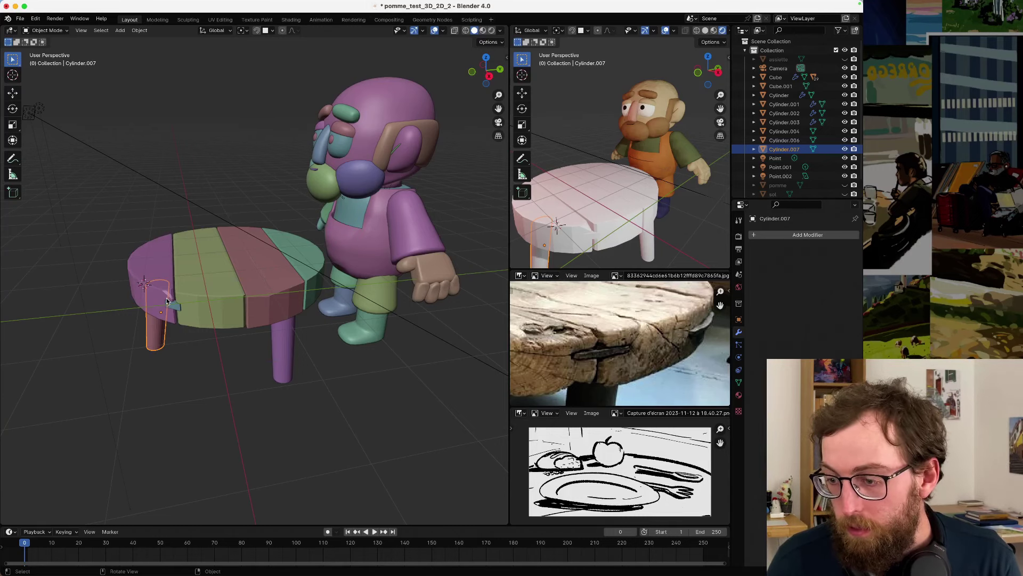
middle_click_drag(155, 307, 244, 317)
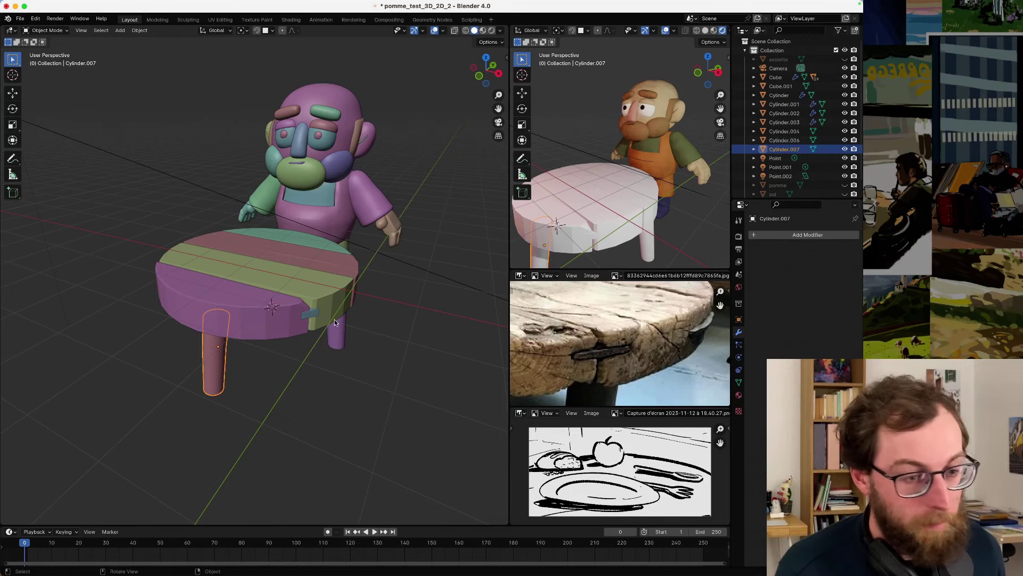
- Select the teal block Cube.001 and scale it along Z into a thin bar
scroll(331, 321, "up", 3)
left_click(353, 344)
scroll(355, 341, "up", 3)
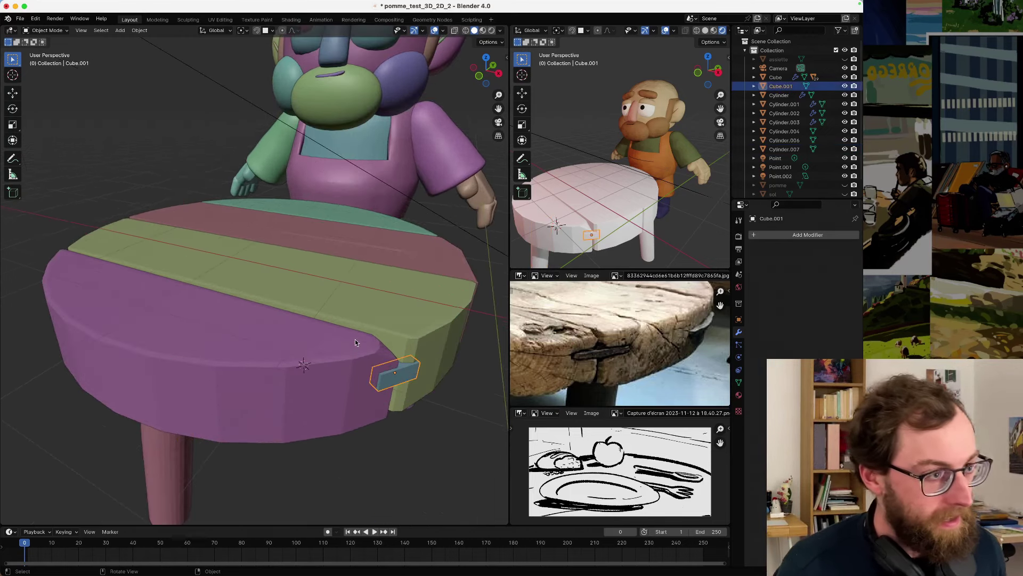
middle_click_drag(355, 339, 296, 329)
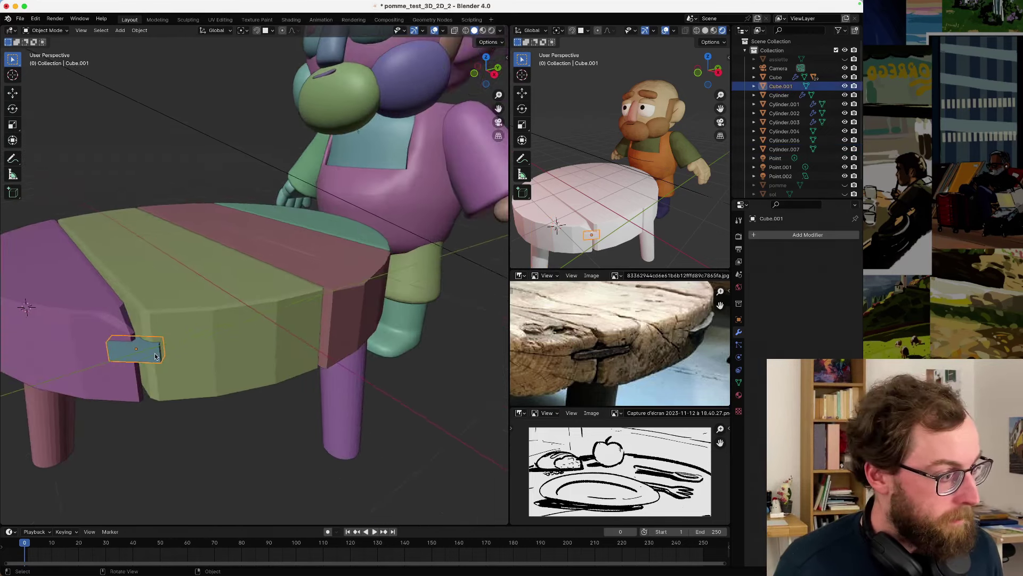
scroll(157, 356, "up", 2)
scroll(156, 356, "up", 2)
key("s")
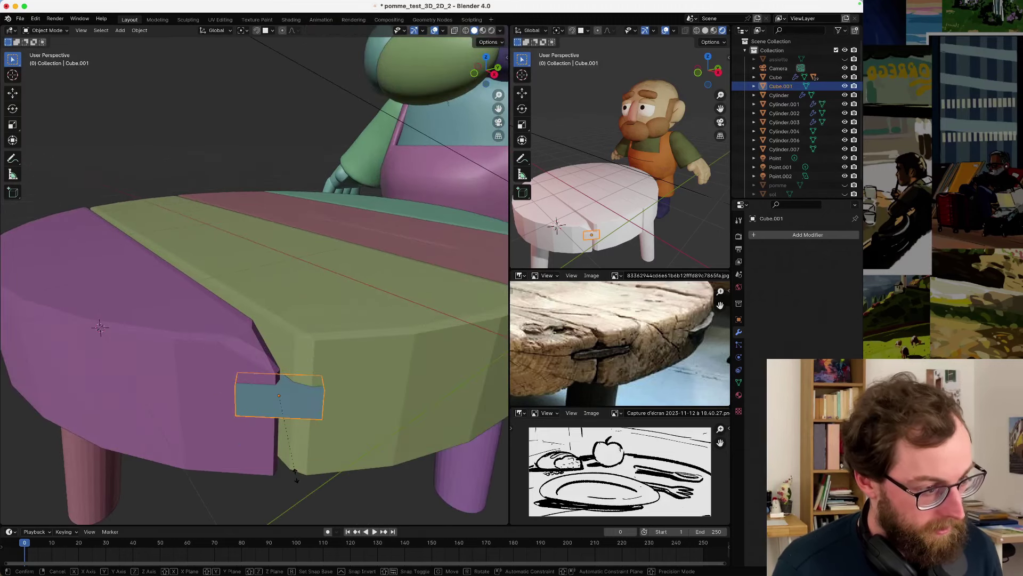
key("z")
left_click(287, 506)
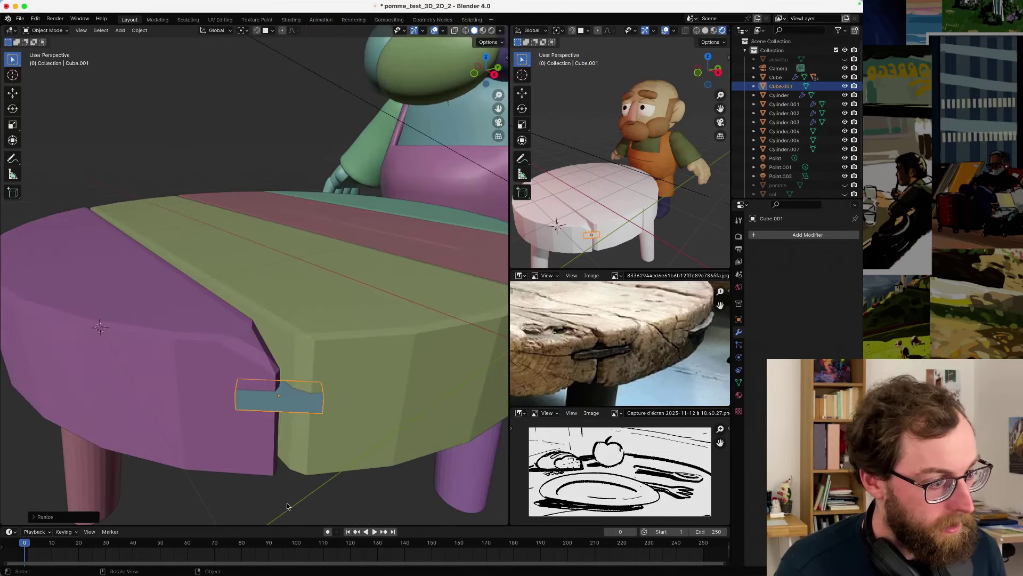
left_click(287, 506)
- Orbit around the table to view its front edge with the flattened bar
scroll(261, 456, "down", 2)
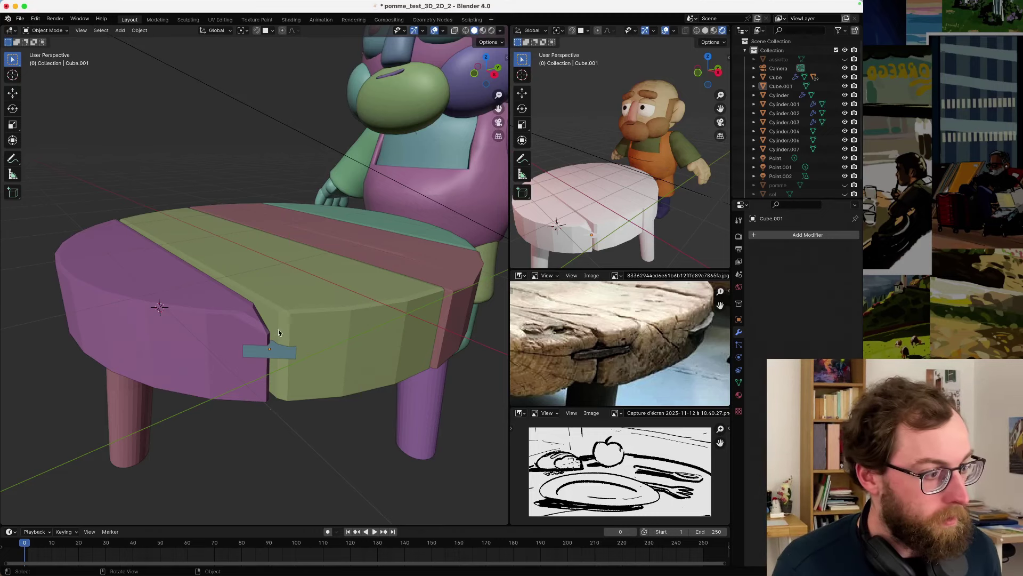
mouse_move(278, 333)
middle_mouse_down()
mouse_move(312, 370)
mouse_move(364, 379)
mouse_move(327, 332)
mouse_move(283, 328)
middle_mouse_up()
scroll(310, 350, "down", 1)
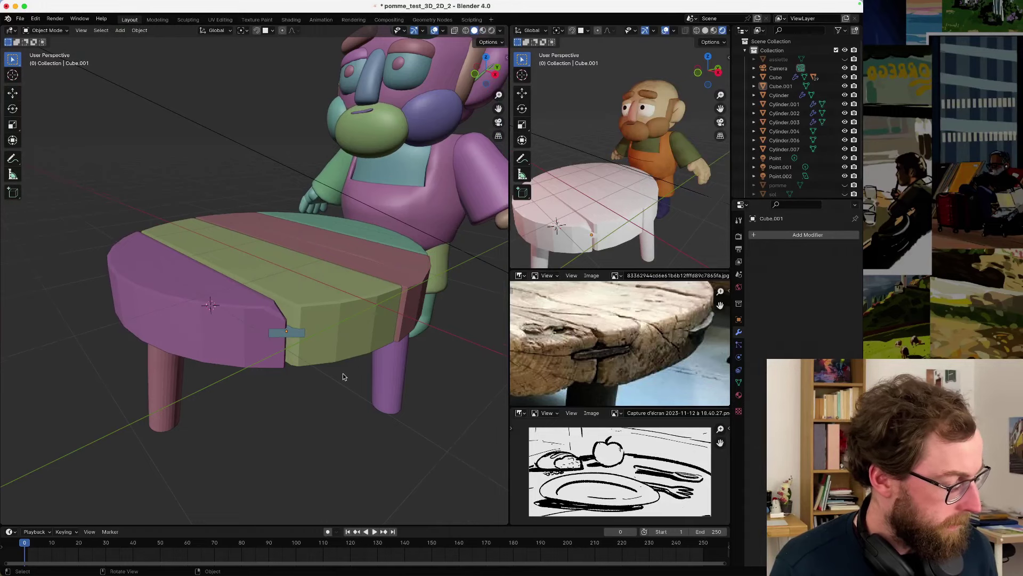
scroll(343, 374, "up", 2)
middle_click_drag(342, 373, 242, 373)
scroll(237, 372, "up", 4)
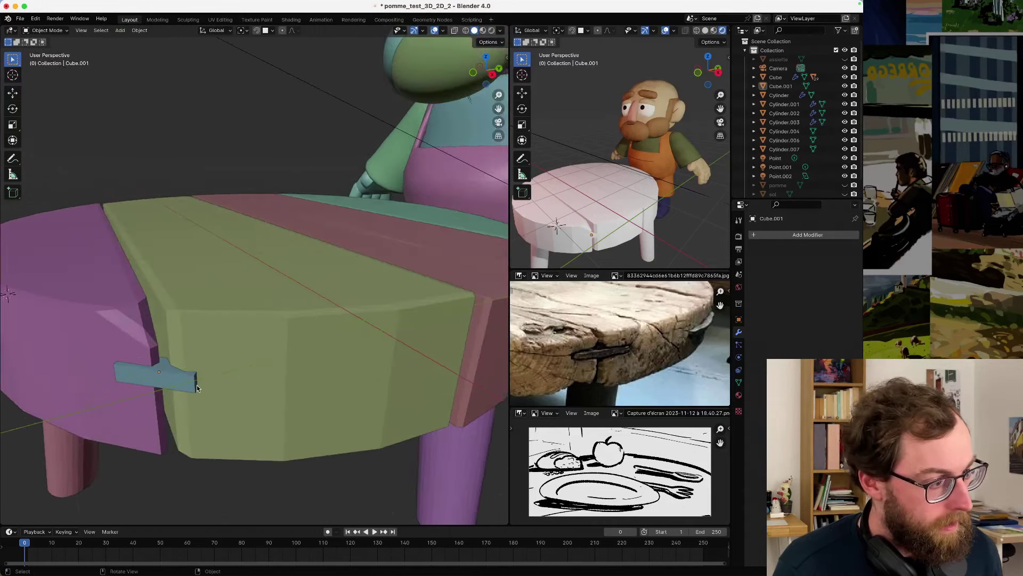
scroll(196, 386, "down", 3)
- Duplicate the teal bar, slide the copy along X and rotate it about Z
left_click(206, 343)
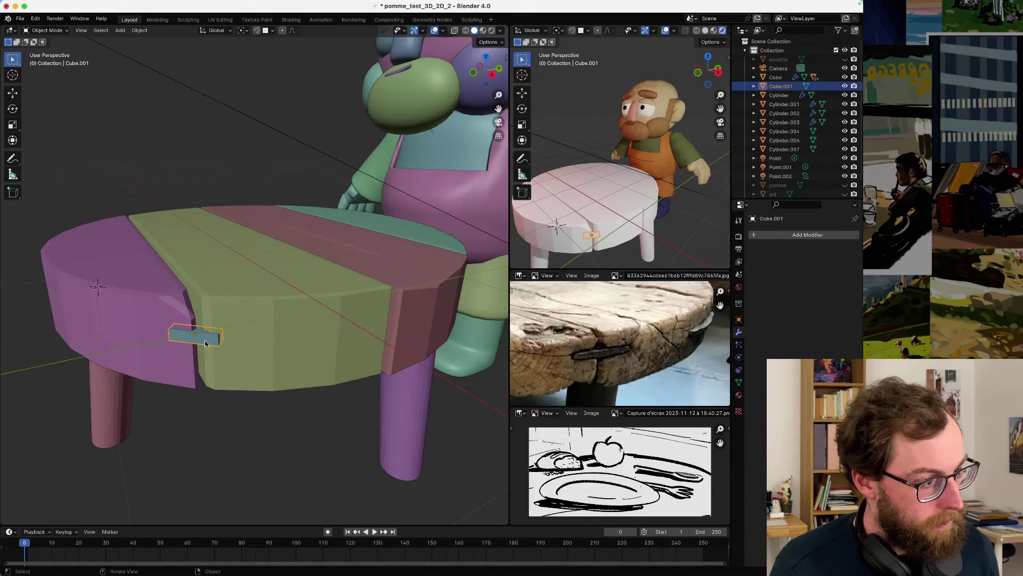
key("shift+d")
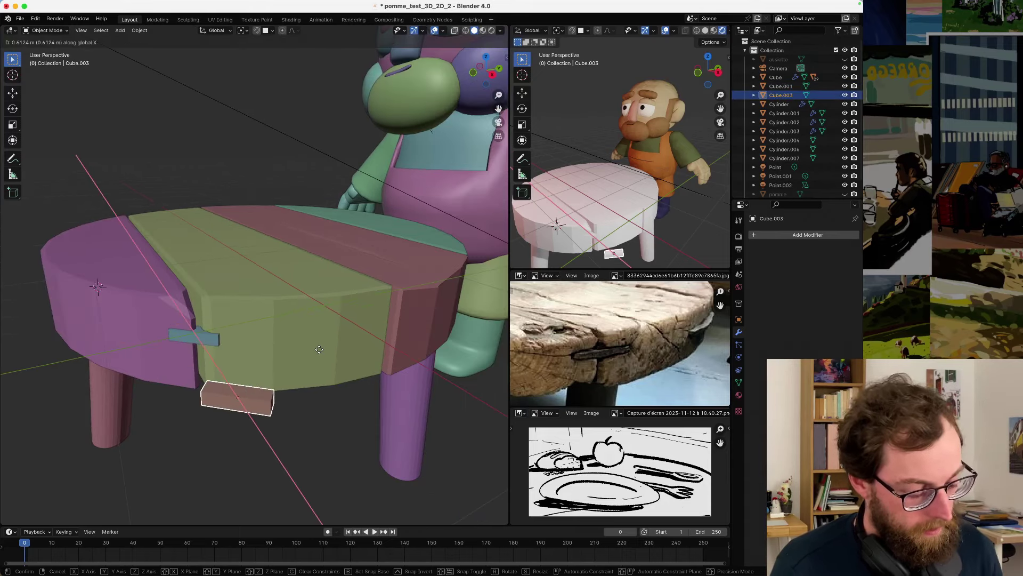
key("y")
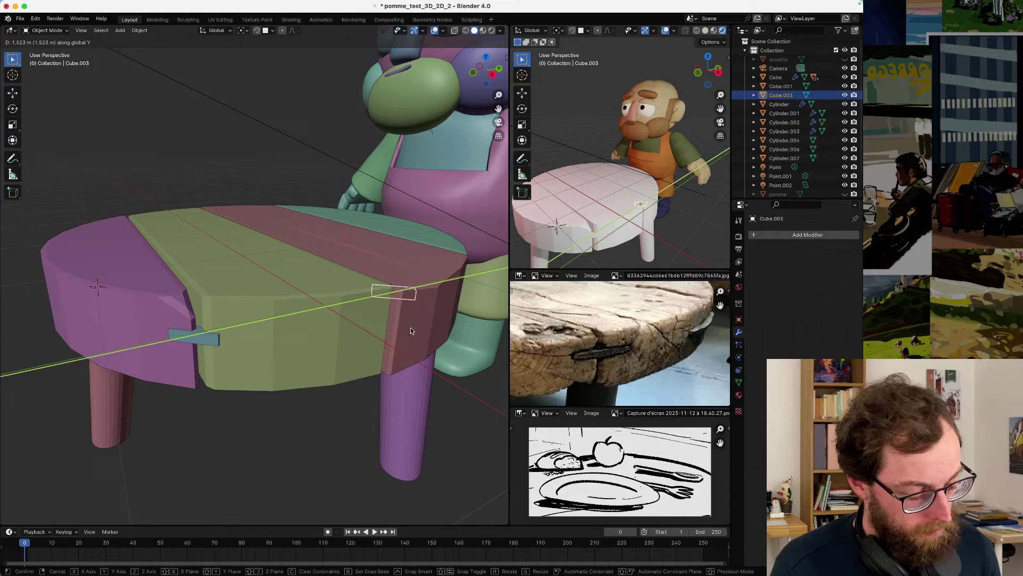
key("x")
left_click(453, 355)
key("r")
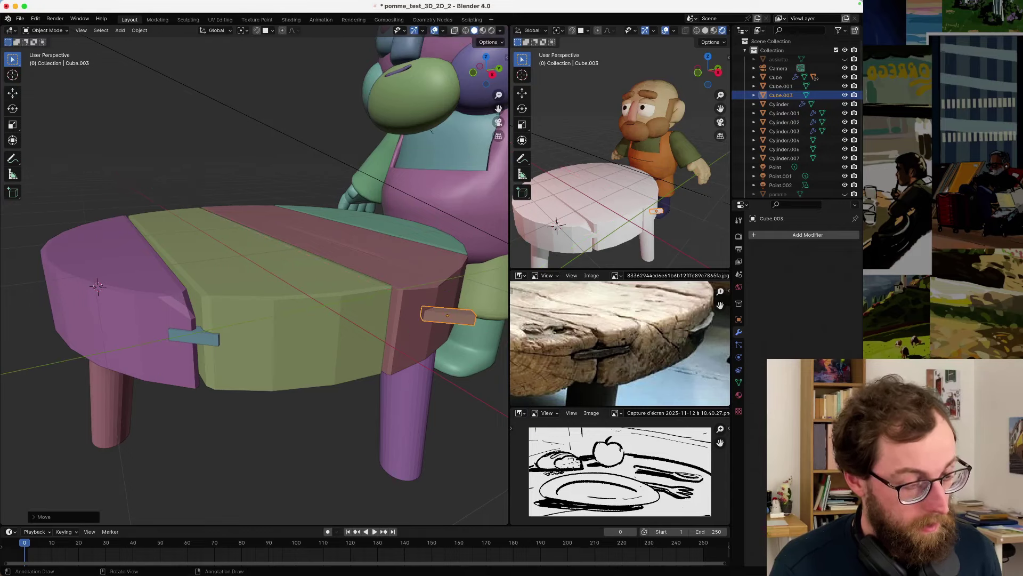
key("z")
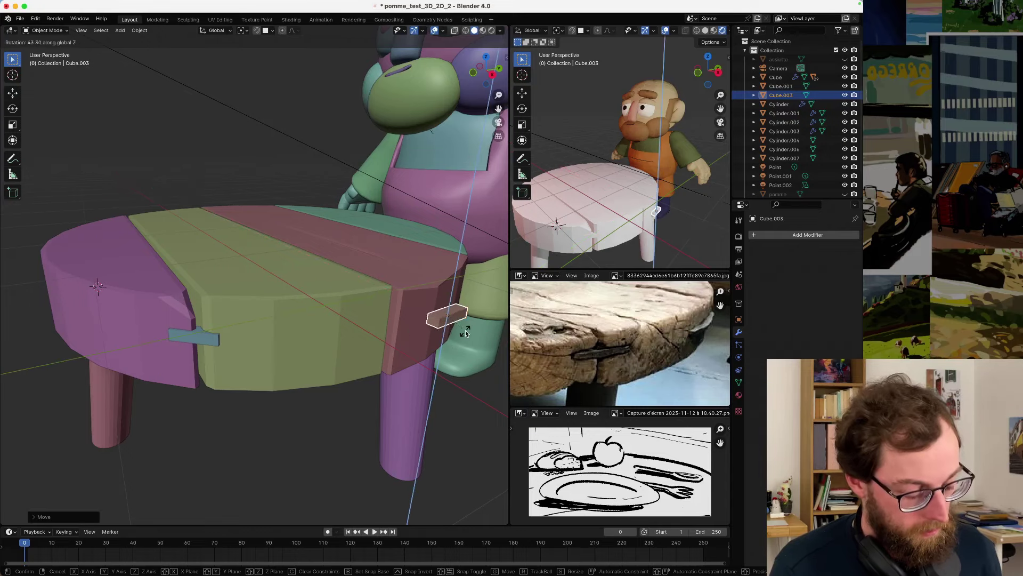
left_click(444, 333)
- Reposition the copy along X and turn it about Z to follow the rim
key("g")
left_click(413, 341)
middle_click_drag(412, 341, 367, 346)
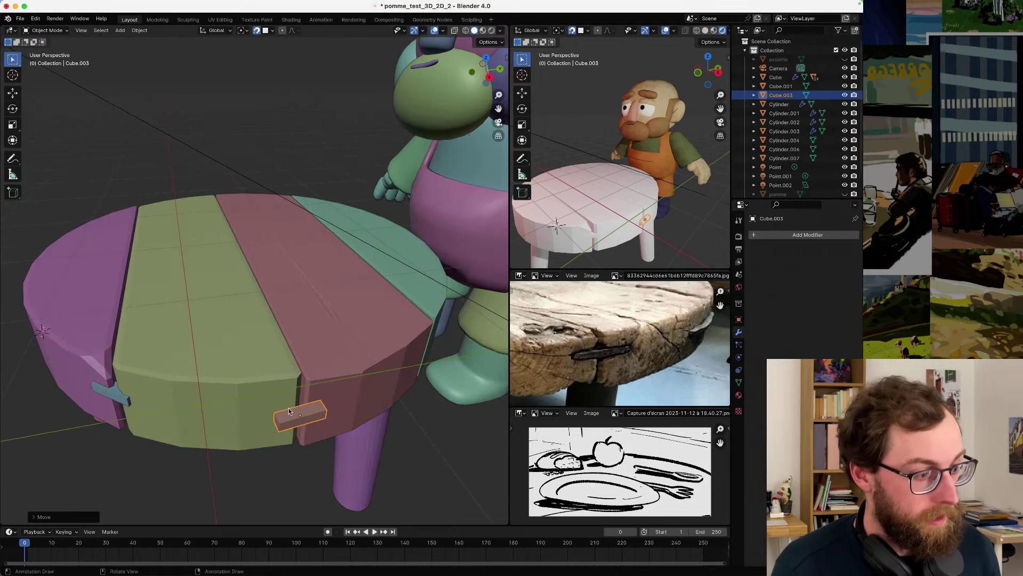
key("g")
key("x")
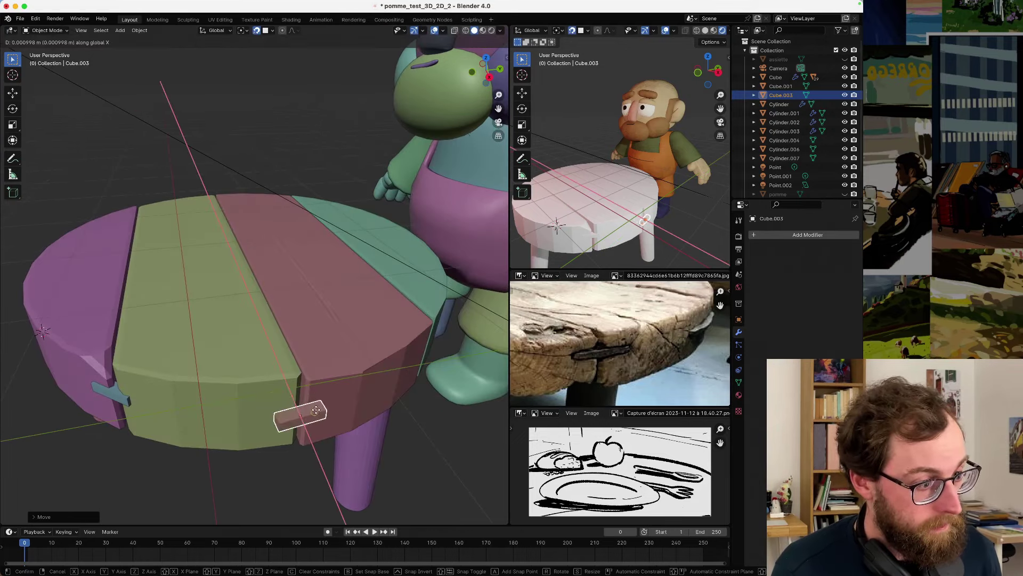
left_click(320, 401)
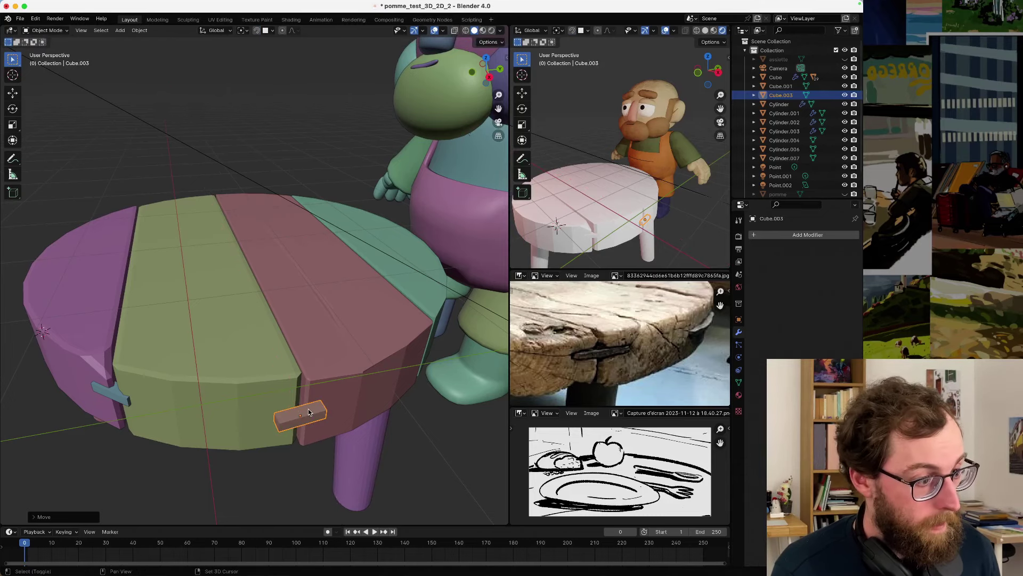
key("r")
key("z")
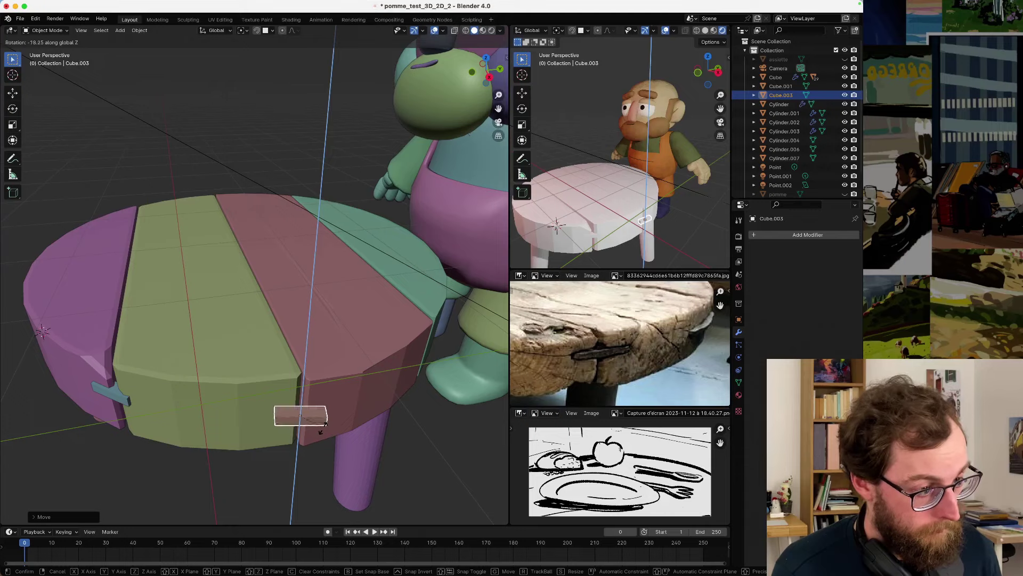
left_click(324, 426)
- Set the copy across the green–red plank seam with a slight Z turn, then deselect it
middle_click_drag(324, 426, 256, 374)
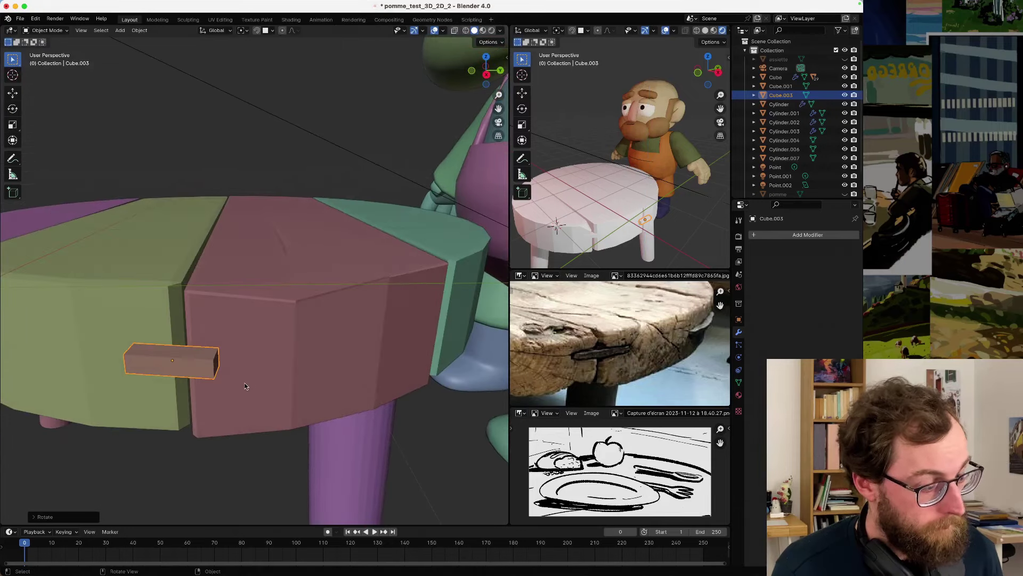
key("g")
key("y")
key("x")
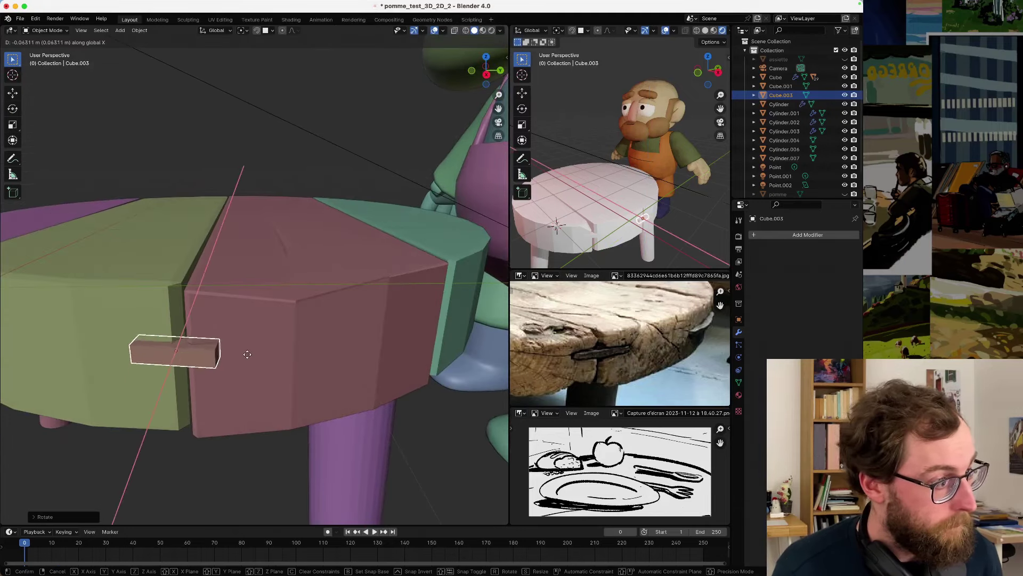
key("y")
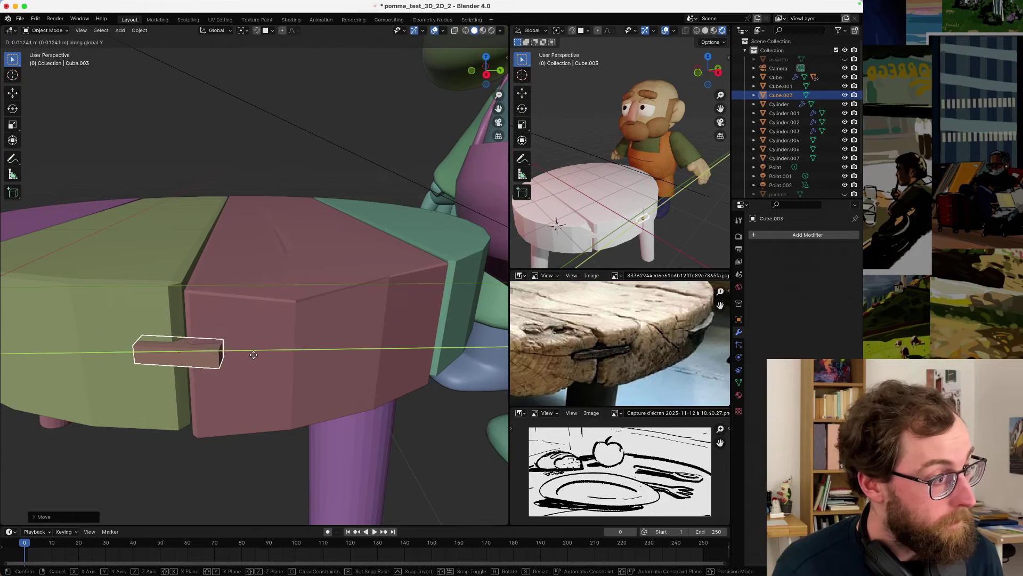
key("y")
key("y")
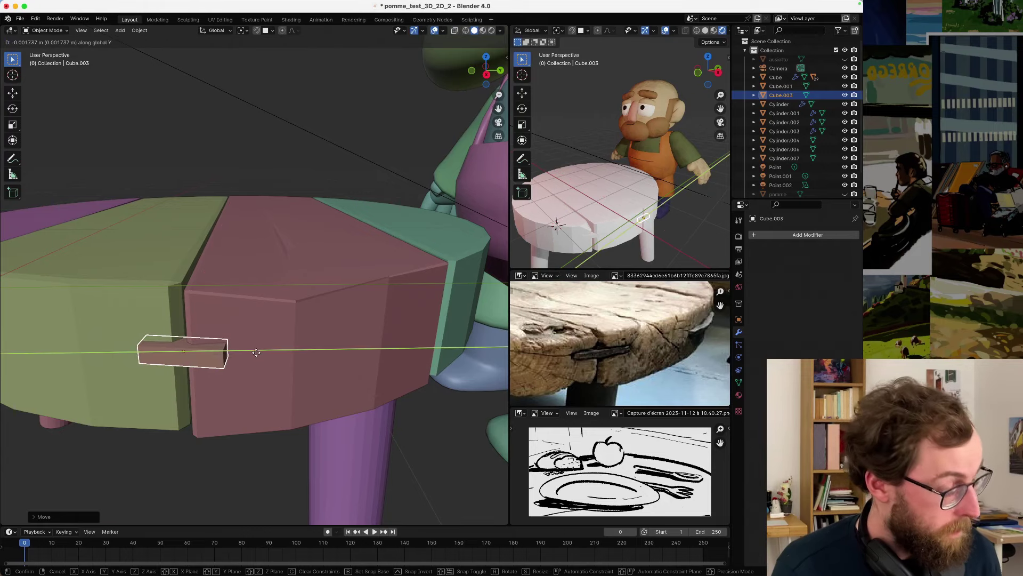
key("x")
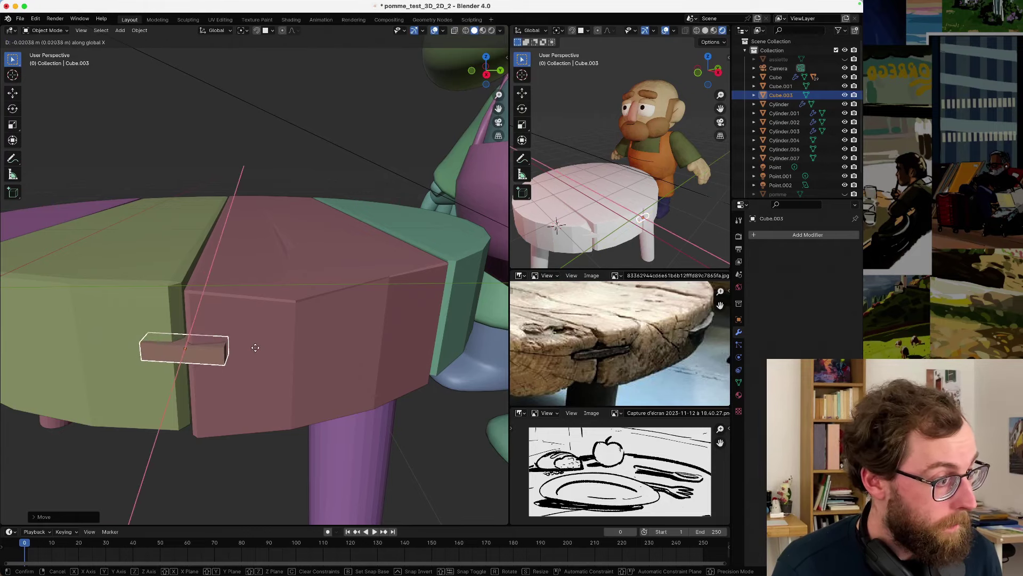
left_click(255, 347)
key("r")
key("z")
left_click(255, 347)
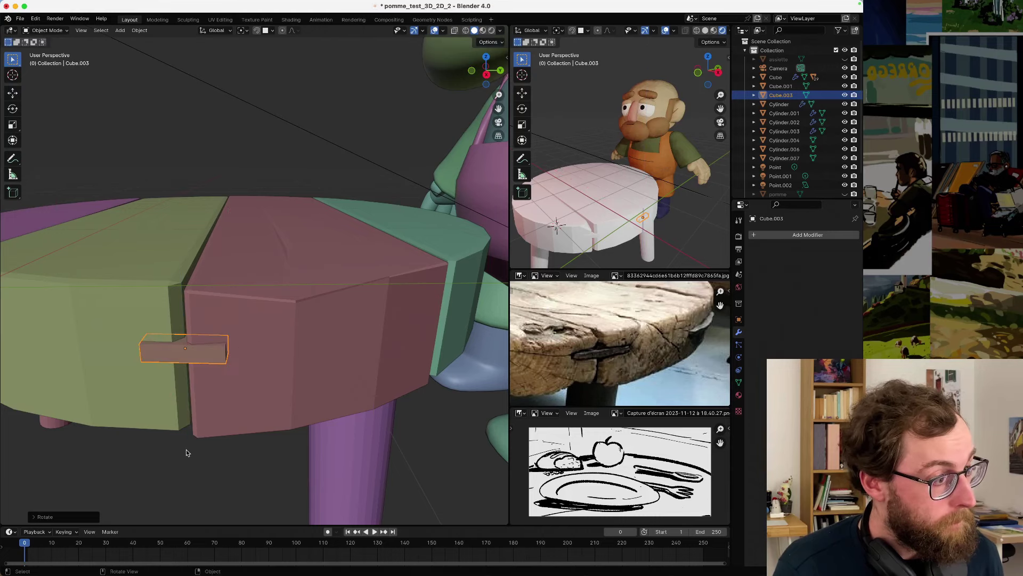
left_click(186, 452)
mouse_move(183, 443)
middle_mouse_down()
mouse_move(209, 440)
mouse_move(186, 441)
middle_mouse_up()
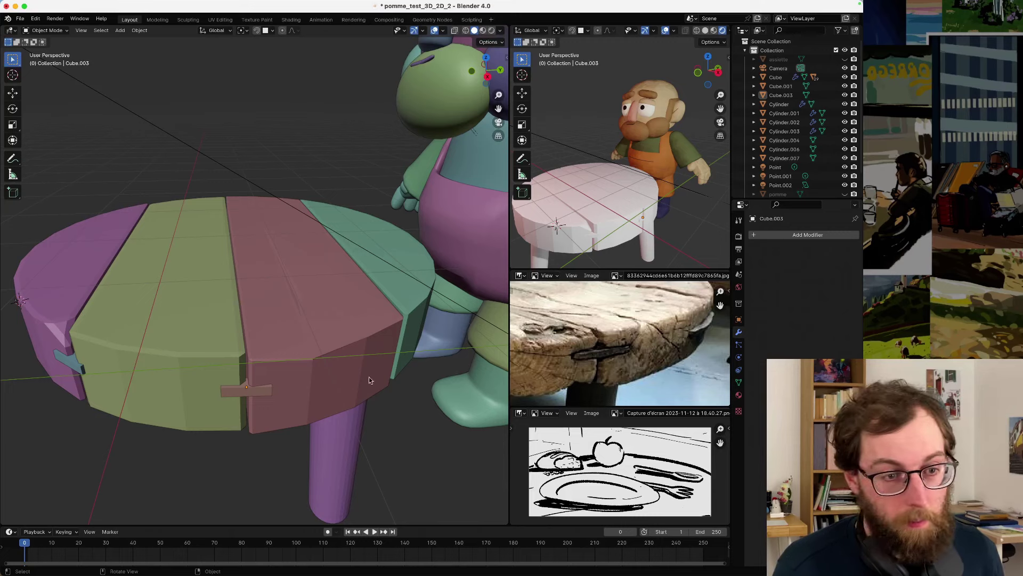
mouse_move(273, 400)
middle_mouse_down()
mouse_move(280, 421)
mouse_move(271, 395)
mouse_move(256, 398)
middle_mouse_up()
- Duplicate the green–red seam bar and place the copy near the next plank seam
left_click(150, 387)
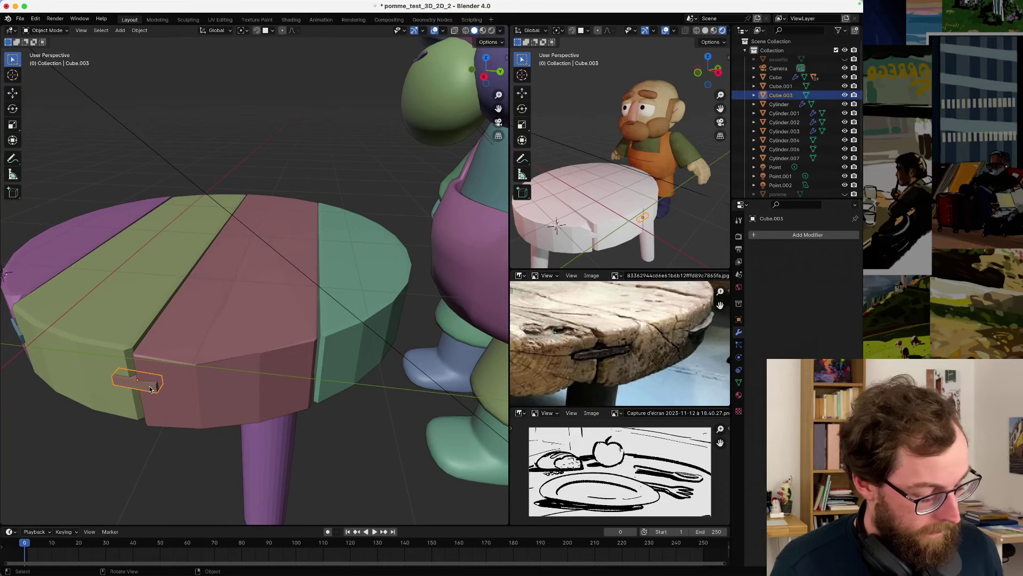
key("shift+d")
key("y")
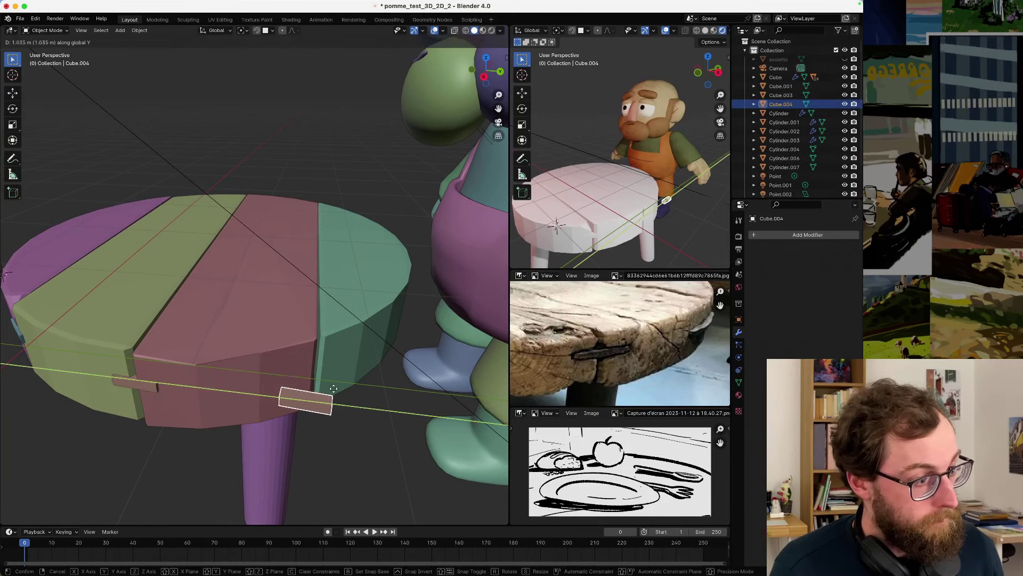
left_click(334, 392)
key("r")
key("z")
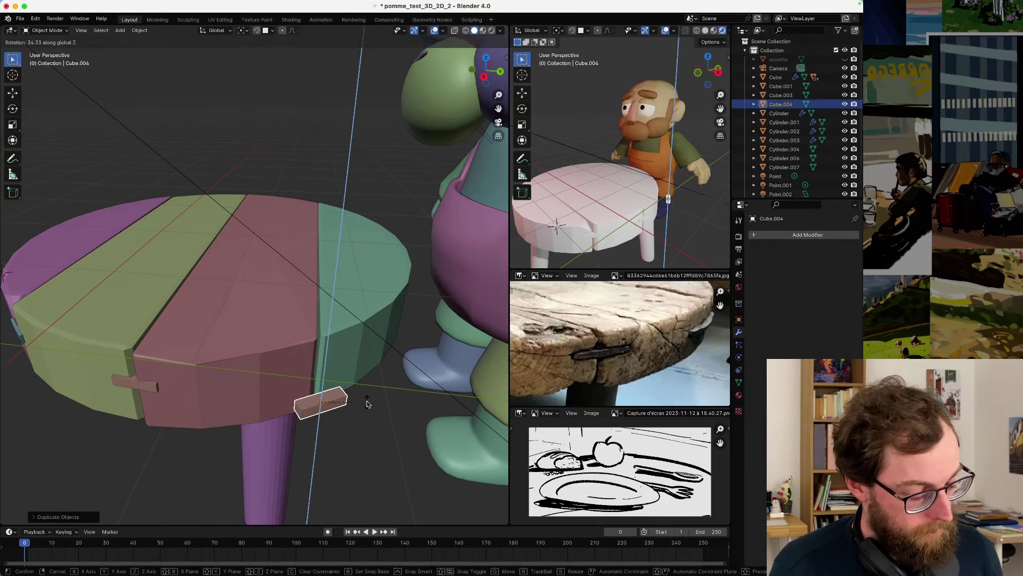
left_click(367, 403)
key("g")
key("x")
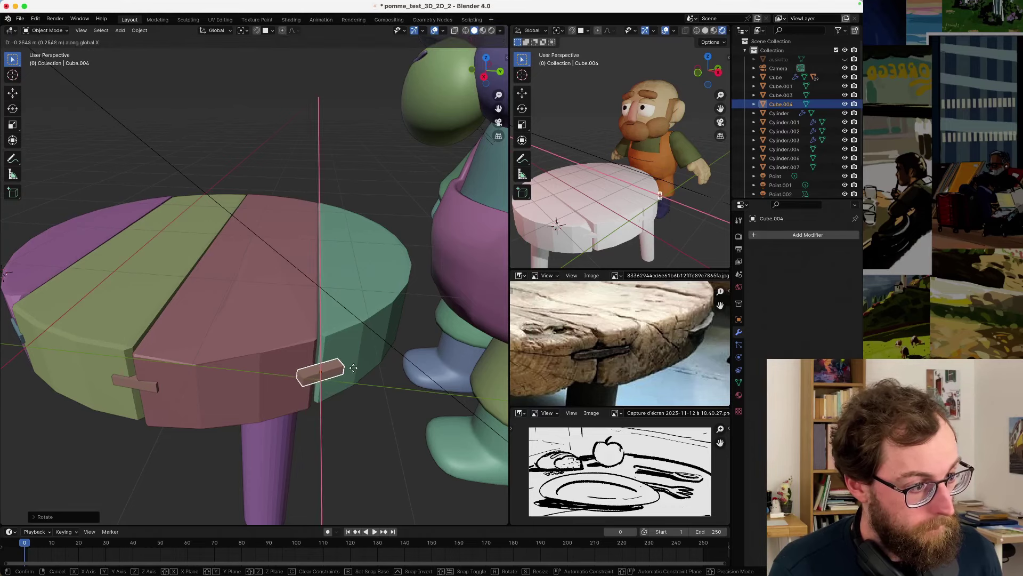
left_click(352, 362)
- Tilt the new block around the Y and X axes to match the rim
key("r")
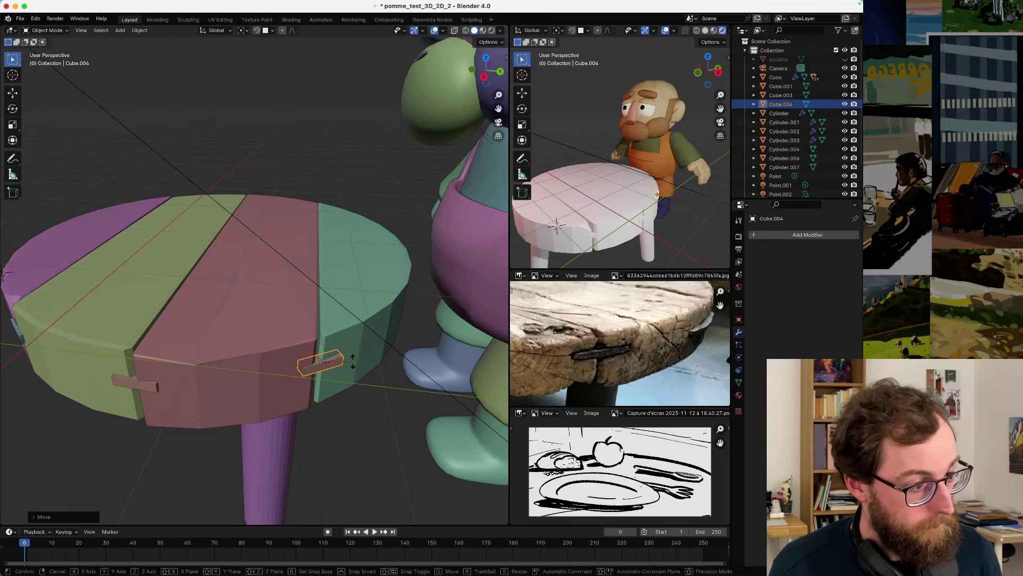
key("z")
key("x")
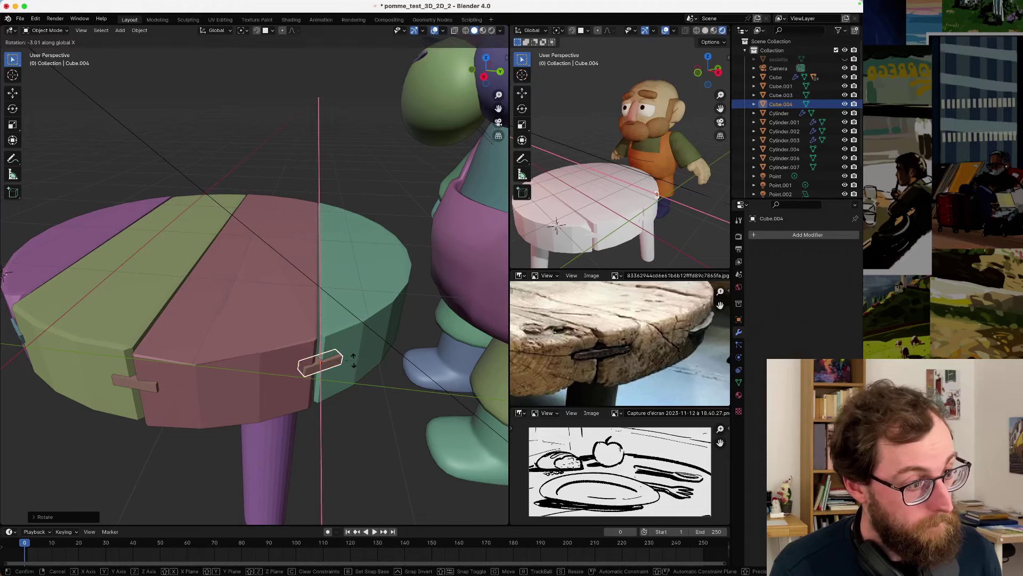
scroll(351, 360, "up", 3)
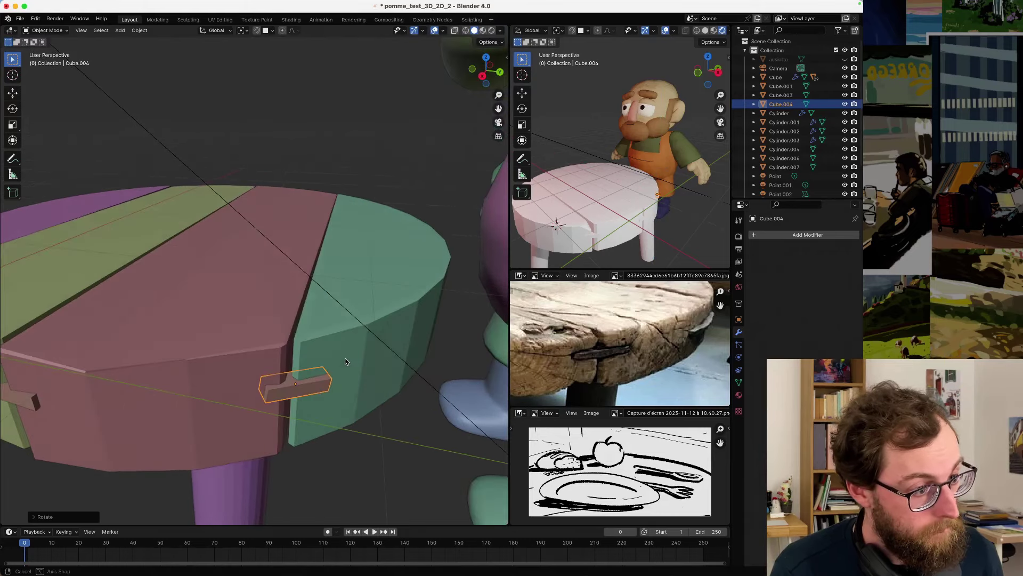
key("y")
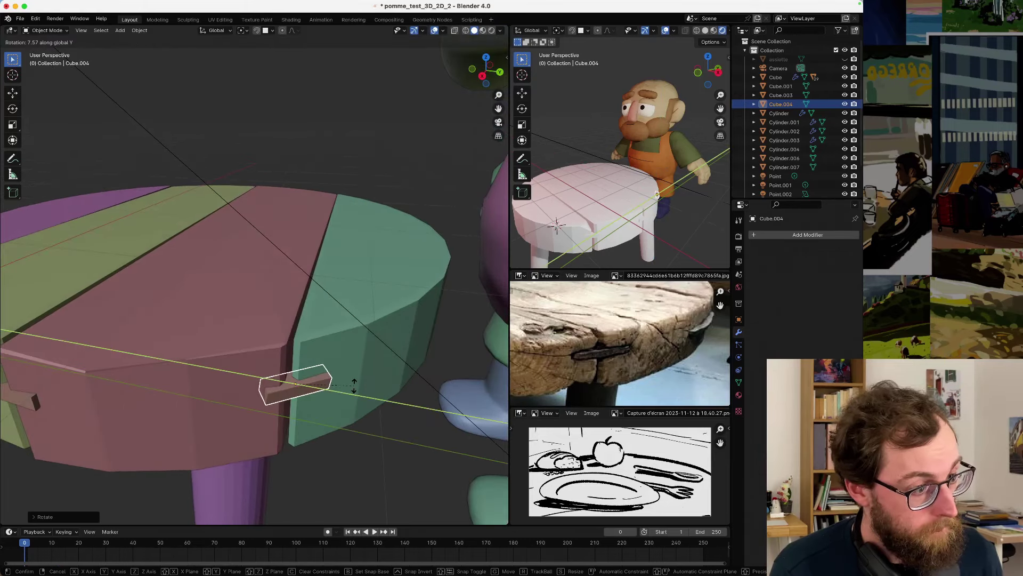
left_click(354, 385)
key("g")
left_click(350, 382)
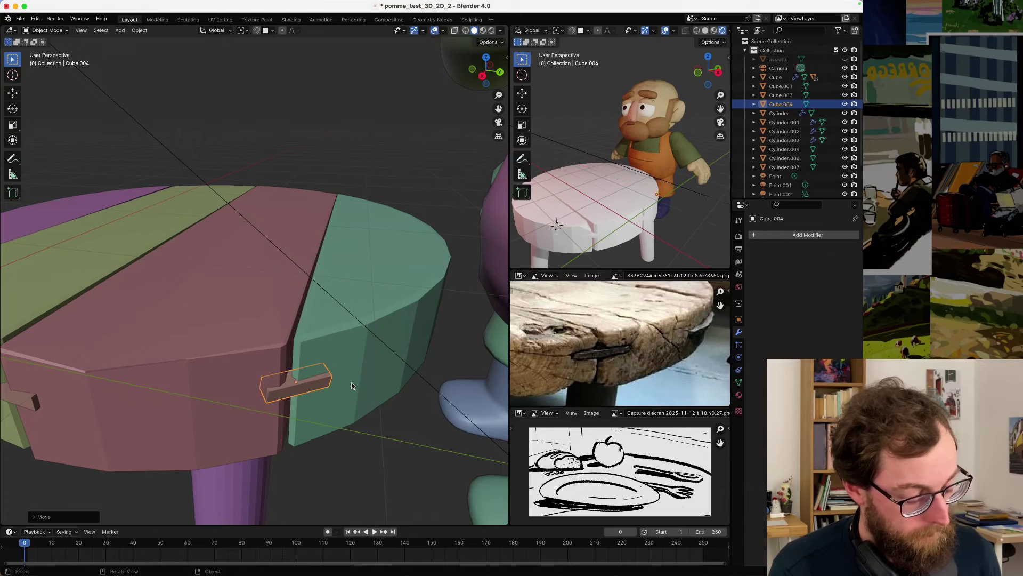
key("r")
key("y")
left_click(353, 390)
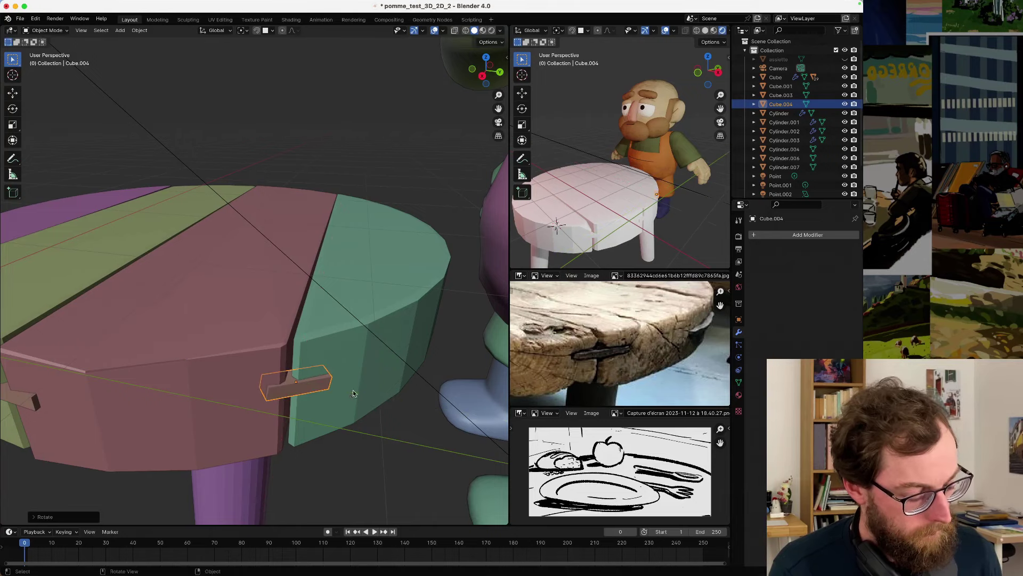
key("r")
key("x")
left_click(354, 382)
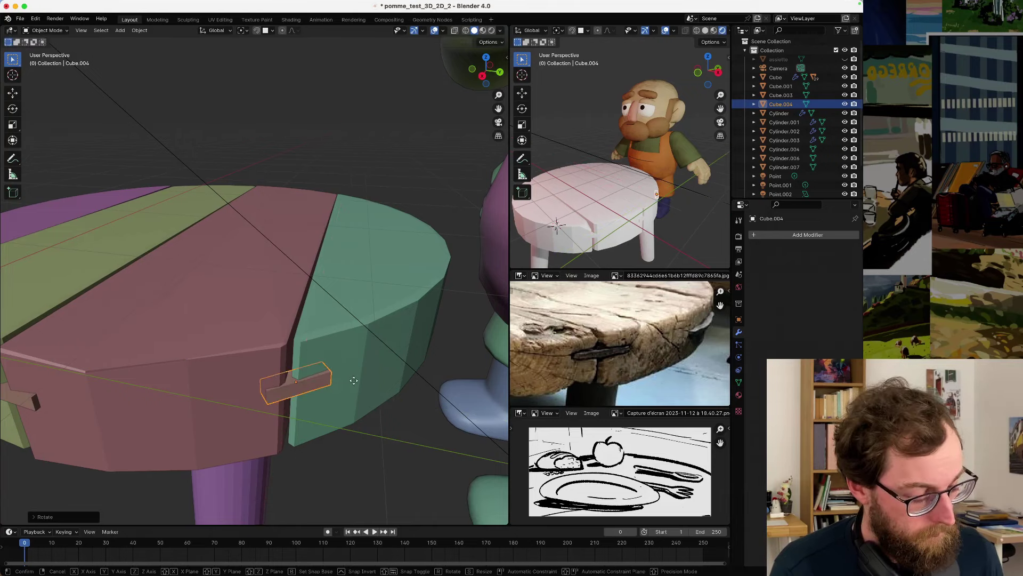
- Nudge the block along Y to sit snugly on the seam, then deselect it
key("g")
key("y")
left_click(354, 385)
key("g")
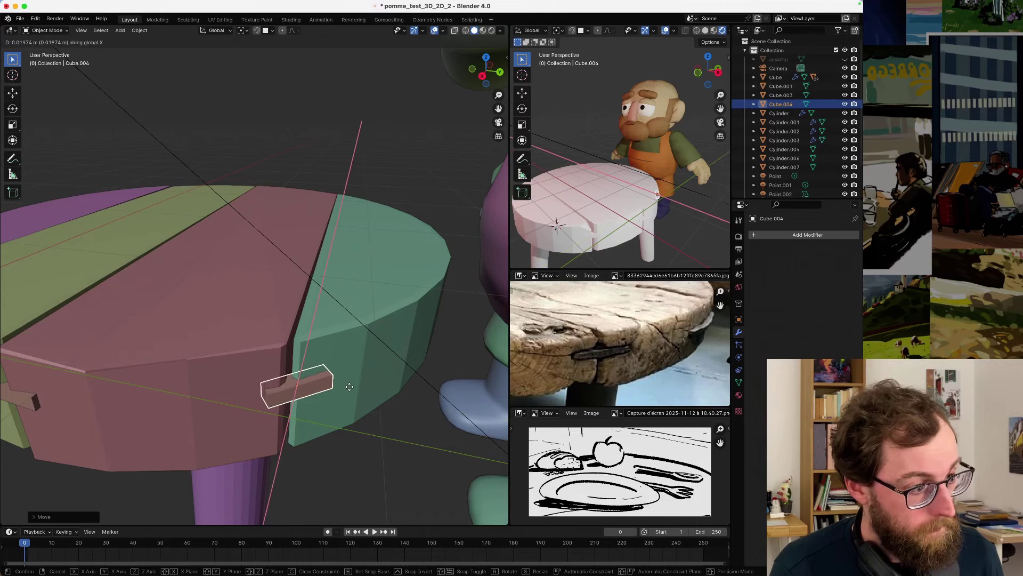
key("Escape")
key("g")
key("z")
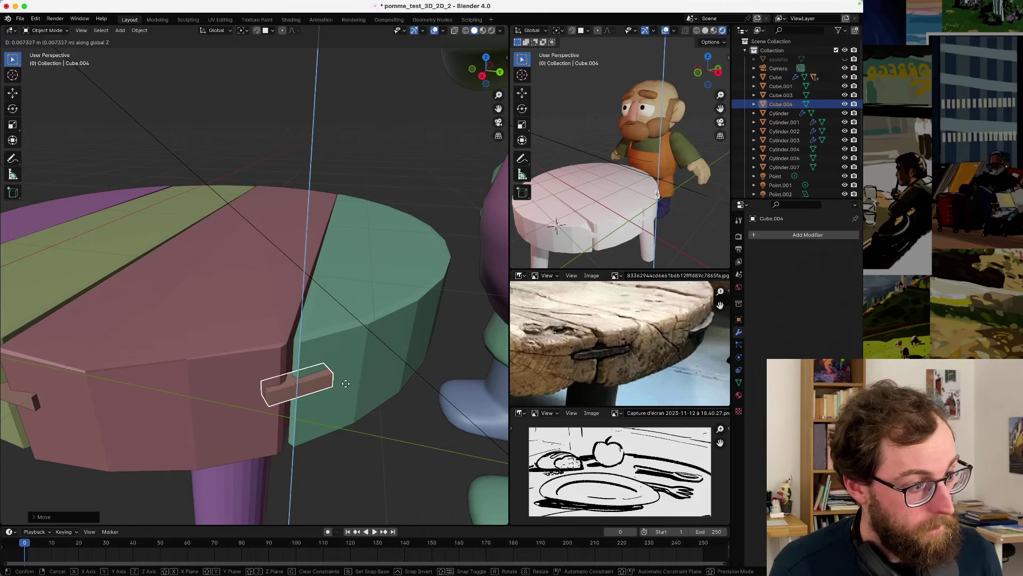
key("Escape")
key("g")
key("y")
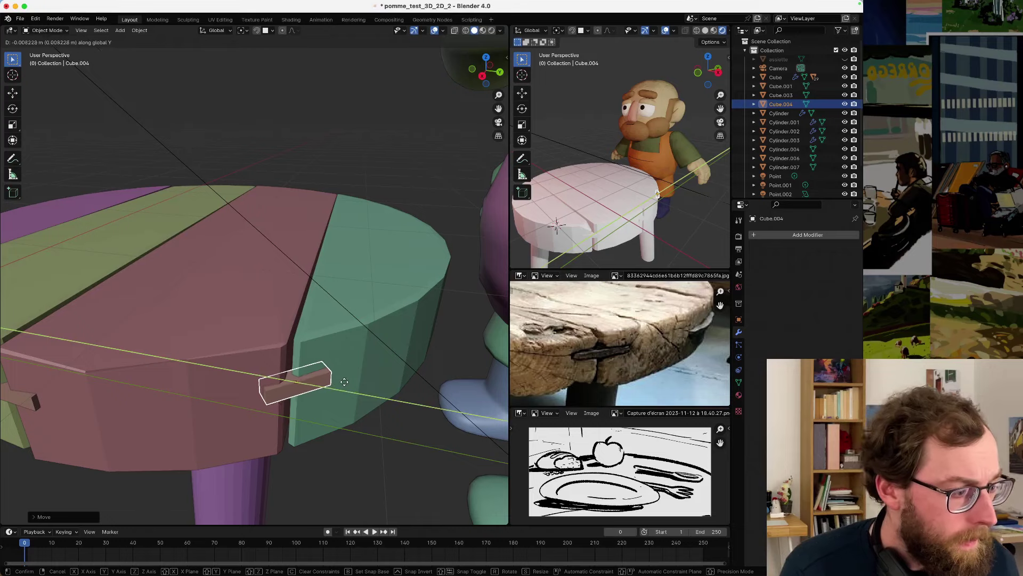
left_click(345, 452)
left_click(345, 452)
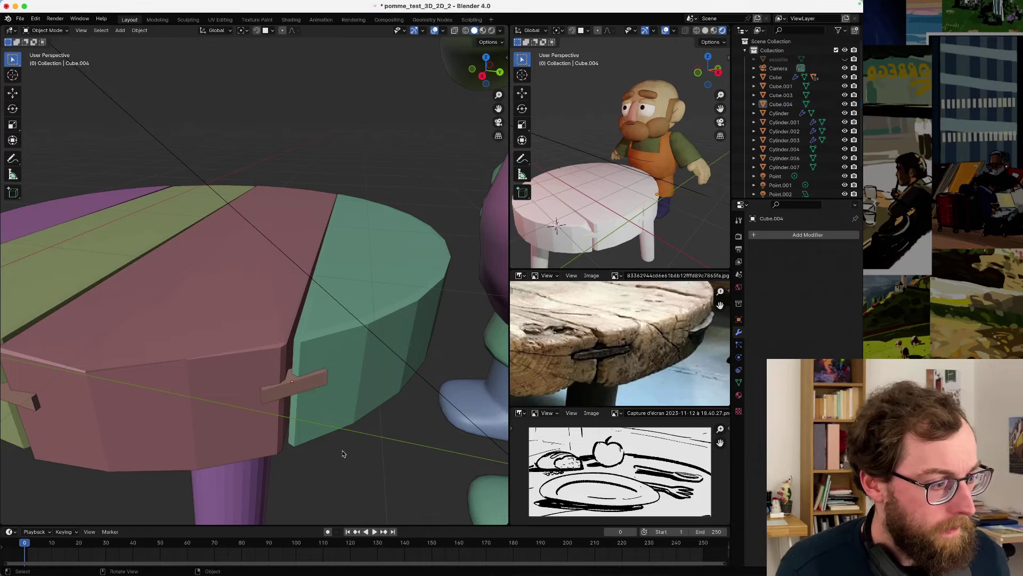
middle_click_drag(343, 449, 326, 411)
- Select three small blocks on the table edge and duplicate them above the table
left_click(309, 377)
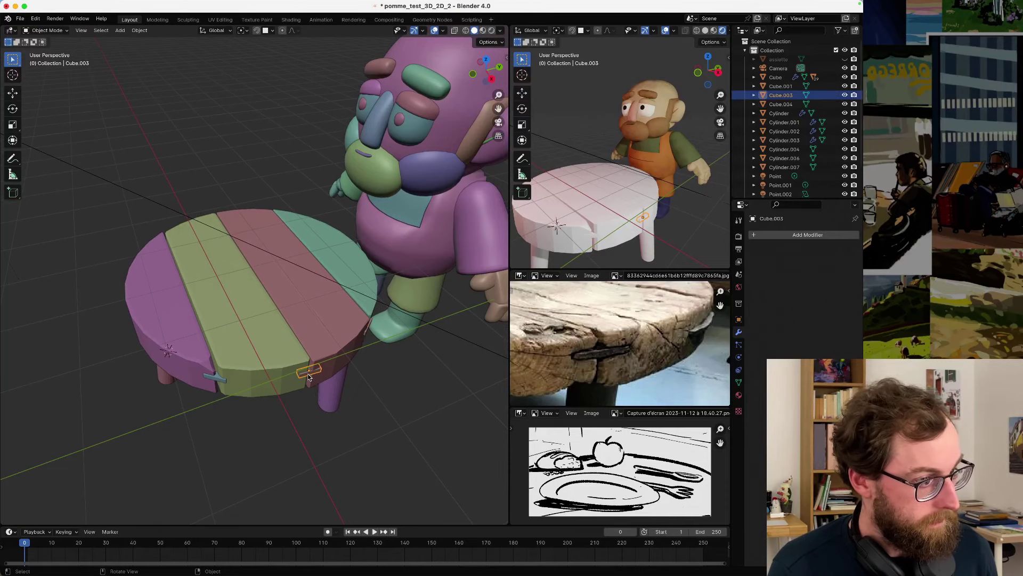
scroll(306, 368, "up", 5, "shift")
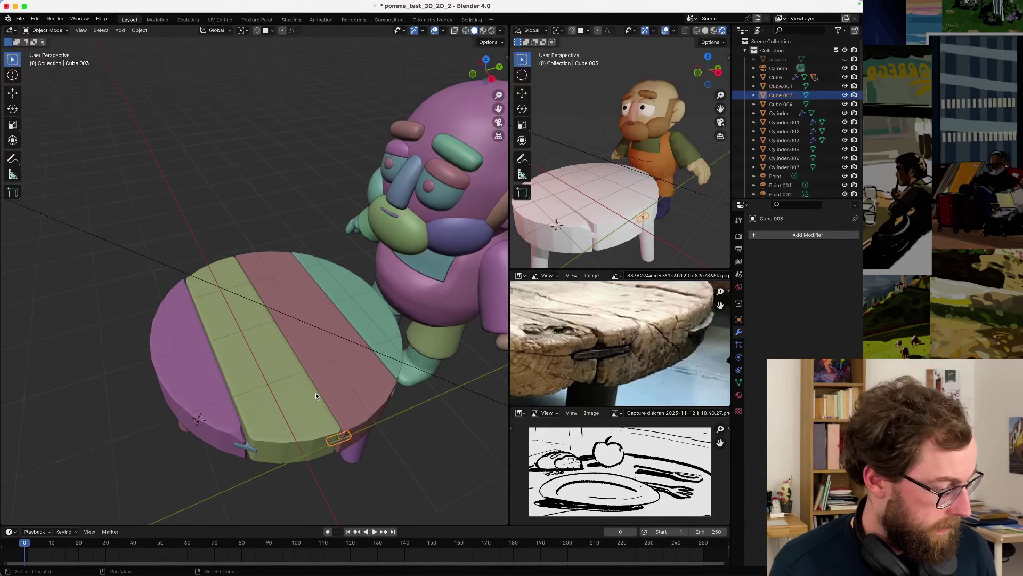
scroll(315, 393, "right", 5)
left_click(196, 417, "shift")
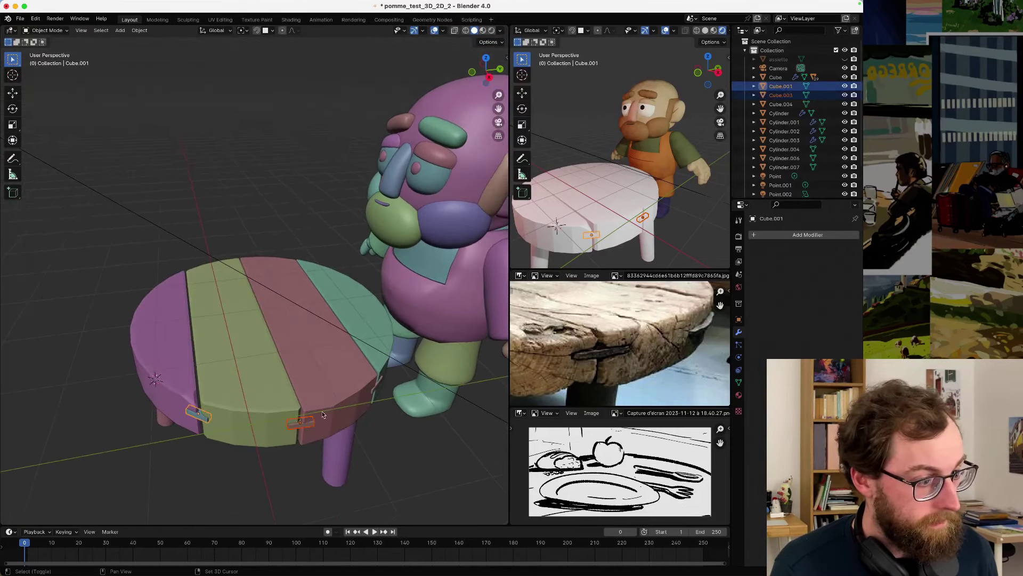
left_click(374, 389, "shift")
scroll(347, 379, "down", 5)
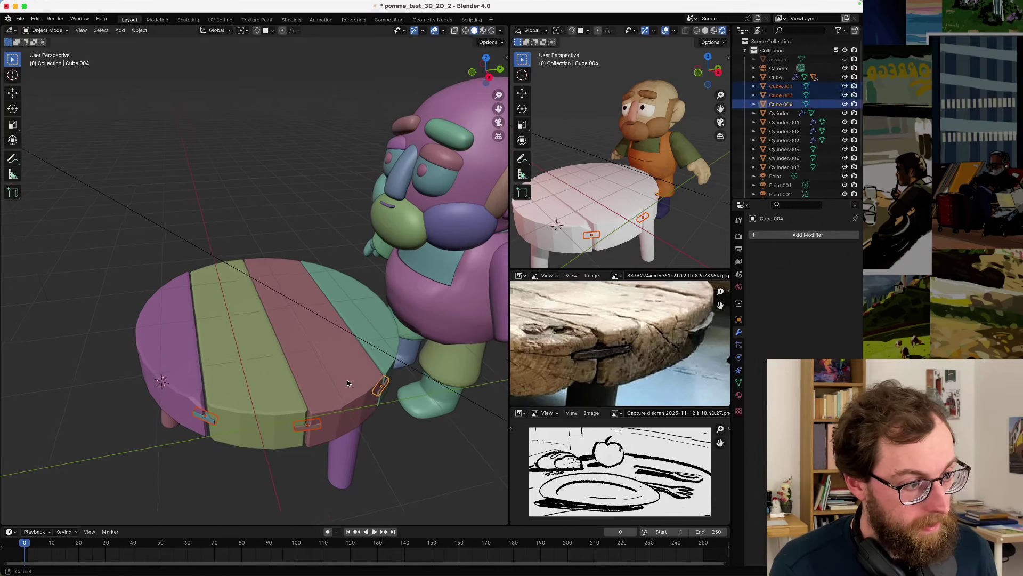
key("shift+d")
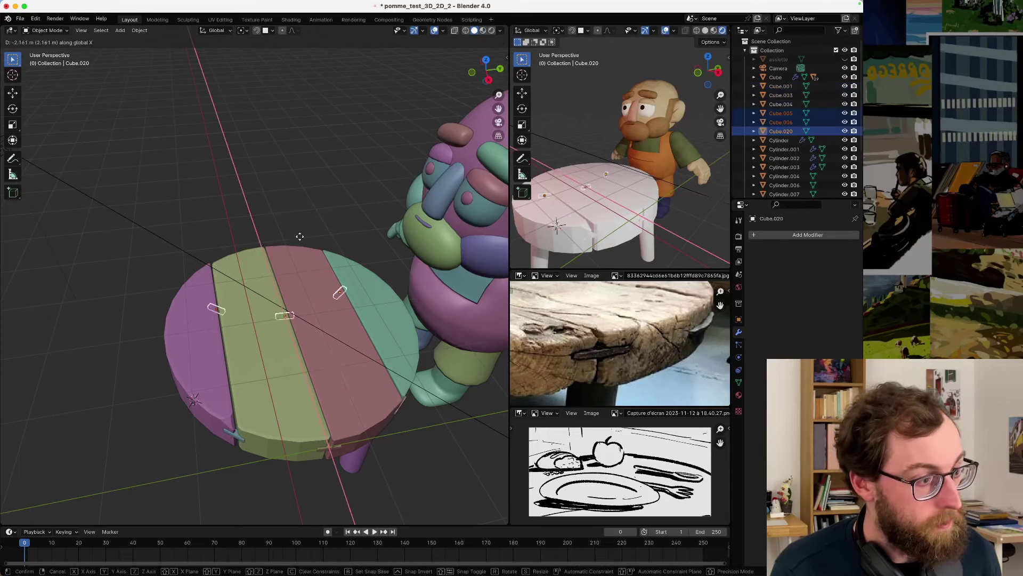
left_click(265, 262)
middle_click_drag(264, 260, 386, 284)
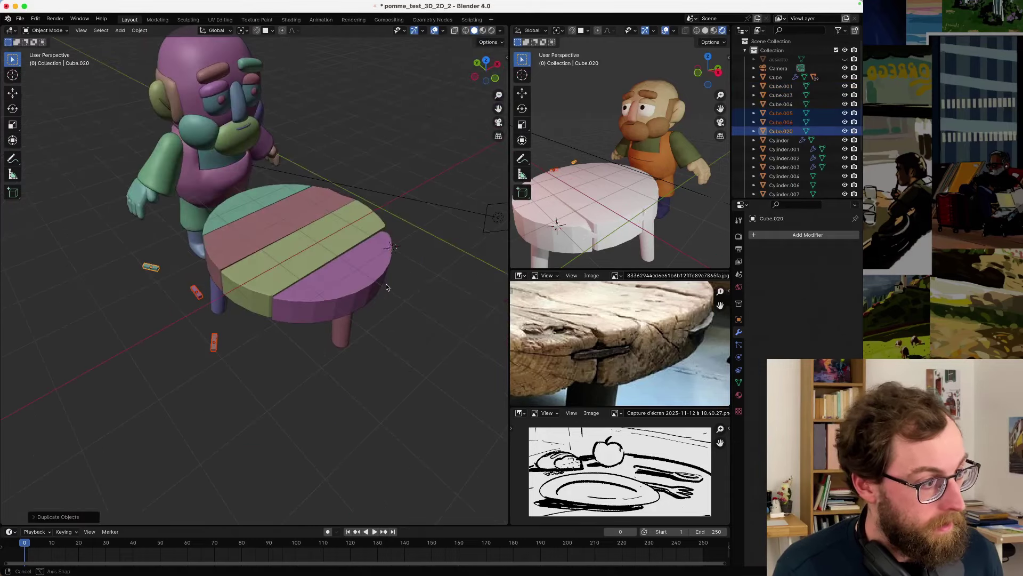
- Rotate the three copied blocks around the X axis and then the Y axis
key("g")
key("r")
key("x")
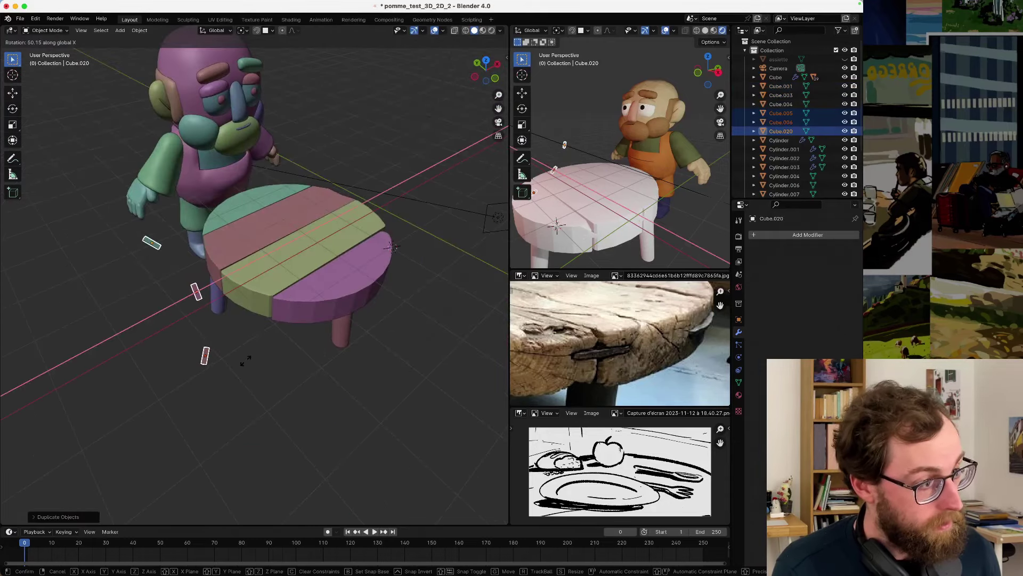
left_click(245, 359)
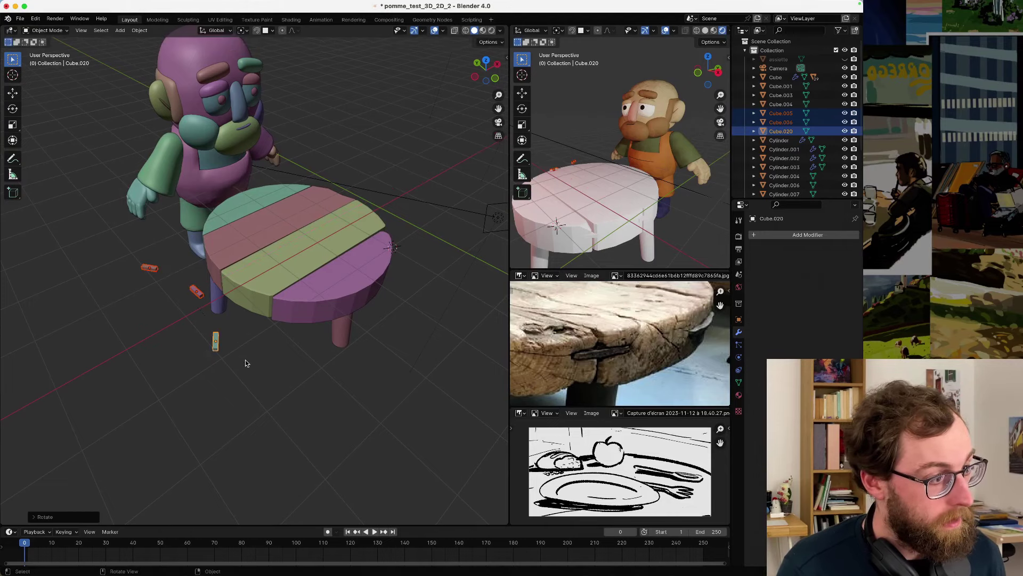
middle_click_drag(200, 310, 198, 309)
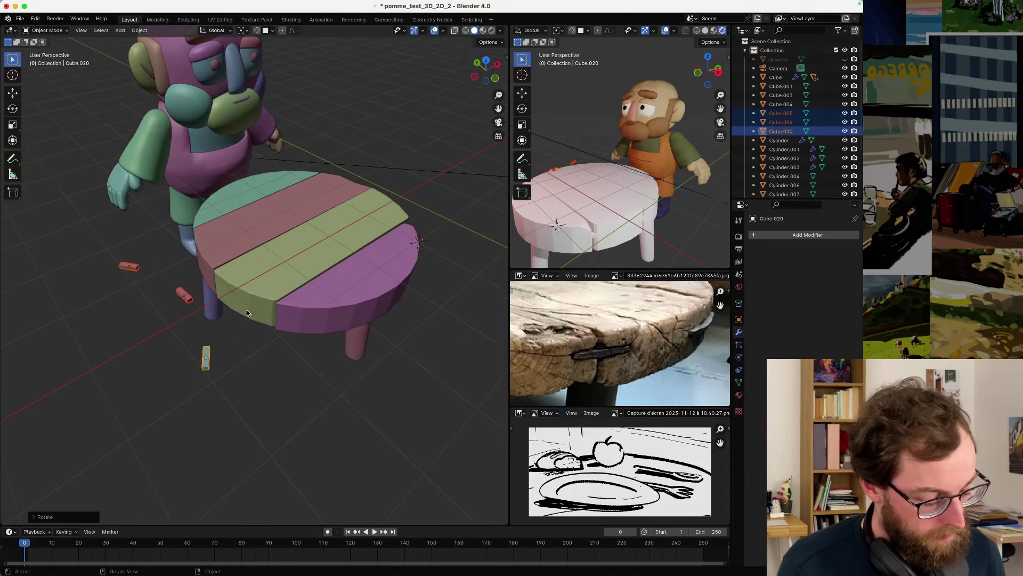
key("r")
key("x")
key("y")
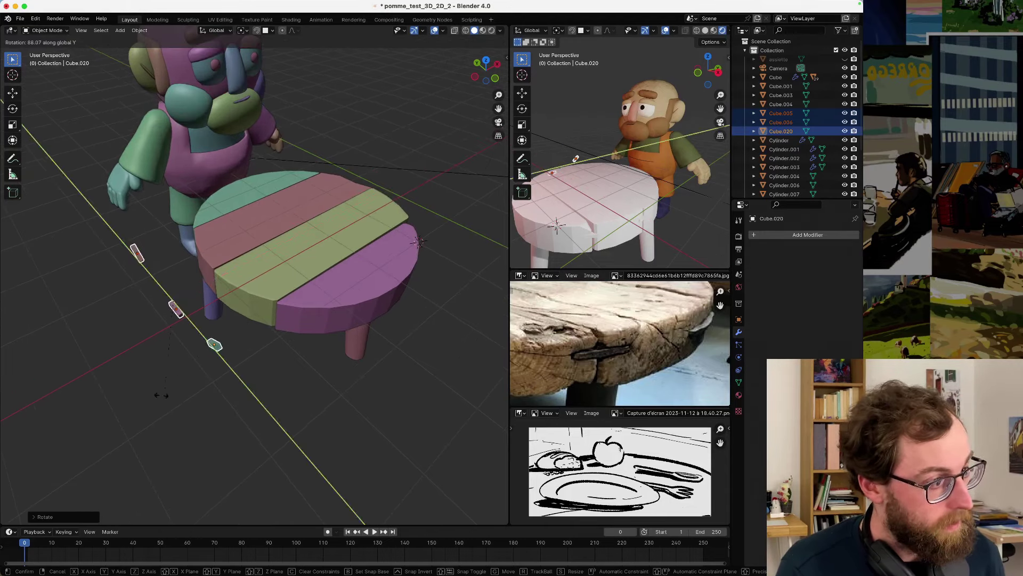
left_click(127, 395)
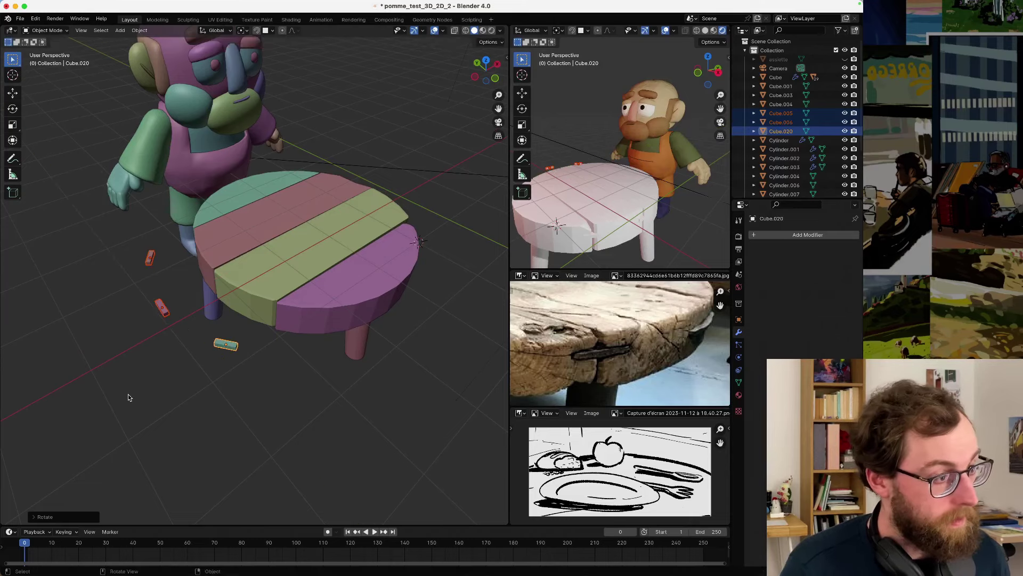
- Move the copied blocks along X against the table's edge
key("g")
key("x")
key("Escape")
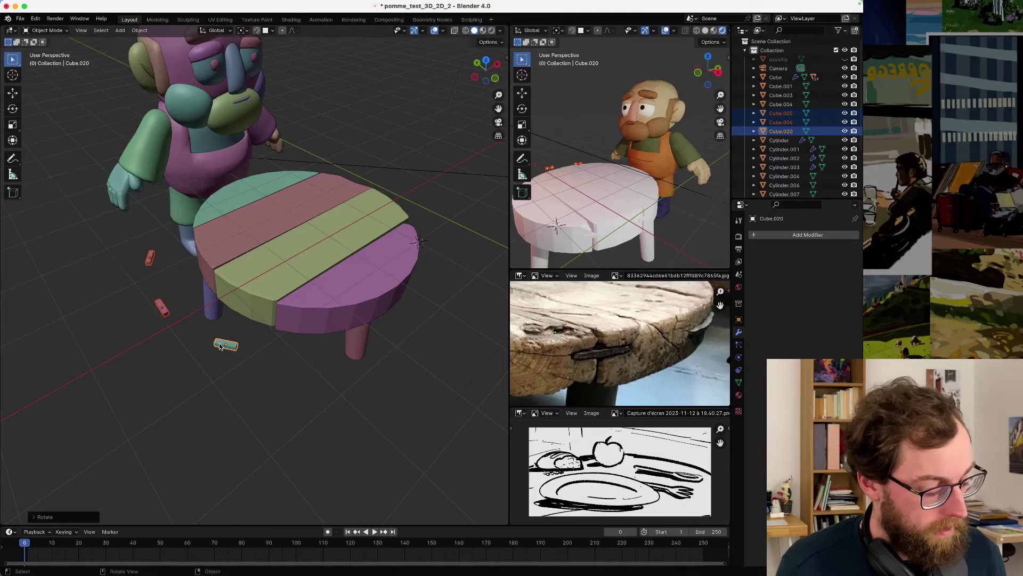
key("g")
key("x")
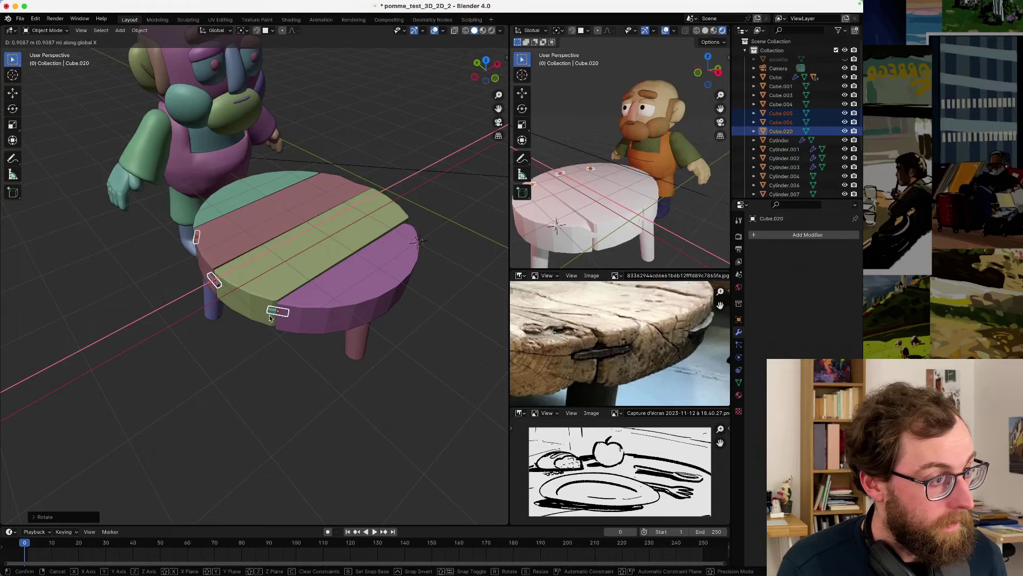
left_click(270, 318)
scroll(252, 290, "up", 4)
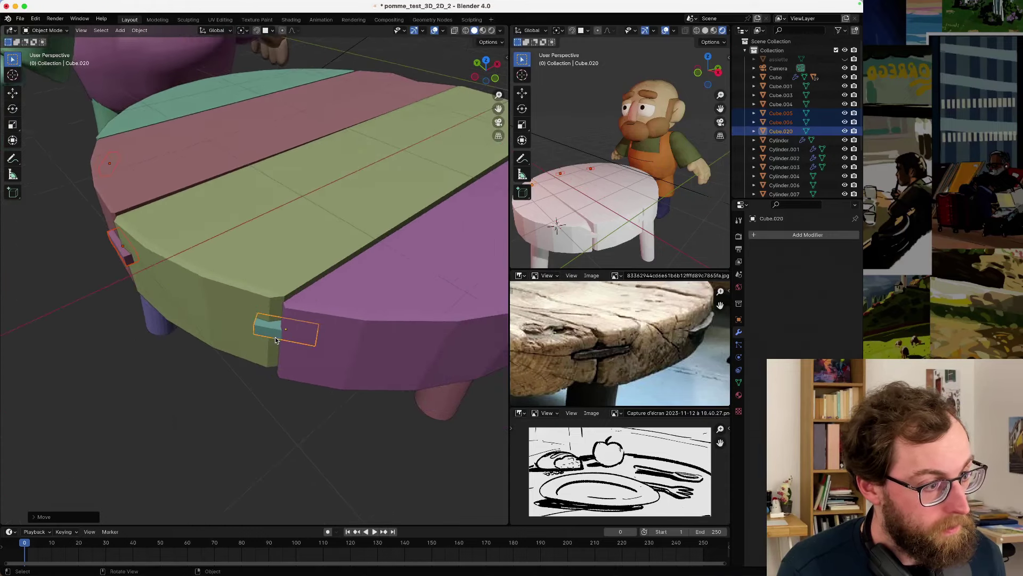
- Turn one copied block around Z and shift it along Y into a plank seam
left_click(275, 336)
key("r")
key("z")
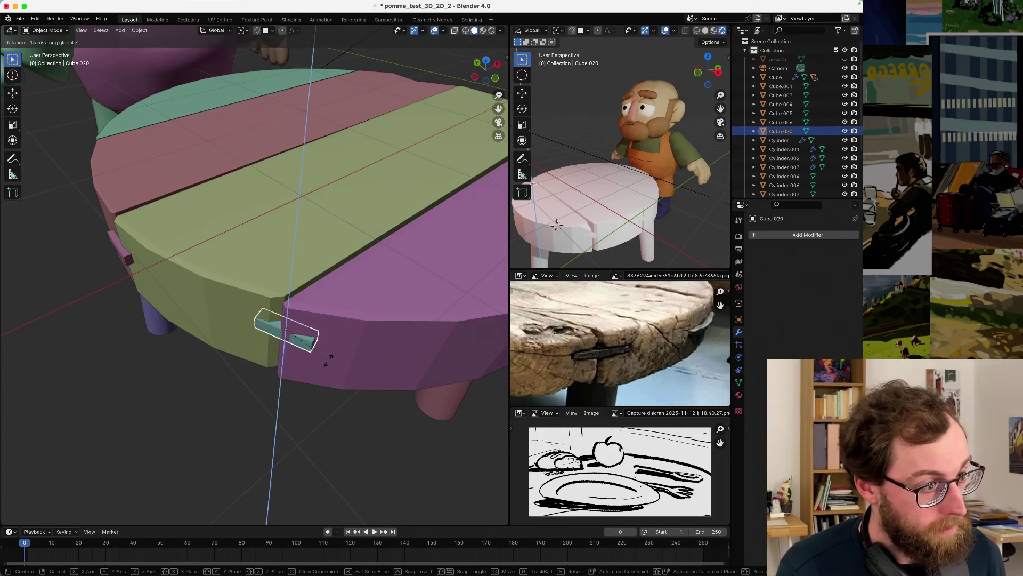
left_click(330, 359)
key("g")
key("y")
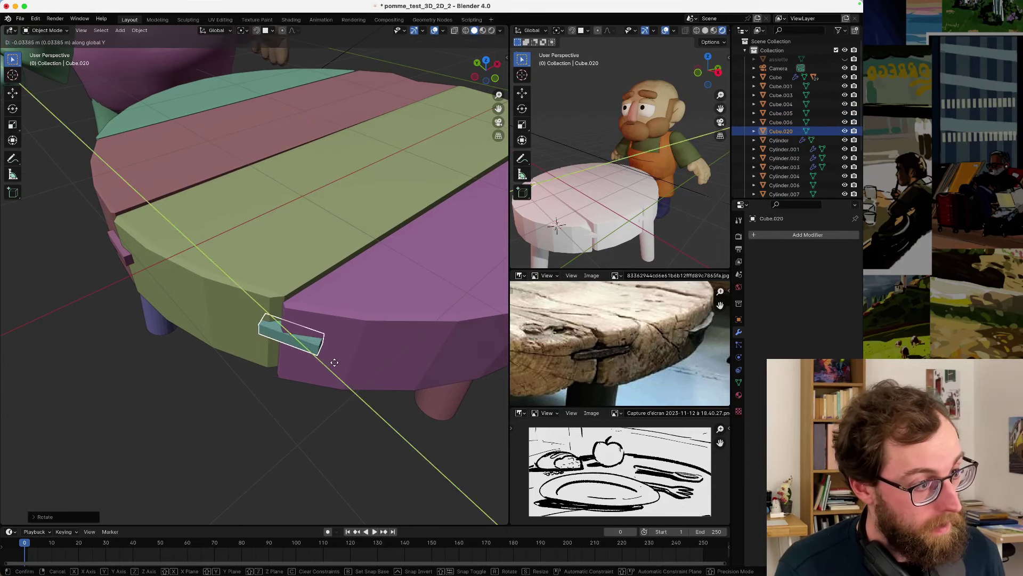
left_click(334, 363)
key("g")
left_click(325, 356)
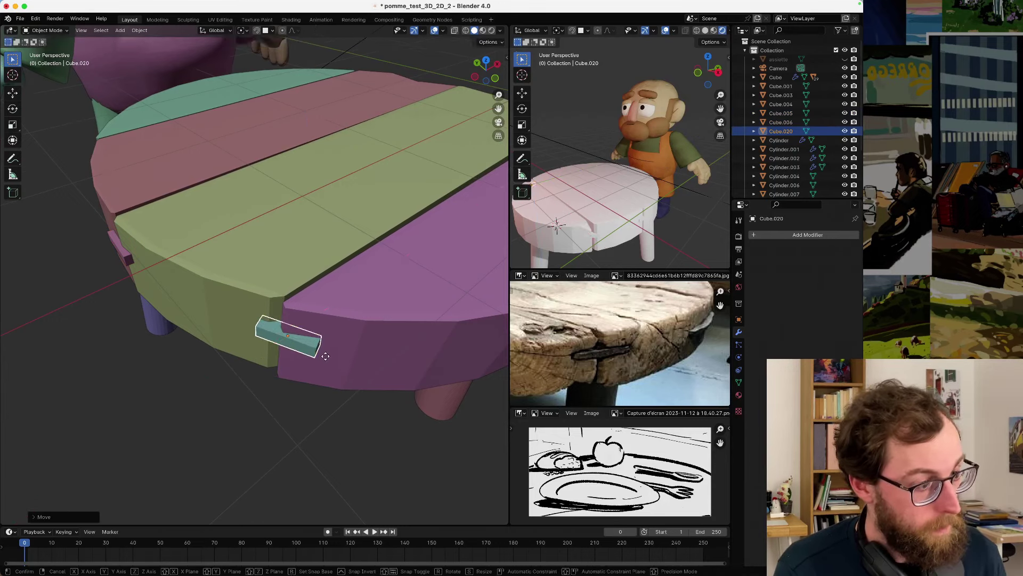
left_click(322, 355)
- Refine that block's Z rotation and Y position on the seam
key("r")
key("z")
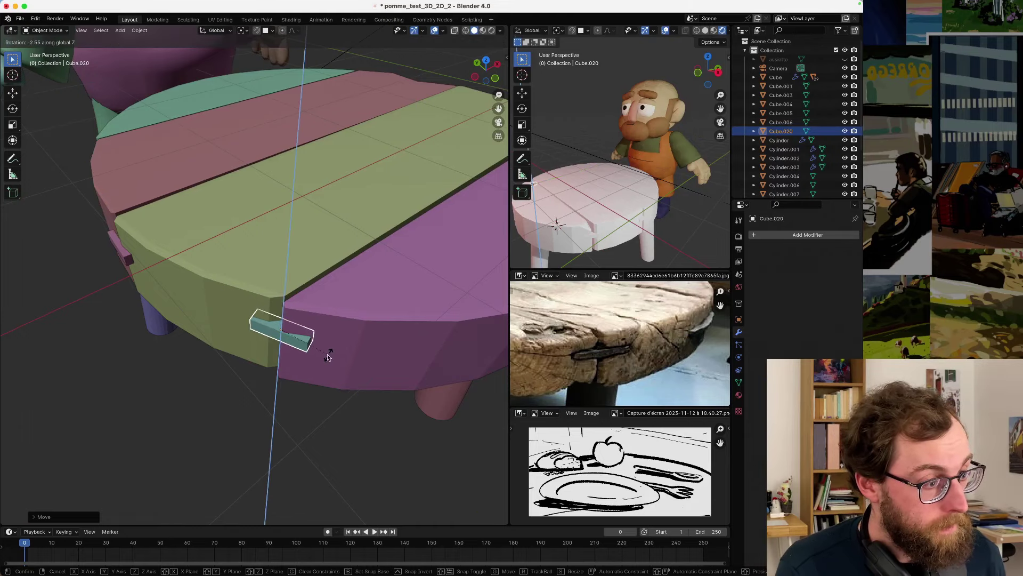
left_click(328, 357)
scroll(326, 359, "left", 3)
key("g")
key("y")
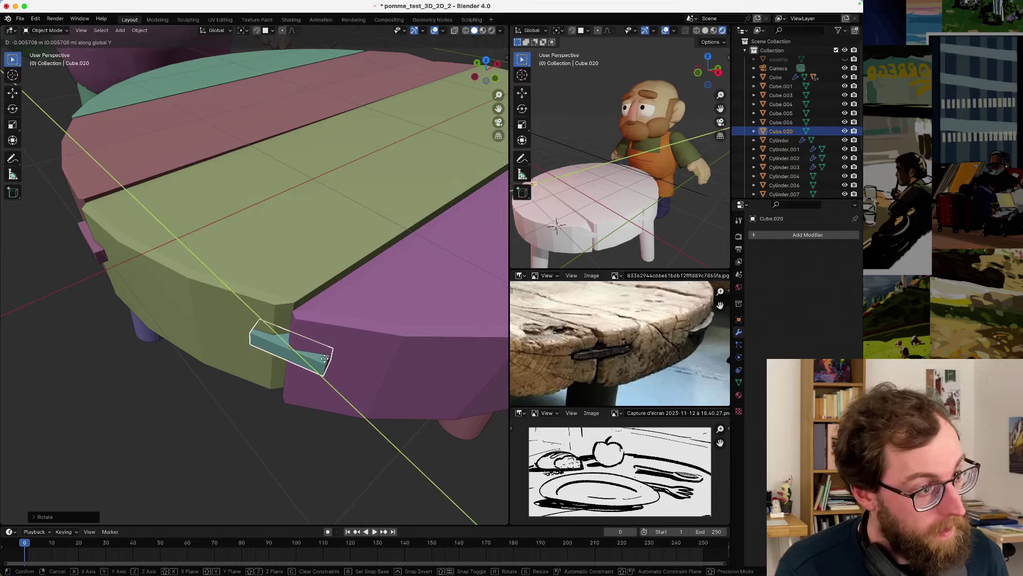
left_click(323, 363)
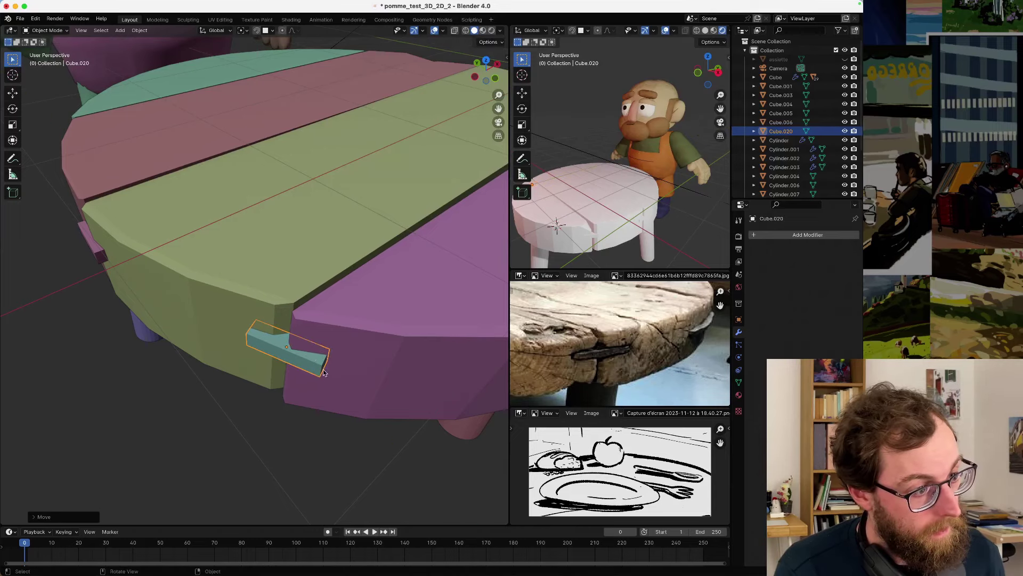
- In Edit Mode, slide the teal peg's edge along X to reshape it
middle_click_drag(302, 350, 185, 225)
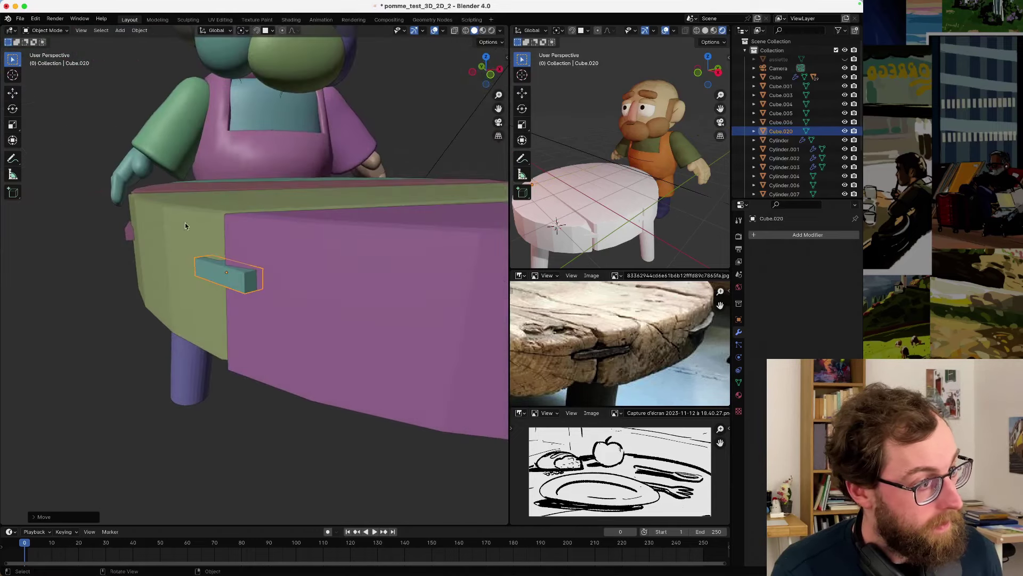
key("Caps_Lock")
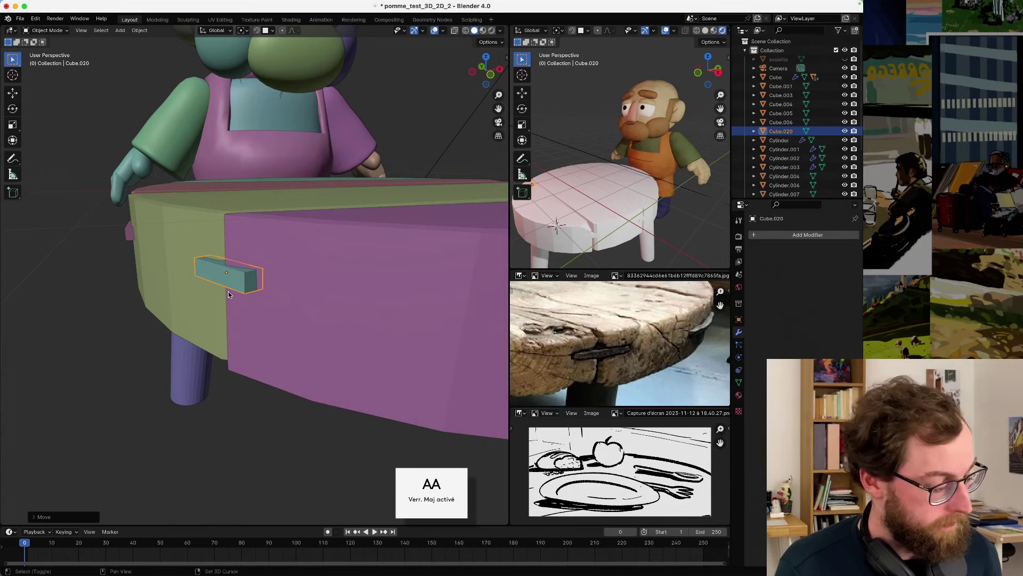
key("Caps_Lock")
key("Tab")
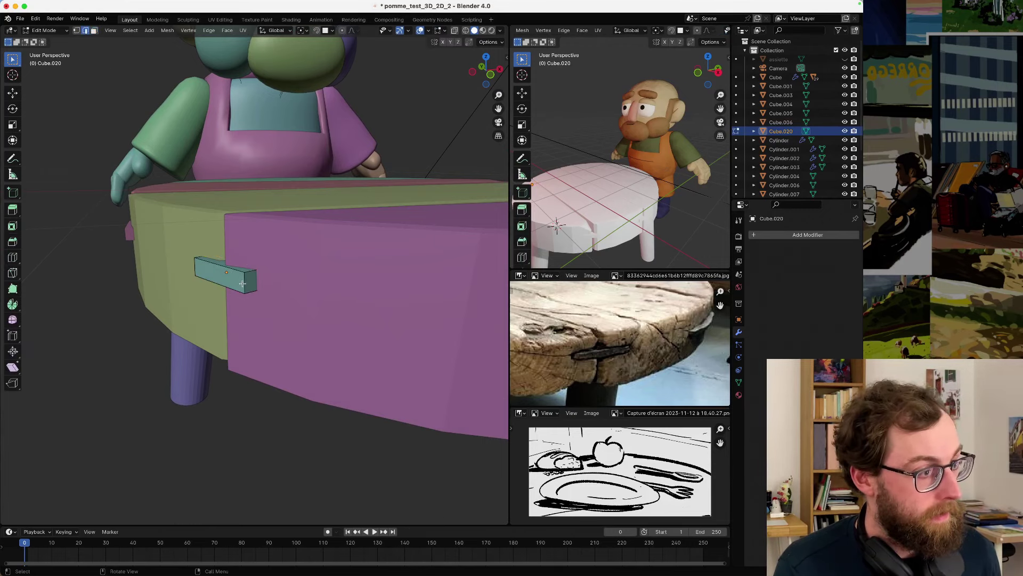
key("g")
key("x")
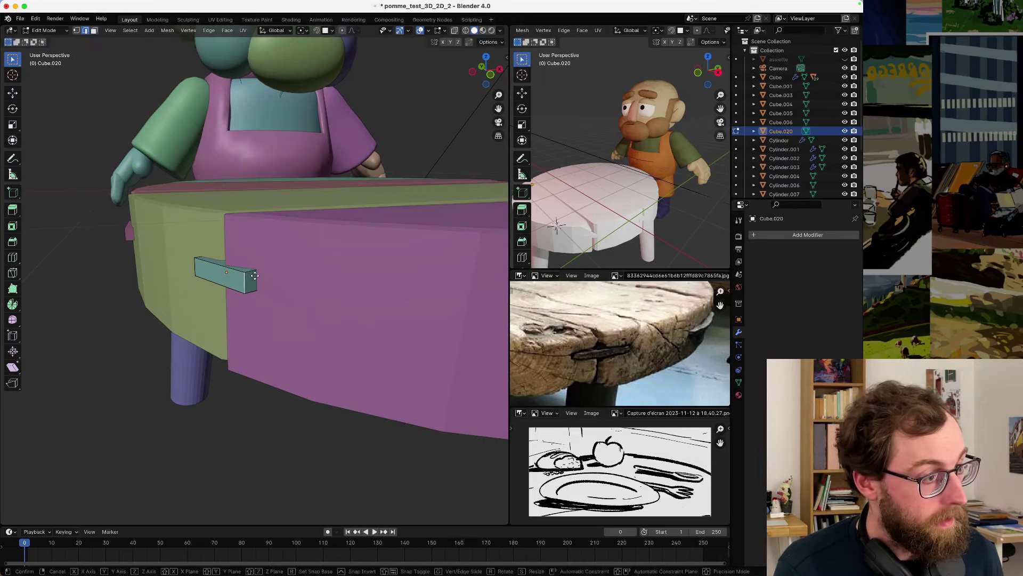
left_click(262, 270)
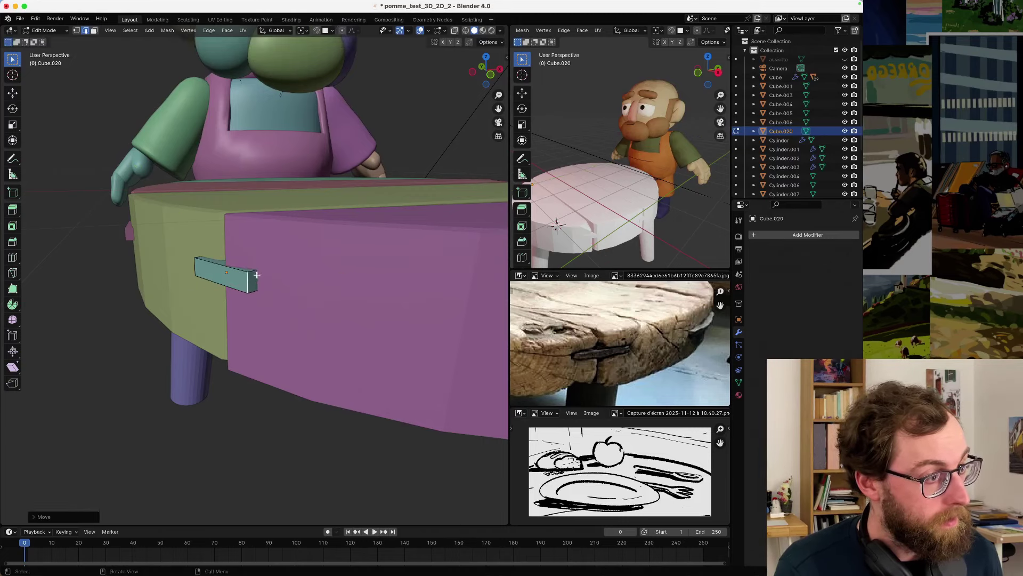
middle_click_drag(261, 270, 320, 302)
middle_click_drag(335, 300, 155, 350)
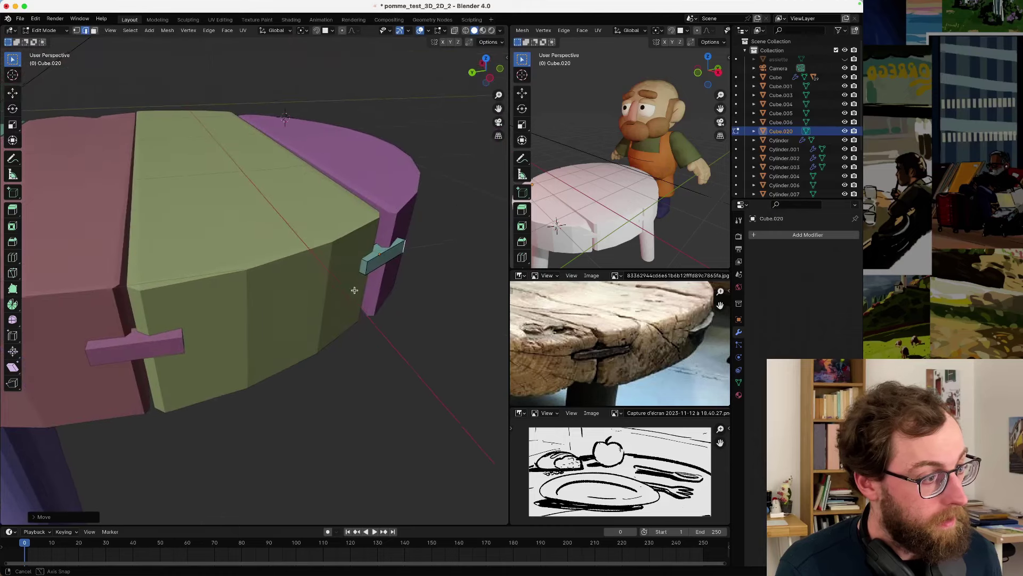
key("Tab")
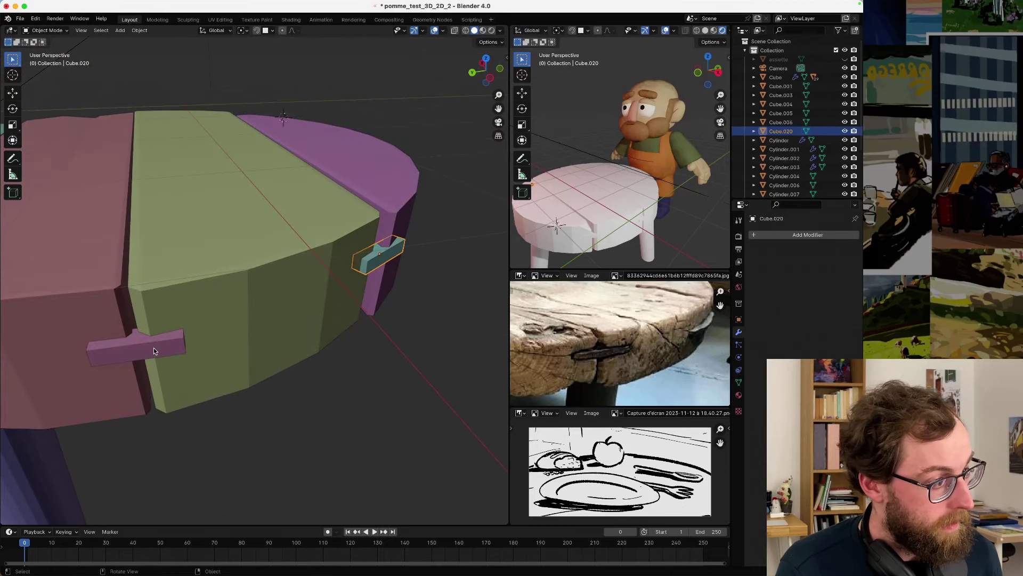
- Shift the pink peg along X and Y to sit on its rim seam
left_click(153, 347)
key("Tab")
middle_click_drag(154, 348, 254, 296)
key("Tab")
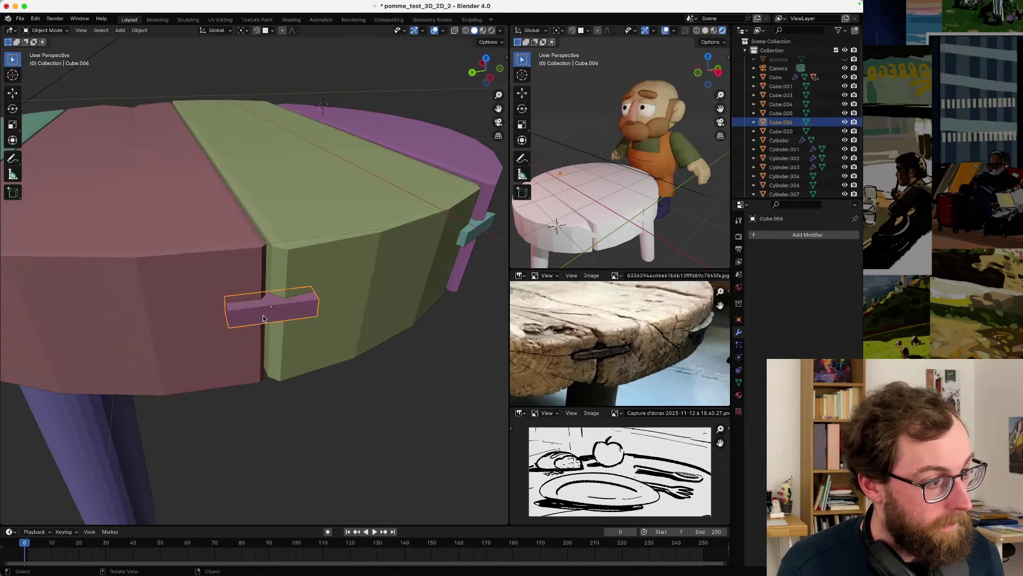
key("g")
key("y")
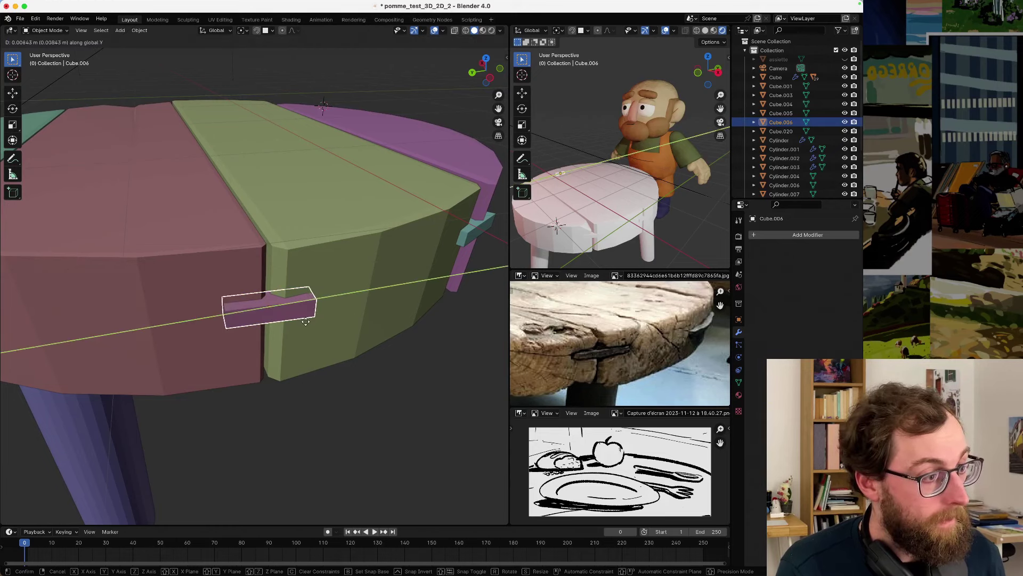
key("x")
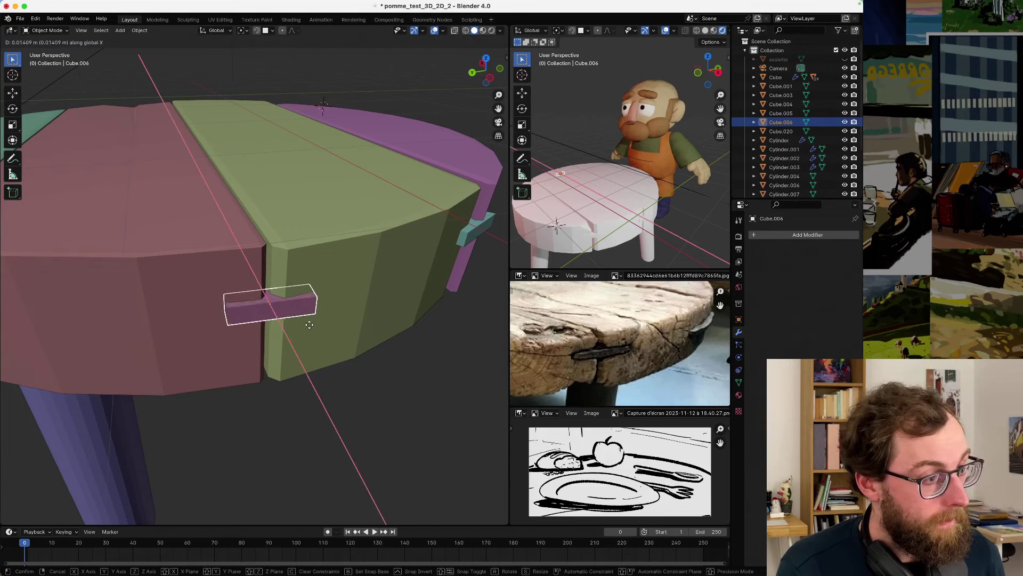
left_click(308, 324)
key("g")
key("y")
left_click(308, 324)
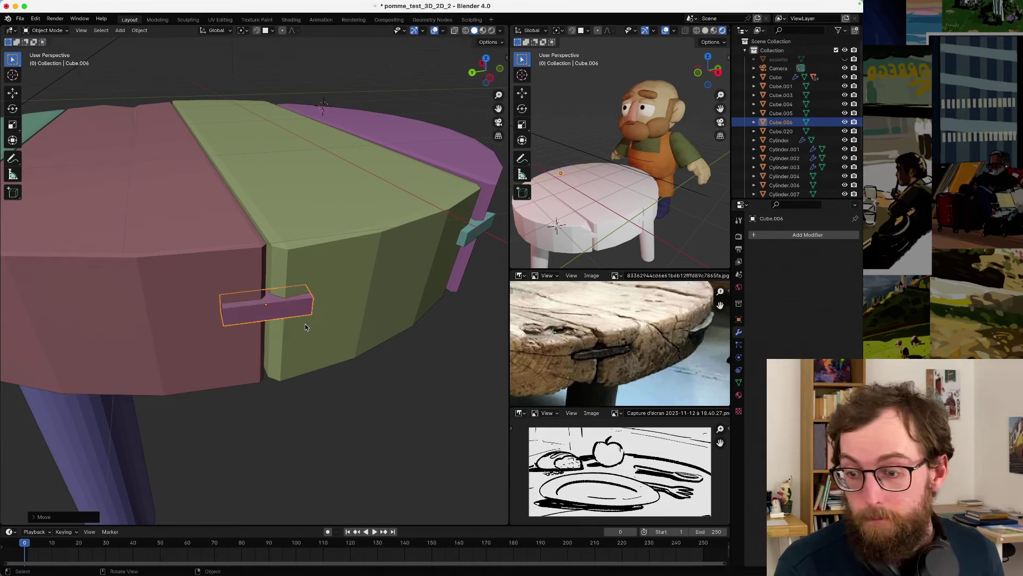
middle_click_drag(308, 325, 269, 323)
- Move the peg at the green and red seam along Y, turn it around Z, then move it along X
left_click(269, 323)
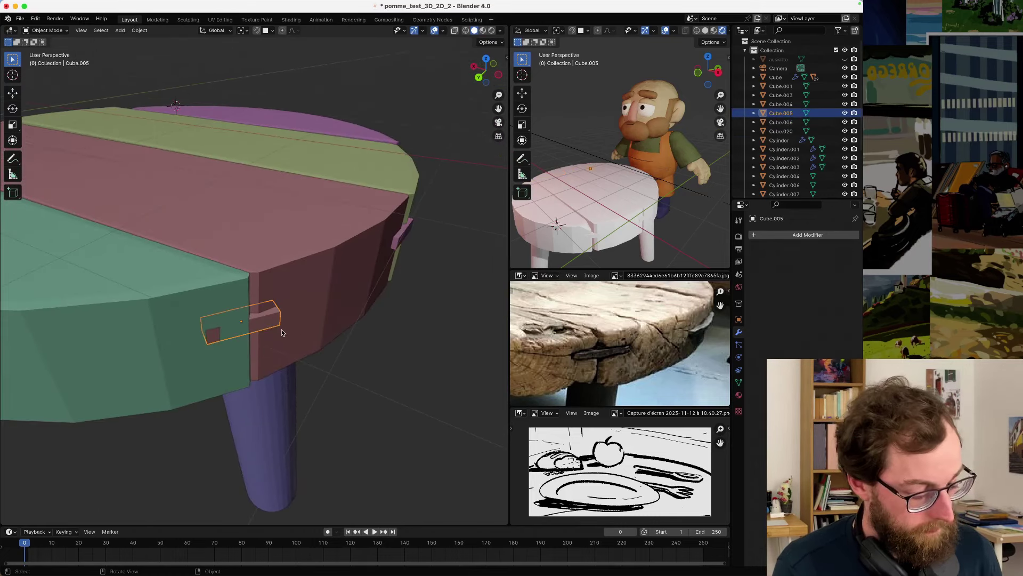
key("g")
key("y")
left_click(282, 343)
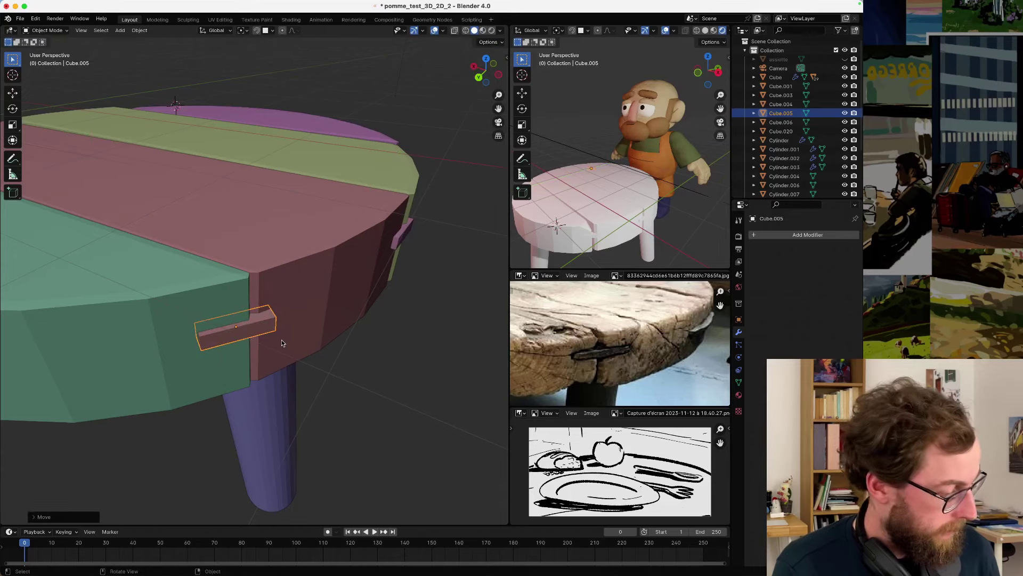
key("r")
key("z")
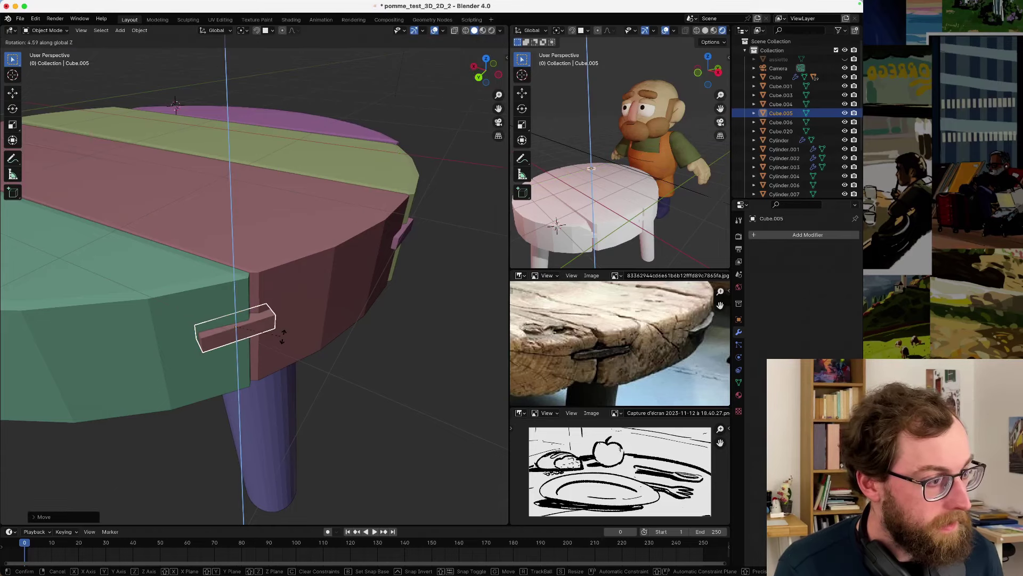
left_click(283, 336)
key("g")
key("y")
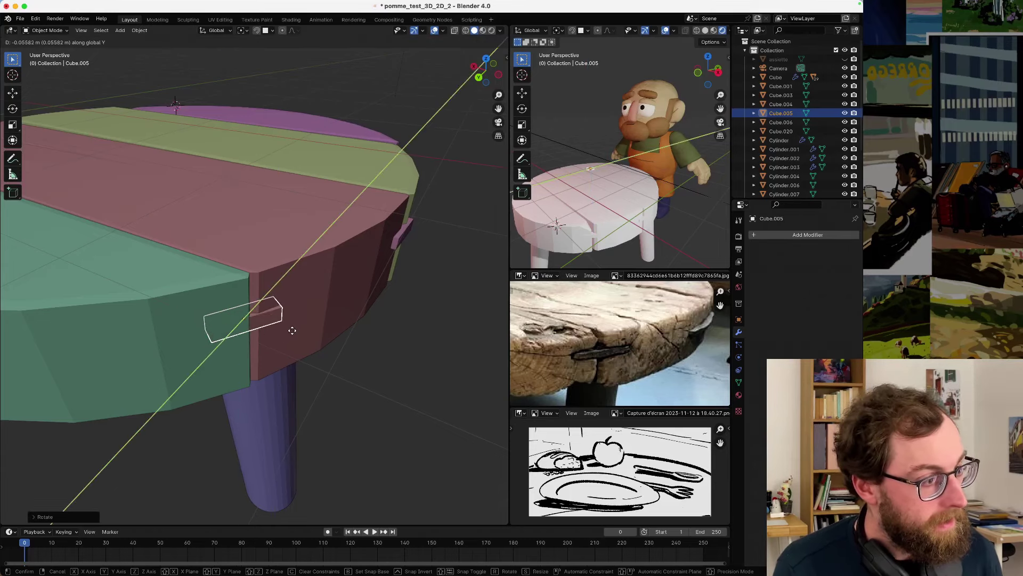
key("x")
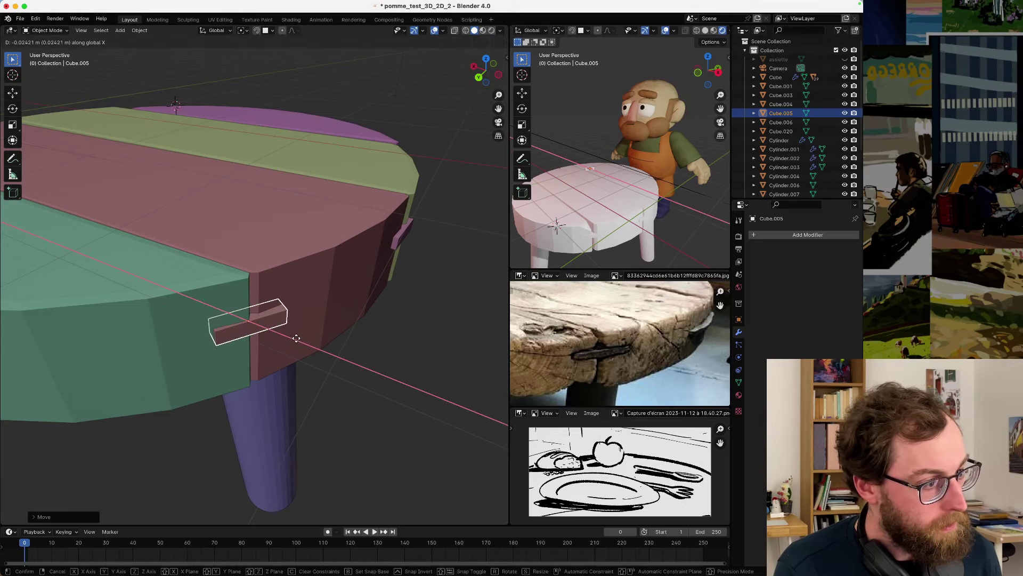
left_click(285, 343)
- Adjust that peg's Z angle again, then deselect it
scroll(285, 344, "up", 2)
key("r")
key("z")
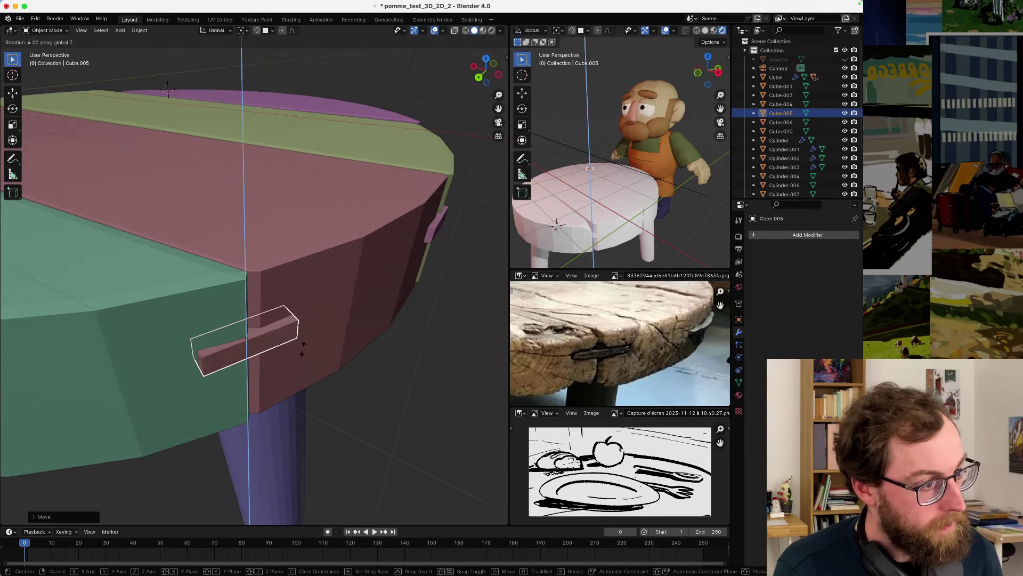
left_click(299, 349)
scroll(320, 368, "down", 3)
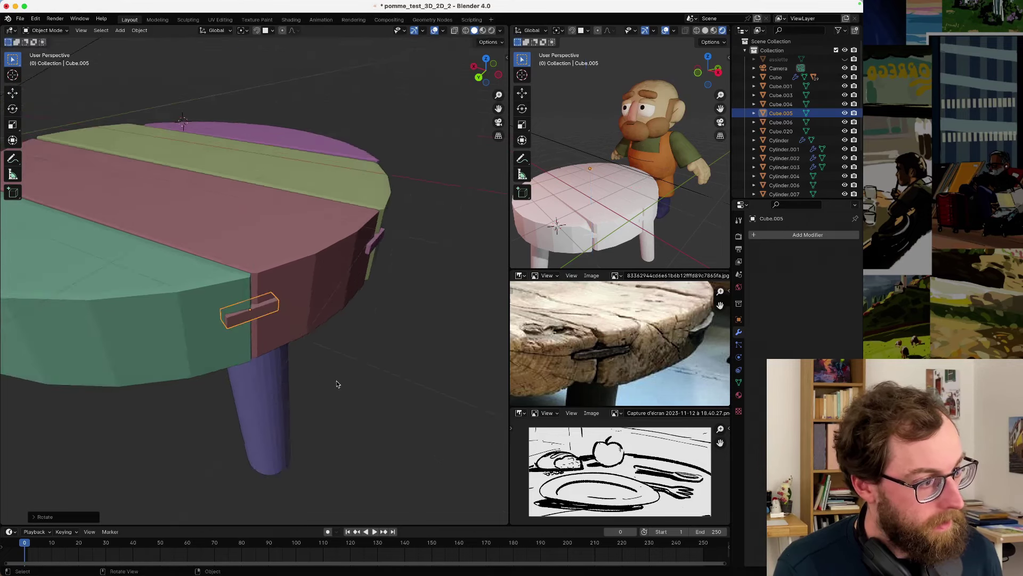
left_click(330, 375)
middle_click_drag(330, 376, 224, 291)
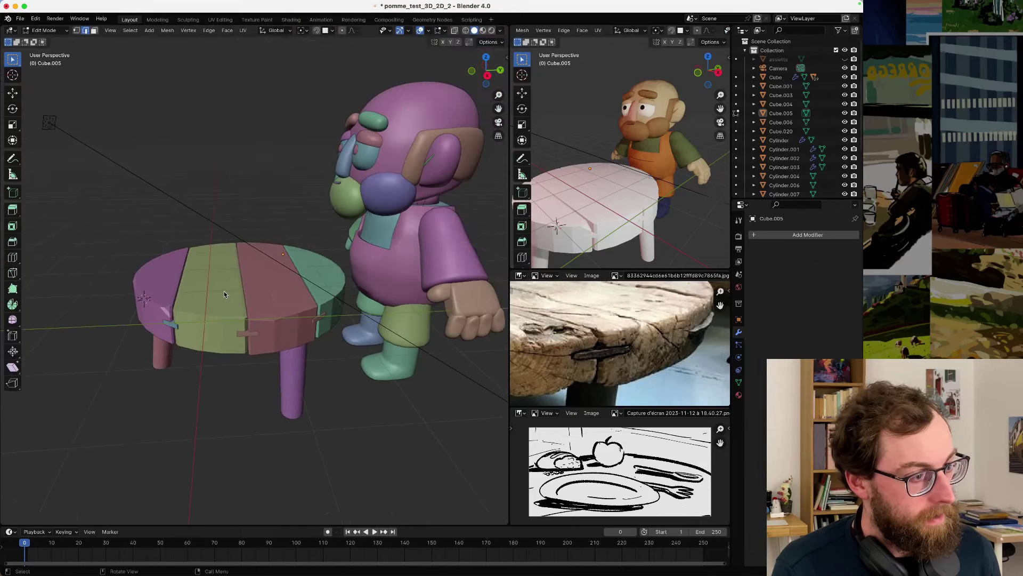
- In material preview from the front, lower the front-left peg slightly along Z
left_click(483, 30)
mouse_move(486, 68)
left_mouse_down()
mouse_move(171, 359)
mouse_move(338, 354)
mouse_move(285, 283)
left_mouse_up()
scroll(285, 284, "up", 3)
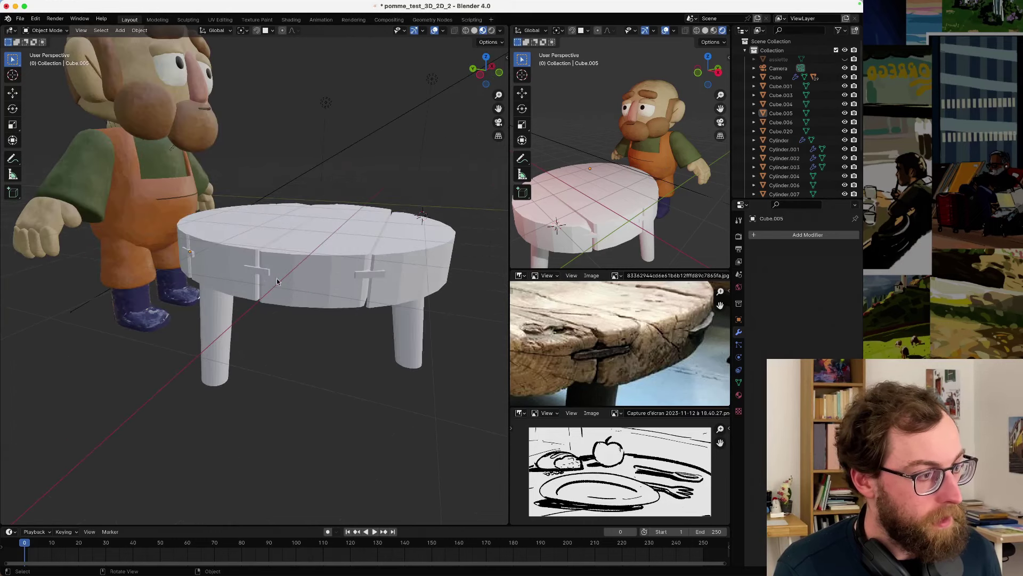
left_click(259, 271)
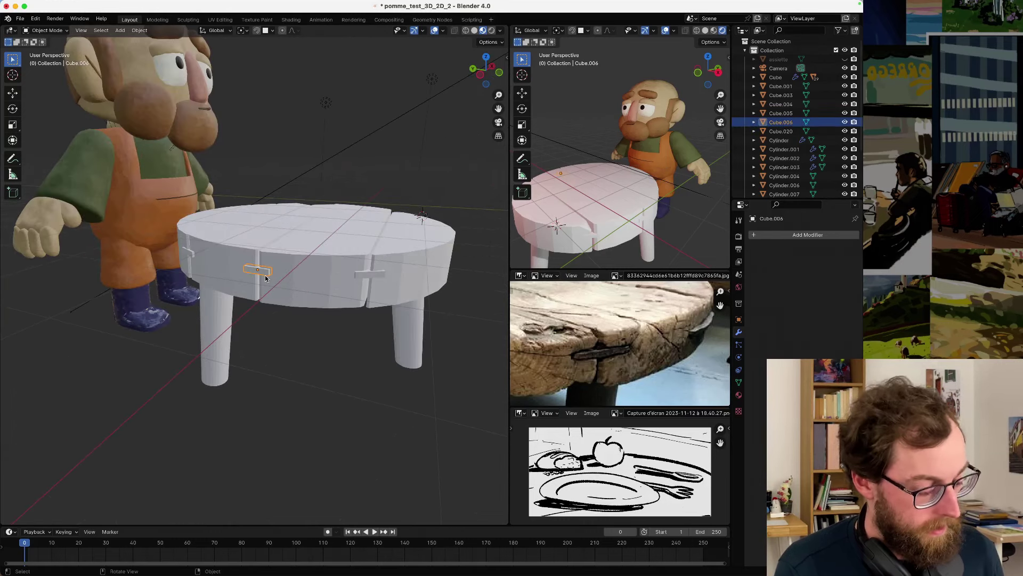
key("g")
key("z")
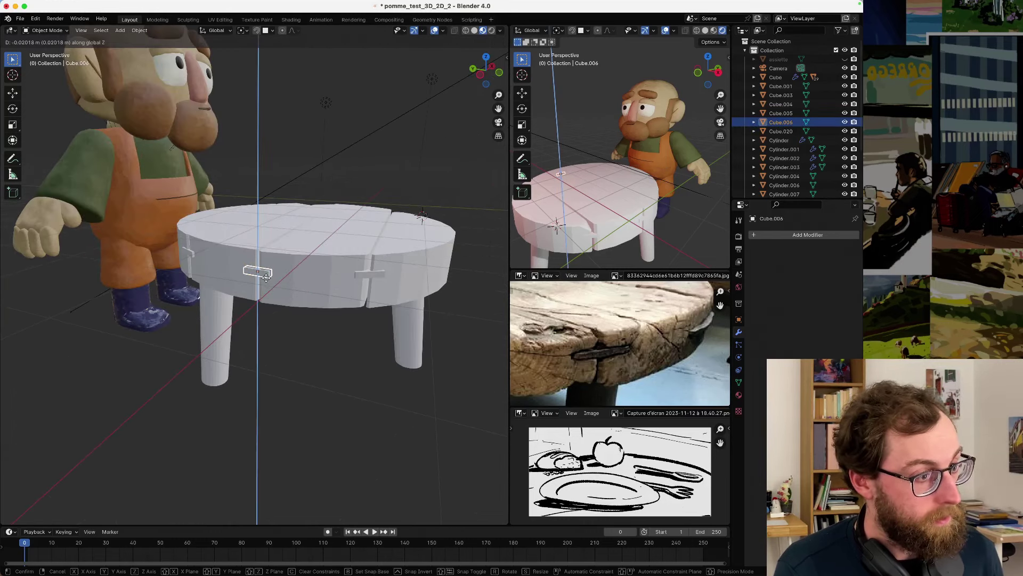
left_click(299, 281)
- Rotate the peg on the table's right side, then return to solid shading
left_click(371, 275)
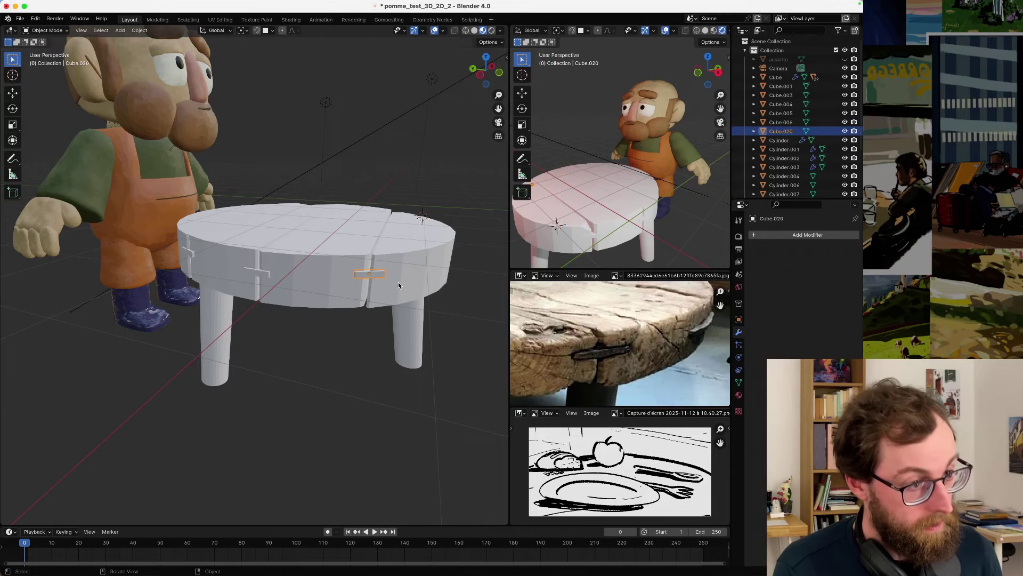
key("r")
left_click(398, 284)
scroll(397, 282, "left", 3)
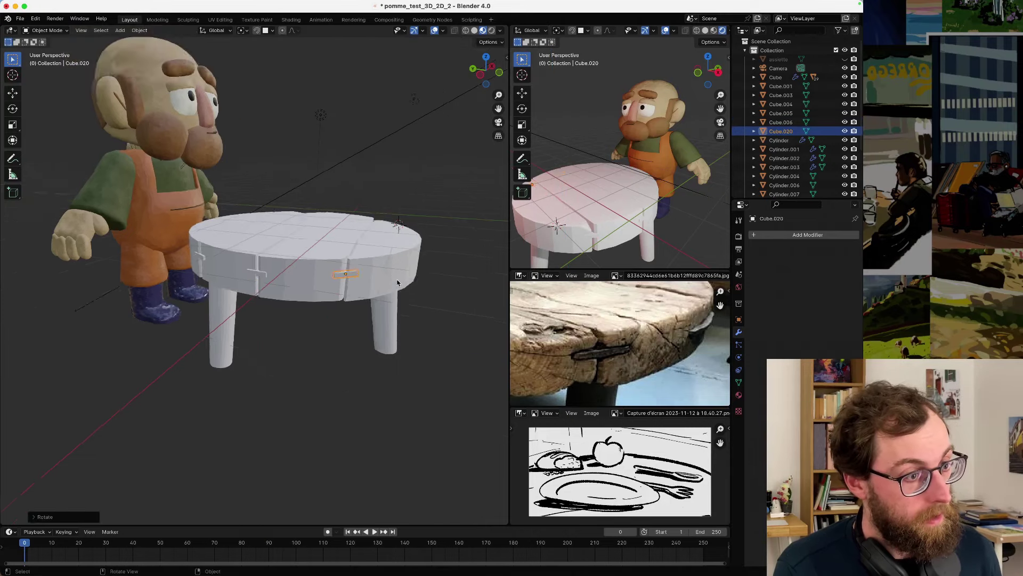
middle_click_drag(397, 282, 235, 283)
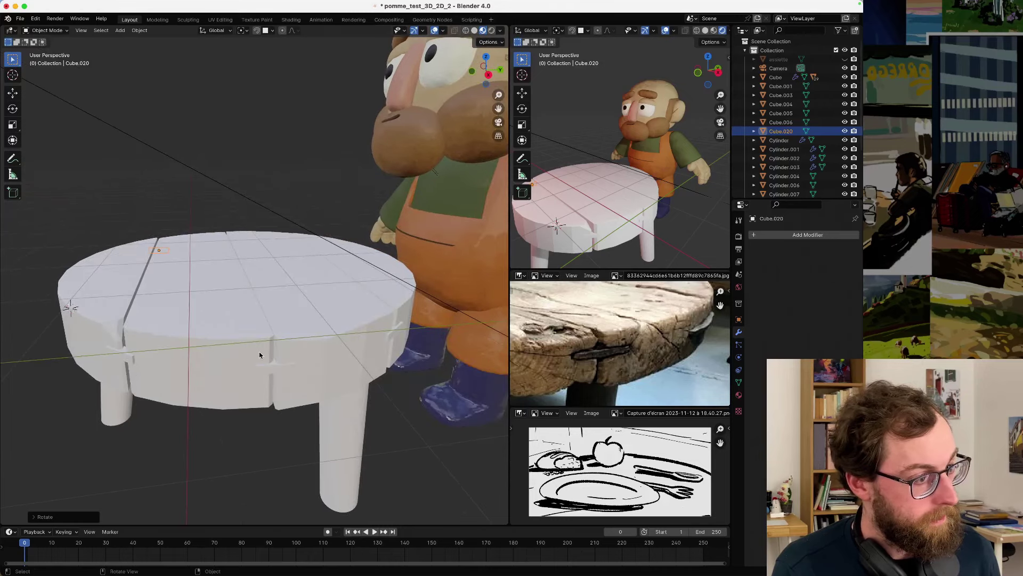
left_click(474, 31)
- Check the front-right peg, deselect it, and view the table from the front
middle_click_drag(288, 368, 286, 369)
scroll(285, 369, "up", 3)
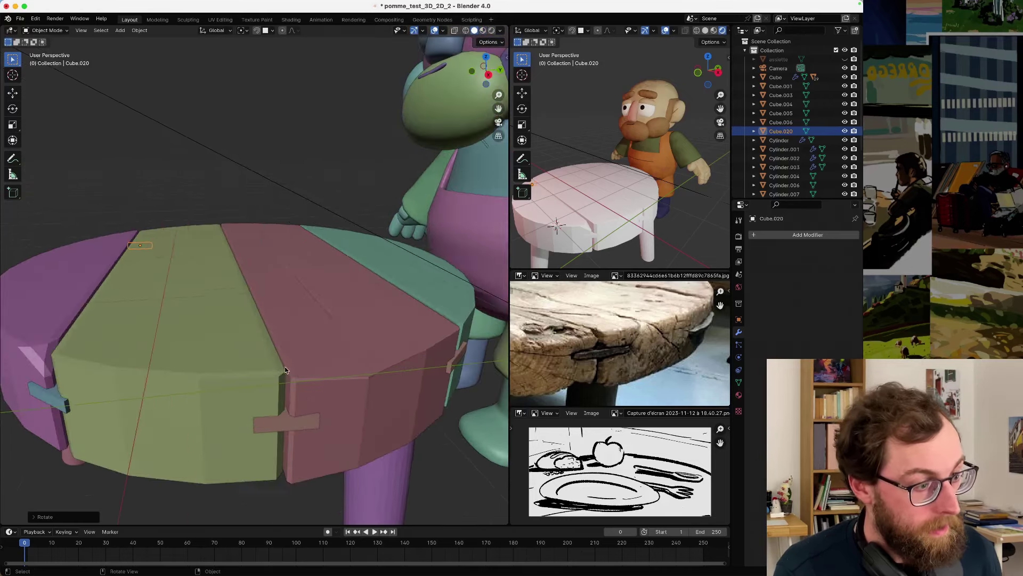
left_click(296, 432)
middle_click_drag(296, 432, 305, 438)
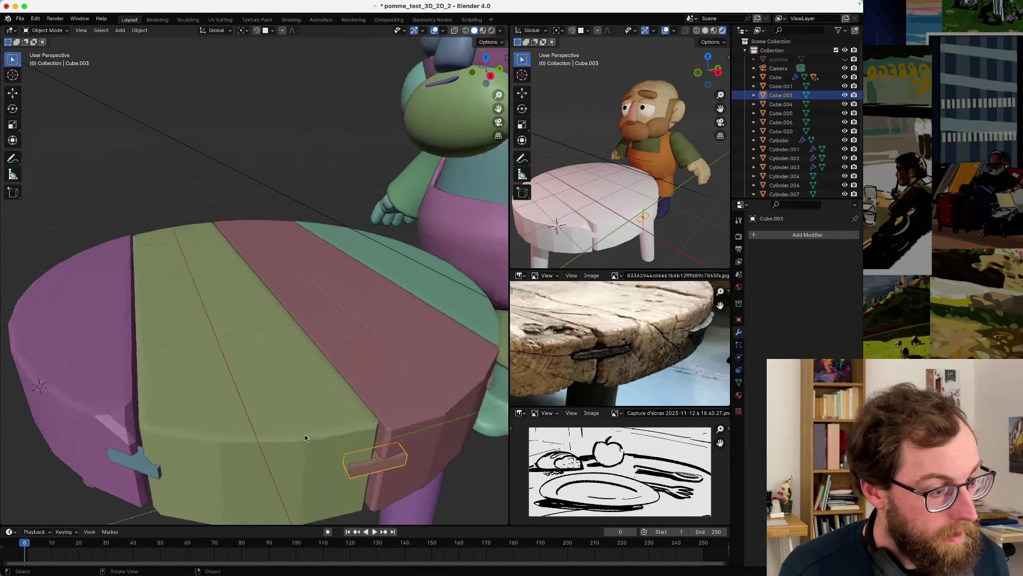
scroll(306, 438, "down", 3)
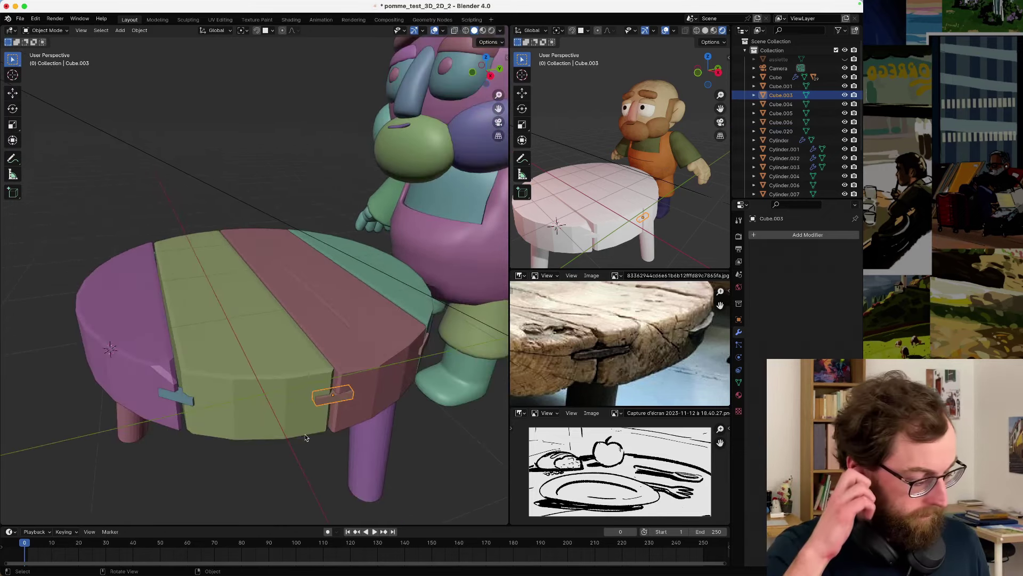
middle_click_drag(306, 438, 294, 401)
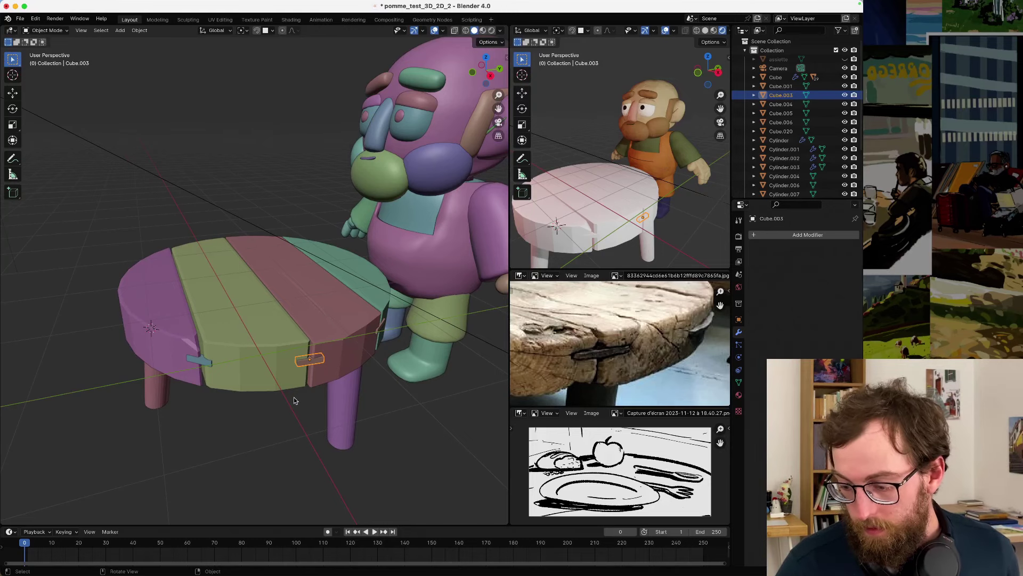
left_click(243, 406)
middle_click_drag(246, 407, 246, 411)
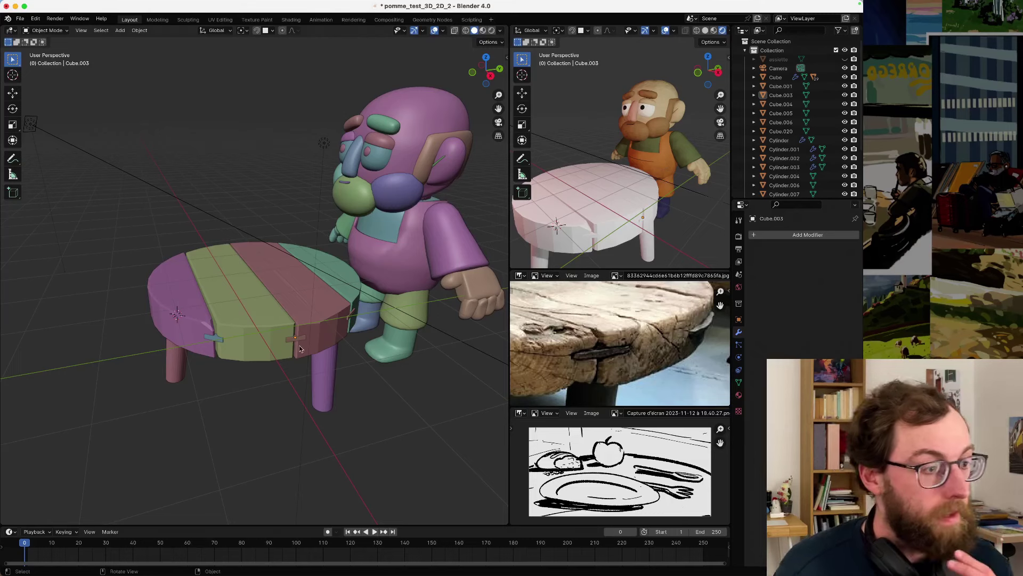
scroll(296, 351, "up", 3)
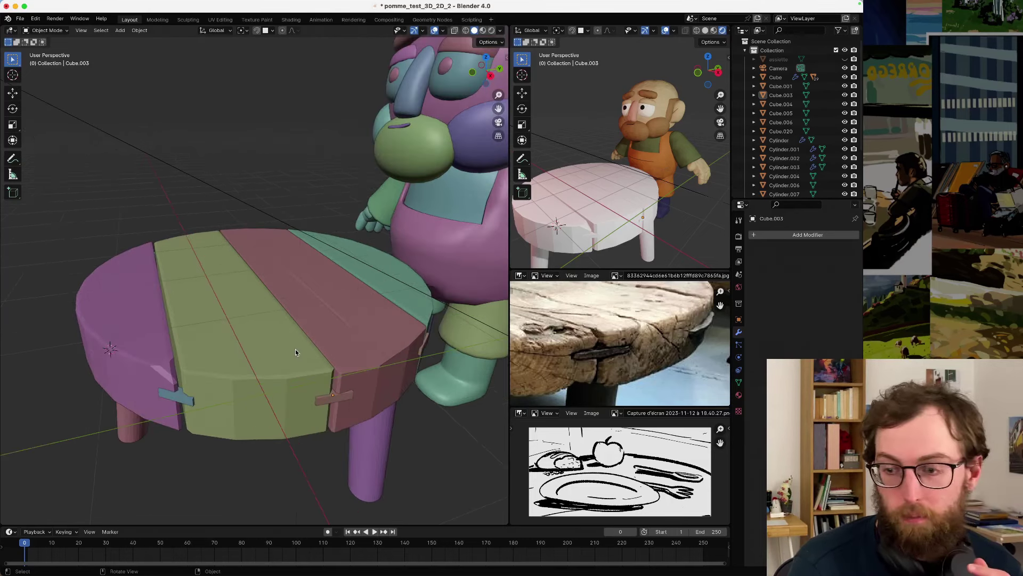
middle_click_drag(261, 360, 437, 342)
scroll(562, 340, "down", 2)
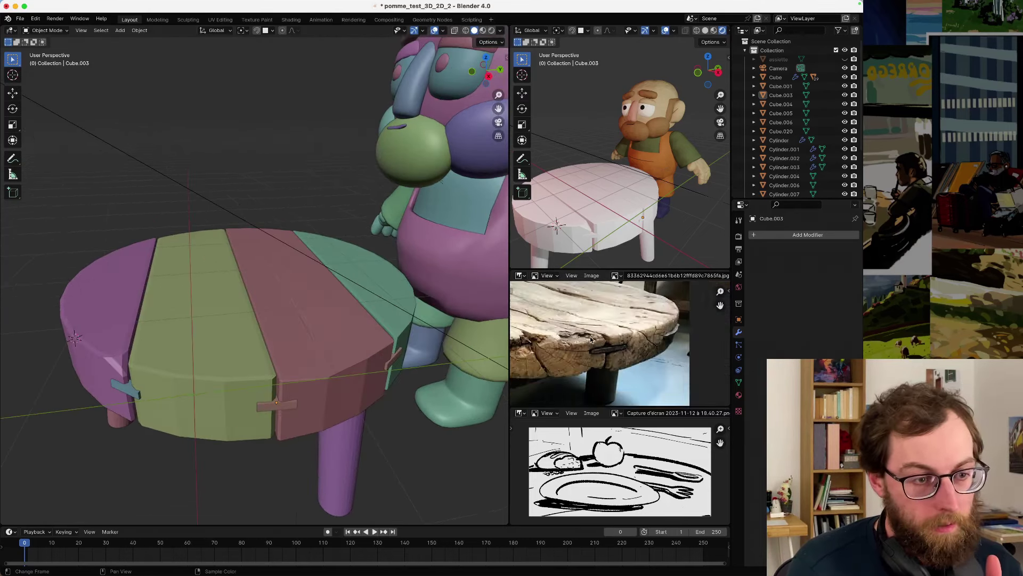
scroll(591, 341, "down", 2)
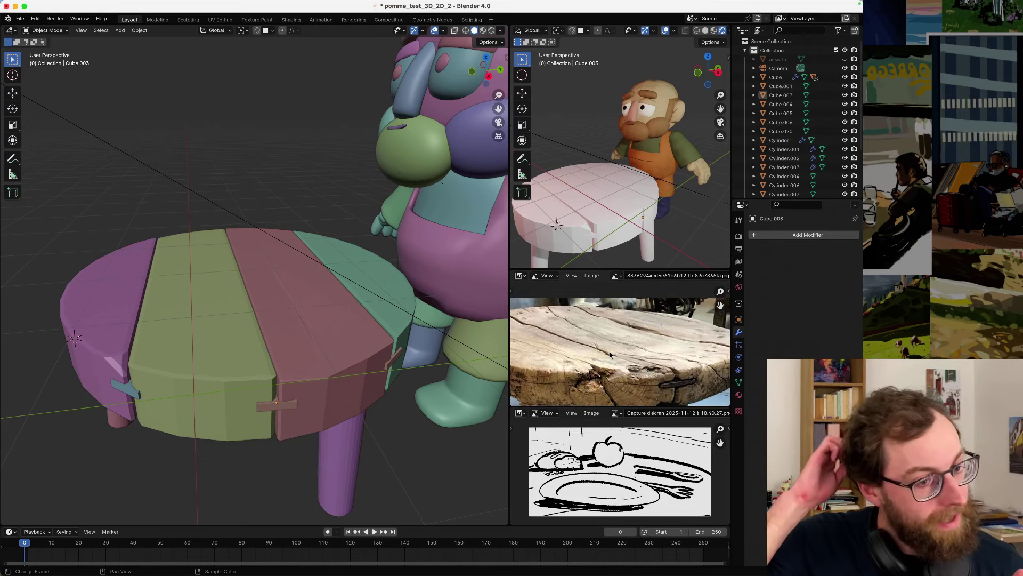
- Select the green plank Cylinder.002 in Edit Mode and try a loop cut, cancelling it
left_click(219, 292)
scroll(216, 345, "up", 3)
key("Tab")
middle_click_drag(227, 340, 242, 337)
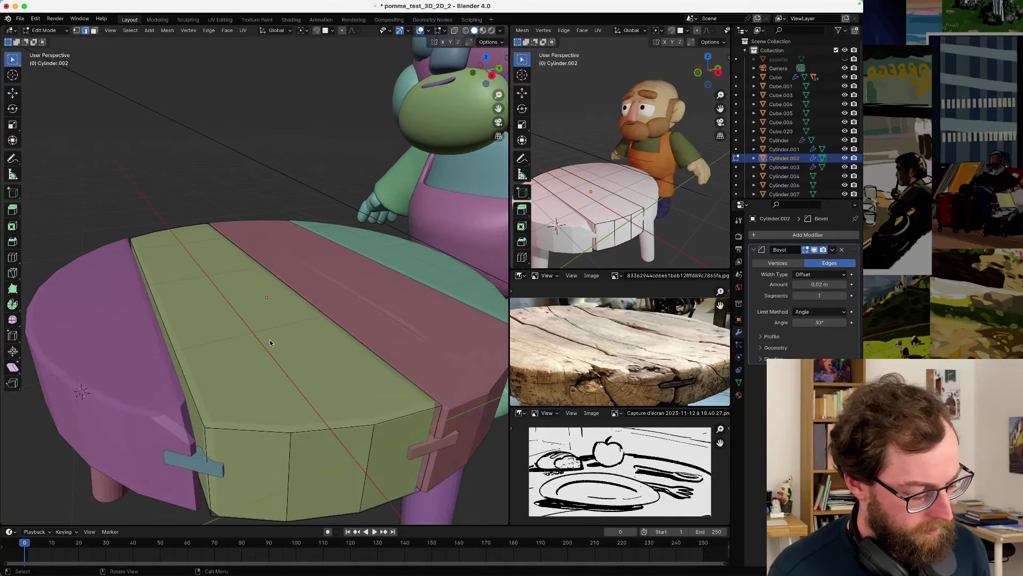
key("ctrl+r")
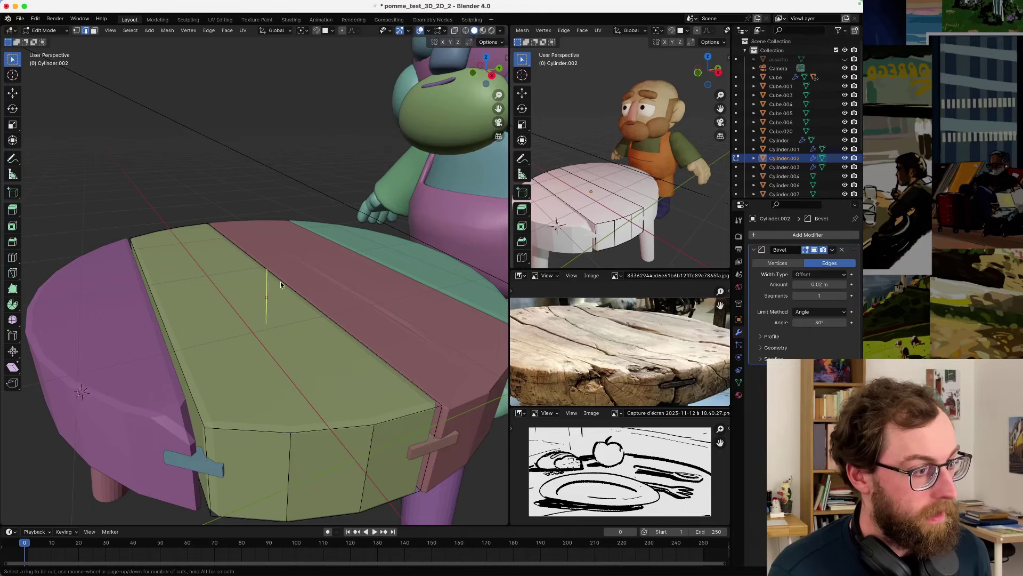
key("Escape")
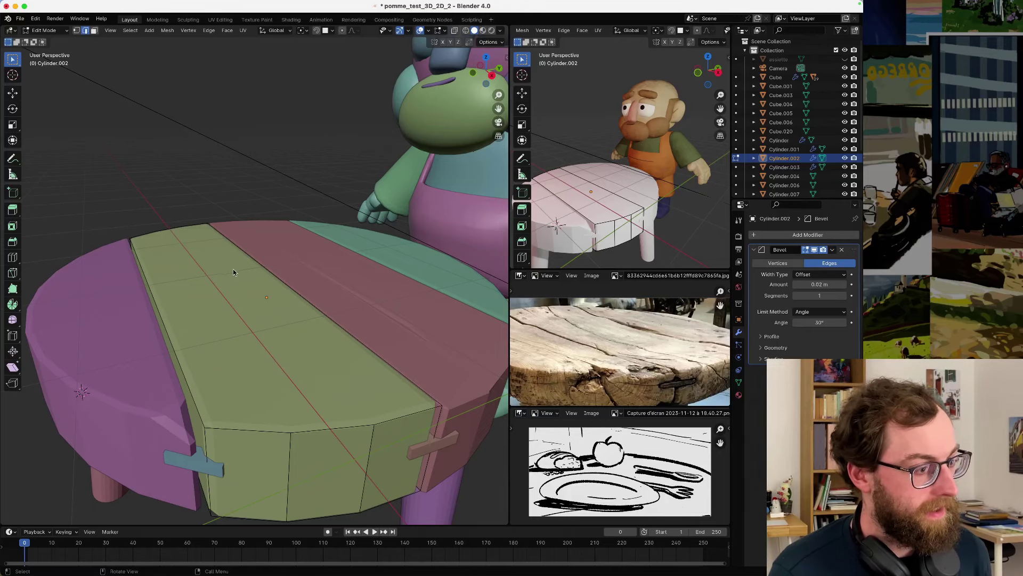
- Re-enter Edit Mode on the green plank, try another loop cut and cancel it
key("Caps_Lock")
key("Caps_Lock")
key("Tab")
scroll(240, 287, "down", 5)
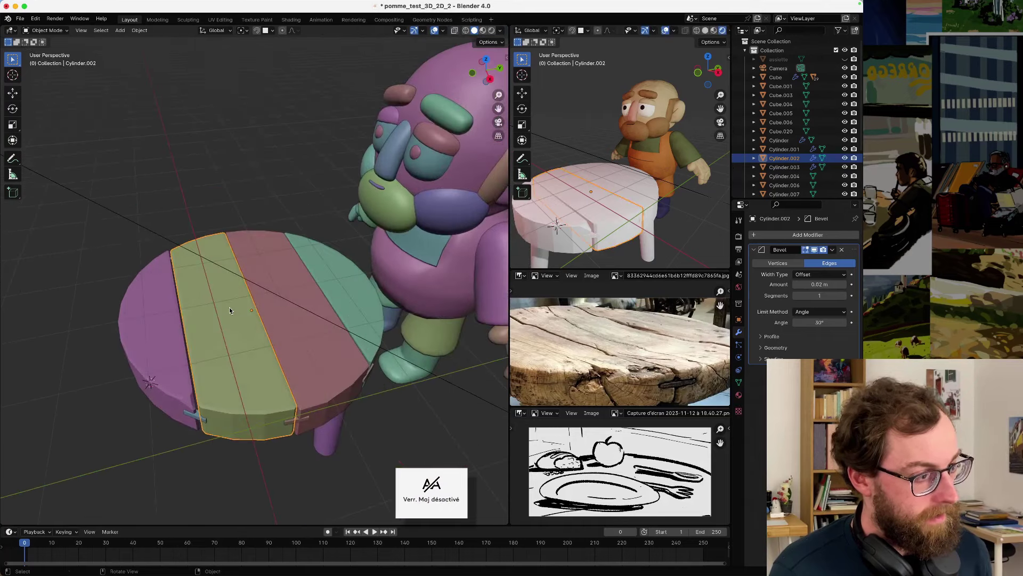
scroll(229, 310, "up", 3)
key("Tab")
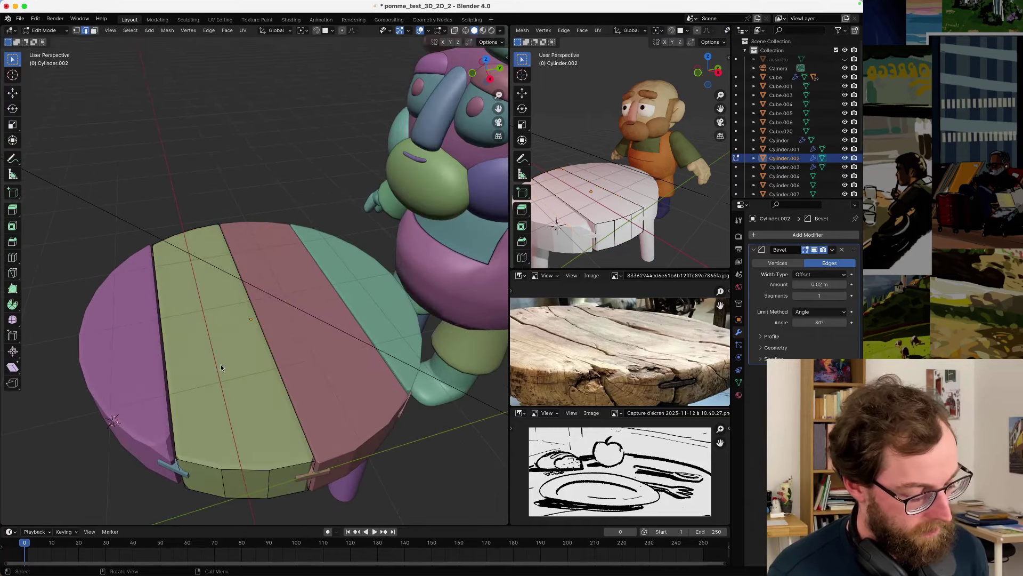
key("ctrl+r")
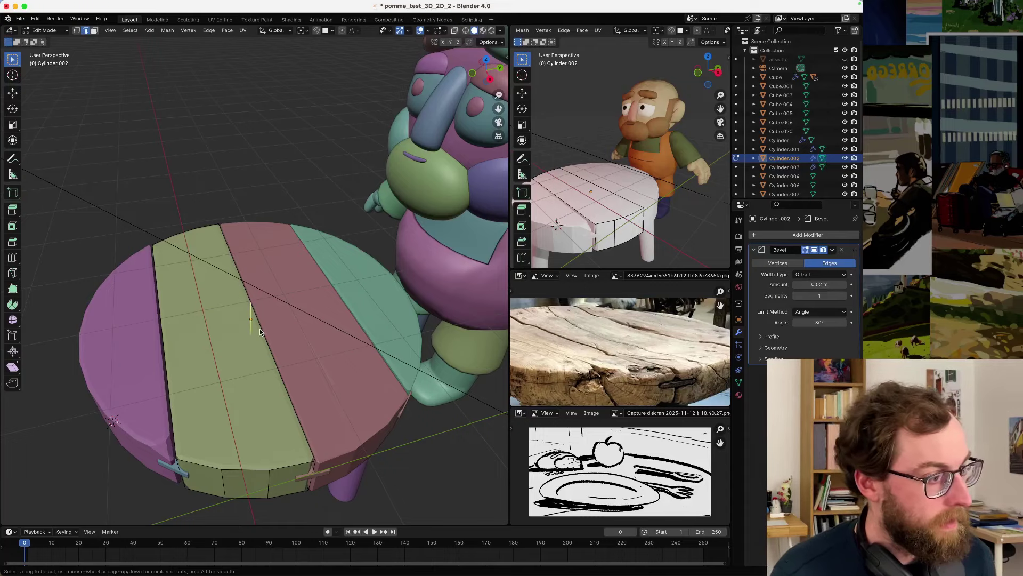
key("Escape")
middle_click_drag(290, 370, 279, 372)
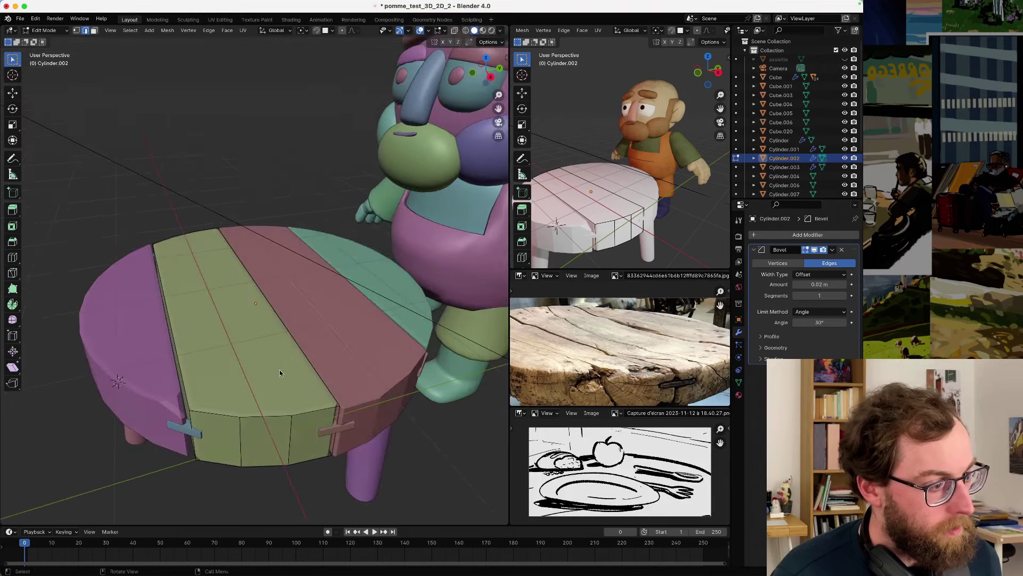
key("Tab")
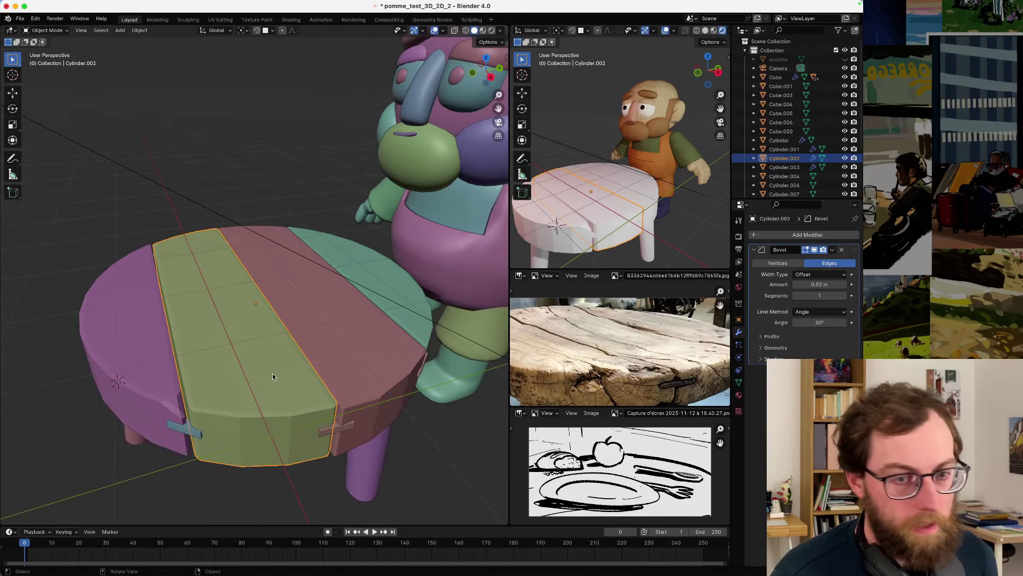
- Toggle the Bevel modifier's render visibility and reopen the green plank's mesh
left_click(823, 250)
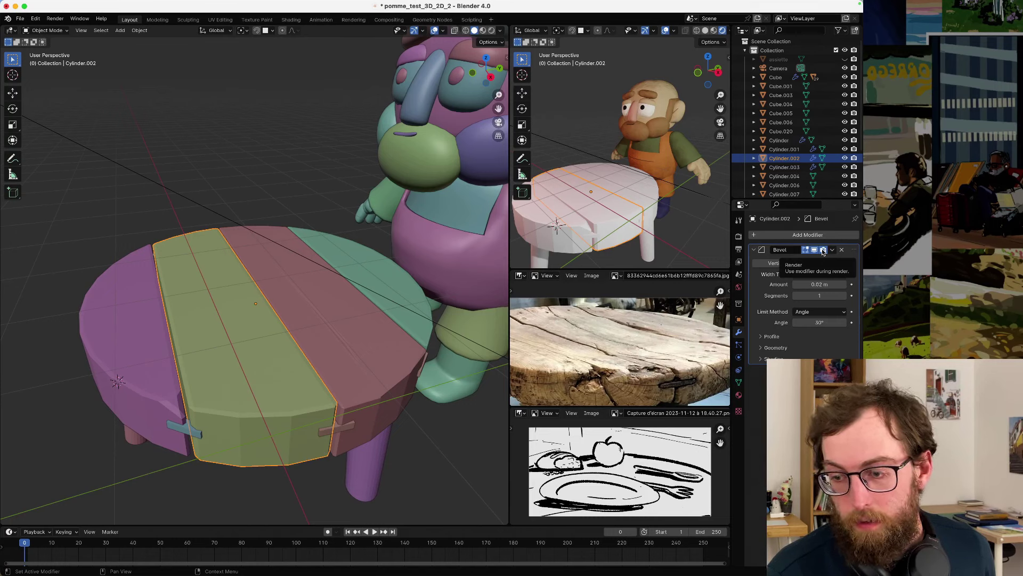
key("Tab")
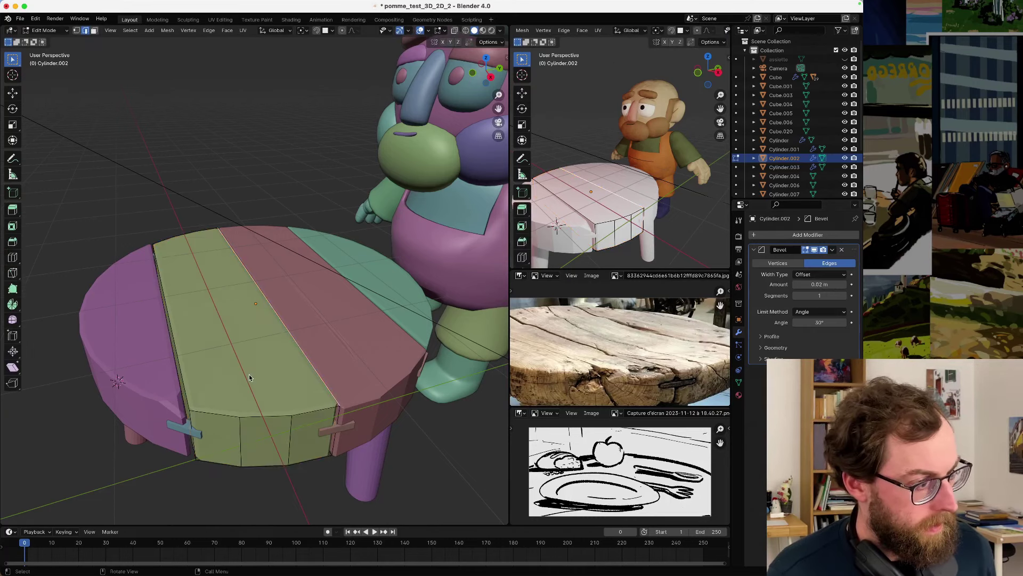
middle_click_drag(248, 374, 268, 334)
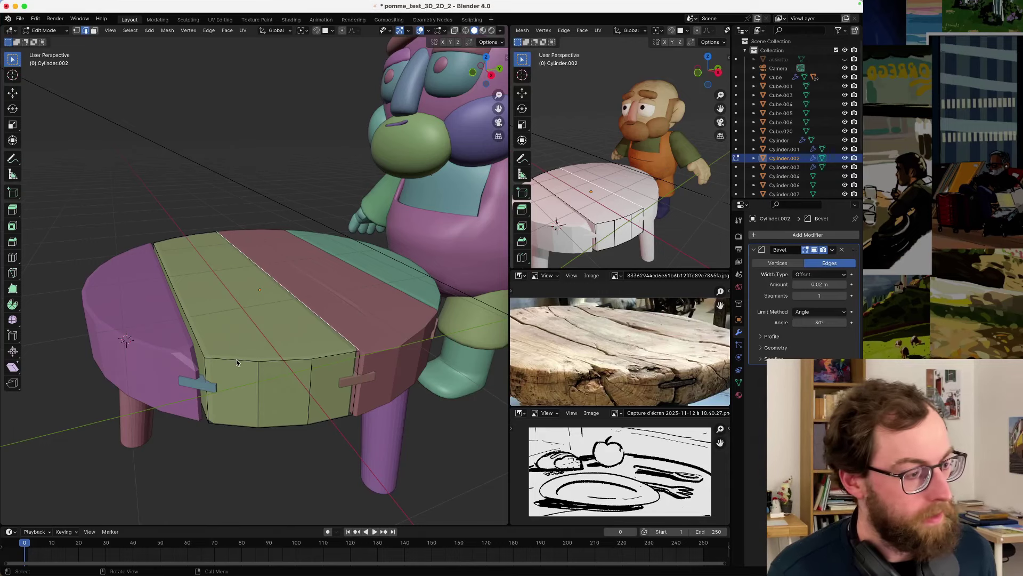
key("Tab")
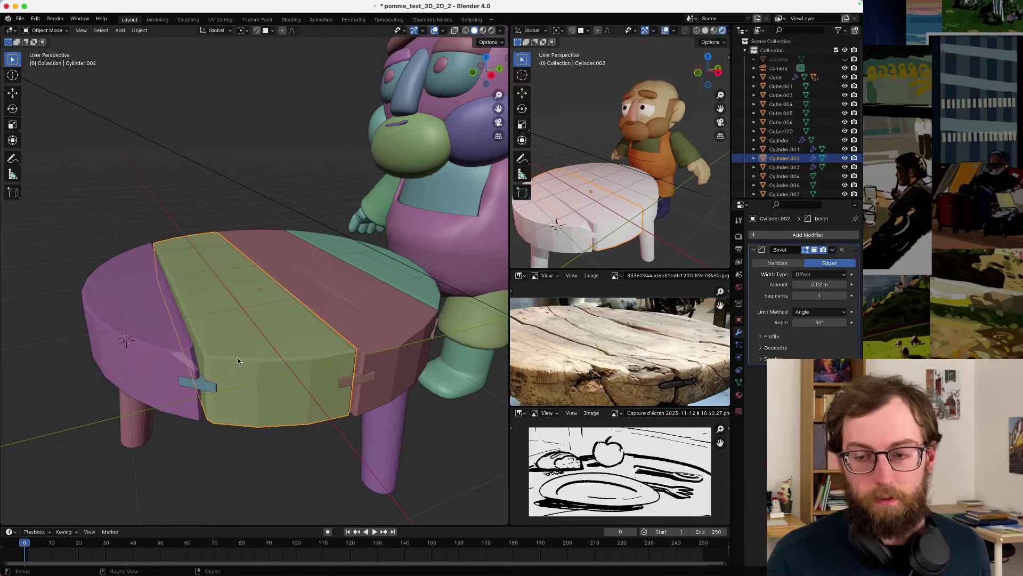
middle_click_drag(225, 382, 214, 408)
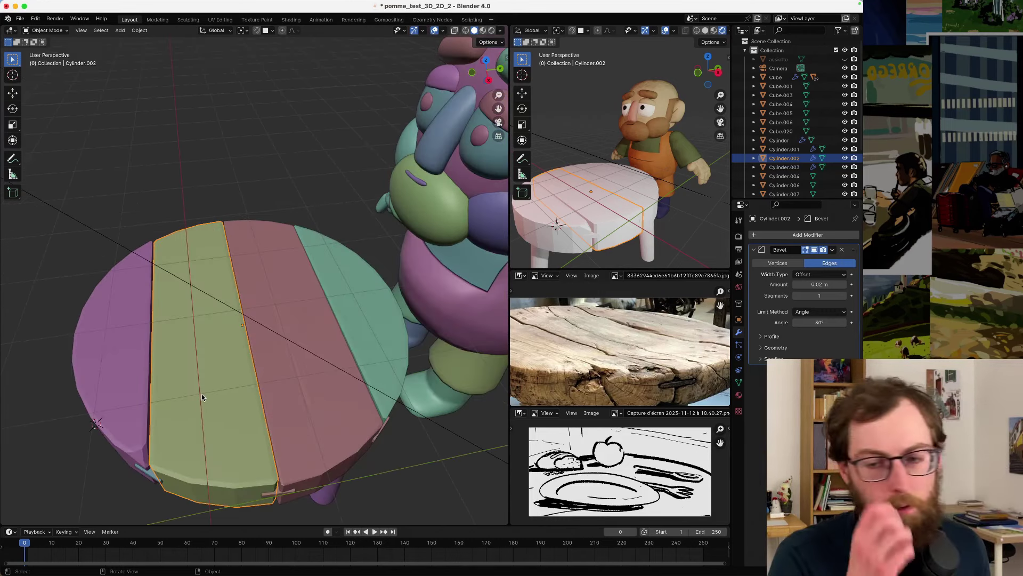
middle_click_drag(201, 395, 291, 321)
key("Tab")
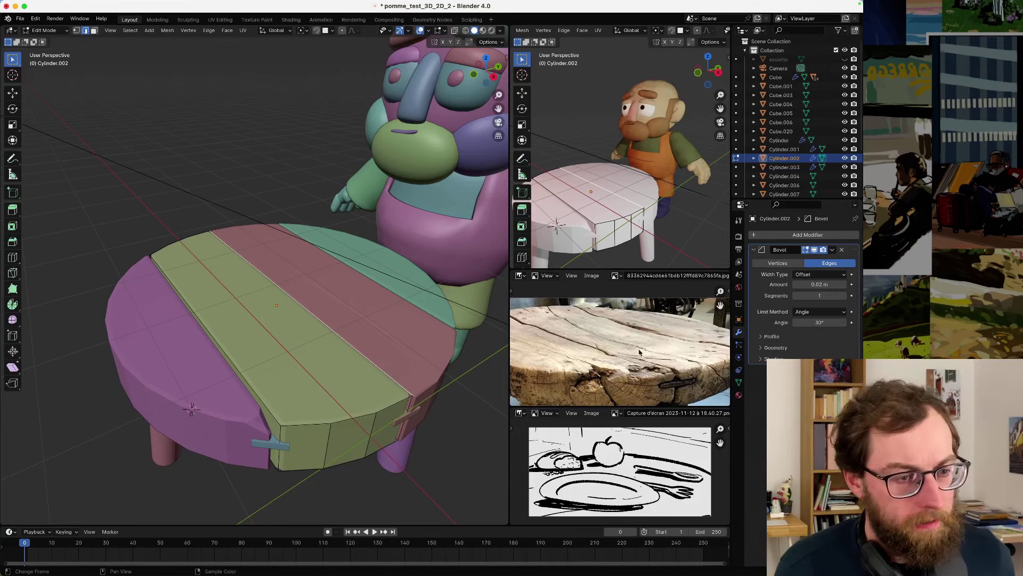
- Return to Object Mode and select the red plank segment (Cylinder)
scroll(586, 359, "up", 5)
scroll(587, 352, "down", 5)
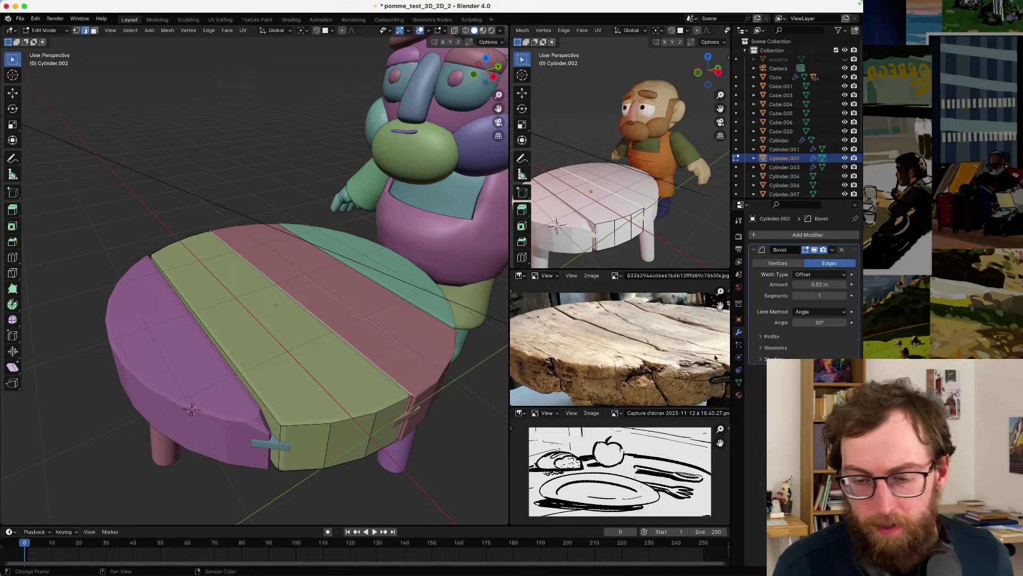
middle_click_drag(249, 394, 297, 357)
key("Tab")
left_click(320, 350)
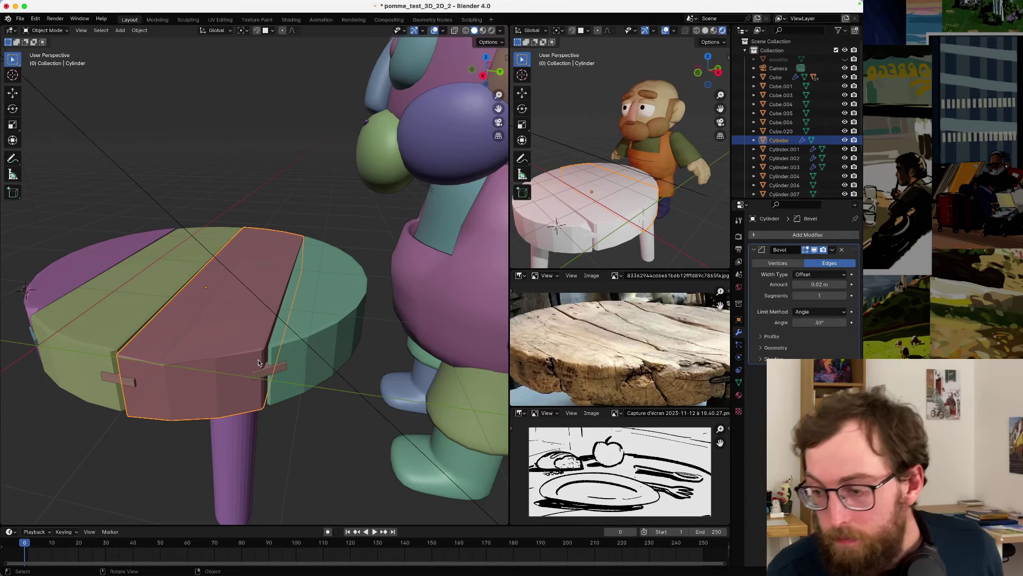
- Enter Edit Mode on the green plank Cylinder.002 and knife-cut one line across its top
middle_click_drag(98, 305, 176, 306)
left_click(242, 310)
key("Tab")
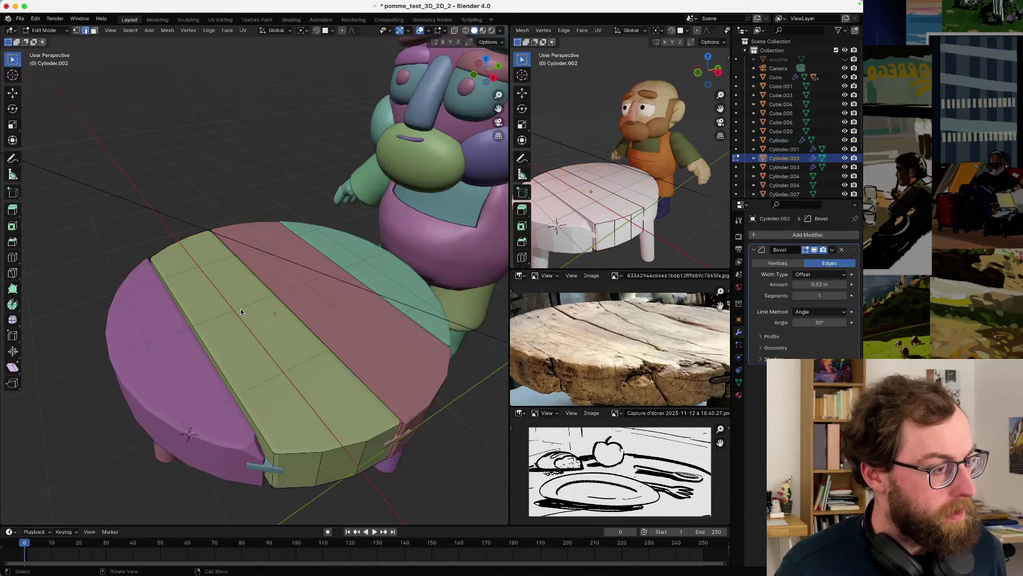
key("k")
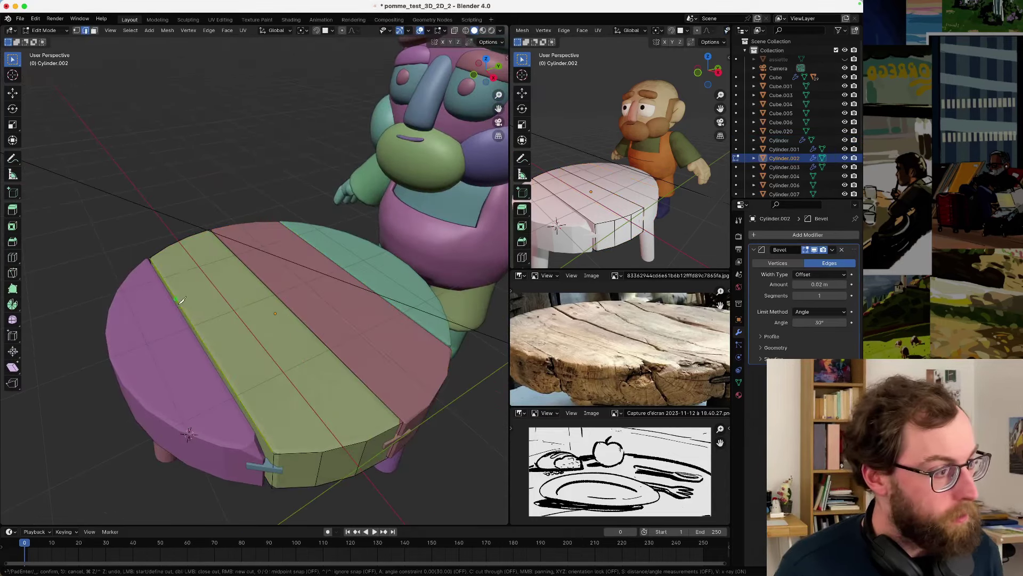
left_click(180, 307)
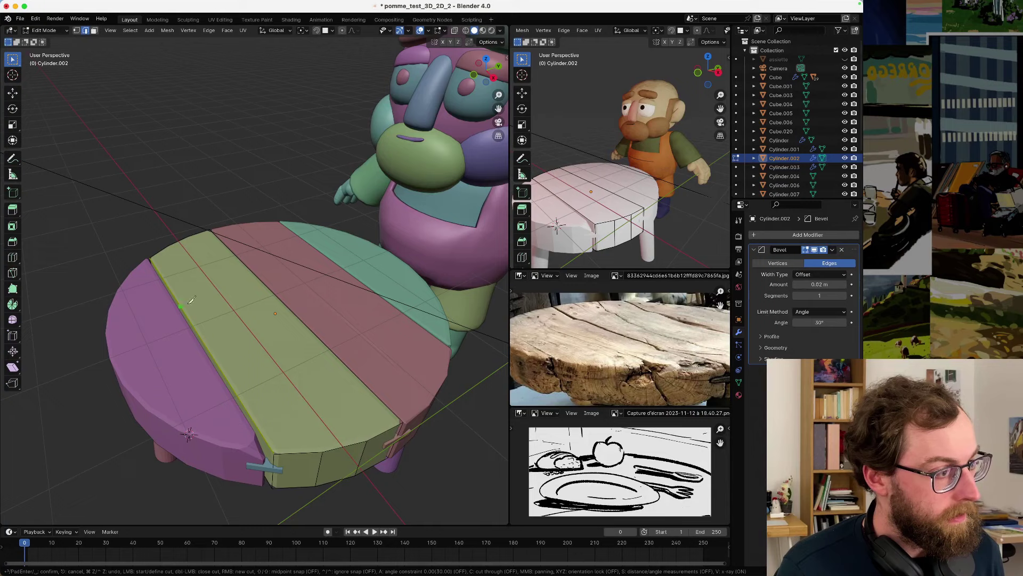
left_click(258, 276)
key("Return")
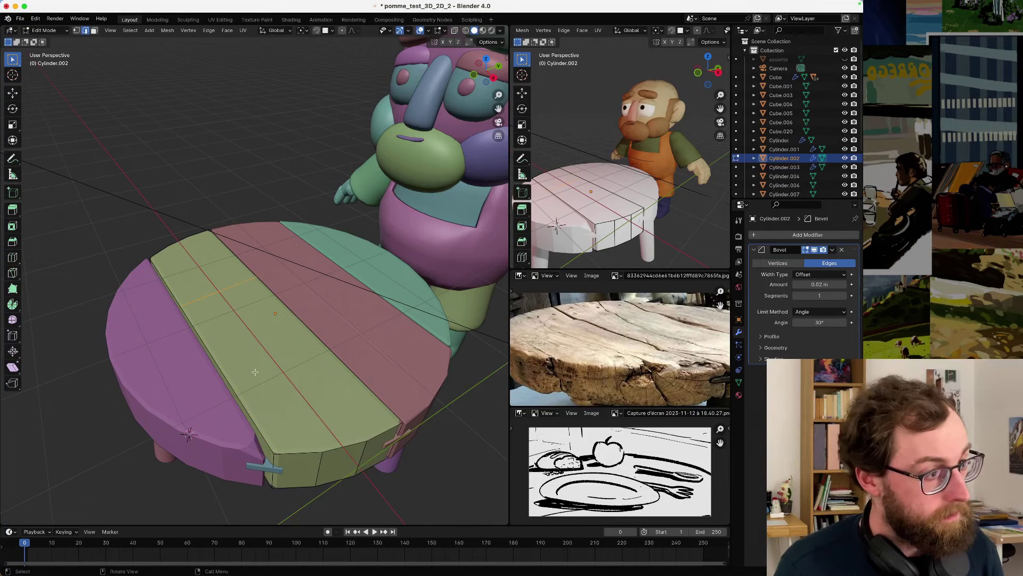
- Knife-cut a second line across the plank top, then select the top face at its end
key("k")
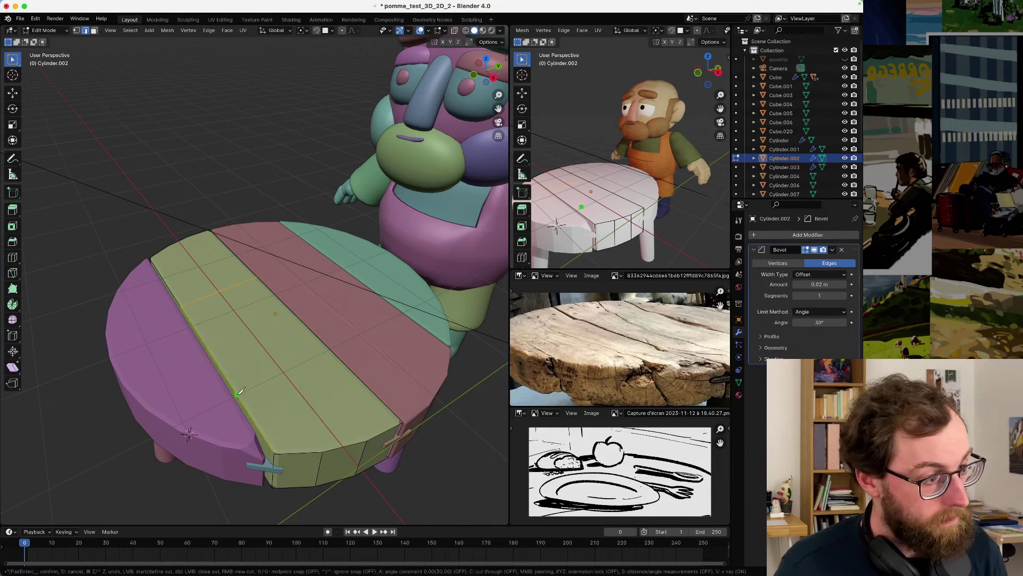
left_click(237, 396)
left_click(304, 328)
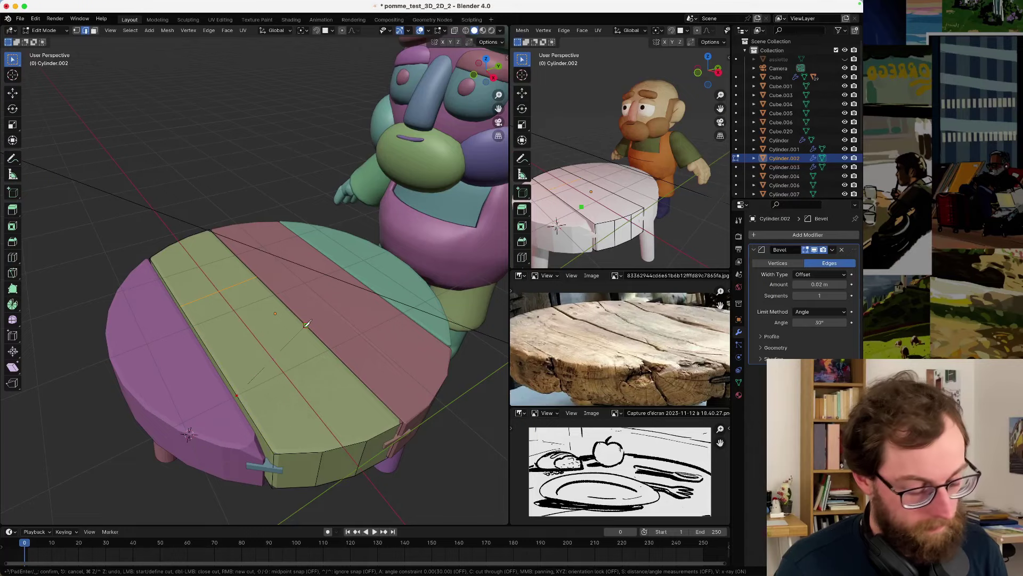
key("Return")
left_click(94, 30)
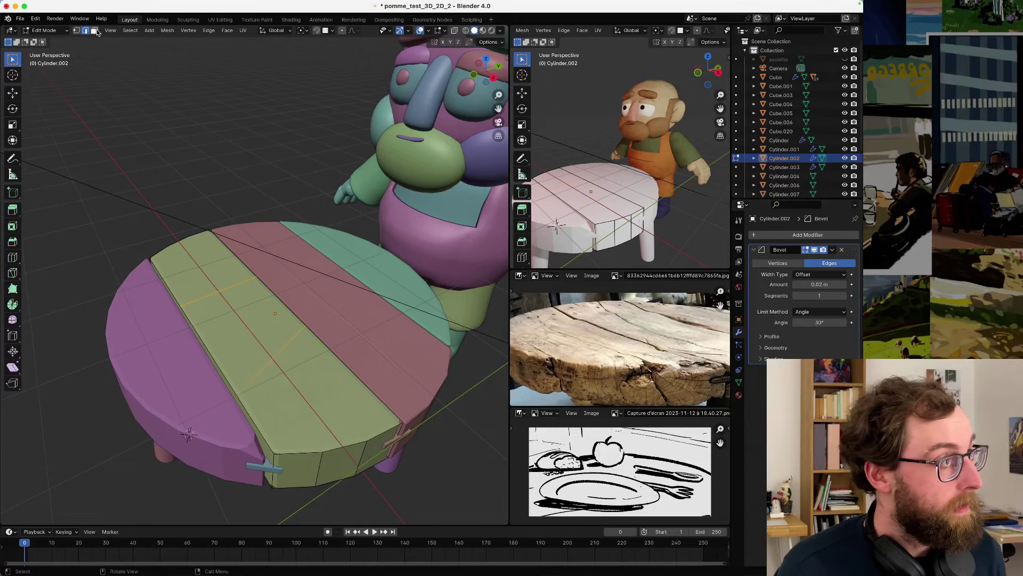
left_click(208, 266)
middle_click_drag(208, 266, 306, 296)
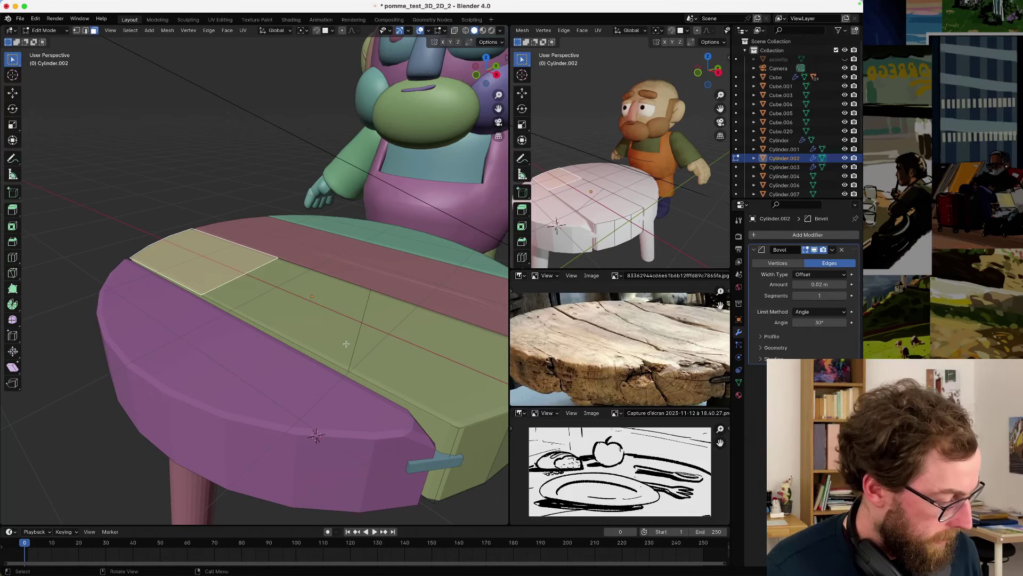
- Leave and re-enter Edit Mode on the green plank from a new viewing angle
left_click(321, 339)
key("Tab")
middle_click_drag(319, 318, 337, 341)
key("Tab")
- Inspect the knife-cut top and front faces, clear the selection, and begin a loop cut
left_click(328, 352)
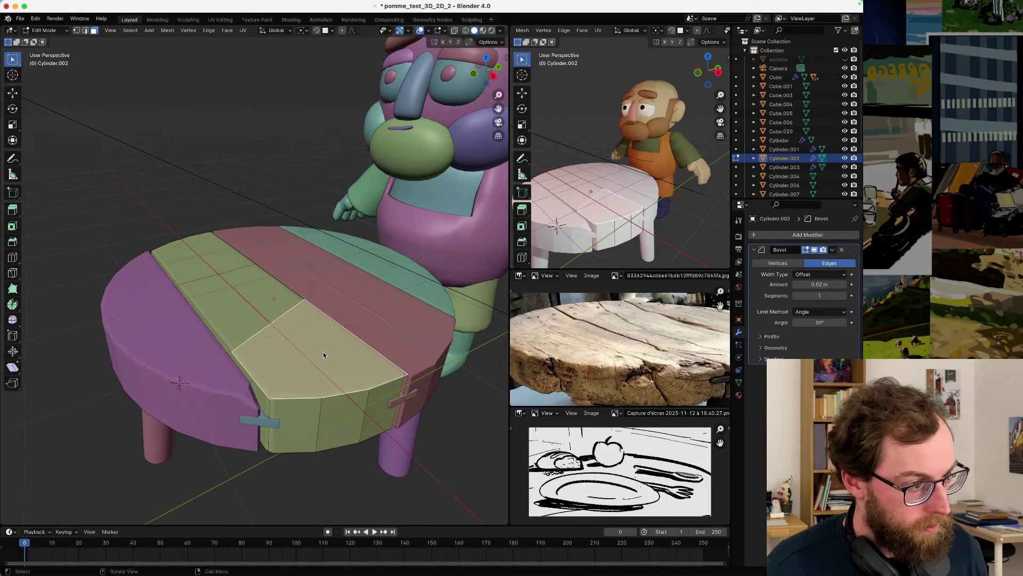
left_click(324, 352, "alt")
left_click(305, 343)
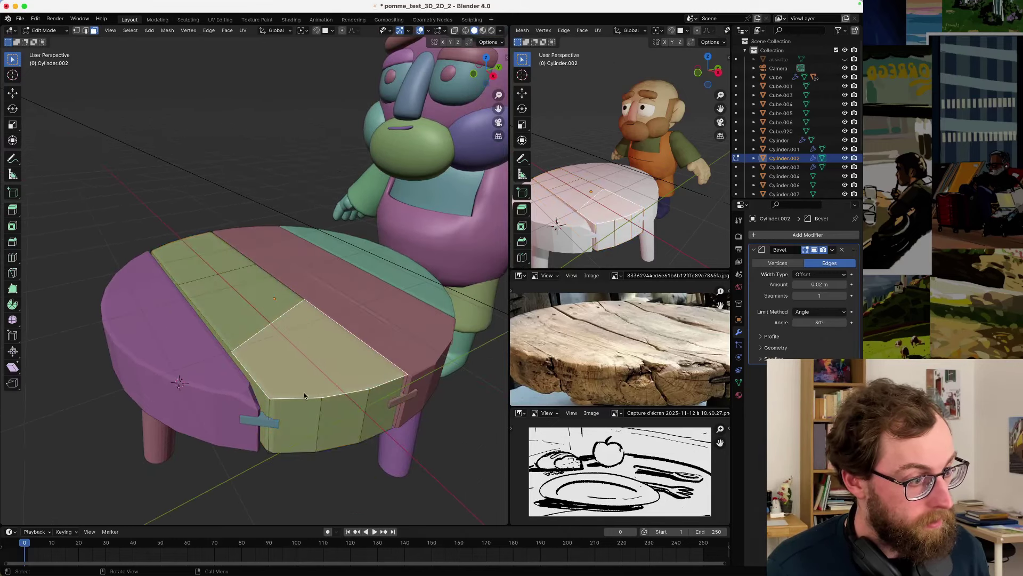
left_click(303, 395)
left_click(309, 474)
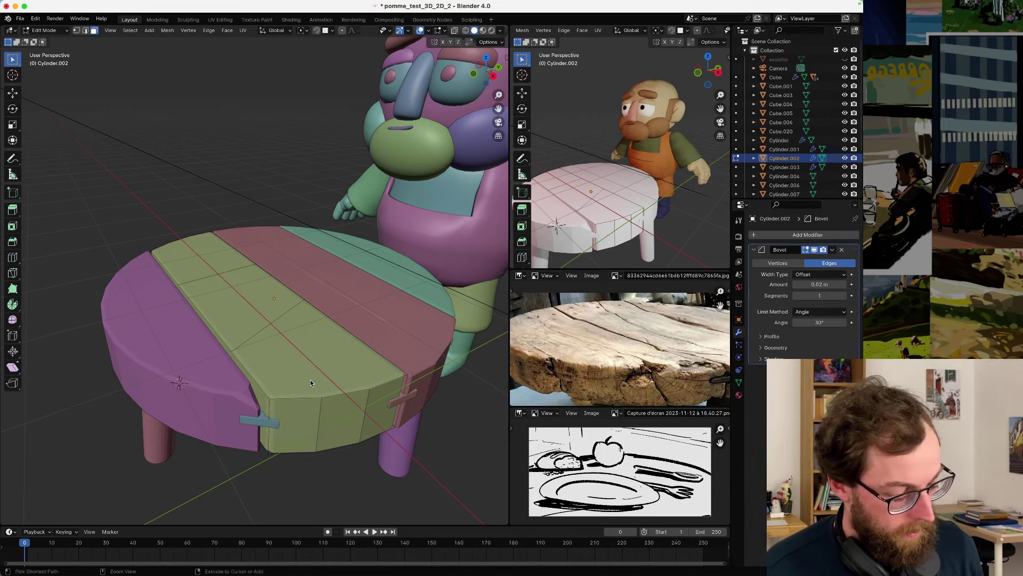
key("ctrl+r")
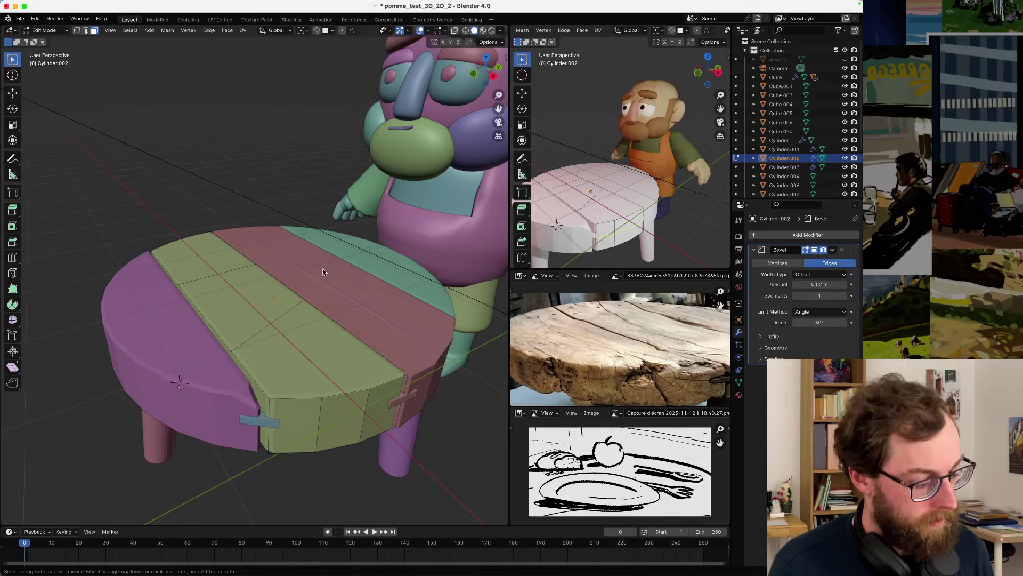
- Cancel the pending loop cut and undo back to editing the green plank's mesh
key("Escape")
left_click(314, 330, "alt")
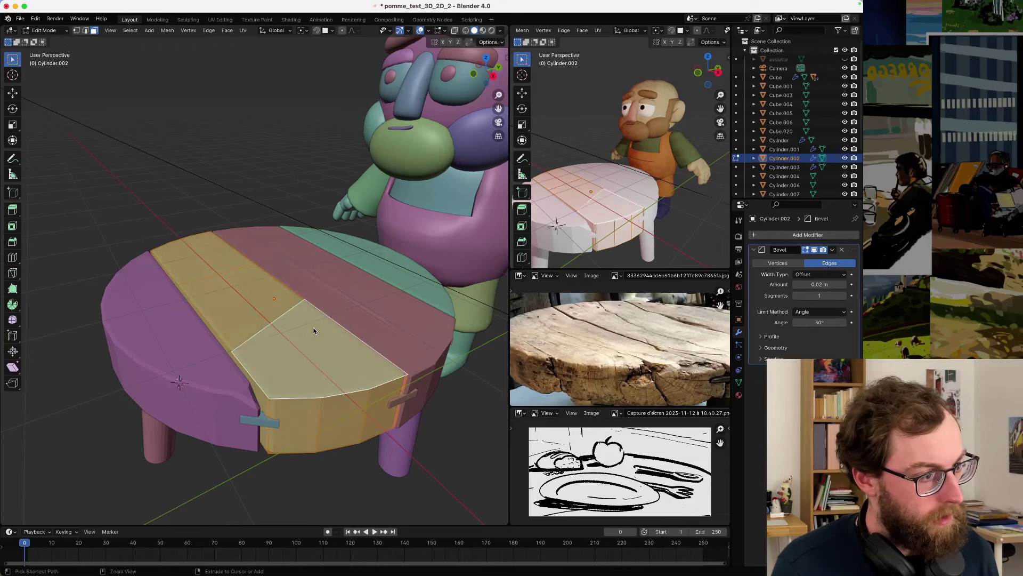
key("Tab")
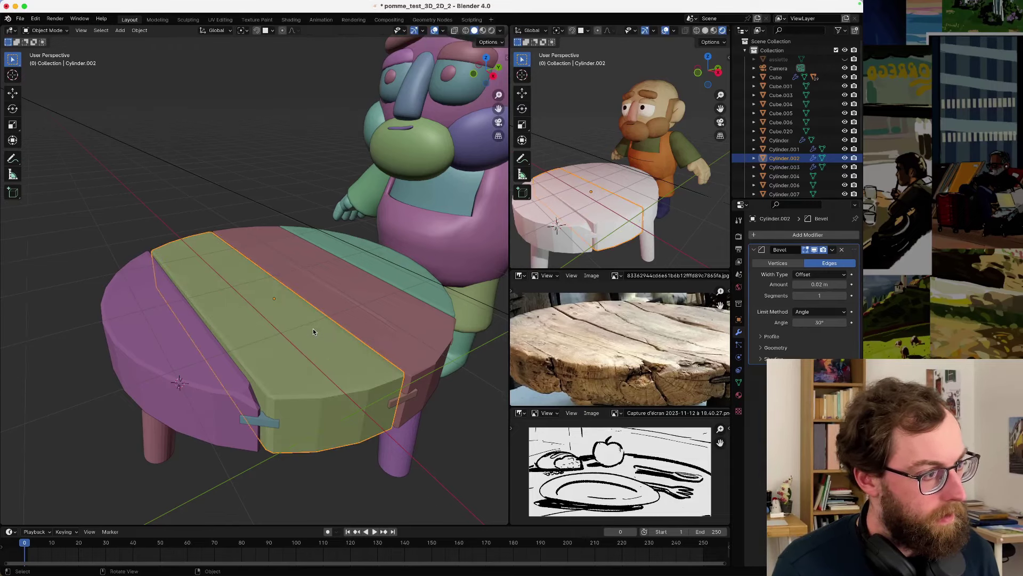
key("Tab")
key("ctrl+z")
key("ctrl+z")
key("ctrl+z")
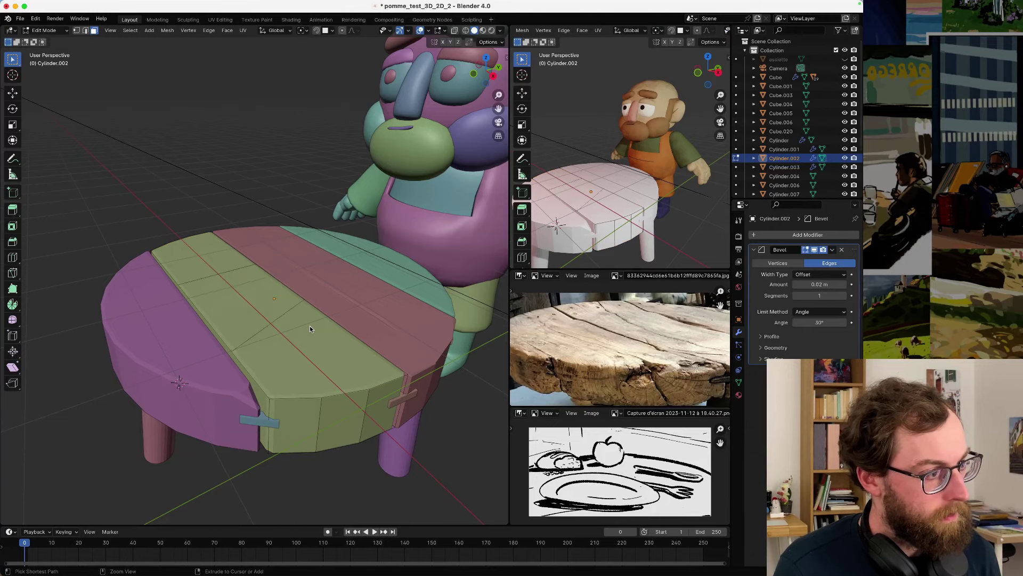
key("ctrl+z")
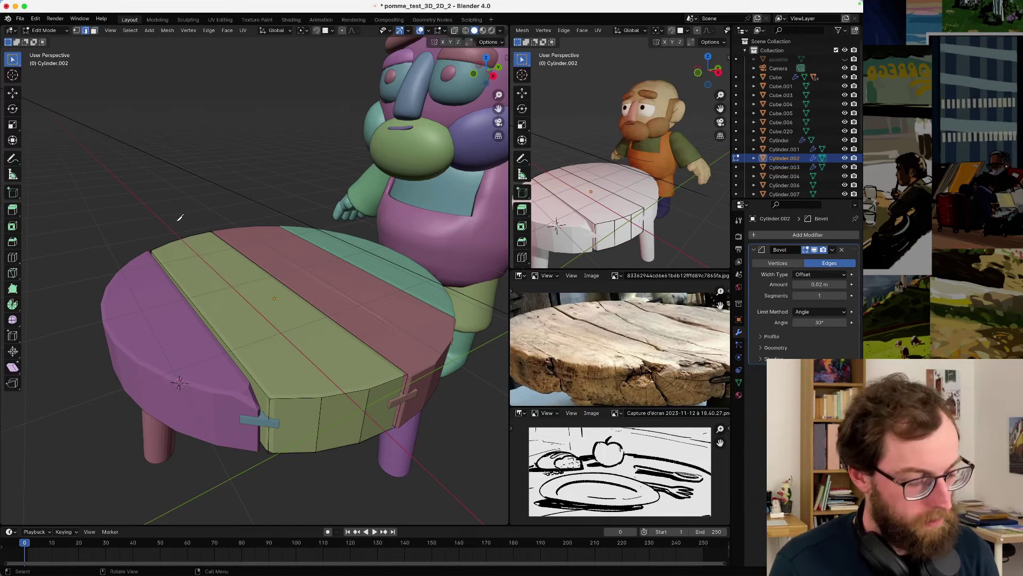
- Knife-cut two lengthwise grooves from the plank's far edge to its near edge, then select a strip face
key("k")
left_click(176, 244)
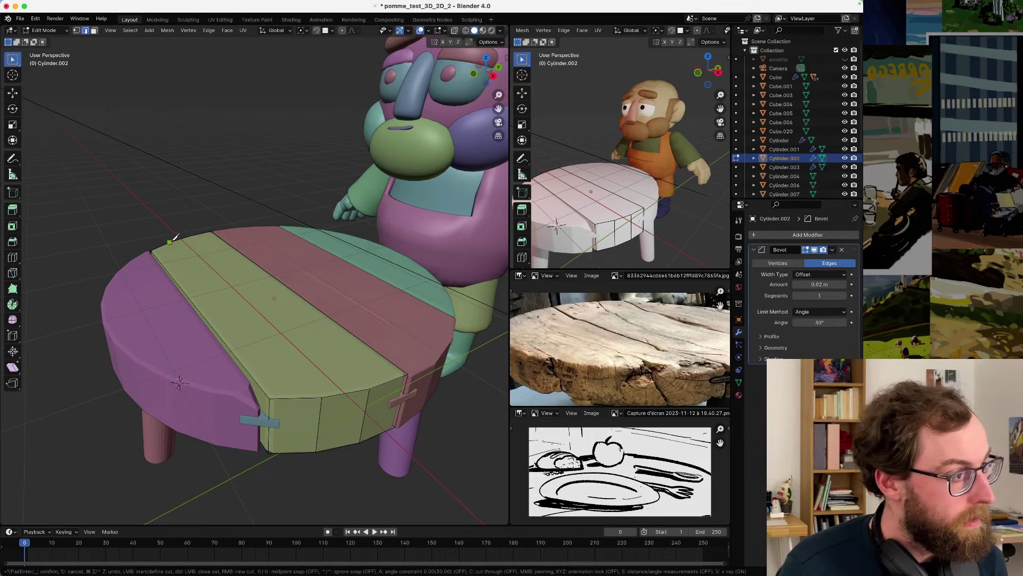
left_click(321, 397)
key("Return")
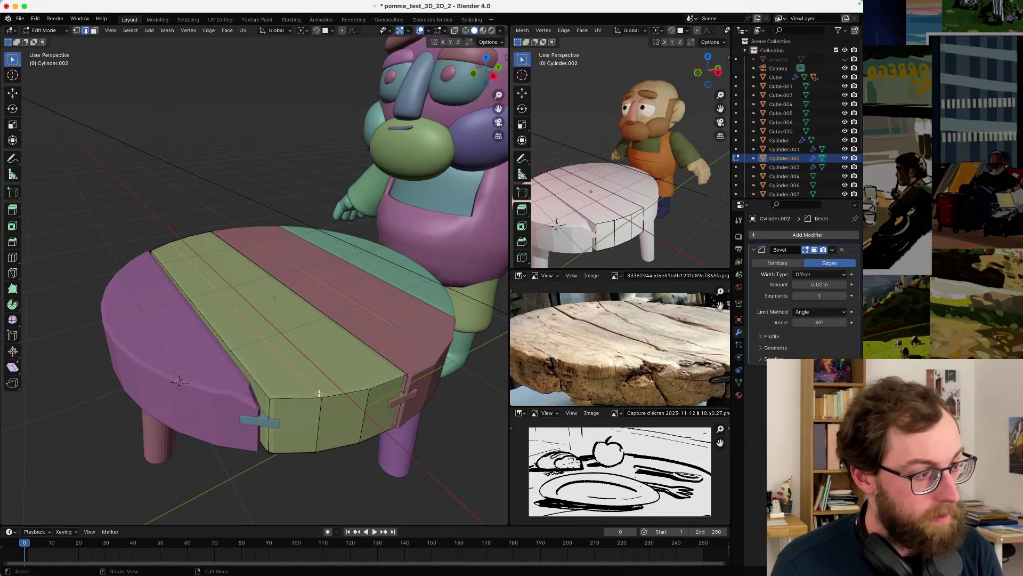
key("k")
left_click(190, 236)
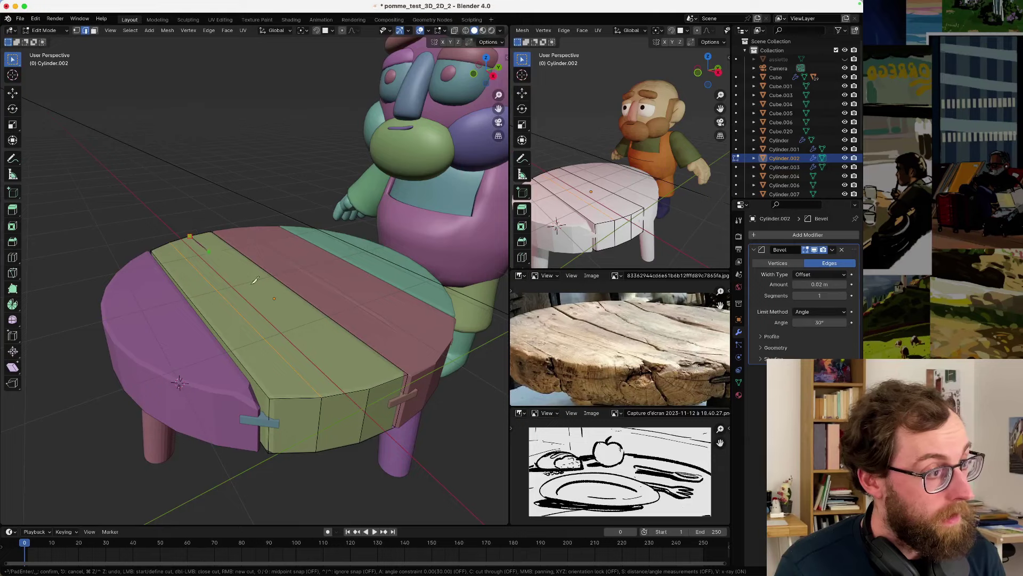
left_click(373, 384)
key("Return")
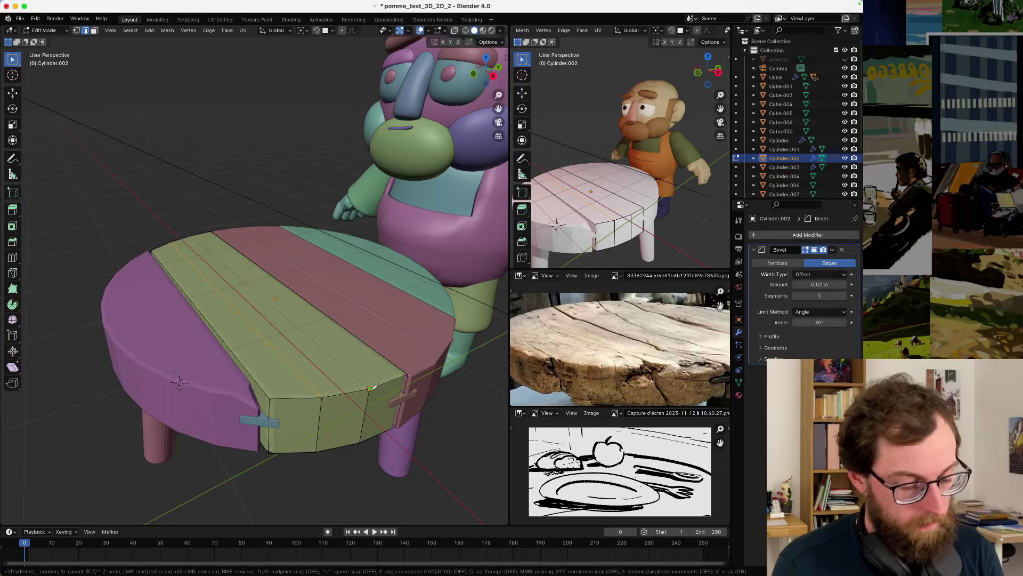
left_click(94, 30)
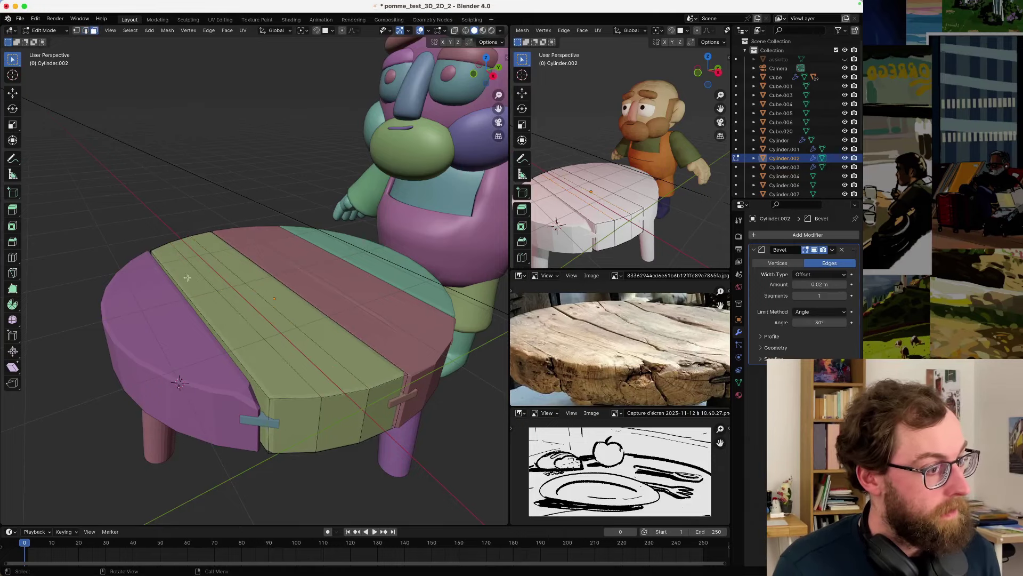
left_click(247, 342)
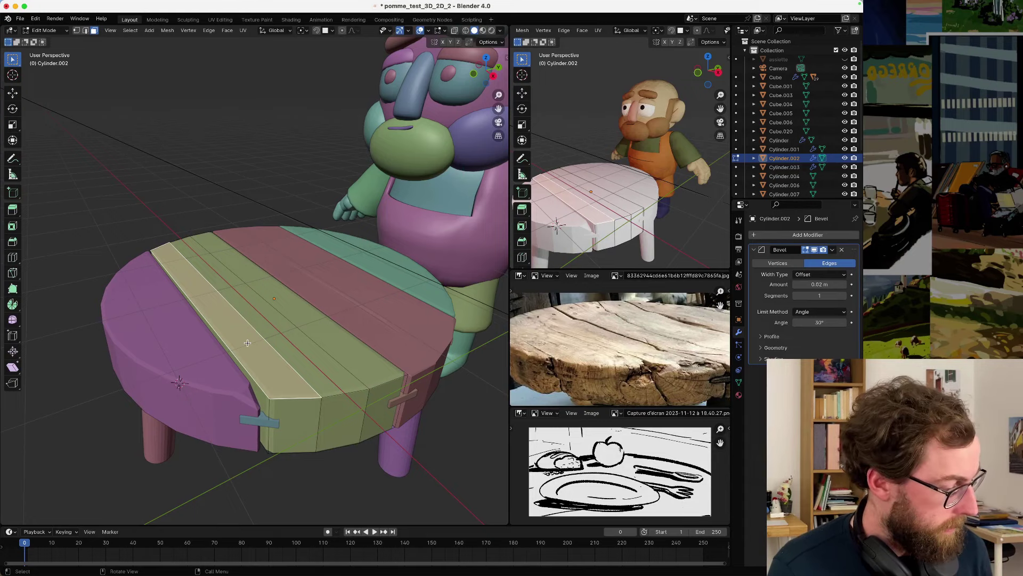
- Add two crosswise loop cuts through the green plank, then select the green/red boundary edge
key("ctrl+r")
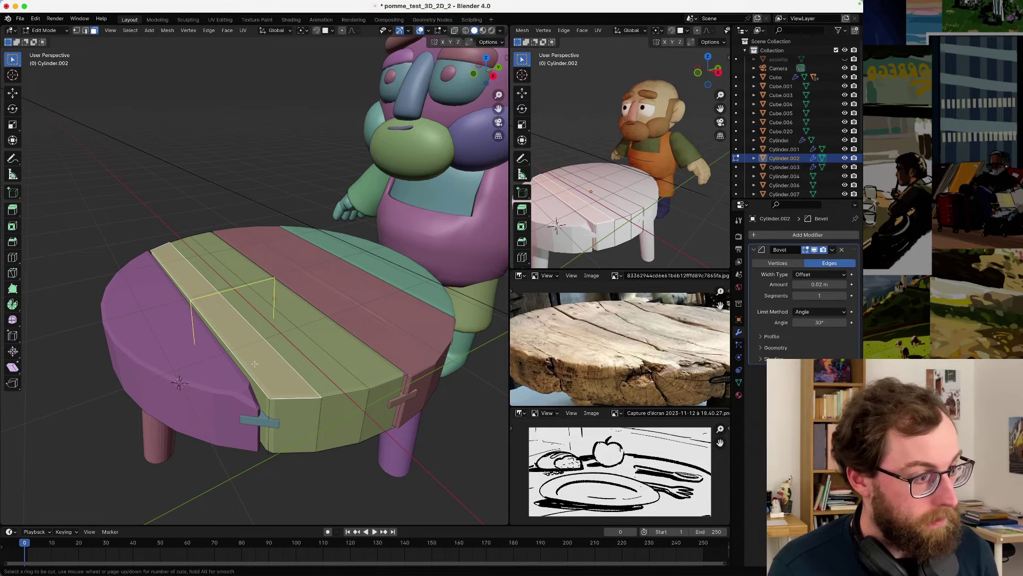
left_click(274, 379)
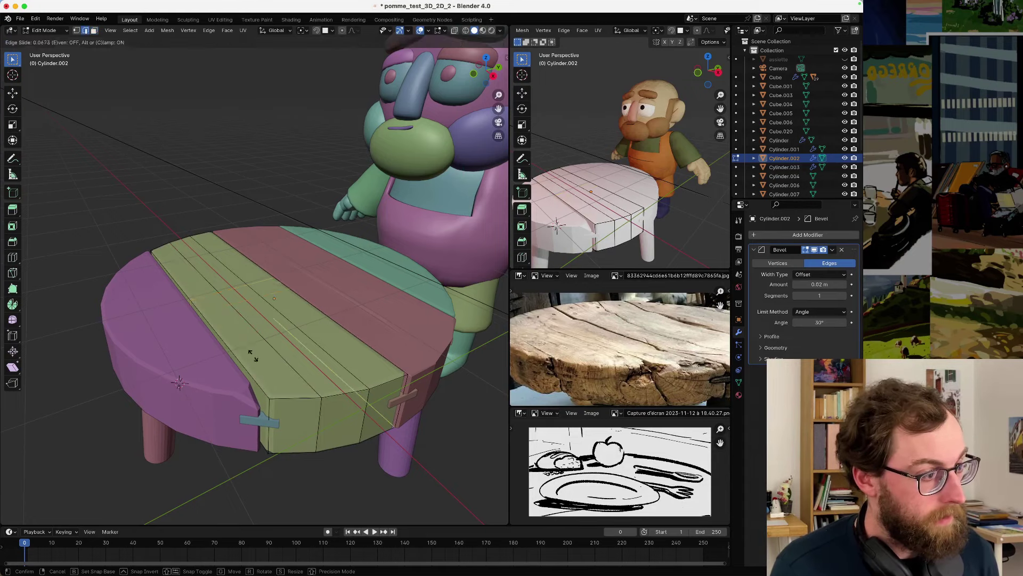
left_click(286, 401)
key("ctrl+r")
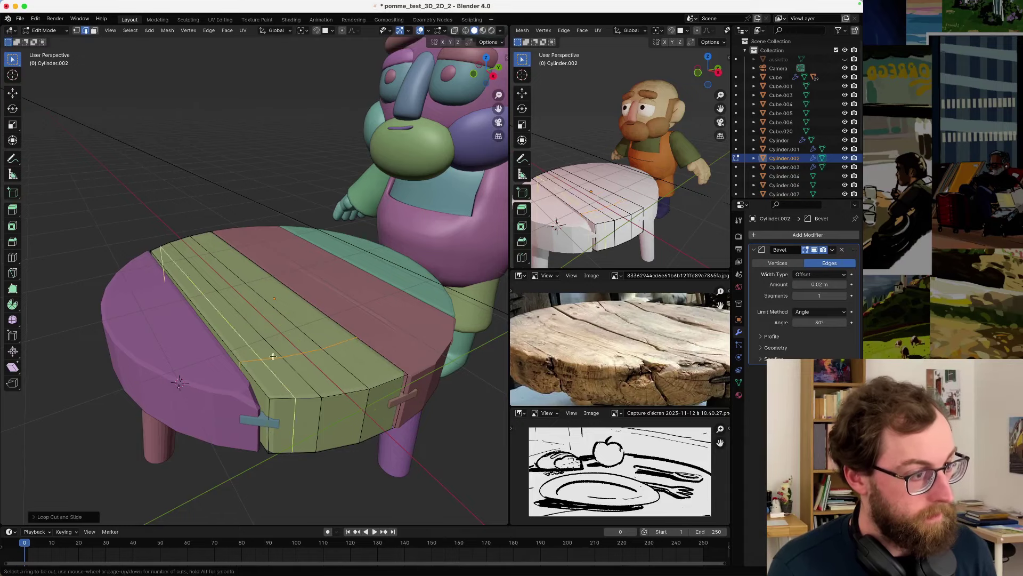
left_click(224, 329)
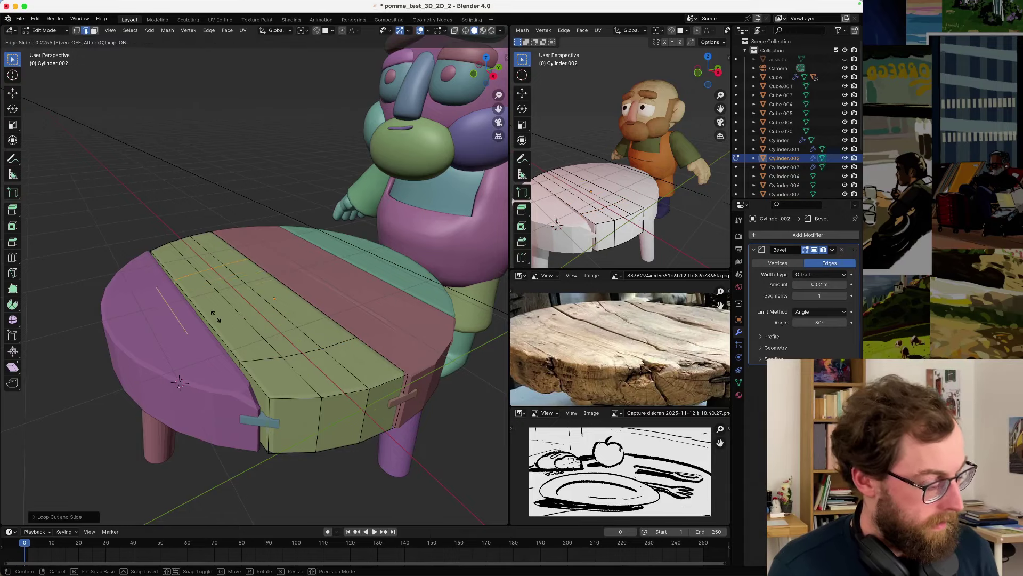
left_click(244, 331)
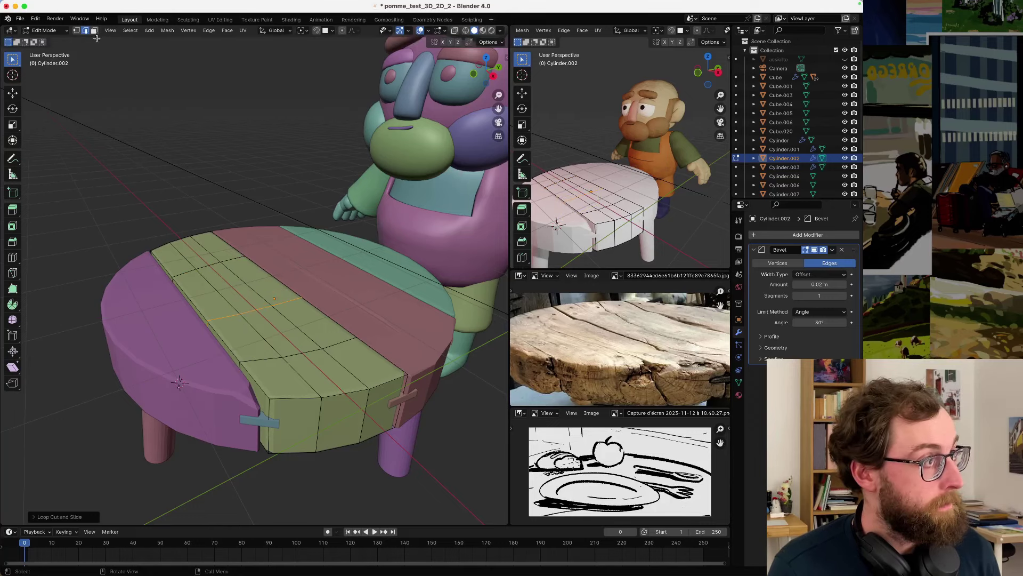
left_click(284, 283)
- Lower the green/red boundary edge vertically by about 0.02 m
scroll(288, 281, "up", 3)
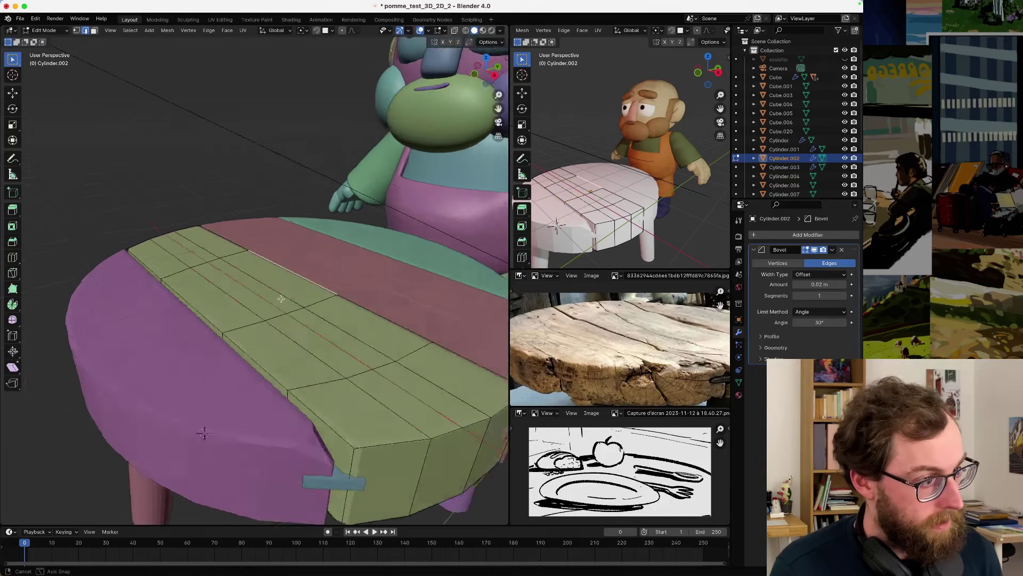
key("g")
key("z")
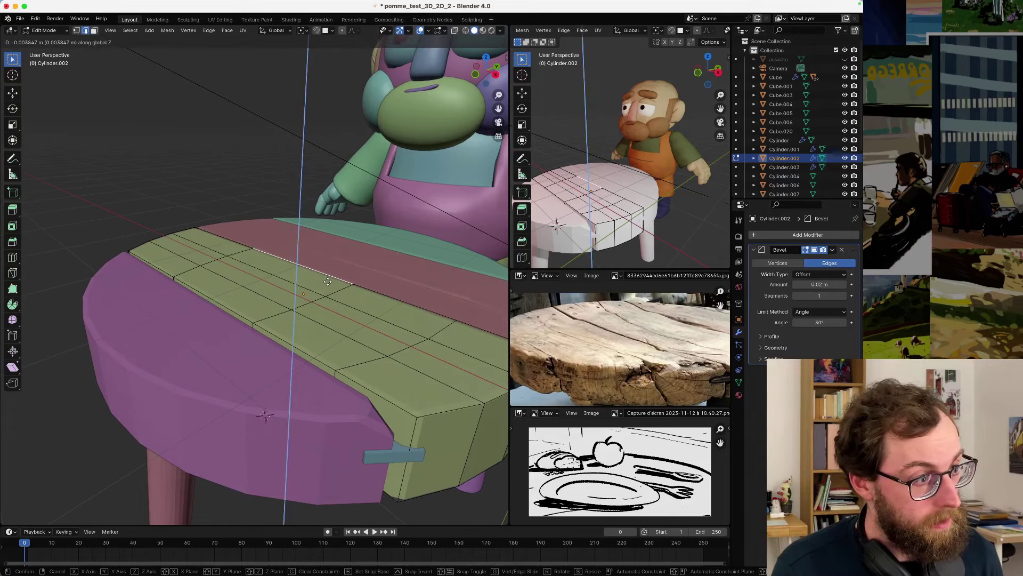
left_click(305, 278)
middle_click_drag(305, 278, 245, 266)
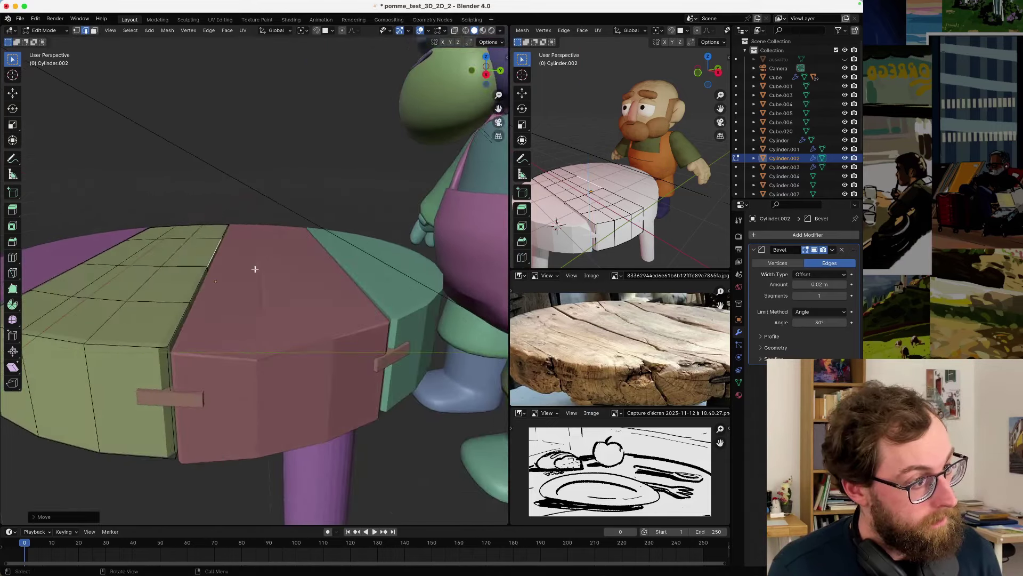
key("g")
key("z")
left_click(245, 267)
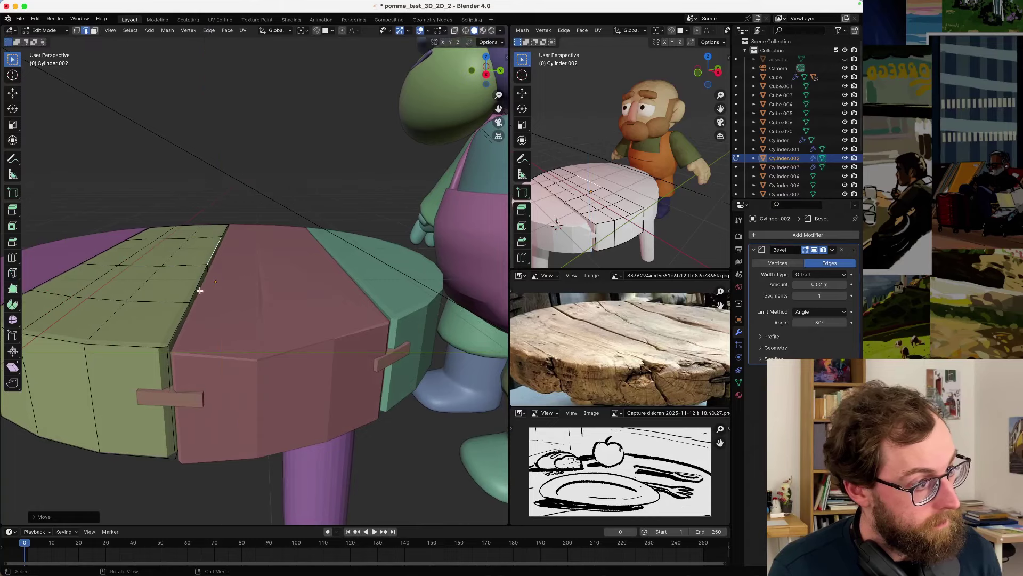
key("g")
key("z")
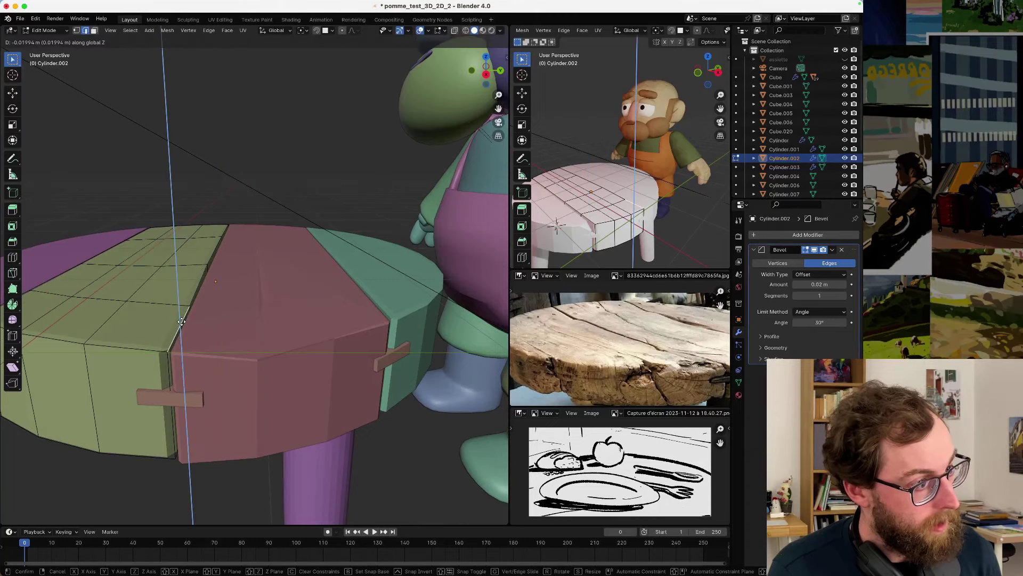
left_click(181, 320)
- Return to Object Mode and orbit to a higher, frontal view of the table
key("Tab")
middle_click_drag(181, 319, 217, 324)
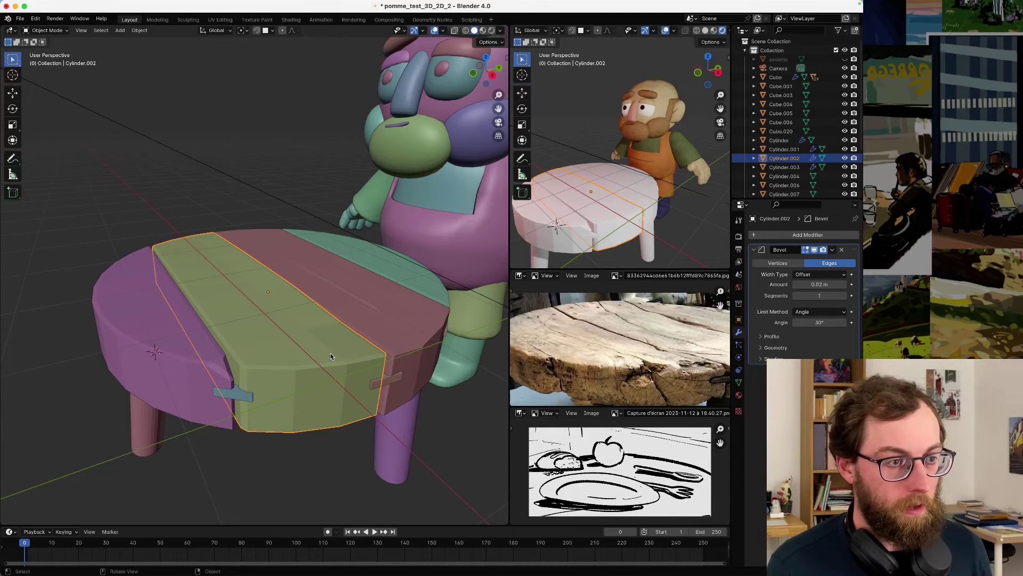
mouse_move(300, 347)
middle_mouse_down()
mouse_move(344, 350)
mouse_move(312, 350)
middle_mouse_up()
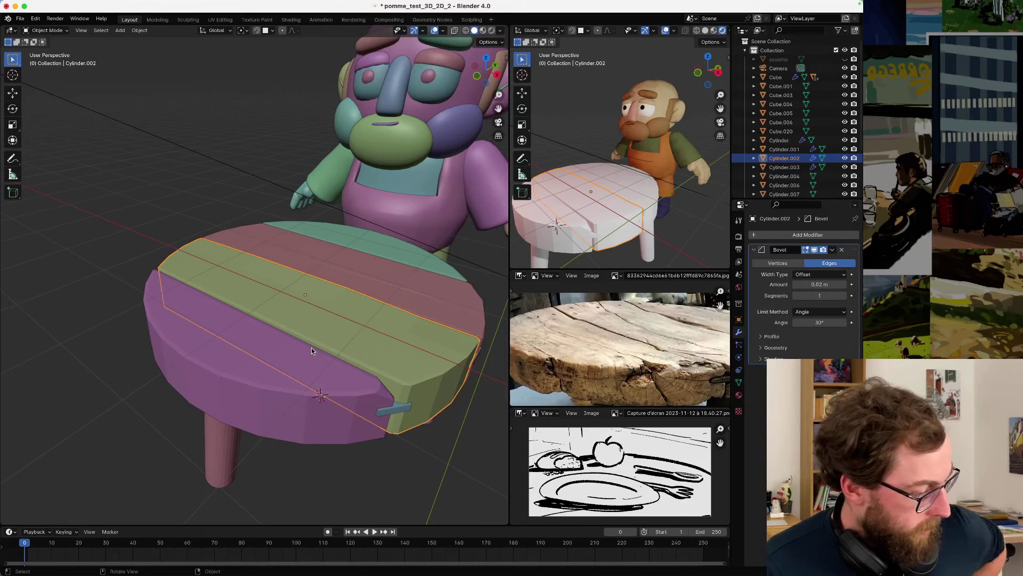
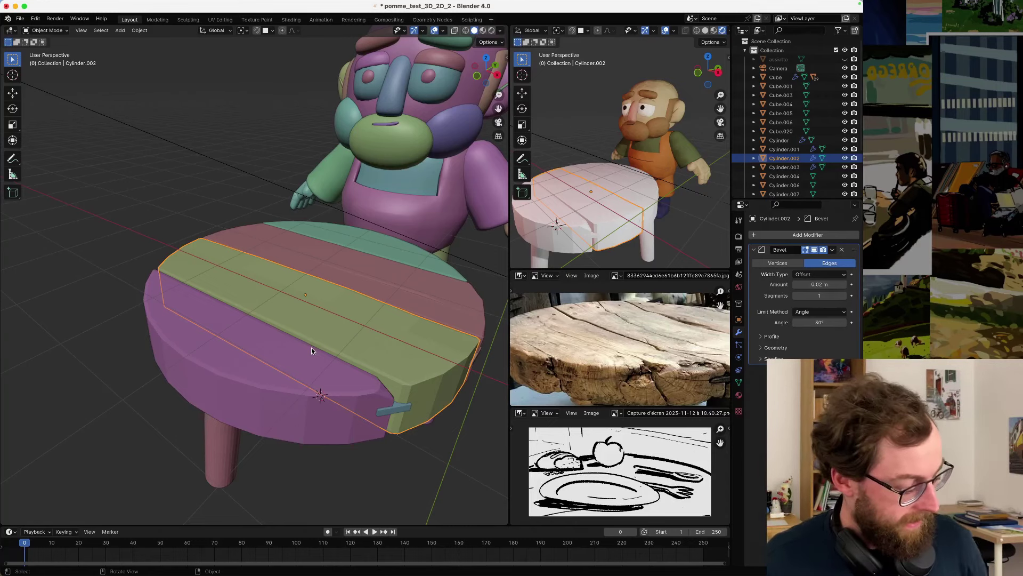
- Orbit above the table and select the green plank (Cylinder.002)
middle_click_drag(312, 348, 356, 289)
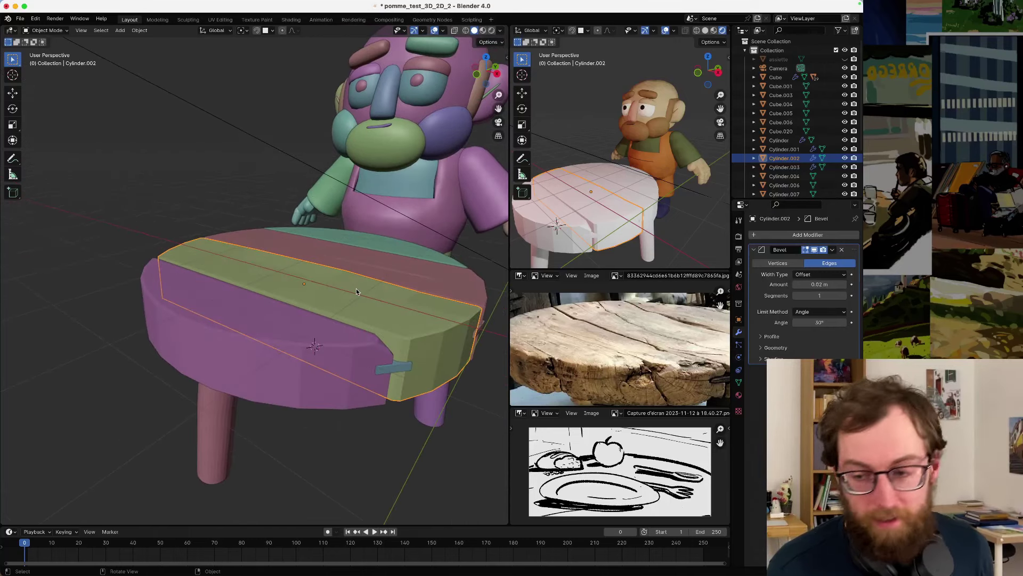
left_click(290, 321)
middle_click_drag(290, 321, 289, 298)
left_click(289, 297)
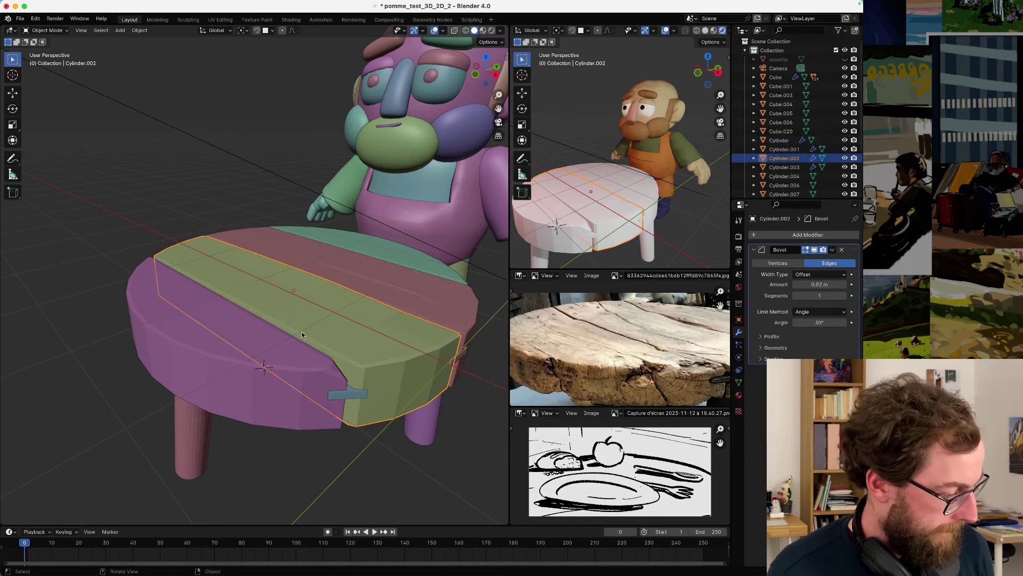
mouse_move(302, 331)
middle_mouse_down("ctrl")
mouse_move(290, 329)
mouse_move(296, 341)
middle_mouse_up("ctrl")
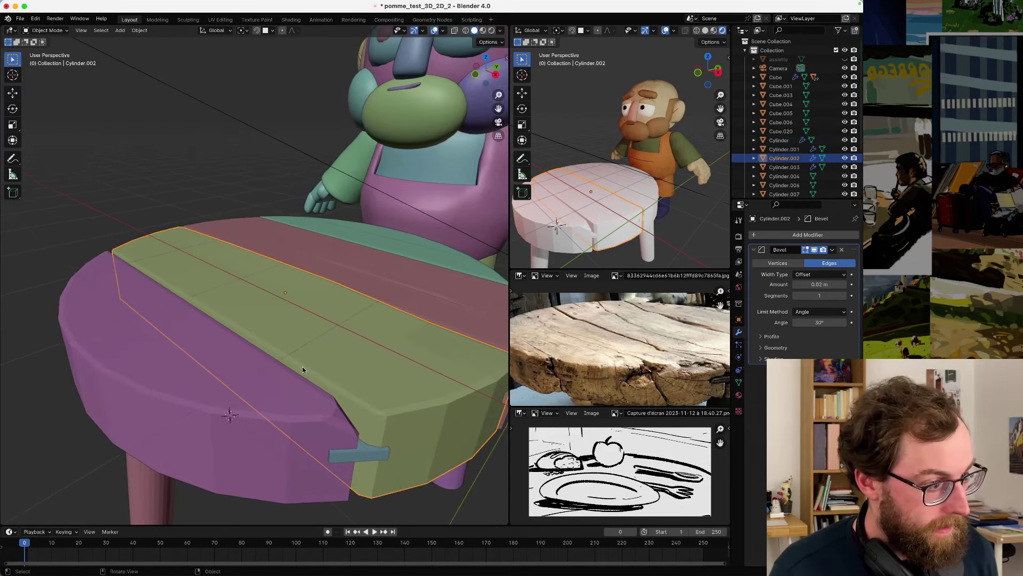
- Knife-cut a short two-point crack across the green plank's top, then select the purple plank
key("Tab")
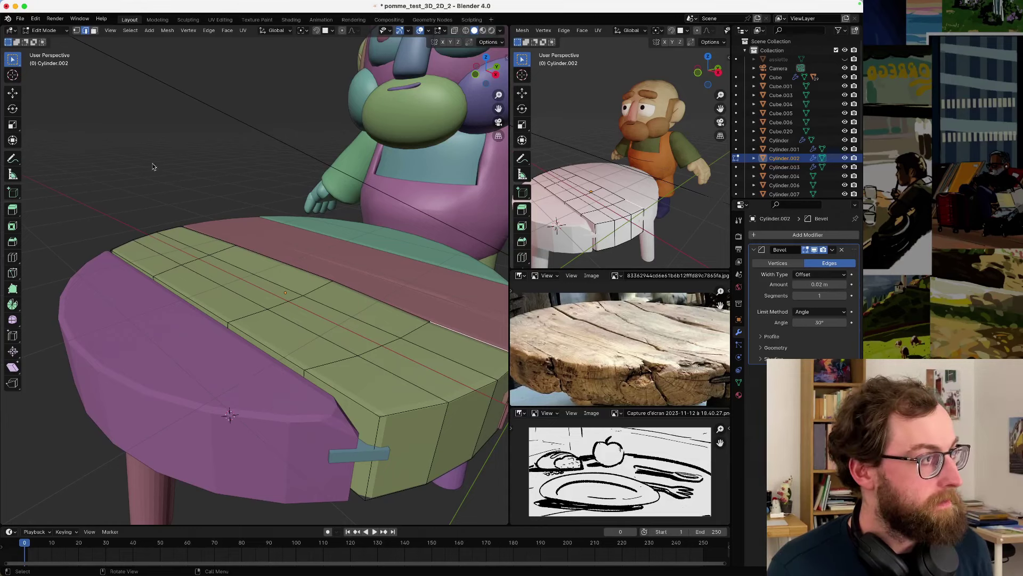
key("ctrl+r")
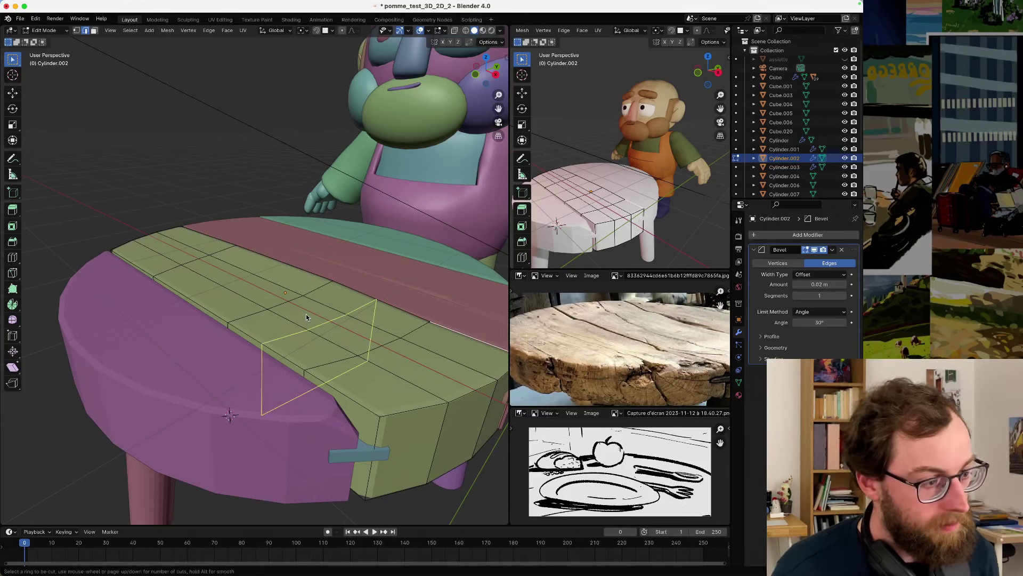
key("Escape")
key("k")
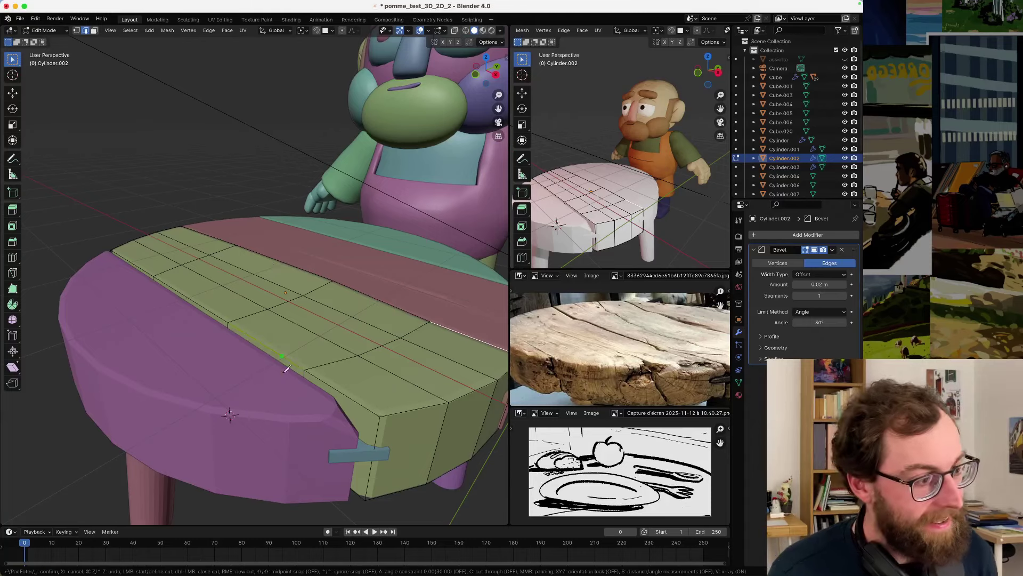
left_click(290, 361)
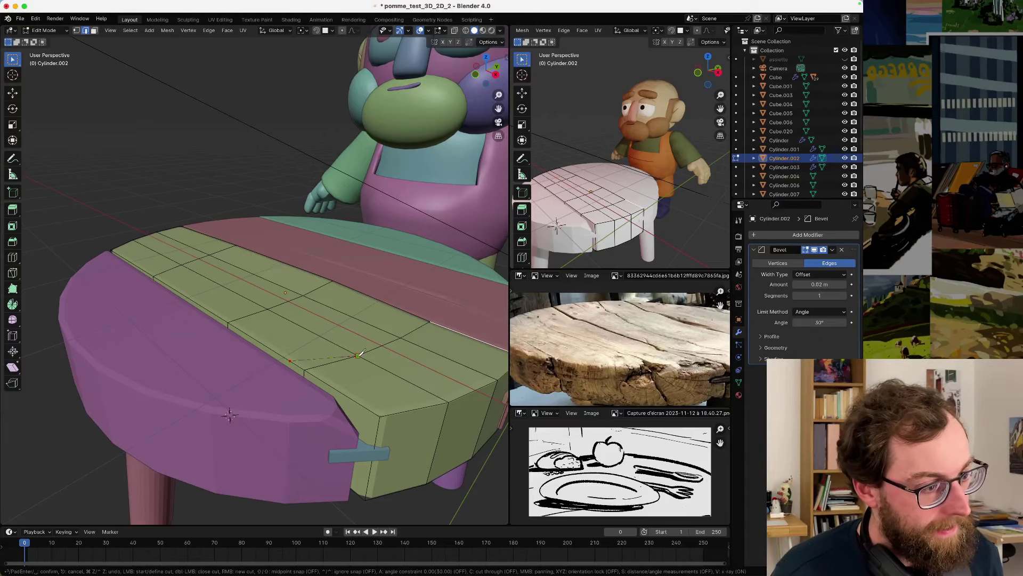
left_click(358, 356)
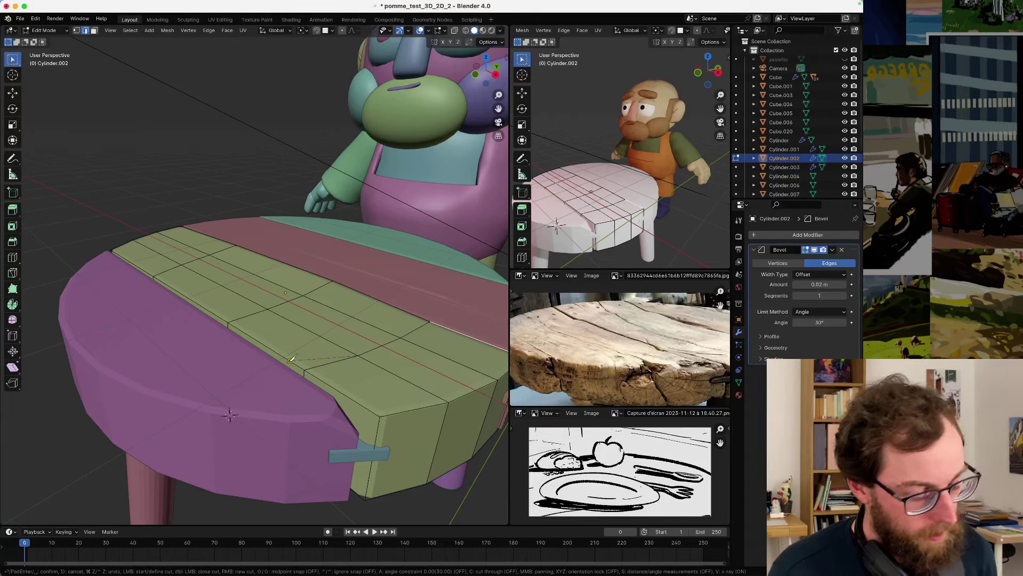
key("Return")
key("Tab")
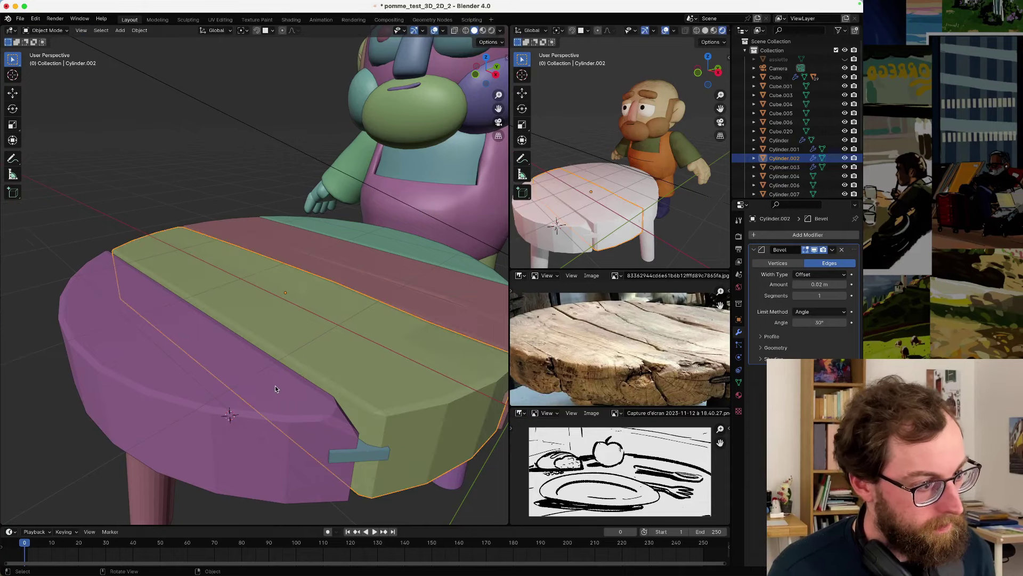
left_click(252, 401)
- Hide the purple plank and knife-cut a V-shaped notch into the green plank's front edge
key("h")
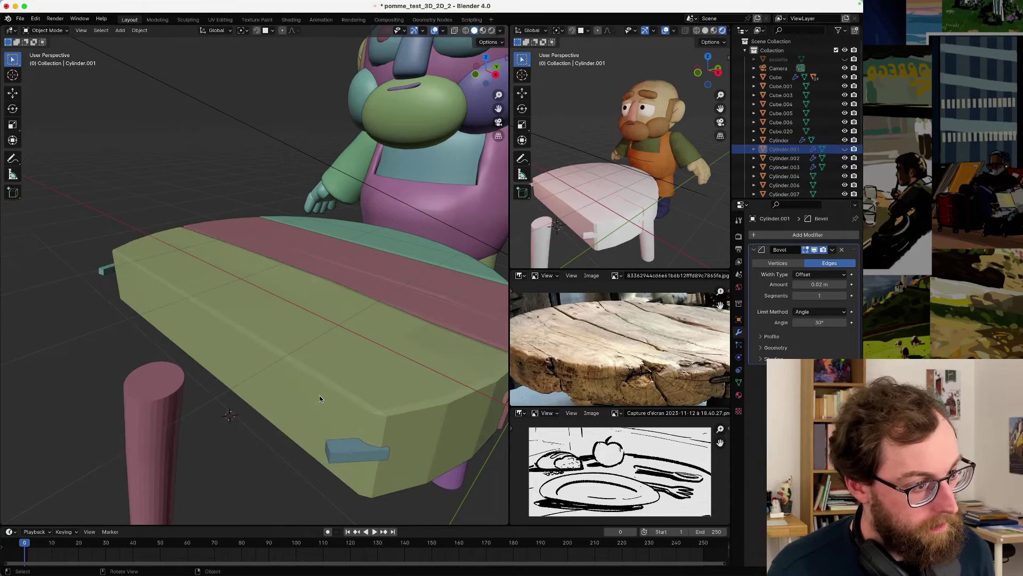
middle_click_drag(319, 395, 283, 356, "shift")
left_click(283, 358)
key("Tab")
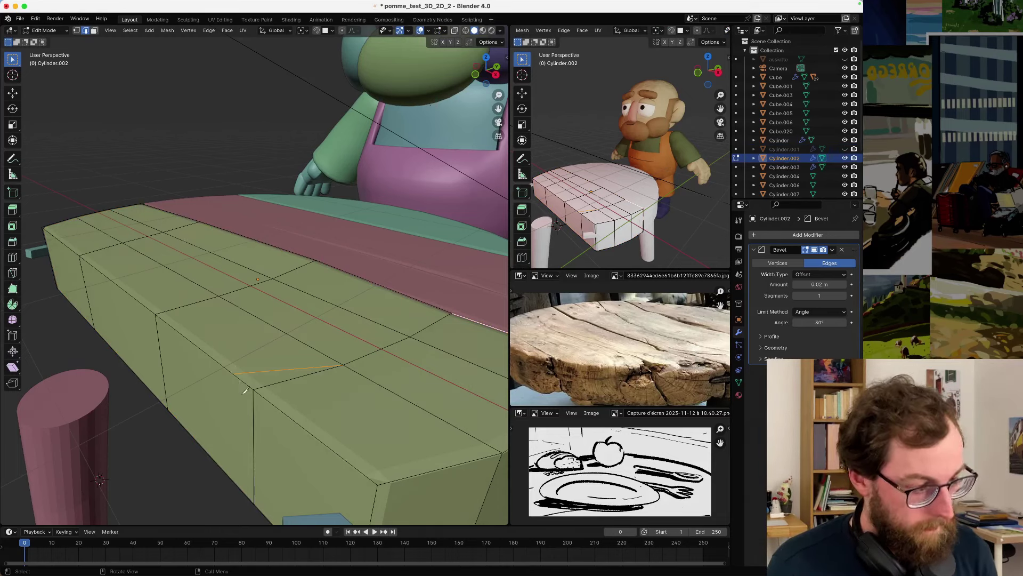
key("k")
left_click(233, 372)
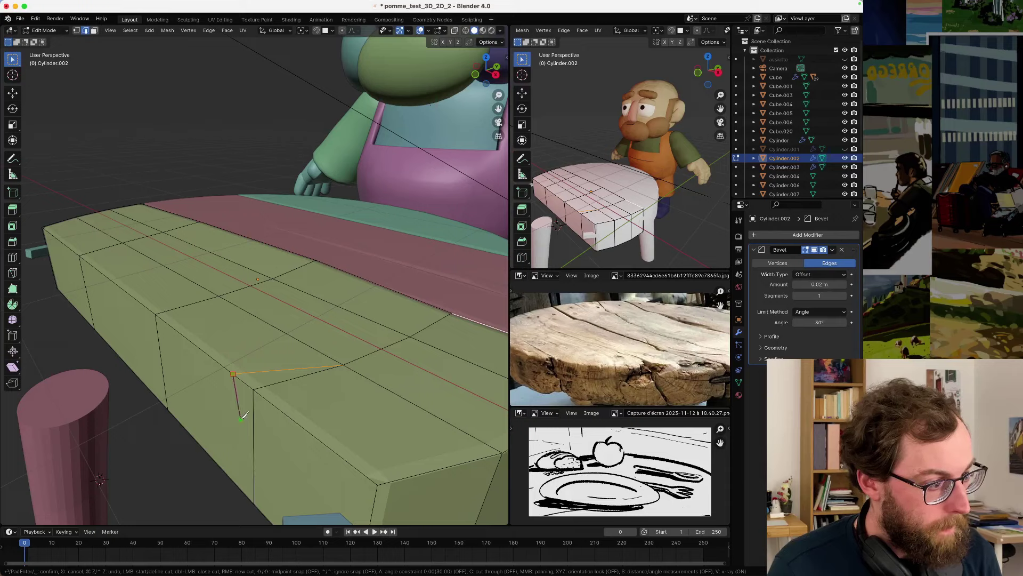
left_click(241, 418)
left_click(253, 388)
key("Return")
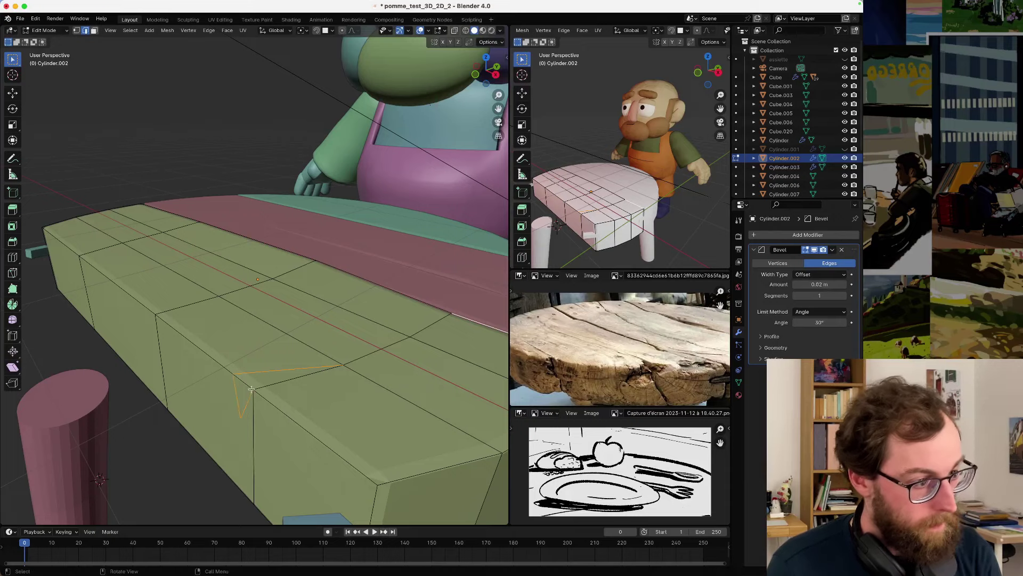
- Try selecting the thin crack faces, then switch to vertex select and zoom onto the notch
key("3")
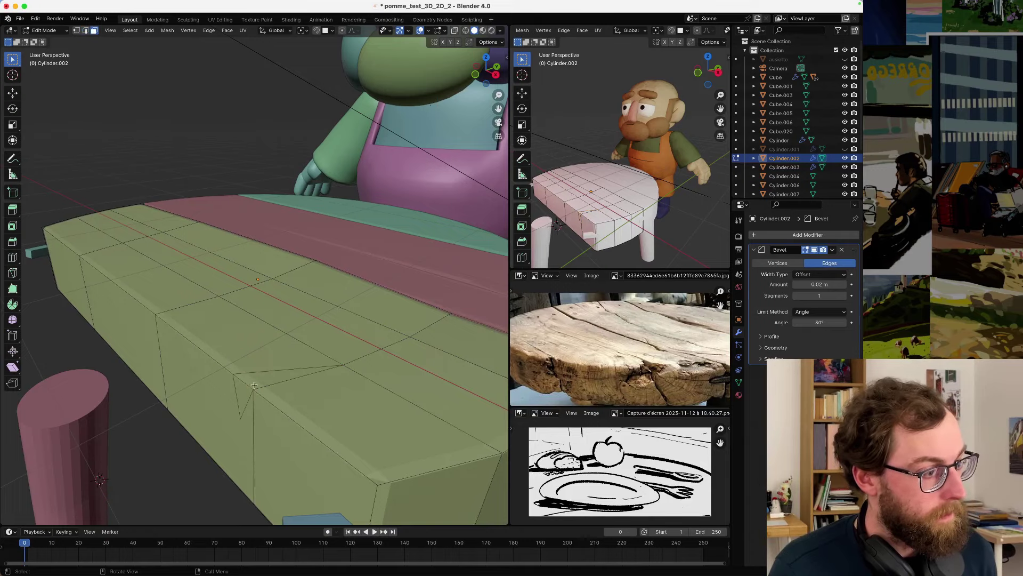
left_click(254, 384)
left_click(245, 395, "shift")
key("alt+a")
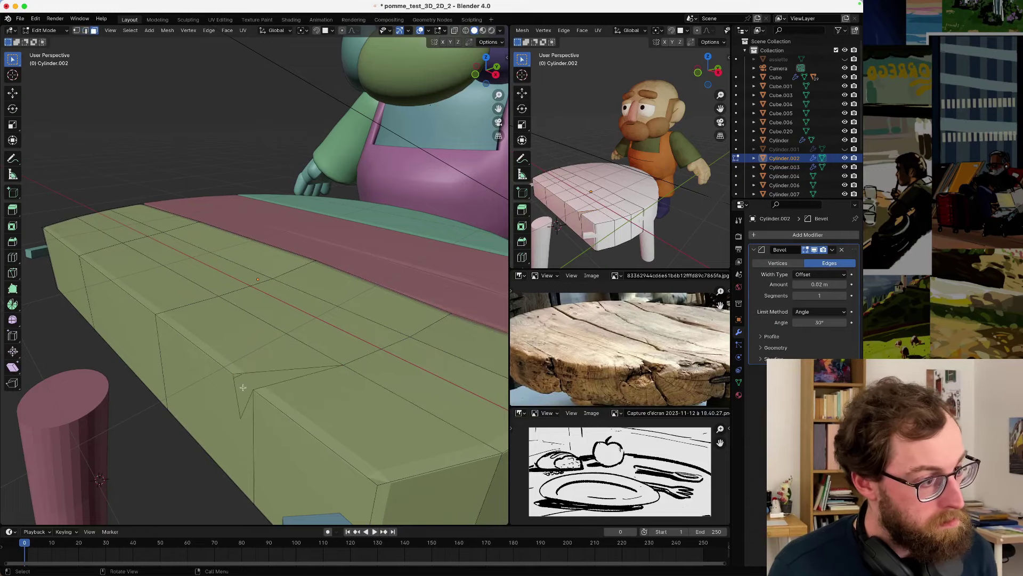
mouse_move(274, 373)
middle_mouse_down()
mouse_move(375, 362)
mouse_move(373, 352)
middle_mouse_up()
key("Tab")
key("Tab")
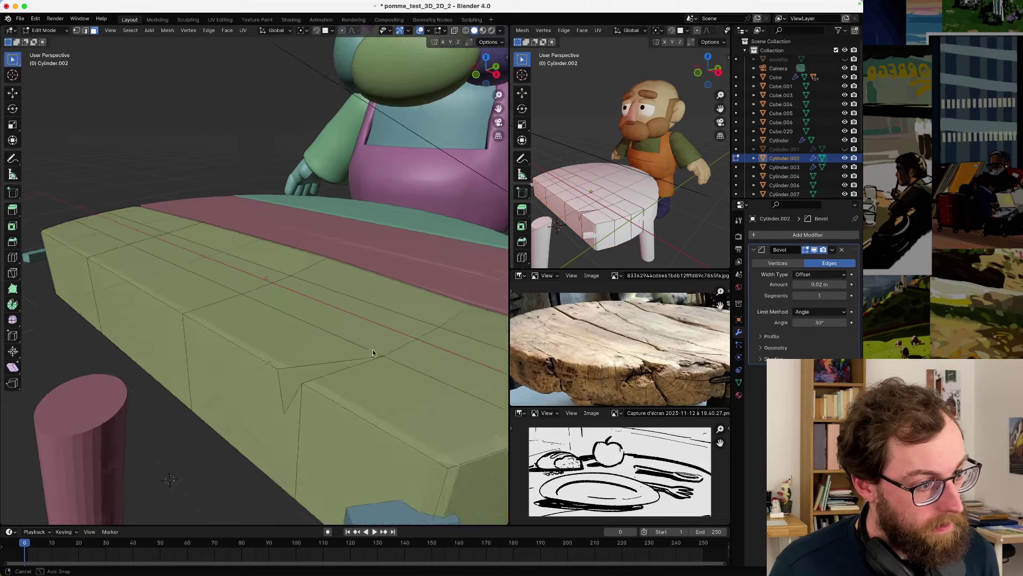
left_click(85, 31)
left_click(76, 31)
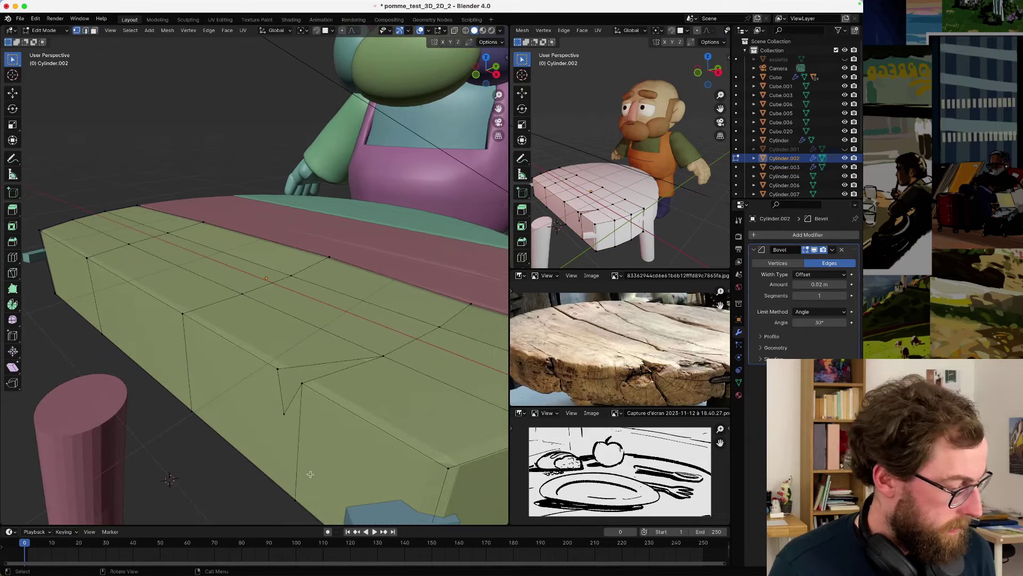
middle_click_drag(322, 469, 301, 371, "ctrl")
scroll(260, 373, "down", 3)
- Fill the notch's three selected vertices with a face, then return to Object Mode and deselect
left_click(307, 373)
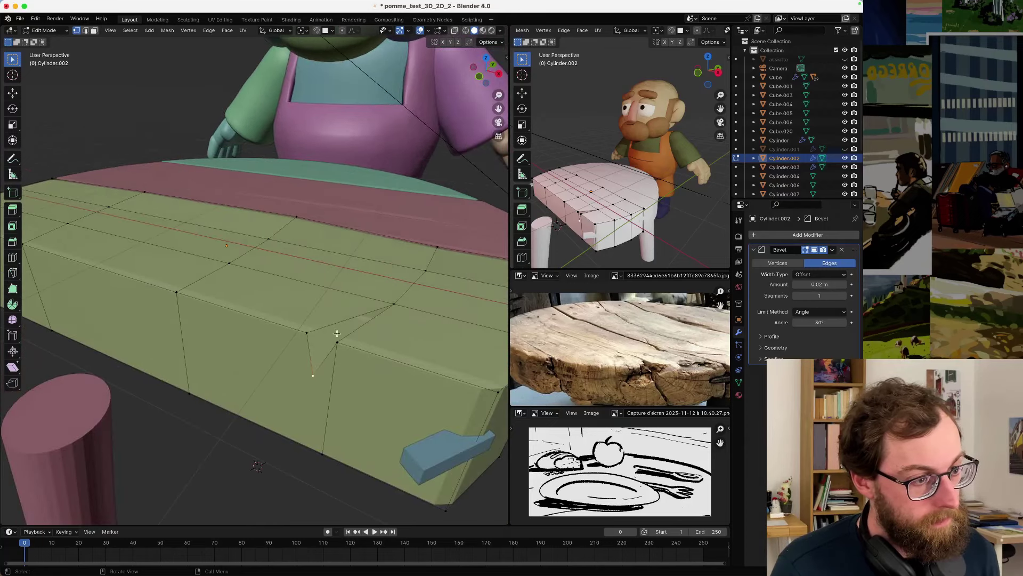
left_click(390, 305, "shift")
left_click(307, 332, "shift")
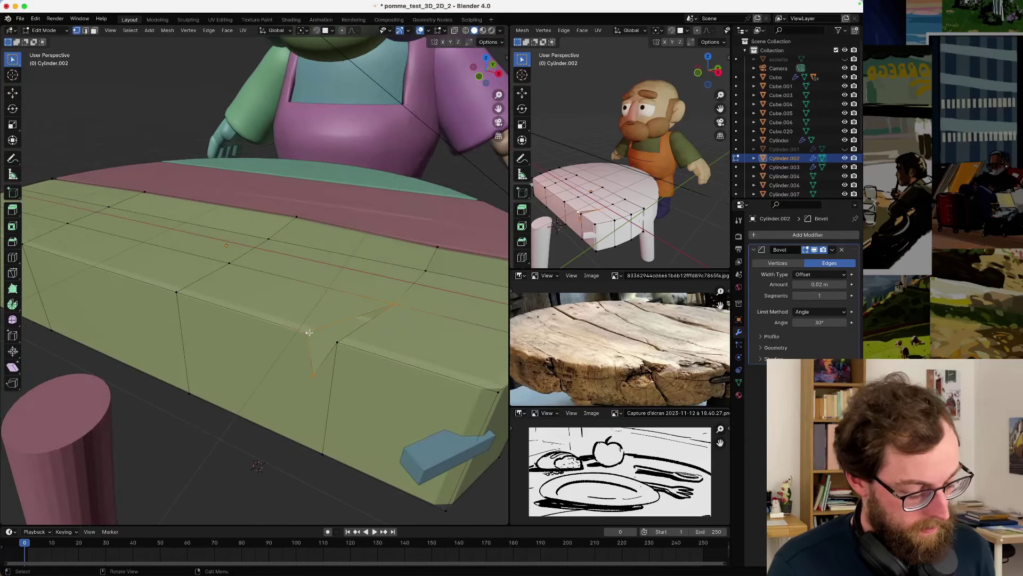
middle_click_drag(346, 338, 268, 362)
left_click(177, 285, "shift")
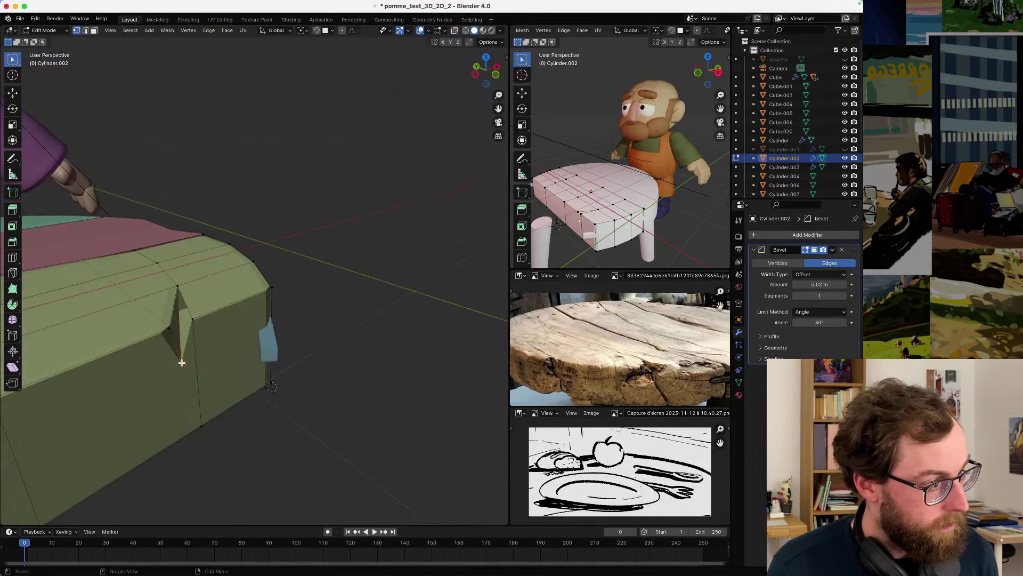
left_click(177, 286, "shift")
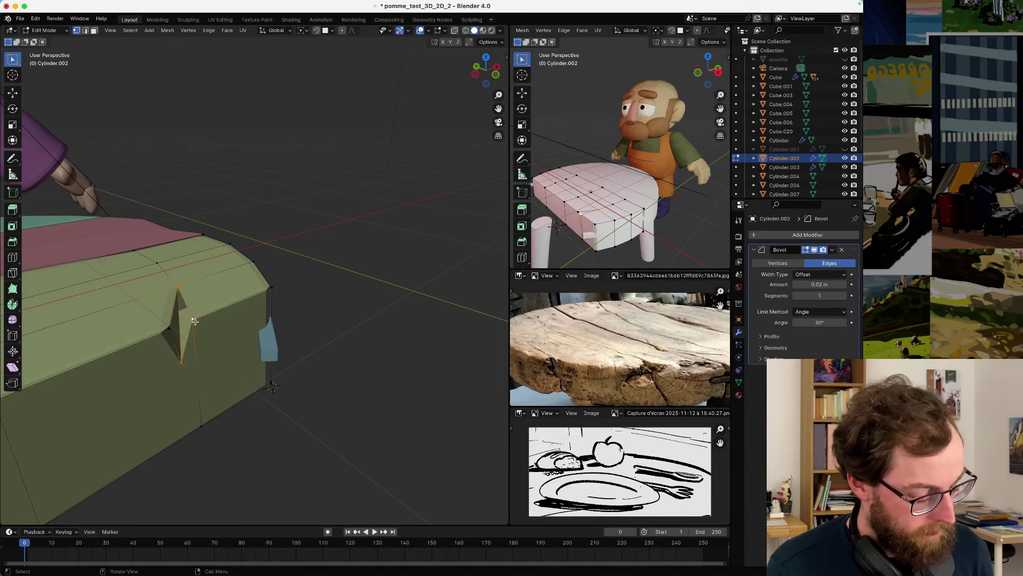
key("f")
key("Tab")
left_click(330, 273)
middle_click_drag(330, 273, 331, 302)
- Unhide Cylinder.001 with its eye icon, then select the purple plank and enter Edit Mode
left_click(845, 150)
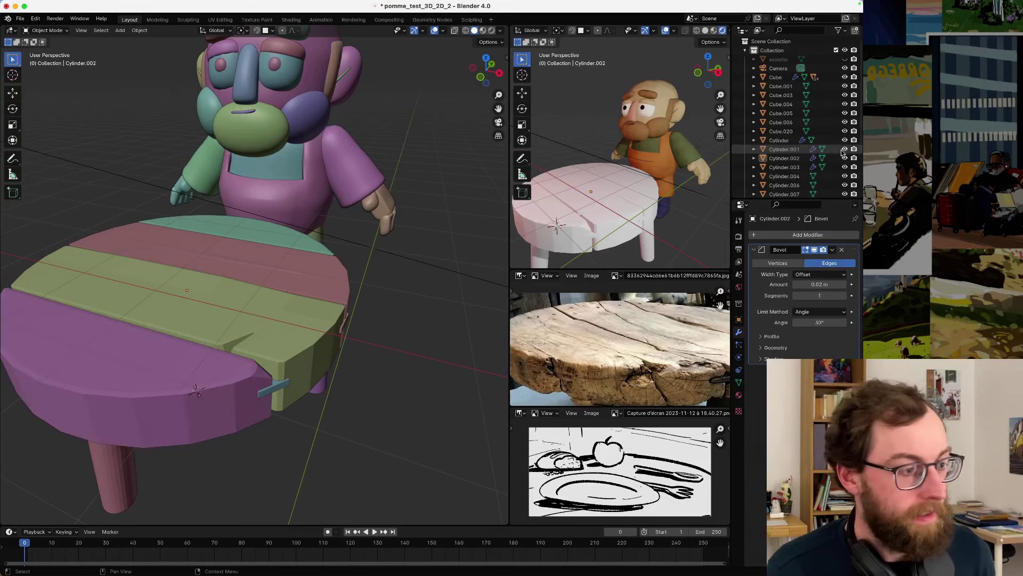
middle_click_drag(375, 359, 155, 421)
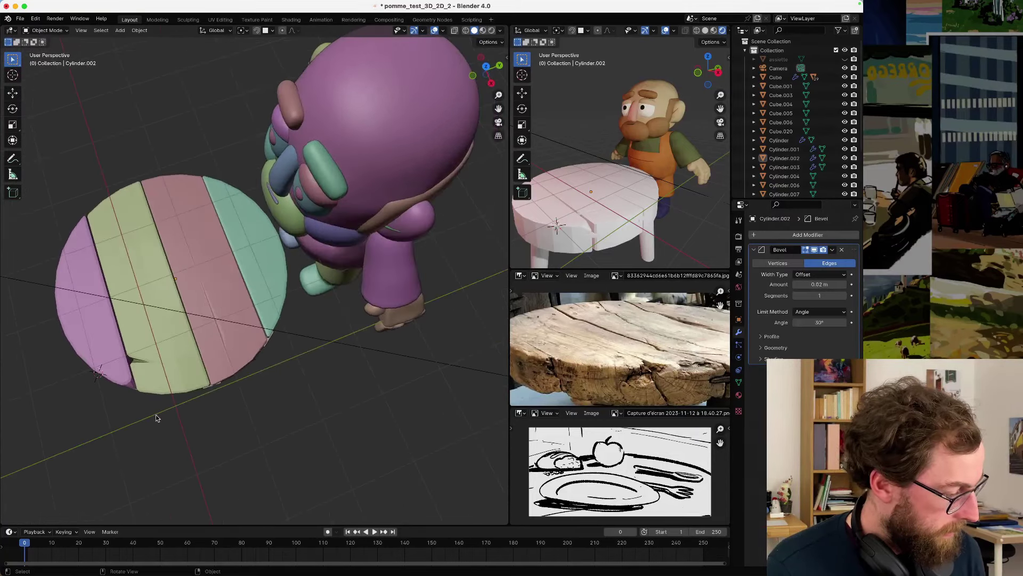
middle_click_drag(252, 341, 244, 313)
left_click(260, 293)
key("Tab")
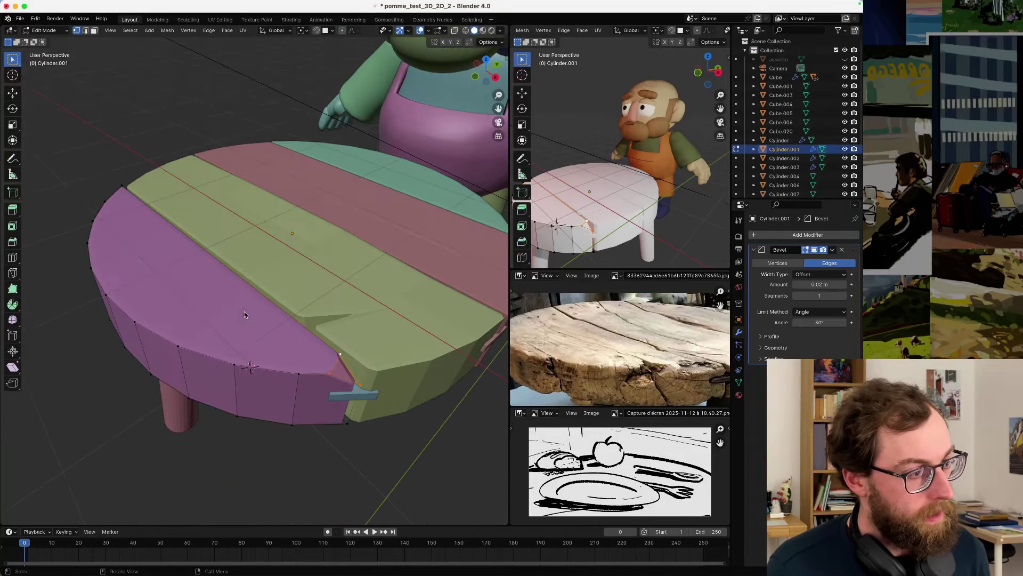
- Knife-cut a crack line across the purple plank's top starting from its edge vertex
key("k")
left_click(105, 201)
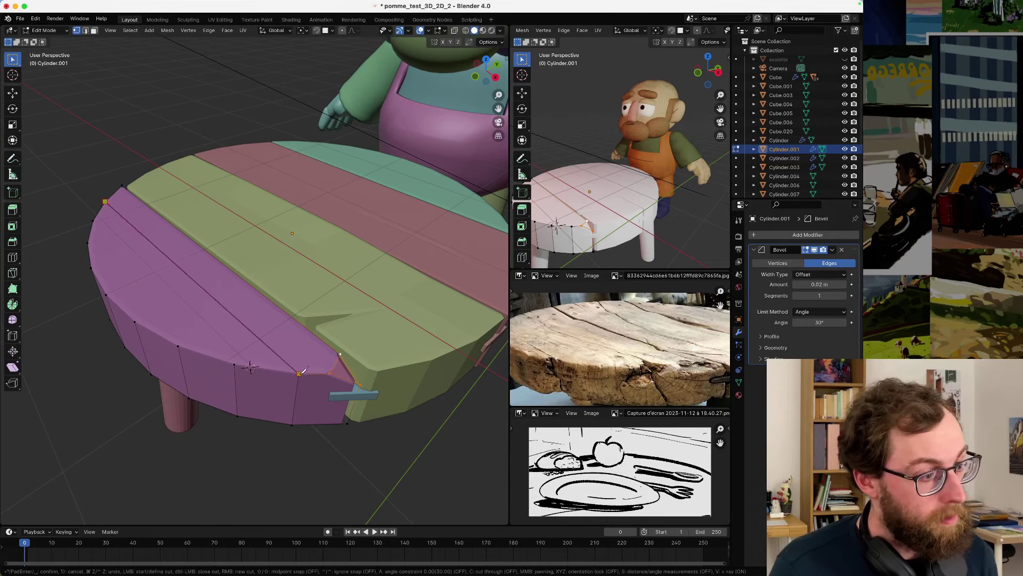
left_click(299, 374)
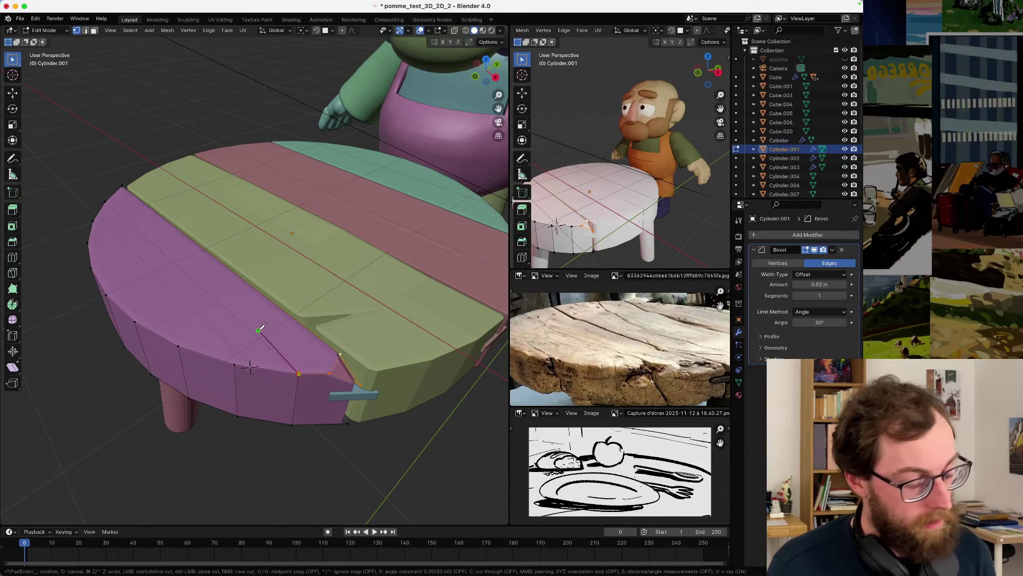
key("Return")
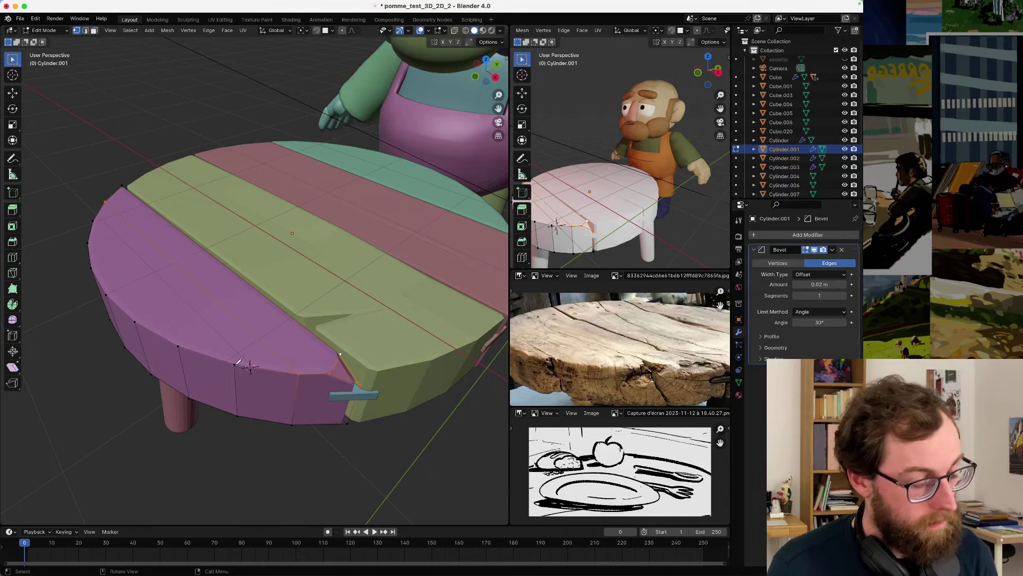
key("k")
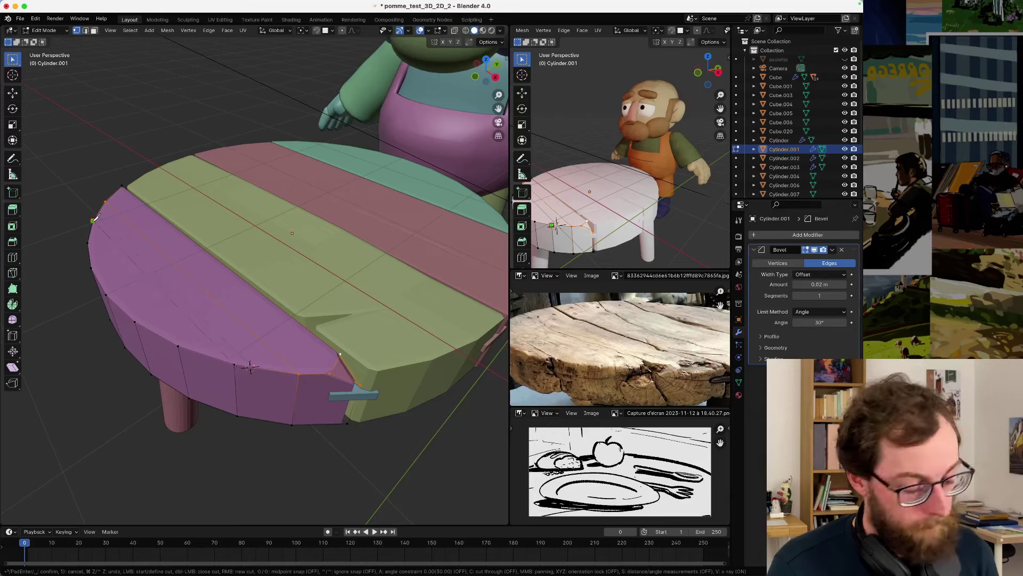
key("Escape")
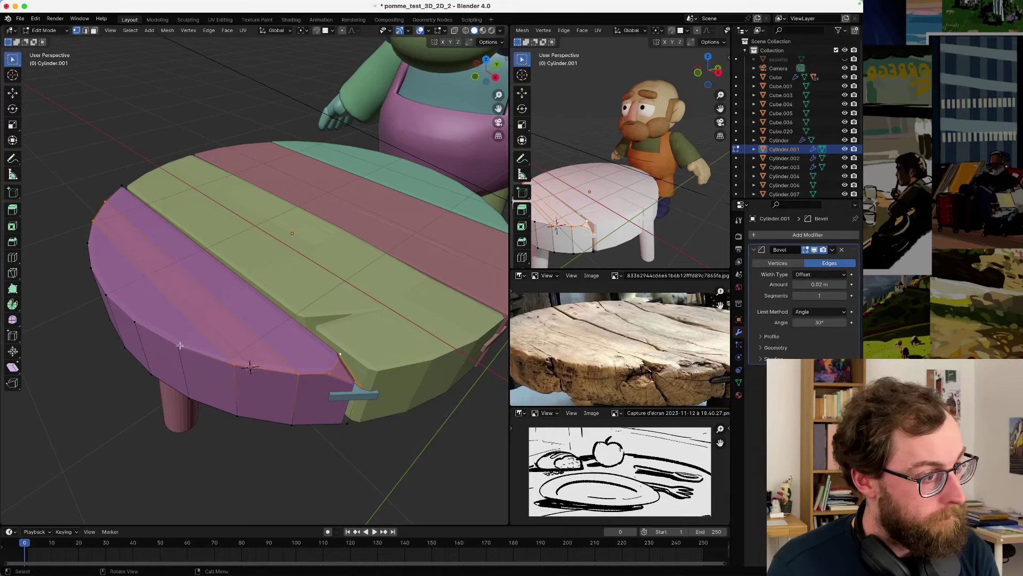
key("k")
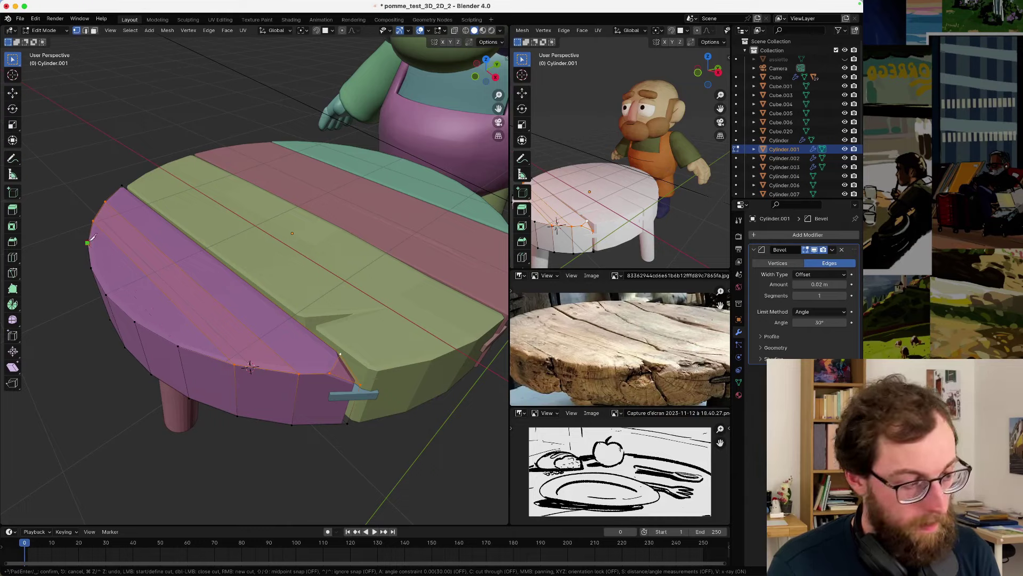
key("Escape")
- Shift one top edge slightly along Z in Edge select, then return to Object Mode
left_click(85, 30)
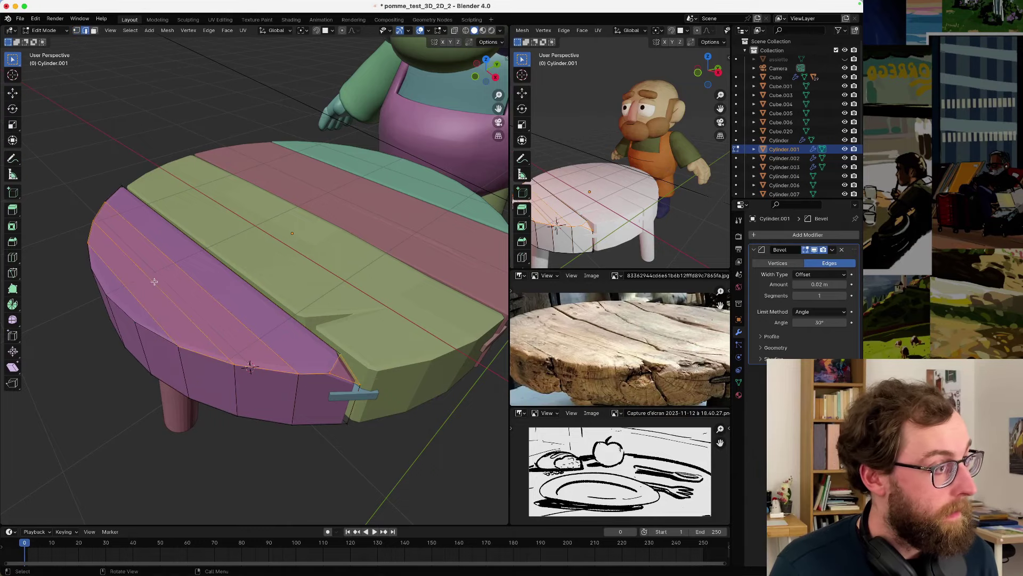
left_click(158, 290)
scroll(158, 282, "up", 3)
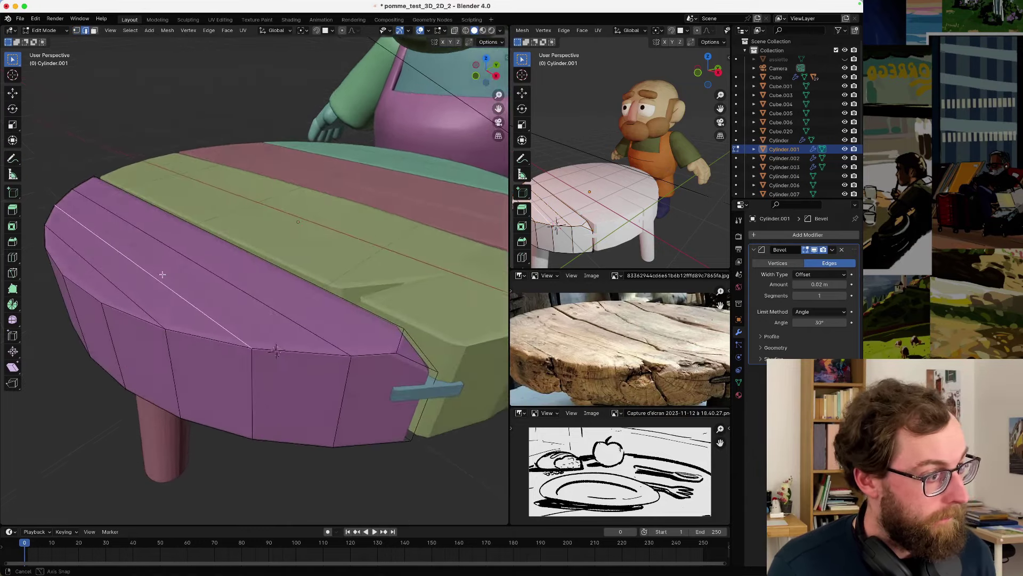
key("g")
key("z")
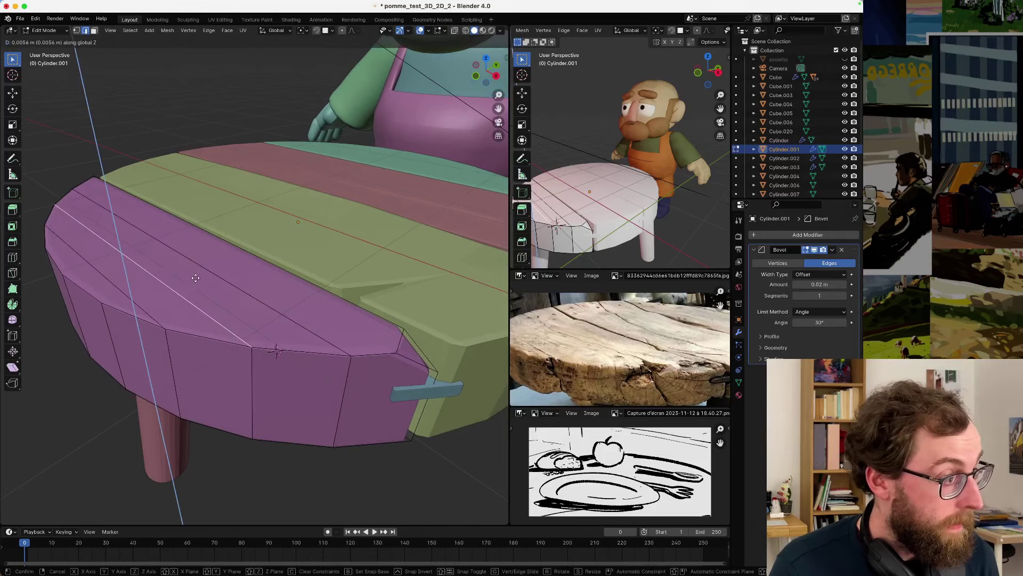
left_click(198, 270)
key("Tab")
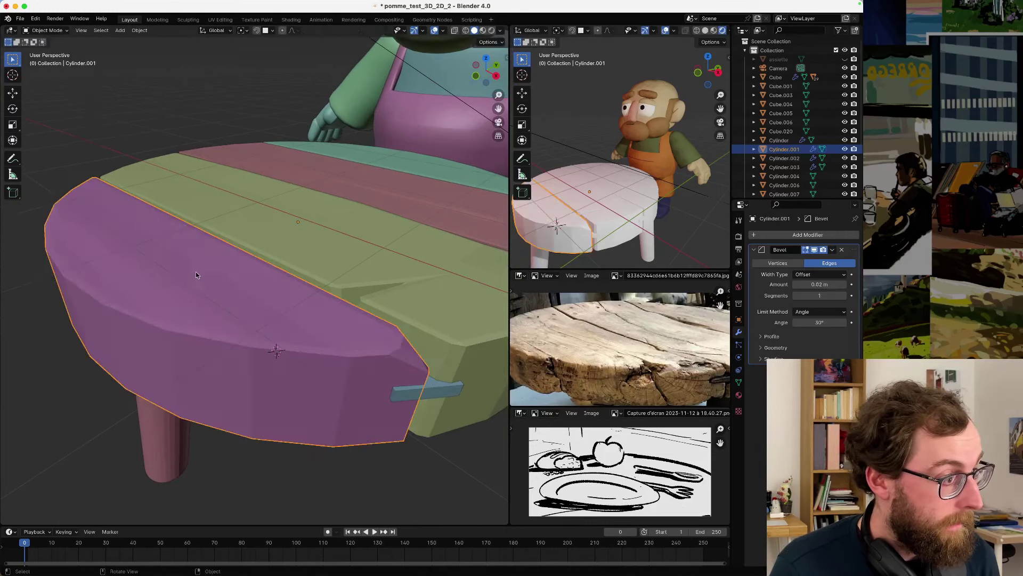
mouse_move(195, 276)
middle_mouse_down()
mouse_move(162, 285)
mouse_move(195, 283)
middle_mouse_up()
middle_click_drag(577, 202, 624, 245)
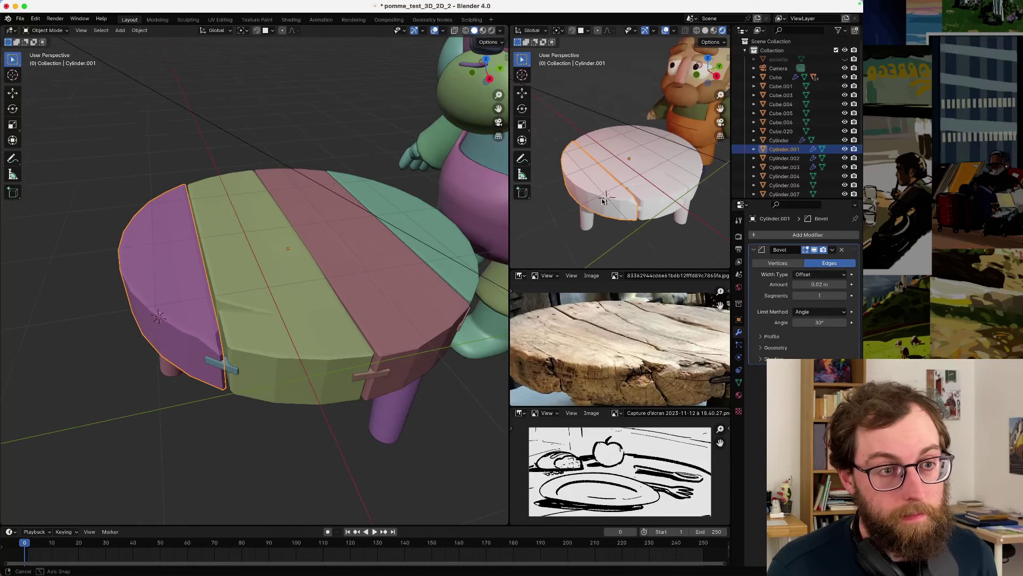
- Deselect the table, orbit both viewports to inspect it, and bring Safari forward
left_click(624, 244)
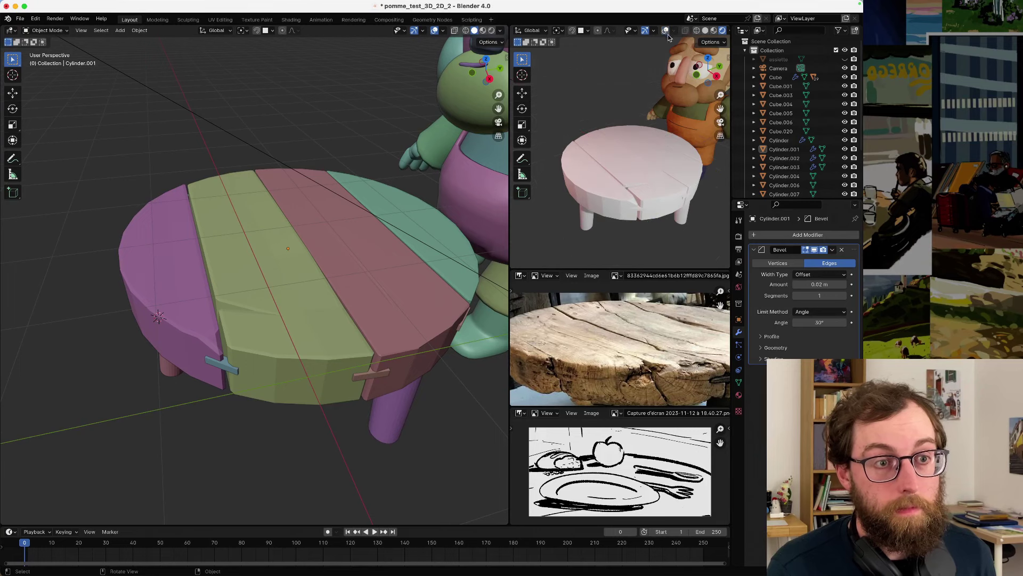
middle_click_drag(656, 117, 685, 180)
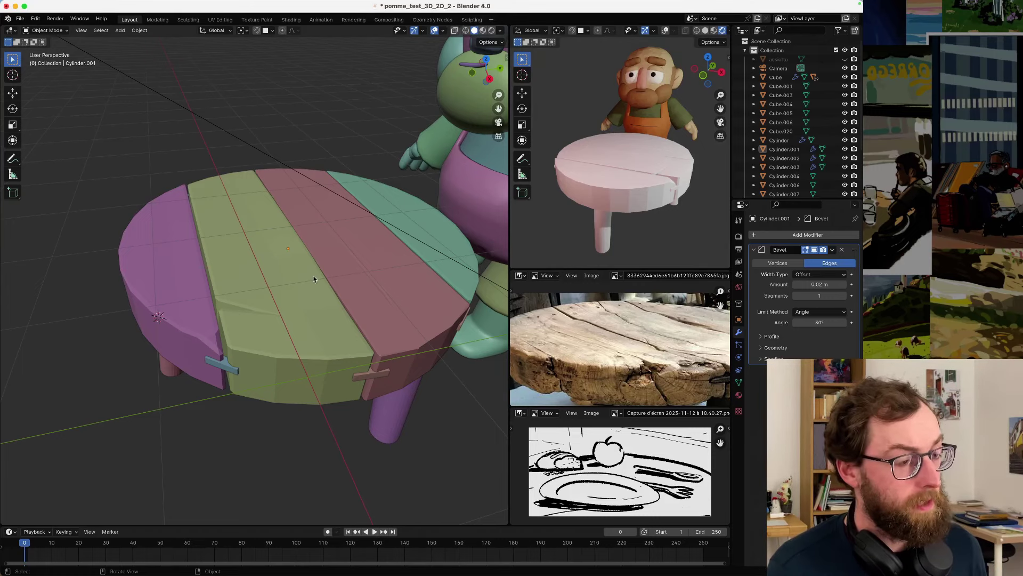
middle_click_drag(314, 278, 281, 258)
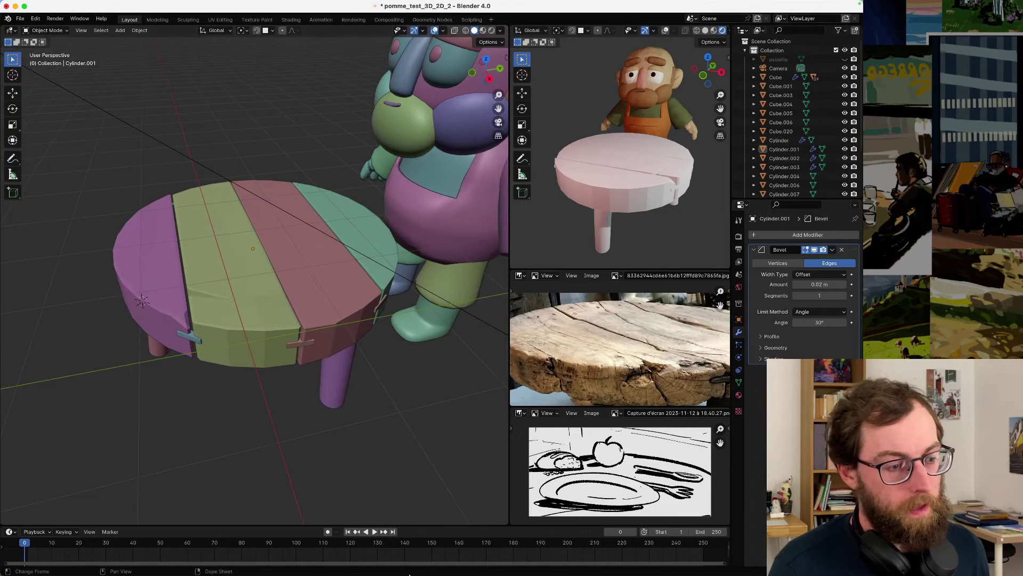
left_click(294, 559)
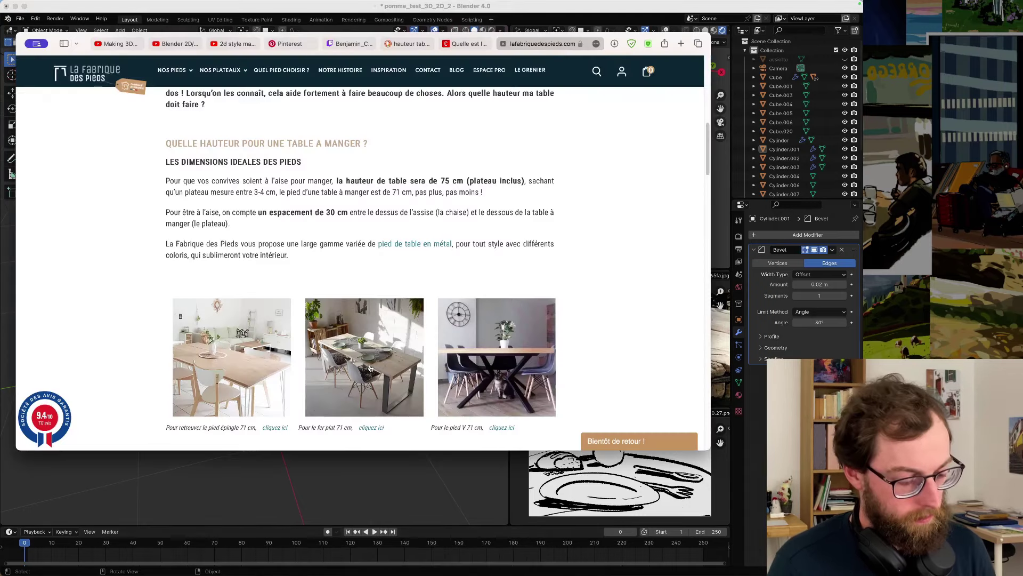
- In a new Instagram tab, search for the illustrator's account by name
key("super+t")
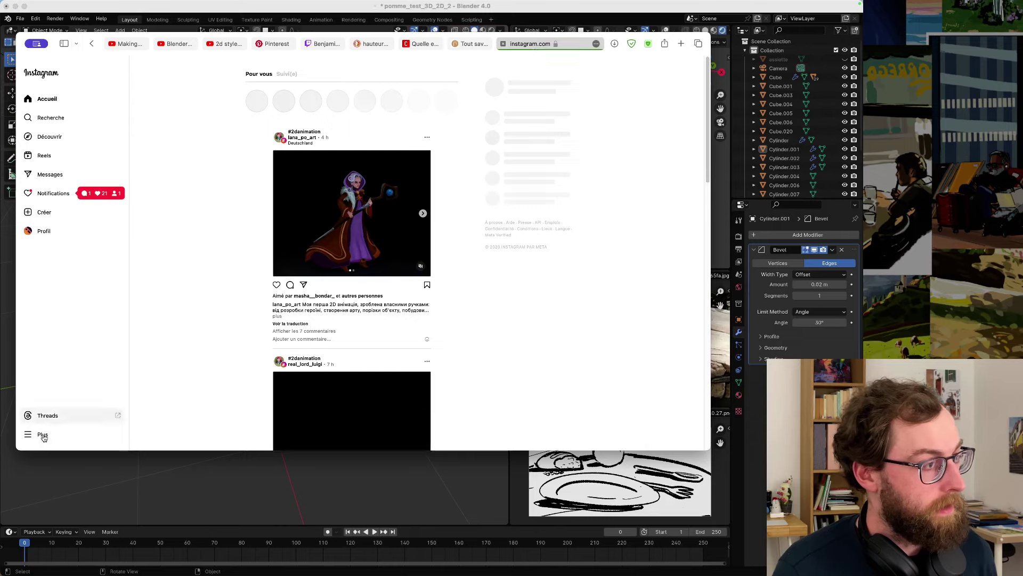
left_click(43, 434)
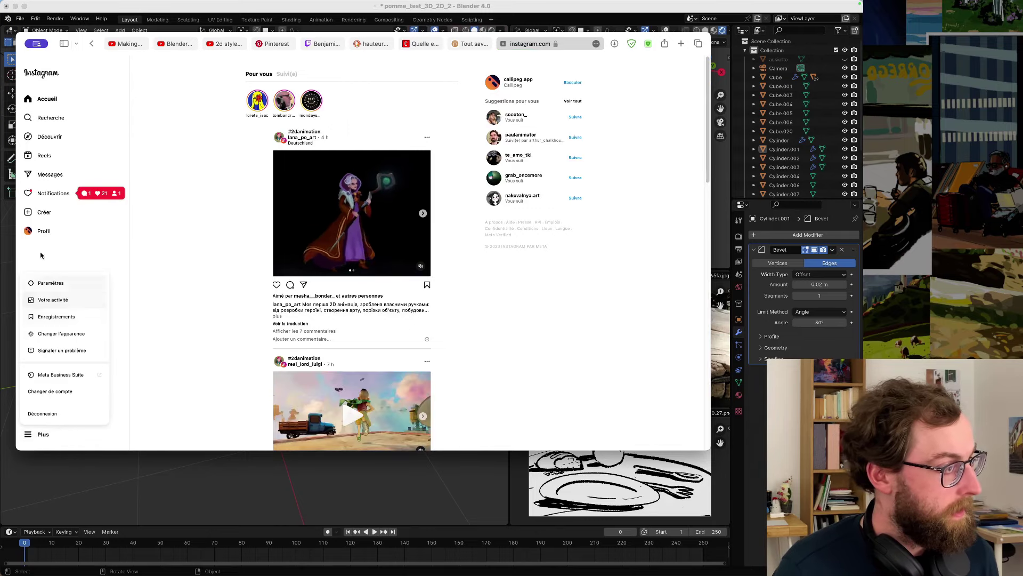
left_click(74, 231)
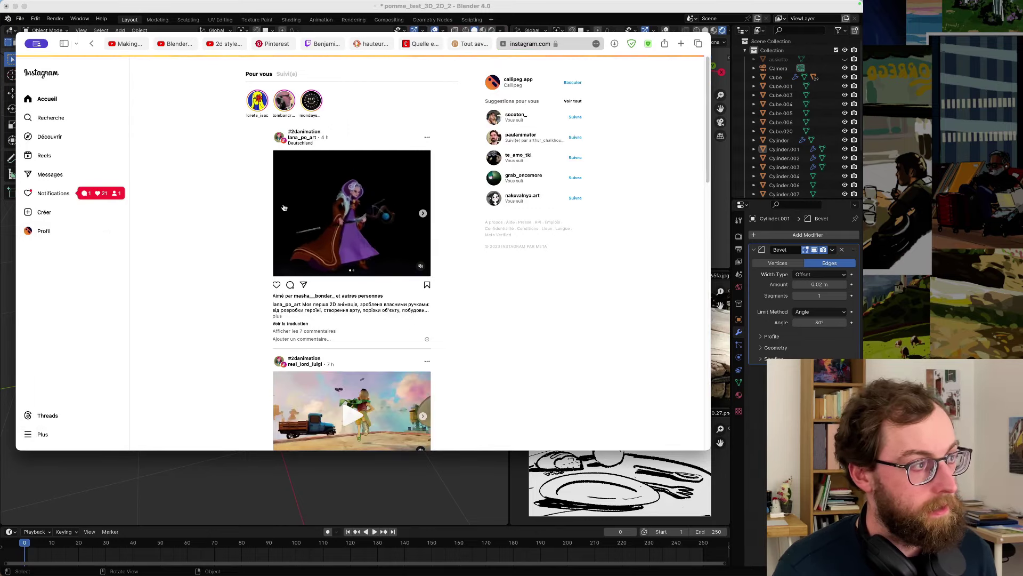
left_click(52, 119)
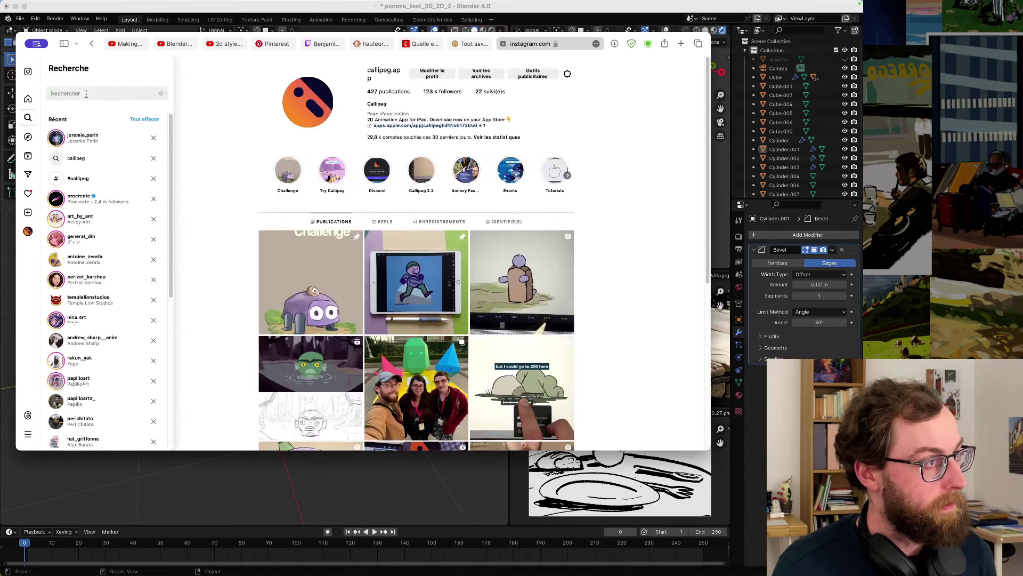
type("benjamin")
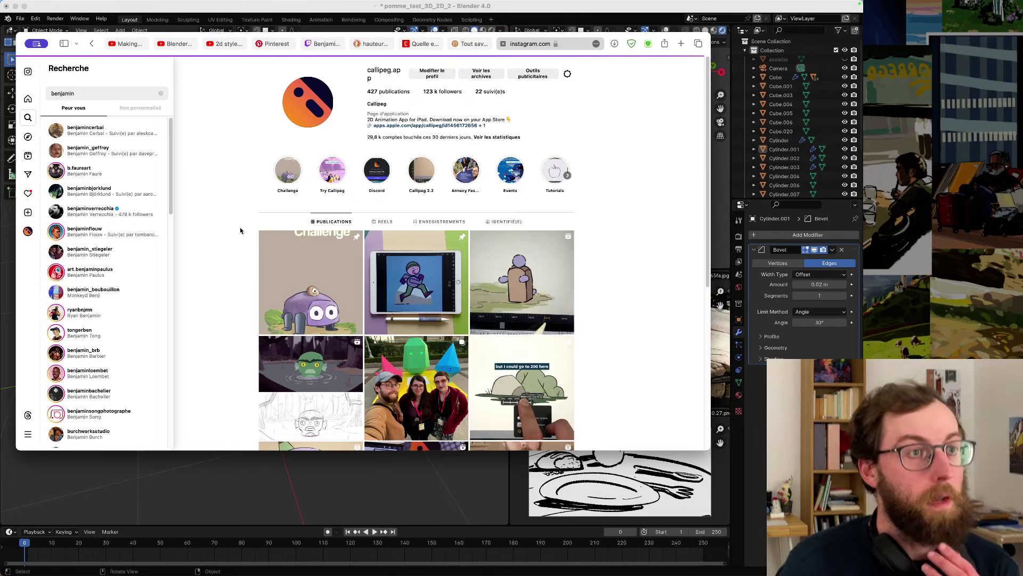
- Scroll through the illustrator's profile grid looking for prop and character references
scroll(229, 250, "down", 10)
scroll(227, 252, "down", 6)
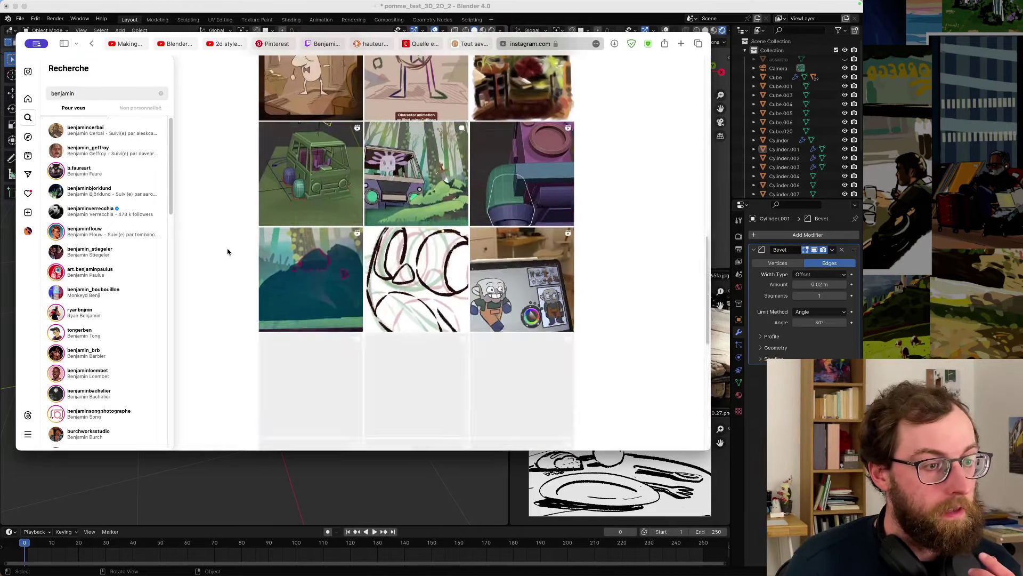
scroll(228, 251, "down", 6)
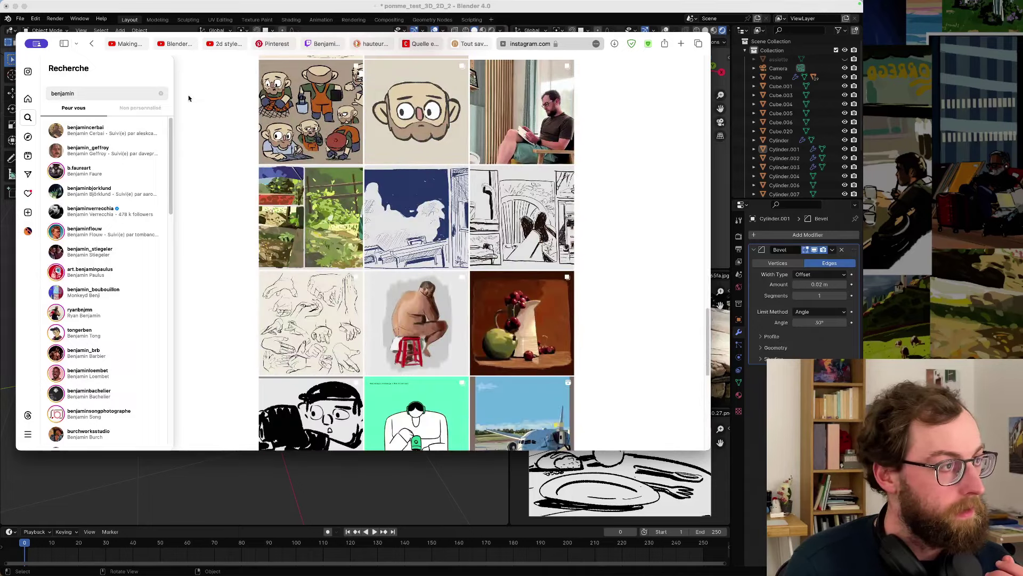
scroll(210, 235, "down", 8)
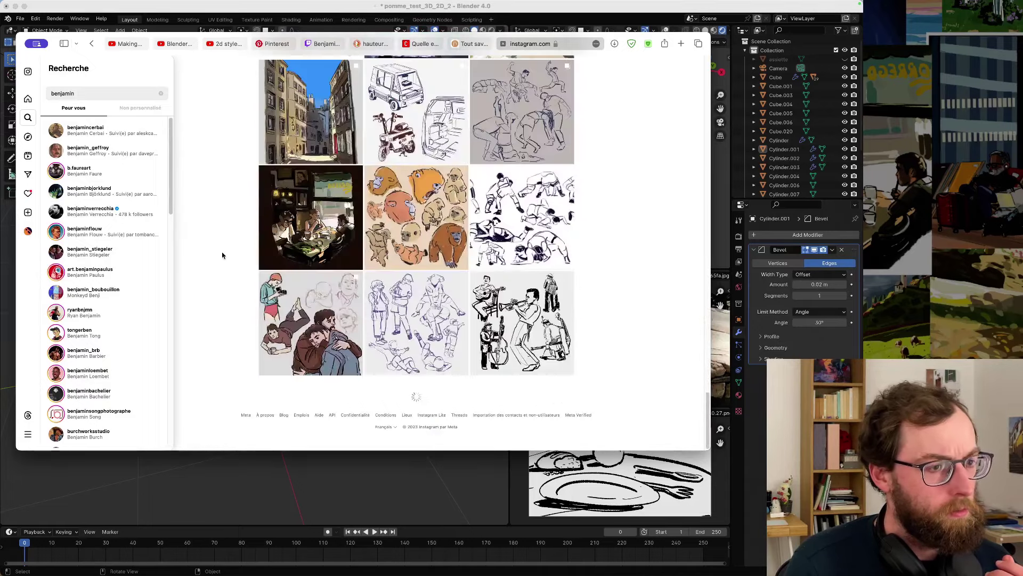
scroll(223, 256, "down", 5)
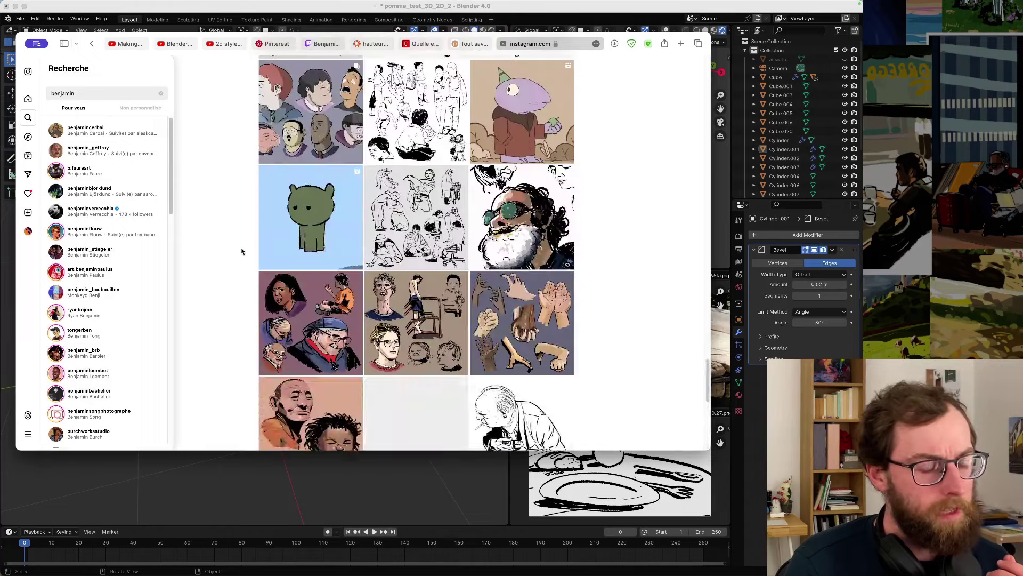
scroll(241, 251, "down", 5)
scroll(240, 252, "down", 5)
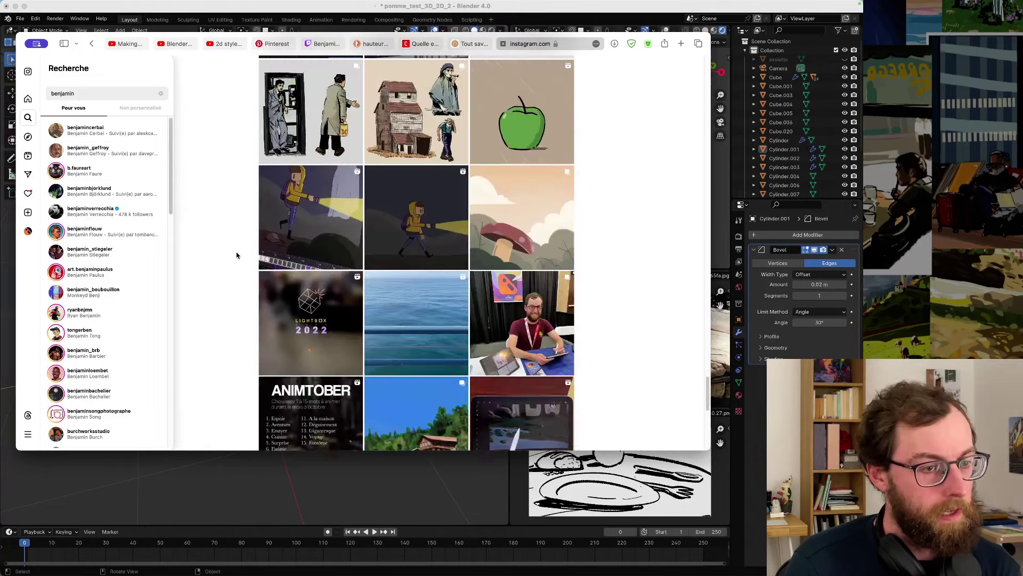
scroll(236, 255, "down", 5)
scroll(236, 255, "down", 5)
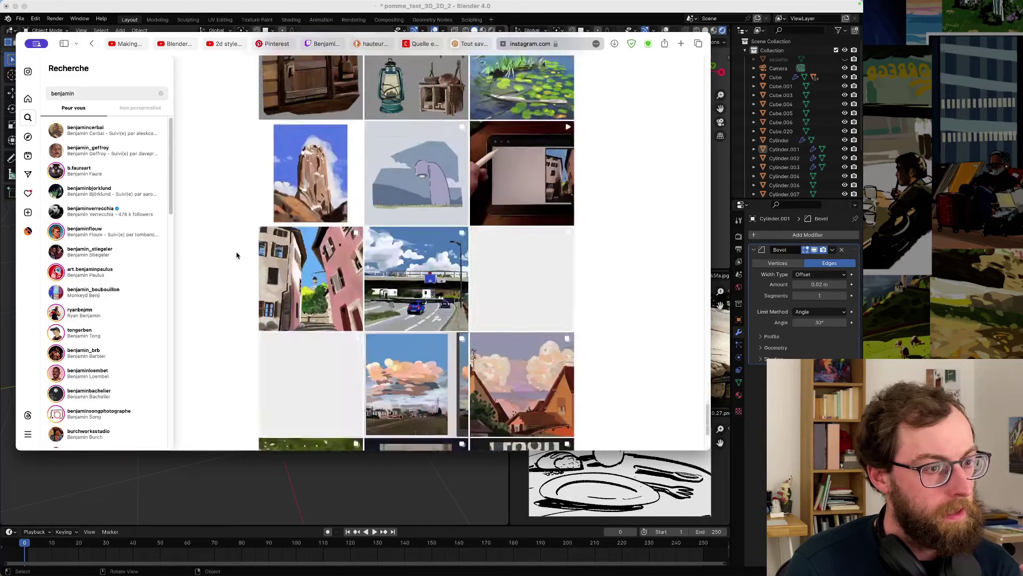
scroll(237, 255, "down", 5)
scroll(237, 256, "down", 2)
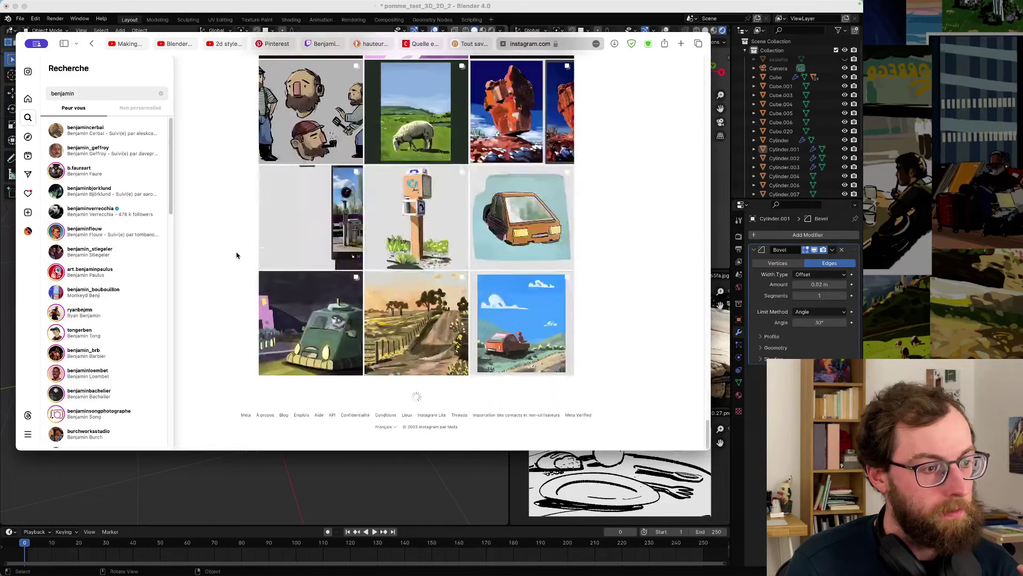
scroll(236, 255, "up", 8)
scroll(237, 255, "up", 4)
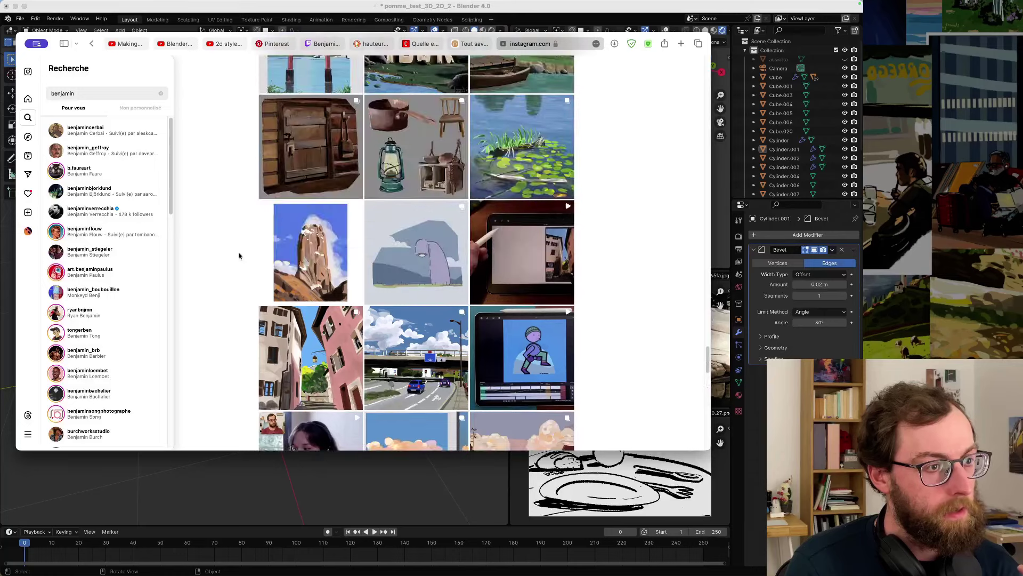
- View the lantern, pot and chair post, then open the bearded fisherman concept post
left_click(416, 160)
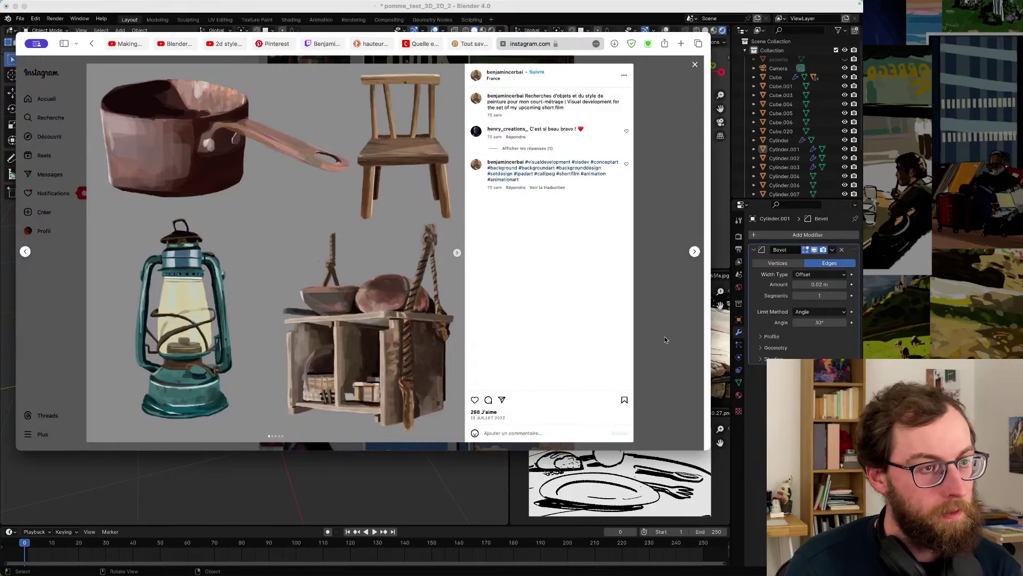
key("Escape")
scroll(629, 318, "down", 5)
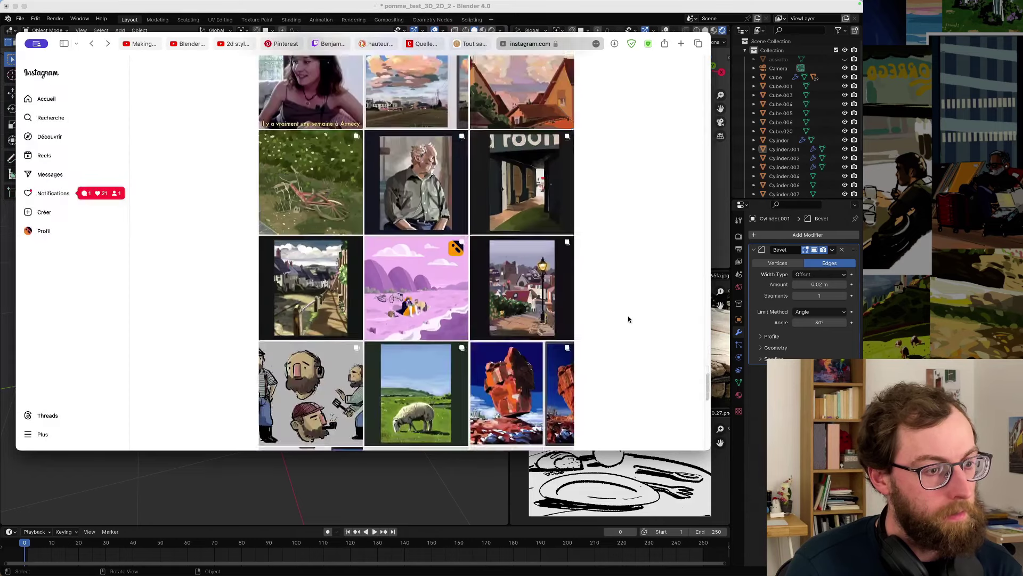
scroll(628, 317, "down", 5)
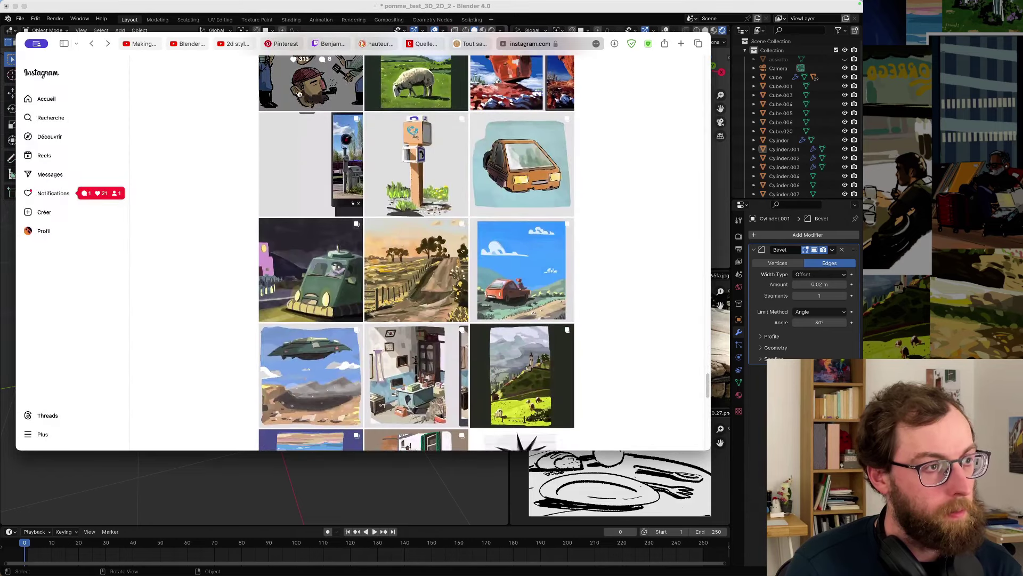
left_click(267, 200)
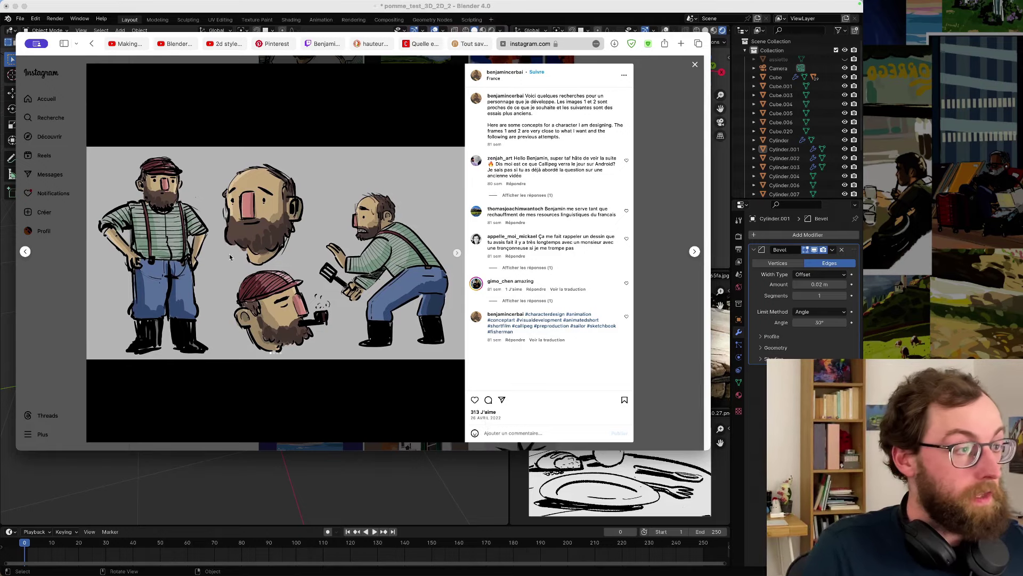
- Back in Blender, preview the table and baker in Rendered and Material Preview shading
left_click(367, 486)
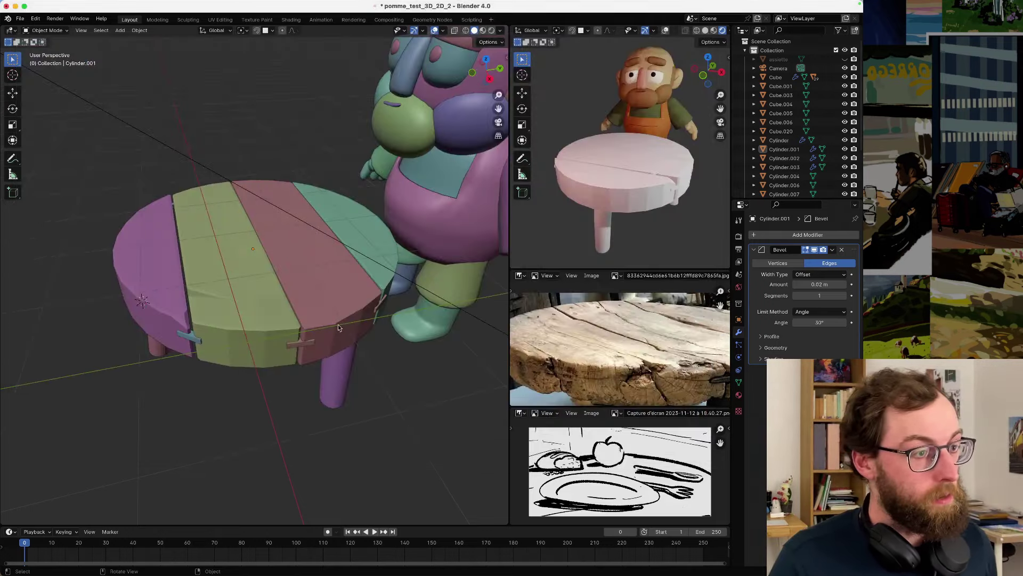
middle_click_drag(338, 324, 395, 102)
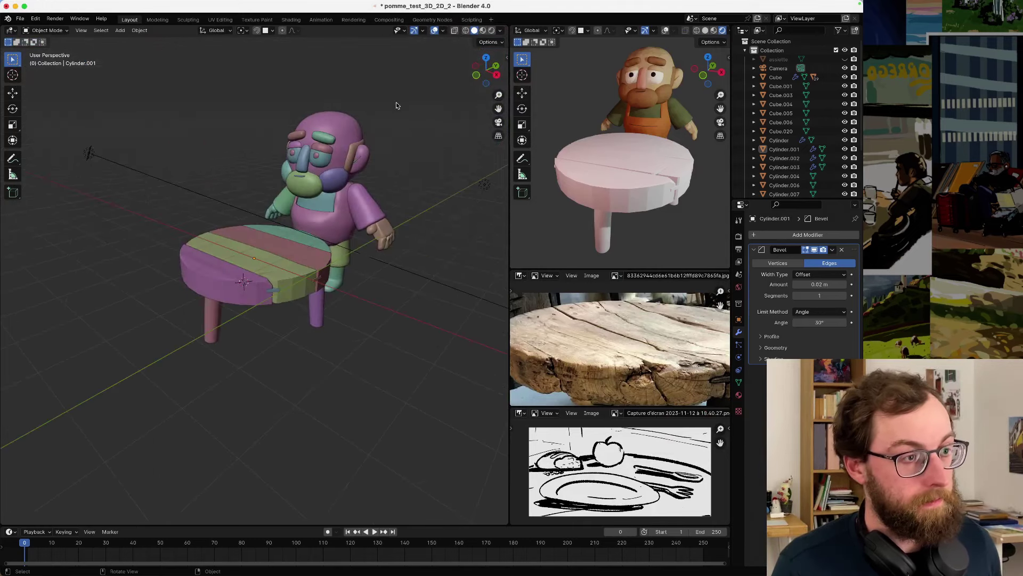
left_click(492, 30)
mouse_move(372, 199)
middle_mouse_down()
mouse_move(328, 190)
mouse_move(369, 193)
middle_mouse_up()
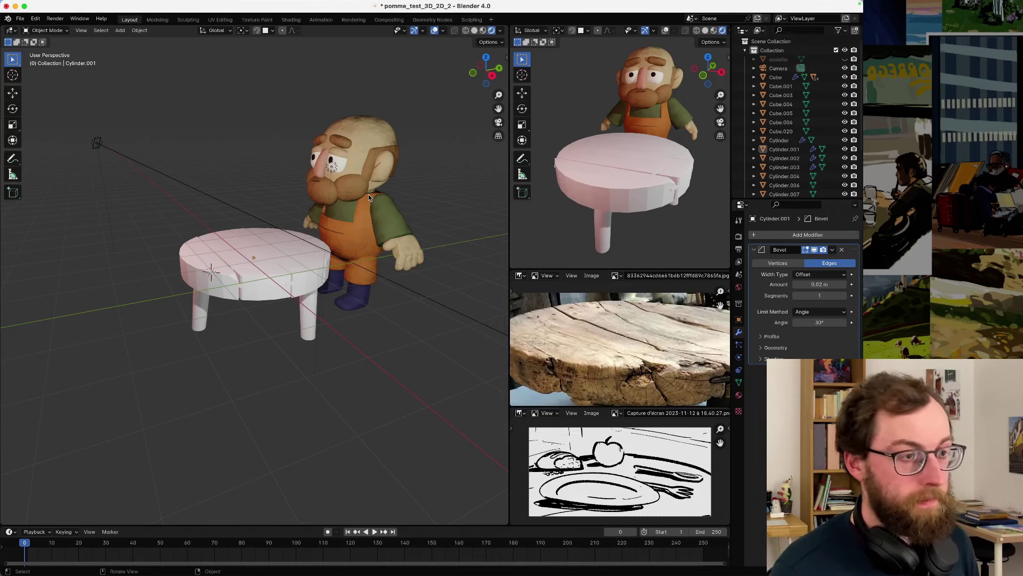
left_click(483, 31)
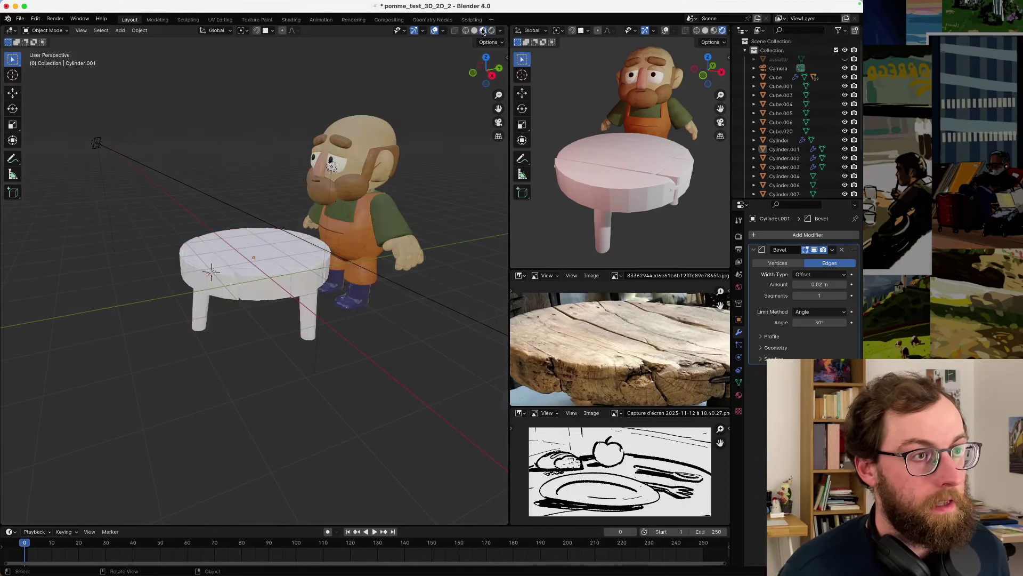
scroll(282, 256, "up", 8)
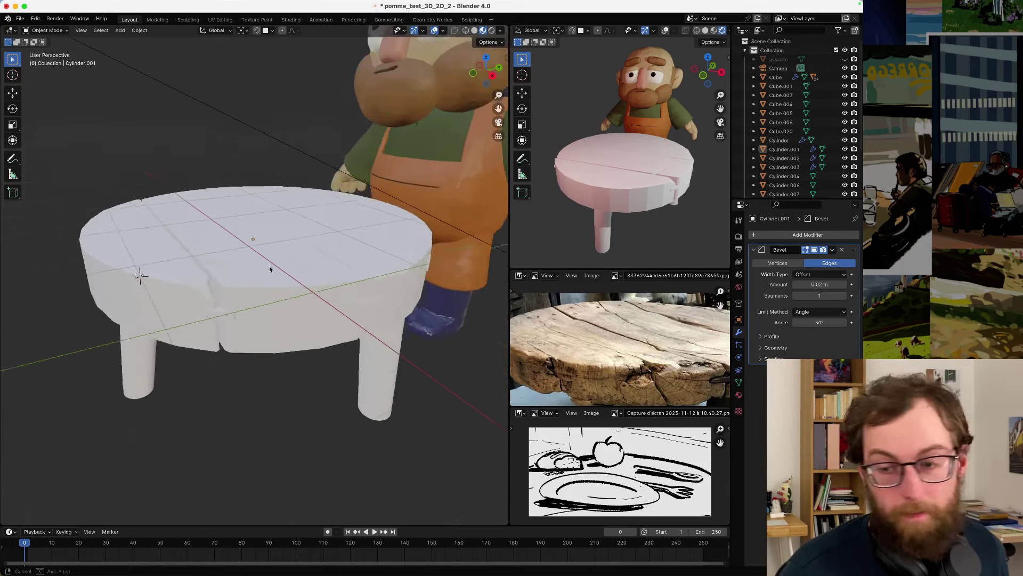
middle_click_drag(238, 292, 455, 71)
- Select the front table-top half, switch to Solid random colours, and enter Edit Mode
left_click(167, 335)
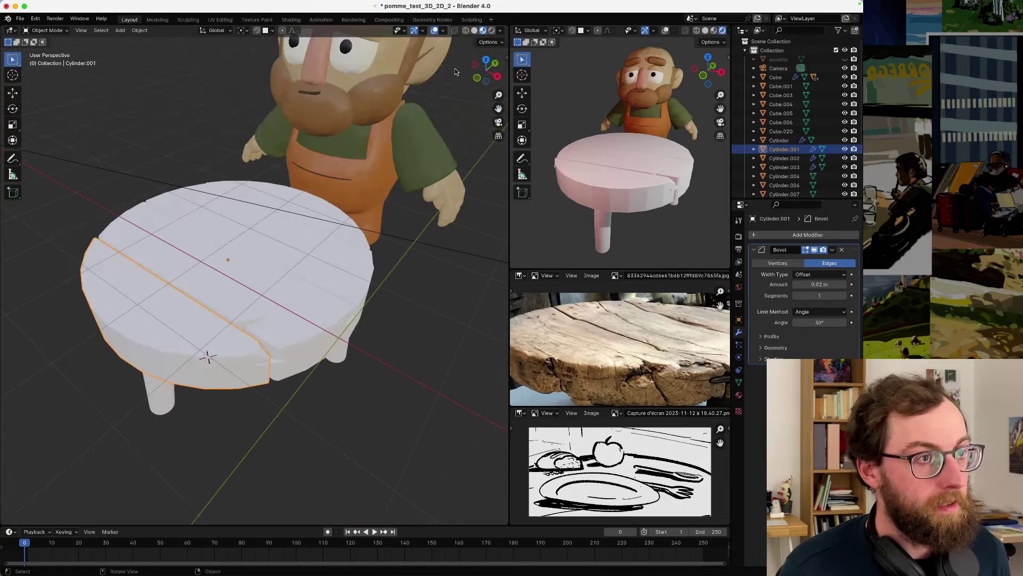
left_click(475, 31)
mouse_move(239, 305)
middle_mouse_down()
mouse_move(278, 292)
mouse_move(245, 320)
mouse_move(244, 310)
middle_mouse_up()
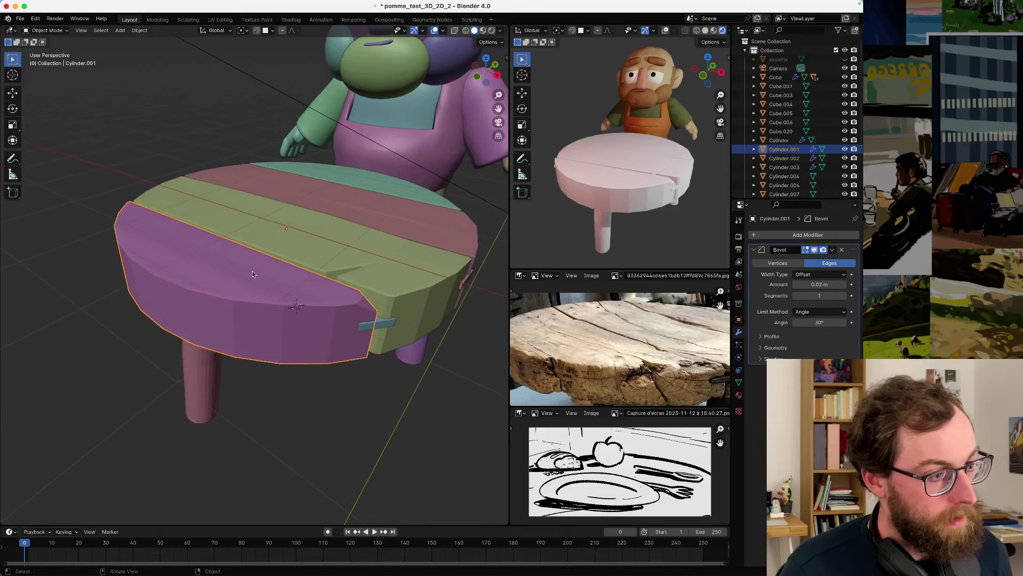
middle_click_drag(252, 271, 227, 276)
key("Tab")
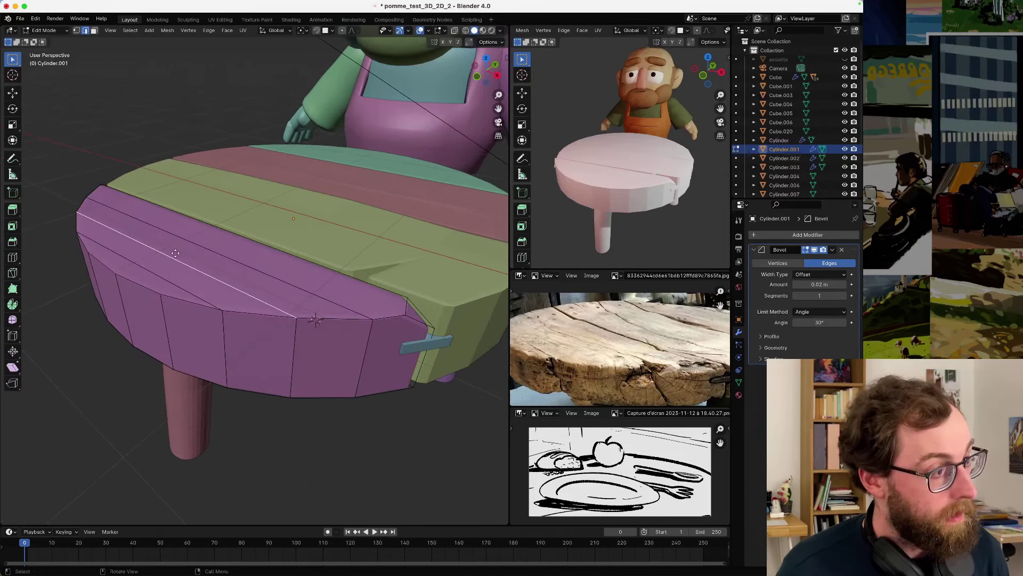
- Cancel an accidental extrusion and knife-cut a crack line across the front half's top face
key("e")
right_click(208, 270)
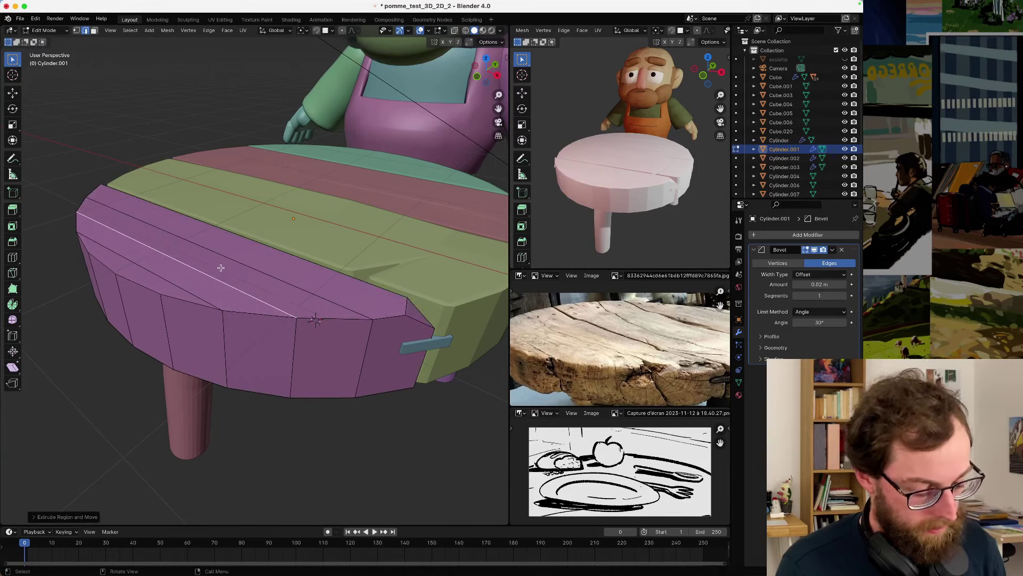
key("k")
left_click(192, 259)
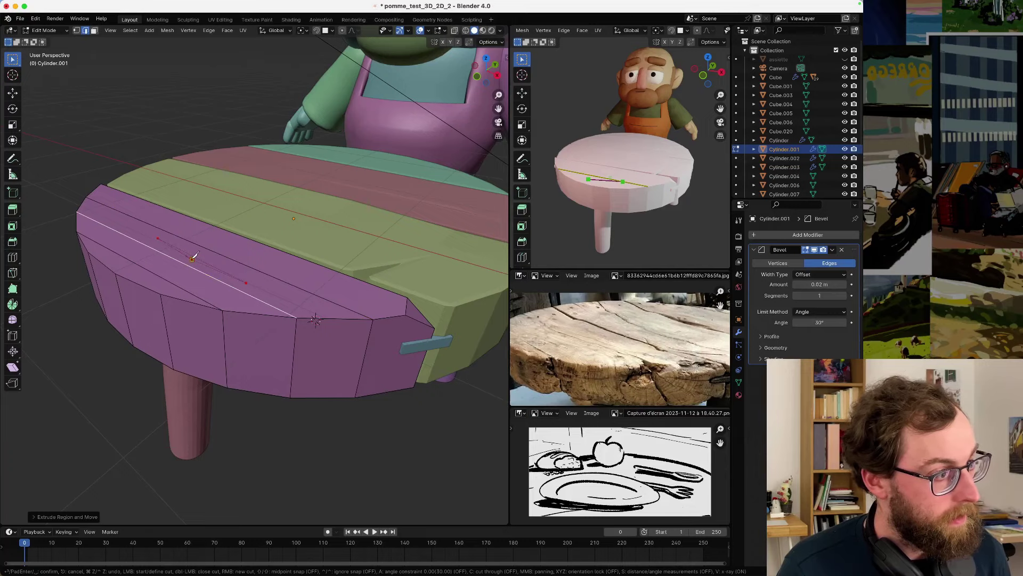
key("Return")
scroll(191, 265, "up", 3)
scroll(192, 266, "up", 2)
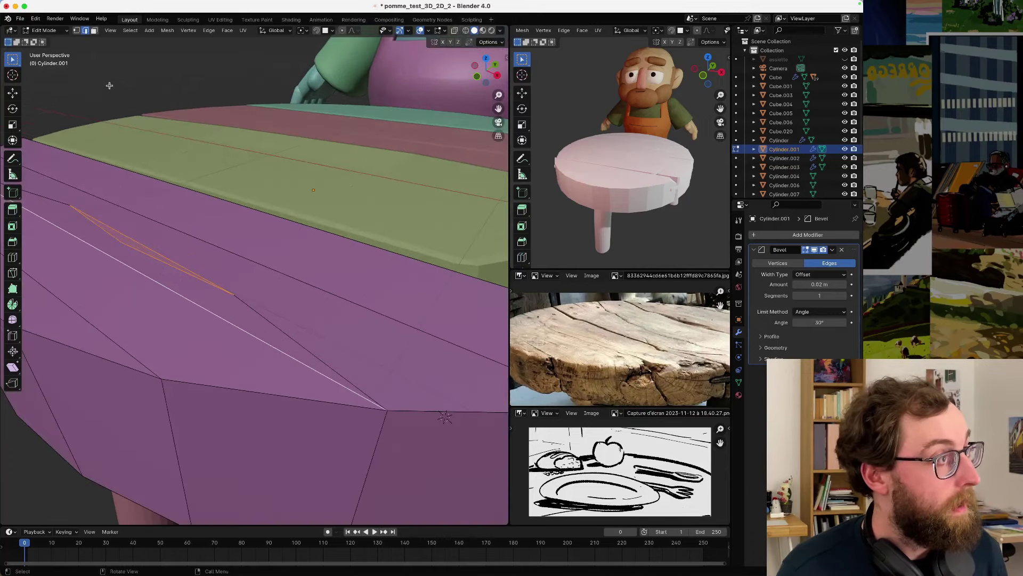
- In face select, try lowering the crack along Z, then exit Edit Mode and clear the selection
left_click(94, 30)
middle_click_drag(203, 210, 216, 222)
key("g")
key("z")
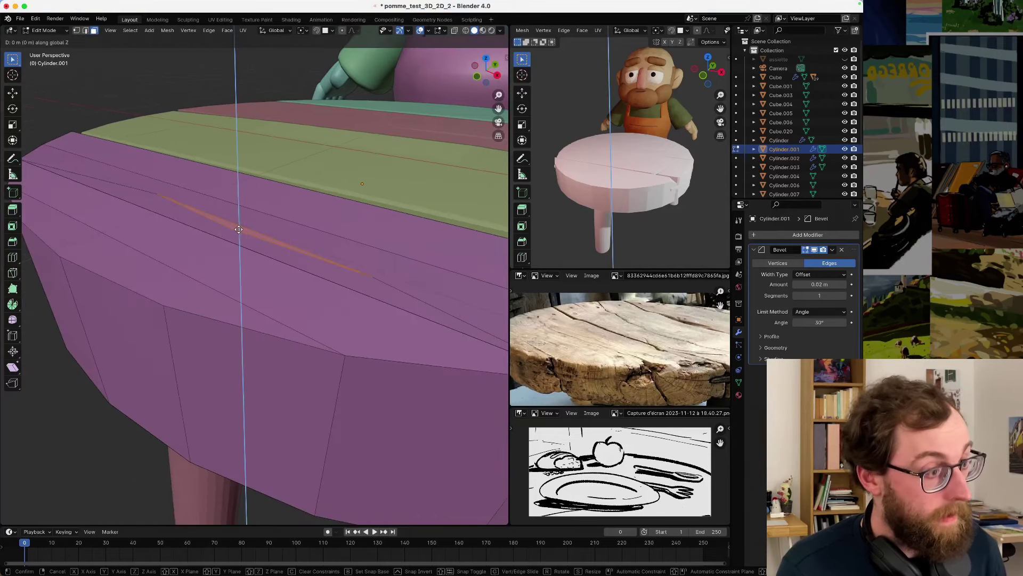
key("Escape")
key("g")
key("z")
key("z")
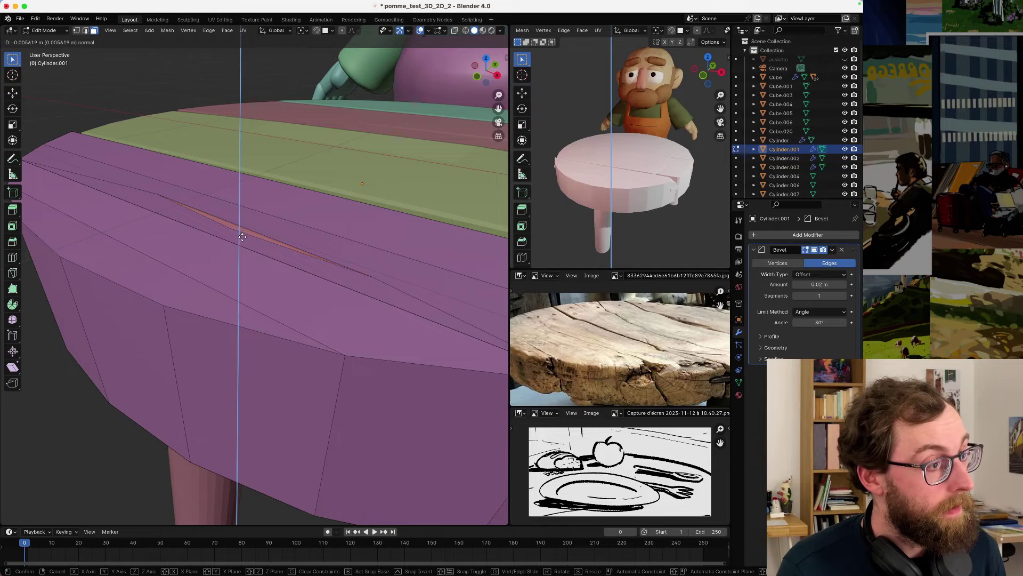
key("Escape")
key("Tab")
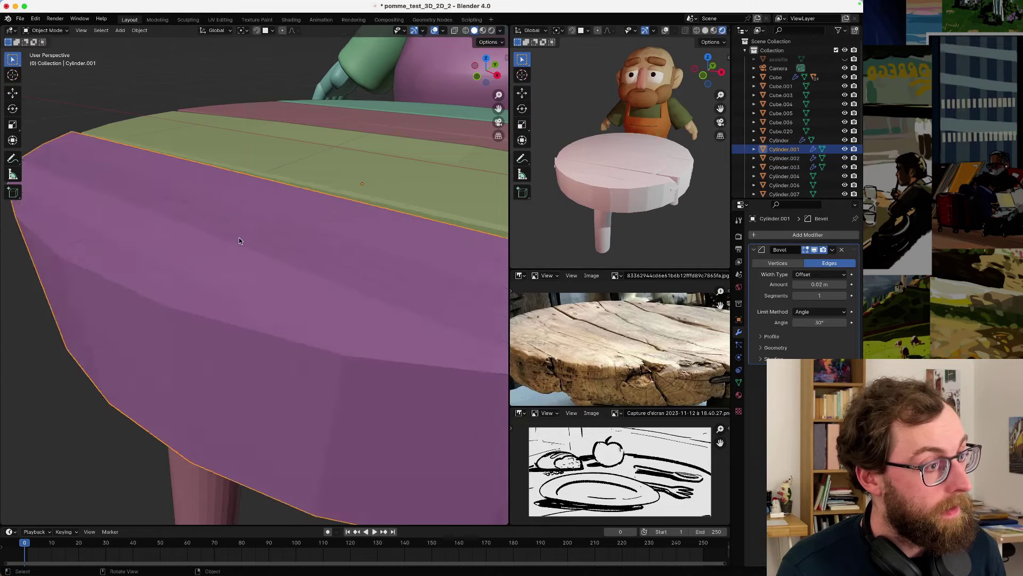
scroll(239, 238, "down", 3)
middle_click_drag(238, 240, 260, 282)
left_click(74, 265)
- Sink the crack edge slightly along Z and return to Object Mode to view the whole table
key("Tab")
scroll(264, 283, "up", 3)
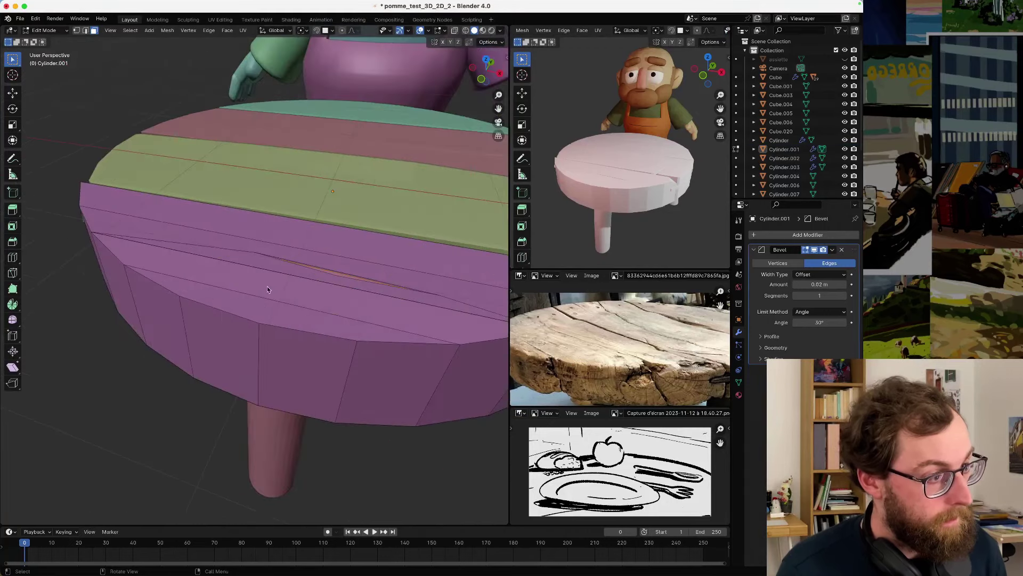
key("g")
key("z")
left_click(370, 279)
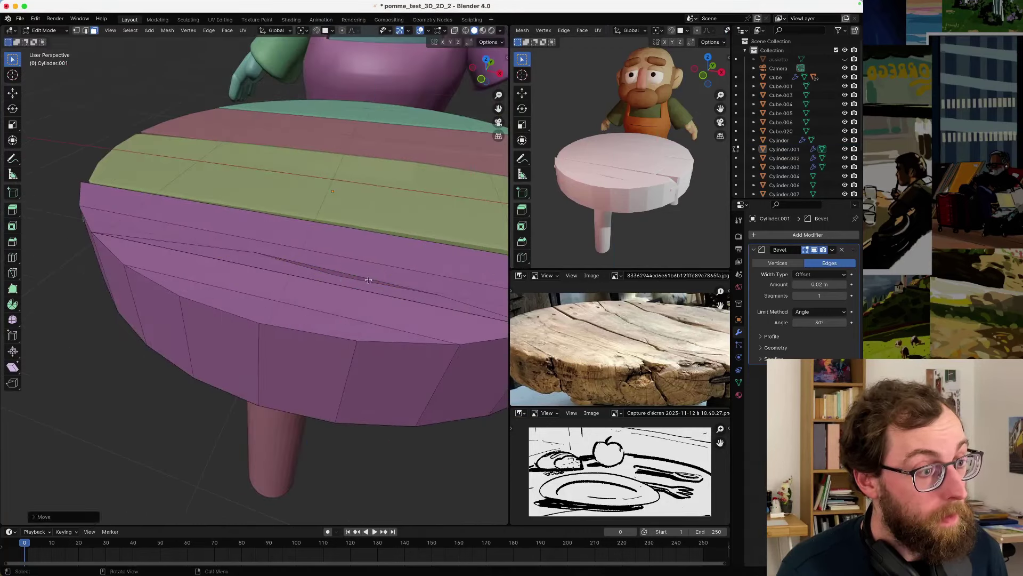
key("Tab")
scroll(349, 280, "down", 3)
middle_click_drag(349, 280, 289, 285)
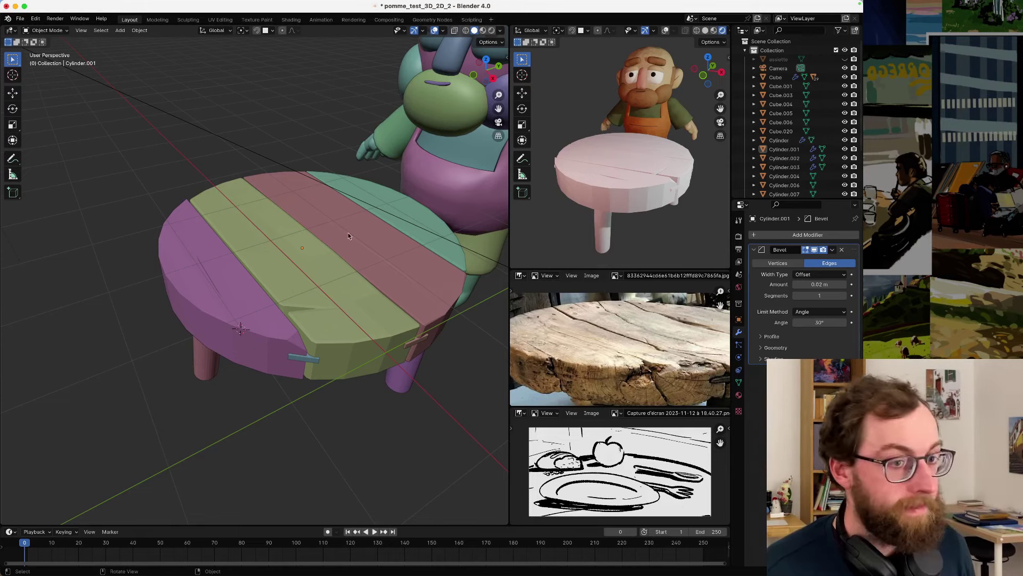
middle_click_drag(373, 273, 296, 279)
- Briefly re-enter Edit Mode, then leave it and orbit to inspect the table from a new angle
key("Tab")
scroll(229, 286, "up", 5)
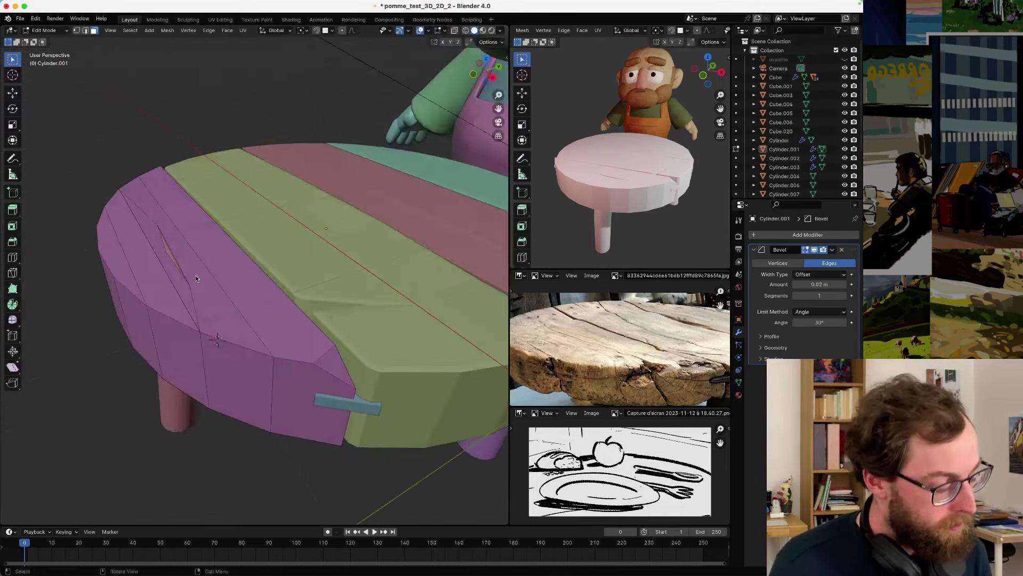
key("ctrl")
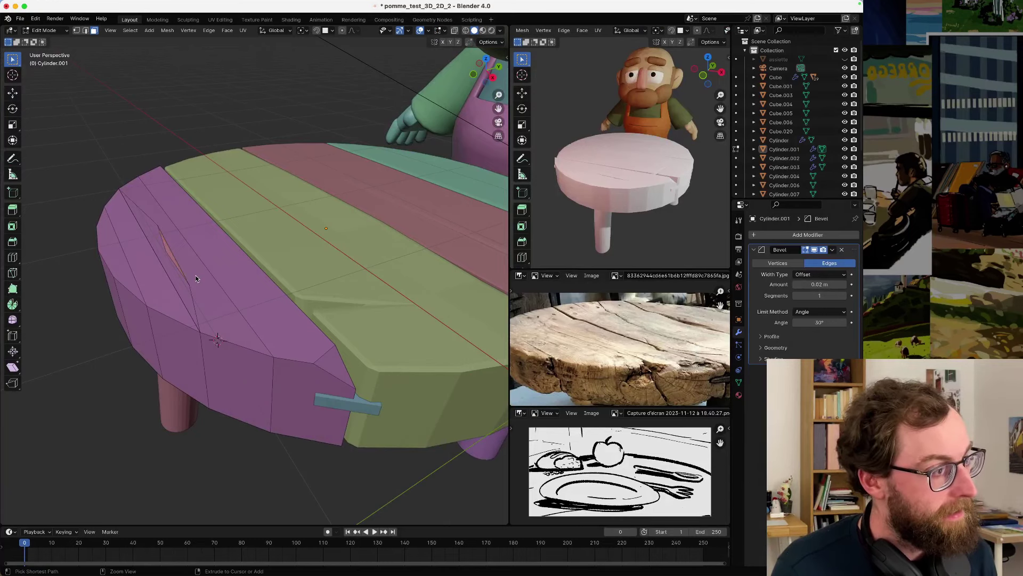
key("Tab")
scroll(151, 241, "down", 3)
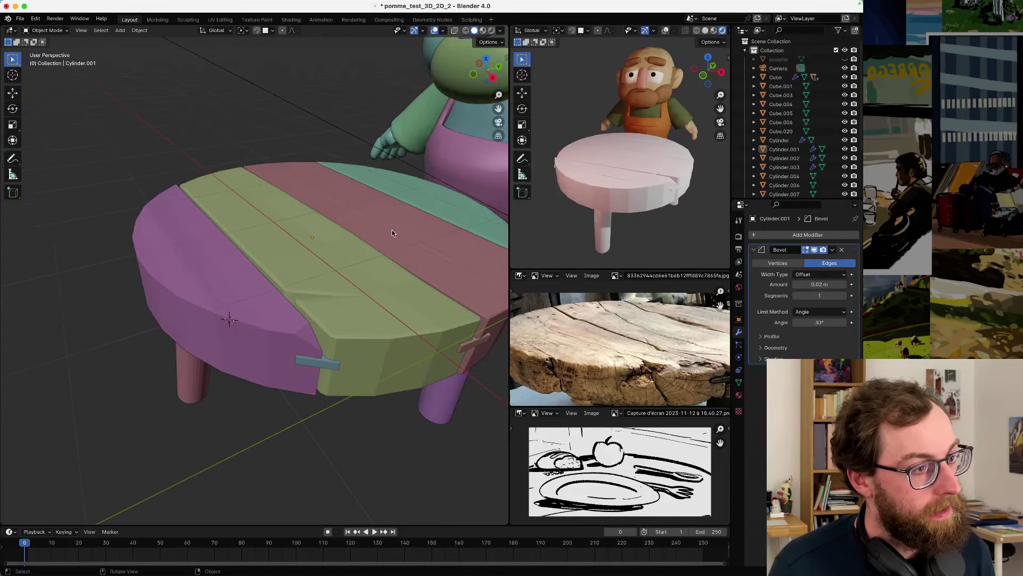
middle_click_drag(392, 229, 270, 277)
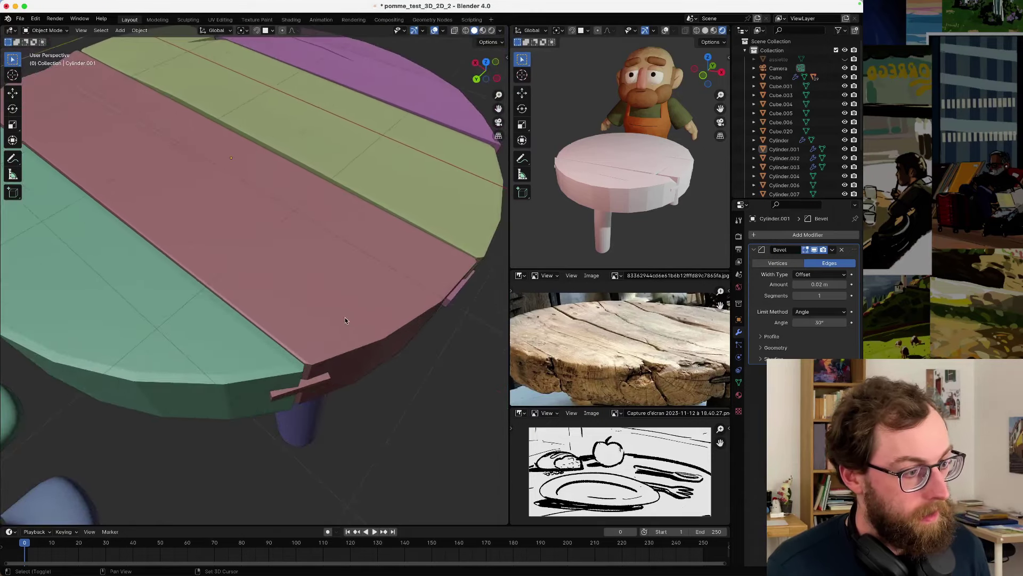
- Add a new cylinder for the peg and reduce its side count to 7
key("shift+a")
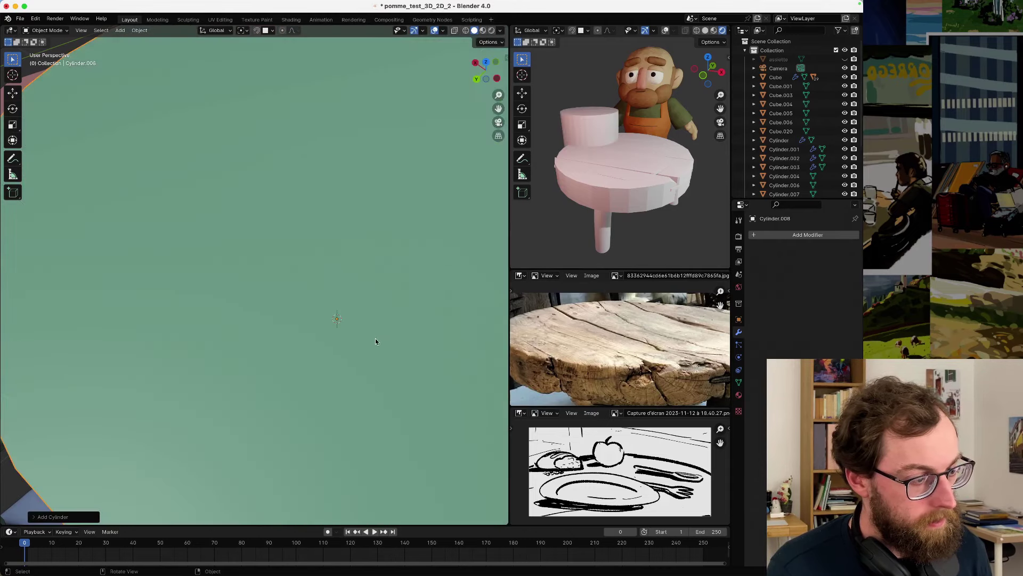
scroll(375, 342, "down", 5)
scroll(333, 327, "up", 5)
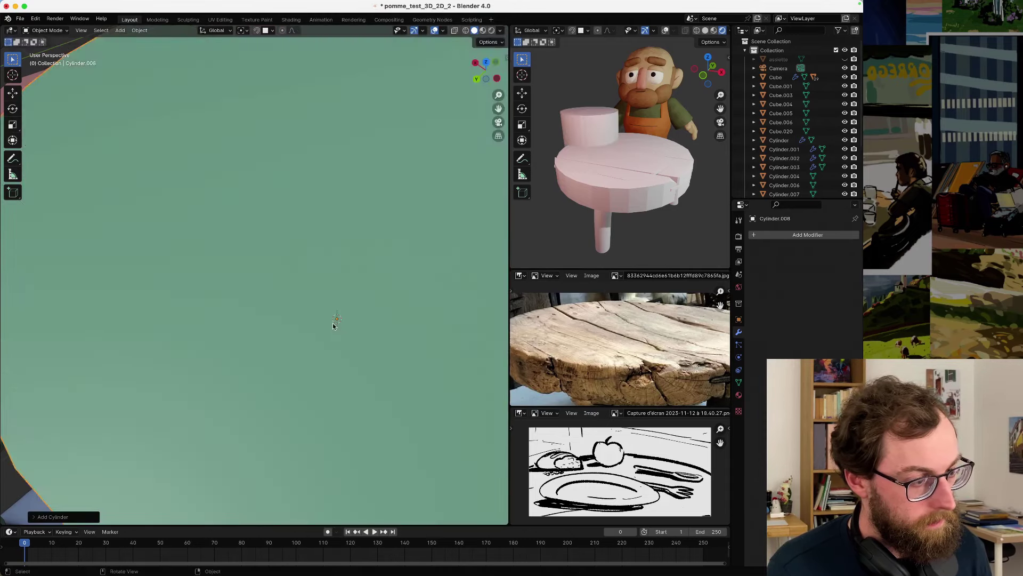
scroll(335, 325, "down", 6)
key("Delete")
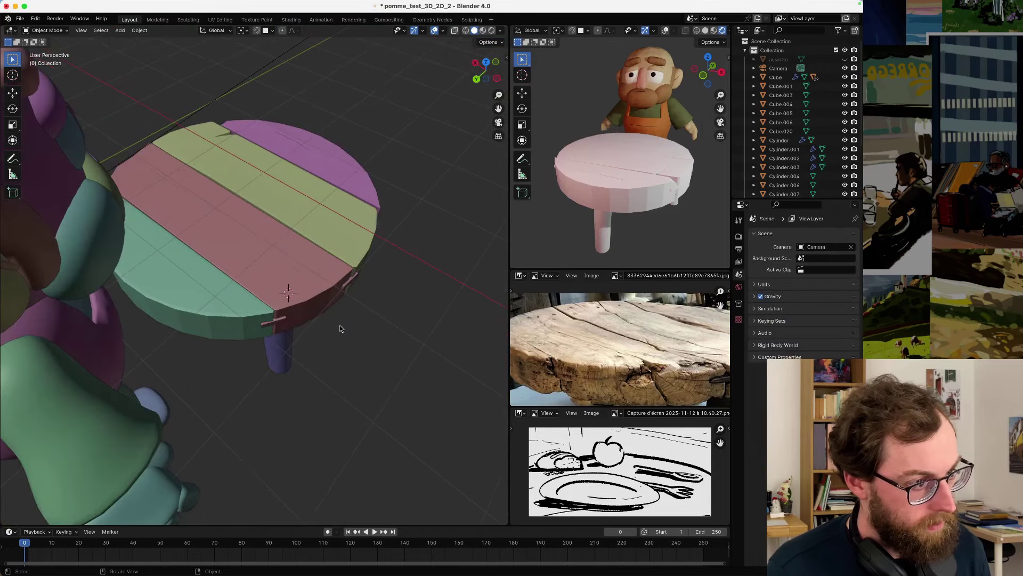
key("shift+a")
mouse_move(340, 326)
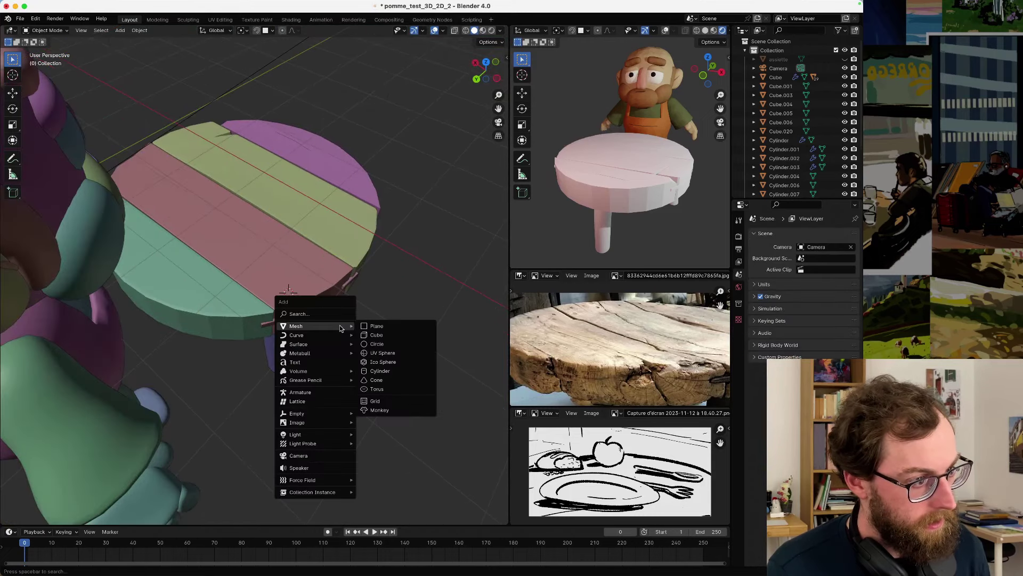
left_click(391, 370)
left_click(33, 519)
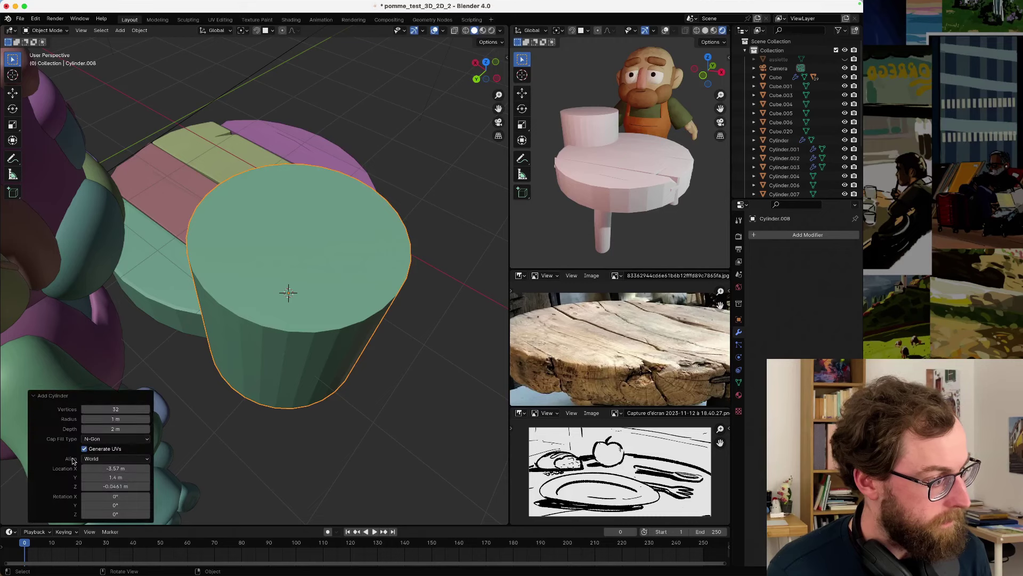
mouse_move(113, 410)
left_mouse_down()
mouse_move(85, 409)
mouse_move(94, 410)
left_mouse_up()
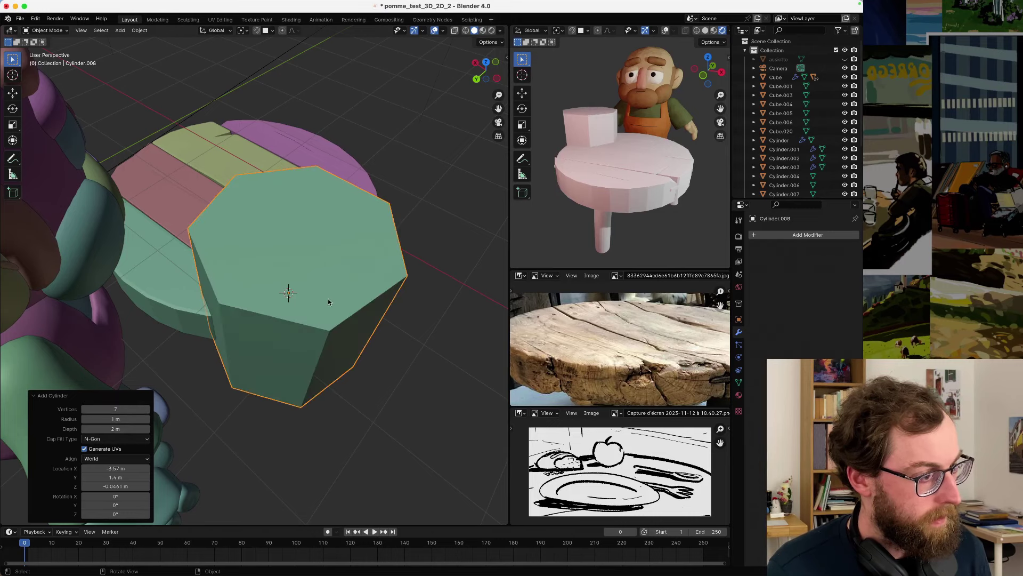
- Shrink the cylinder into a small peg and lower it along Z
key("s")
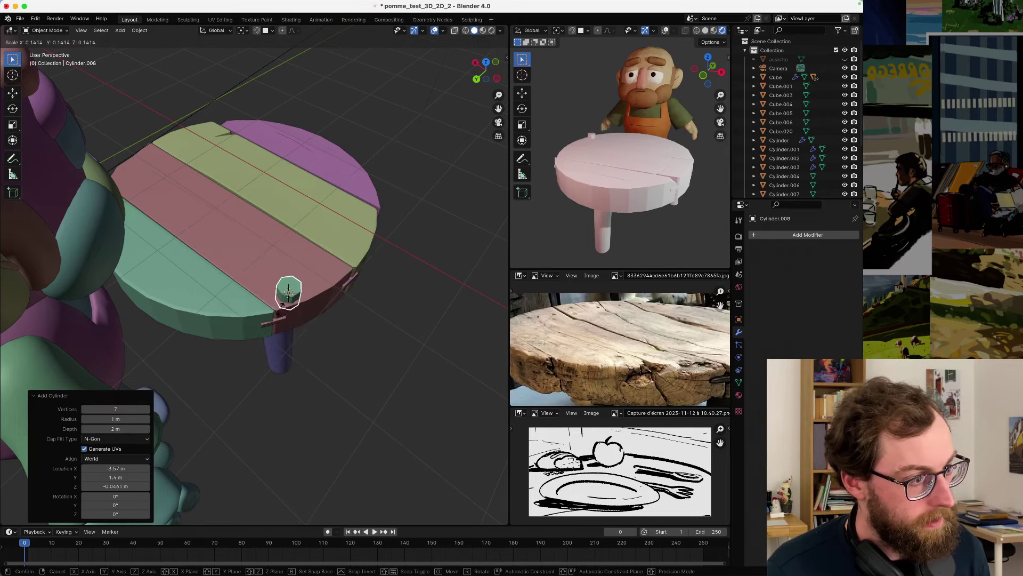
left_click(277, 305)
scroll(281, 288, "up", 8)
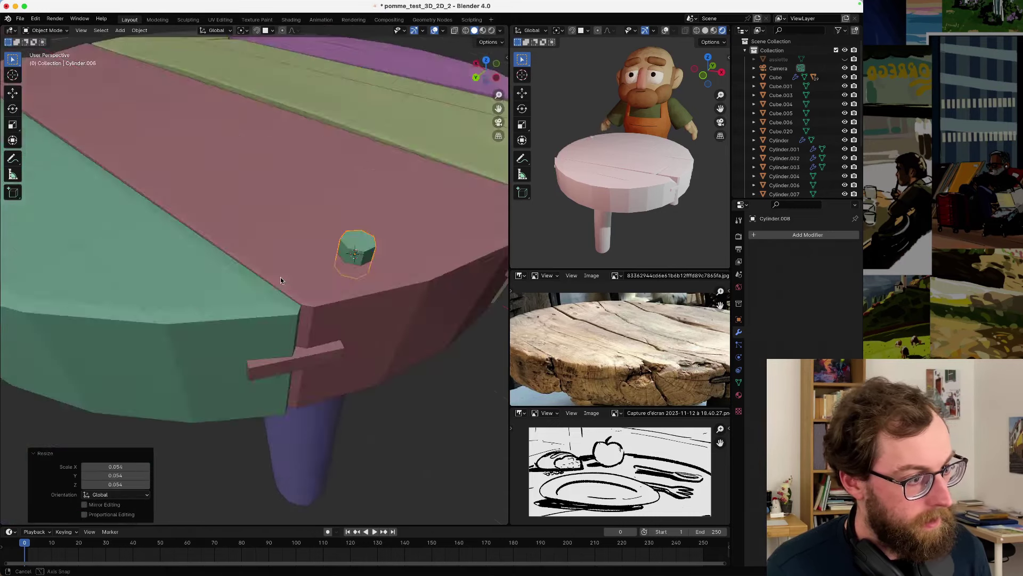
scroll(311, 220, "down", 6)
middle_click_drag(311, 219, 277, 328)
key("g")
key("z")
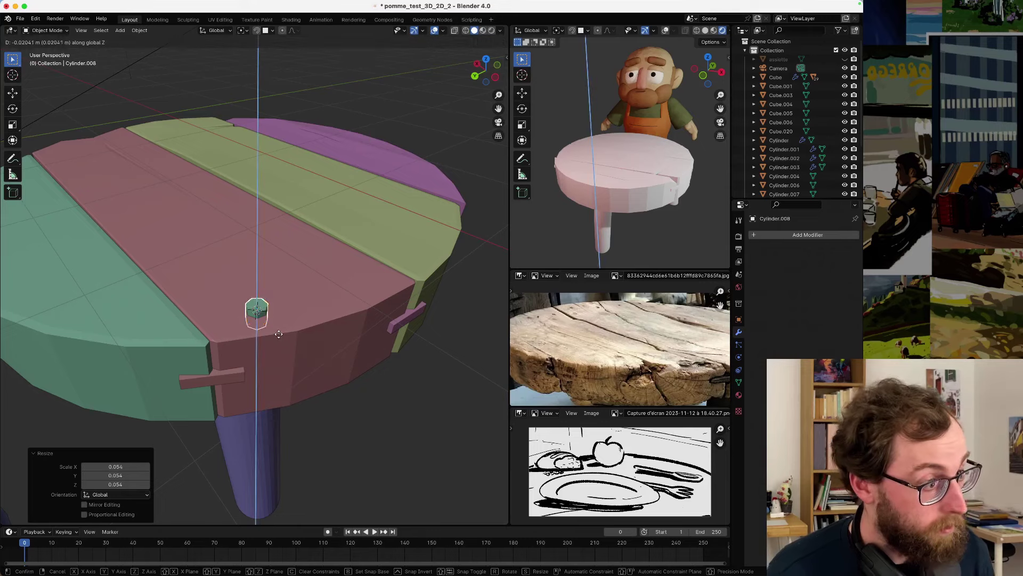
left_click(279, 335)
scroll(279, 335, "up", 2)
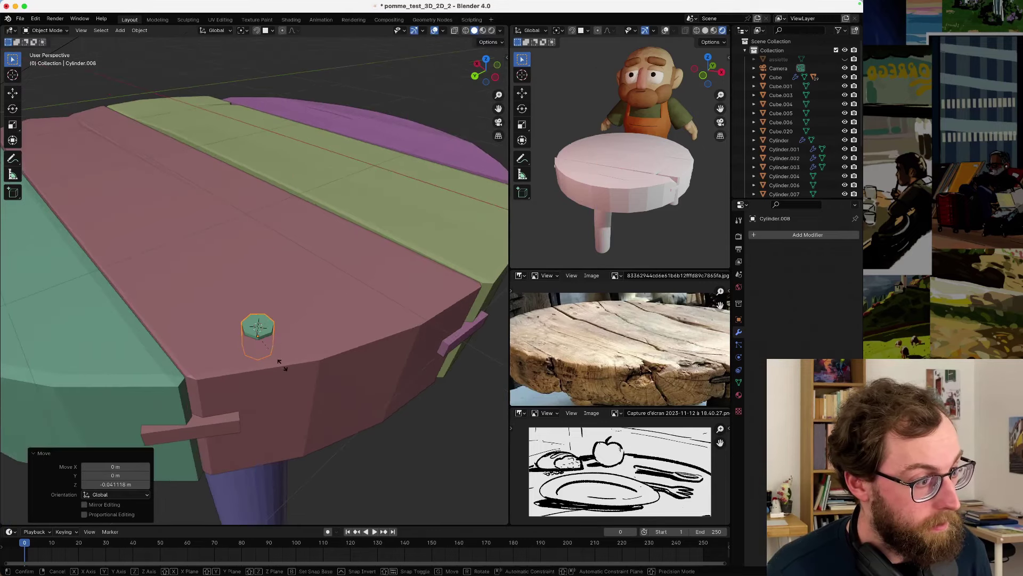
- Flatten the peg along Z, raise it, and shrink it to about 0.605
key("s")
key("z")
left_click(259, 337)
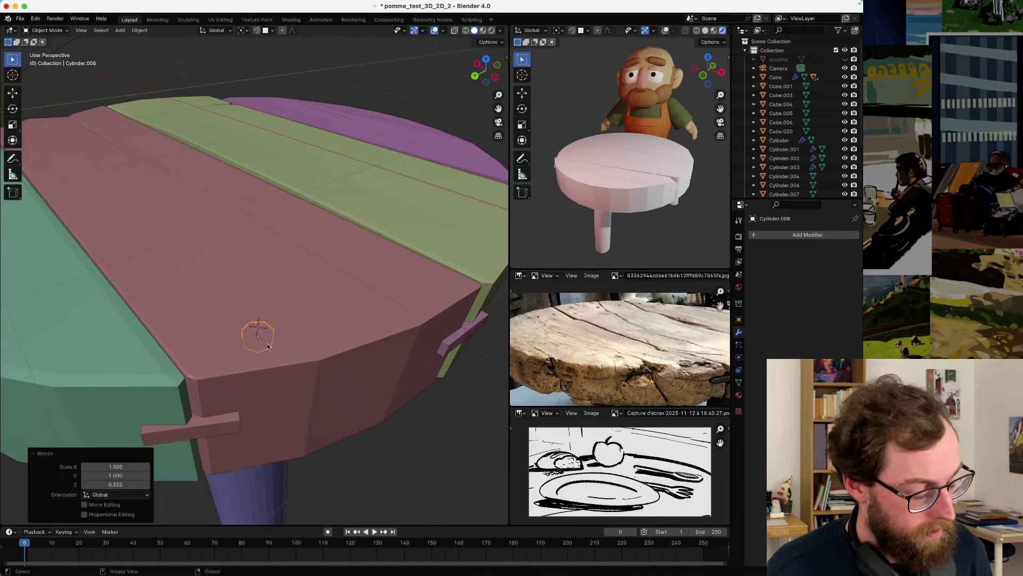
key("g")
key("z")
left_click(269, 334)
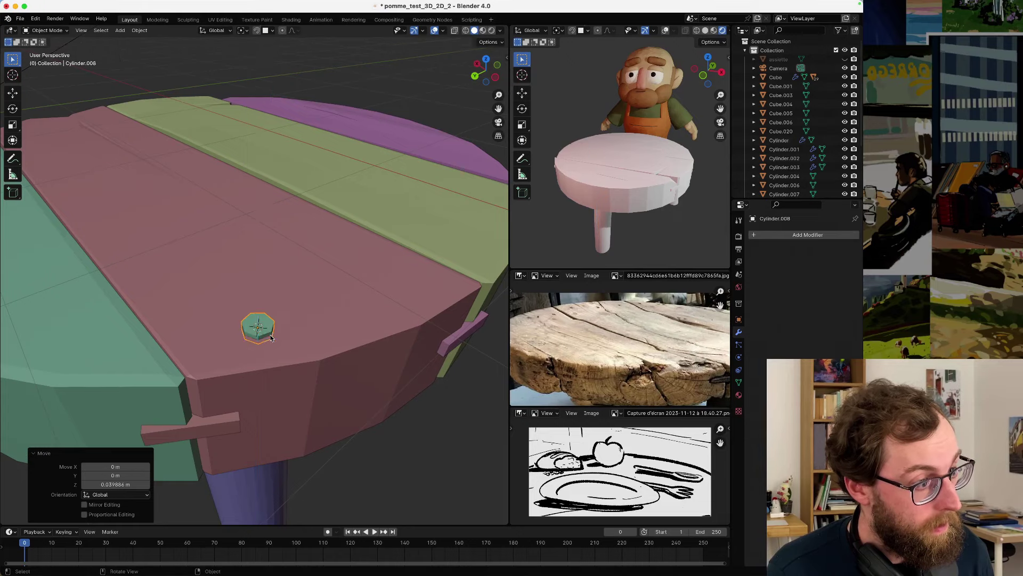
middle_click_drag(269, 334, 273, 329)
scroll(310, 345, "up", 3)
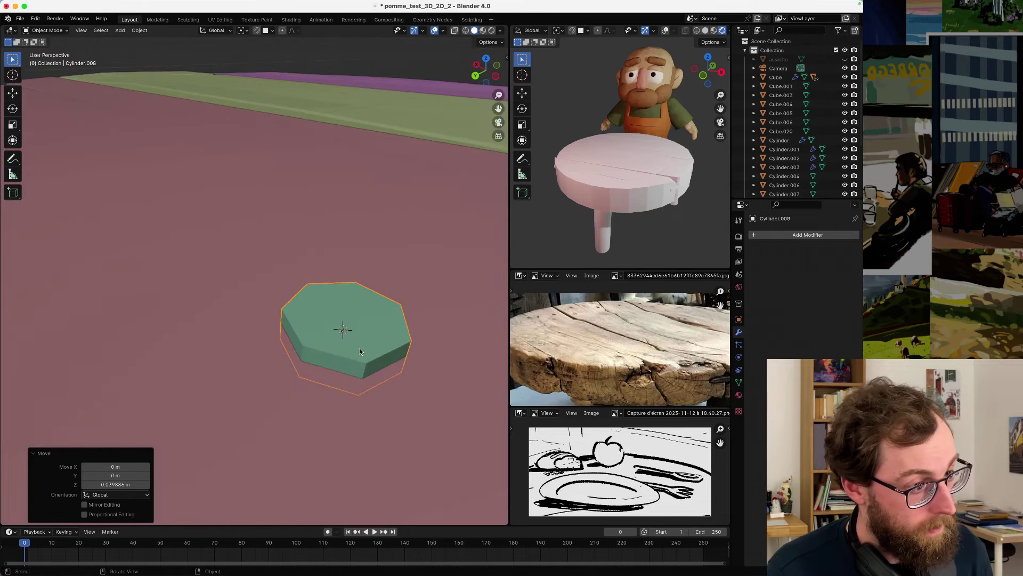
key("s")
left_click(370, 360)
- Give the peg slight tilts on the X and Y axes
key("r")
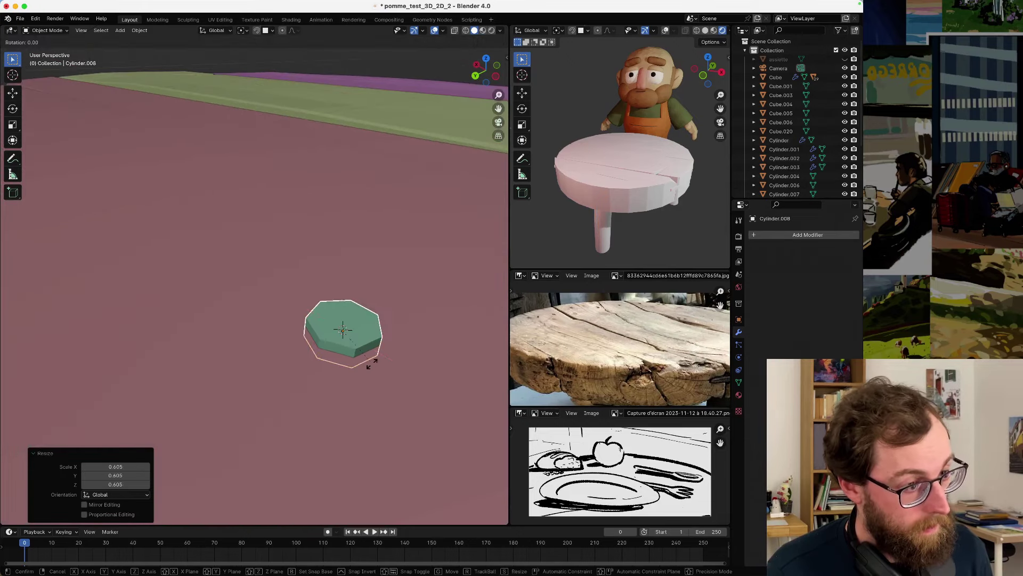
key("x")
key("y")
left_click(370, 369)
key("r")
key("y")
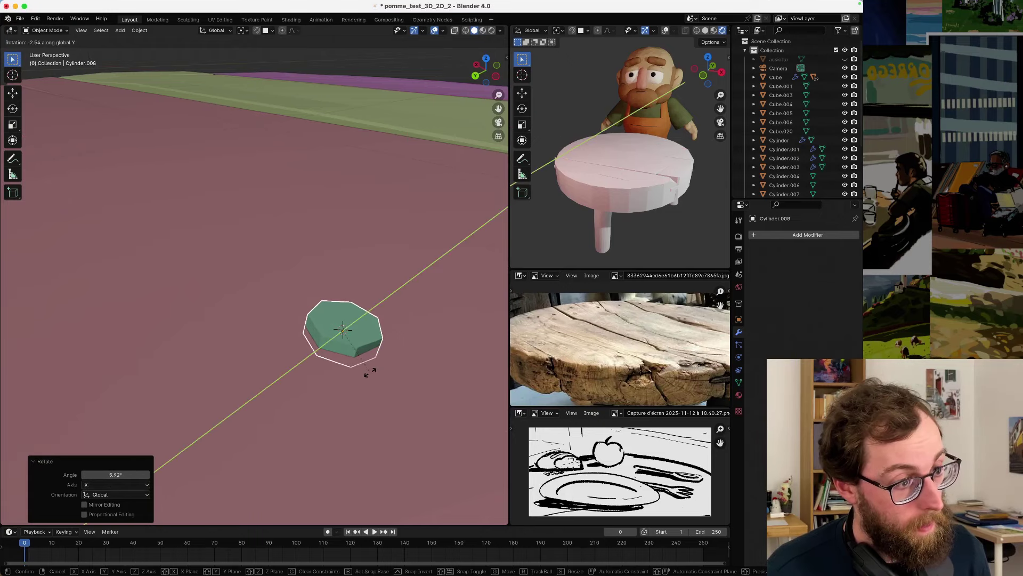
key("Escape")
key("r")
key("x")
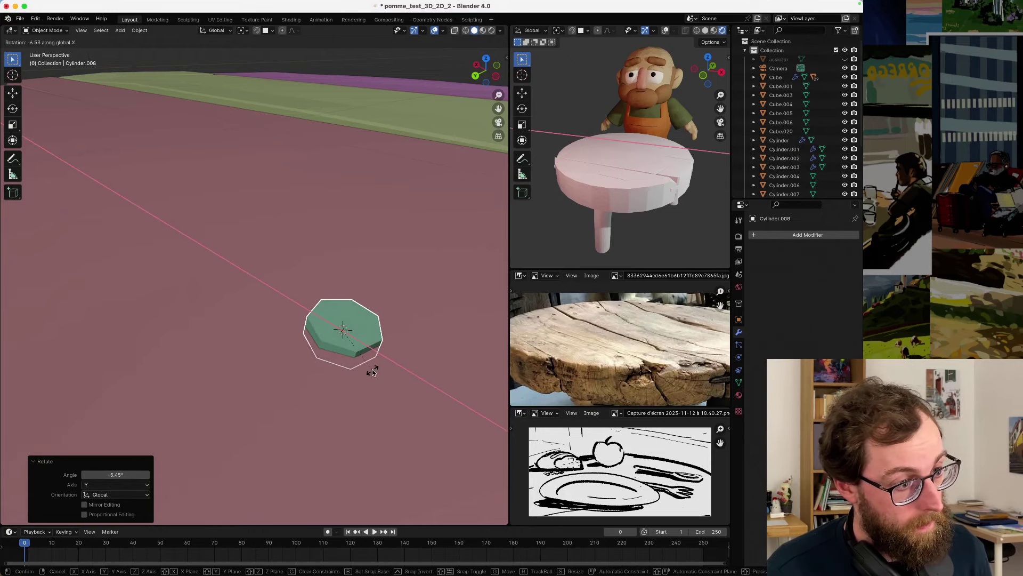
left_click(372, 369)
- Orbit and pan around the table and character to inspect the scene
middle_click_drag(372, 369, 416, 387)
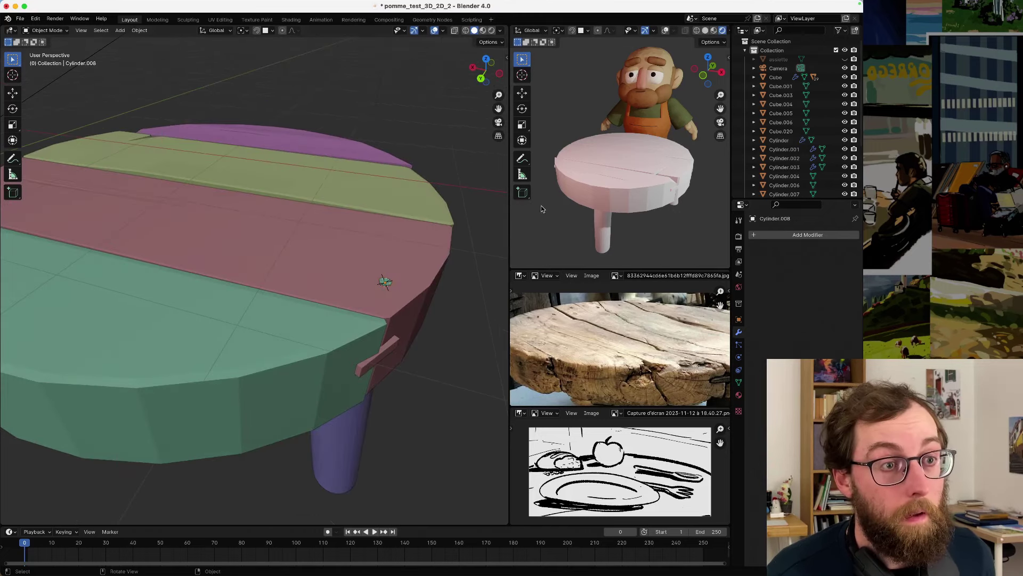
scroll(541, 206, "up", 5)
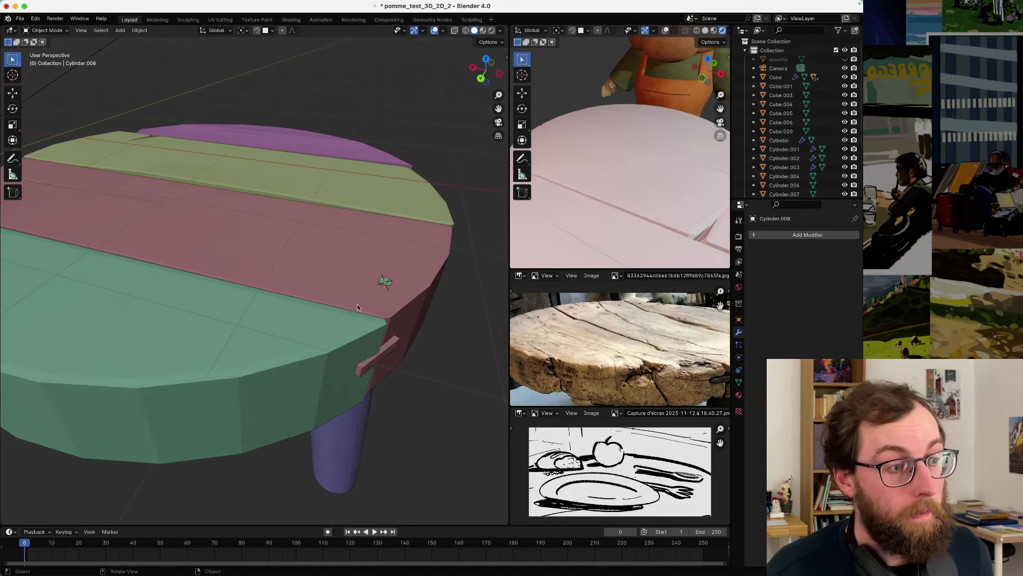
mouse_move(357, 306)
middle_mouse_down()
mouse_move(329, 316)
mouse_move(407, 315)
mouse_move(314, 320)
mouse_move(264, 297)
mouse_move(305, 265)
mouse_move(272, 309)
mouse_move(341, 302)
middle_mouse_up()
scroll(304, 317, "down", 6)
scroll(263, 299, "up", 4)
scroll(316, 340, "up", 3)
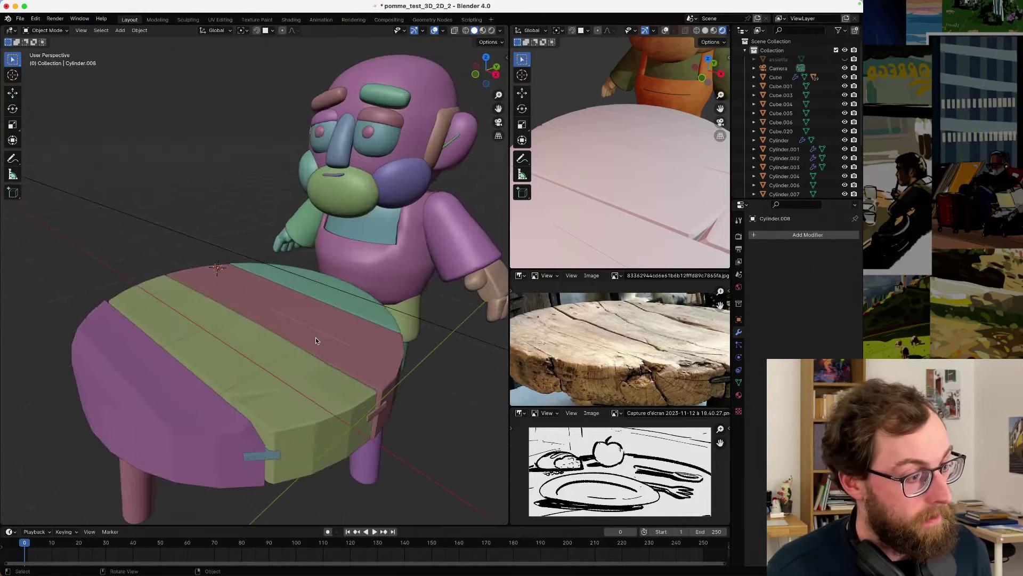
middle_click_drag(316, 339, 334, 314)
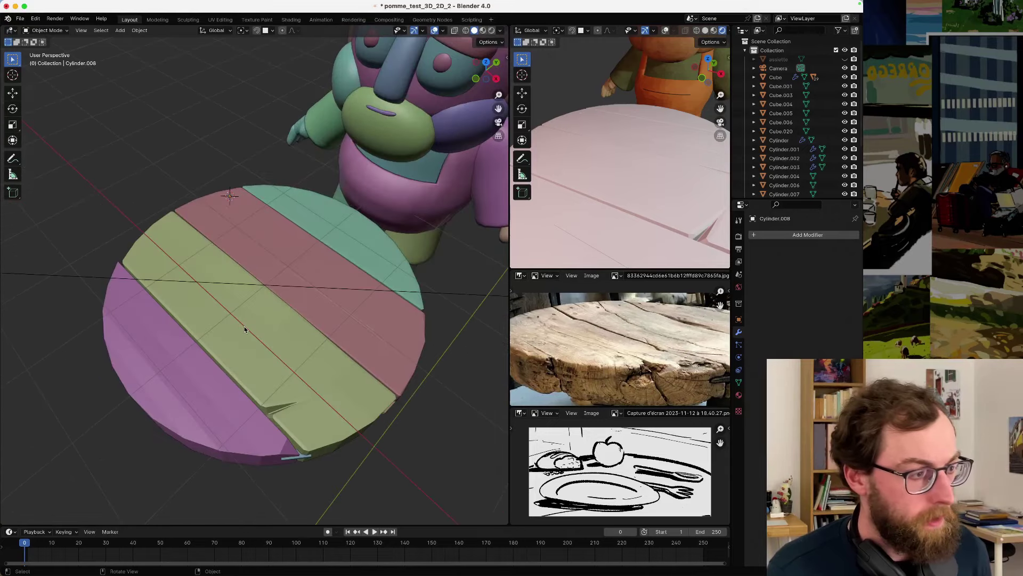
middle_click_drag(276, 273, 268, 322, "shift")
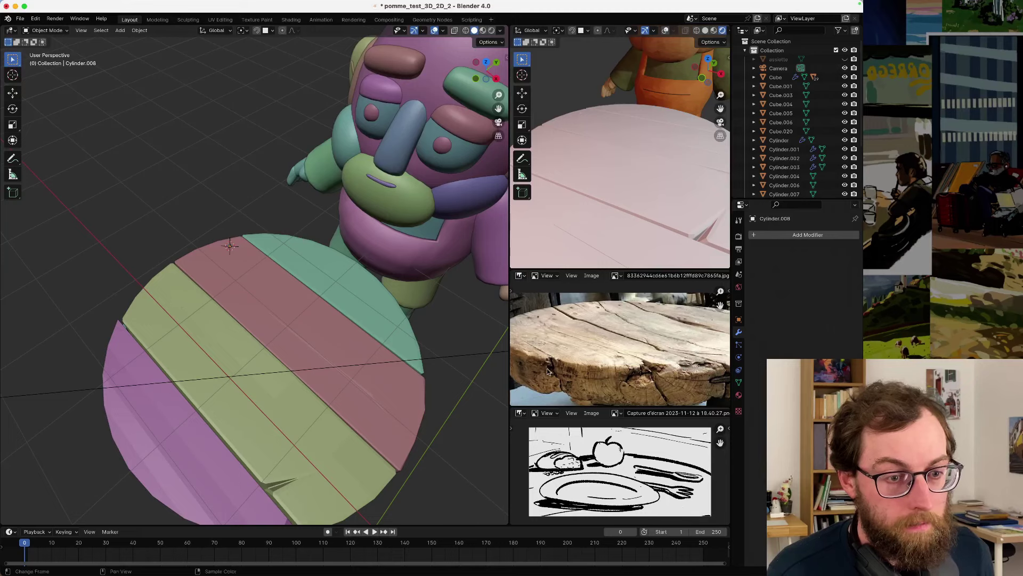
middle_click_drag(143, 334, 172, 298)
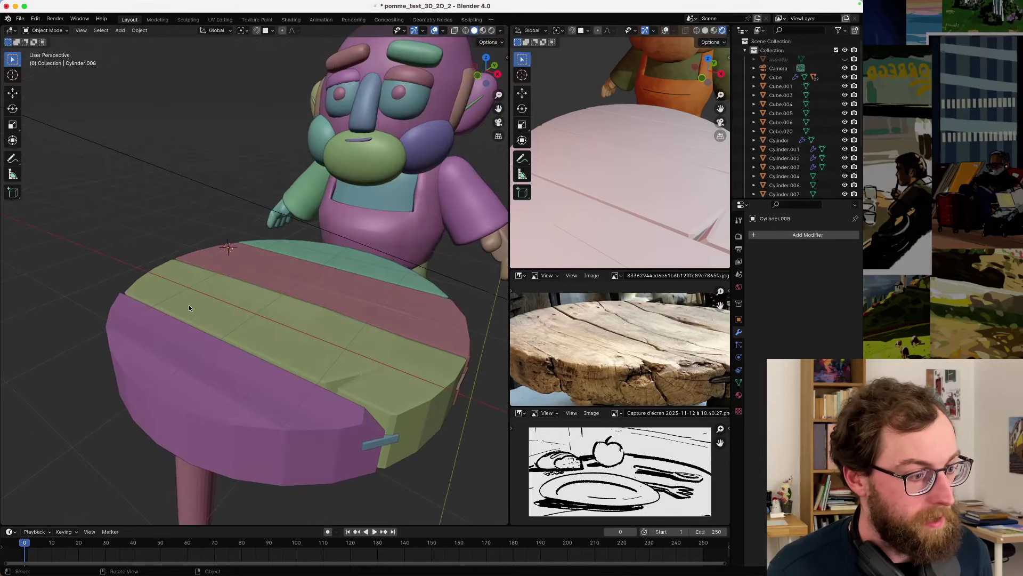
- Slide the peg 0.1729 m along Y onto the table top's edge, then switch to Material Preview
scroll(600, 307, "down", 3)
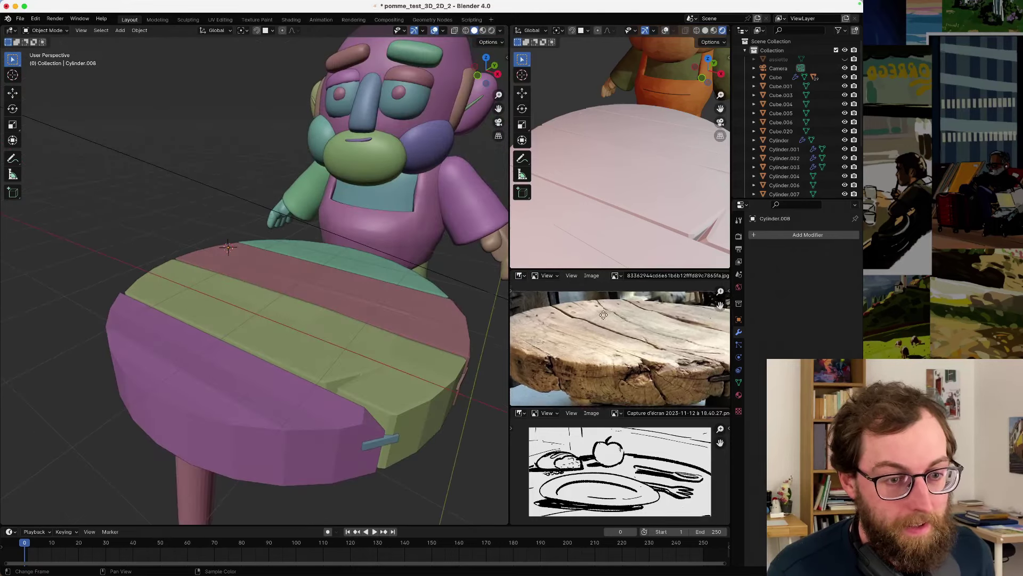
scroll(572, 315, "down", 2)
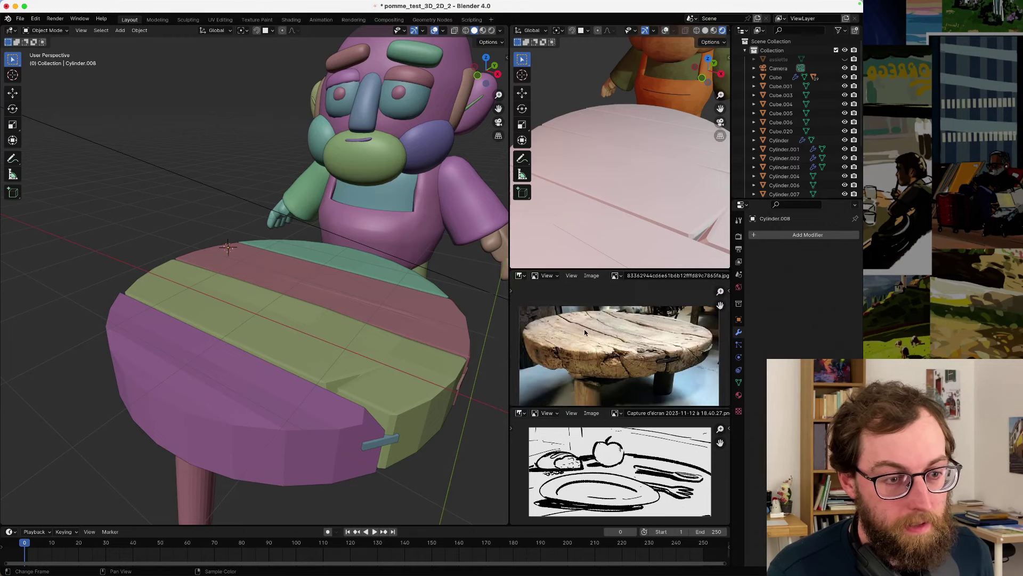
middle_click_drag(306, 395, 287, 330)
scroll(234, 254, "up", 5)
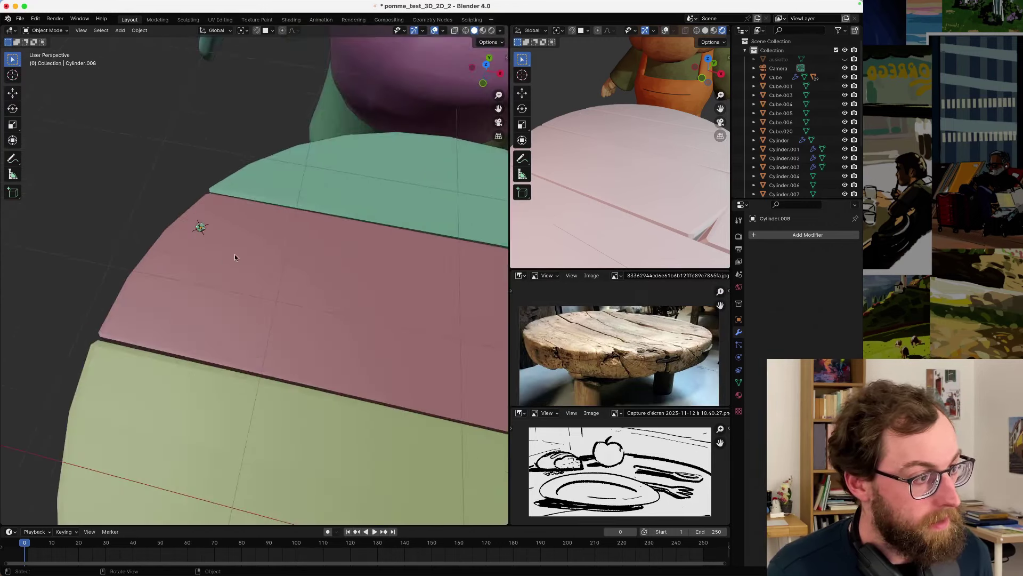
middle_click_drag(234, 254, 305, 240)
scroll(350, 209, "down", 5)
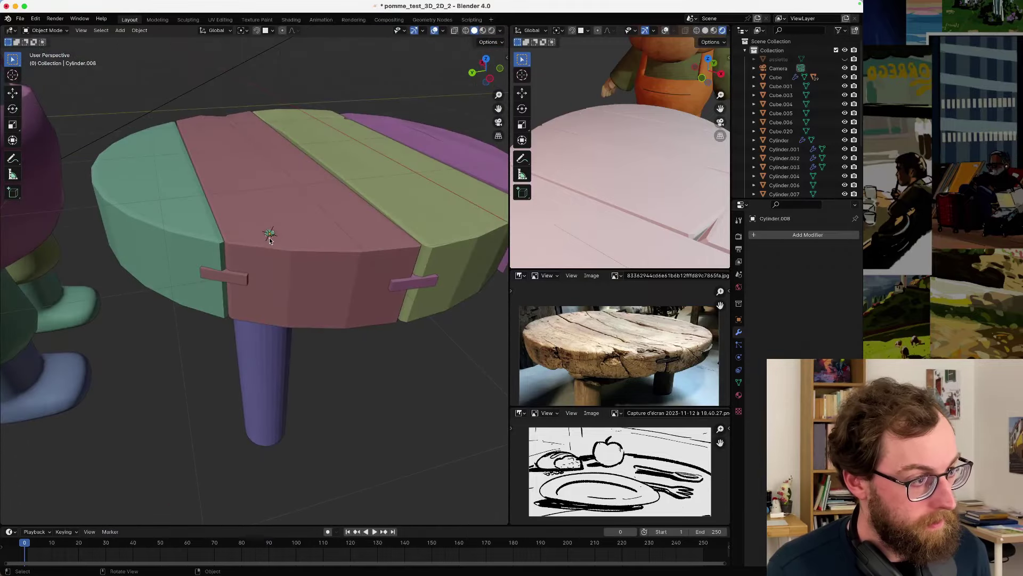
scroll(280, 240, "up", 3)
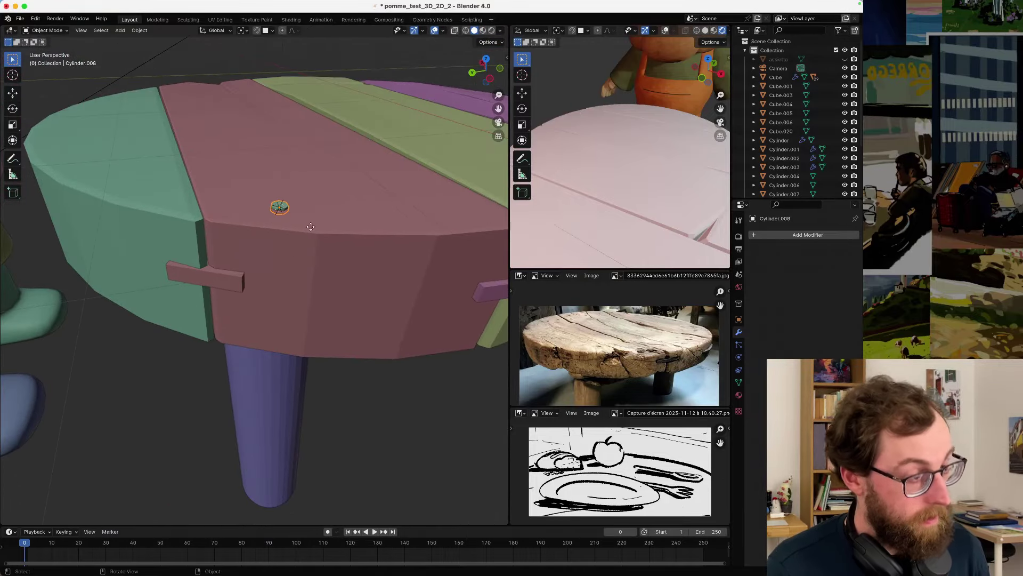
key("g")
key("y")
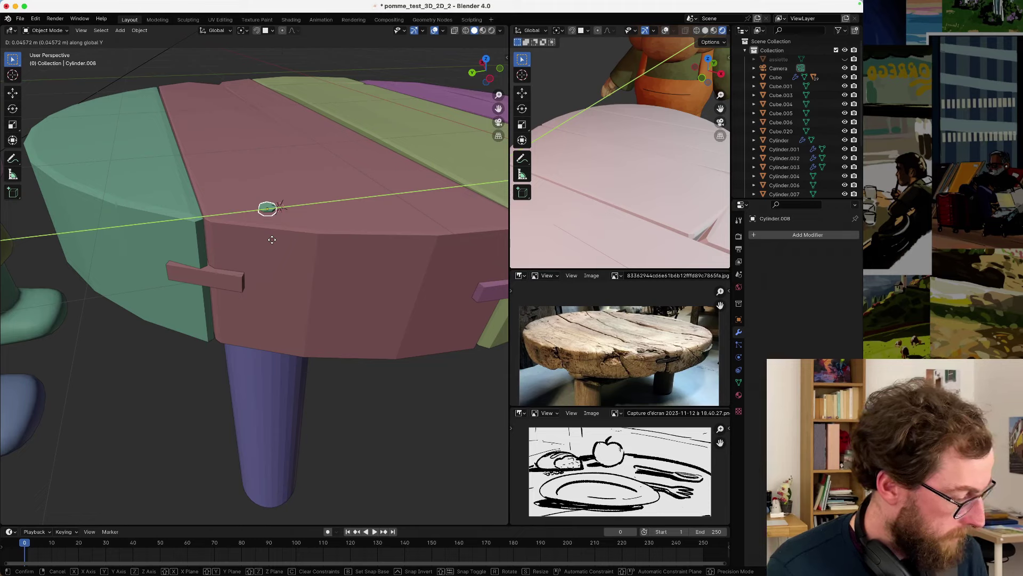
left_click(238, 250)
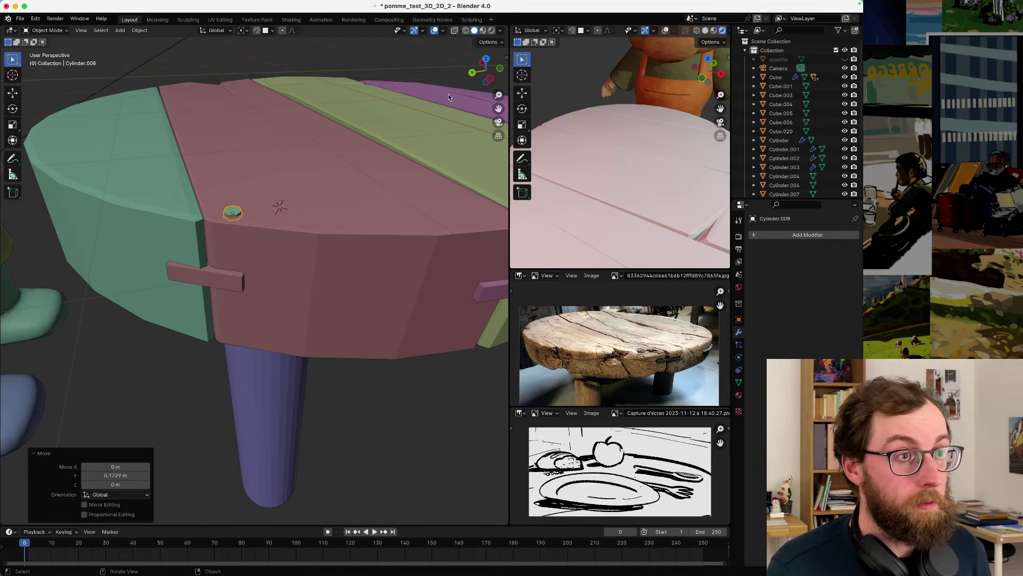
left_click(491, 30)
- Rotate the point light beside the table (Point.002) on the X axis
scroll(323, 237, "down", 8)
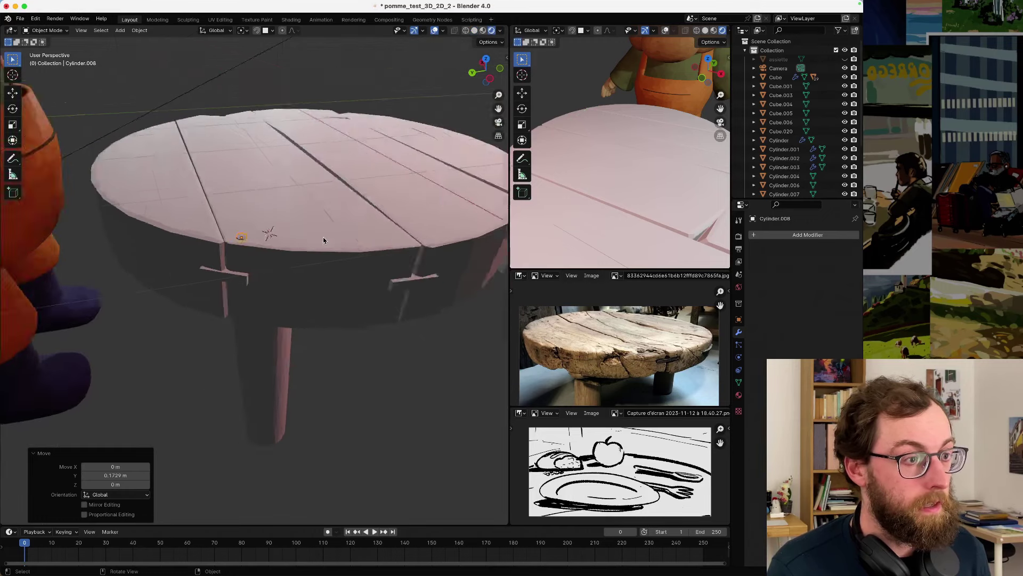
middle_click_drag(255, 242, 197, 244)
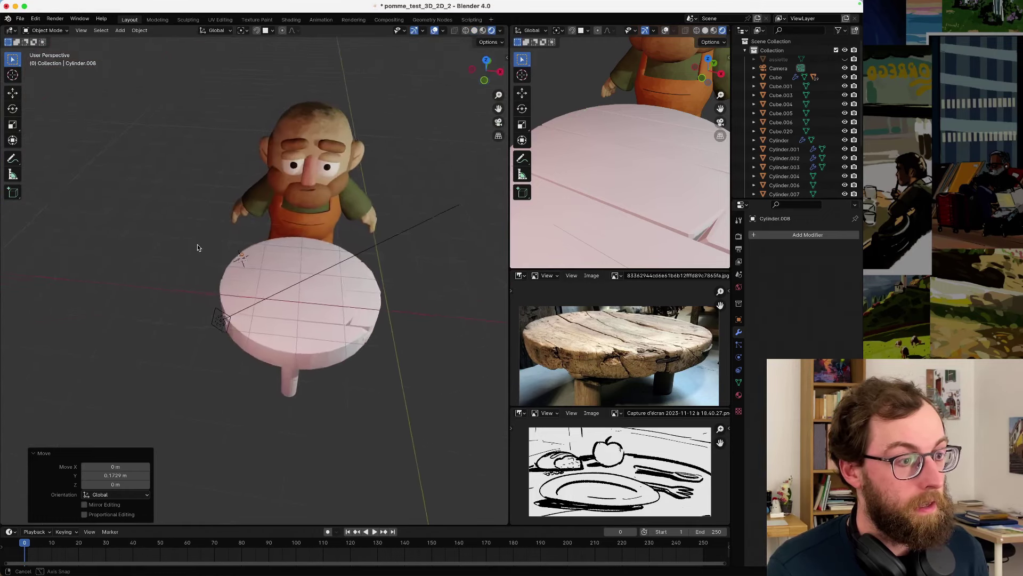
scroll(272, 280, "up", 3)
scroll(272, 283, "down", 1)
scroll(272, 283, "down", 3)
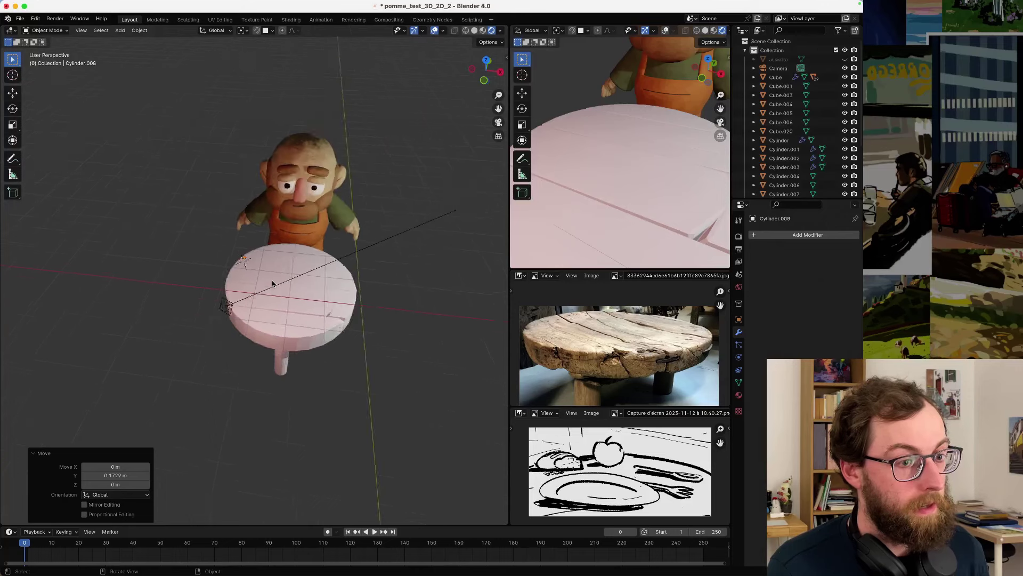
left_click(247, 300)
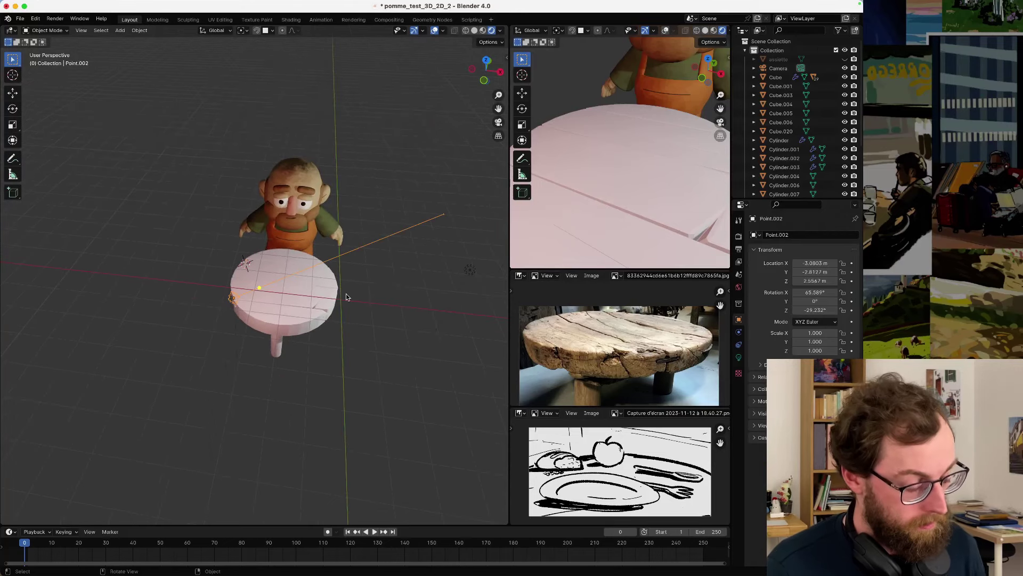
key("r")
key("x")
left_click(455, 286)
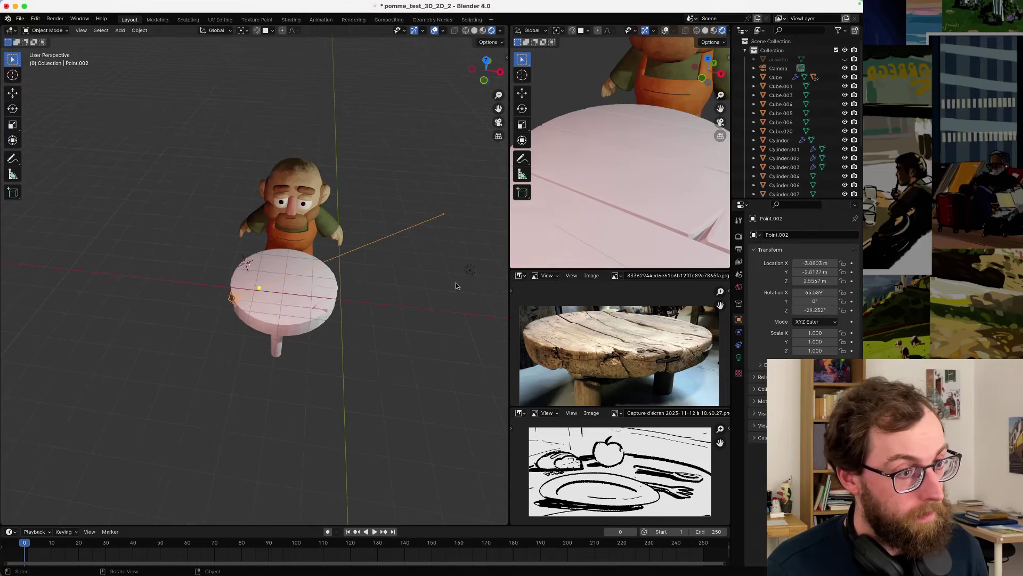
- Move the other point light (Point.001) -1.9818 m along X near the character
left_click(470, 272)
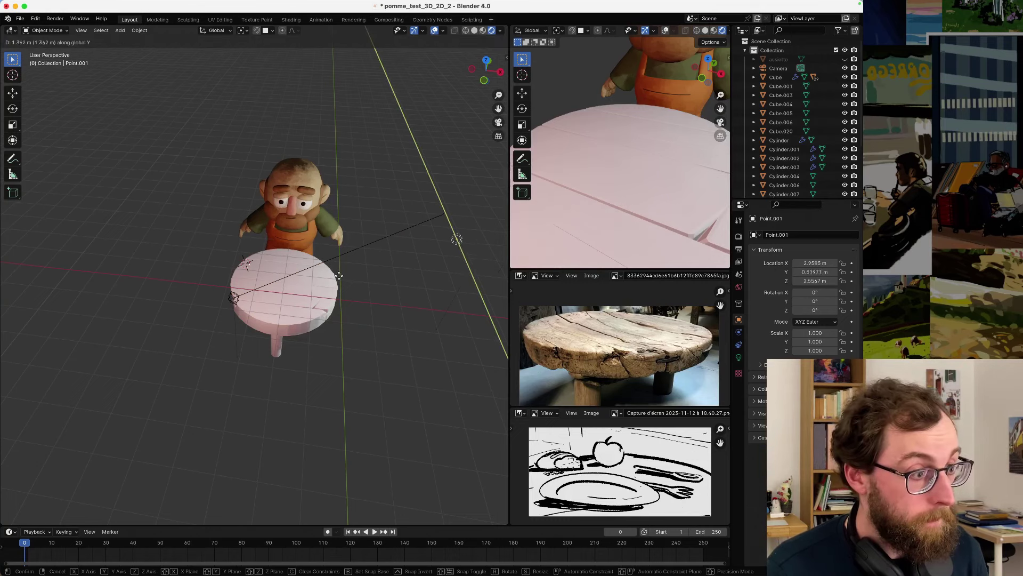
key("g")
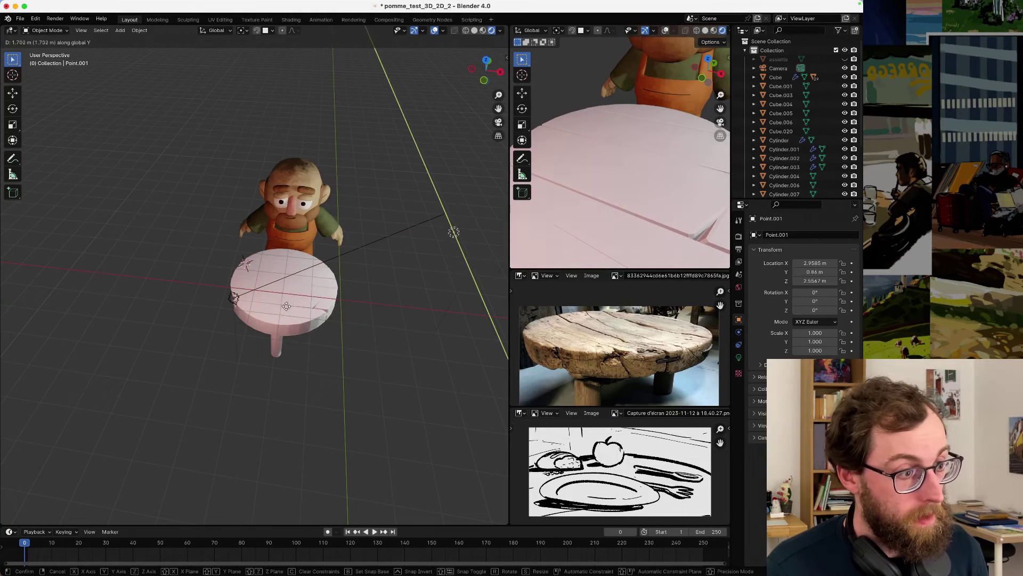
key("z")
key("x")
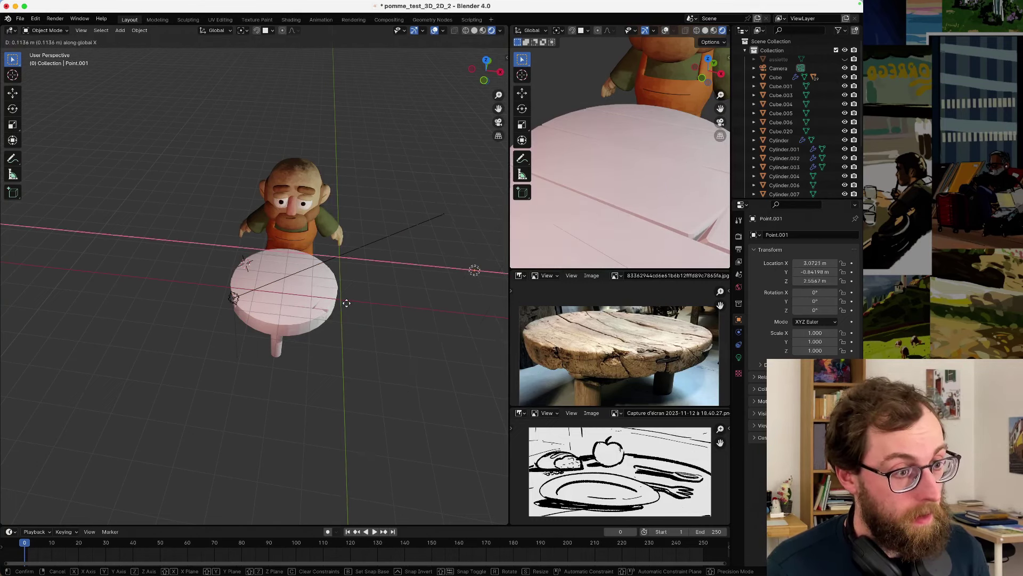
left_click(302, 297)
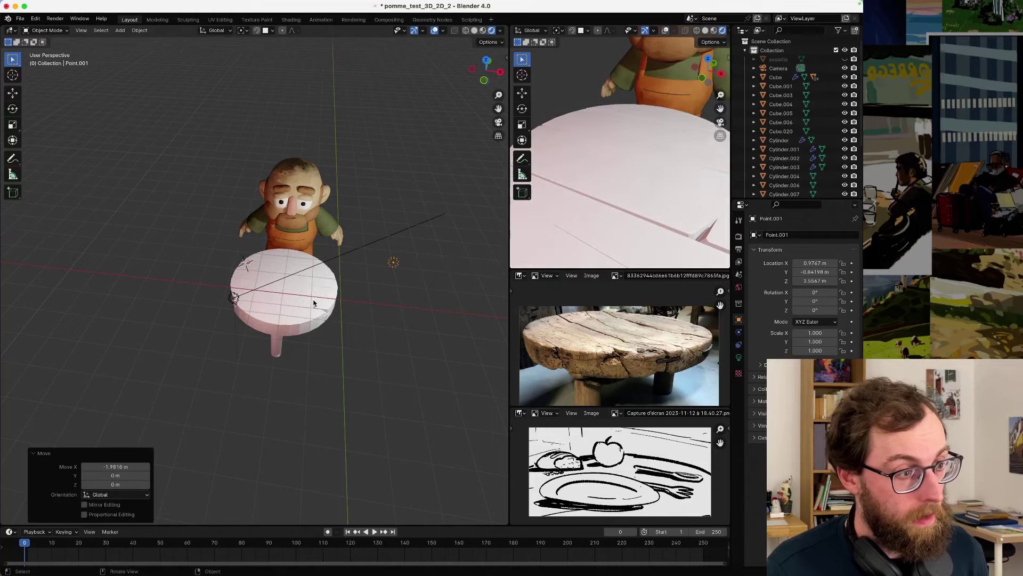
scroll(316, 294, "up", 3)
middle_click_drag(316, 294, 389, 289)
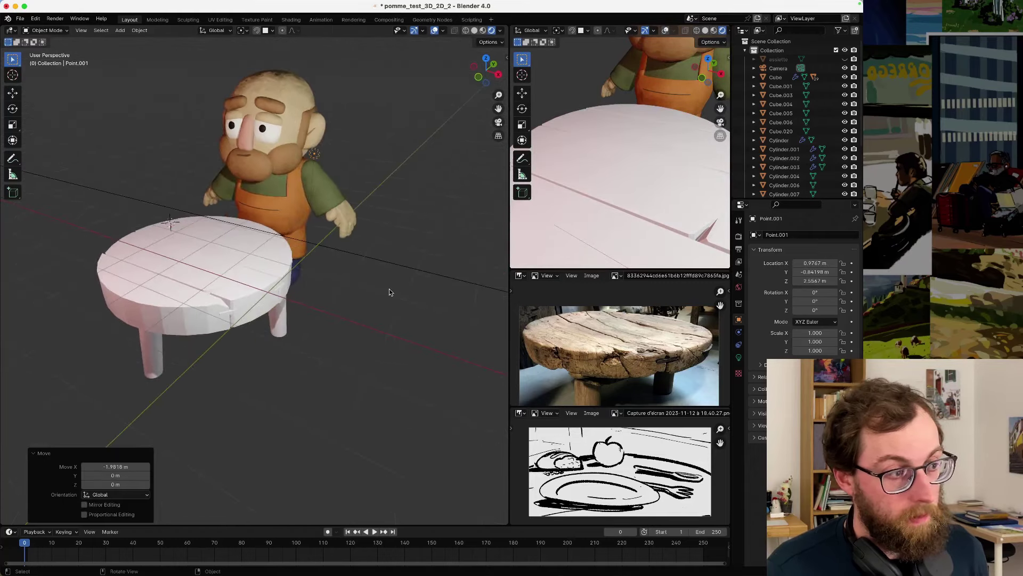
- Lower Point.001's power from 1000 W to 500 W
left_click(739, 357)
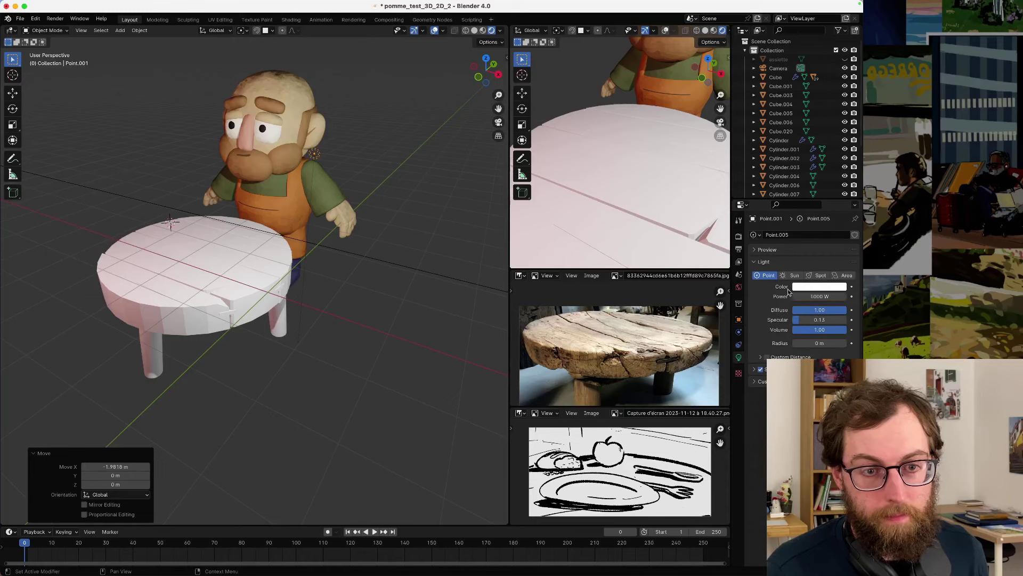
double_click(802, 296)
type("500")
key("Return")
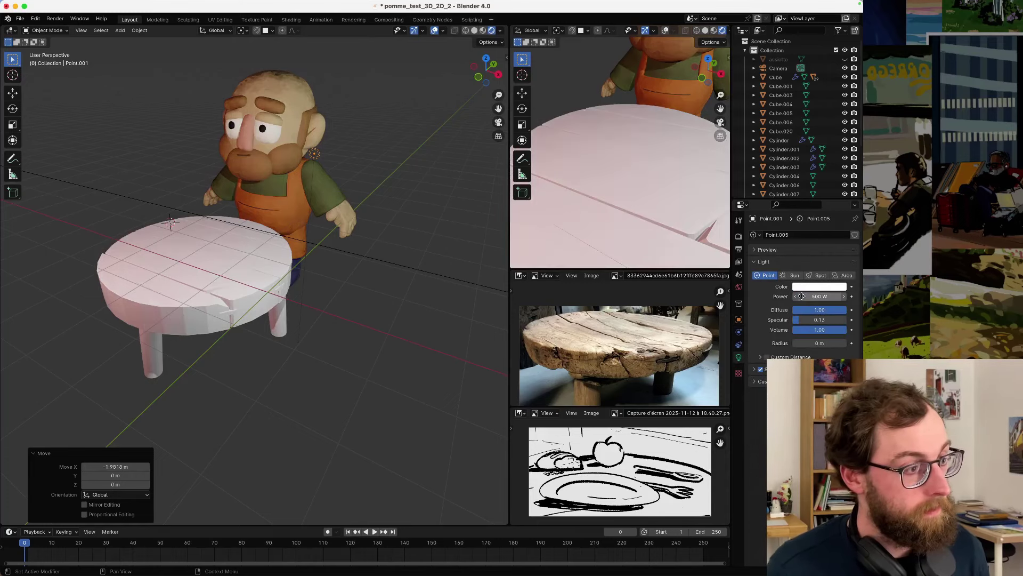
scroll(550, 198, "down", 5)
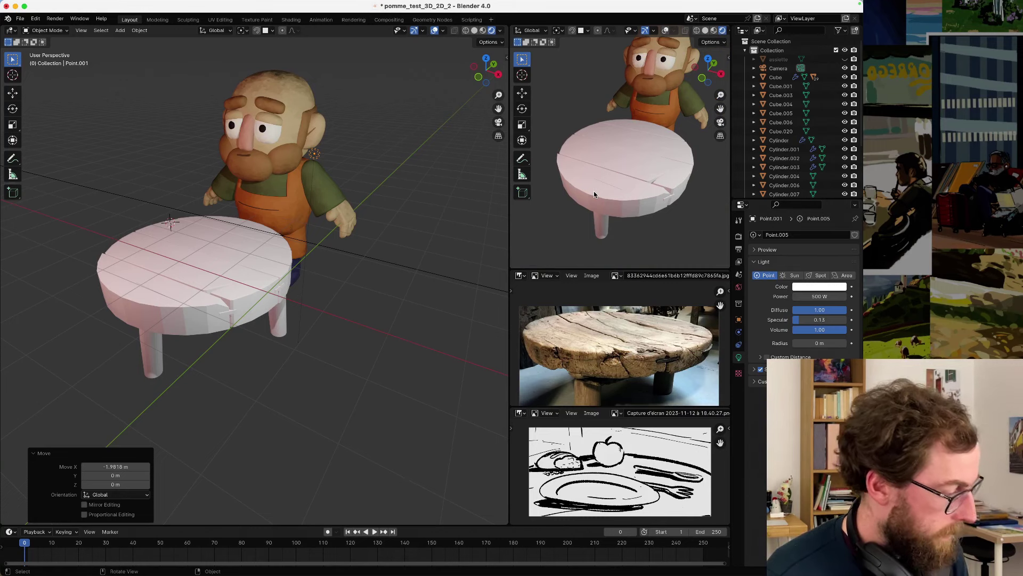
middle_click_drag(211, 266, 261, 283)
left_click(293, 271)
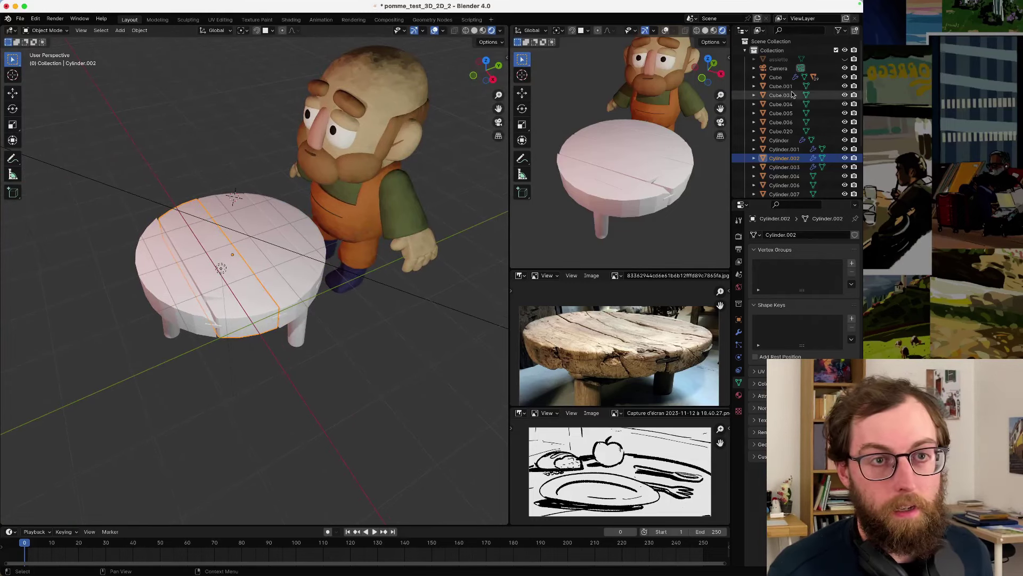
scroll(793, 178, "down", 5)
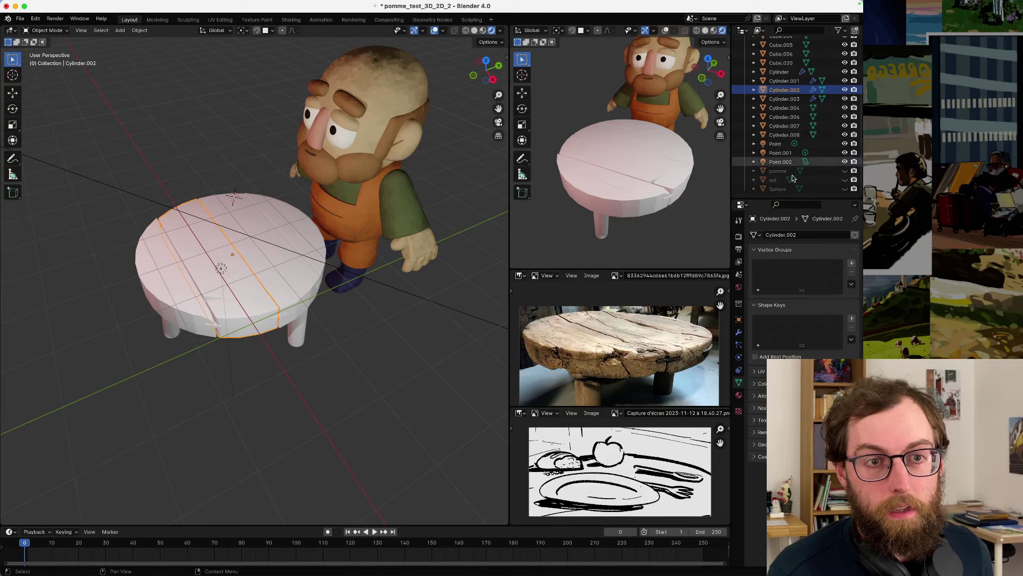
left_click(845, 171)
middle_click_drag(319, 297, 272, 230)
scroll(290, 263, "up", 4)
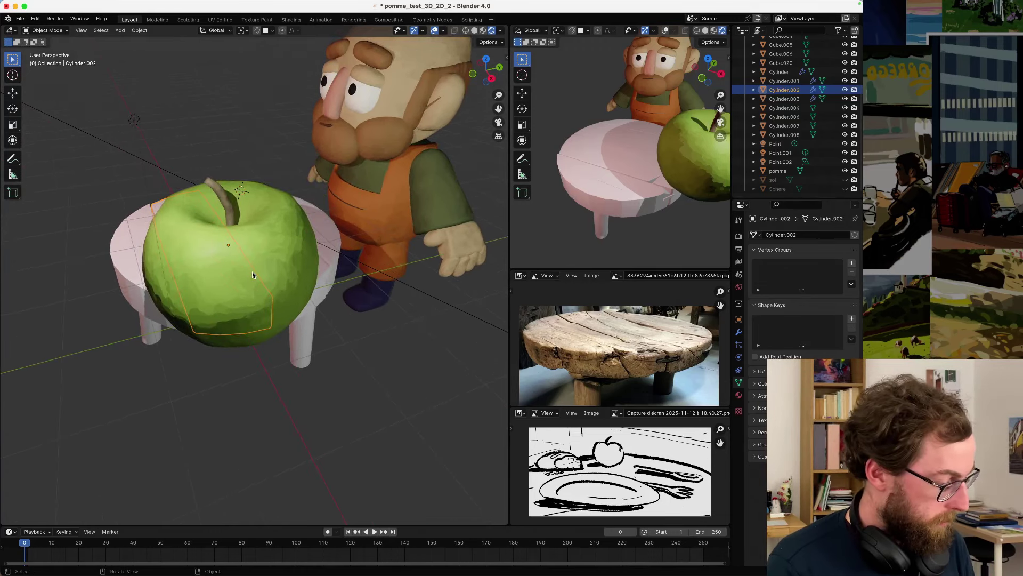
left_click(283, 250)
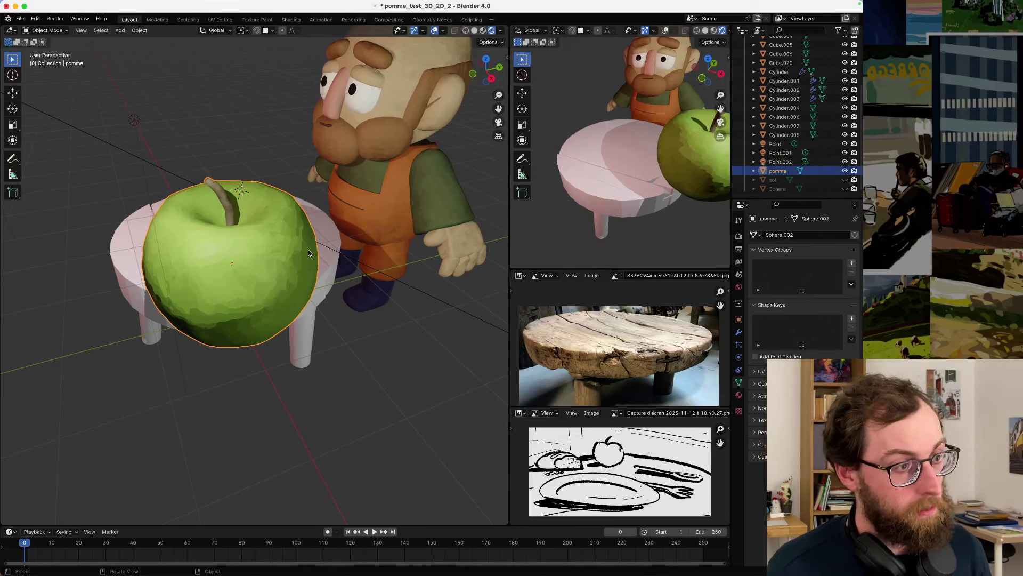
key("h")
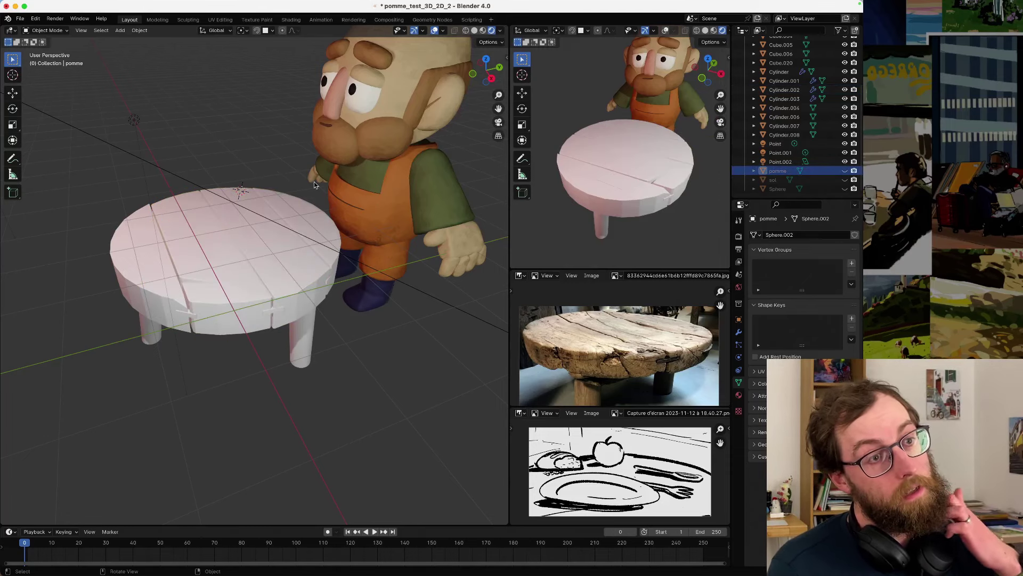
key("space")
scroll(241, 287, "up", 6)
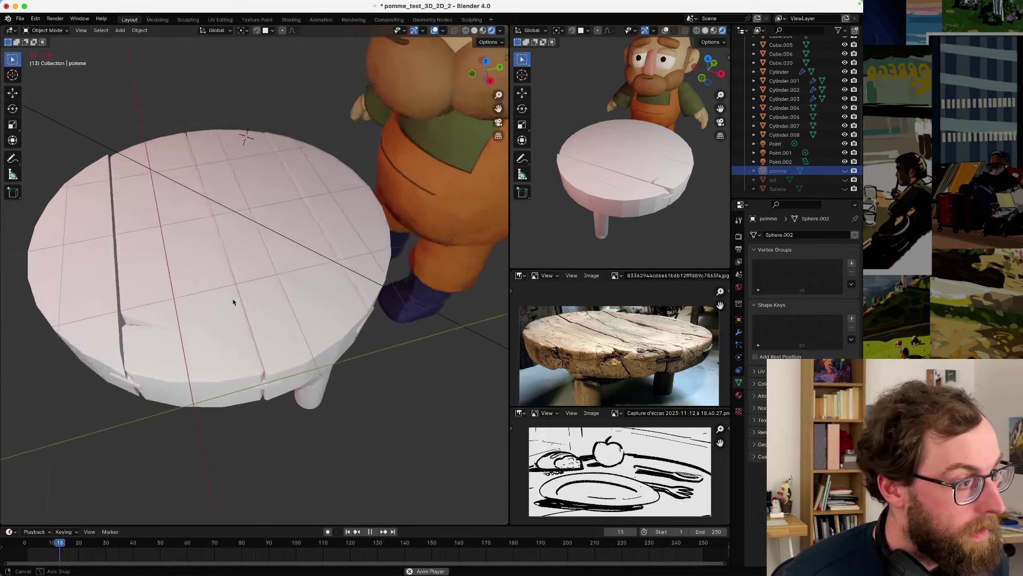
left_click(250, 256)
middle_click_drag(261, 267, 285, 294)
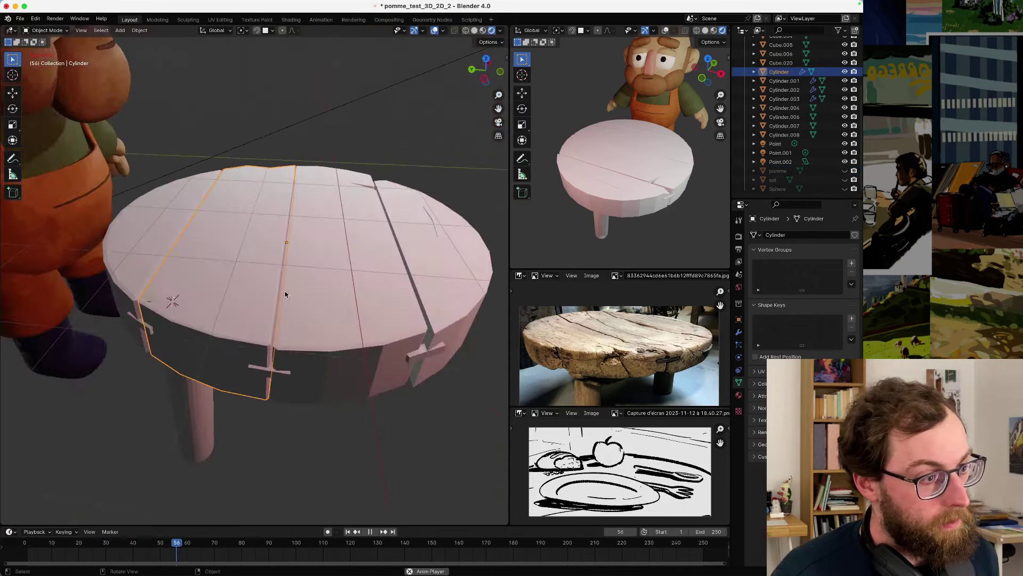
scroll(187, 314, "up", 3)
middle_click_drag(195, 302, 257, 336)
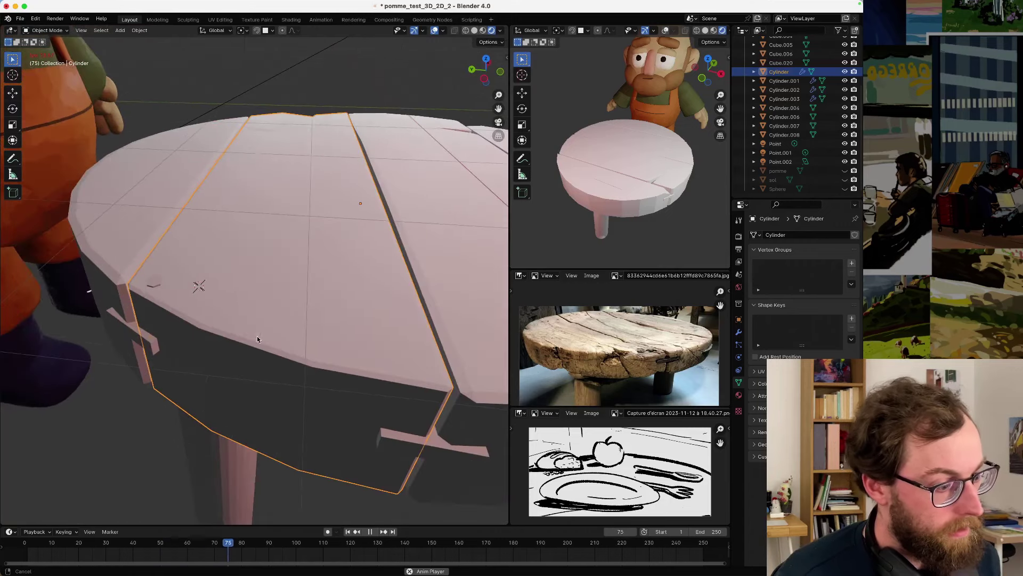
left_click(370, 532)
key("shift+Left")
key("space")
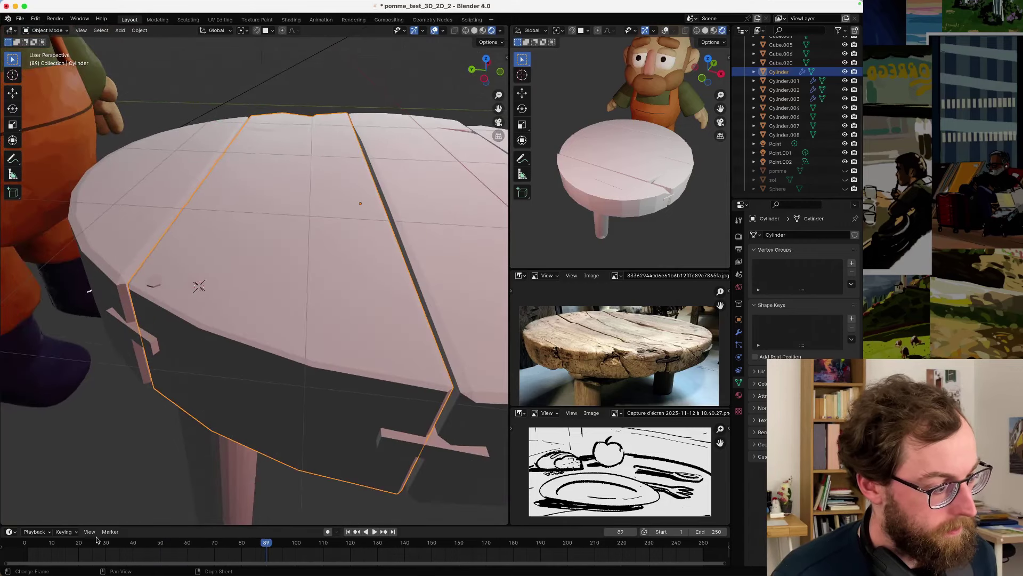
key("space")
left_click(33, 543)
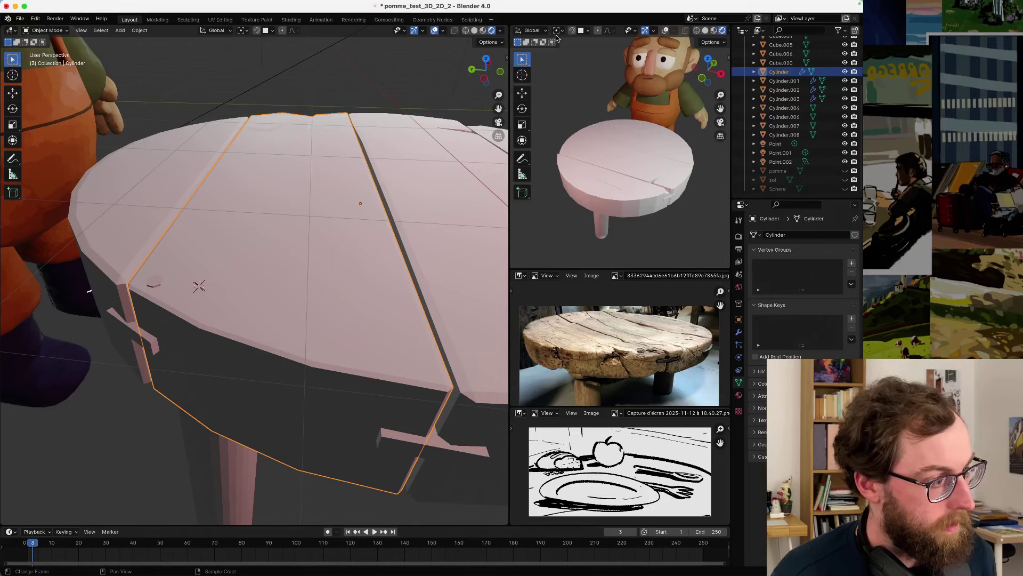
- Duplicate the edge peg. Slide the copy along Y onto the table edge, then duplicate and lower it slightly
middle_click_drag(109, 318, 215, 217)
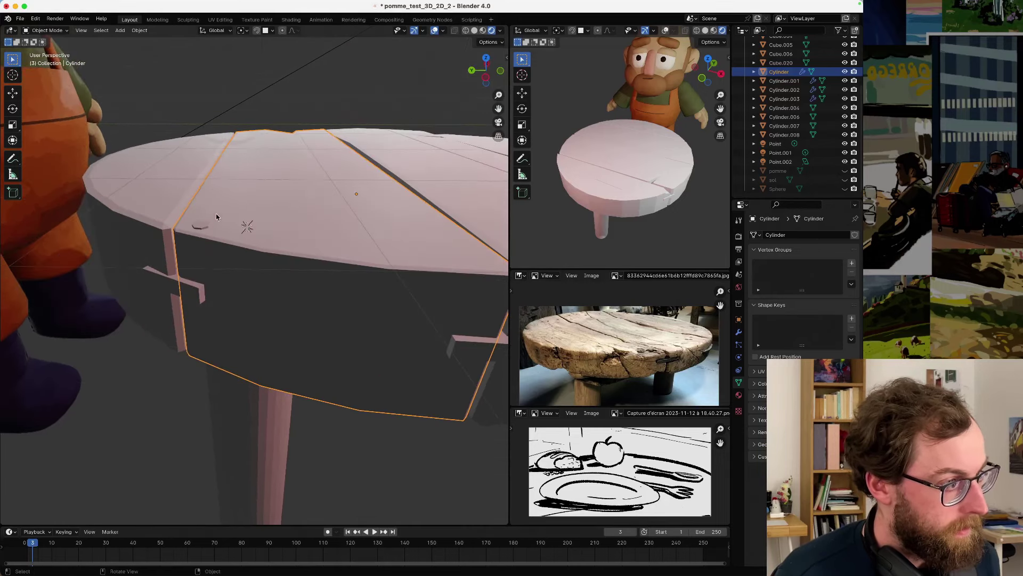
key("shift+d")
key("x")
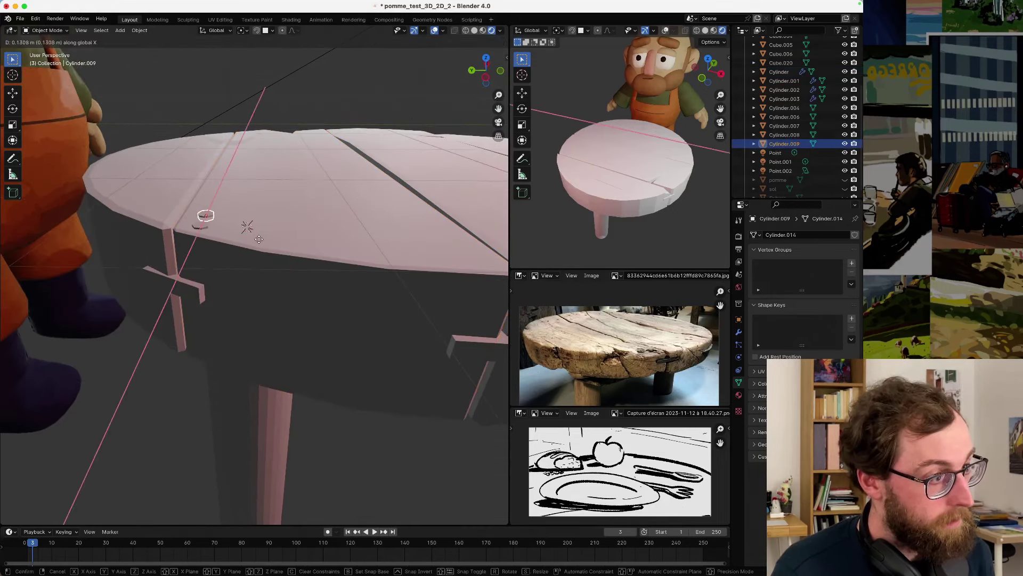
key("y")
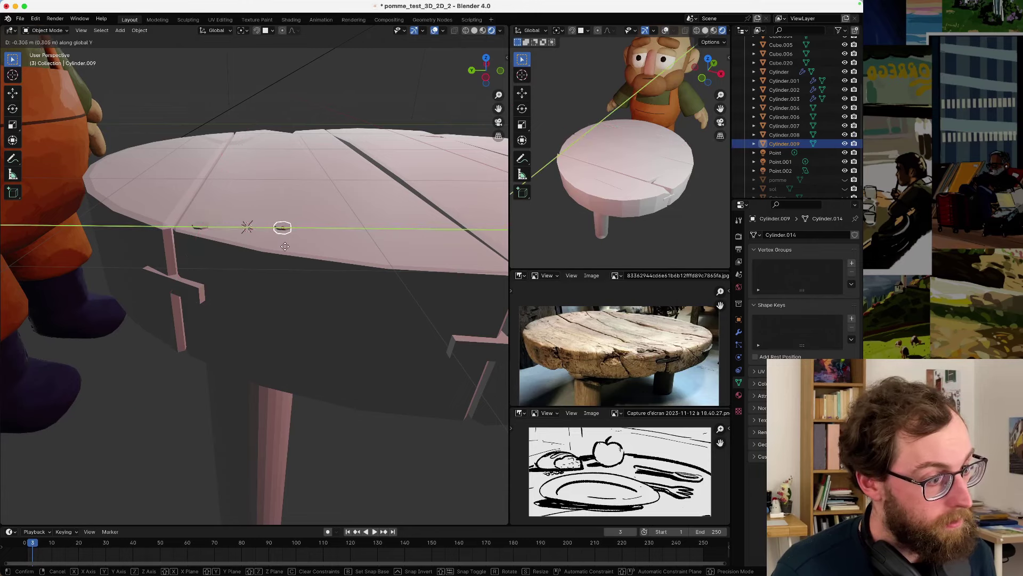
left_click(287, 246)
key("shift+d")
key("z")
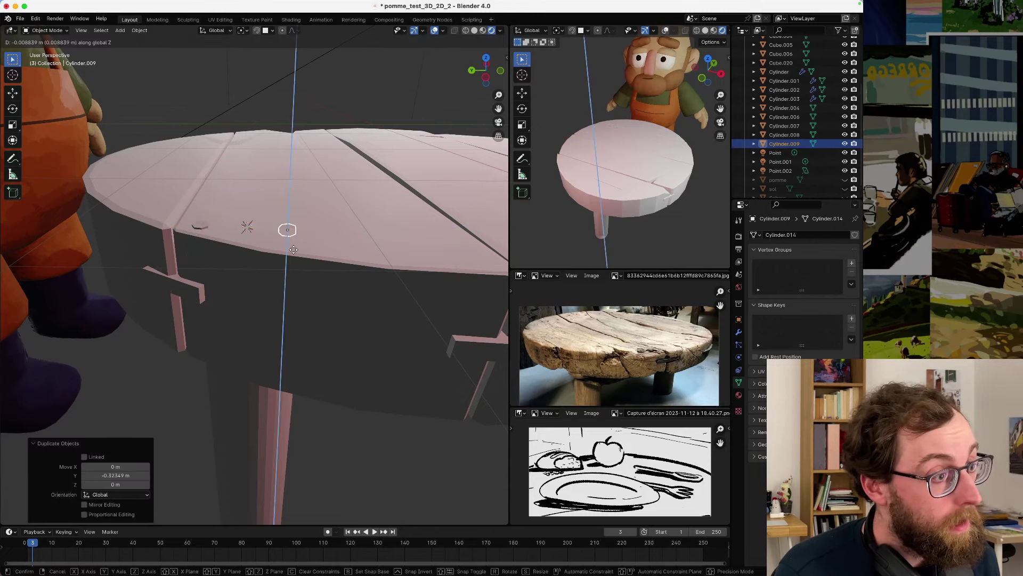
left_click(294, 248)
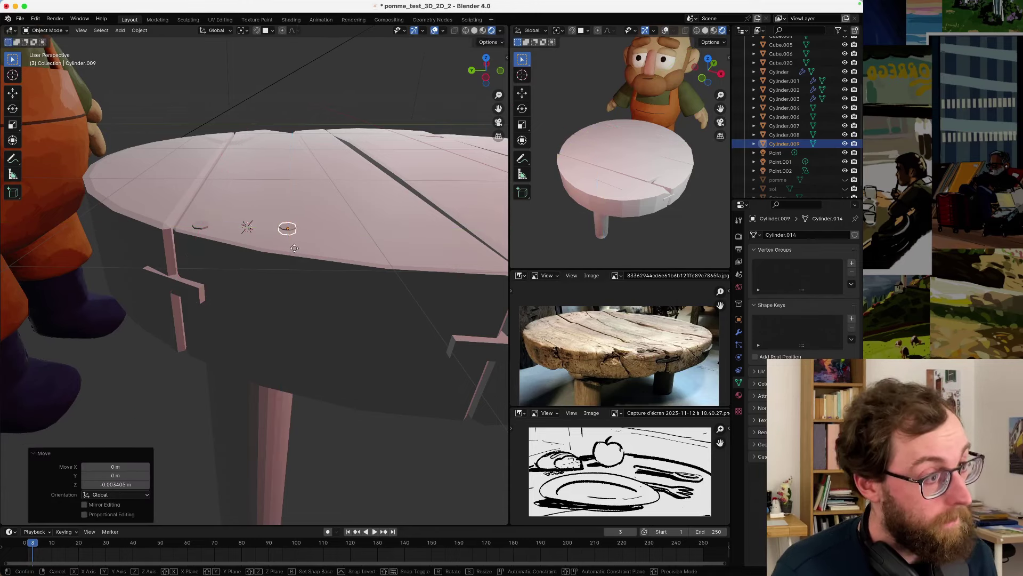
- Nudge the peg along X and Y to settle it against the table edge
key("g")
key("x")
left_click(288, 270)
mouse_move(289, 269)
middle_mouse_down()
mouse_move(293, 239)
mouse_move(294, 263)
middle_mouse_up()
key("g")
key("y")
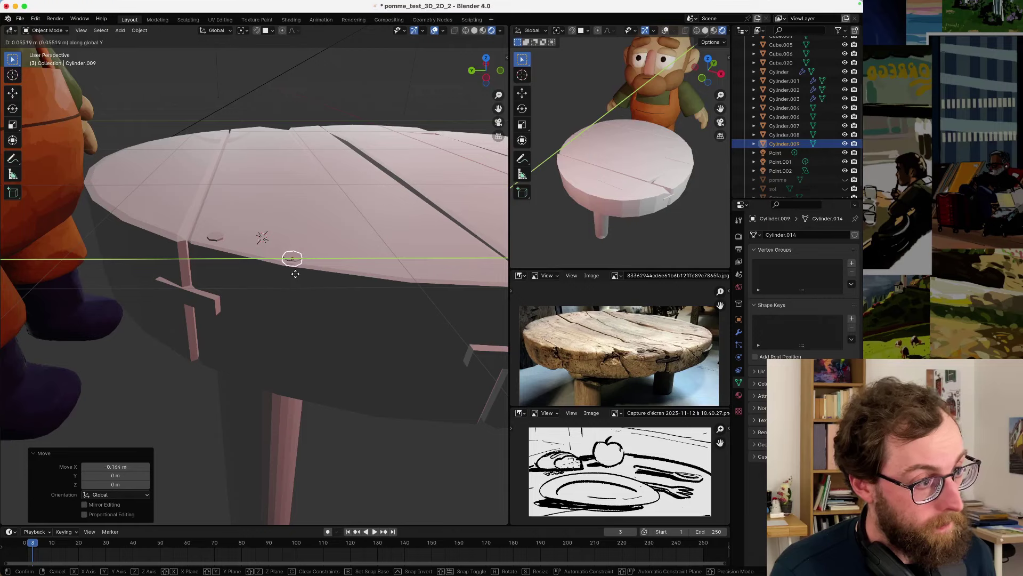
left_click(294, 270)
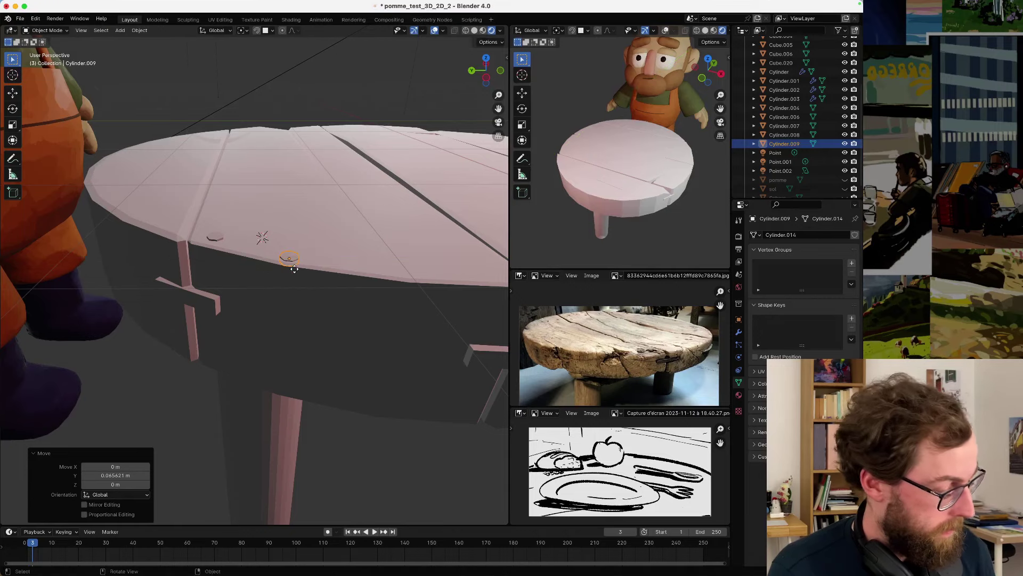
key("g")
key("x")
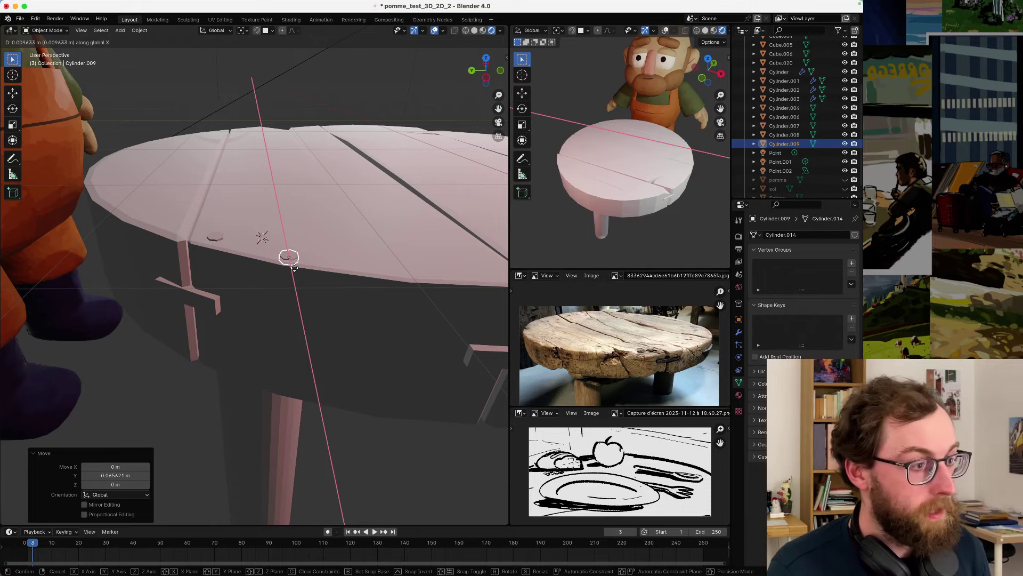
left_click(294, 269)
- Select another small peg and duplicate it along X across the table
left_click(319, 437)
scroll(286, 348, "down", 3)
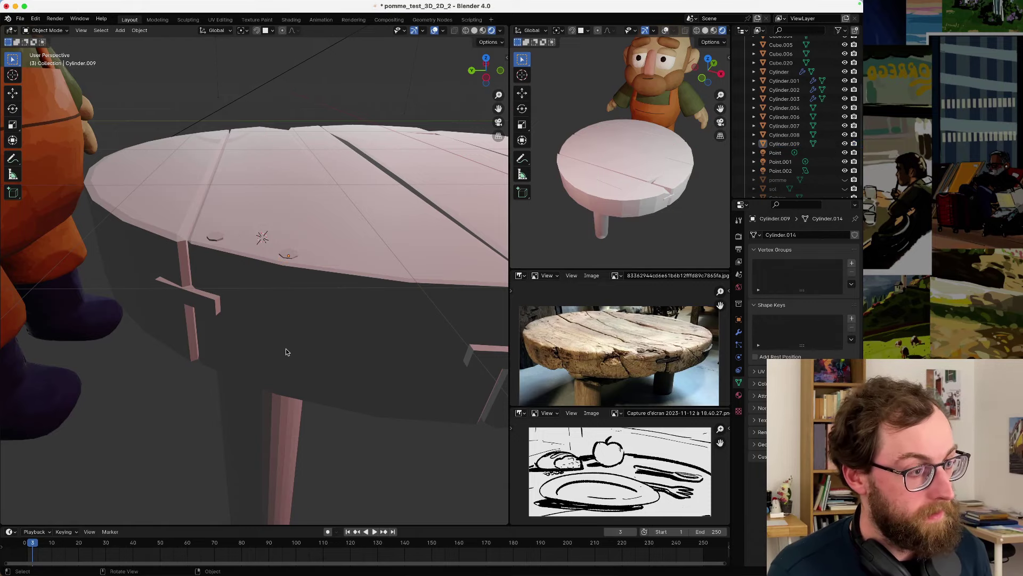
scroll(284, 345, "up", 5)
middle_click_drag(284, 341, 154, 298)
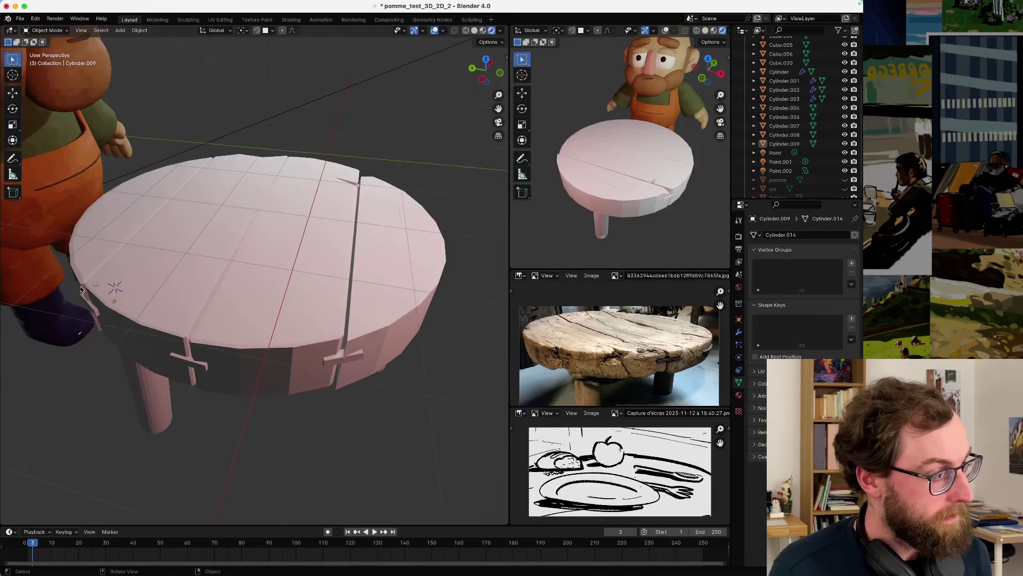
left_click(96, 286)
key("shift+d")
key("x")
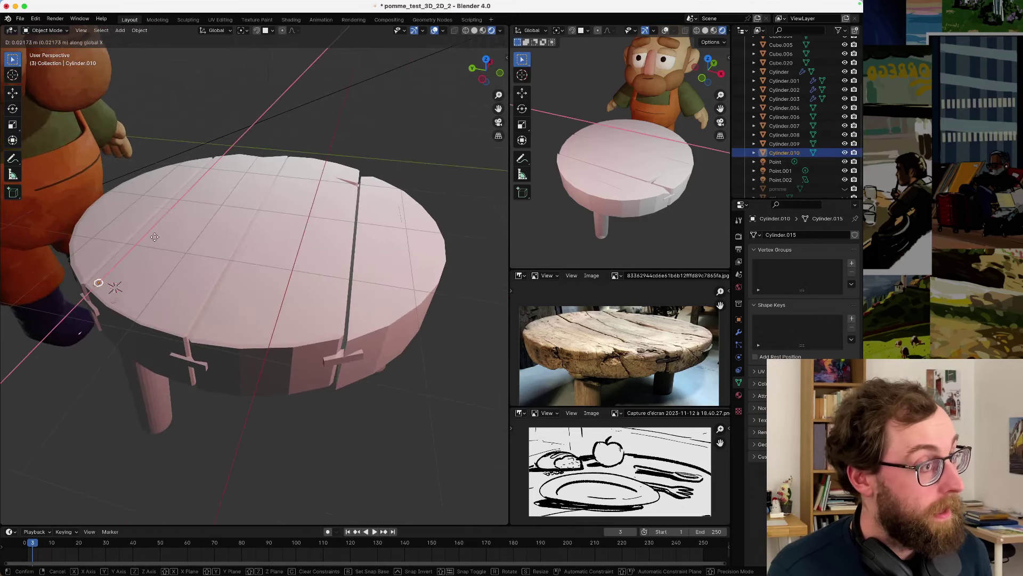
left_click(232, 172)
- Tilt the copied peg slightly about X and Y to match the slanted table edge
middle_click_drag(337, 180, 154, 239)
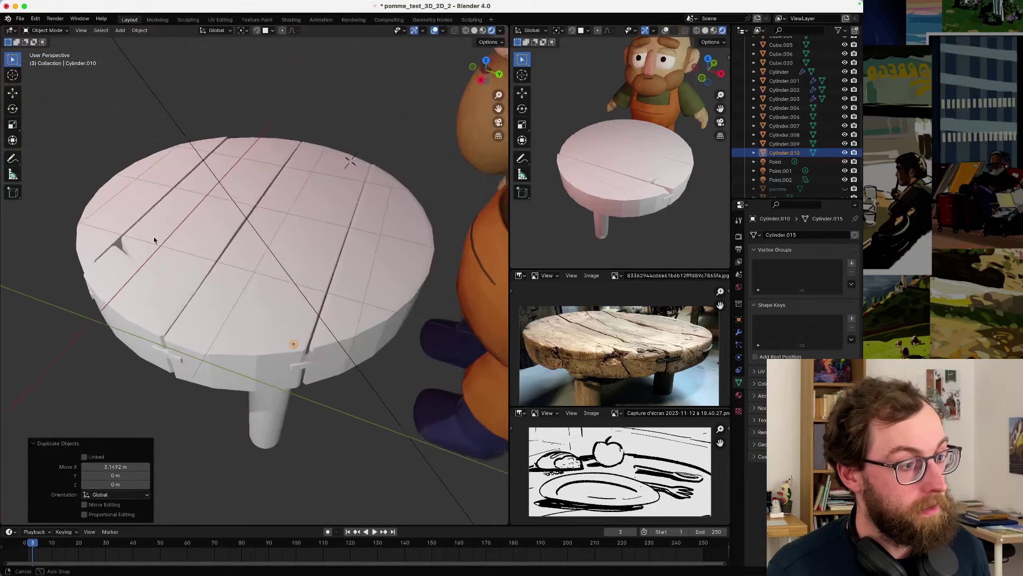
scroll(282, 339, "up", 6)
middle_click_drag(295, 307, 290, 247, "shift")
key("r")
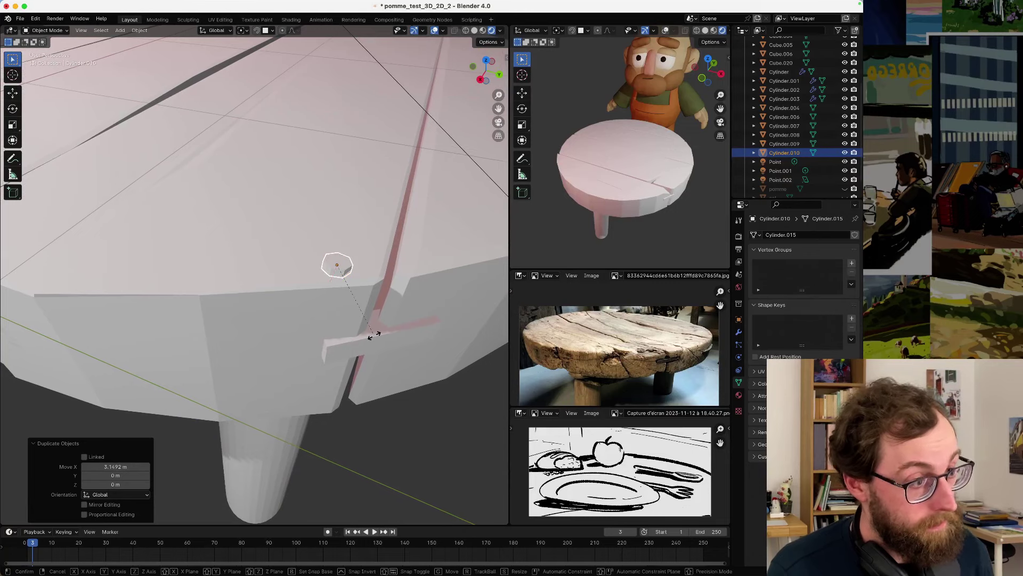
key("x")
left_click(382, 321)
key("r")
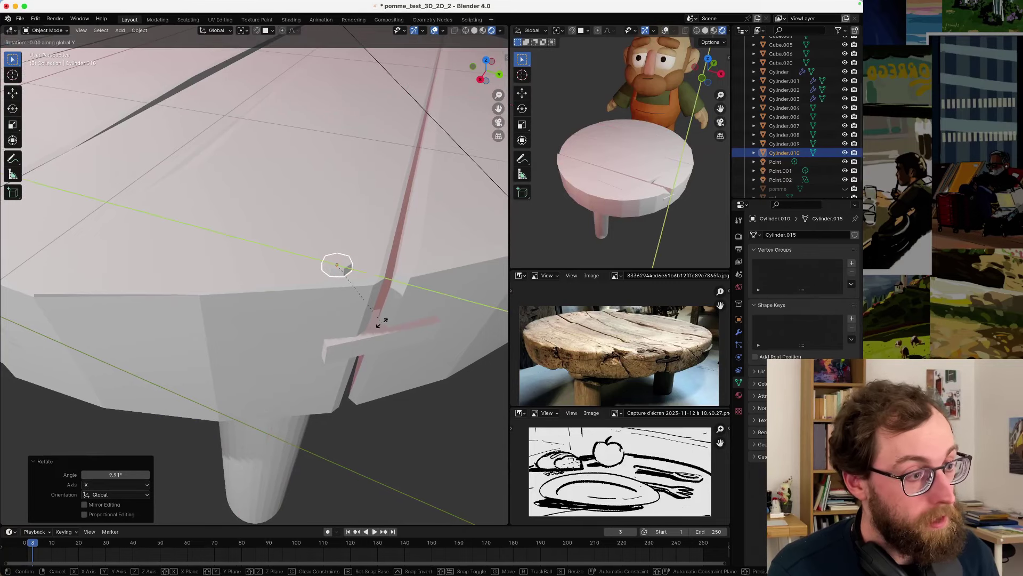
key("y")
left_click(383, 313)
- Lower the peg slightly and shift it along Y into position by the crack
key("g")
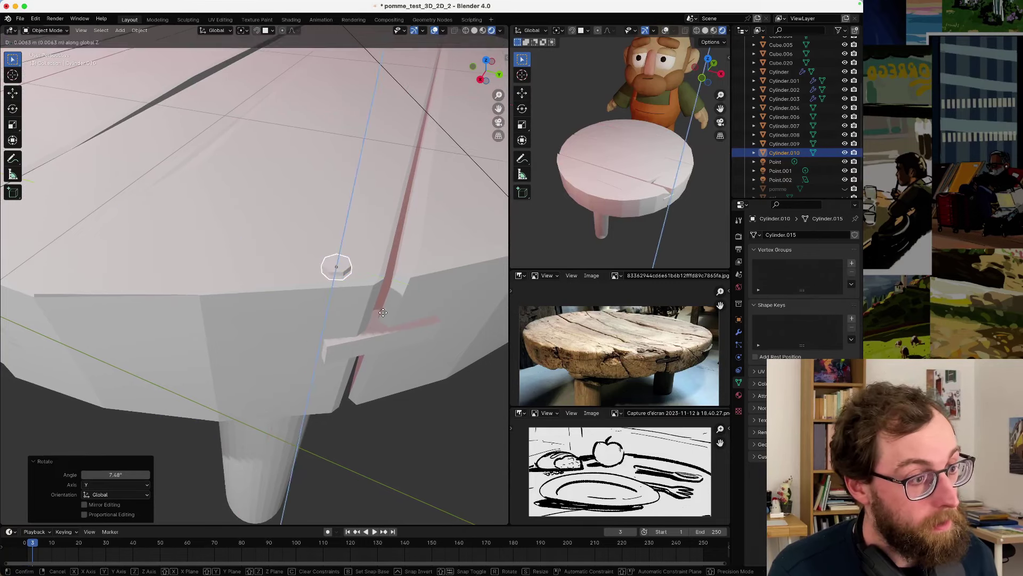
key("z")
left_click(383, 312)
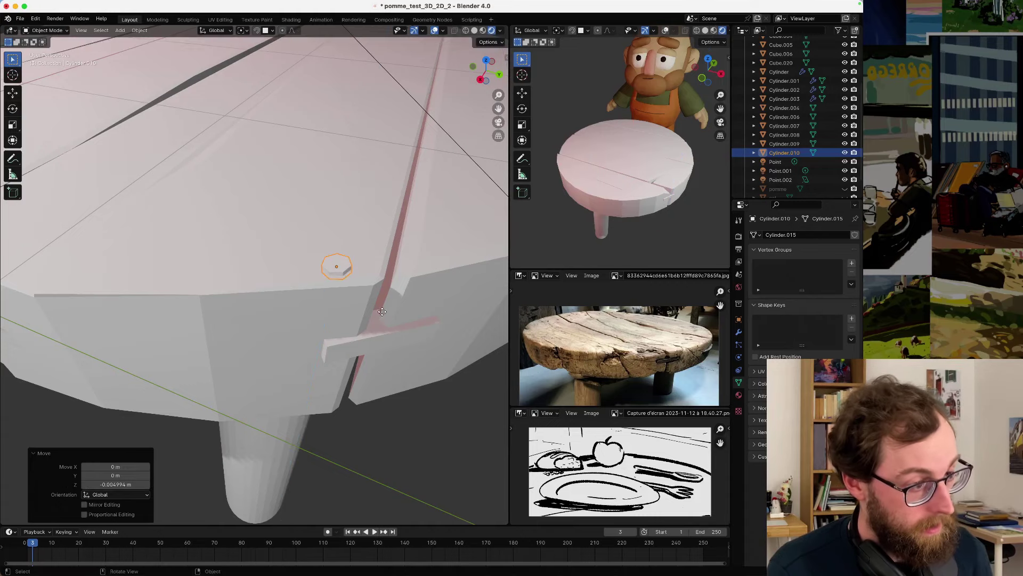
key("g")
key("z")
key("Escape")
key("g")
key("y")
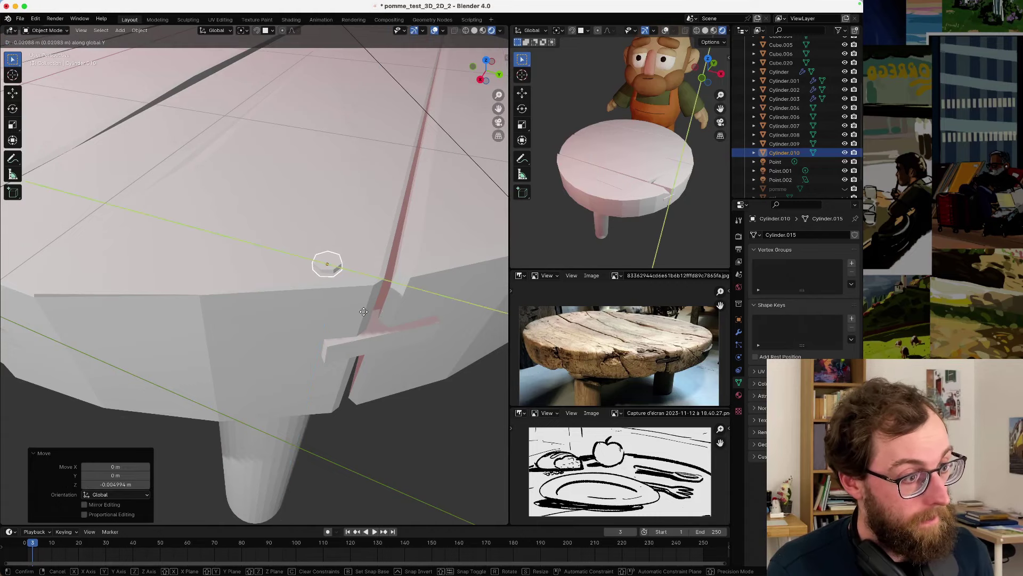
left_click(363, 311)
key("g")
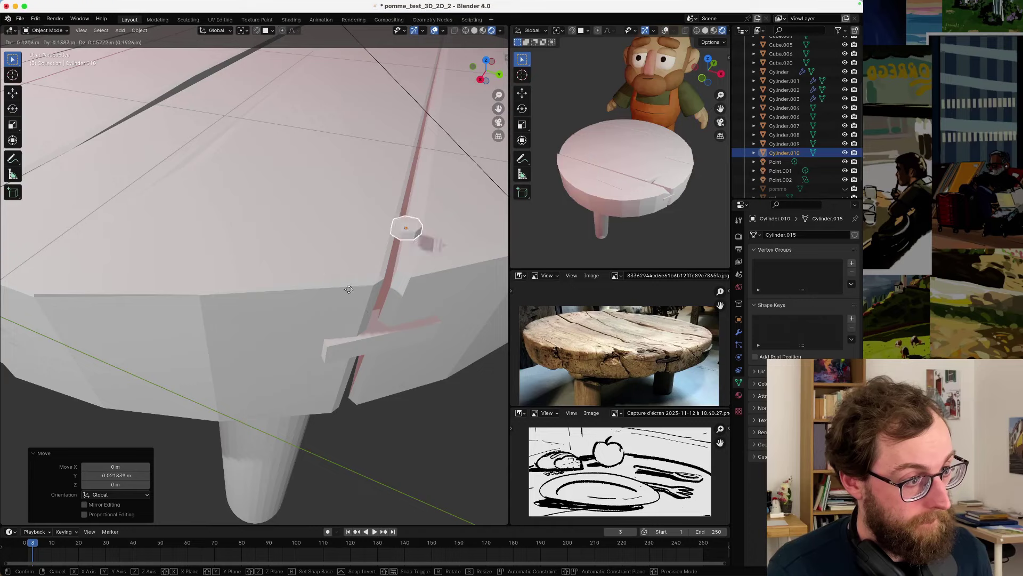
key("Escape")
- Duplicate the peg, slide it along Y, tilt it 7.52° about X and lower it slightly
key("shift+d")
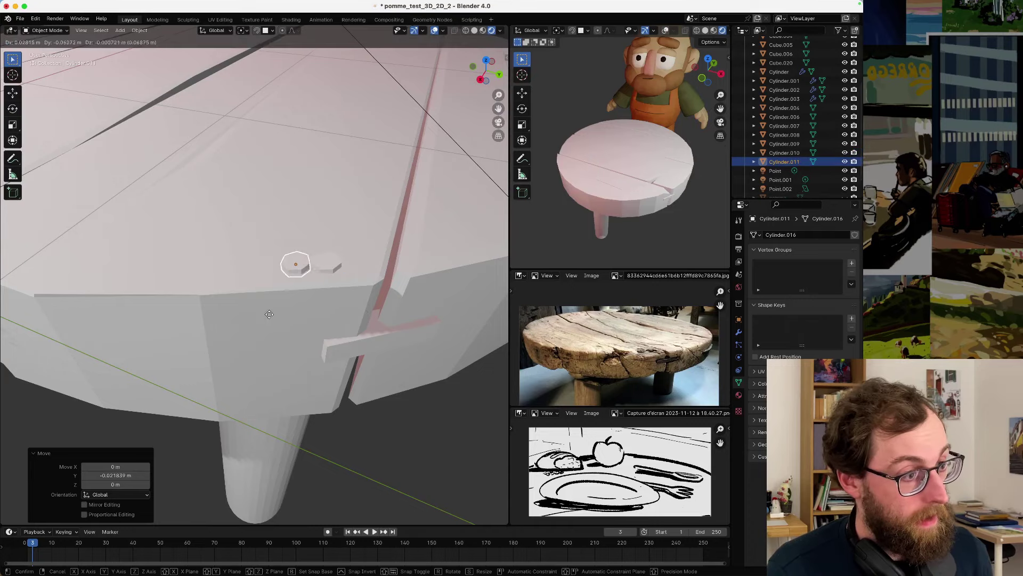
key("x")
key("y")
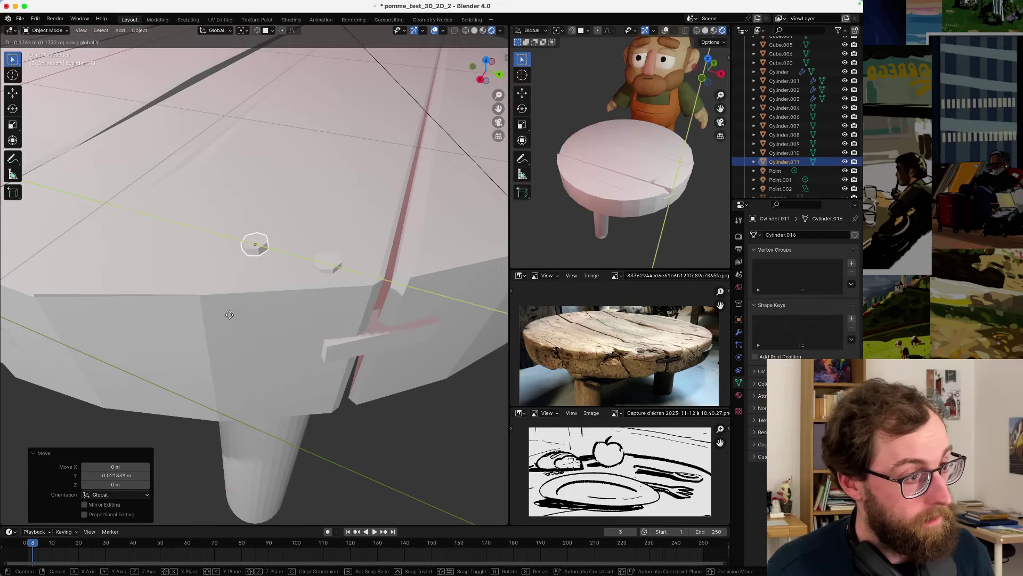
left_click(228, 315)
key("r")
key("x")
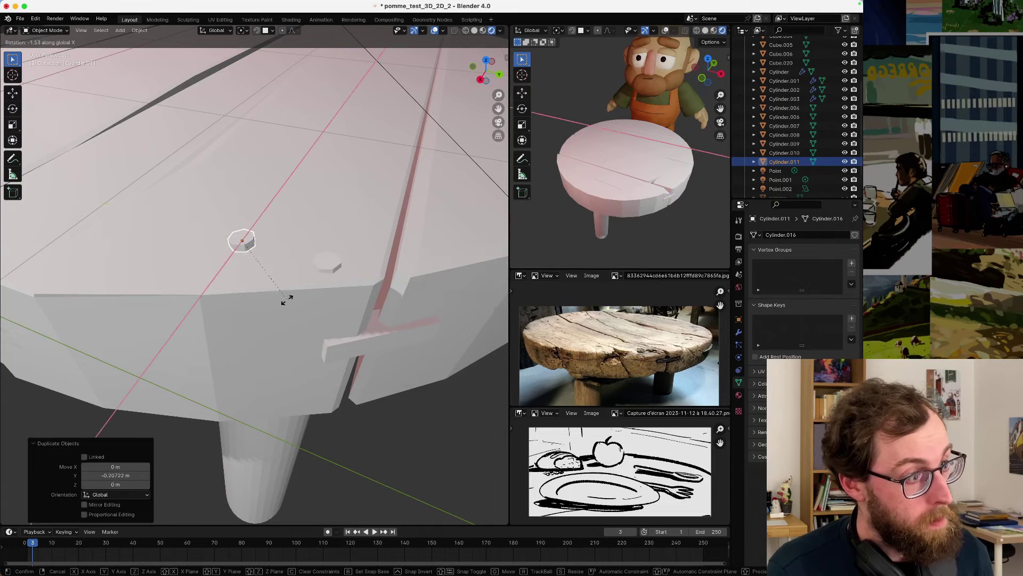
left_click(283, 307)
key("g")
key("z")
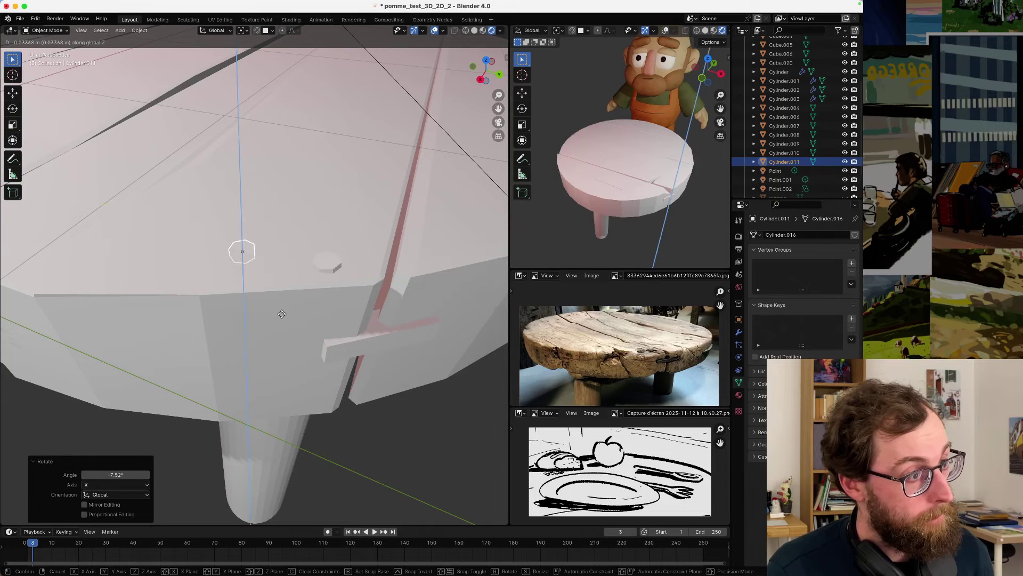
left_click(283, 309)
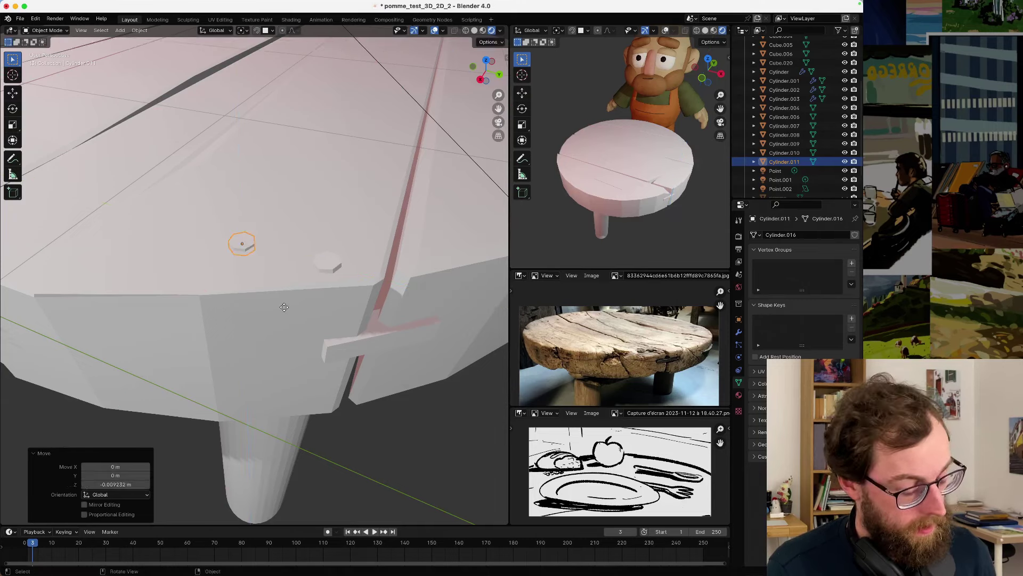
- Shift the new peg along X into its final spot and clear the selection
key("g")
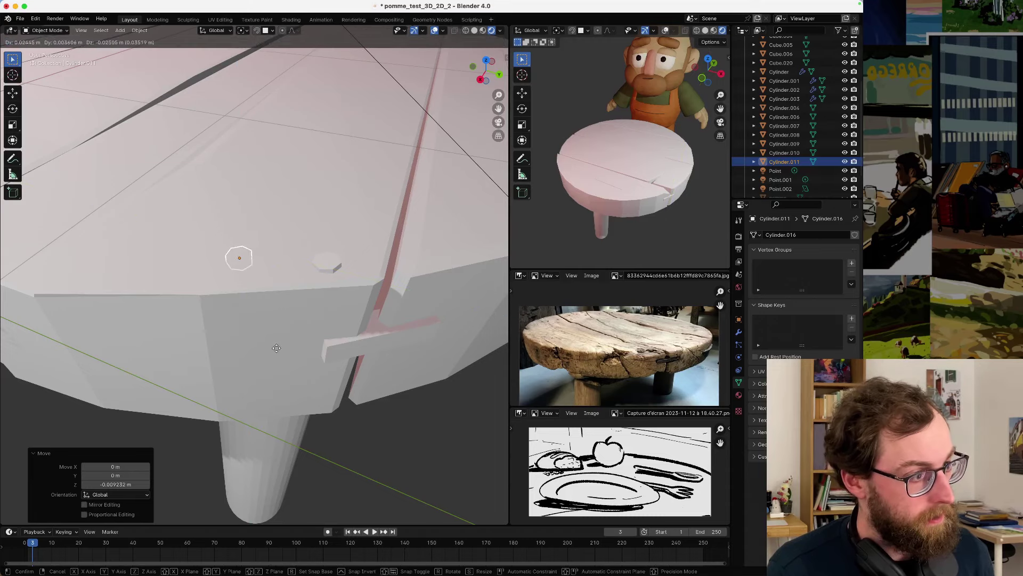
key("Escape")
key("g")
key("x")
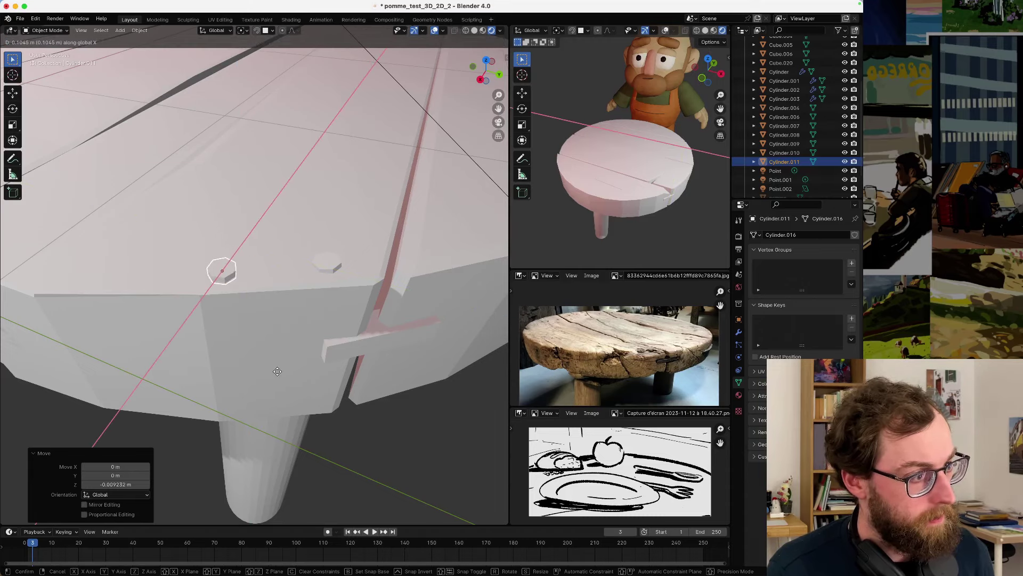
left_click(279, 369)
key("alt+a")
- Orbit and zoom to inspect the table top from above, beside the baker, and from its side and legs
scroll(318, 404, "down", 10)
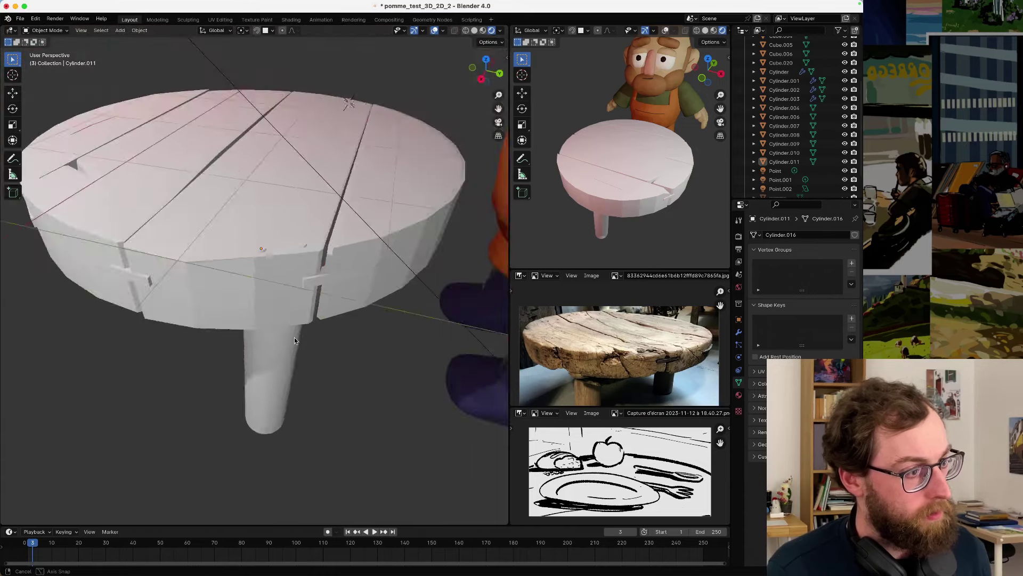
scroll(357, 277, "up", 8)
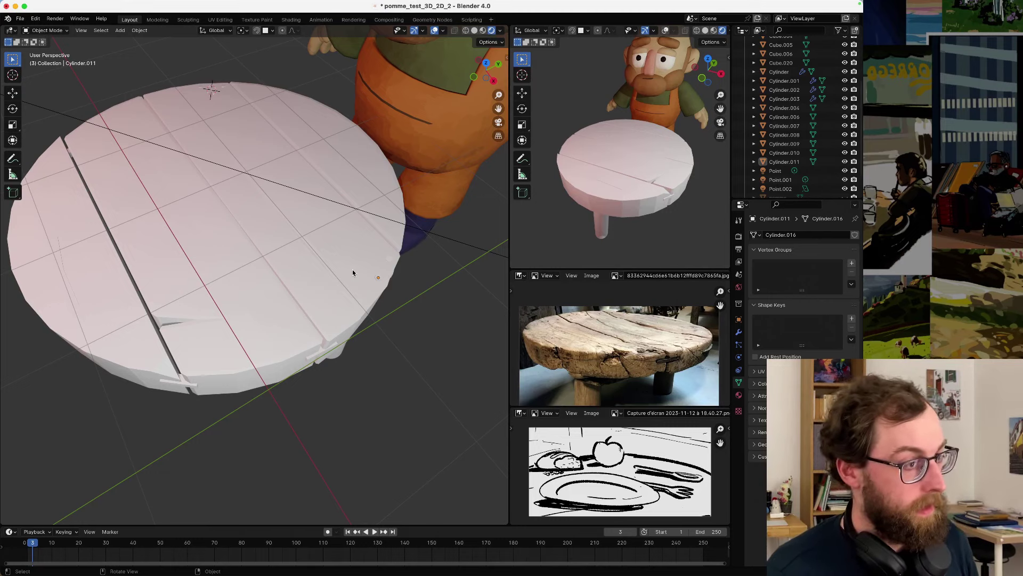
middle_click_drag(299, 286, 309, 265)
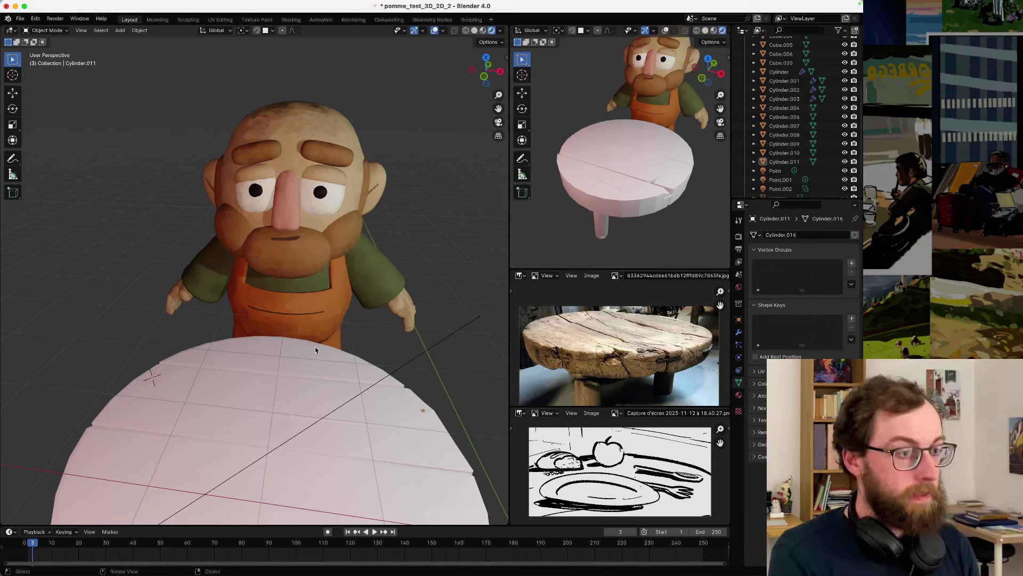
middle_click_drag(327, 343, 354, 313)
middle_click_drag(366, 378, 331, 315)
scroll(331, 315, "up", 5)
- Place the new peg vertically on the front rim and tilt it 3.29° about X
key("g")
key("z")
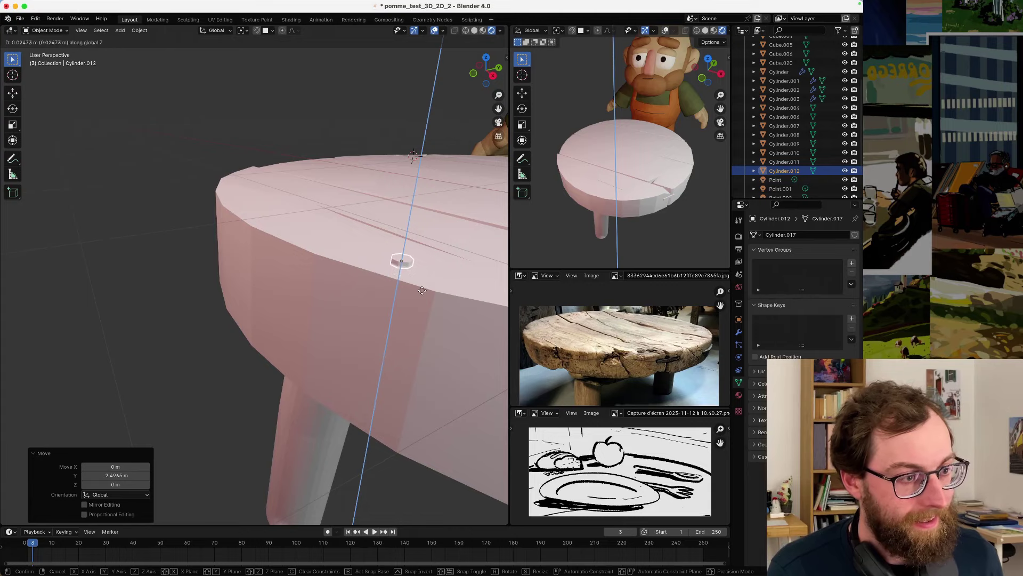
left_click(420, 303)
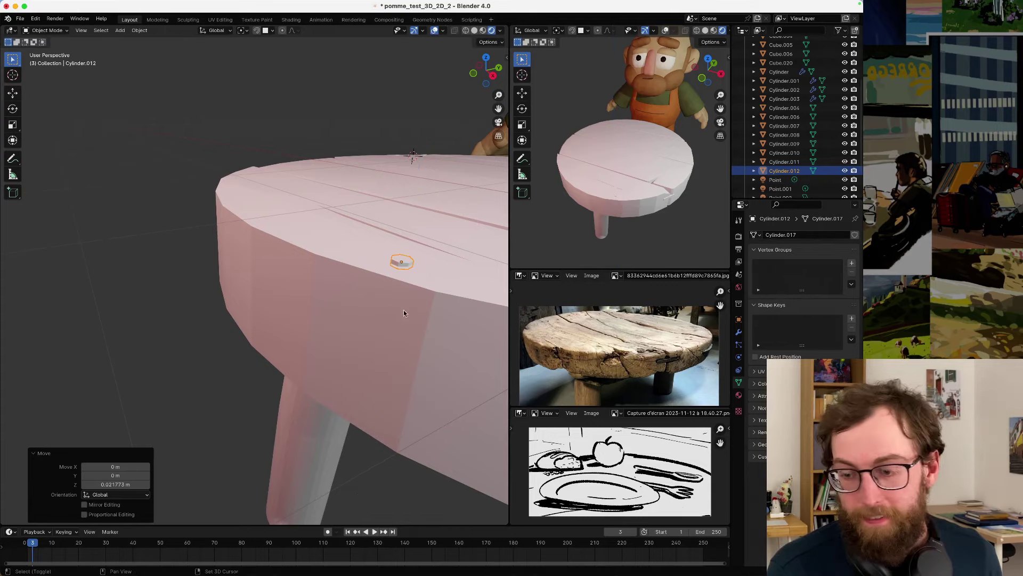
middle_click_drag(404, 309, 317, 337)
key("r")
key("x")
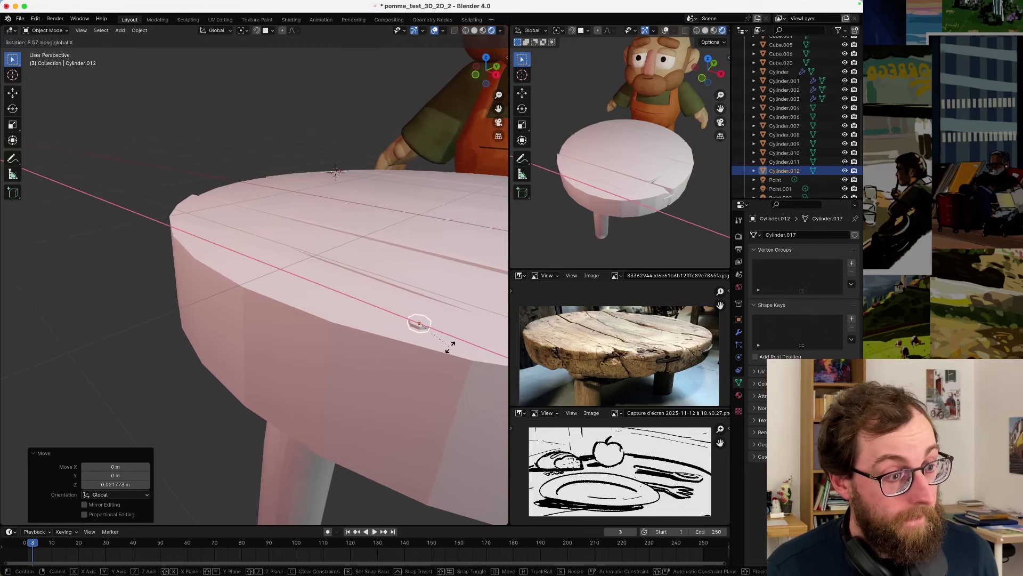
left_click(442, 342)
- Slide the tilted peg along X across the front rim
key("g")
key("y")
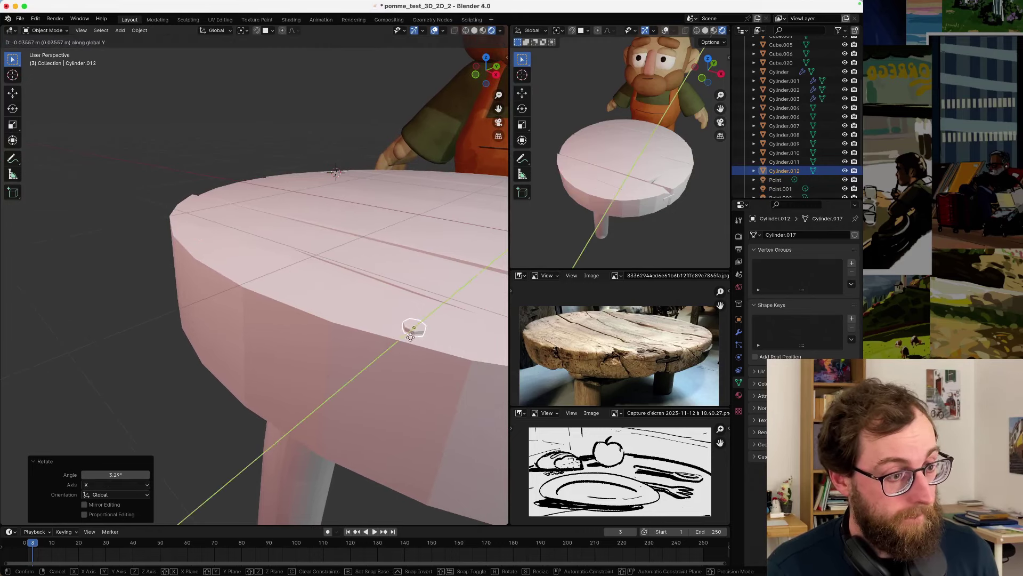
key("x")
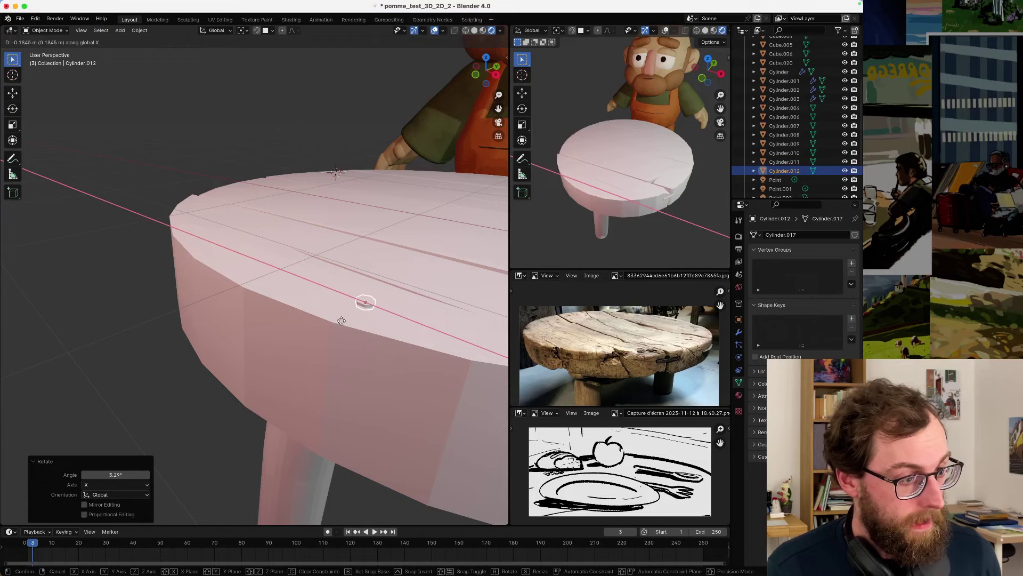
left_click(338, 323)
mouse_move(338, 322)
middle_mouse_down()
mouse_move(369, 319)
mouse_move(295, 340)
mouse_move(335, 330)
middle_mouse_up()
scroll(341, 325, "up", 2)
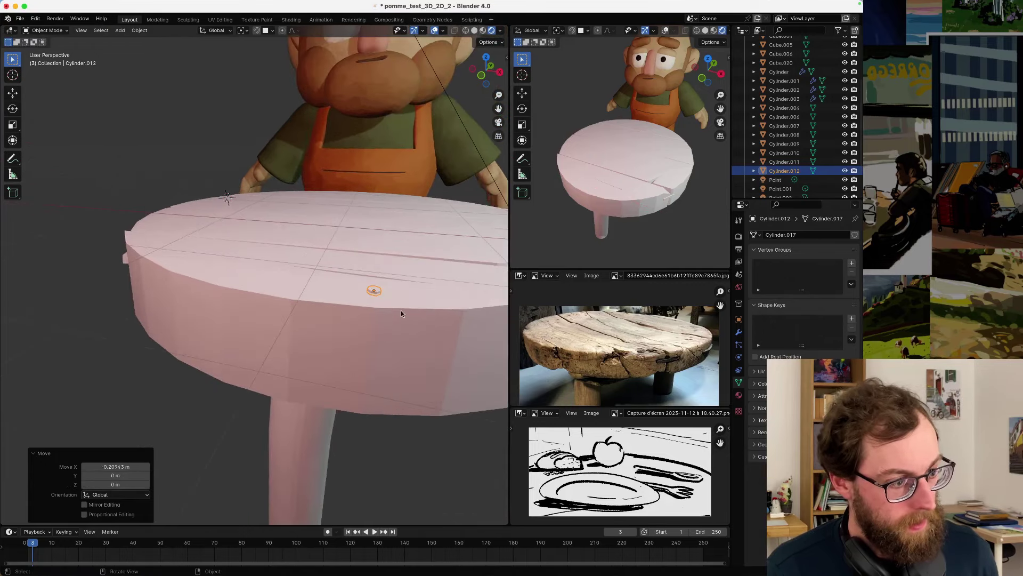
- Fine-tune the peg's position along X with two small nudges
key("g")
key("y")
key("Escape")
key("g")
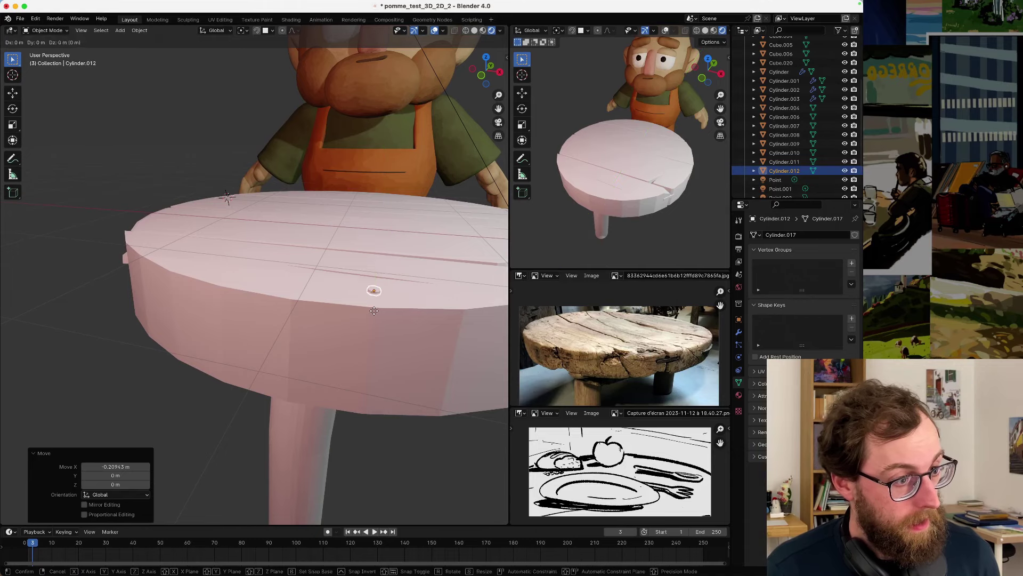
key("x")
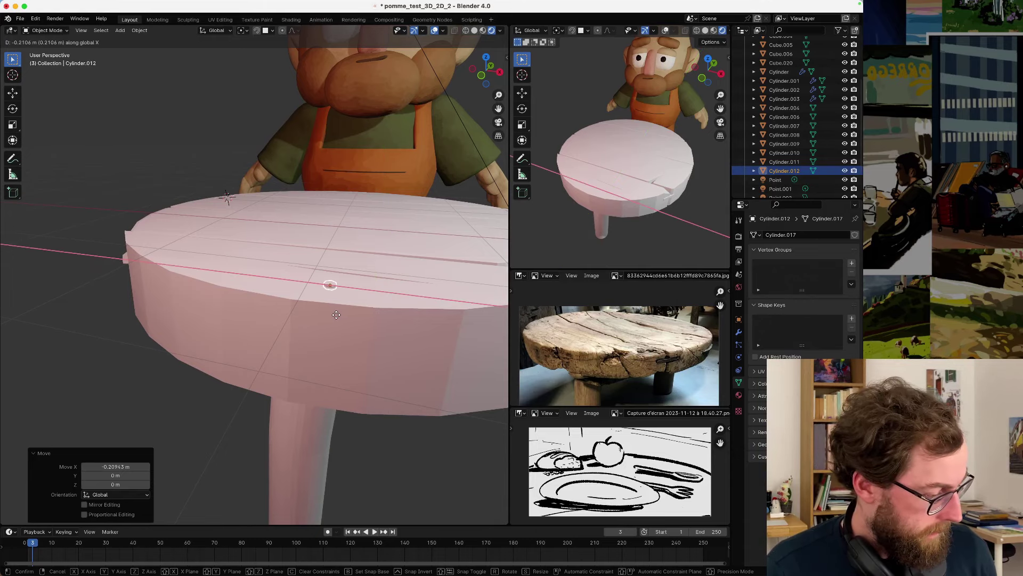
left_click(337, 318)
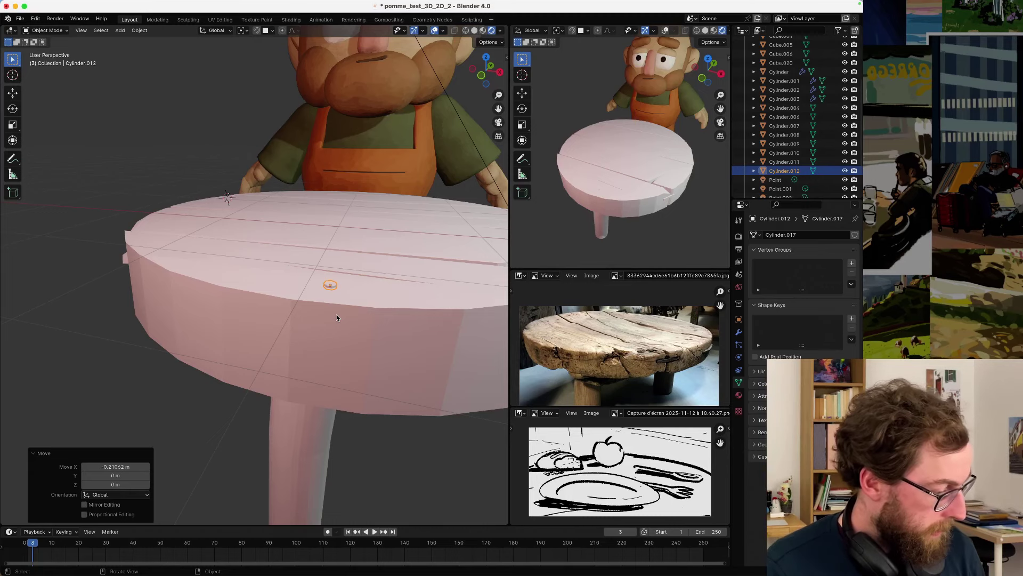
scroll(343, 302, "up", 5)
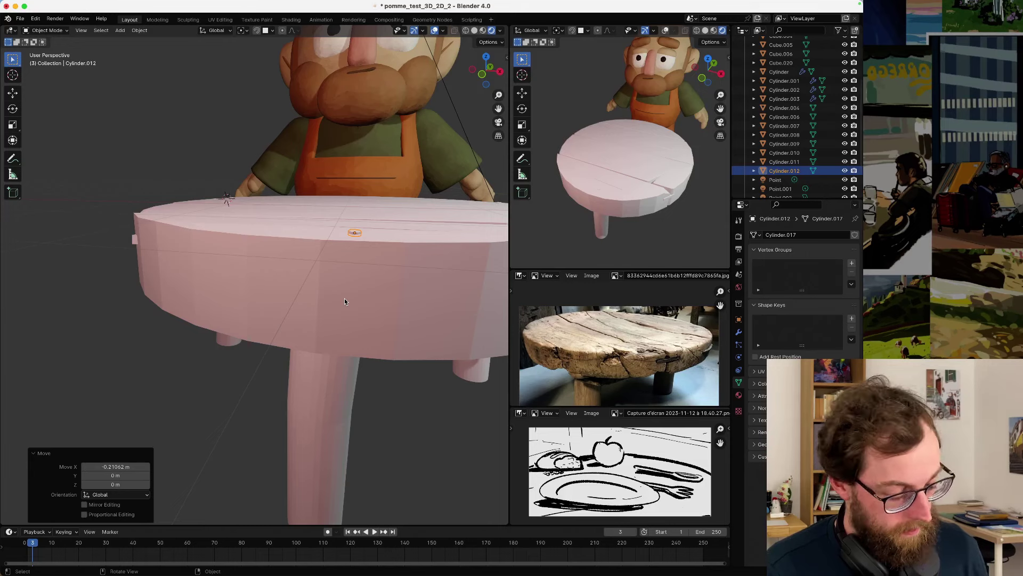
key("g")
key("x")
left_click(355, 301)
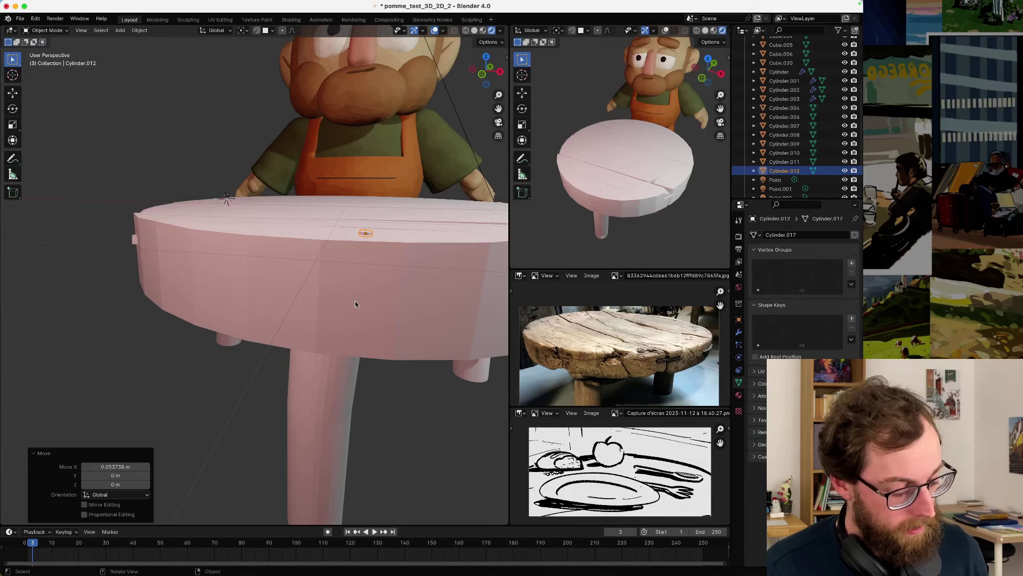
- Duplicate the peg and push the second copy along X and Y onto the rim beside it
key("shift+d")
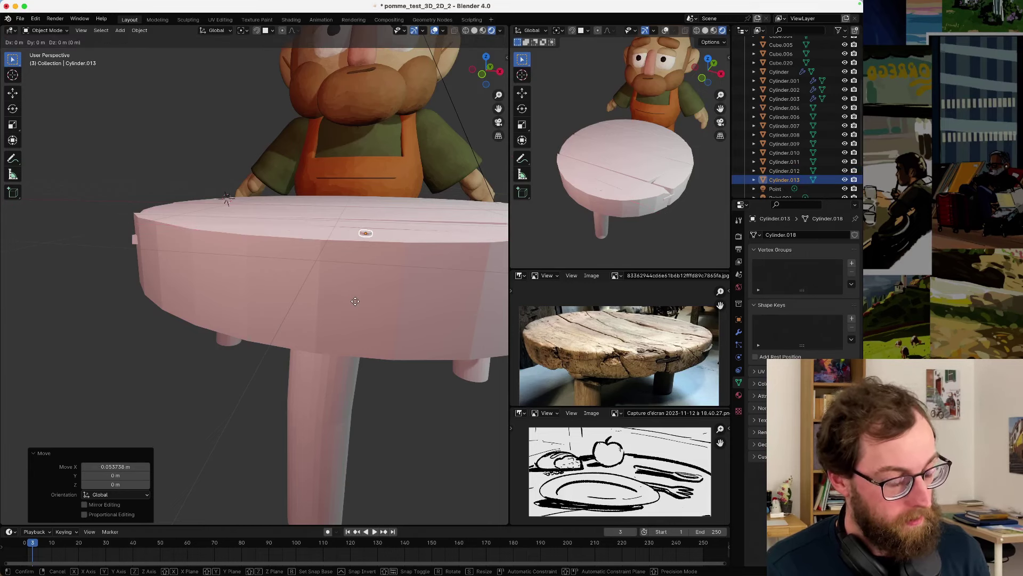
key("z")
key("x")
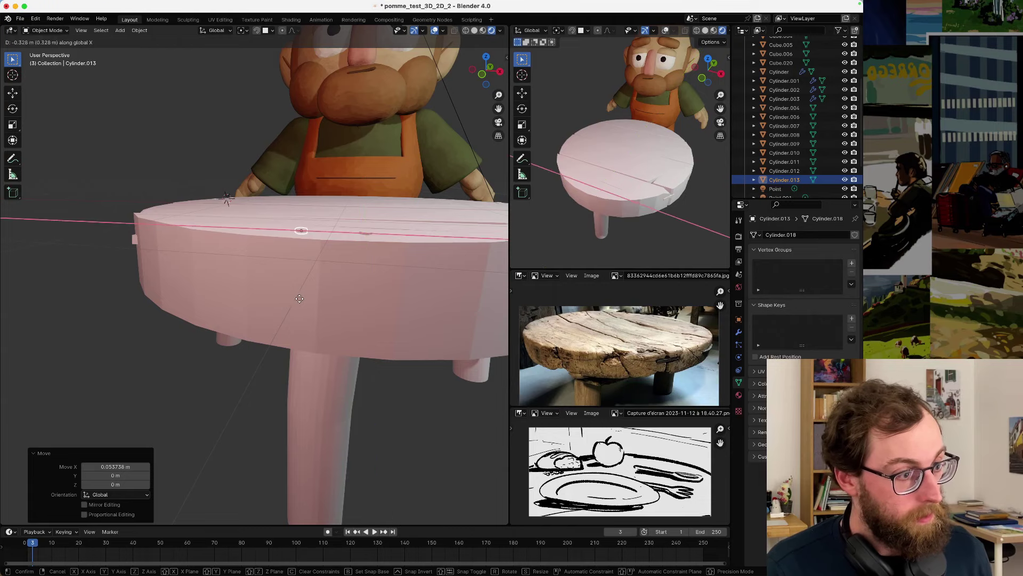
left_click(305, 300)
middle_click_drag(306, 301, 304, 311)
key("g")
key("x")
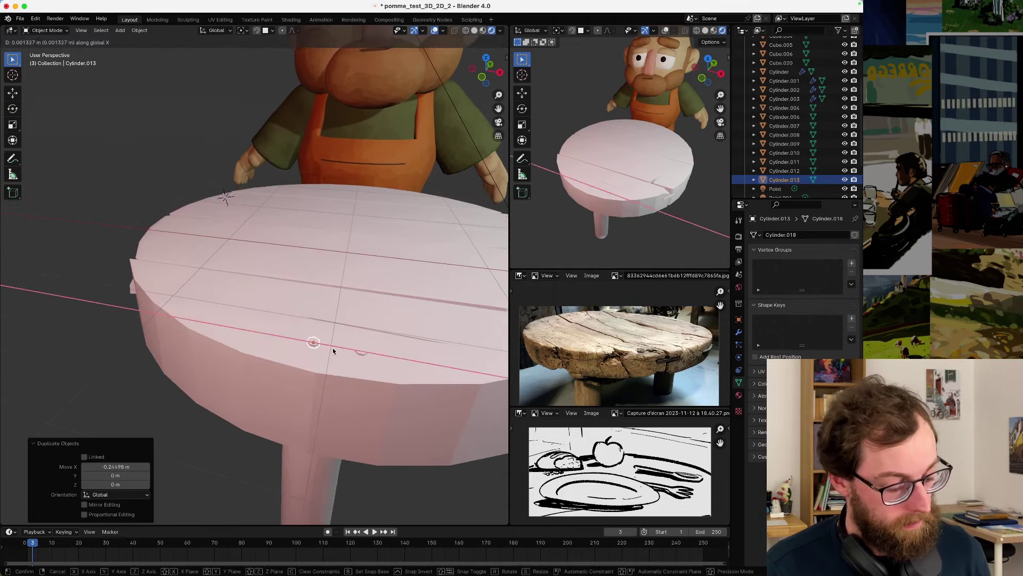
key("y")
left_click(331, 353)
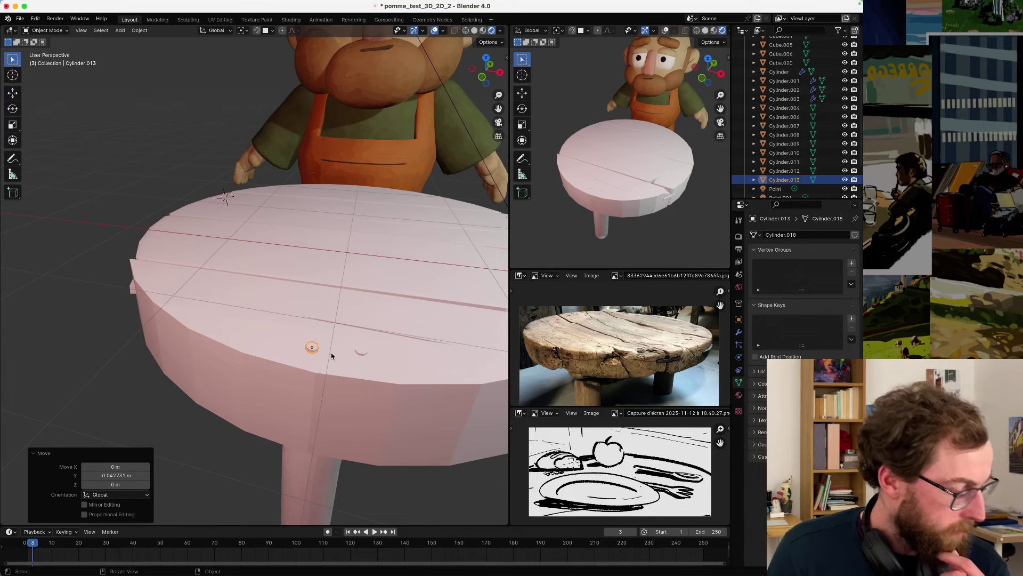
scroll(346, 357, "down", 3)
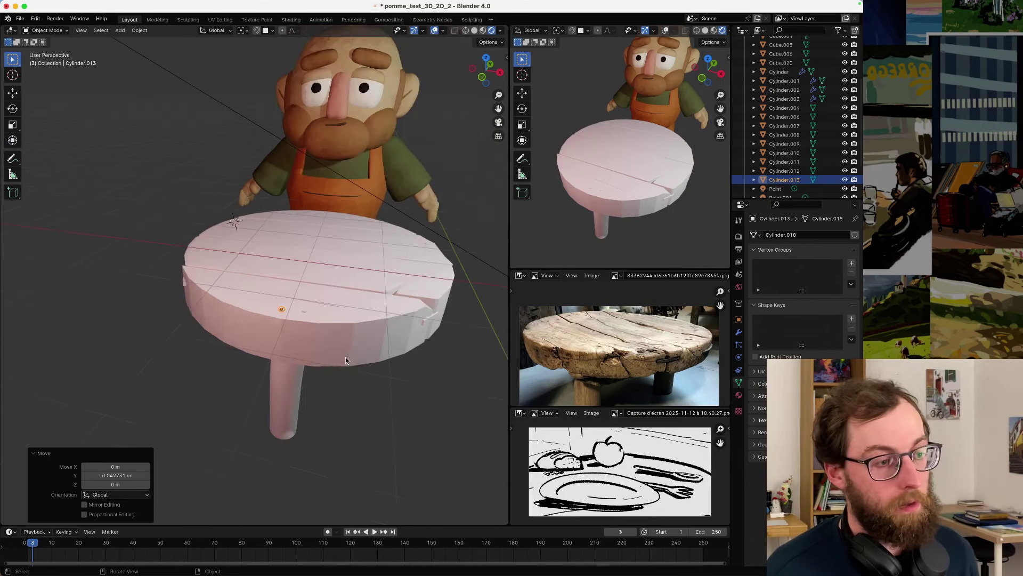
left_click(348, 396)
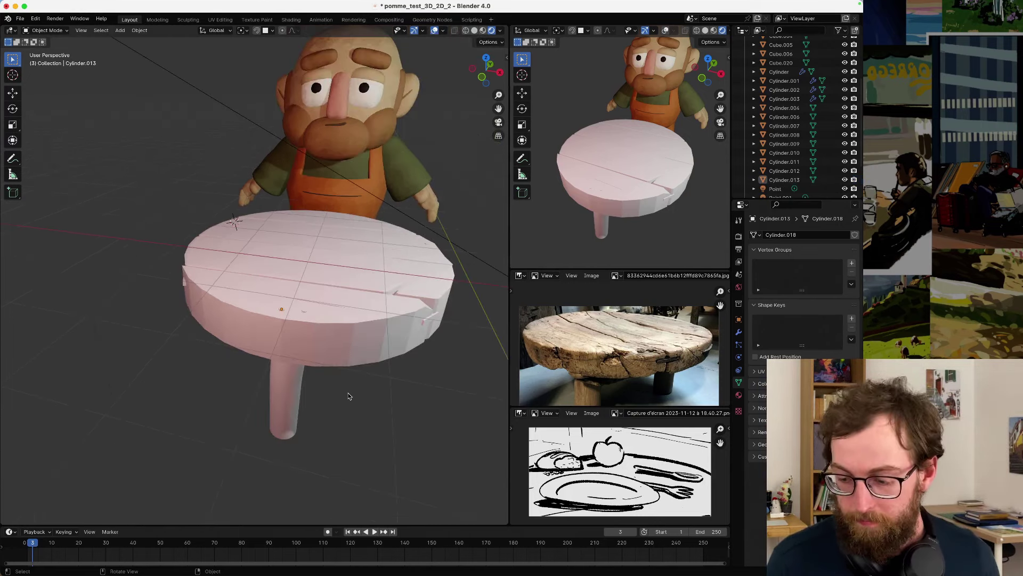
scroll(348, 396, "left", 3)
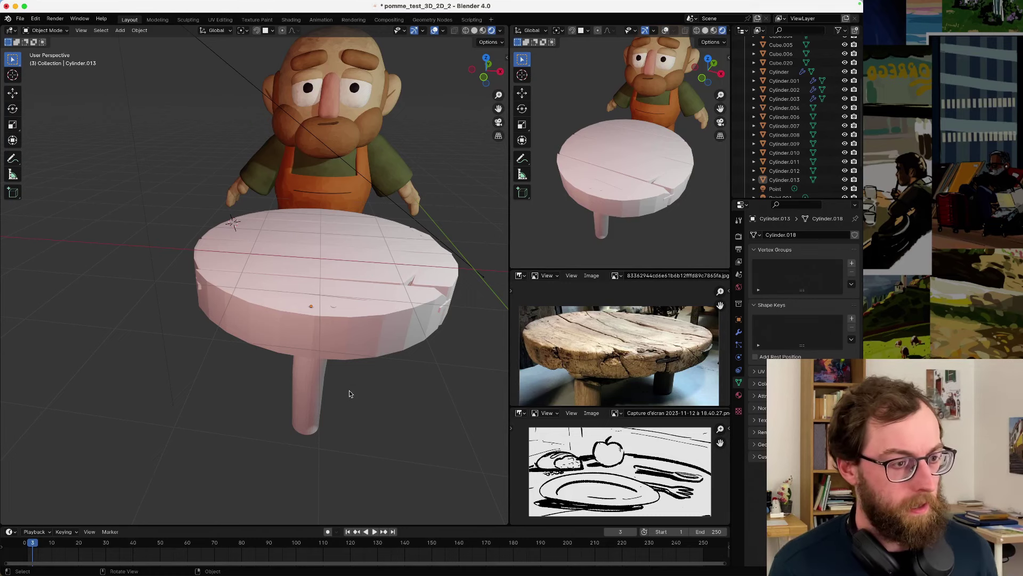
middle_click_drag(336, 332, 344, 338)
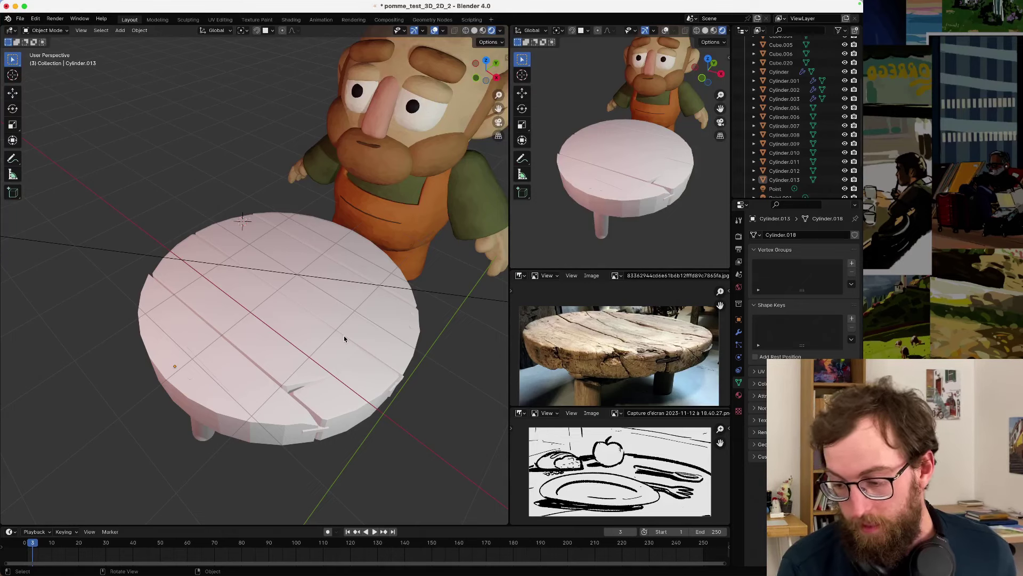
scroll(293, 347, "up", 2)
middle_click_drag(292, 347, 302, 312)
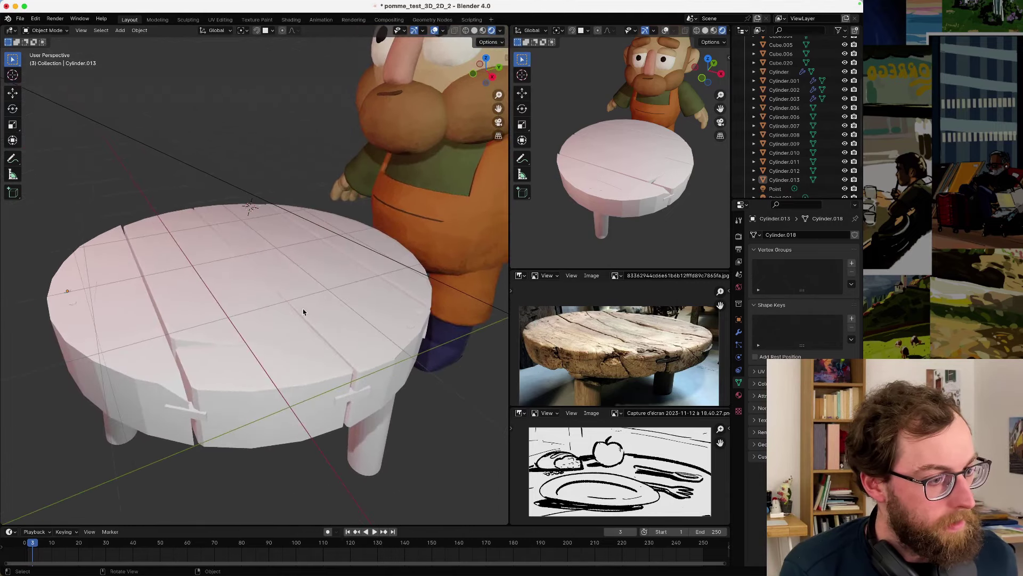
left_click(324, 311)
scroll(325, 311, "down", 3)
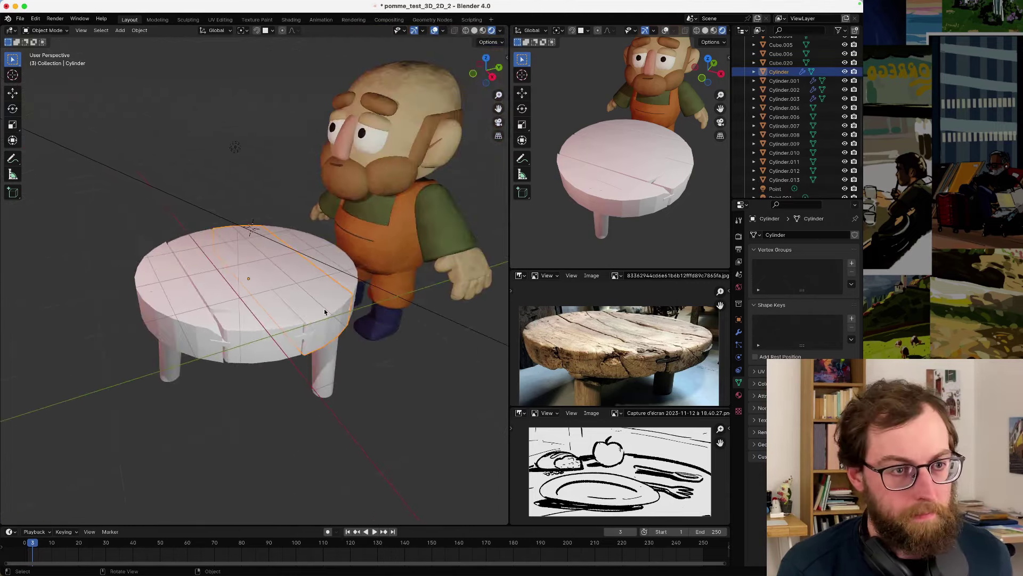
- Apply Shade Smooth to the left table-top plank, check it from two angles, then deselect
left_click(218, 316)
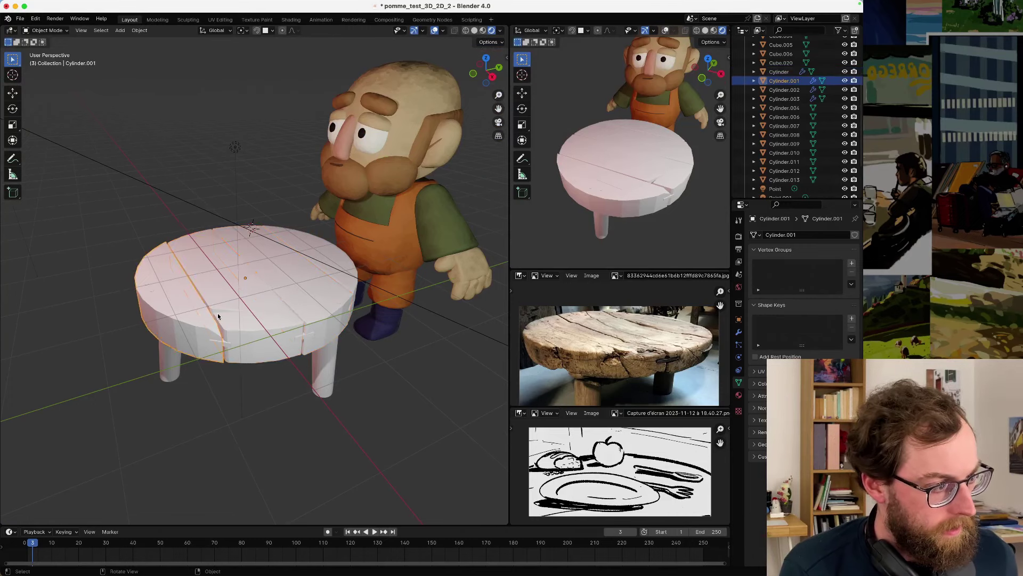
middle_click_drag(218, 316, 274, 321)
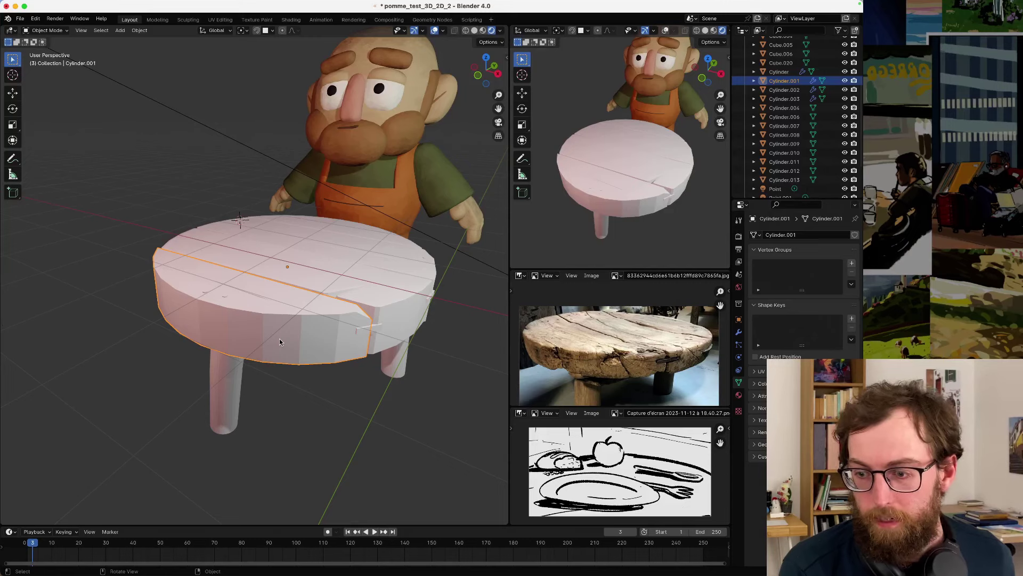
right_click(291, 334)
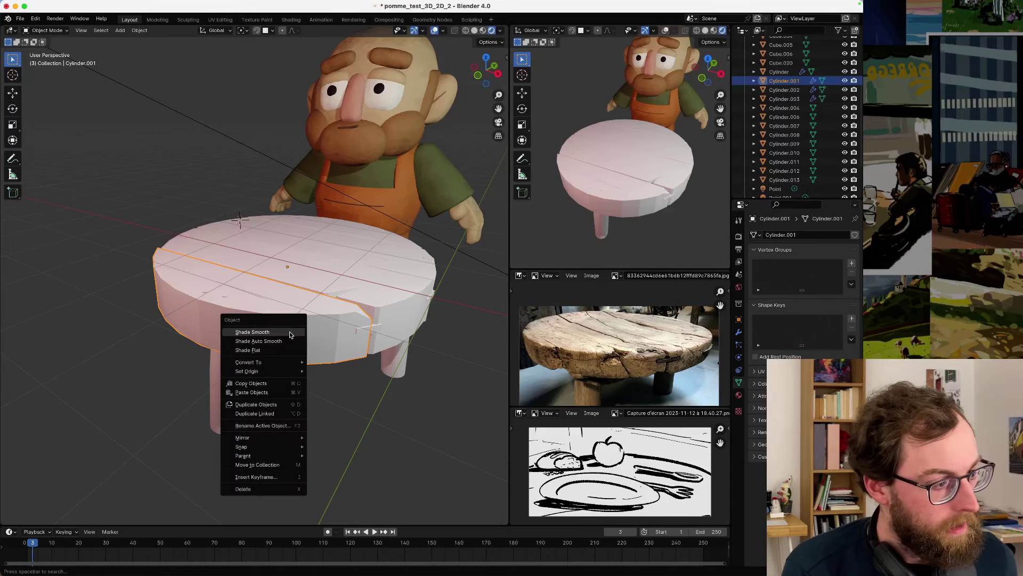
left_click(286, 333)
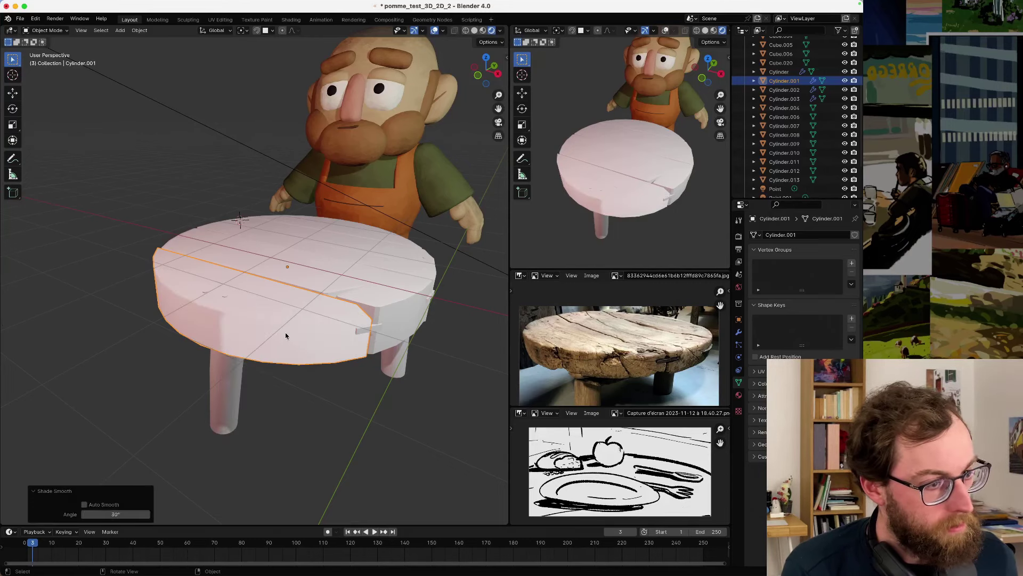
middle_click_drag(286, 335, 310, 352)
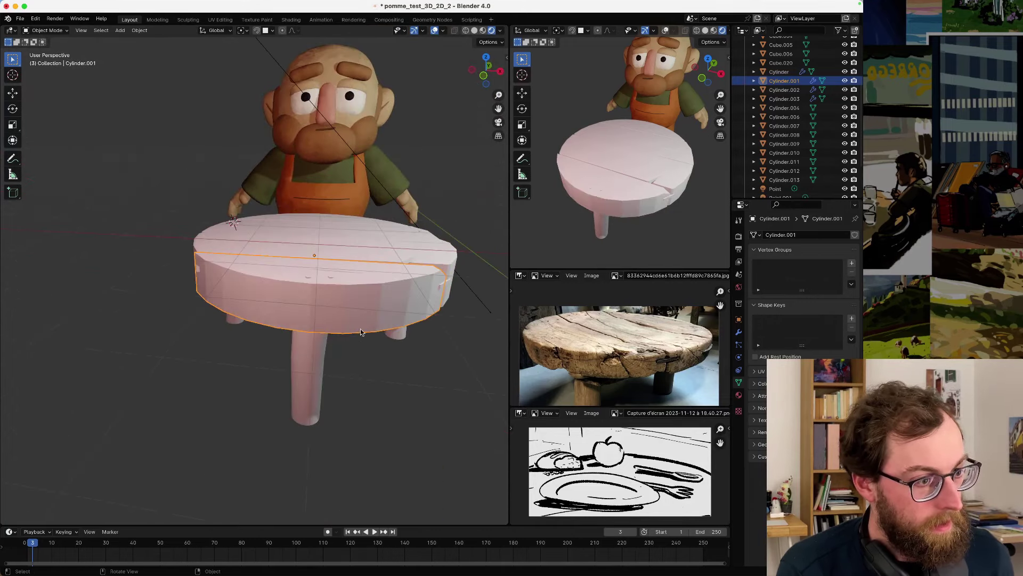
middle_click_drag(319, 349, 321, 336)
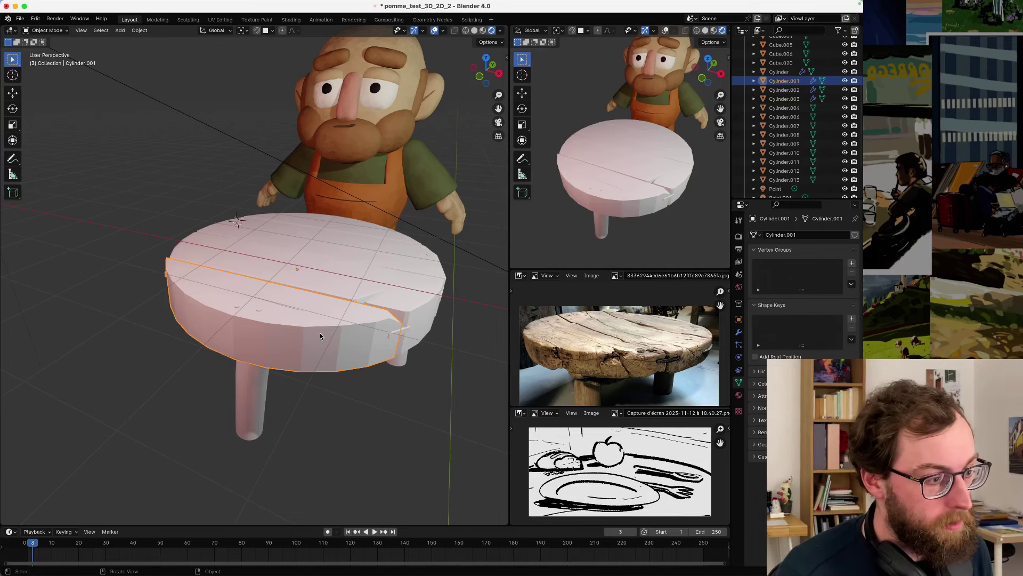
left_click(357, 383)
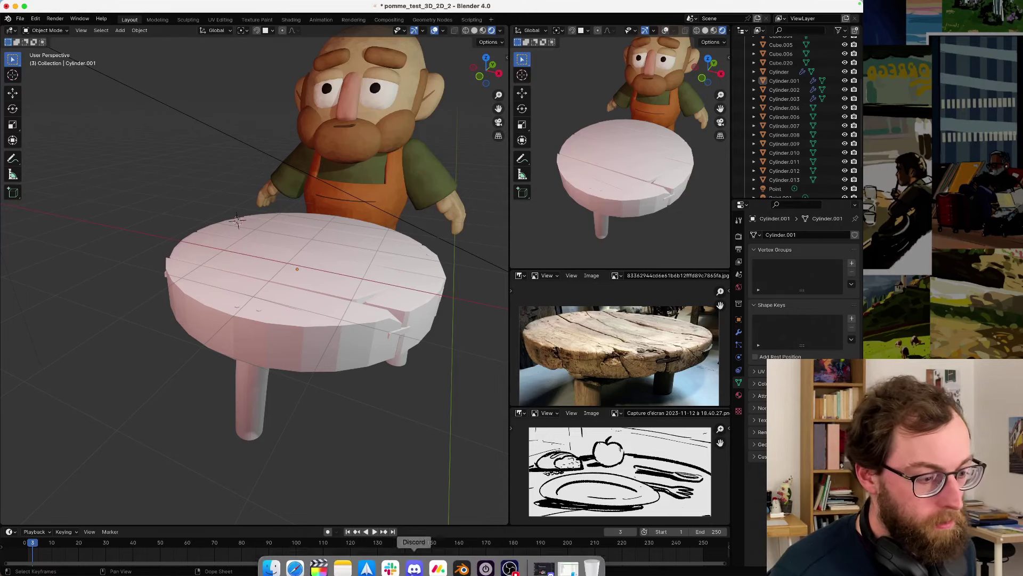
left_click(294, 558)
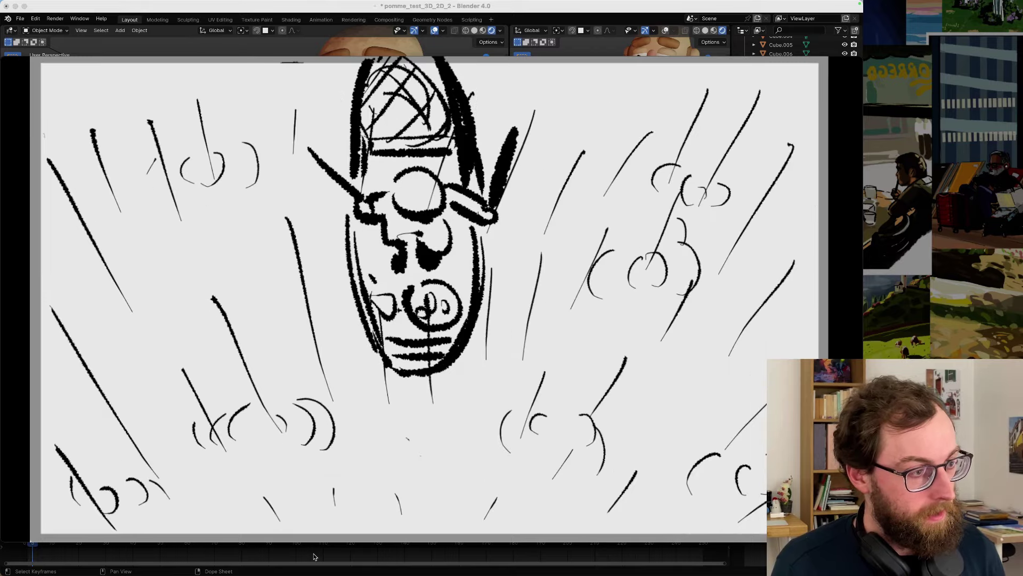
left_click_drag(386, 459, 430, 459)
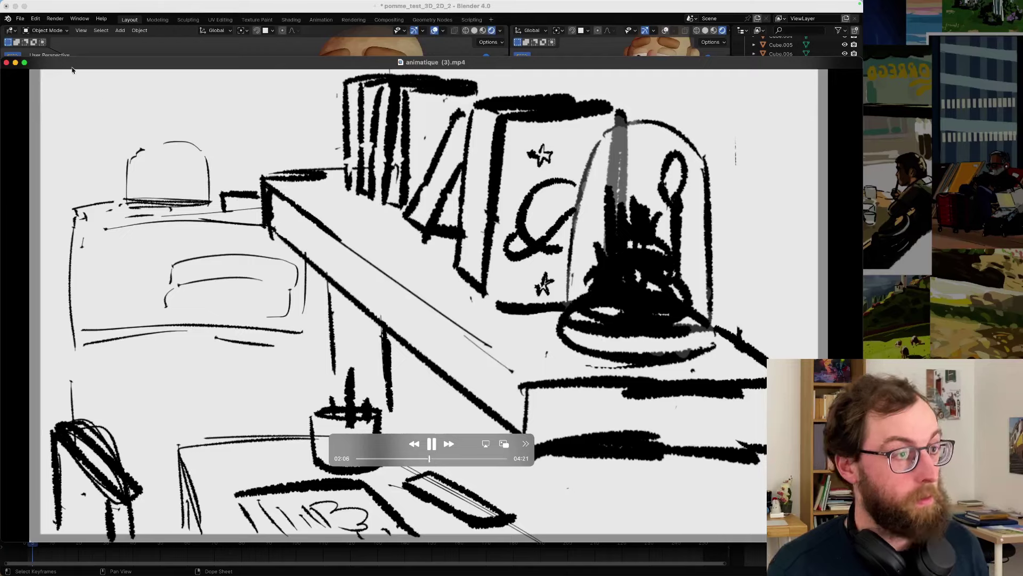
left_click(7, 62)
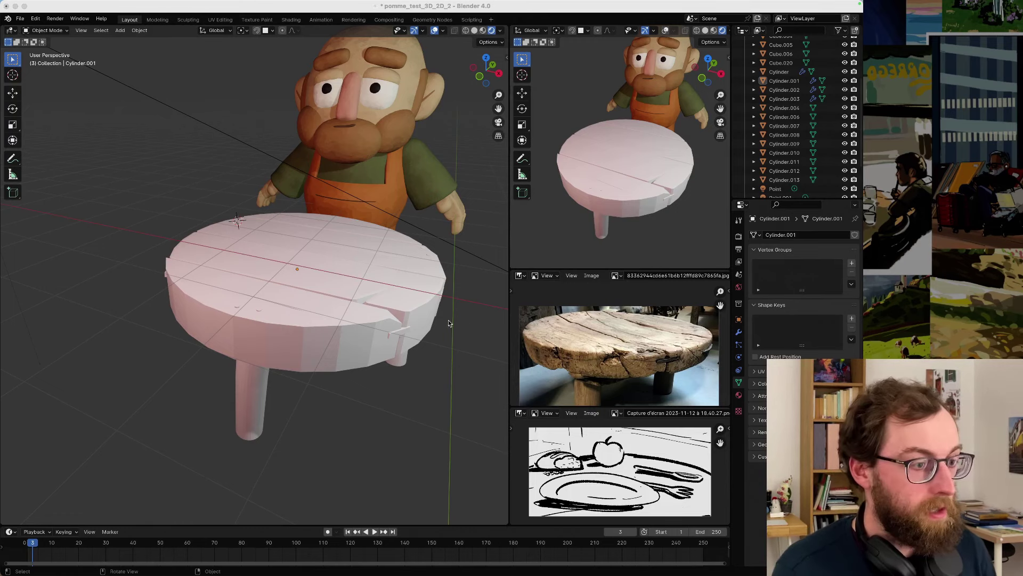
- On the table top's Bevel modifier, try larger amounts and switch Affect between Vertices and Edges
left_click(346, 344)
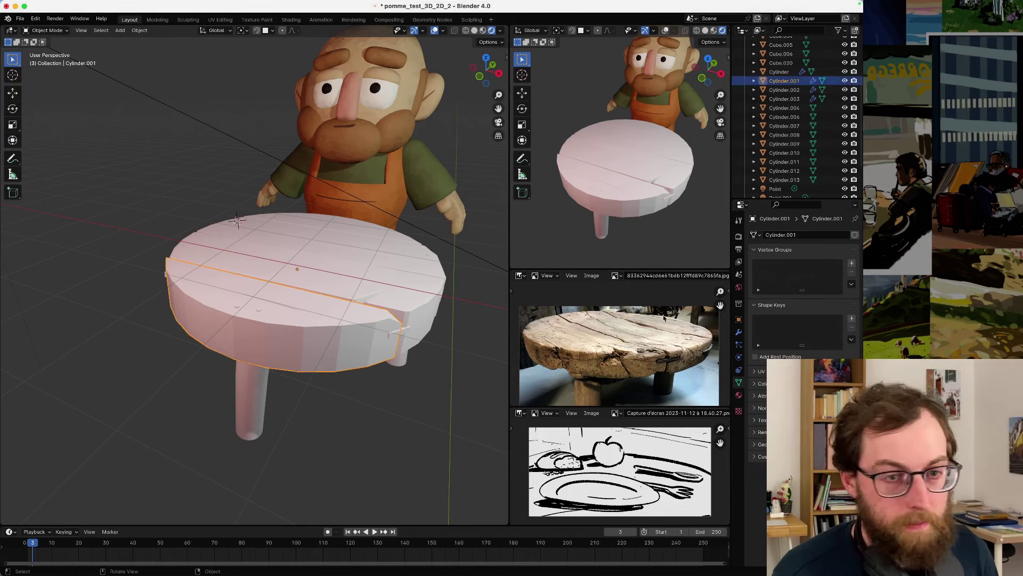
left_click(739, 333)
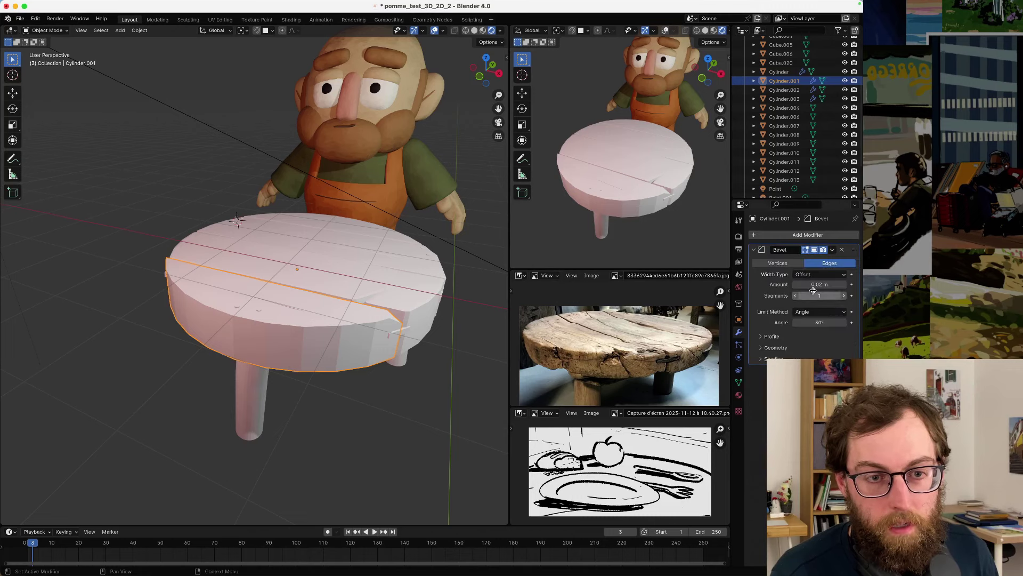
left_click_drag(819, 284, 835, 284)
middle_click_drag(330, 350, 272, 346)
scroll(261, 346, "up", 5)
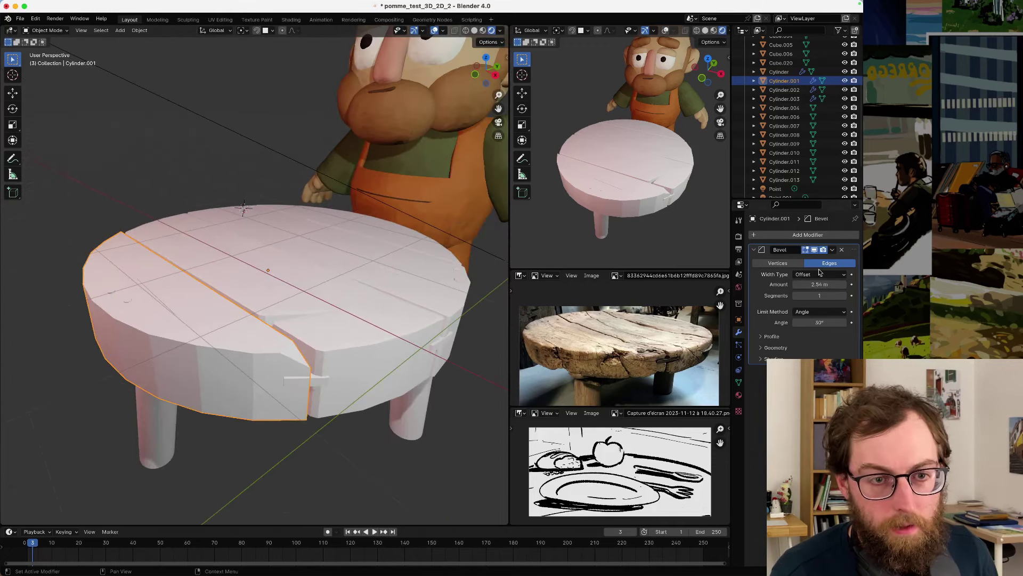
left_click(776, 263)
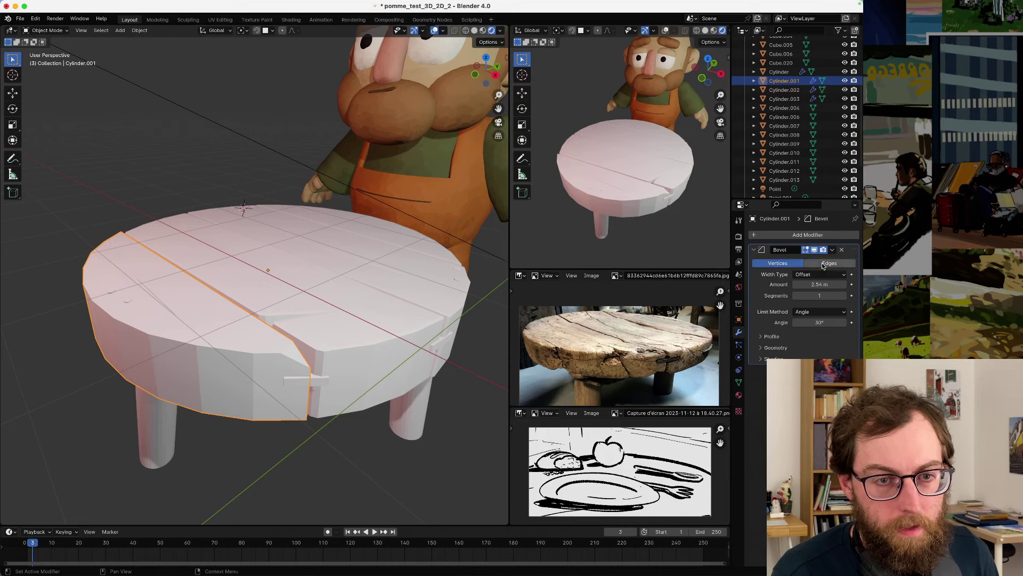
left_click(823, 264)
left_click_drag(819, 284, 906, 284)
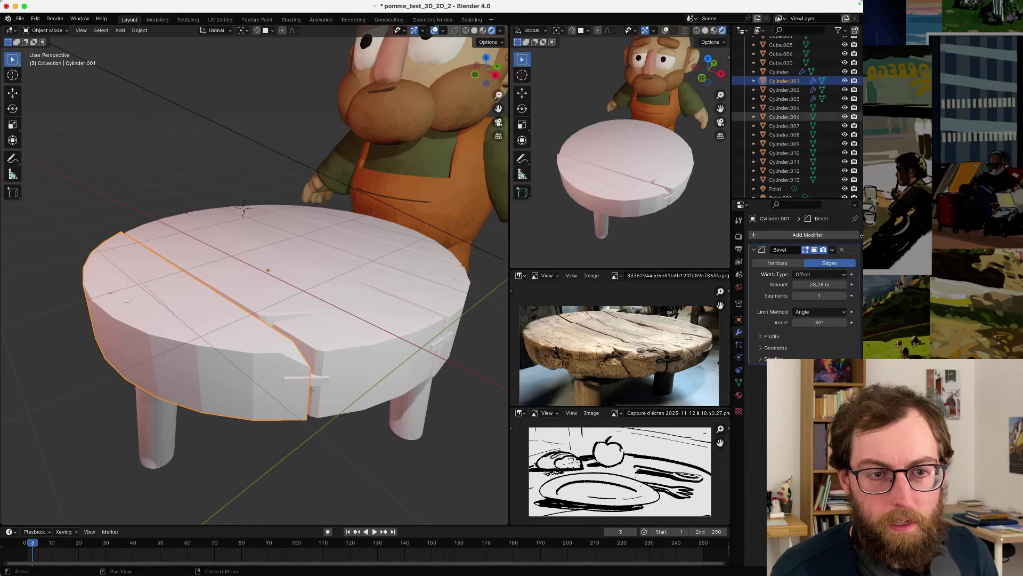
- Delete the Bevel modifier and add a fresh Bevel with a 1.1 m amount
left_click(842, 250)
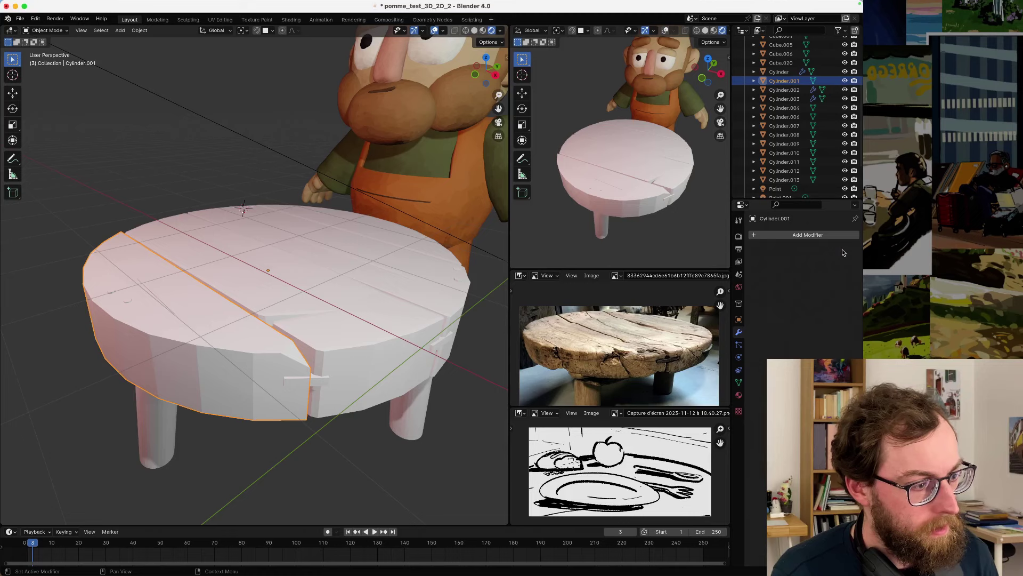
left_click(784, 236)
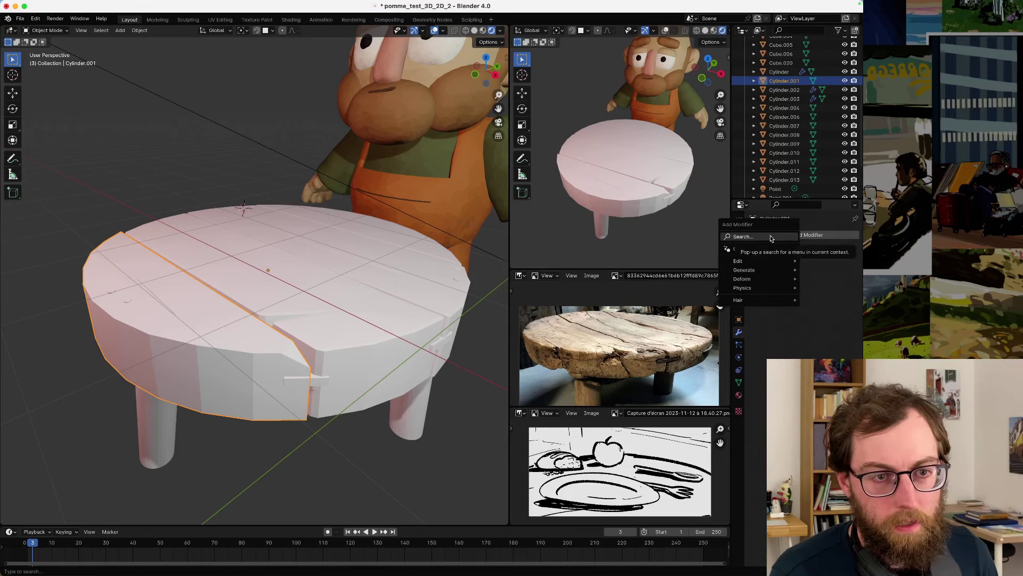
left_click(771, 239)
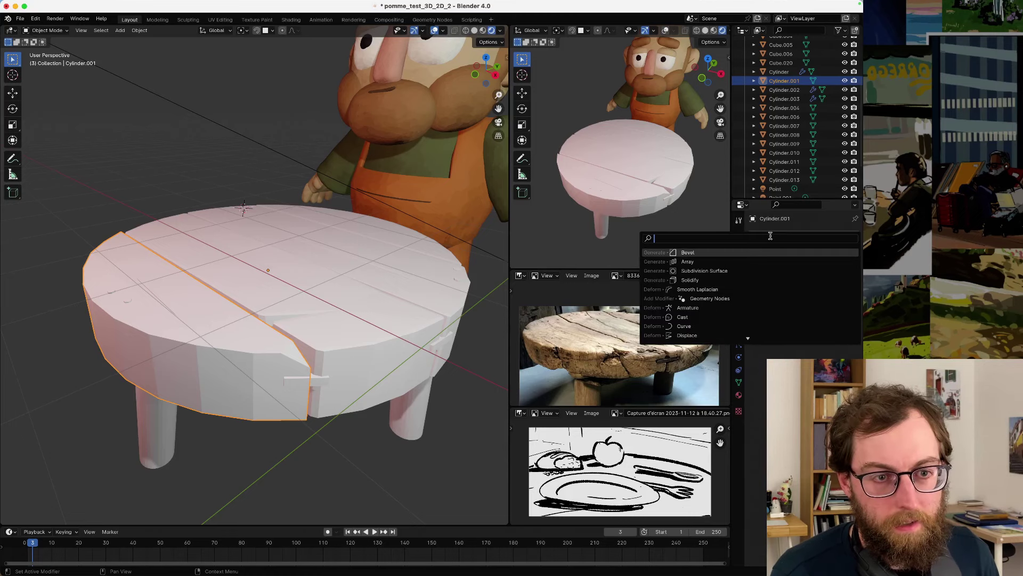
left_click(687, 254)
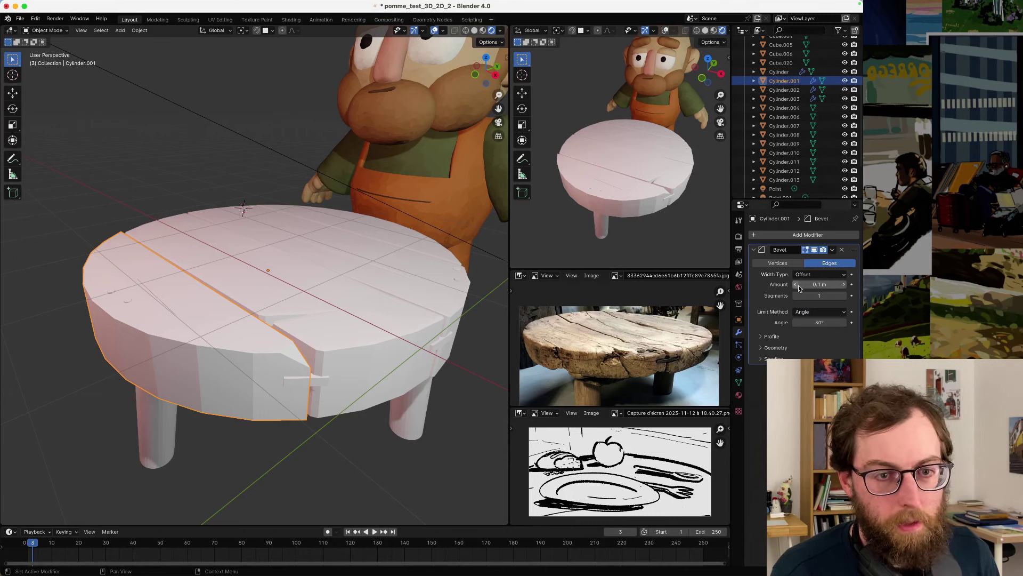
mouse_move(799, 288)
left_mouse_down()
mouse_move(837, 287)
mouse_move(805, 284)
left_mouse_up()
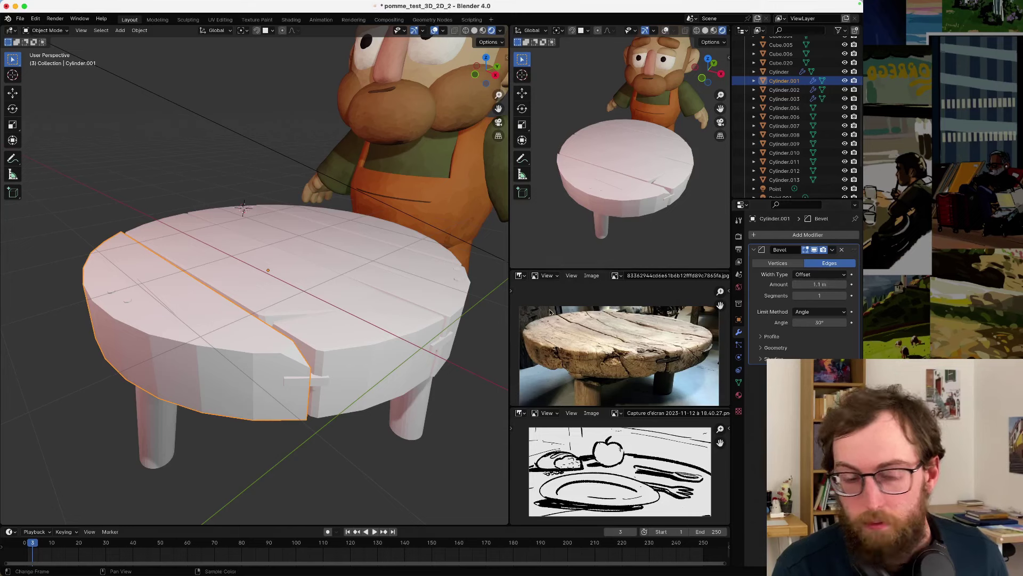
left_click(842, 250)
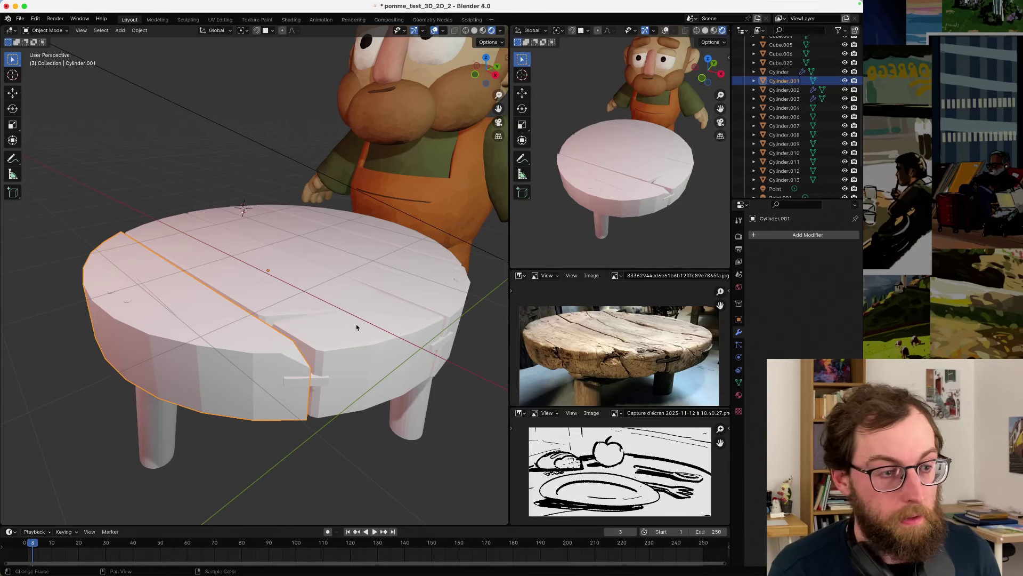
right_click(245, 372)
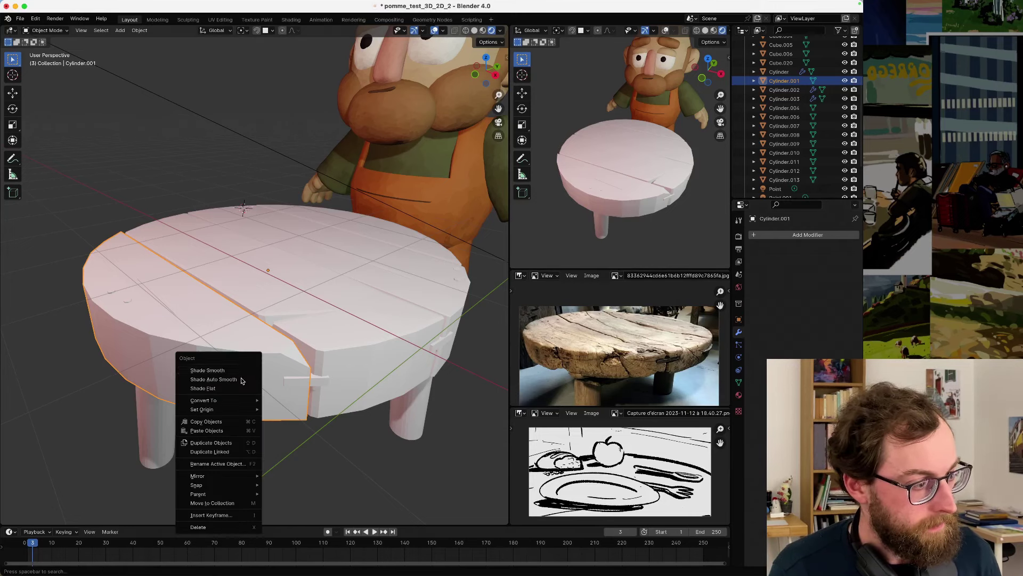
left_click(243, 370)
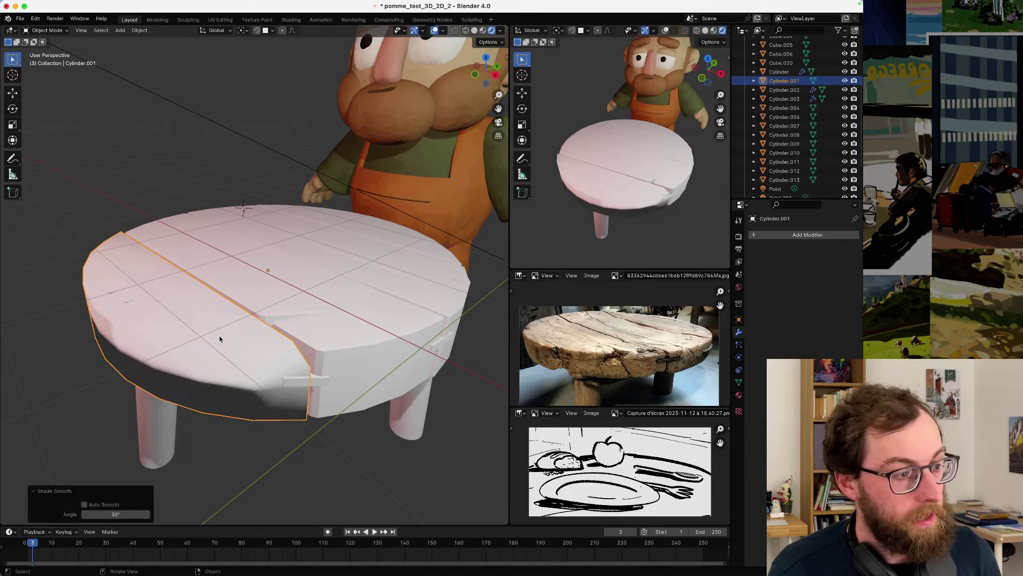
middle_click_drag(220, 338, 245, 349)
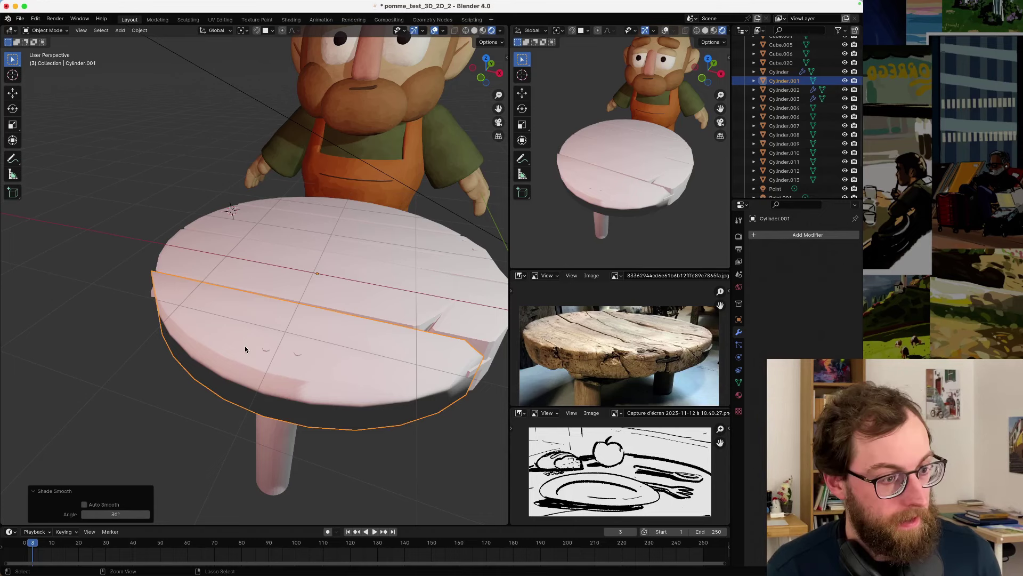
key("ctrl+z")
middle_click_drag(383, 340, 366, 333)
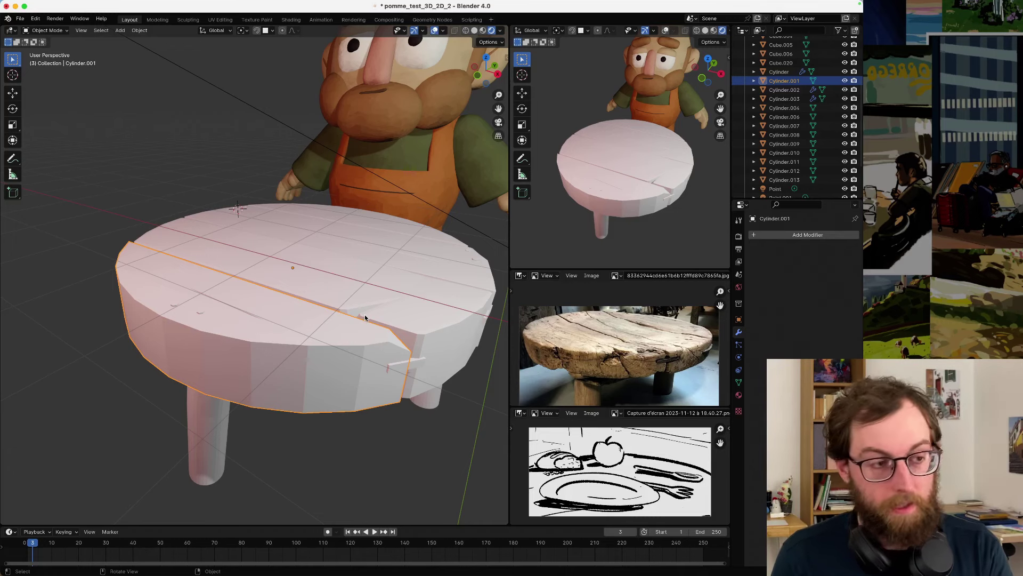
scroll(401, 176, "down", 2)
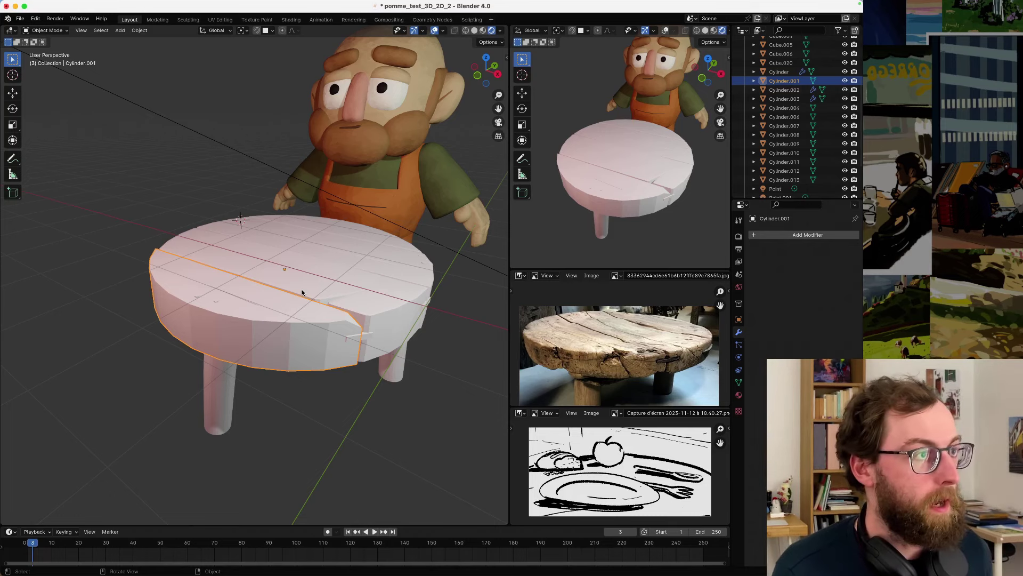
right_click(287, 318)
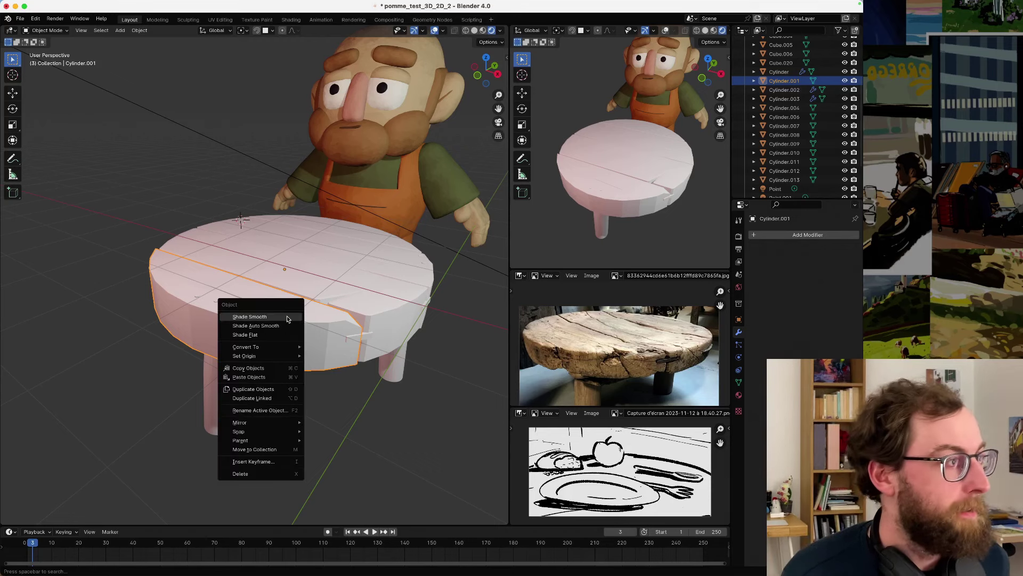
left_click(250, 316)
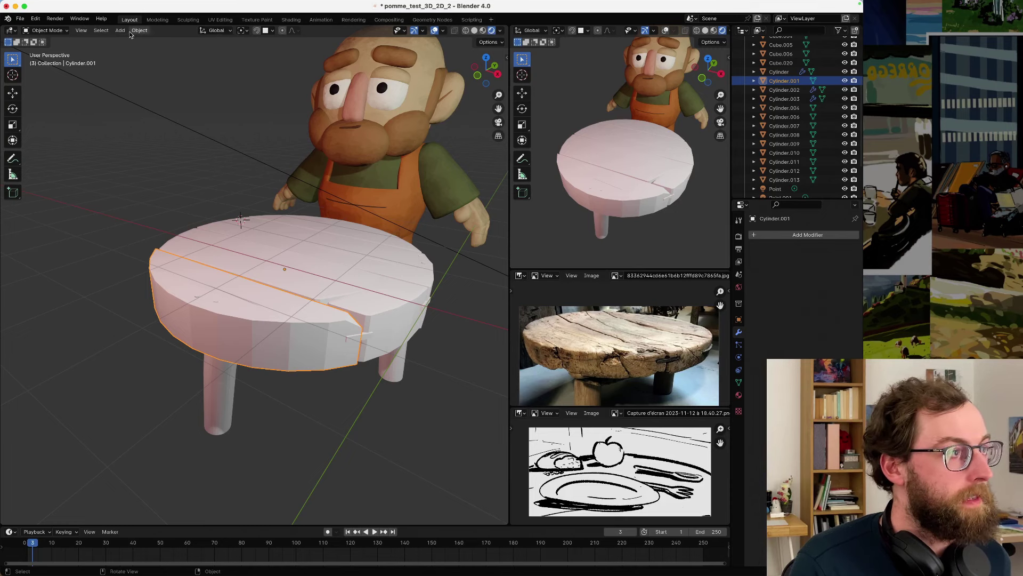
left_click(223, 32)
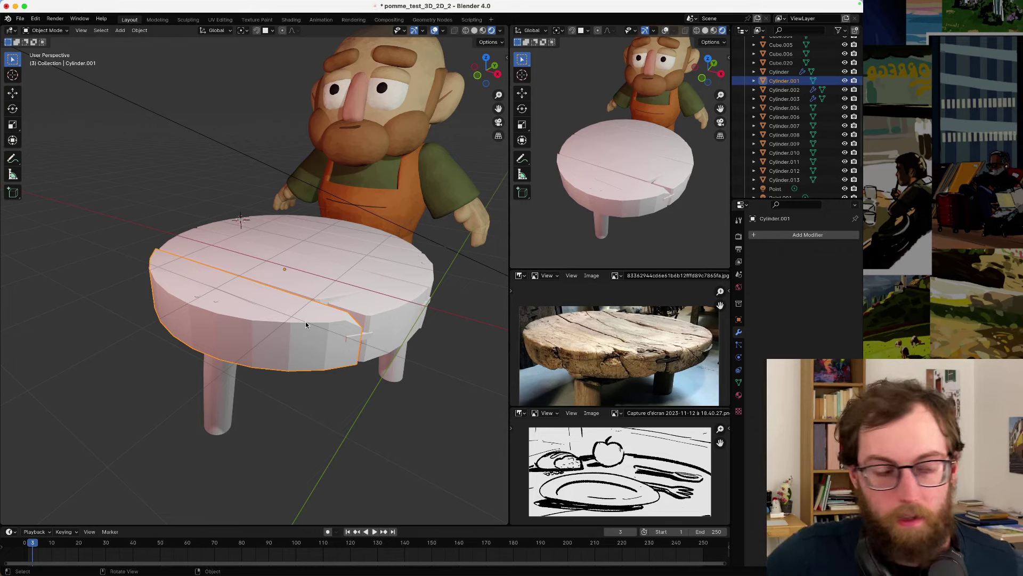
- Bevel the vertical rim edge of the table top where the crack meets the rim
scroll(302, 343, "up", 3)
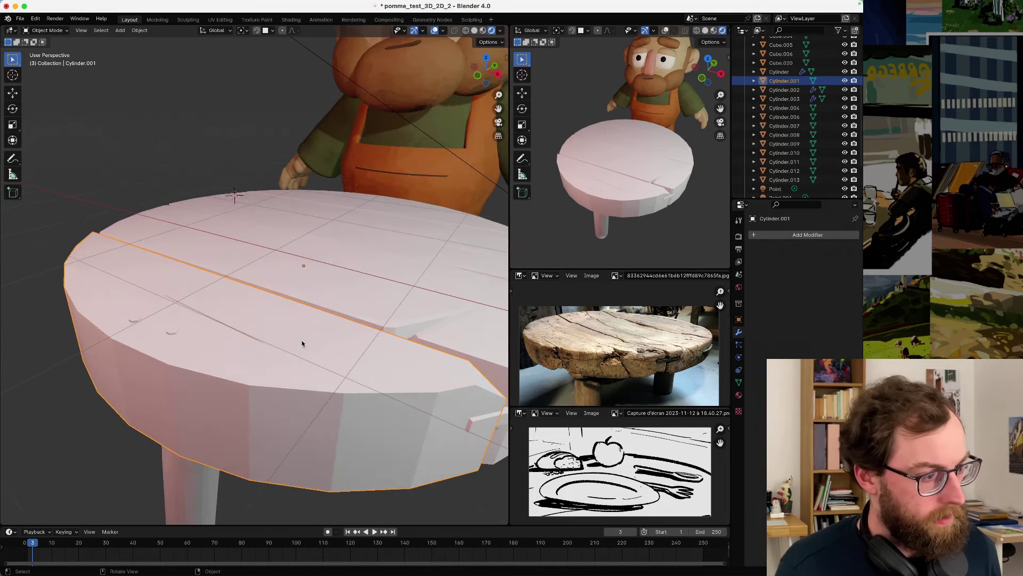
key("Caps_Lock")
key("Tab")
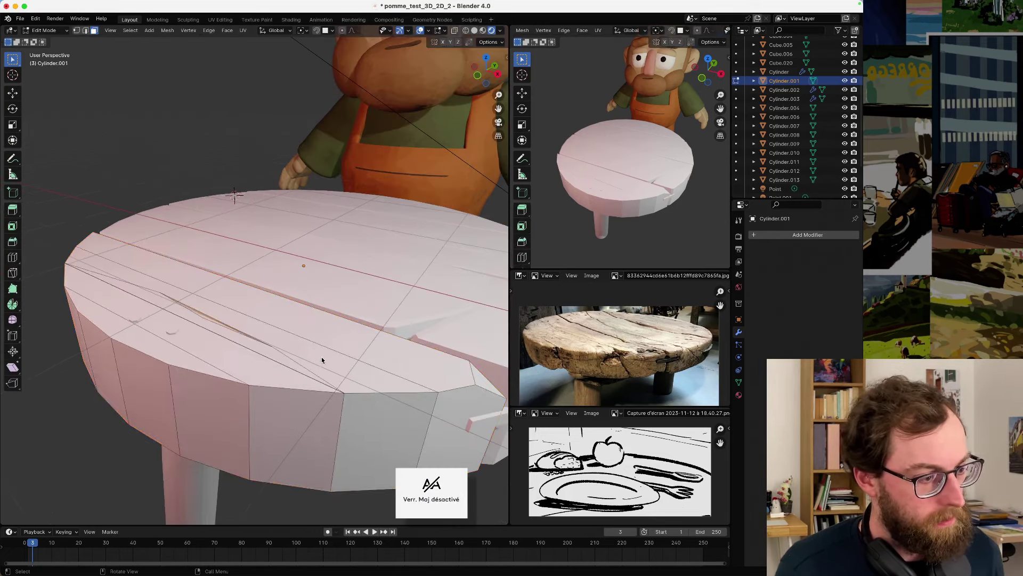
middle_click_drag(321, 361, 317, 327)
left_click(320, 329)
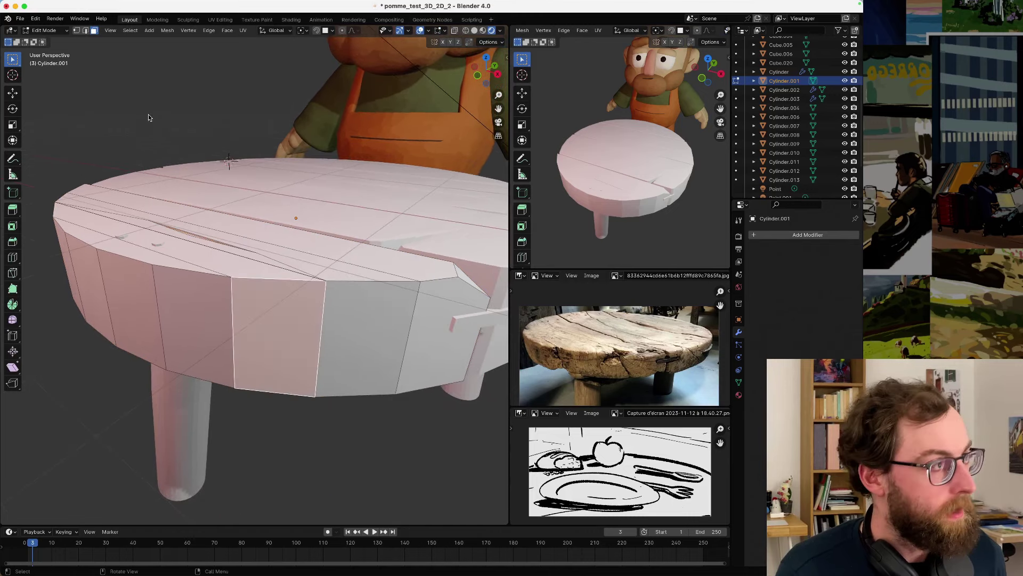
key("i")
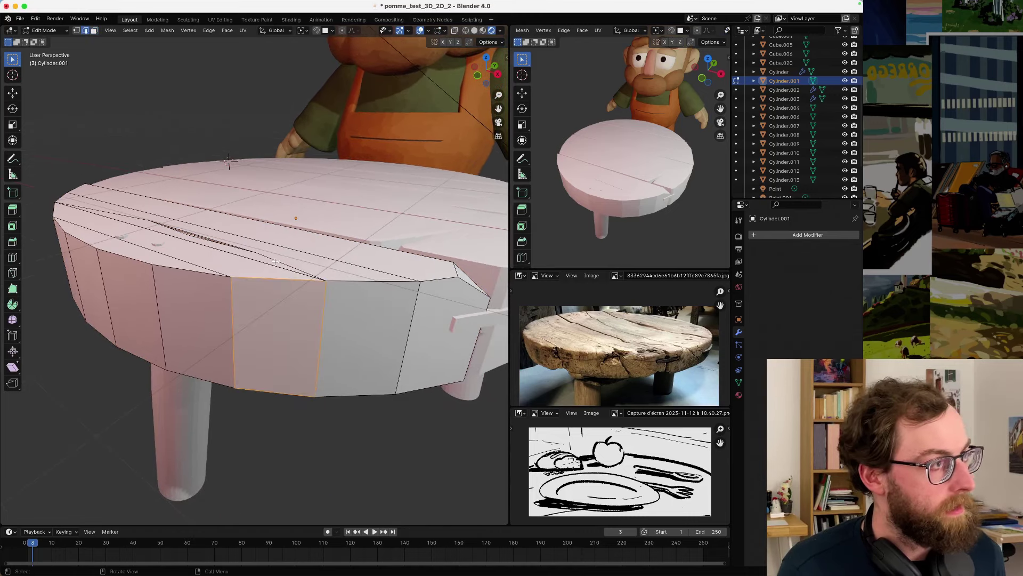
left_click(323, 338)
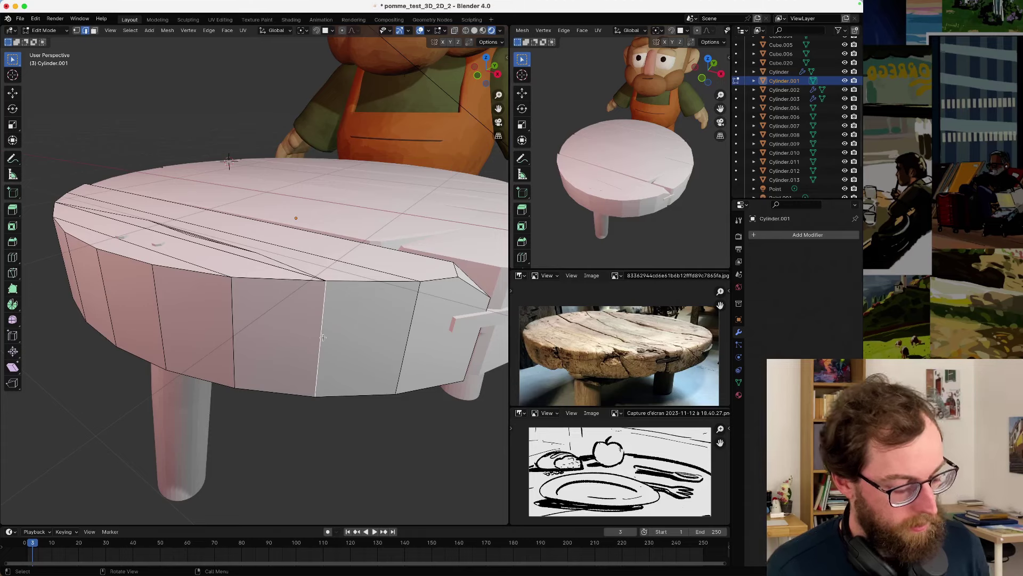
key("ctrl+b")
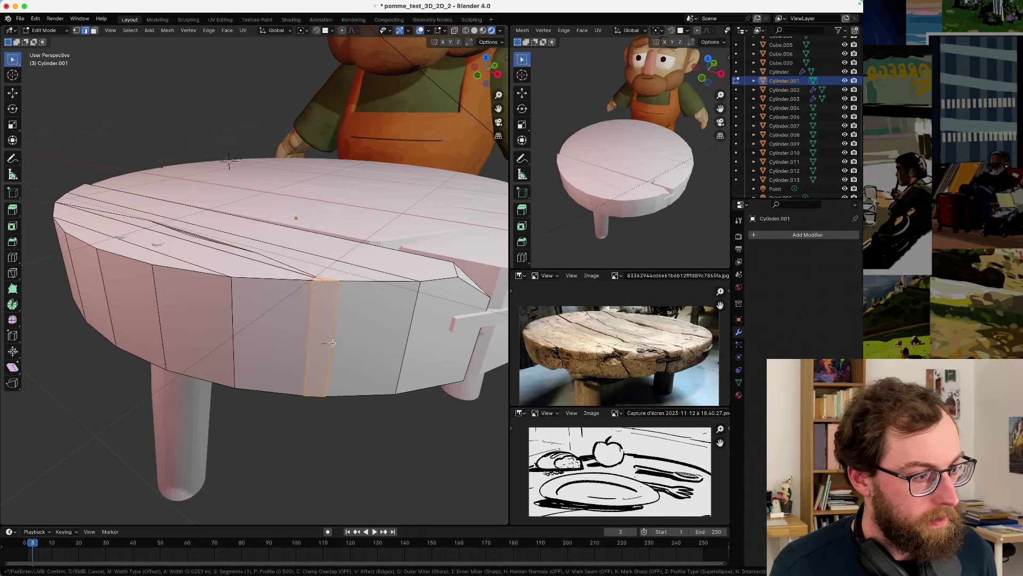
left_click(332, 343)
scroll(298, 338, "up", 5)
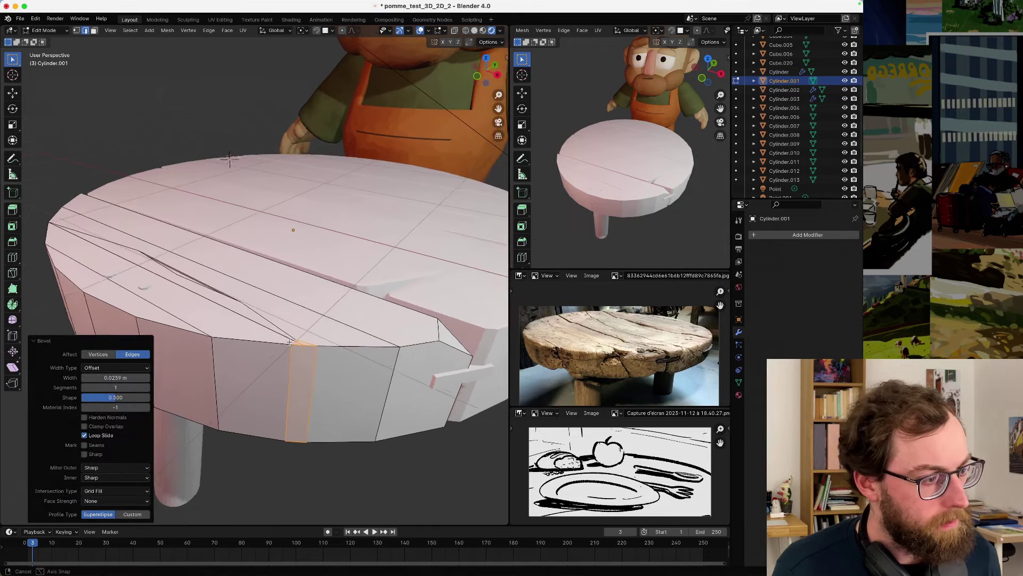
middle_click_drag(294, 338, 299, 299, "shift")
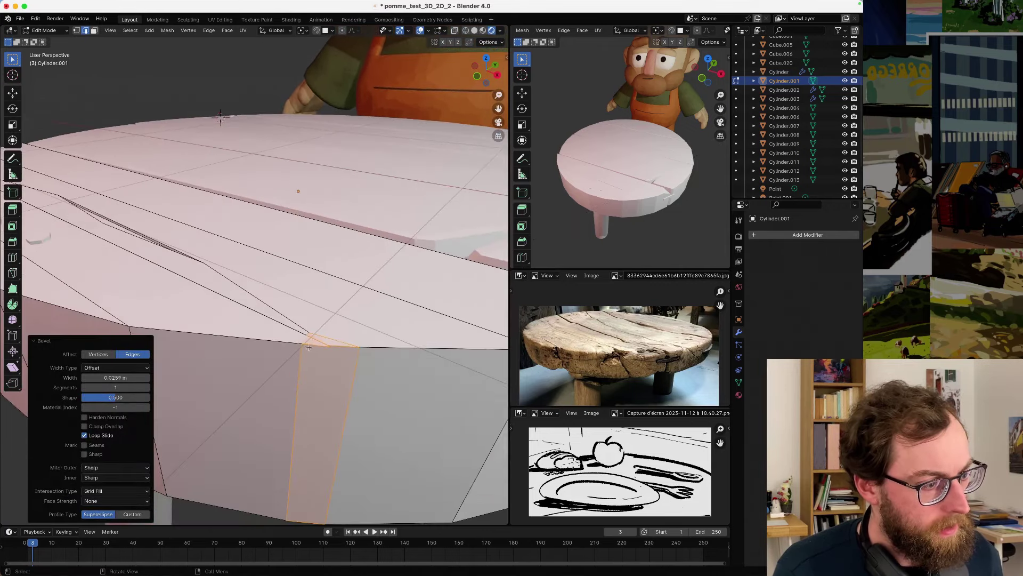
key("Tab")
key("Tab")
- Select the bevelled side face and toggle between Edit and Object Mode to inspect it
scroll(318, 347, "up", 5)
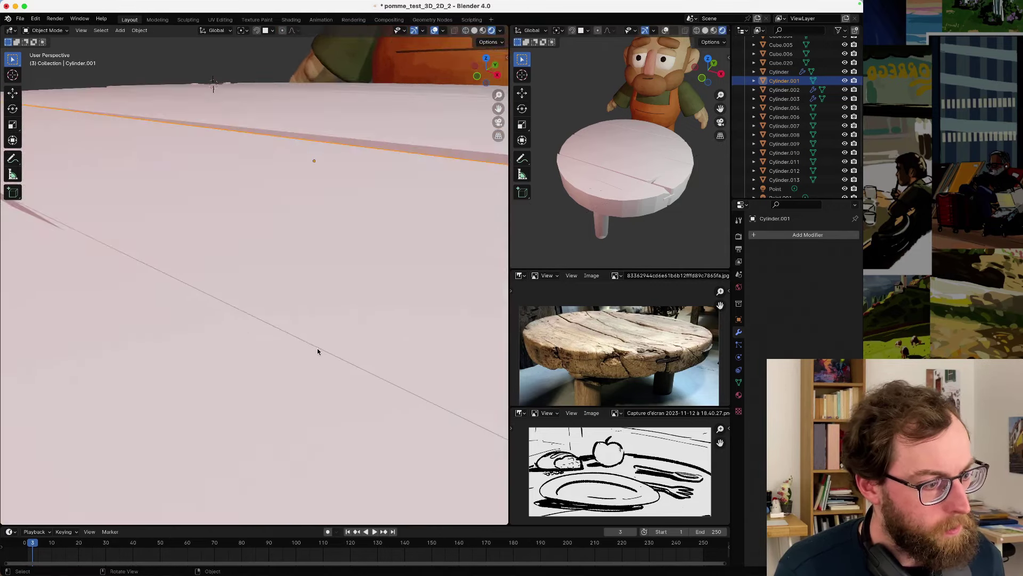
scroll(317, 348, "down", 5)
left_click(325, 347)
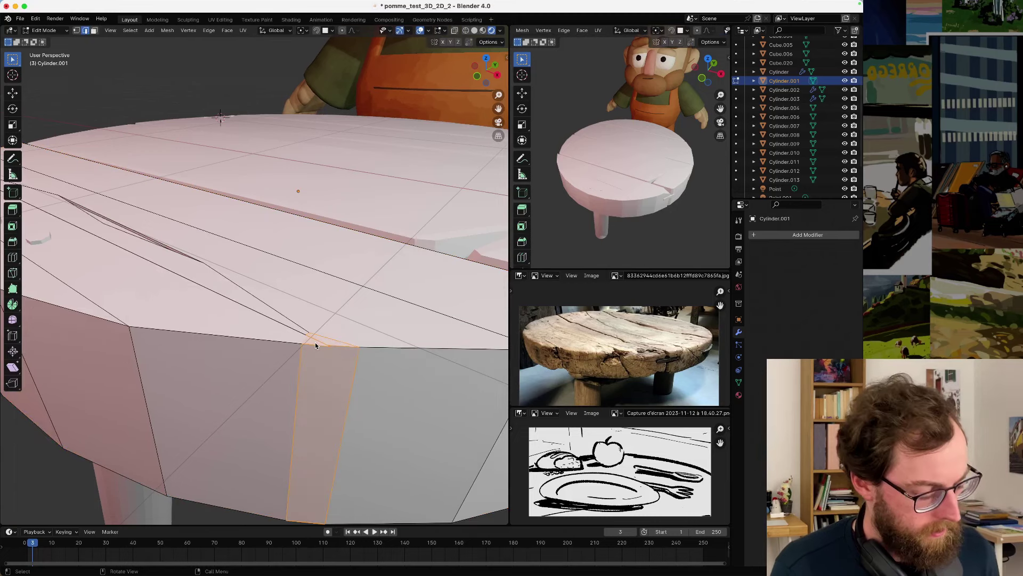
key("Tab")
scroll(318, 367, "down", 3)
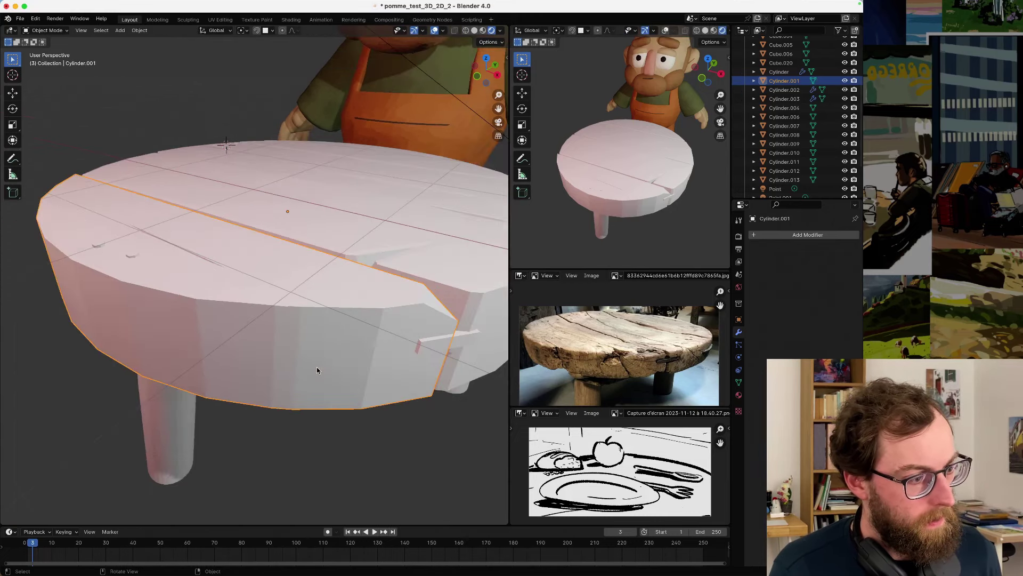
key("Tab")
scroll(317, 365, "down", 3)
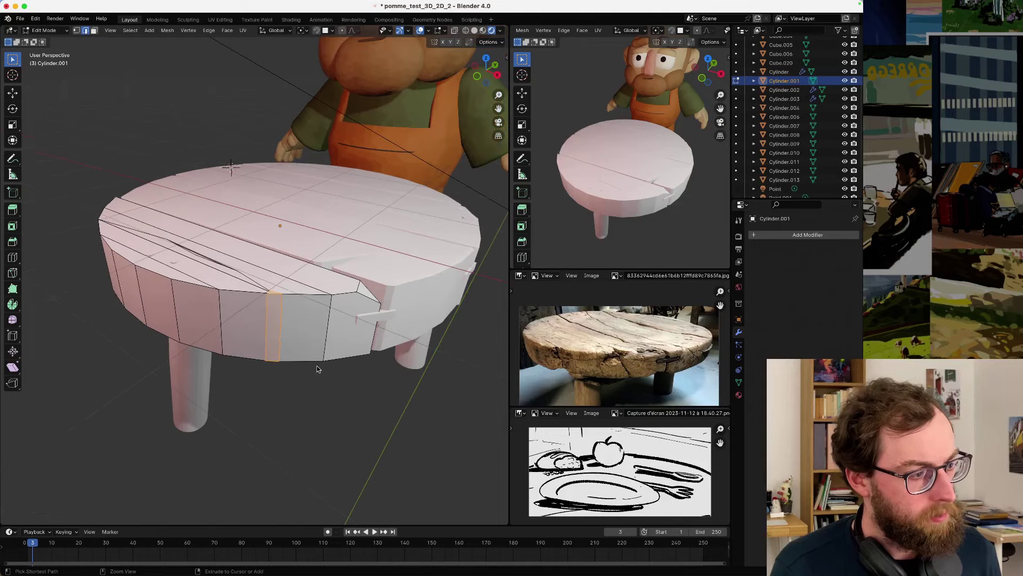
key("Tab")
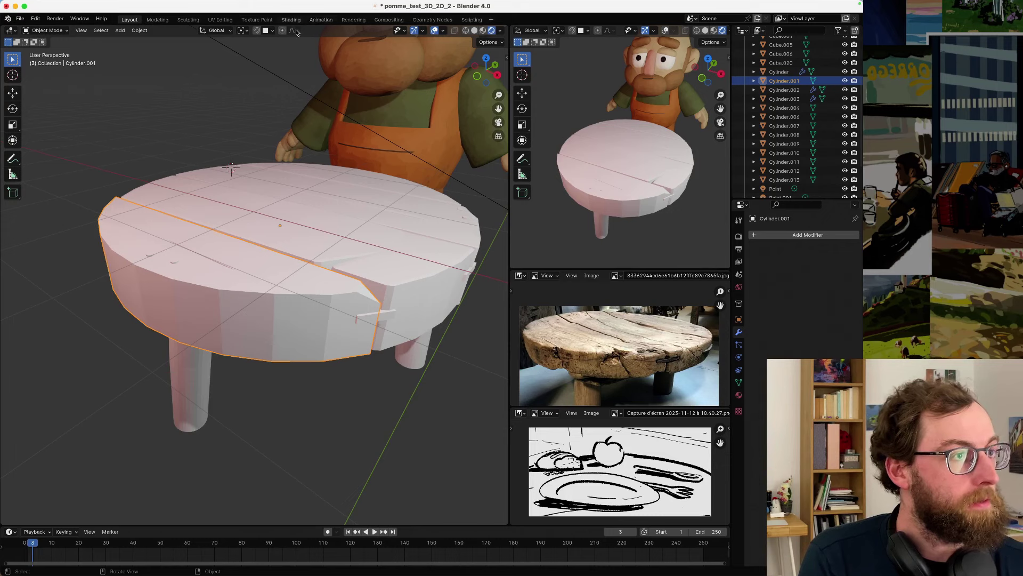
left_click(296, 32)
left_click(270, 31)
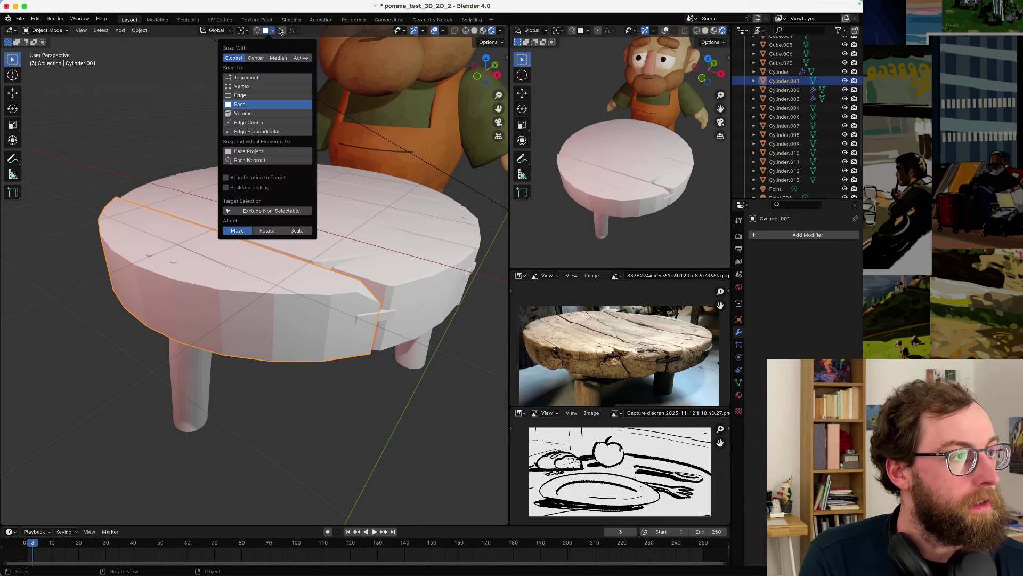
left_click(292, 31)
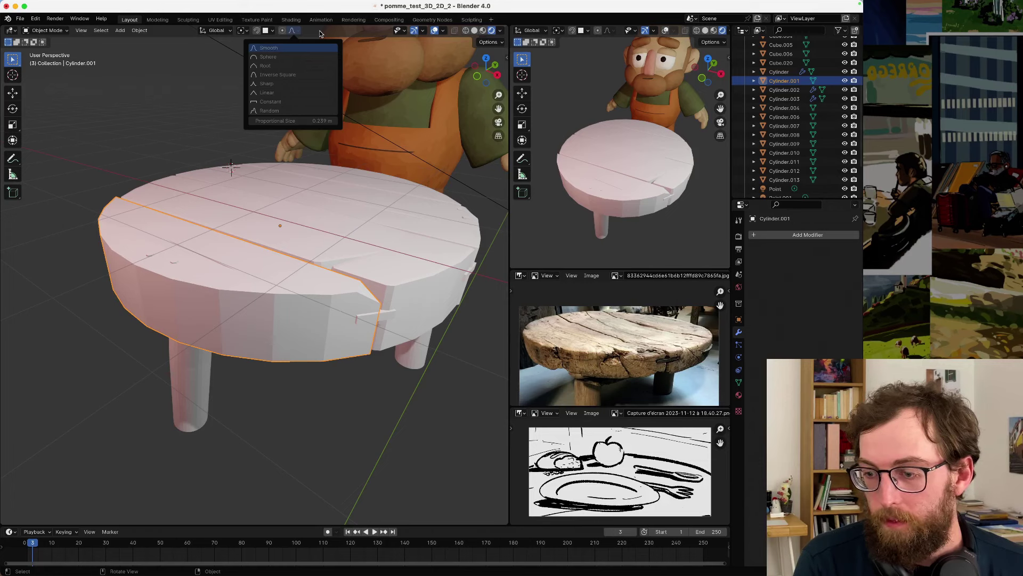
left_click(318, 31)
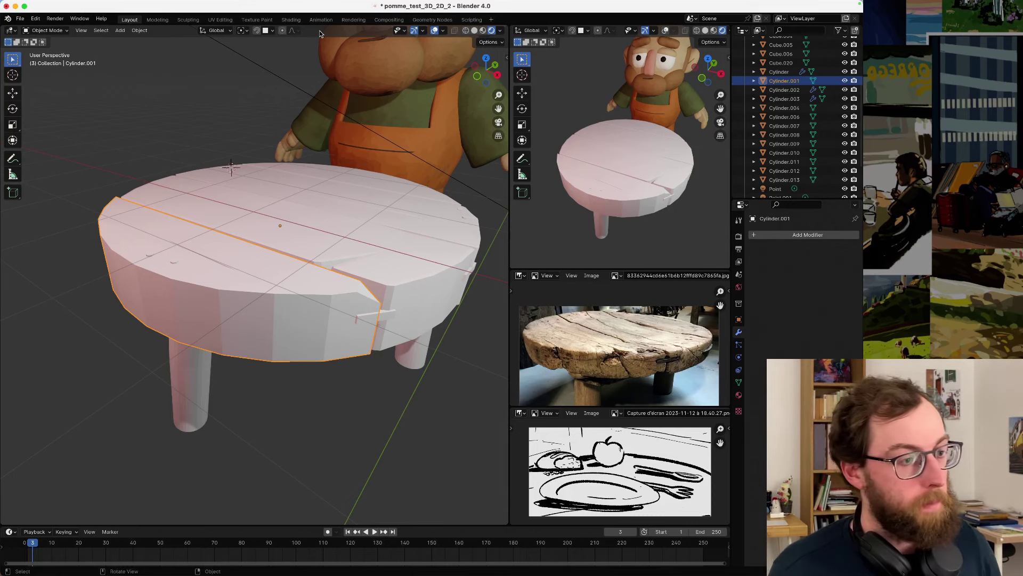
middle_click_drag(283, 268, 247, 224)
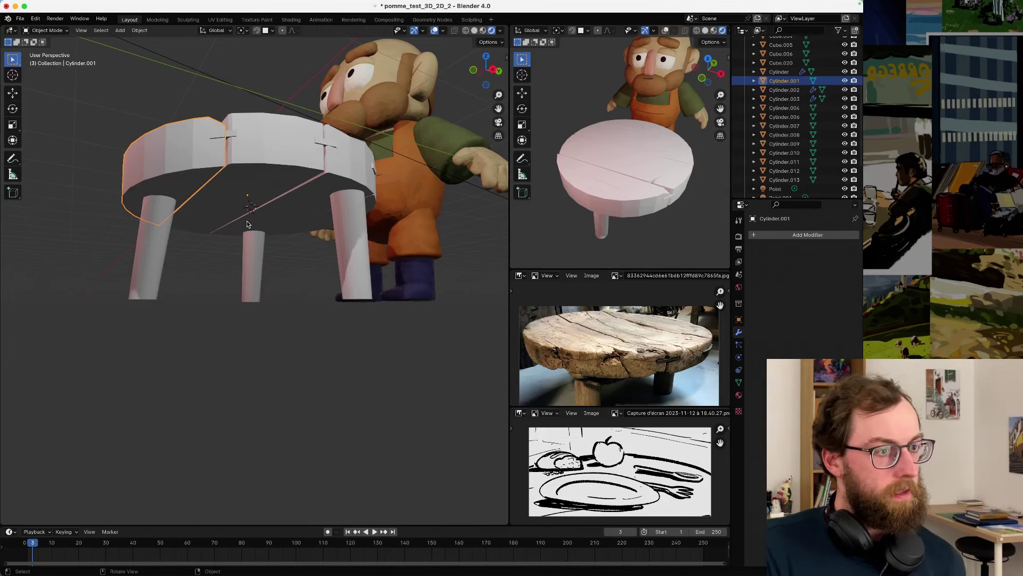
- Shade the front right table leg smooth
middle_click_drag(294, 220, 223, 266)
scroll(294, 267, "up", 2)
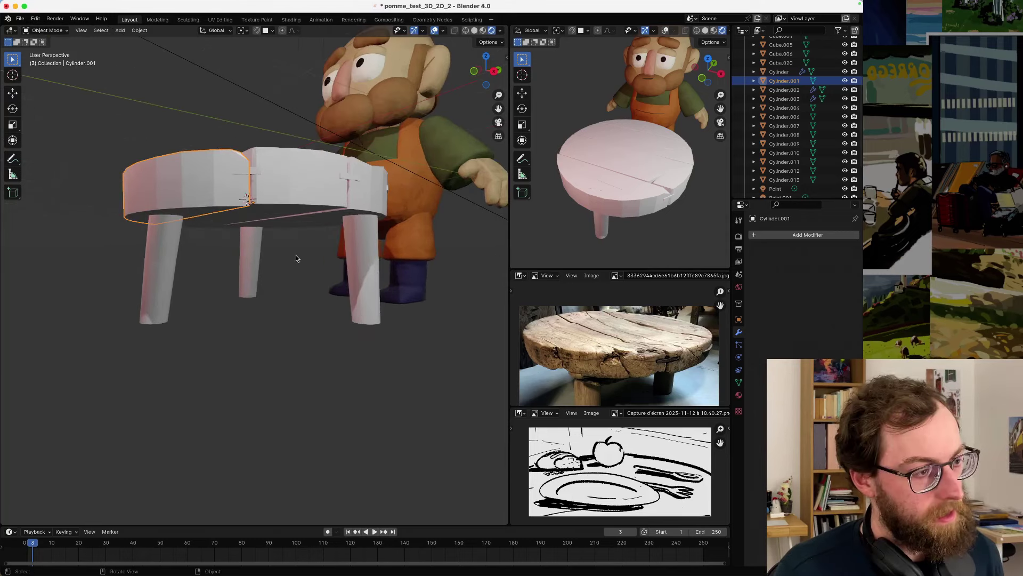
middle_click_drag(297, 259, 327, 251)
left_click(325, 252)
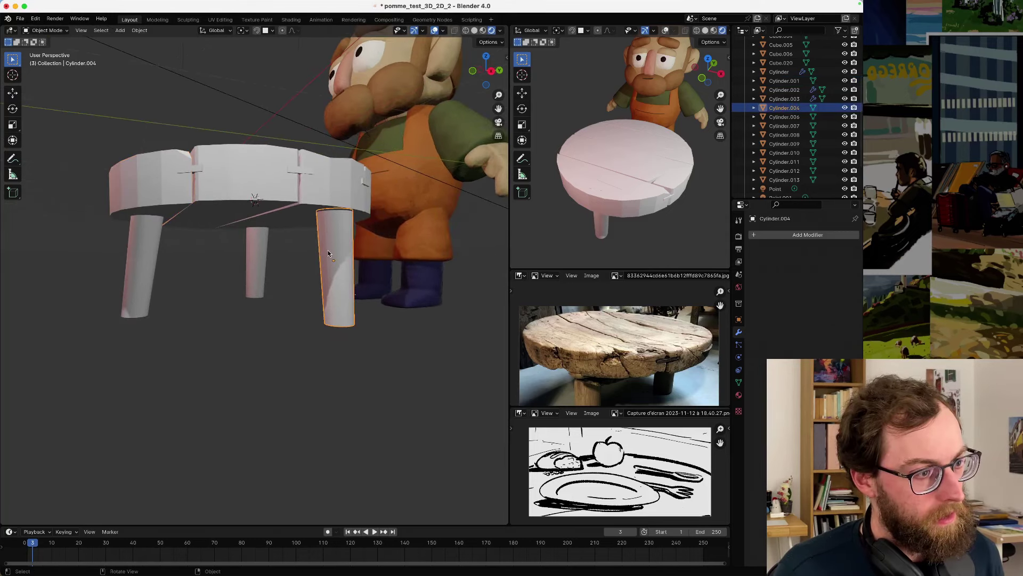
right_click(328, 253)
left_click(323, 249)
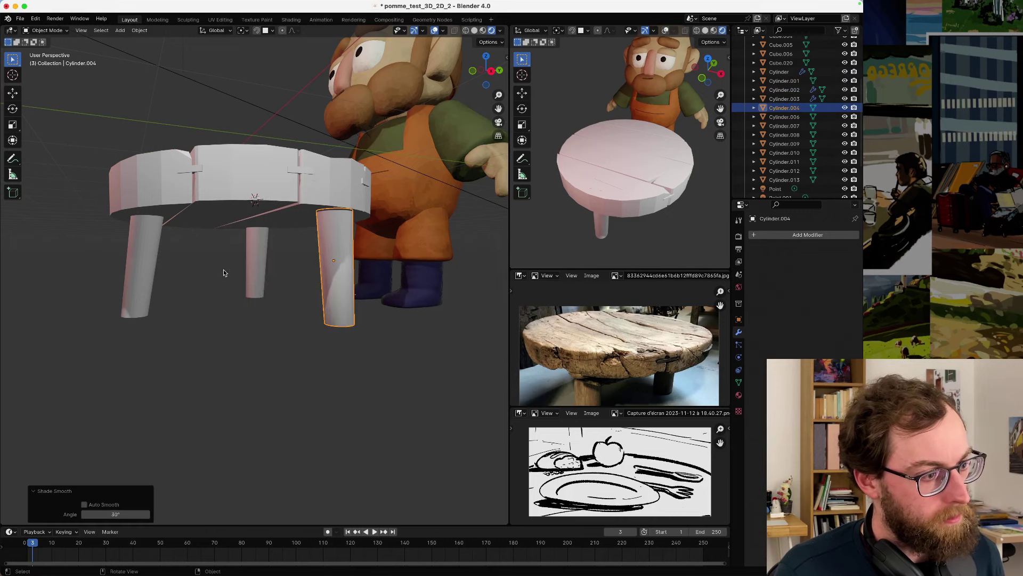
- Shade the left and middle table legs smooth
right_click(165, 267)
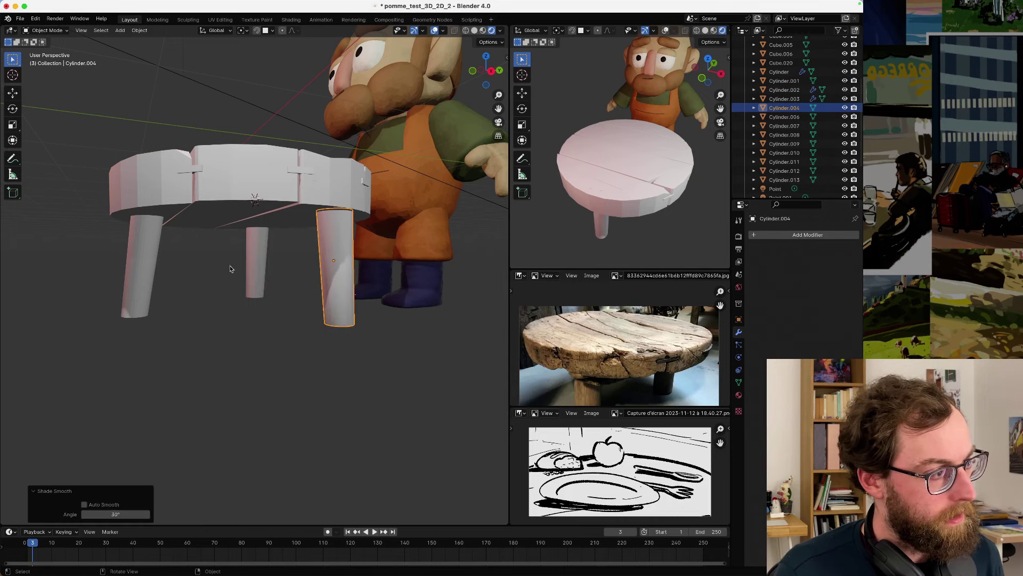
left_click(145, 269)
right_click(145, 269)
left_click(150, 268)
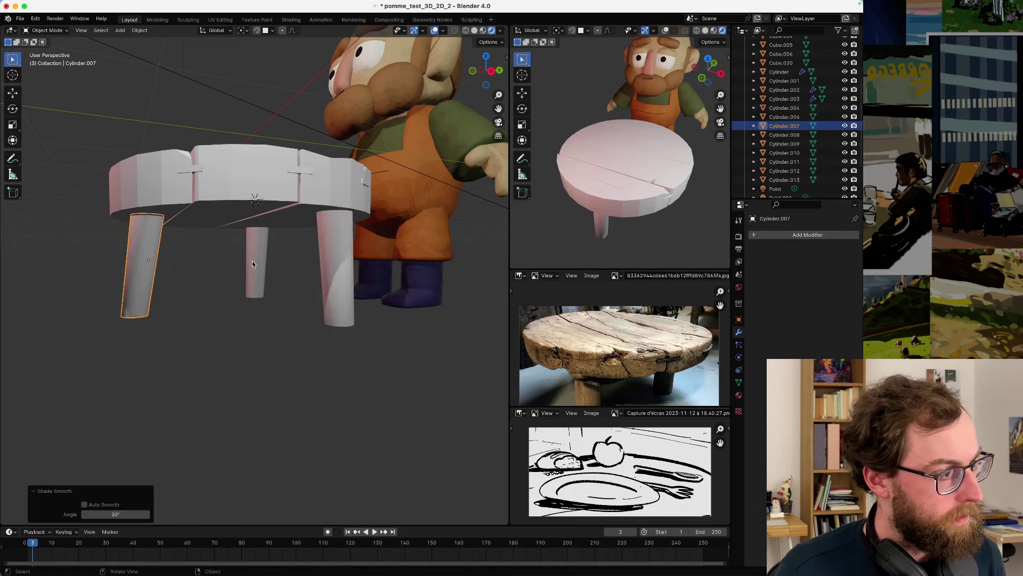
left_click(257, 261)
right_click(257, 262)
left_click(256, 259)
- Shade the front left table leg, Cylinder.007, smooth
mouse_move(245, 270)
middle_mouse_down()
mouse_move(186, 282)
mouse_move(172, 339)
middle_mouse_up()
left_click(172, 338)
scroll(240, 333, "up", 2)
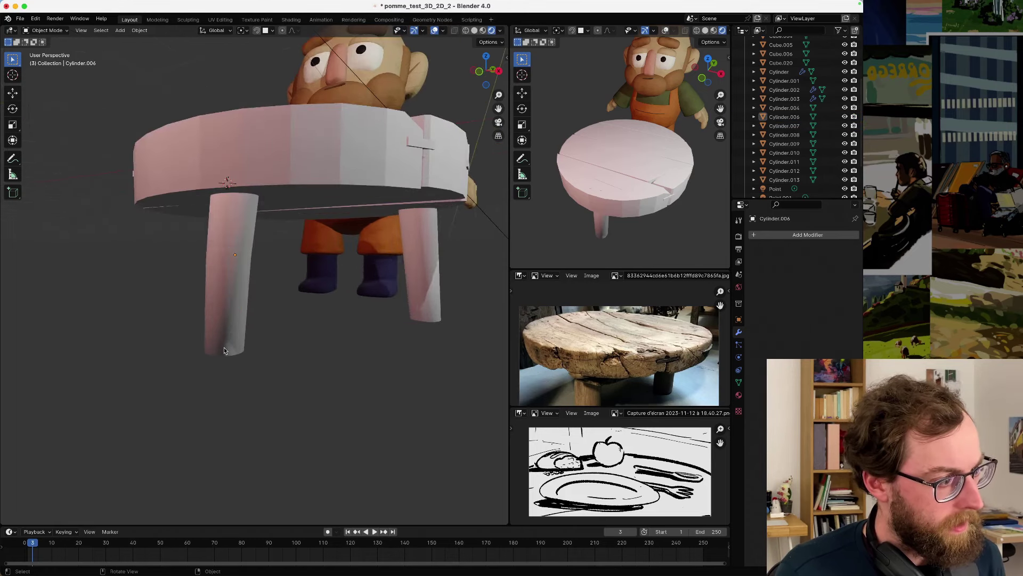
scroll(228, 334, "up", 4)
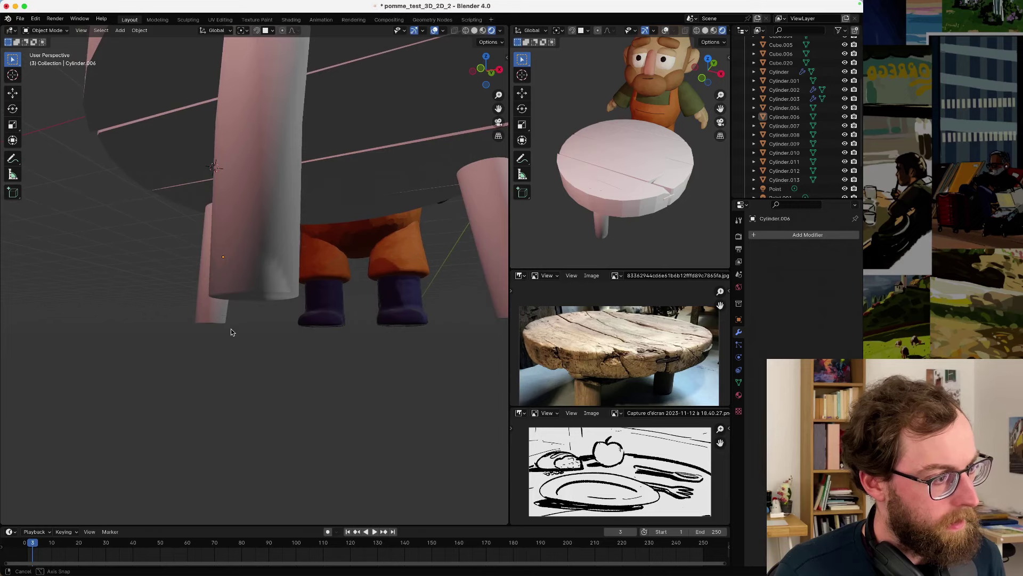
middle_click_drag(231, 328, 225, 345)
scroll(225, 344, "down", 5)
right_click(235, 290)
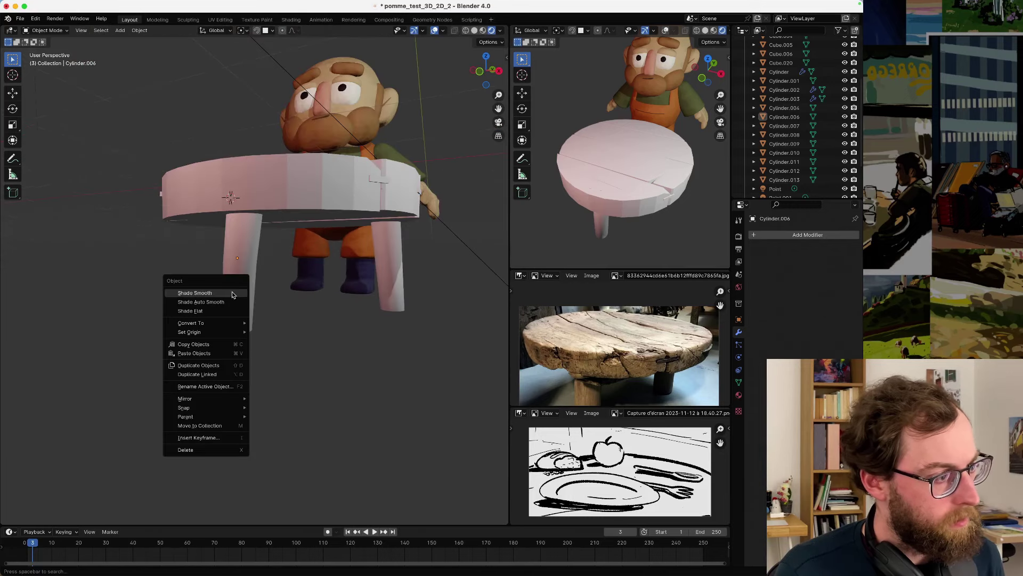
left_click(243, 256)
right_click(244, 257)
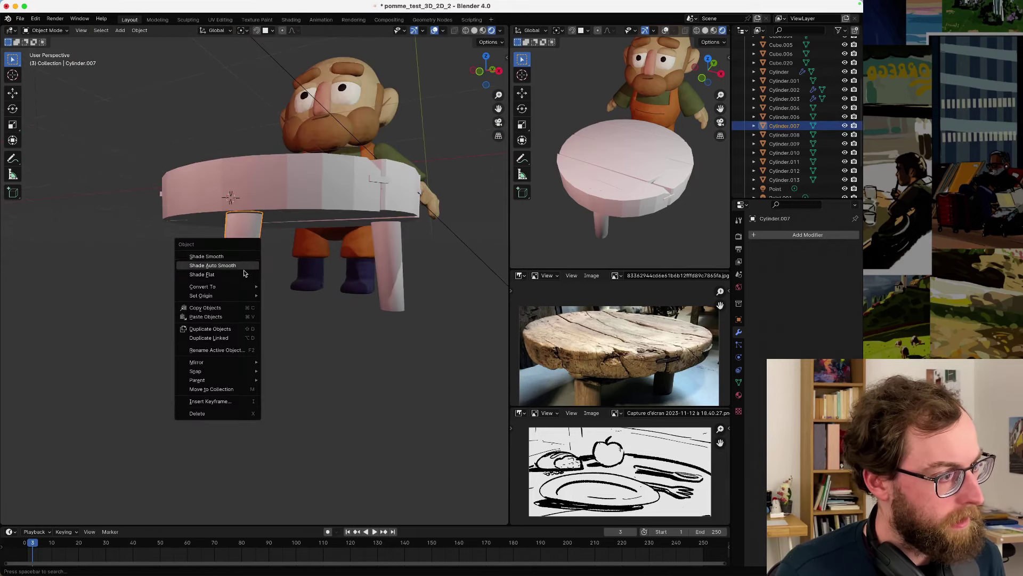
left_click(243, 277)
right_click(242, 277)
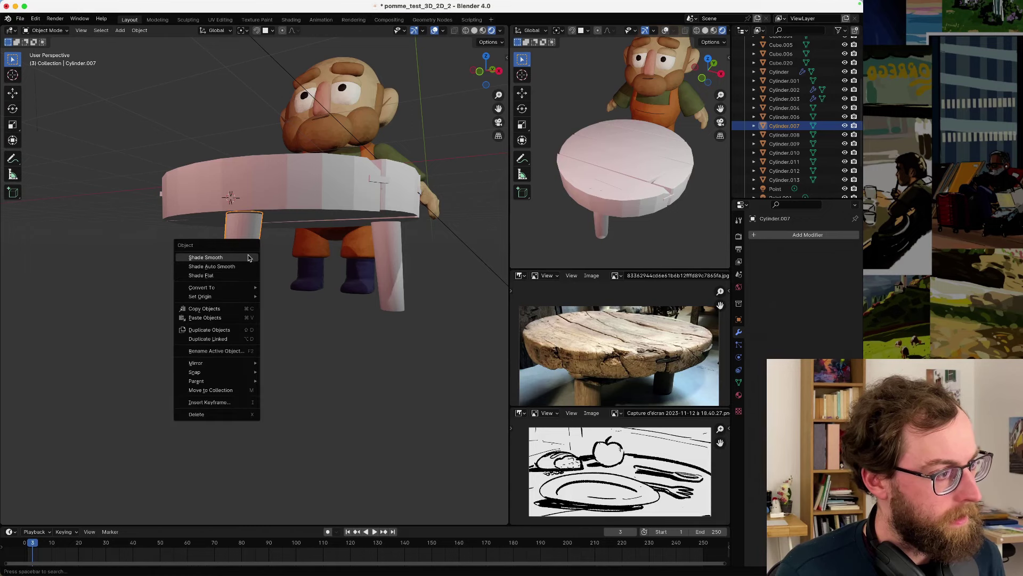
left_click(246, 257)
- Select the character's boot and view its Material and Object Data properties
left_click(311, 283)
middle_click_drag(312, 298, 267, 309)
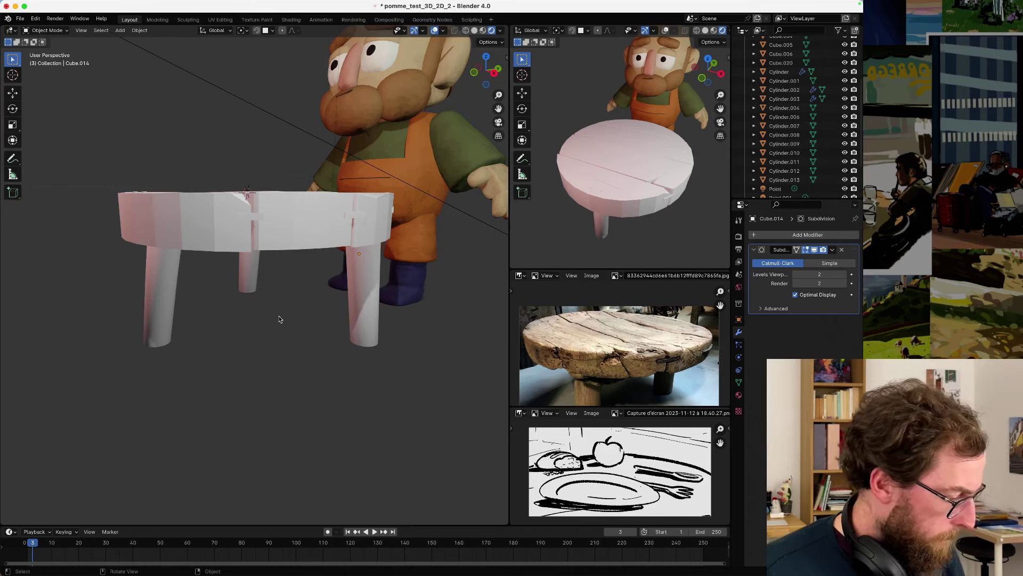
left_click(738, 395)
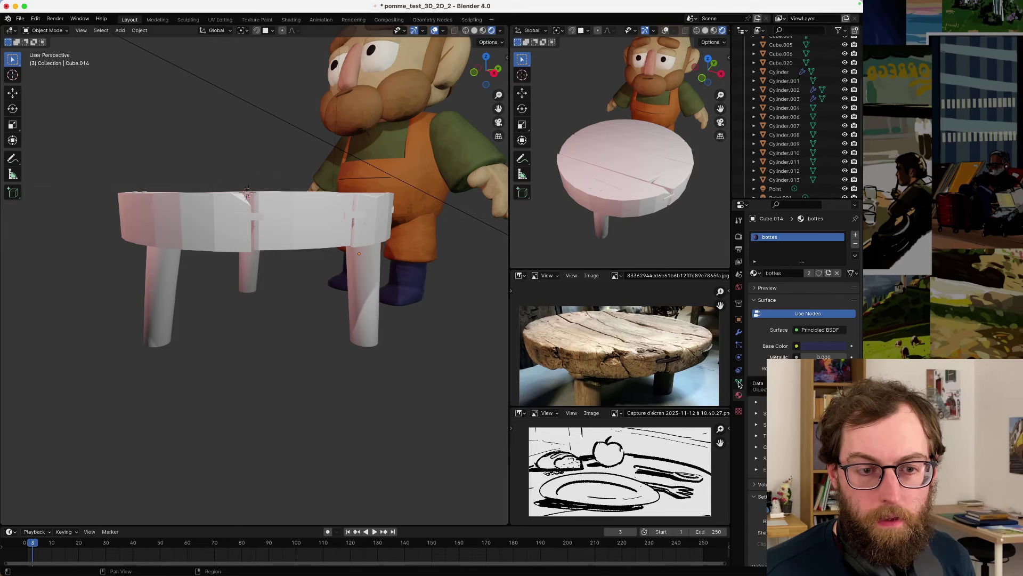
left_click(738, 383)
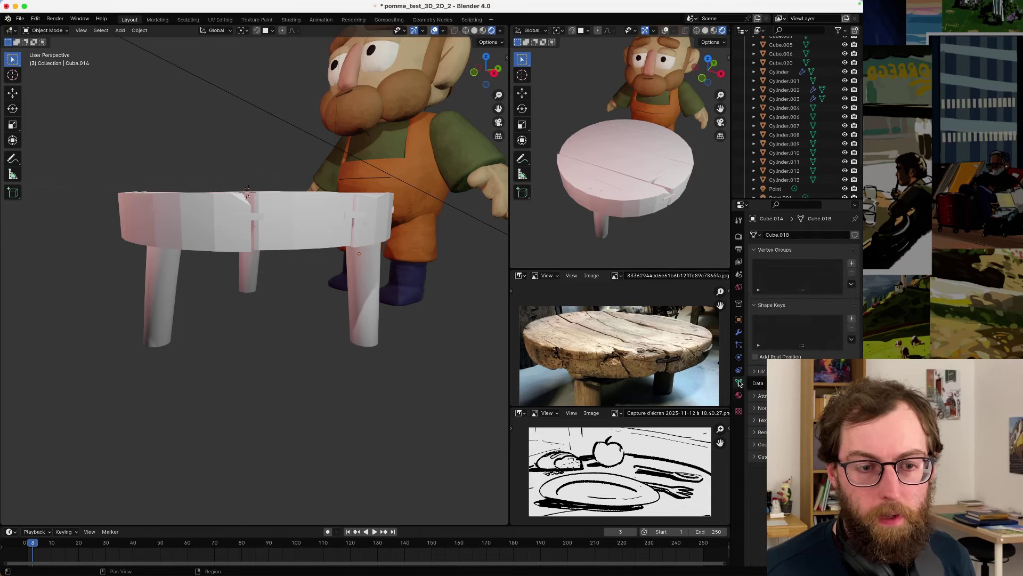
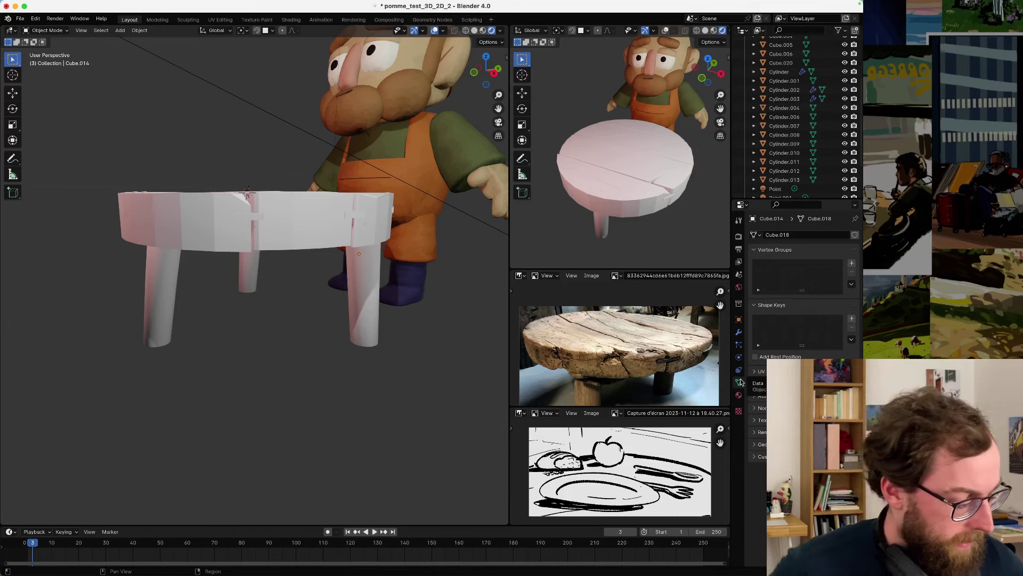
- Expand the Normals panel and put the tabletop in Edit Mode, viewed from above
left_click(755, 410)
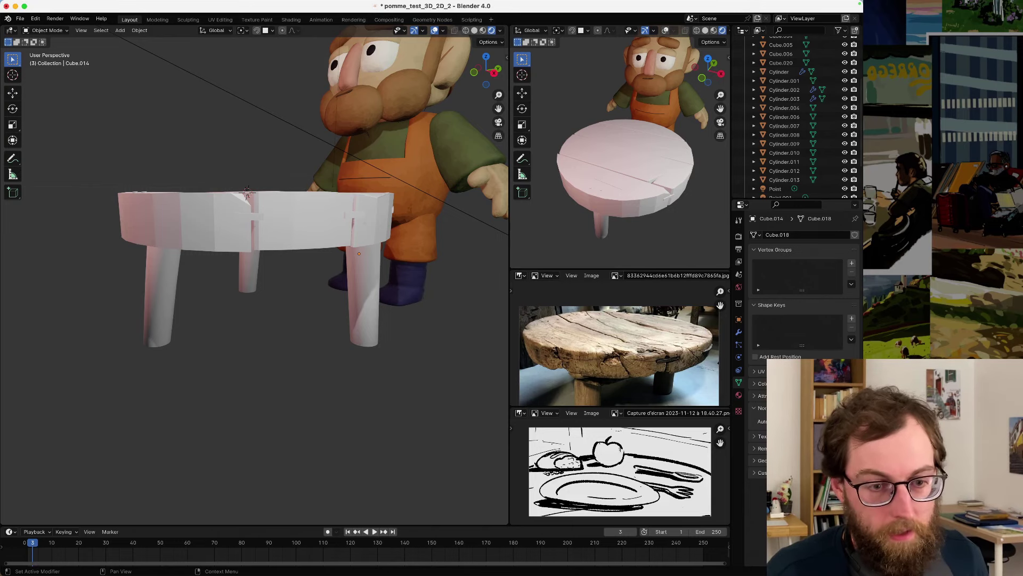
middle_click_drag(172, 249, 193, 256)
key("Tab")
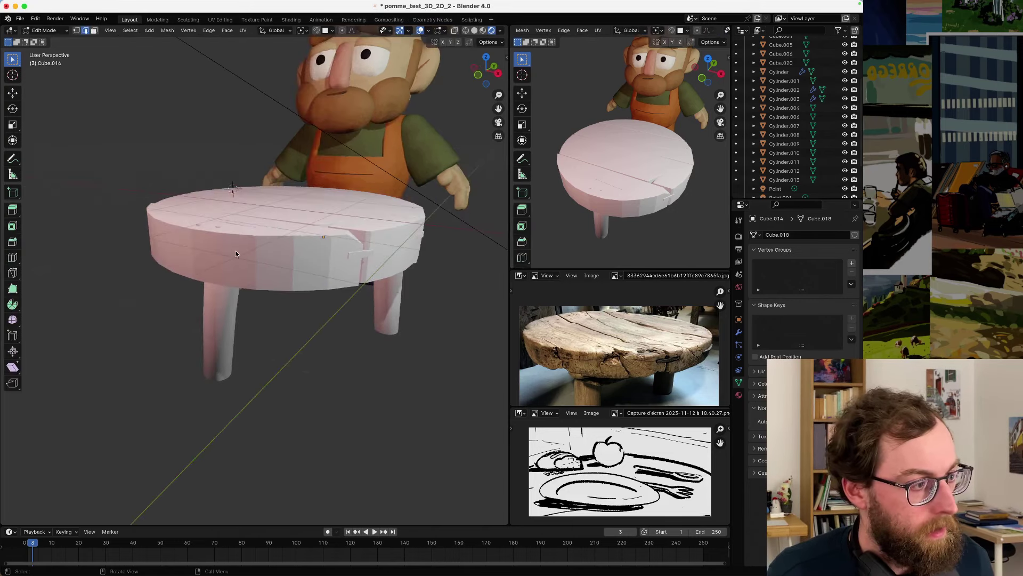
middle_click_drag(270, 254, 276, 282)
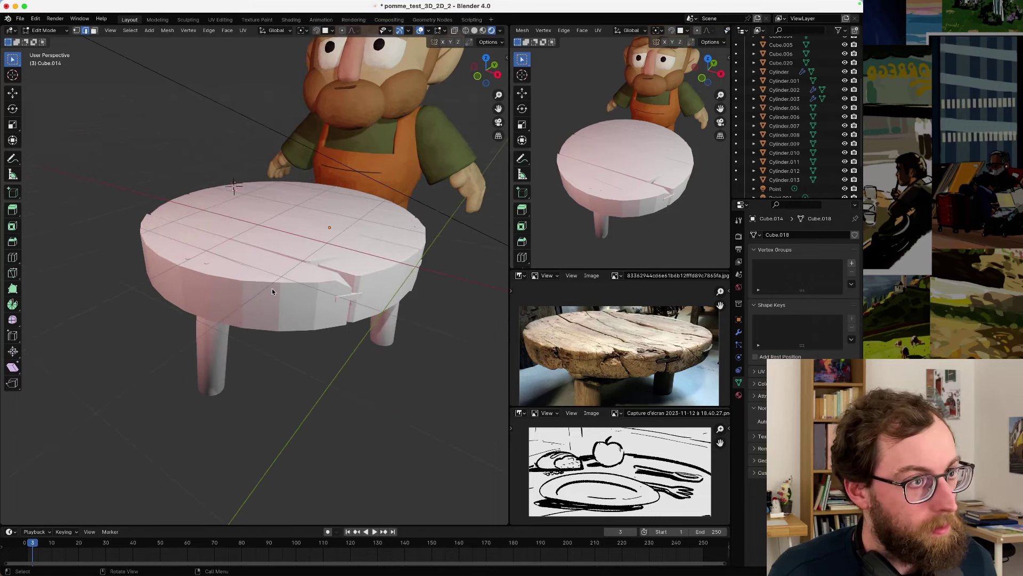
middle_click_drag(207, 202, 281, 133)
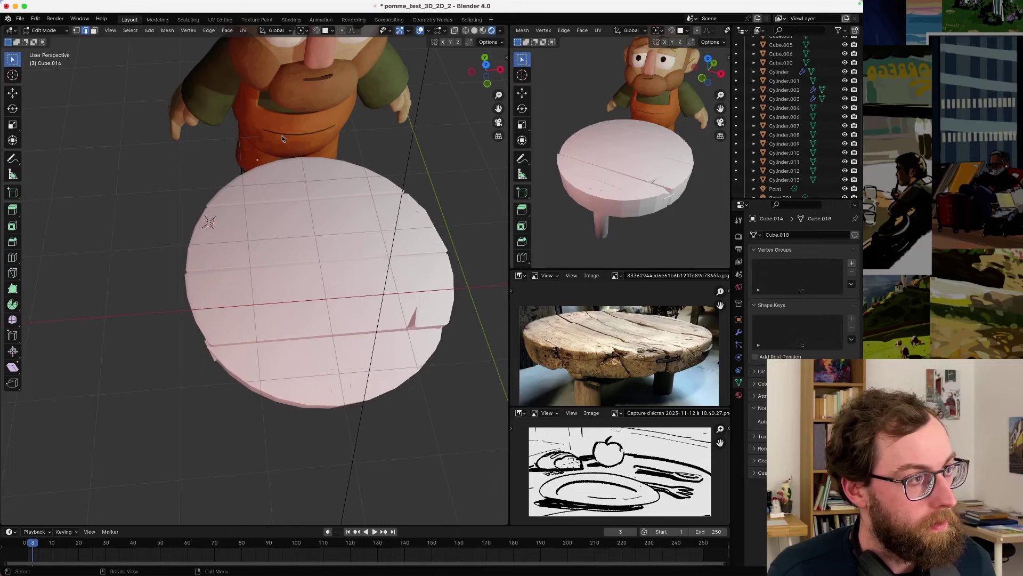
scroll(284, 214, "down", 5)
mouse_move(284, 213)
middle_mouse_down()
mouse_move(254, 242)
mouse_move(297, 201)
middle_mouse_up()
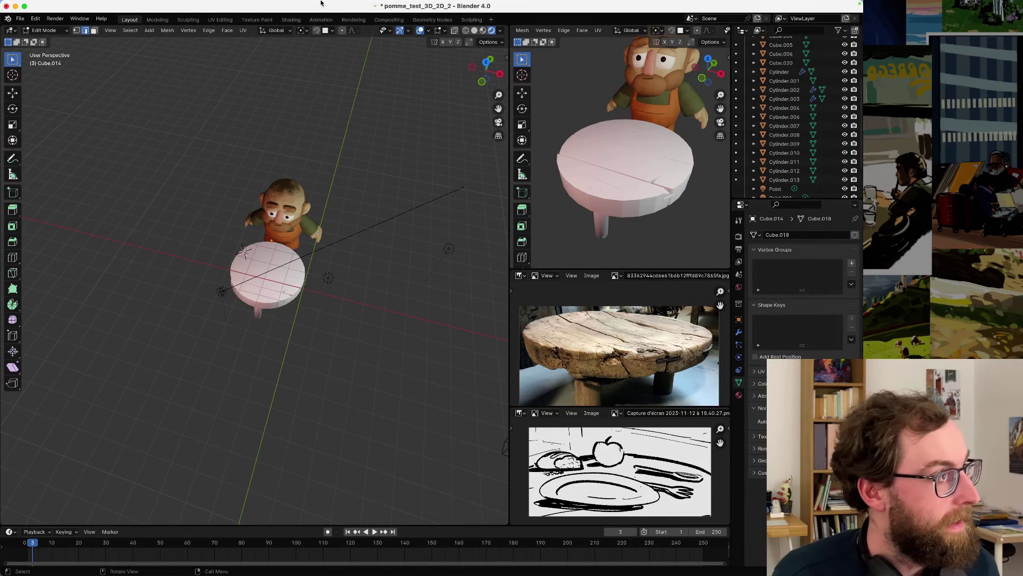
- Switch to the Tweak tool and save the project as pomme_test_3D_2D_2.blend
left_click_drag(17, 64, 33, 61)
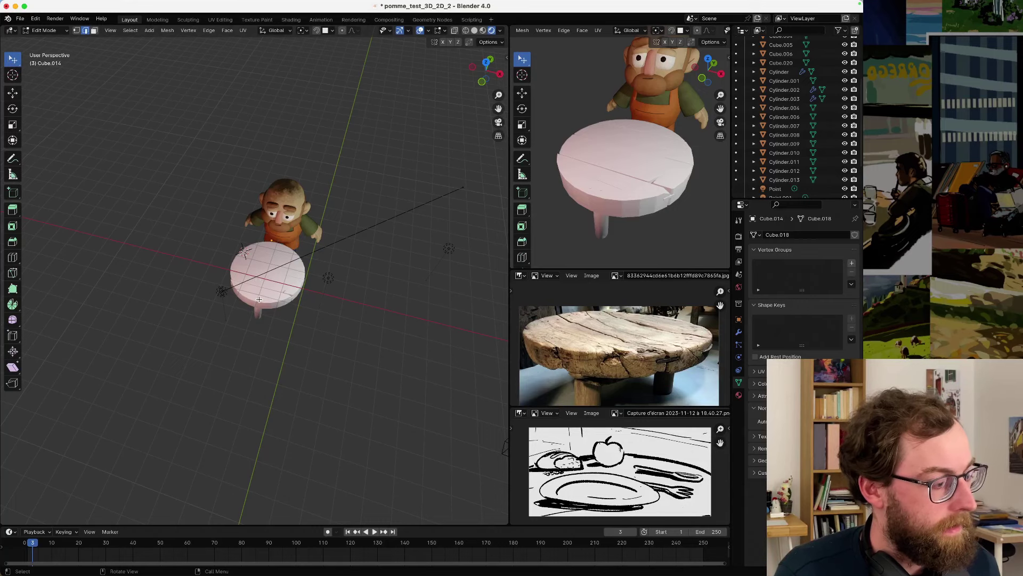
scroll(259, 299, "up", 3)
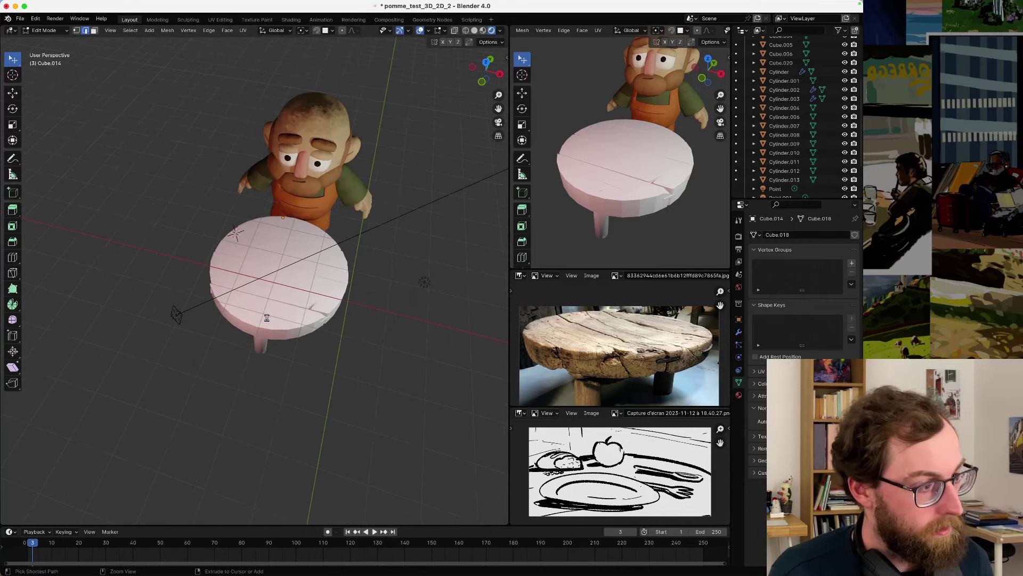
key("super+s")
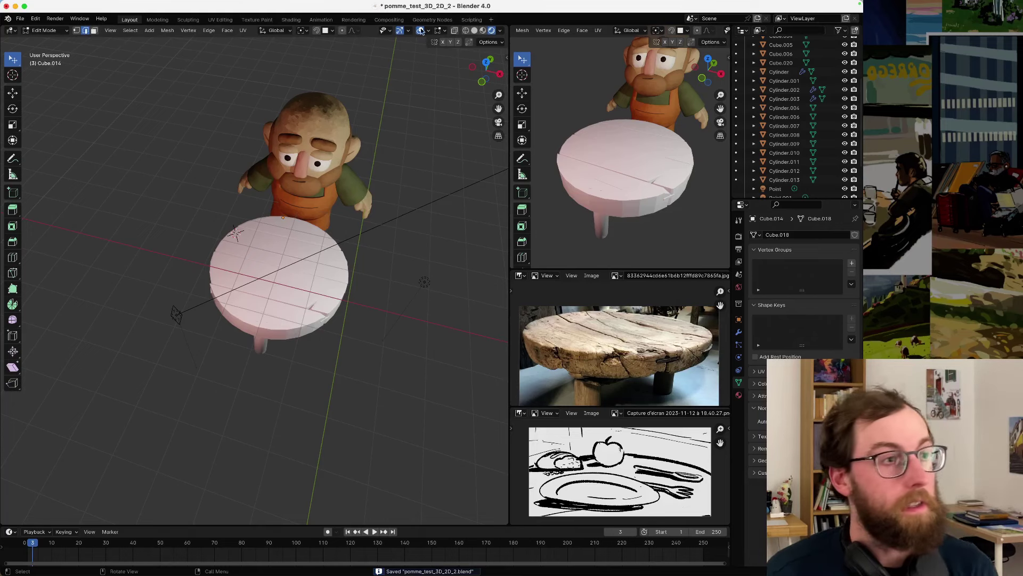
- Enable X-axis mirror editing and toggle the viewport overlays off and back on
left_click(442, 42)
left_click(445, 30)
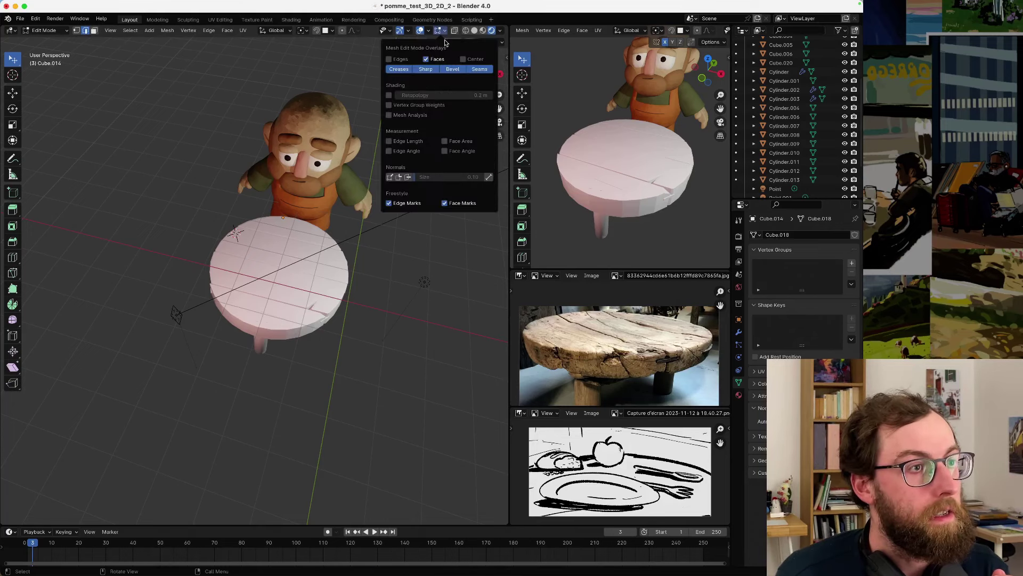
left_click(445, 32)
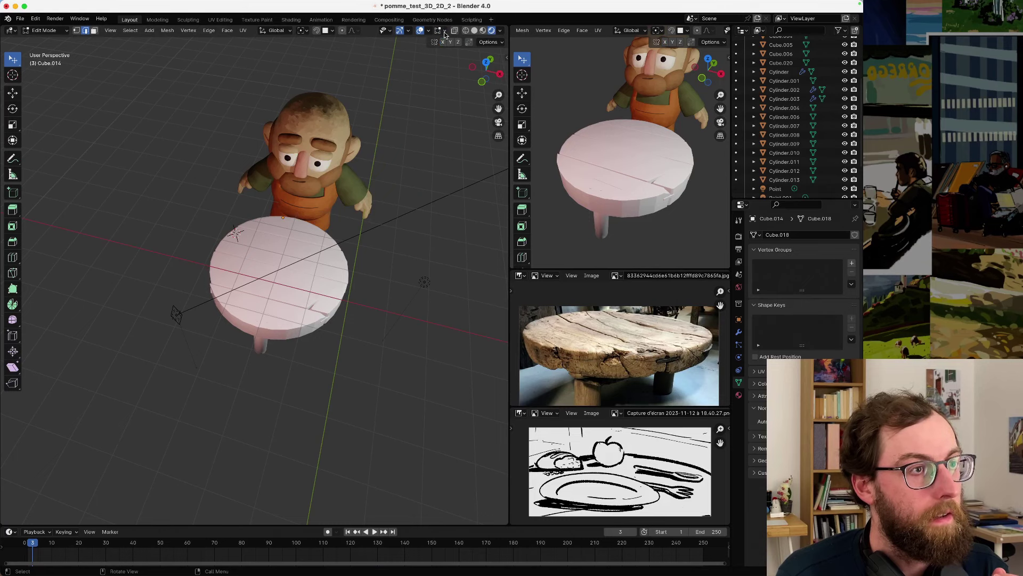
left_click(445, 31)
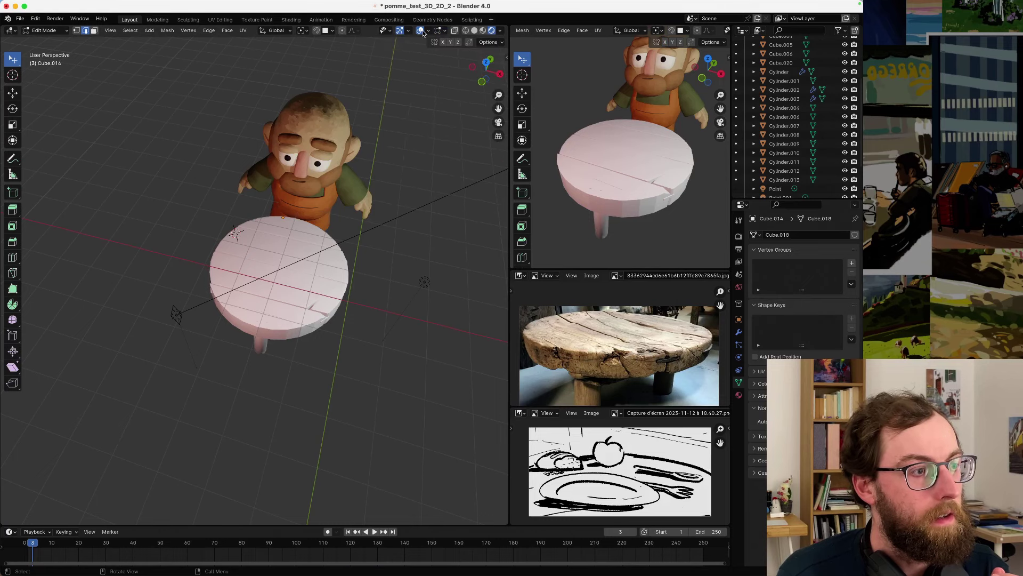
left_click(420, 31)
left_click(420, 31)
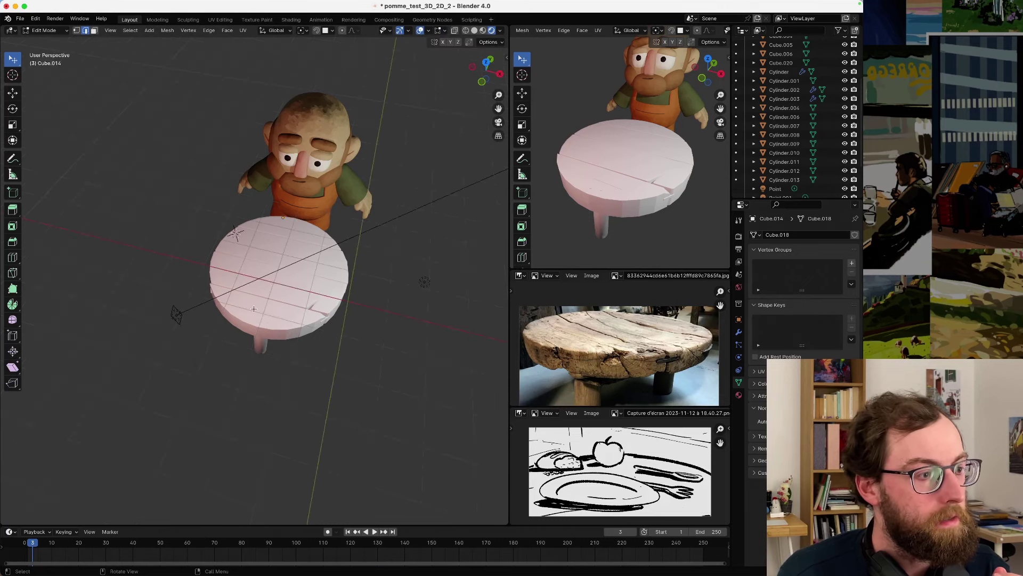
- Try Box selection, then return to the Tweak selection tool
left_click(14, 62)
left_click(44, 79)
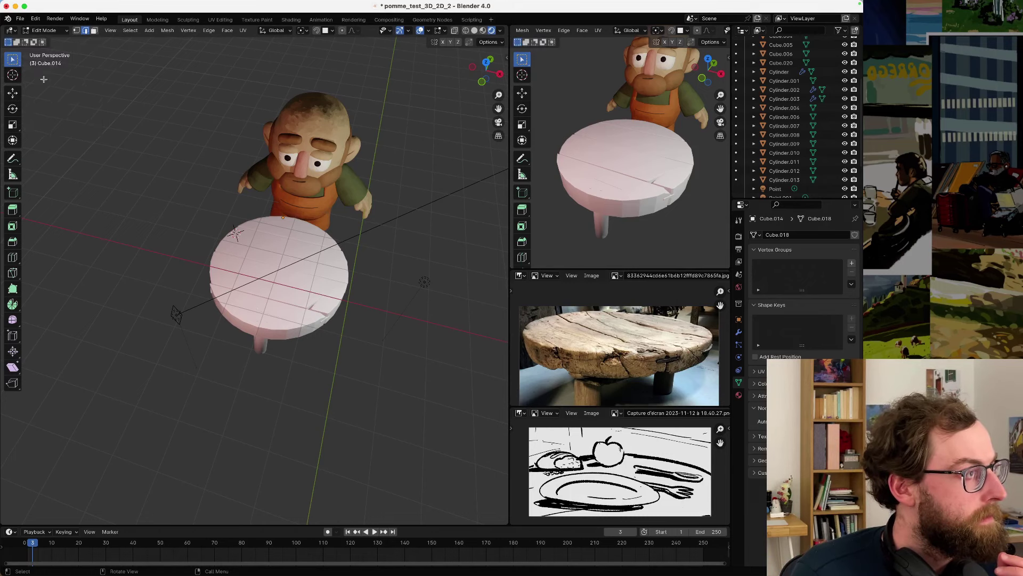
left_click(19, 62)
left_click(40, 64)
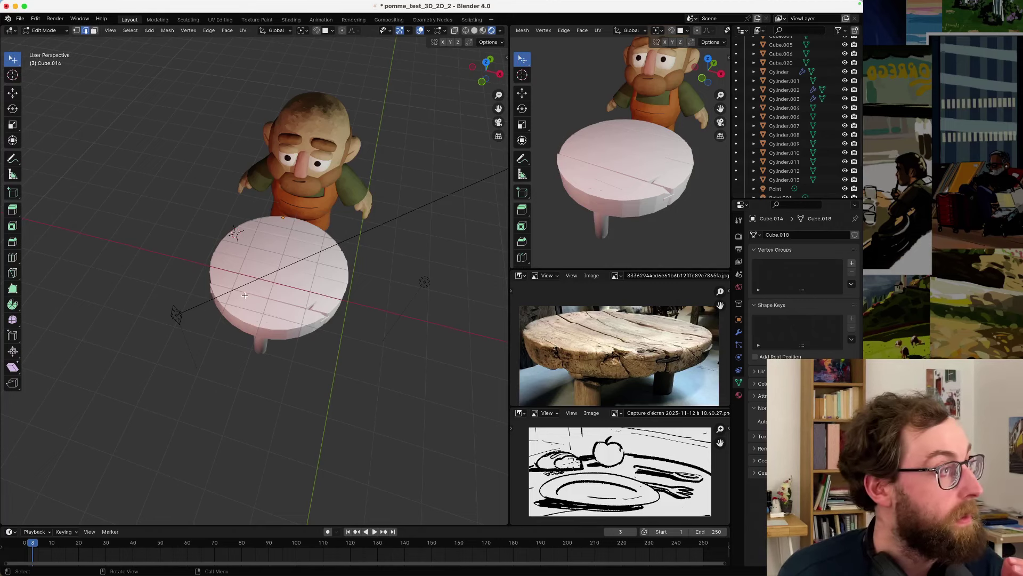
- Return to Object Mode and select the lower rim, Cylinder.001
key("Tab")
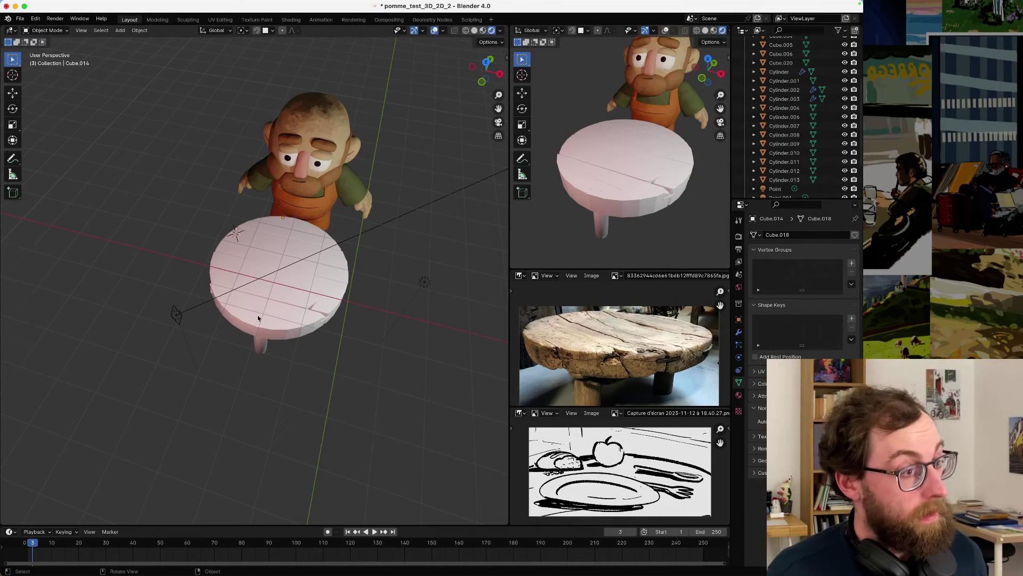
left_click(257, 318)
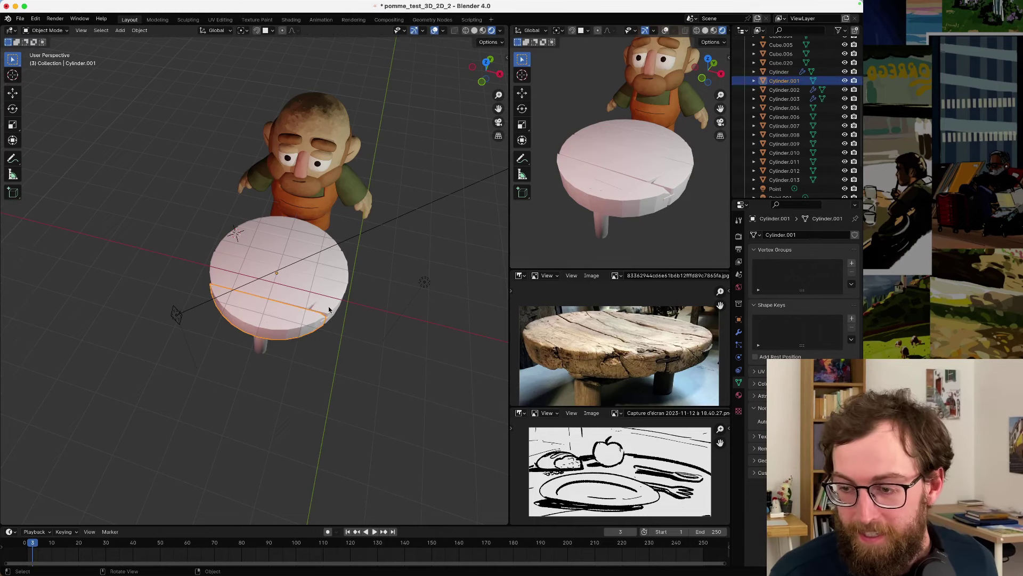
scroll(329, 310, "up", 3)
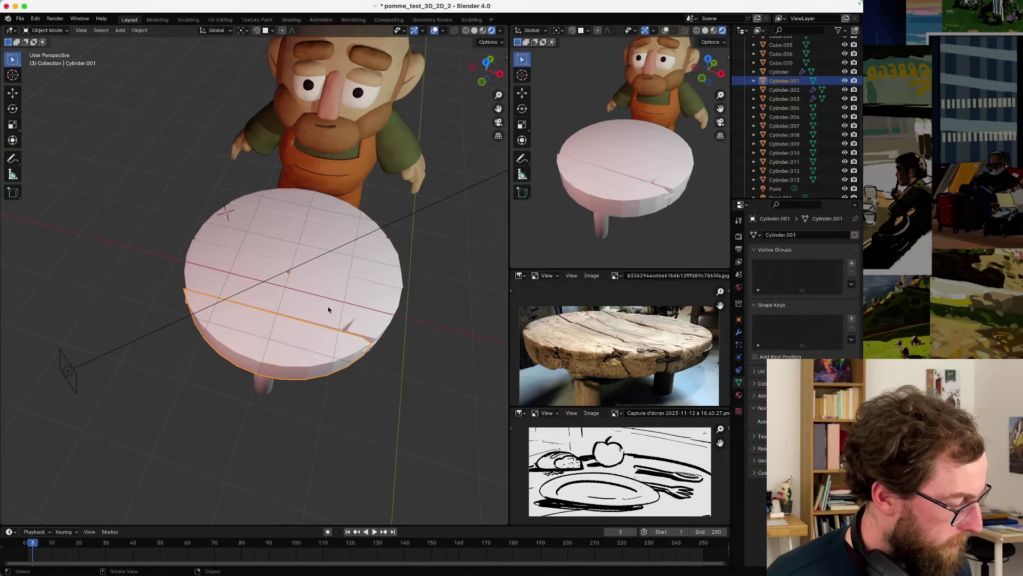
- Shade the Cylinder.001 rim smooth, trying smoothing angles of 10° then 5°
middle_click_drag(310, 303, 315, 287)
right_click(312, 299)
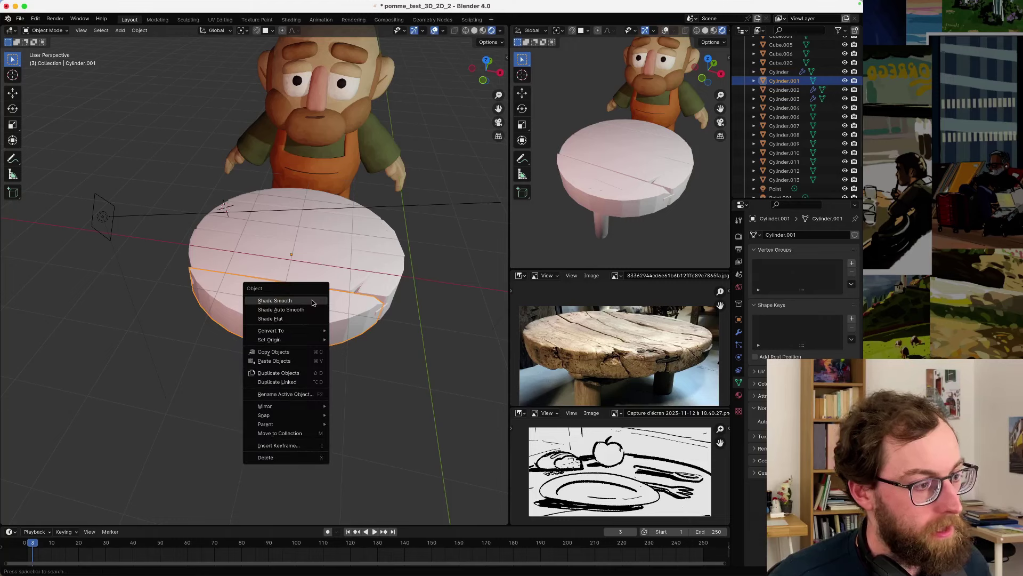
left_click(313, 301)
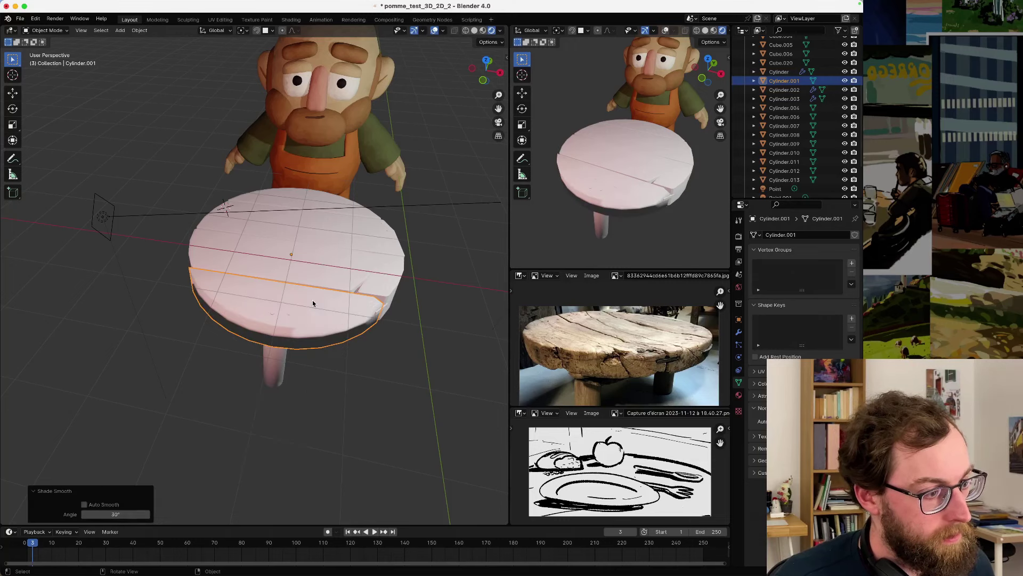
left_click(103, 514)
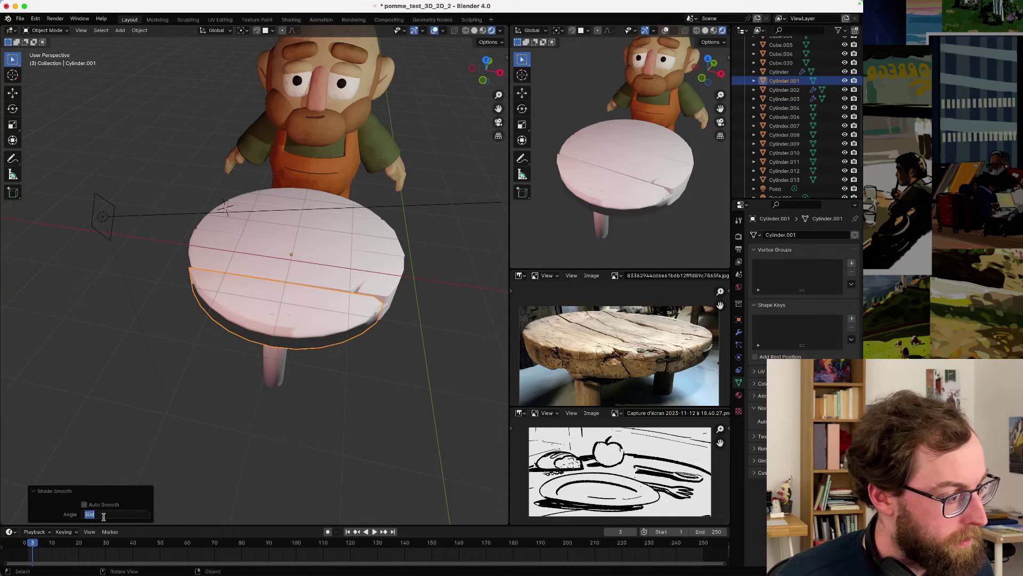
type("10")
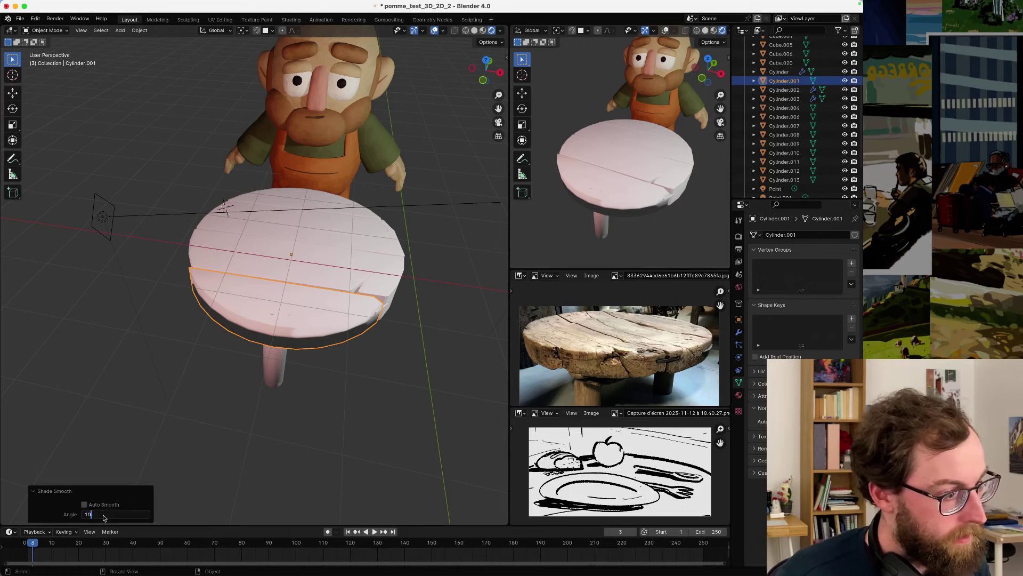
key("Return")
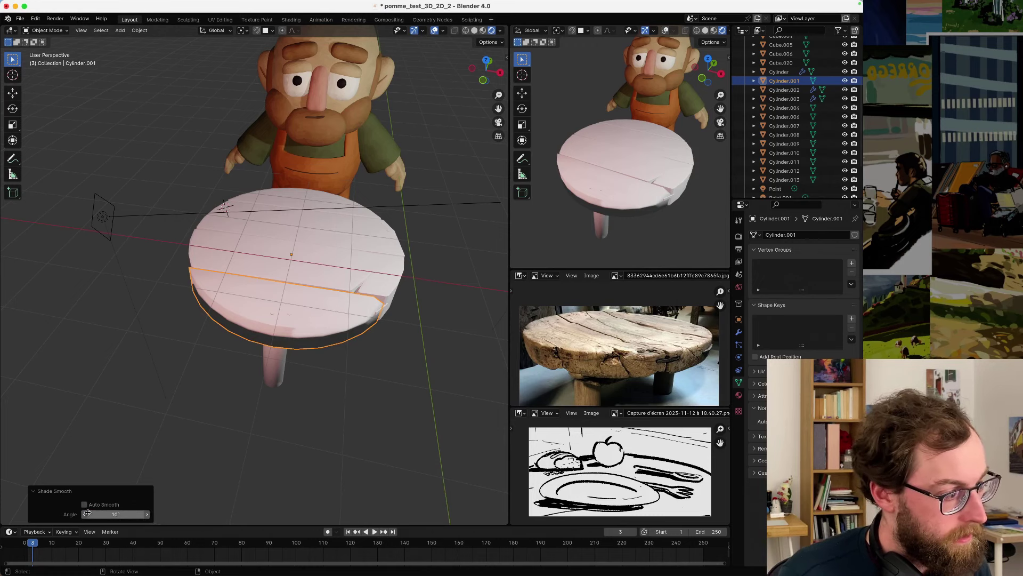
left_click(103, 514)
type("5")
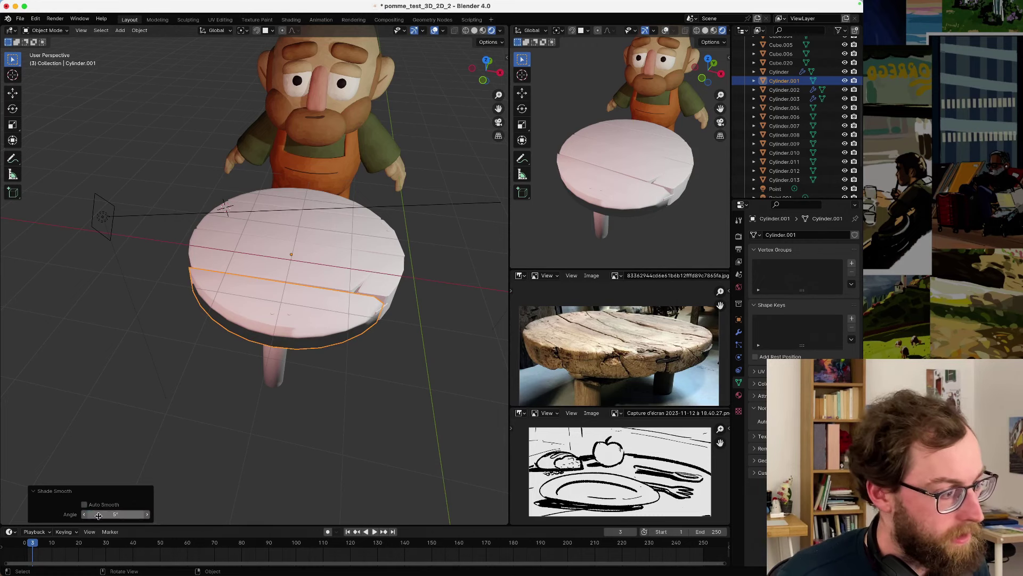
key("Return")
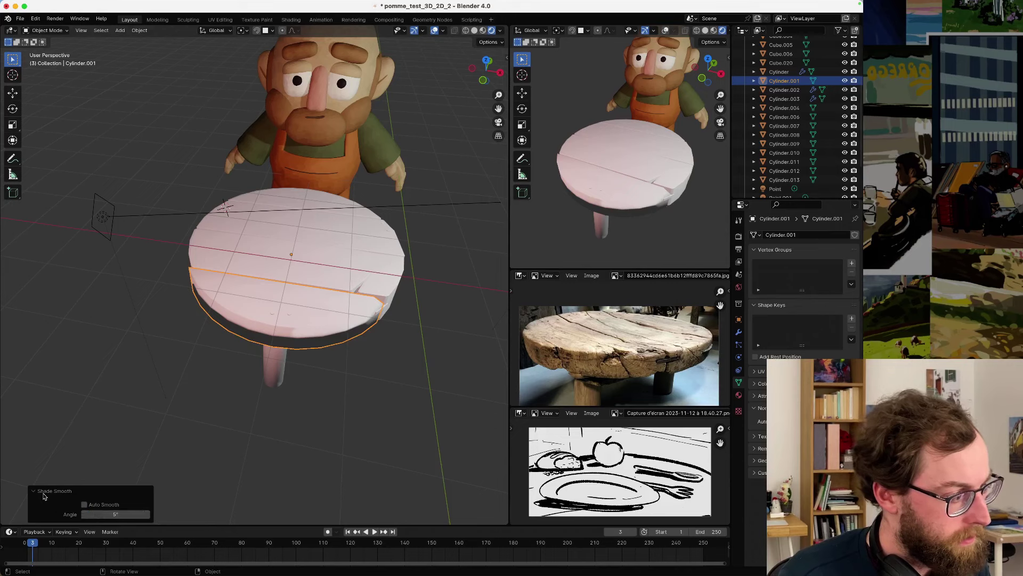
- Enable Auto Smooth on the rim, settling on a 30° angle, then deselect it
left_click(85, 504)
left_click(99, 513)
type("1")
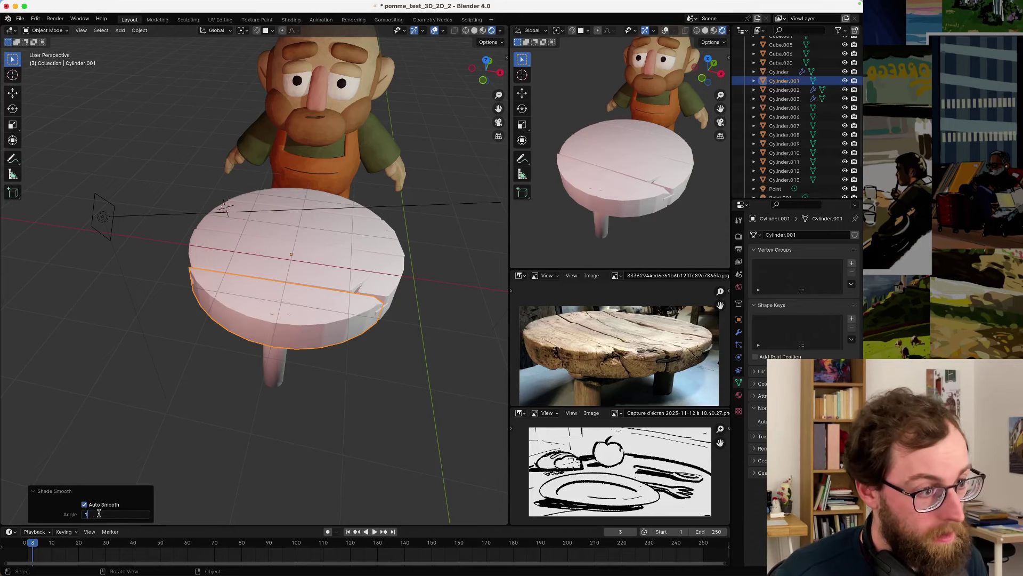
type("0")
key("Return")
left_click(99, 514)
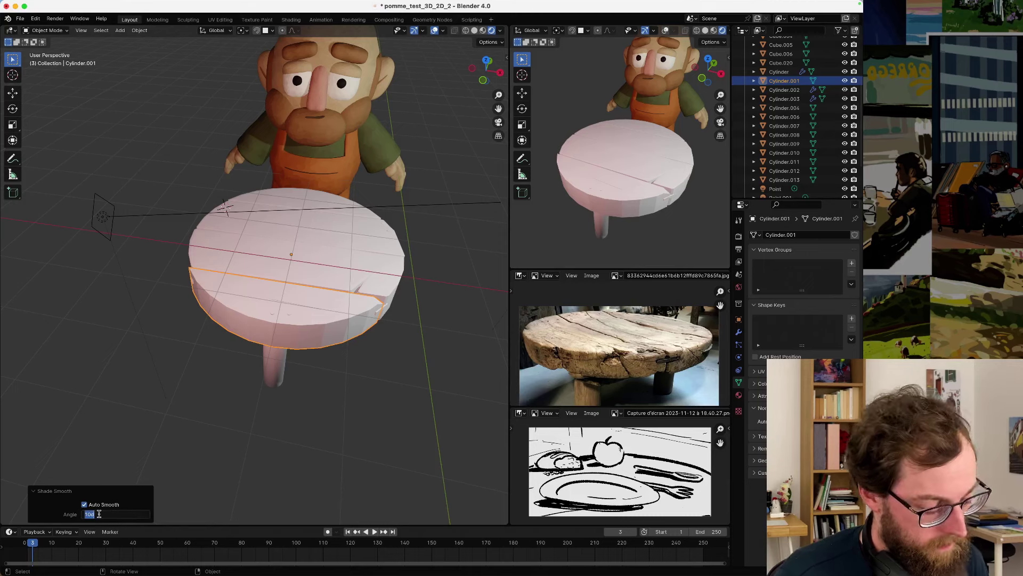
type("50")
key("Return")
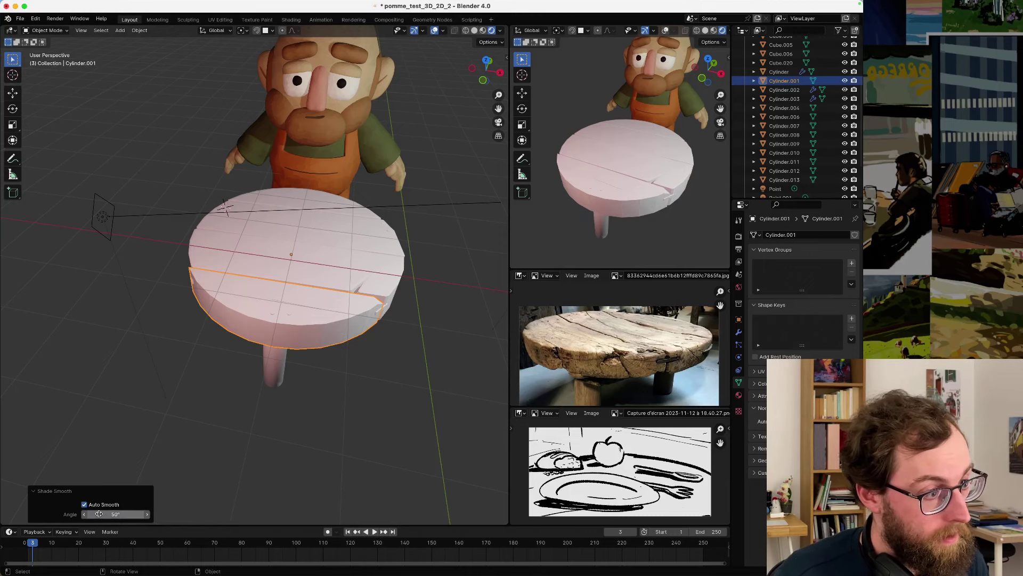
left_click(98, 513)
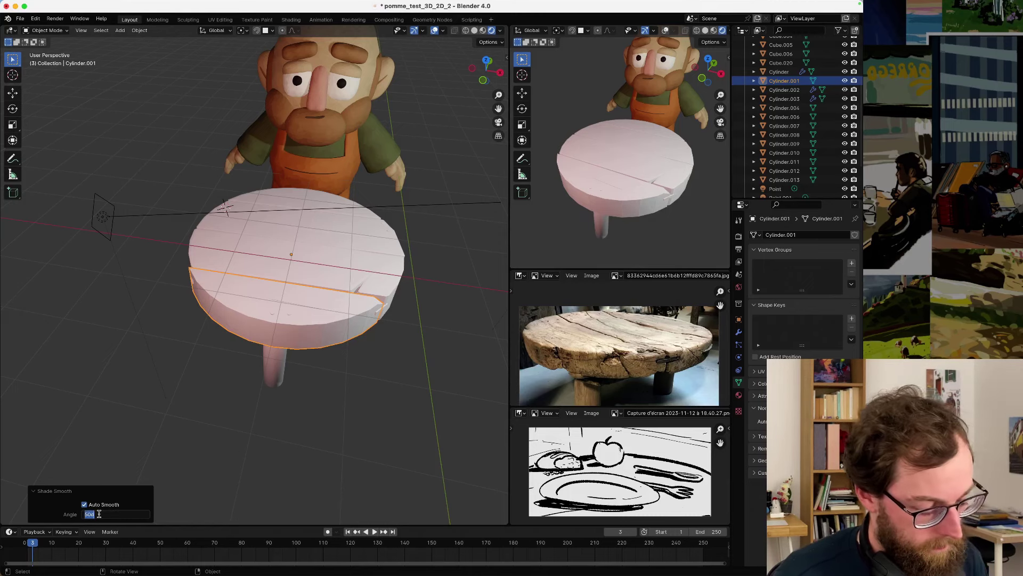
type("30")
key("Return")
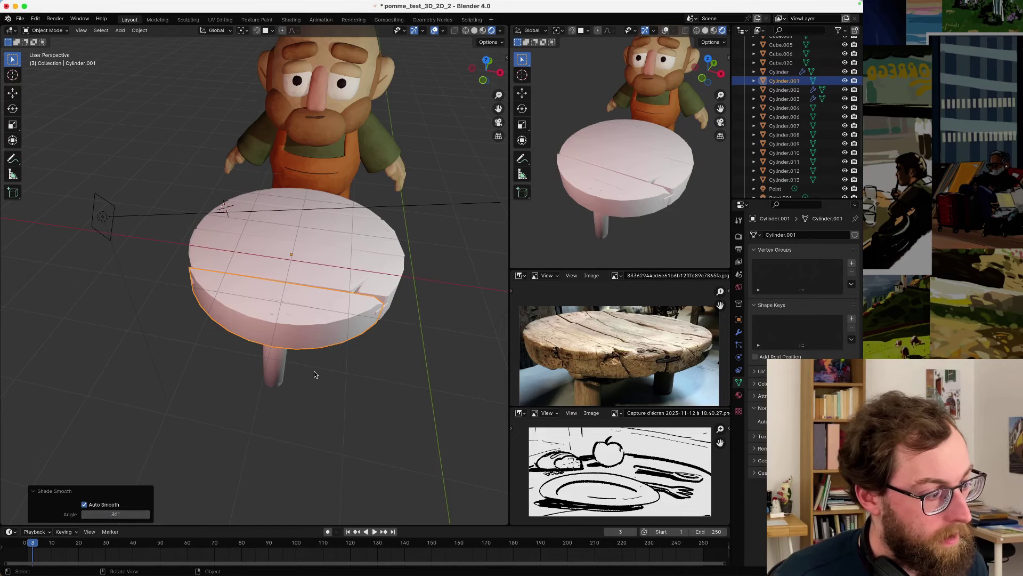
middle_click_drag(314, 374, 340, 380)
left_click(340, 381)
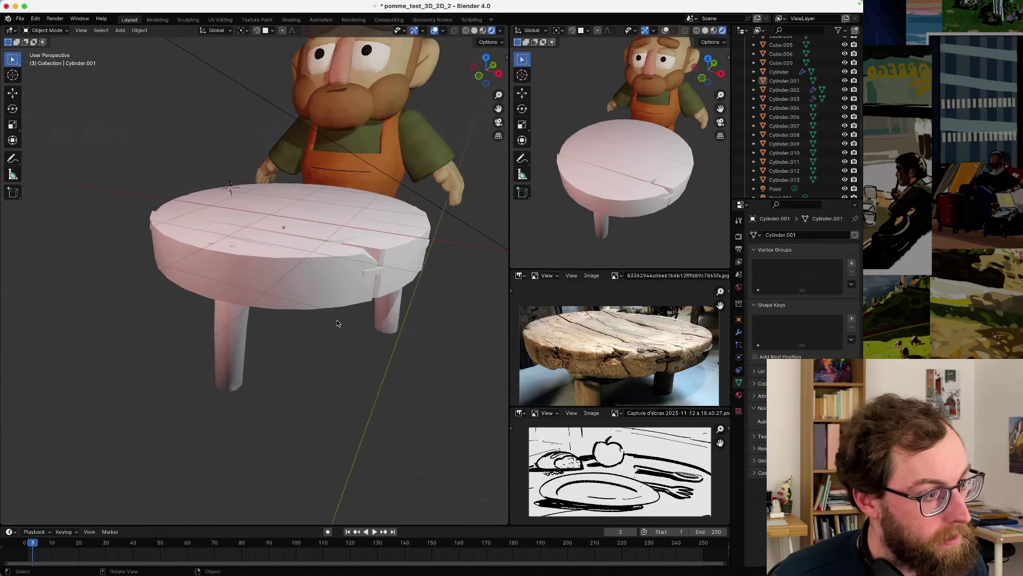
mouse_move(336, 323)
middle_mouse_down()
mouse_move(288, 327)
mouse_move(413, 331)
mouse_move(320, 324)
middle_mouse_up()
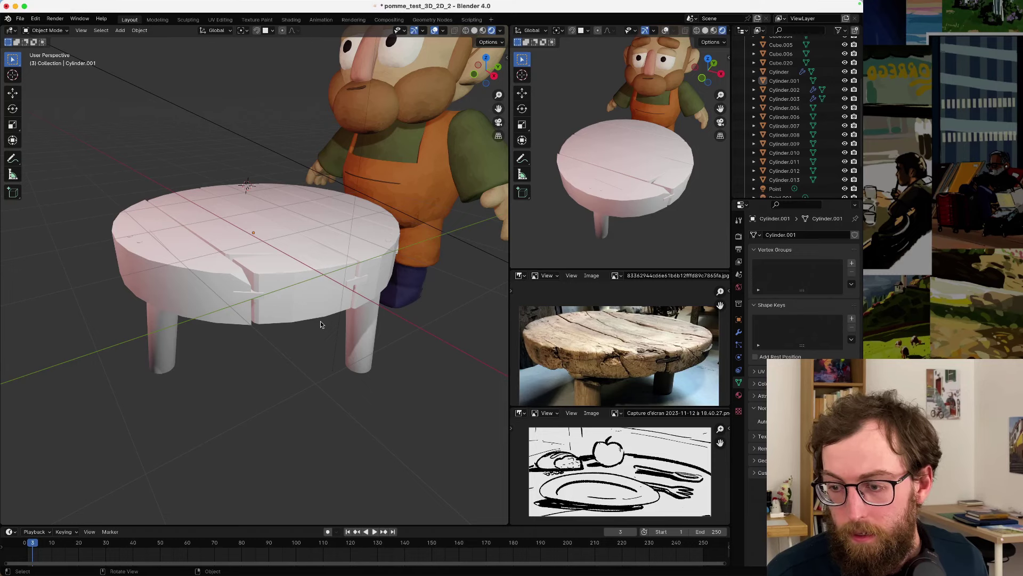
- Shade the left plank smooth and enable Auto Smooth
left_click(233, 294)
middle_click_drag(207, 293, 242, 302)
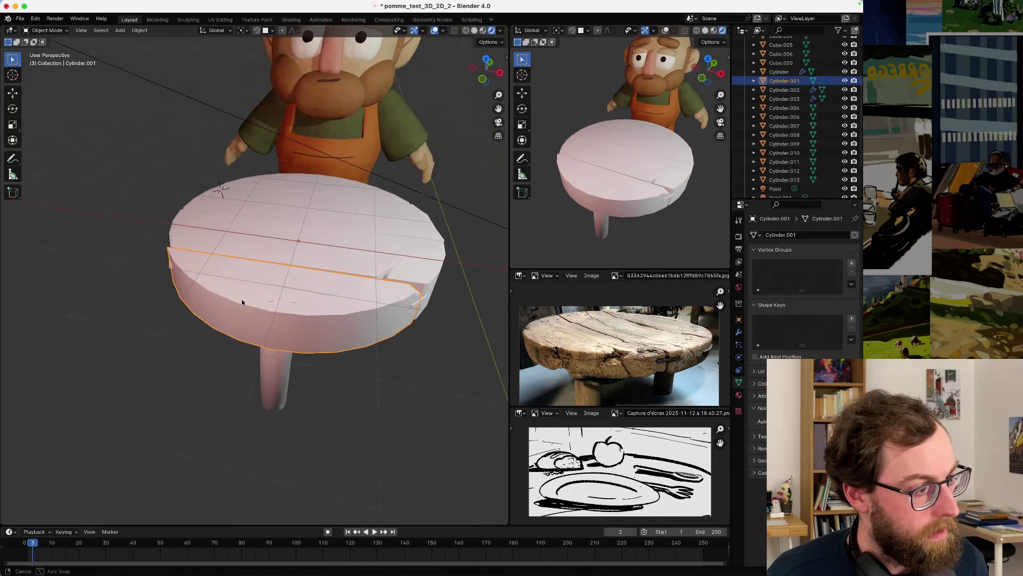
right_click(282, 318)
left_click(284, 318)
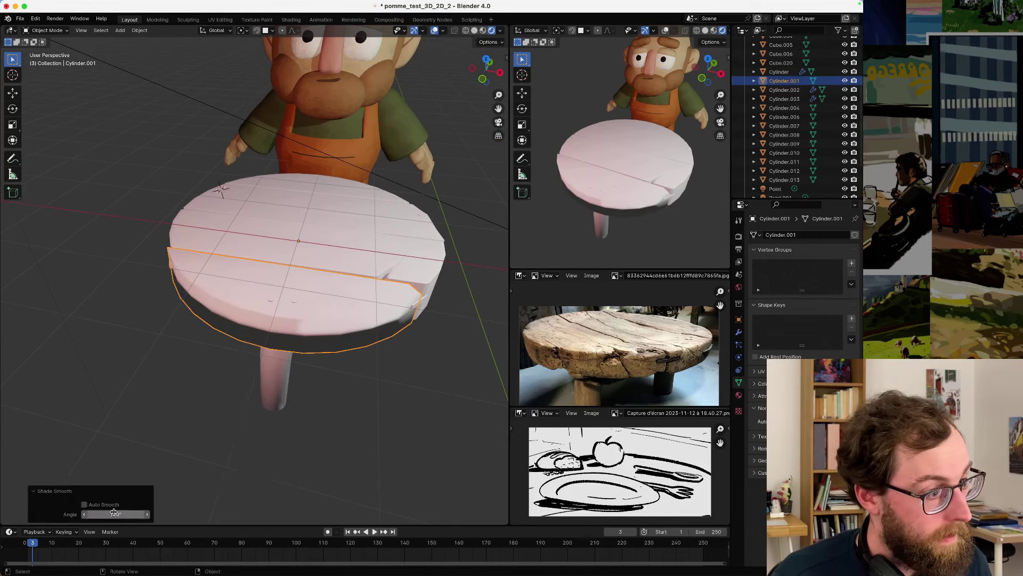
left_click(84, 505)
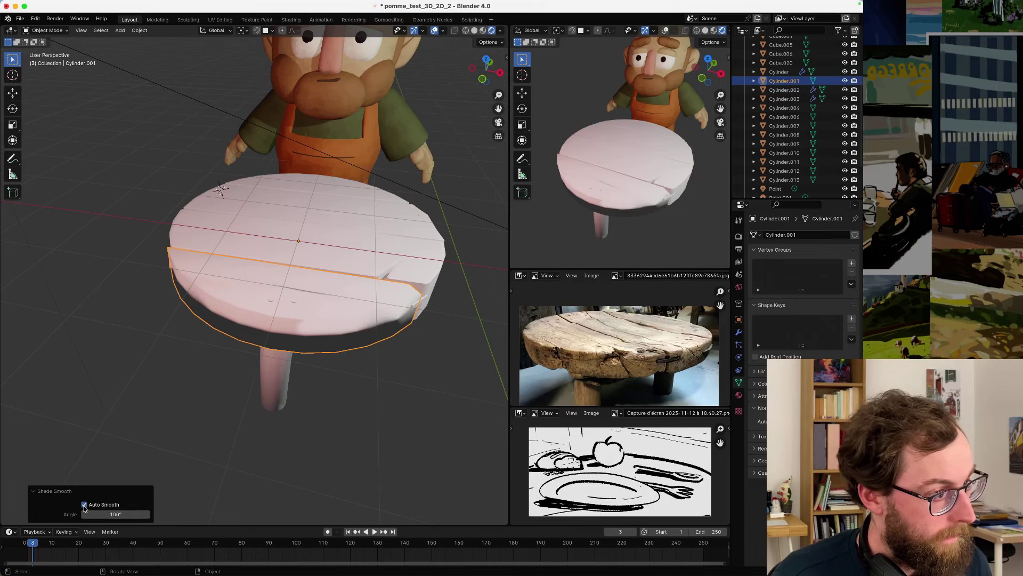
mouse_move(262, 360)
middle_mouse_down()
mouse_move(322, 347)
mouse_move(255, 350)
middle_mouse_up()
- Reselect the left plank and reapply Shade Smooth with Auto Smooth at about 50°
key("alt+a")
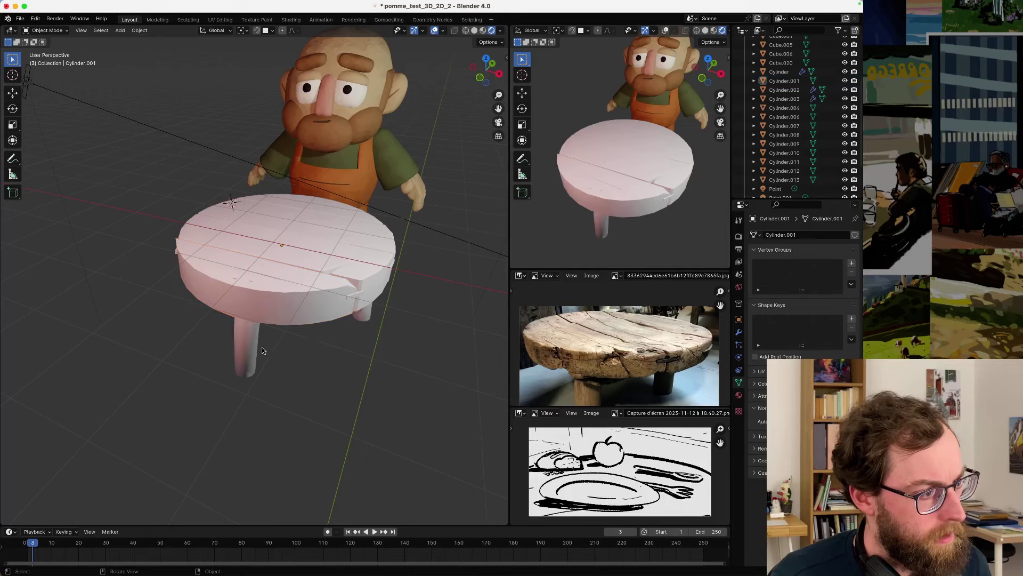
middle_click_drag(312, 328, 244, 303)
scroll(244, 304, "up", 3)
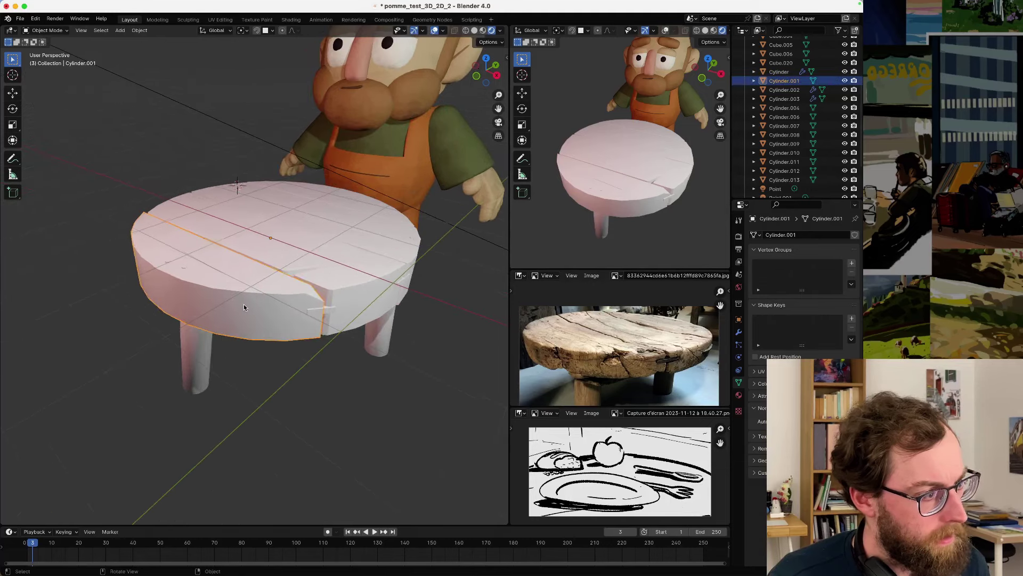
left_click(244, 307)
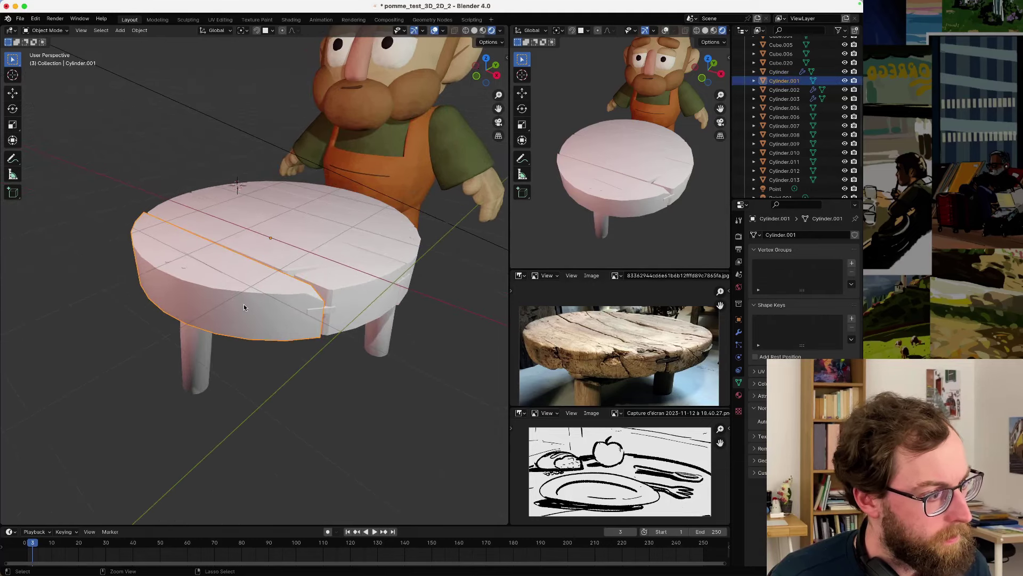
key("ctrl+z")
left_click(279, 304)
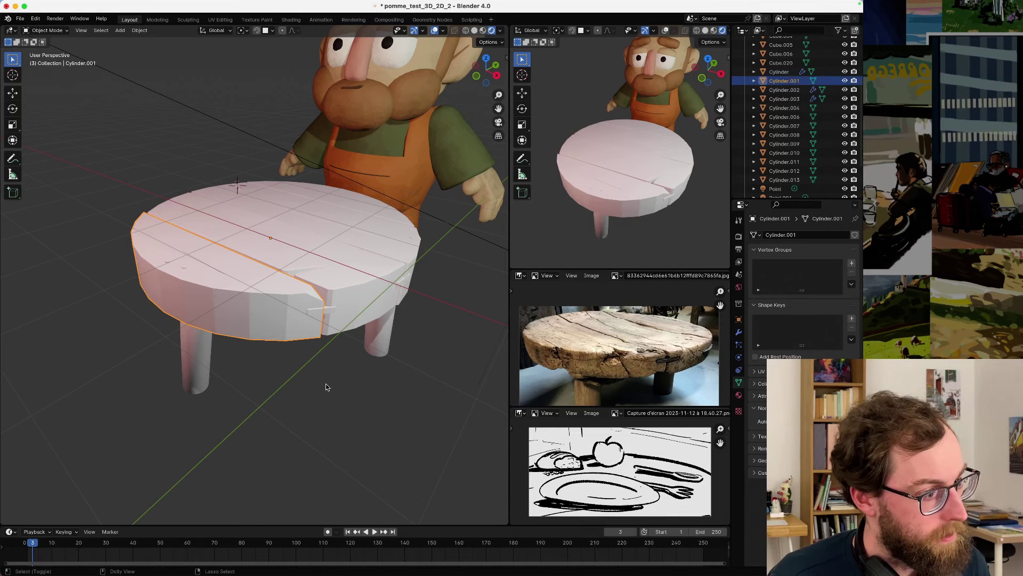
scroll(261, 352, "up", 3)
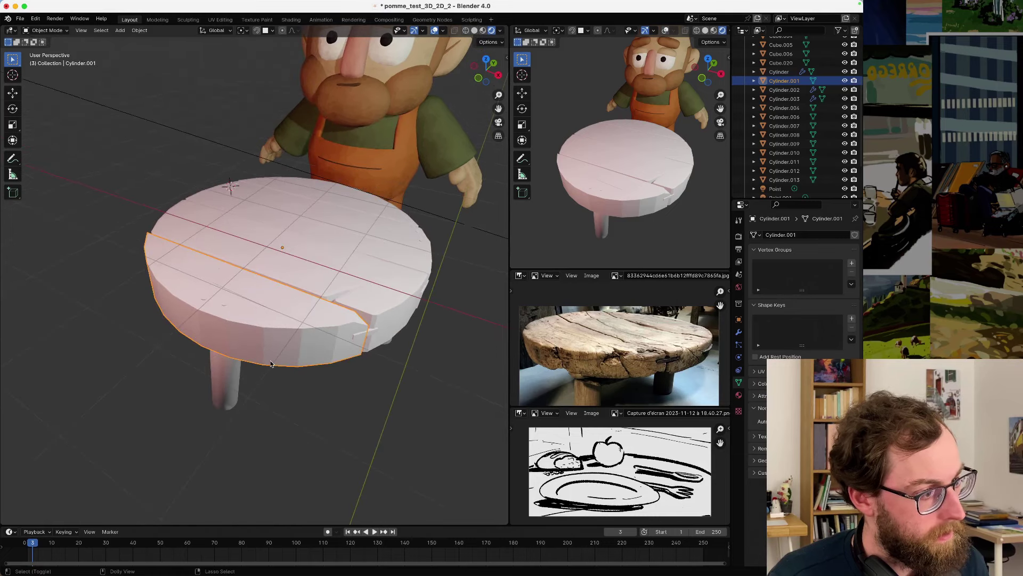
right_click(251, 343)
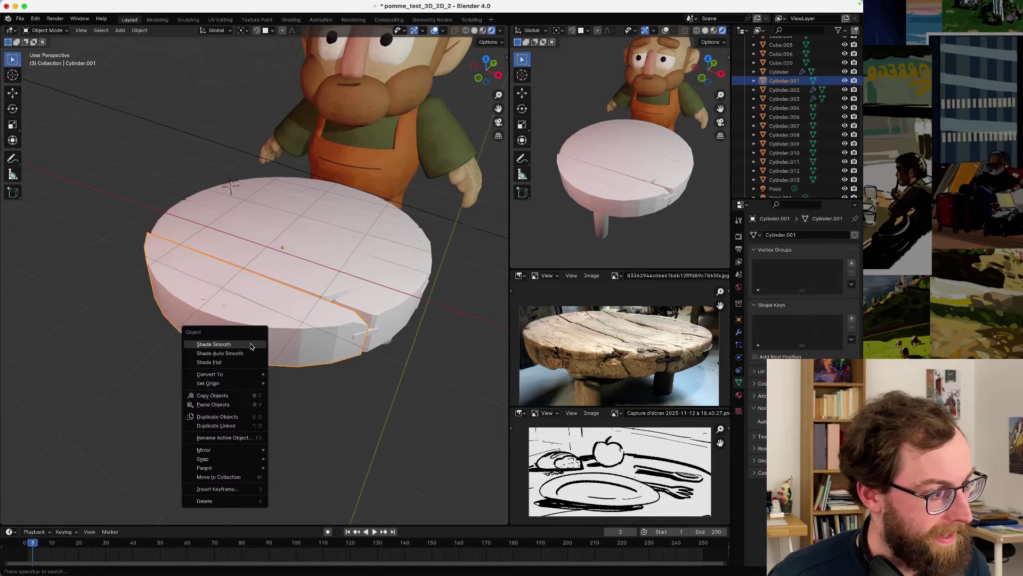
left_click(251, 345)
left_click(84, 504)
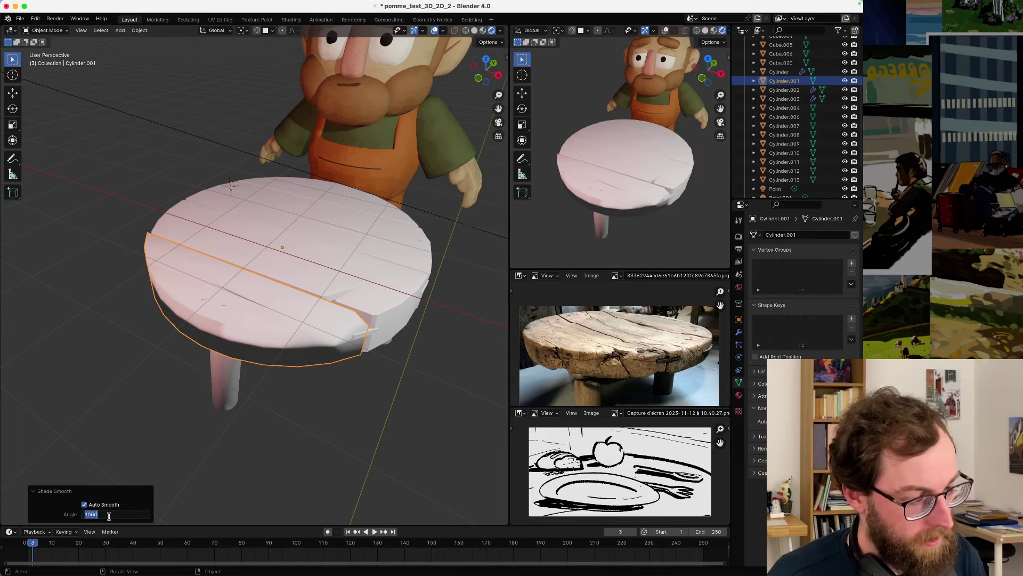
left_click_drag(108, 515, 91, 515)
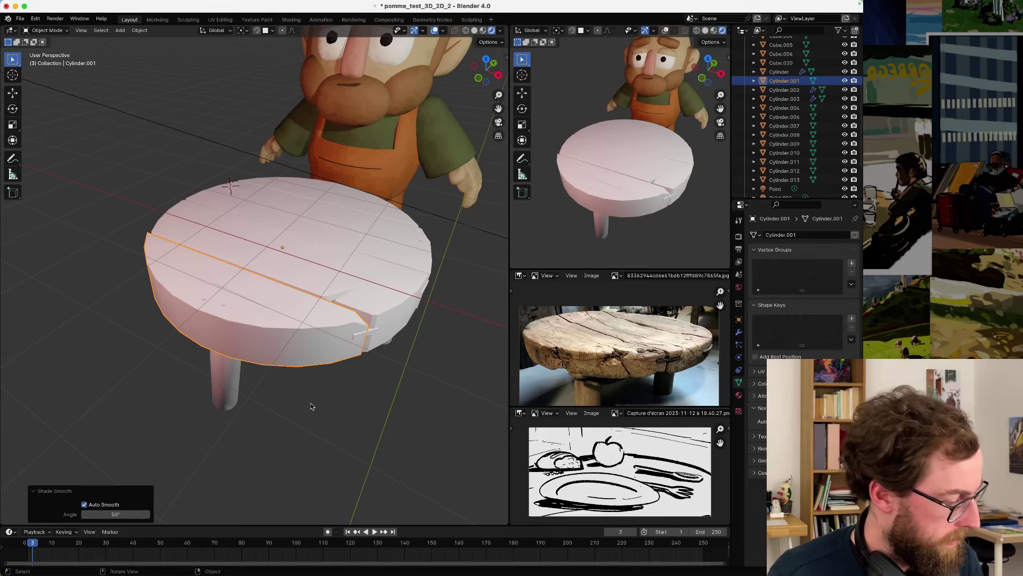
- Shade the middle plank smooth with Auto Smooth at a 50° angle
middle_click_drag(312, 399, 228, 337)
left_click(215, 296)
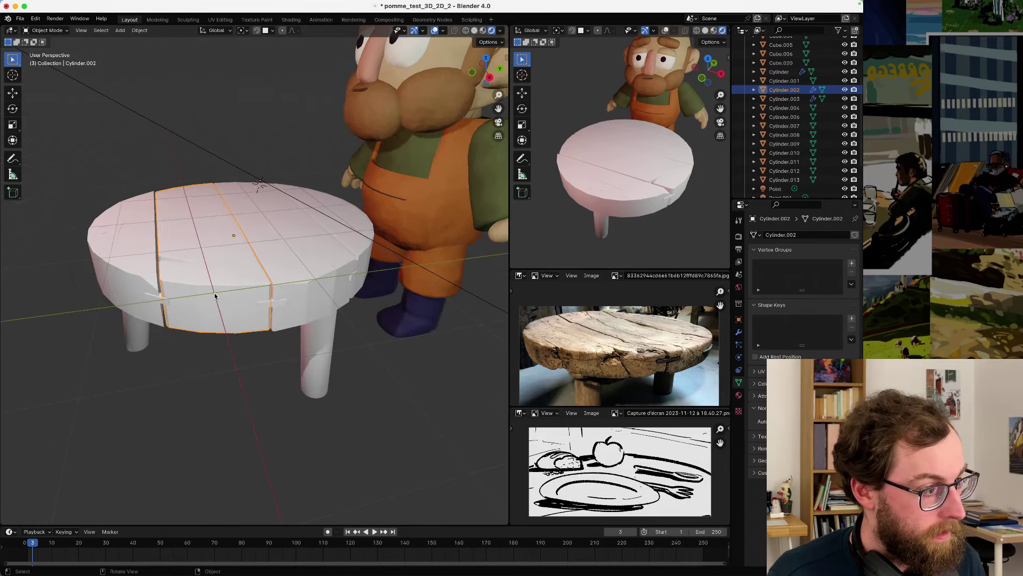
right_click(215, 296)
key("Escape")
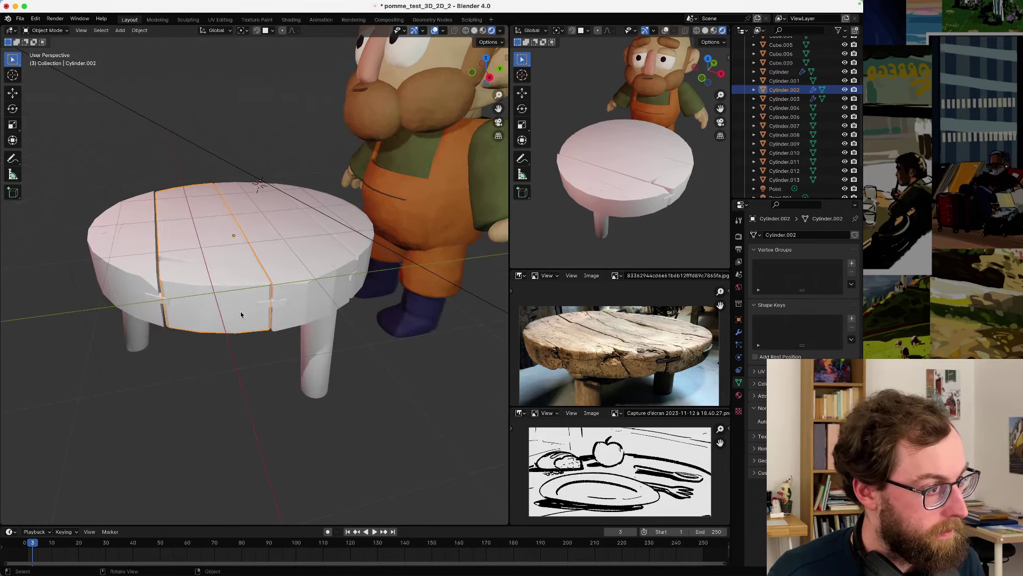
right_click(241, 314)
left_click(221, 314)
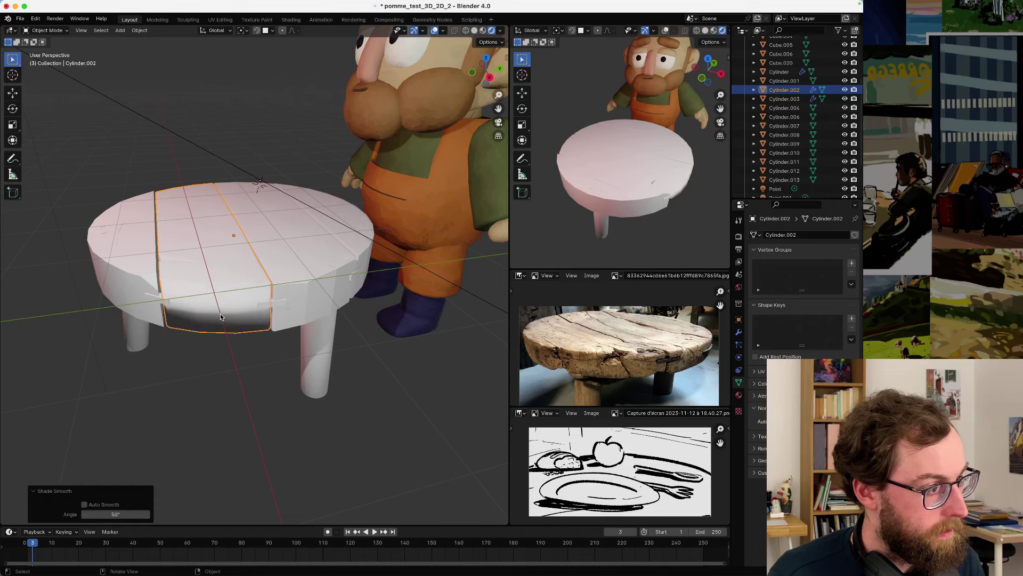
left_click(84, 504)
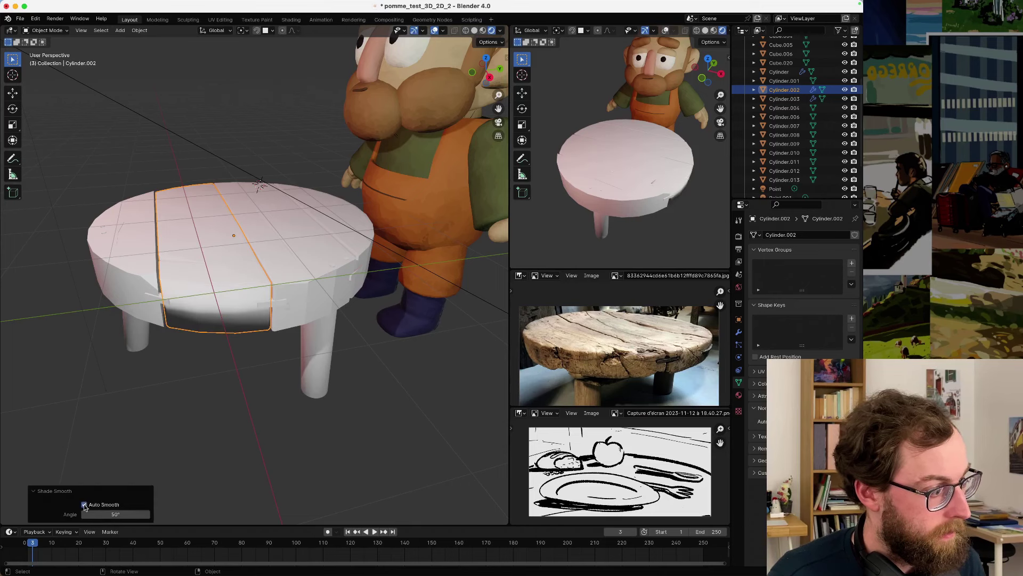
left_click(92, 514)
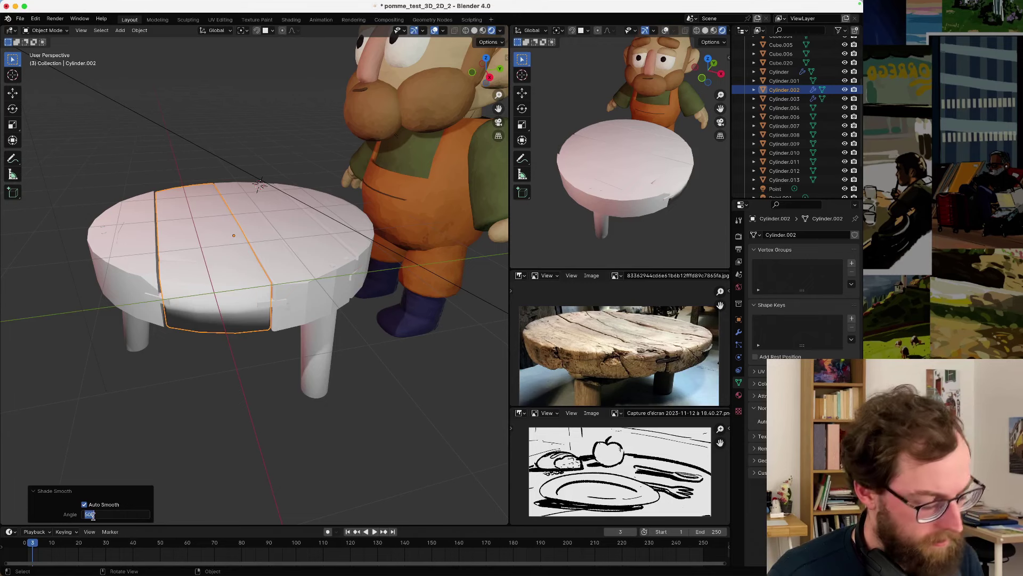
key("Return")
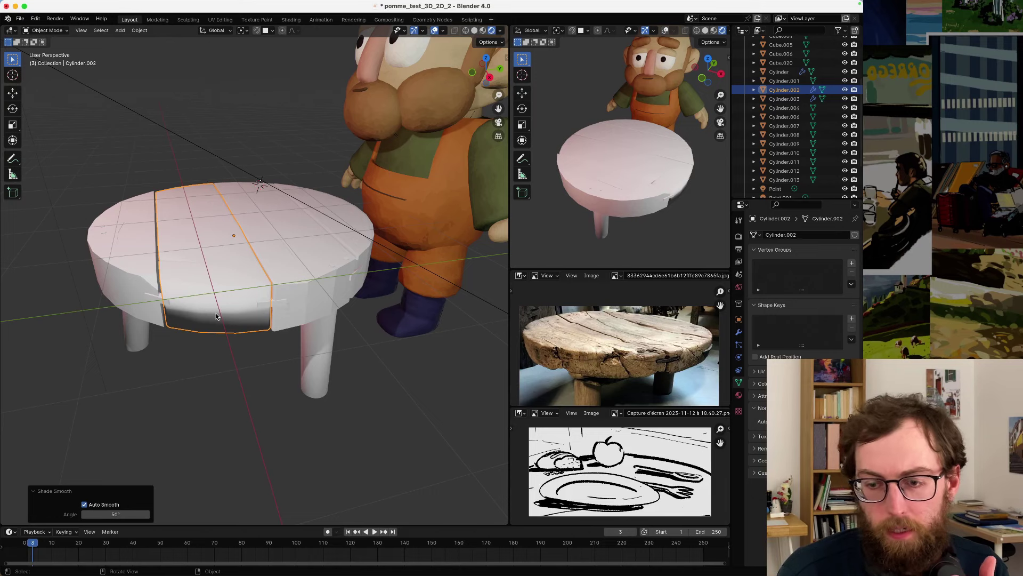
- Toggle Auto Smooth on and off for the middle plank, then deselect it
middle_click_drag(215, 317, 204, 343)
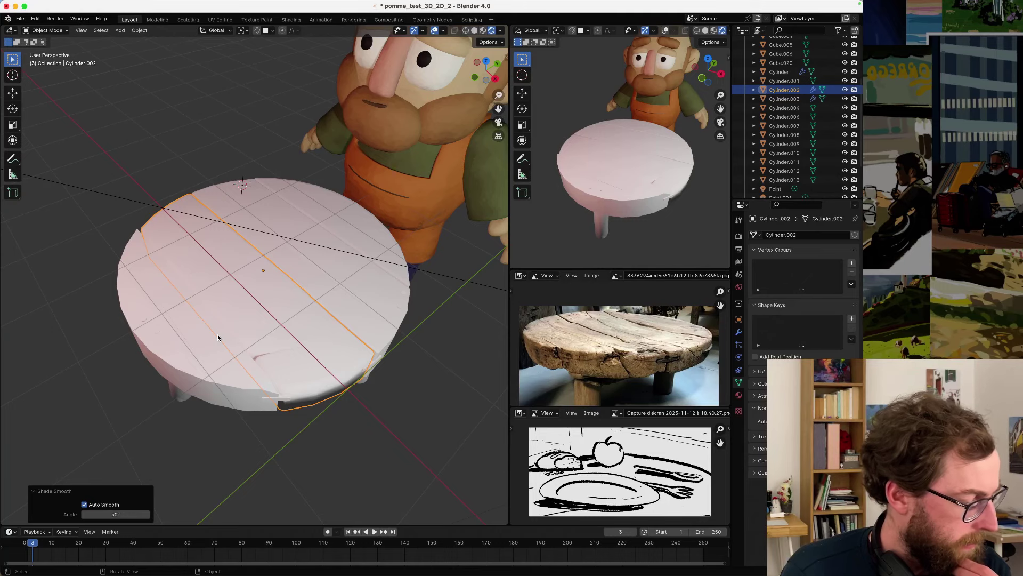
middle_click_drag(218, 337, 299, 395)
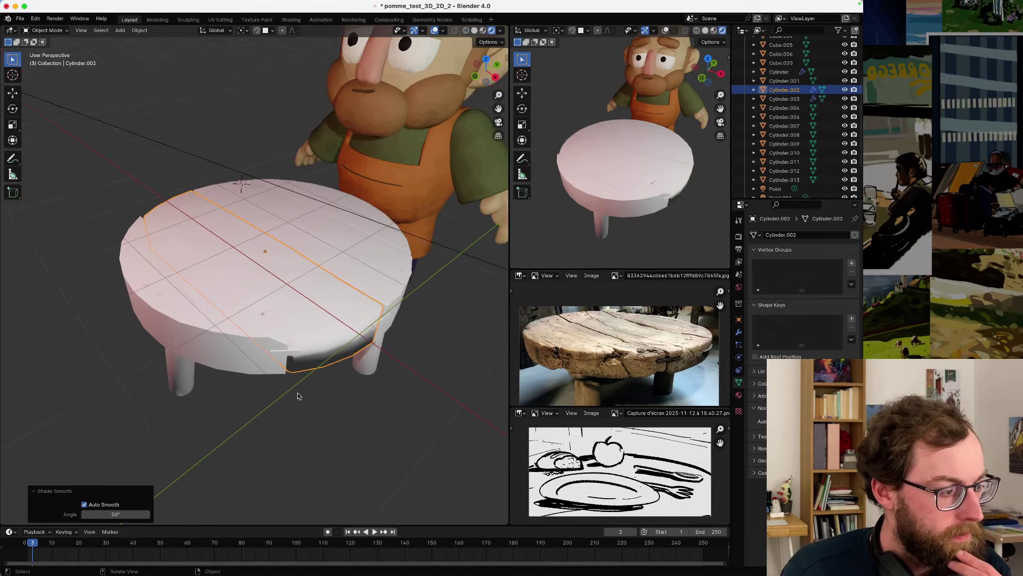
left_click(84, 505)
left_click(84, 505)
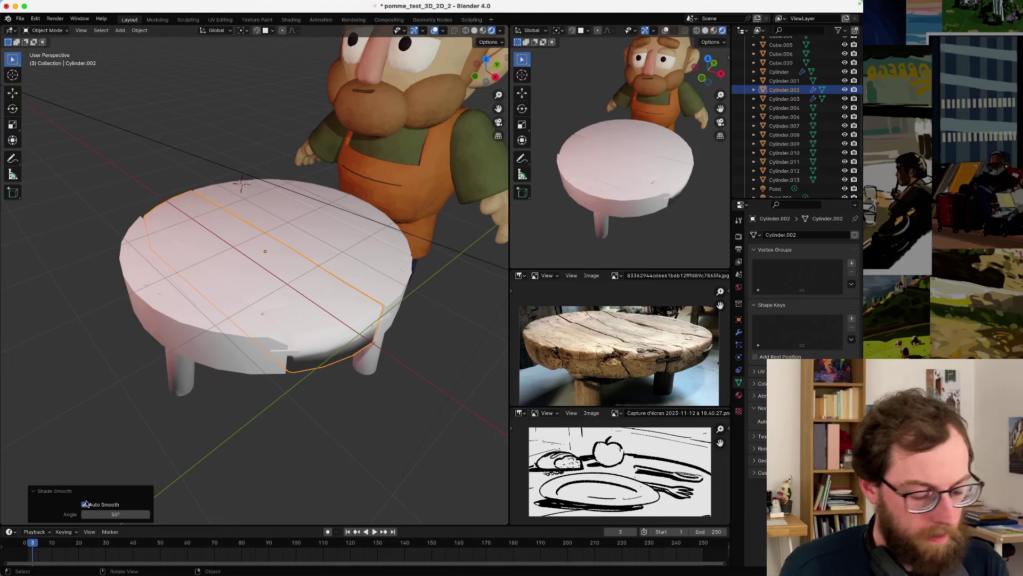
left_click(327, 387)
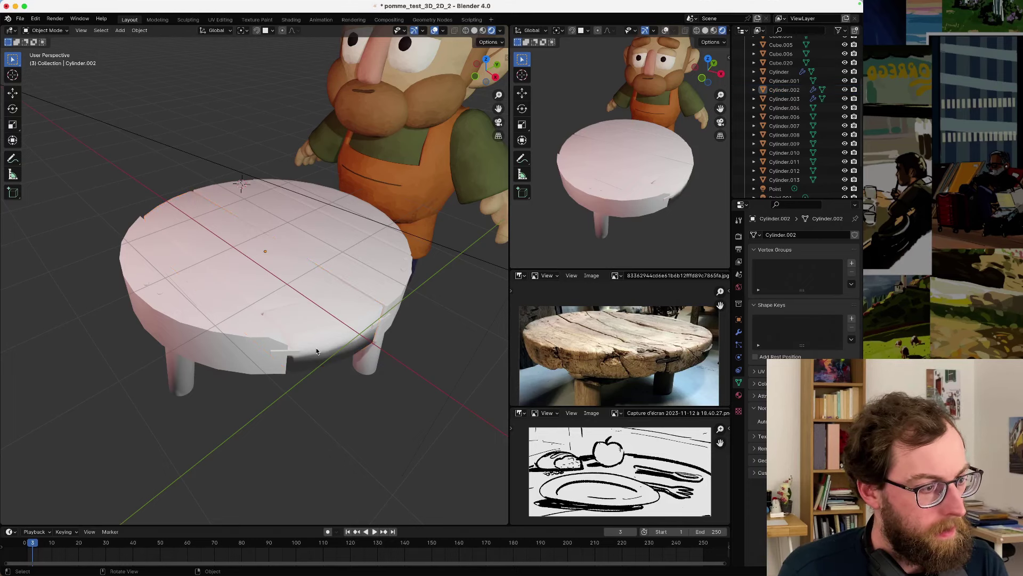
scroll(316, 352, "up", 2)
middle_click_drag(315, 347, 249, 289)
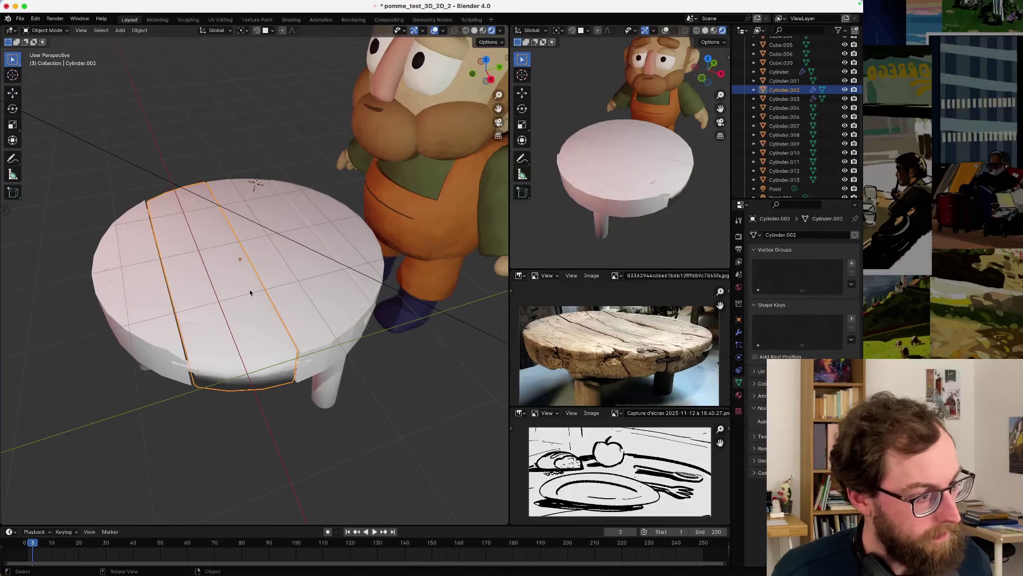
- Select the middle and left planks in turn, briefly toggling Edit Mode
left_click(250, 289)
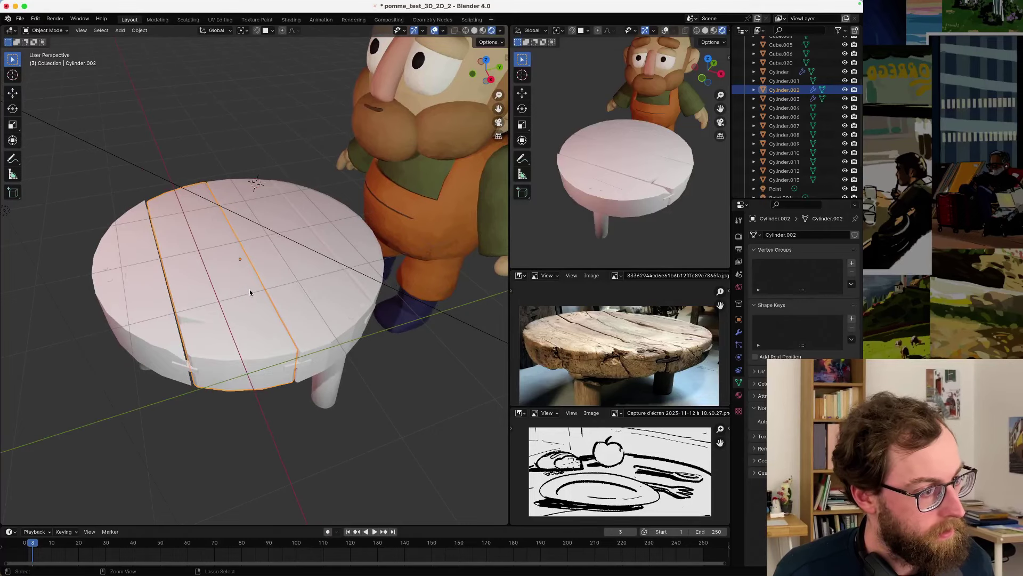
left_click(244, 324)
middle_click_drag(244, 324, 250, 314)
scroll(253, 308, "up", 2)
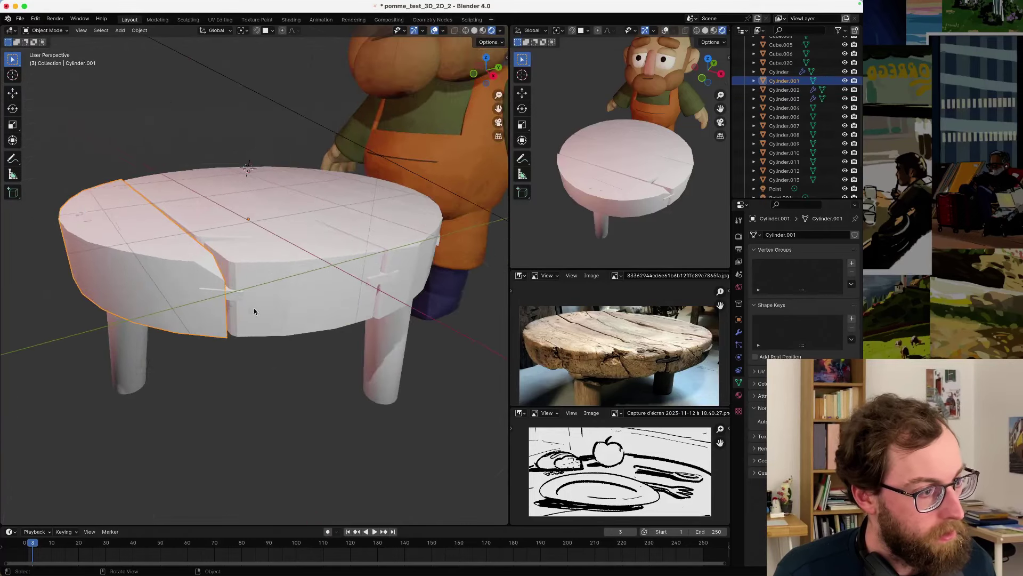
left_click(279, 284)
key("Tab")
key("Tab")
left_click(212, 306)
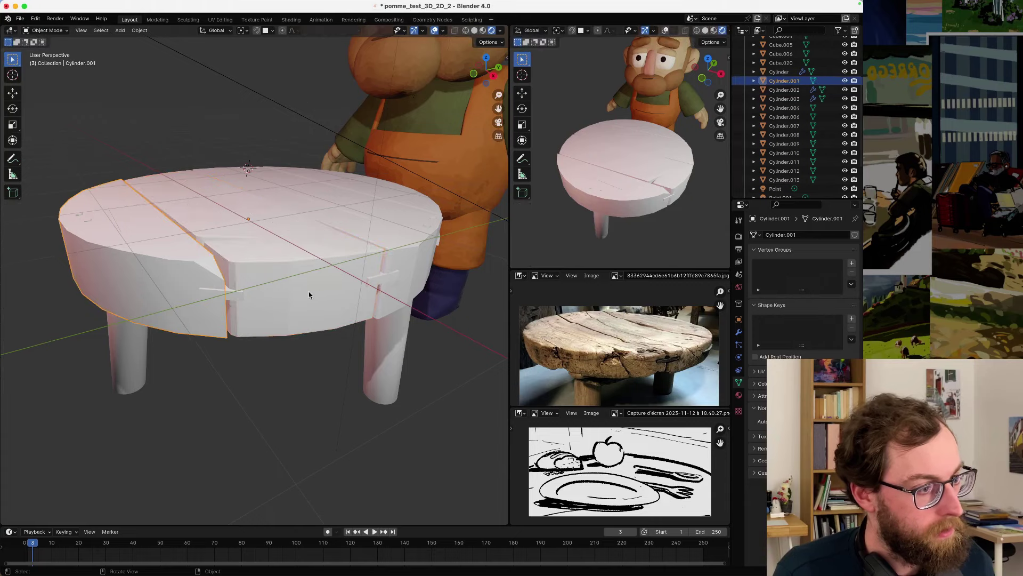
middle_click_drag(308, 291, 268, 293)
- Shade the right plank smooth with Auto Smooth at 30°, then deselect it
left_click(269, 268)
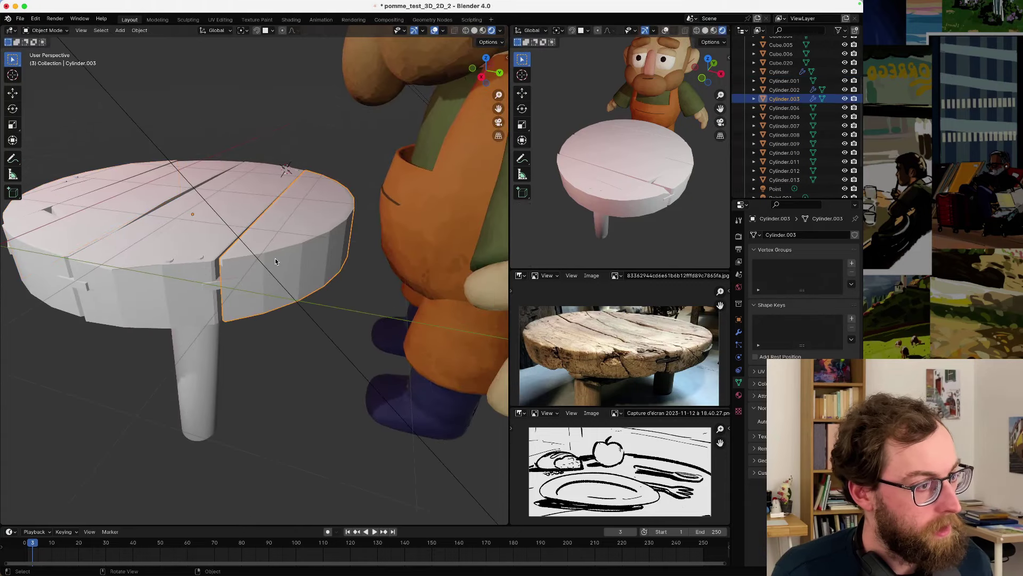
right_click(272, 266)
left_click(280, 262)
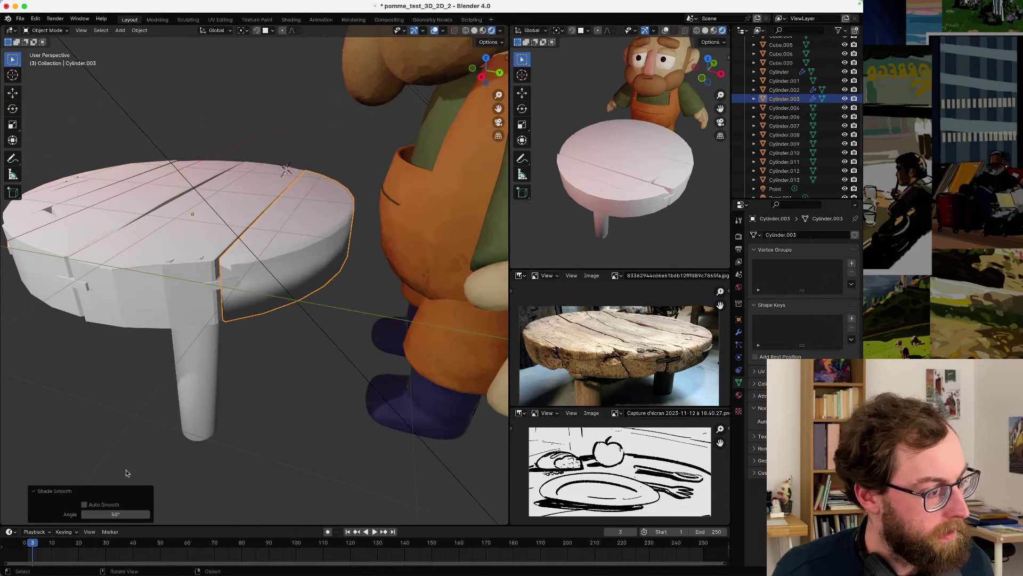
left_click(84, 504)
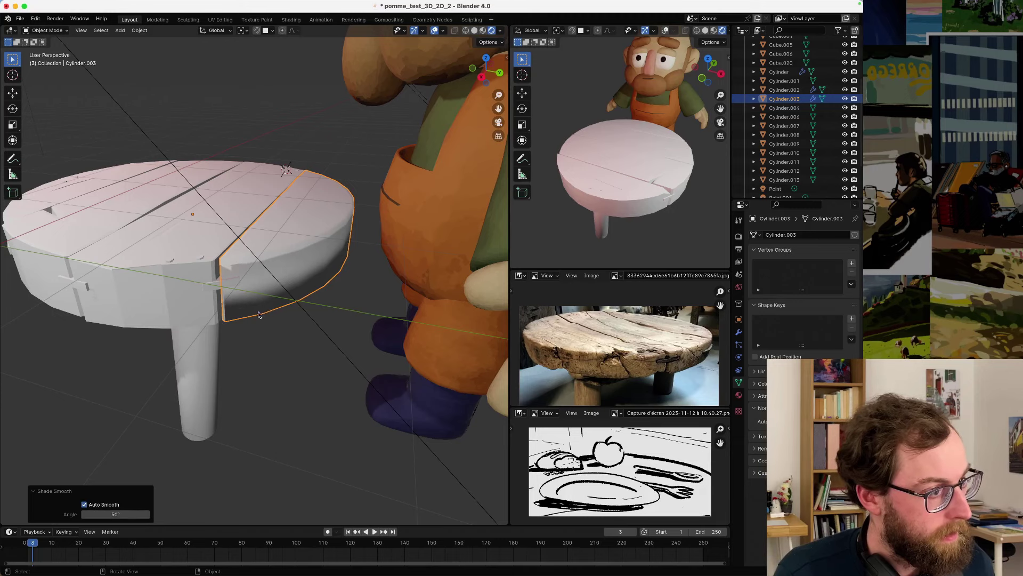
middle_click_drag(258, 314, 132, 505)
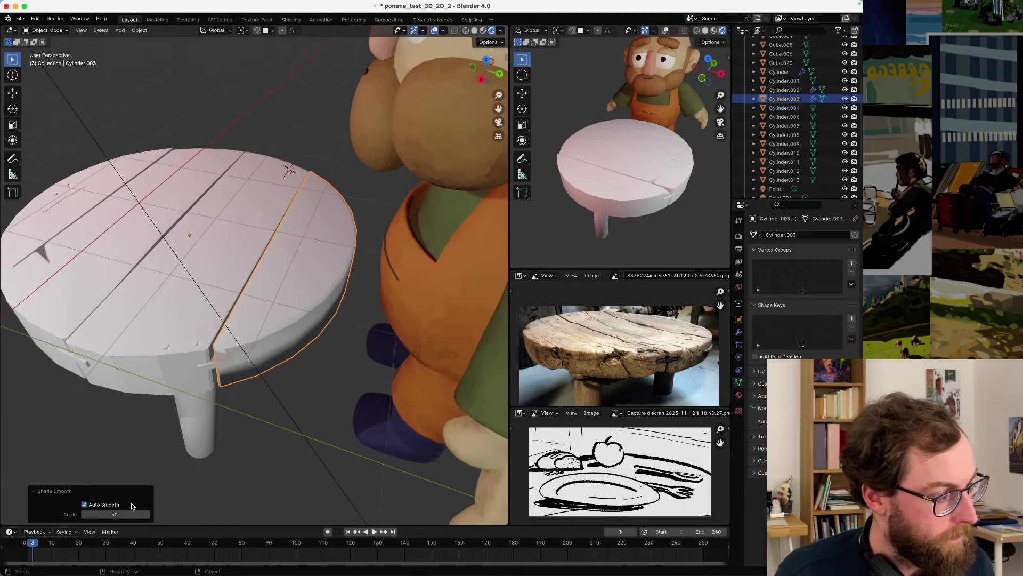
left_click(114, 514)
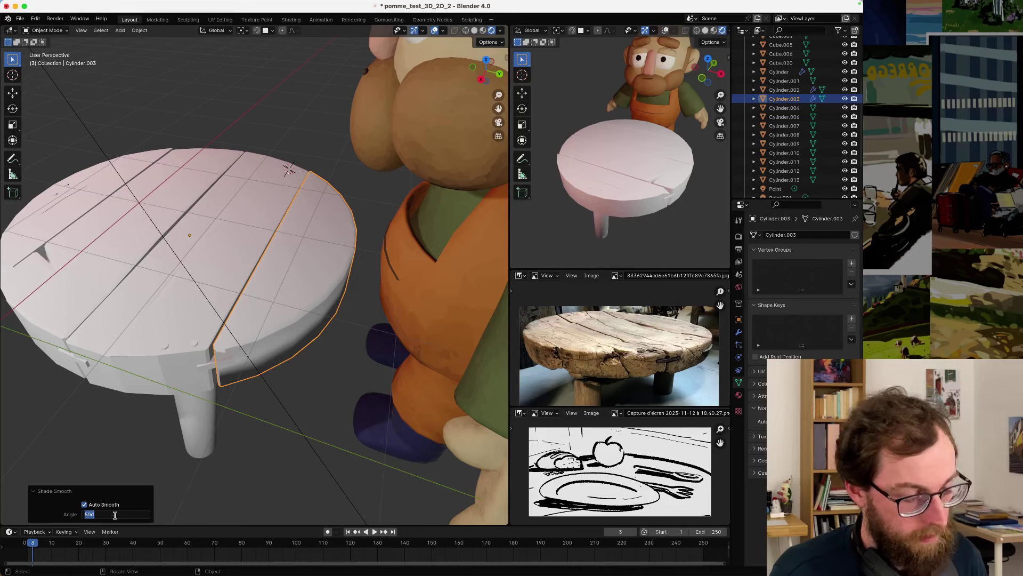
type("30")
key("Return")
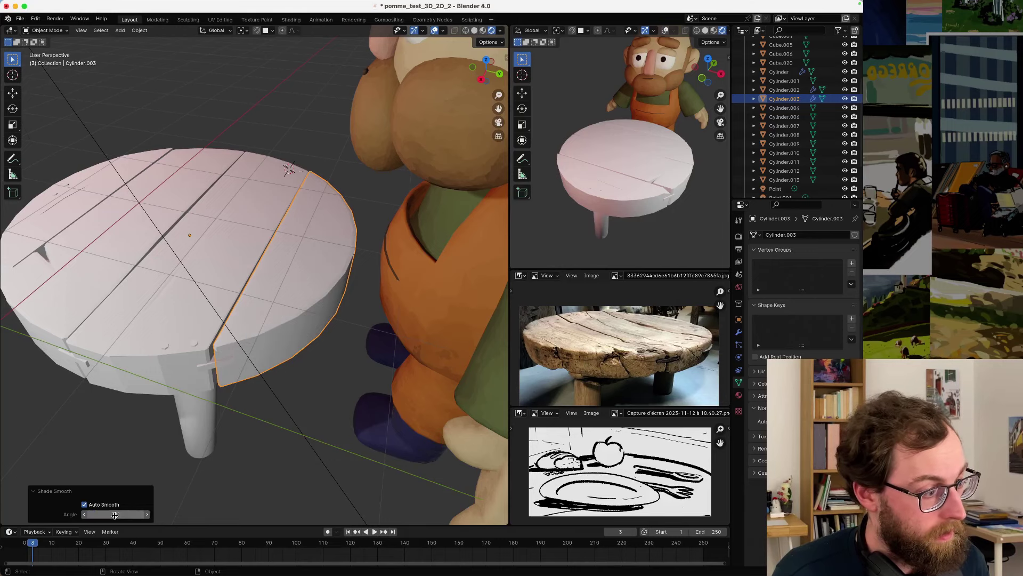
left_click(251, 474)
middle_click_drag(250, 474, 248, 342)
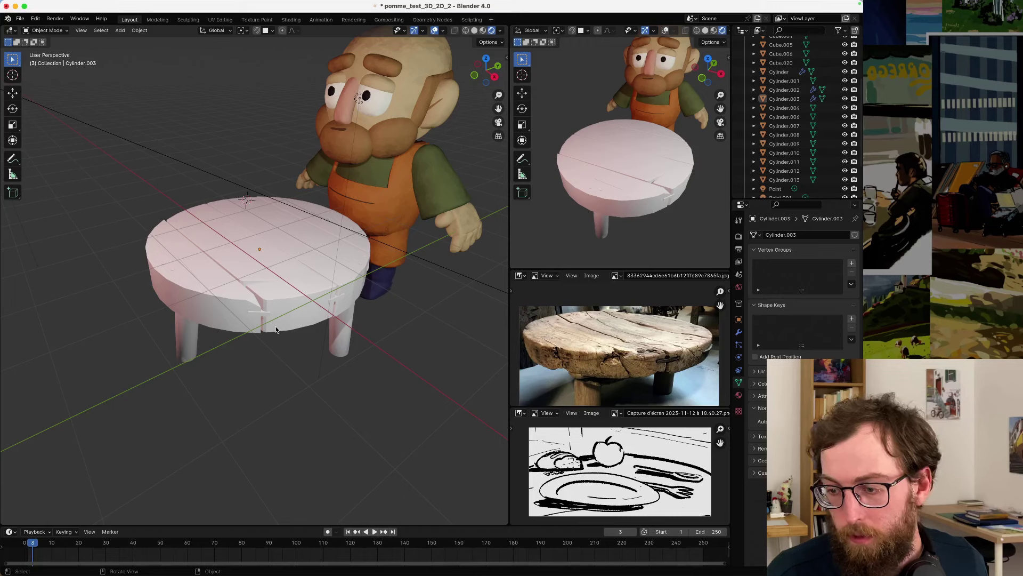
- Select then deselect the left tabletop plank and view the table from below
left_click(283, 278)
left_click(238, 308)
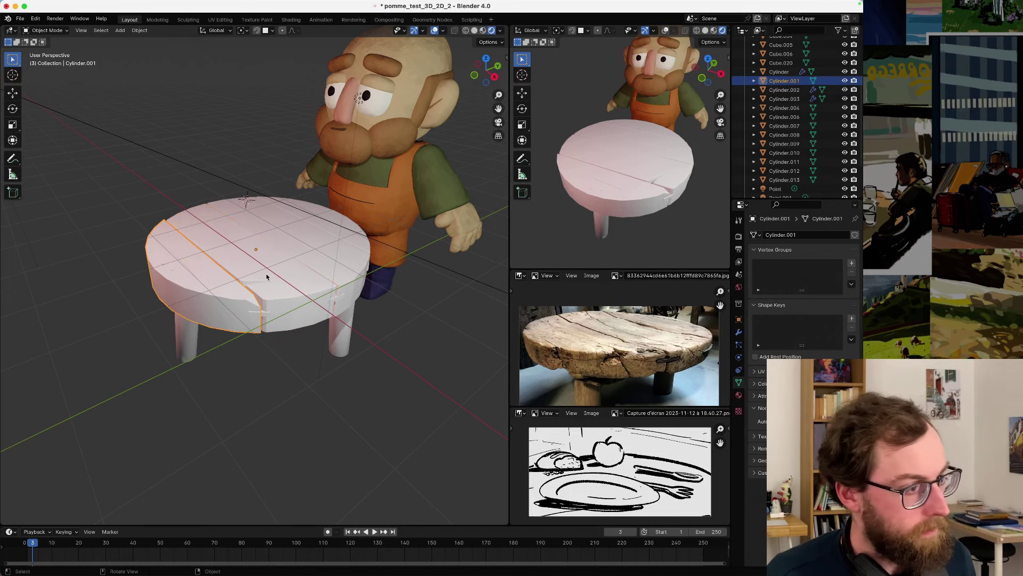
scroll(269, 273, "up", 3)
left_click(204, 359)
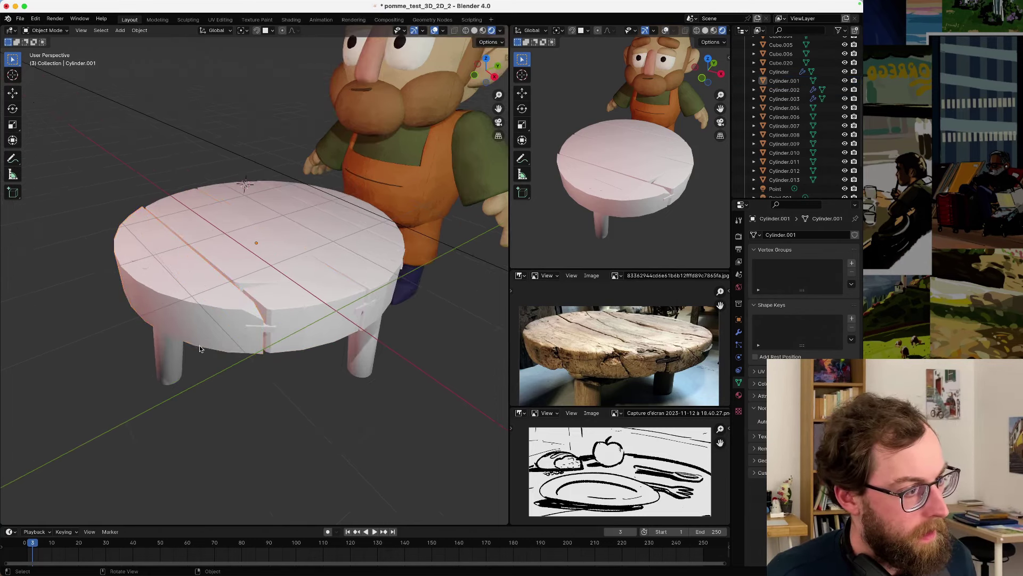
middle_click_drag(199, 348, 262, 283)
scroll(369, 172, "down", 3)
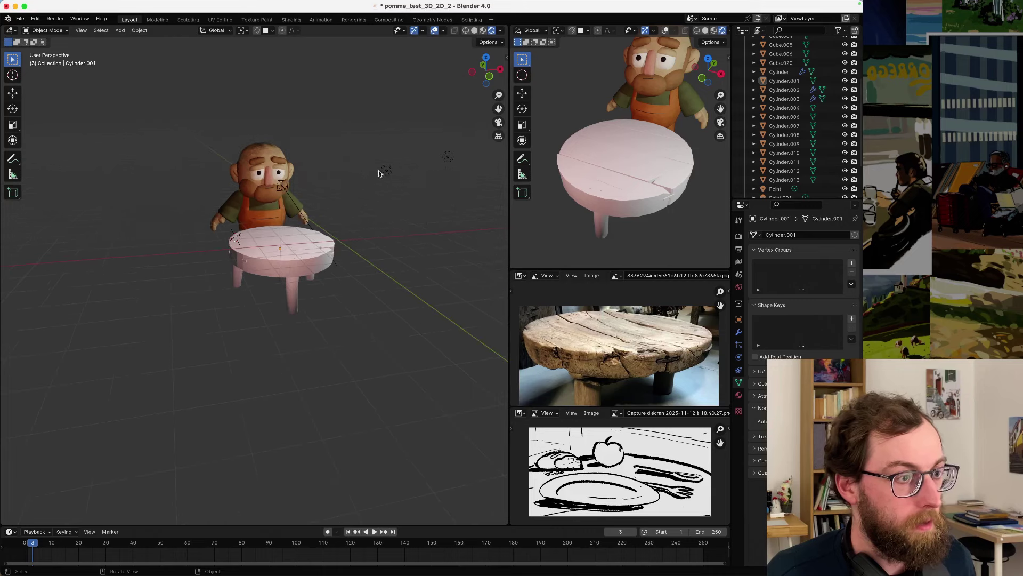
- Duplicate the point light as Point.003, moved -6.9641 m along X, and enlarge the object list
left_click(387, 170)
key("shift+d")
key("x")
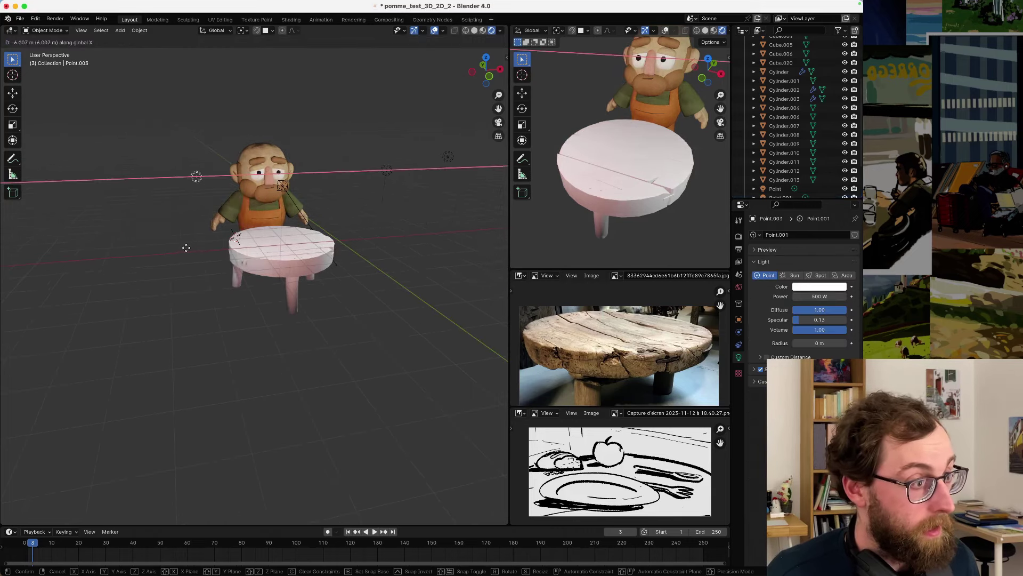
left_click(177, 253)
scroll(177, 251, "up", 3)
middle_click_drag(177, 251, 270, 249)
scroll(272, 253, "up", 2)
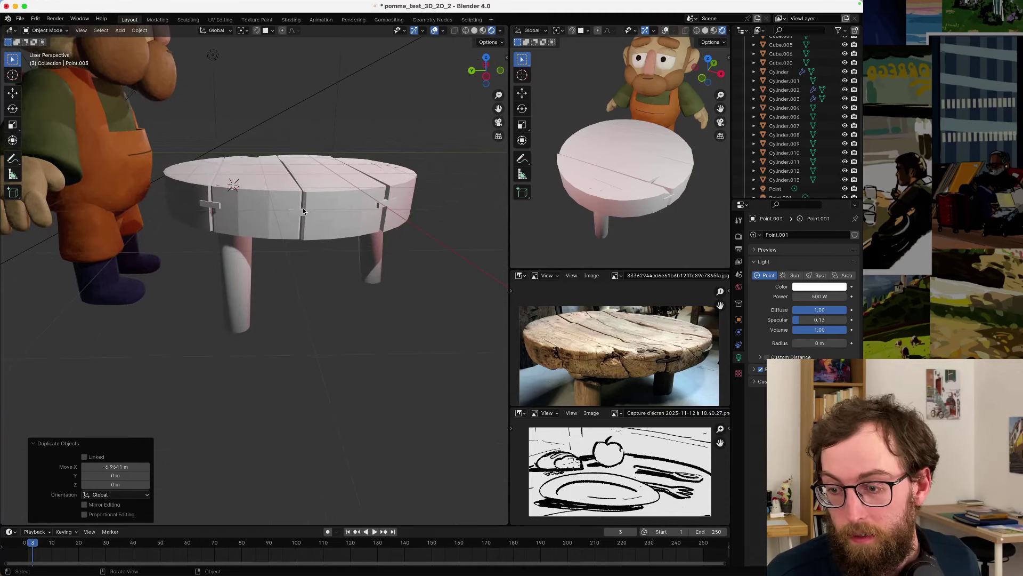
middle_click_drag(303, 211, 321, 242)
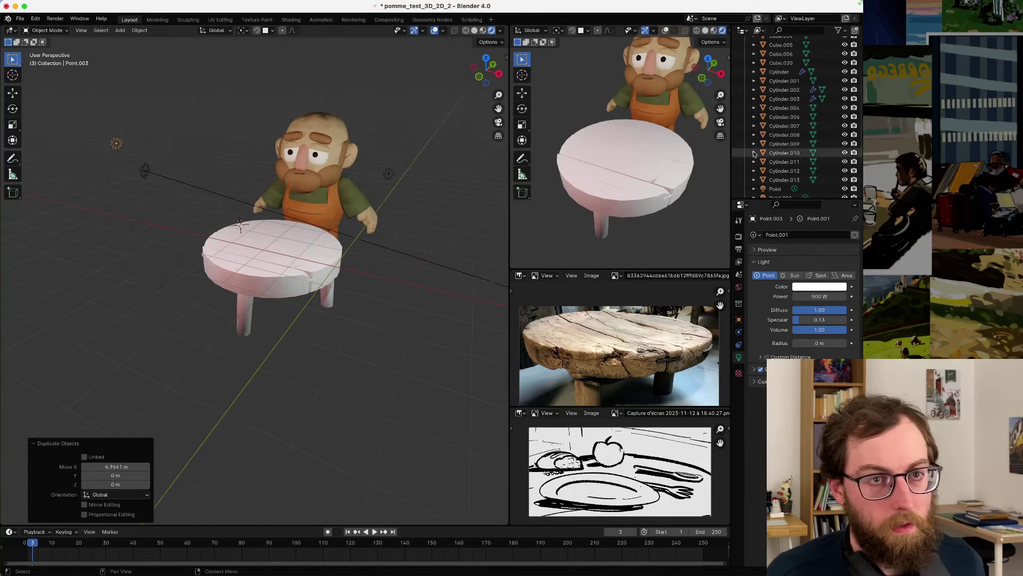
left_click_drag(765, 198, 765, 369)
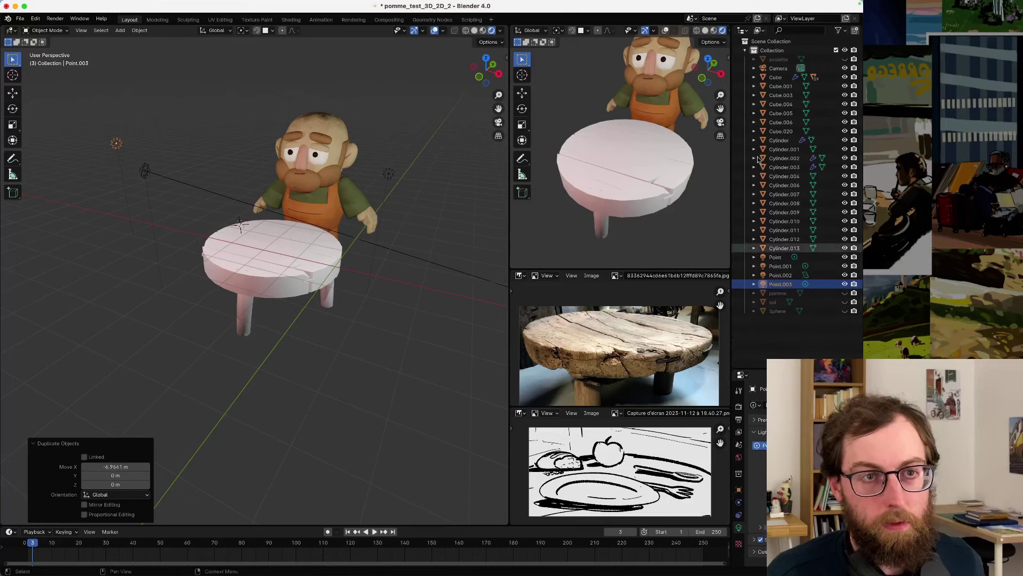
- Select planks Cylinder.001, Cylinder.002 and Cylinder.003, adding Cylinder last as the active object
left_click(308, 250)
middle_click_drag(308, 250, 207, 276)
scroll(207, 276, "up", 2)
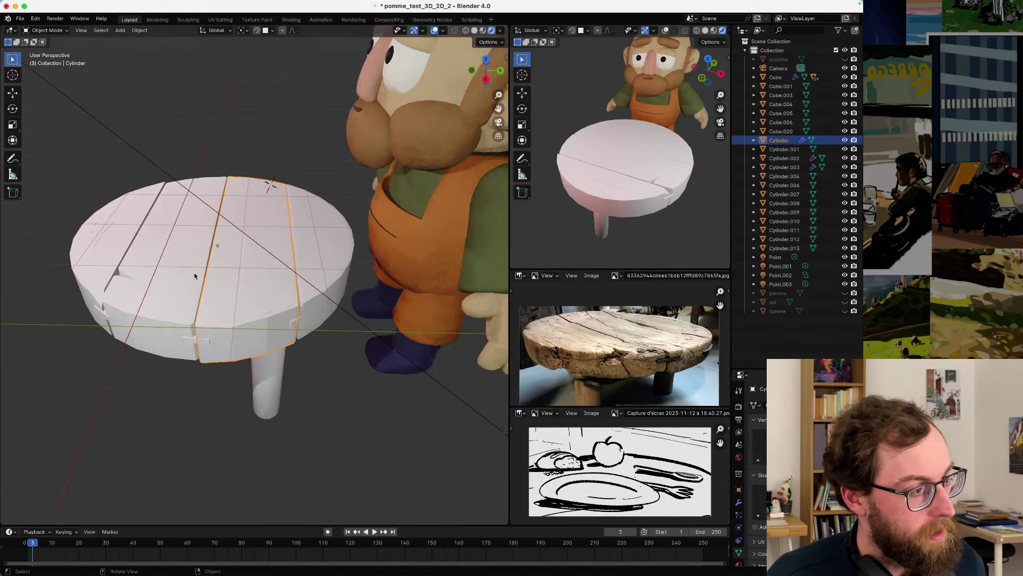
left_click(169, 276)
left_click(255, 254, "shift")
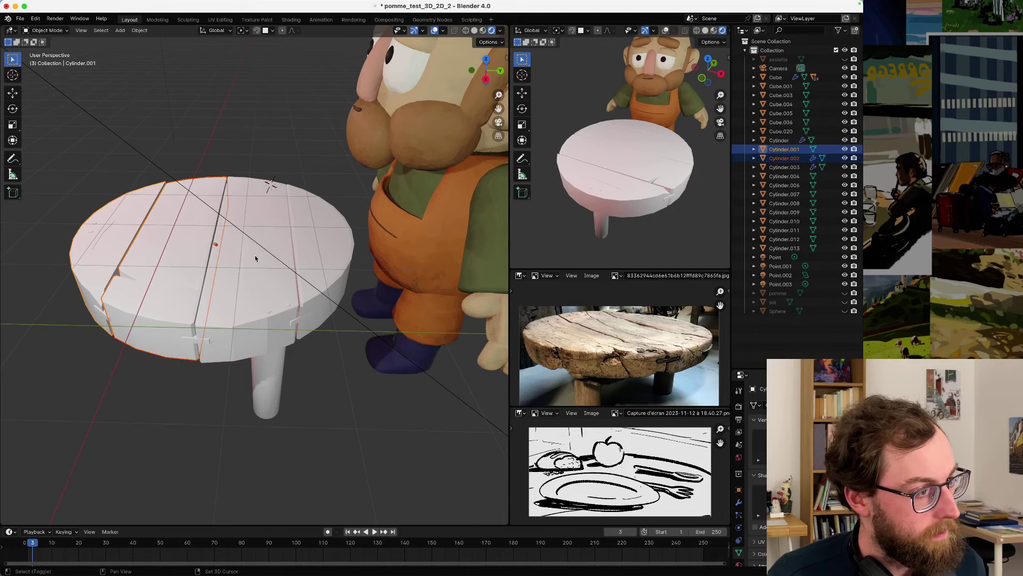
left_click(306, 251, "shift")
middle_click_drag(298, 252, 280, 238)
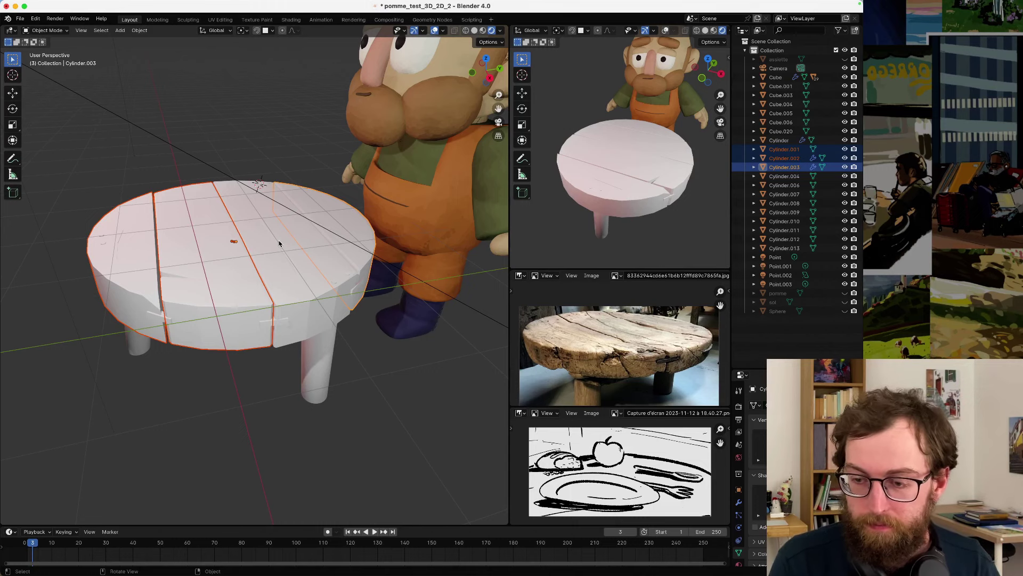
scroll(279, 244, "left", 2)
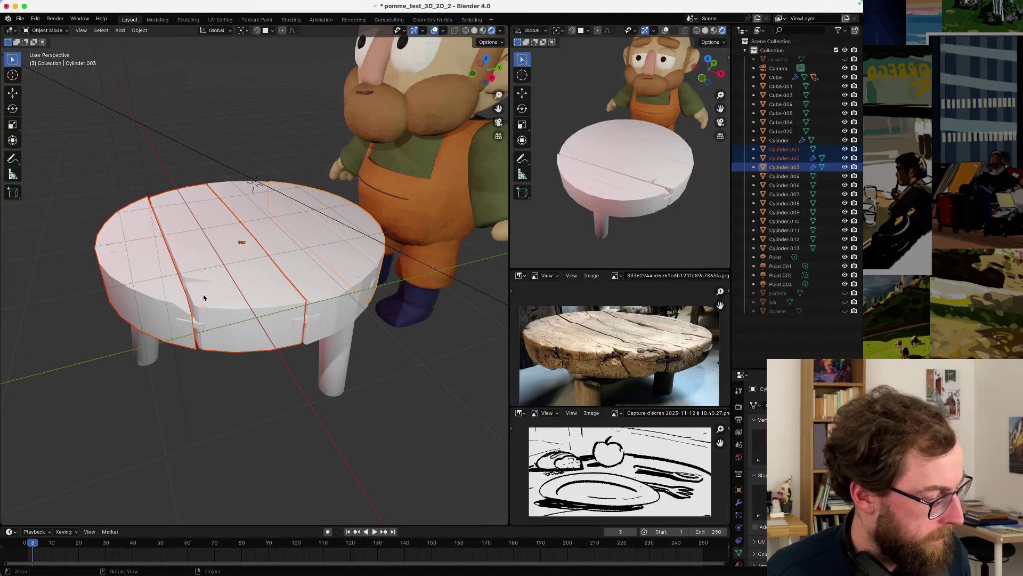
middle_click_drag(224, 278, 295, 229)
left_click(303, 162, "shift")
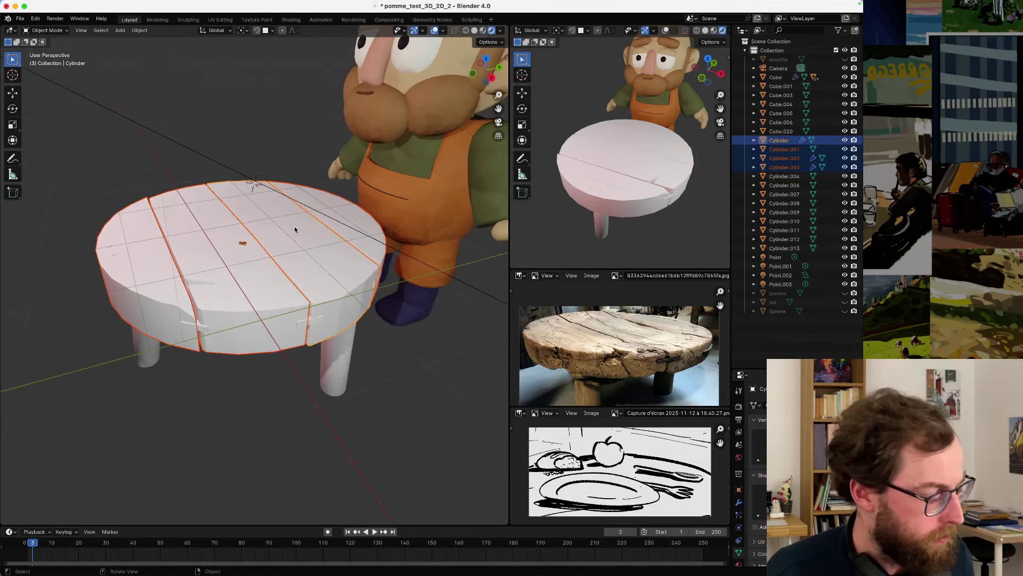
- Parent the selected planks to Cylinder with Ctrl+P > Object, then deselect them
key("ctrl+p")
left_click(271, 268)
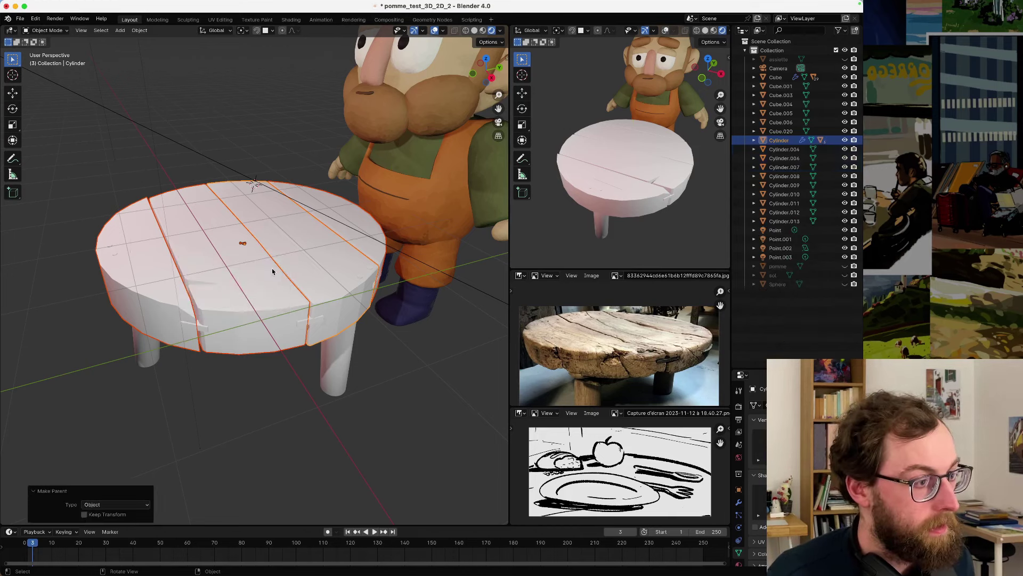
left_click(269, 359)
- Reselect the planks with Cylinder active and join them into Cylinder.003, then deselect all
left_click(258, 312)
middle_click_drag(243, 291, 266, 261)
left_click(326, 249)
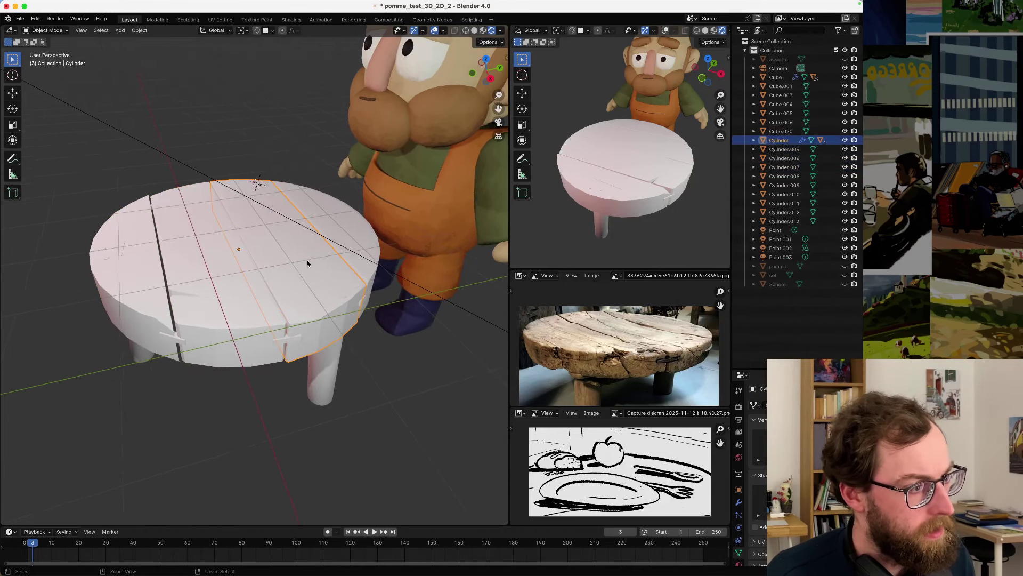
left_click(308, 261, "ctrl")
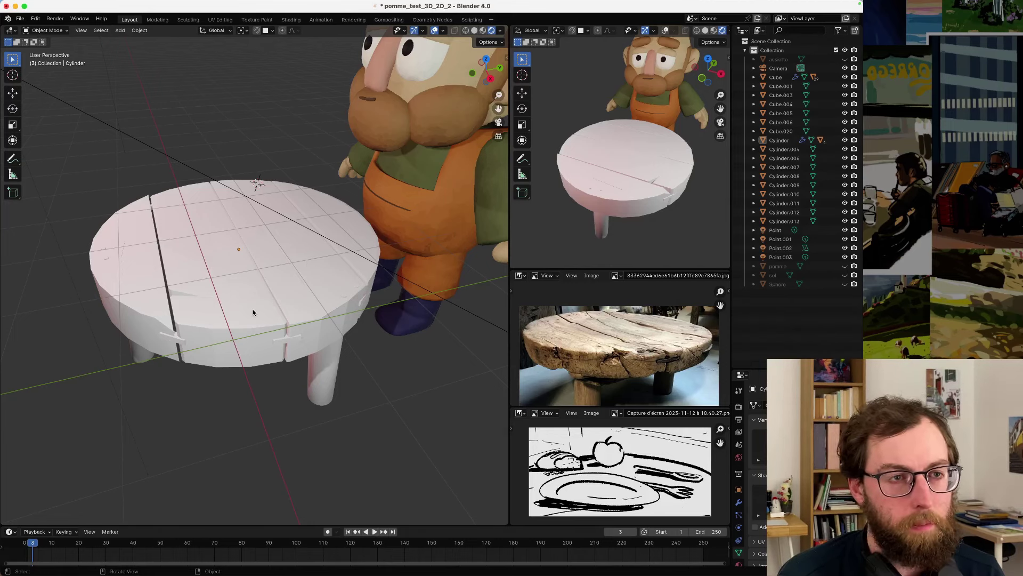
left_click(163, 285)
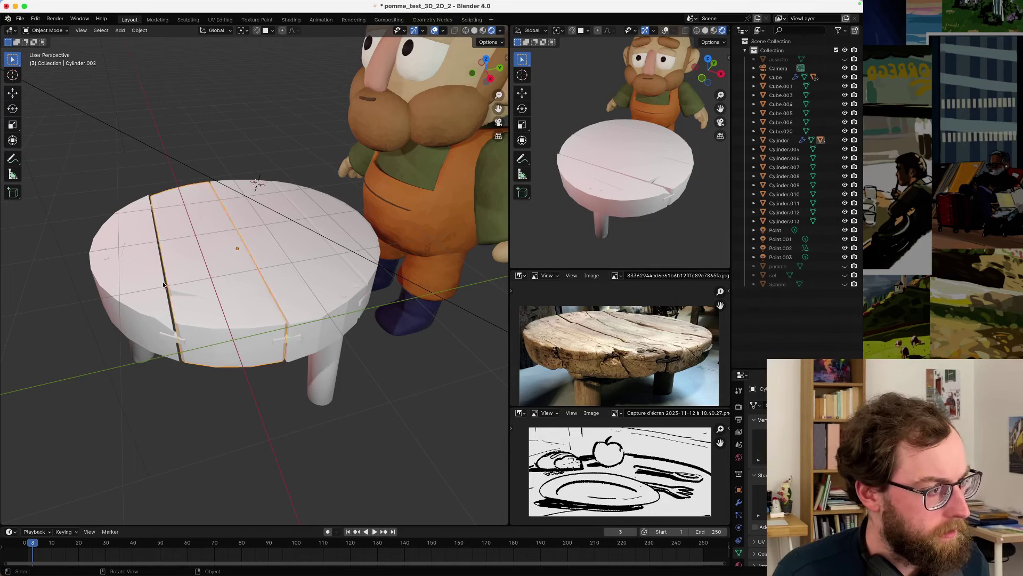
left_click(202, 272, "shift")
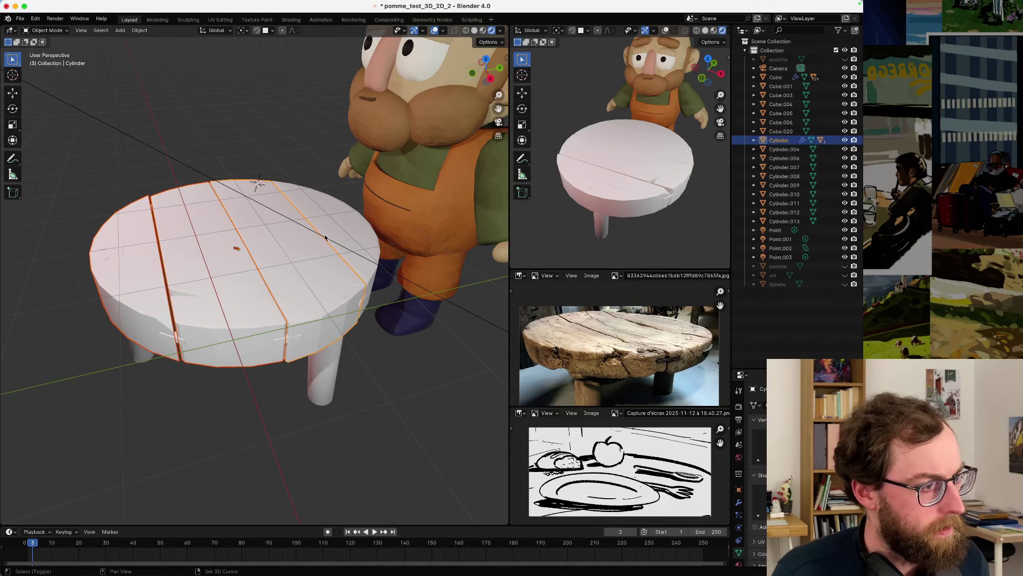
left_click(340, 221, "shift")
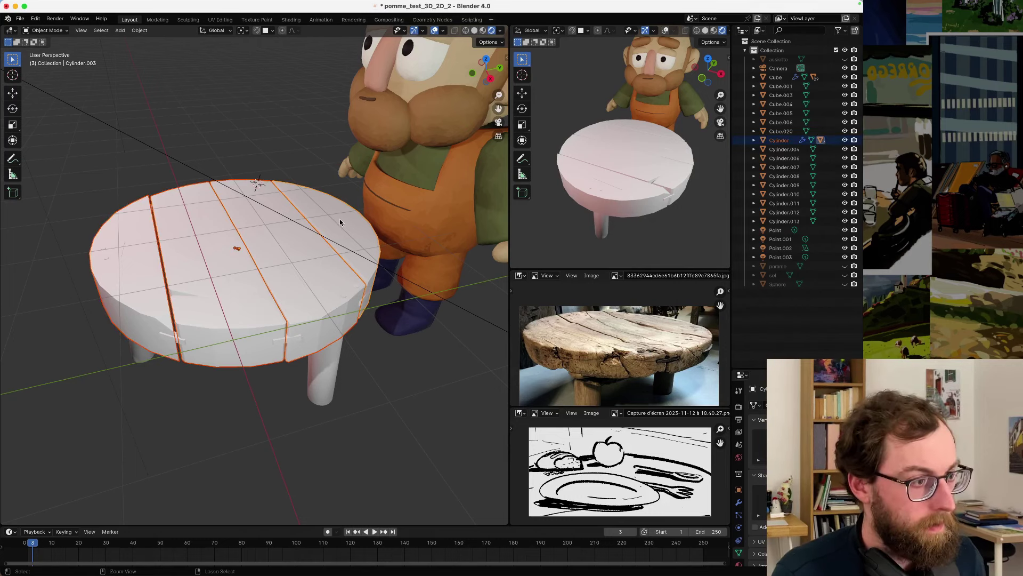
key("ctrl+j")
key("alt+a")
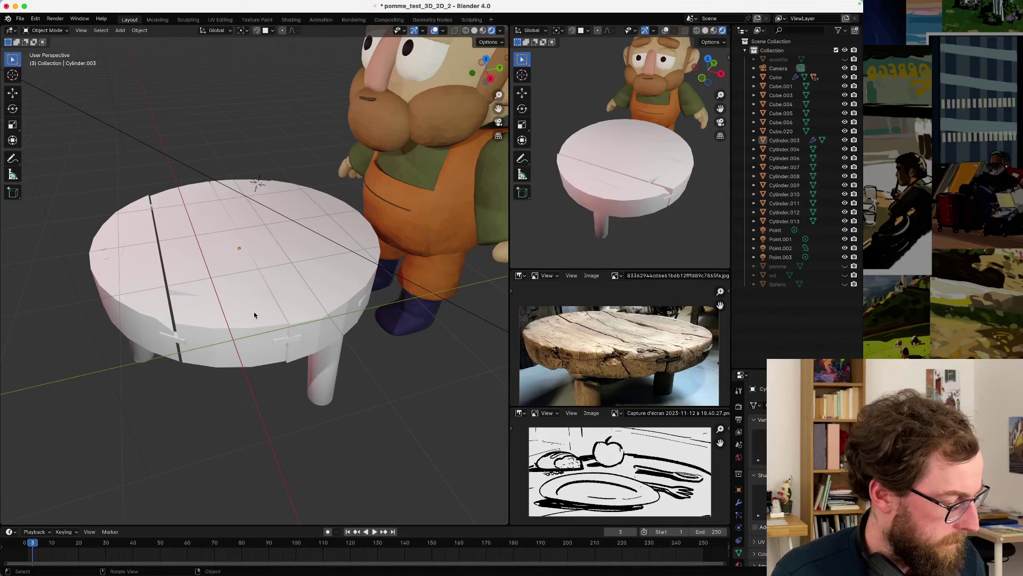
- Select the merged tabletop, enter Edit Mode, and try selecting its linked face strips
left_click(254, 314)
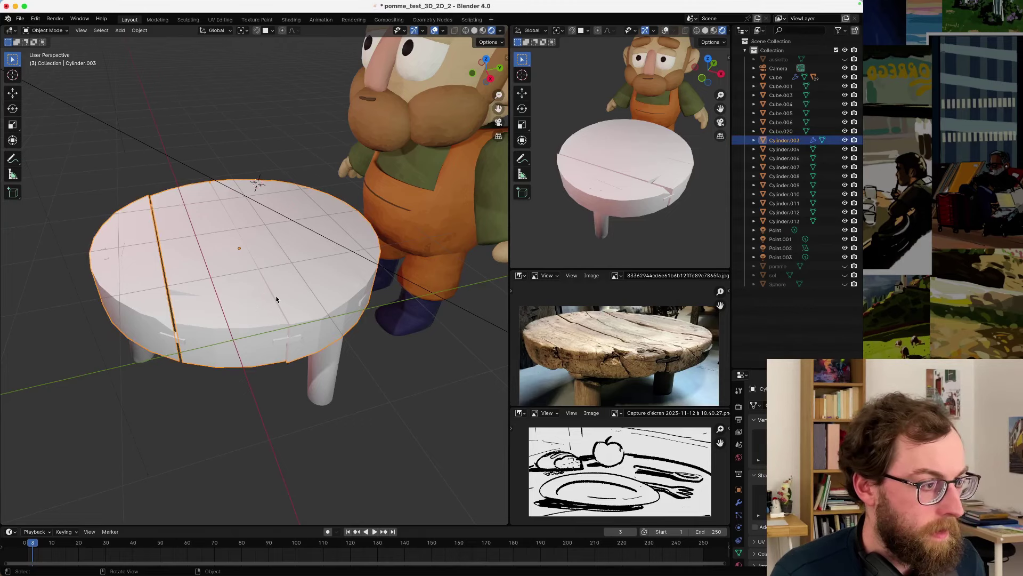
middle_click_drag(276, 294, 243, 301)
key("Tab")
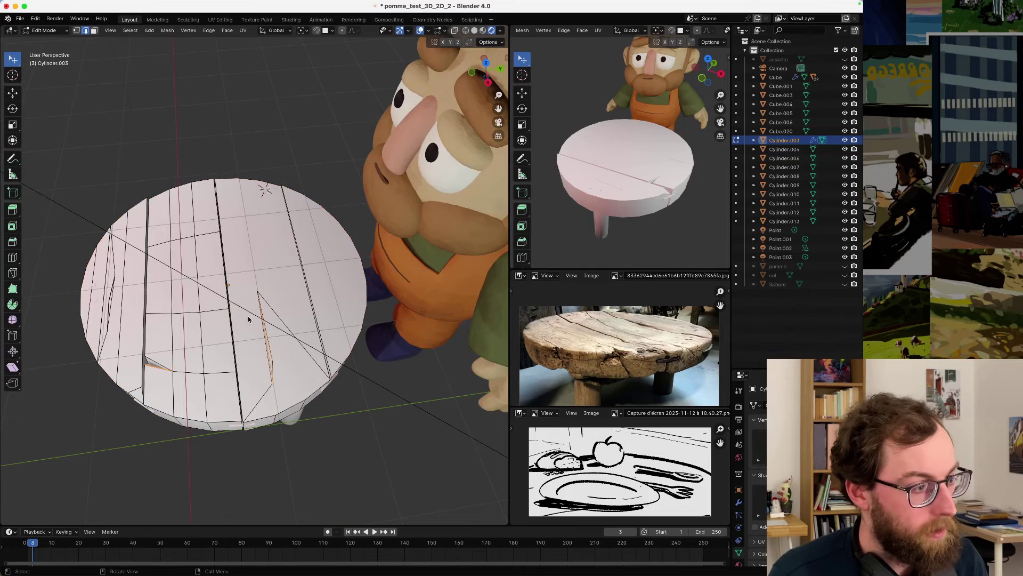
key("l")
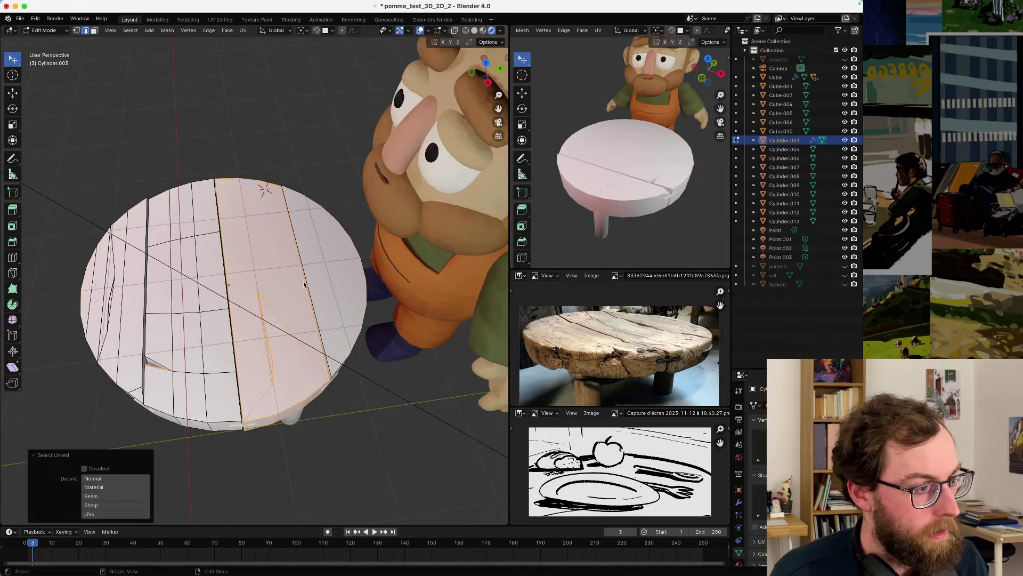
key("shift+l")
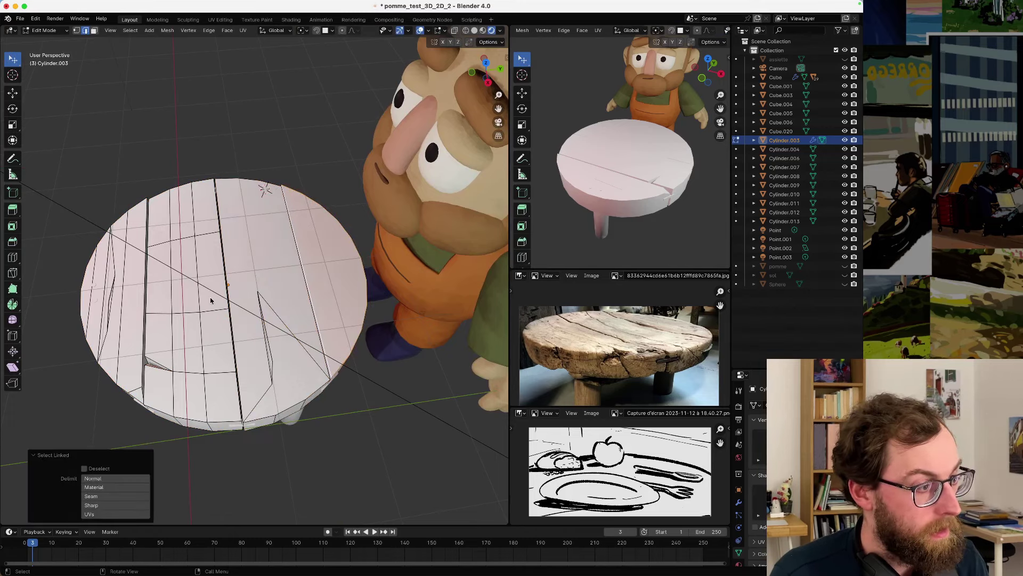
key("l")
key("l")
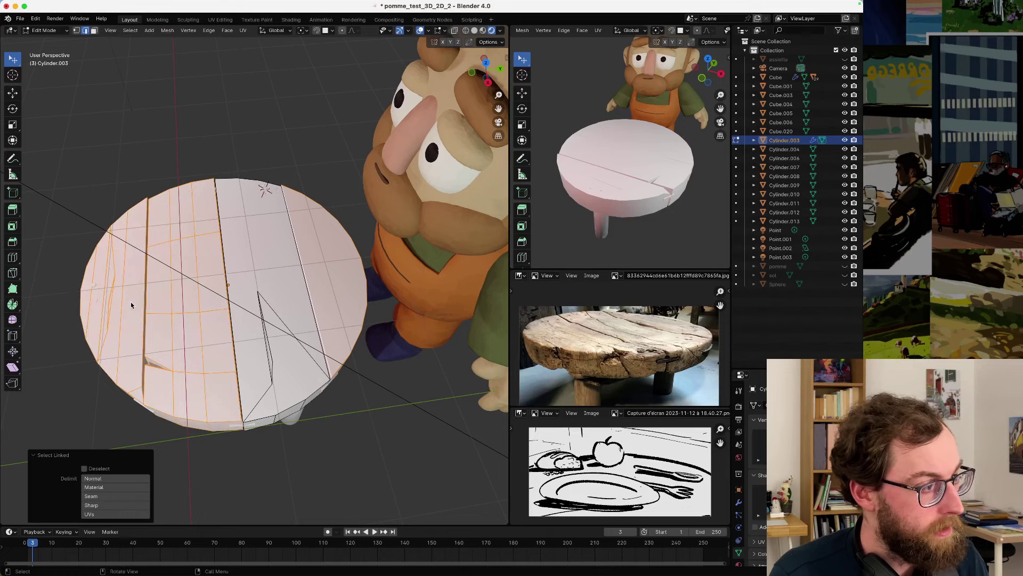
middle_click_drag(130, 302, 152, 276)
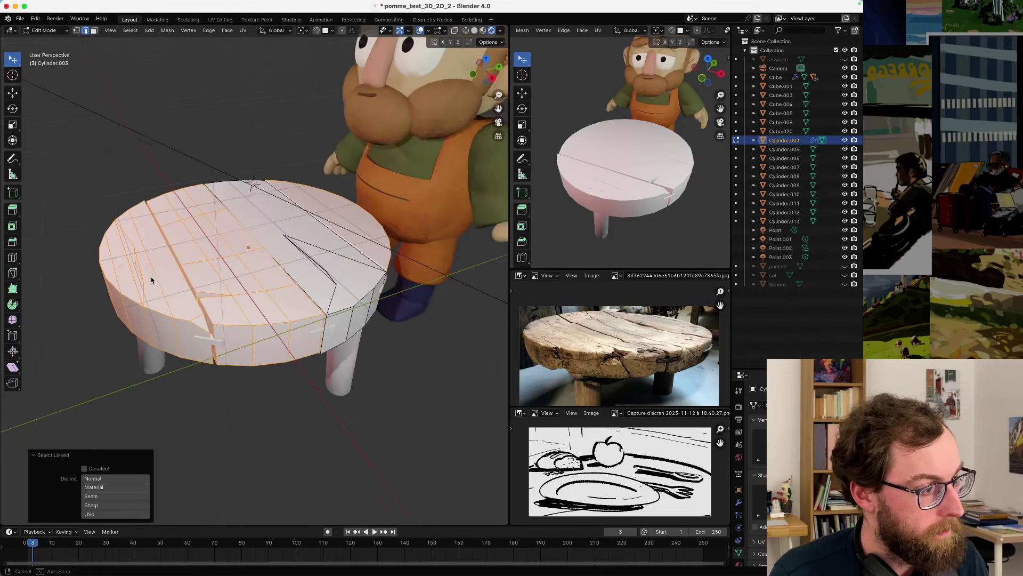
left_click(212, 393)
- Orbit and zoom around the tabletop from top-down and low views to inspect the mesh and underside peg
middle_click_drag(212, 393, 247, 365)
middle_click_drag(260, 312, 266, 273)
scroll(256, 273, "up", 3)
scroll(163, 304, "down", 4)
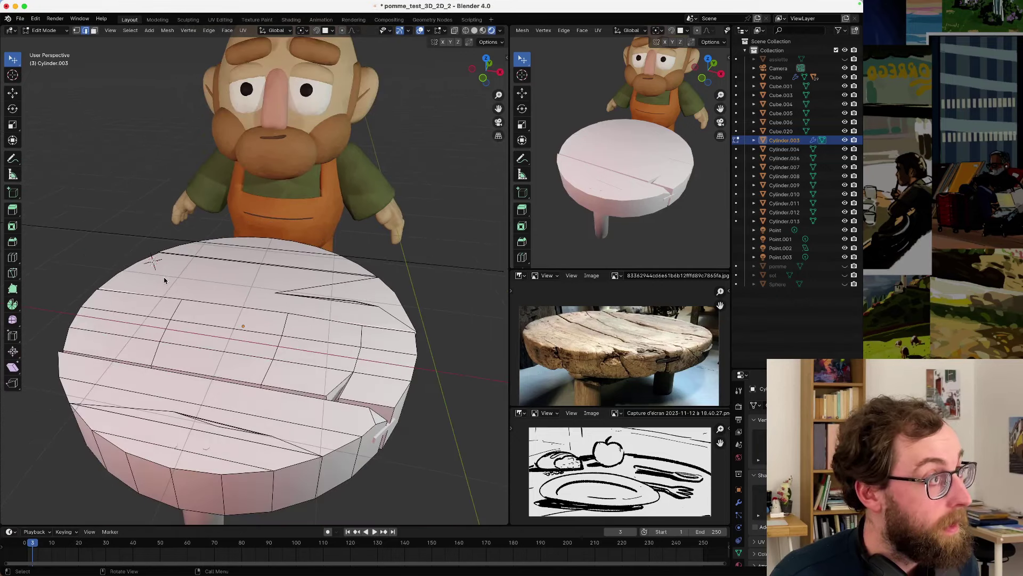
scroll(165, 279, "up", 2)
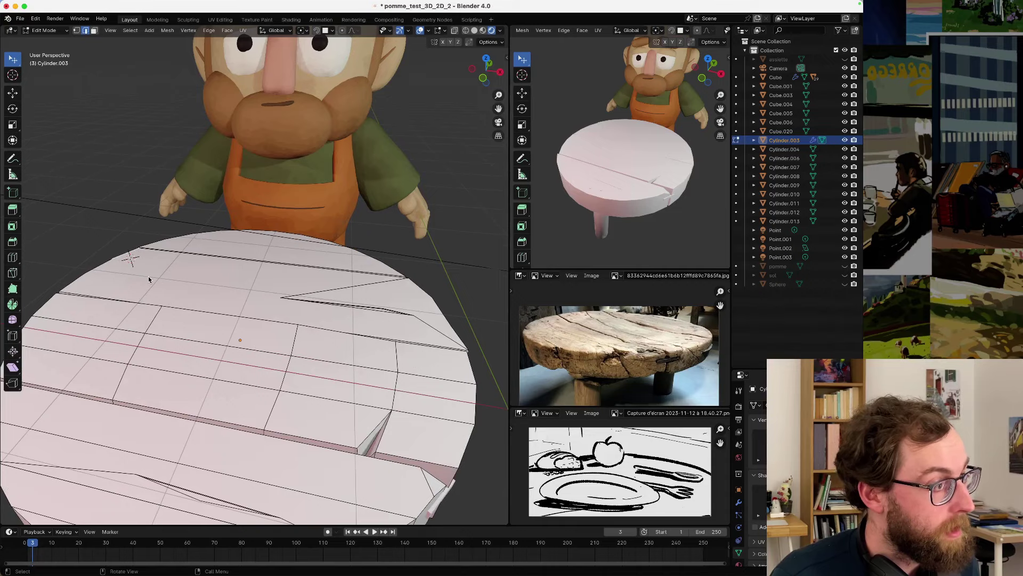
middle_click_drag(166, 279, 295, 329)
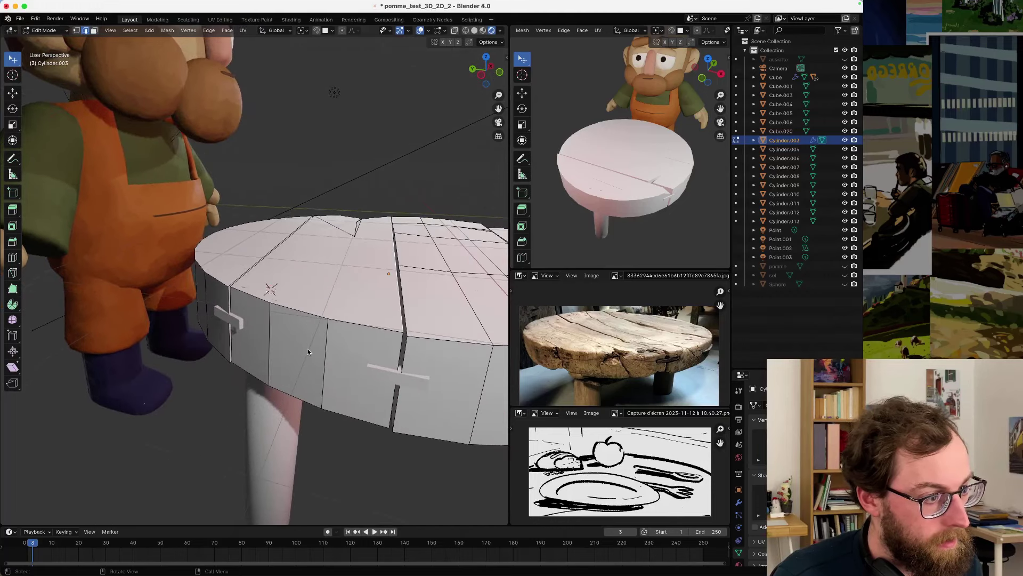
scroll(308, 349, "down", 3)
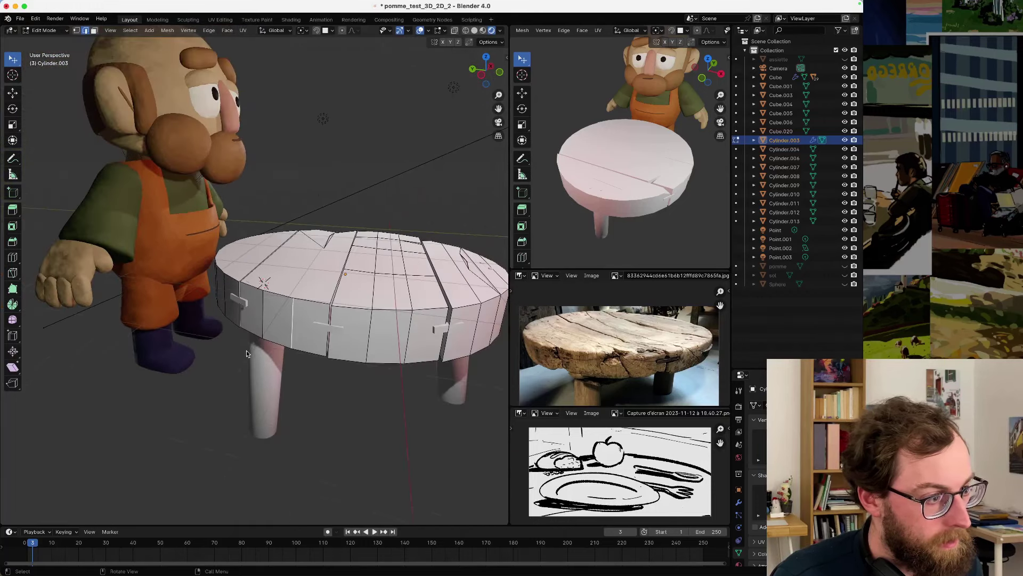
scroll(247, 349, "up", 4)
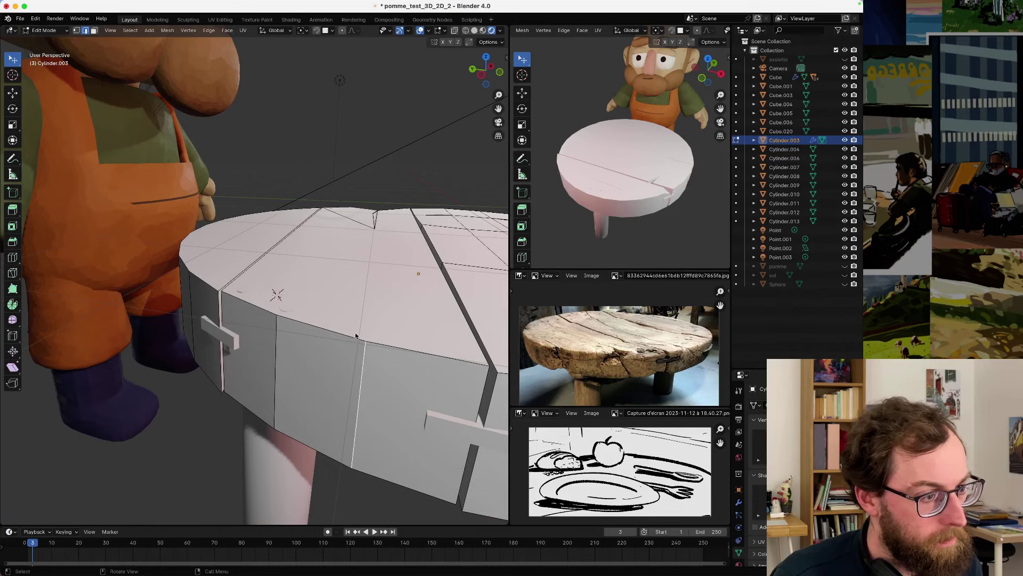
middle_click_drag(363, 317, 341, 349)
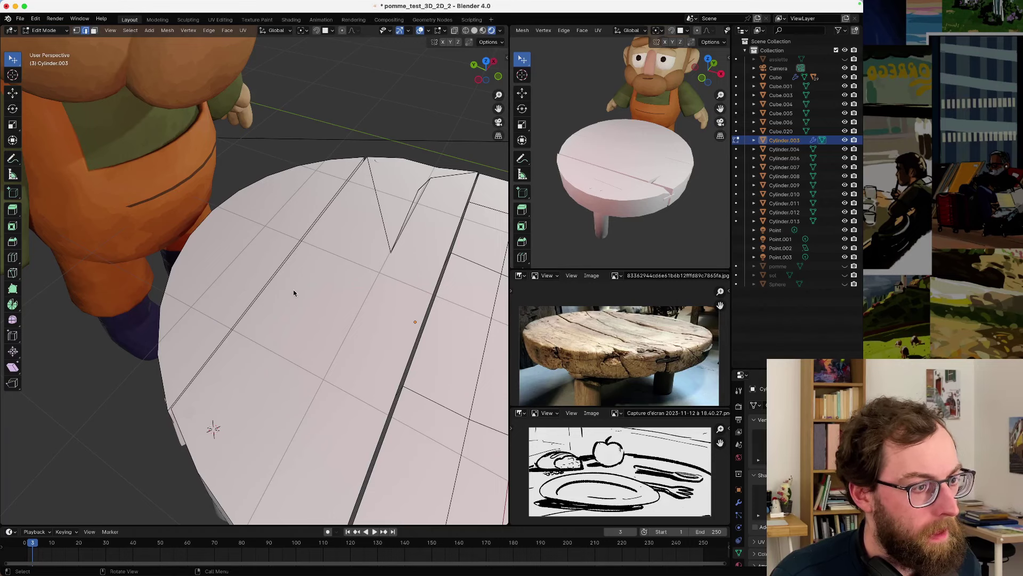
middle_click_drag(293, 293, 302, 307)
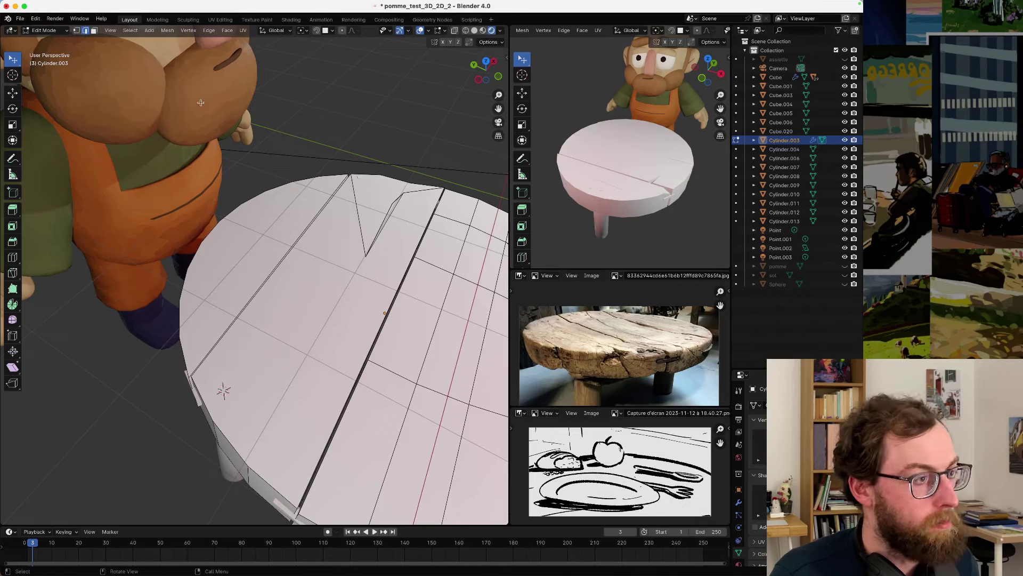
- In vertex mode, knife-cut a new edge from the inner vertex to the rim and lower it slightly along Z
left_click(77, 30)
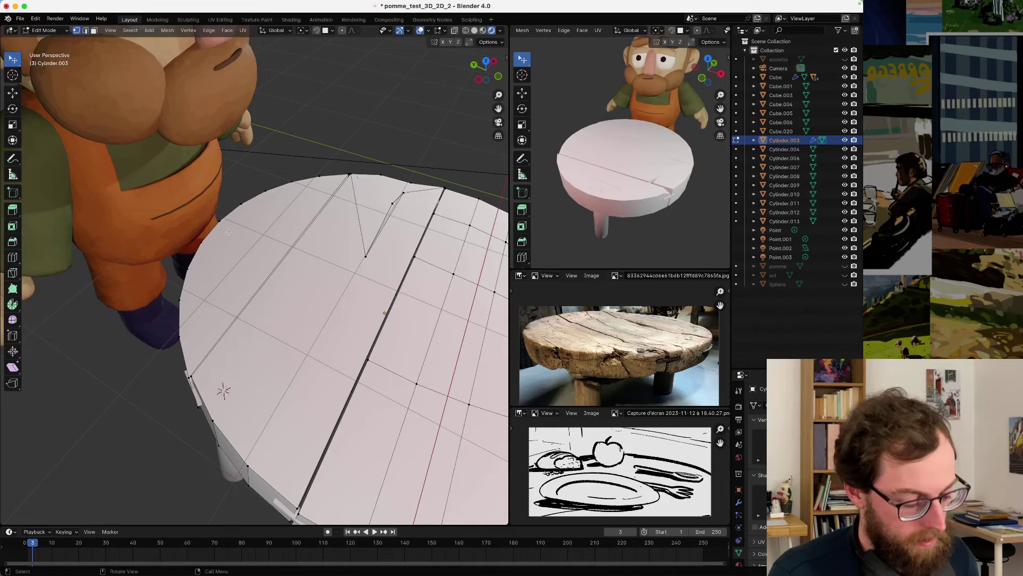
key("k")
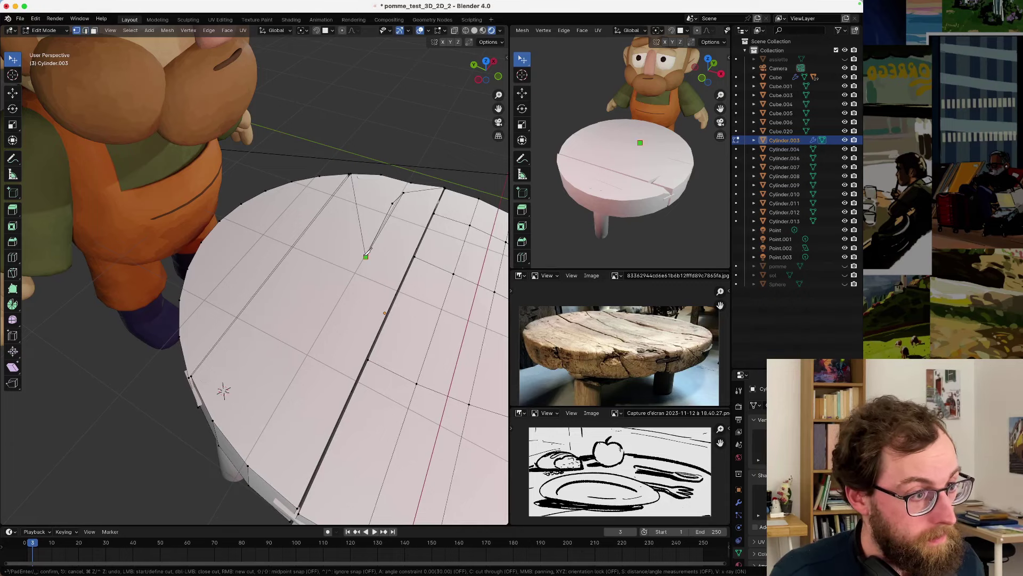
left_click(248, 464)
key("Return")
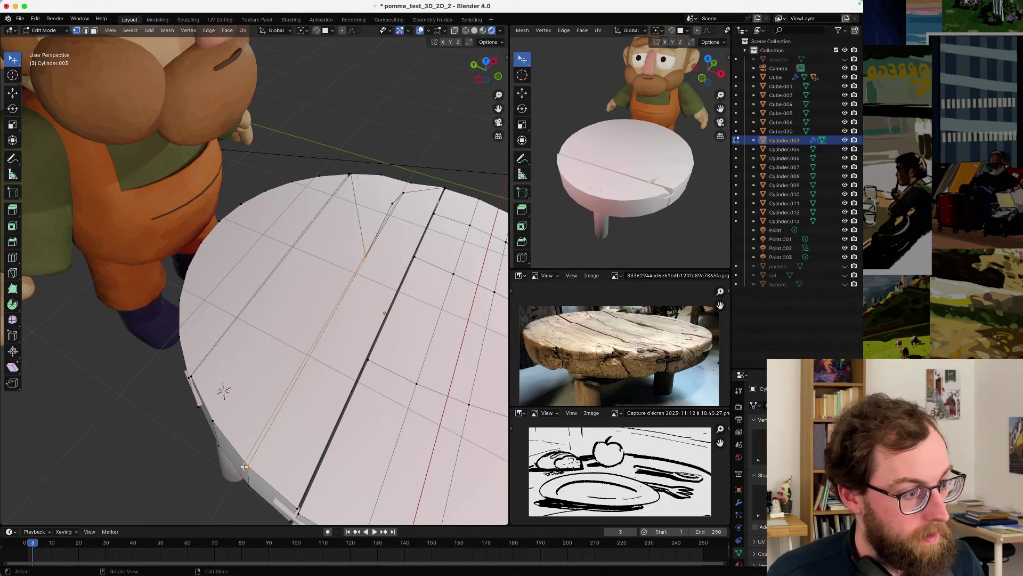
middle_click_drag(278, 400, 293, 324)
key("g")
key("z")
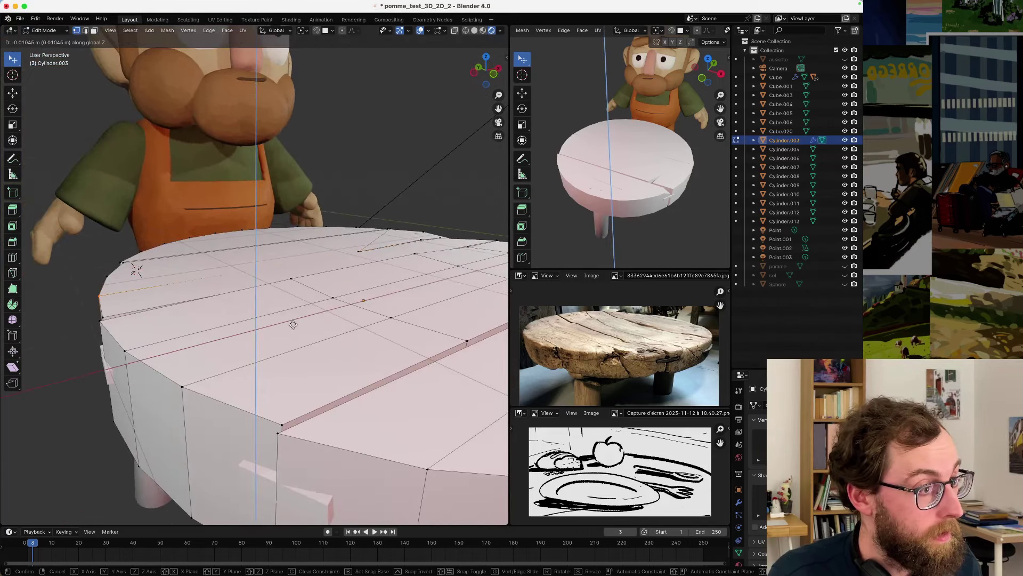
left_click(293, 325)
- Return to Object Mode, select the tabletop Cylinder.003, and move to the Shading workspace
key("Tab")
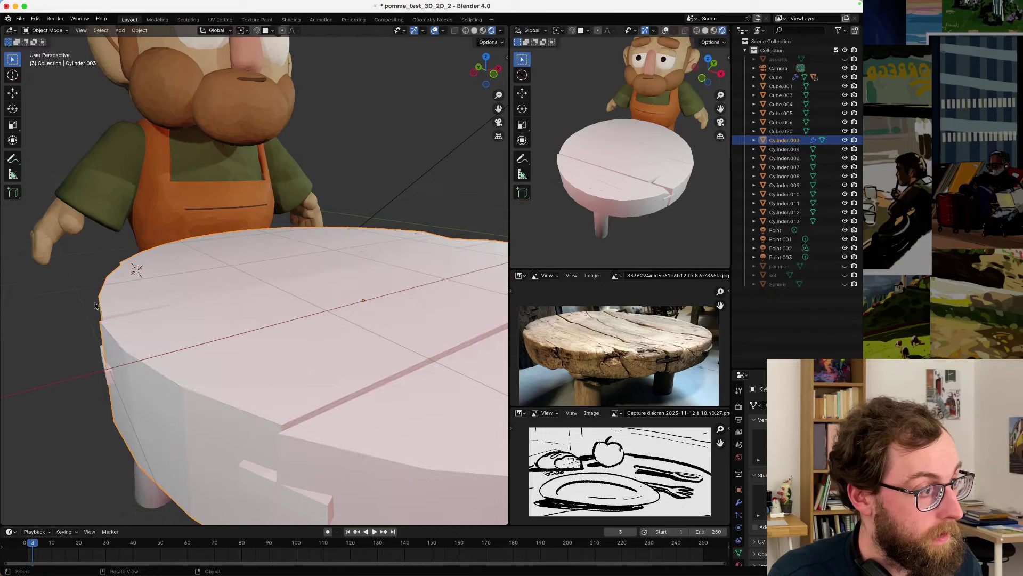
left_click(121, 309)
scroll(121, 310, "down", 3)
middle_click_drag(122, 309, 187, 302)
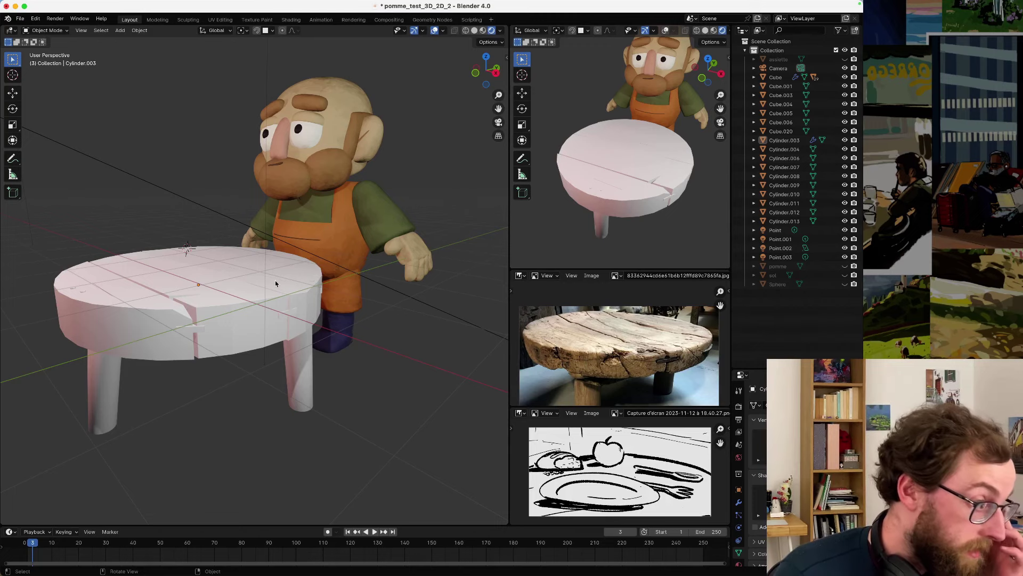
middle_click_drag(275, 283, 215, 334)
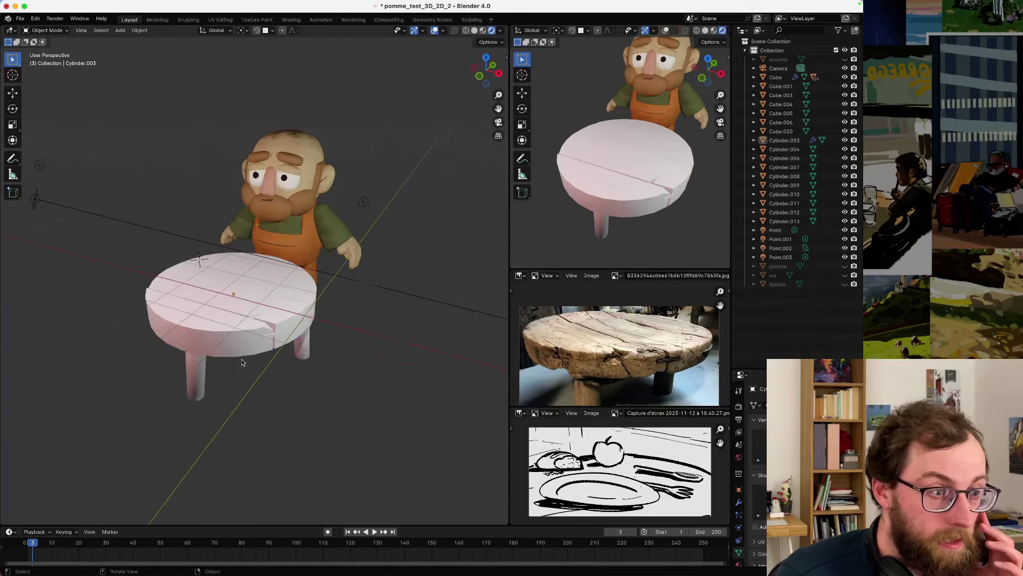
left_click(215, 334)
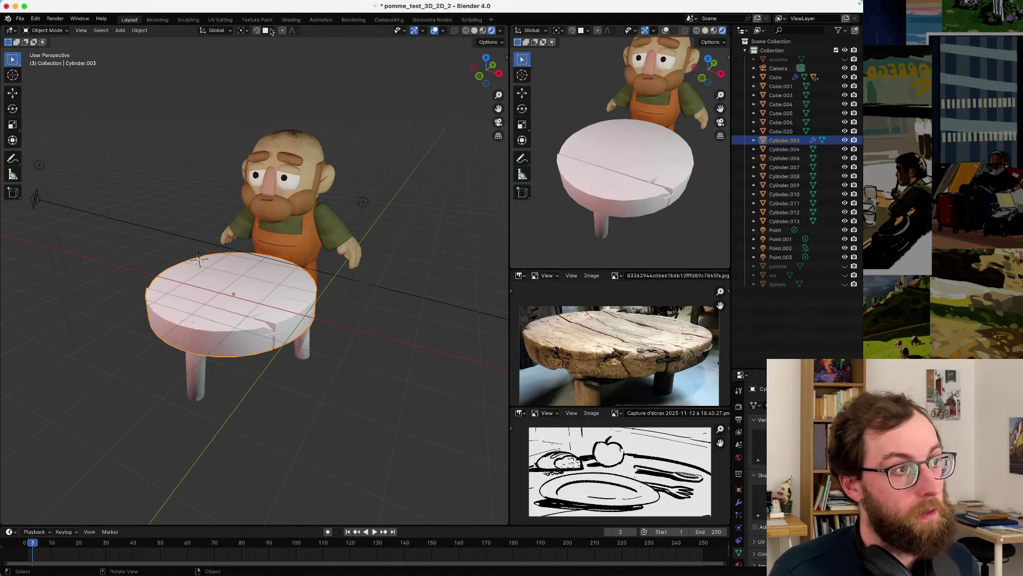
left_click(291, 20)
middle_click_drag(431, 205, 453, 184)
- Turn on Material Preview shading and give the tabletop a new material named bois_table
left_click(672, 30)
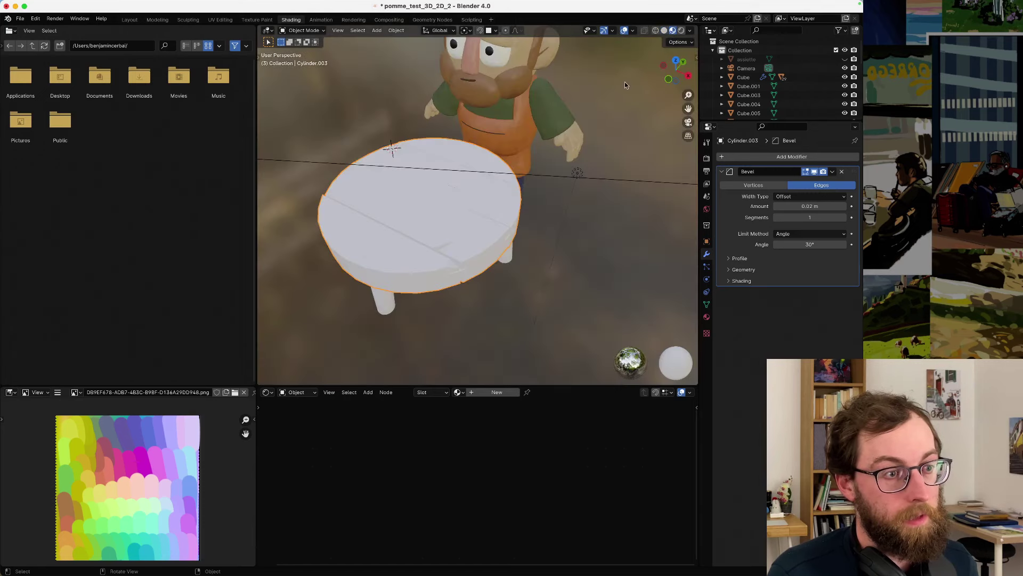
middle_click_drag(467, 251, 479, 373)
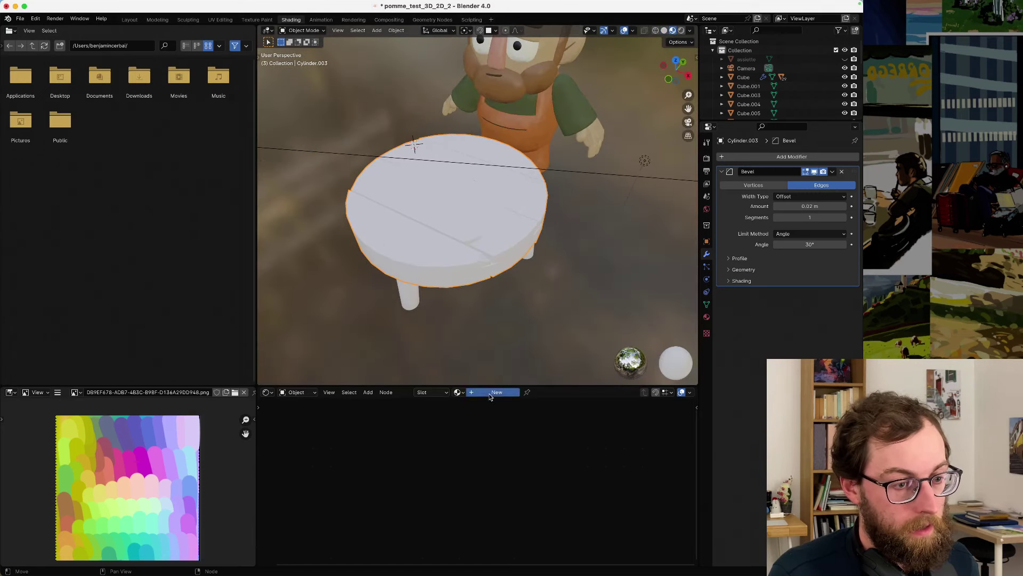
left_click(490, 392)
left_click_drag(552, 386, 552, 344)
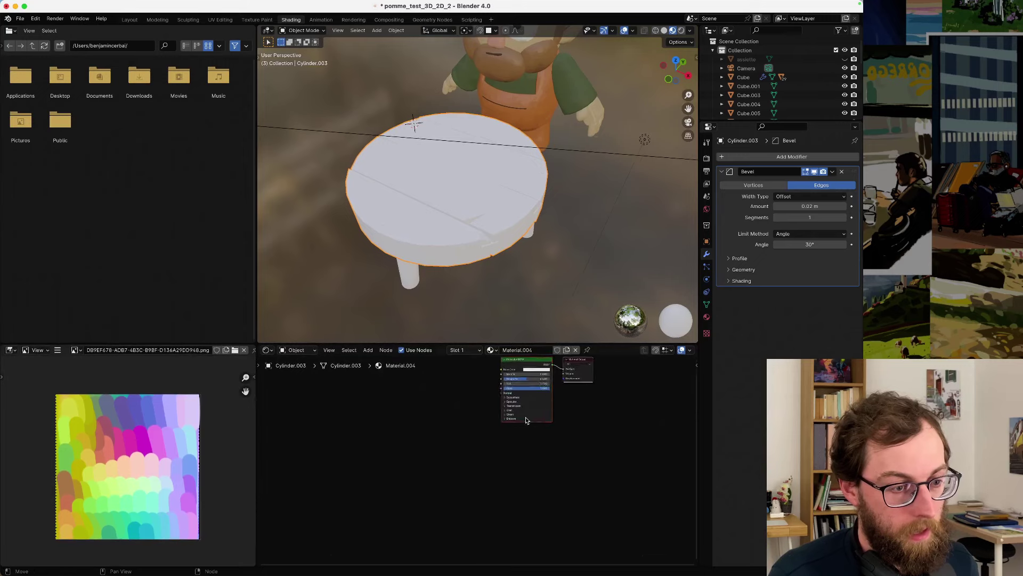
scroll(512, 437, "up", 5)
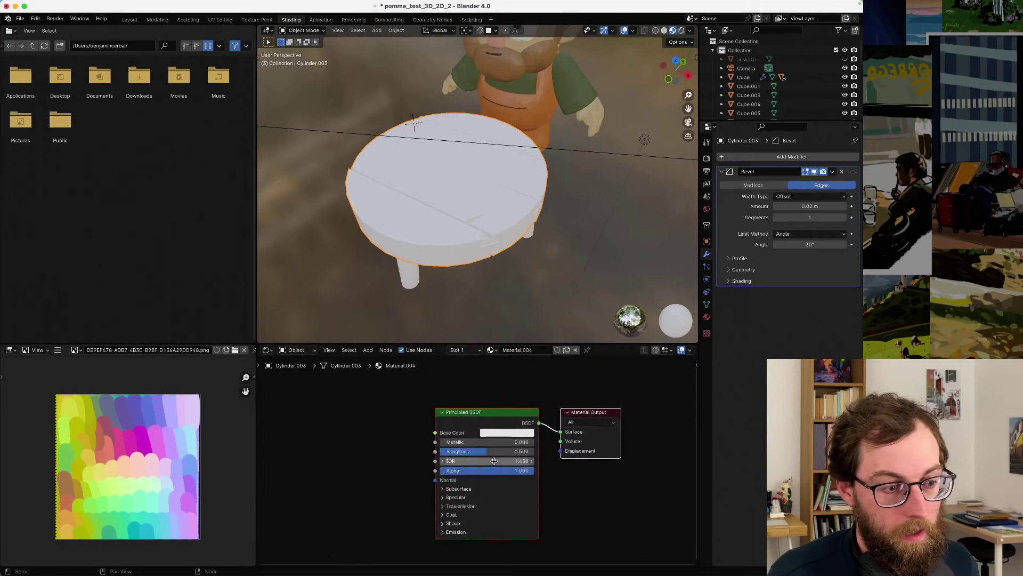
scroll(494, 460, "up", 1)
left_click(523, 350)
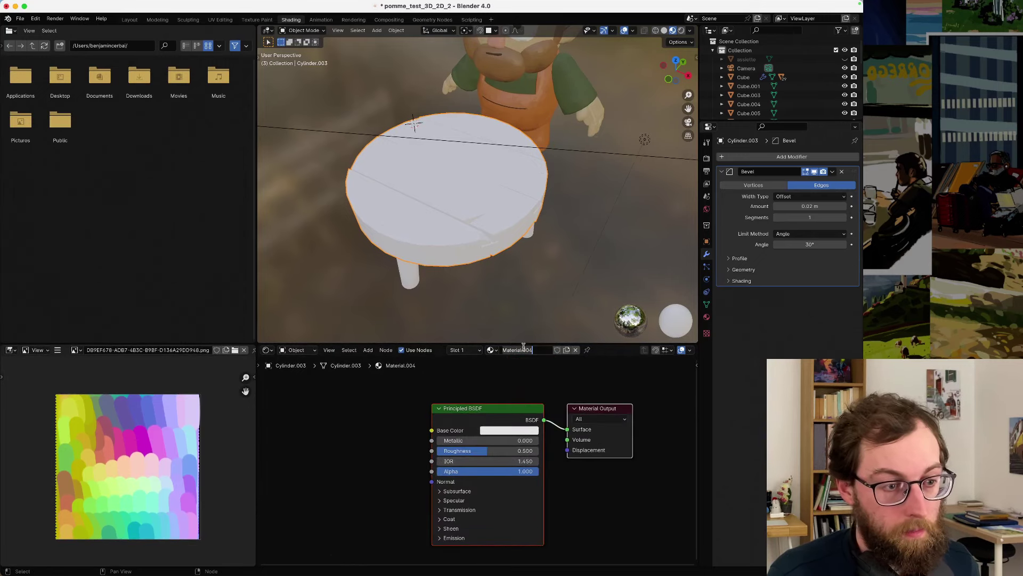
type("bois_")
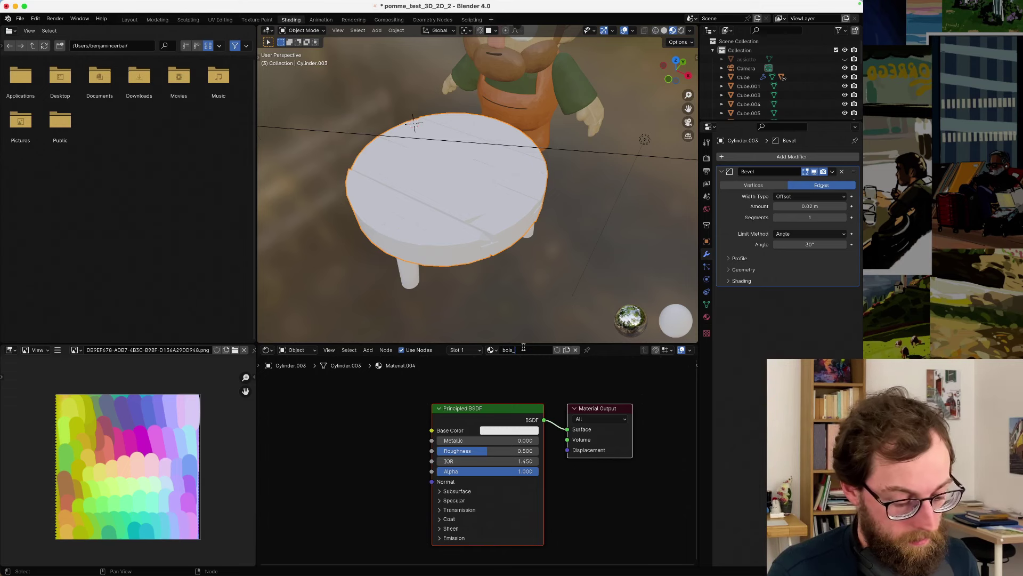
type("table")
key("Return")
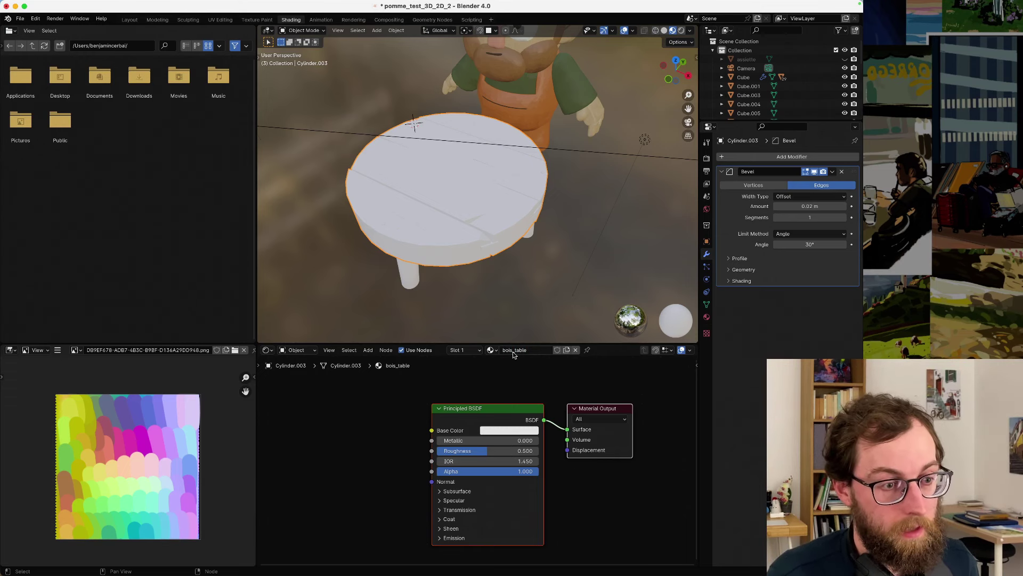
left_click(492, 430)
- Set the bois_table base colour to a warm dark brown (hue 0.076, saturation 0.616, value 0.213)
left_click_drag(521, 341, 510, 339)
left_click_drag(569, 308, 519, 333)
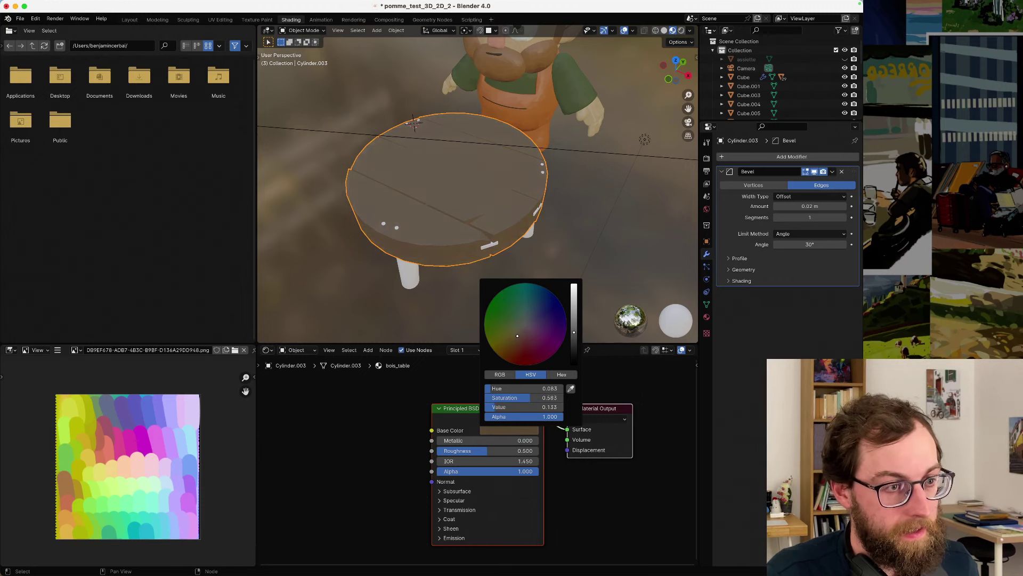
left_click_drag(574, 331, 574, 326)
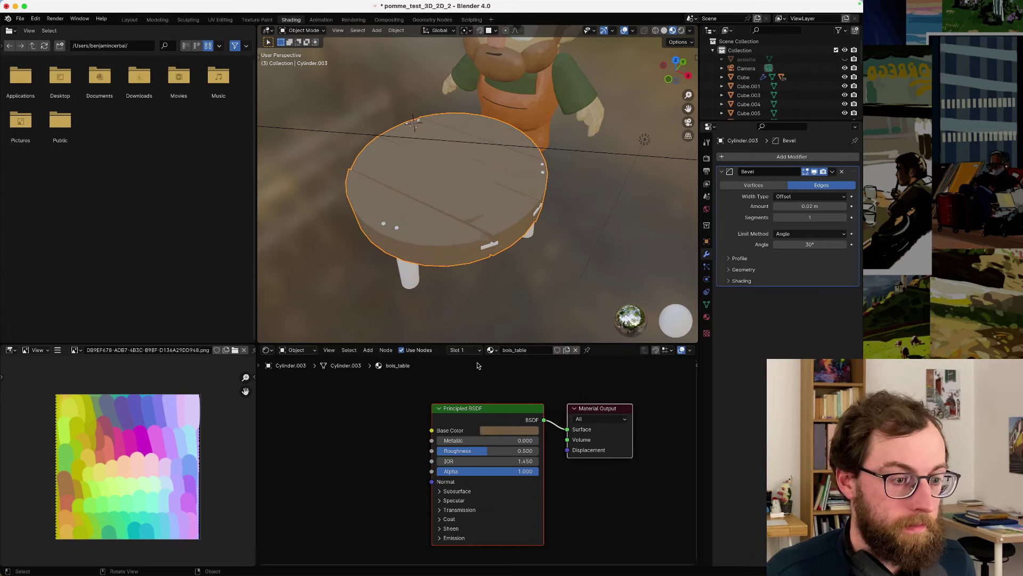
left_click(497, 430)
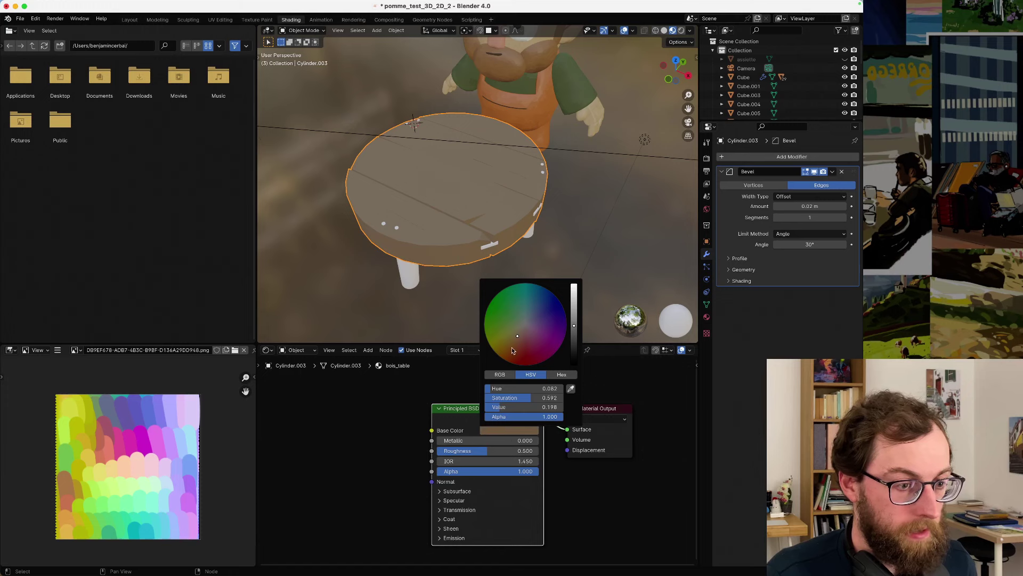
left_click(574, 327)
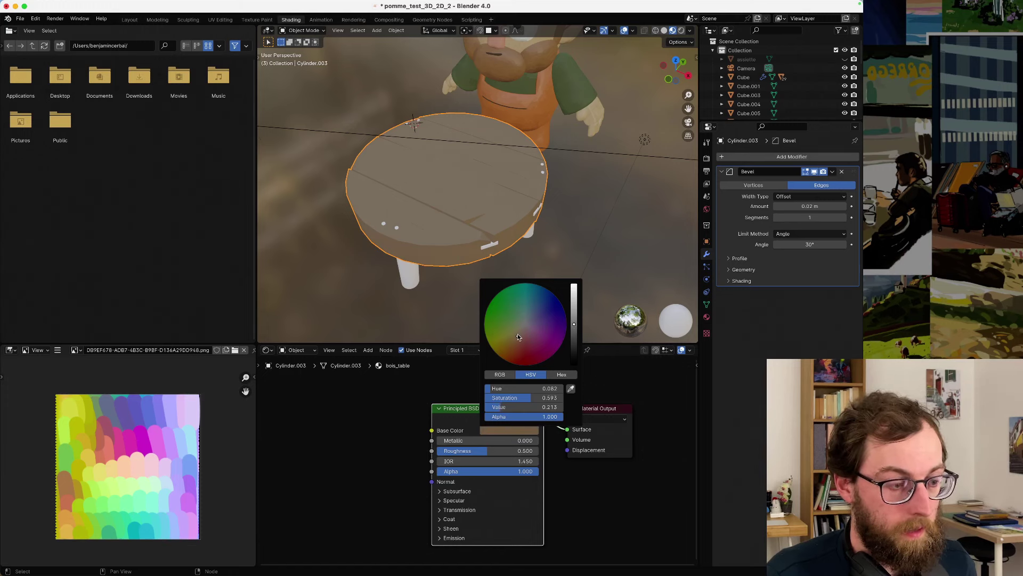
left_click_drag(517, 334, 513, 336)
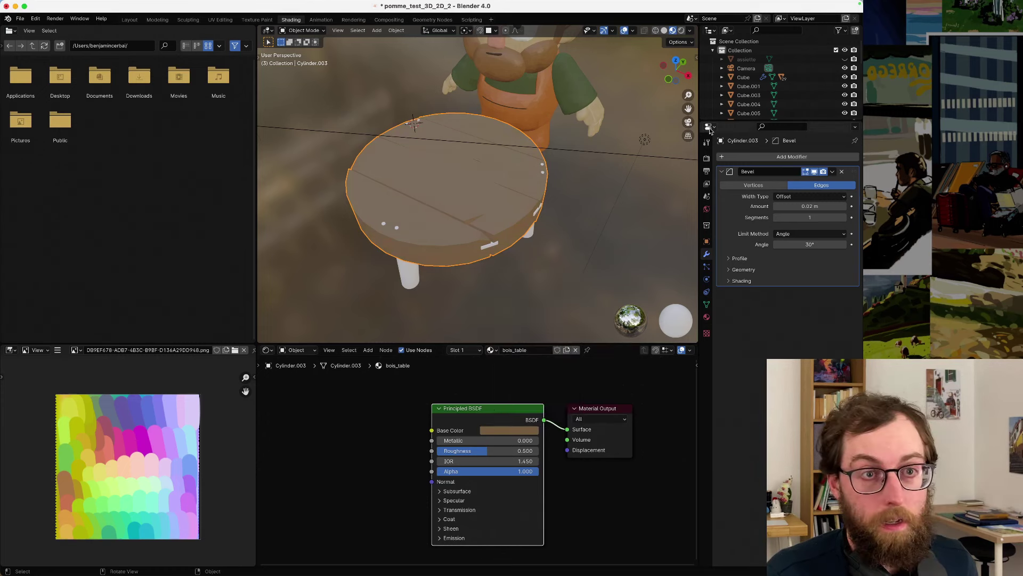
- Enlarge the Outliner and rename the tabletop object to 'planche table'
left_click_drag(756, 121, 760, 244)
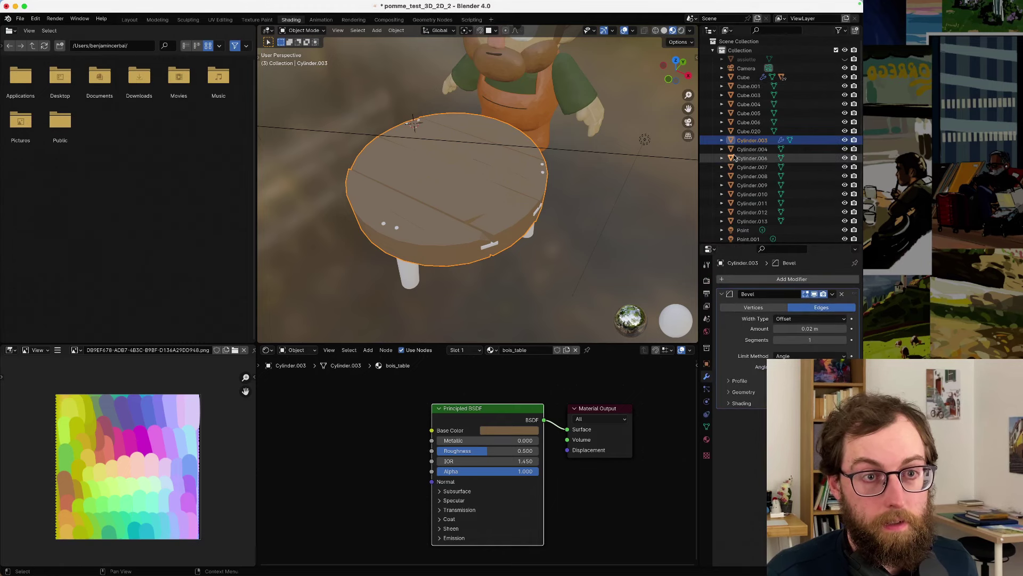
left_click(845, 140)
left_click(845, 140)
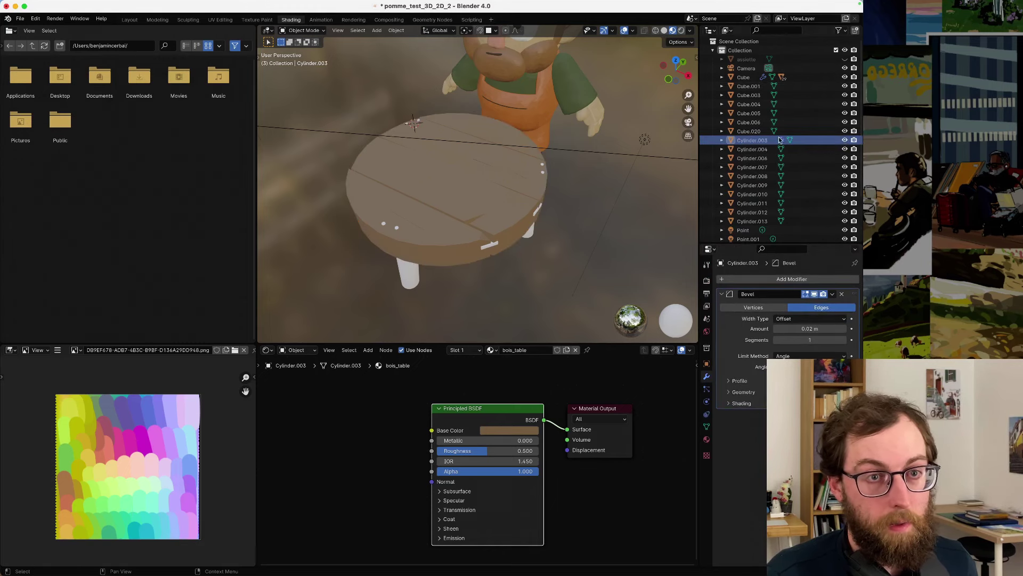
double_click(752, 140)
type("pl")
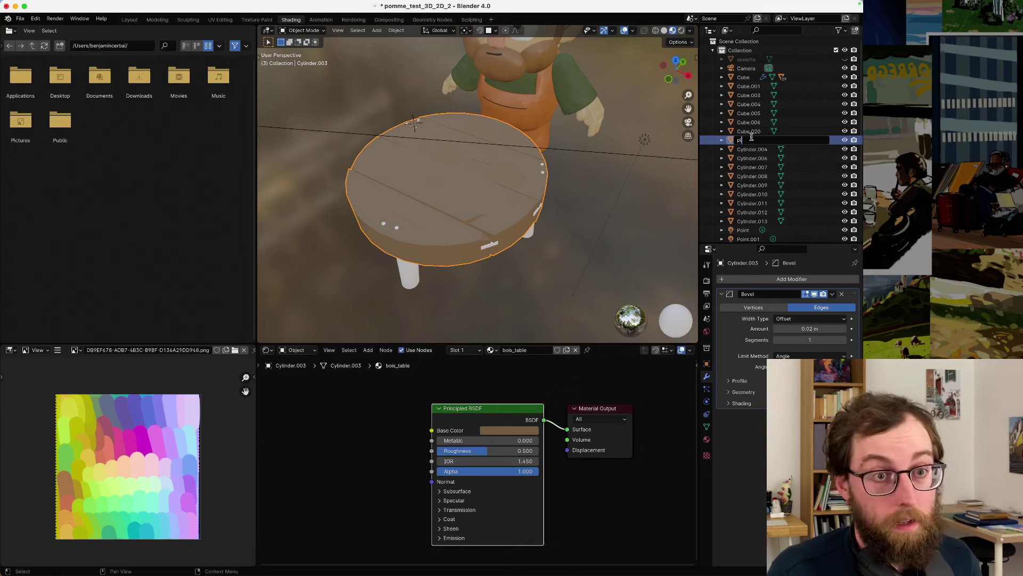
type("anche t")
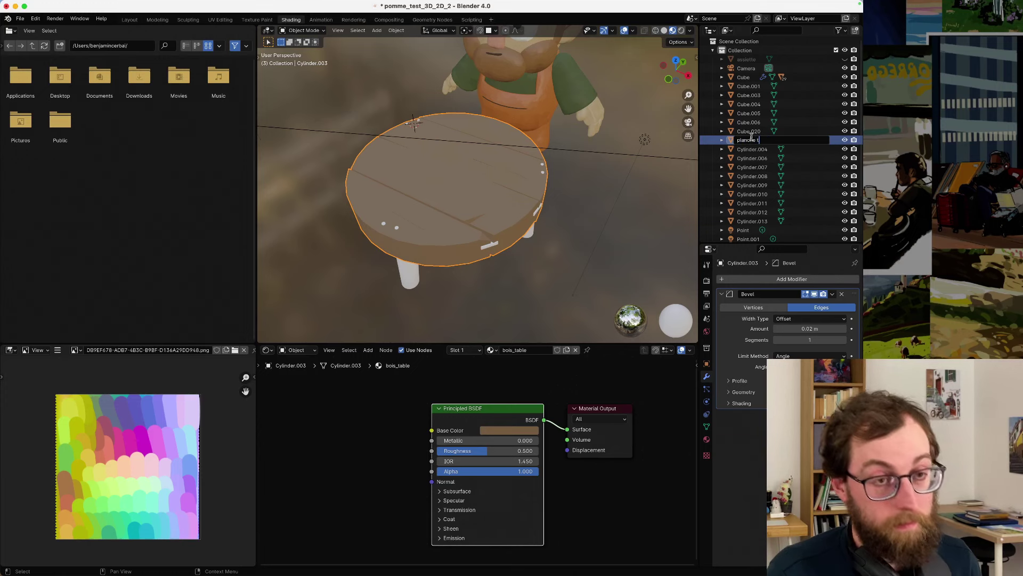
type("able")
key("Return")
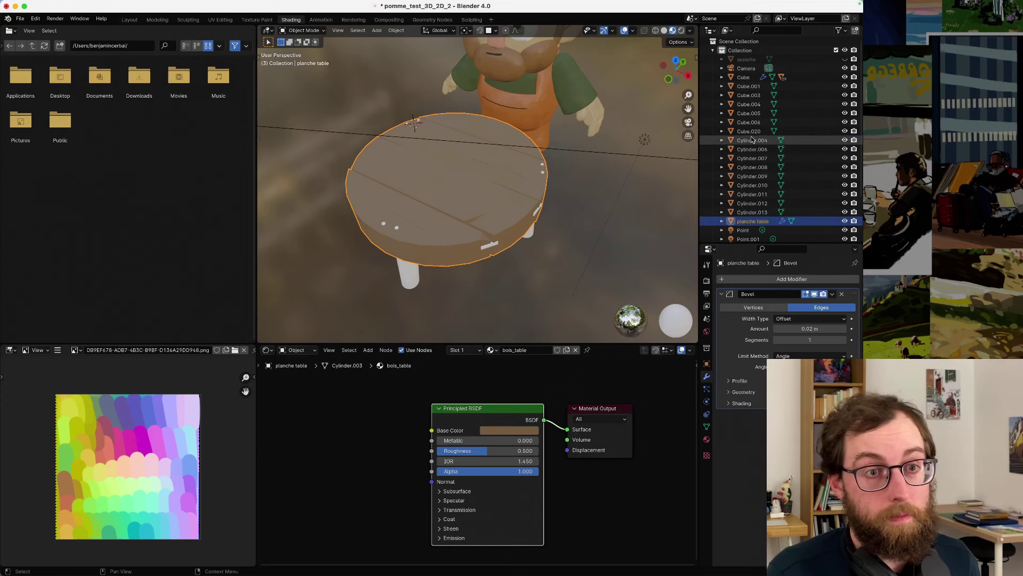
- Select the first table leg and name it 'pied 1'
left_click(401, 291)
middle_click_drag(402, 292, 613, 213)
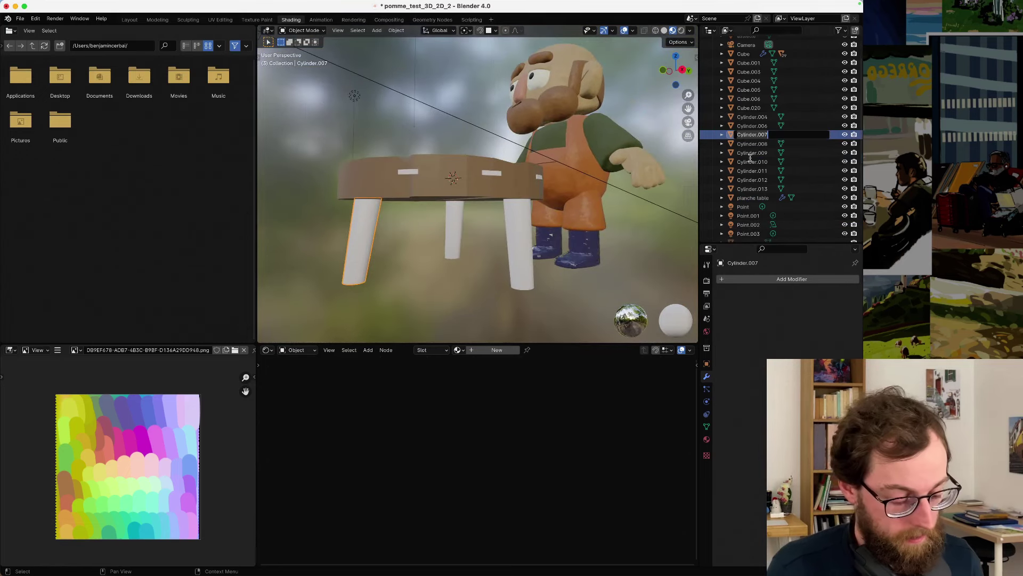
type("pied 1")
key("Return")
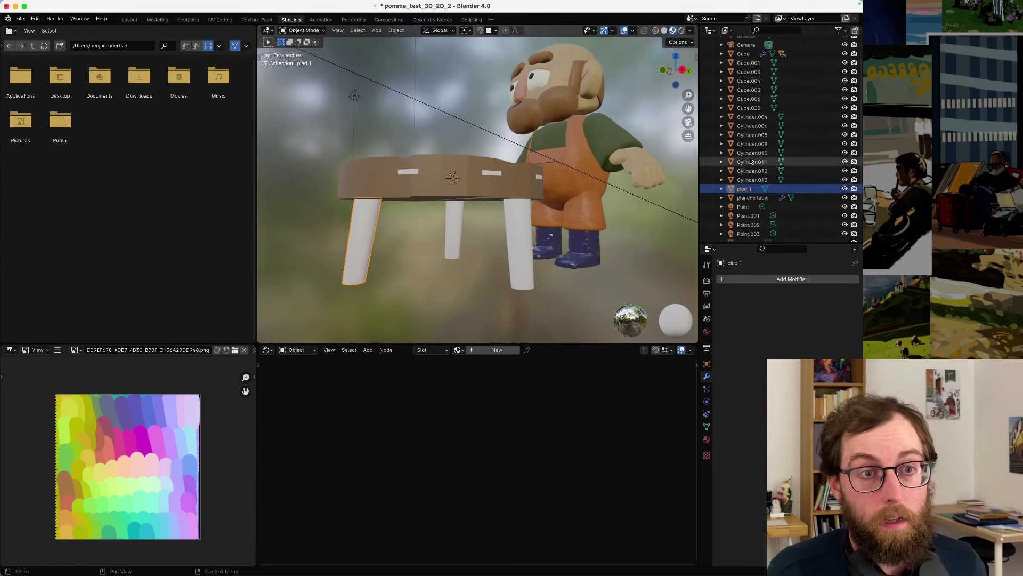
- Rename the middle leg Cylinder.006 to 'pied 2', correcting the mistyped 'pied 2Z'
left_click(750, 126)
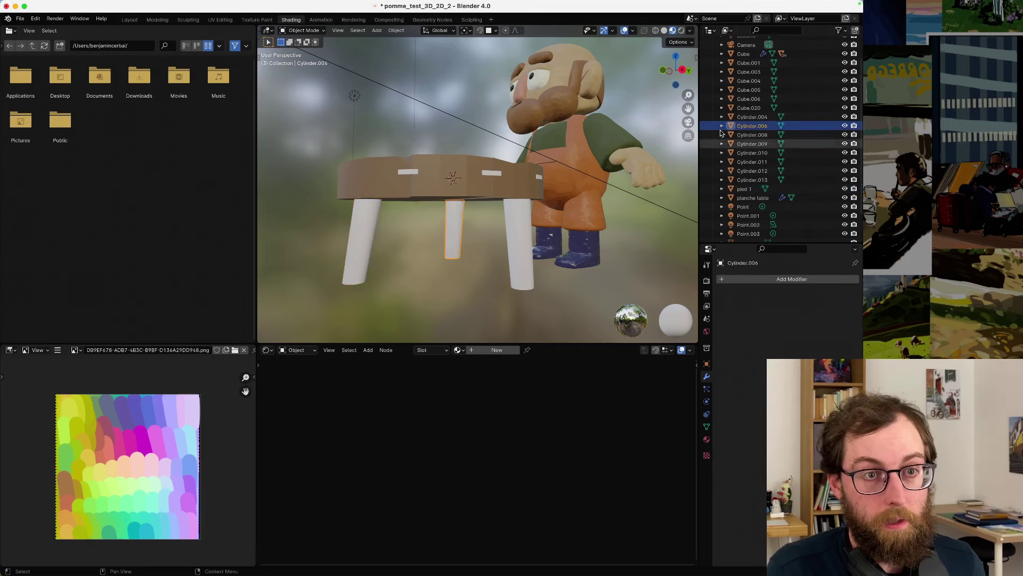
double_click(746, 125)
scroll(748, 123, "up", 1)
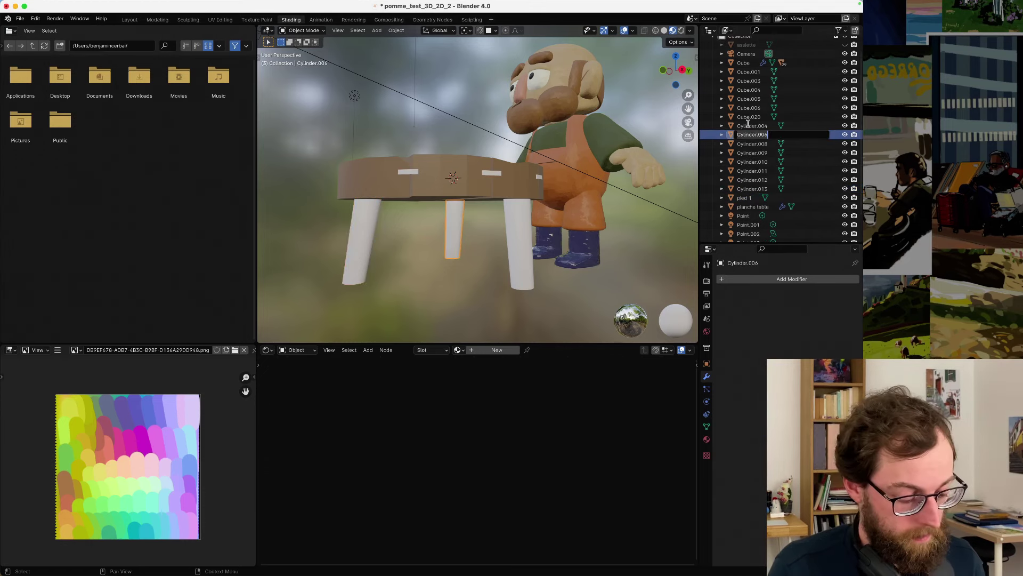
type("pied 2Z")
key("Return")
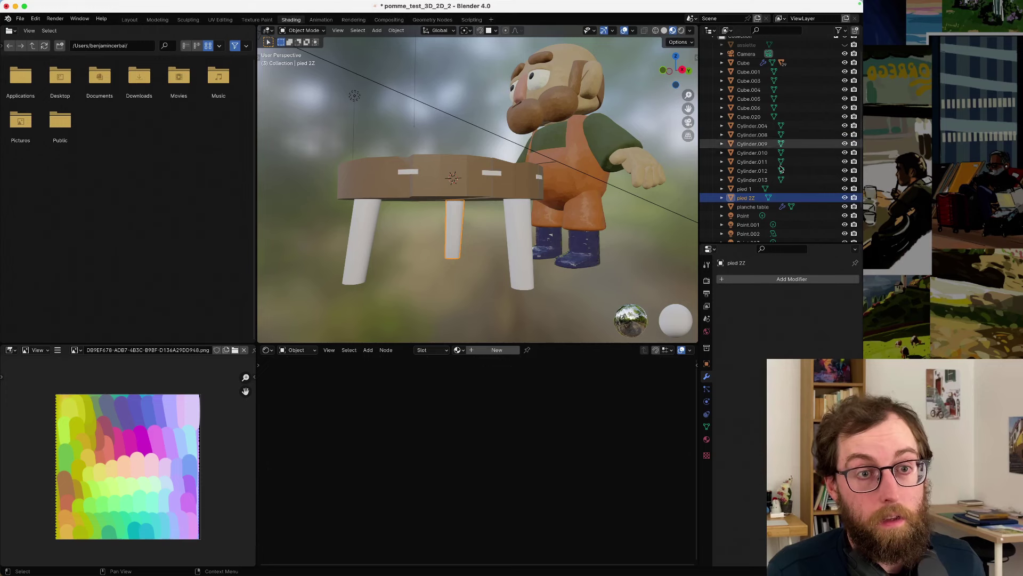
double_click(750, 199)
scroll(752, 198, "down", 3)
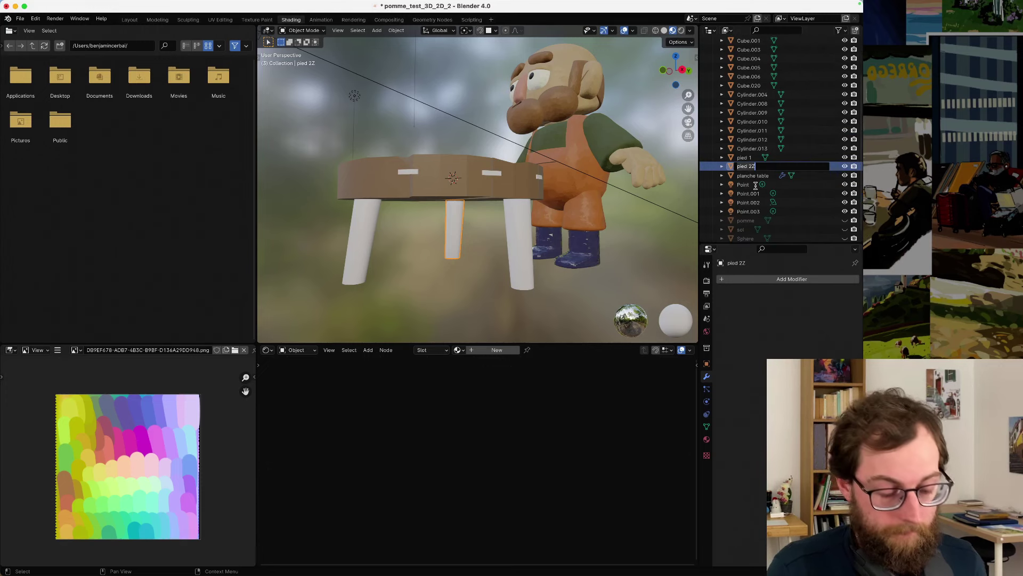
key("BackSpace")
type("pied 2")
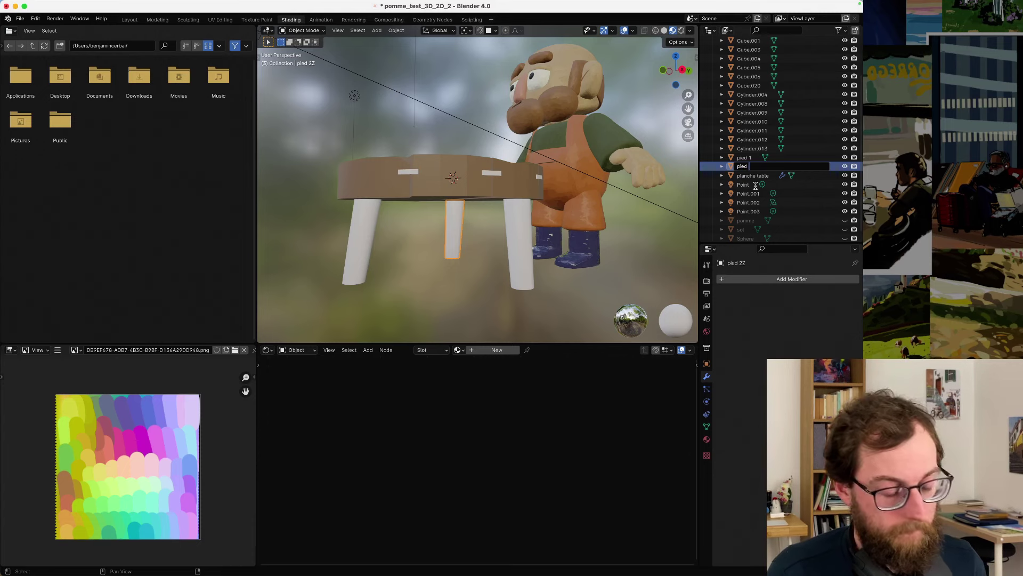
key("Return")
- Rename the right leg Cylinder.004 to 'pied 3'
left_click(752, 95)
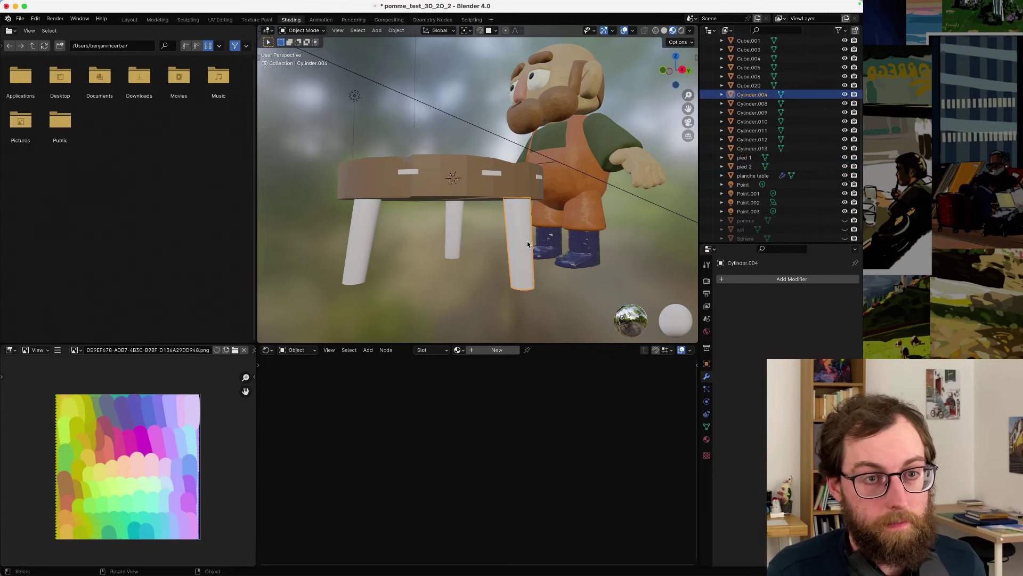
key("F2")
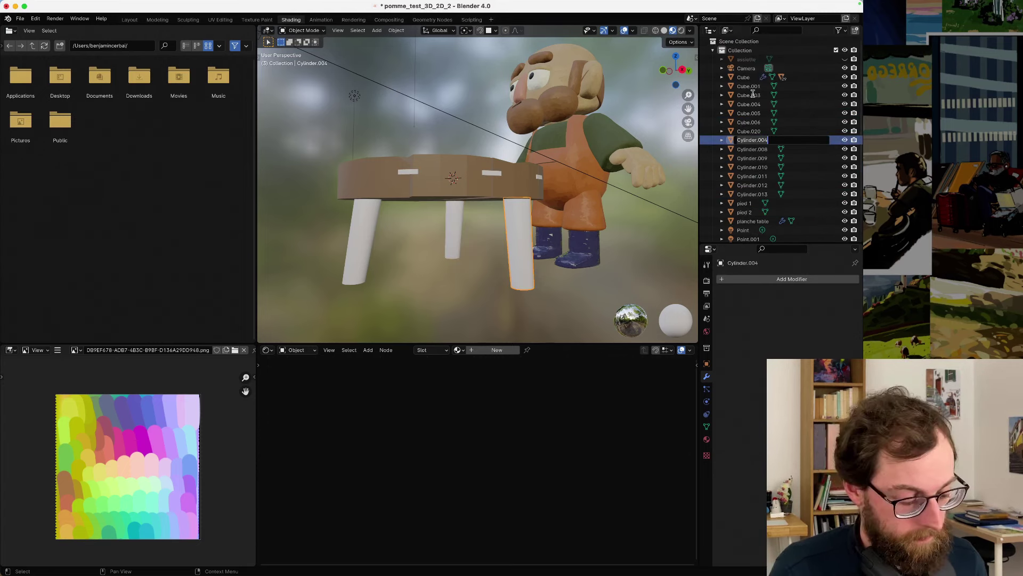
type("pied 3")
key("Return")
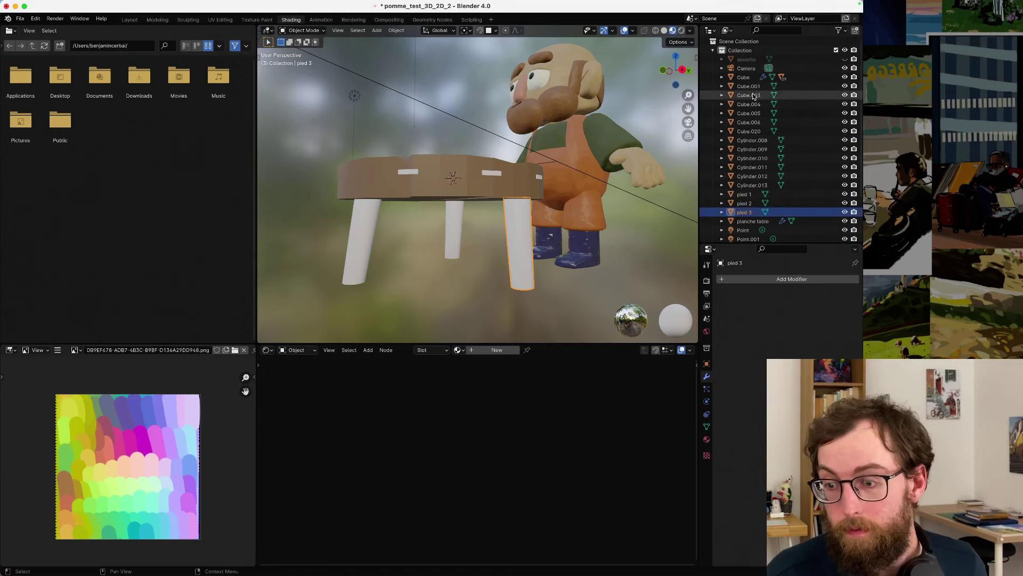
- Unhide the apple pomme to inspect its peau_pomme material nodes, then hide it again
left_click(439, 172)
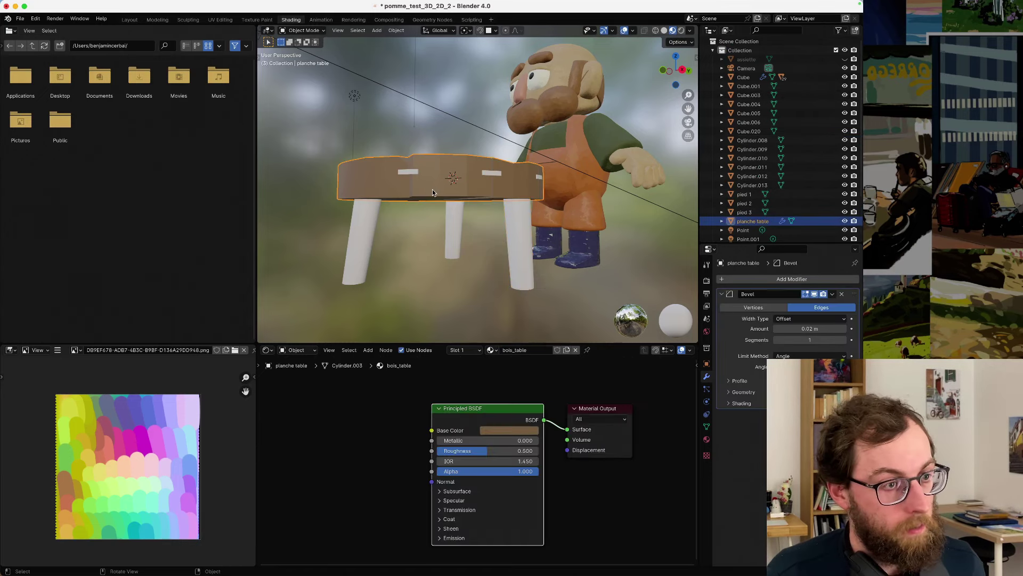
middle_click_drag(433, 190, 622, 203)
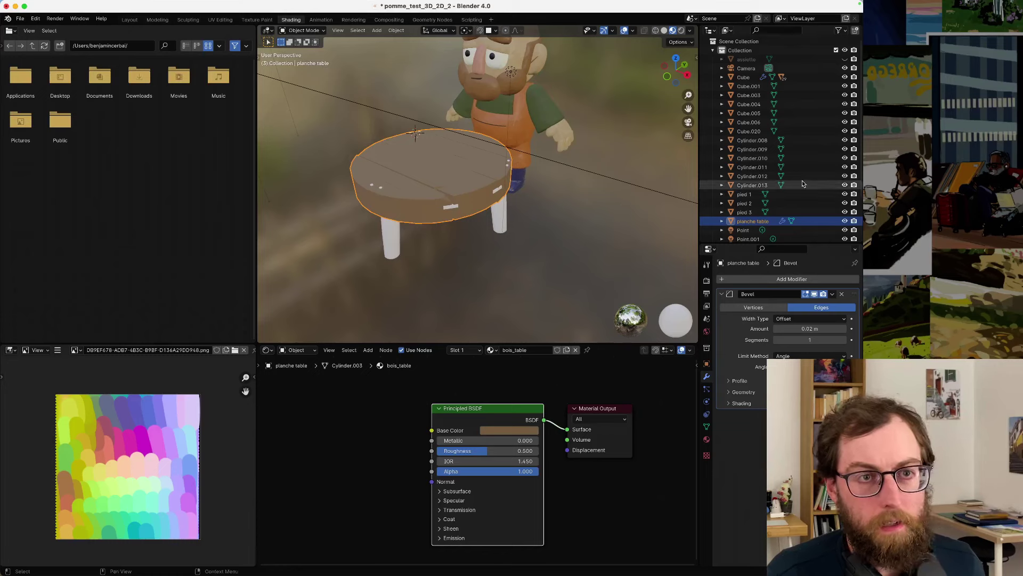
scroll(803, 184, "down", 4)
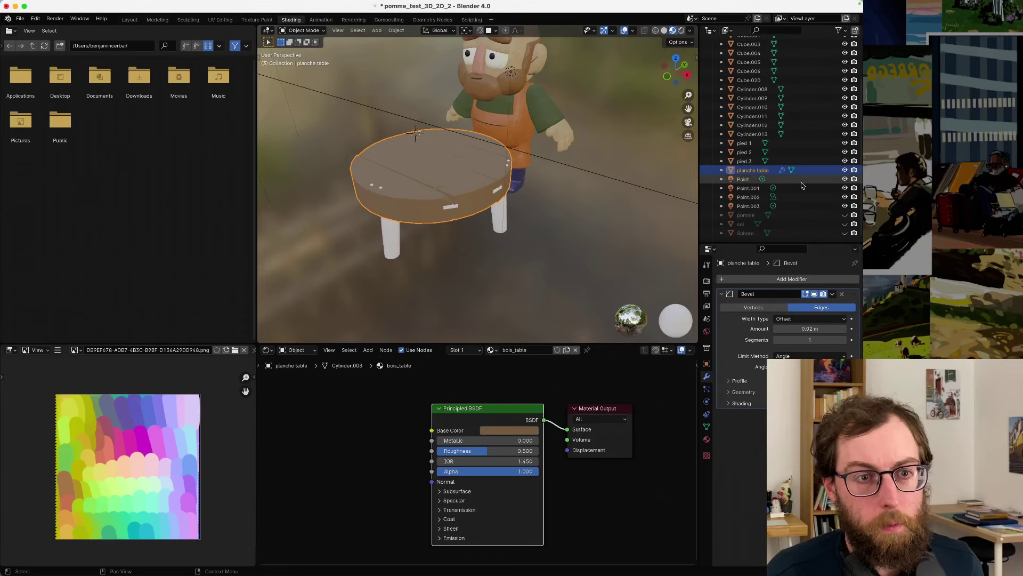
left_click(845, 215)
left_click(527, 136)
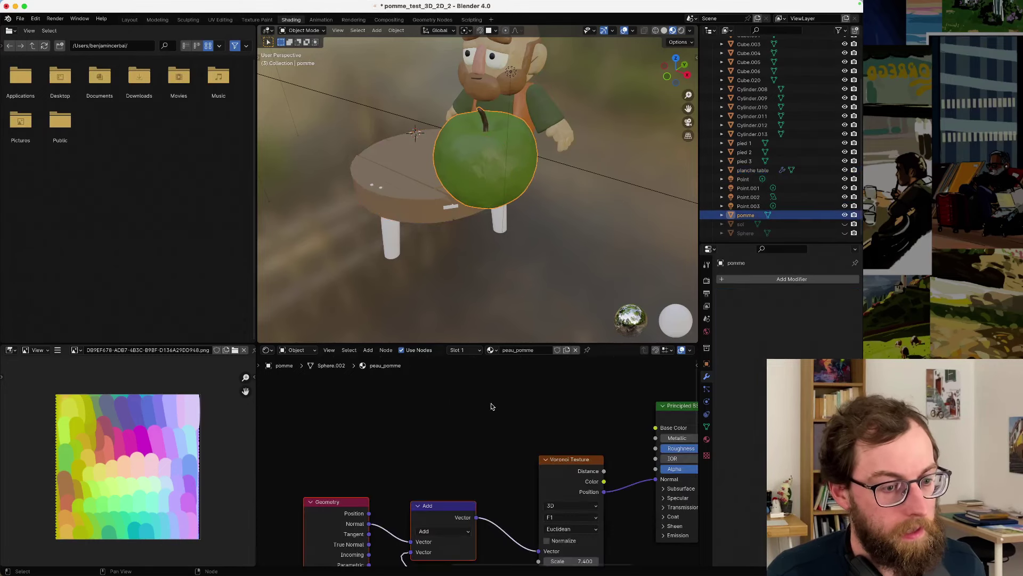
scroll(492, 407, "down", 6)
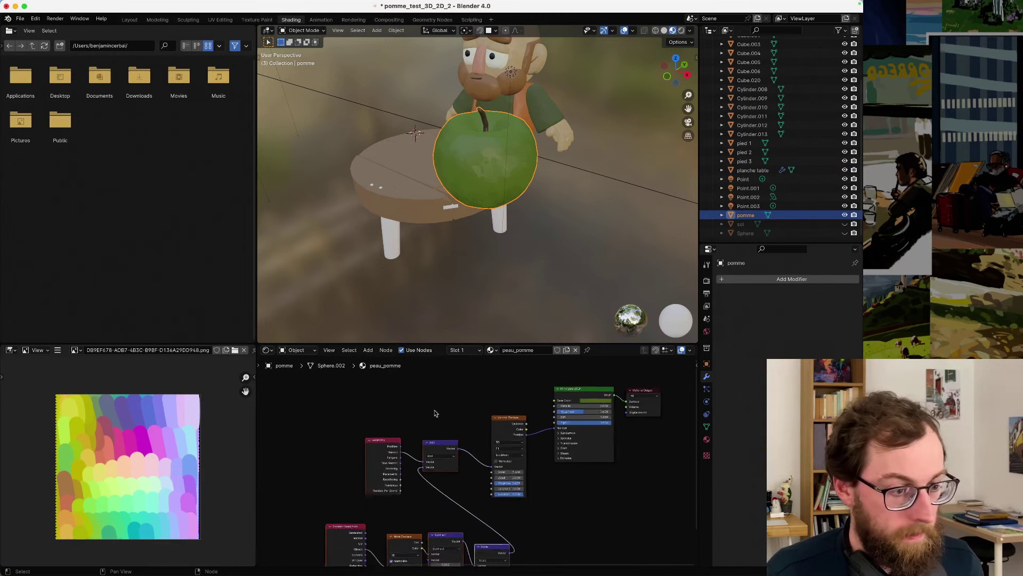
scroll(434, 405, "down", 2)
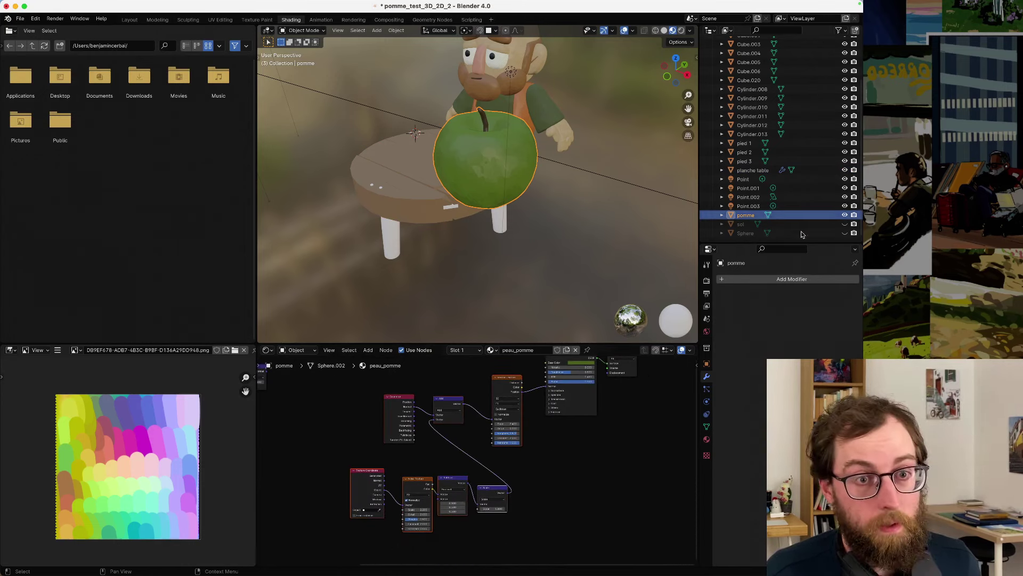
left_click(845, 215)
- With the tabletop selected, connect Voronoi Texture Position to the Principled BSDF Normal input
left_click(437, 193)
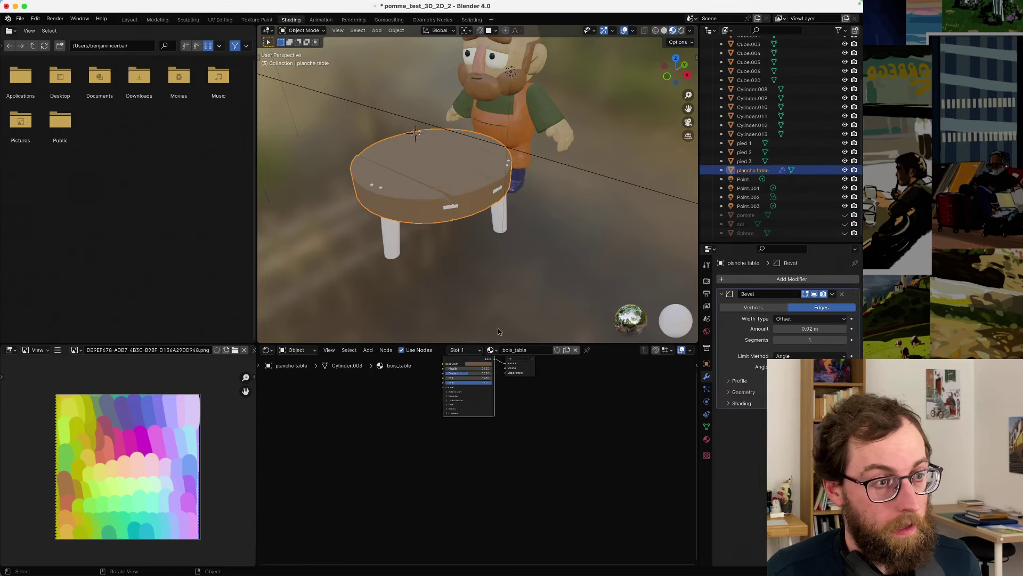
key("Home")
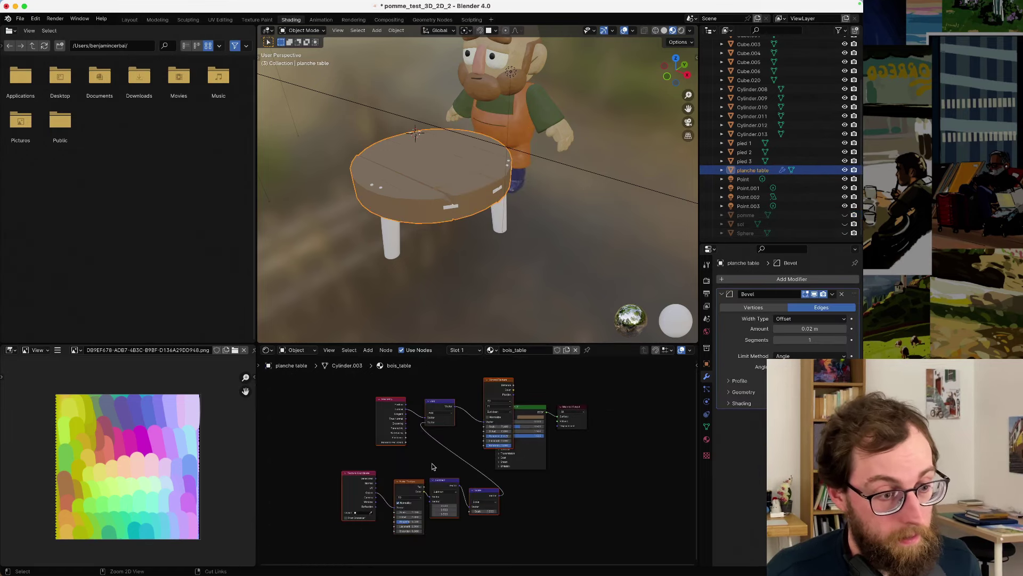
scroll(447, 403, "up", 3)
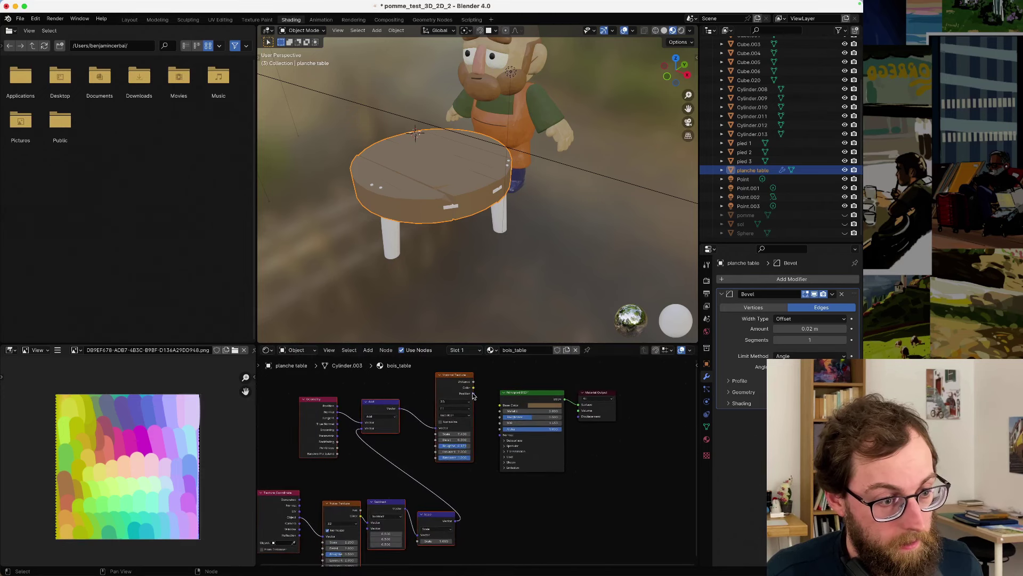
left_click_drag(473, 394, 501, 435)
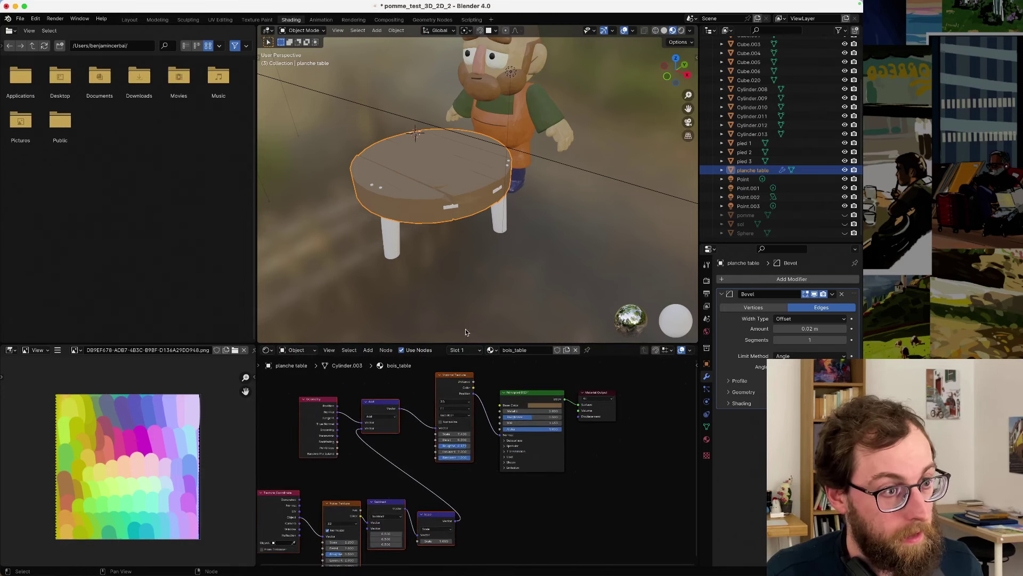
scroll(465, 328, "up", 5)
- View the tabletop in Rendered shading from above and enlarge the 3D viewport taller and wider
middle_click_drag(465, 328, 449, 214)
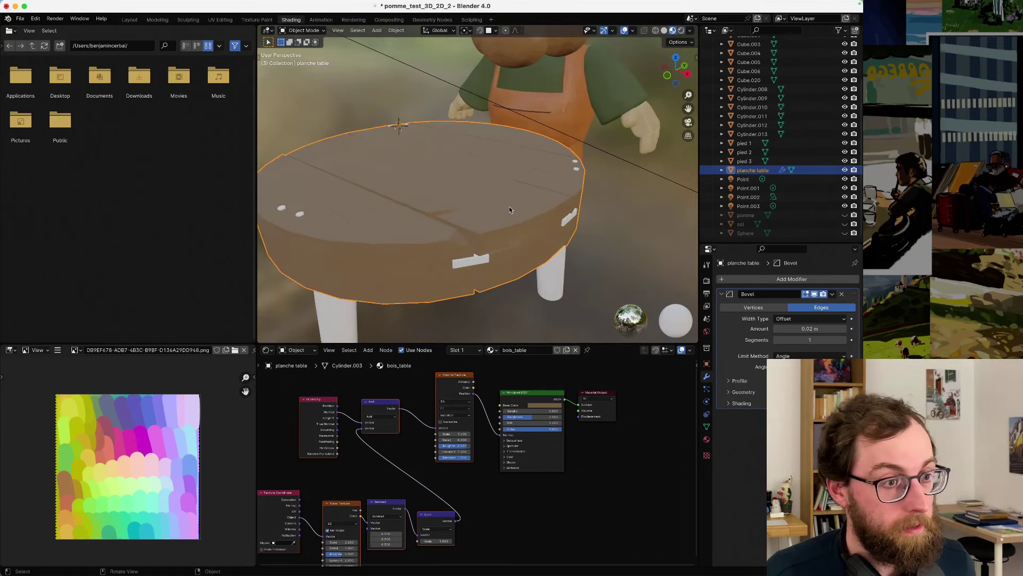
middle_click_drag(510, 209, 549, 214)
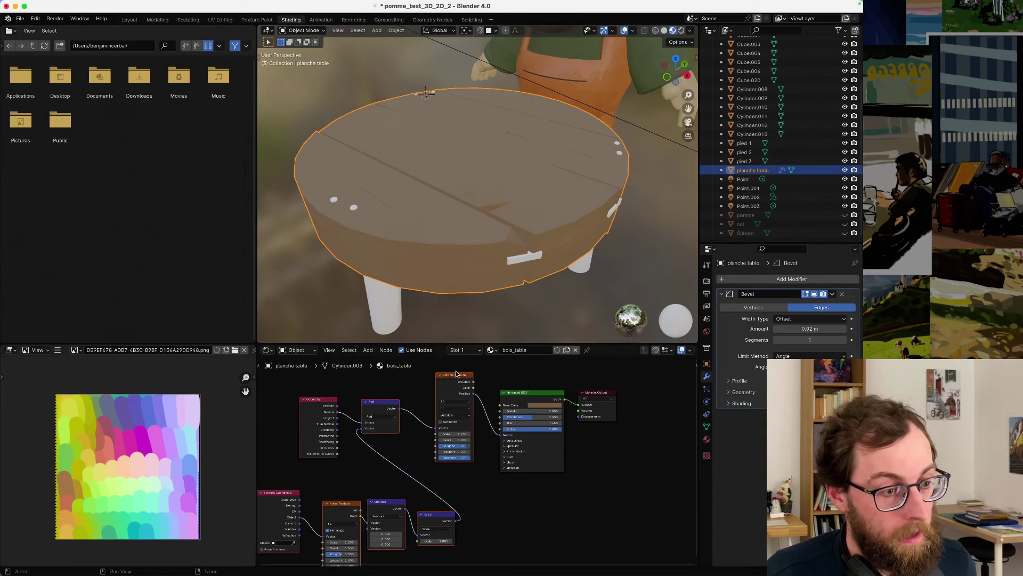
middle_click_drag(456, 380, 461, 387)
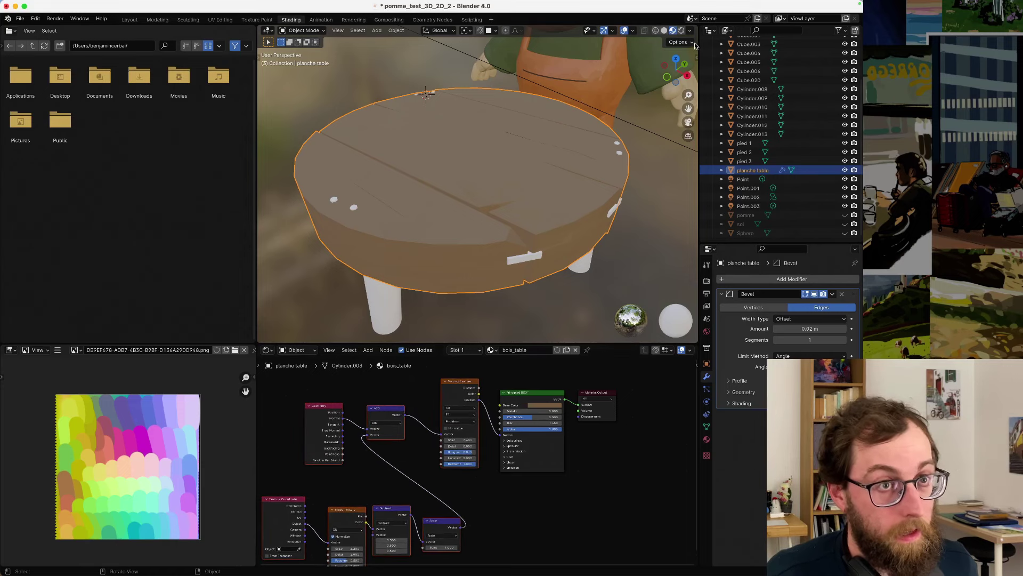
left_click(681, 30)
middle_click_drag(493, 203, 467, 212)
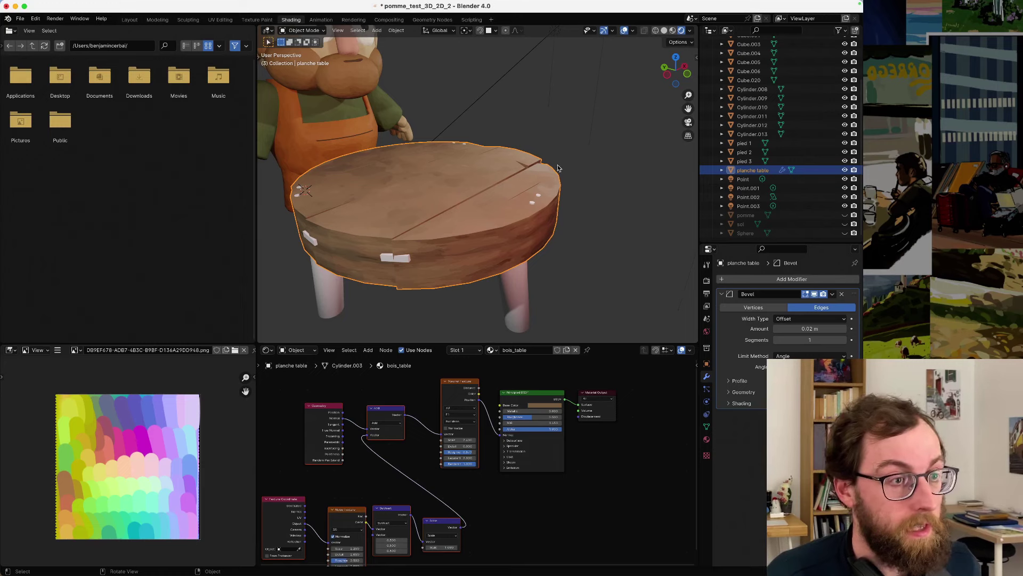
middle_click_drag(557, 165, 529, 209)
scroll(542, 198, "up", 1)
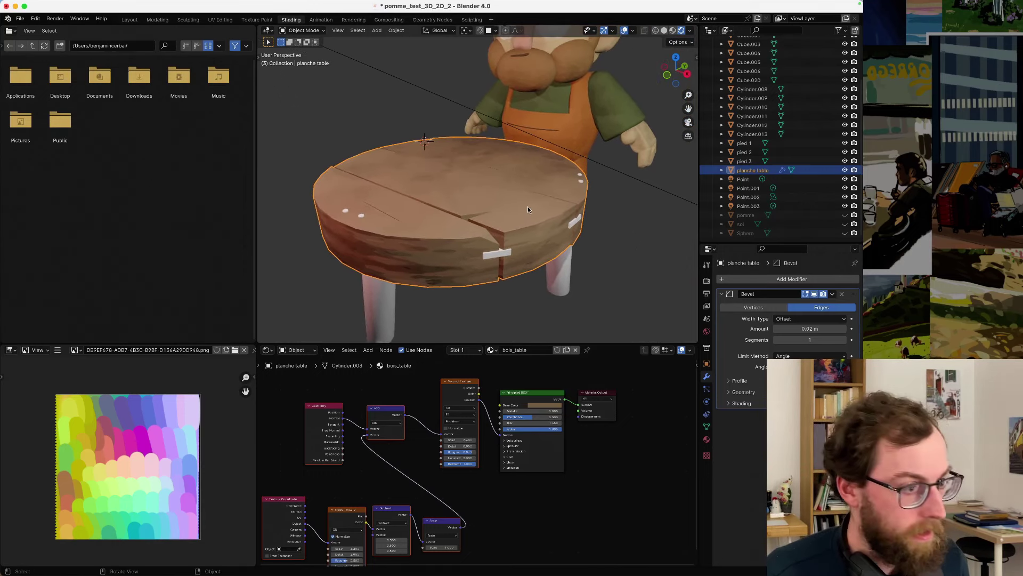
left_click_drag(463, 346, 463, 377)
left_click_drag(256, 236, 138, 235)
middle_click_drag(348, 251, 346, 237)
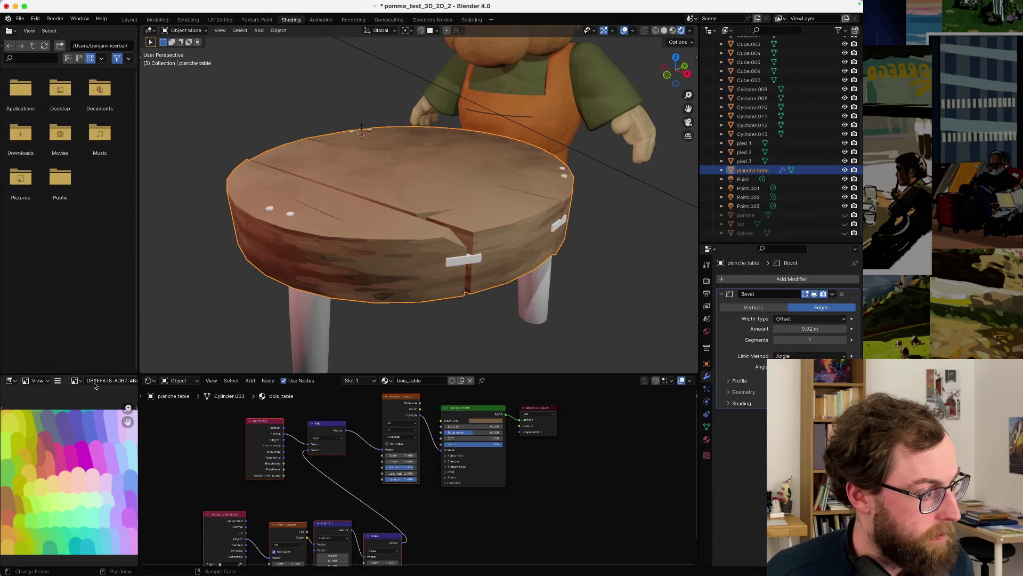
- Unlink the Image Editor's image, enlarge the Shader Editor, and set Noise Texture Scale to 2.800
scroll(94, 385, "down", 5)
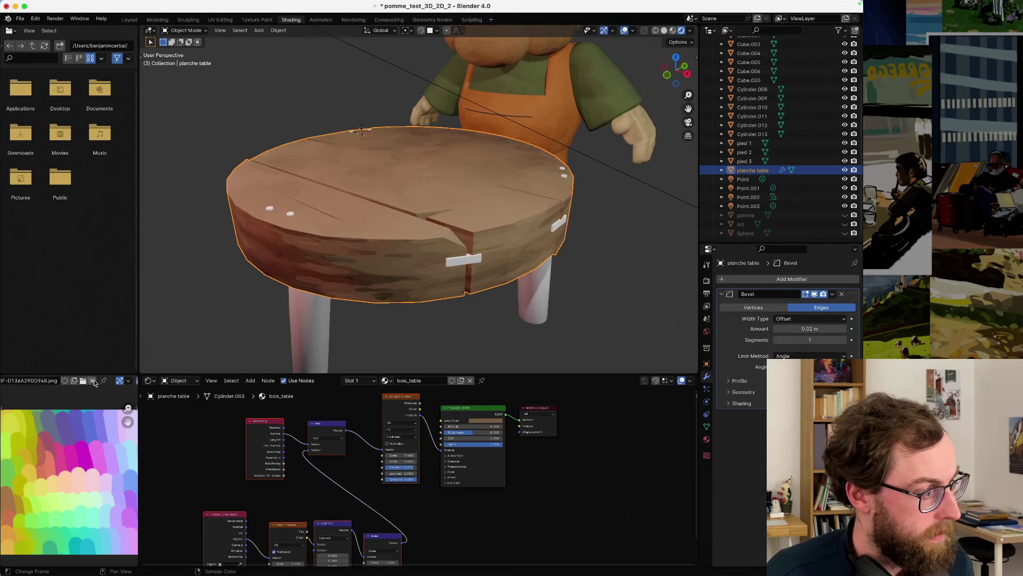
left_click(93, 381)
left_click_drag(200, 374, 199, 334)
middle_click_drag(371, 416, 428, 409)
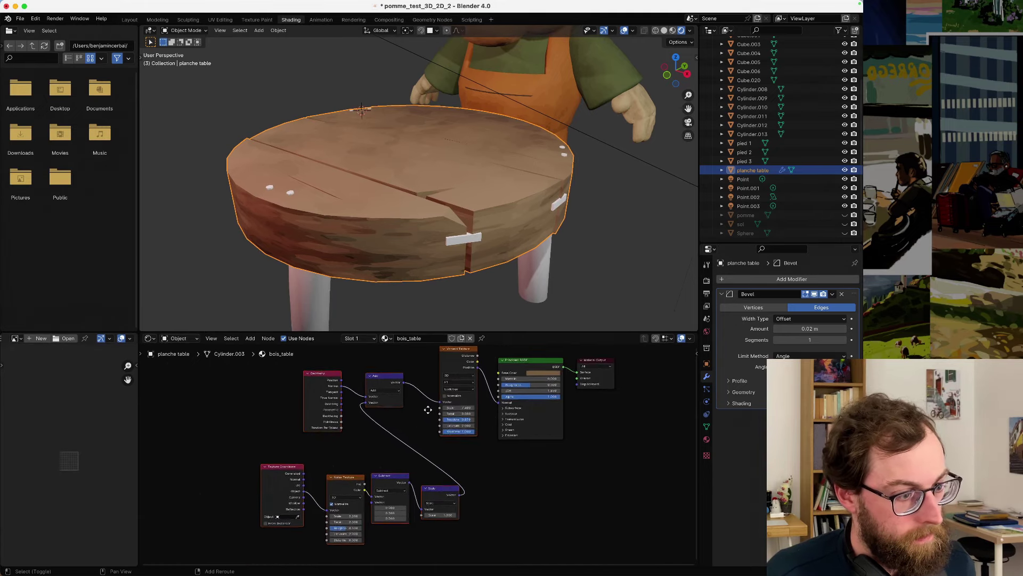
scroll(428, 409, "up", 1)
scroll(345, 481, "up", 2)
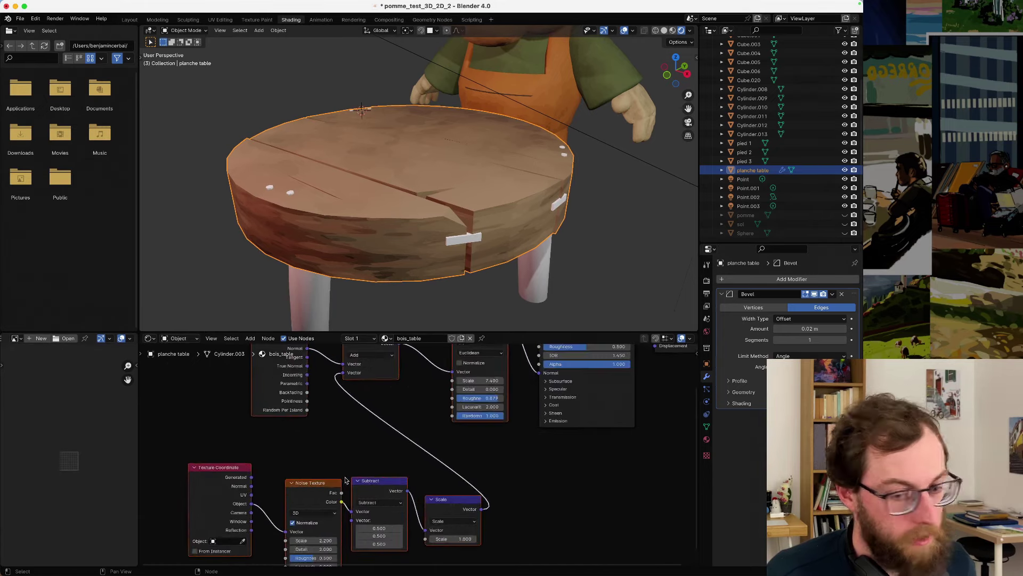
scroll(346, 480, "up", 1)
middle_click_drag(345, 480, 419, 410)
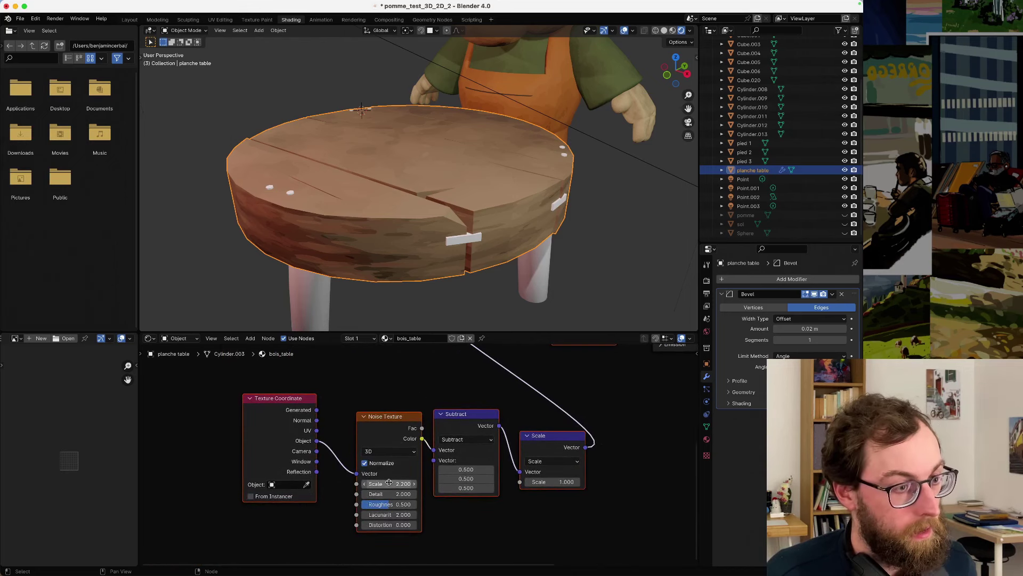
left_click_drag(383, 483, 373, 504)
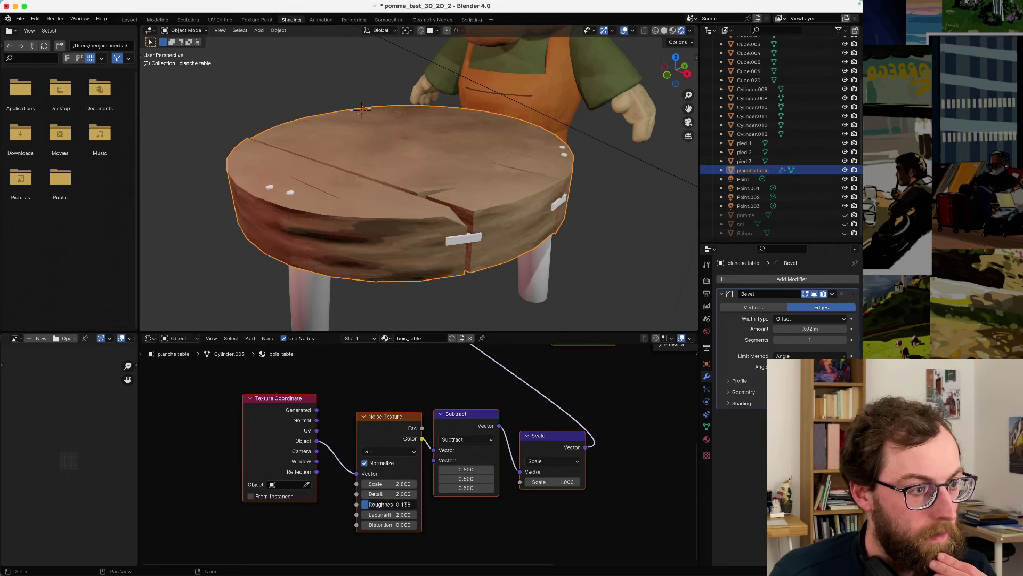
scroll(312, 223, "down", 3)
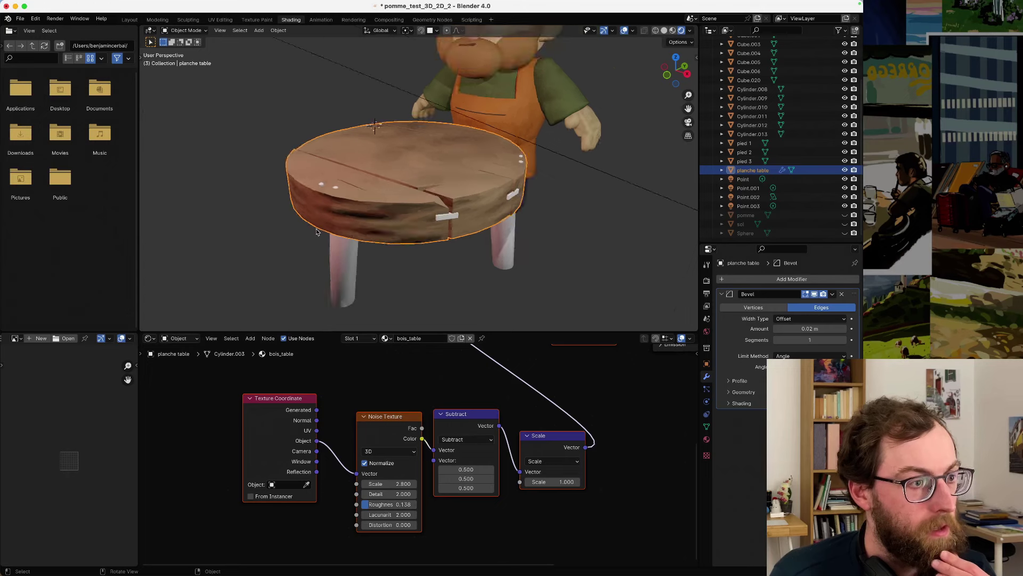
middle_click_drag(312, 223, 318, 223)
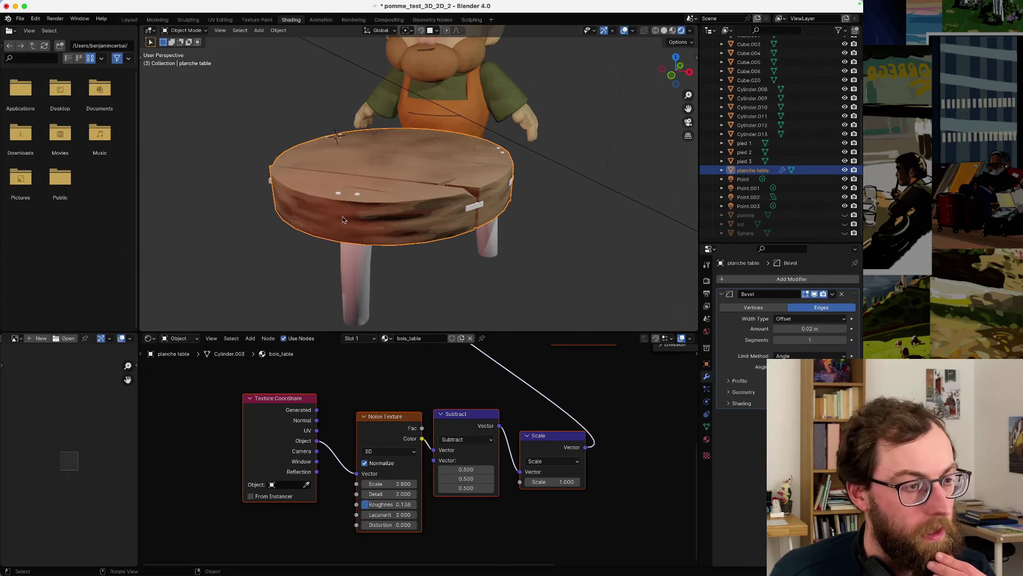
right_click(431, 228)
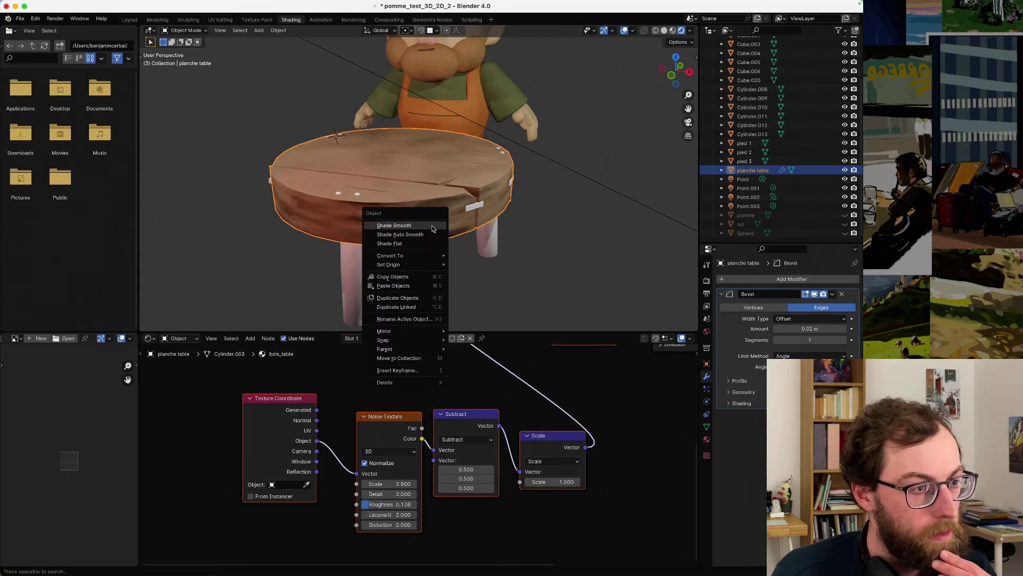
left_click(418, 244)
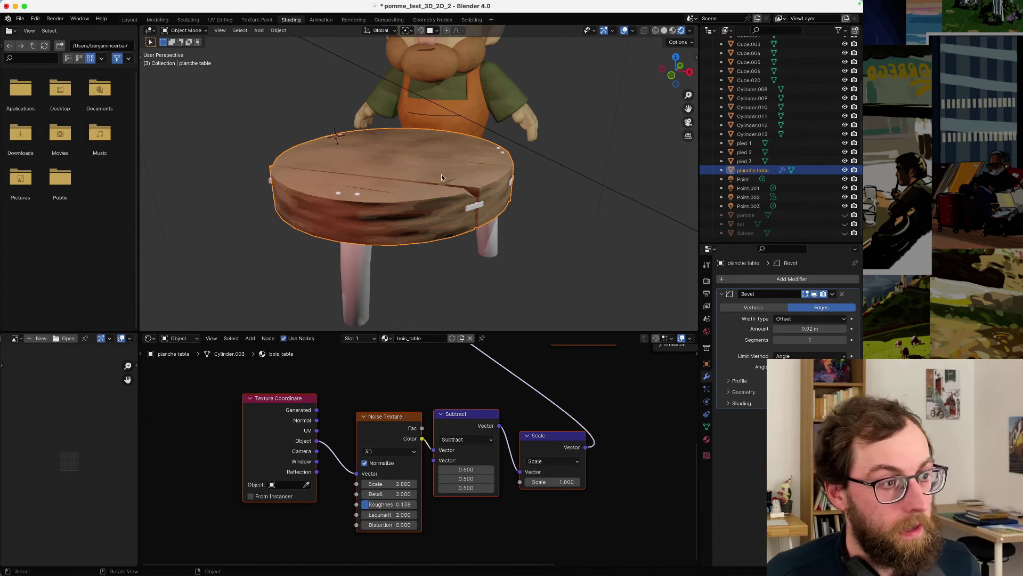
middle_click_drag(441, 177, 397, 209)
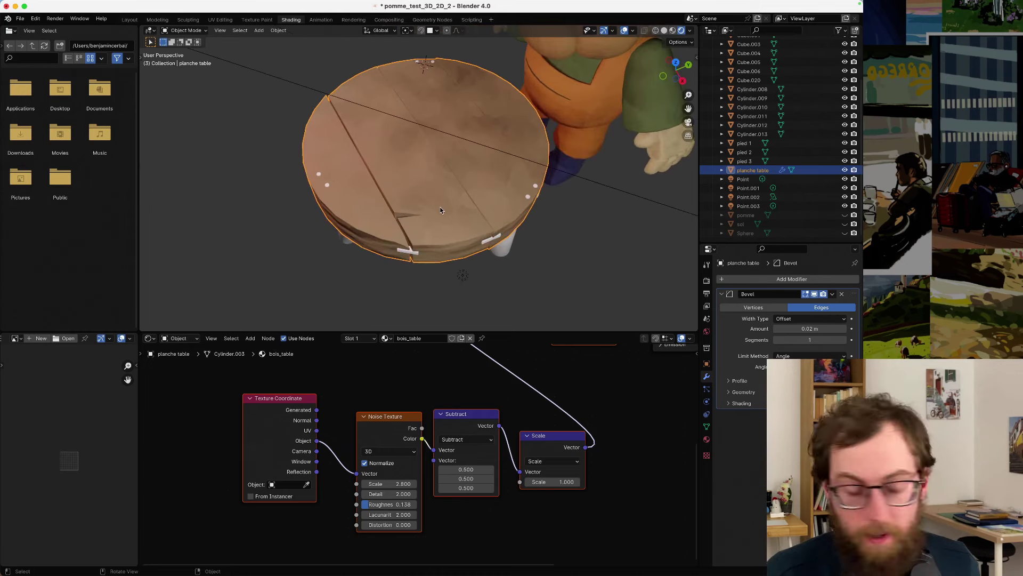
middle_click_drag(456, 192, 384, 219)
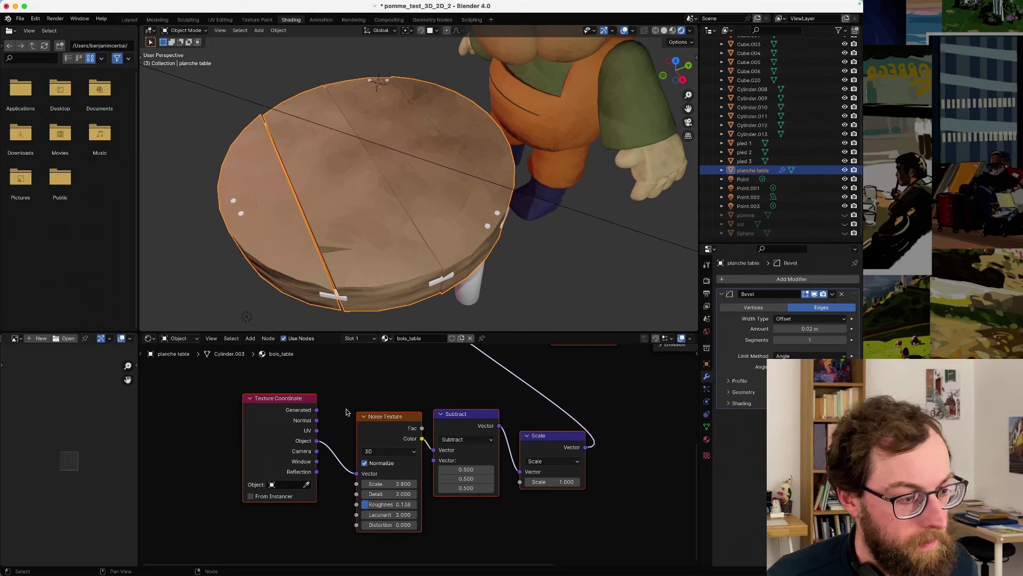
scroll(373, 431, "down", 4)
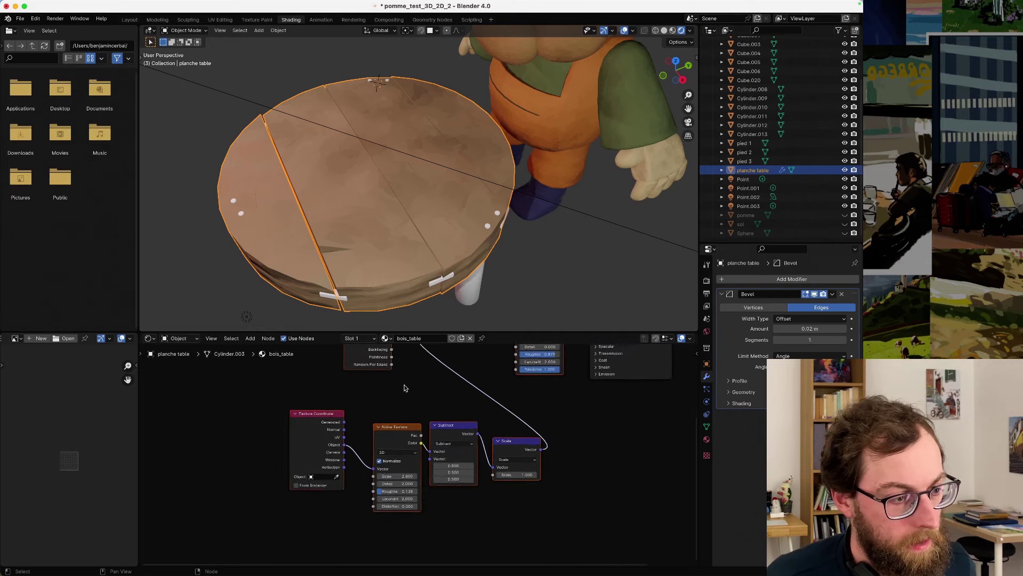
- Adjust the Voronoi Texture Scale until it settles at 8.000
middle_click_drag(394, 388, 354, 473)
mouse_move(489, 424)
left_mouse_down()
mouse_move(450, 425)
mouse_move(482, 424)
left_mouse_up()
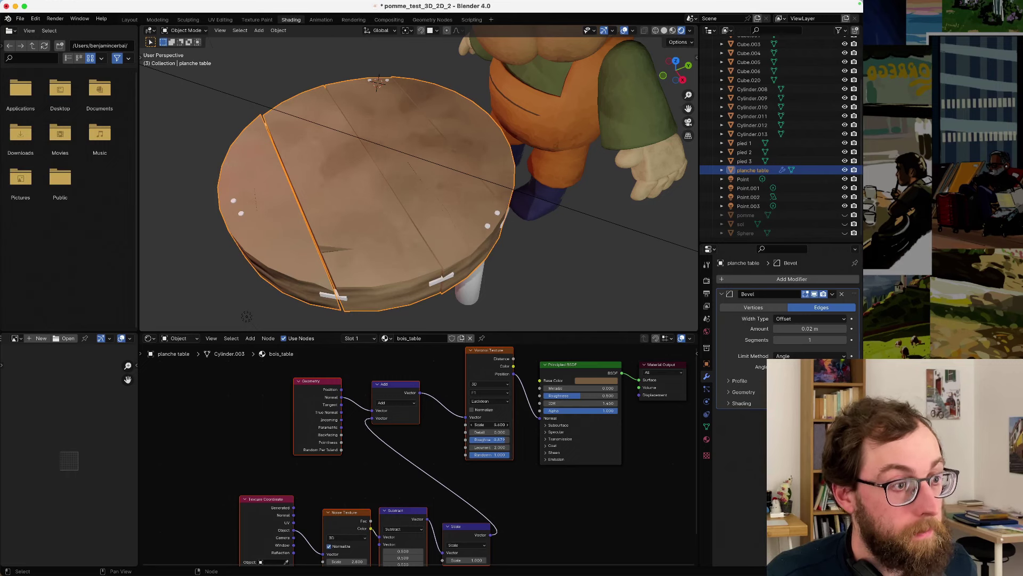
left_click_drag(482, 424, 493, 424)
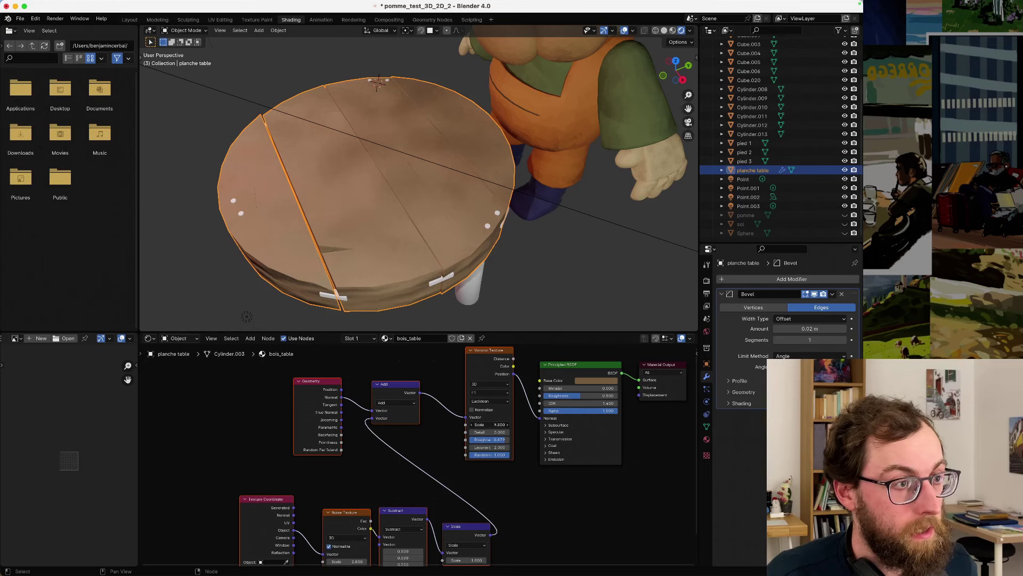
mouse_move(493, 425)
left_mouse_down()
mouse_move(468, 424)
mouse_move(500, 424)
left_mouse_up()
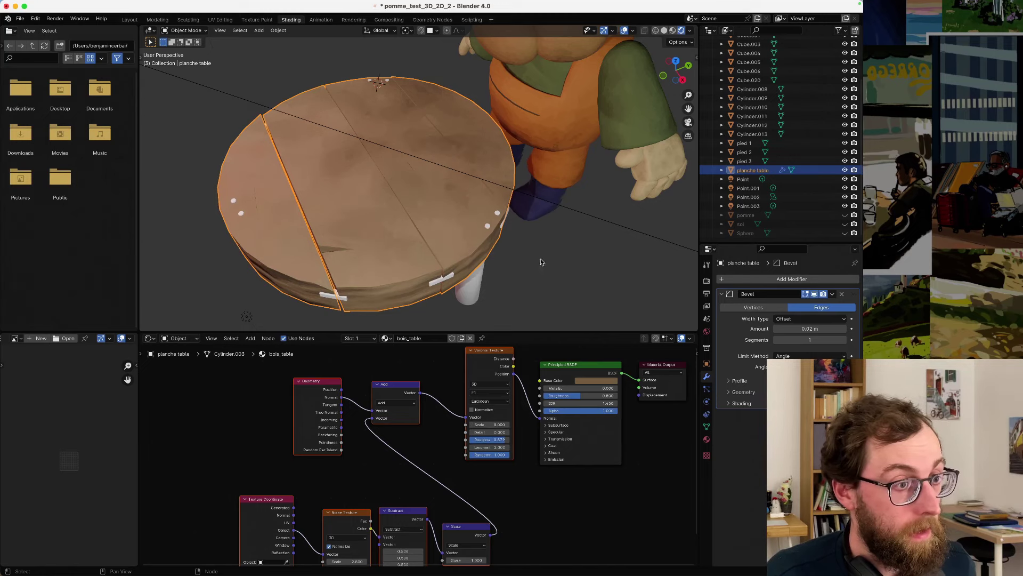
left_click(560, 237)
- Orbit to a closer side view of the table and show its Material Properties
scroll(465, 240, "down", 3)
middle_click_drag(560, 237, 418, 201)
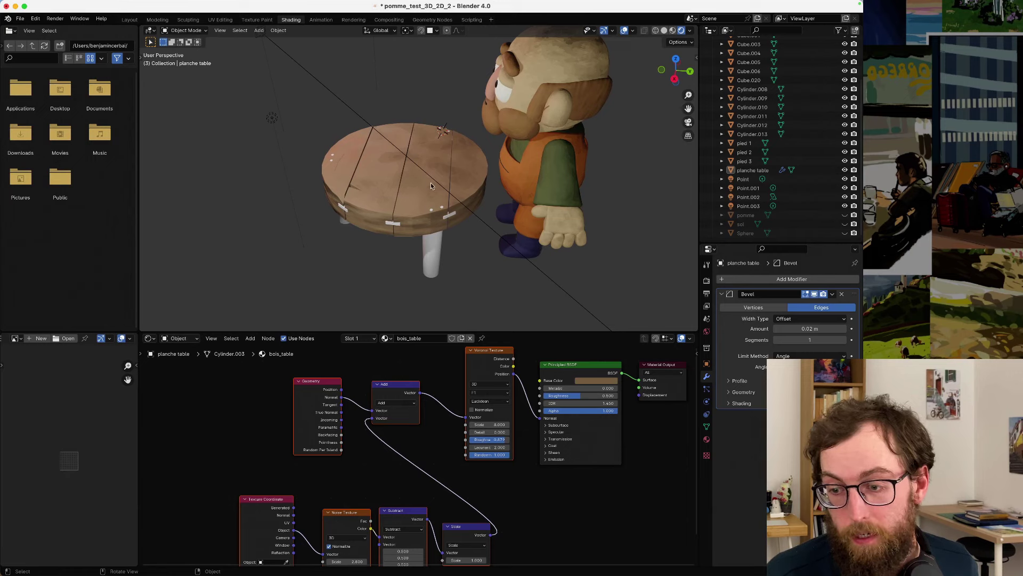
scroll(432, 185, "up", 3)
middle_click_drag(442, 180, 343, 264)
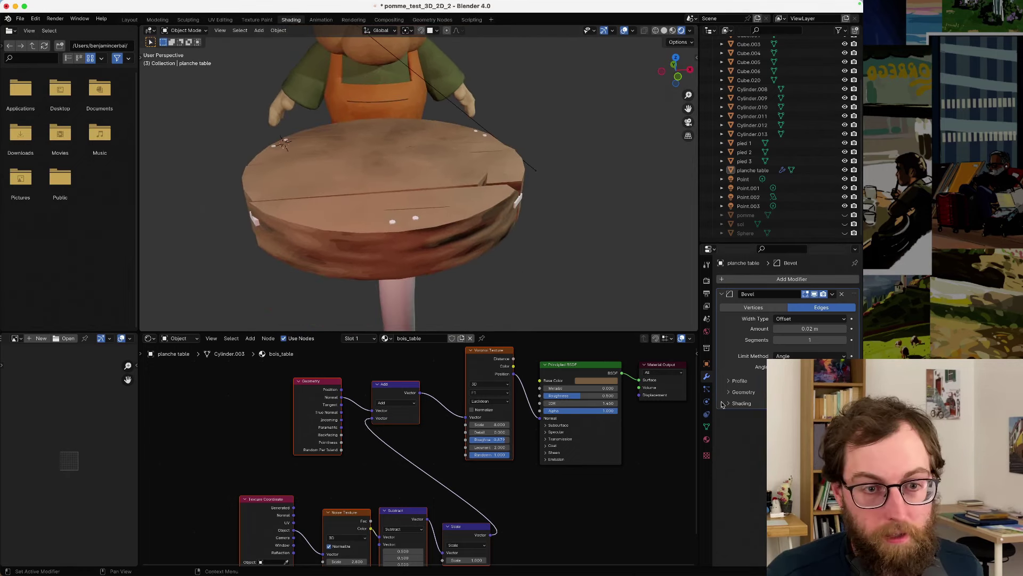
left_click(707, 438)
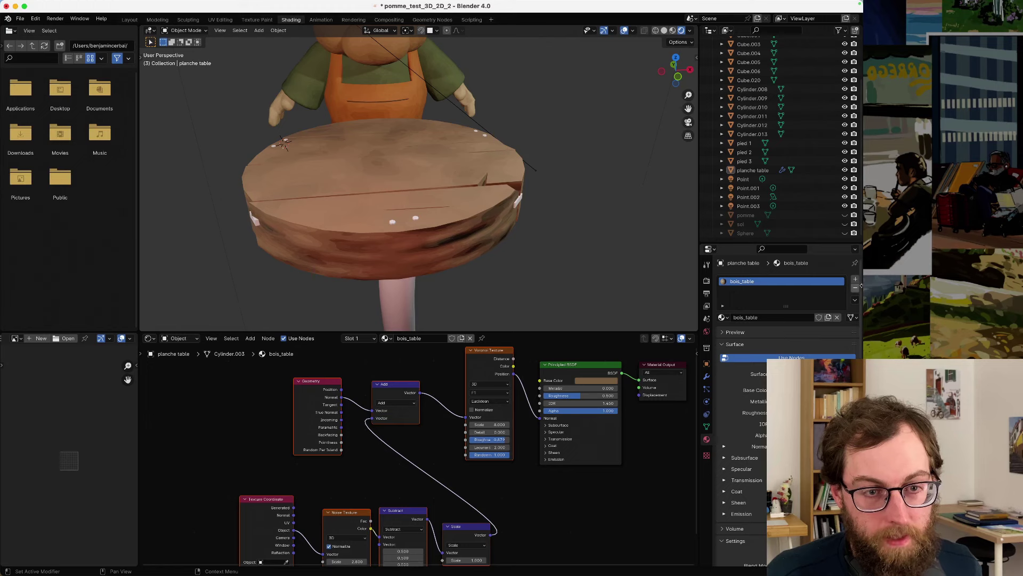
- Rename the tabletop material to bois_table_planche
double_click(756, 281)
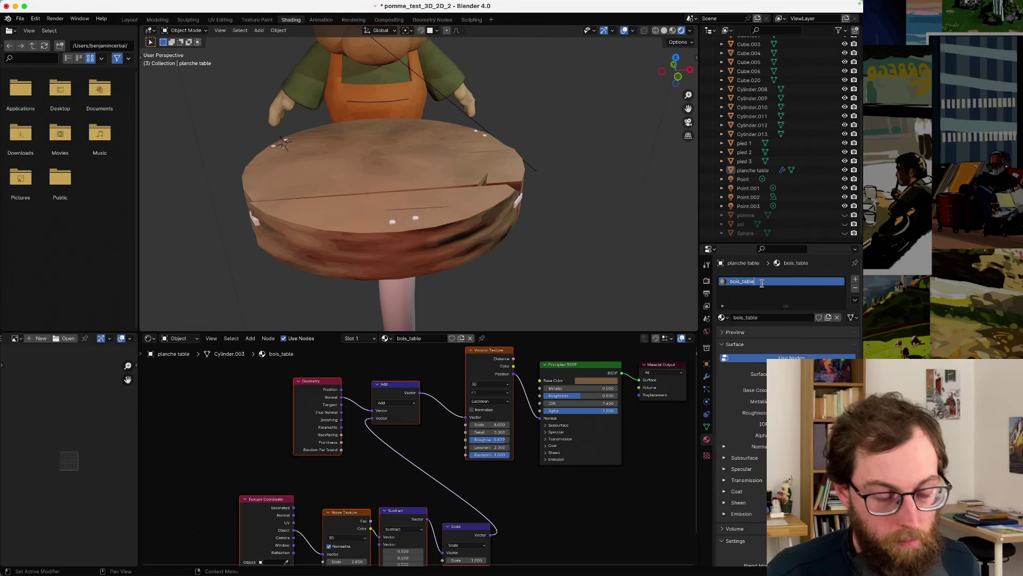
type("_planche")
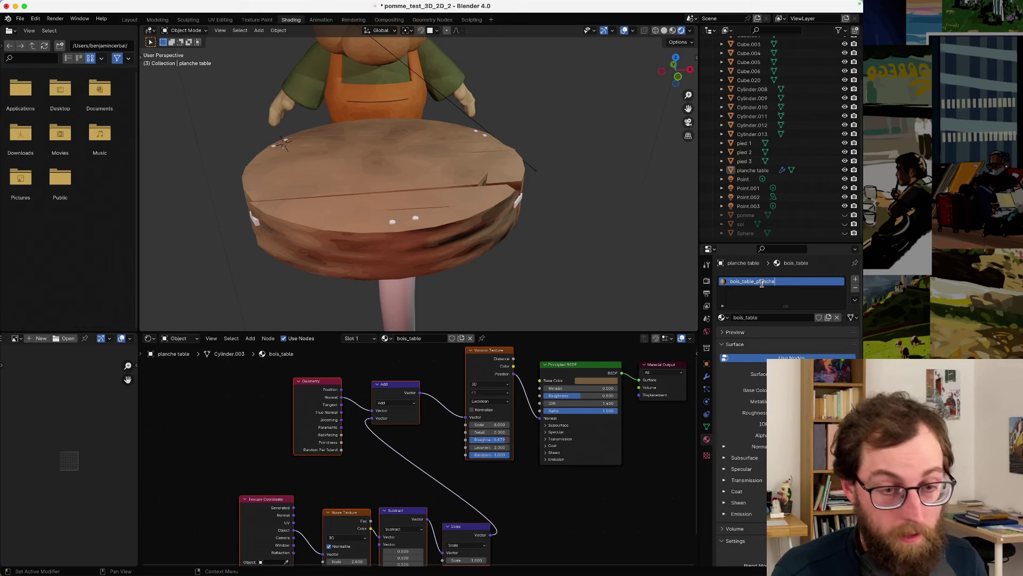
key("Return")
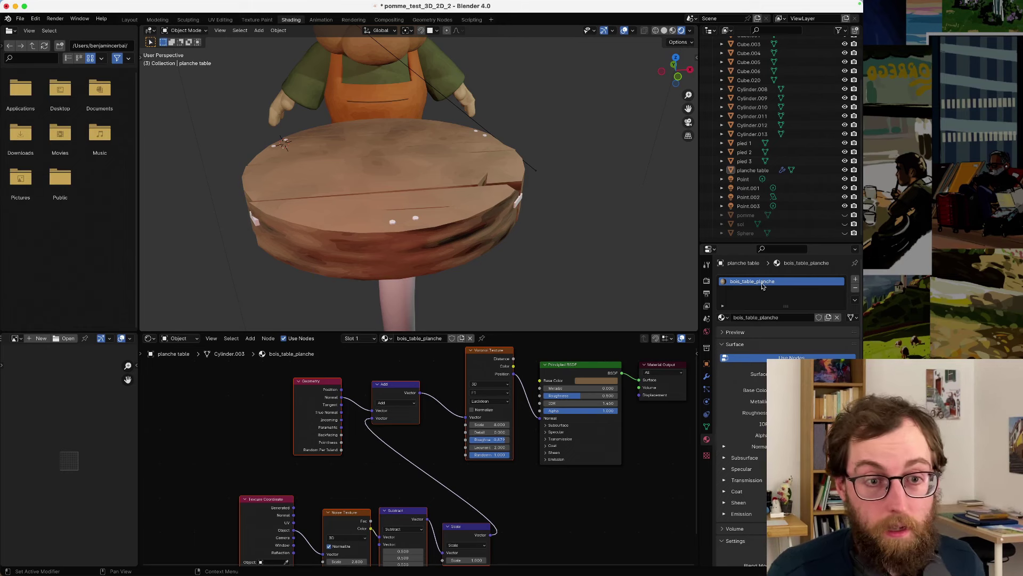
- Add a second material slot with a new material bois_table_contour, then enter Edit Mode on the table
left_click(855, 281)
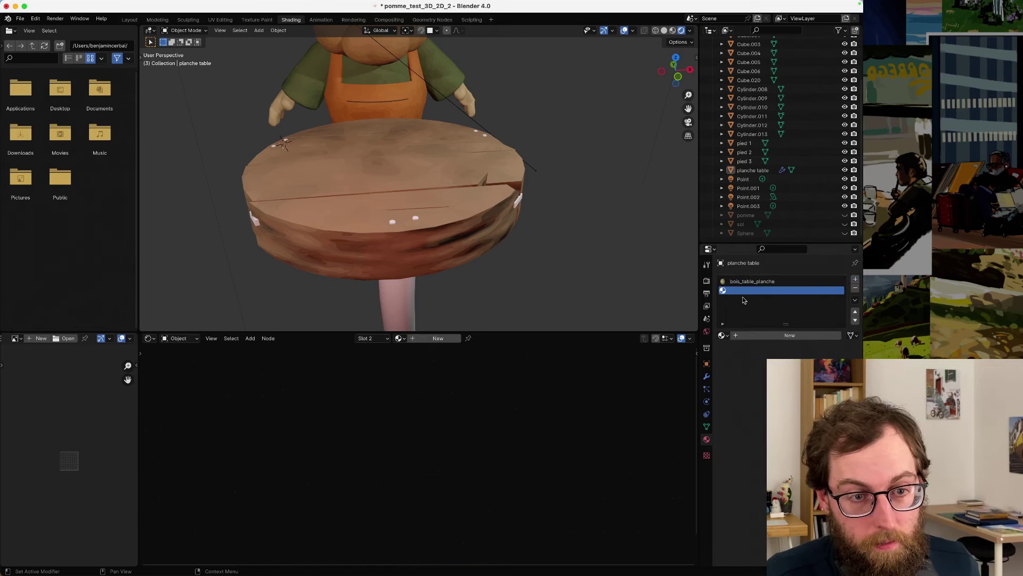
left_click(759, 335)
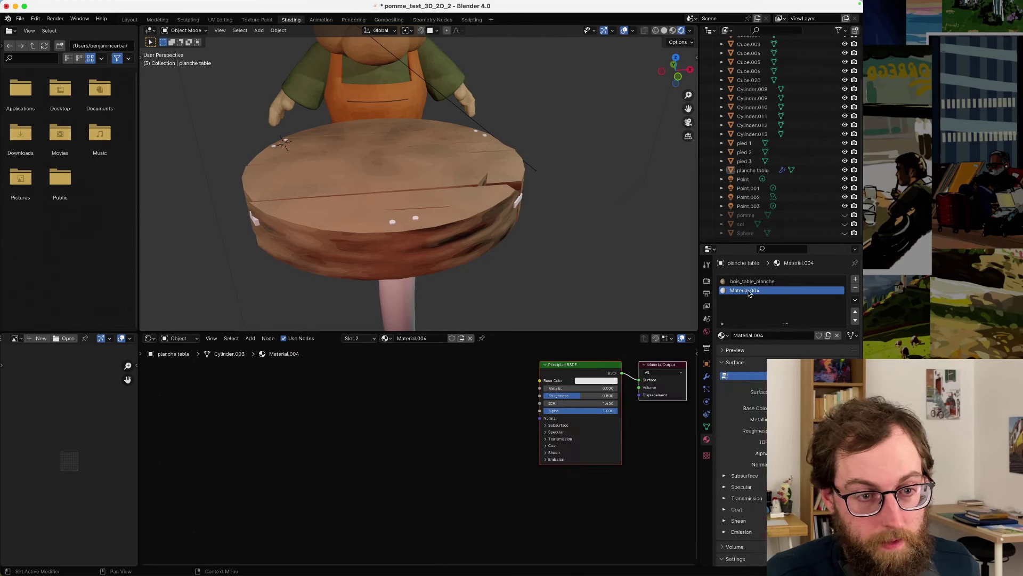
double_click(749, 291)
type("bois_")
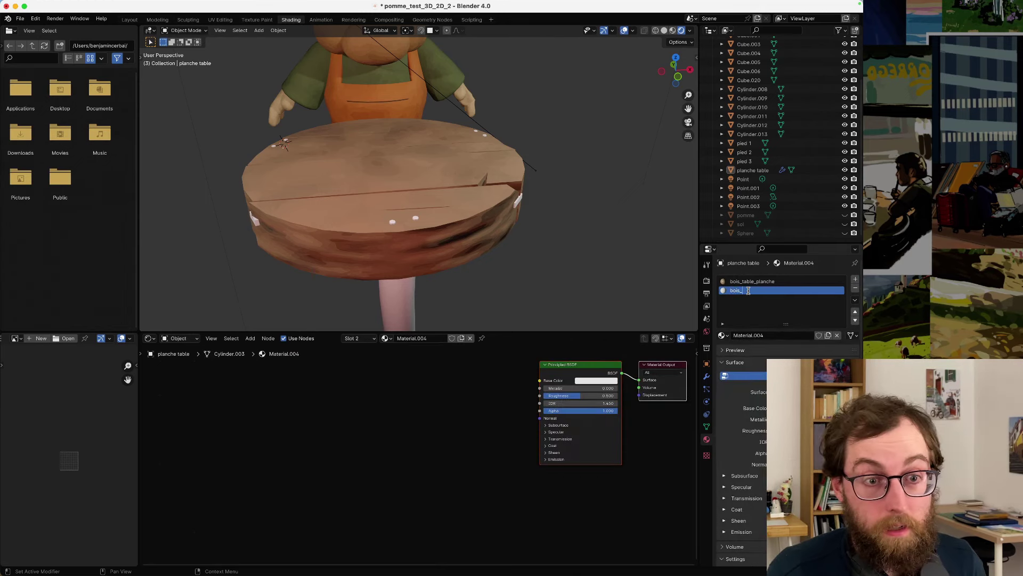
type("table_contou")
type("r")
key("Return")
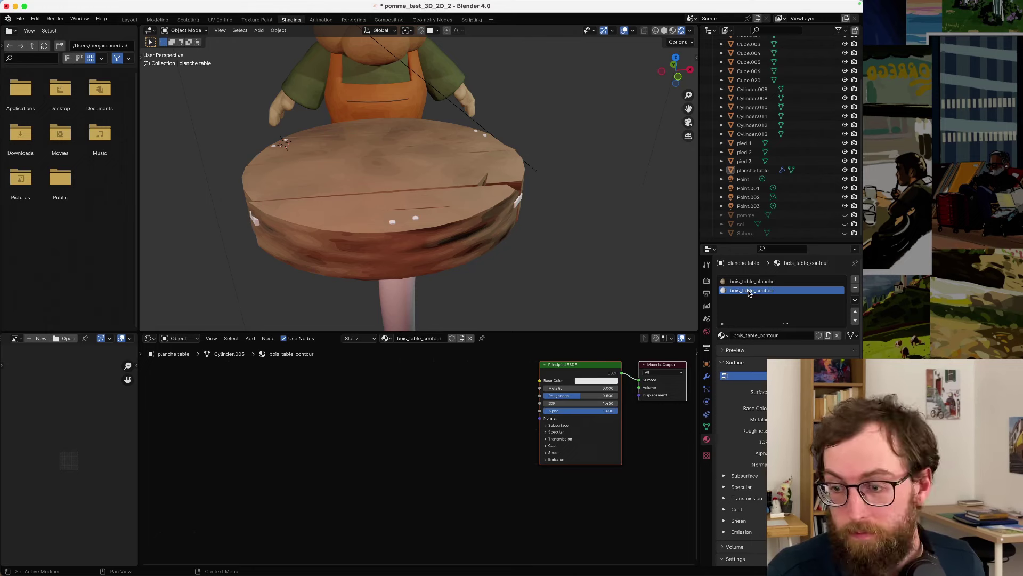
left_click(411, 244)
key("Tab")
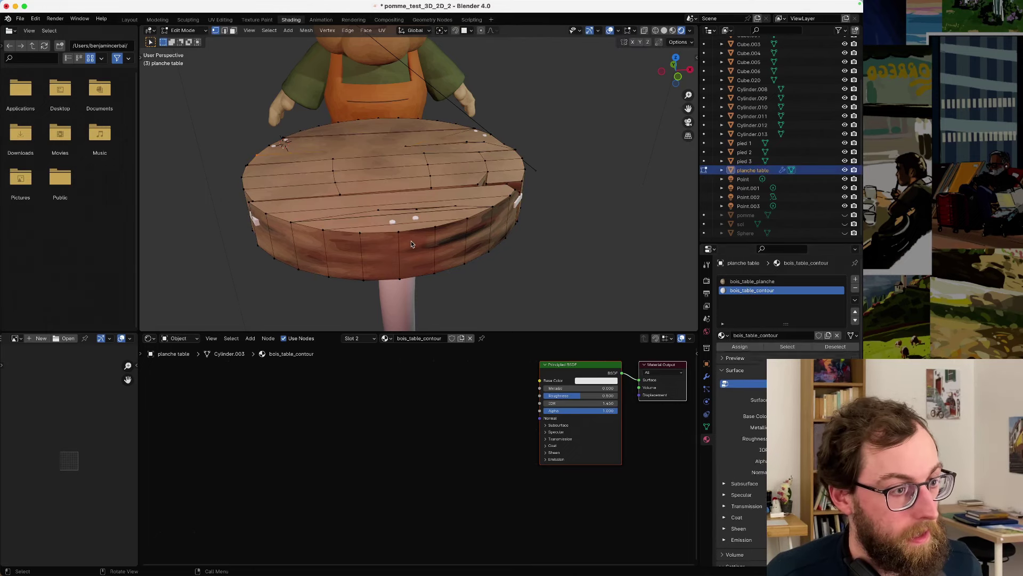
- In face select mode, circle-select the left and front faces of the table rim
left_click(233, 31)
key("c")
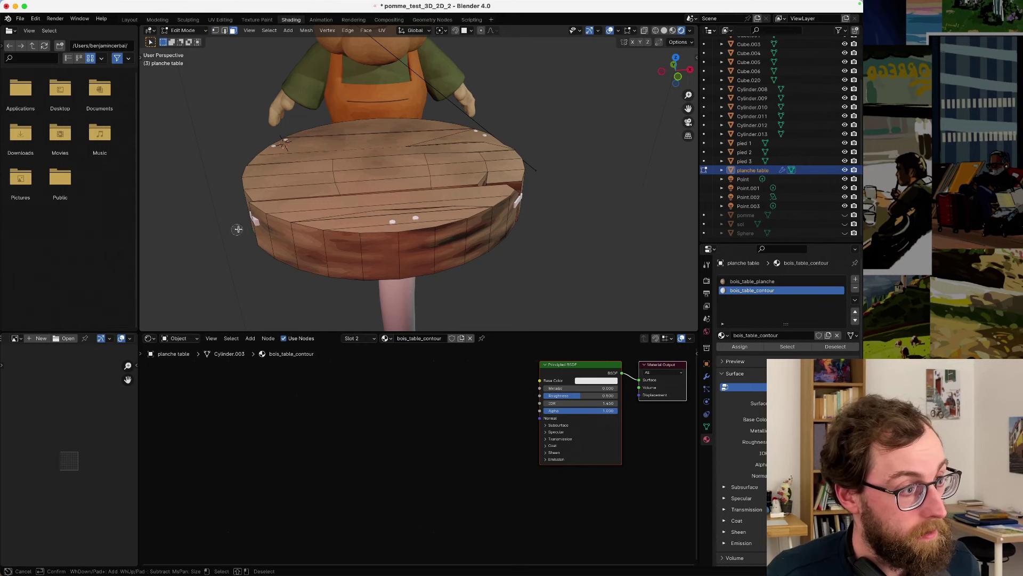
left_click_drag(238, 229, 407, 249)
key("Return")
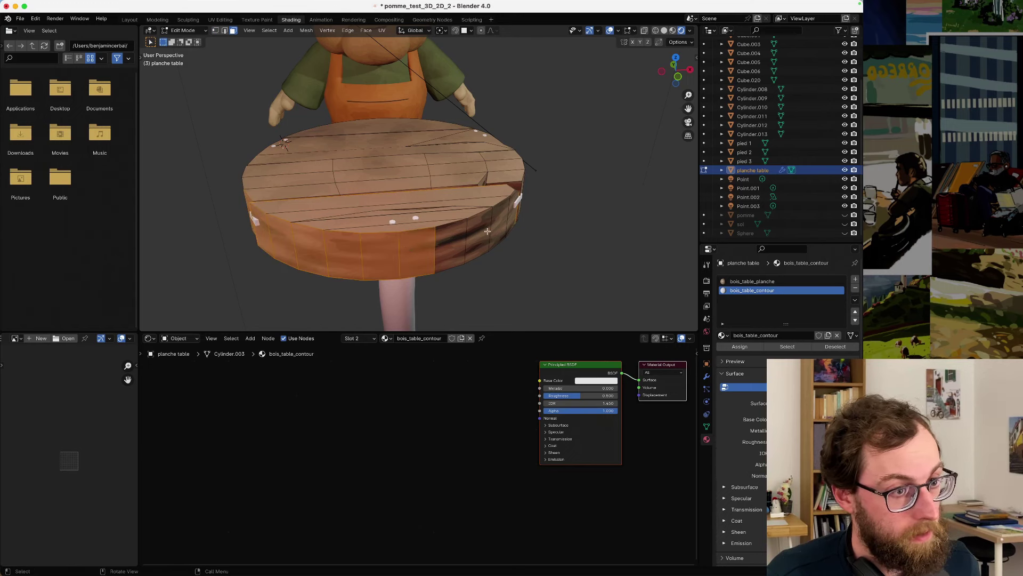
left_click_drag(509, 218, 457, 244)
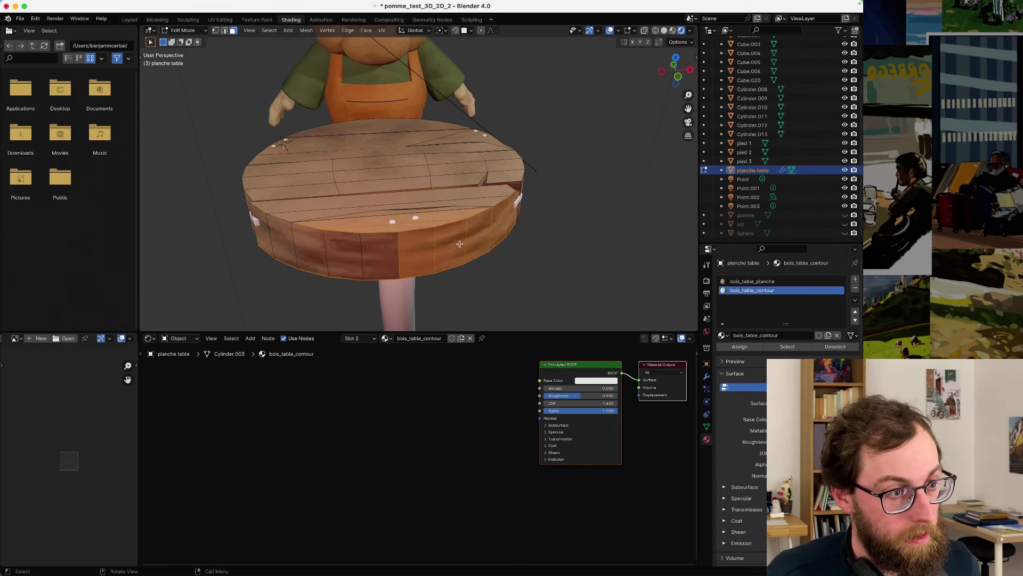
left_click(393, 259)
key("c")
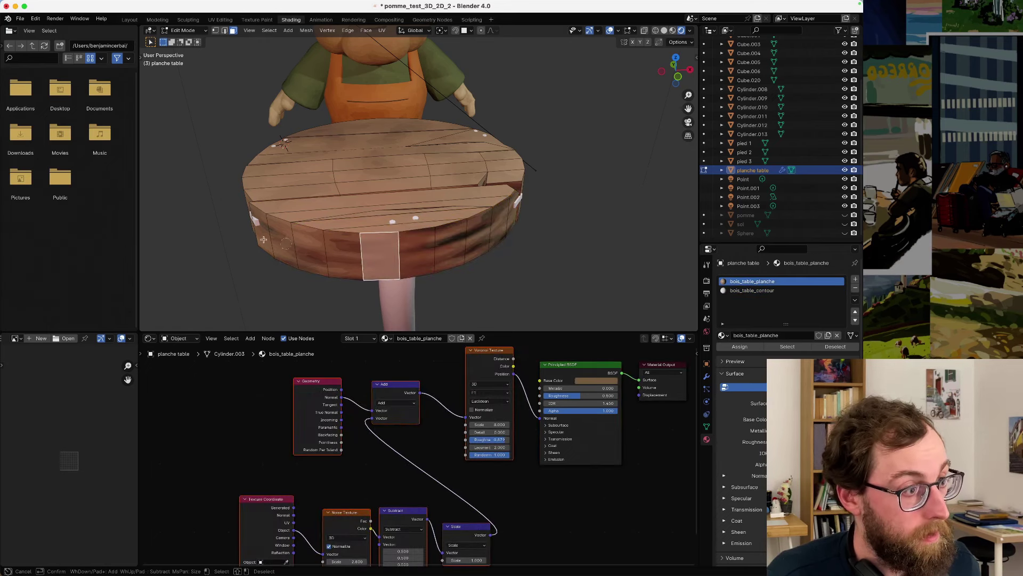
mouse_move(251, 223)
left_mouse_down()
mouse_move(320, 251)
mouse_move(436, 245)
mouse_move(504, 216)
mouse_move(501, 225)
left_mouse_up()
right_click(501, 226)
- Work around the table, adding the remaining rim faces to the selection
mouse_move(493, 229)
middle_mouse_down()
mouse_move(387, 232)
mouse_move(446, 229)
middle_mouse_up()
key("c")
left_click_drag(482, 229, 311, 216)
right_click(311, 217)
middle_click_drag(311, 216, 404, 239)
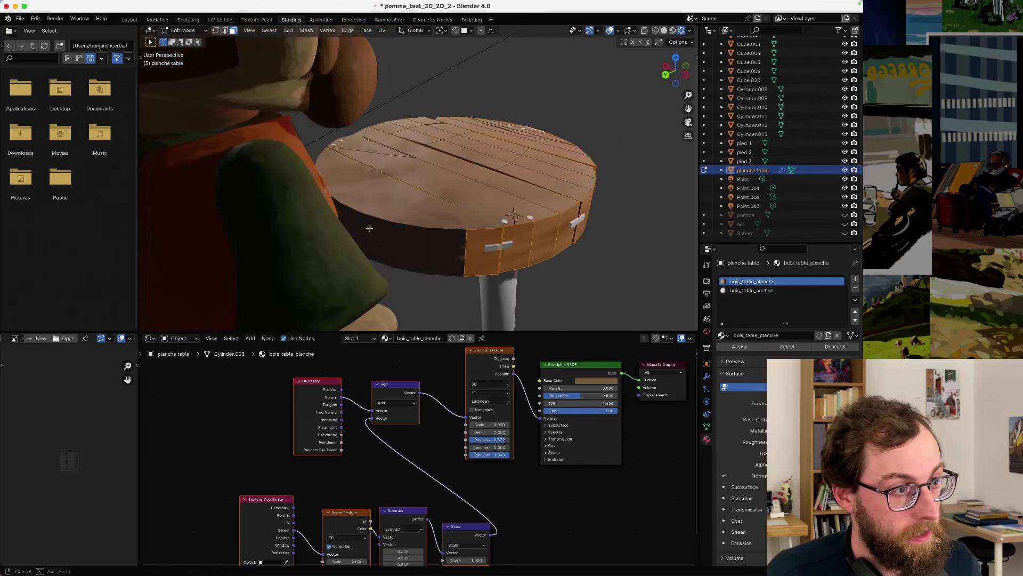
key("c")
mouse_move(403, 239)
left_mouse_down()
mouse_move(349, 241)
mouse_move(423, 253)
mouse_move(364, 248)
left_mouse_up()
right_click(364, 249)
middle_click_drag(364, 249, 486, 248)
key("c")
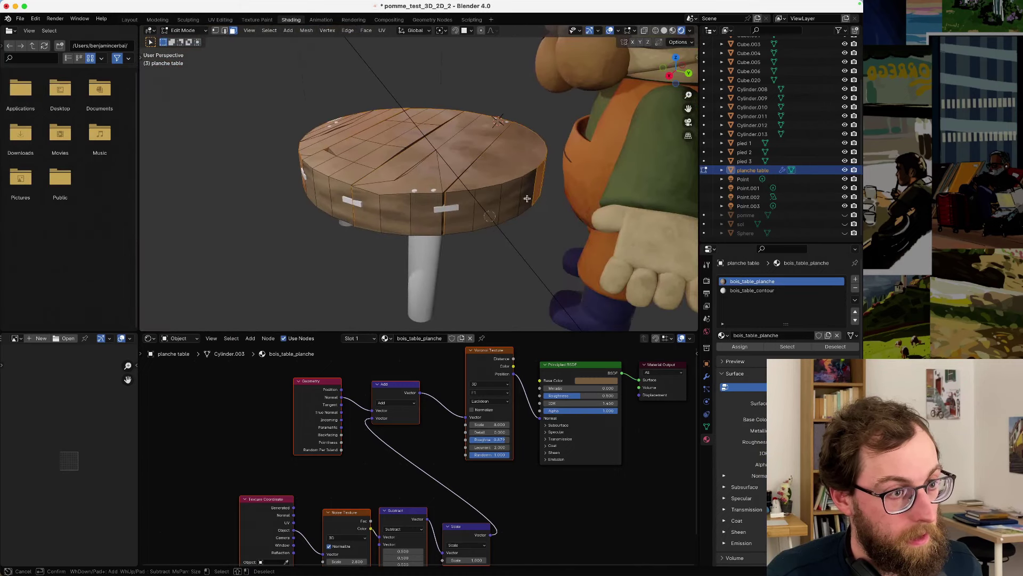
mouse_move(533, 198)
left_mouse_down()
mouse_move(368, 211)
mouse_move(305, 196)
left_mouse_up()
right_click(305, 196)
mouse_move(305, 196)
middle_mouse_down()
mouse_move(366, 198)
mouse_move(373, 181)
mouse_move(384, 187)
mouse_move(357, 201)
mouse_move(404, 127)
mouse_move(459, 147)
mouse_move(398, 240)
middle_mouse_up()
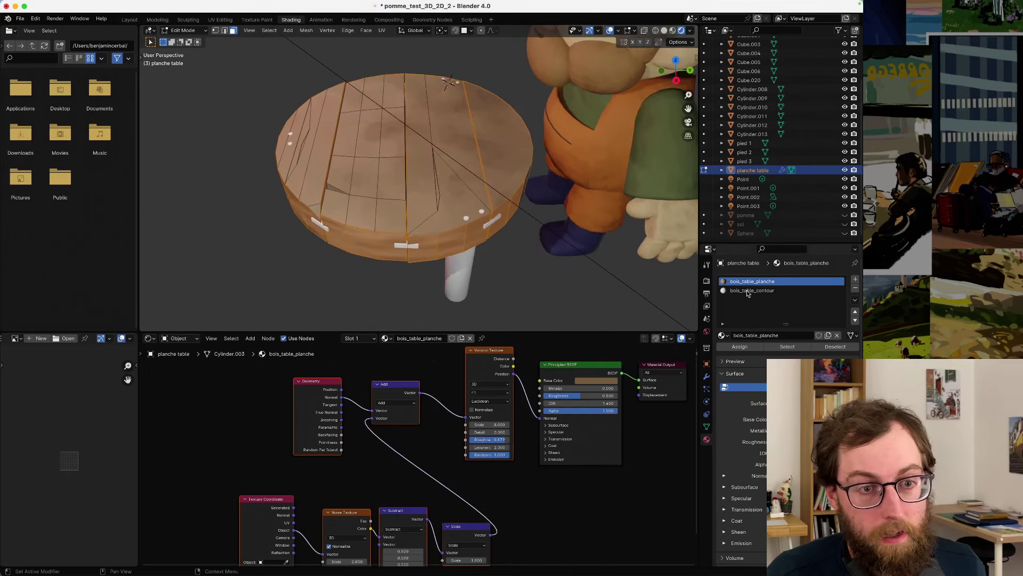
- Assign bois_table_contour to the selected rim faces and return to Object Mode
left_click(786, 293)
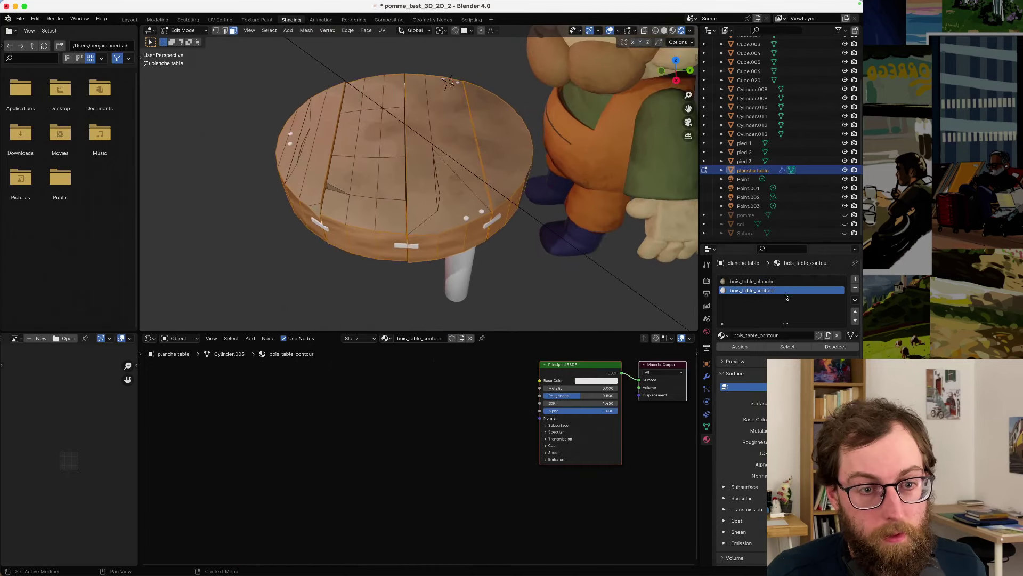
left_click(740, 348)
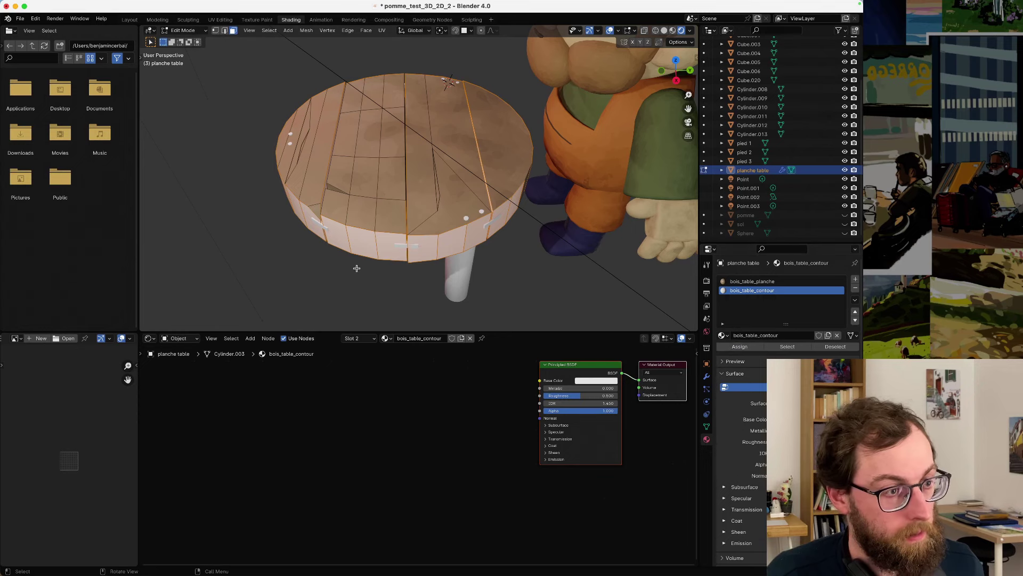
key("Tab")
middle_click_drag(356, 253, 450, 299)
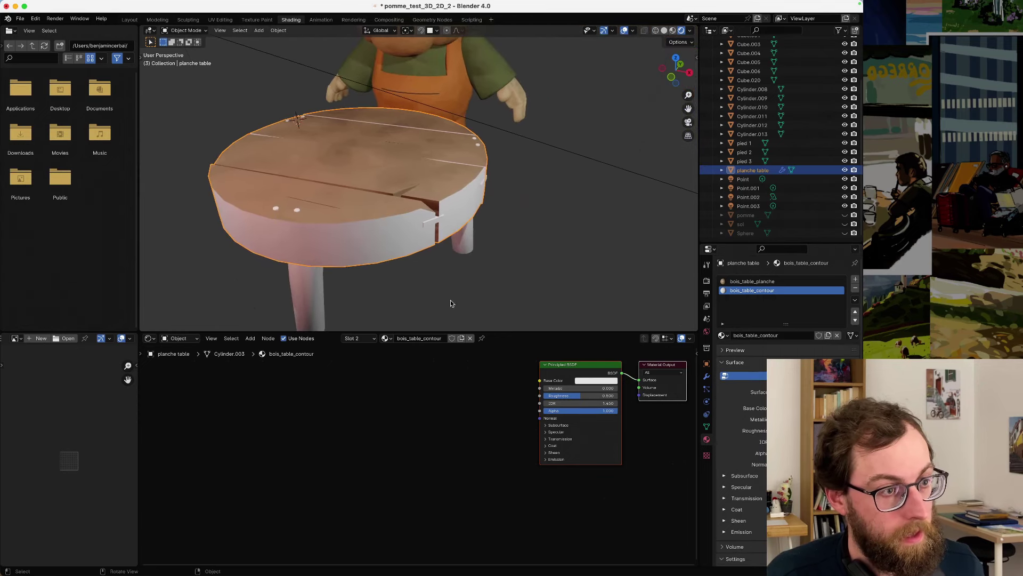
- Frame the bois_table_planche node tree, then try a first paste into bois_table_contour
left_click(752, 281)
scroll(532, 437, "down", 2)
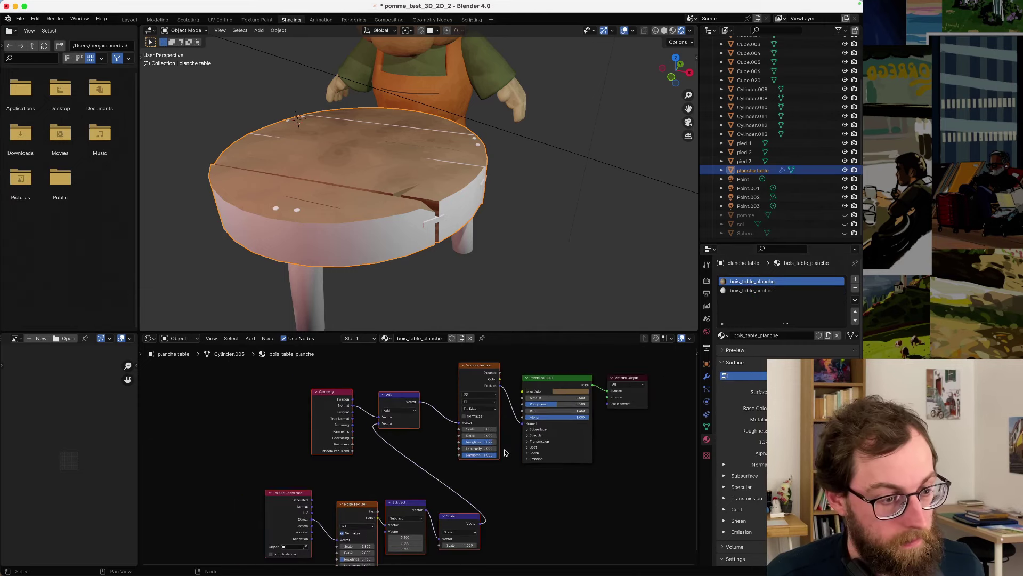
mouse_move(507, 453)
middle_mouse_down()
mouse_move(549, 418)
mouse_move(512, 440)
mouse_move(499, 464)
middle_mouse_up()
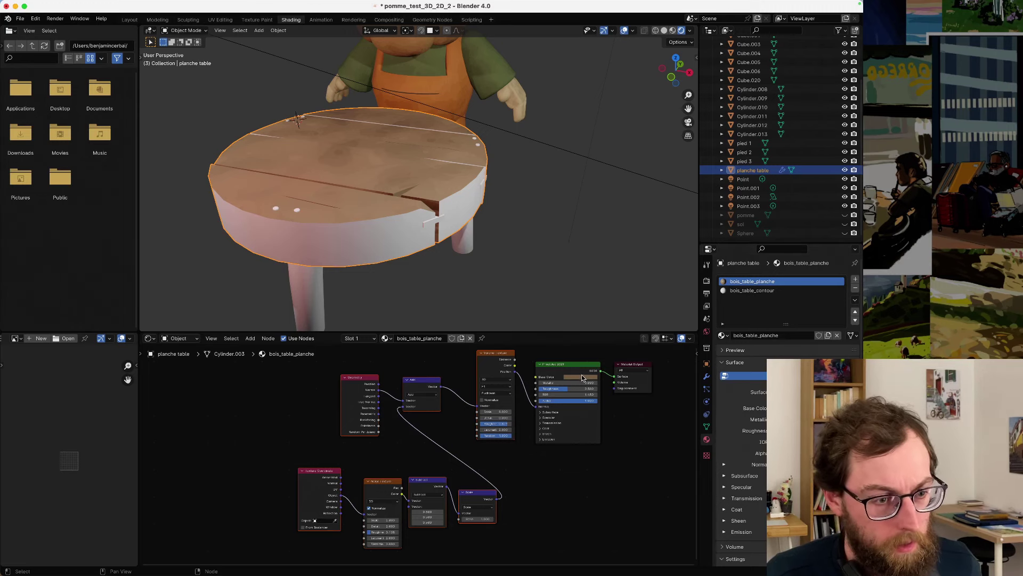
left_click(752, 290)
key("super+v")
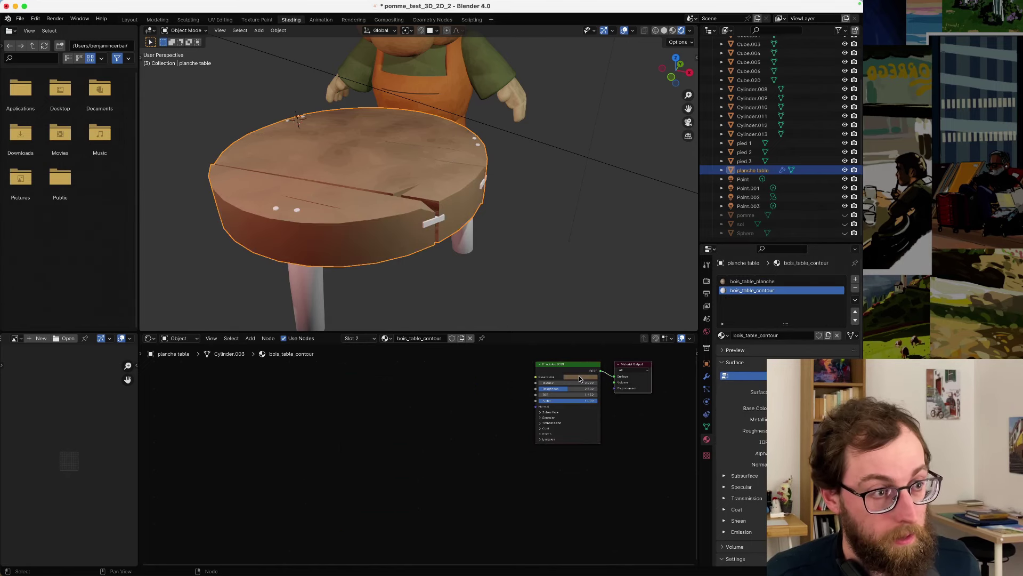
middle_click_drag(323, 175, 352, 156)
- Paste the planche wood-texture node cluster into bois_table_contour and position it
left_click(752, 280)
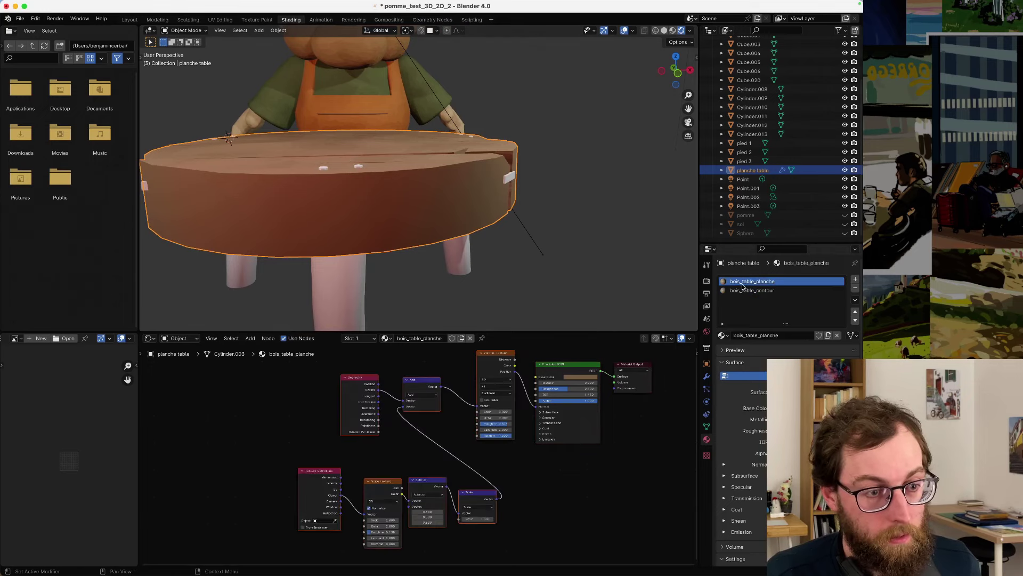
left_click_drag(295, 388, 514, 543)
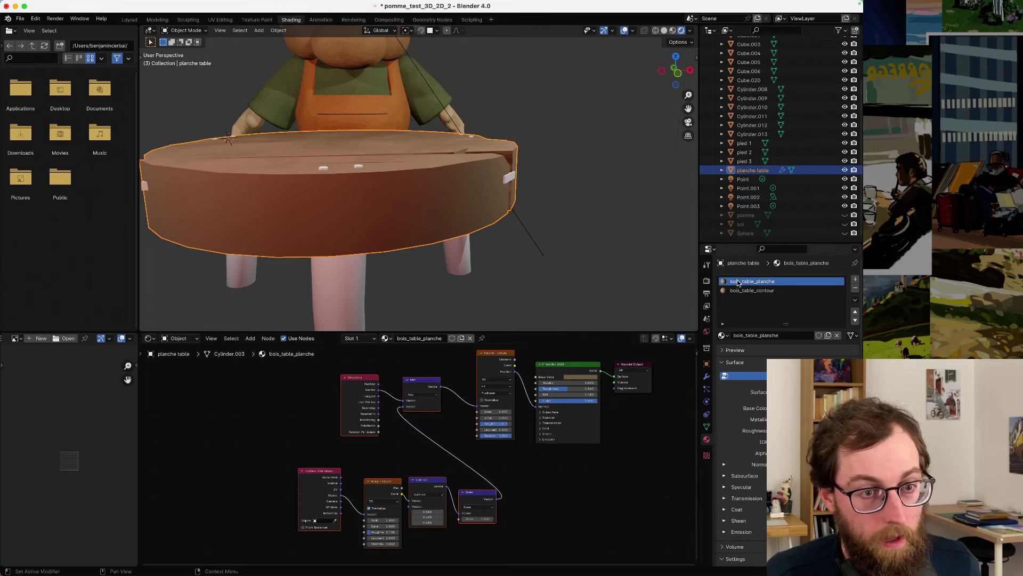
left_click(752, 290)
key("ctrl+v")
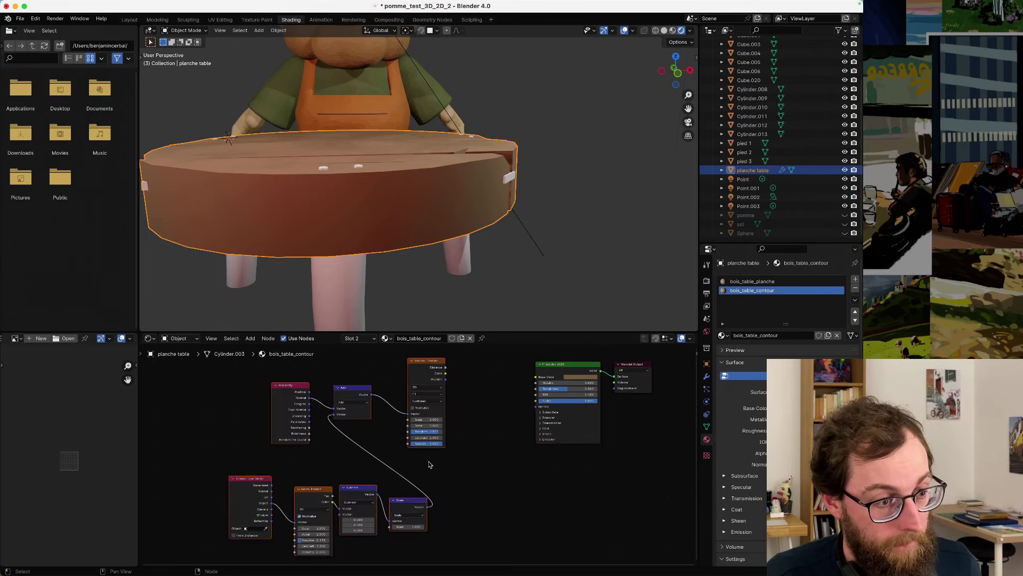
left_click_drag(430, 362, 535, 408)
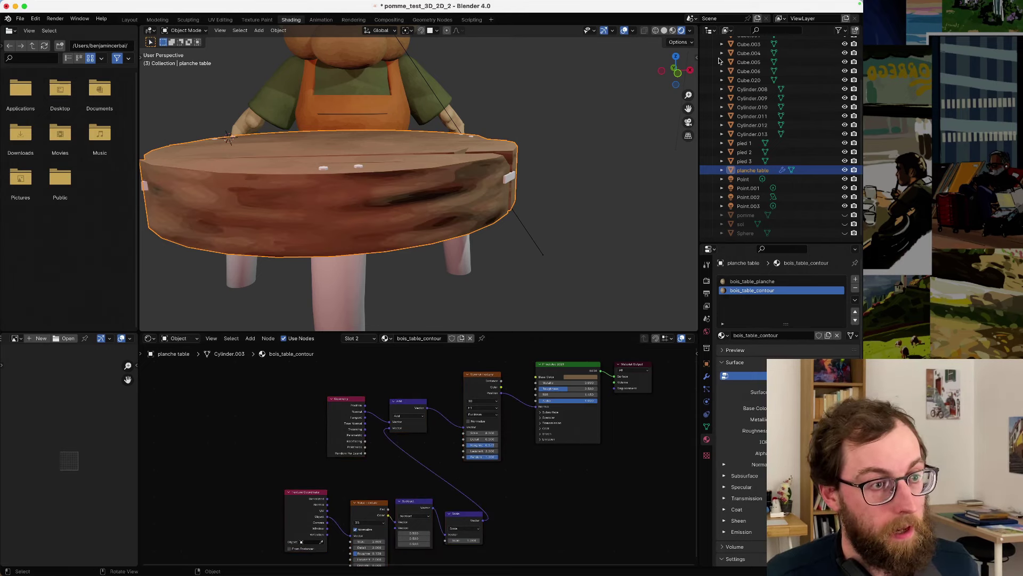
- Unlink the Voronoi from the rim's Normal input and shift the seven texture nodes left
middle_click_drag(463, 213, 404, 254)
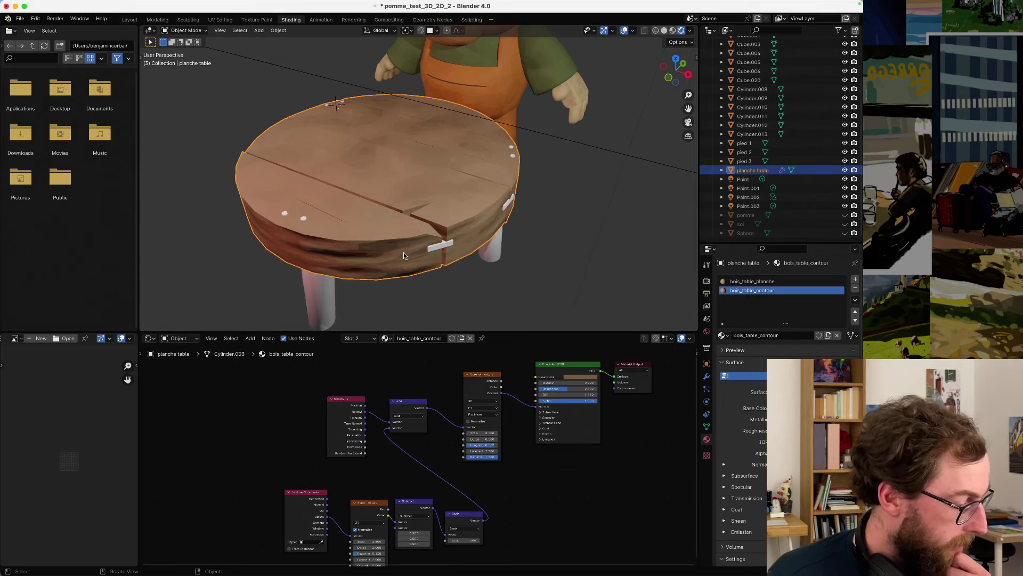
middle_click_drag(369, 238, 432, 214)
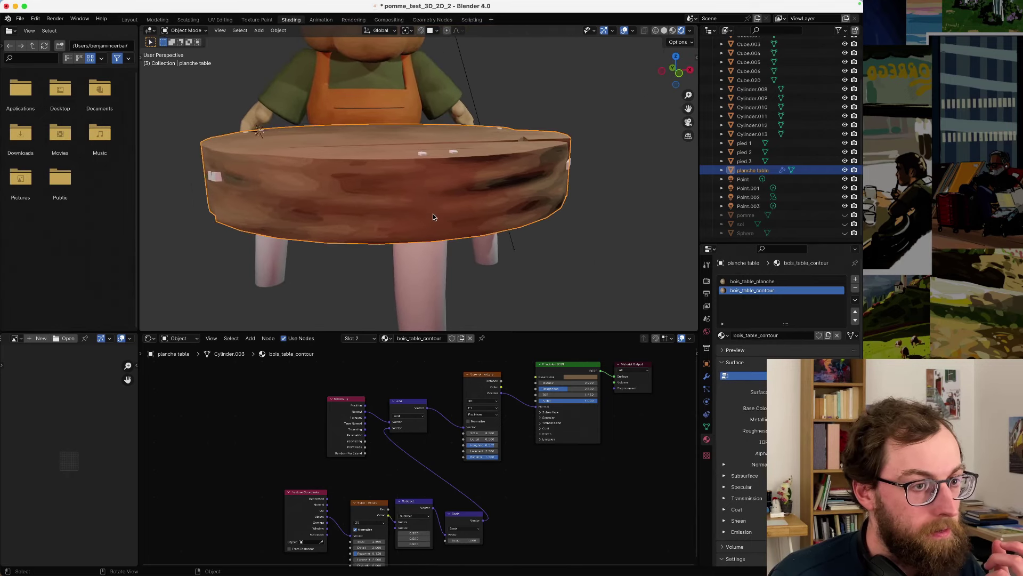
middle_click_drag(498, 220, 477, 212)
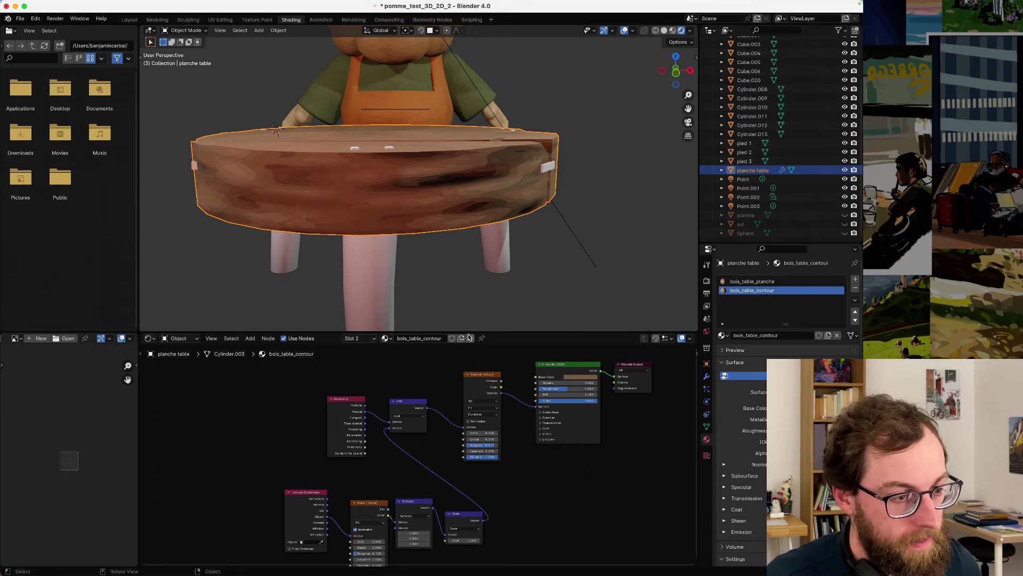
left_click_drag(469, 333, 474, 302)
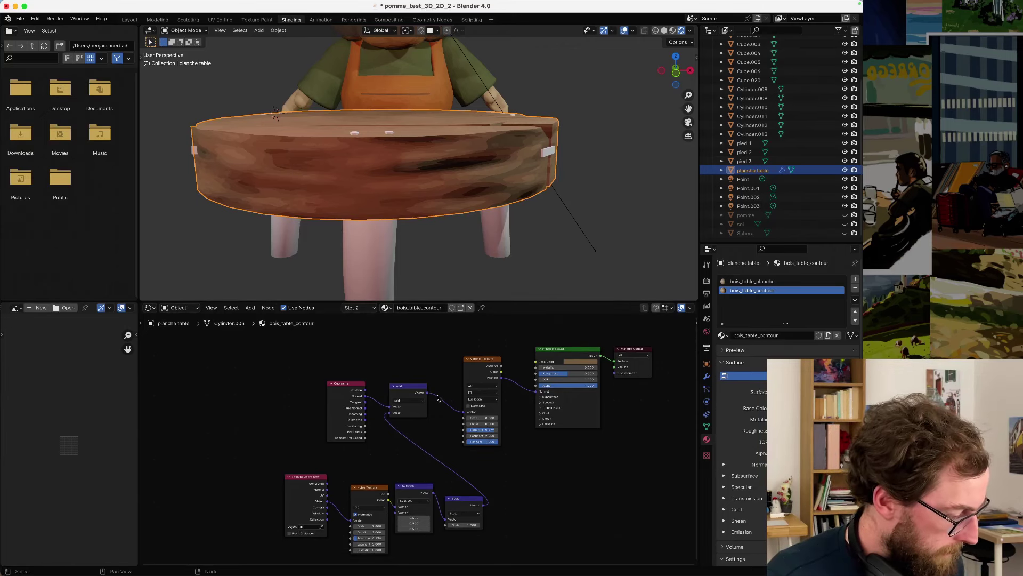
left_click_drag(294, 355, 507, 548)
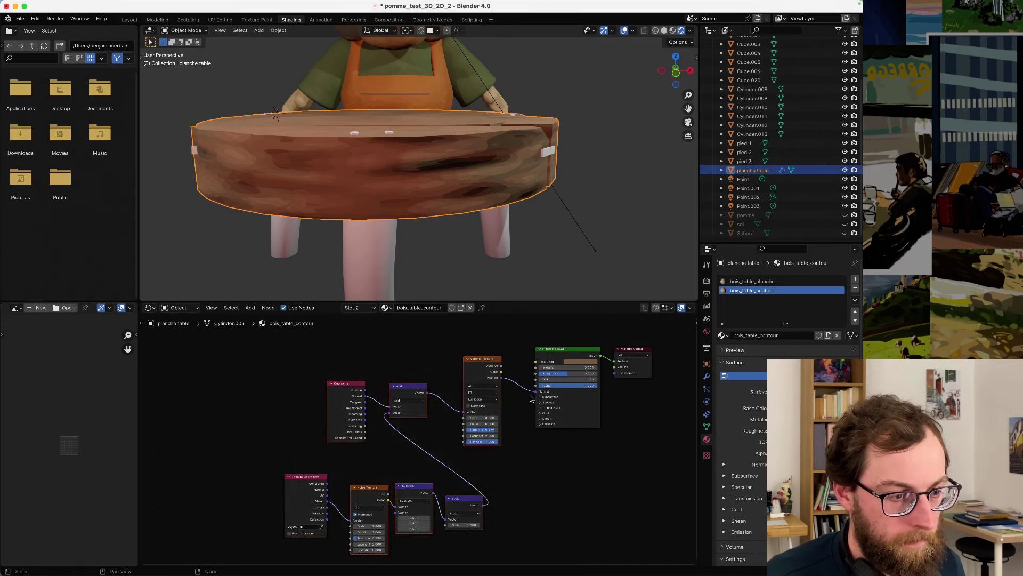
left_click_drag(535, 391, 523, 389)
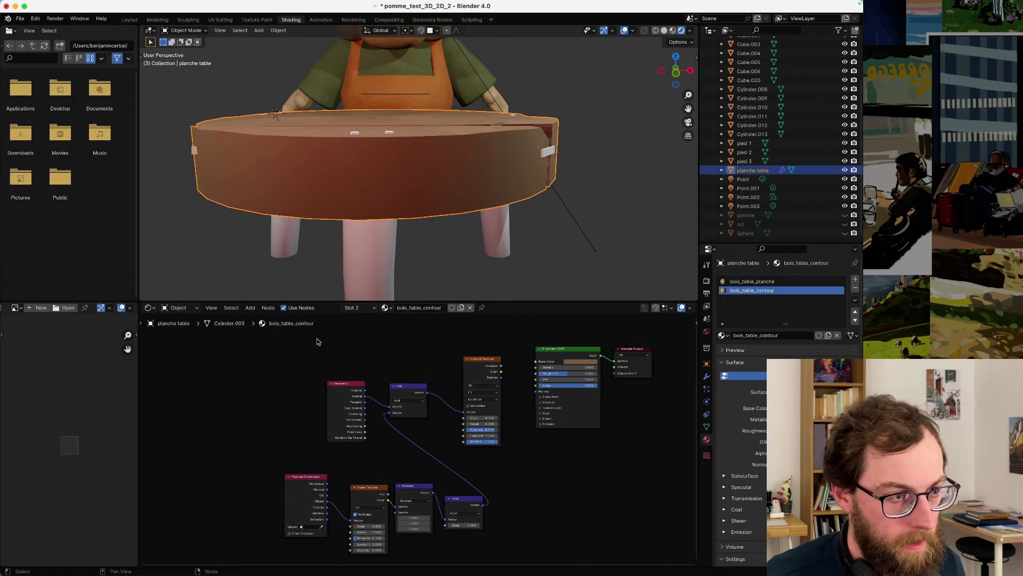
left_click_drag(256, 340, 503, 555)
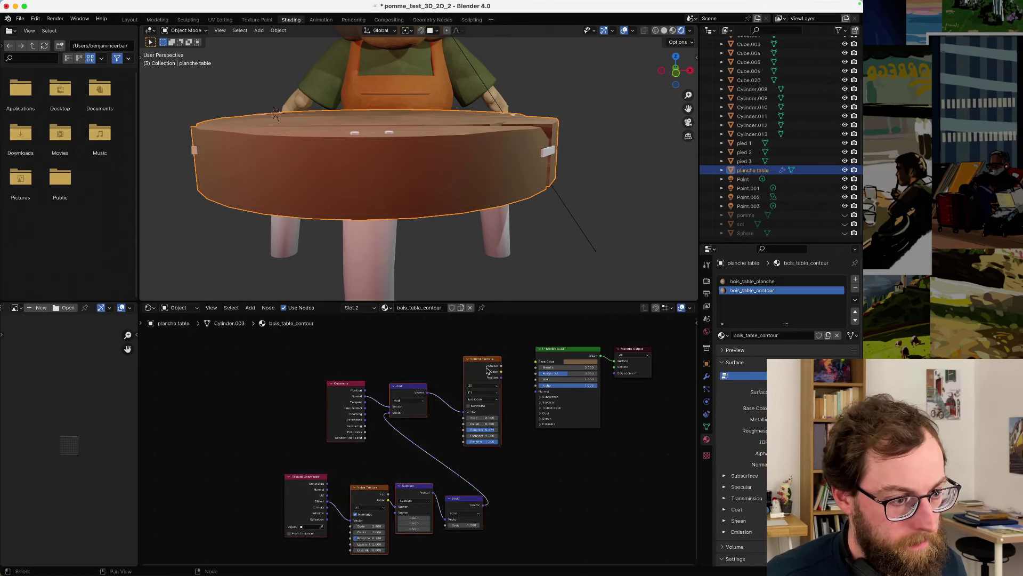
left_click_drag(488, 370, 437, 363)
- Add a Bump node to the rim material via node search
key("shift+a")
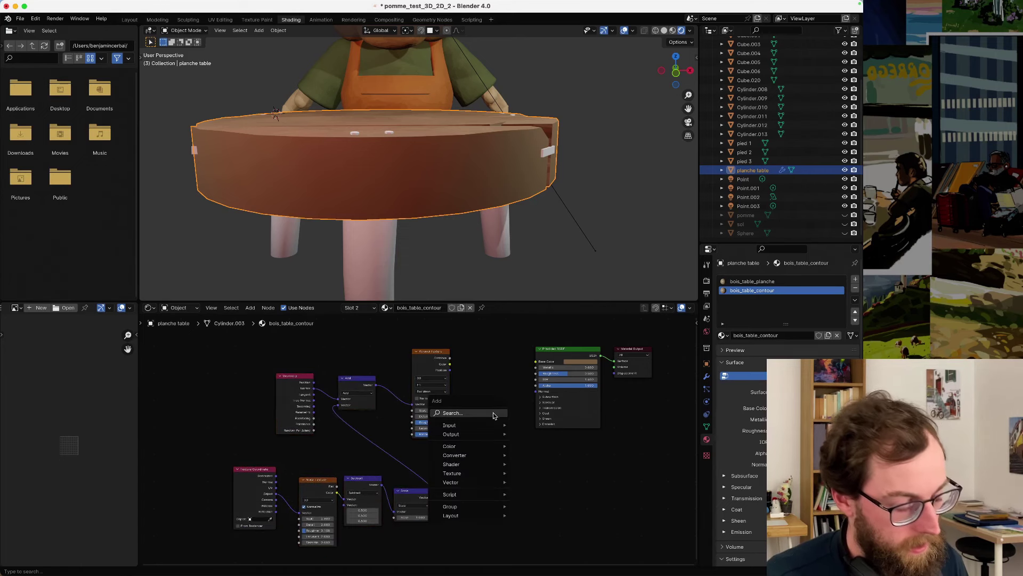
left_click(494, 411)
type("bump")
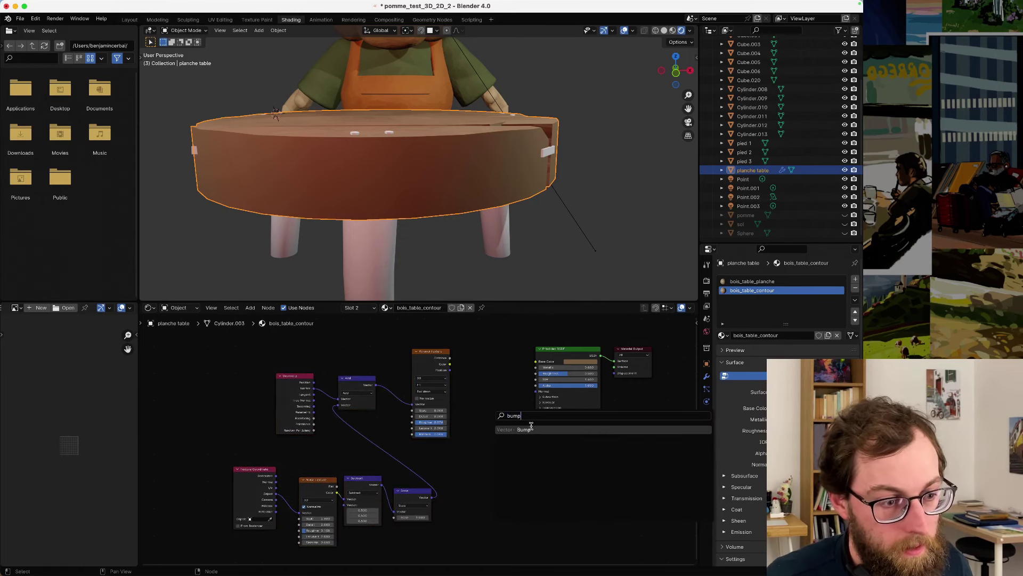
key("Return")
left_click(475, 378)
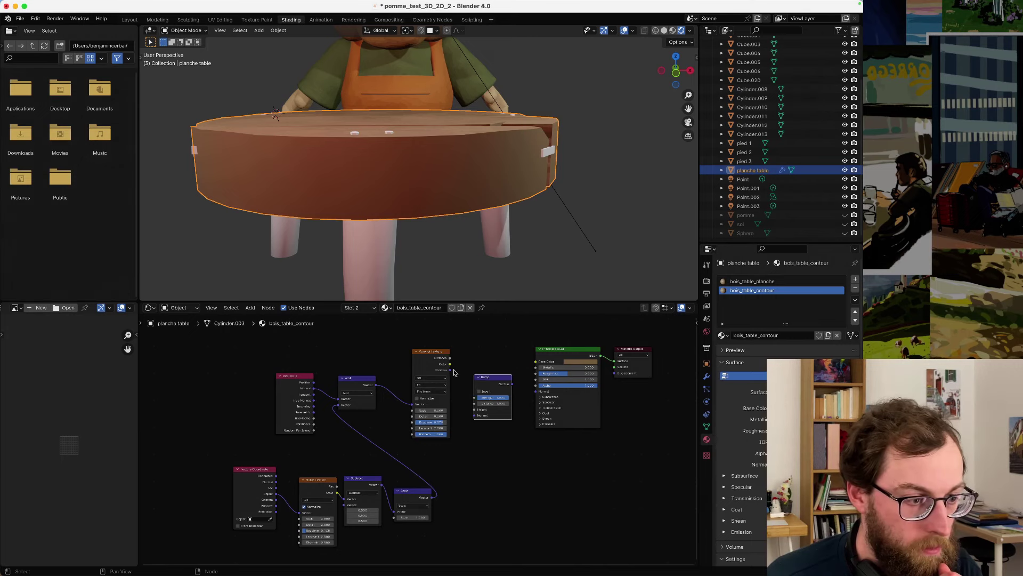
- Link Voronoi through Bump to Normal, then move the link onto Base Color
mouse_move(449, 370)
left_mouse_down()
mouse_move(533, 393)
mouse_move(483, 392)
mouse_move(485, 416)
mouse_move(493, 331)
mouse_move(535, 394)
left_mouse_up()
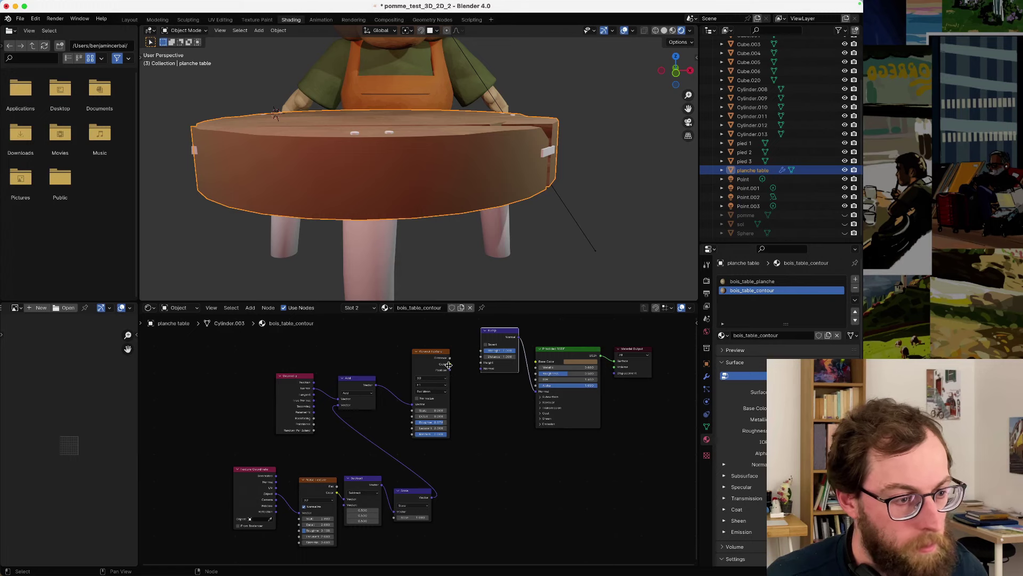
left_click_drag(450, 363, 535, 395)
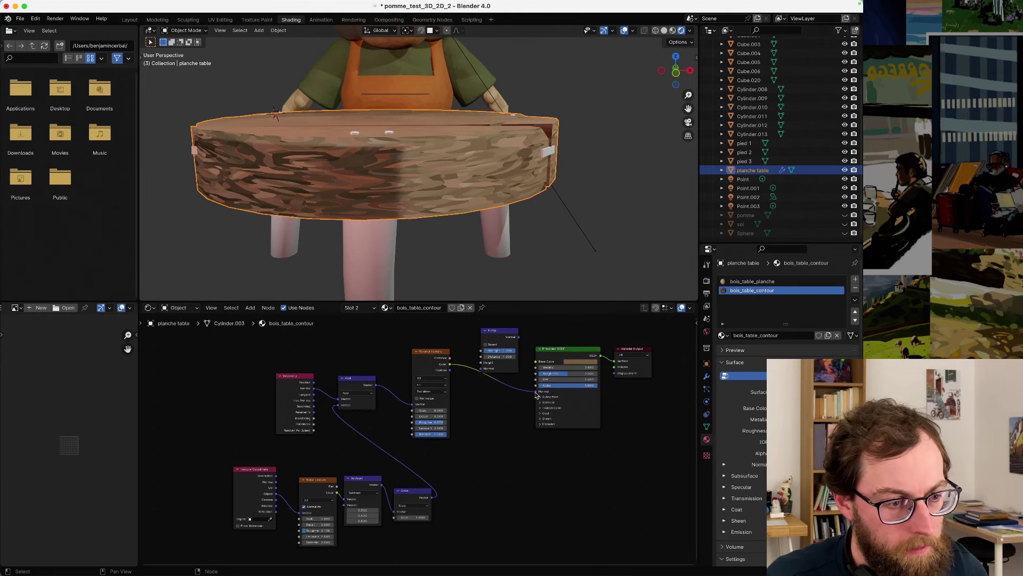
left_click_drag(537, 395, 535, 364)
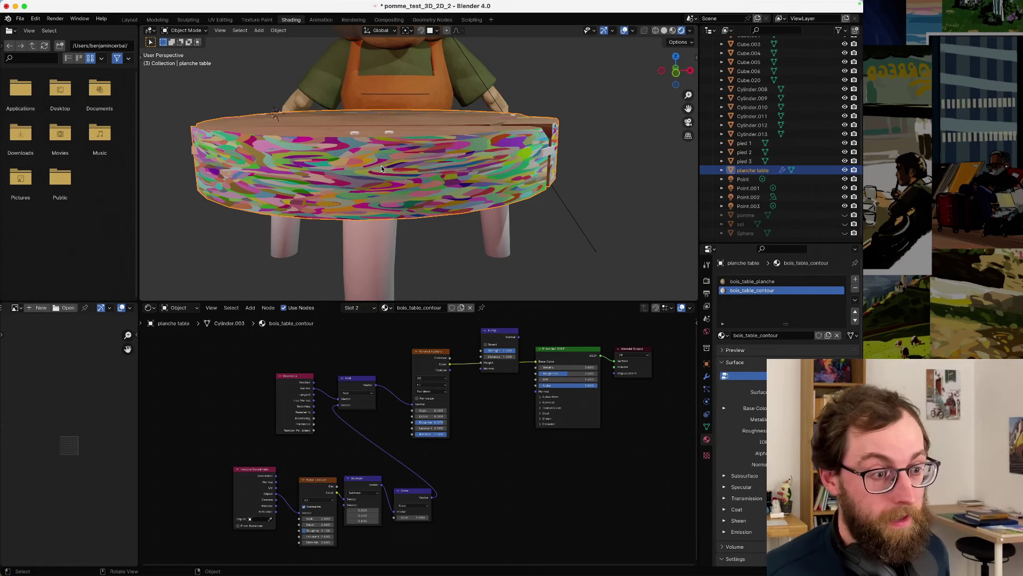
- Reposition the Bump node, feed Voronoi into Bump Height, and move the Base Color link to Normal
left_click_drag(498, 334, 503, 386)
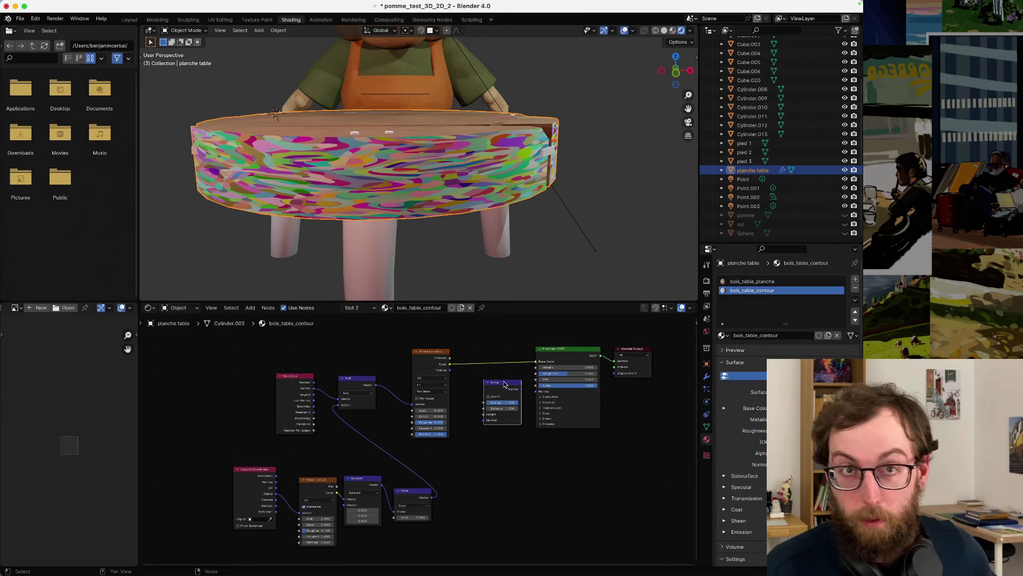
left_click_drag(504, 384, 496, 381)
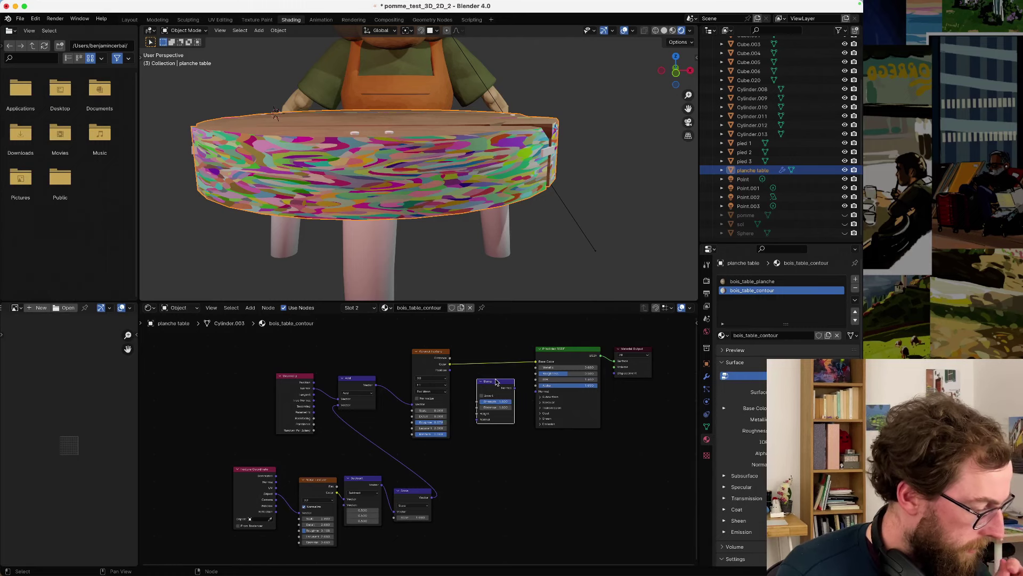
left_click_drag(490, 379, 496, 357)
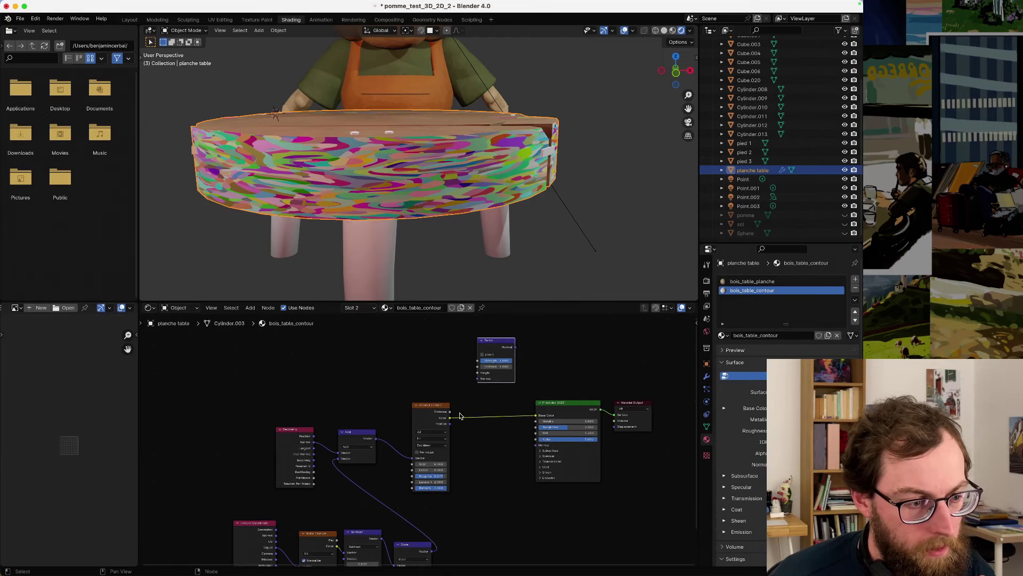
left_click_drag(450, 418, 536, 416)
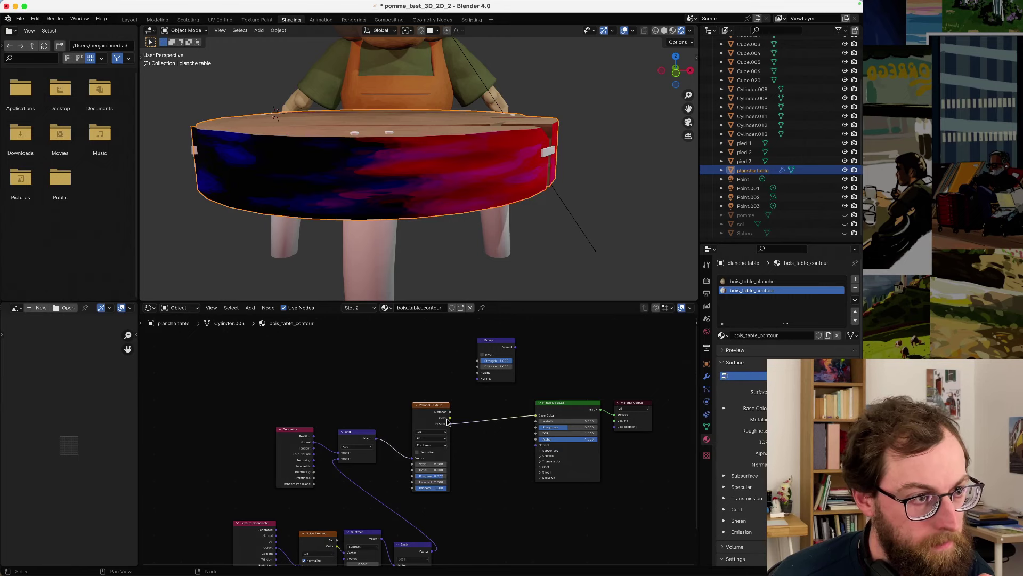
left_click_drag(507, 339, 505, 366)
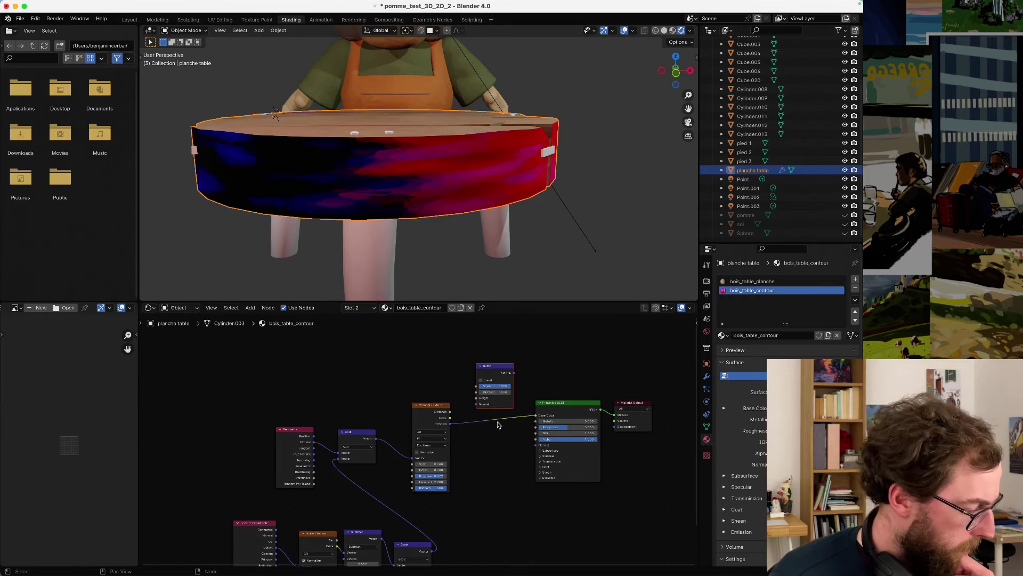
scroll(498, 424, "up", 2)
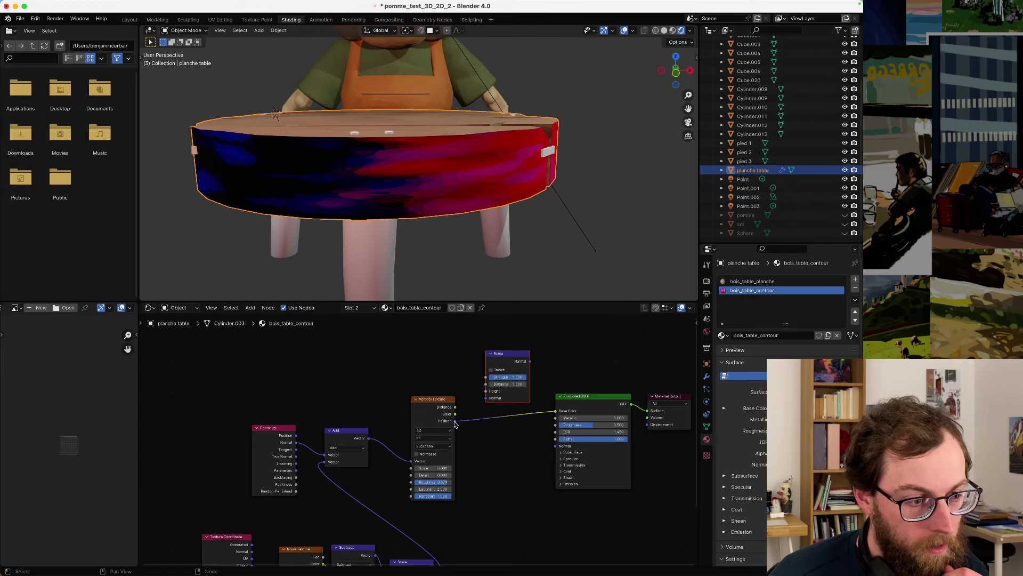
left_click_drag(456, 421, 485, 394)
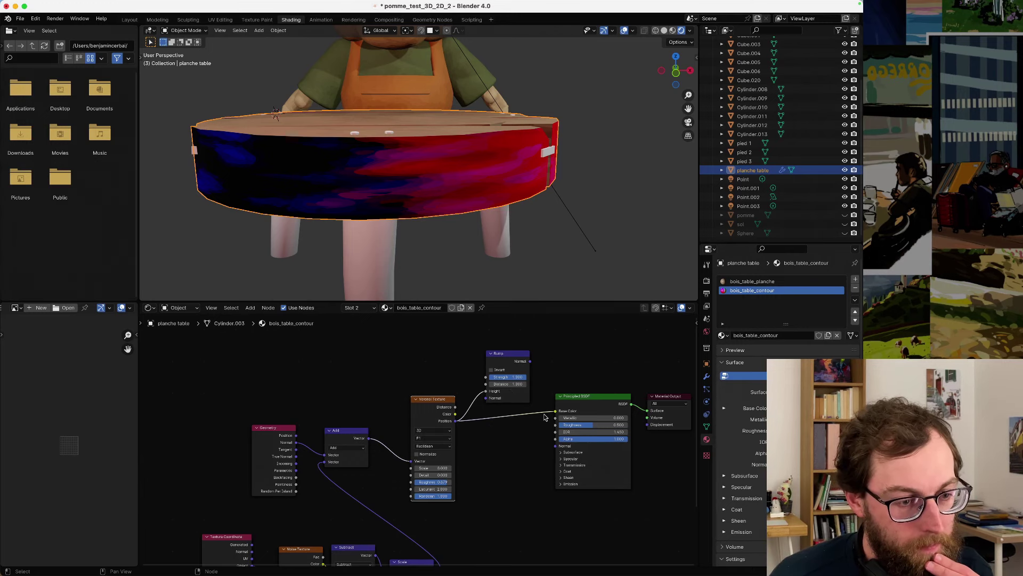
left_click_drag(556, 414, 556, 446)
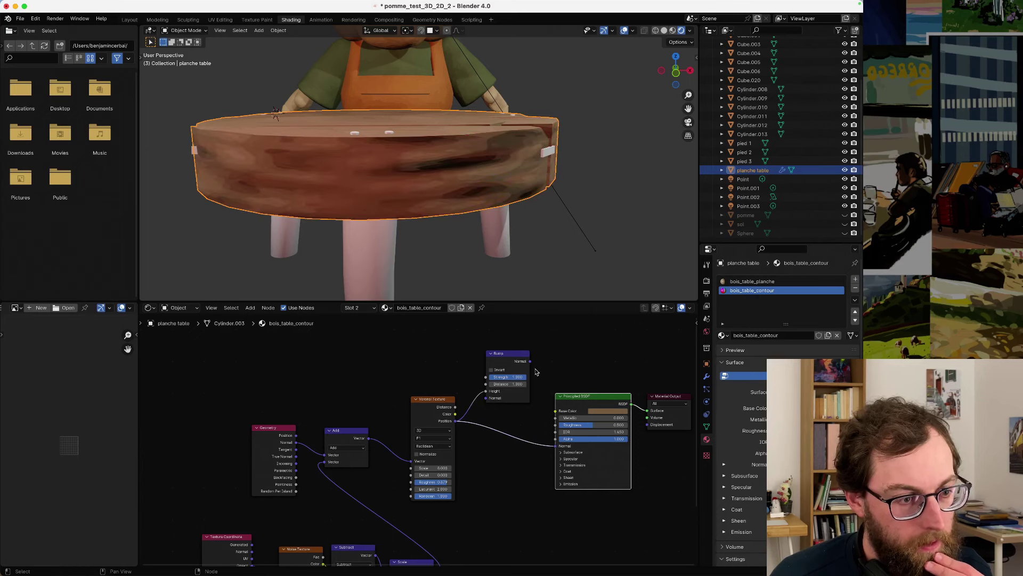
- Connect Bump to BSDF Normal, Voronoi Position to Bump Height, and Voronoi Color to Base Color
left_click_drag(530, 363, 554, 448)
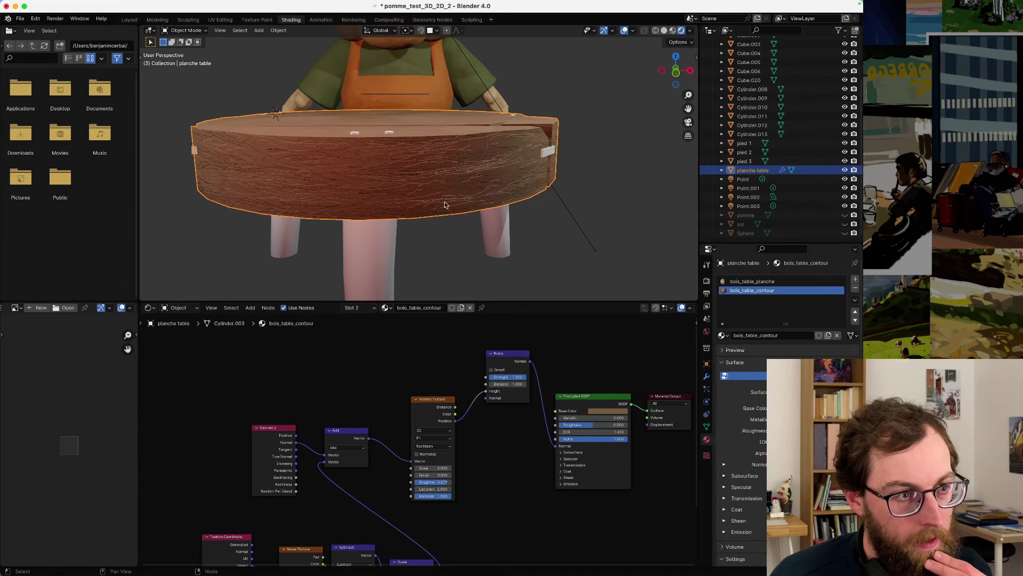
scroll(397, 198, "up", 5)
mouse_move(393, 201)
middle_mouse_down()
mouse_move(427, 196)
mouse_move(404, 228)
mouse_move(335, 187)
mouse_move(385, 197)
middle_mouse_up()
scroll(428, 196, "down", 3)
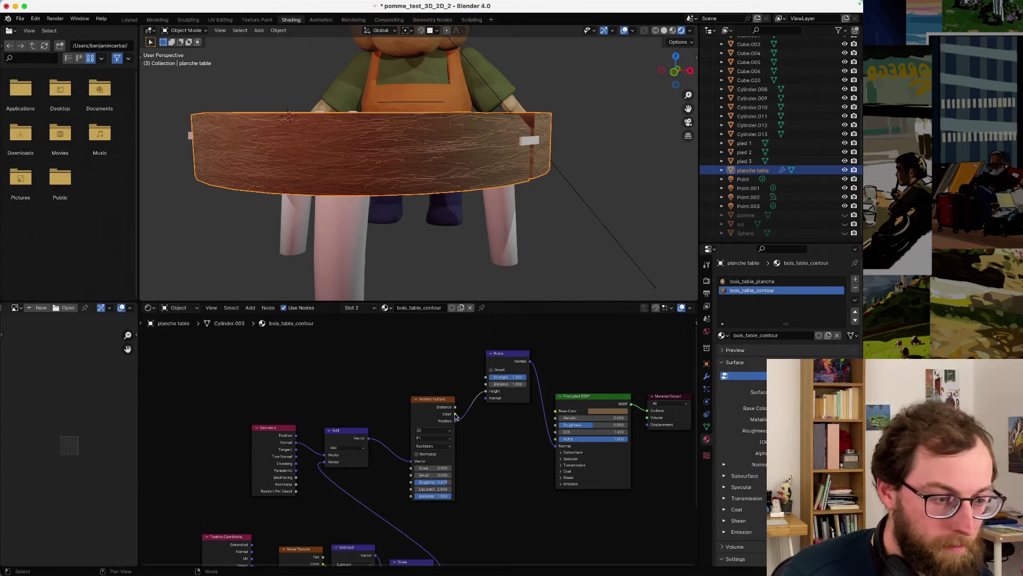
left_click_drag(455, 414, 554, 415)
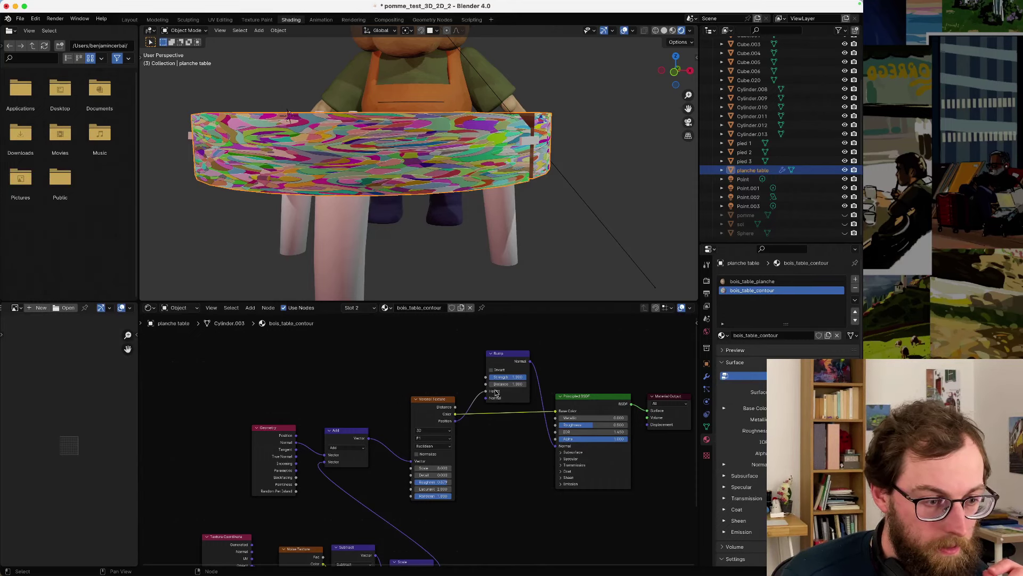
mouse_move(486, 391)
left_mouse_down()
mouse_move(456, 420)
mouse_move(488, 393)
left_mouse_up()
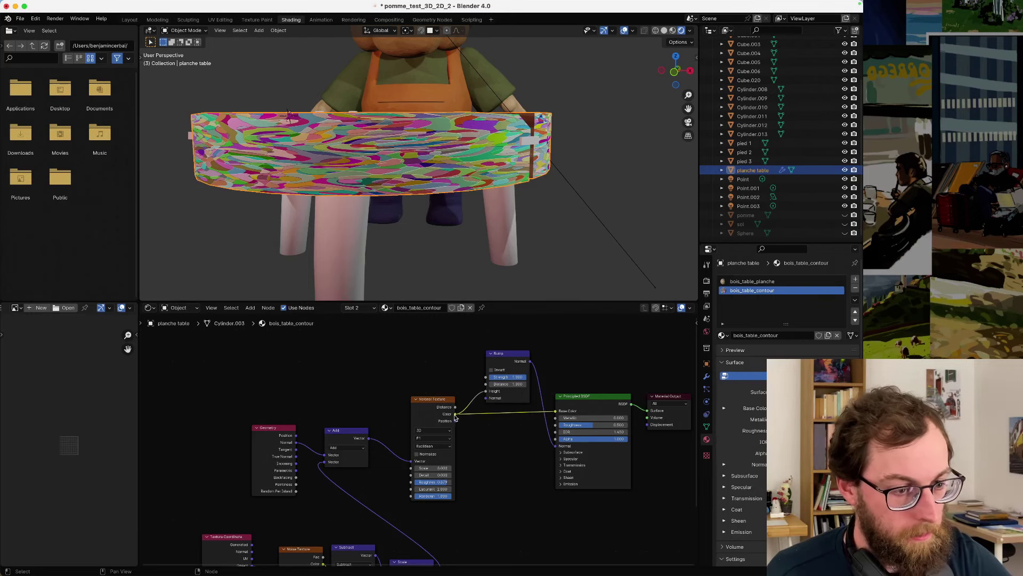
left_click_drag(549, 413, 555, 412)
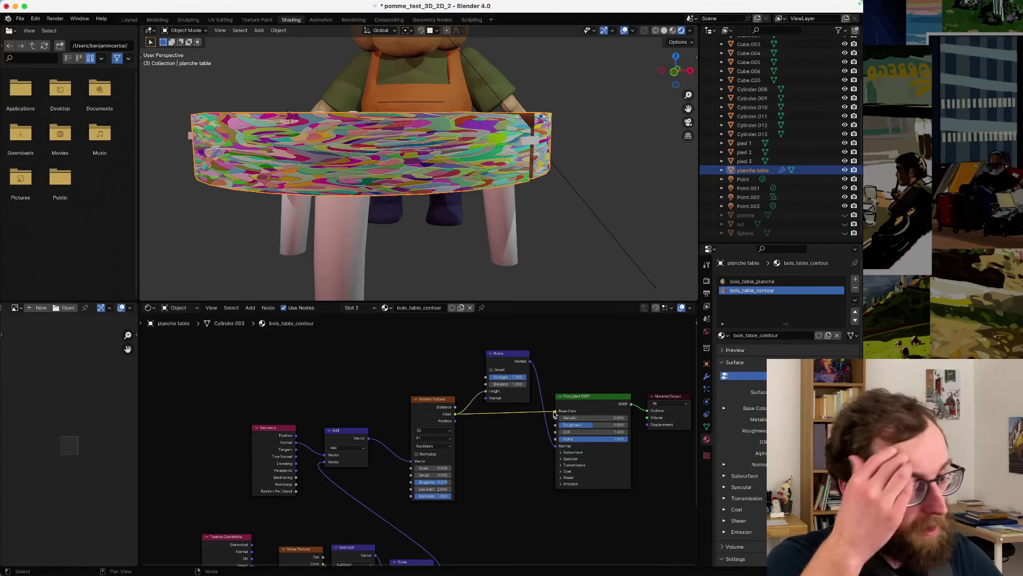
scroll(522, 448, "down", 1)
scroll(522, 448, "down", 1)
scroll(491, 456, "down", 2)
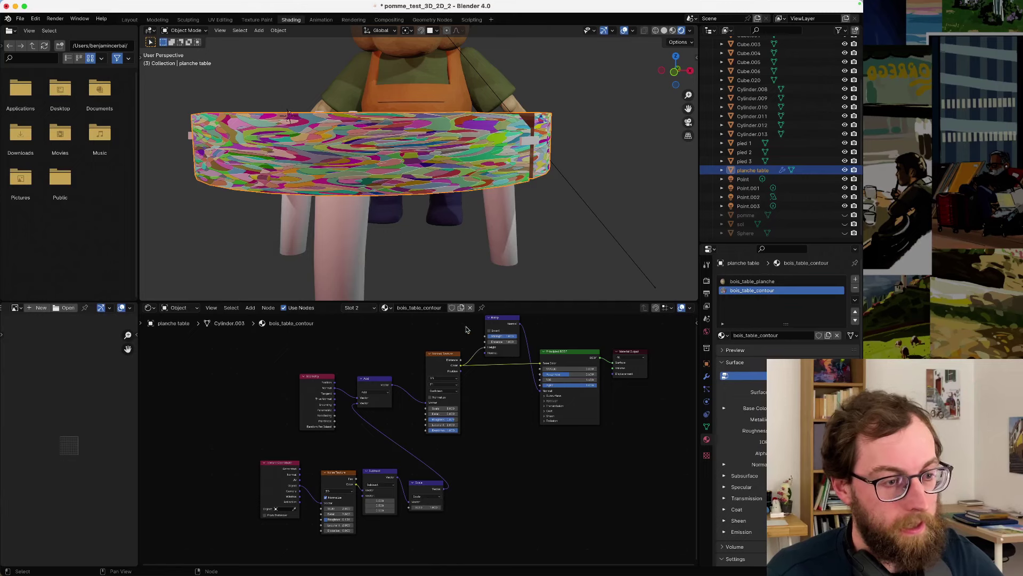
- Unlink Voronoi Color from Base Color and set Bump Strength to 0.429
left_click_drag(566, 352, 565, 353)
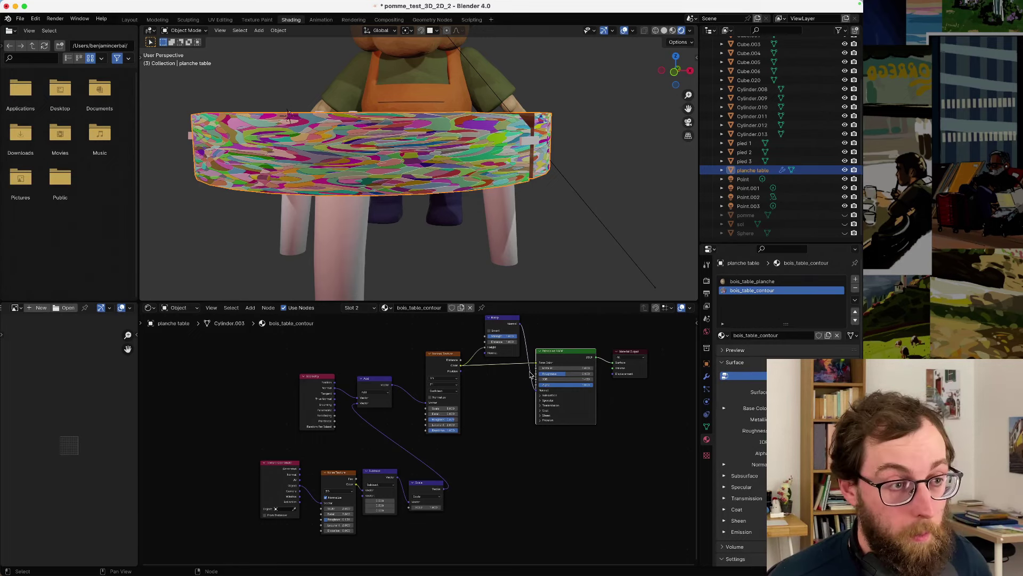
scroll(477, 437, "up", 3)
scroll(477, 437, "up", 2)
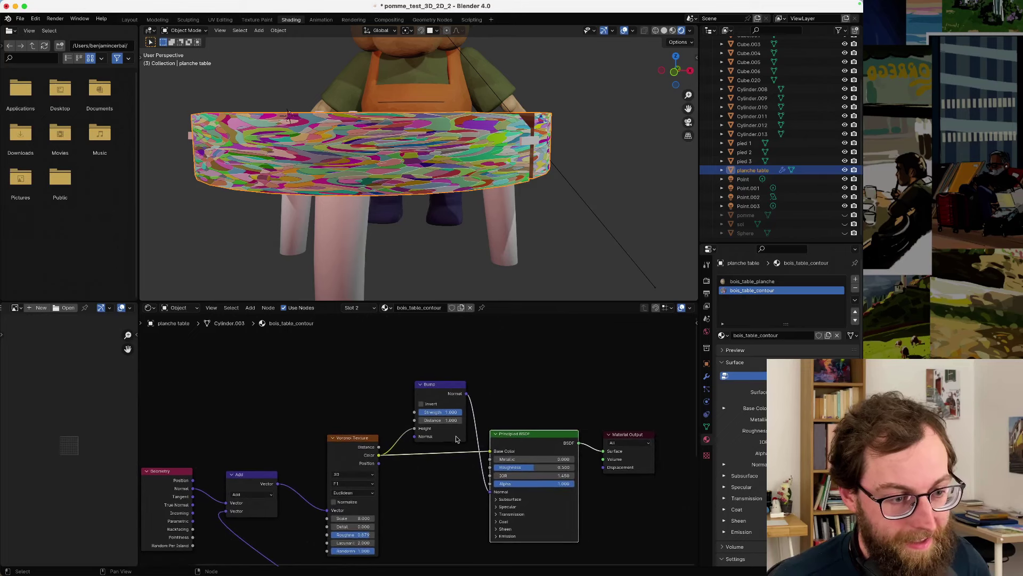
left_click_drag(490, 453, 380, 461)
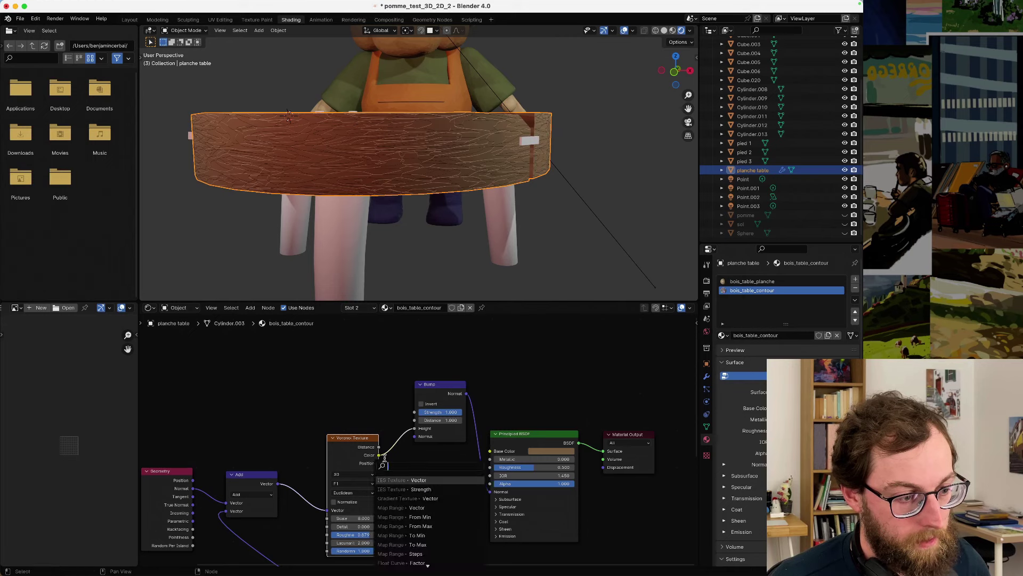
left_click_drag(450, 412, 426, 412)
double_click(438, 412)
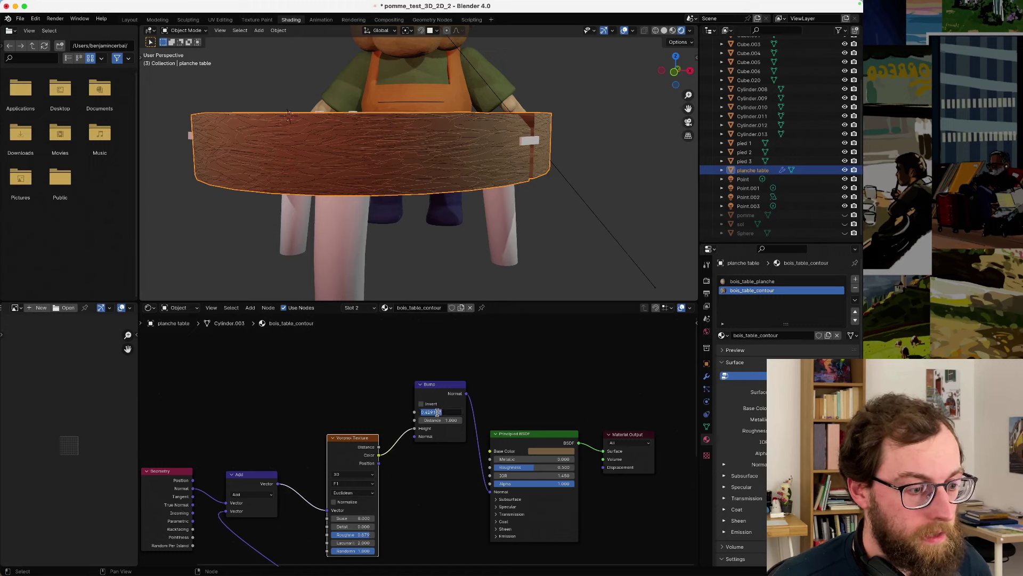
- Set Voronoi Scale to 8, then drag it down to a negative value
left_click(361, 518)
type("8")
key("Return")
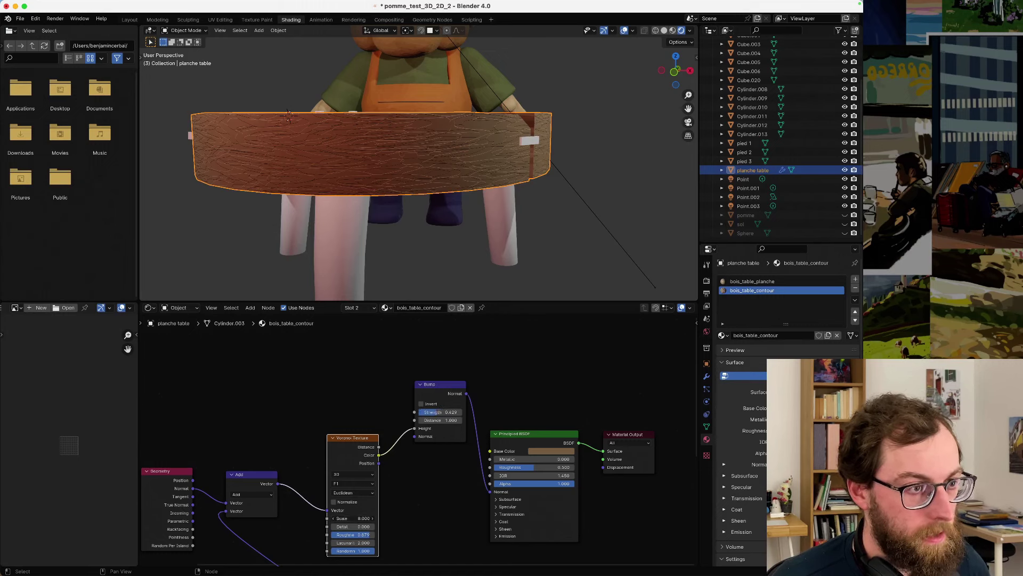
mouse_move(353, 518)
left_mouse_down()
mouse_move(335, 518)
mouse_move(360, 518)
left_mouse_up()
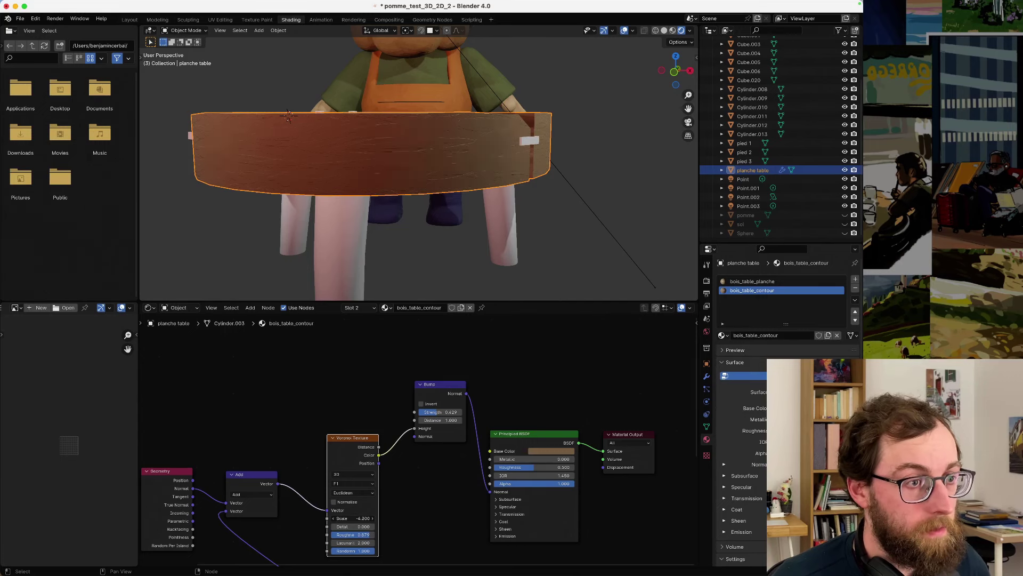
left_click(491, 227)
middle_click_drag(458, 229, 411, 242)
- Select the table top so its rim material nodes show, and frame the view
key("alt+a")
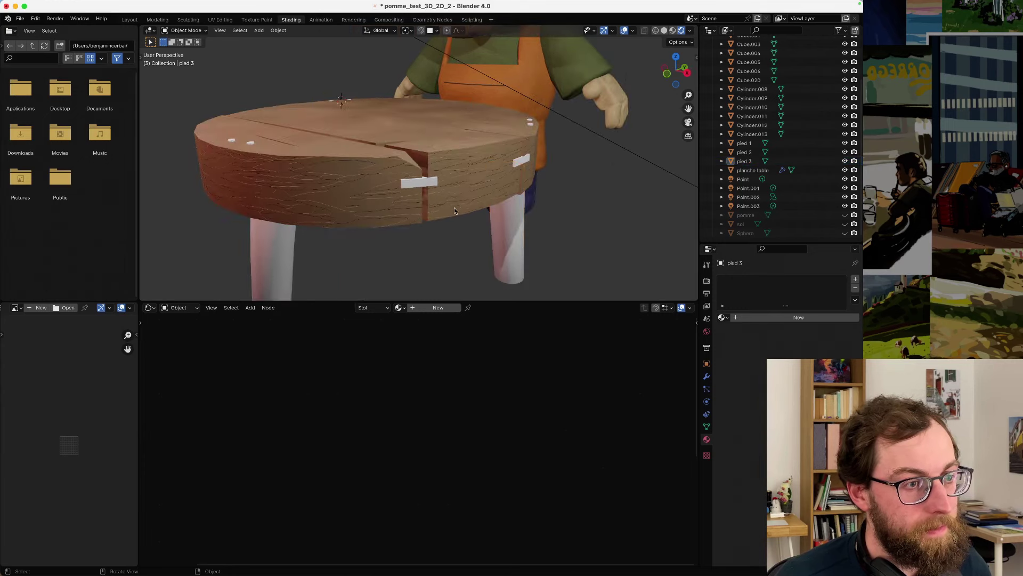
mouse_move(454, 206)
middle_mouse_down()
mouse_move(376, 244)
mouse_move(443, 215)
middle_mouse_up()
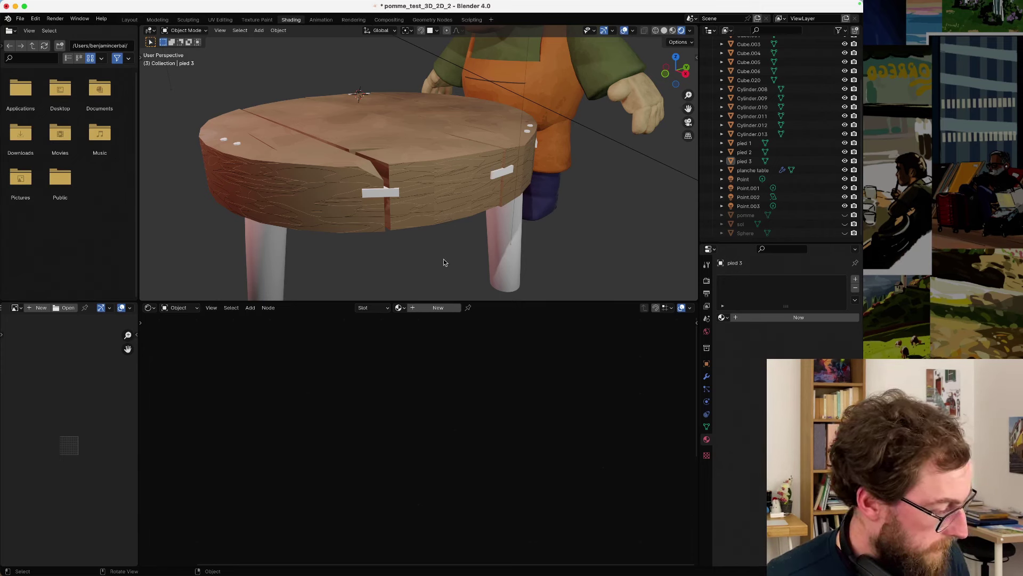
left_click(481, 190)
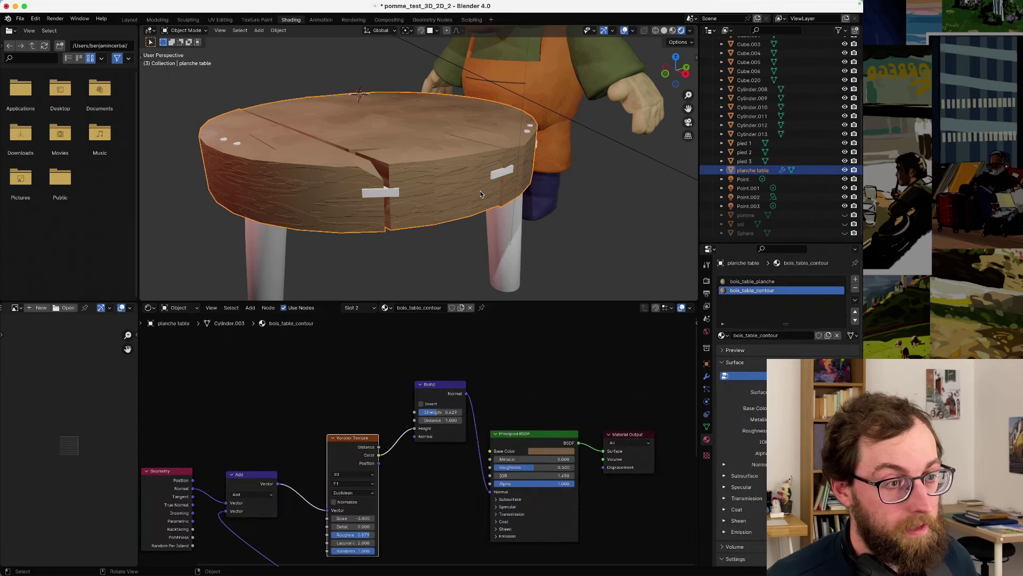
scroll(489, 440, "up", 4)
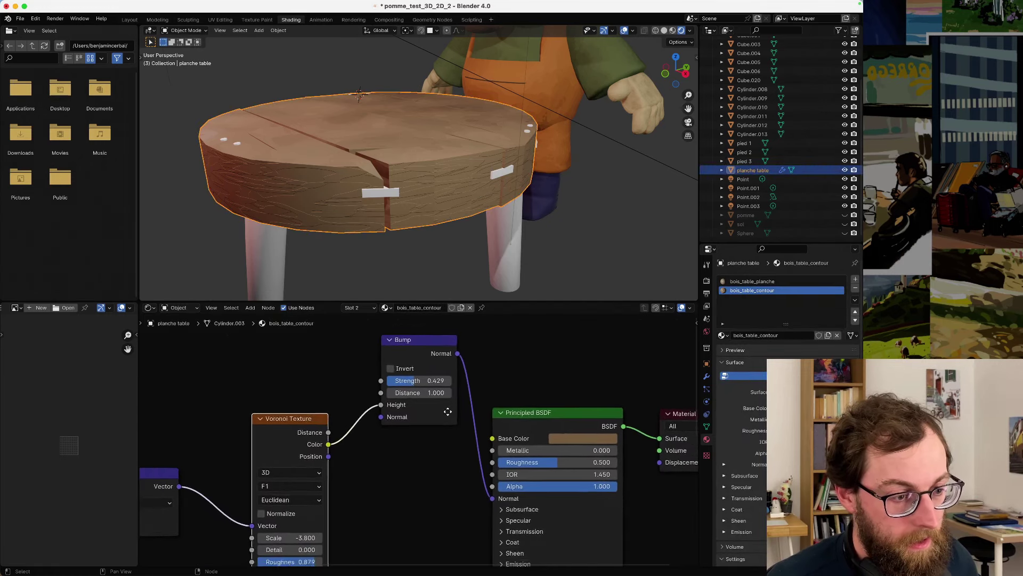
scroll(423, 411, "down", 1)
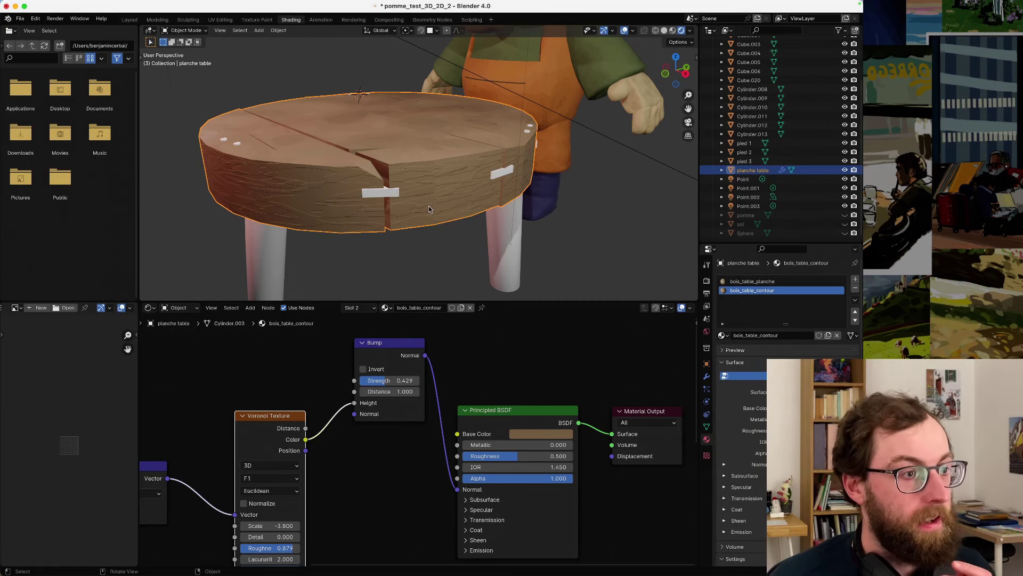
scroll(429, 205, "up", 8)
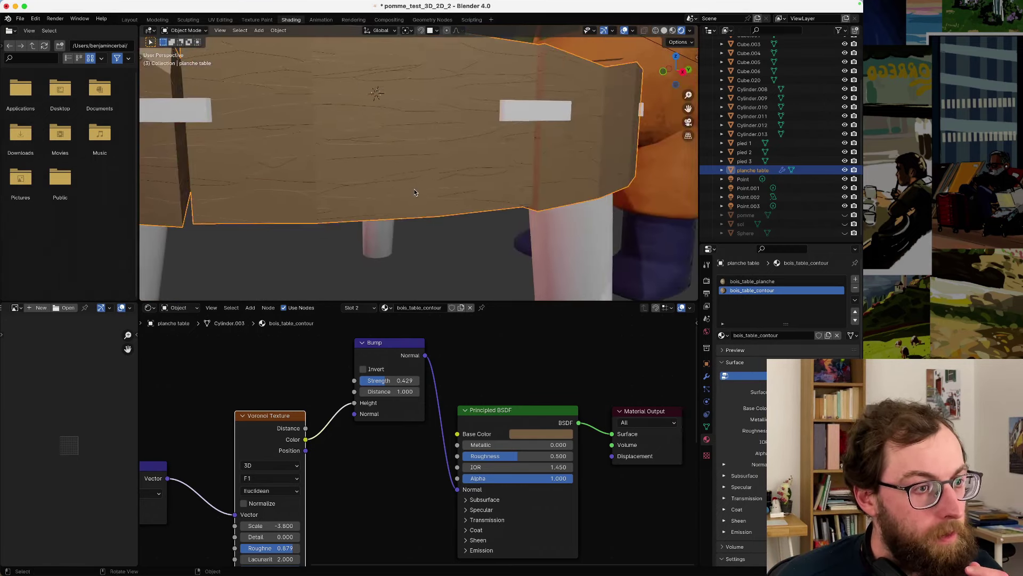
middle_click_drag(415, 192, 395, 164)
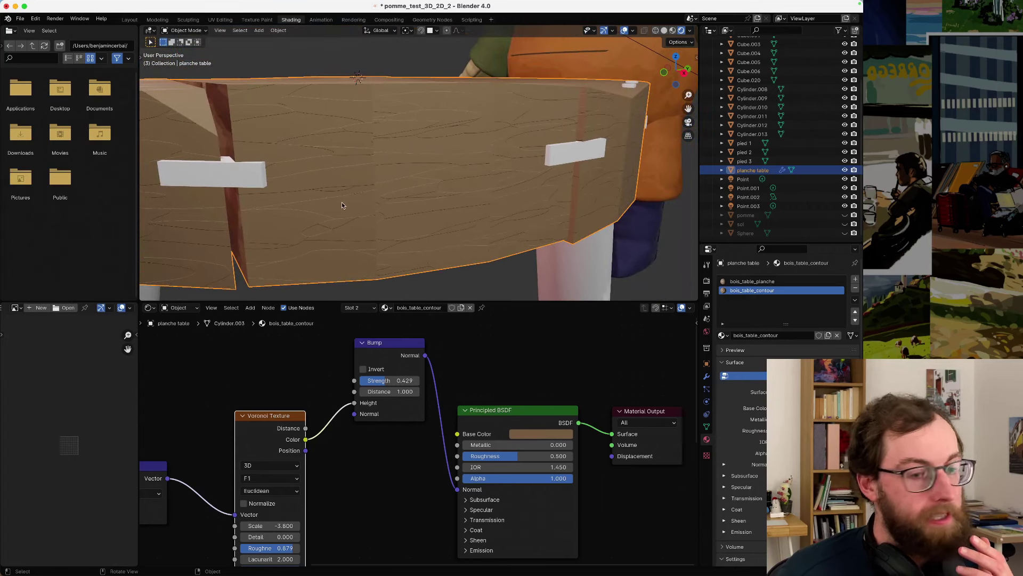
middle_click_drag(344, 191, 395, 196)
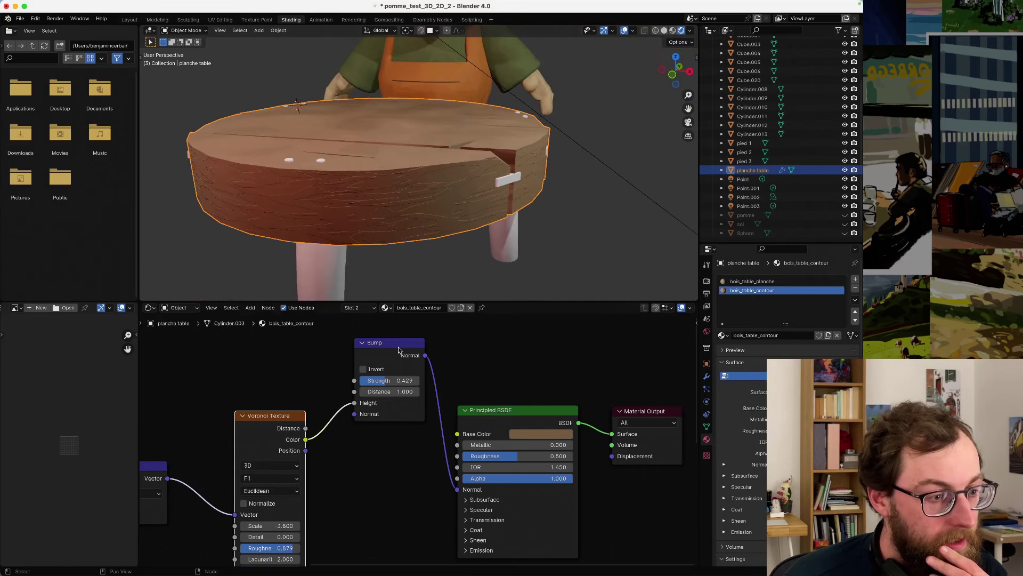
- Try Invert on the rim's Bump node, then turn it back off
left_click(363, 370)
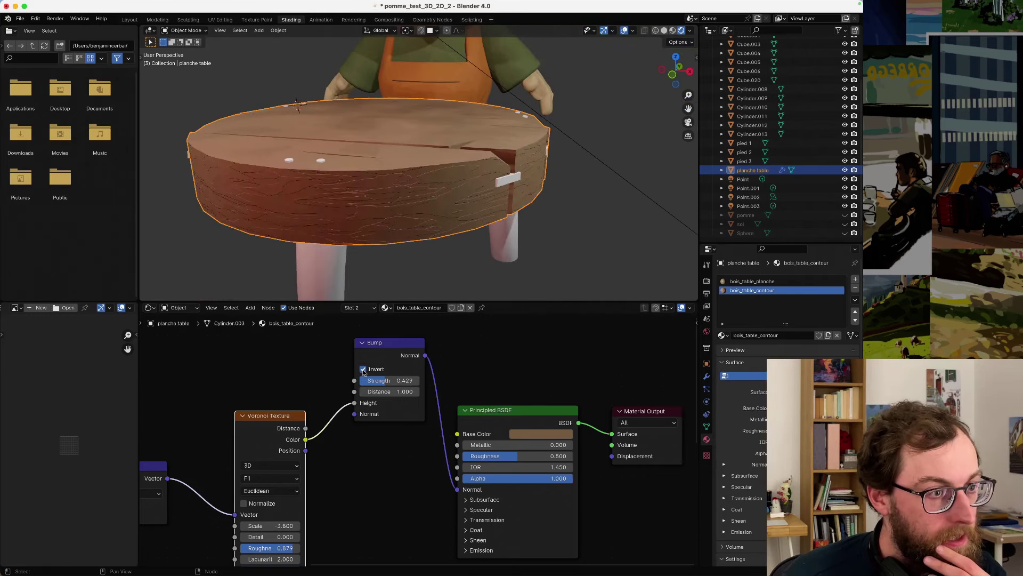
middle_click_drag(353, 272, 389, 201)
scroll(378, 212, "down", 3)
scroll(389, 201, "up", 2)
left_click(363, 369)
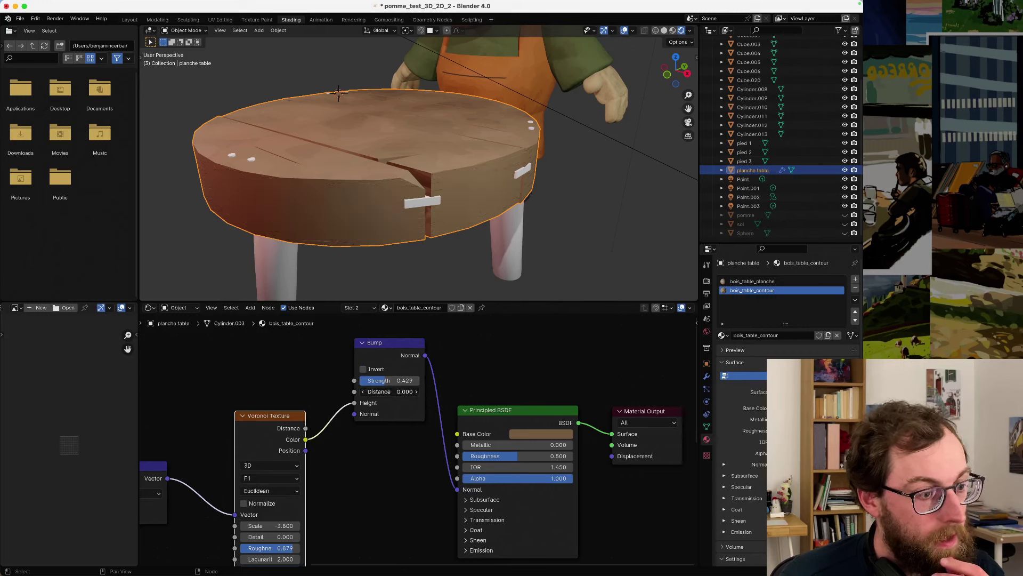
- Set the rim Bump Distance to 10, trying 1 and 2 first
left_click(392, 392)
type("1")
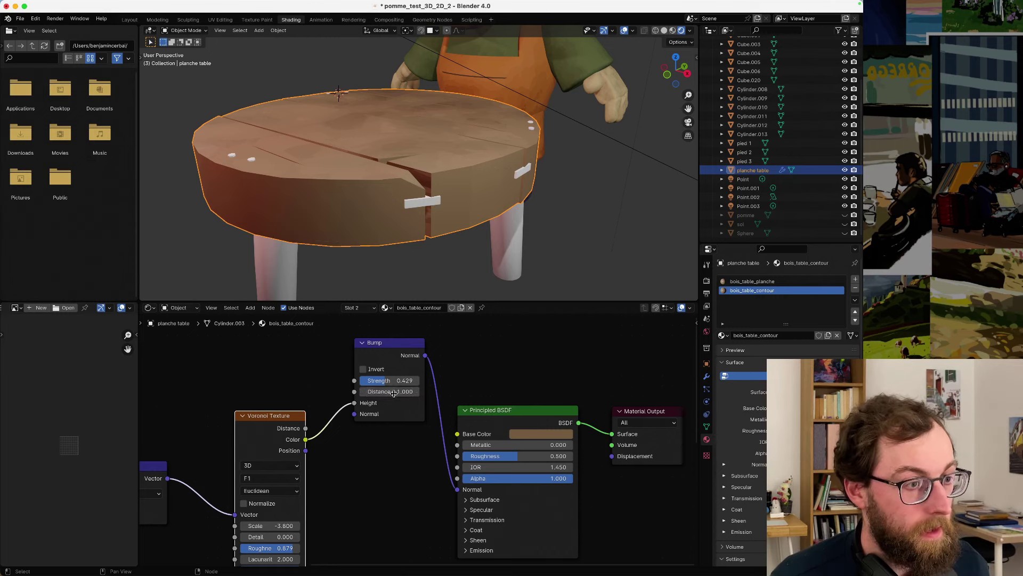
key("Return")
left_click(394, 393)
type("2")
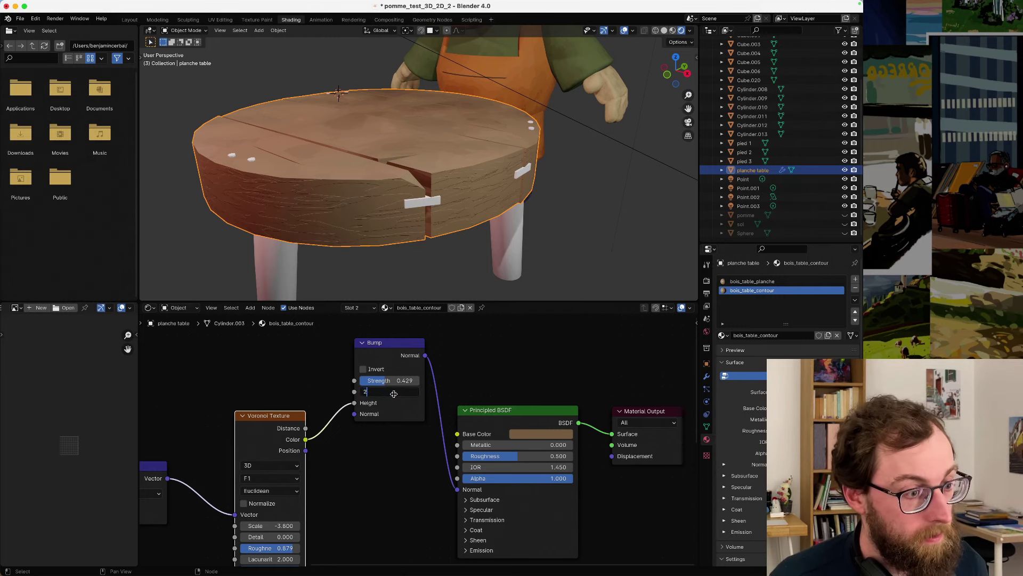
key("Return")
left_click(394, 393)
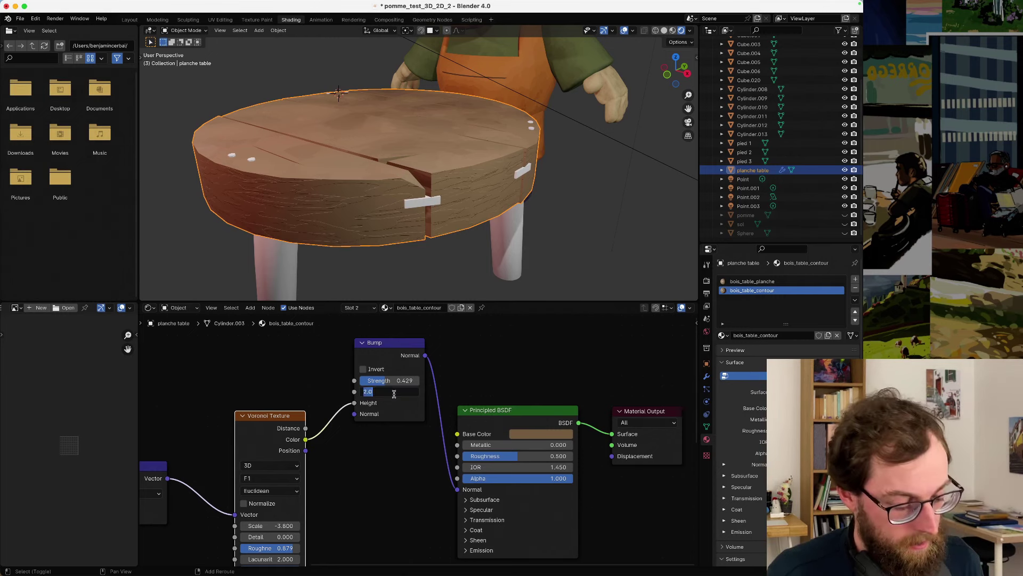
type("10")
key("Return")
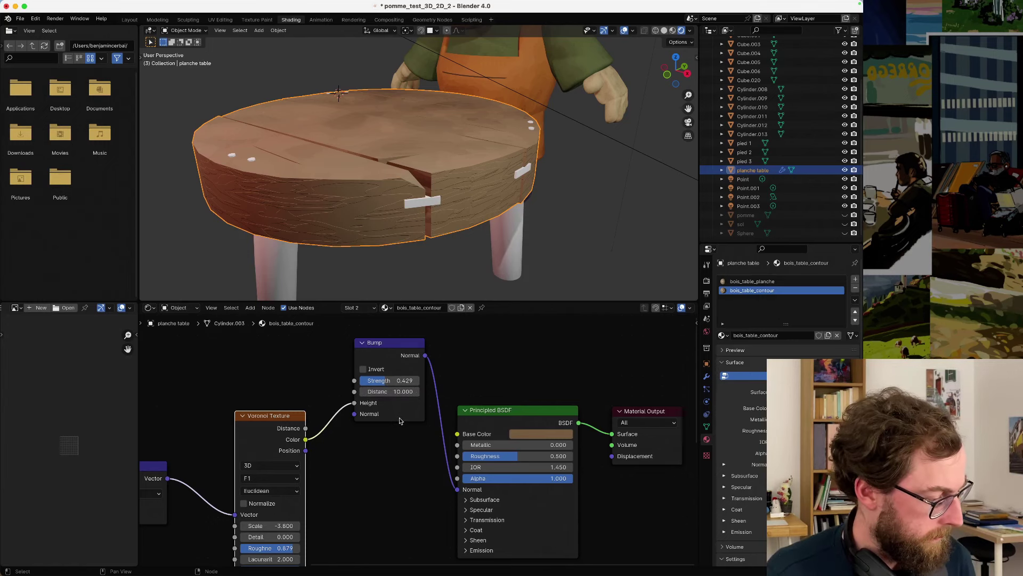
- Feed Voronoi Position into Bump Height instead of Color, and move Principled BSDF up
scroll(421, 211, "up", 6)
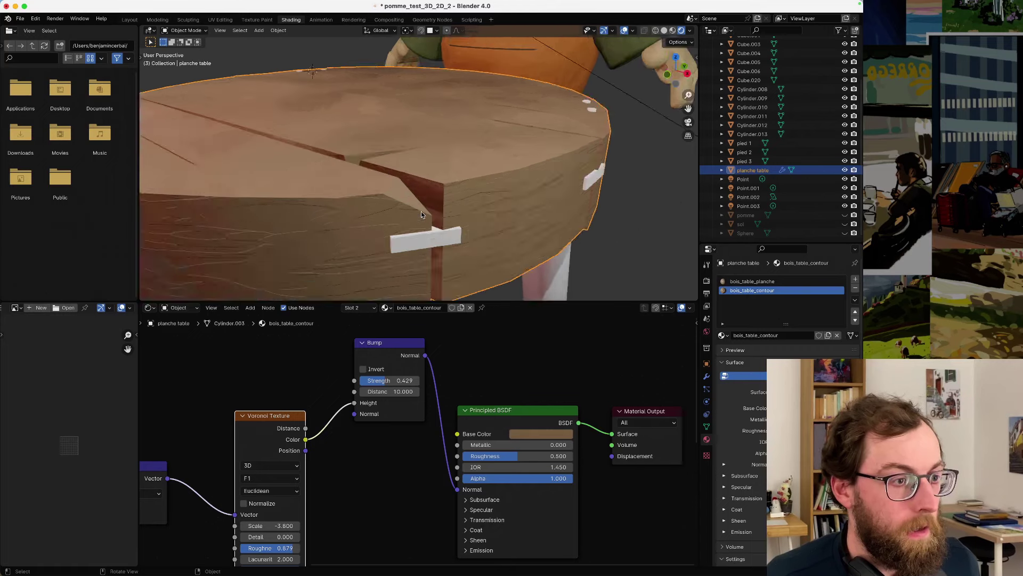
middle_click_drag(450, 191, 494, 185)
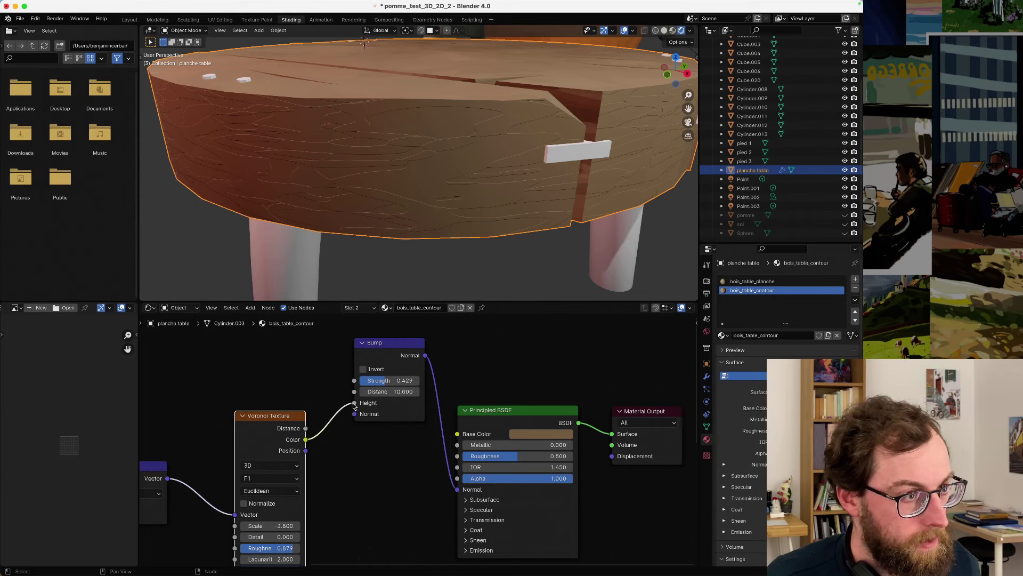
mouse_move(355, 403)
left_mouse_down()
mouse_move(329, 442)
mouse_move(306, 451)
mouse_move(355, 405)
left_mouse_up()
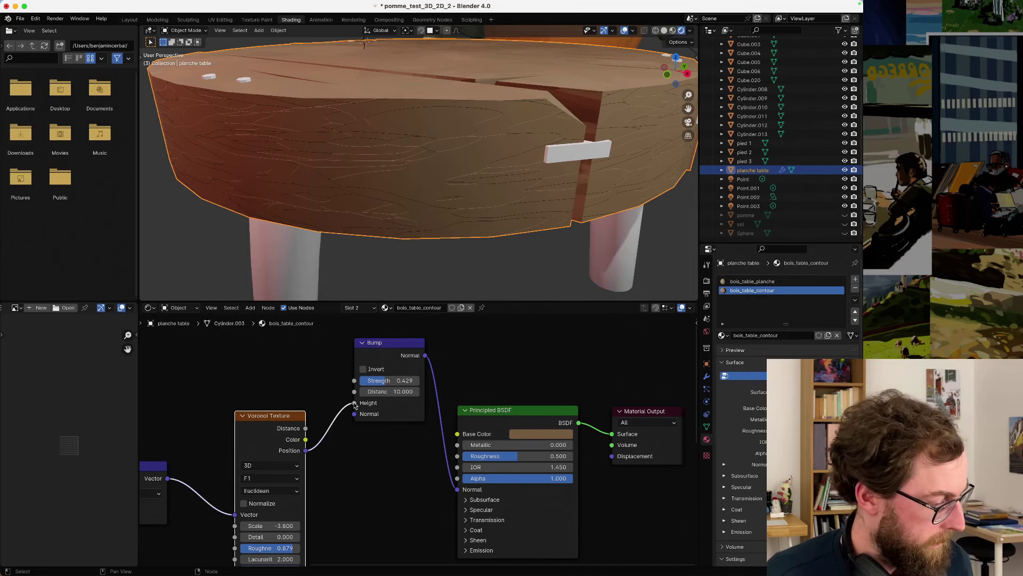
scroll(479, 197, "down", 3)
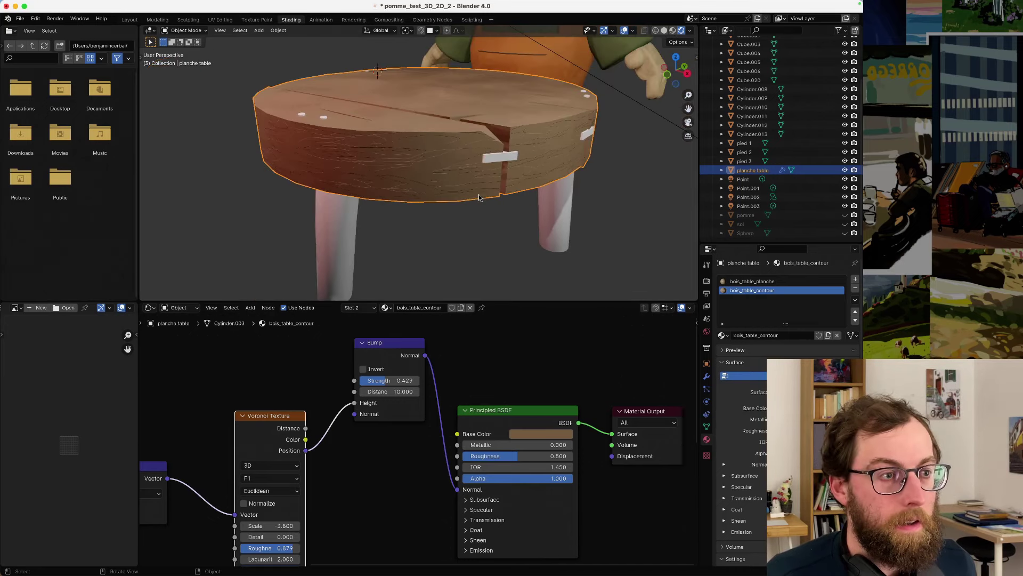
mouse_move(478, 197)
middle_mouse_down()
mouse_move(439, 248)
mouse_move(456, 221)
mouse_move(497, 204)
middle_mouse_up()
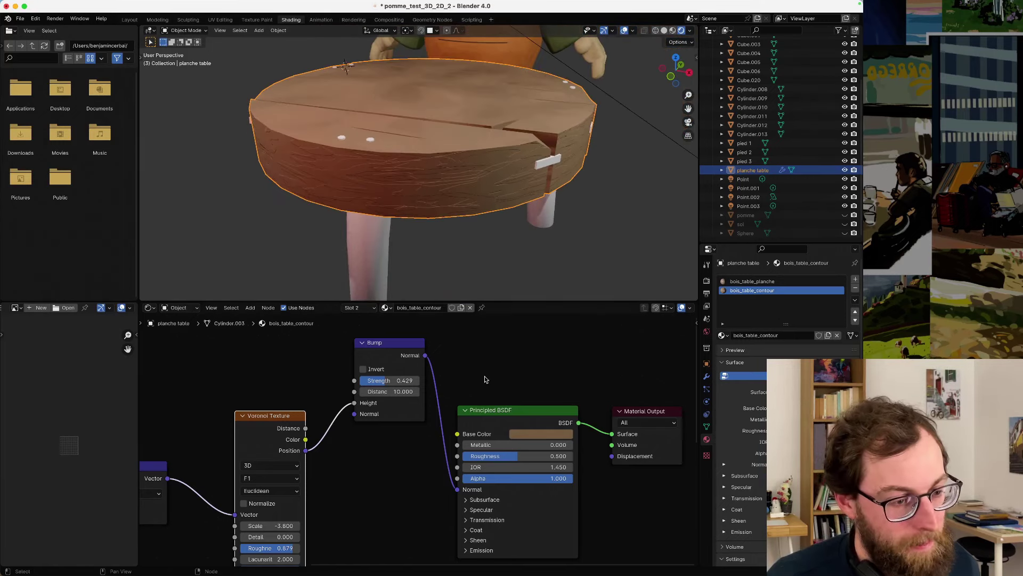
left_click_drag(507, 411, 515, 377)
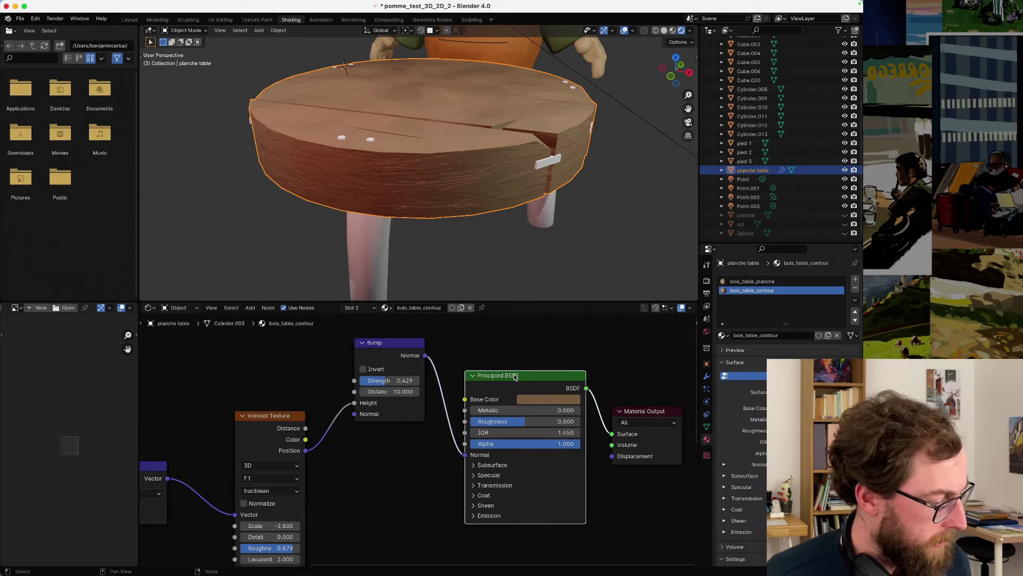
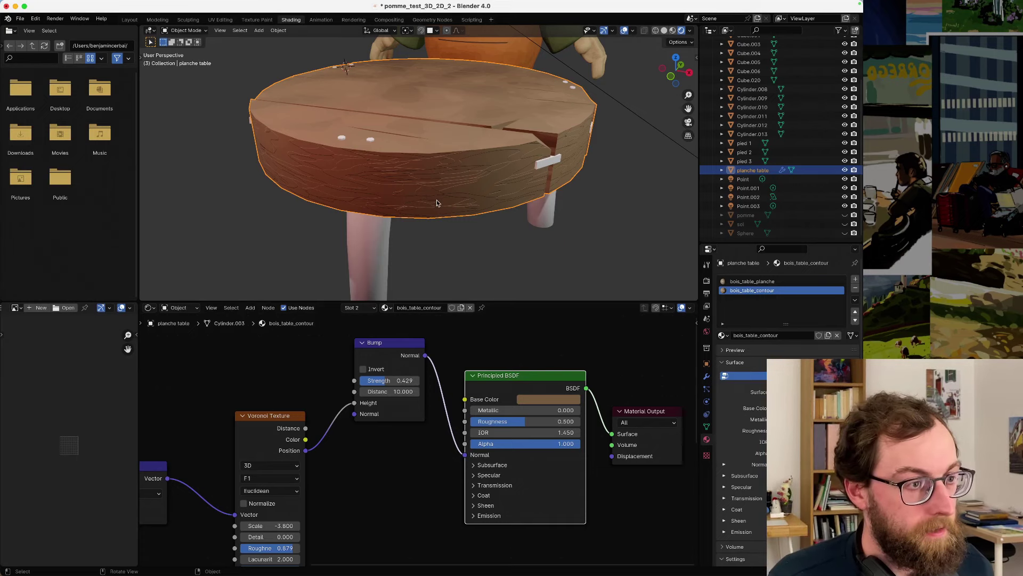
- Try Voronoi Scale values of 1 and then 20 on the table rim's wood material
middle_click_drag(438, 203, 469, 186)
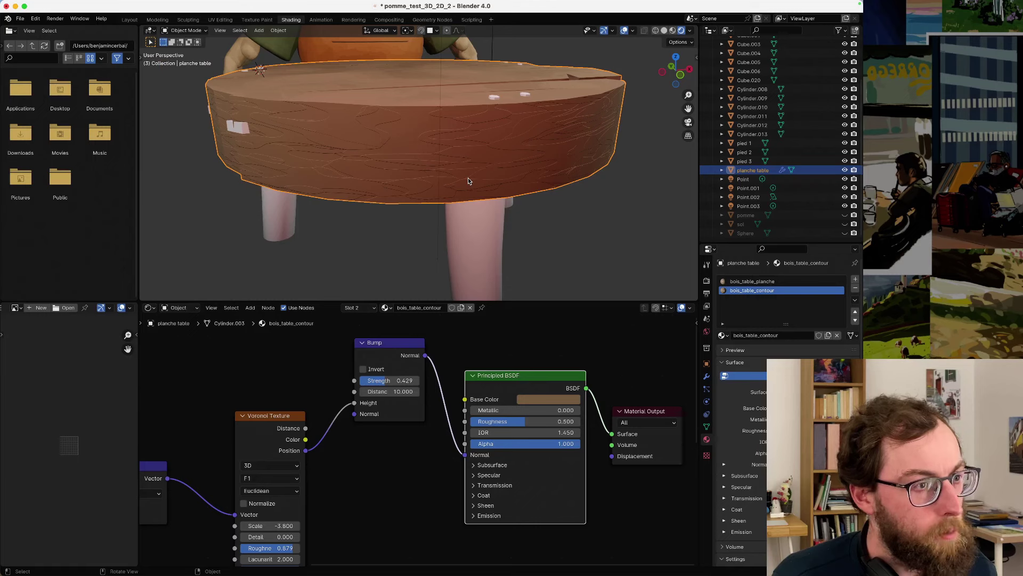
scroll(263, 425, "down", 2)
middle_click_drag(270, 411, 329, 371)
left_click(356, 472)
type("1")
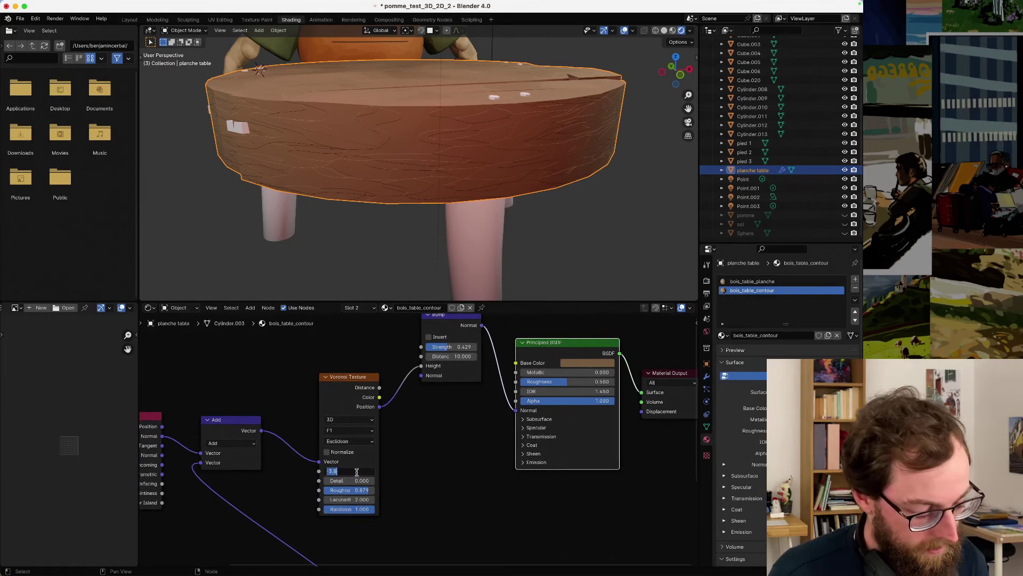
key("Return")
scroll(356, 471, "right", 1)
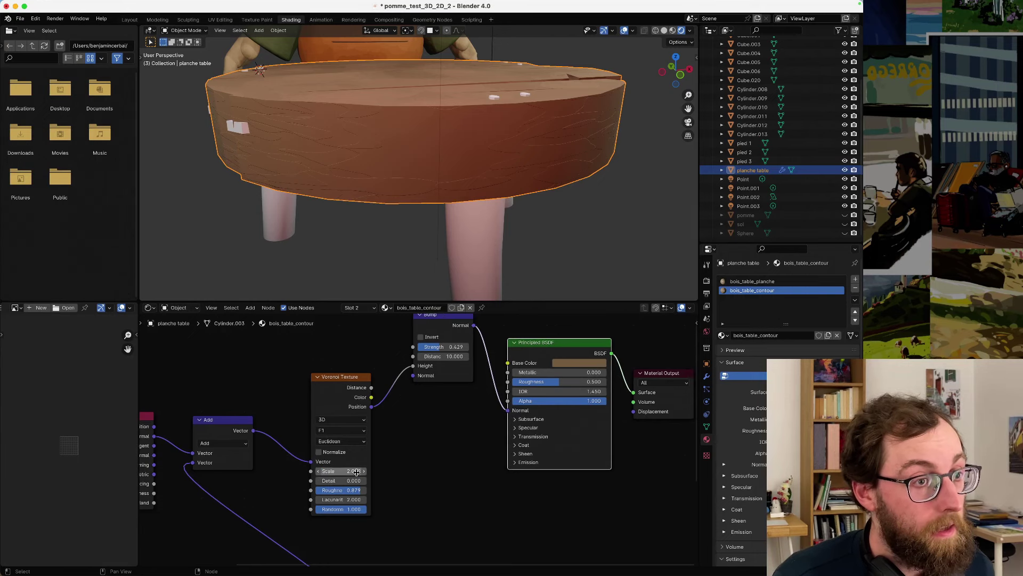
left_click(352, 472)
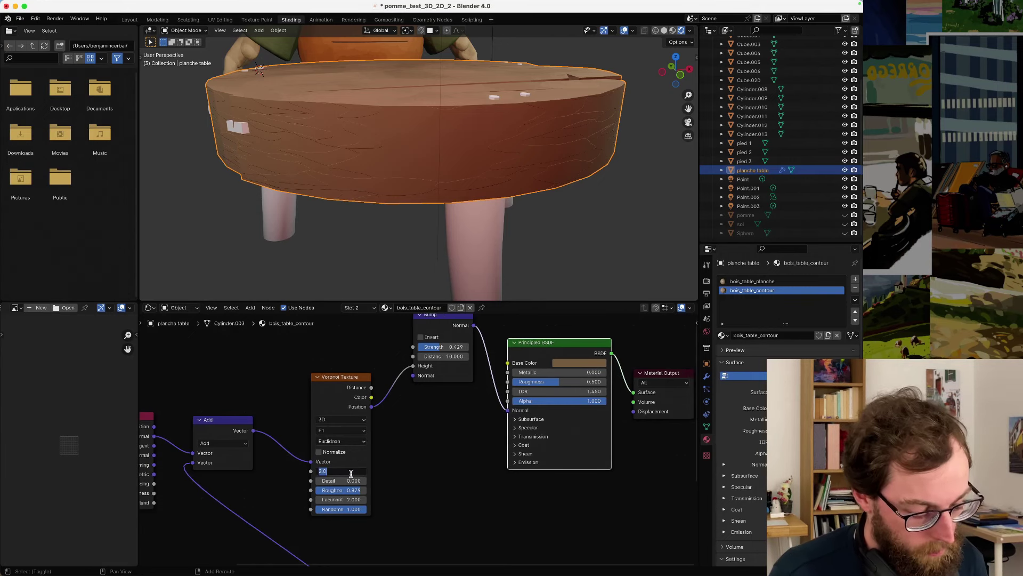
type("20")
key("Return")
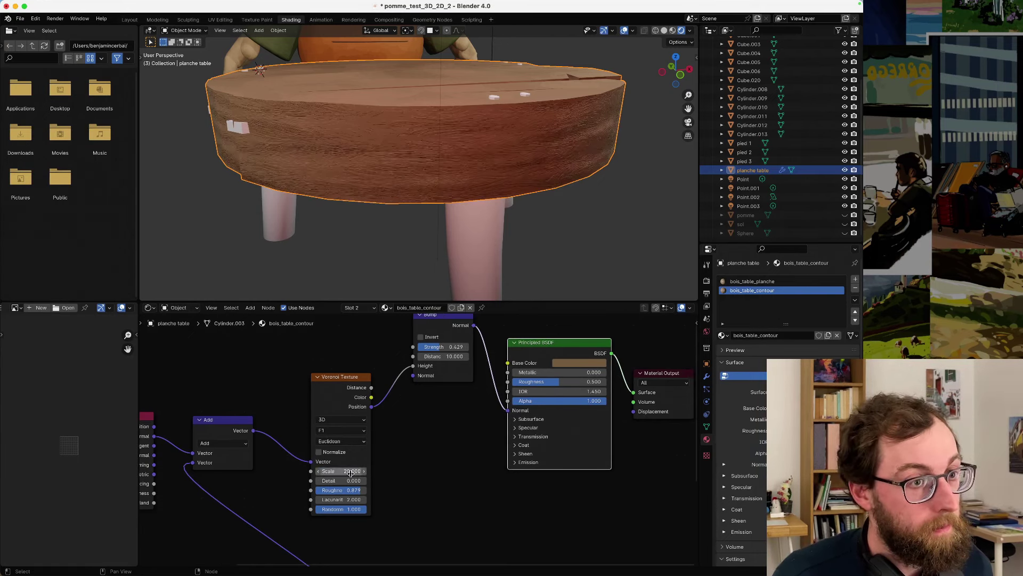
- Set the Voronoi Scale to 10, then inspect the rim's grain from a closer angle
scroll(363, 175, "up", 6)
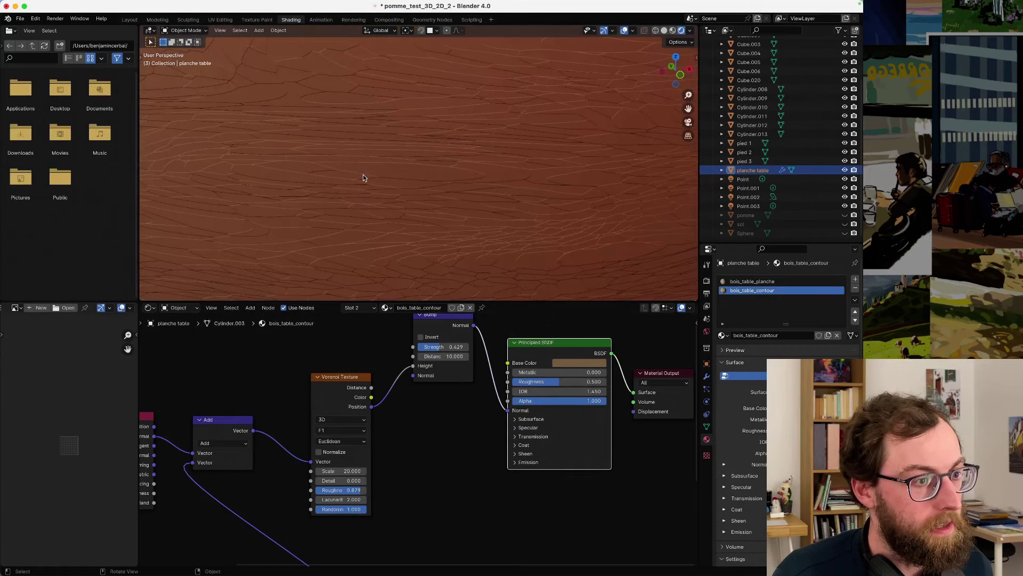
scroll(363, 177, "down", 4)
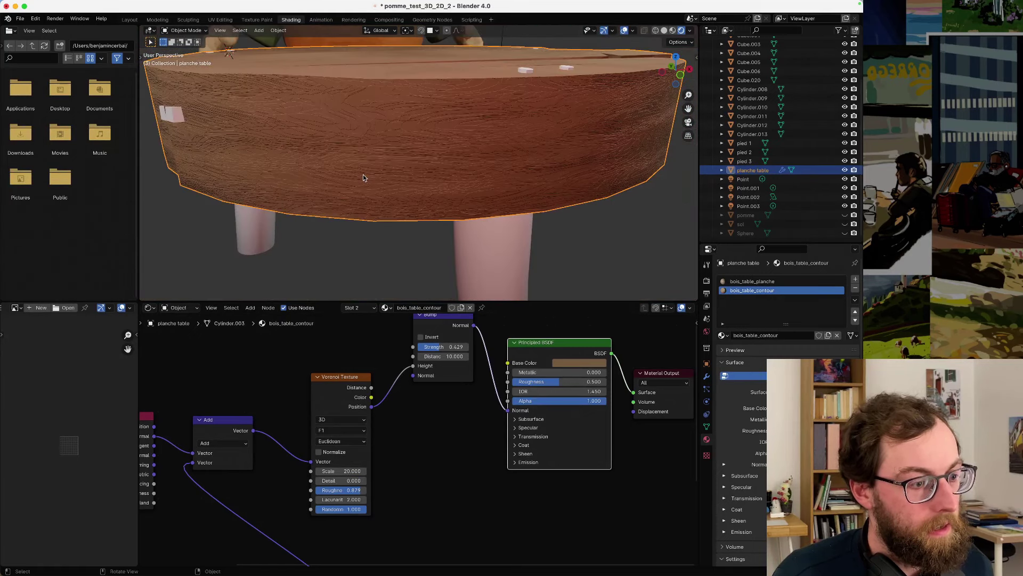
scroll(415, 207, "down", 3)
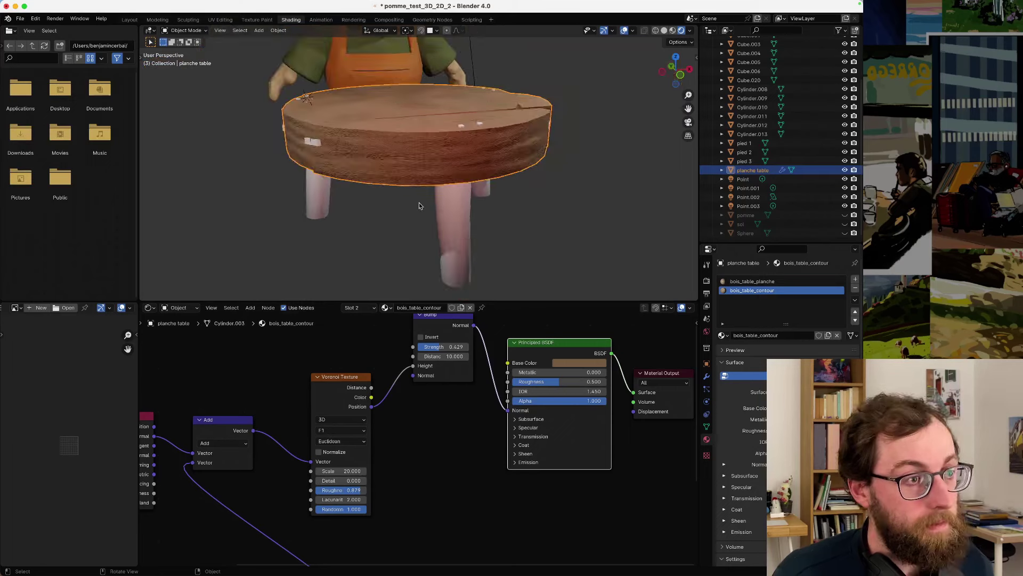
middle_click_drag(419, 206, 369, 205)
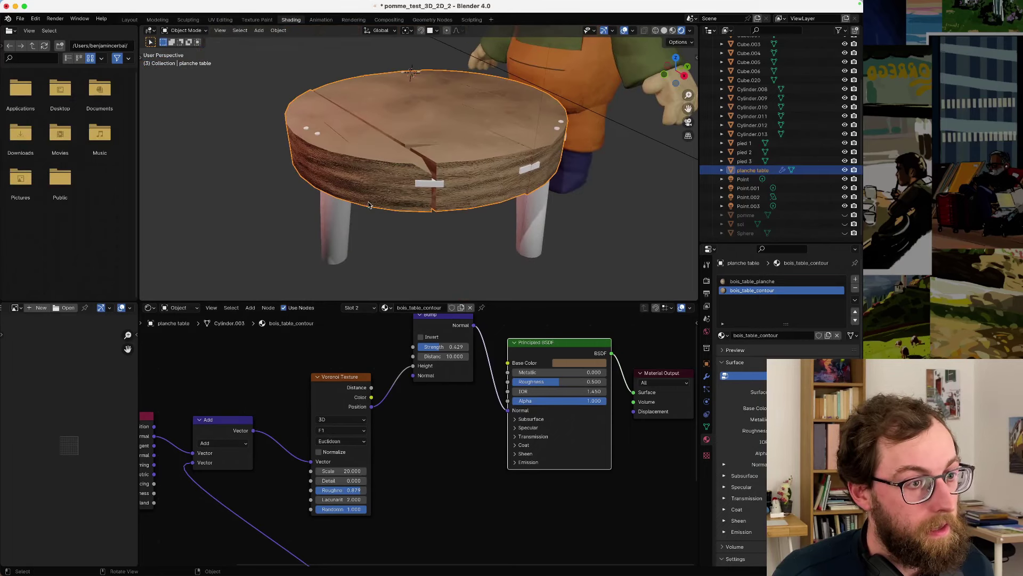
left_click(346, 471)
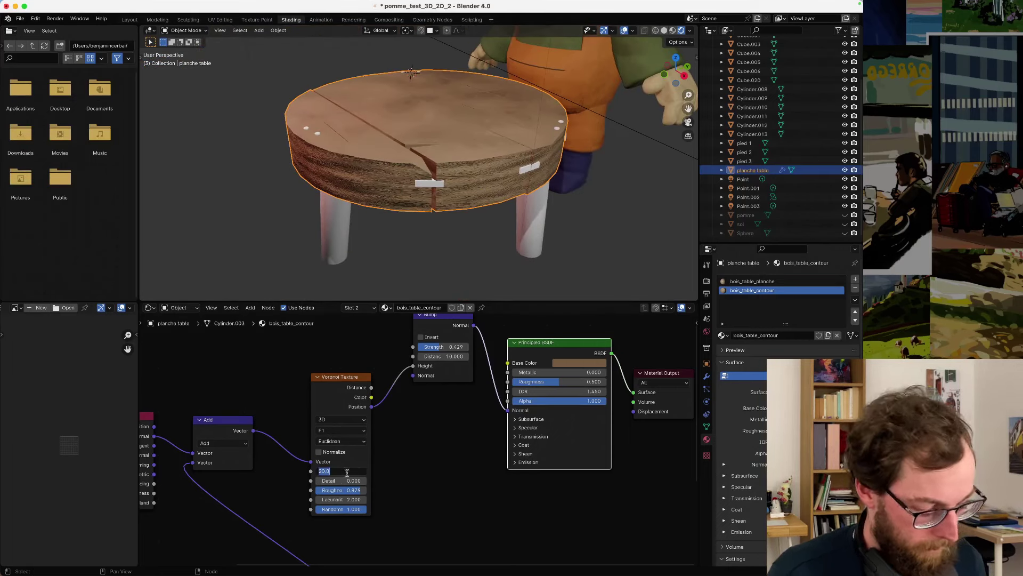
type("10")
key("Return")
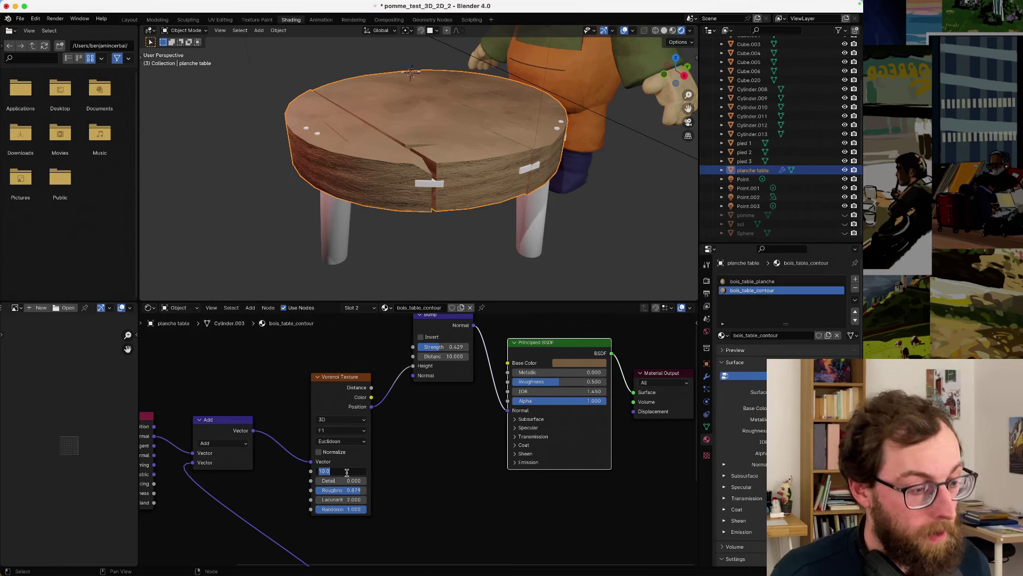
scroll(347, 471, "up", 1, "ctrl")
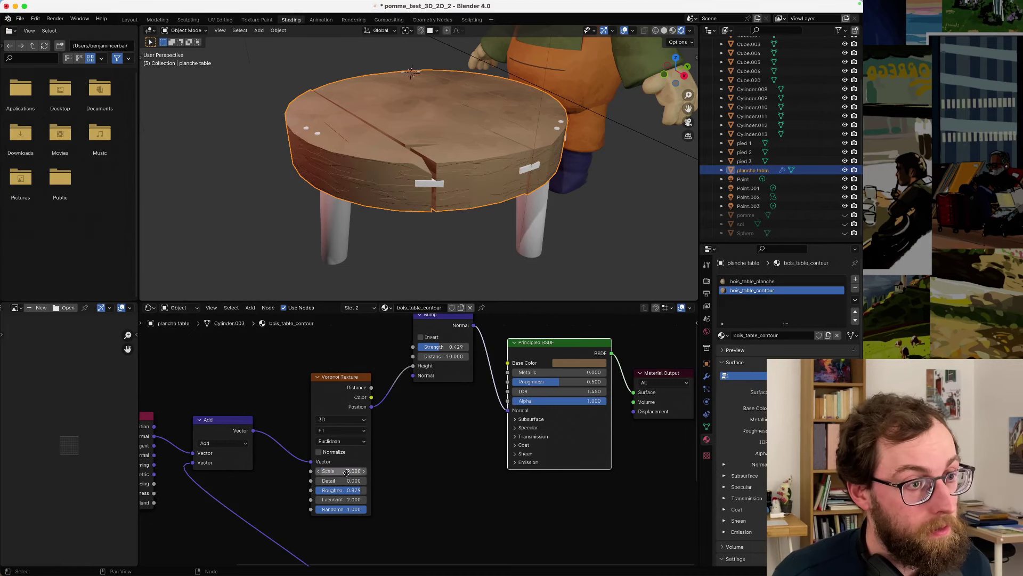
scroll(347, 471, "up", 1, "ctrl")
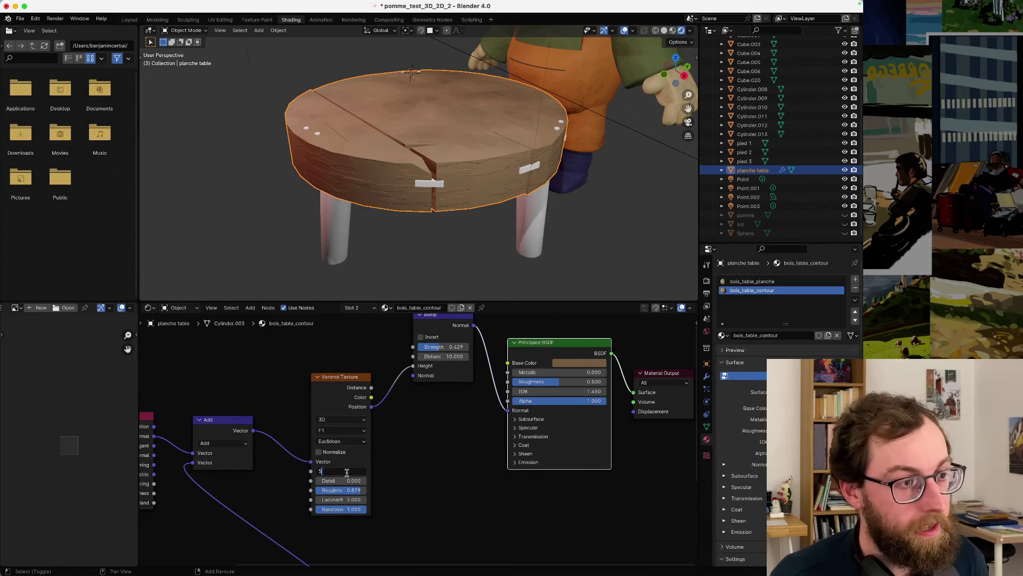
scroll(347, 471, "up", 1, "ctrl")
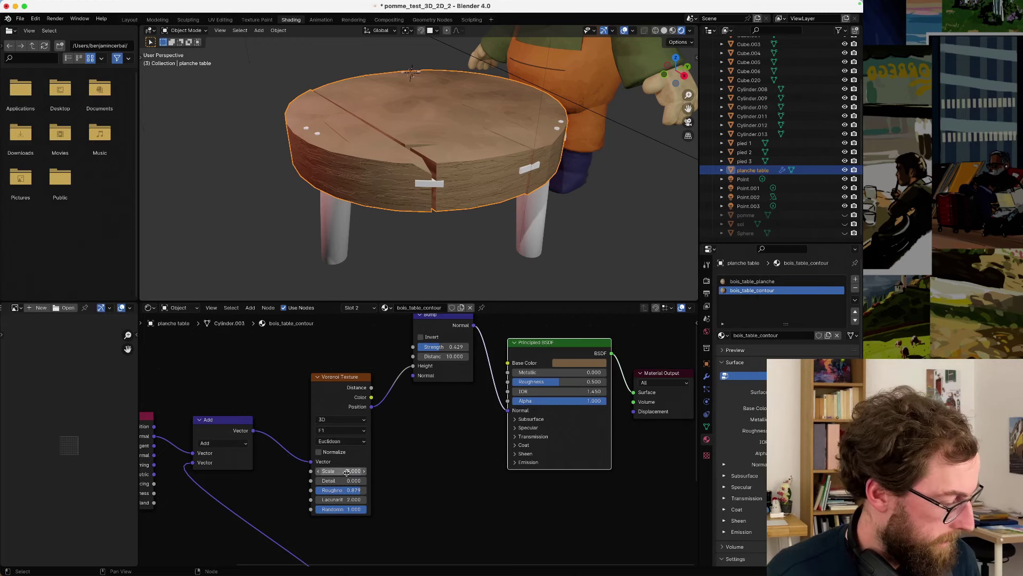
left_click(398, 231)
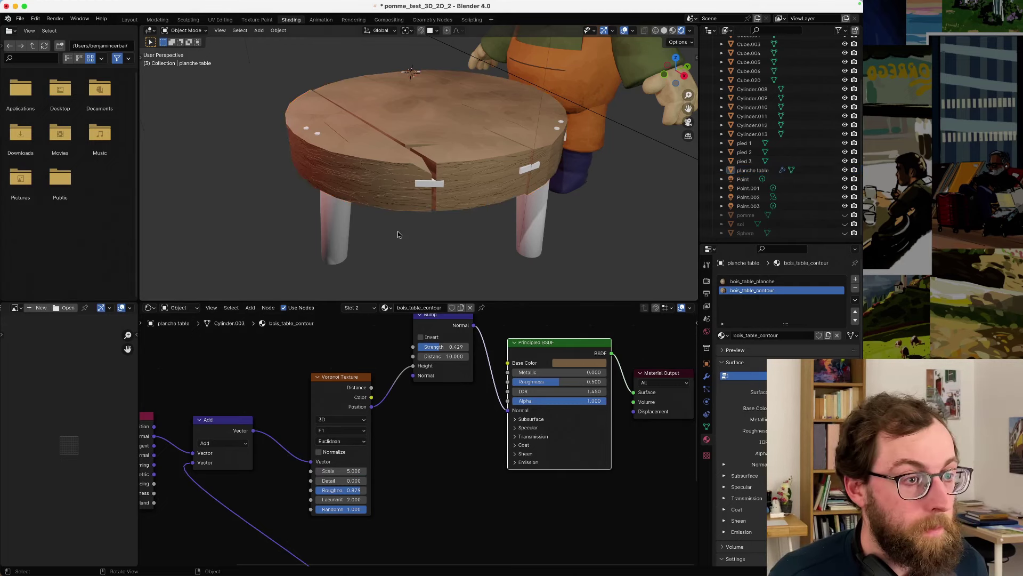
middle_click_drag(393, 220, 520, 203)
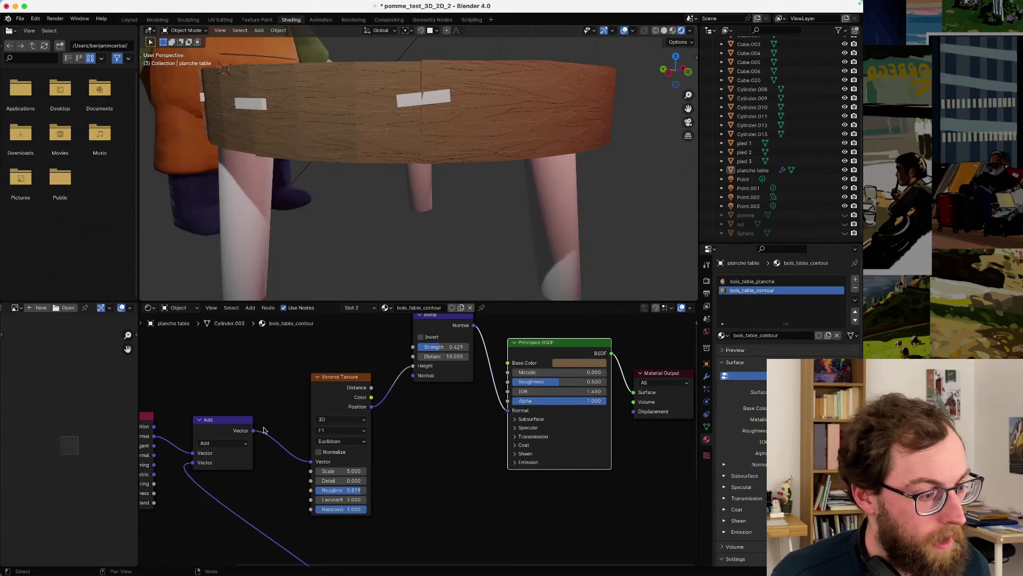
- Raise the Voronoi Detail to 3, then to about 15, and view the whole table
middle_click_drag(336, 487, 373, 469)
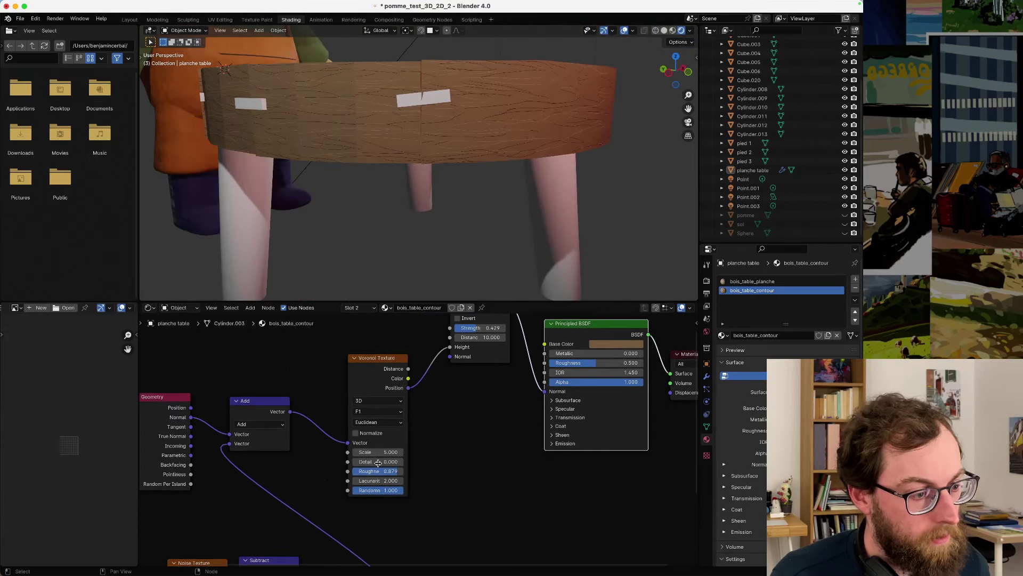
left_click(375, 461)
type("3")
key("Return")
left_click(401, 462)
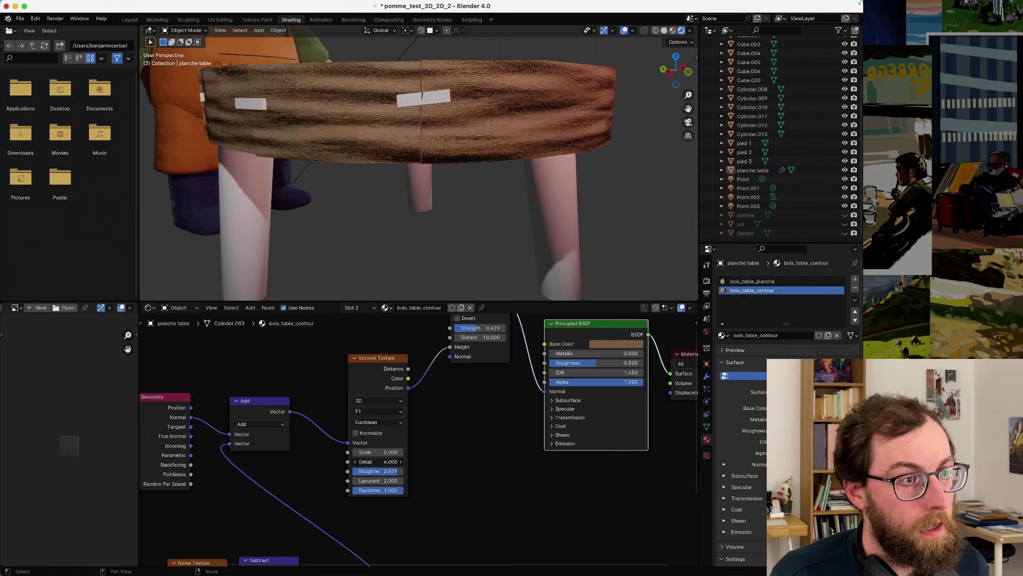
left_click_drag(375, 461, 386, 462)
left_click_drag(376, 462, 397, 462)
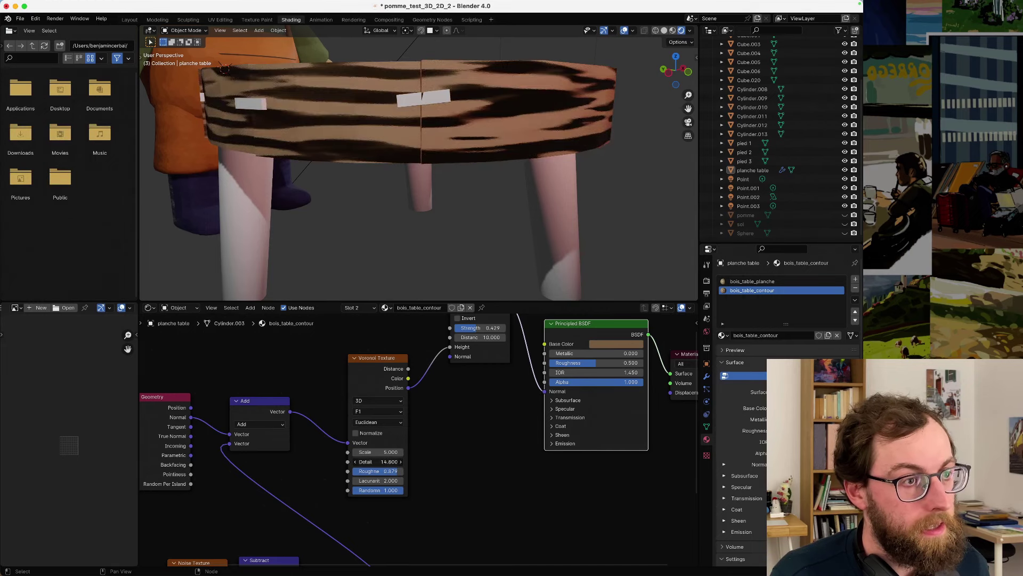
scroll(467, 259, "down", 4)
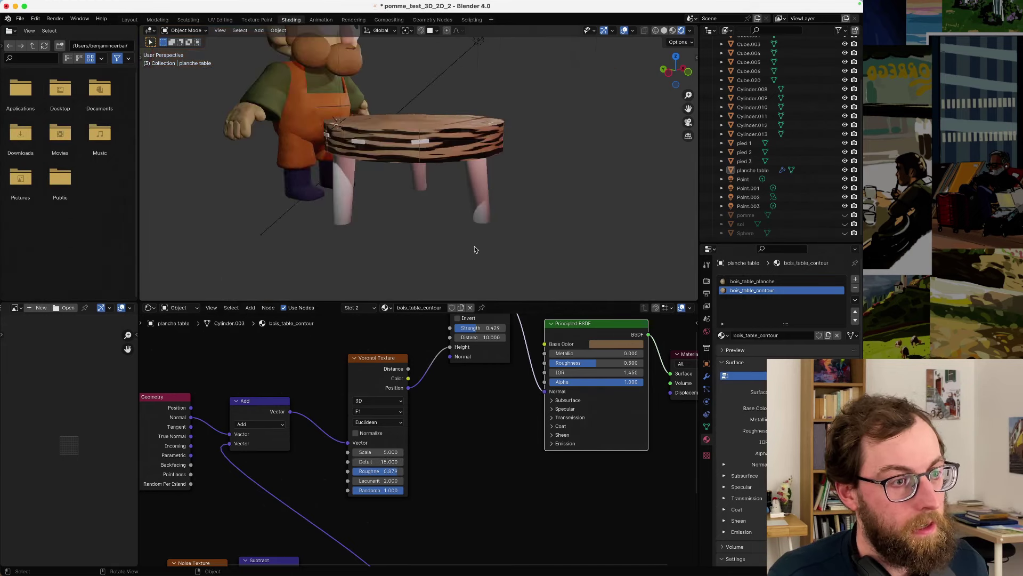
middle_click_drag(468, 259, 427, 229)
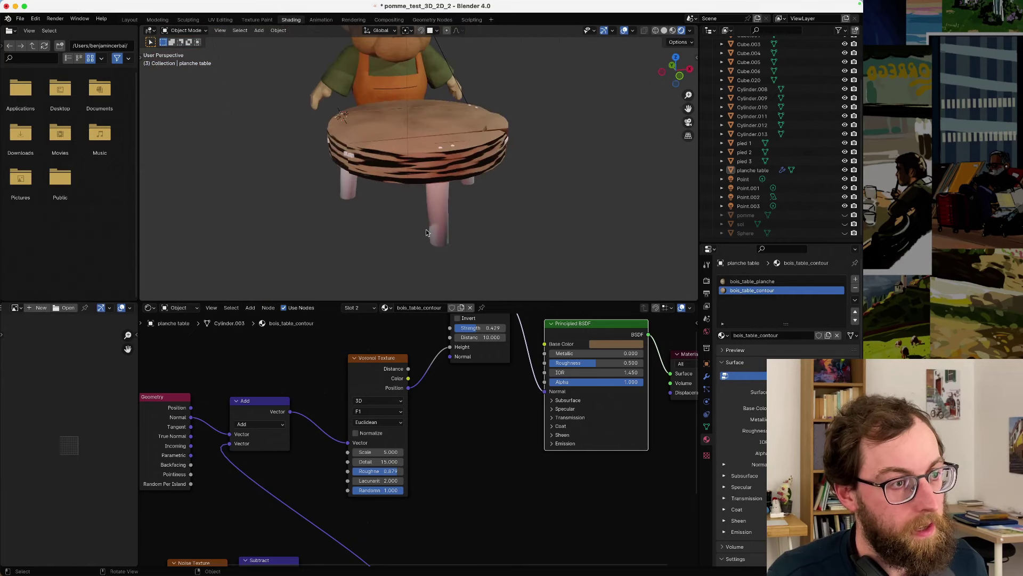
scroll(427, 209, "up", 2)
scroll(427, 210, "up", 2)
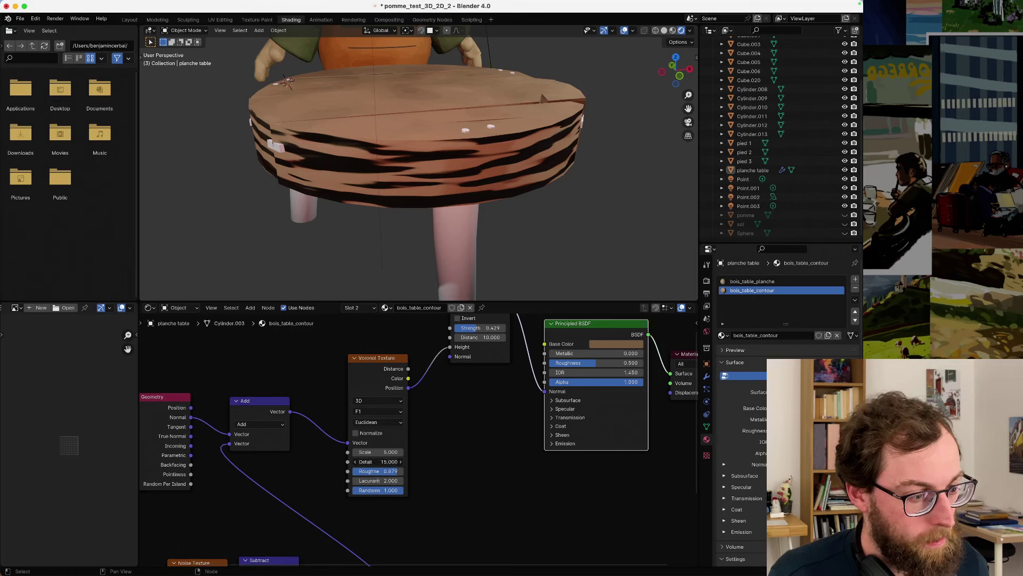
- Lower the Voronoi Detail to 2, then settle on 0.3, and check the rim texture
left_click(381, 461)
left_click(381, 462)
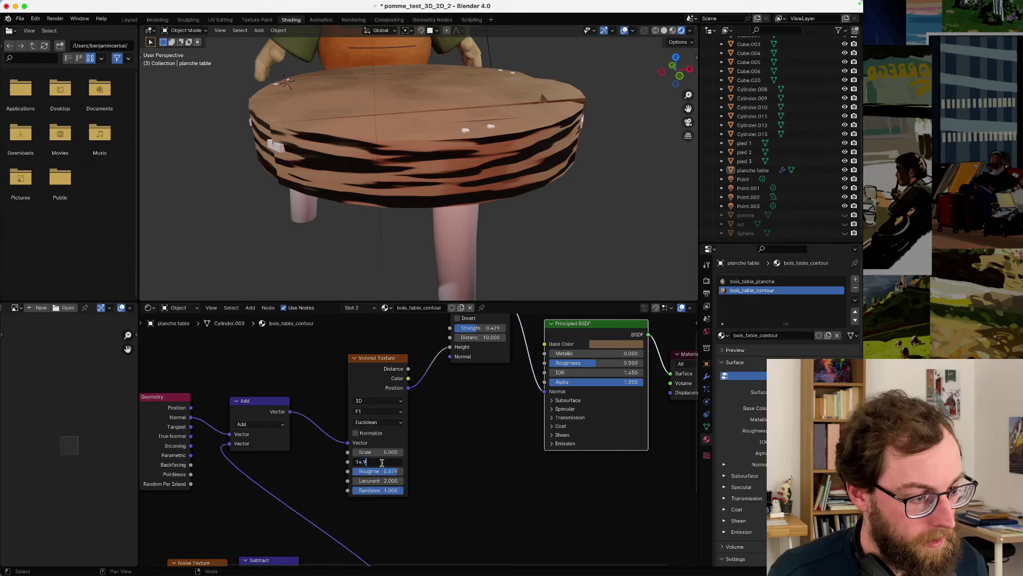
left_click_drag(382, 461, 341, 460)
type("2")
key("Return")
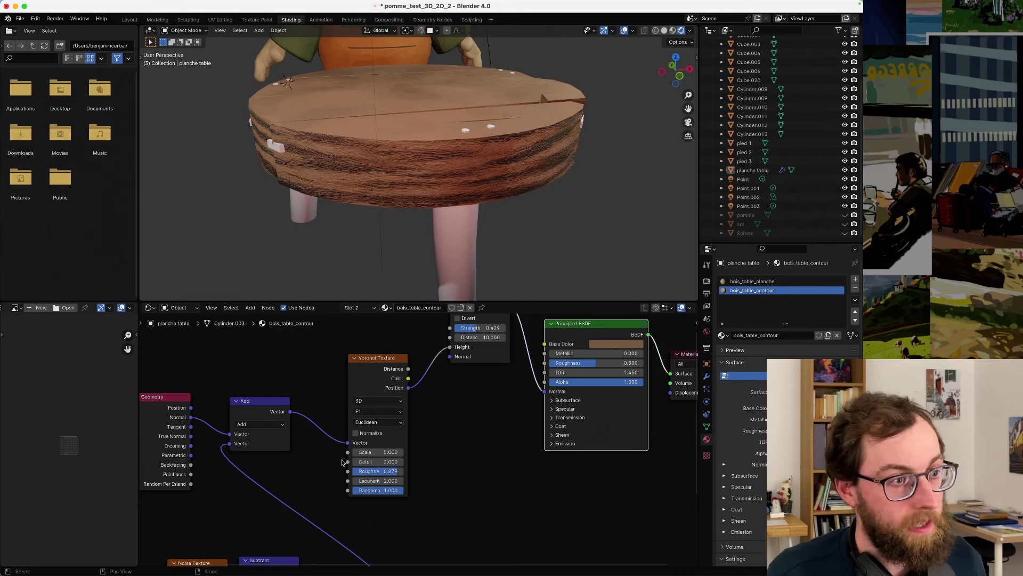
left_click(381, 462)
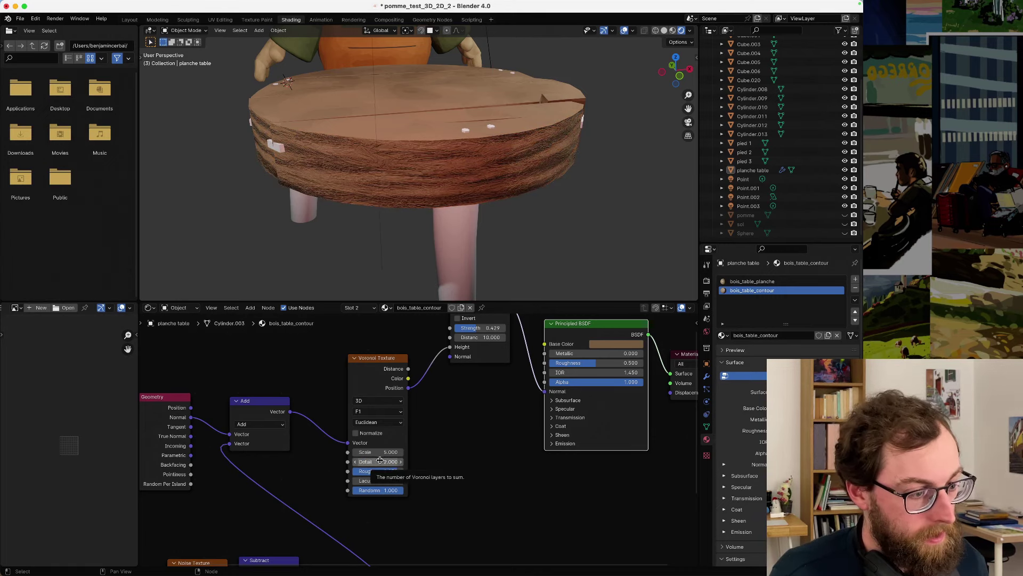
type("1")
key("BackSpace")
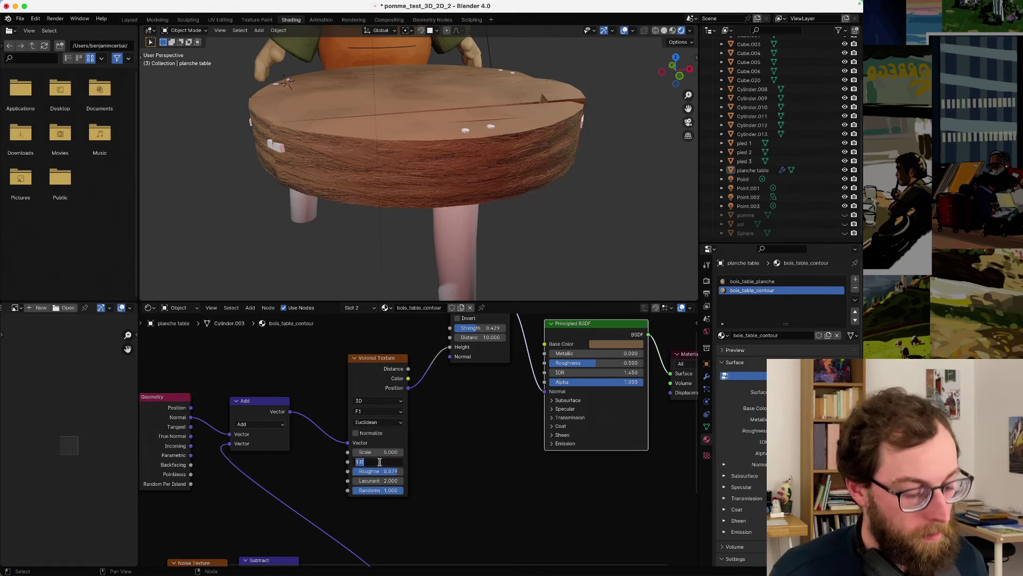
type("0.2")
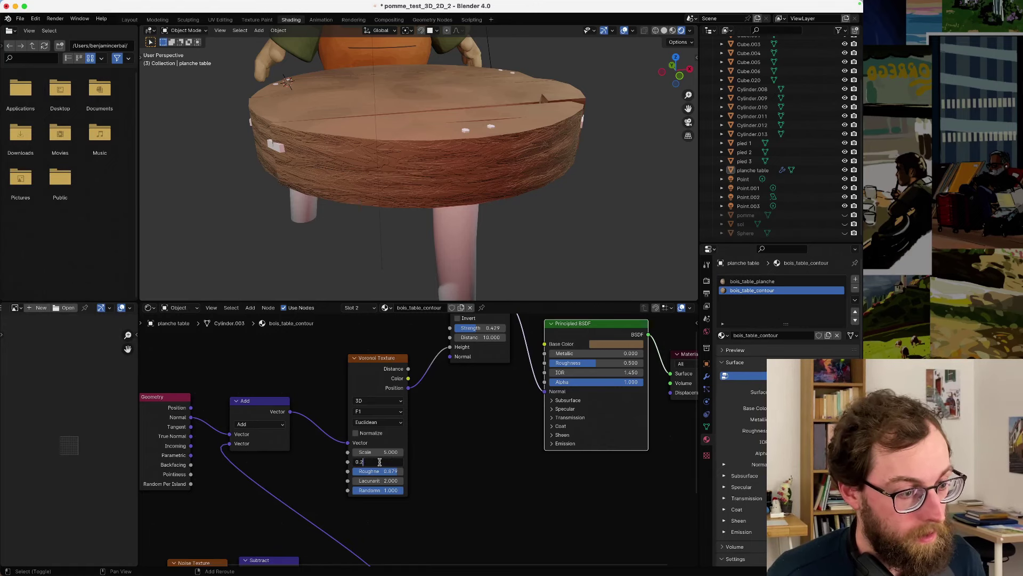
key("BackSpace")
type("3")
key("Return")
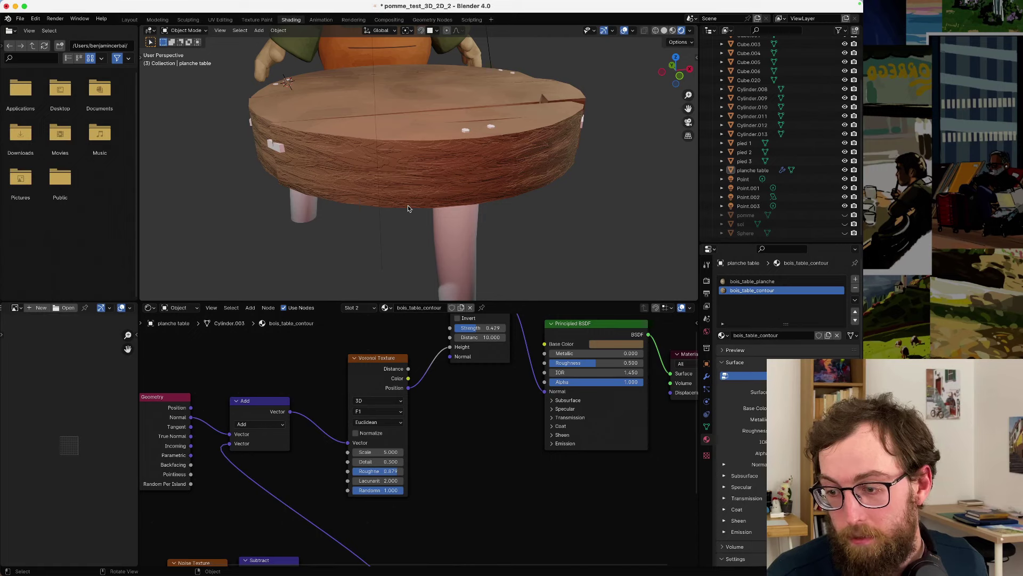
middle_click_drag(471, 216, 405, 235)
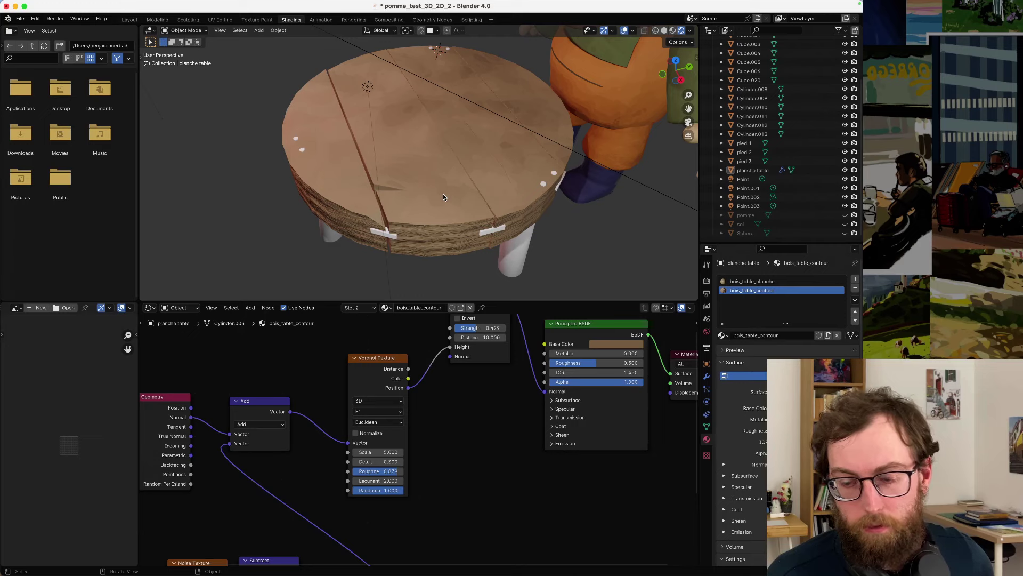
middle_click_drag(443, 196, 458, 179)
- Set the Voronoi Scale to 2 and view the table rim from below
double_click(381, 451)
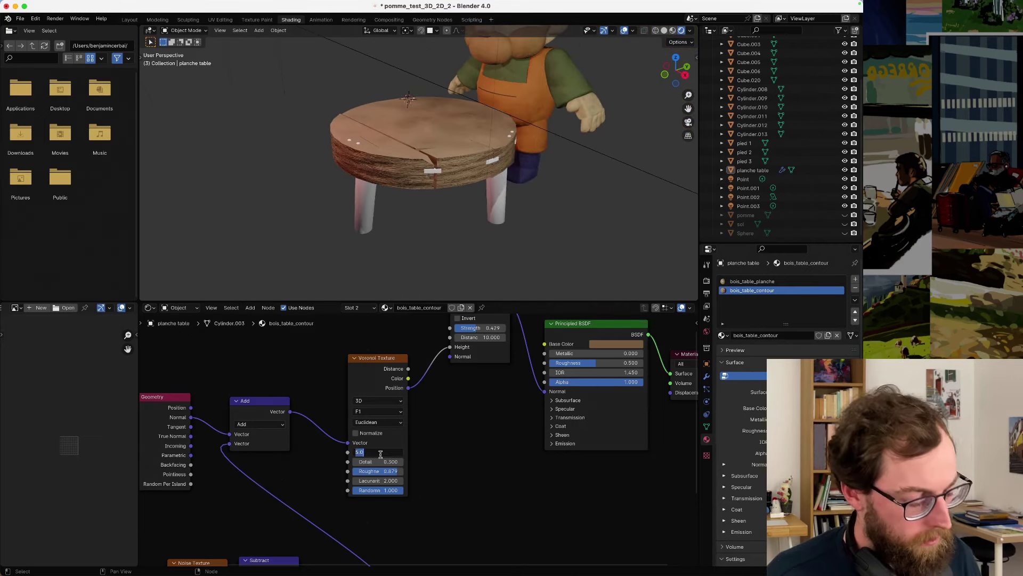
type("2")
key("Return")
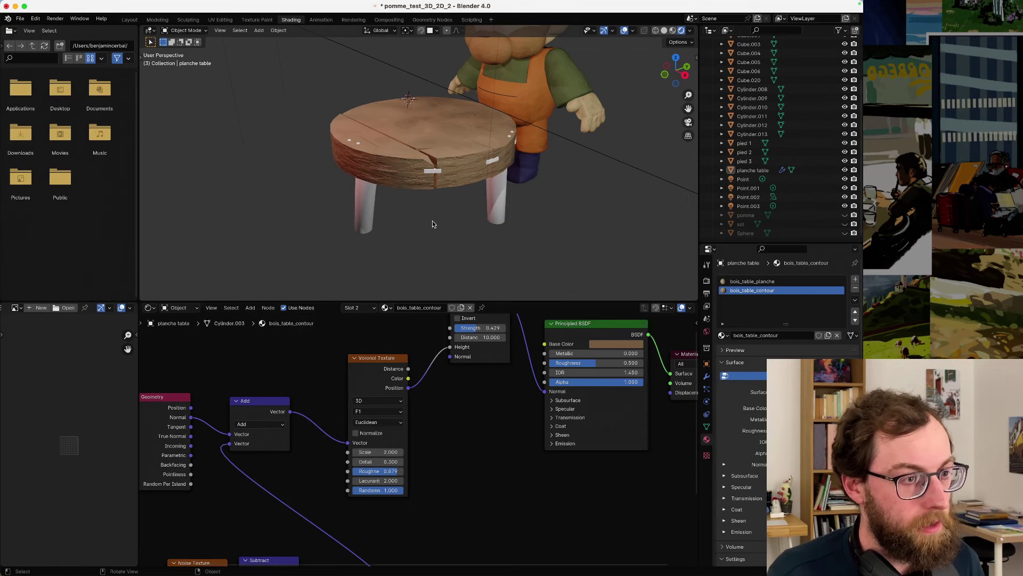
scroll(435, 224, "up", 3)
middle_click_drag(437, 224, 357, 184)
- Inspect the table top's bois_table_planche material node tree
left_click(330, 190)
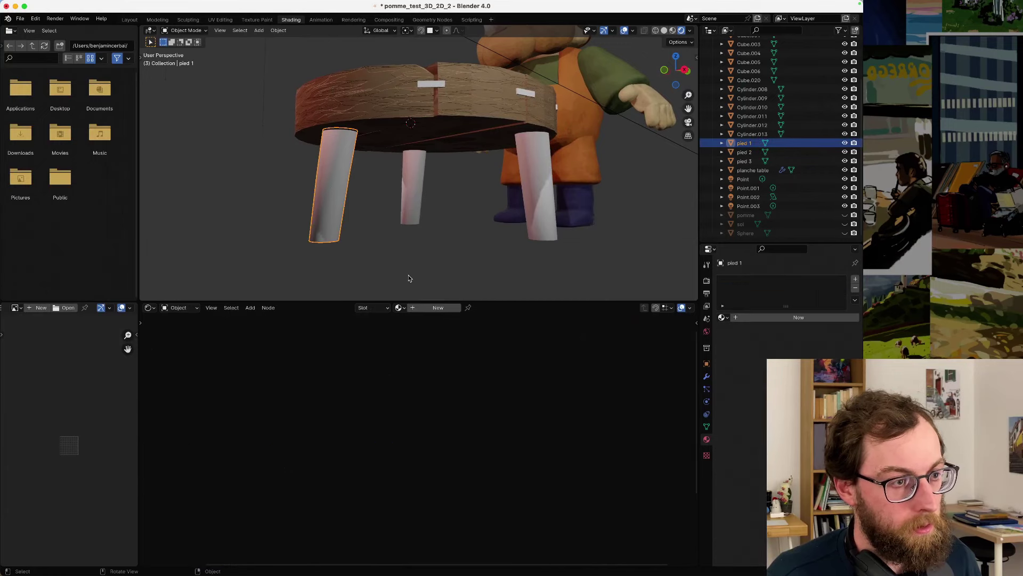
left_click(429, 118)
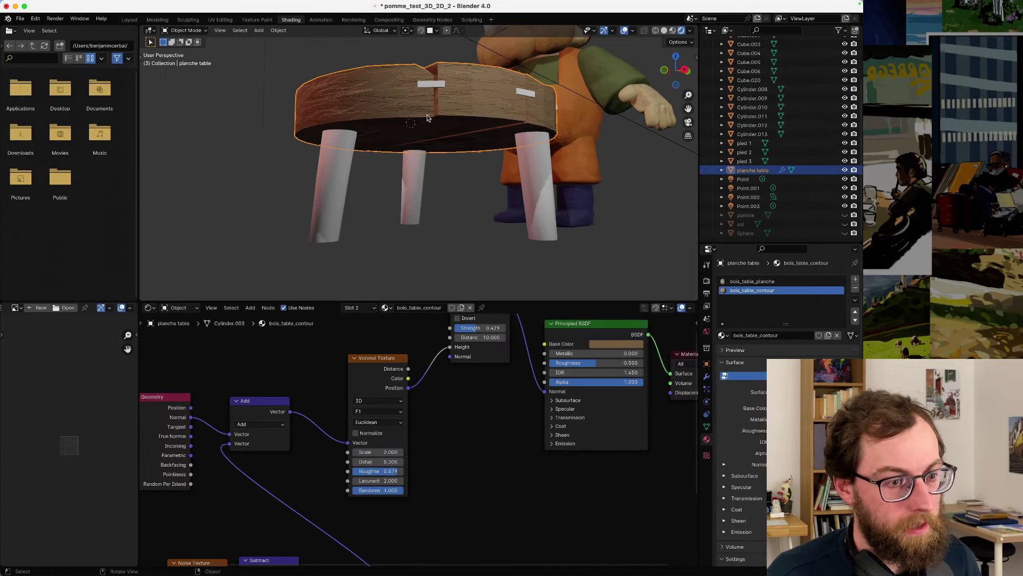
left_click(749, 281)
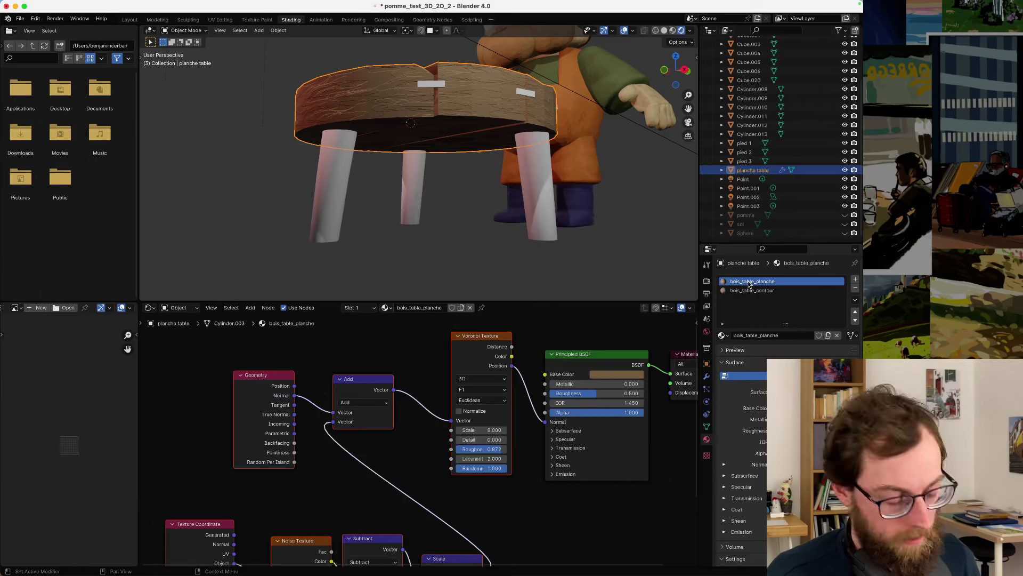
scroll(577, 467, "down", 4)
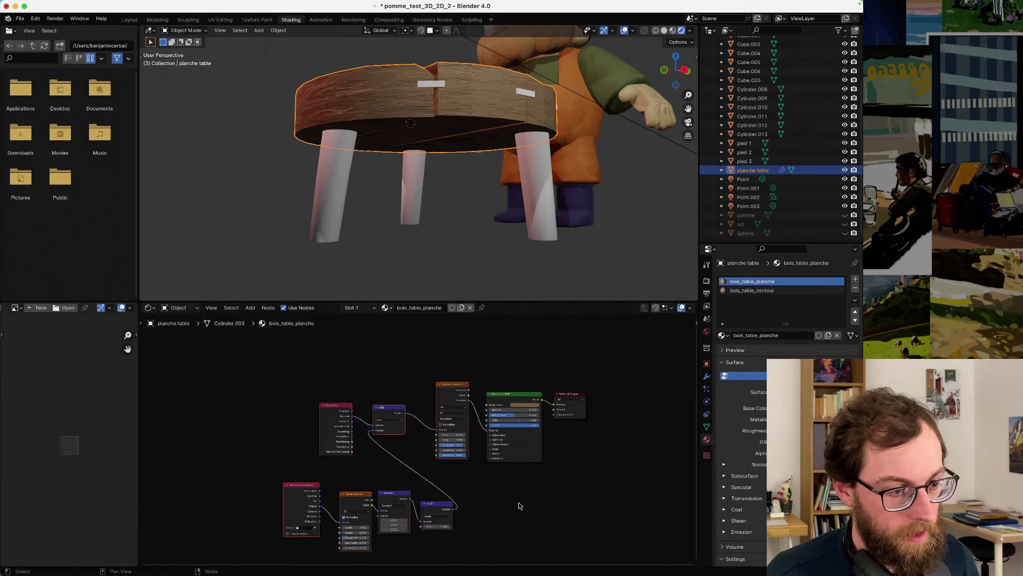
left_click_drag(598, 537, 297, 396)
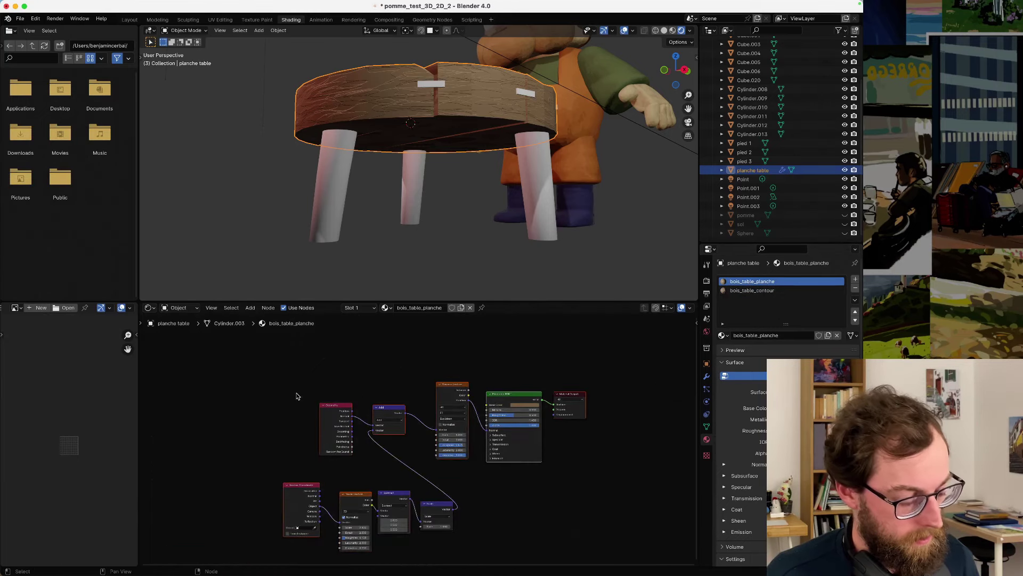
- Assign the bois_table_planche material to table leg pied 1
left_click(335, 210)
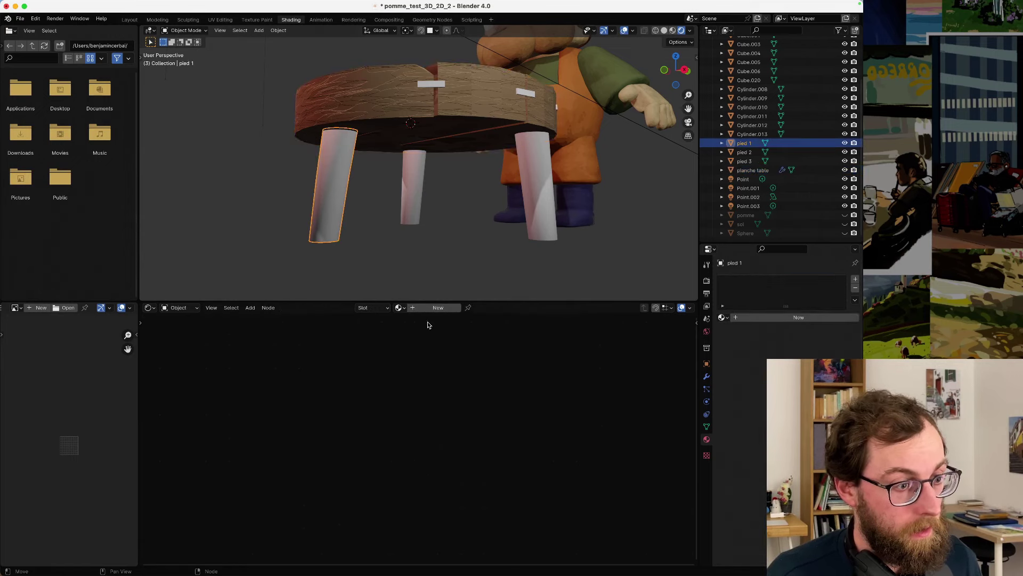
left_click(399, 308)
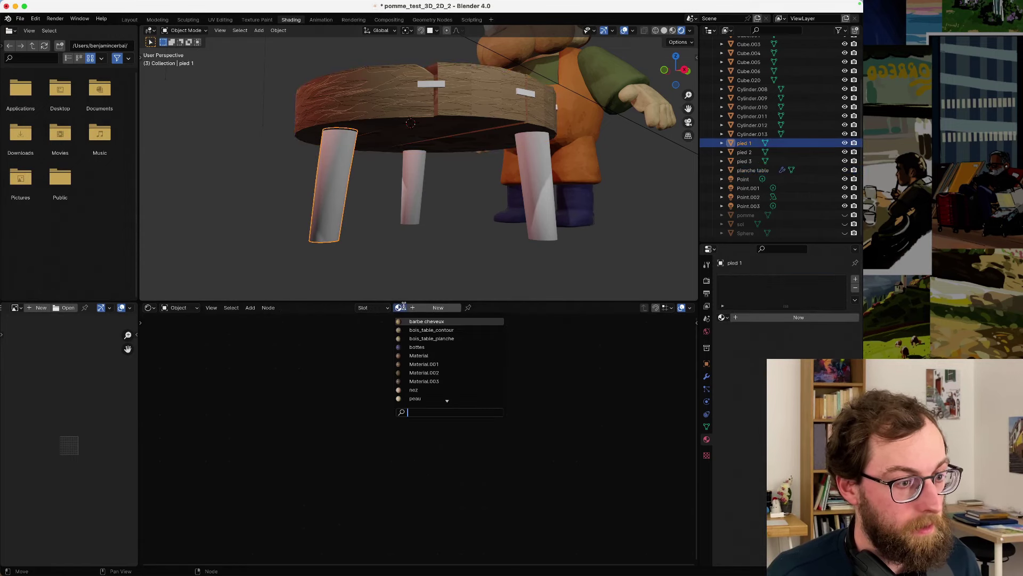
left_click(457, 338)
scroll(363, 215, "up", 4)
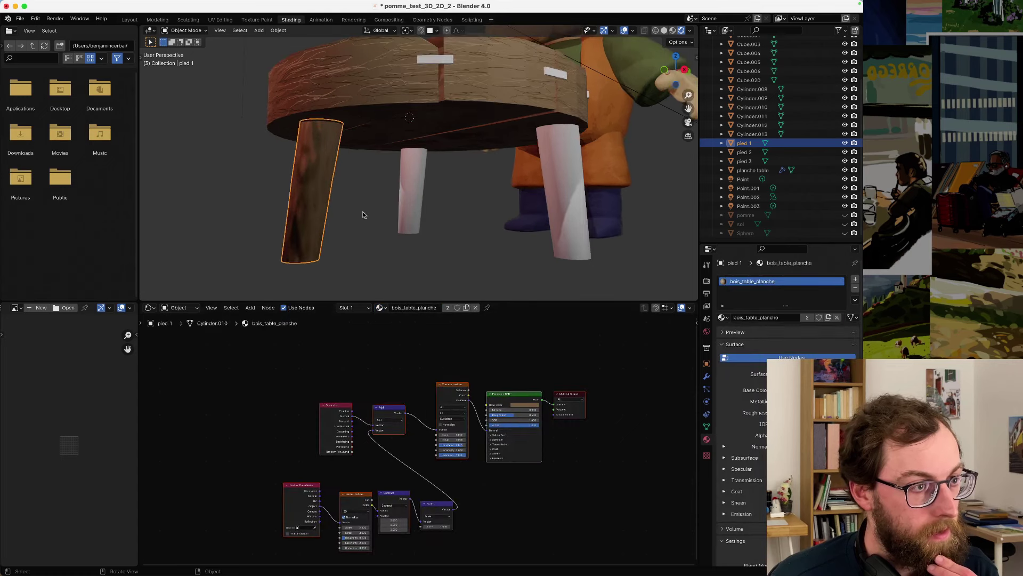
middle_click_drag(366, 216, 505, 241)
scroll(415, 216, "down", 2)
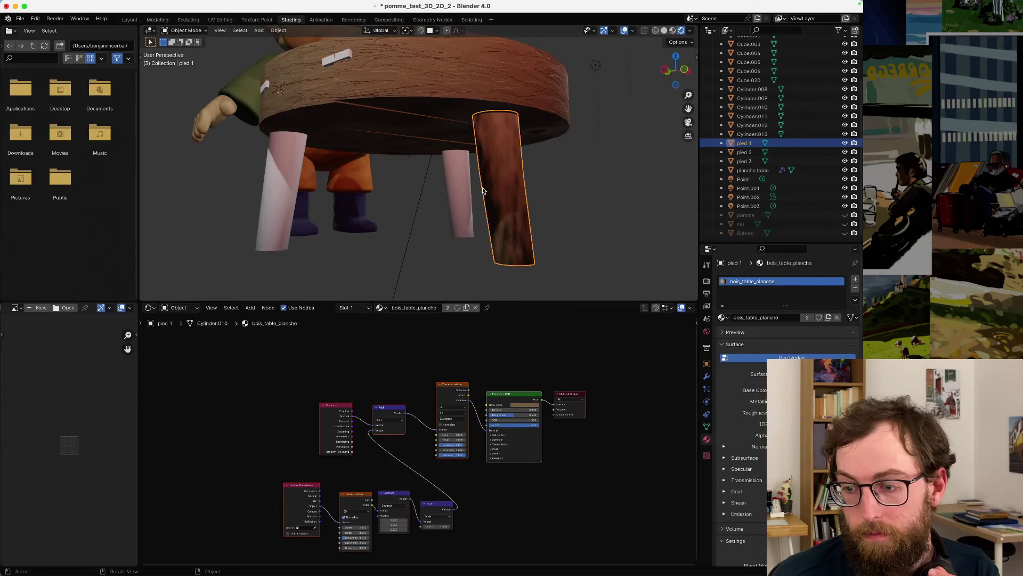
middle_click_drag(483, 190, 634, 256)
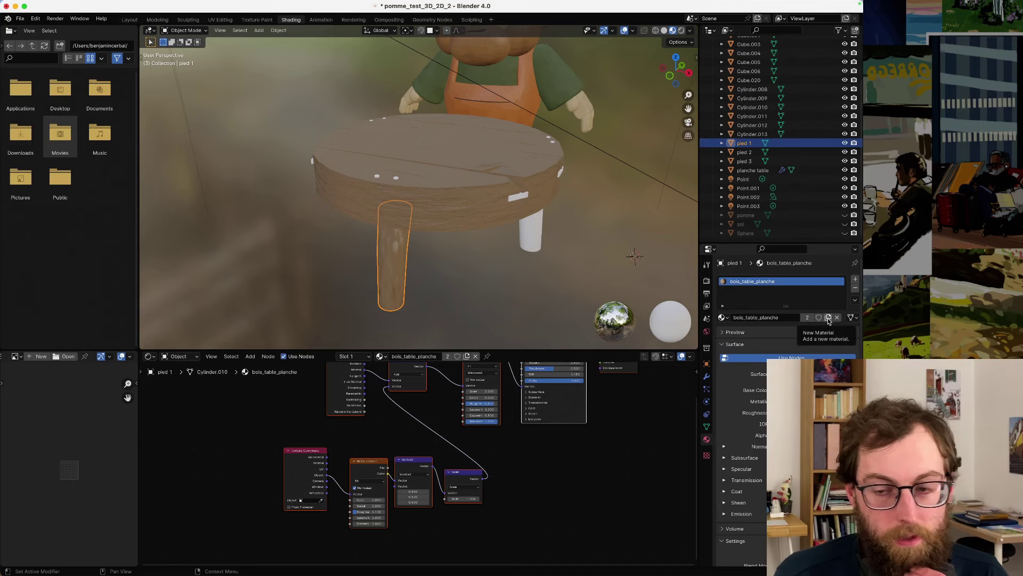
- Duplicate the leg's wood material and rename the copy bois_table_pieds
left_click(828, 318)
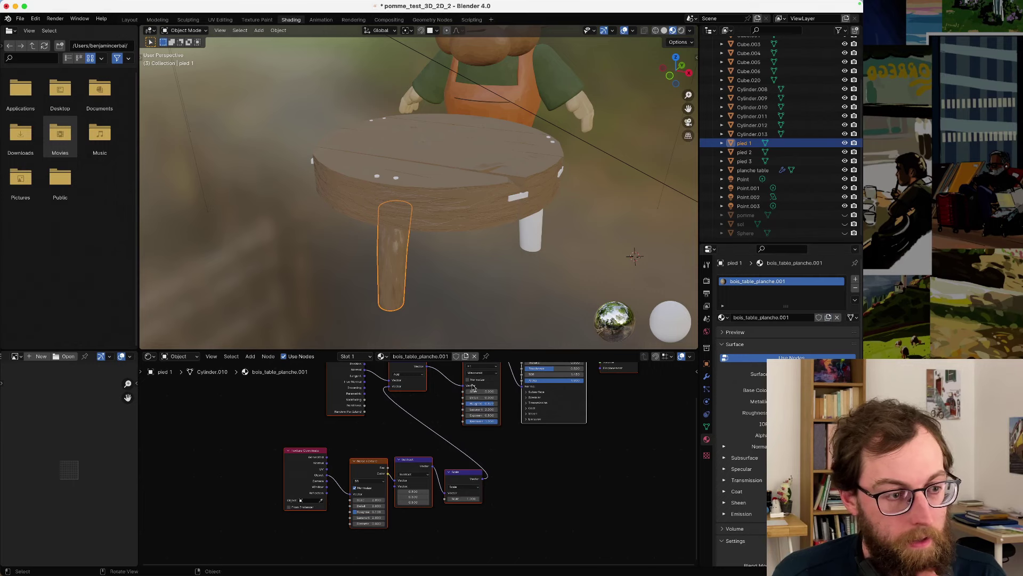
left_click(384, 356)
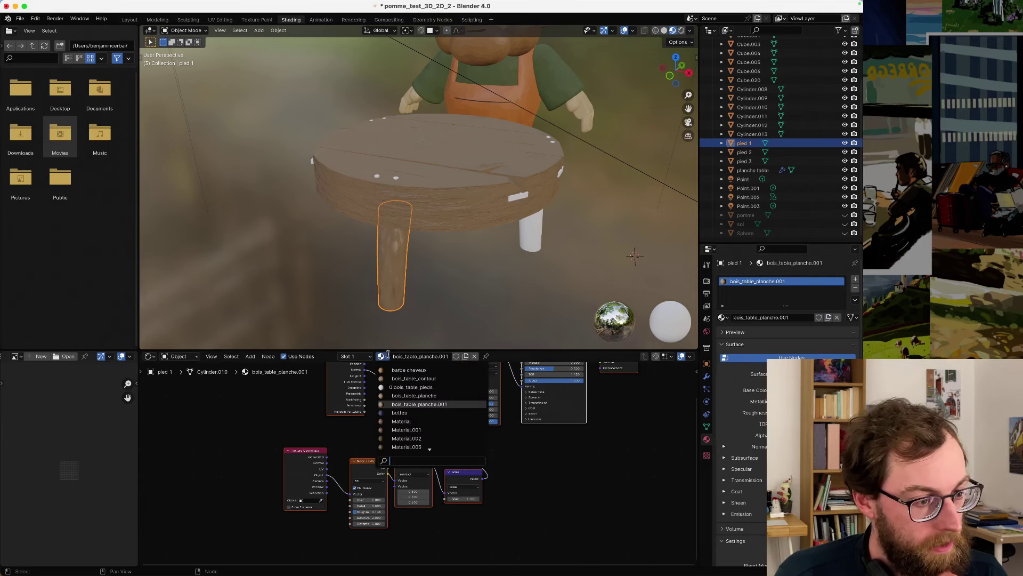
double_click(761, 283)
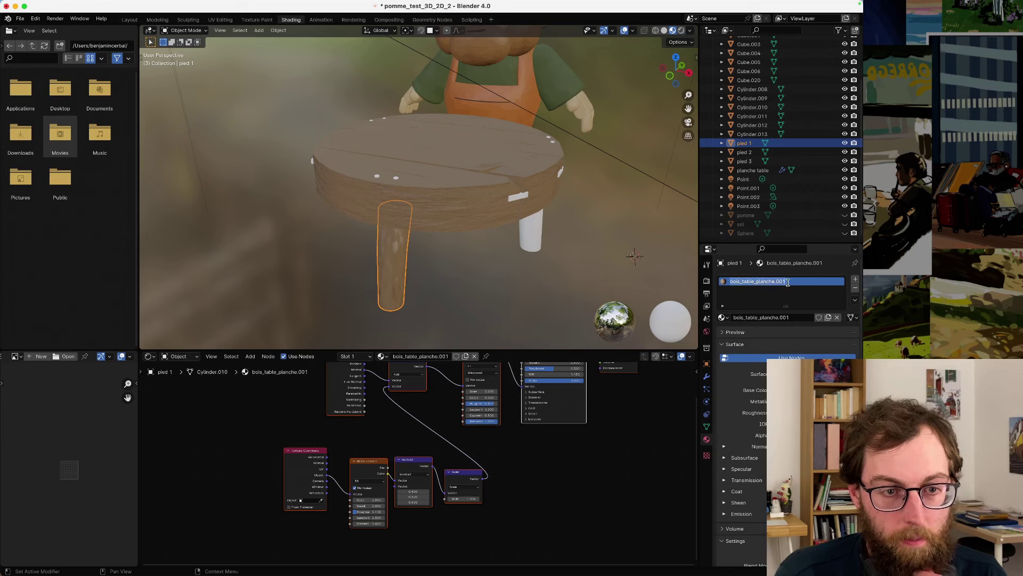
type("pied")
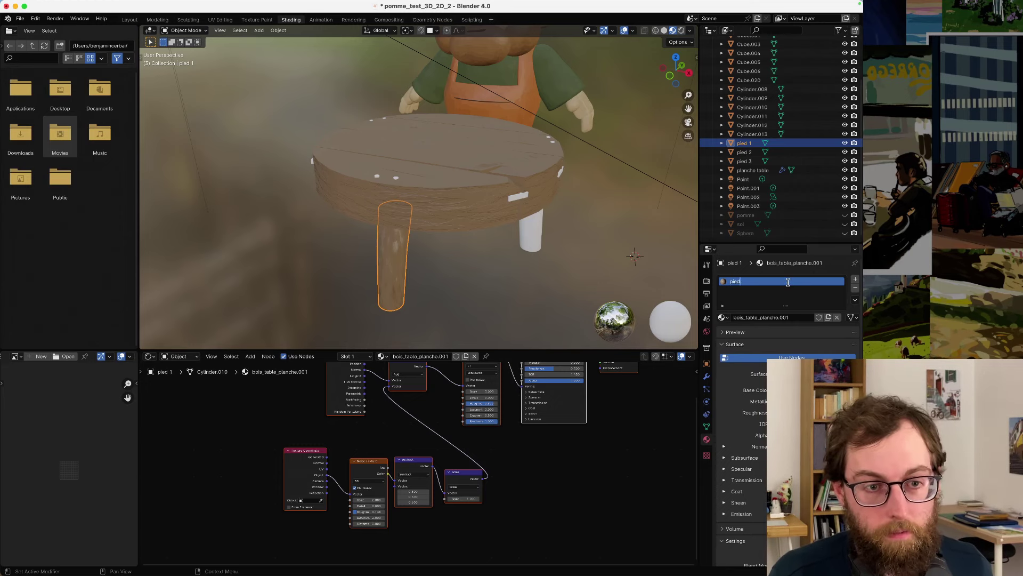
key("Escape")
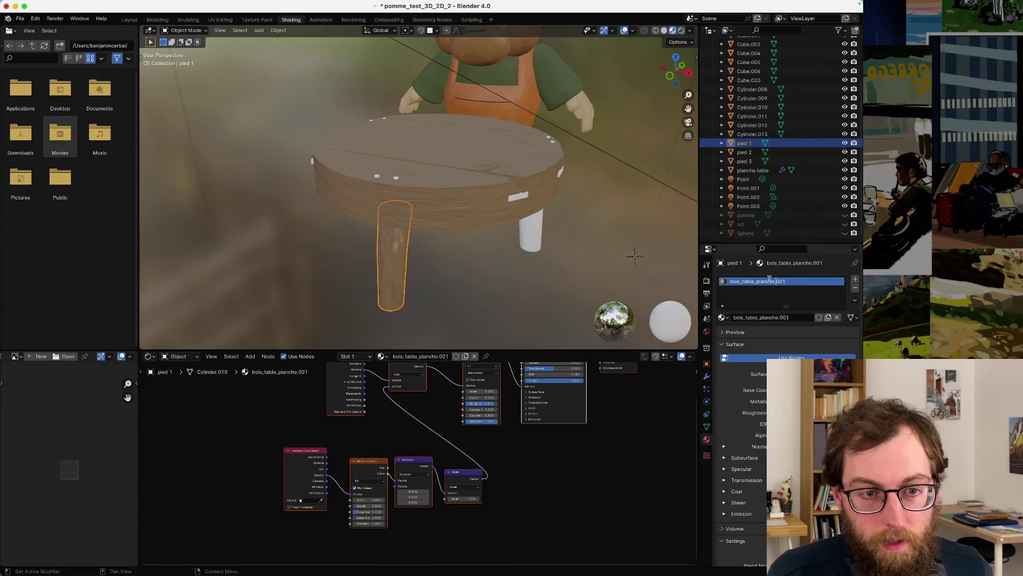
double_click(783, 281)
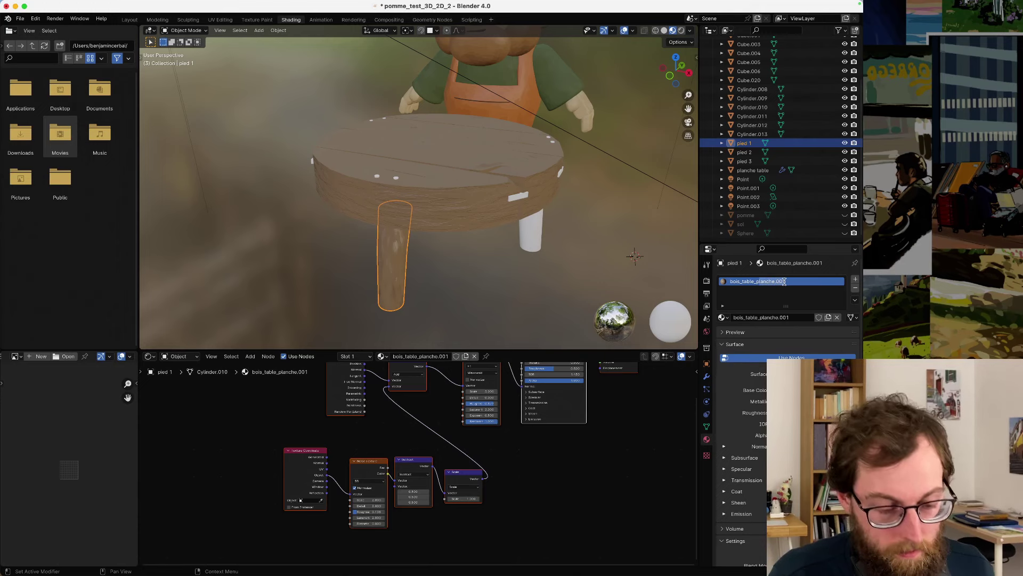
key("BackSpace")
key("BackSpace")
key("BackSpace")
key("BackSpace")
key("BackSpace")
key("BackSpace")
key("BackSpace")
key("BackSpace")
key("BackSpace")
key("BackSpace")
type("ieds")
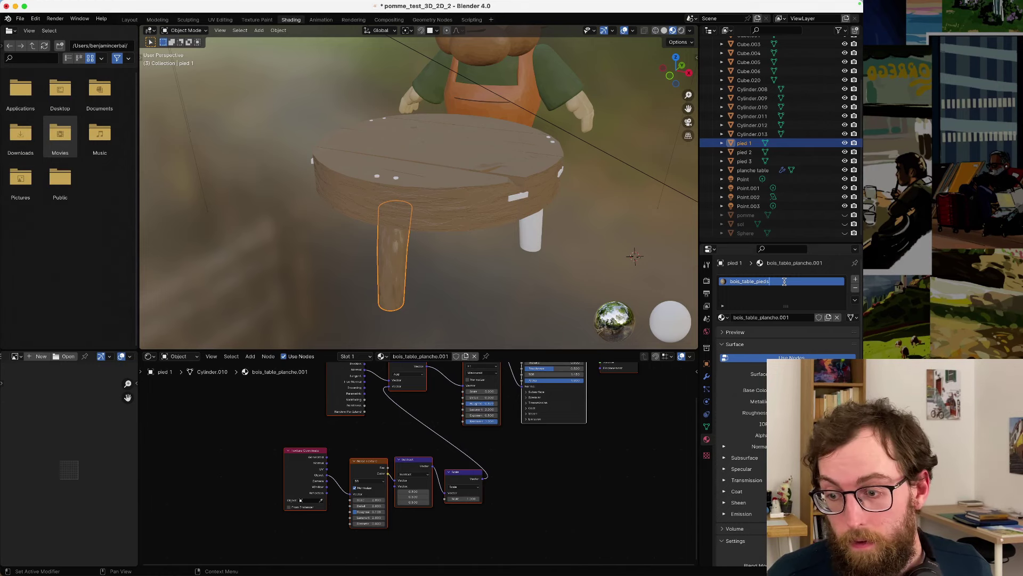
key("Return")
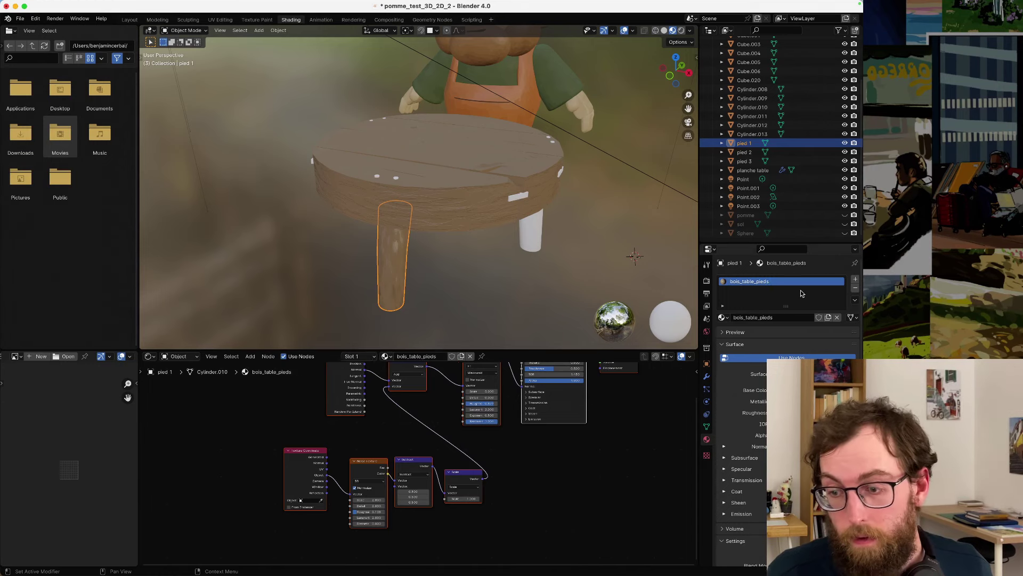
- Darken the bois_table_pieds base colour slightly, after undoing a trial colour
scroll(389, 403, "up", 1)
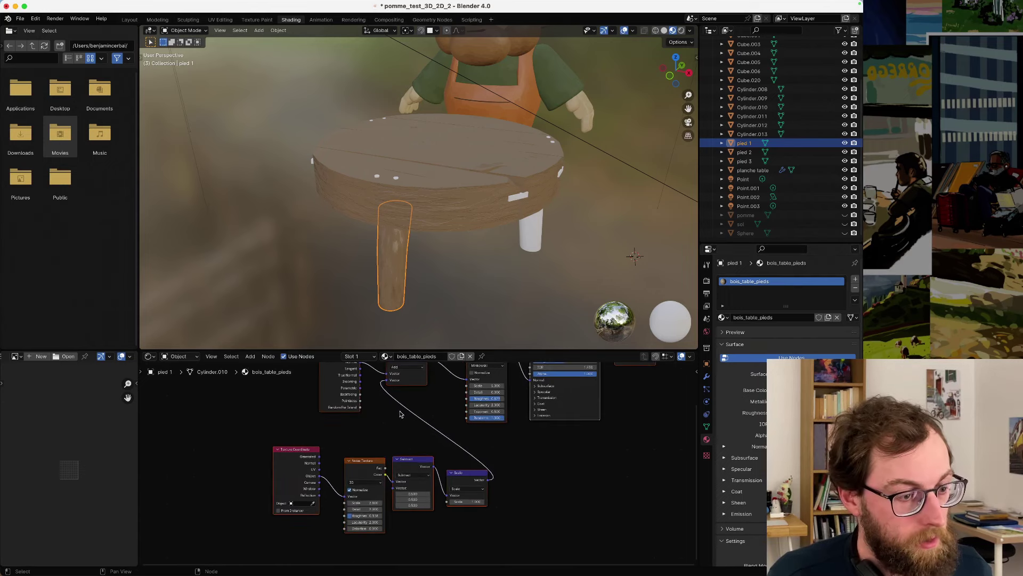
scroll(386, 426, "up", 2)
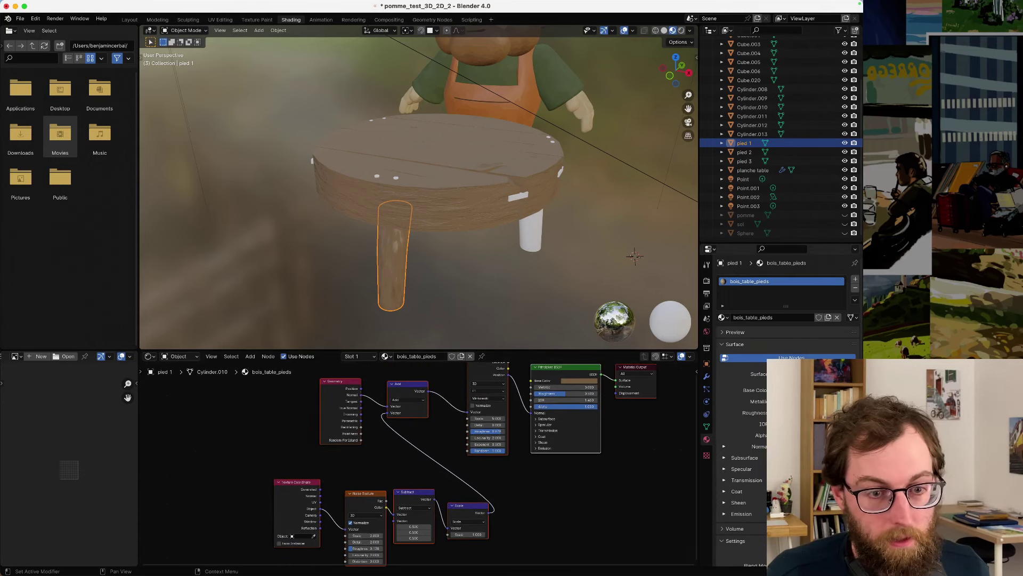
left_click(800, 389)
left_click(765, 287)
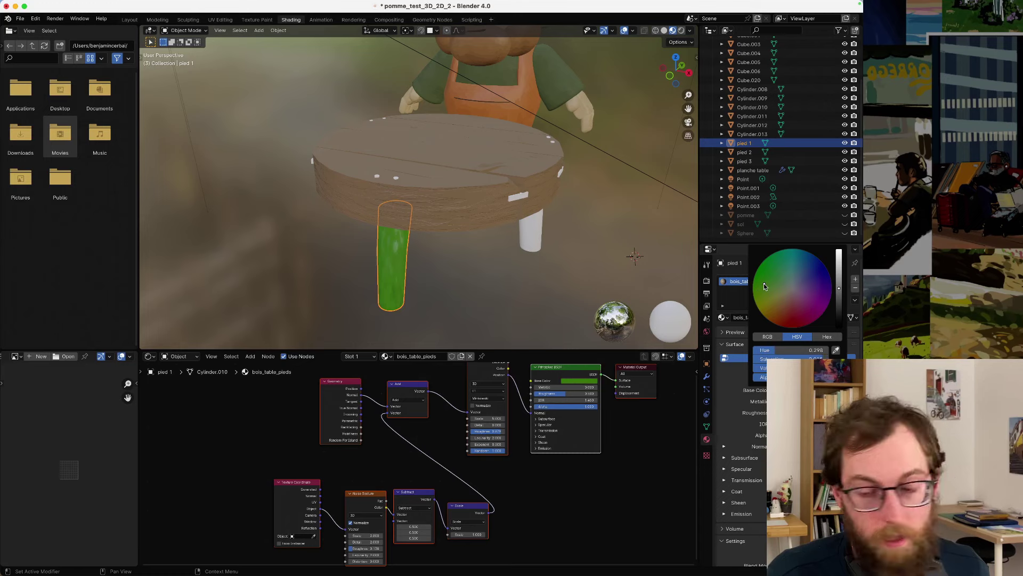
key("ctrl+z")
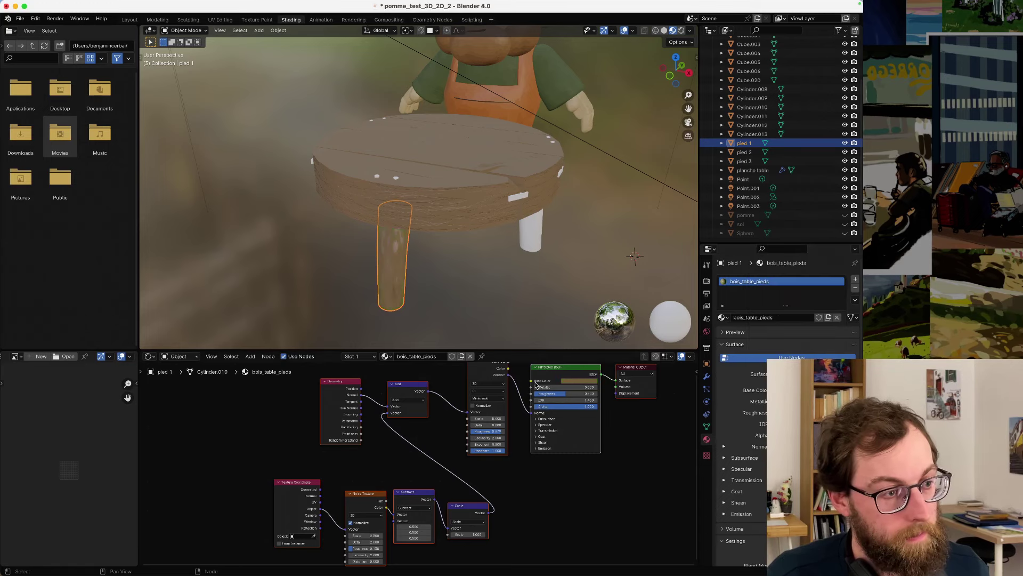
scroll(403, 467, "up", 3)
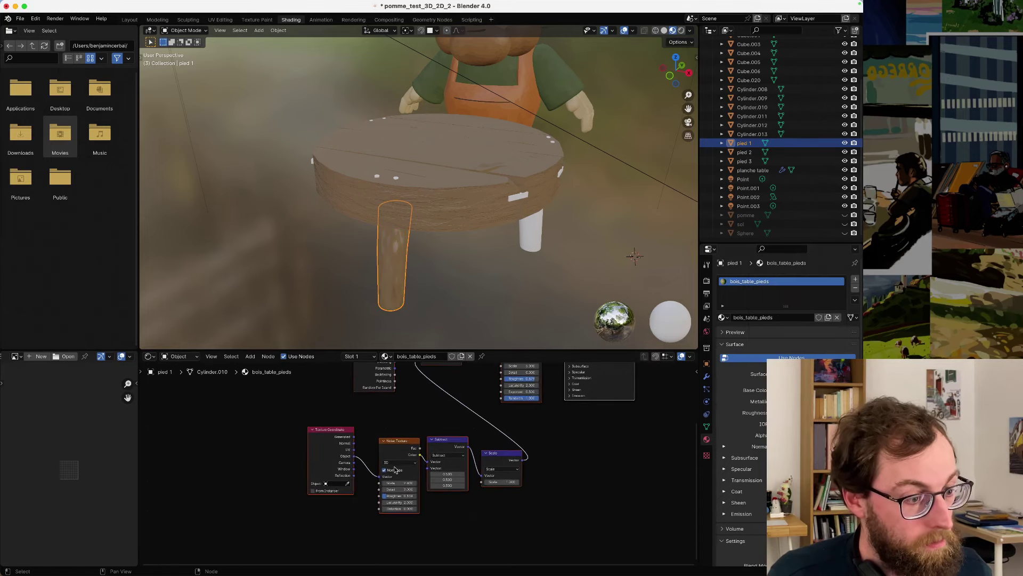
scroll(394, 469, "up", 1)
left_click(800, 390)
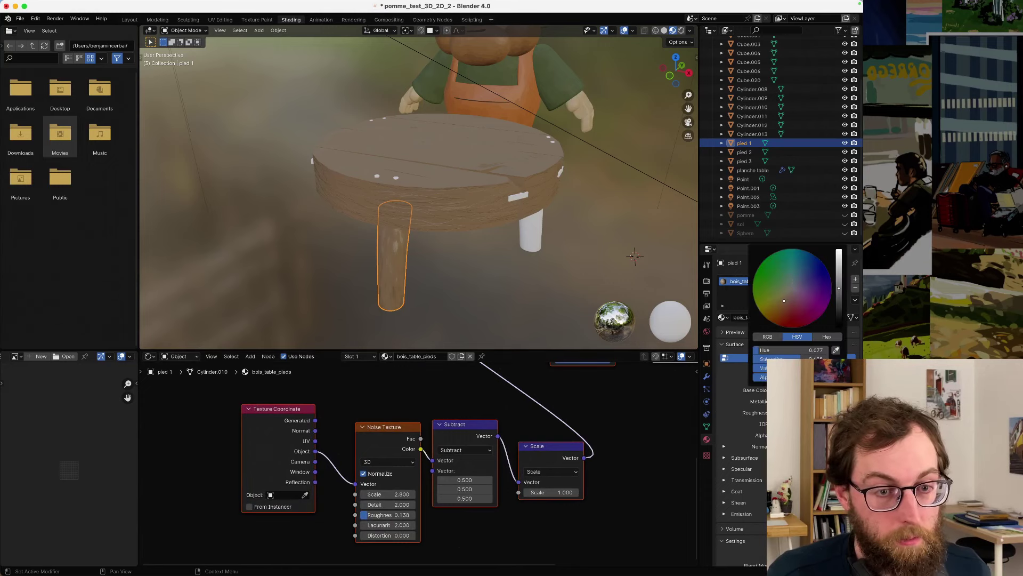
left_click_drag(839, 288, 839, 298)
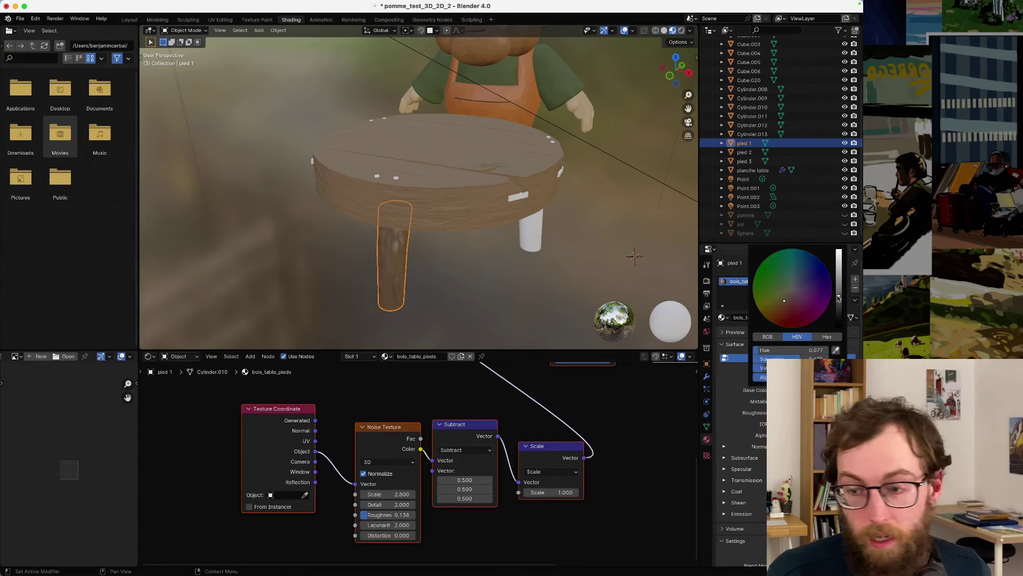
- Lower the Noise Texture Scale to -1.200 and inspect the grain on leg pied 1
middle_click_drag(389, 230, 434, 171)
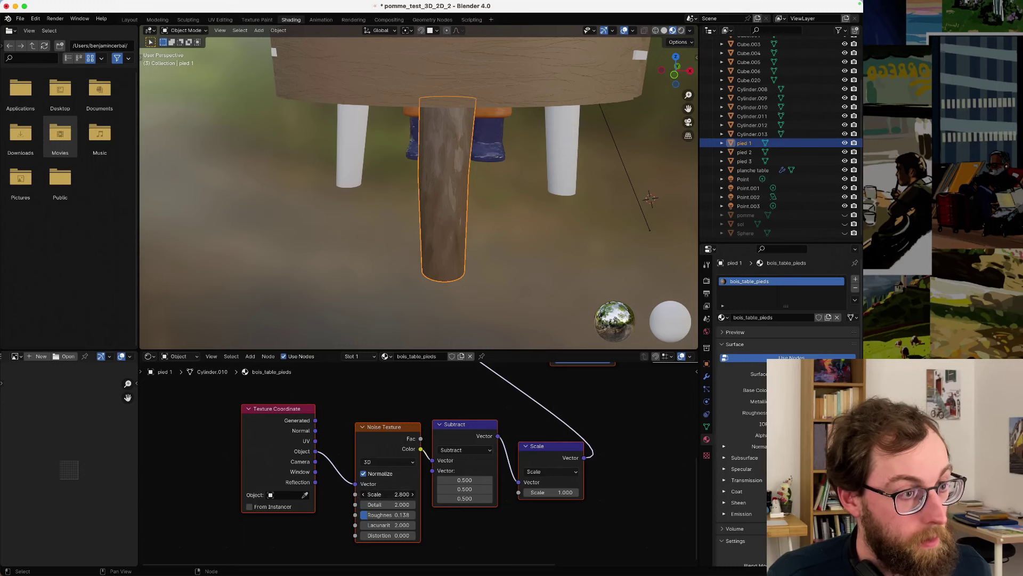
left_click_drag(394, 494, 359, 494)
left_click(485, 224)
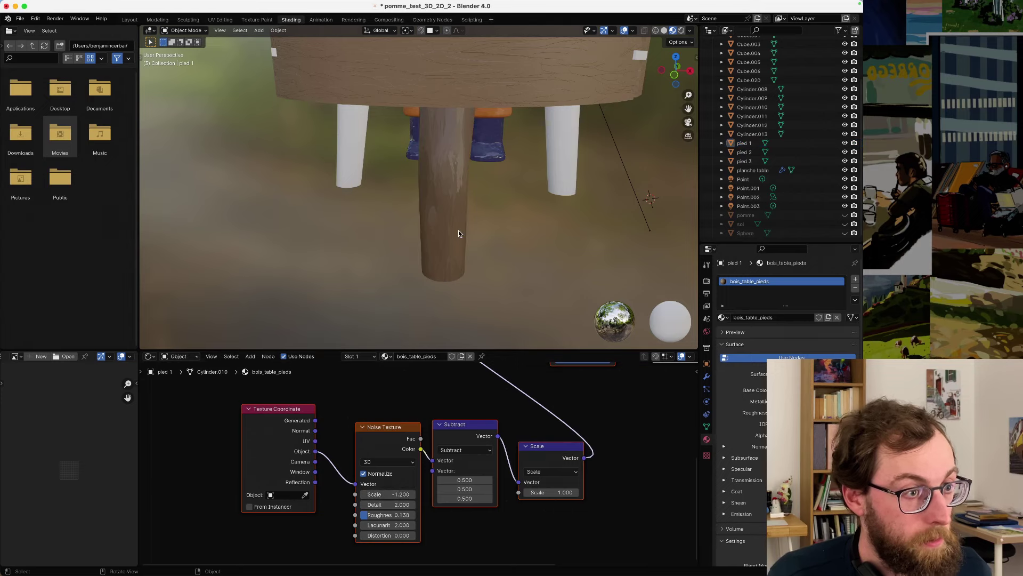
middle_click_drag(441, 221, 473, 198)
- Assign the bois_table_pieds material to leg pied 3
left_click(557, 175)
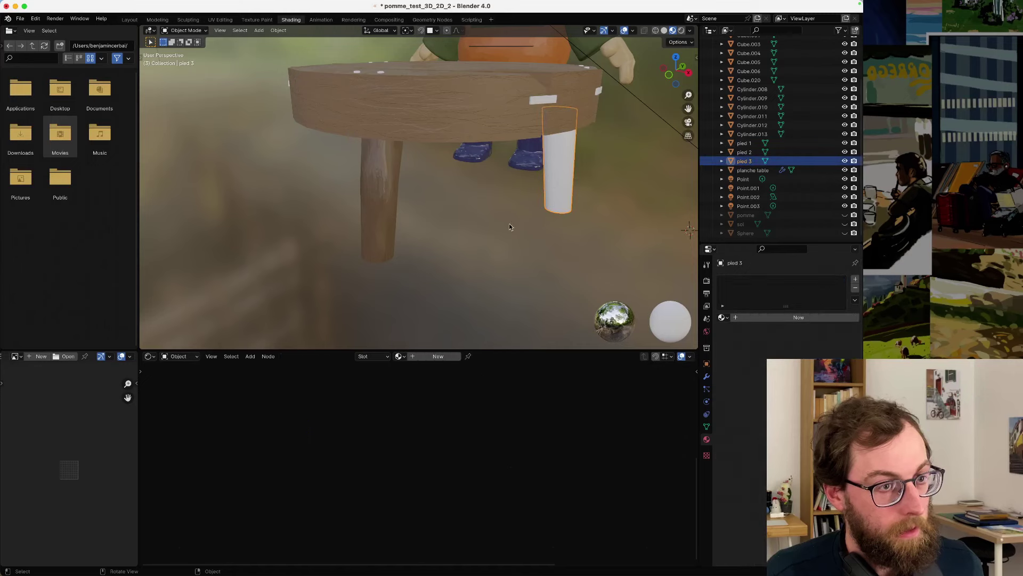
left_click(399, 356)
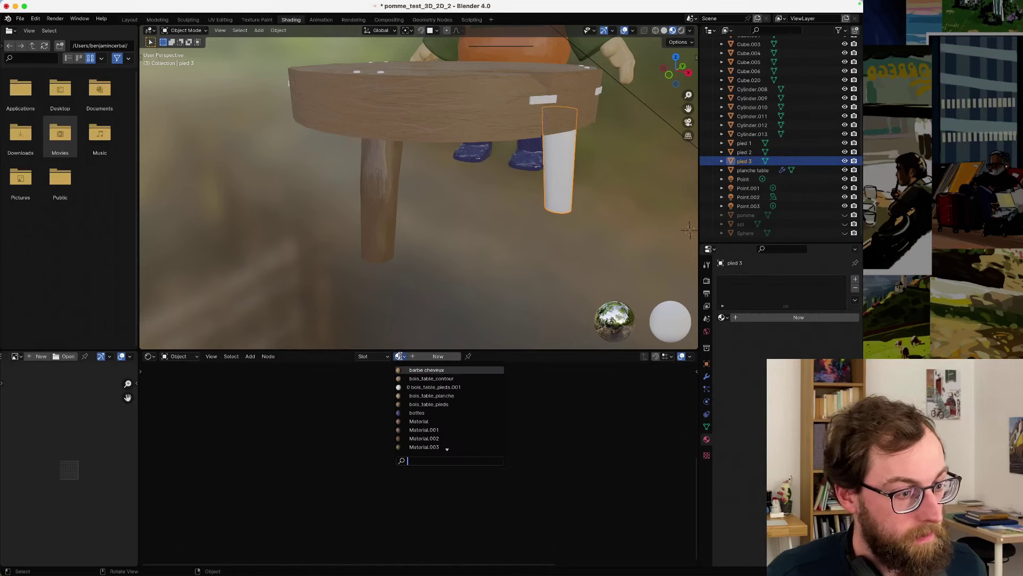
left_click(429, 404)
middle_click_drag(499, 183, 465, 160)
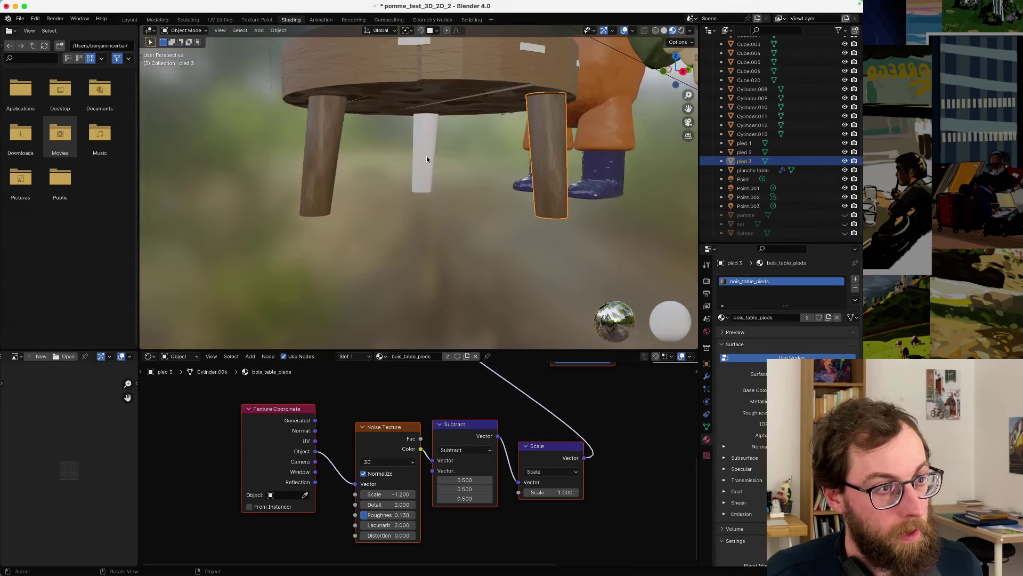
- Give leg pied 2 bois_table_pieds as well, then select the table top
left_click(425, 160)
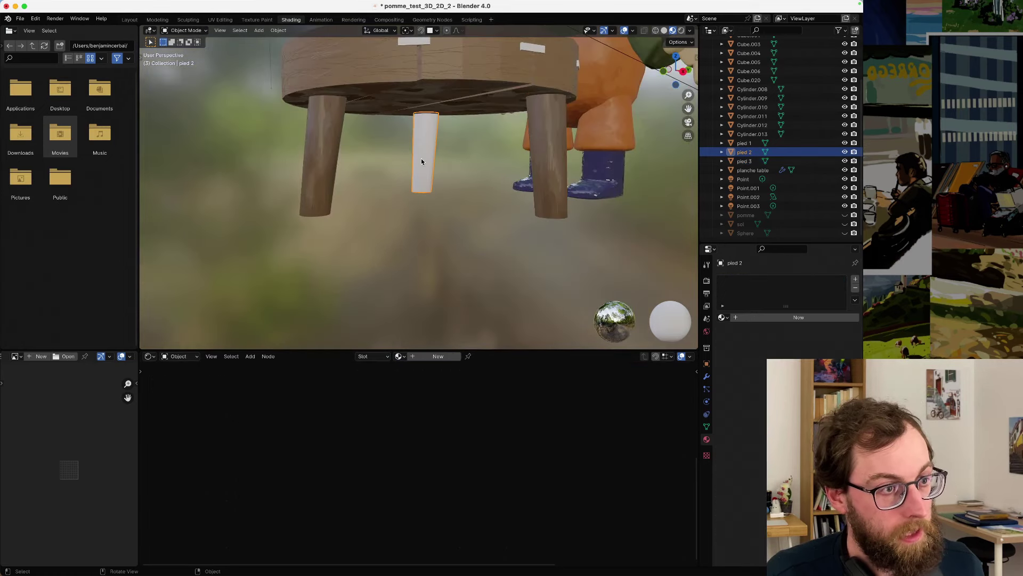
left_click(398, 356)
left_click(418, 405)
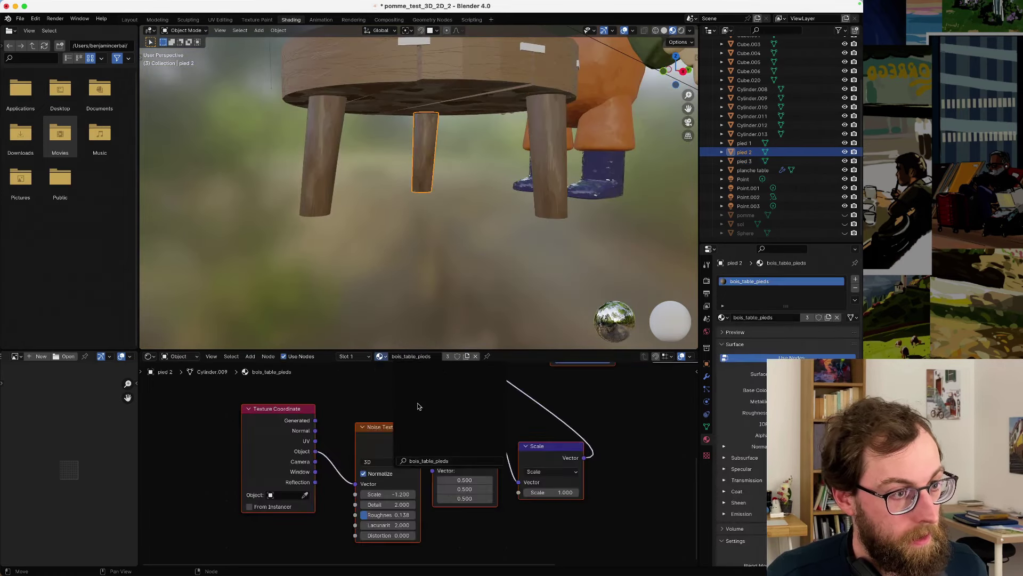
left_click(461, 209)
middle_click_drag(459, 209, 401, 195)
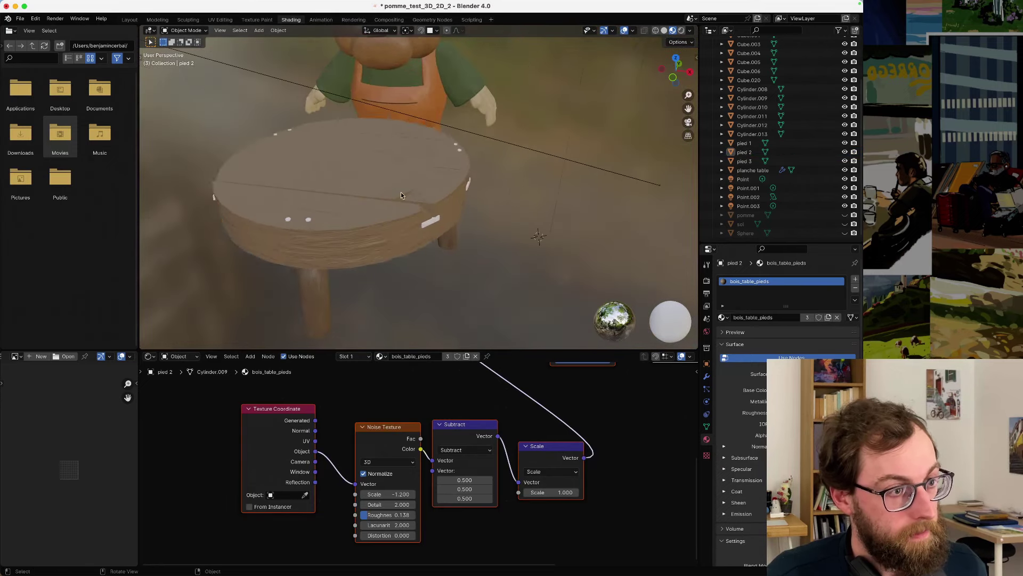
left_click(400, 195)
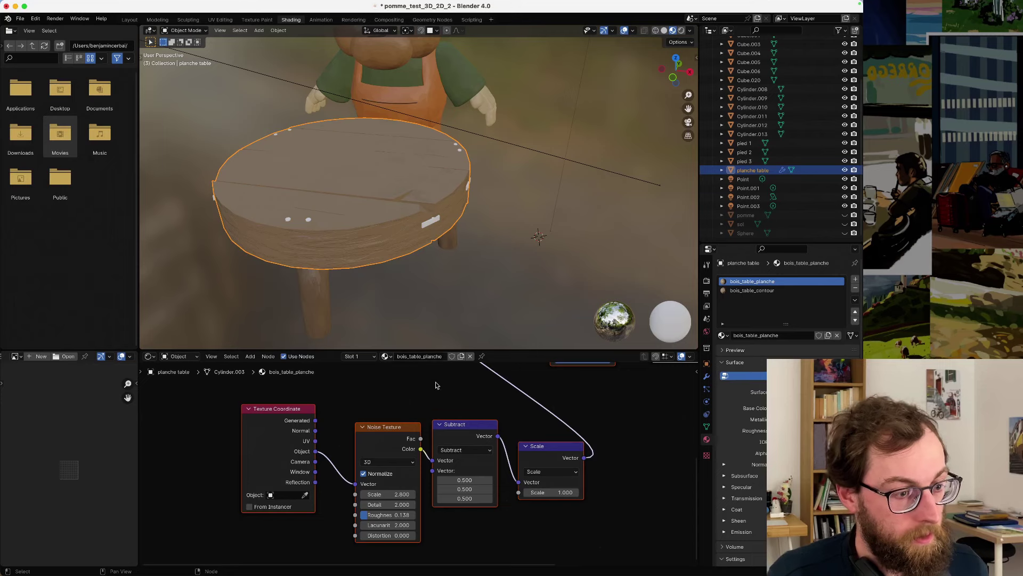
- Shift the table top's wood base colour slightly toward yellow
scroll(436, 385, "up", 1)
middle_click_drag(435, 385, 388, 485)
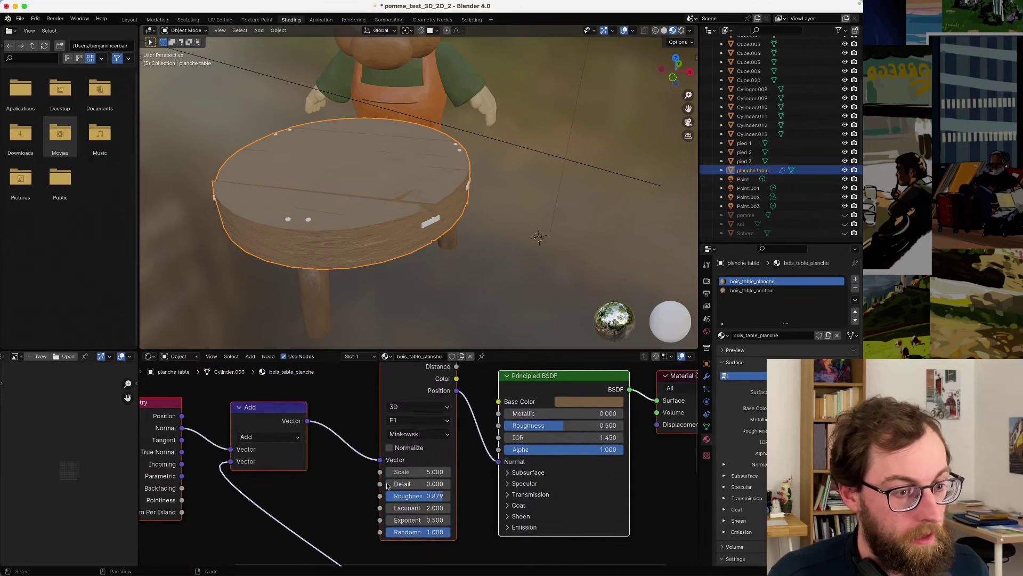
left_click(589, 401)
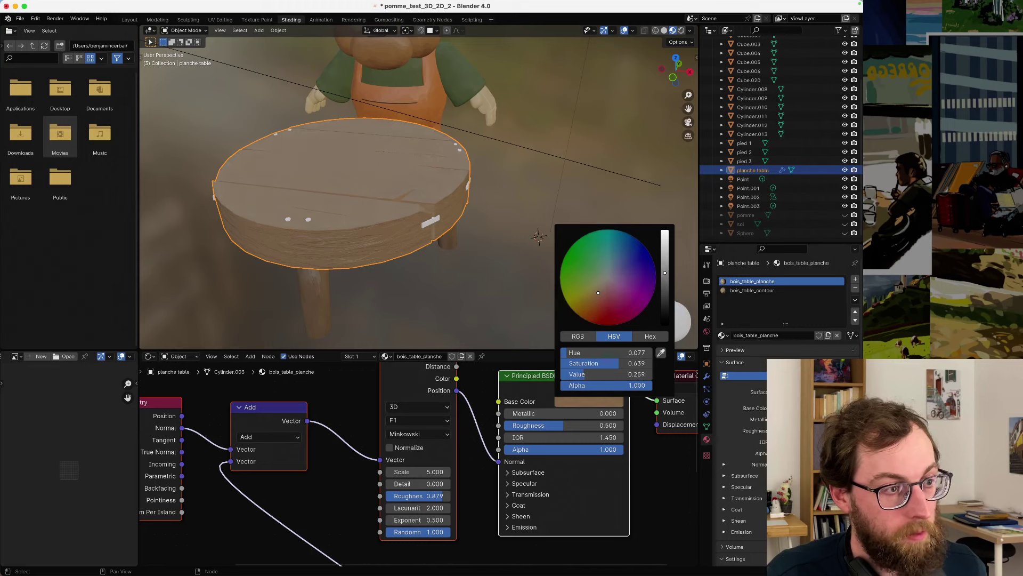
left_click_drag(597, 295, 594, 292)
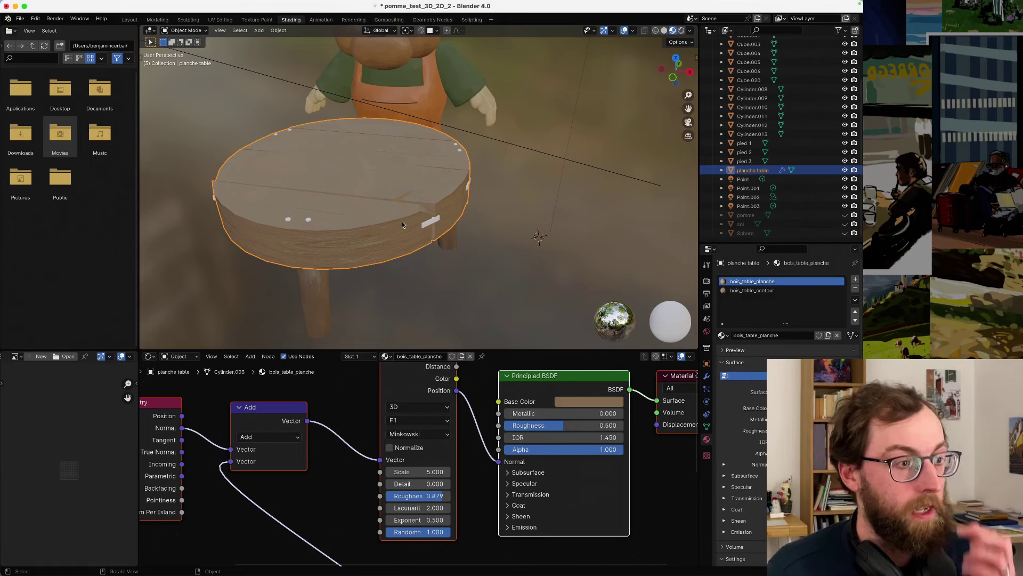
left_click(443, 257)
middle_click_drag(404, 262, 476, 236)
left_click(507, 169)
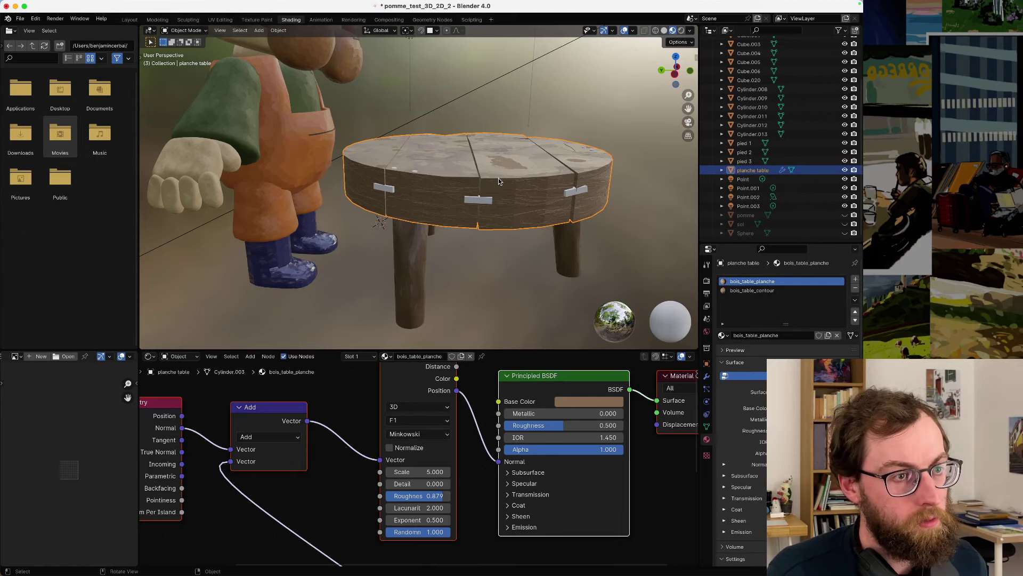
middle_click_drag(499, 181, 496, 187)
- Set the table top's Roughness to a matte finish near 0.85 and check it from several angles
scroll(336, 458, "up", 3)
scroll(339, 459, "down", 1)
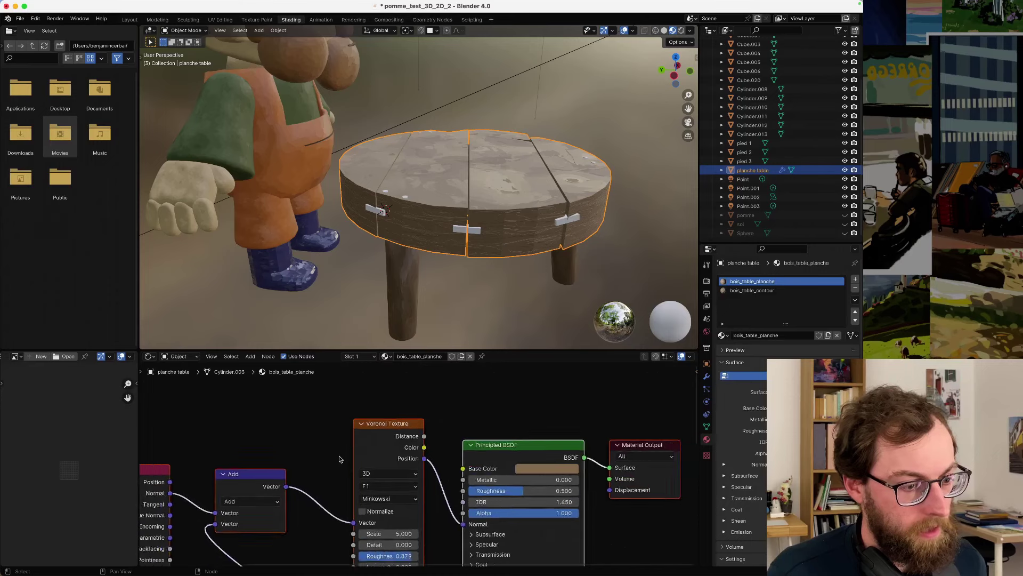
scroll(339, 458, "down", 1)
left_click_drag(495, 489, 464, 490)
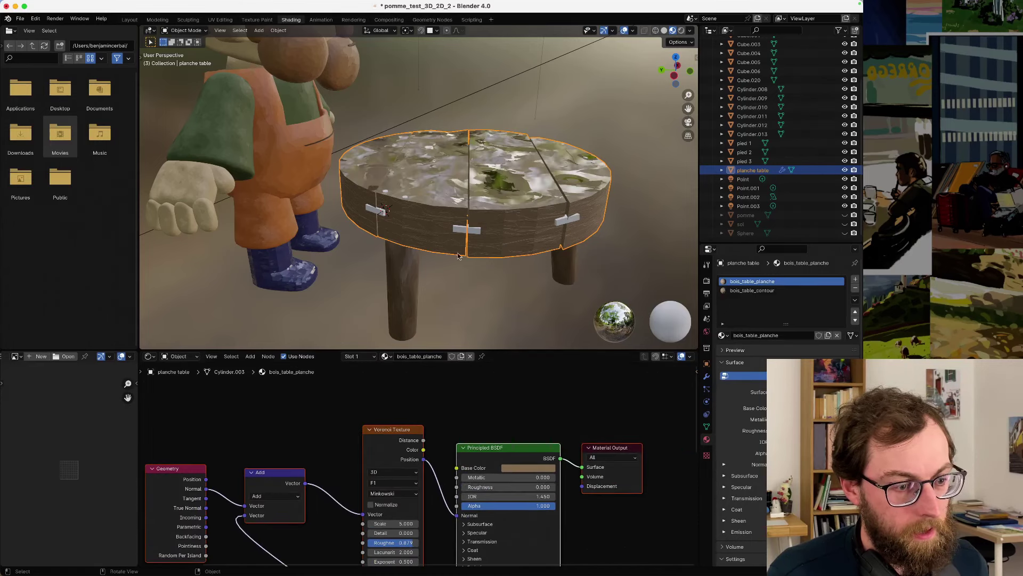
middle_click_drag(460, 256, 453, 229)
scroll(454, 229, "up", 3)
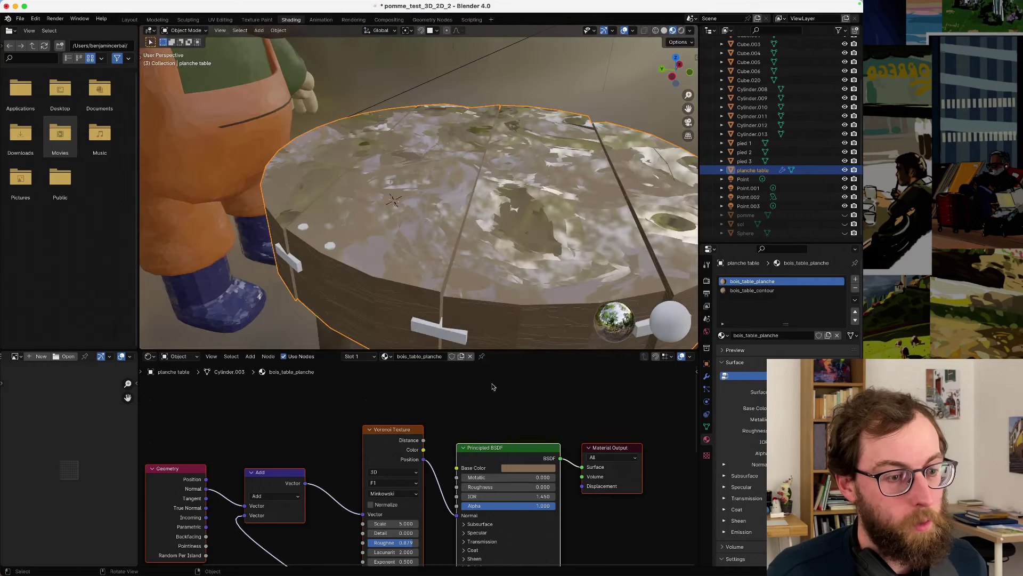
left_click_drag(473, 490, 527, 490)
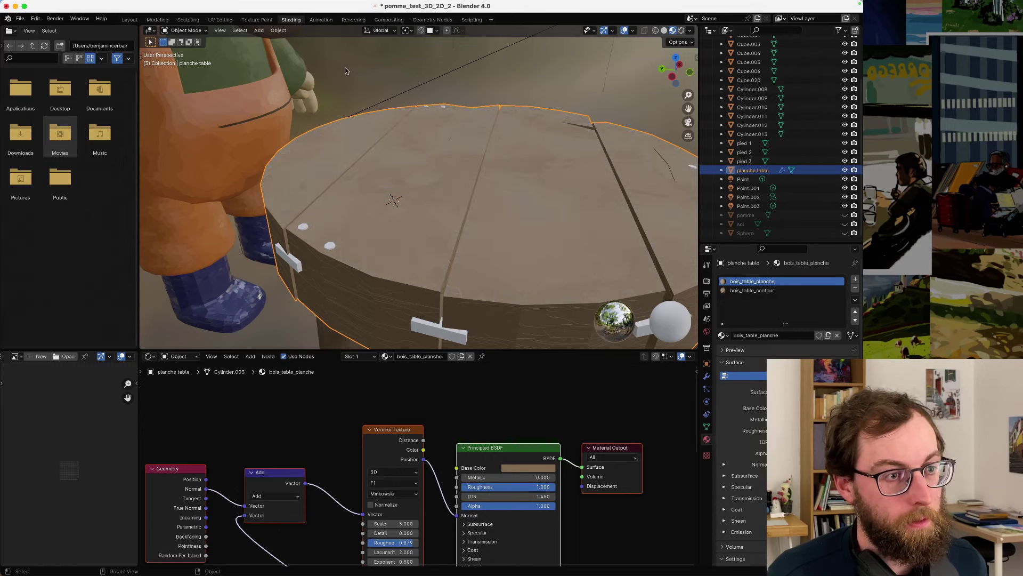
scroll(456, 161, "down", 5)
middle_click_drag(456, 161, 423, 169)
scroll(424, 169, "up", 4)
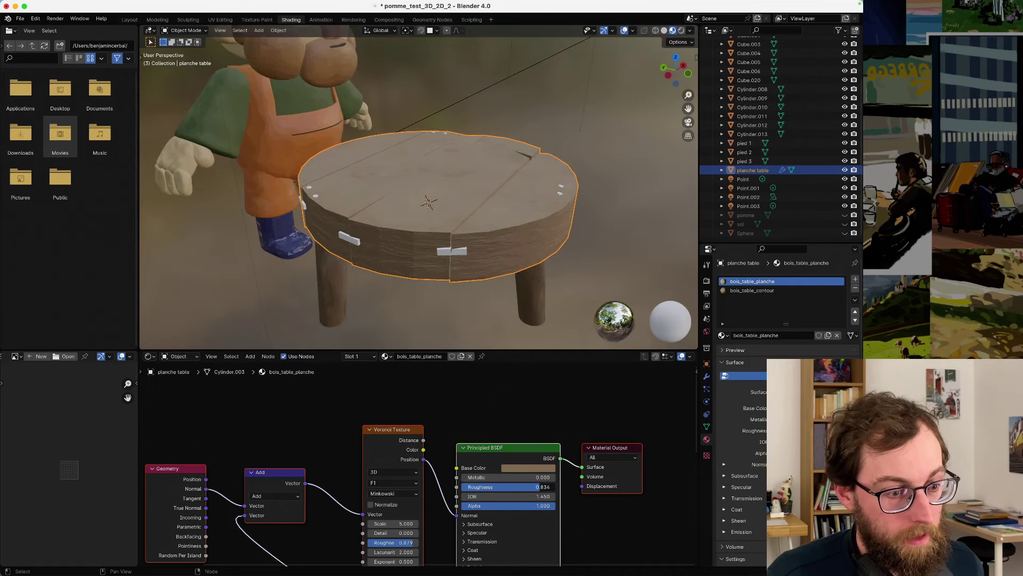
middle_click_drag(457, 162, 416, 178)
left_click(554, 207)
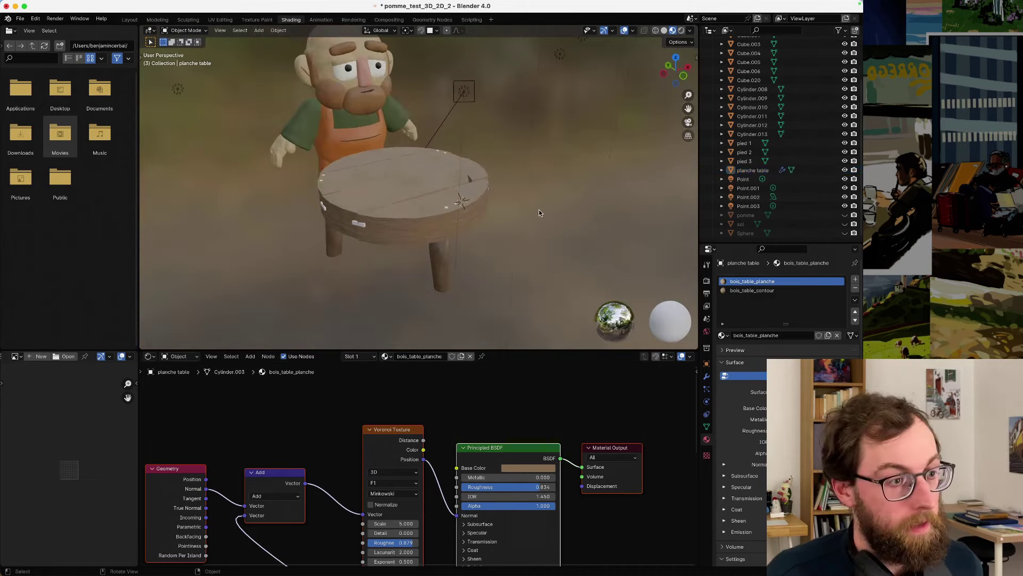
middle_click_drag(539, 210, 399, 185)
- In Edit Mode, circle-select the table top's underside board faces
left_click(395, 131)
key("Tab")
left_click(399, 184)
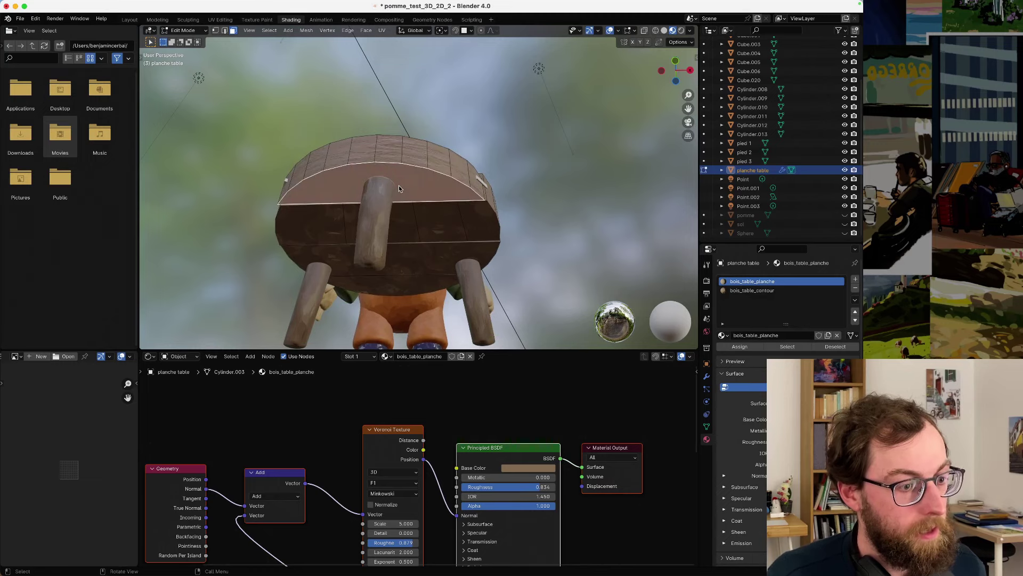
middle_click_drag(399, 185, 408, 166)
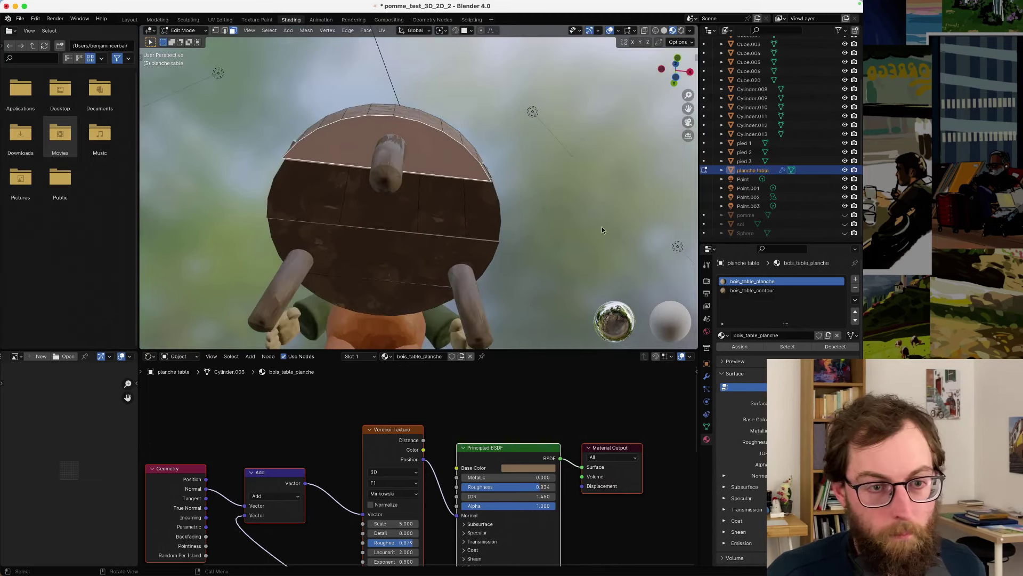
left_click(431, 214)
middle_click_drag(431, 214, 417, 187)
left_click(422, 188)
left_click(409, 147)
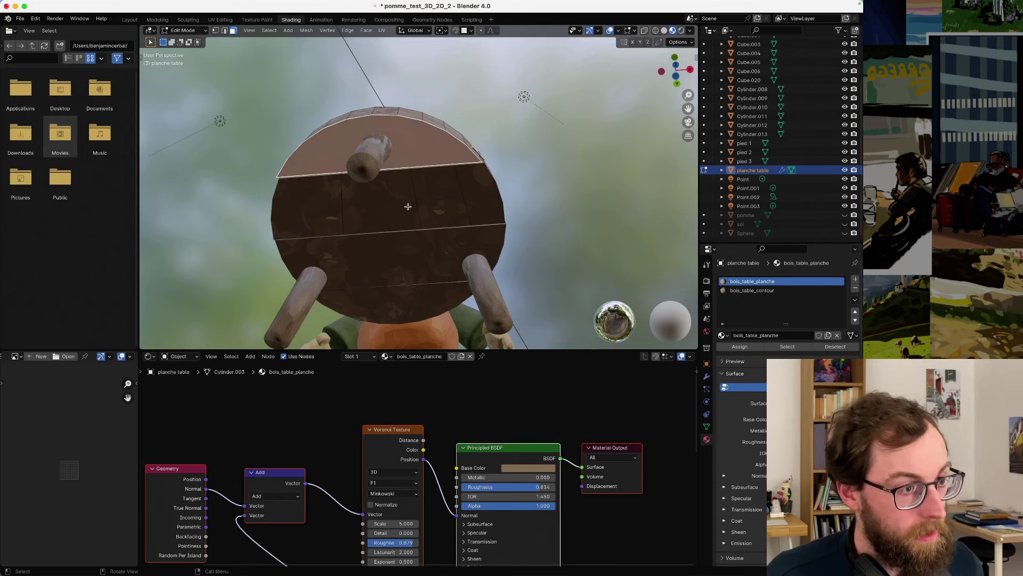
key("c")
scroll(371, 219, "down", 5)
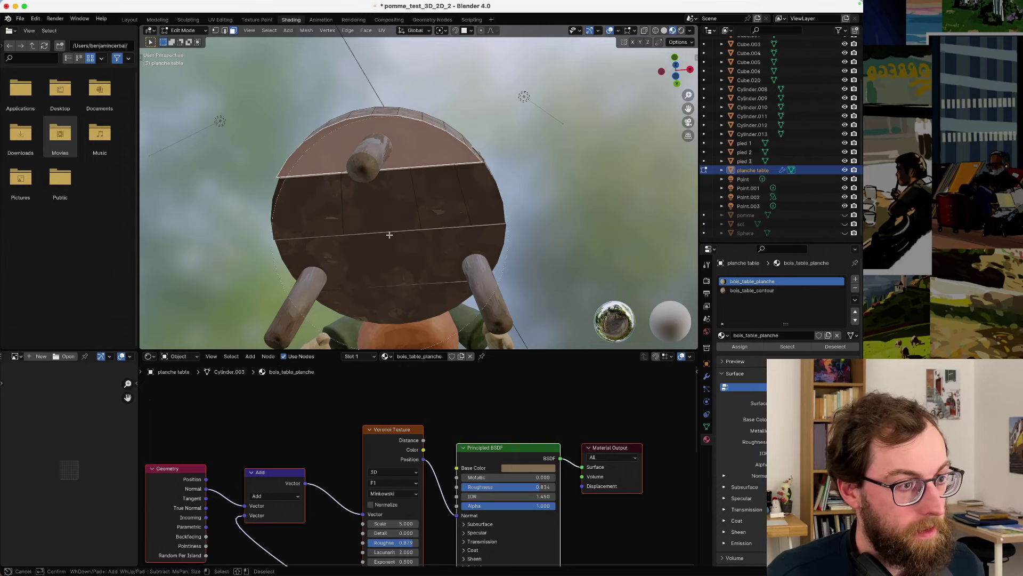
left_click(392, 234)
key("Escape")
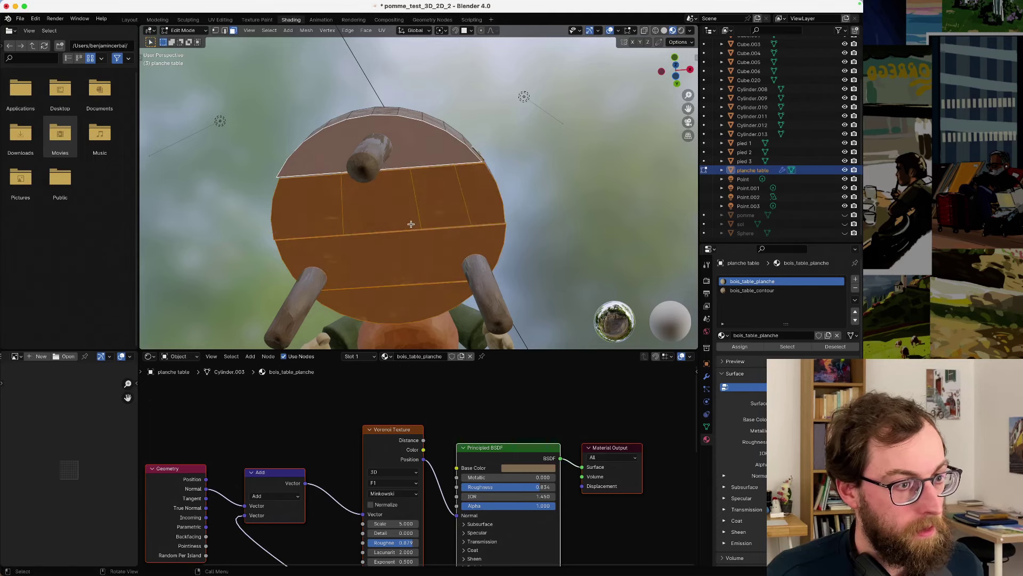
middle_click_drag(402, 223, 426, 226)
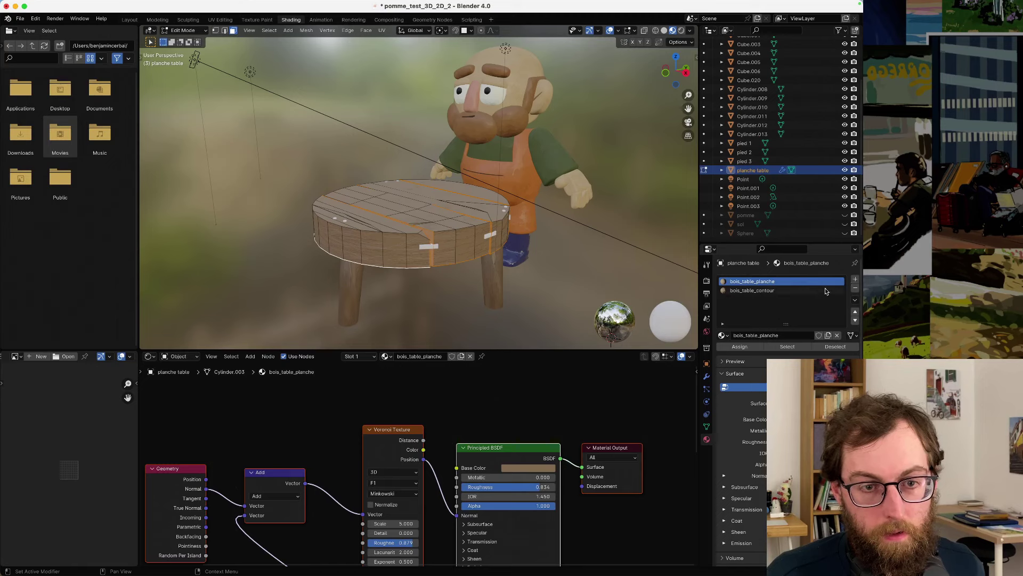
- Add a third slot with bois_table_pieds, assign it to those faces, and return to Object Mode
left_click(856, 279)
left_click(723, 335)
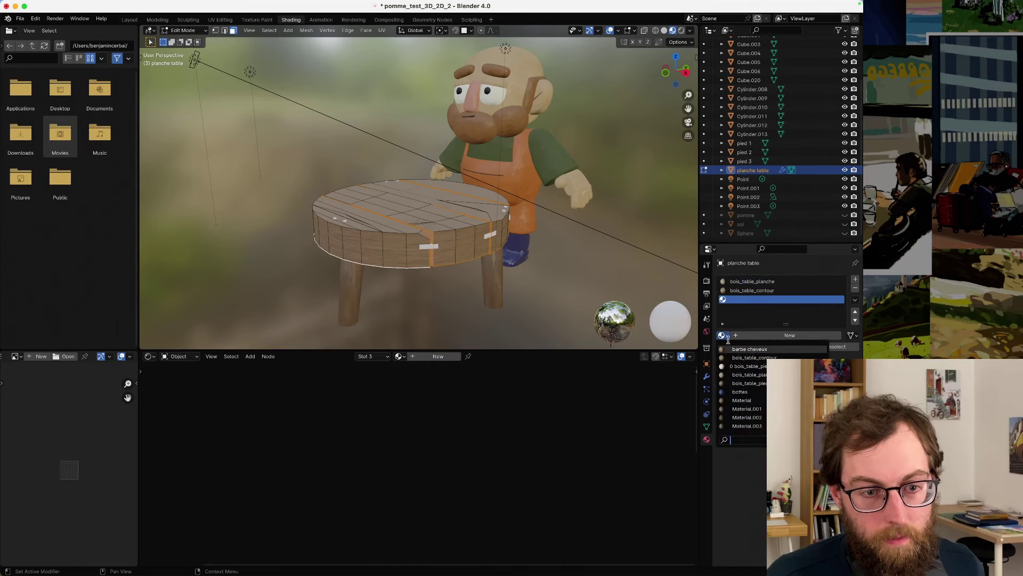
left_click(744, 383)
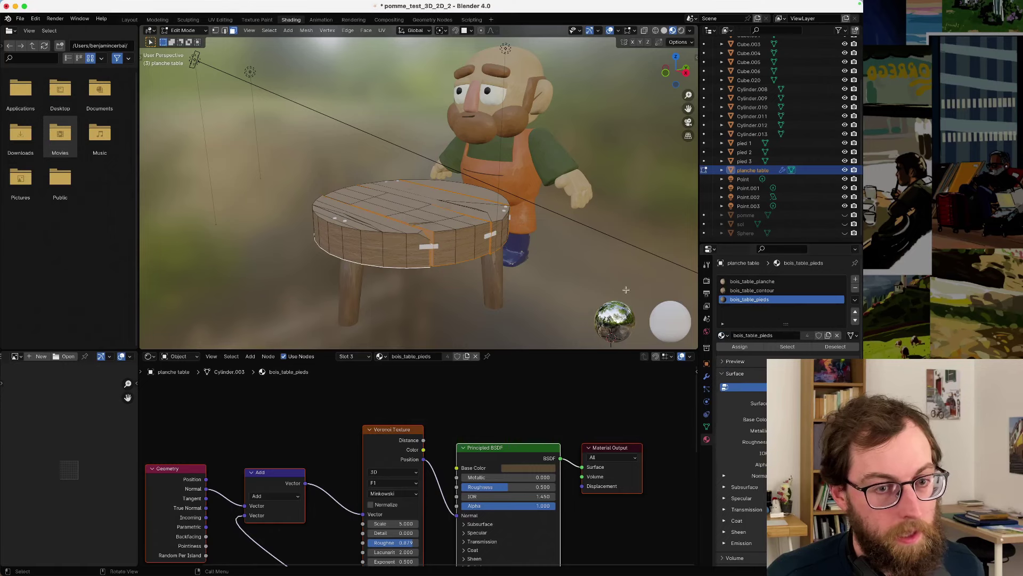
left_click(729, 349)
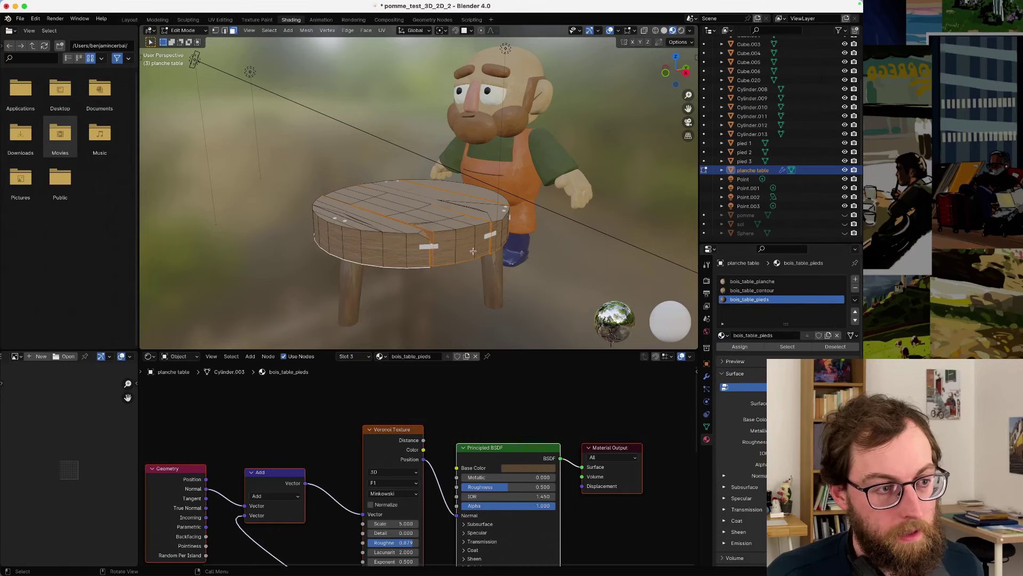
key("Tab")
middle_click_drag(389, 250, 445, 281)
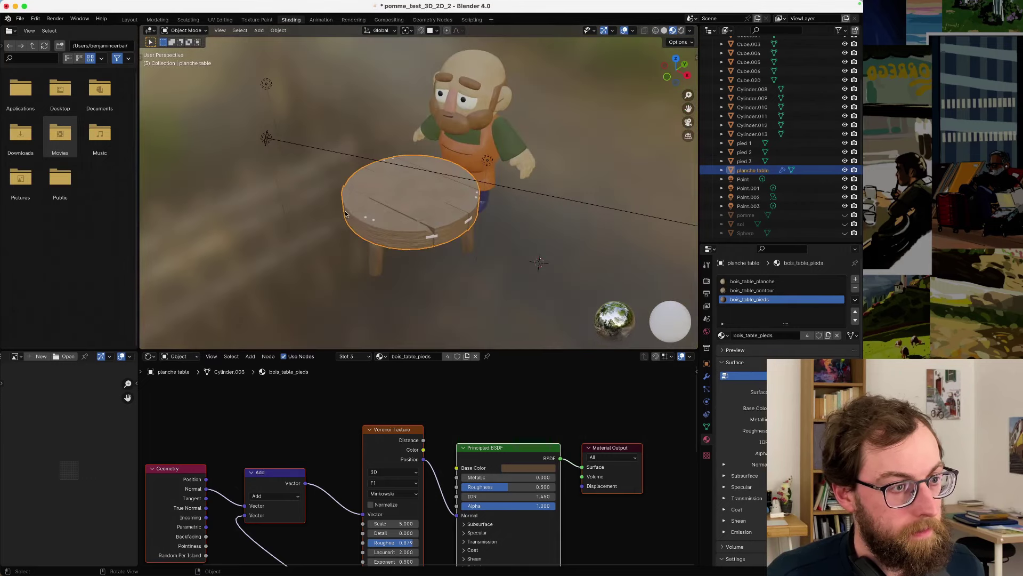
- Switch the viewport to Rendered shading, enlarge the 3D view, and orbit to see table and character side by side
scroll(345, 214, "up", 3)
left_click(271, 154)
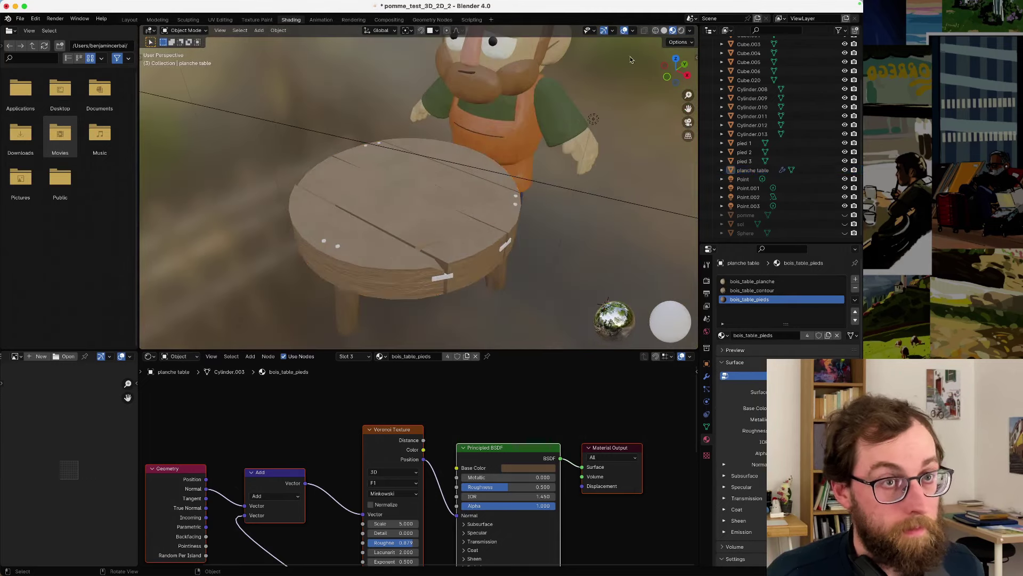
left_click(682, 31)
mouse_move(482, 234)
middle_mouse_down()
mouse_move(520, 200)
mouse_move(626, 172)
mouse_move(478, 221)
middle_mouse_up()
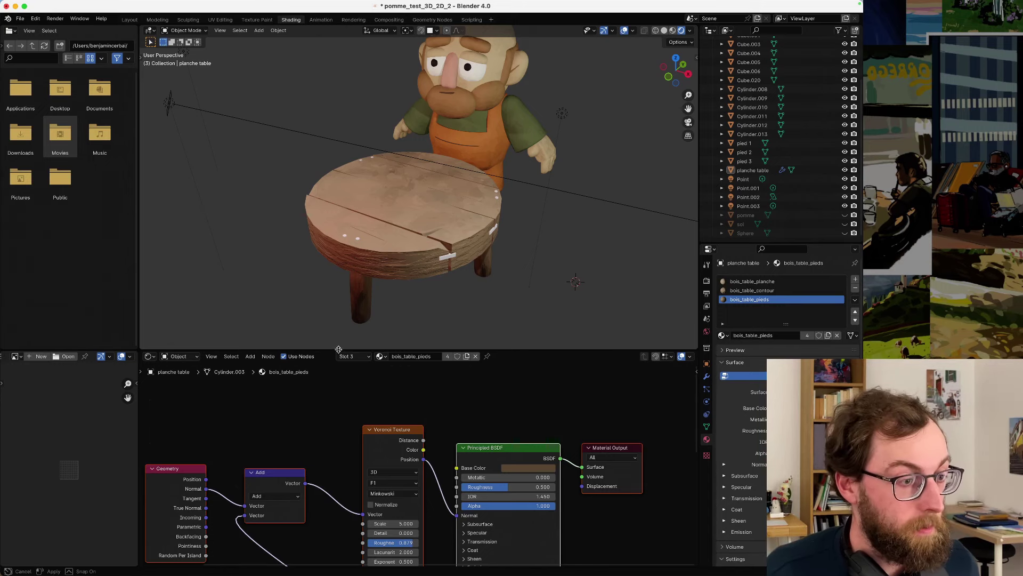
left_click_drag(341, 350, 341, 434)
scroll(453, 248, "down", 2)
middle_click_drag(453, 251, 388, 237)
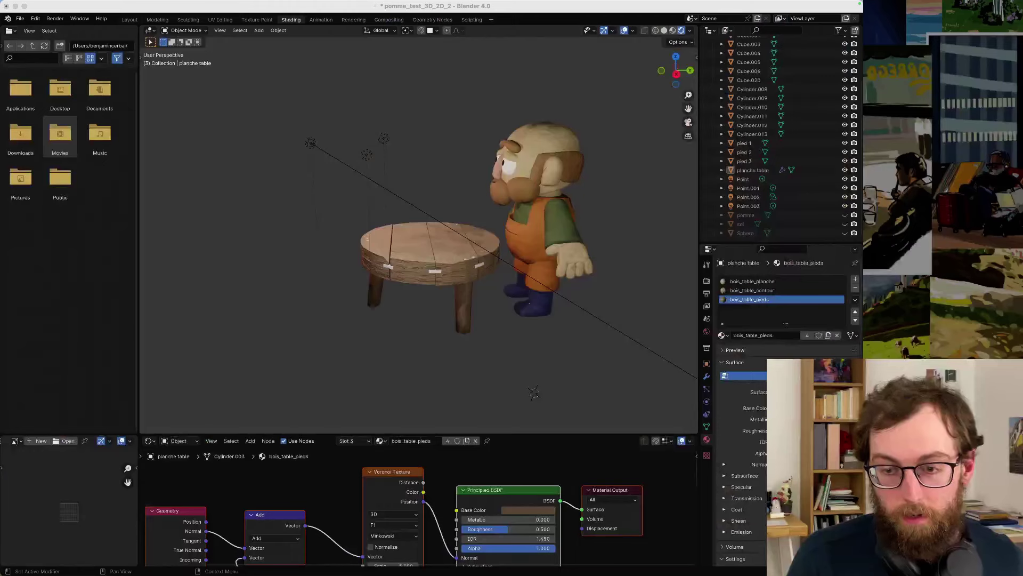
scroll(415, 270, "up", 3)
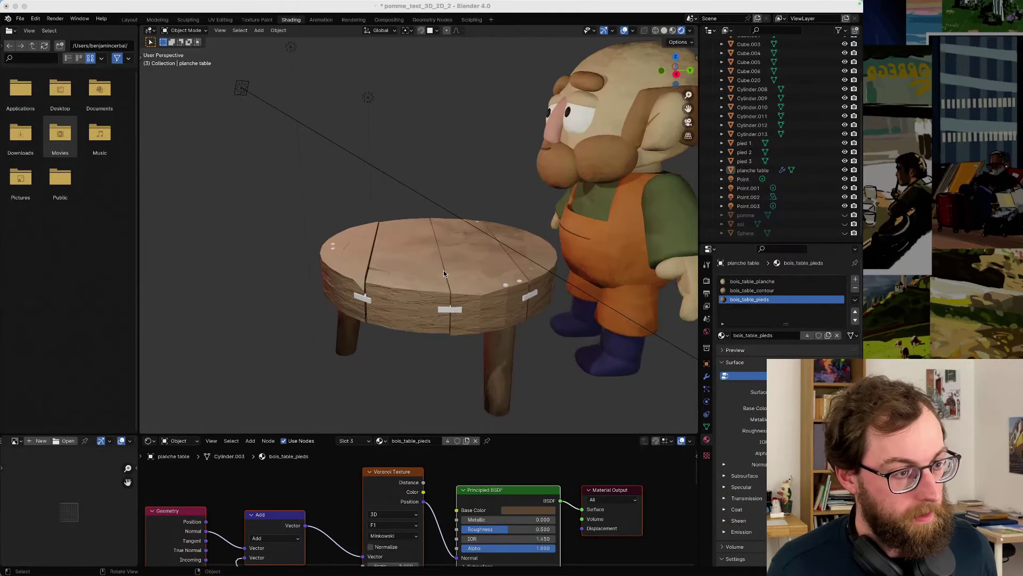
middle_click_drag(443, 270, 476, 283)
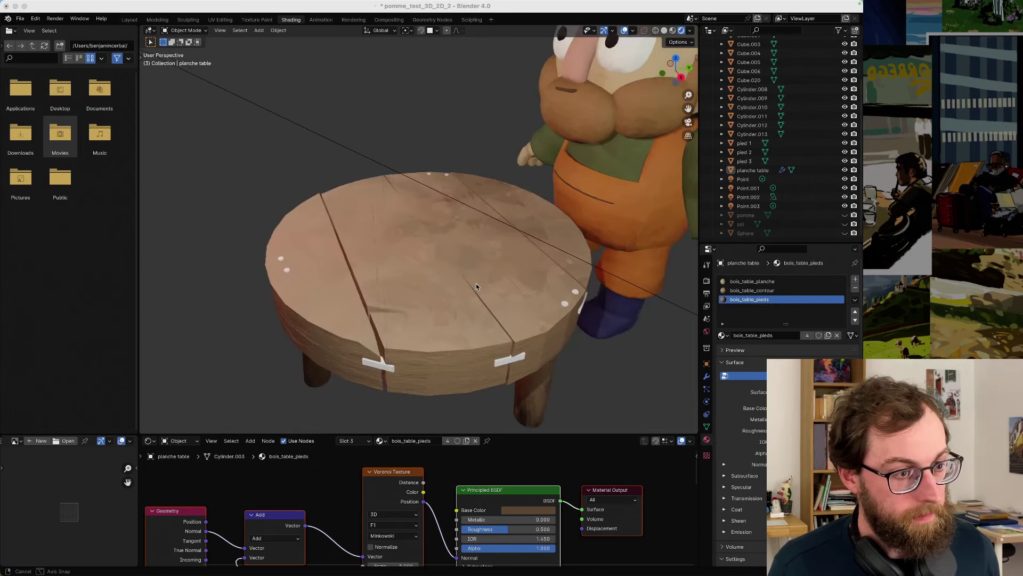
middle_click_drag(486, 187, 427, 171, "shift")
scroll(411, 283, "down", 3)
scroll(412, 283, "up", 2)
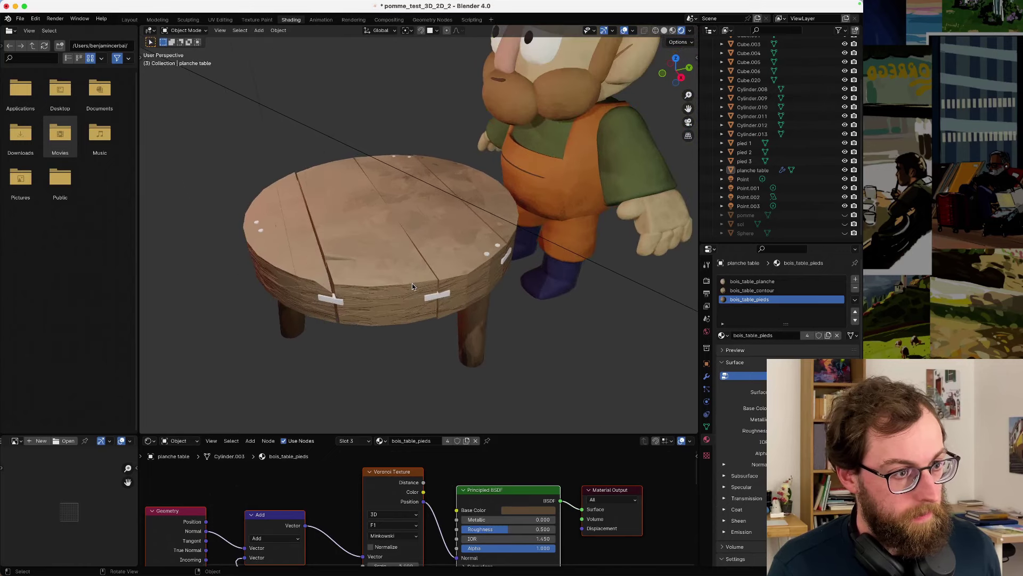
scroll(412, 286, "up", 1)
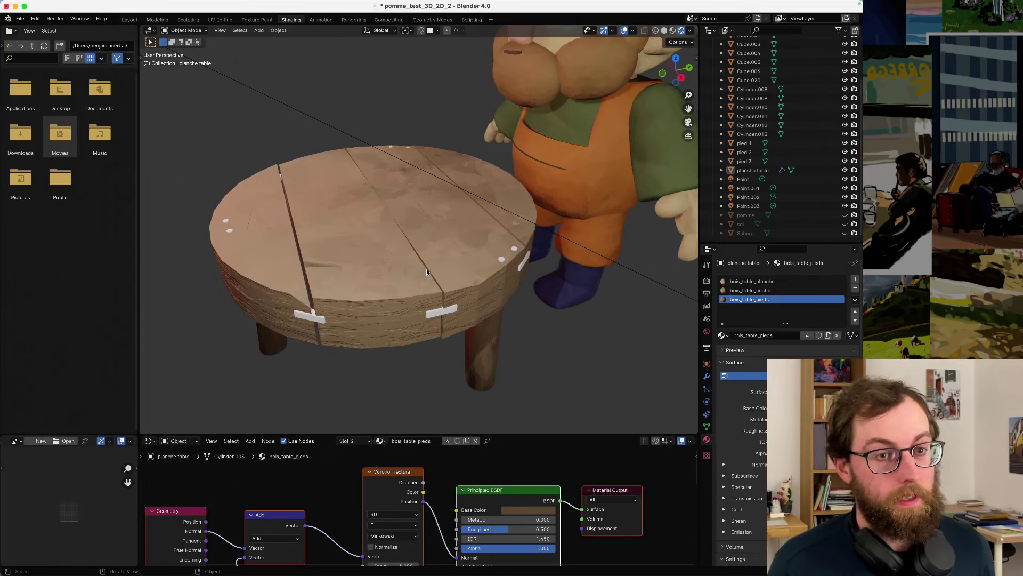
scroll(788, 138, "up", 3)
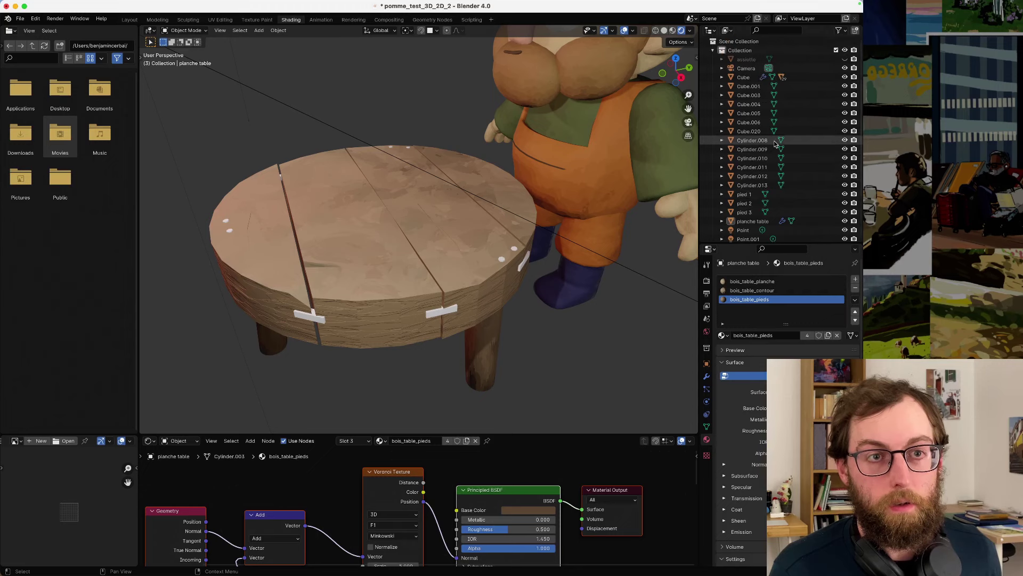
- Toggle the assiette plate's visibility in the Outliner, then switch to the Layout workspace
left_click(845, 59)
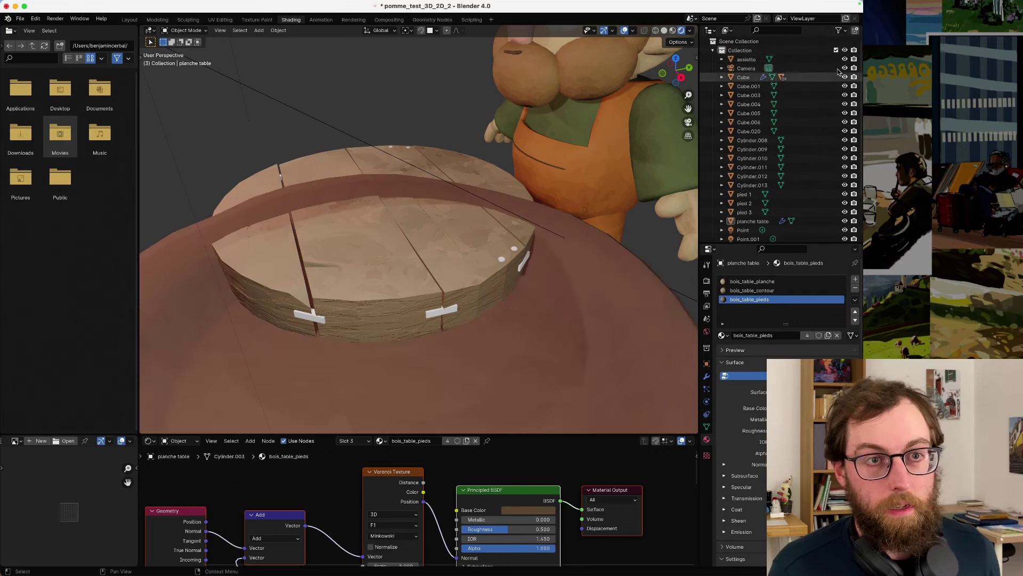
left_click(828, 61)
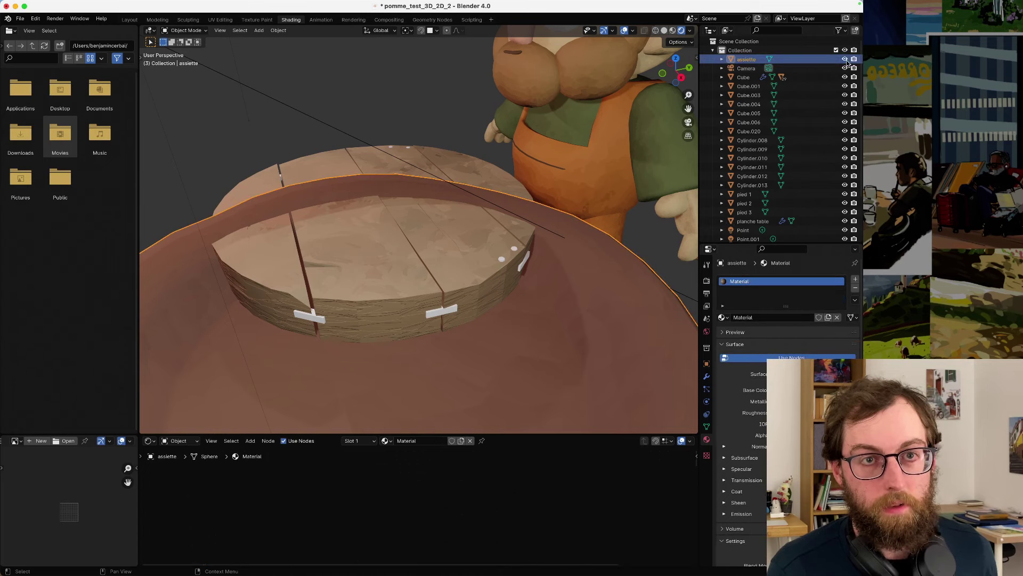
left_click(845, 60)
scroll(802, 213, "down", 3)
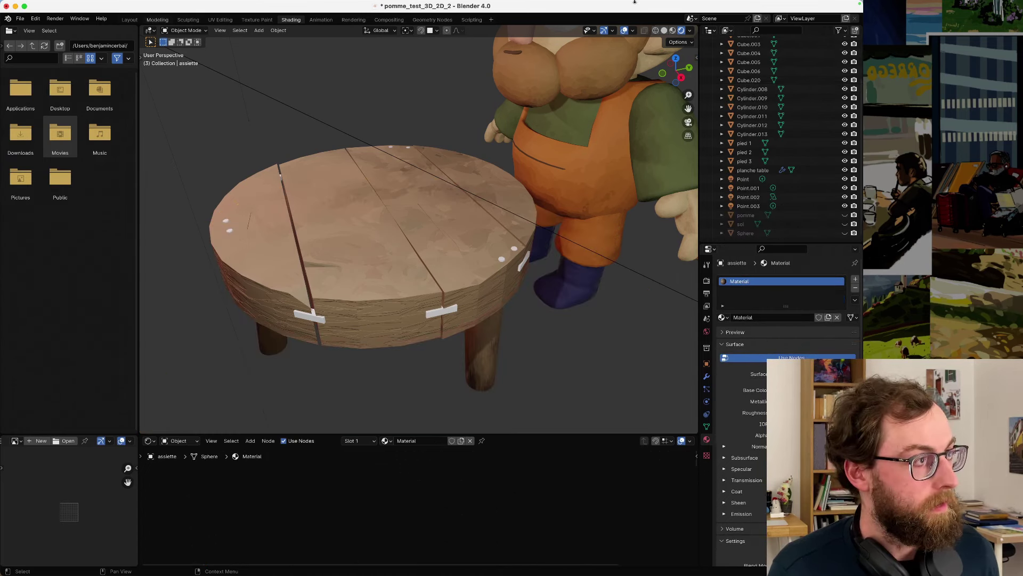
left_click(127, 20)
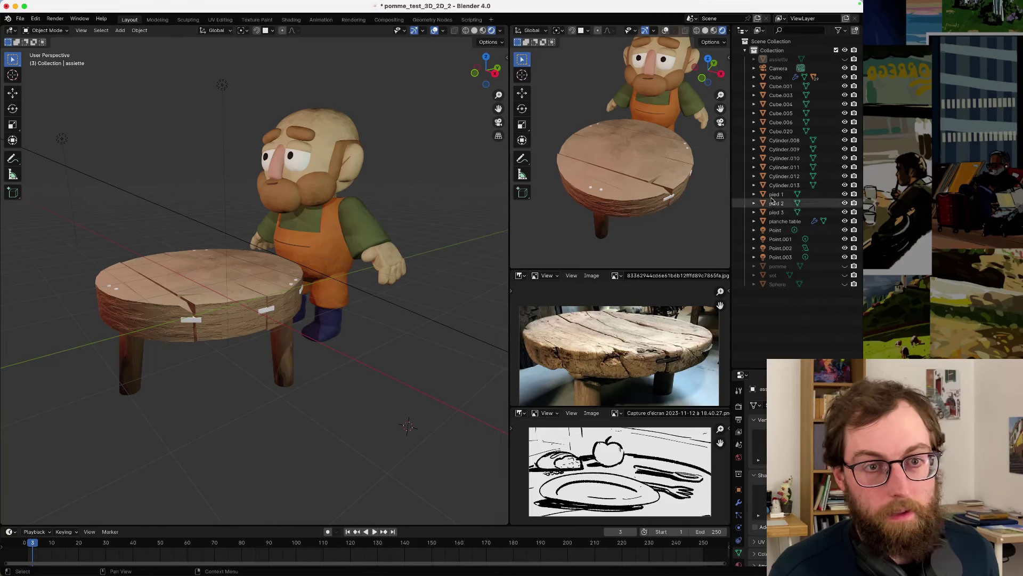
- Unhide the Sphere object and rename it assiette
left_click(845, 284)
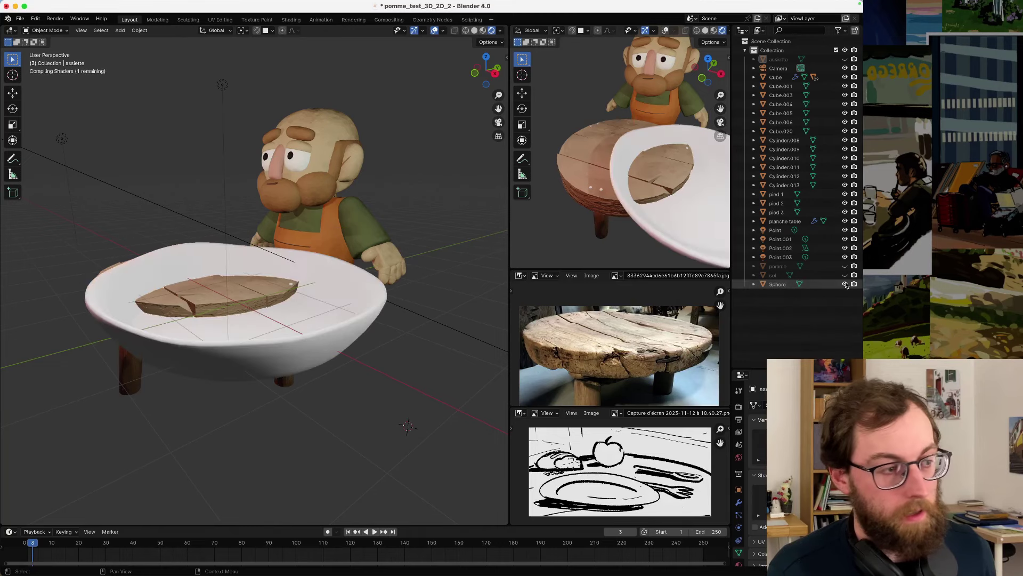
double_click(779, 285)
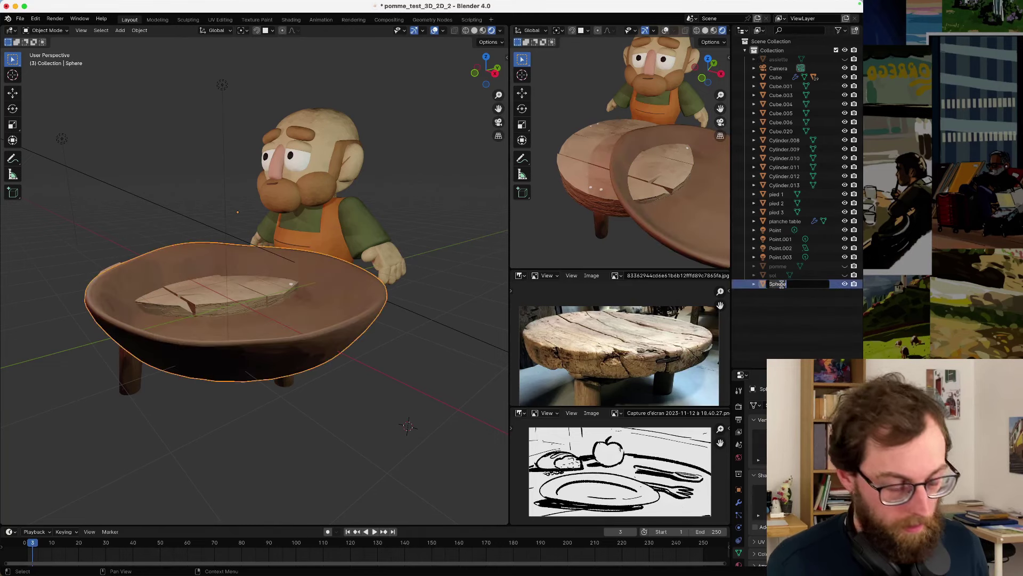
key("Return")
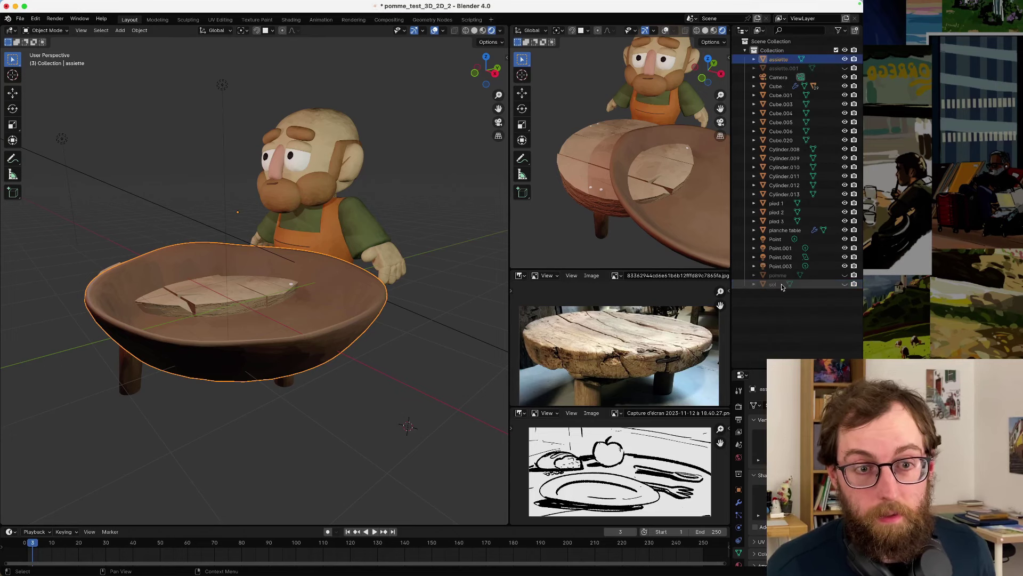
- Unhide the pomme apple, select it with the plate, and start scaling both down
left_click(845, 275)
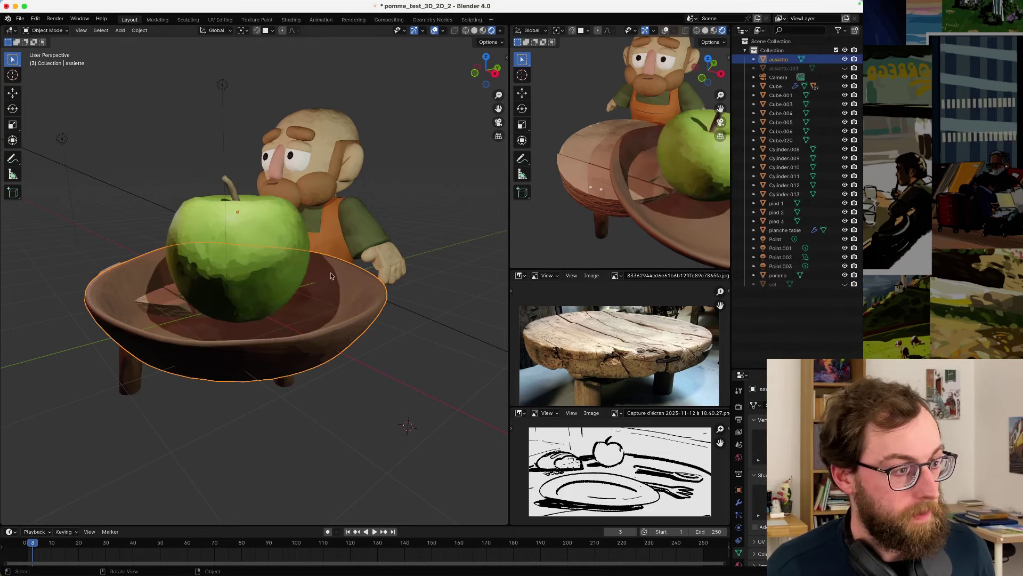
left_click(285, 229, "shift")
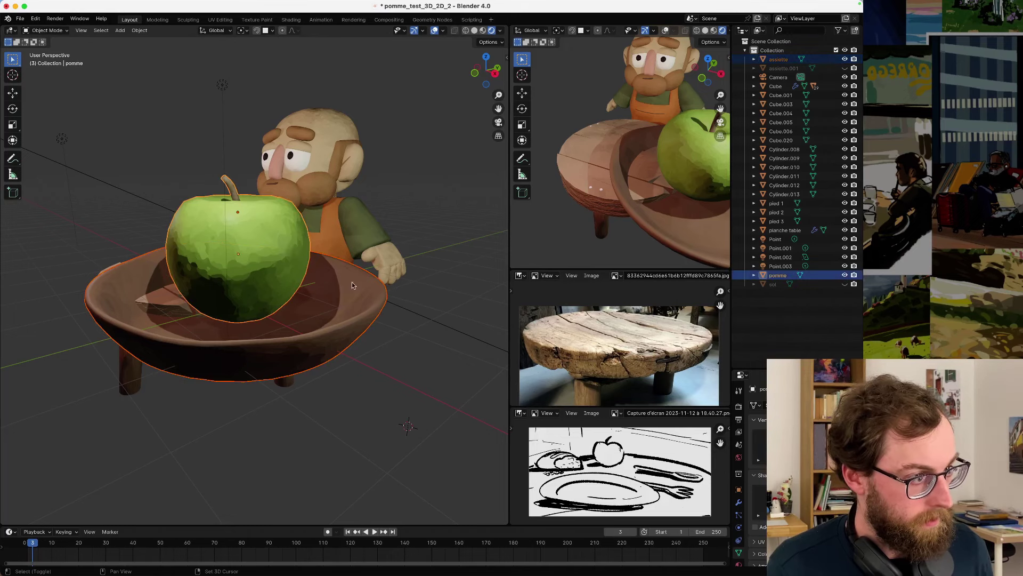
key("s")
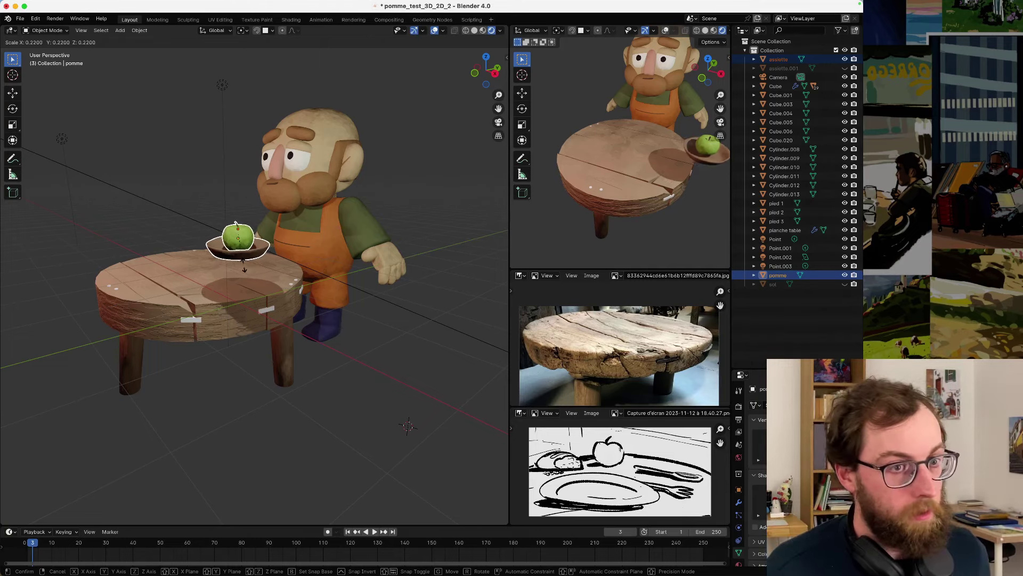
- Confirm shrinking the apple and plate to about 0.22 scale
left_click(244, 267)
scroll(264, 272, "up", 5)
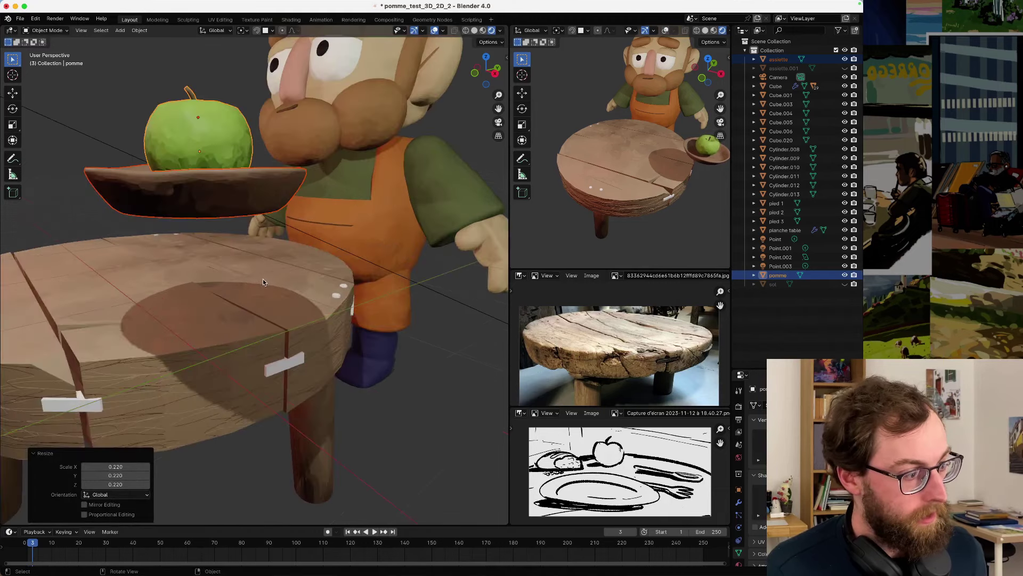
middle_click_drag(335, 275, 87, 437)
scroll(352, 273, "down", 5)
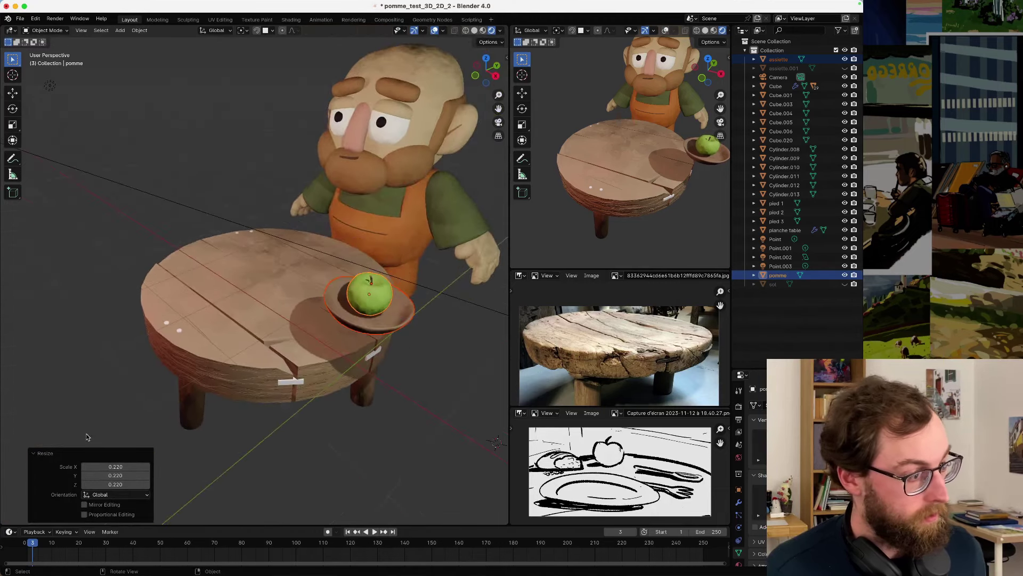
left_click(36, 454)
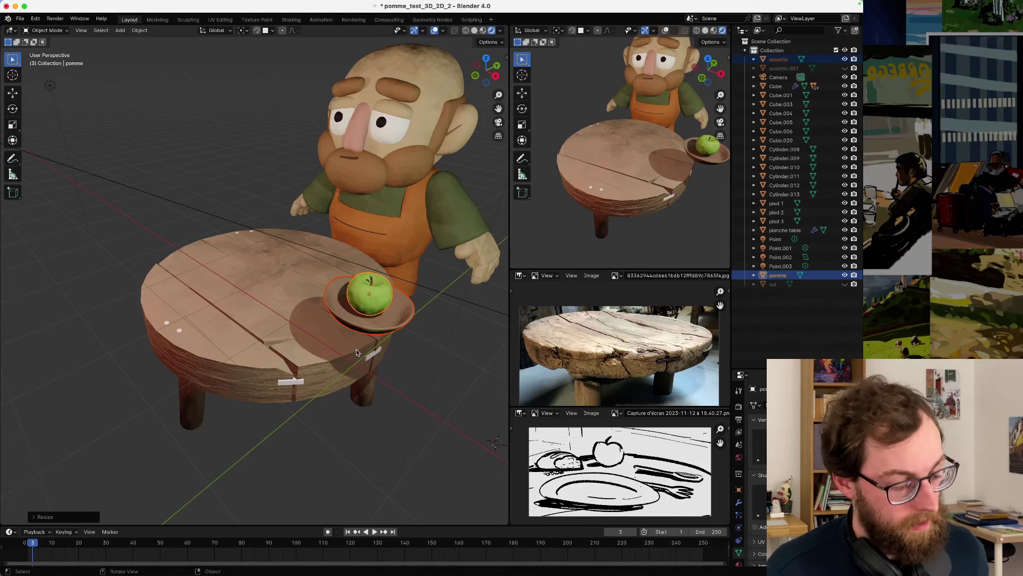
- Move the apple and plate over the table centre and enlarge them slightly
key("g")
left_click(292, 319)
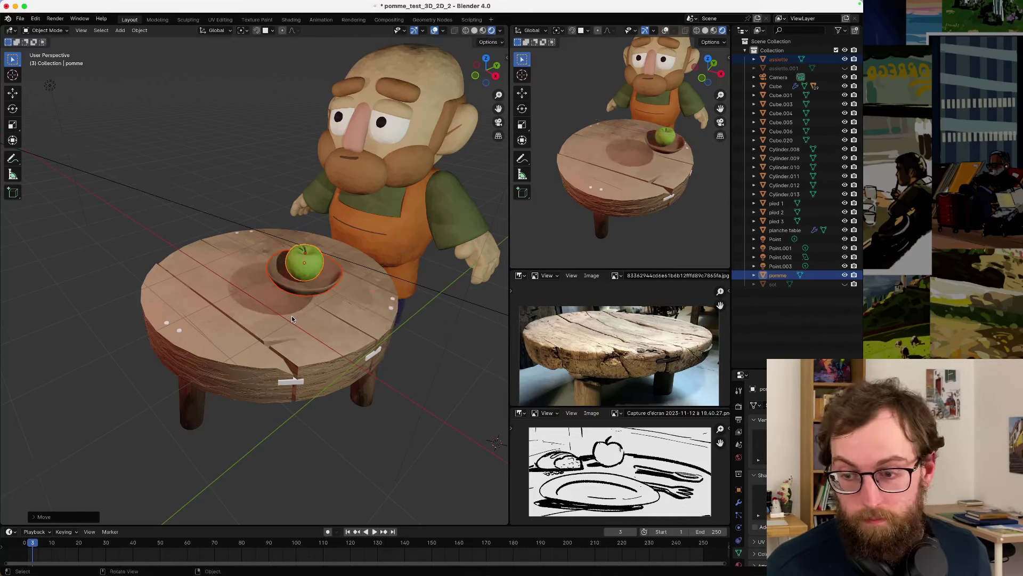
middle_click_drag(368, 308, 282, 293)
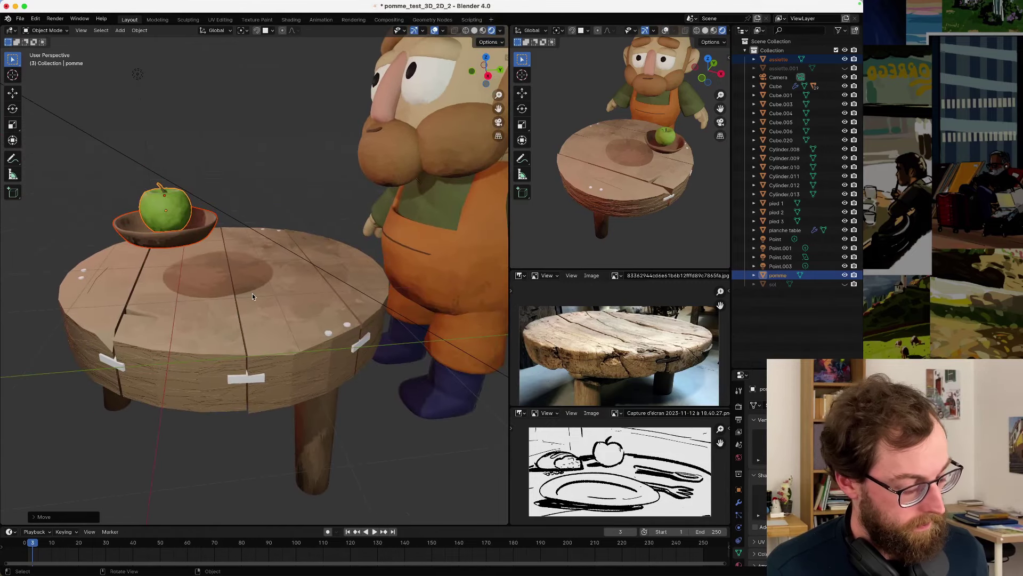
key("g")
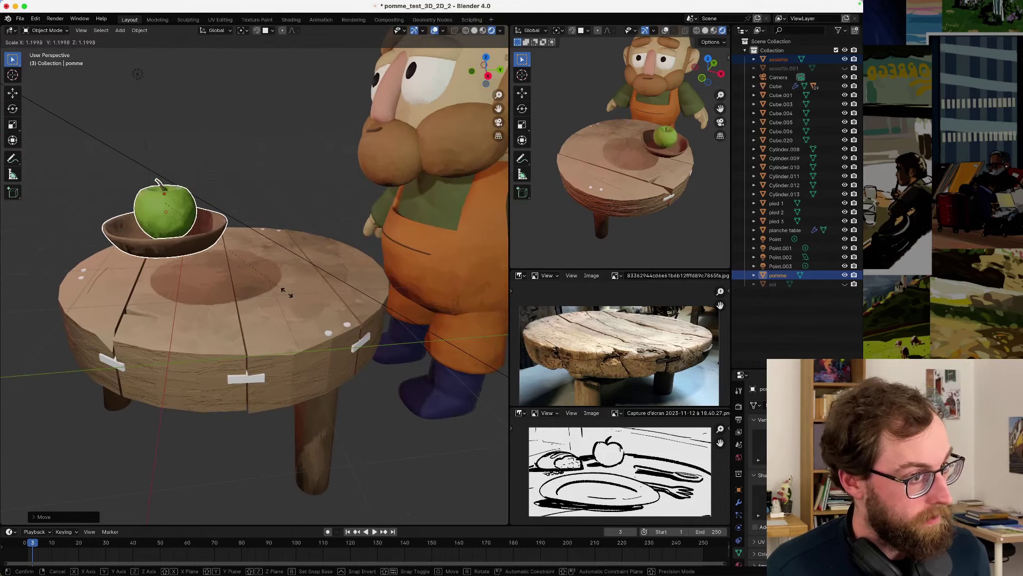
left_click(315, 290)
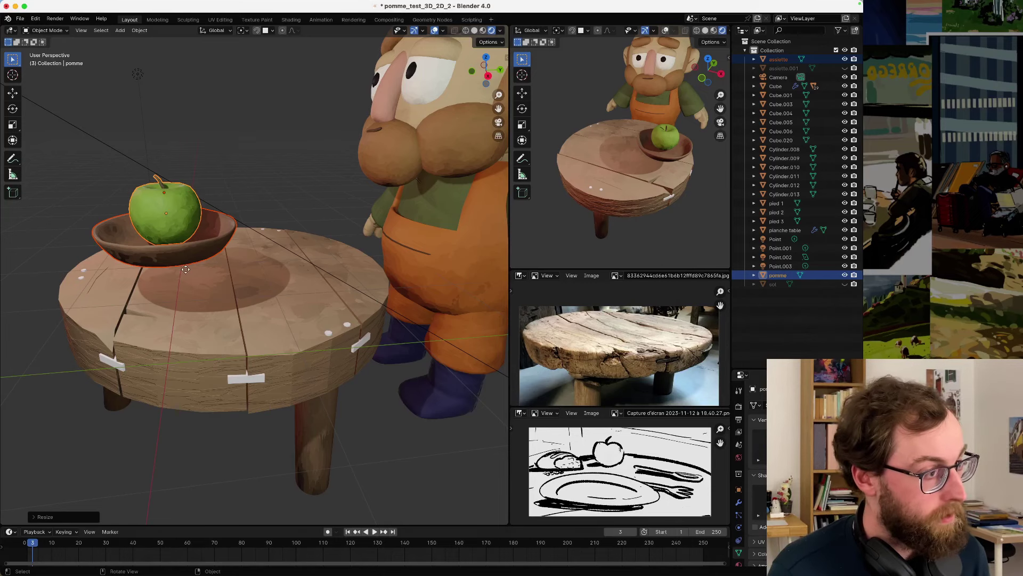
- Turn on snapping and test vertical moves of the apple and plate, cancelling each
key("g")
key("z")
key("Escape")
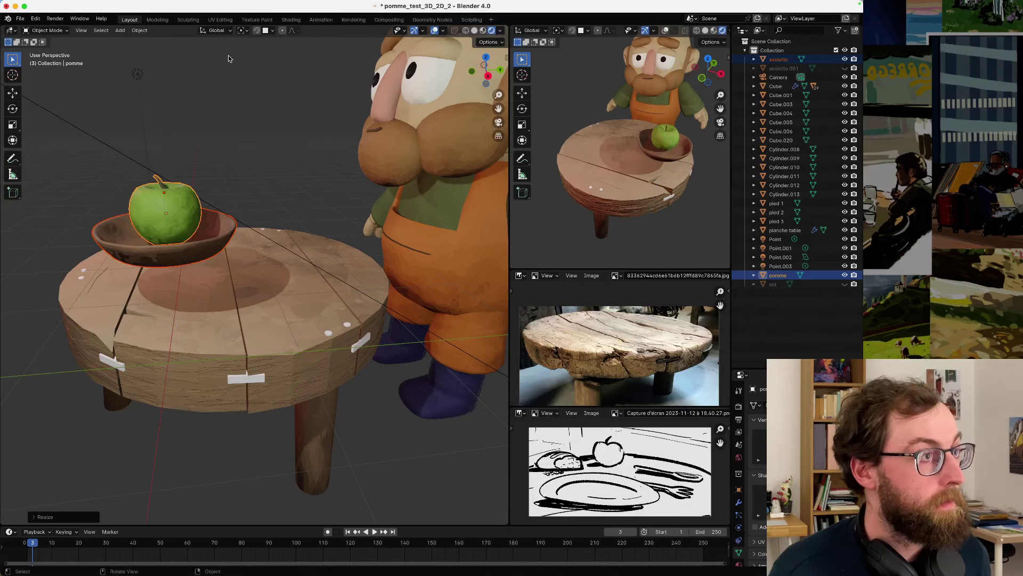
left_click(257, 31)
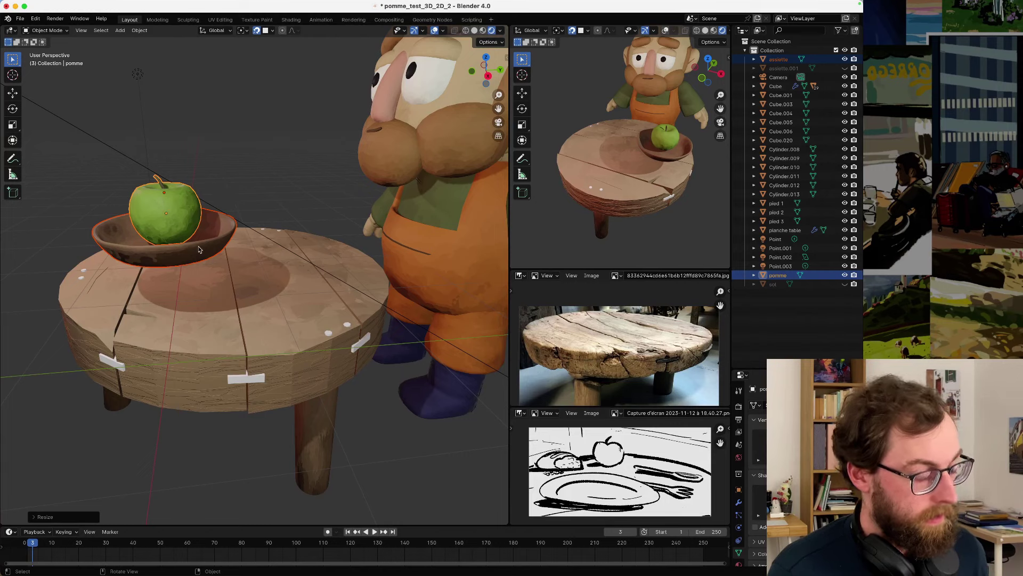
key("g")
key("z")
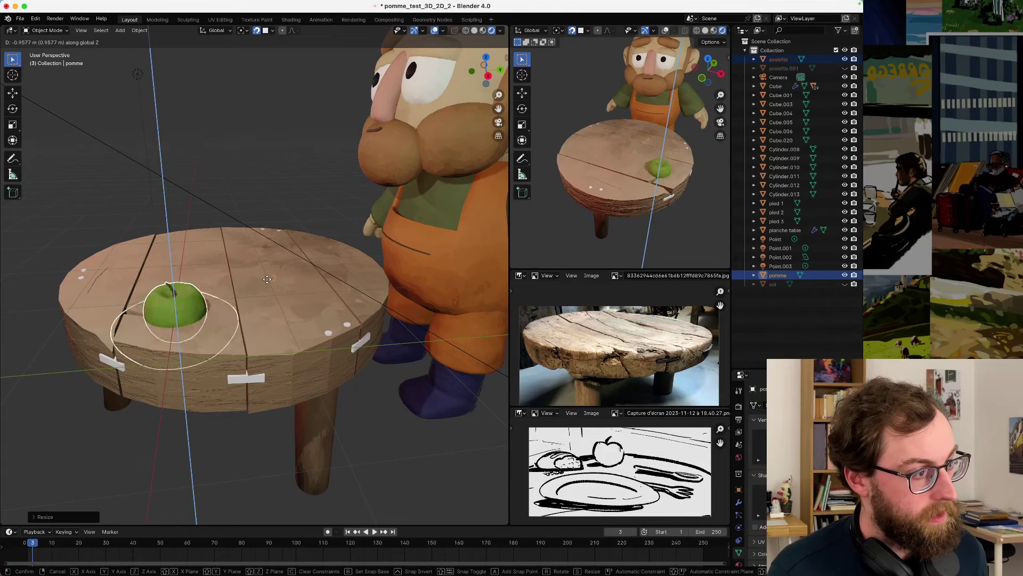
key("Escape")
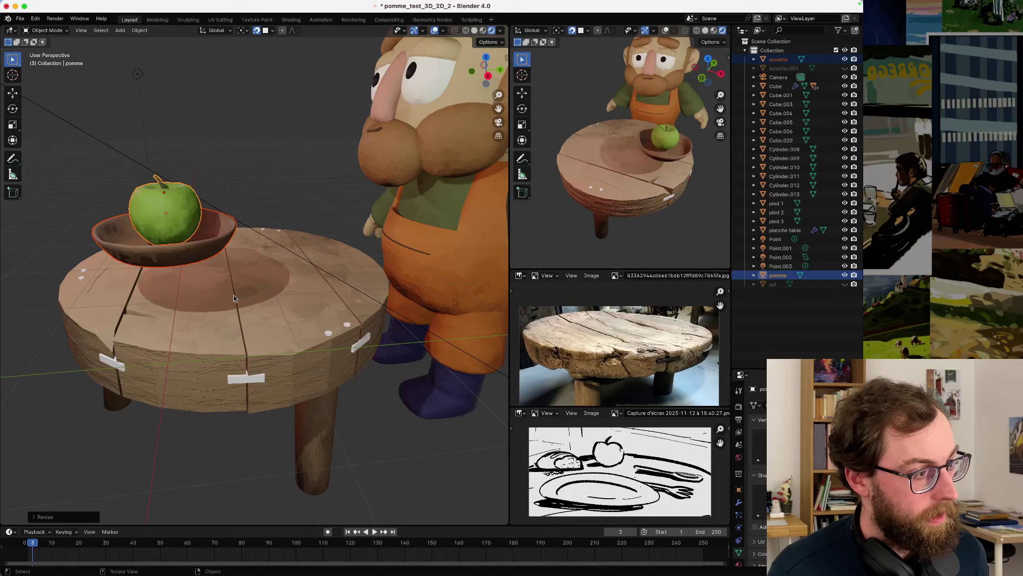
- Select only the plate and switch the viewport to Material Preview shading
left_click(207, 254)
key("g")
key("y")
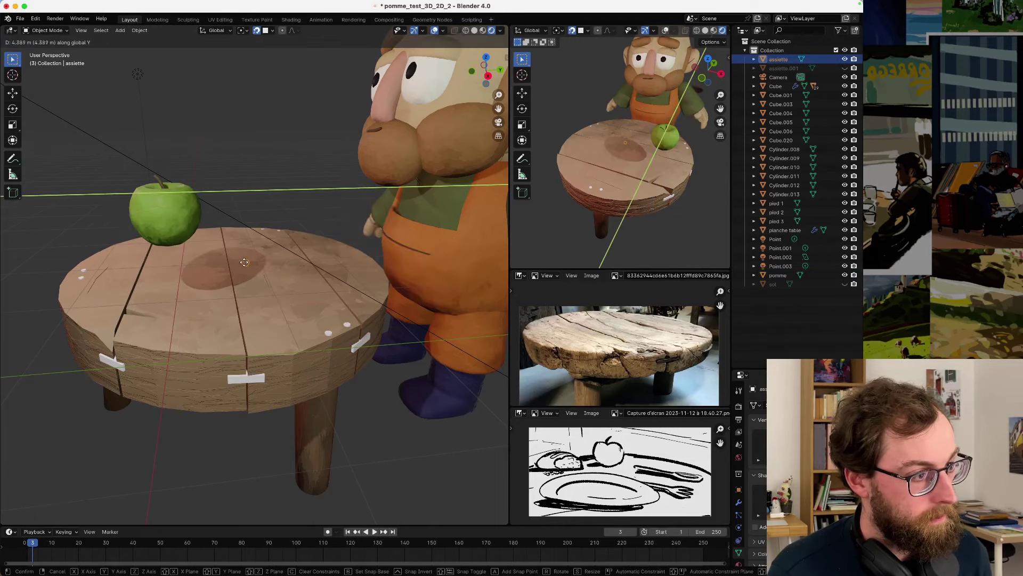
key("Escape")
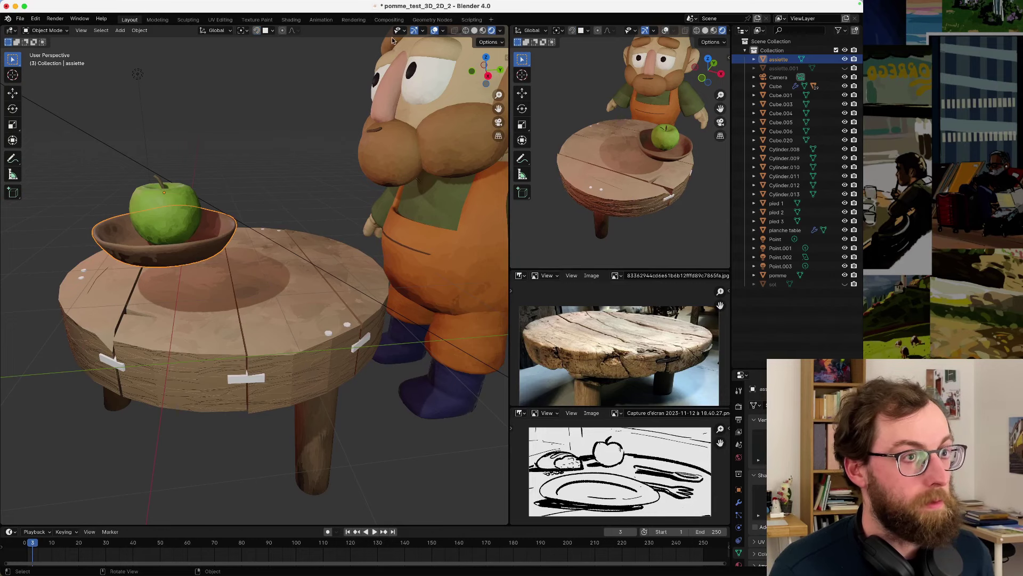
left_click(482, 31)
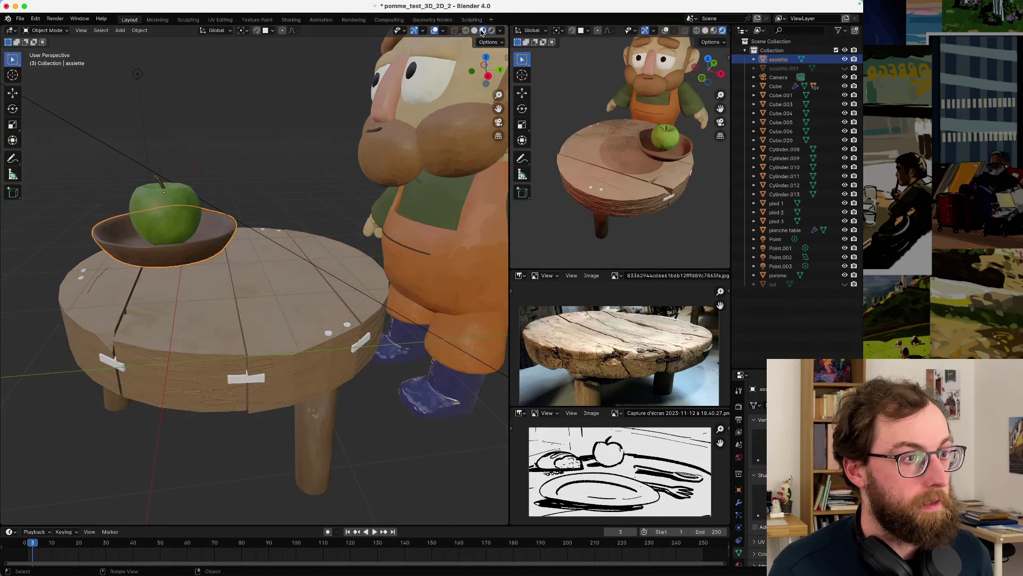
scroll(307, 243, "up", 3)
scroll(256, 250, "left", 4)
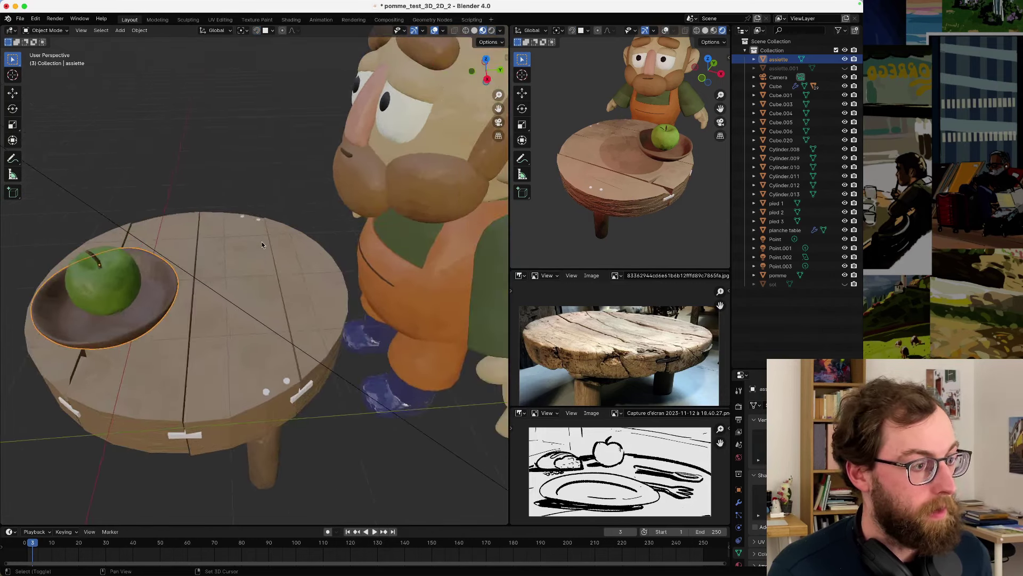
- Move the plate along Y beside the apple and enlarge it slightly
key("g")
key("y")
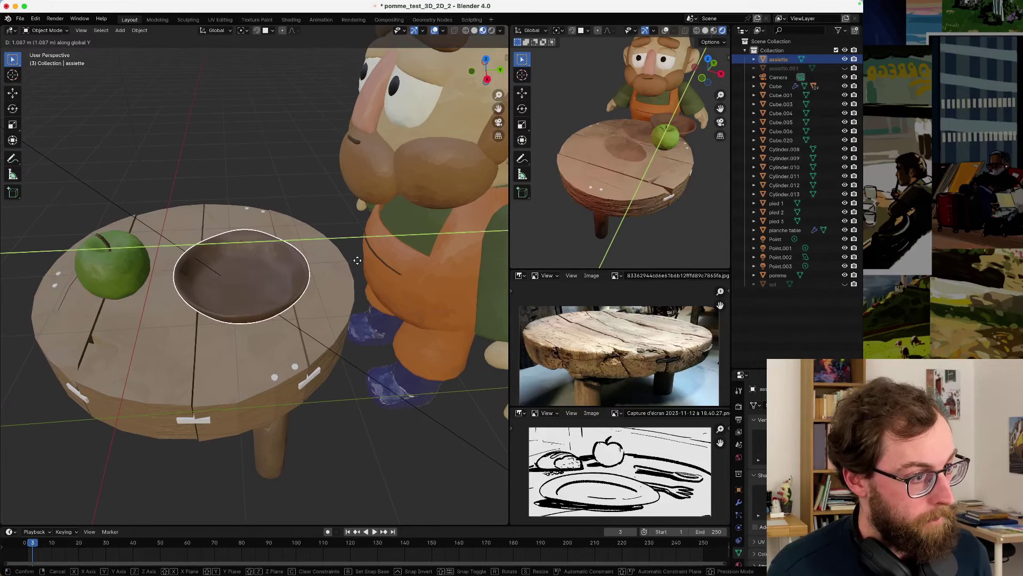
left_click(359, 258)
scroll(360, 258, "down", 2)
scroll(312, 271, "down", 2)
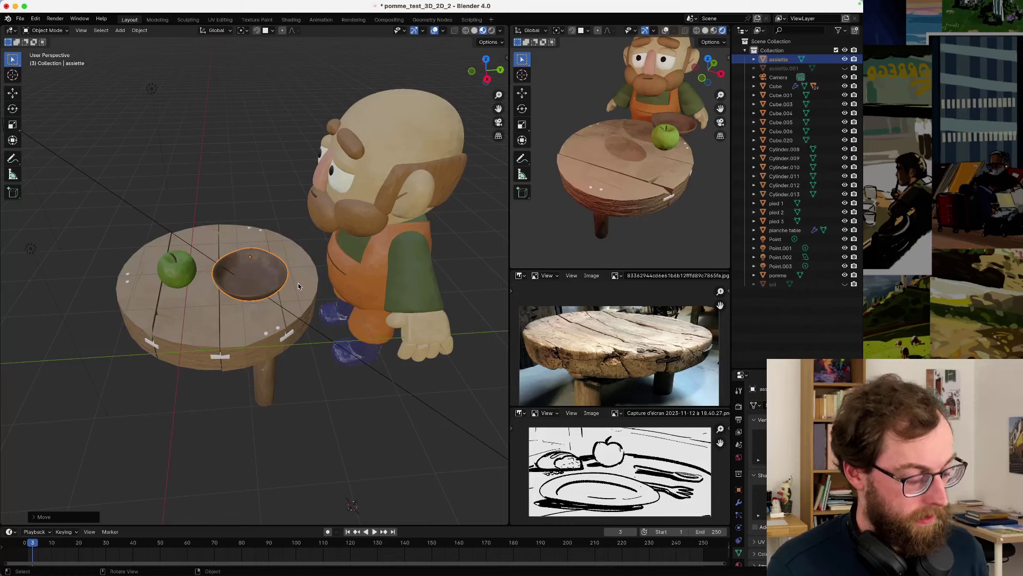
key("s")
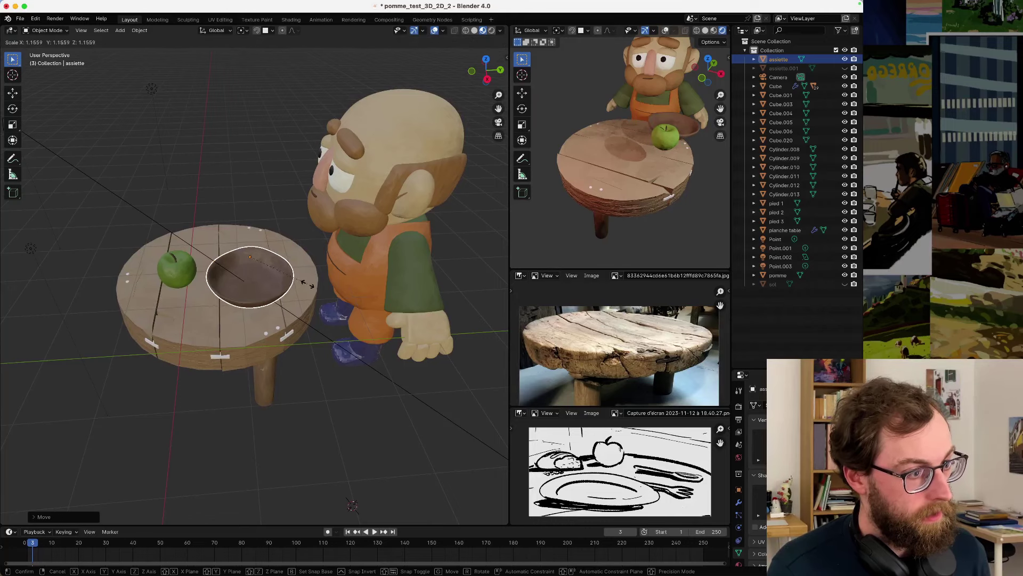
left_click(307, 283)
middle_click_drag(285, 274, 290, 274)
- Widen the reference images area and orbit the secondary view around the table
key("g")
key("x")
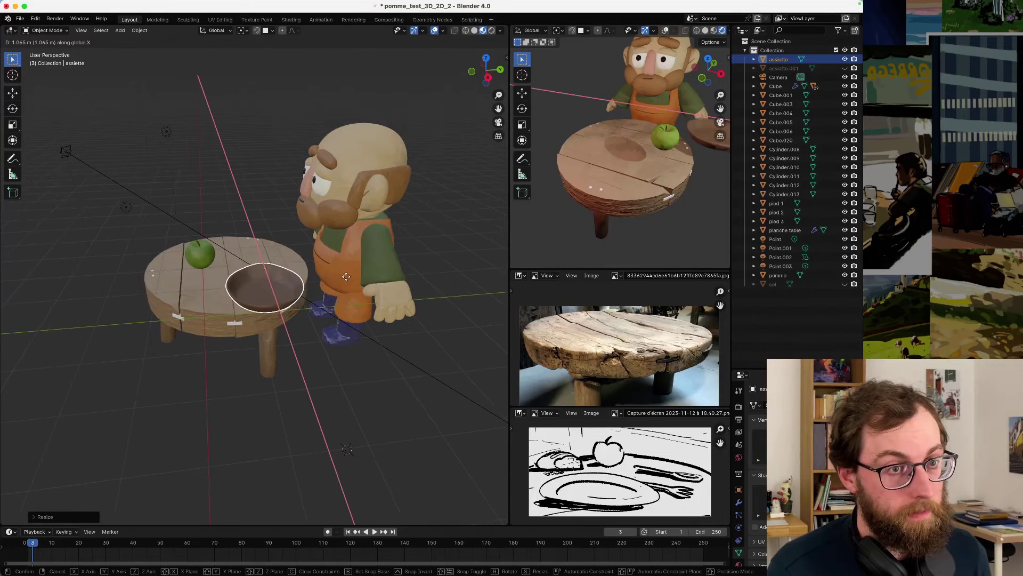
right_click(346, 277)
middle_click_drag(660, 162, 510, 219)
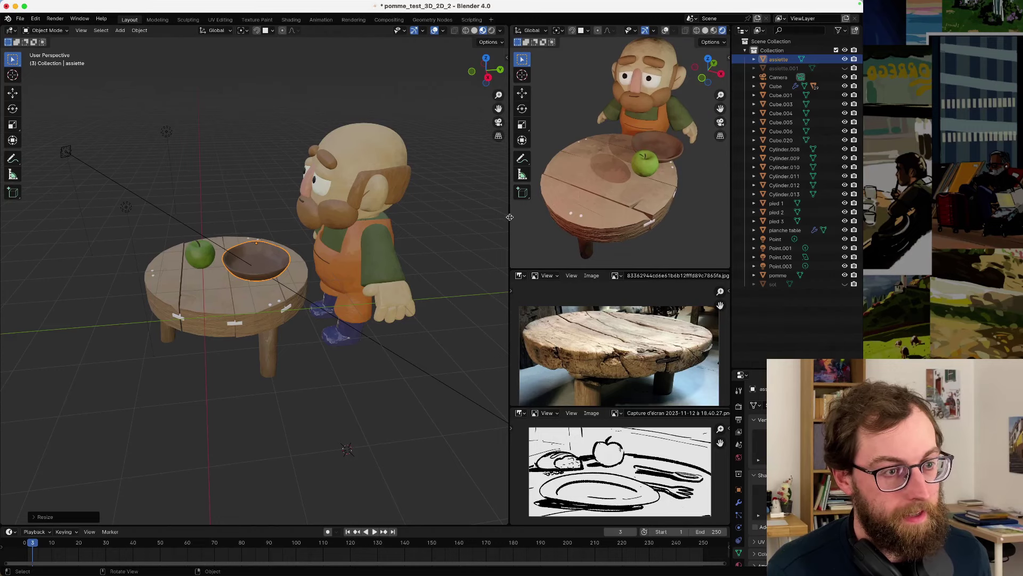
left_click_drag(510, 216, 464, 215)
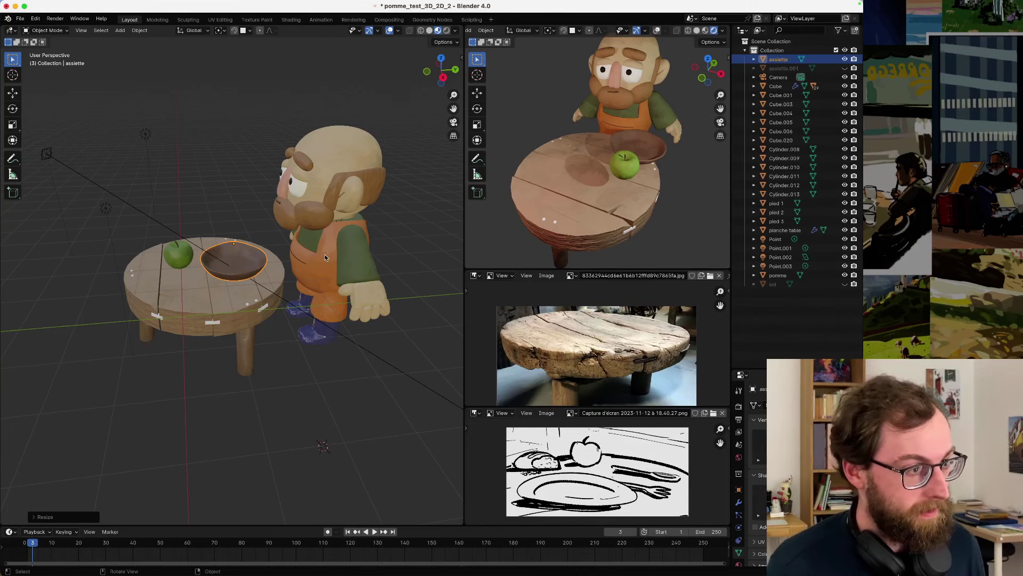
scroll(261, 304, "up", 3)
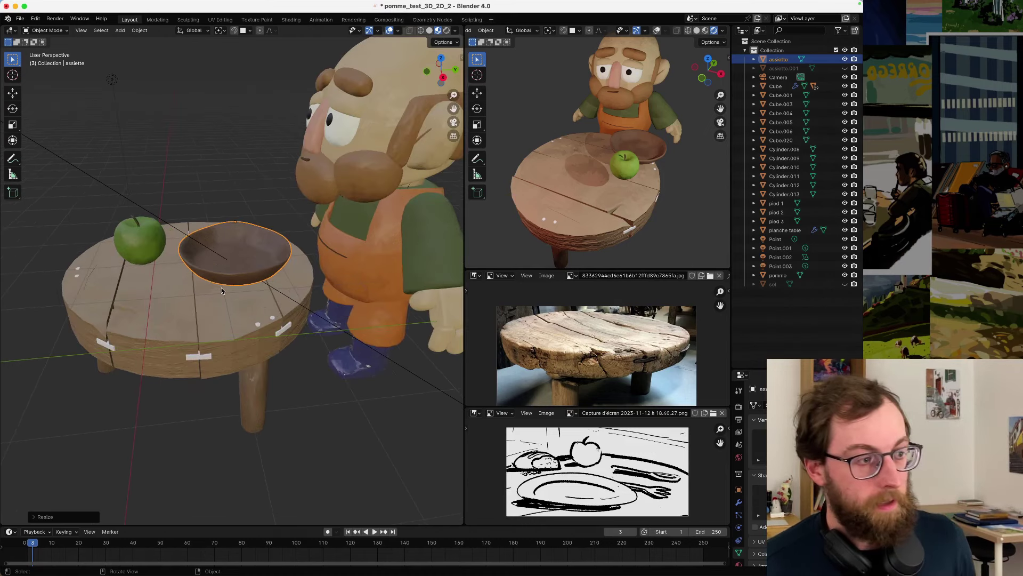
middle_click_drag(285, 281, 320, 285)
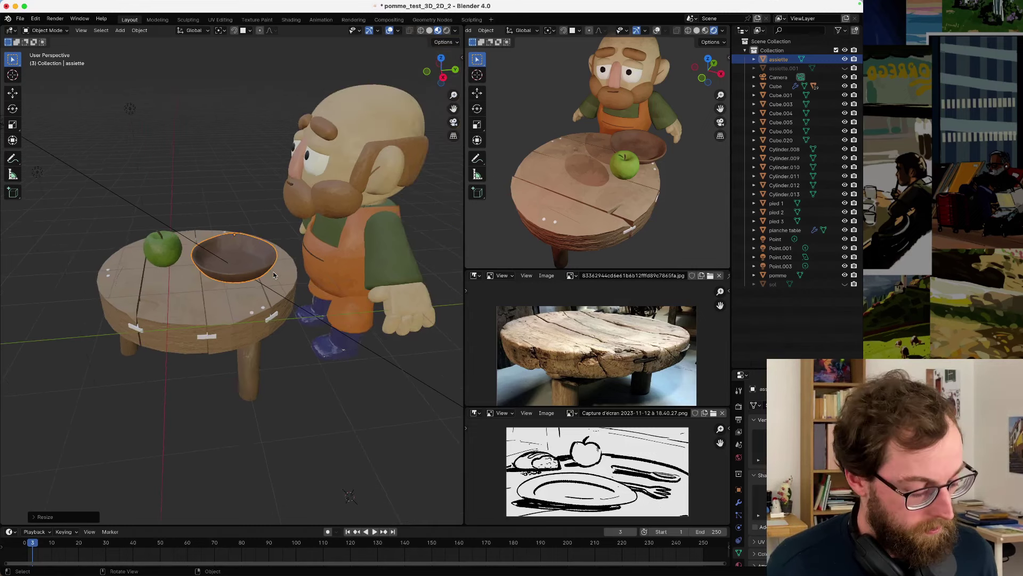
- Reposition the plate along X and Y over the table
key("g")
key("x")
left_click(377, 295)
key("g")
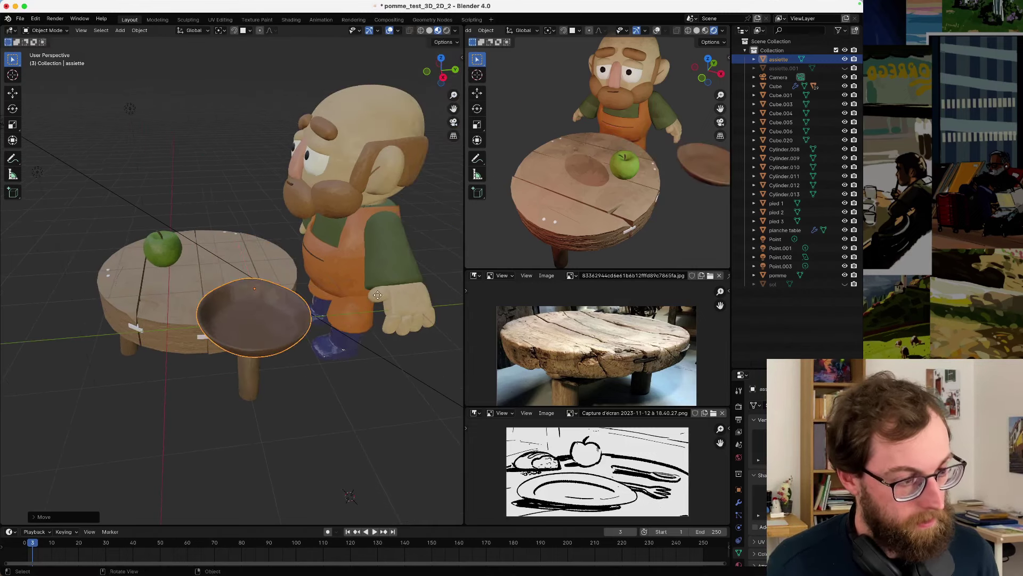
key("y")
left_click(105, 250)
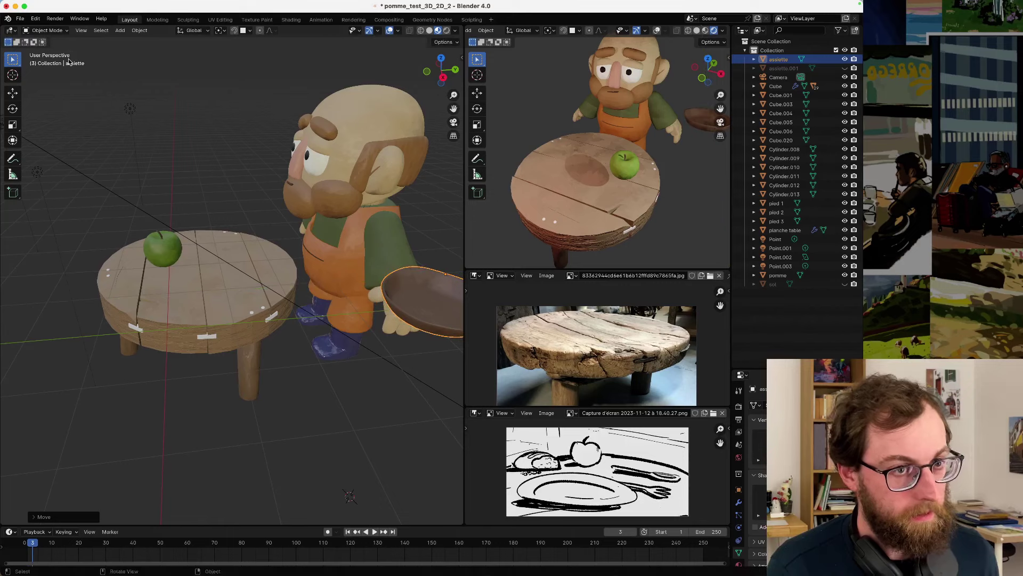
middle_click_drag(367, 341, 248, 341)
scroll(286, 335, "up", 3)
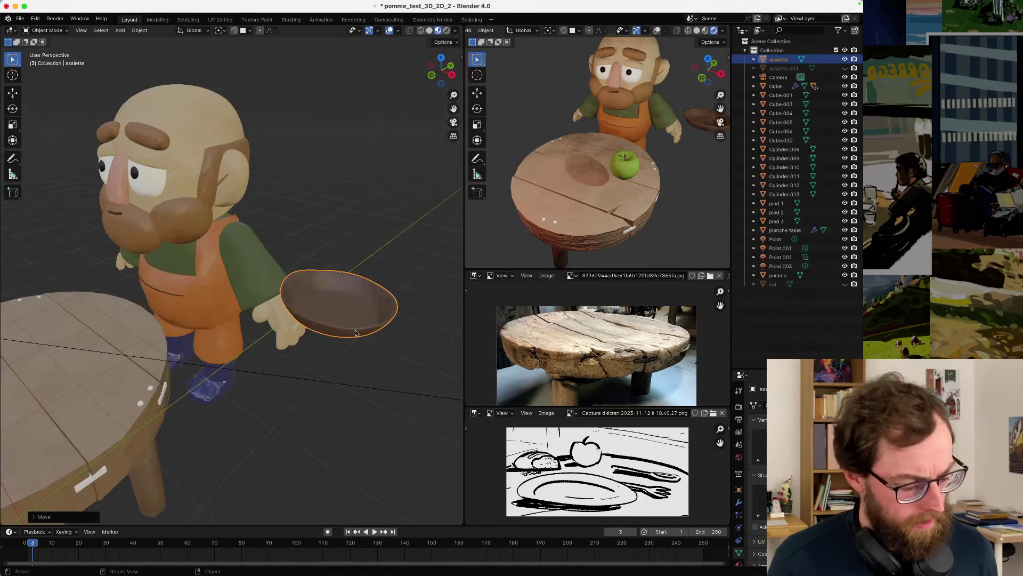
- Shift the plate along Y and raise it vertically
key("g")
key("x")
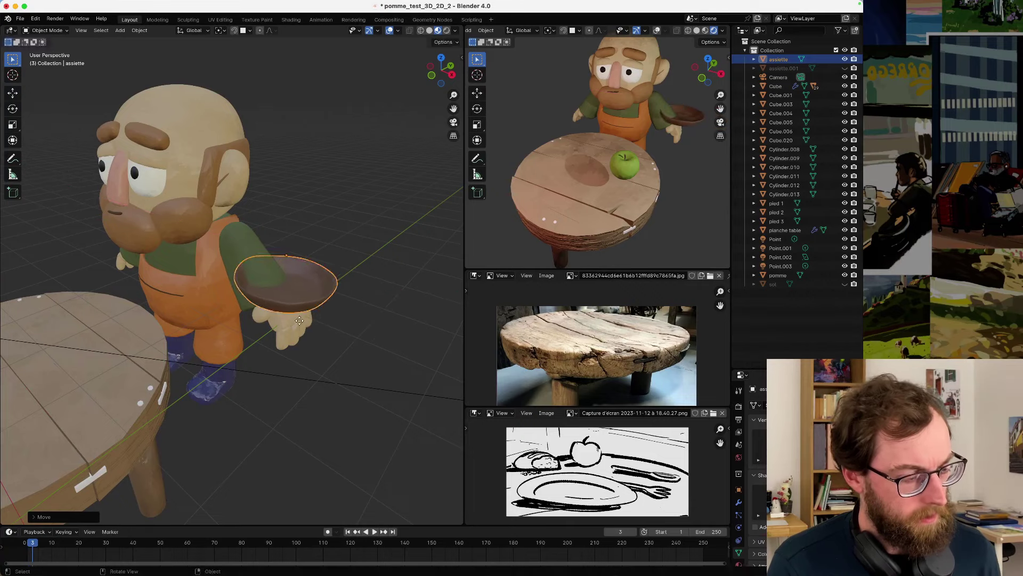
key("z")
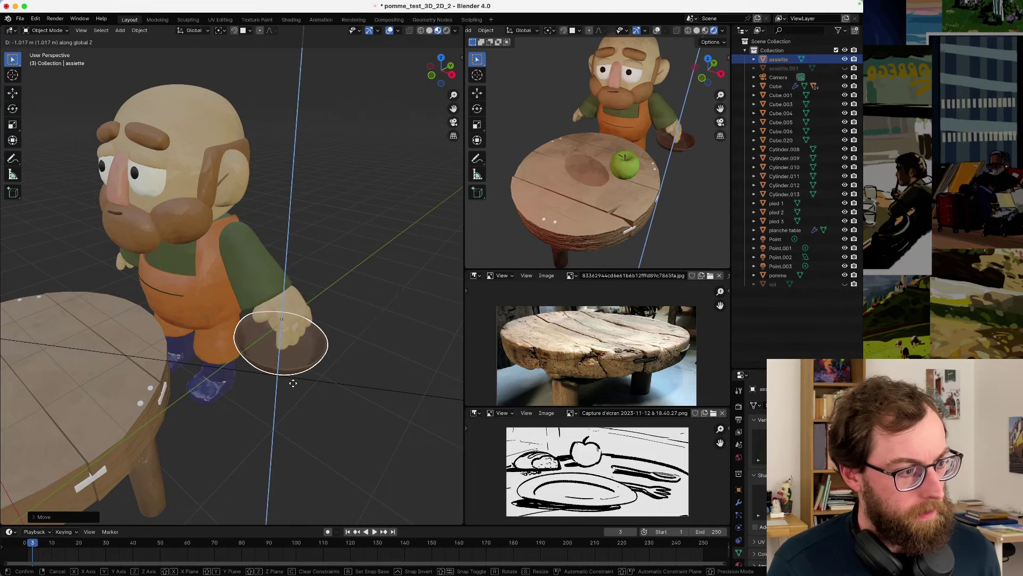
key("z")
key("y")
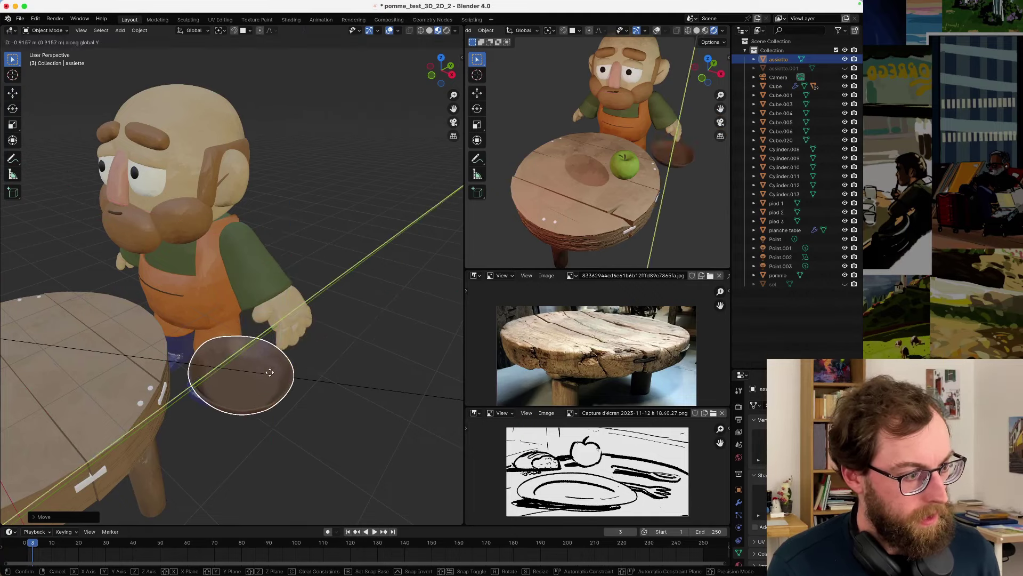
left_click(271, 372)
key("g")
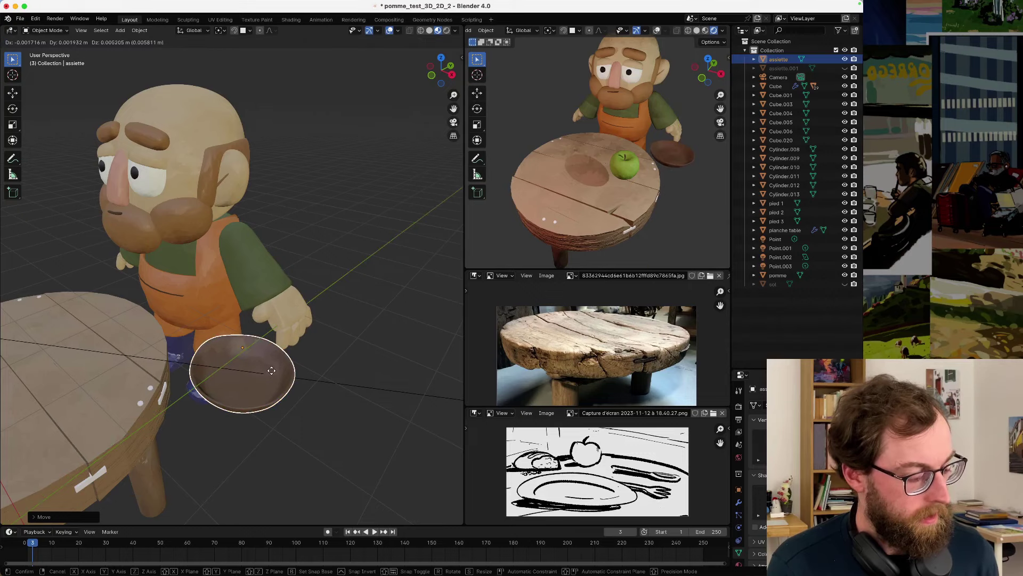
key("z")
left_click(271, 292)
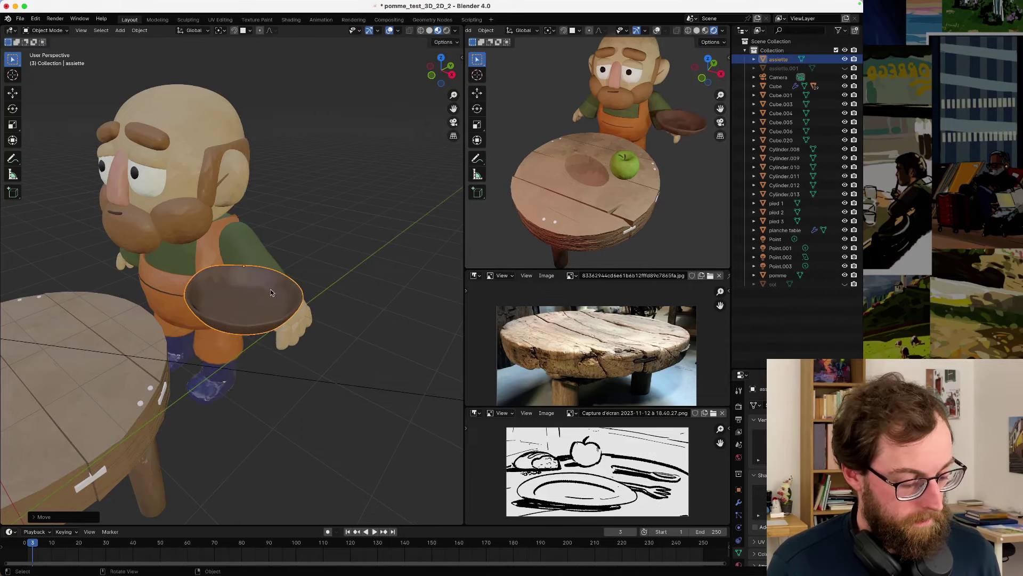
- Place the plate over the table in front of the character
key("g")
key("y")
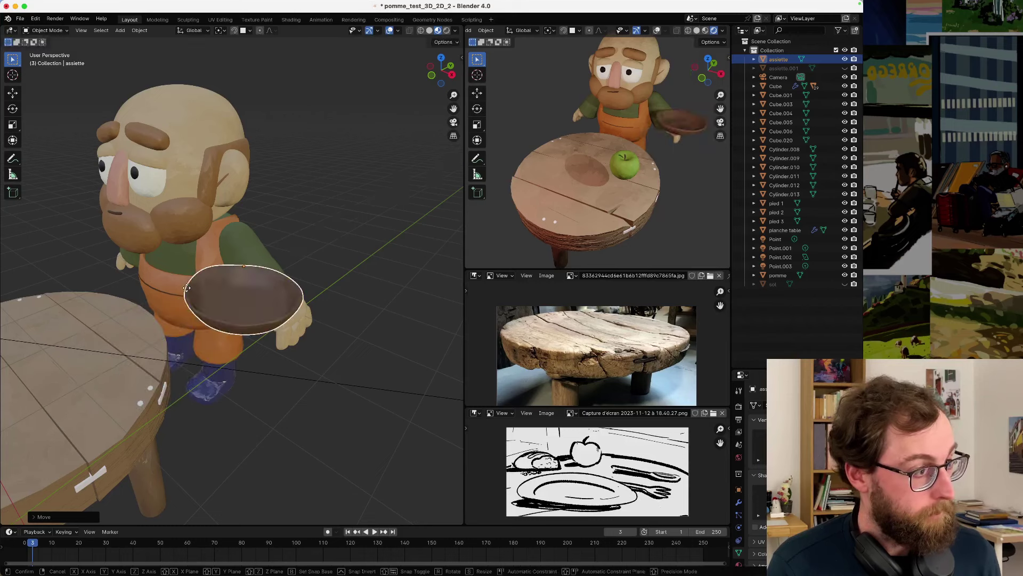
key("x")
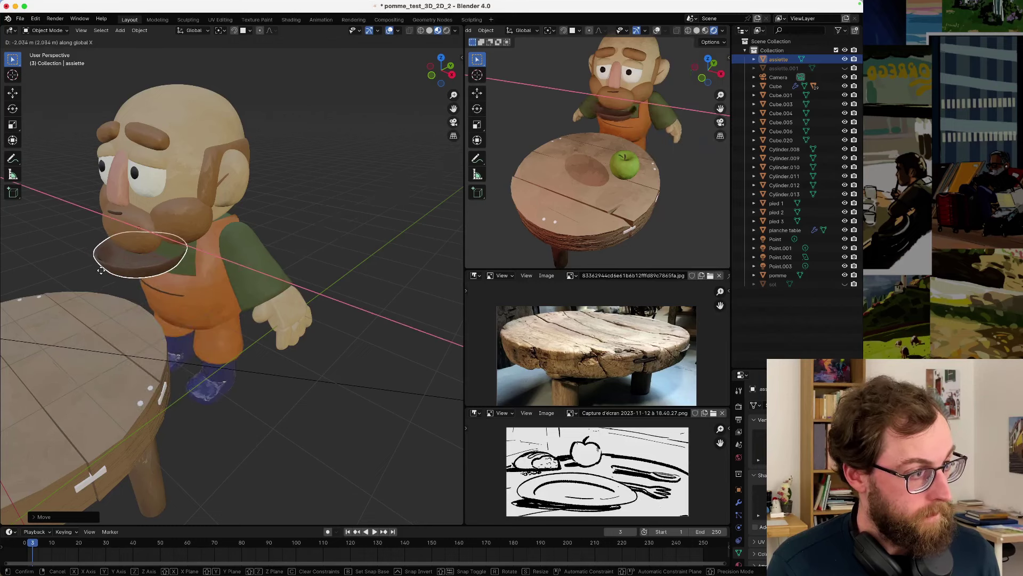
key("y")
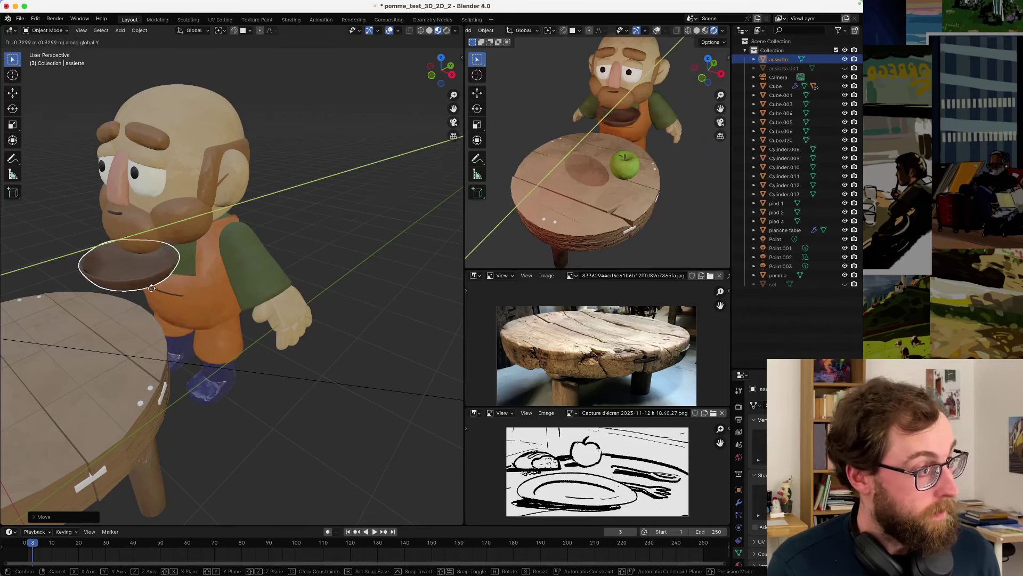
left_click(139, 303)
scroll(256, 256, "up", 2)
middle_click_drag(257, 256, 278, 273)
- Set the plate's height above the table and enlarge it slightly
key("g")
key("z")
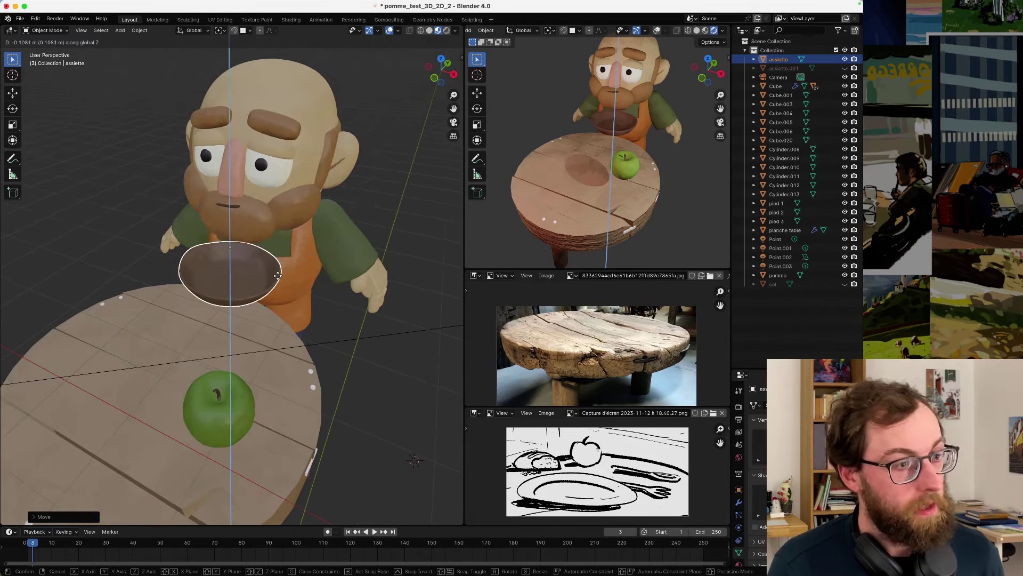
left_click(279, 280)
key("s")
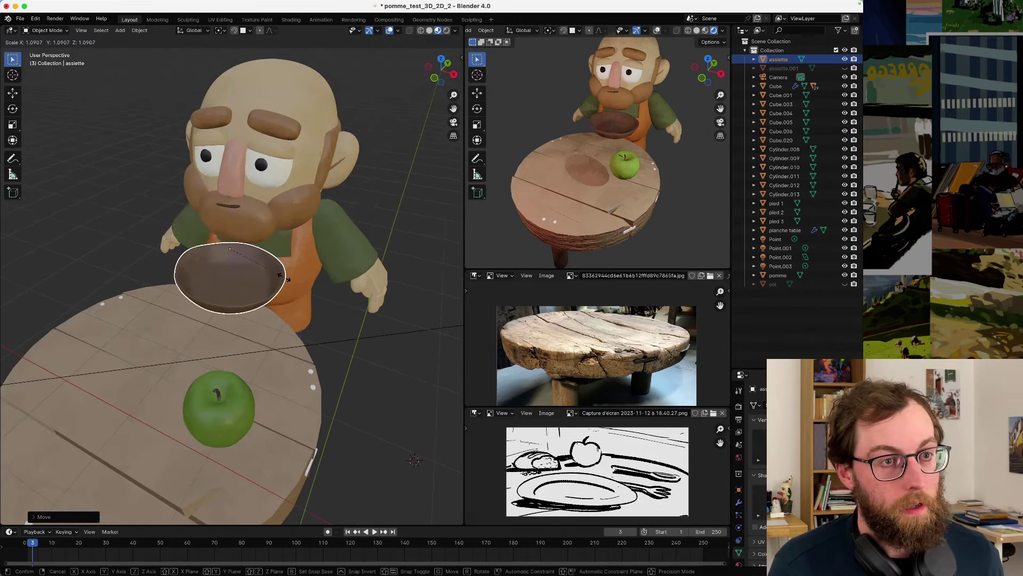
left_click(287, 279)
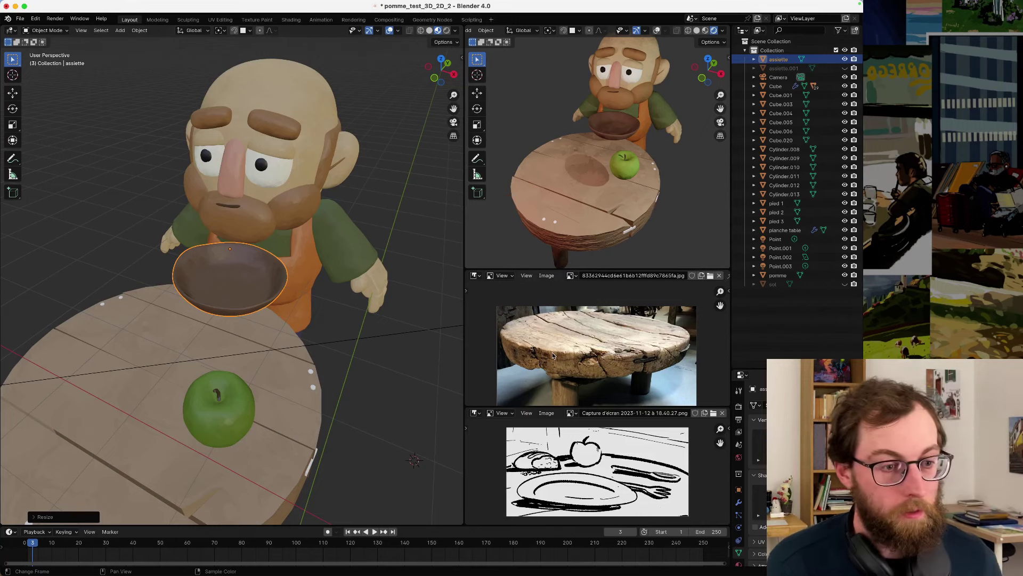
- Zoom into the reference table photo, orbit above the table, and begin lowering the plate along Z
scroll(555, 352, "up", 1)
scroll(554, 353, "up", 1)
middle_click_drag(286, 402, 284, 321)
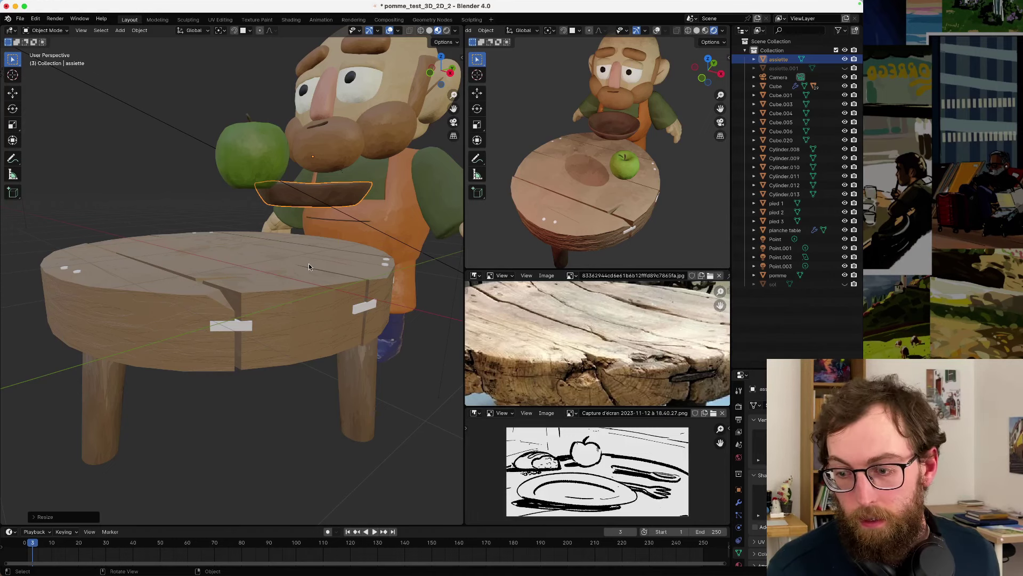
middle_click_drag(337, 263, 309, 283)
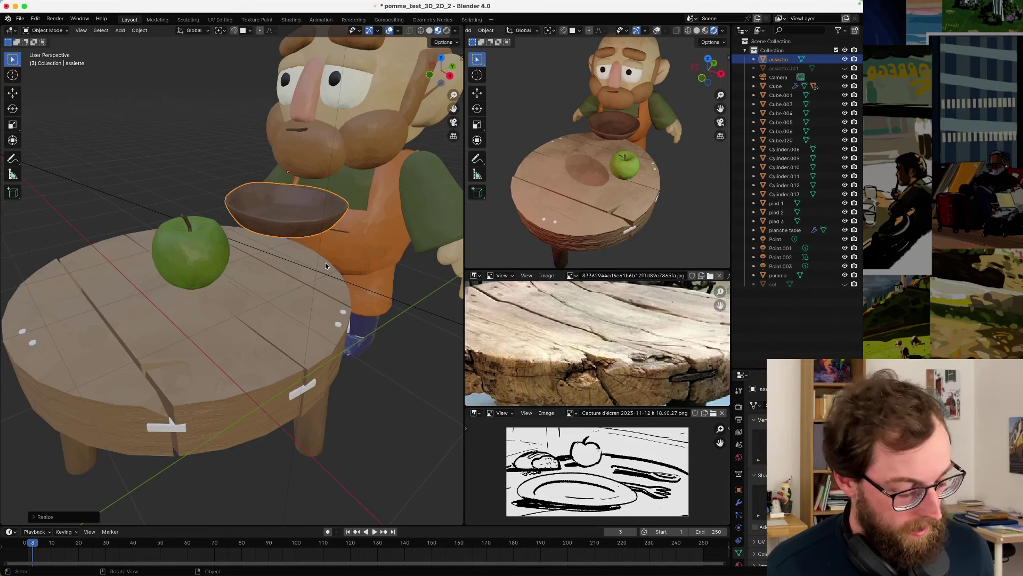
key("g")
key("z")
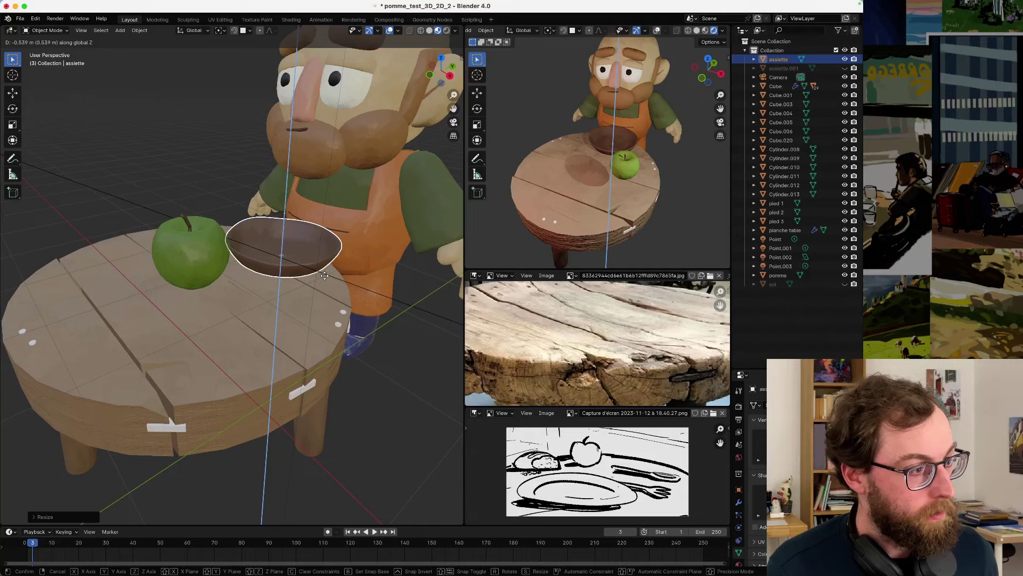
- Confirm lowering the plate and shift it along Y
left_click(324, 275)
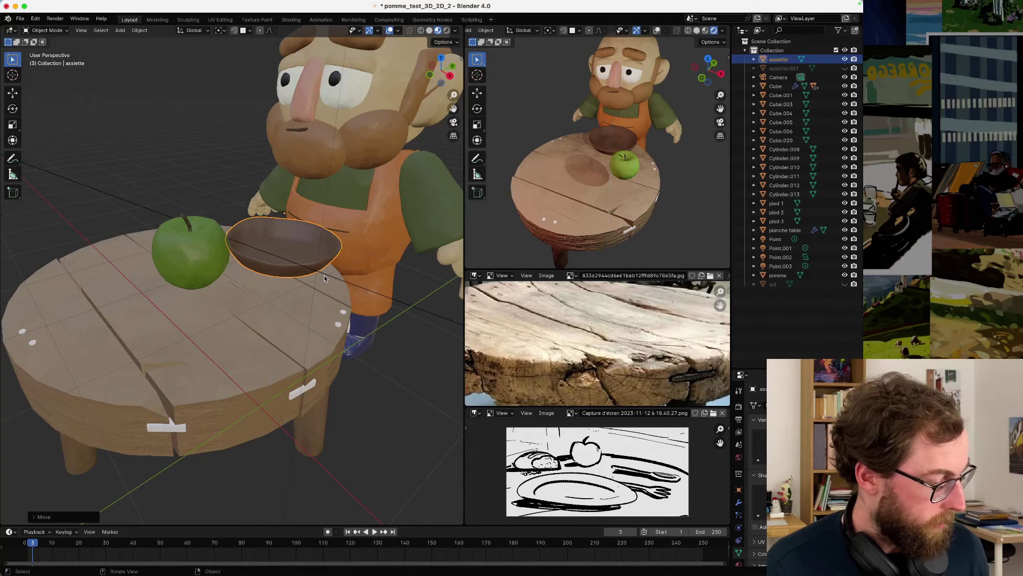
scroll(310, 294, "up", 5)
middle_click_drag(295, 284, 285, 283)
key("g")
key("y")
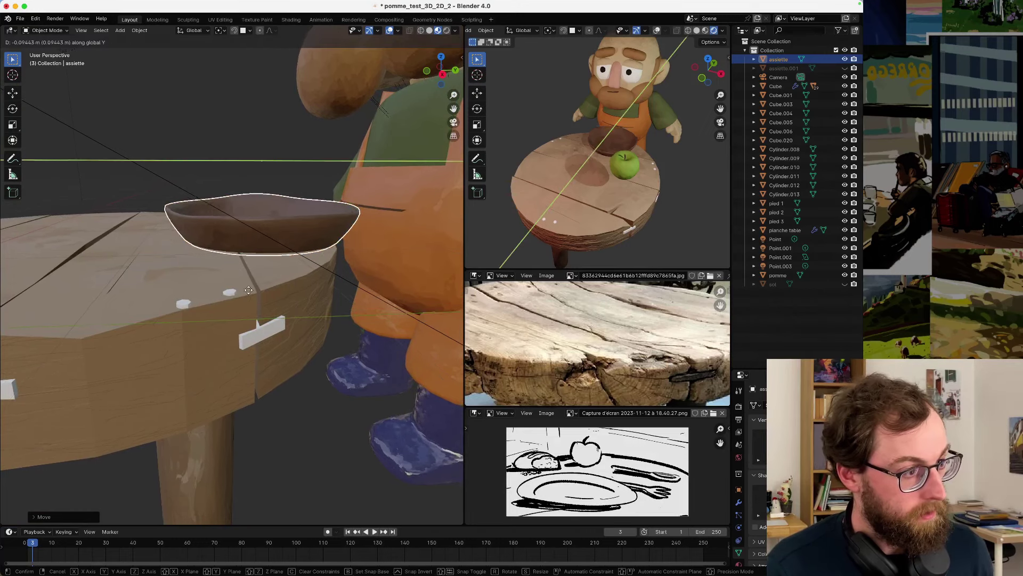
left_click(219, 298)
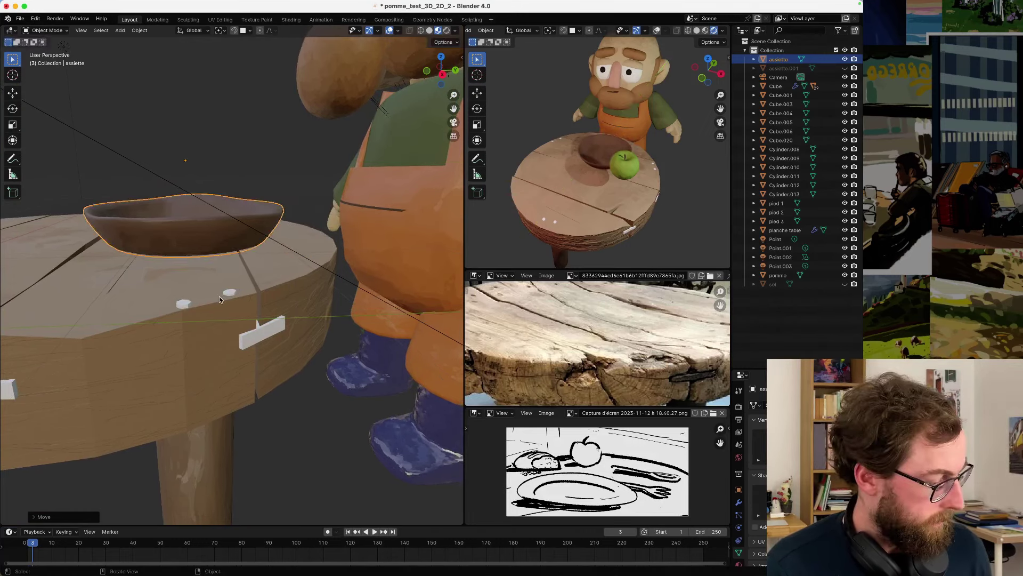
- Lower the plate vertically so it rests on the tabletop
middle_click_drag(242, 273, 242, 273)
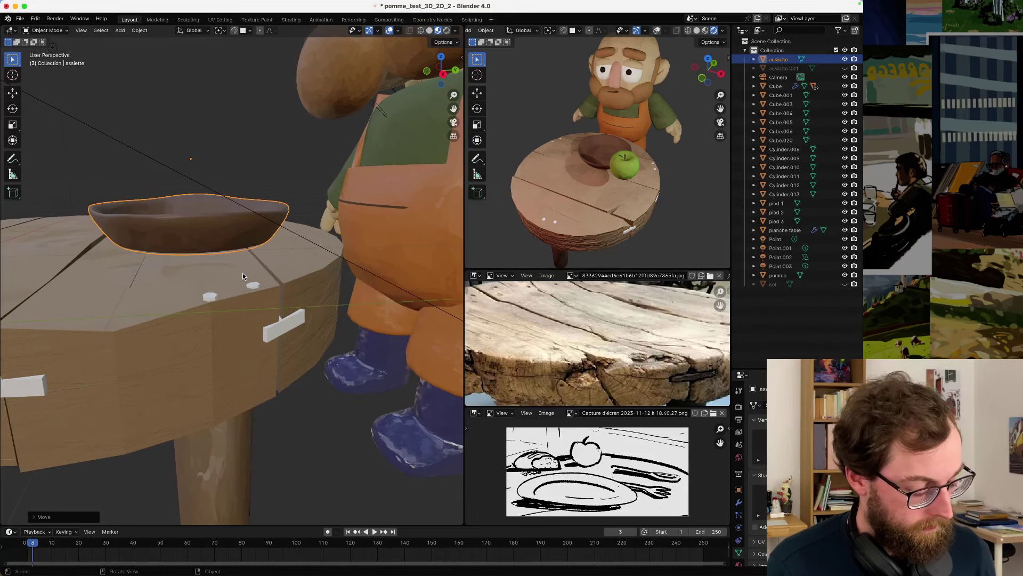
key("g")
key("z")
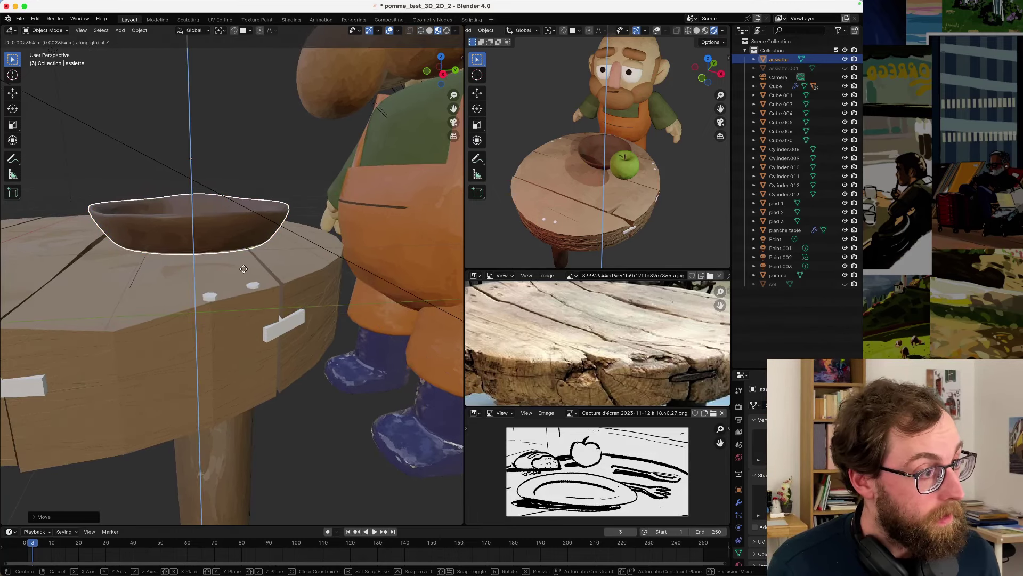
left_click(234, 255)
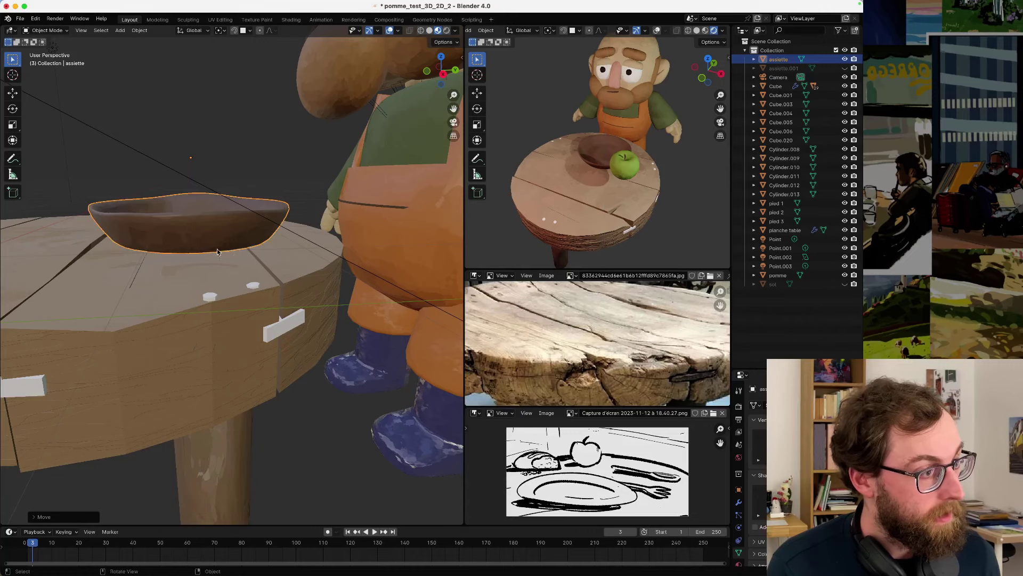
scroll(216, 249, "up", 2)
middle_click_drag(221, 248, 244, 263)
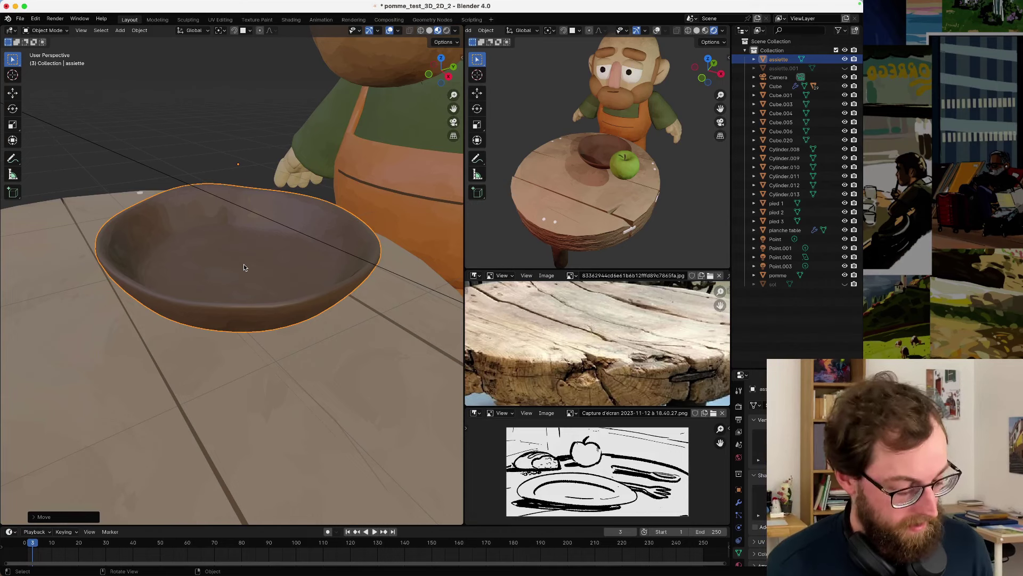
- Nudge the plate along Y and tilt it on X to lie level on the wood
key("g")
key("y")
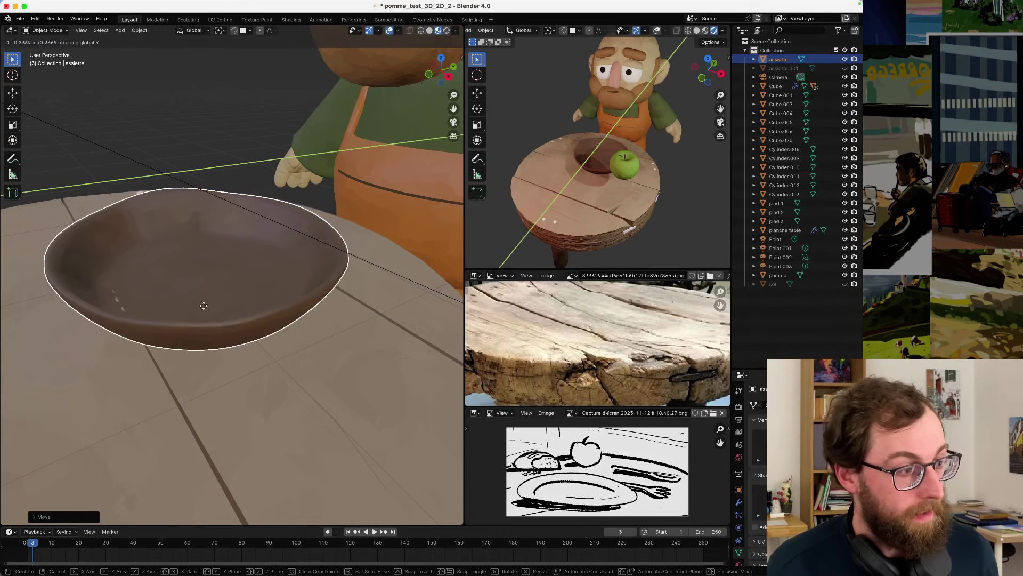
left_click(240, 314)
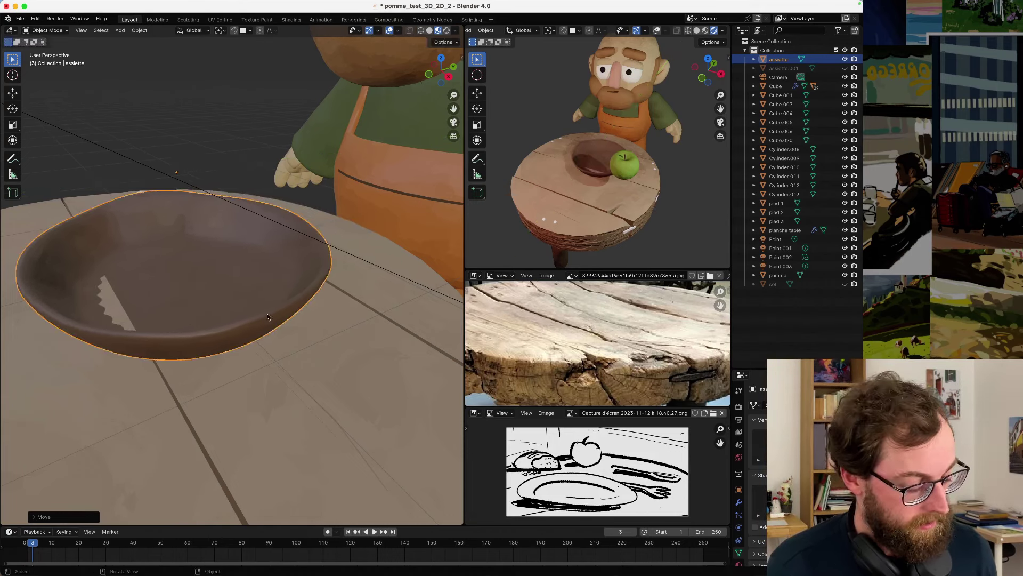
key("r")
key("x")
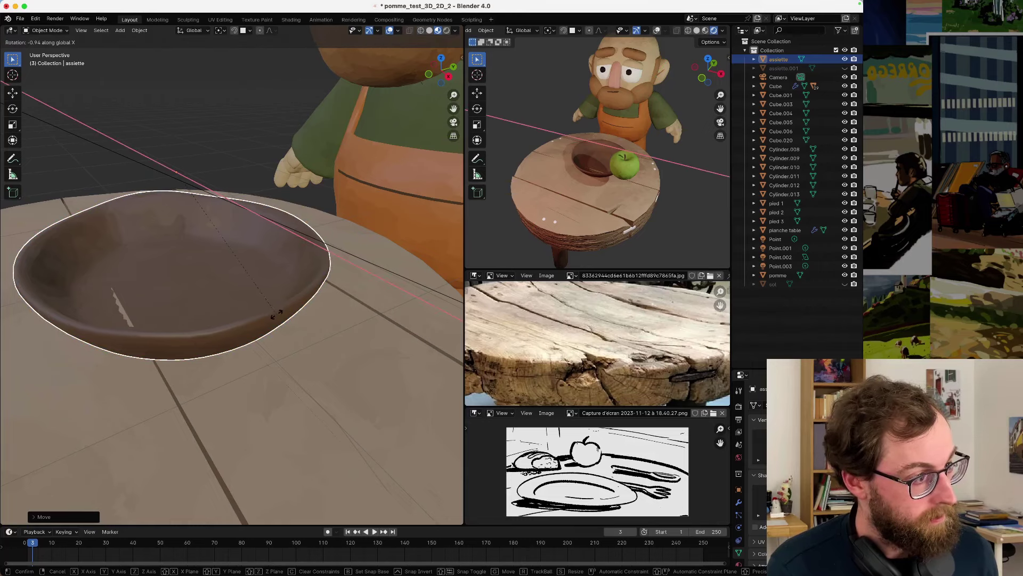
left_click(277, 319)
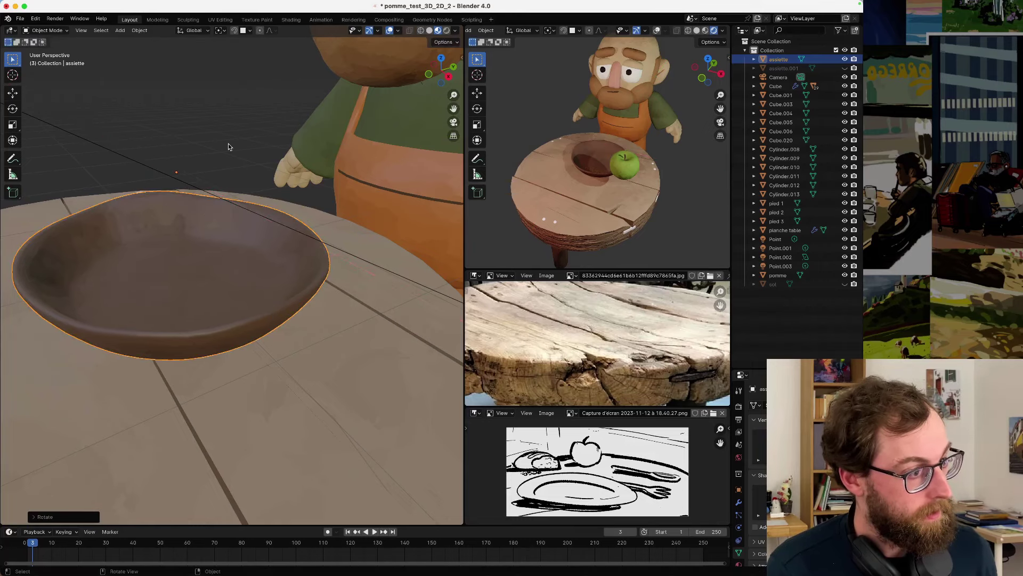
middle_click_drag(228, 146, 210, 188)
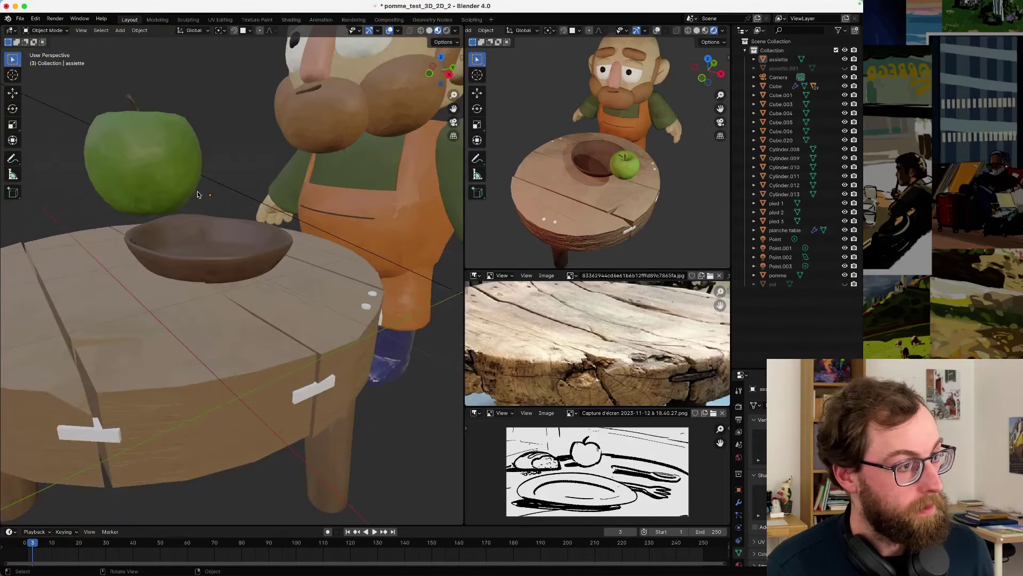
scroll(197, 195, "down", 6)
- Select the apple and move it out of the character's hand along Y, X, then down
left_click(202, 219)
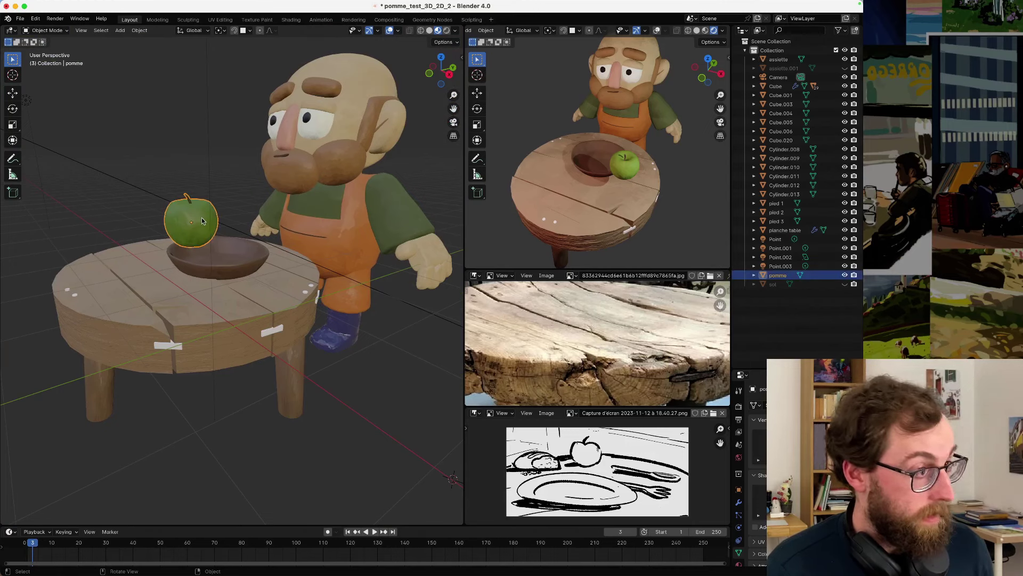
key("g")
key("y")
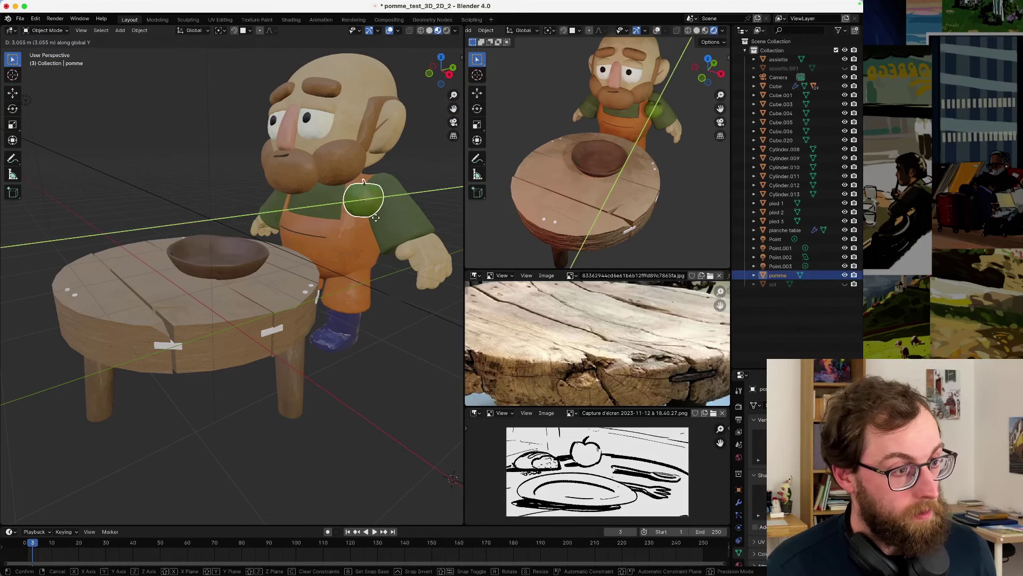
key("x")
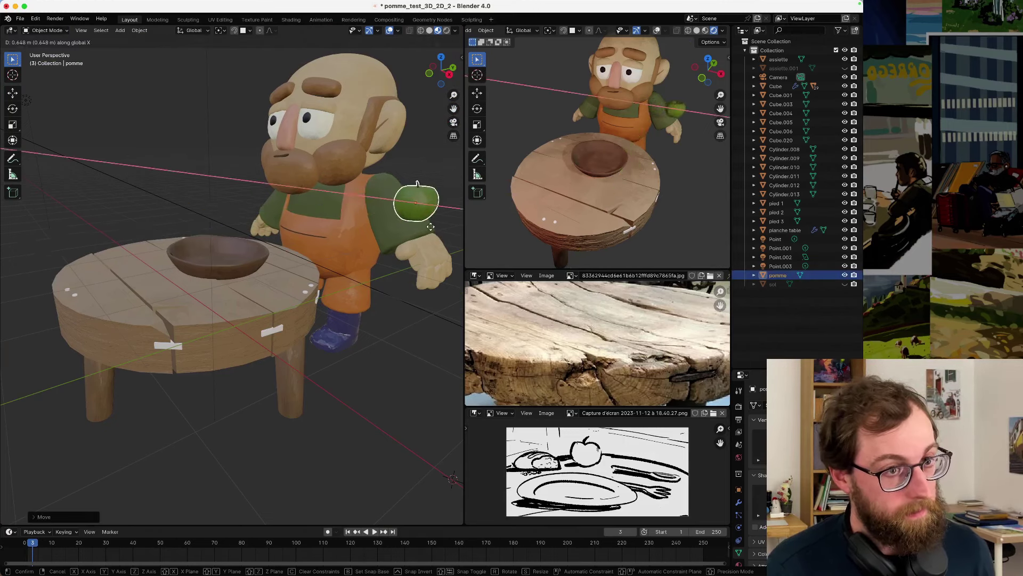
left_click(383, 224)
middle_click_drag(383, 225, 265, 211)
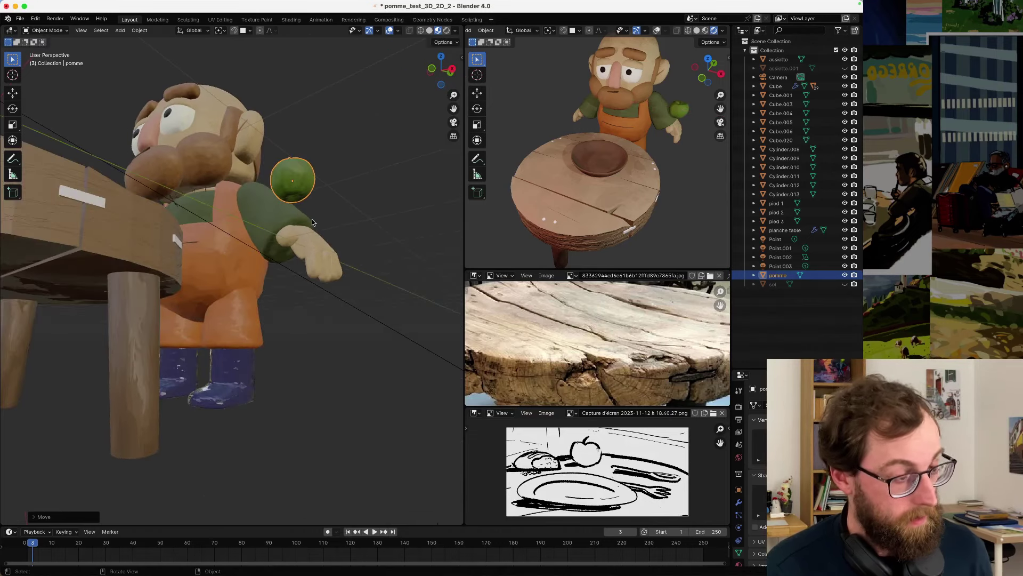
key("g")
key("z")
left_click(265, 219)
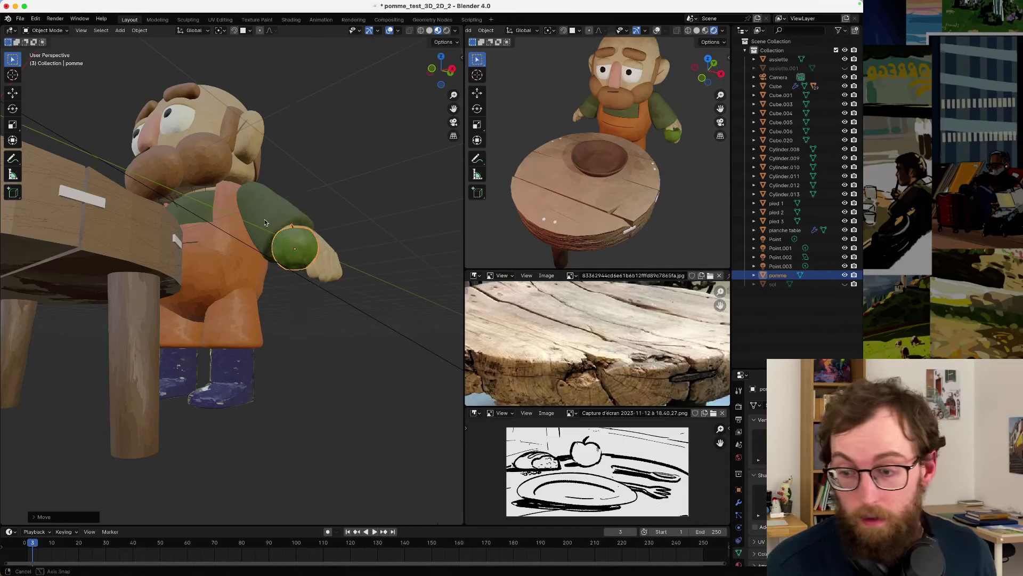
- Nudge the apple along Y and Z, then undo and redo to compare hand and table positions
middle_click_drag(265, 219, 269, 184)
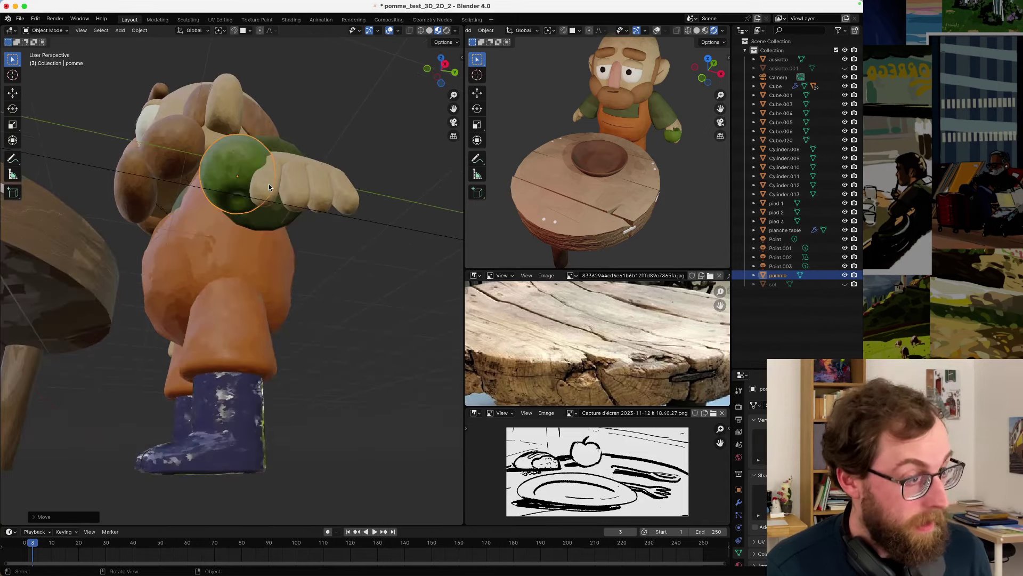
key("g")
key("y")
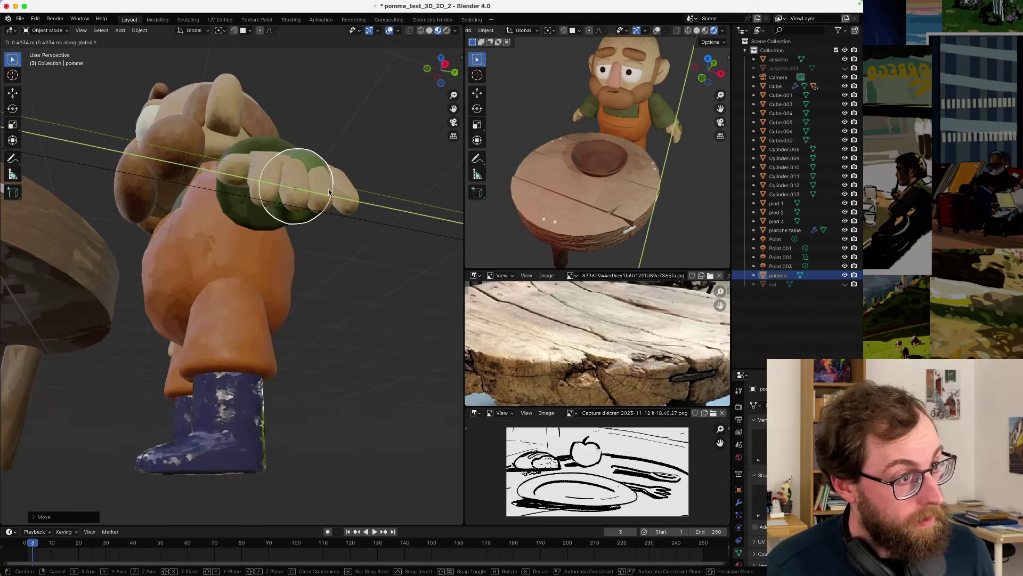
left_click(329, 189)
middle_click_drag(328, 187, 328, 150)
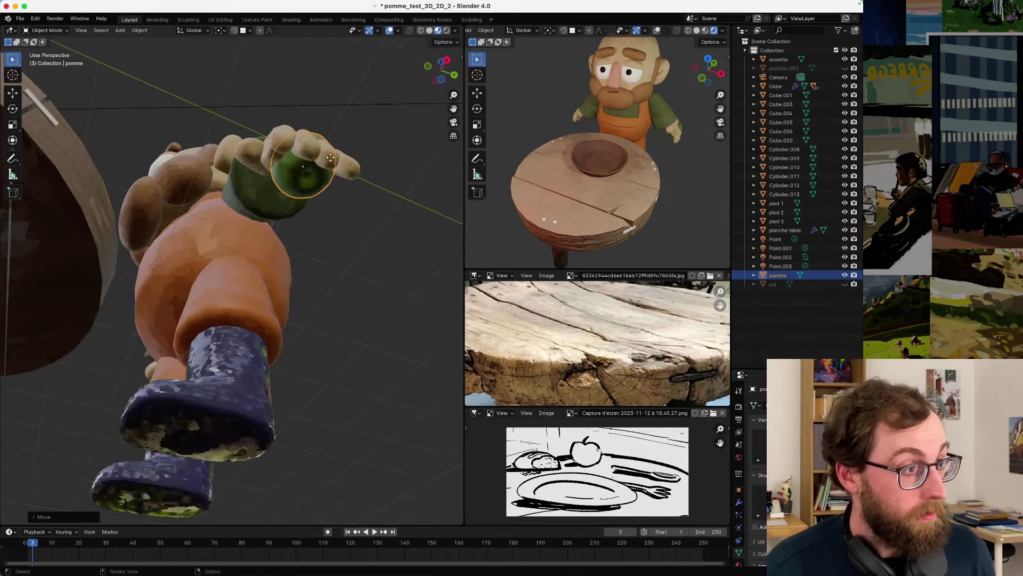
key("g")
key("z")
left_click(311, 127)
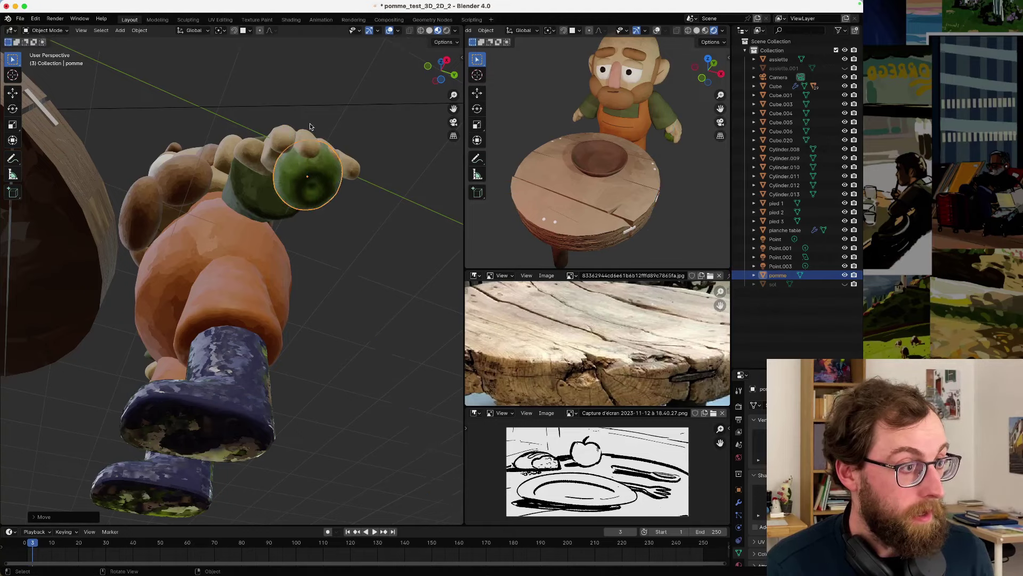
middle_click_drag(310, 126, 308, 244)
scroll(308, 247, "up", 3)
key("ctrl+z")
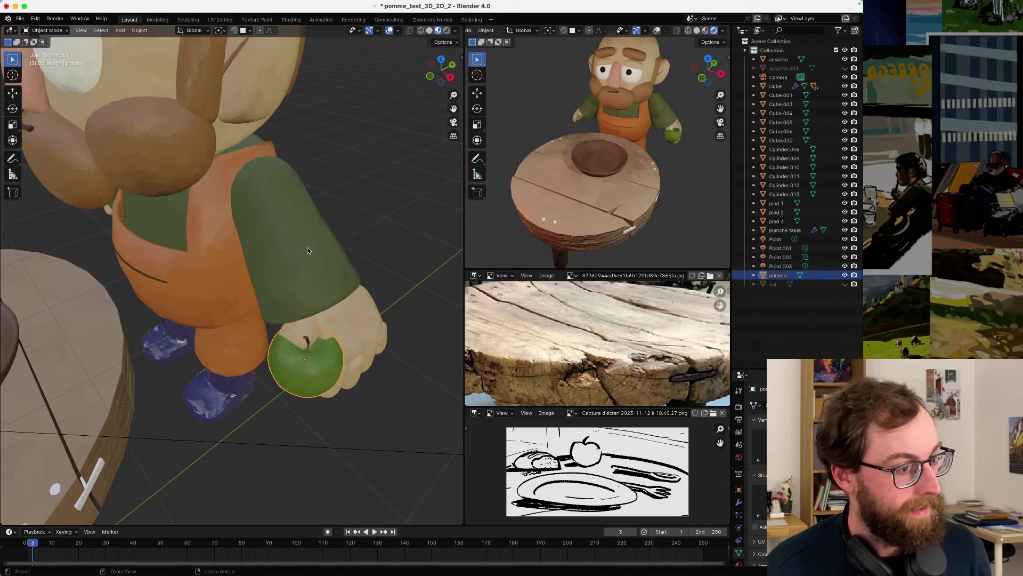
scroll(308, 247, "down", 3)
key("ctrl+z")
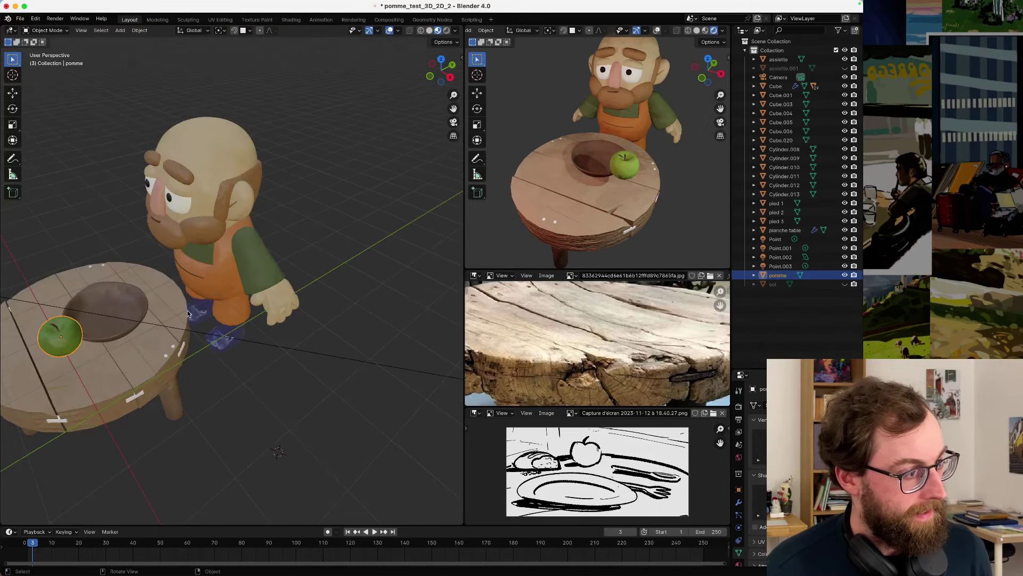
scroll(192, 299, "up", 3)
middle_click_drag(196, 288, 320, 220, "shift")
- Settle the apple on the tabletop beside the plate with Z and X adjustments, then deselect it
key("g")
key("z")
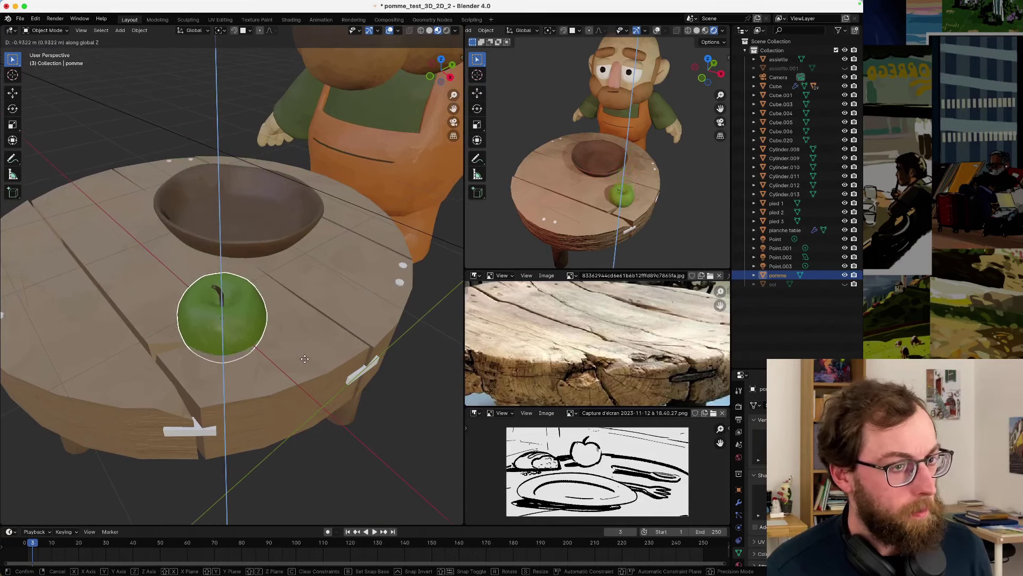
left_click(246, 285)
mouse_move(245, 282)
middle_mouse_down()
mouse_move(245, 248)
mouse_move(237, 277)
mouse_move(222, 265)
mouse_move(235, 269)
middle_mouse_up()
scroll(225, 283, "up", 2)
key("g")
key("x")
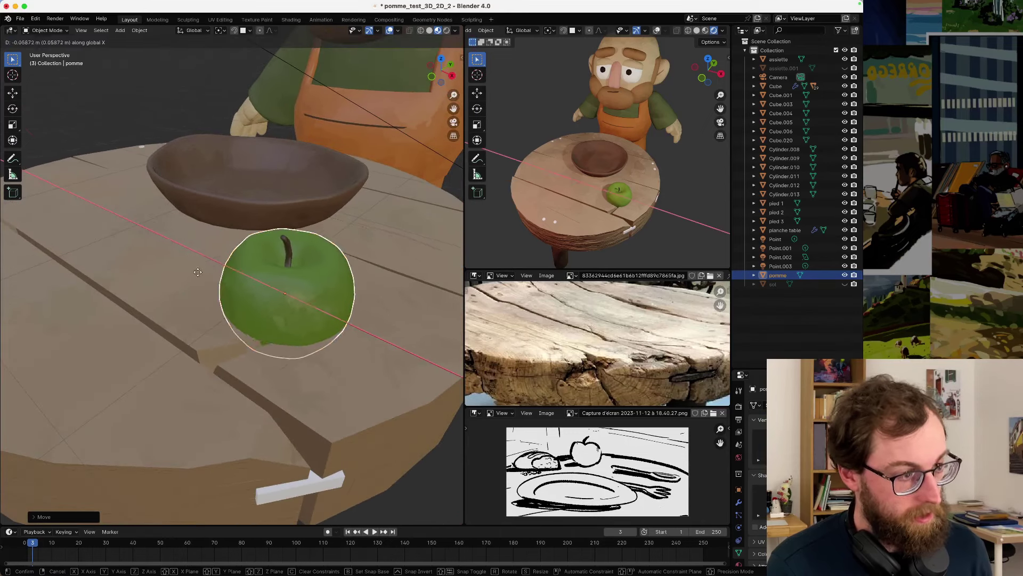
left_click(153, 220)
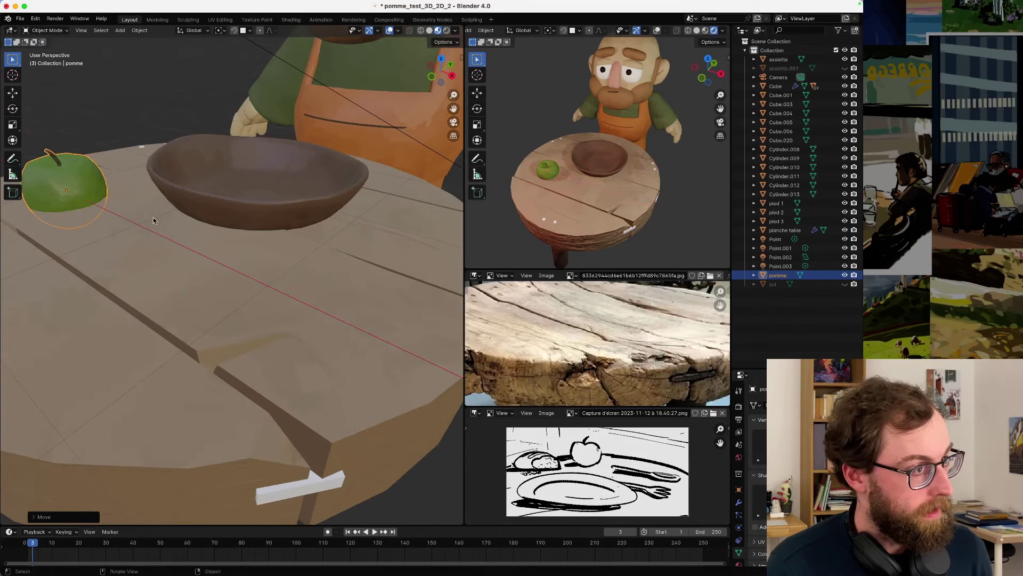
middle_click_drag(153, 221, 279, 260)
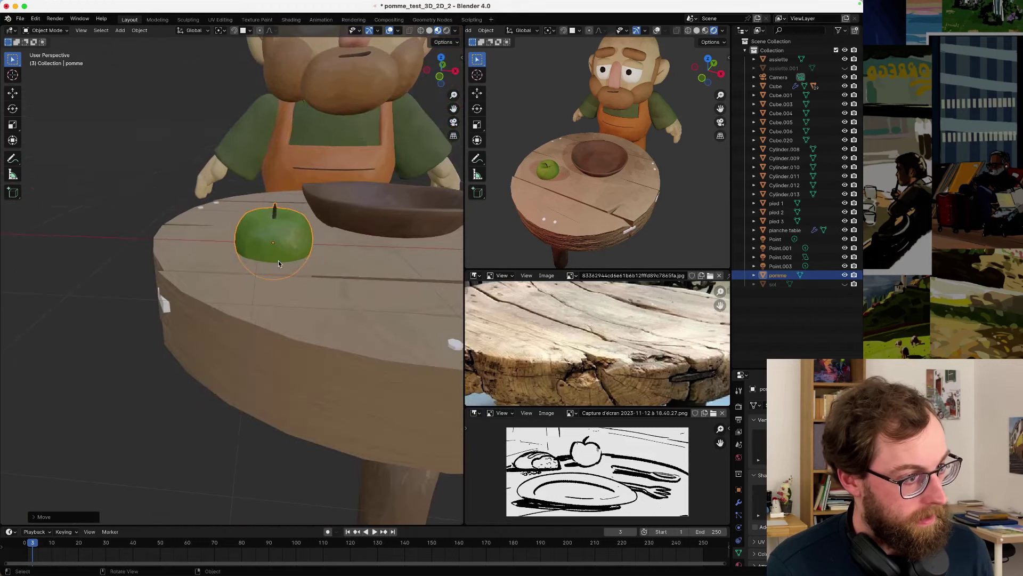
scroll(278, 262, "up", 3)
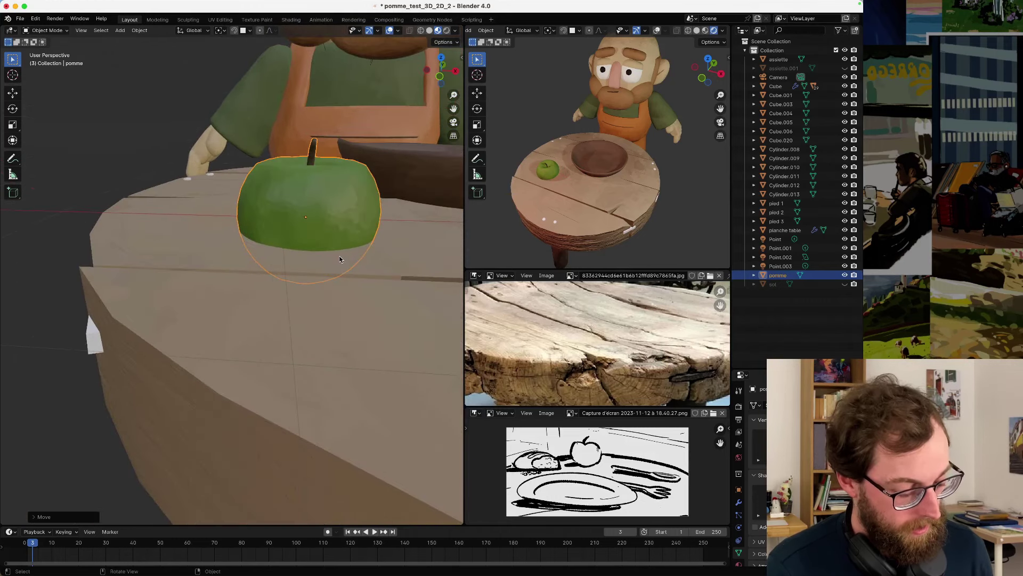
key("g")
key("z")
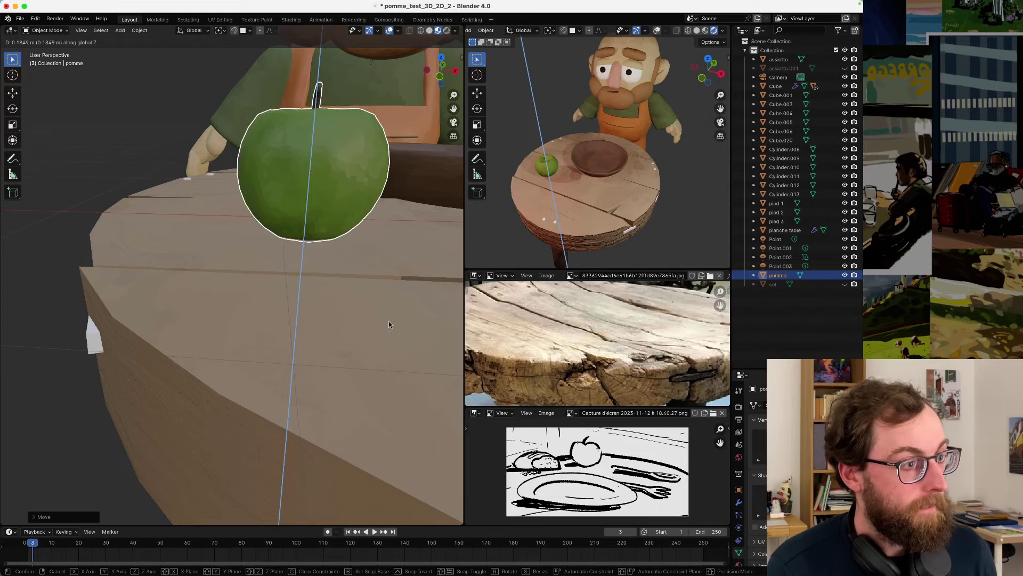
left_click(389, 322)
left_click(109, 127)
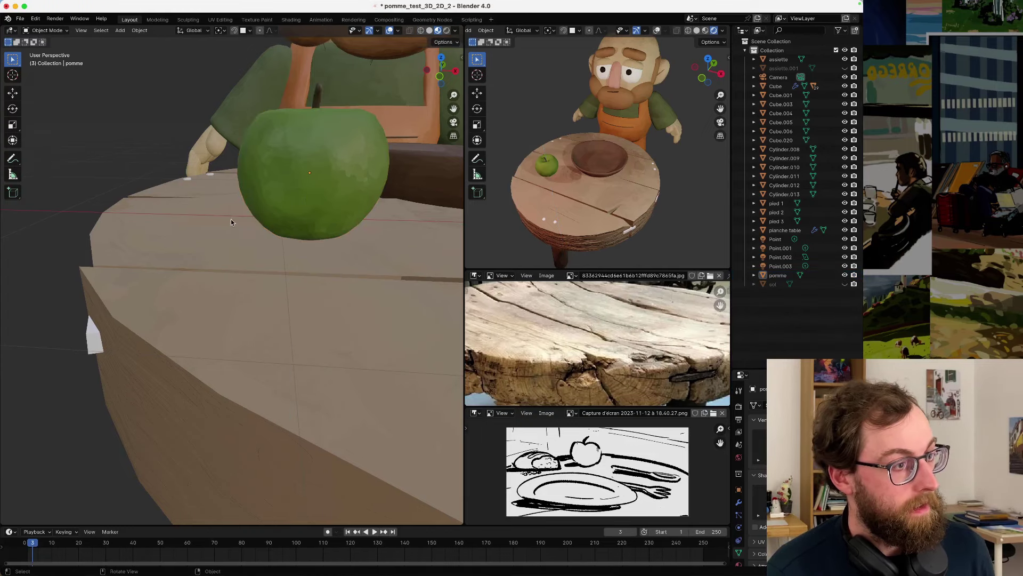
scroll(245, 224, "down", 3)
middle_click_drag(328, 237, 245, 248)
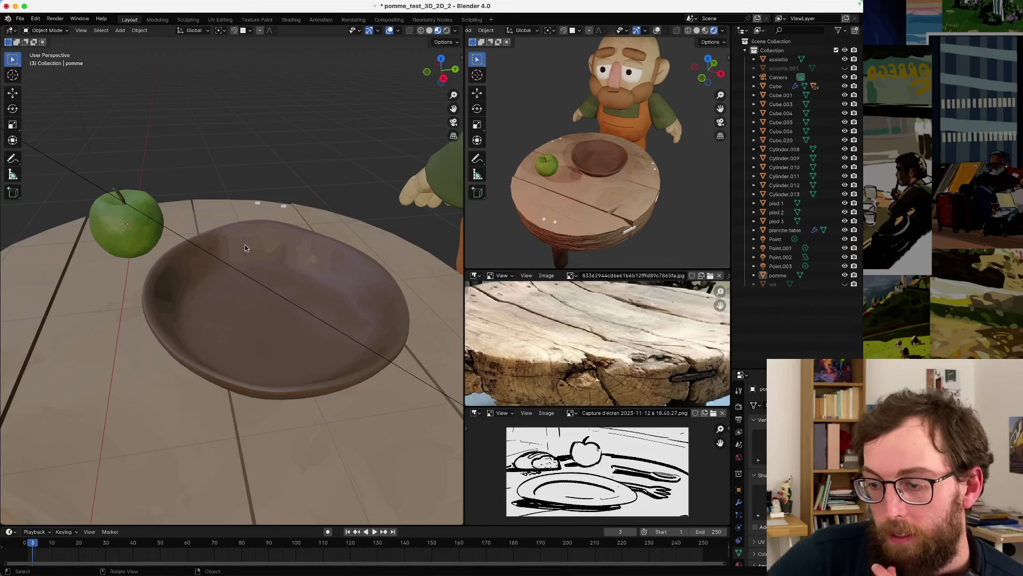
- Switch the viewport to Rendered shading and frame the whole table and character
left_click(447, 31)
scroll(296, 248, "down", 8)
middle_click_drag(298, 246, 401, 283)
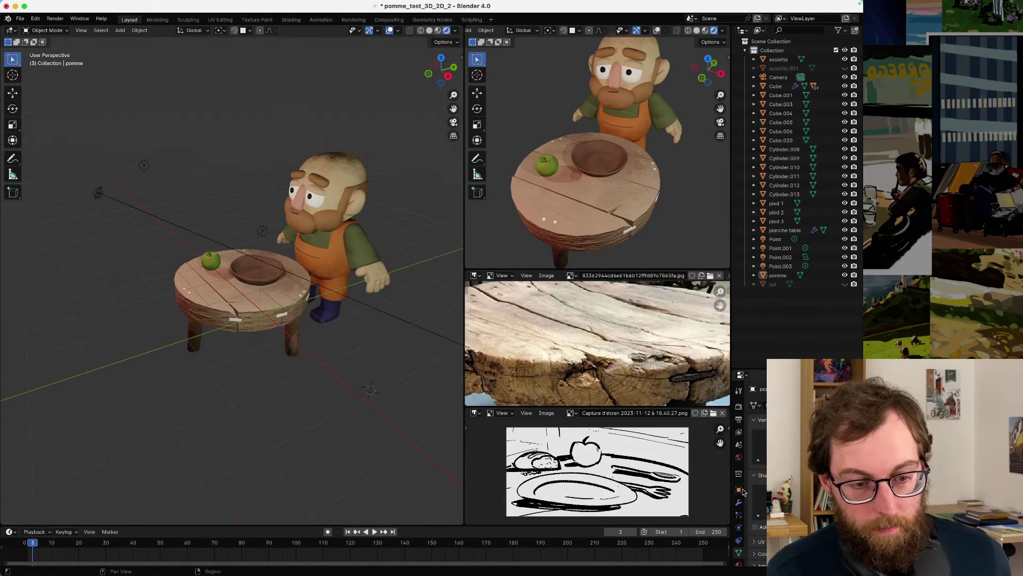
scroll(739, 459, "down", 2)
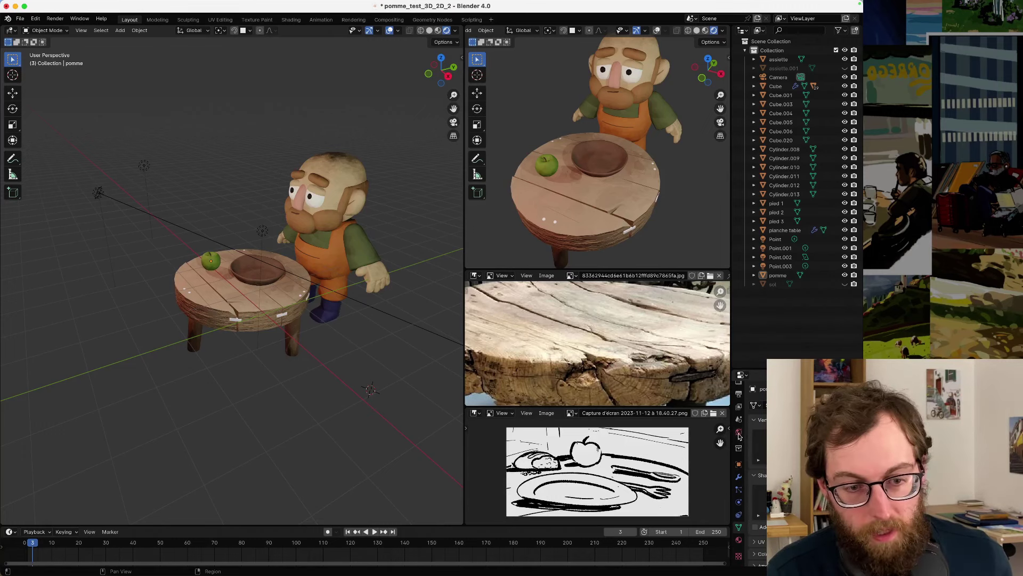
- Darken the World surface colour to near black
left_click(739, 433)
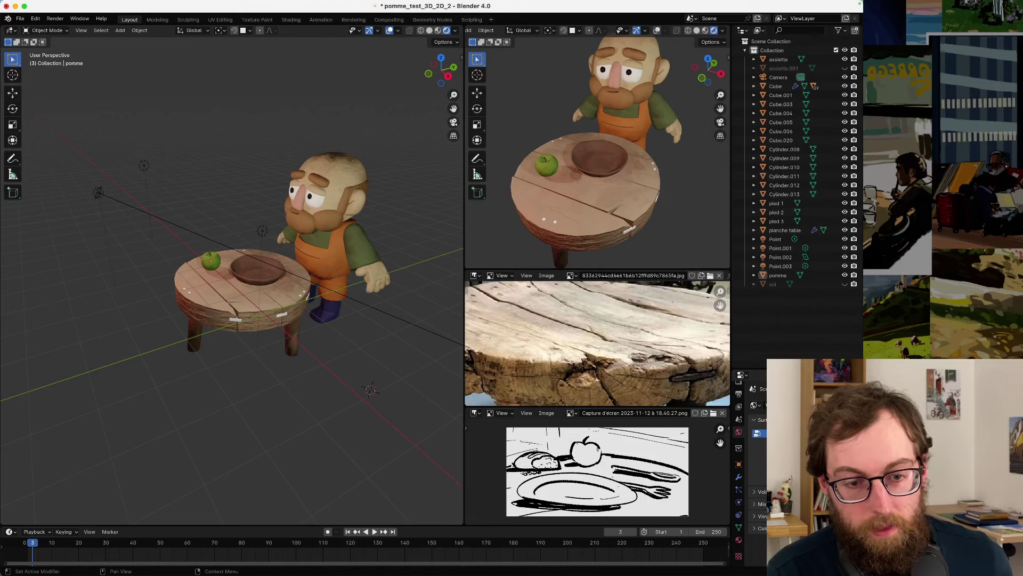
left_click(757, 433)
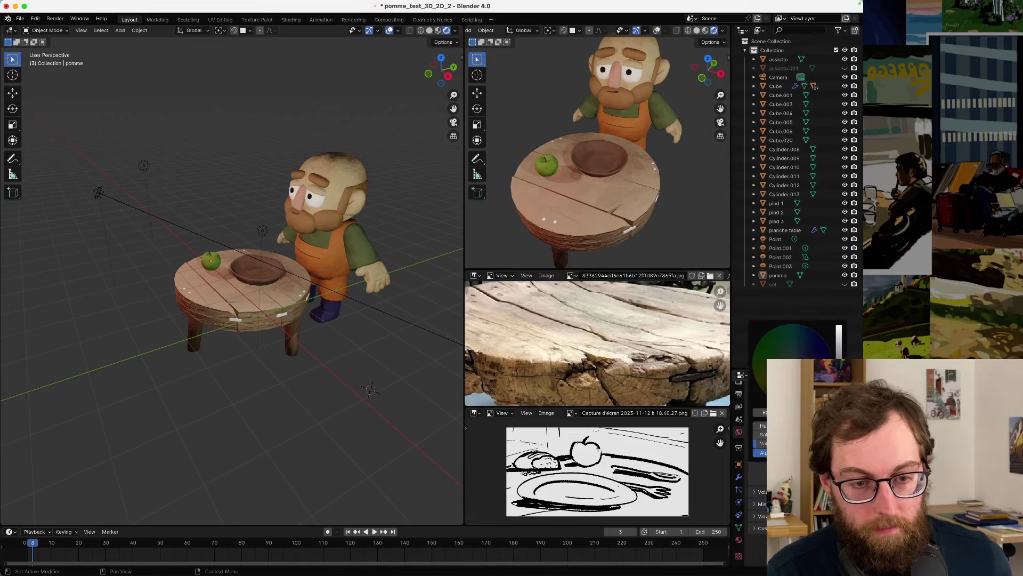
left_click_drag(838, 367, 839, 394)
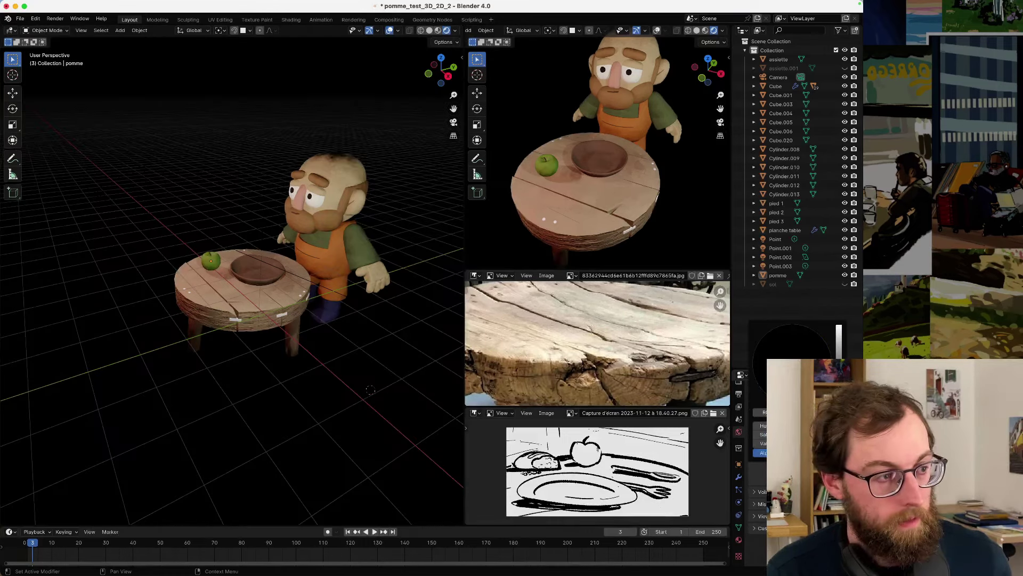
- Review the scene from new angles, then raise the world colour back to grey
middle_click_drag(288, 350, 248, 308)
scroll(299, 303, "up", 4)
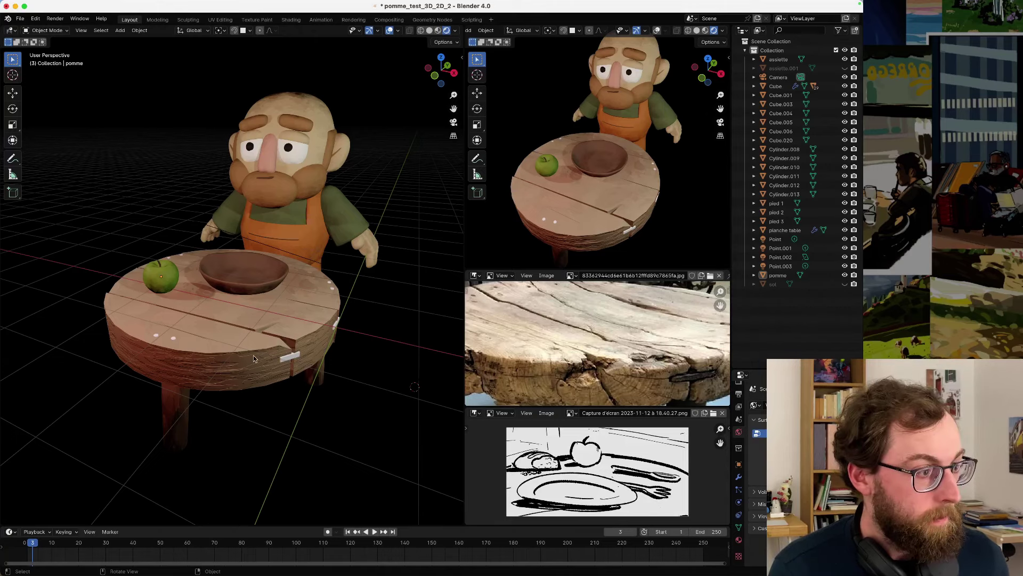
middle_click_drag(254, 358, 224, 355)
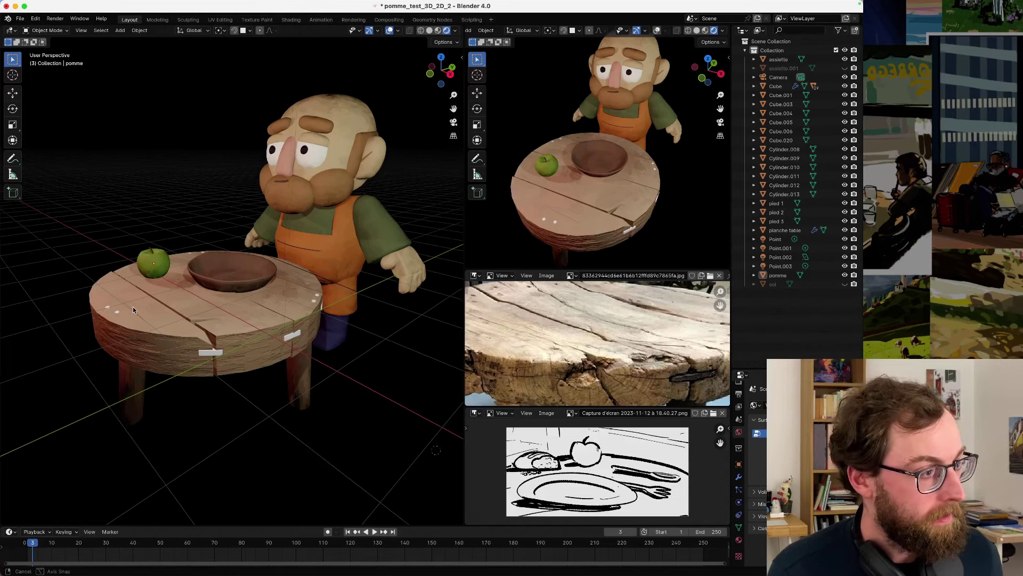
middle_click_drag(133, 306, 156, 328)
scroll(155, 328, "down", 6)
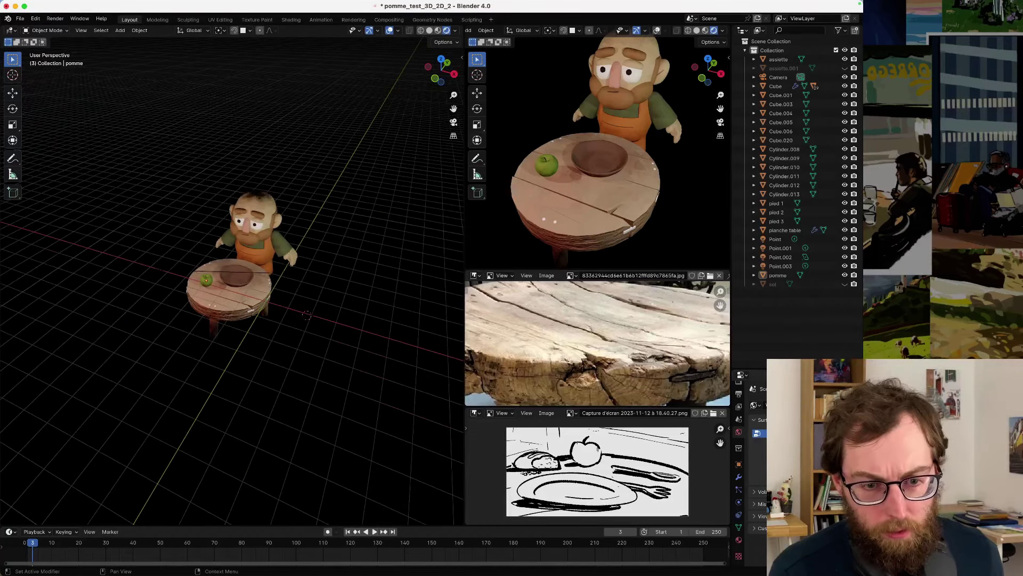
left_click(800, 458)
left_click_drag(764, 444, 767, 443)
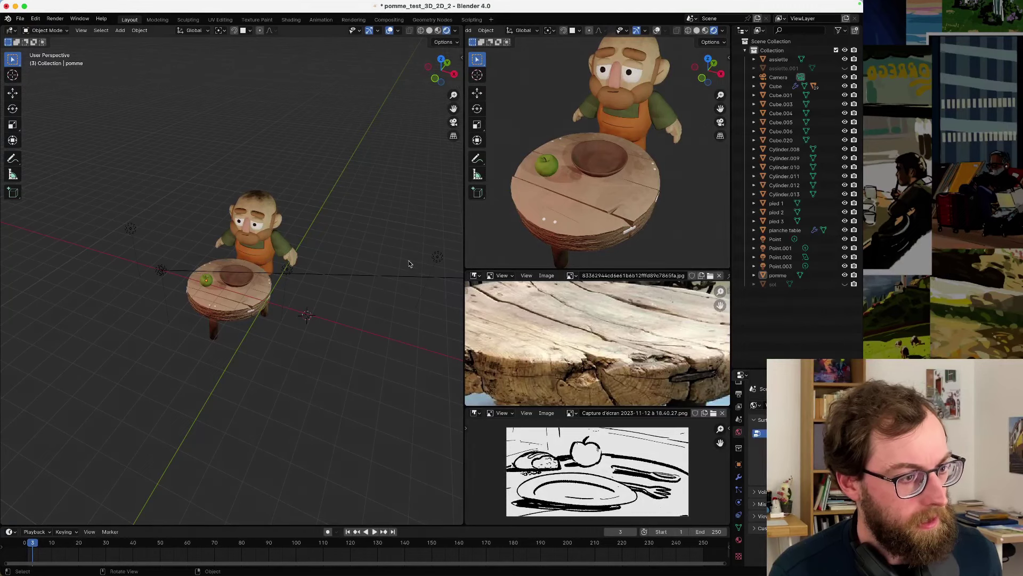
- Delete the Point, Point.002, Point.003 and Point.001 lights from the scene
left_click(436, 260)
middle_click_drag(413, 262, 321, 278)
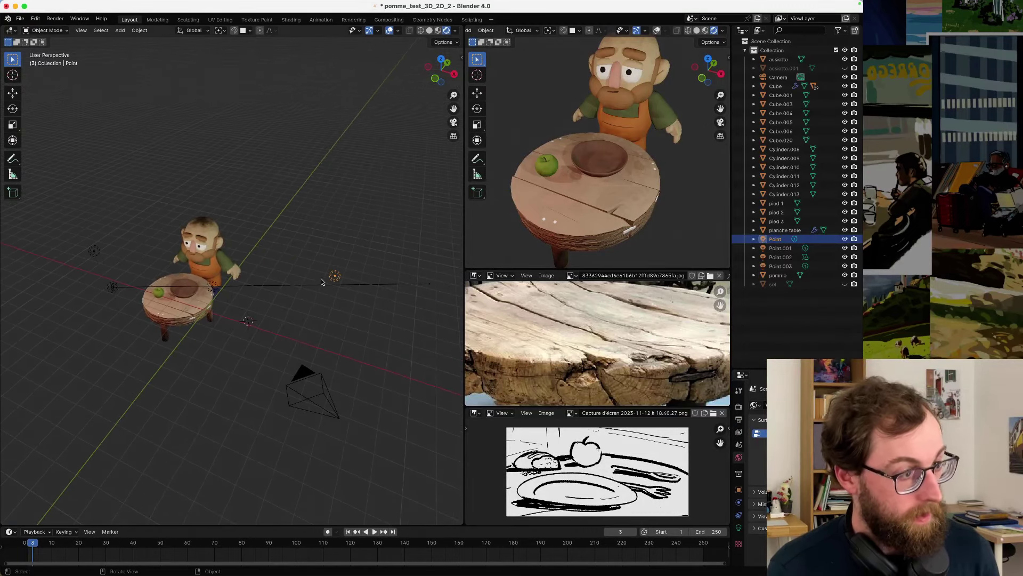
key("h")
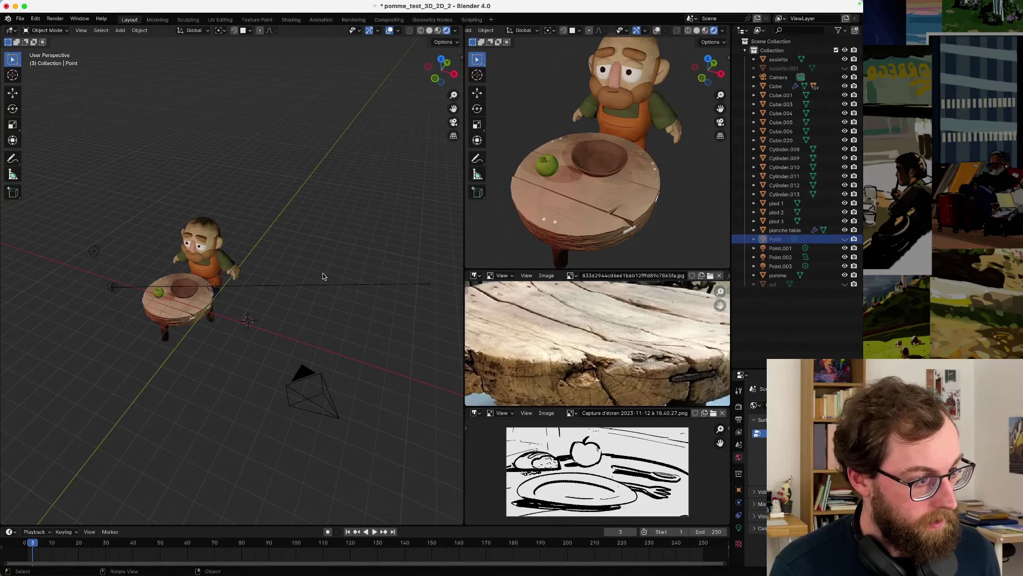
key("alt+h")
key("x")
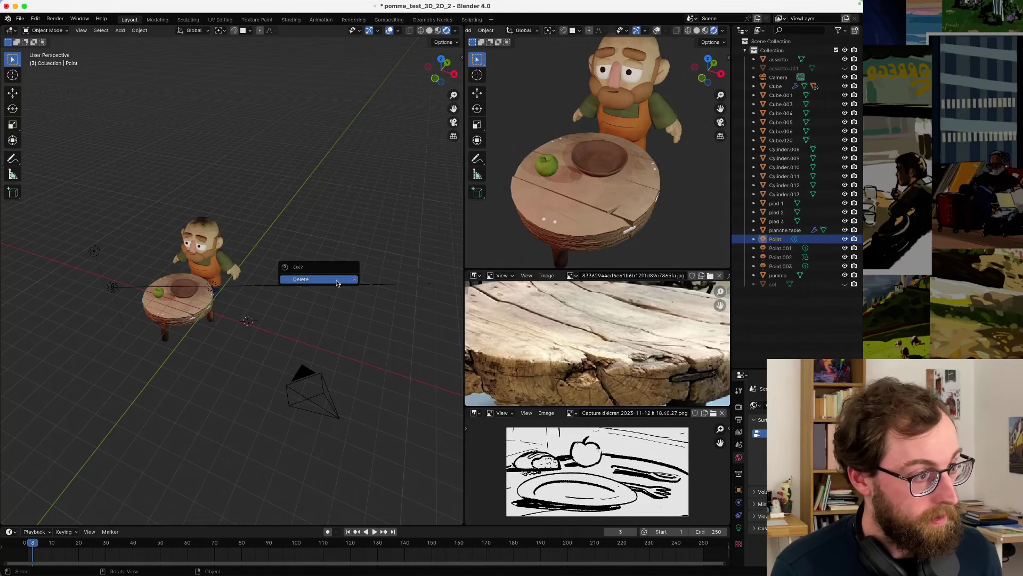
left_click(337, 283)
key("Delete")
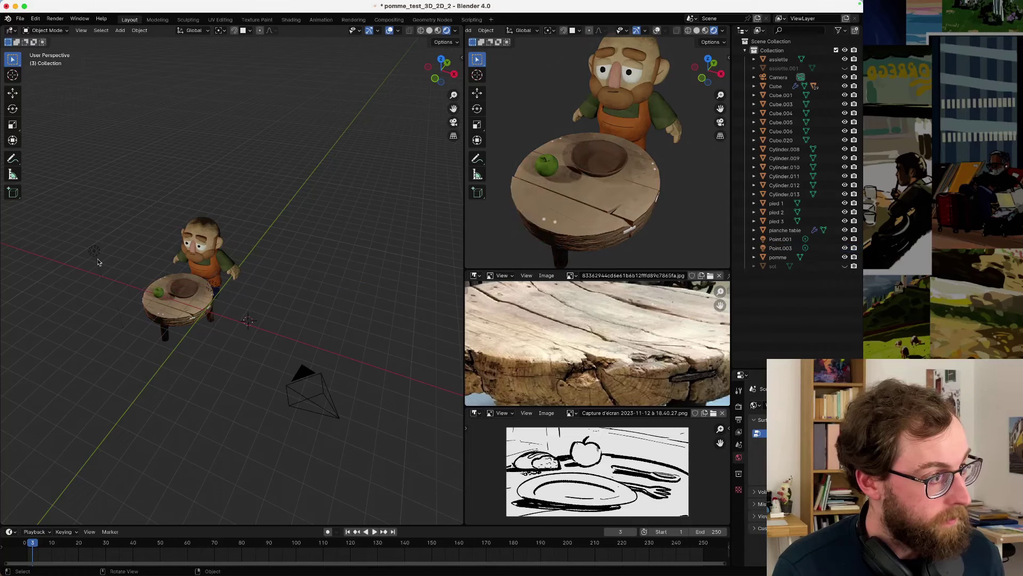
key("Delete")
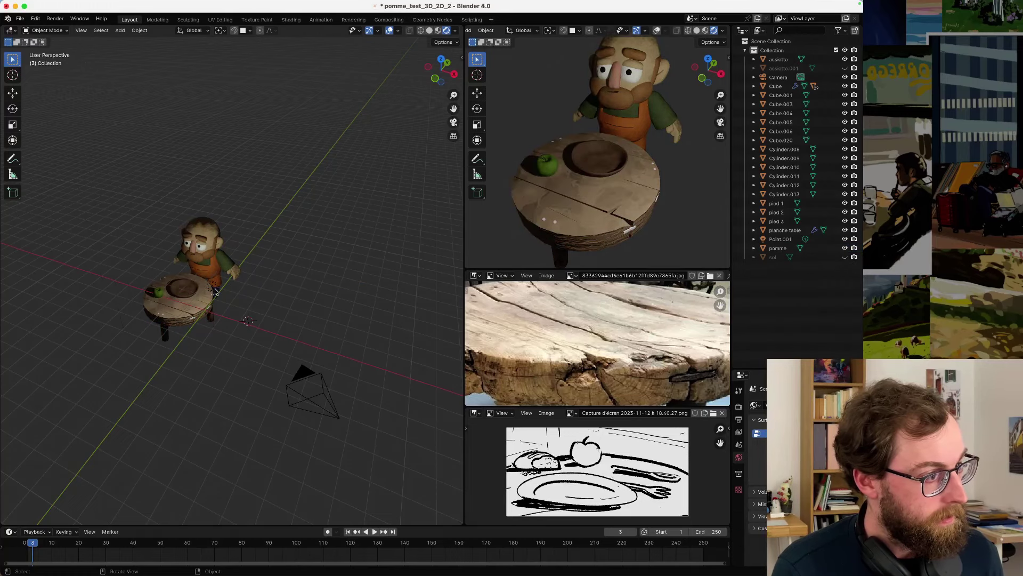
key("Delete")
- Look through the scene camera and return the viewport to Rendered shading
middle_click_drag(198, 291, 295, 288)
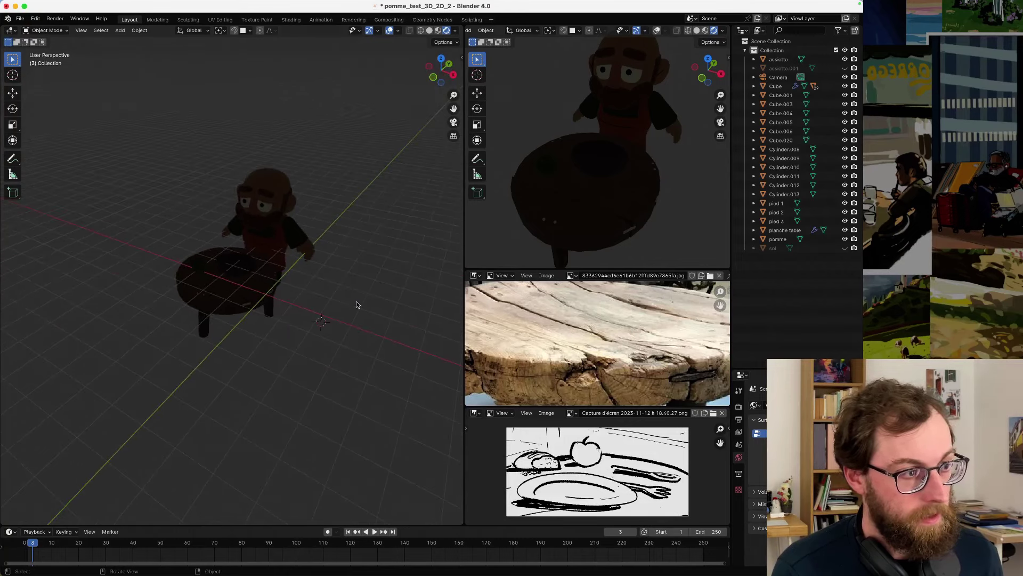
key("KP_0")
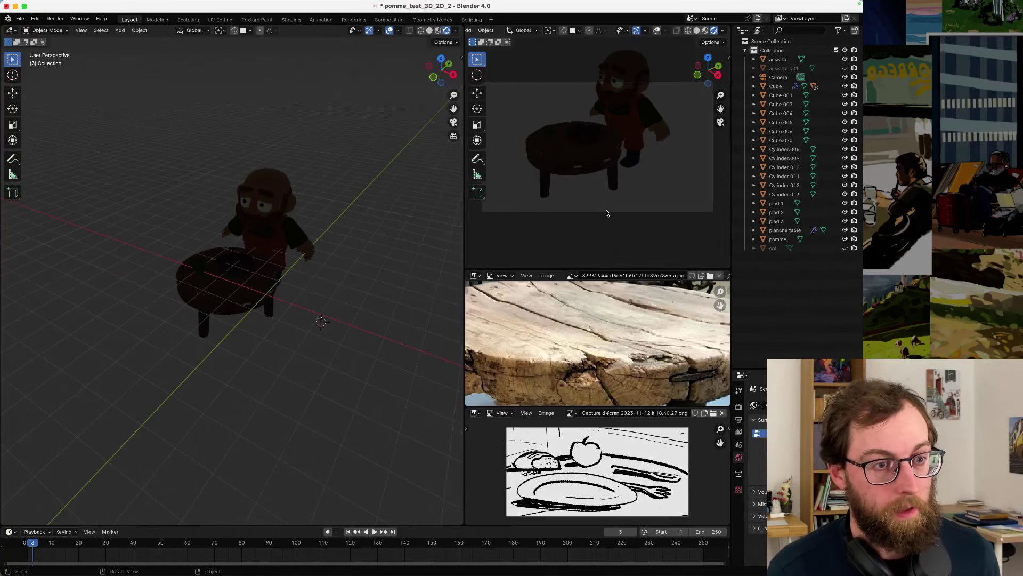
scroll(312, 300, "down", 4)
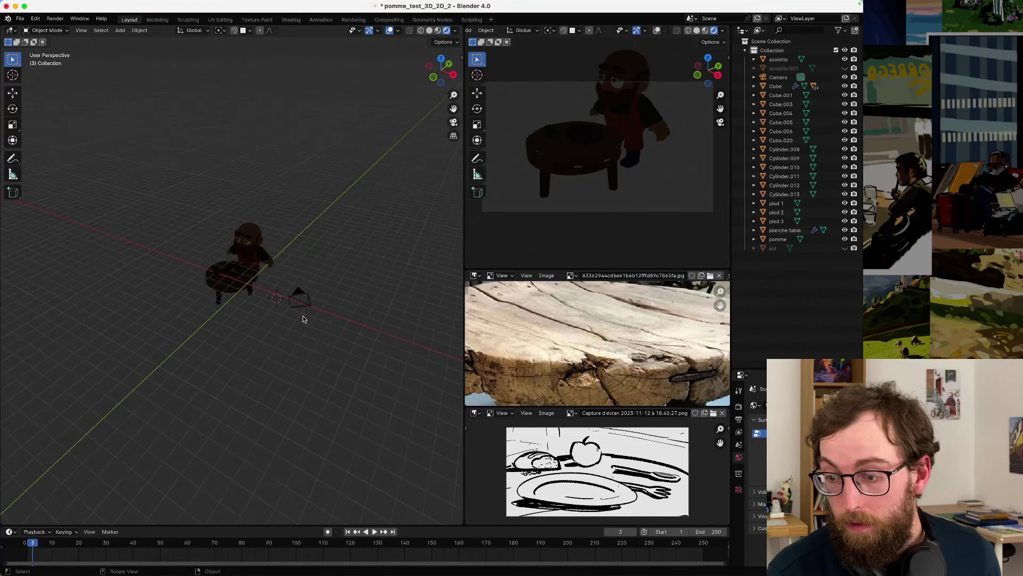
left_click(438, 30)
left_click(446, 30)
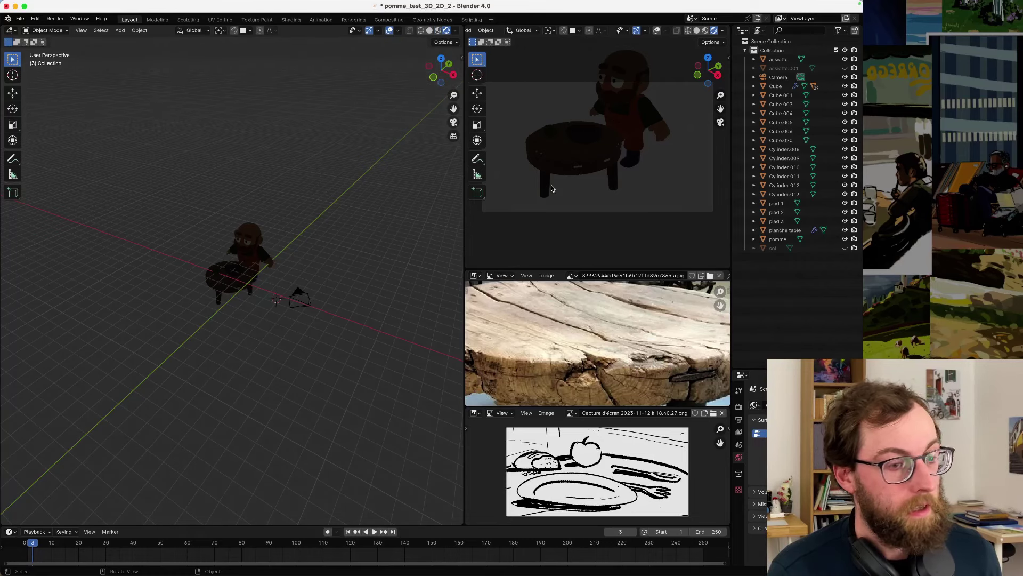
- Set the world background colour to black and cycle through Solid, Material Preview and Rendered shading
left_click(810, 458)
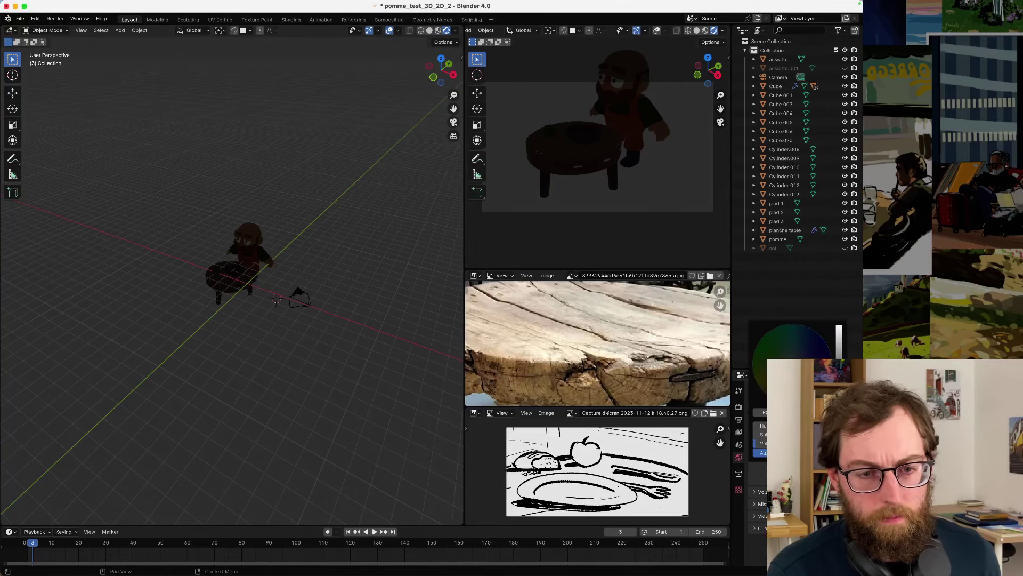
left_click_drag(788, 444, 767, 443)
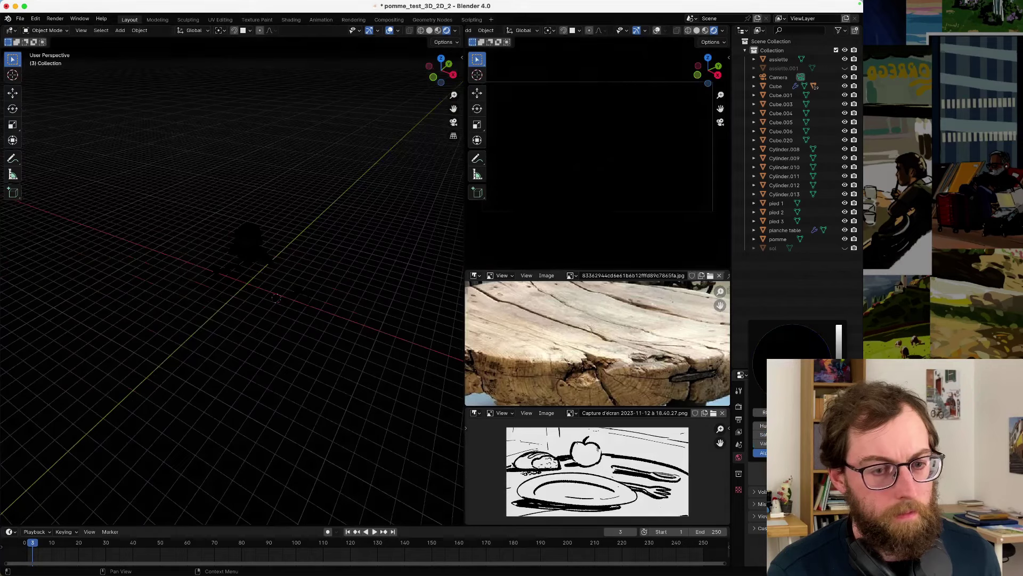
left_click(430, 31)
left_click(438, 30)
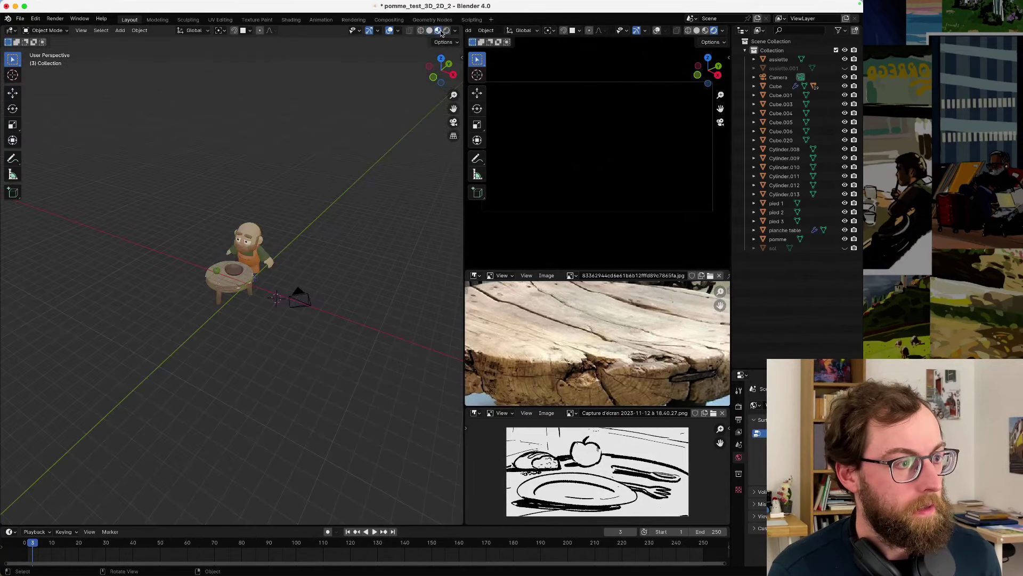
left_click(446, 31)
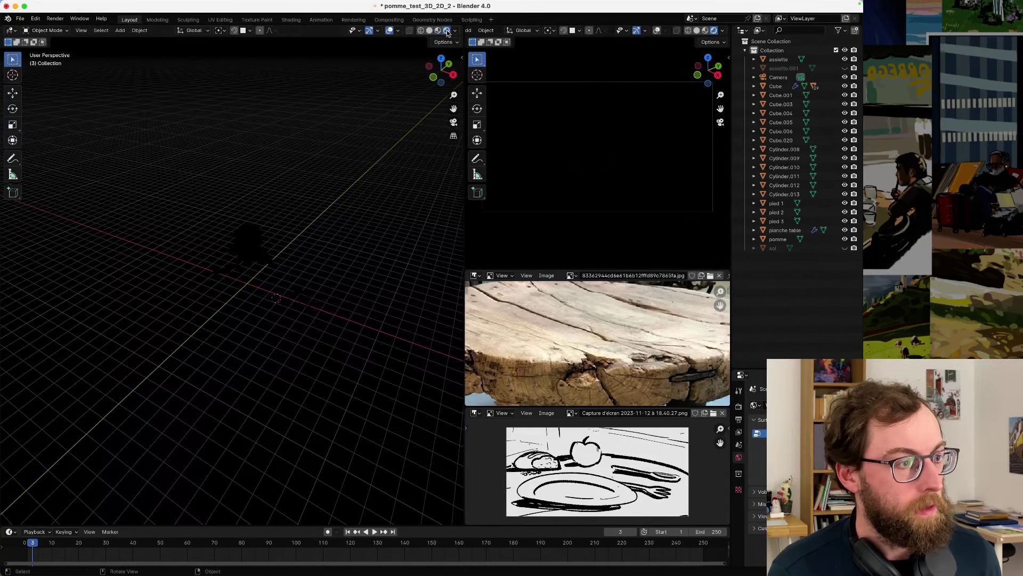
- Select the camera, table top and a table leg, then deselect everything
left_click(323, 317)
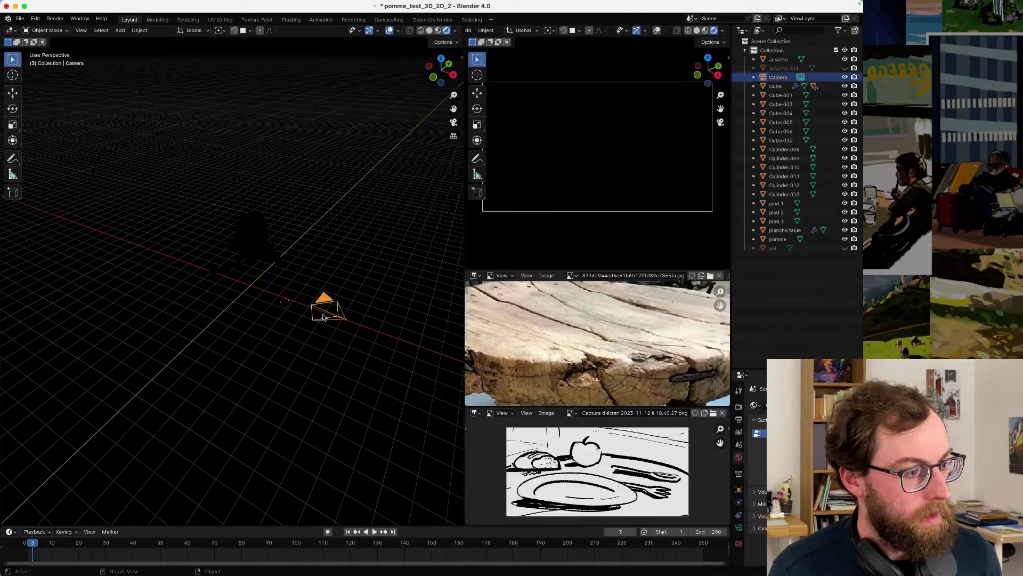
left_click(250, 289, "shift")
left_click(252, 291)
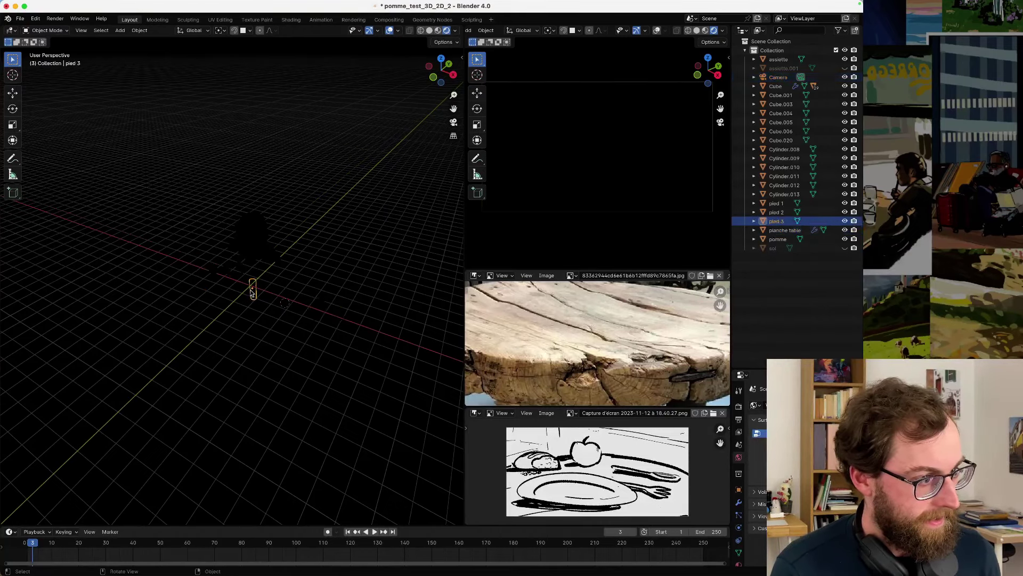
left_click(251, 301)
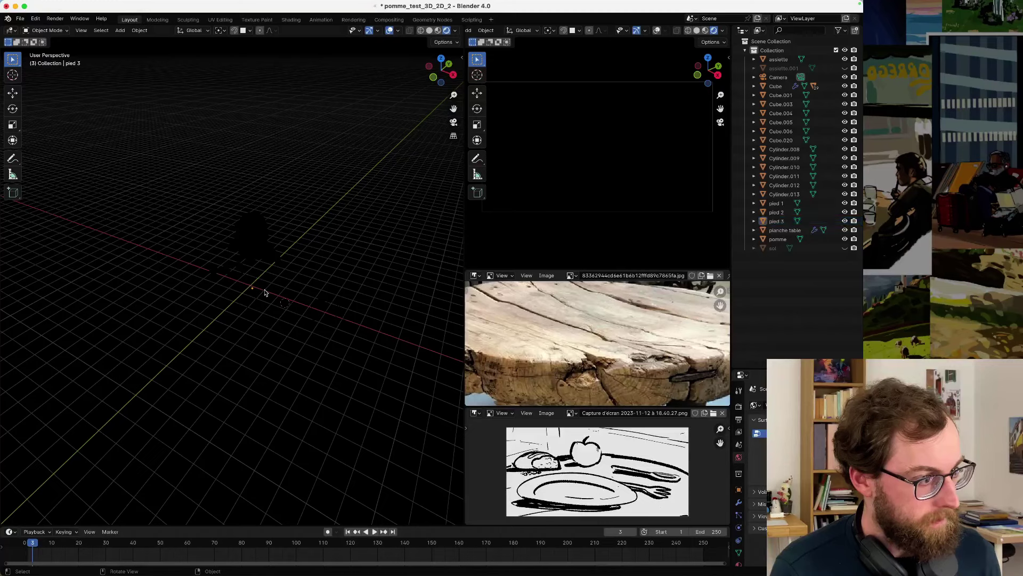
- Add a Sun light to the scene via Shift+A
key("shift+a")
mouse_move(257, 290)
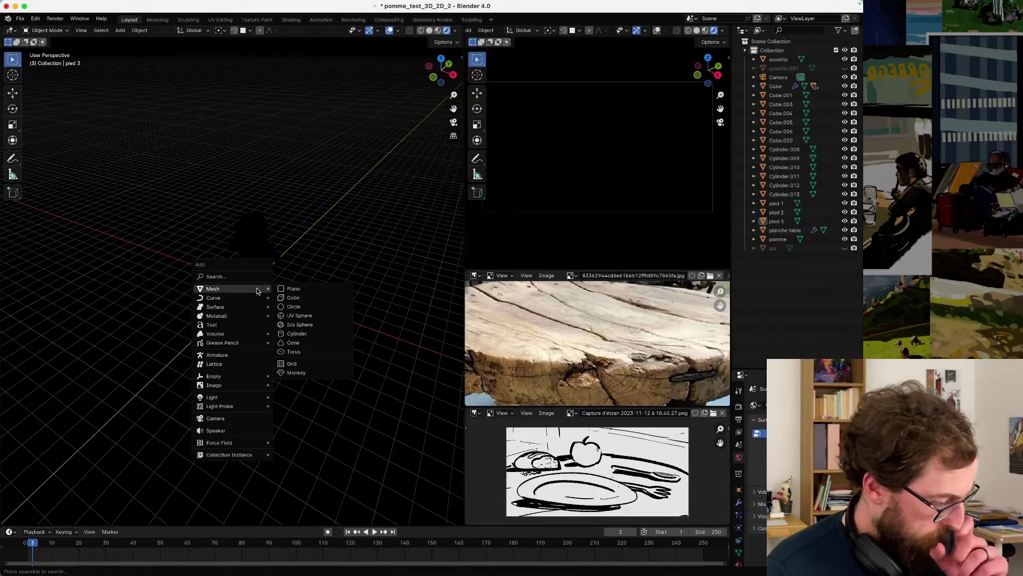
mouse_move(255, 397)
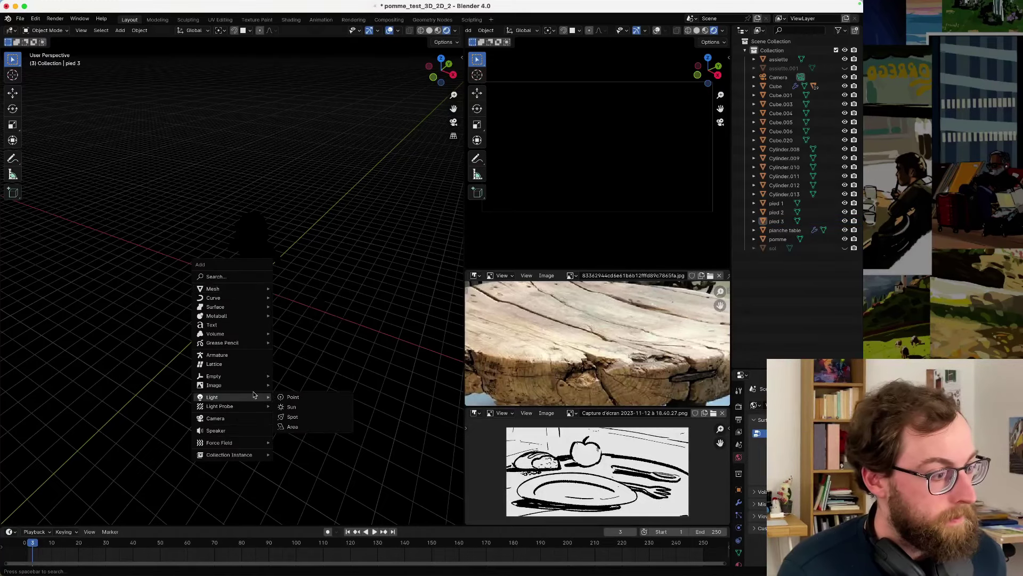
left_click(302, 406)
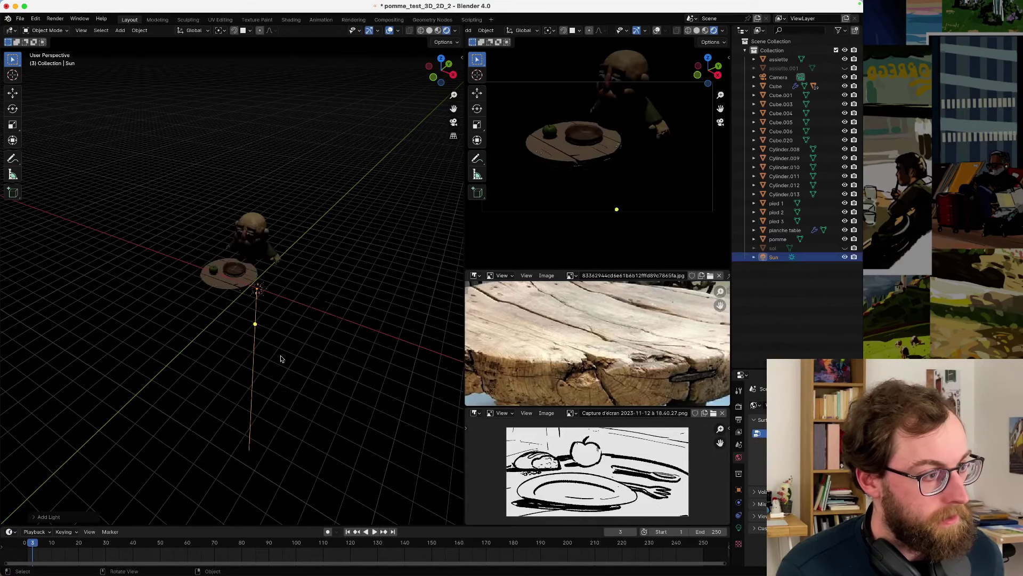
- Raise the sun along Z and shift it along X and Y above the scene
key("g")
key("z")
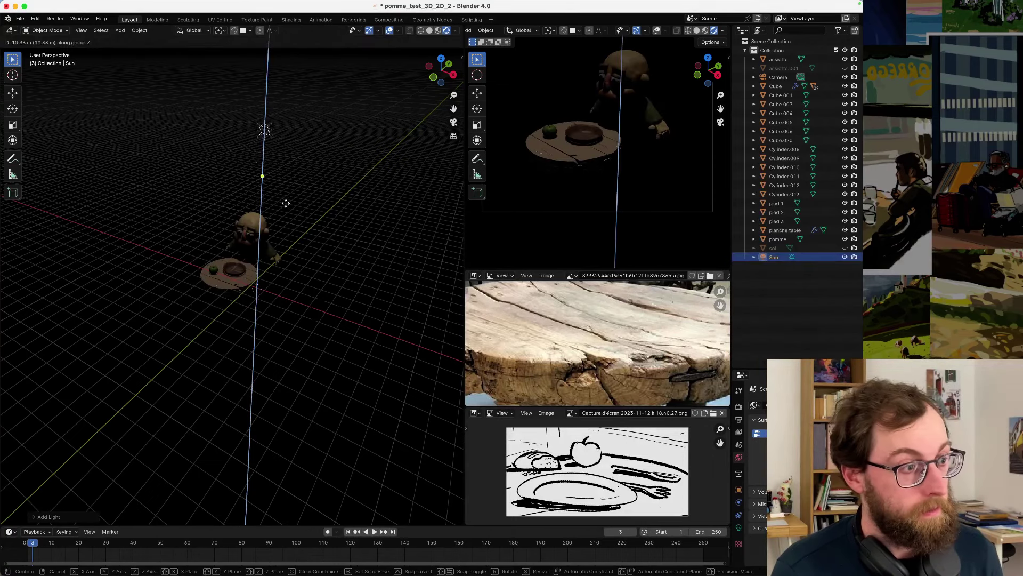
left_click(285, 217)
key("g")
key("Escape")
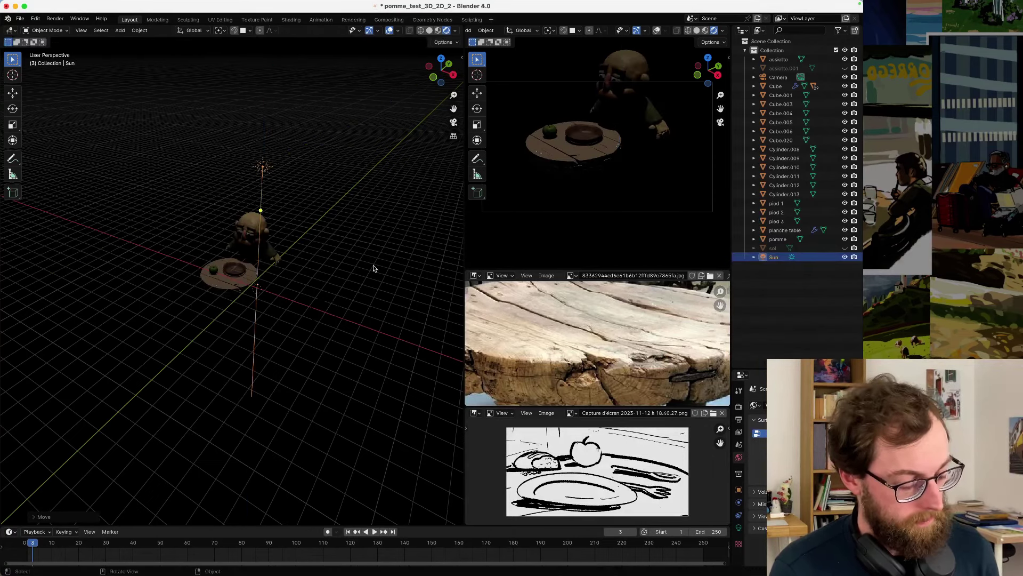
key("g")
key("x")
left_click(425, 296)
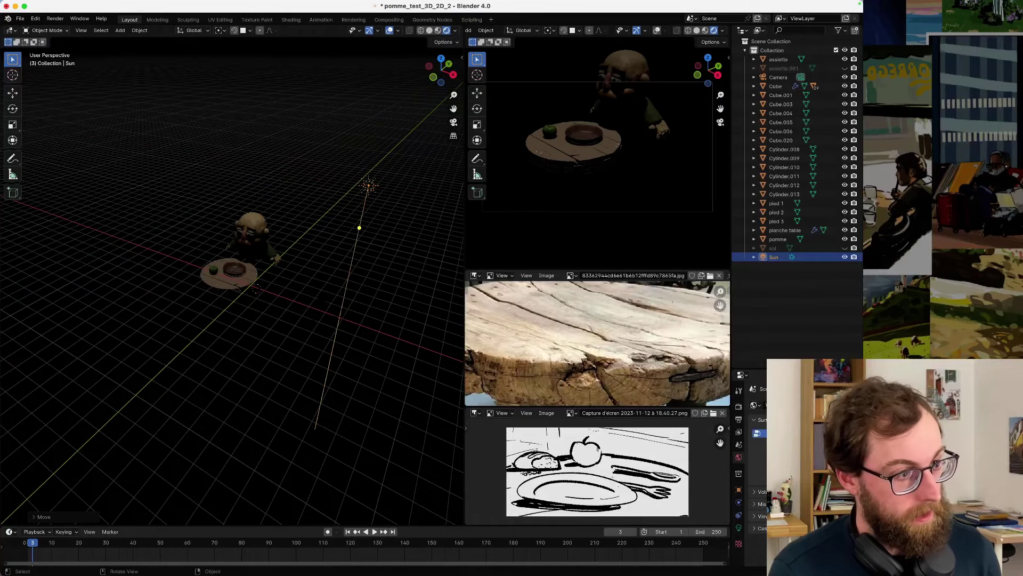
middle_click_drag(341, 234, 270, 315)
key("g")
key("y")
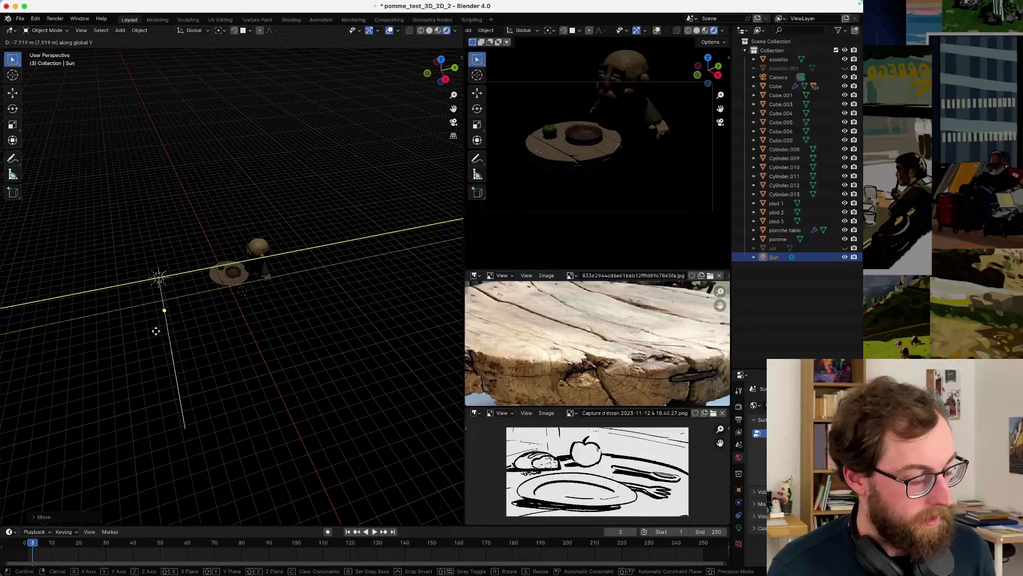
left_click(155, 331)
- Tilt the sun around X and turn it around Z to aim at the character and table
key("r")
key("x")
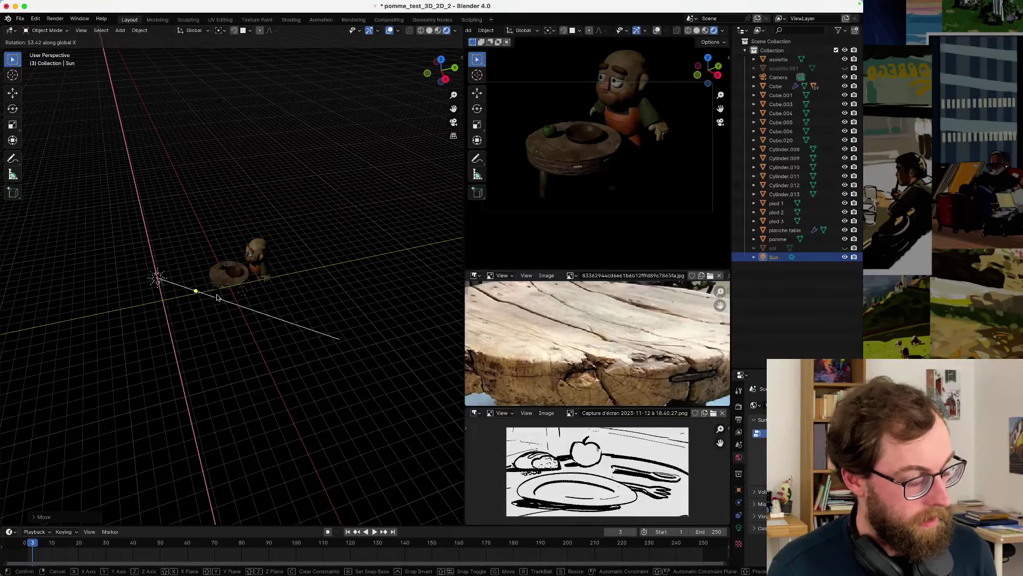
left_click(217, 298)
key("r")
key("z")
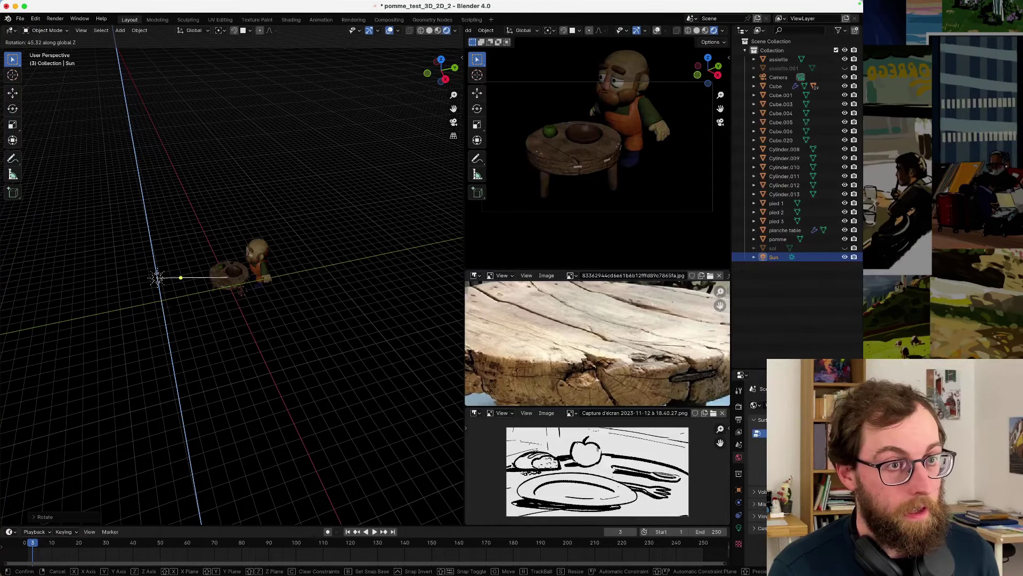
left_click(271, 266)
scroll(271, 272, "up", 5)
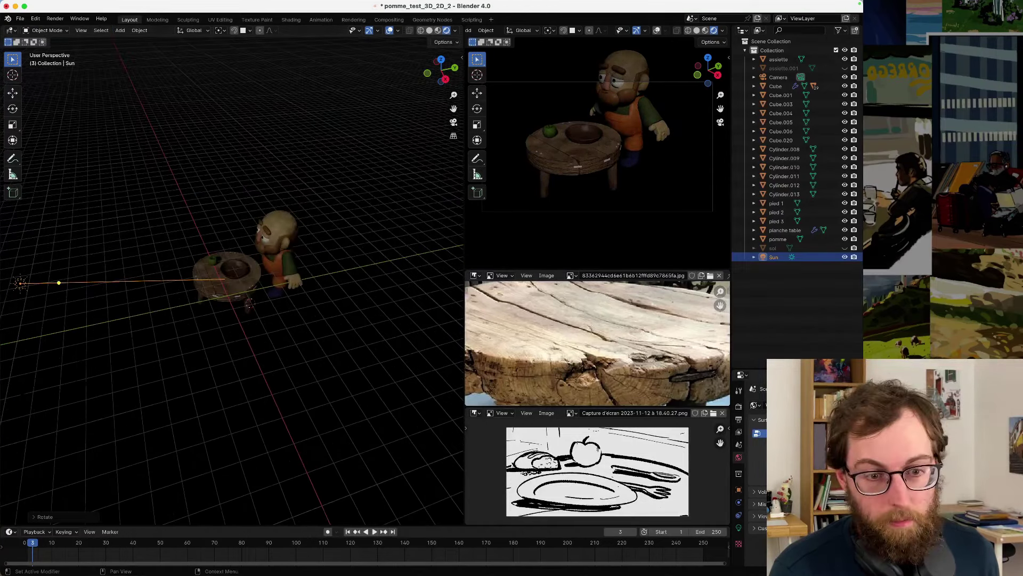
left_click(739, 528)
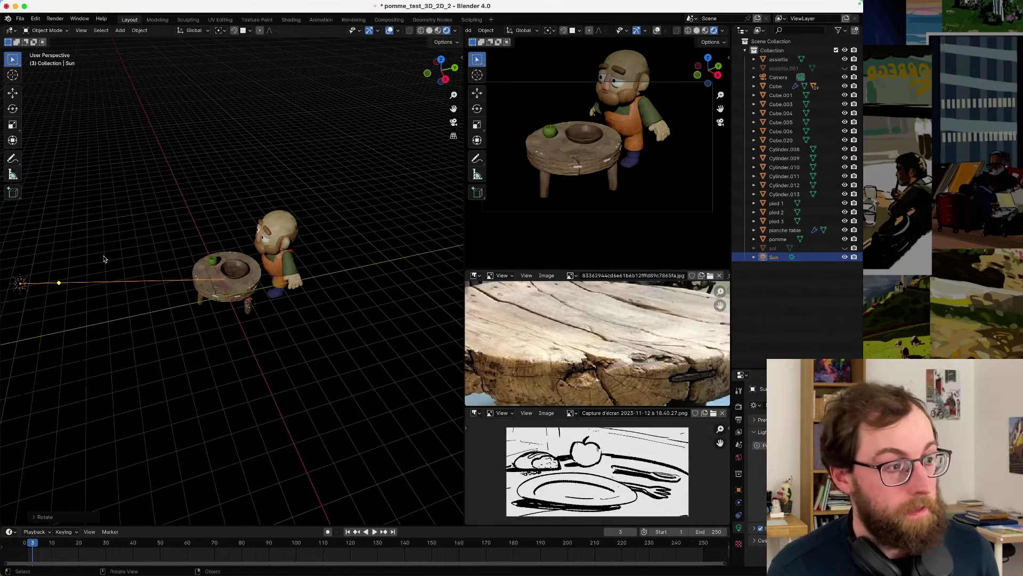
- Orbit the view and bring up the Add menu to pick a light type
middle_click_drag(247, 308, 261, 297)
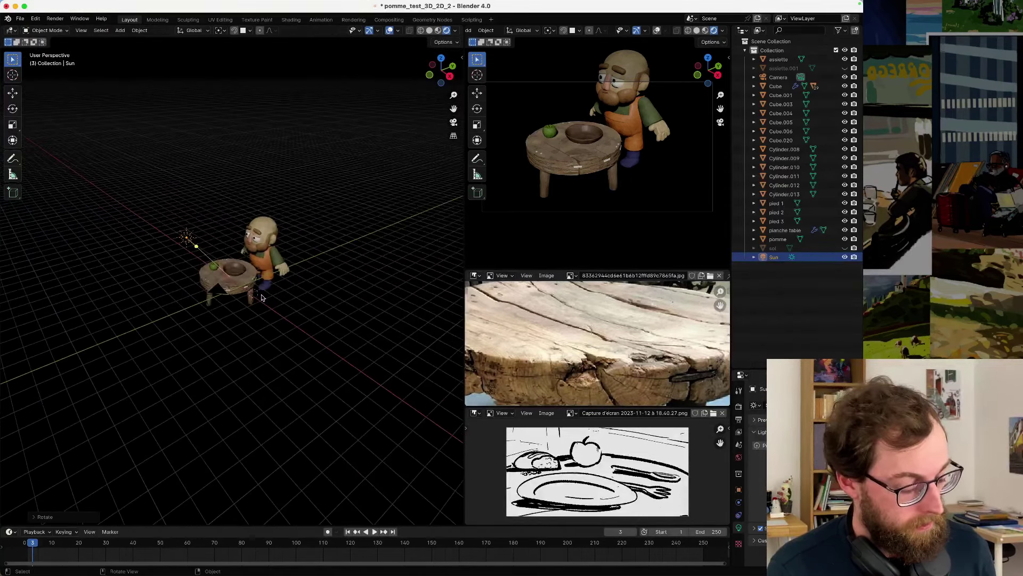
key("shift+a")
- Add a Point light and raise it vertically above the table
mouse_move(261, 296)
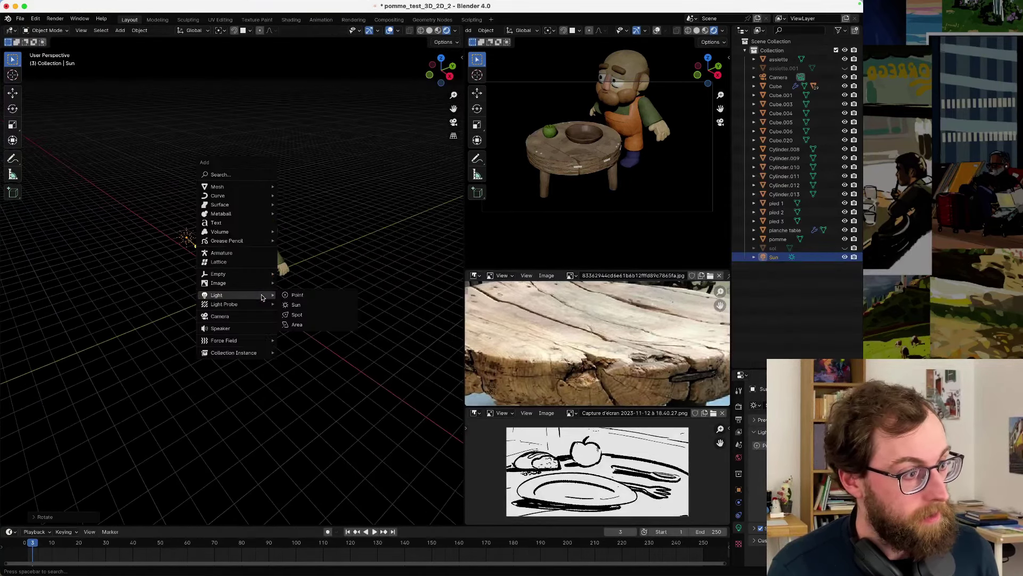
left_click(302, 299)
key("g")
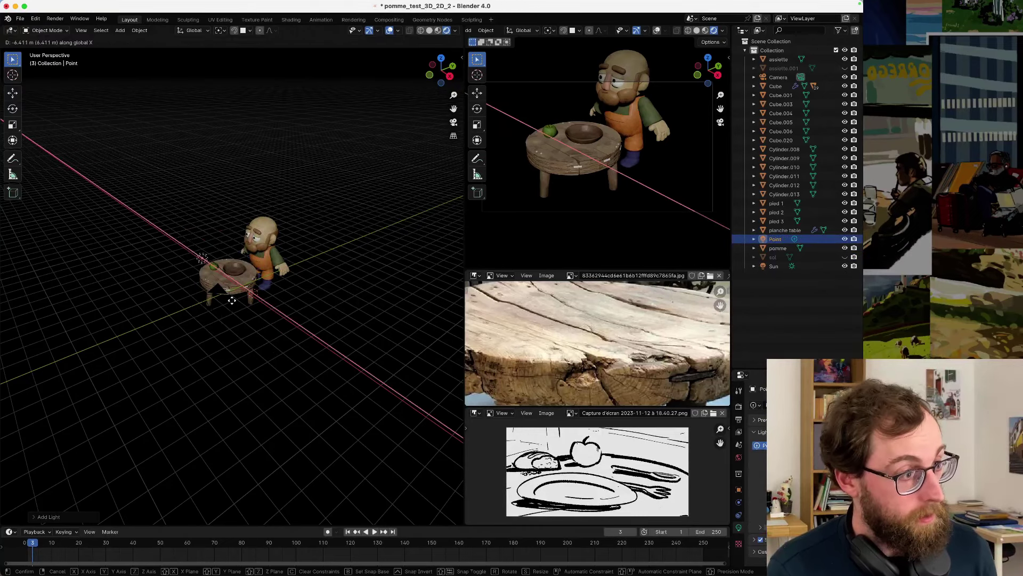
key("z")
left_click(236, 269)
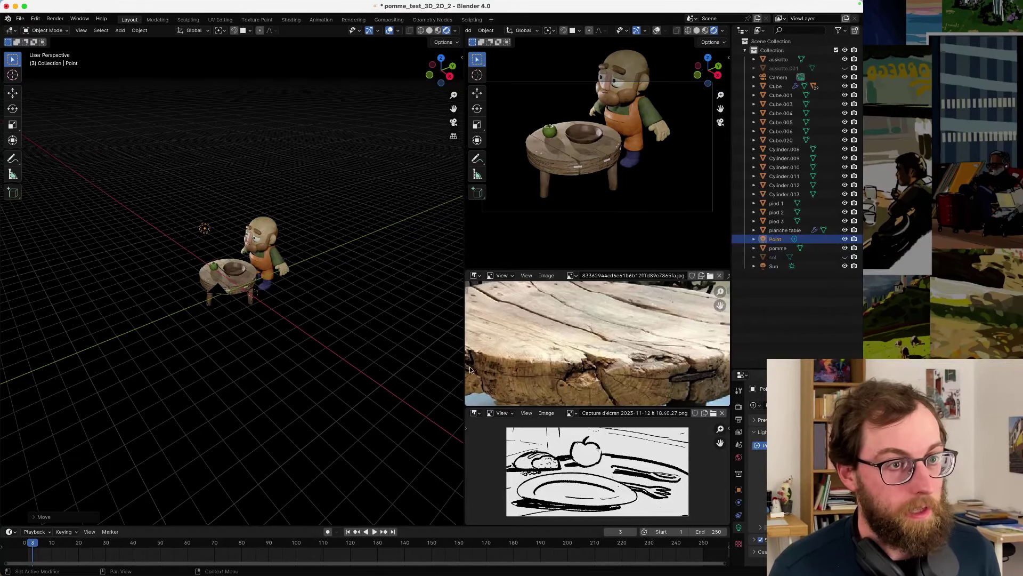
- Reposition the point light along Y and X beside the table near the character
scroll(198, 266, "up", 5)
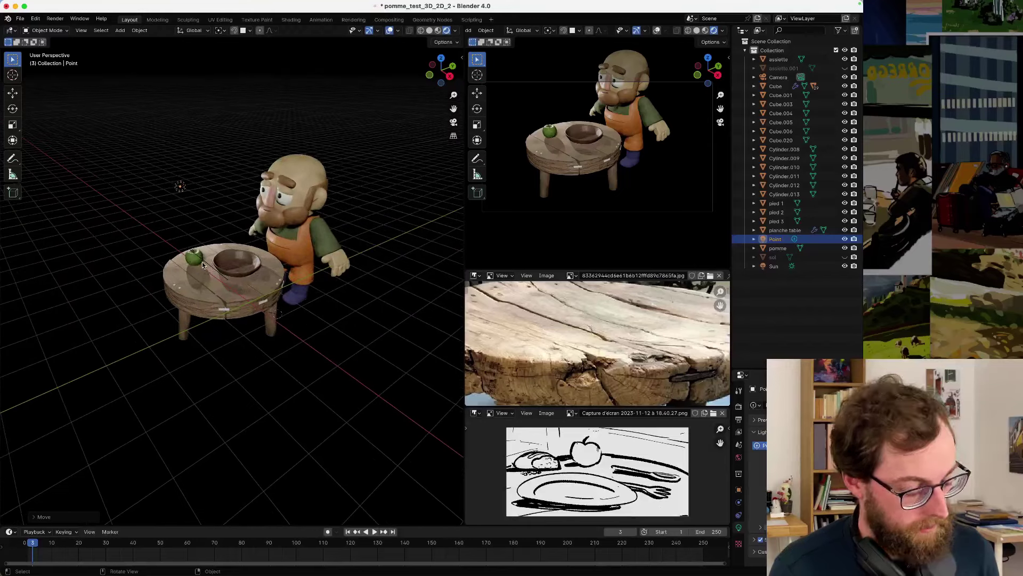
key("g")
key("z")
key("z")
key("z")
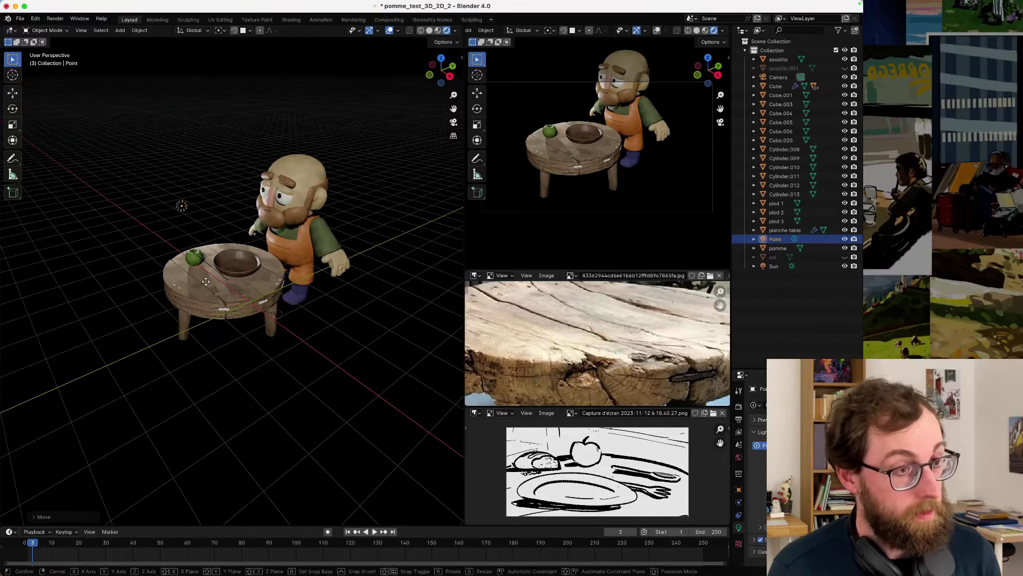
key("y")
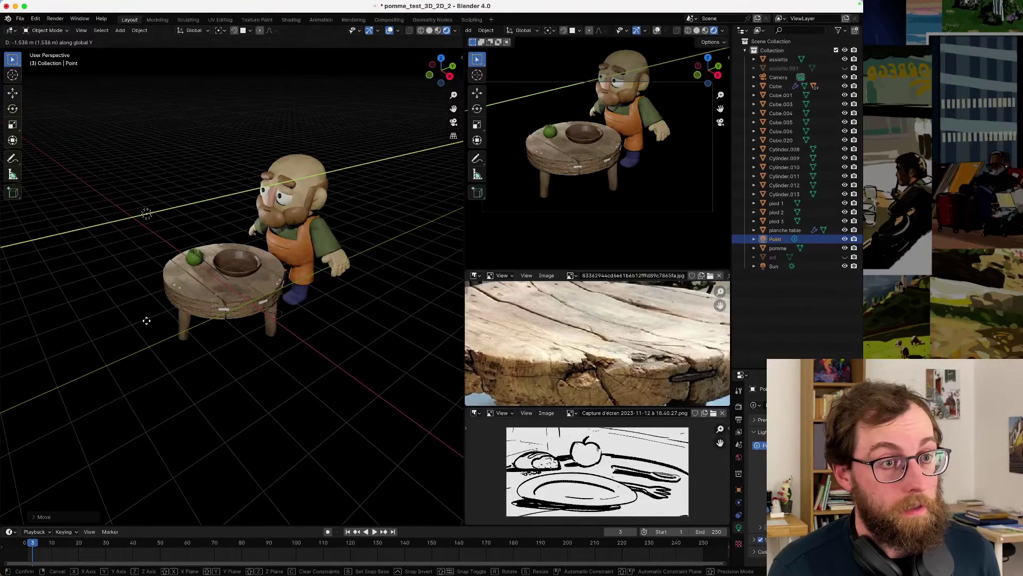
key("x")
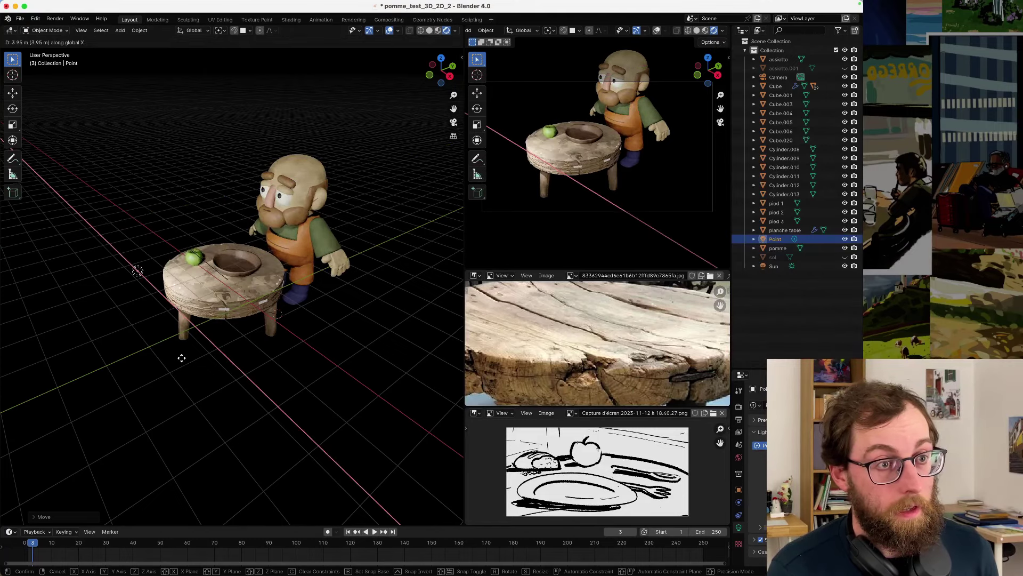
left_click(182, 358)
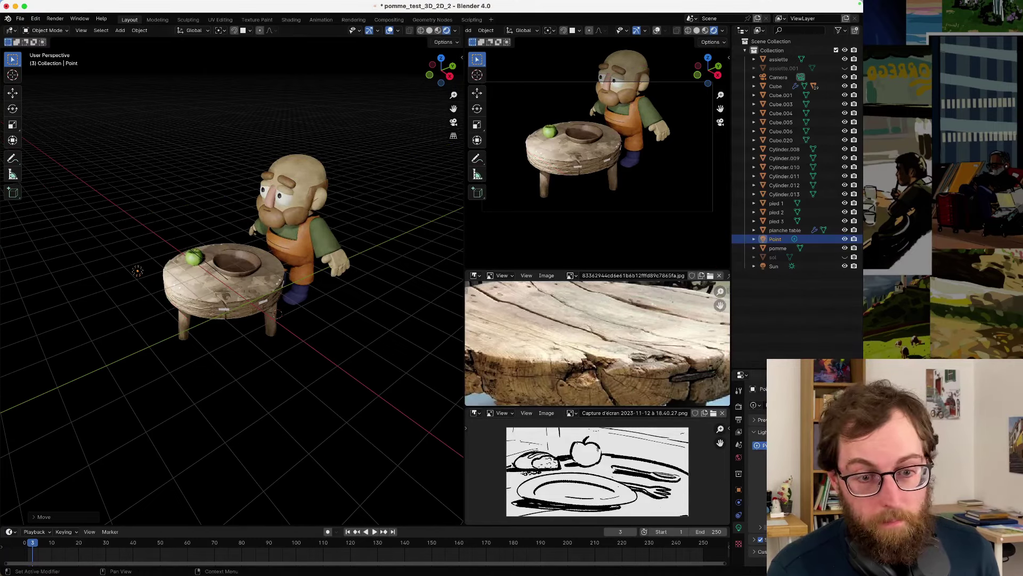
- Pick a new colour for the point light and orbit to face the character
left_click(799, 458)
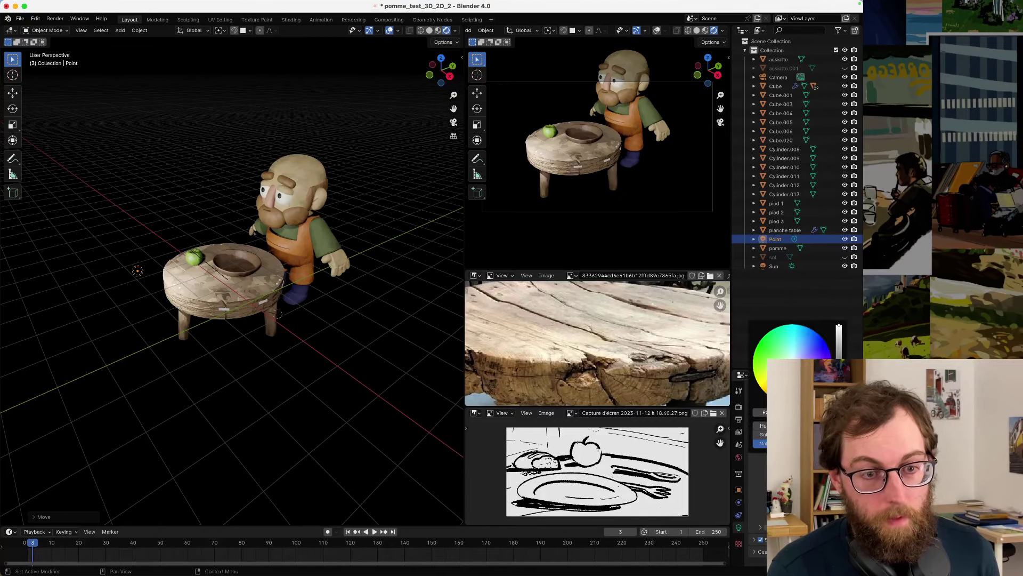
left_click(794, 368)
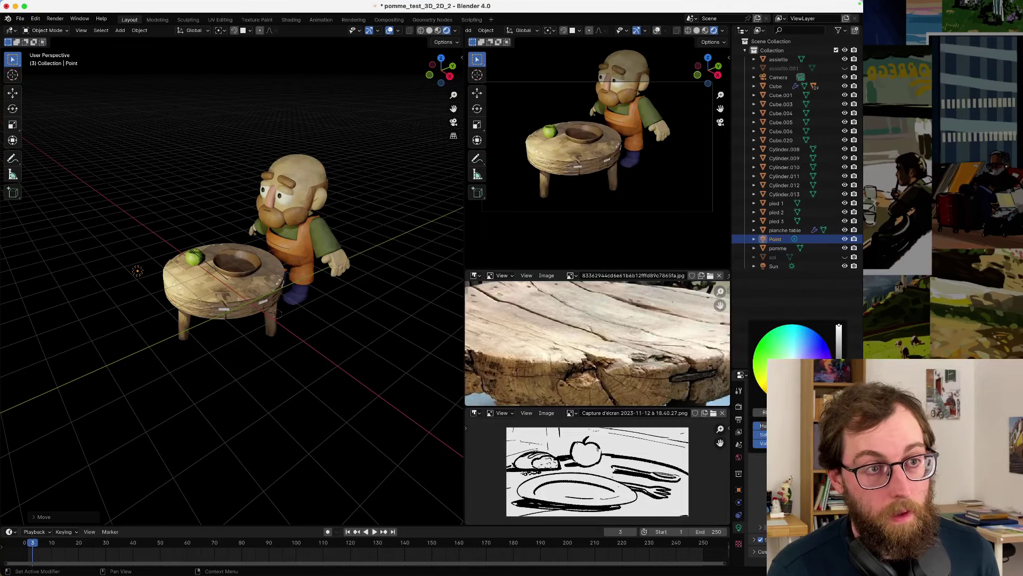
middle_click_drag(276, 314, 302, 314)
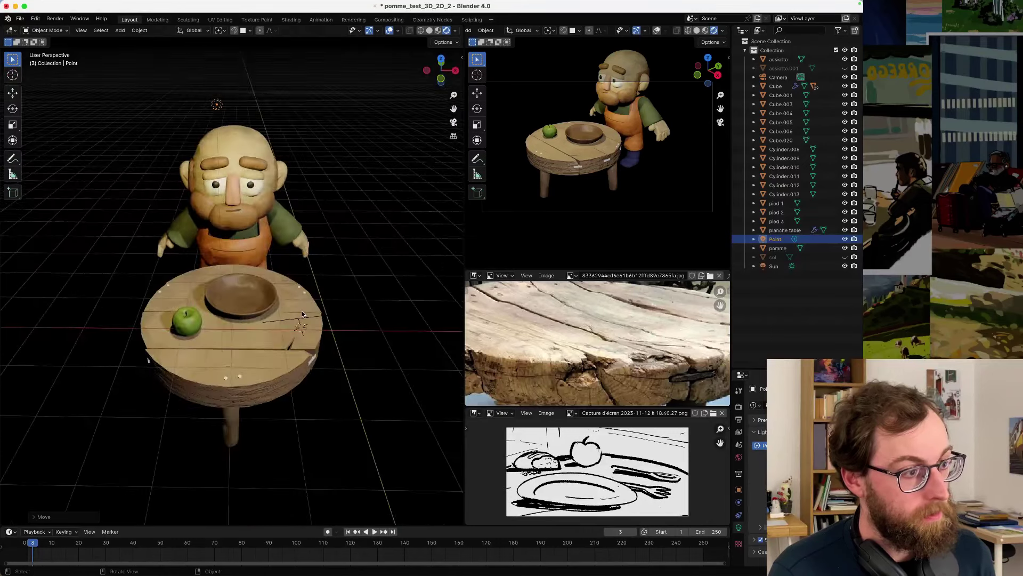
- Duplicate the point light as Point.001, slide it along Y, and view its colour options
key("shift+d")
key("x")
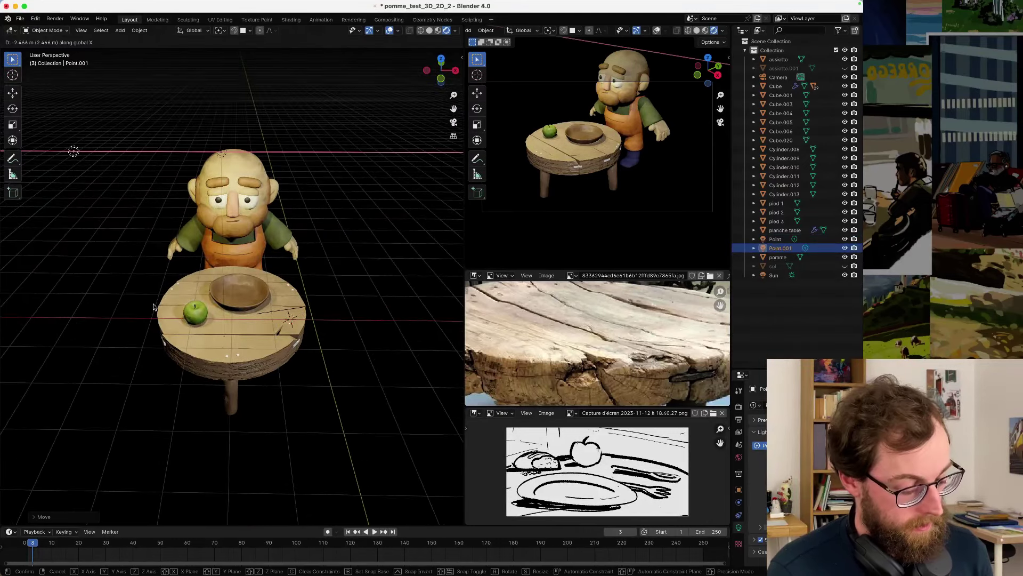
key("y")
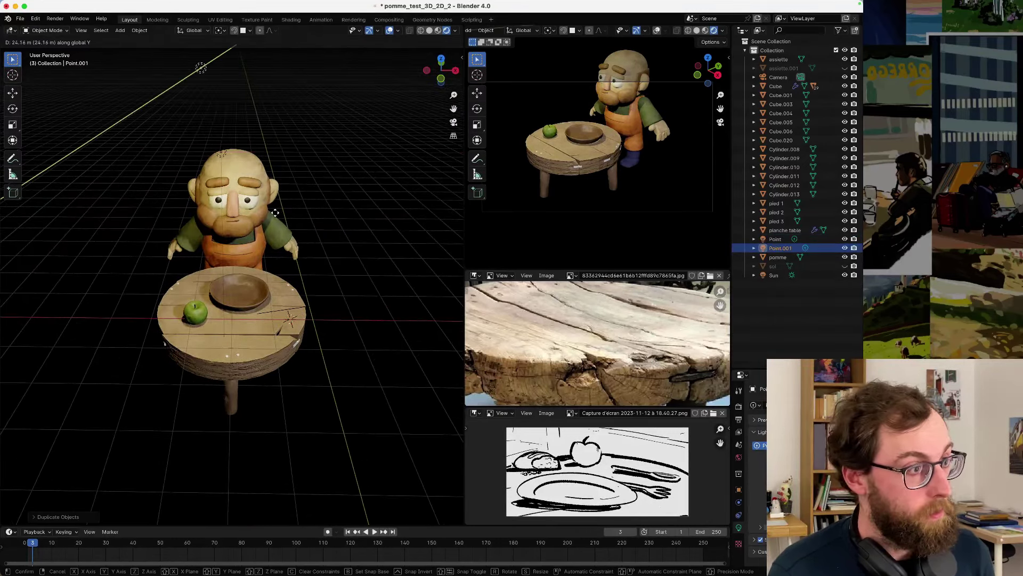
left_click(270, 223)
left_click(815, 459)
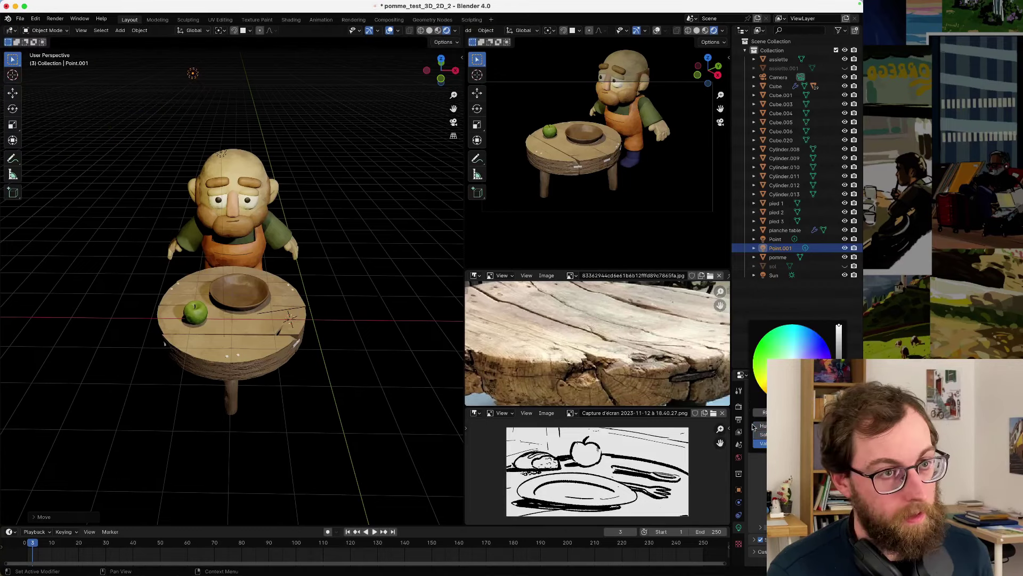
- Lower Point.001 along Z and slide it roughly 13 m along Y, then deselect it
middle_click_drag(255, 280, 323, 289)
scroll(273, 324, "up", 2)
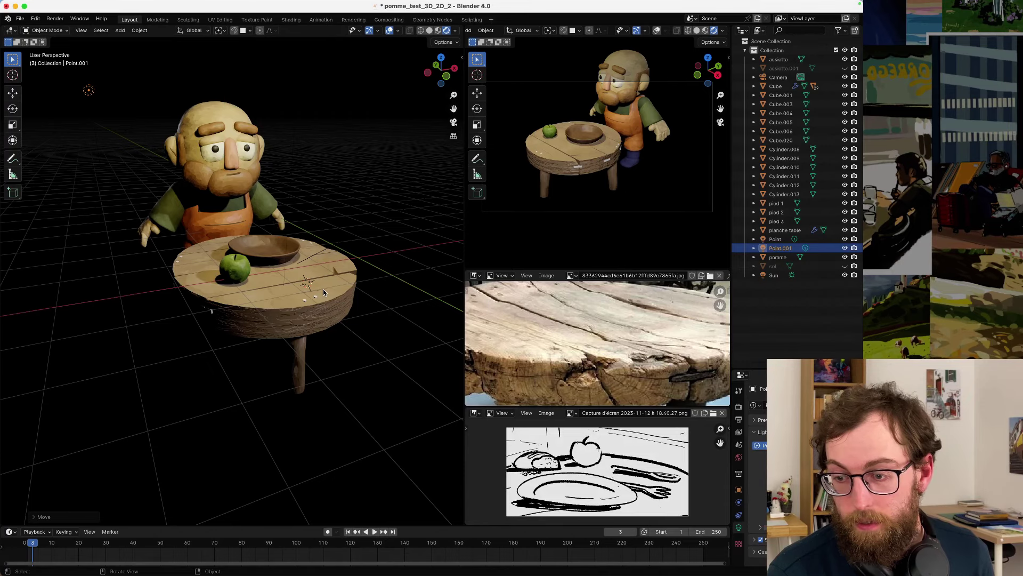
scroll(323, 289, "down", 3)
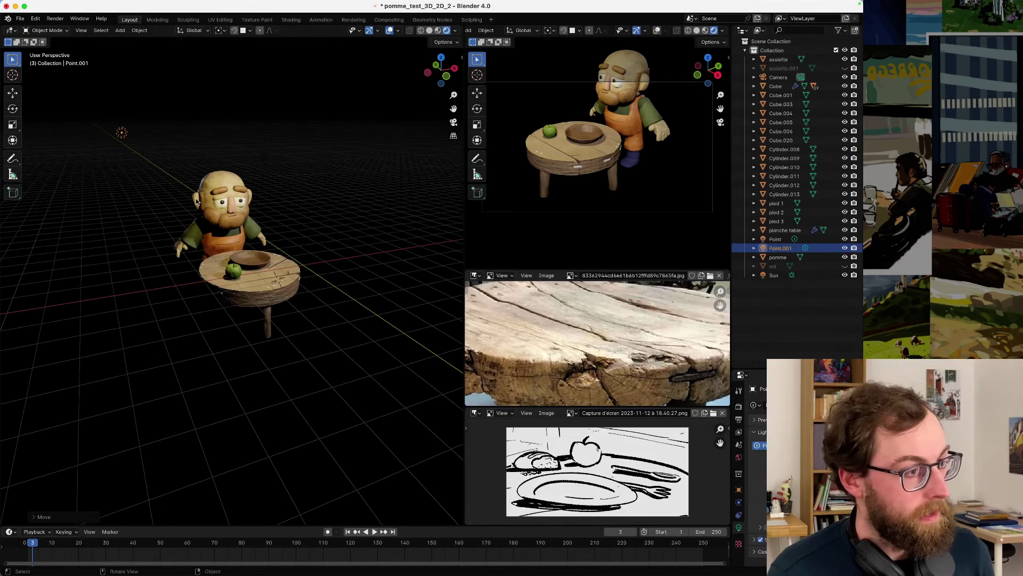
middle_click_drag(196, 201, 241, 260, "shift")
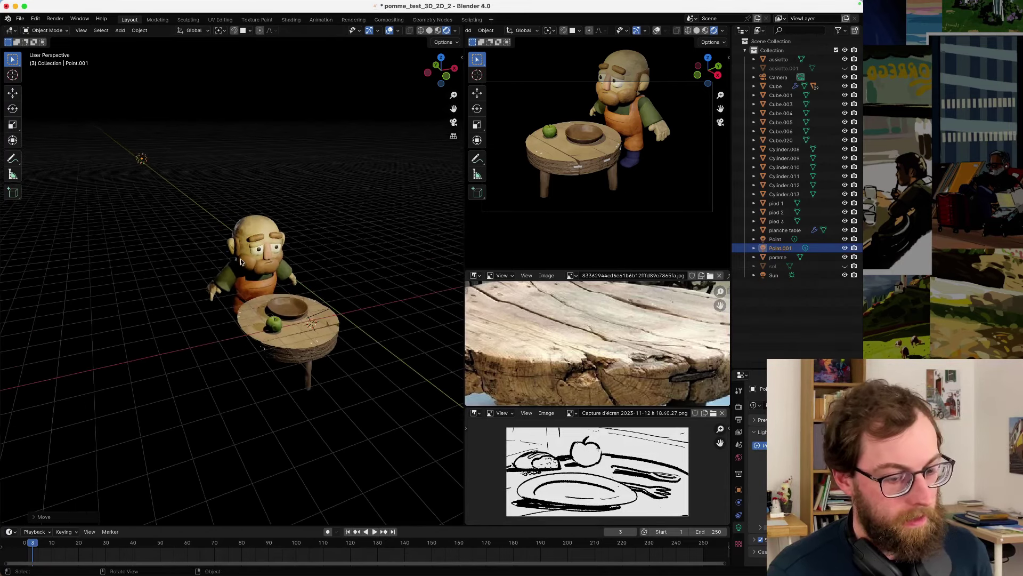
key("g")
key("z")
left_click(248, 291)
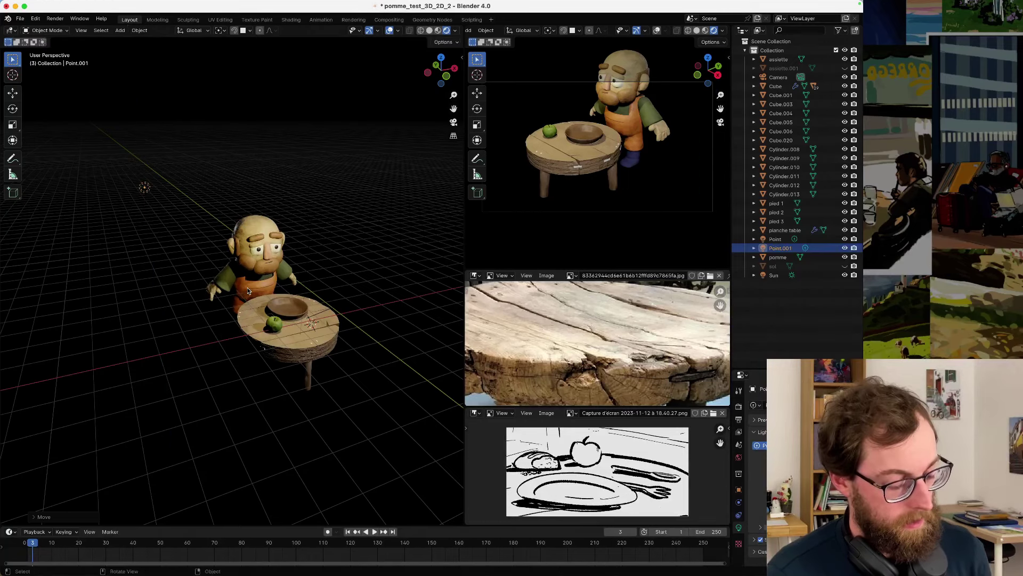
key("g")
key("y")
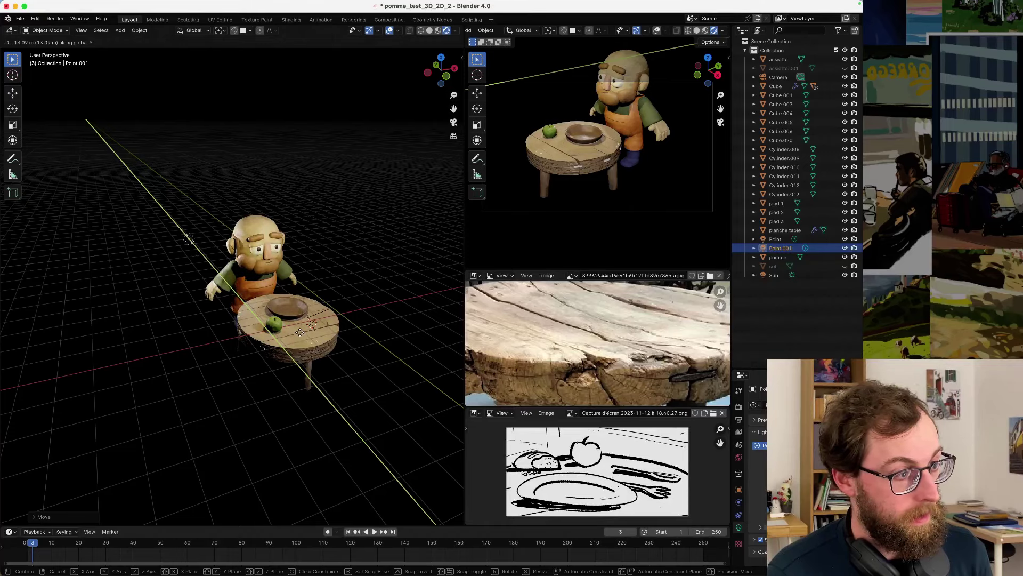
left_click(298, 331)
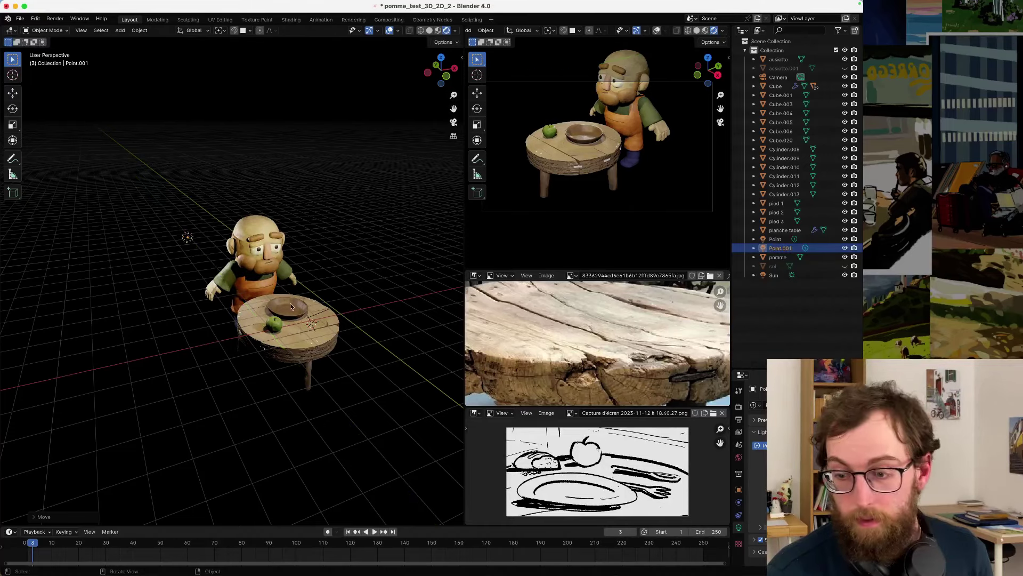
left_click(331, 235)
middle_click_drag(319, 250, 216, 281)
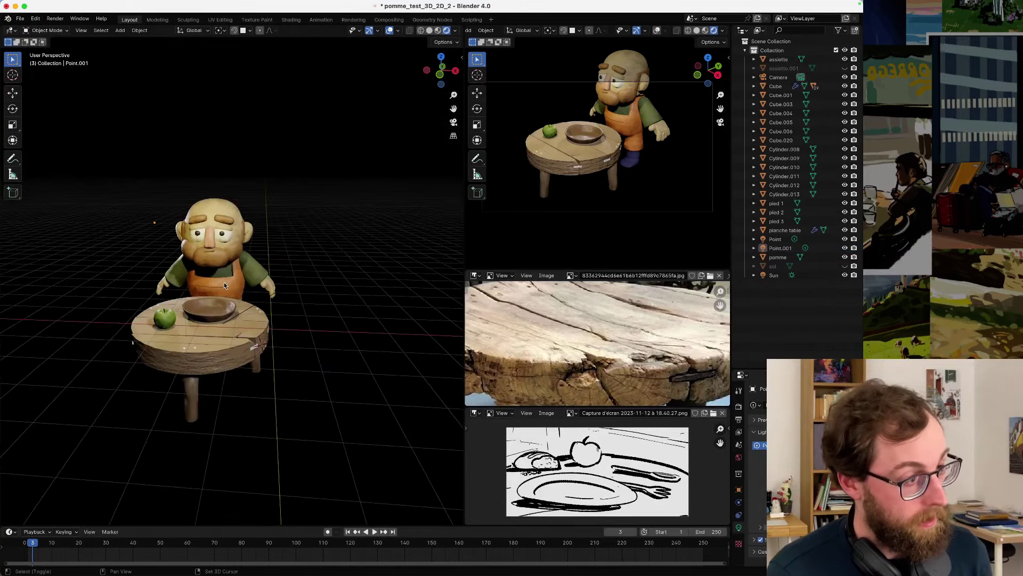
- Duplicate Point.001 into Point.002, shifted about 7 m along X, then deselect it
key("d")
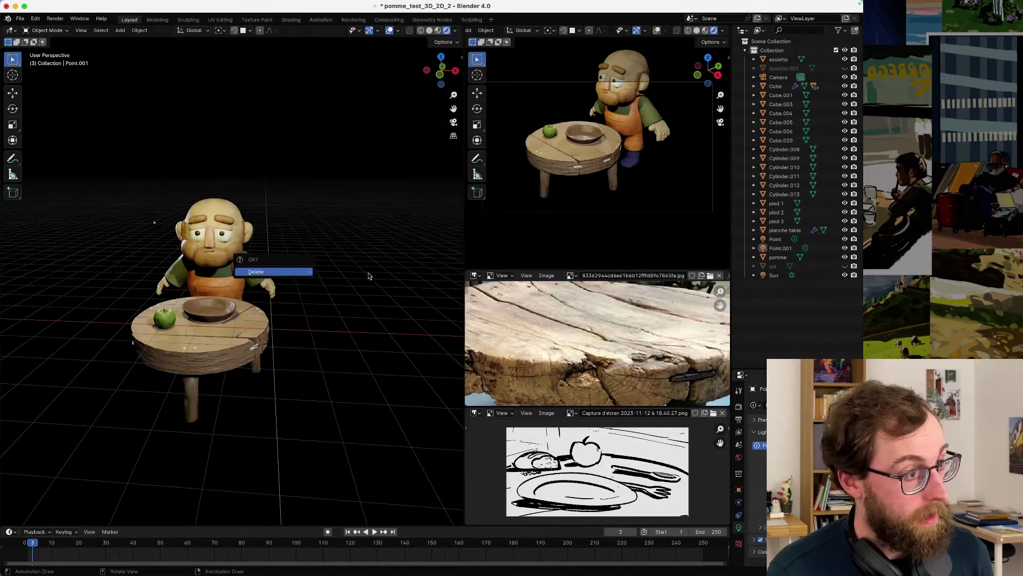
left_click(154, 223)
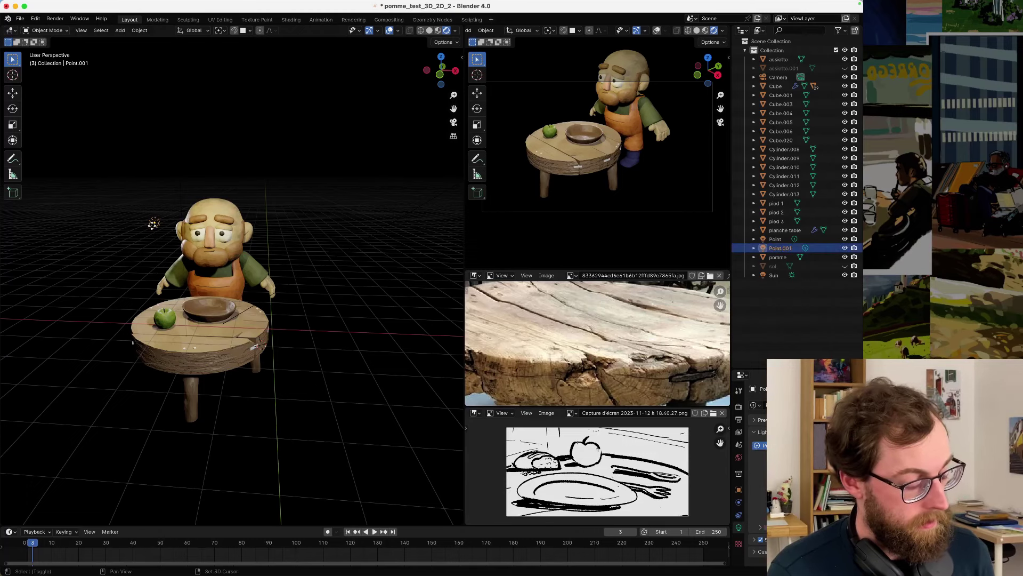
key("shift+d")
key("x")
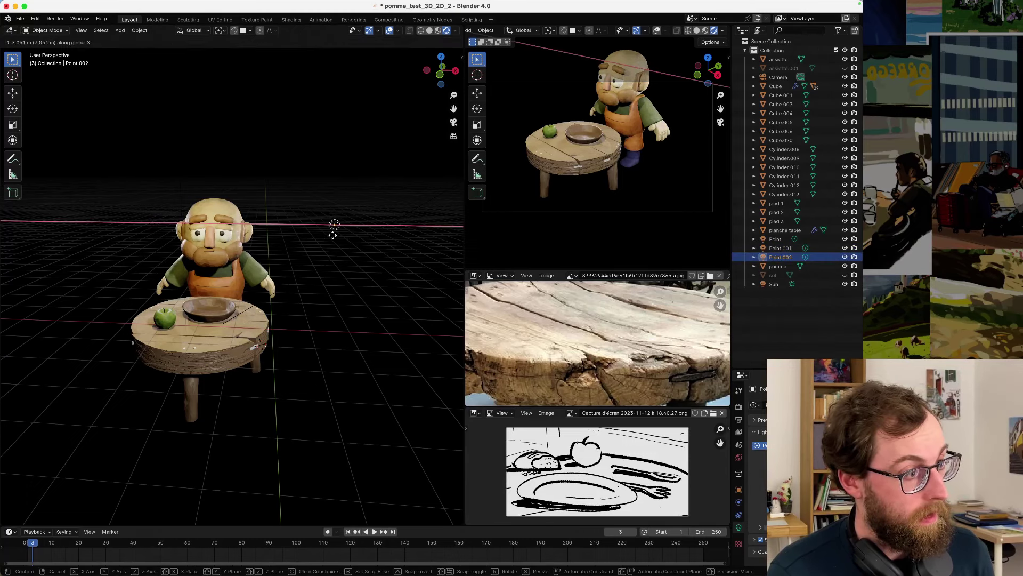
left_click(334, 231)
middle_click_drag(334, 234, 253, 265)
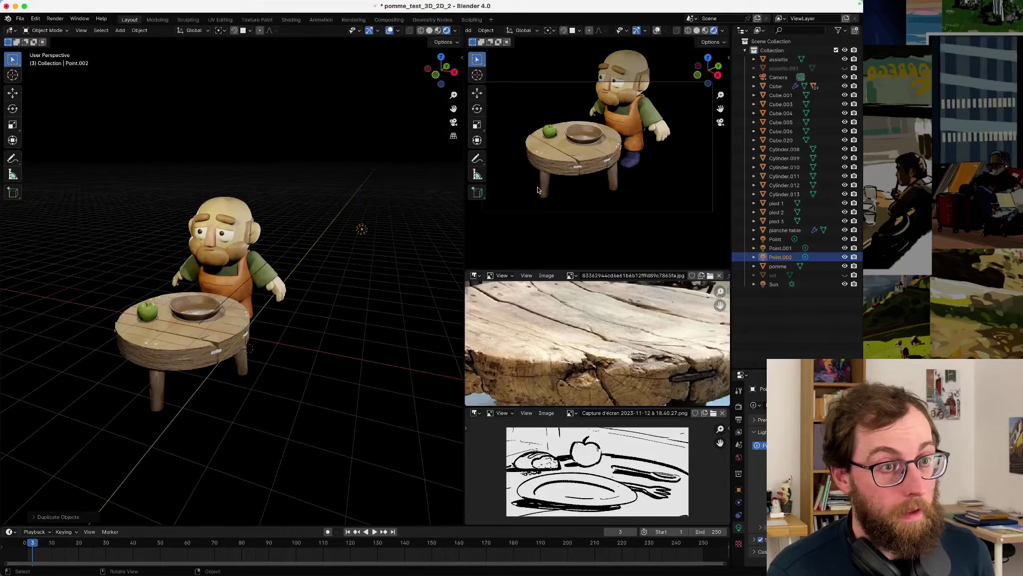
left_click(578, 214)
scroll(367, 313, "down", 5)
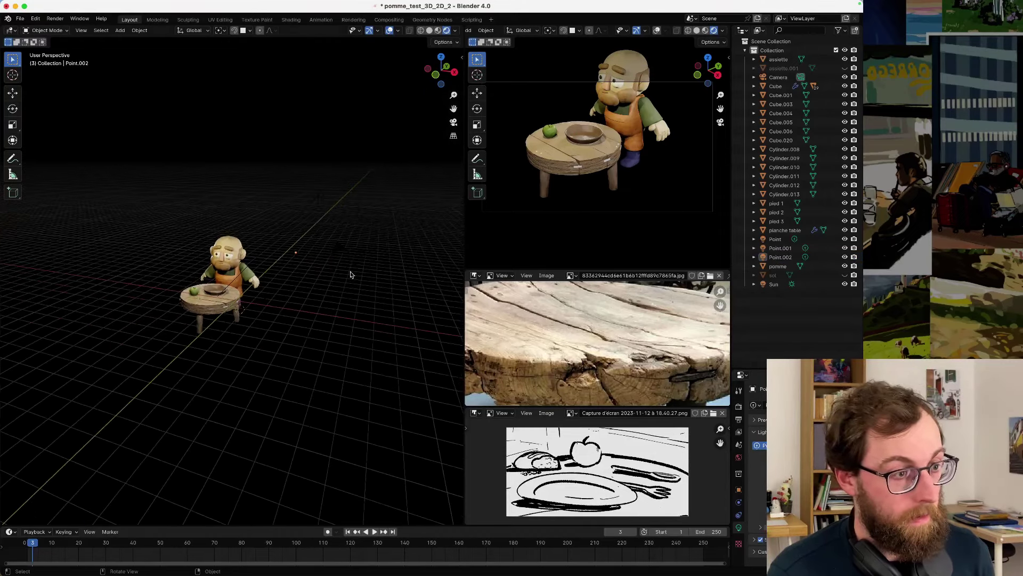
- Select the camera, raise it along Z and shift it along Y
left_click(344, 254)
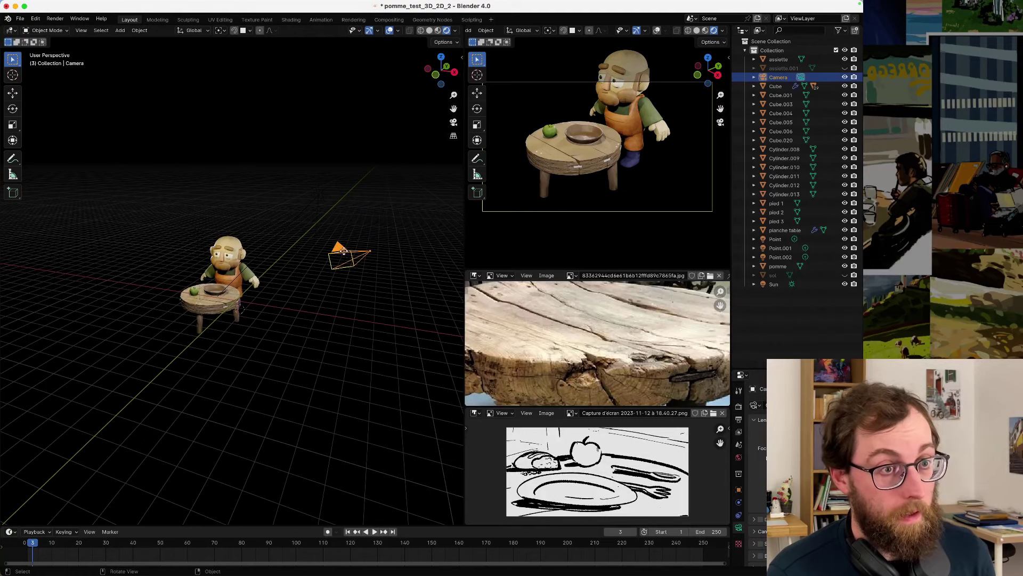
key("g")
key("z")
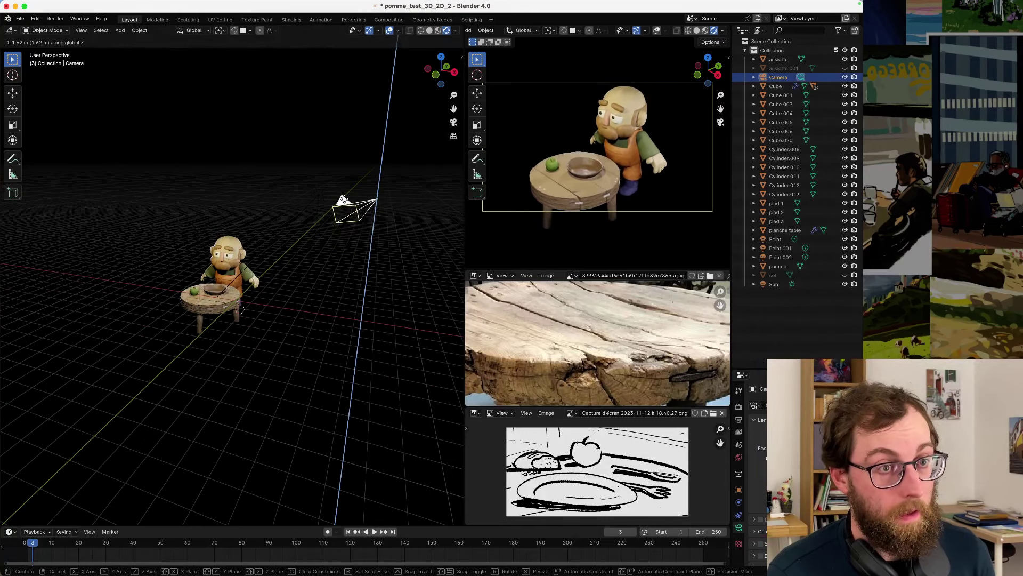
left_click(326, 281)
key("g")
key("y")
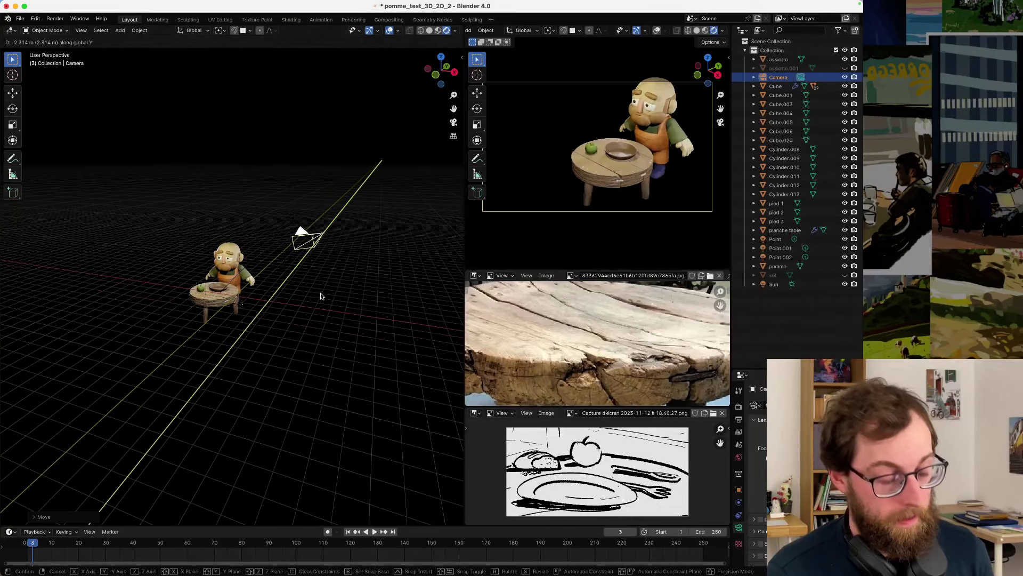
left_click(321, 293)
- Shift the camera along X and set its final height to frame character and table
key("g")
key("x")
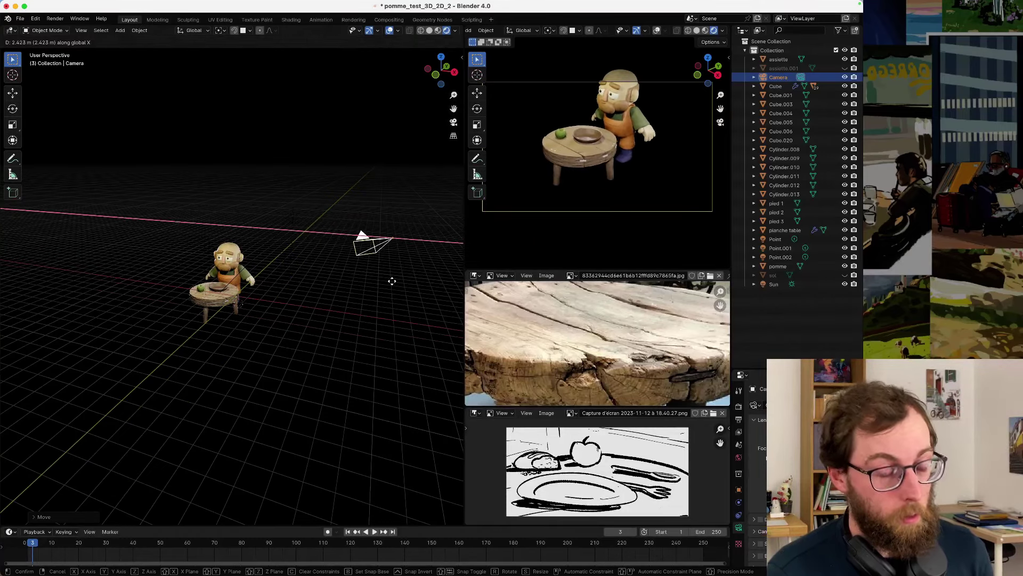
left_click(392, 281)
key("g")
key("z")
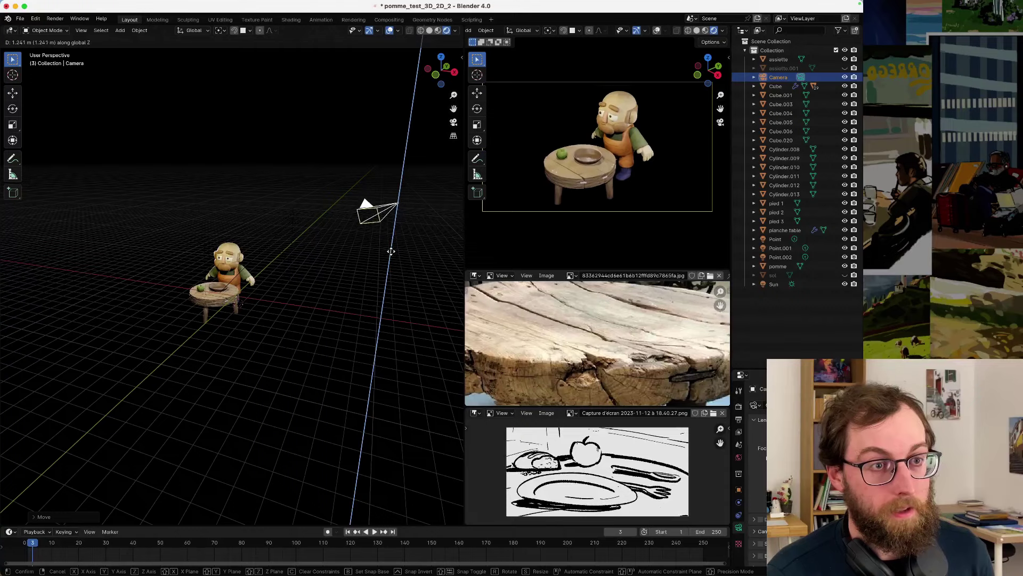
left_click(392, 253)
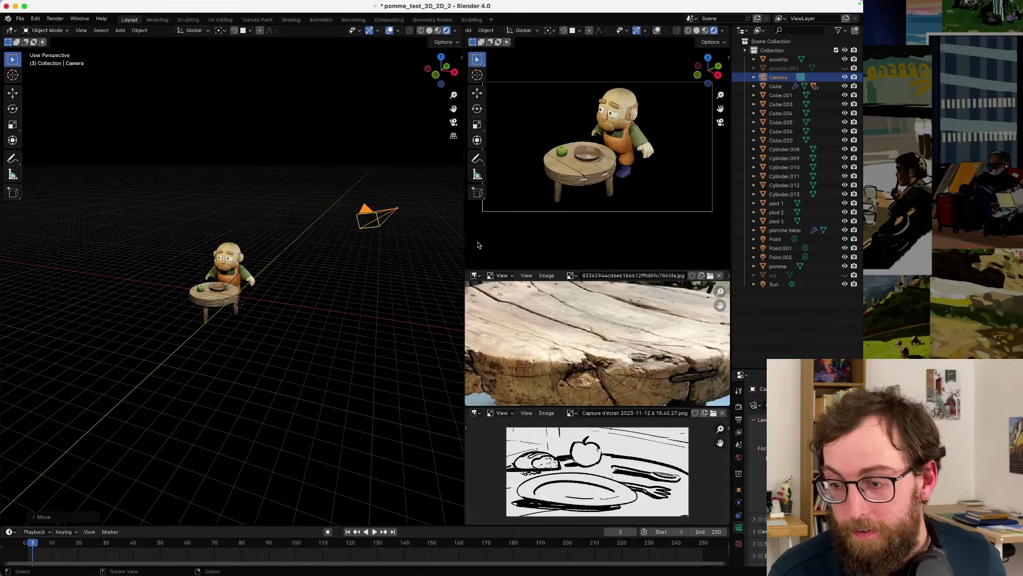
scroll(293, 290, "up", 7)
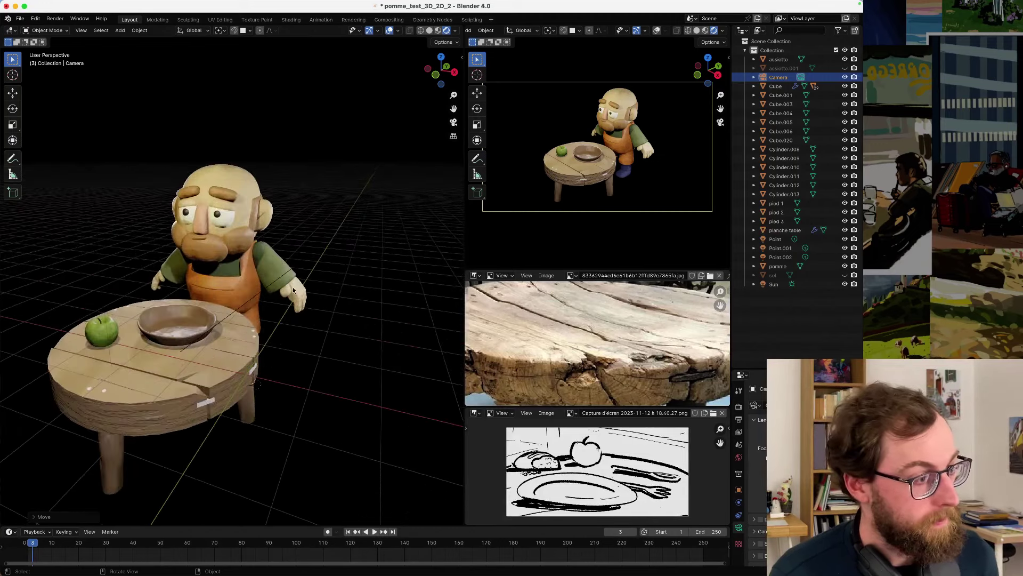
middle_click_drag(248, 337, 216, 340)
scroll(216, 340, "down", 3)
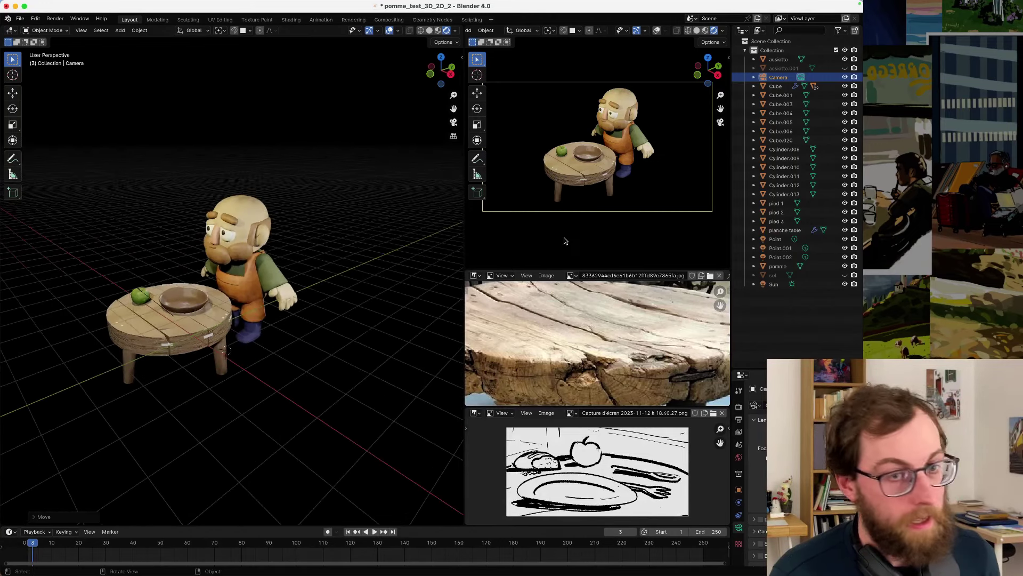
- Make the floor 'sol' visible, select it, then hide it with H
left_click(844, 275)
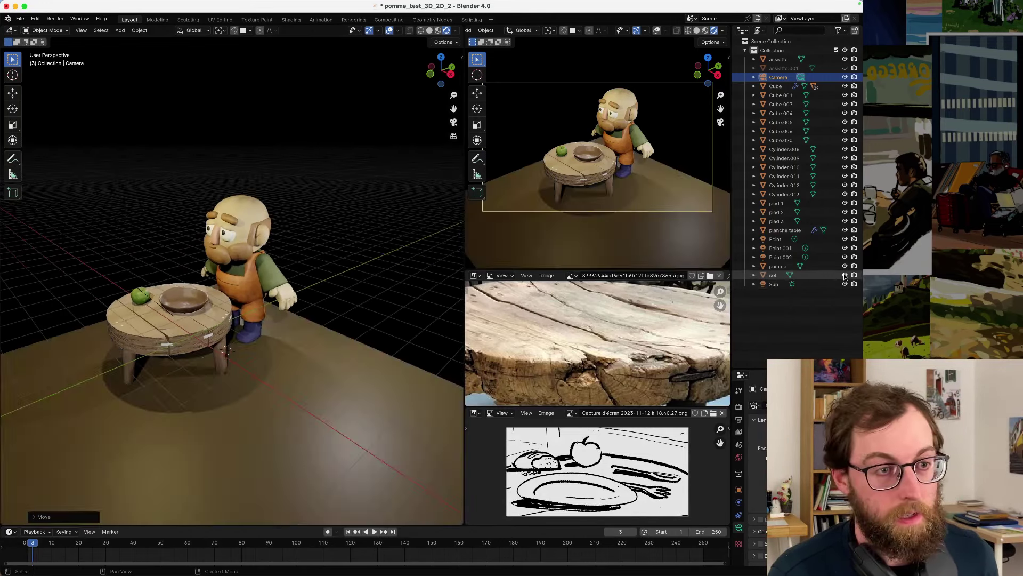
scroll(255, 369, "down", 2)
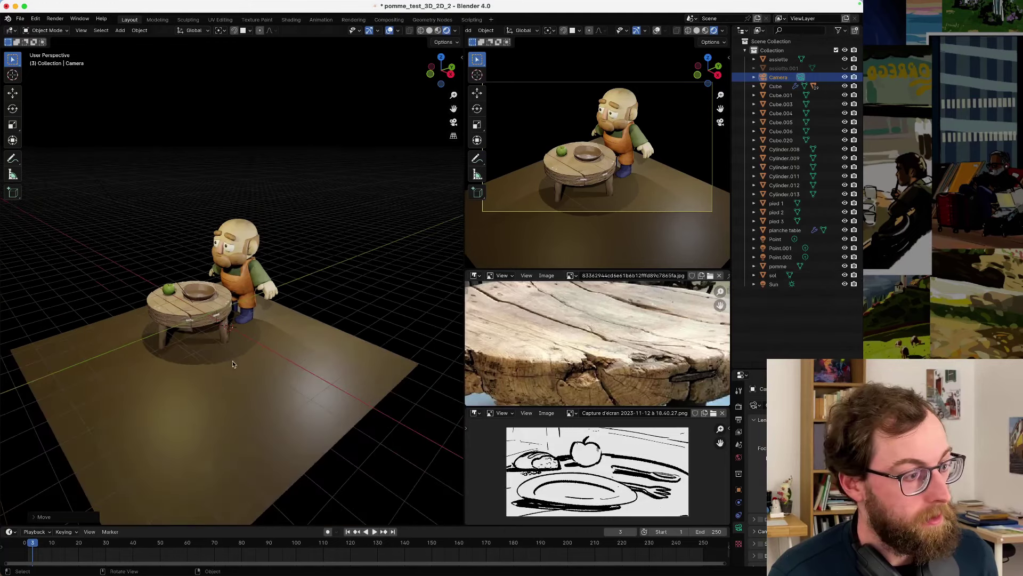
left_click(256, 369)
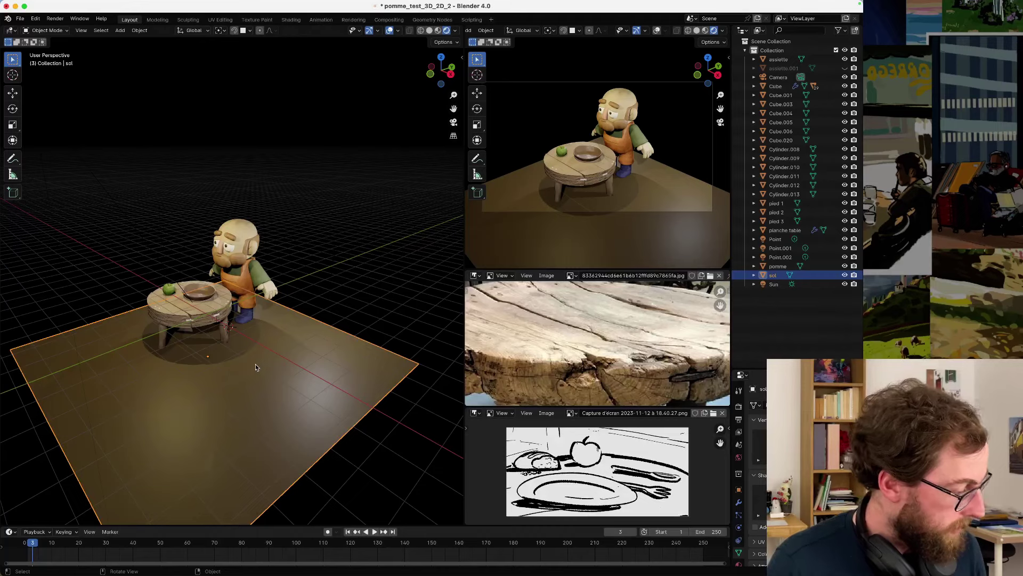
middle_click_drag(316, 389, 347, 398)
scroll(272, 367, "up", 2)
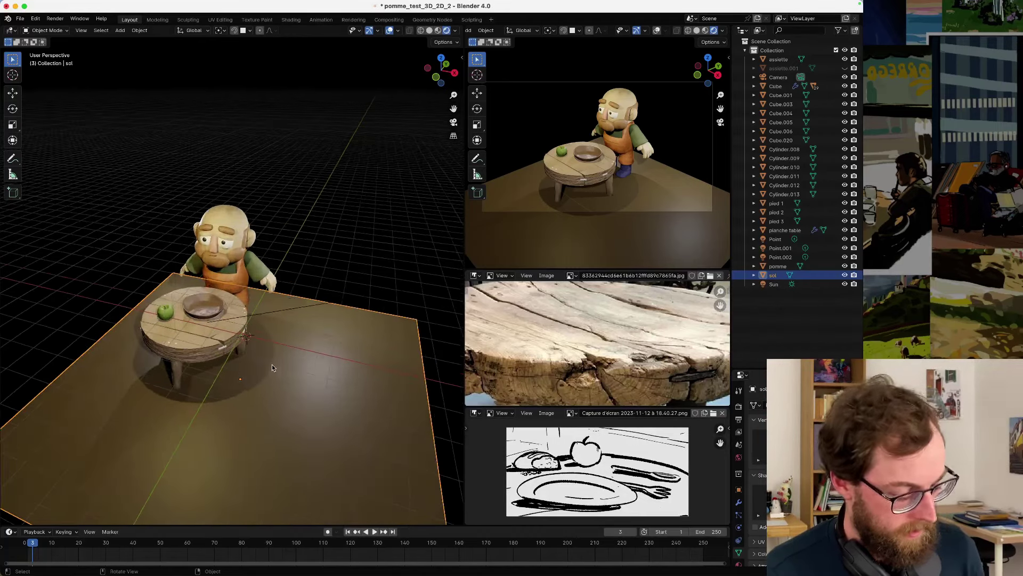
key("h")
- Frame the character and table frontally and open the Sun light's colour picker
scroll(237, 358, "up", 4)
middle_click_drag(209, 360, 250, 335)
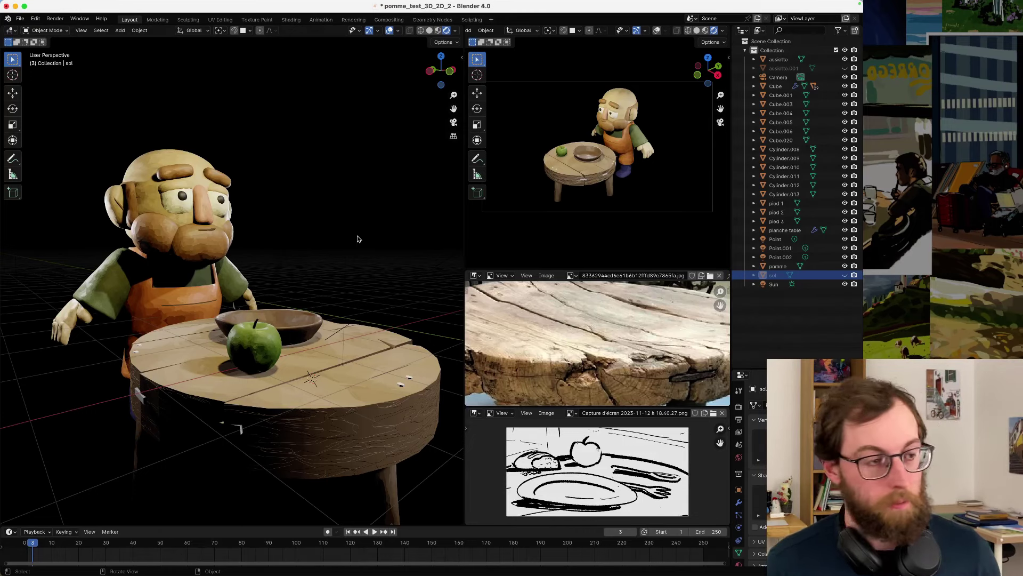
scroll(283, 294, "down", 3)
middle_click_drag(283, 293, 285, 296)
left_click(800, 284)
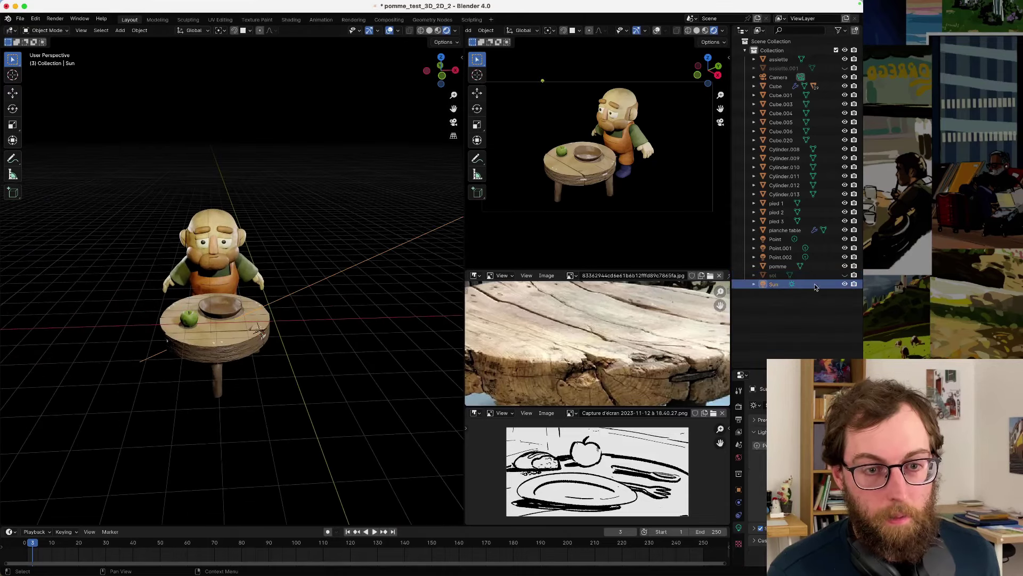
left_click(800, 458)
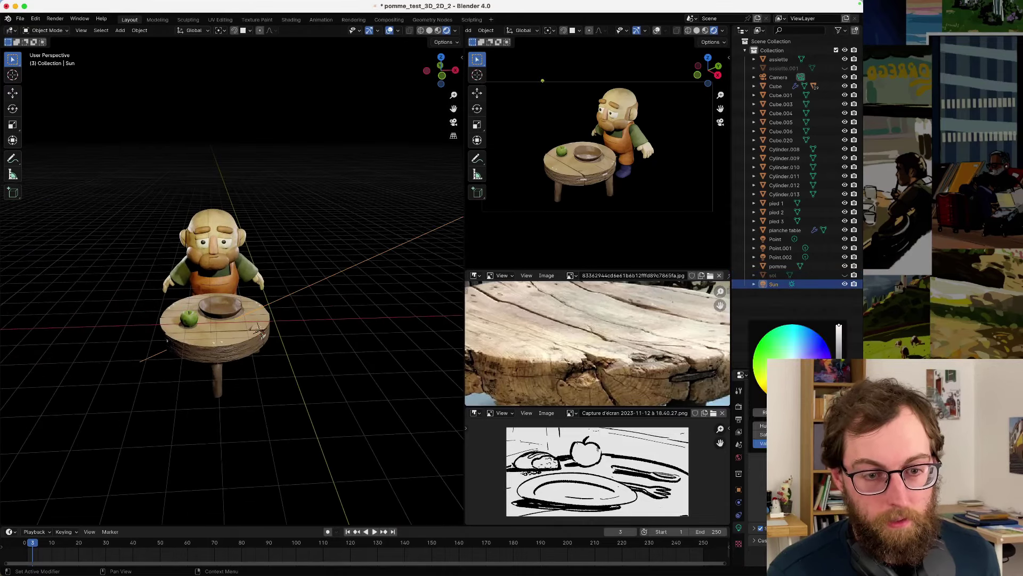
- Pick a new hue for the Sun light and open Point.002's colour settings
left_click(803, 355)
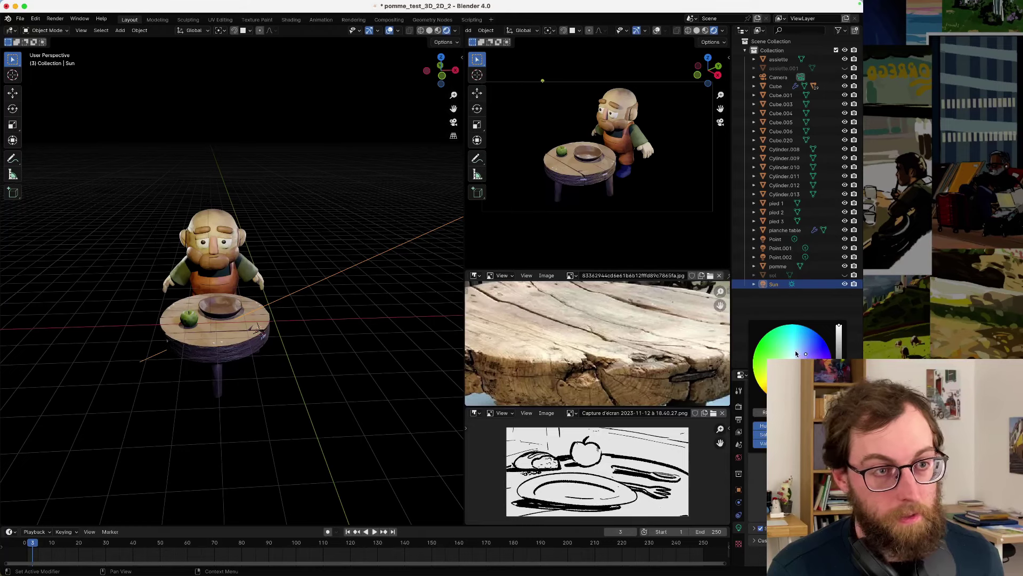
left_click(780, 258)
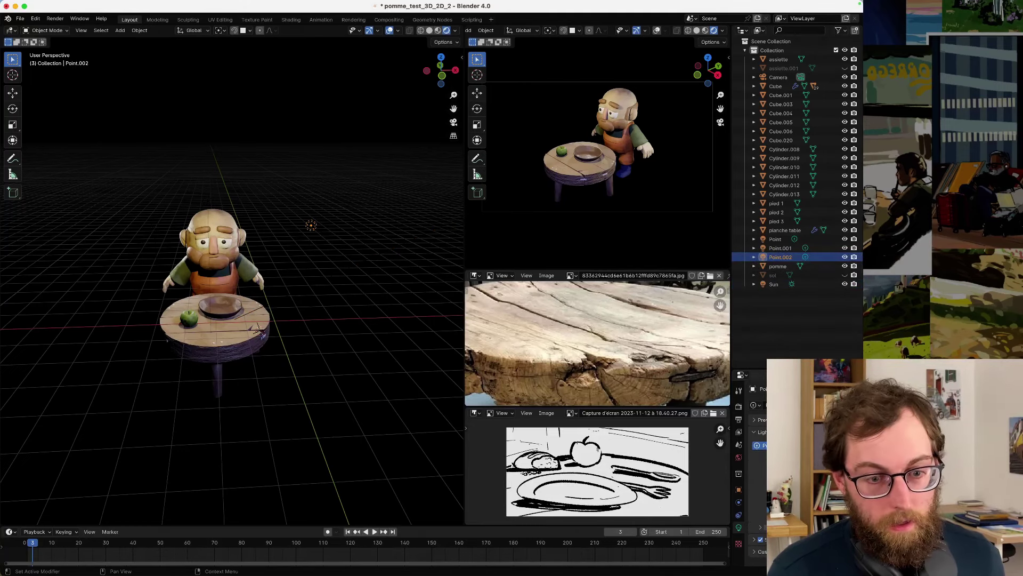
left_click(810, 458)
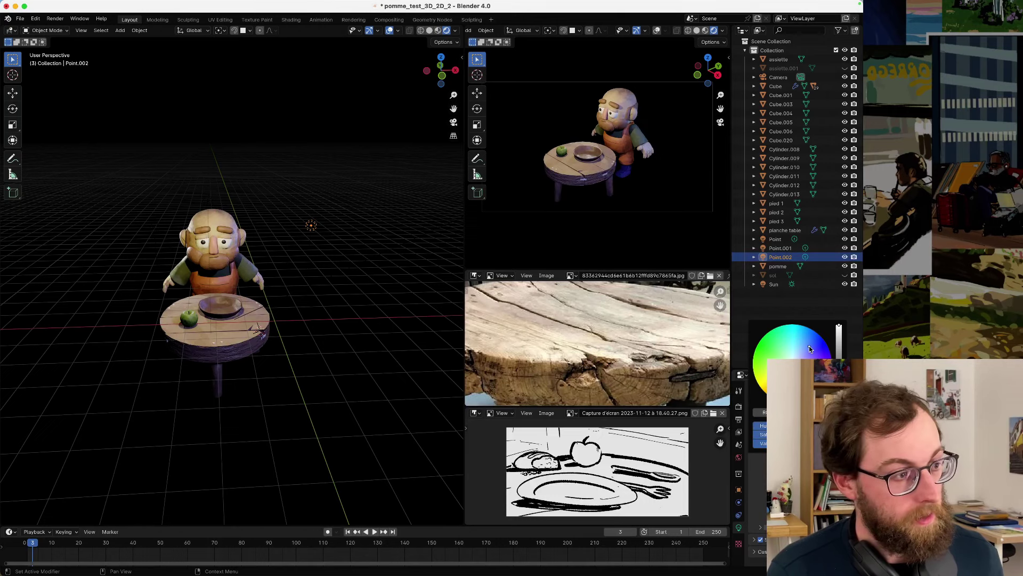
- Check Point.001's colour settings, then reselect the Sun light
left_click(780, 248)
left_click(810, 458)
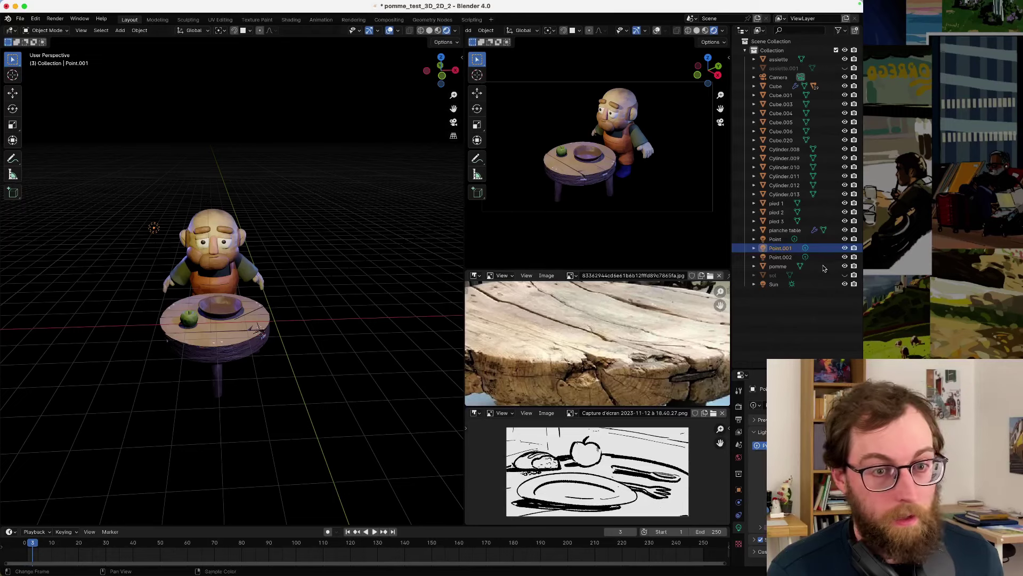
left_click(774, 284)
middle_click_drag(282, 341, 302, 346)
scroll(302, 346, "up", 3)
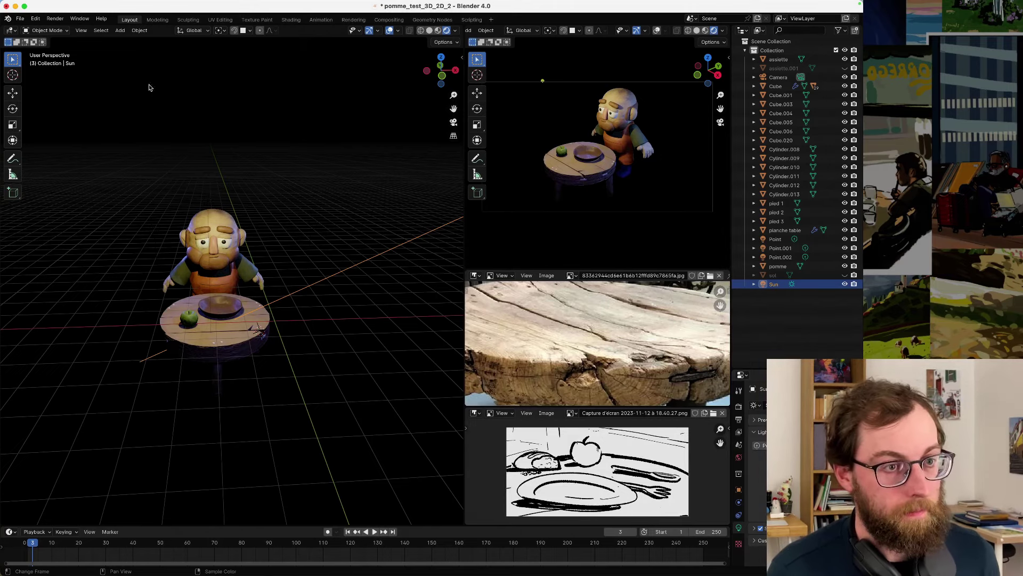
- Dim the Sun light by dragging its colour Value slider down
scroll(282, 386, "up", 5)
middle_click_drag(229, 347, 277, 331)
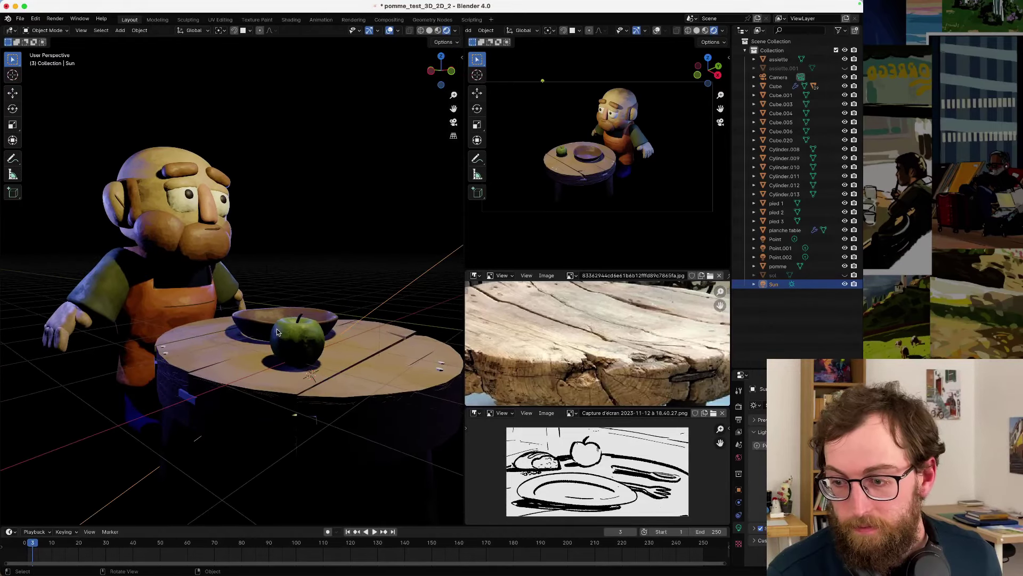
scroll(276, 331, "down", 8)
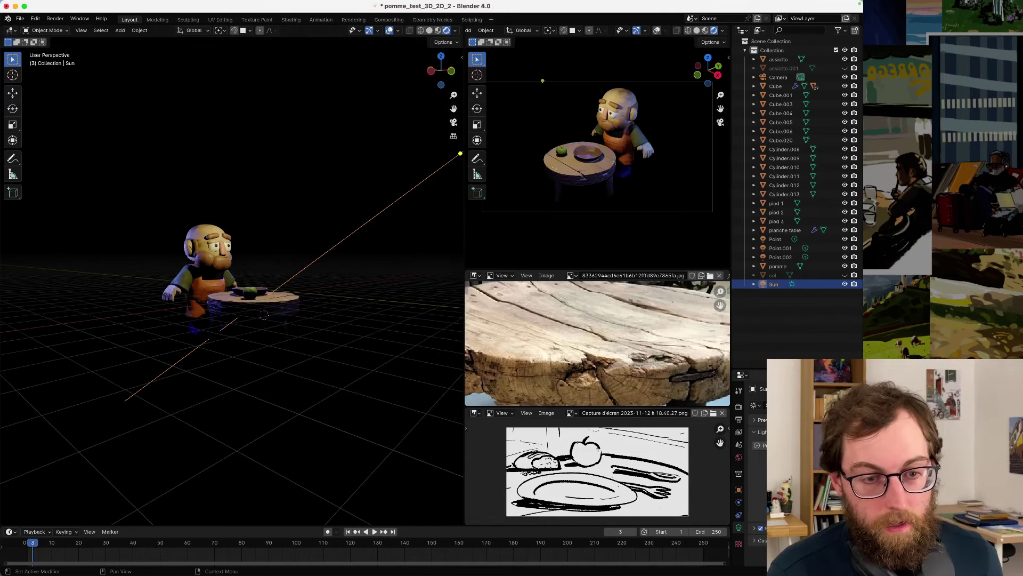
left_click(815, 462)
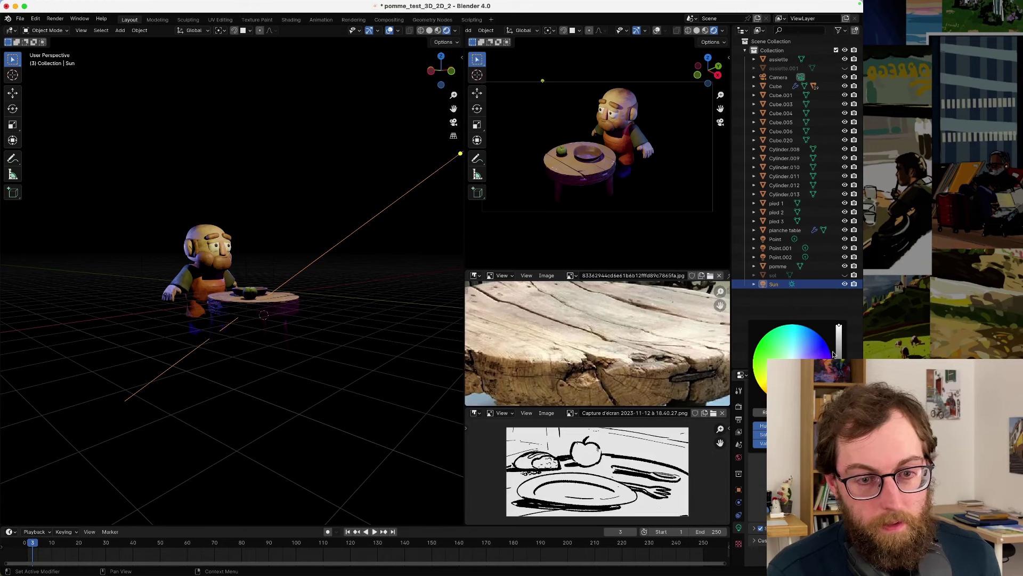
left_click_drag(839, 326, 839, 373)
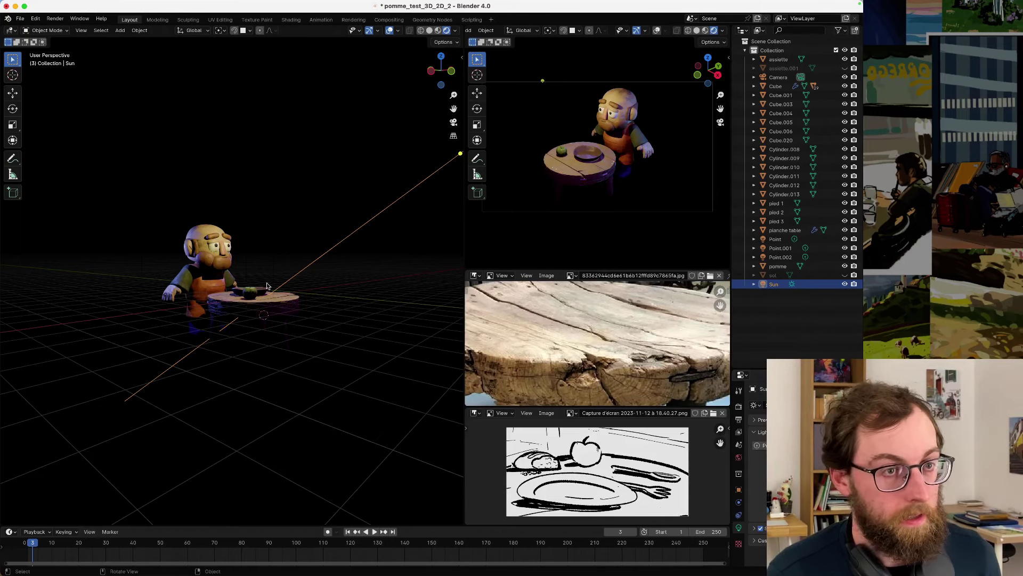
- View the scene from higher and select Point.001 instead of the Sun
middle_click_drag(264, 273, 234, 298)
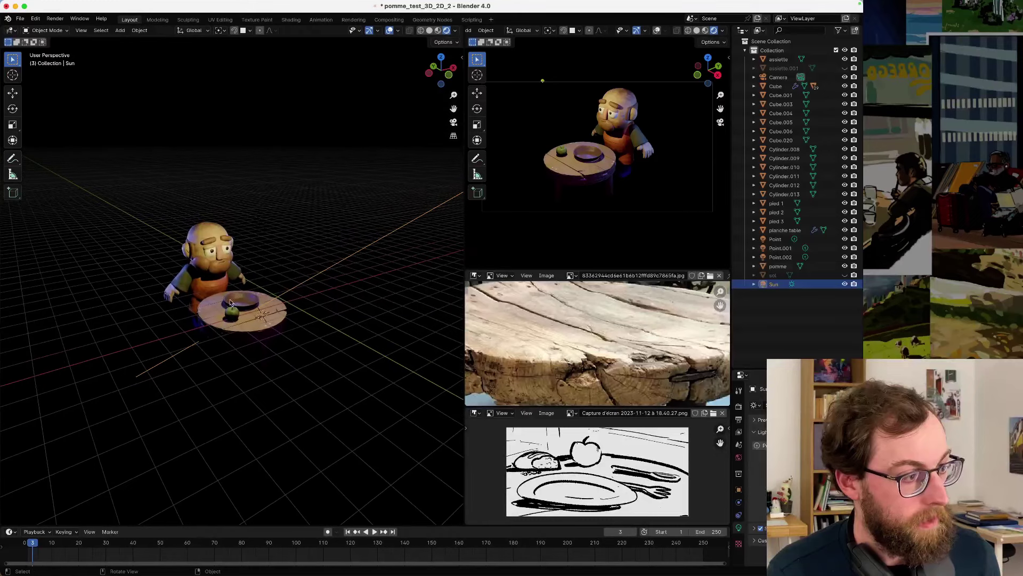
left_click(102, 230)
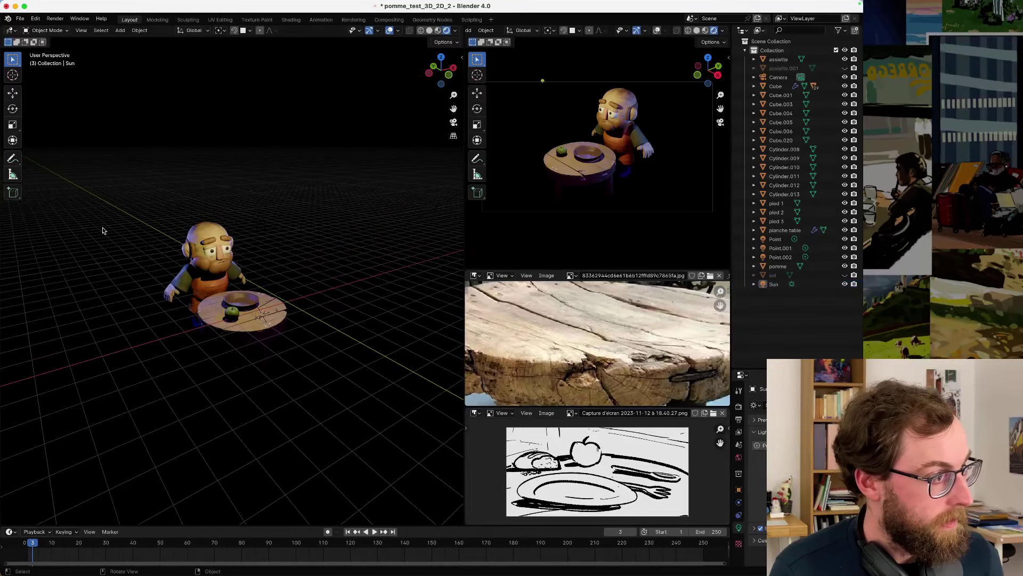
left_click(144, 245)
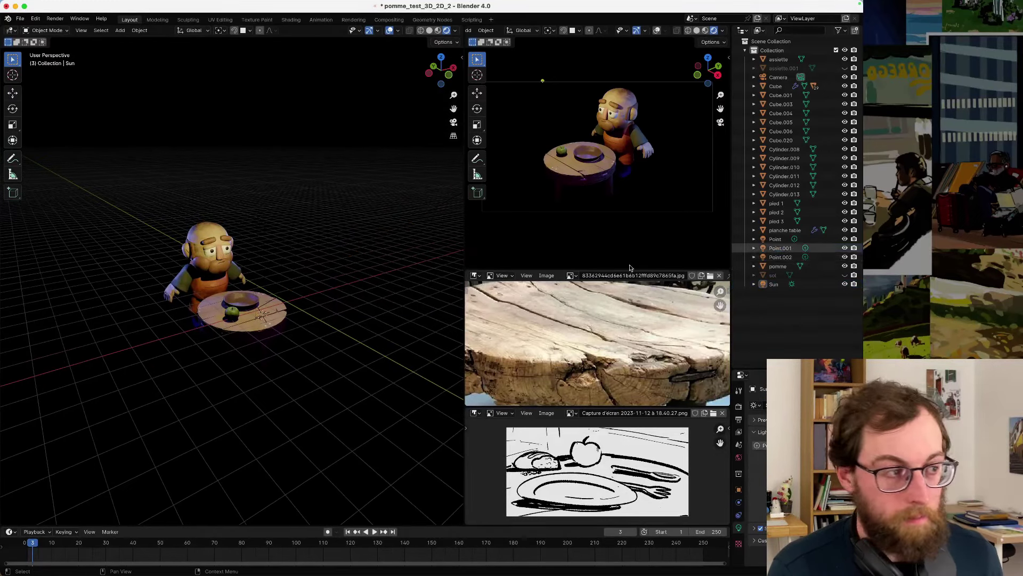
- Duplicate Point.001 as Point.003 and move it along X over the table
key("shift+d")
key("x")
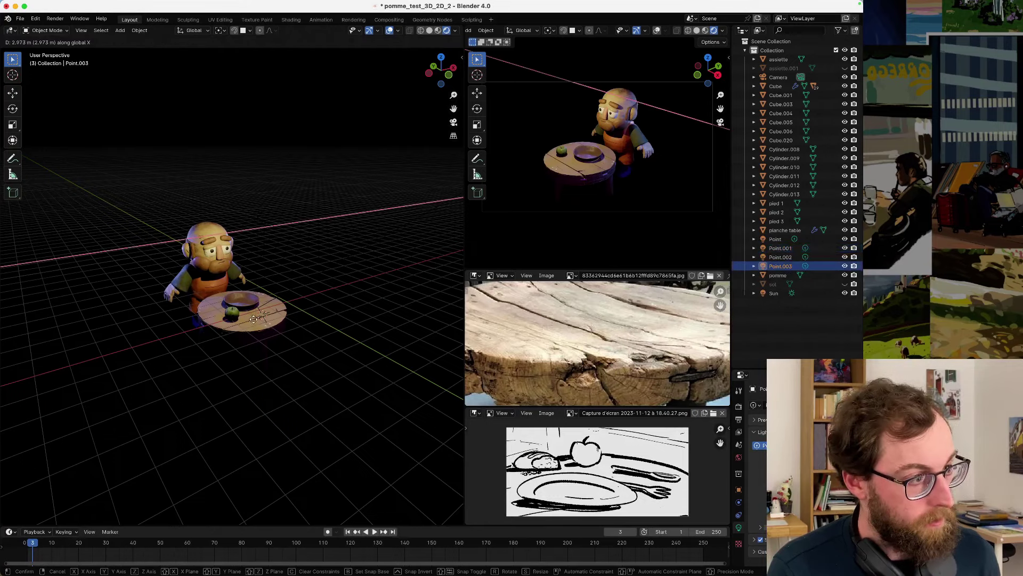
left_click(280, 331)
key("g")
key("Escape")
key("g")
key("x")
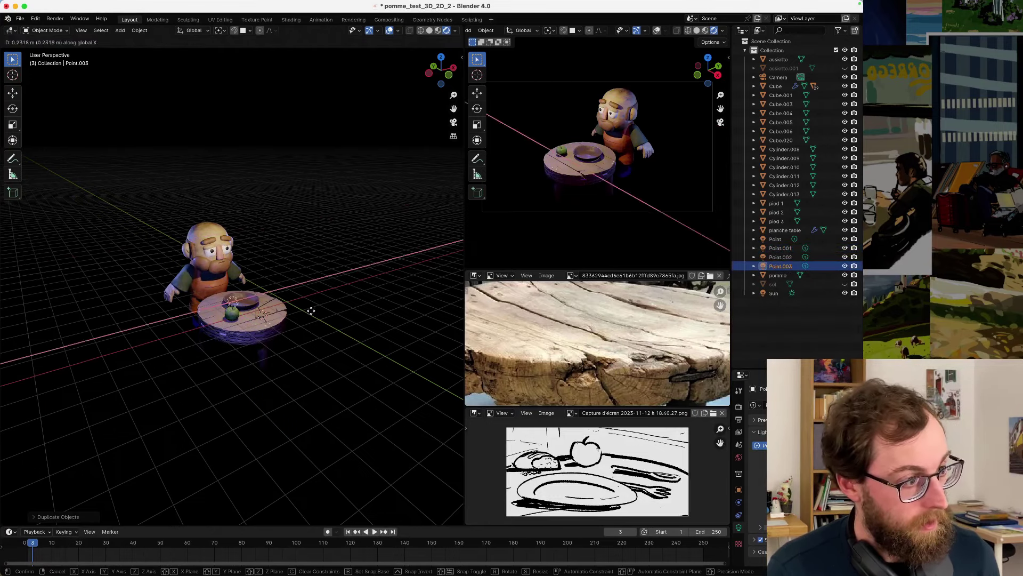
left_click(313, 327)
middle_click_drag(313, 327, 270, 332)
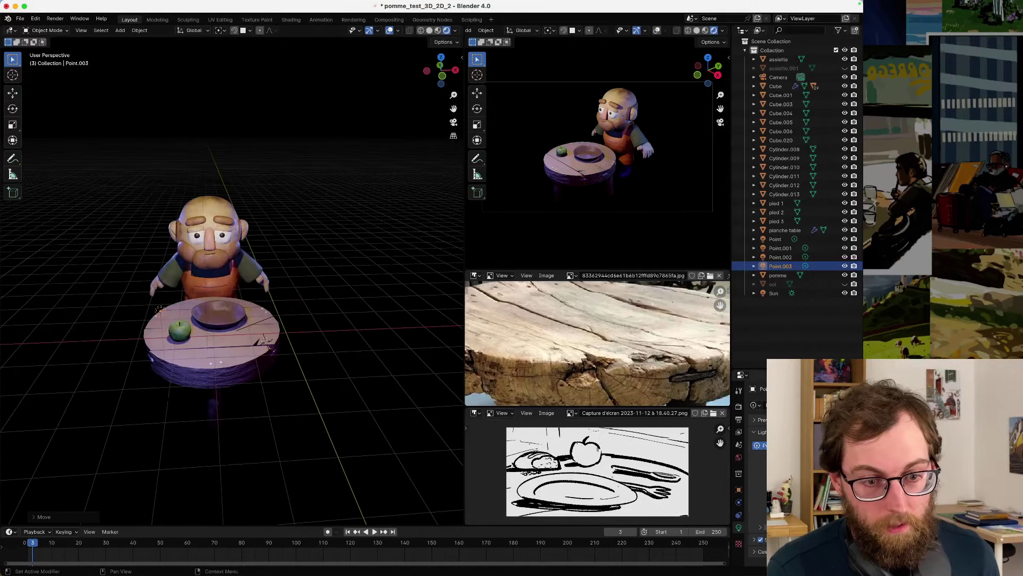
- Tint Point.003 warm yellow-white with a lower brightness value
left_click(800, 458)
left_click_drag(811, 348, 783, 373)
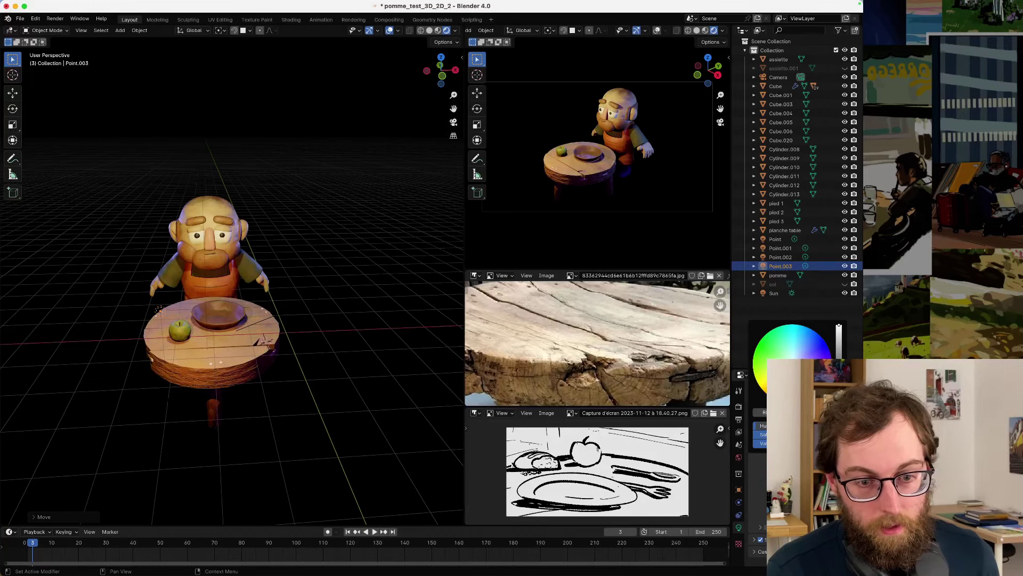
left_click_drag(839, 343, 839, 354)
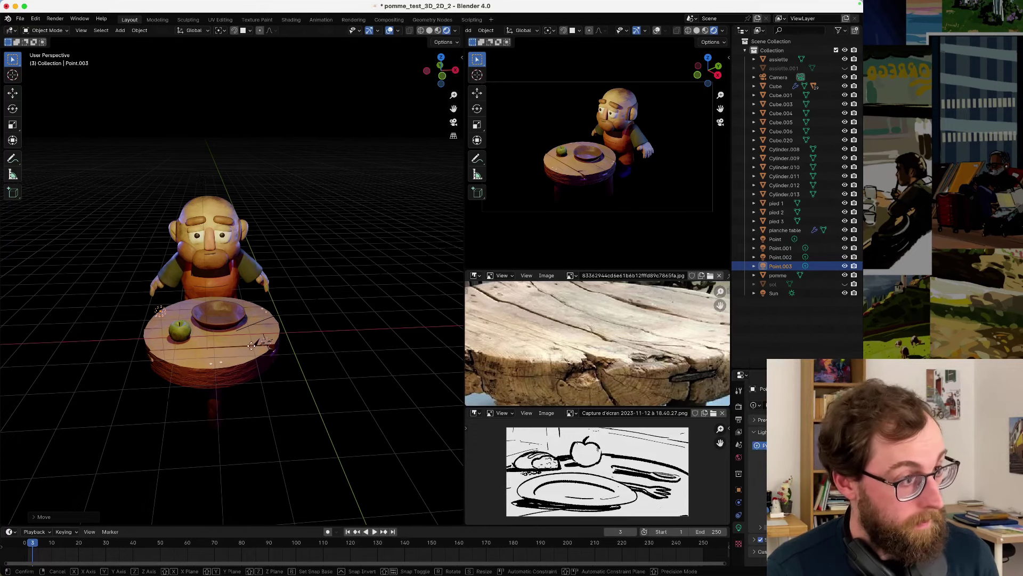
- Lower Point.003 along Z to about 1.57 m, just above the tabletop
key("g")
key("Escape")
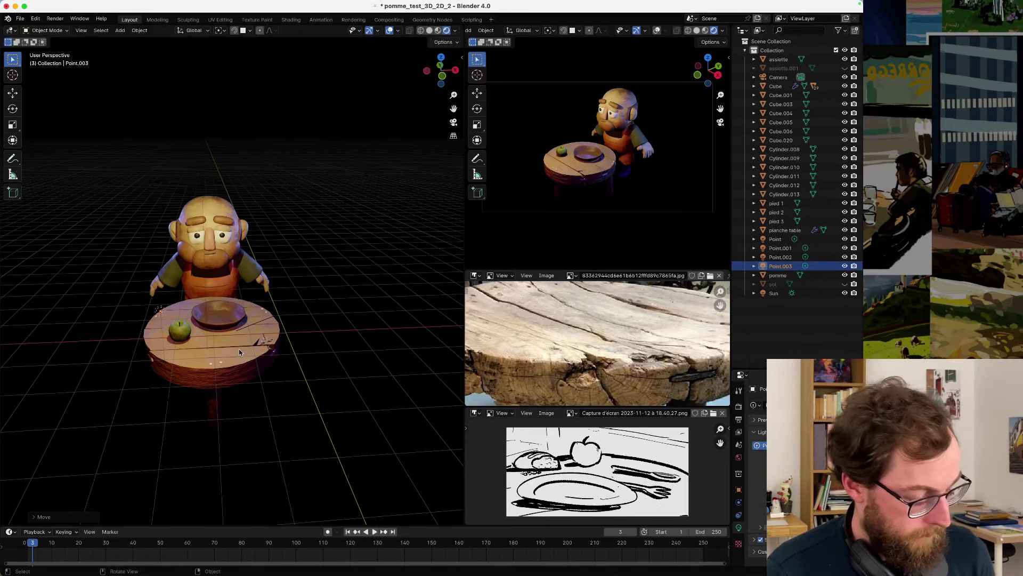
key("g")
key("x")
key("y")
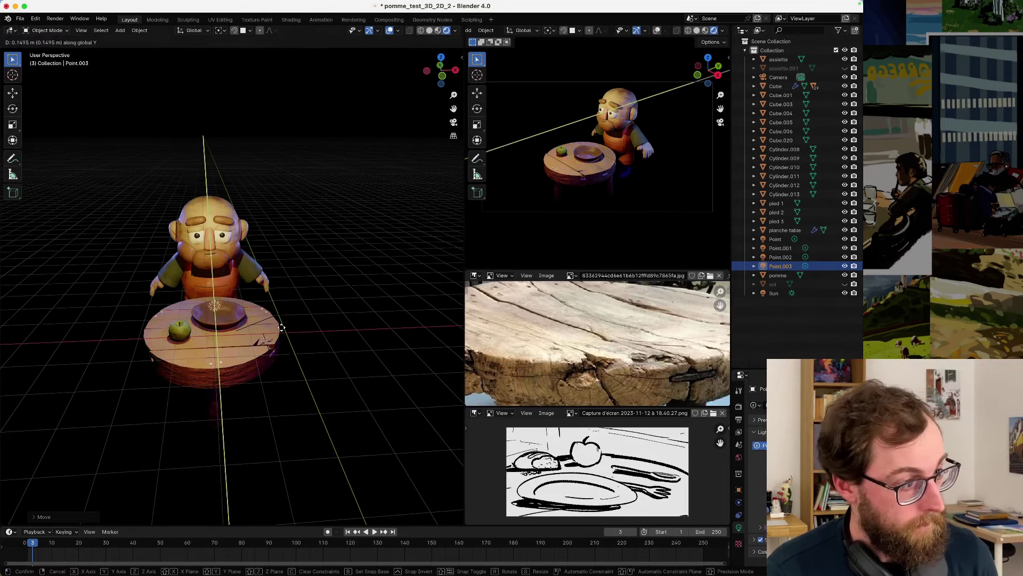
key("z")
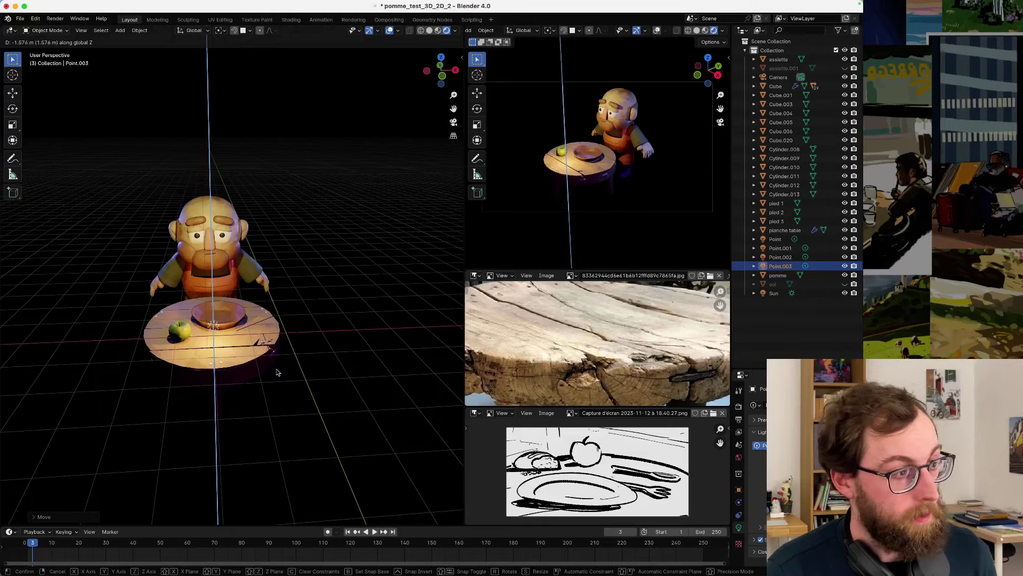
left_click(273, 363)
- Inspect the four-light setup and save the file as pomme_test_3D_2D_2.blend
scroll(255, 343, "up", 4)
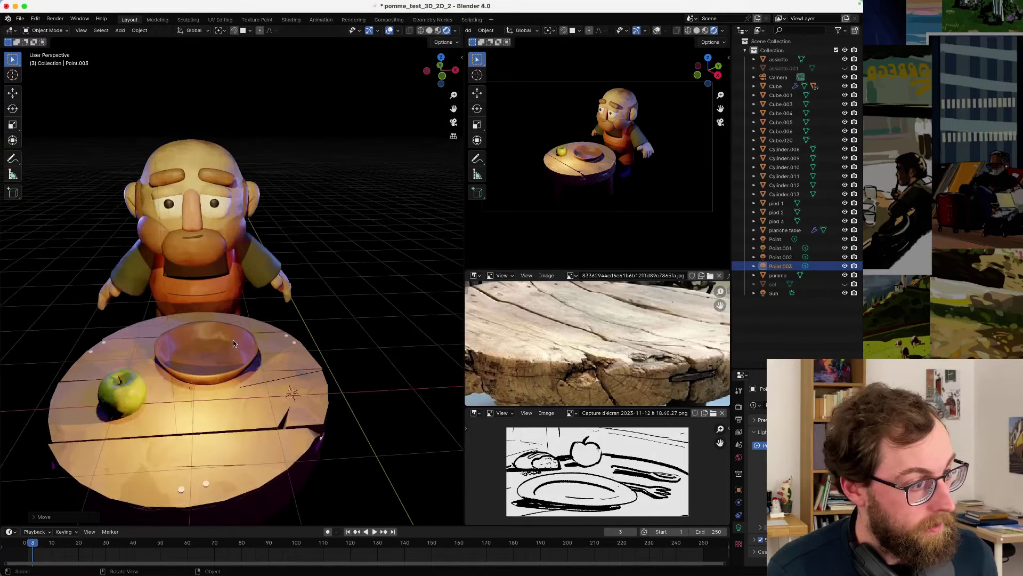
middle_click_drag(232, 340, 261, 414)
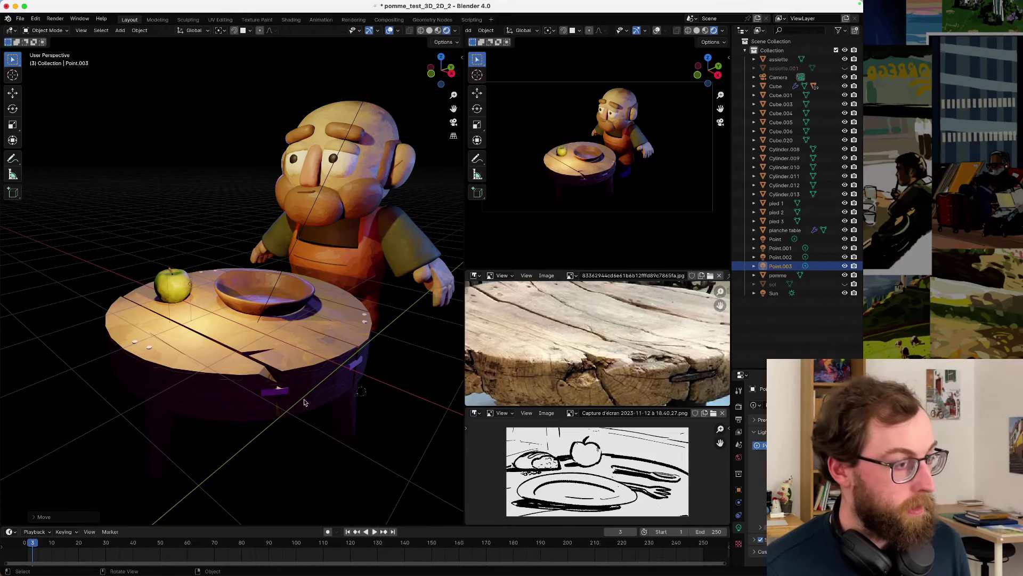
scroll(284, 362, "up", 2)
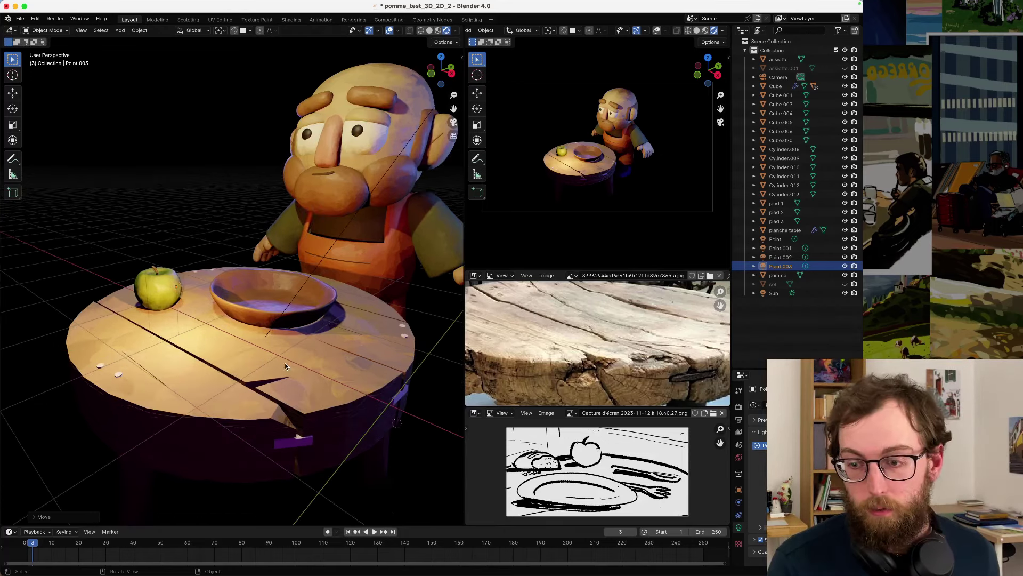
scroll(293, 379, "up", 3)
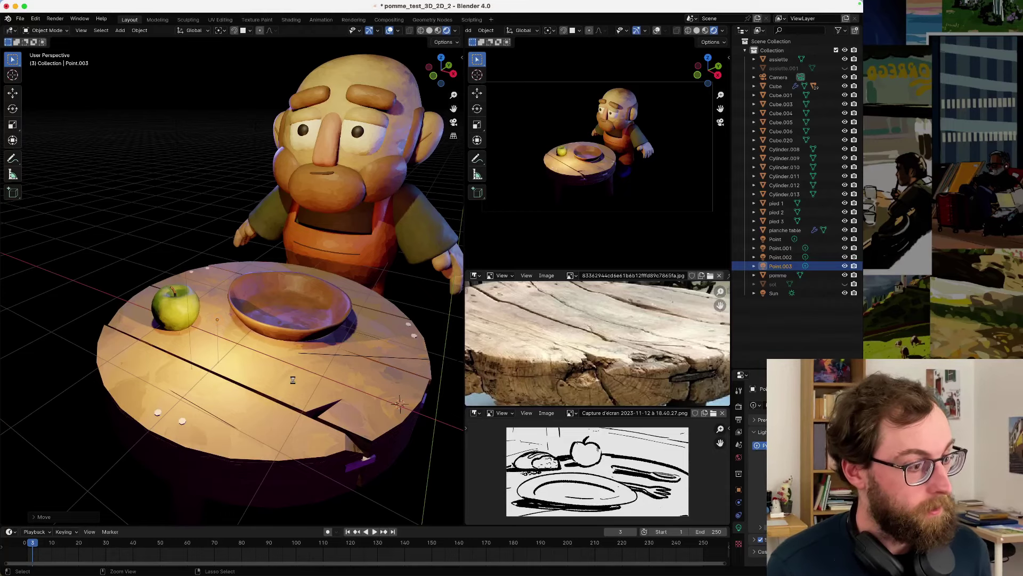
key("super+s")
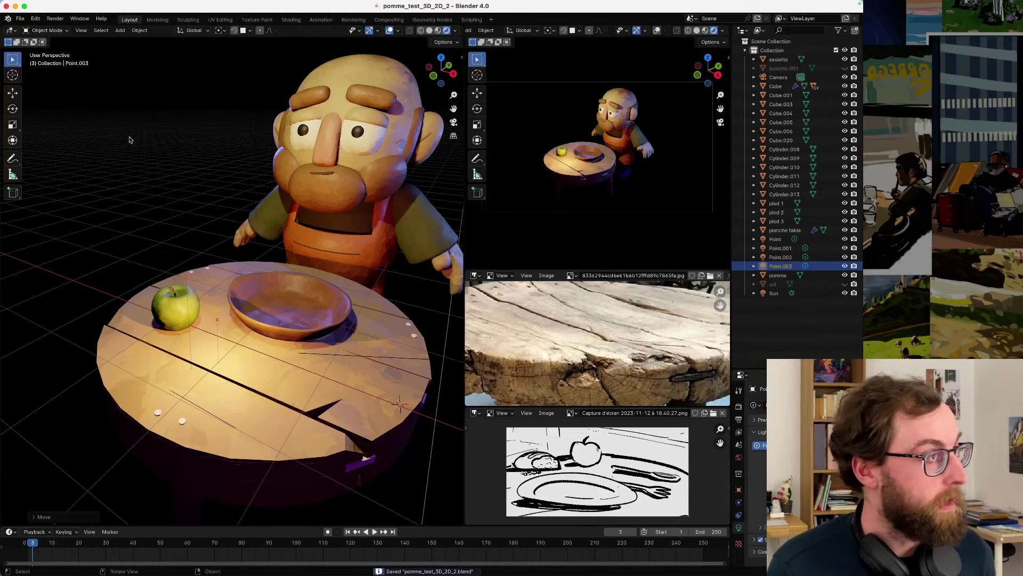
- Open maquette_cabane.blend from File > Open Recent
left_click(21, 21)
mouse_move(53, 47)
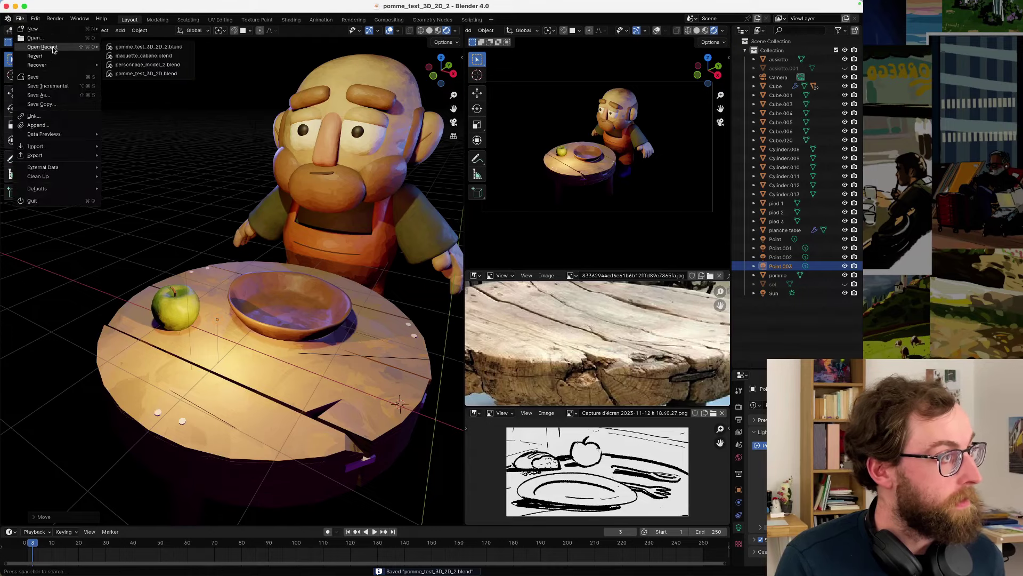
left_click(132, 56)
- Select Camera.001 by the cabin window and look through it
middle_click_drag(213, 298, 229, 313)
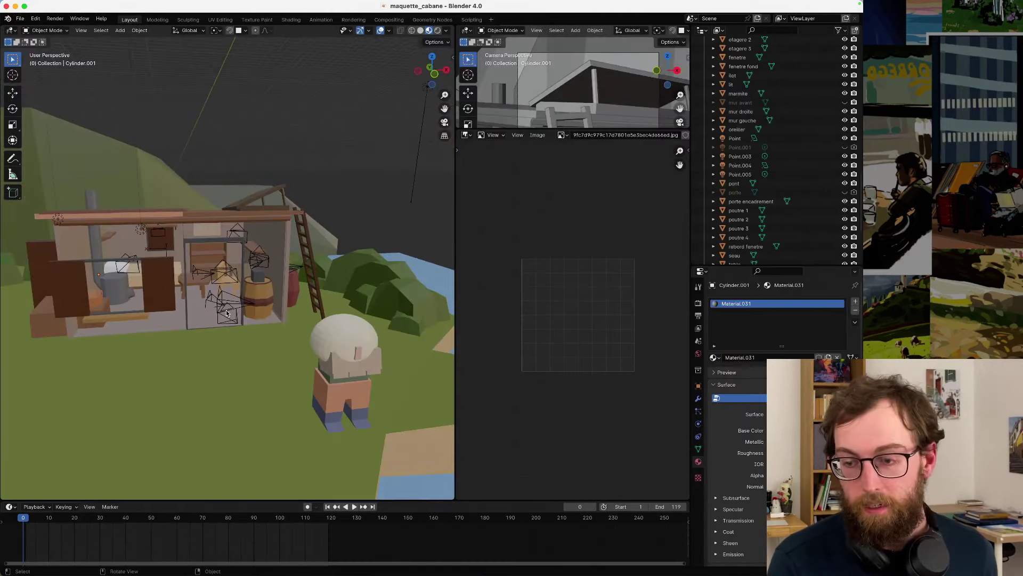
scroll(227, 313, "down", 6)
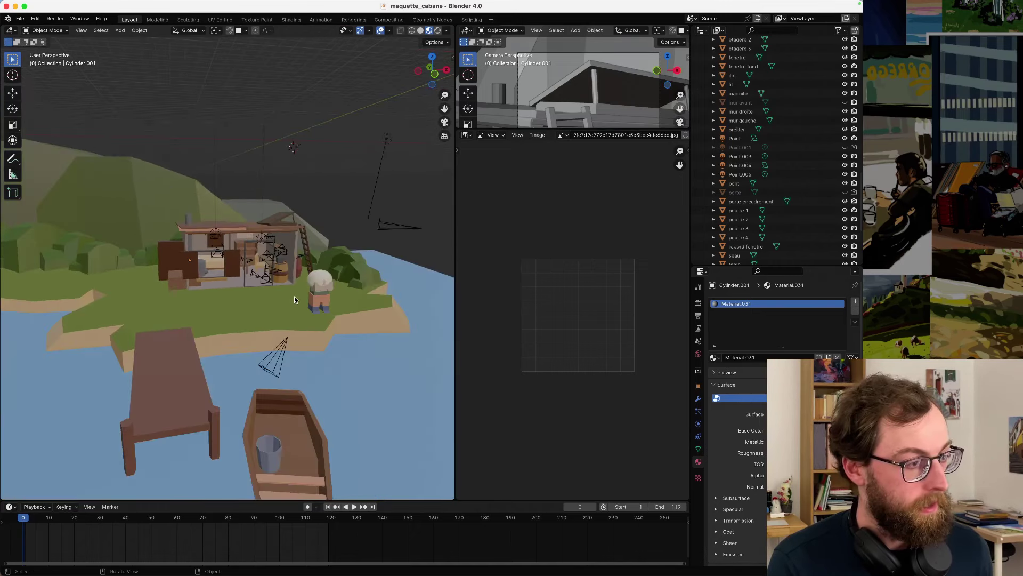
middle_click_drag(294, 299, 251, 311)
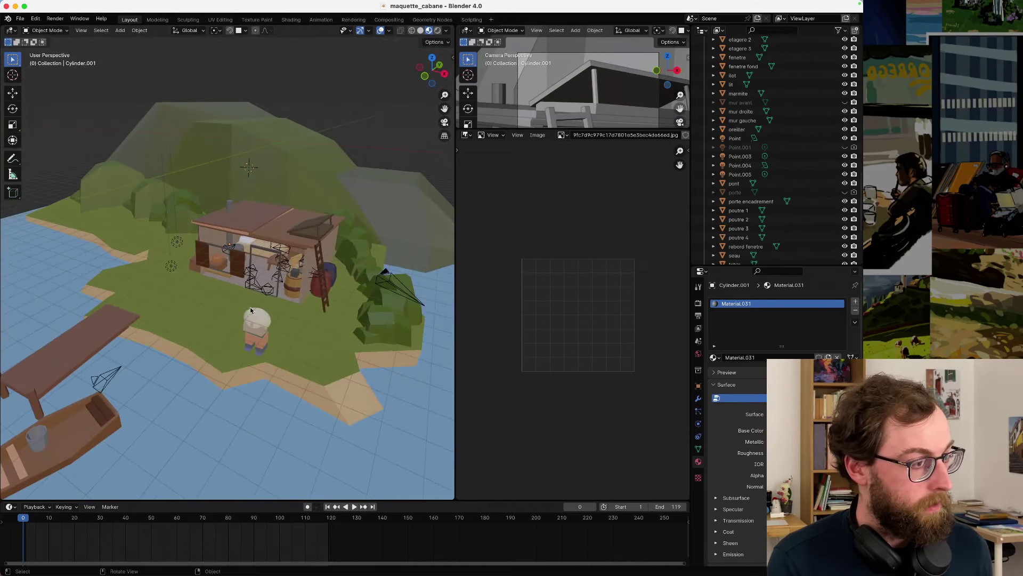
left_click(229, 257)
left_click(230, 250)
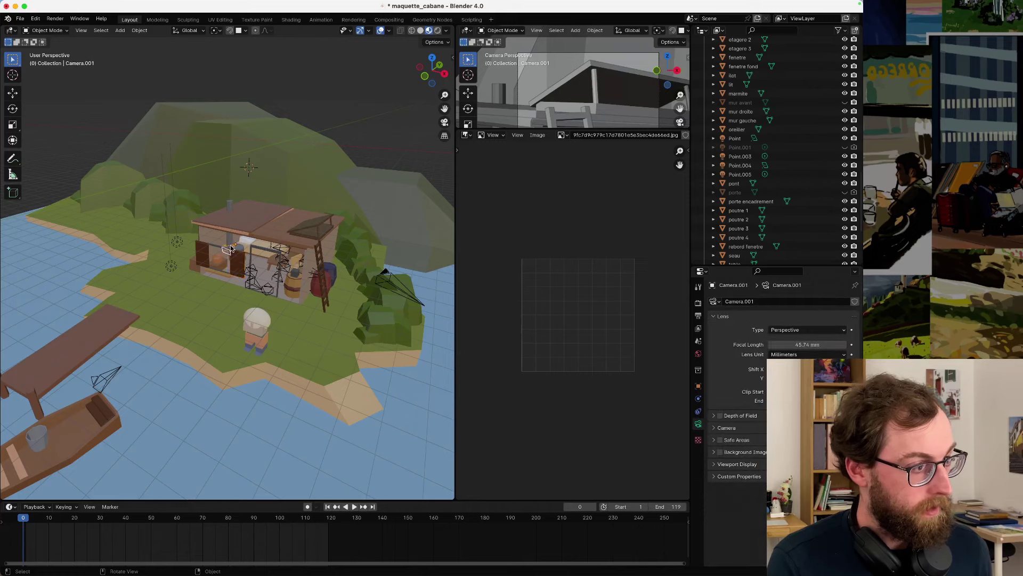
key("ctrl+KP_0")
- Orbit to the cabin's ladder and open sides, then widen the main 3D view
scroll(228, 297, "up", 8)
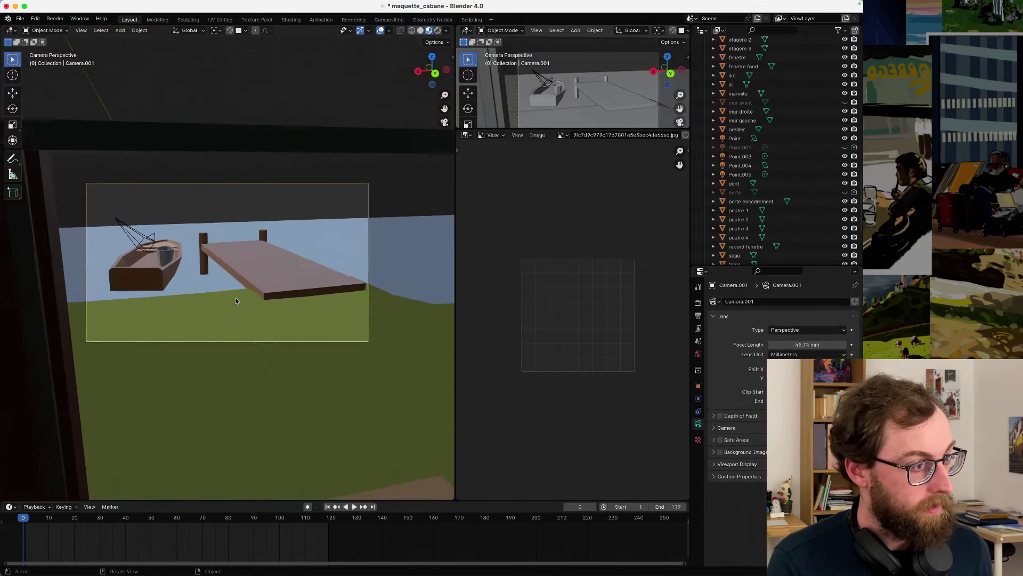
scroll(156, 310, "down", 3)
middle_click_drag(149, 310, 325, 302)
scroll(294, 316, "down", 6)
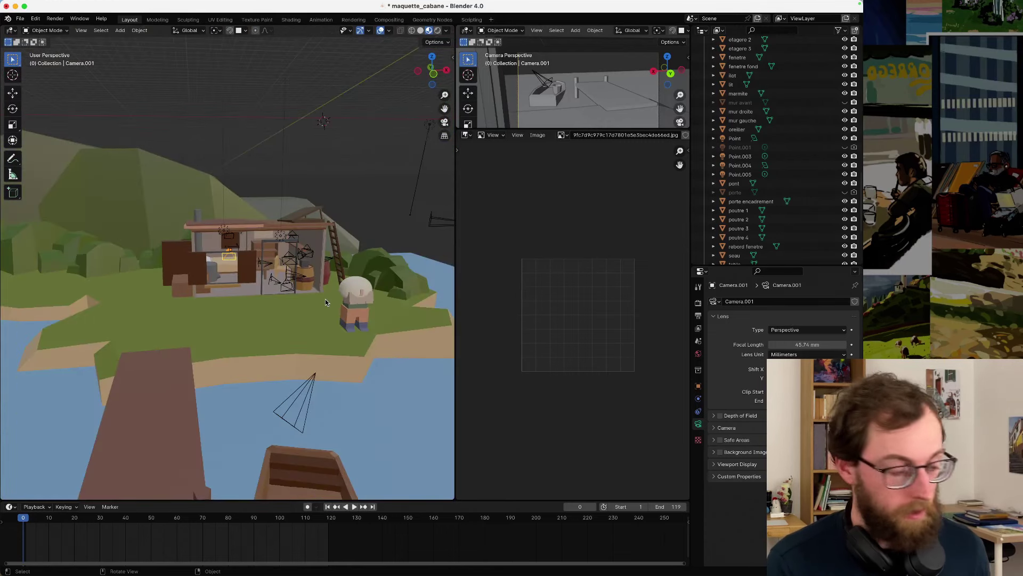
scroll(347, 284, "up", 2)
middle_click_drag(347, 281, 274, 289)
scroll(174, 277, "up", 2)
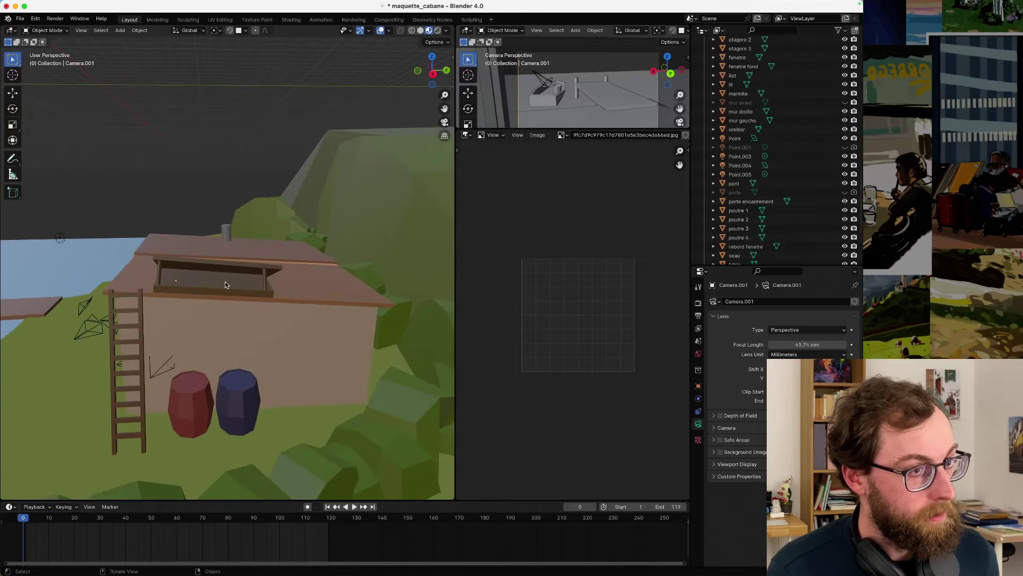
scroll(213, 293, "up", 3)
mouse_move(240, 285)
middle_mouse_down()
mouse_move(241, 303)
mouse_move(330, 302)
mouse_move(287, 293)
mouse_move(229, 301)
middle_mouse_up()
scroll(241, 304, "down", 2)
scroll(359, 282, "up", 4)
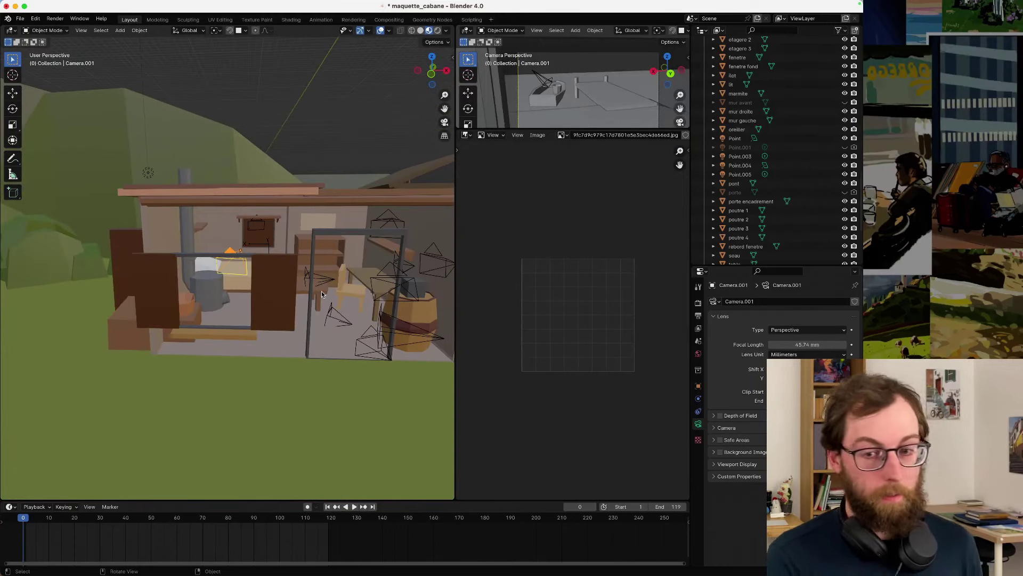
scroll(321, 291, "up", 3)
left_click_drag(456, 237, 583, 238)
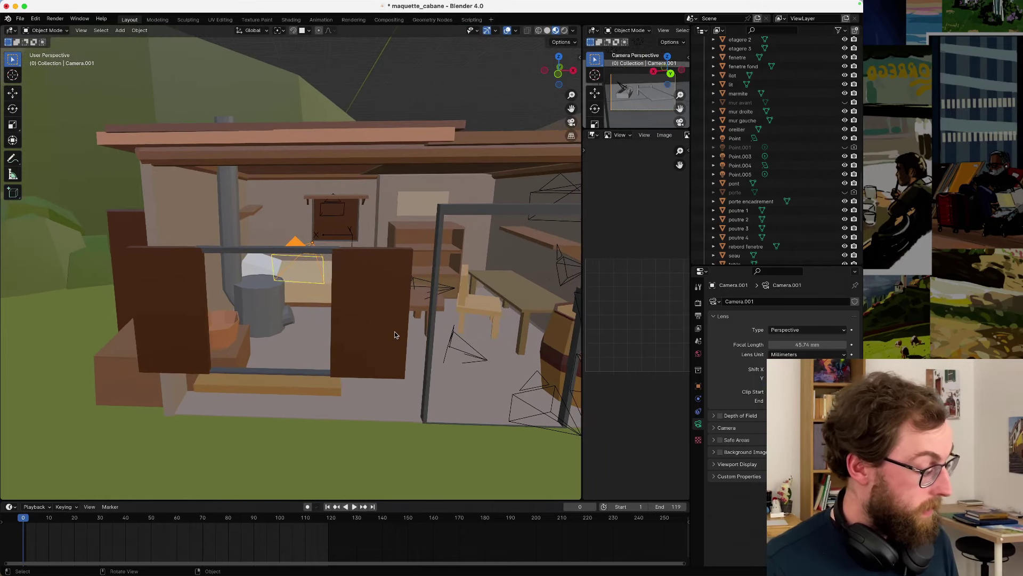
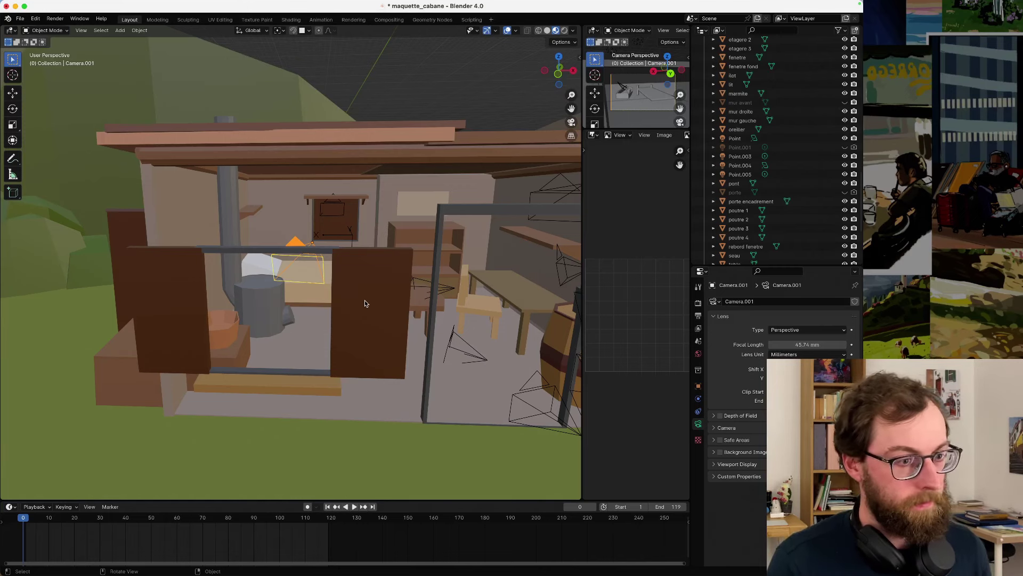
- Open the recent file pomme_test_3D_2D_2.blend, discarding the cabin scene's unsaved changes
left_click(20, 19)
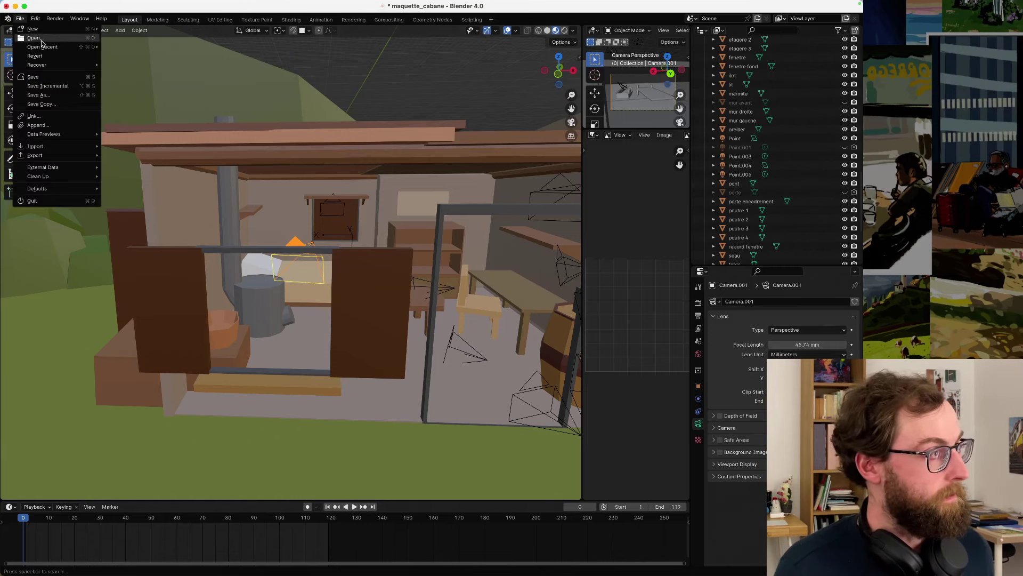
mouse_move(76, 47)
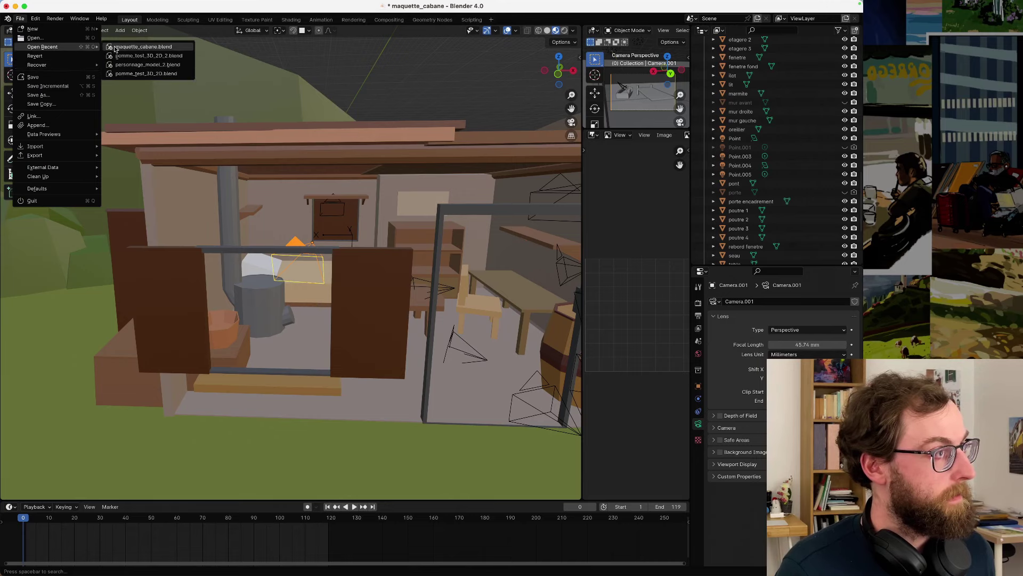
left_click(148, 57)
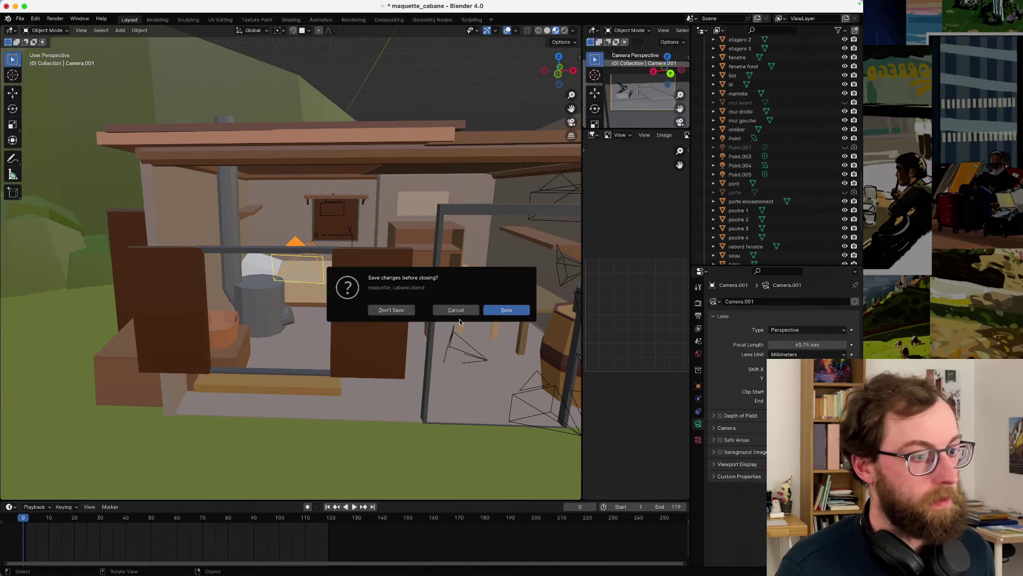
left_click(403, 310)
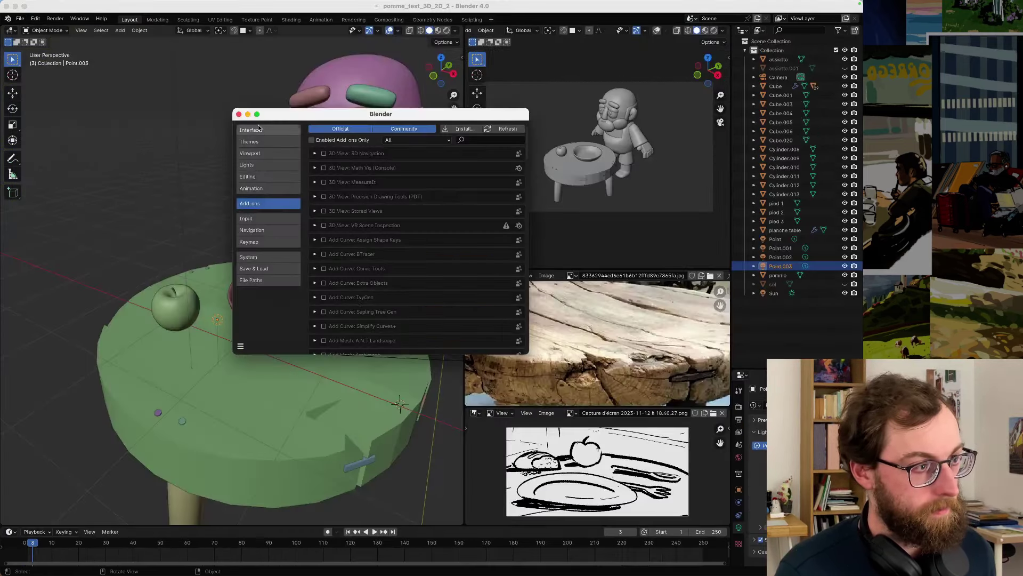
- Close Preferences and frame the character and table from the side in Rendered shading
left_click(239, 114)
left_click(438, 31)
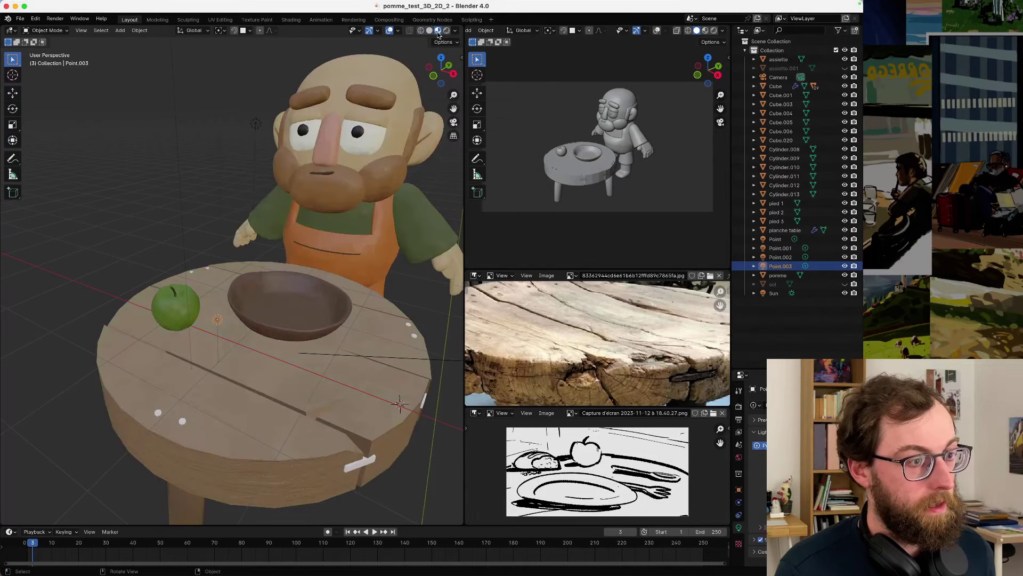
scroll(228, 368, "down", 3)
middle_click_drag(228, 368, 250, 340)
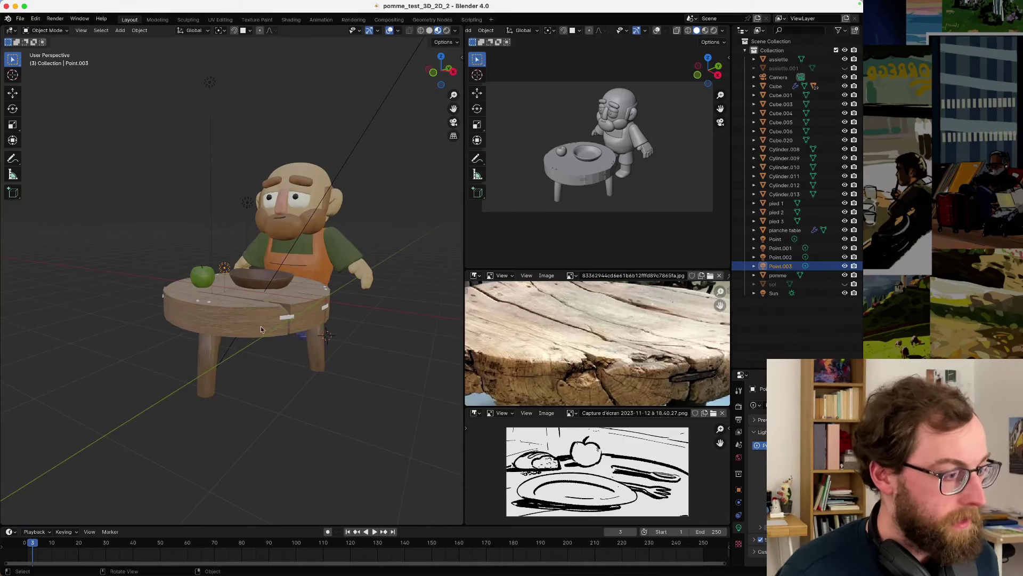
scroll(270, 349, "up", 4)
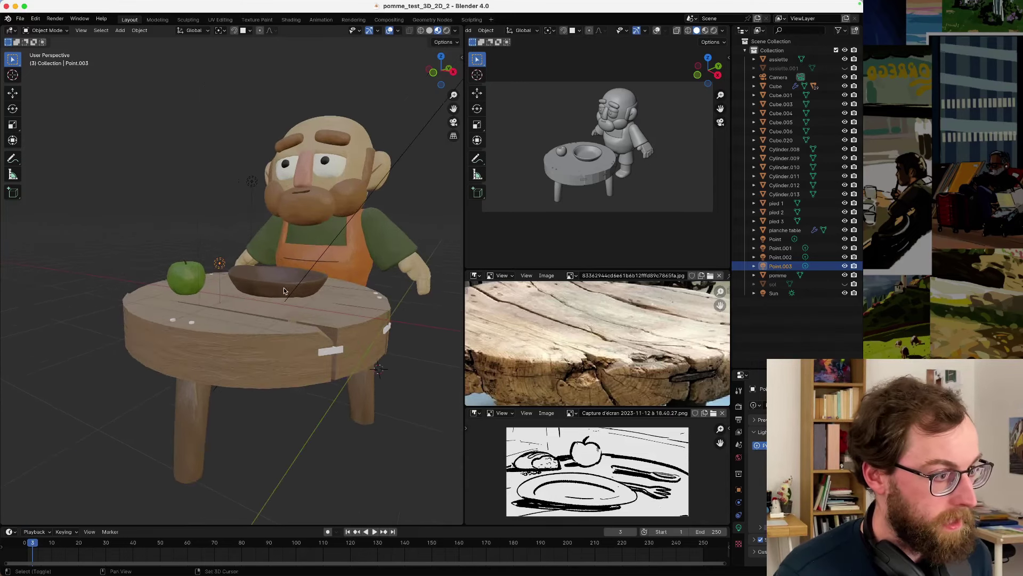
mouse_move(270, 349)
middle_mouse_down("shift")
mouse_move(244, 313)
mouse_move(255, 315)
middle_mouse_up("shift")
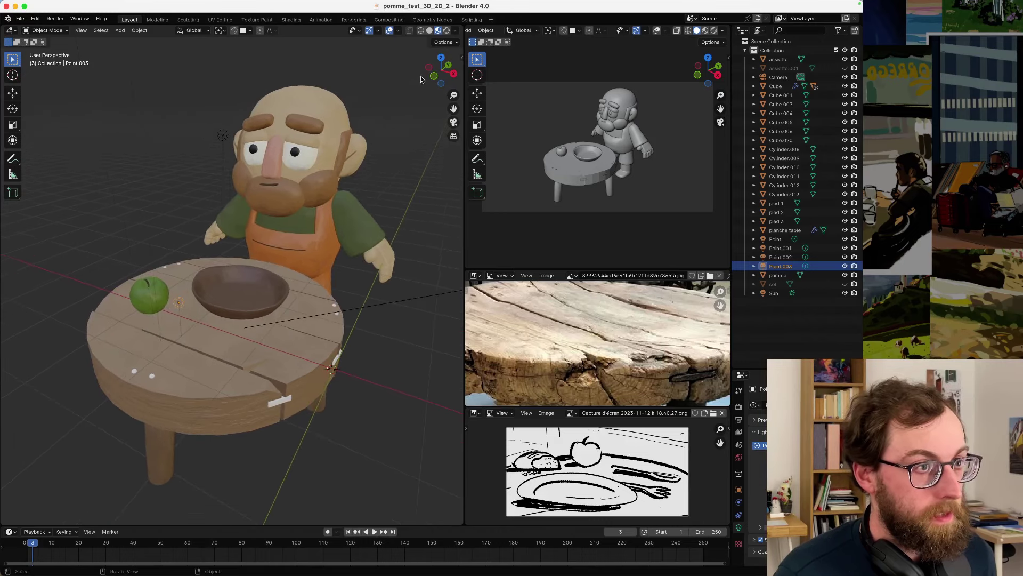
left_click(447, 31)
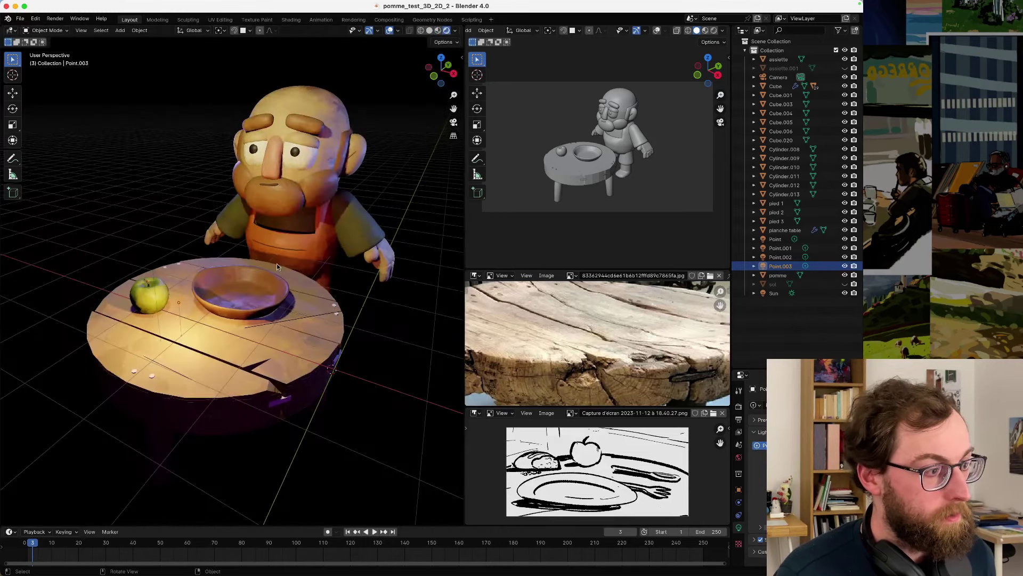
- Switch the right-hand 3D view to Rendered shading showing the lit character, apple and table
scroll(245, 317, "down", 1)
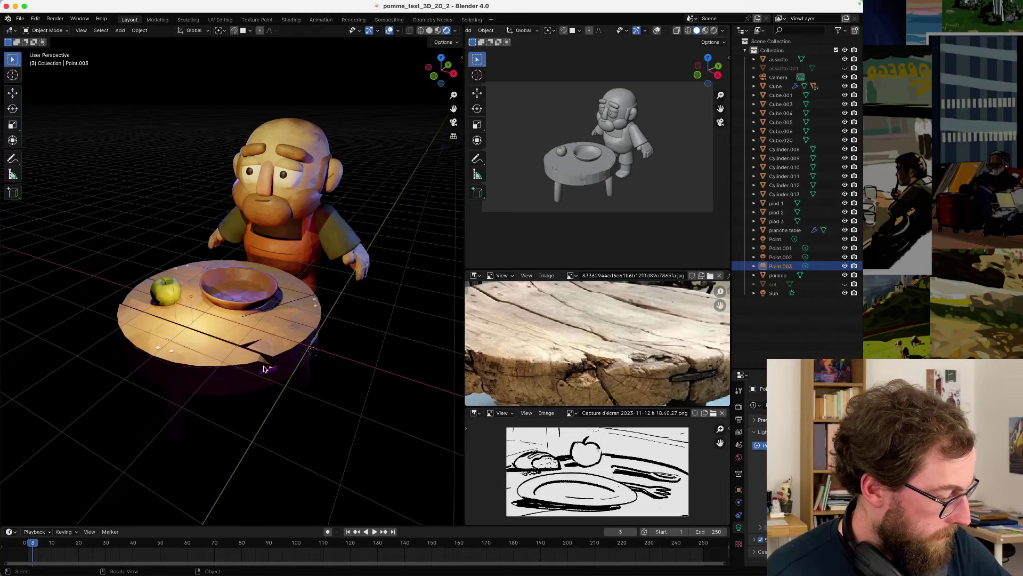
middle_click_drag(265, 369, 261, 348)
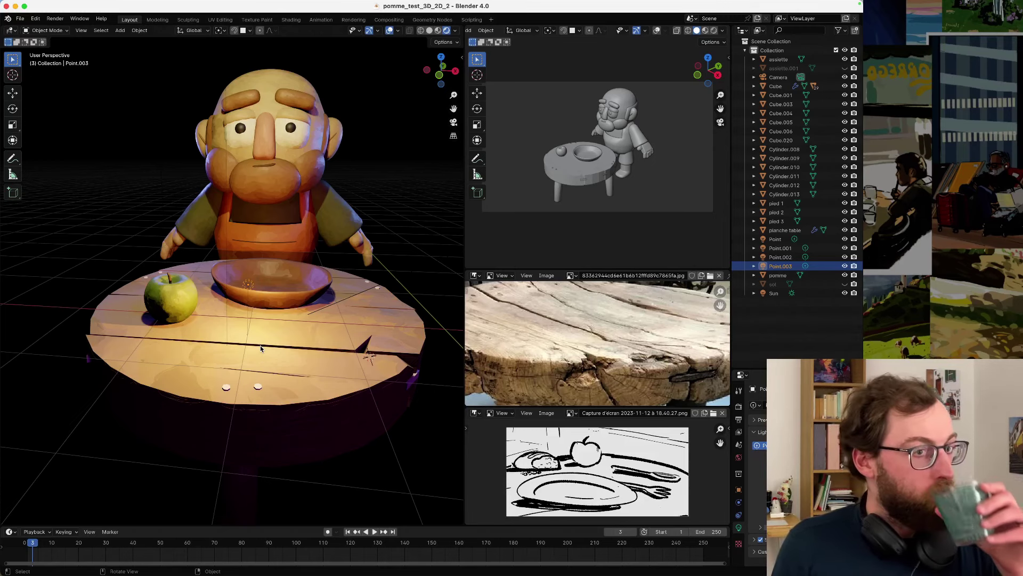
left_click(713, 31)
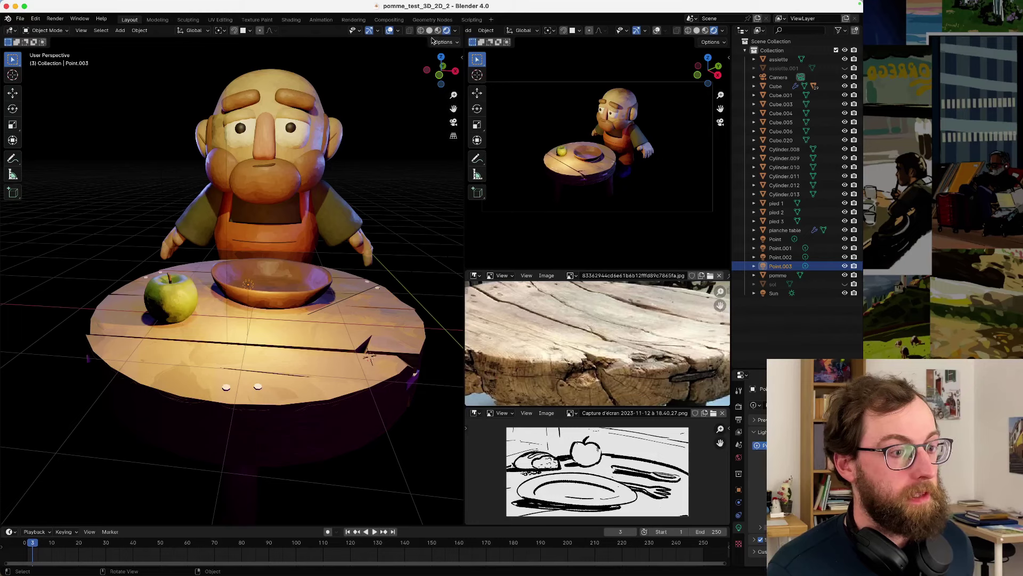
scroll(294, 211, "down", 3)
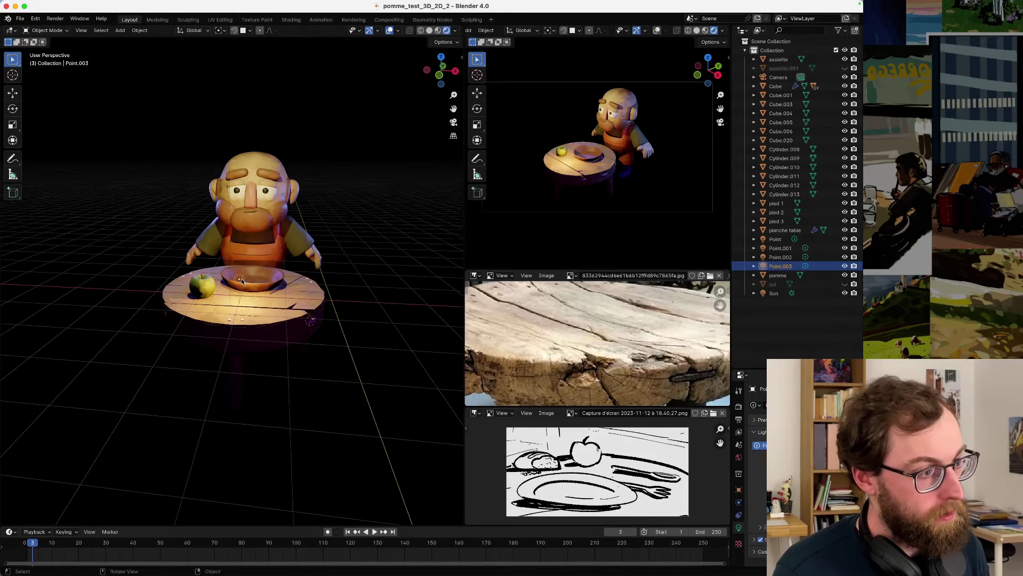
- Delete the Point.003 light and make the Sun light a brighter warm yellow
key("Delete")
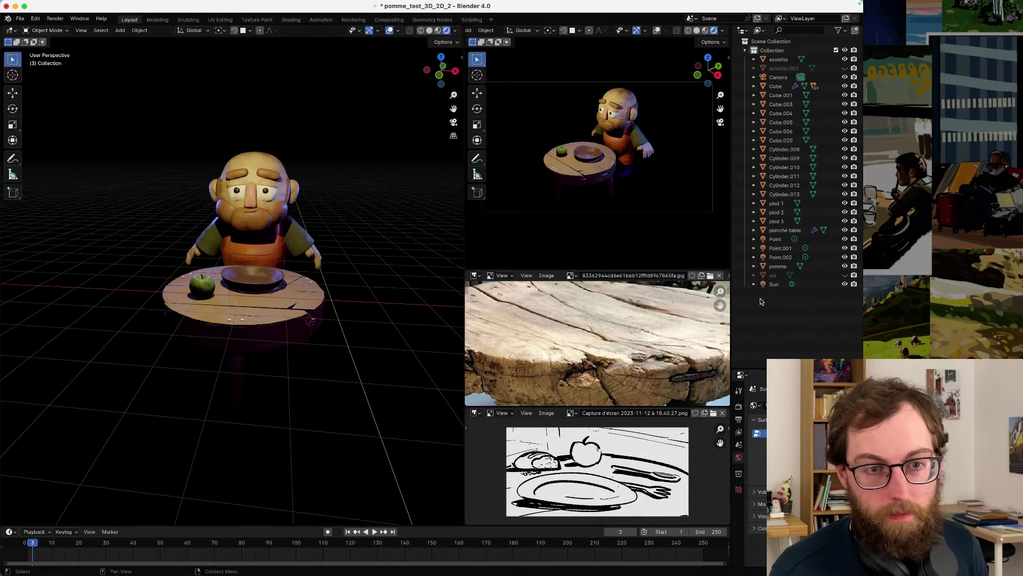
left_click(774, 284)
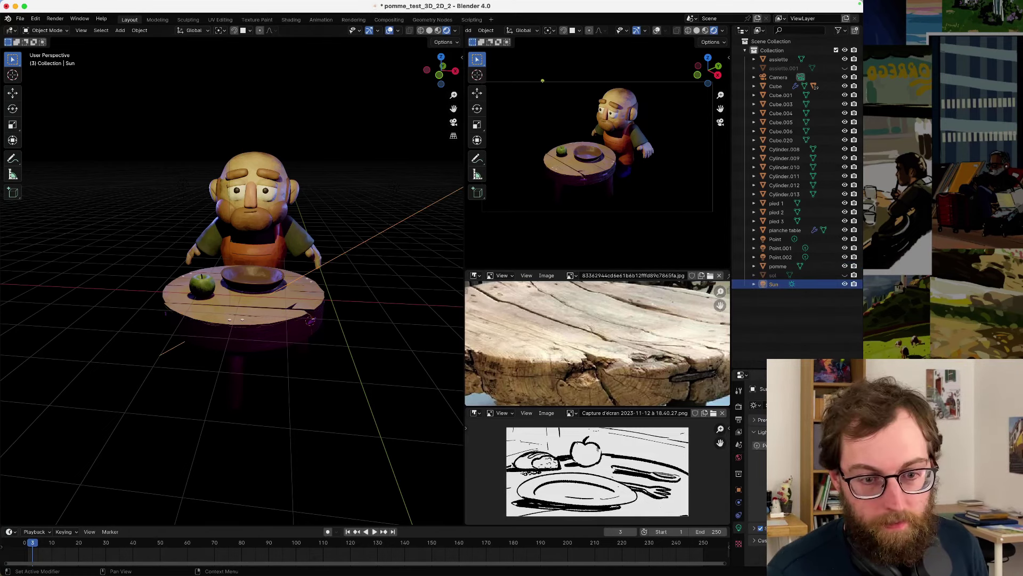
left_click(800, 458)
left_click(799, 458)
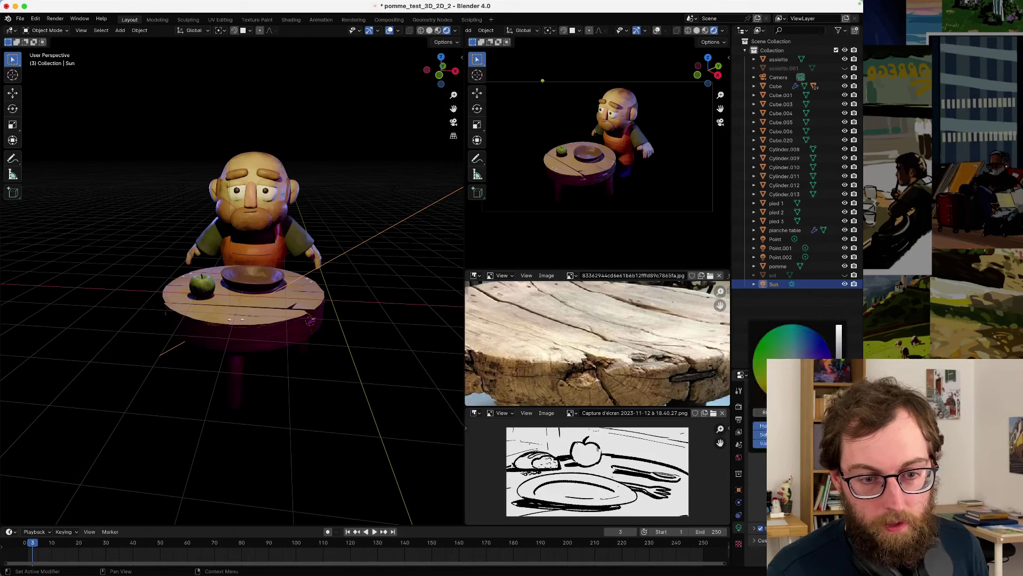
left_click(789, 434)
left_click(761, 413)
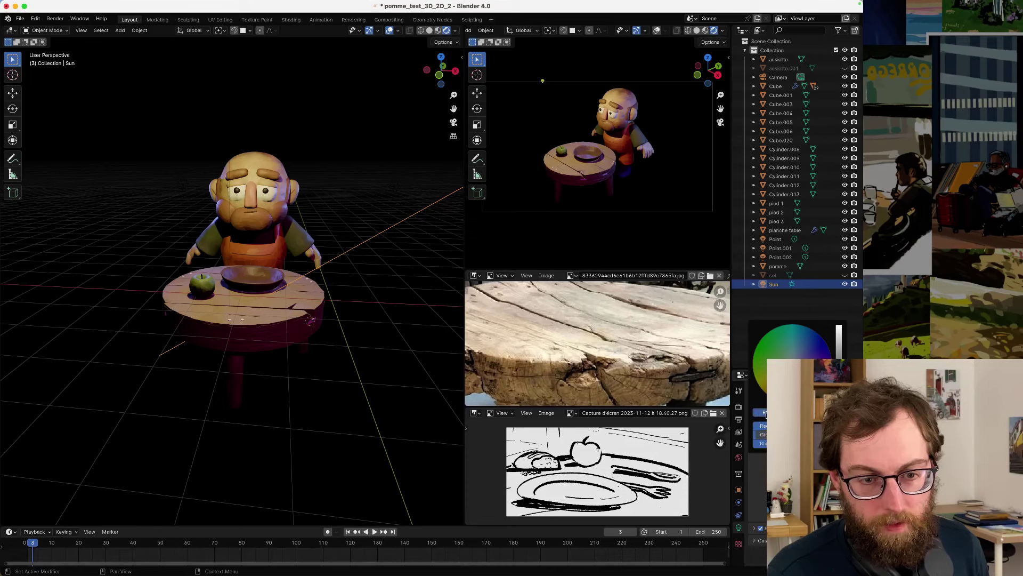
left_click_drag(839, 338, 839, 326)
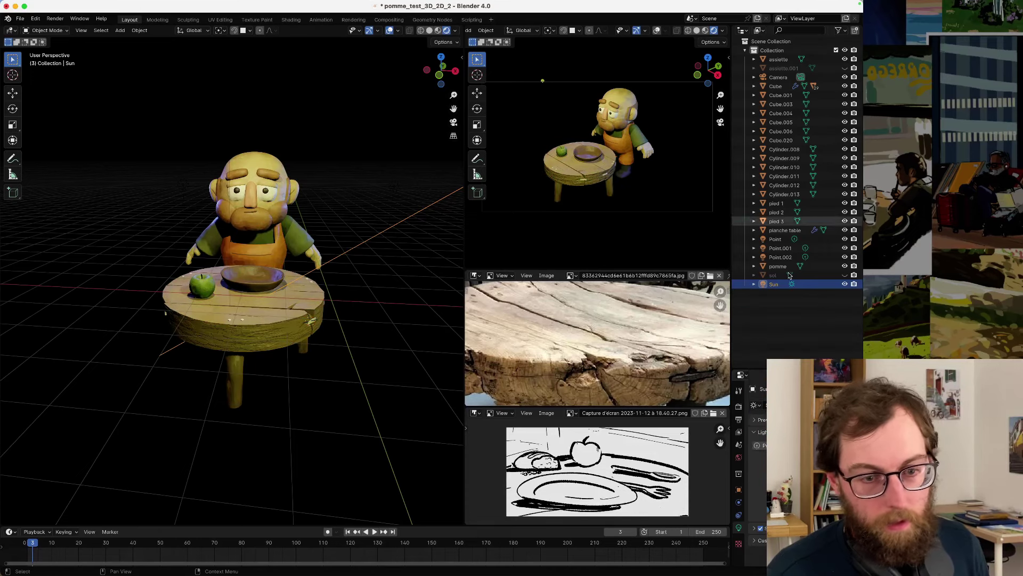
left_click(799, 461)
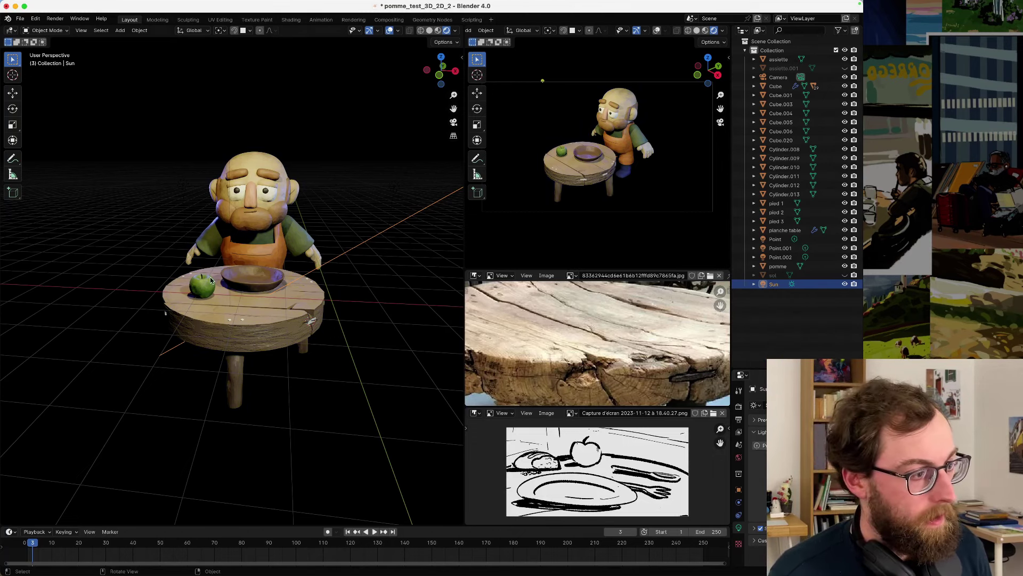
scroll(269, 259, "down", 2)
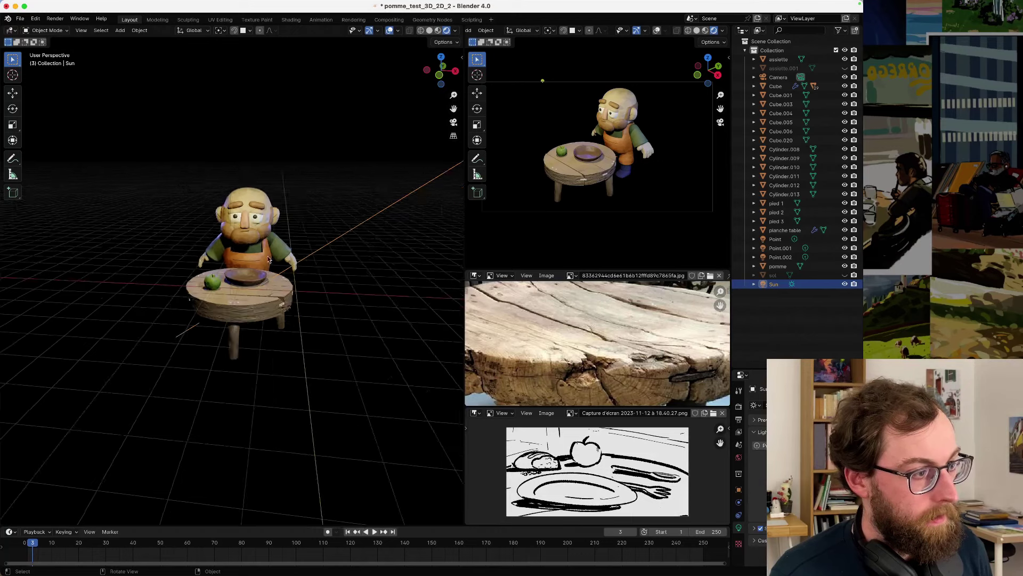
- Change the colours of the Point.002 and Point.001 lights
left_click(791, 259)
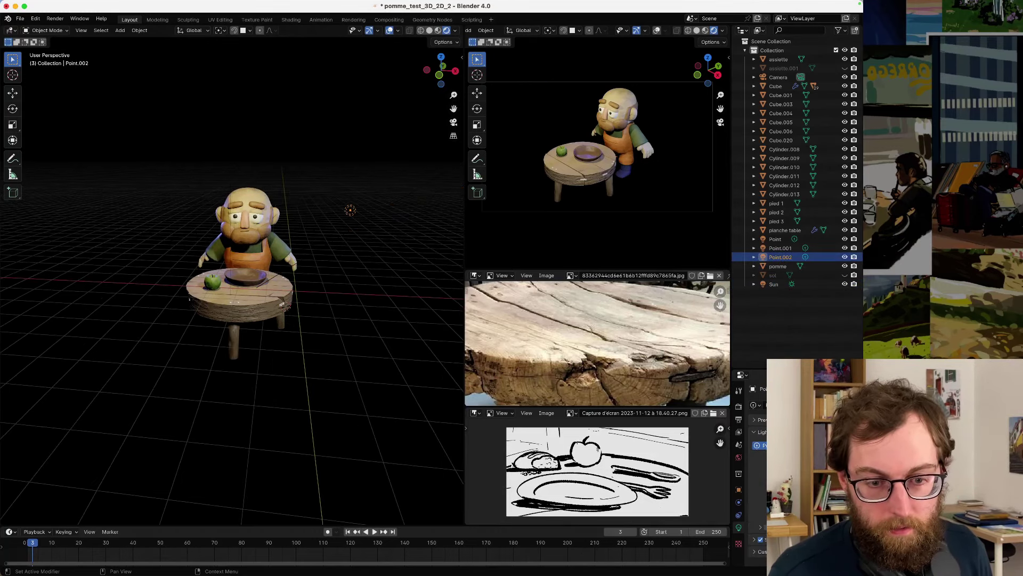
left_click(799, 458)
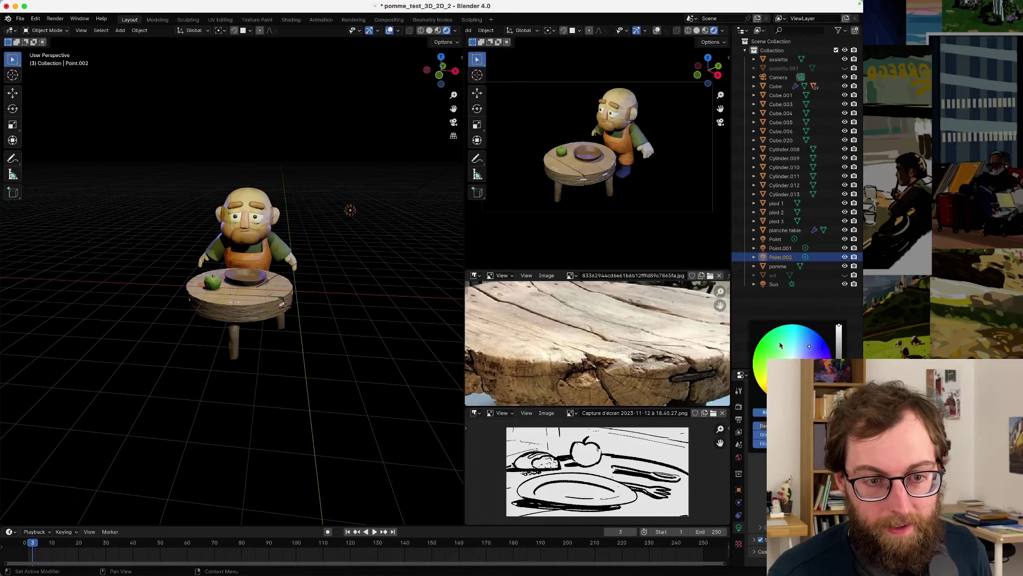
left_click_drag(809, 346, 794, 365)
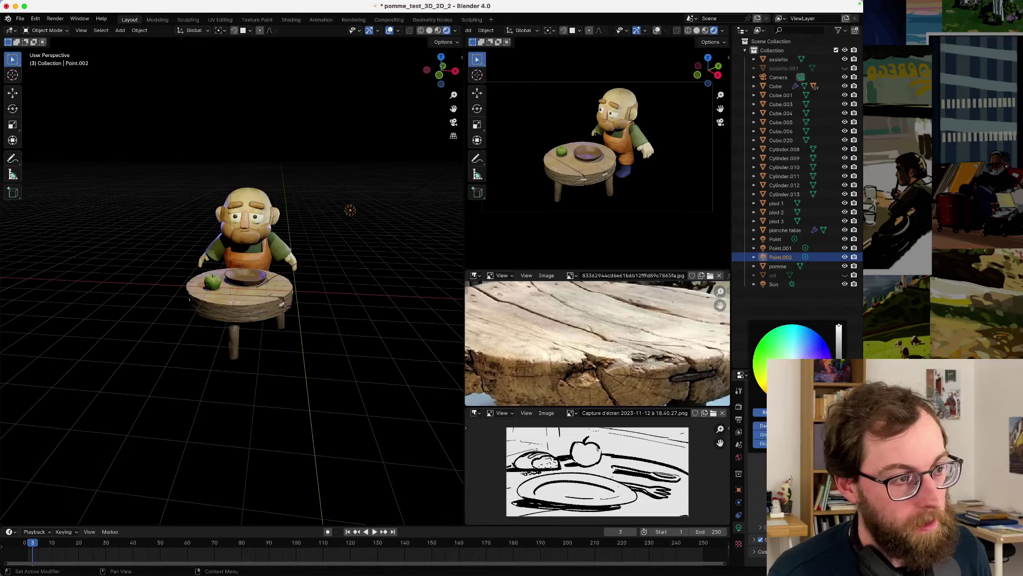
left_click(780, 248)
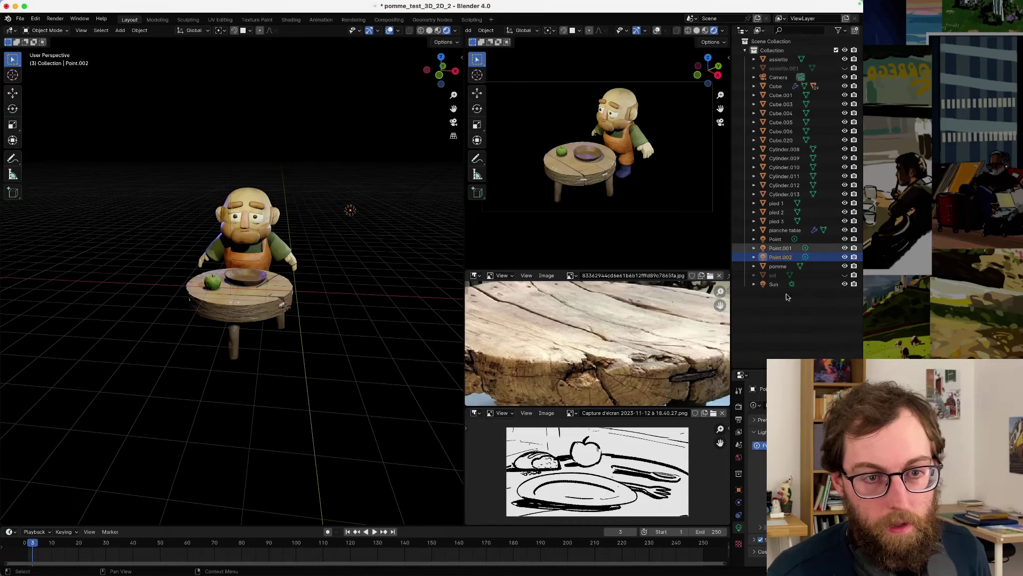
left_click(799, 459)
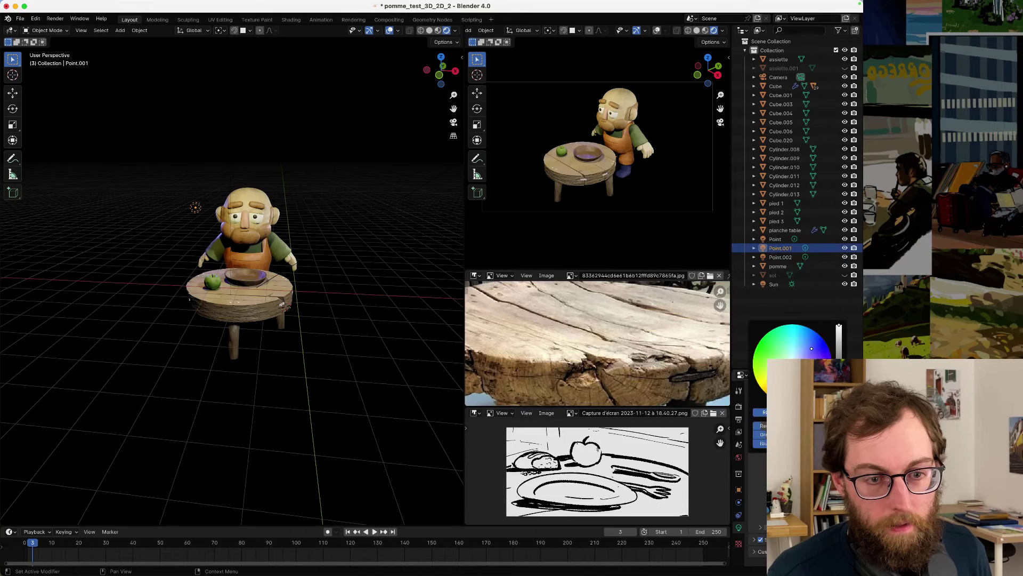
left_click_drag(811, 348, 802, 373)
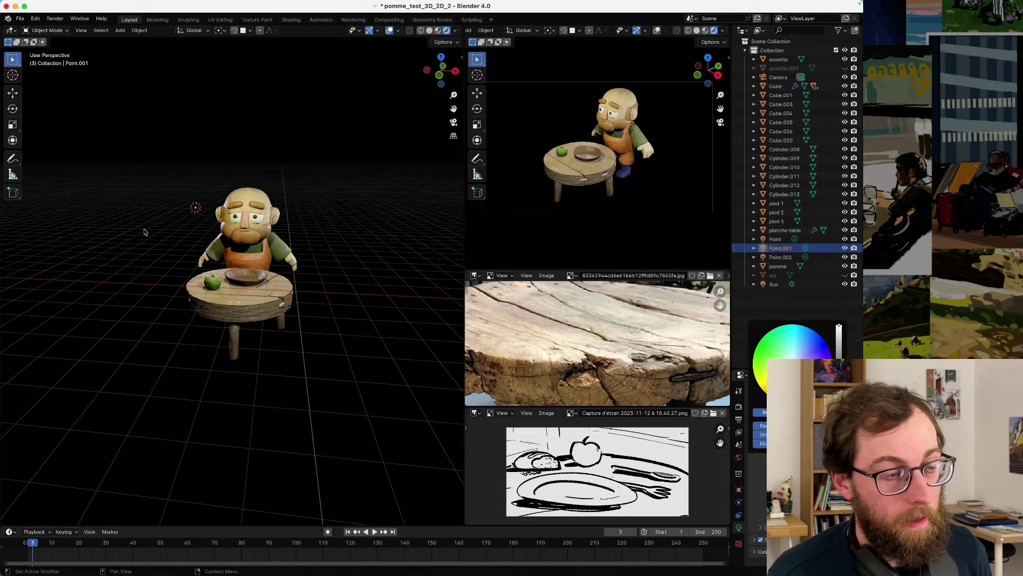
middle_click_drag(162, 290, 236, 302, "ctrl")
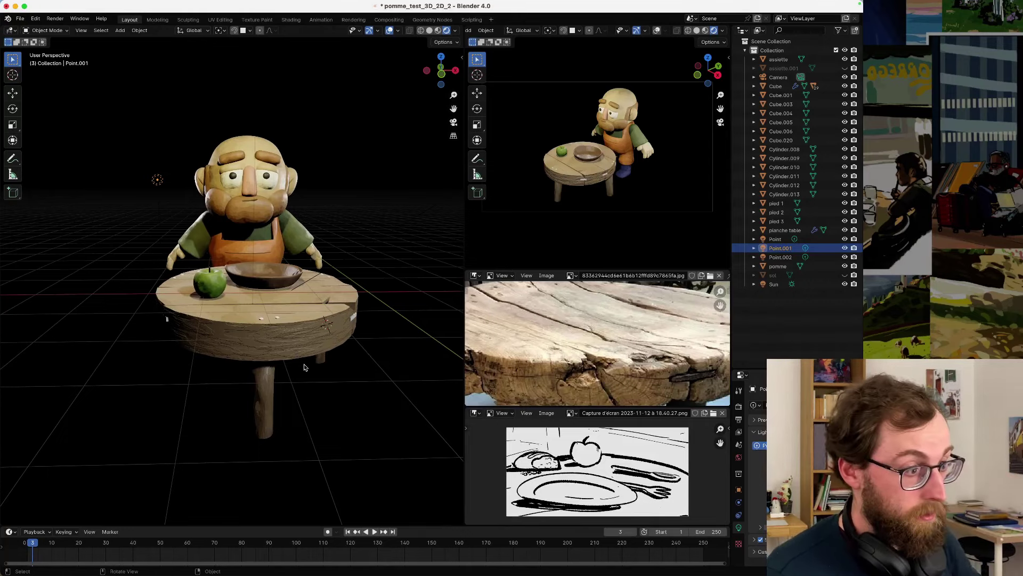
middle_click_drag(245, 288, 271, 382, "ctrl")
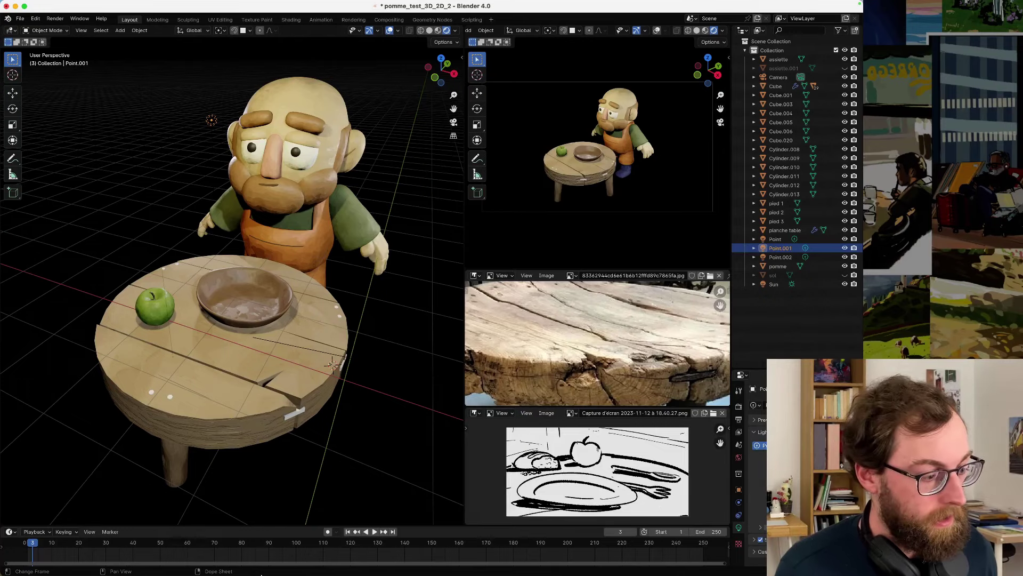
- Search YouTube for 'klaus 2D 3D' and play the KLAUS 2D-3D integration test video
left_click(281, 559)
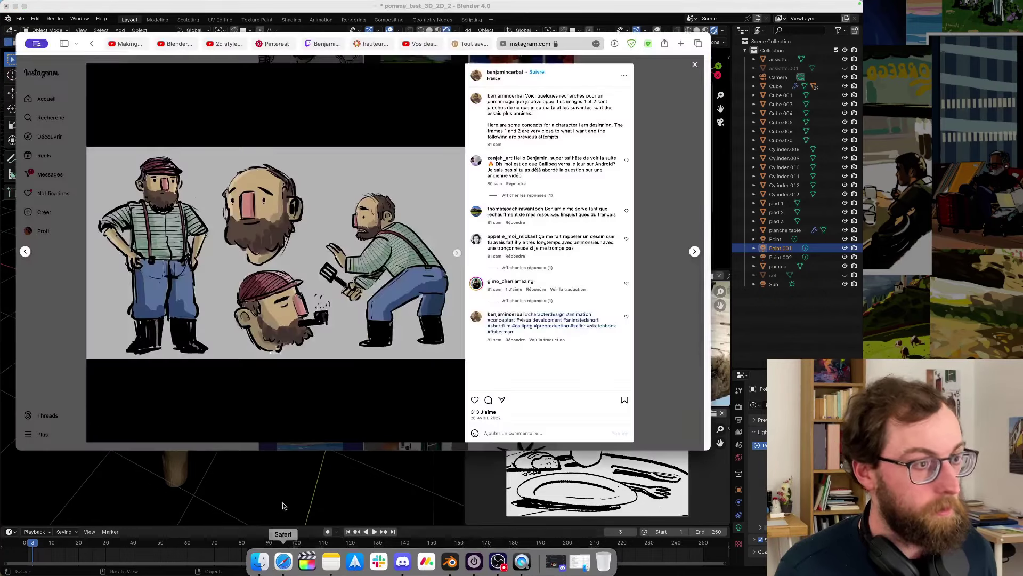
left_click(424, 45)
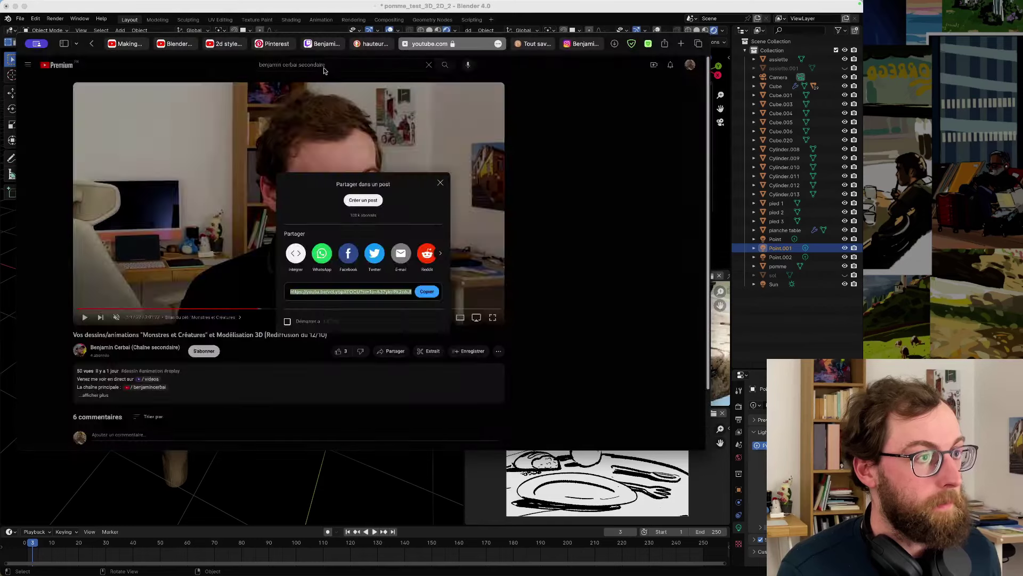
left_click(325, 69)
left_click(330, 65)
key("super+a")
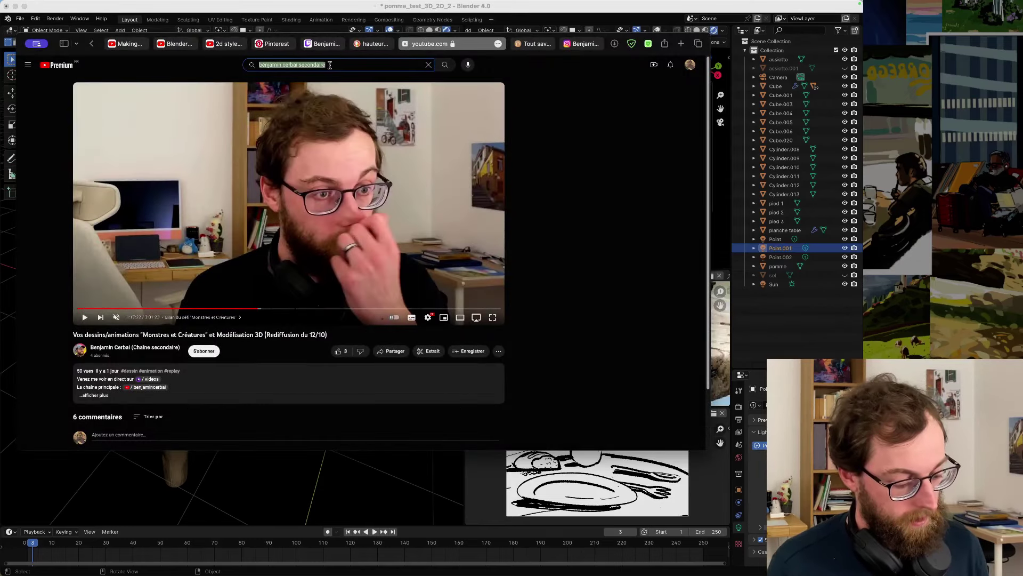
type("klaus 2D 3D")
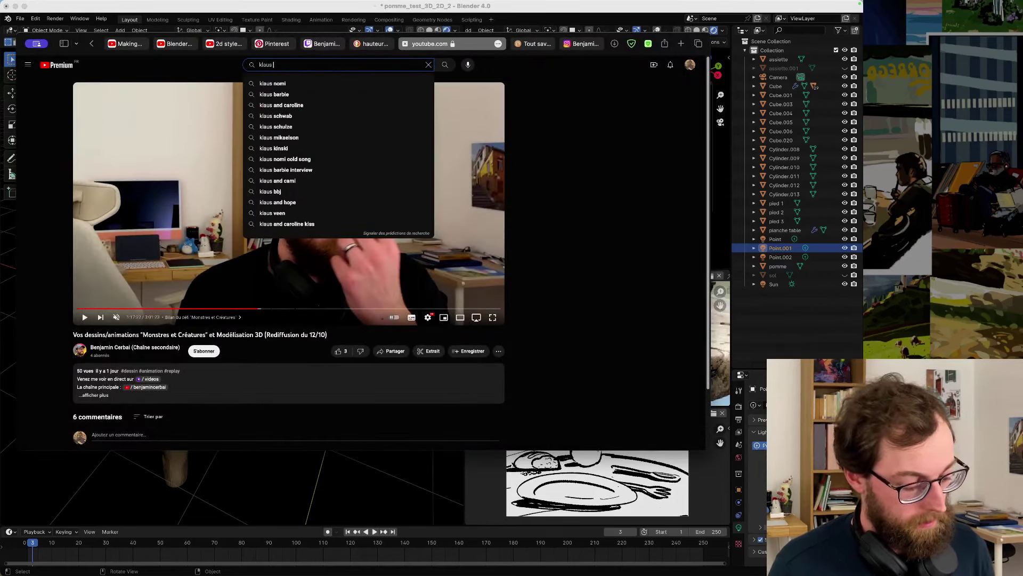
key("Return")
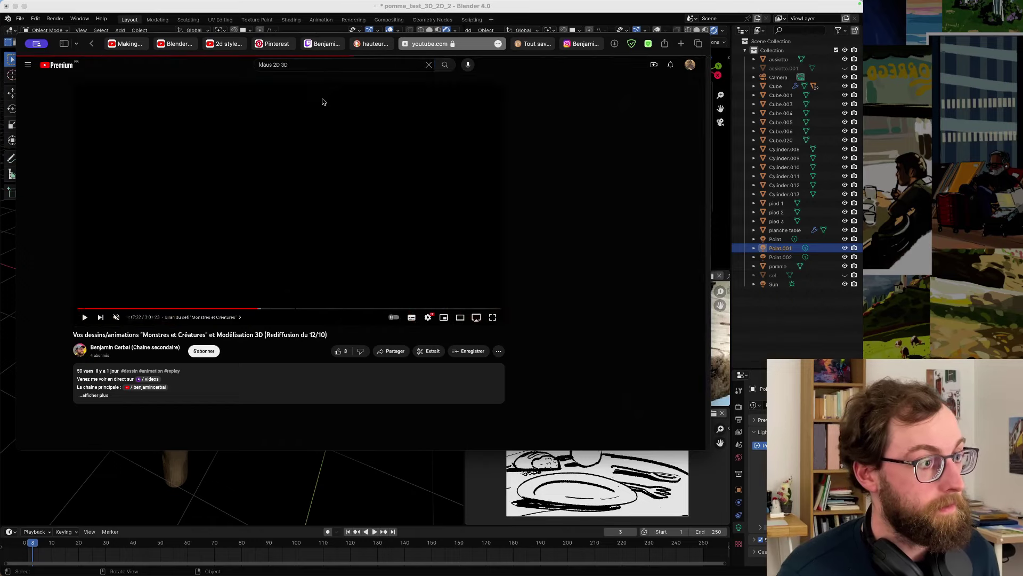
left_click(210, 246)
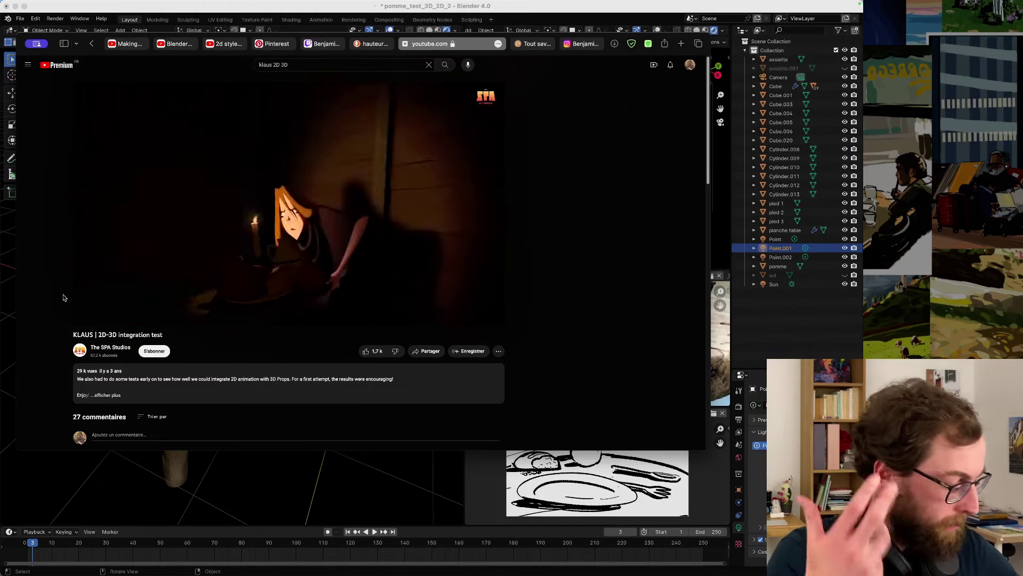
- Close the table-height search tabs and return to Blender
mouse_move(321, 203)
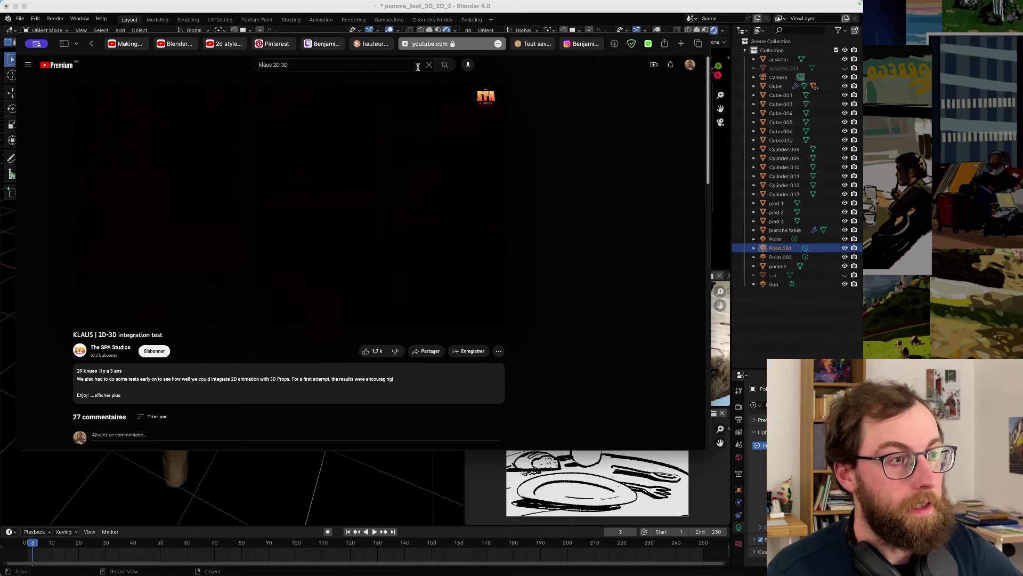
left_click(375, 43)
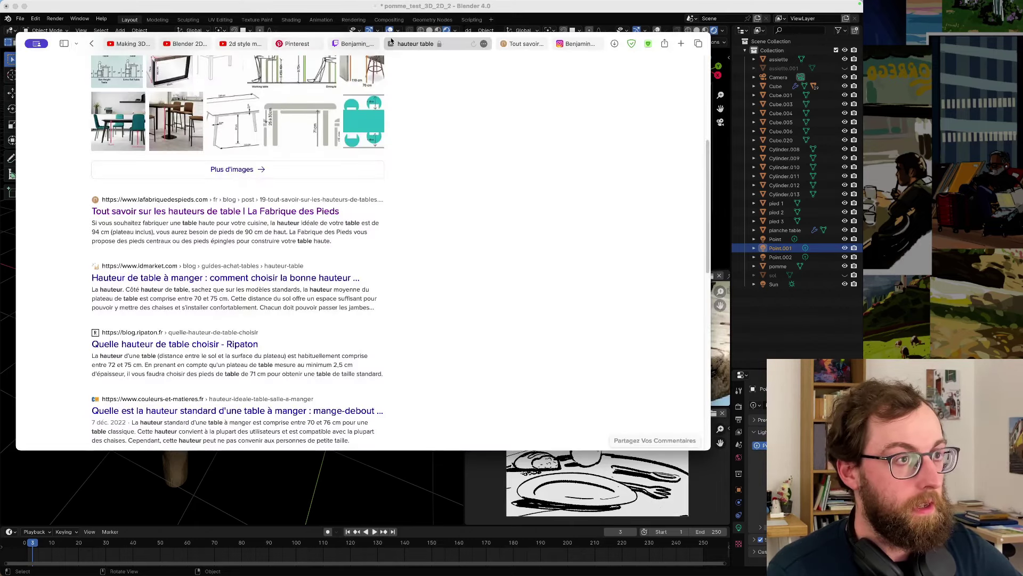
key("super+w")
key("super+w")
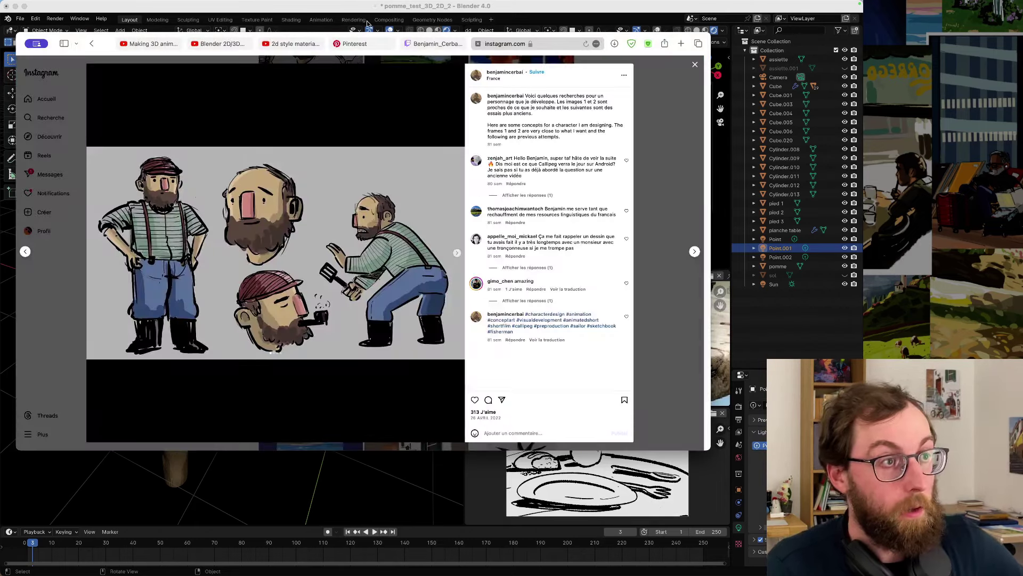
key("super+Tab")
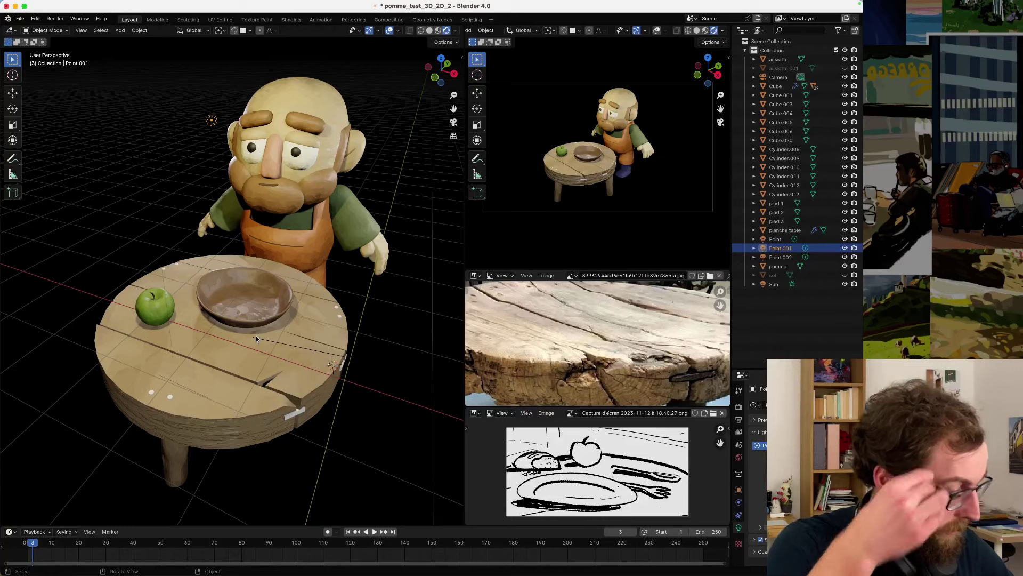
- Open the Shading workspace in Material Preview, framing the table, bowl and apple, and select the bracket
scroll(290, 398, "up", 2)
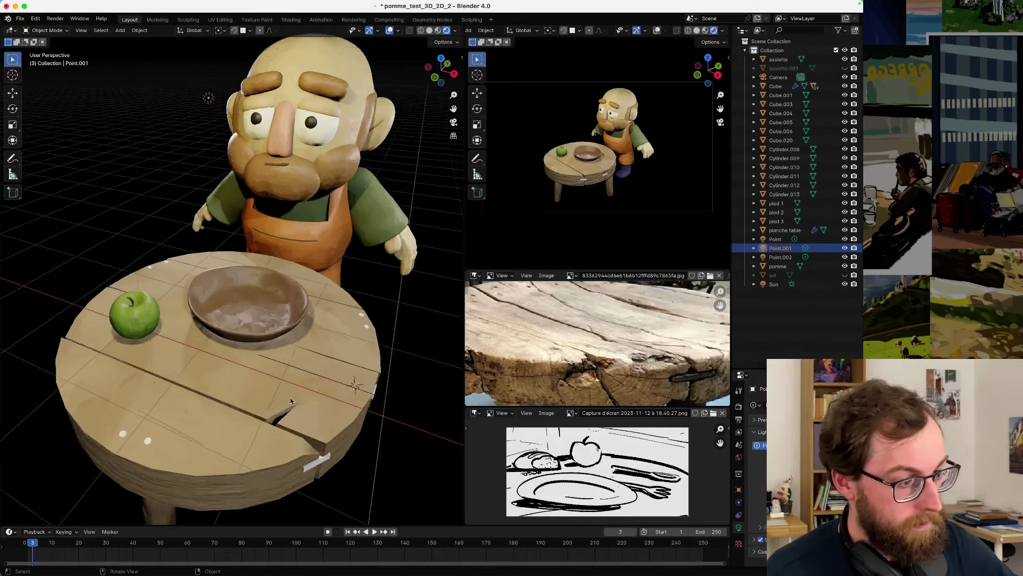
scroll(290, 397, "up", 2)
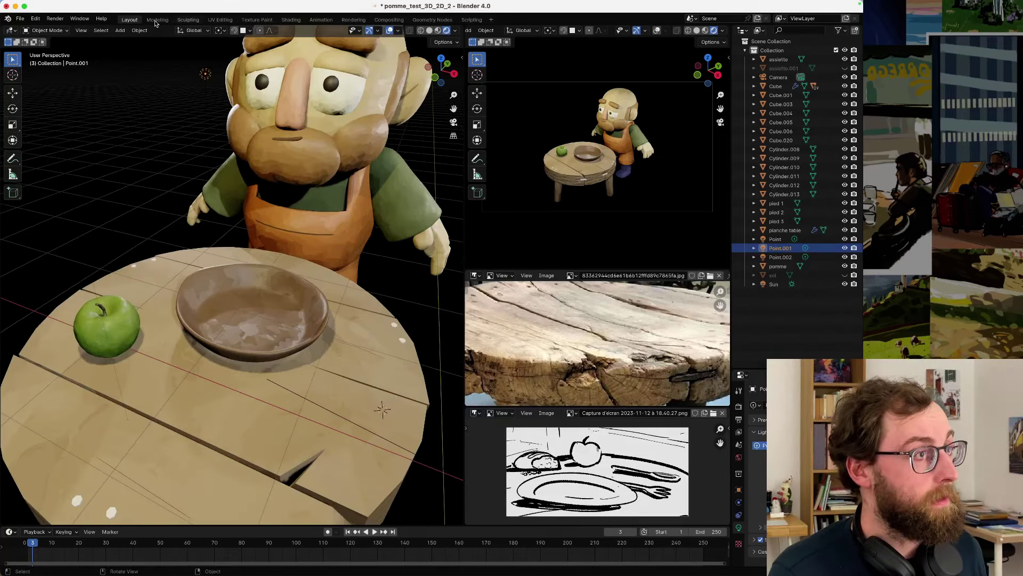
left_click(291, 19)
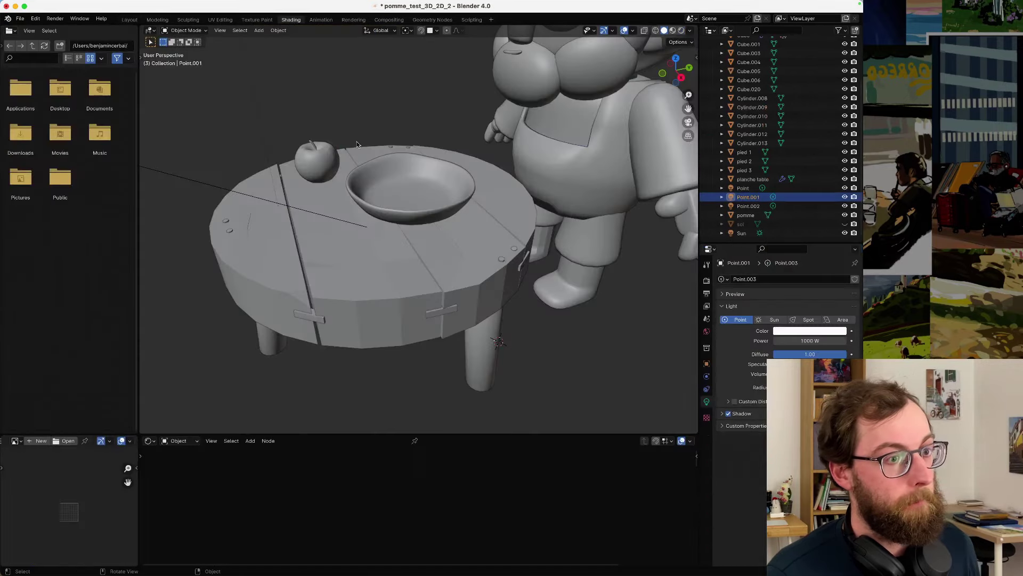
left_click(673, 30)
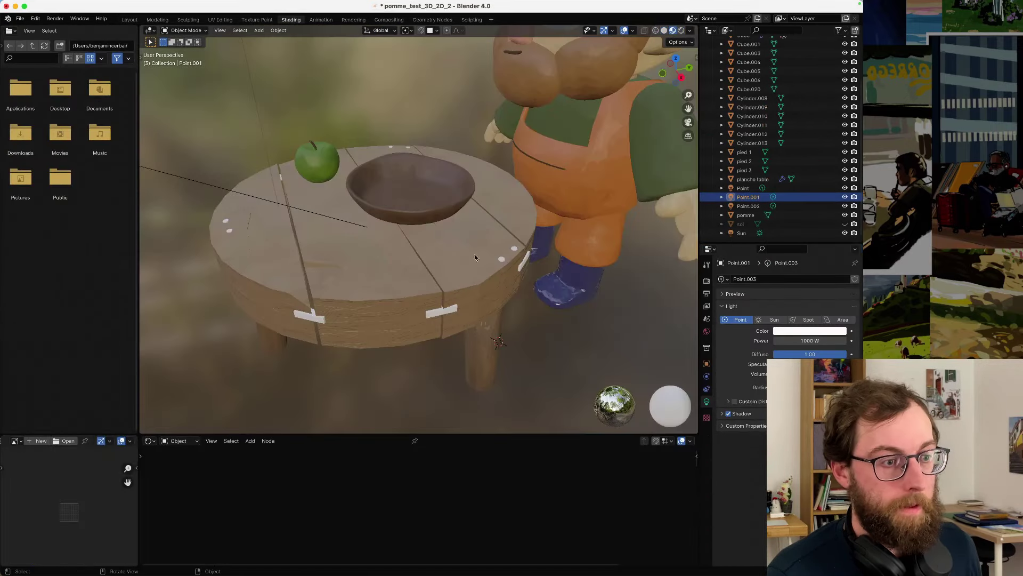
scroll(456, 288, "up", 1)
middle_click_drag(456, 288, 428, 307)
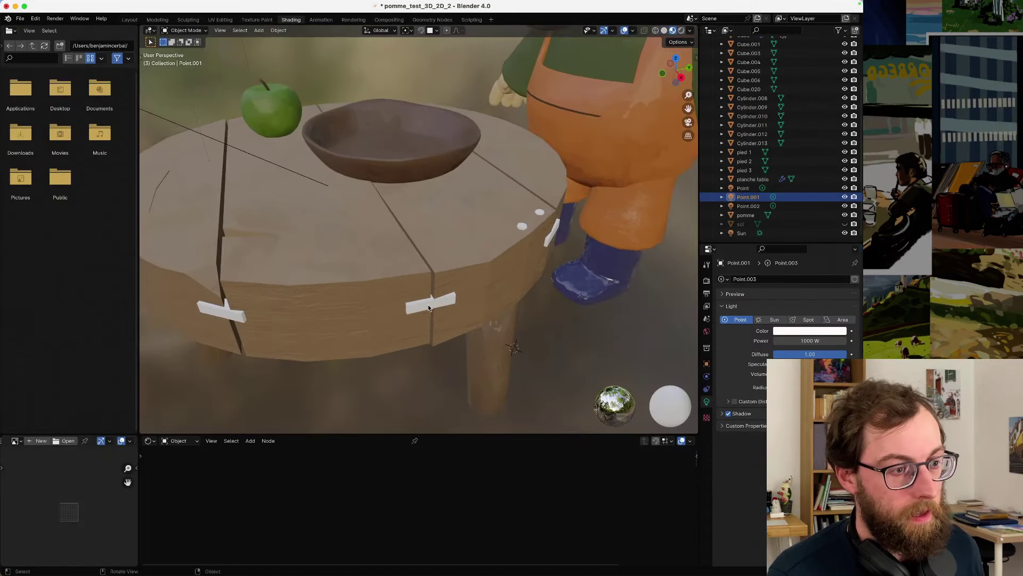
left_click(429, 308)
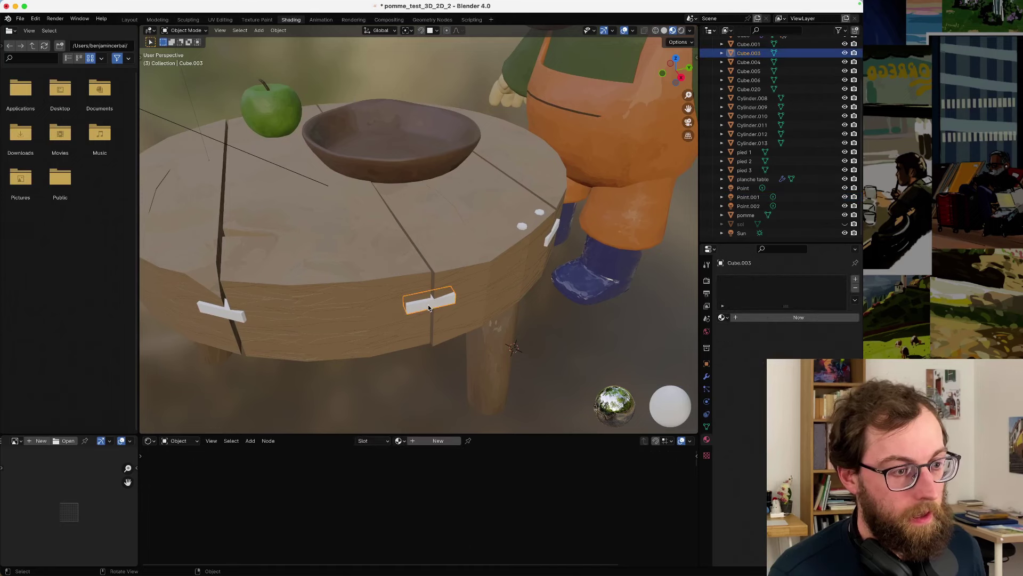
- Rename the bowl's material to 'assiette'
left_click(429, 169)
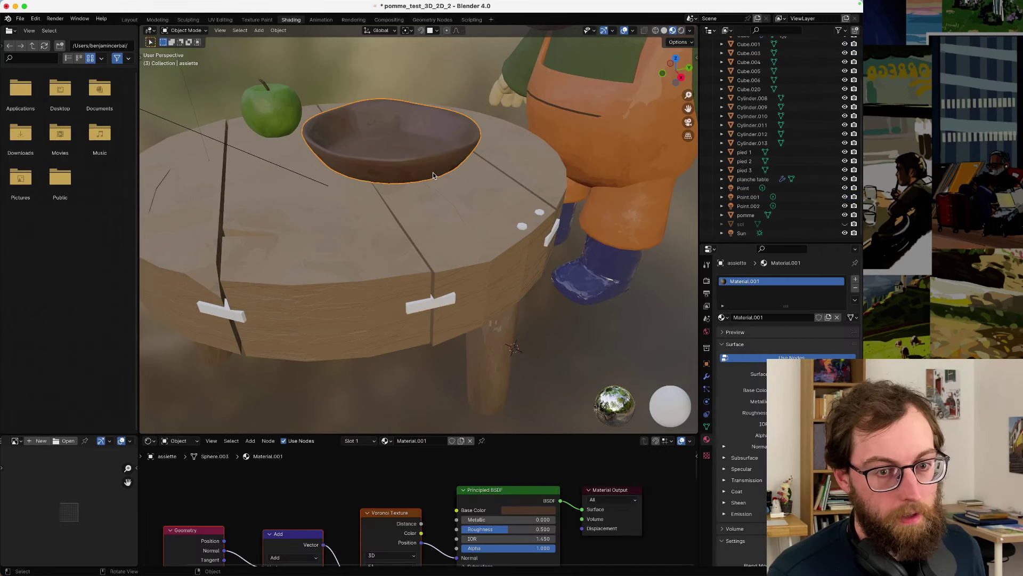
double_click(750, 280)
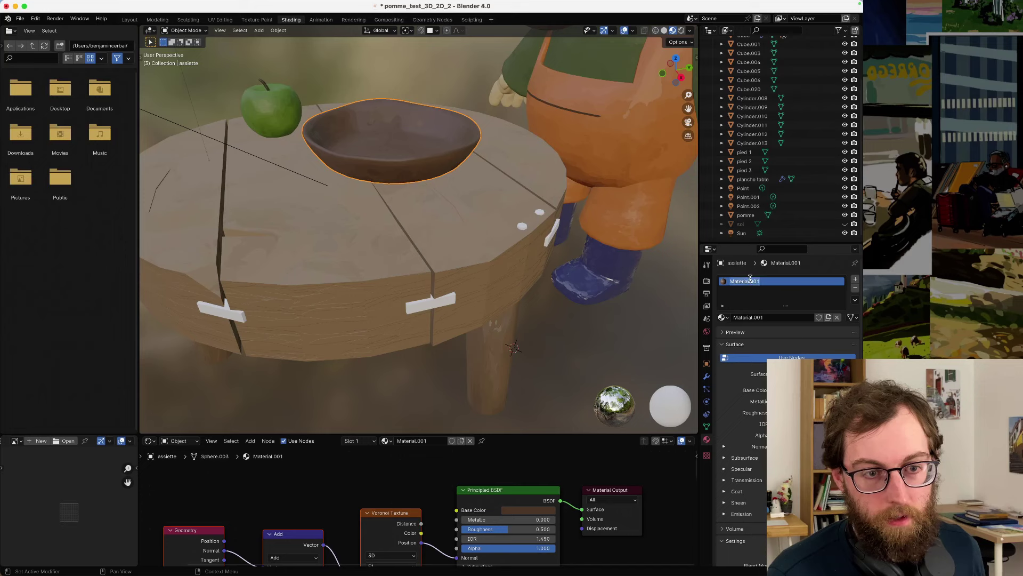
type("assiette")
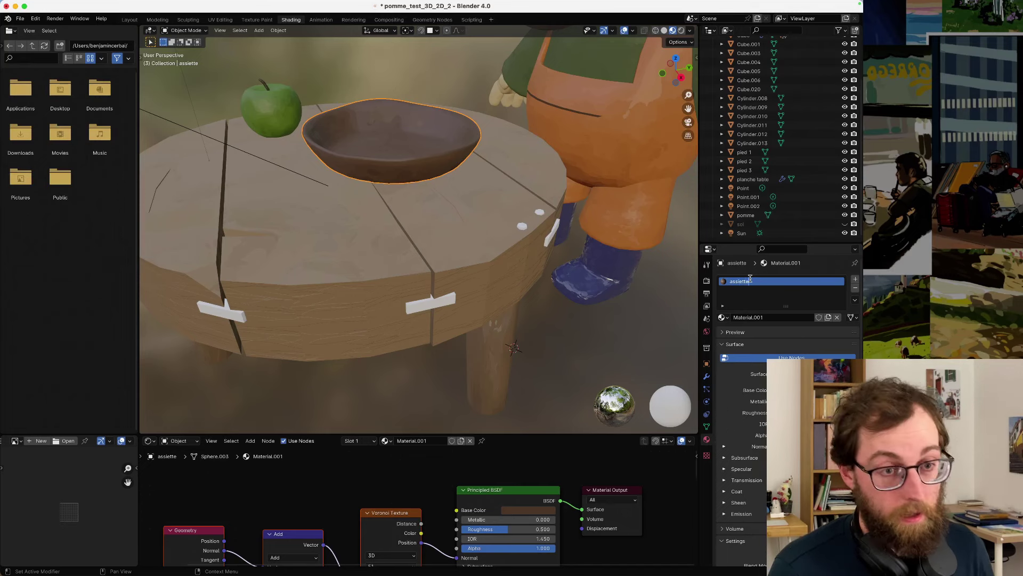
key("Return")
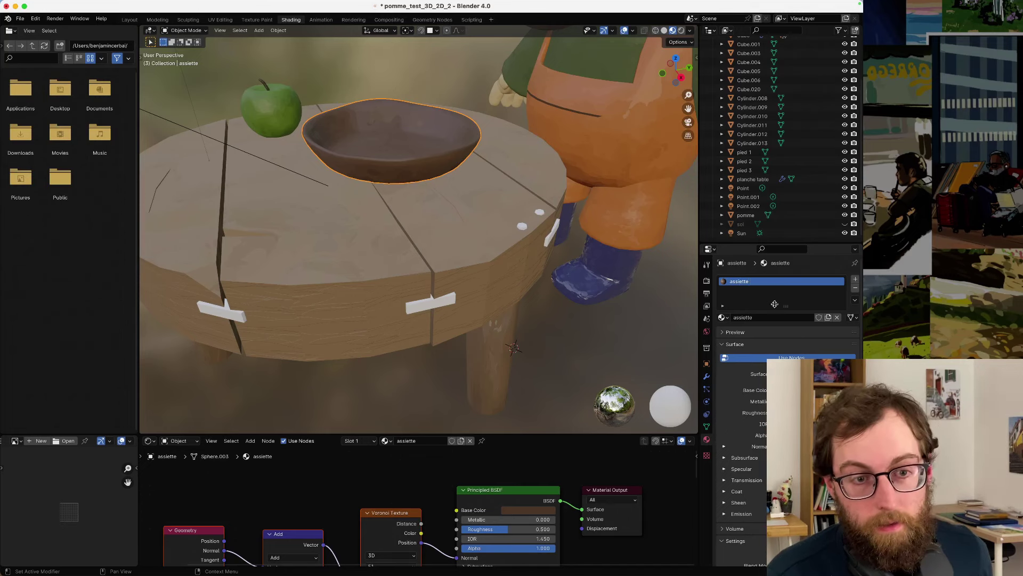
left_click(829, 318)
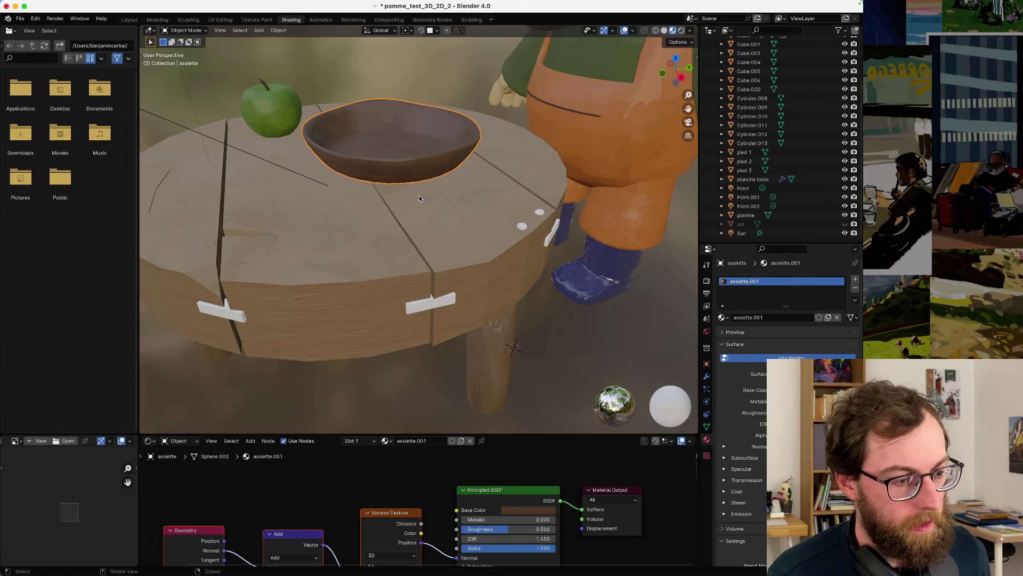
- Compare the table and bowl materials, make the node editor taller, and select the white peg
left_click(392, 212)
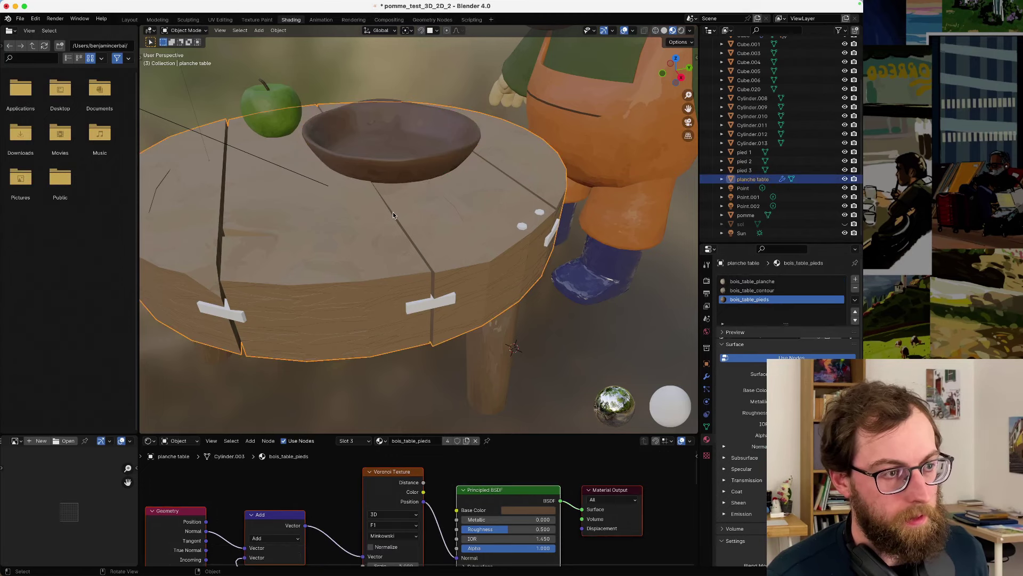
left_click(412, 147)
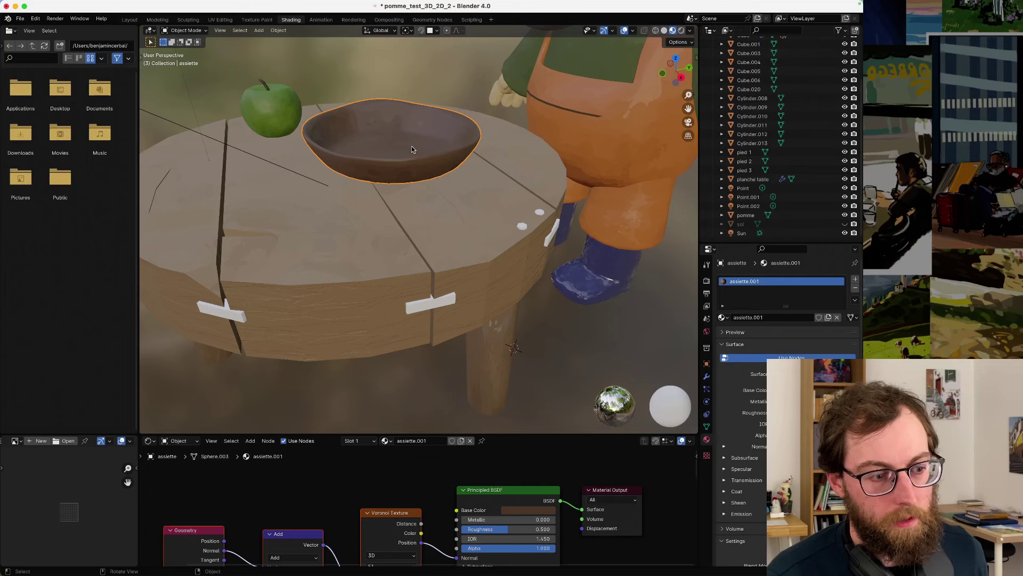
left_click(411, 146)
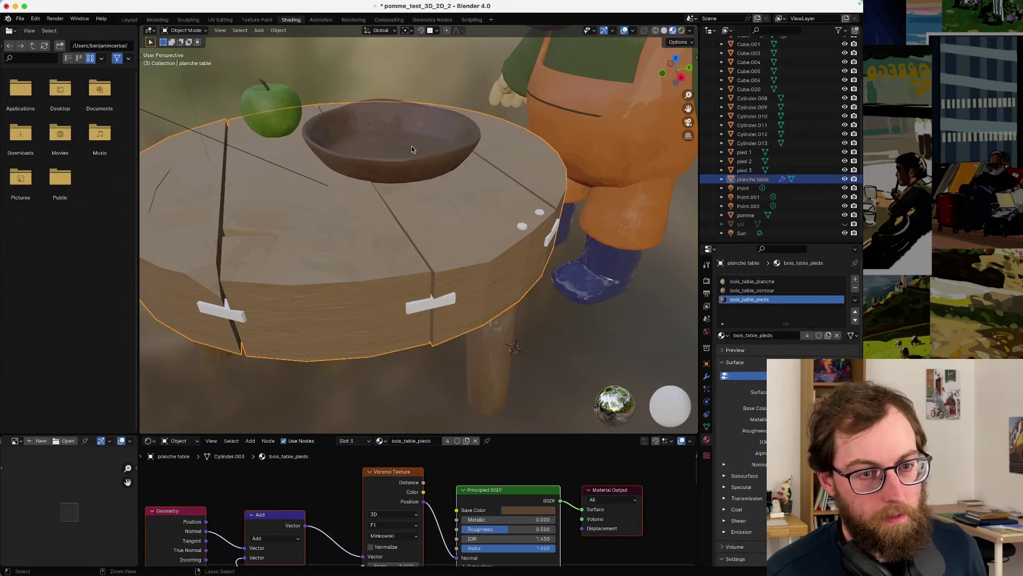
left_click(411, 146)
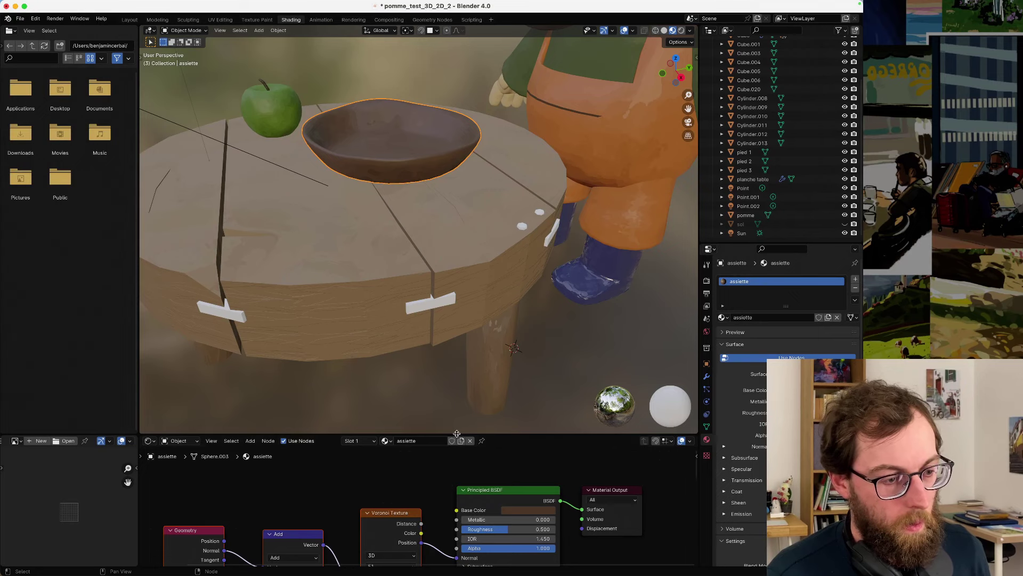
left_click_drag(457, 433, 456, 403)
left_click(430, 291)
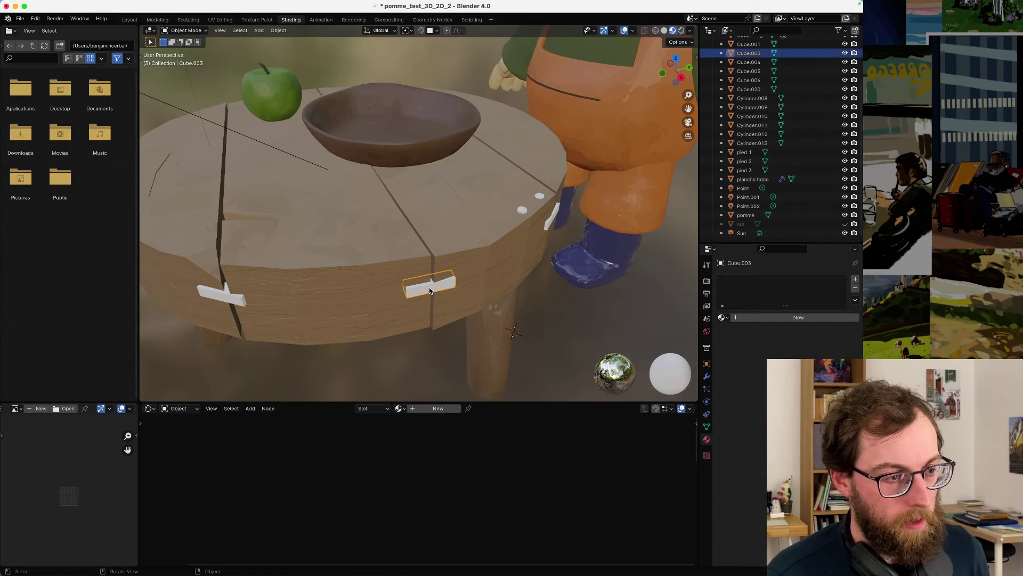
- Give the peg a new material named 'vis et atttaches'
left_click(432, 408)
double_click(430, 410)
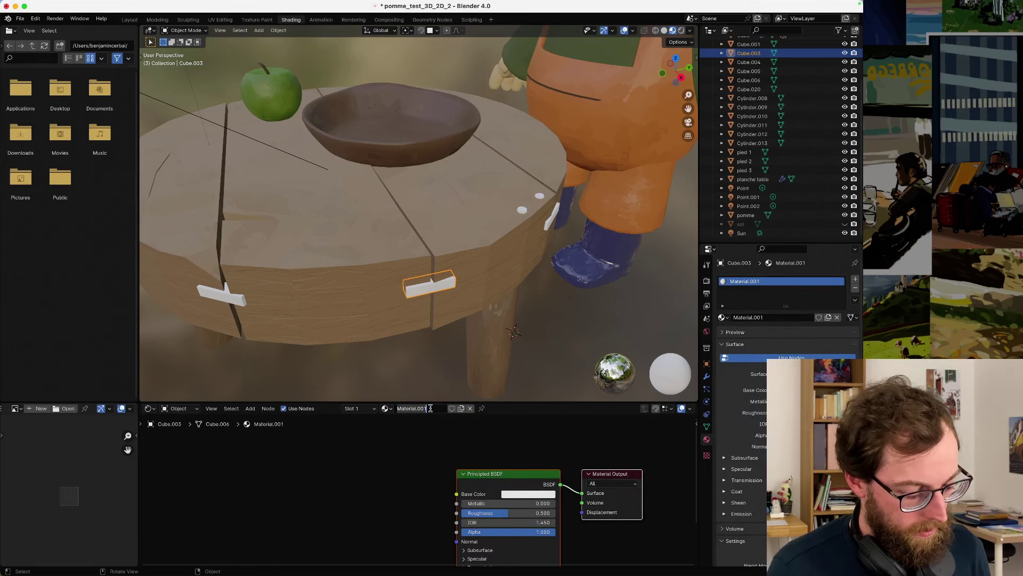
type("vis et")
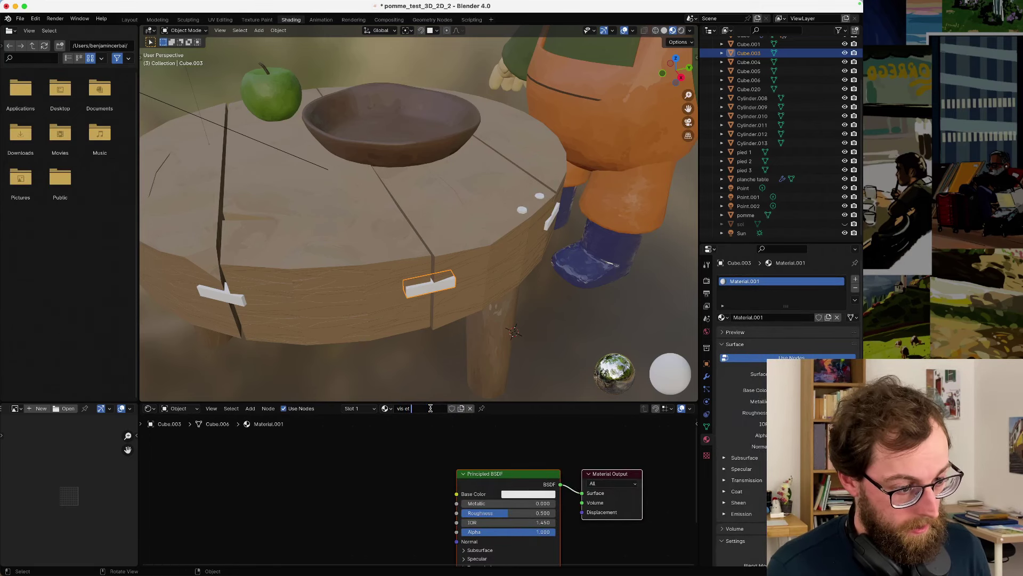
type(" atttaches")
key("Return")
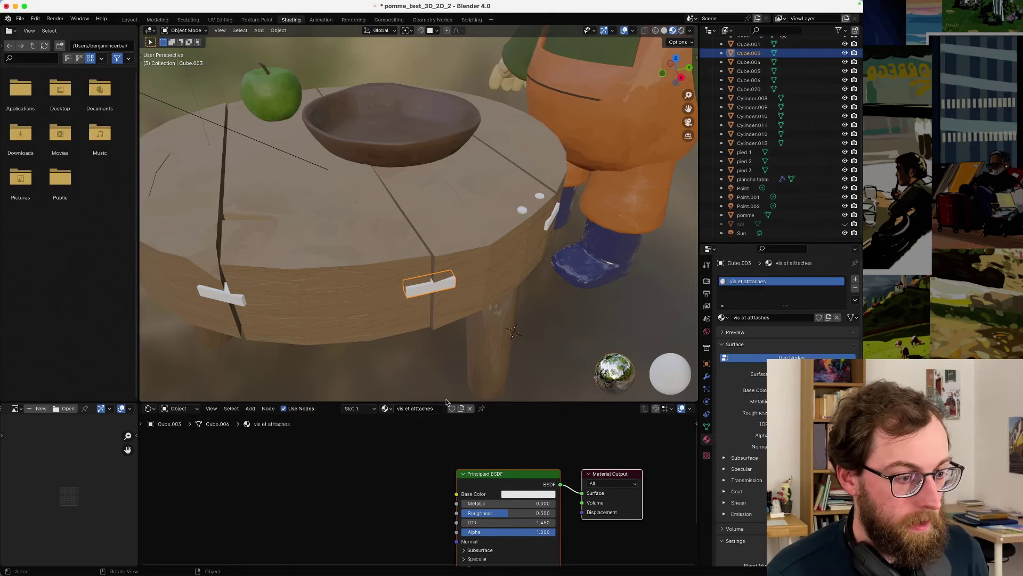
- Enlarge the node editor and darken the material's base colour to nearly black
left_click(446, 399)
left_click_drag(446, 403, 451, 365)
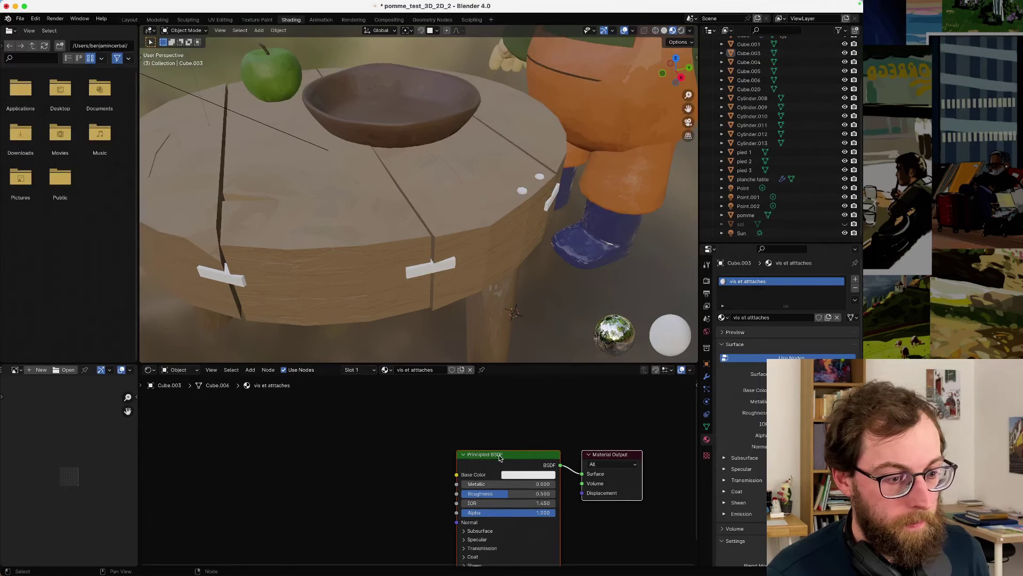
left_click(512, 475)
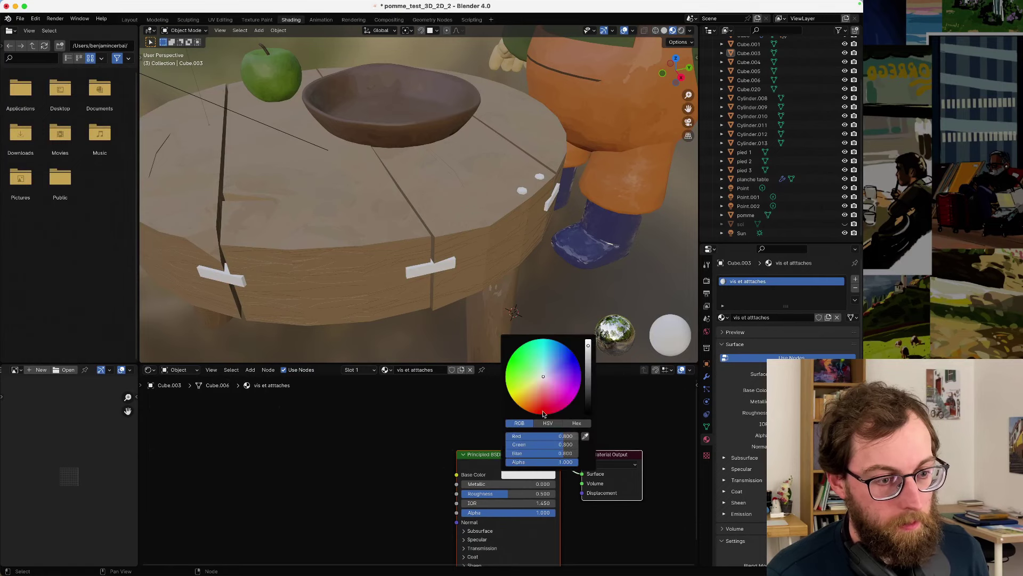
left_click_drag(588, 346, 588, 390)
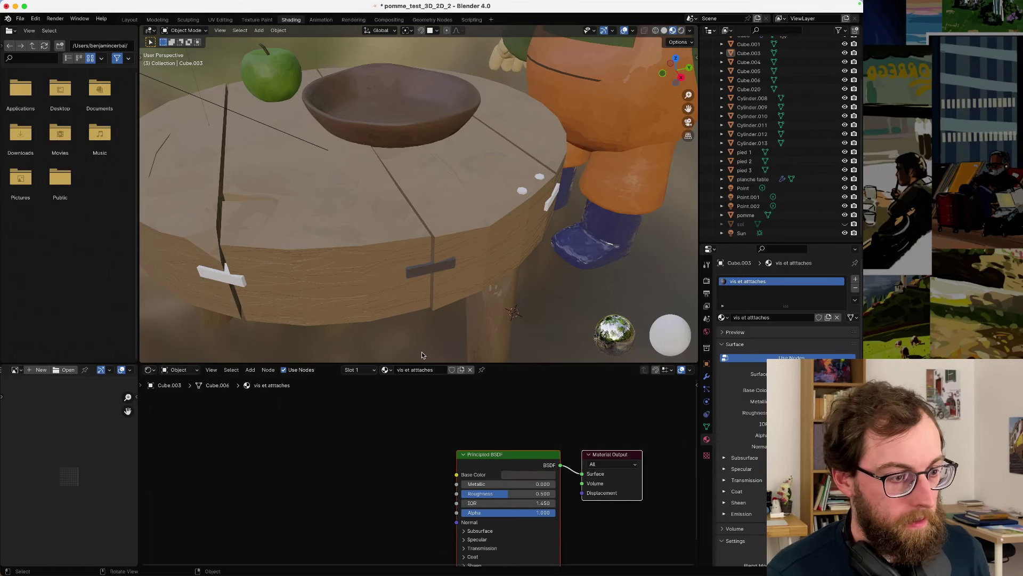
left_click(388, 254)
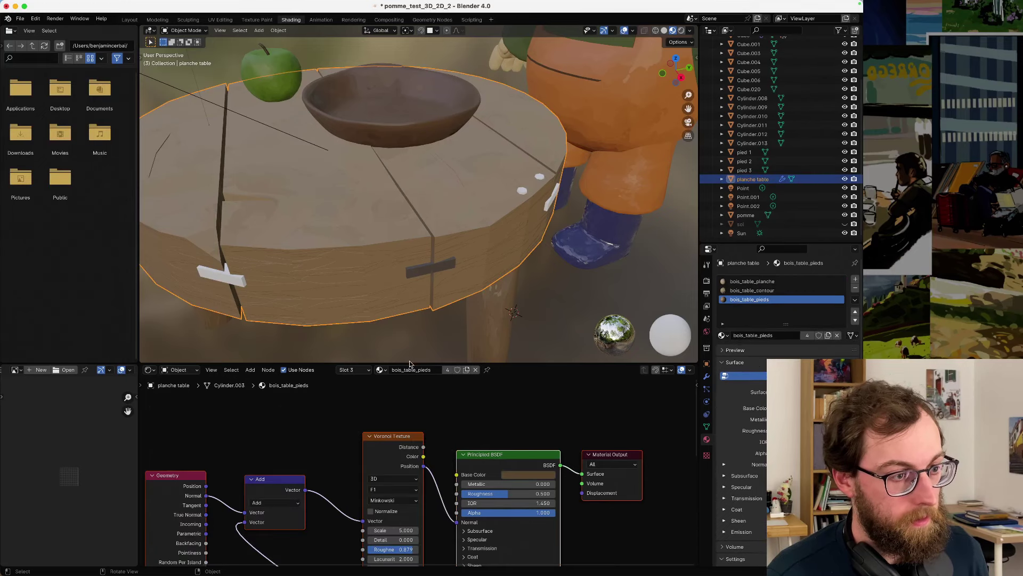
- Box-select all wood texture nodes of the tabletop's bois_table_planche material
left_click_drag(411, 363, 424, 306)
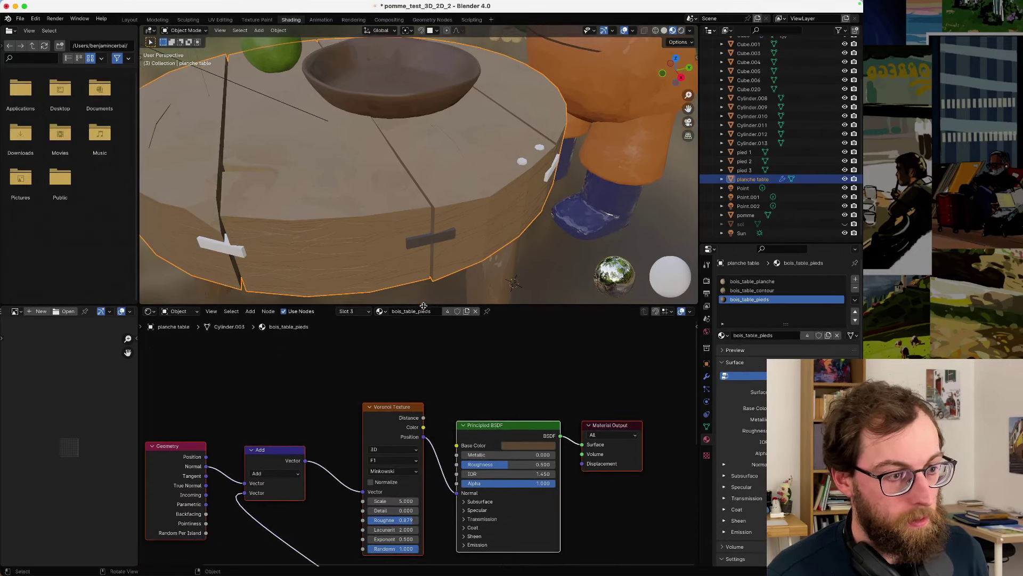
left_click(741, 283)
scroll(521, 424, "down", 5)
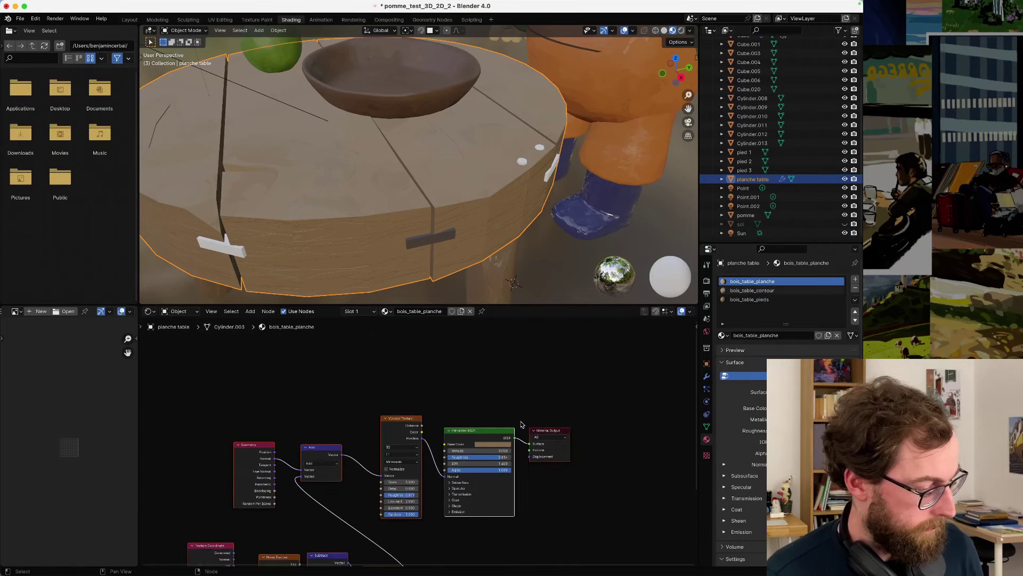
middle_click_drag(521, 424, 612, 358)
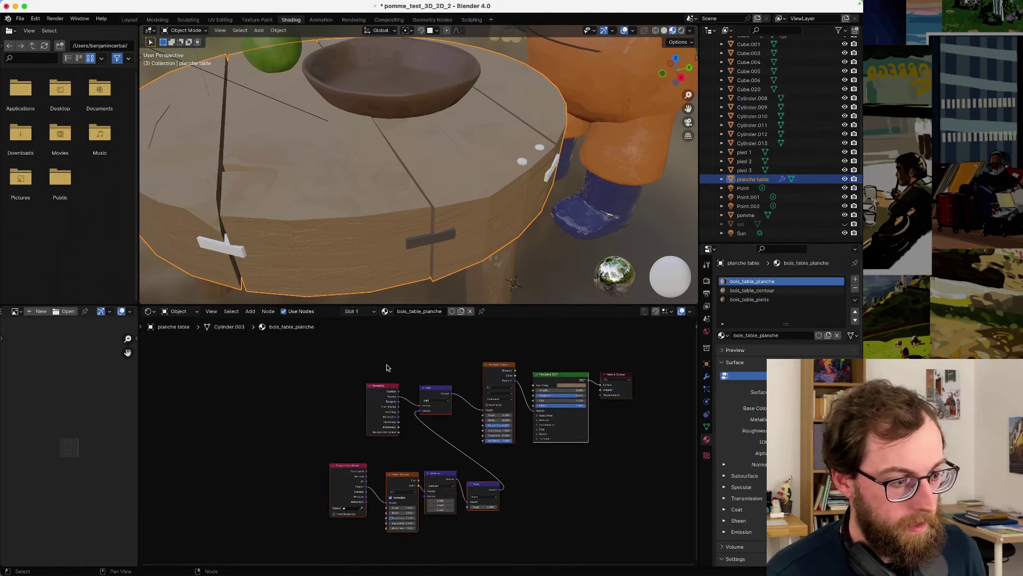
left_click_drag(334, 360, 521, 540)
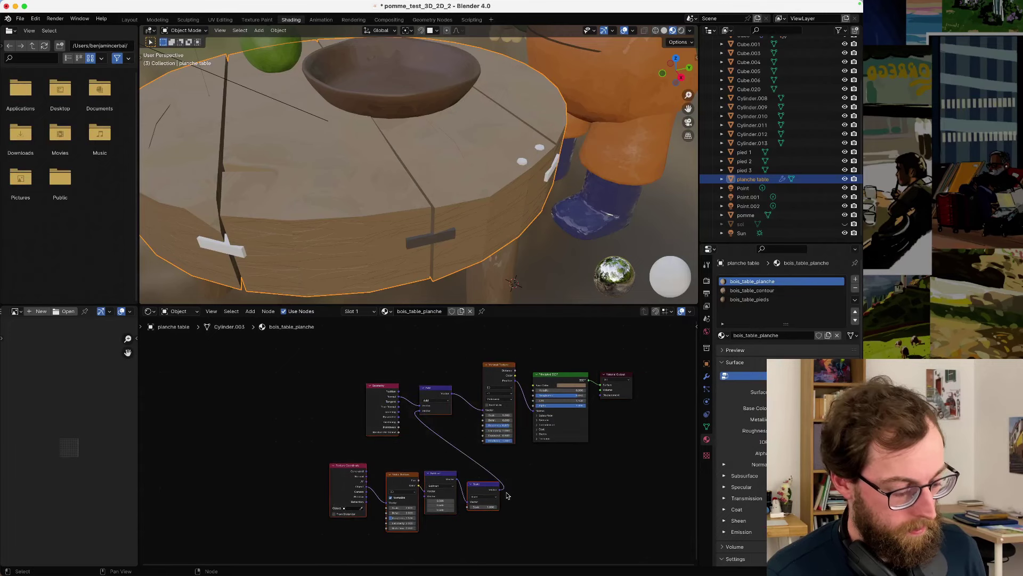
- Paste the wood nodes into the clip's vis et attaches material and position them
left_click(449, 240)
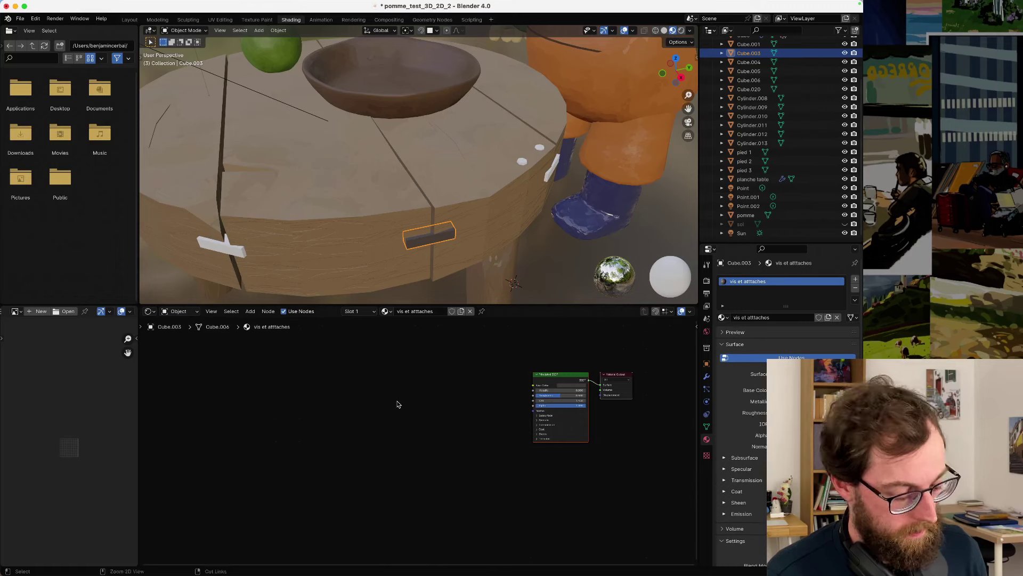
key("ctrl+v")
left_click_drag(413, 336, 427, 402)
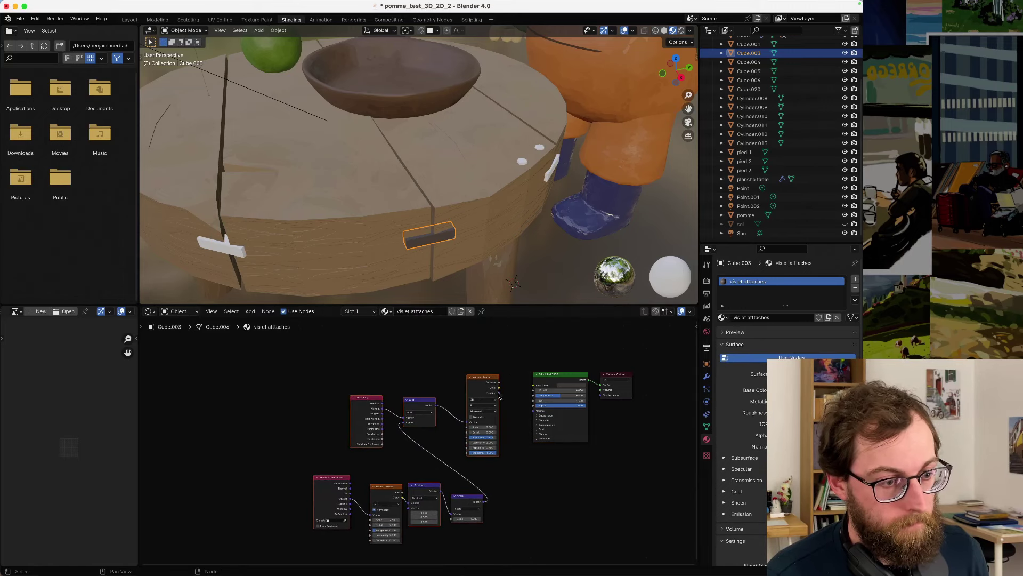
mouse_move(498, 393)
left_mouse_down()
mouse_move(532, 404)
mouse_move(481, 397)
mouse_move(504, 403)
left_mouse_up()
scroll(509, 399, "up", 2)
scroll(510, 399, "right", 3)
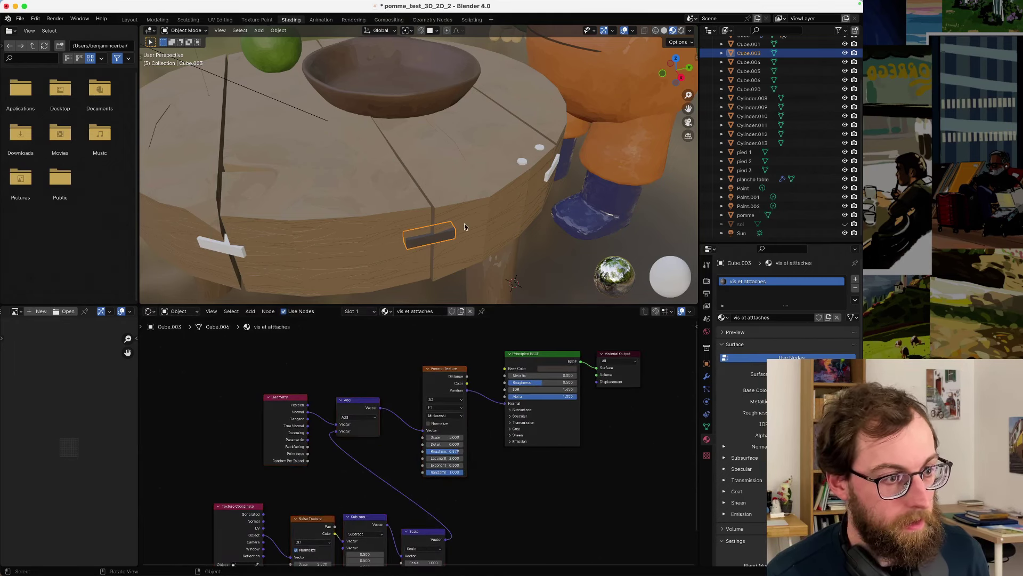
- Zoom onto the clip, resize the 3D view, and set the Voronoi Texture Scale to about 5.6
scroll(464, 226, "up", 6)
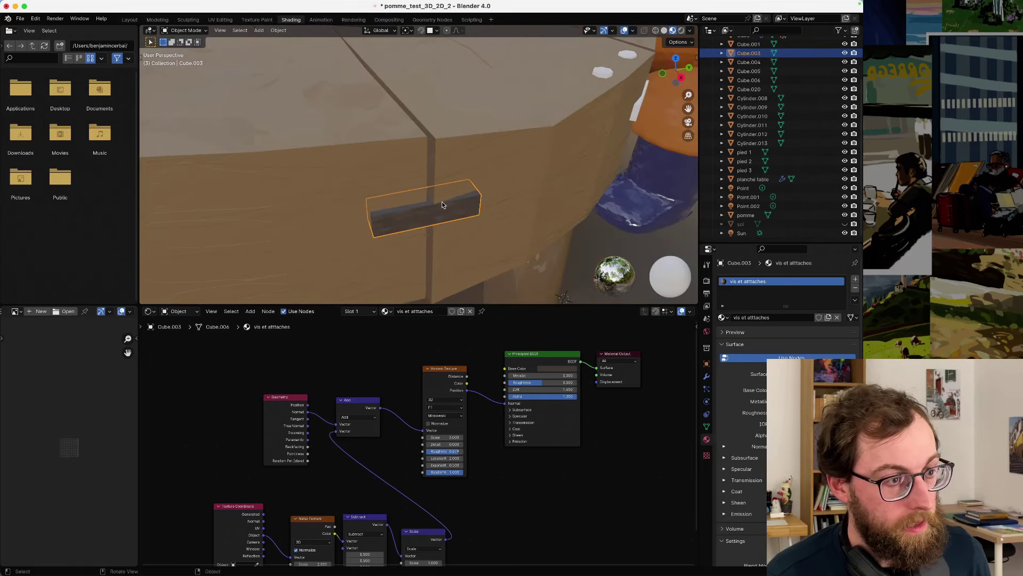
scroll(442, 201, "up", 4)
scroll(440, 196, "up", 5)
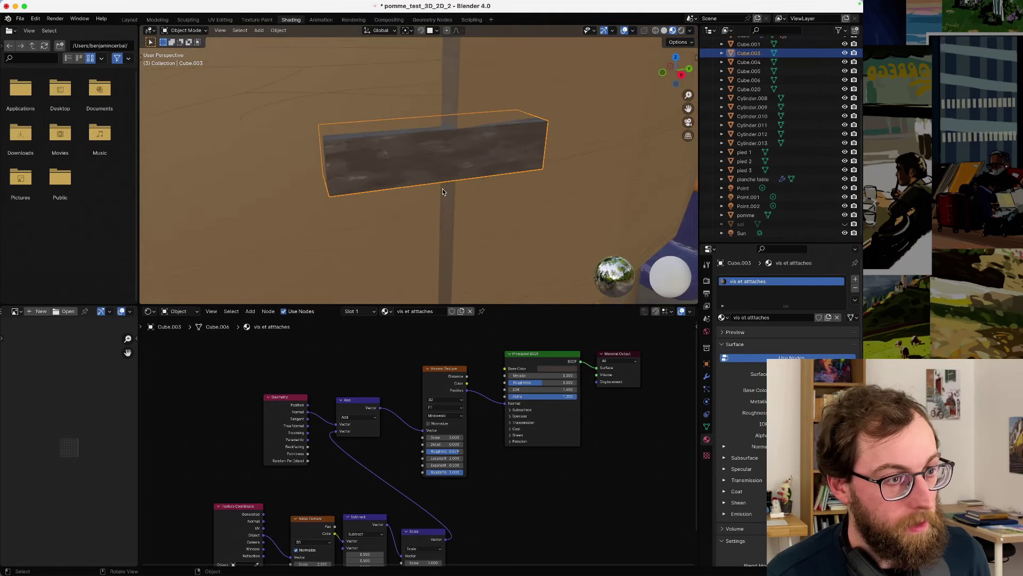
scroll(443, 192, "up", 3)
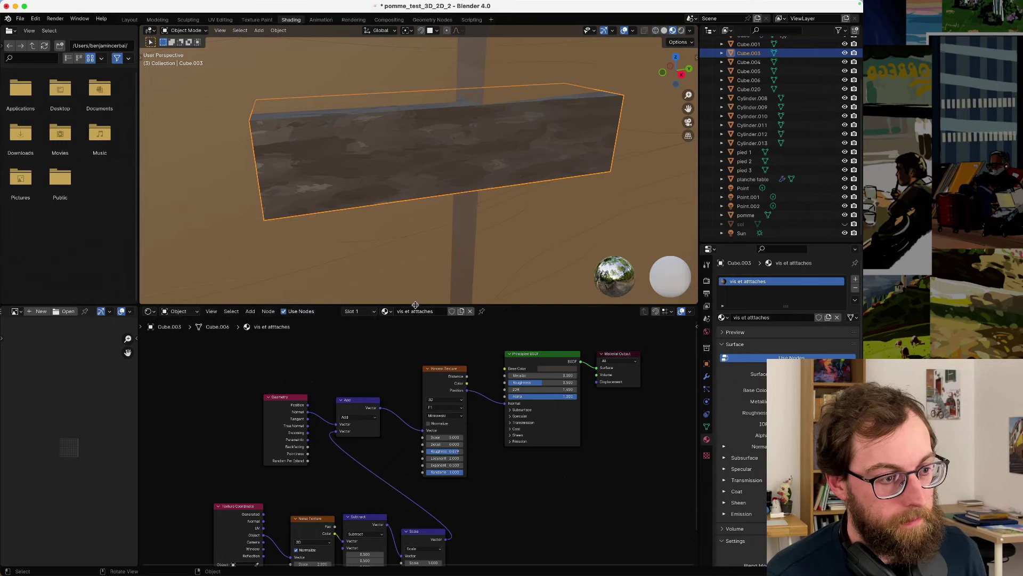
left_click_drag(416, 304, 416, 341)
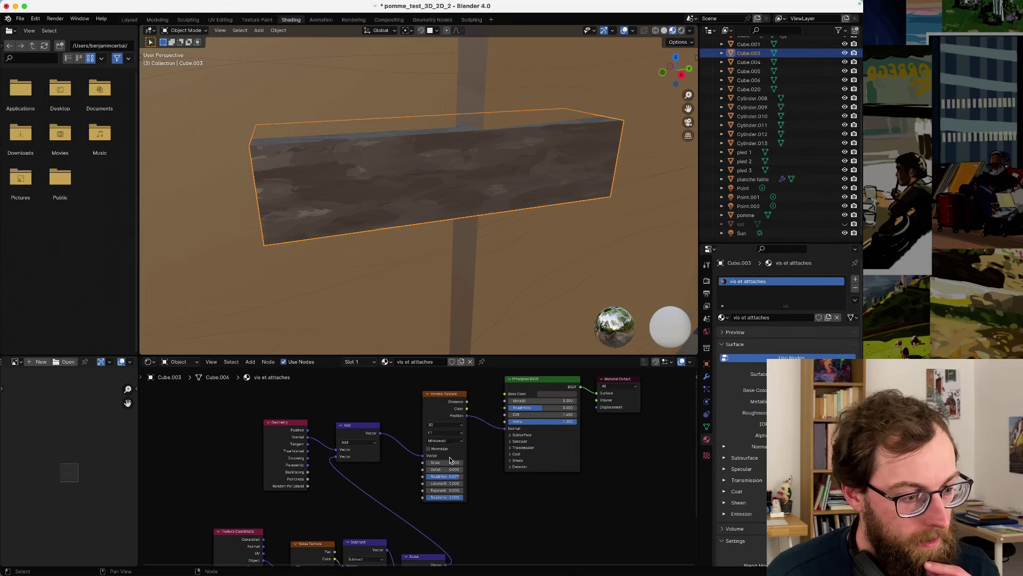
mouse_move(450, 461)
left_mouse_down()
mouse_move(509, 461)
mouse_move(447, 462)
left_mouse_up()
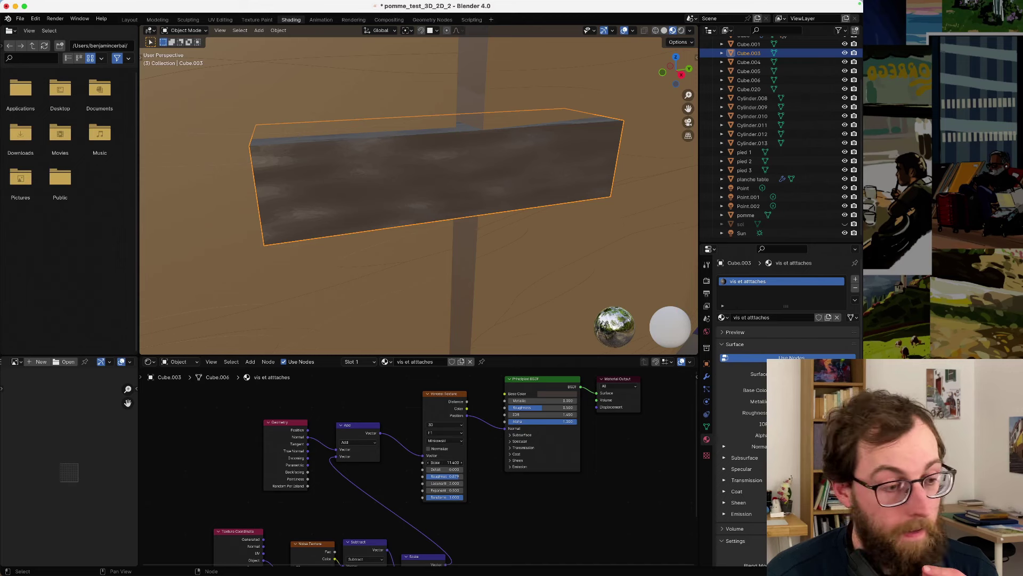
- Lower the Voronoi texture scale in two passes to get larger wood cells
left_click(450, 462)
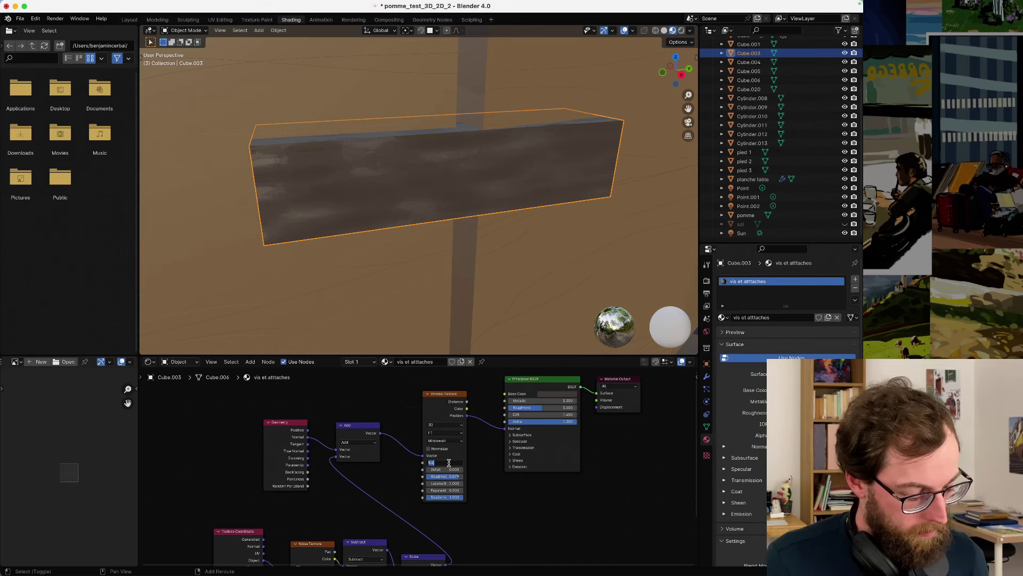
key("Return")
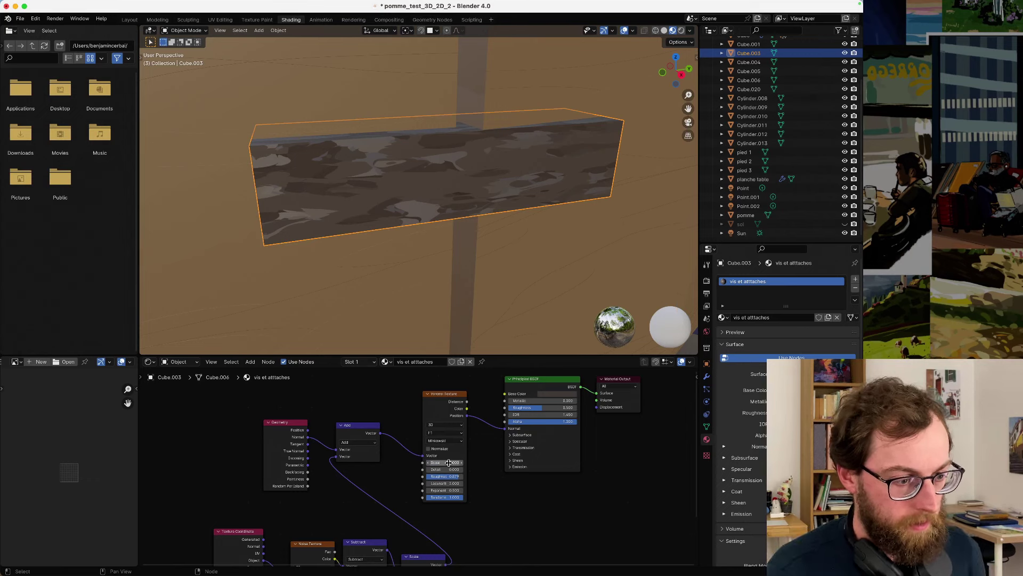
left_click(449, 463)
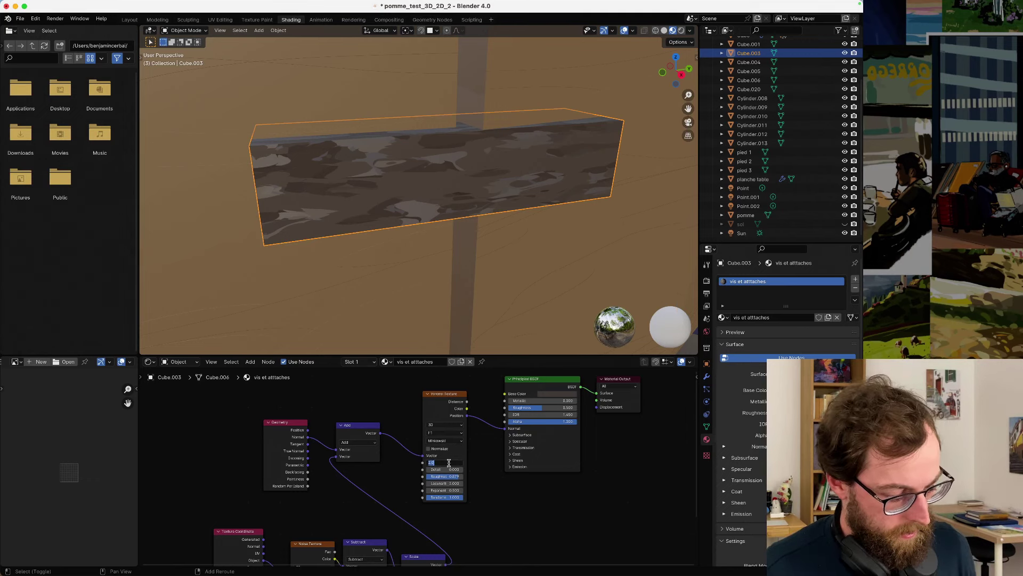
key("Return")
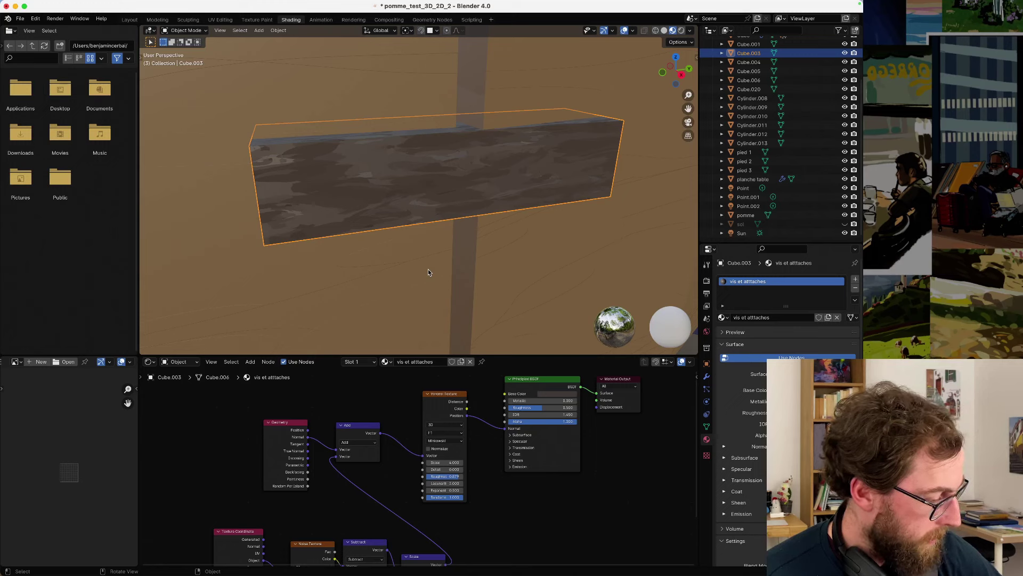
- Frame the clip Cube.003 close up in the 3D view
scroll(427, 268, "down", 10)
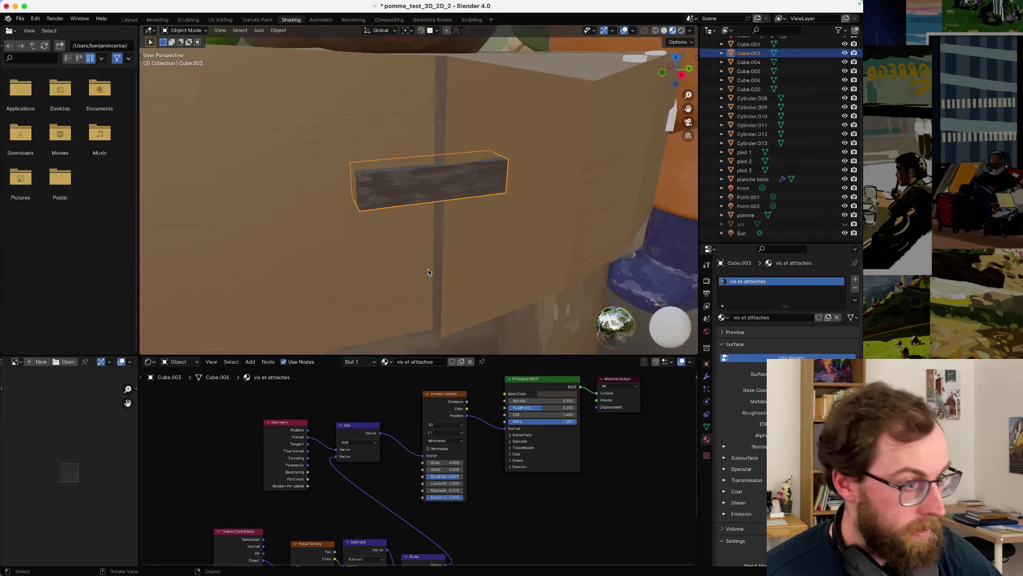
key("KP_Decimal")
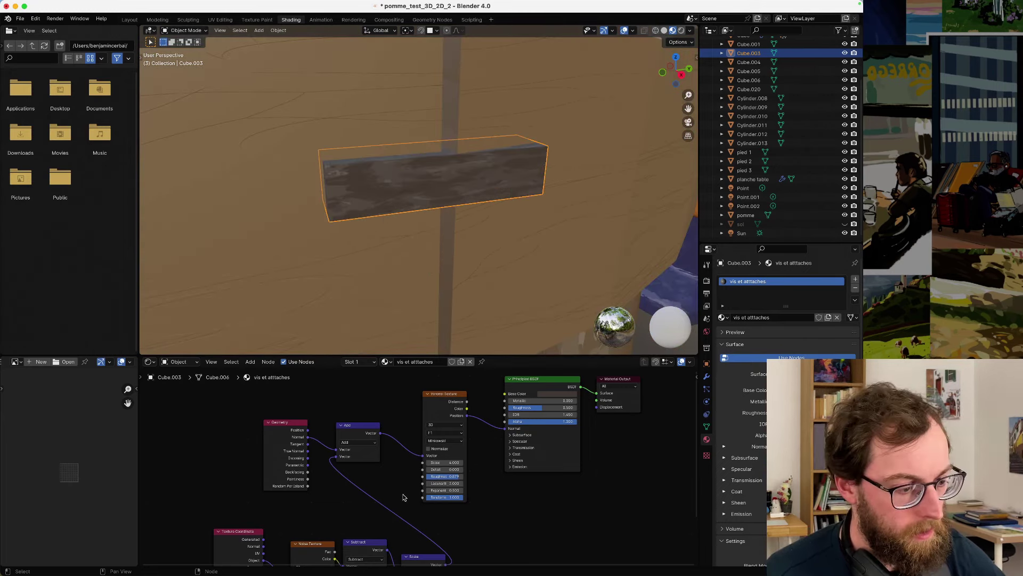
scroll(404, 496, "down", 3)
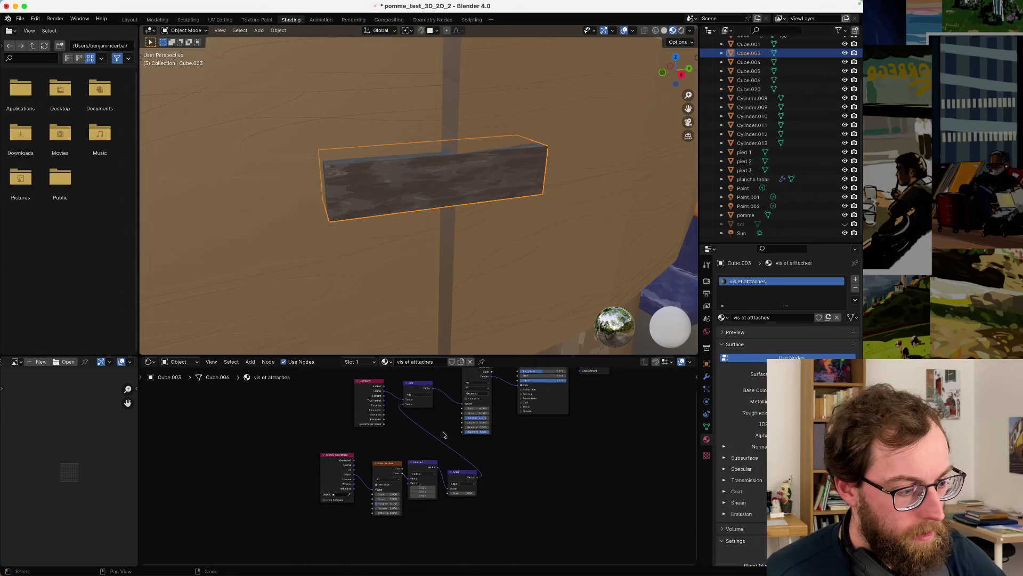
- Try Noise Texture scales of 4 and 10, then settle on 1 for much larger grain
scroll(385, 472, "up", 3)
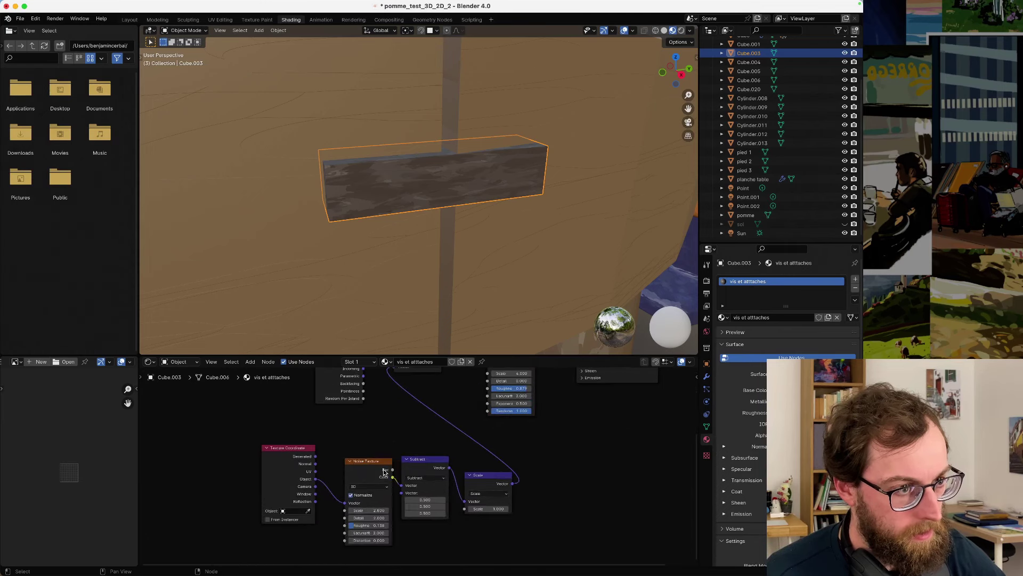
scroll(385, 472, "up", 1)
scroll(378, 463, "down", 3)
scroll(378, 463, "left", 4)
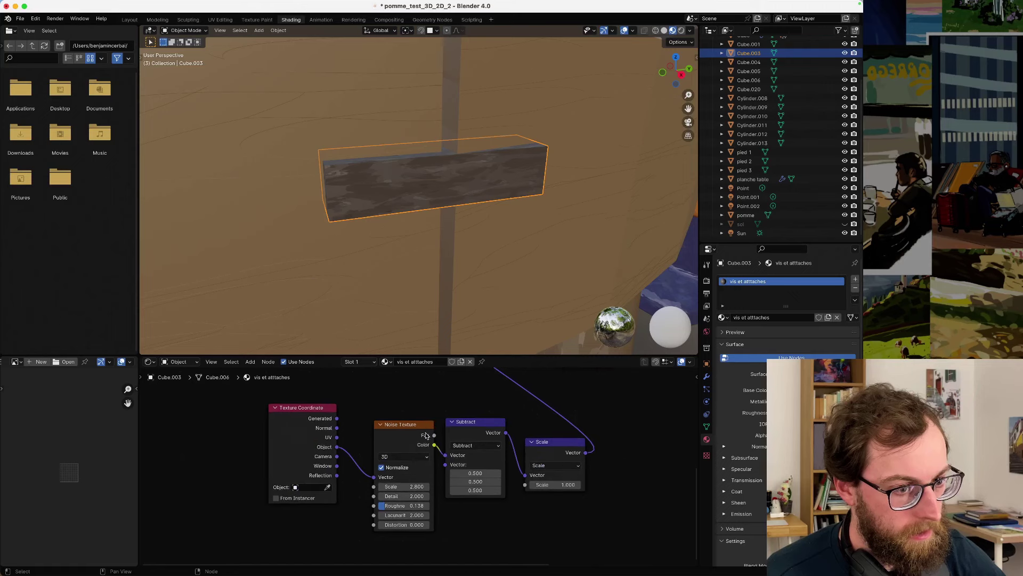
left_click(410, 487)
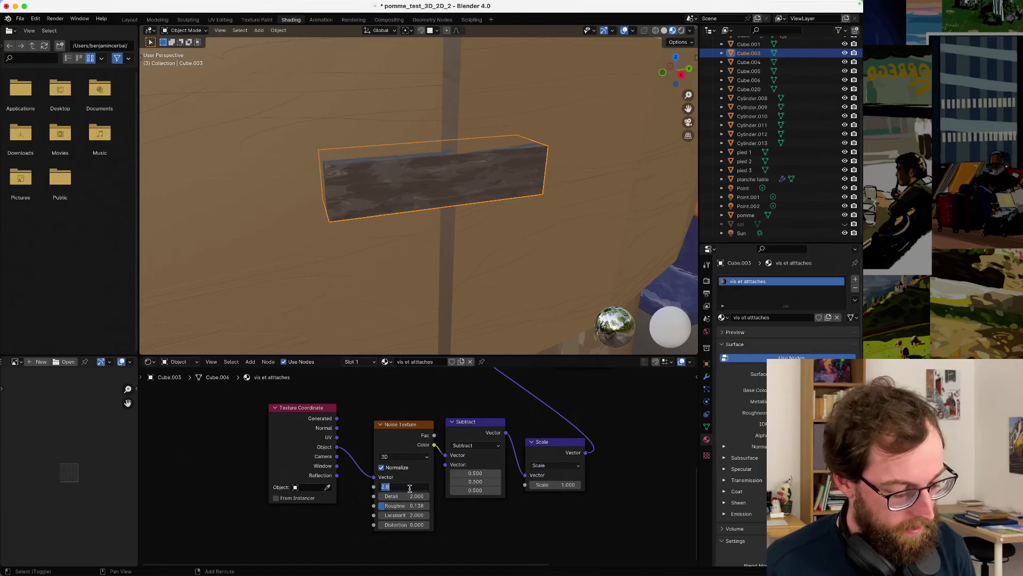
type("4")
key("Return")
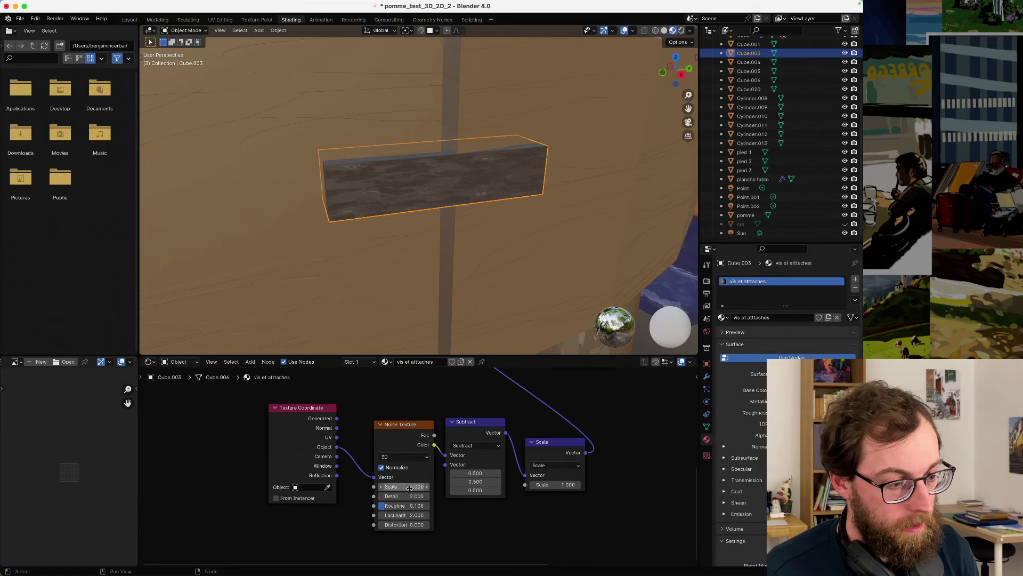
left_click(409, 488)
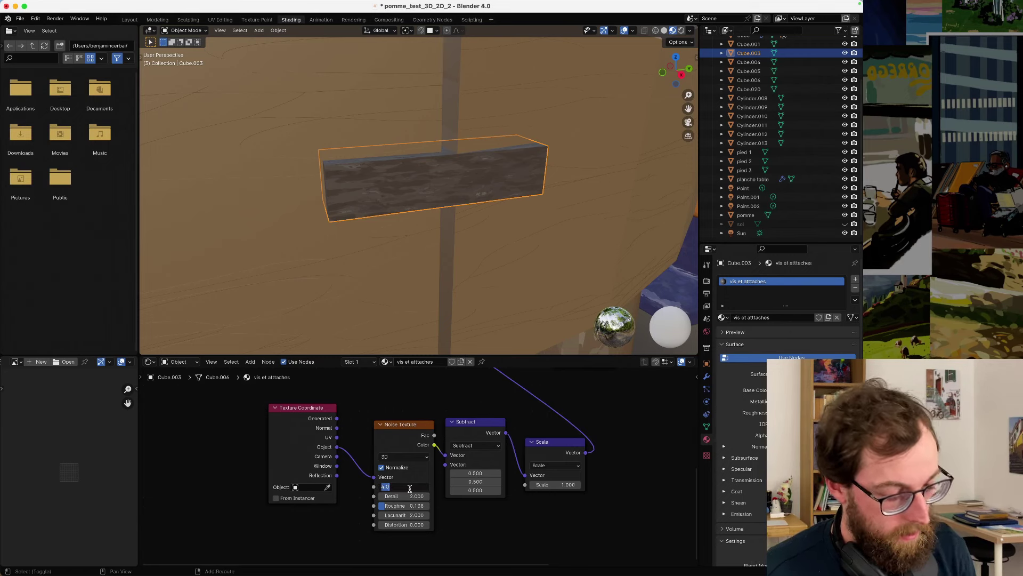
type("10")
key("Return")
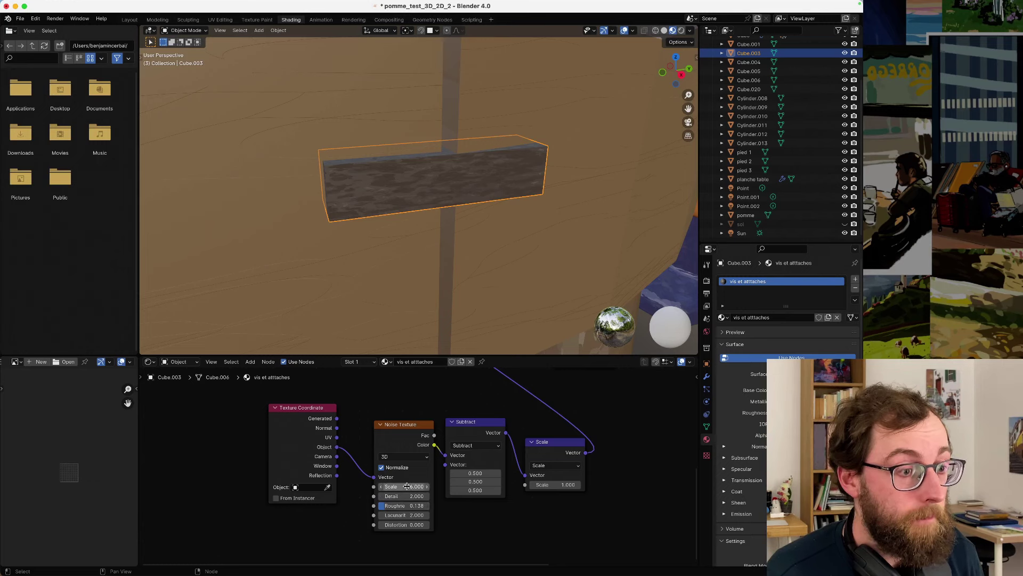
left_click(405, 486)
type("1")
key("Return")
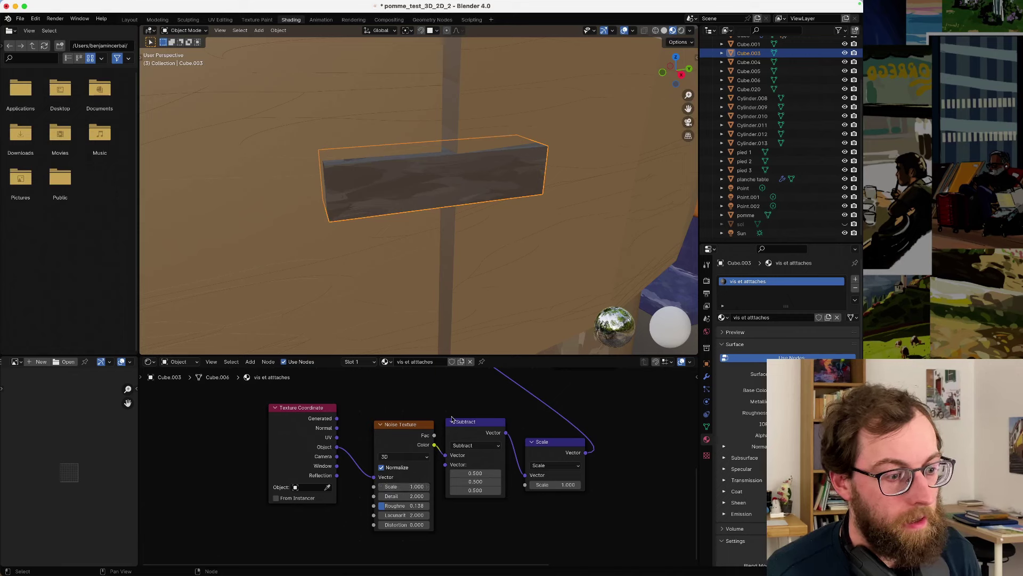
scroll(458, 413, "up", 5)
scroll(458, 413, "right", 4)
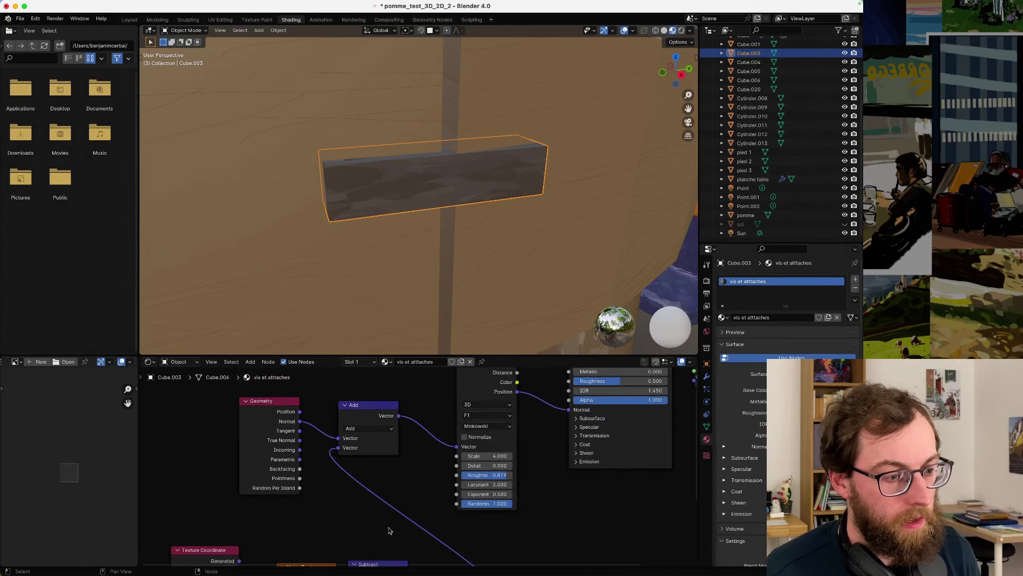
- Darken the clip's Principled BSDF base colour to near black, then select the round tabletop
middle_click_drag(549, 509, 491, 562)
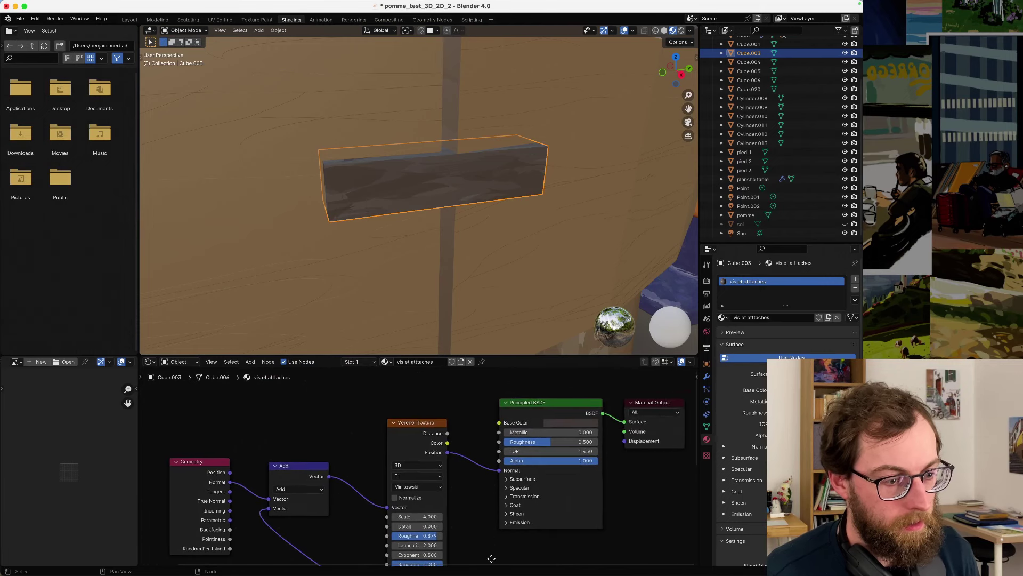
left_click(566, 427)
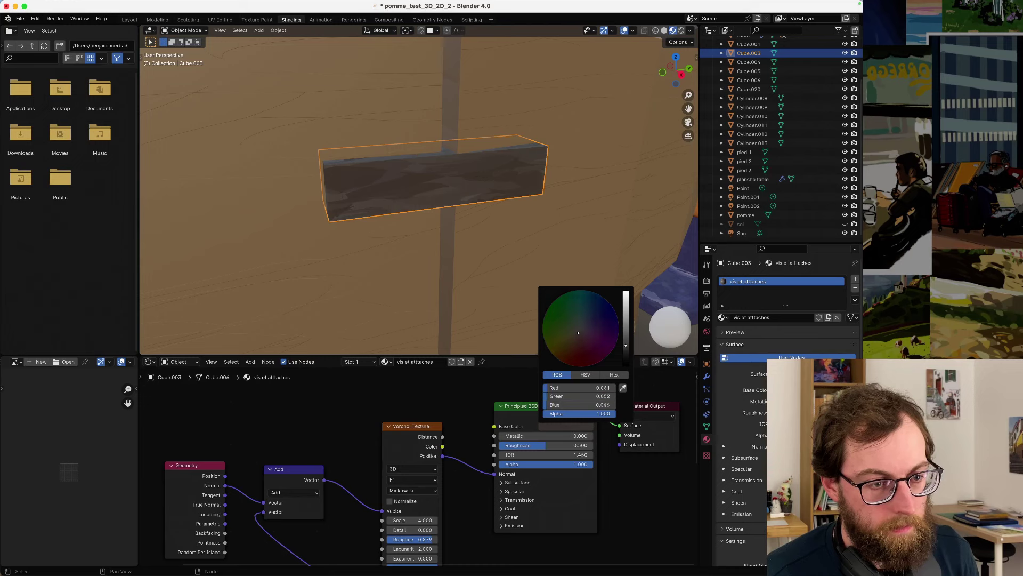
left_click_drag(626, 345, 625, 350)
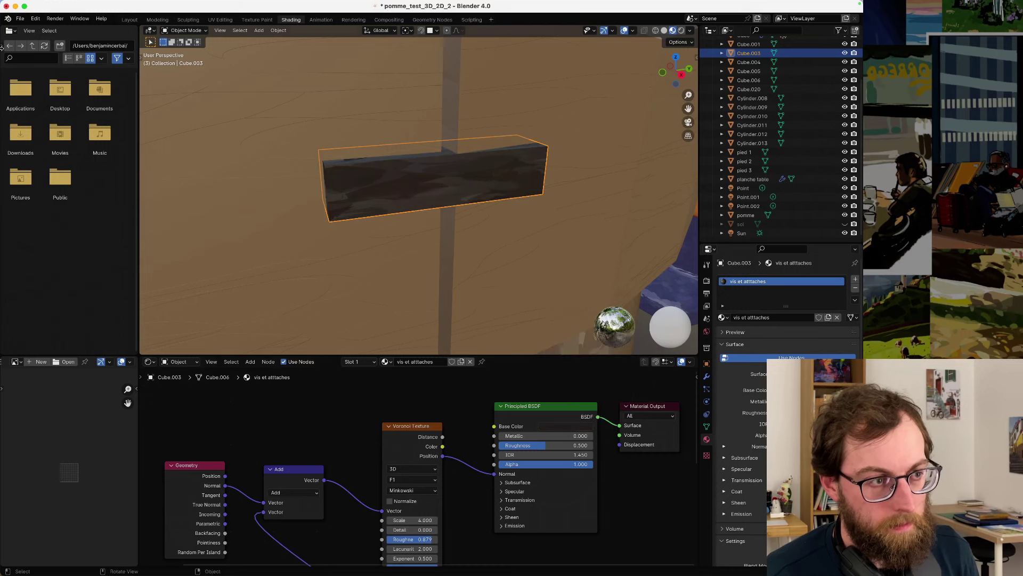
left_click(330, 245)
scroll(330, 246, "down", 8)
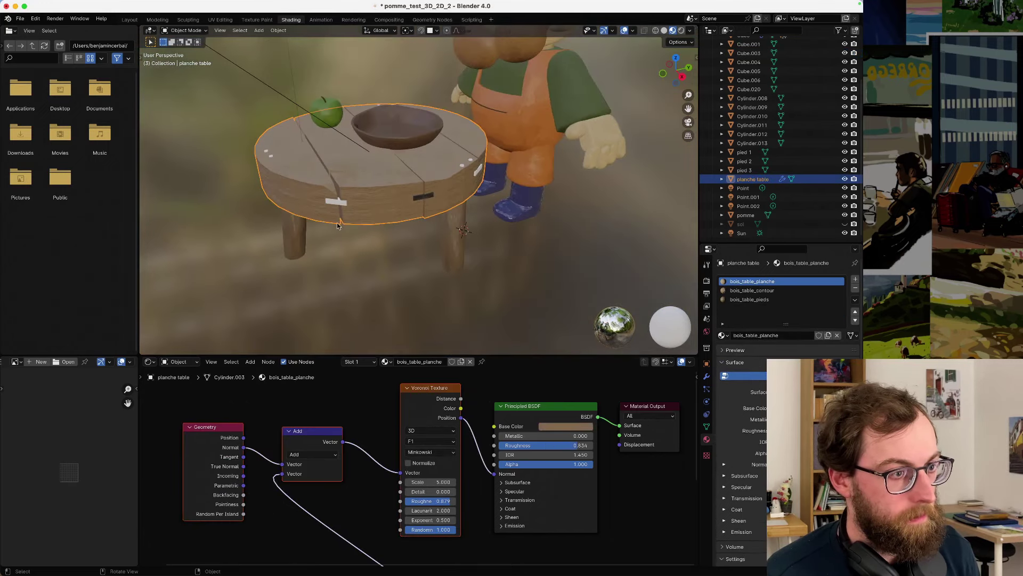
- Add the small white fasteners and pegs on the tabletop to the selection, excluding the tabletop
left_click(341, 200)
middle_click_drag(341, 200, 430, 197)
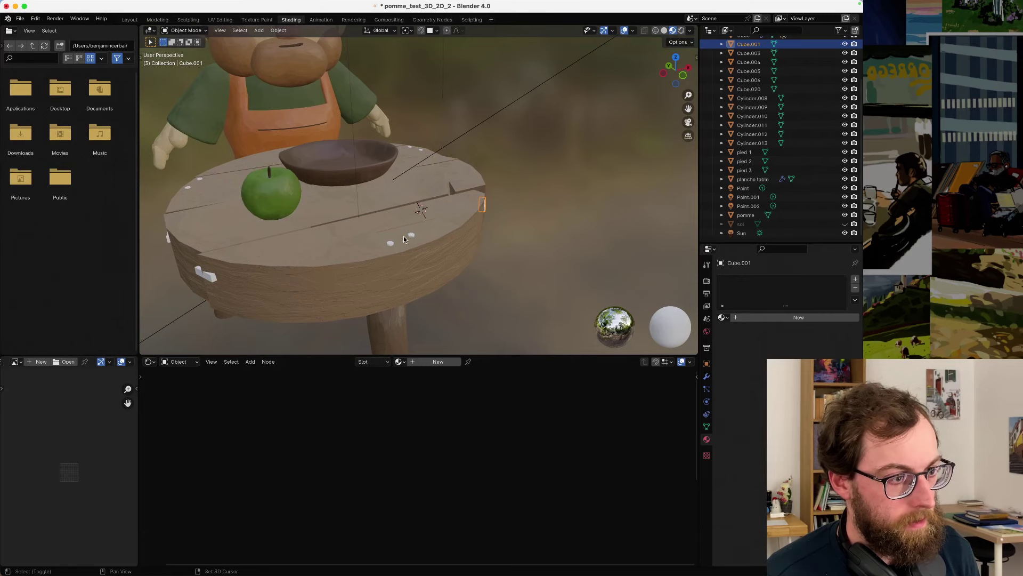
left_click(411, 235)
left_click(391, 244, "shift")
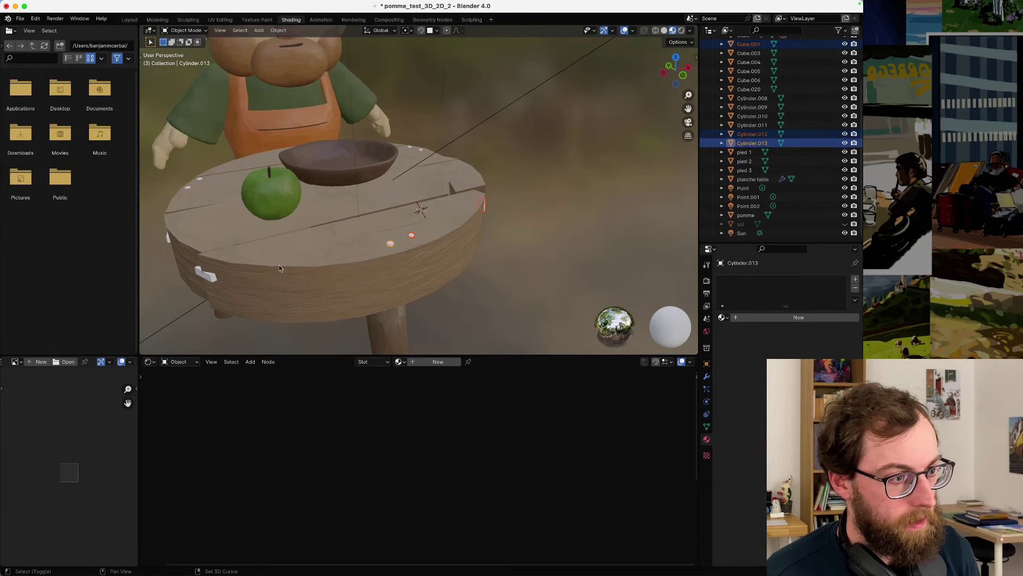
left_click(206, 286, "shift")
middle_click_drag(205, 286, 286, 281)
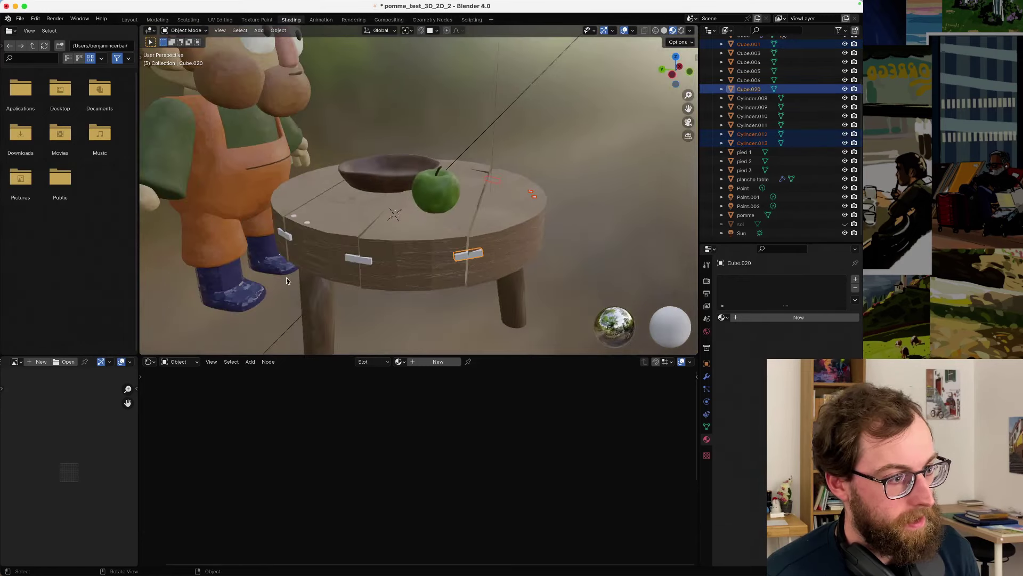
left_click(355, 261, "shift")
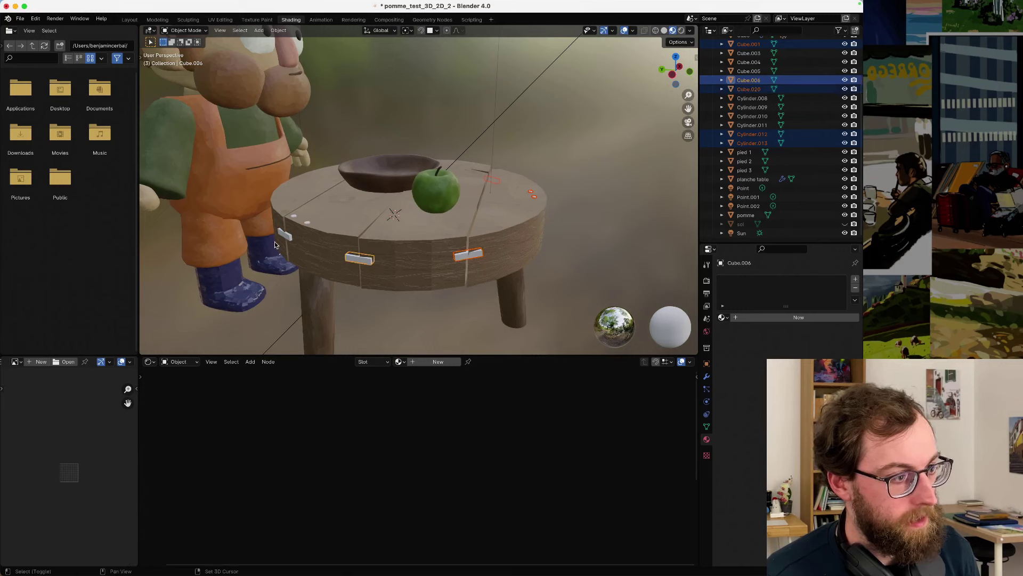
left_click(286, 236, "shift")
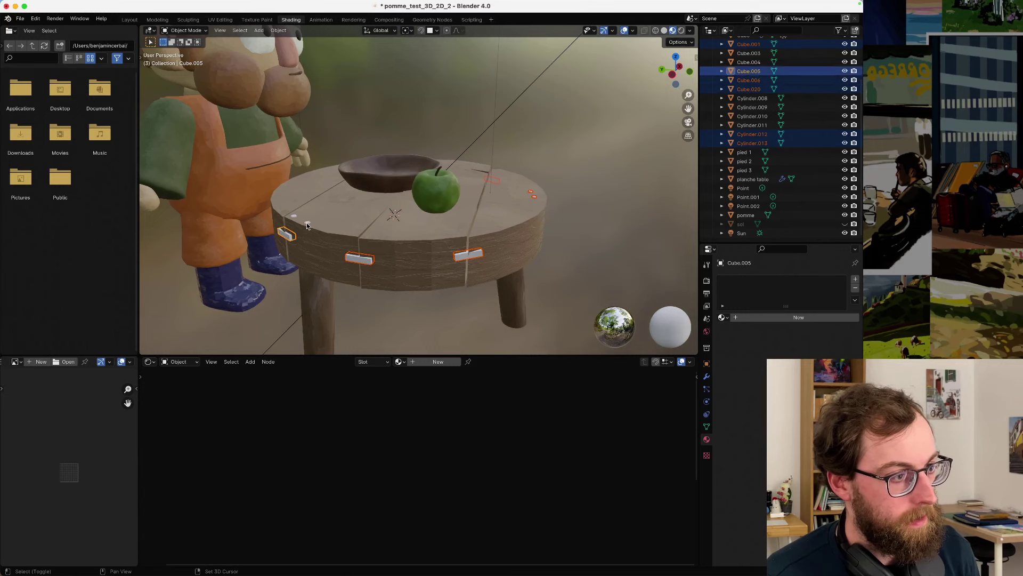
left_click(297, 223, "shift")
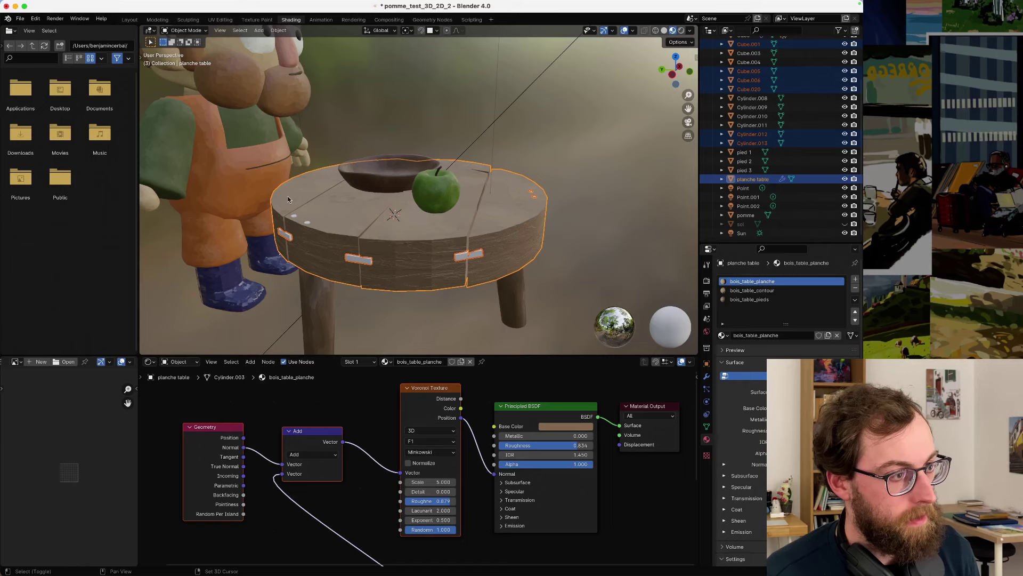
left_click(287, 199, "shift")
left_click(288, 199, "shift")
left_click(303, 227, "shift")
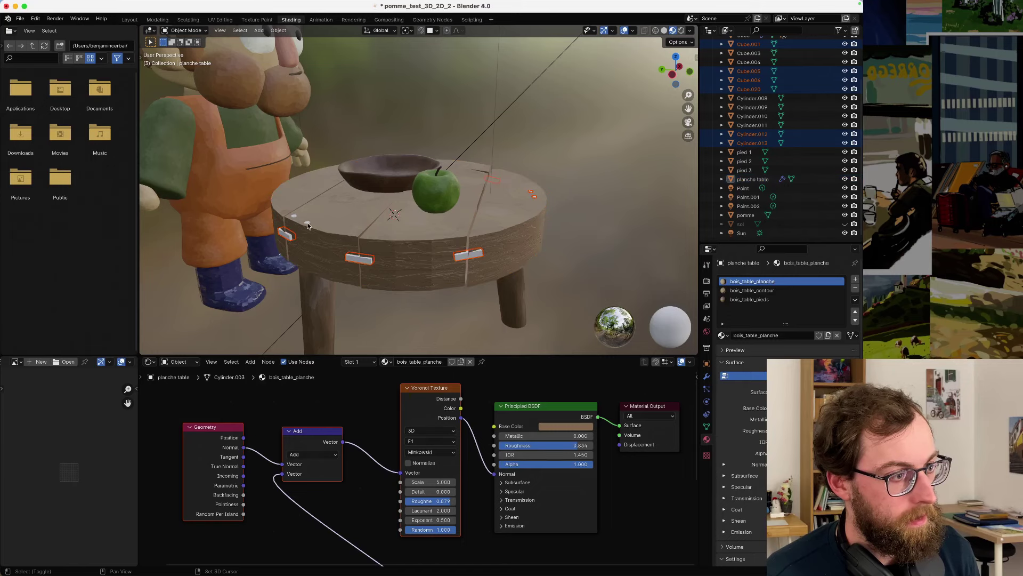
left_click(307, 224, "shift")
left_click(292, 219, "shift")
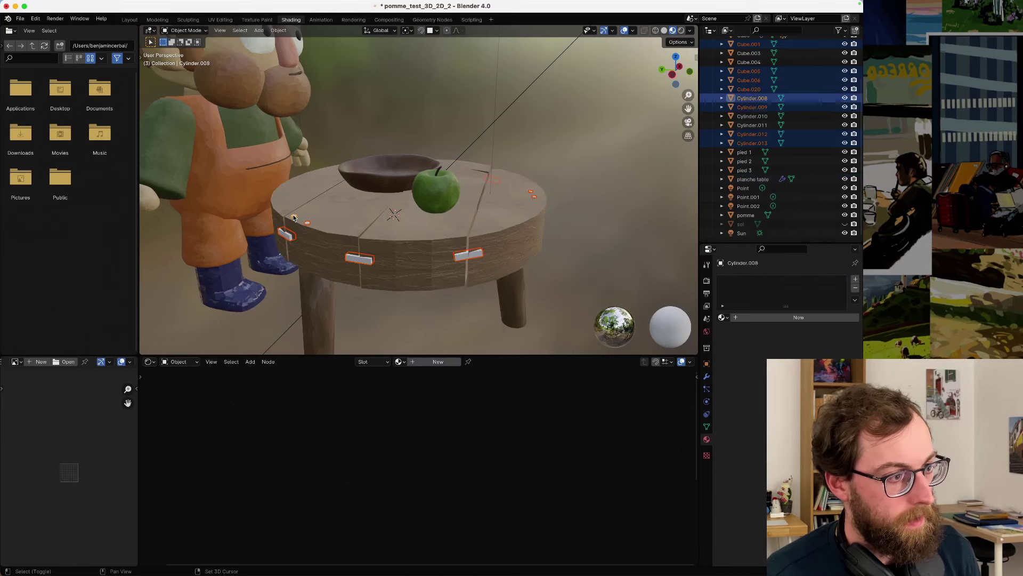
- Add the edge bar and knobs with Cube.003 active, join them with Ctrl+J, and deselect
middle_click_drag(292, 219, 441, 191)
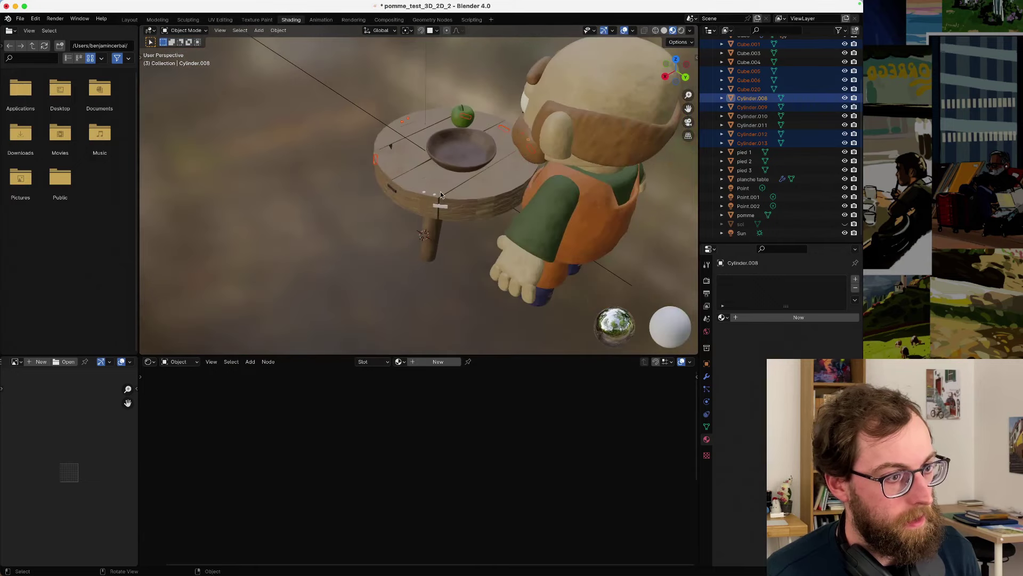
scroll(441, 193, "up", 2)
left_click(460, 221, "shift")
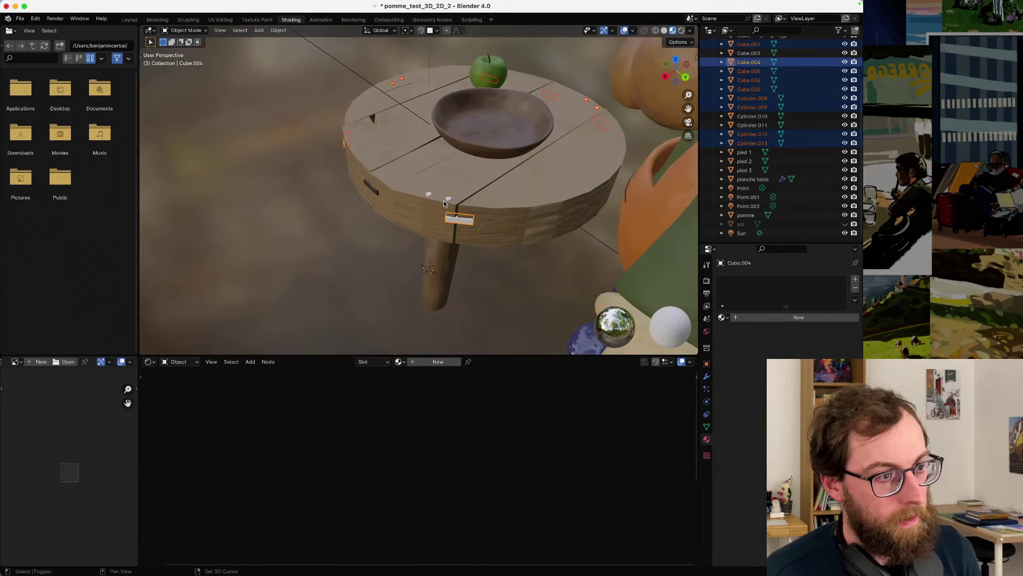
left_click(448, 198, "shift")
left_click(429, 195, "shift")
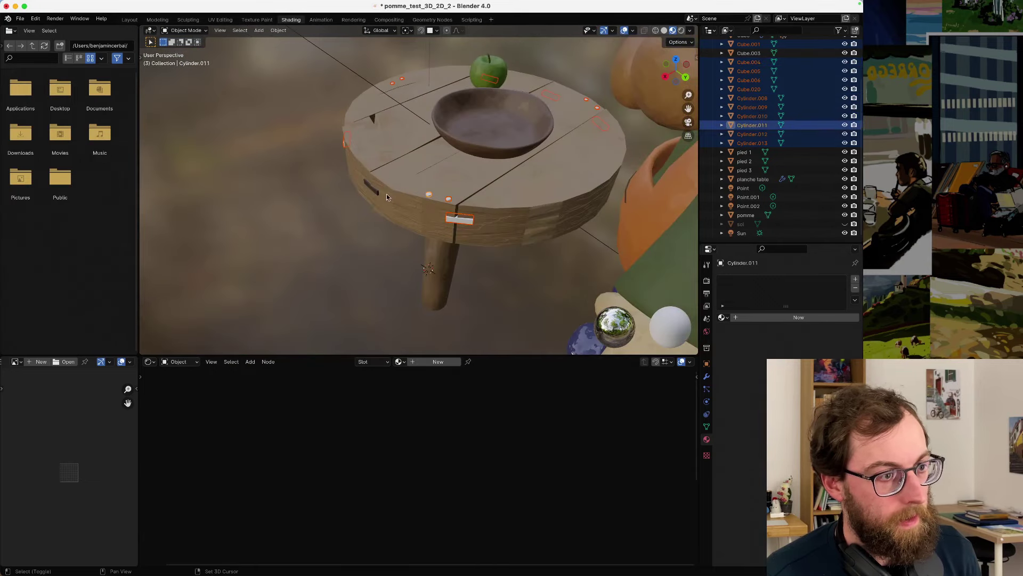
left_click(374, 193, "shift")
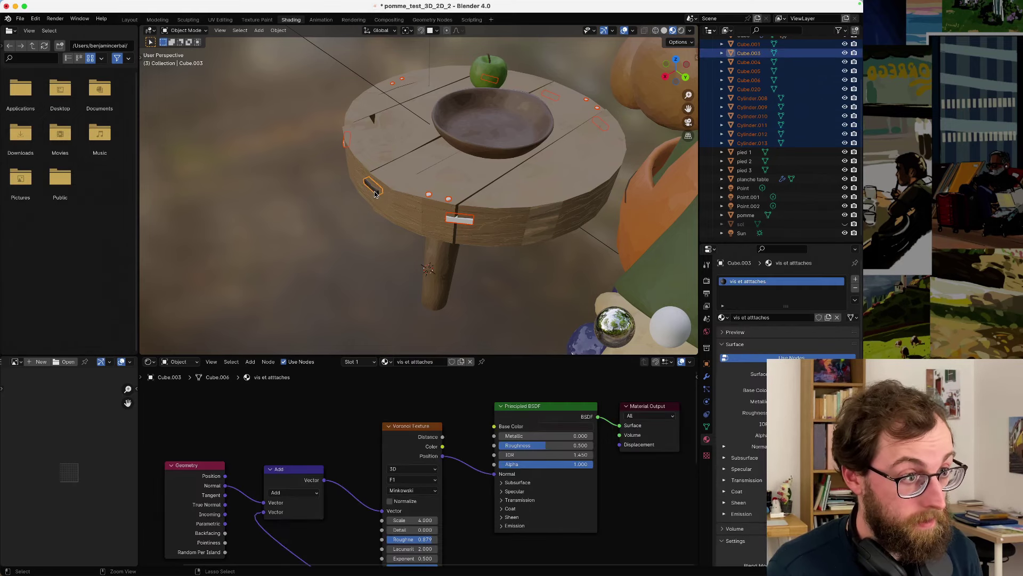
key("ctrl+j")
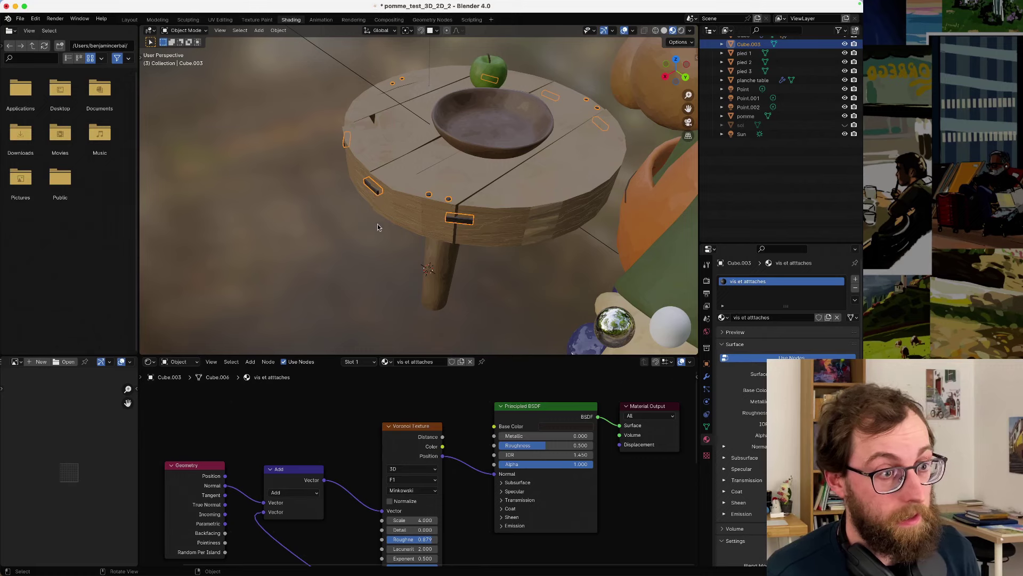
left_click(392, 231)
middle_click_drag(401, 228, 413, 271)
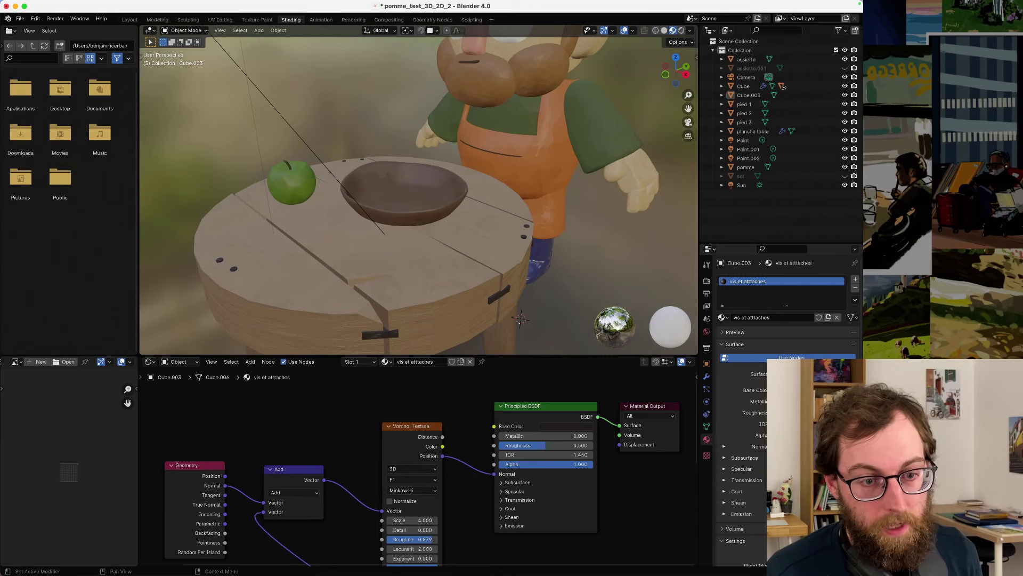
- Adjust the fasteners' base colour through purple tones to a near-black dark brown
left_click(805, 390)
mouse_move(838, 295)
left_mouse_down()
mouse_move(839, 253)
mouse_move(838, 288)
left_mouse_up()
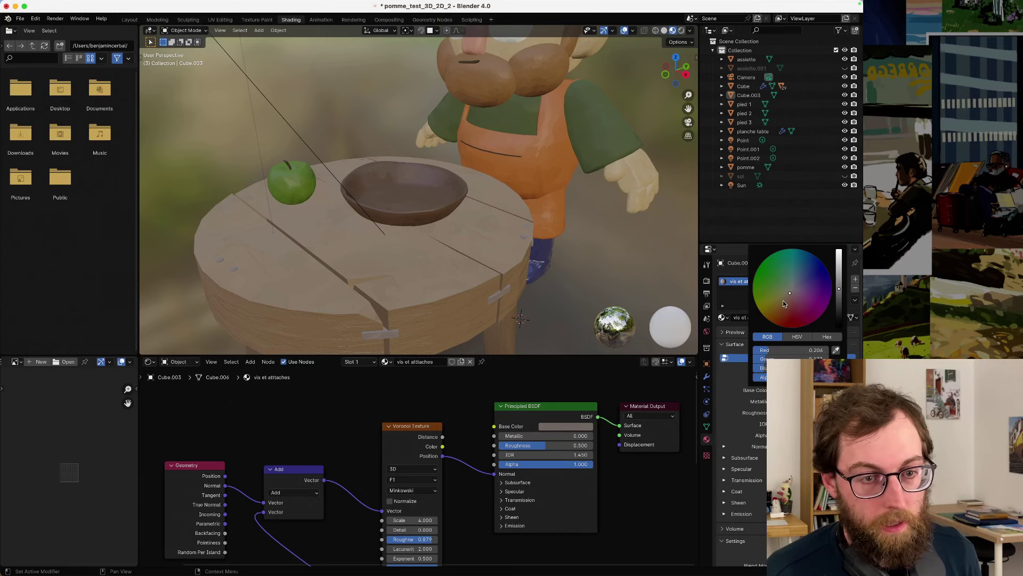
left_click_drag(784, 303, 783, 305)
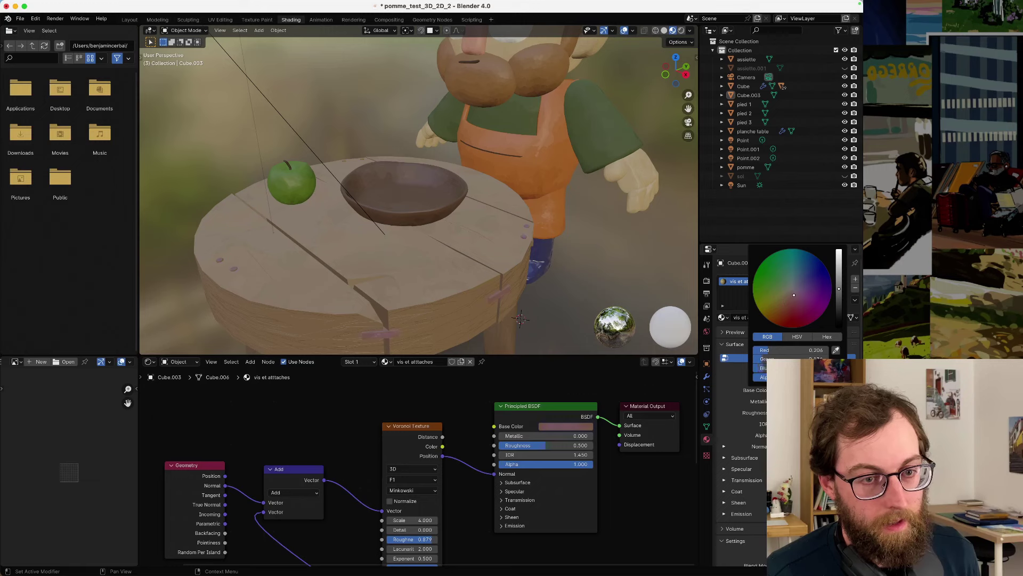
left_click_drag(800, 293, 813, 287)
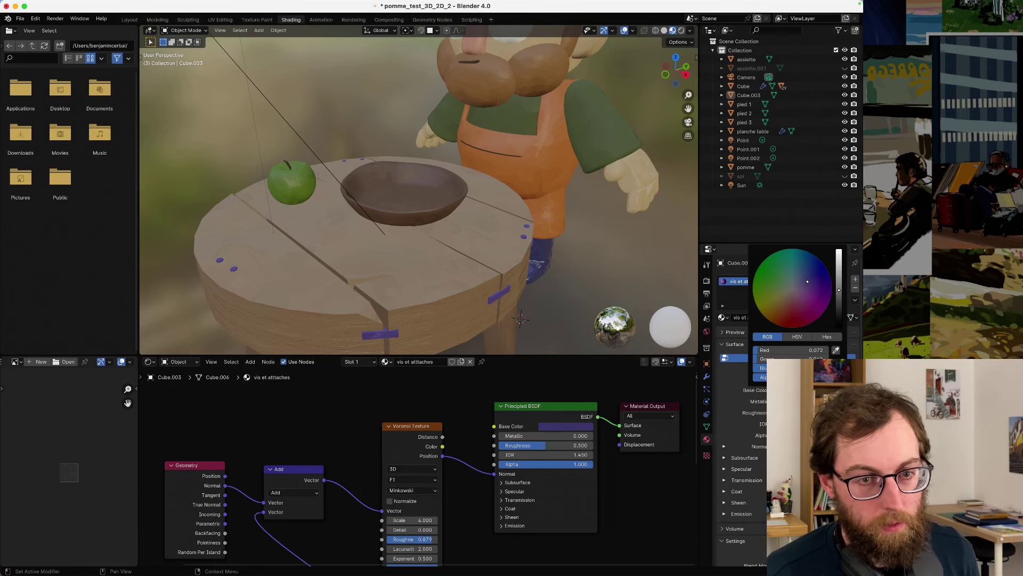
left_click_drag(839, 290, 839, 311)
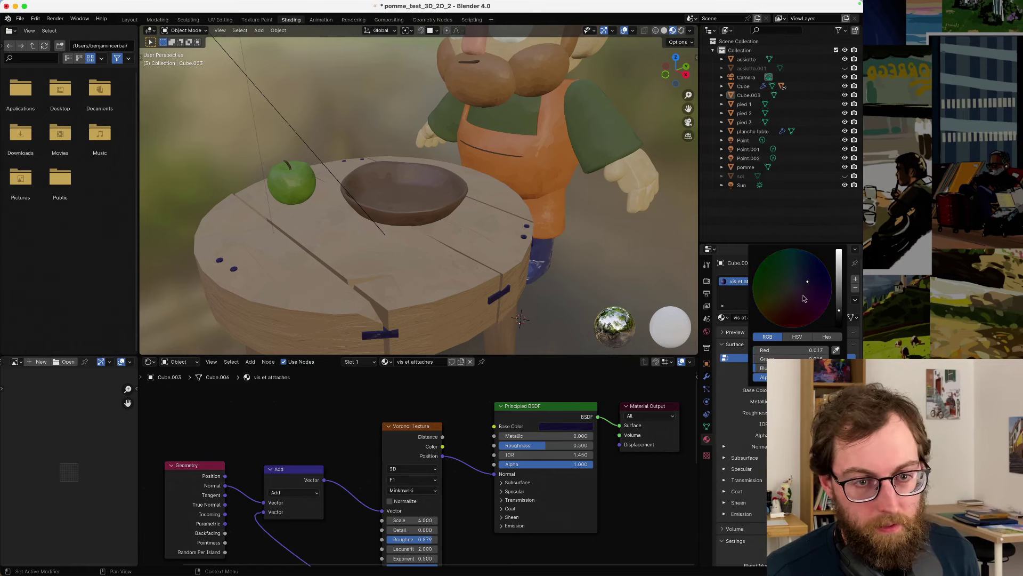
left_click(783, 304)
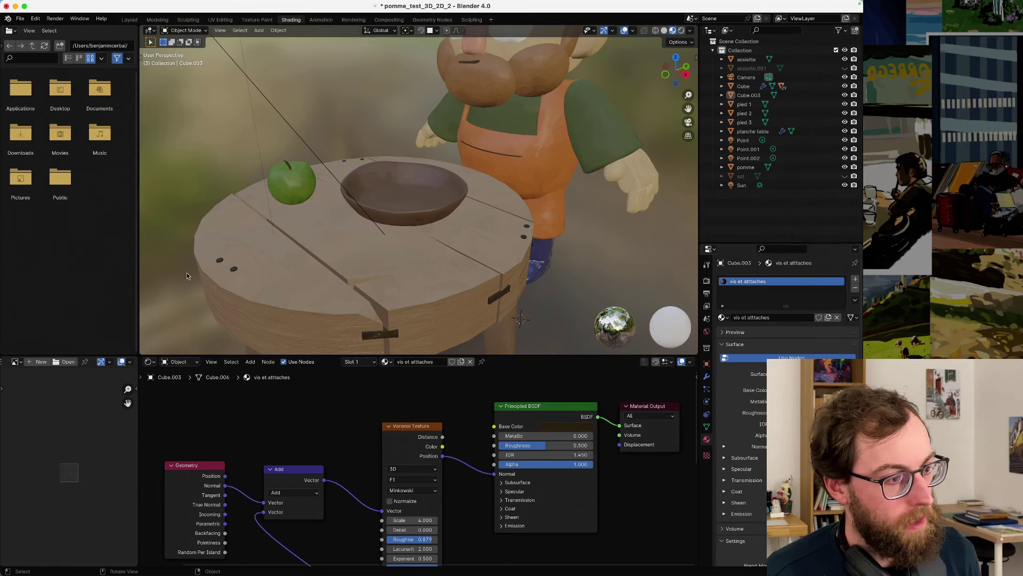
- Orbit and zoom around the character and table to inspect the surface from above
scroll(186, 273, "down", 4)
middle_click_drag(186, 273, 381, 263)
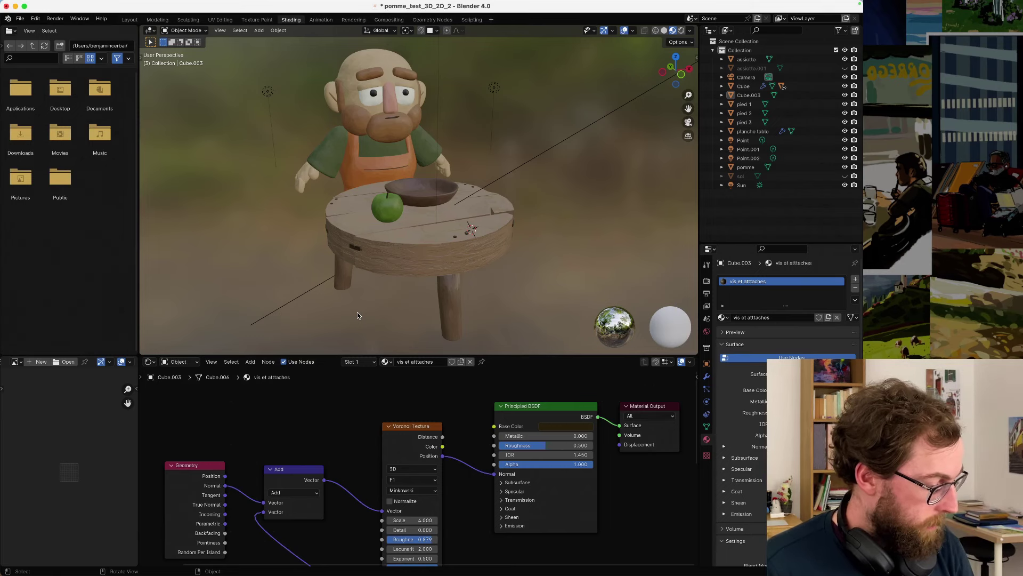
scroll(222, 305, "up", 5)
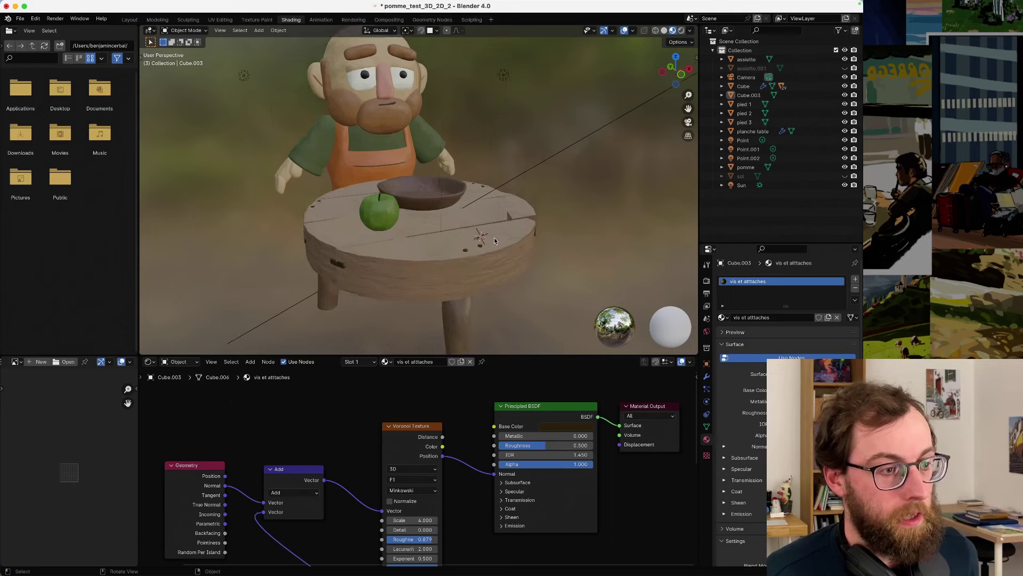
middle_click_drag(341, 250, 405, 223)
scroll(405, 222, "up", 5)
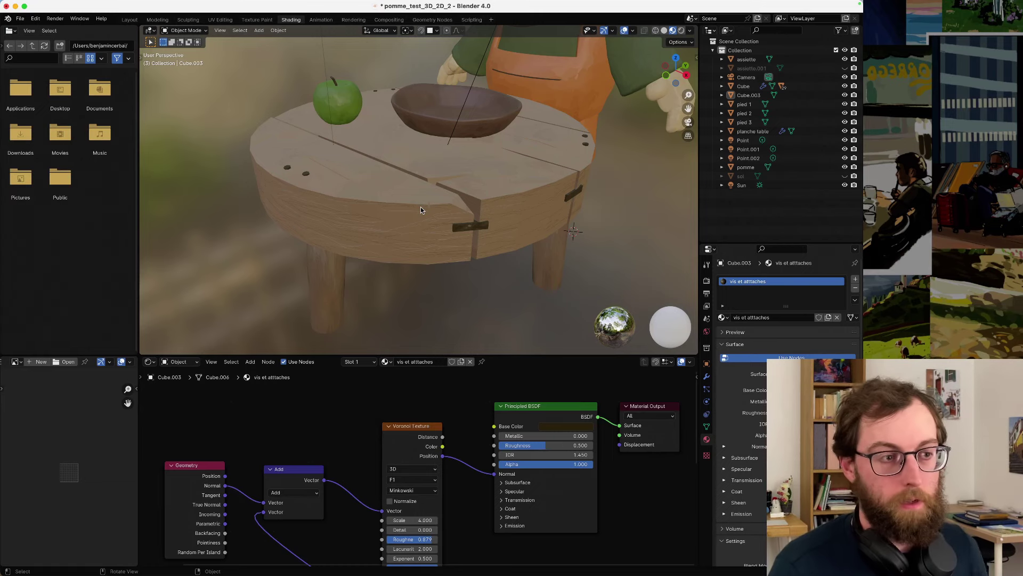
middle_click_drag(401, 222, 358, 168)
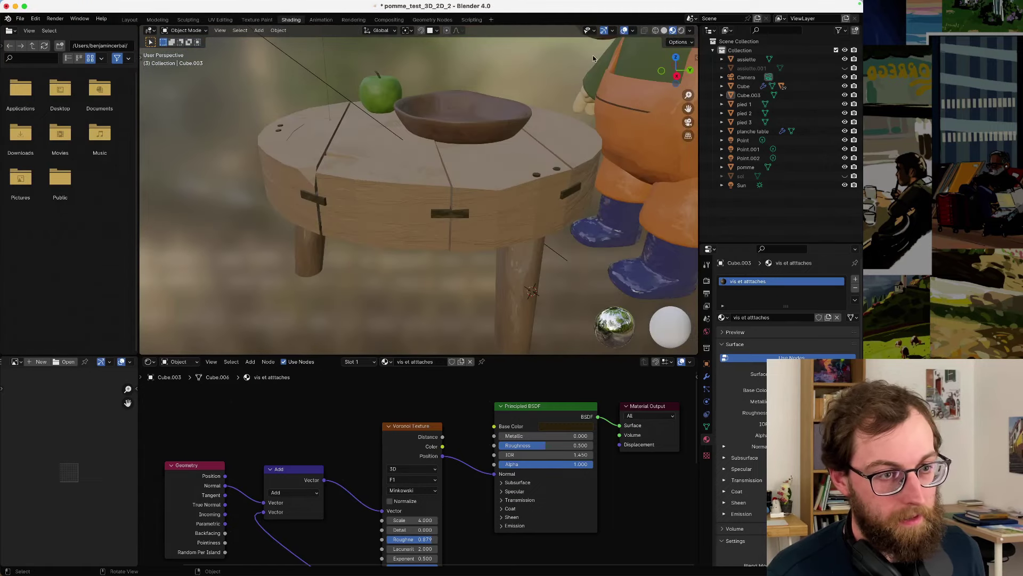
left_click(681, 31)
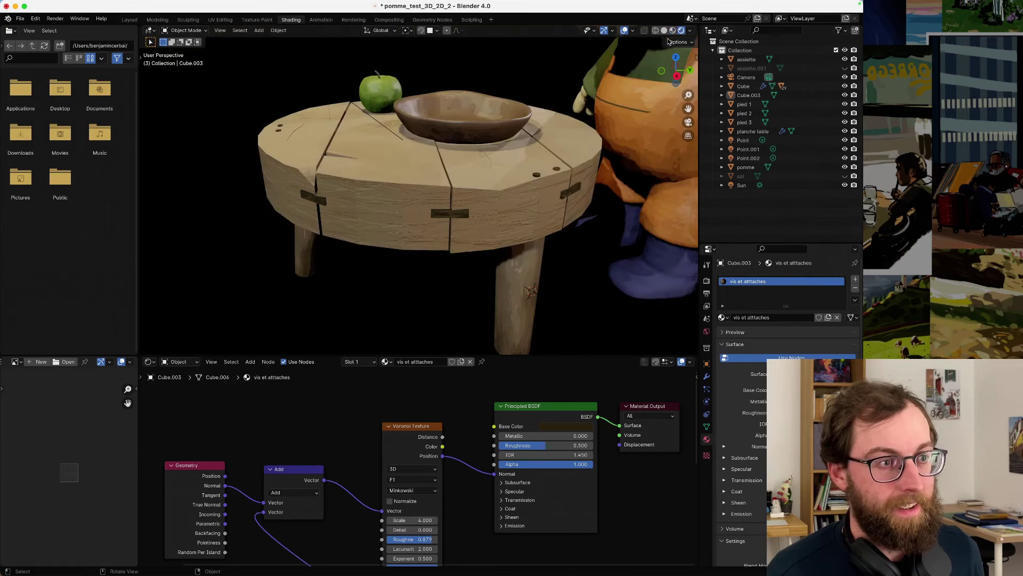
middle_click_drag(472, 201, 425, 230)
scroll(424, 230, "down", 2)
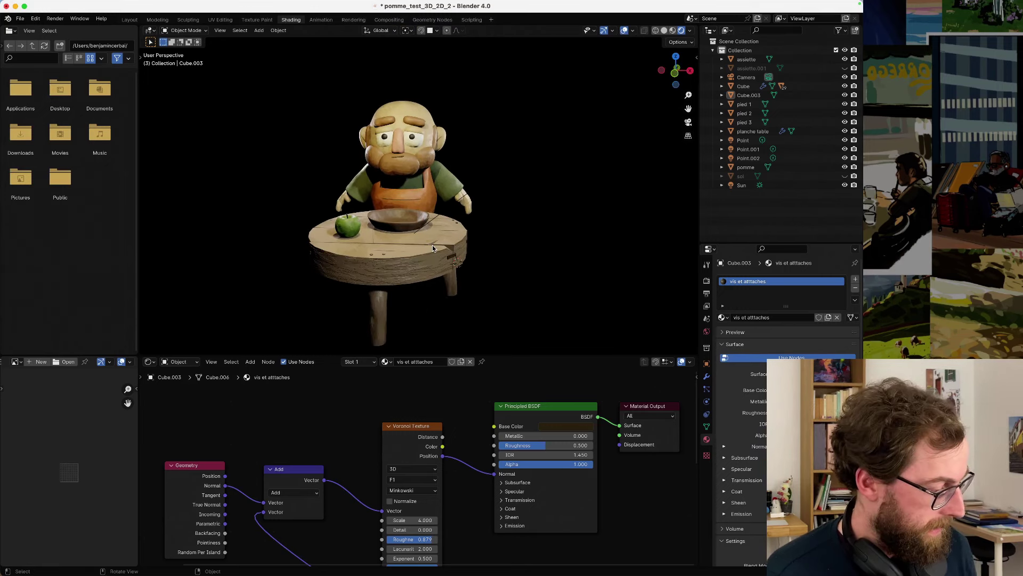
middle_click_drag(417, 242, 400, 240)
scroll(400, 241, "up", 3)
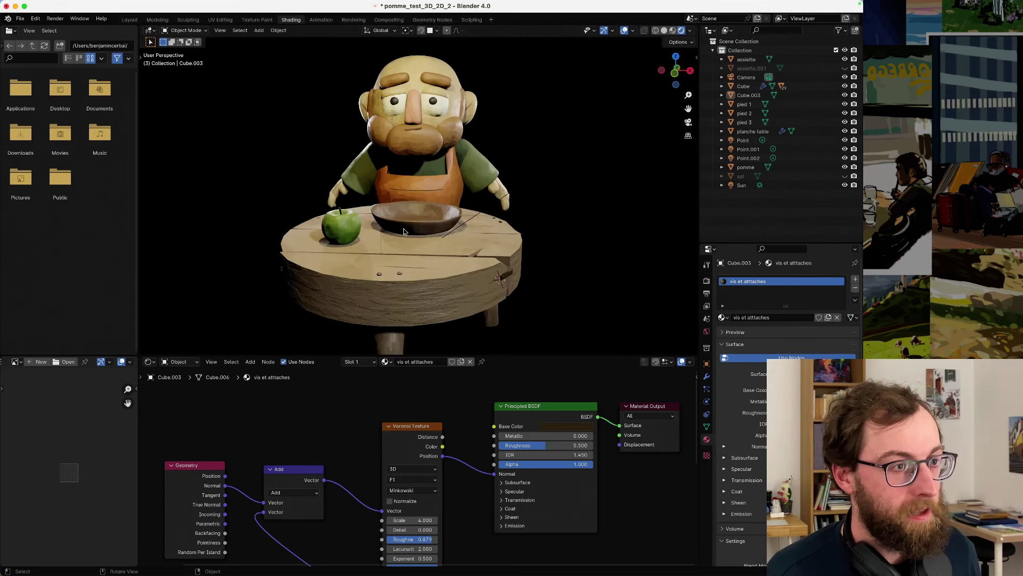
scroll(467, 219, "down", 12)
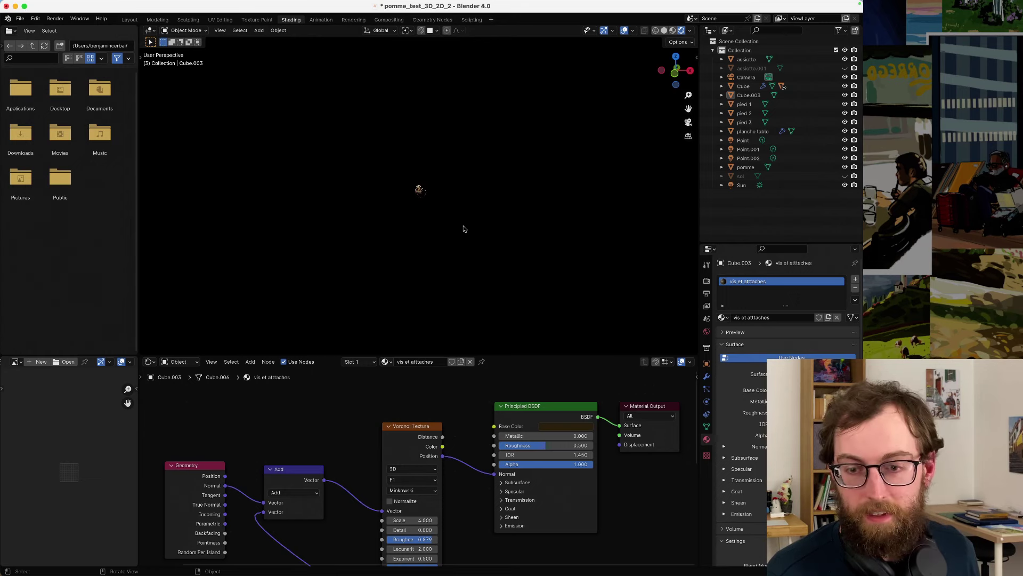
scroll(463, 229, "up", 12)
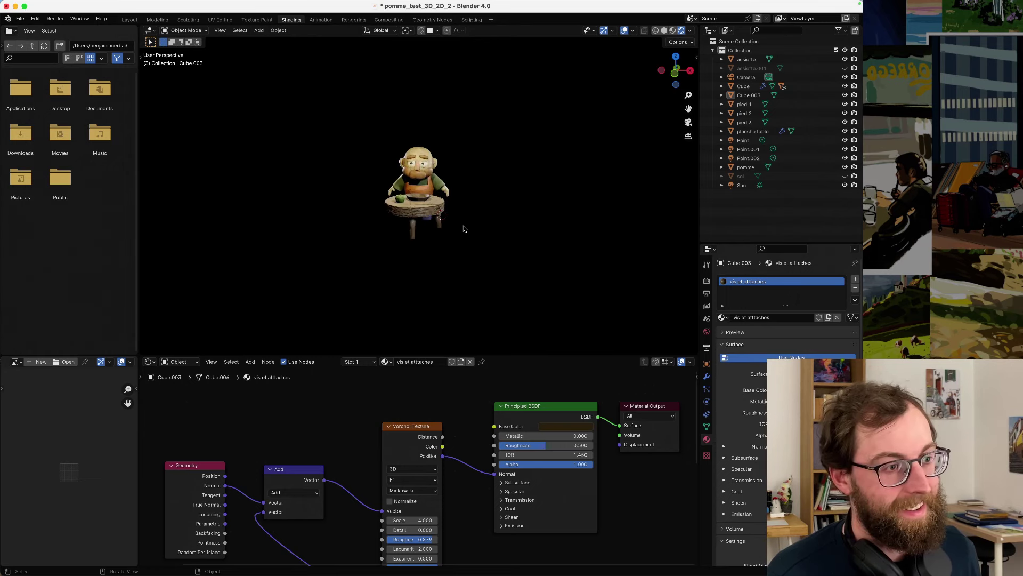
scroll(463, 229, "up", 3)
middle_click_drag(371, 232, 340, 233)
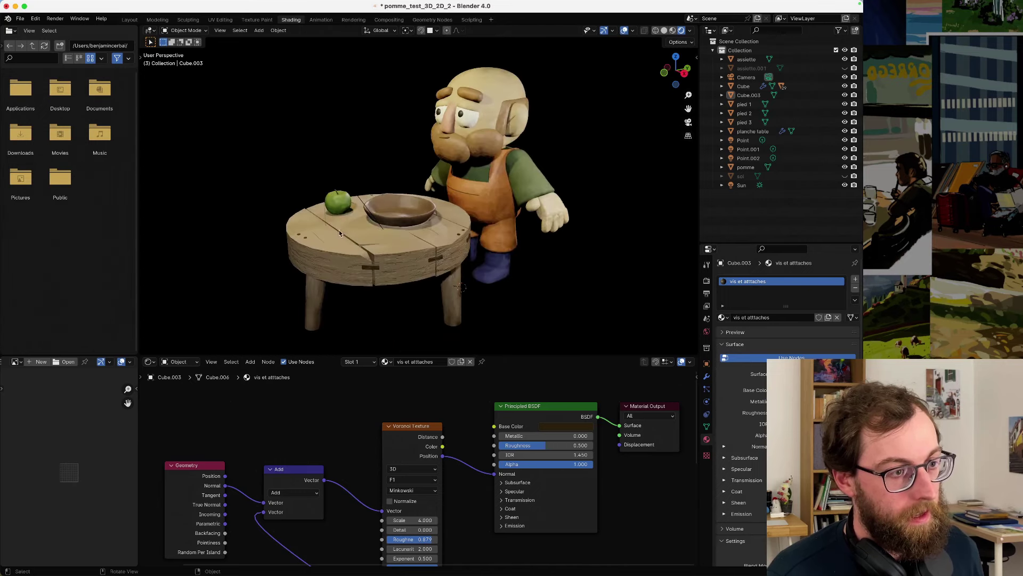
- In the Layout workspace, move the bearded character back along the Y axis
left_click(125, 20)
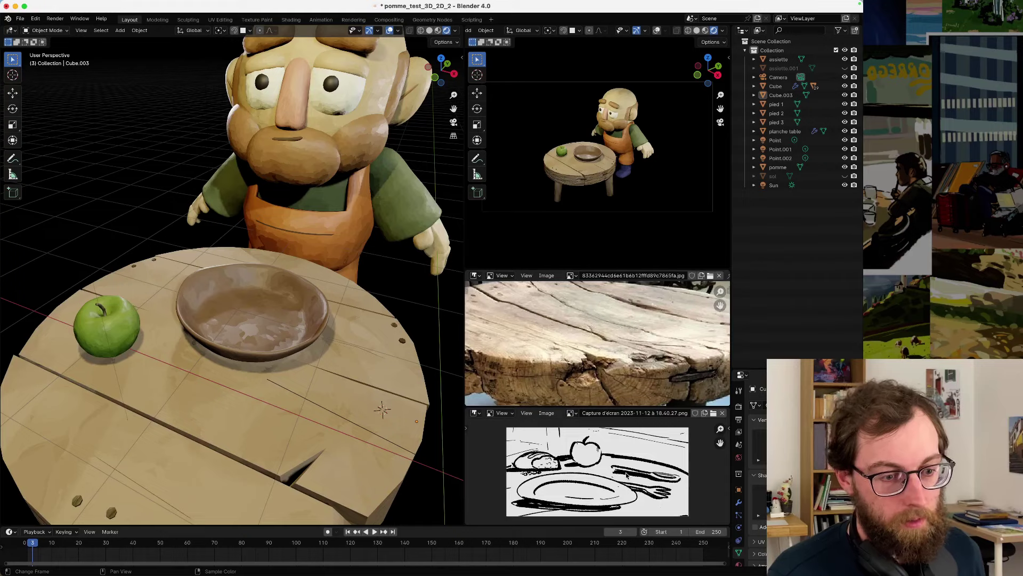
scroll(329, 319, "down", 5)
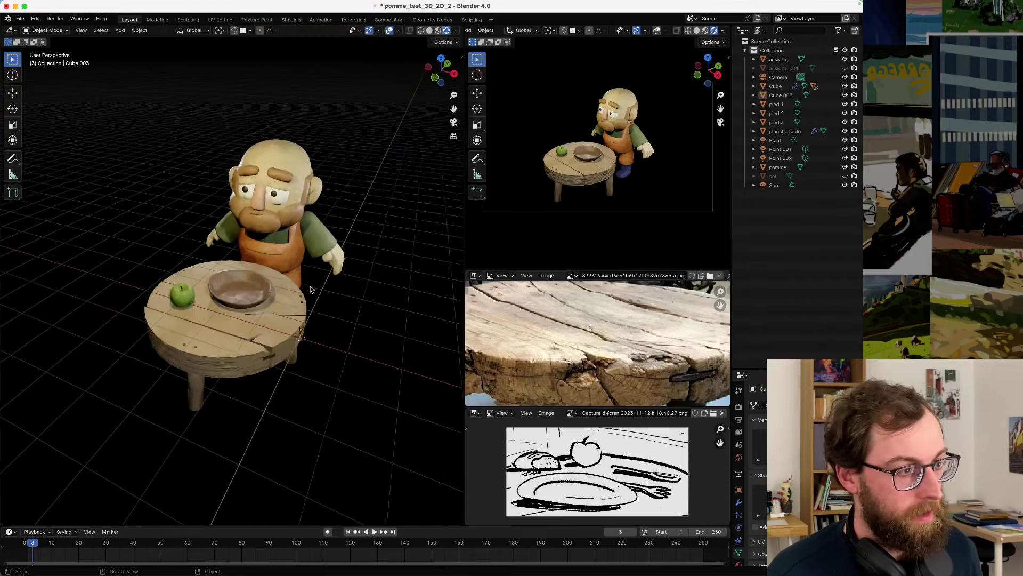
left_click(276, 245)
key("g")
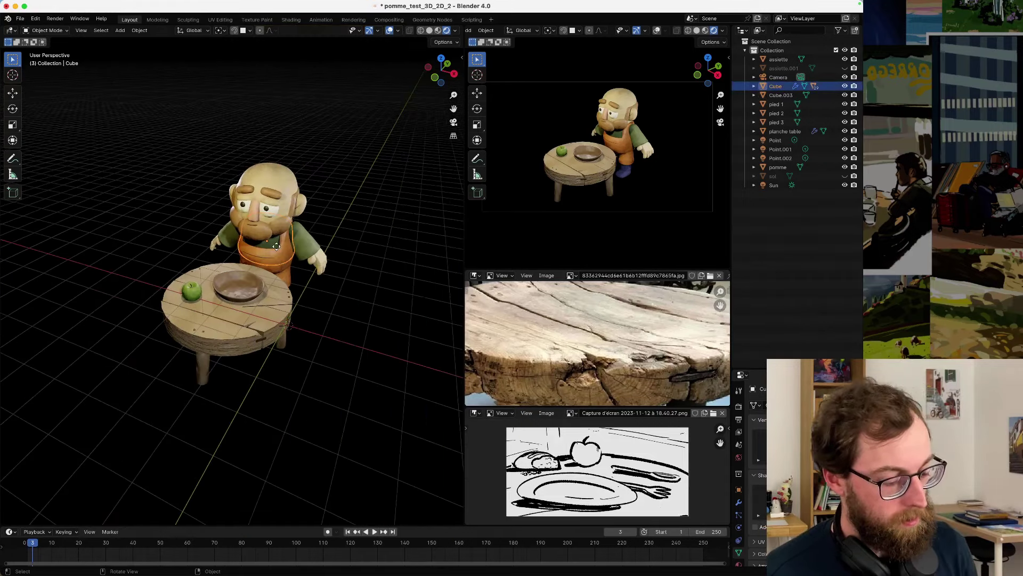
key("y")
left_click(357, 199)
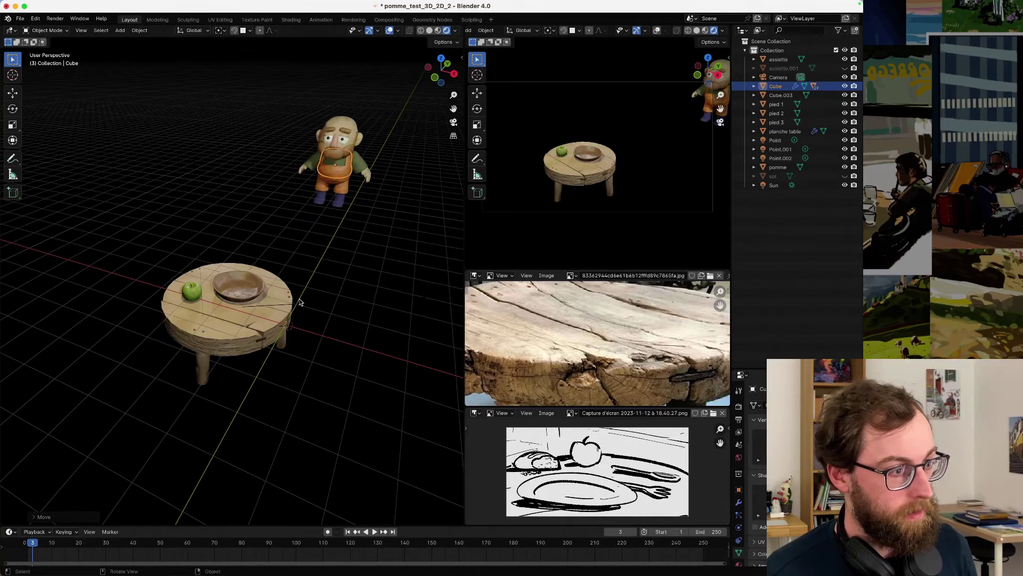
- Switch the viewport to Solid shading
scroll(300, 303, "down", 2)
left_click(430, 30)
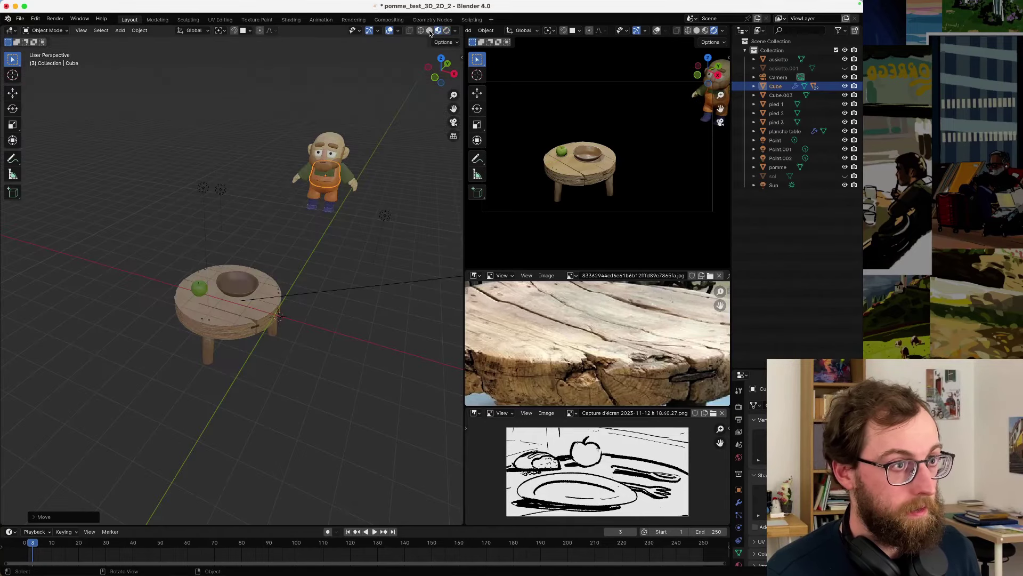
scroll(306, 228, "down", 2)
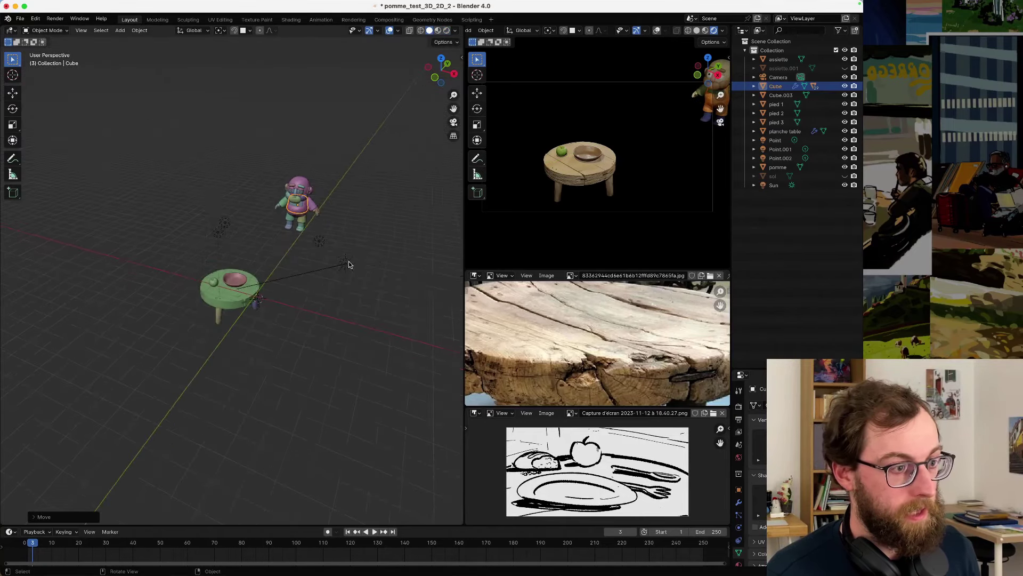
scroll(325, 279, "down", 2)
- Select the camera and slide it along the Y axis toward the table
left_click(346, 296)
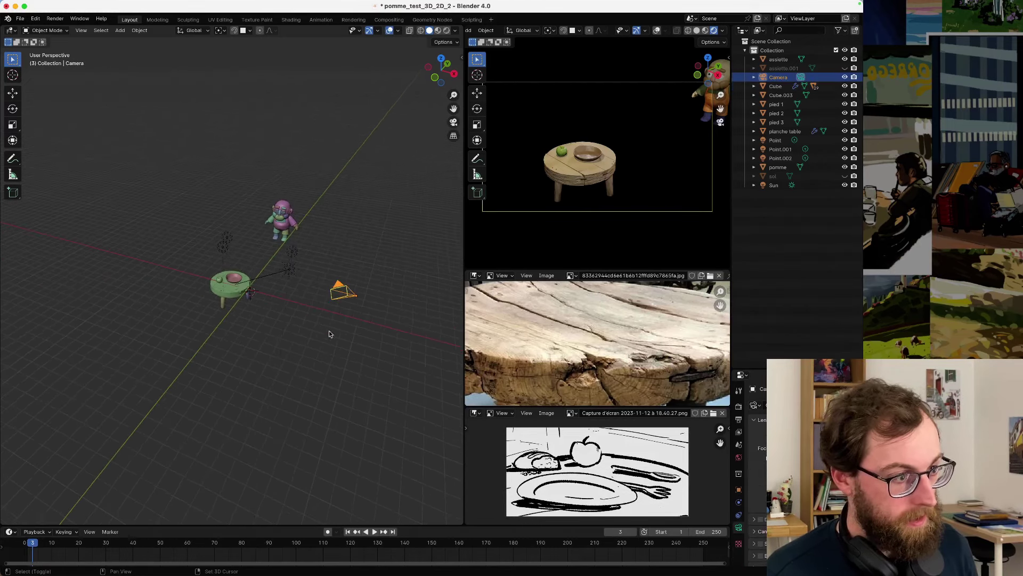
middle_click_drag(332, 335, 313, 345, "shift")
key("g")
key("x")
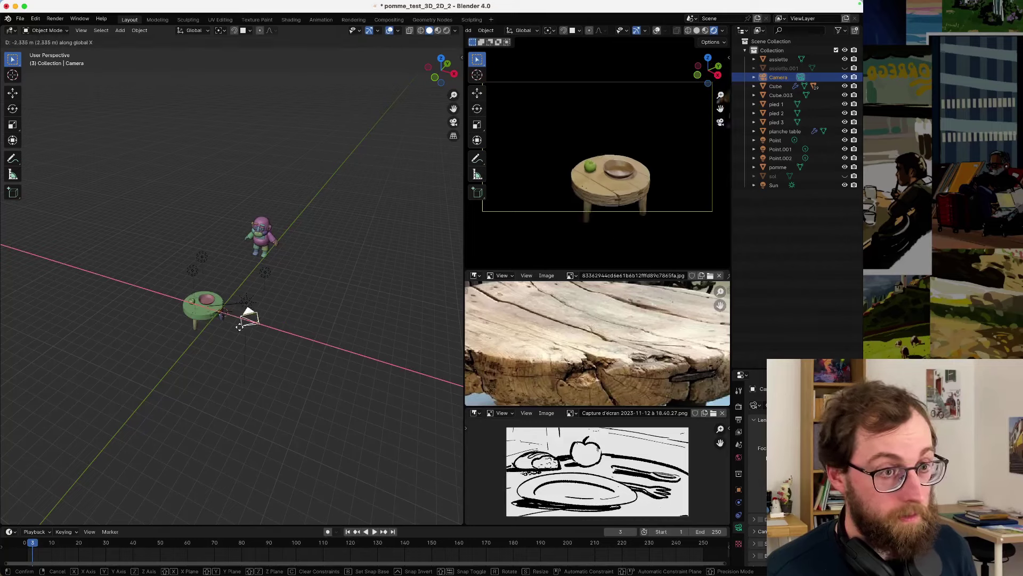
key("z")
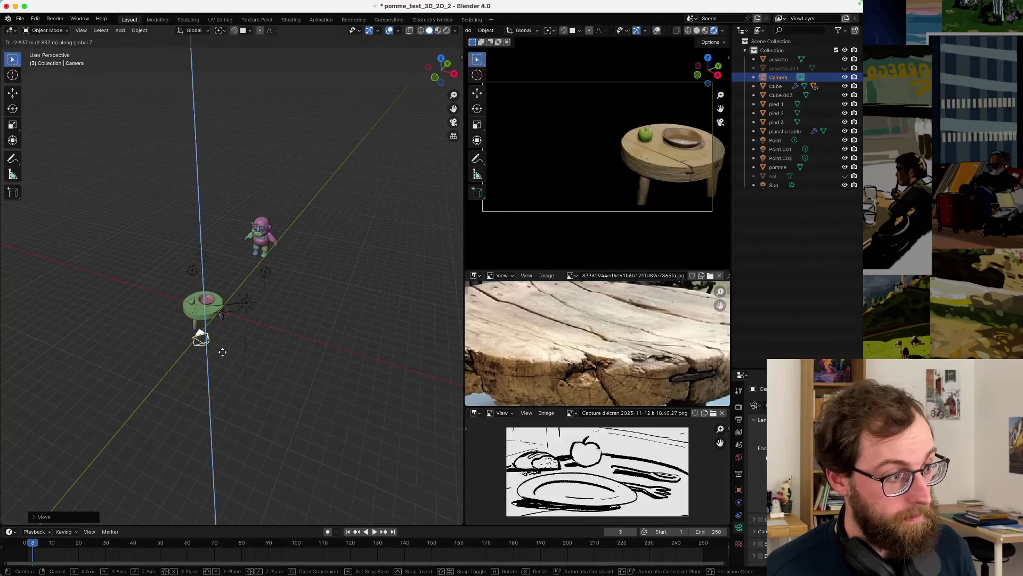
key("y")
left_click(289, 333)
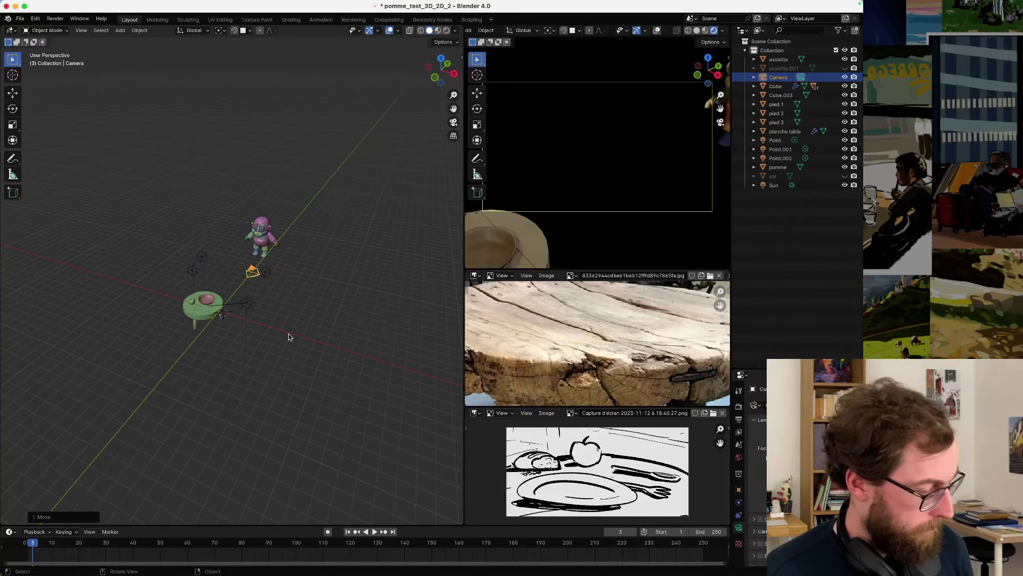
scroll(283, 325, "up", 1)
middle_click_drag(276, 318, 323, 287)
key("g")
key("z")
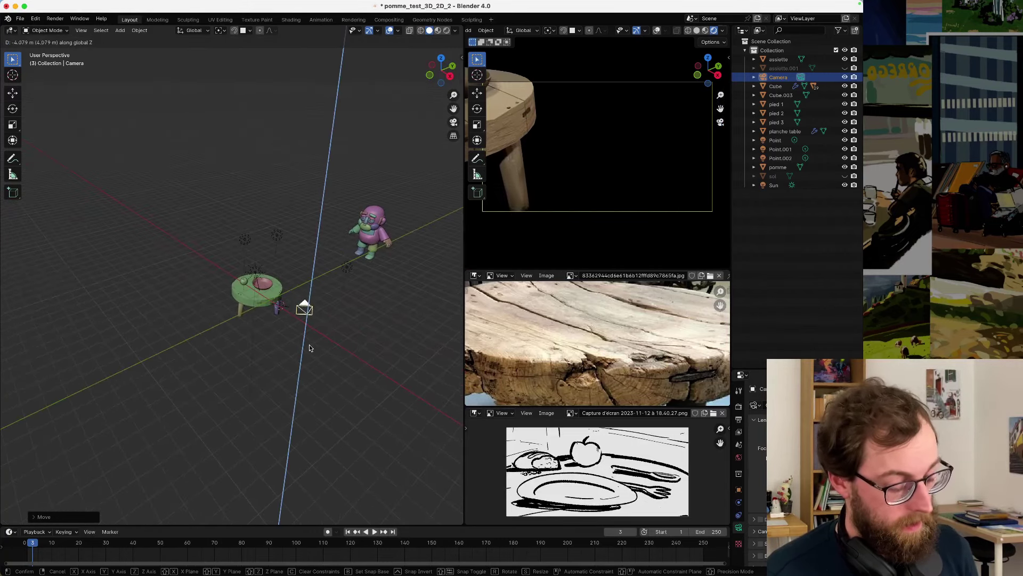
key("y")
left_click(302, 321)
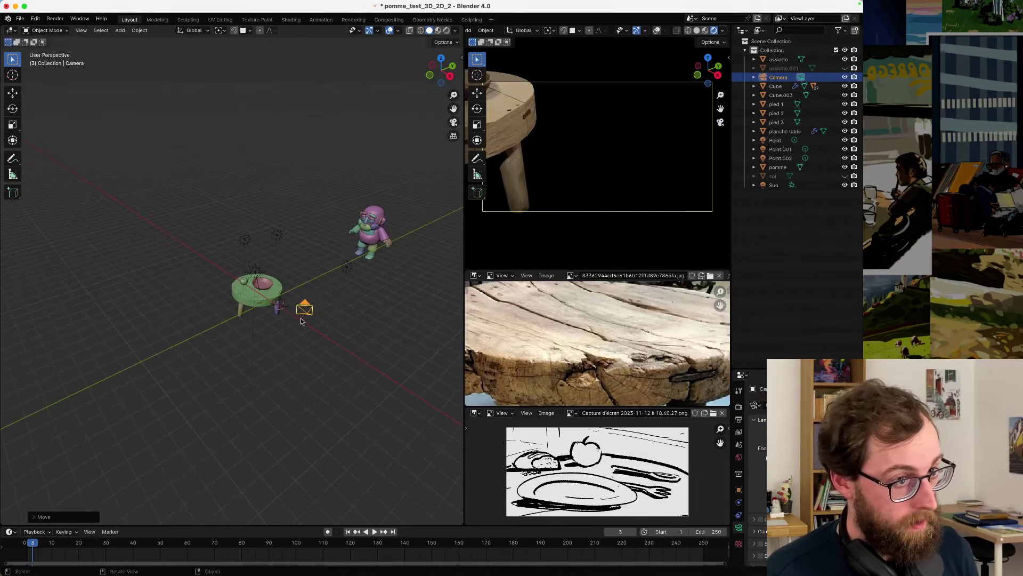
scroll(306, 321, "up", 2)
middle_click_drag(322, 320, 281, 321, "shift")
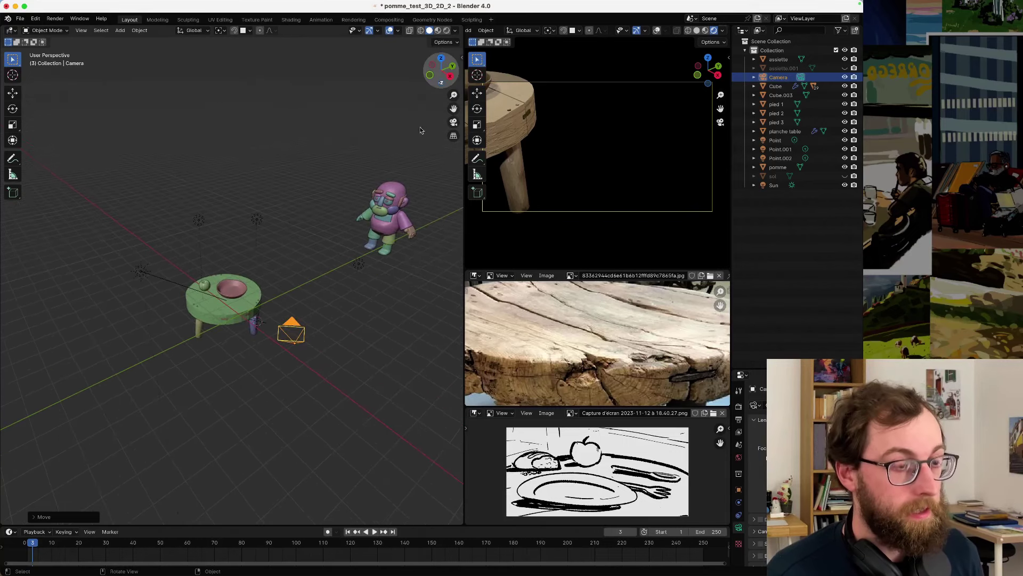
- Set the camera rotation to 90° on X and 90° on Z
left_click(461, 57)
double_click(404, 113)
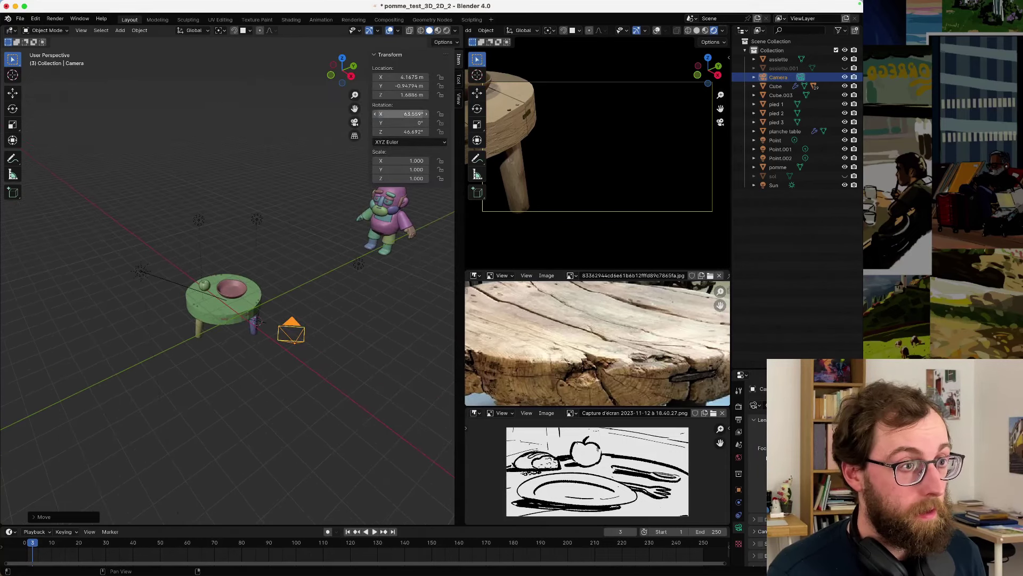
type("0")
key("Return")
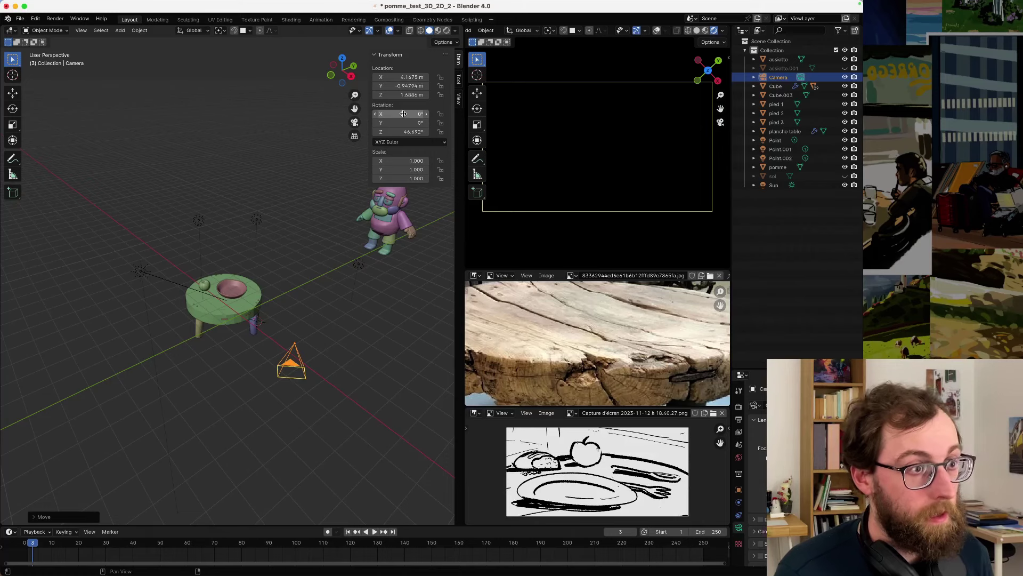
double_click(405, 113)
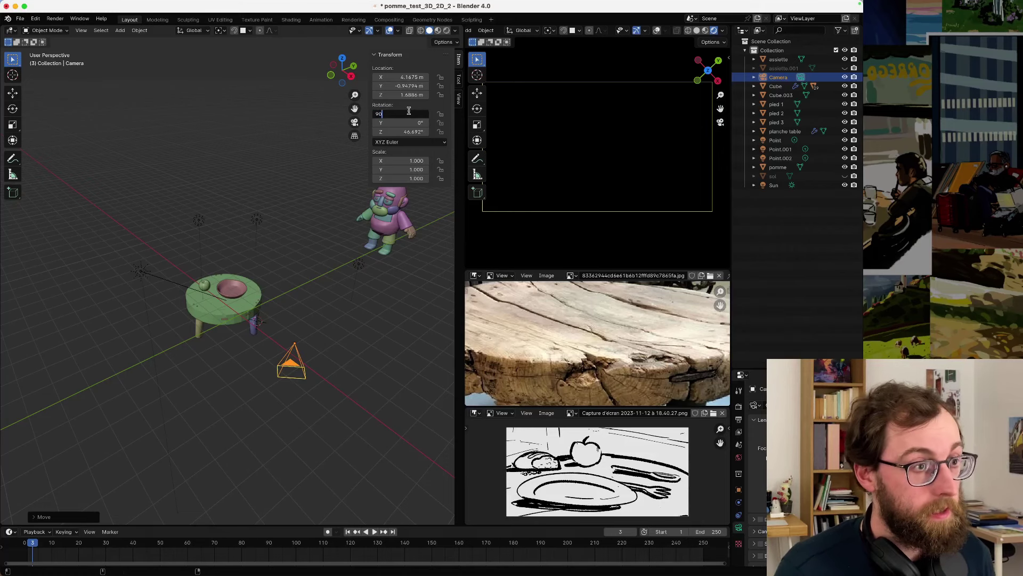
type("90")
key("Return")
double_click(414, 131)
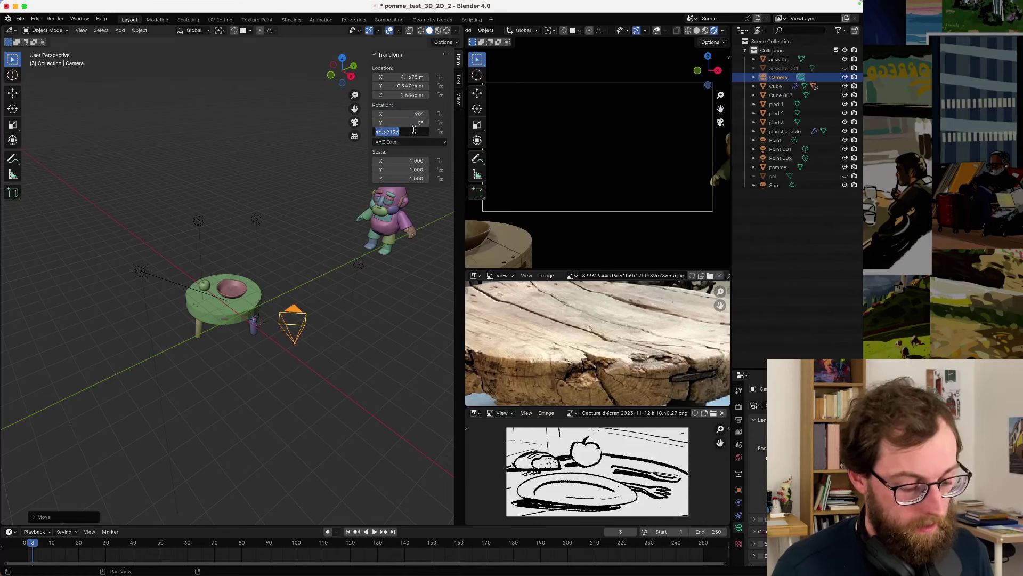
type("0")
key("Return")
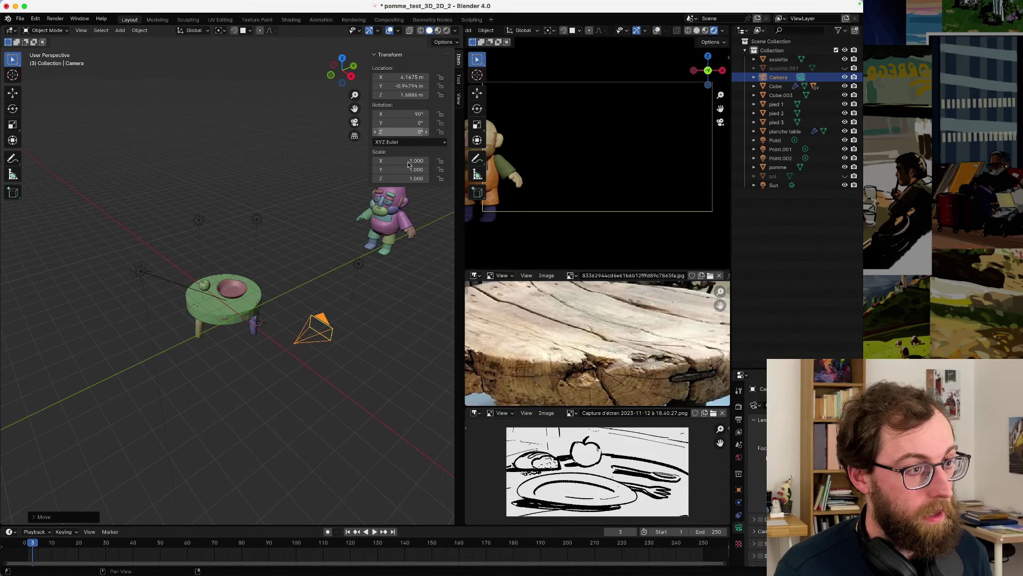
double_click(416, 132)
type("90")
key("Return")
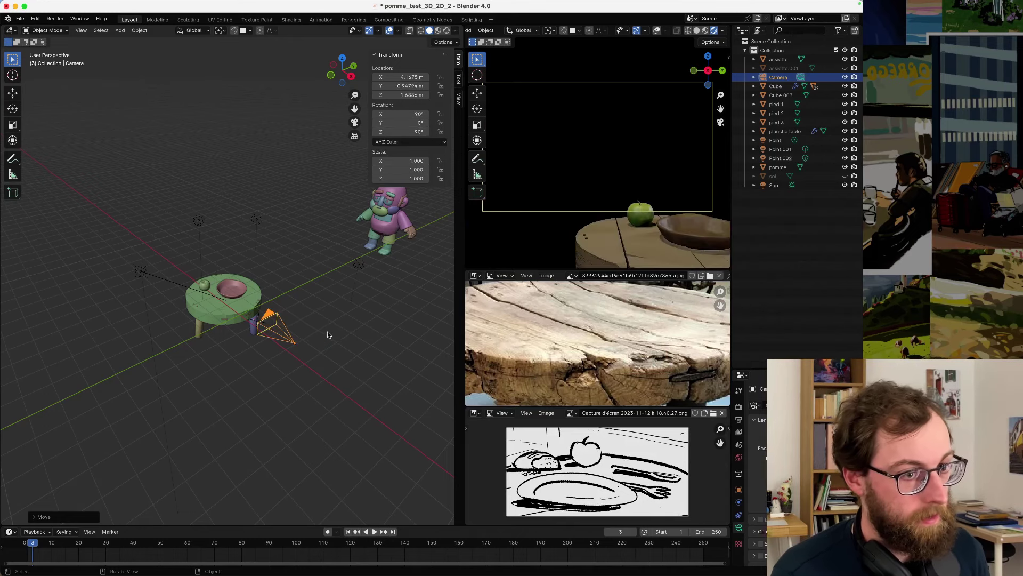
- Place the camera at Y 5.34 m and widen the 3D viewport area
scroll(325, 355, "up", 3)
middle_click_drag(328, 353, 261, 323)
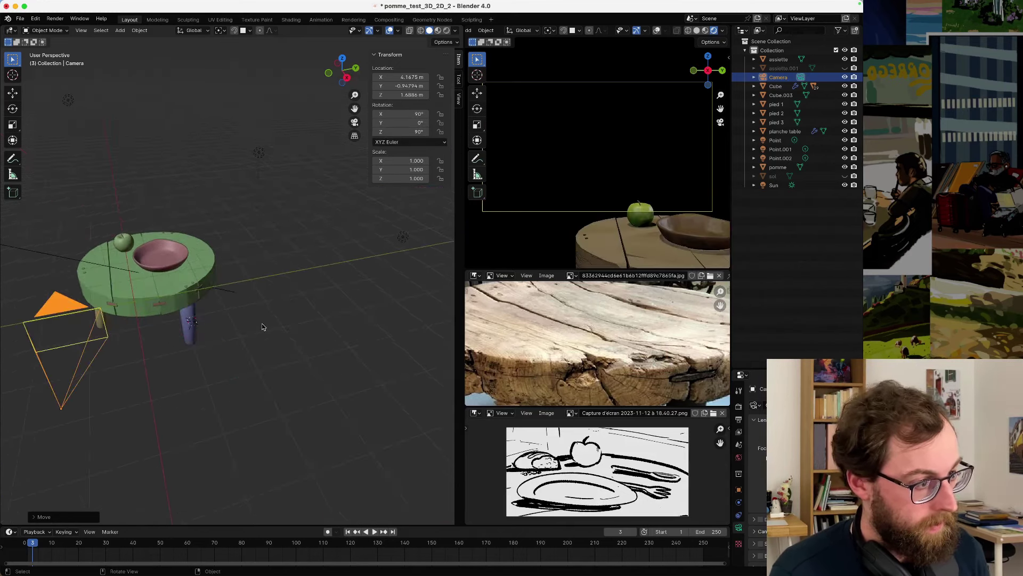
key("g")
key("y")
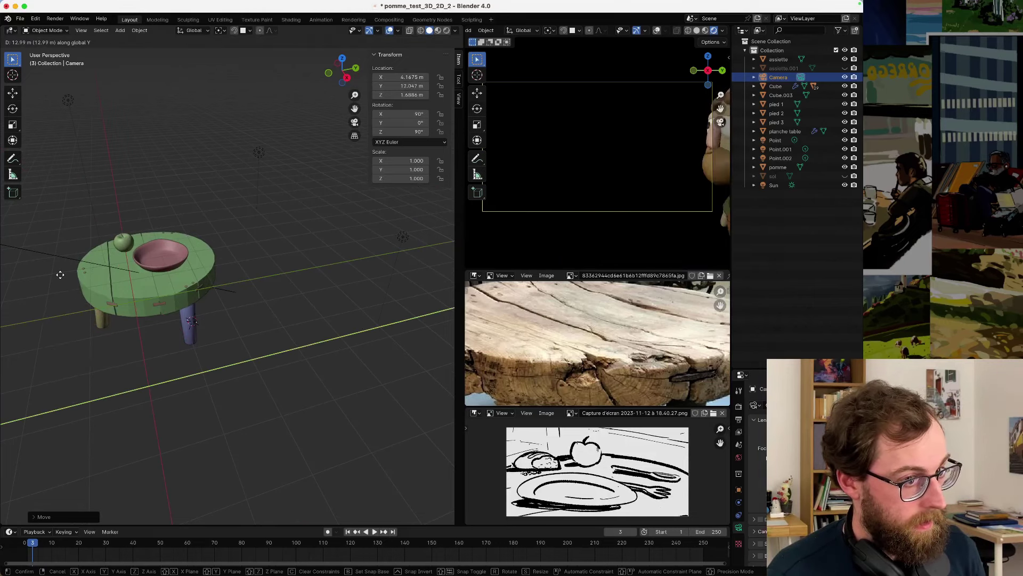
left_click(235, 333)
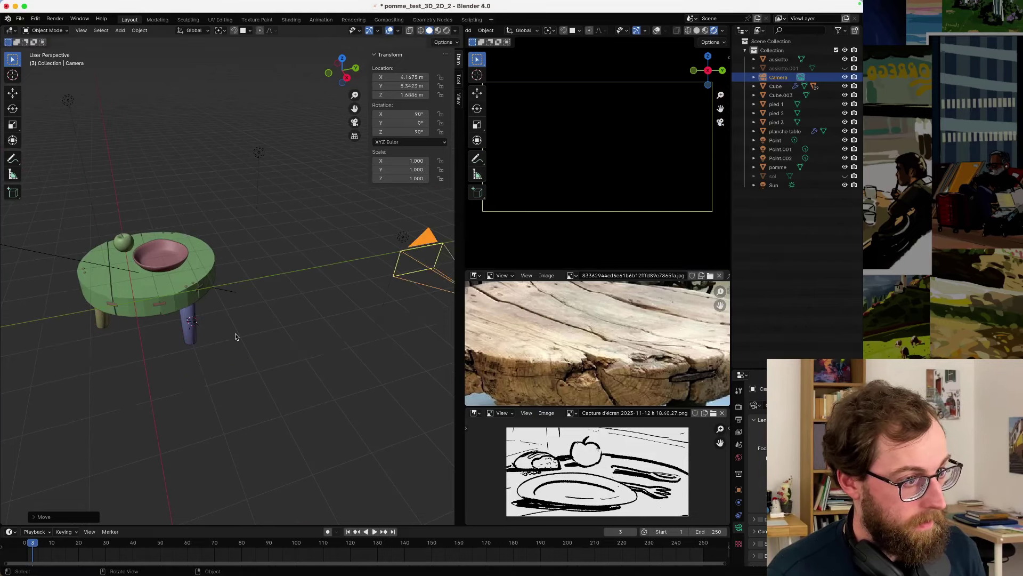
mouse_move(235, 333)
middle_mouse_down()
mouse_move(251, 325)
mouse_move(233, 334)
middle_mouse_up()
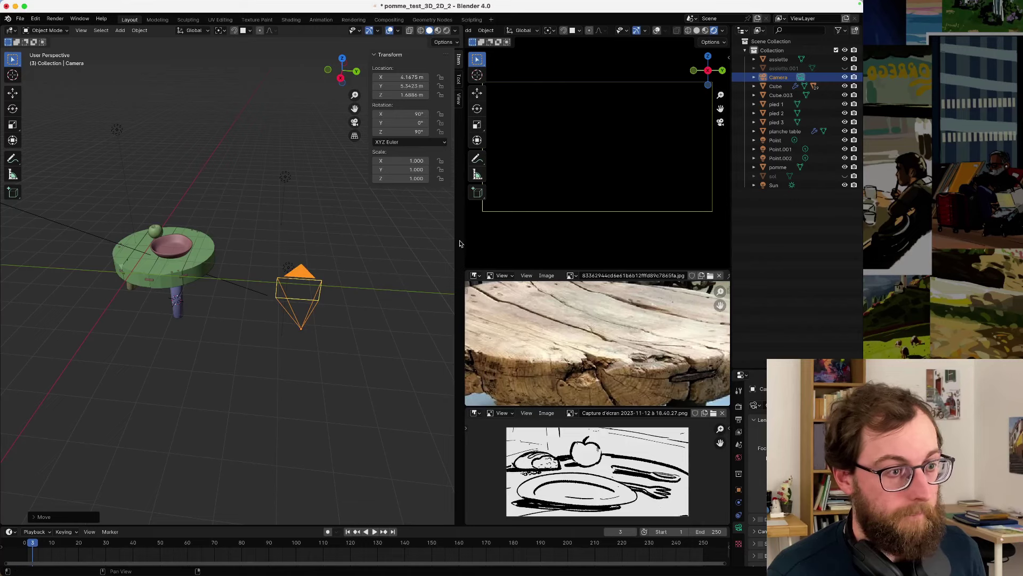
left_click_drag(464, 238, 538, 238)
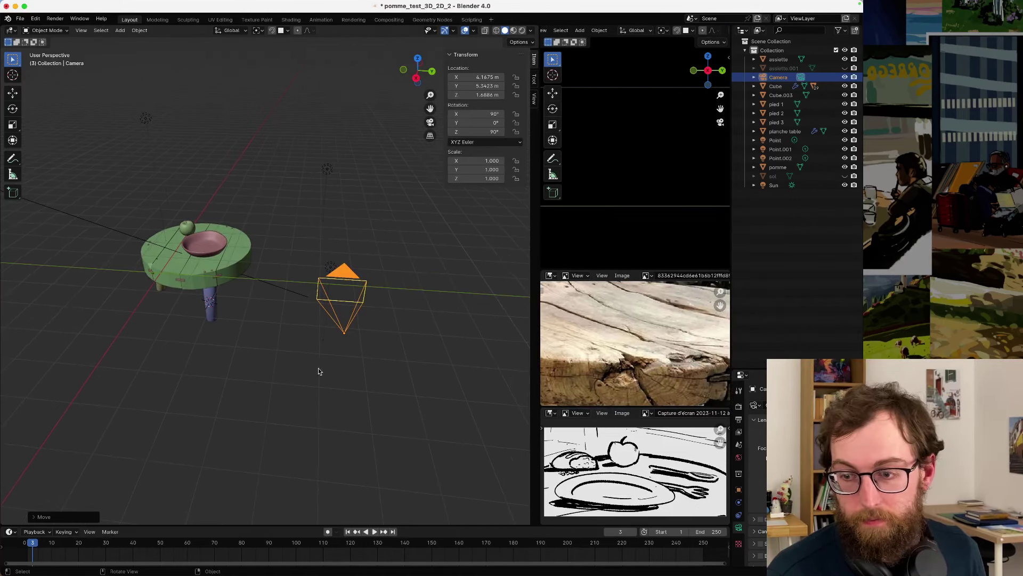
- Move the camera to X 2.36 m and turn it to 142.44° on Z
middle_click_drag(298, 359, 274, 354)
key("g")
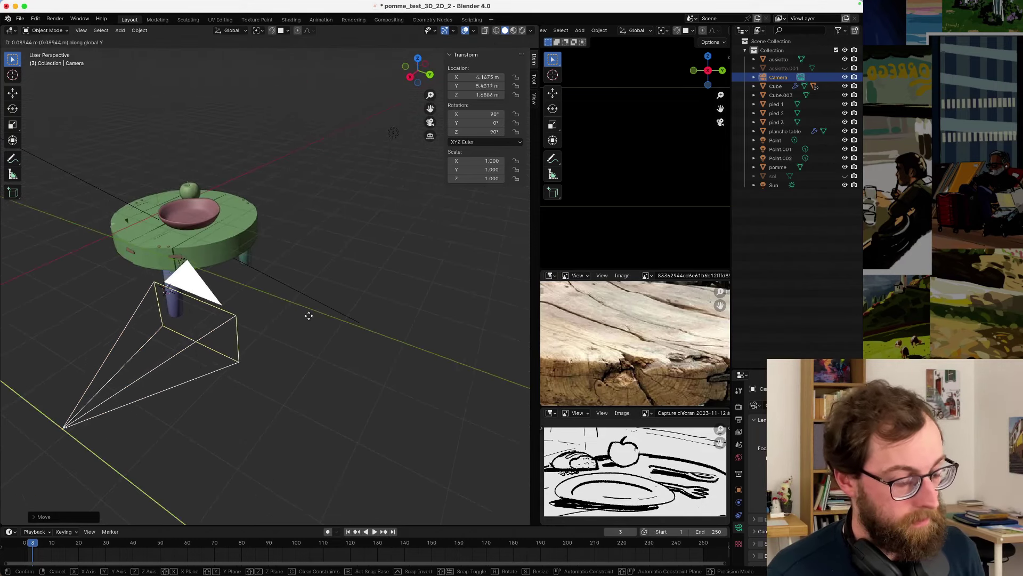
key("x")
key("r")
key("z")
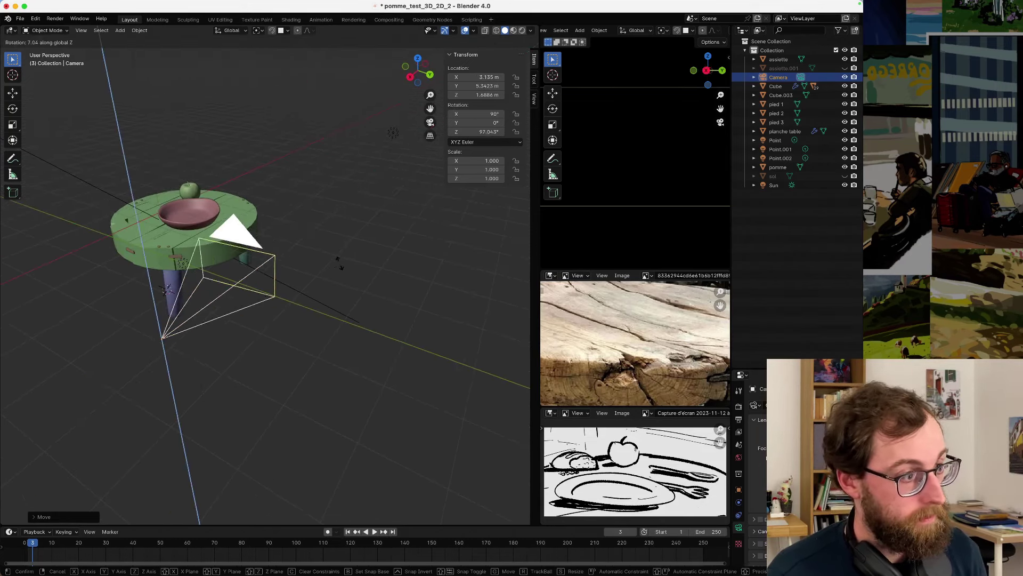
left_click(245, 222)
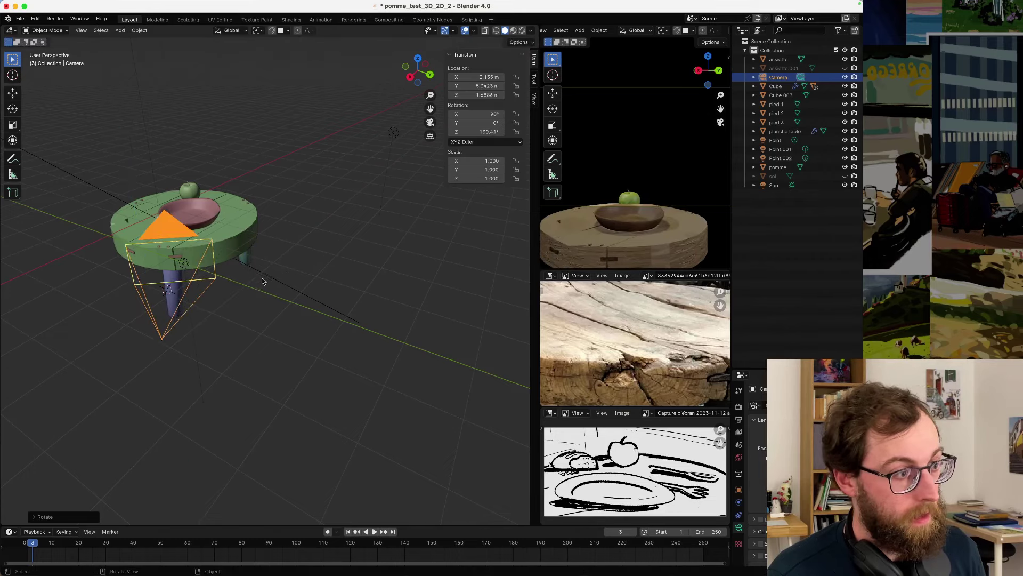
key("g")
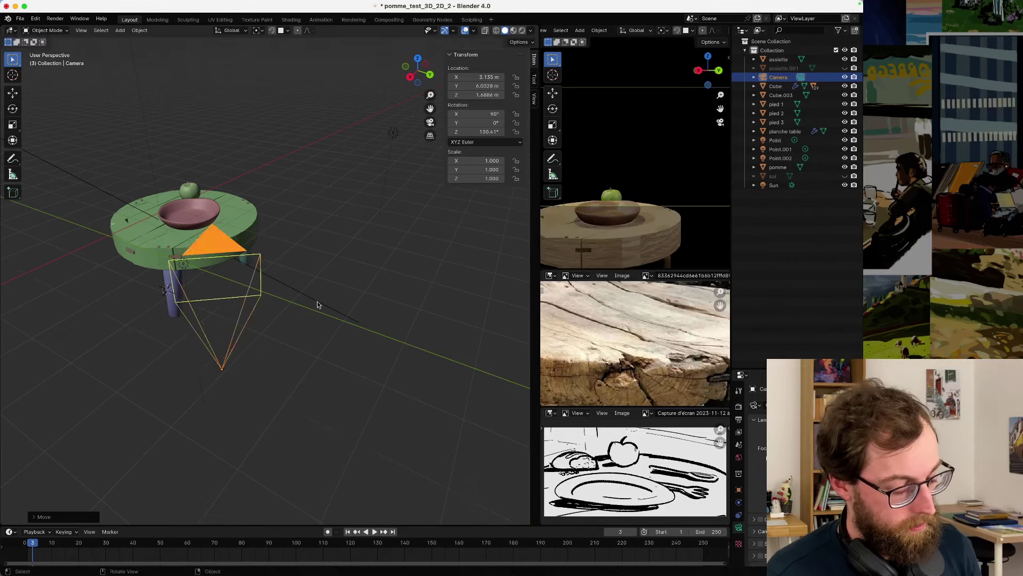
key("x")
left_click(330, 266)
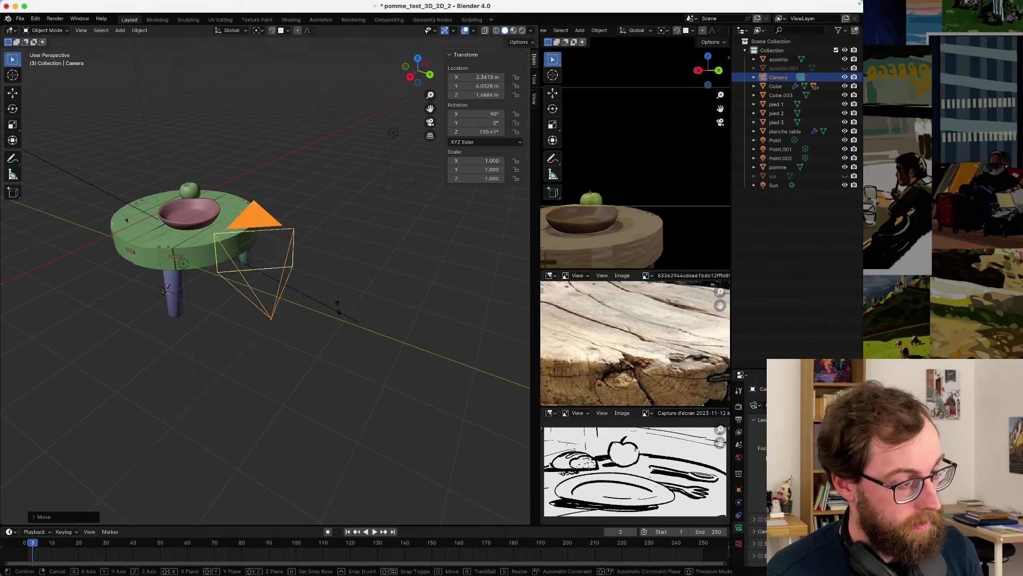
key("r")
key("z")
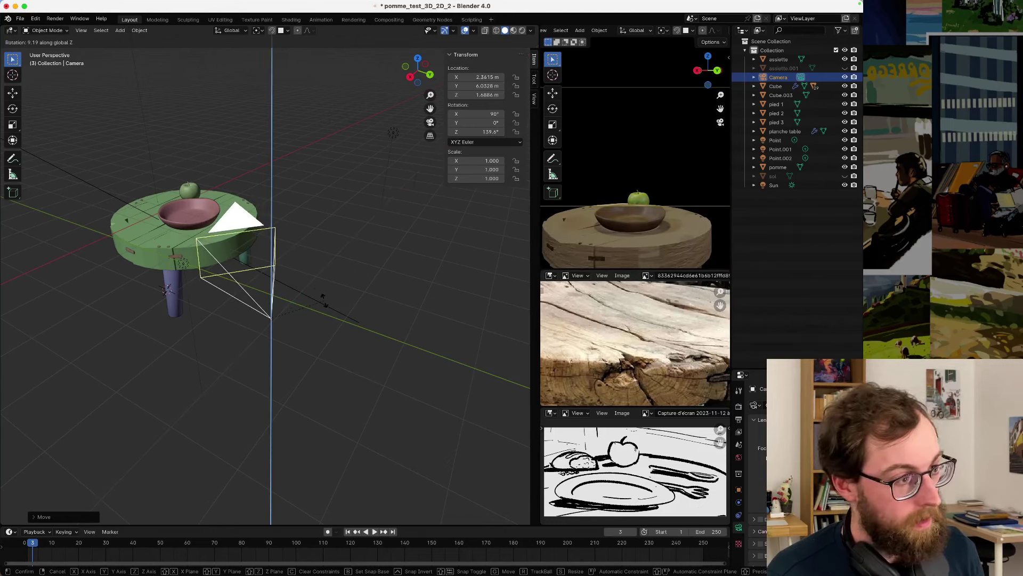
left_click(324, 298)
- Test a 0° Z rotation, undo back to 142.44°, and open the transform orientation choices
key("r")
key("x")
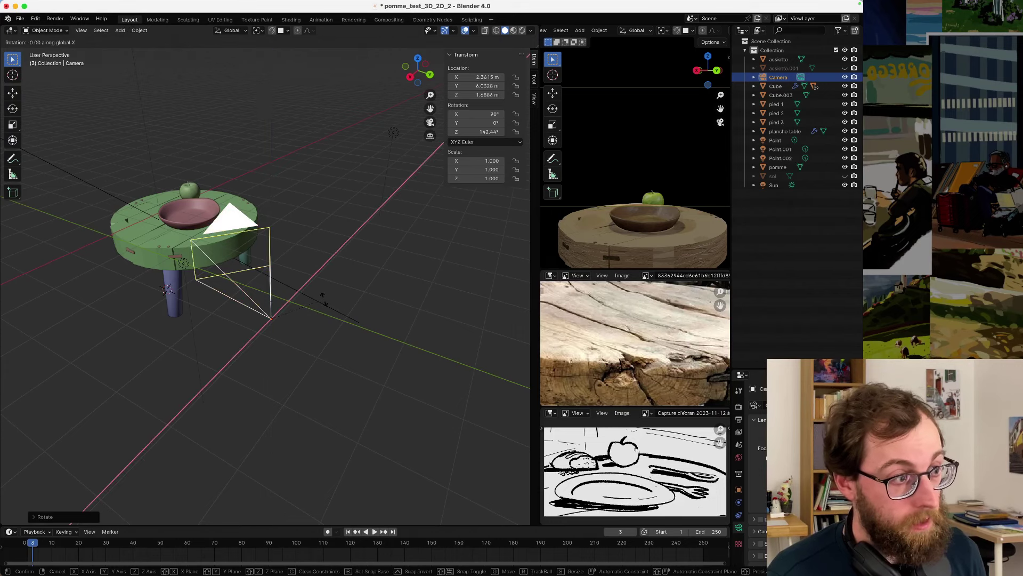
key("Escape")
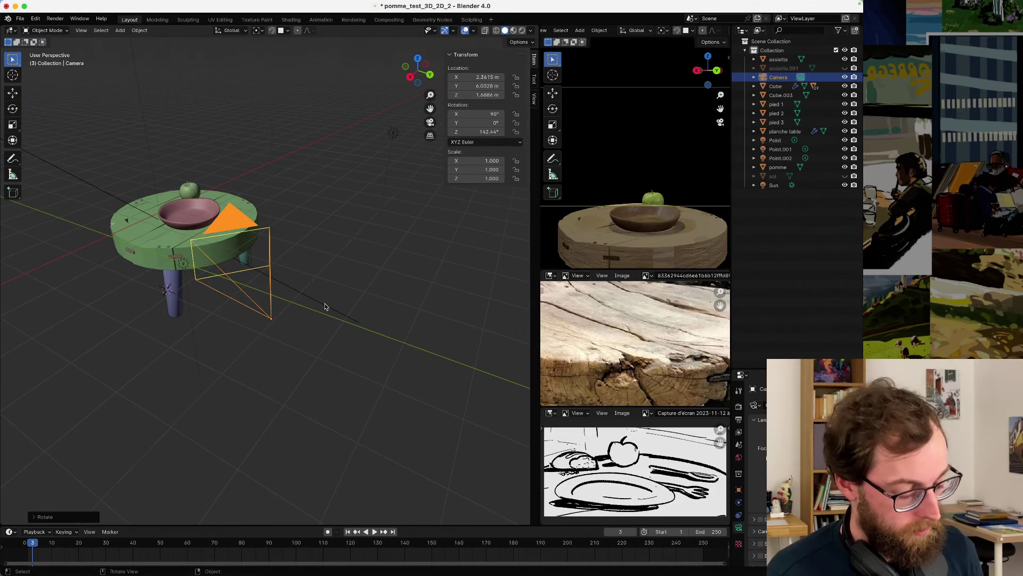
left_click(489, 131)
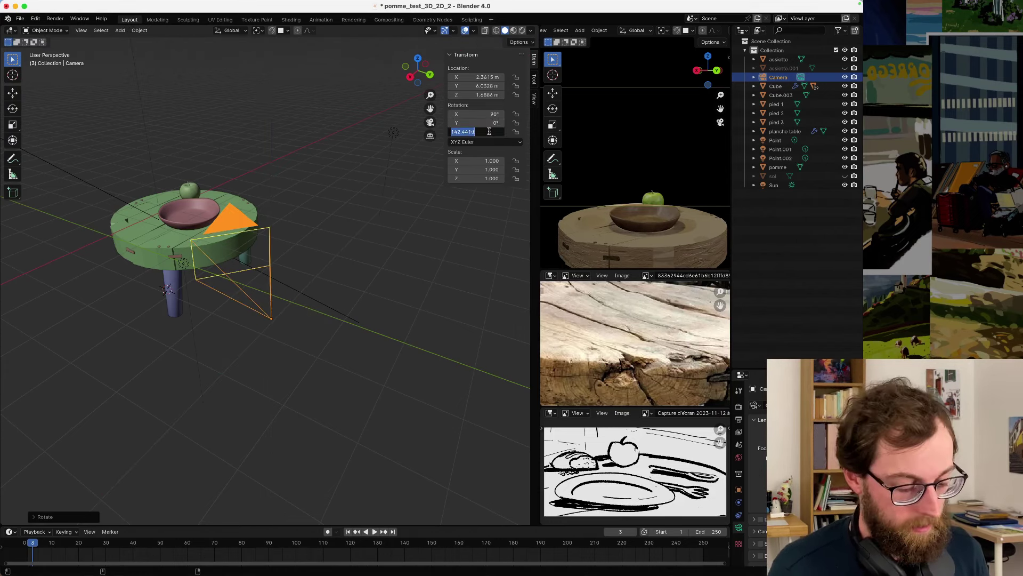
type("0")
key("Return")
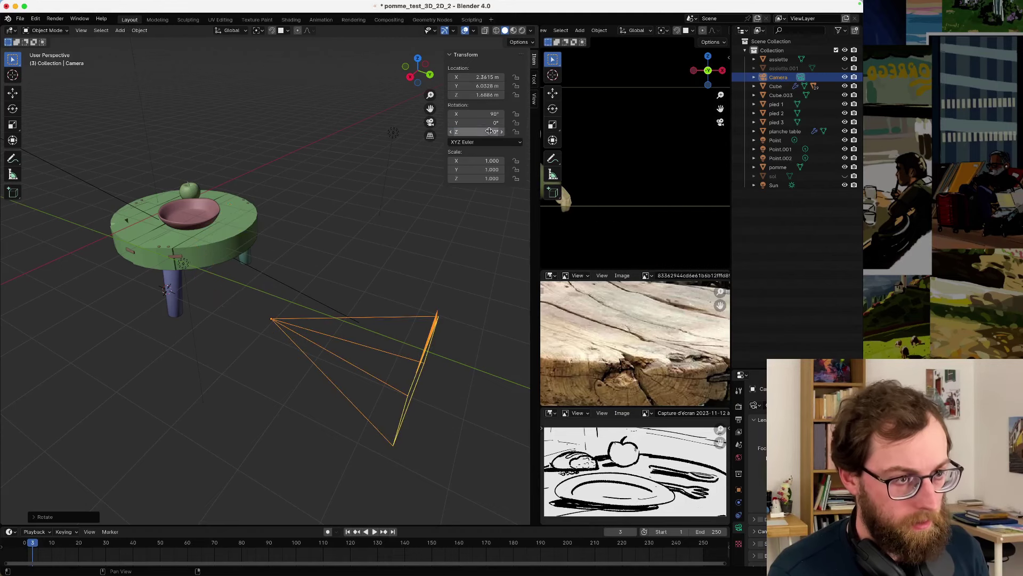
left_click(489, 131)
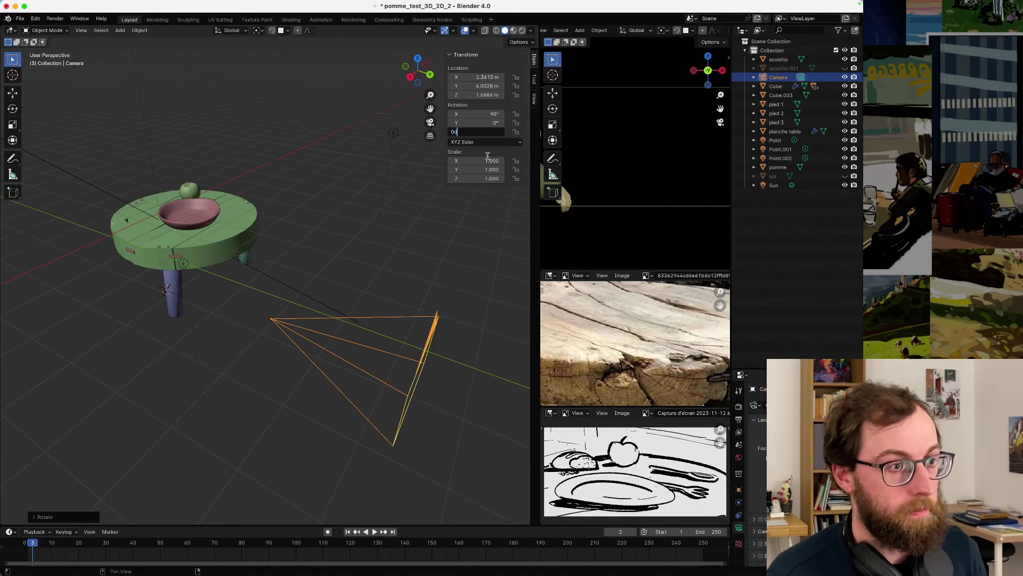
key("Return")
key("super+z")
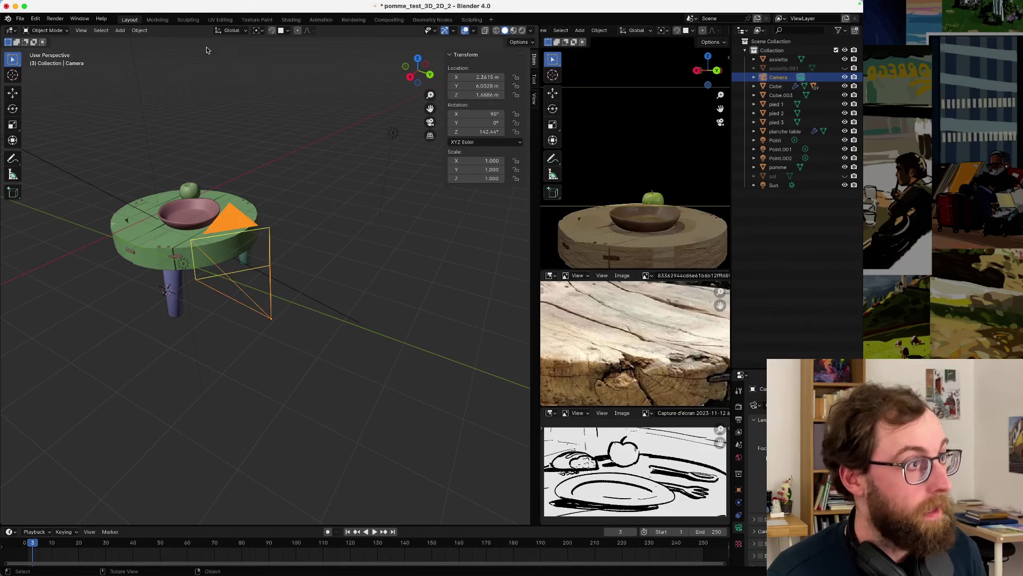
left_click(232, 30)
- With Local orientation, tilt the camera downward around its own X axis
left_click(237, 63)
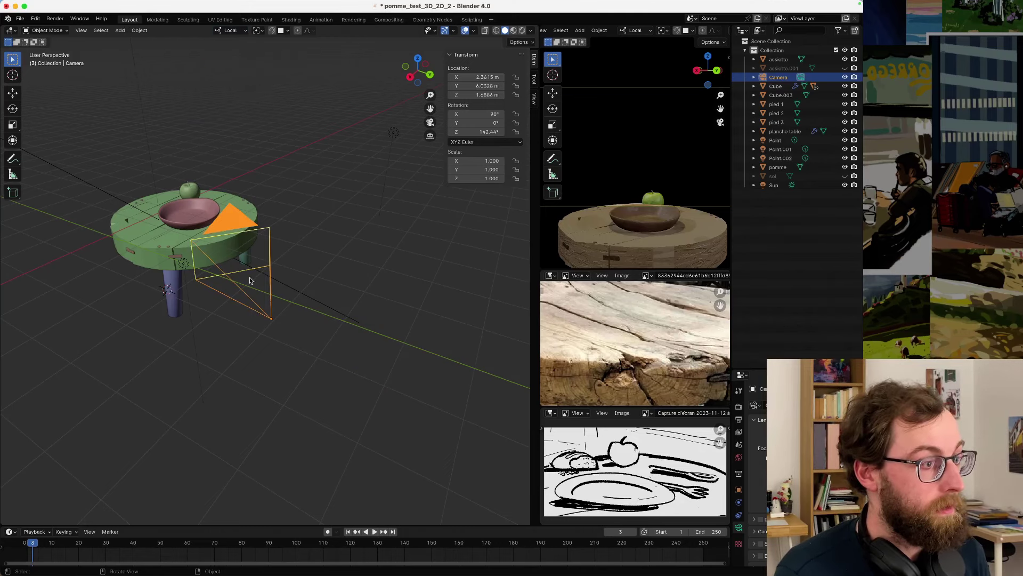
key("r")
key("x")
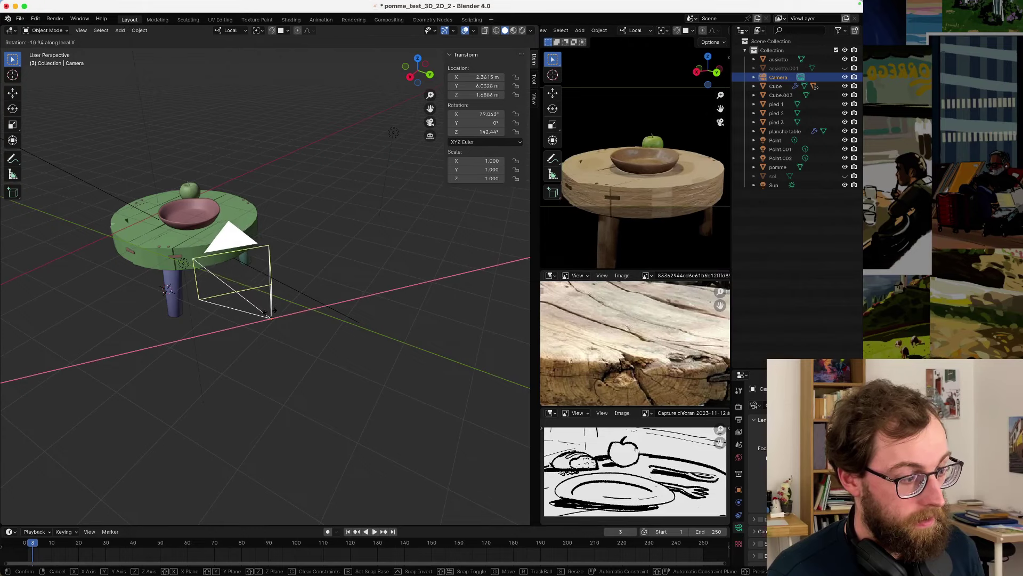
left_click(270, 314)
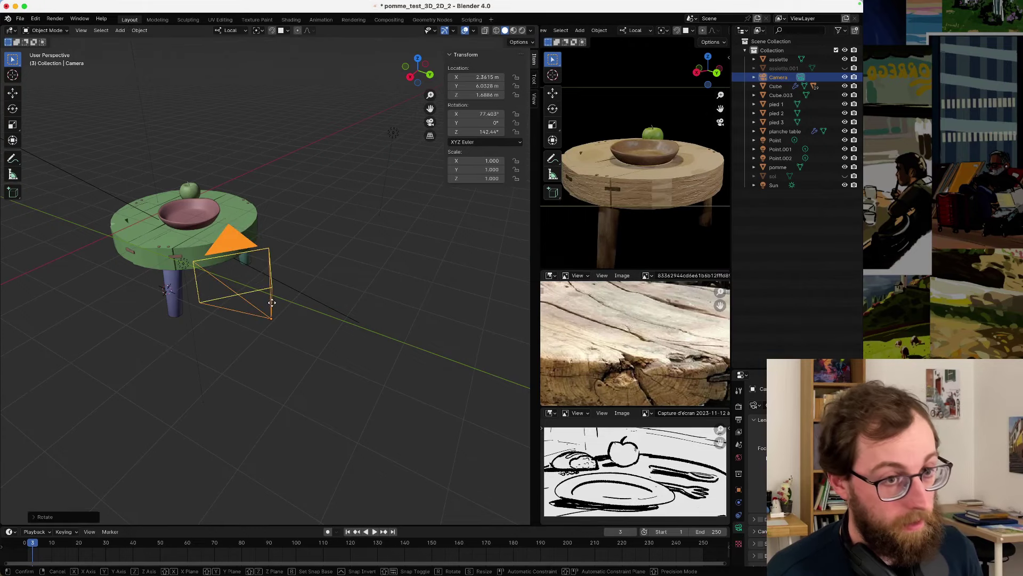
- Move the camera along its own Z (view) axis after two cancelled attempts
key("g")
key("Escape")
key("g")
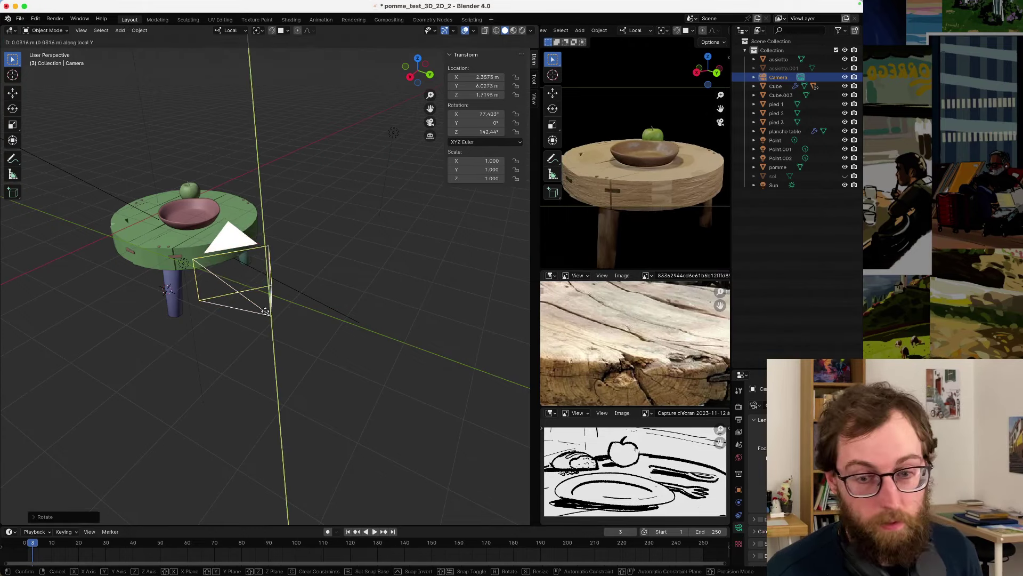
key("Escape")
key("g")
key("z")
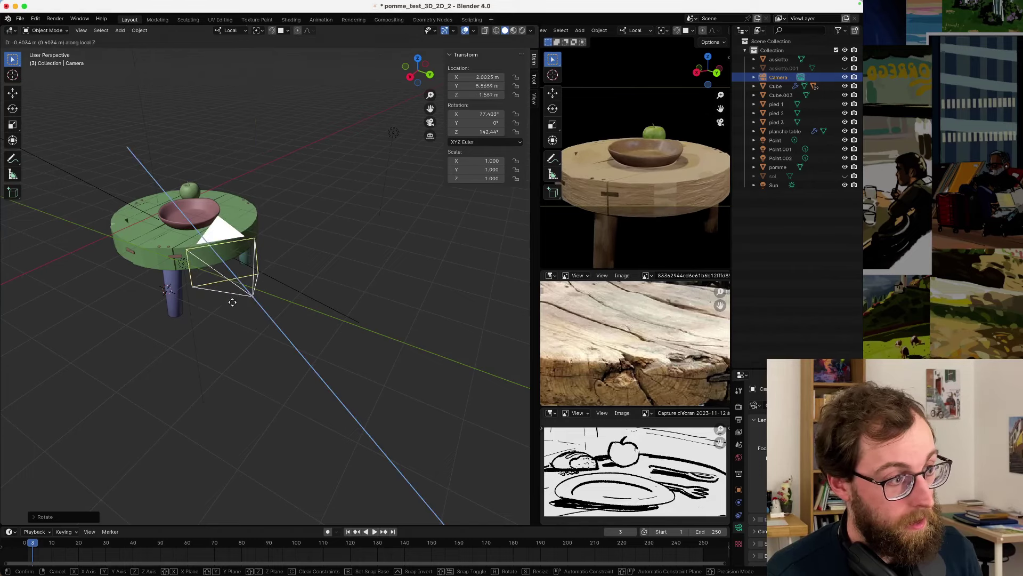
left_click(224, 294)
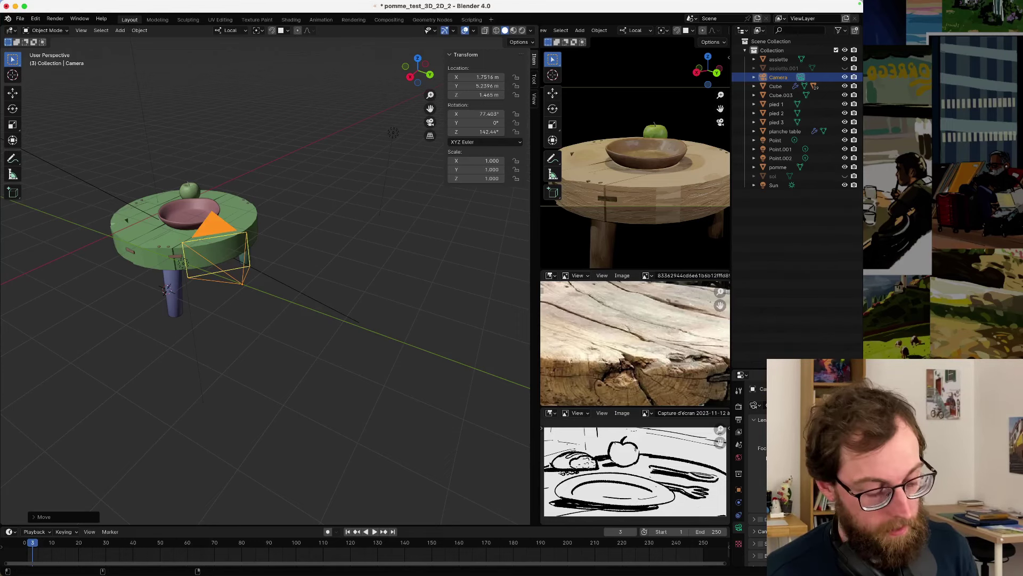
- Widen the camera's field of view, enlarge the camera preview and hide the sidebar
left_click_drag(816, 447, 799, 448)
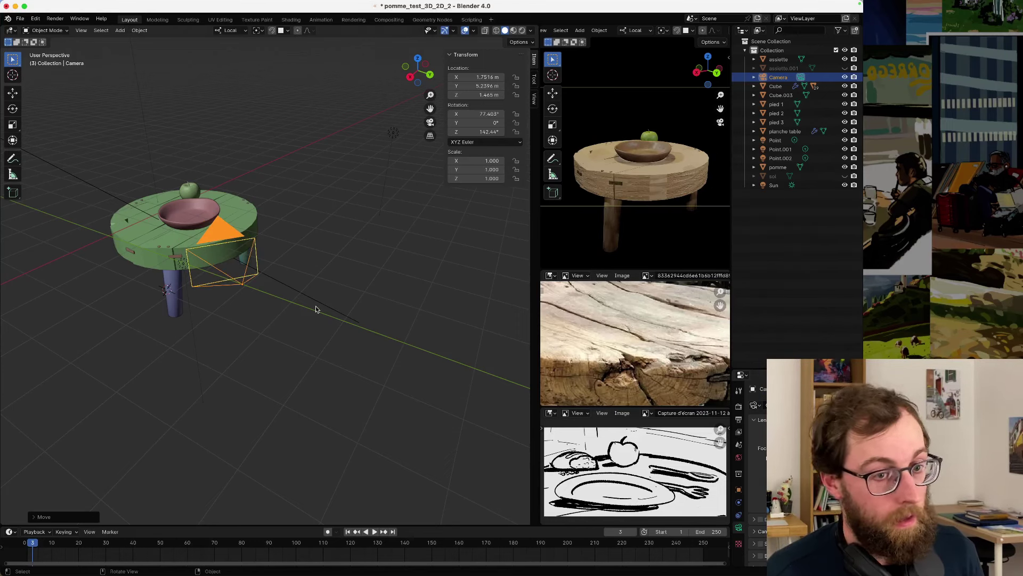
middle_click_drag(255, 328, 426, 342)
left_click_drag(535, 228, 403, 242)
scroll(298, 301, "down", 3)
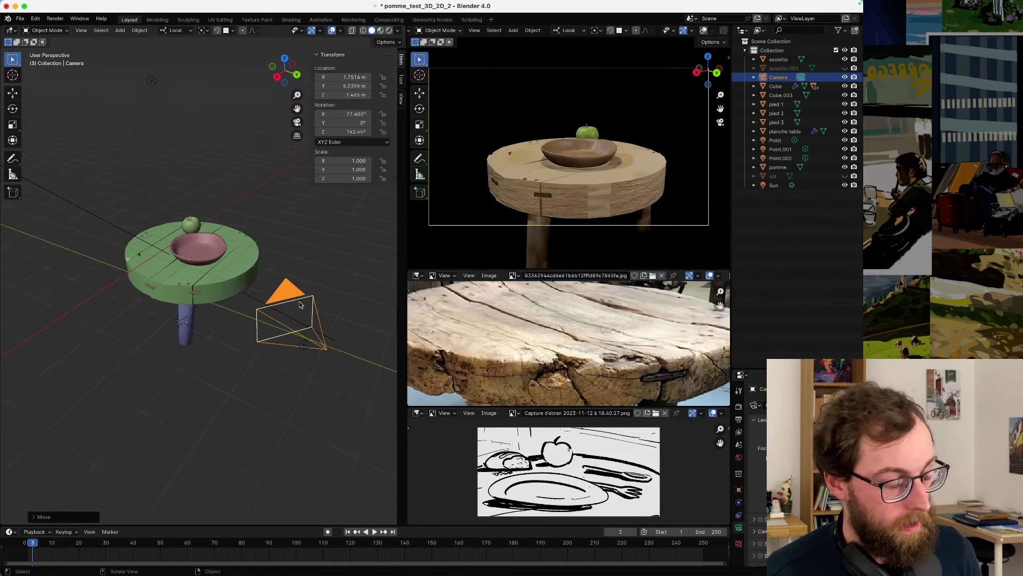
key("n")
scroll(310, 327, "up", 1)
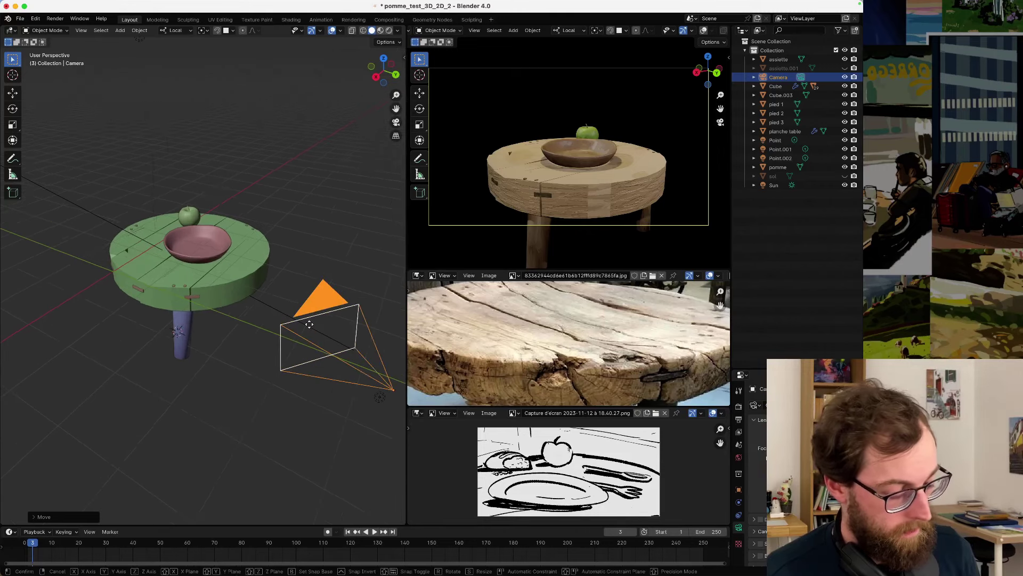
- Slide the camera sideways to X 1.7516 m, then set transform orientation to Global
key("g")
key("y")
key("y")
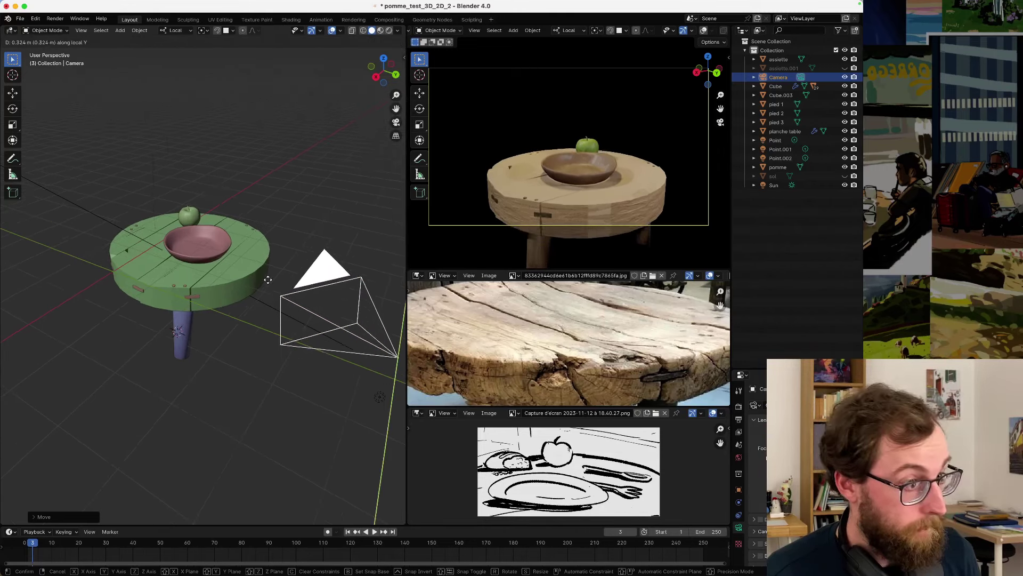
key("Escape")
key("g")
key("x")
key("x")
key("Return")
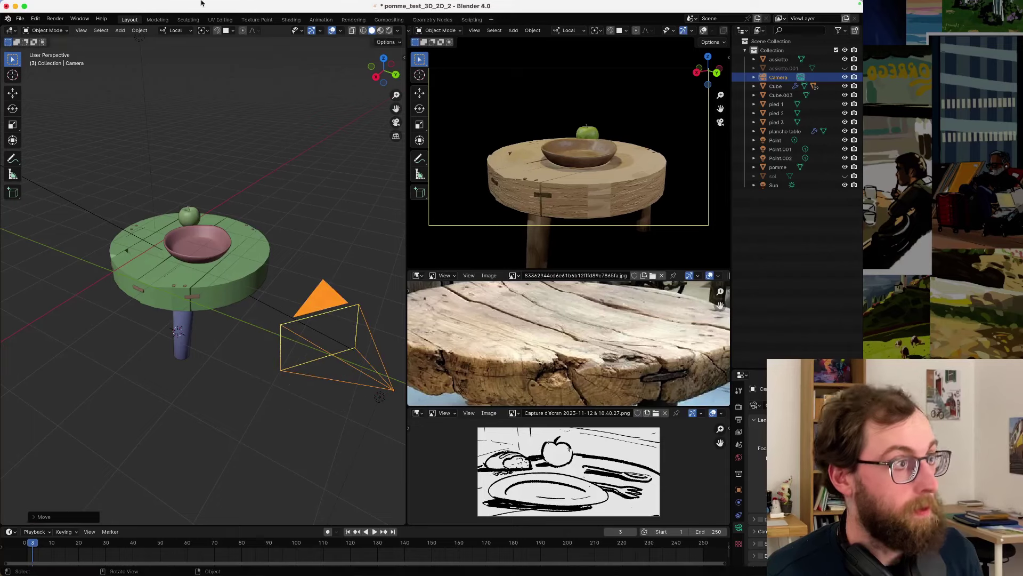
left_click(184, 30)
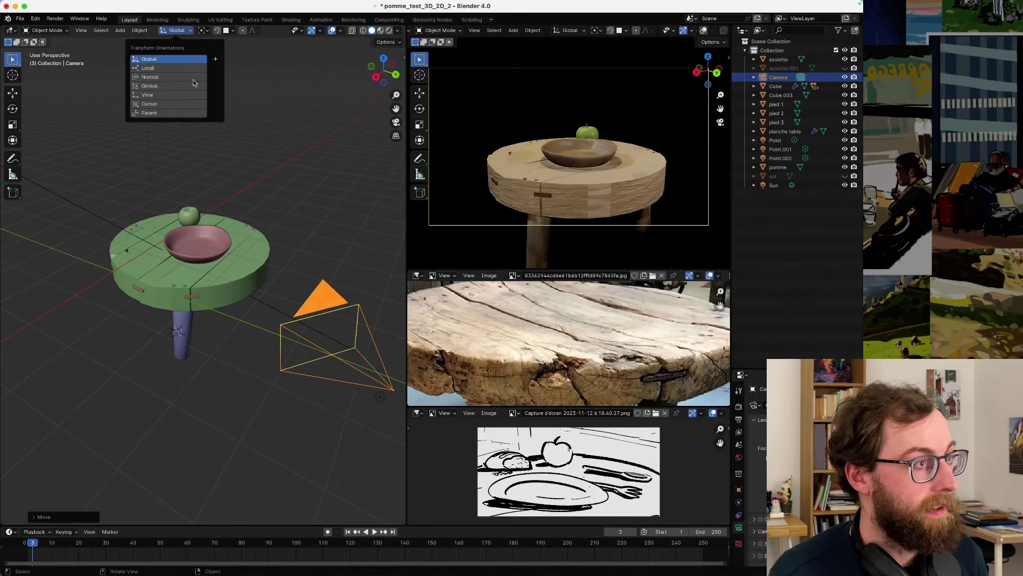
left_click(186, 59)
- Move the camera along global X, then along global Y toward the table
key("g")
key("x")
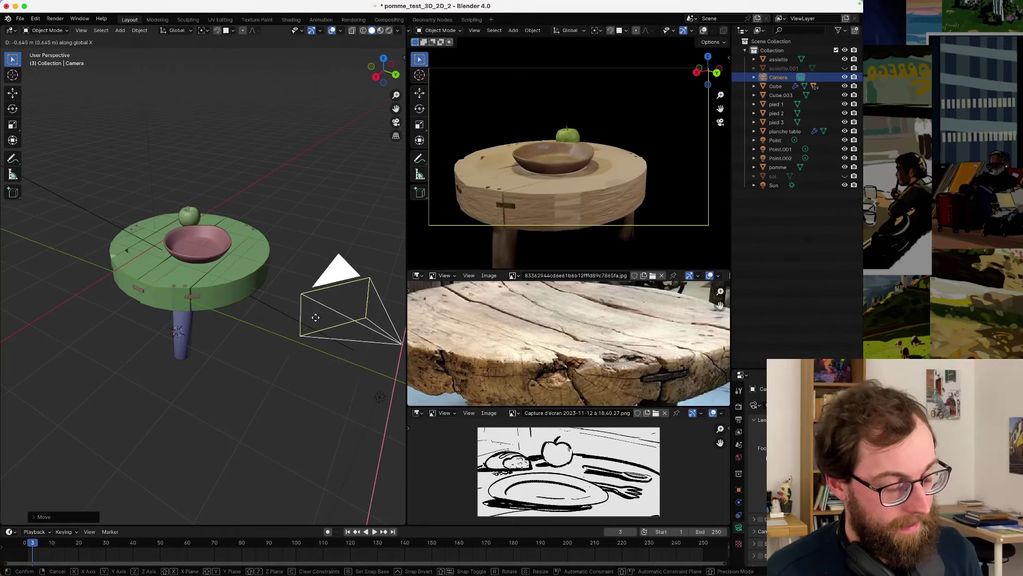
key("Return")
key("g")
key("y")
key("Return")
middle_click_drag(254, 311, 222, 309)
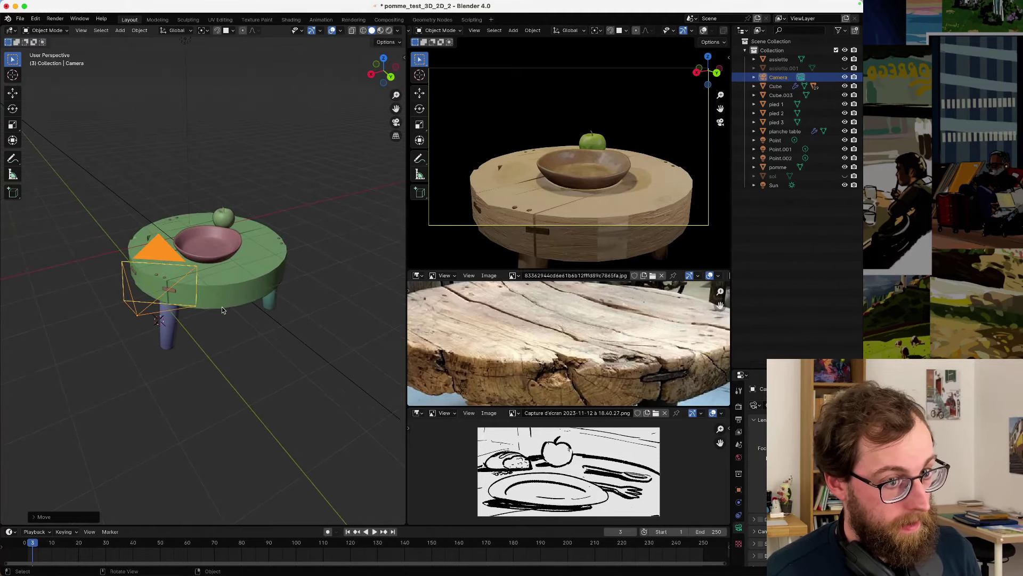
- Undo an extra Y move and lower the camera along global Z
key("g")
key("y")
left_click(241, 295)
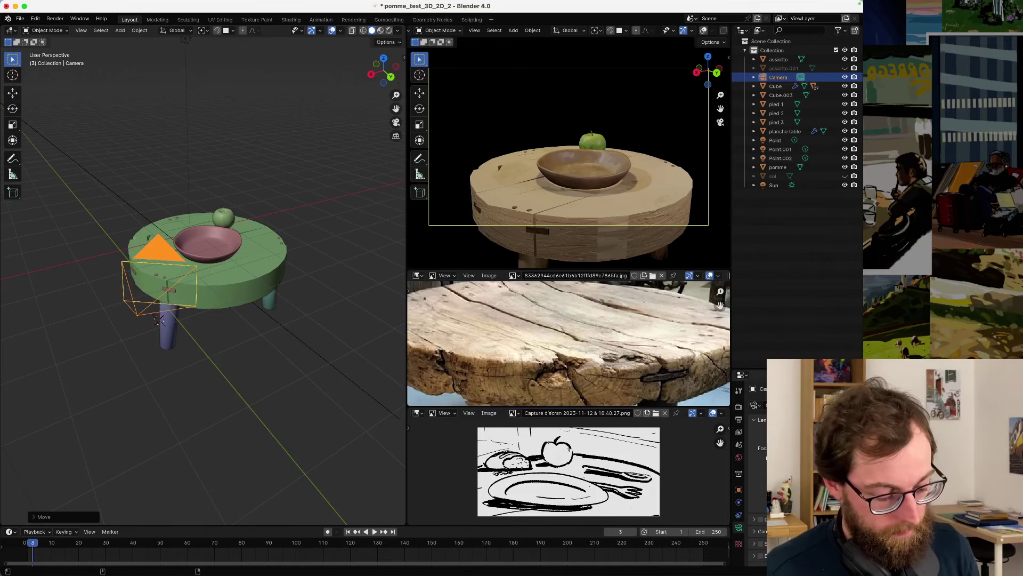
key("ctrl+z")
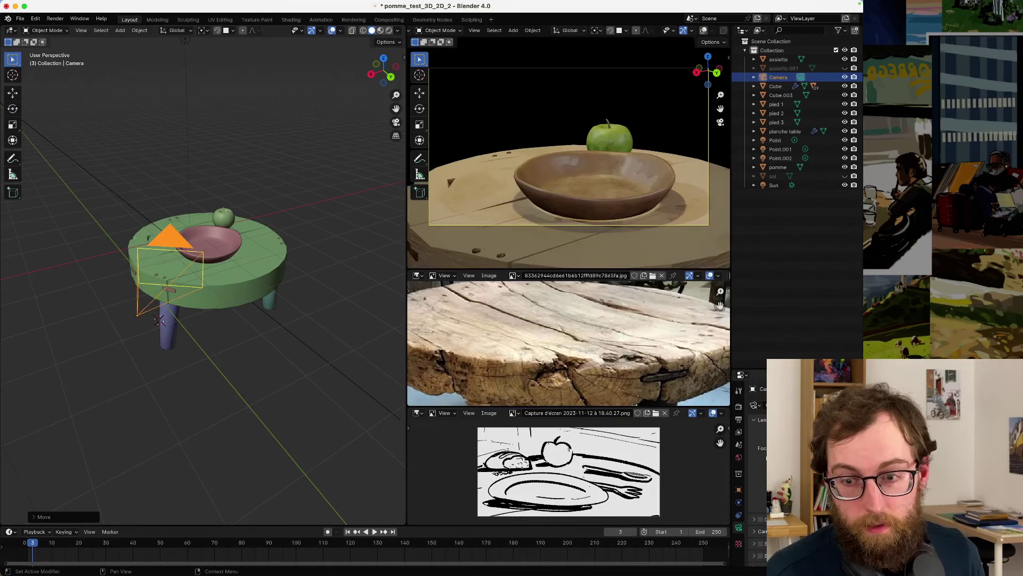
key("g")
key("z")
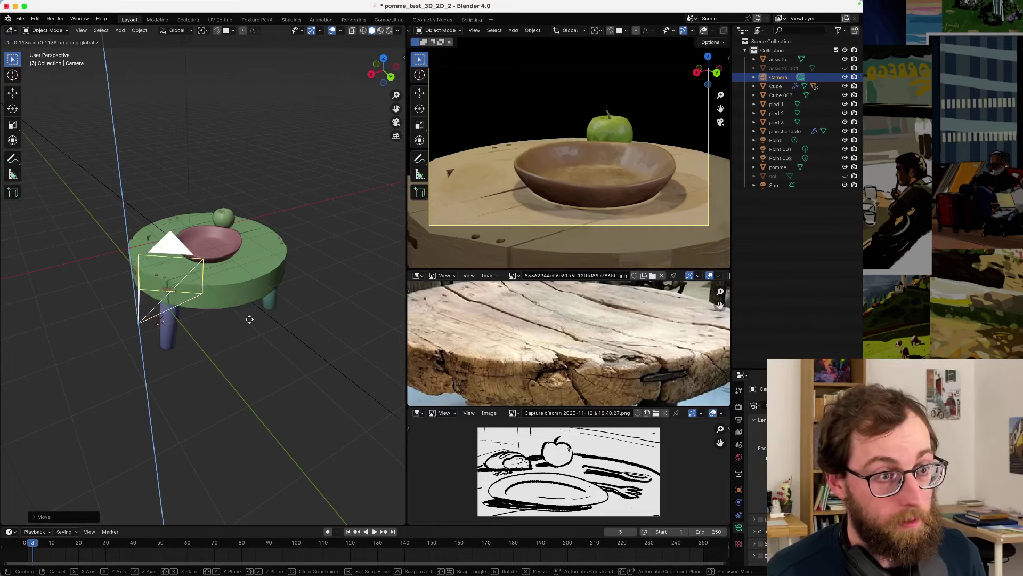
left_click(253, 329)
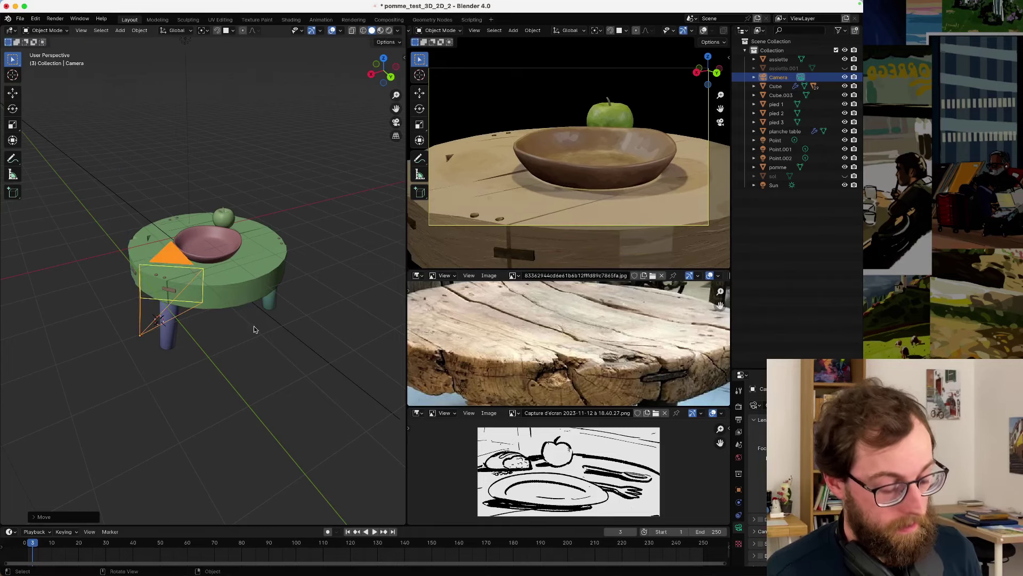
- Fine-tune the camera with small Y, X and Z shifts to frame bowl and apple
key("g")
key("y")
left_click(284, 323)
key("g")
key("x")
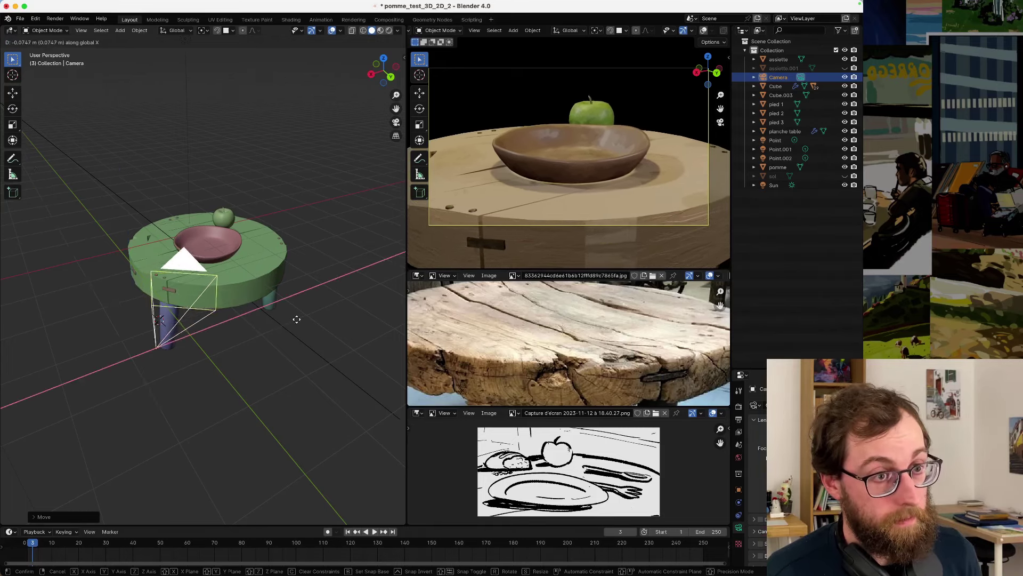
left_click(303, 316)
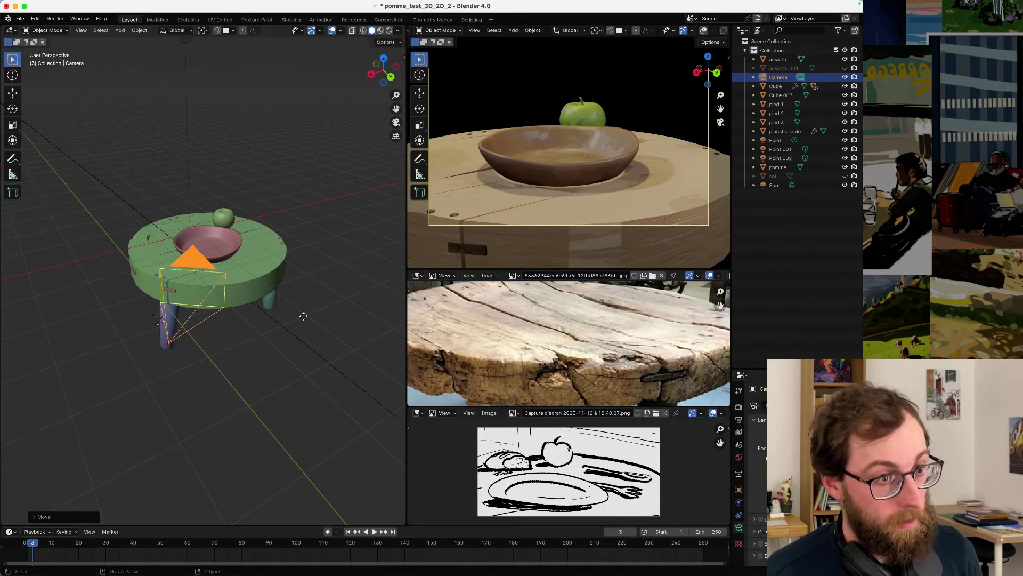
key("g")
key("z")
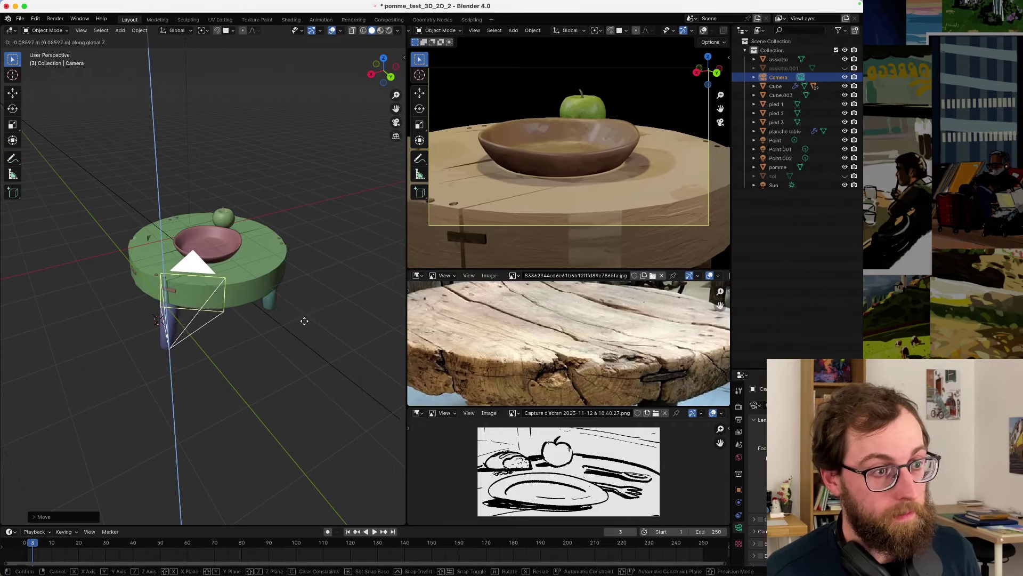
left_click(305, 324)
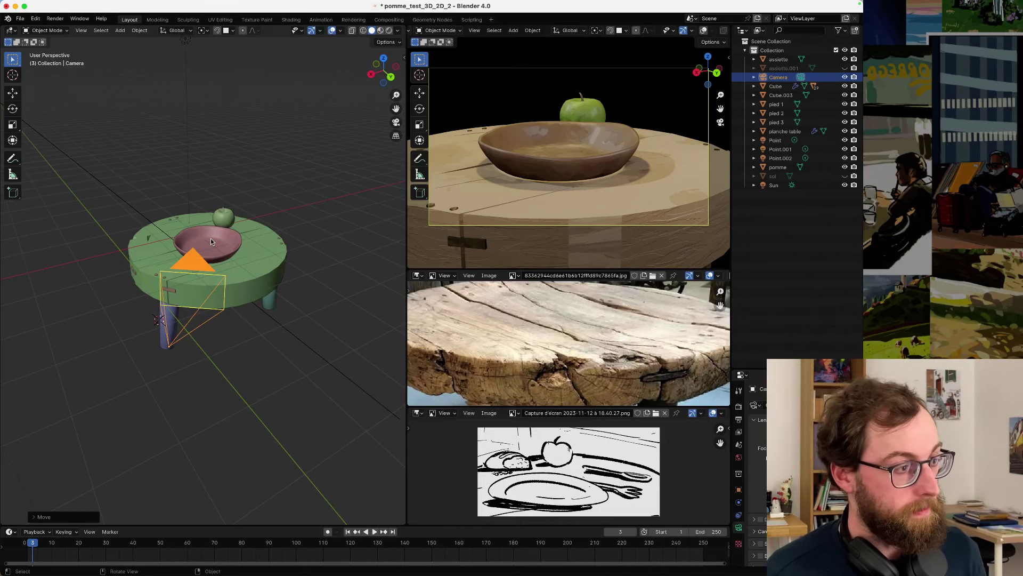
left_click(233, 253)
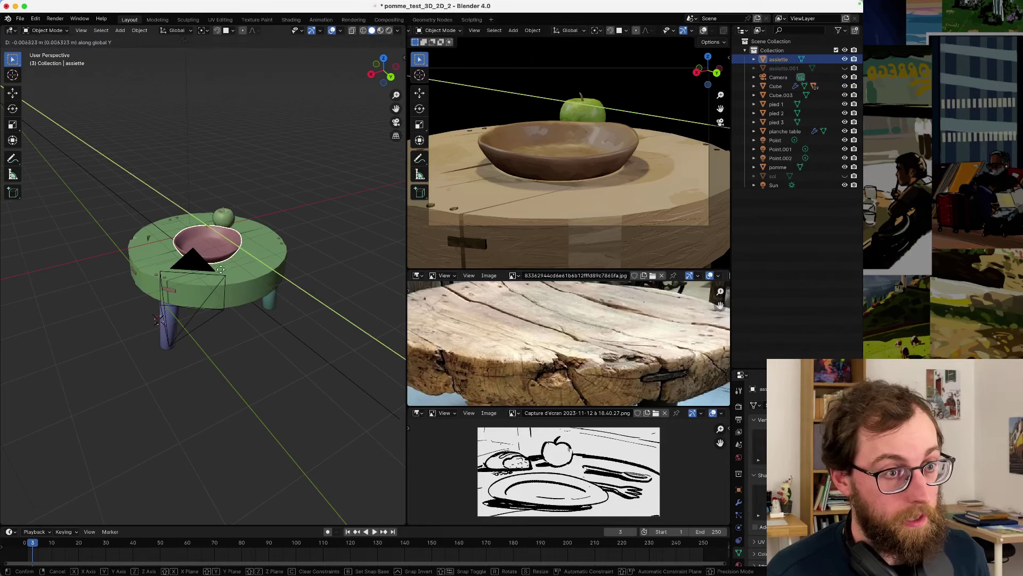
- Slide the bowl left, then along global Y to sit centred in front of the apple
left_click_drag(242, 260, 224, 283)
scroll(442, 240, "down", 1)
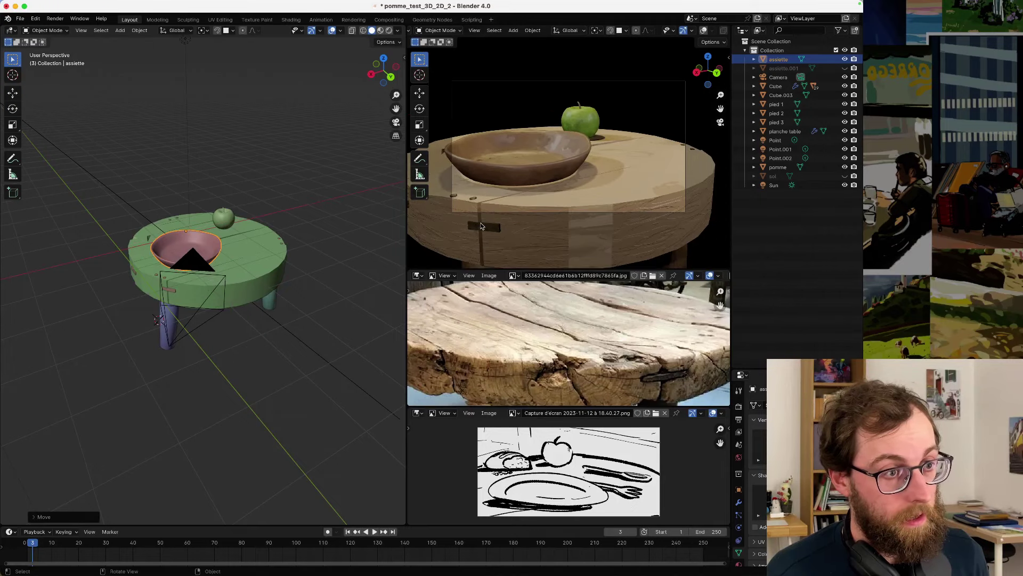
key("g")
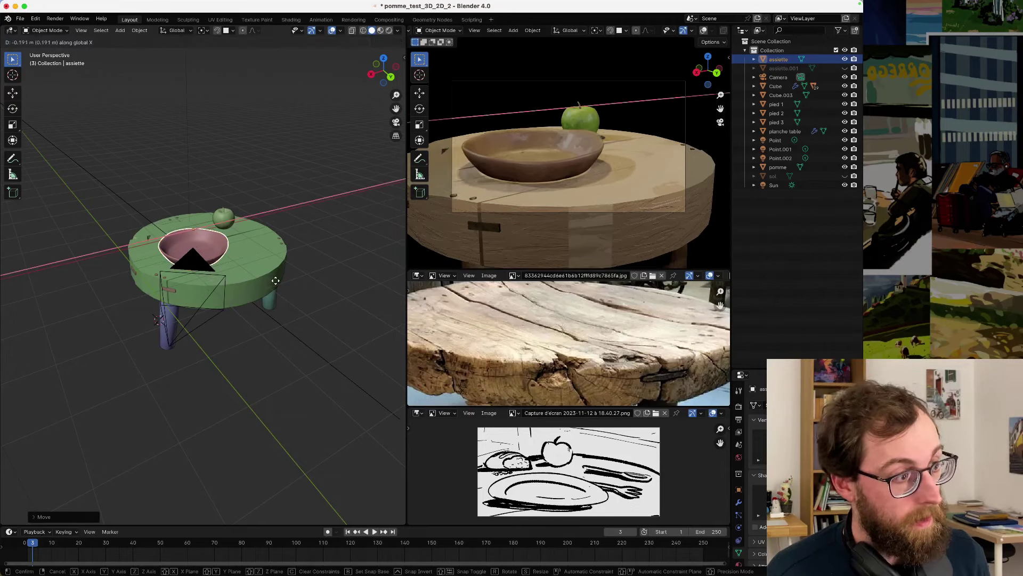
key("y")
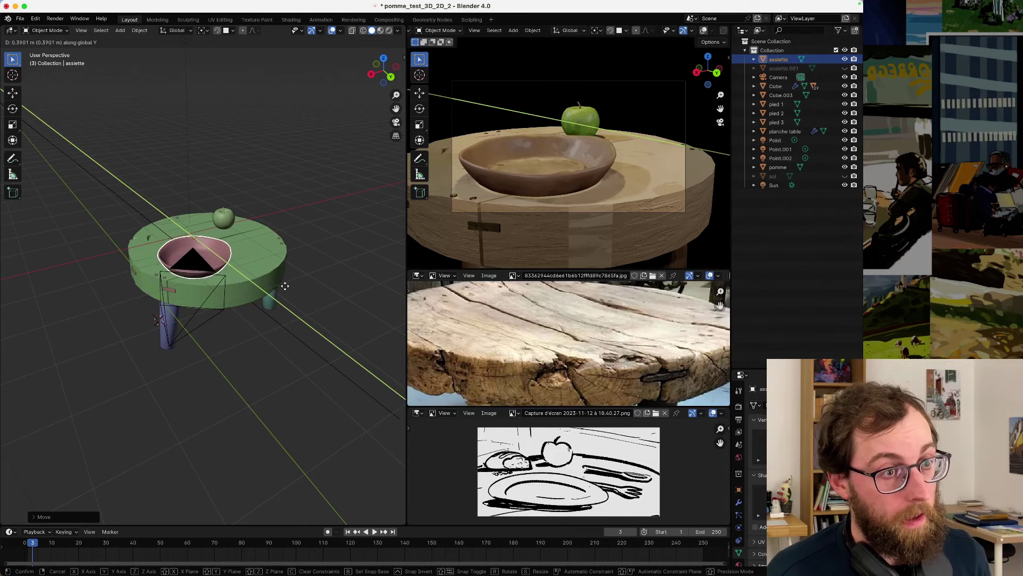
left_click(287, 289)
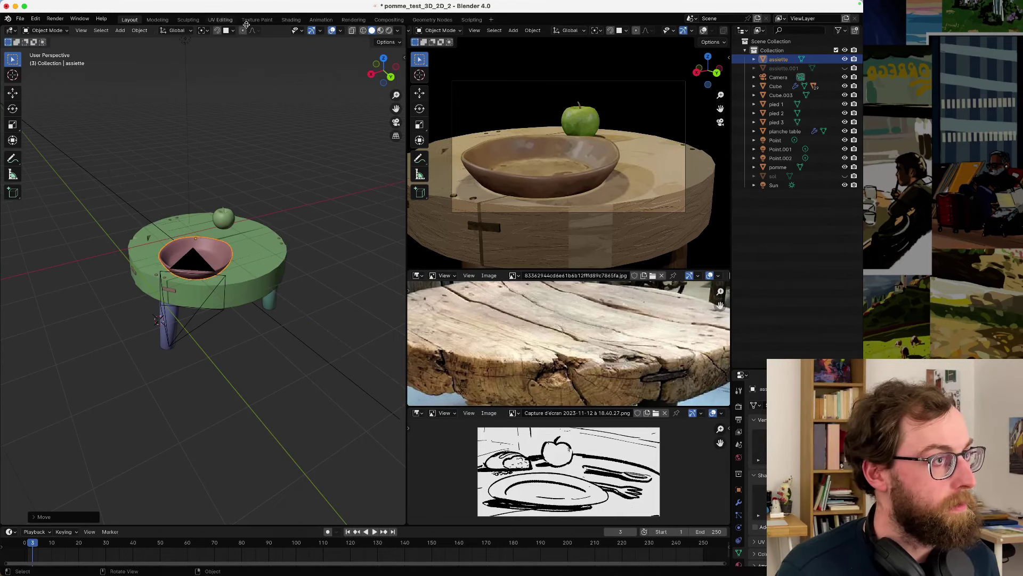
- In Shading, raise the bowl material's roughness from 0.5 to about 0.83, then return to Layout
left_click(290, 20)
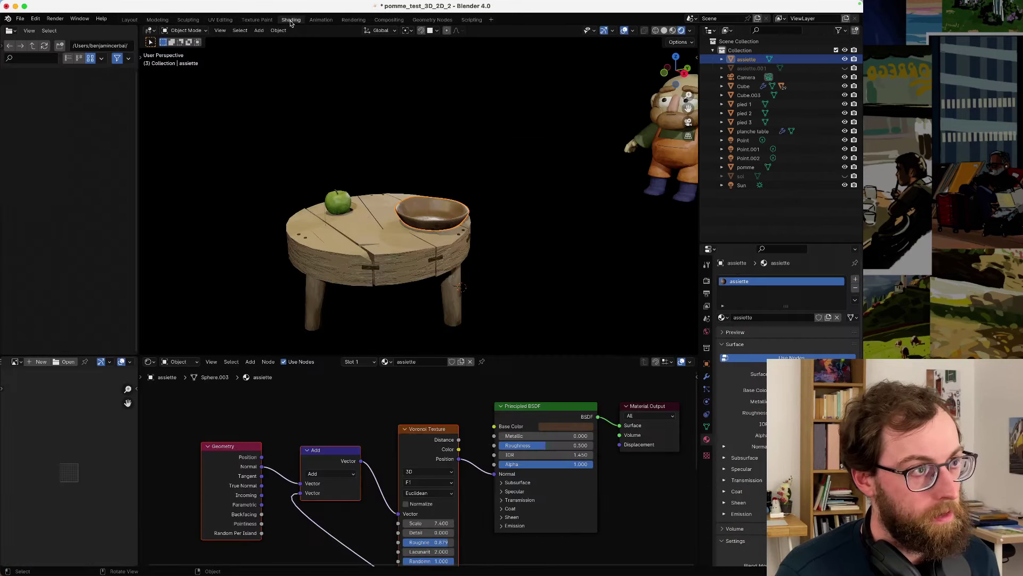
left_click_drag(540, 450, 592, 449)
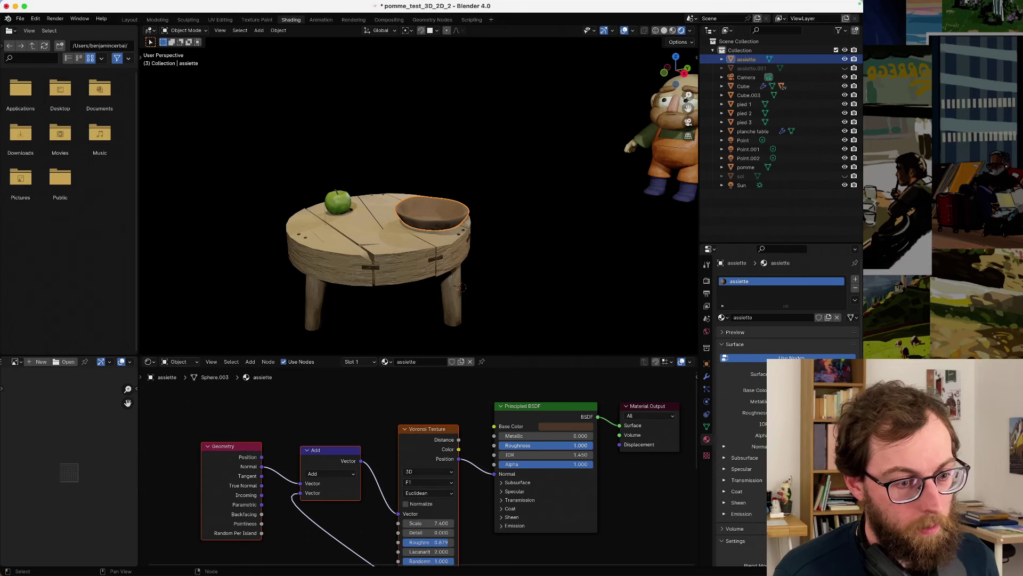
mouse_move(581, 445)
left_mouse_down()
mouse_move(556, 445)
mouse_move(577, 445)
left_mouse_up()
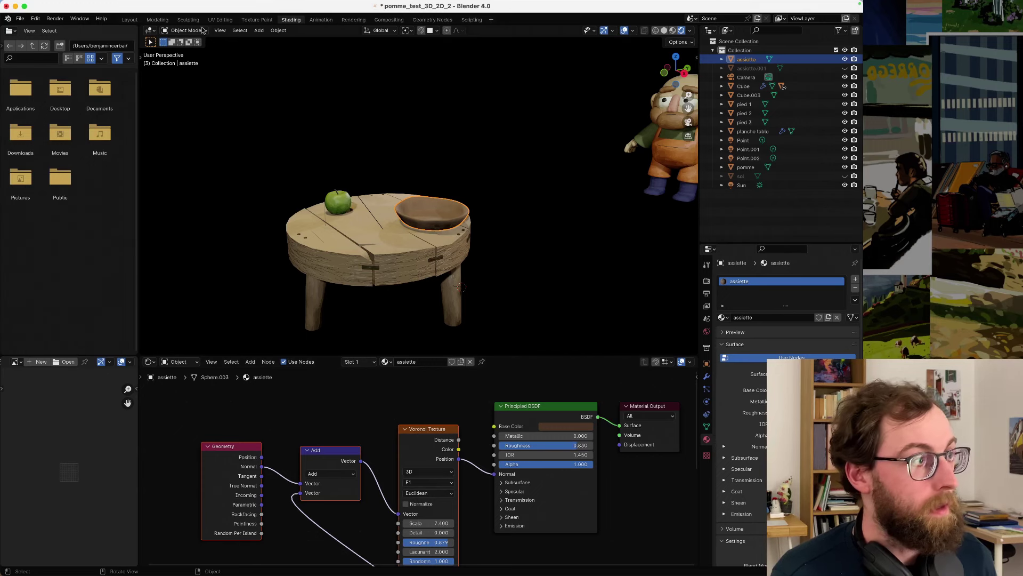
left_click(128, 19)
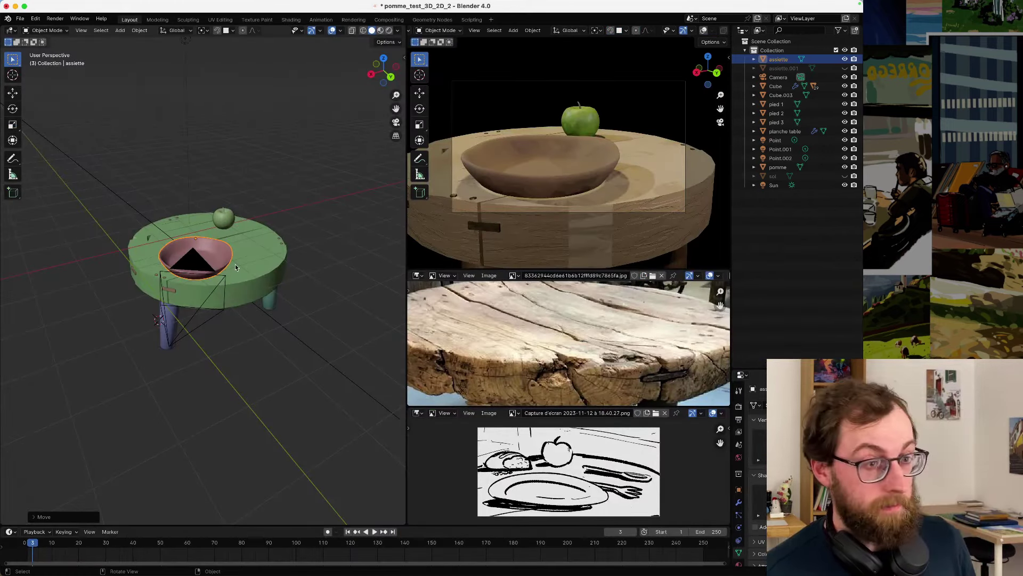
- Select the green apple and slide it along global Y to sit behind the bowl
scroll(235, 264, "up", 5)
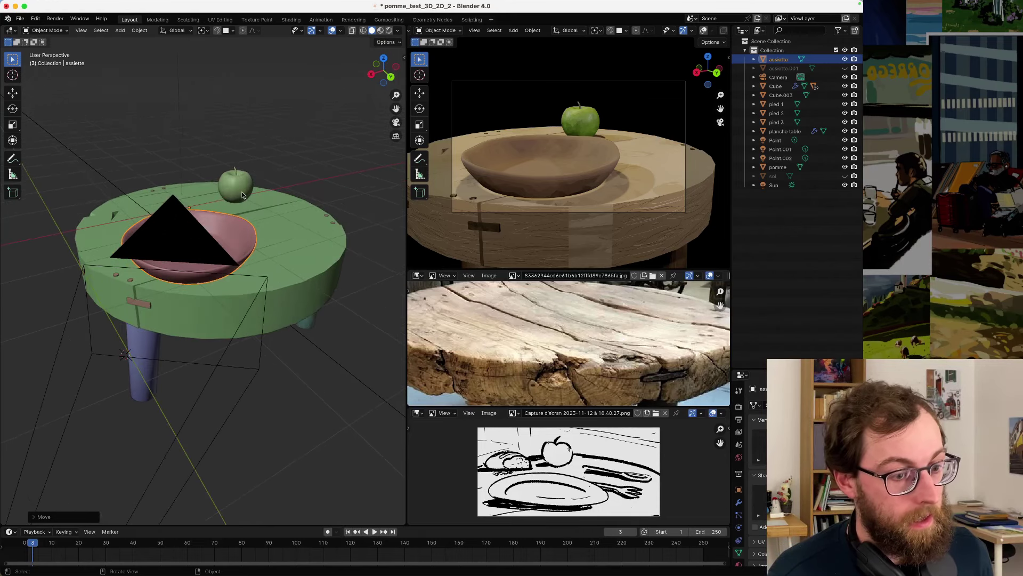
left_click(243, 197)
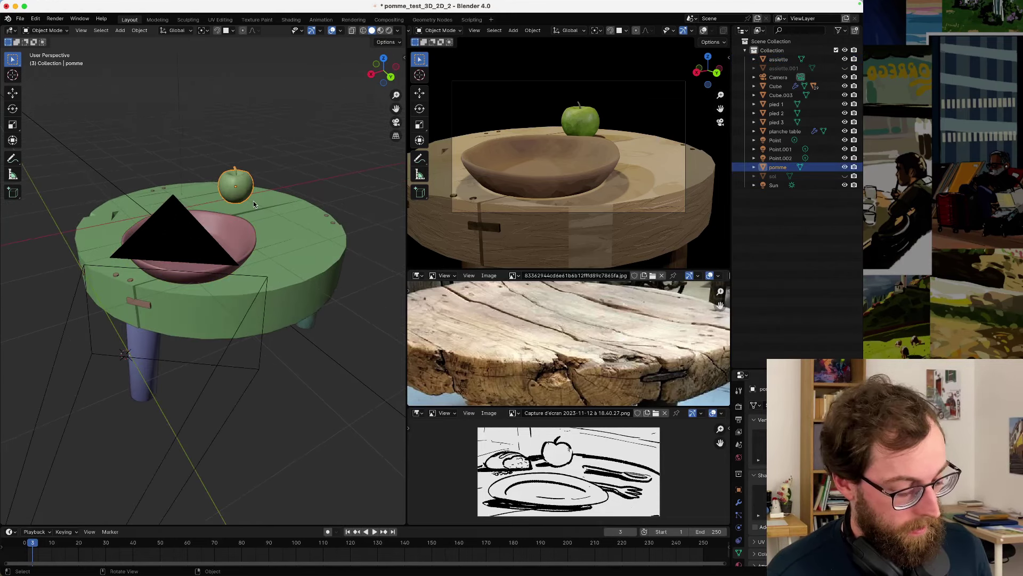
key("g")
key("y")
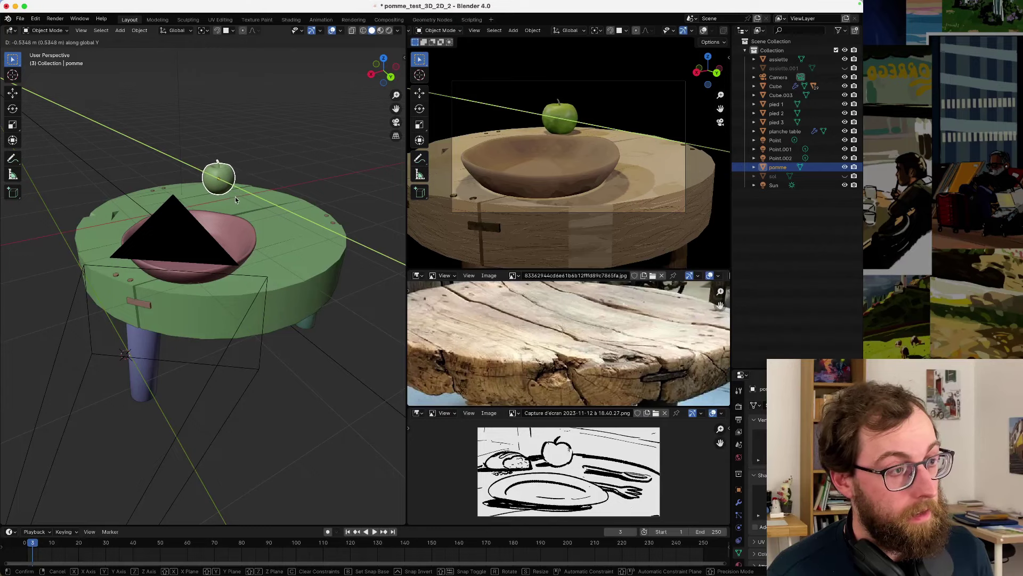
left_click(236, 199)
- Check the apple from another angle, cancelling a further Y move to keep it in place
left_click(273, 153)
middle_click_drag(272, 153, 279, 191)
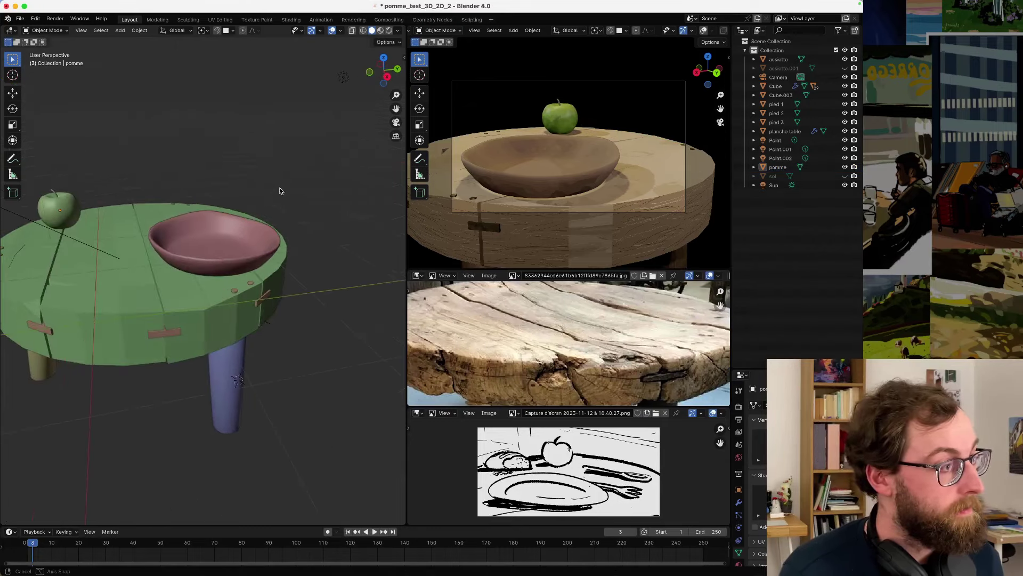
left_click(68, 220)
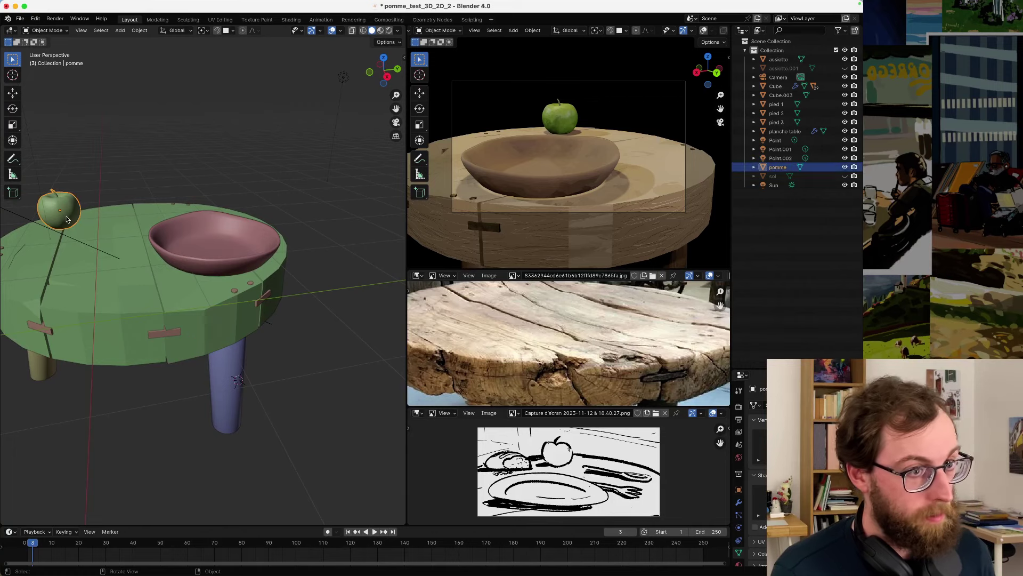
key("g")
key("y")
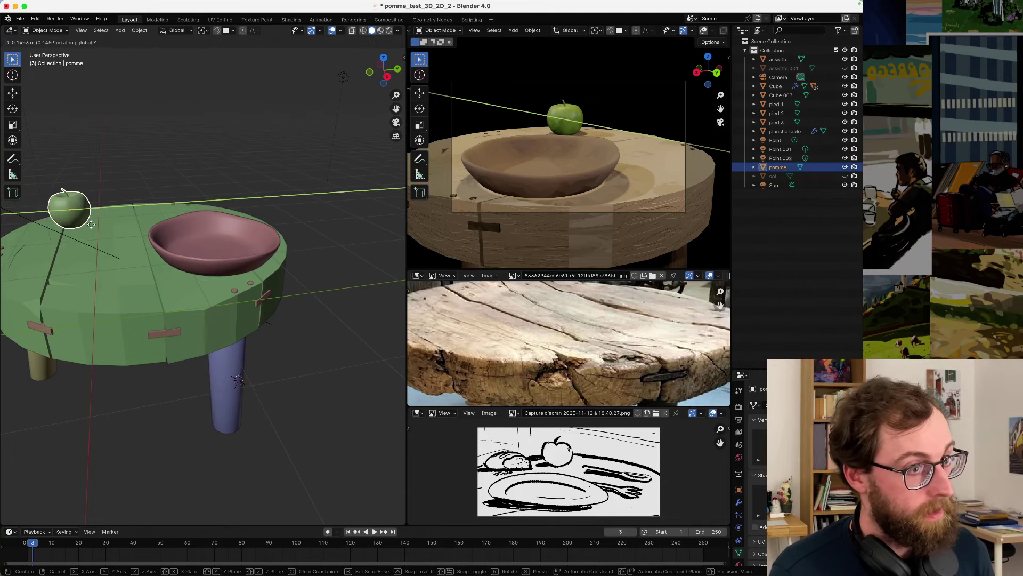
key("Escape")
scroll(119, 242, "down", 3)
scroll(119, 241, "down", 2)
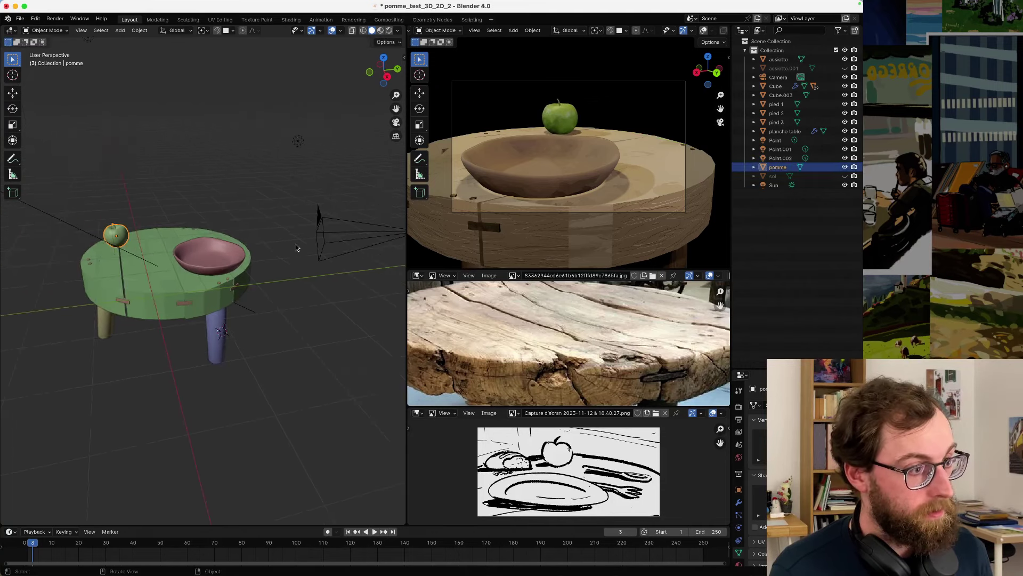
left_click(339, 243)
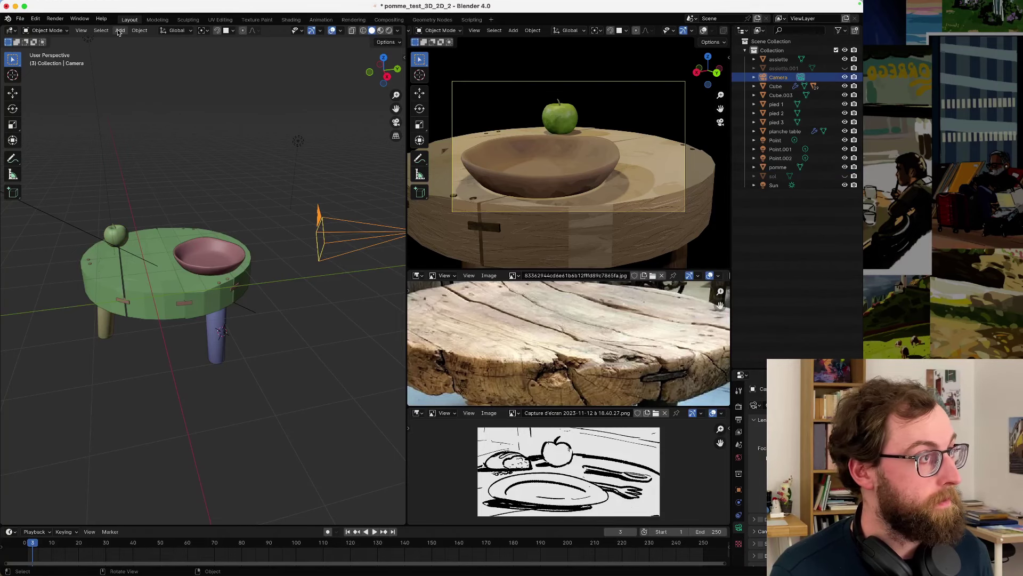
- Switch transform orientation to Local and tilt the camera around its local X axis
left_click(184, 31)
left_click(182, 69)
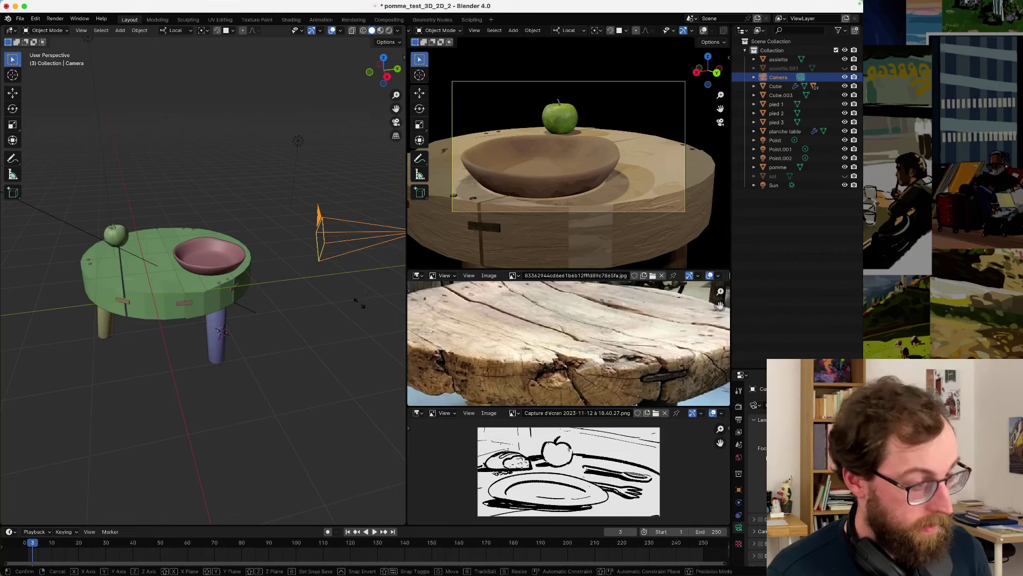
key("r")
key("x")
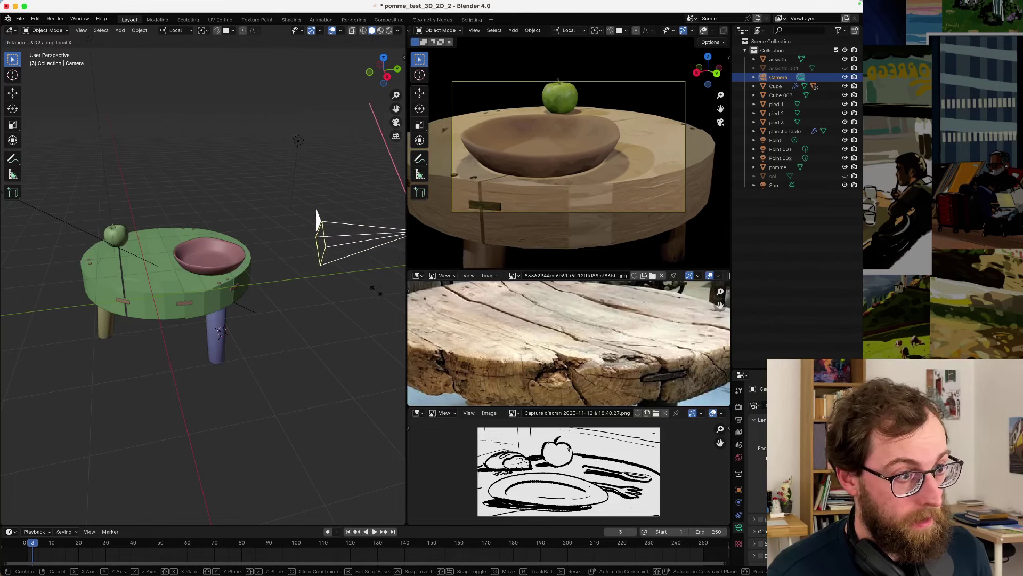
left_click(366, 301)
- Try moving the camera along local Y, undo it, and cancel a vertical move
key("g")
key("y")
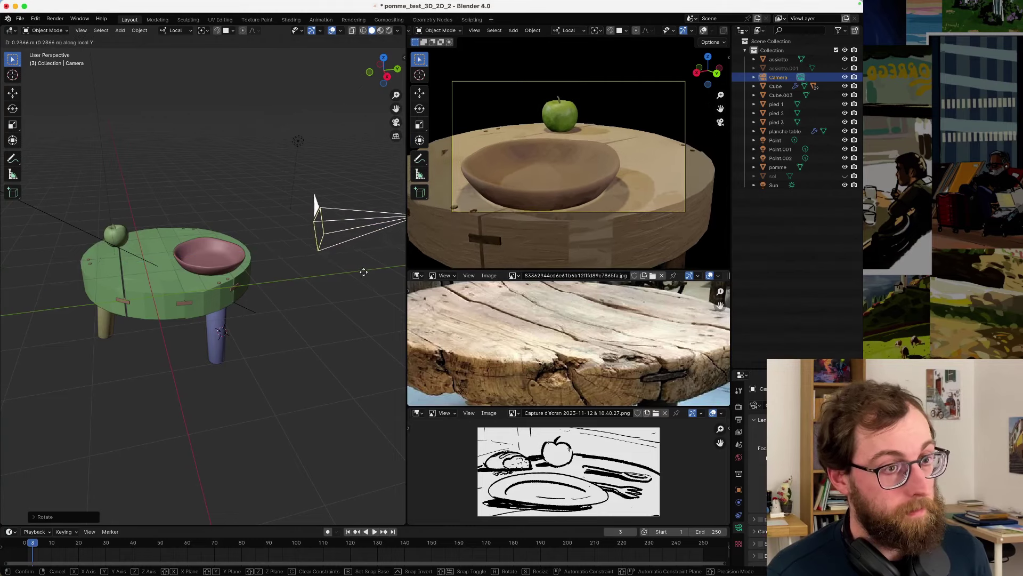
left_click(363, 274)
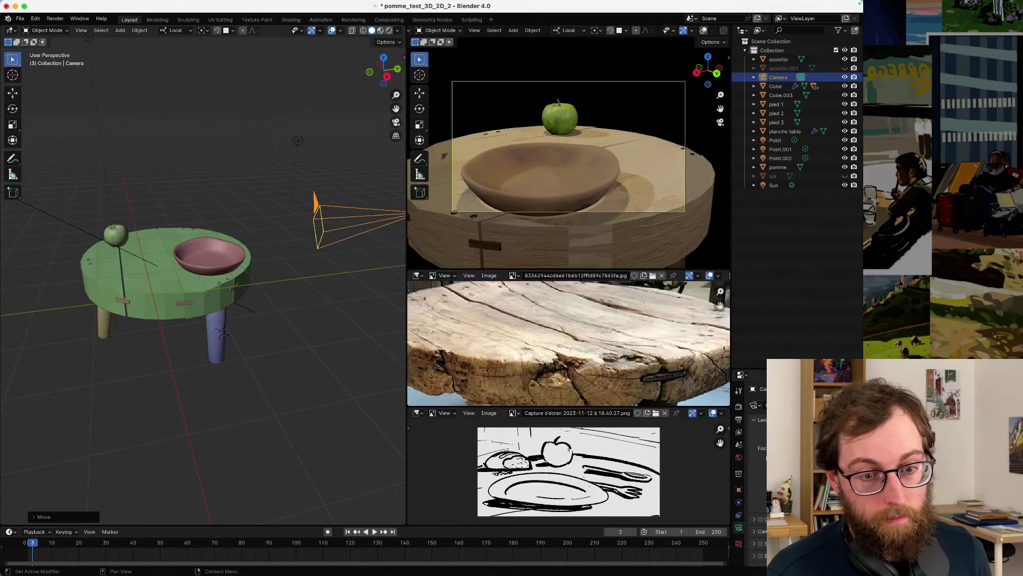
key("ctrl+z")
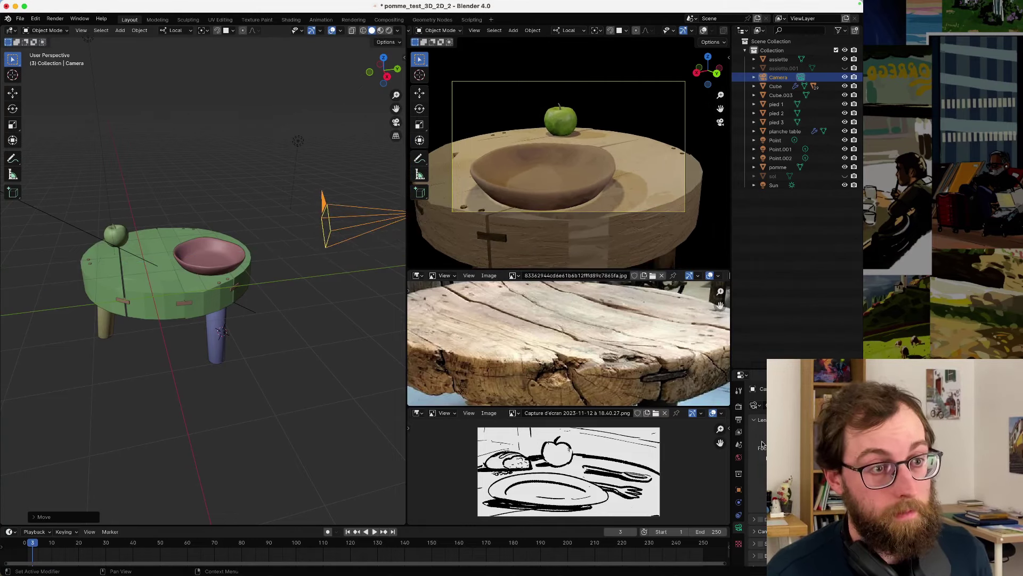
mouse_move(306, 333)
middle_mouse_down()
mouse_move(292, 328)
mouse_move(307, 325)
middle_mouse_up()
key("g")
key("z")
key("z")
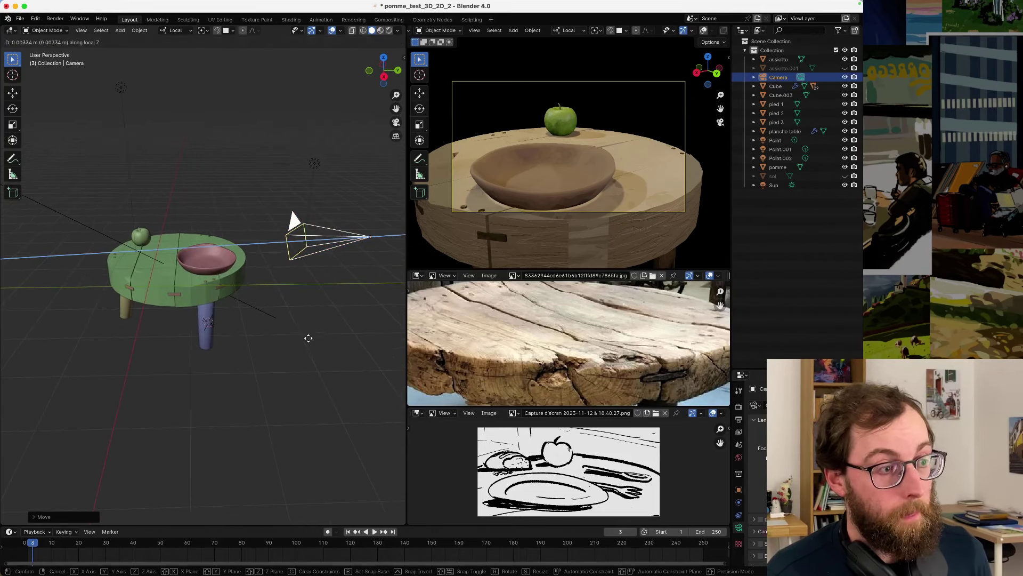
key("Escape")
- Shift the camera slightly along its local Y axis to centre the apple above the bowl
key("g")
key("x")
key("x")
key("y")
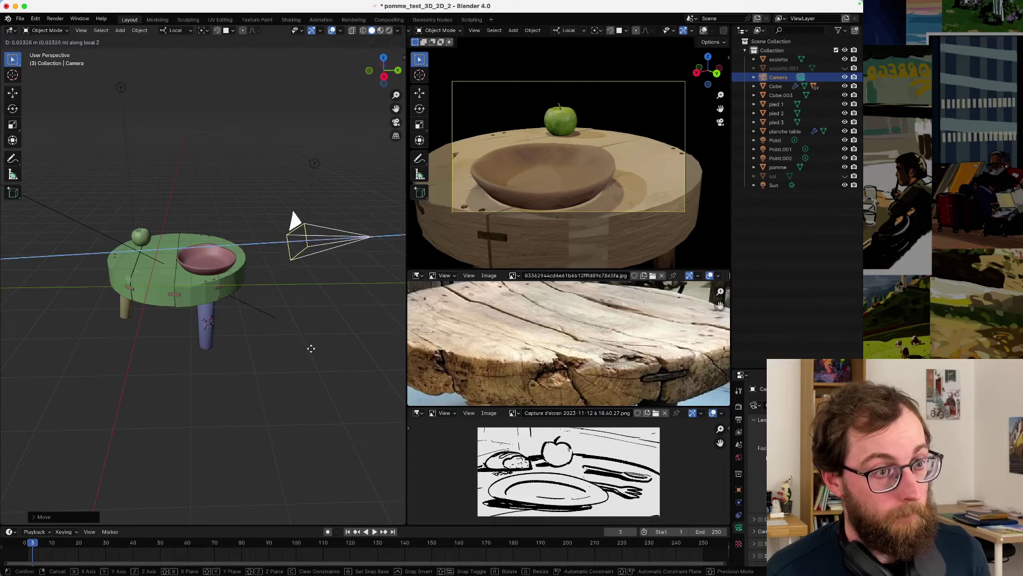
left_click(313, 356)
key("g")
key("y")
key("y")
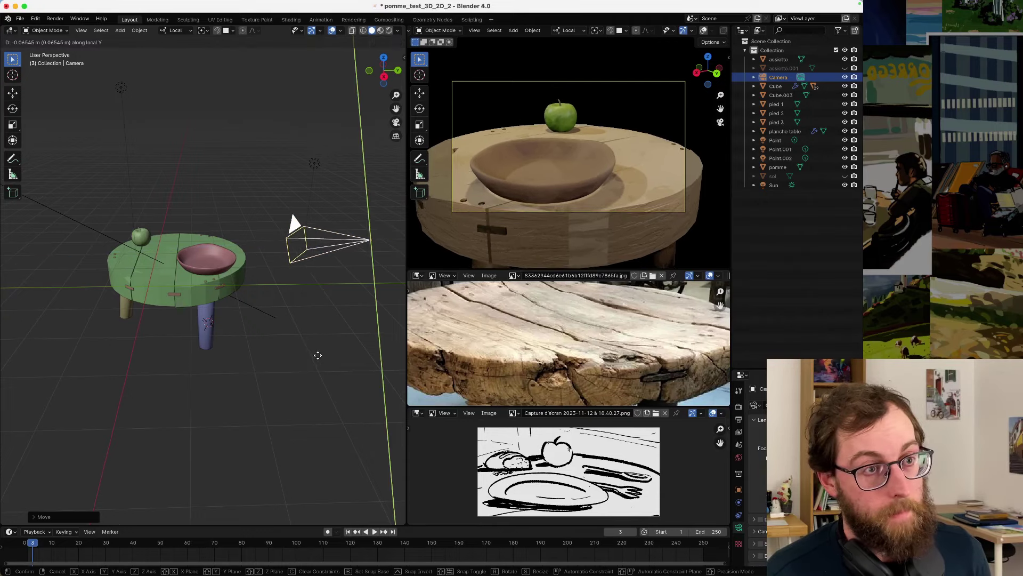
- Confirm the camera framing and move the green apple along X toward the tabletop's left edge
left_click(318, 354)
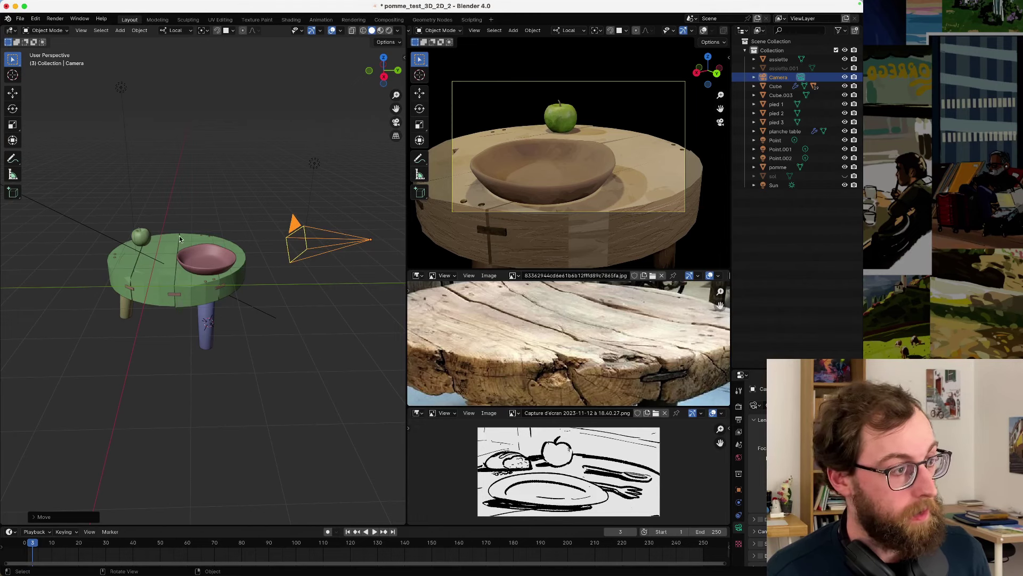
left_click(152, 235)
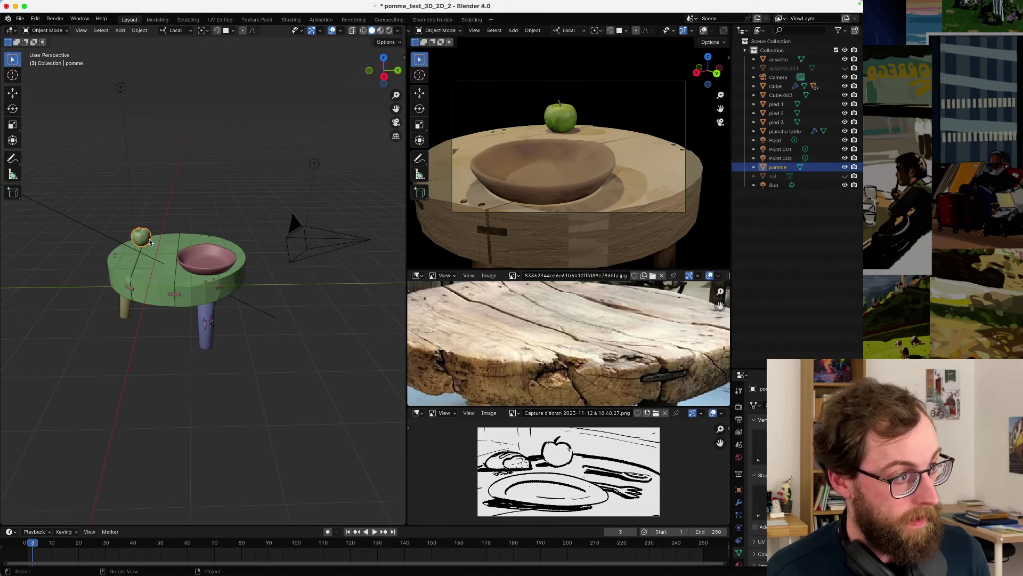
key("g")
key("x")
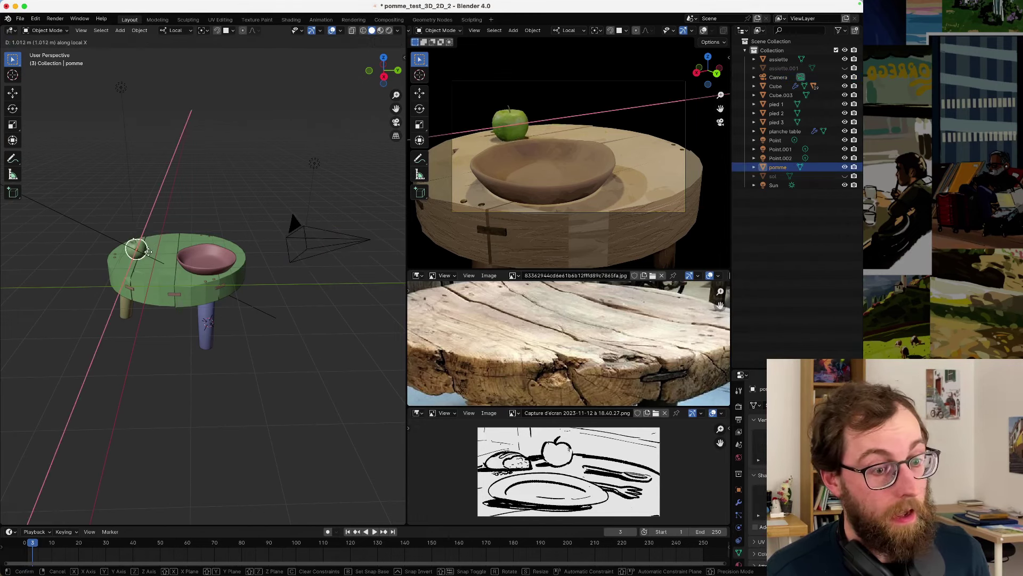
left_click(148, 251)
key("alt+a")
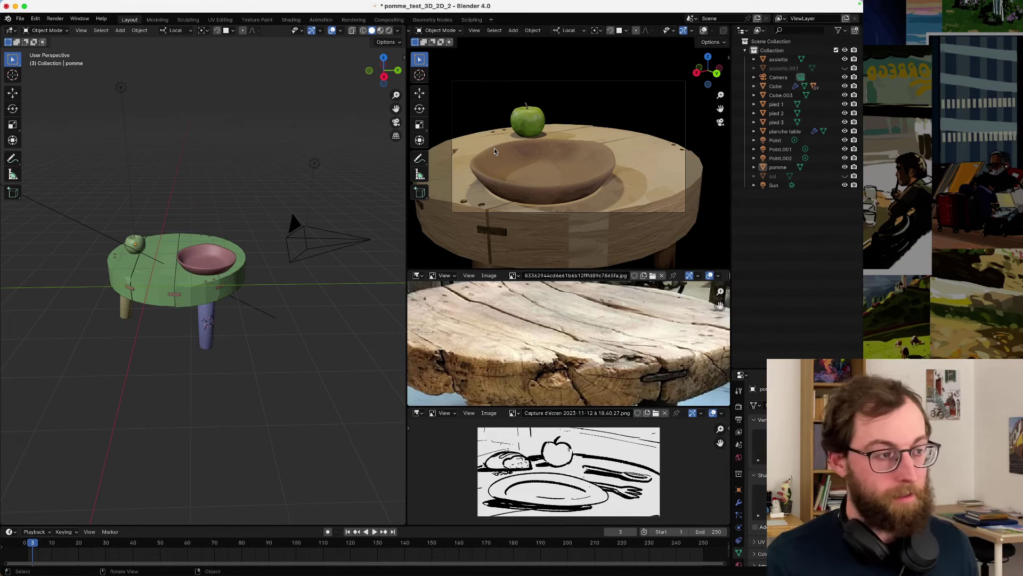
mouse_move(221, 281)
middle_mouse_down()
mouse_move(242, 282)
mouse_move(211, 286)
mouse_move(237, 264)
middle_mouse_up()
scroll(218, 274, "down", 3)
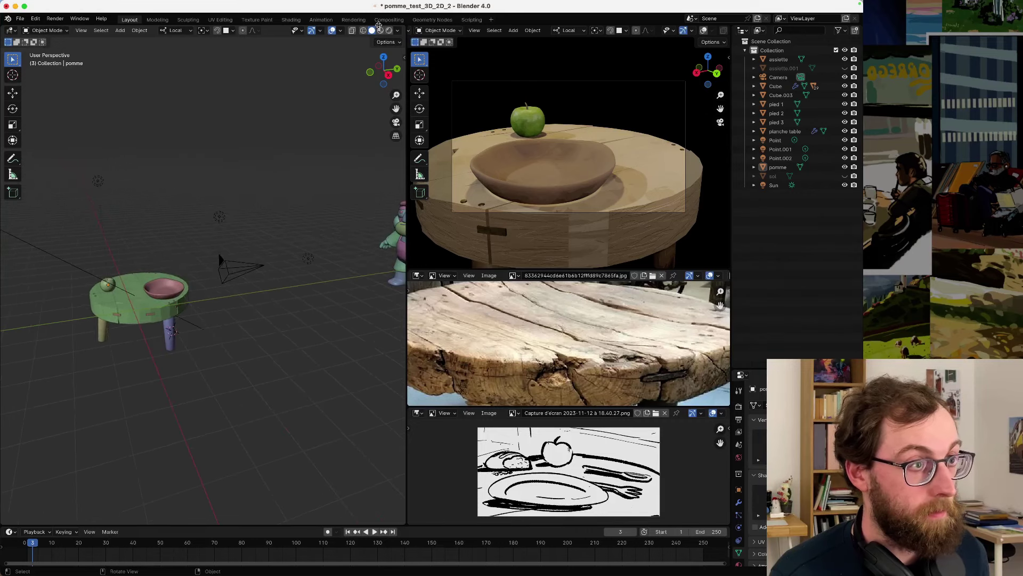
- Switch to Rendered shading and move the bearded character along Y behind the table
left_click(389, 31)
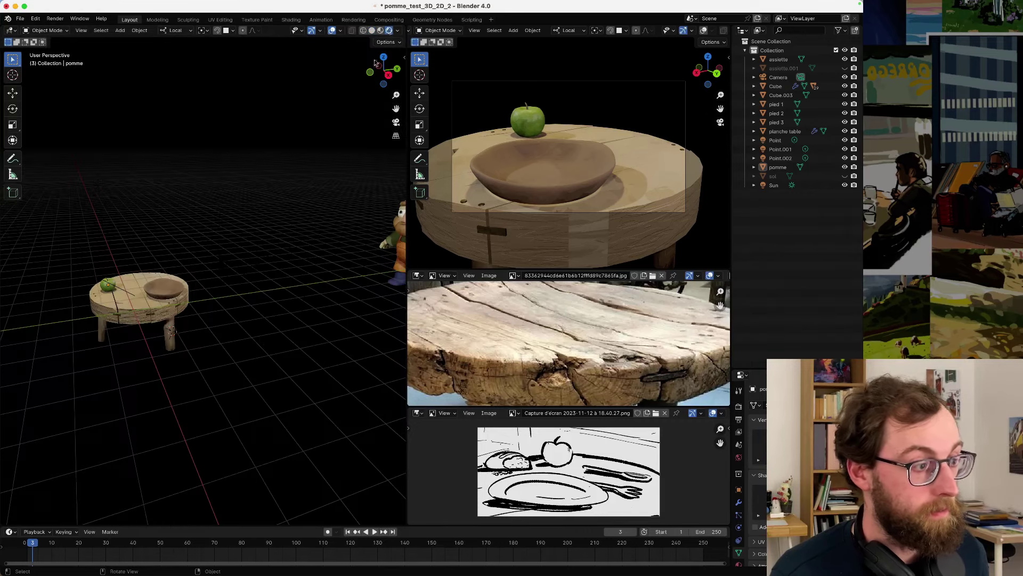
left_click(389, 248)
key("g")
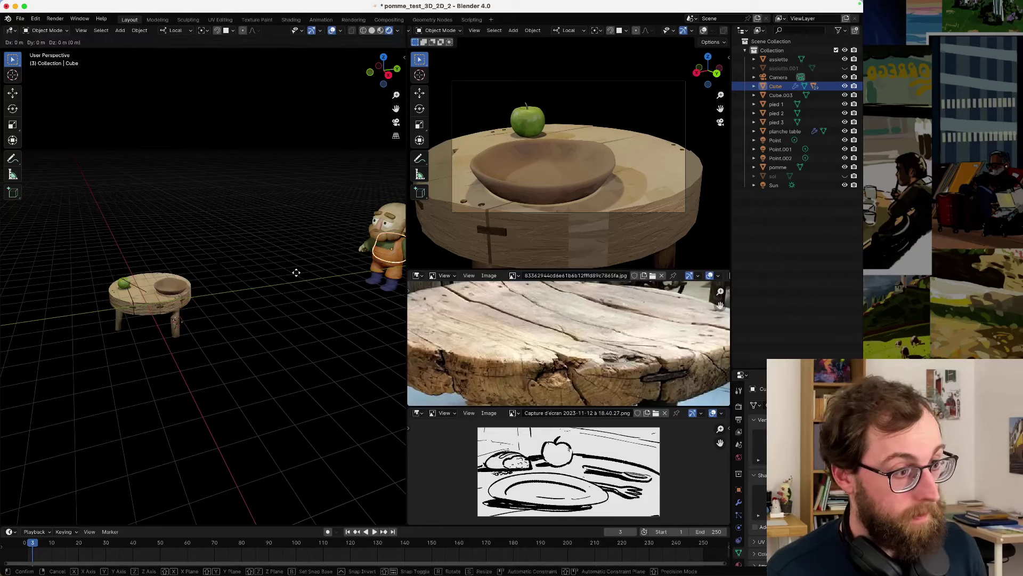
key("y")
left_click(245, 294)
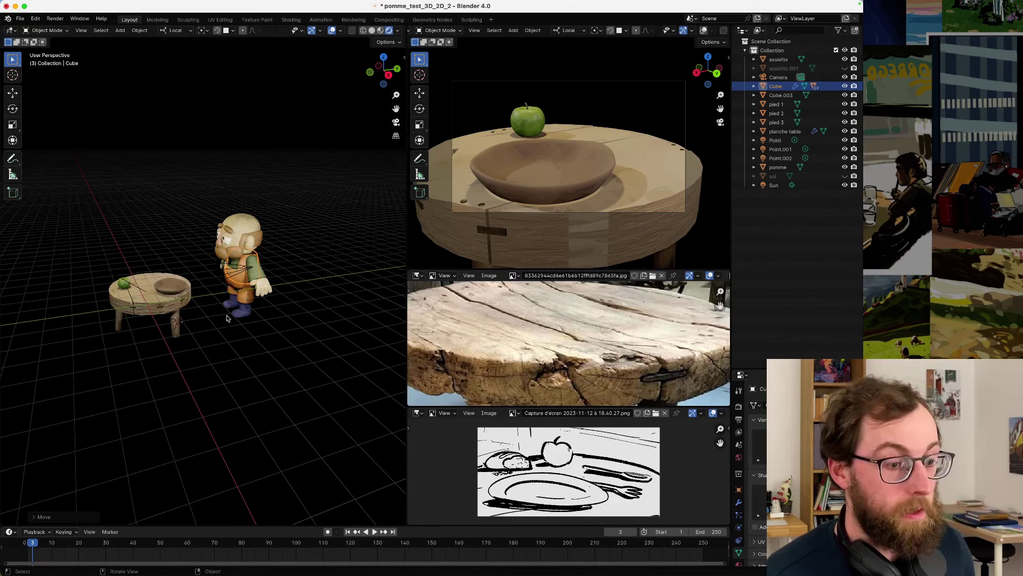
- Orbit to a lower, closer front view of the character and table
left_click(202, 331)
scroll(184, 307, "up", 4)
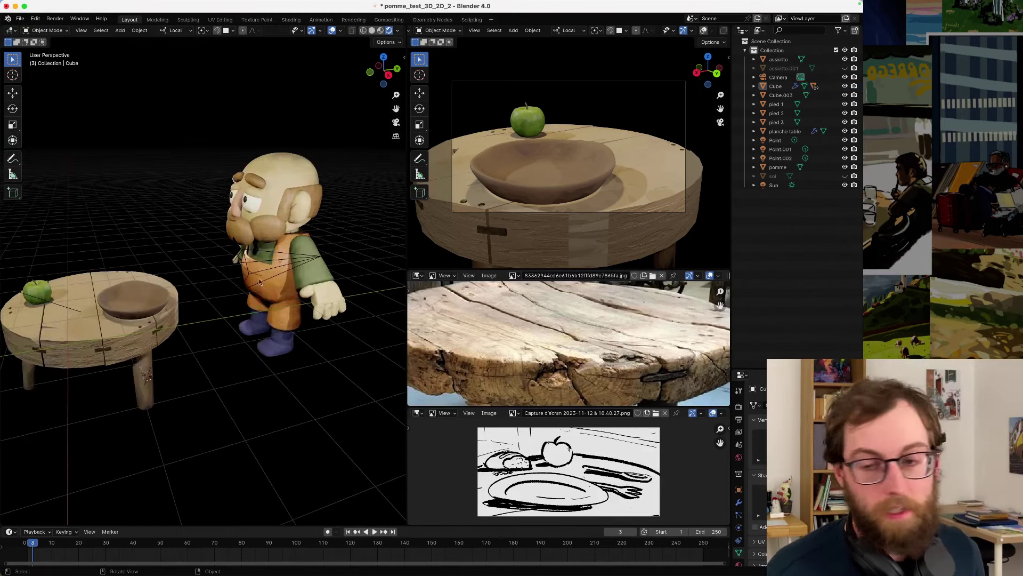
middle_click_drag(228, 286, 300, 269)
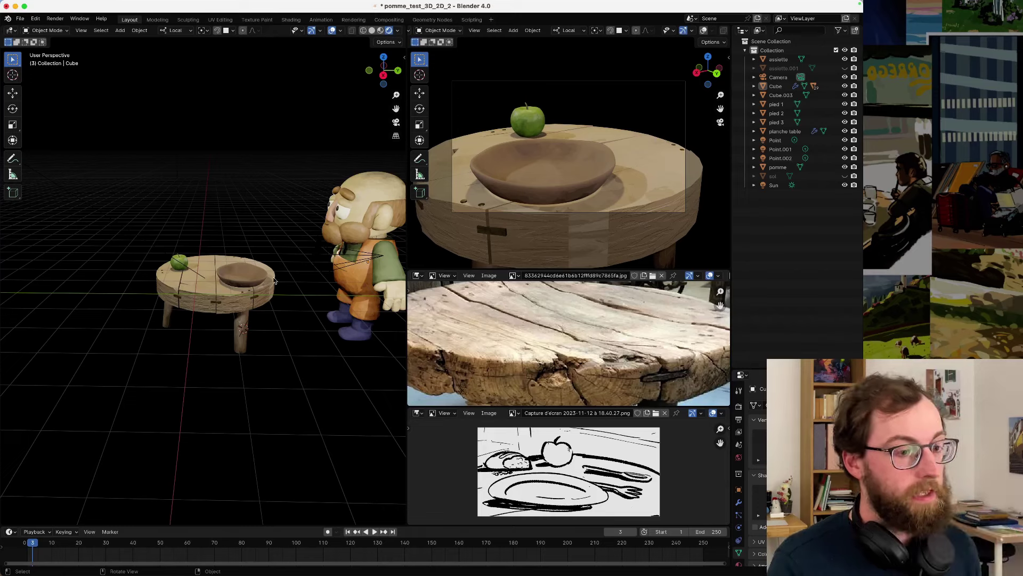
middle_click_drag(221, 340, 191, 256)
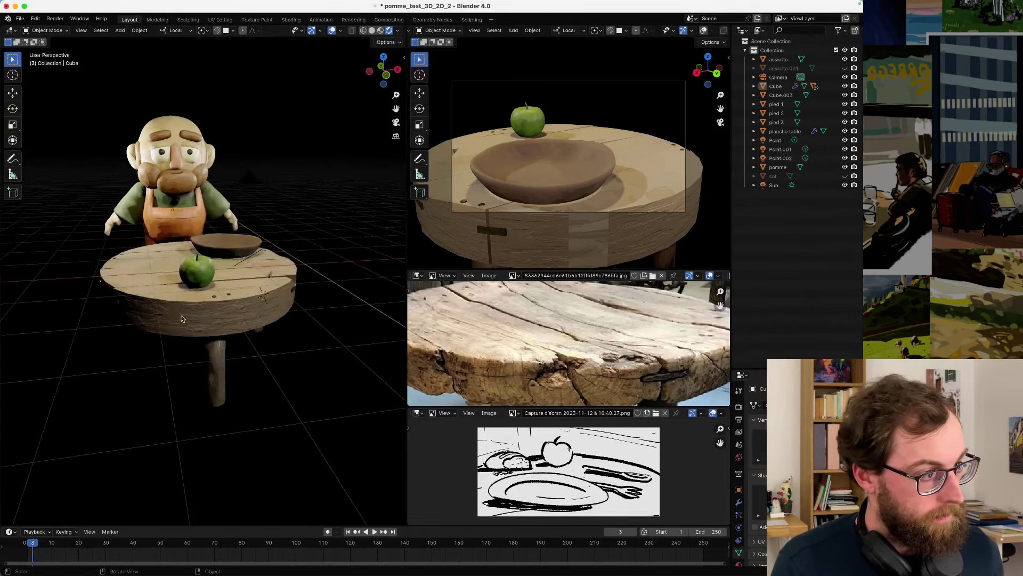
scroll(185, 231, "down", 3)
- Duplicate the Point.001 light and raise the copy vertically
left_click(779, 184)
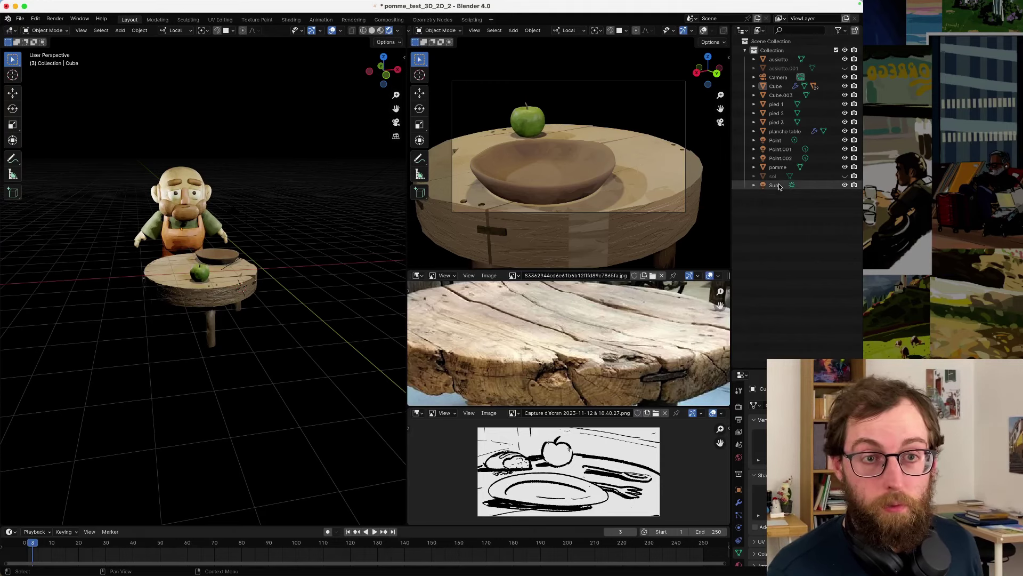
left_click(780, 150)
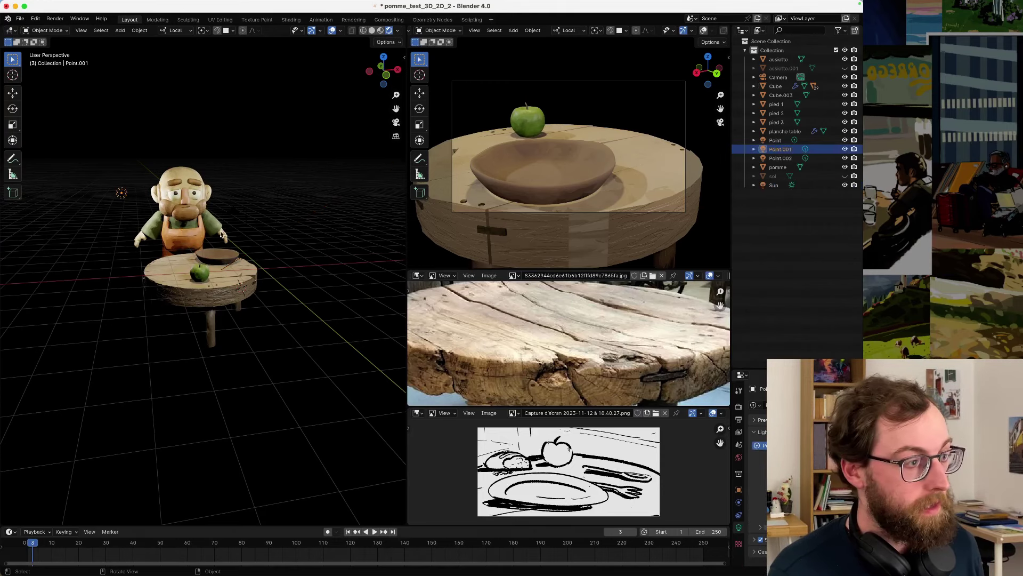
middle_click_drag(179, 250, 184, 234)
key("shift+d")
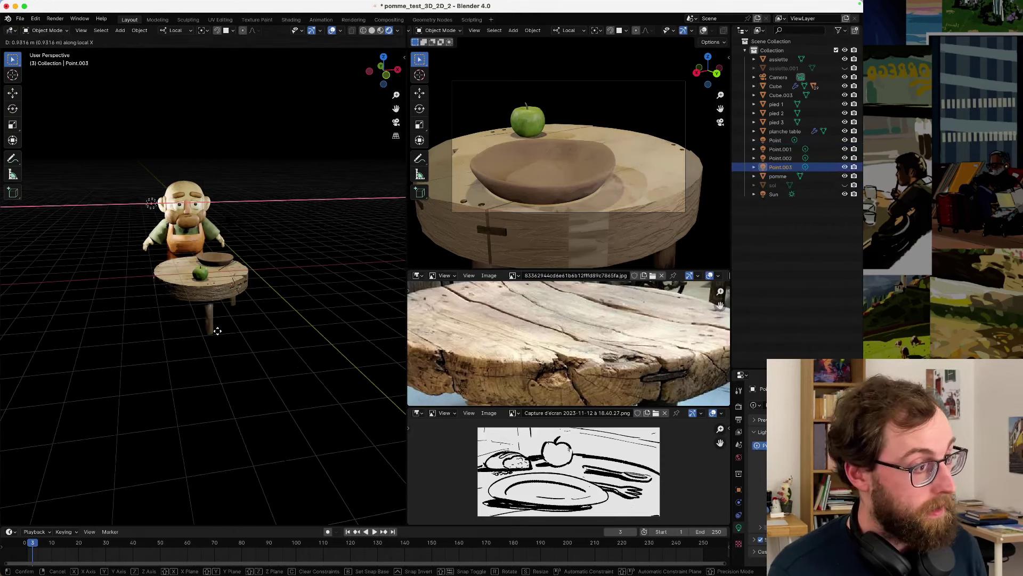
key("x")
key("z")
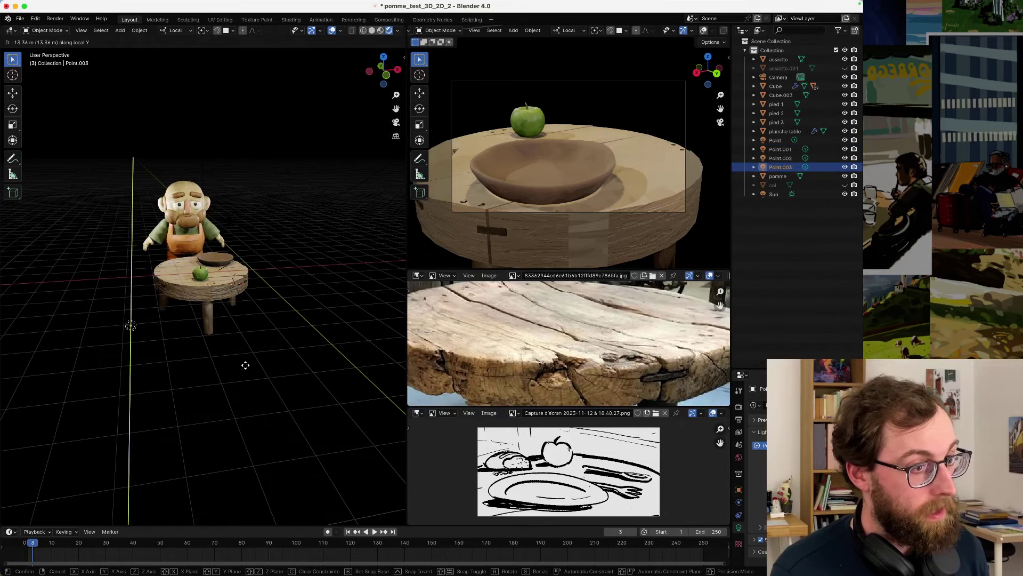
left_click(246, 367)
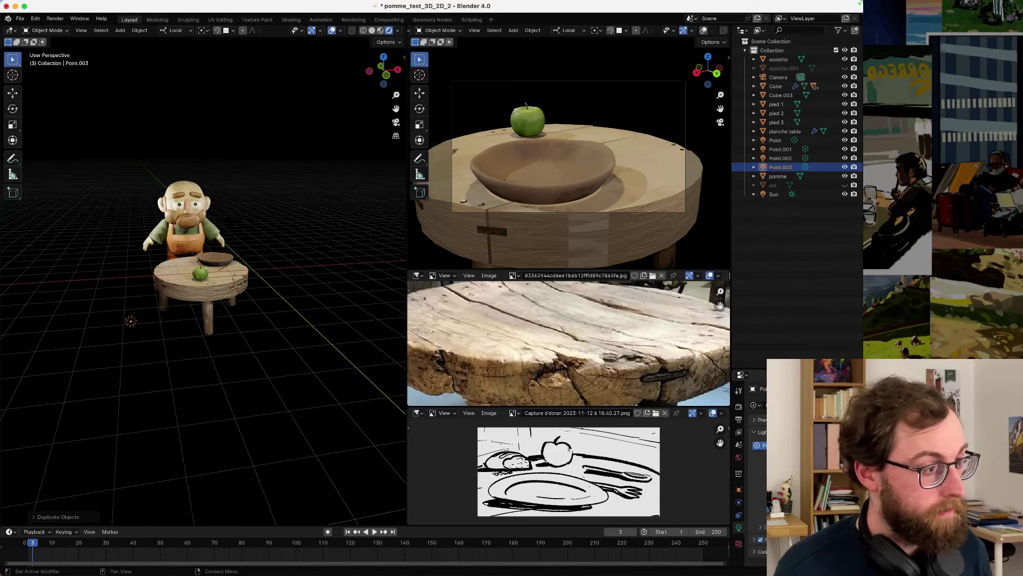
- Move Point.003 along its local Y above the table's right and turn off its shadow
middle_click_drag(189, 307, 268, 307)
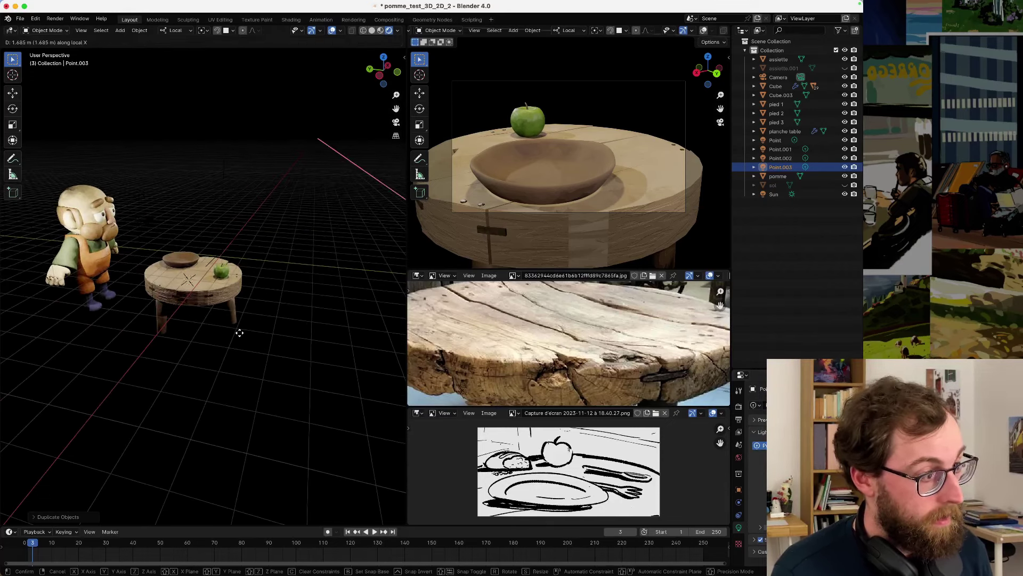
key("g")
key("y")
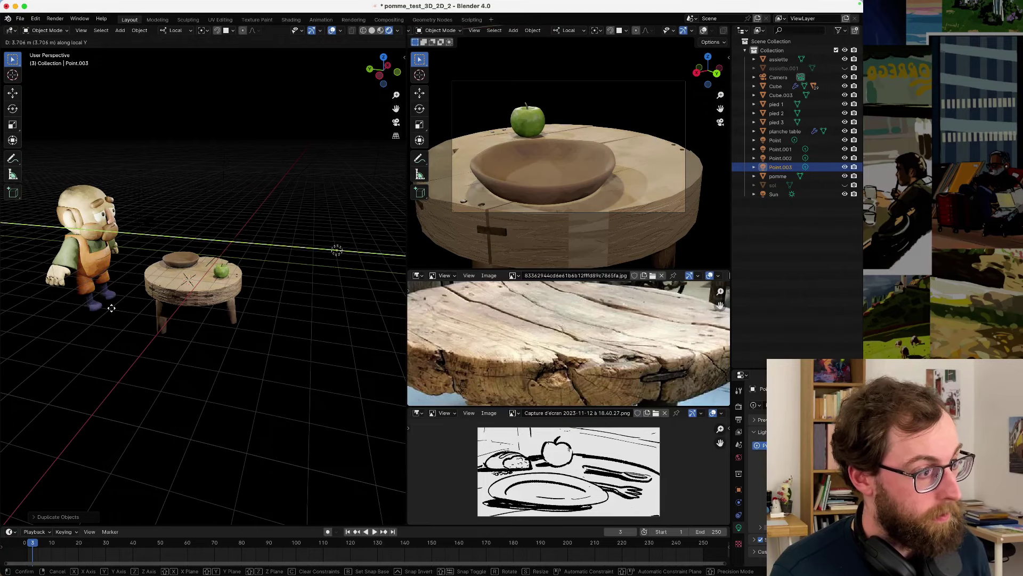
left_click(35, 350)
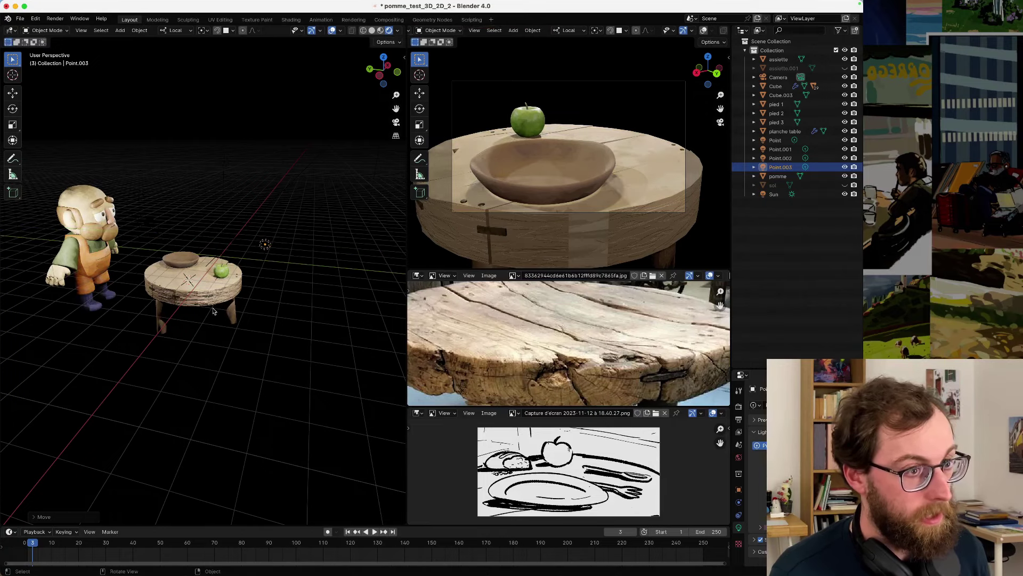
key("g")
key("y")
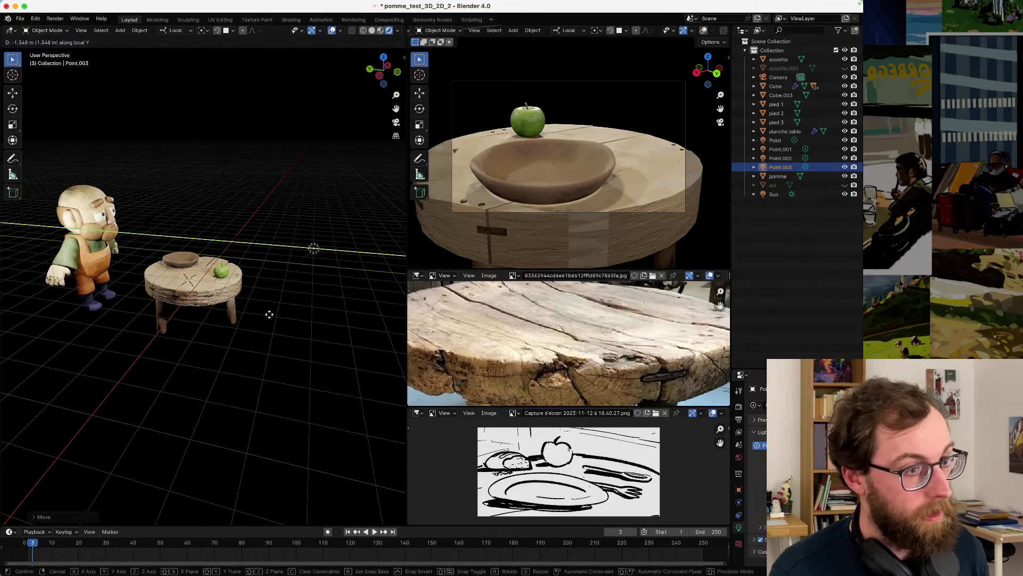
left_click(273, 318)
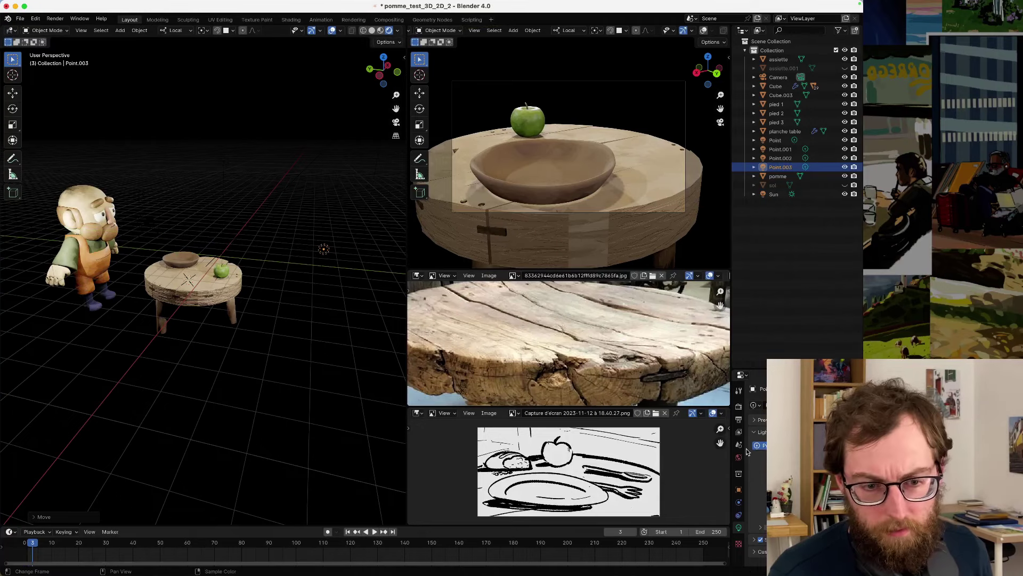
left_click(760, 540)
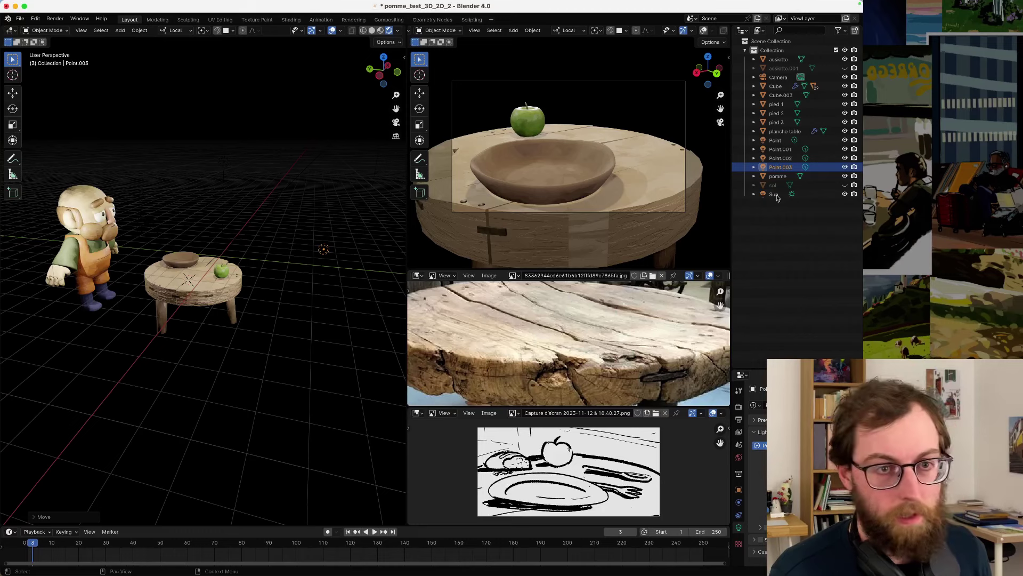
- Turn off shadows for the Point.001 light
left_click(787, 157)
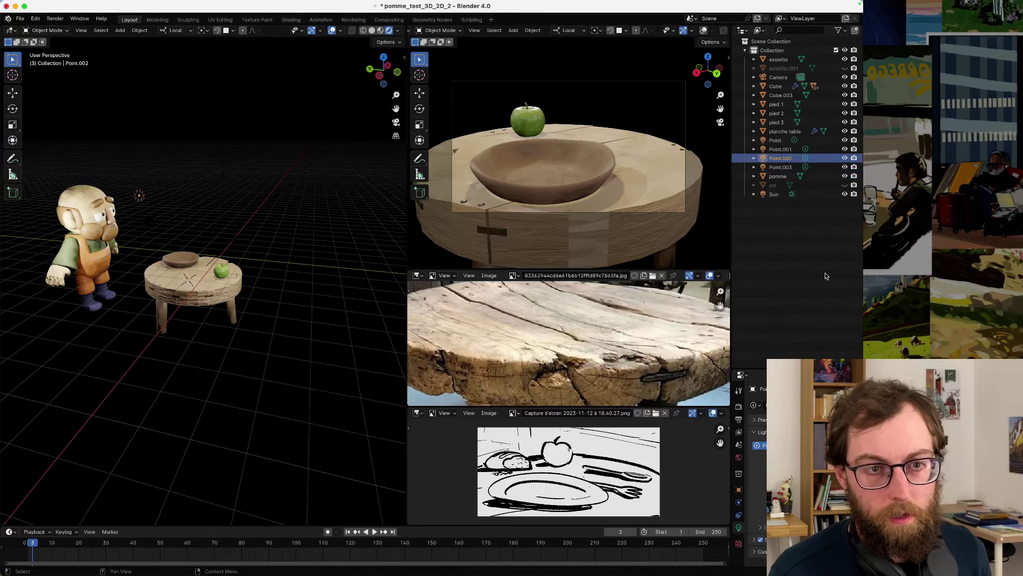
left_click(781, 149)
left_click(761, 539)
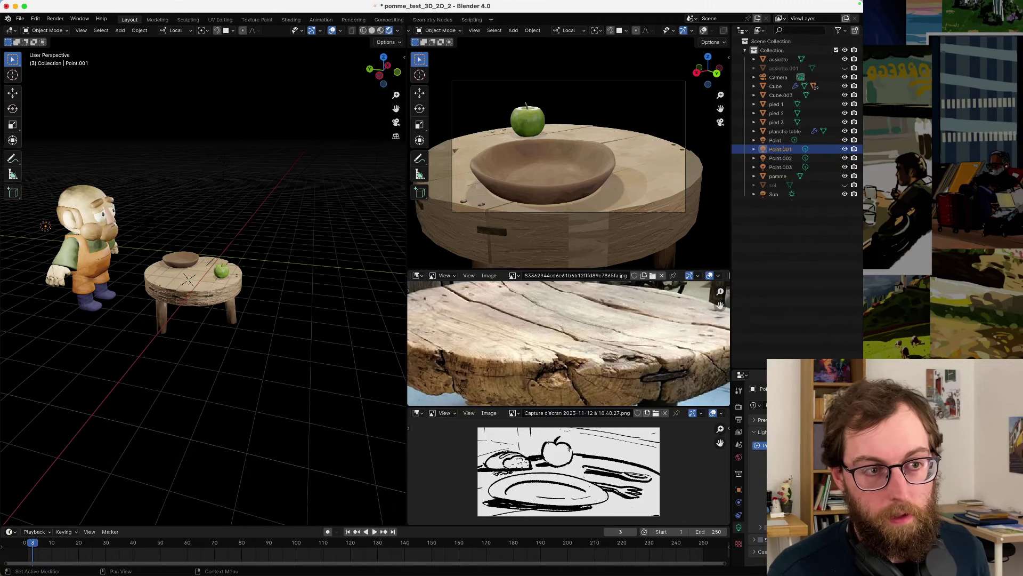
- Turn off the Sun light's shadow
left_click(775, 141)
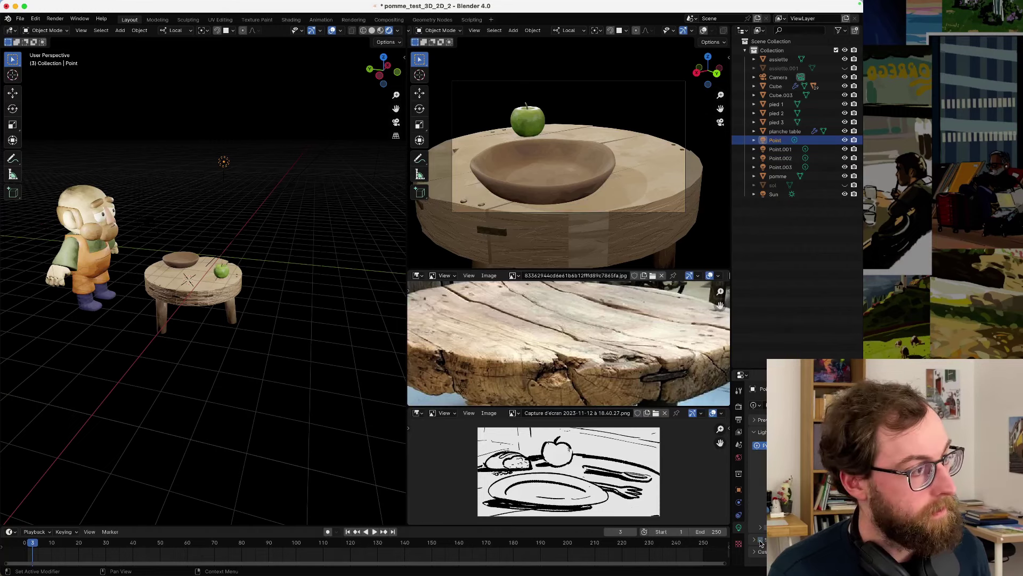
middle_click_drag(226, 267, 200, 274)
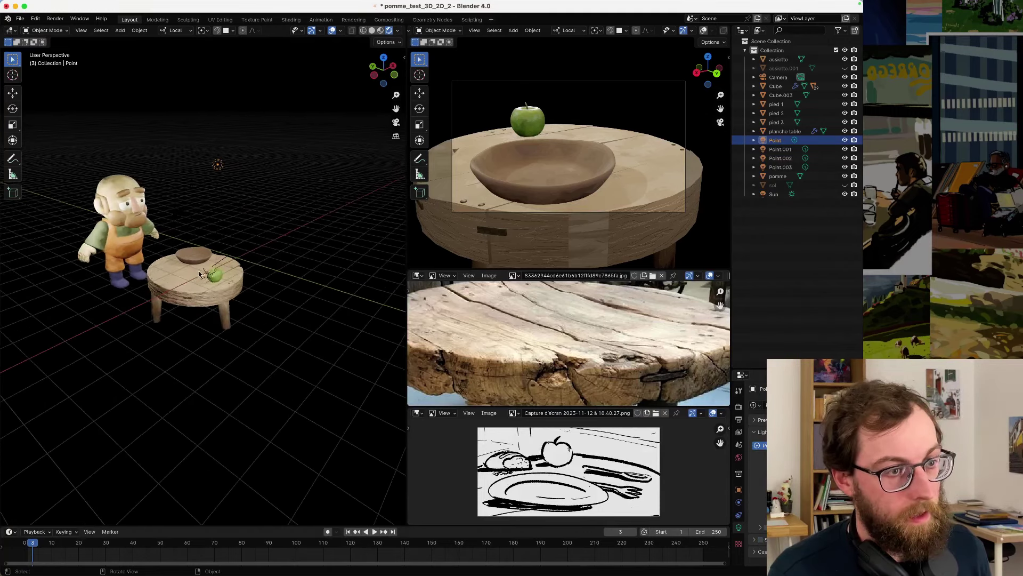
middle_click_drag(218, 274, 213, 273)
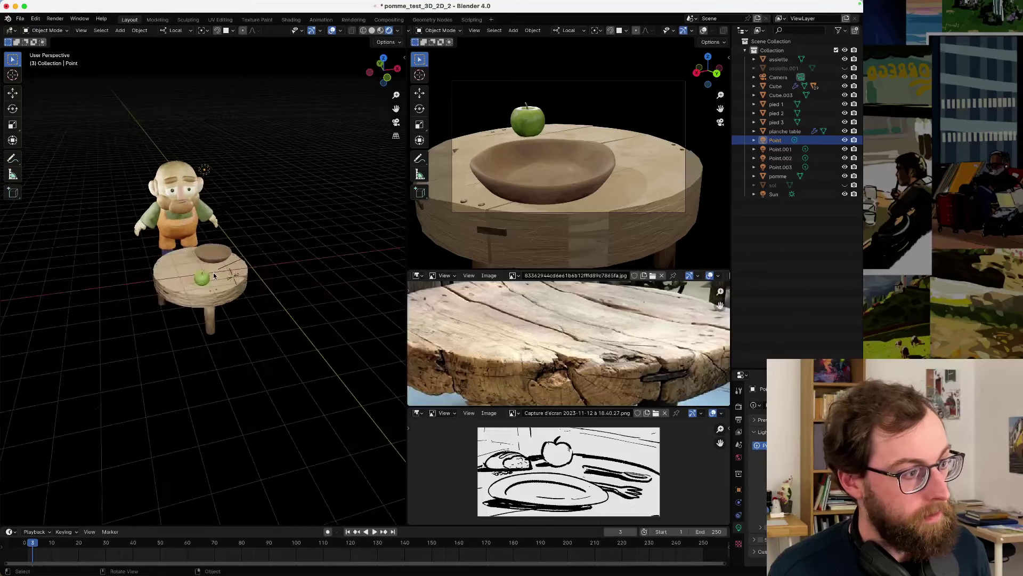
scroll(213, 273, "down", 4)
scroll(214, 273, "up", 6)
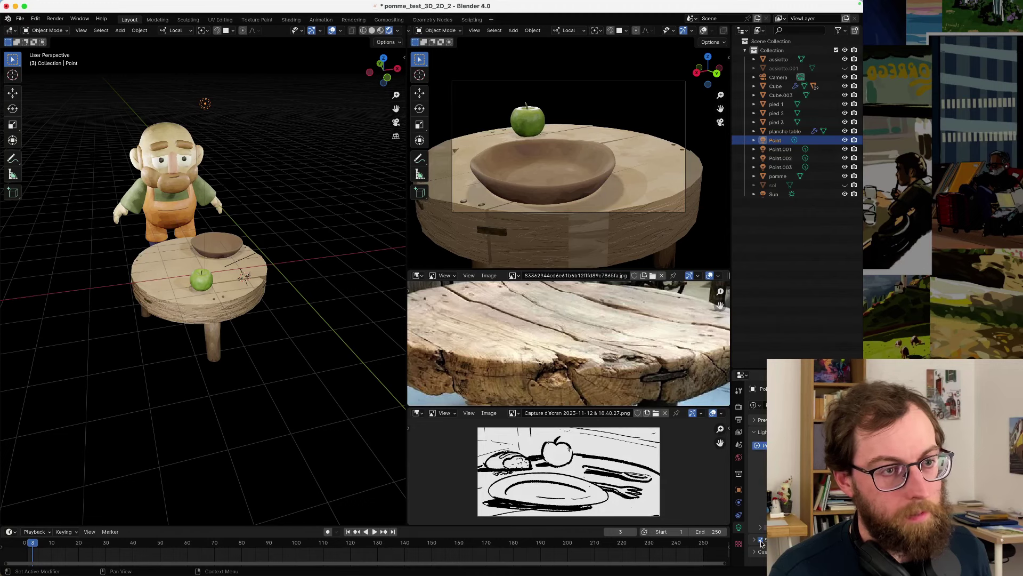
left_click(776, 195)
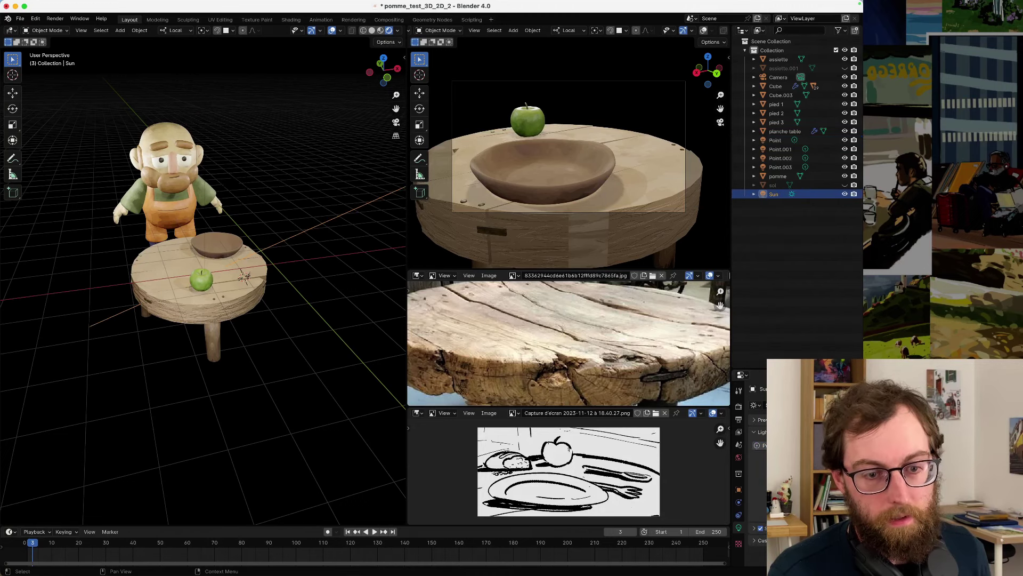
left_click(761, 528)
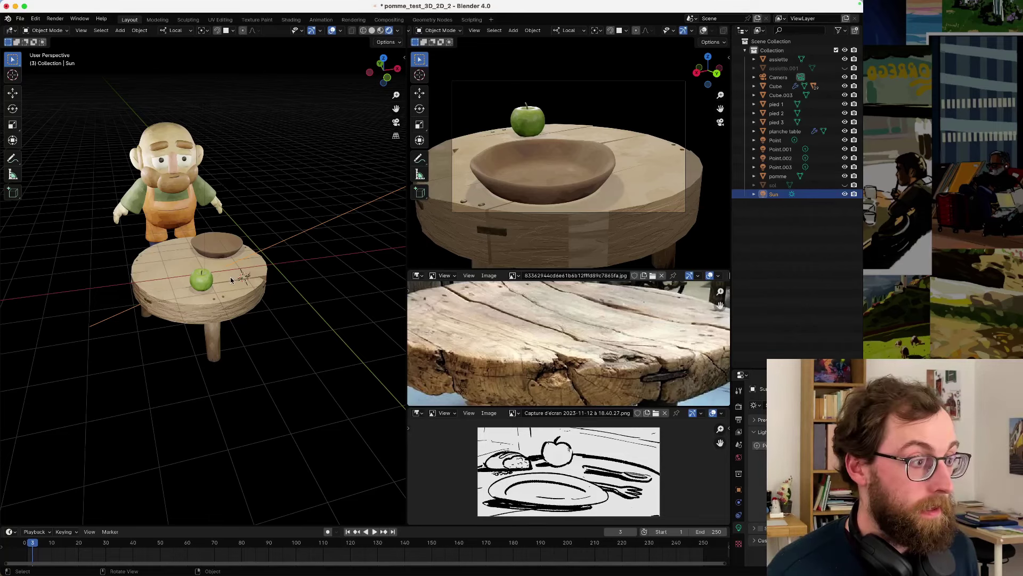
middle_click_drag(206, 258, 257, 311)
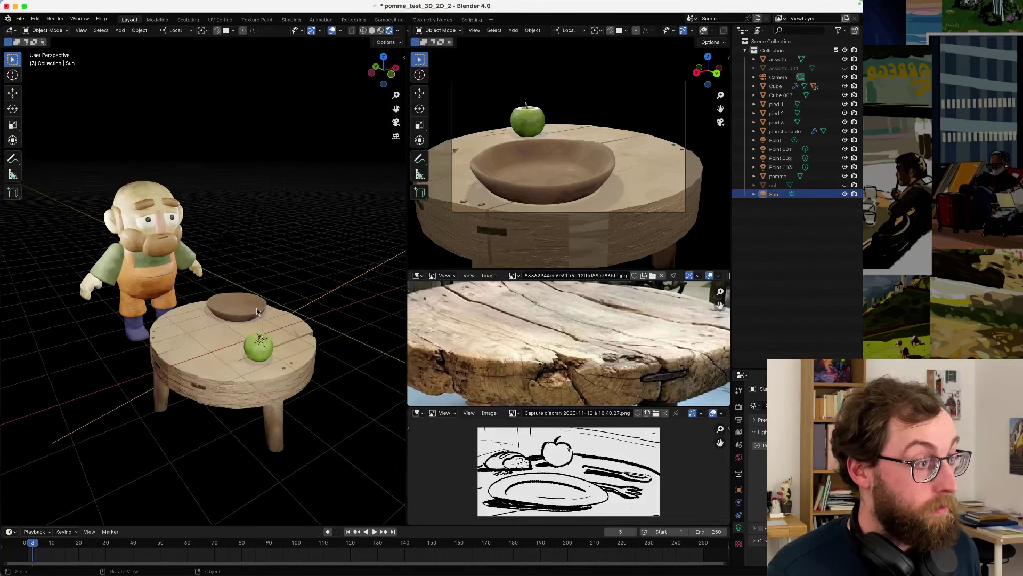
left_click(781, 149)
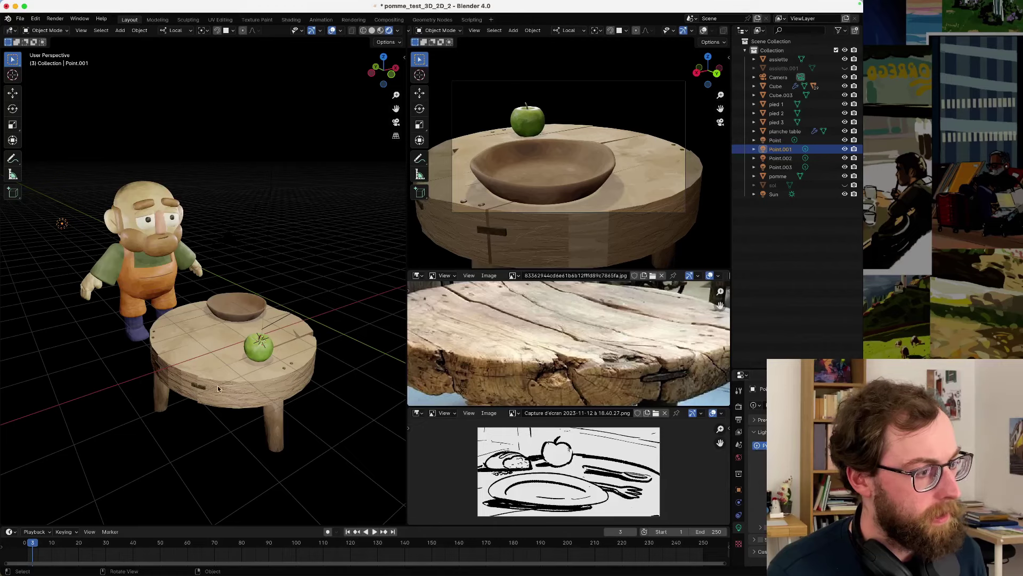
scroll(221, 372, "up", 2)
middle_click_drag(242, 365, 193, 318)
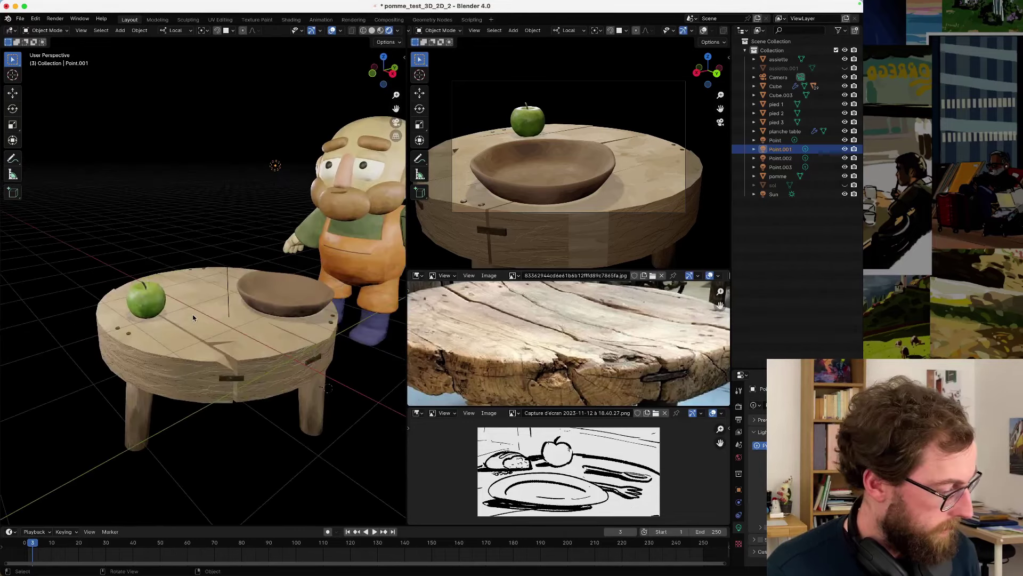
middle_click_drag(227, 273, 254, 273)
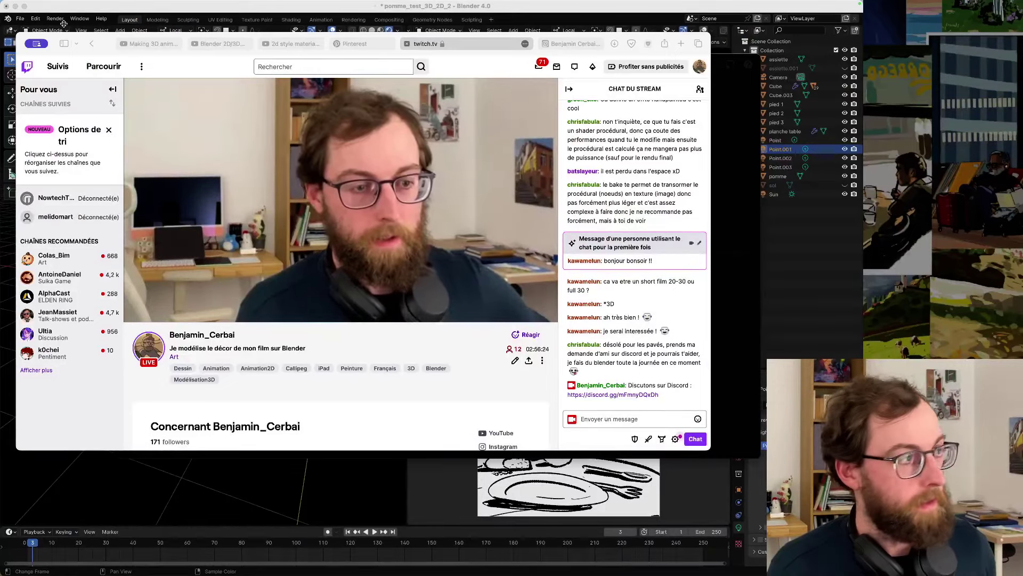
- Minimise the Twitch stream browser window with its top-left window menu, returning to Blender
left_click(47, 44)
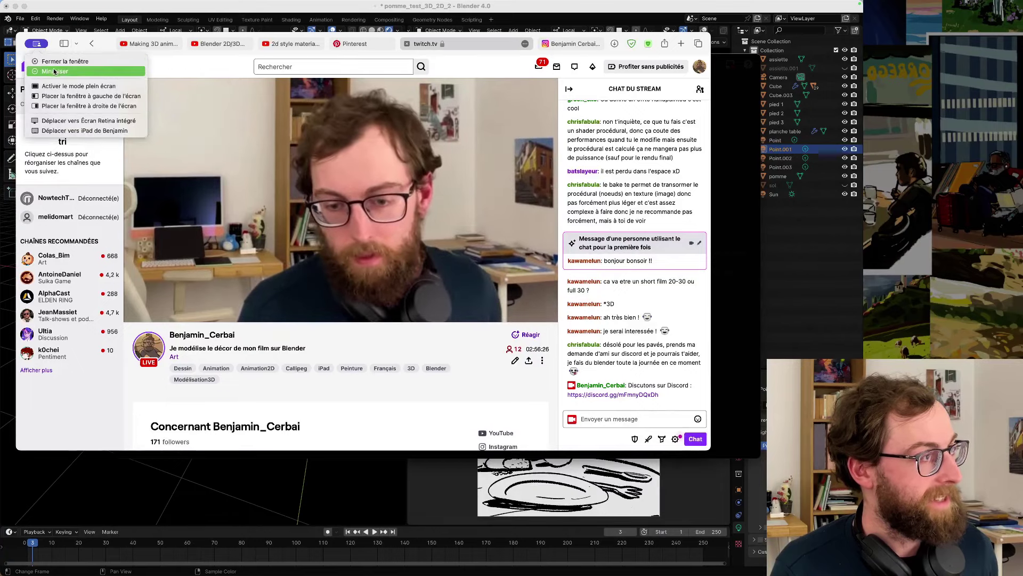
left_click(189, 22)
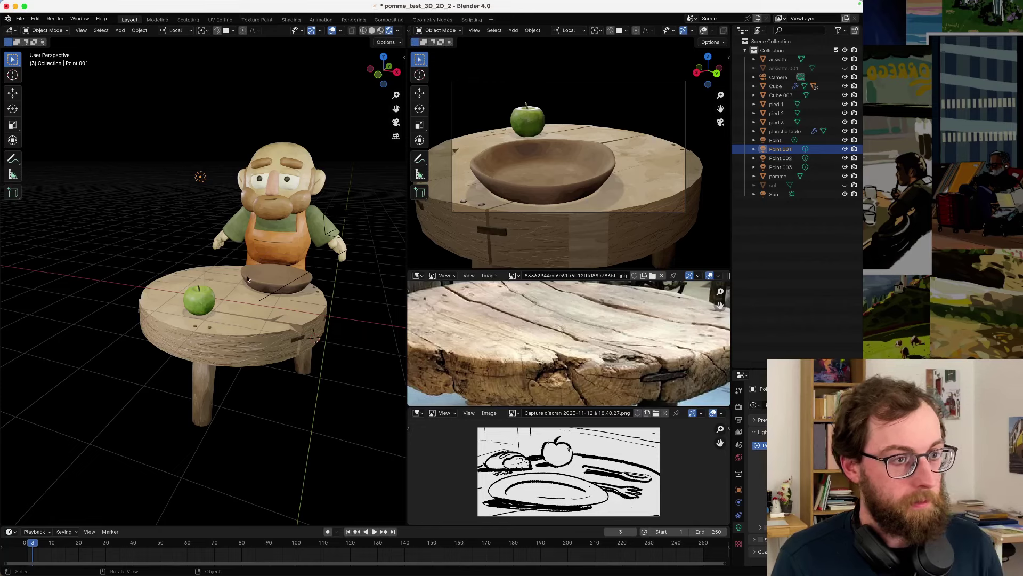
middle_click_drag(247, 278, 263, 295)
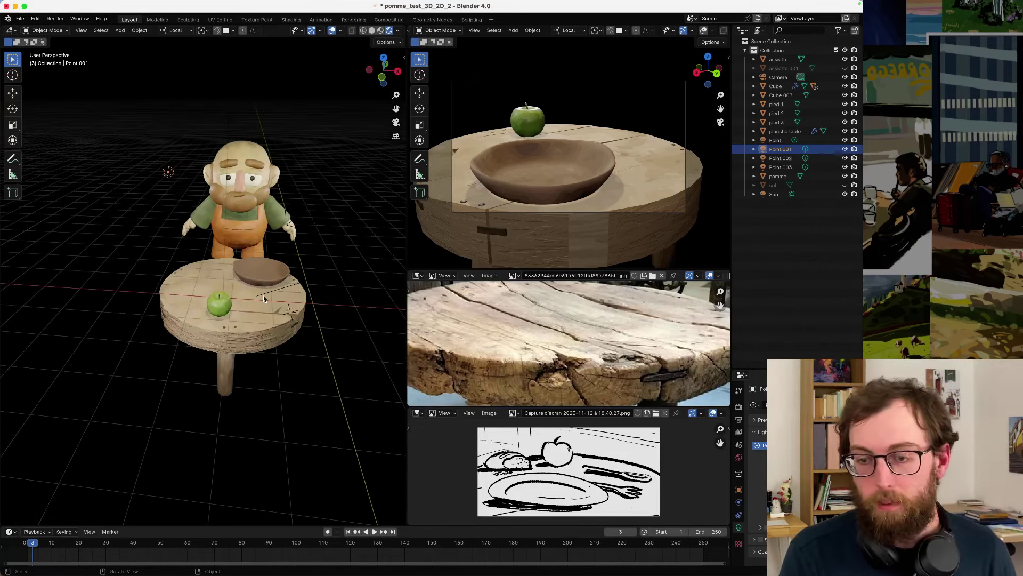
scroll(279, 290, "up", 4)
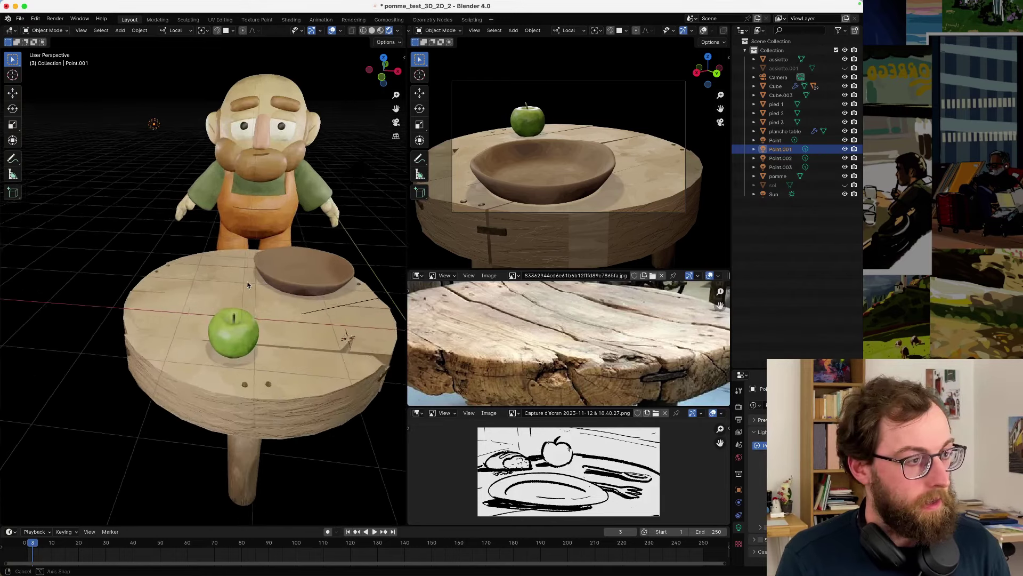
mouse_move(271, 289)
middle_mouse_down()
mouse_move(228, 283)
mouse_move(267, 295)
middle_mouse_up()
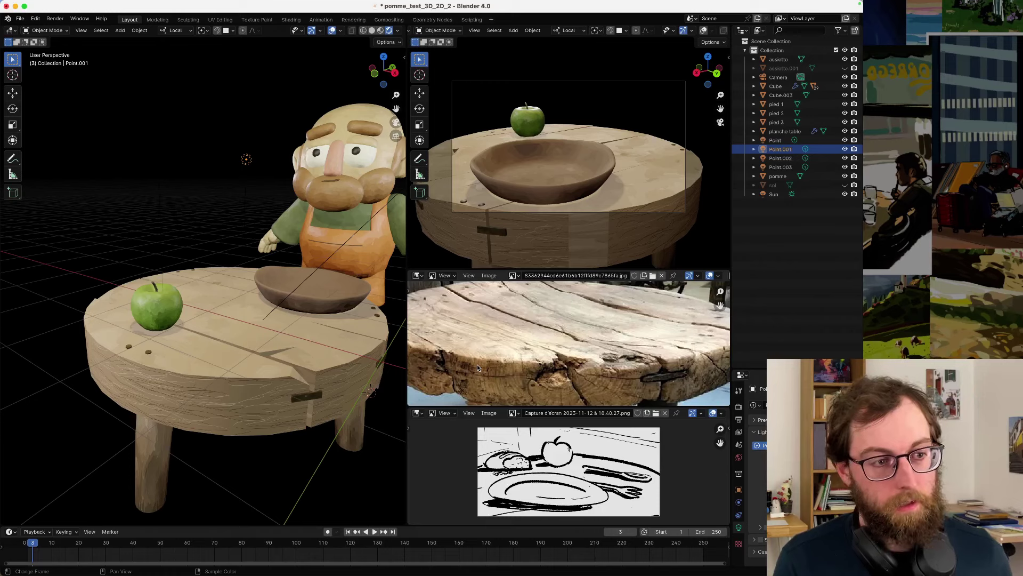
mouse_move(380, 564)
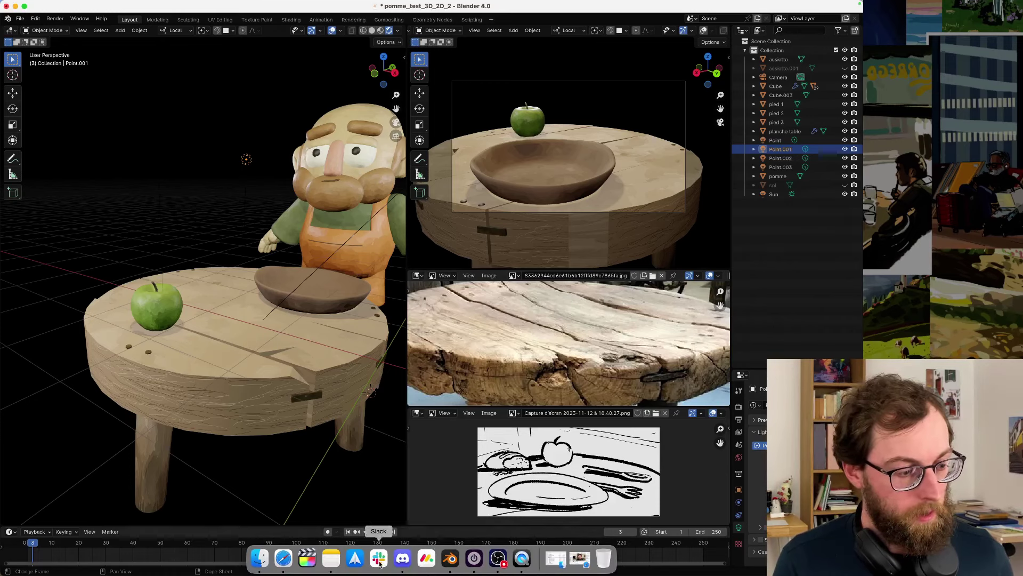
- Bring up the animation demo reel video, mute it, and raise its window on screen
left_click(259, 558)
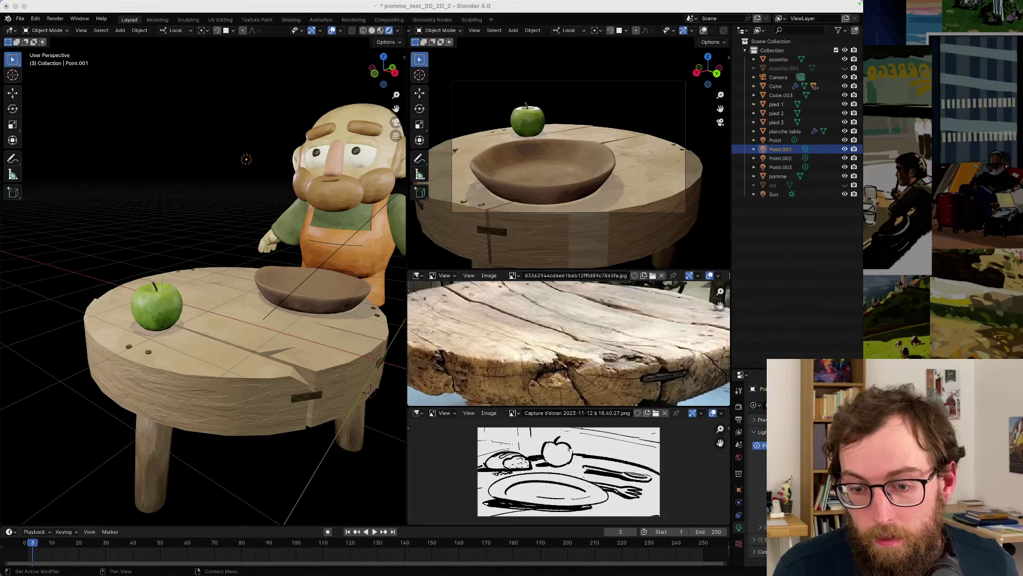
key("super+Tab")
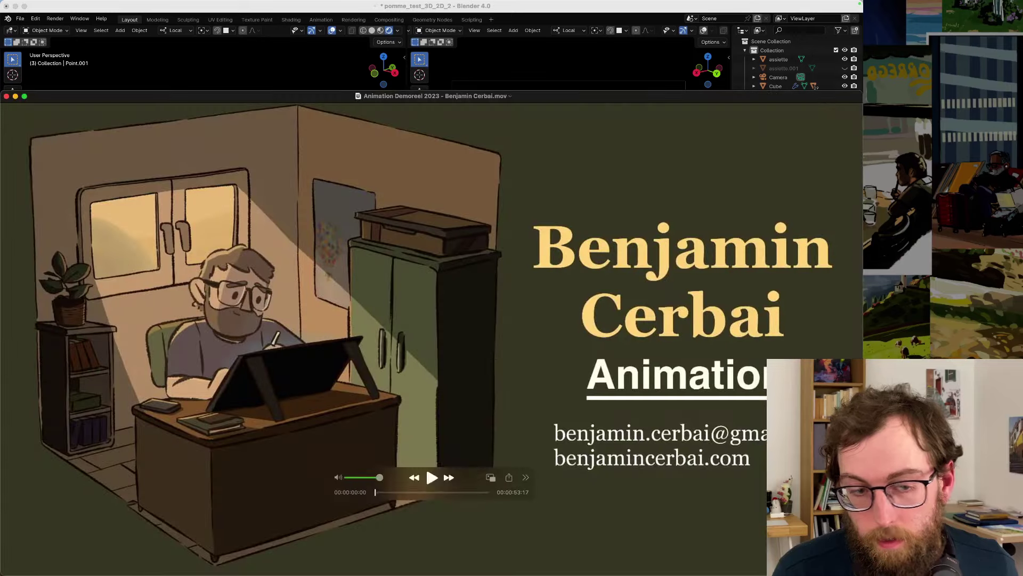
key("super+Down")
key("super+Down")
key("super+Down")
key("super+Down")
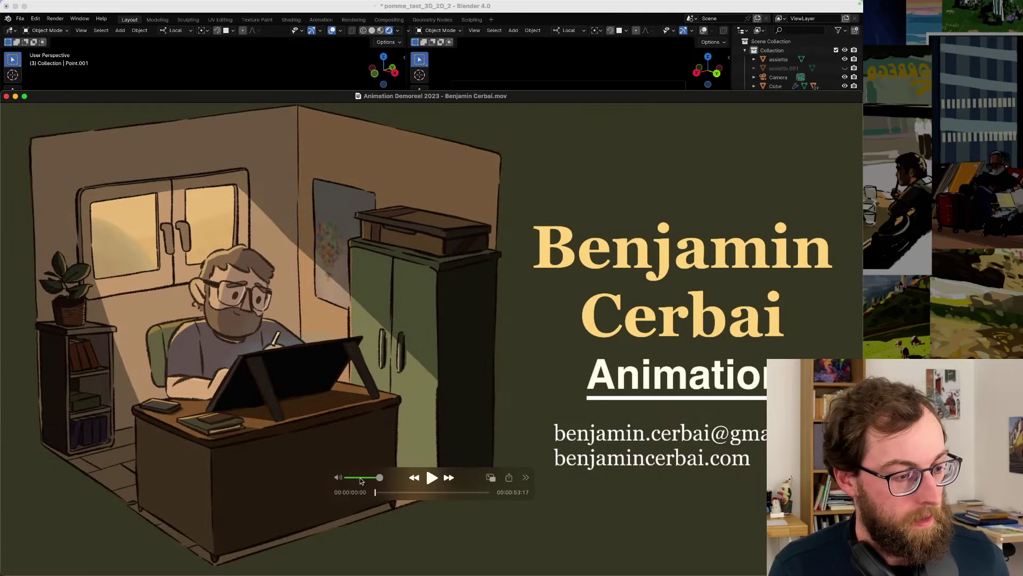
left_click_drag(324, 206, 323, 163)
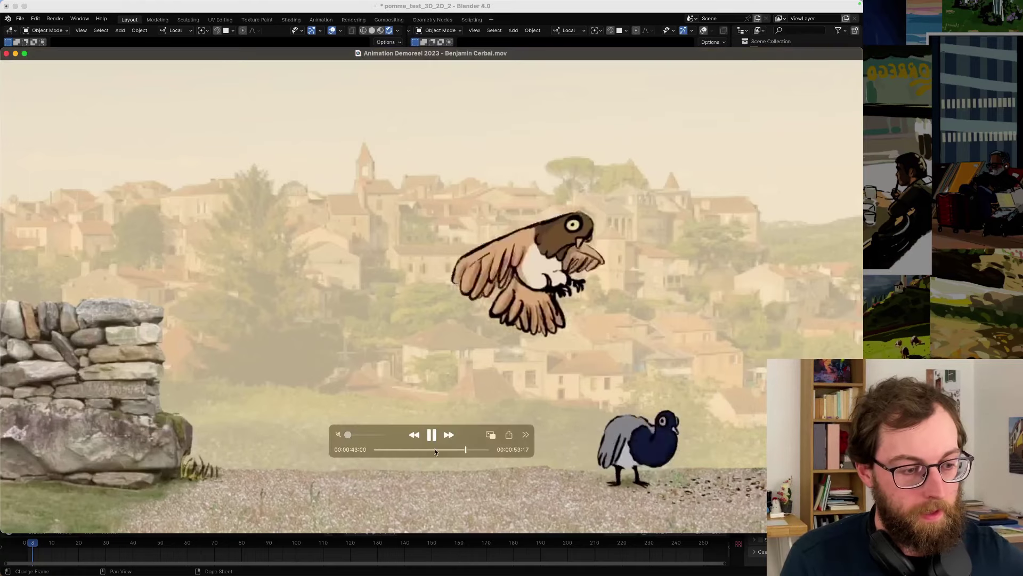
- Scrub the reel to the bearded character shot, pause on the pigeon shot, then close it
left_click(437, 449)
left_click_drag(437, 449, 440, 451)
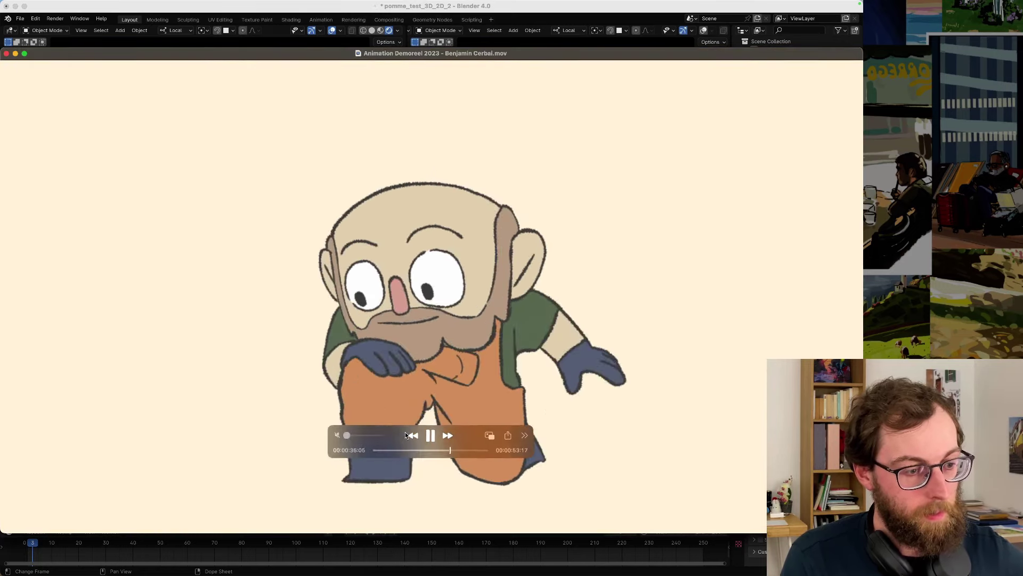
left_click_drag(405, 432, 420, 502)
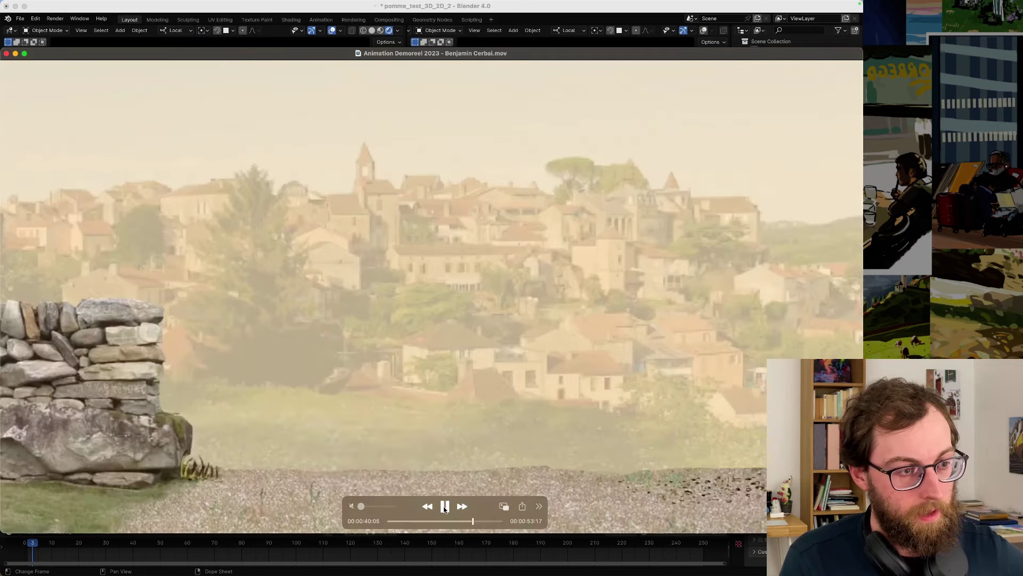
key("space")
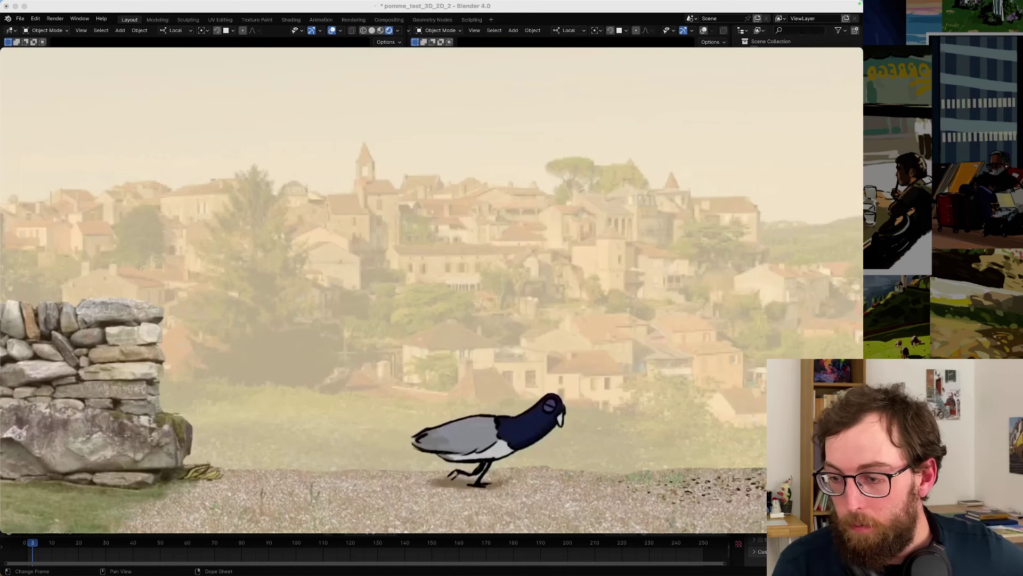
mouse_move(447, 467)
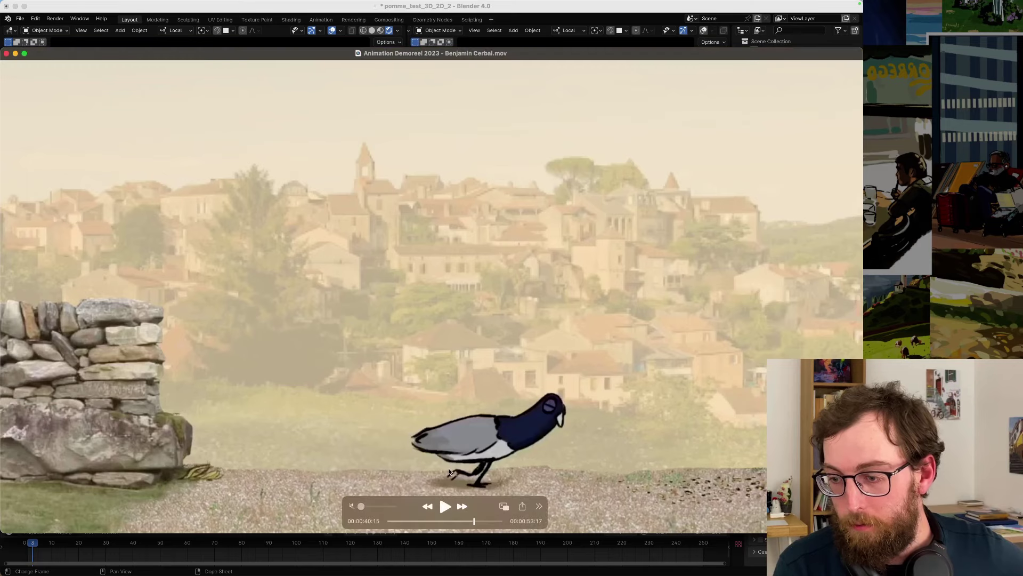
left_click(7, 53)
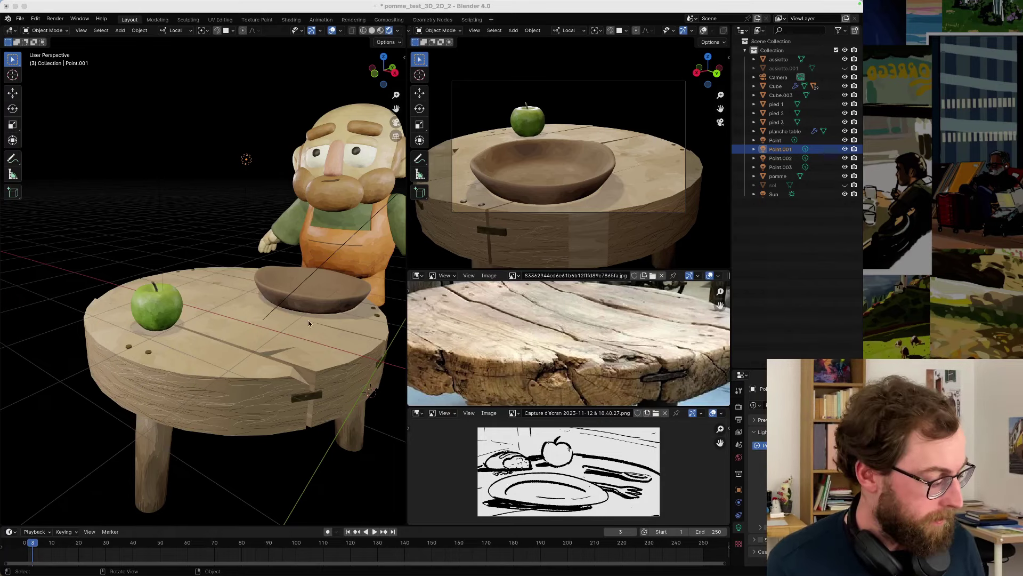
middle_click_drag(257, 347, 317, 347)
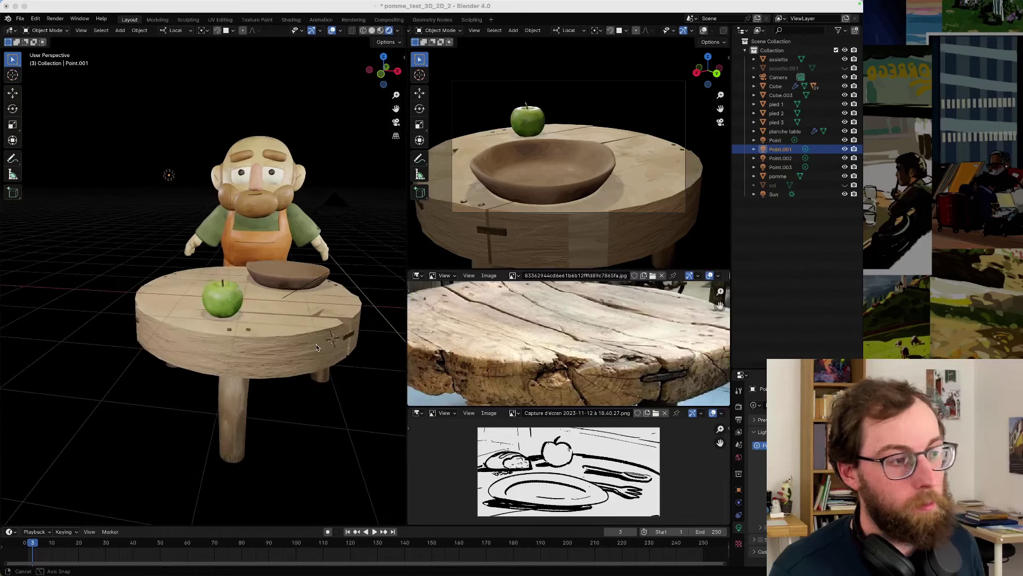
middle_click_drag(269, 316, 293, 375)
left_click(293, 367)
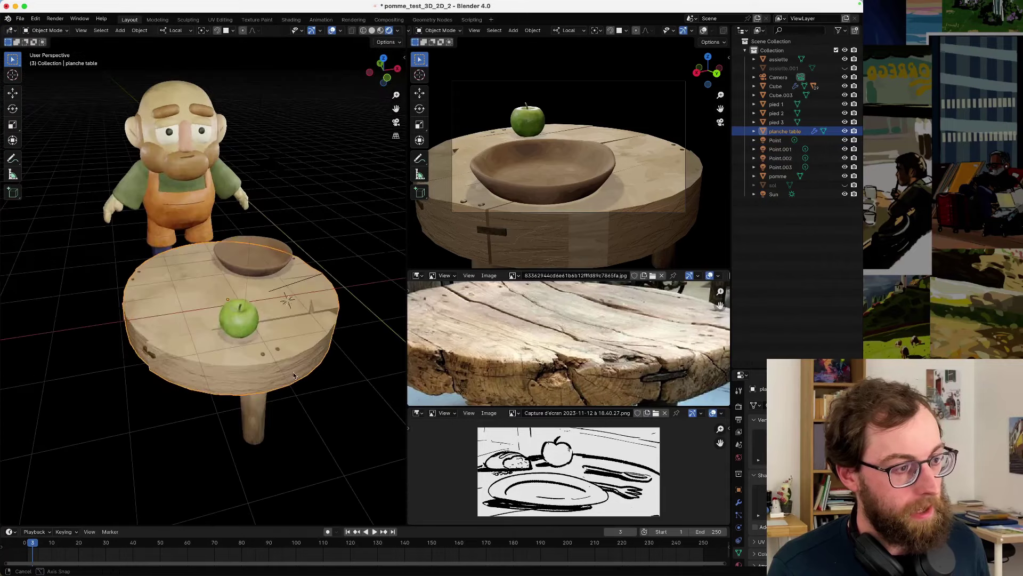
left_click(324, 404)
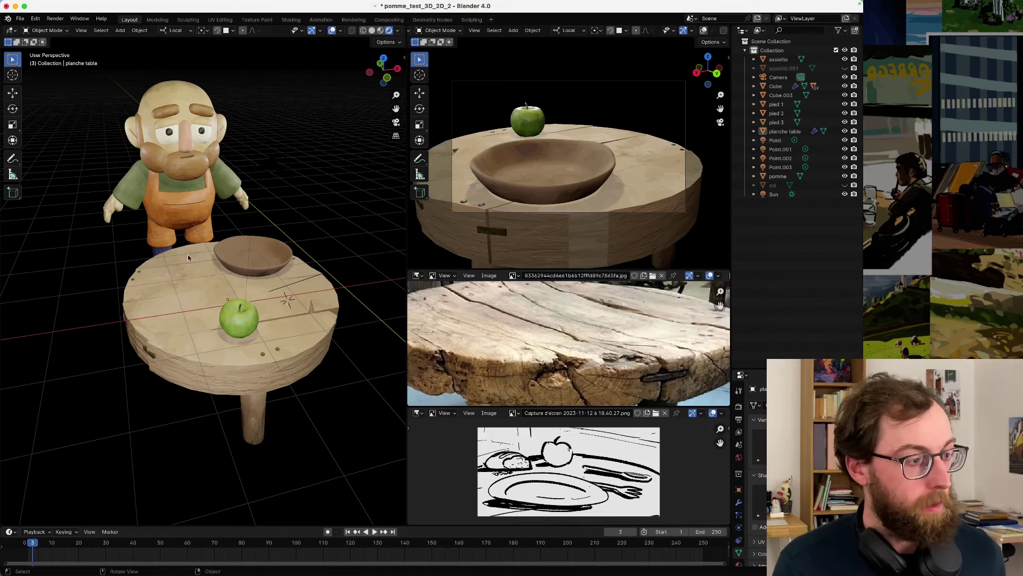
middle_click_drag(239, 302, 202, 381)
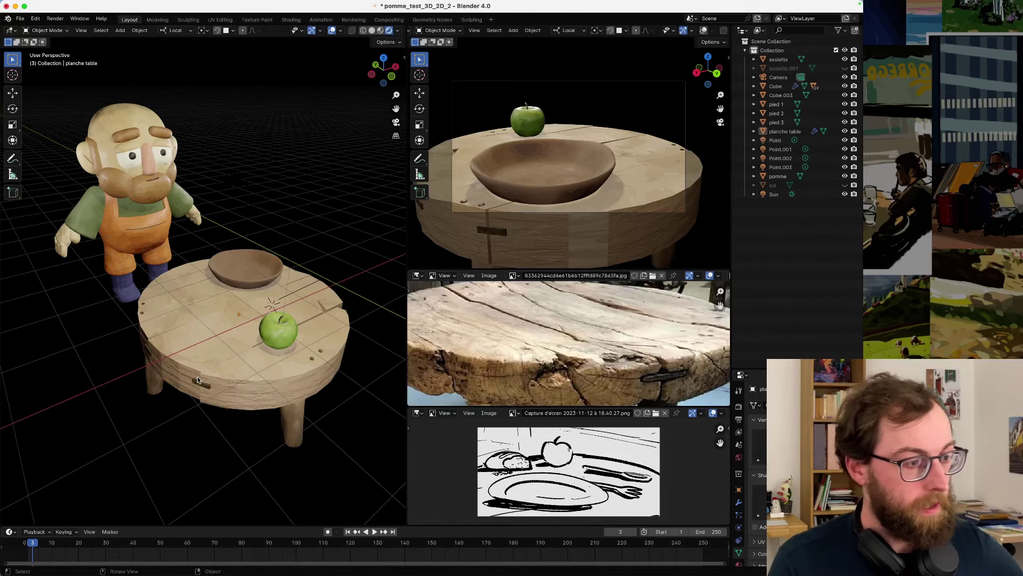
mouse_move(212, 363)
middle_mouse_down()
mouse_move(256, 383)
mouse_move(268, 409)
mouse_move(221, 357)
middle_mouse_up()
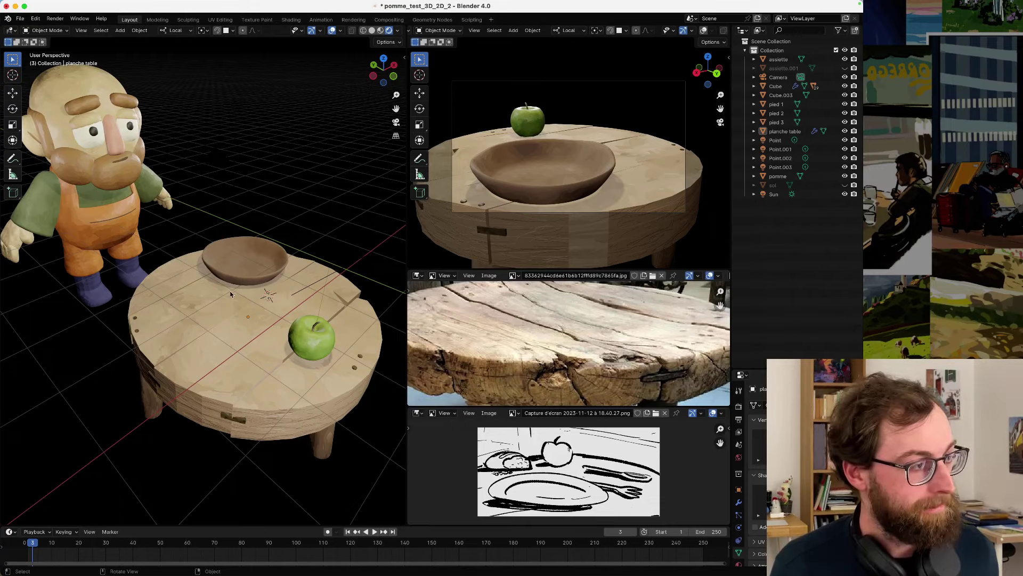
middle_click_drag(231, 294, 279, 297)
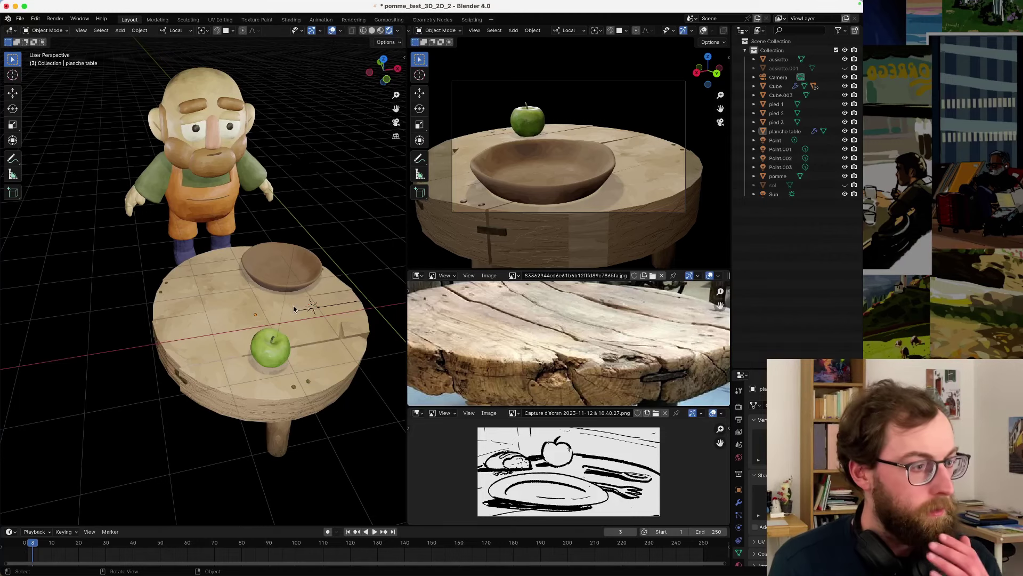
middle_click_drag(293, 308, 285, 322)
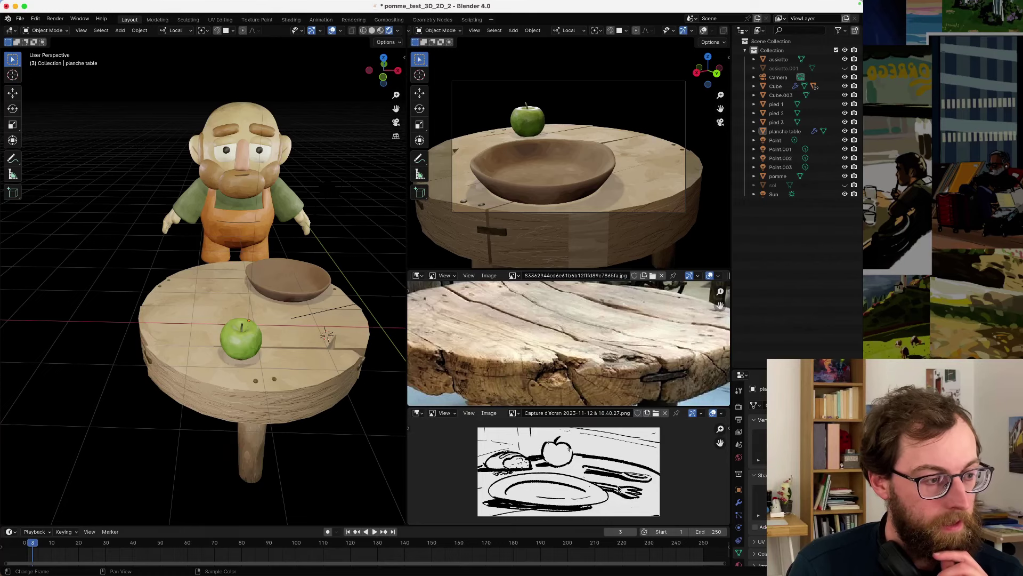
middle_click_drag(261, 320, 271, 349)
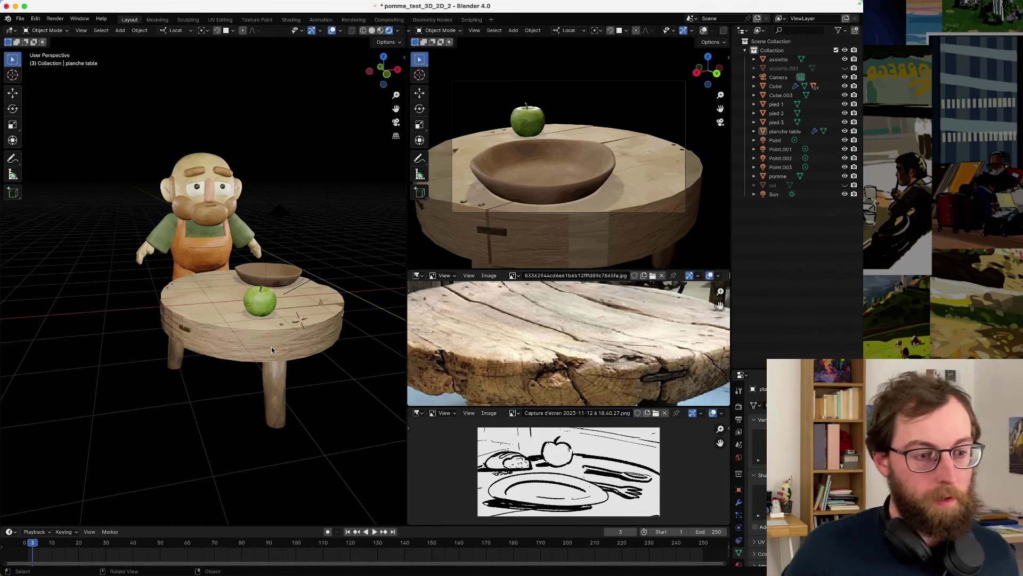
scroll(264, 306, "up", 2)
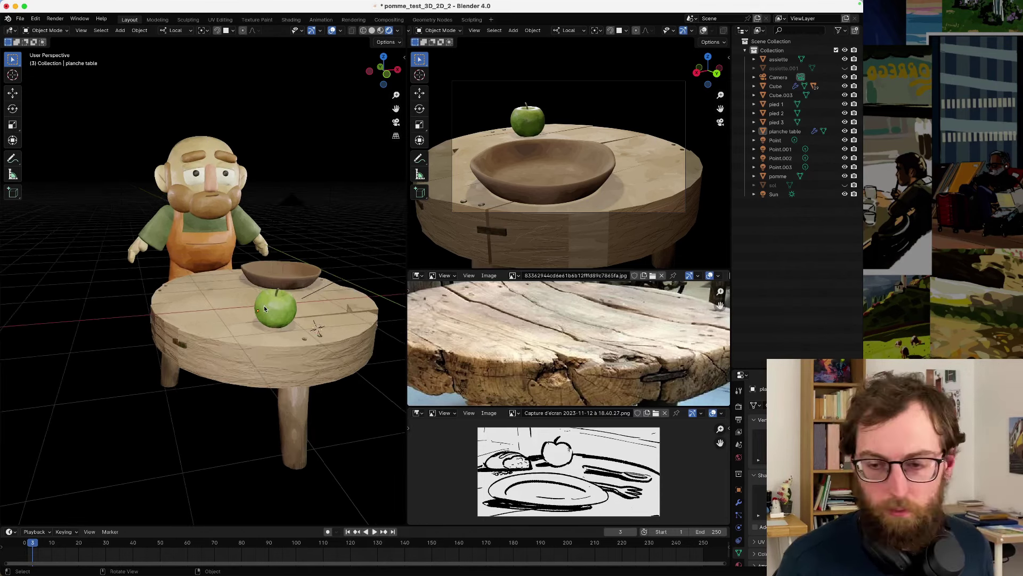
middle_click_drag(267, 304, 242, 310)
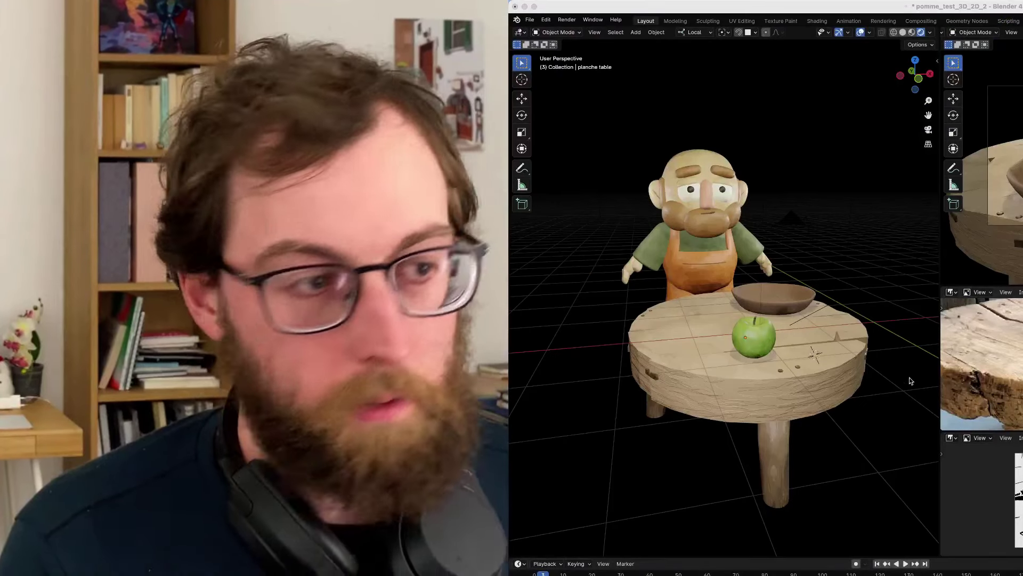
- Widen the 3D viewport over the reference image editors and zoom in on the table
left_click_drag(938, 306, 1021, 306)
scroll(962, 331, "up", 3)
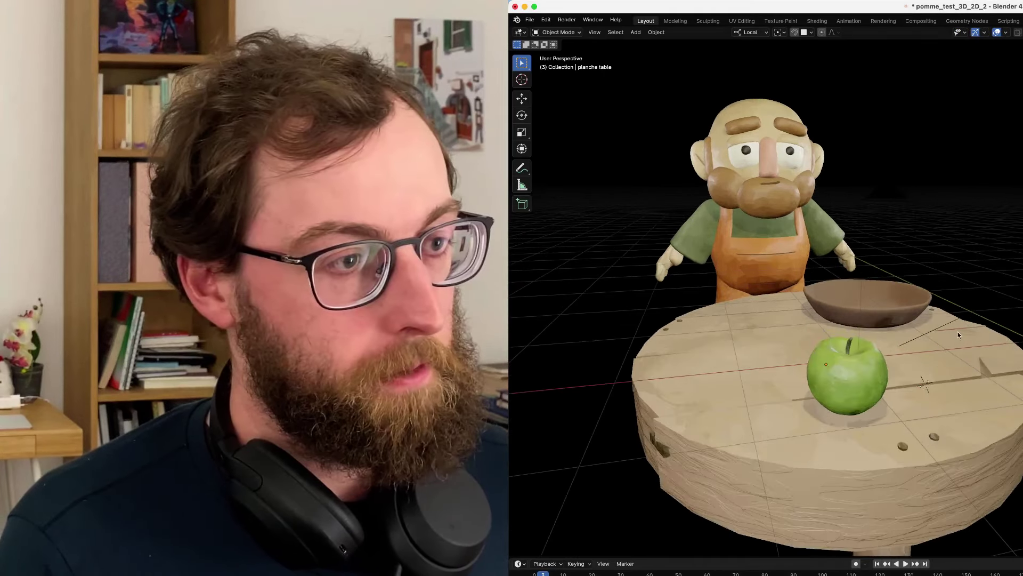
scroll(923, 317, "up", 2)
scroll(922, 315, "up", 5)
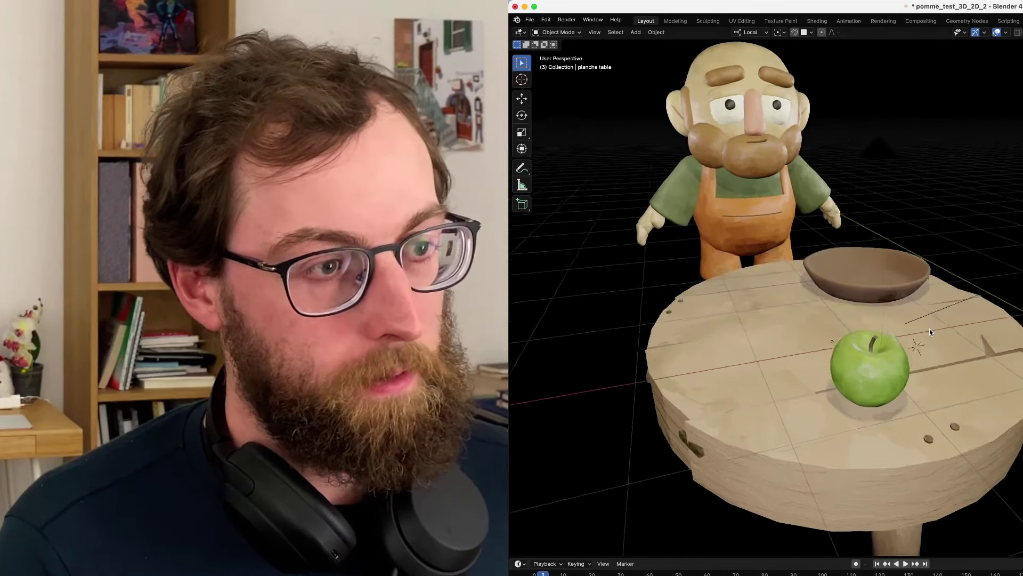
scroll(923, 335, "up", 2)
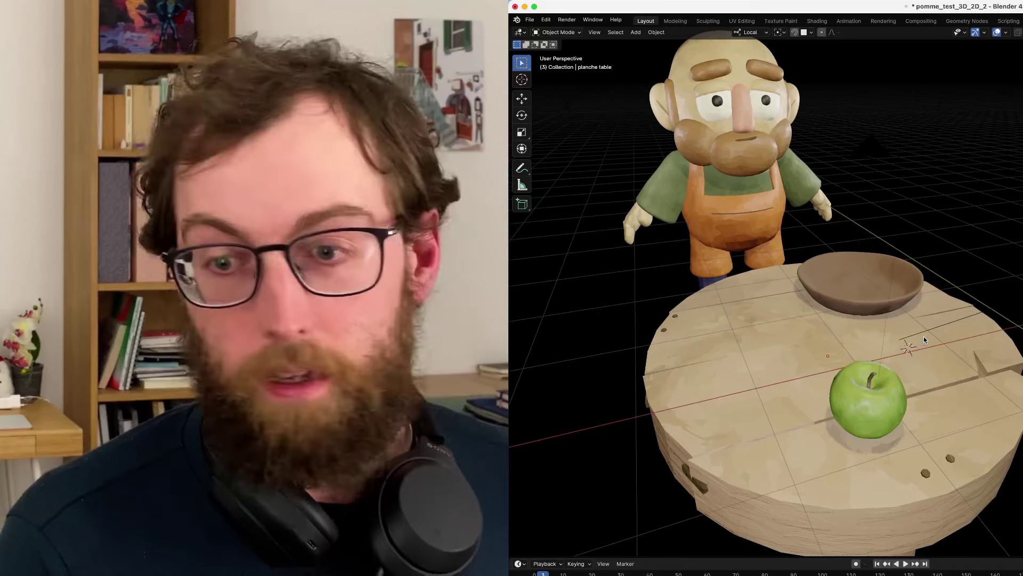
scroll(919, 357, "up", 3)
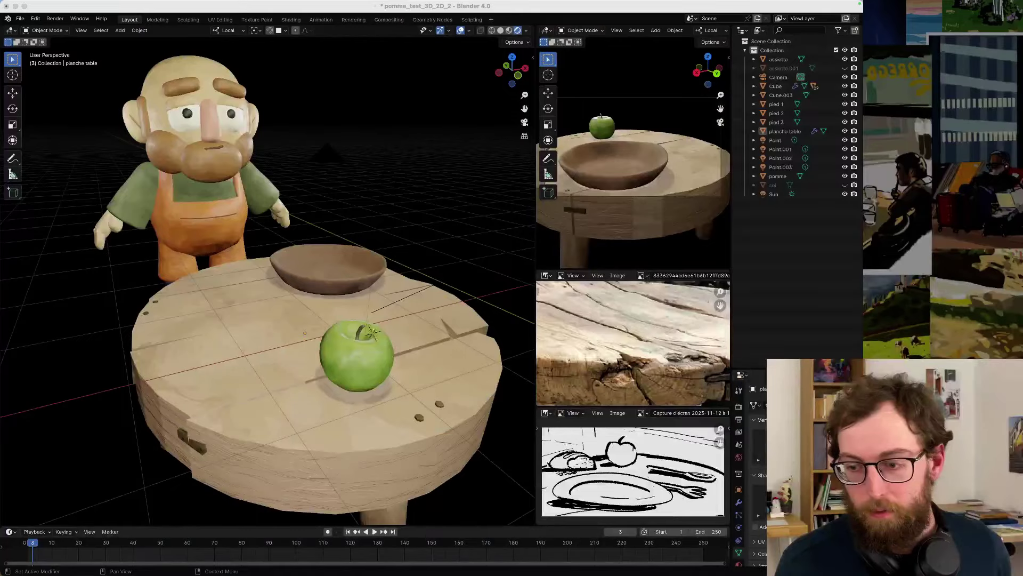
- Orbit the table in Solid shading, then view it in Rendered shading close on the apple
middle_click_drag(345, 240, 358, 265)
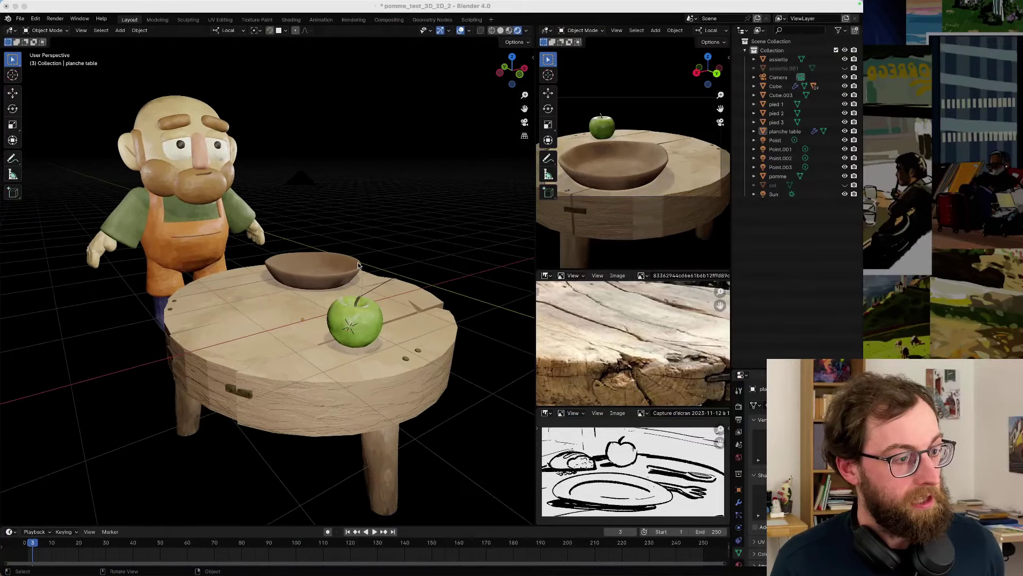
left_click(500, 31)
mouse_move(397, 295)
middle_mouse_down()
mouse_move(315, 283)
mouse_move(287, 292)
mouse_move(340, 290)
mouse_move(358, 223)
mouse_move(359, 280)
mouse_move(317, 283)
mouse_move(375, 240)
mouse_move(443, 163)
middle_mouse_up()
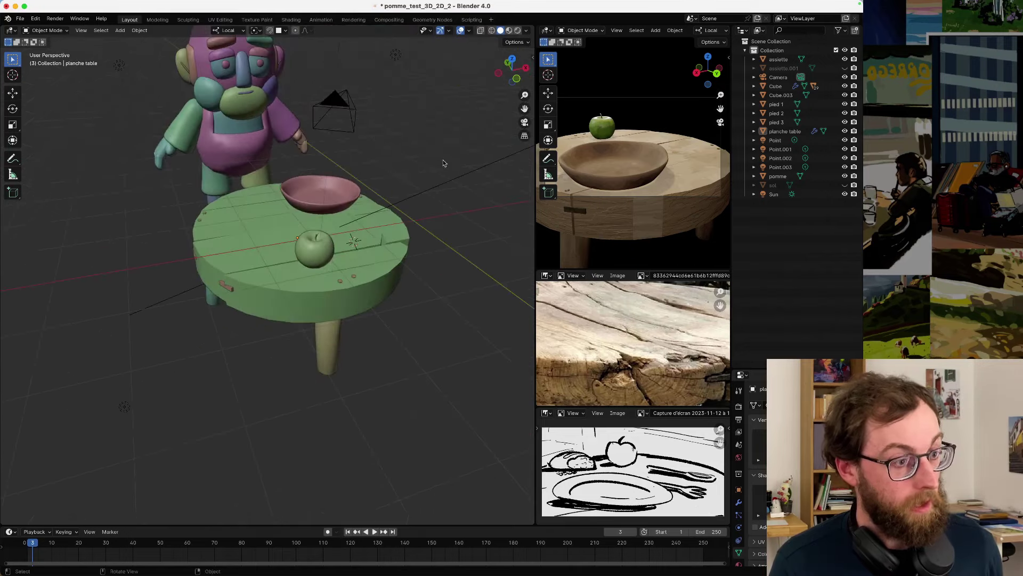
left_click(518, 31)
middle_click_drag(350, 228, 329, 259, "ctrl")
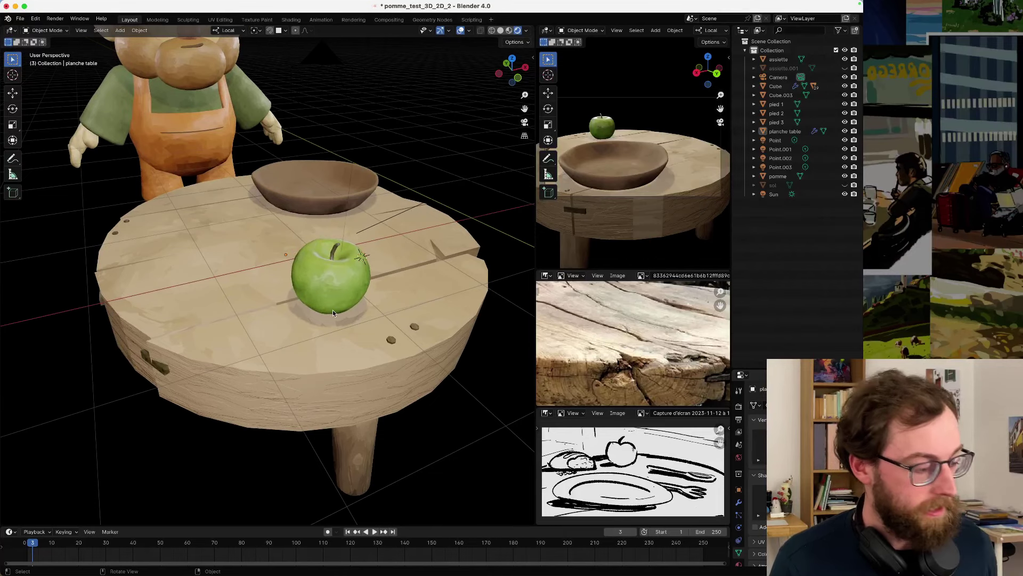